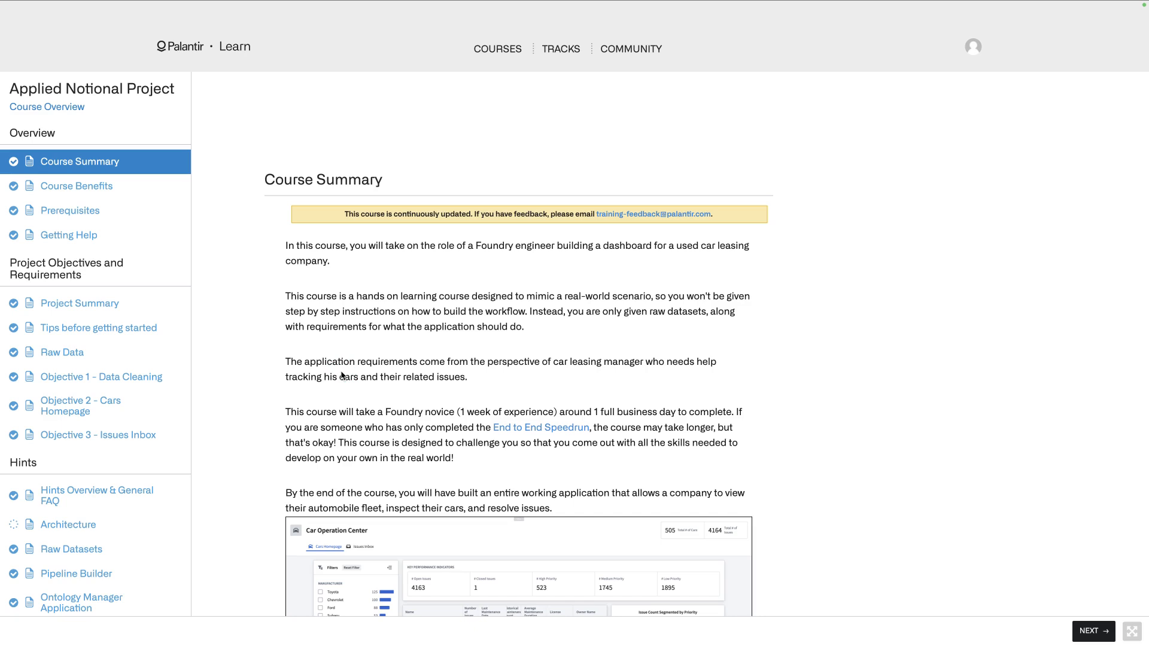
Review the course's Course Benefits, Prerequisites, Getting Help and Project Summary pages.
left_click(131, 185)
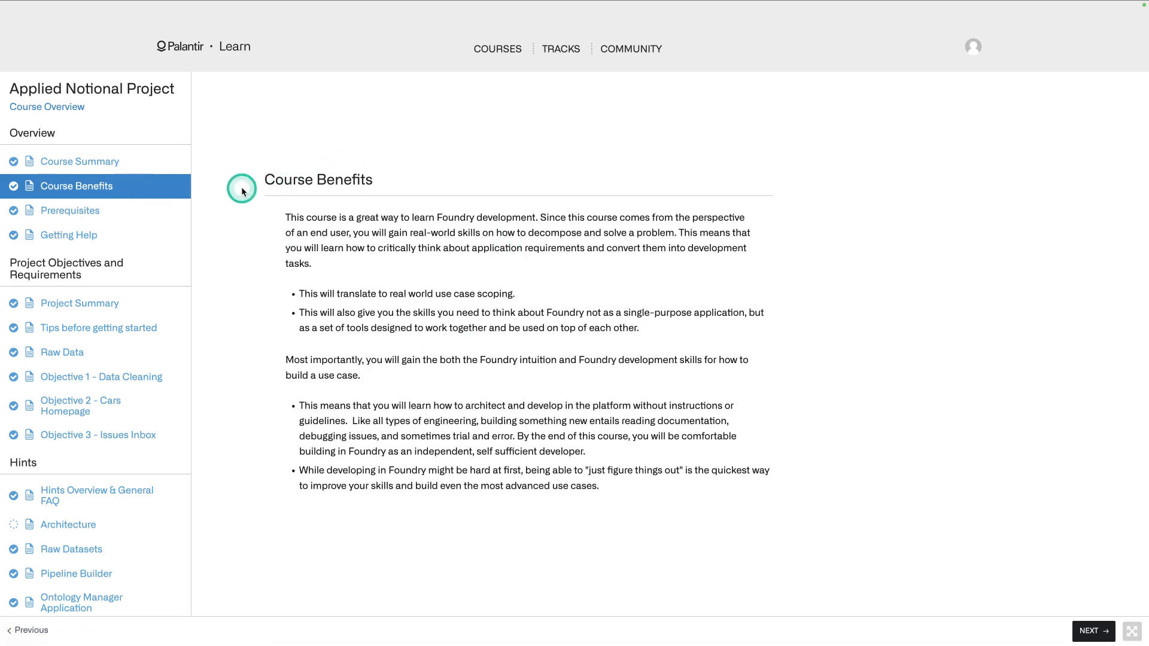
left_click(161, 218)
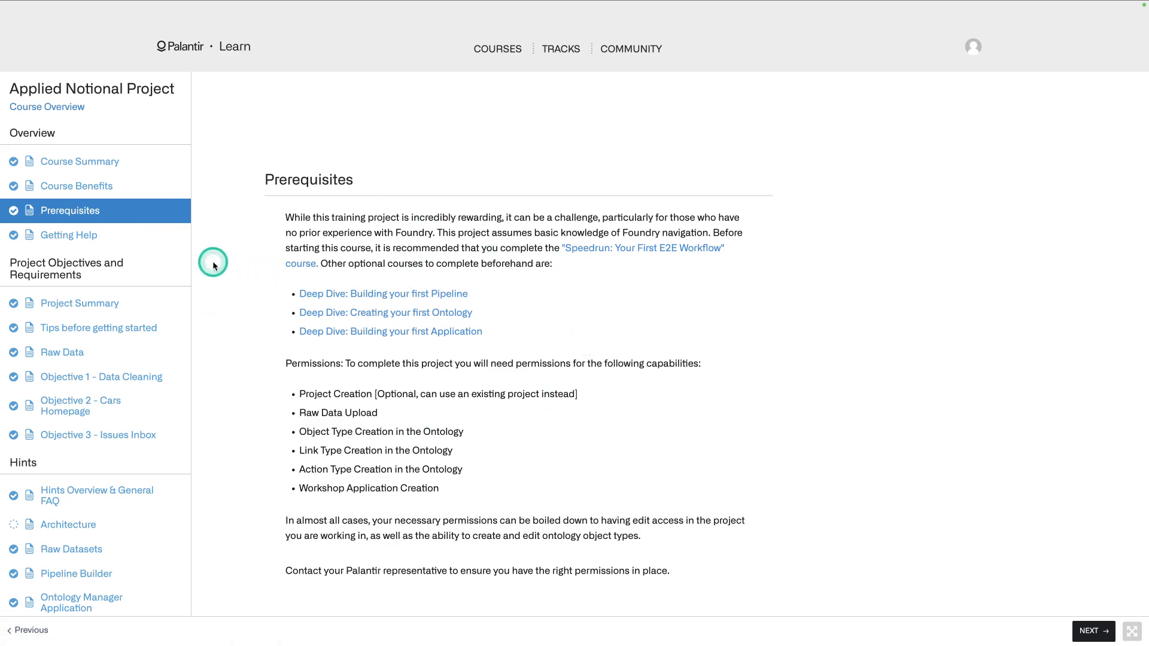
left_click(137, 246)
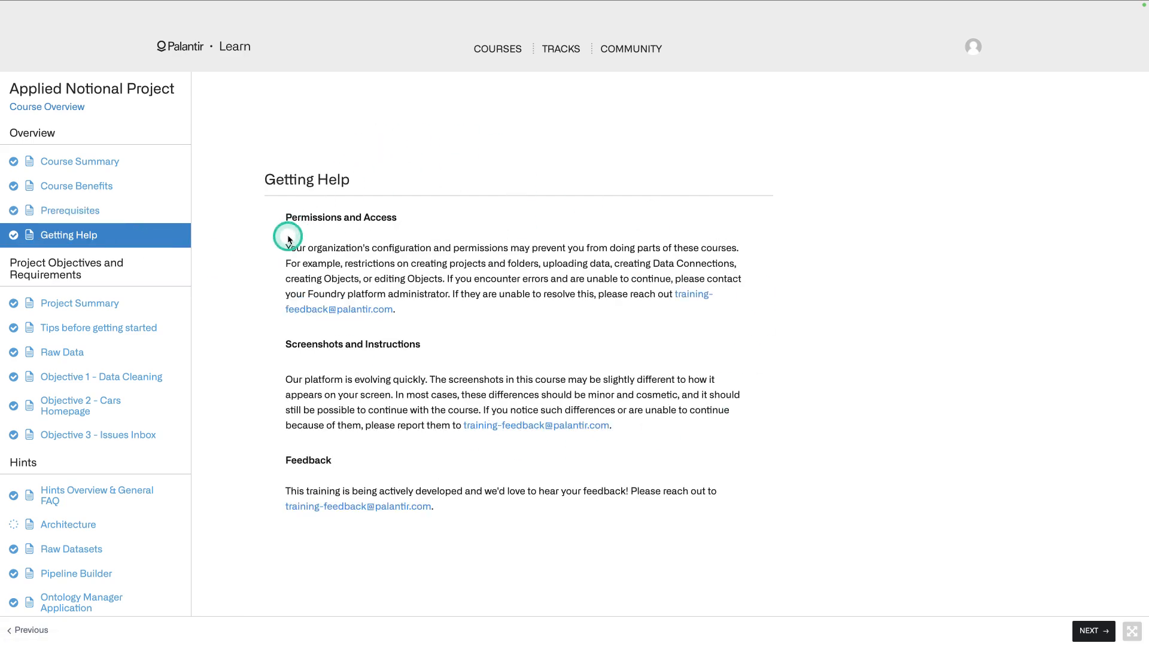
left_click(139, 305)
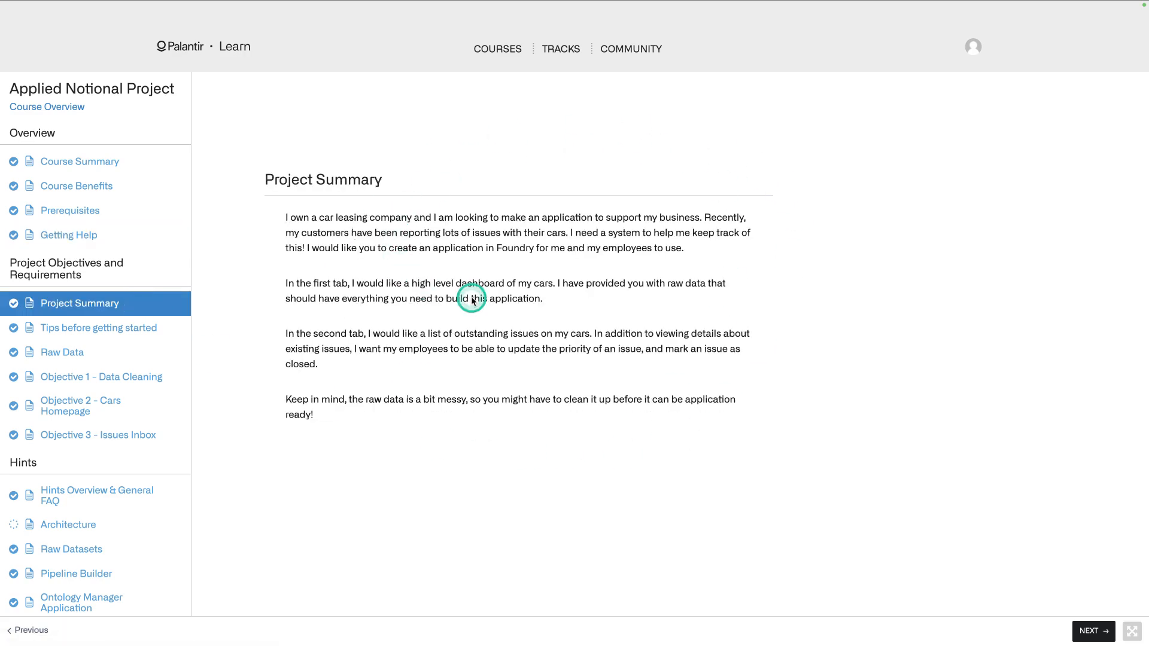
Read the Tips before getting started page, covering the Foundry development paradigm, Foundry documentation and AIP Assist.
left_click(94, 326)
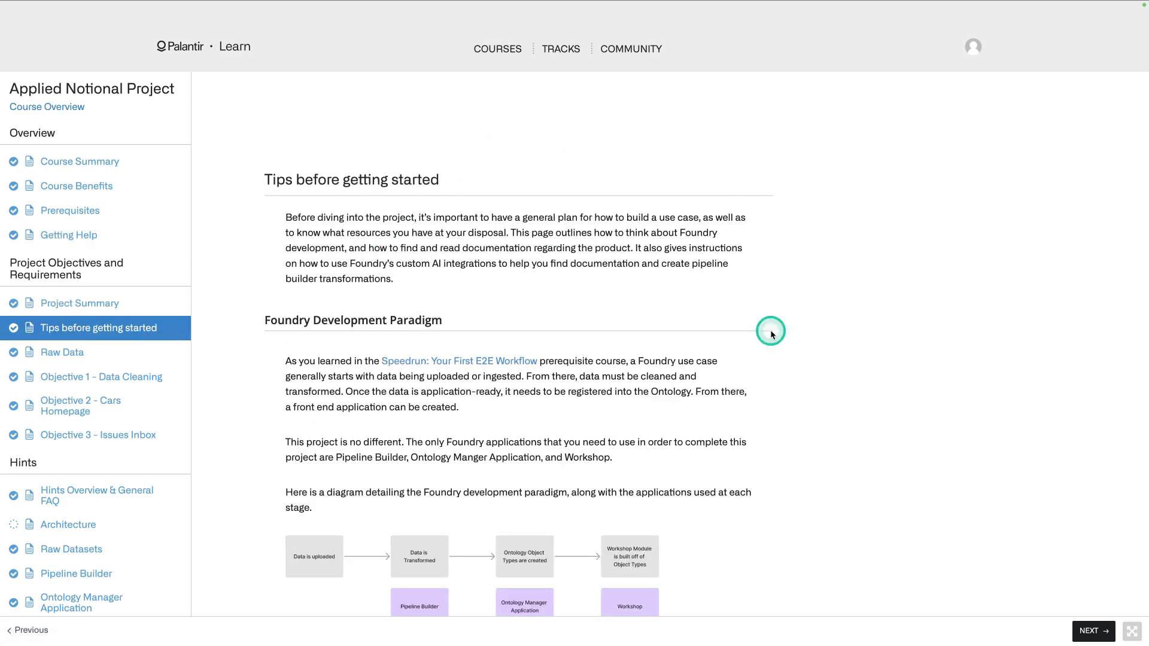
scroll(516, 367, "down", 2)
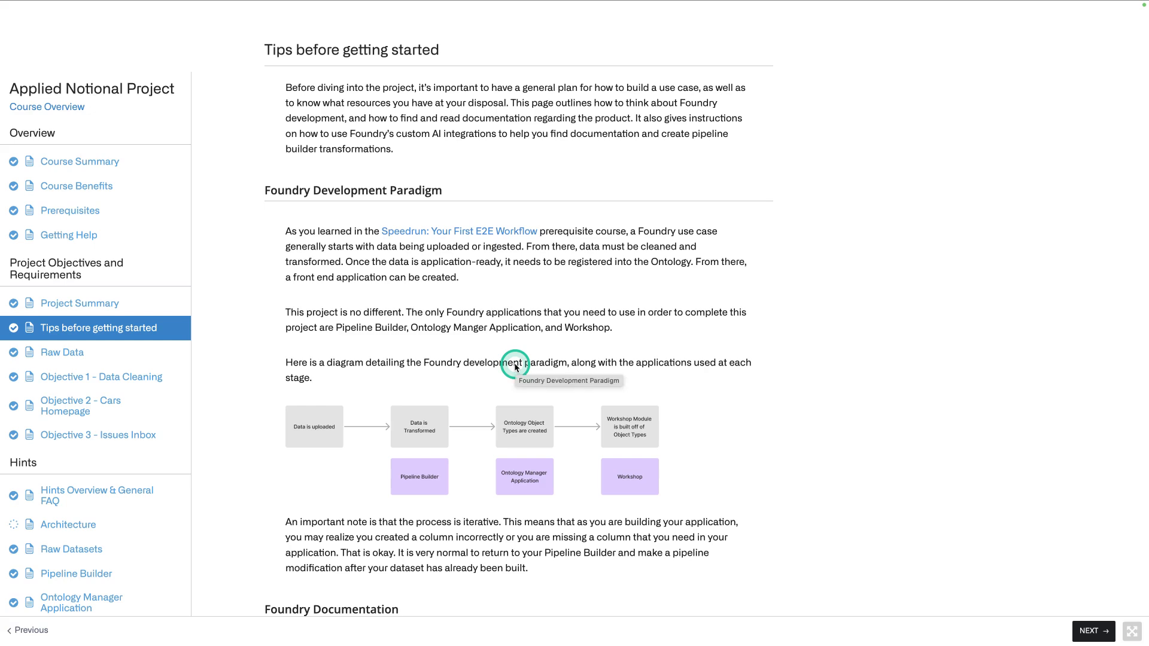
scroll(452, 301, "down", 6)
scroll(452, 316, "down", 2)
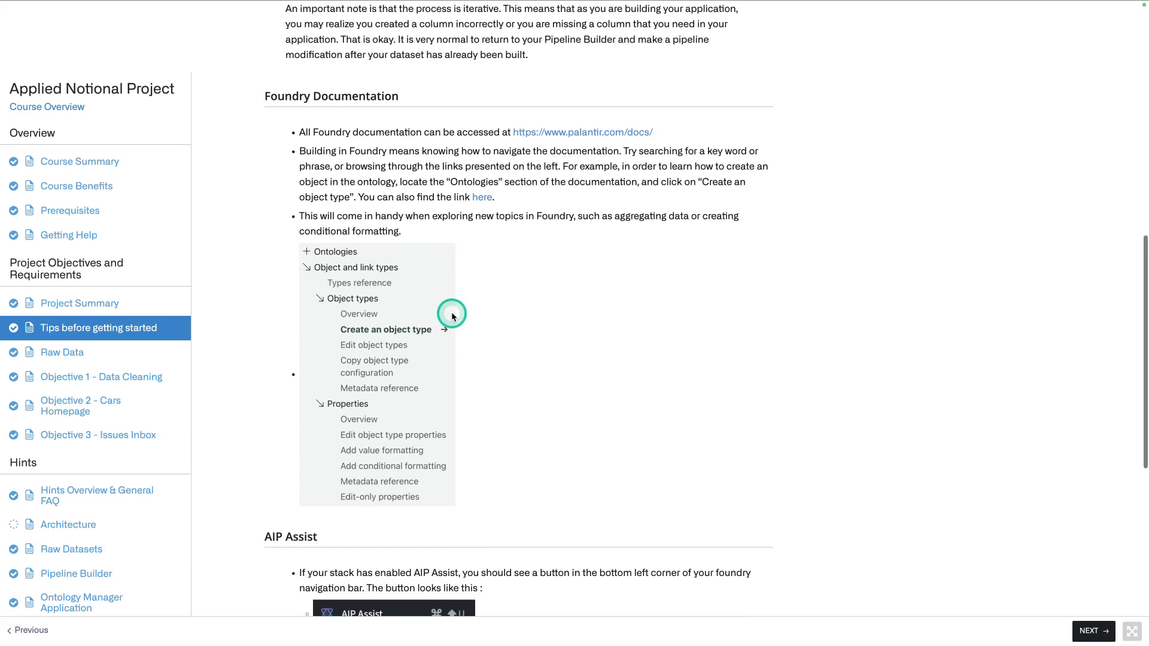
scroll(452, 316, "down", 1)
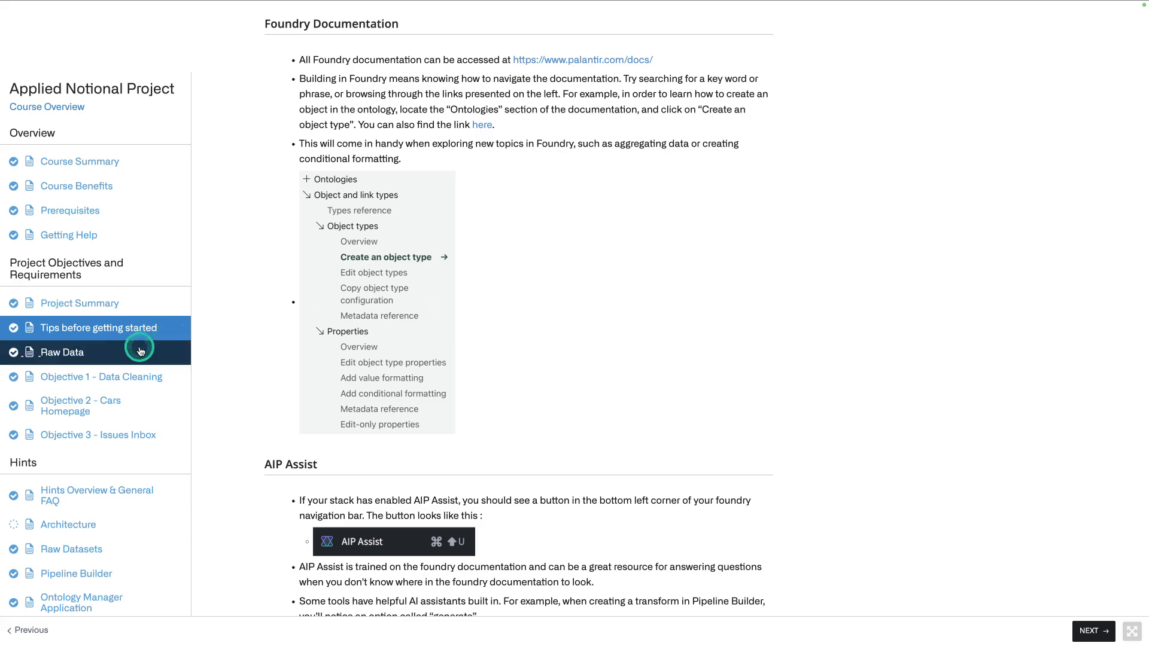
Read the Raw Data page for the descriptions of the four datasets, the inspection suggestions and the schema-fixing instructions.
left_click(98, 352)
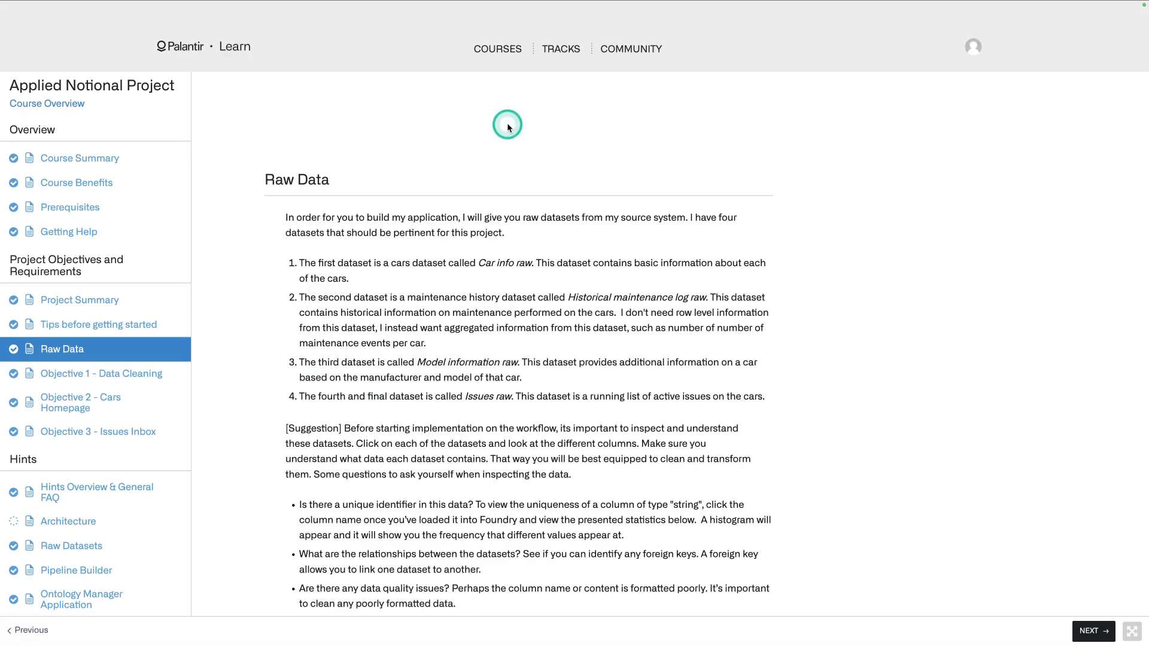
scroll(454, 157, "down", 1)
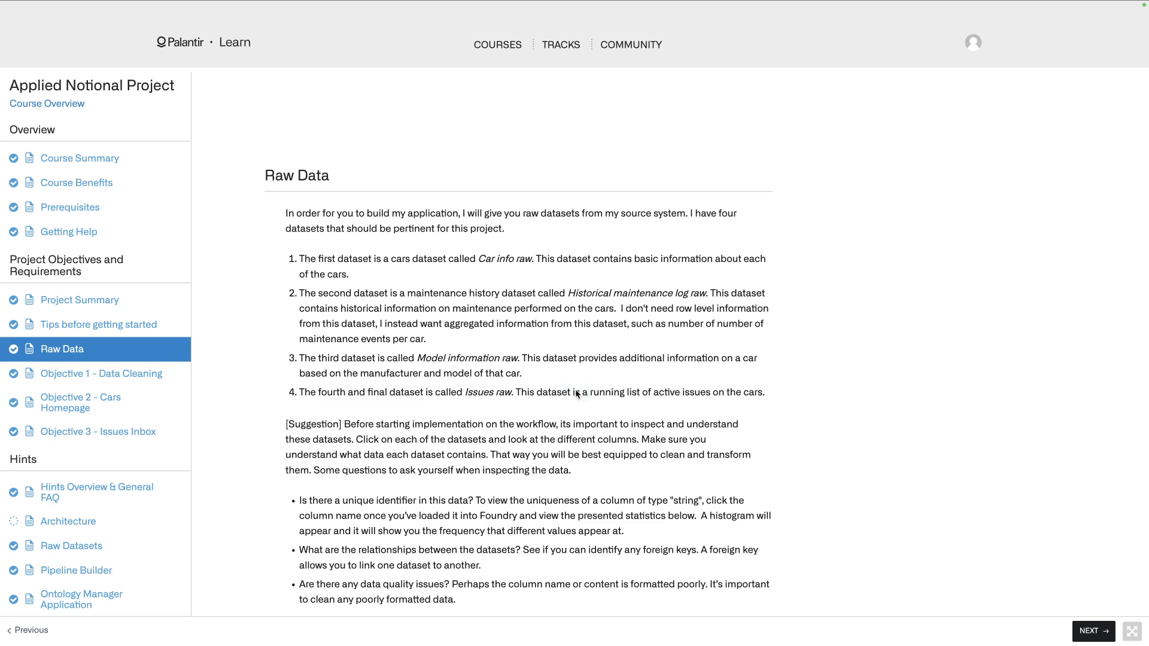
scroll(578, 394, "down", 5)
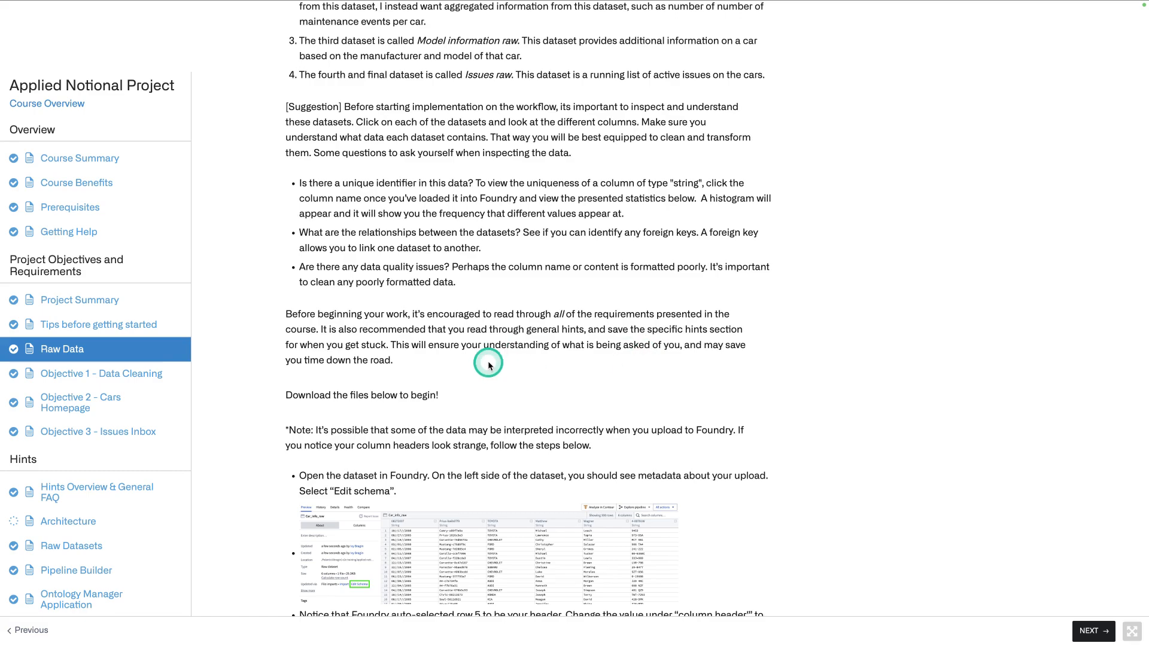
scroll(487, 362, "down", 5)
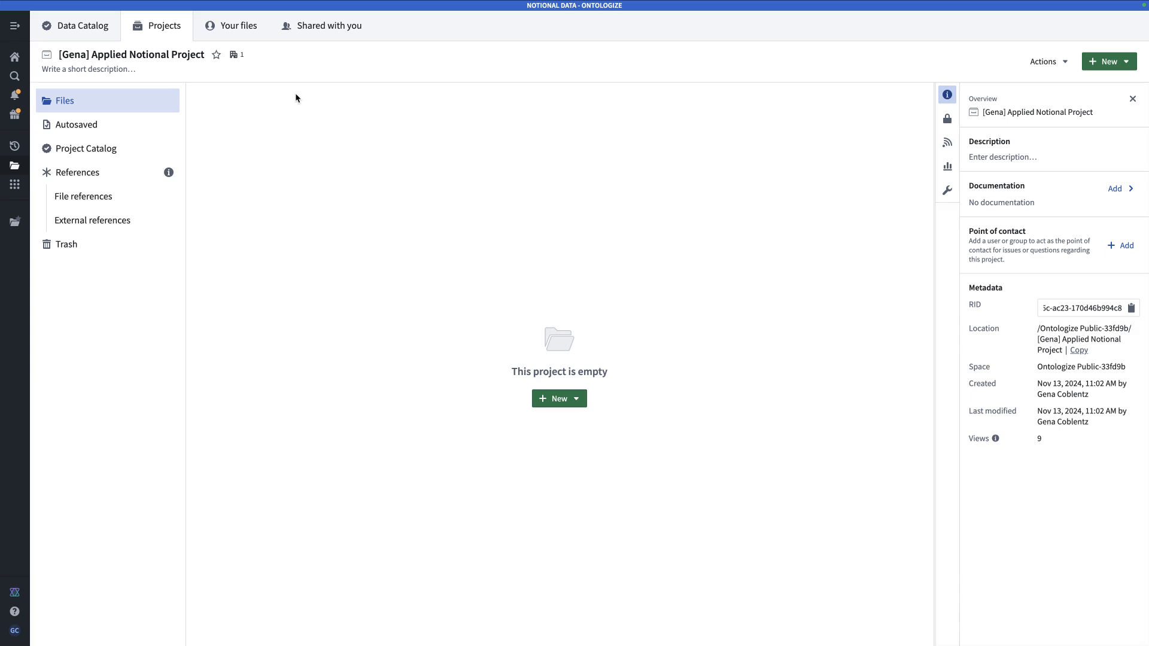
Create a folder named Data in the empty Applied Notional Project in Foundry.
left_click(573, 405)
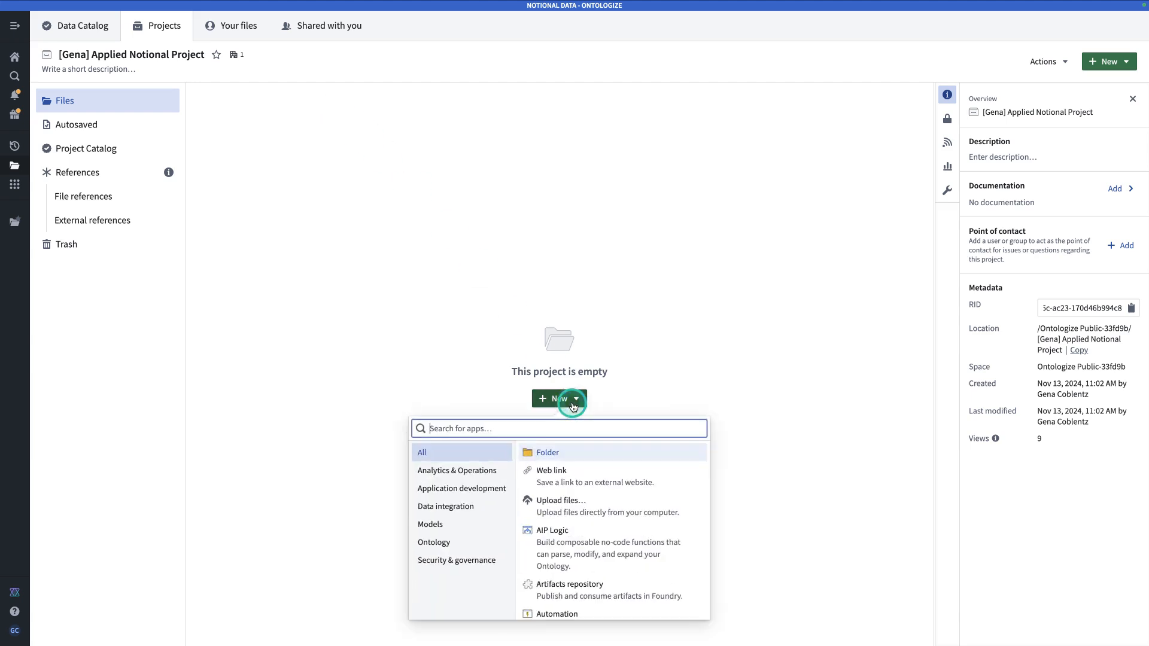
left_click(574, 452)
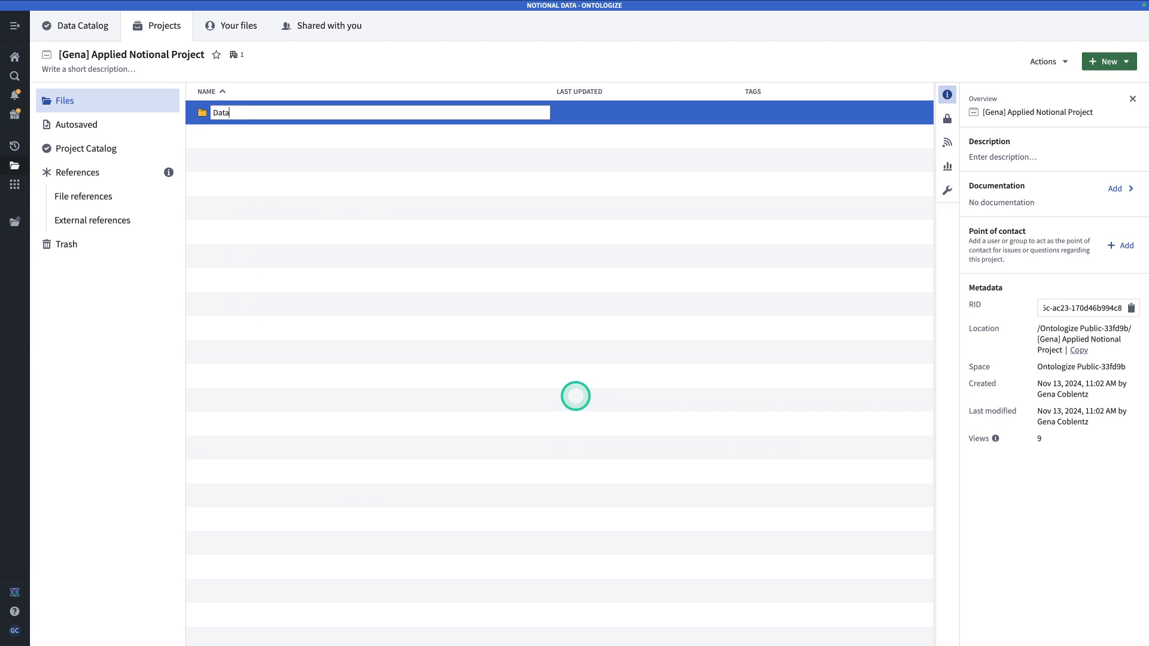
key("Return")
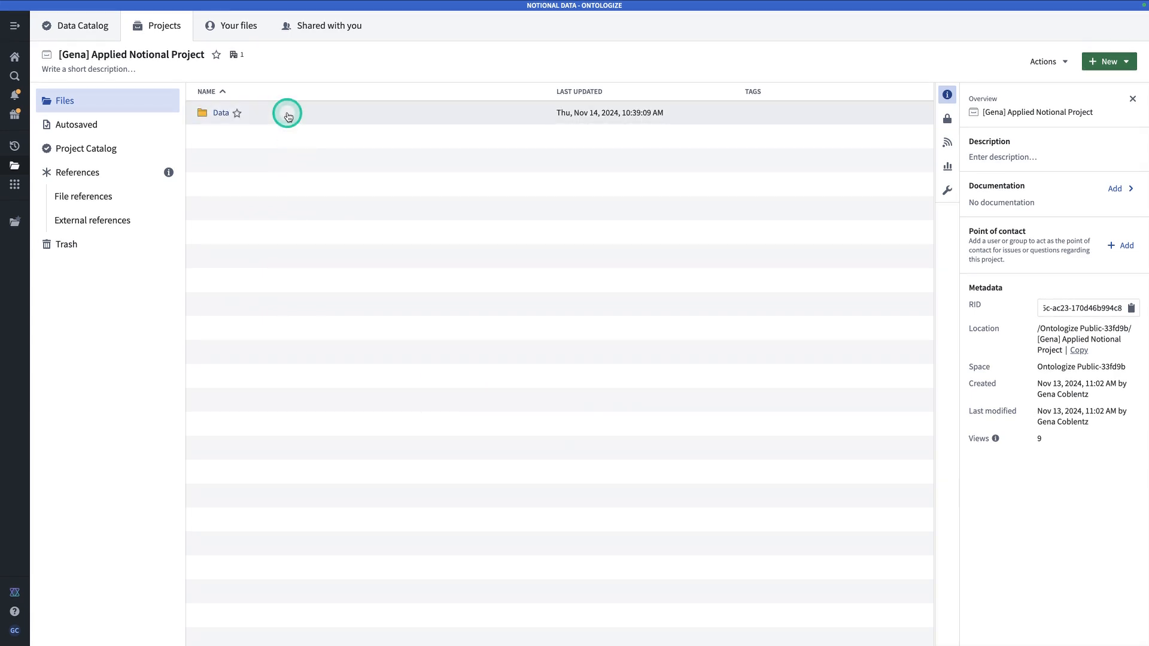
Upload the (2) versions of the Historical_maintenance_log_raw, Issues_raw, Model_information_raw and Car_info_raw CSV files from Downloads into the Data folder as structured datasets.
left_click(288, 116)
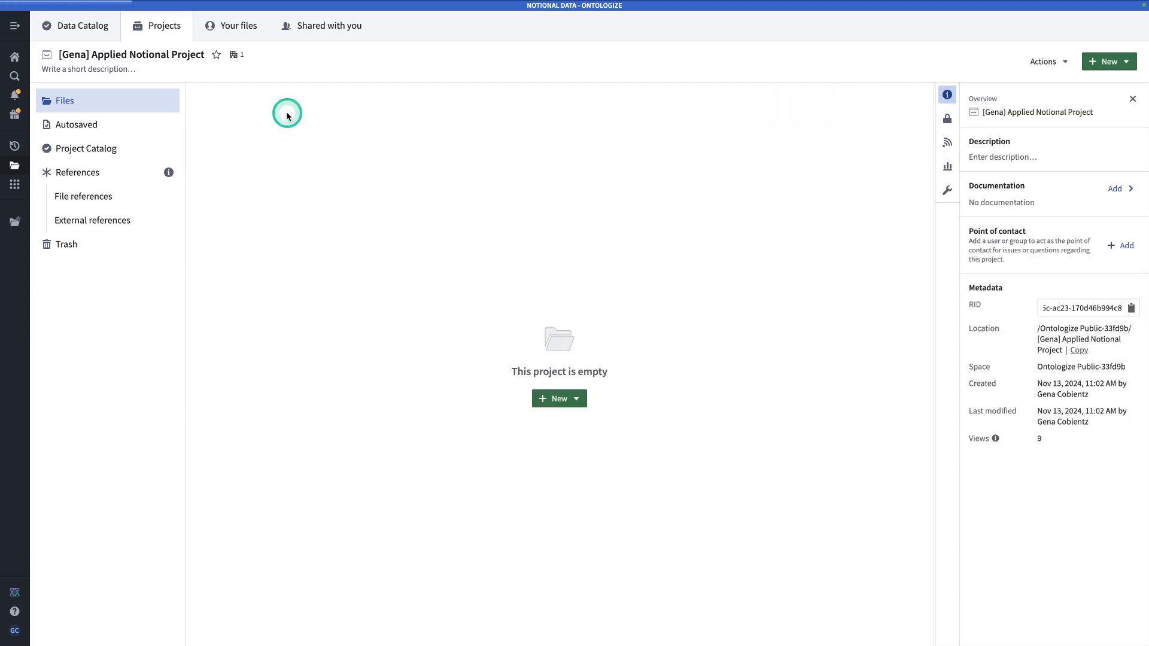
left_click(563, 398)
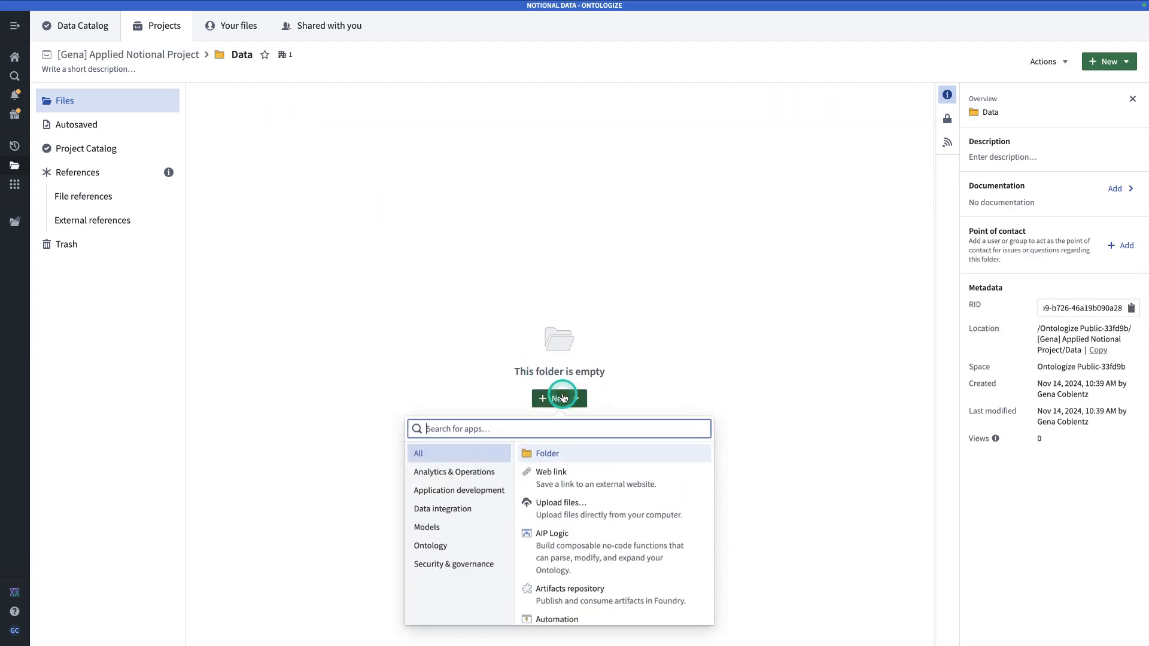
left_click(594, 508)
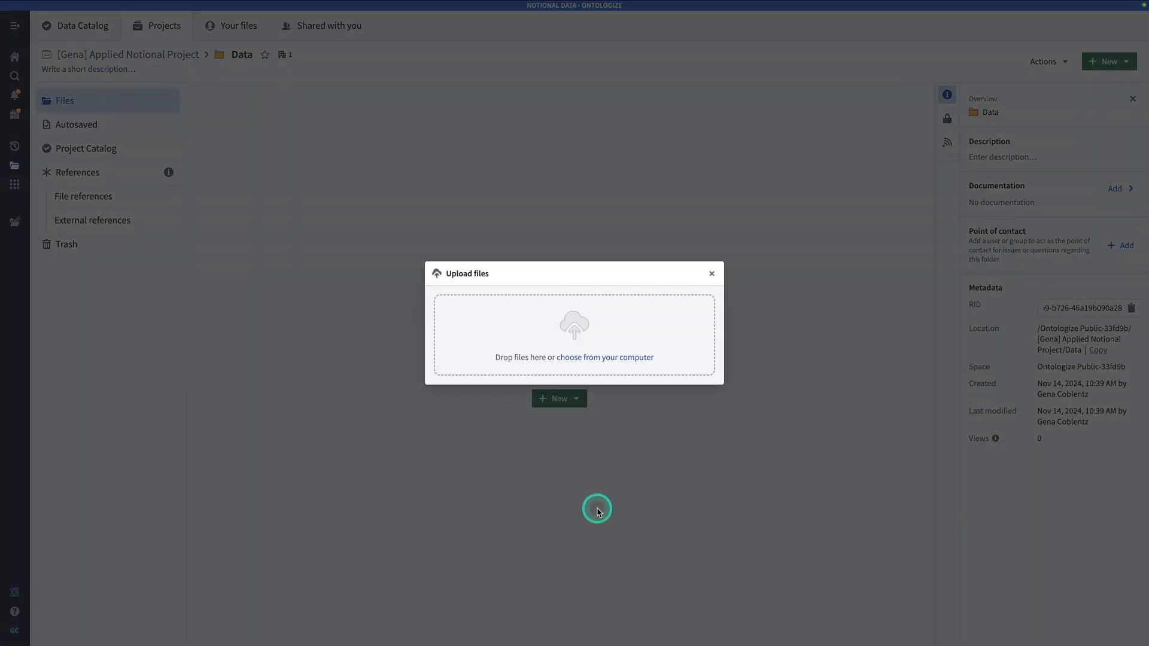
left_click(585, 357)
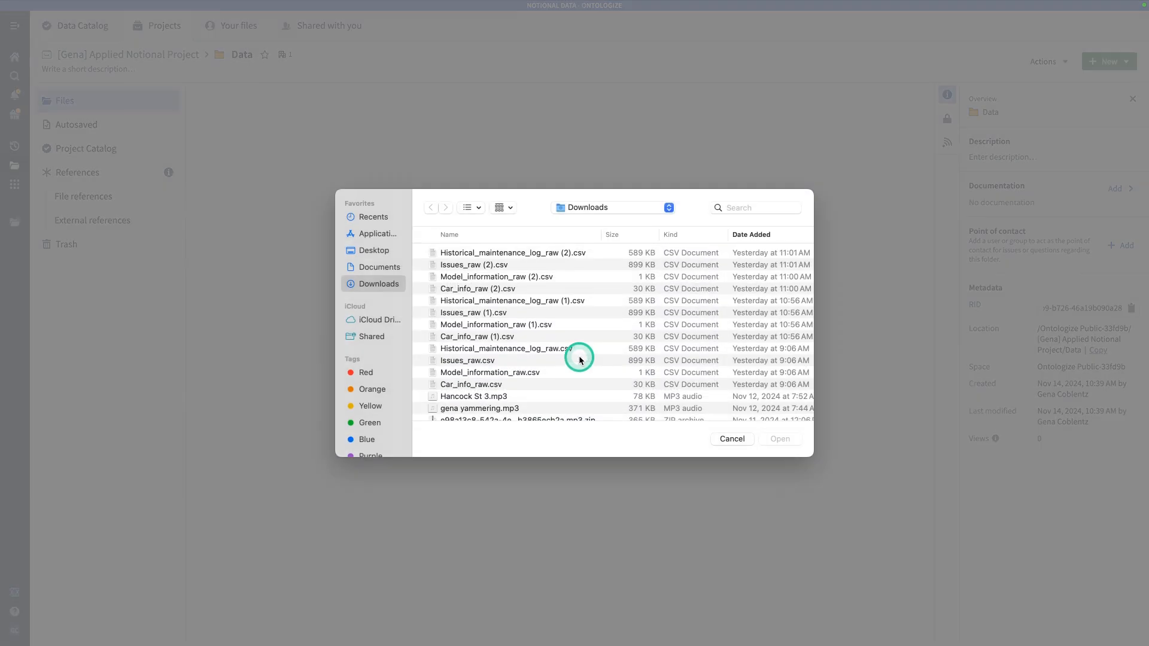
left_click(527, 253)
left_click_drag(533, 264, 559, 288)
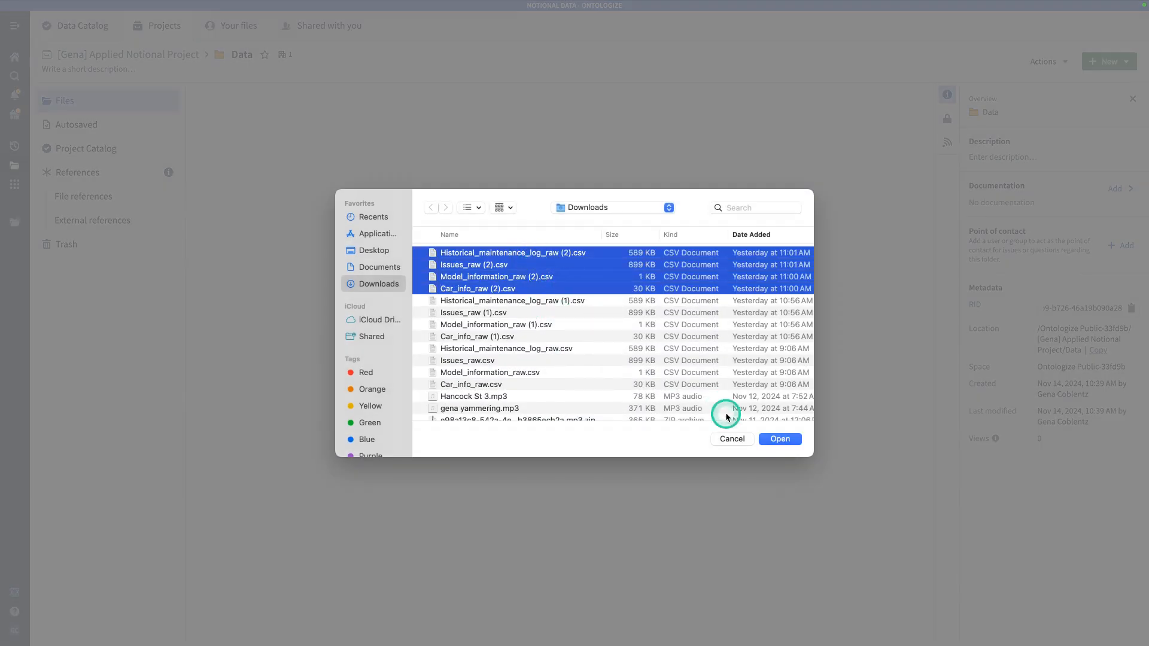
left_click(774, 441)
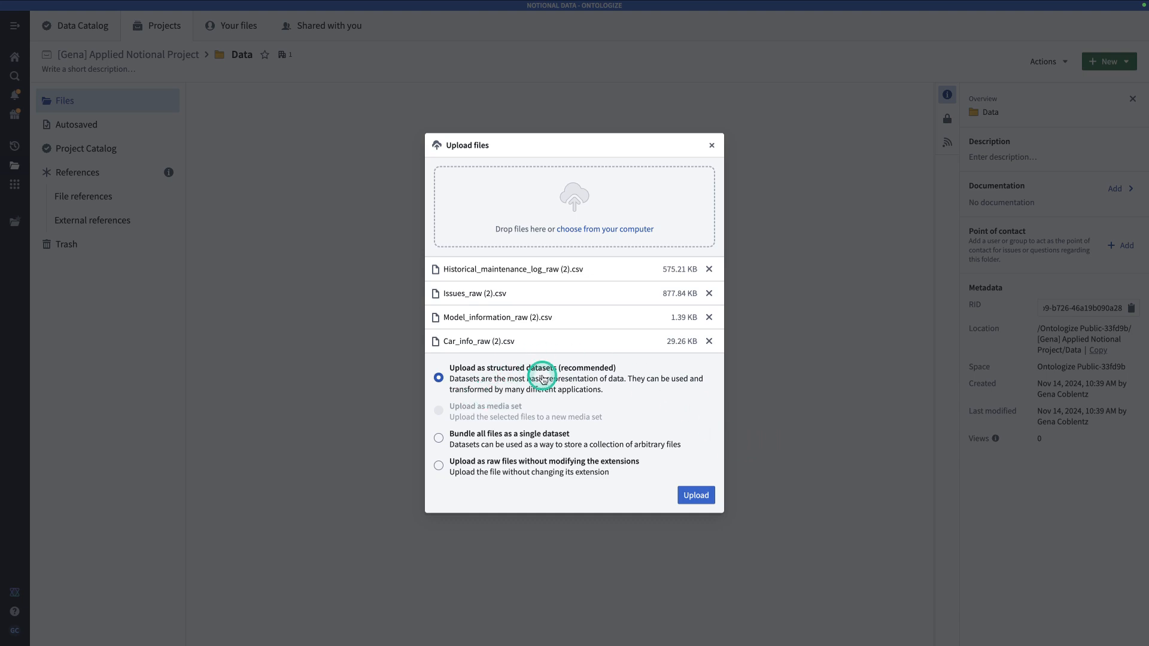
left_click(699, 496)
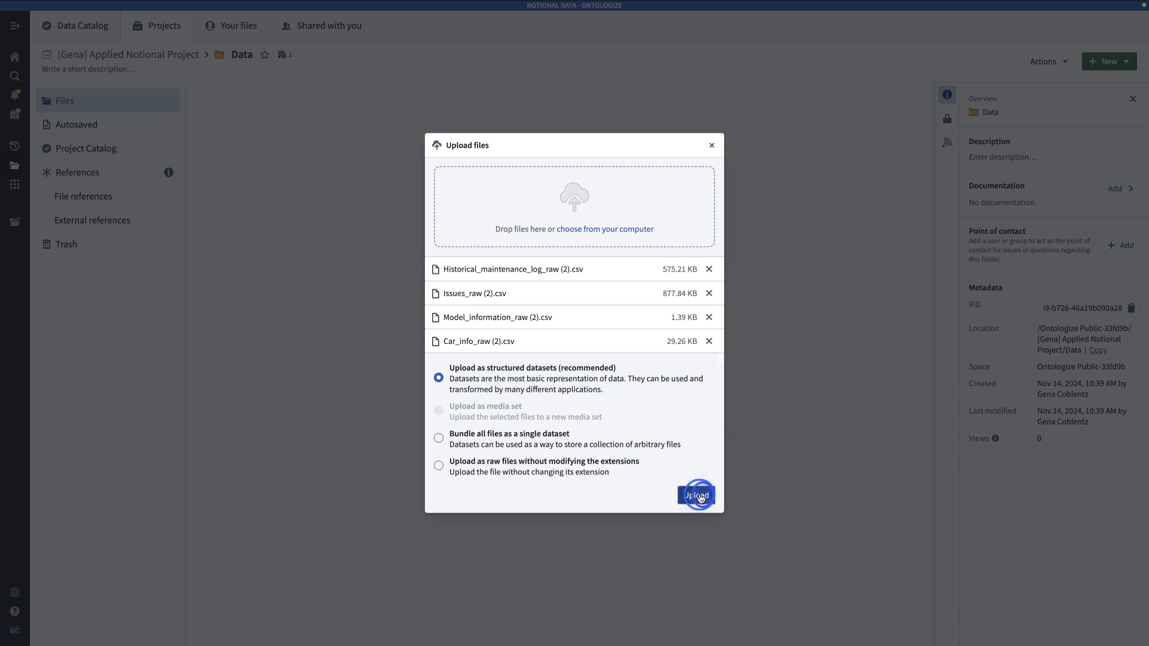
left_click(700, 395)
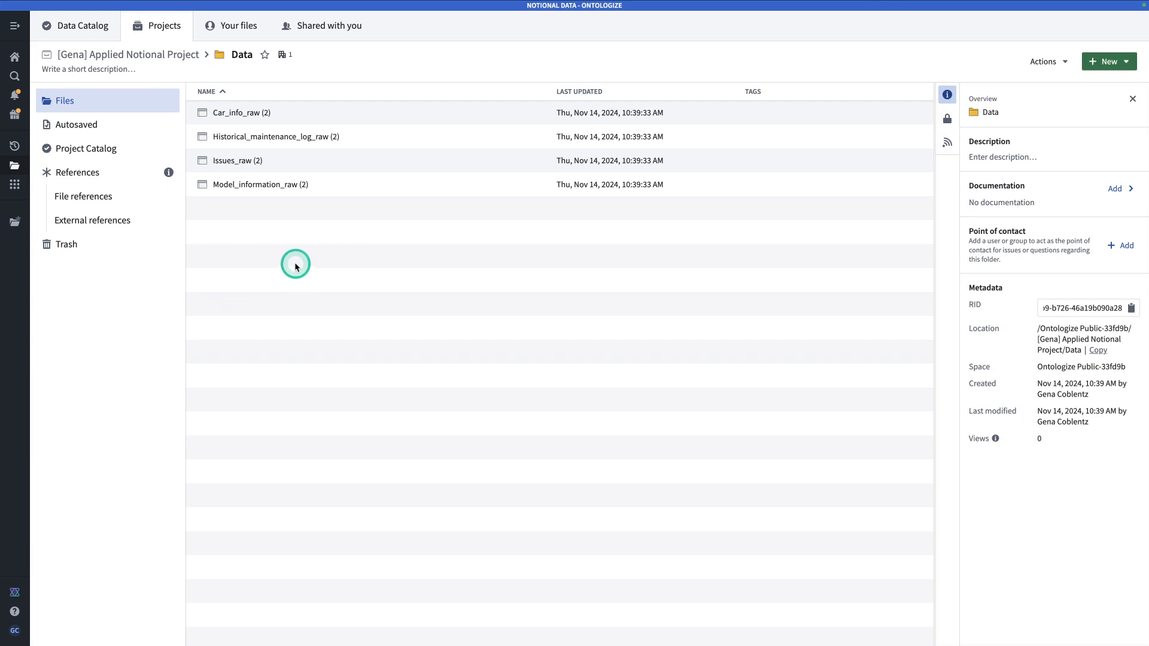
Edit the schema of the Car_info_raw (2) dataset to use Row 1 as the column header, and save and validate it.
left_click(237, 114)
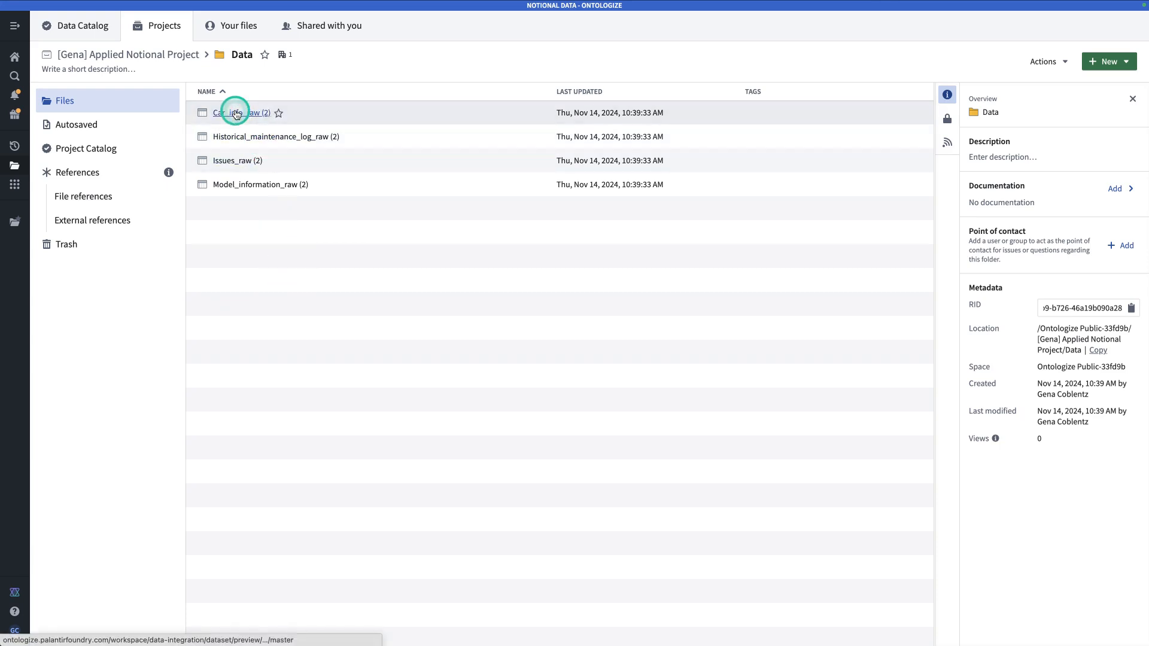
left_click(241, 114)
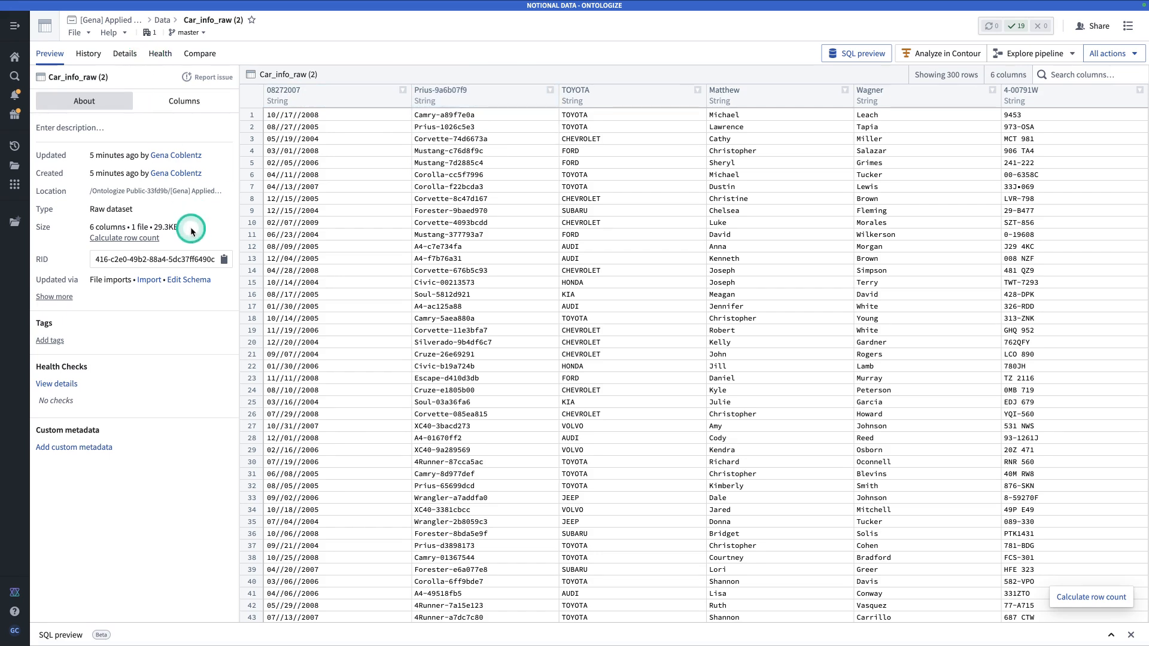
left_click(192, 282)
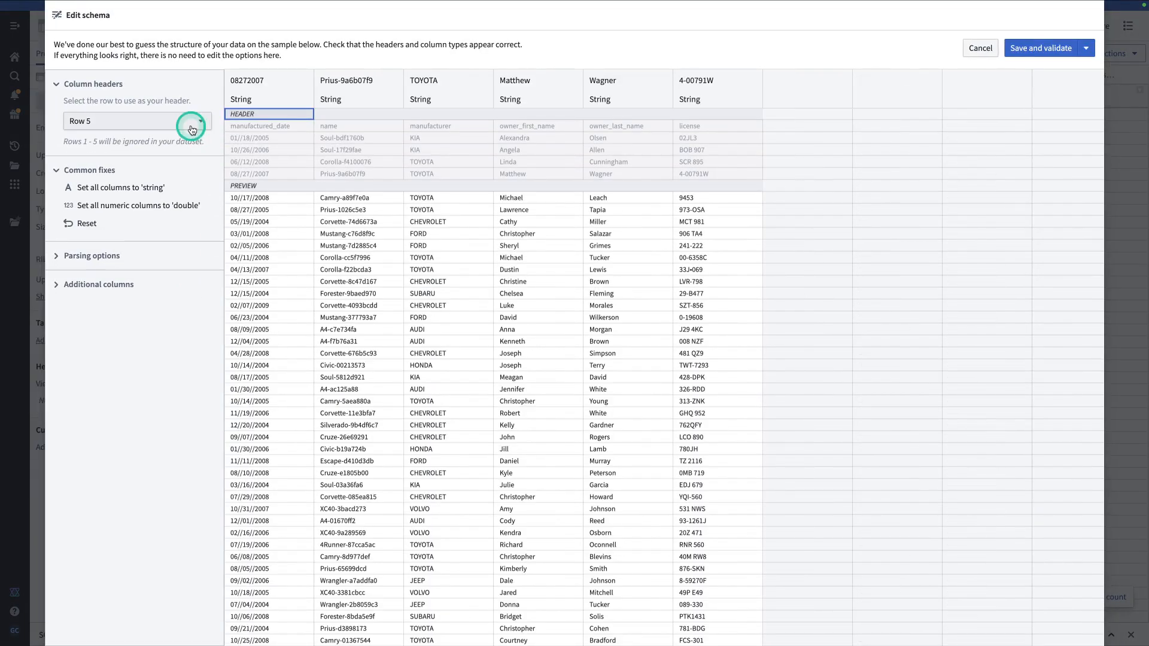
left_click(189, 124)
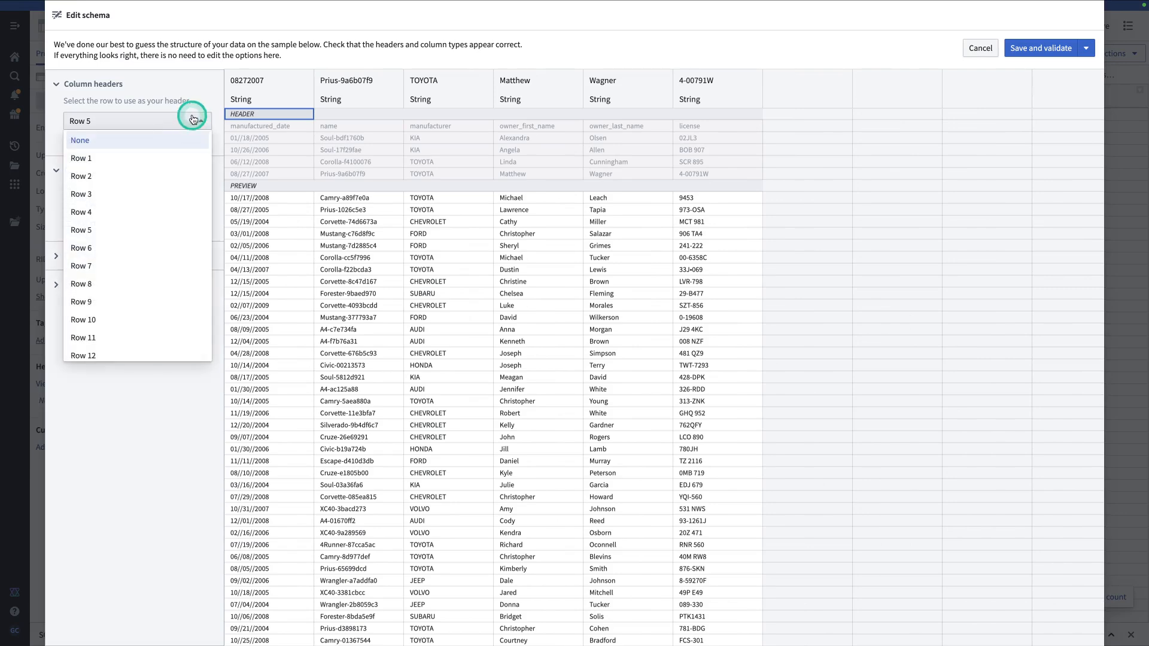
left_click(163, 159)
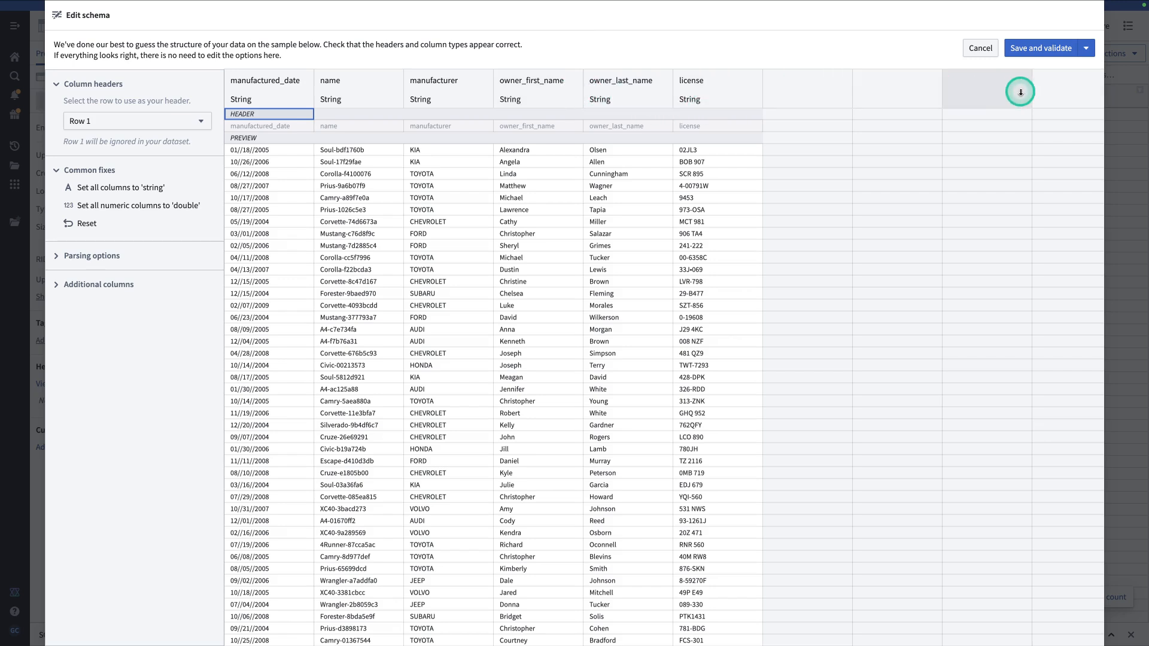
left_click(1042, 51)
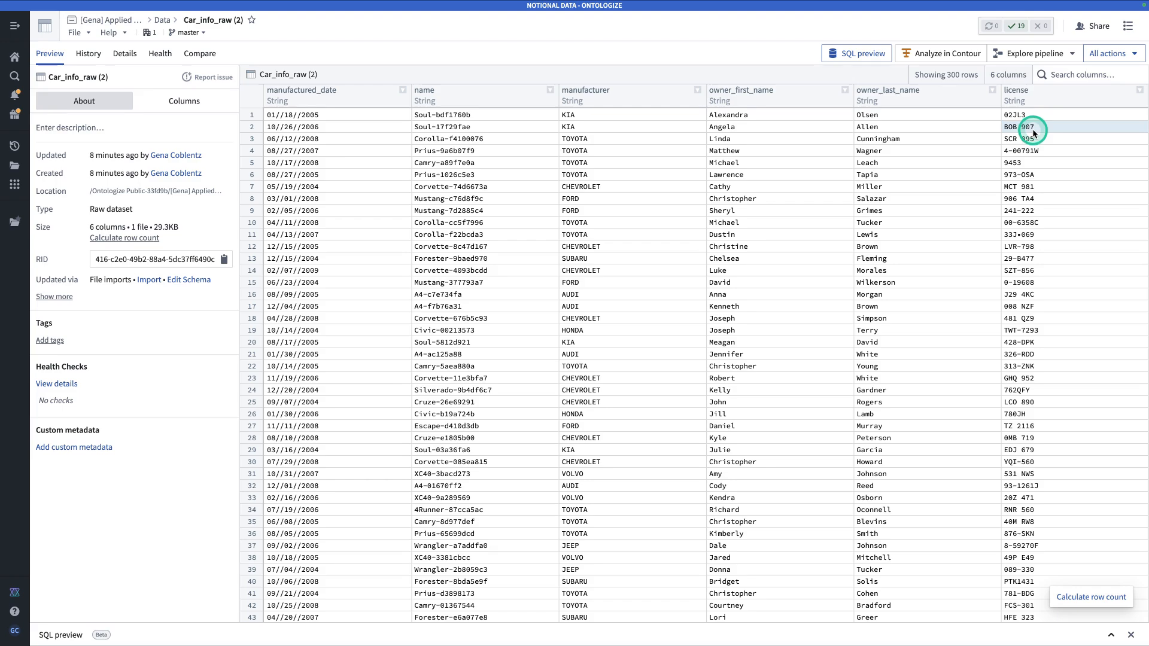
Inspect the columns and contents of the Historical_maintenance_log_raw (2), Issues_raw (2) and Model_information_raw (2) datasets in the Data folder.
left_click(162, 21)
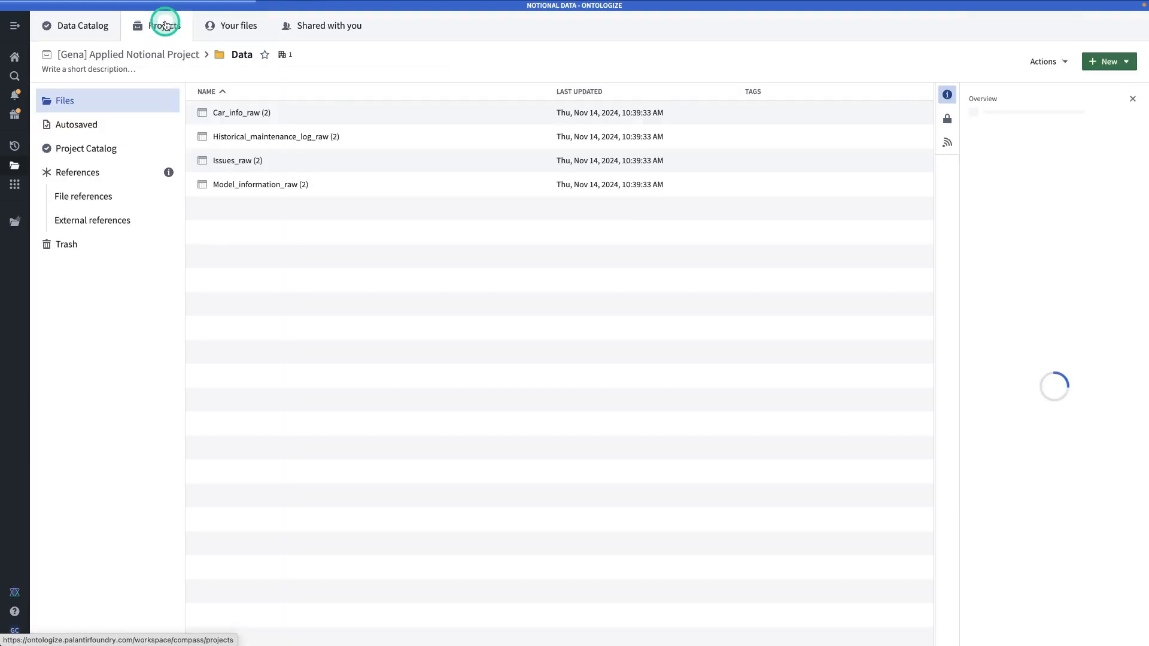
left_click(279, 138)
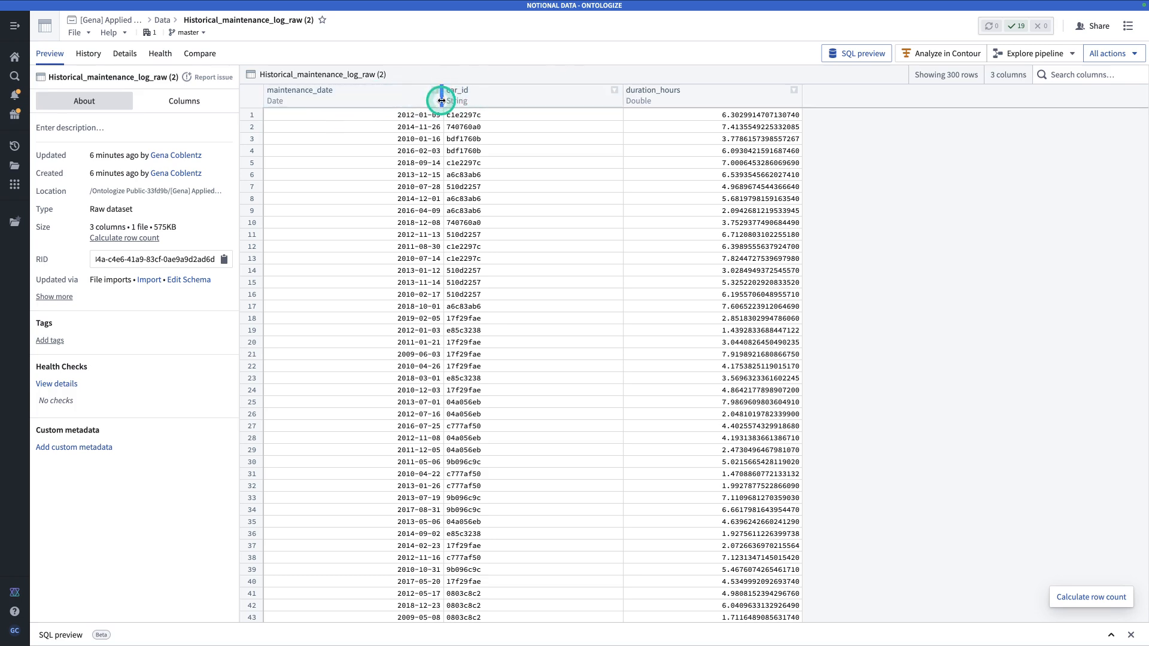
left_click(156, 27)
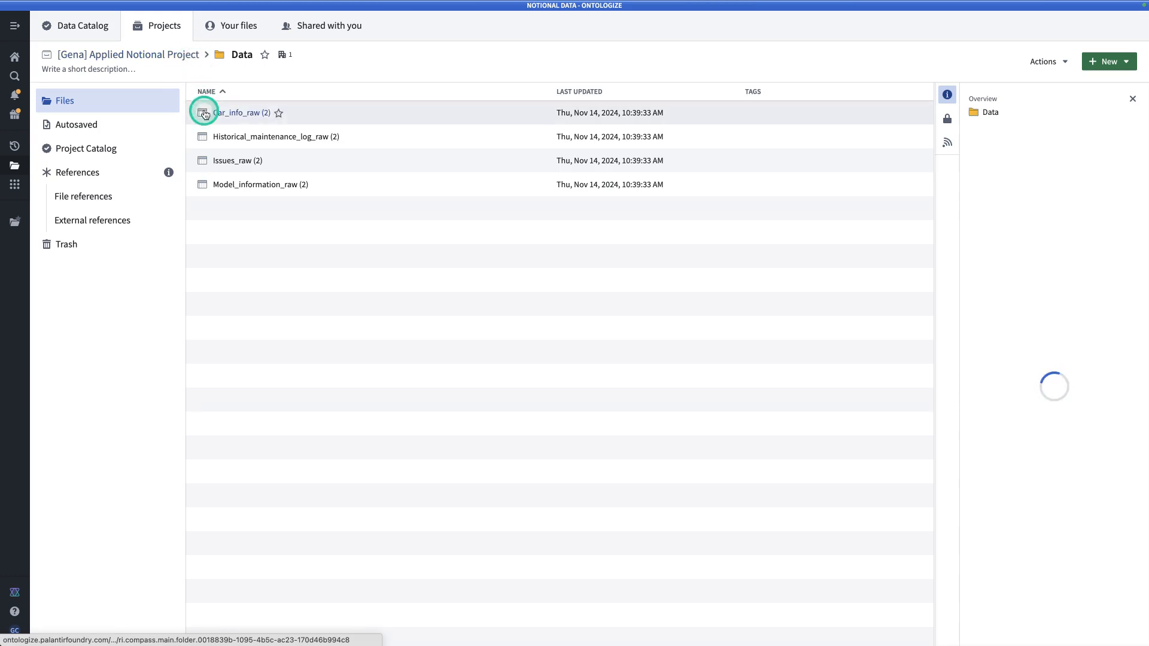
left_click(225, 157)
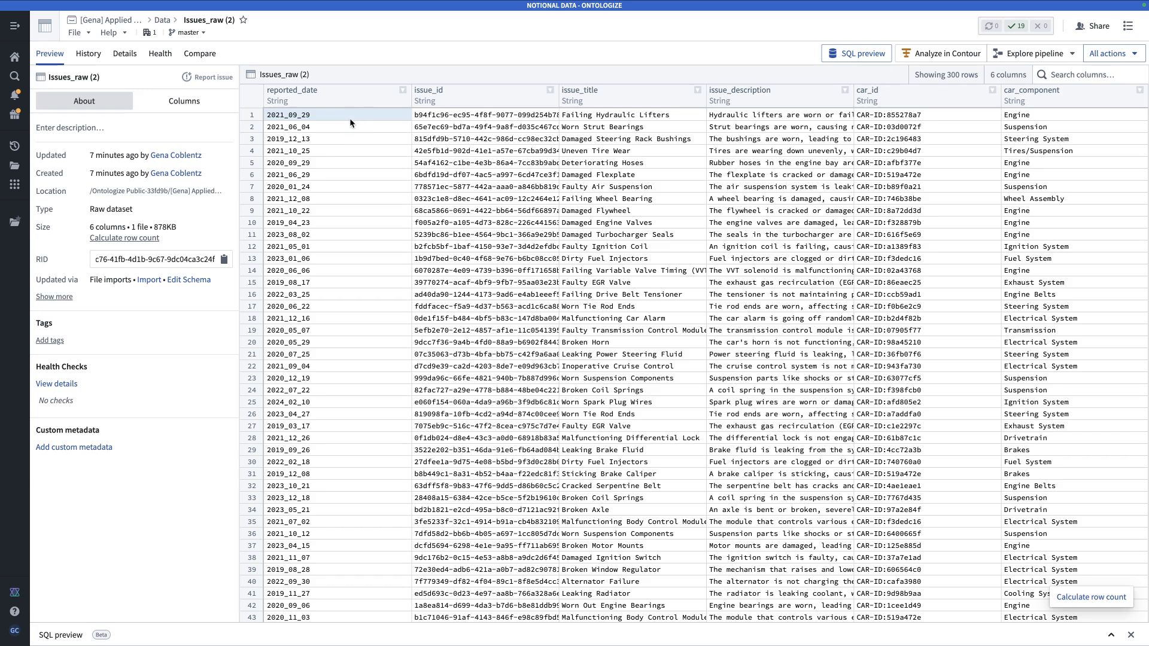
left_click_drag(350, 119, 813, 122)
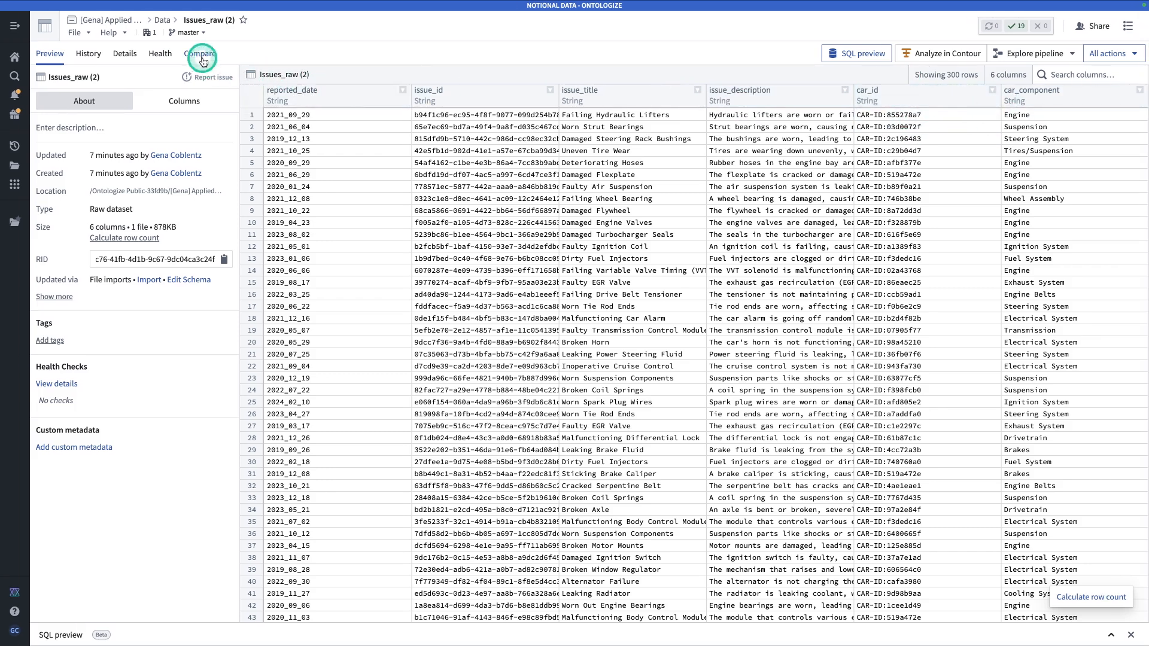
left_click(163, 20)
left_click(243, 184)
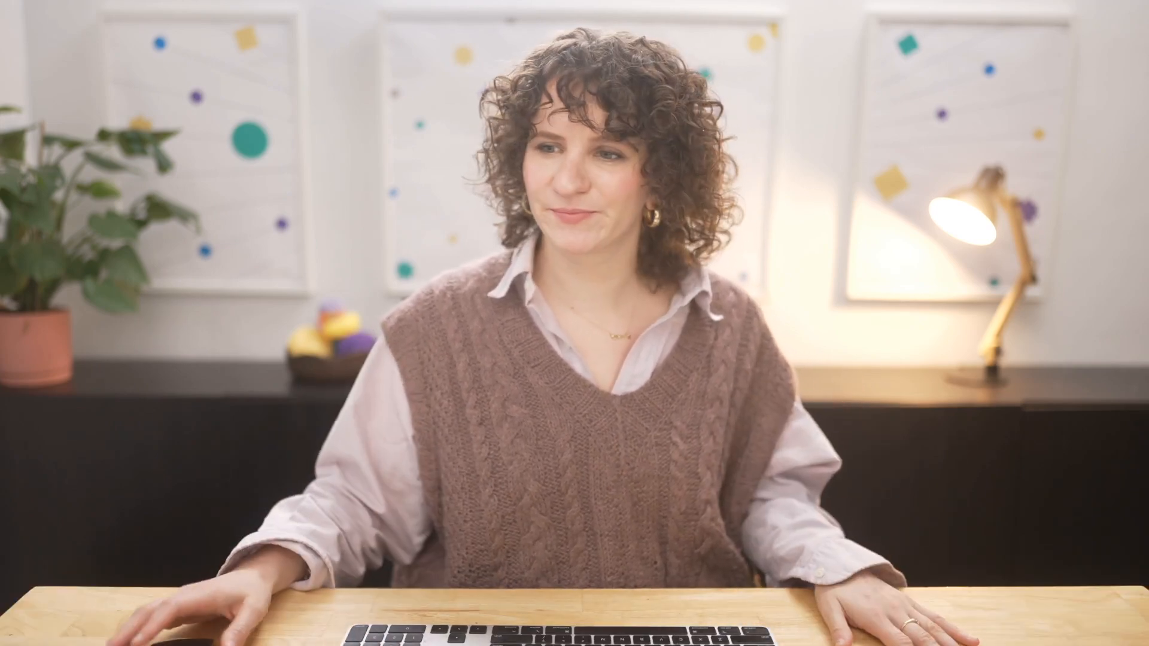
Read the known raw data issues listed under Objective 1 - Data Cleaning in the course.
left_click(78, 293)
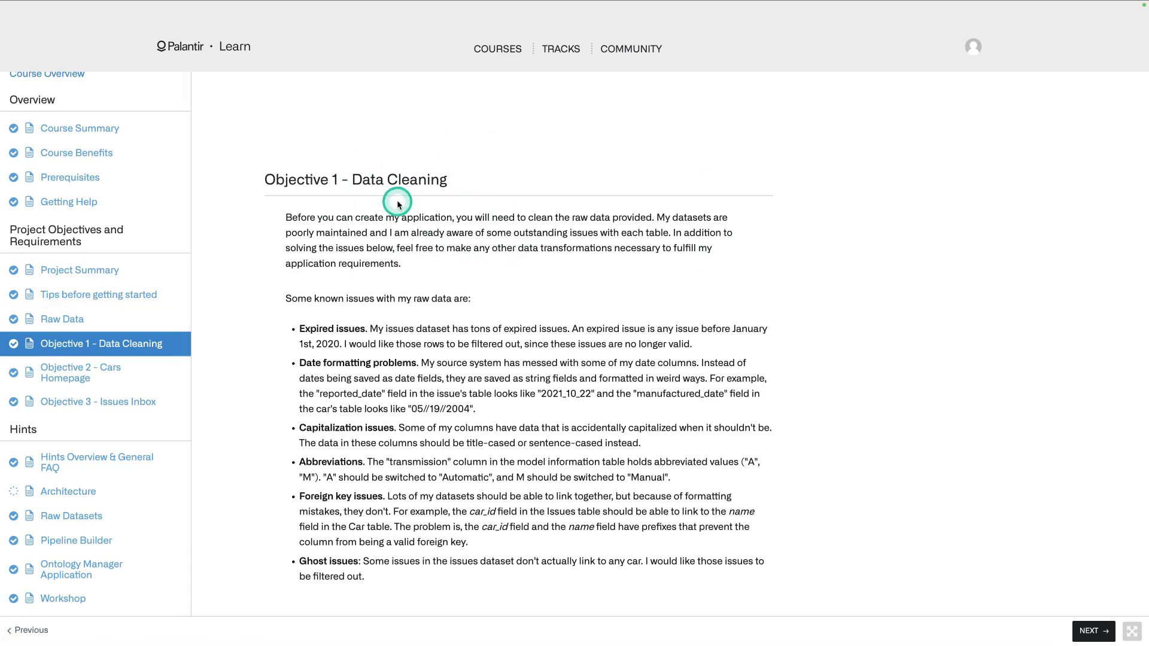
scroll(457, 290, "down", 1)
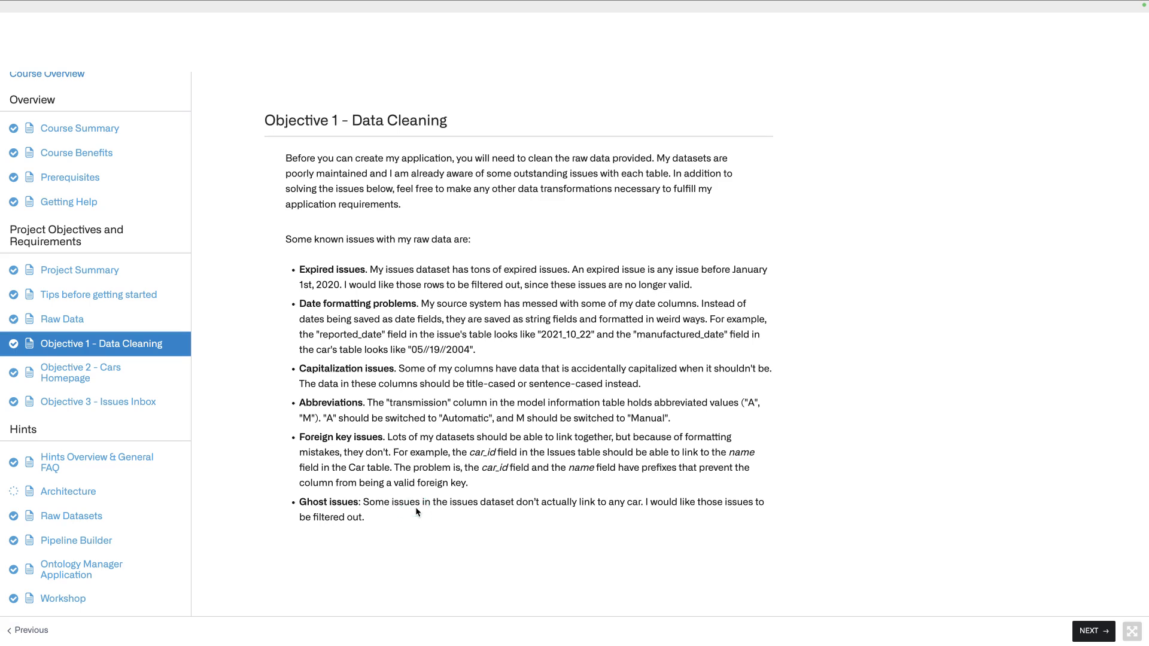
scroll(425, 508, "down", 1)
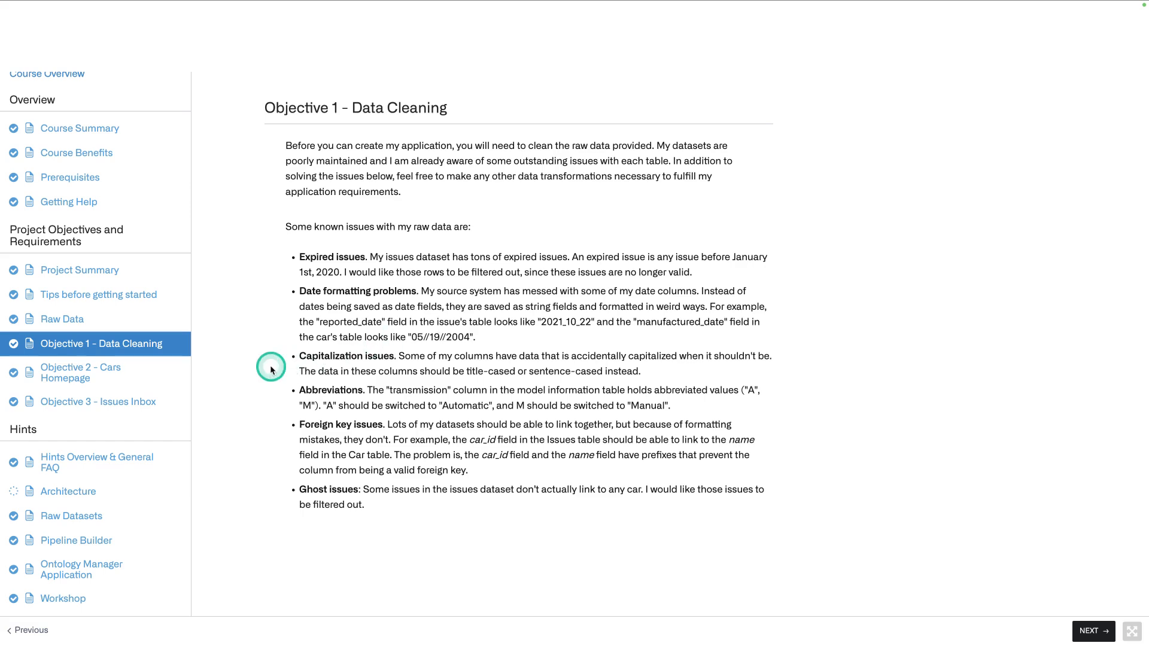
Review the section configuration, filter bar and Key Performance Indicators metric requirements in Objective 2 - Cars Homepage.
left_click(126, 378)
scroll(455, 388, "down", 3)
scroll(462, 390, "down", 4)
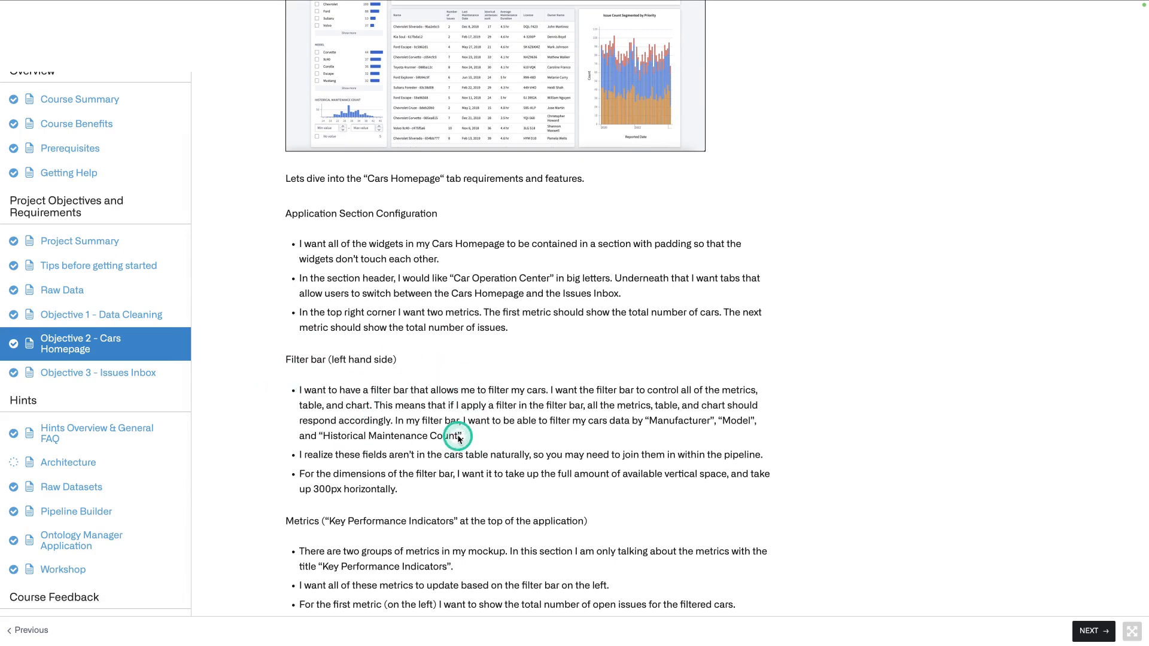
mouse_move(458, 439)
left_mouse_down()
mouse_move(352, 437)
mouse_move(457, 440)
left_mouse_up()
left_click(326, 437)
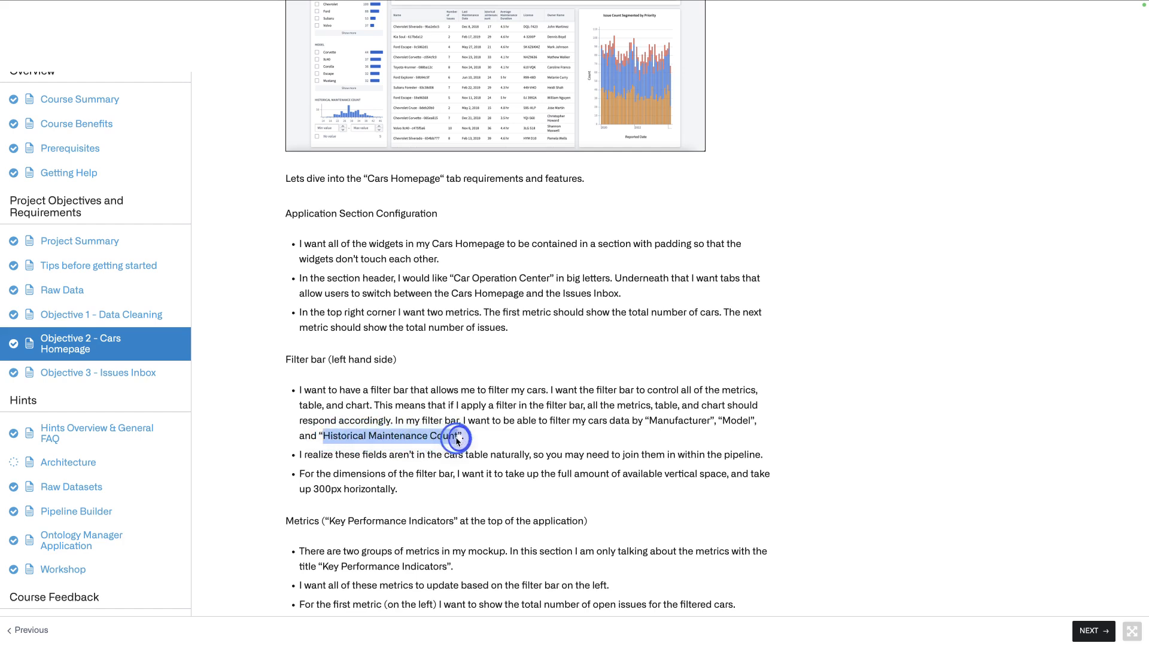
left_click(496, 437)
scroll(495, 437, "down", 2)
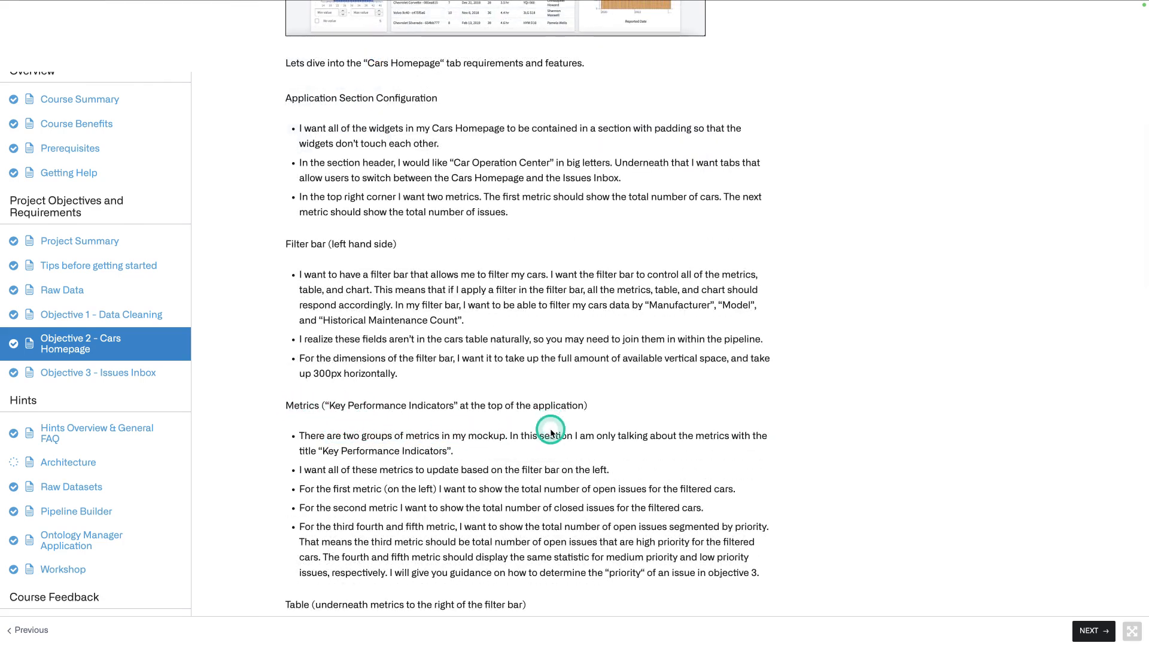
left_click_drag(294, 526, 765, 583)
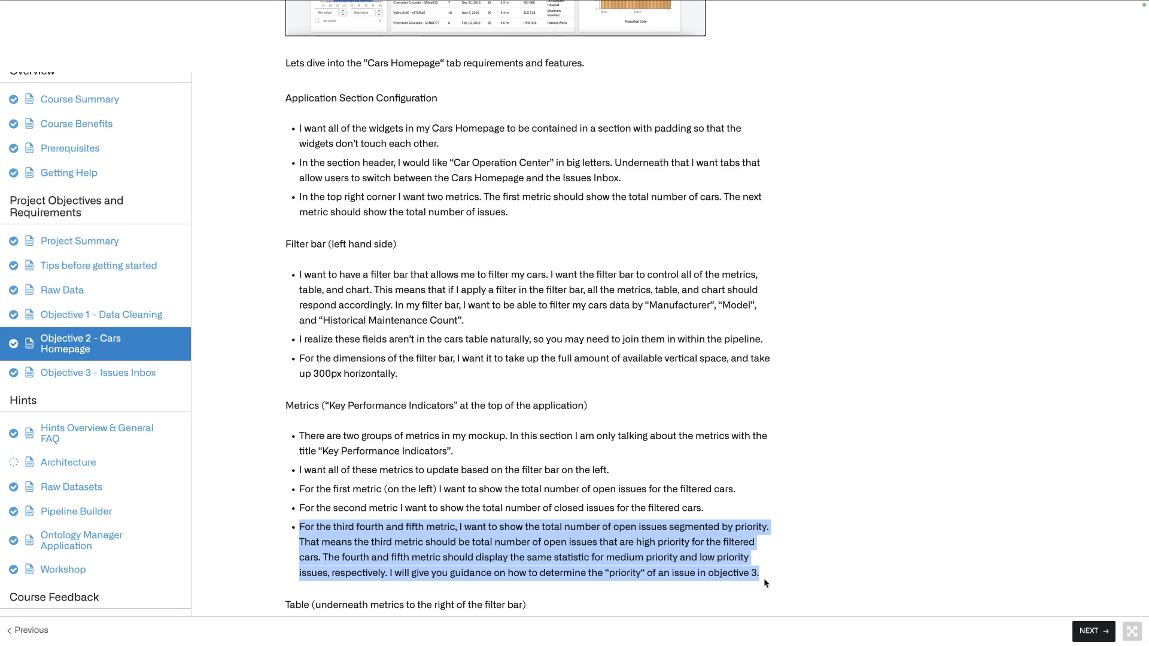
Review the Cars Homepage table column requirements, including the name, maintenance and owner fields, and the chart requirements.
scroll(764, 578, "down", 3)
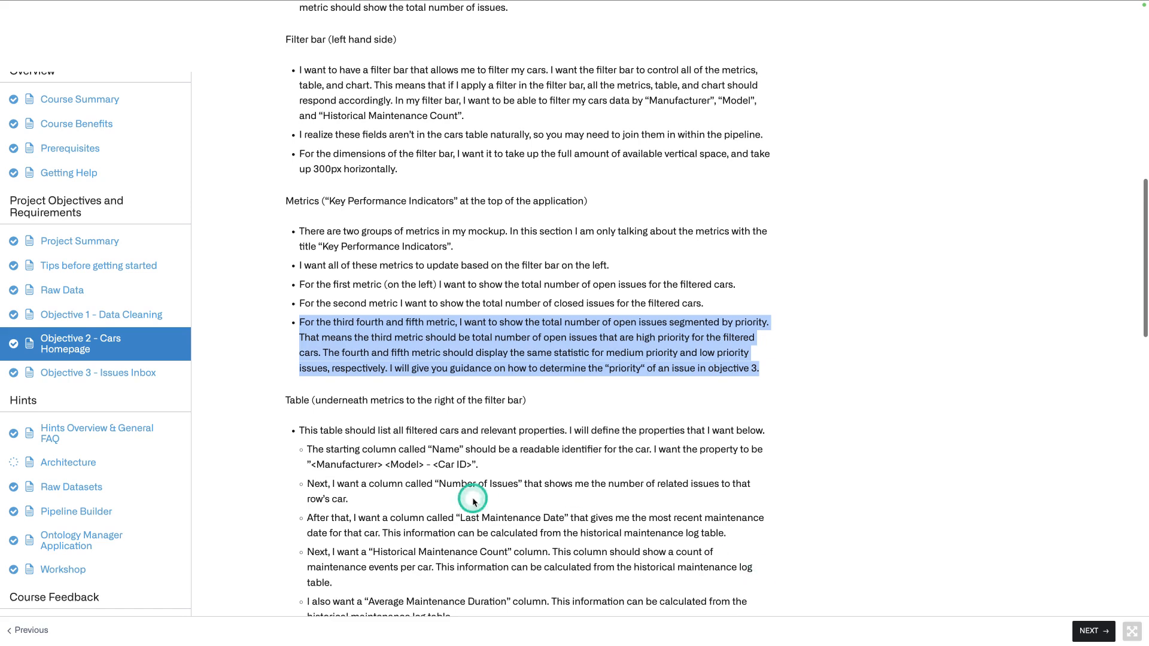
left_click(408, 486)
left_click_drag(310, 452, 512, 473)
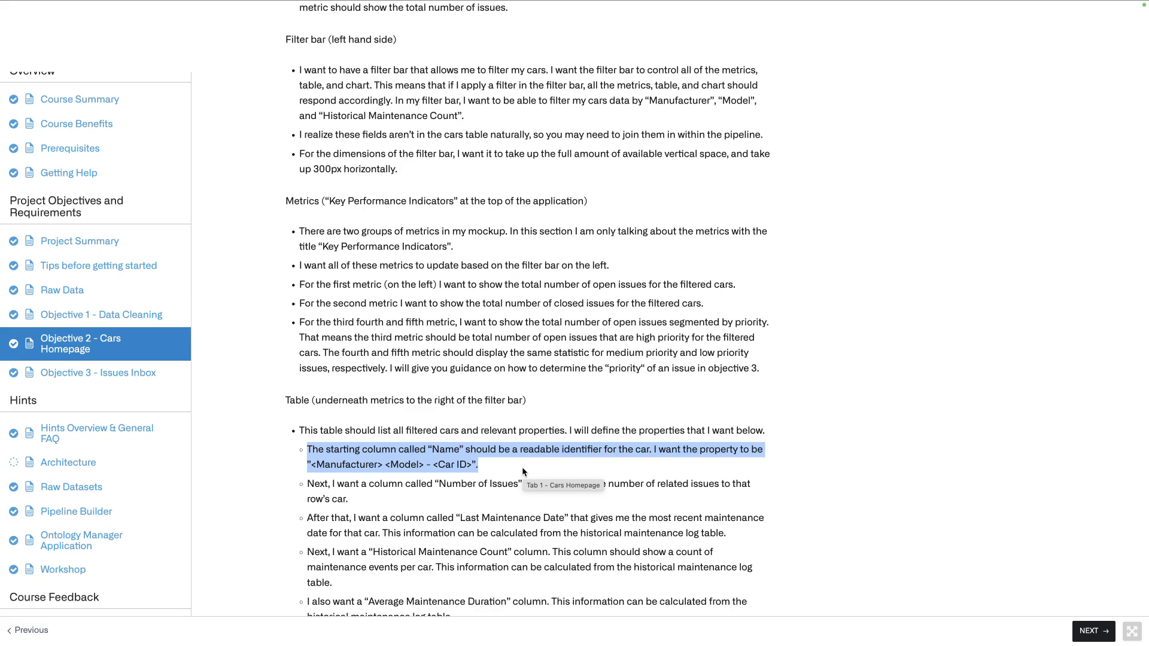
left_click(311, 521)
left_click_drag(312, 522, 614, 593)
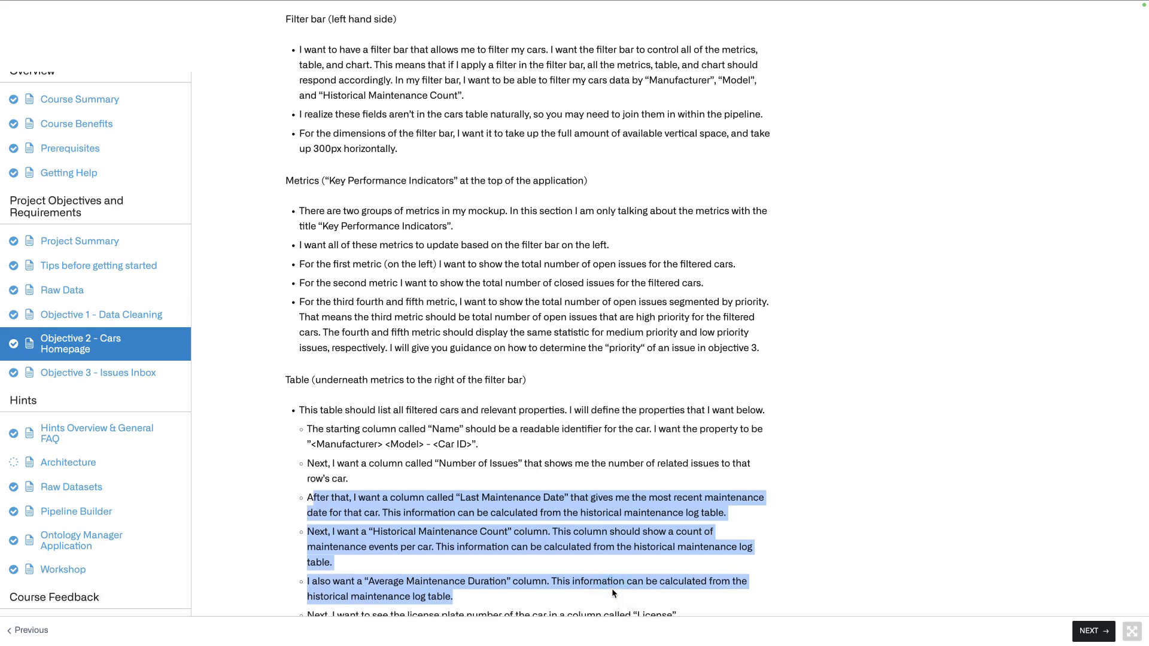
left_click(702, 557)
scroll(702, 556, "down", 2)
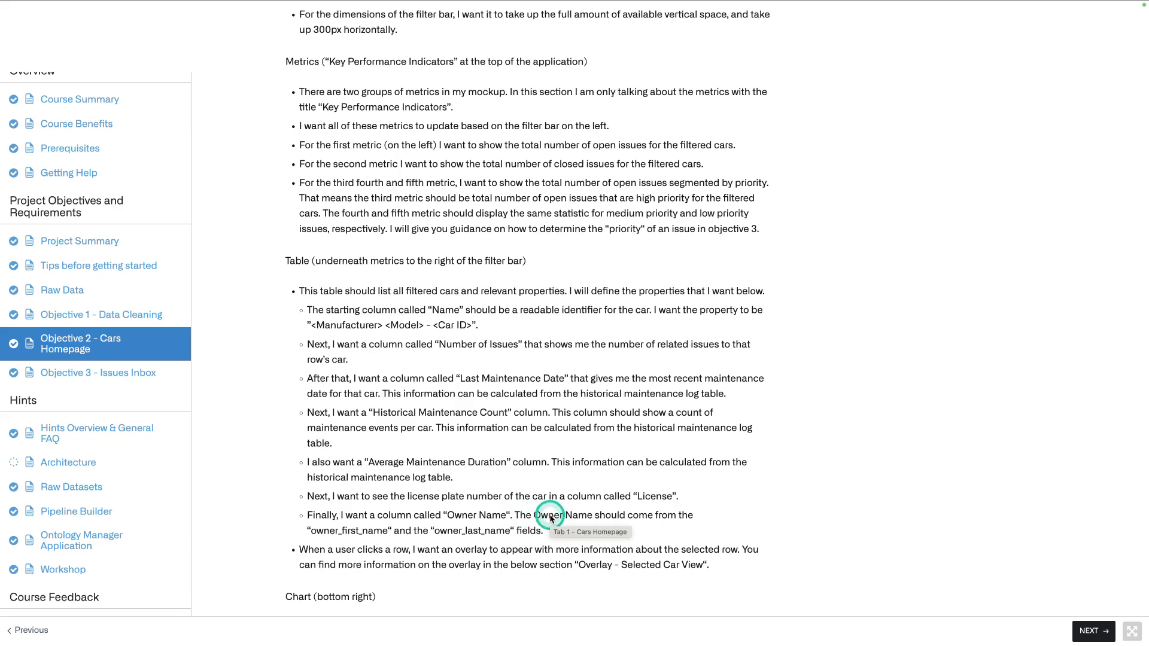
left_click_drag(560, 532, 308, 519)
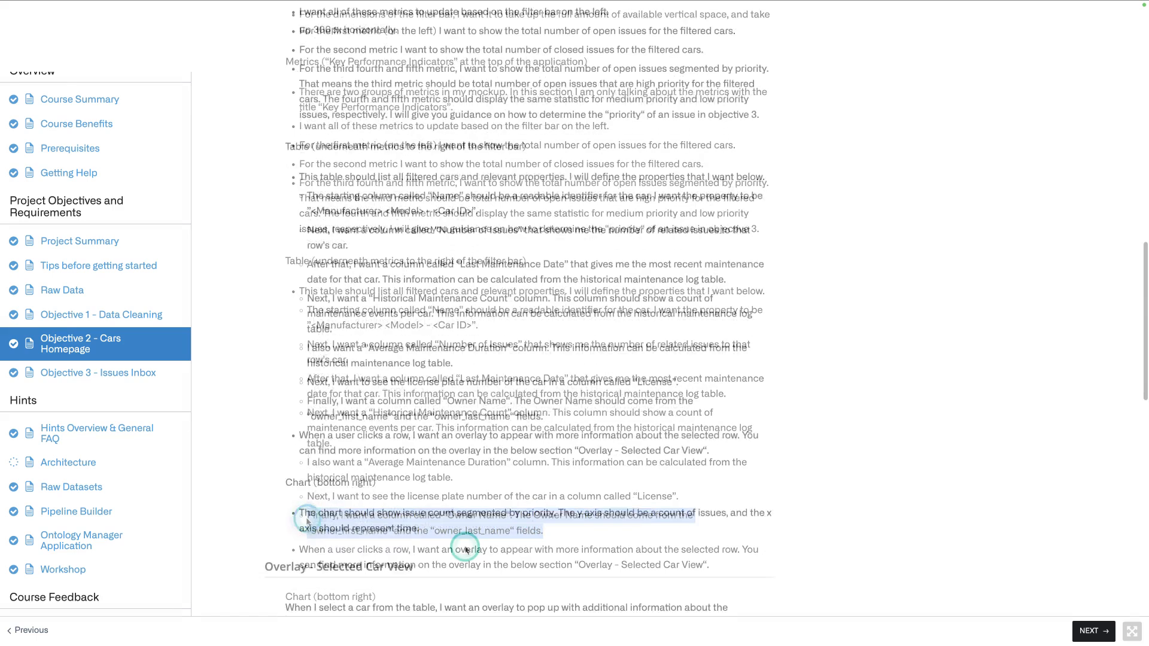
scroll(465, 548, "down", 1)
left_click_drag(460, 514, 287, 502)
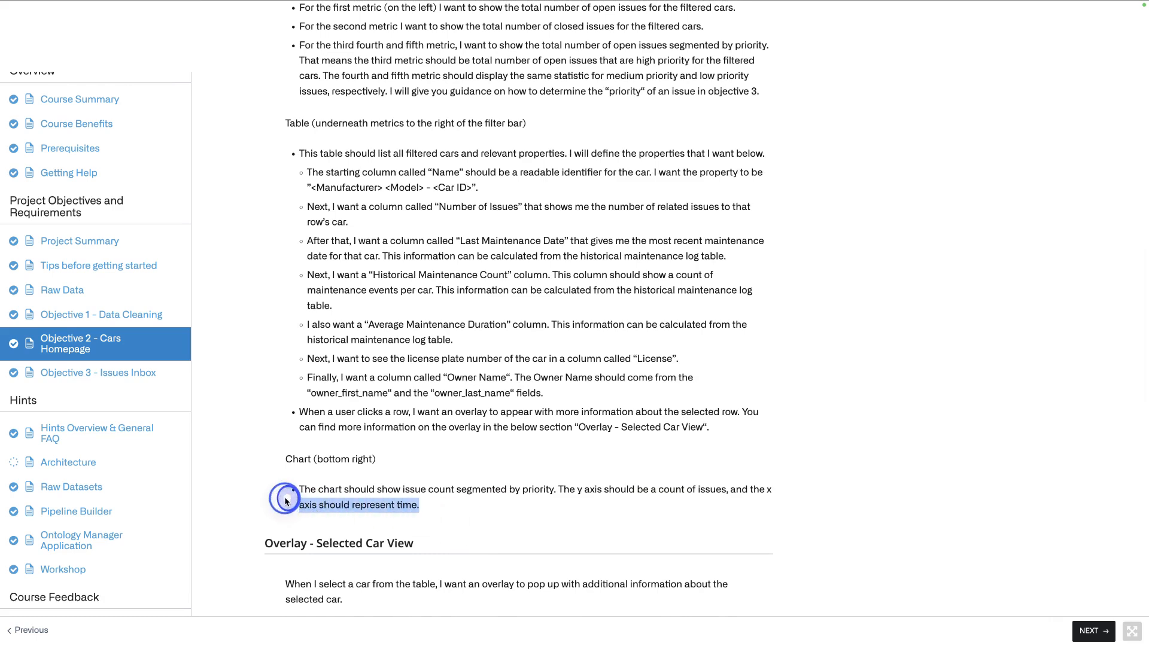
scroll(286, 502, "down", 5)
Open Objective 3 - Issues Inbox and read its section configuration and filter bar requirements.
left_click(149, 379)
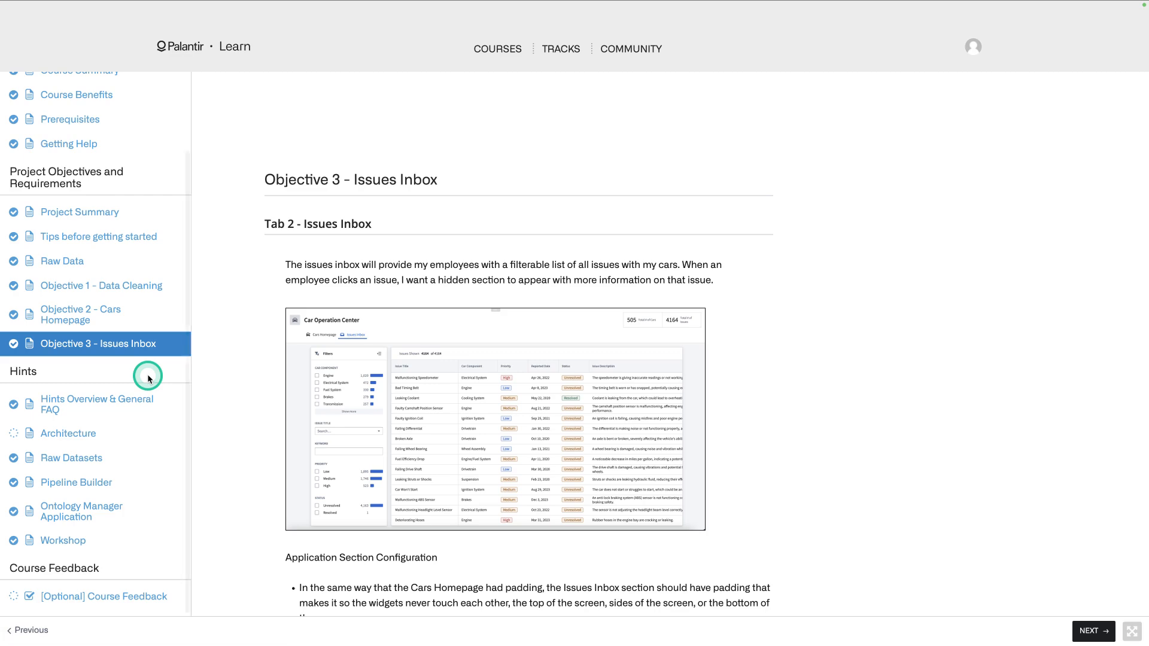
scroll(829, 455, "down", 5)
scroll(829, 455, "down", 2)
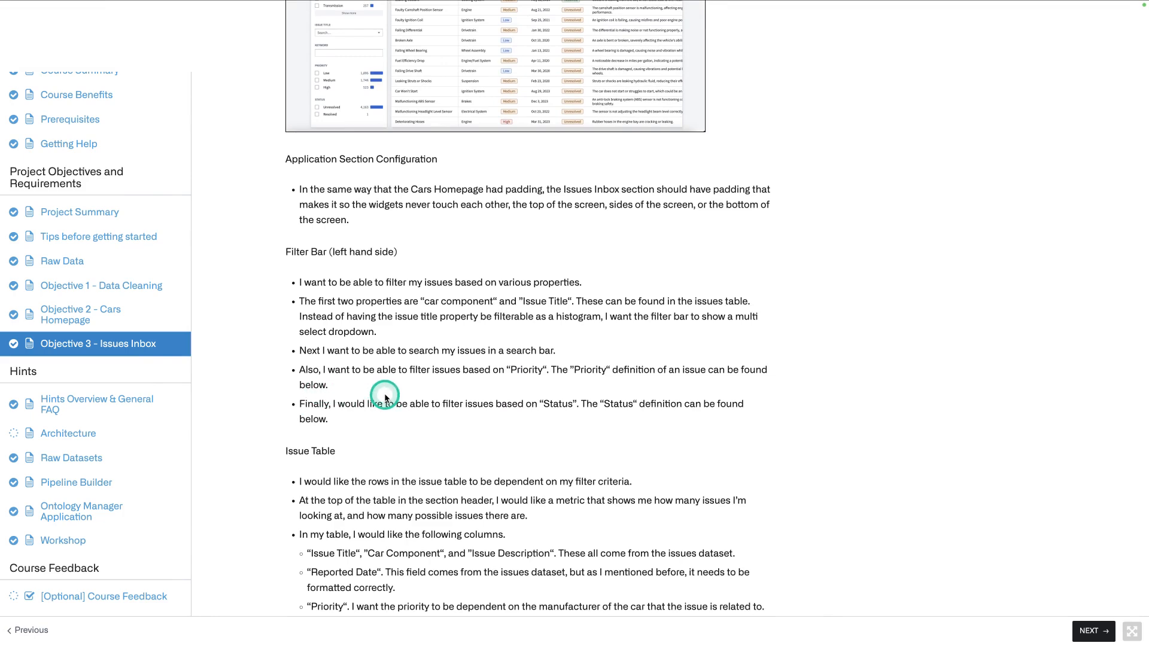
triple_click(302, 408)
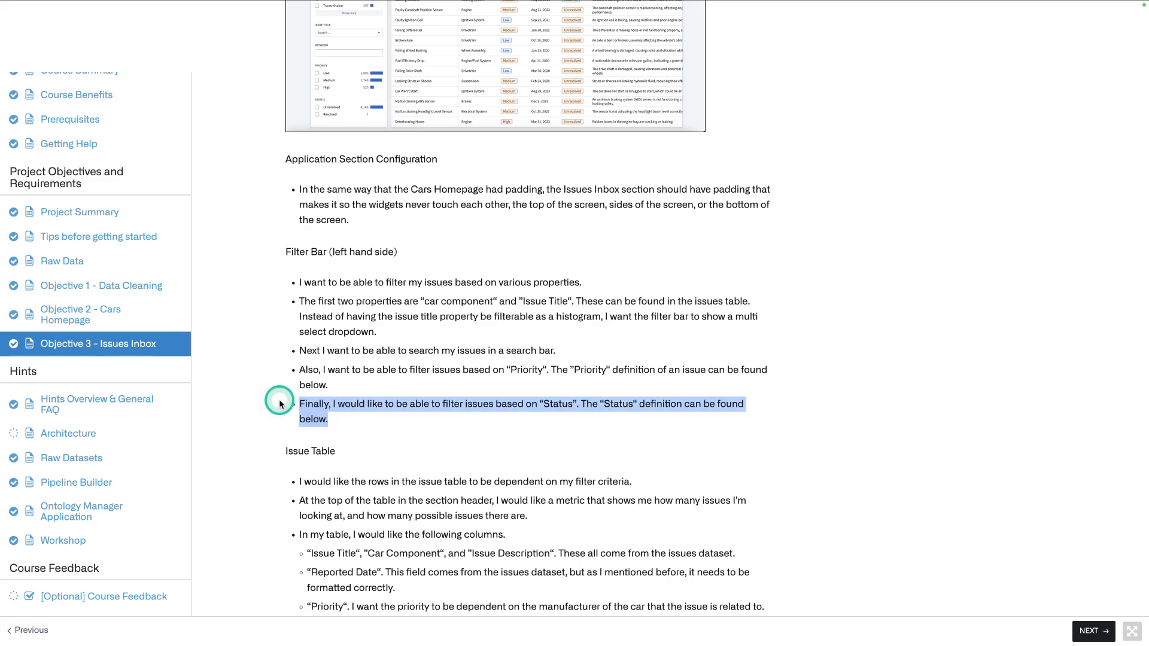
Examine the Issues Inbox table requirements, focusing on how the Priority and Status columns are defined.
scroll(317, 407, "down", 4)
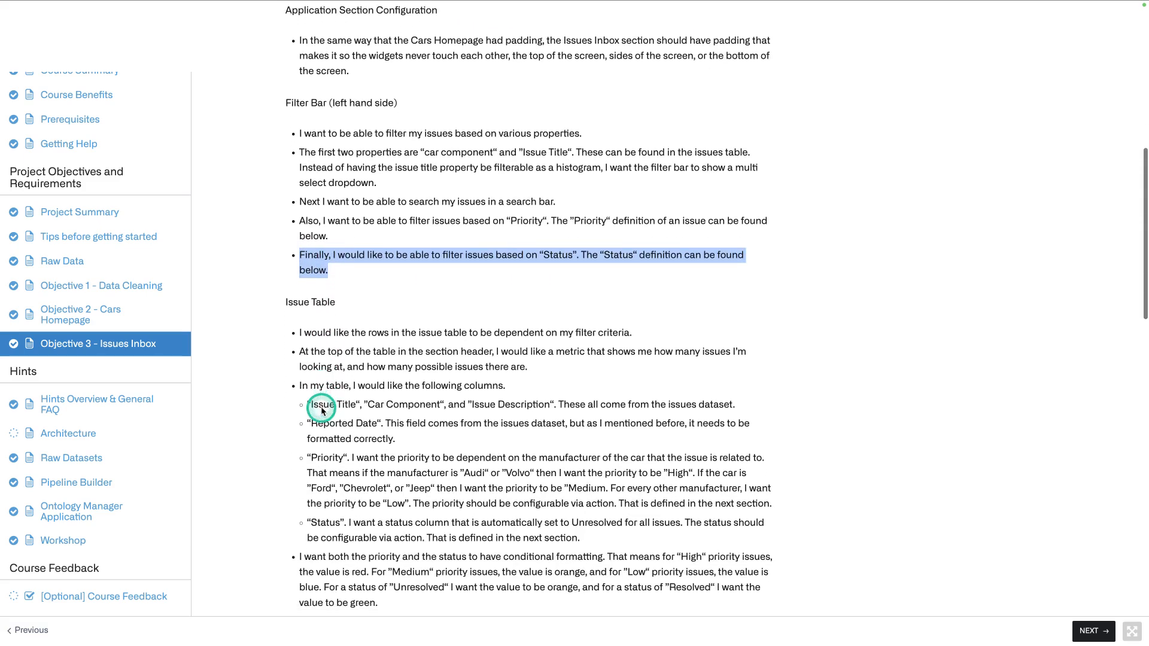
left_click_drag(772, 426, 301, 376)
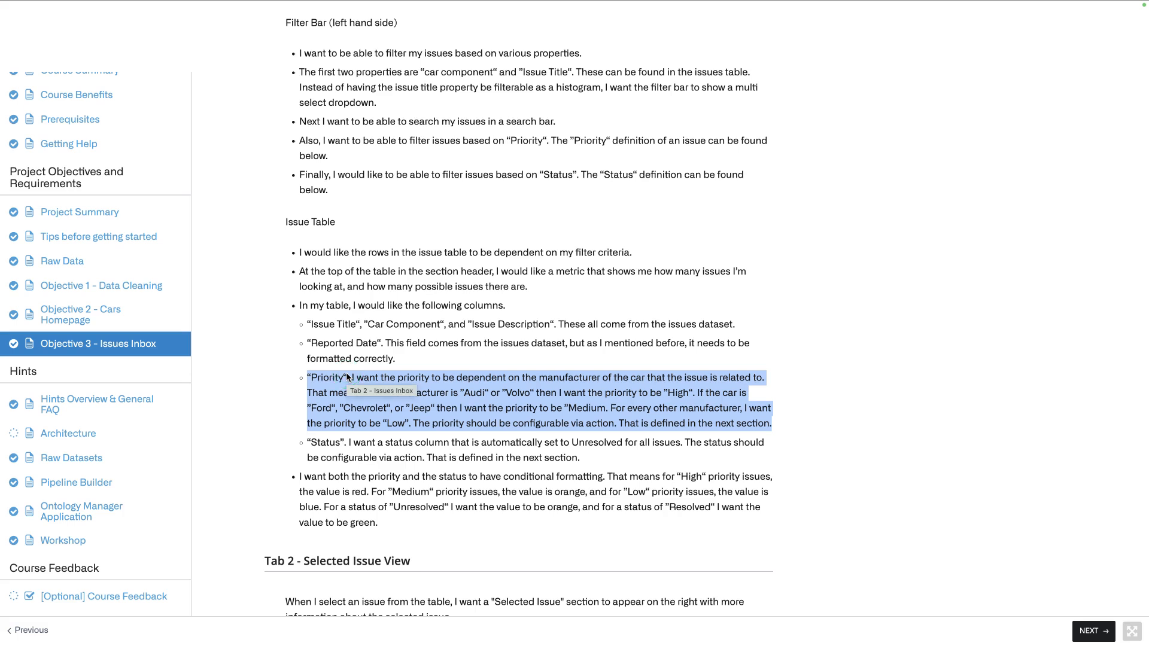
left_click(504, 459)
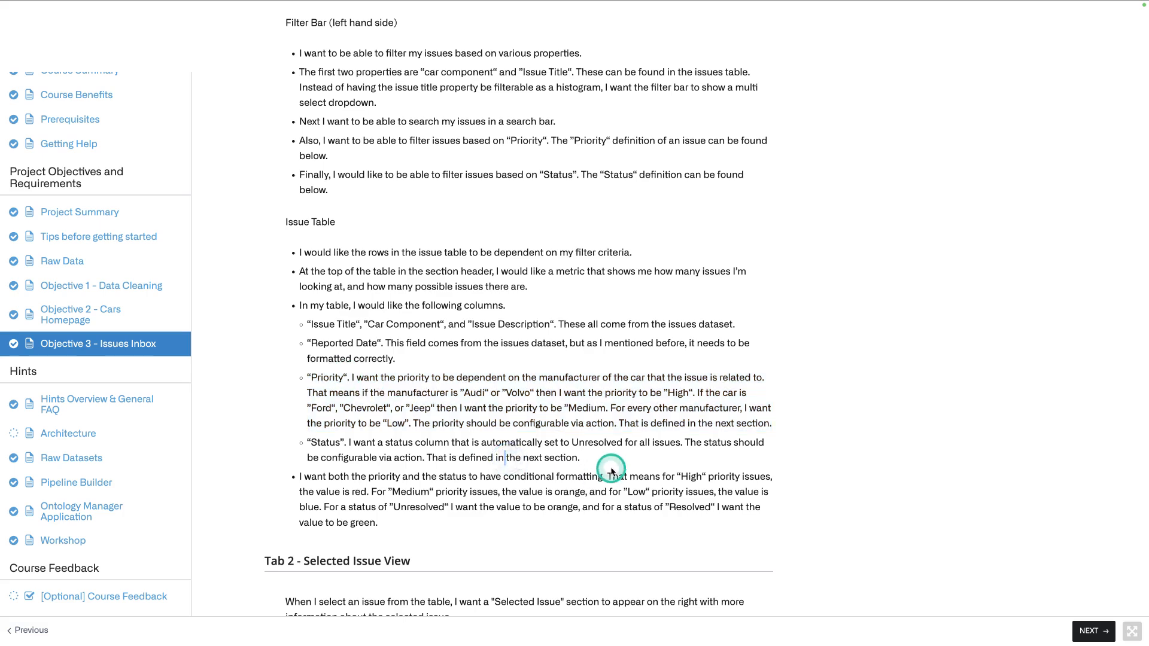
left_click_drag(598, 465, 274, 444)
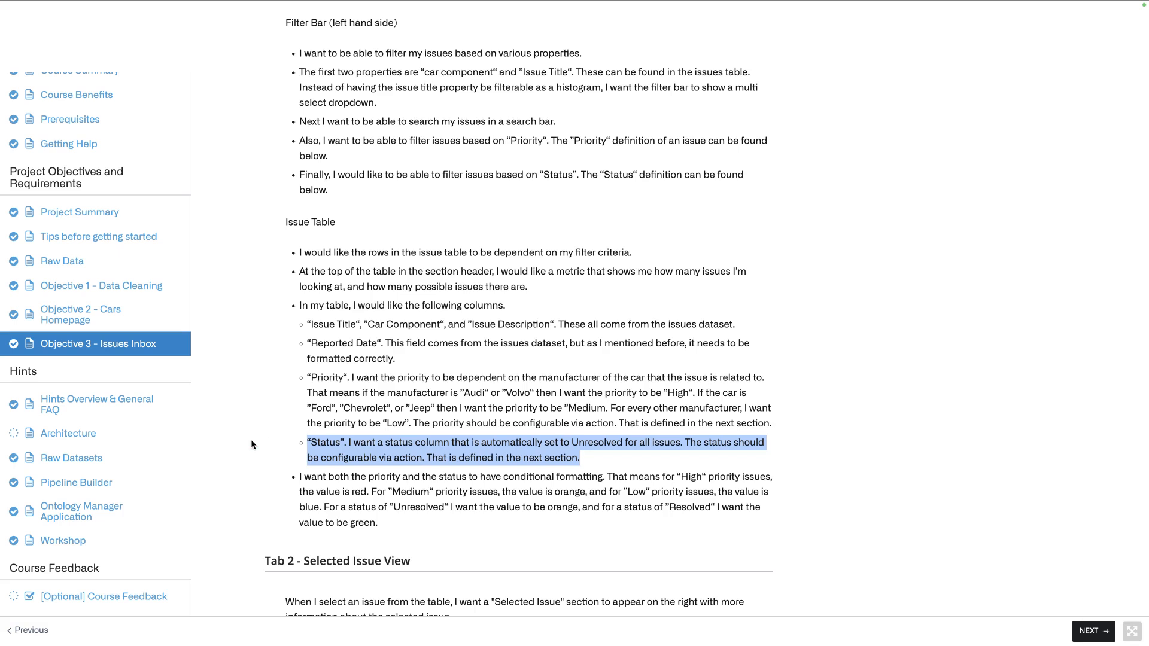
scroll(251, 444, "down", 3)
left_click(278, 444)
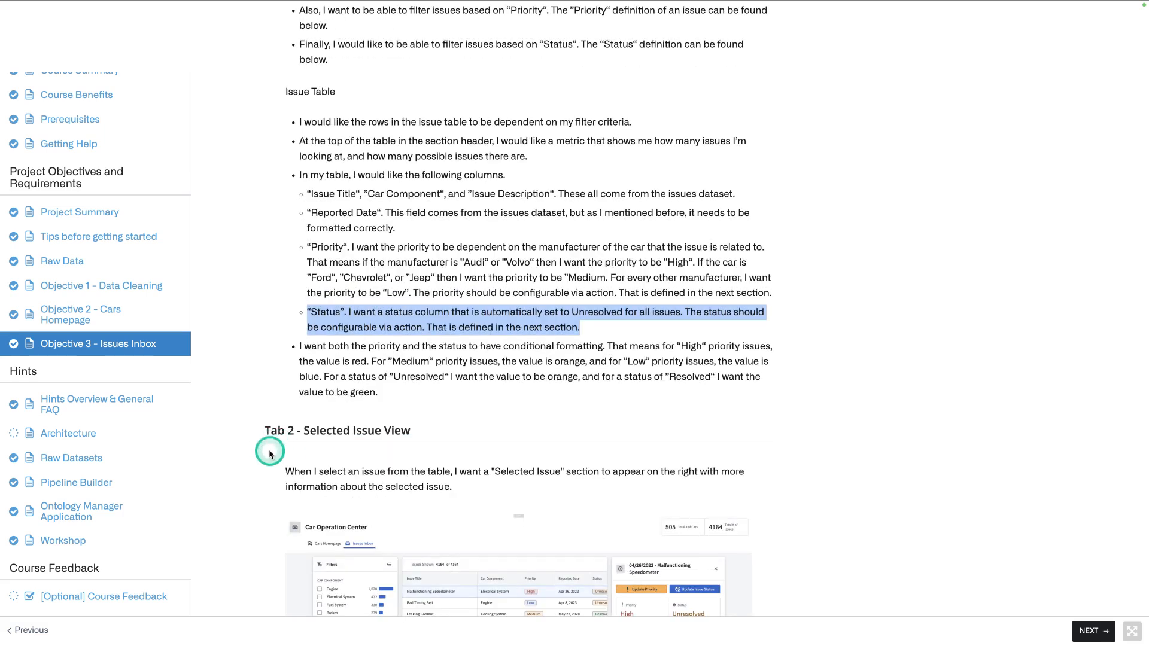
left_click(417, 492)
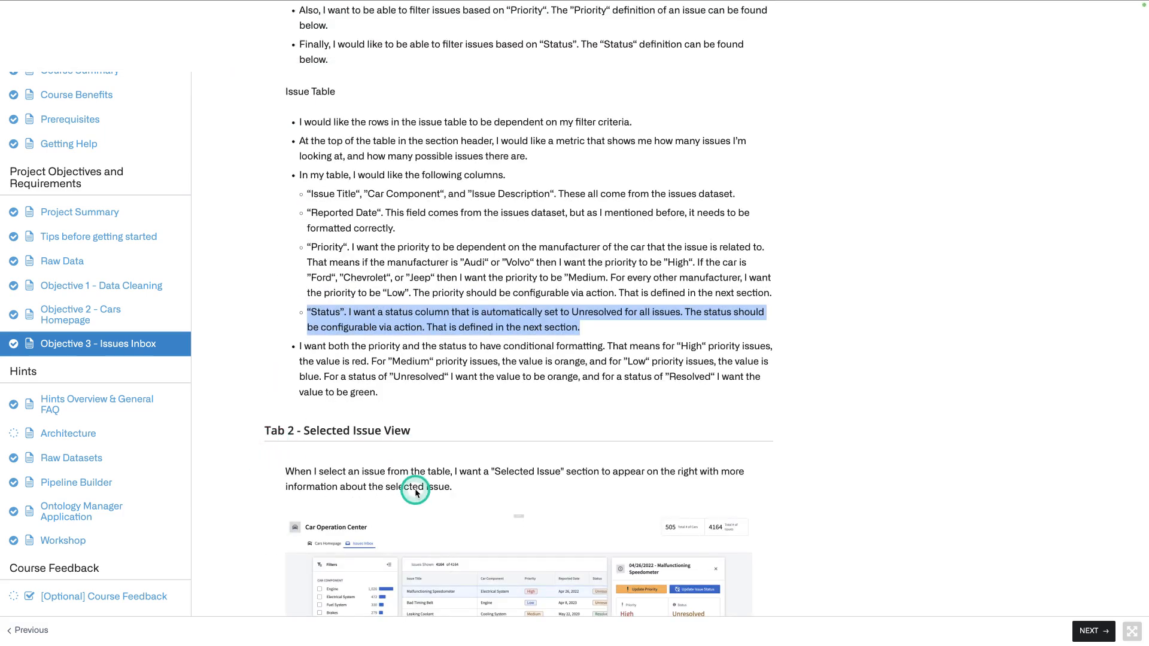
Switch to the project's data requirements document in Foundry and review the cleaning tasks for Issues, Cars, Maintenance and Model.
key("ctrl+shift+Tab")
left_click(517, 344)
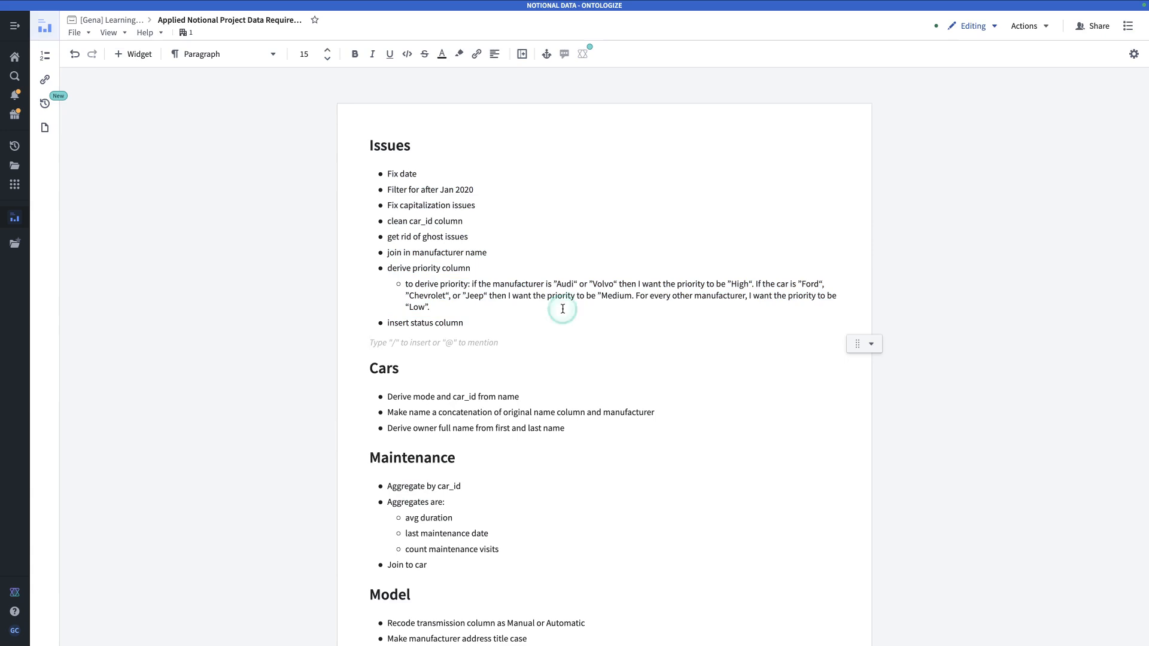
key("BackSpace")
left_click(507, 327)
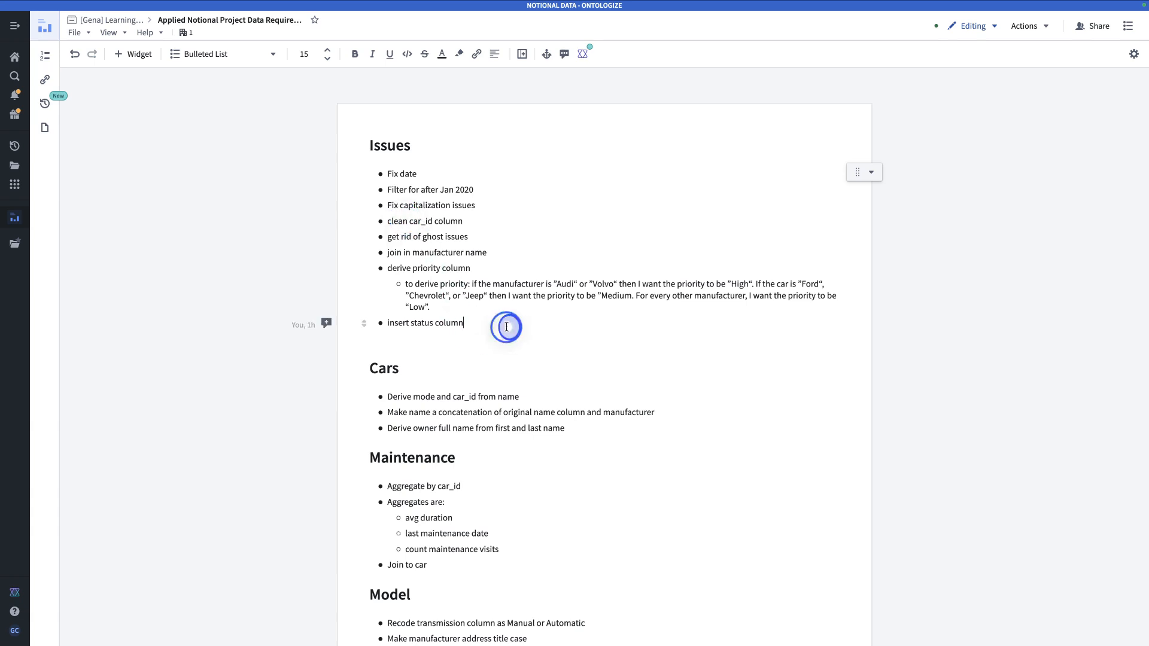
left_click_drag(507, 327, 334, 154)
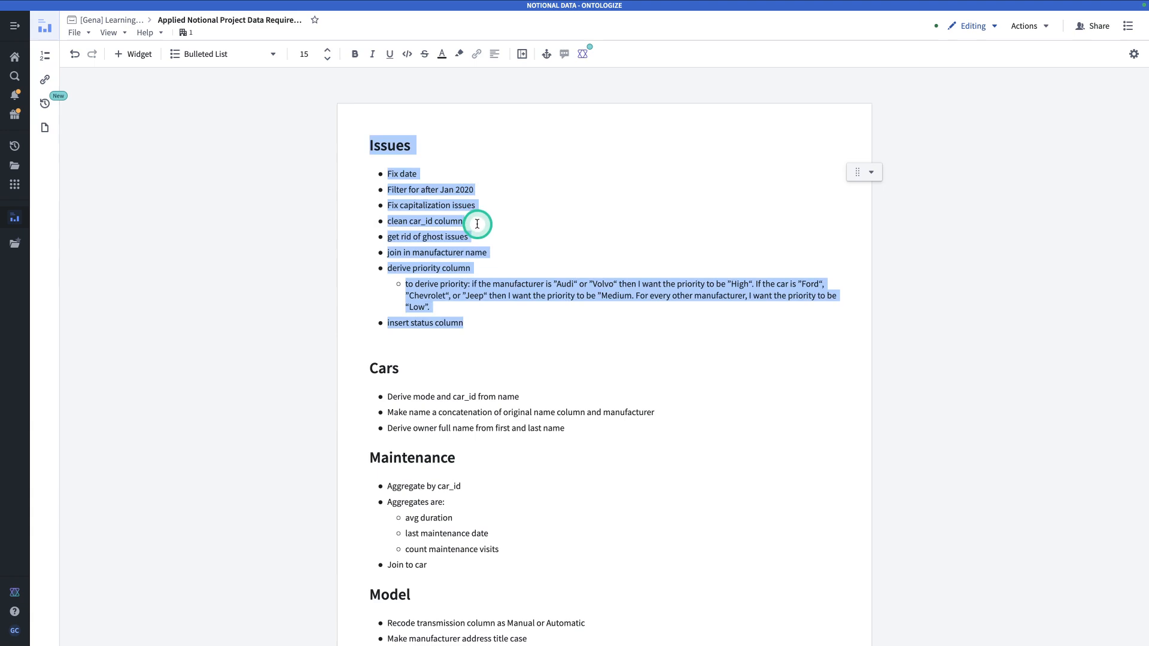
left_click(505, 247)
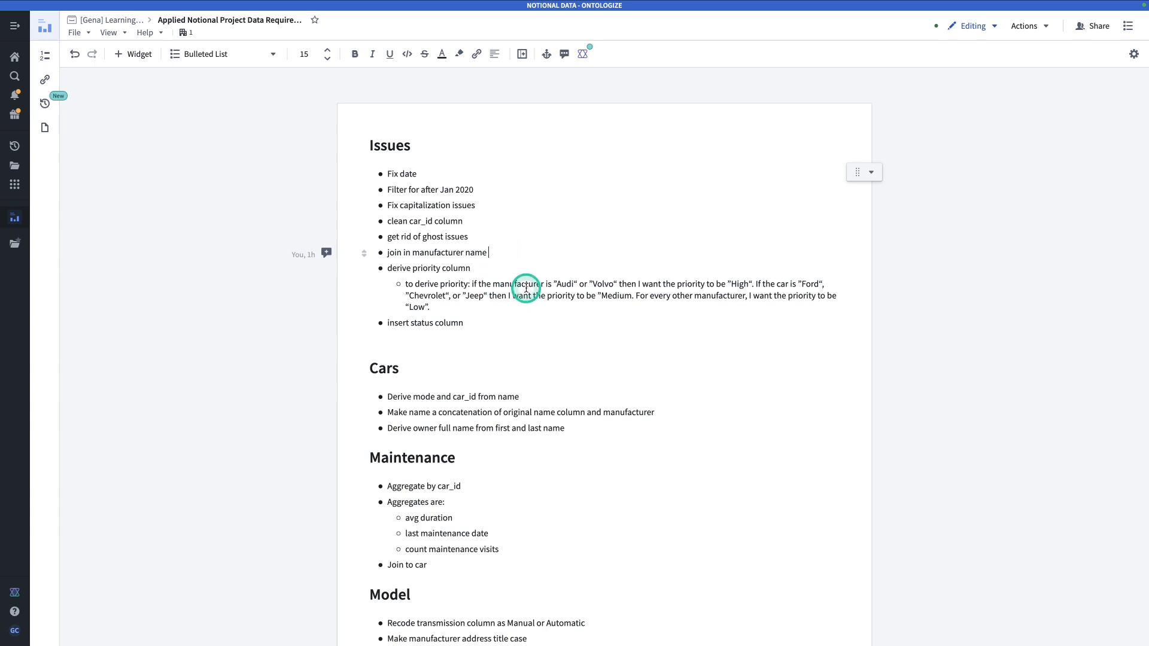
scroll(513, 418, "down", 2)
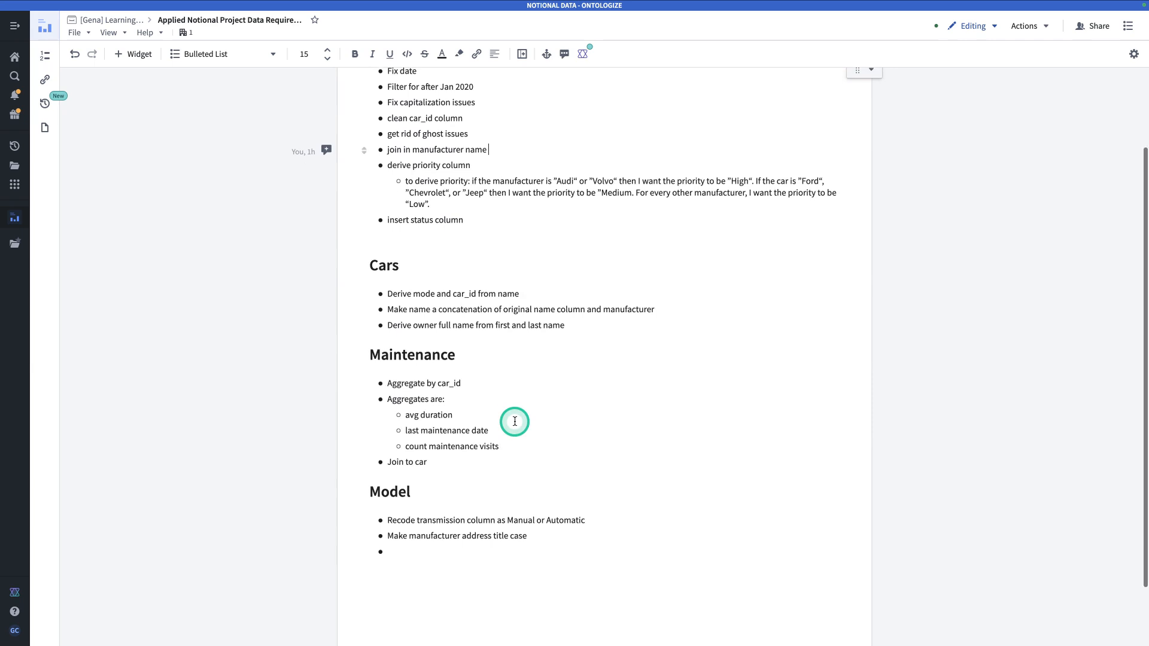
scroll(515, 422, "up", 2)
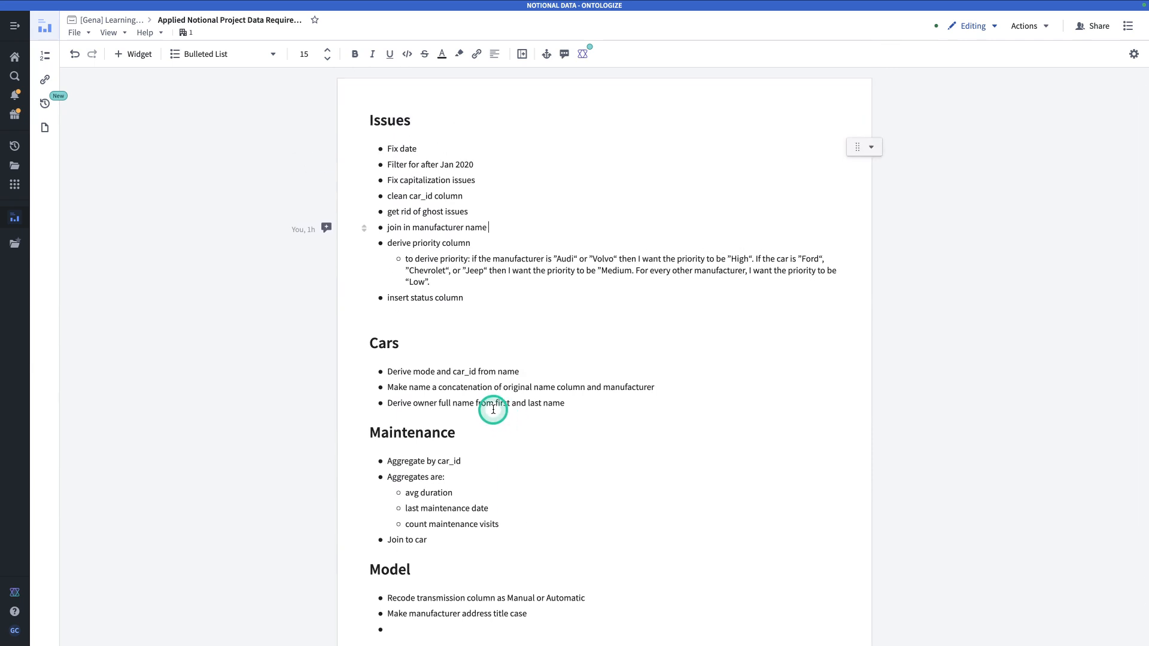
Create a batch Pipeline Builder pipeline named "Car and Issues Cleaning pipeline" in the root folder of the Applied Notional Project.
left_click(90, 11)
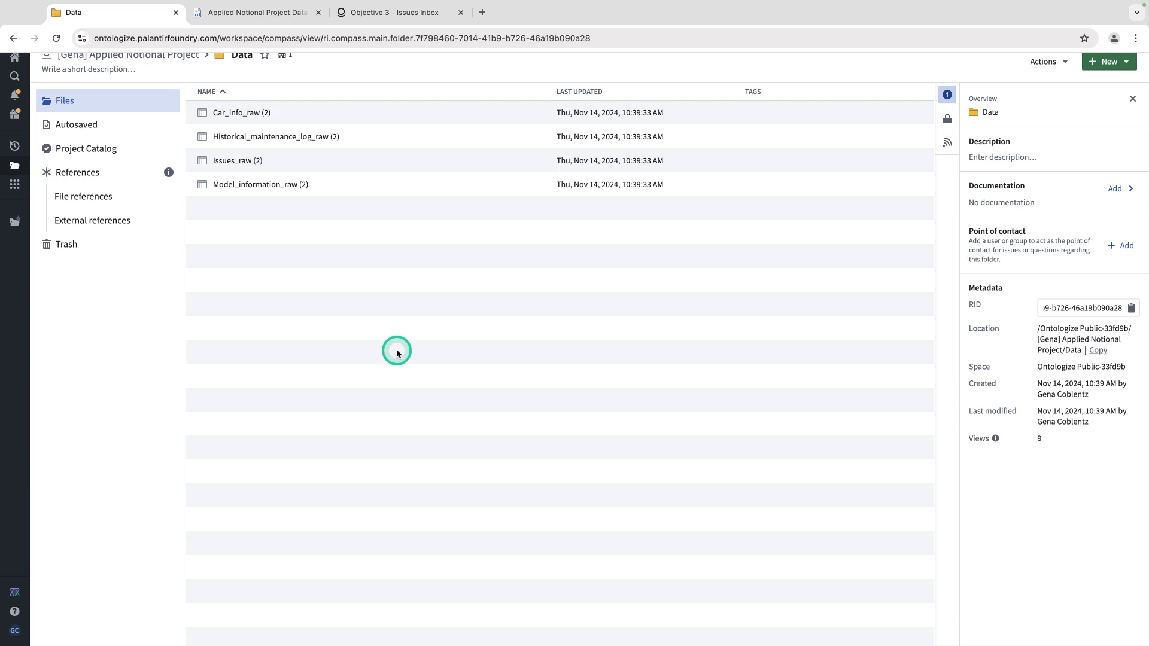
left_click(156, 54)
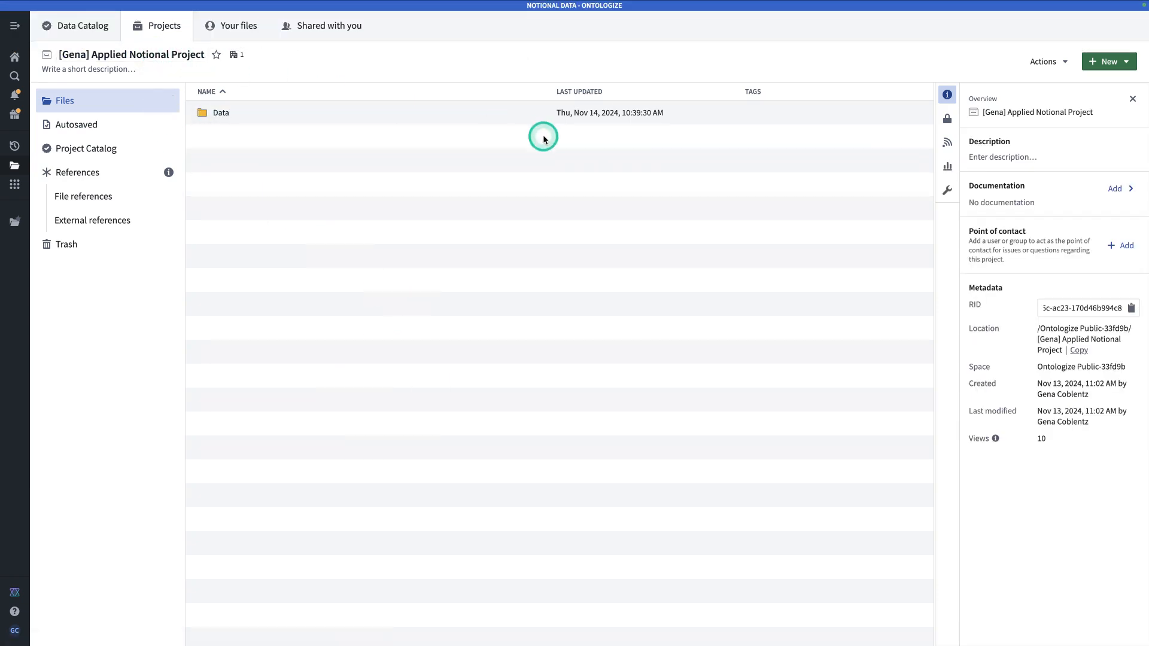
left_click(1109, 61)
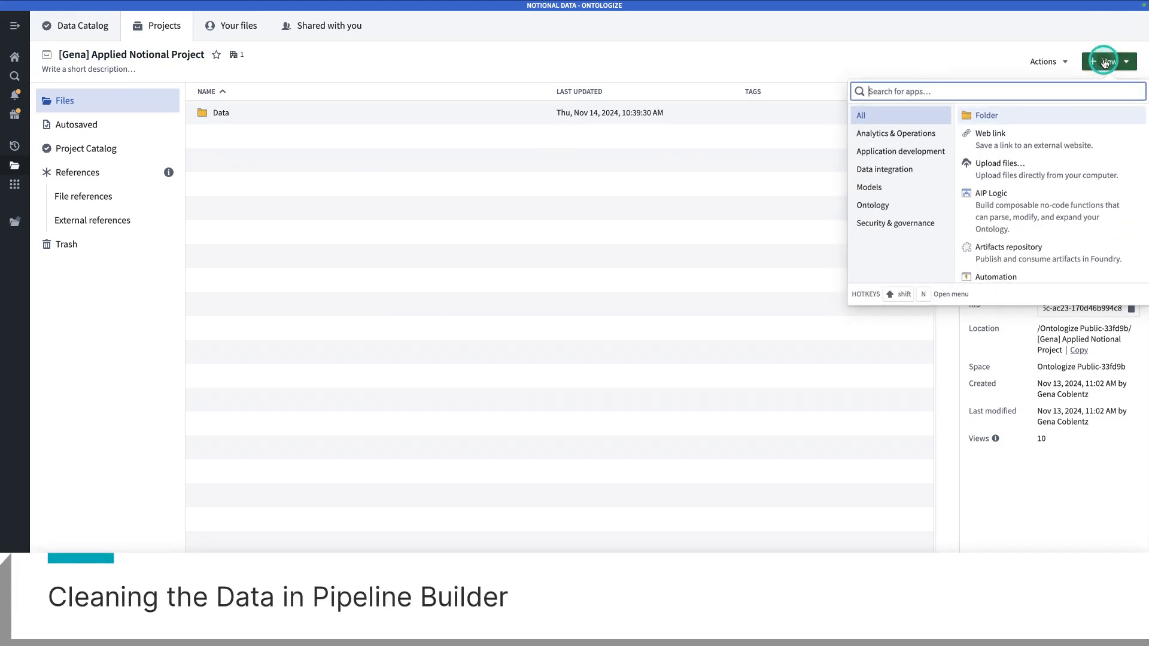
type("pipe")
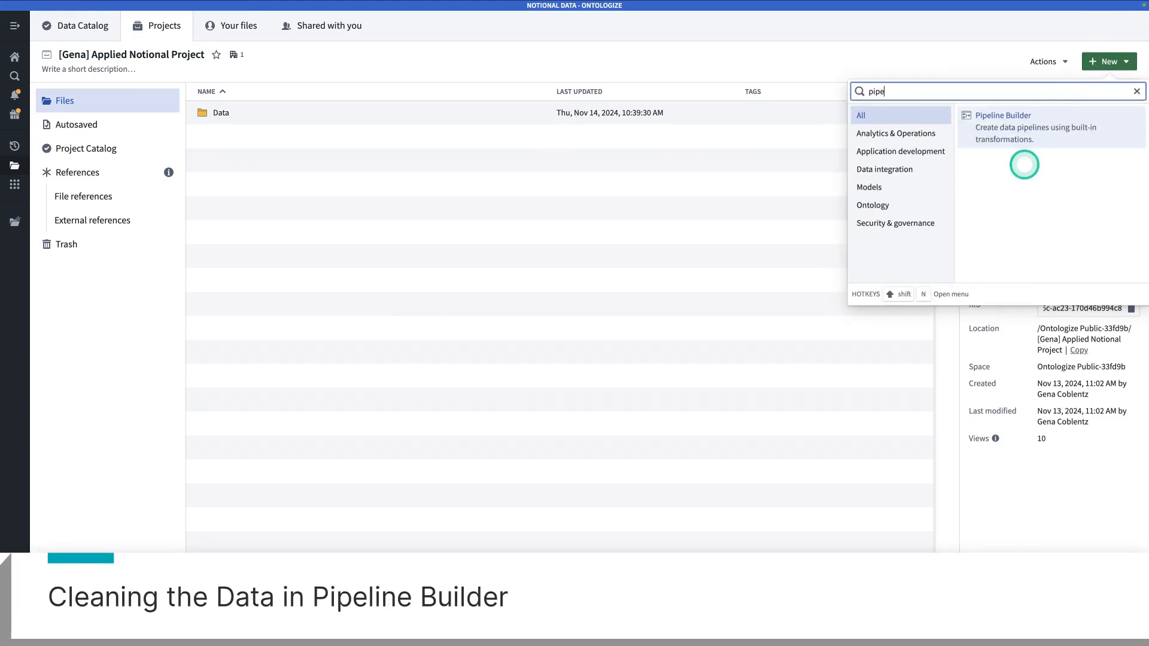
left_click(1008, 128)
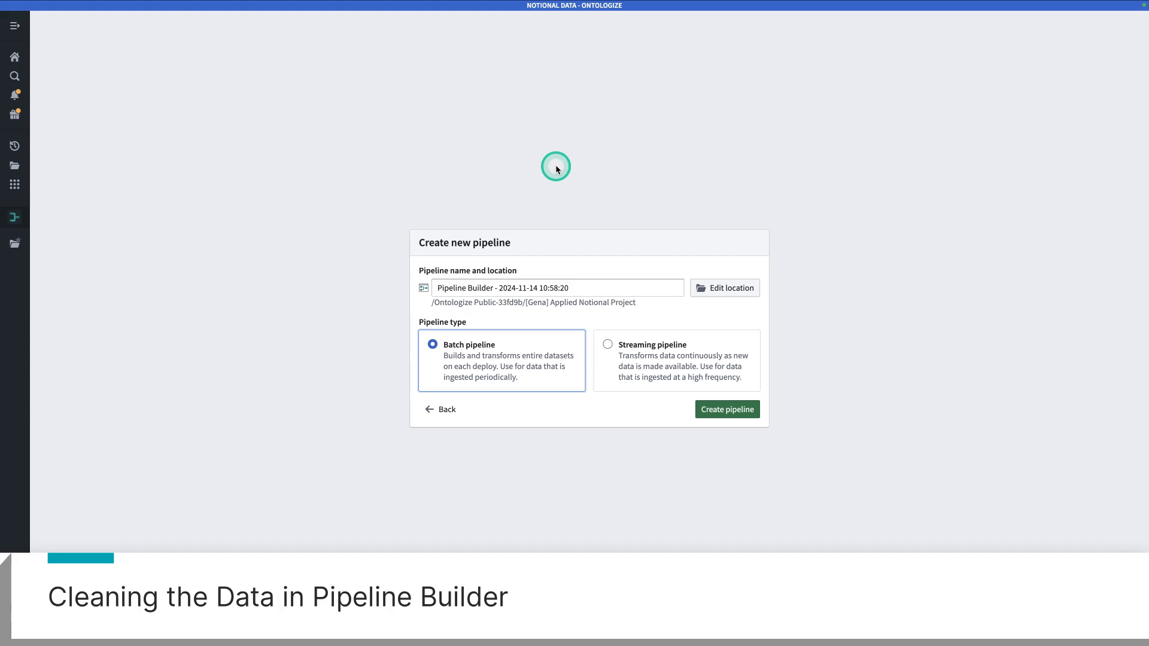
triple_click(596, 288)
type("Car a")
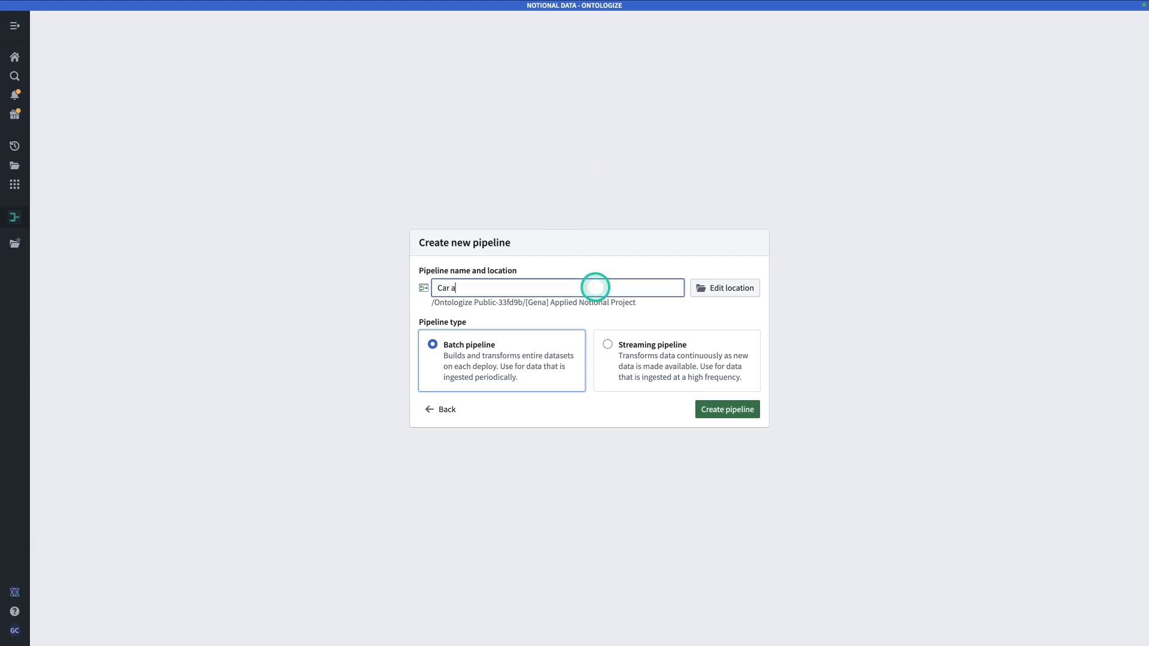
type("nd Issues Cleaning pipeline")
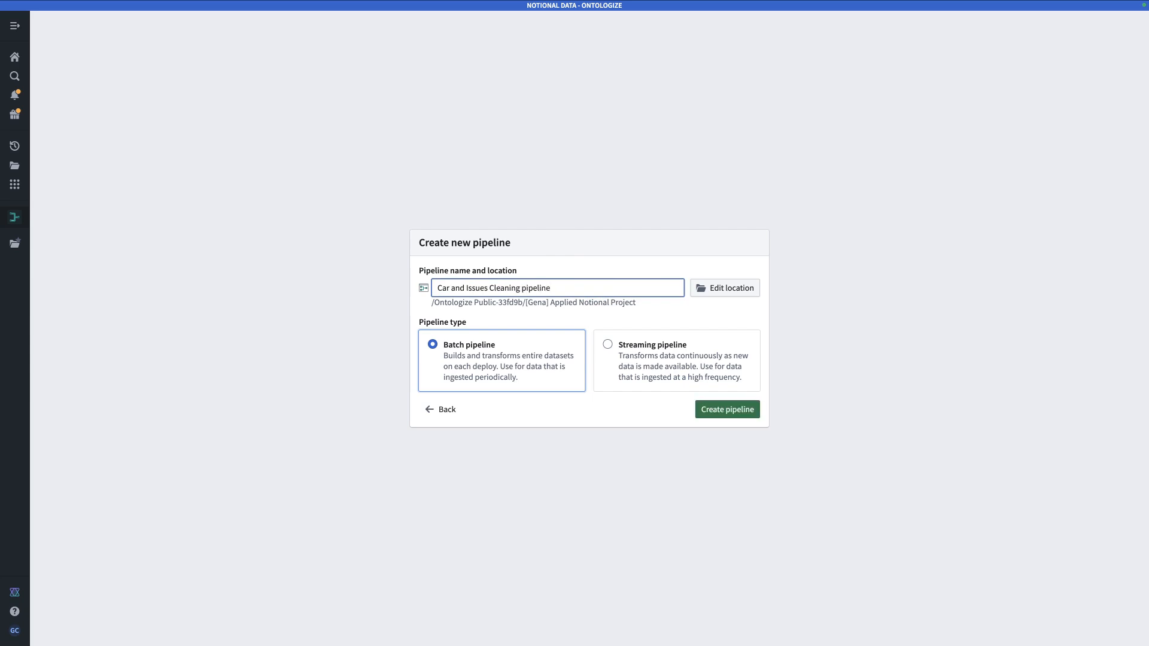
left_click(730, 413)
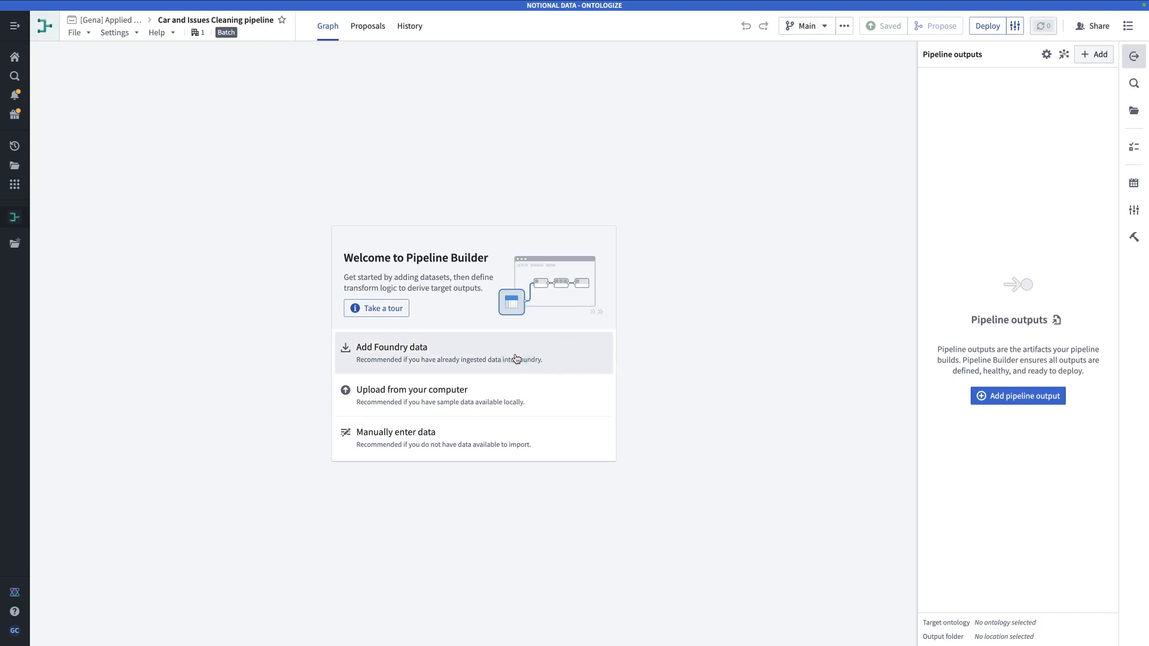
Add the model information, issues, historical maintenance log and car info raw datasets from the project's Data folder to the pipeline.
left_click(516, 359)
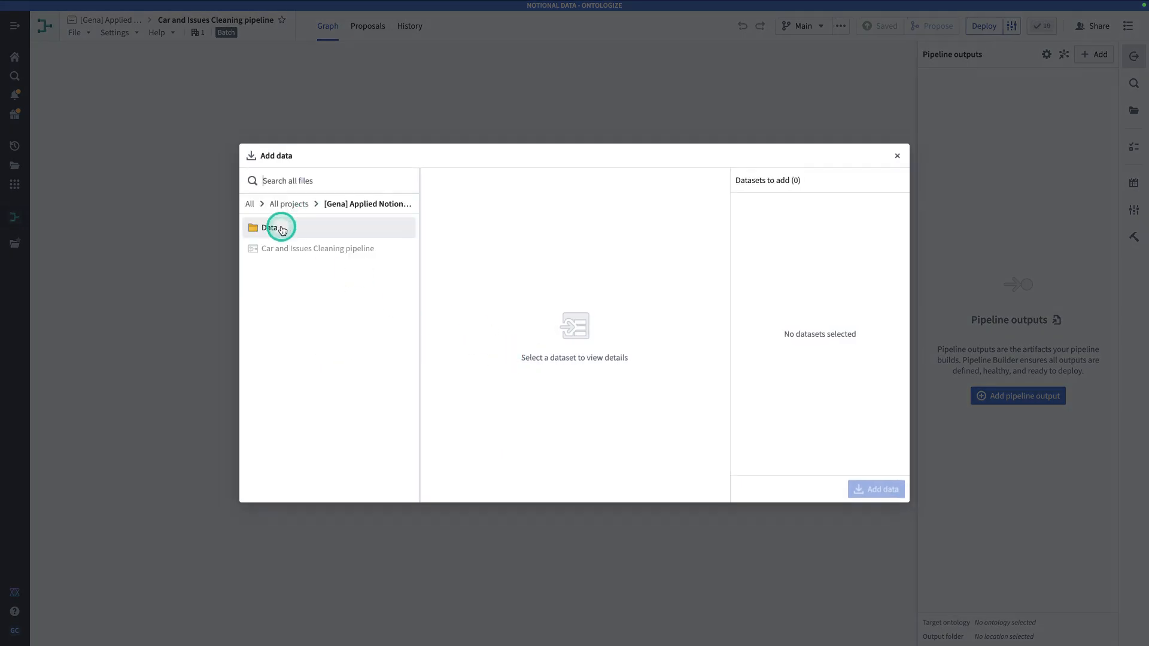
left_click(283, 231)
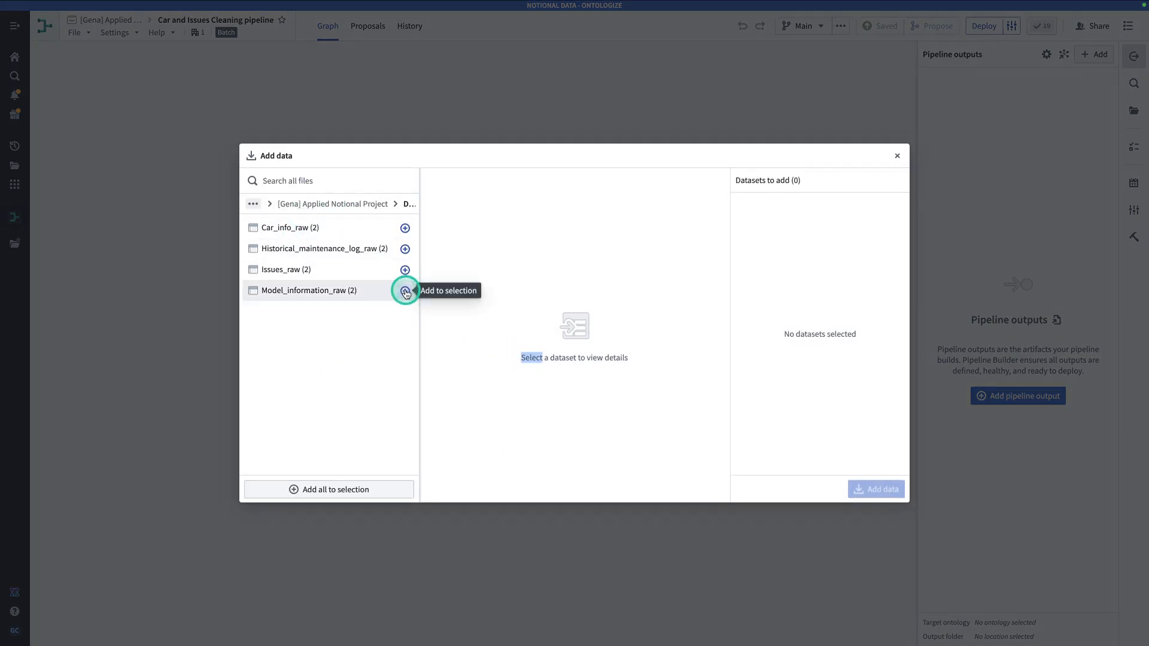
left_click(405, 291)
left_click(405, 270)
left_click(405, 248)
left_click(405, 228)
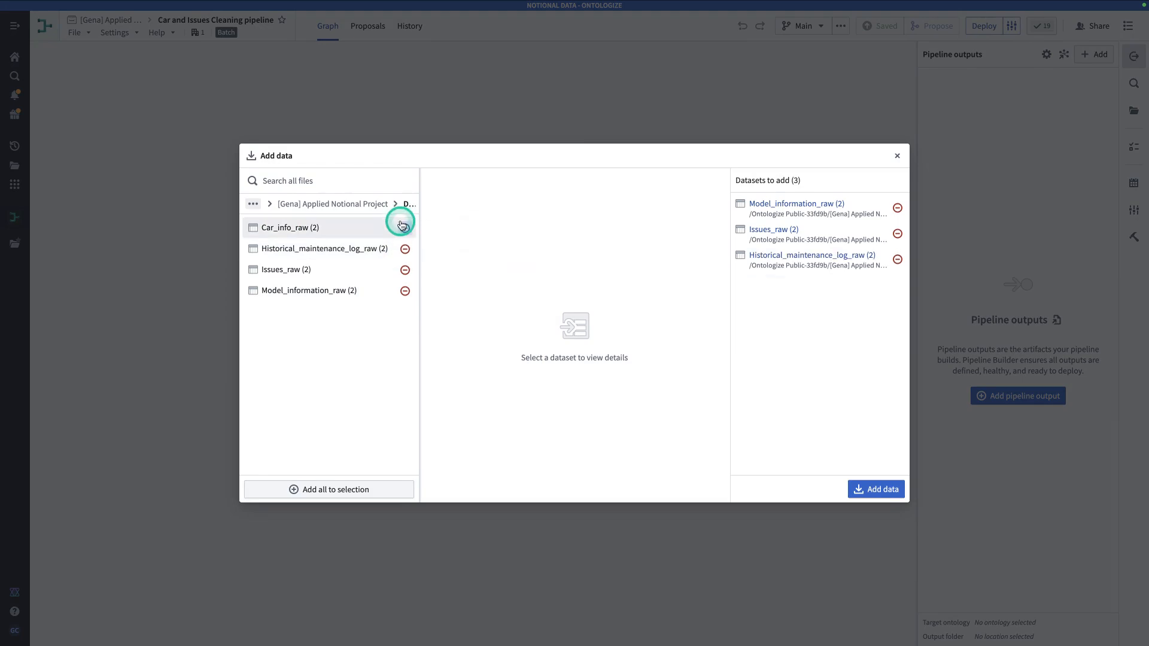
left_click(878, 489)
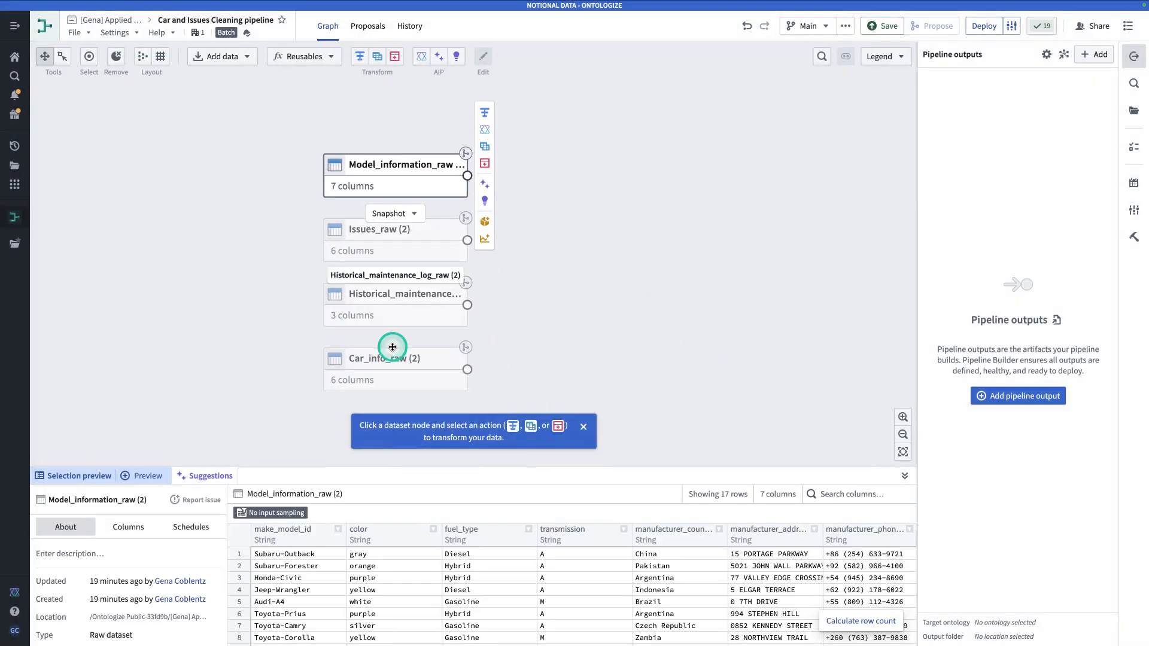
Add a transform to the Issues_raw (2) dataset and name its path issues_cleaning.
left_click_drag(547, 313, 443, 325)
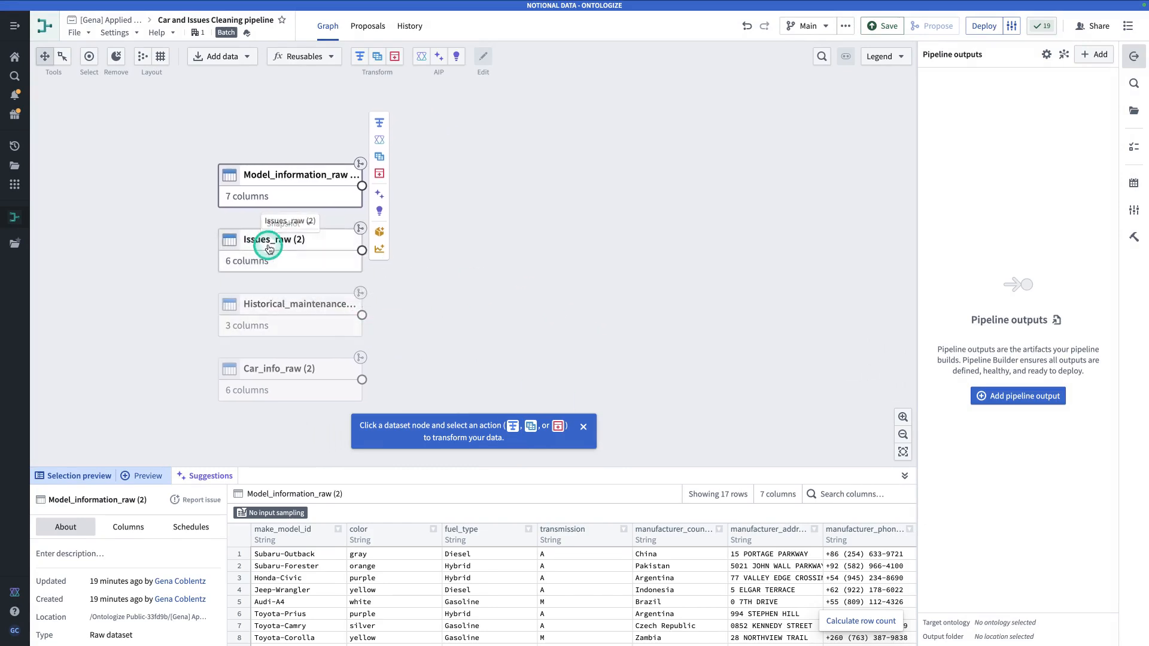
left_click(318, 255)
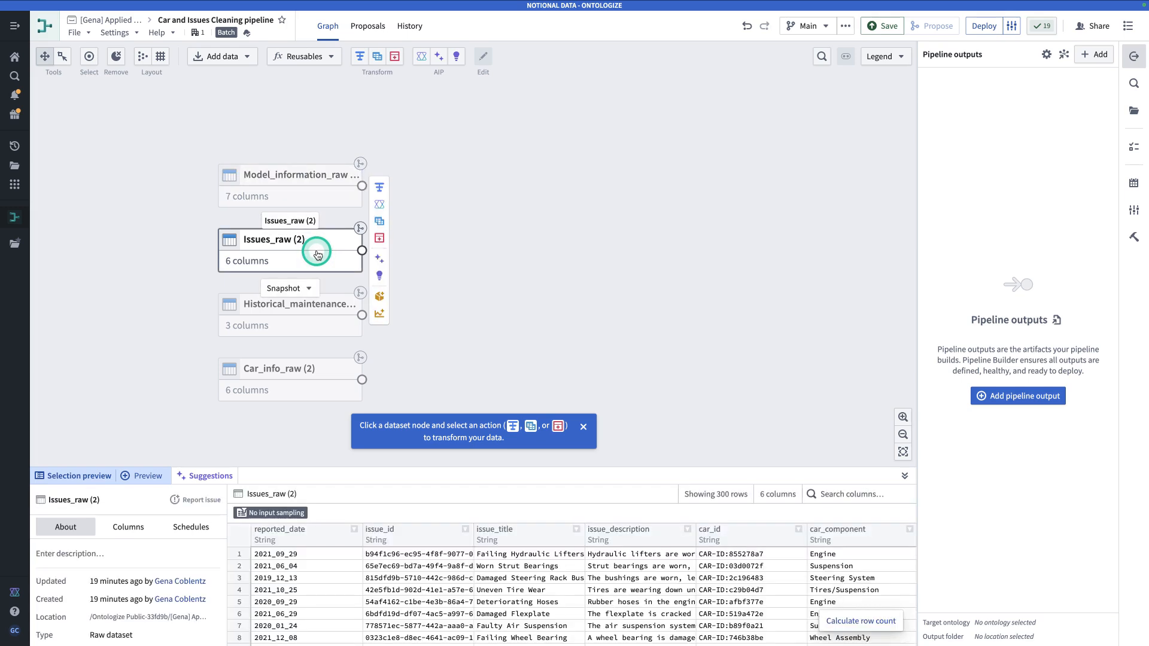
mouse_move(395, 221)
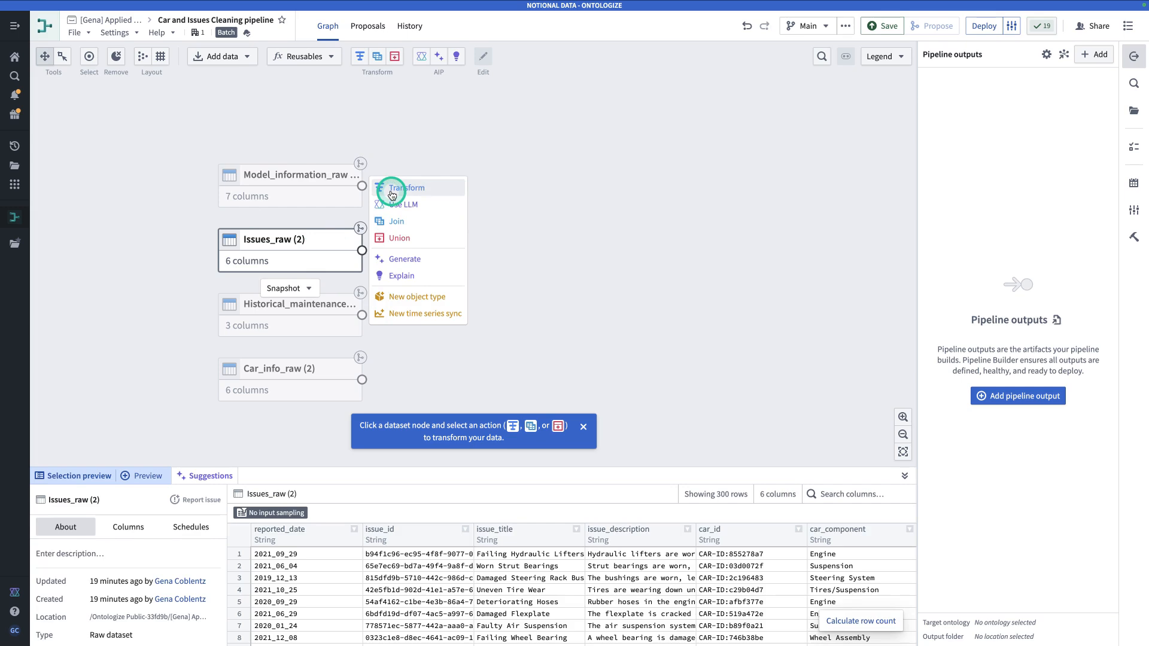
left_click(395, 189)
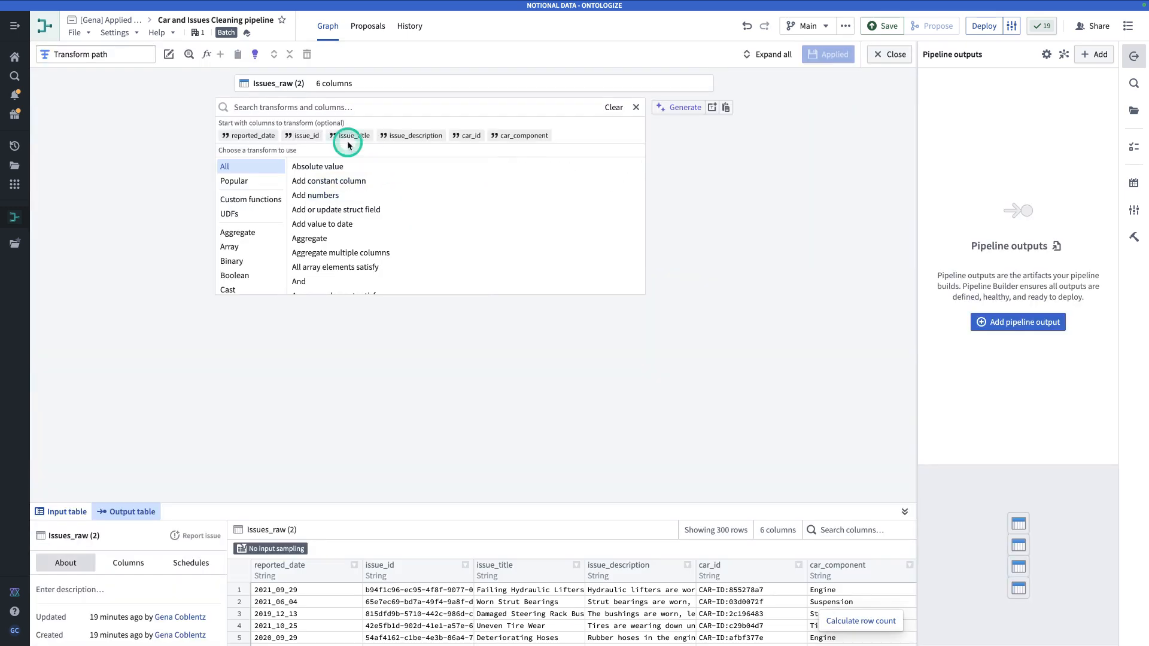
left_click(87, 58)
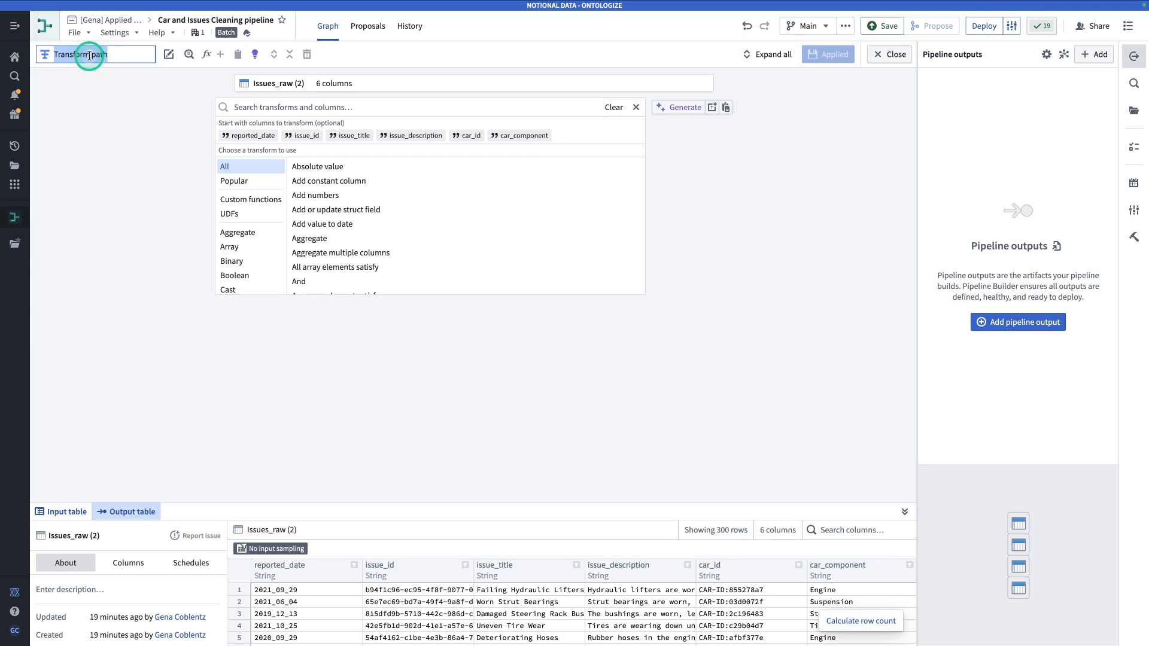
type("issues_cleaning")
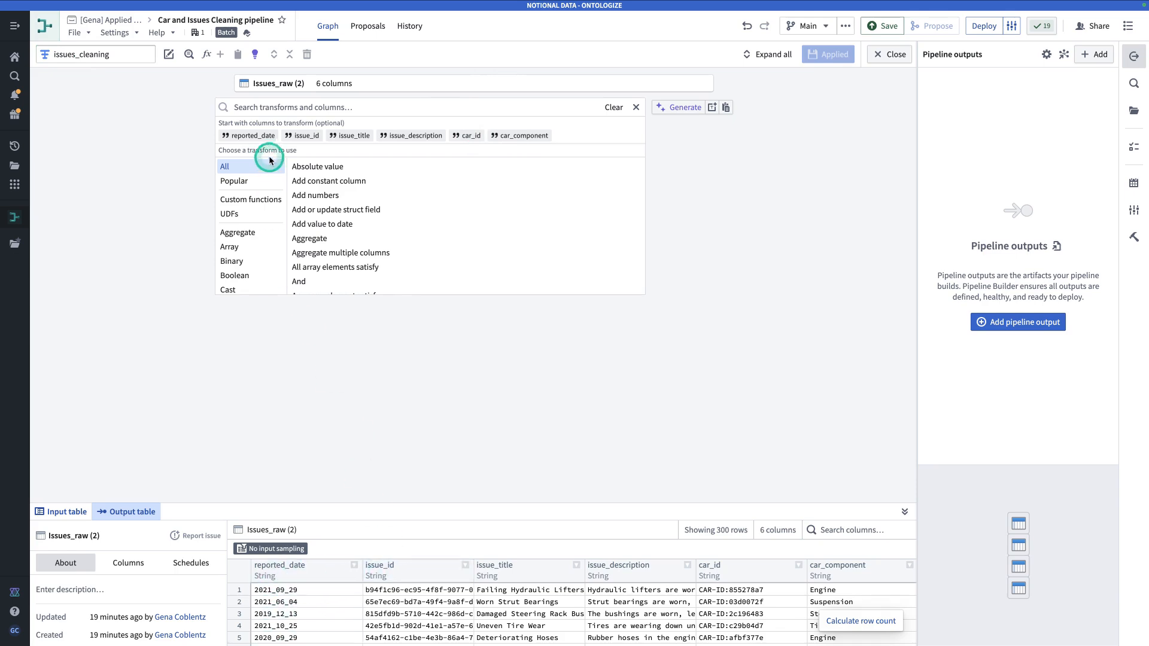
Cast the reported_date column to Date with the format yyyy_MM_dd, replacing the original column, and apply the transform.
left_click(282, 109)
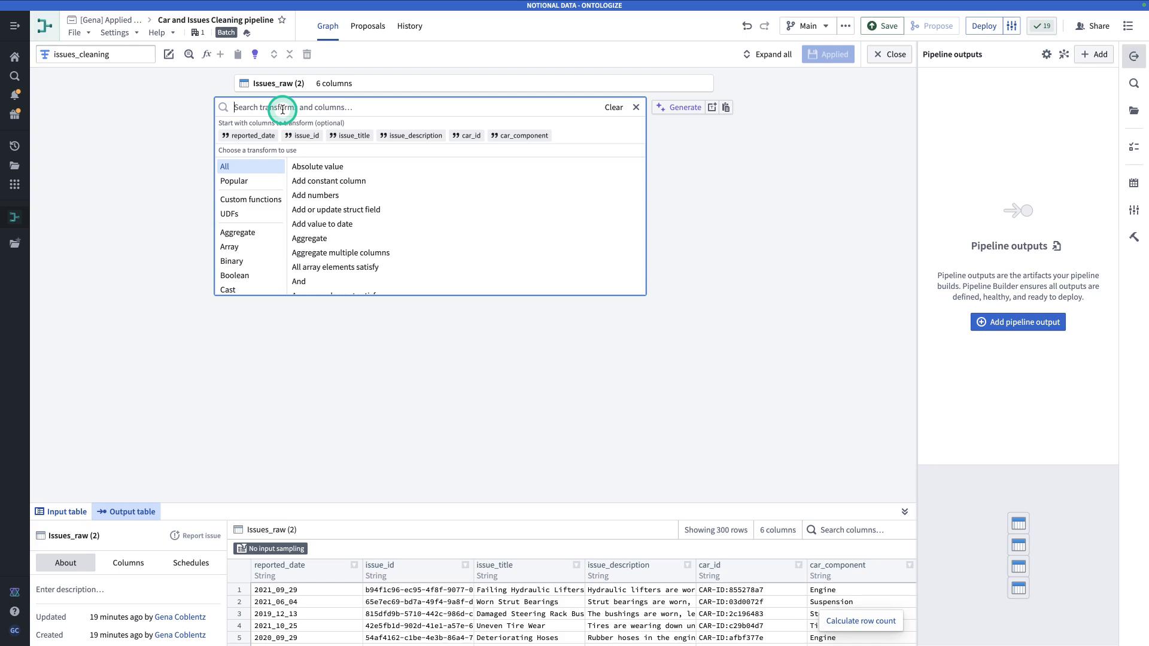
type("cast")
left_click(318, 133)
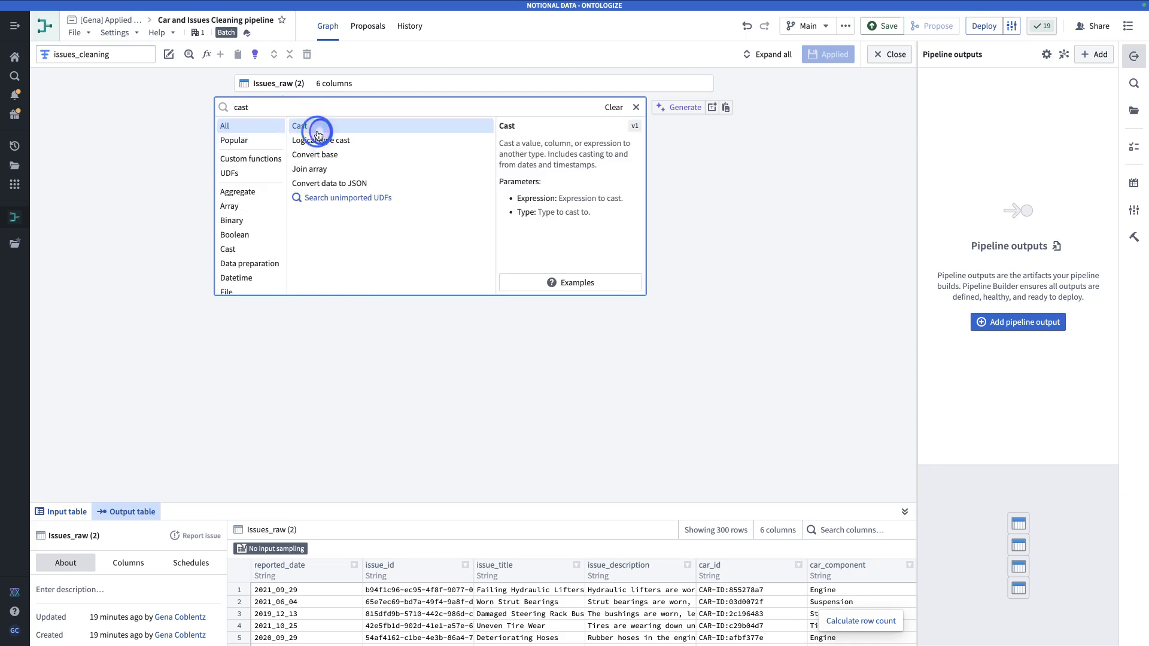
left_click(319, 154)
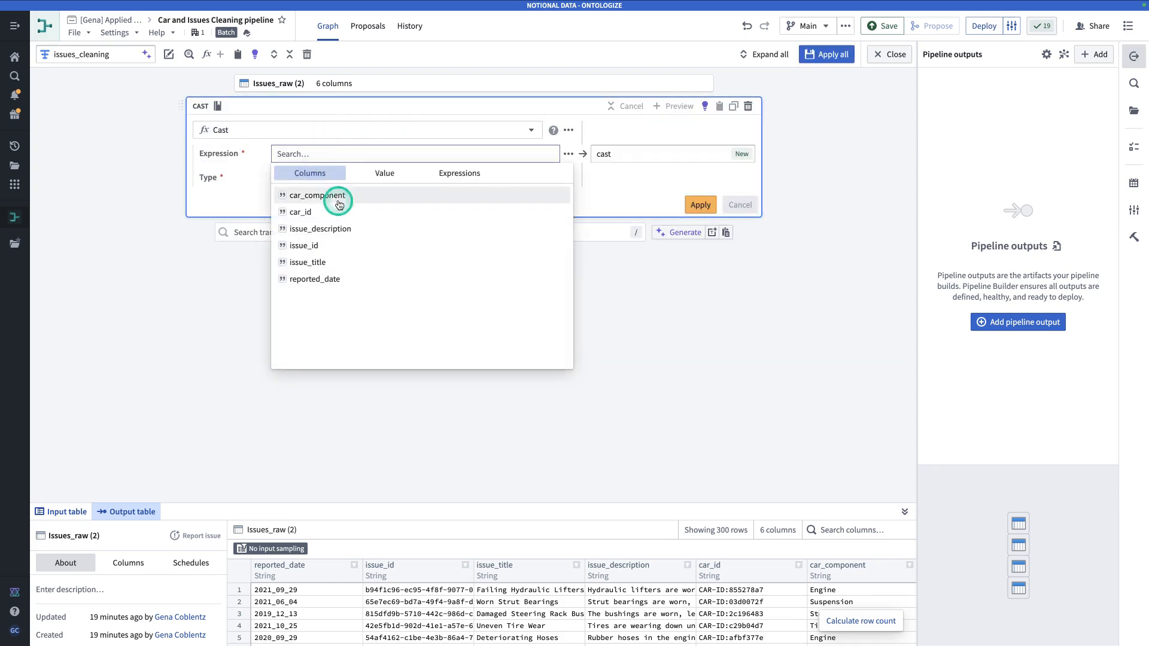
left_click(350, 279)
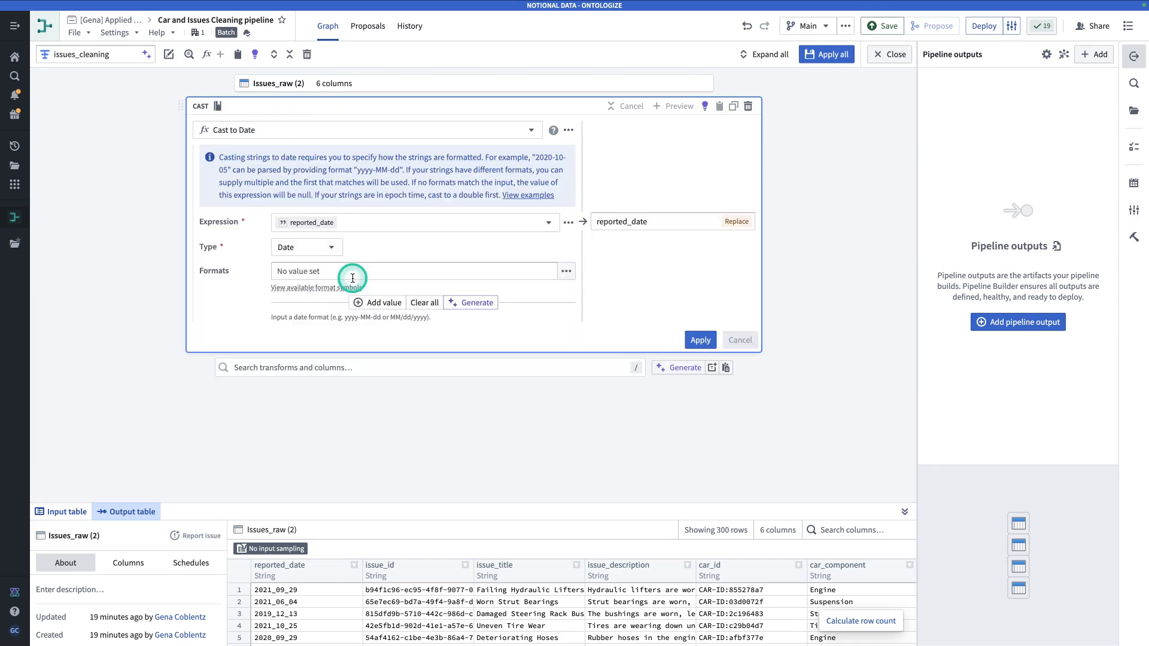
left_click(319, 274)
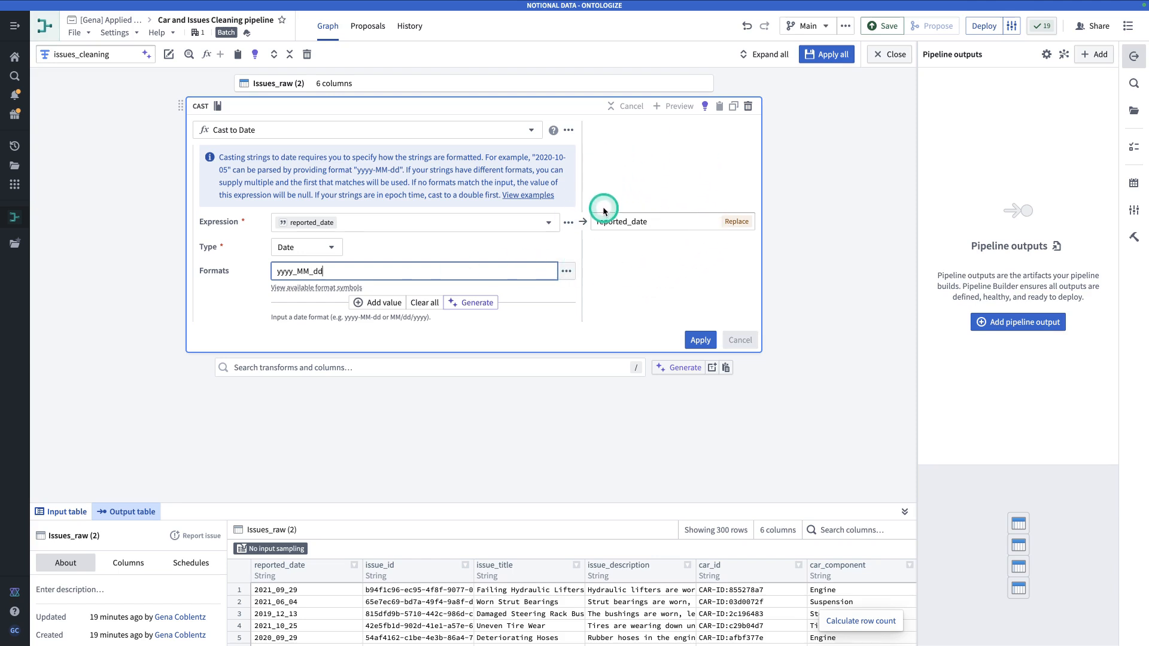
left_click(700, 341)
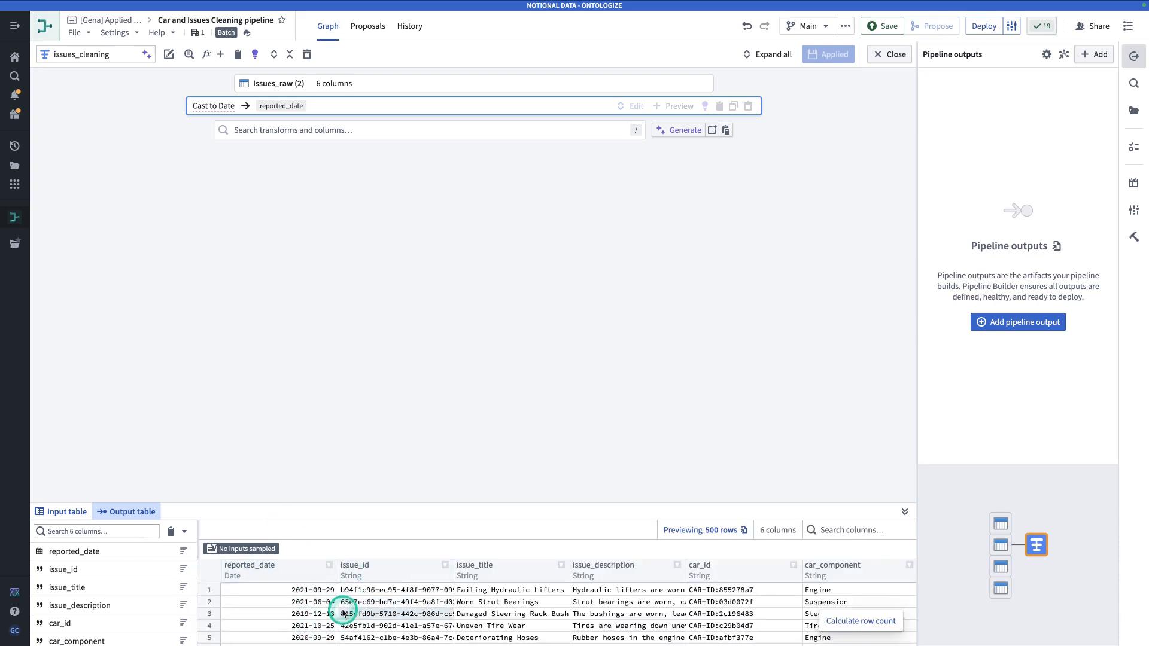
Add a Filter rows transform that keeps rows where reported_date is on or after a comparison date.
left_click(264, 129)
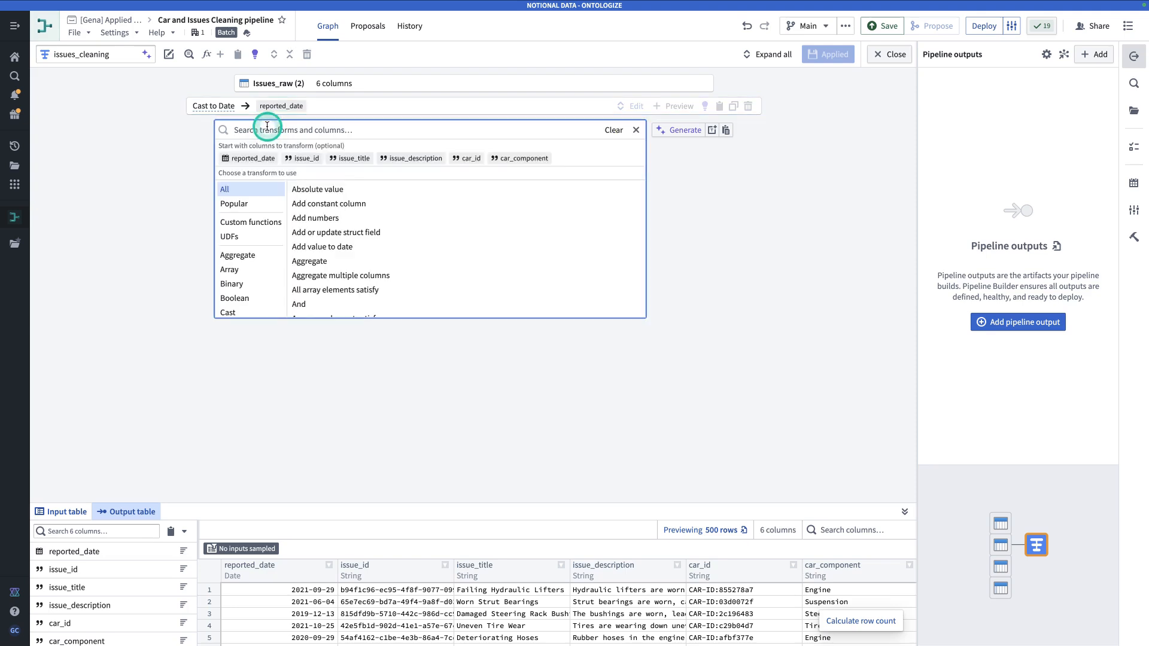
type("fil")
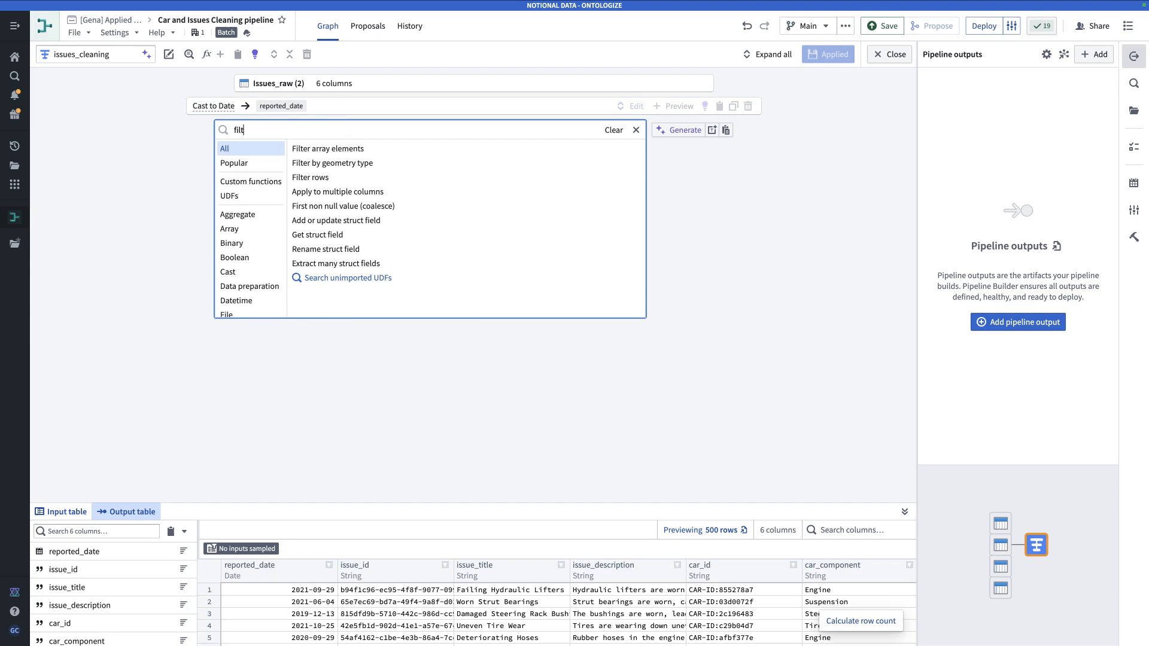
type("t")
left_click(334, 178)
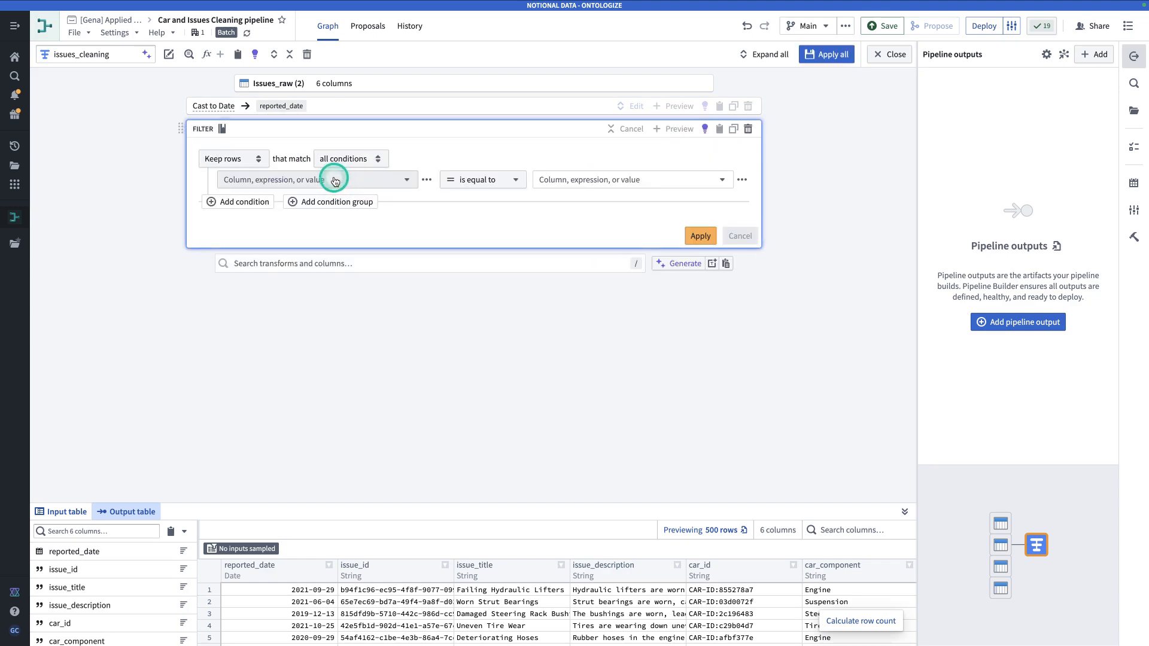
left_click(336, 180)
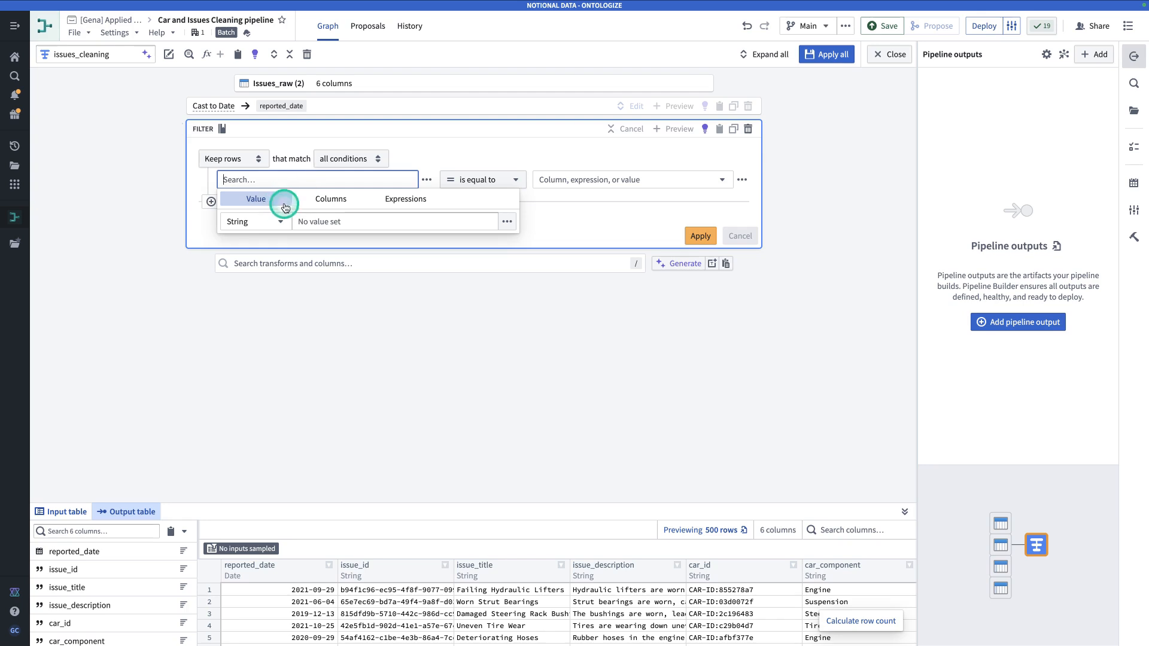
type("report")
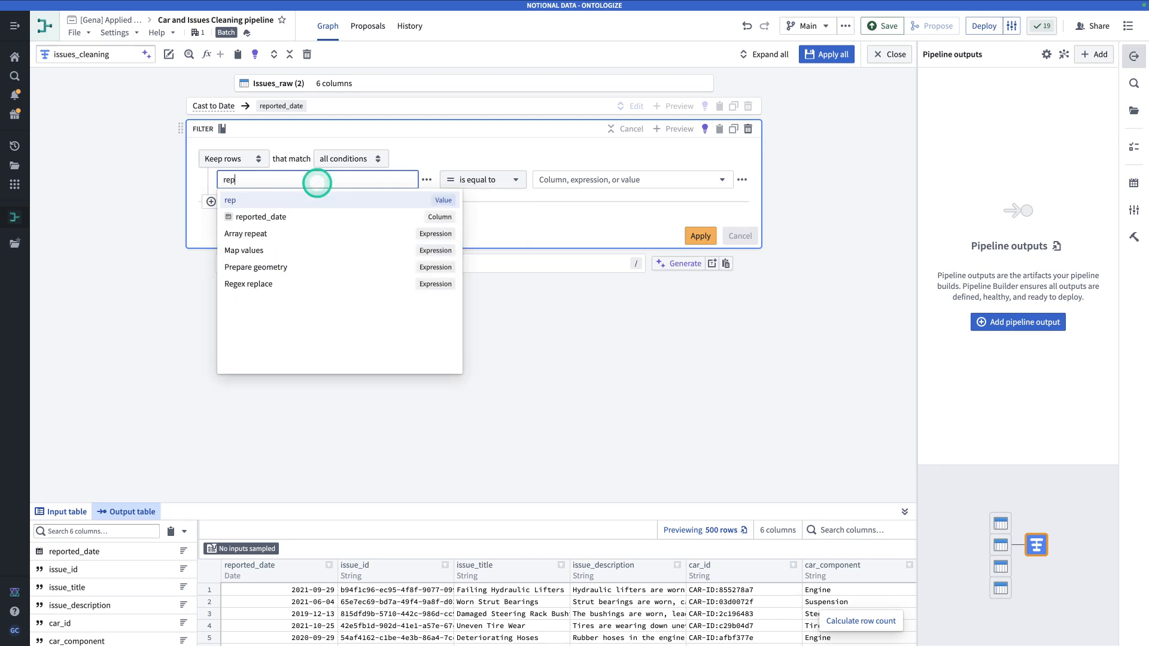
left_click(320, 212)
left_click(454, 180)
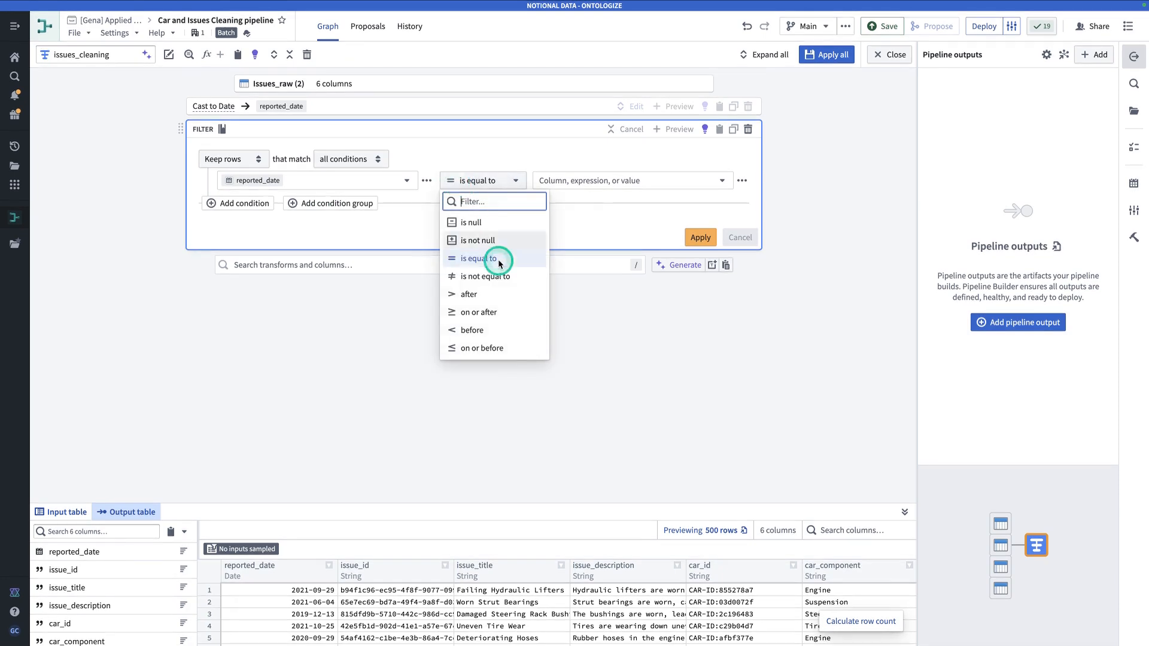
left_click(501, 312)
Set the filter's comparison date for reported_date to Jan 1, 2020 and apply the transform.
left_click(573, 181)
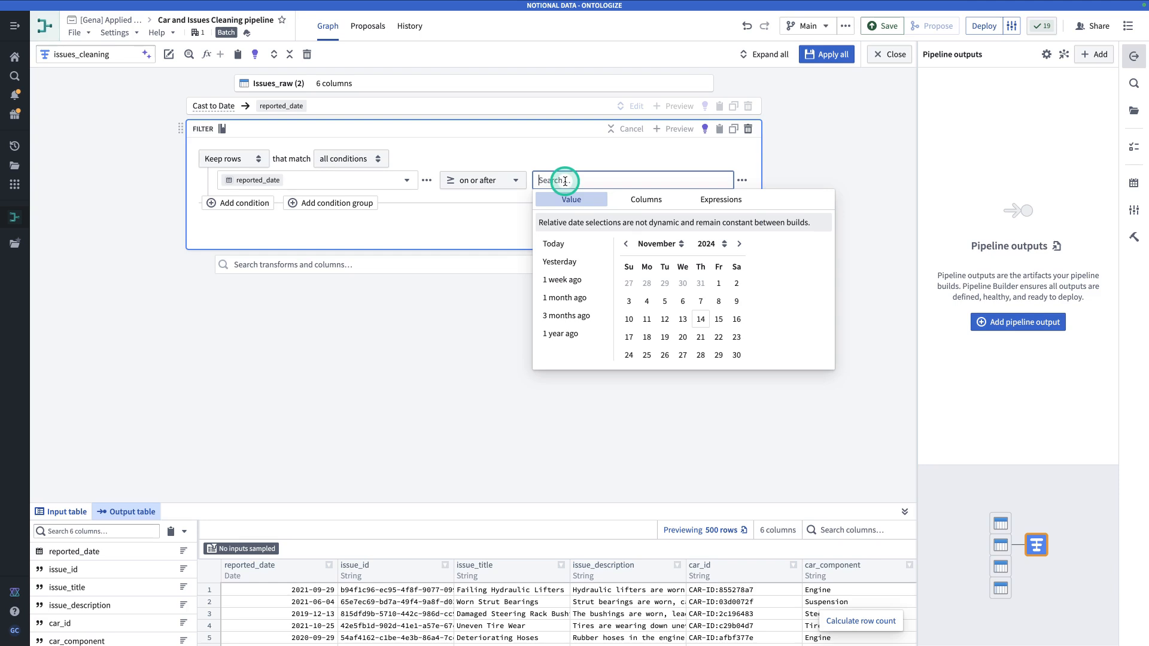
left_click(661, 244)
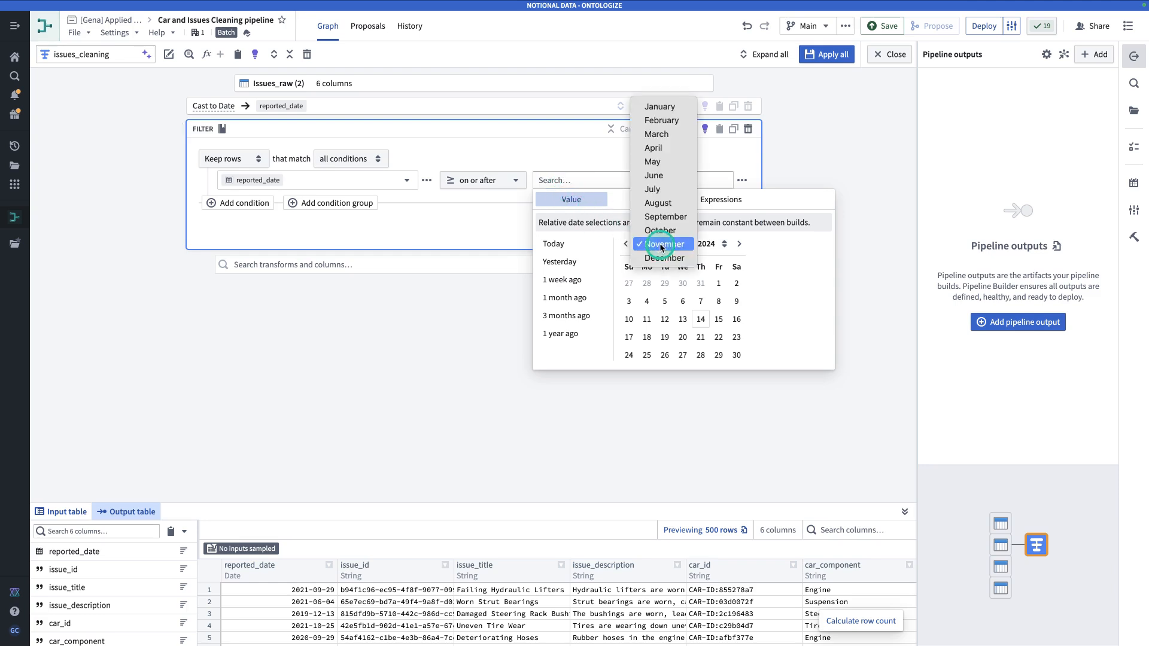
left_click(660, 106)
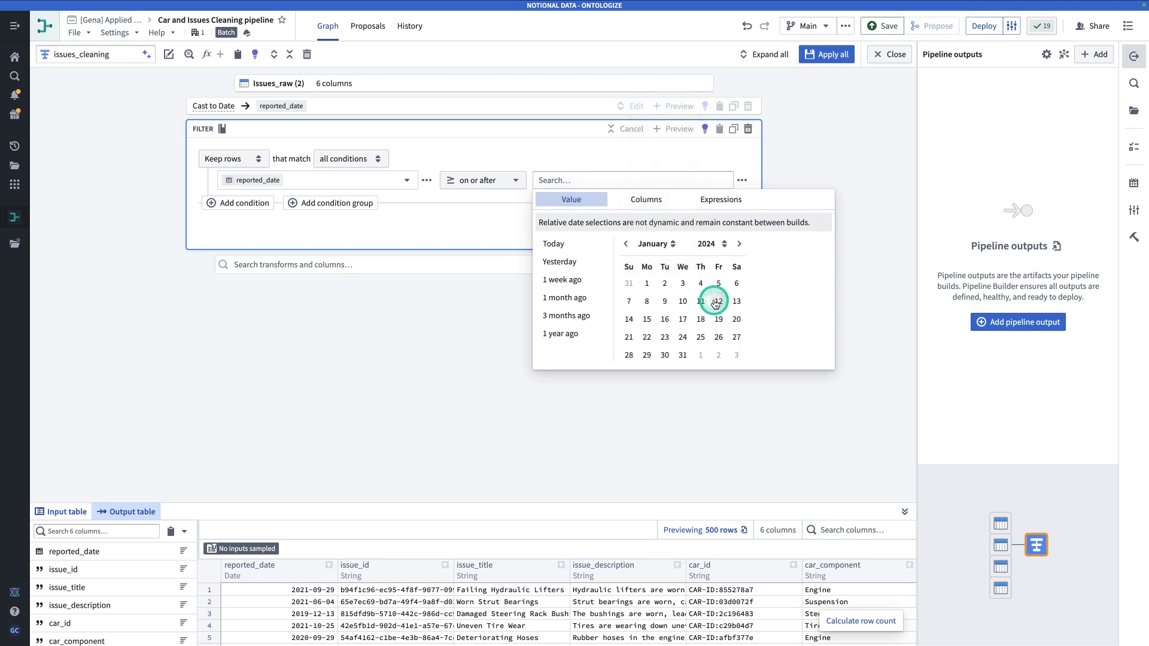
left_click(709, 244)
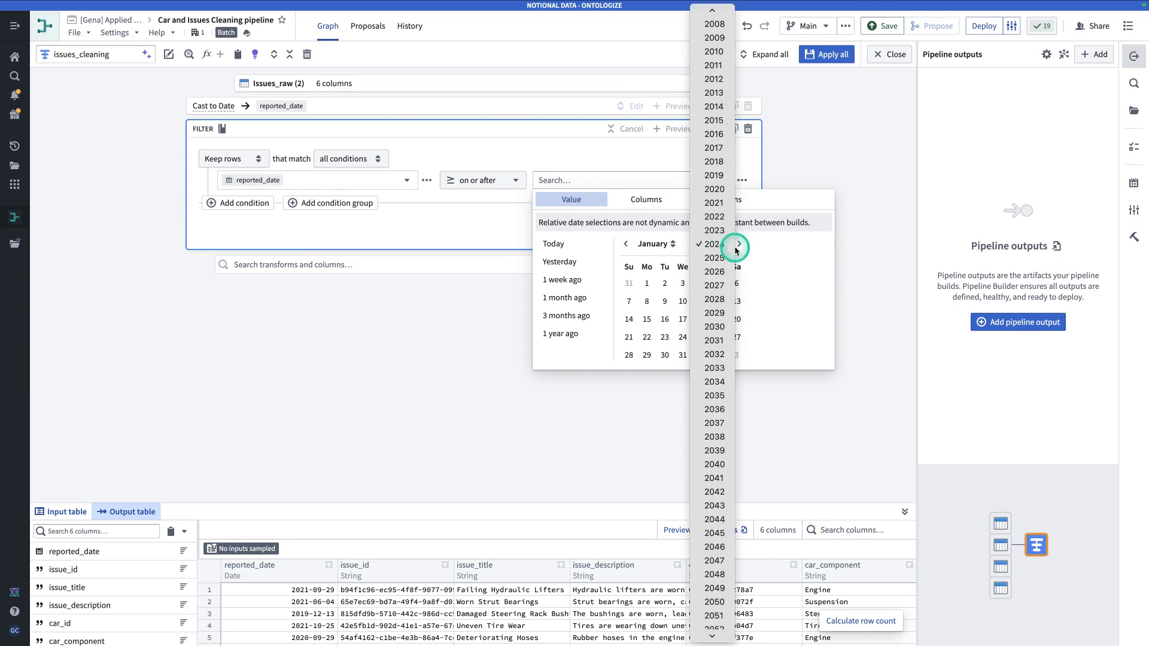
left_click(714, 189)
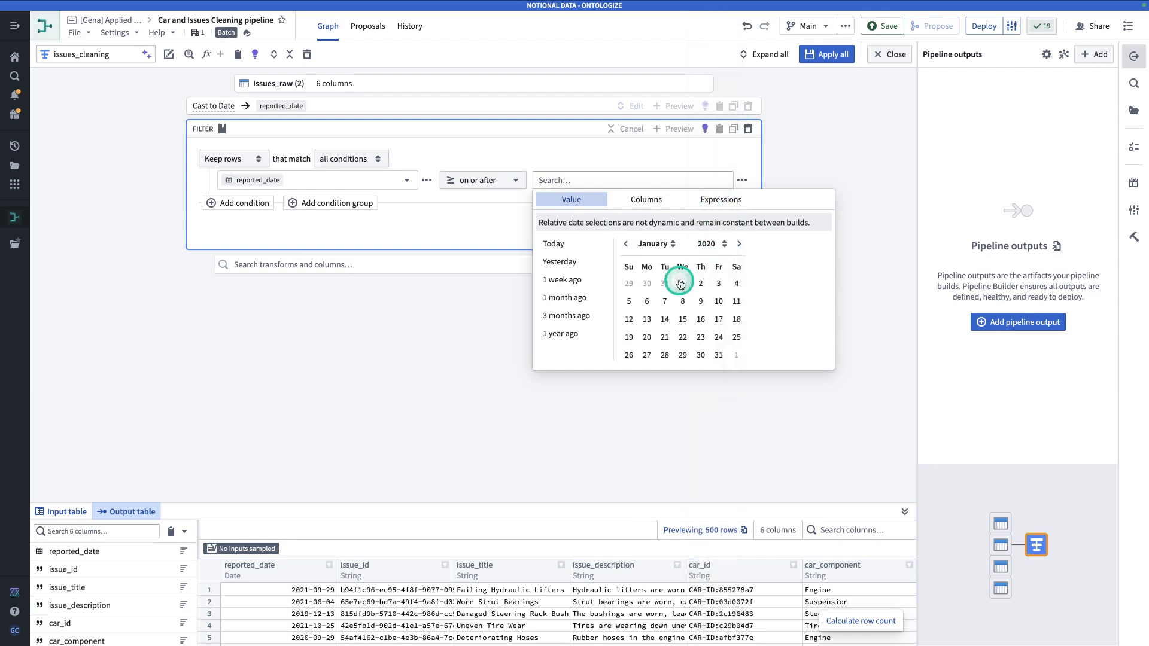
left_click(680, 284)
left_click(474, 295)
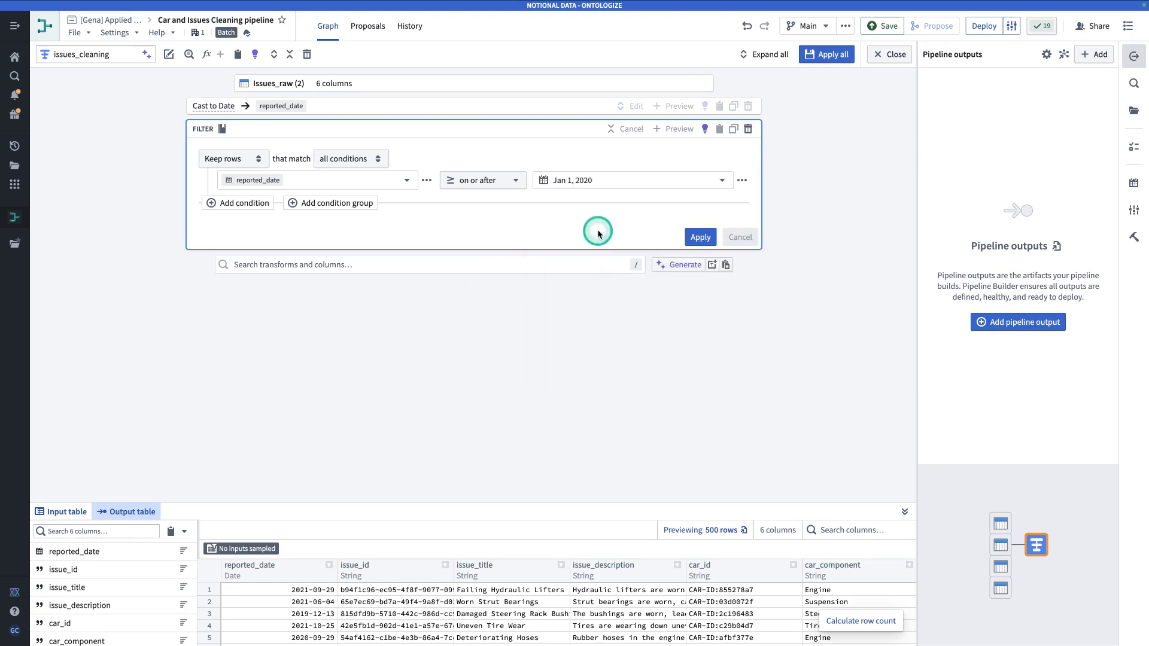
left_click(699, 237)
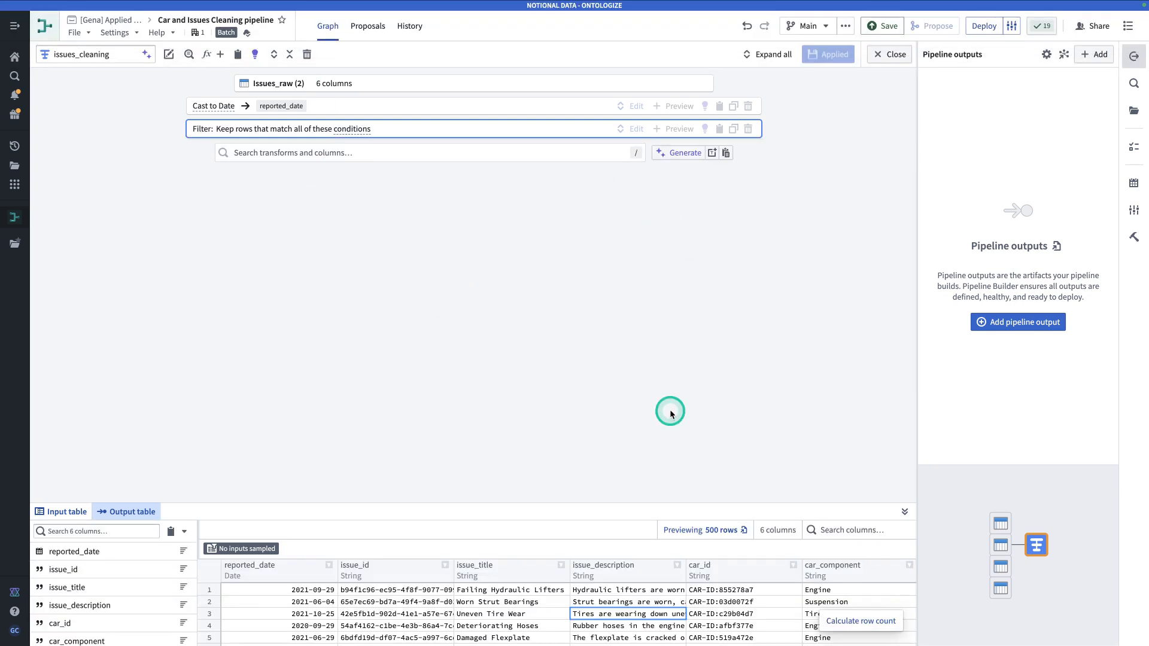
Check the Issues requirements document, then add a Regex replace transform with car_id as its input expression.
key("ctrl+Tab")
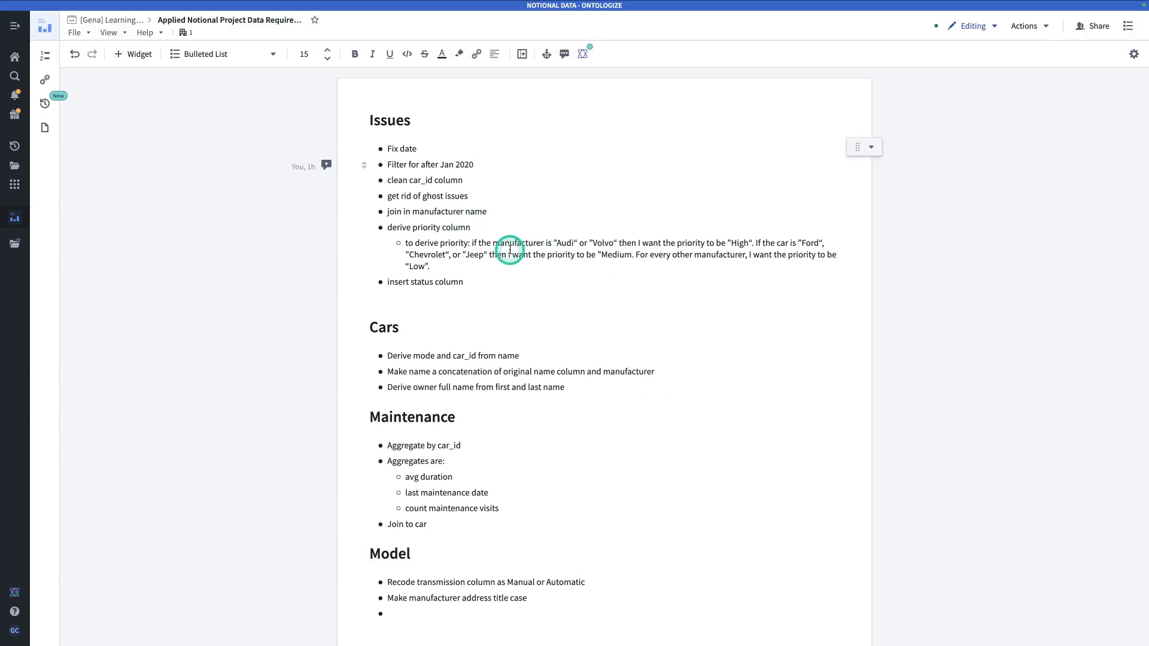
key("ctrl+shift+Tab")
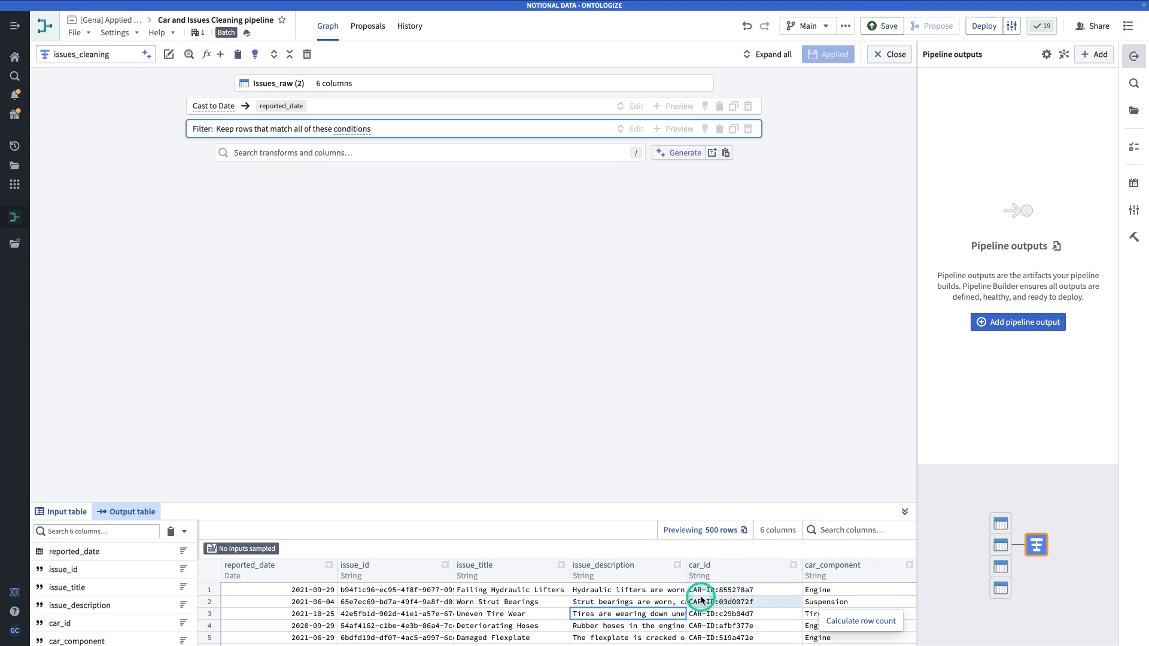
left_click(295, 154)
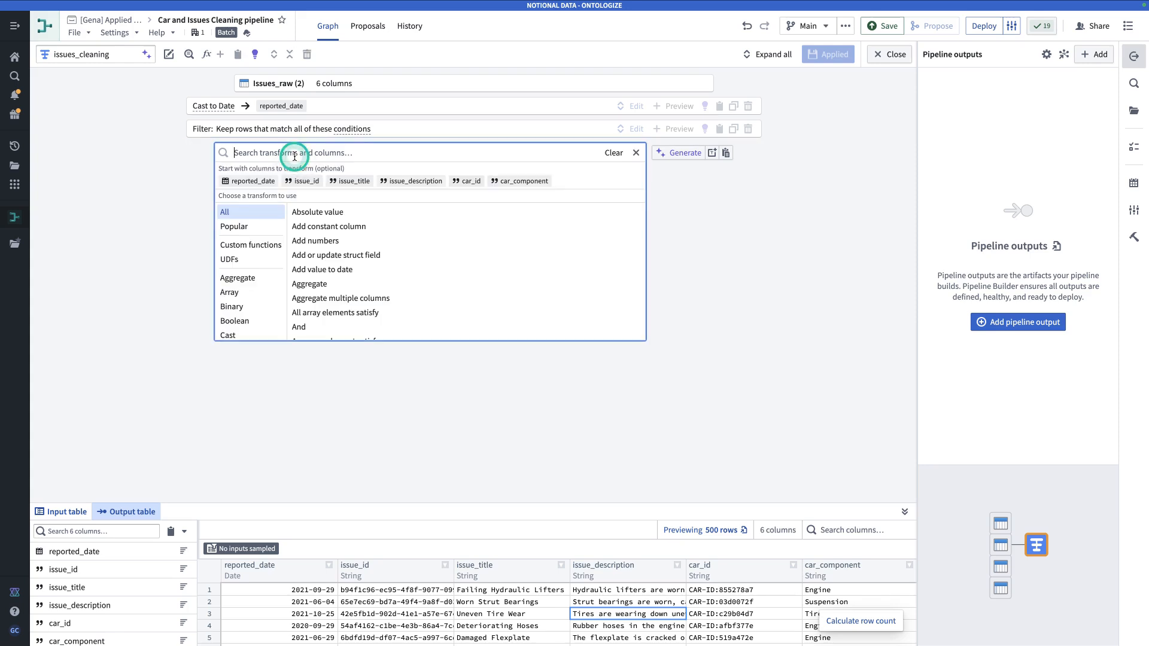
type("rege")
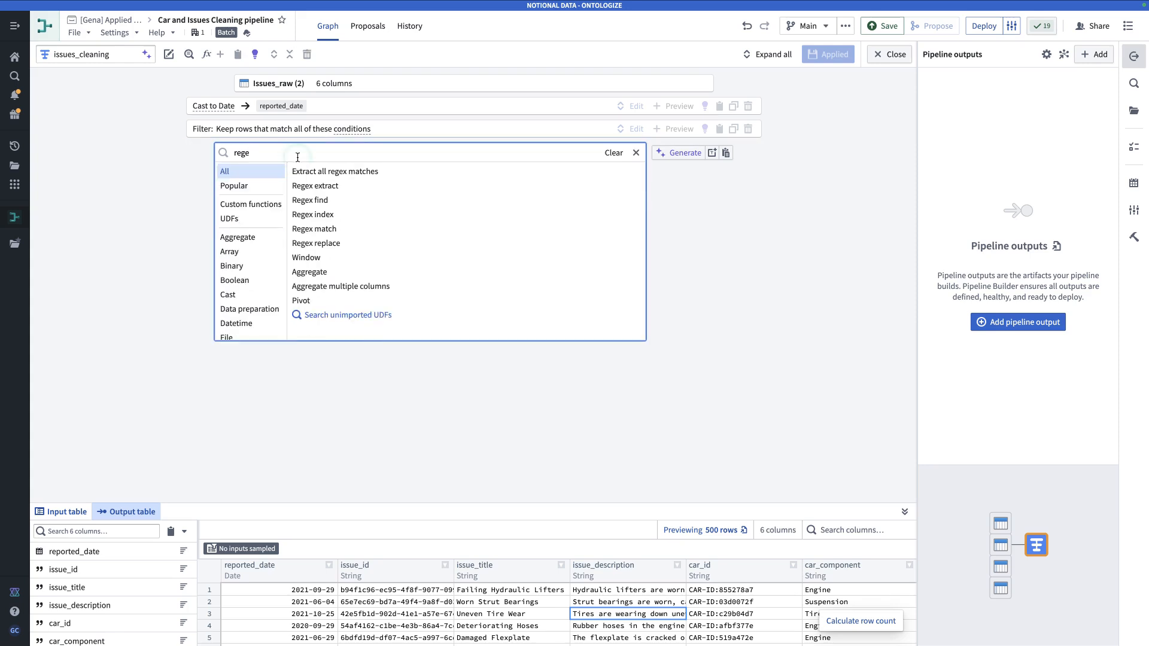
left_click(322, 243)
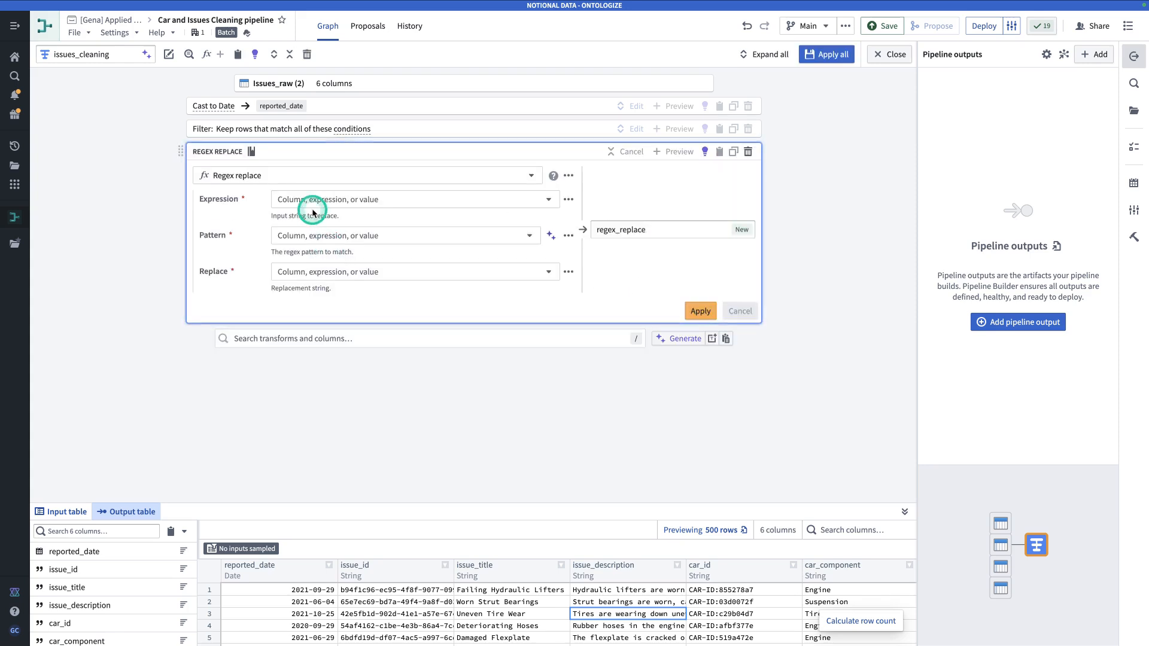
left_click(314, 200)
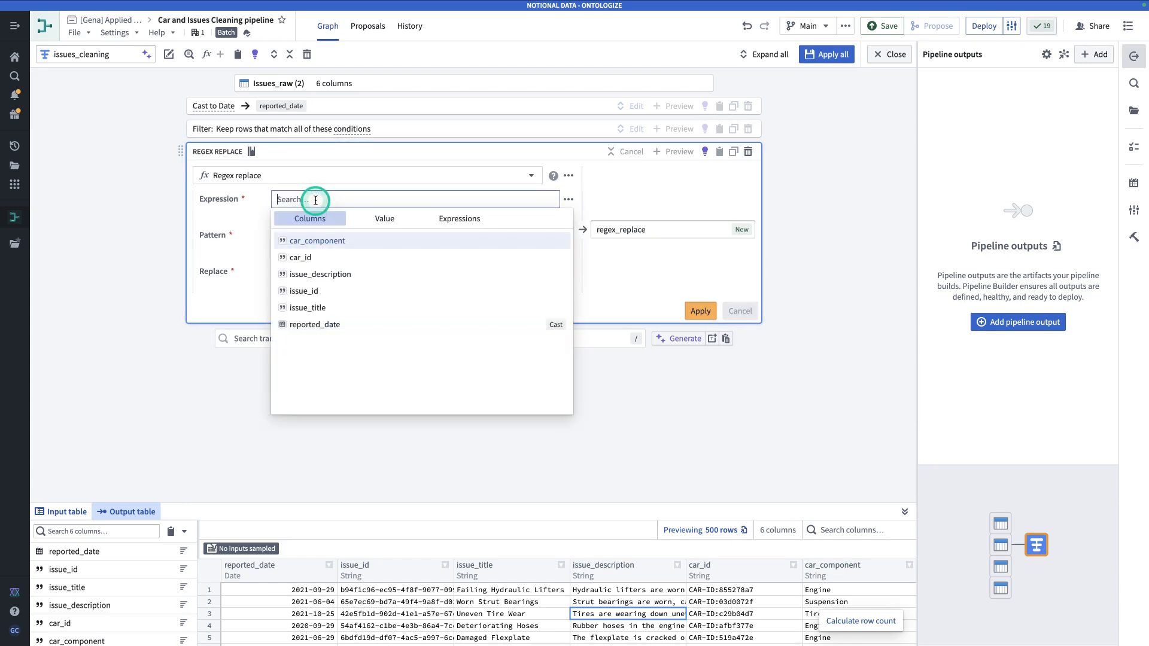
type("car_")
left_click(317, 254)
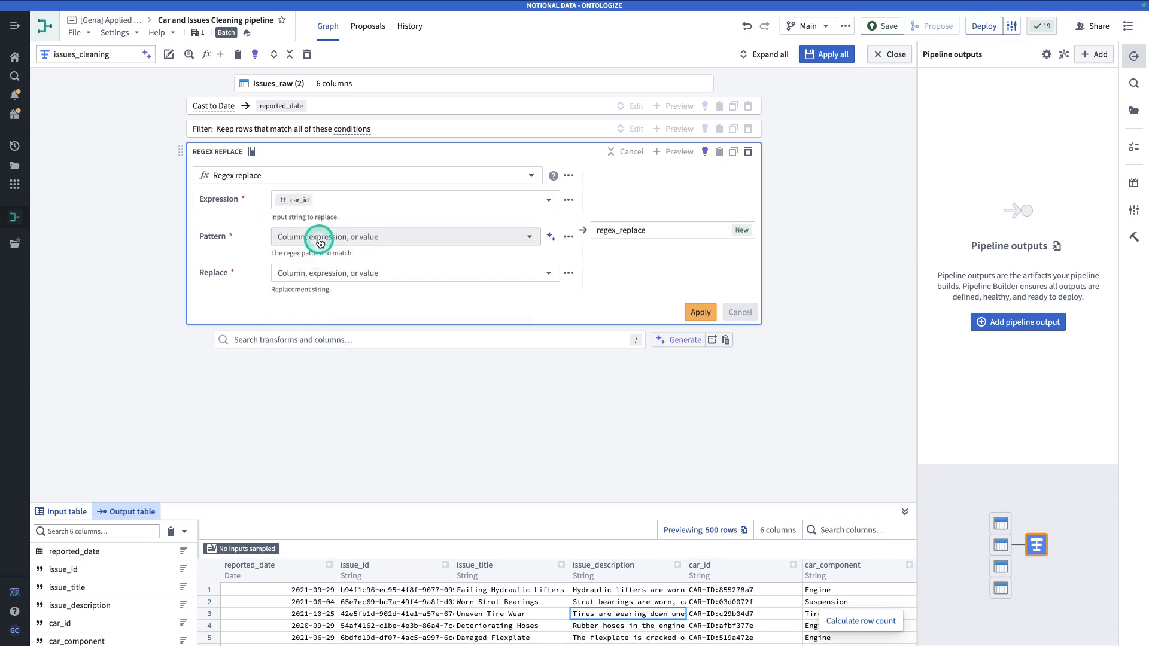
Set the Regex replace pattern to the value CAR-ID: and the replacement to an empty string.
left_click(320, 243)
left_click(367, 257)
left_click(362, 276)
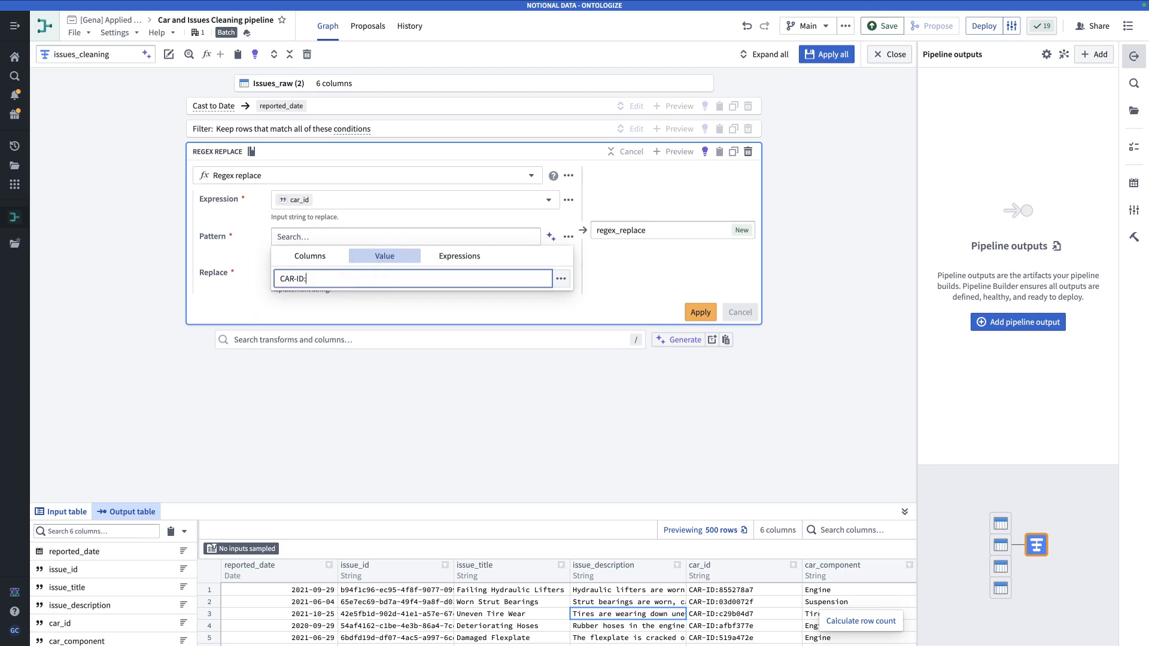
type("CAR-ID:")
left_click(236, 308)
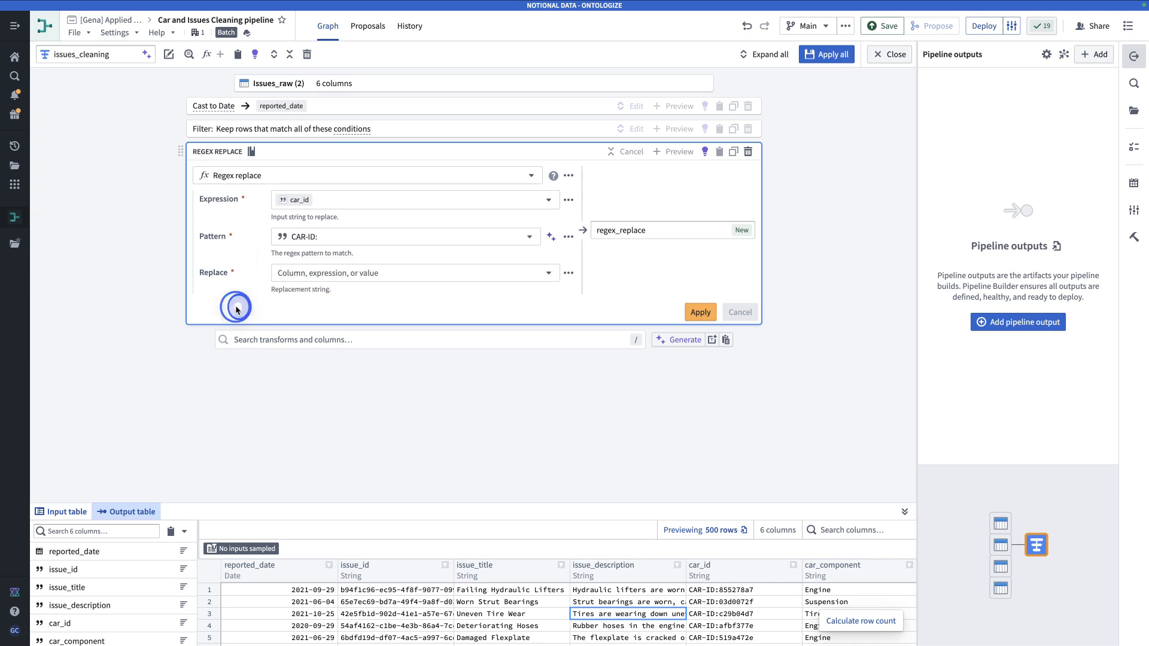
left_click(303, 275)
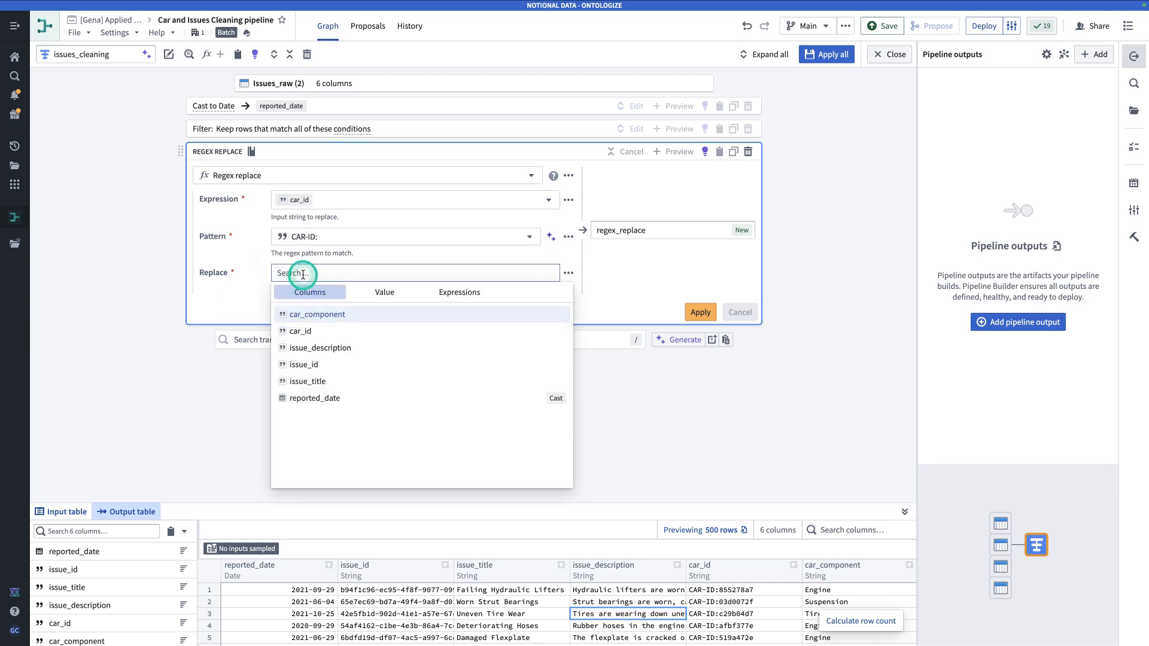
left_click(387, 293)
left_click(389, 316)
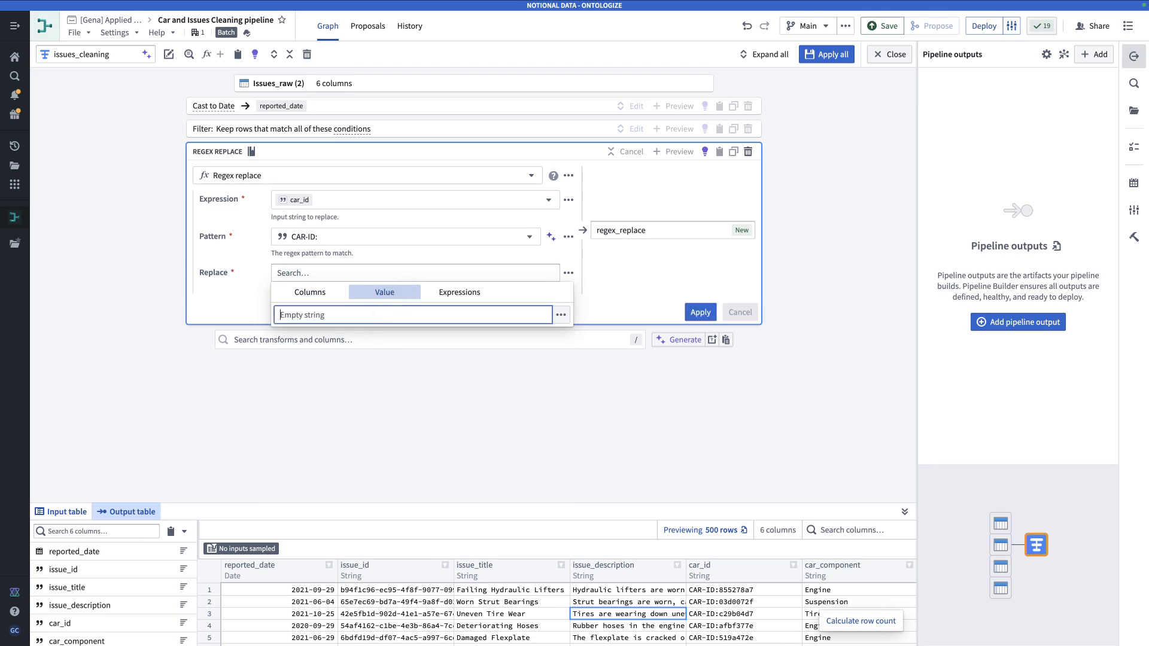
left_click(680, 282)
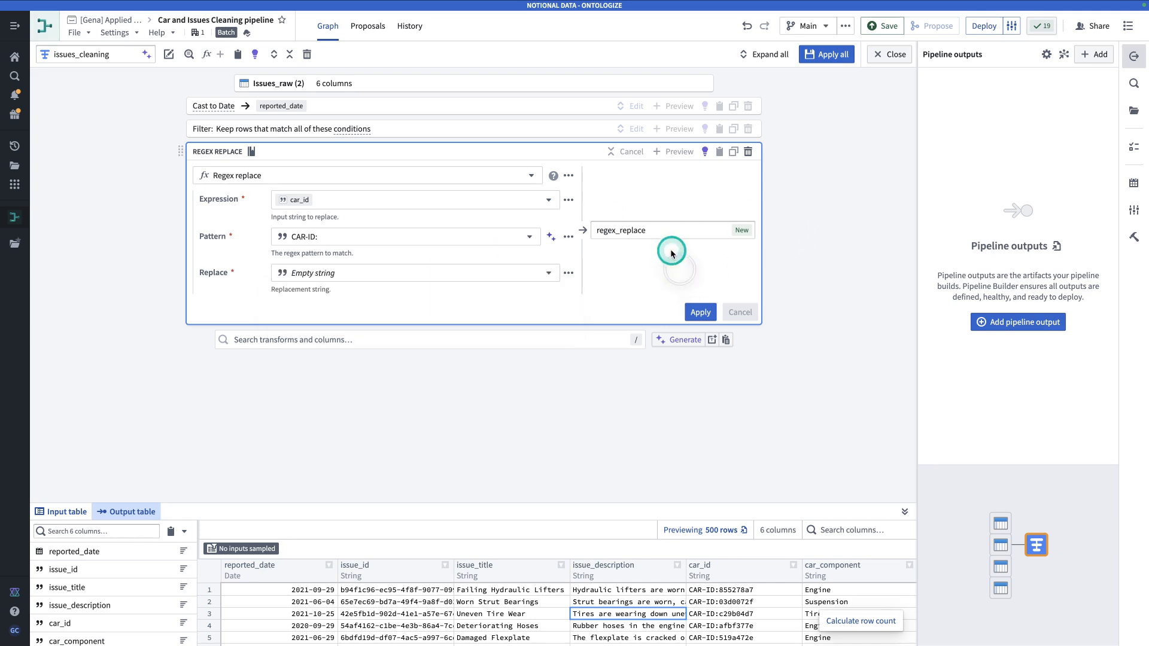
Name the Regex replace output column car_id so it overwrites the original column, and apply the transform.
left_click(593, 234)
double_click(668, 231)
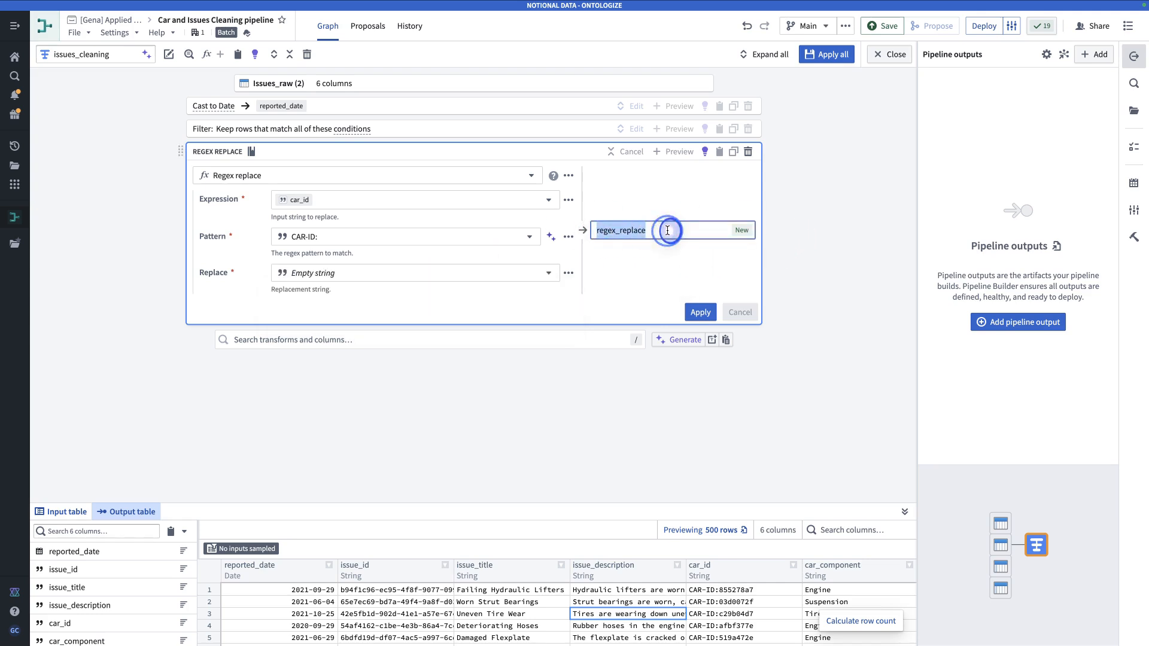
type("car_id")
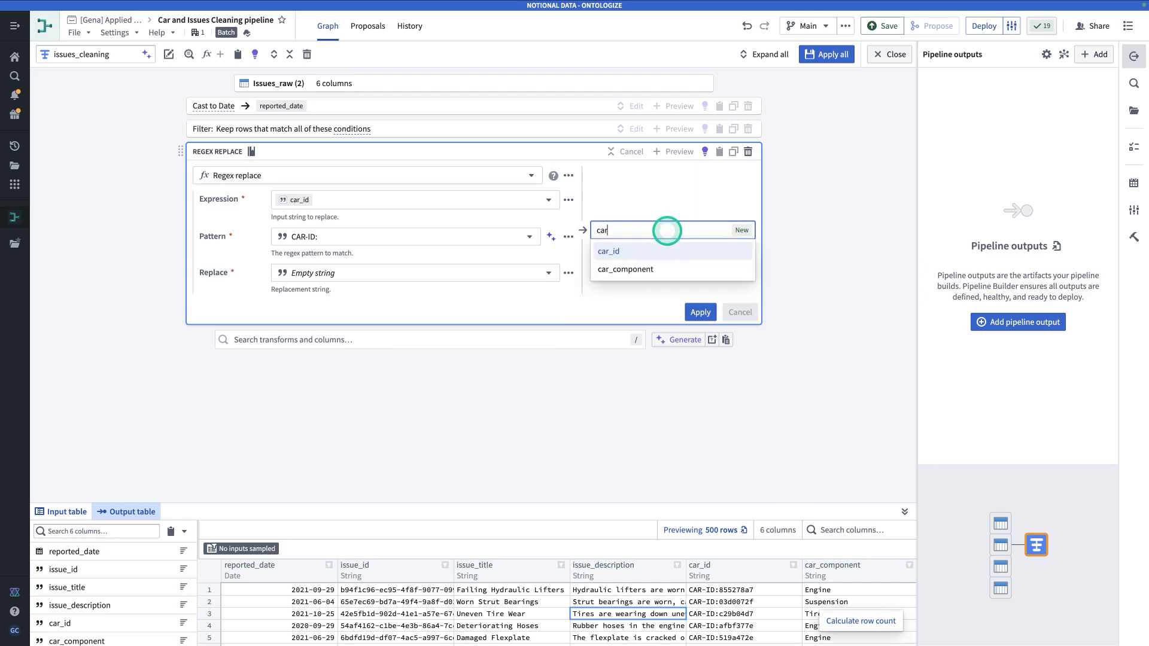
left_click(667, 285)
left_click(689, 308)
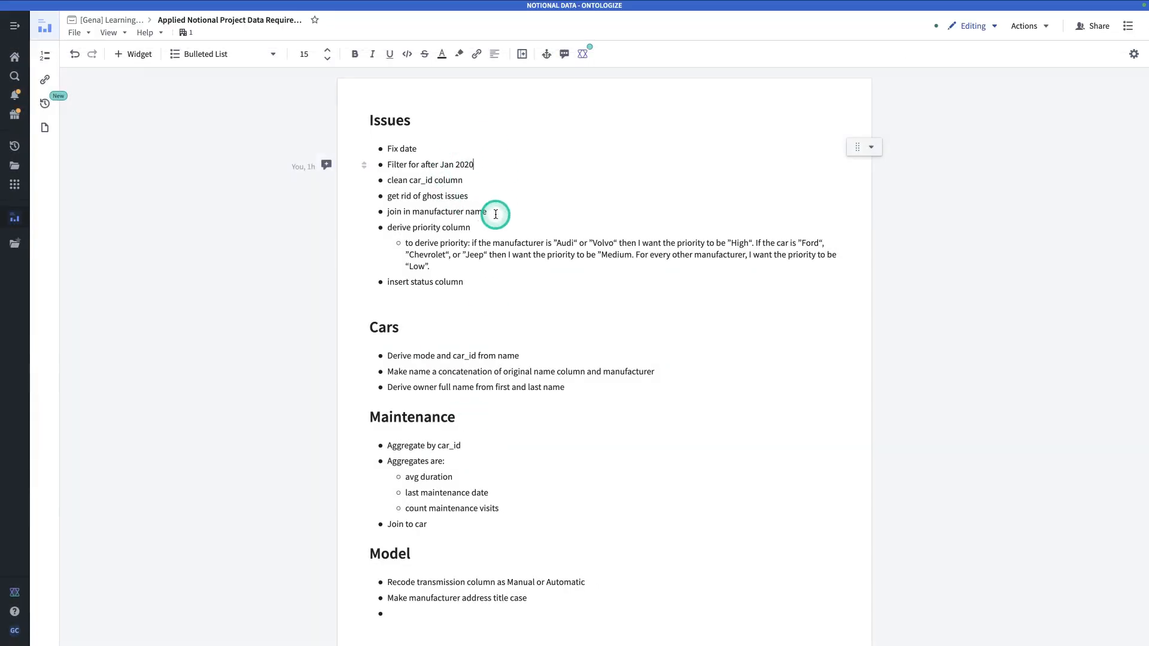
In the data requirements document, strike through the Issues items for fixing the date, filtering after Jan 2020 and cleaning car_id.
left_click(501, 200)
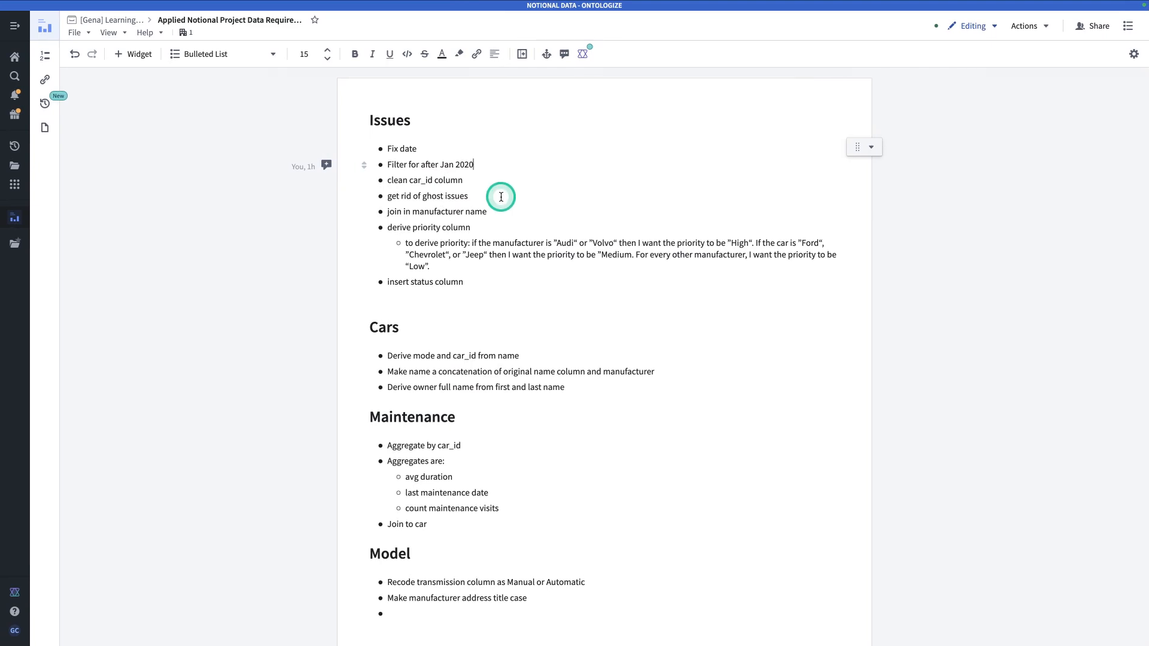
left_click_drag(479, 179, 377, 146)
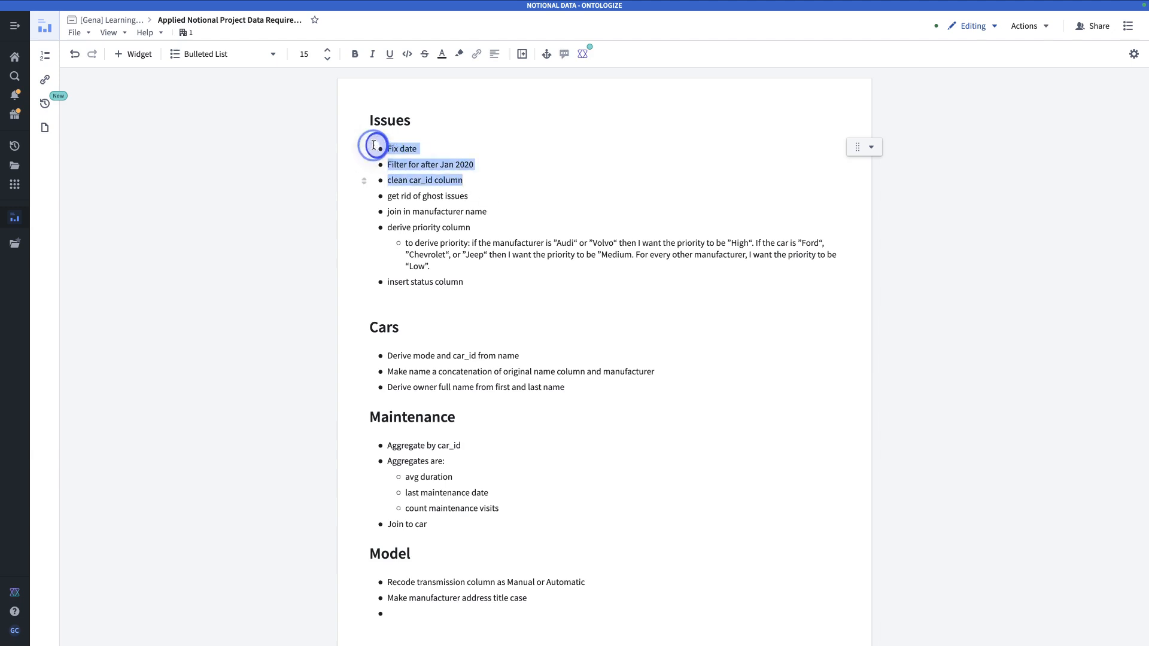
left_click(424, 54)
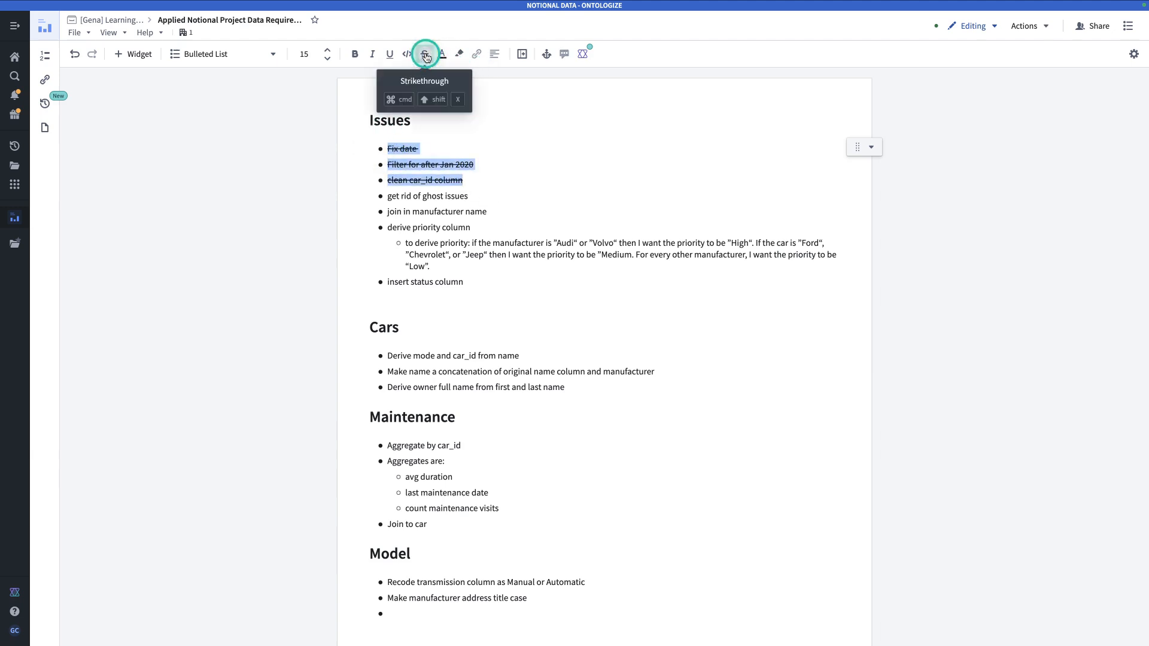
Correct the first Cars requirement to read "Derive model and car_id from name" and return to the pipeline.
left_click(509, 322)
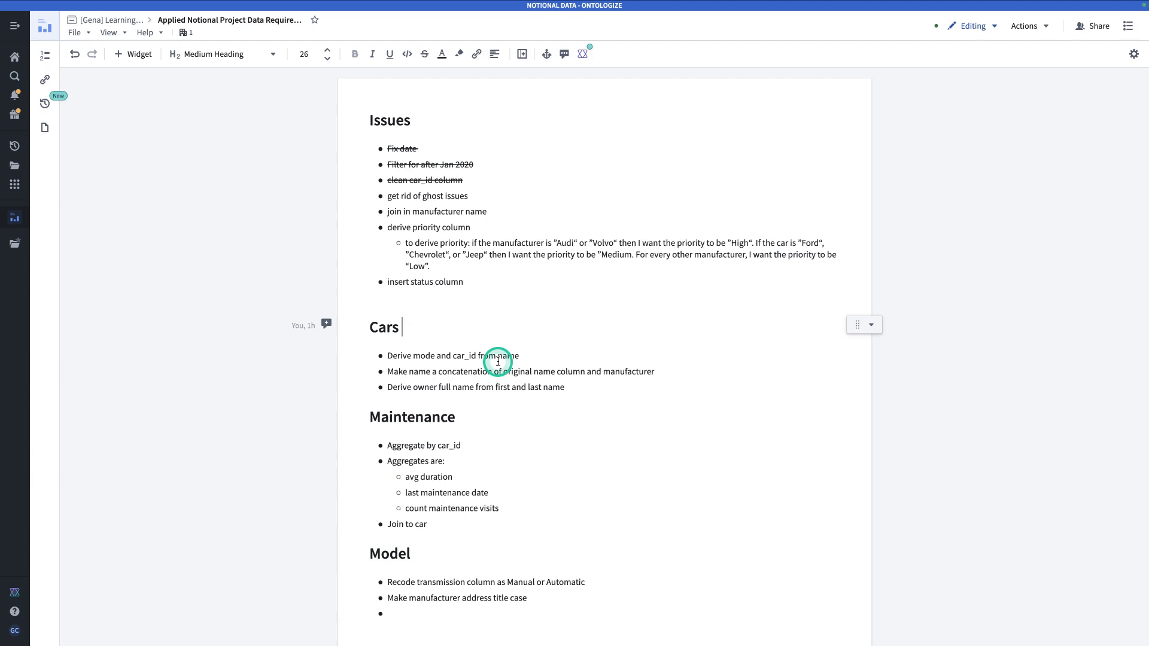
left_click(436, 357)
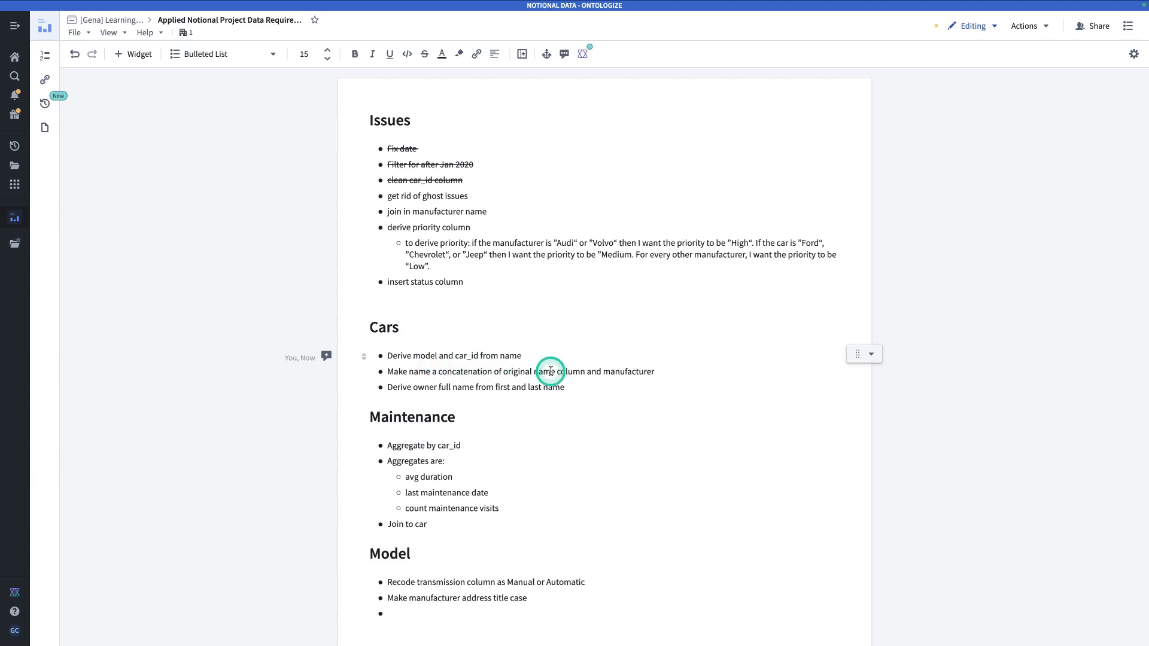
key("ctrl+shift+Tab")
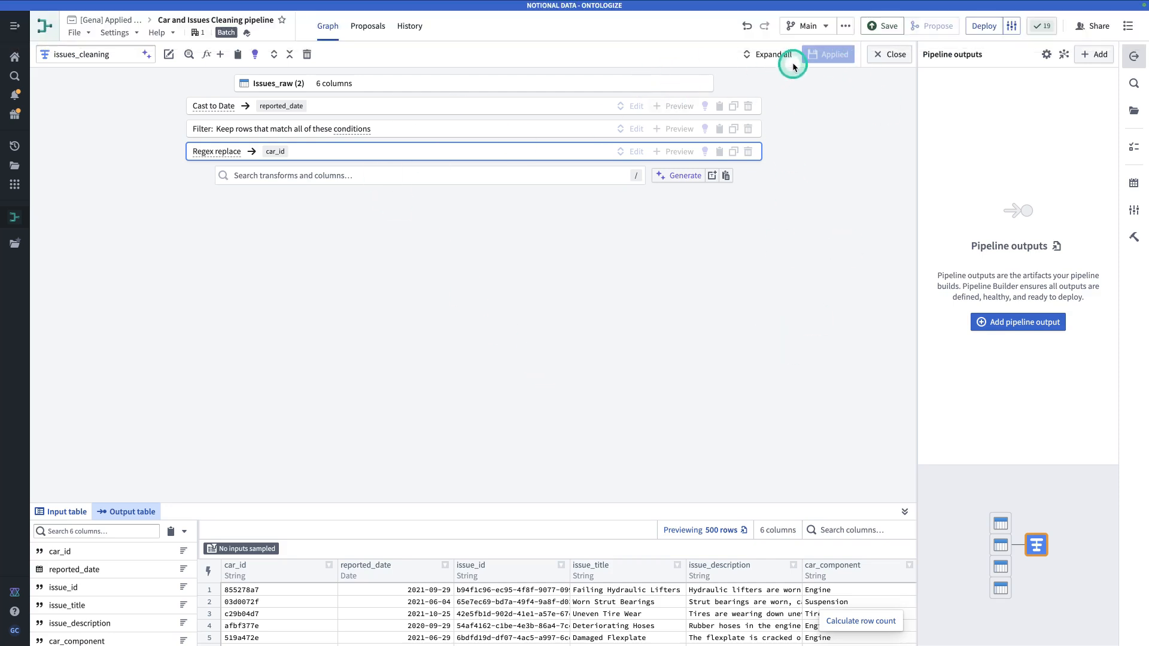
Close the issues_cleaning path, add a transform to the Car_info_raw (2) dataset and name its path cars_cleaning.
left_click(874, 56)
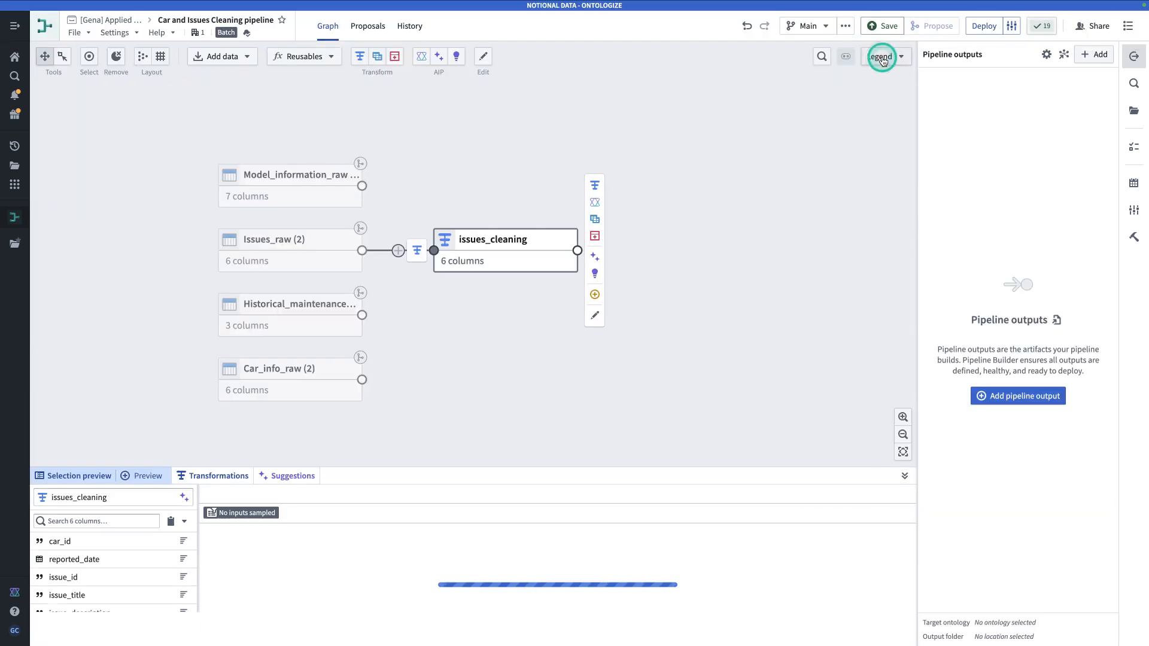
left_click(309, 378)
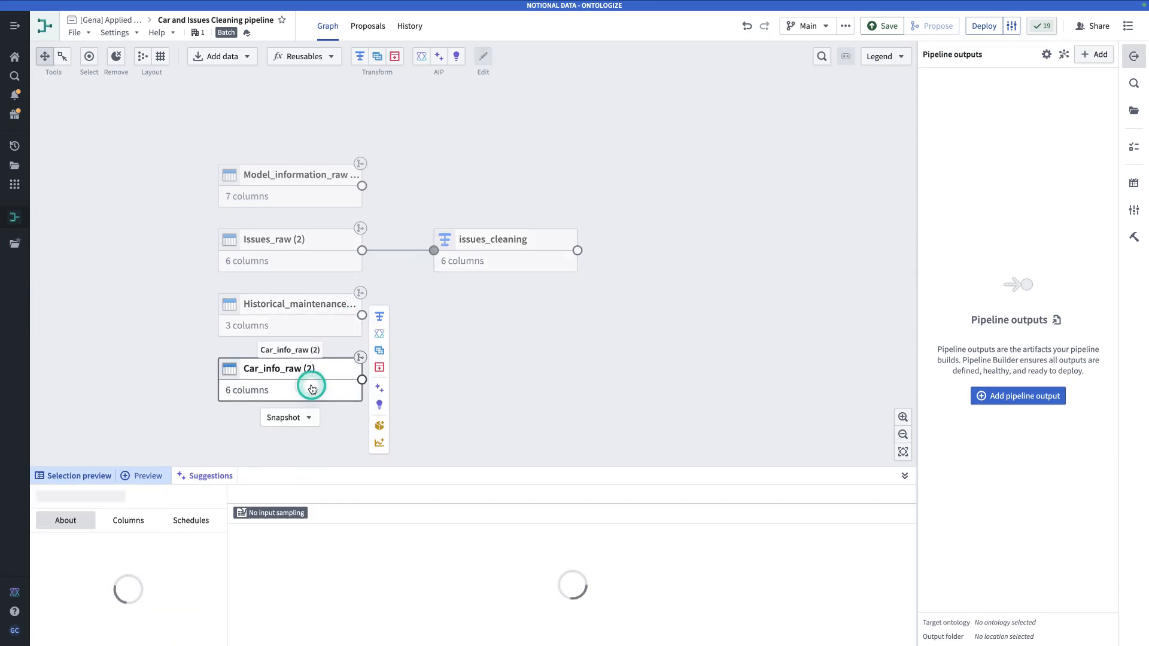
left_click(381, 317)
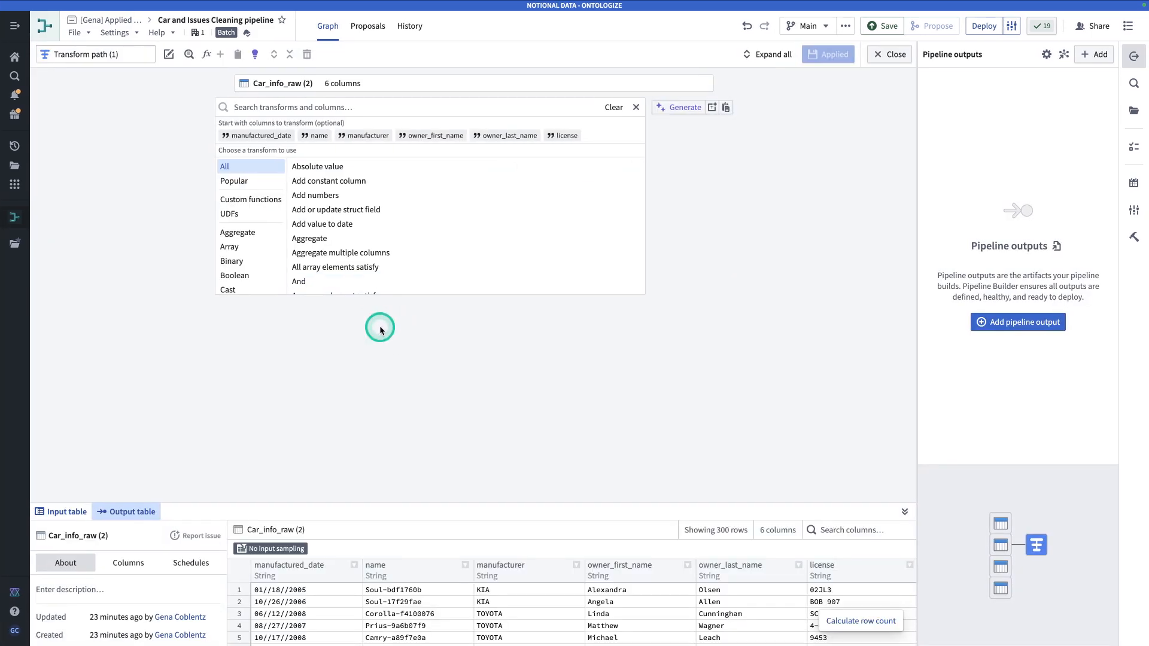
left_click(124, 49)
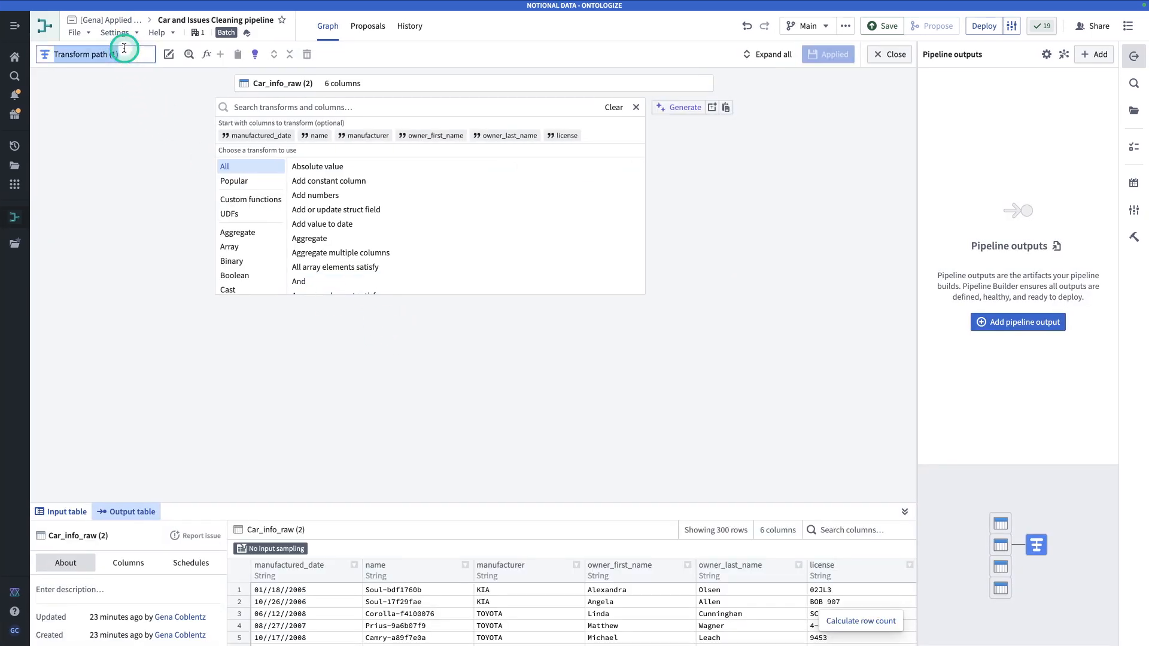
type("cars_cleaning")
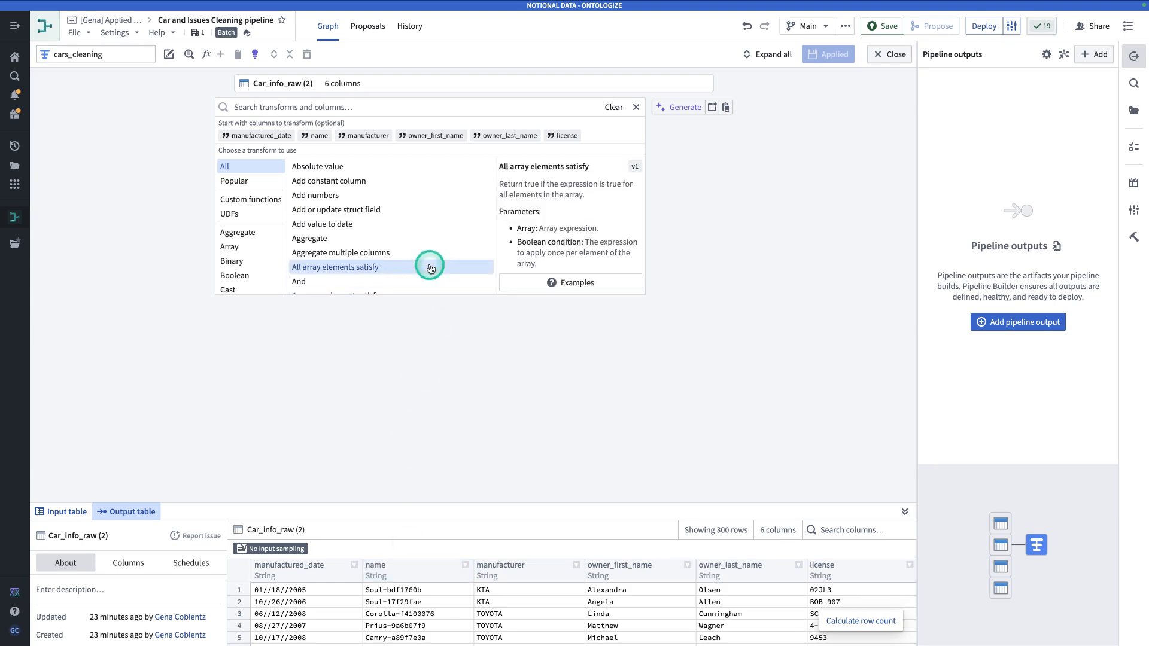
Add a String before delimiter transform on the name column with "-" as the delimiter and Ignore case off.
left_click(410, 109)
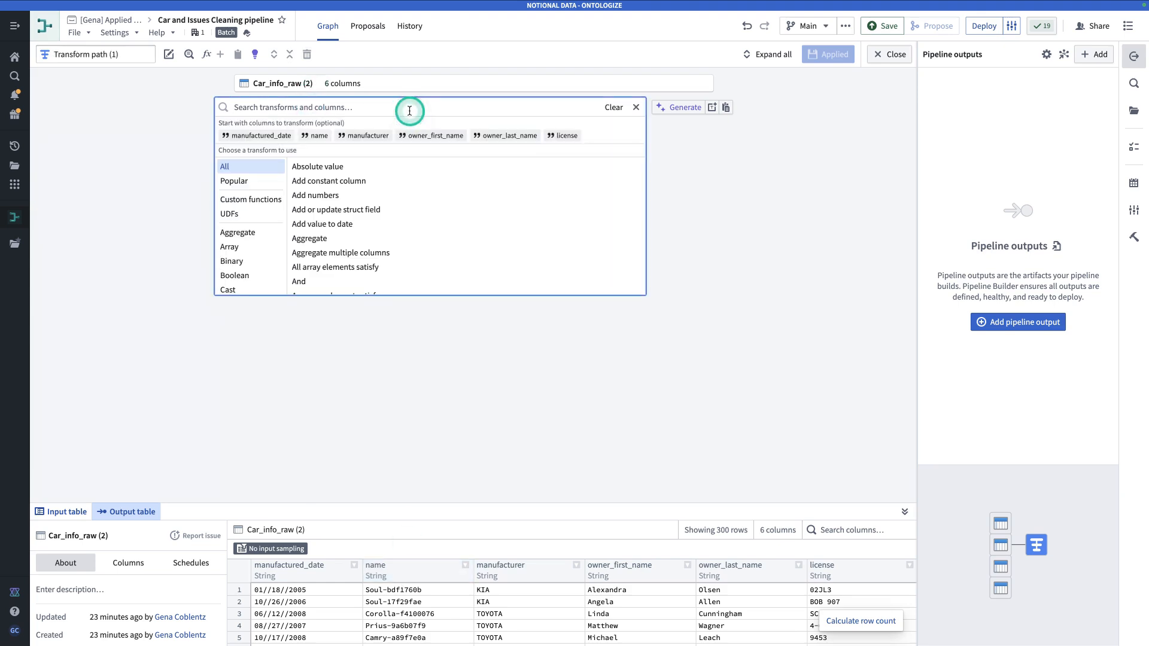
type("string bef")
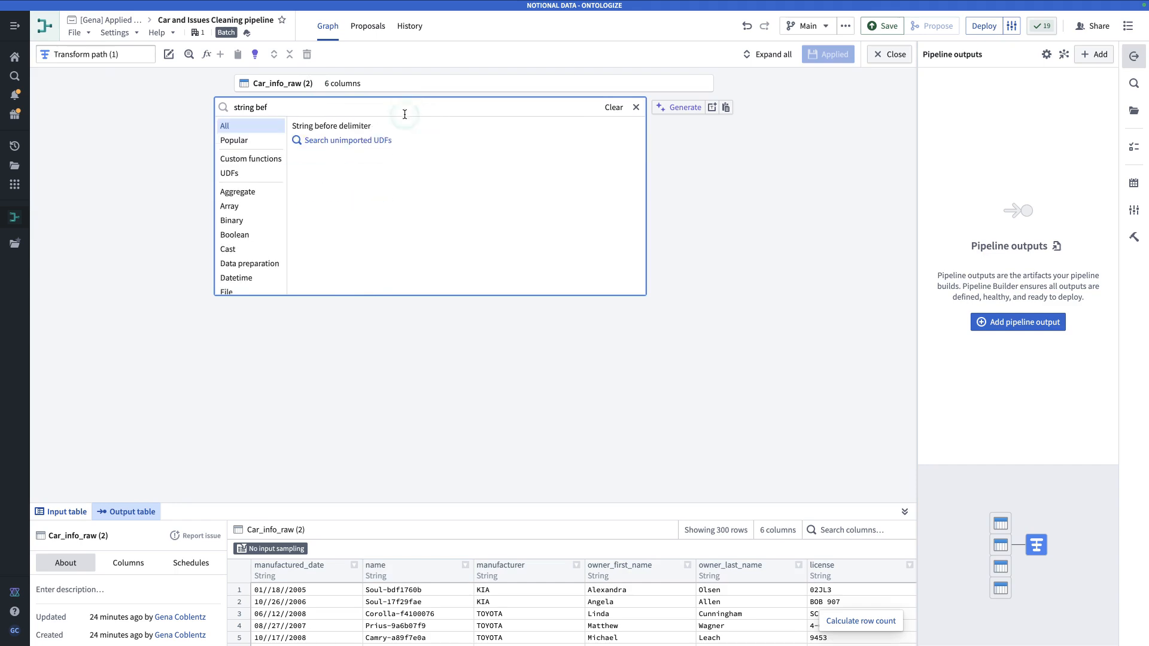
left_click(389, 124)
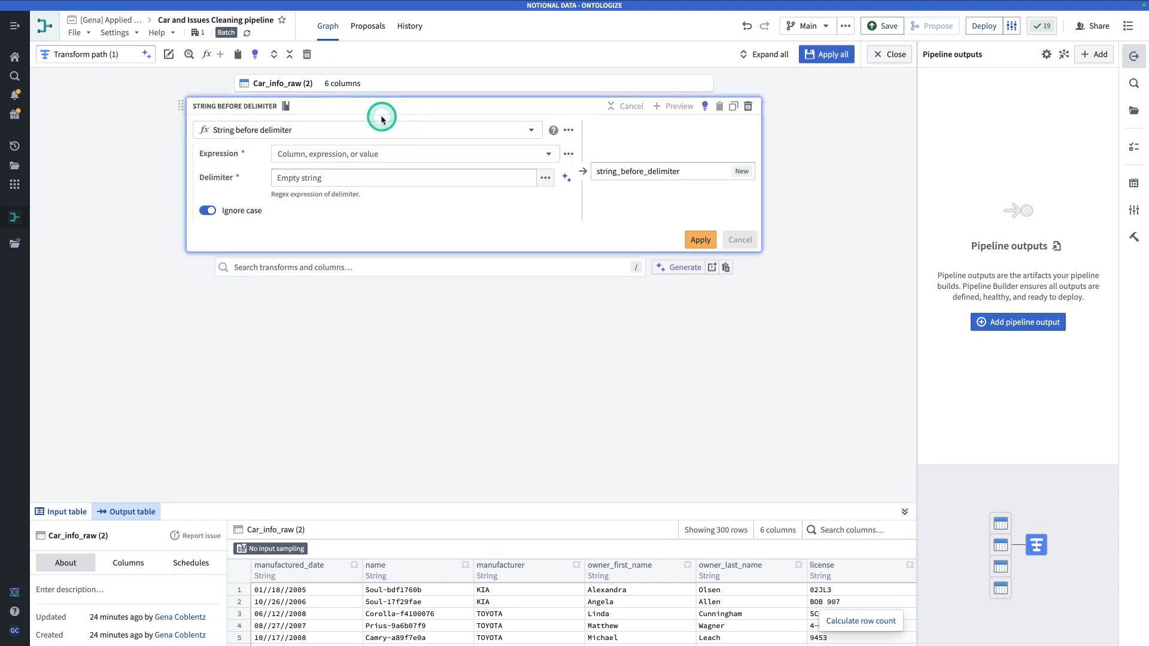
left_click(333, 154)
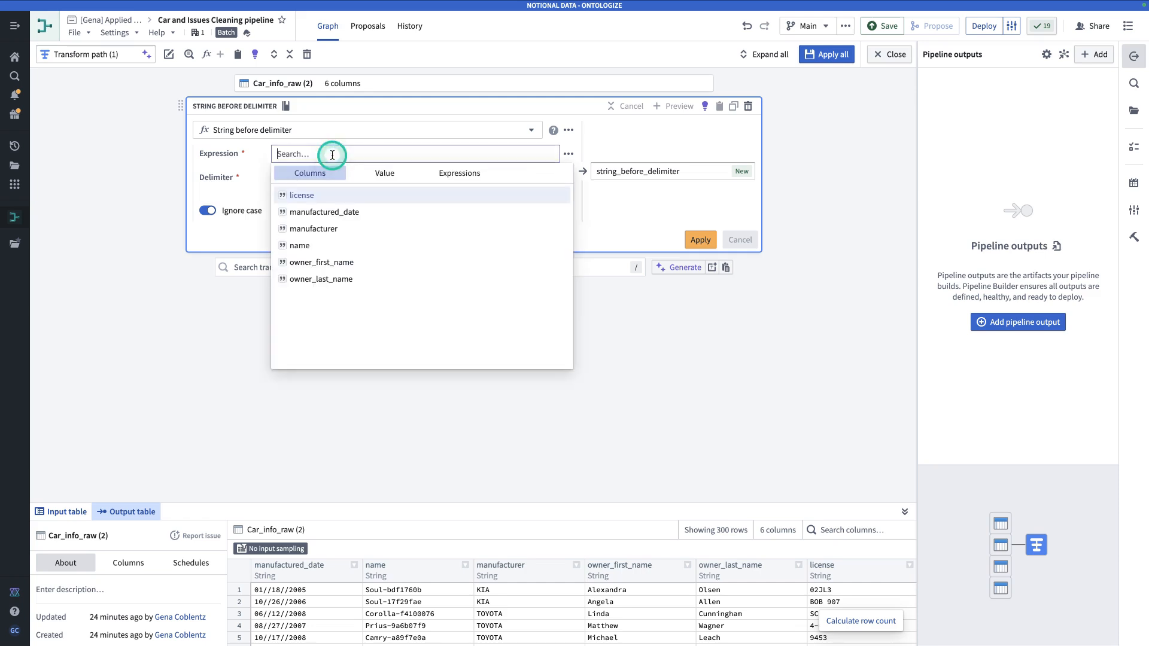
type("name")
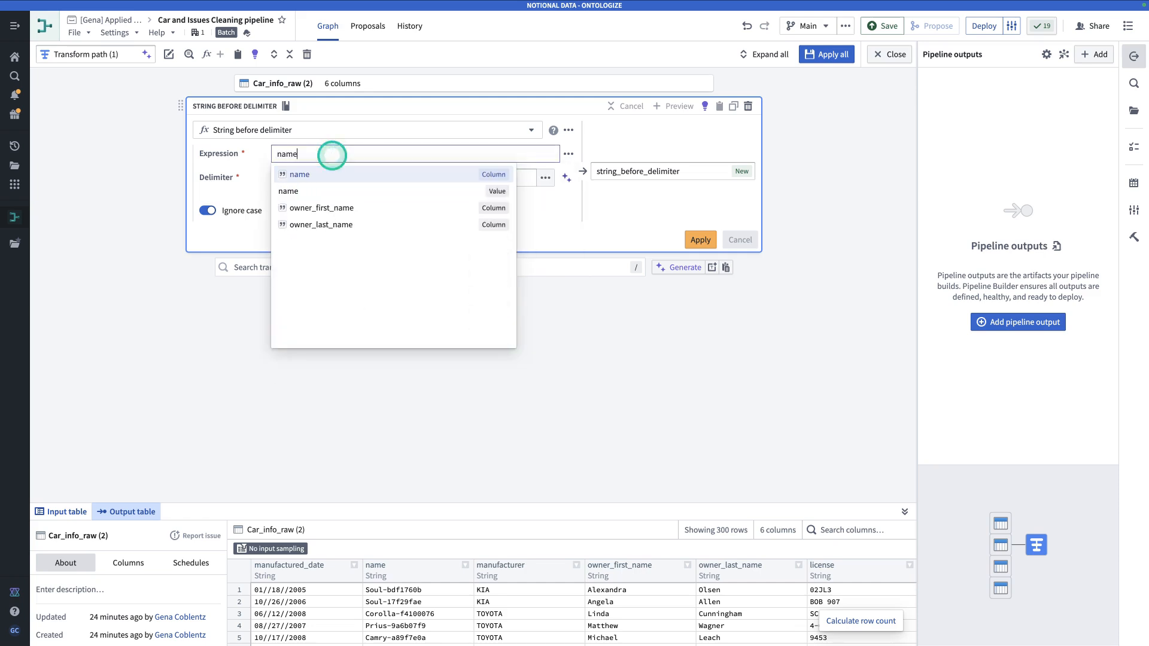
left_click(338, 173)
left_click(350, 176)
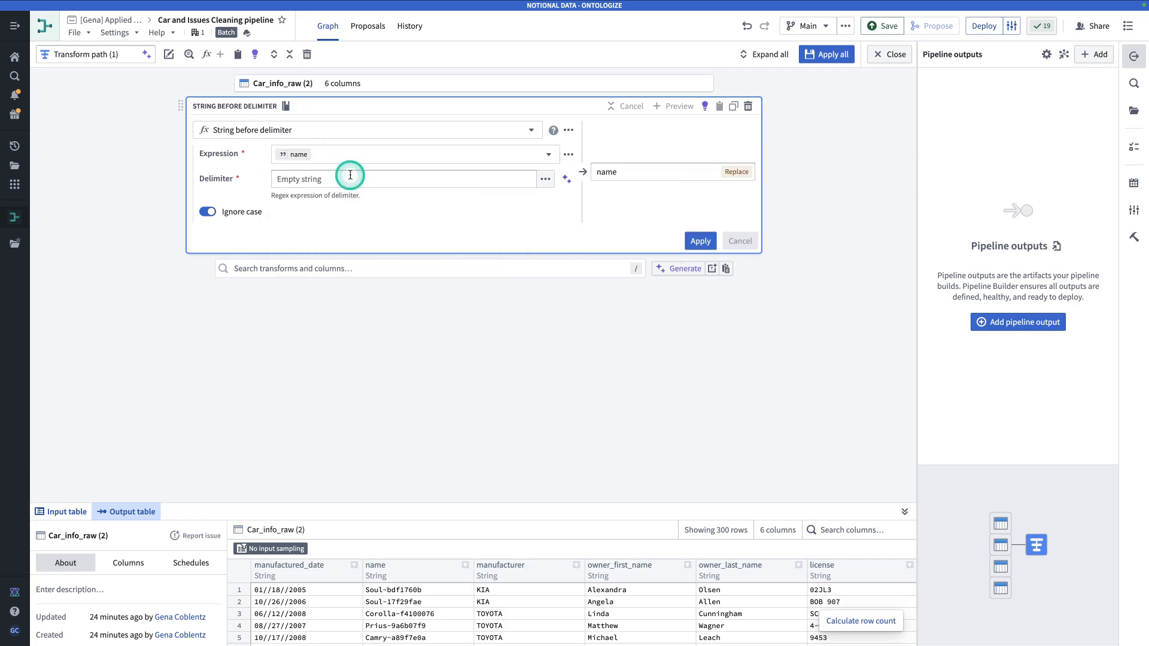
left_click(350, 179)
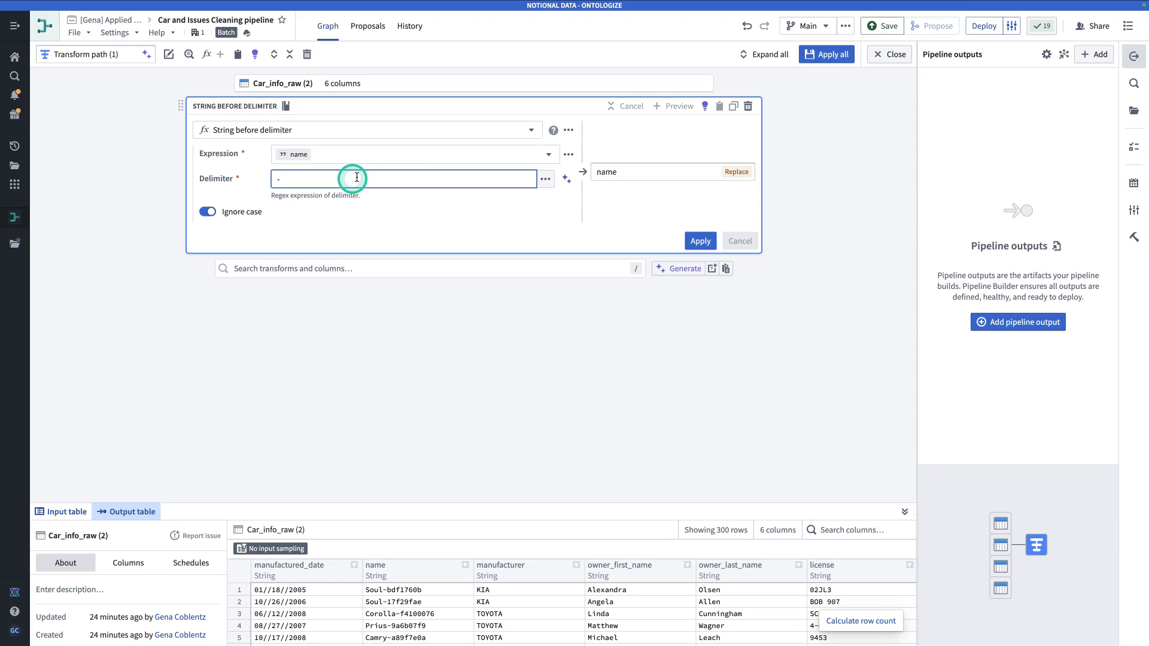
left_click(499, 216)
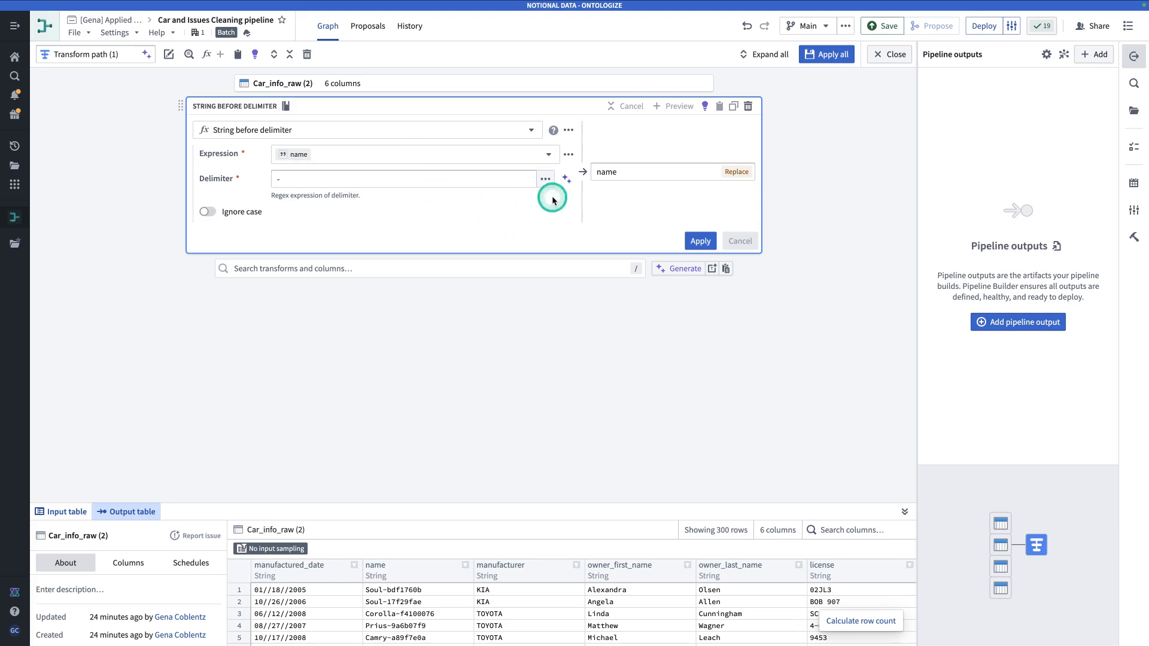
Name the String before delimiter output column model and apply the transform.
left_click(634, 178)
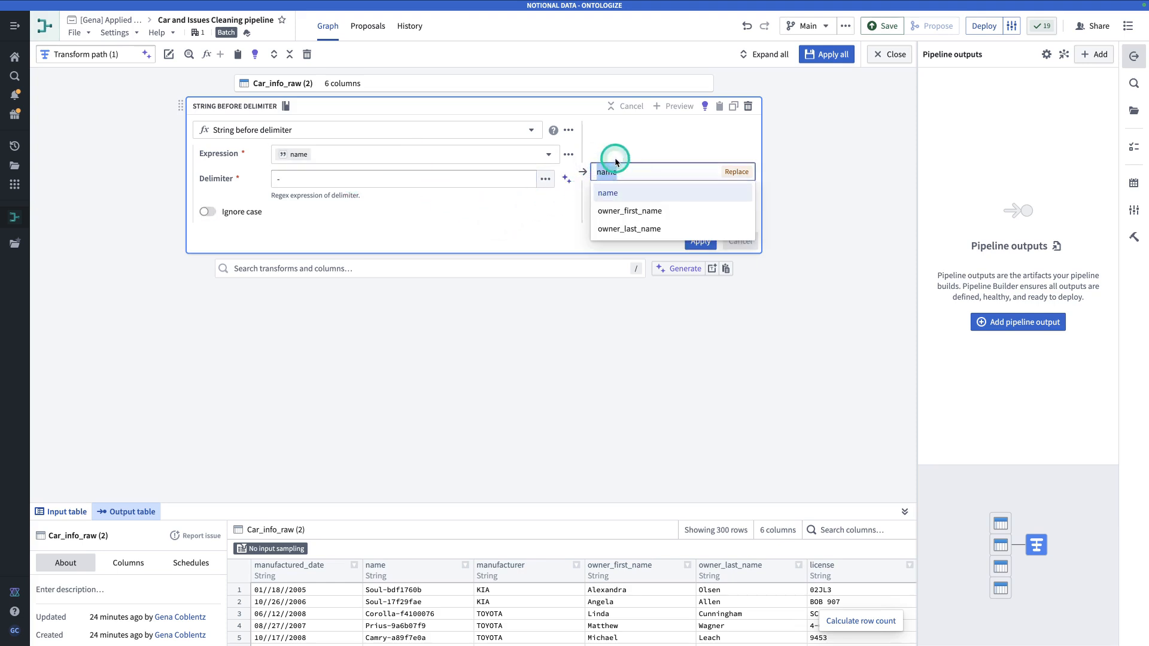
type("model")
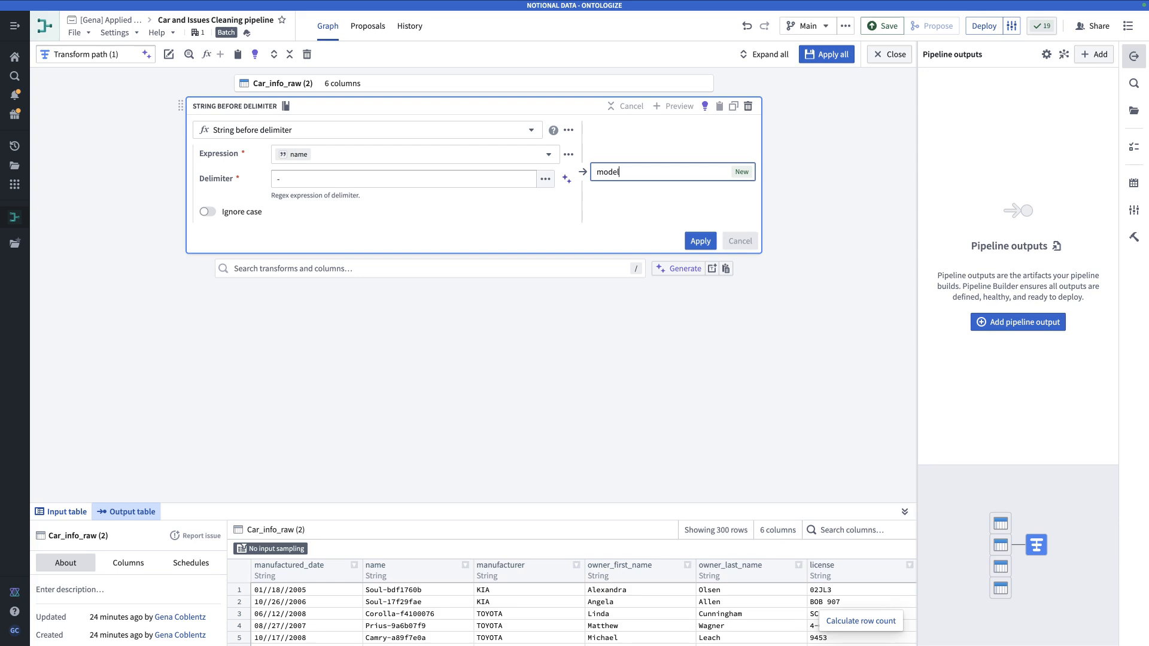
left_click(699, 241)
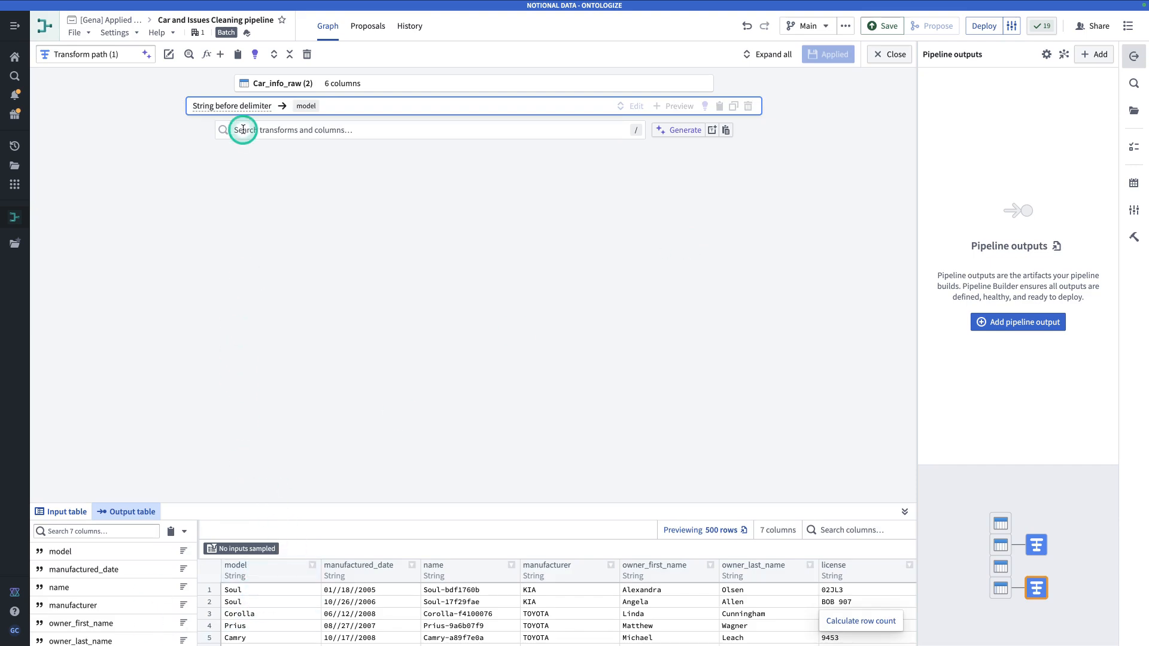
Add a String after delimiter transform on the name column with "-" as the delimiter and Ignore case off.
left_click(292, 128)
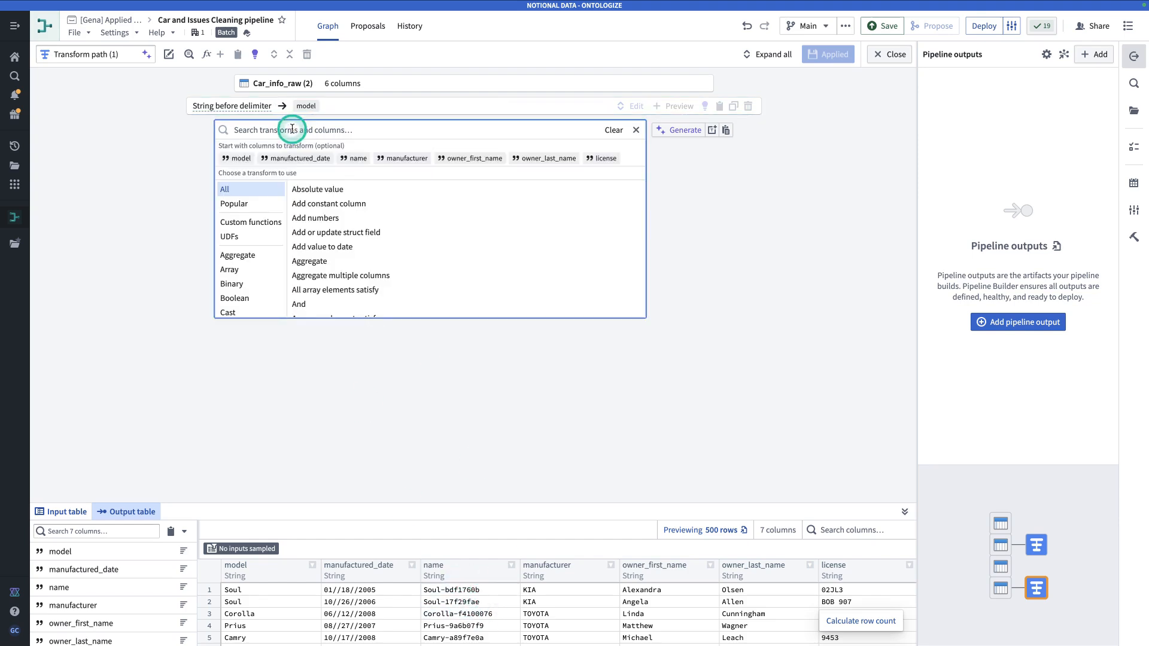
type("string after")
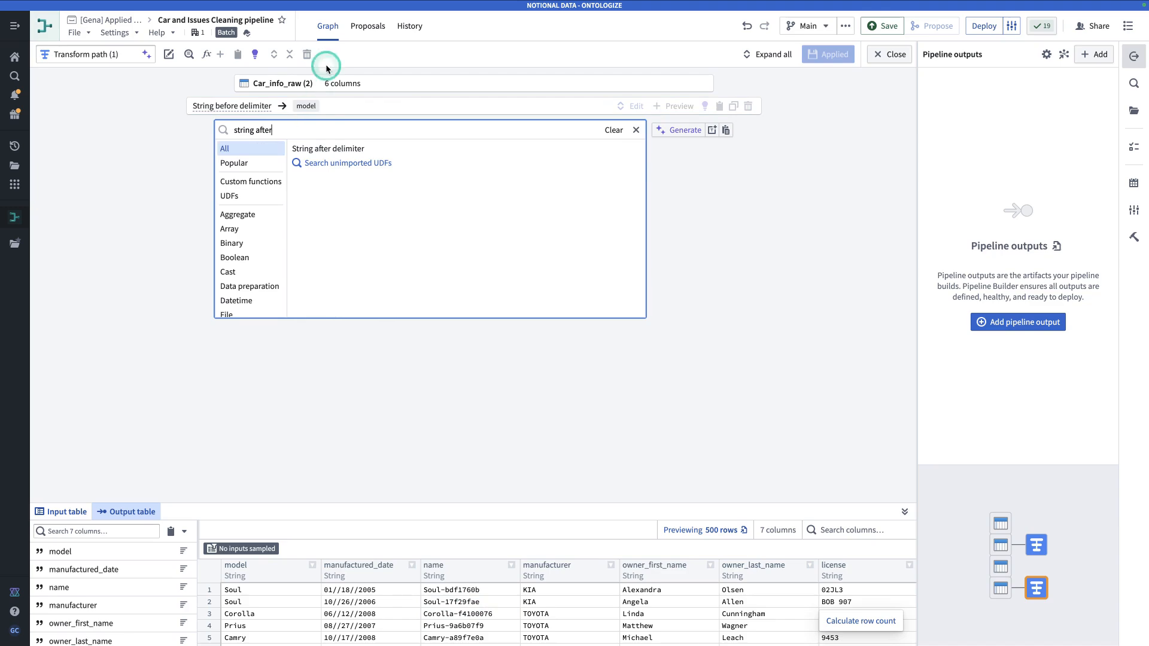
left_click(353, 148)
left_click(350, 180)
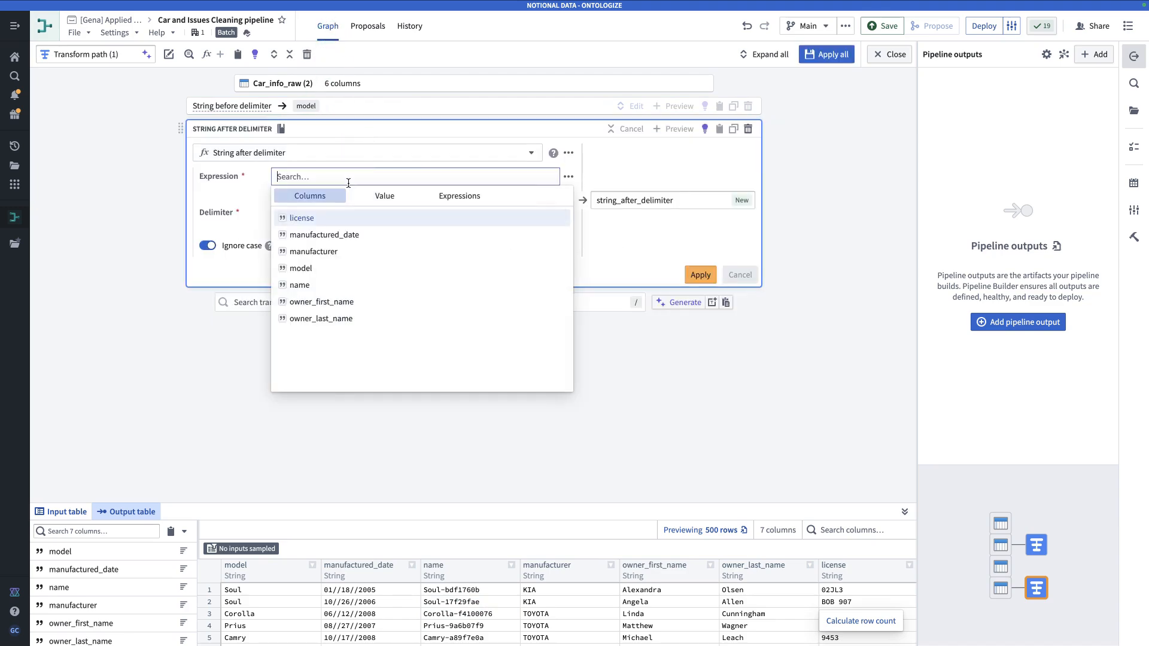
type("name")
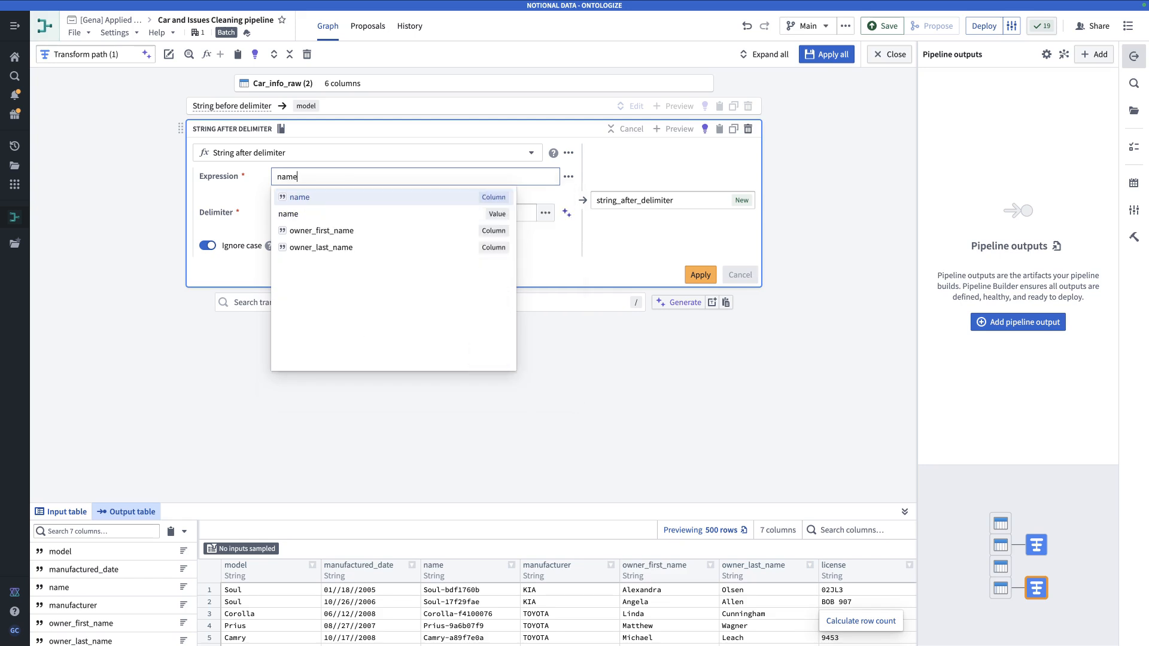
left_click(344, 201)
left_click(346, 214)
left_click(341, 212)
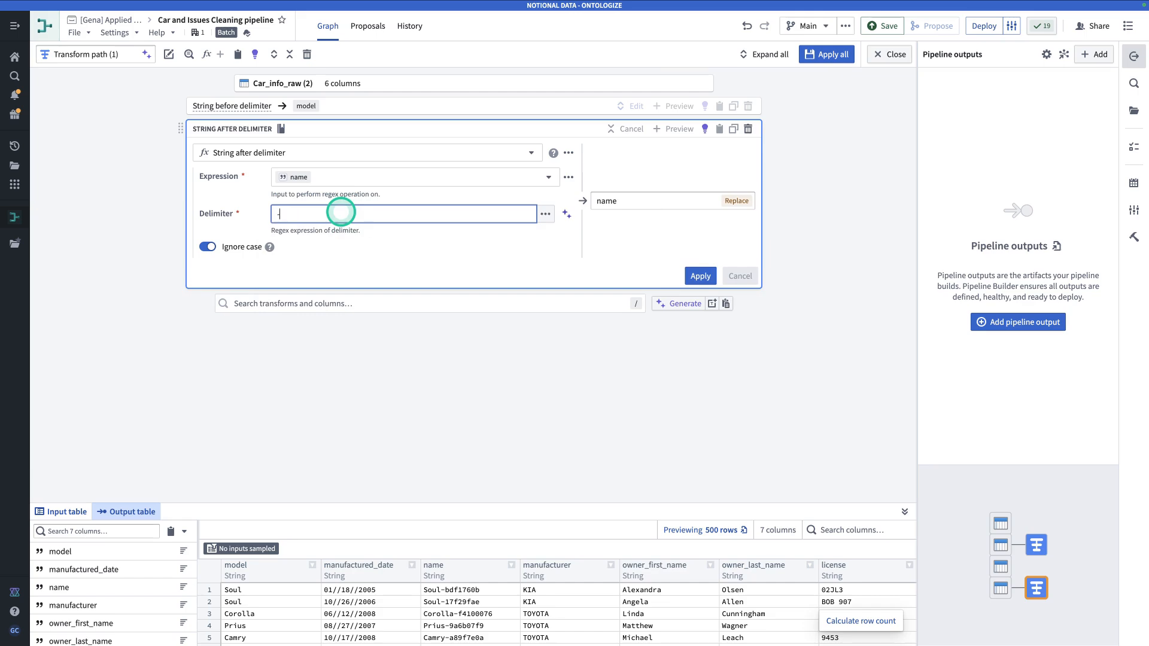
type("-")
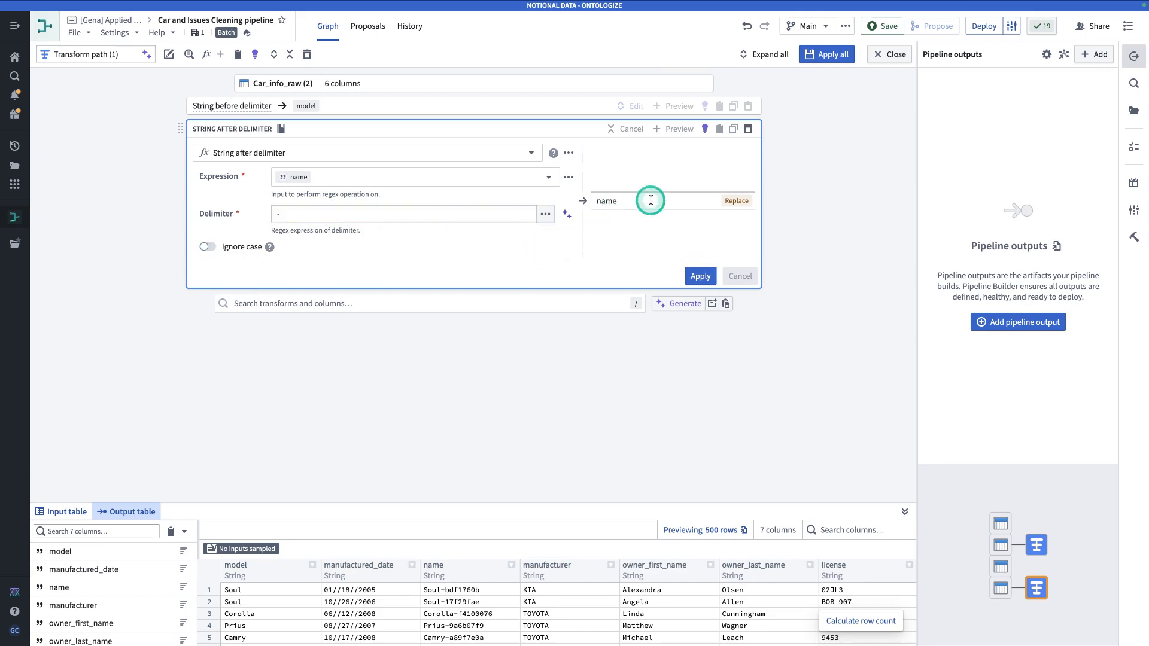
Name the String after delimiter output column car_id and apply the transform.
left_click(600, 201)
double_click(597, 200)
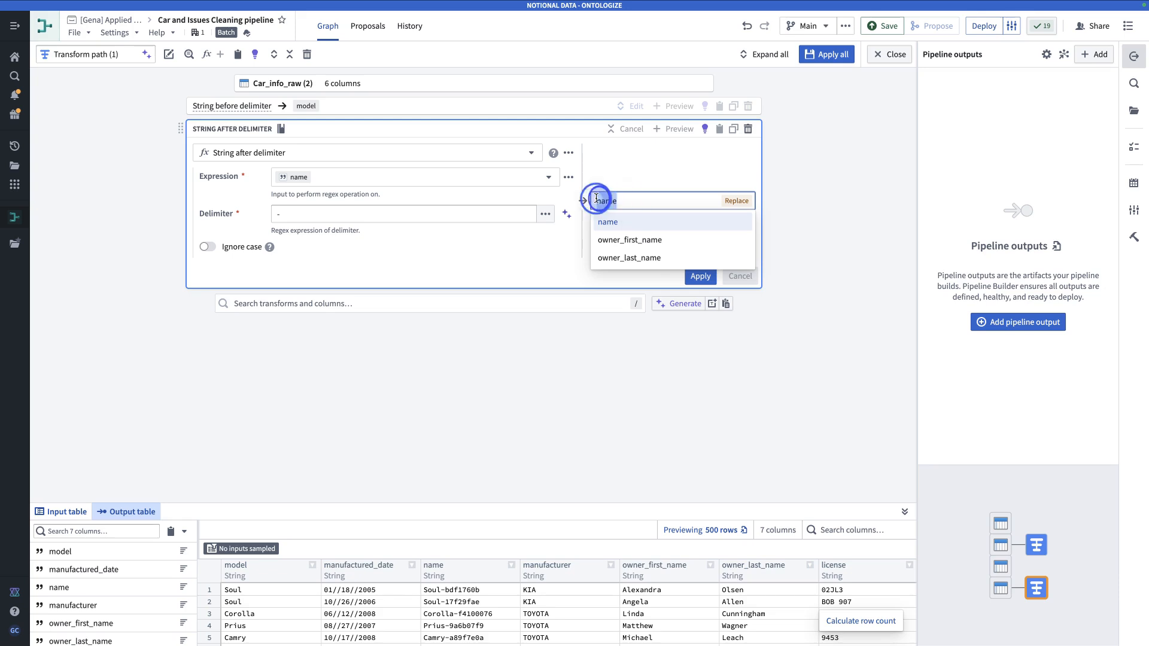
type("car_id")
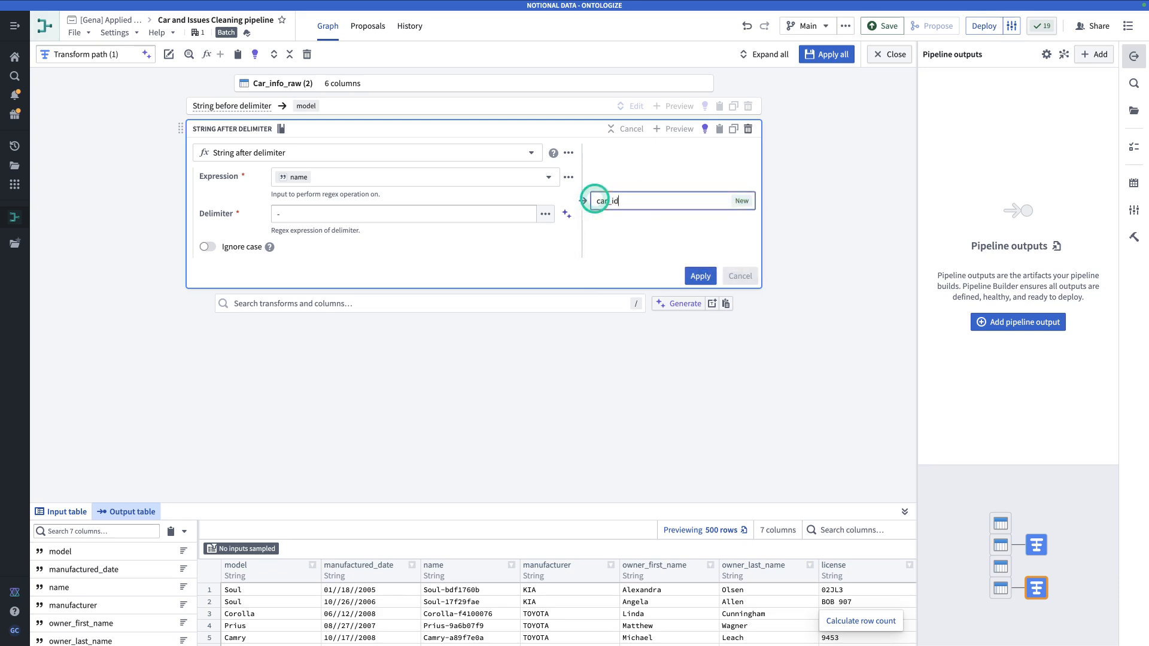
left_click(700, 276)
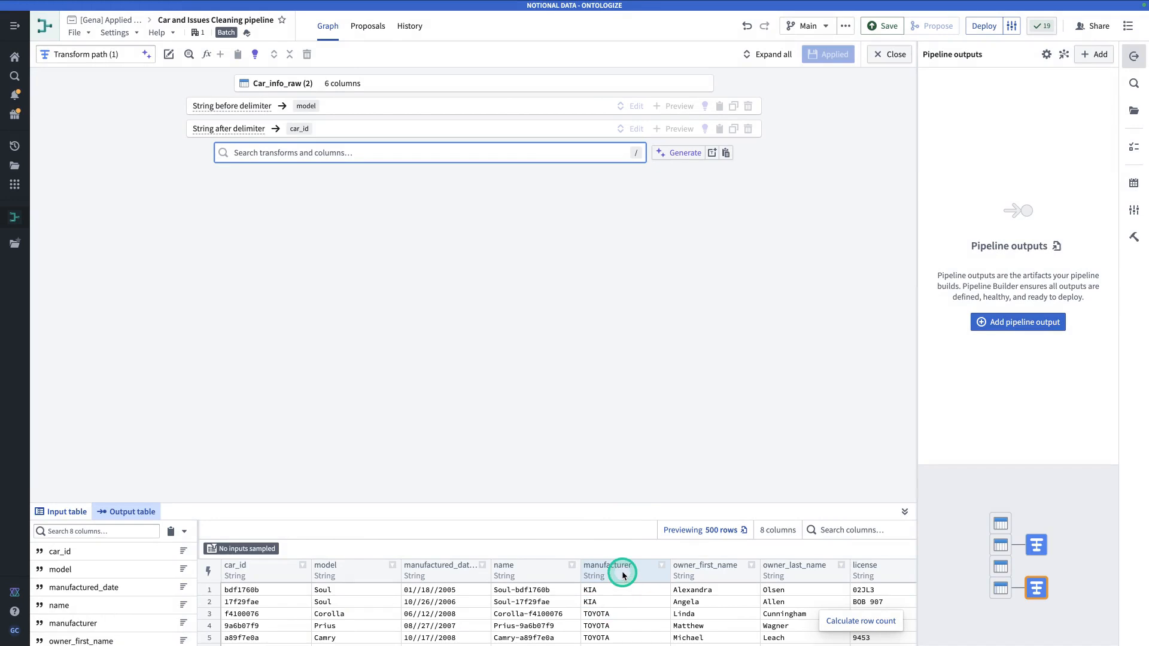
Add and apply a Title case transform on the manufacturer column, replacing the original column.
left_click(314, 159)
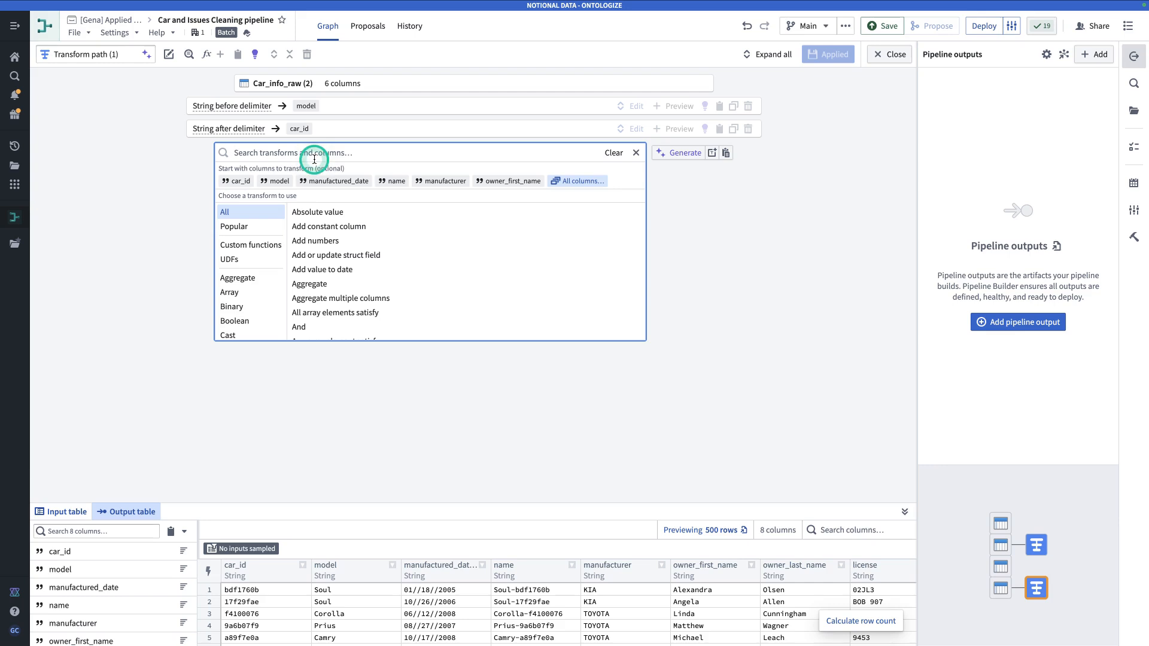
type("title")
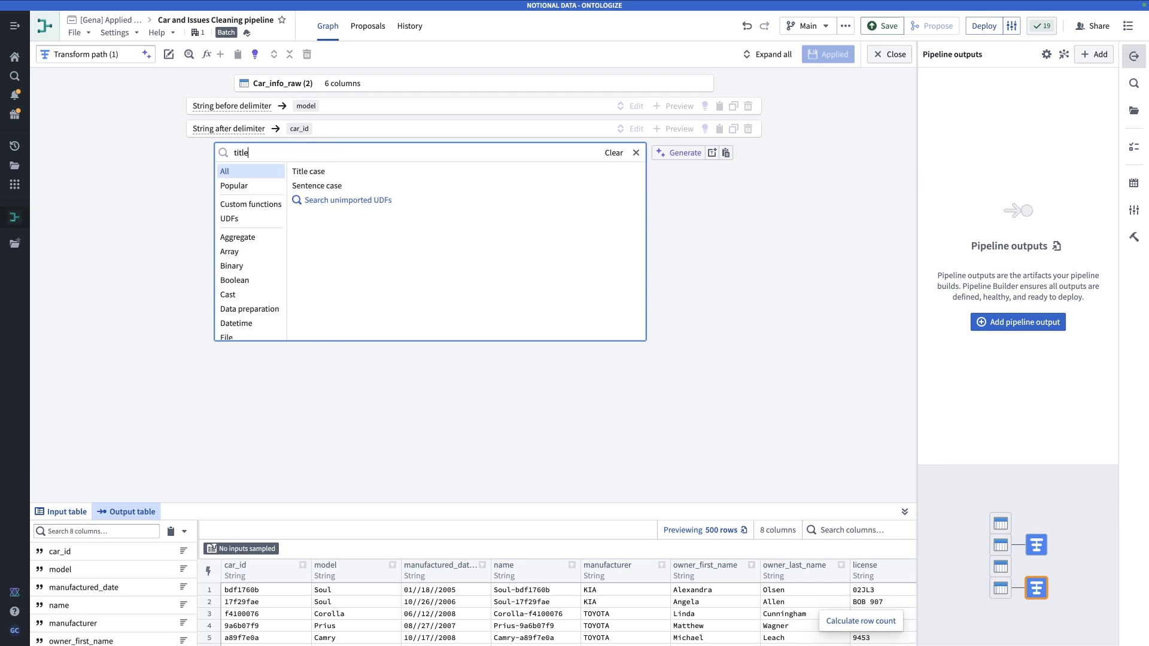
left_click(308, 171)
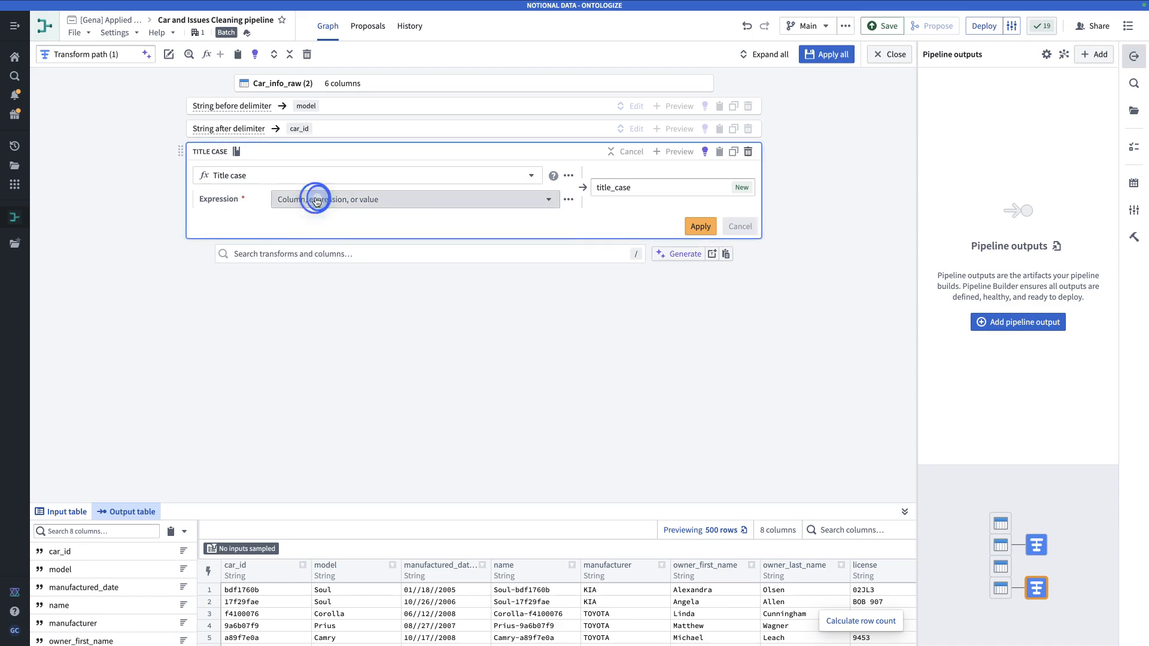
left_click(317, 201)
type("man")
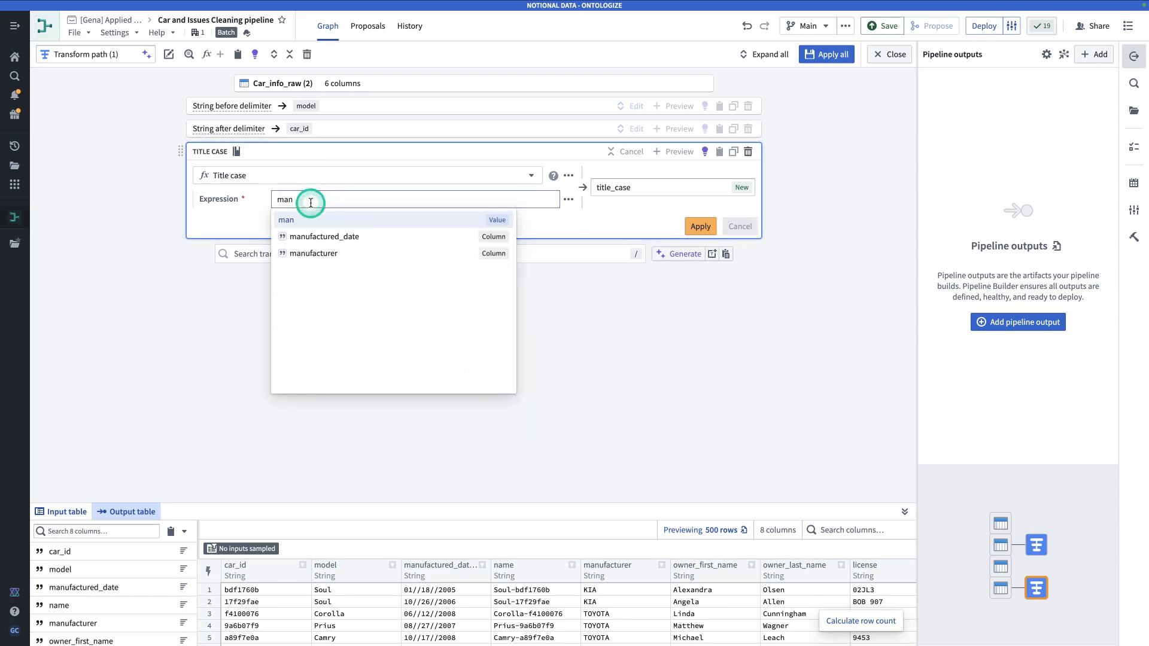
left_click(321, 253)
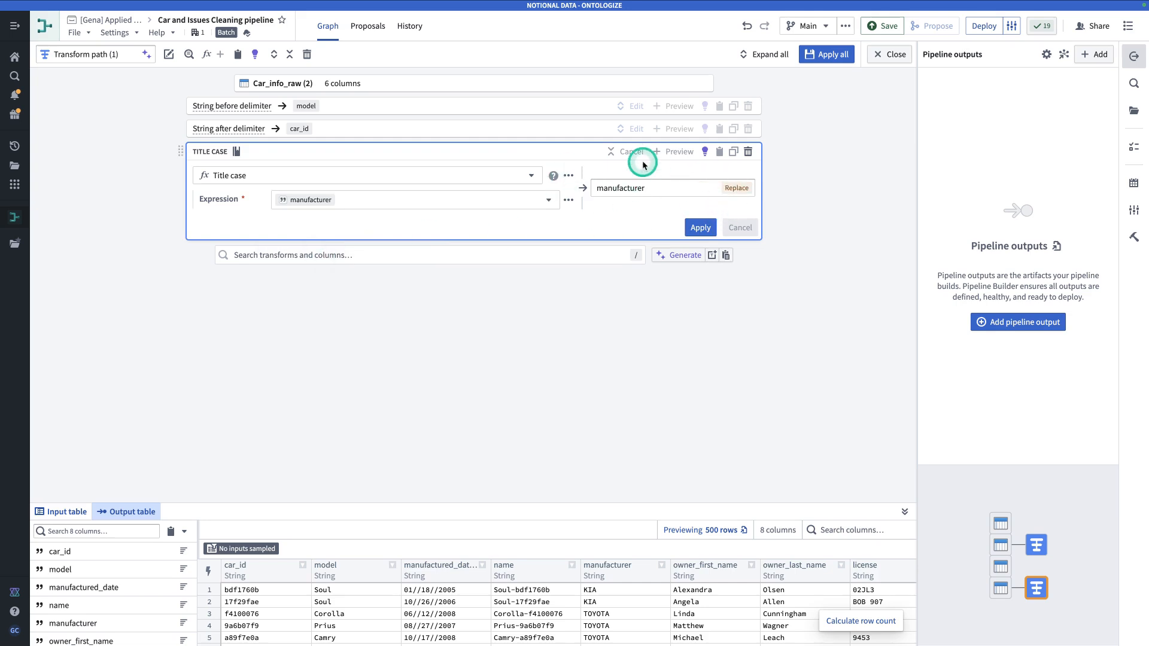
left_click(699, 226)
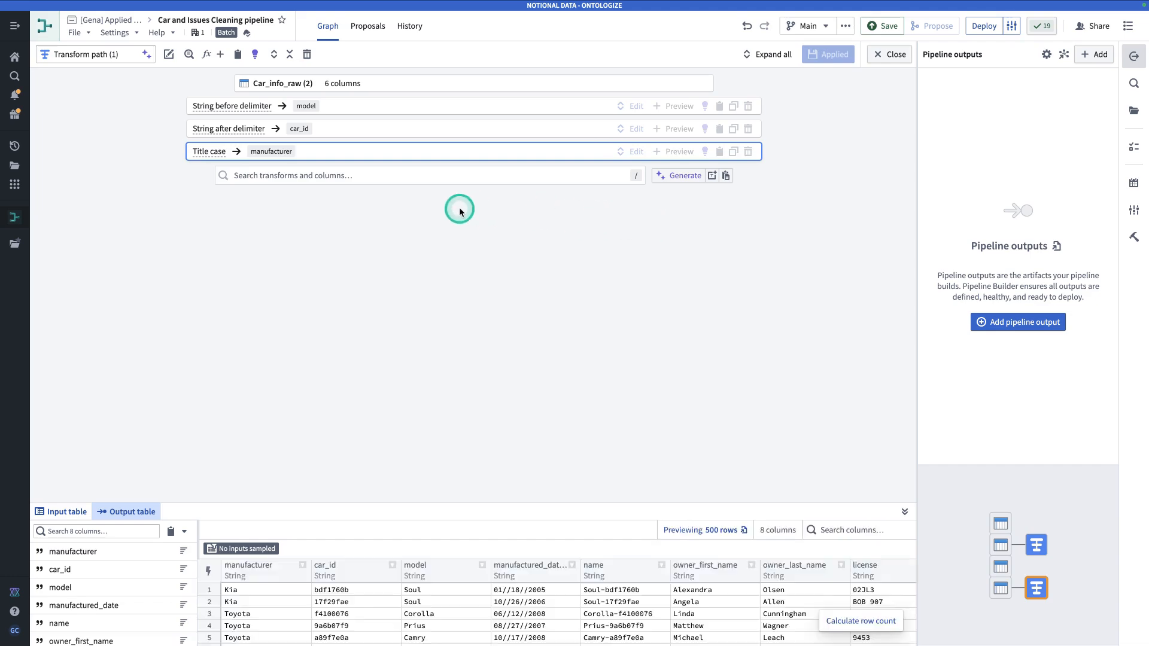
Add and apply a Concatenate strings transform joining manufacturer and name with a one-space separator, output to the name column.
left_click(399, 180)
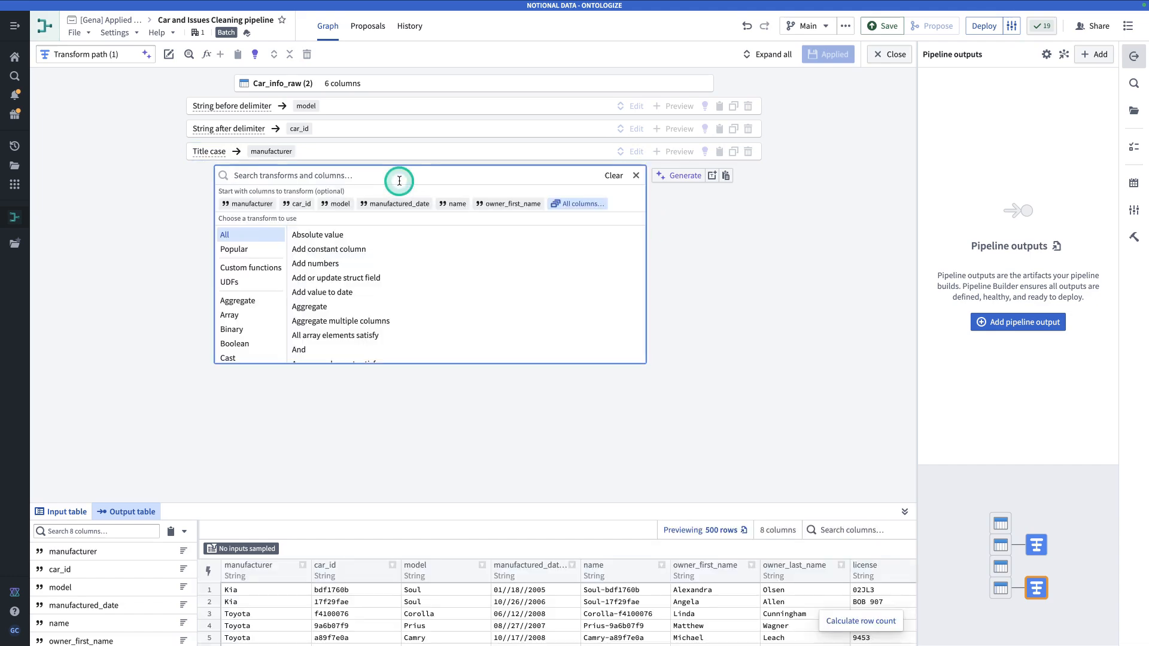
type("conca")
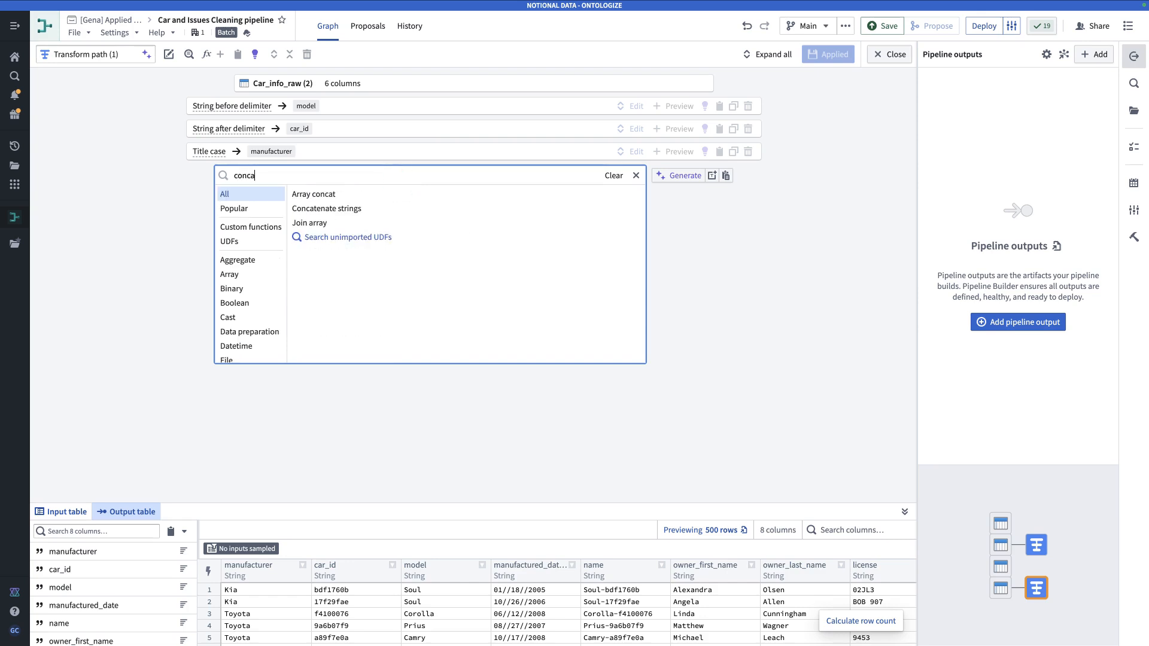
left_click(368, 208)
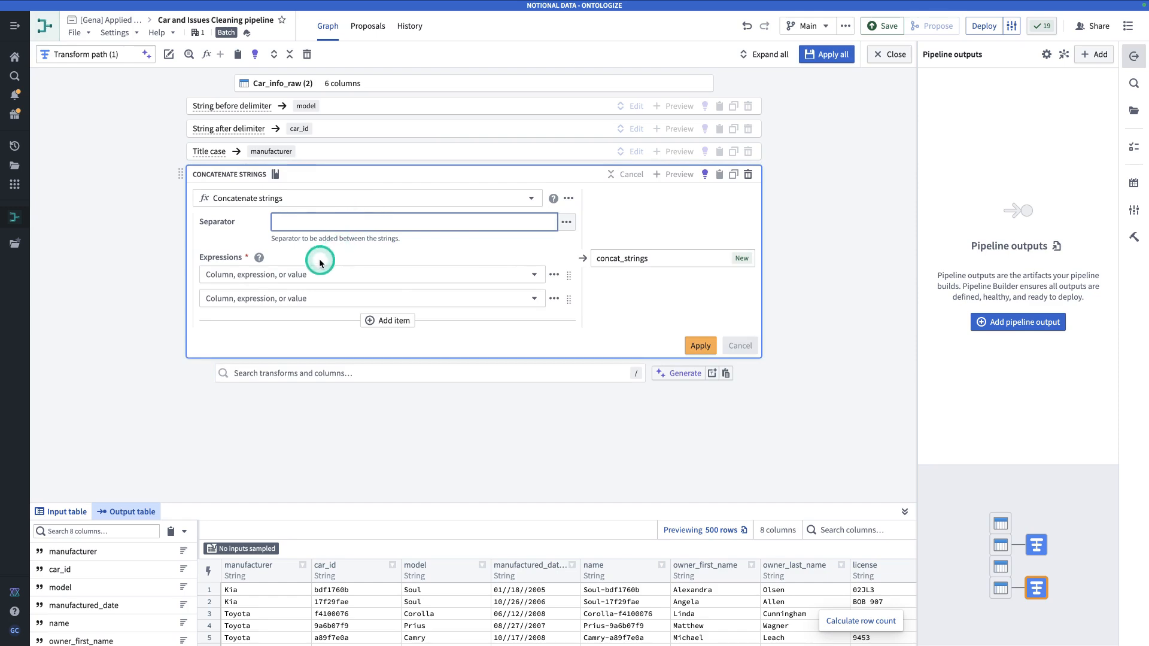
left_click(339, 274)
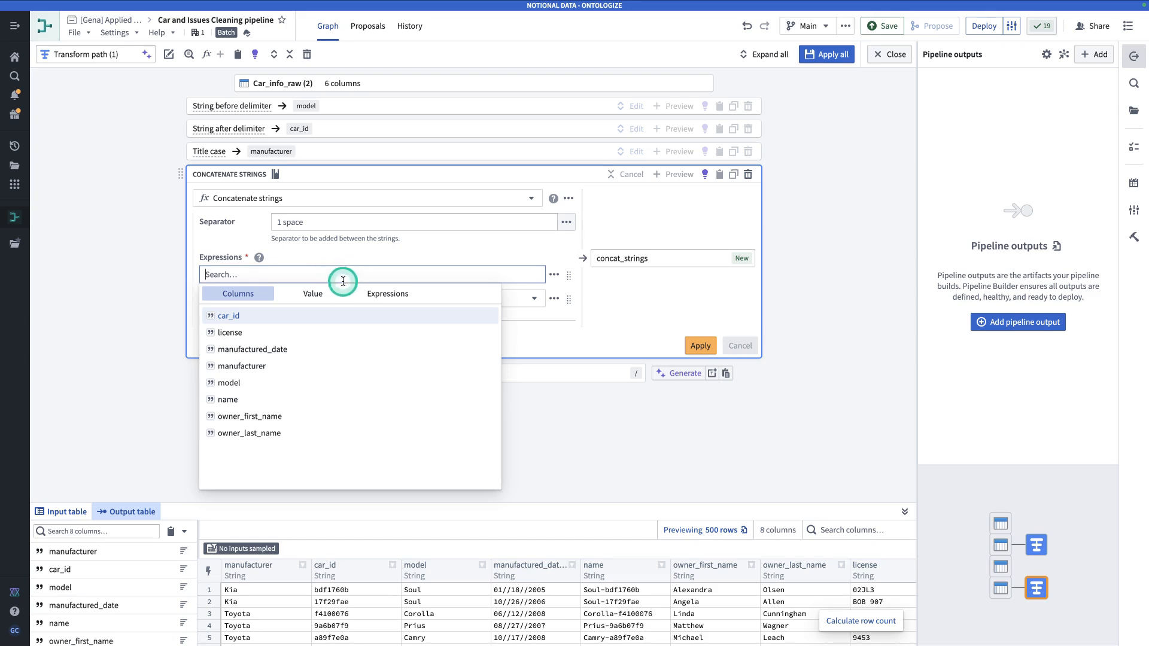
type("man")
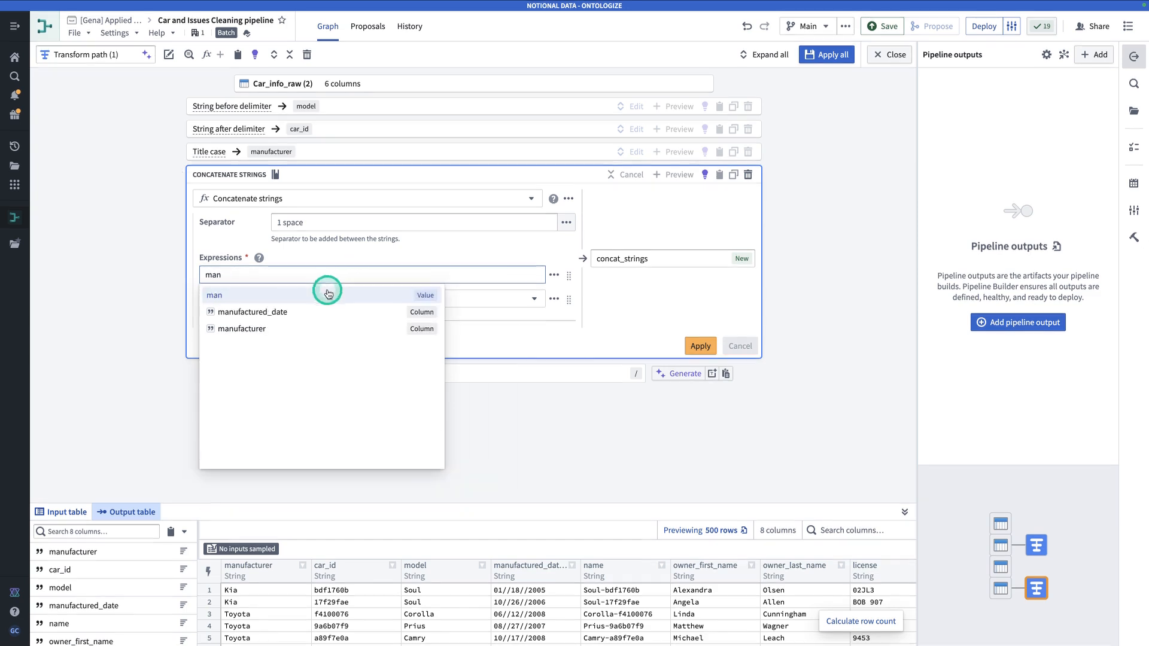
left_click(328, 327)
left_click(324, 306)
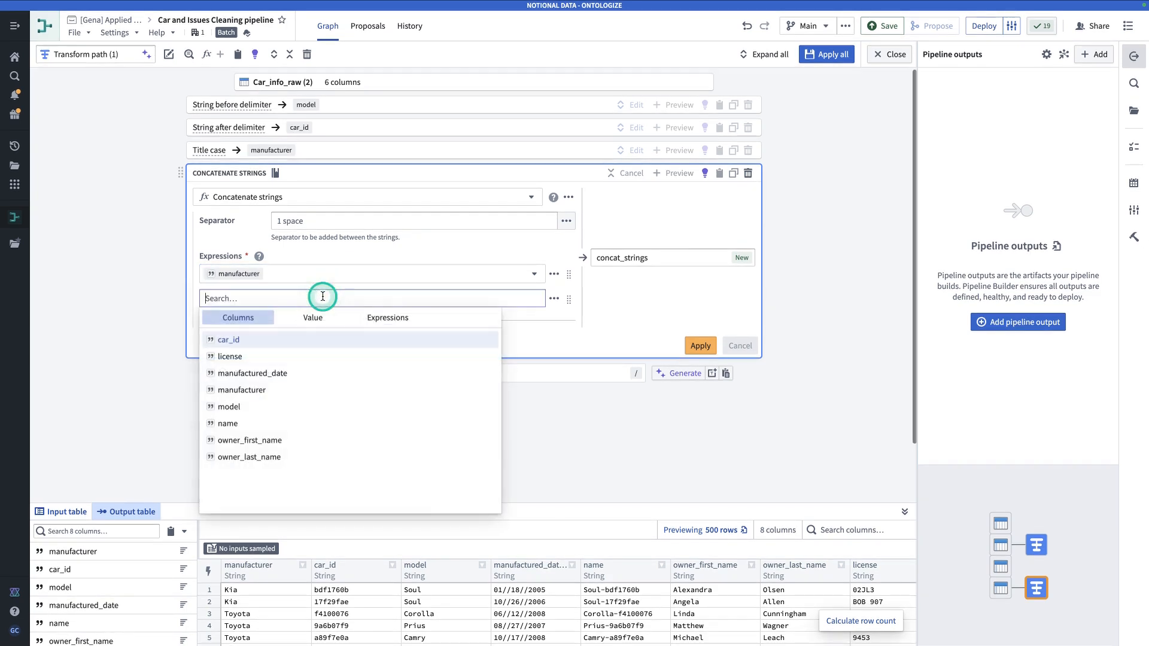
left_click(296, 423)
left_click_drag(609, 252, 685, 258)
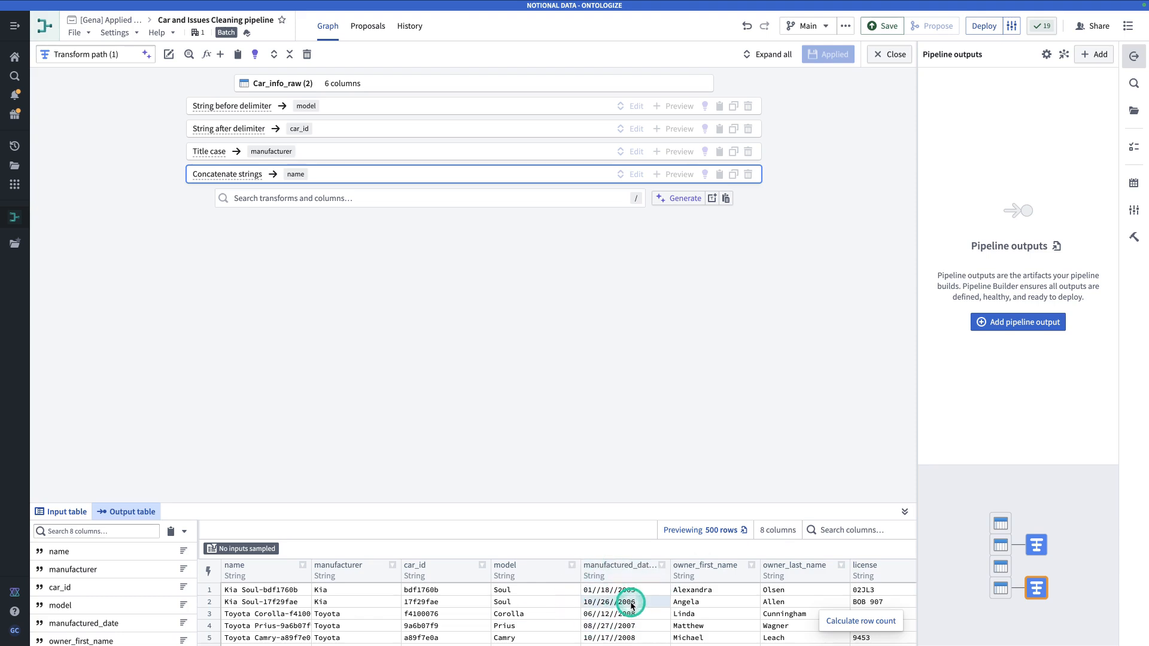
In the data requirements document, add a "fix date" item at the end of the Cars list.
key("ctrl+Tab")
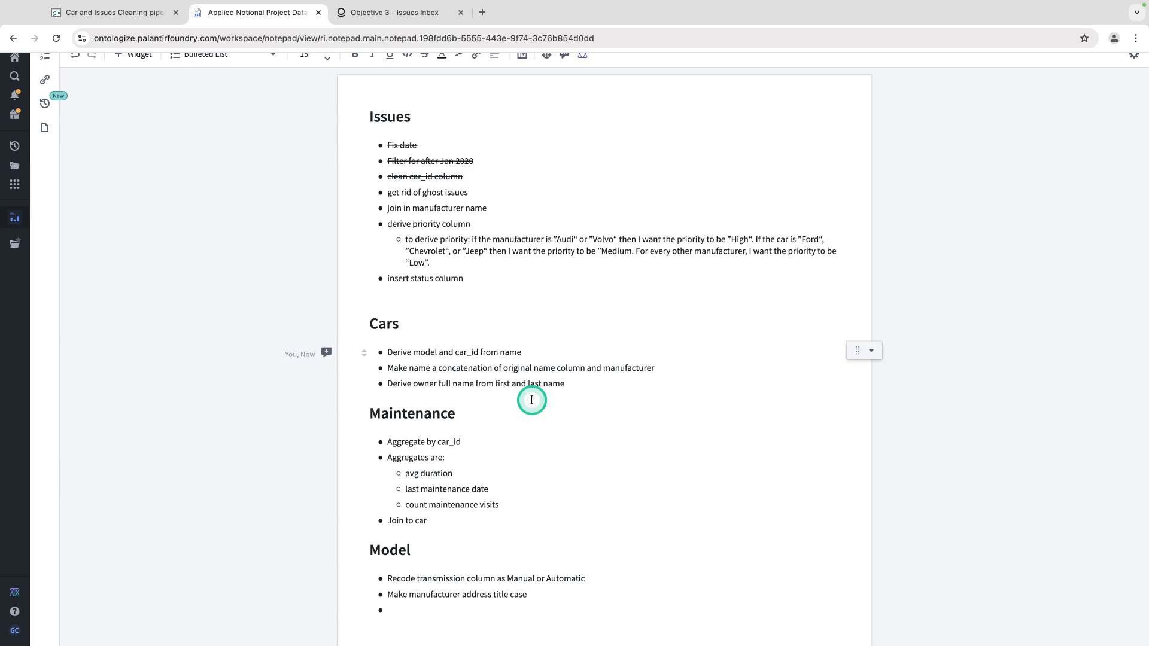
key("Return")
type("fix date")
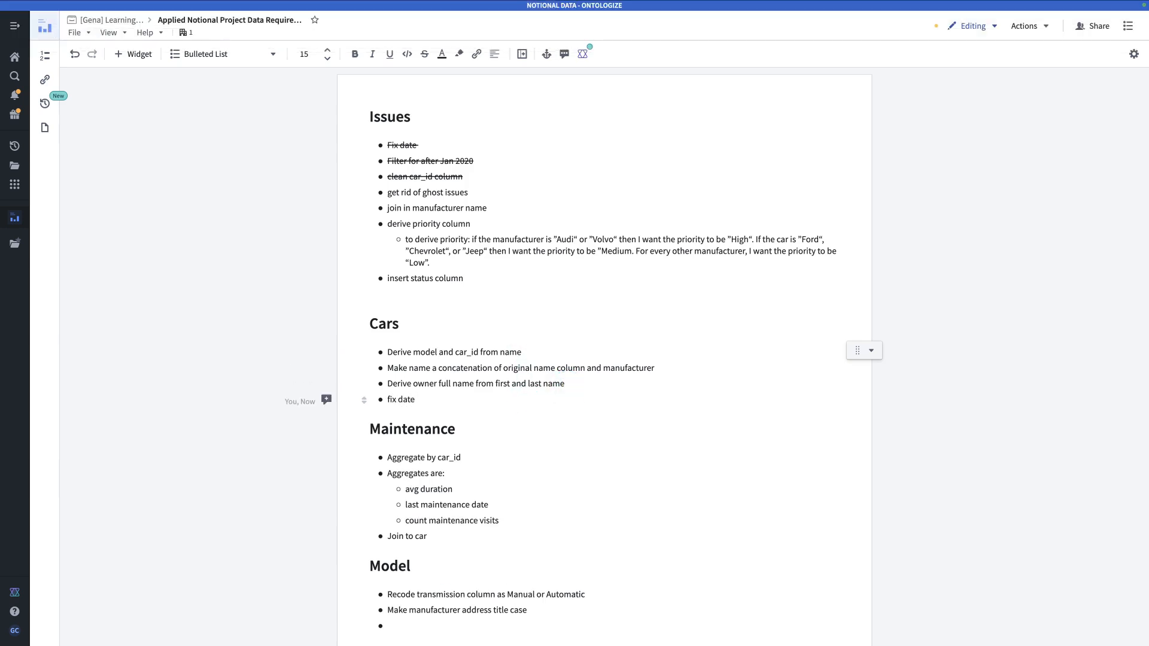
Back in the pipeline, add and apply a Cast transform turning manufactured_date into a Date with format MM//dd//yyyy, replacing the original column.
key("ctrl+shift+Tab")
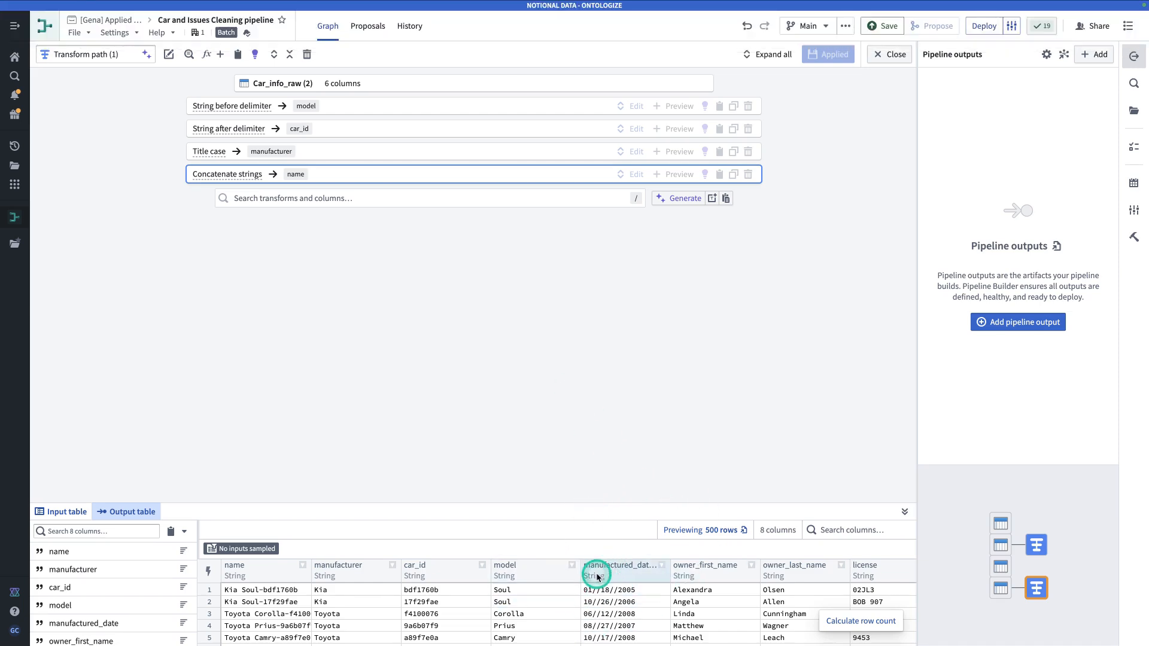
left_click(285, 197)
type("cast")
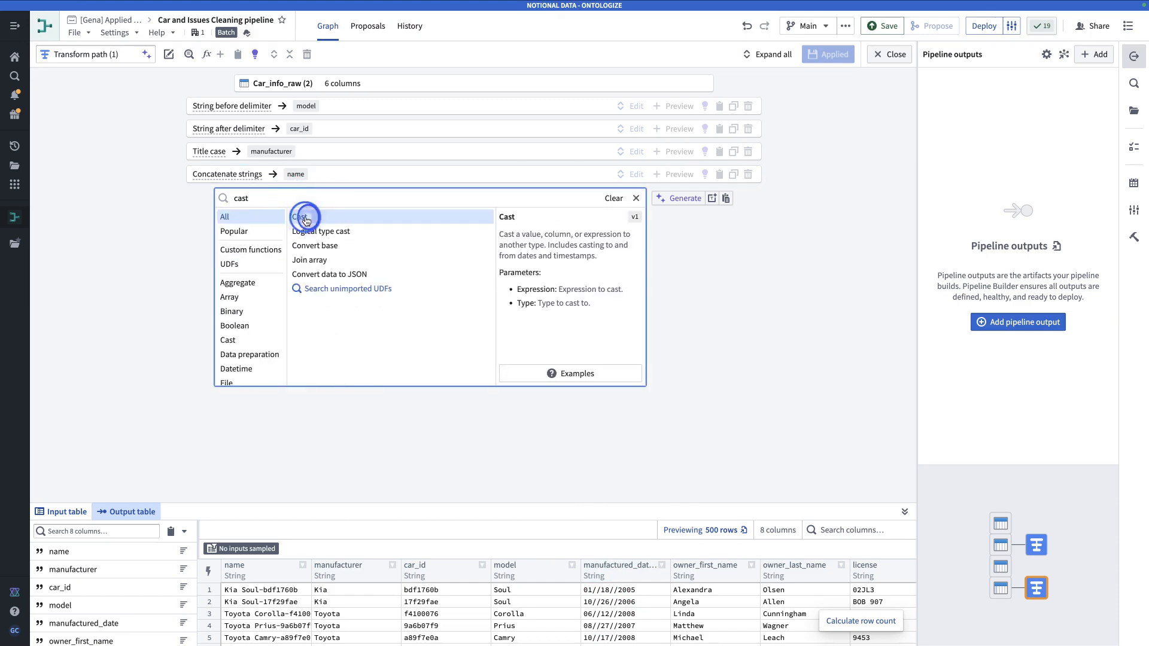
left_click(304, 219)
left_click(308, 245)
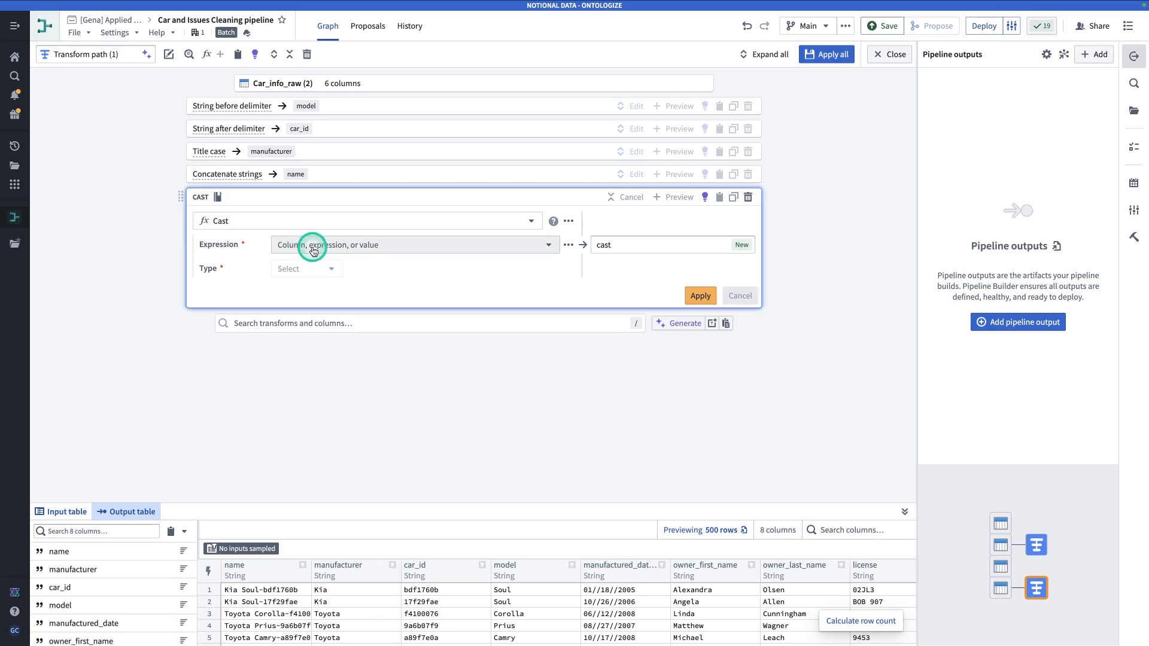
type("manu")
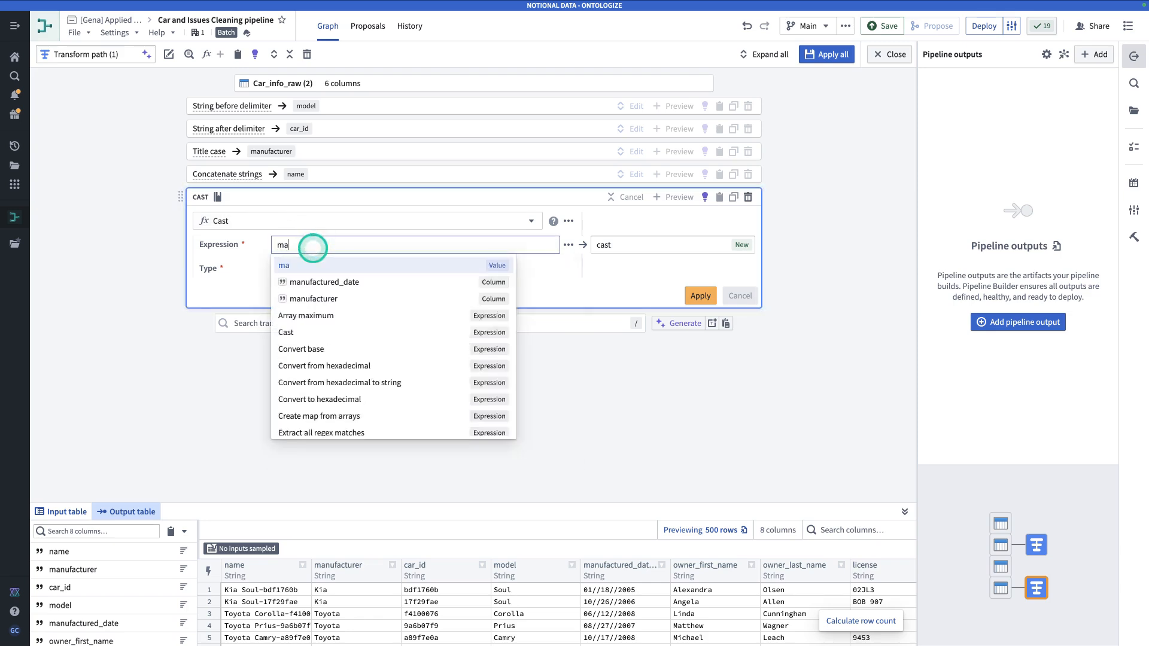
left_click(335, 286)
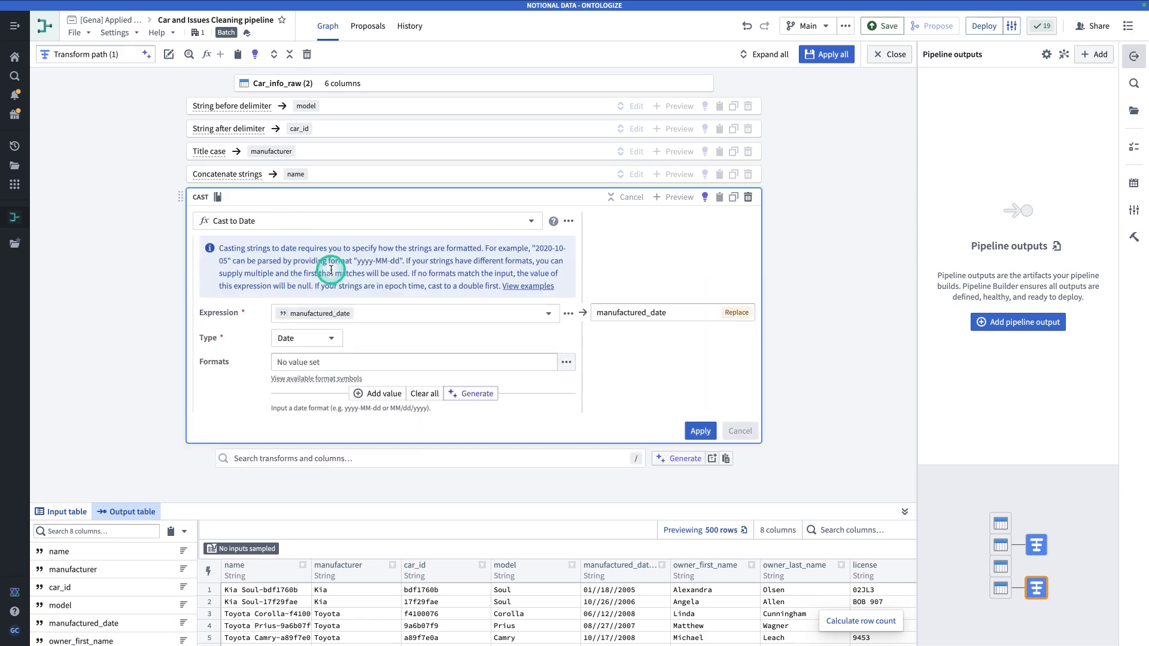
left_click(307, 360)
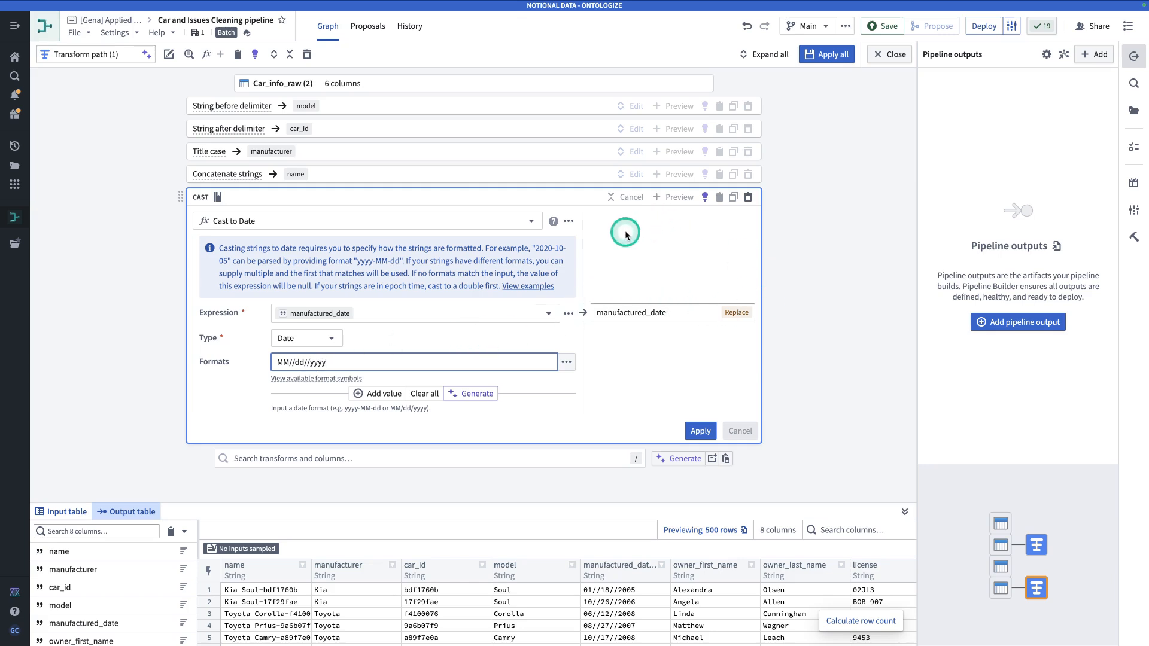
left_click(697, 431)
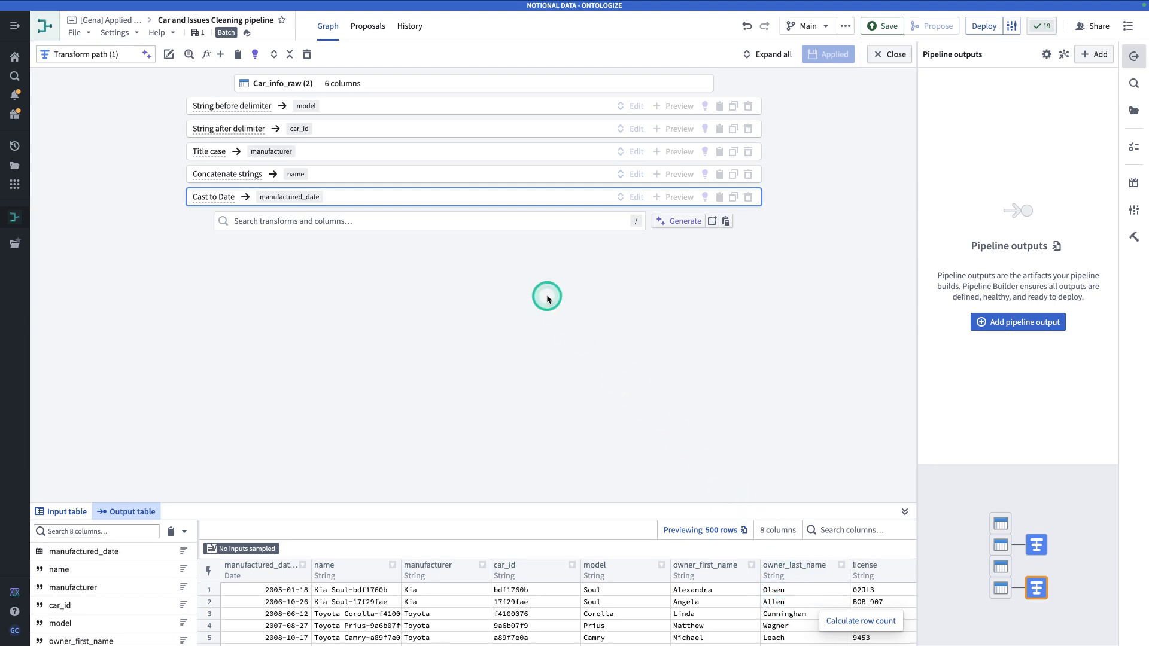
Add and apply a Concatenate strings transform joining owner_first_name and owner_last_name with a one-space separator, output to owner_full_name.
left_click(368, 225)
type("concat")
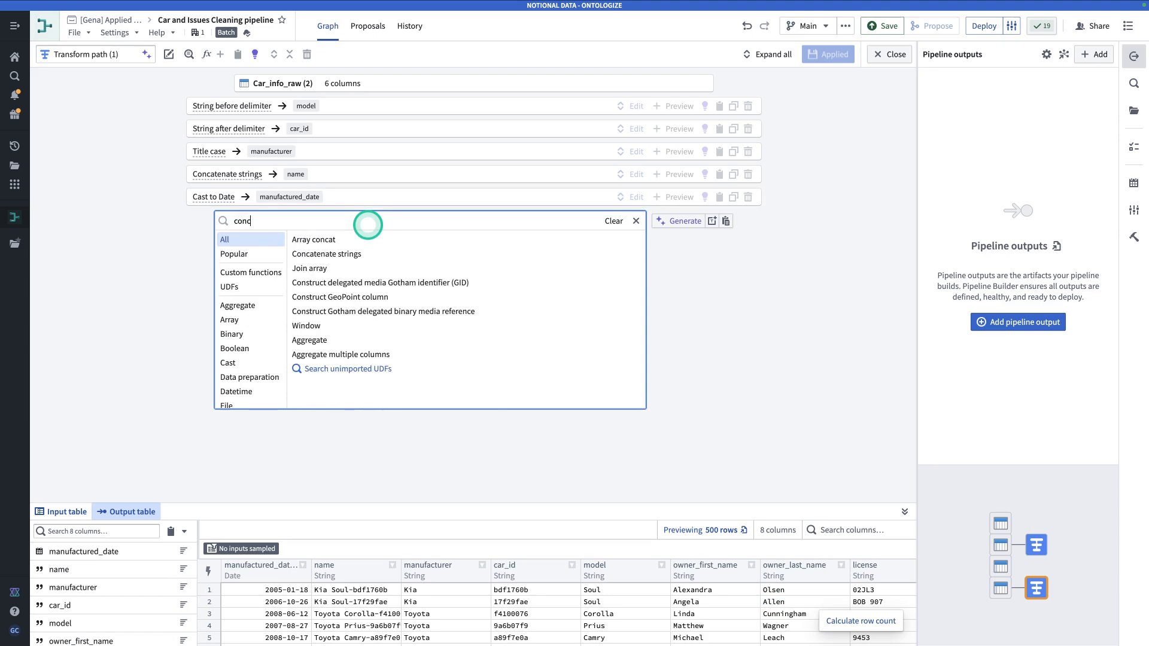
left_click(350, 252)
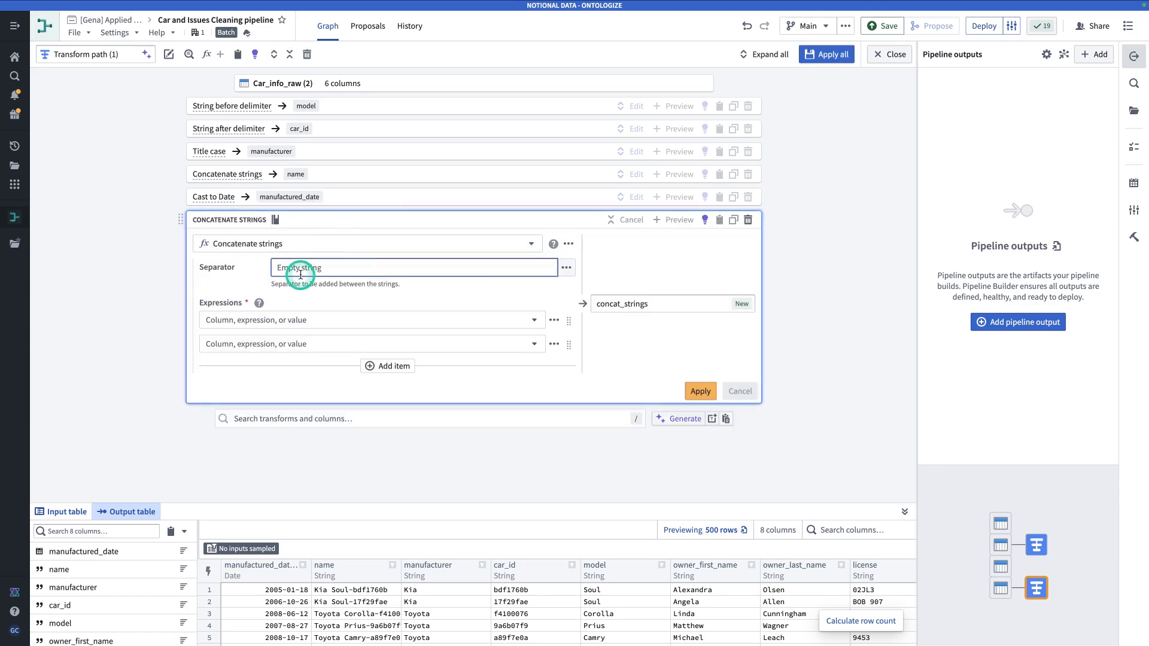
left_click(300, 319)
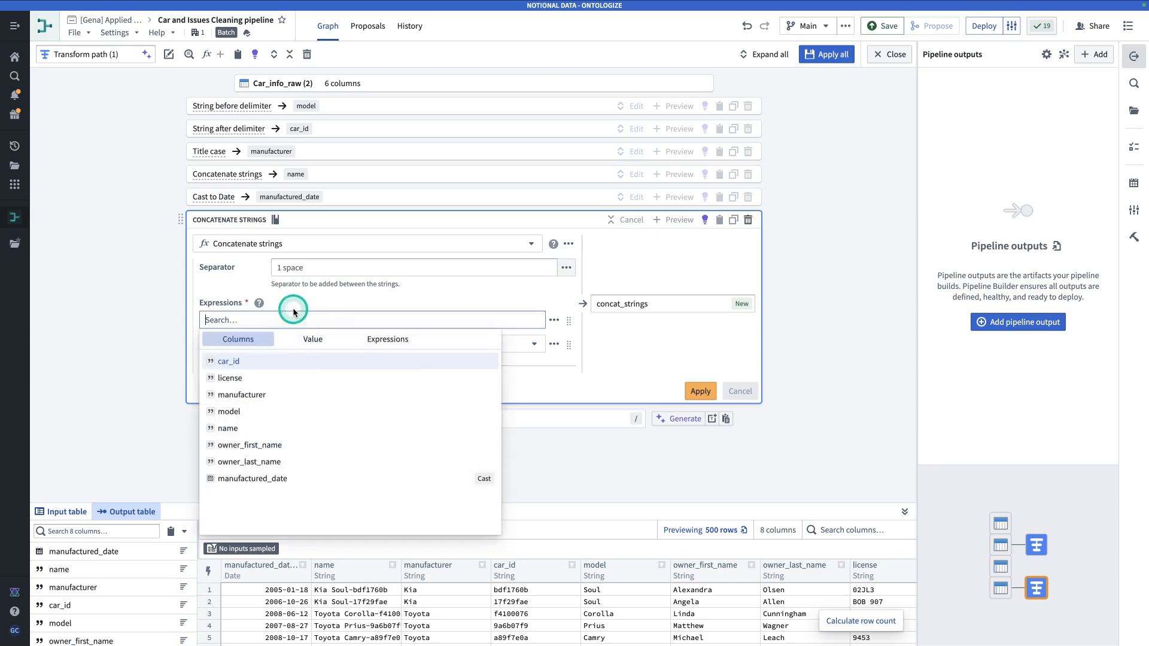
left_click(320, 446)
left_click(318, 344)
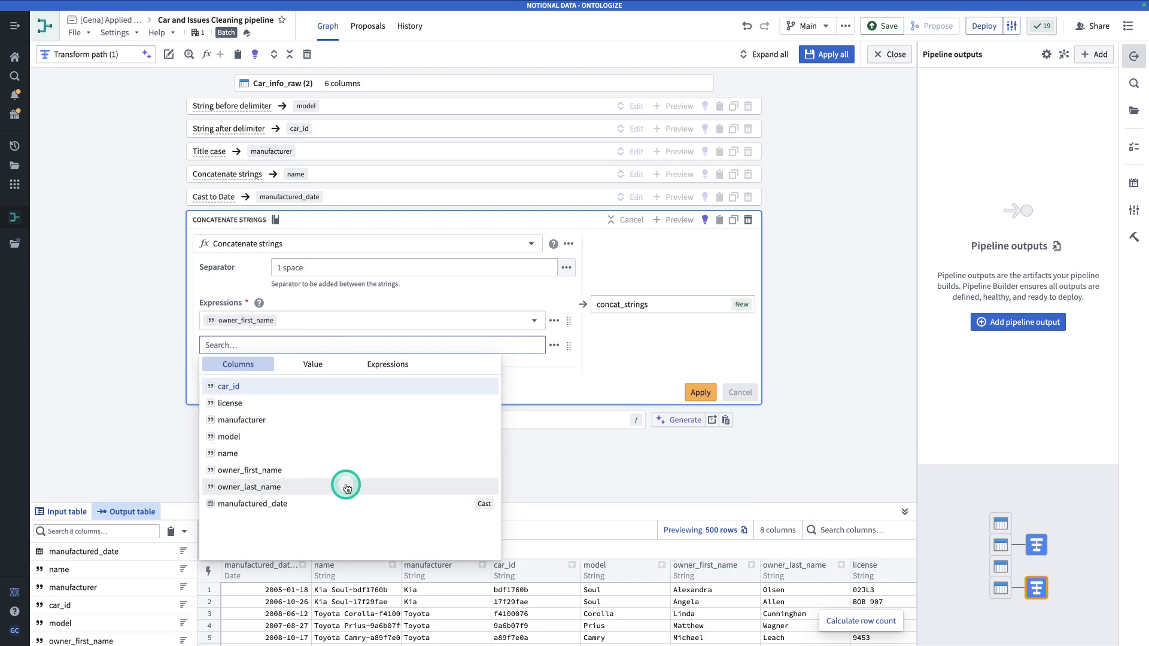
left_click(347, 487)
double_click(659, 301)
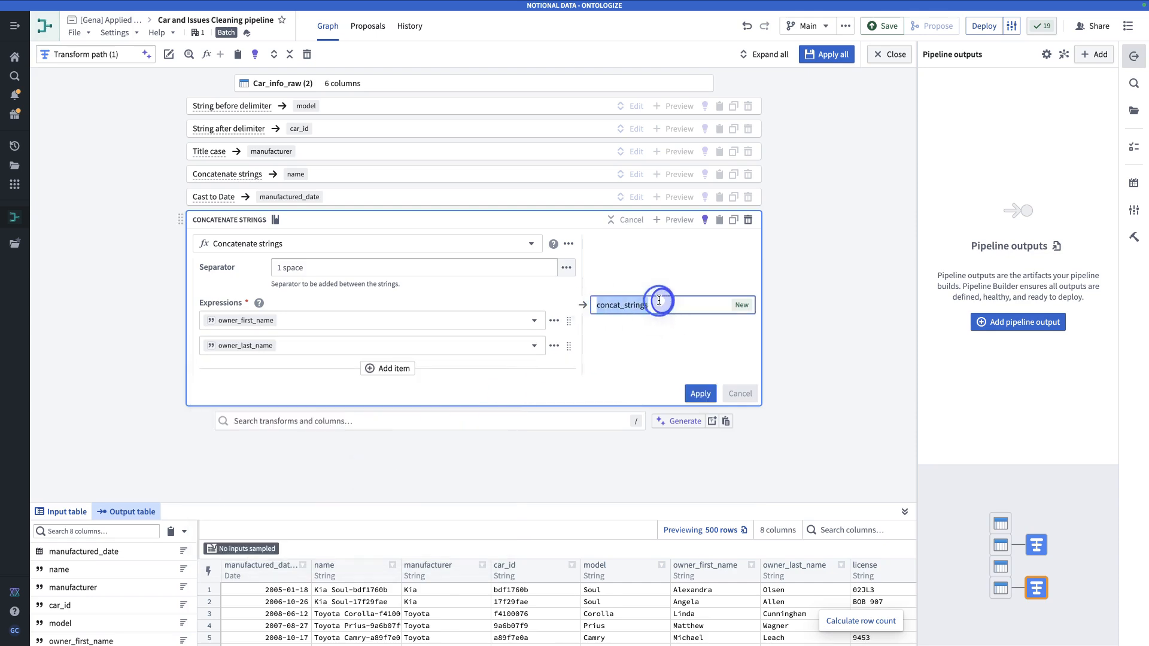
type("owner_full_name")
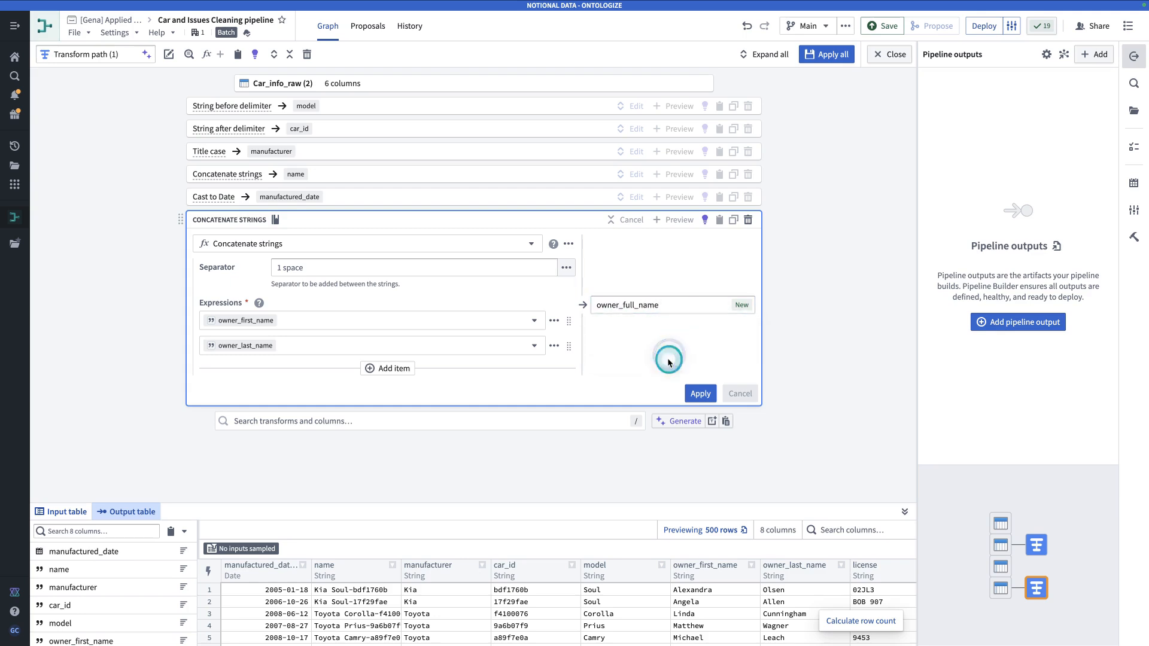
left_click(695, 394)
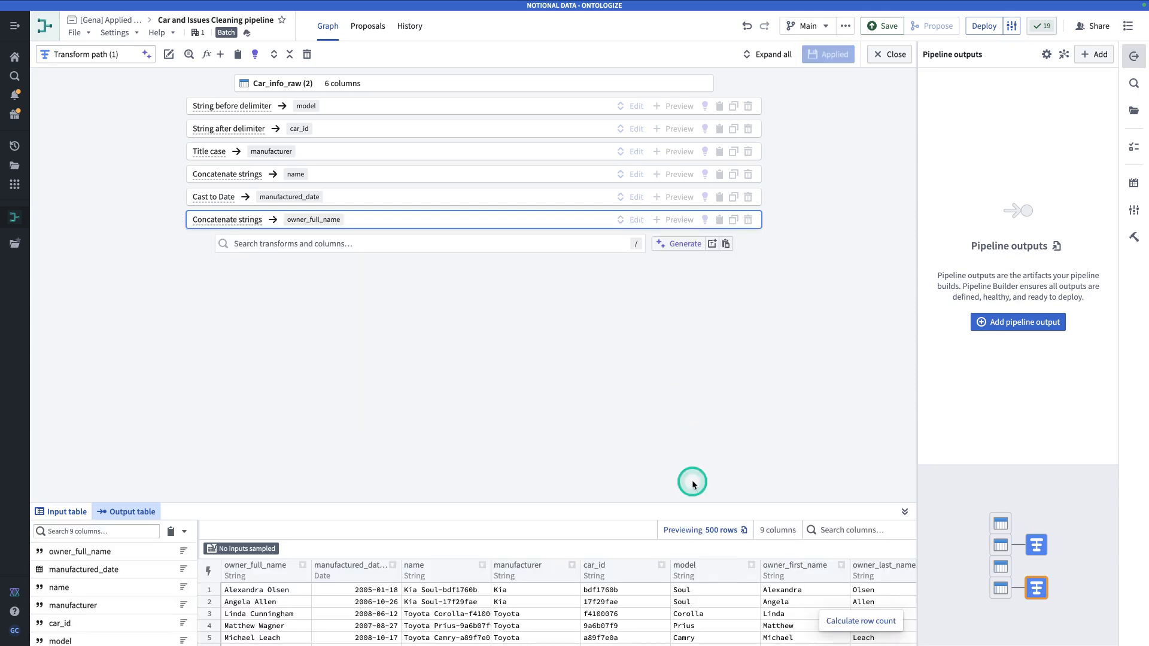
In the data requirements document, strike through all four items of the Cars list.
scroll(699, 605, "left", 2)
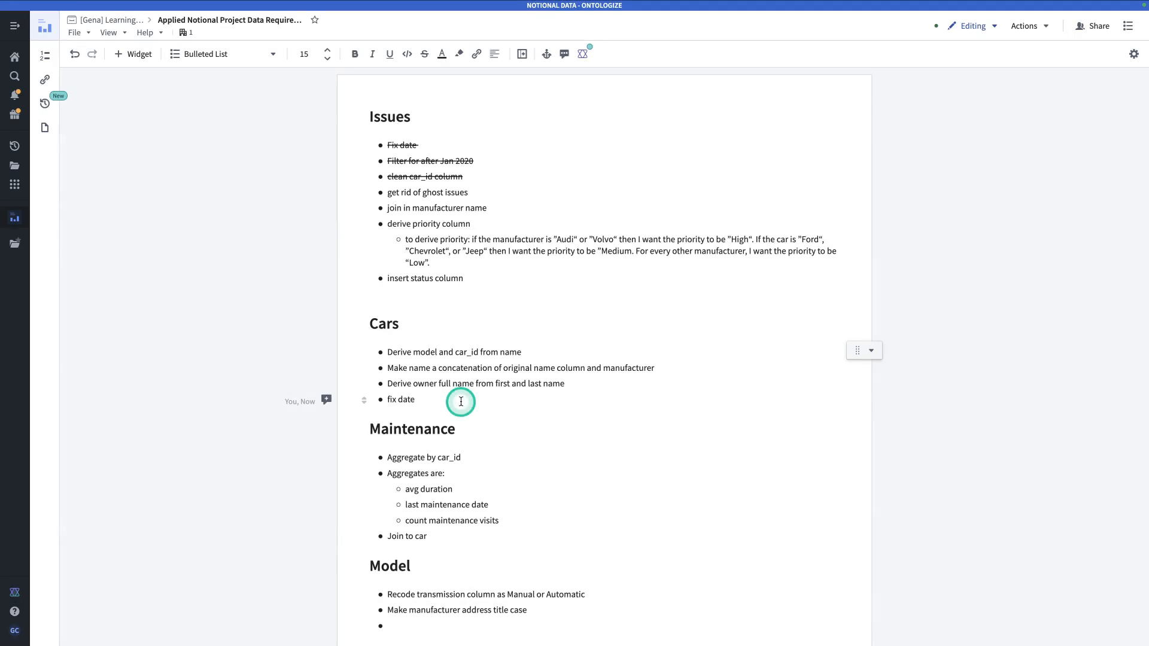
left_click_drag(462, 401, 374, 346)
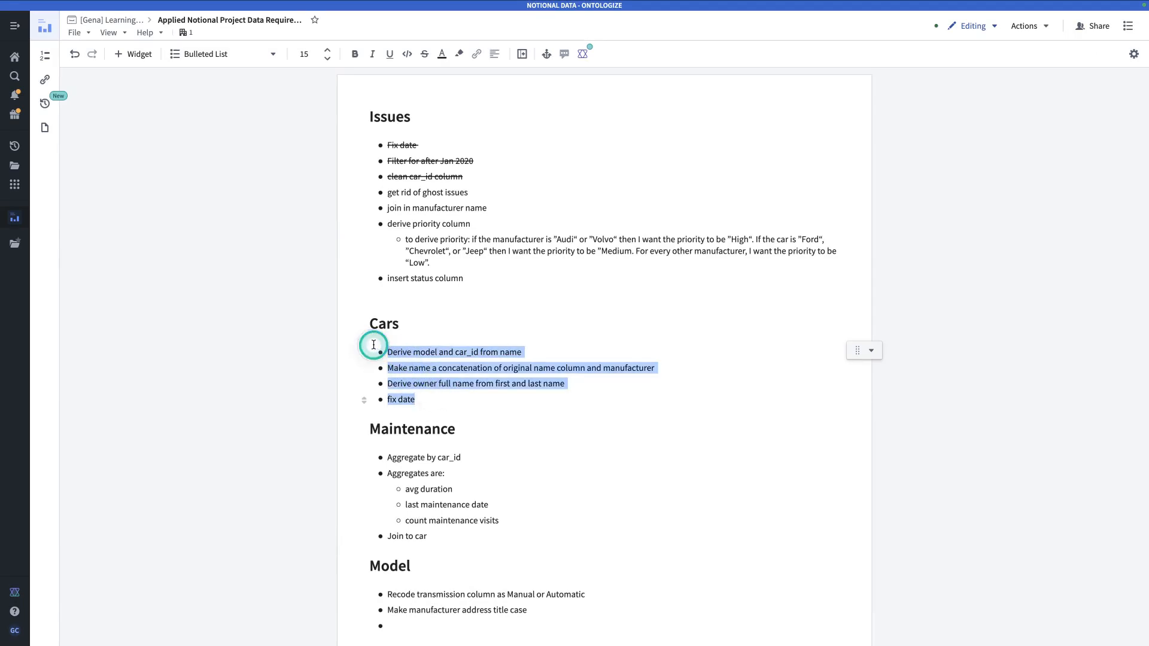
left_click(425, 54)
left_click(615, 362)
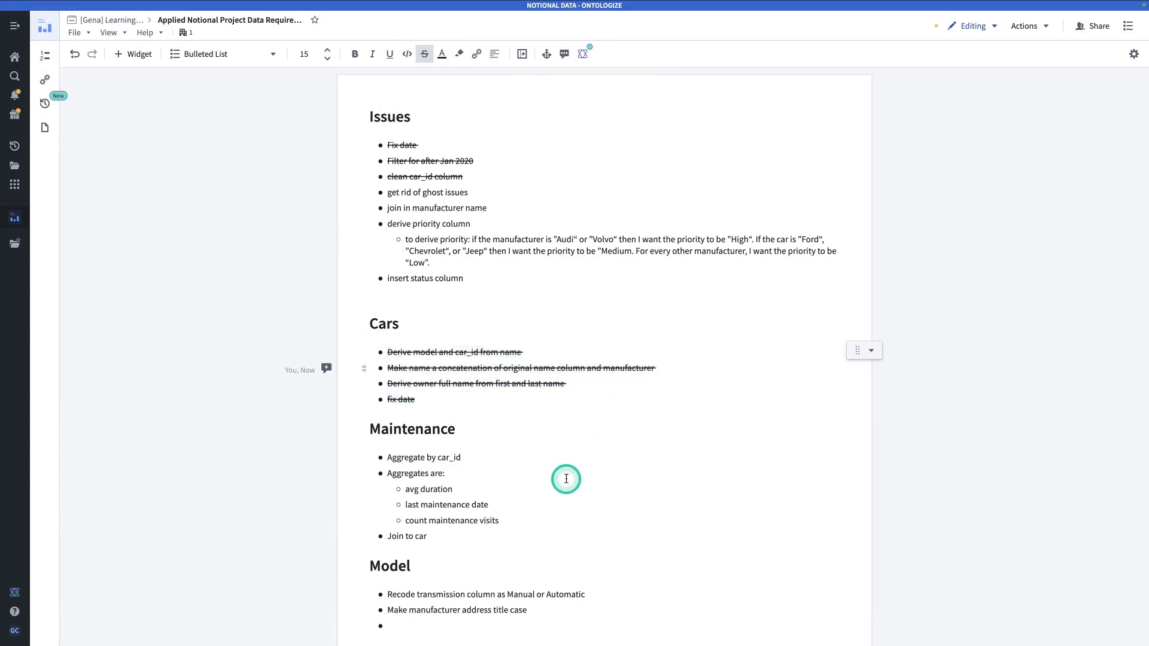
Review the Maintenance requirements in the document and examine the Historical_maintenance_log_raw (2) data preview in the pipeline.
scroll(556, 470, "down", 1)
left_click_drag(451, 465, 353, 361)
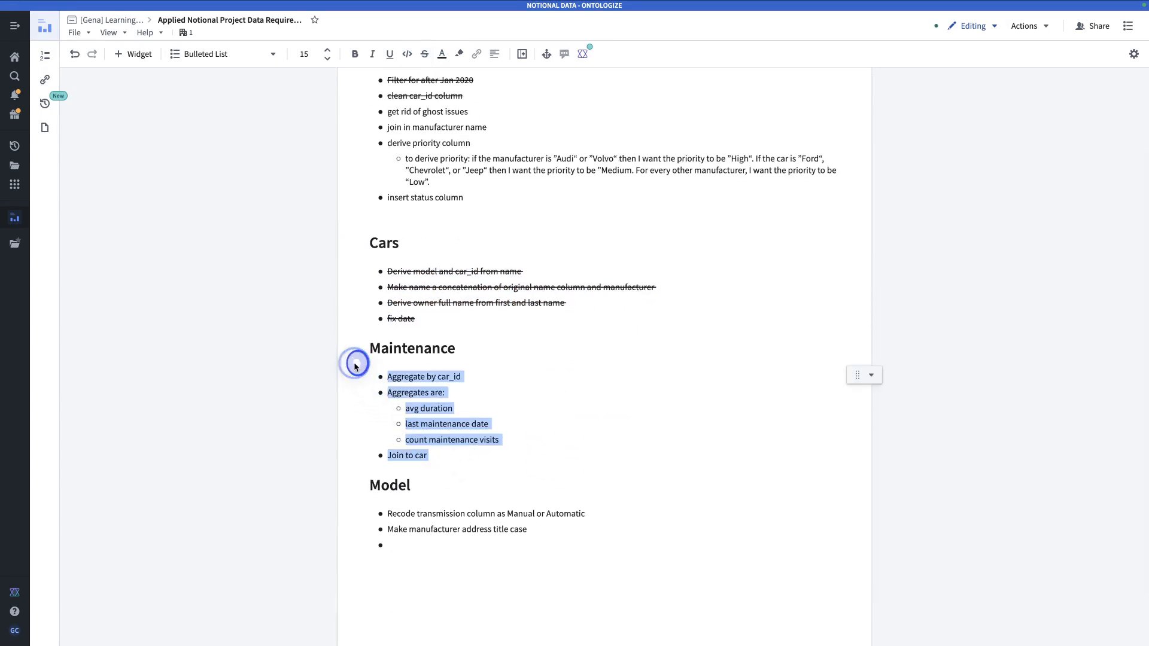
left_click(463, 459)
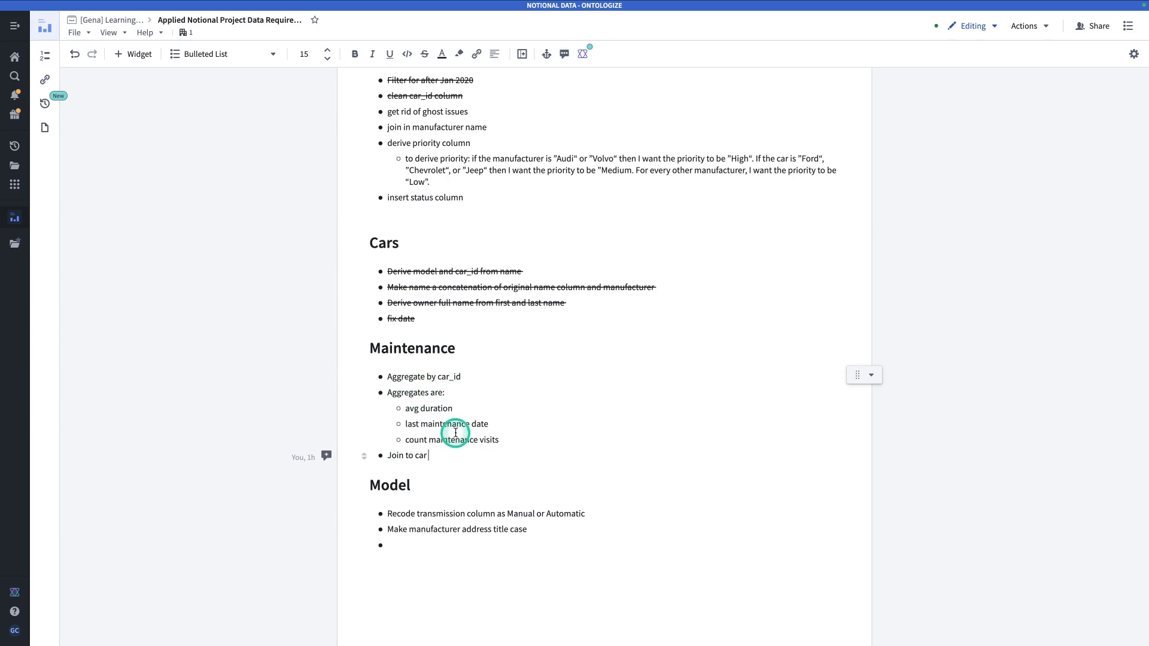
left_click_drag(524, 441, 385, 400)
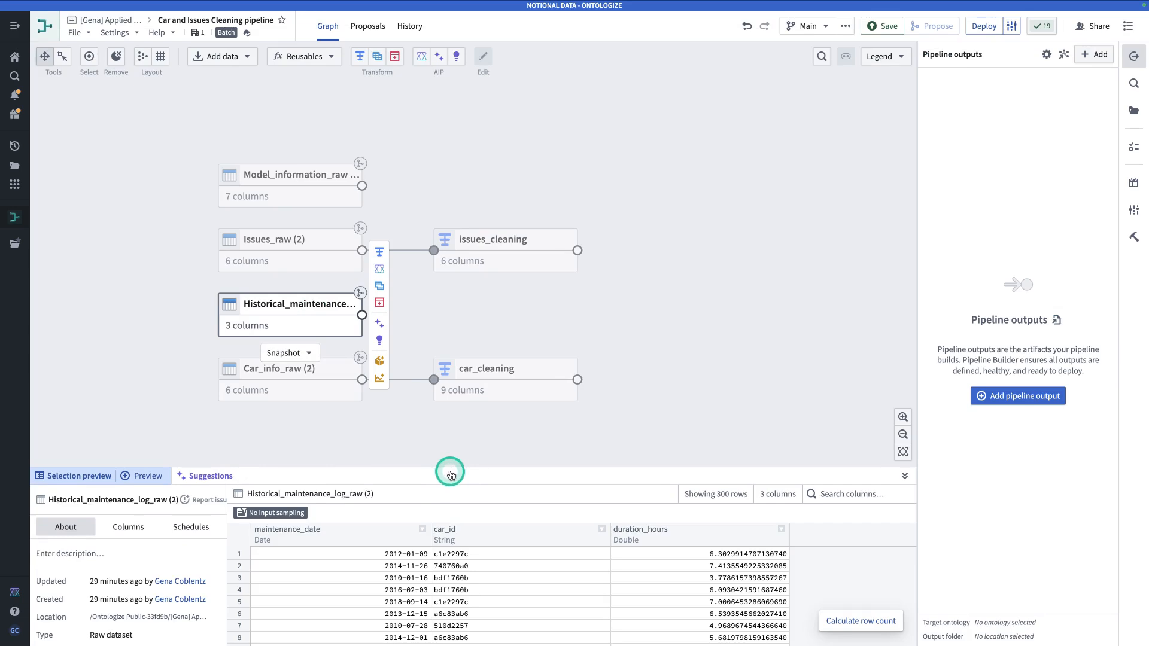
left_click_drag(443, 470, 437, 376)
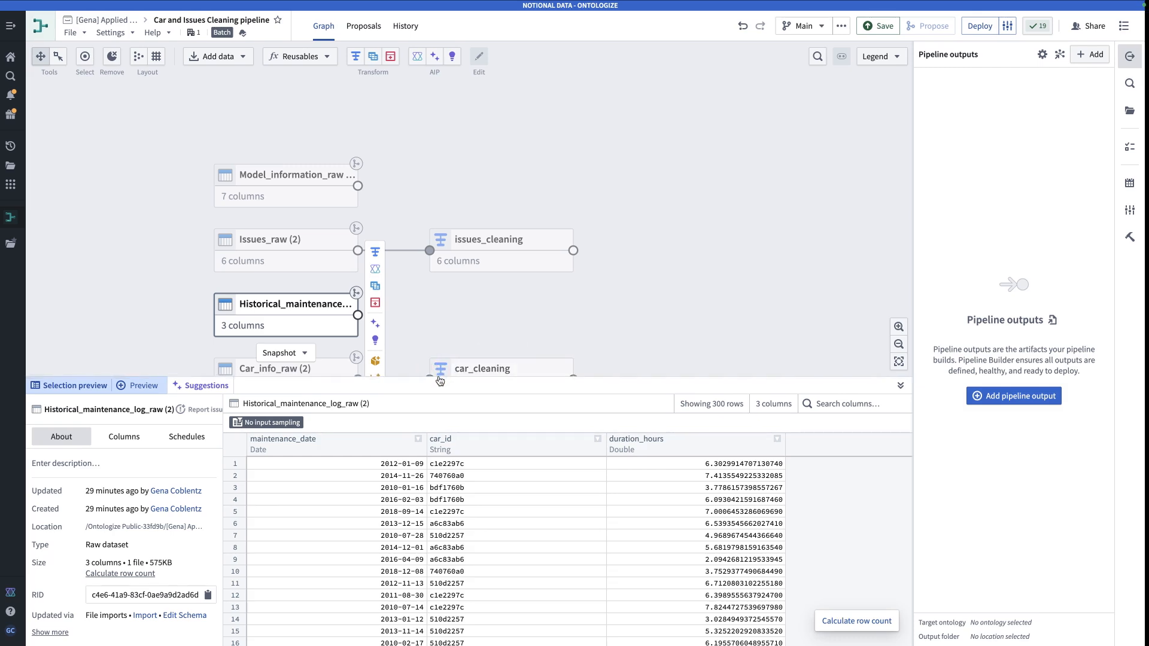
left_click(423, 387)
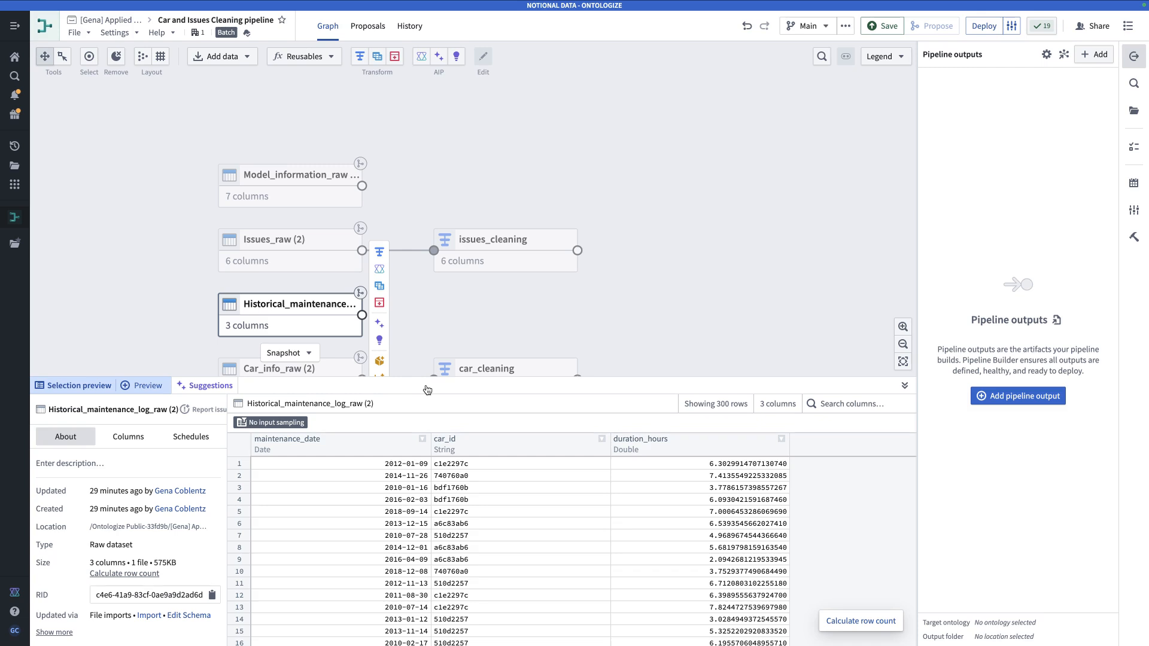
left_click_drag(430, 386, 438, 432)
left_click(797, 537)
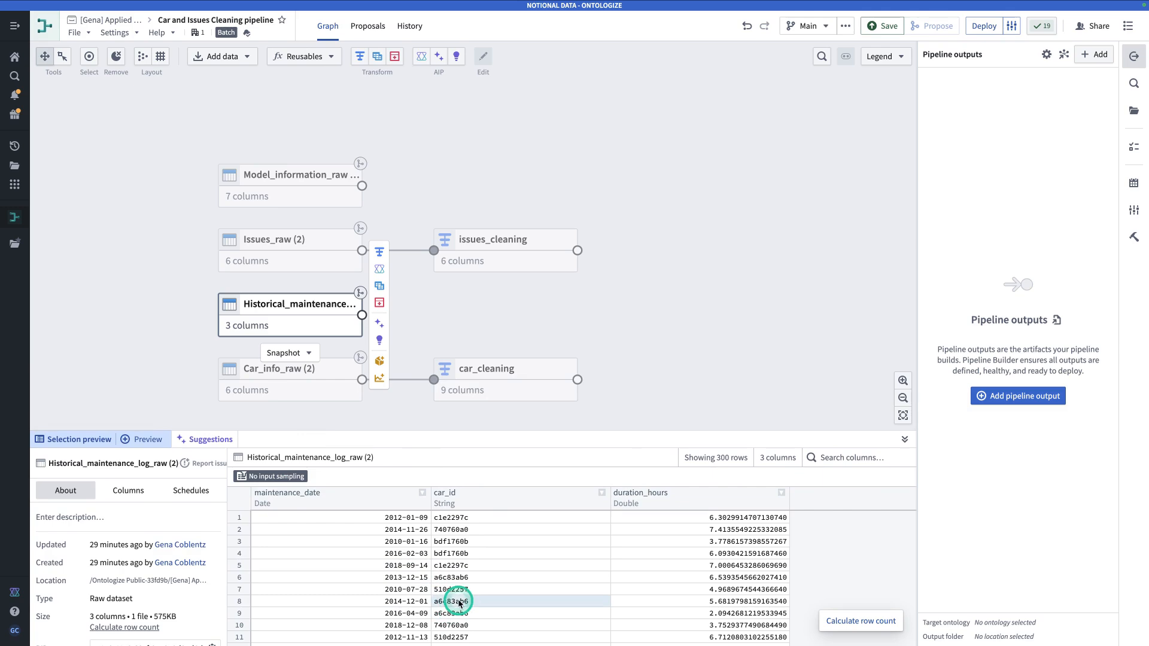
Create a transform path from Historical_maintenance_log_raw (2) and name it maintenance_agg.
left_click(332, 331)
mouse_move(392, 259)
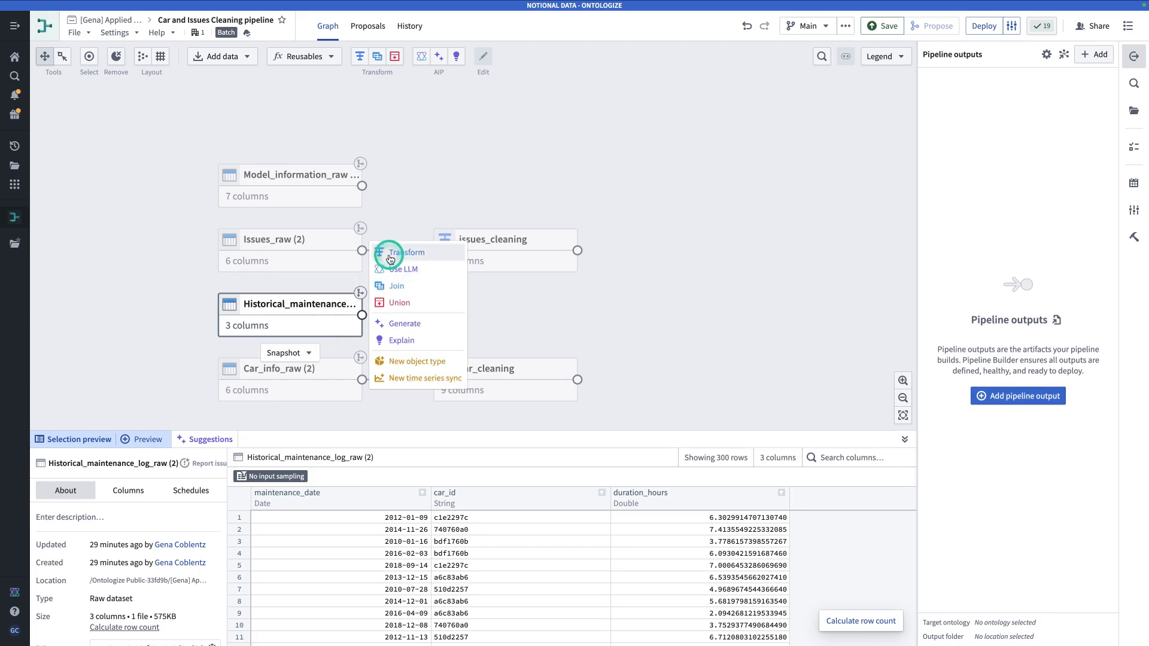
left_click(390, 258)
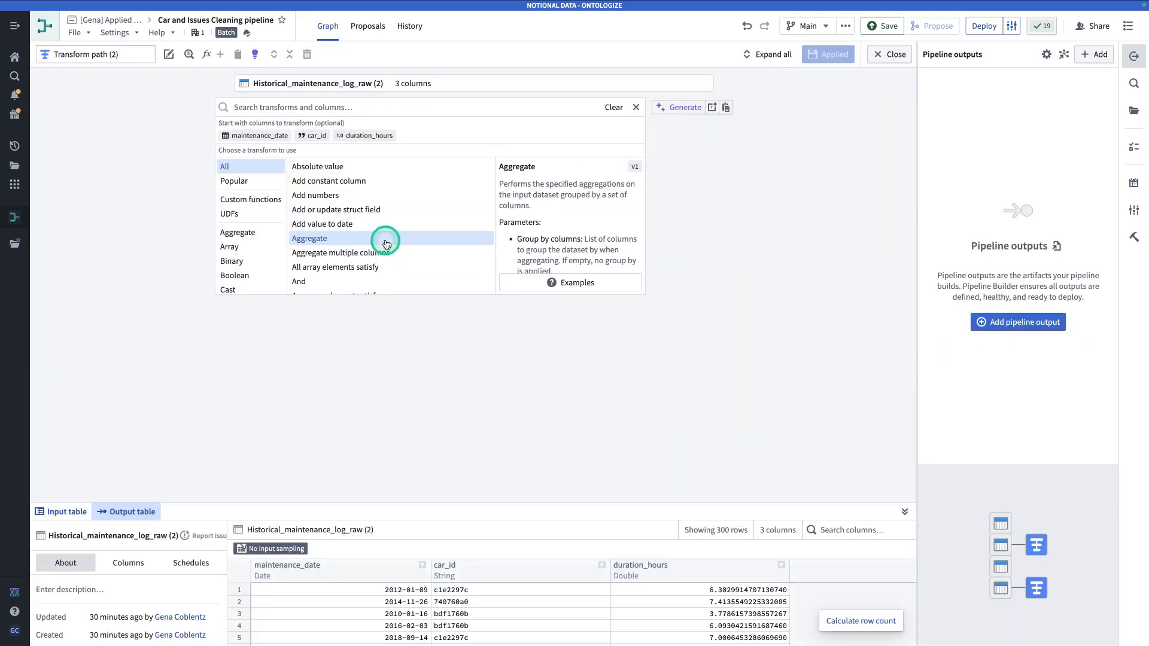
left_click(113, 54)
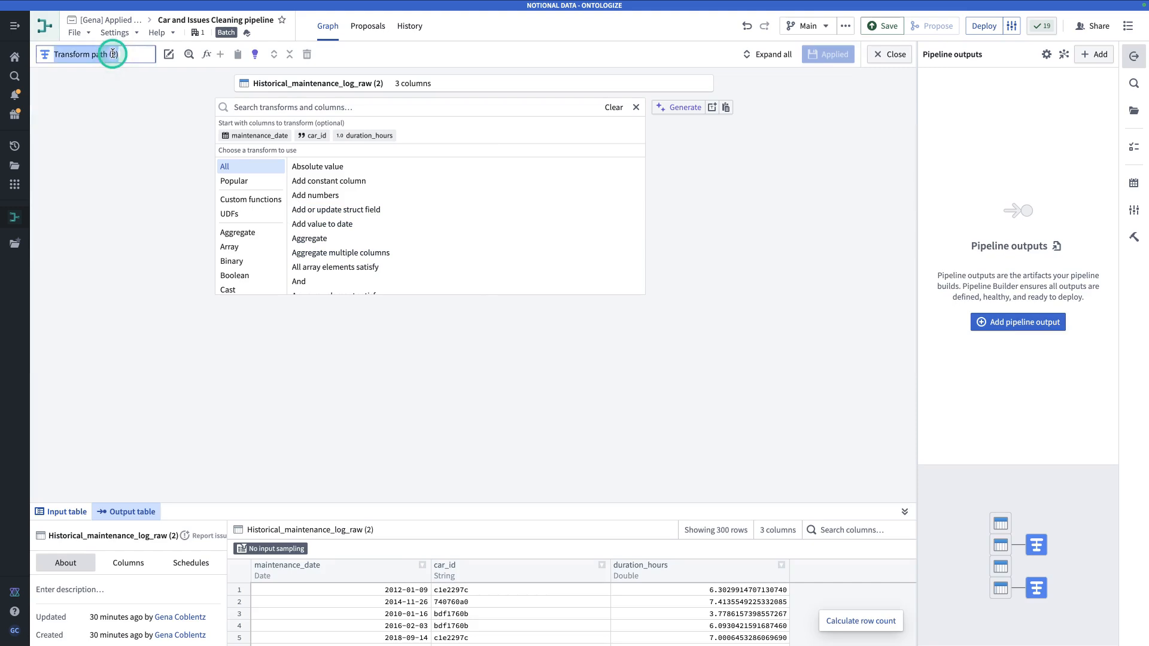
type("maintenance_agg")
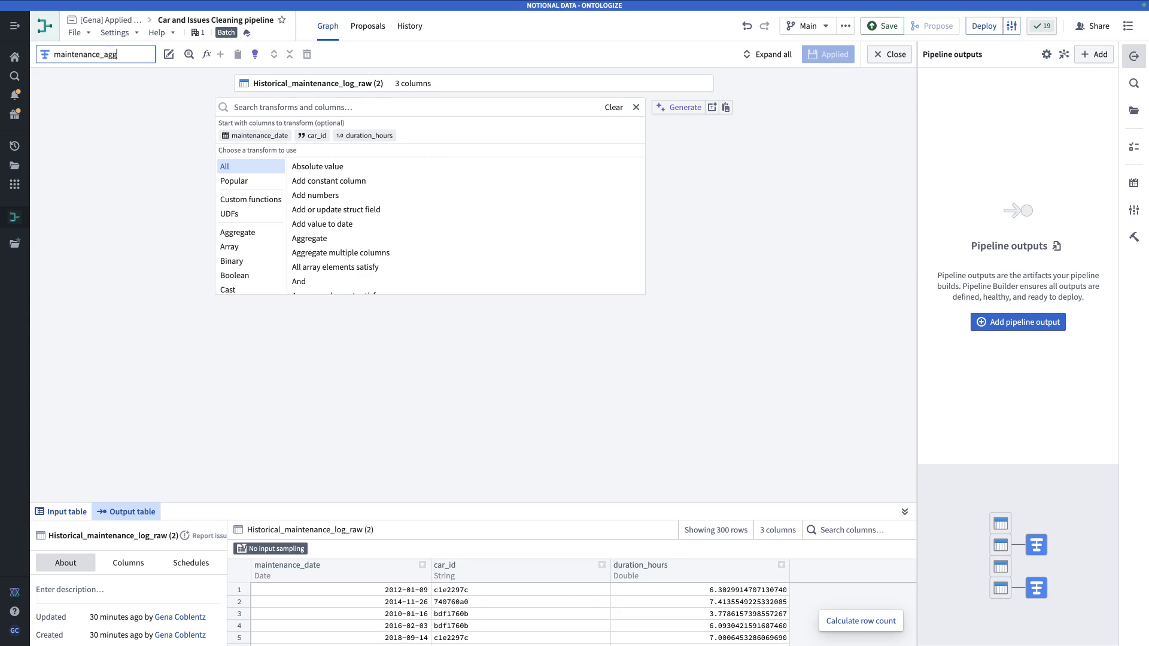
Add an Aggregate transform to the maintenance path and group it by the car_id column.
left_click(352, 106)
type("a")
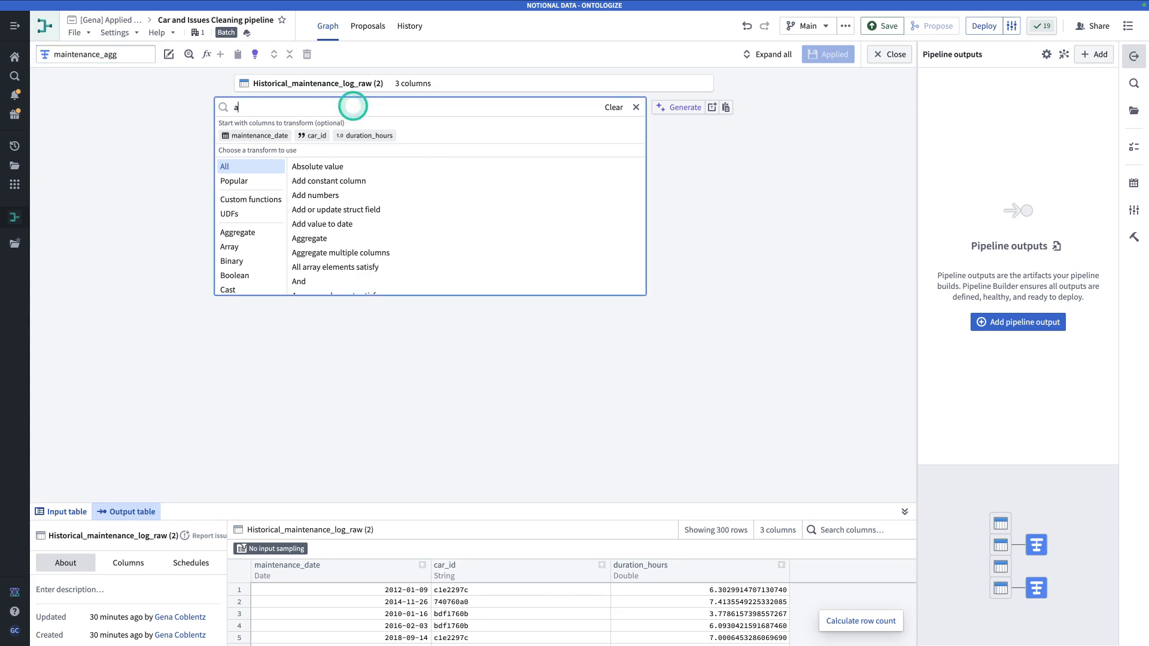
type("gg")
key("Return")
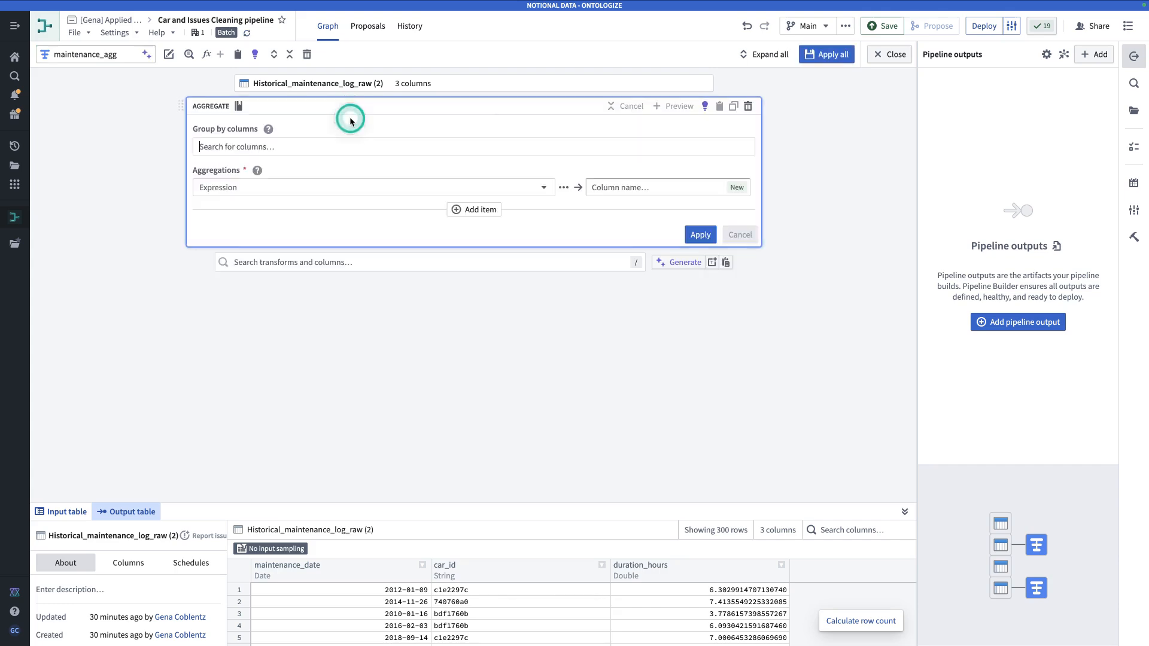
left_click(335, 148)
type("car")
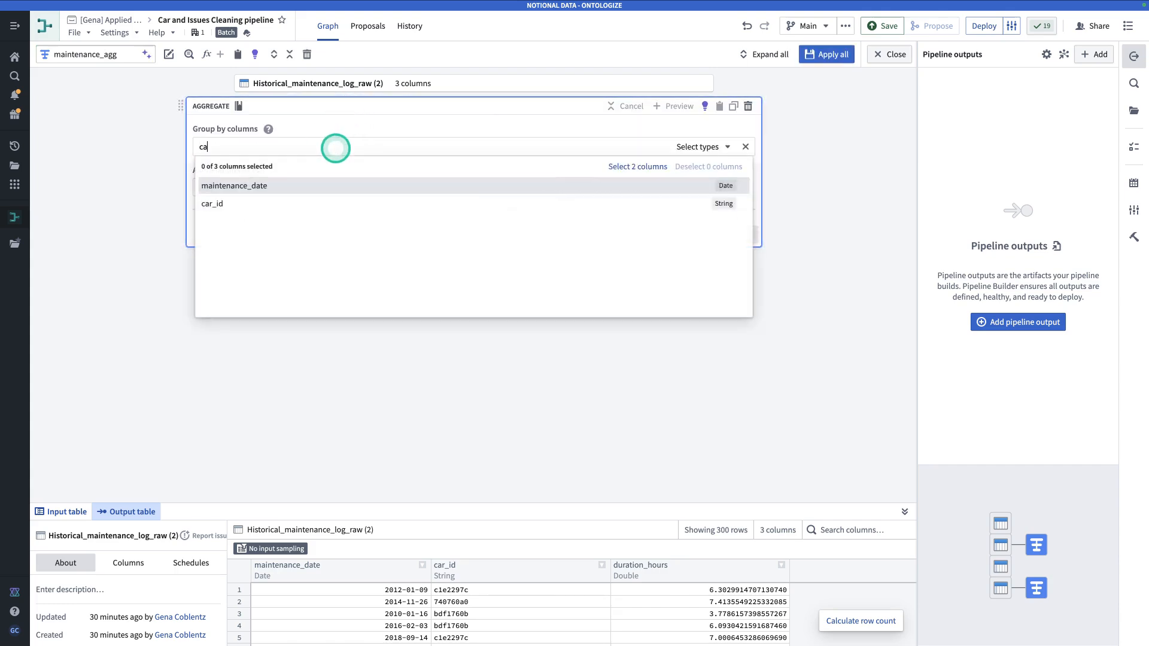
left_click(326, 185)
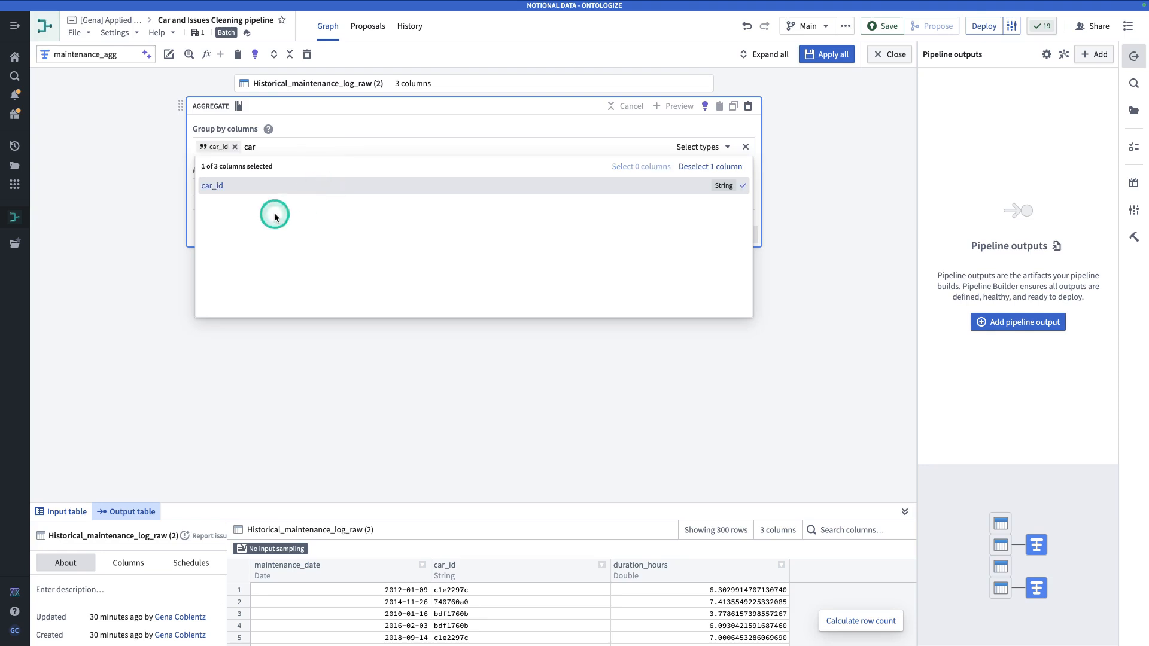
left_click(133, 259)
Add a Mean aggregation of duration_hours and name its output column avg_duration_hours.
left_click(235, 187)
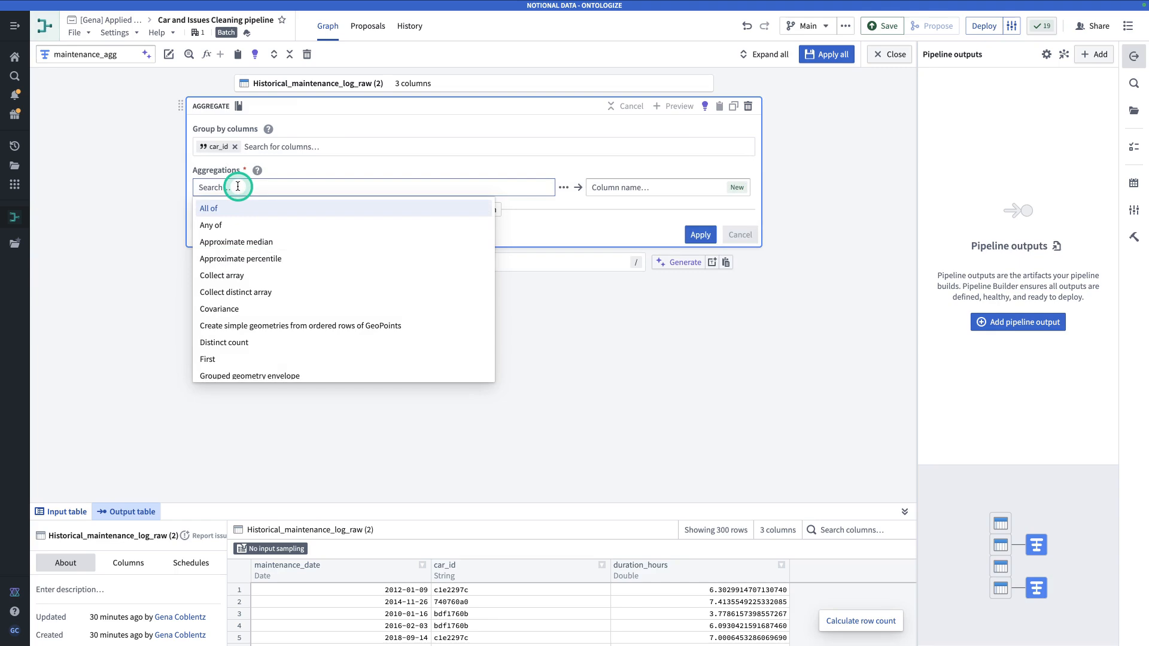
type("mean")
left_click(243, 208)
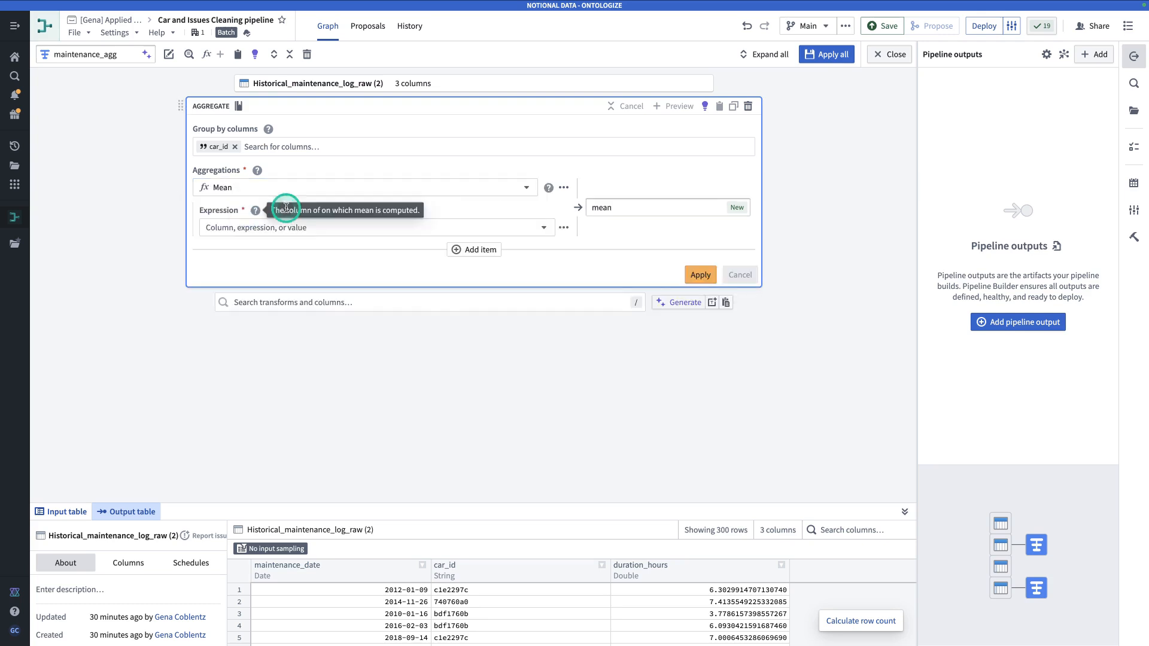
left_click(410, 229)
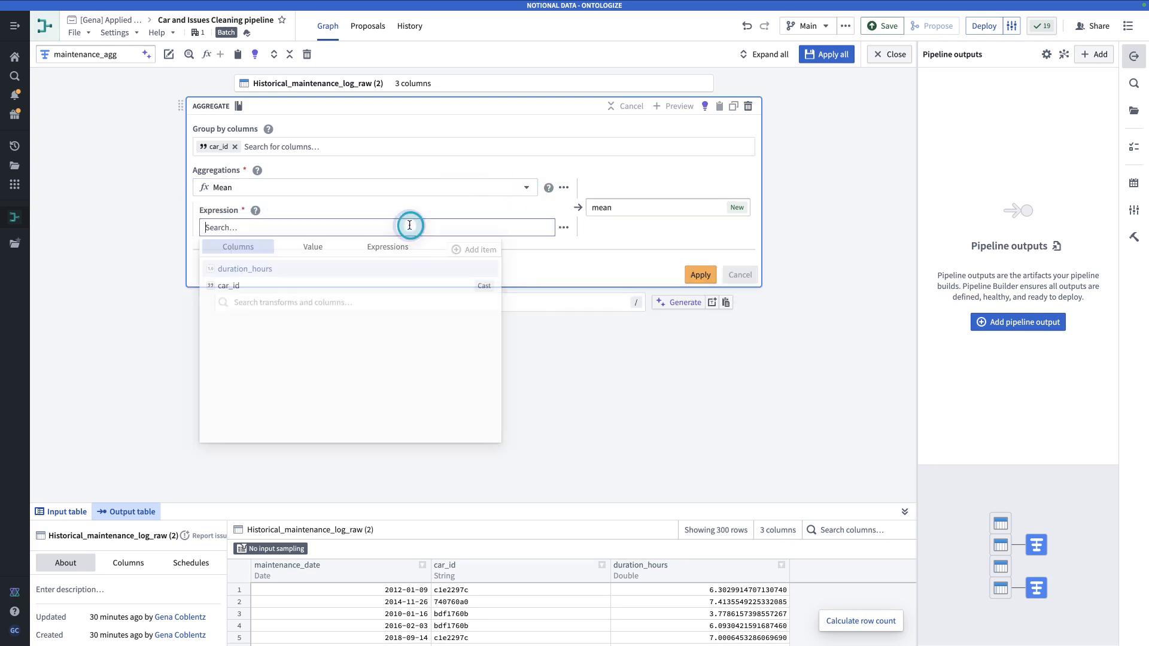
left_click(328, 254)
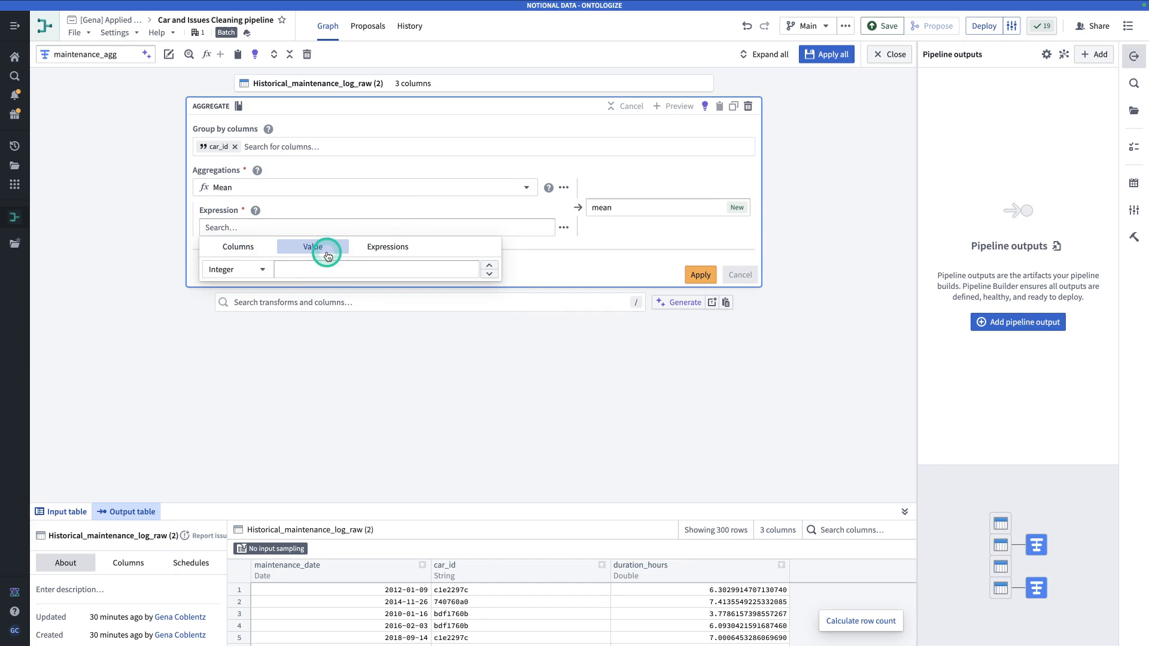
left_click(385, 246)
left_click(250, 248)
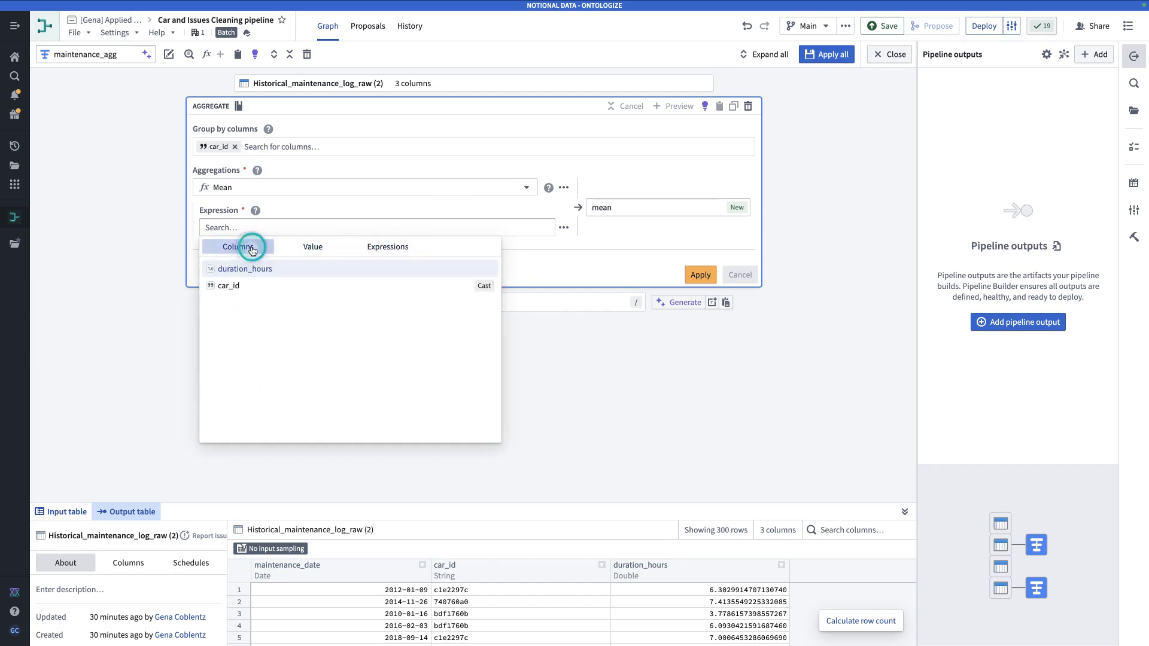
left_click(274, 268)
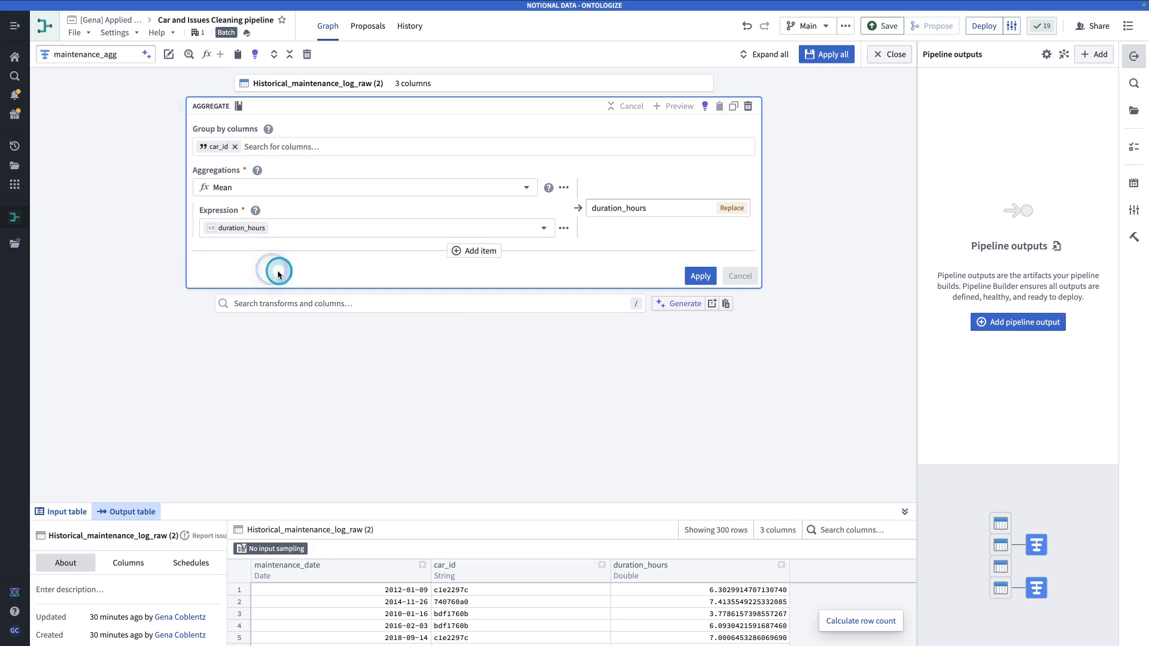
left_click(597, 208)
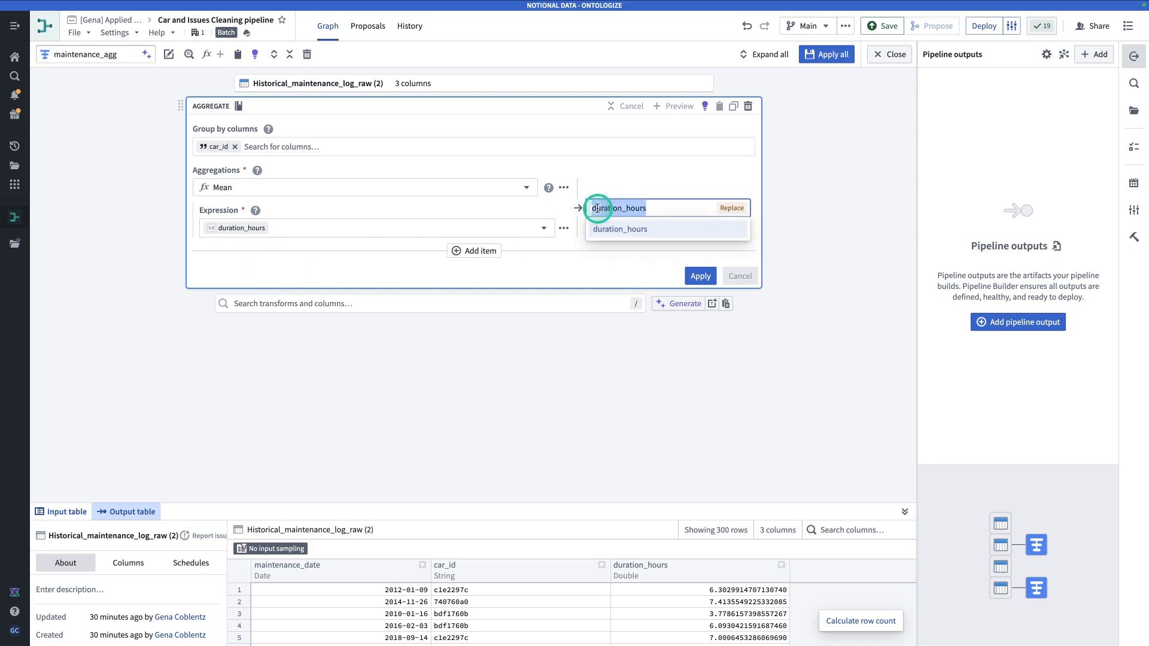
left_click(597, 208)
type("avg_")
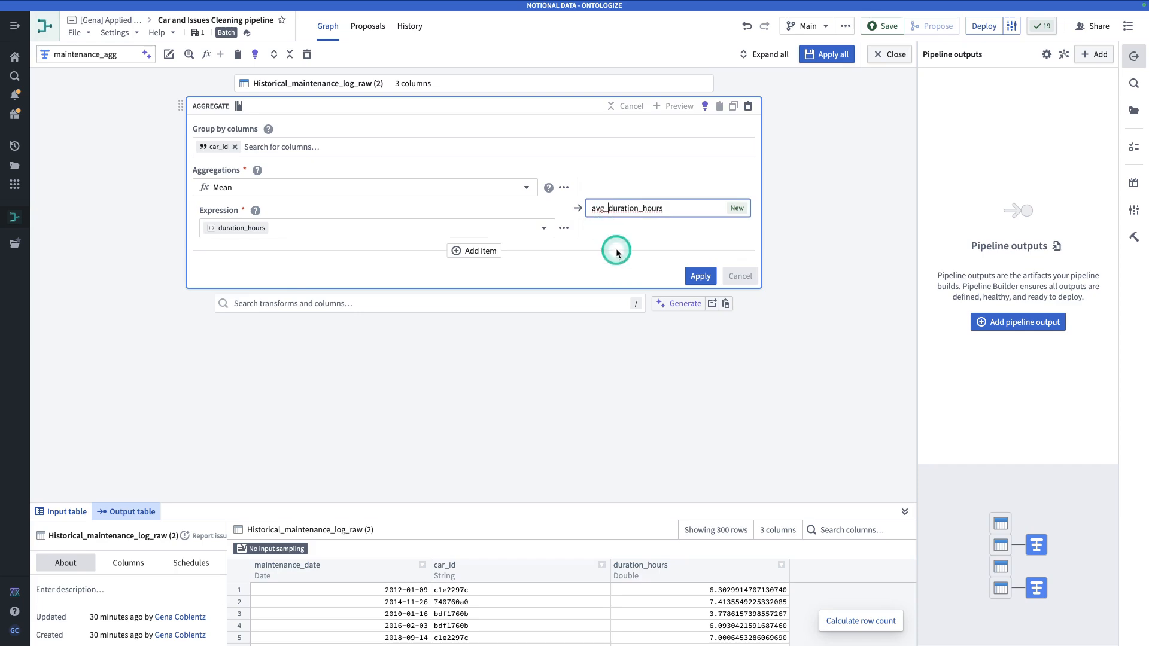
Add a Row count aggregation and name its output column count_maintenance.
left_click(469, 251)
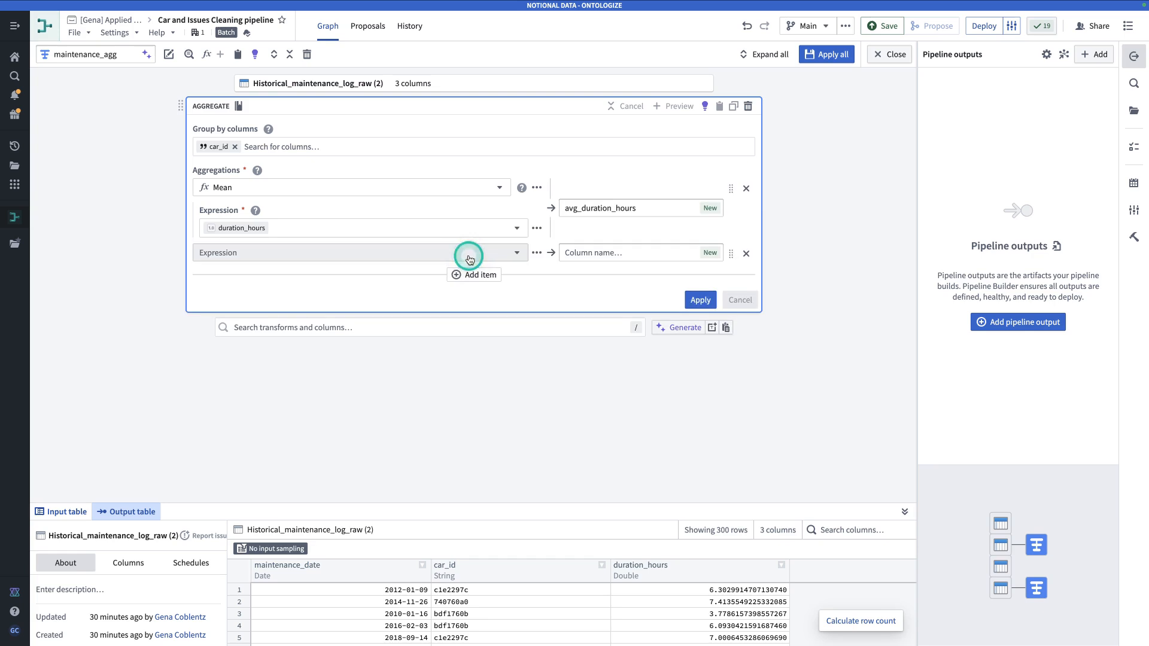
left_click(300, 252)
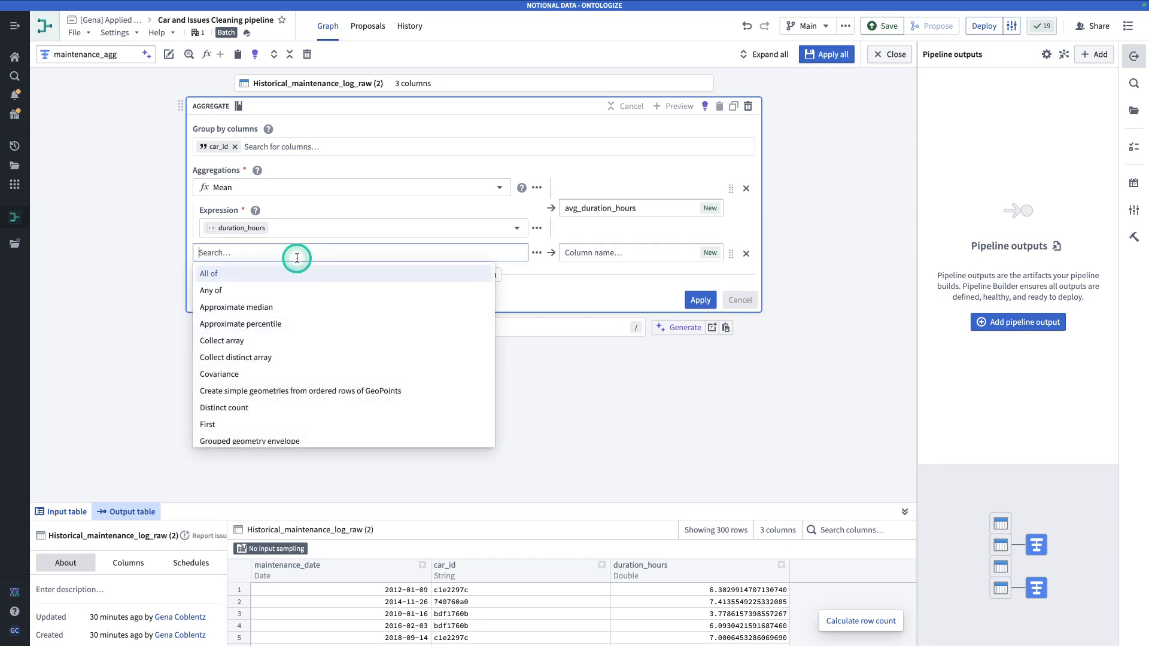
type("coun")
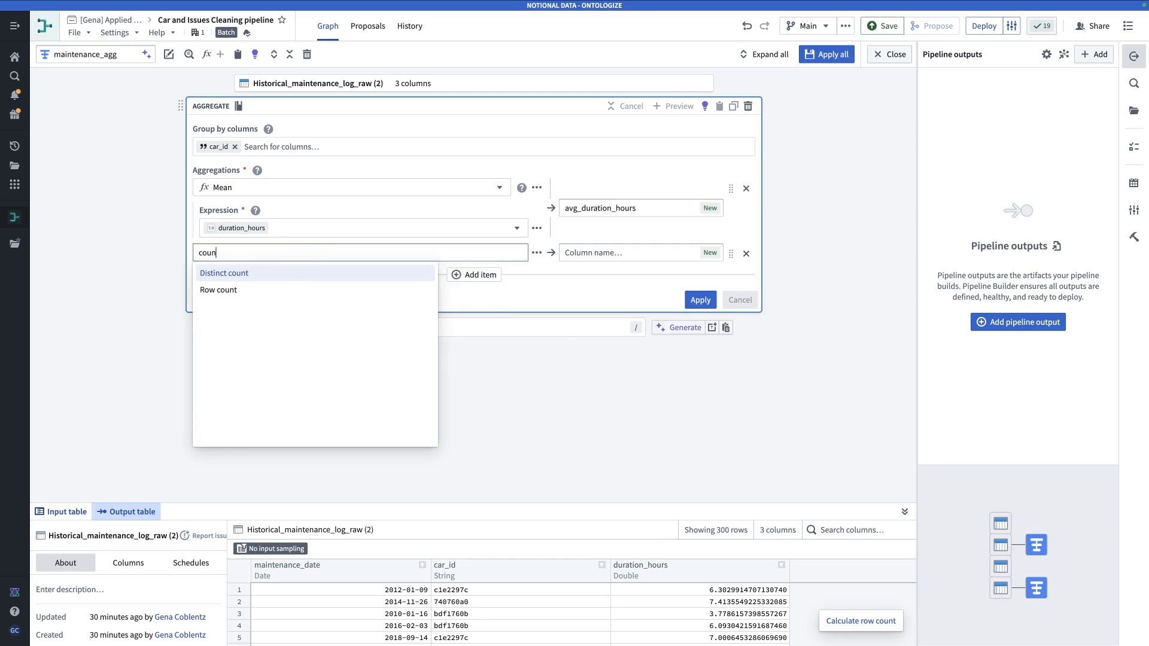
left_click(297, 290)
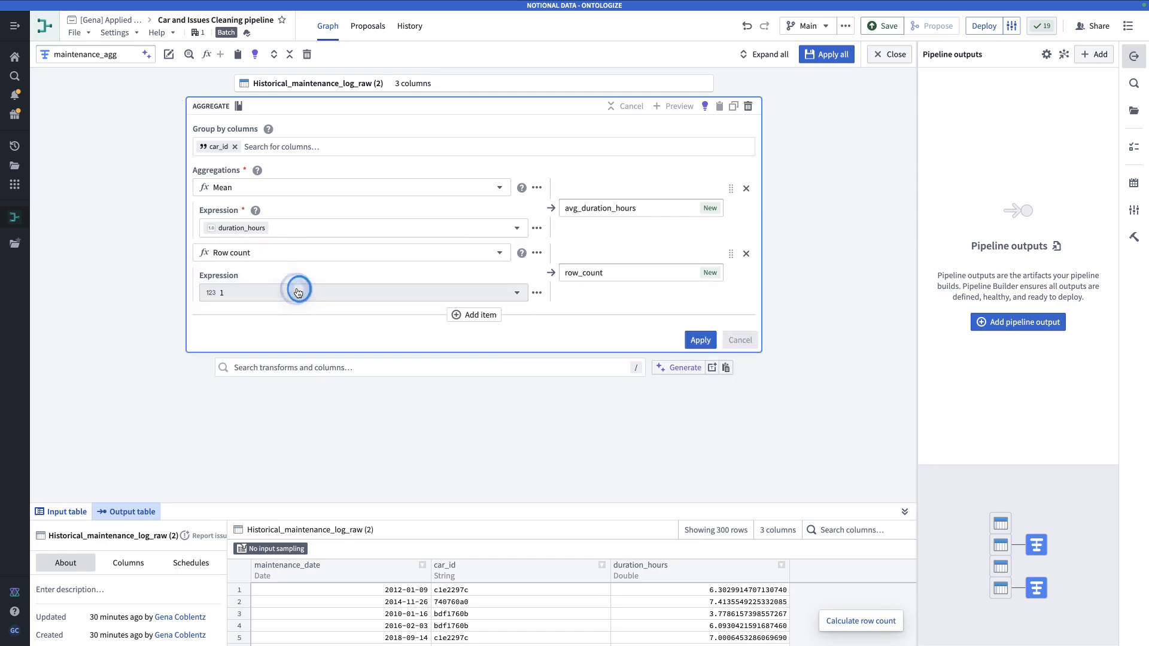
left_click(620, 273)
left_click(568, 272)
left_click_drag(568, 272, 635, 271)
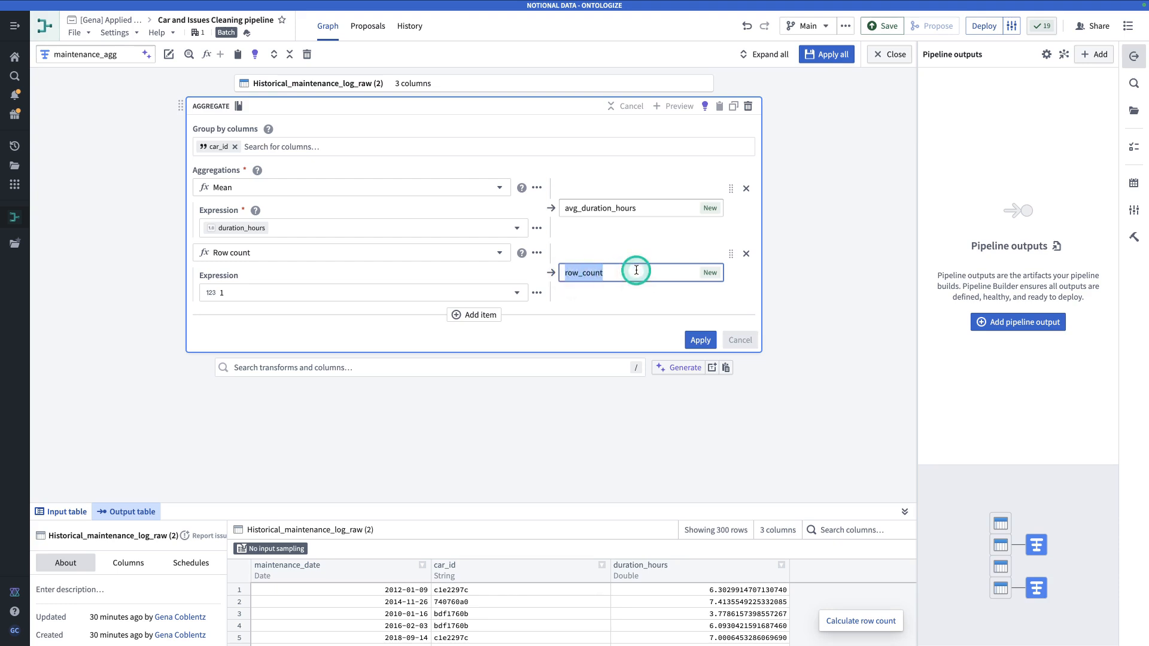
type("count_maintenance")
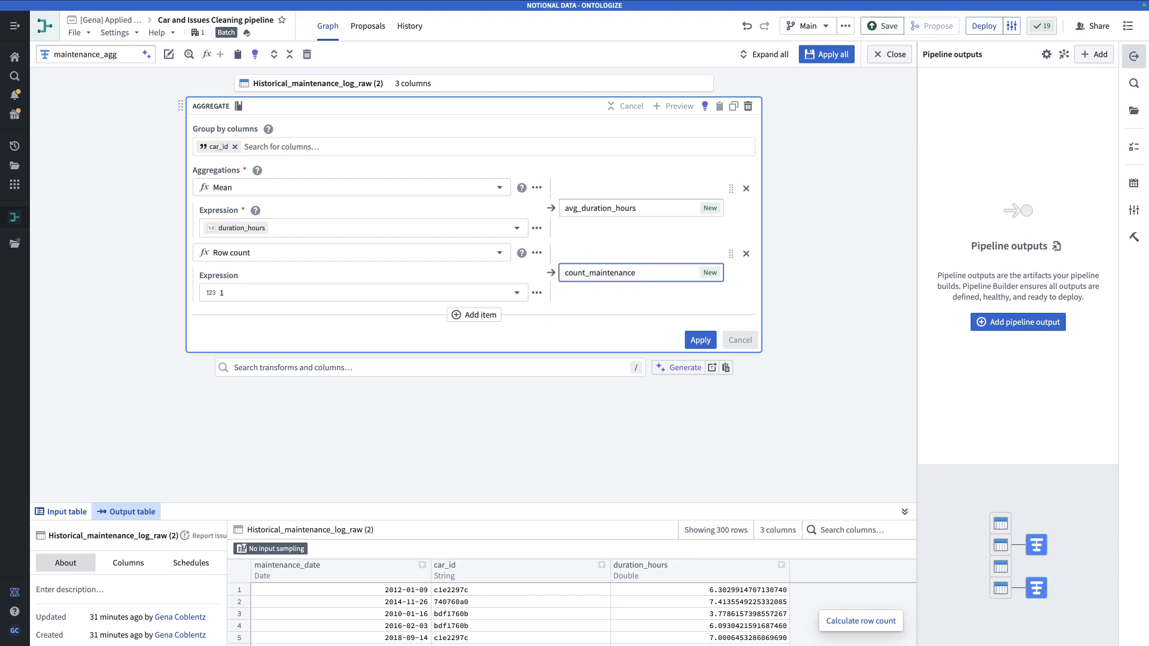
left_click(603, 326)
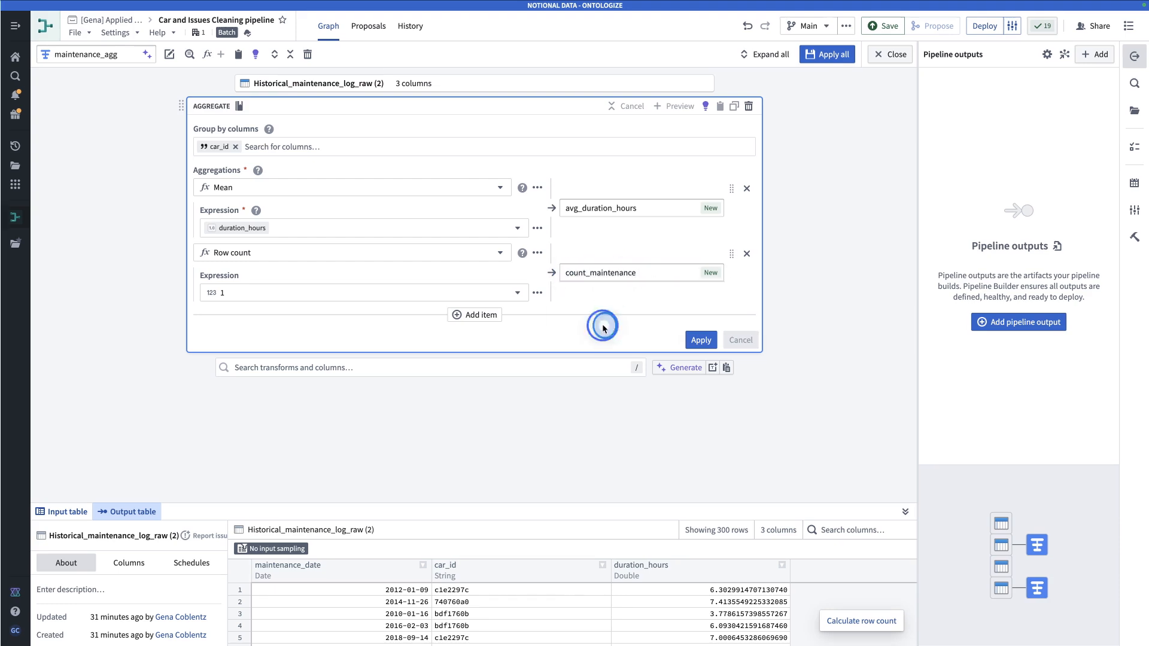
Add a Max aggregation of maintenance_date with output column most_recent_maintenance_date and apply the Aggregate transform.
left_click(481, 318)
left_click(353, 315)
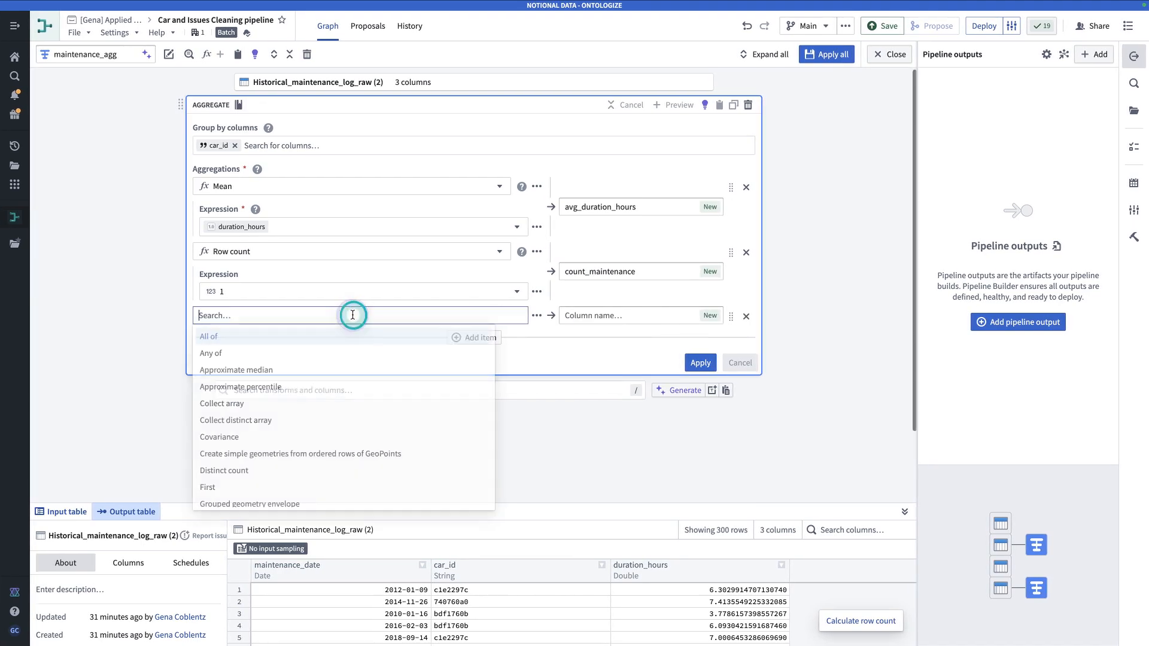
type("max")
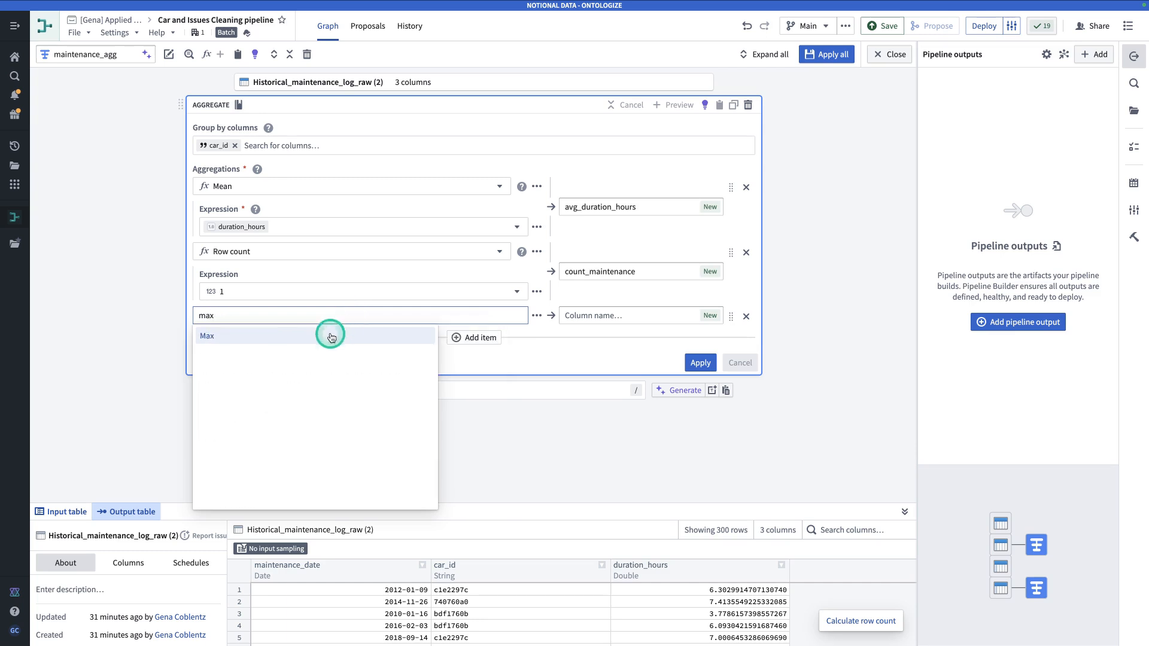
left_click(318, 346)
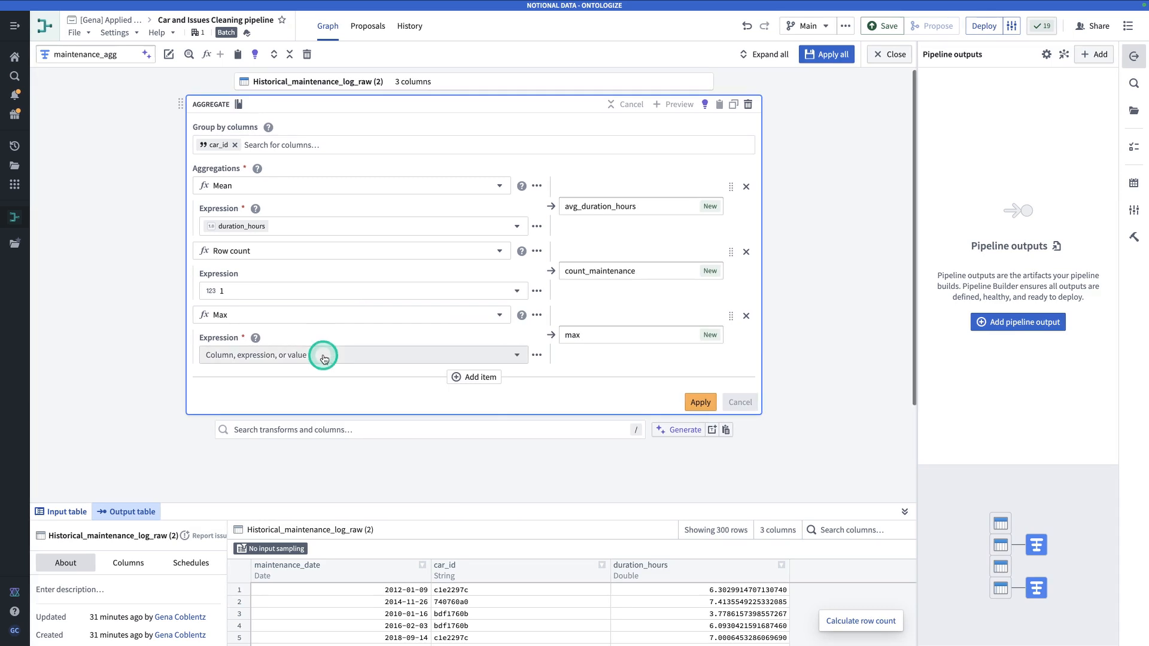
left_click(322, 354)
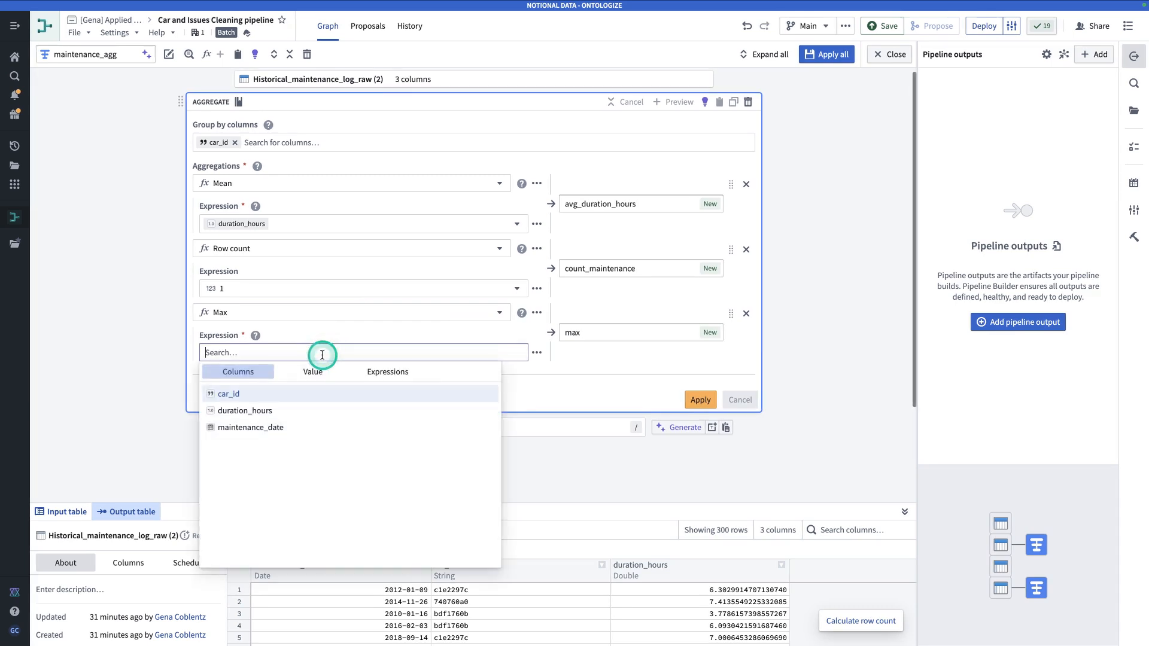
left_click(349, 427)
left_click_drag(560, 334, 625, 333)
type("most")
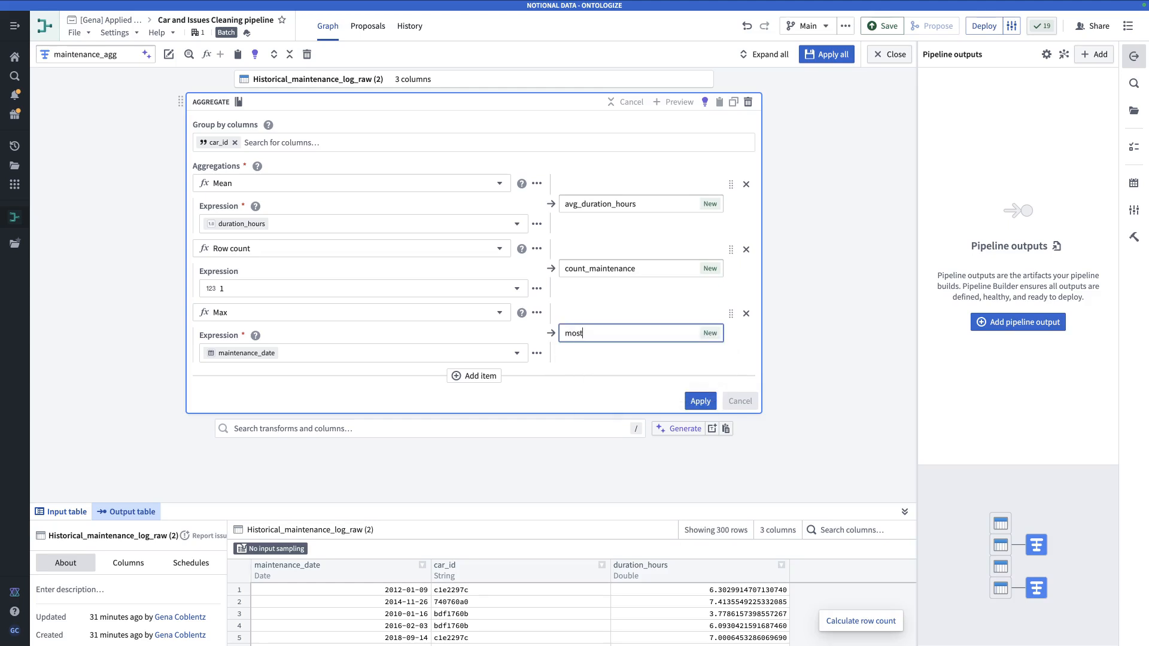
type("_recenmt")
key("BackSpace")
type("_maintenance_date")
left_click(698, 406)
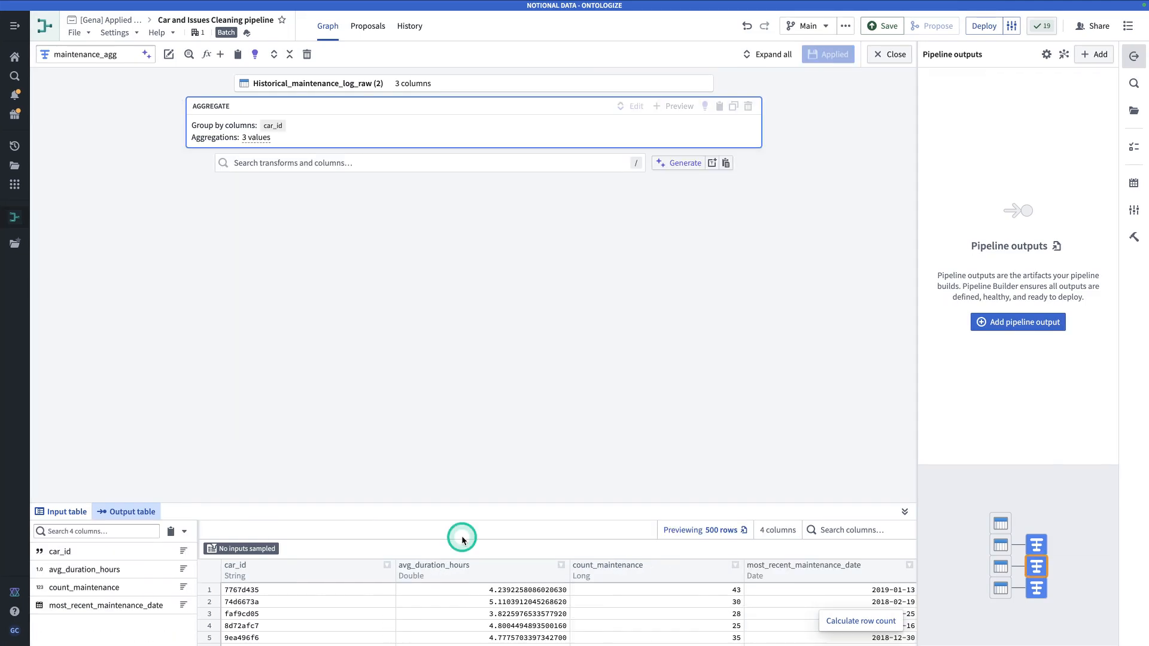
In the data requirements document, strike through the Maintenance items from "Aggregate by car_id" to "count maintenance visits", leaving out "Join to car".
key("ctrl+Tab")
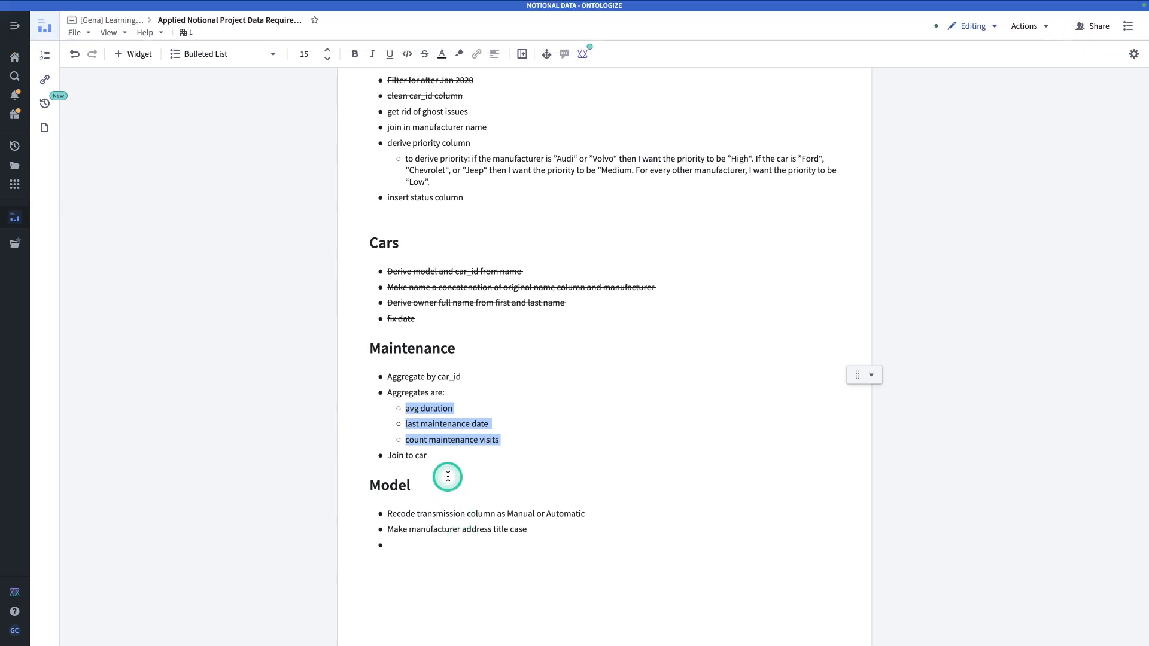
left_click(448, 476)
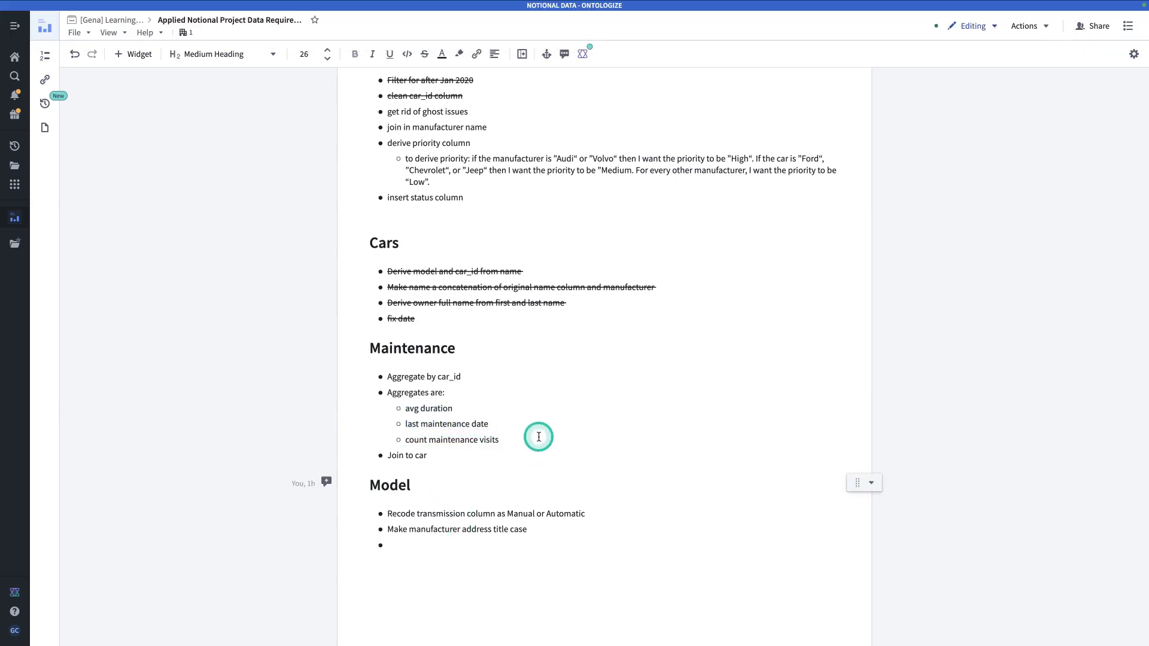
left_click_drag(537, 438, 383, 379)
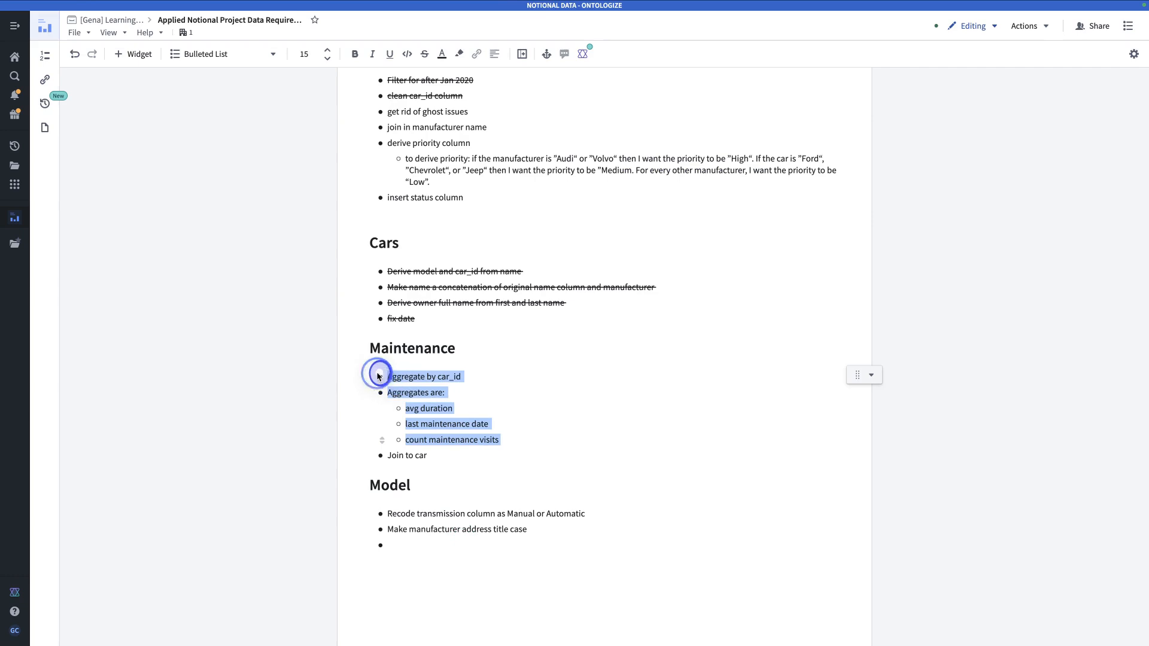
left_click(425, 55)
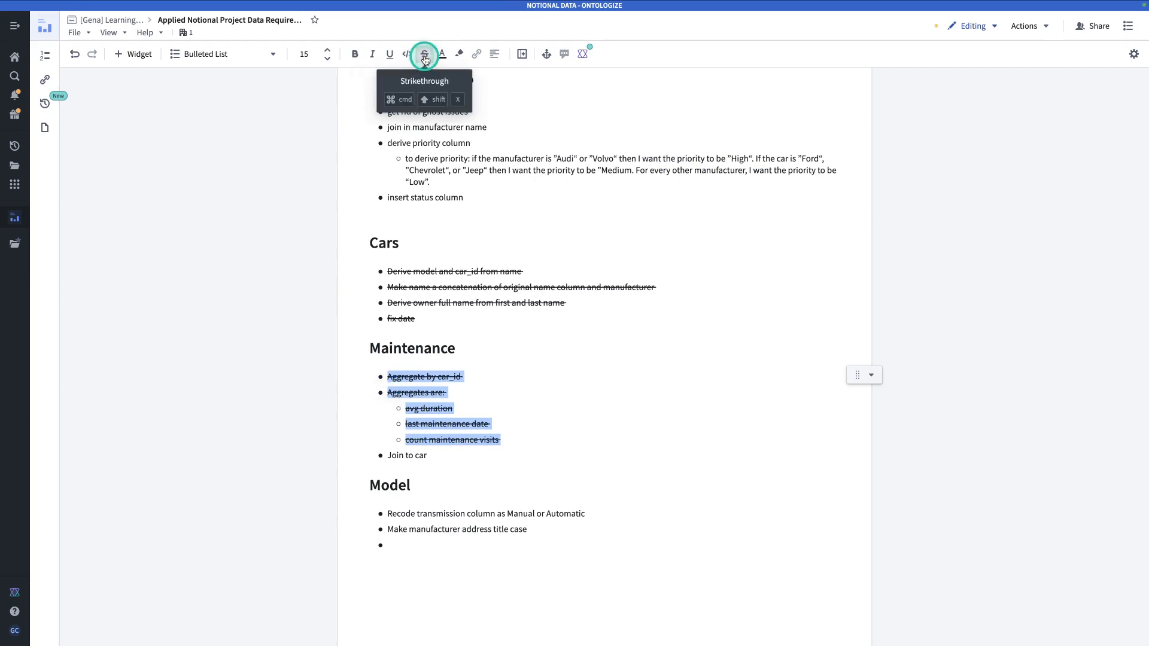
left_click(572, 340)
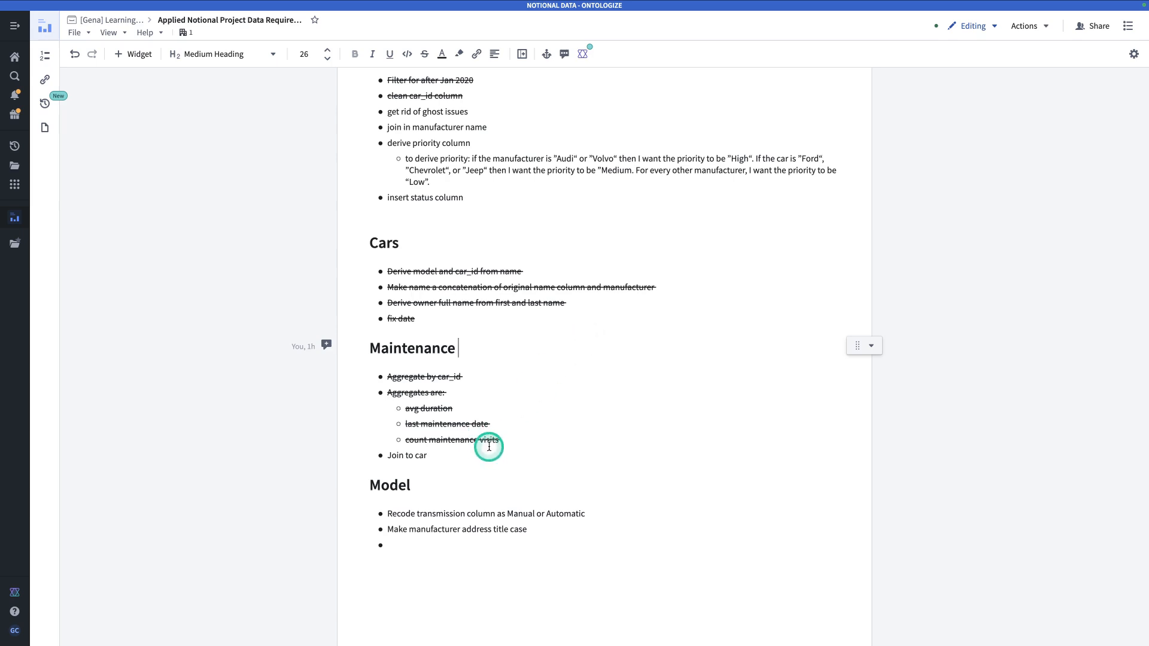
Back in the pipeline, close the maintenance_agg transform and start a join with car_cleaning as left table and maintenance_agg as right.
key("alt+Tab")
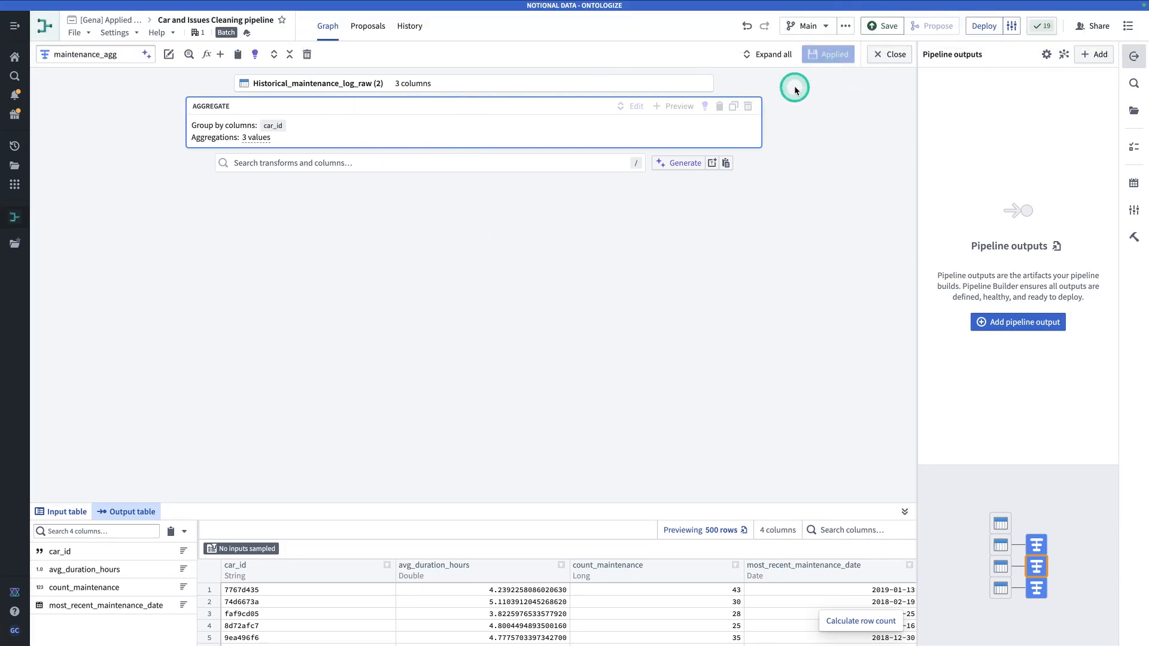
left_click(880, 62)
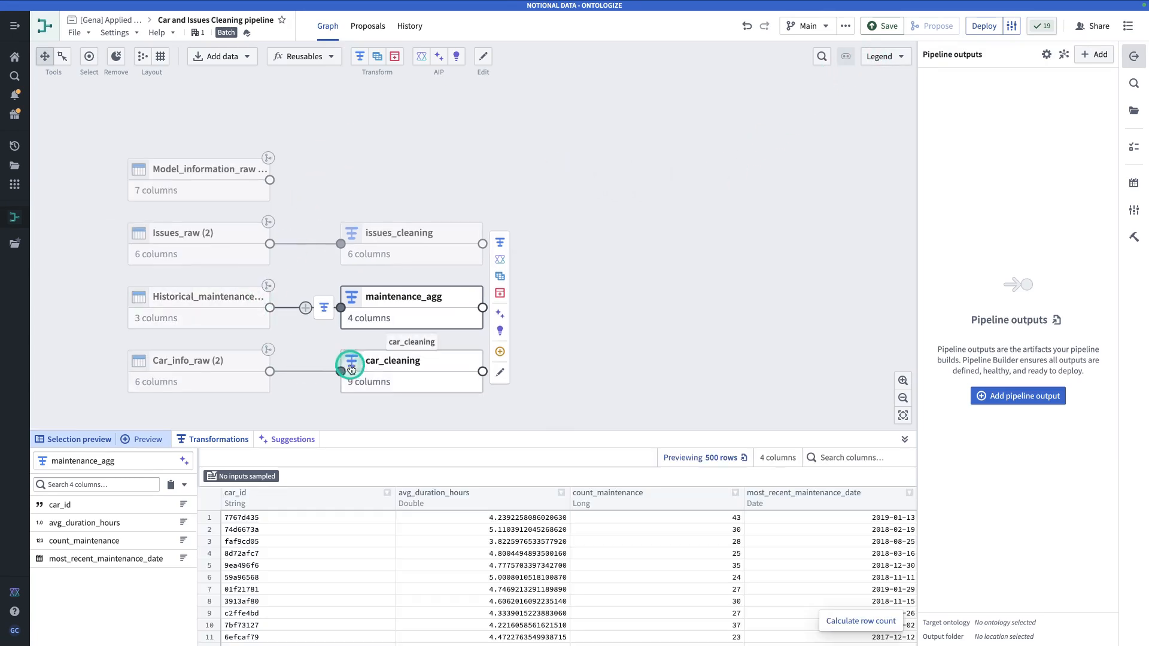
left_click(395, 371)
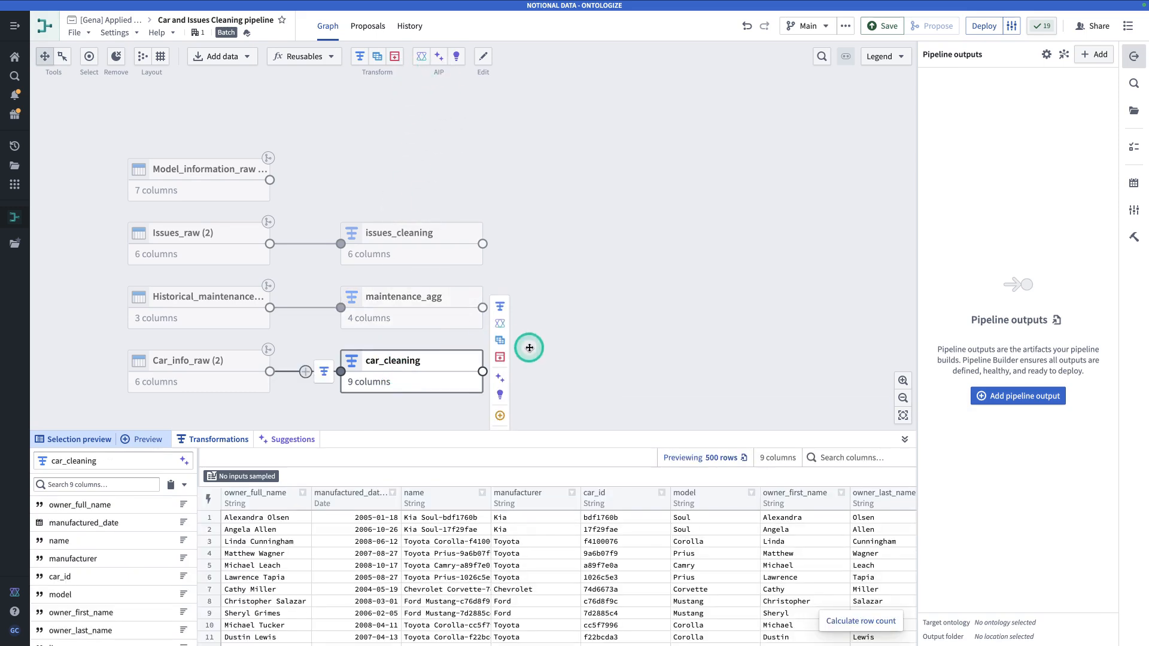
left_click(504, 341)
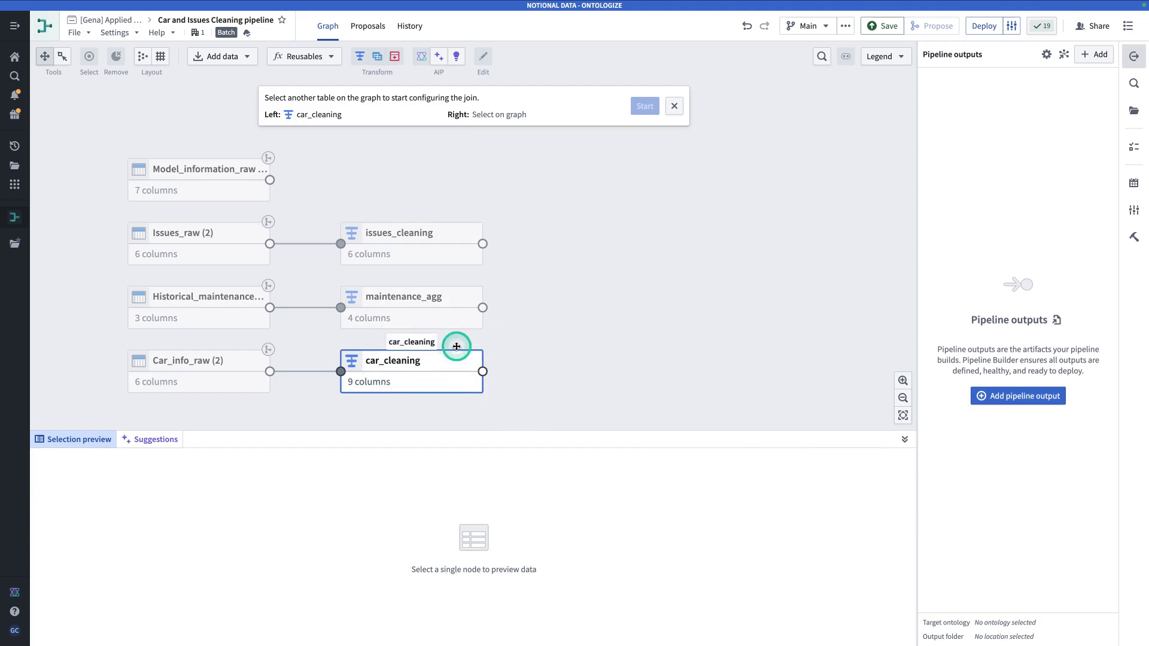
left_click(412, 312)
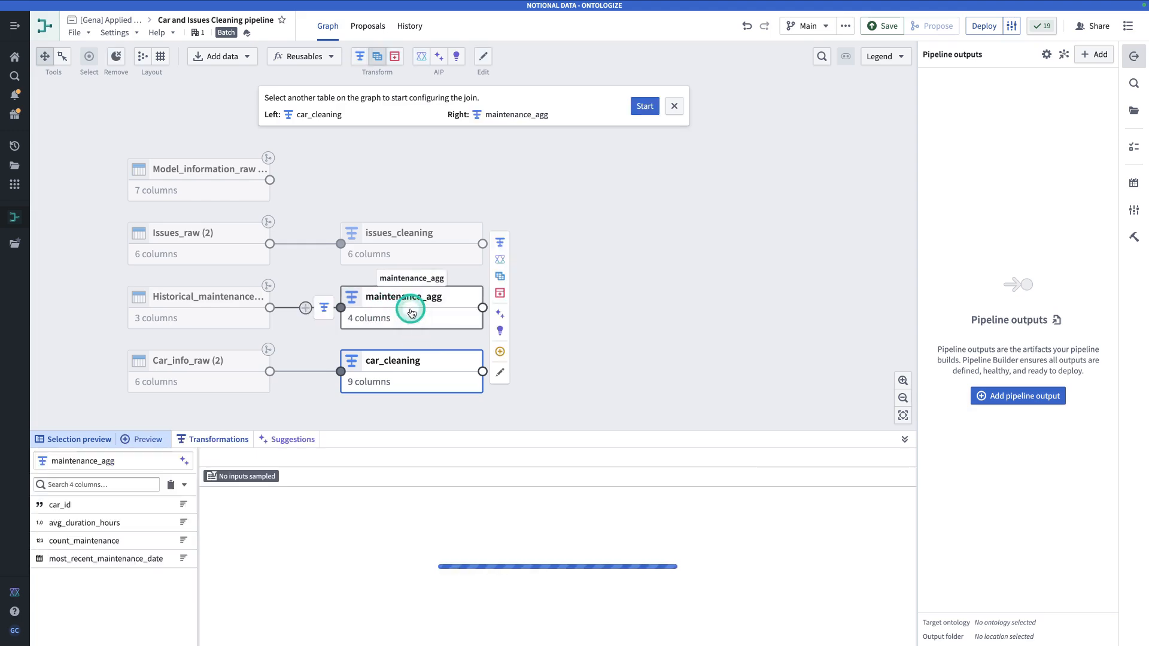
left_click(637, 109)
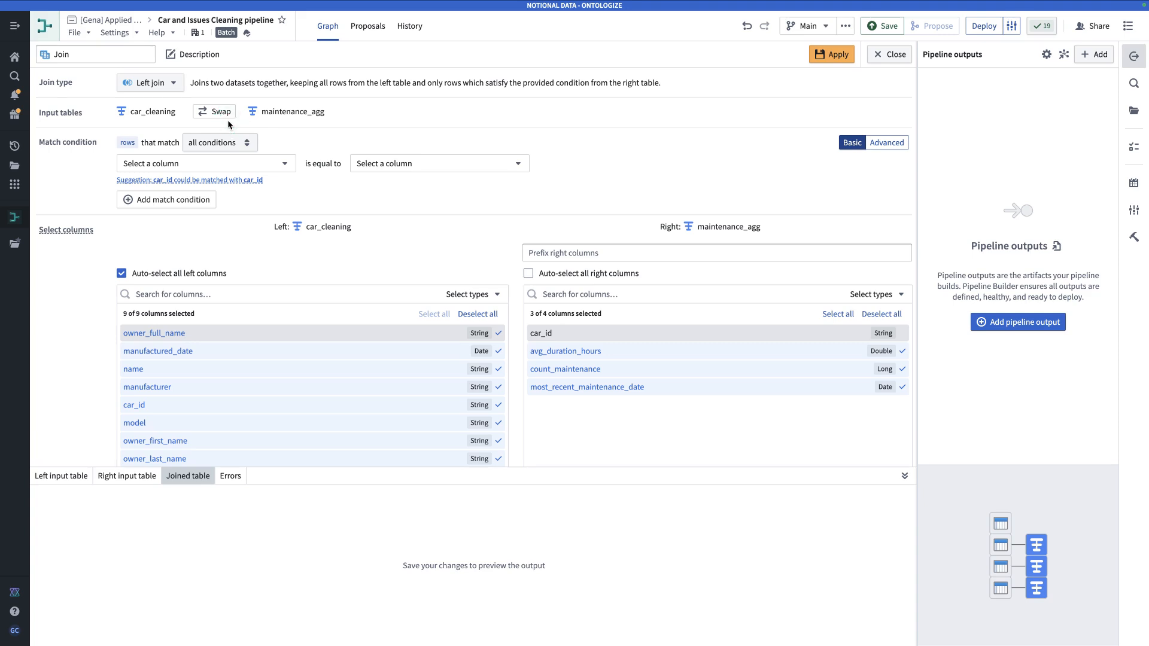
Set the join's match condition to car_id of car_cleaning equal to car_id of maintenance_agg.
left_click(226, 162)
left_click(146, 279)
left_click(372, 162)
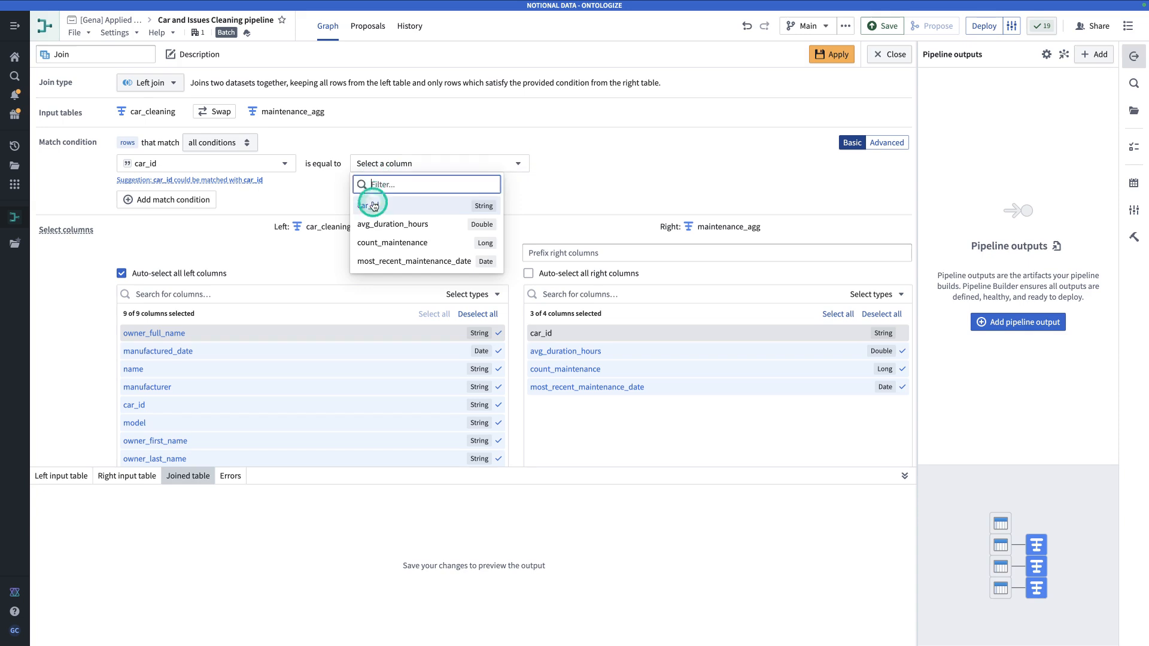
left_click(372, 205)
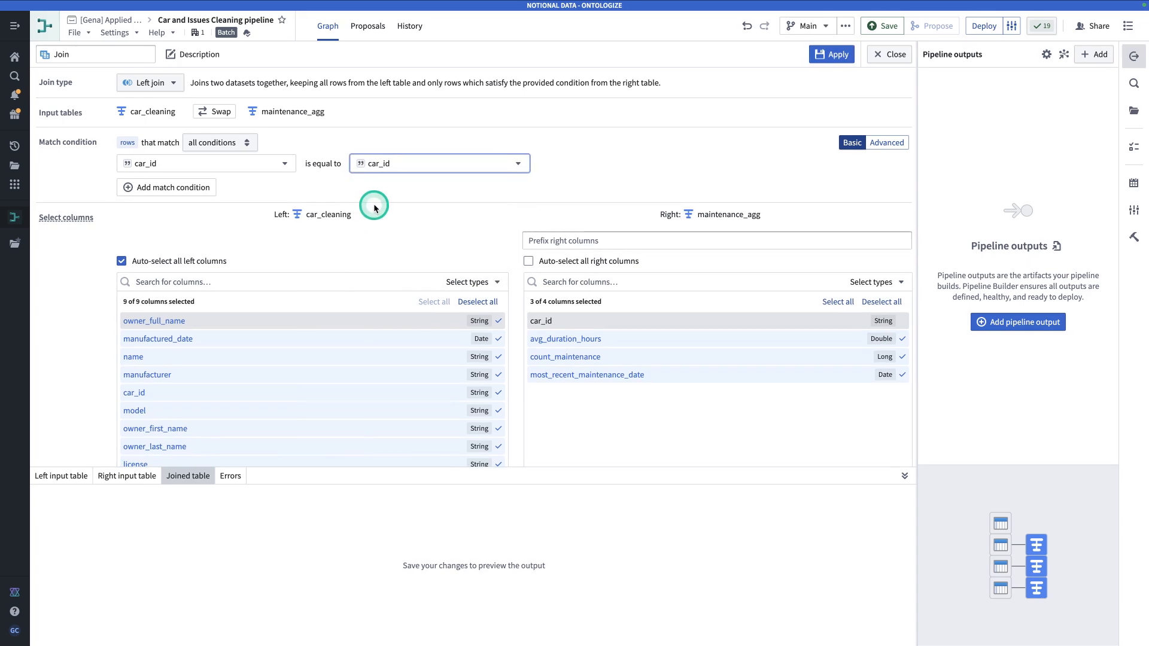
Name the join "Add Maintenance to Cars", apply it and return to the pipeline graph.
left_click(48, 53)
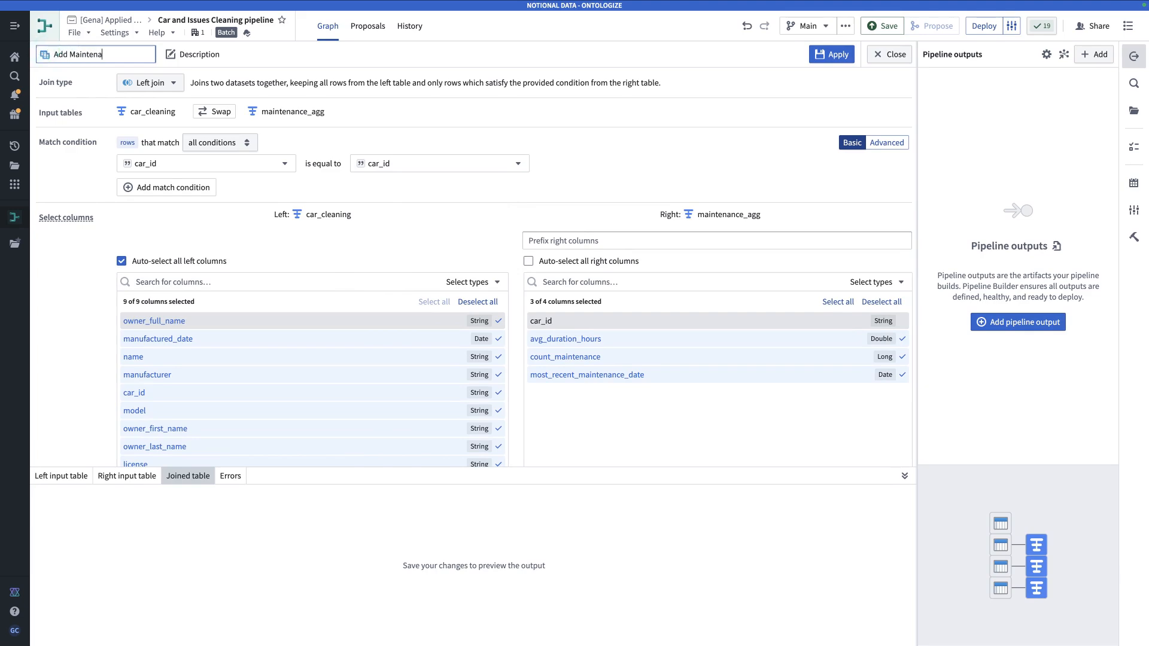
key("Return")
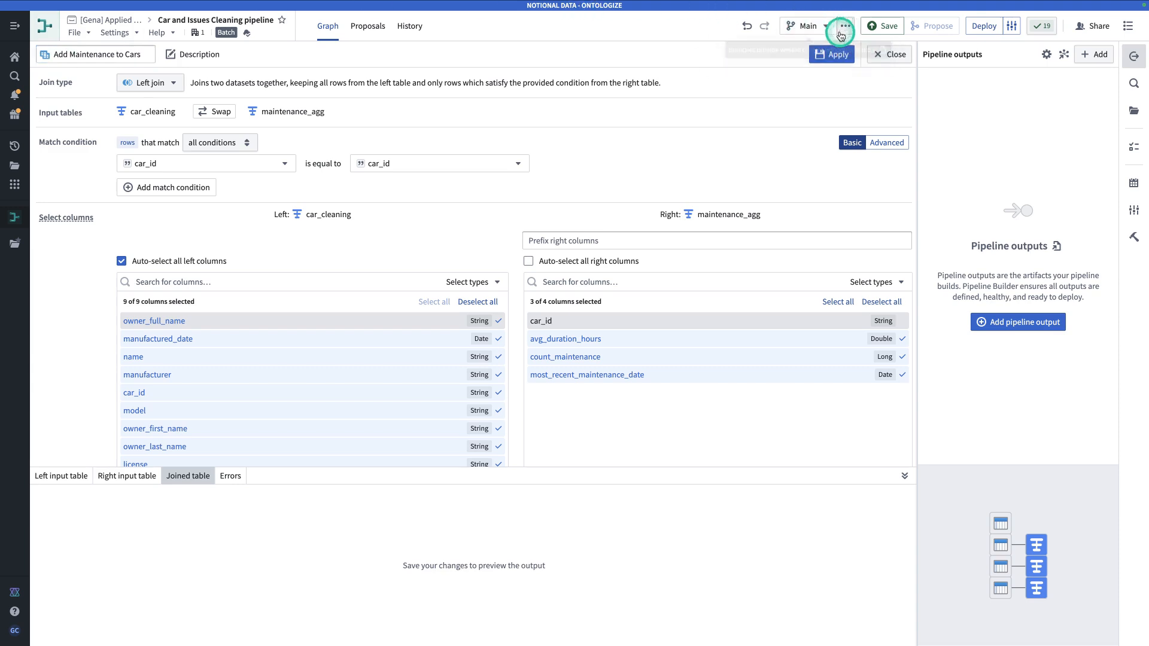
left_click(820, 55)
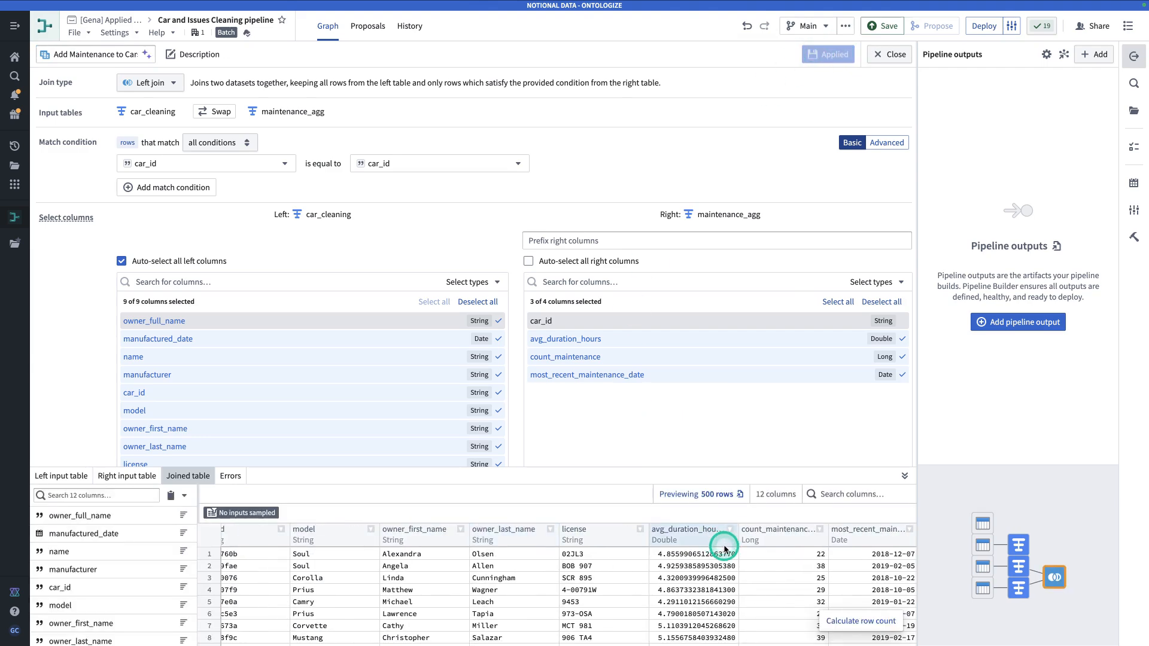
scroll(725, 543, "left", 5)
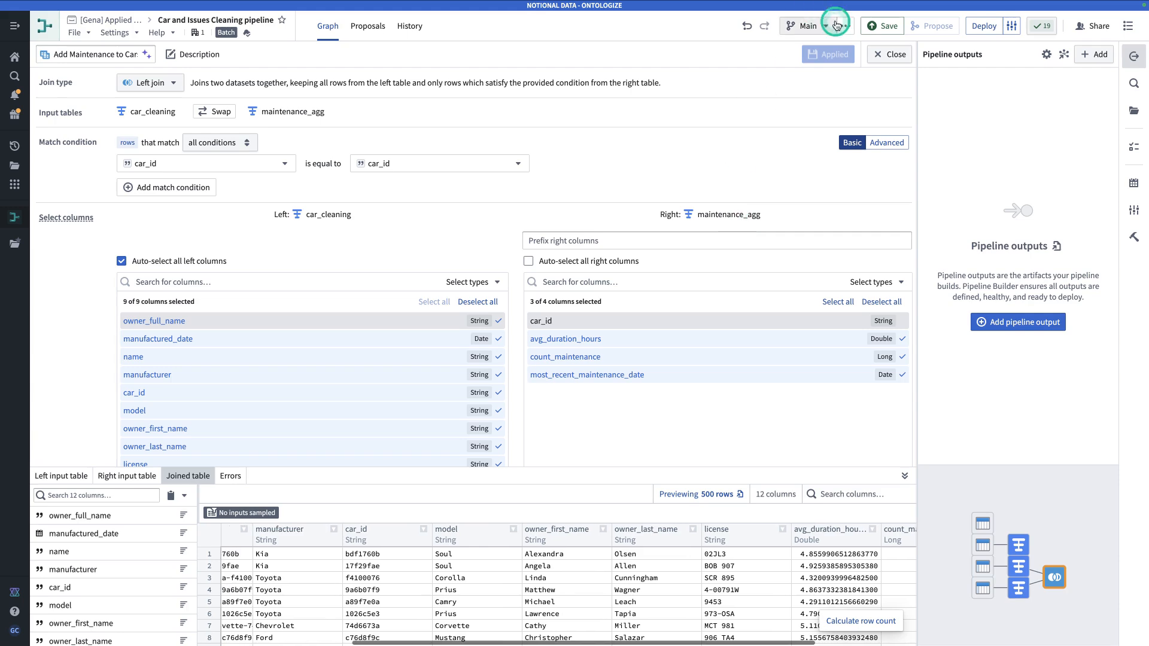
left_click(882, 55)
left_click_drag(600, 185, 572, 162)
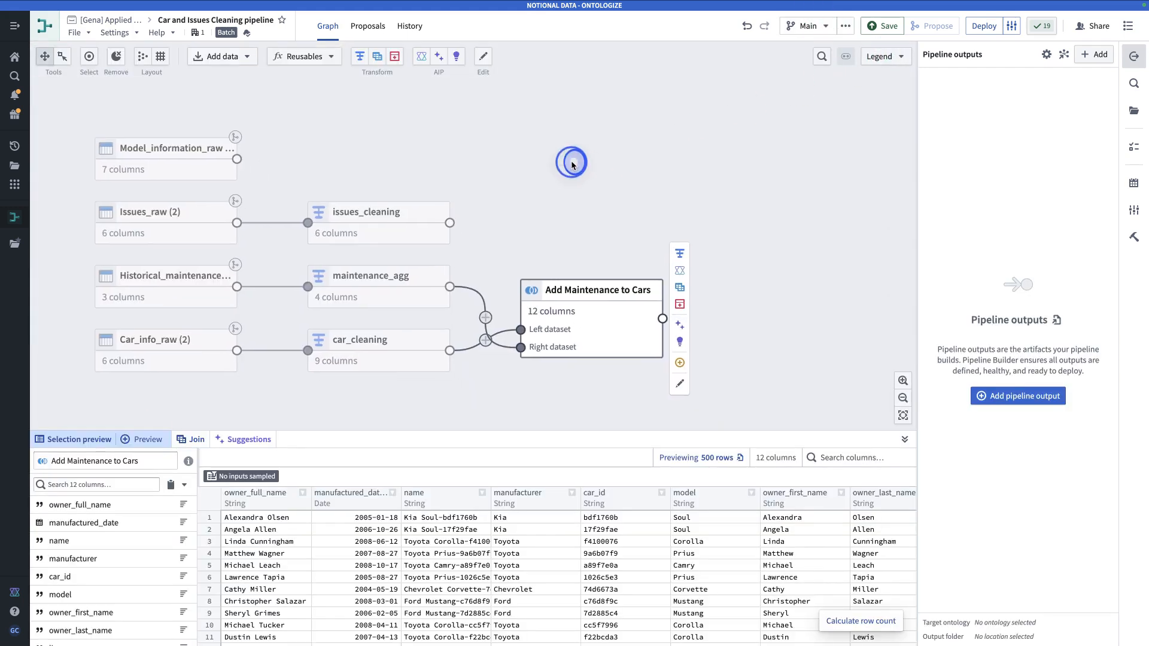
In the data requirements document, strike through "Join to car" under Maintenance and review the two Model requirements.
key("ctrl+Tab")
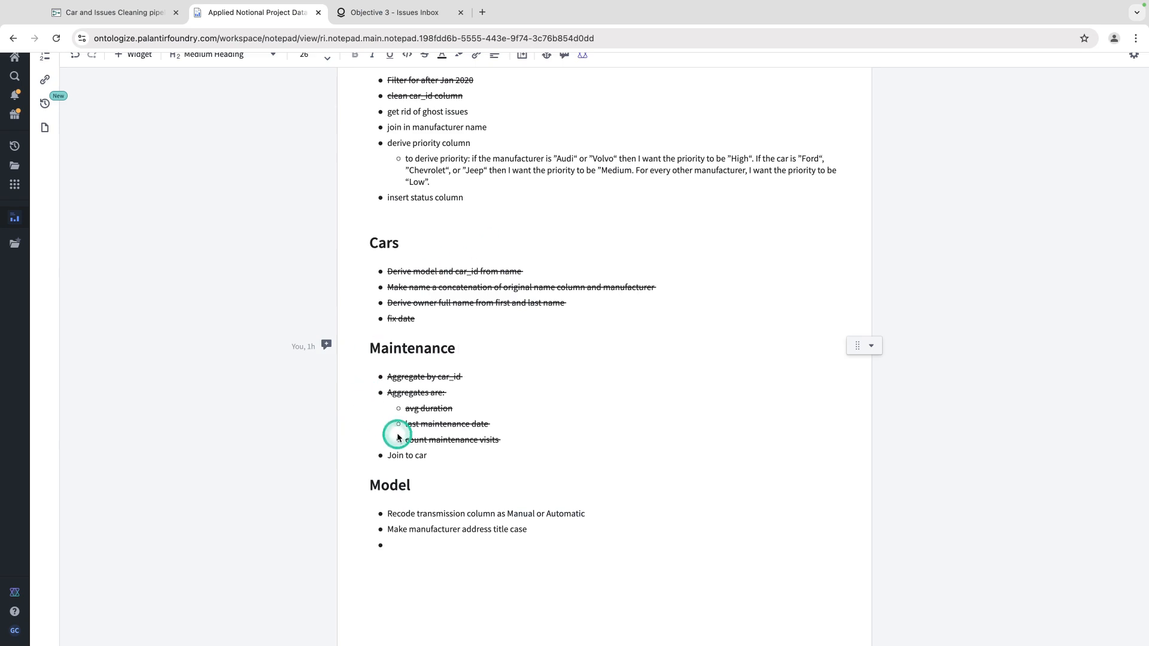
left_click(406, 455)
triple_click(405, 456)
key("super+shift+x")
left_click(527, 536)
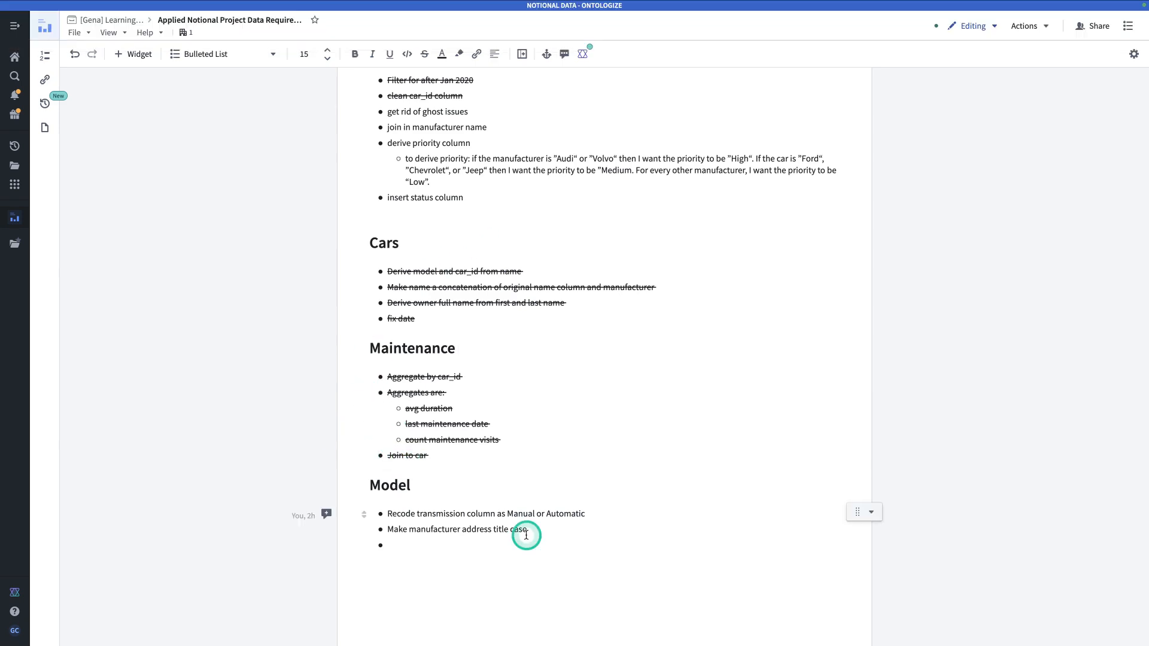
left_click_drag(562, 530, 392, 502)
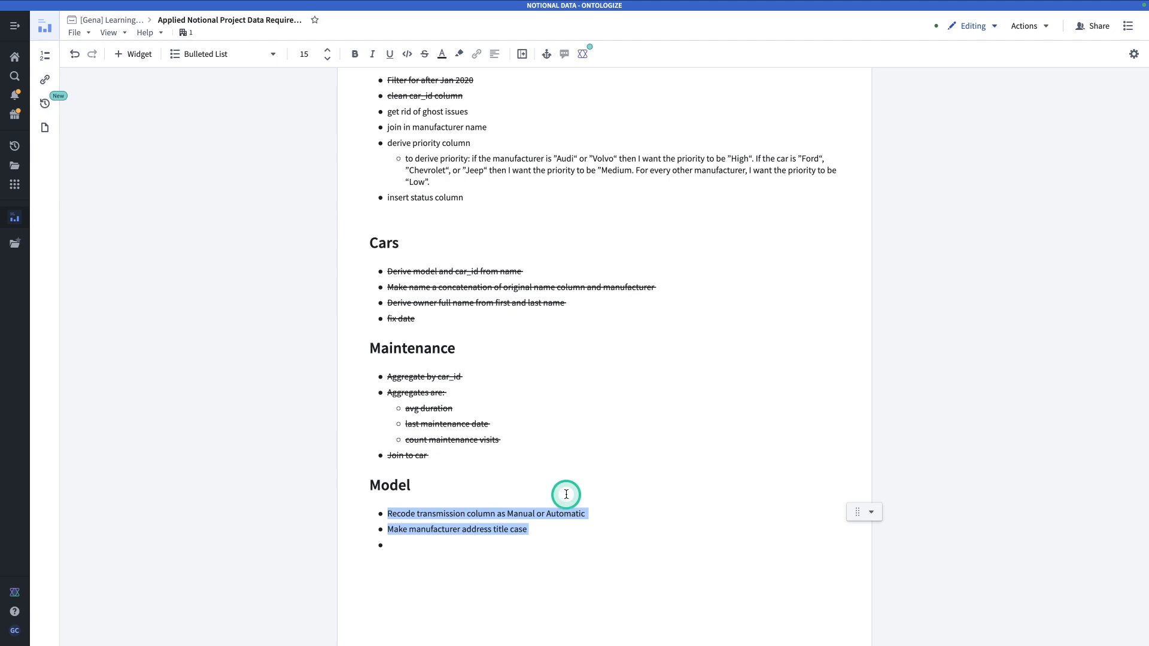
left_click(542, 526)
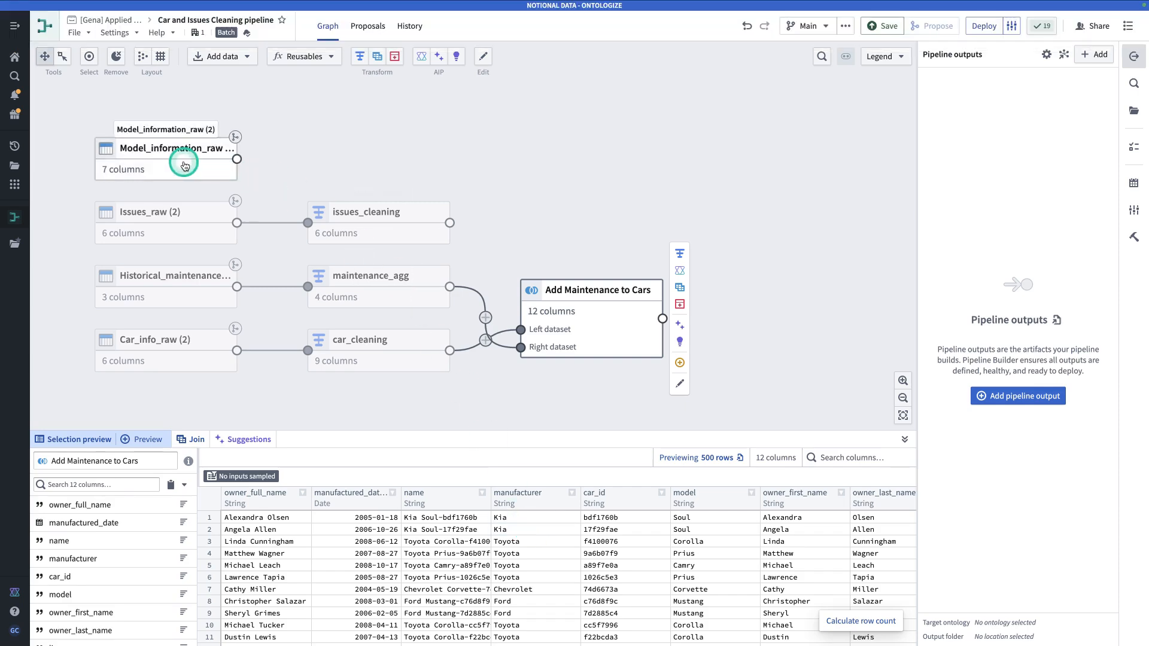
Back in the pipeline, start a transform on Model_information_raw (2) and name it clean_model.
left_click(187, 167)
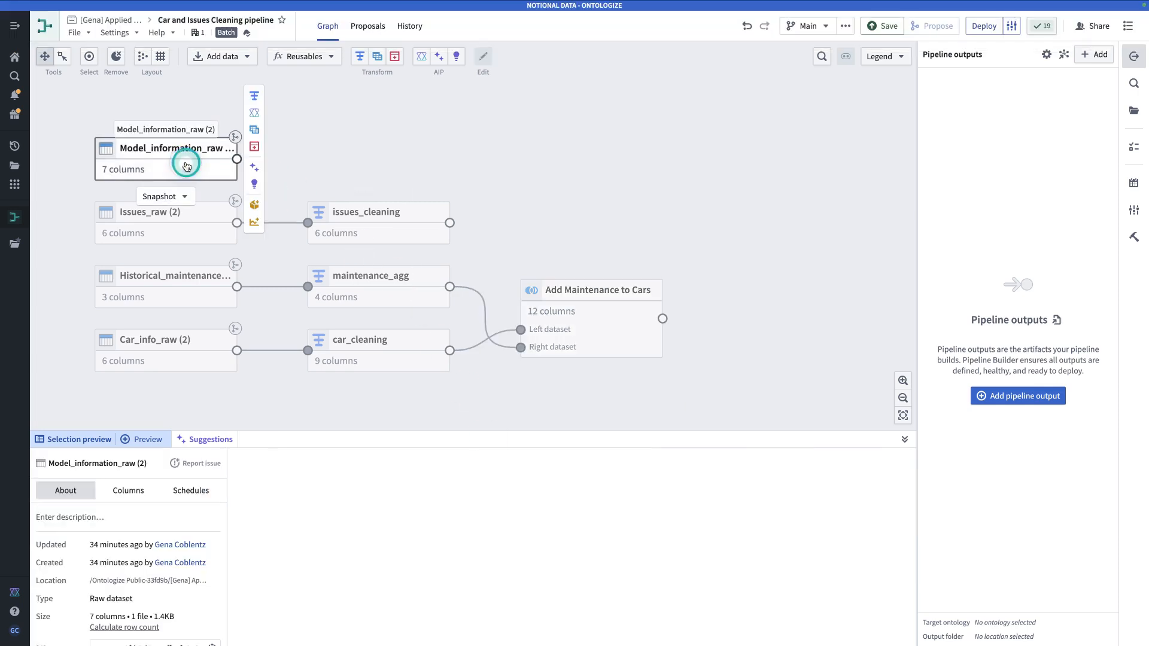
left_click(255, 95)
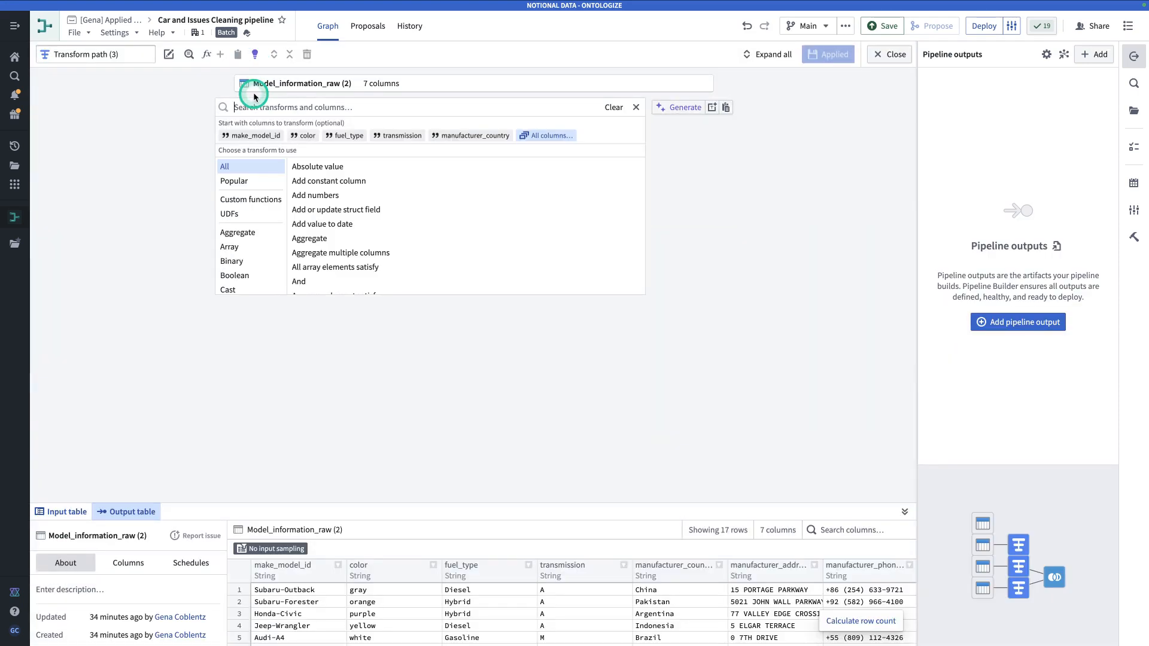
left_click(108, 52)
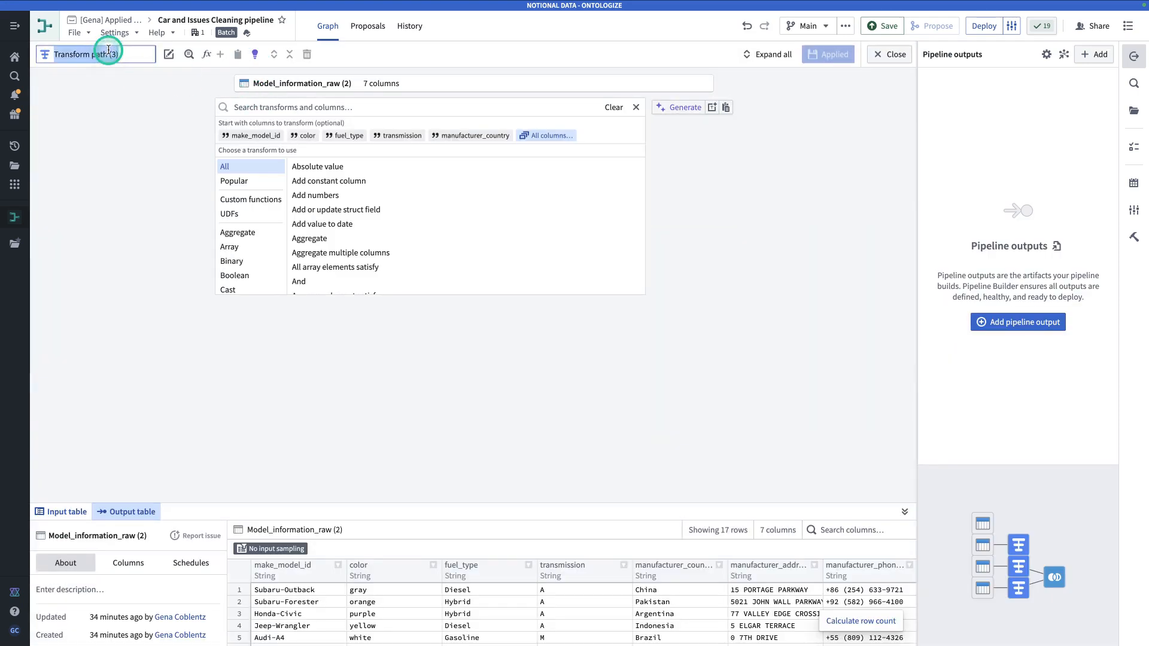
type("clean_model")
key("Return")
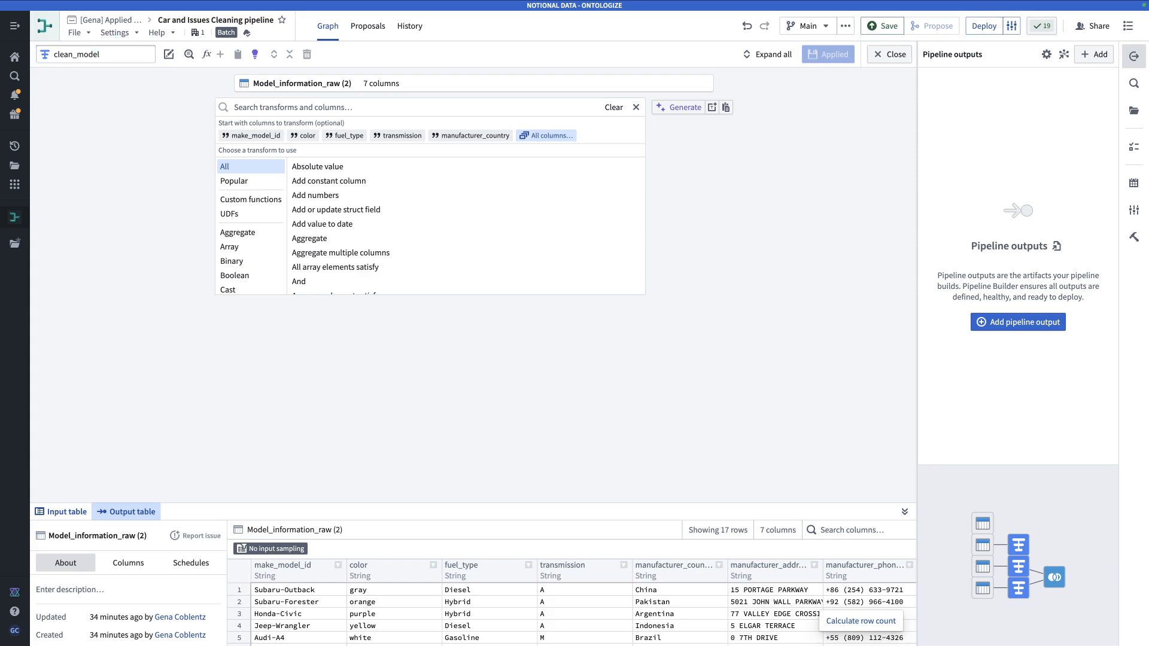
Add a Case transform with the condition that the transmission column is equal to "A".
left_click(299, 107)
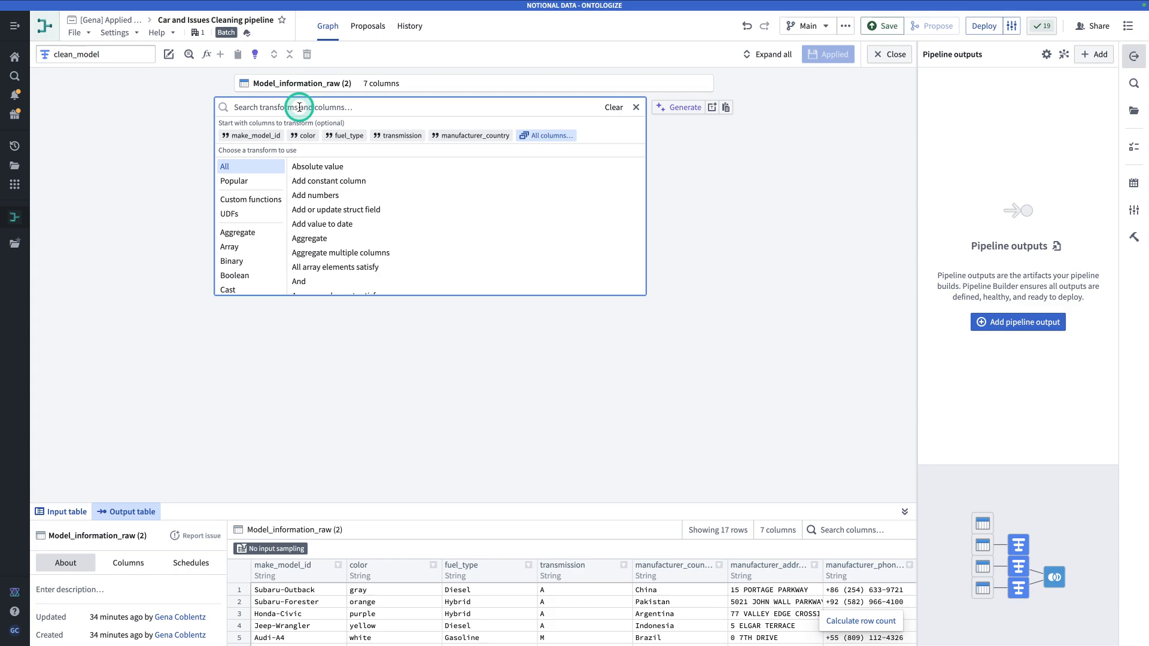
type("case")
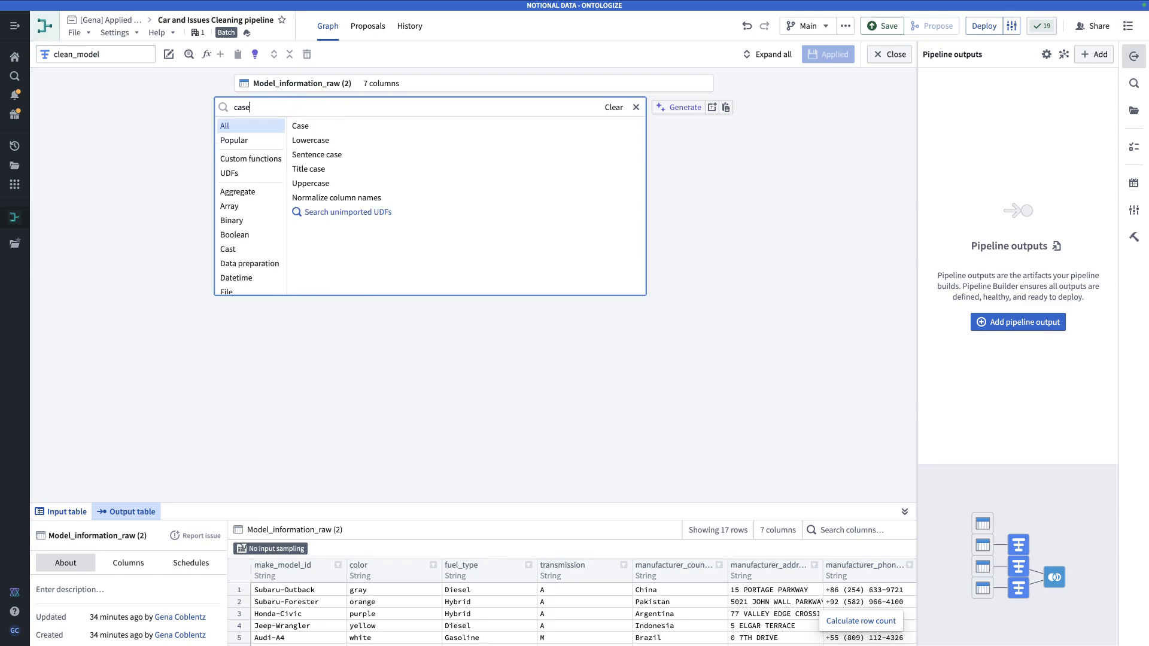
left_click(301, 125)
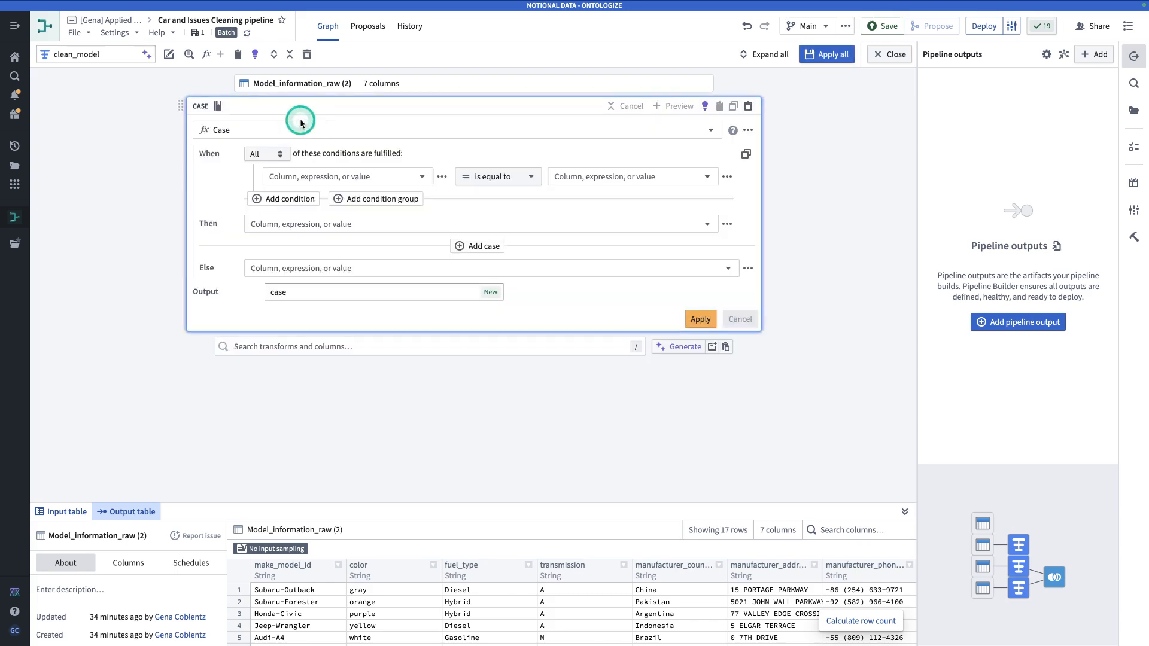
left_click(291, 176)
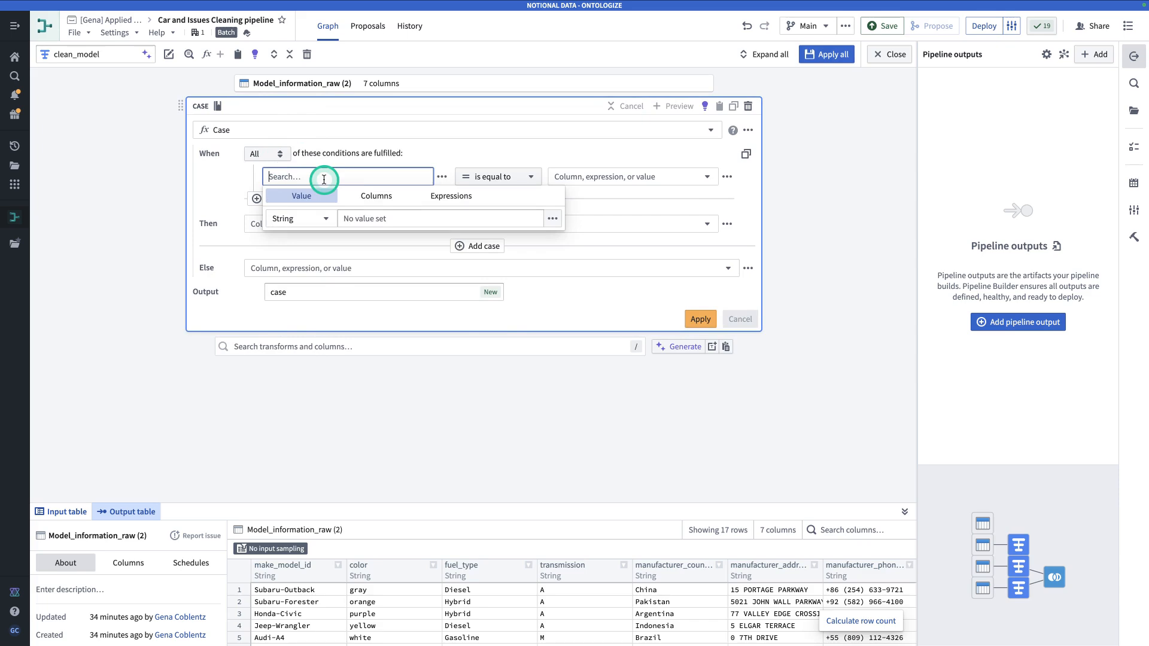
type("transmi")
left_click(313, 213)
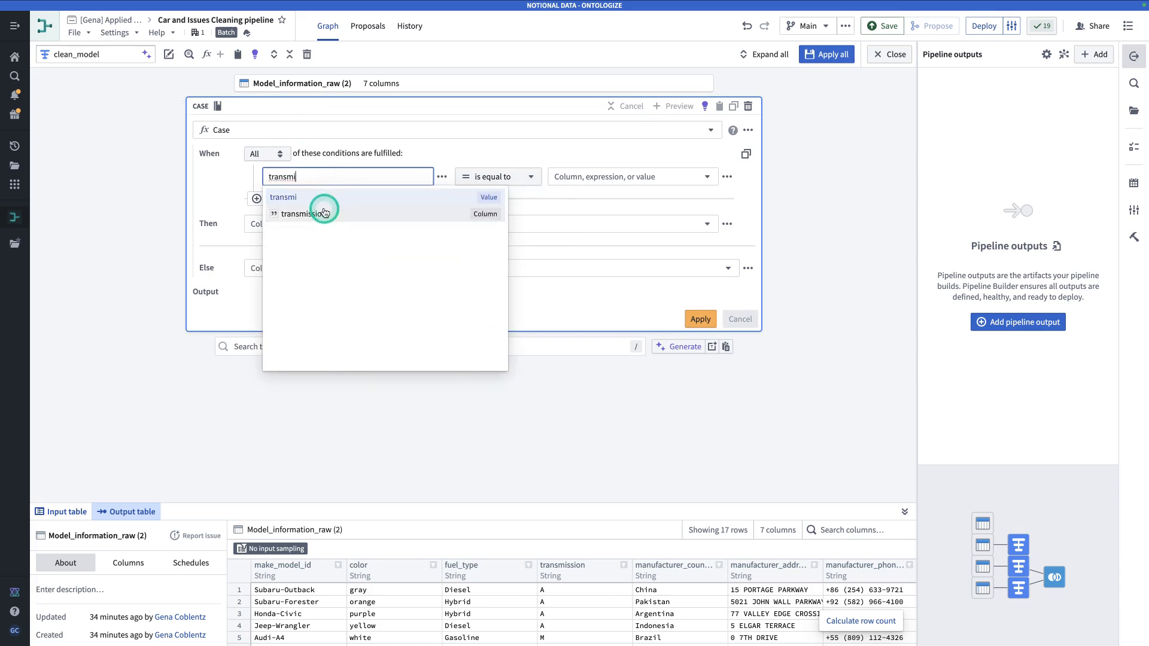
left_click(623, 177)
left_click(613, 219)
type("A")
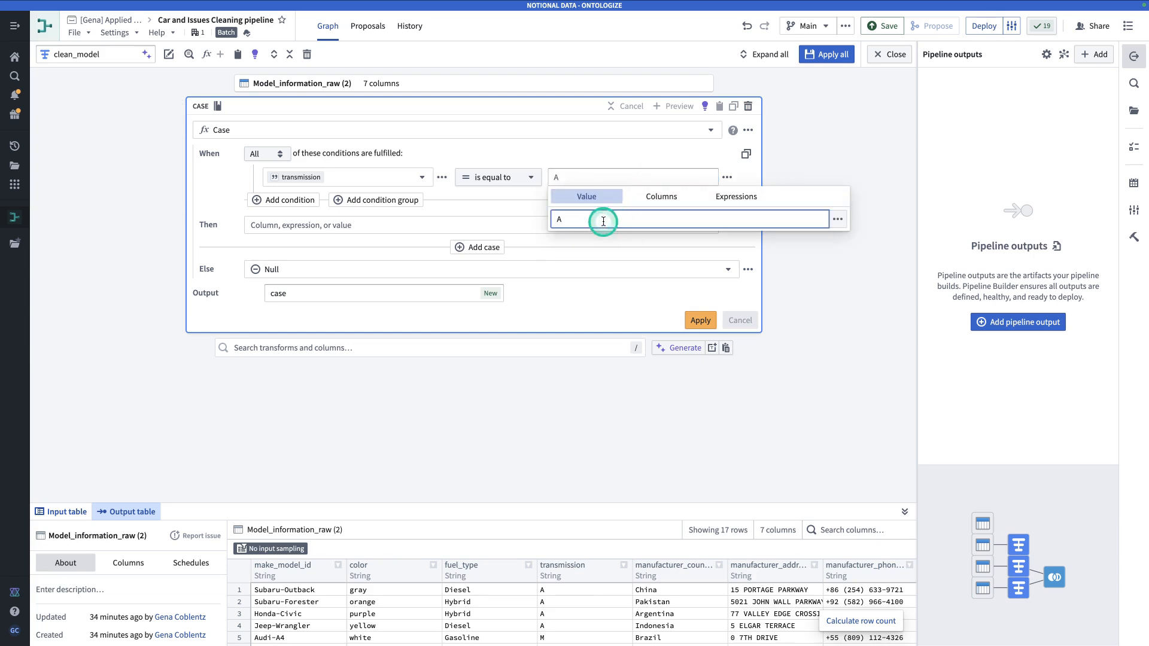
Set the case's Then value to the string "Automatic" and its Else value to the string "Manual".
left_click(313, 233)
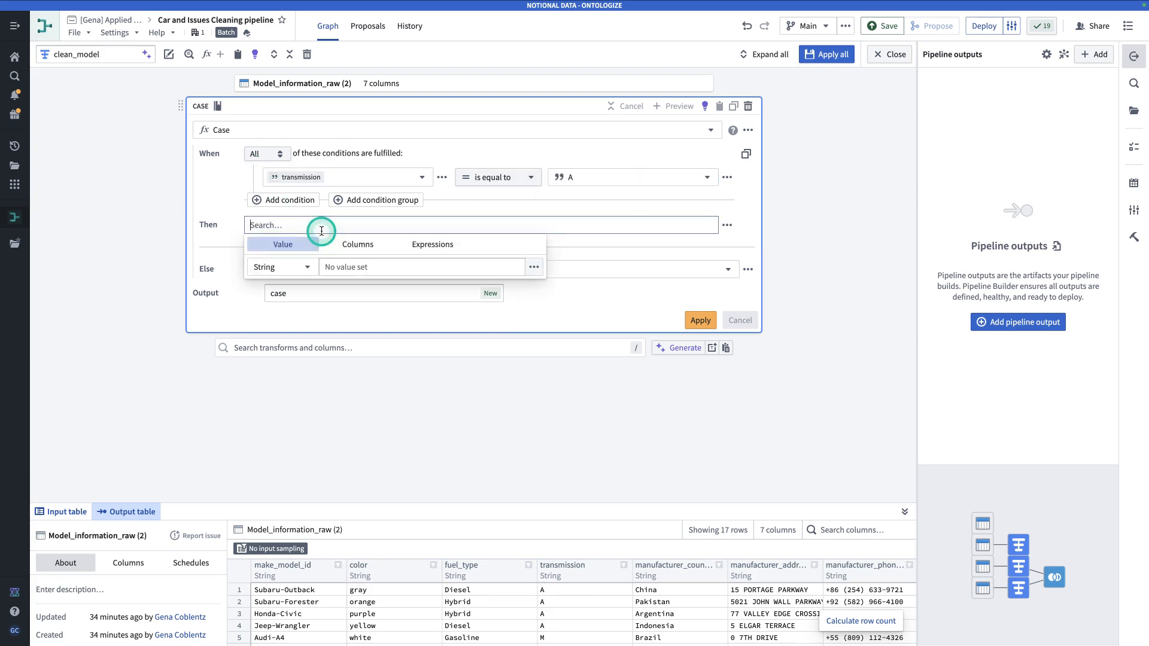
left_click(351, 266)
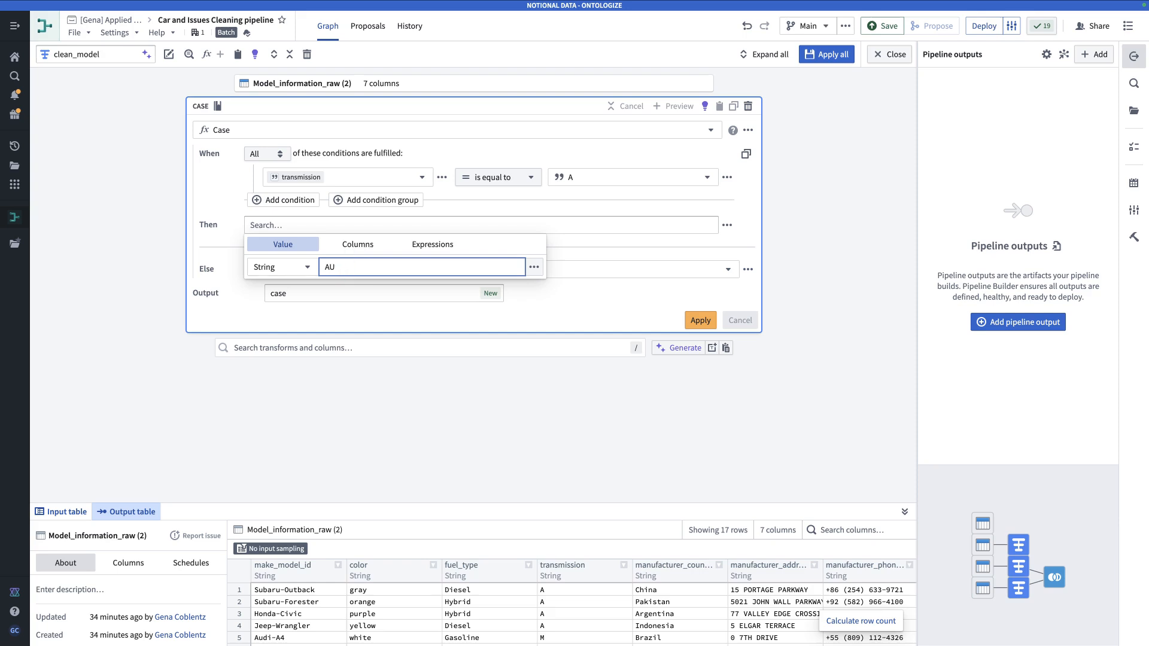
type("Automatic")
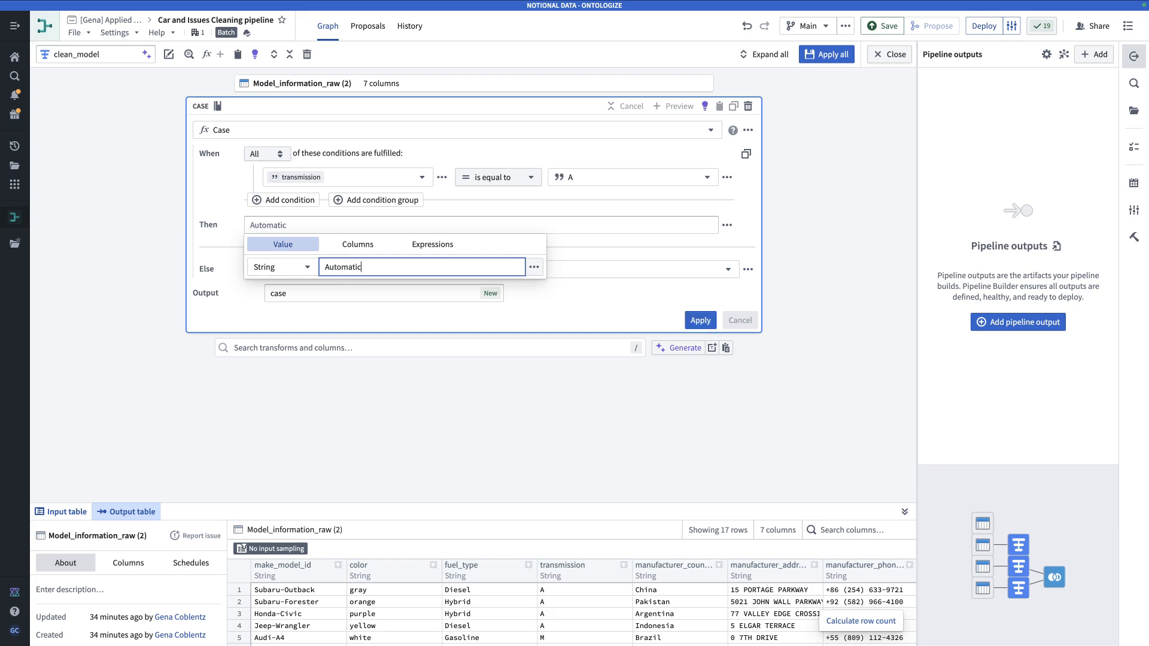
left_click(211, 226)
left_click(270, 269)
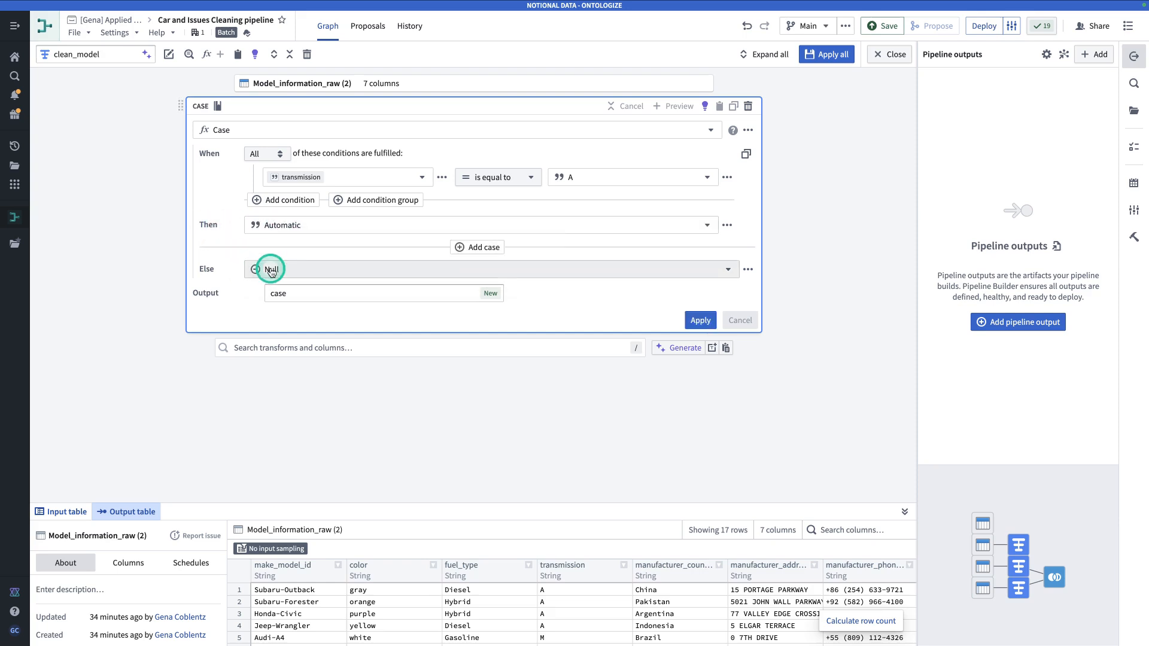
left_click(280, 311)
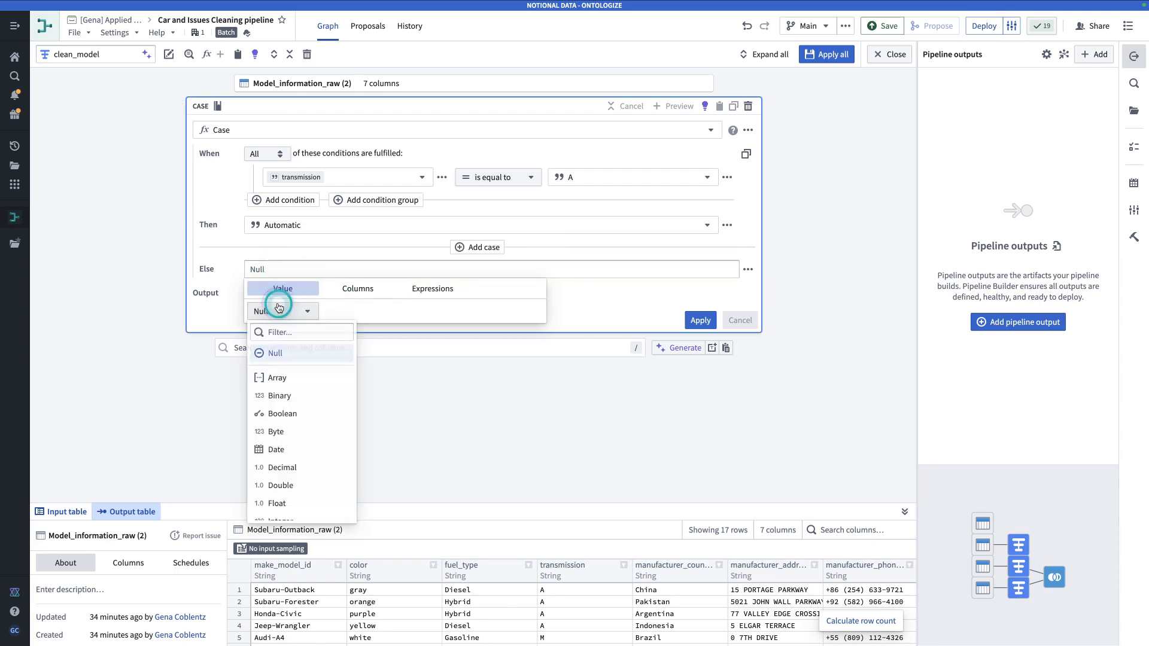
scroll(288, 470, "down", 3)
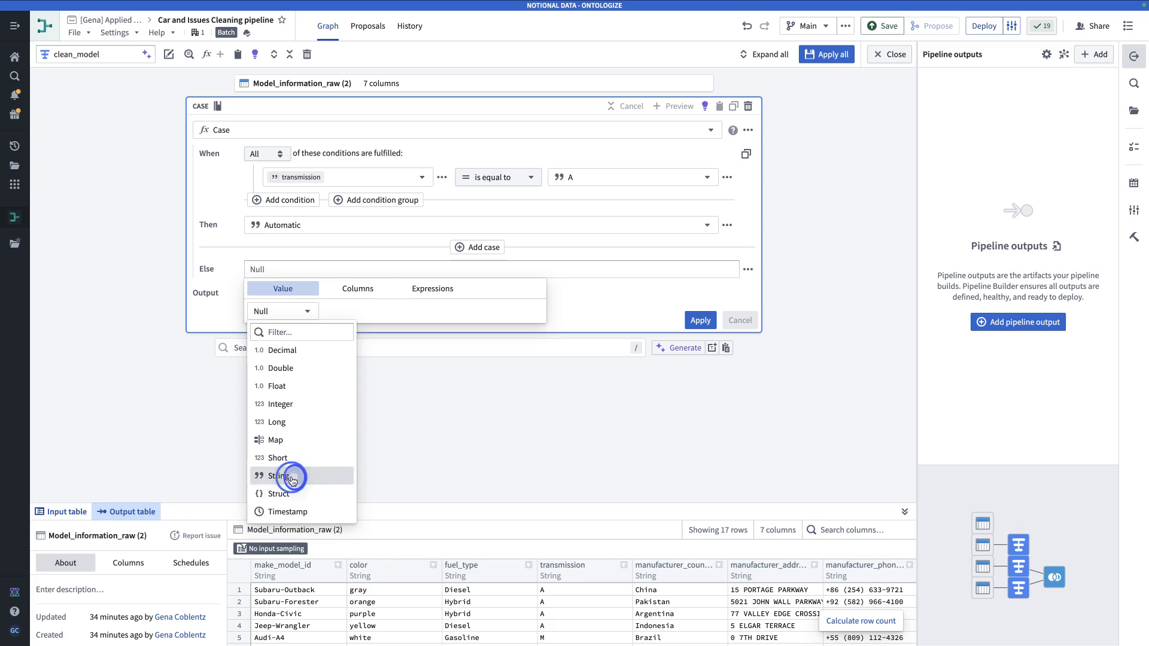
left_click(289, 477)
left_click(349, 311)
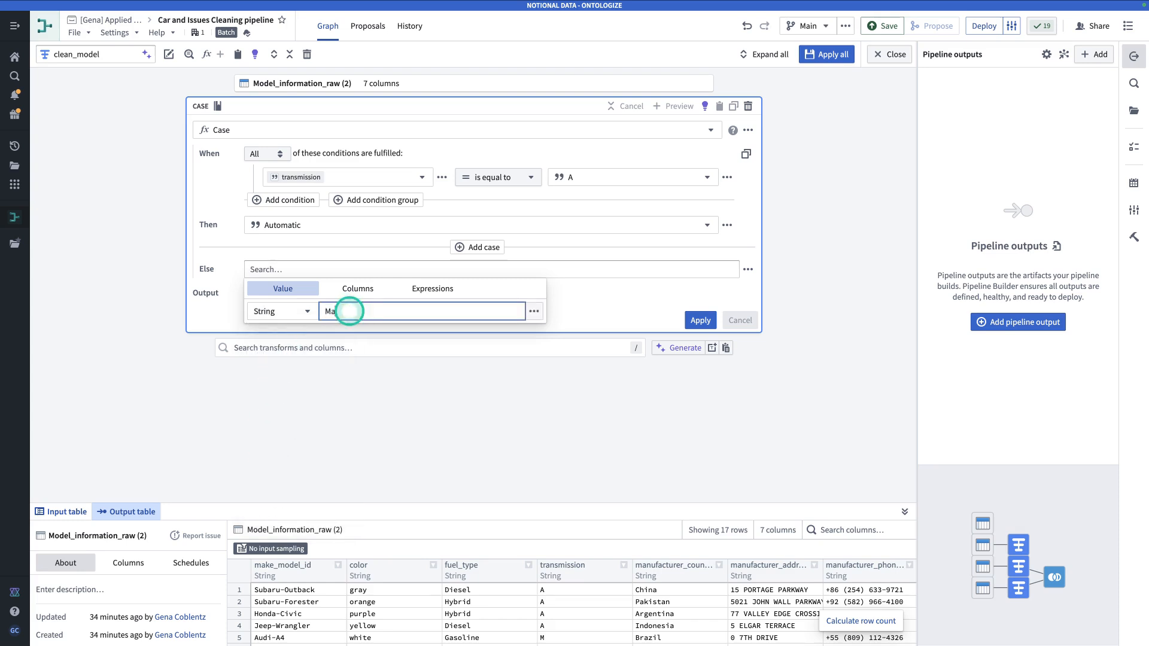
type("Manual")
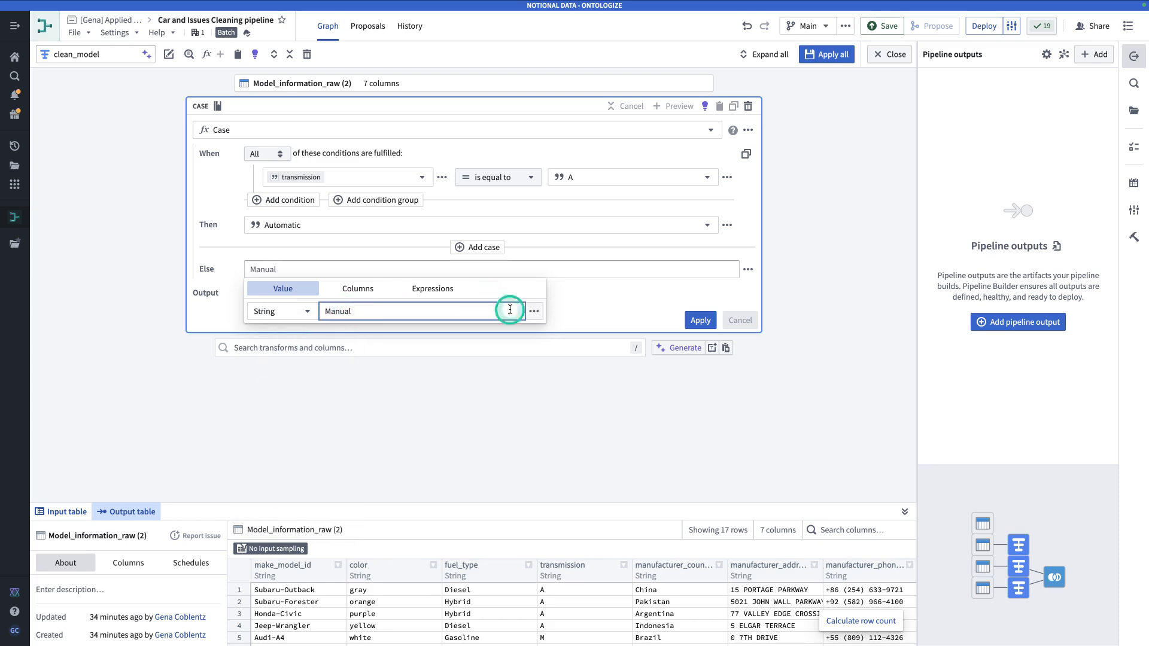
left_click(582, 298)
Set the case output to replace the transmission column and apply the Case transform.
left_click(341, 299)
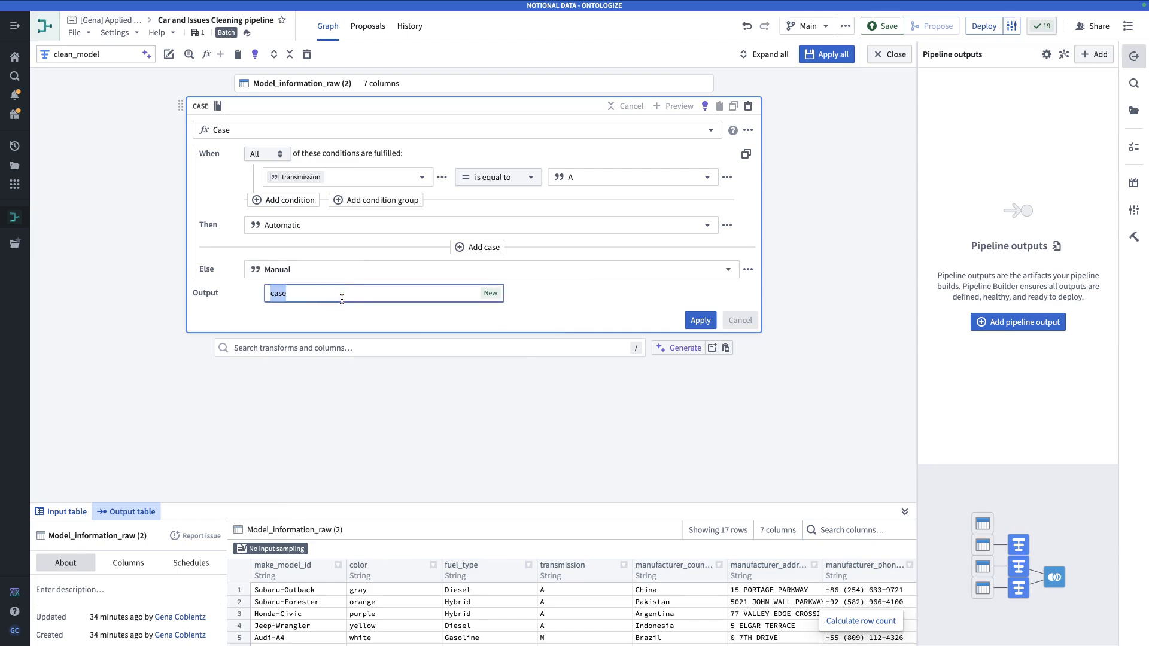
type("tran")
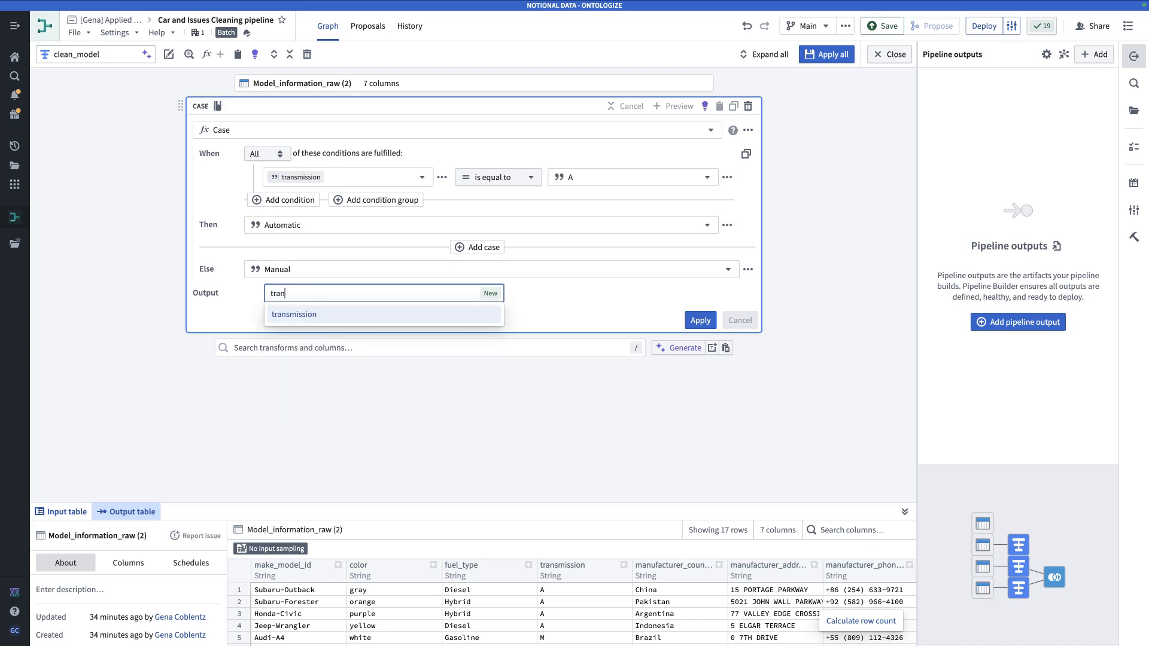
type("s")
key("Return")
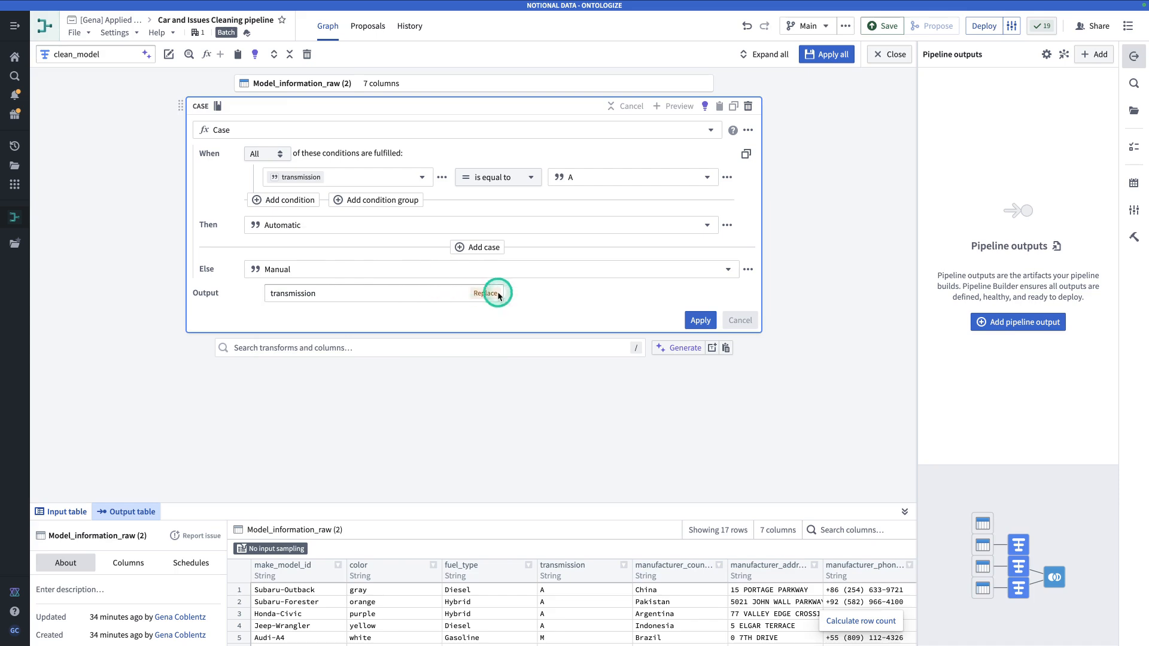
left_click(689, 320)
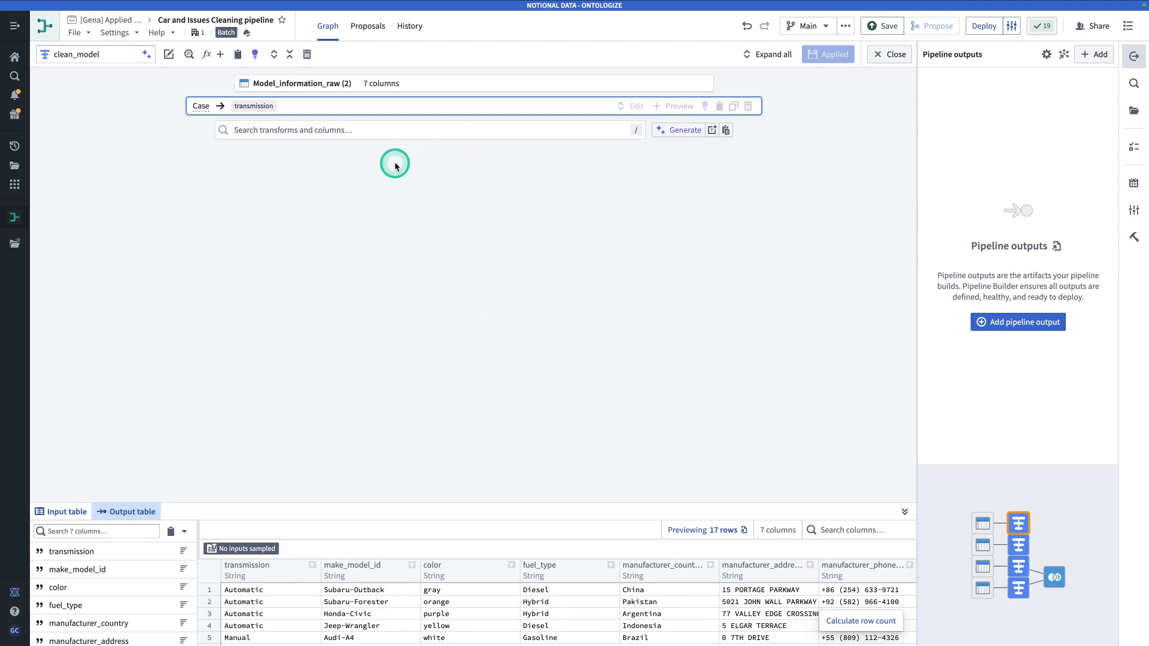
Add a Title case transform on manufacturer_address, replacing the same column, and apply it.
left_click(378, 130)
type("title")
left_click(357, 150)
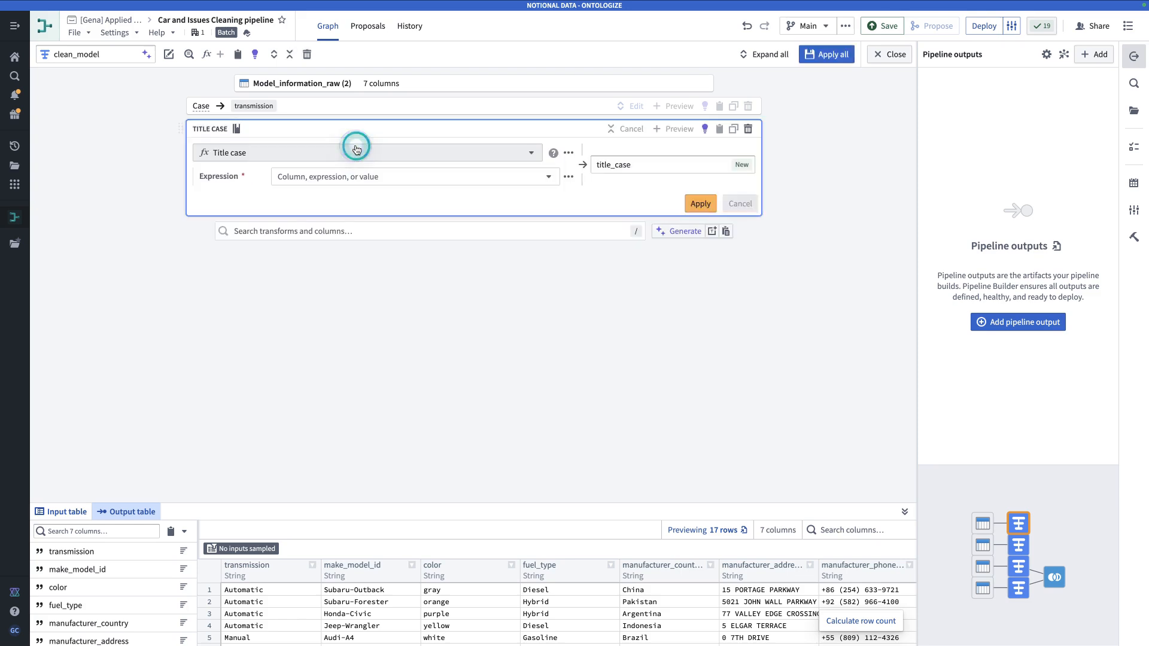
left_click(344, 177)
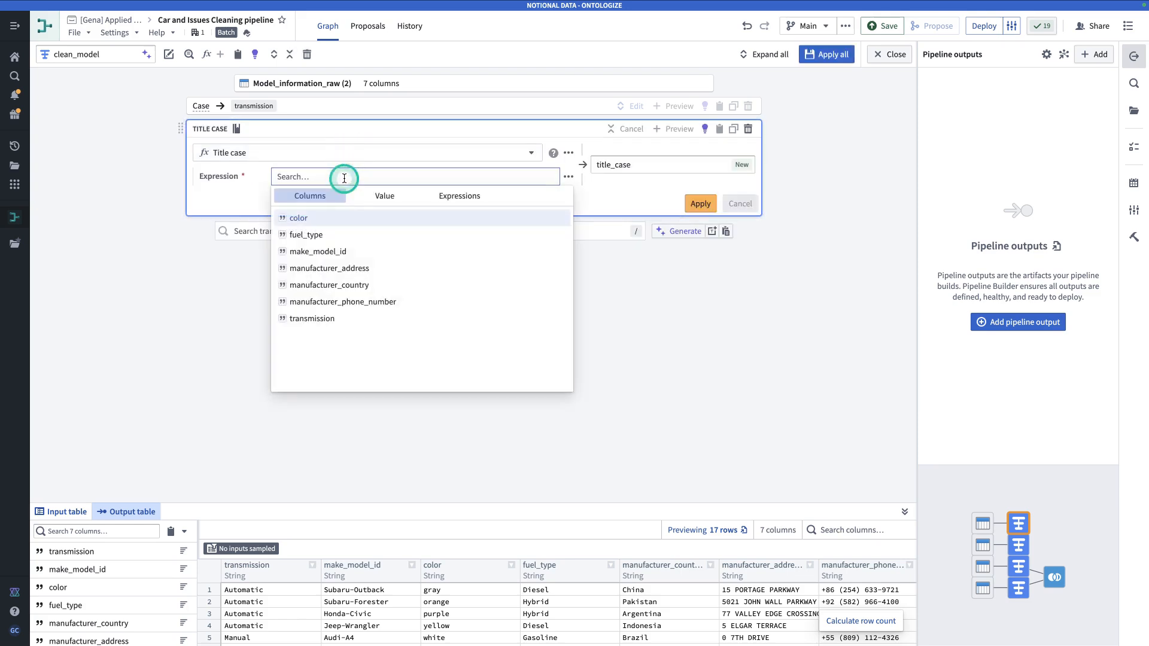
left_click(359, 268)
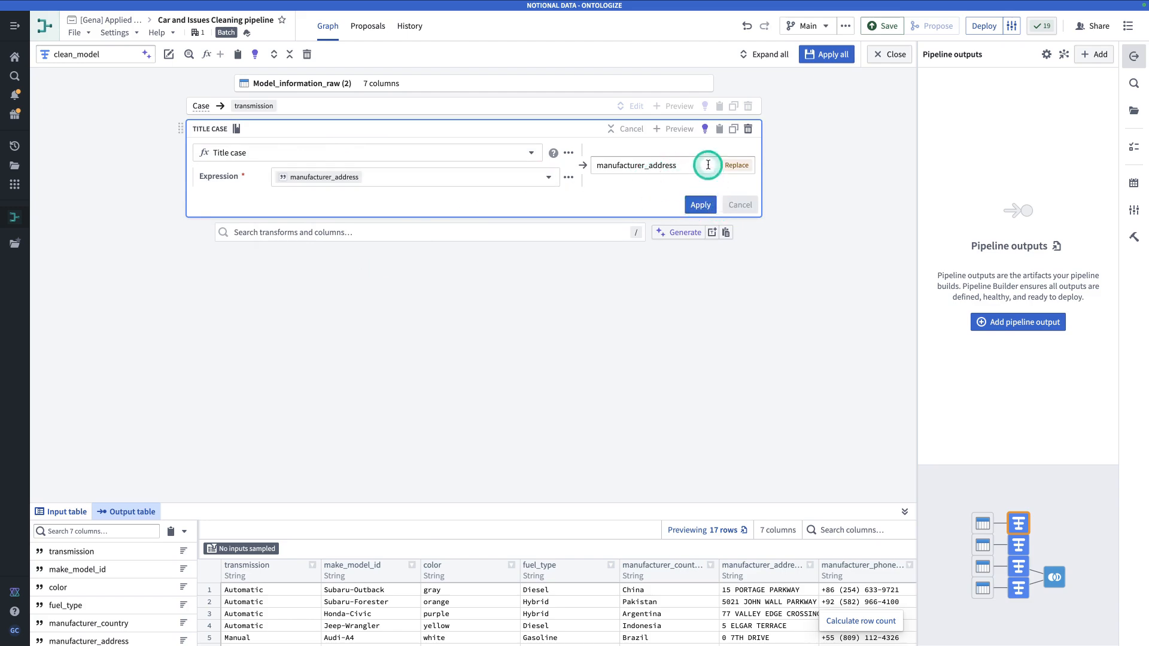
left_click(699, 207)
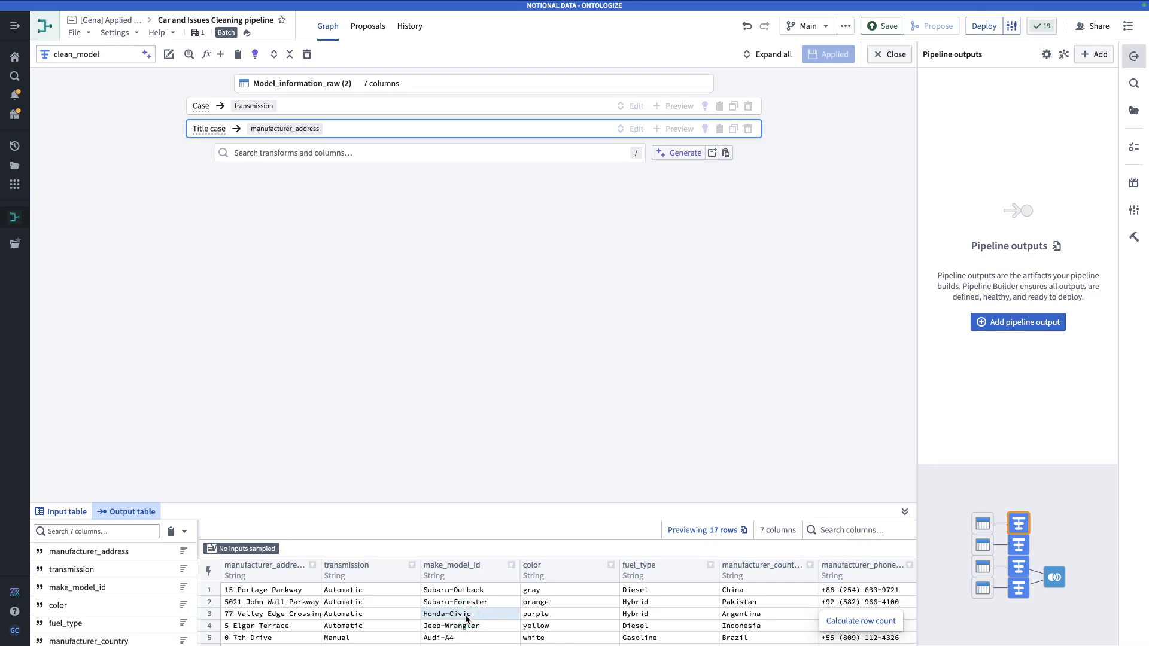
Close the clean_model transforms and start a join with Add Maintenance to Cars as left table and clean_model as right table.
left_click(893, 55)
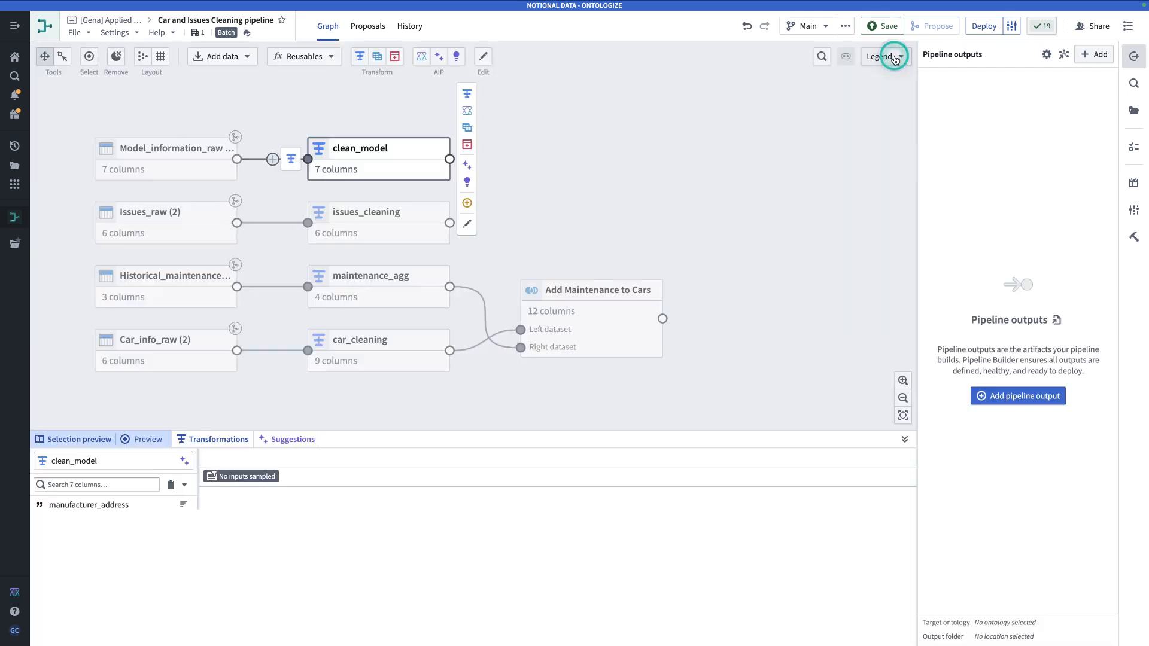
left_click_drag(650, 244, 621, 235)
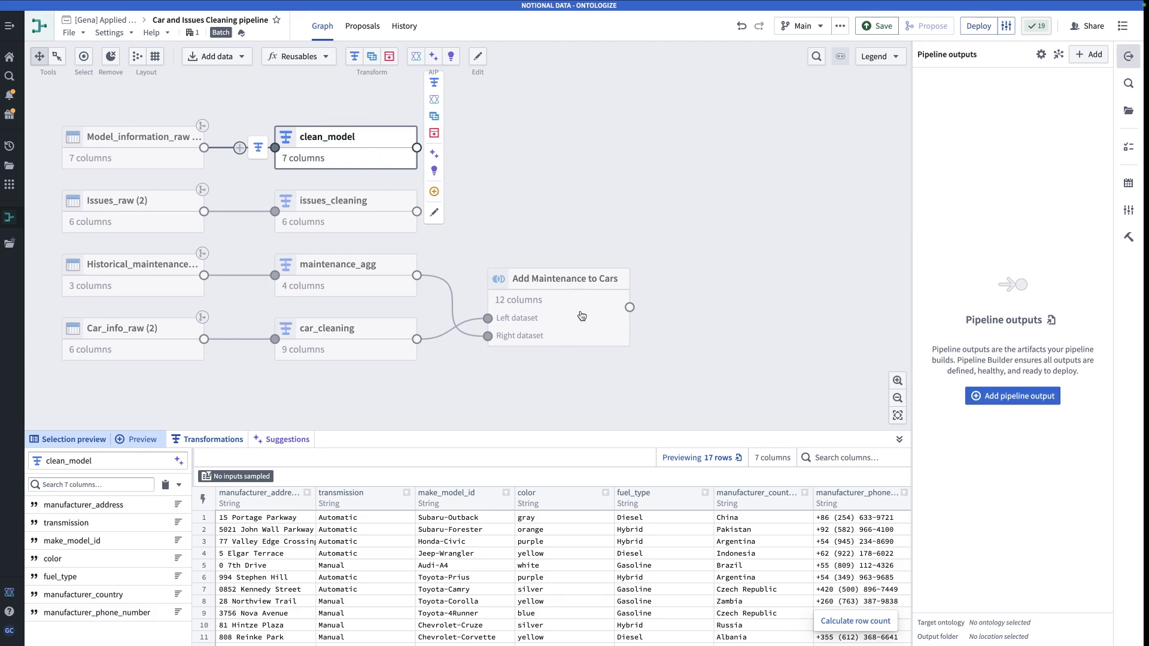
left_click(610, 293)
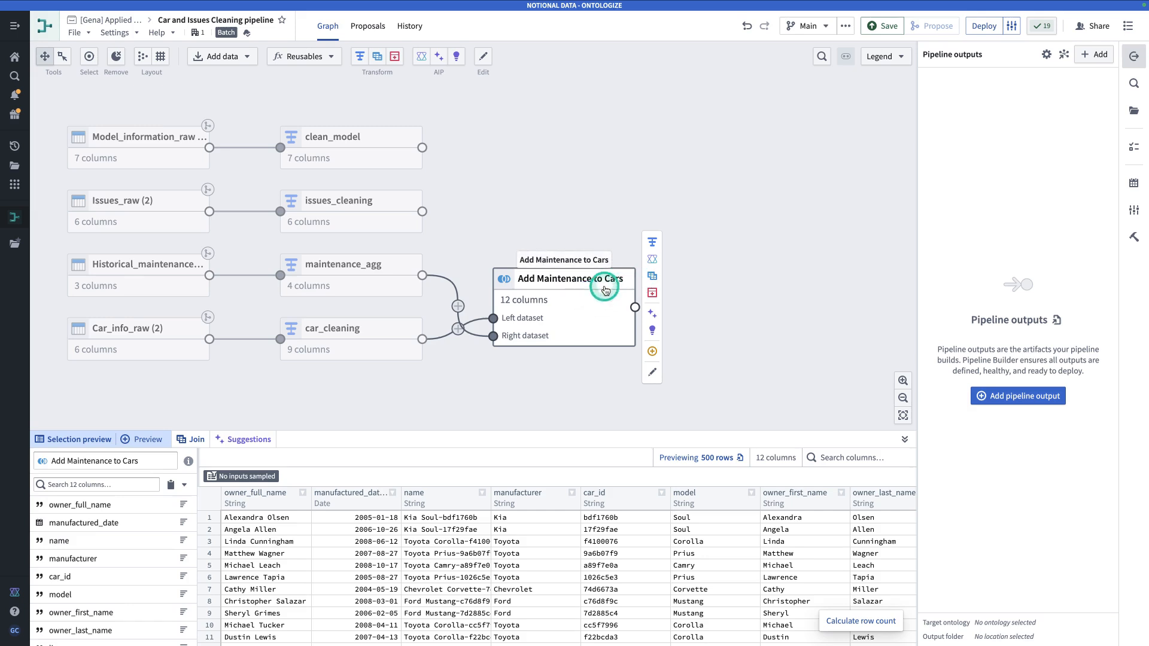
left_click(650, 276)
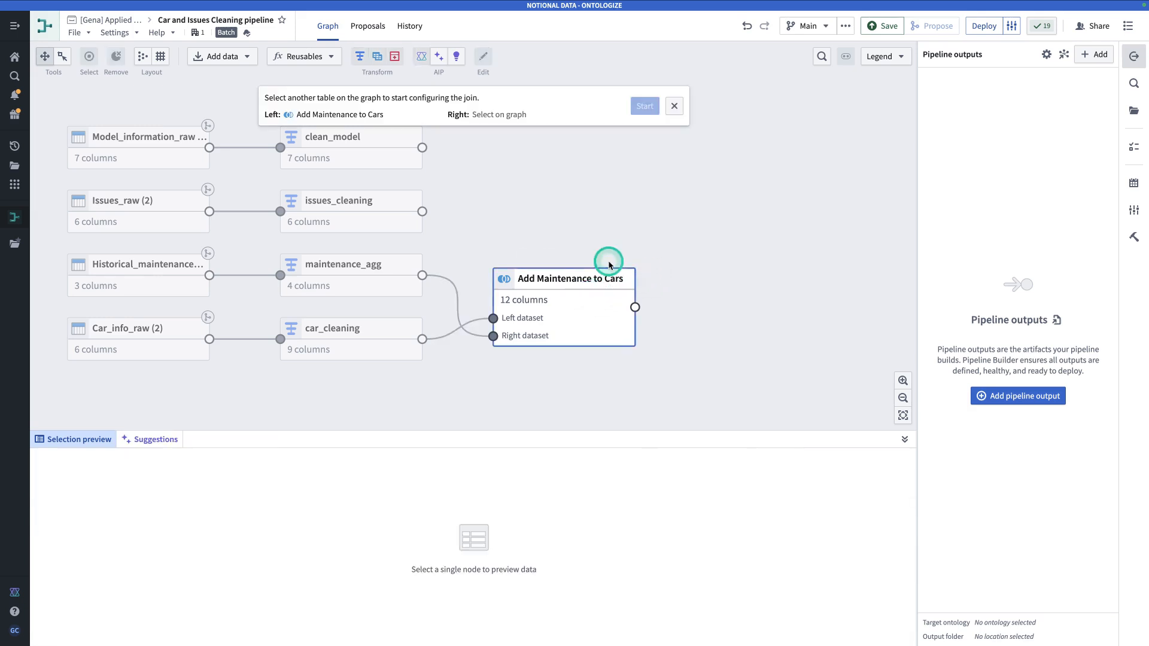
left_click(323, 146)
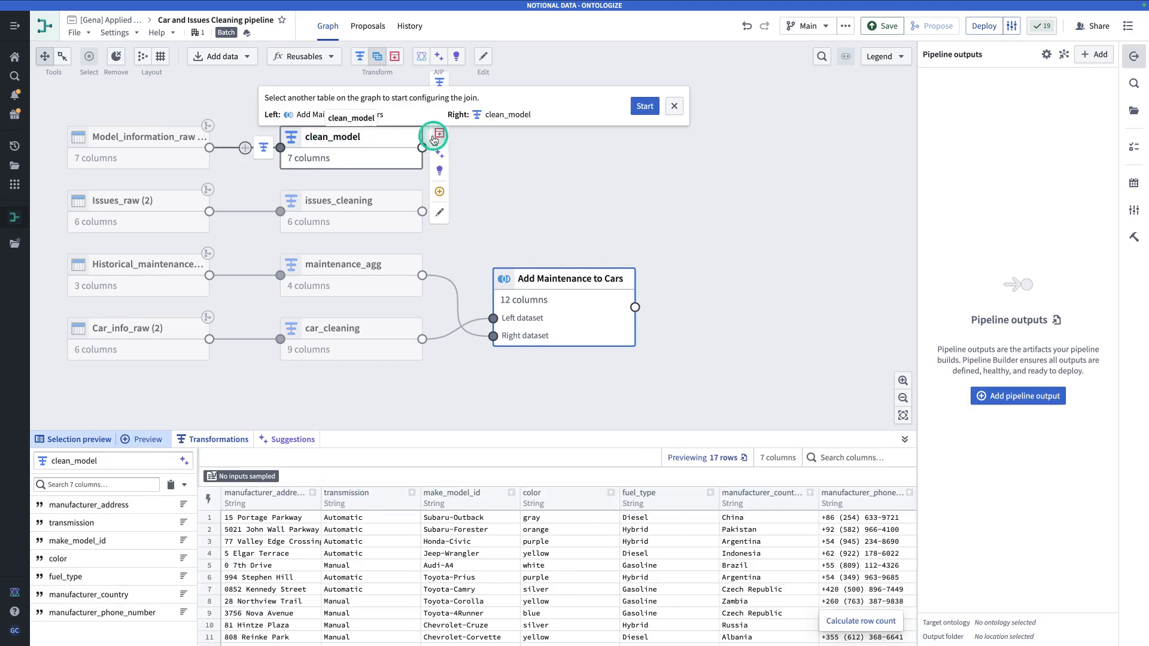
left_click(656, 115)
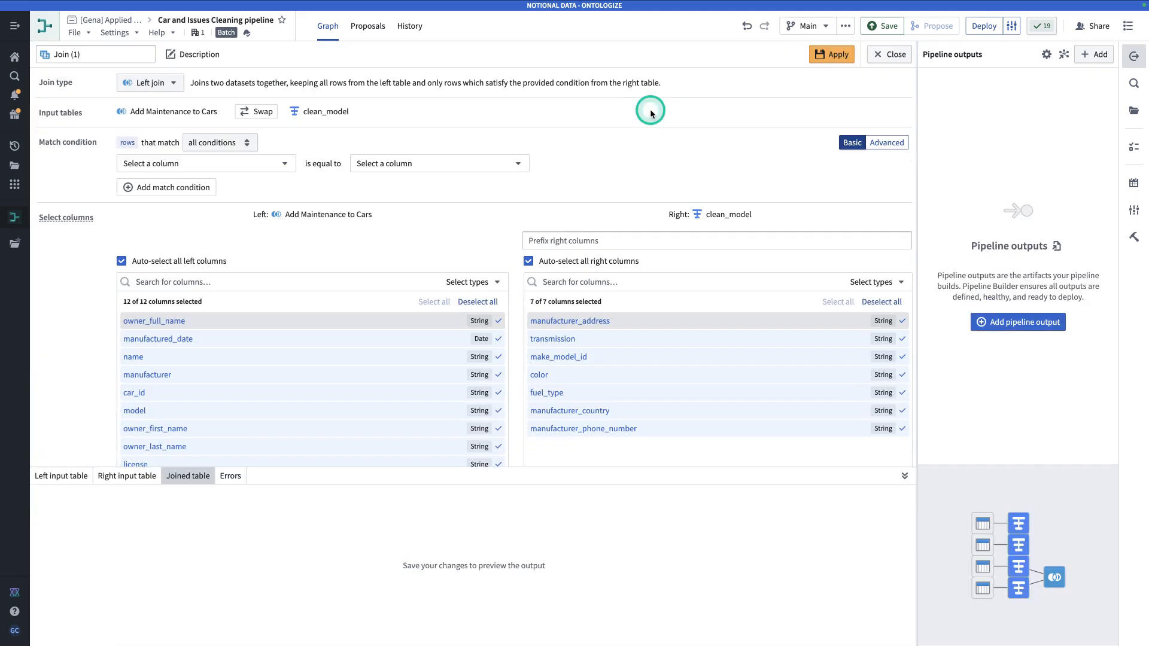
Name the new join "Add Model to Cars".
left_click(126, 53)
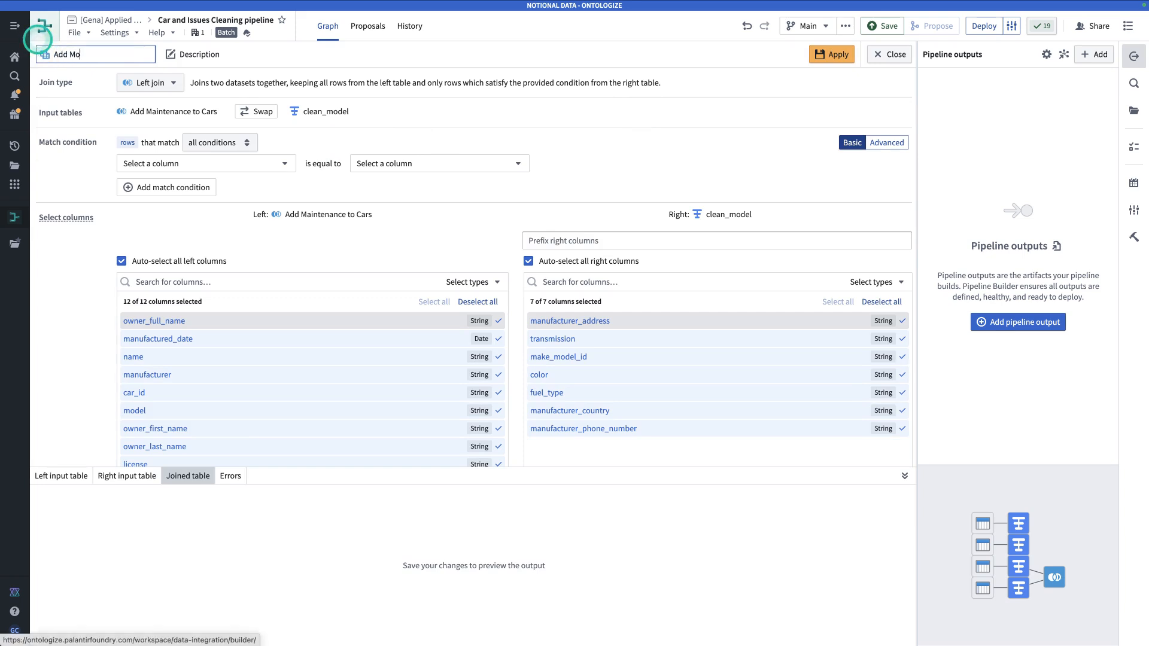
type("Add Model to Cars")
key("Return")
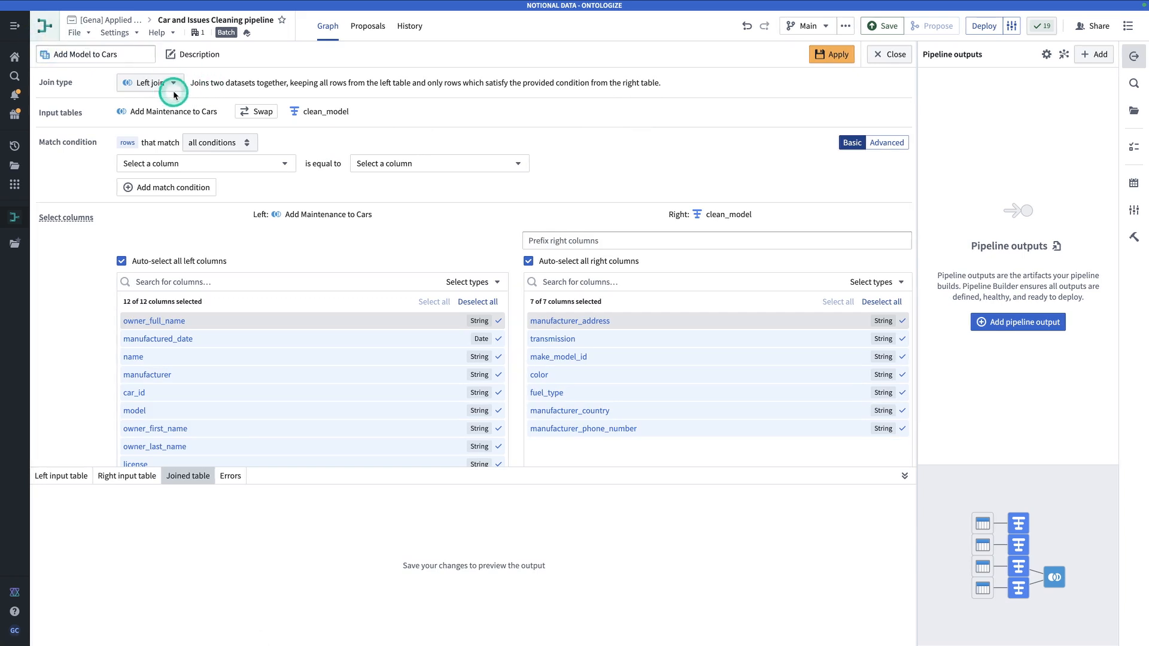
Switch the join's match condition to Advanced and use a Concatenate strings expression as its first operand.
scroll(266, 166, "down", 1)
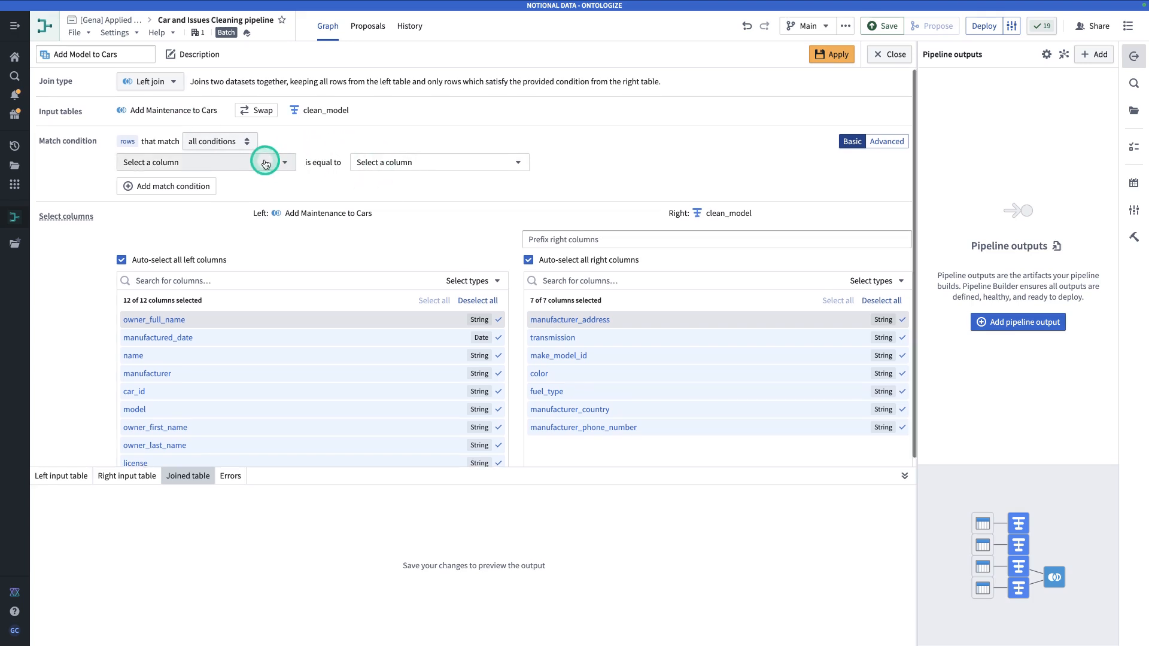
left_click(265, 164)
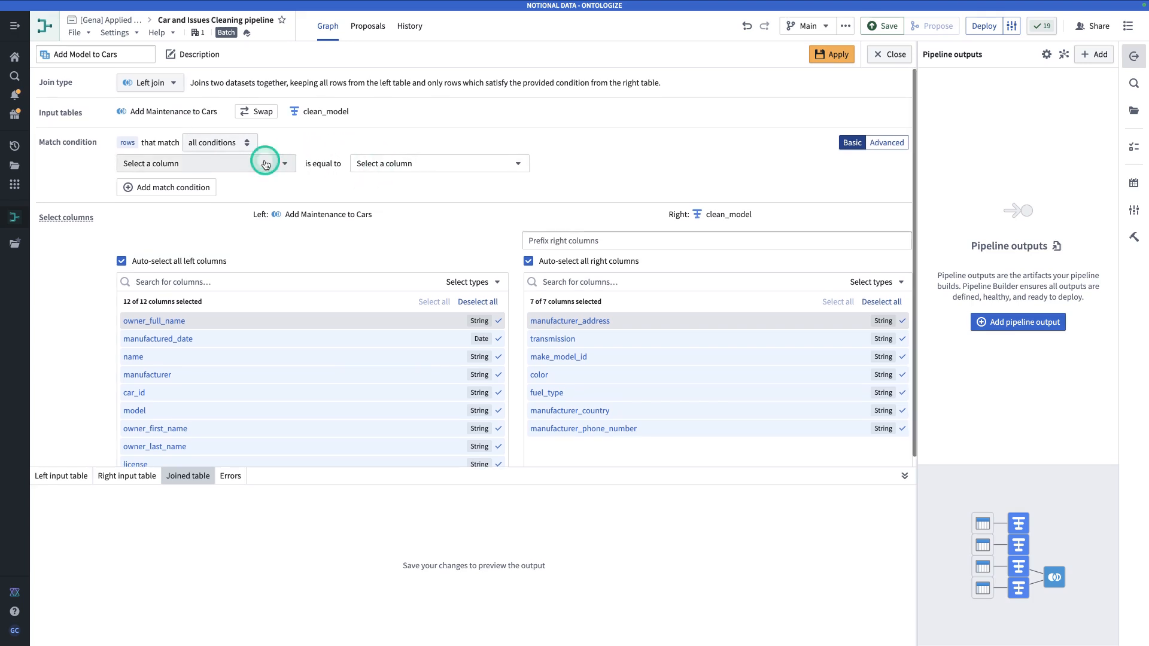
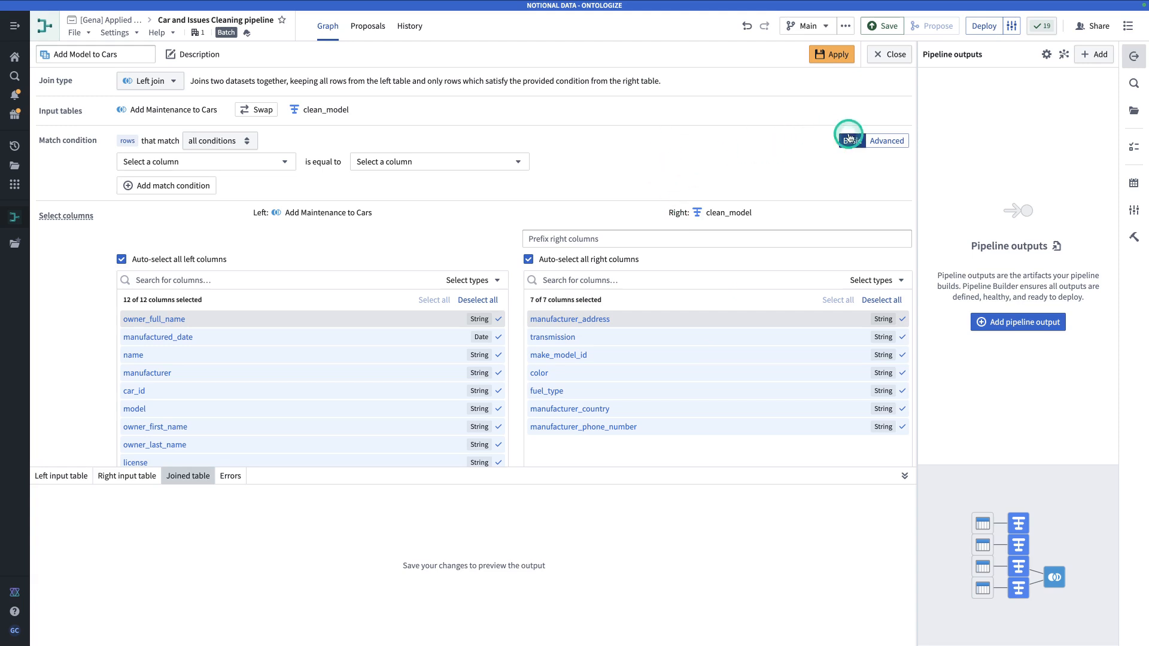
left_click(888, 140)
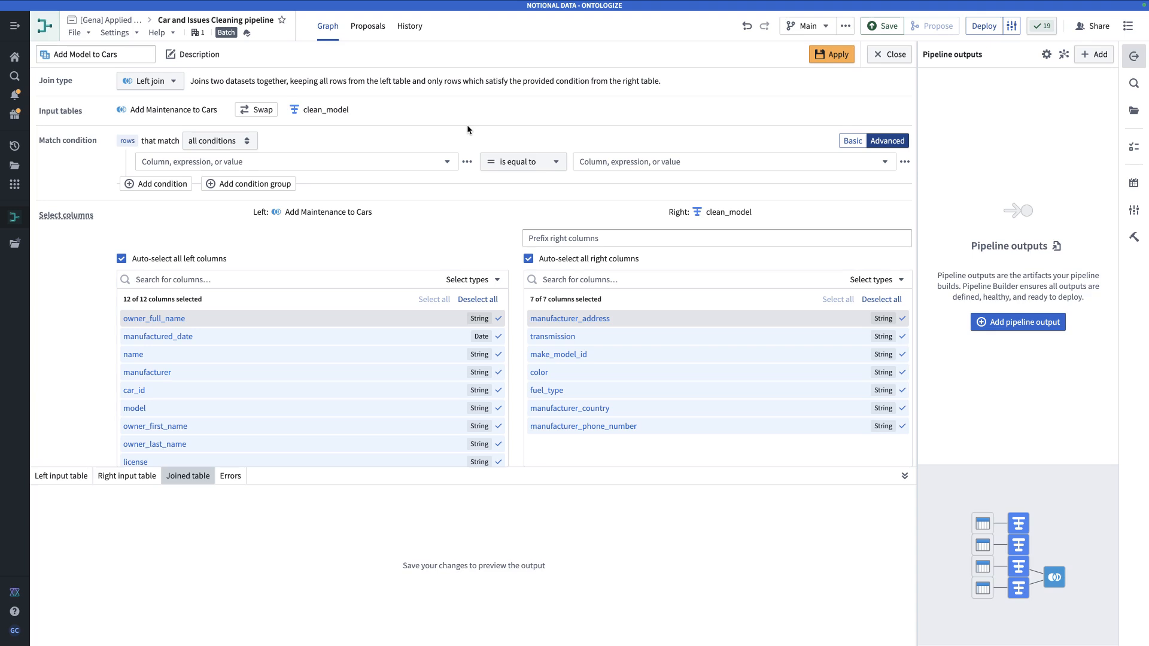
left_click(387, 161)
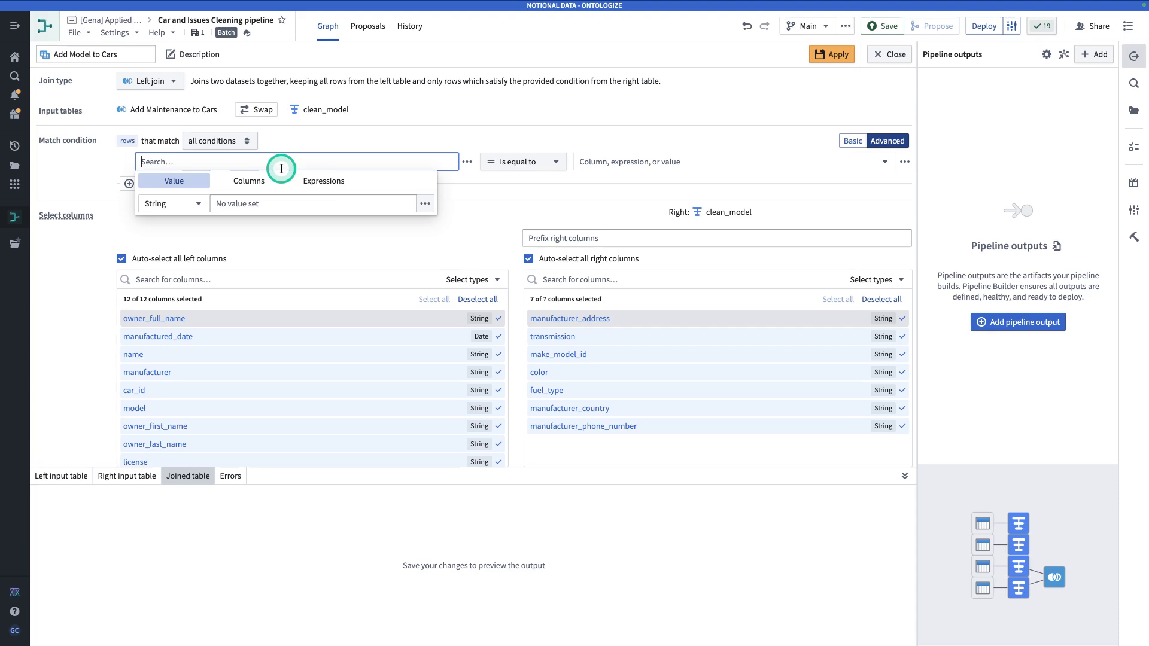
left_click(323, 181)
left_click(285, 158)
type("conc")
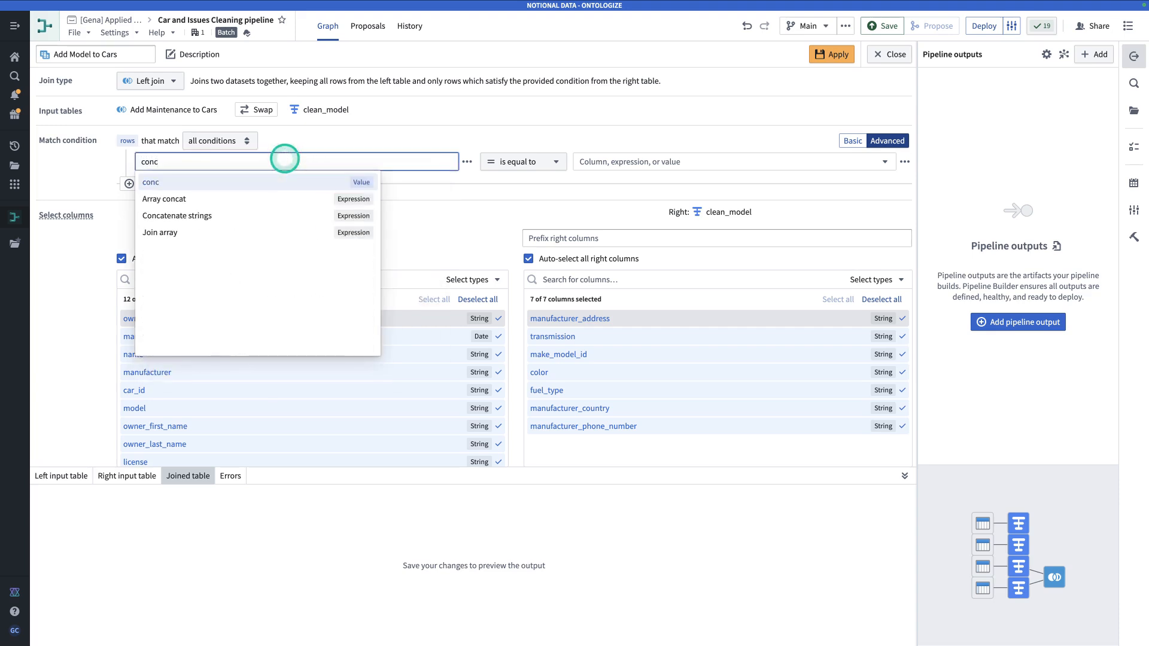
left_click(290, 216)
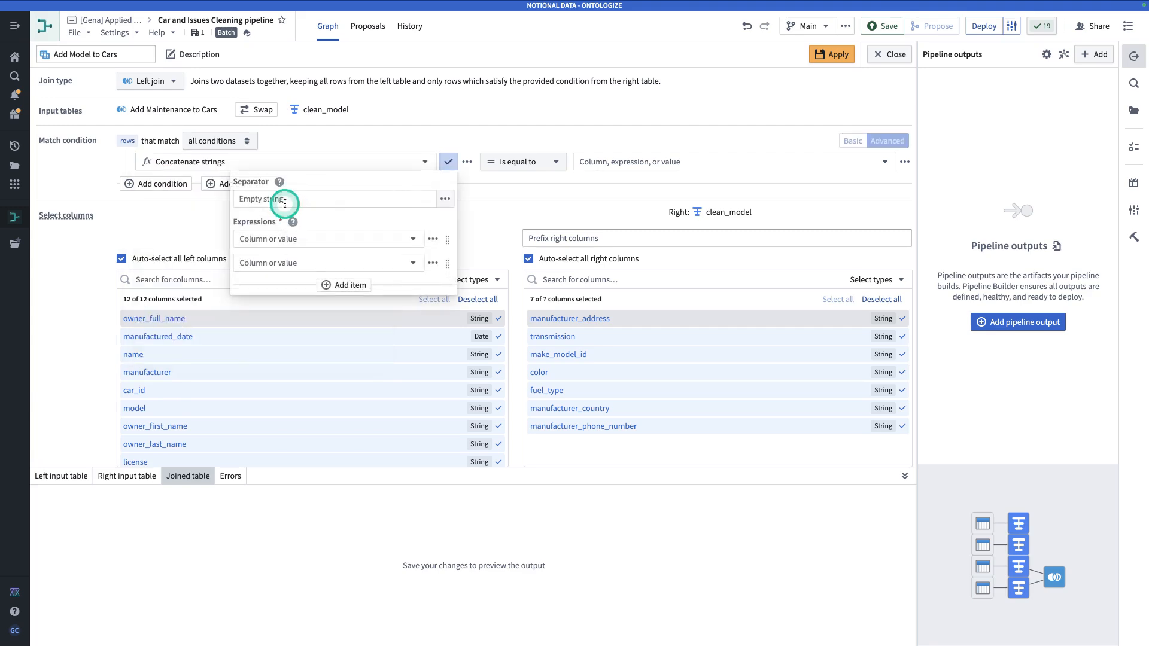
Configure the concatenation with separator "-" and the left table's manufacturer and model columns.
left_click(284, 201)
type("-")
left_click(274, 234)
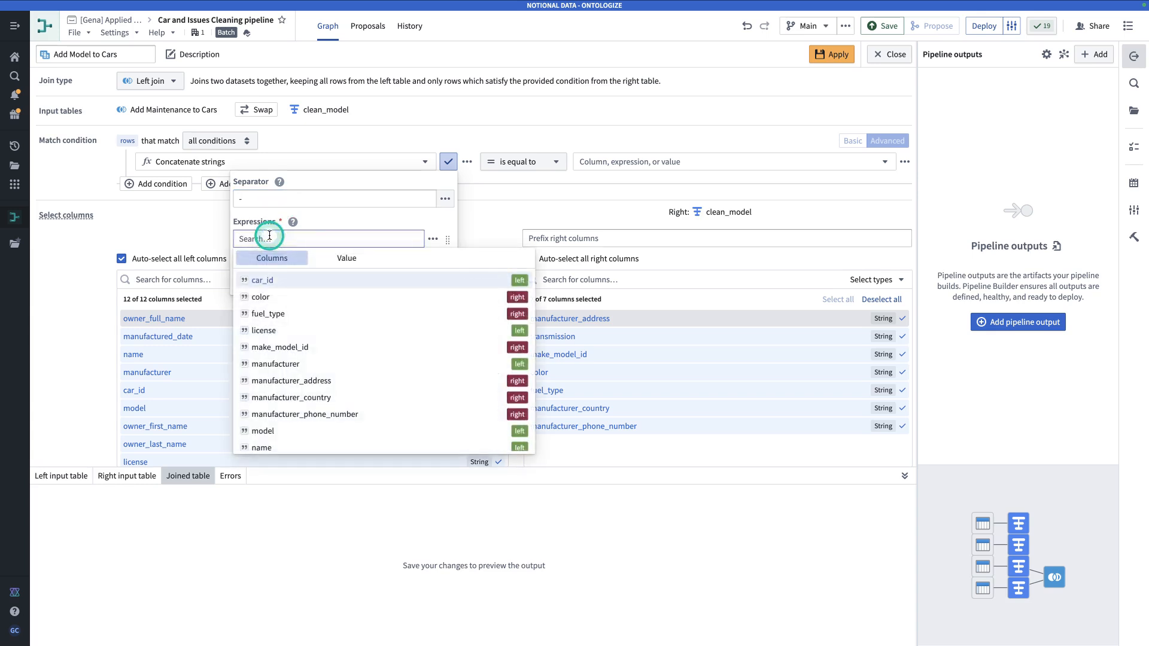
left_click(324, 367)
left_click(304, 267)
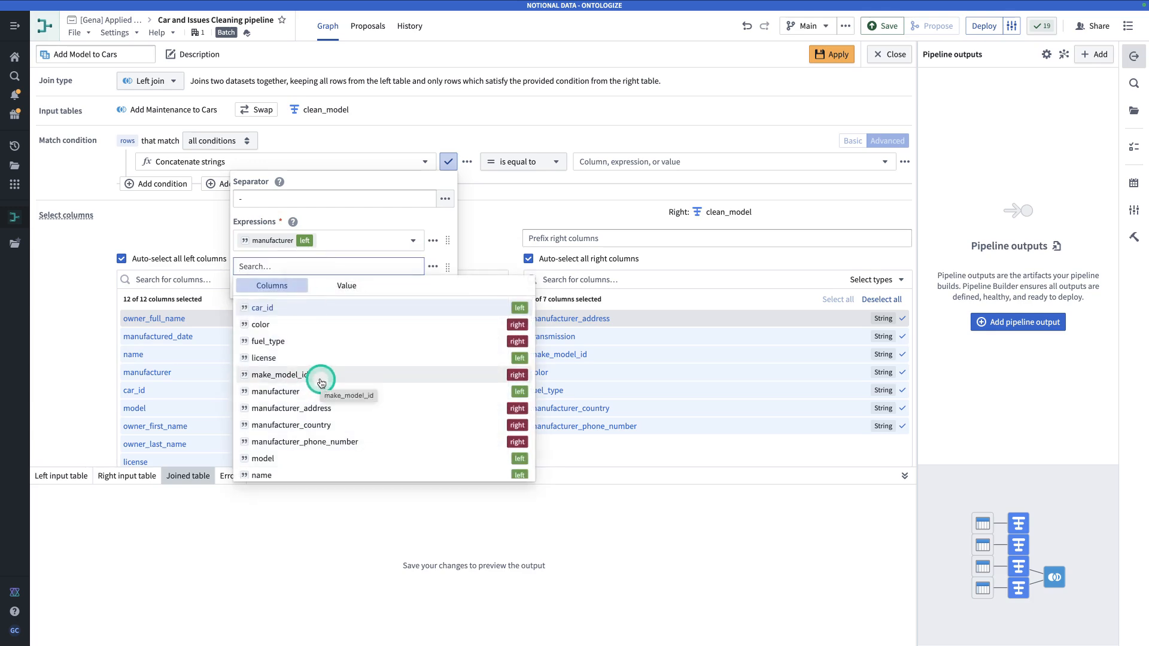
left_click(318, 459)
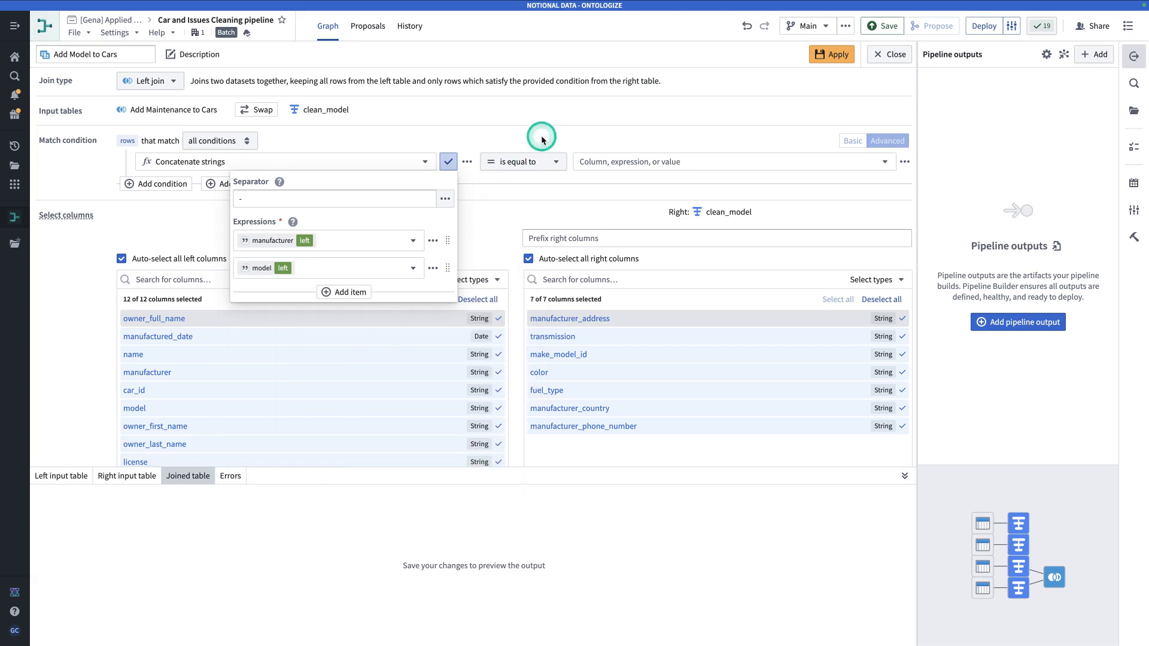
left_click(504, 210)
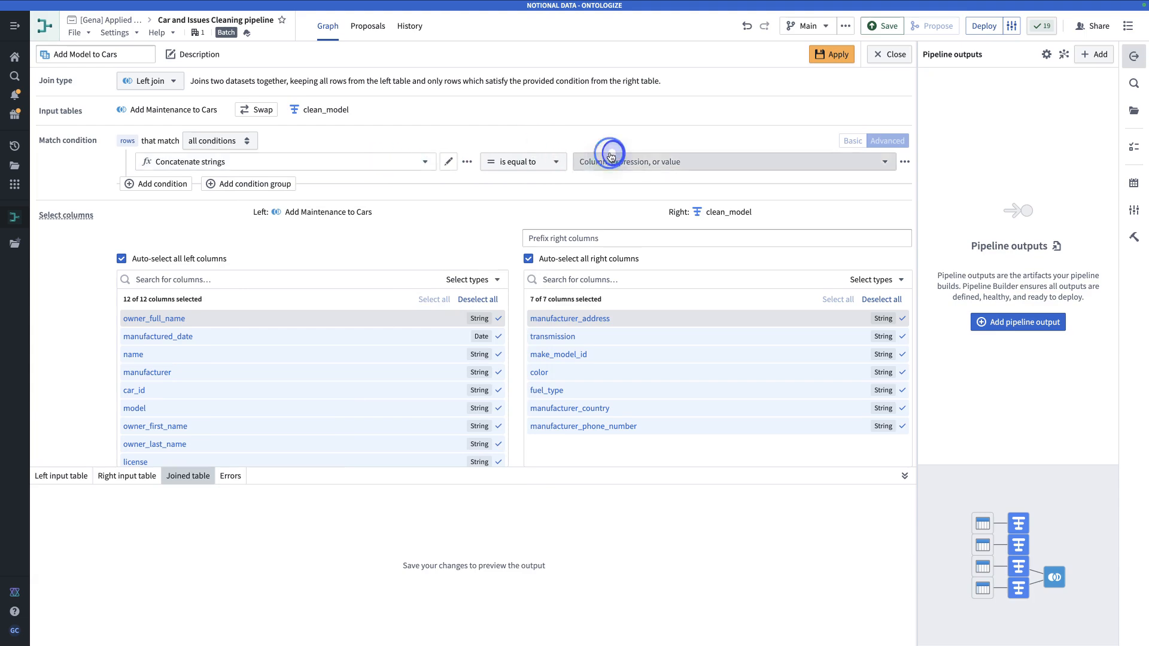
Match the concatenation to the right table's make_model_id column, apply the join, check the joined table and close the join.
left_click(608, 160)
left_click(698, 179)
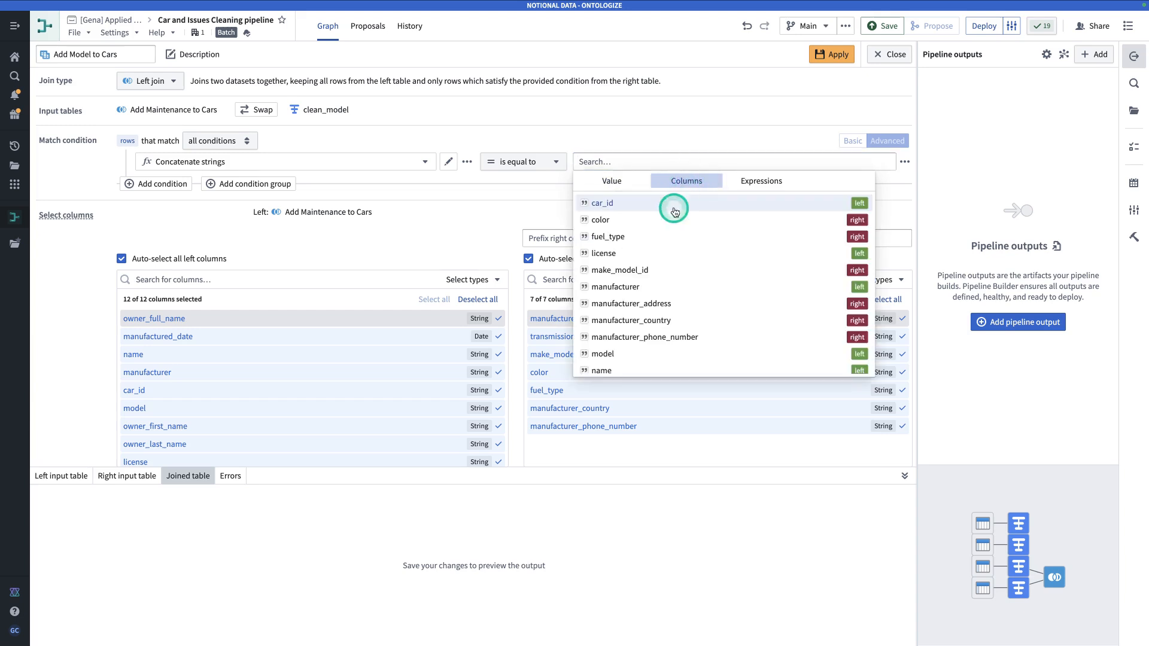
left_click(646, 269)
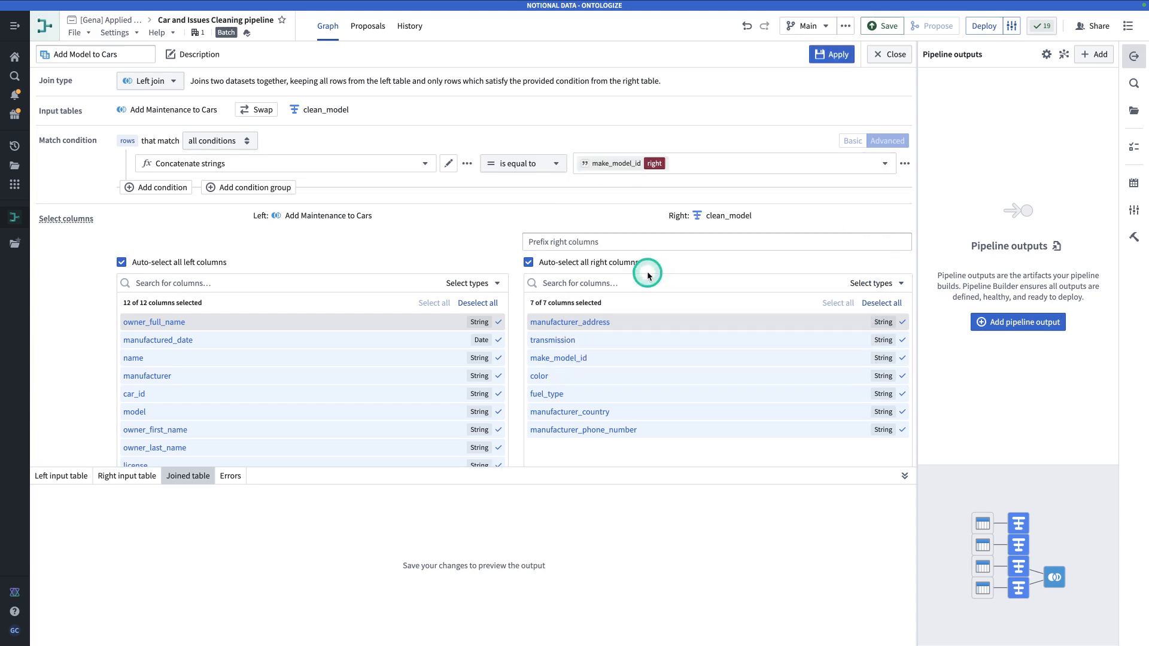
left_click(832, 54)
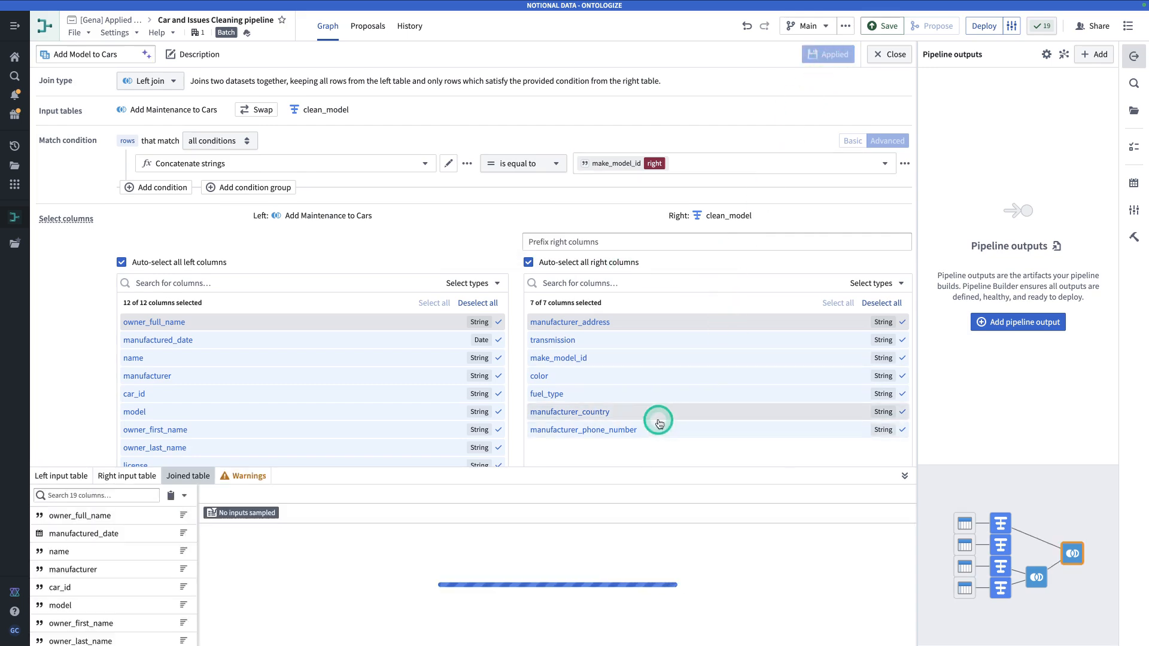
scroll(697, 555, "right", 10)
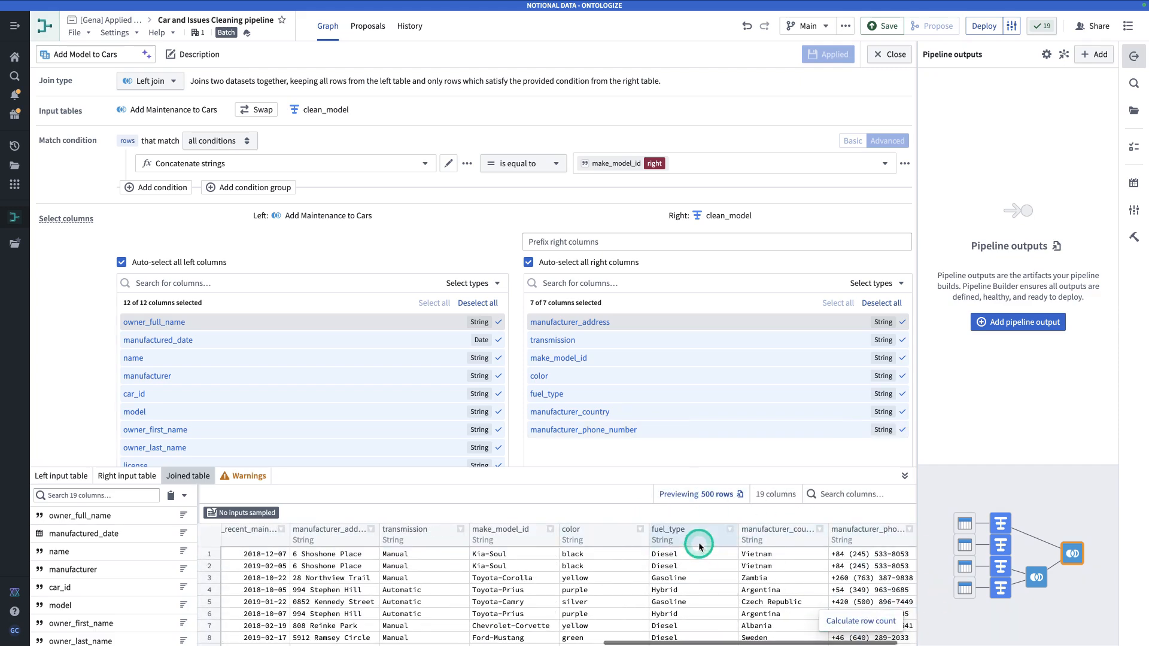
scroll(692, 541, "left", 10)
left_click(902, 52)
Switch to the project requirements Notepad document and strike through the two requirements under Model.
key("ctrl+Tab")
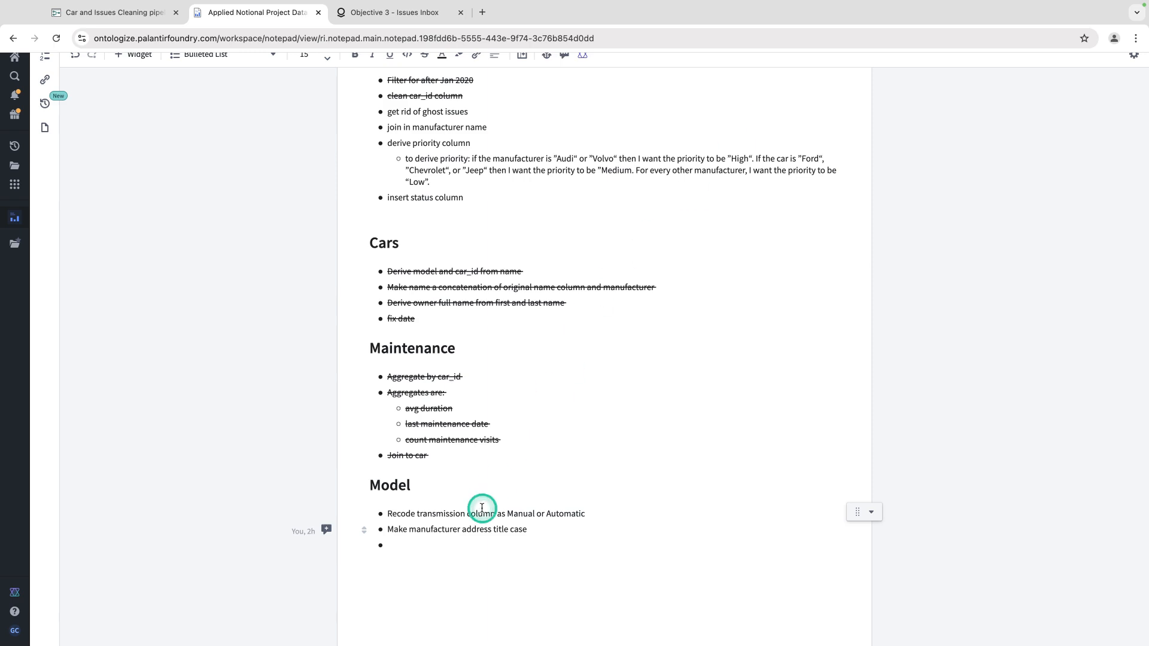
left_click_drag(552, 533, 362, 502)
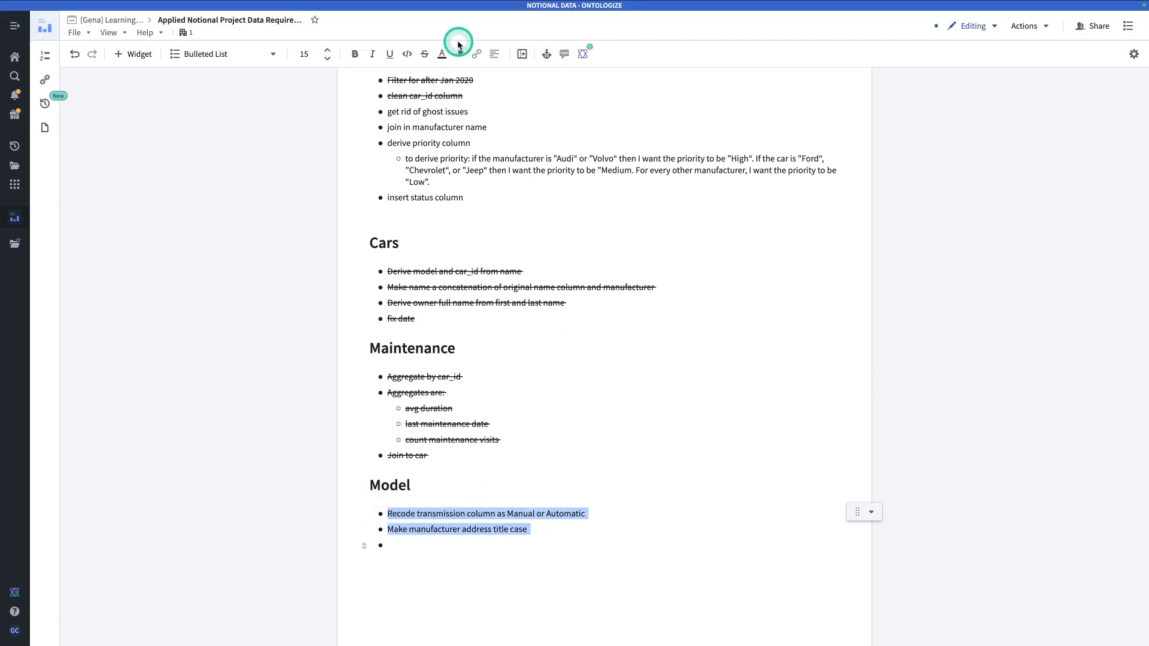
left_click(424, 54)
Review the remaining Issues requirements on ghost issues, manufacturer name, priority rules and status column.
scroll(494, 225, "up", 3)
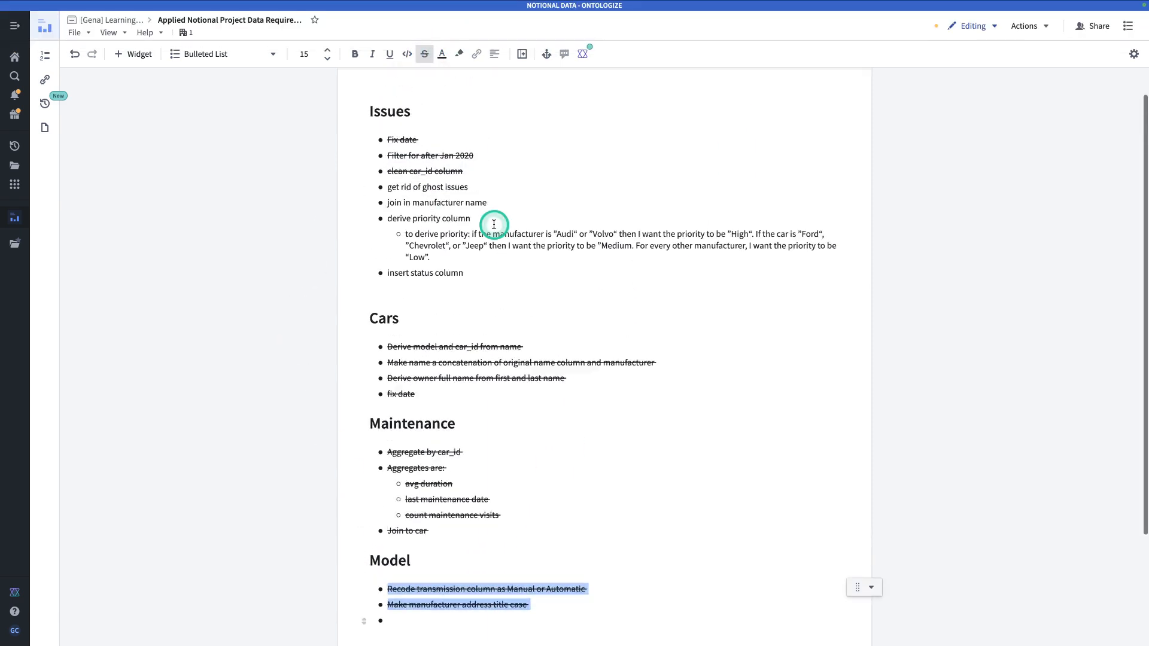
left_click_drag(513, 303, 354, 228)
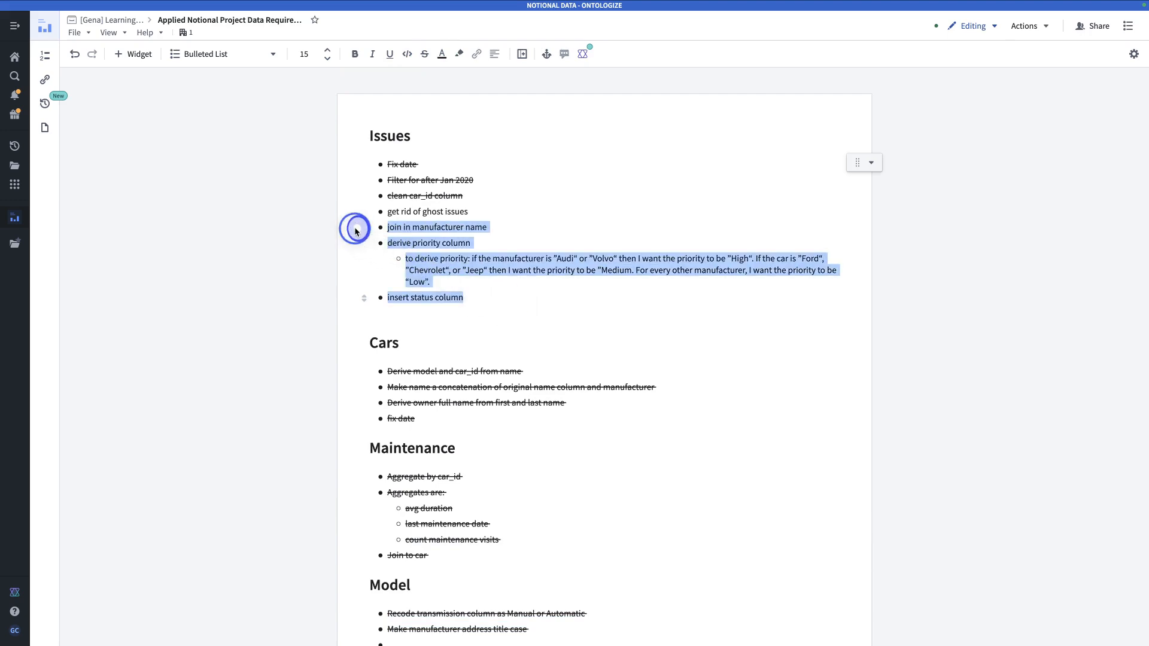
left_click(482, 269)
left_click_drag(498, 227, 368, 226)
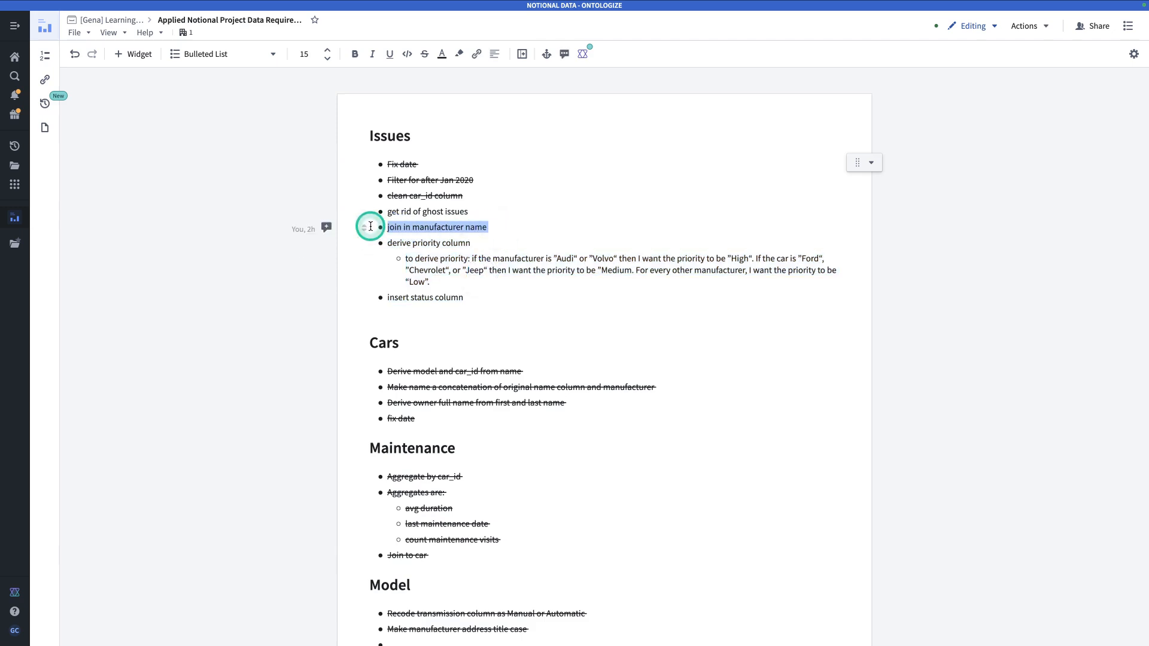
left_click_drag(464, 298, 378, 296)
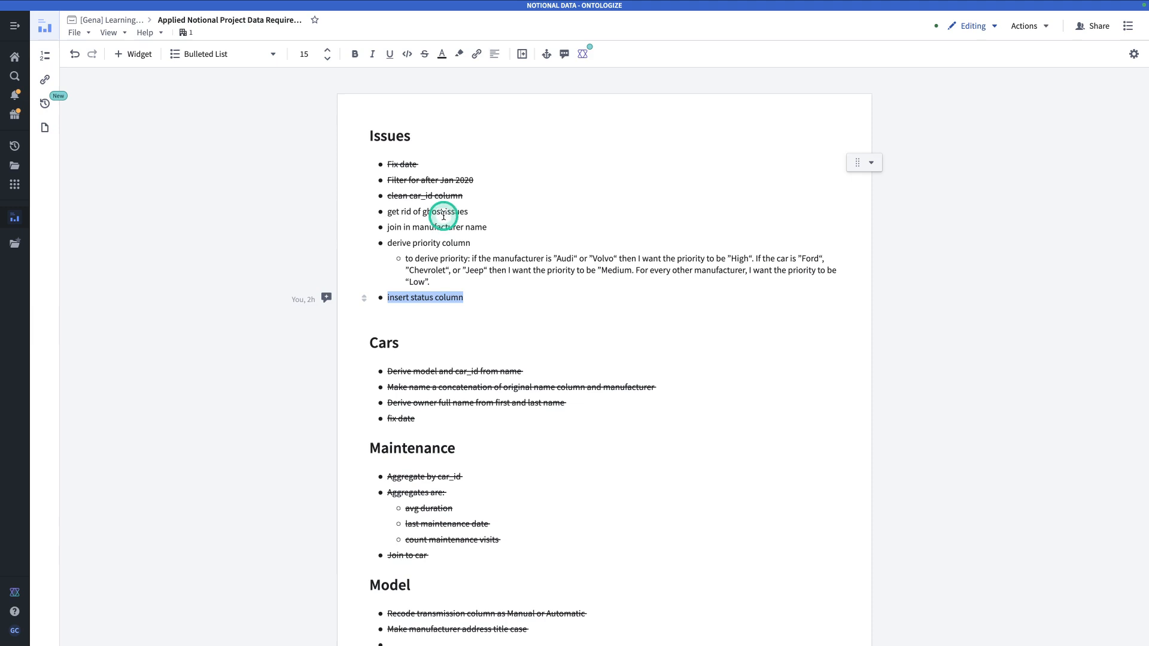
left_click_drag(465, 287, 370, 211)
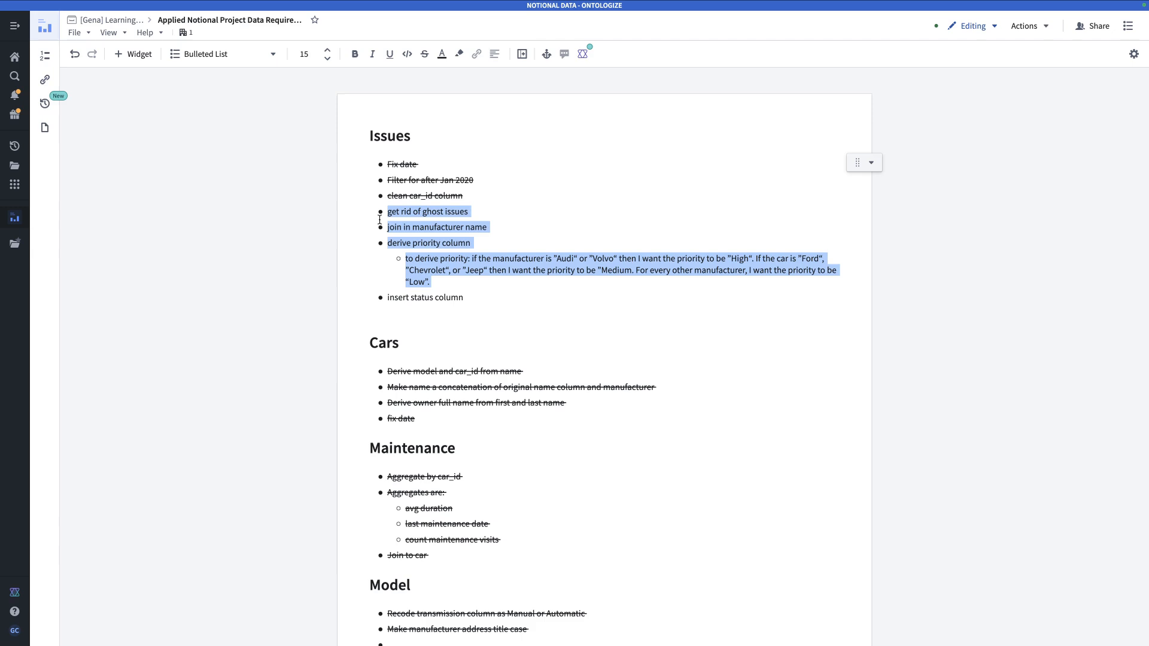
left_click(446, 231)
scroll(462, 231, "down", 1)
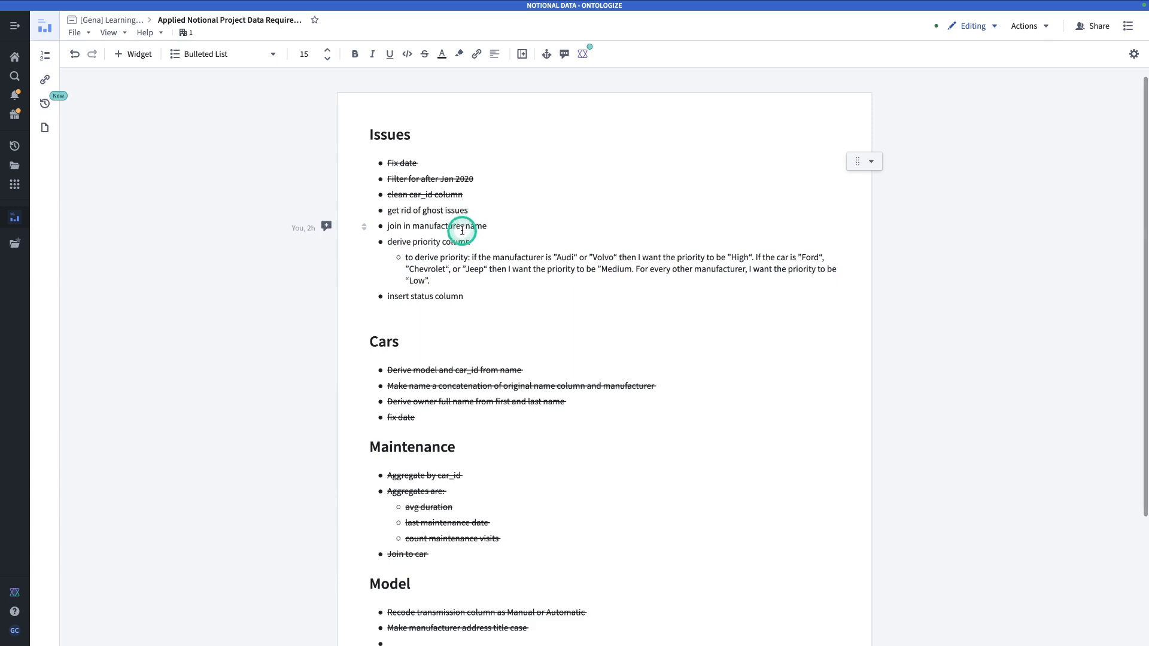
left_click_drag(441, 278, 371, 243)
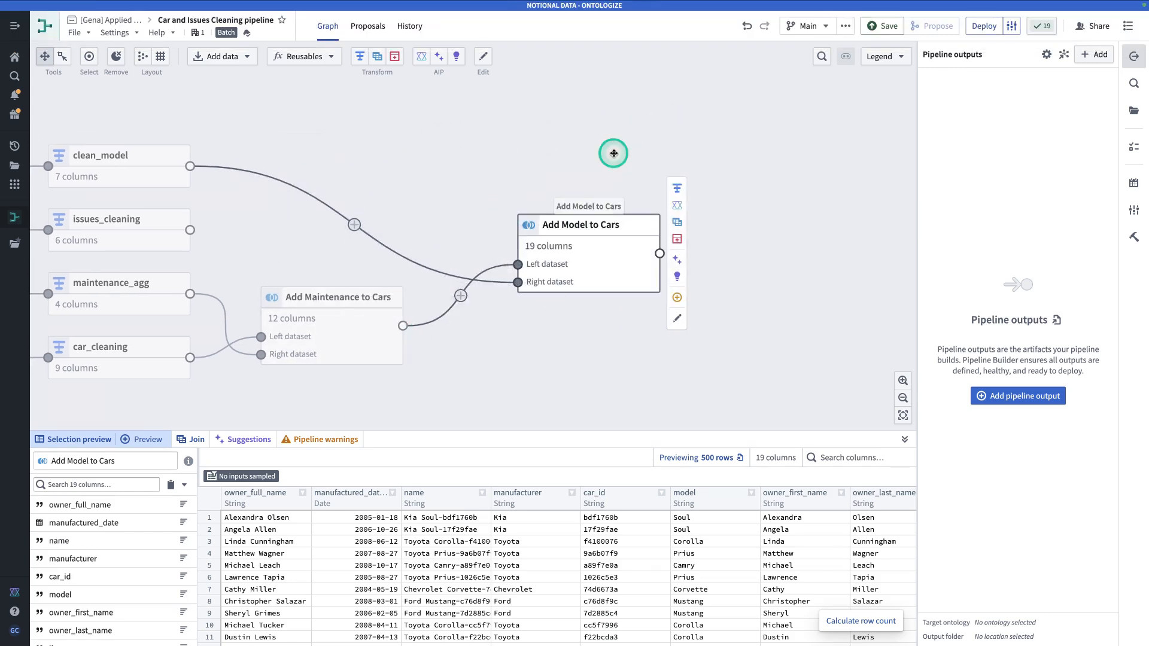
Start a join with issues_cleaning as the left table and Add Model to Cars as the right table.
left_click_drag(549, 130, 623, 106)
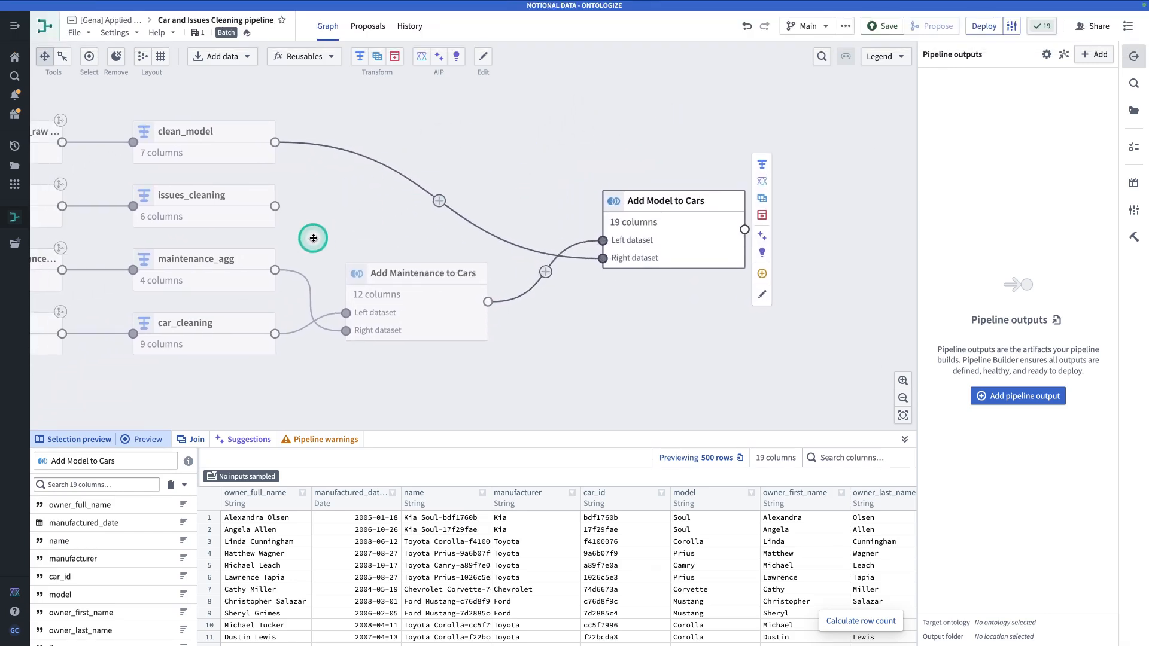
left_click(228, 204)
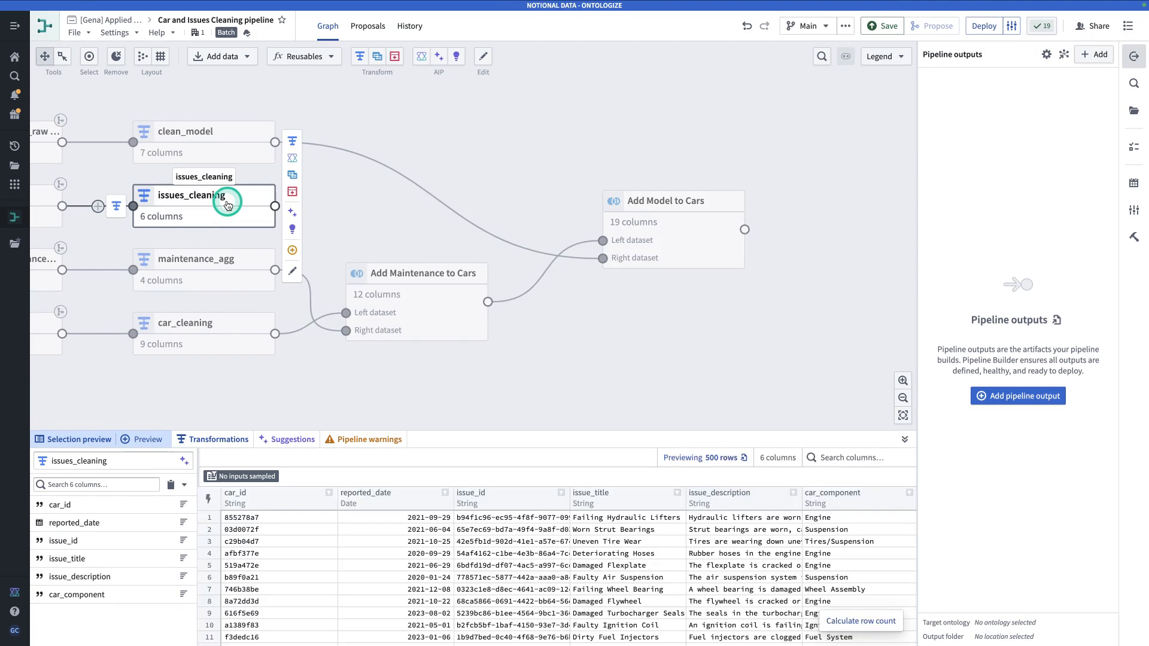
left_click(299, 177)
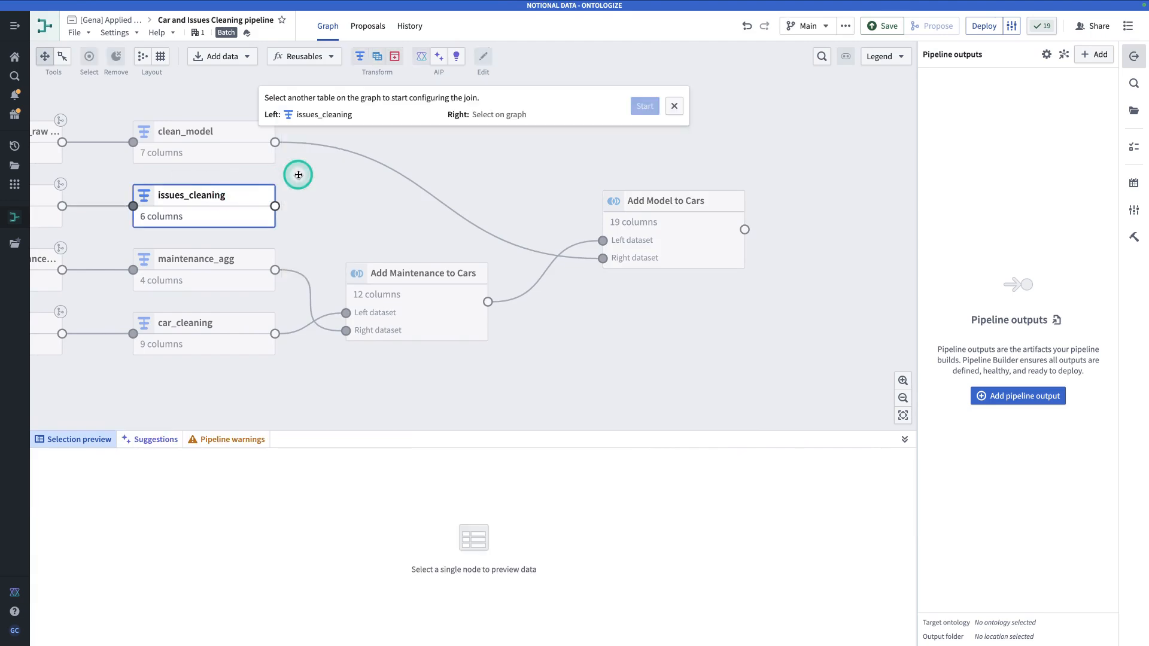
left_click(677, 239)
left_click(642, 112)
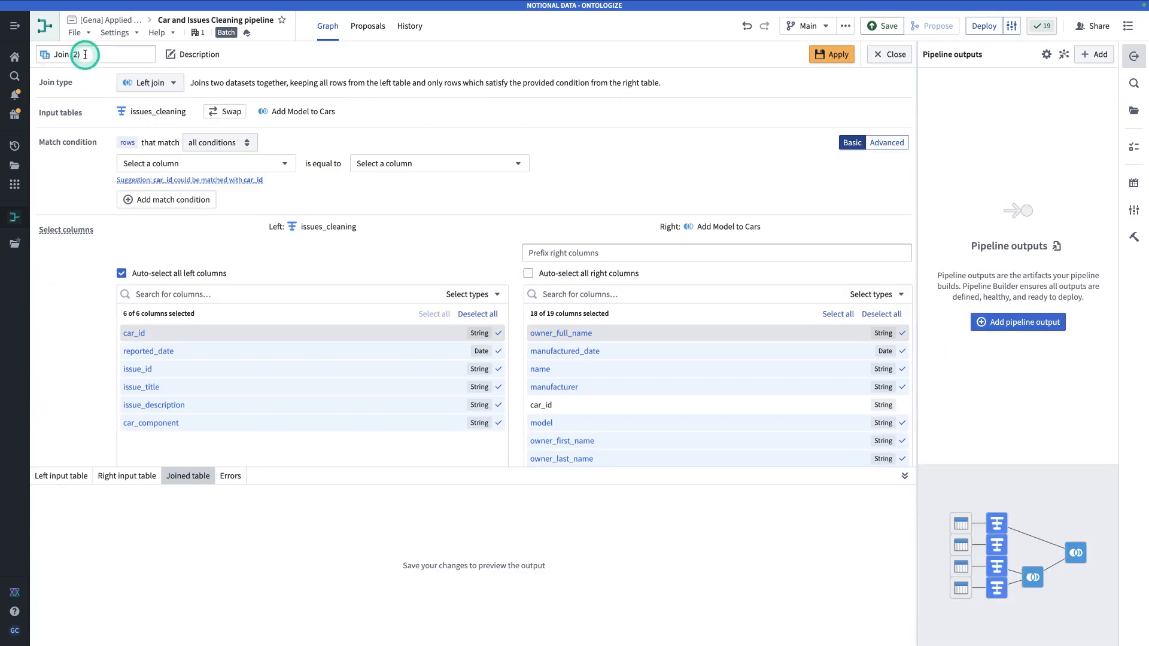
Name the join "Get rid of Ghost Issues" and set its type to inner join.
left_click(85, 54)
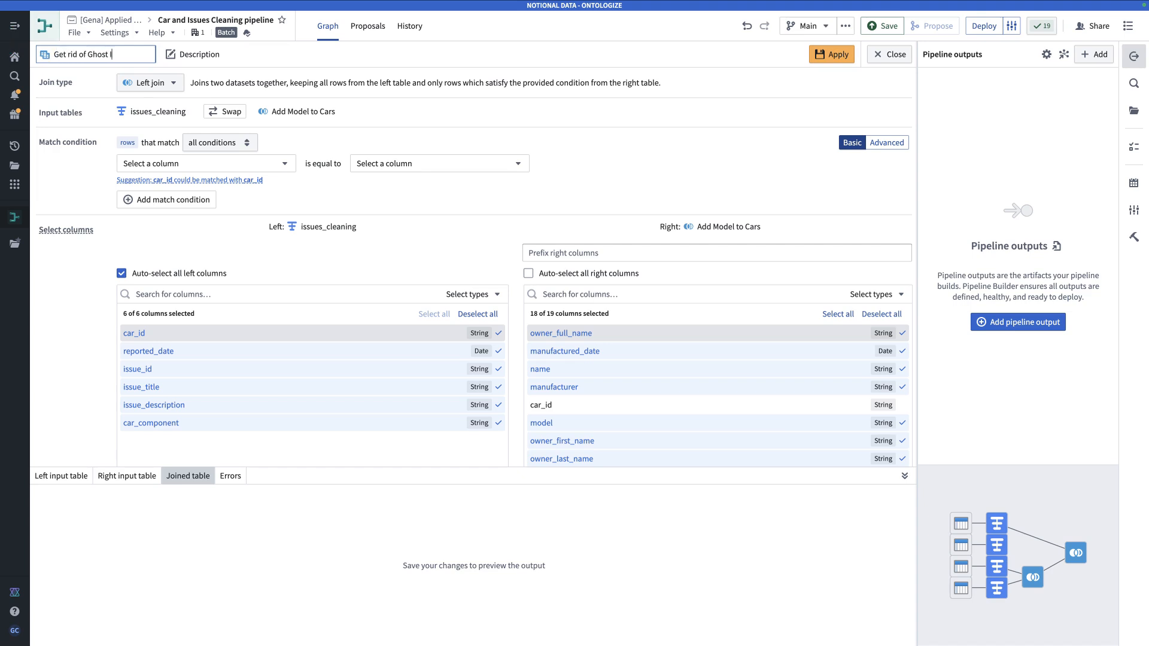
left_click(147, 82)
left_click(92, 192)
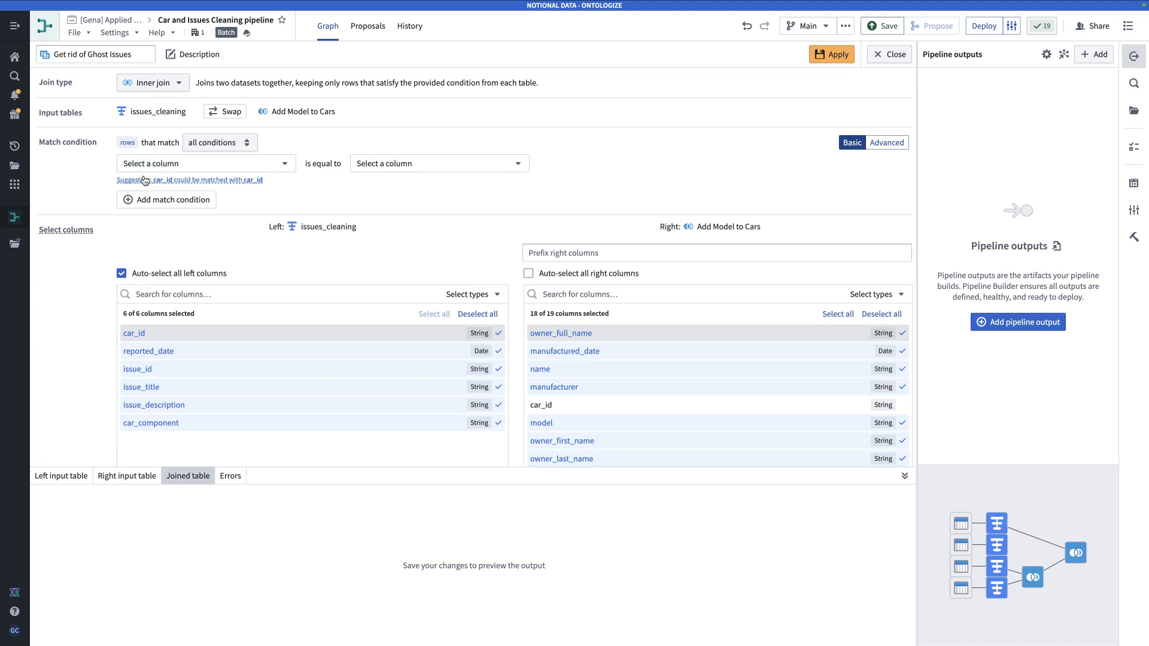
Set the match condition so the left table's car_id is equal to the right table's car_id.
left_click(214, 163)
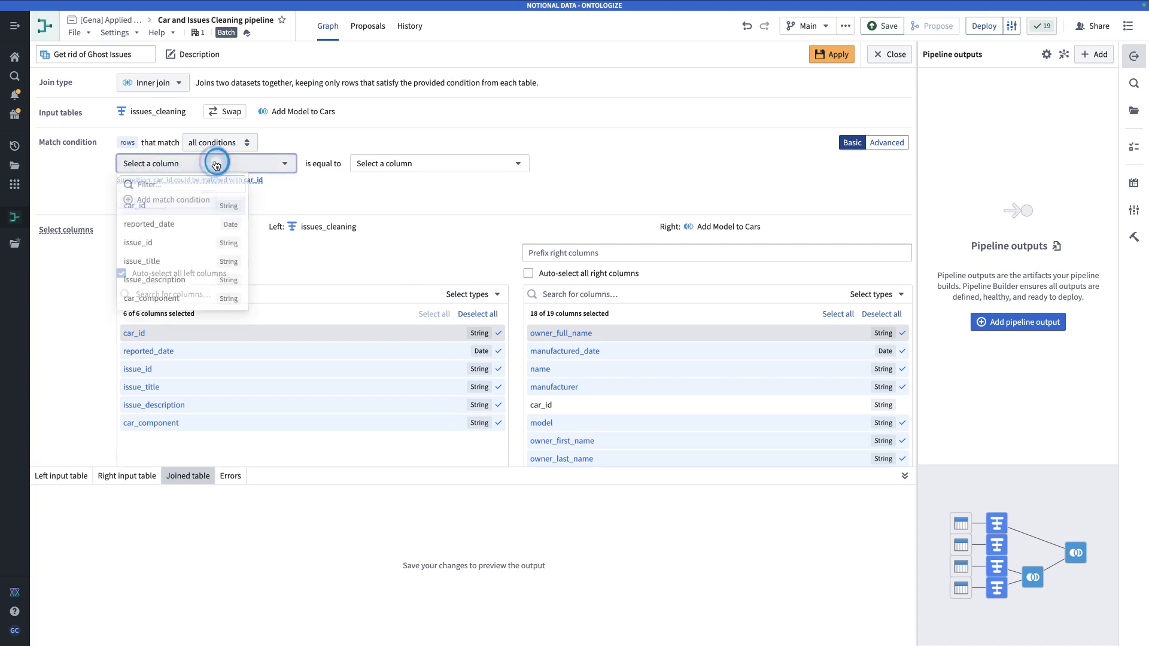
left_click(209, 207)
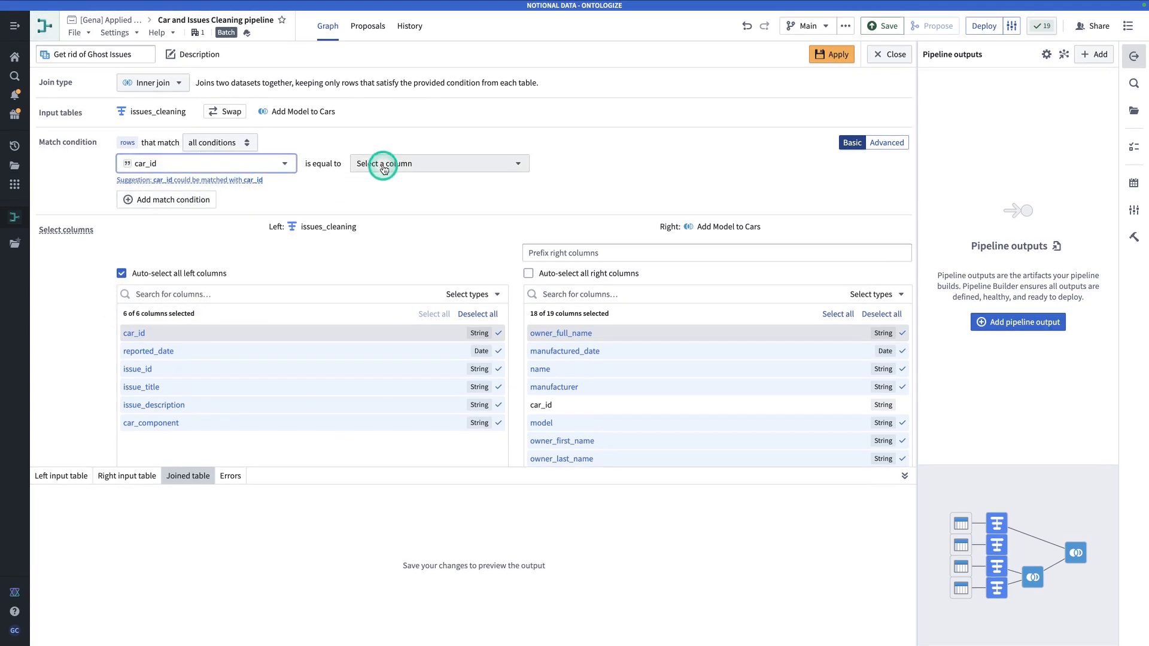
left_click(387, 163)
left_click(388, 279)
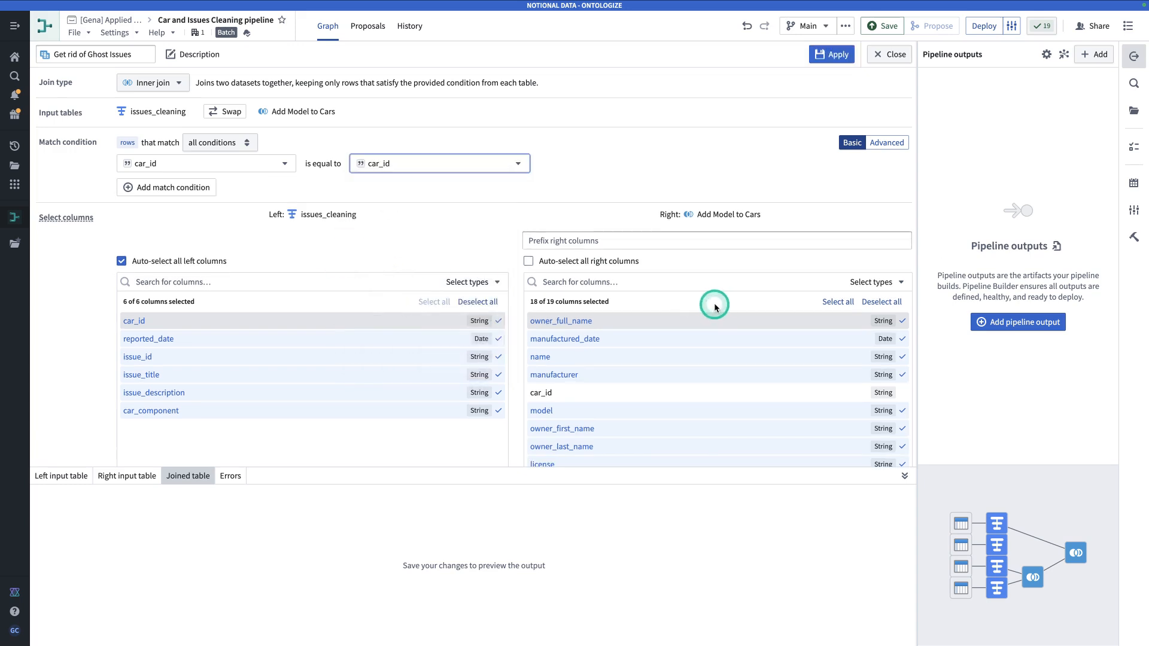
Deselect all right table columns, then keep only manufacturer and model from it.
scroll(685, 360, "down", 6)
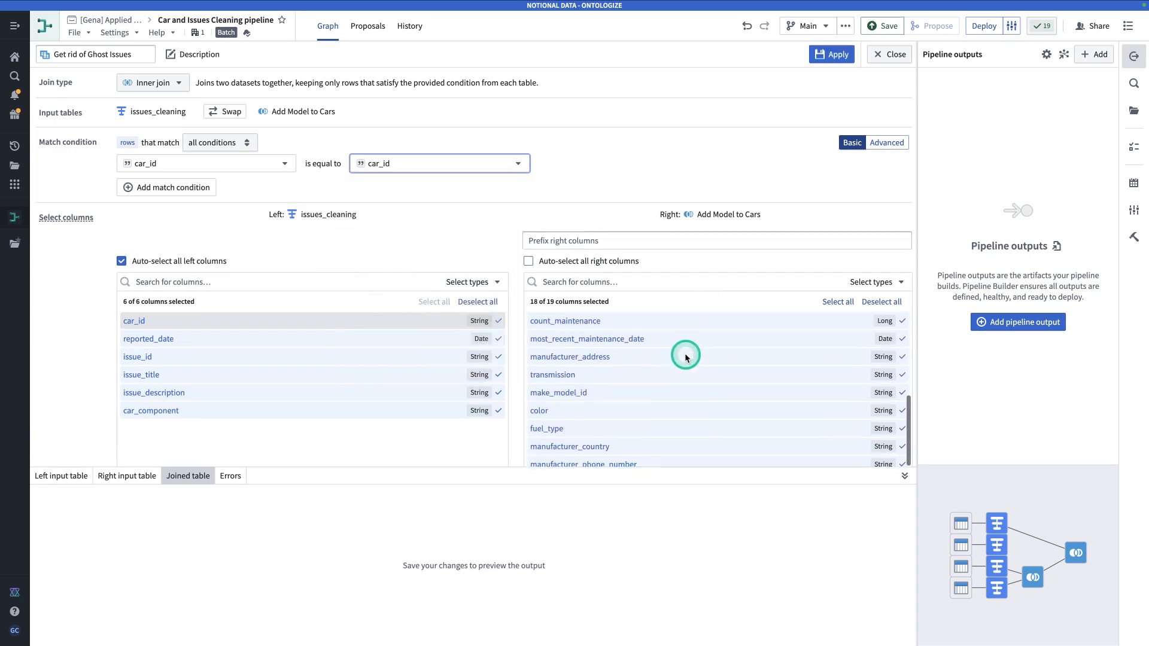
scroll(685, 358, "up", 6)
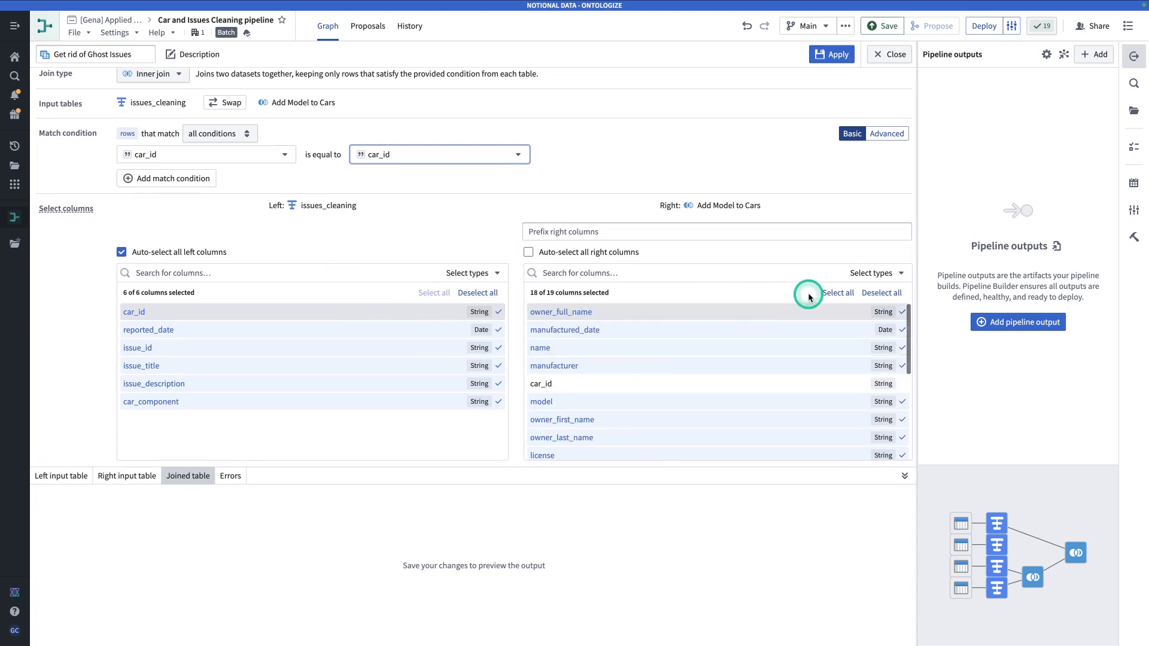
left_click(868, 293)
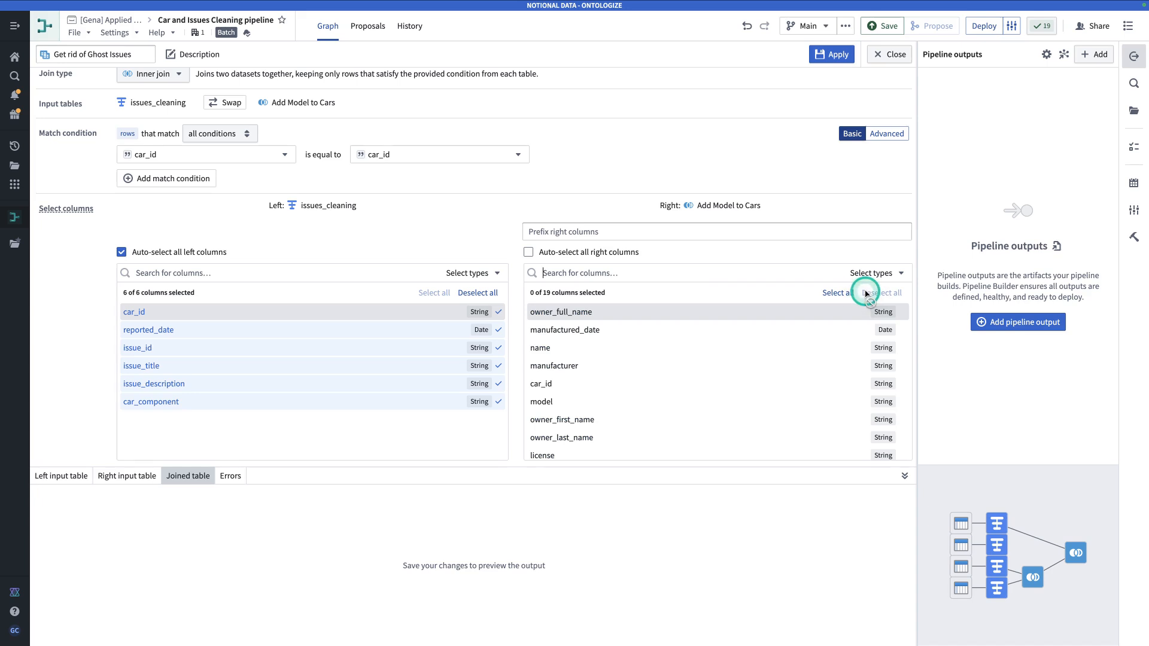
left_click(608, 364)
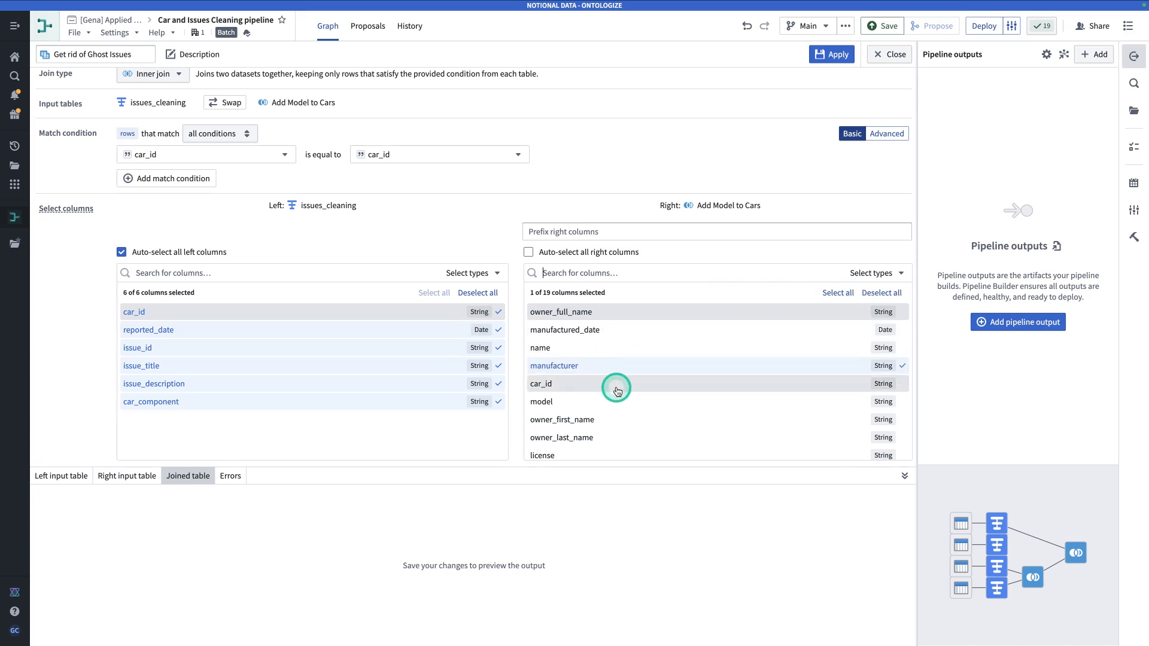
left_click(633, 401)
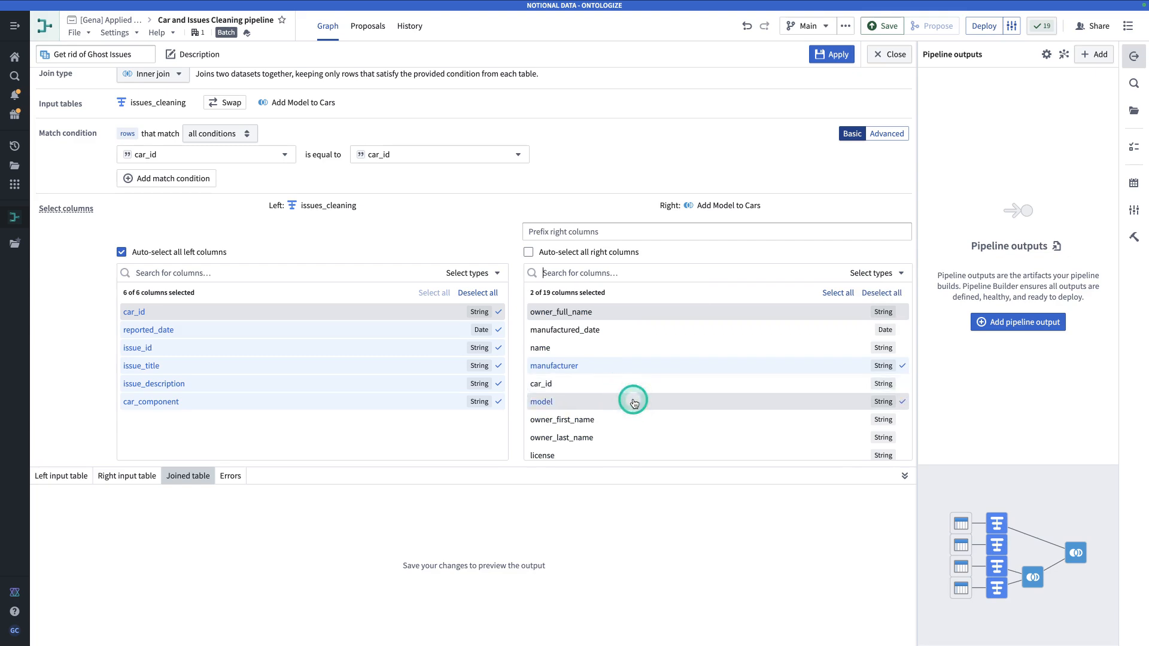
scroll(634, 398, "down", 3)
scroll(634, 395, "up", 3)
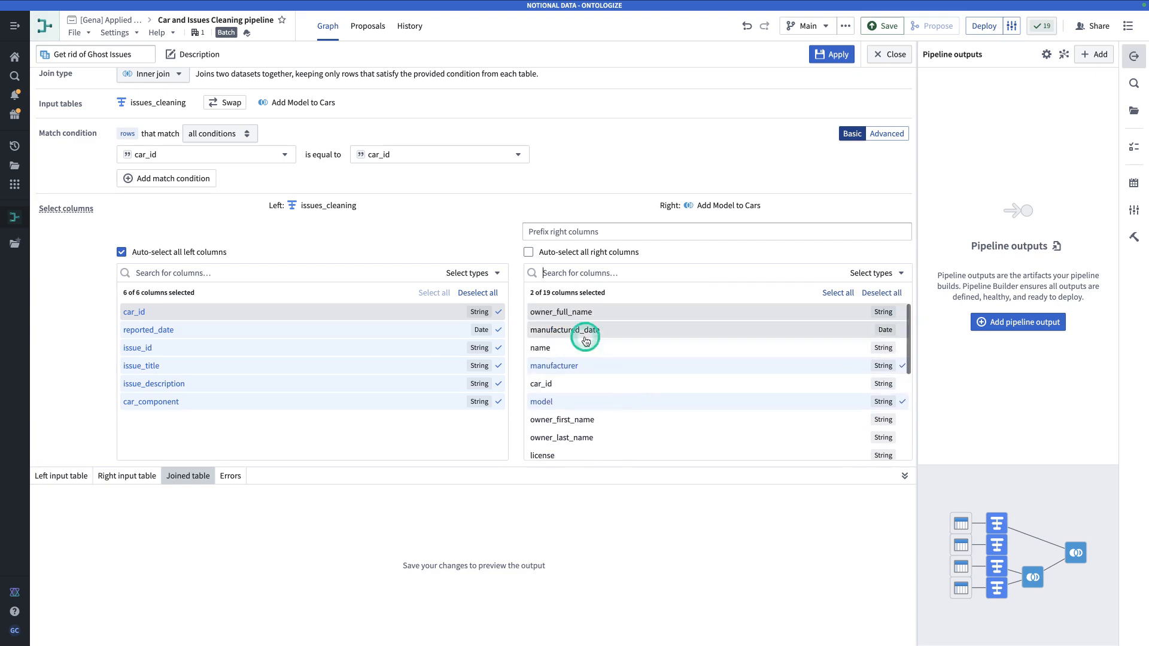
Apply the join, check the columns of the joined table and close the join configuration.
left_click(829, 61)
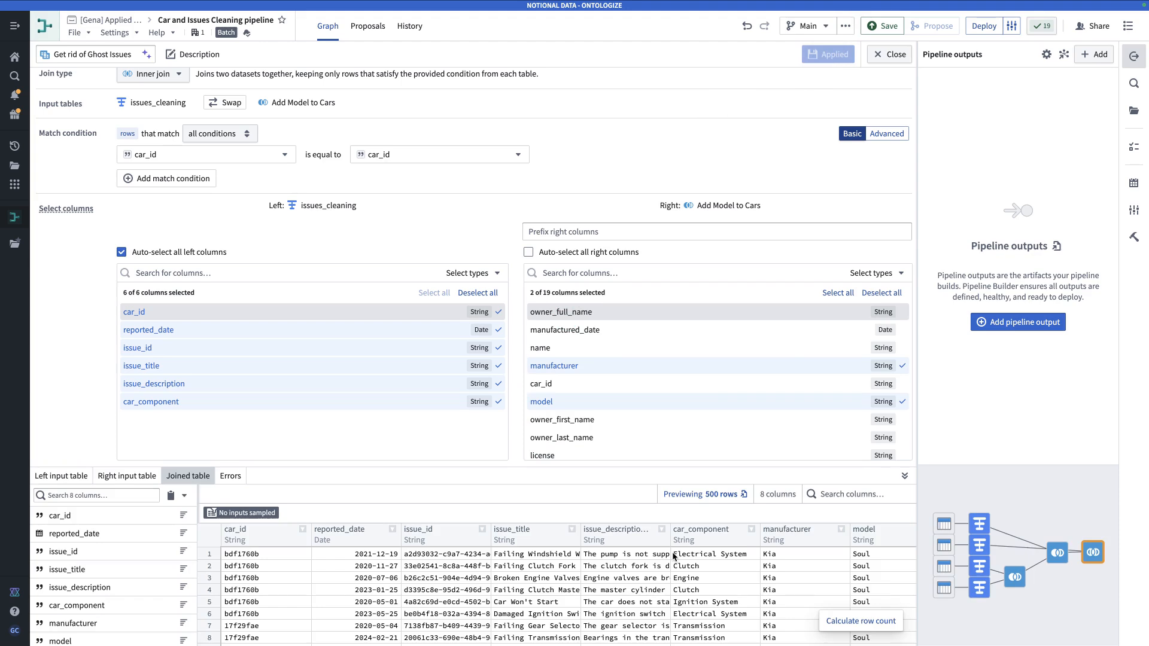
scroll(672, 556, "right", 1)
scroll(670, 556, "left", 1)
scroll(670, 558, "right", 1)
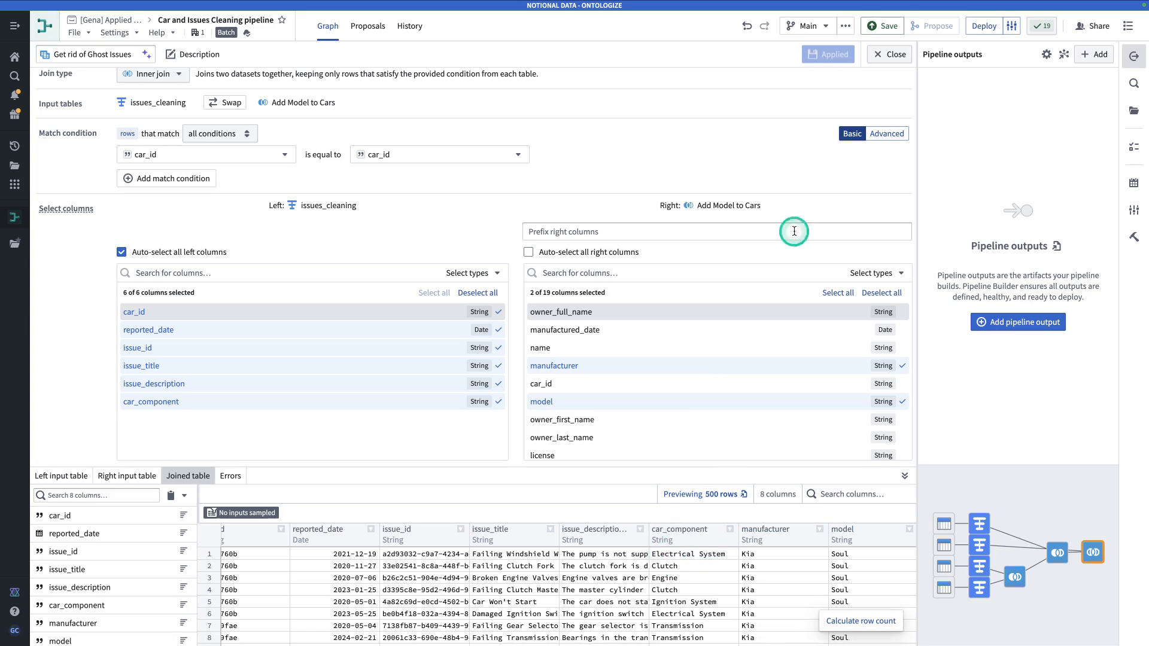
left_click(881, 55)
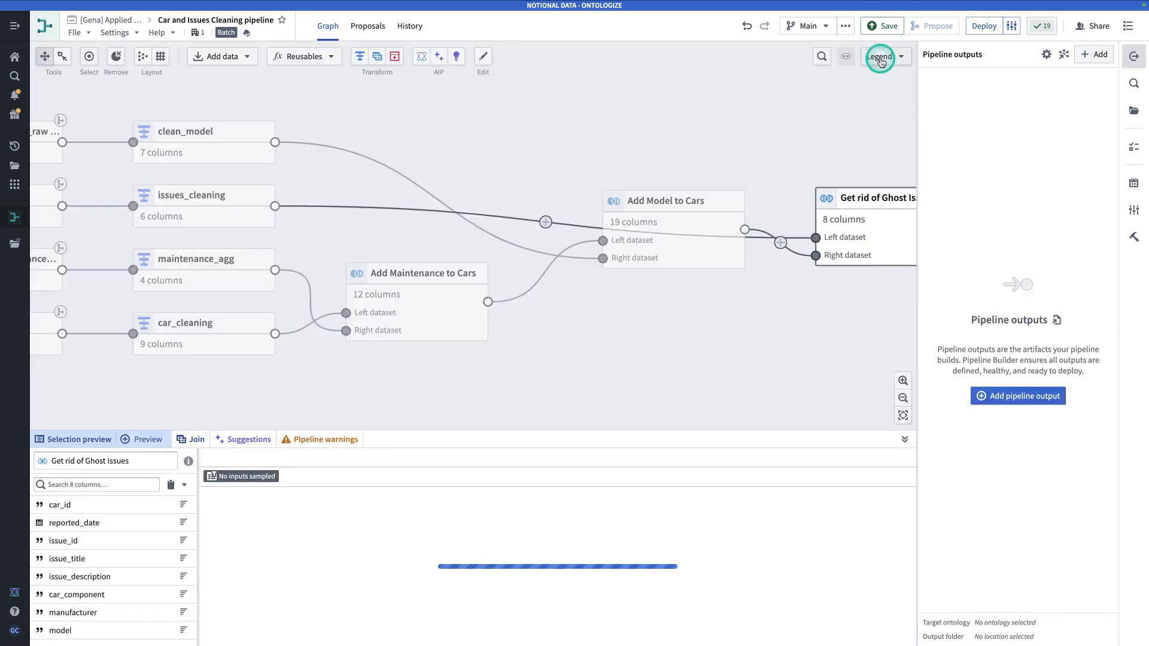
Add a transform path after the Get rid of Ghost Issues join and name it "Add Extra Columns".
left_click_drag(772, 129, 663, 124)
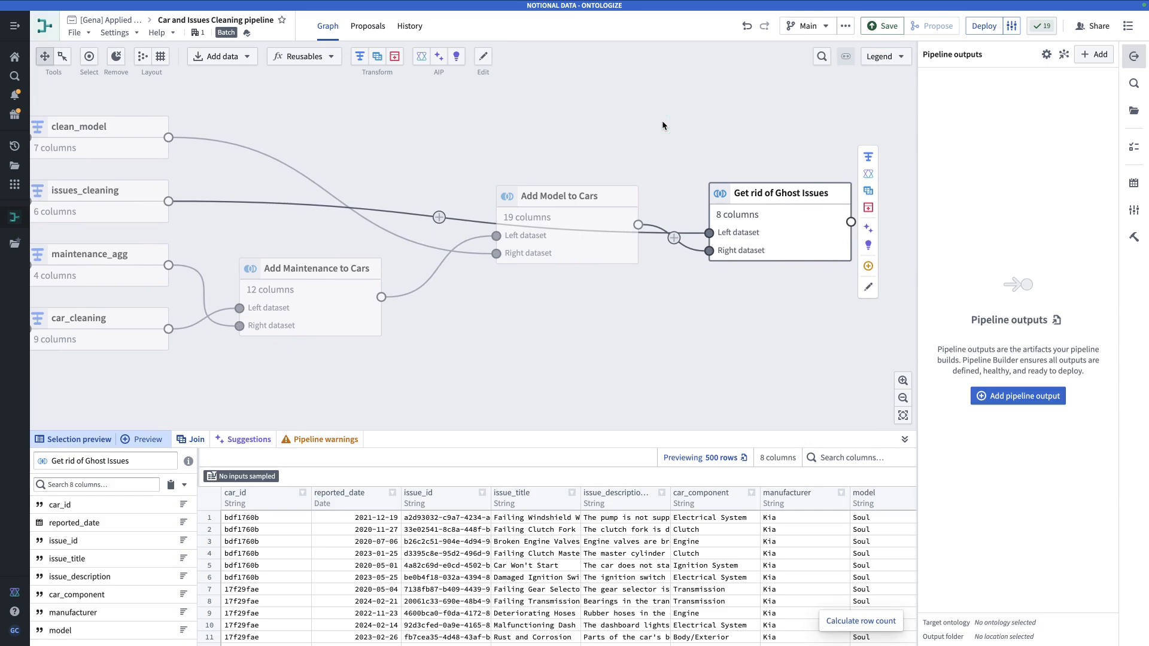
left_click_drag(681, 120, 554, 131)
left_click(643, 194)
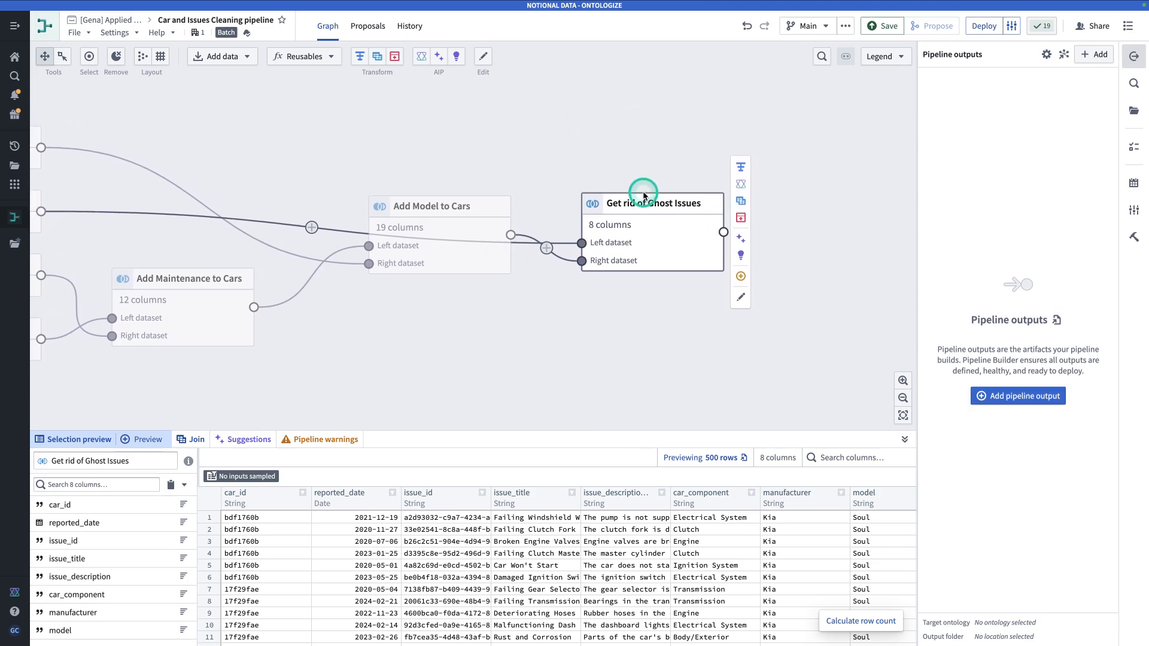
left_click(742, 168)
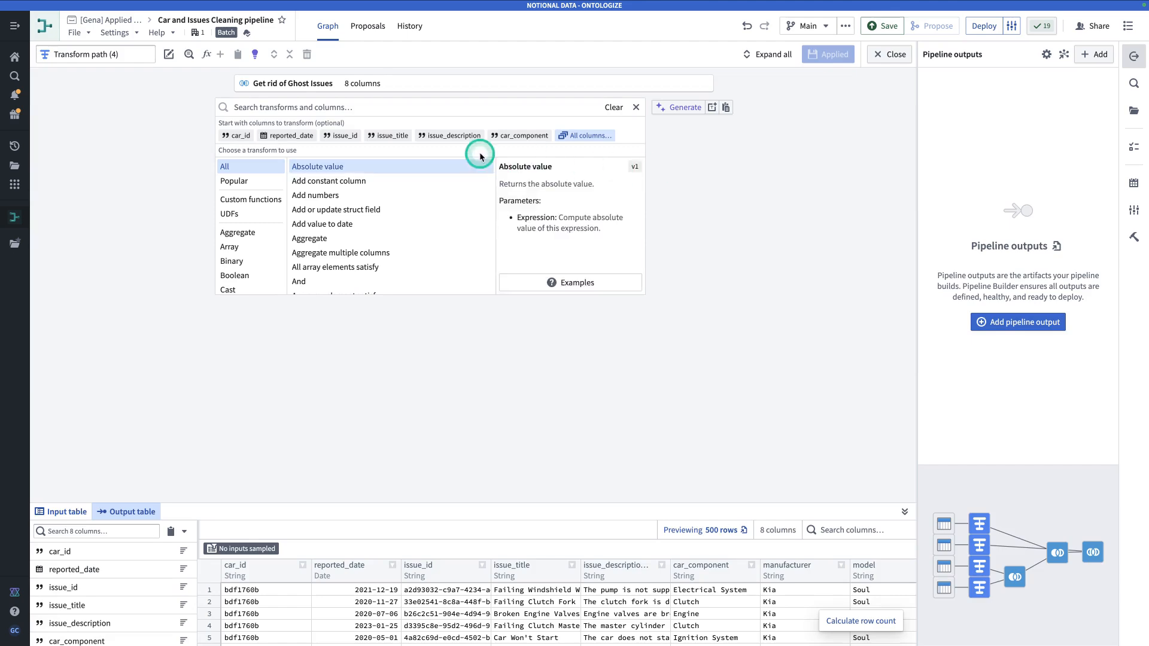
left_click(79, 51)
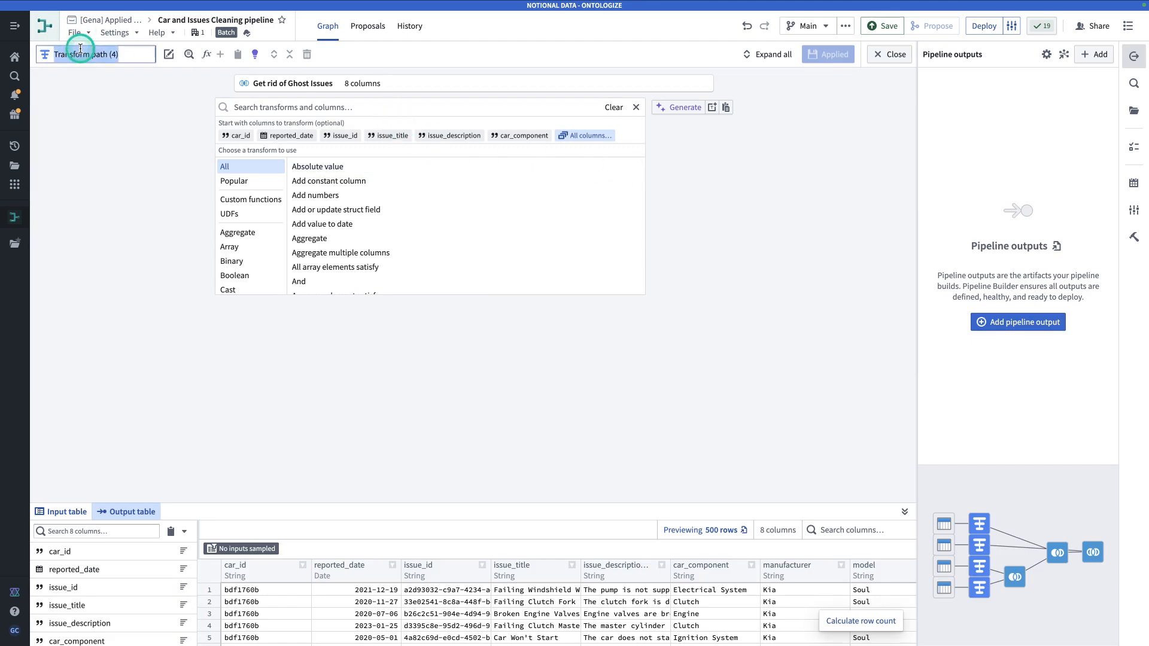
type("Add Extra Columns")
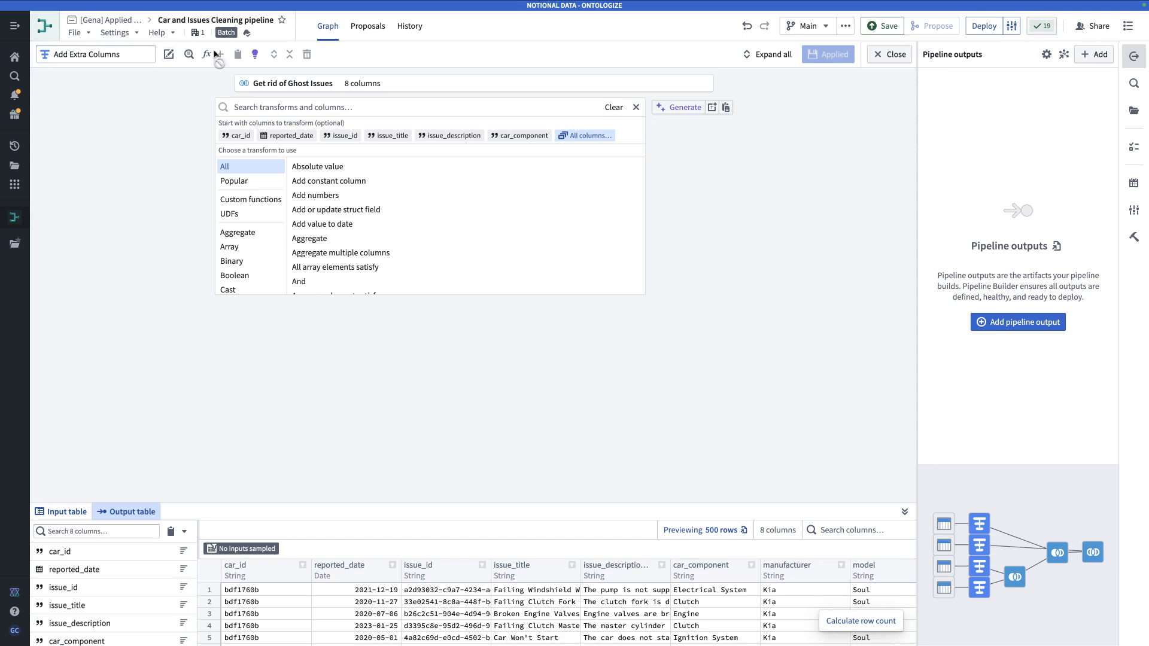
left_click(391, 53)
Switch to the requirements Notepad document and copy the rule text under "derive priority column" in Issues.
key("ctrl+Tab")
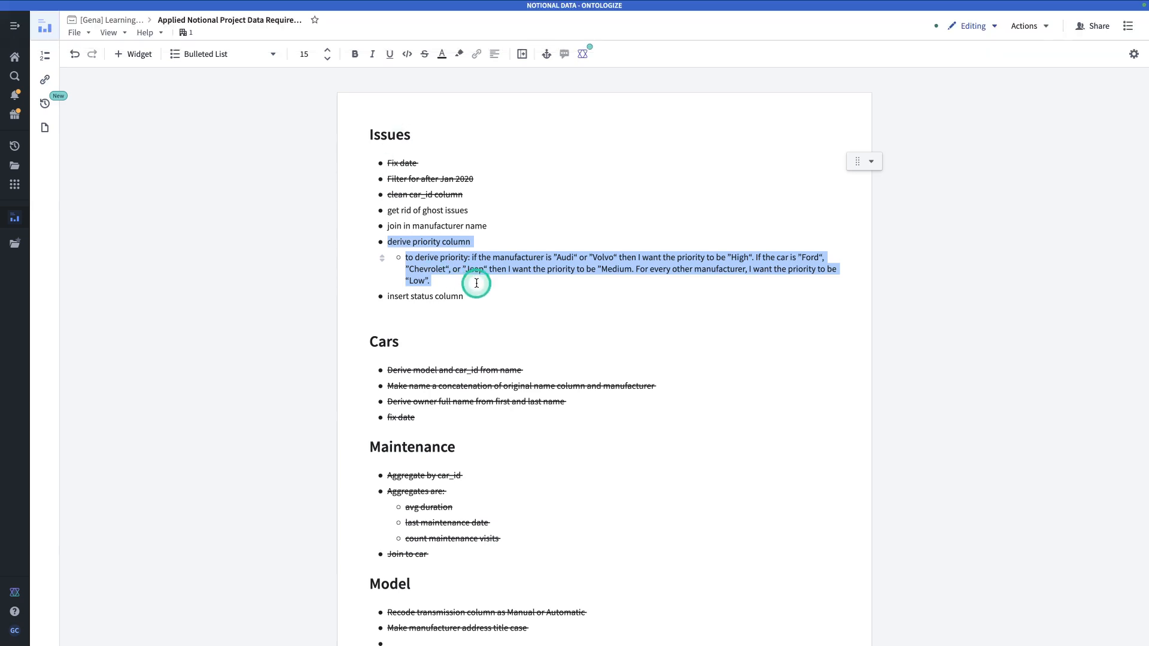
left_click(474, 285)
left_click_drag(424, 275, 400, 264)
key("ctrl+c")
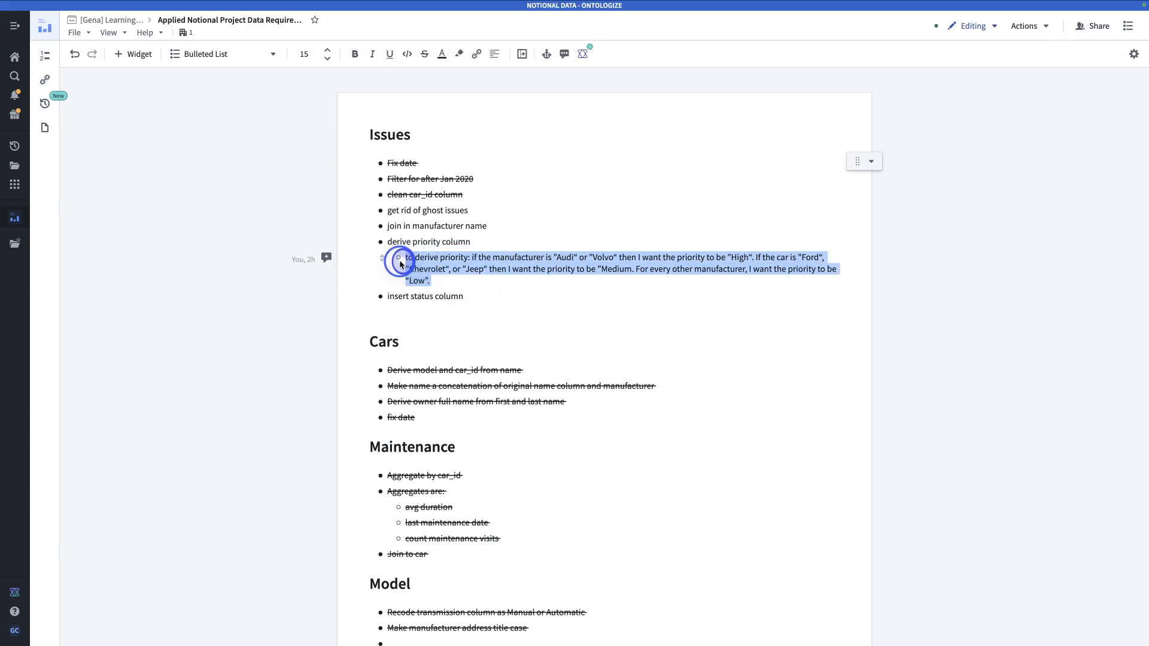
right_click(418, 254)
Return to the pipeline and paste the copied priority rule into the AI transform generator's prompt.
key("ctrl+shift+Tab")
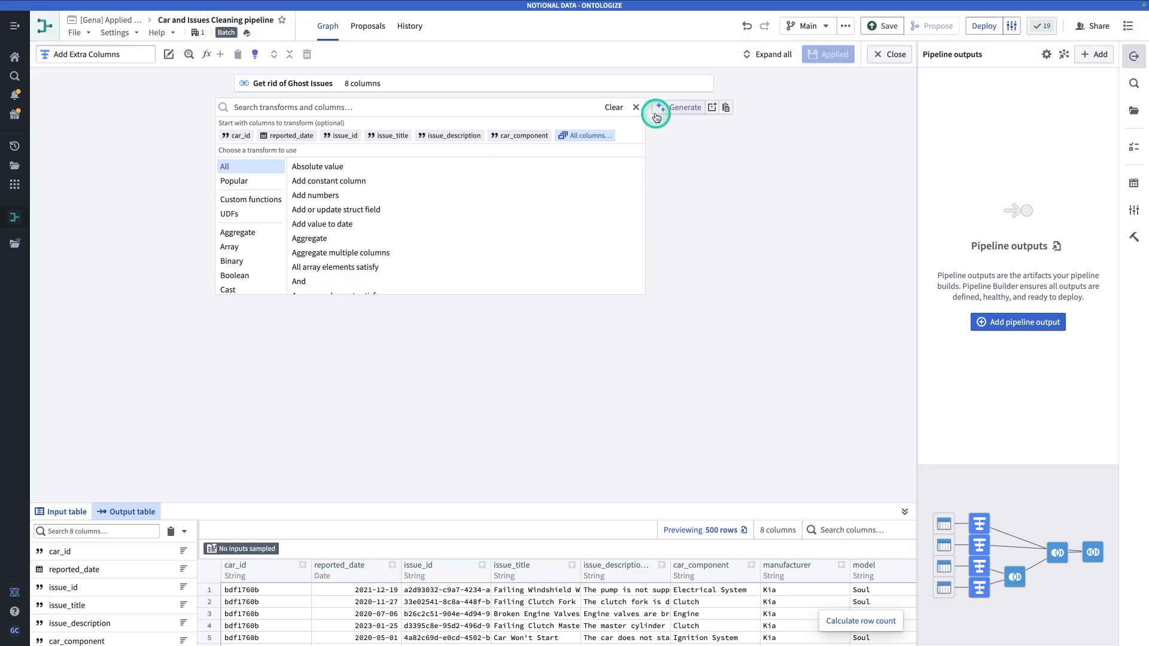
left_click(671, 107)
left_click(582, 159)
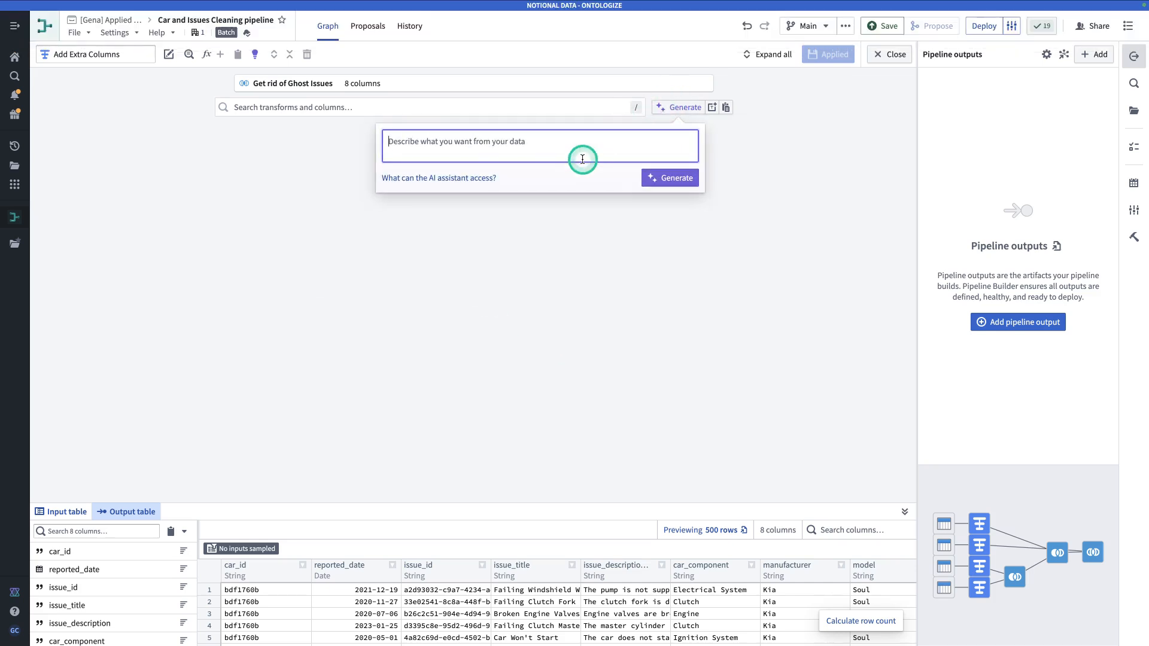
key("ctrl+v")
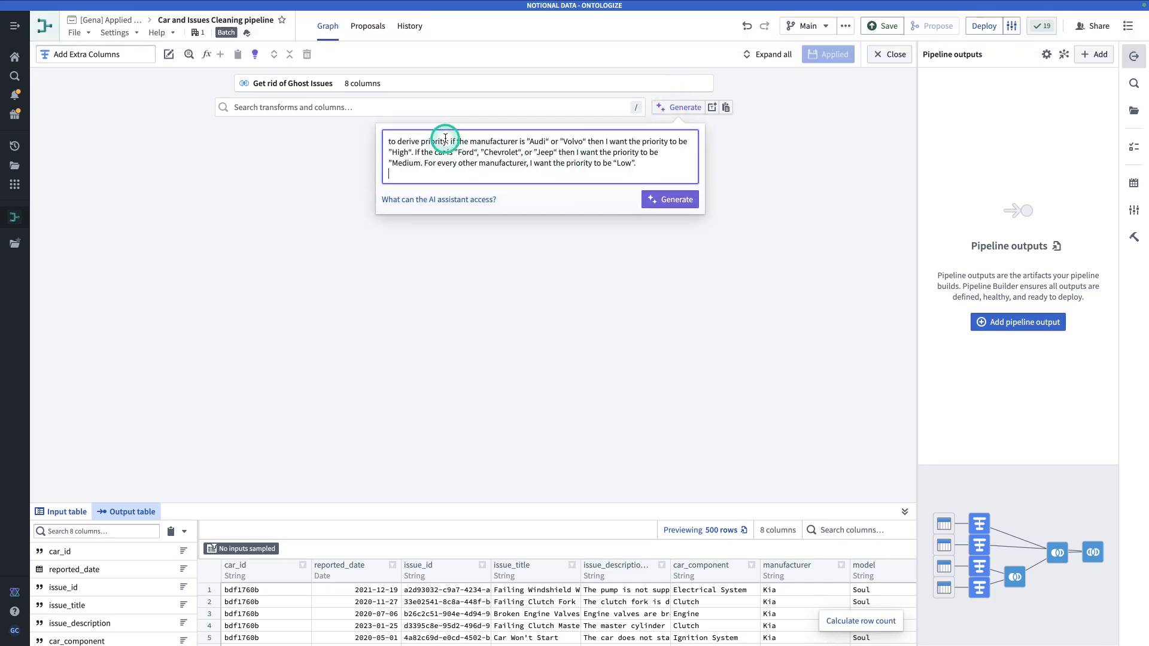
Replace the prompt's opening words with "derive a new column, priority:" and generate the transform.
left_click_drag(448, 140, 339, 136)
type("derive a")
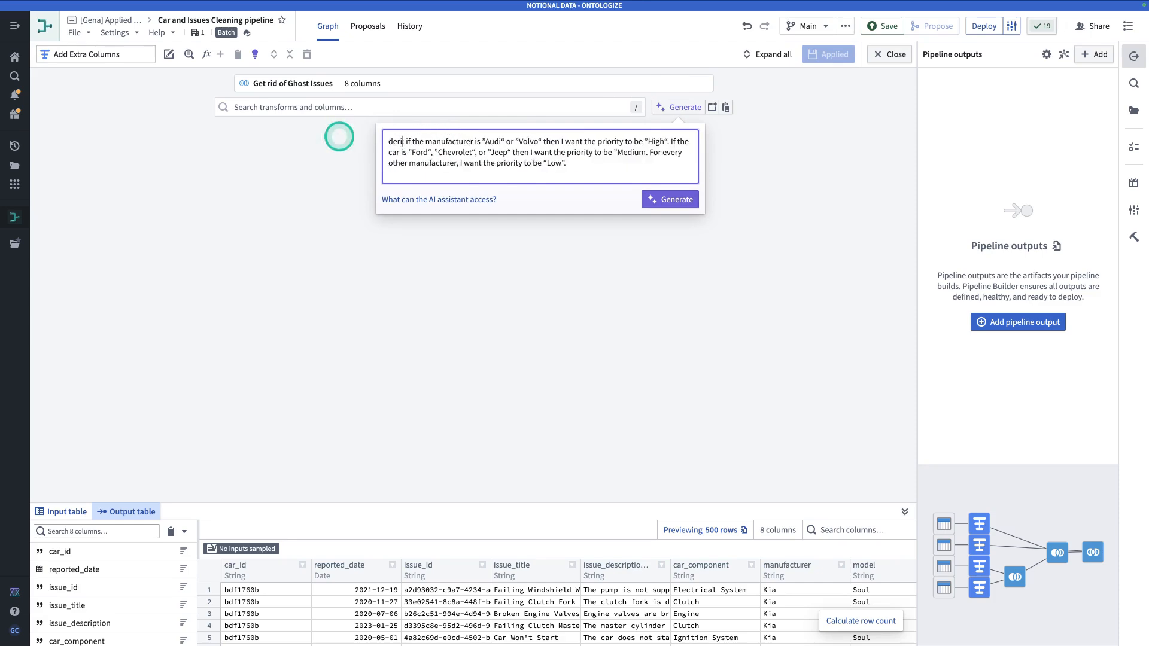
type(" new co")
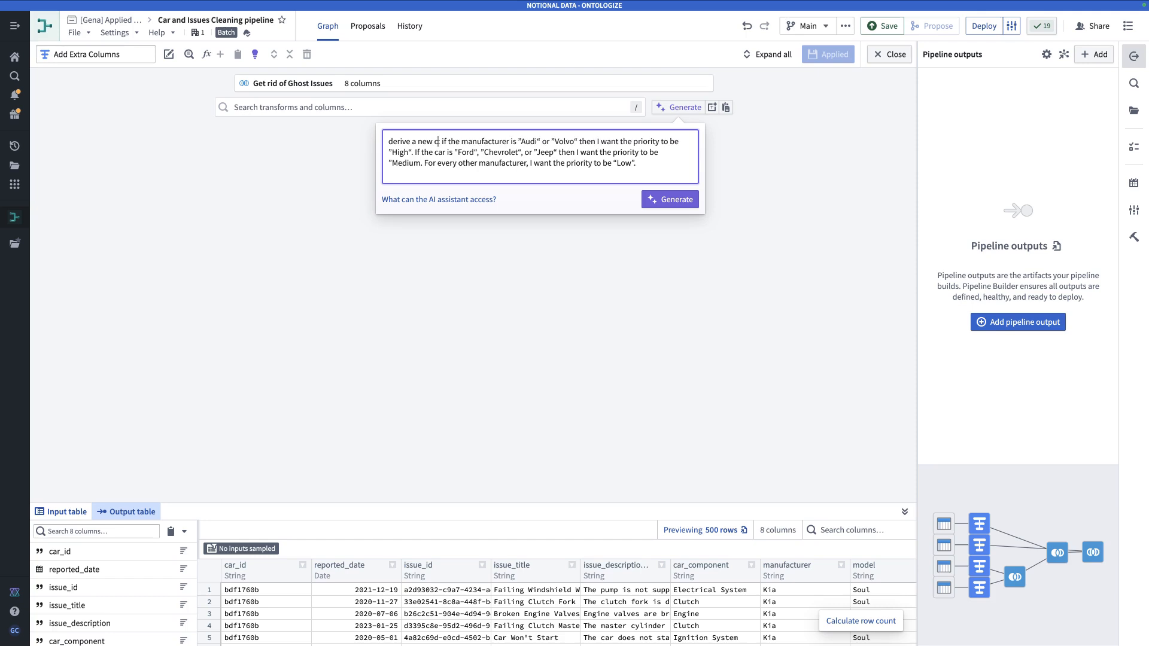
type("lumn")
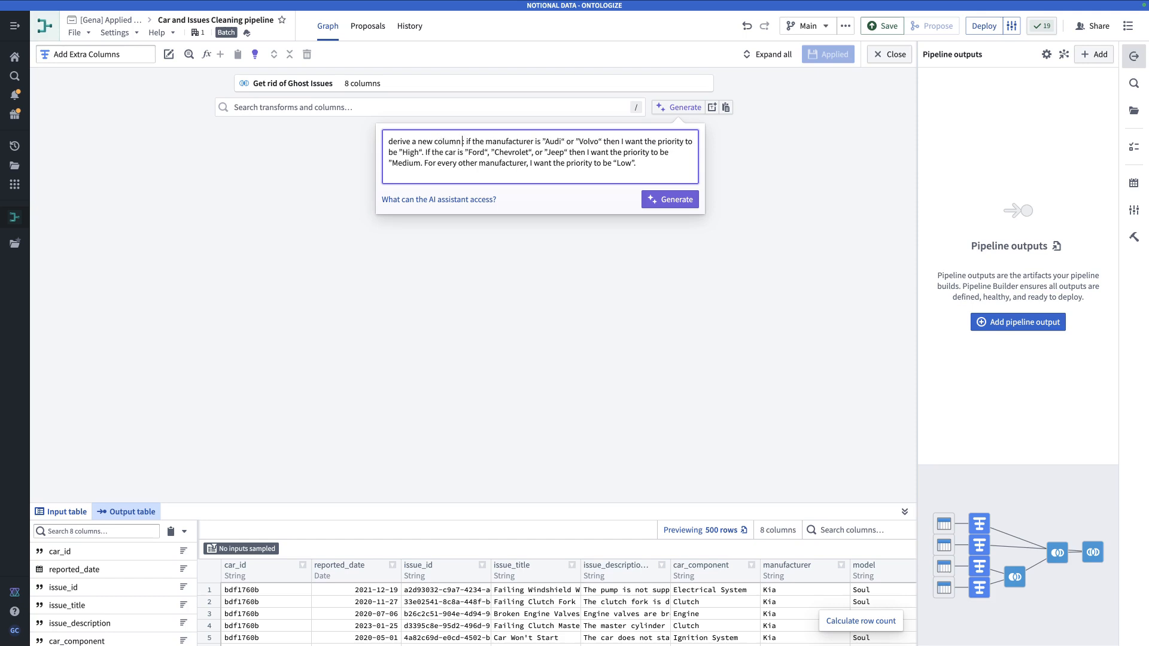
type(", priotity")
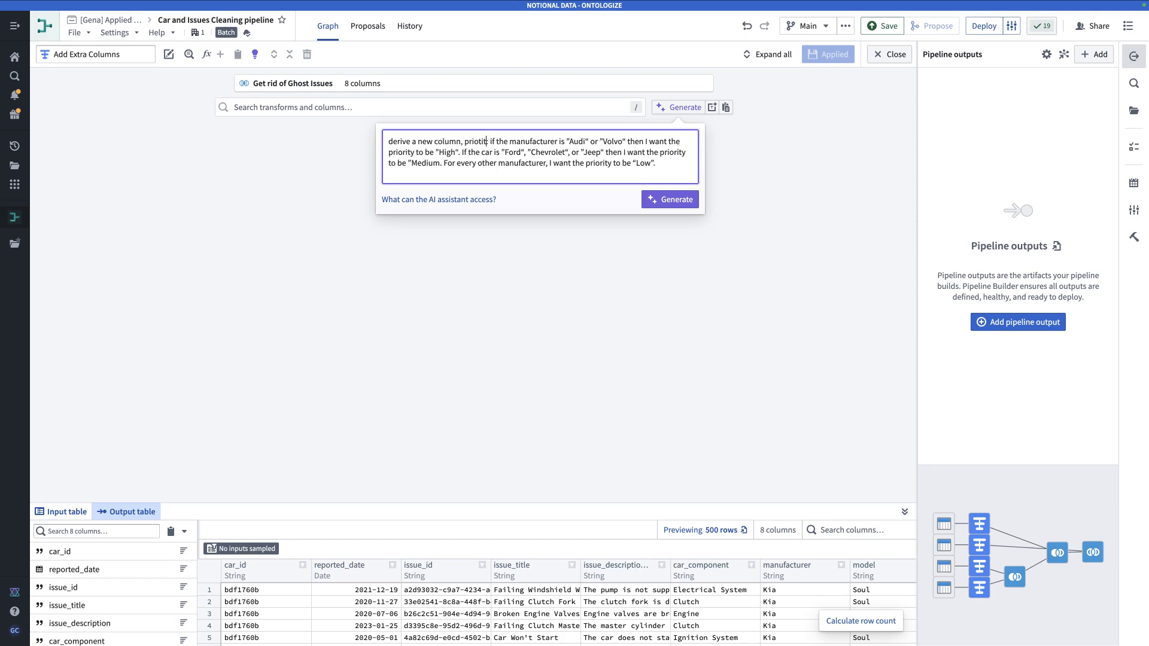
key("BackSpace")
key("BackSpace")
key("BackSpace")
key("BackSpace")
type("rity:")
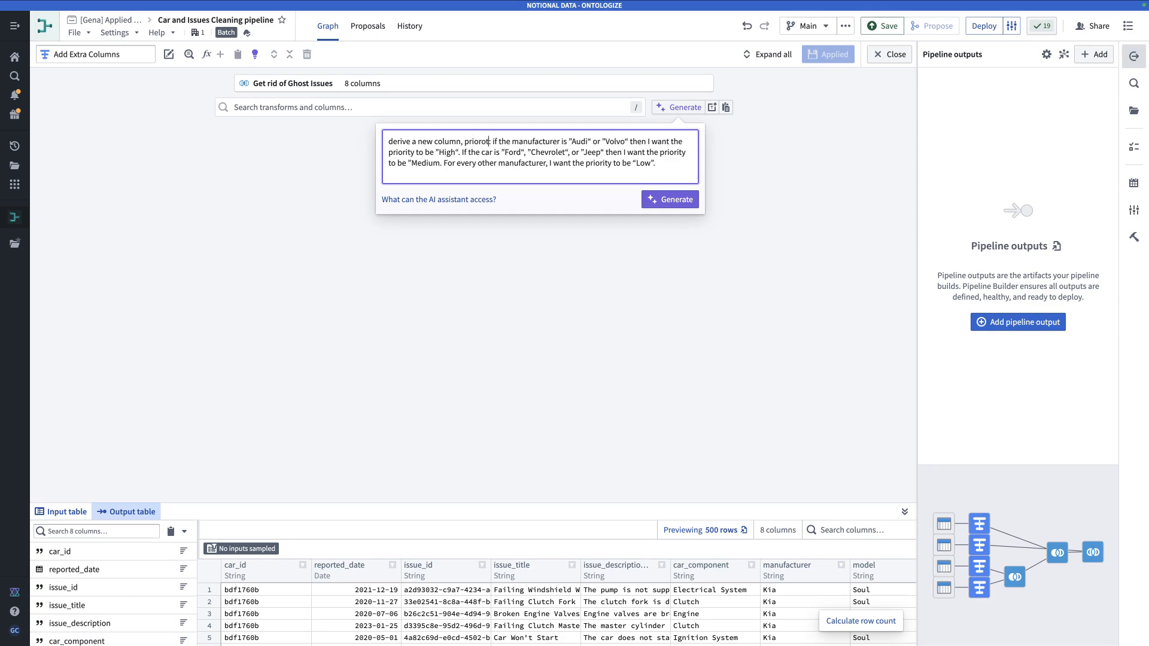
left_click(651, 170)
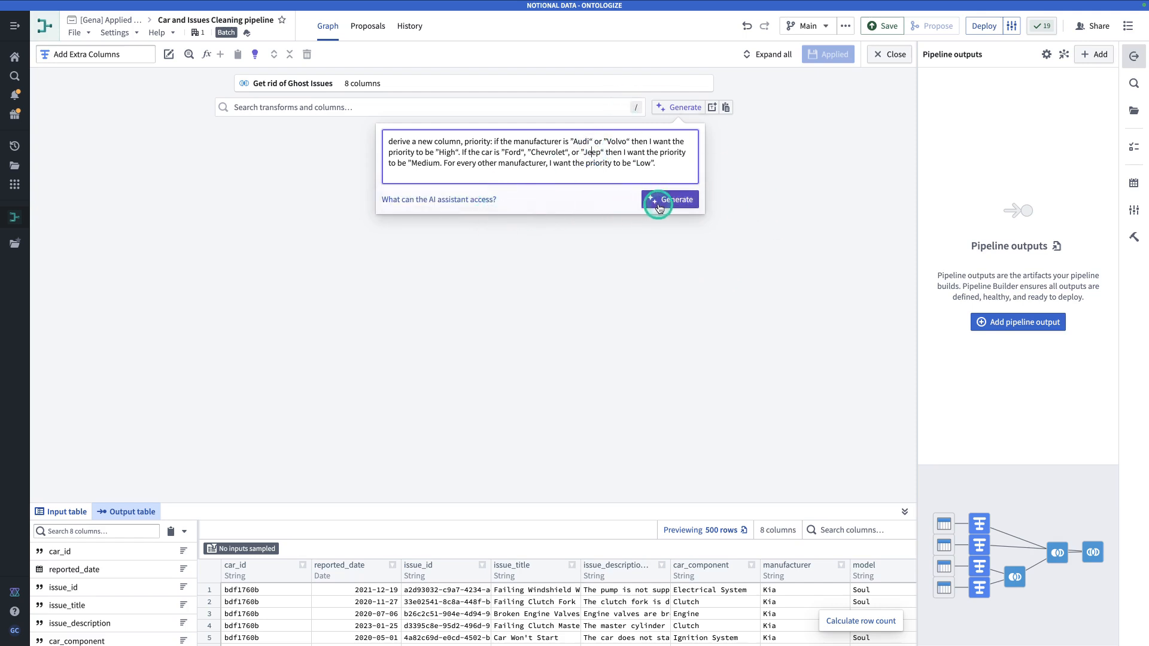
left_click(661, 204)
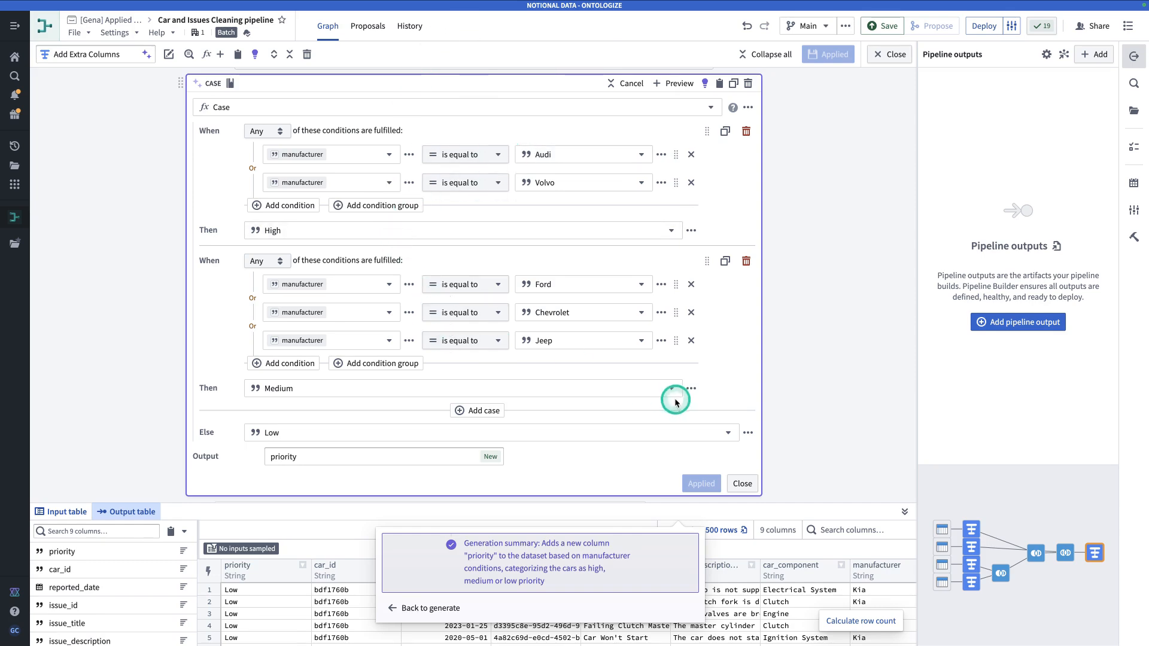
Examine the generated priority values across manufacturers in the output preview and close the Case transform.
left_click(322, 600)
scroll(322, 600, "down", 10)
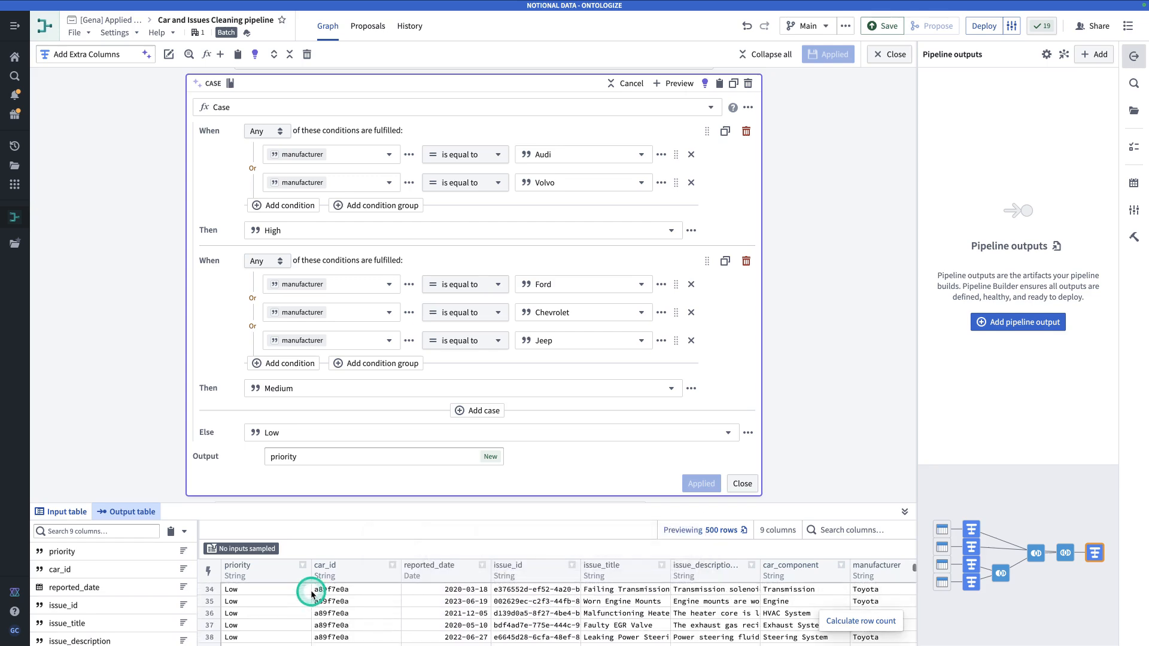
scroll(312, 595, "down", 6)
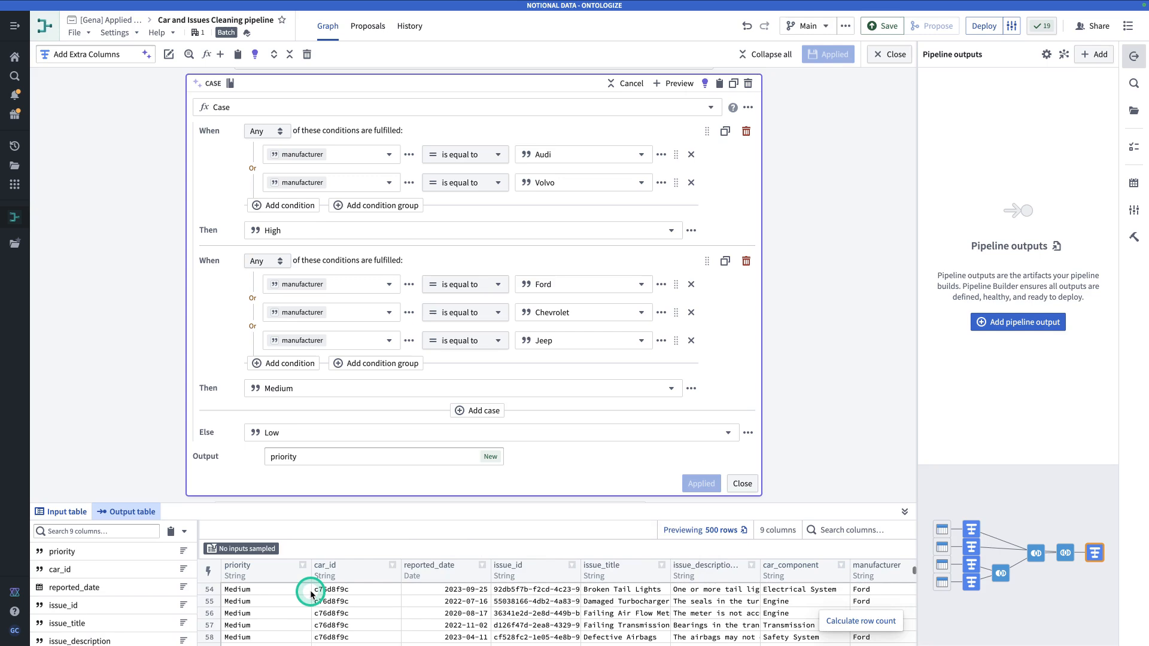
scroll(311, 594, "down", 4)
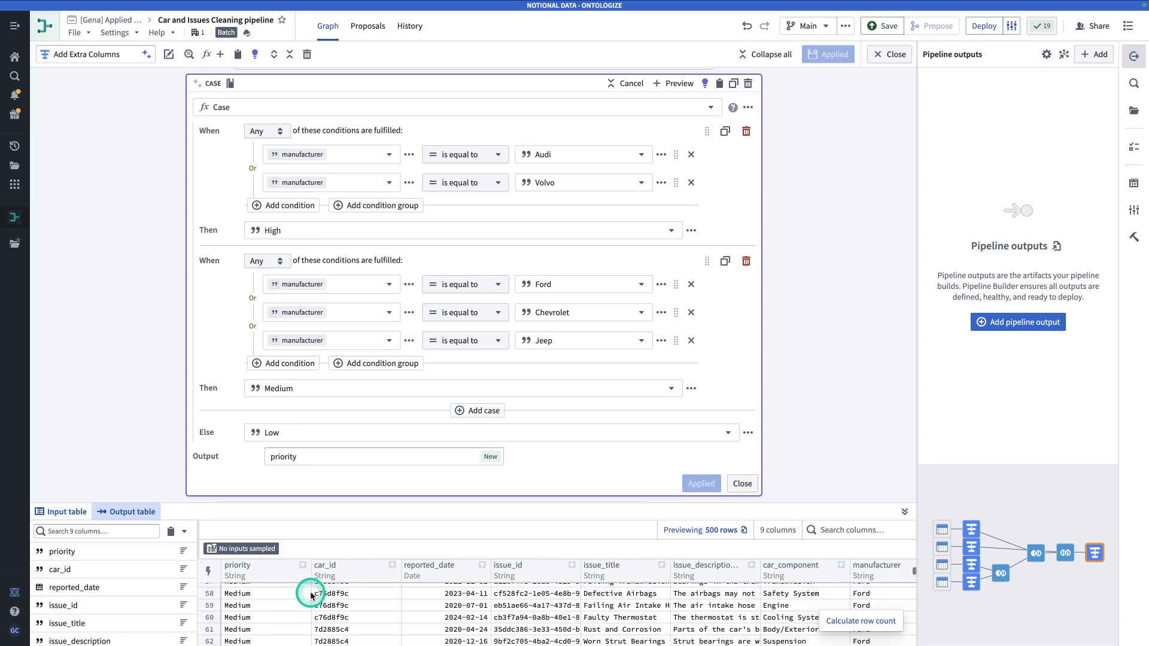
scroll(310, 594, "down", 1)
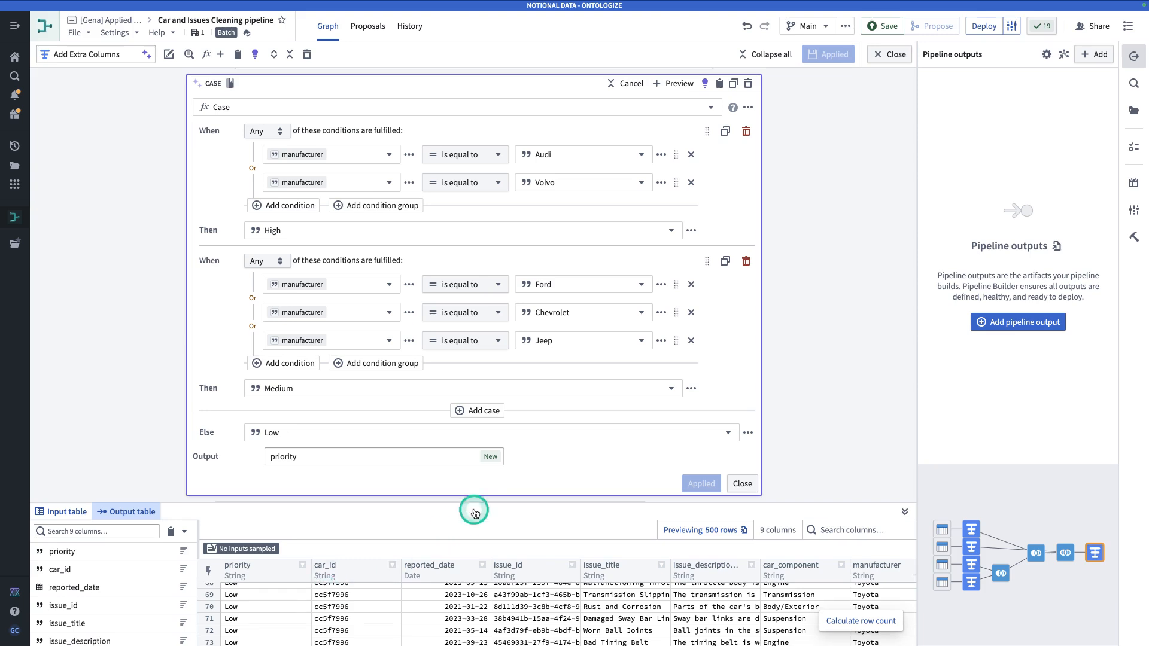
left_click(745, 485)
Add a constant column transform after the priority case with the string value "Unresolved".
left_click(331, 131)
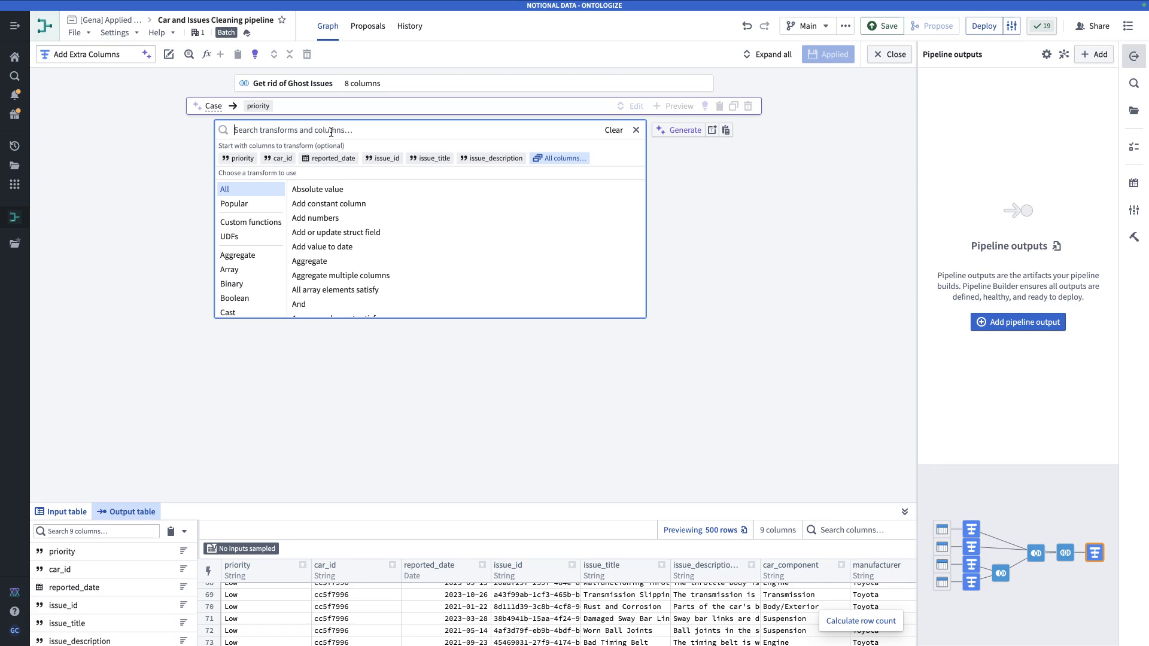
type("conc")
key("BackSpace")
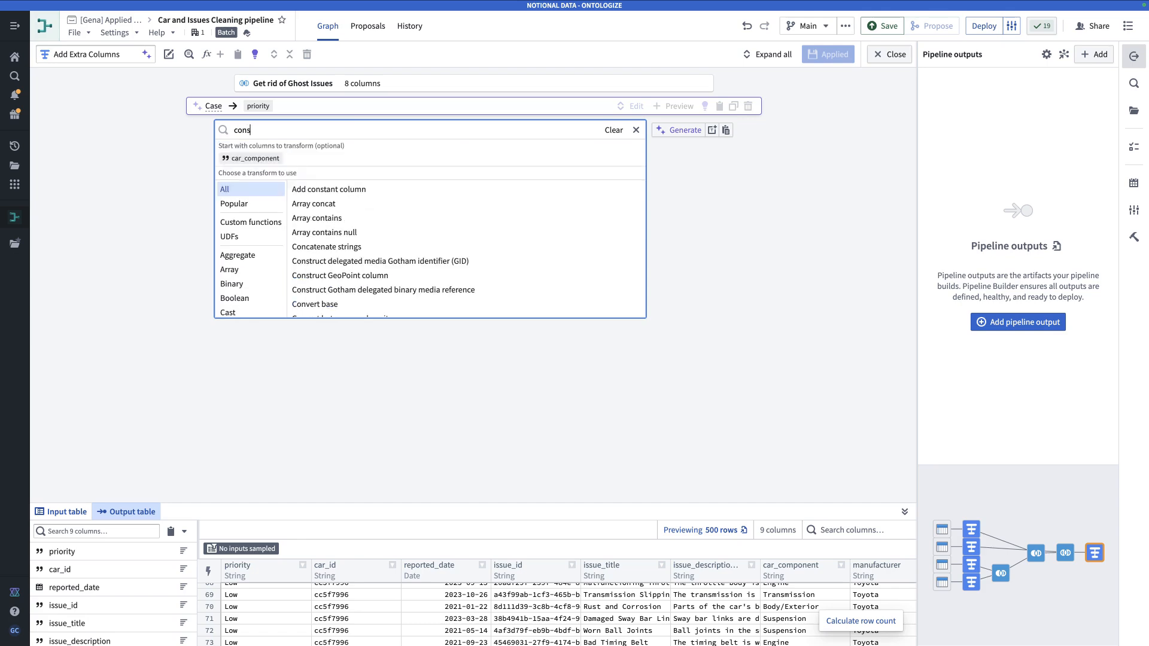
type("sta")
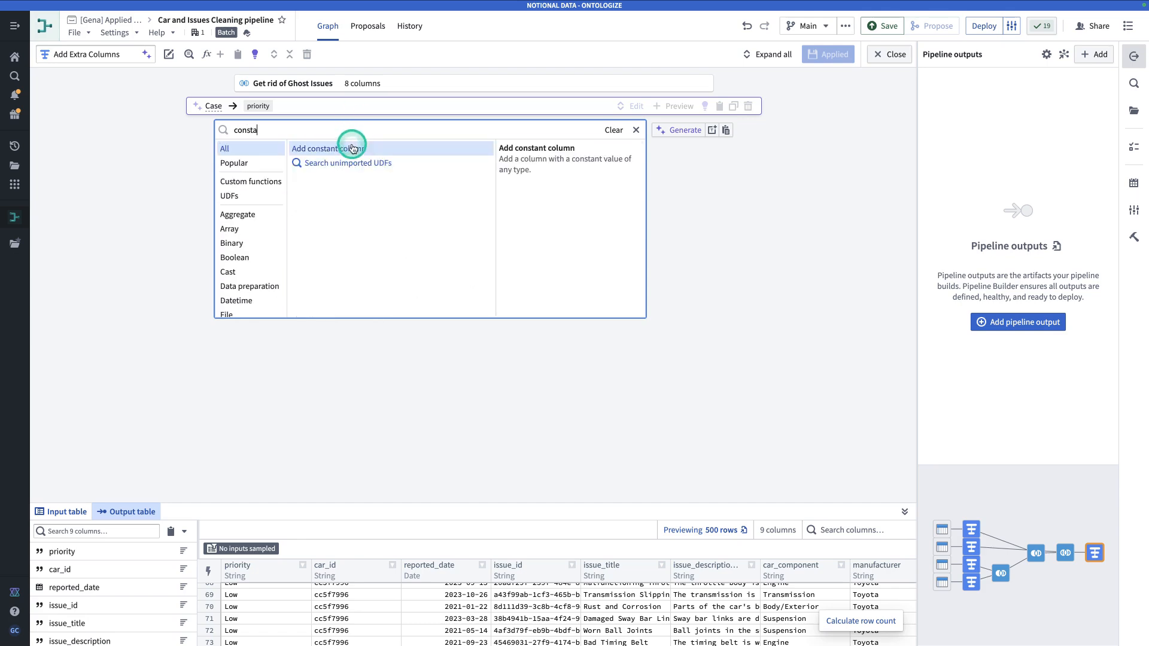
left_click(350, 148)
left_click(340, 158)
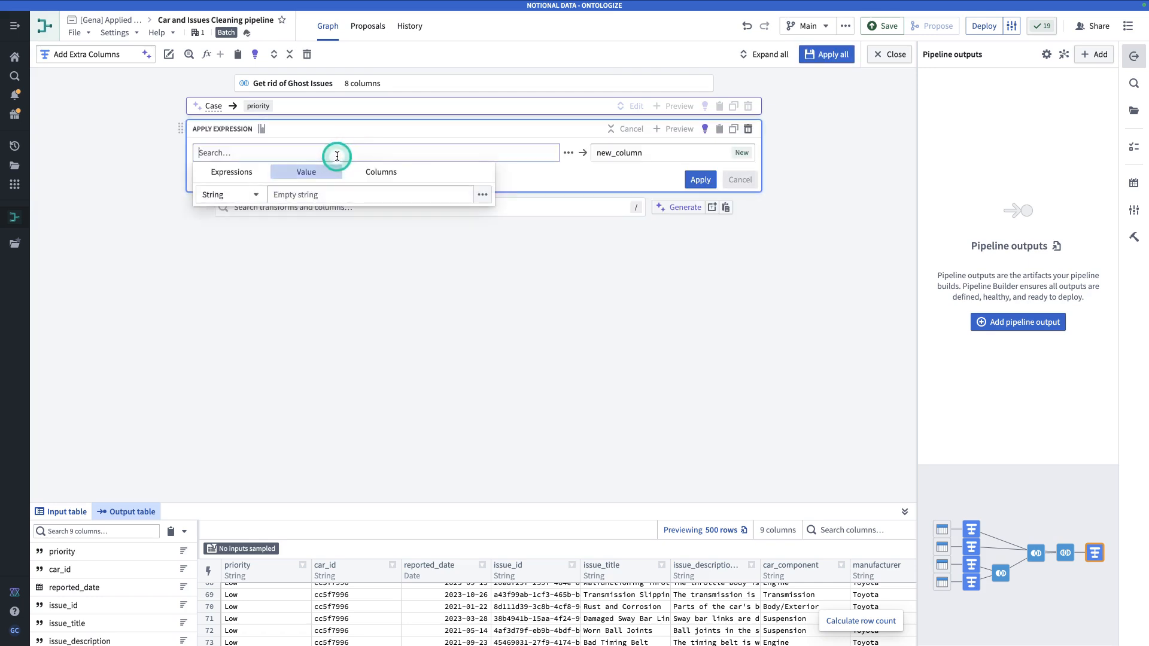
left_click(301, 194)
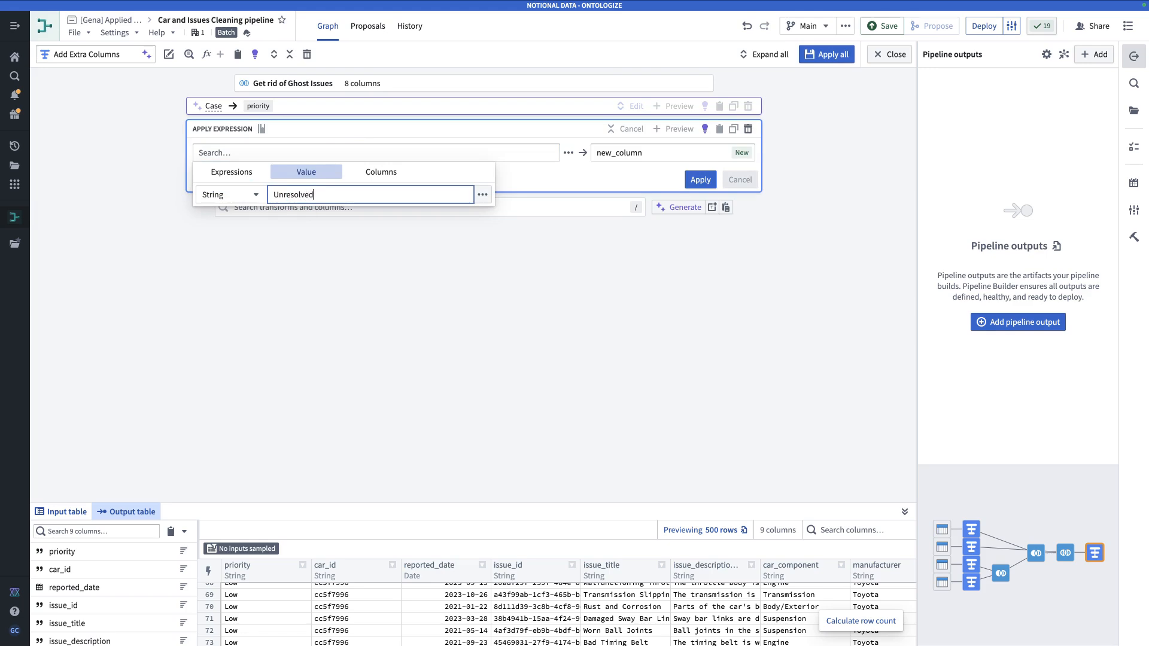
left_click(608, 177)
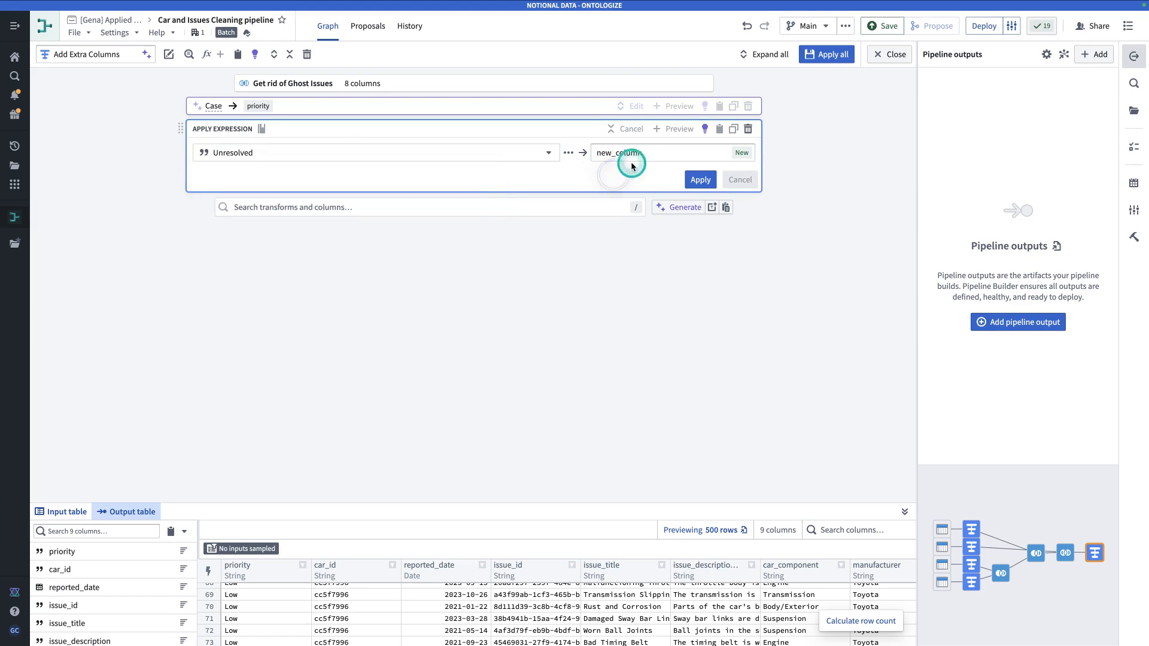
Name the constant column's output "status" and apply the transform.
left_click(581, 153)
double_click(598, 153)
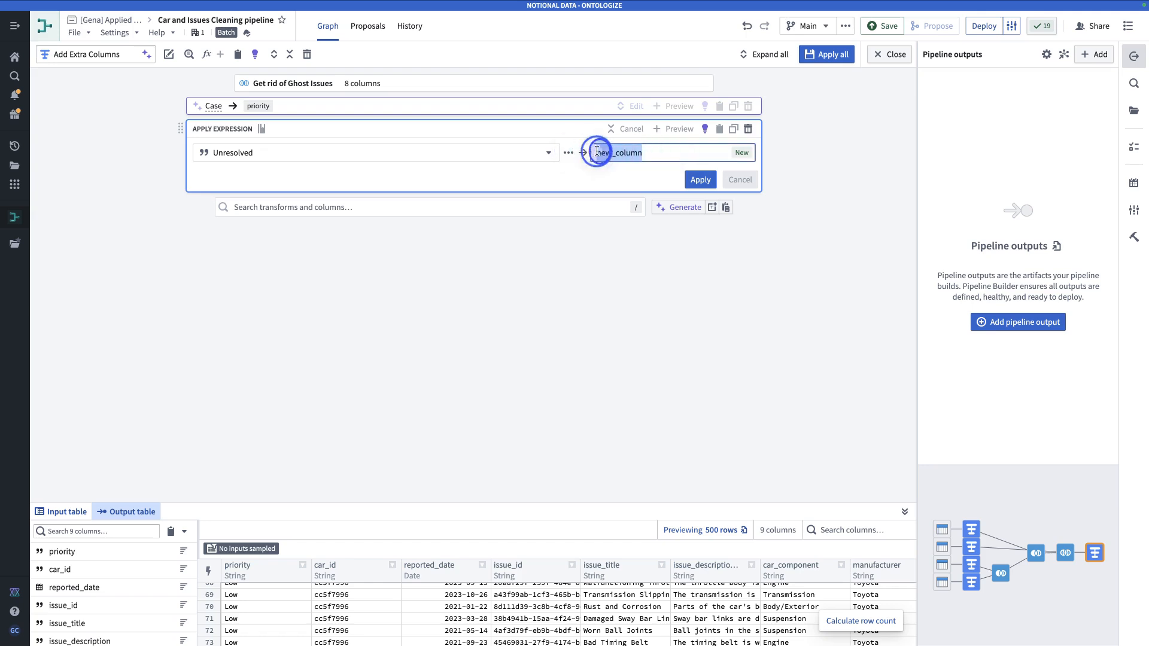
type("status")
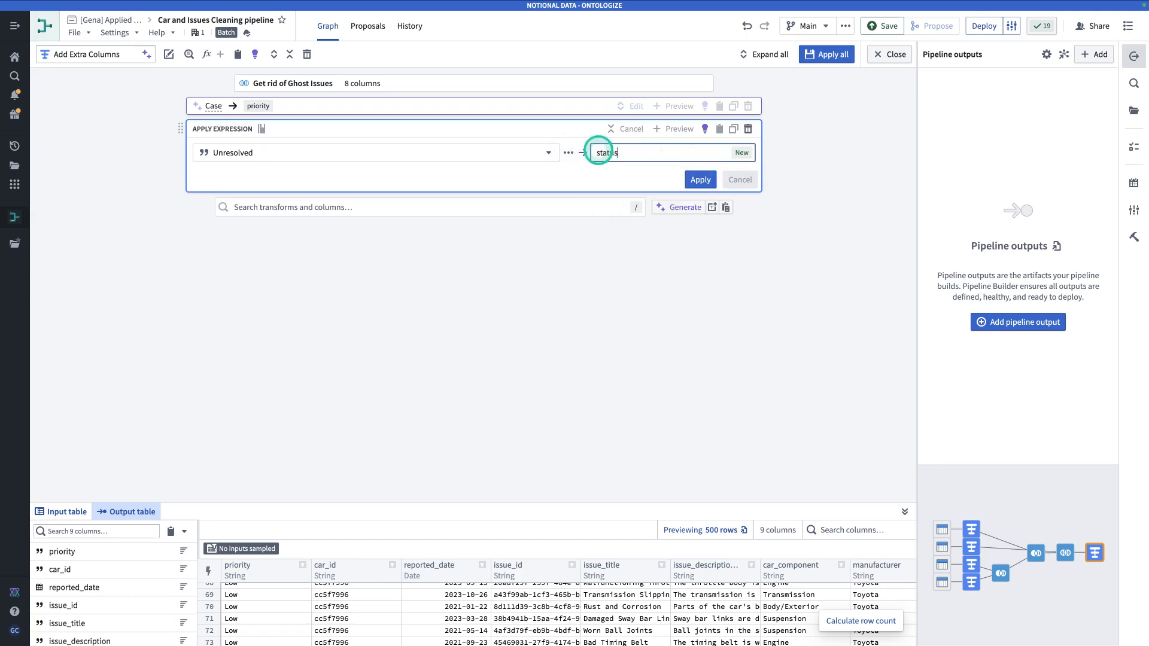
left_click(700, 180)
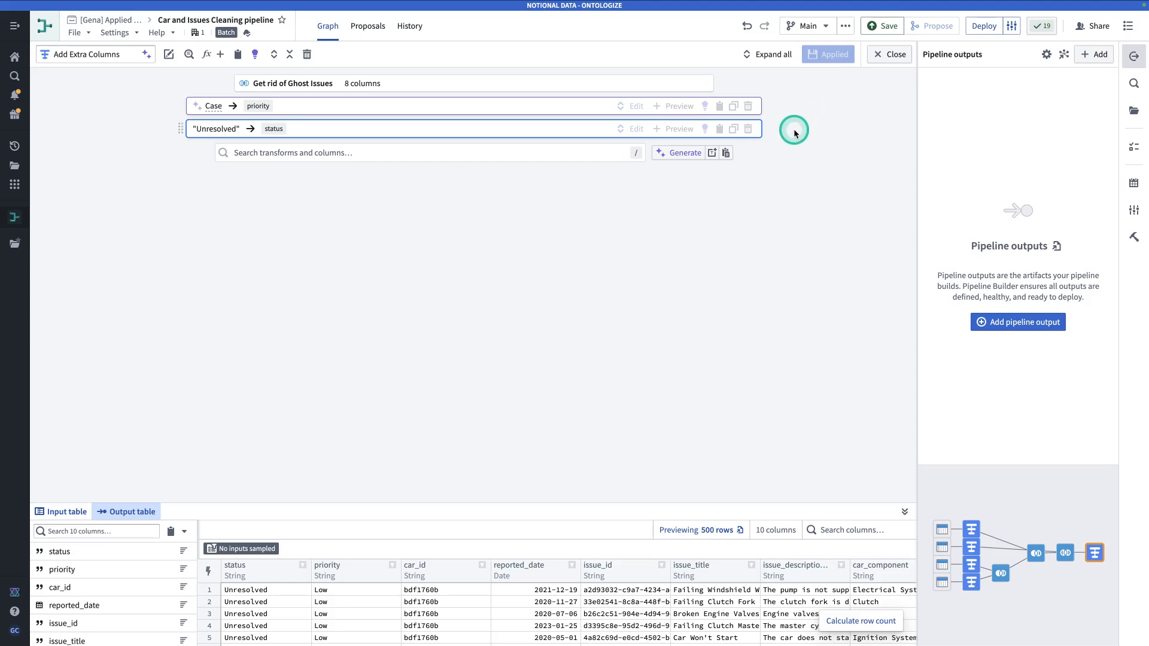
View the issue_id column statistics and filter the preview to the first two repeated IDs to compare their rows.
left_click(662, 566)
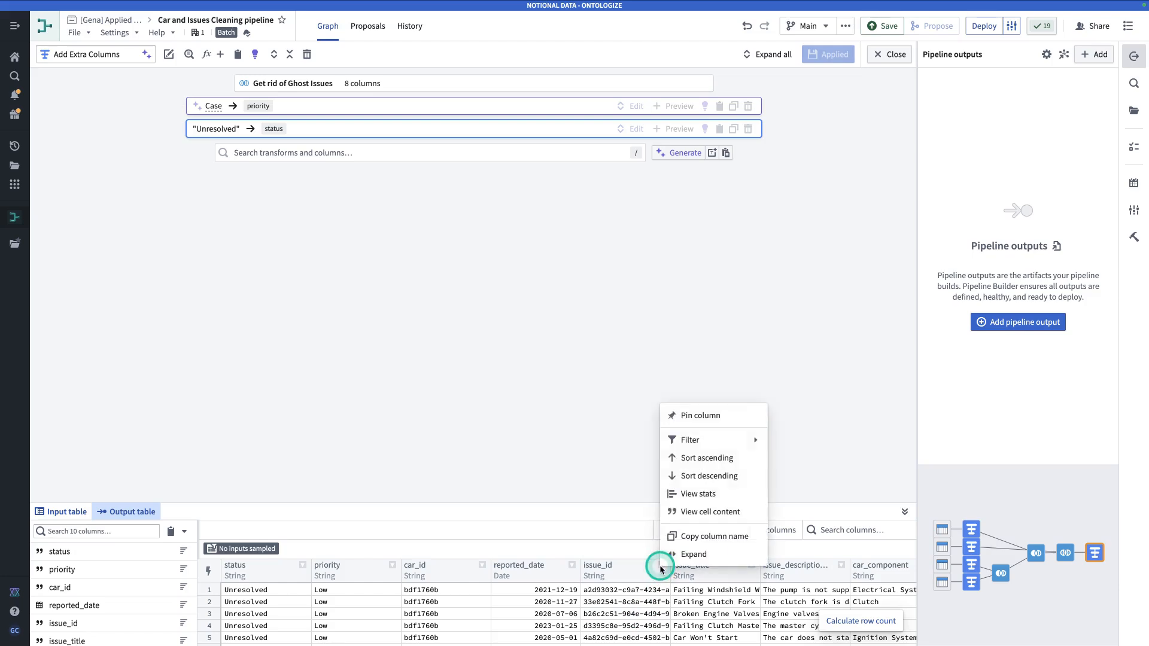
left_click(687, 498)
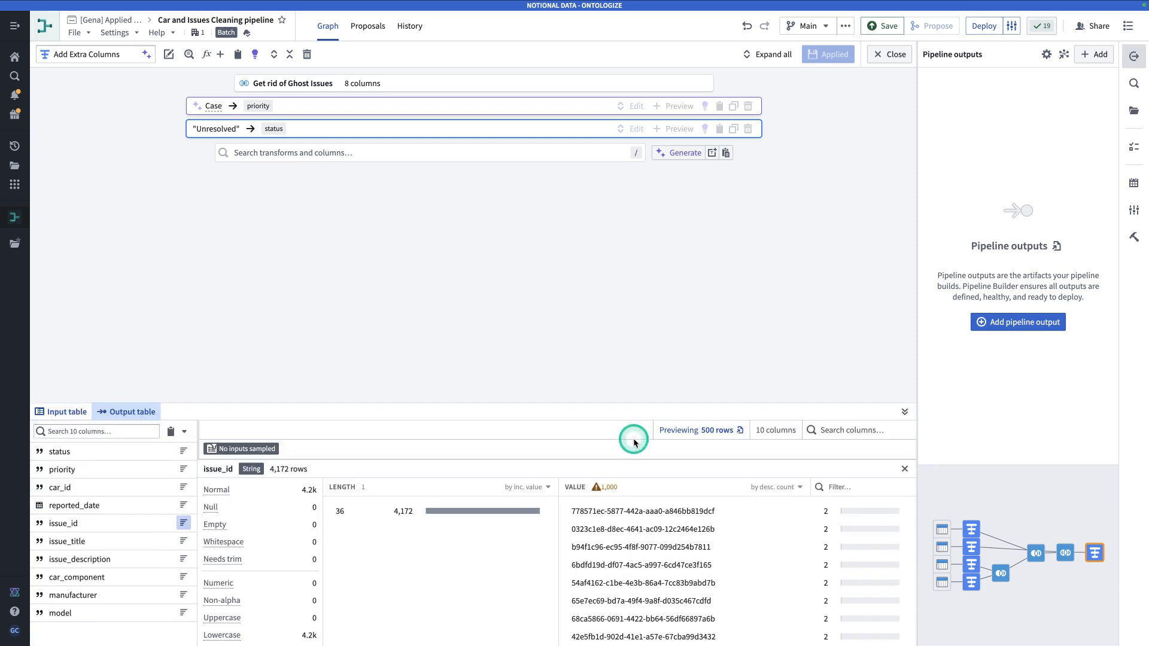
left_click(650, 537)
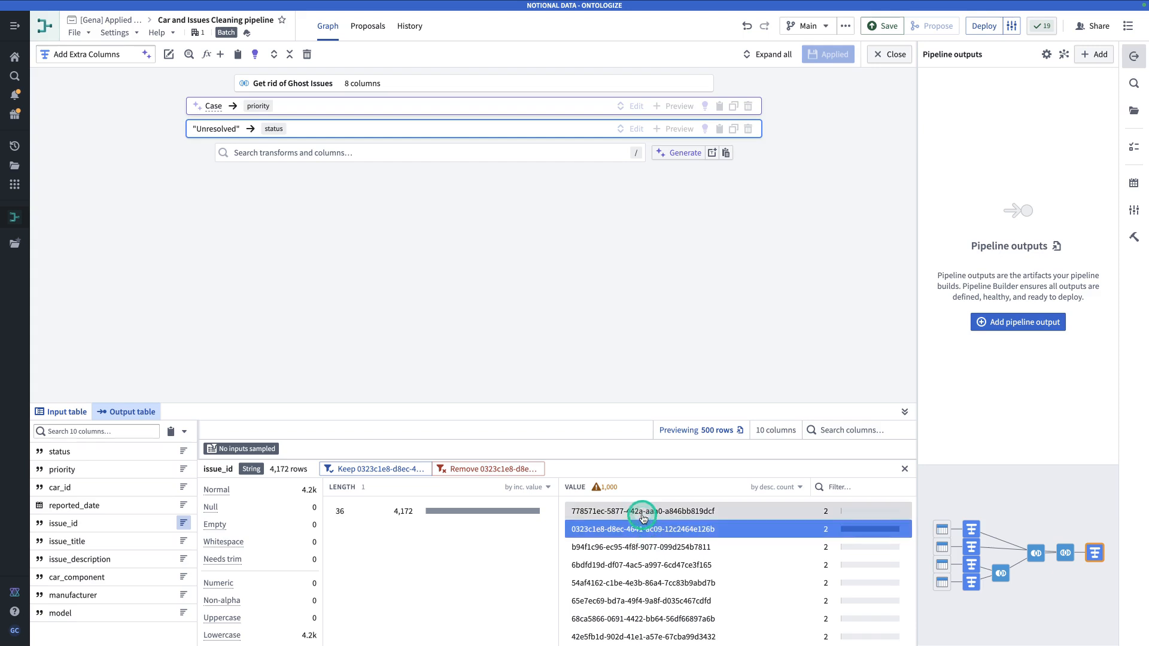
left_click(644, 517, "shift")
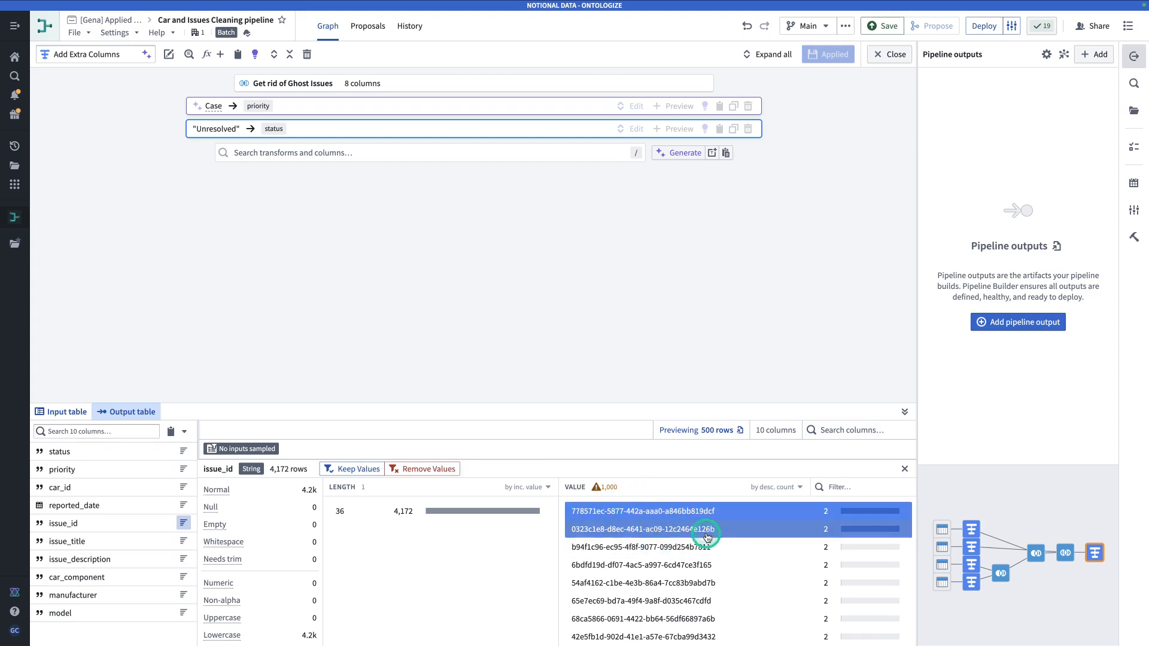
left_click(367, 469)
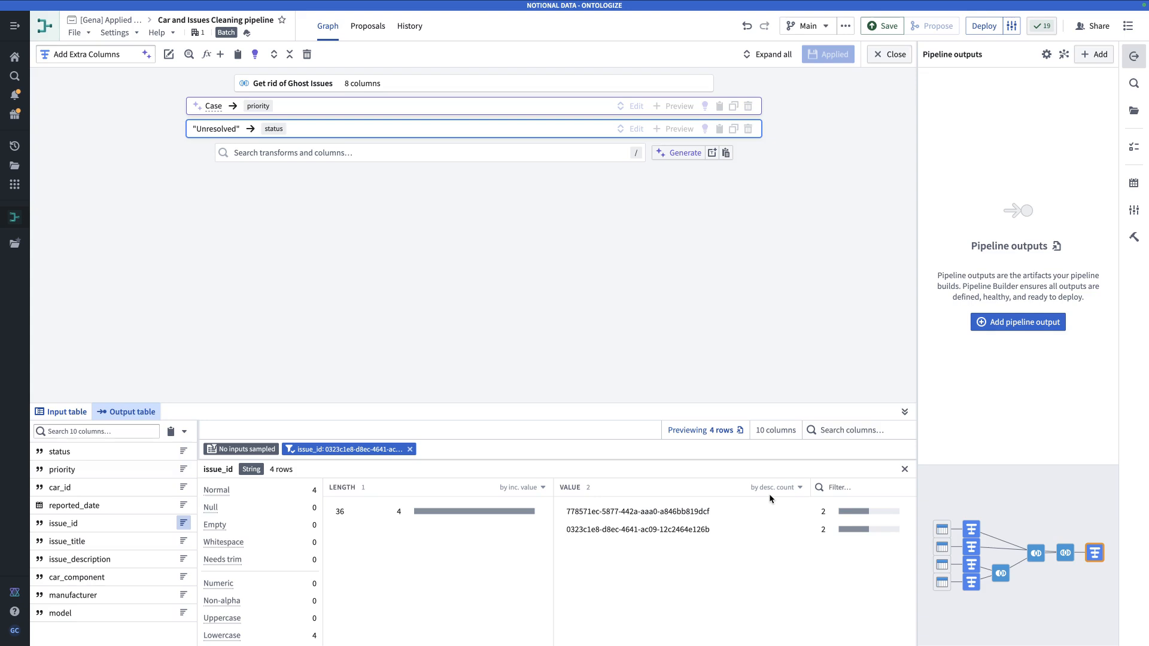
left_click(904, 470)
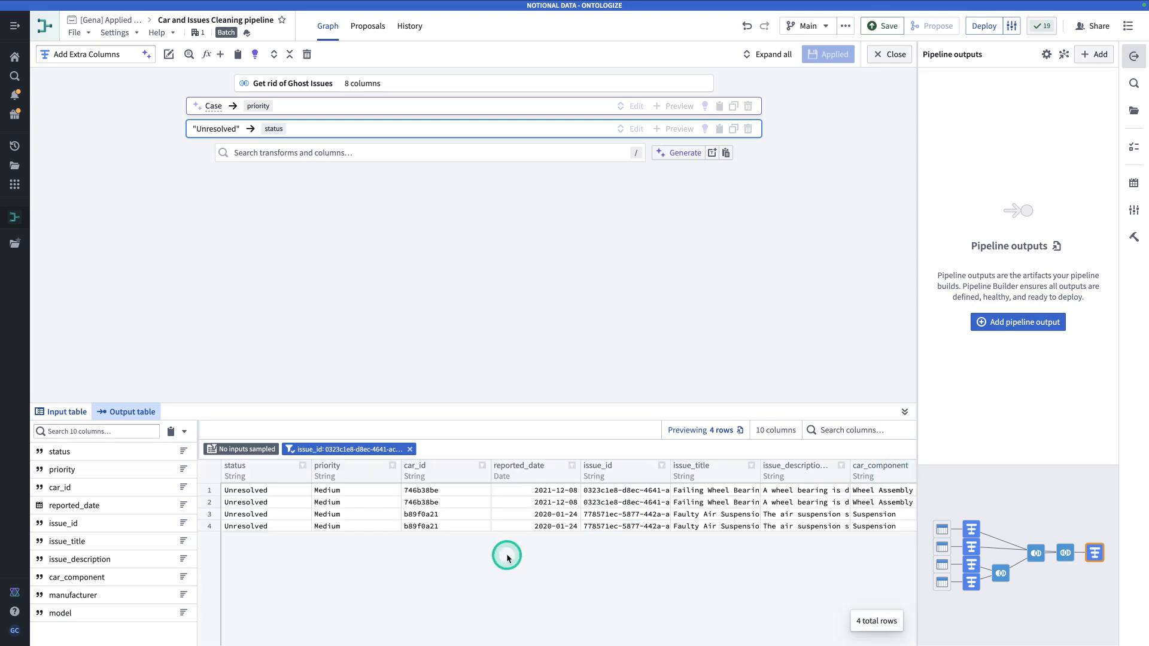
scroll(443, 515, "right", 3)
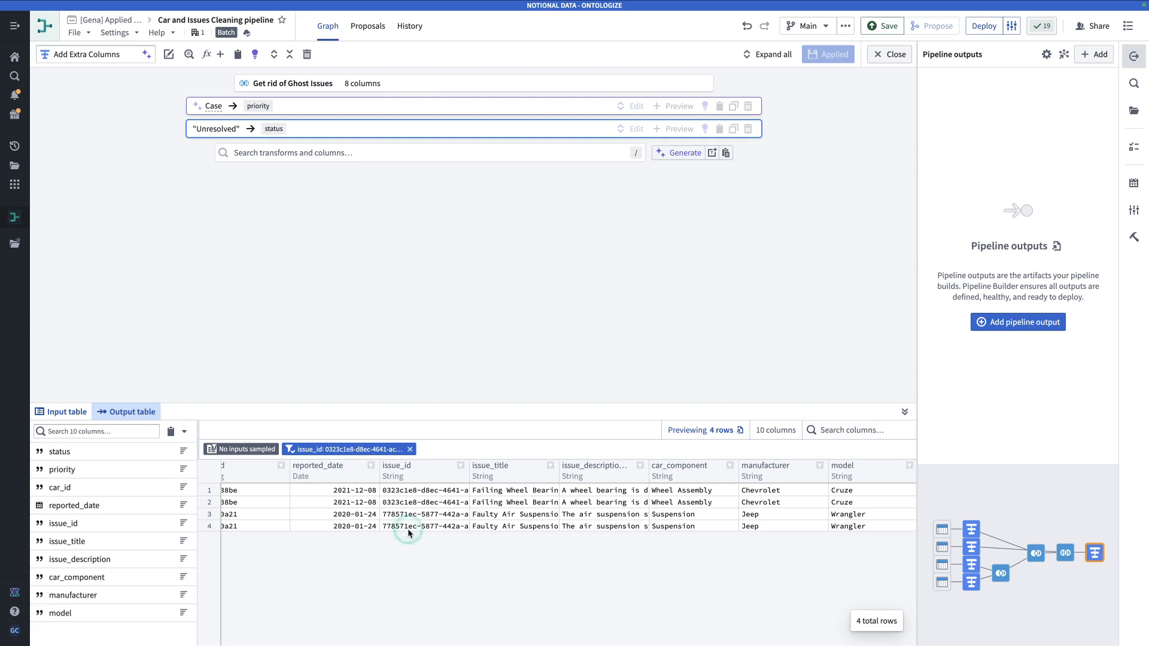
Add a Drop duplicates transform with issue_id as the column subset and apply it.
left_click(388, 158)
type("drop")
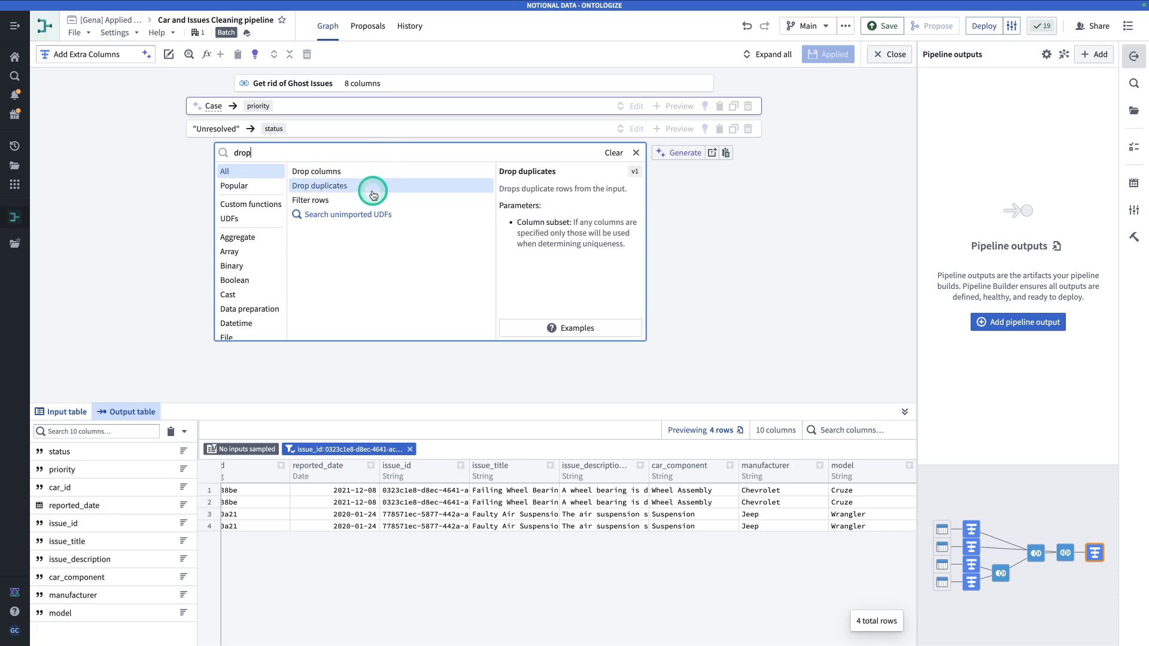
left_click(374, 195)
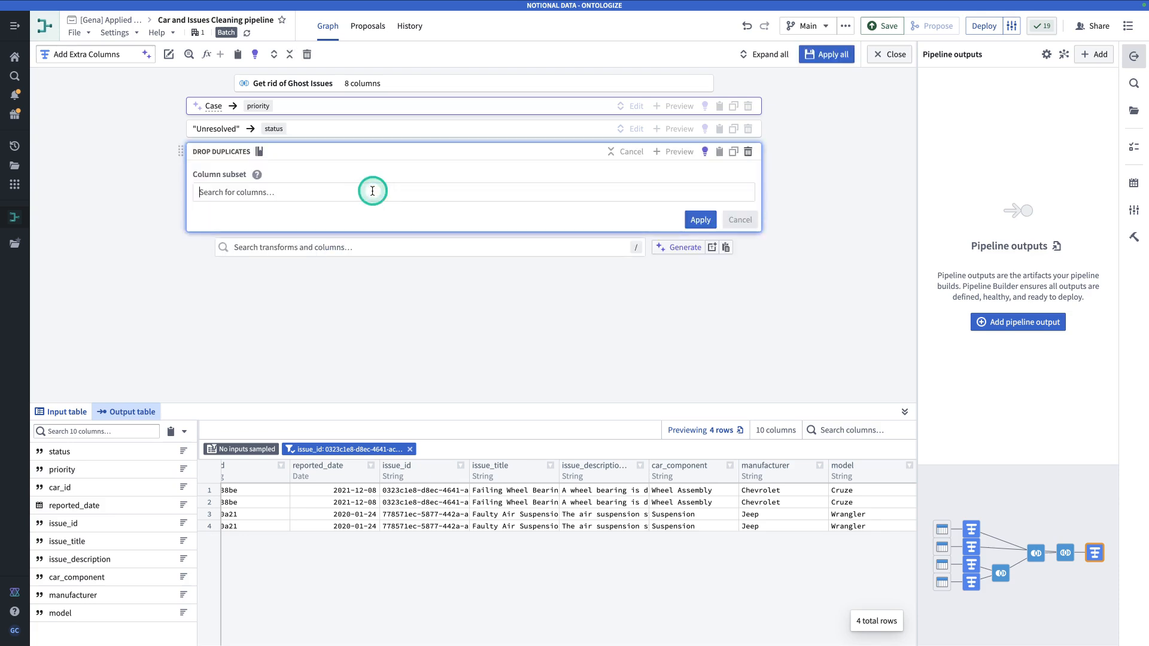
type("issu")
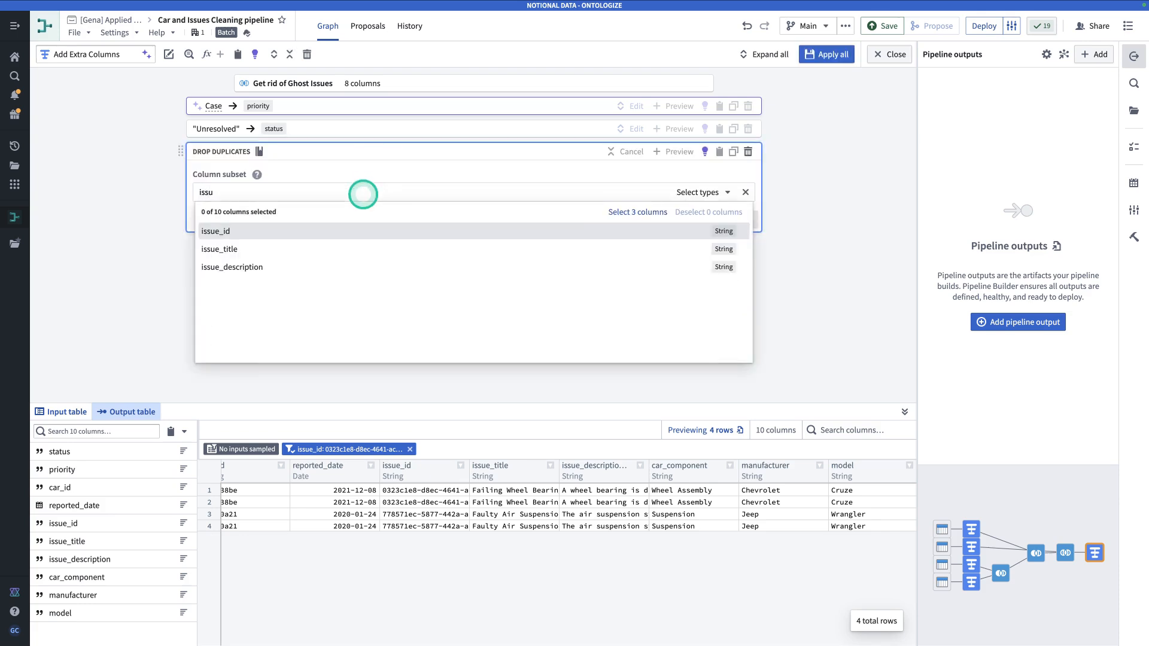
left_click(347, 230)
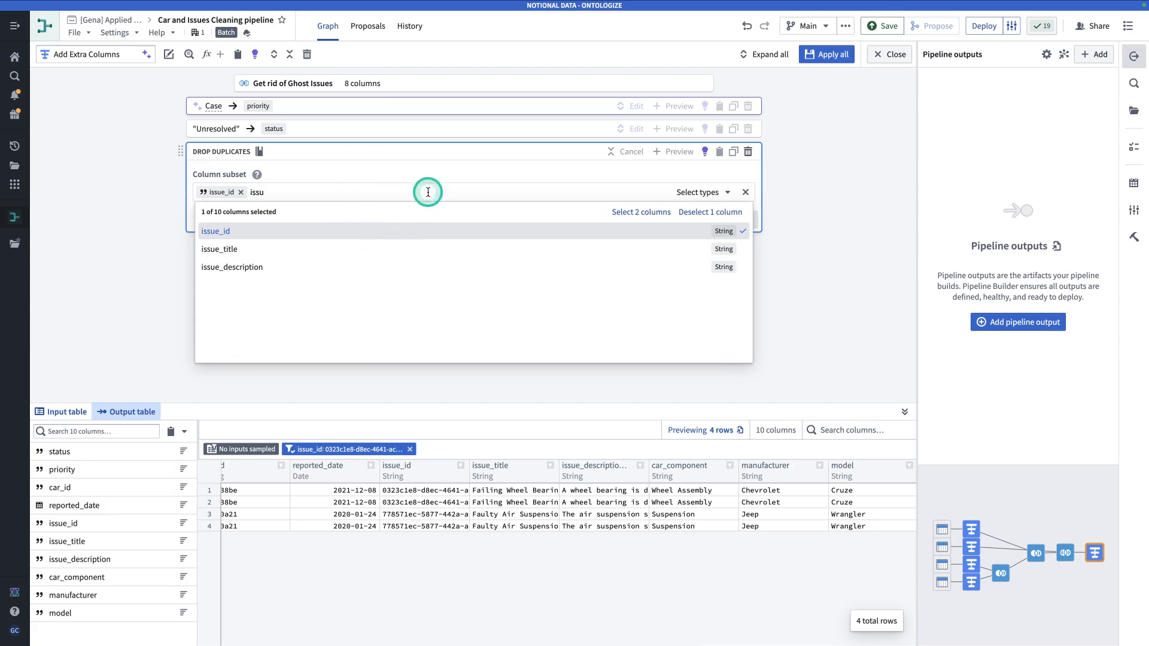
left_click(433, 172)
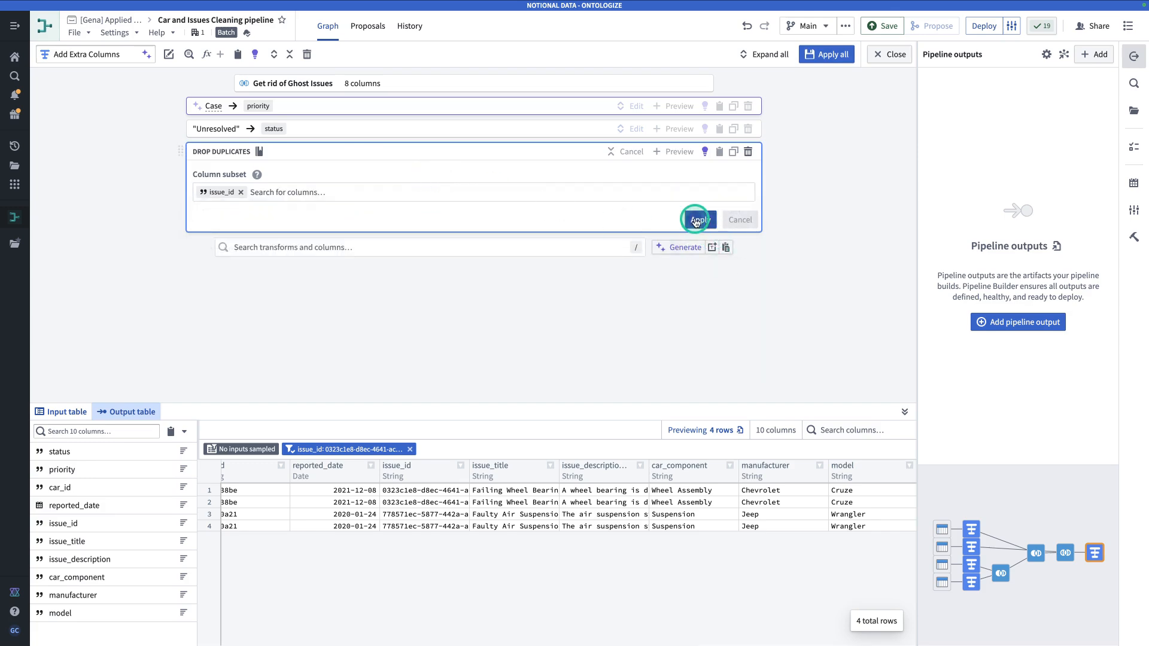
left_click(698, 220)
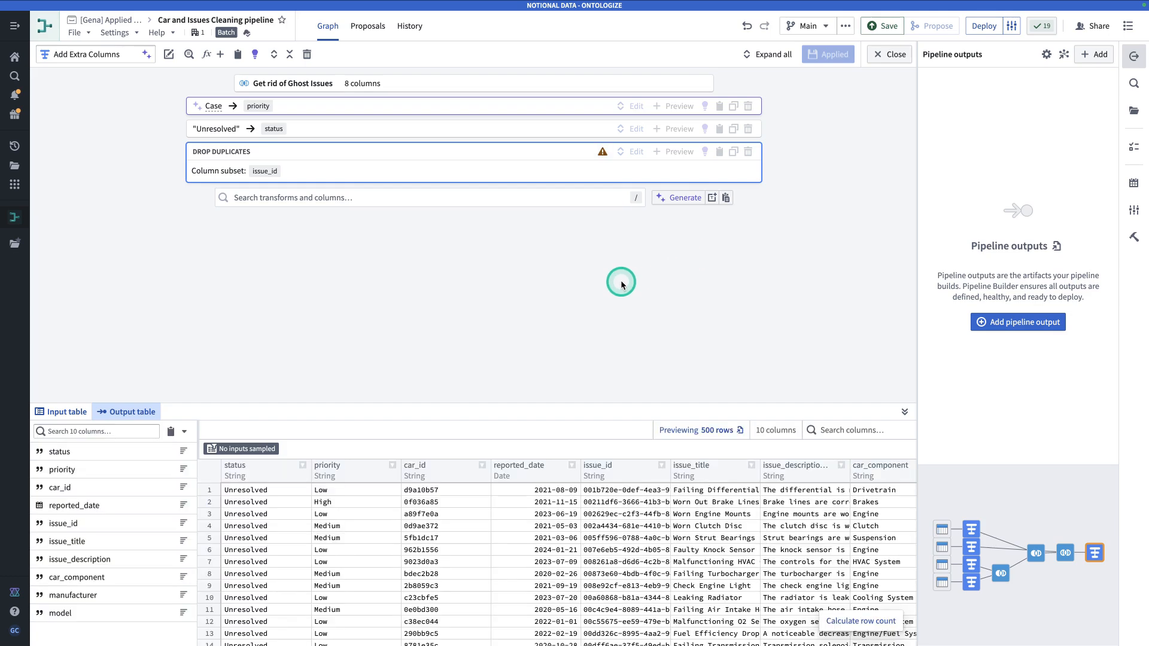
View the issue_id column statistics again to check whether the IDs are unique after deduplication.
left_click(662, 467)
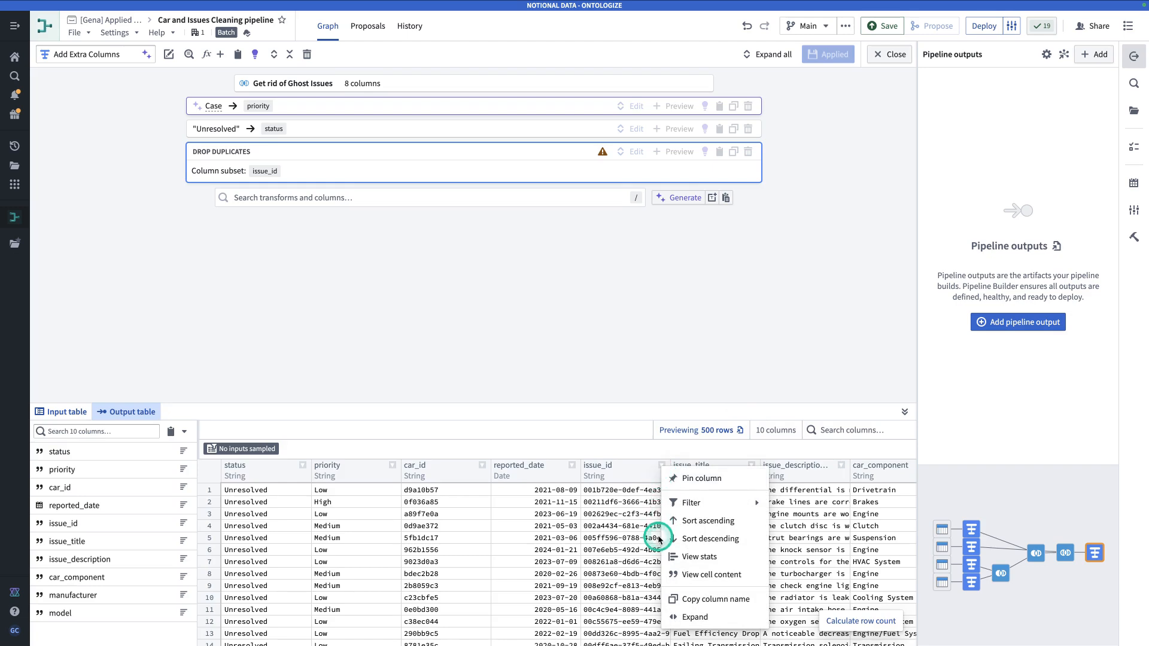
left_click(677, 556)
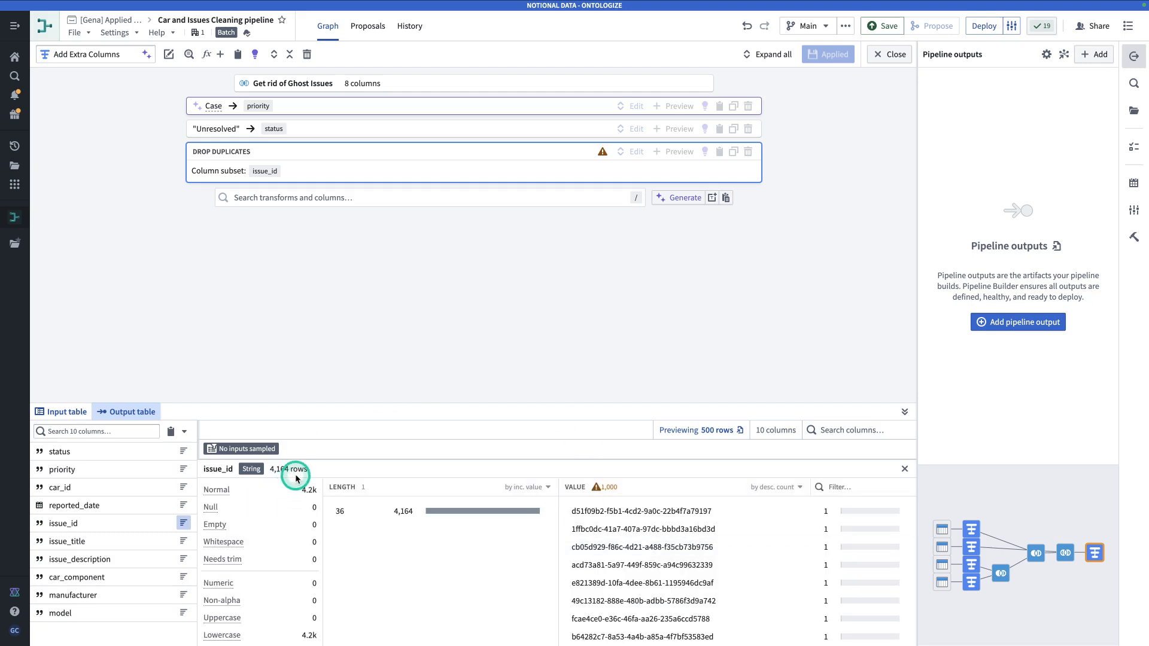
scroll(301, 607, "down", 1)
scroll(301, 606, "down", 2)
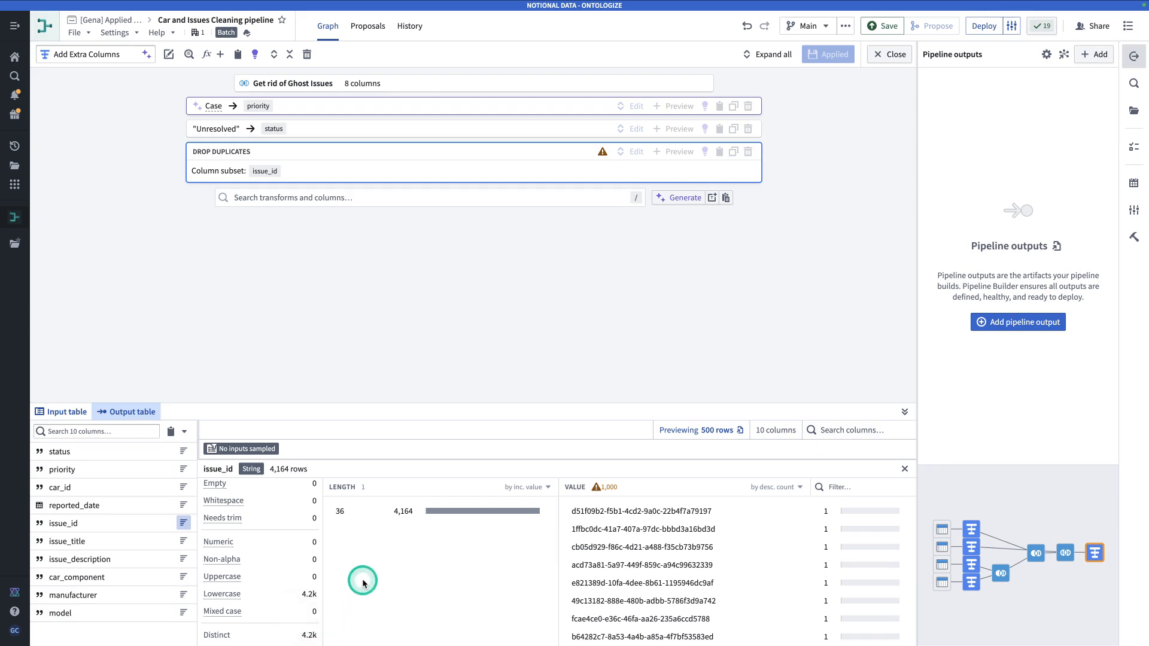
Review the Issues list in the requirements document, return to the pipeline, and close the Add Extra Columns transform editor.
key("ctrl+Tab")
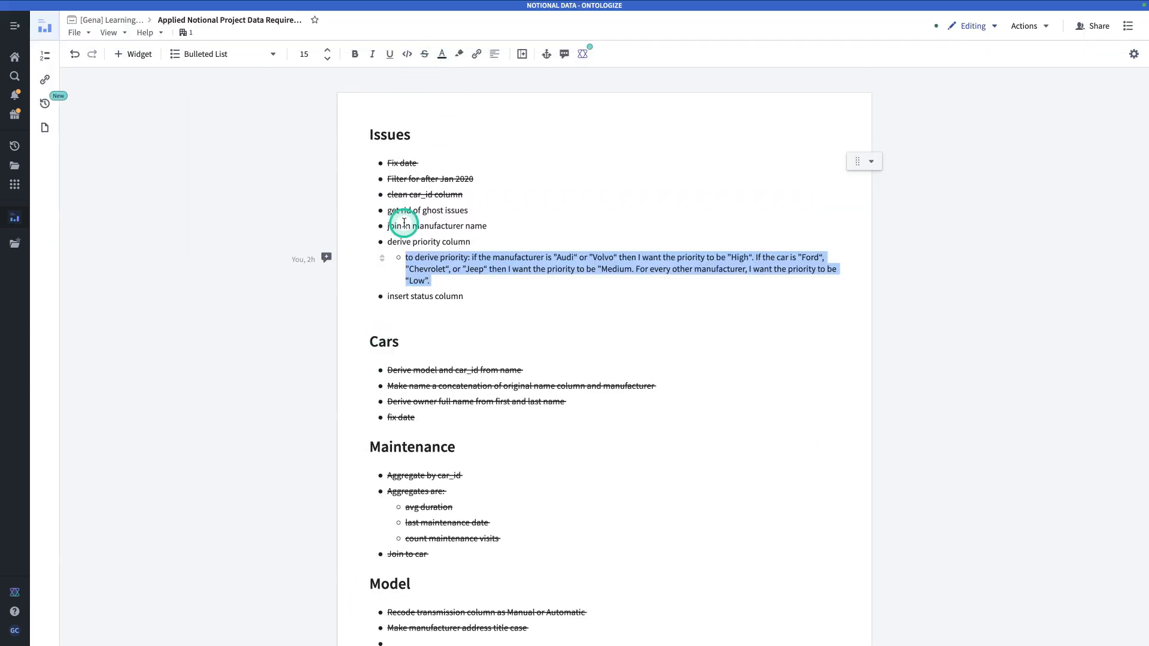
key("ctrl+Tab")
left_click(137, 323)
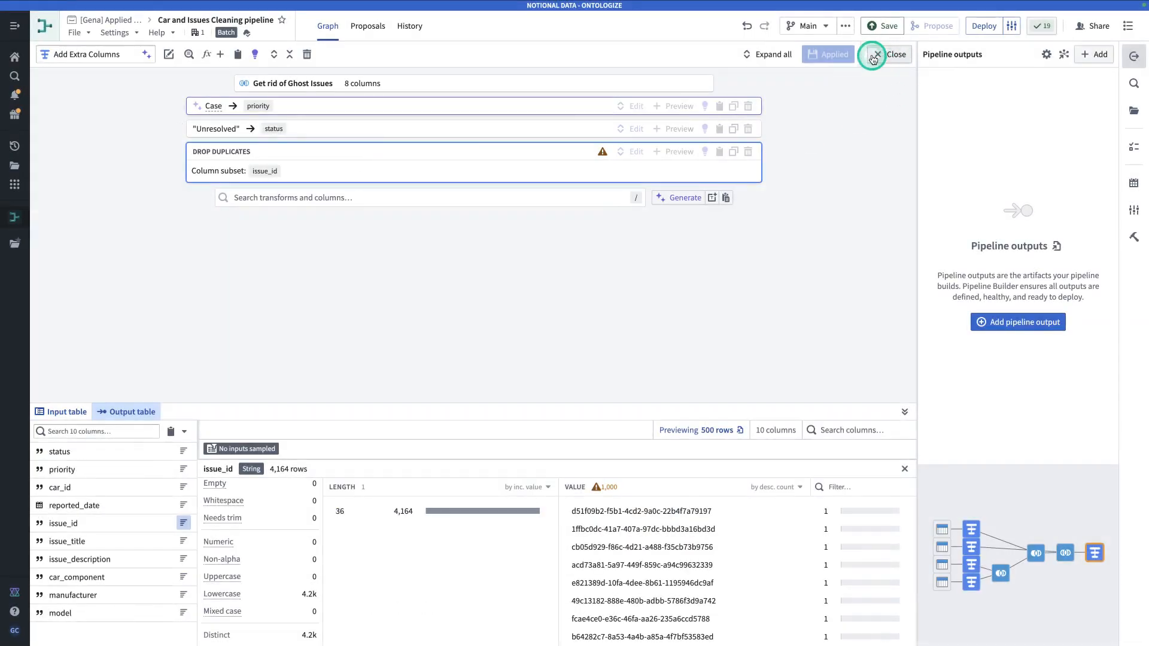
left_click(881, 57)
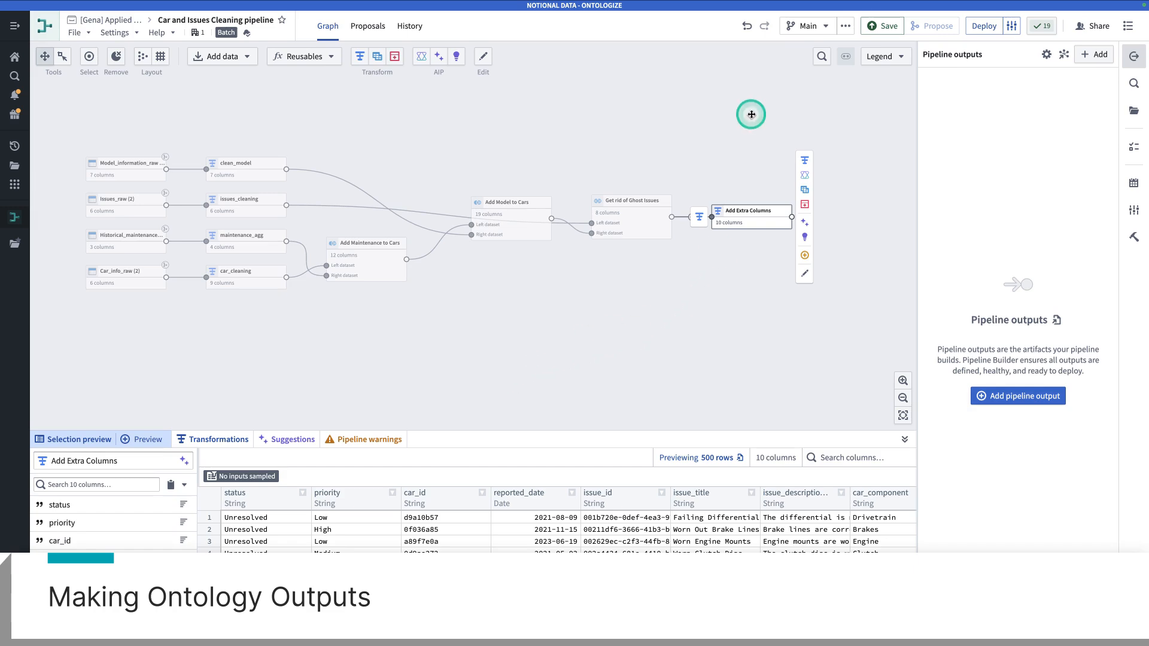
Move the Add Extra Columns node slightly up in the graph and add a new object type output to it.
left_click_drag(745, 214, 743, 187)
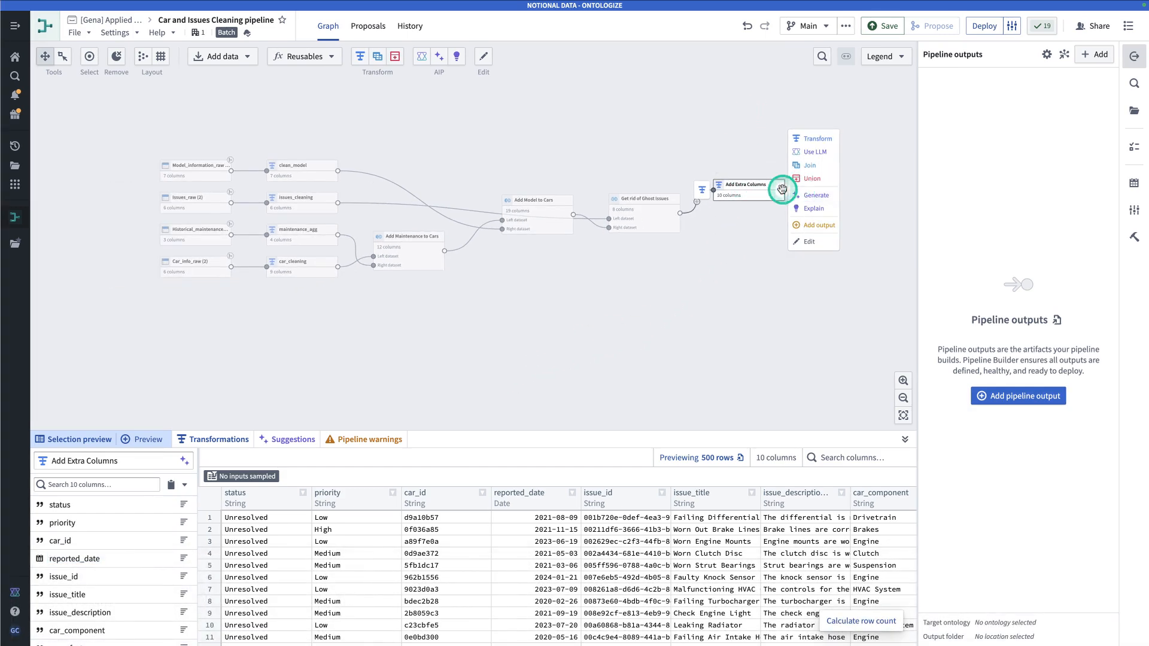
left_click(797, 225)
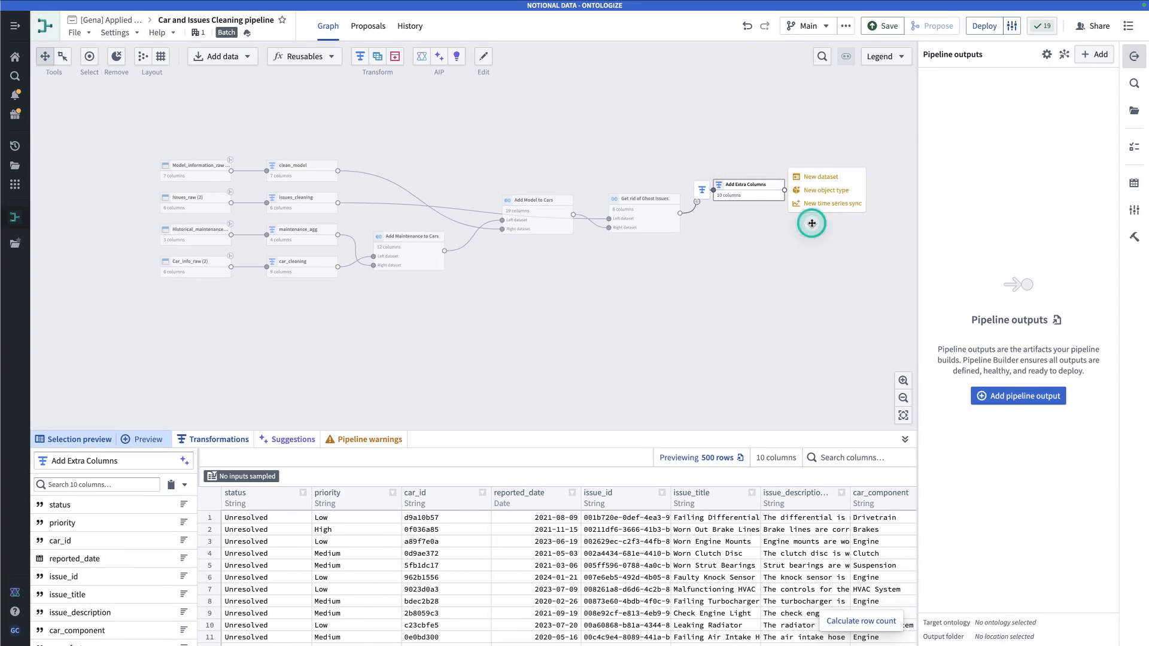
left_click(826, 190)
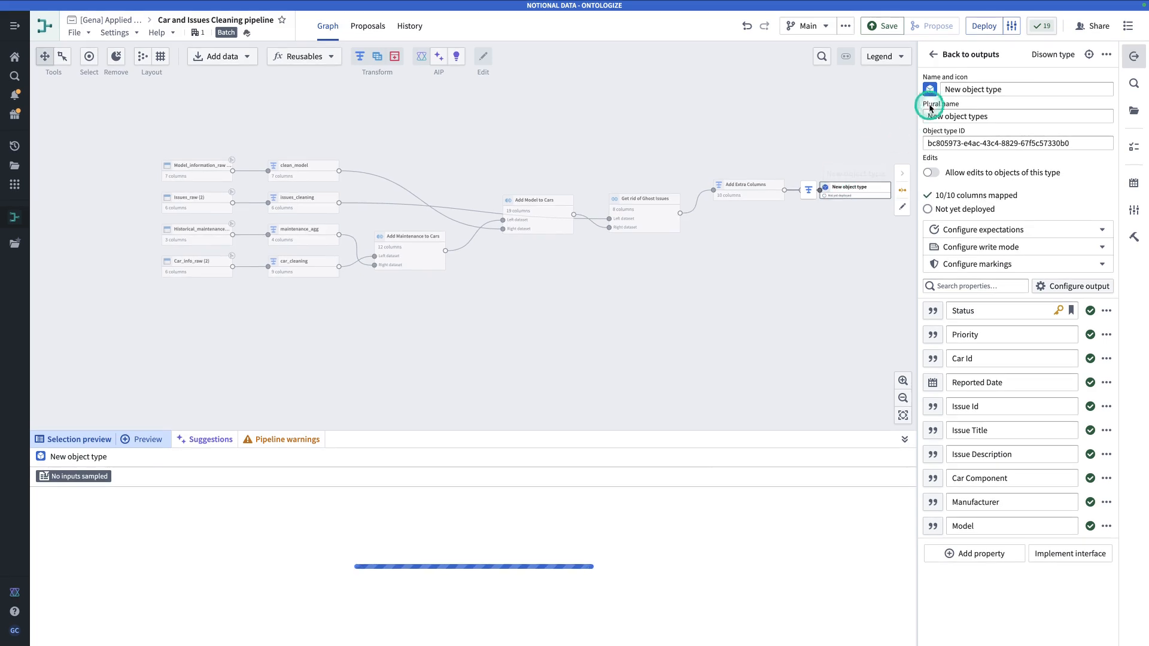
Name the new object type Issue with the bracketed first-name prefix, and give it the High priority icon in light purple (BDADFF).
left_click_drag(1030, 92, 944, 90)
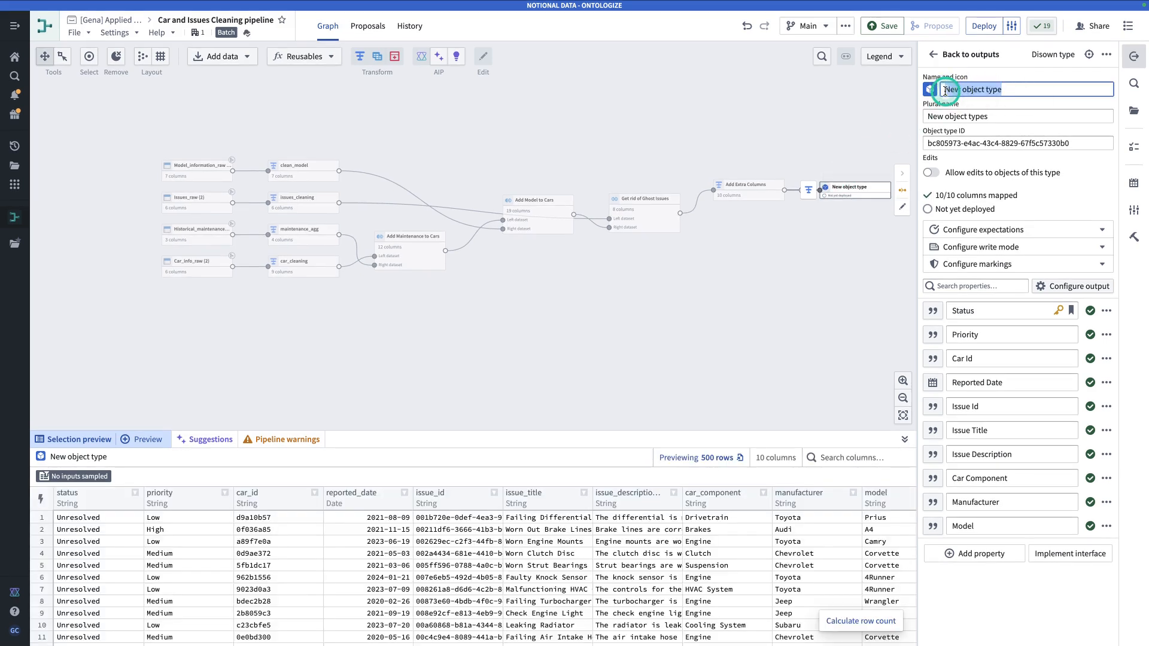
key("BackSpace")
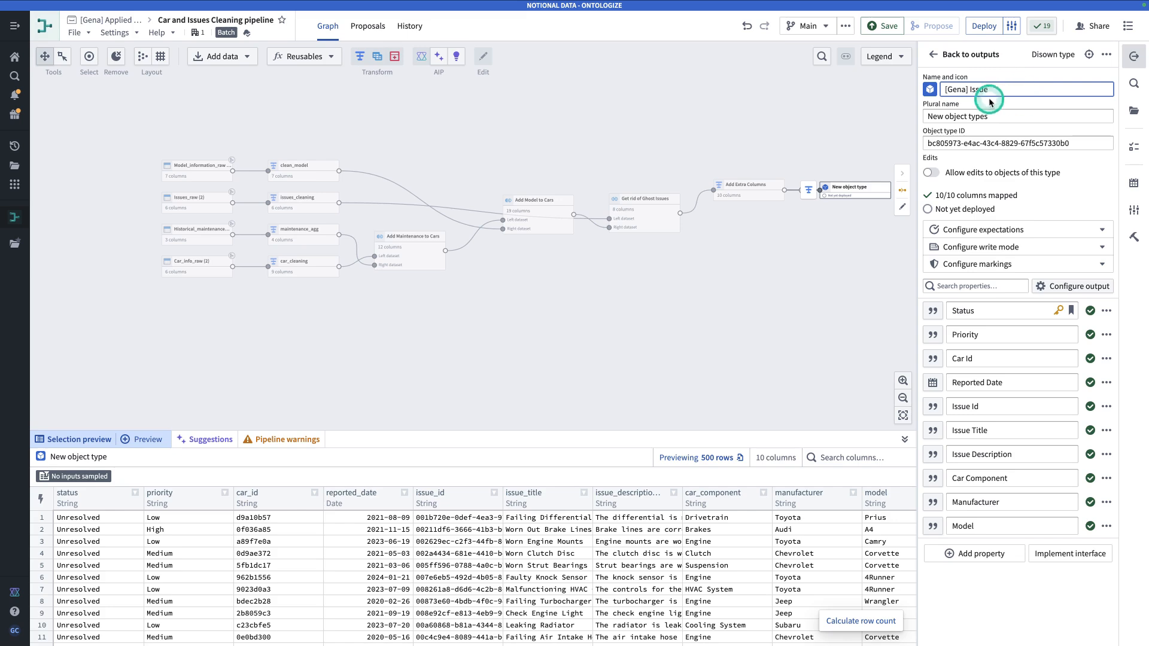
left_click(929, 90)
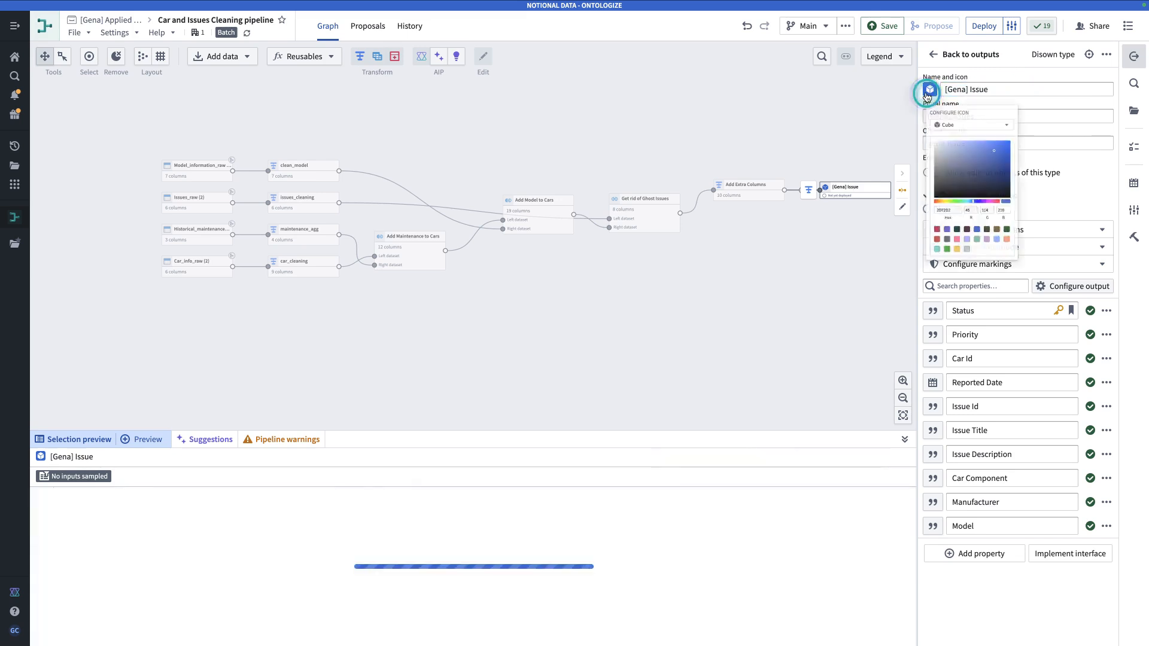
left_click(964, 134)
type("alert")
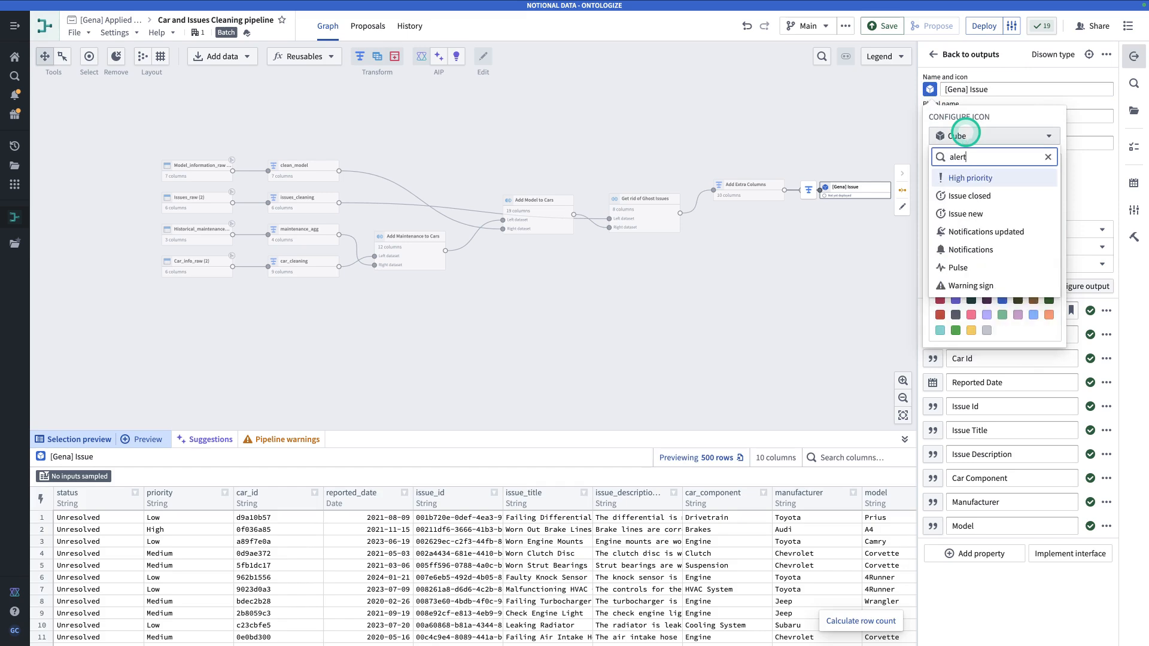
left_click(970, 178)
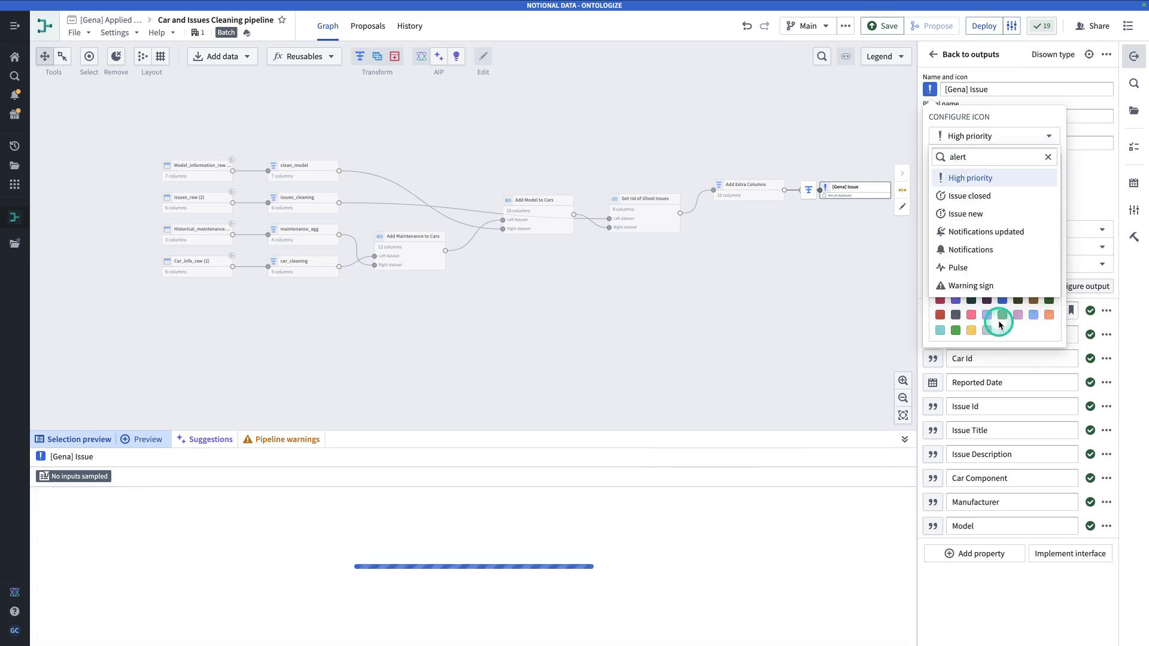
left_click(987, 315)
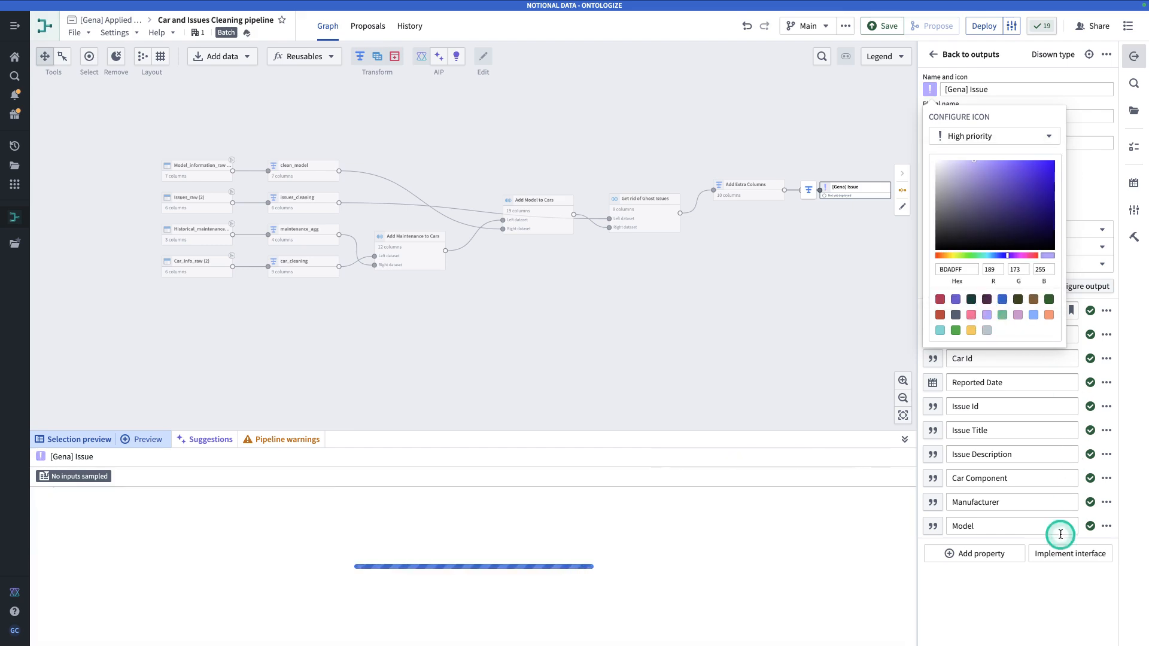
left_click(1054, 607)
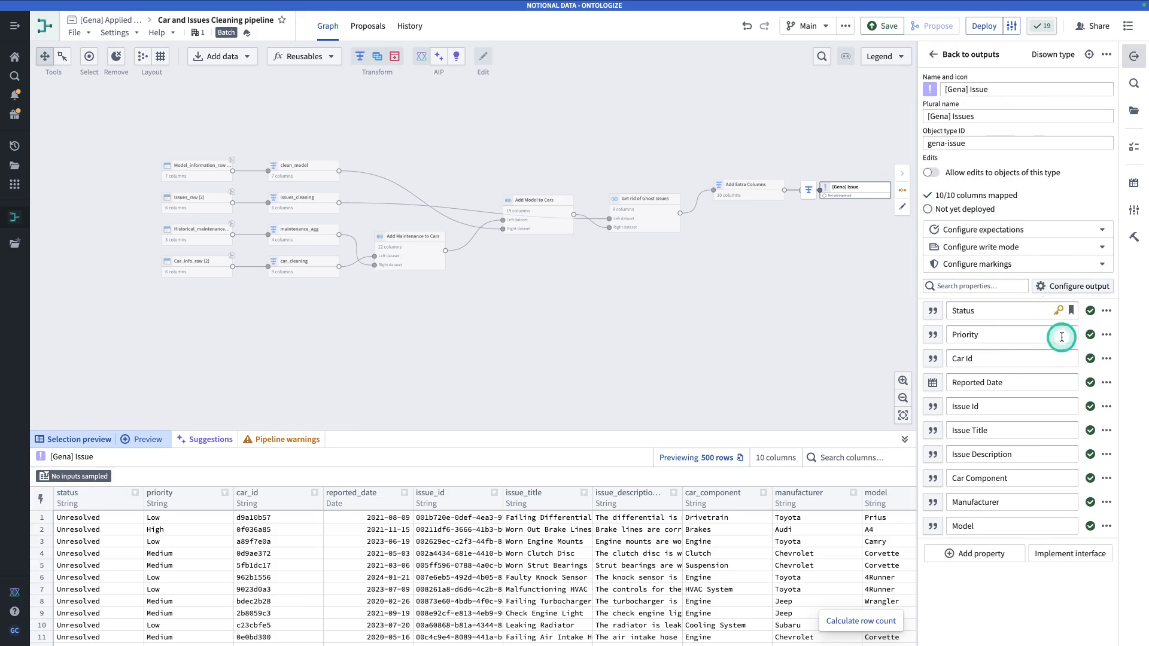
Set Issue Id as the primary key and Issue Title as the title property of the Issue object type.
left_click(1107, 408)
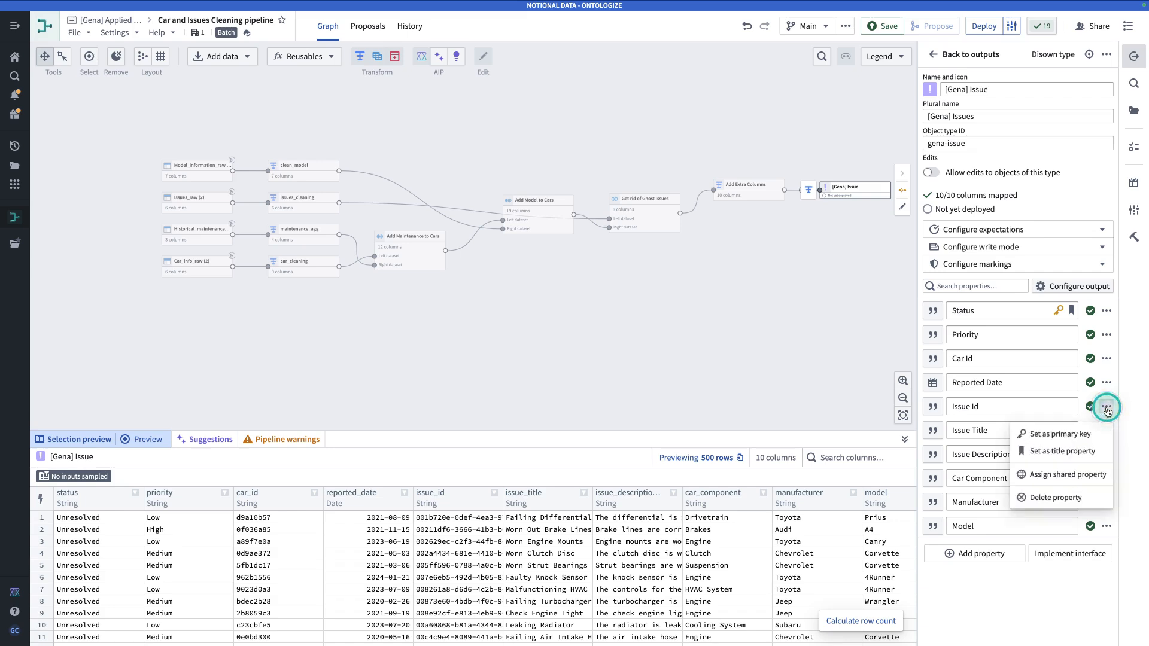
left_click(1085, 432)
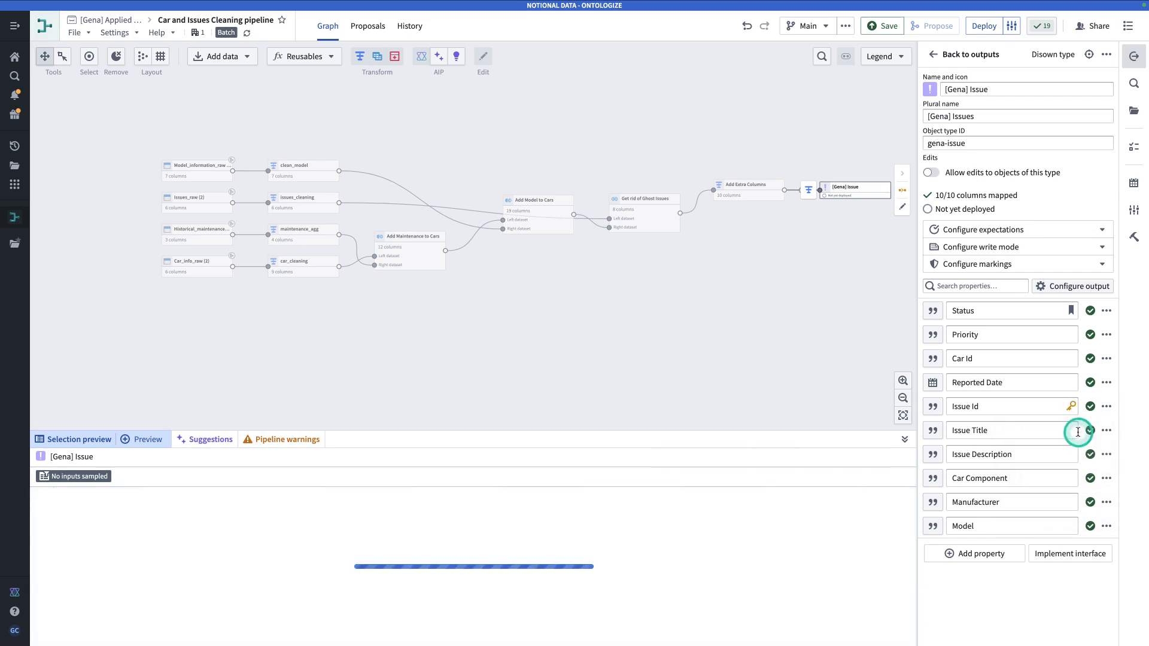
left_click(1108, 431)
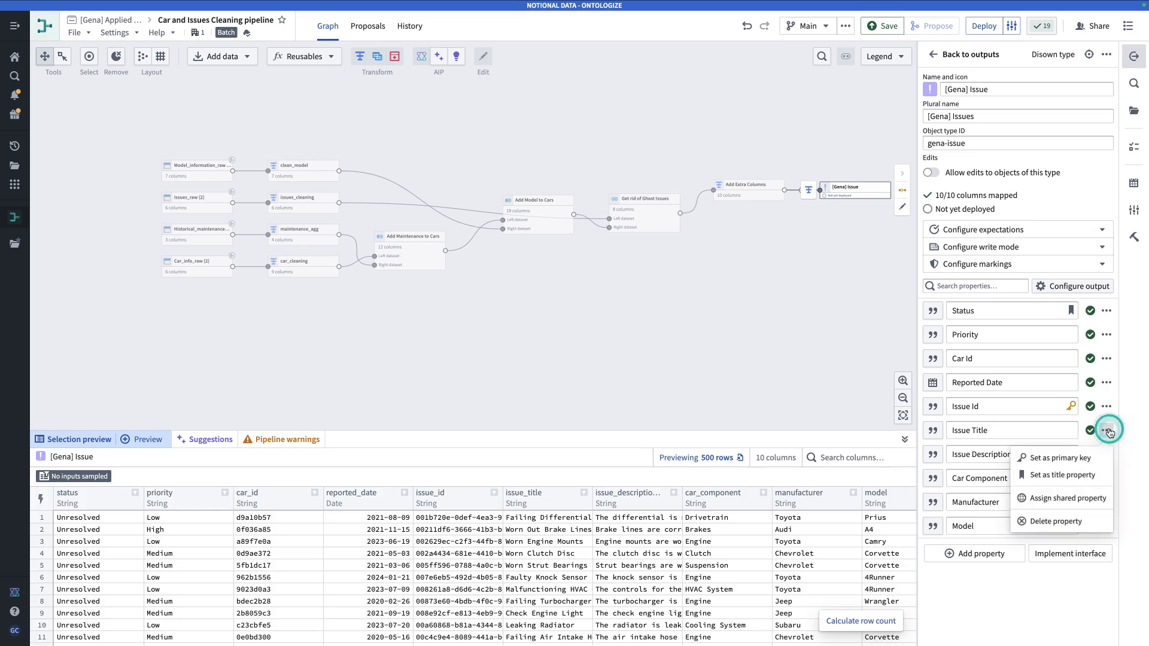
left_click(1089, 476)
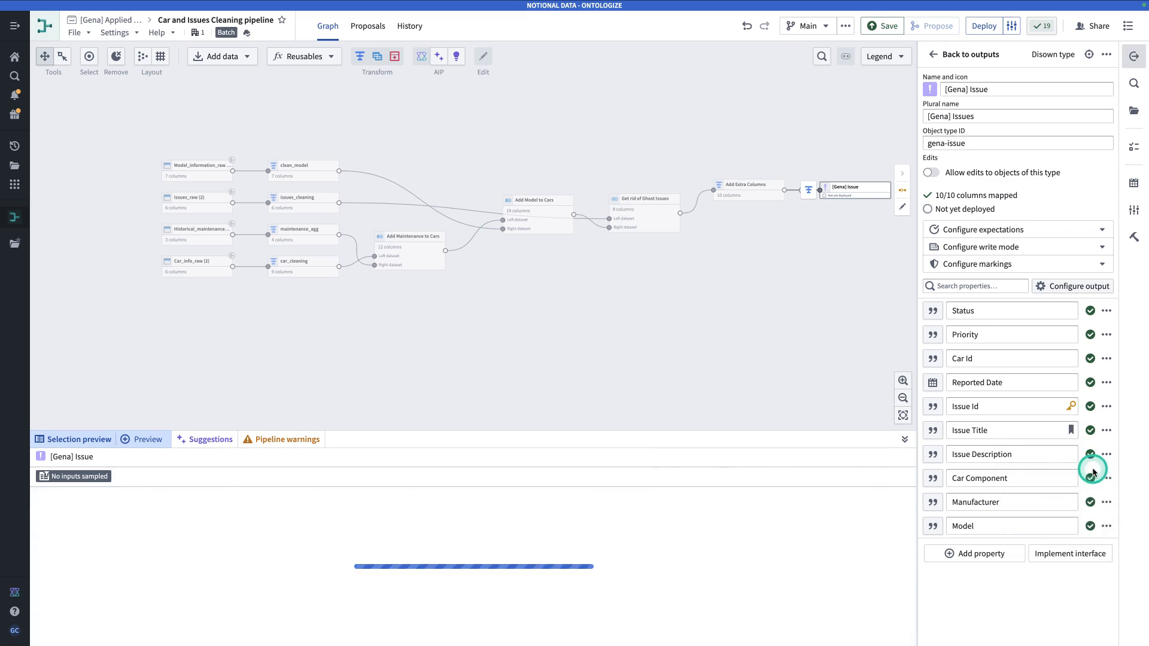
Add a new object type output to the Add Model to Cars join node.
left_click(465, 294)
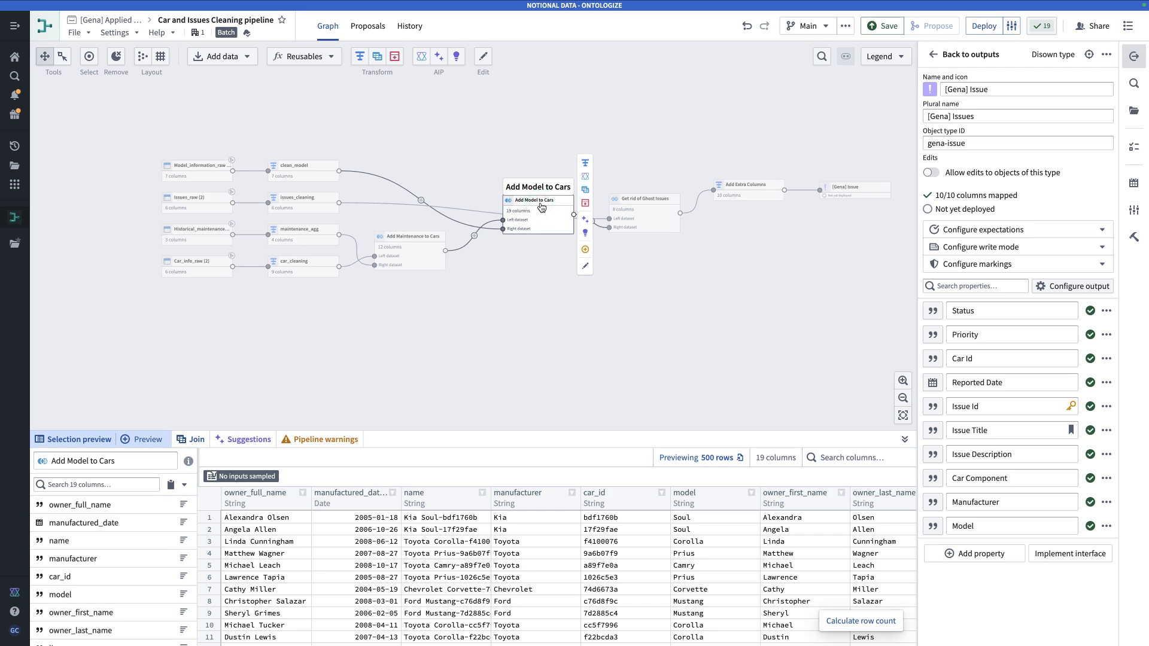
left_click(580, 246)
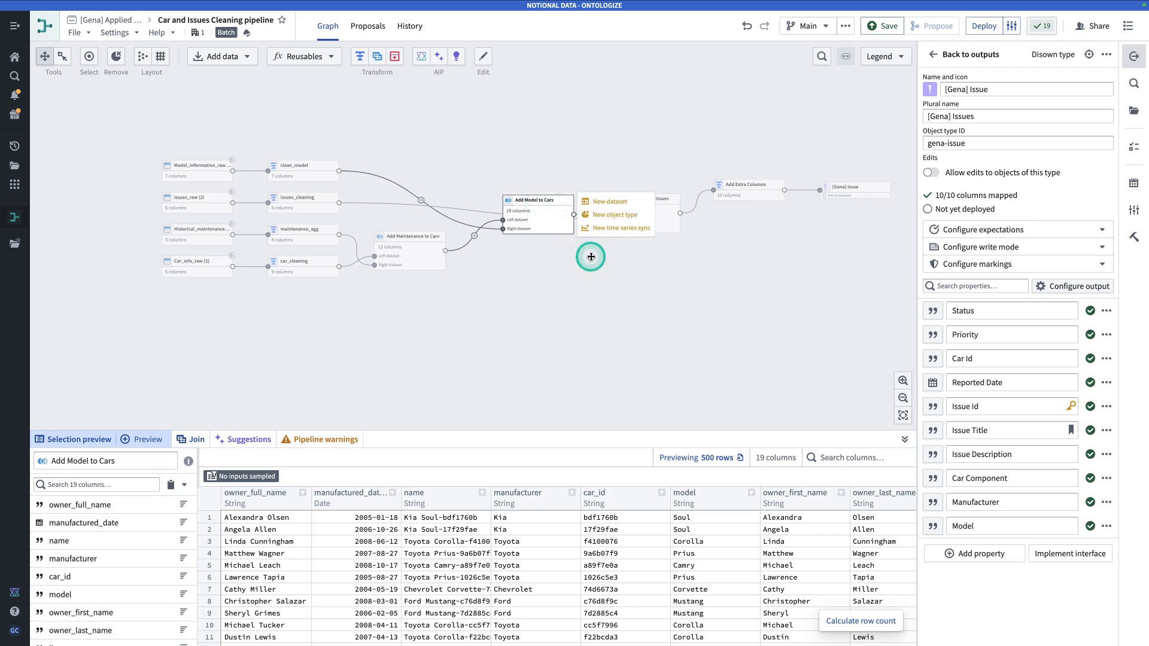
left_click(615, 220)
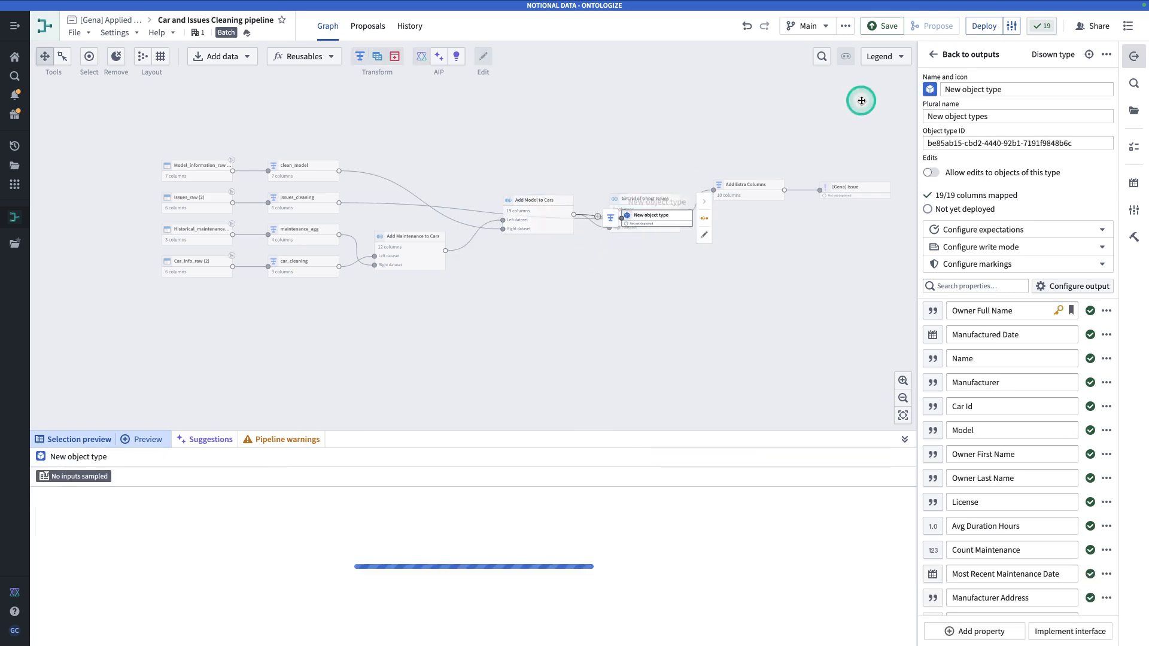
Name the new object type Car with the bracketed first-name prefix, and give it the Buggy icon in light purple.
left_click_drag(1010, 89, 923, 92)
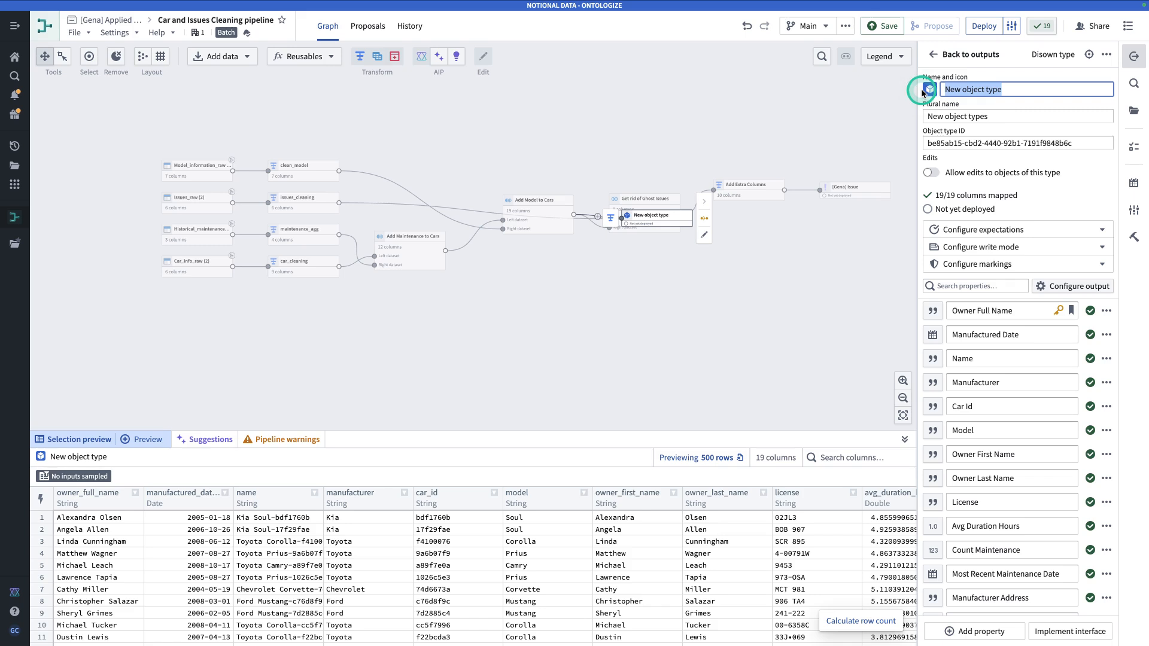
key("BackSpace")
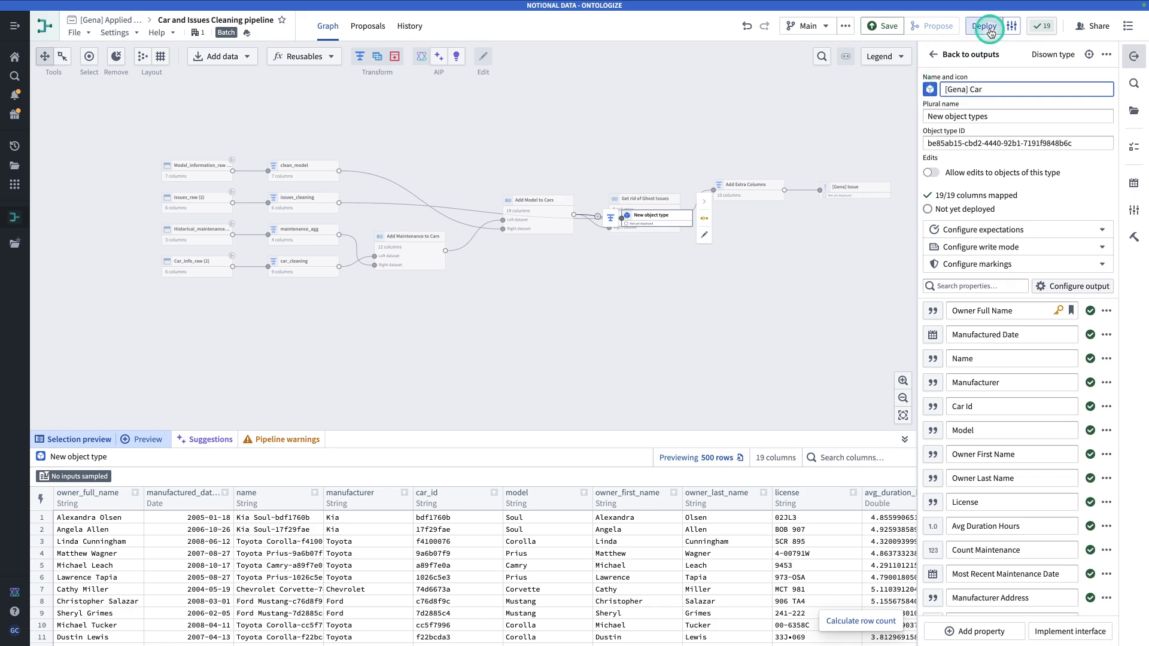
left_click(930, 90)
left_click(956, 135)
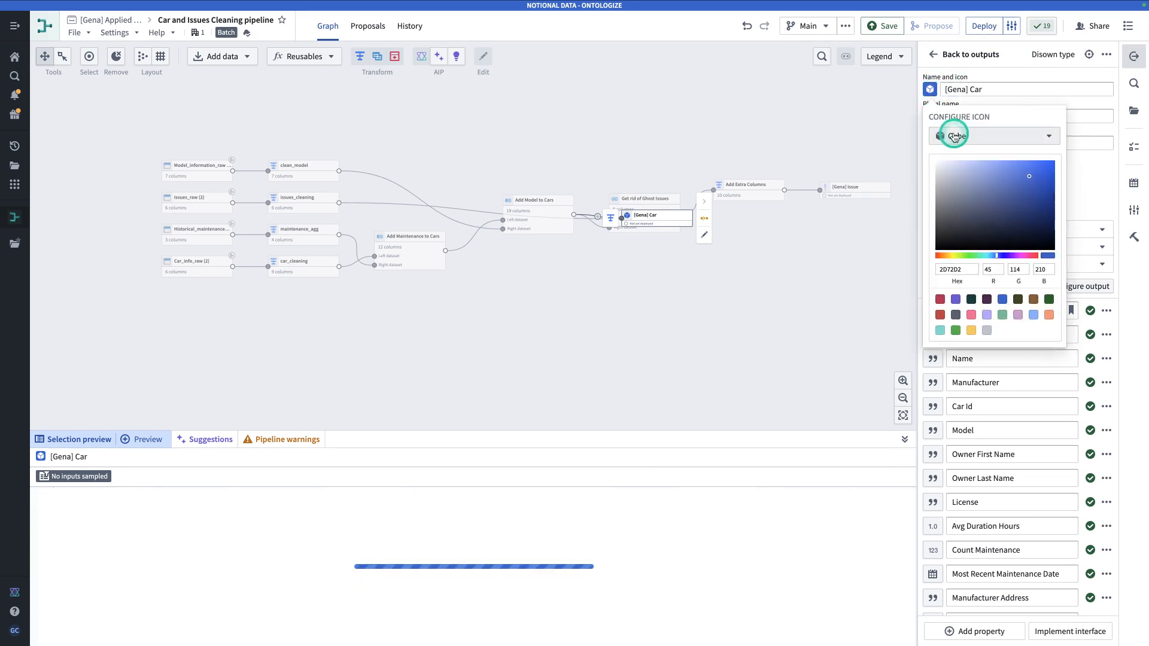
type("bugg")
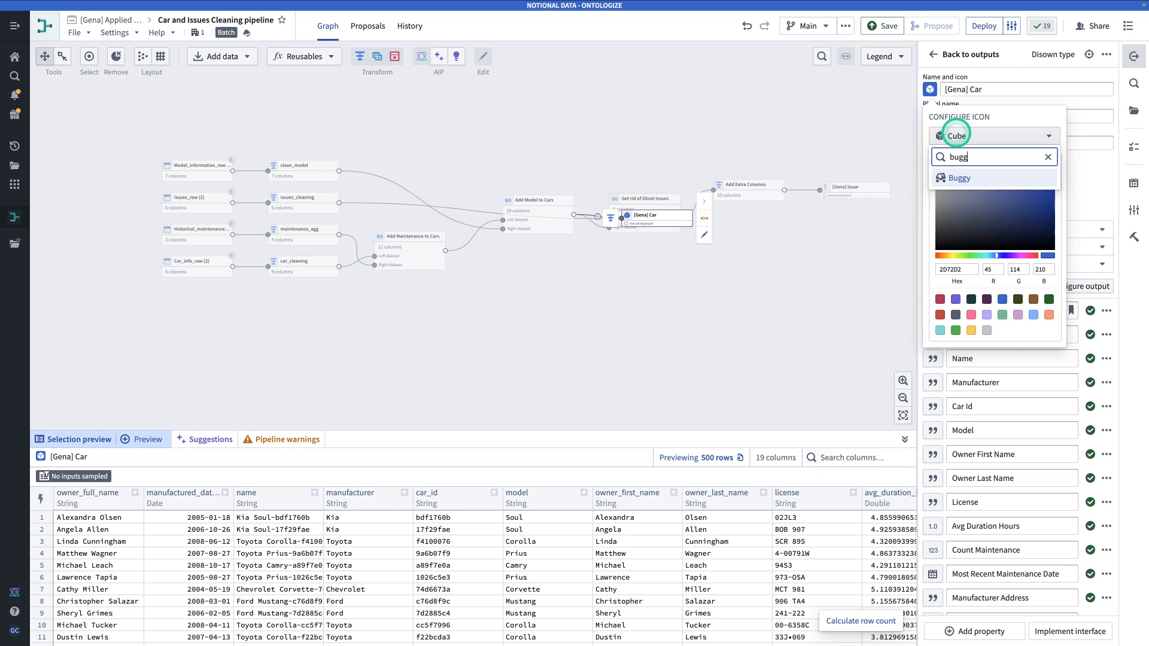
left_click(958, 175)
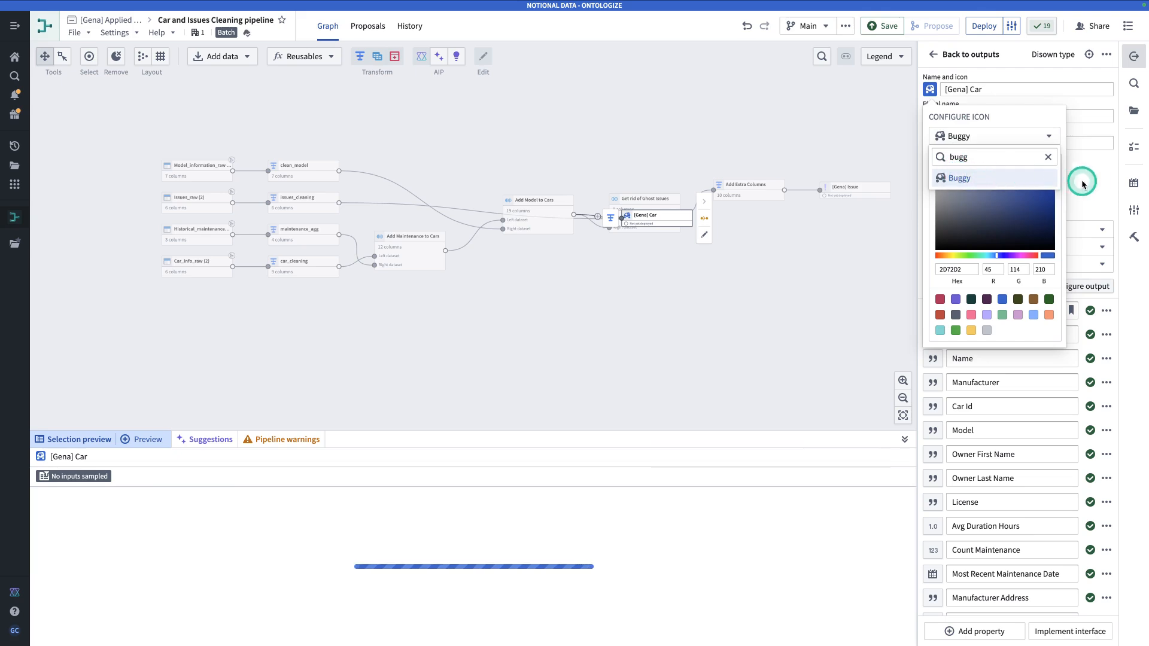
left_click(987, 316)
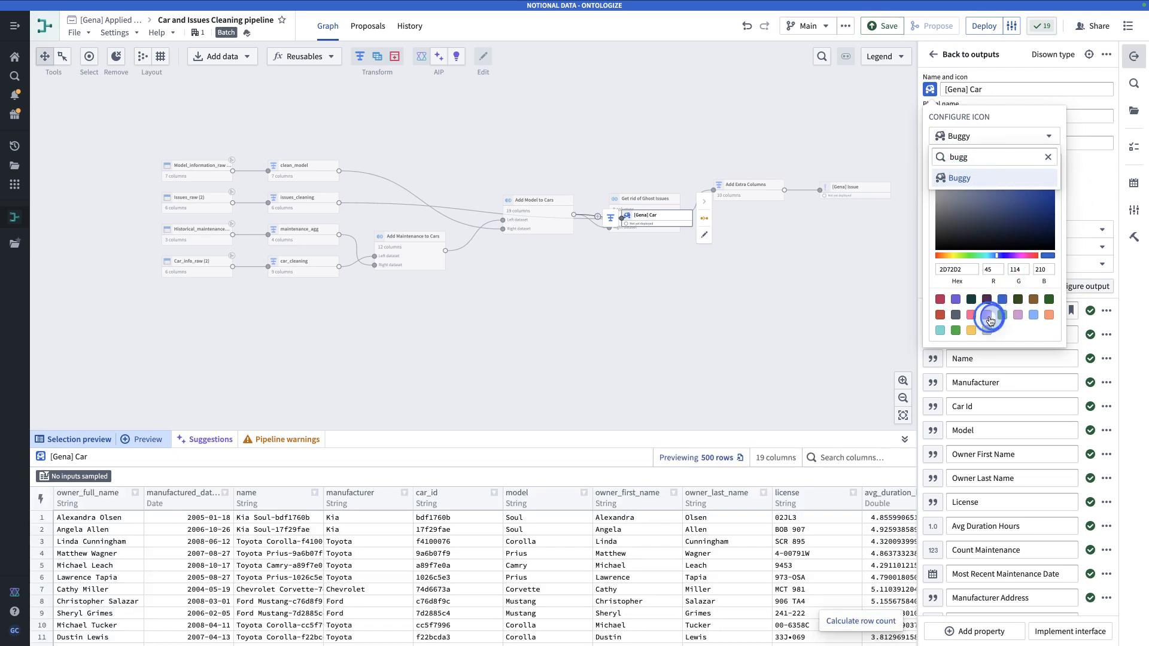
left_click(1098, 208)
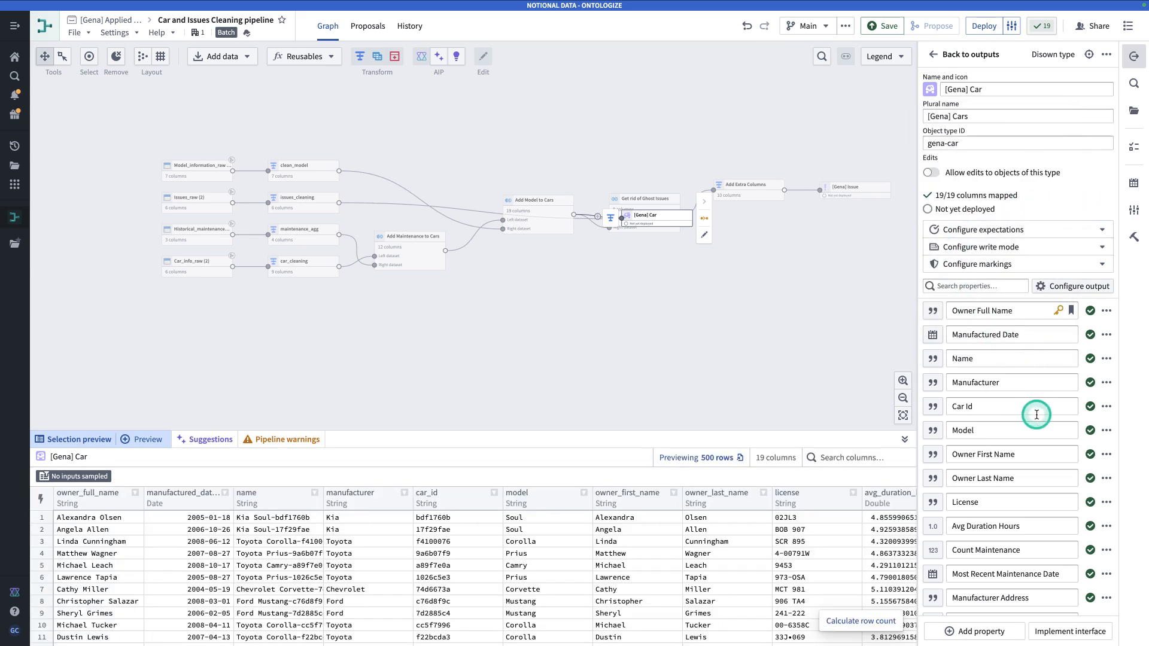
Set Car Id as the primary key and Name as the title property of the Car object type.
left_click(1106, 408)
left_click(1069, 445)
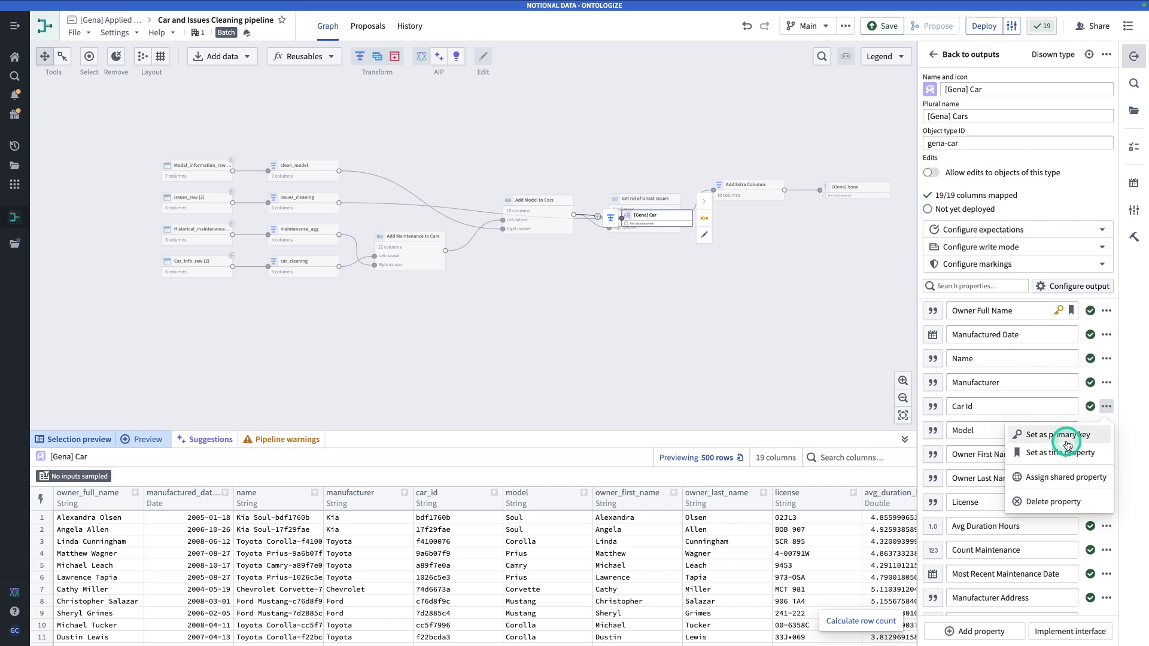
left_click(1106, 359)
left_click(1059, 405)
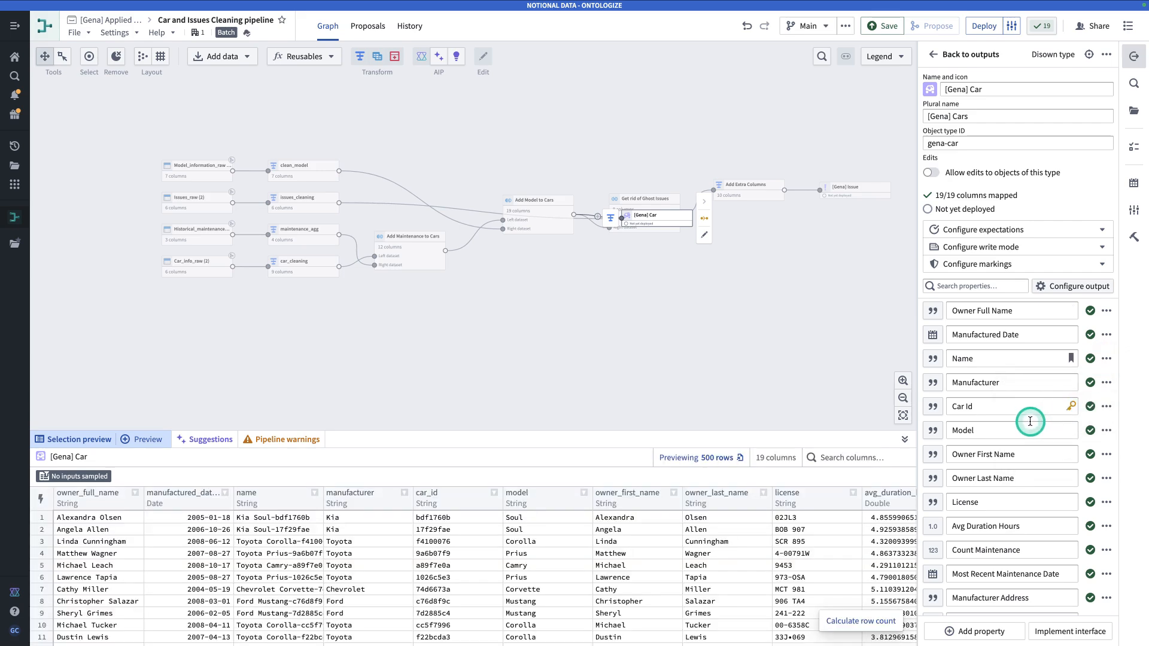
scroll(1042, 419, "down", 3)
scroll(1032, 423, "up", 3)
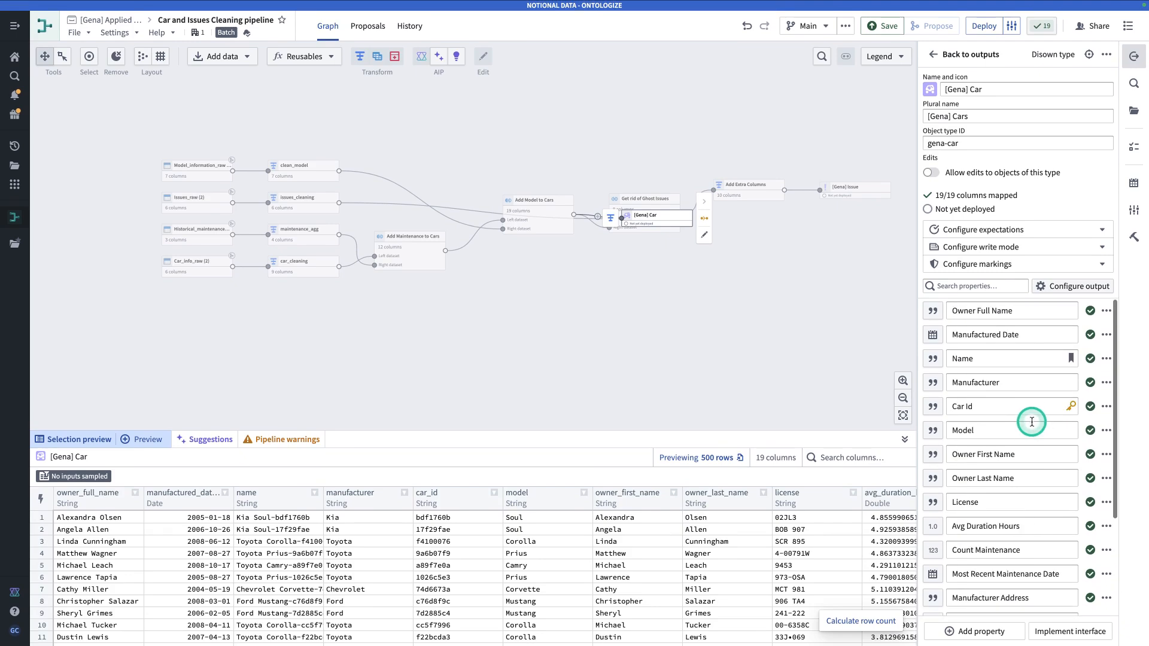
Save the pipeline and open the deployment options for all its outputs.
left_click(889, 28)
left_click(982, 28)
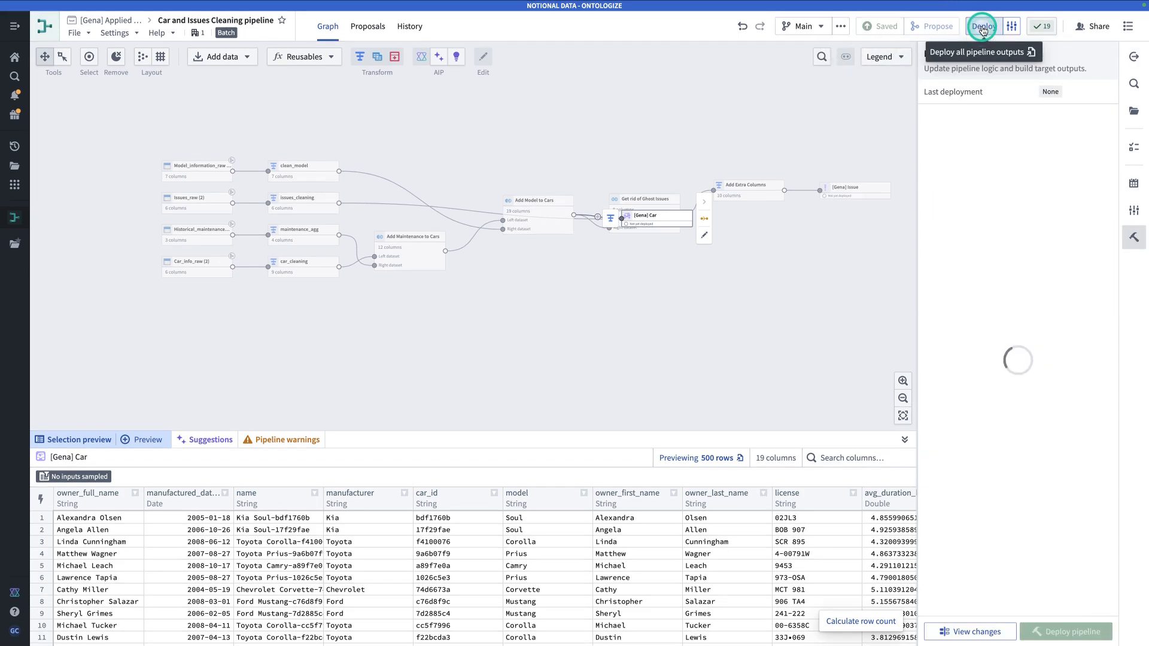
Deploy all outputs of the Car and Issues Cleaning pipeline.
left_click(995, 117)
left_click(1055, 633)
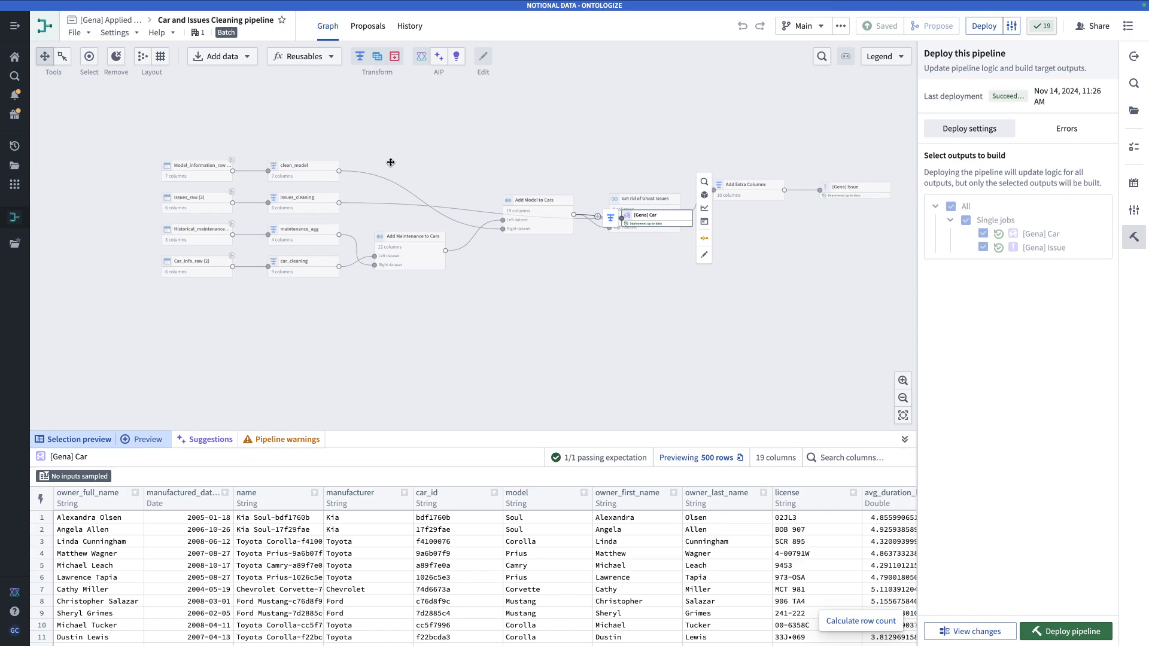
Search the platform for "ontolog" and open Ontology Manager in a new browser tab.
key("super+j")
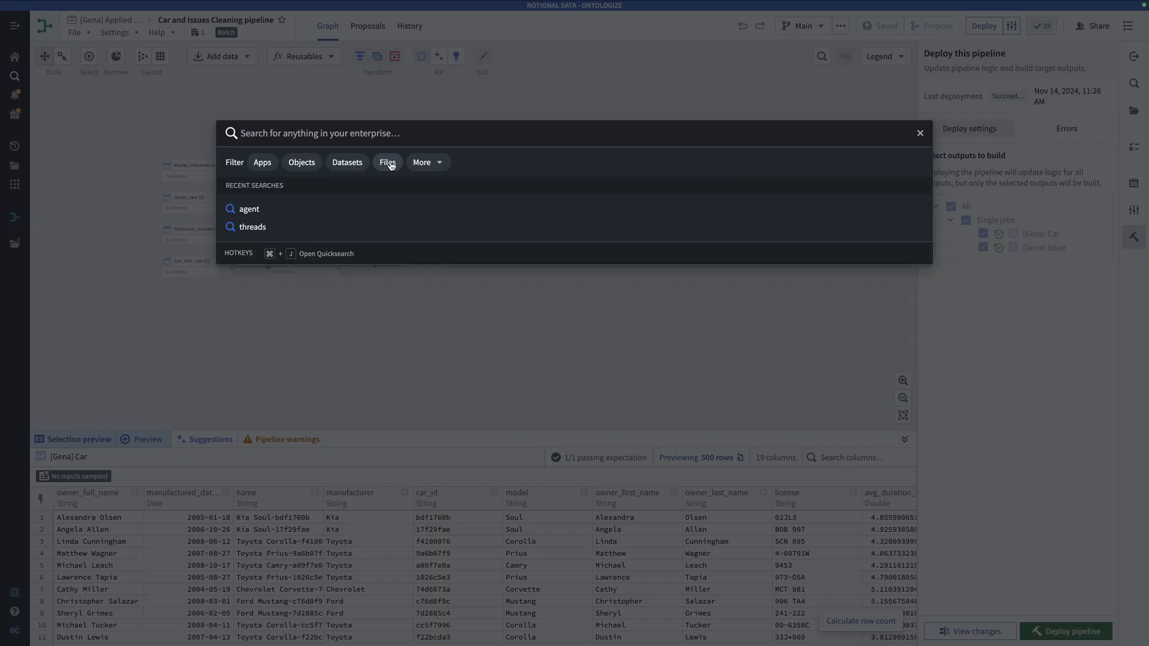
type("ontolog")
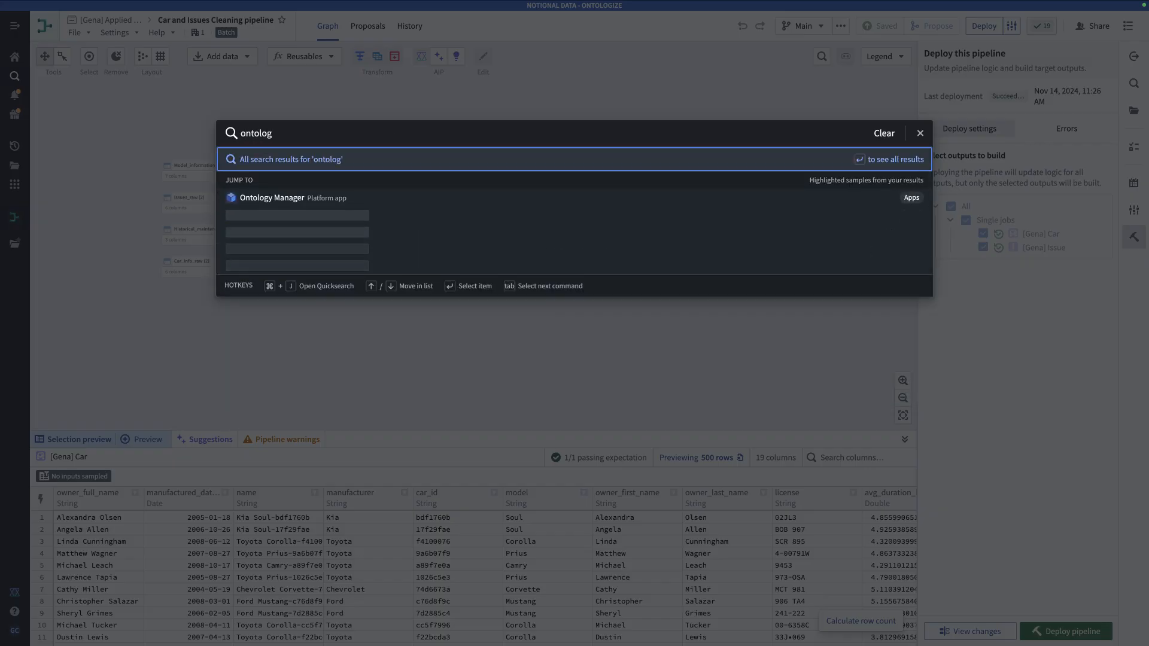
right_click(378, 198)
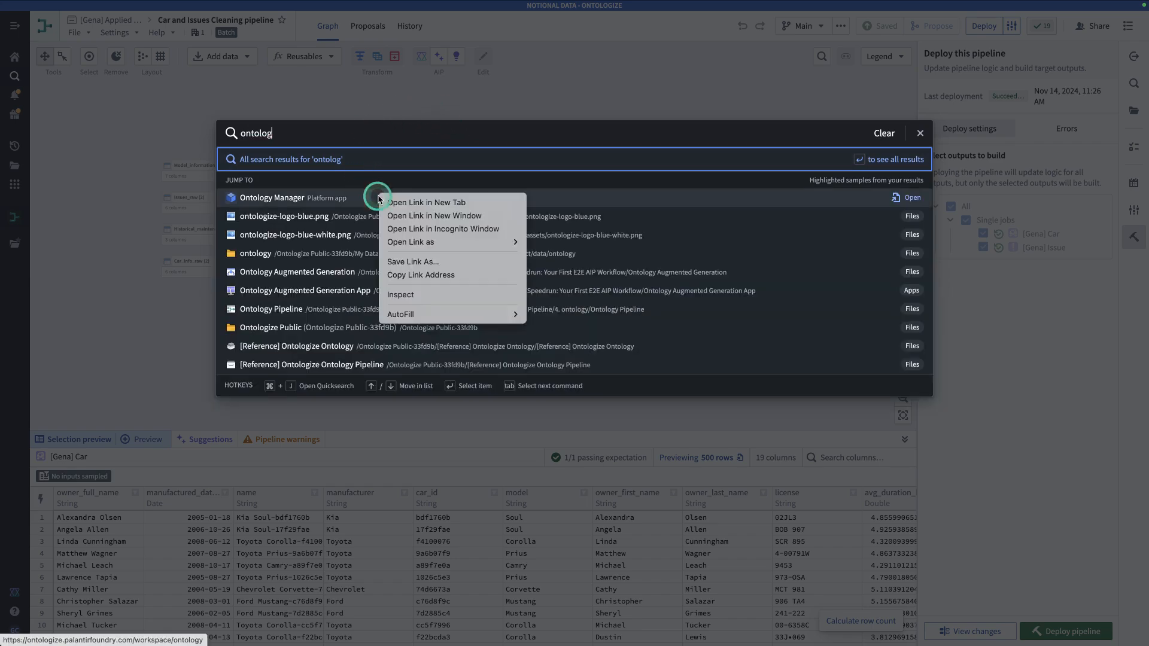
left_click(393, 203)
key("ctrl+Tab")
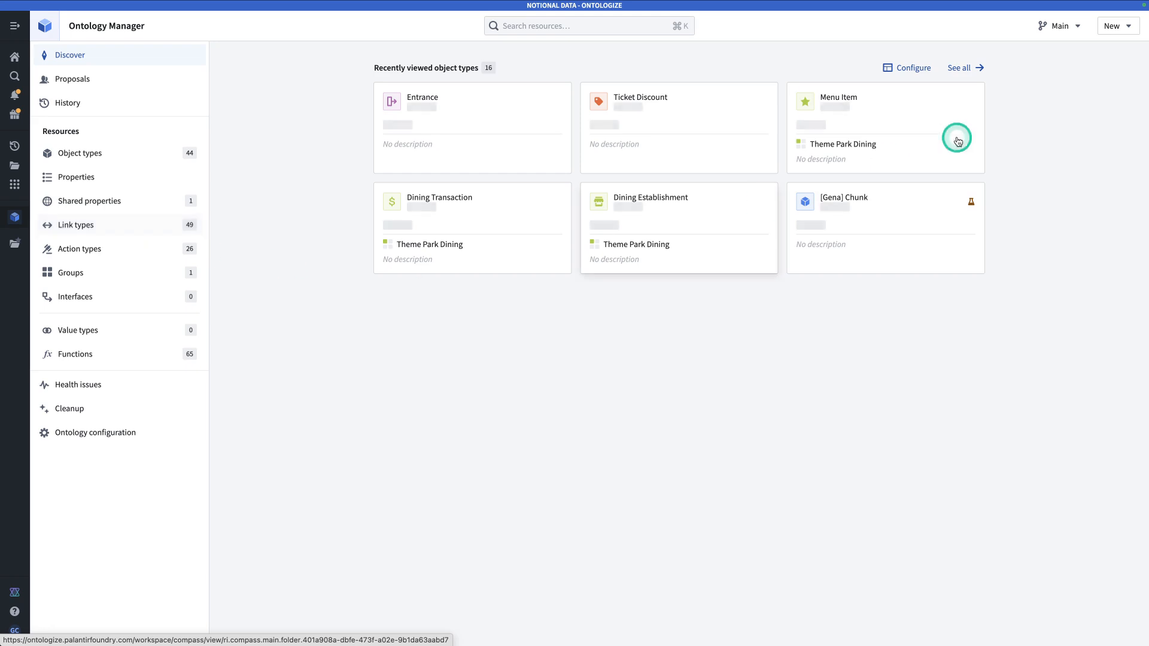
Start a new link type and set its cardinality to one-to-many.
left_click(1112, 27)
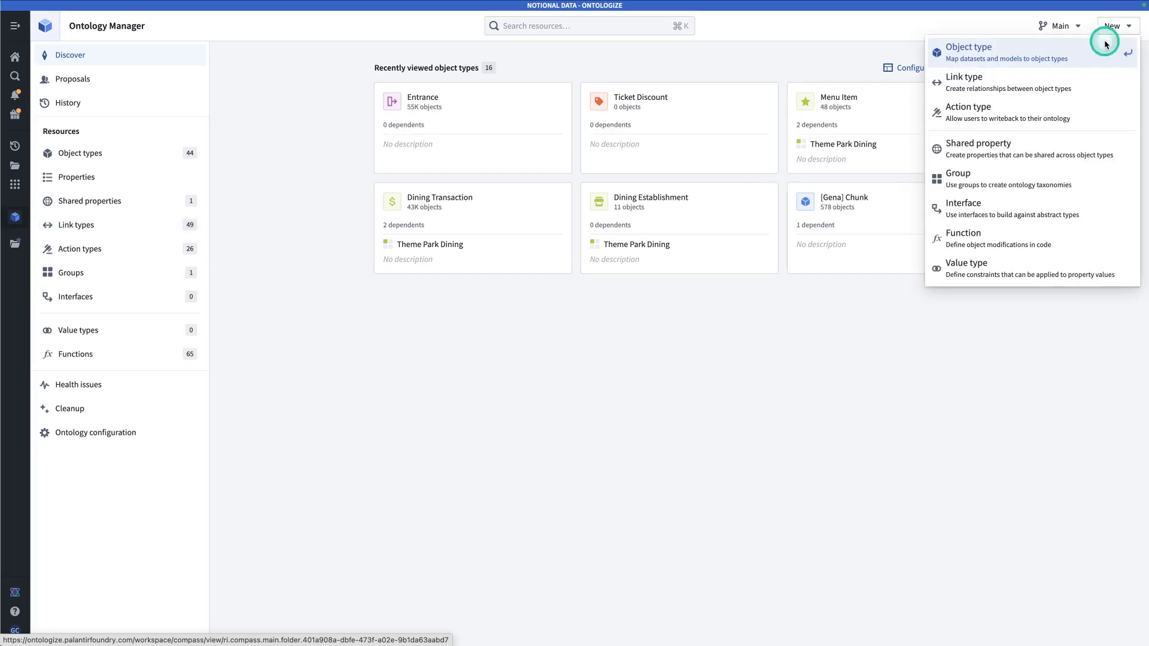
left_click(1072, 84)
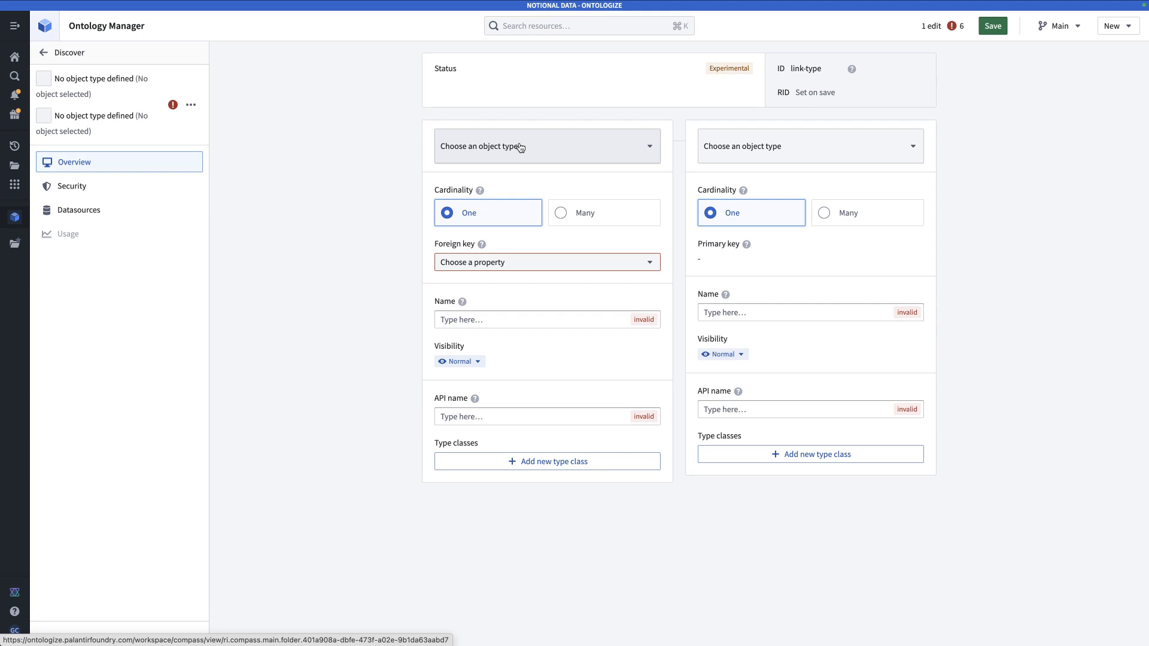
left_click(865, 215)
left_click(682, 361)
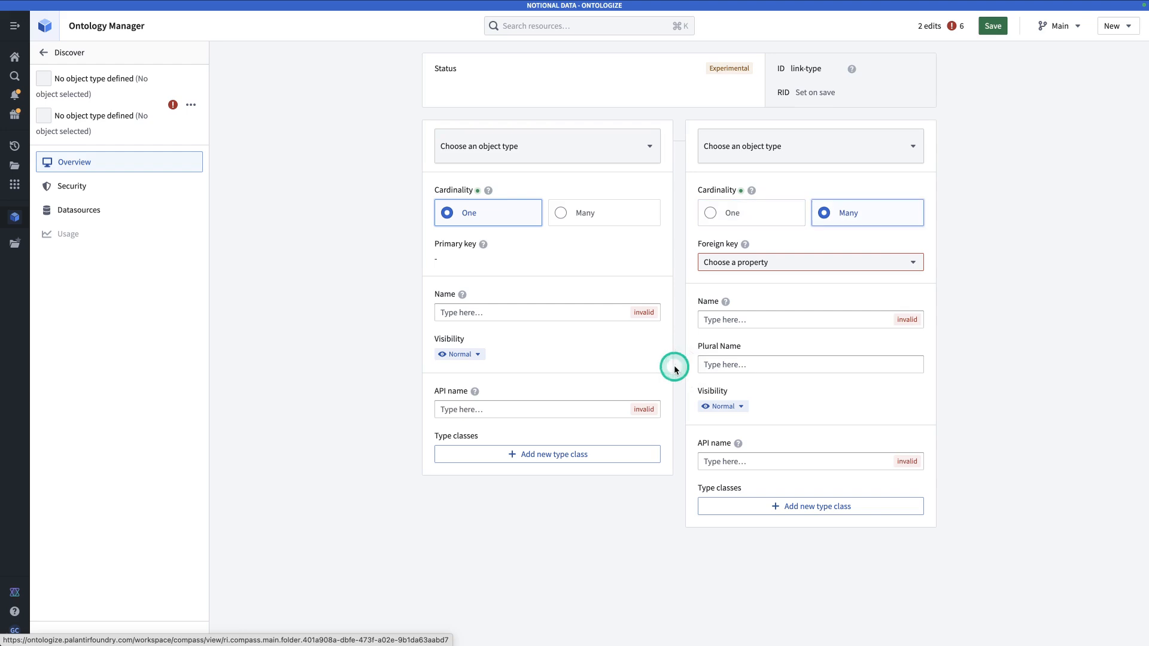
Choose the Car object type prefixed with the author's name for the One side of the link.
left_click(512, 149)
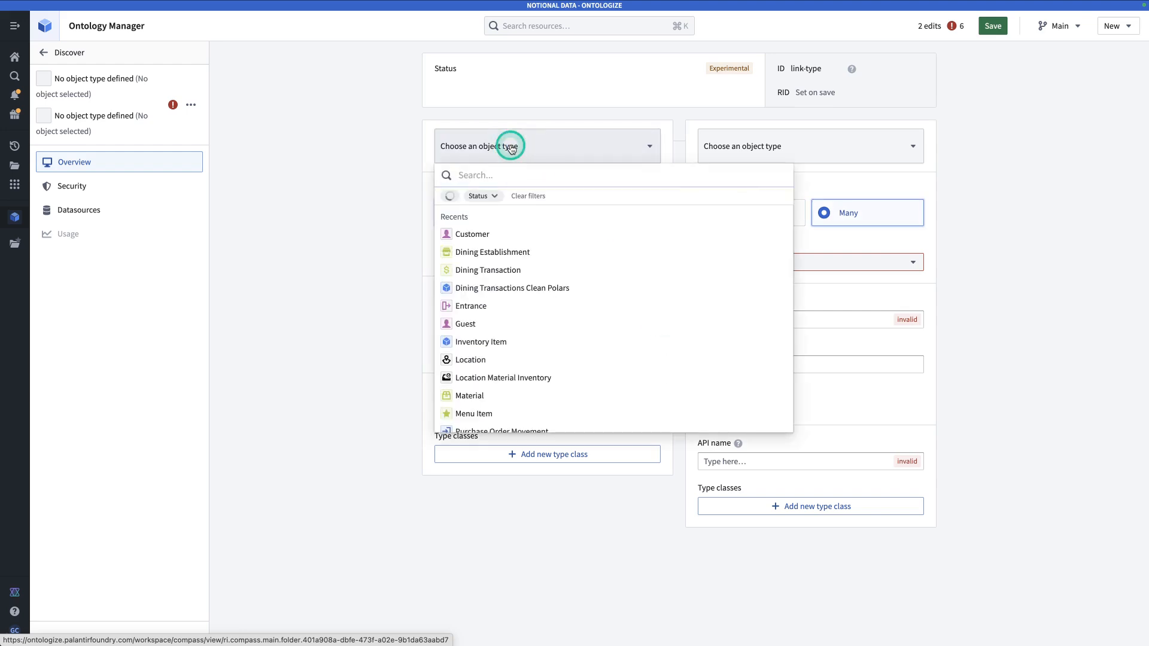
type("car")
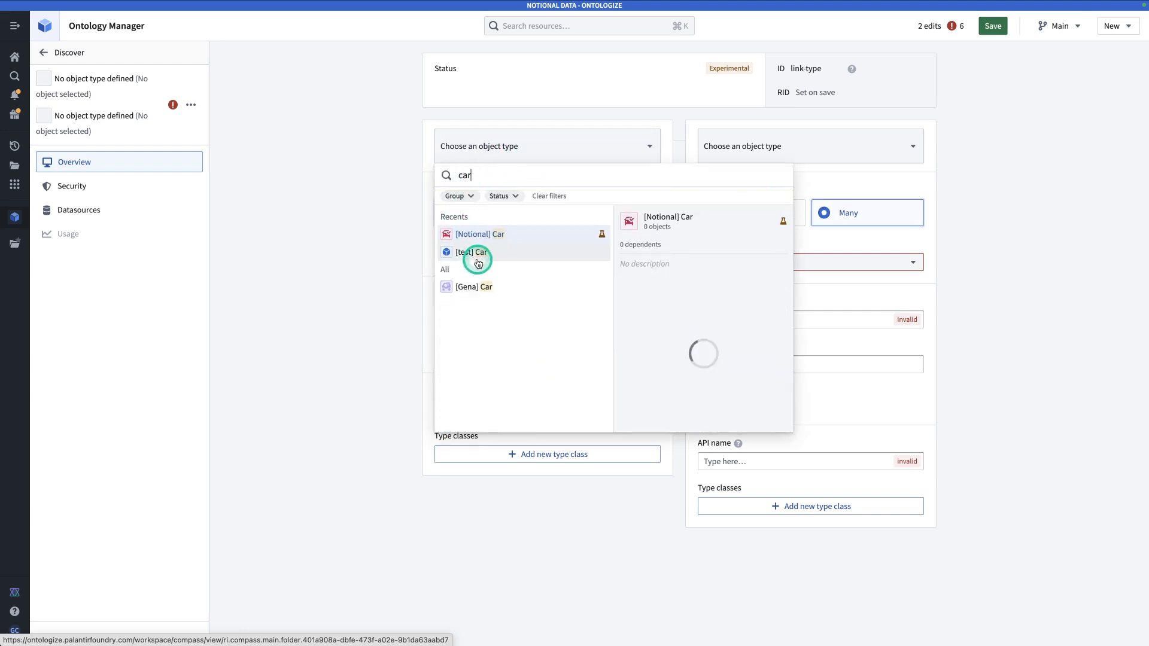
left_click(495, 286)
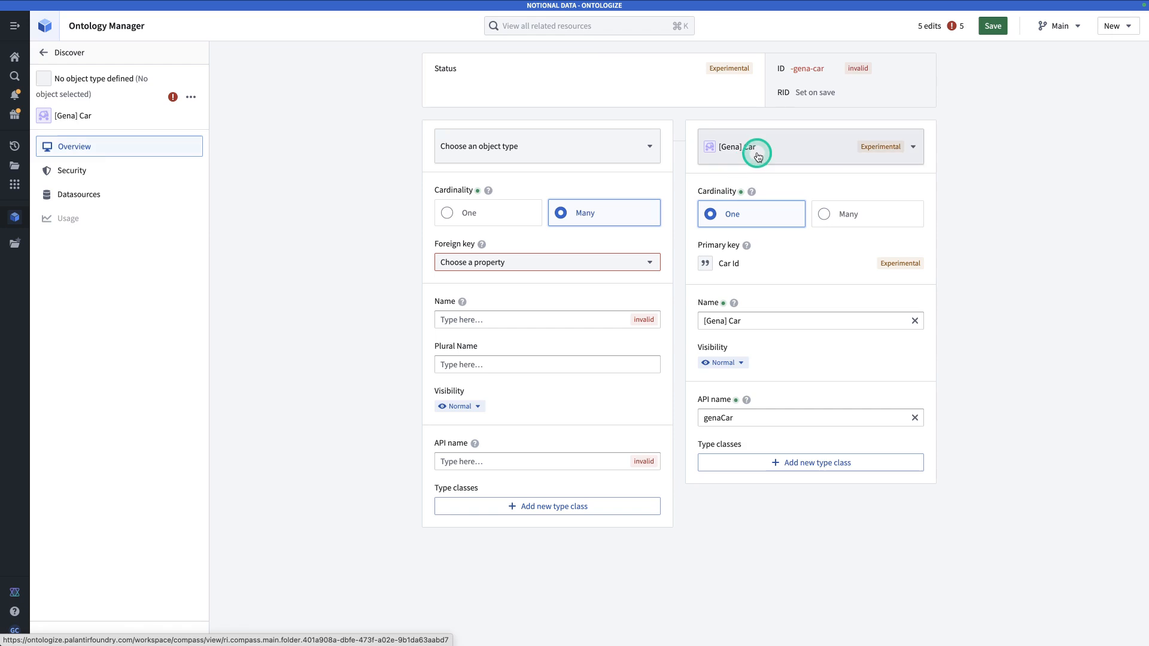
Choose the Issue object type with the author's name prefix for the Many side, with Car Id as its foreign key.
left_click(563, 158)
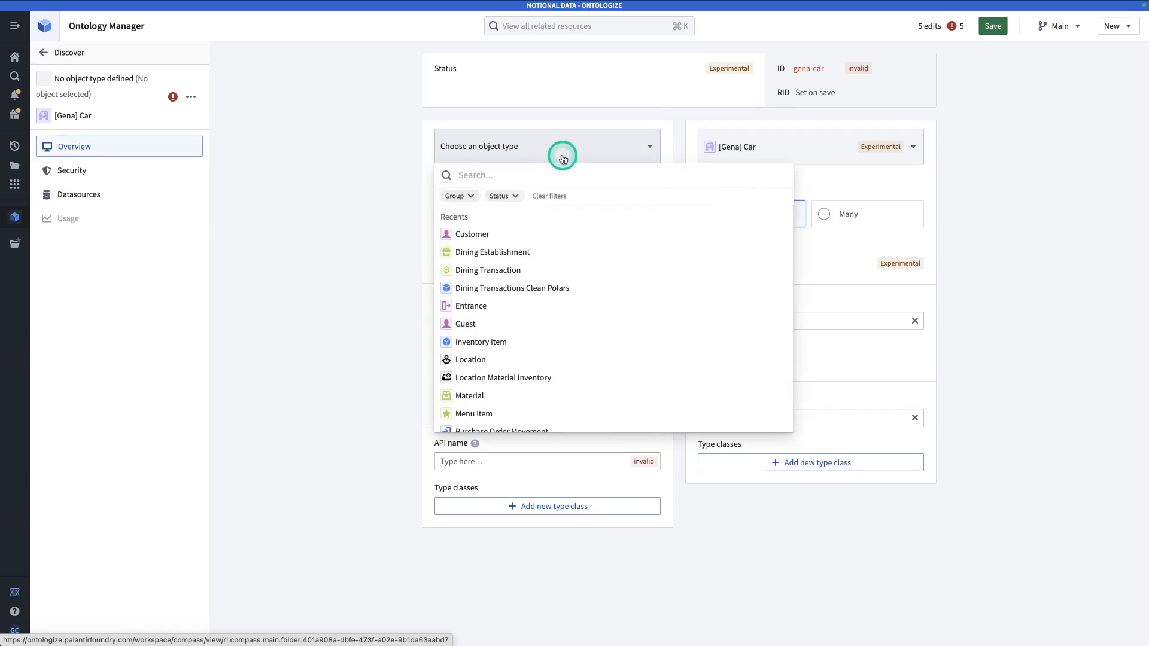
type("issue")
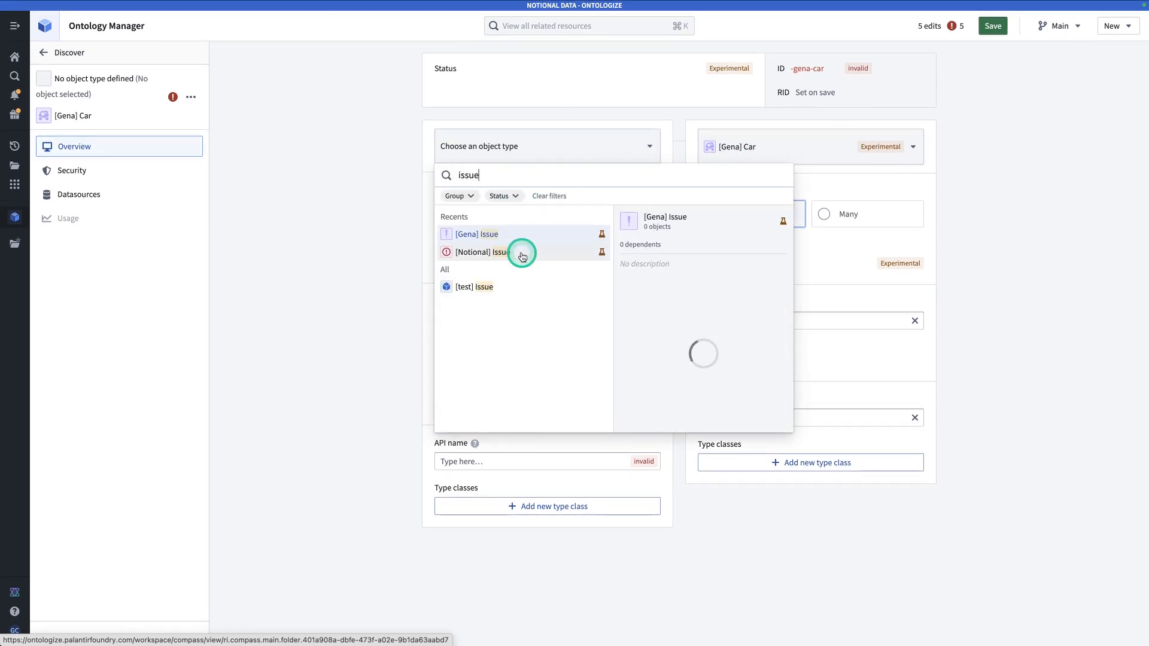
left_click(527, 236)
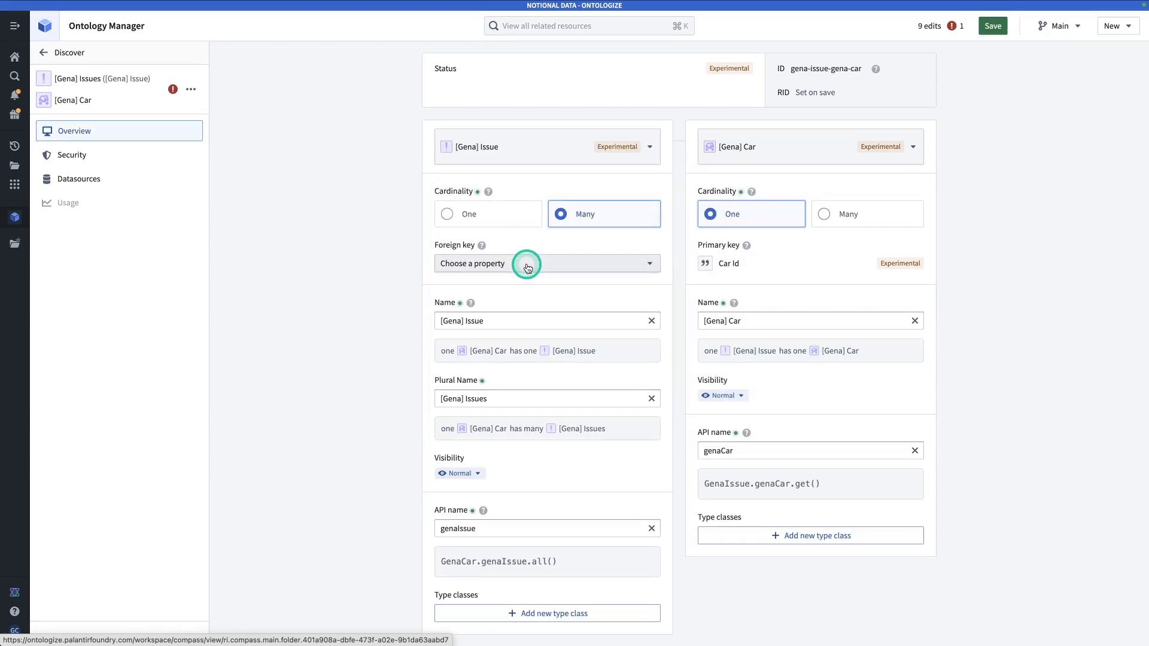
left_click(527, 265)
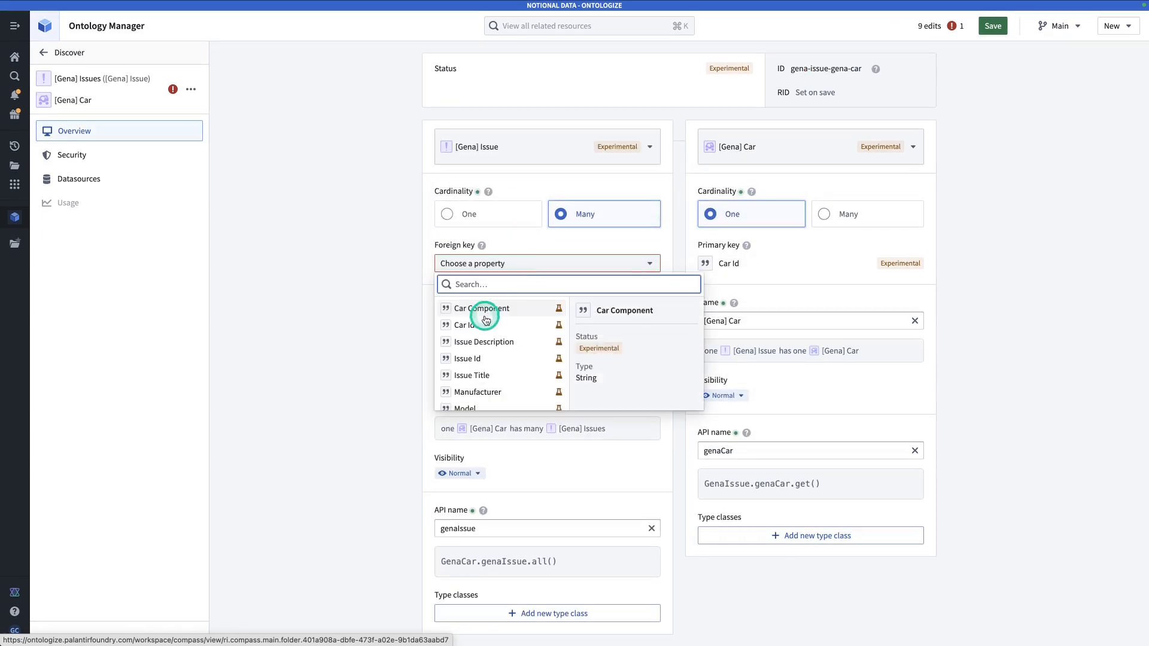
left_click(499, 328)
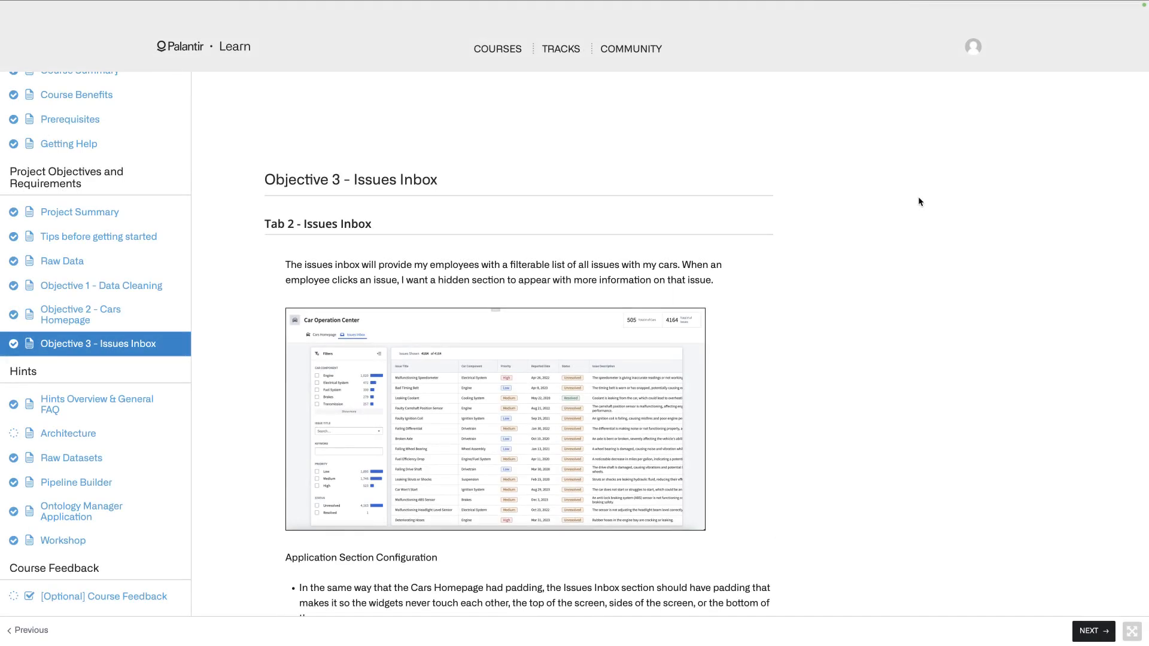
Switch to the Palantir Learn course page and examine the Issues Inbox requirements on conditional formatting for priority and status.
left_click(913, 187)
scroll(713, 366, "down", 10)
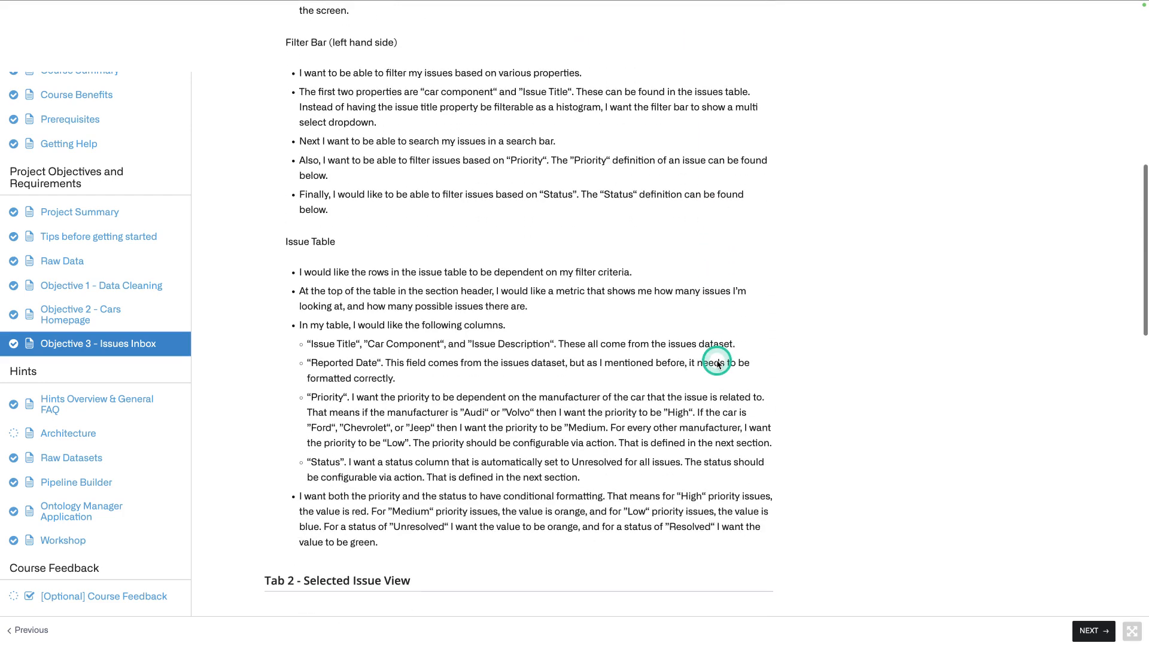
left_click_drag(378, 542, 282, 501)
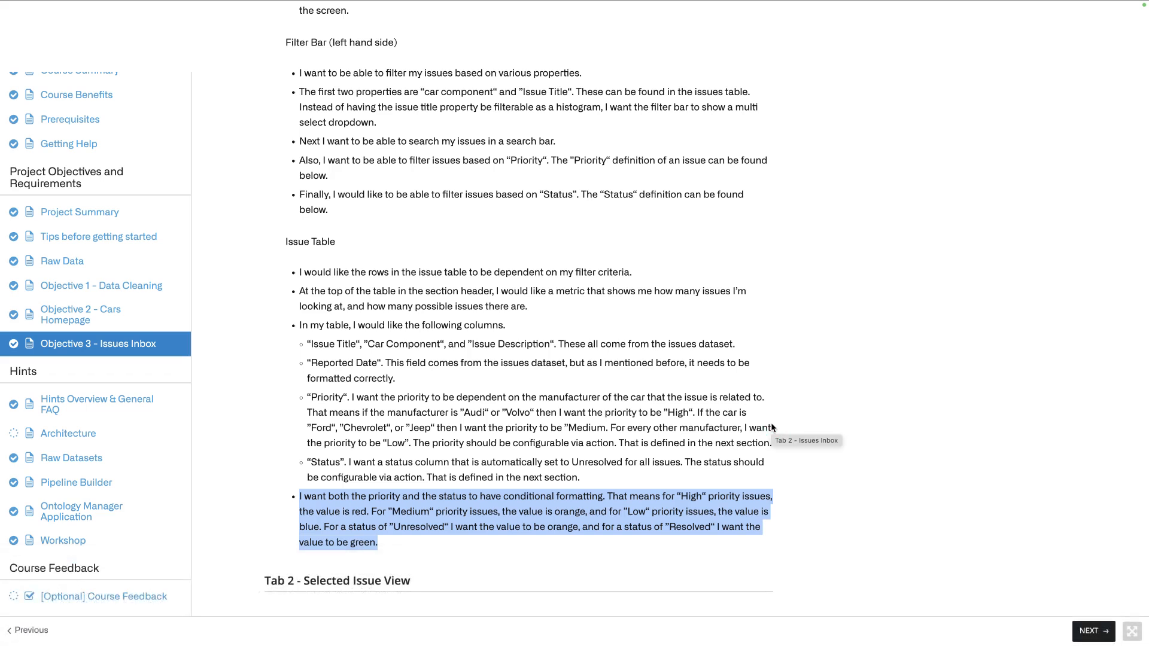
left_click(770, 428)
left_click(785, 434)
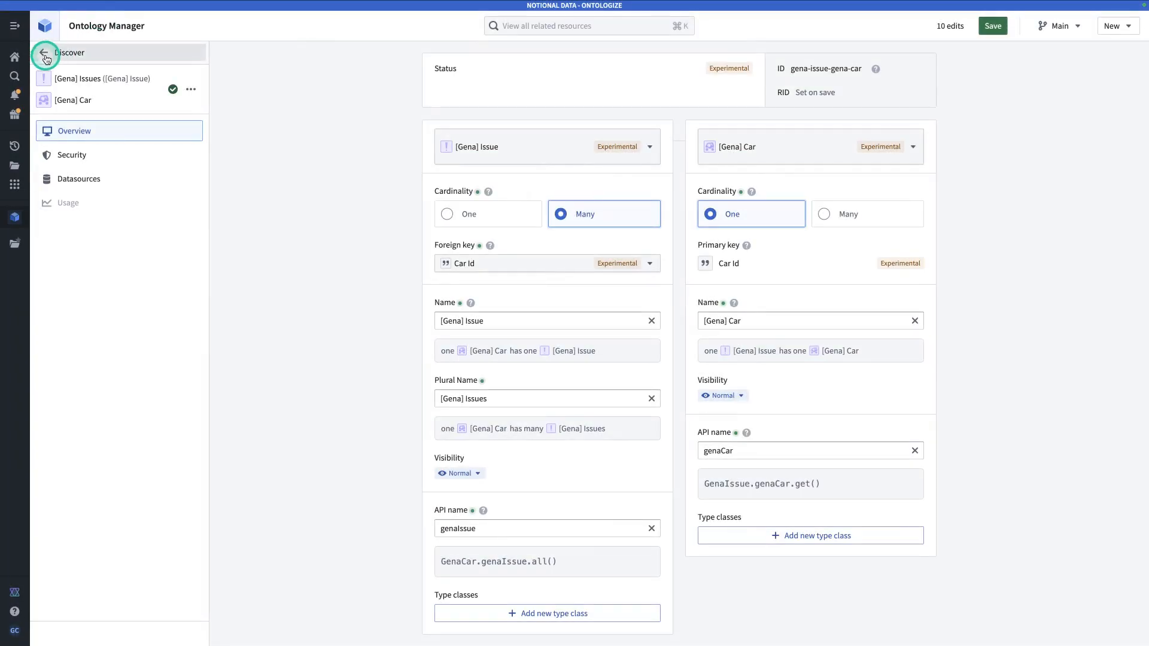
In Ontology Manager, find the Issue object type by the author's name prefix and open its properties.
left_click(45, 55)
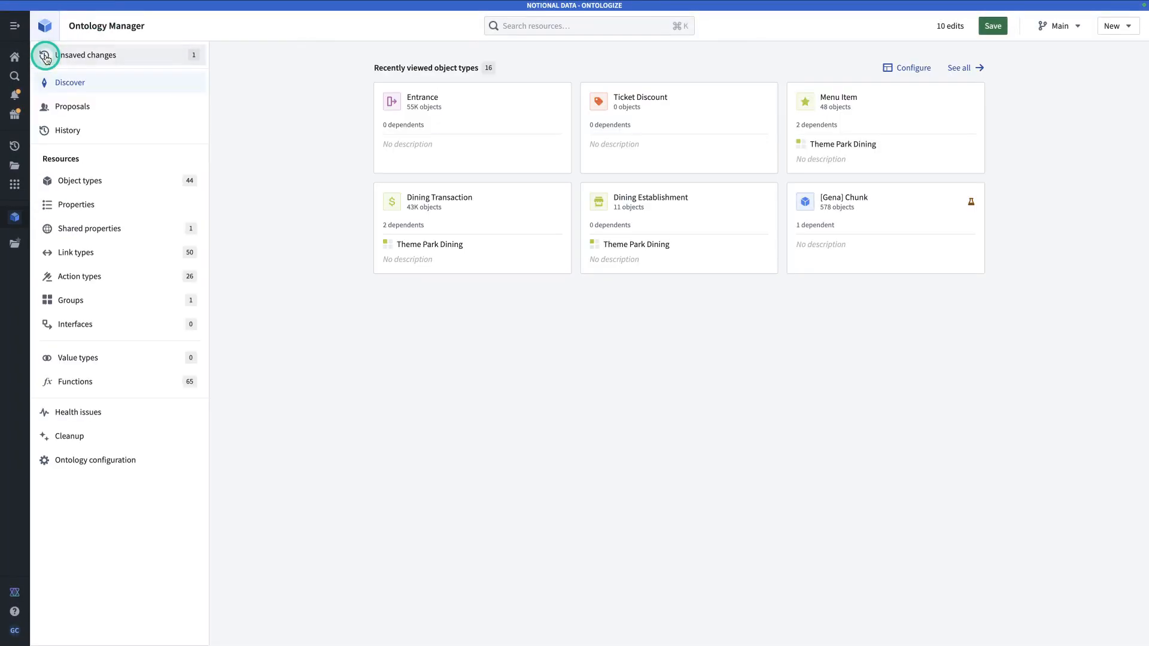
left_click(138, 185)
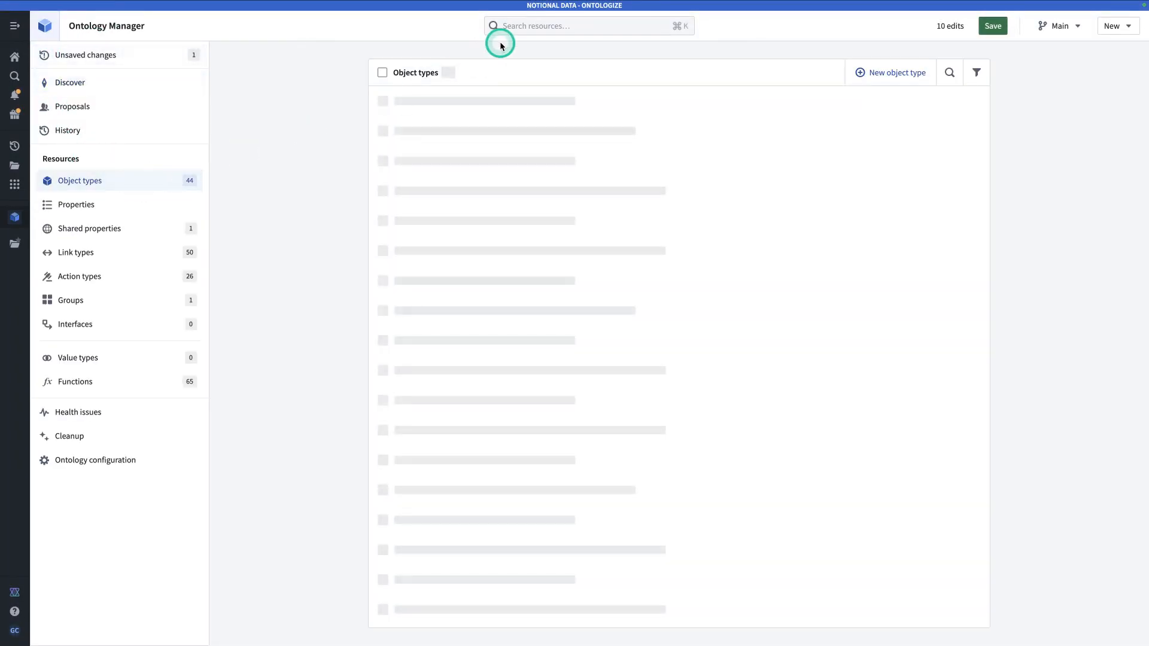
left_click(521, 27)
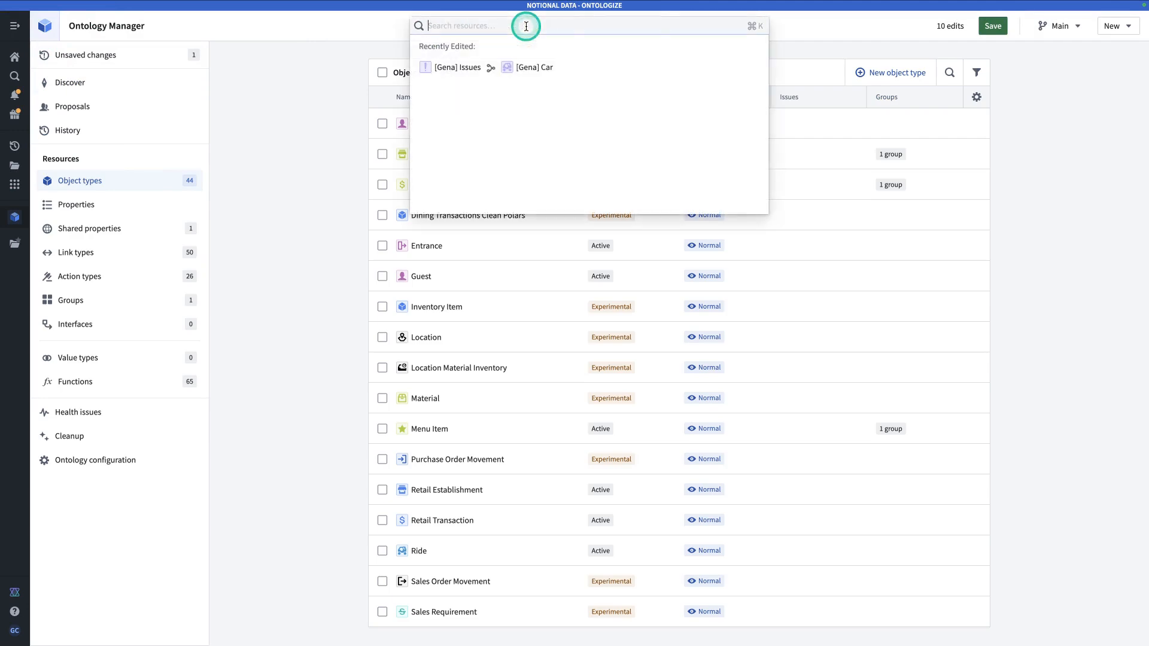
type("gena")
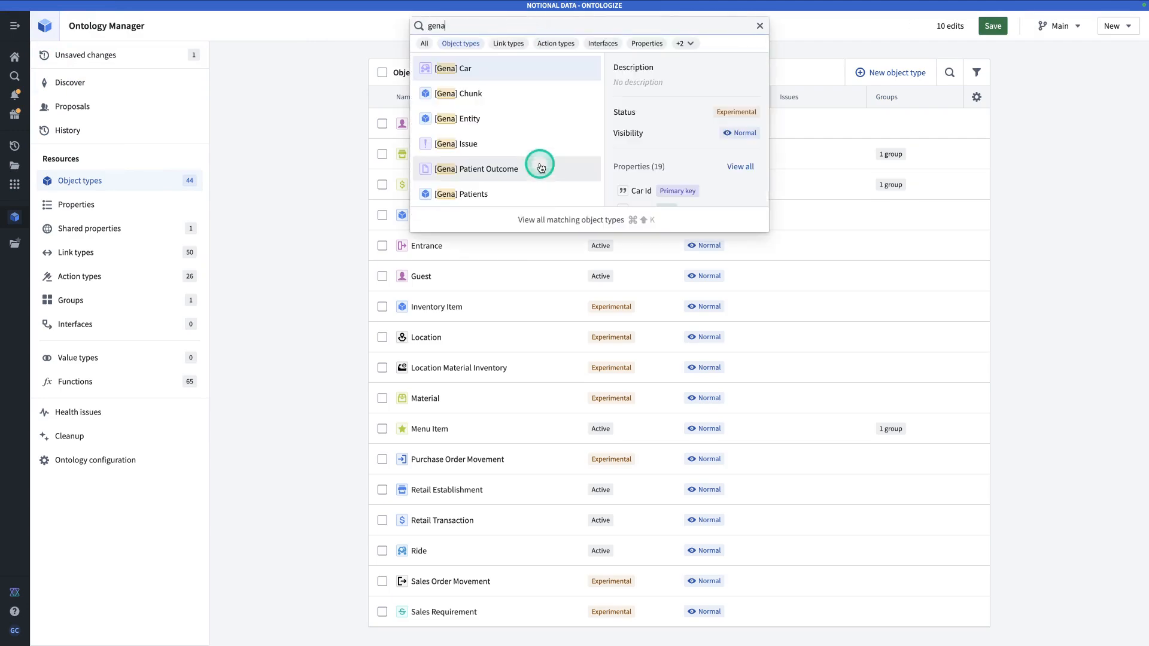
left_click(541, 221)
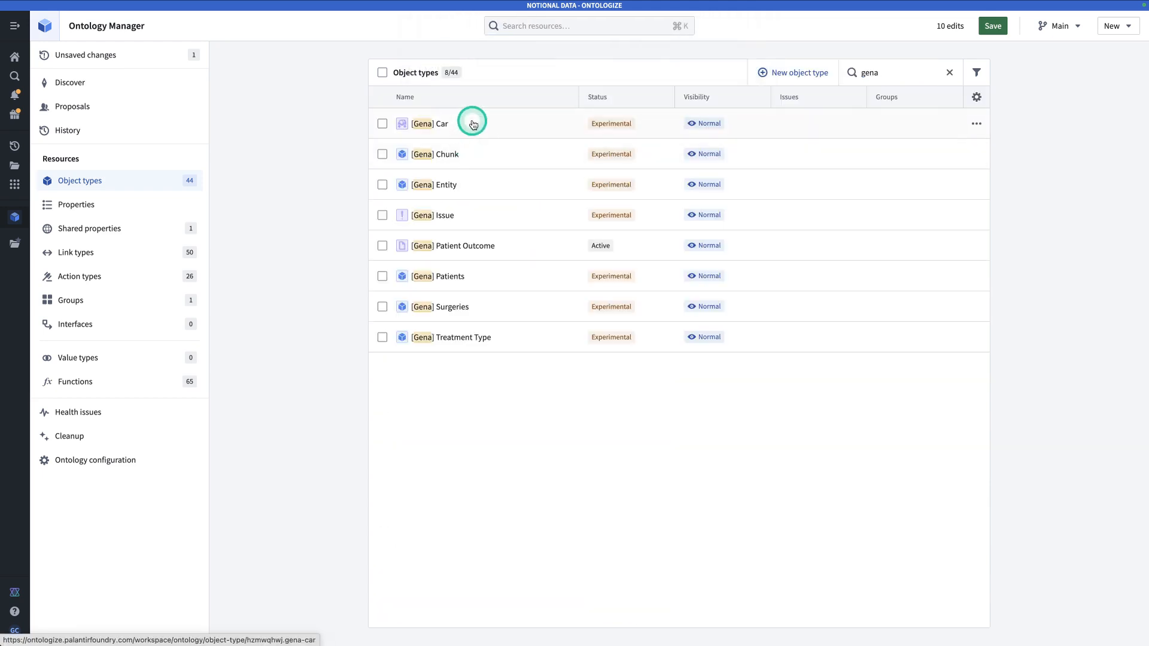
left_click(464, 221)
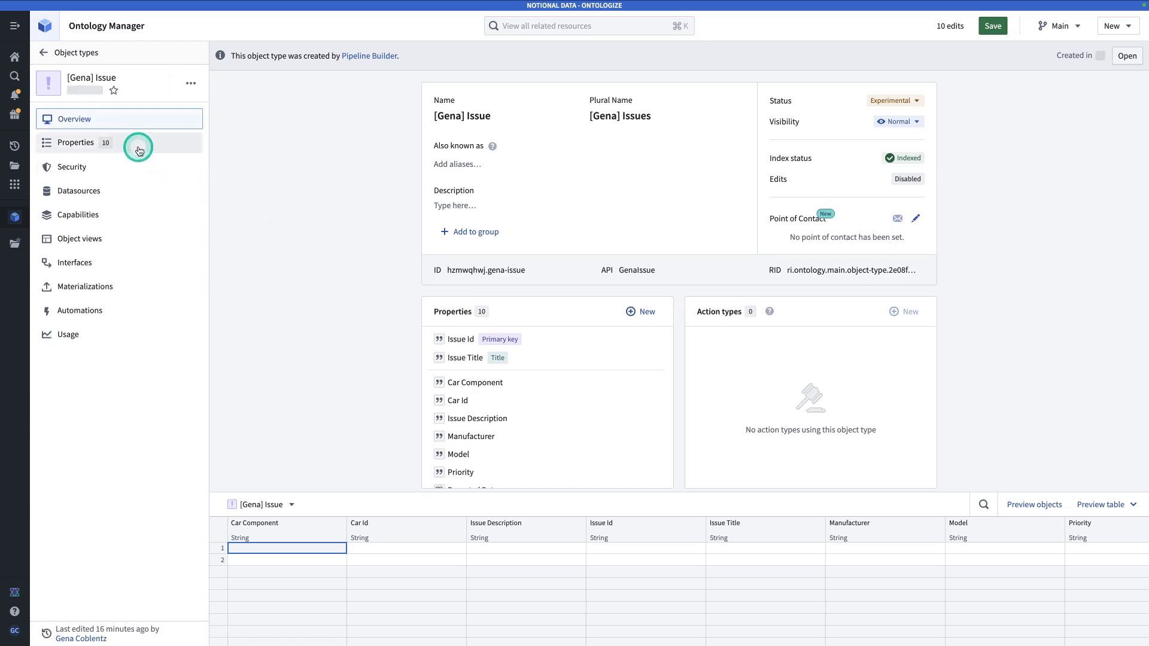
left_click(139, 149)
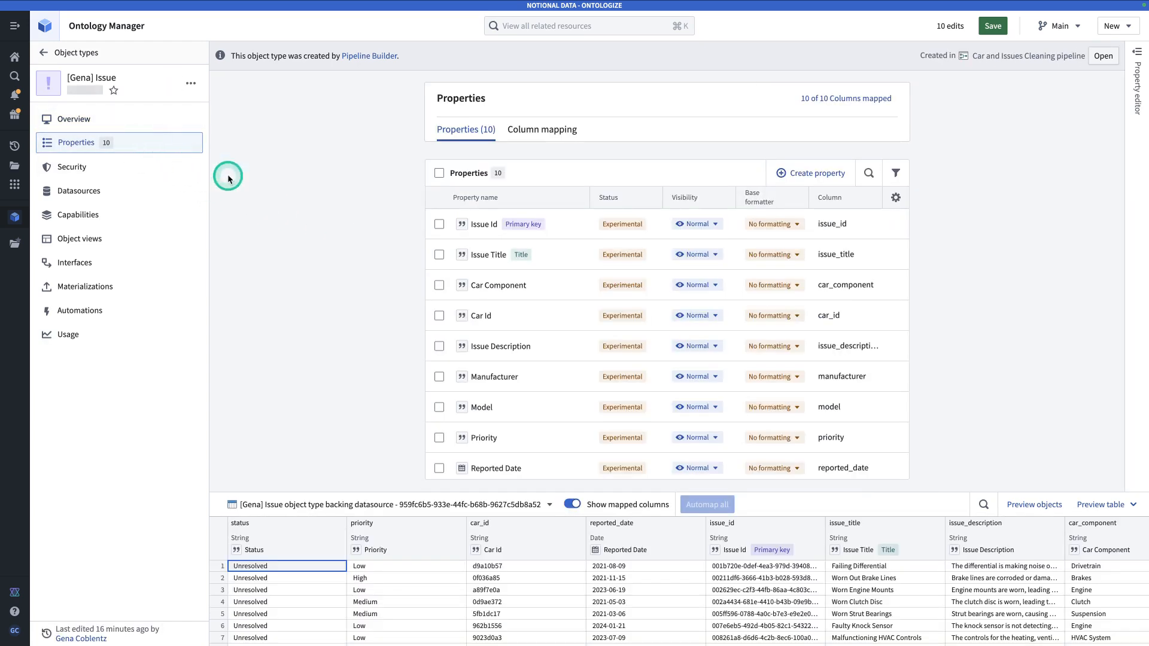
Add a conditional formatting rule to the Priority property that gives values exactly matching "Low" the blue Highlight intent.
scroll(541, 296, "down", 2)
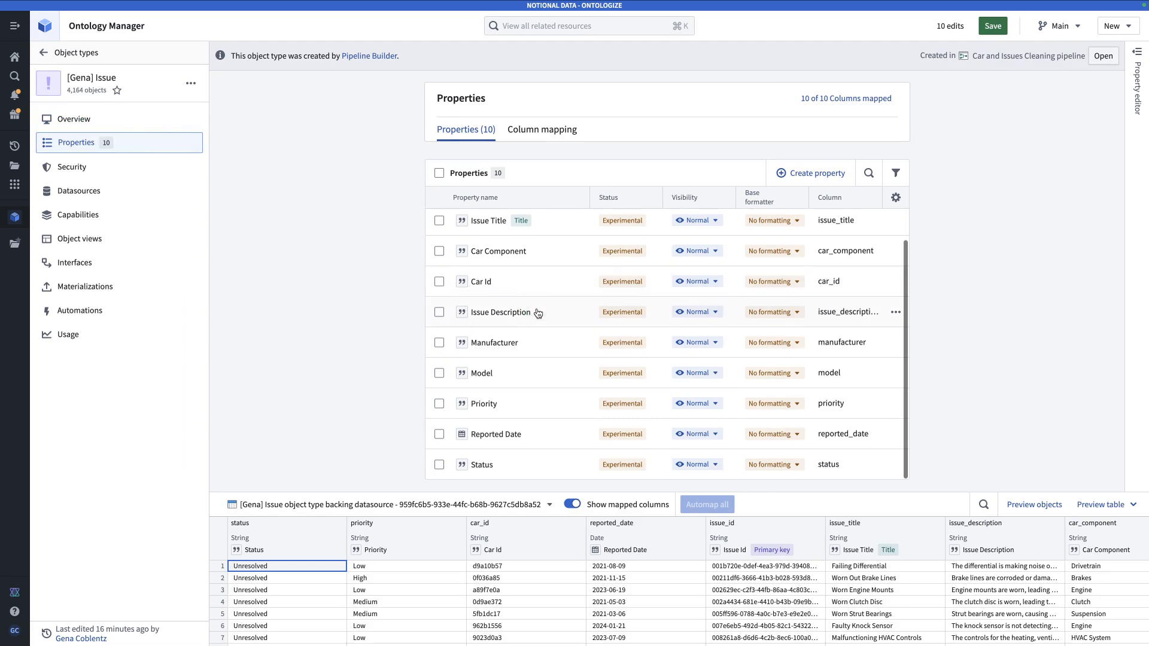
left_click(550, 415)
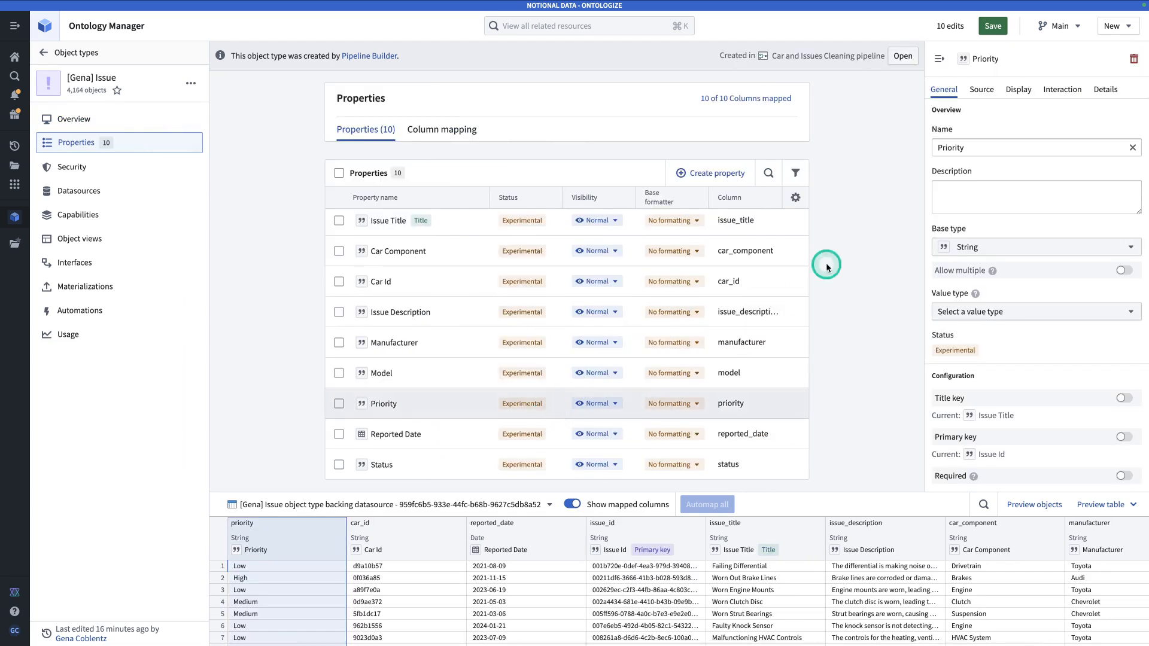
left_click(1016, 89)
left_click(1036, 175)
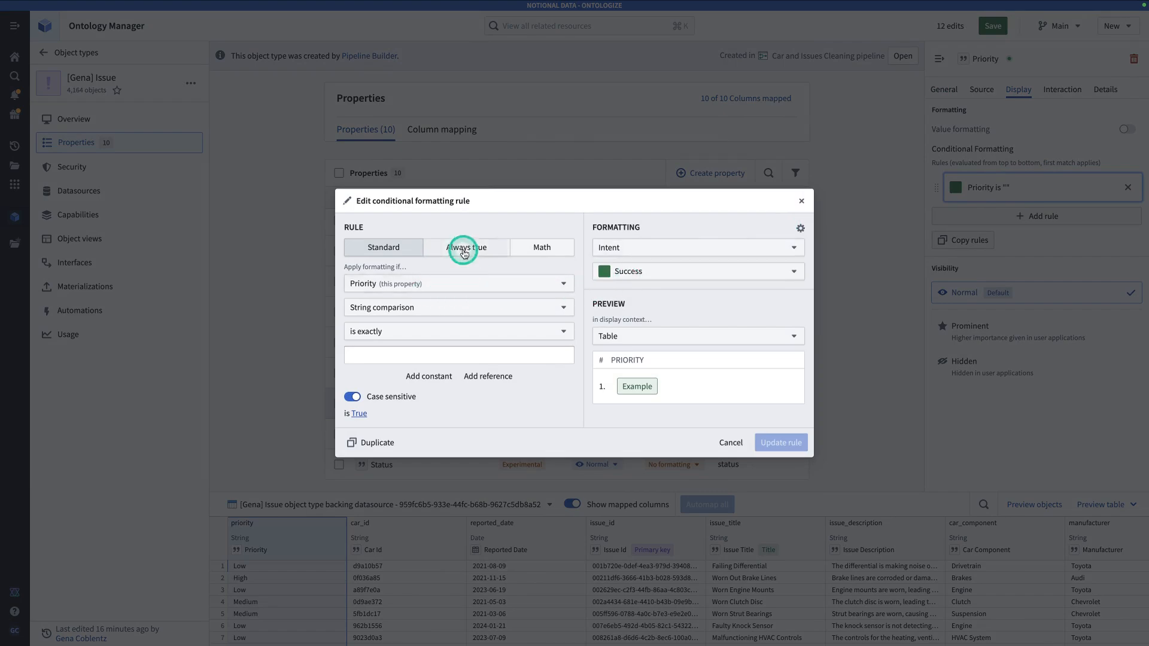
left_click(410, 354)
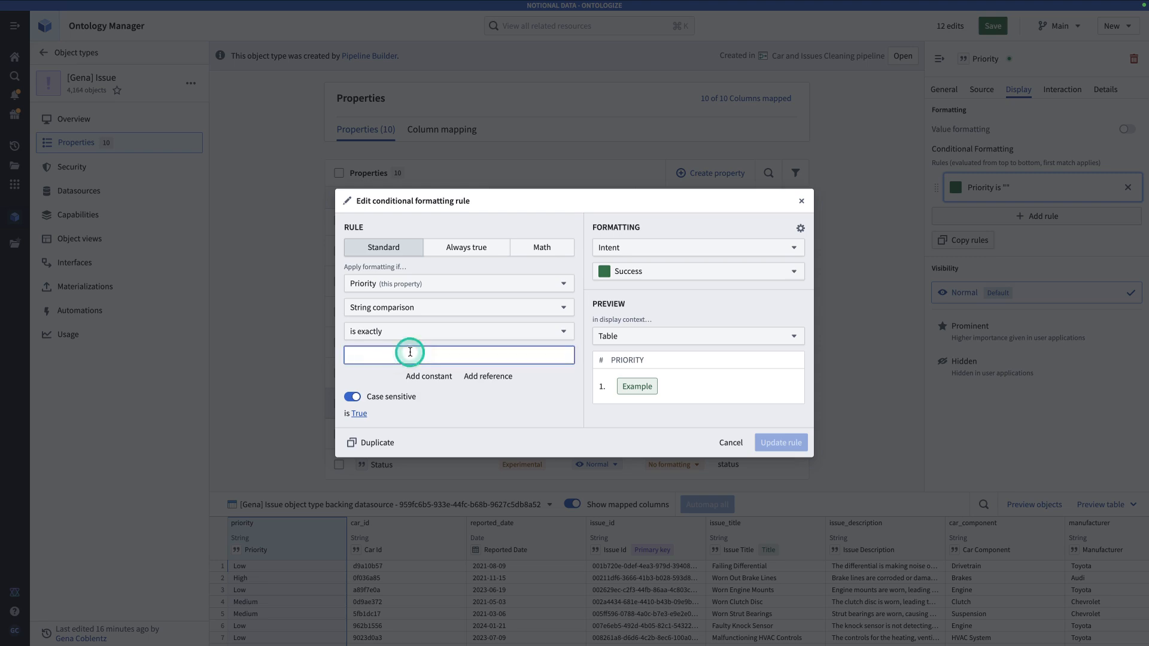
type("Low")
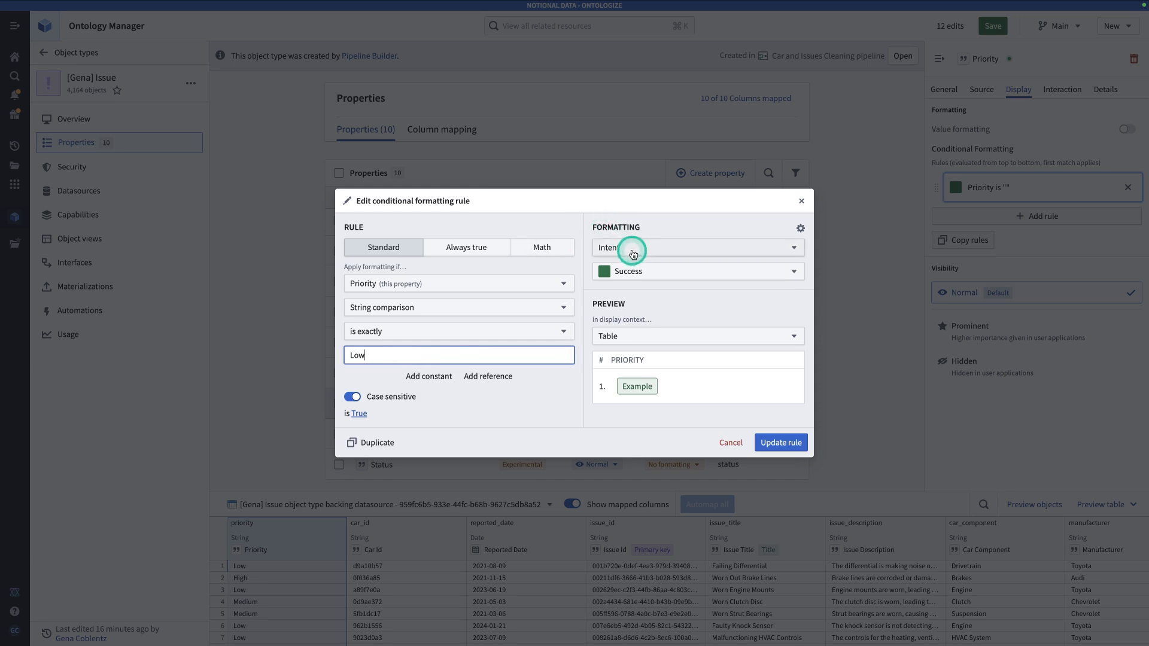
left_click(634, 268)
left_click(637, 309)
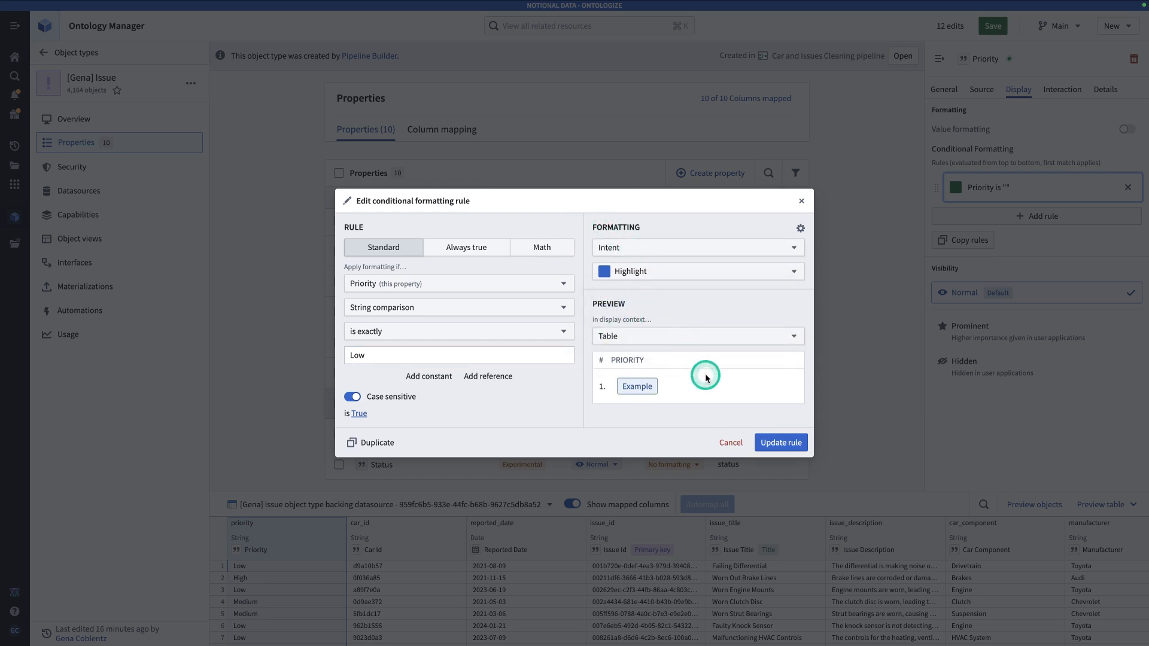
left_click(780, 443)
Add a conditional formatting rule to the Priority property that gives values exactly matching "Medium" the orange Warning intent.
left_click(958, 217)
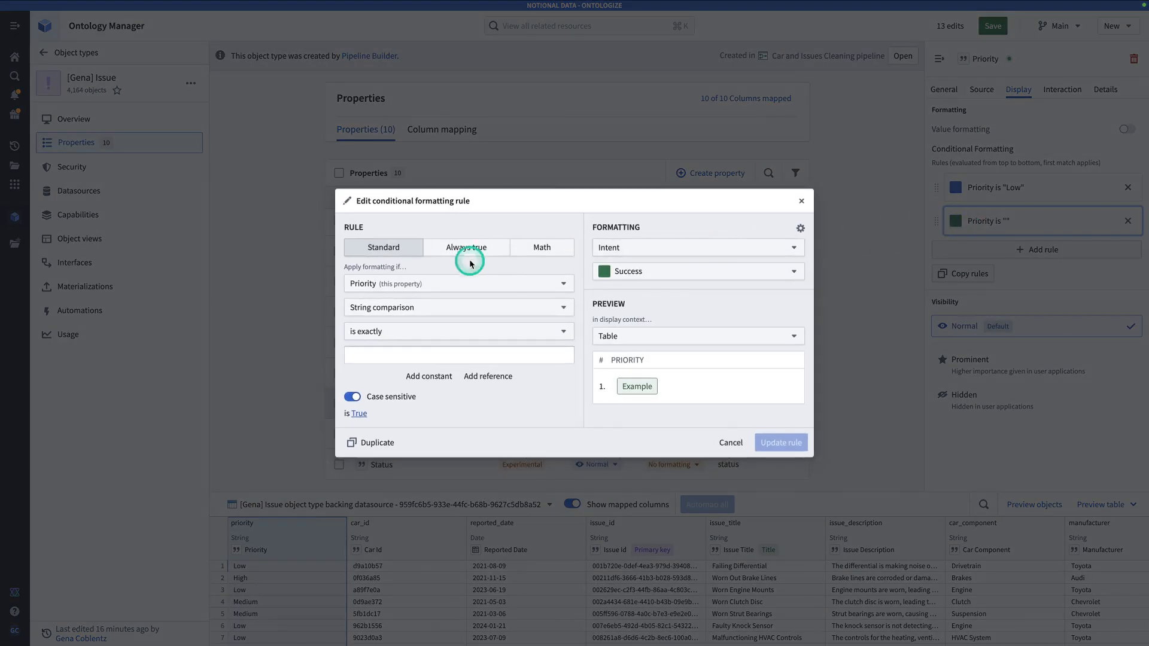
left_click(446, 356)
type("Medium")
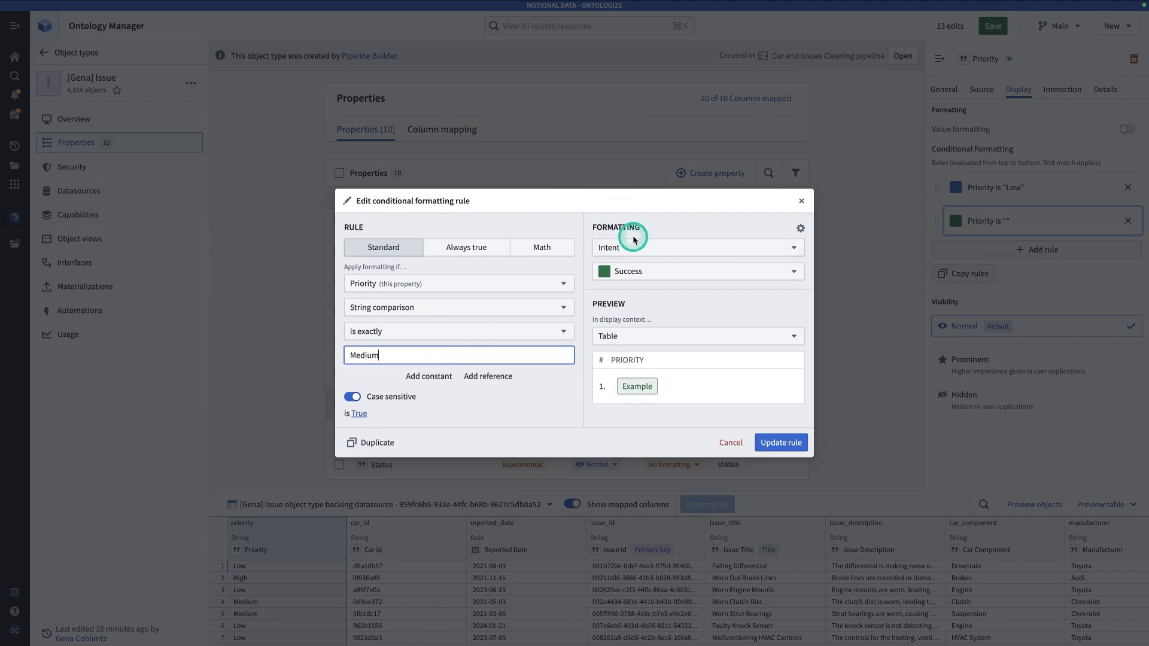
left_click(641, 271)
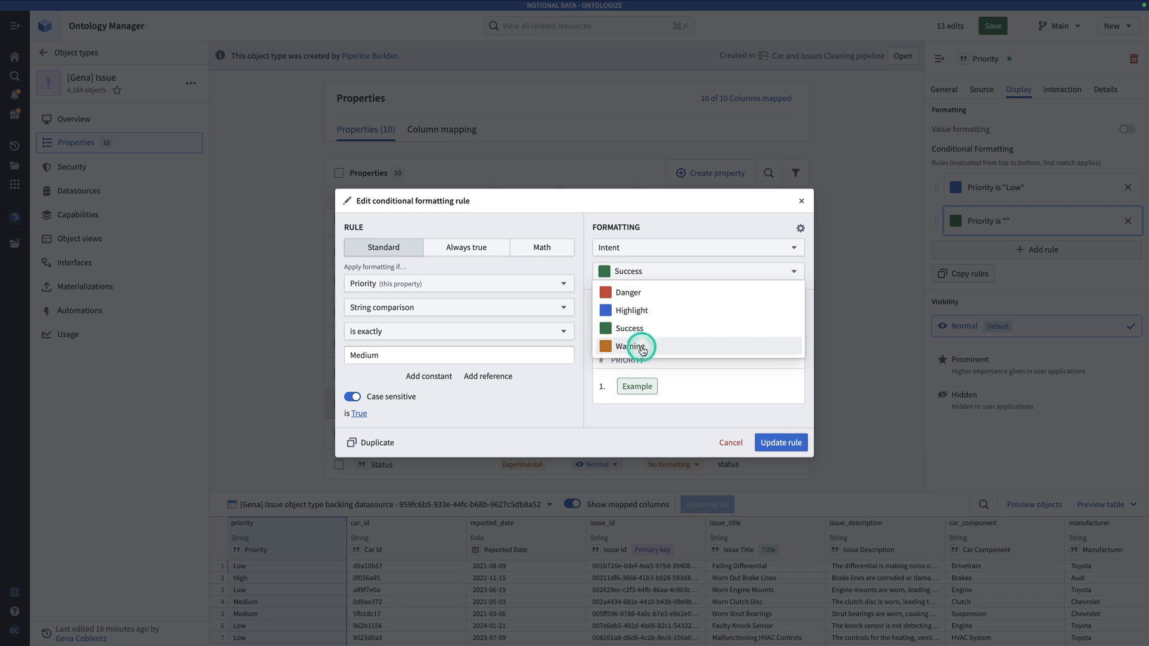
left_click(643, 346)
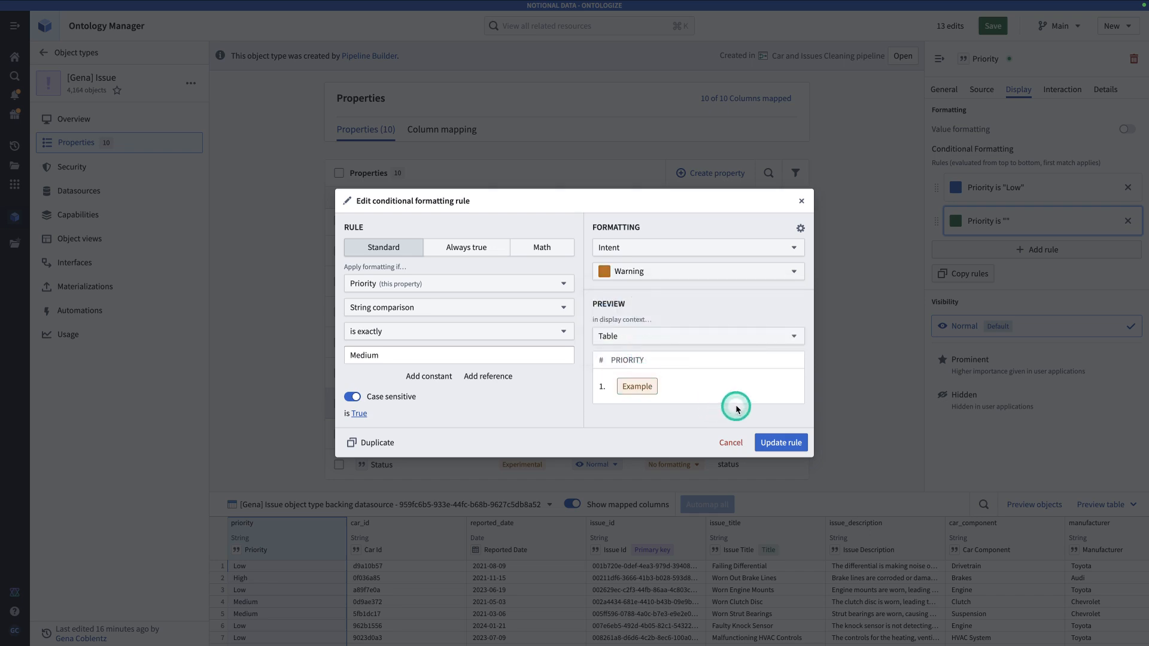
left_click(776, 440)
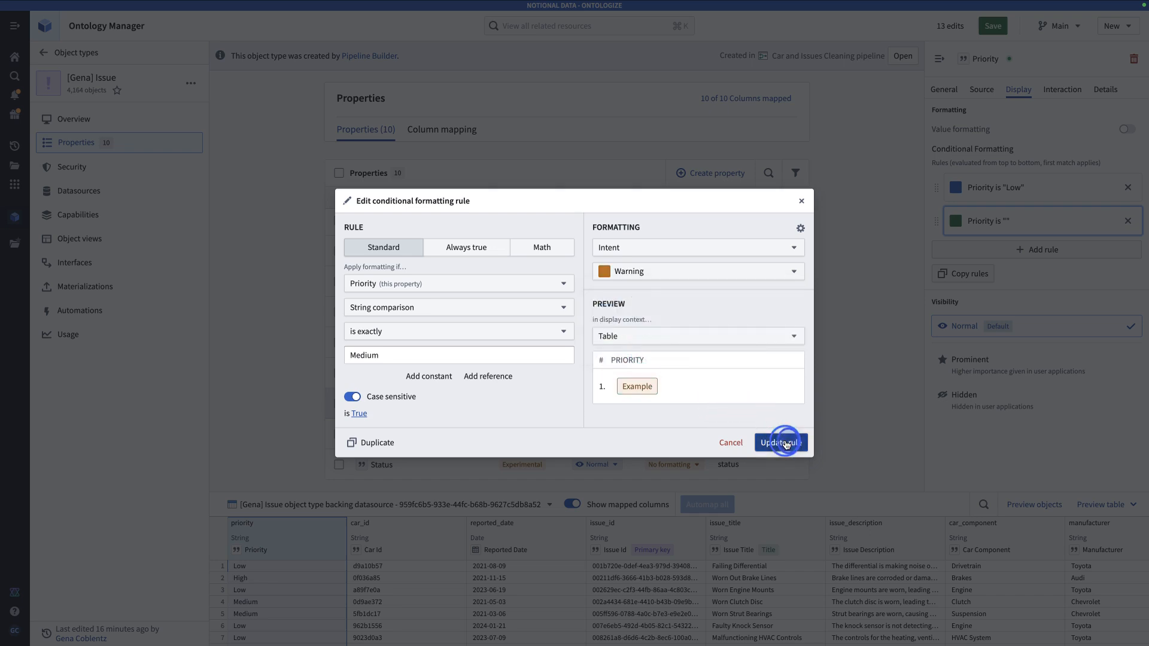
Add a third conditional formatting rule to Priority that gives values exactly matching "High" the red Danger intent.
left_click(986, 249)
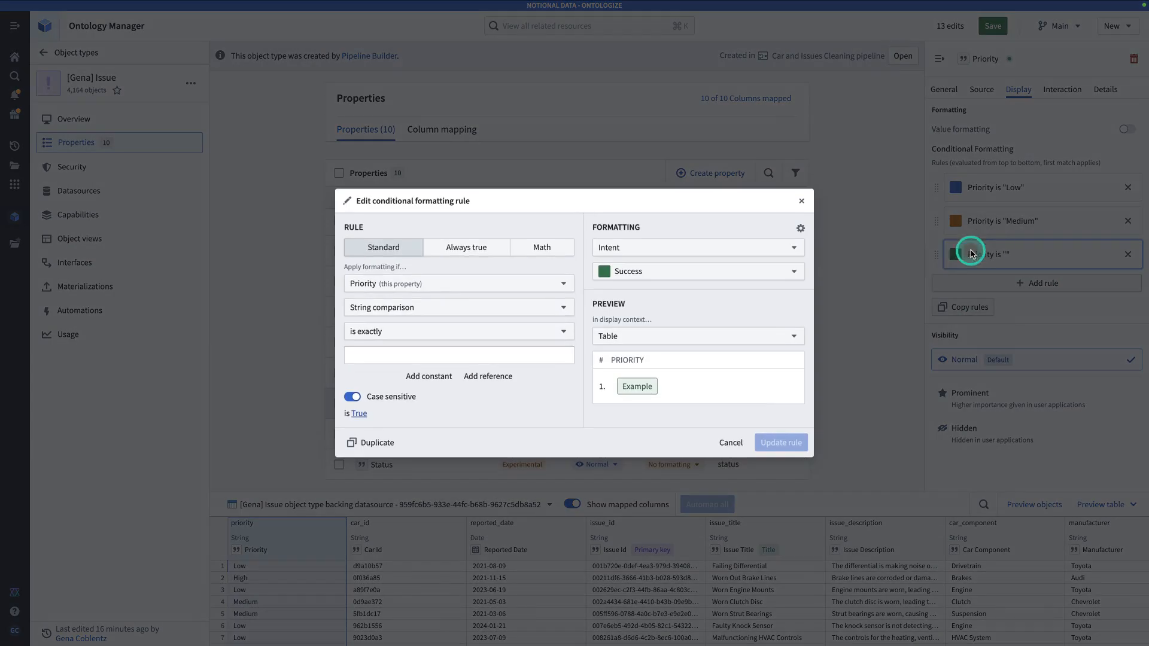
left_click(387, 350)
type("High")
left_click(658, 271)
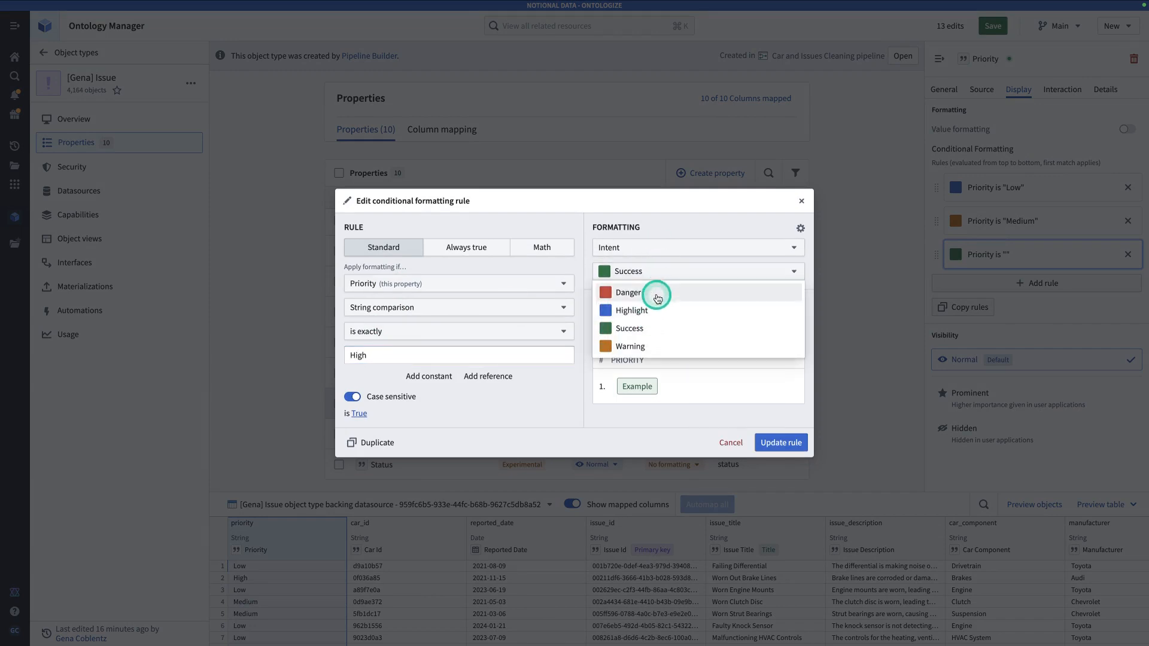
left_click(655, 292)
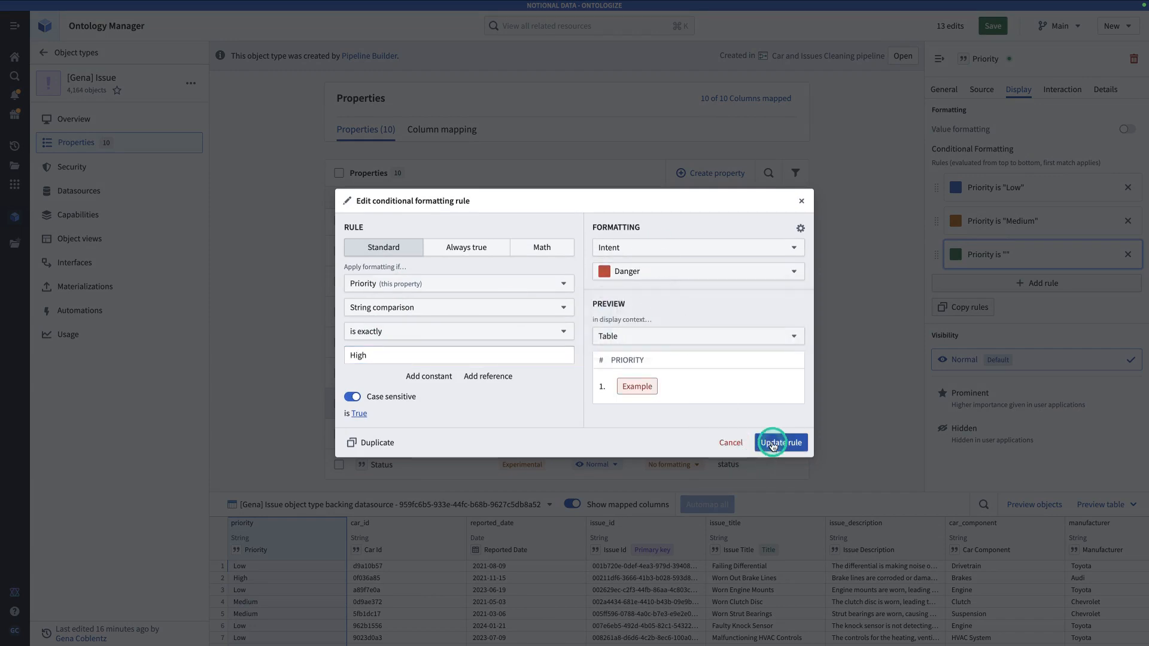
left_click(773, 442)
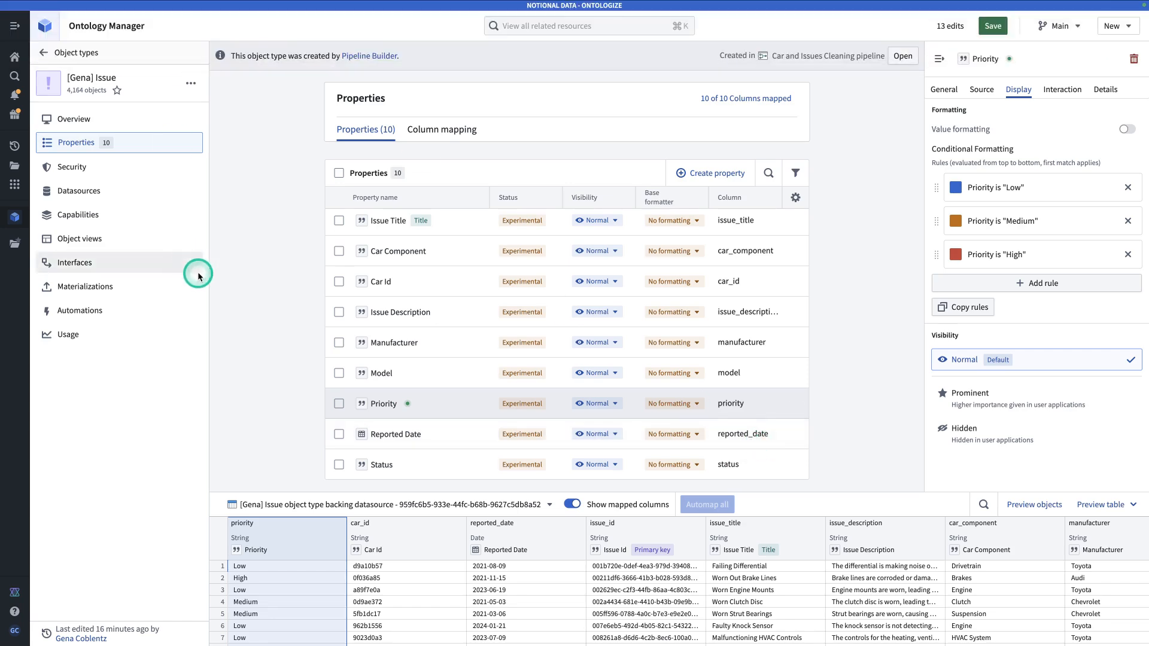
After consulting the Issues Inbox requirements, add a Status conditional formatting rule giving values exactly matching "Unresolved" the orange Warning intent.
key("ctrl+Tab")
key("ctrl+Tab")
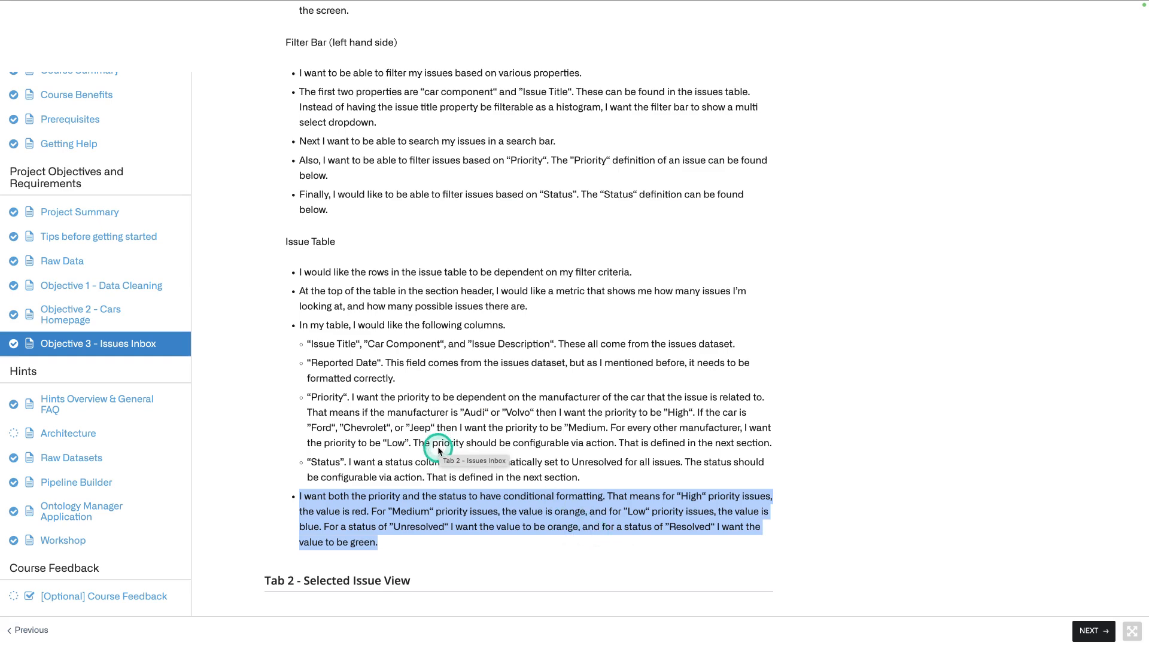
key("super+2")
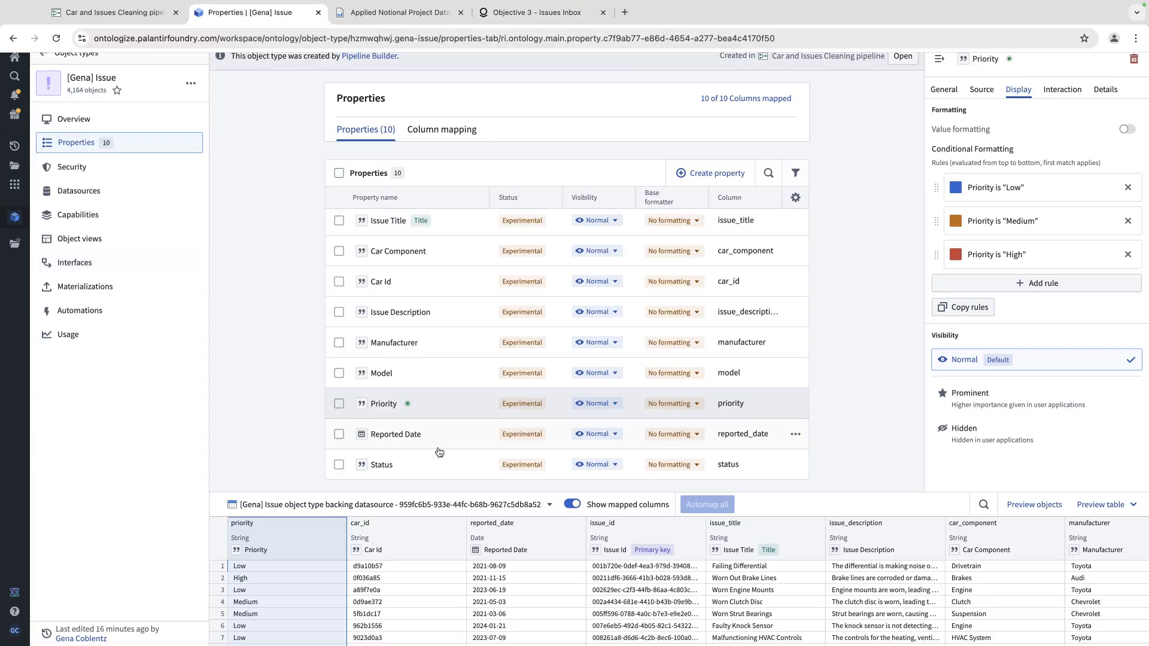
left_click(415, 458)
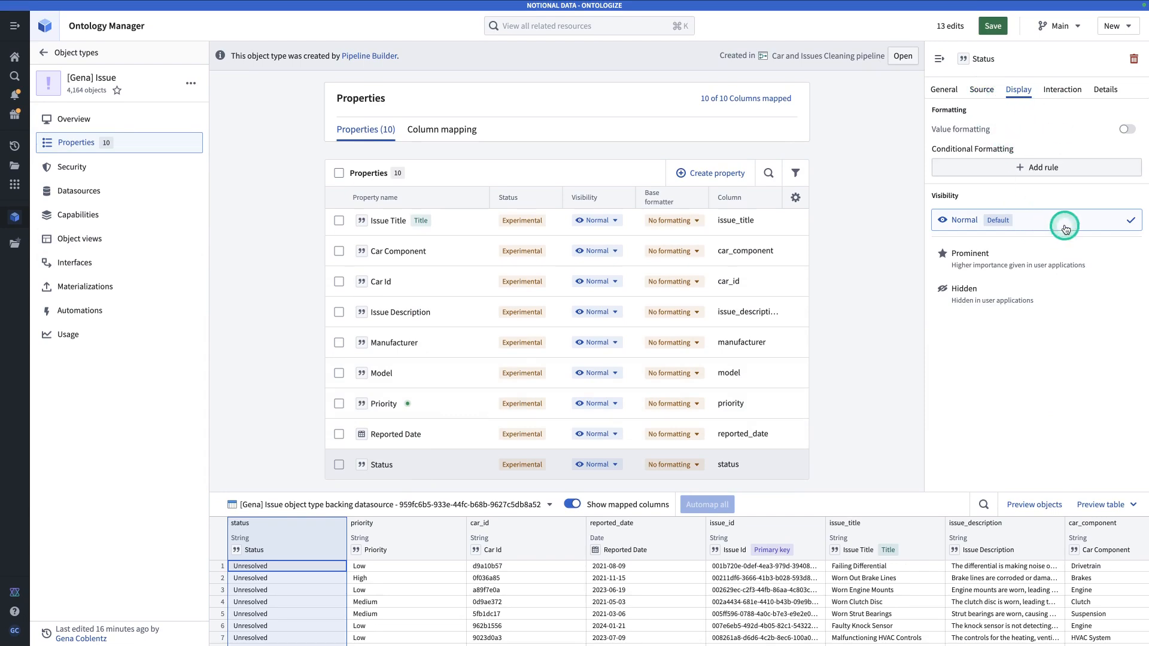
left_click(1095, 170)
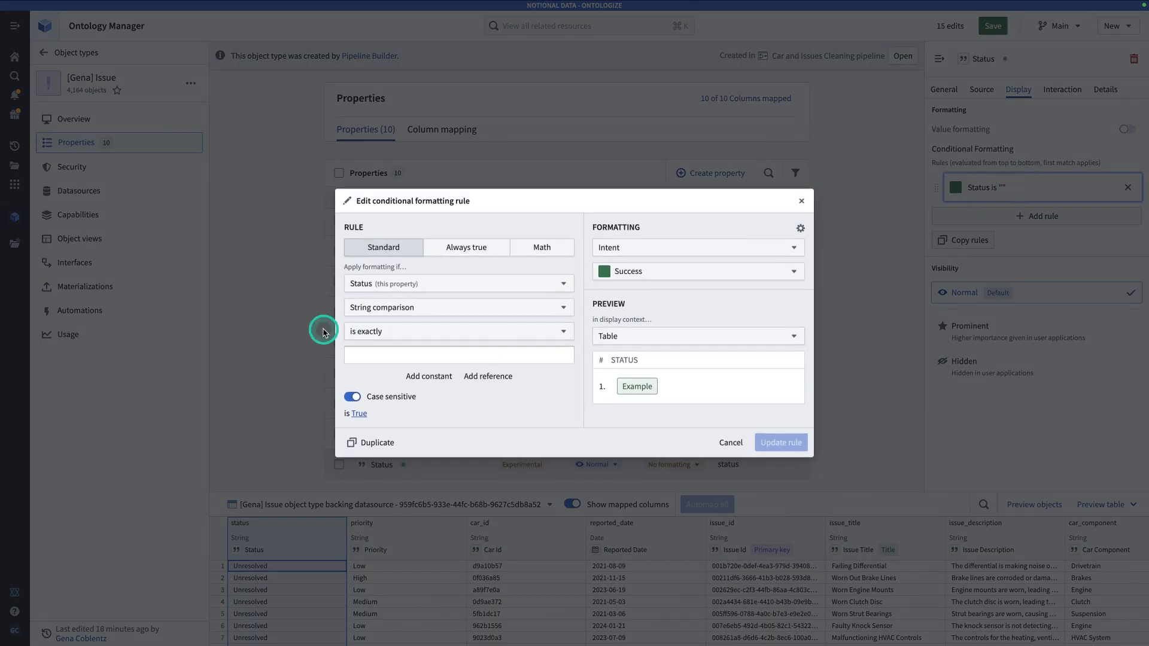
left_click(383, 357)
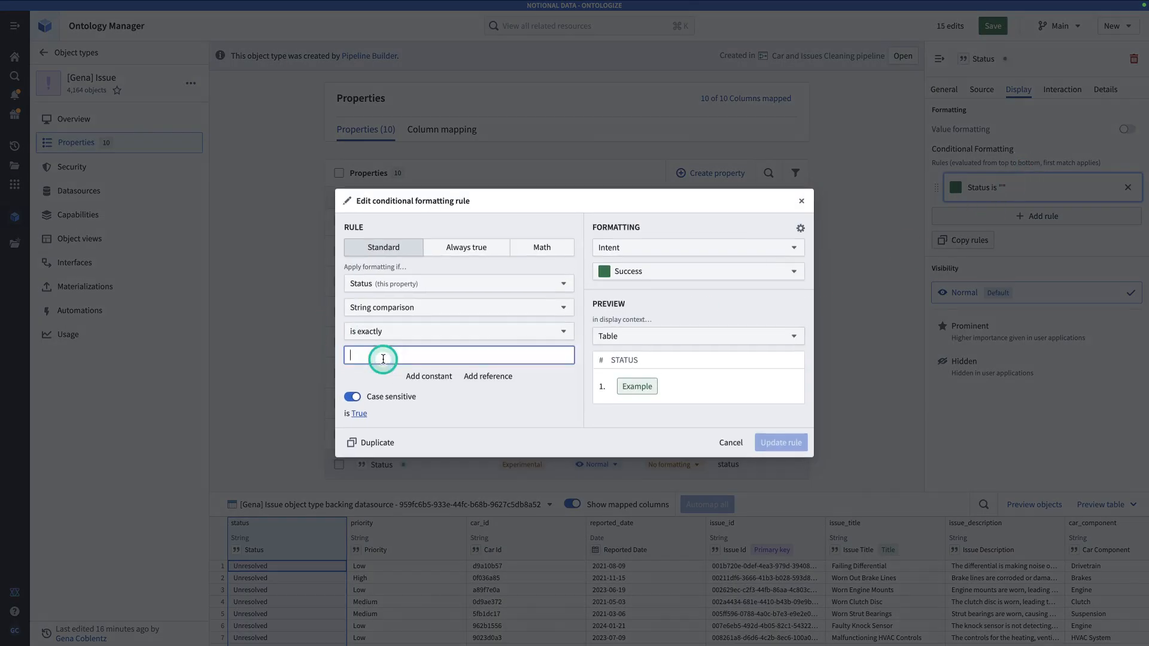
type("Unresolved")
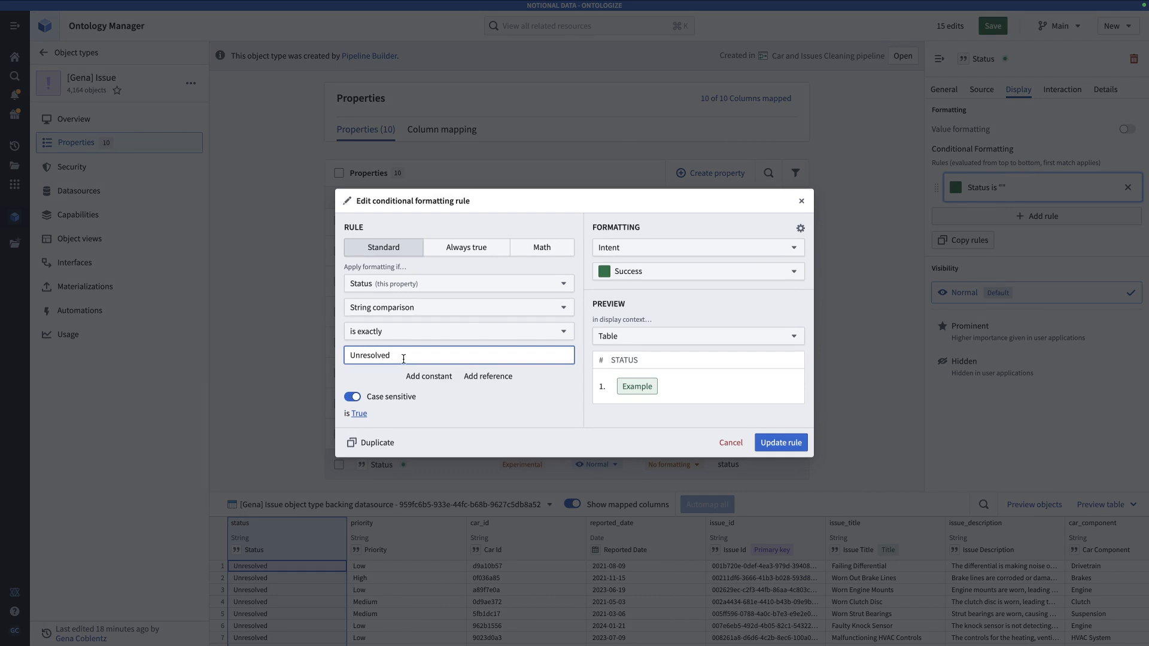
left_click(659, 270)
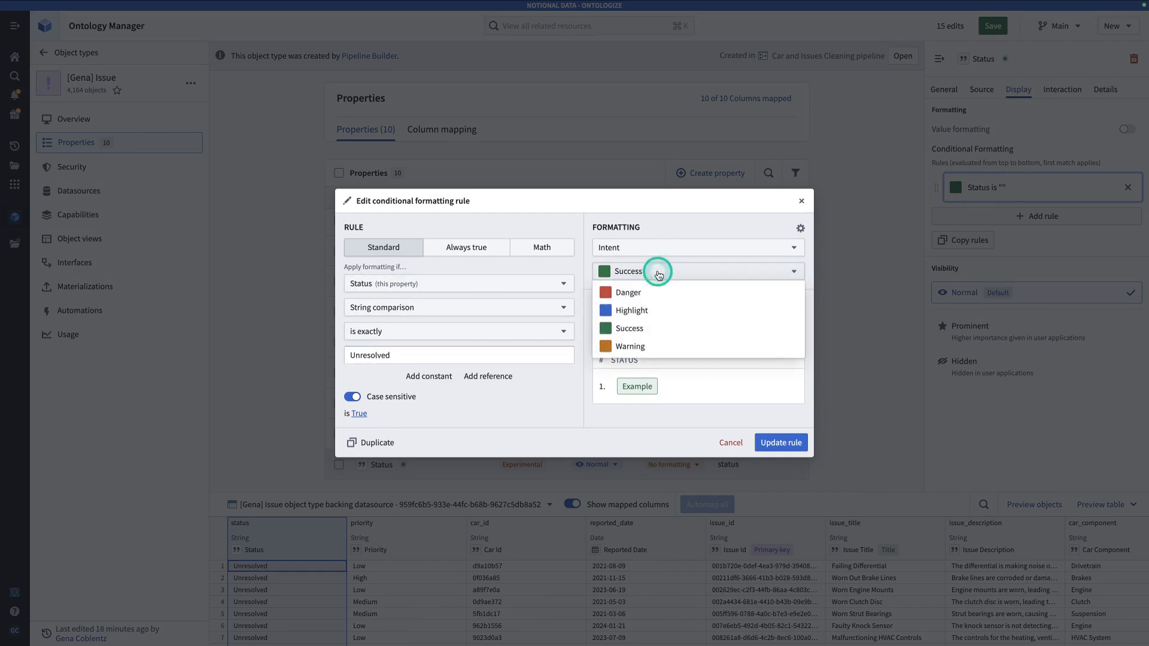
left_click(637, 345)
left_click(780, 443)
Add a second conditional formatting rule to Status that gives values exactly matching "Resolved" the green Success intent.
left_click(962, 221)
left_click(370, 358)
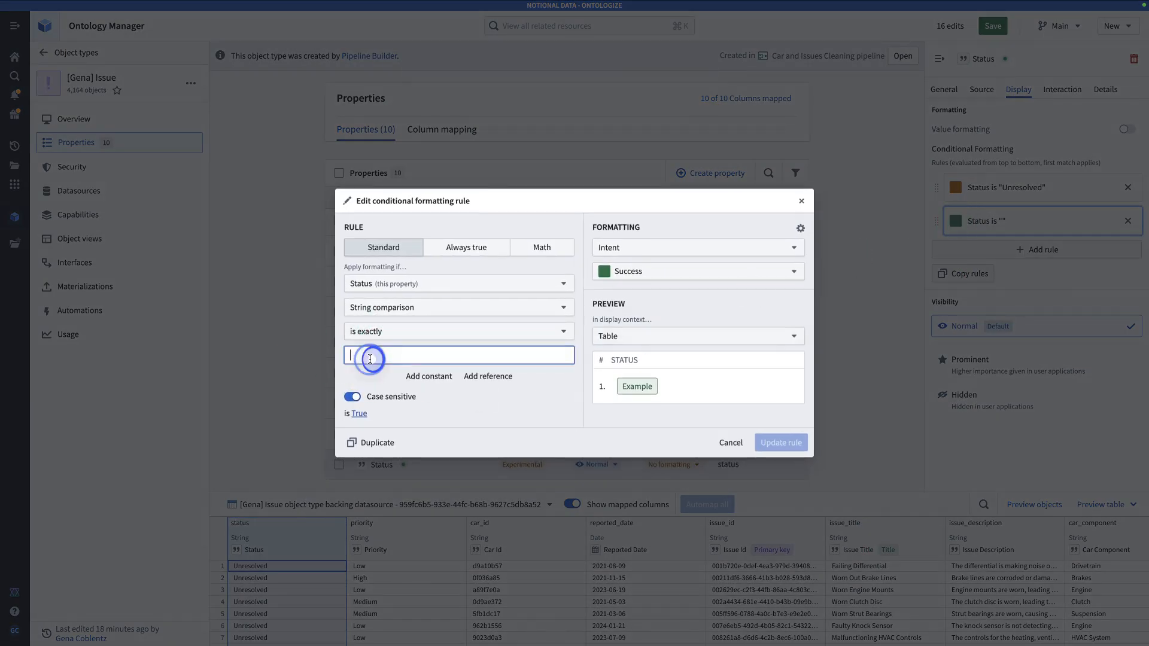
type("Resolved")
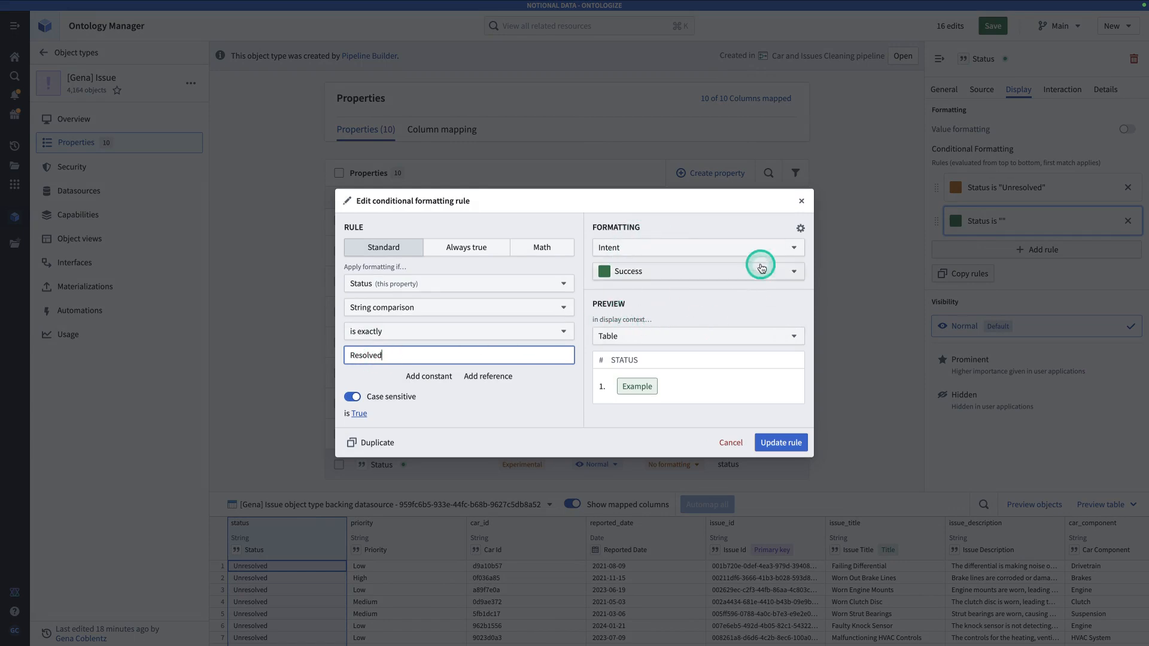
key("ctrl+a")
key("BackSpace")
type("Resolved")
left_click(781, 443)
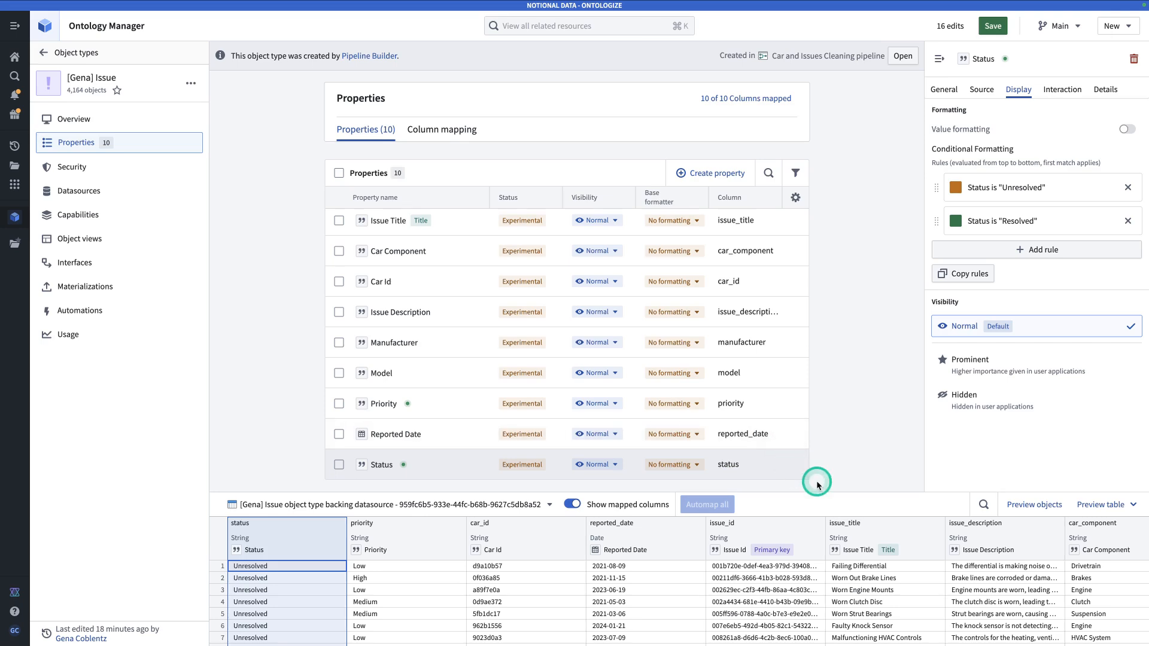
Return to the object types list, open the Car object type with the author's name prefix, and look through its properties.
scroll(685, 582, "right", 5)
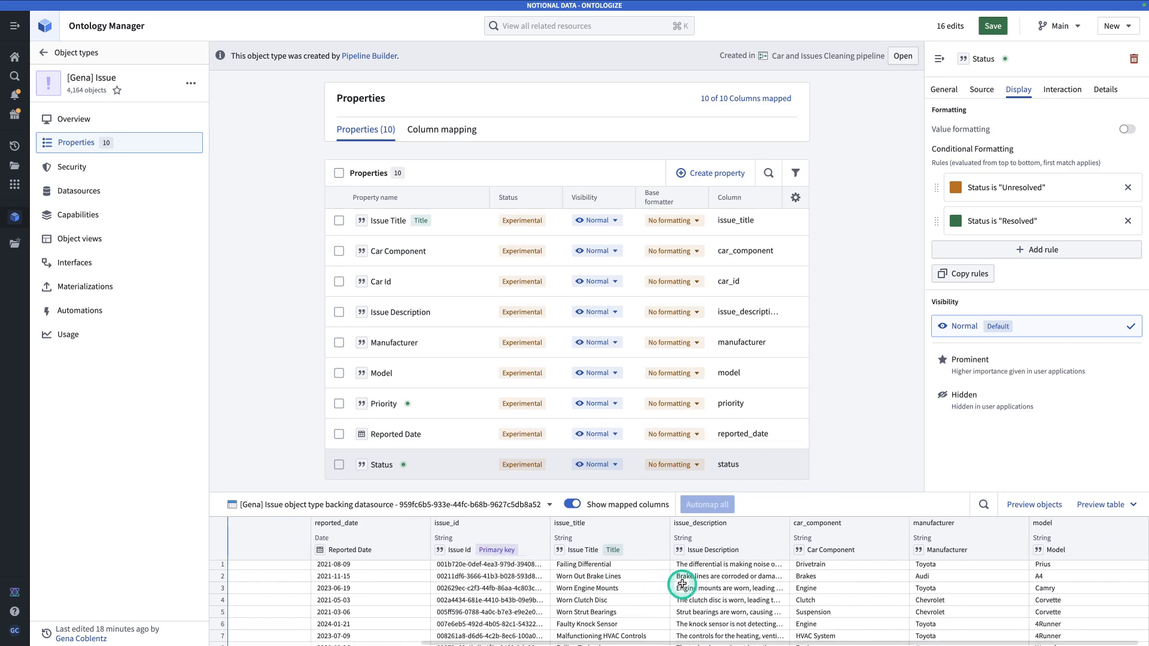
scroll(682, 584, "left", 5)
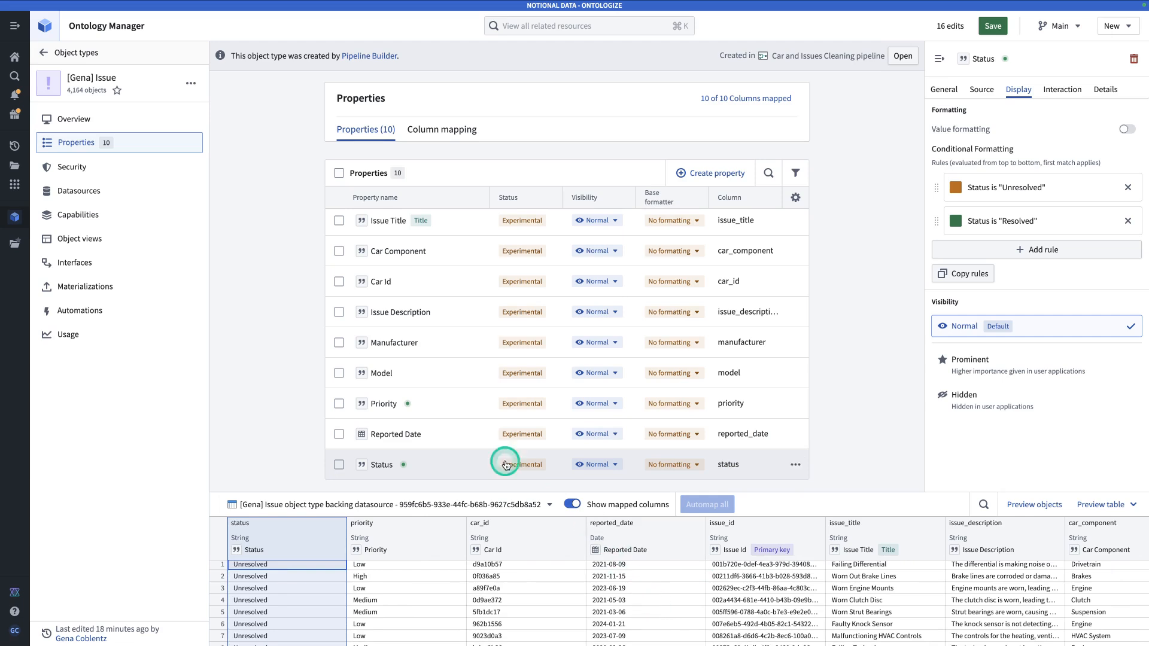
left_click(43, 54)
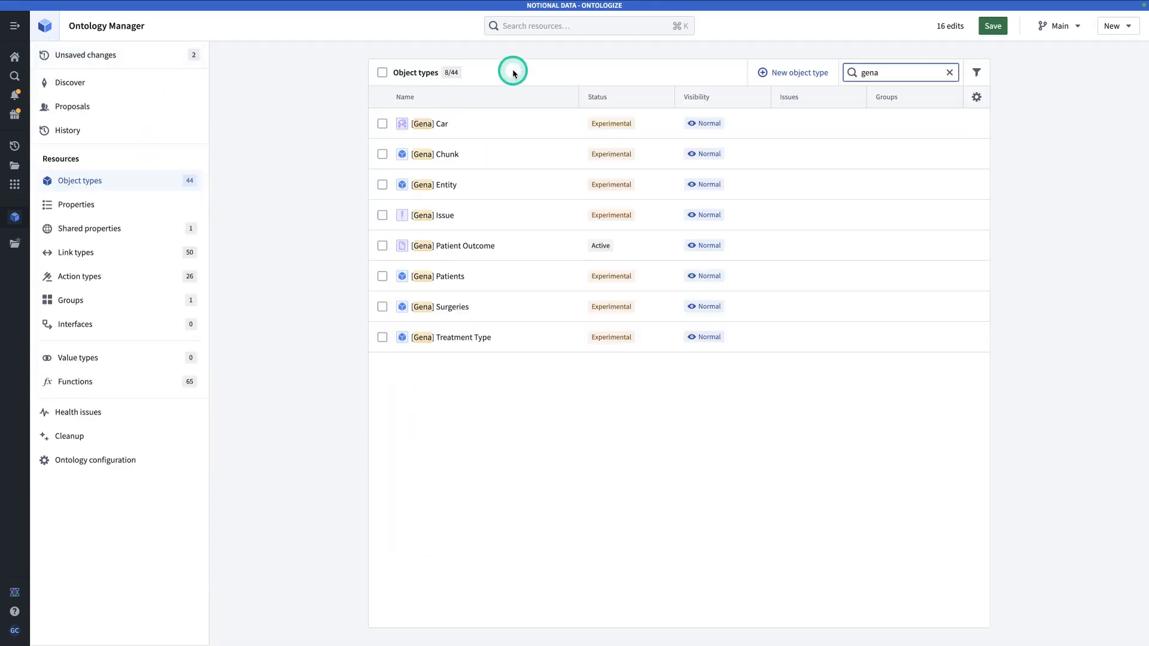
left_click(476, 124)
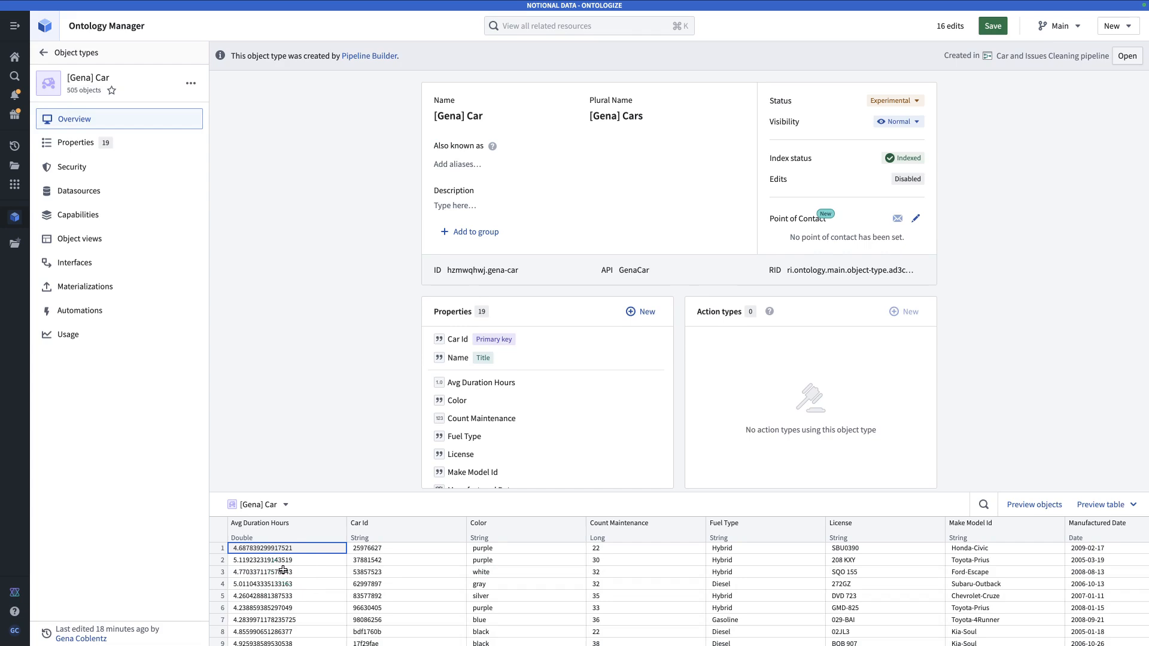
left_click(103, 145)
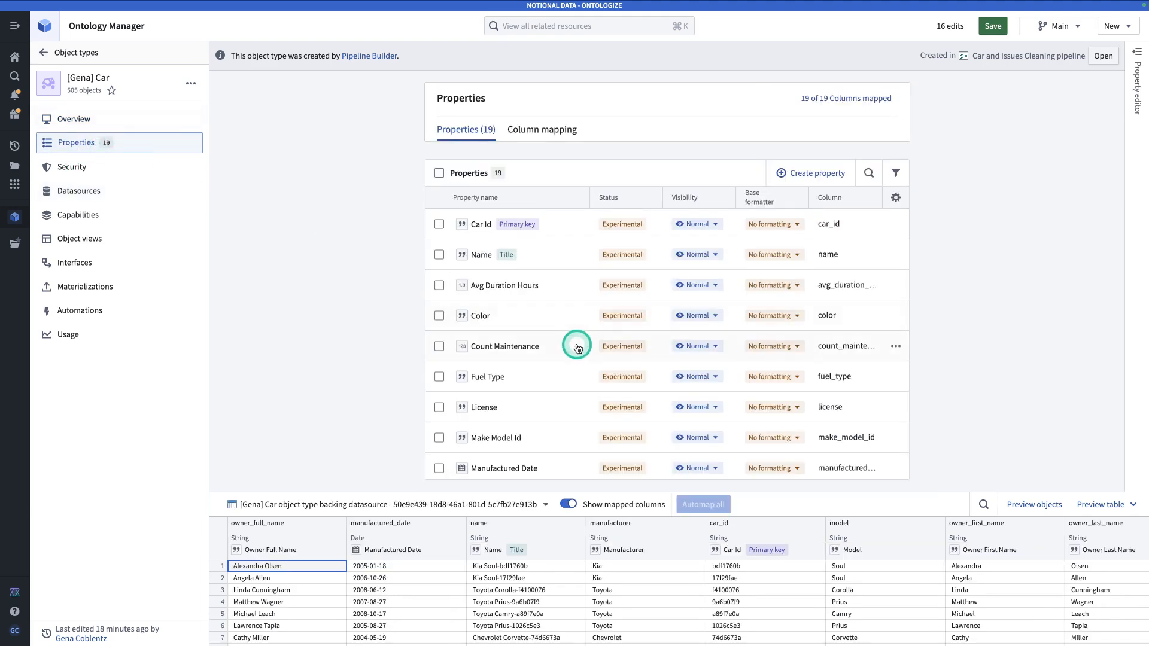
scroll(578, 349, "down", 5)
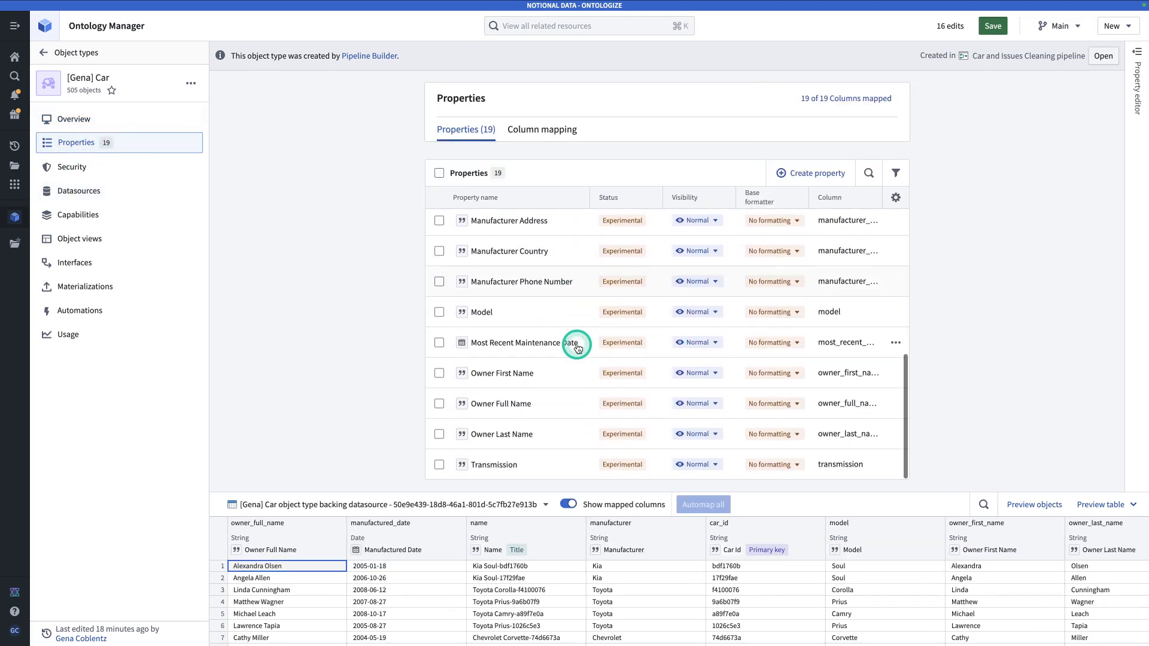
scroll(576, 344, "up", 5)
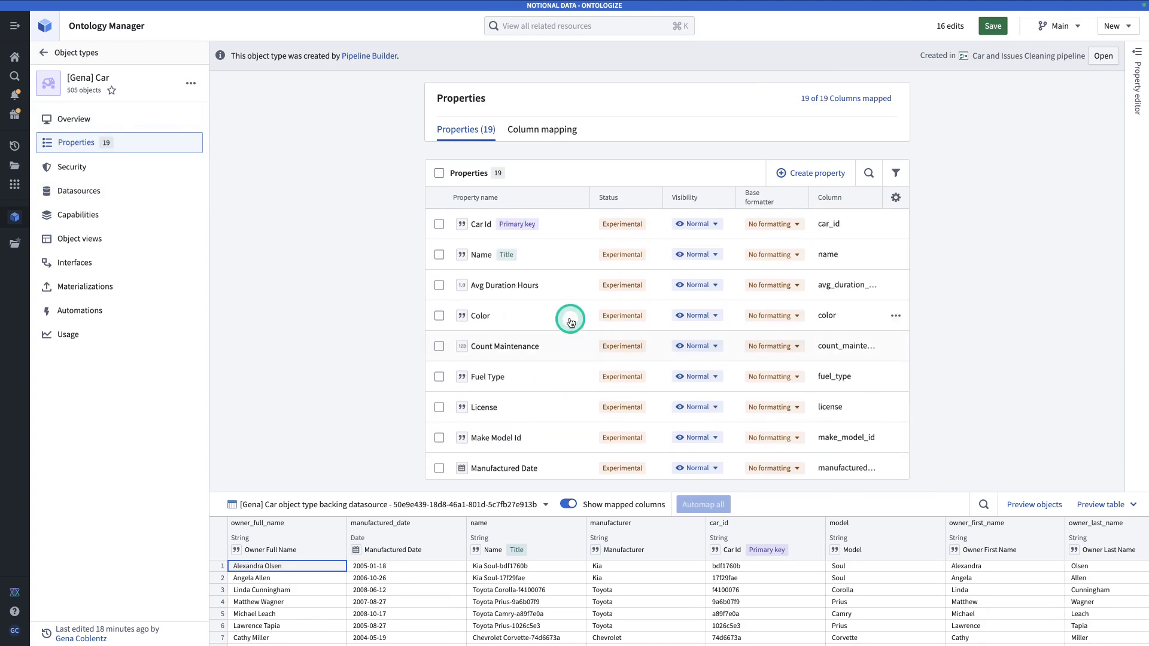
Enable numeric formatting on the Avg Duration Hours property and limit it to 1 maximum significant digit.
left_click(522, 288)
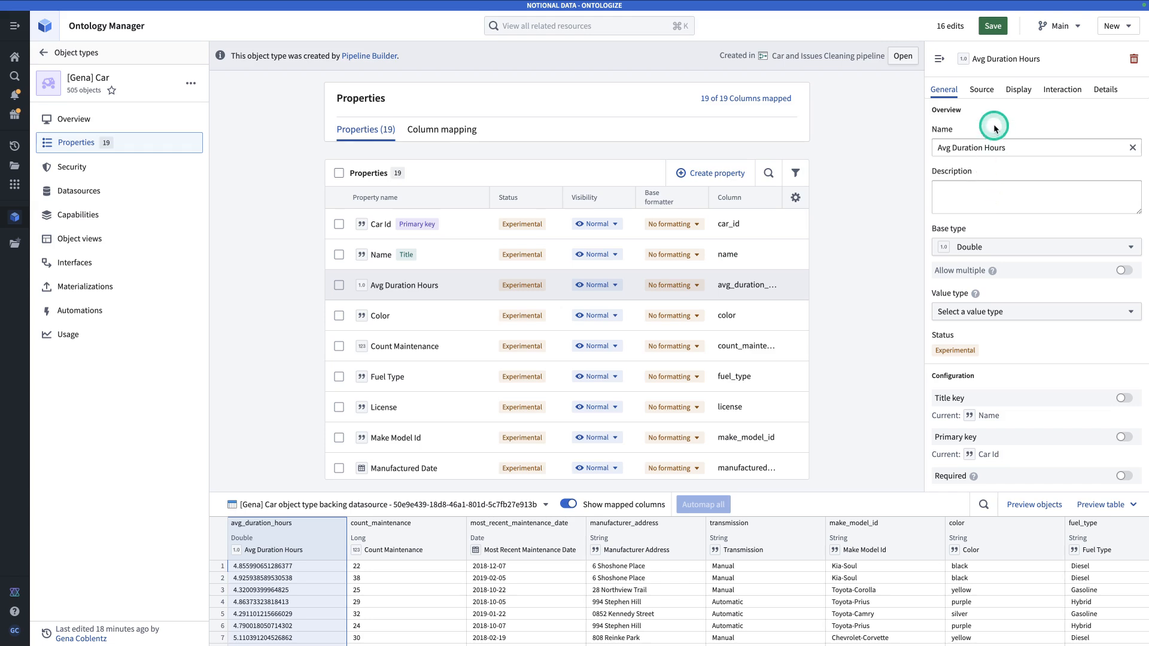
left_click(1018, 90)
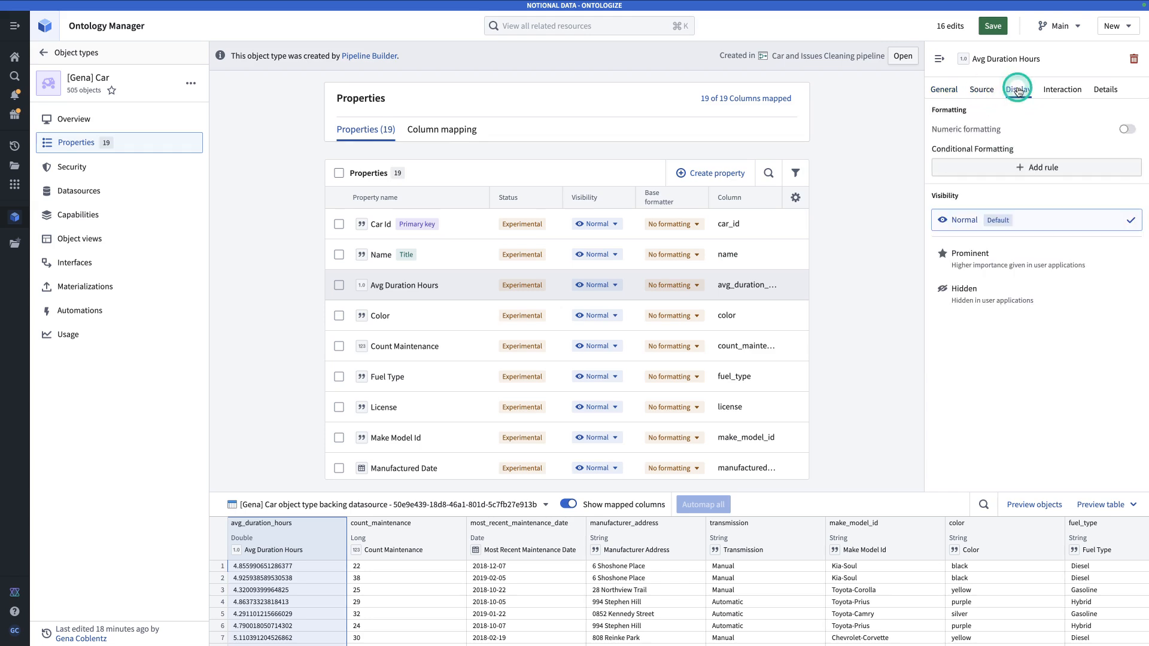
left_click(1127, 129)
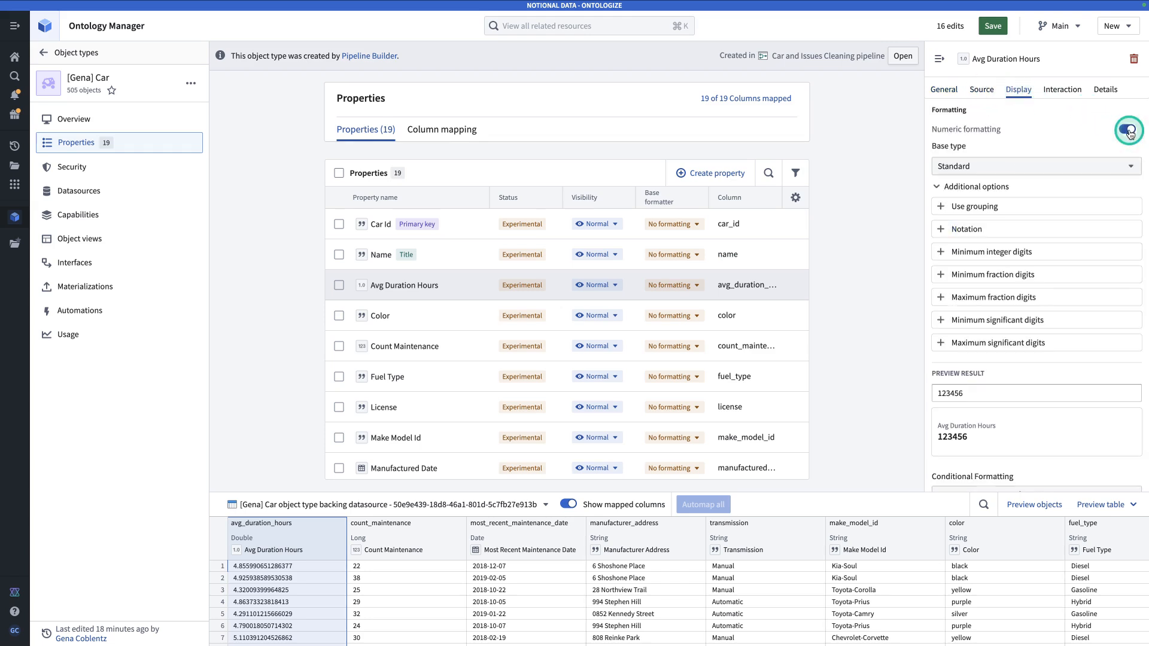
left_click(1008, 343)
left_click(983, 279)
left_click(1004, 310)
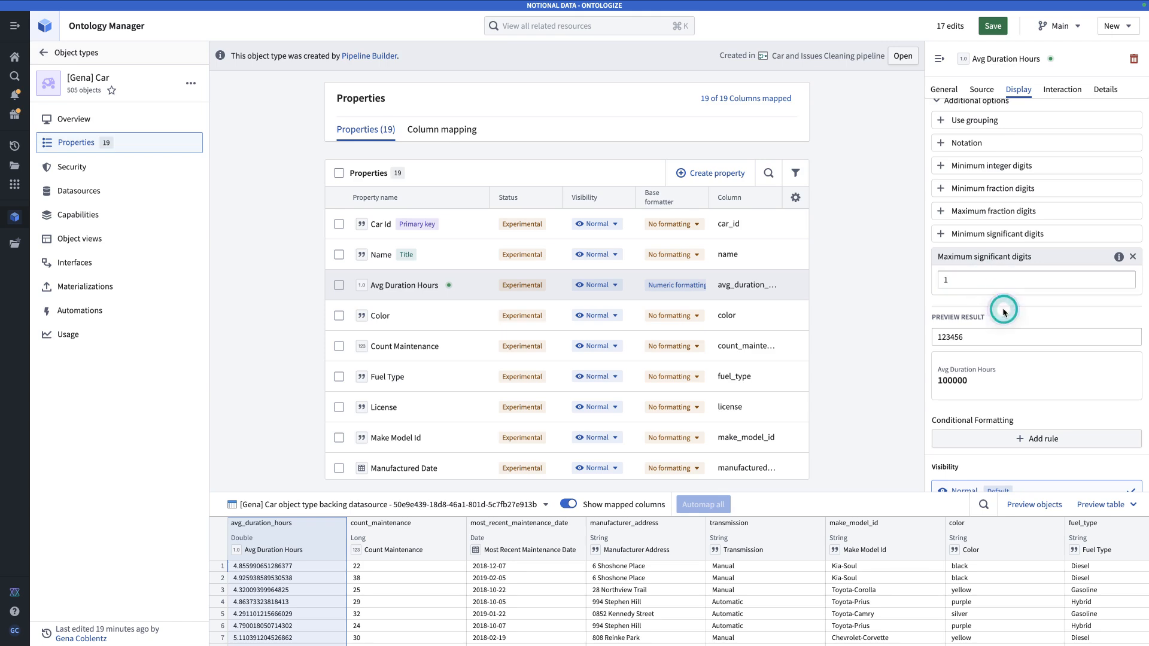
Save all pending edits to the ontology.
left_click(993, 28)
left_click(805, 489)
left_click(689, 353)
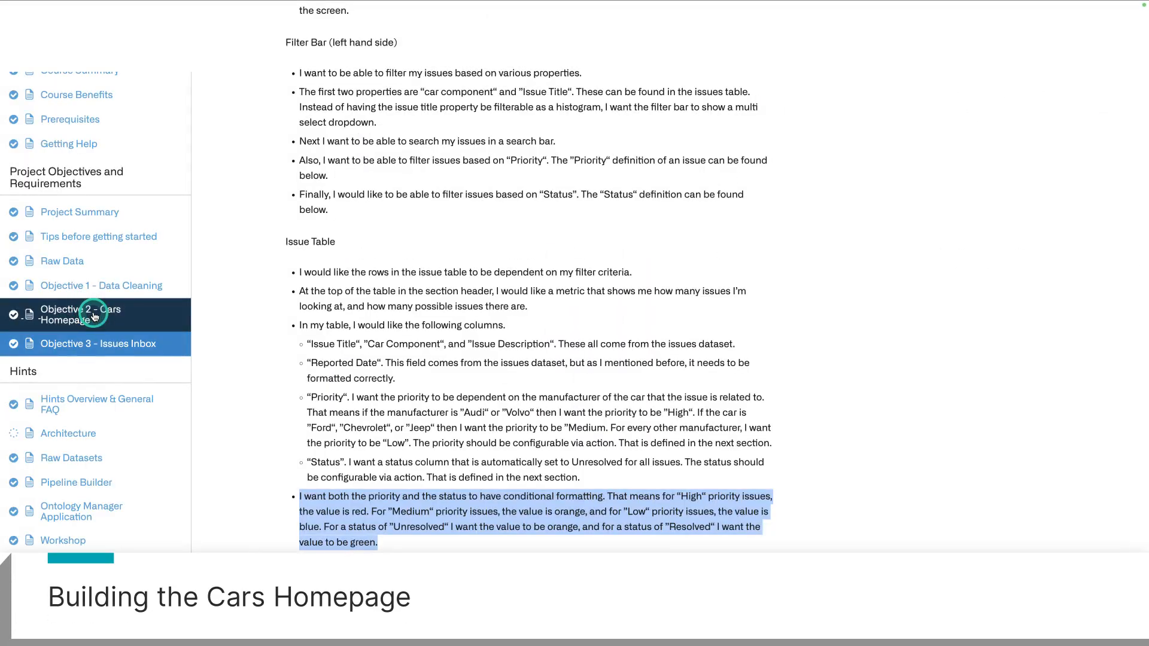
On the Palantir Learn course page, open Objective 2 - Cars Homepage and examine its mockup and section configuration requirements.
left_click(94, 316)
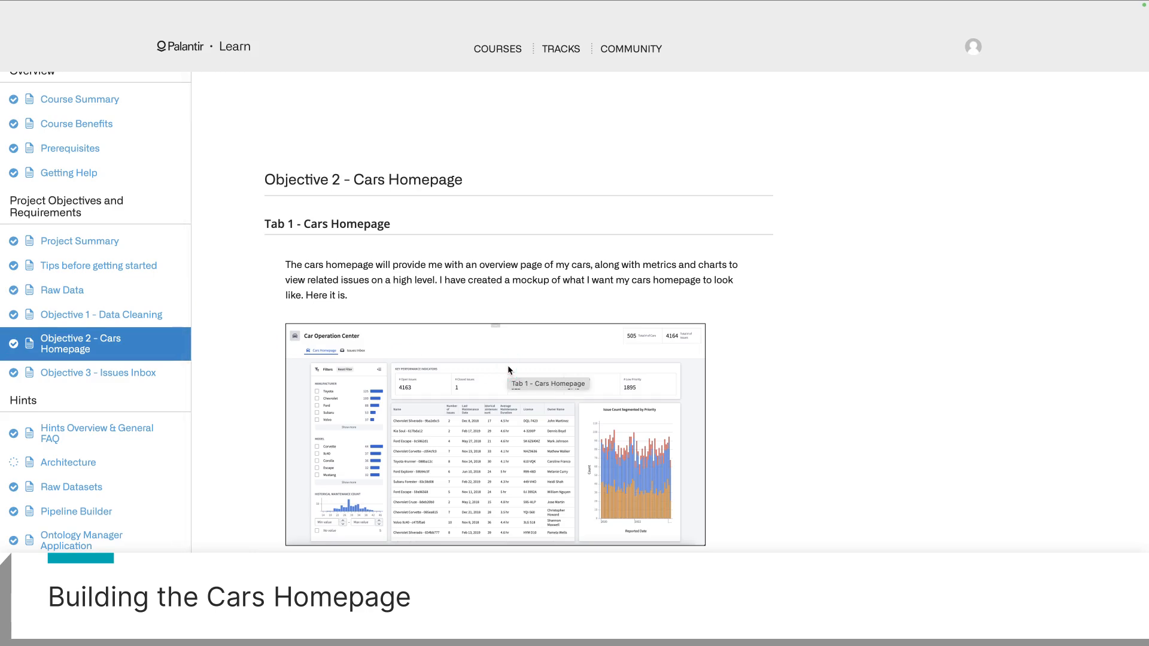
scroll(428, 215, "down", 2)
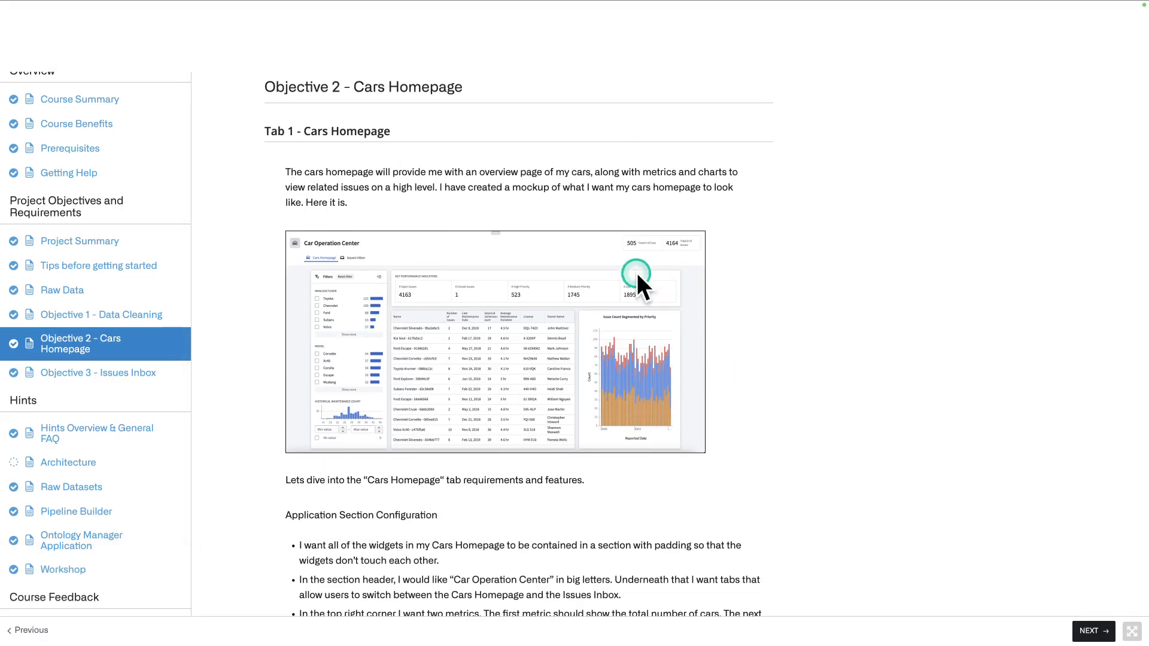
scroll(743, 340, "down", 1)
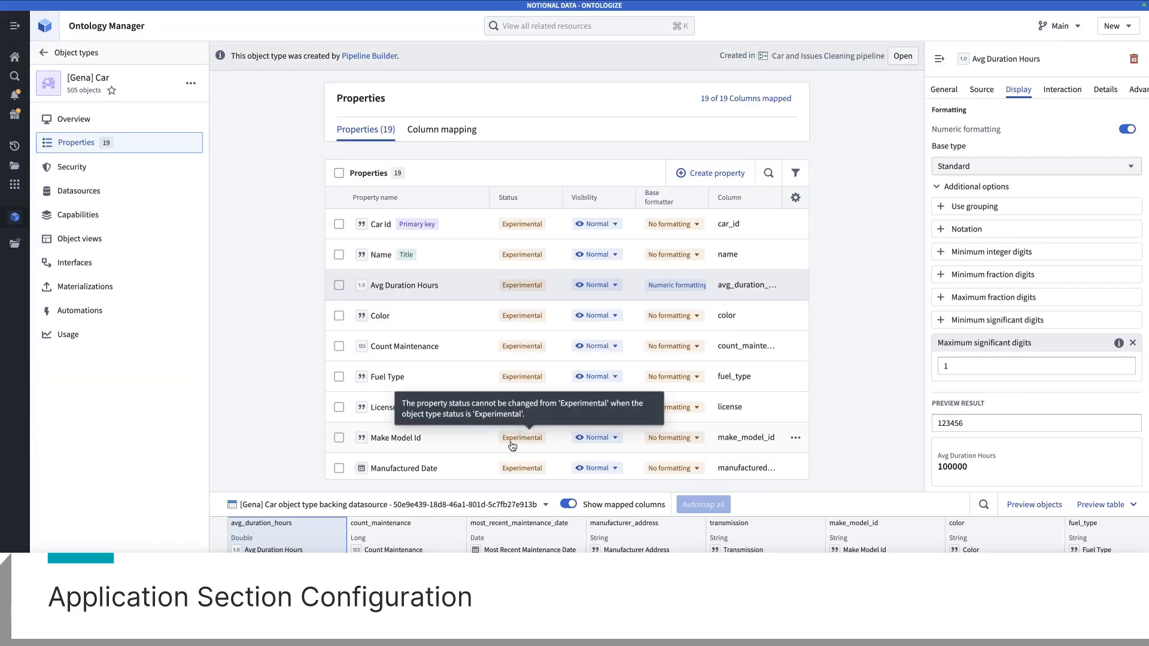
Open Workshop and create a new module named Car Operations Center in the Applied Notional Project folder.
key("super+j")
type("workshop")
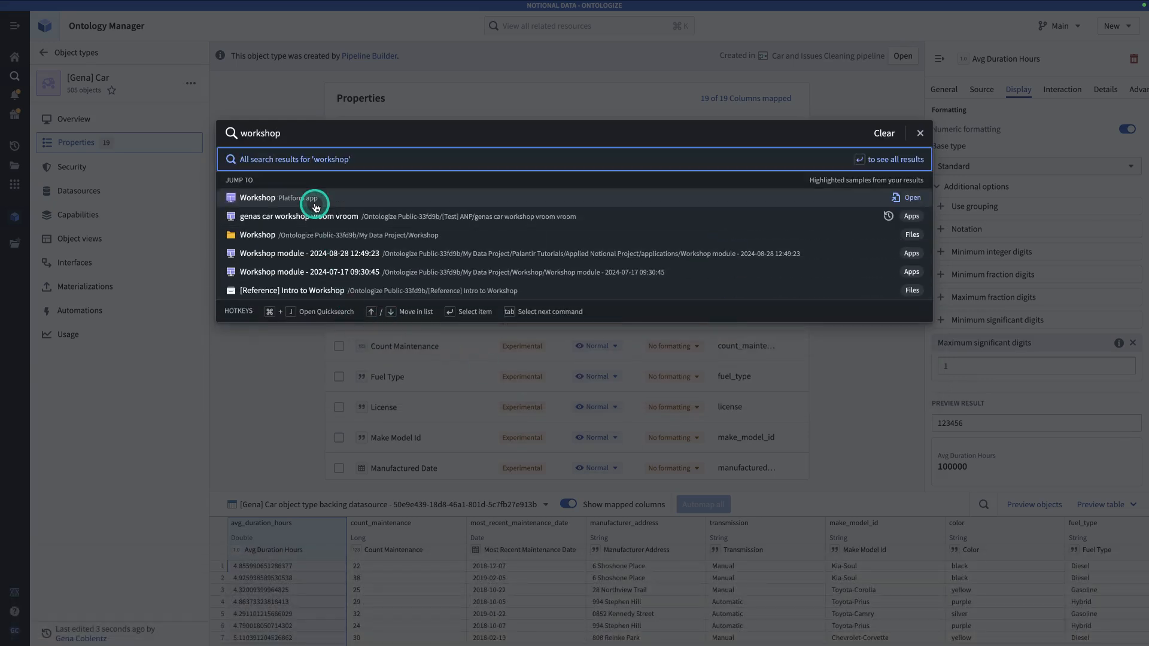
left_click(313, 199)
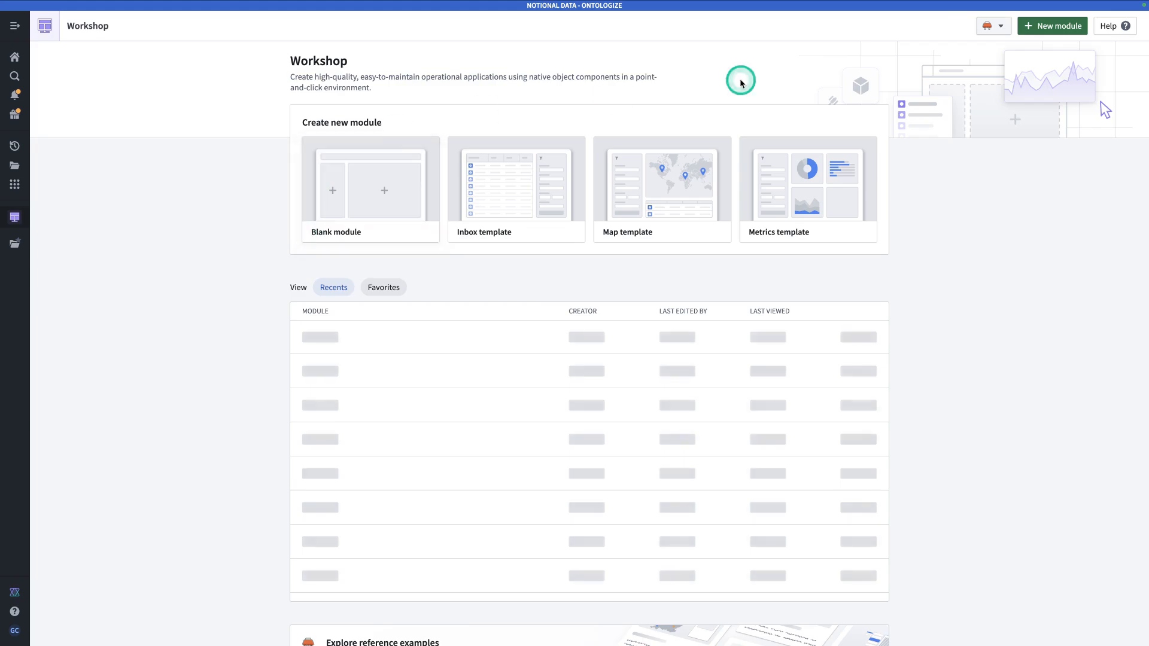
left_click(1028, 27)
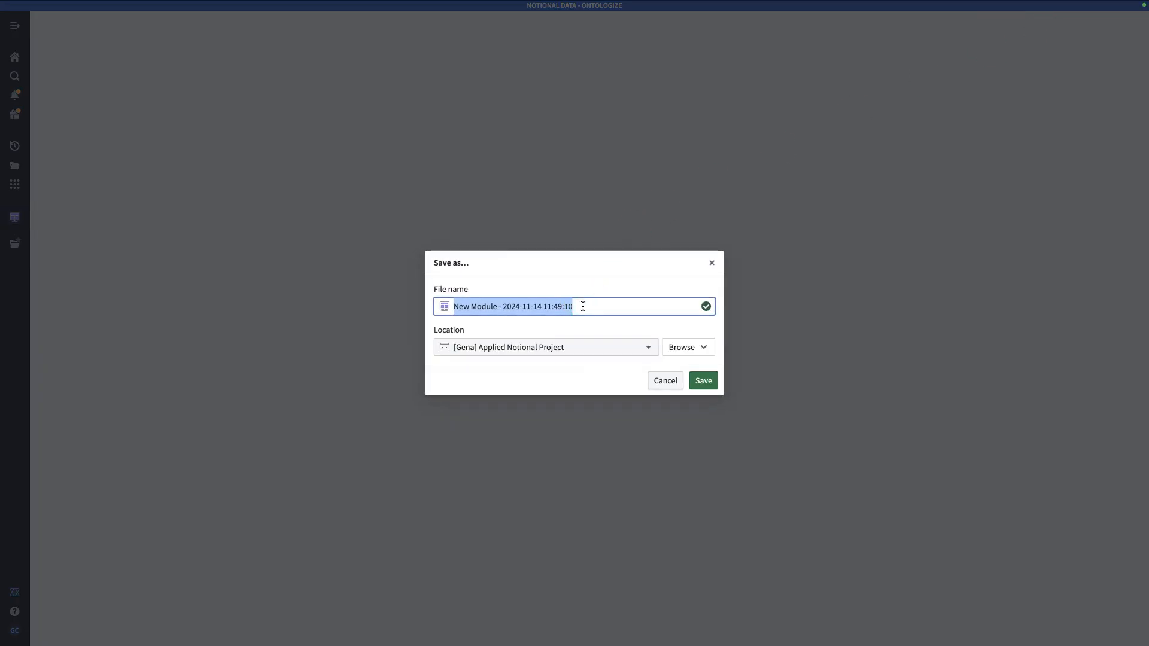
type("Car Operations Center")
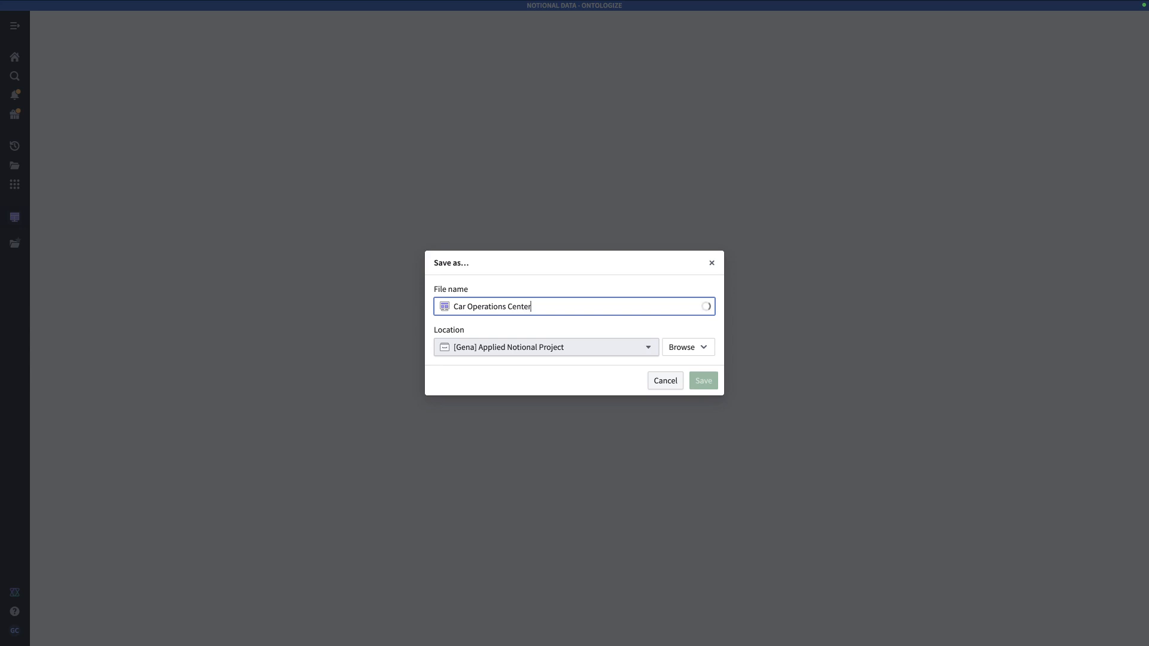
left_click(699, 380)
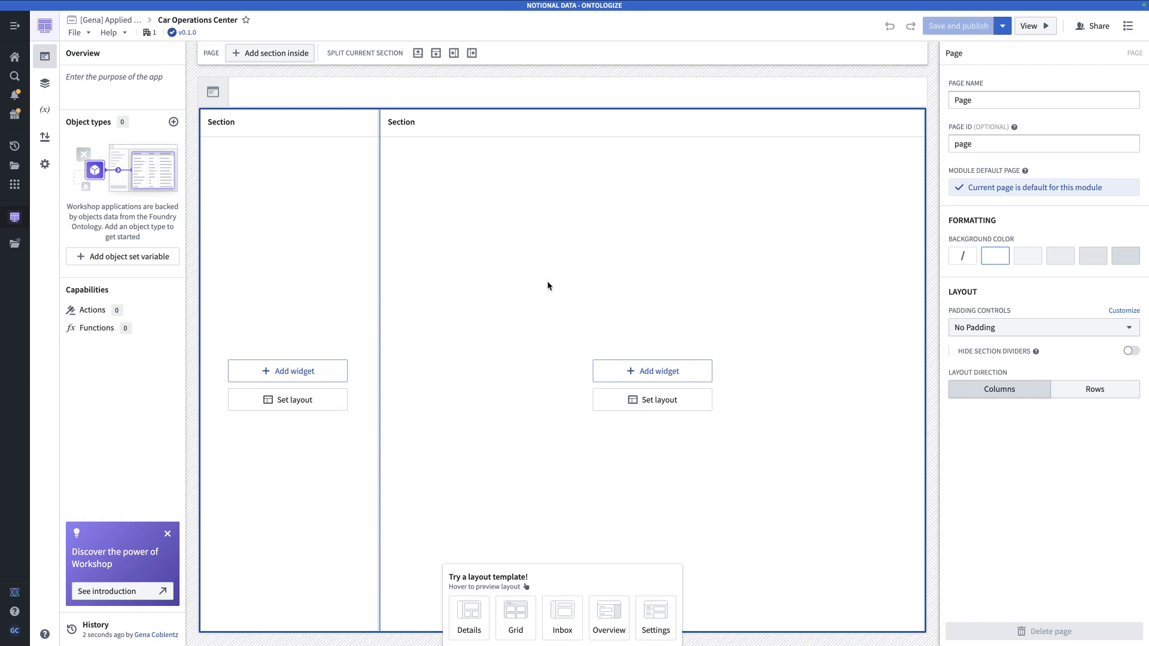
Following the Cars Homepage mockup on the course page, disable the module header and delete the page's left section.
key("ctrl+Tab")
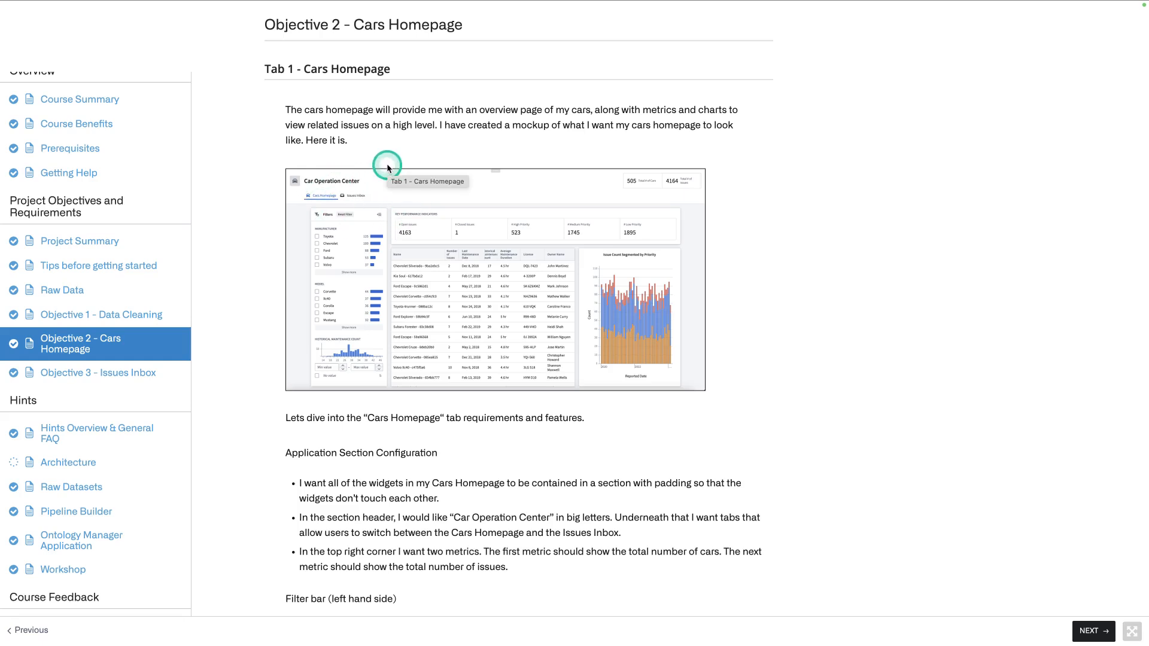
key("ctrl+shift+Tab")
key("ctrl+shift+Tab")
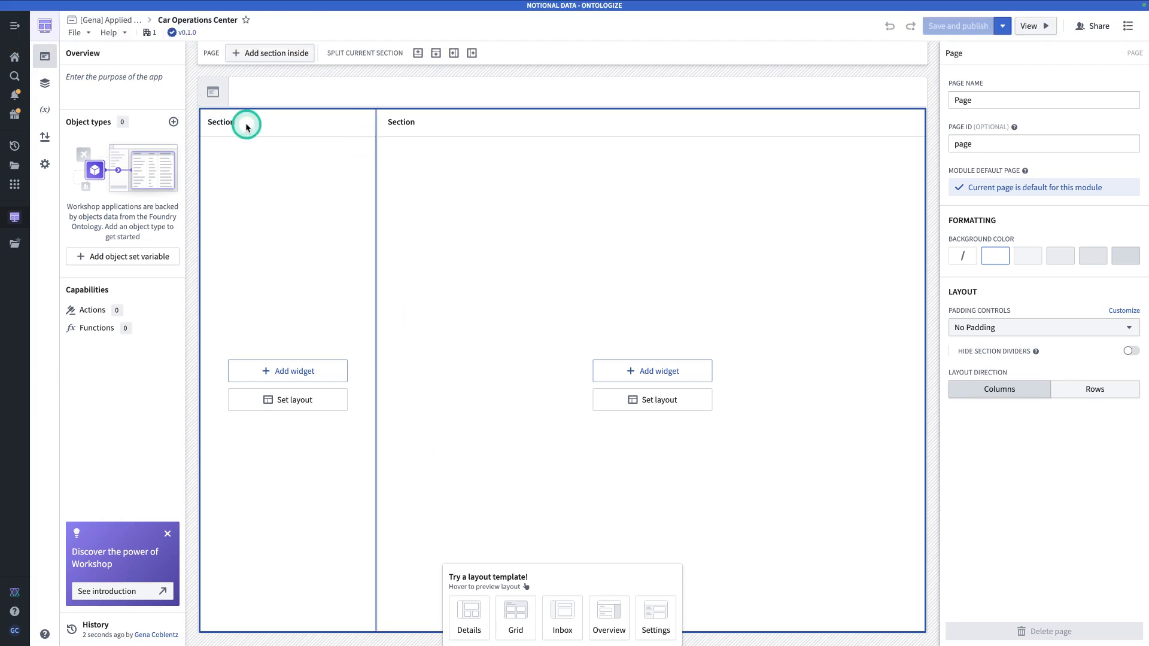
left_click(254, 94)
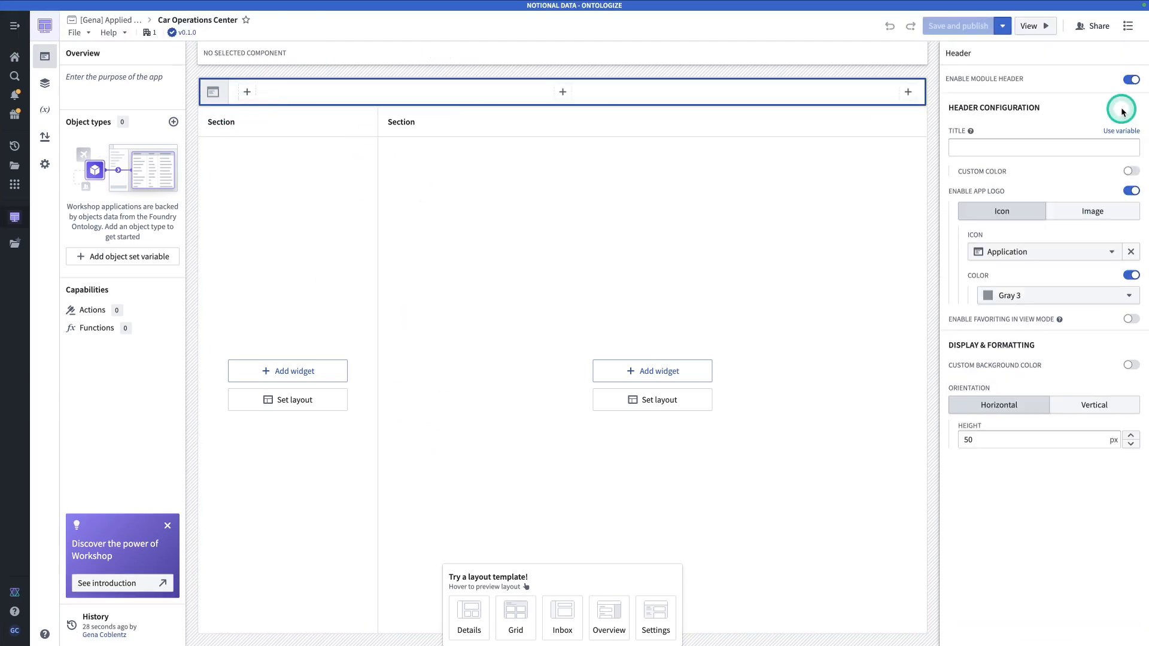
left_click(1129, 81)
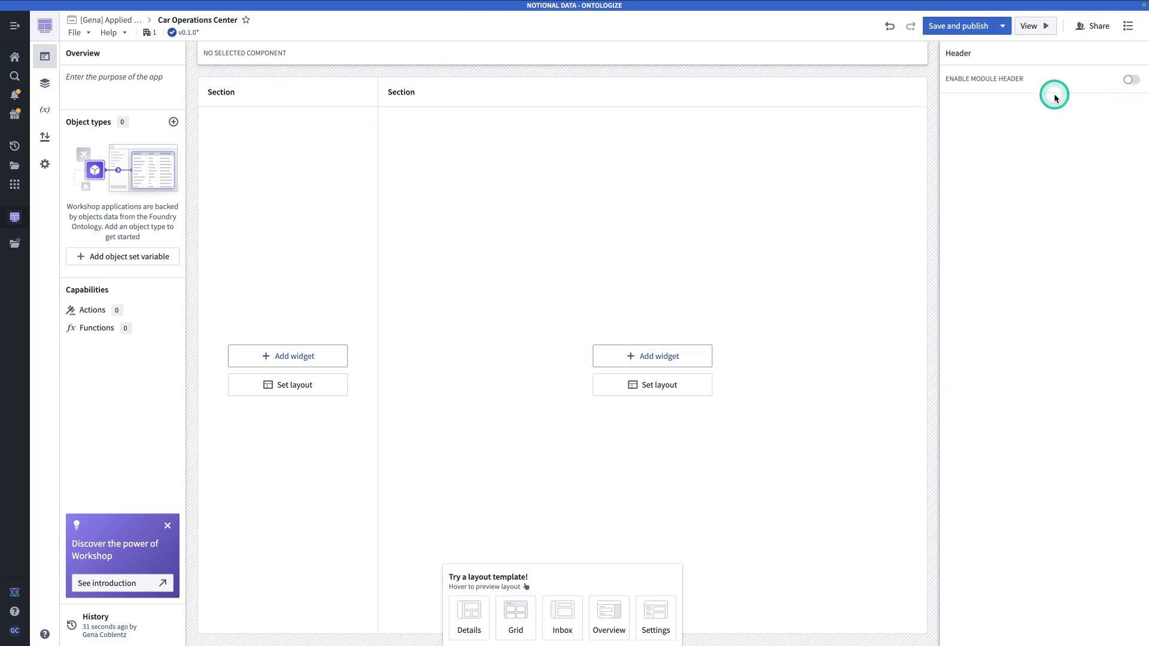
left_click(310, 94)
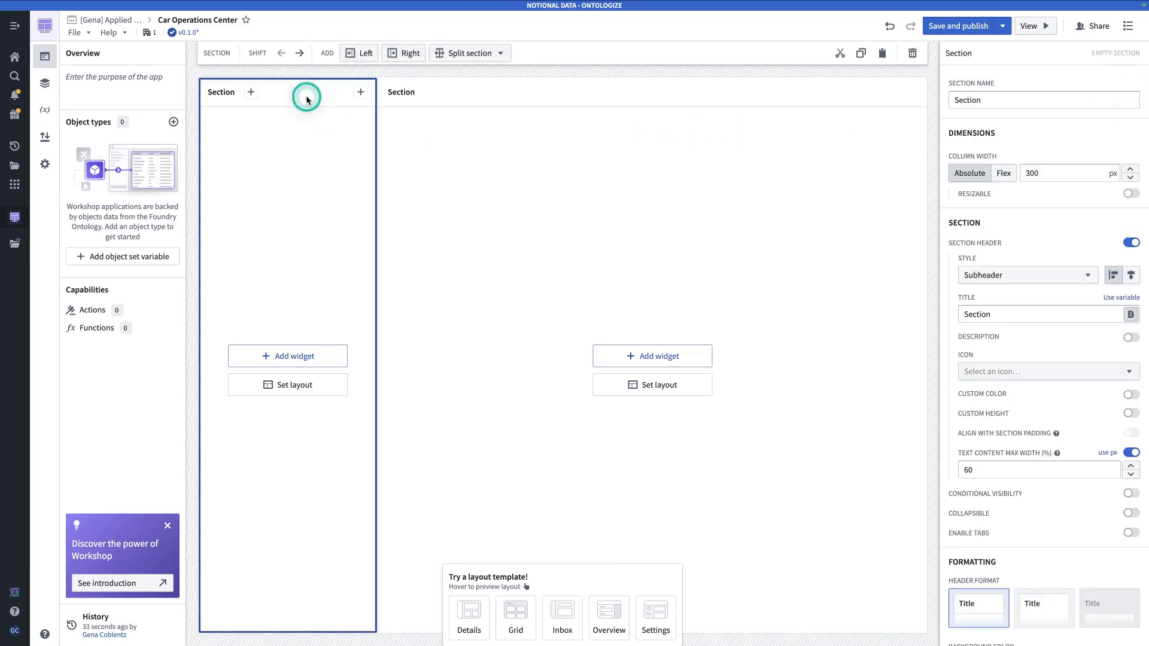
left_click(914, 54)
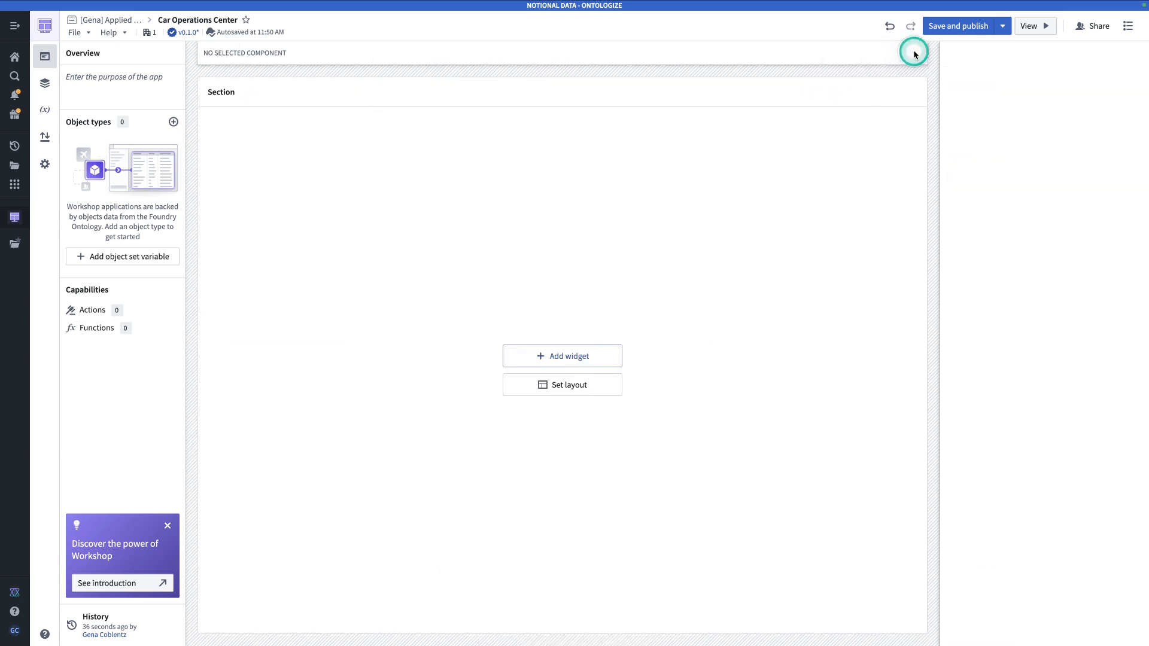
Set the remaining section's header style to Page header and give it the Buggy icon.
left_click(804, 103)
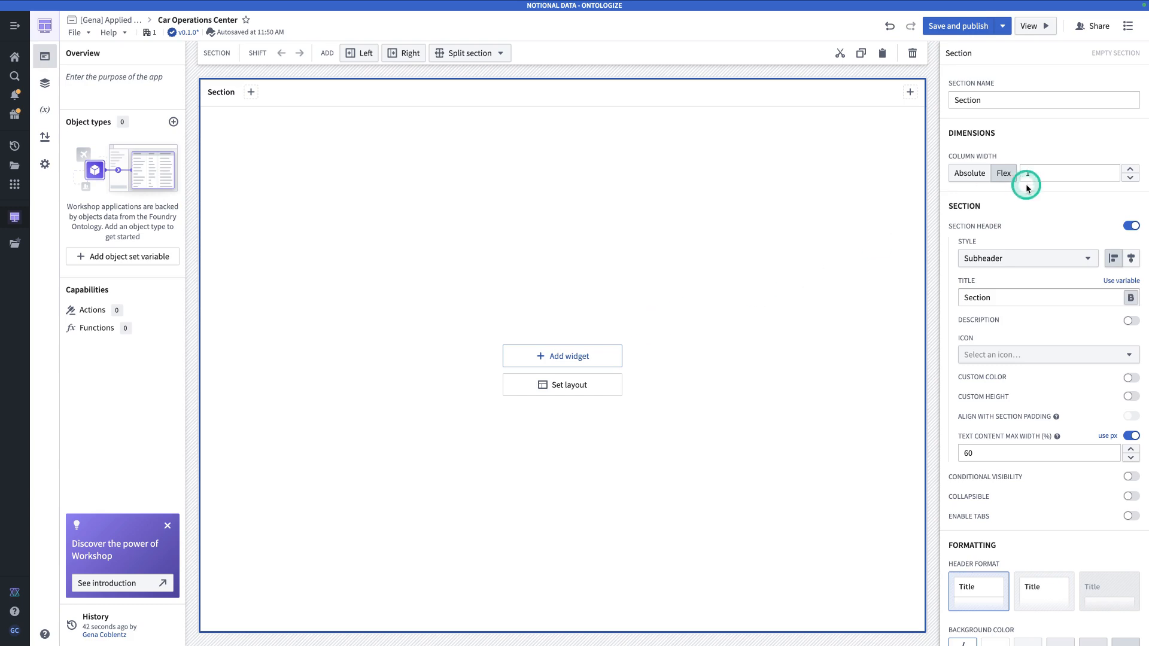
left_click(1027, 259)
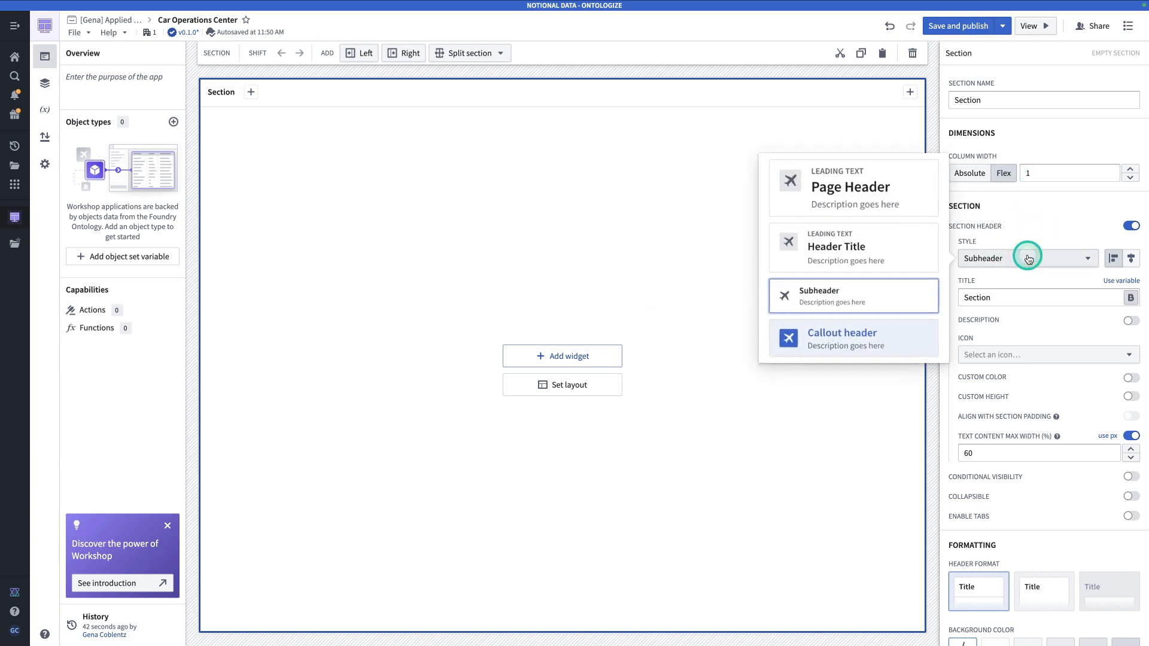
left_click(881, 184)
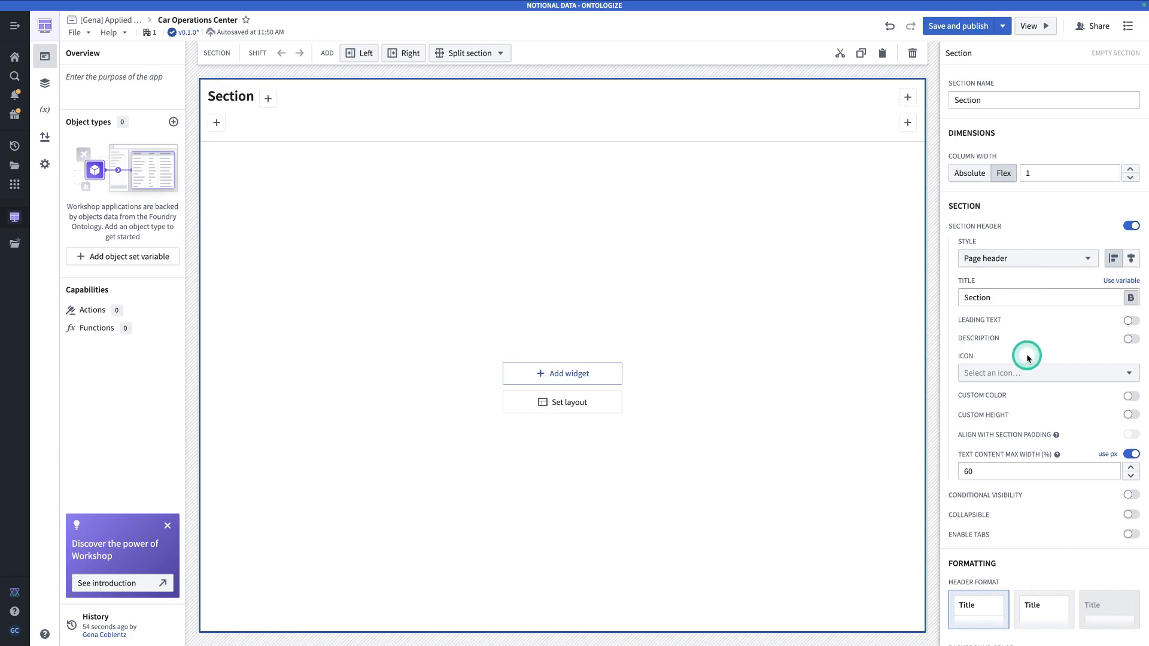
left_click(1025, 373)
type("bugg")
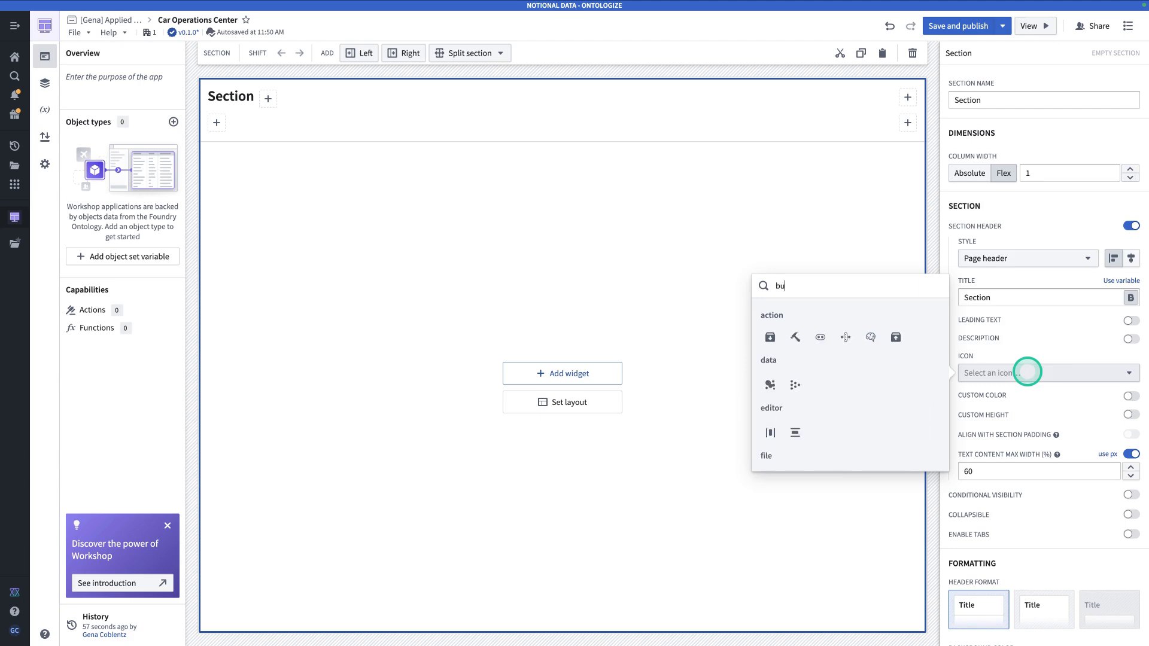
left_click(776, 339)
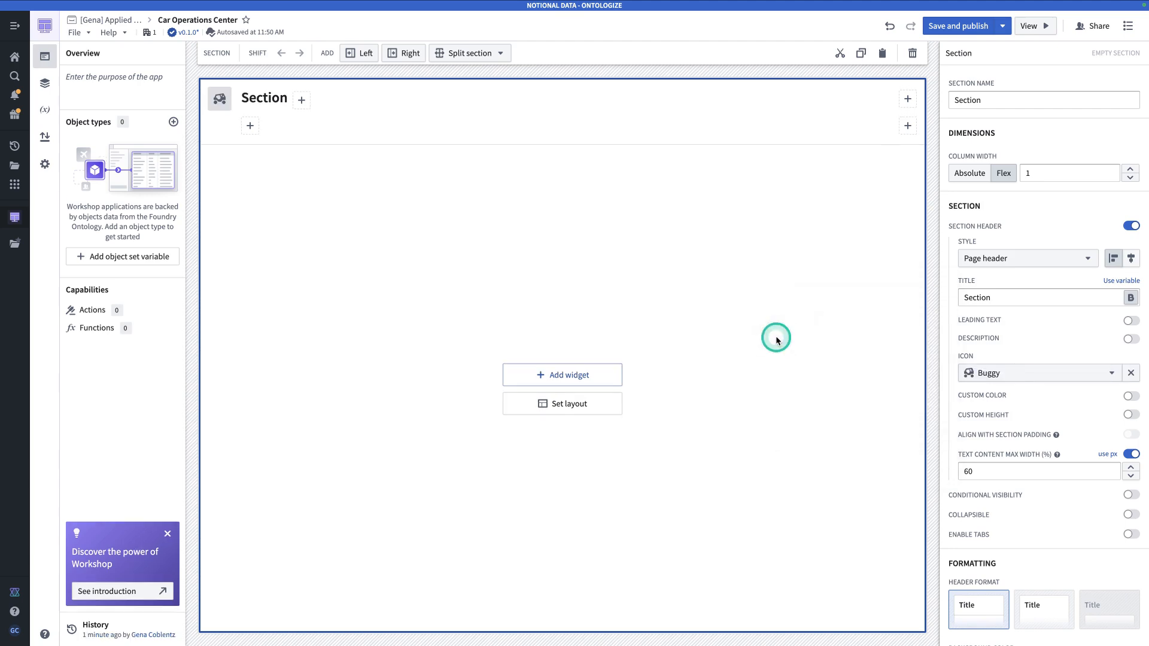
Enable a custom color of Indigo 5 for the section header and set its title to Car Operations Center.
left_click(1134, 398)
left_click(1047, 415)
scroll(1081, 526, "down", 5)
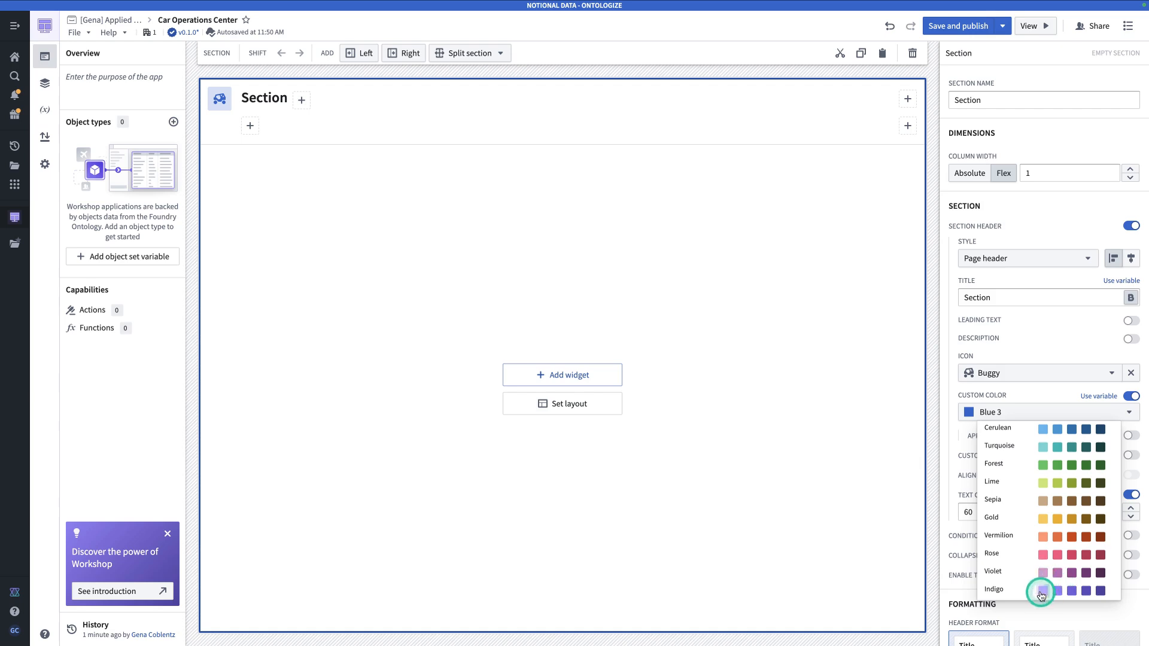
left_click(1042, 591)
left_click_drag(1003, 298, 958, 298)
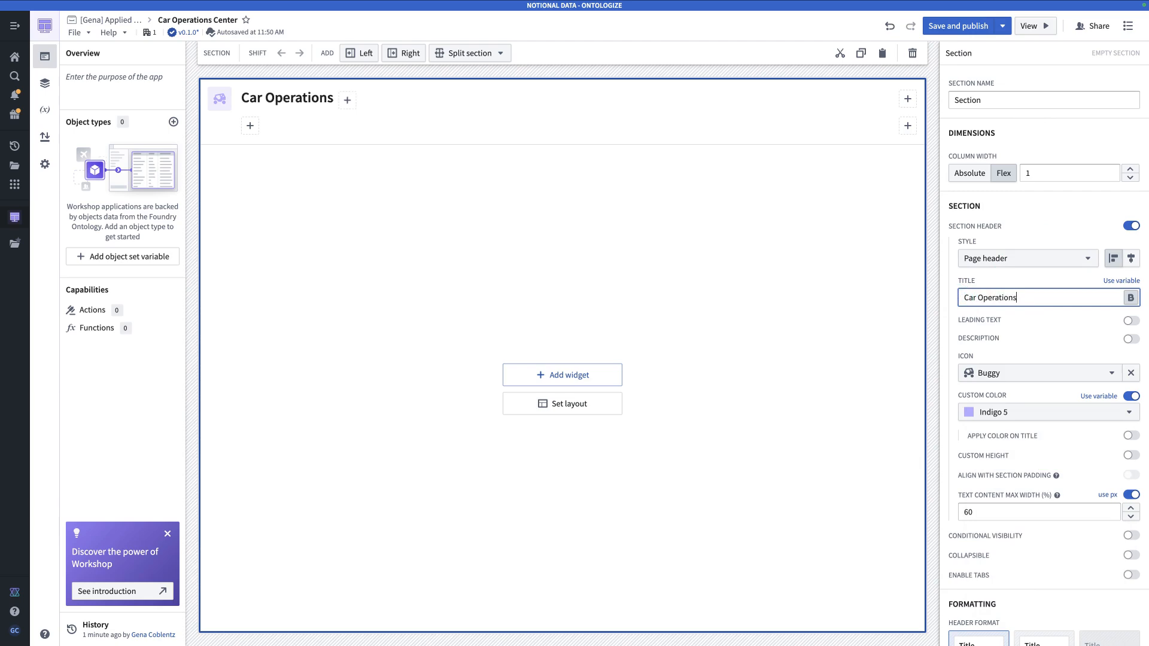
Enable tabs on the section and rename the two tabs Cars Homepage and Issues Inbox.
left_click(1131, 575)
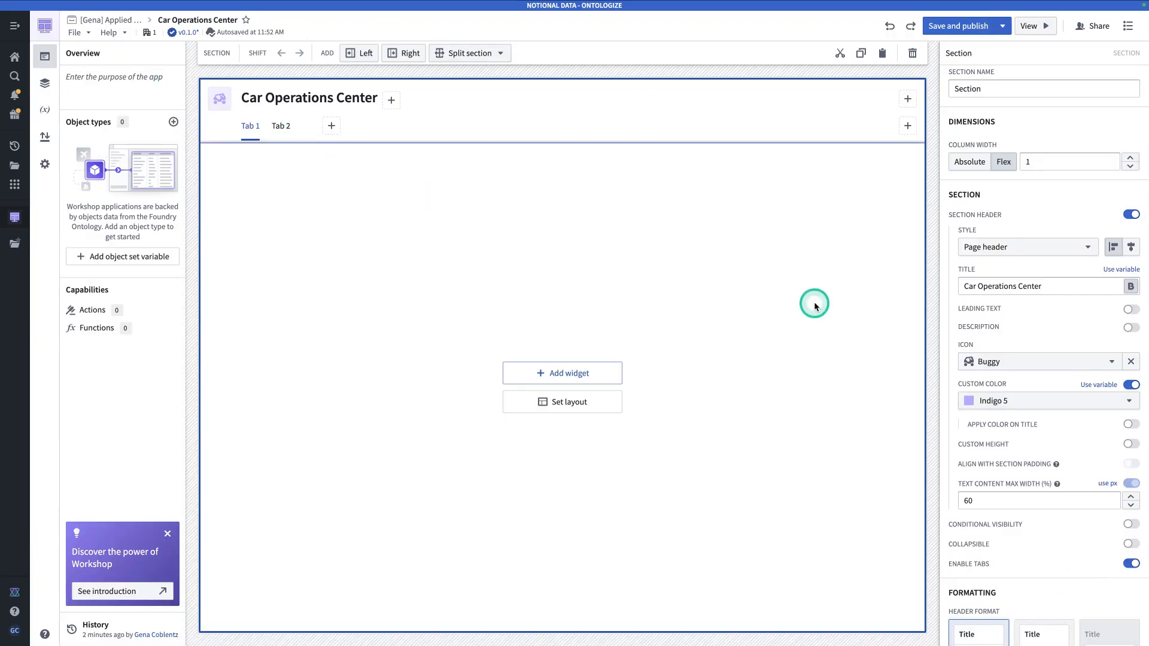
scroll(1002, 391, "down", 6)
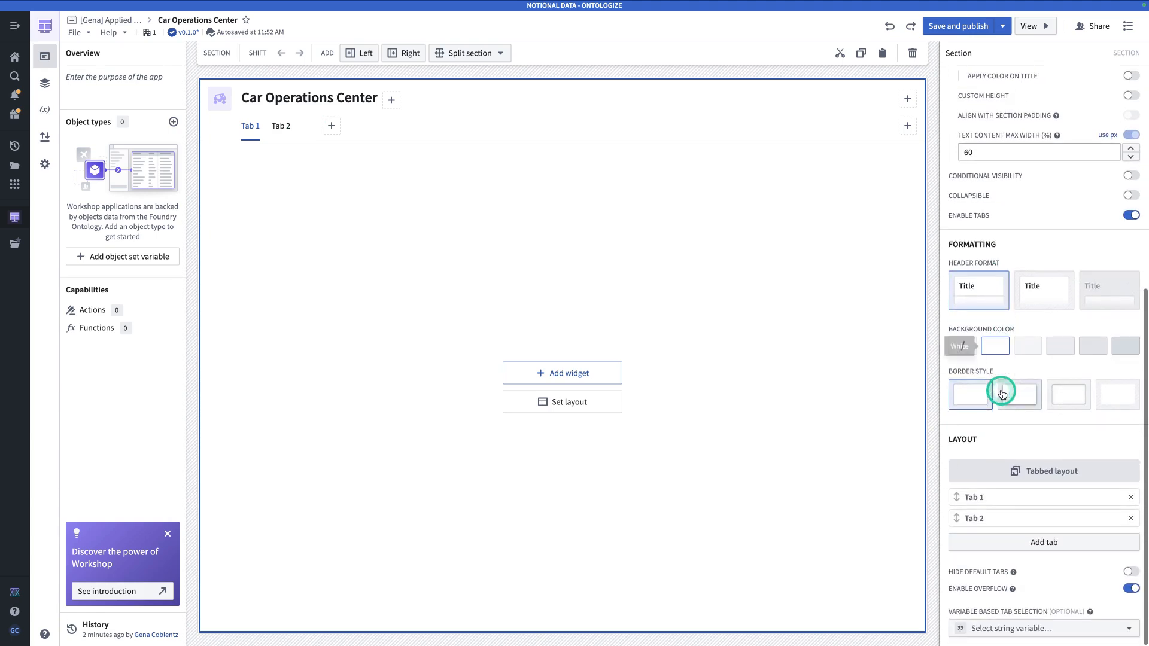
left_click(1001, 498)
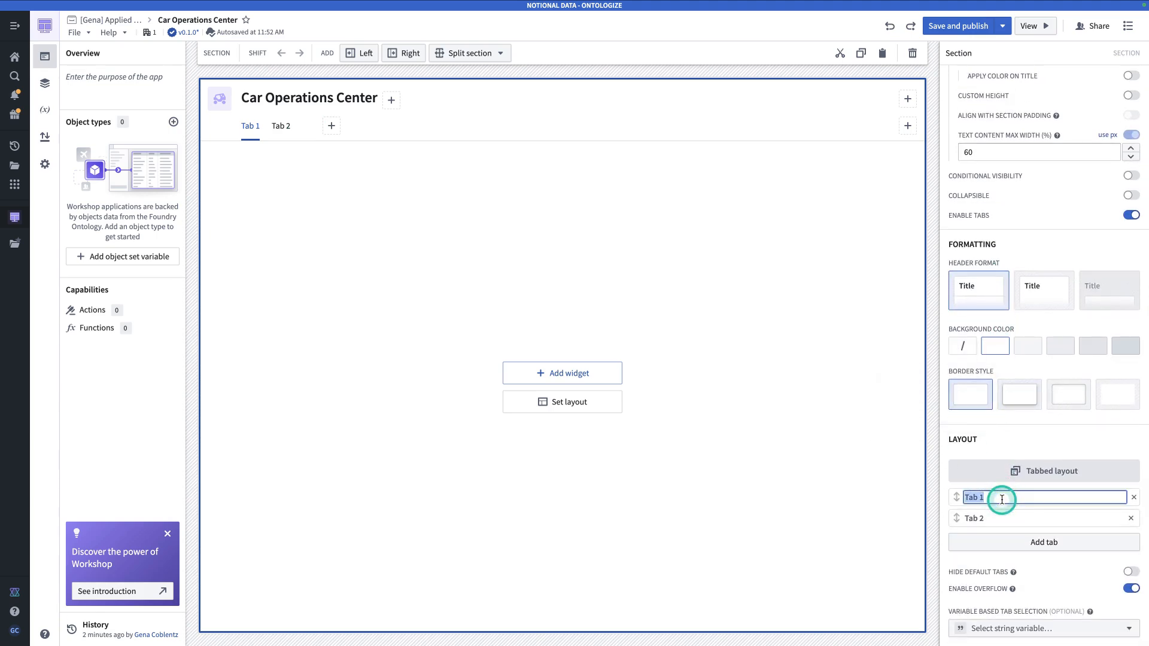
type("Cars G")
type("omepage")
key("Return")
left_click(1018, 516)
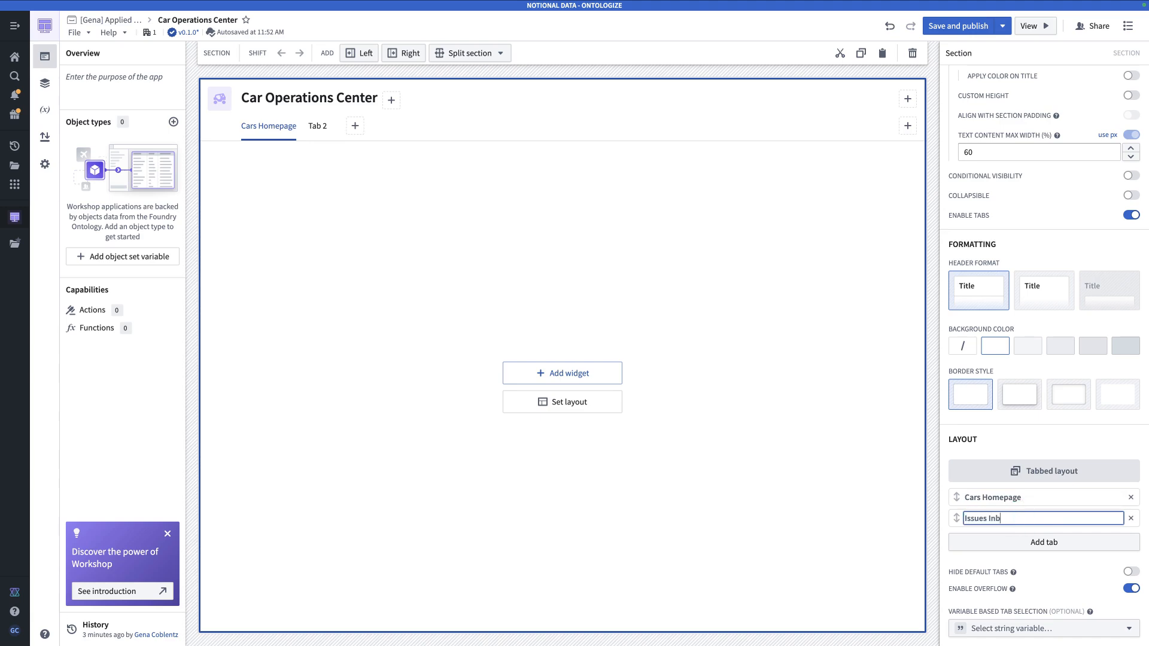
key("Return")
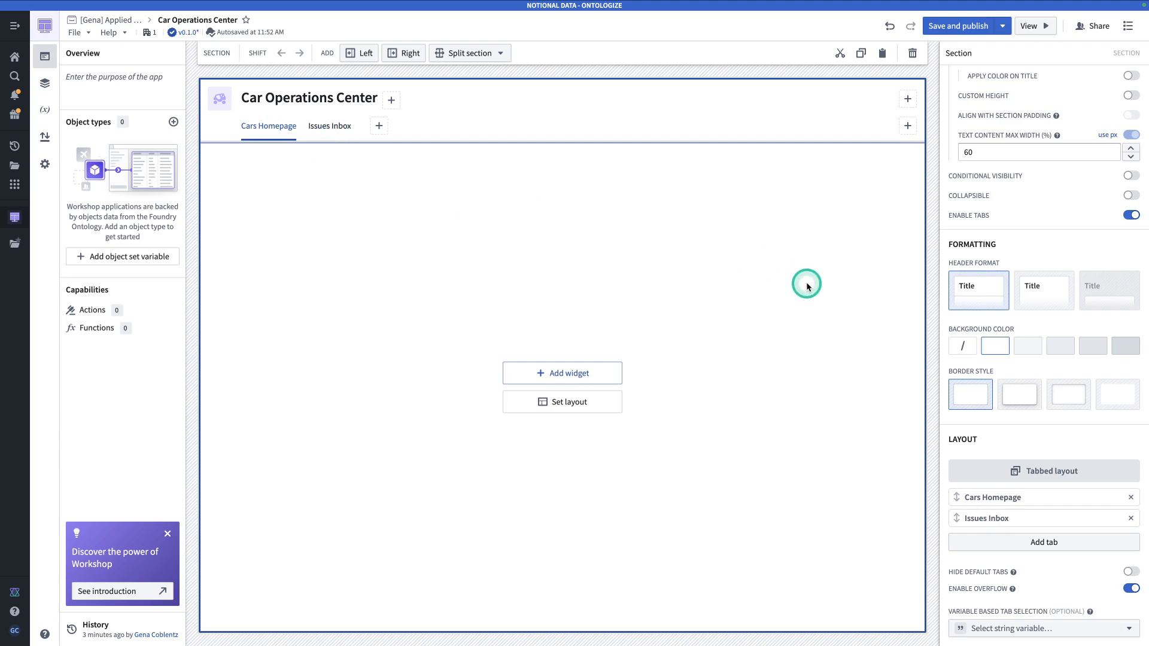
Hide the section's default tabs and add a Tabs widget to the header beneath the Car Operations Center title.
left_click(1133, 573)
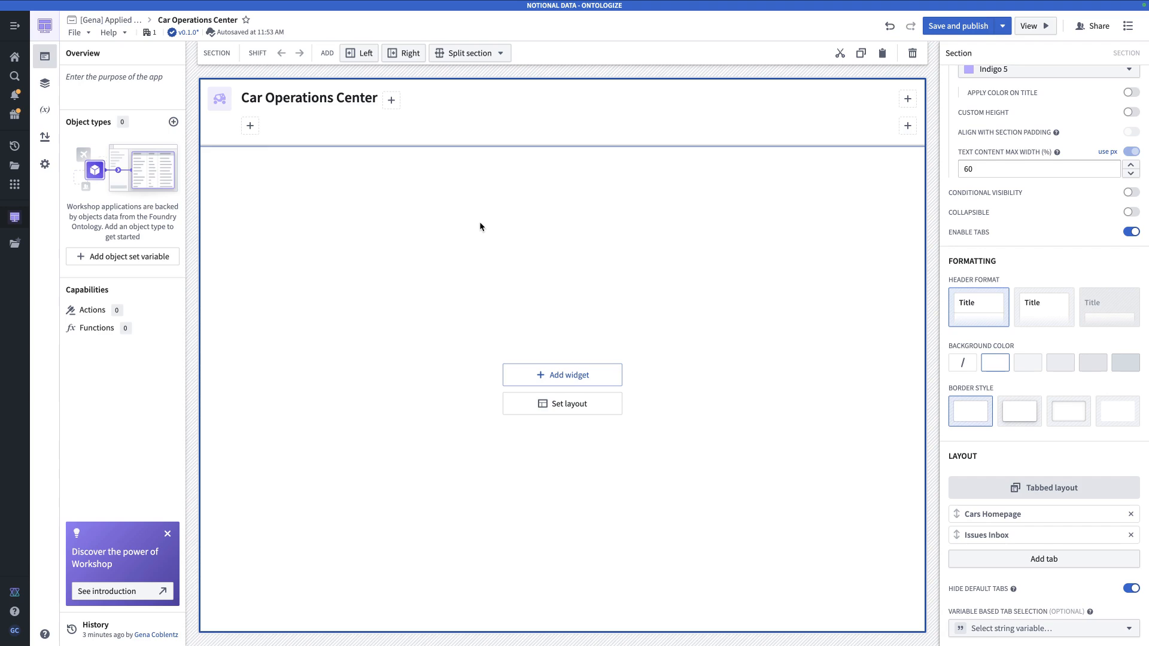
left_click(251, 122)
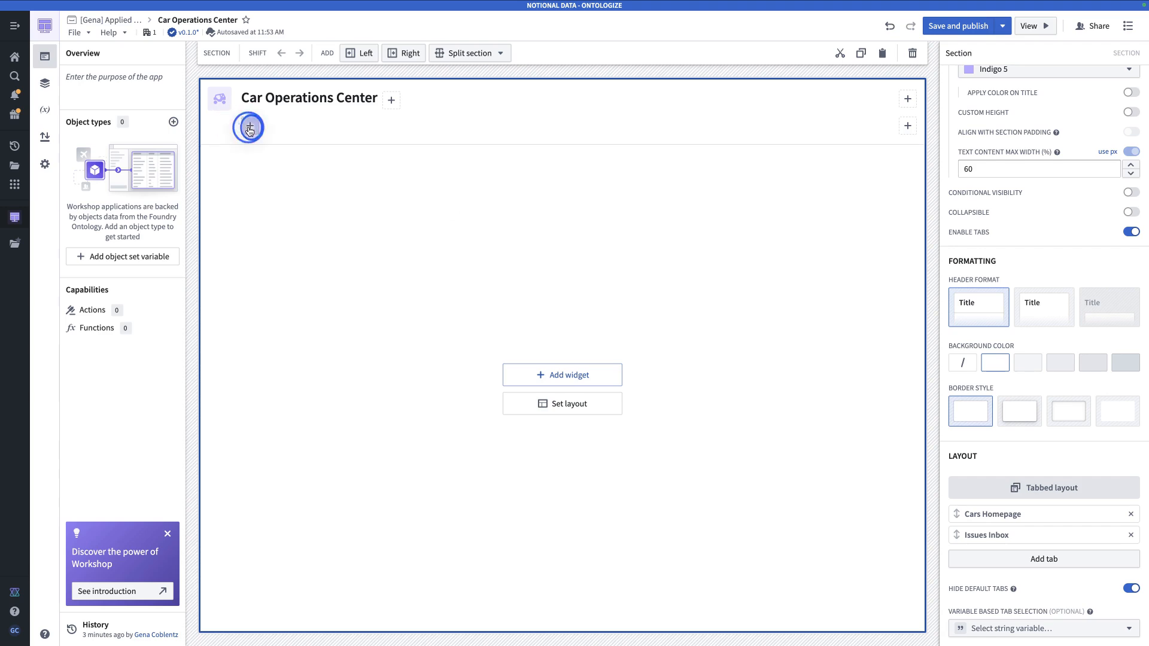
left_click(251, 127)
type("tab")
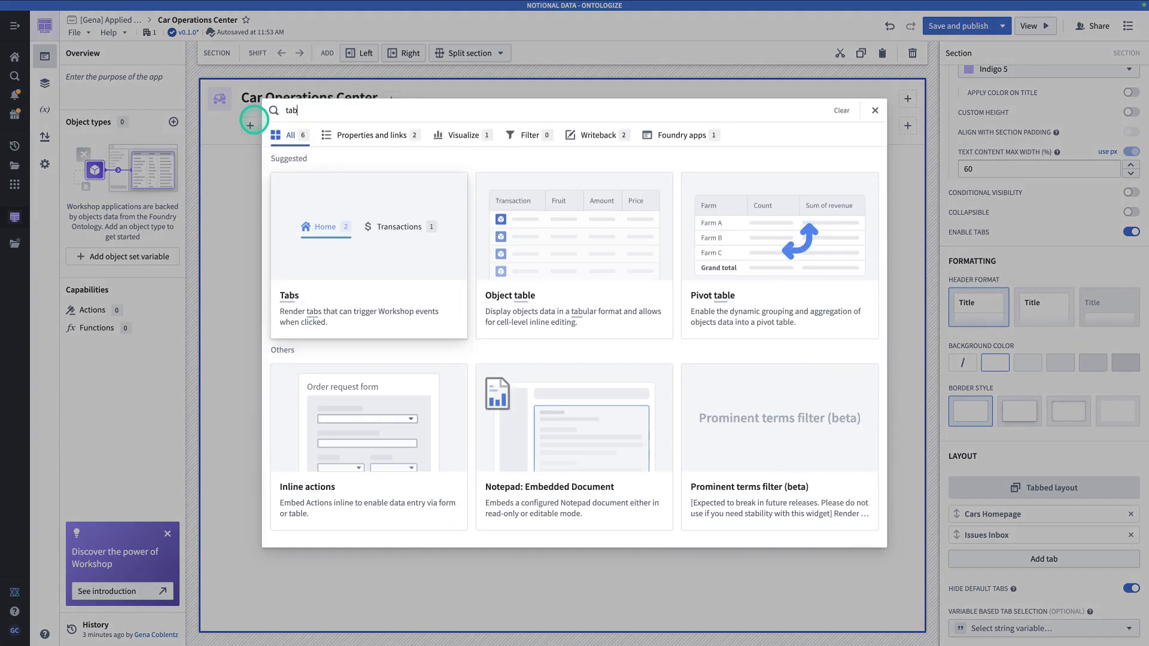
left_click(353, 212)
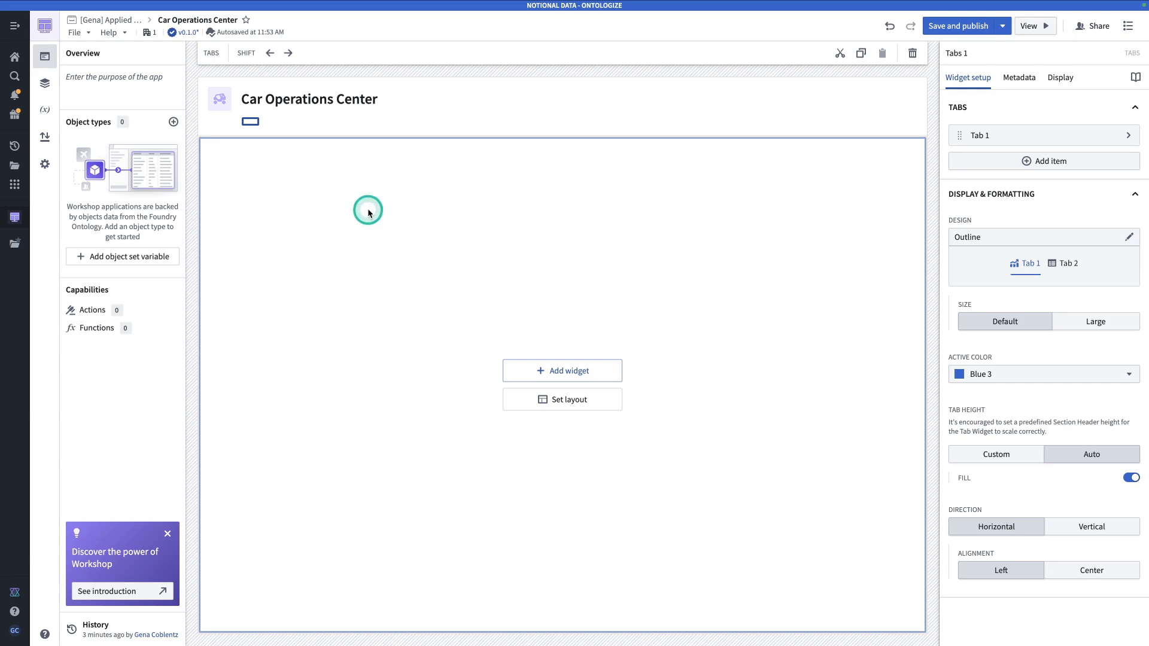
Configure the Tabs widget's first tab with the label Cars Homepage, the Buggy icon and an on-click event switching to Cars Homepage.
left_click(986, 168)
left_click(1000, 135)
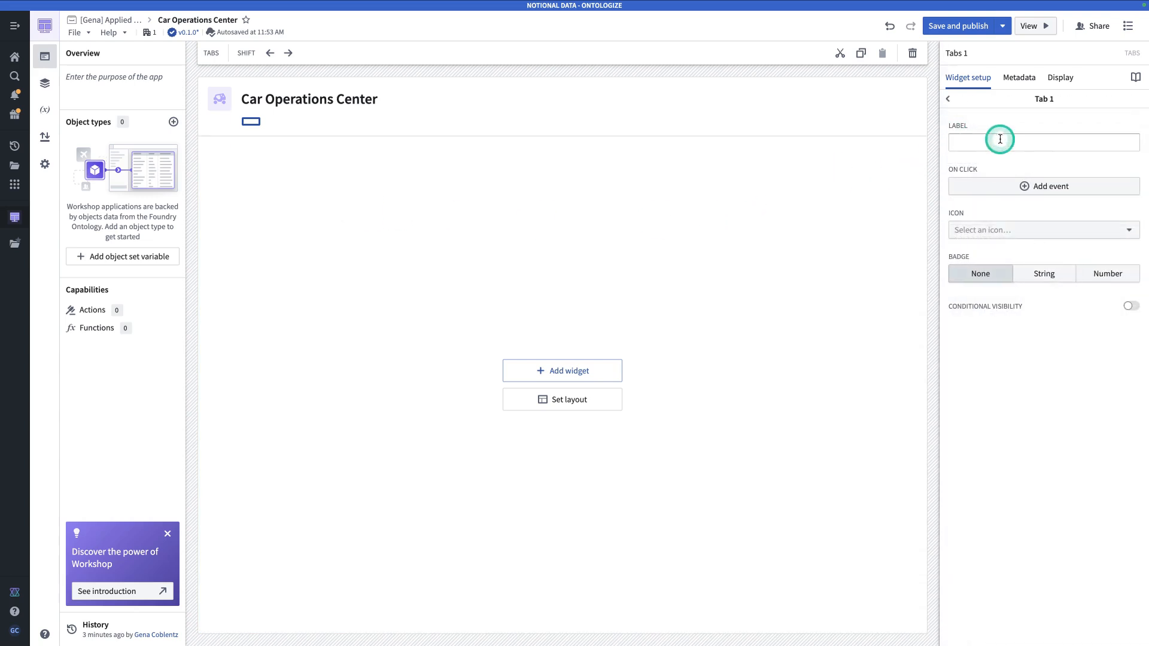
left_click(1000, 141)
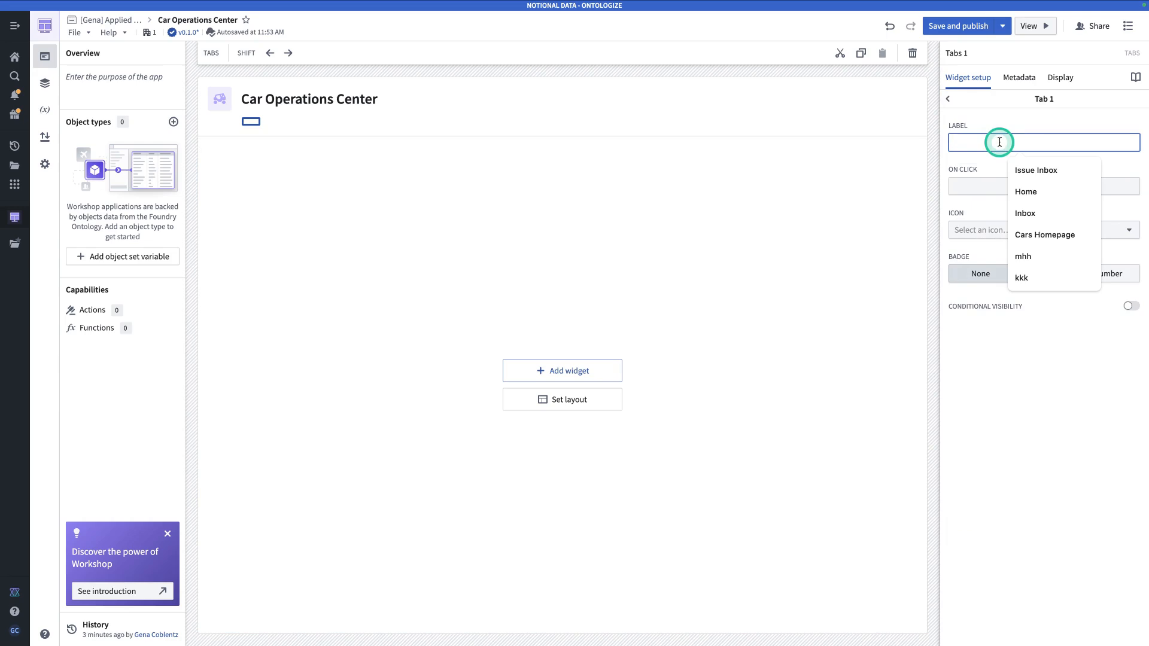
type("Cars")
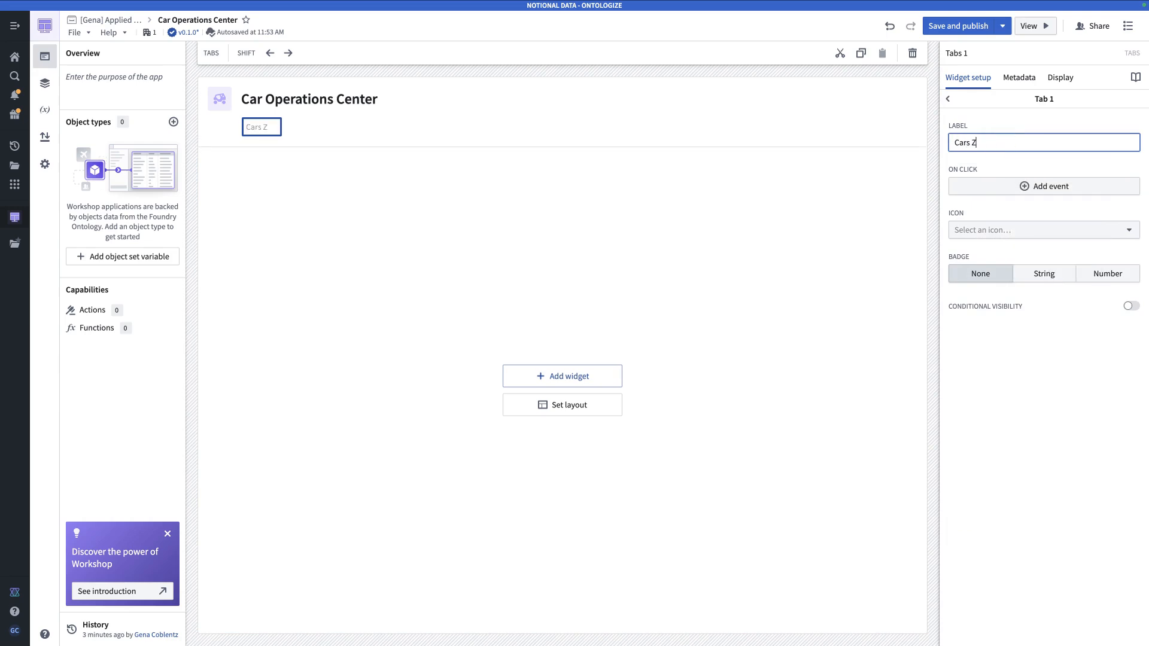
type(" Homepage")
left_click(1025, 230)
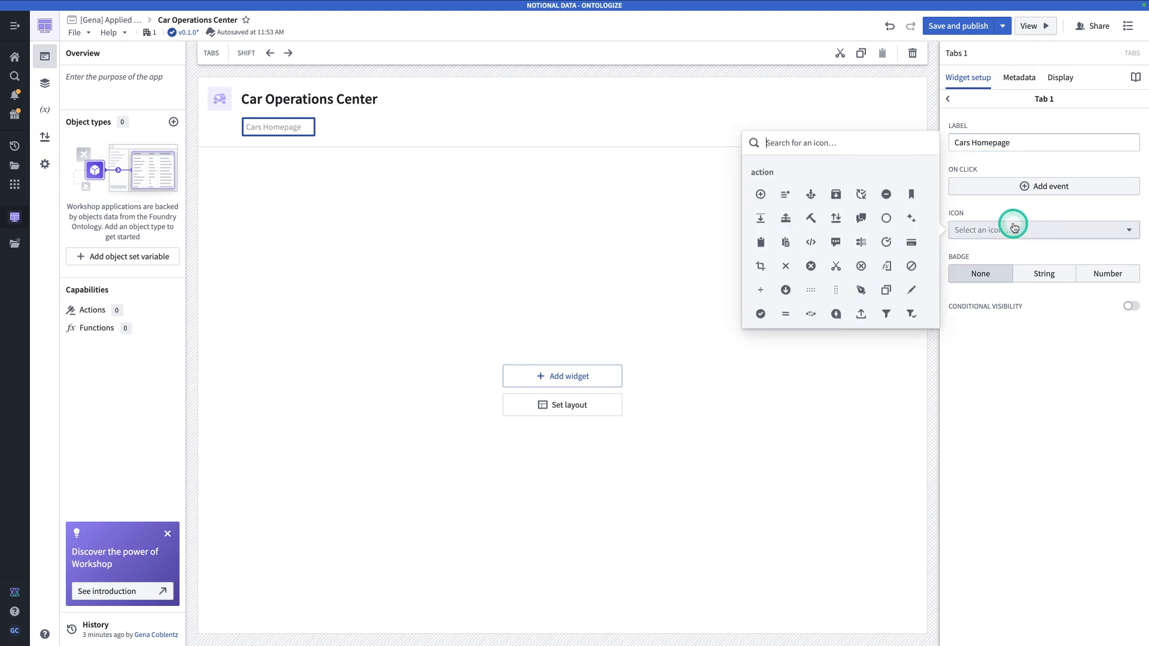
type("bugg")
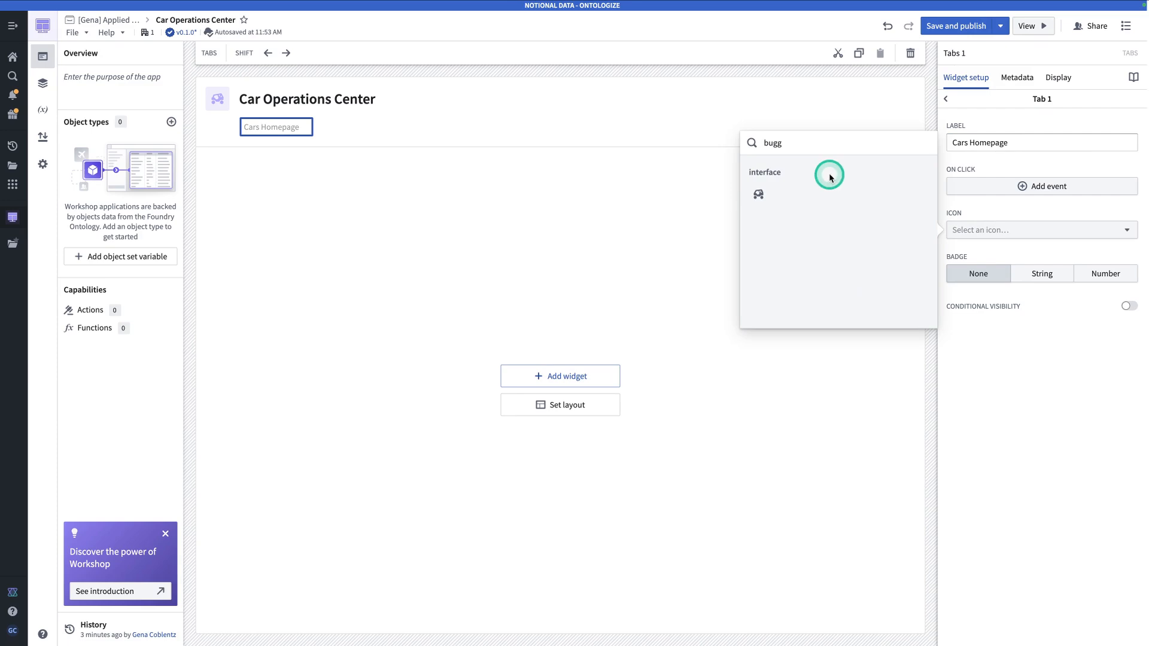
left_click(757, 194)
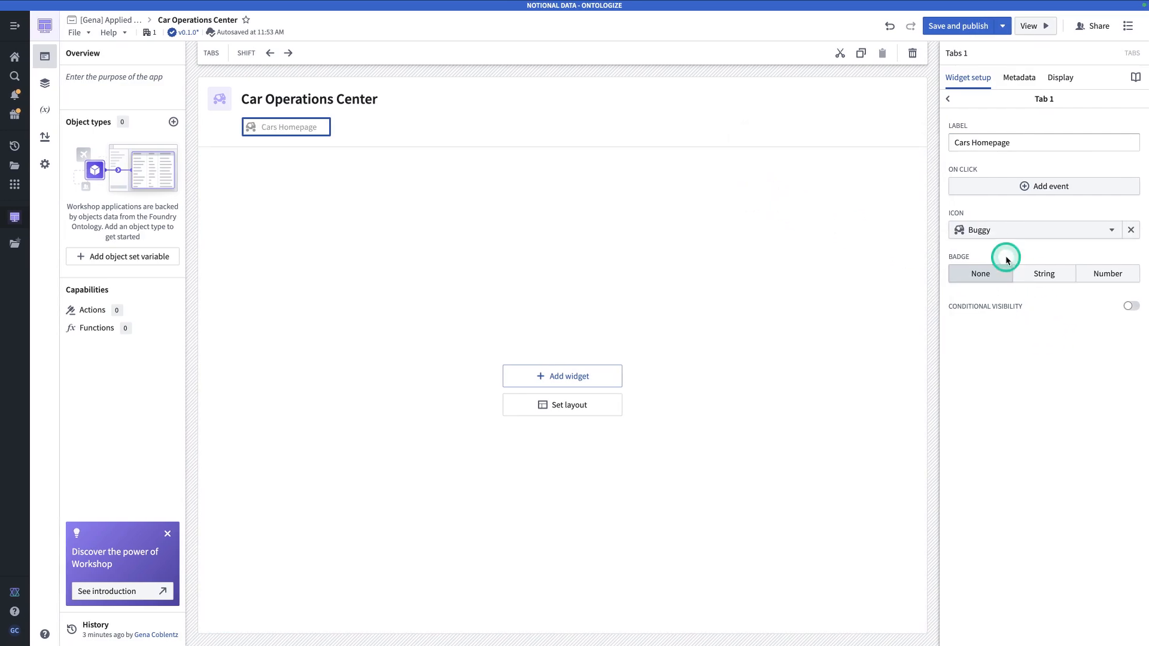
left_click(1013, 194)
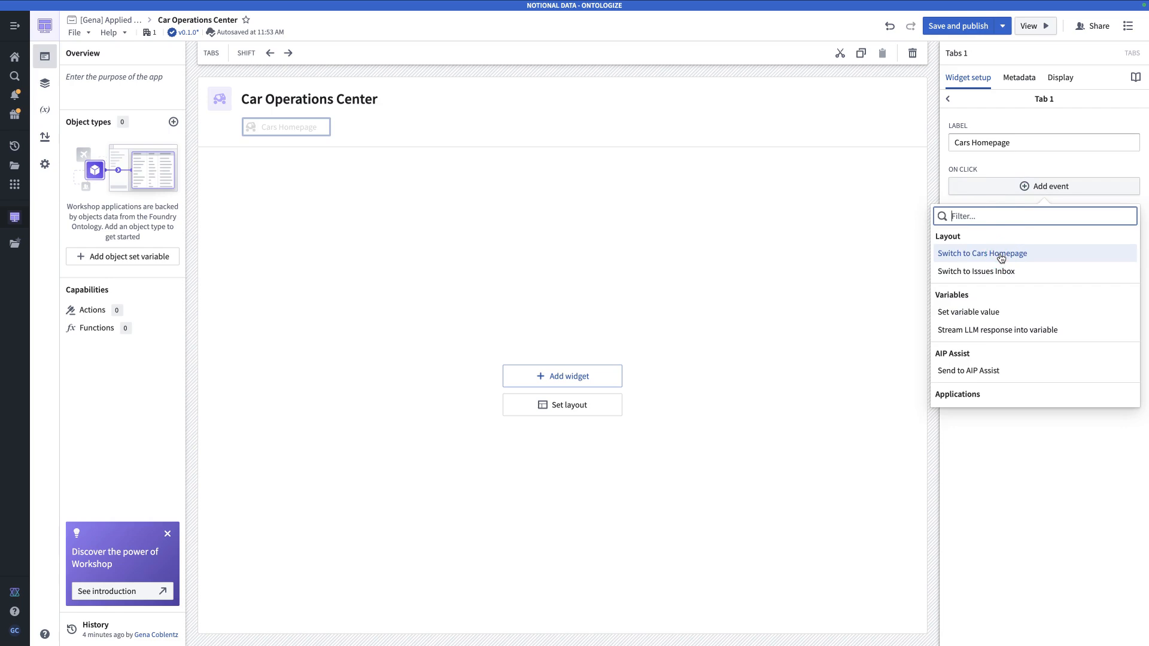
left_click(1000, 258)
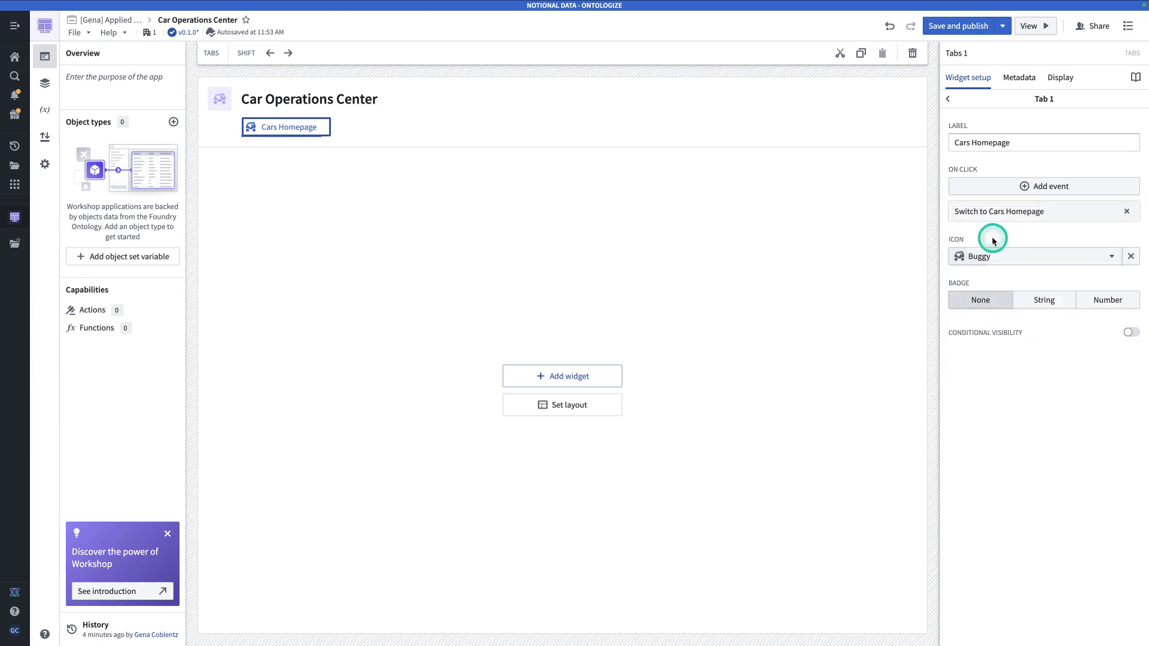
Configure the Tabs widget's second tab with the label Issues Inbox, the High priority icon and an on-click event switching to Issues Inbox.
left_click(954, 96)
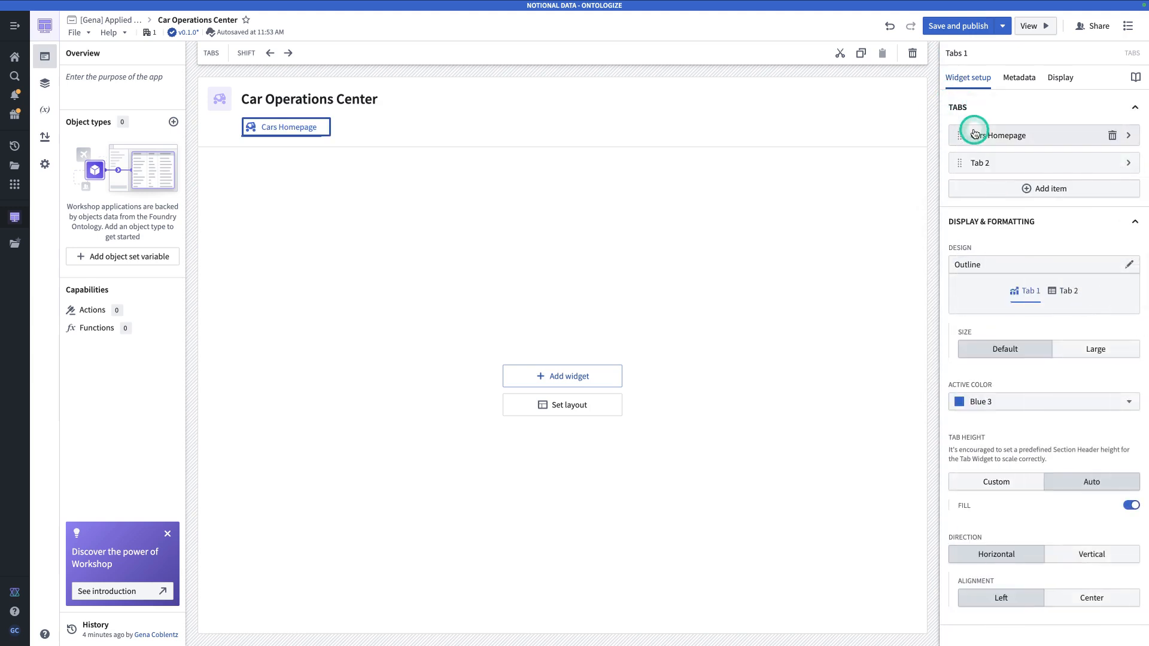
left_click(1005, 161)
left_click(1004, 147)
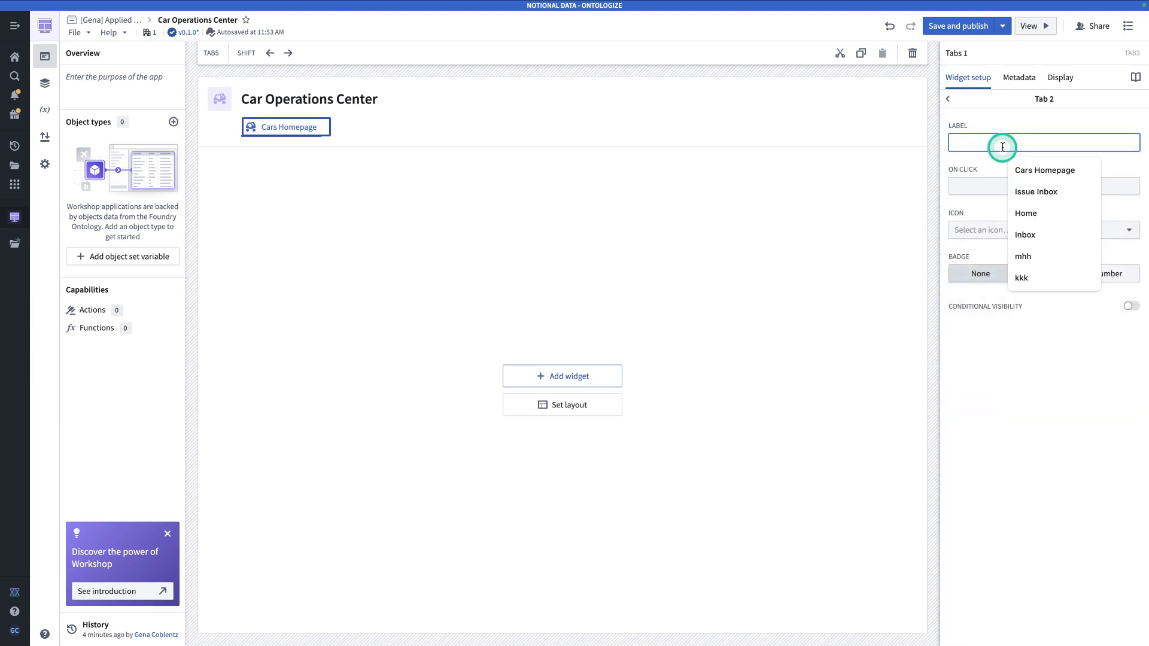
type("Issues Inbox")
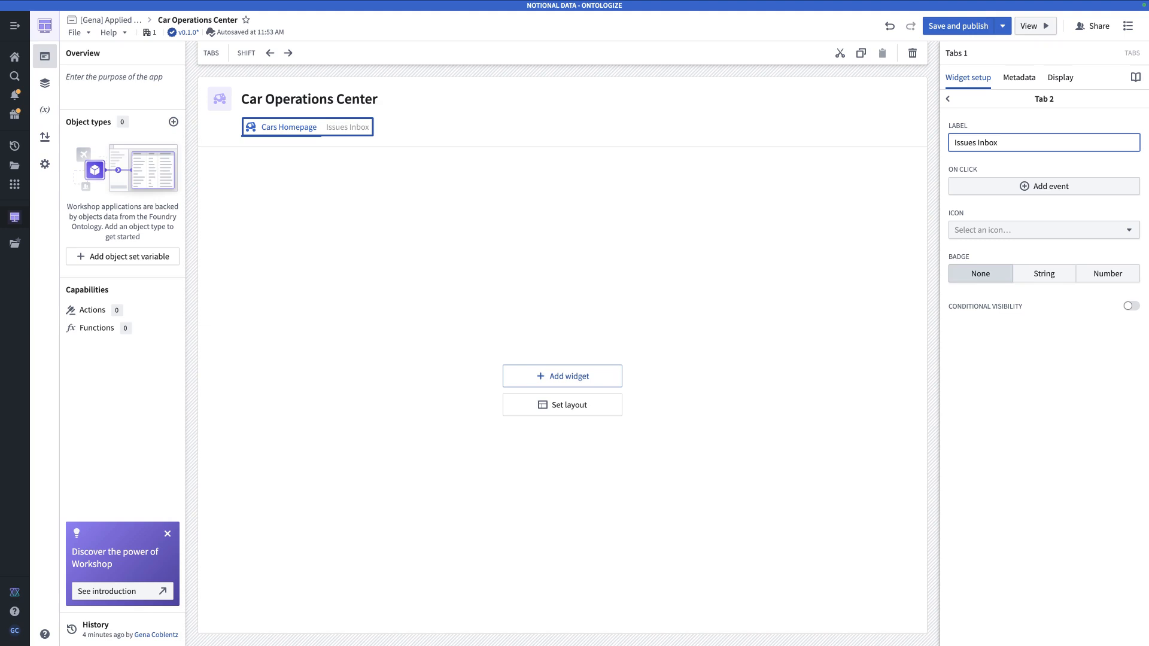
left_click(1003, 228)
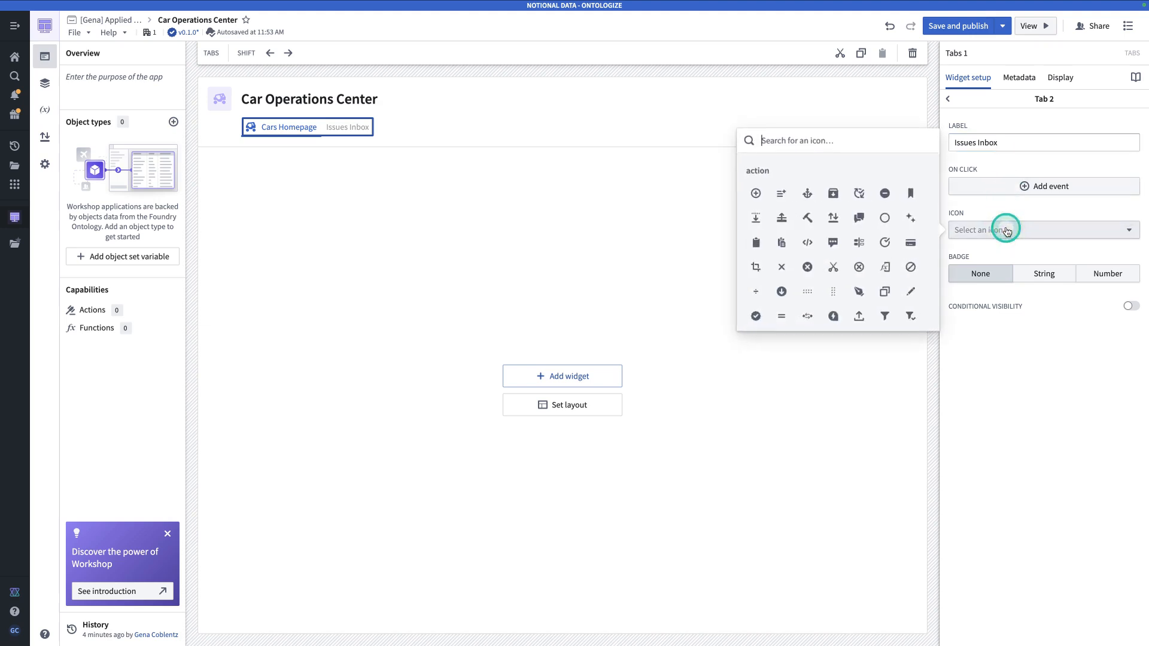
type("alert")
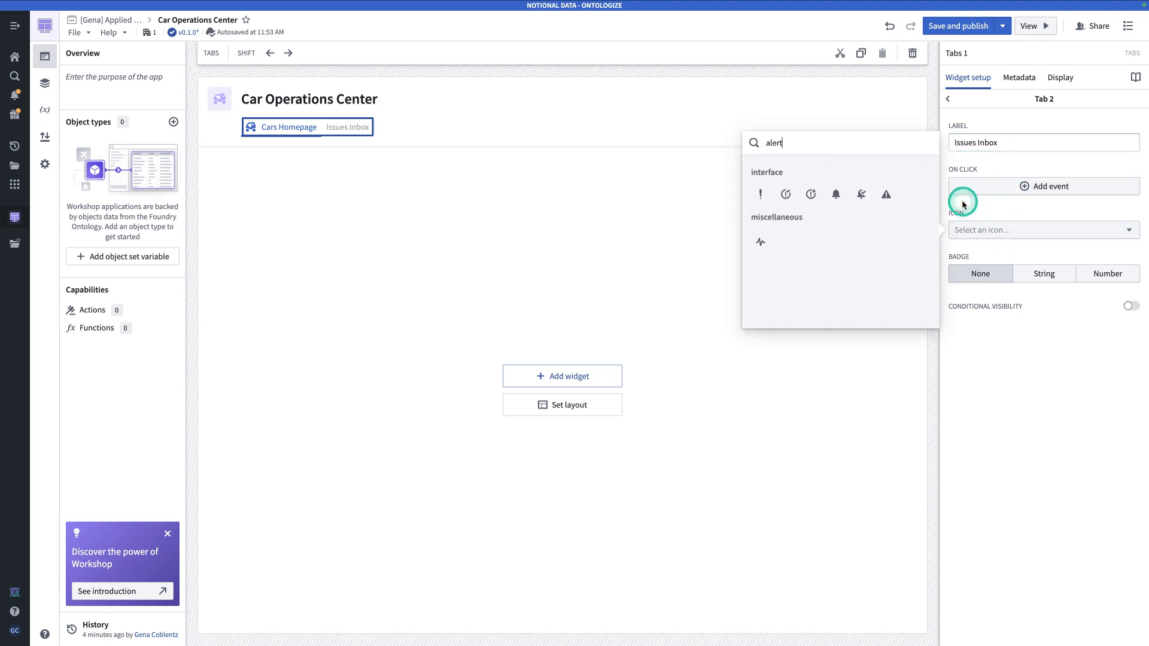
left_click(756, 199)
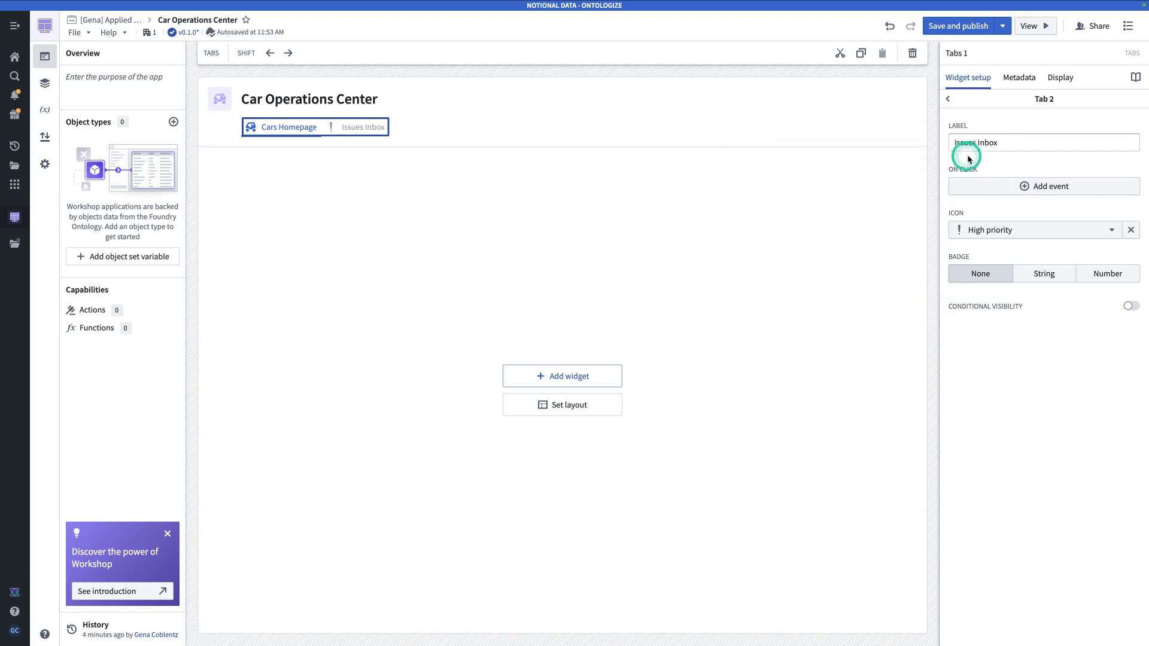
left_click(1008, 187)
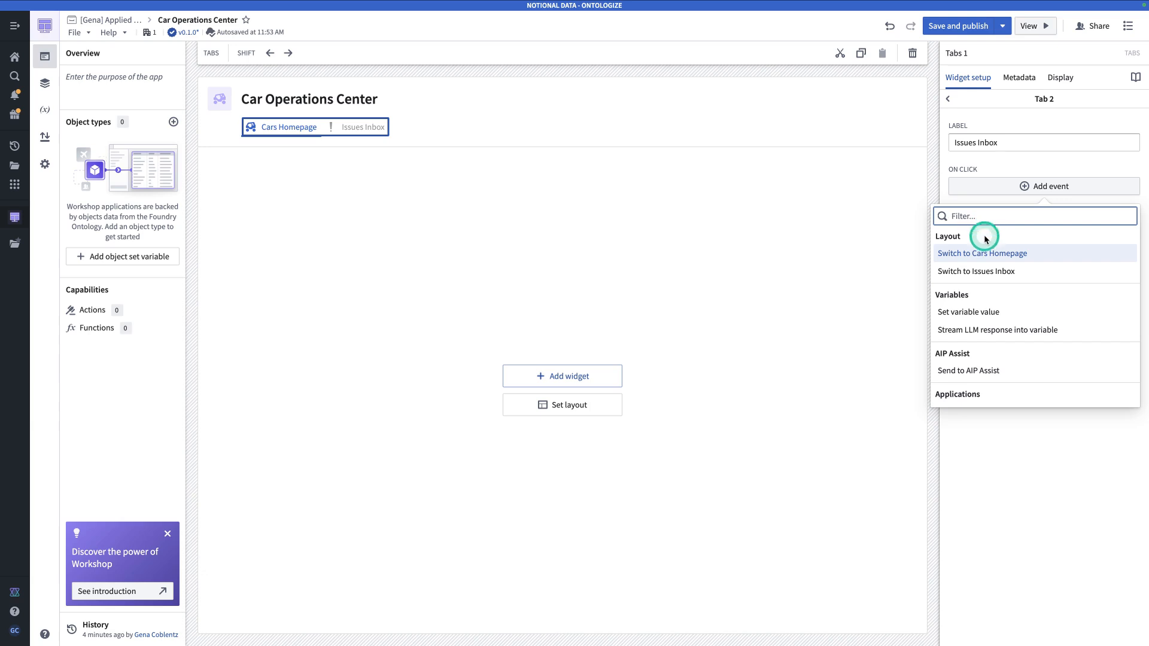
left_click(992, 272)
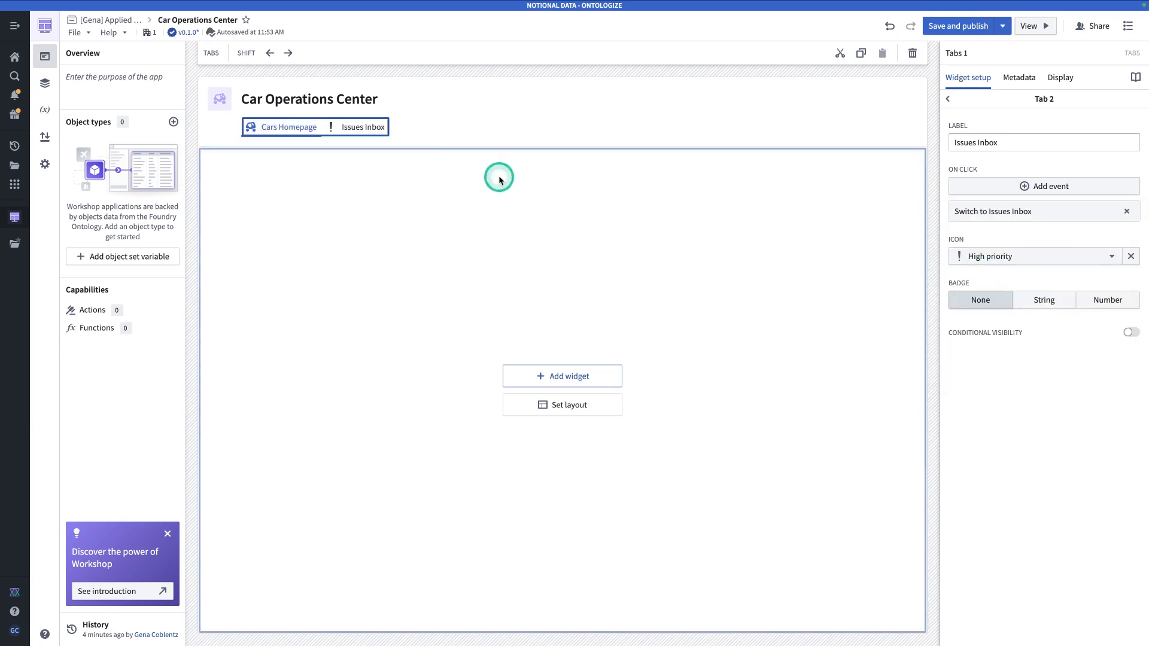
left_click(360, 132)
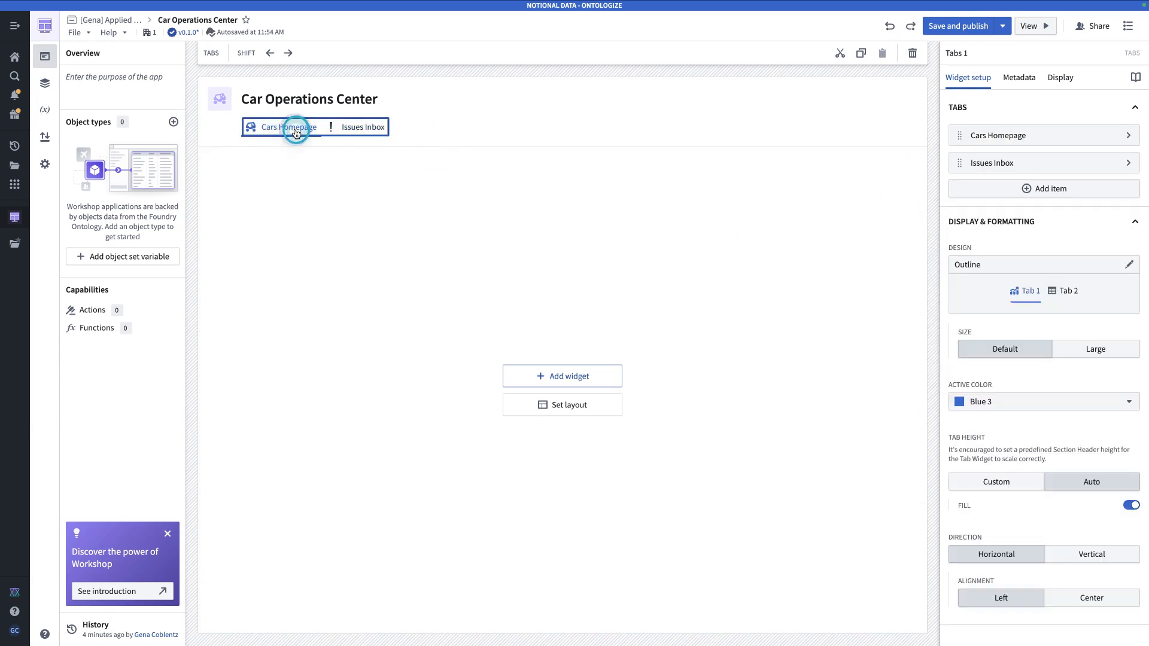
left_click(265, 133)
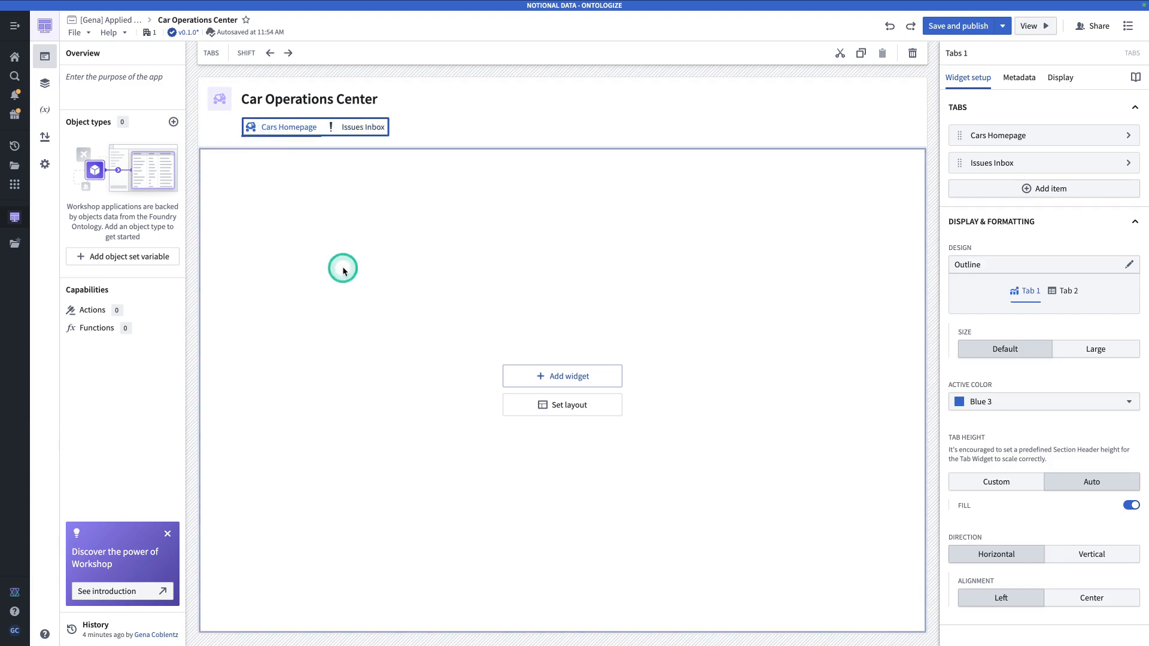
Set the empty Cars Homepage section to a Columns layout and select its left column.
left_click(371, 268)
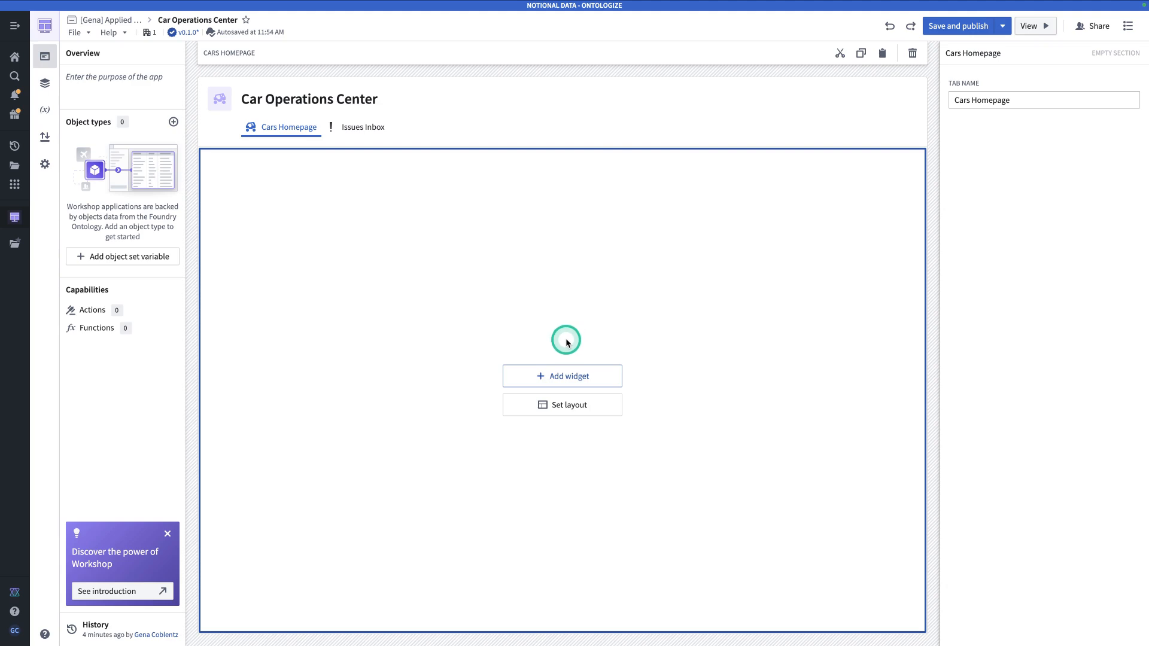
left_click(573, 414)
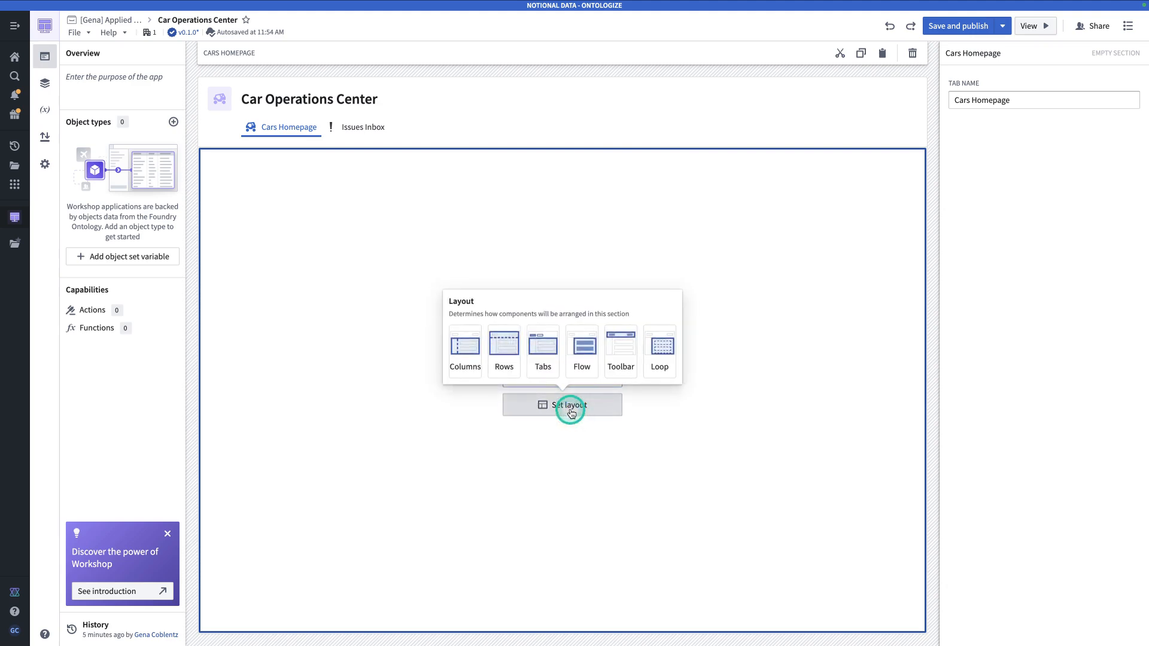
left_click(460, 355)
left_click(329, 272)
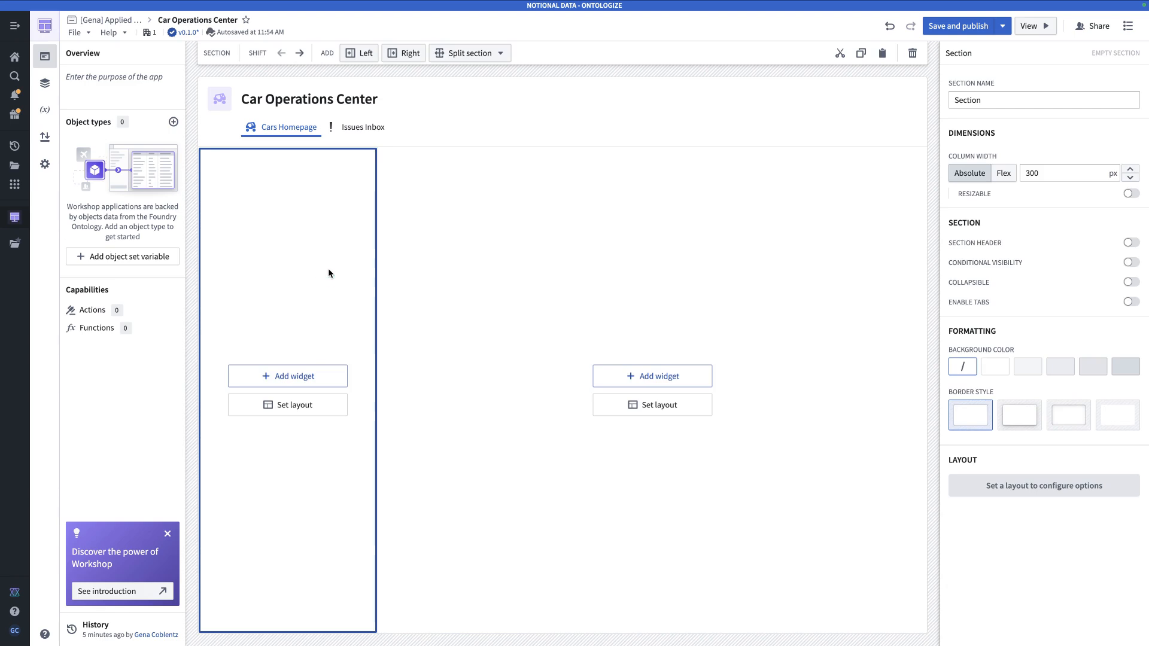
left_click_drag(376, 237, 359, 235)
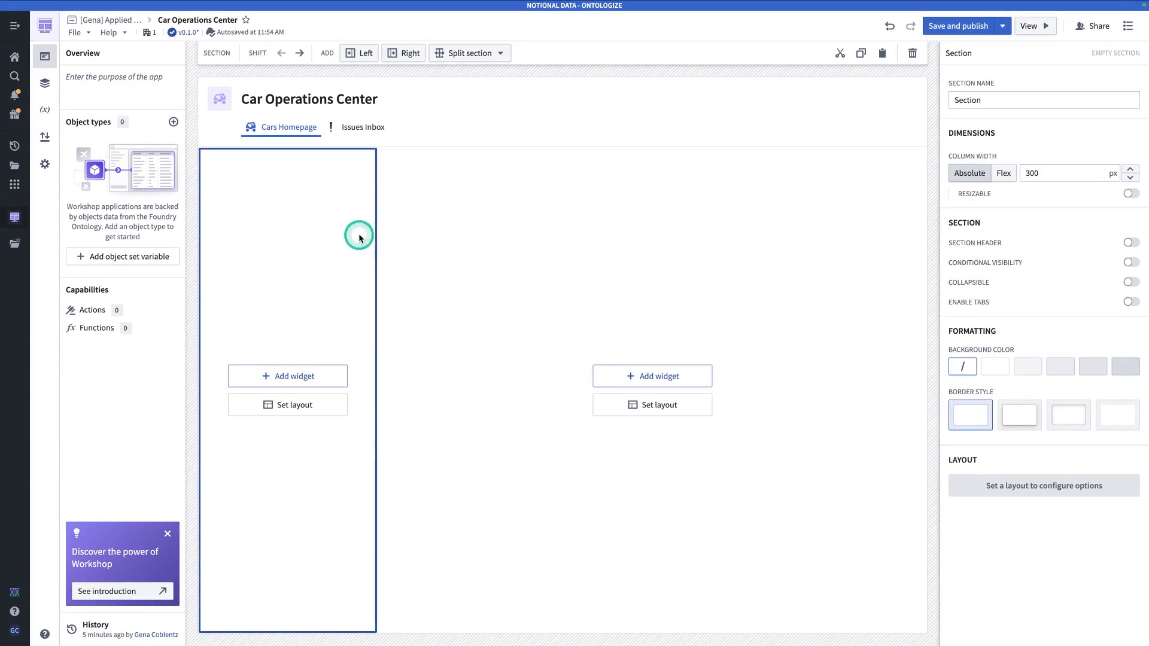
Set the padding of the parent Cars Homepage section to Regular.
left_click(45, 84)
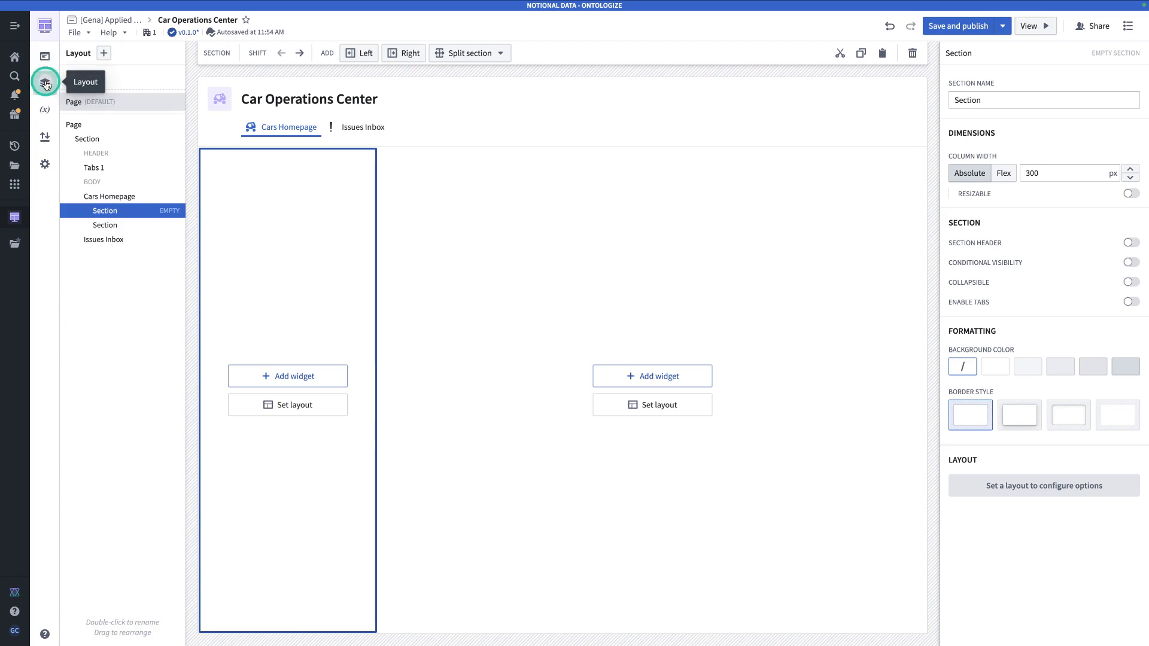
left_click(119, 191)
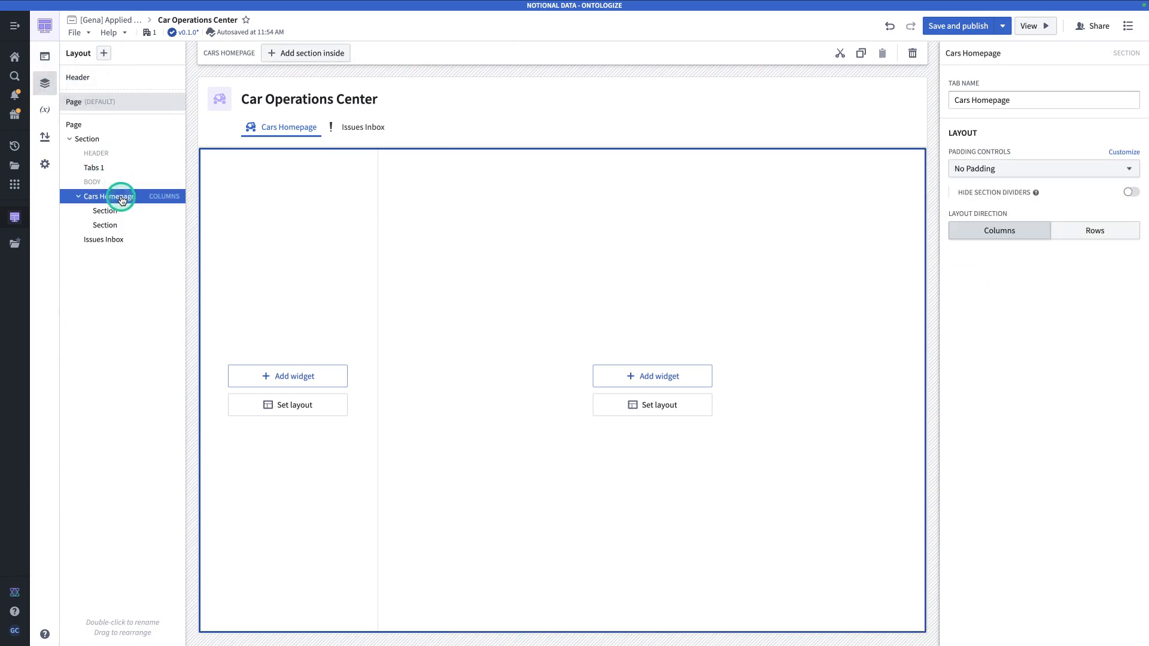
left_click(1008, 168)
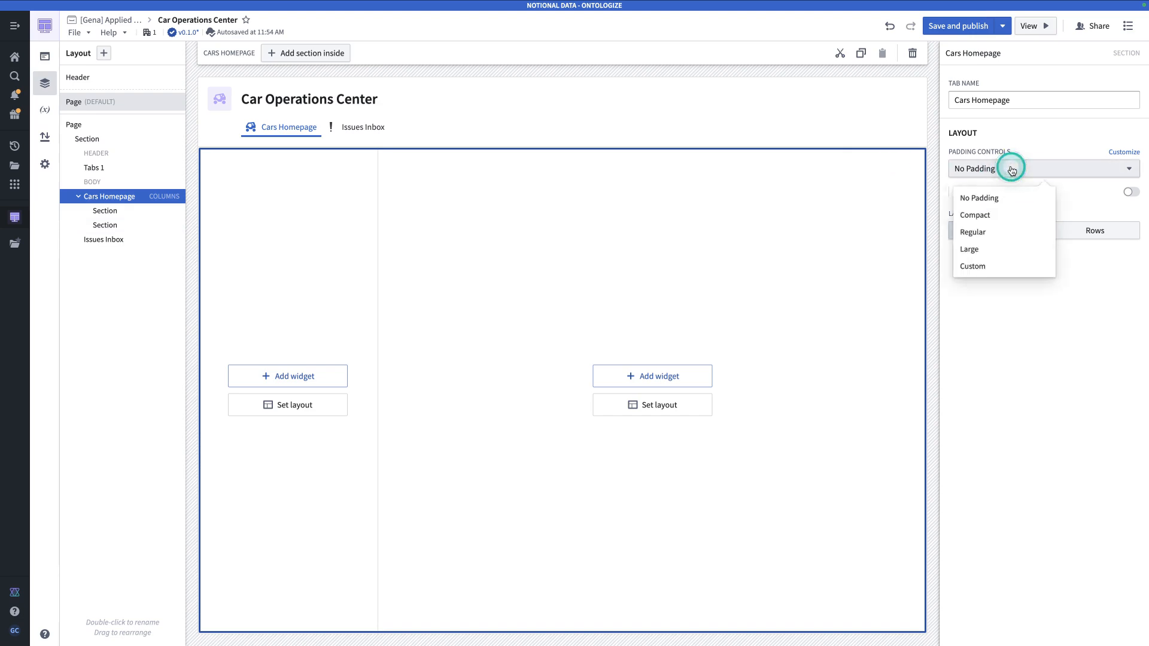
left_click(988, 234)
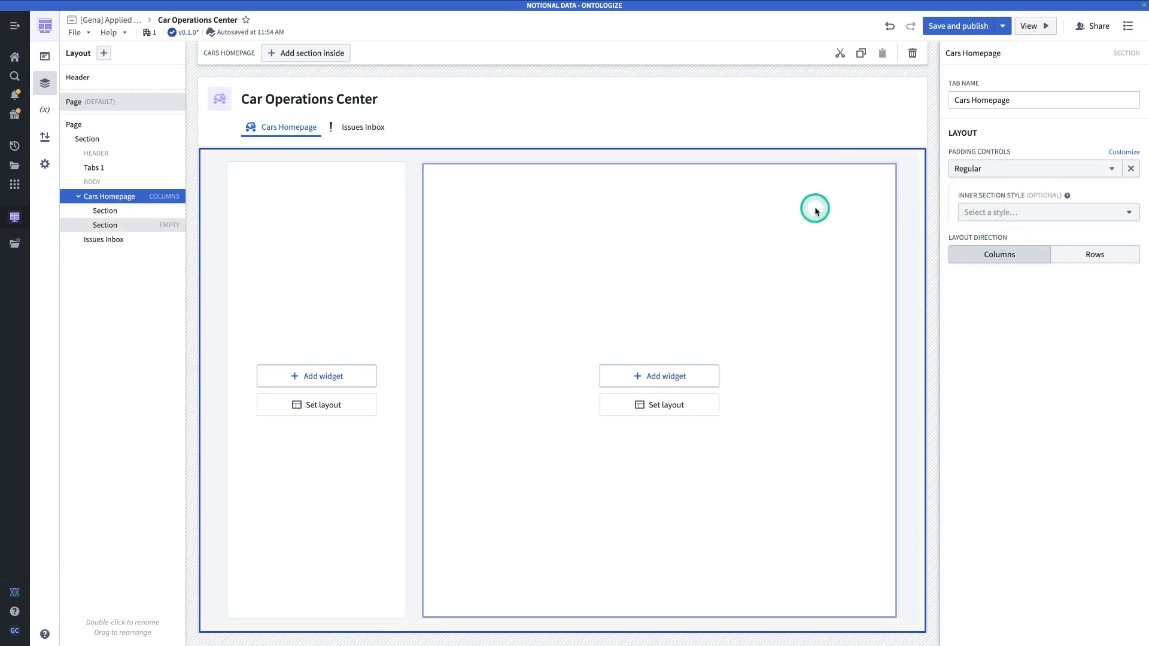
Split the wide right column of the Cars Homepage by adding a new section above.
mouse_move(329, 5)
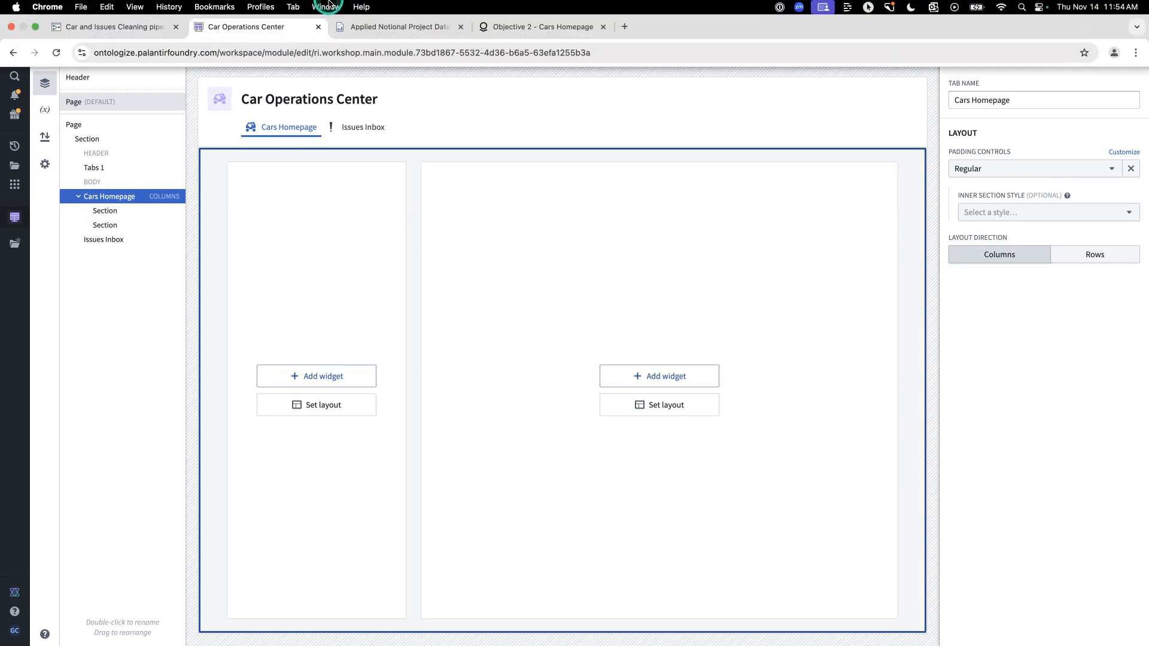
key("ctrl+Tab")
key("ctrl+Tab")
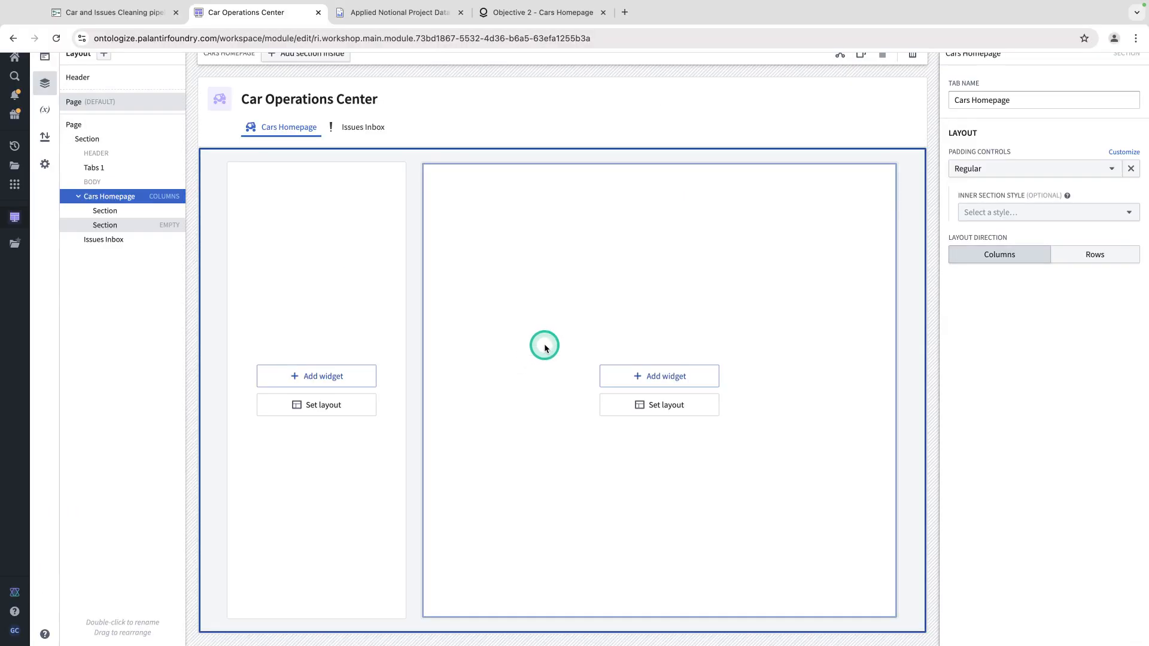
left_click(543, 343)
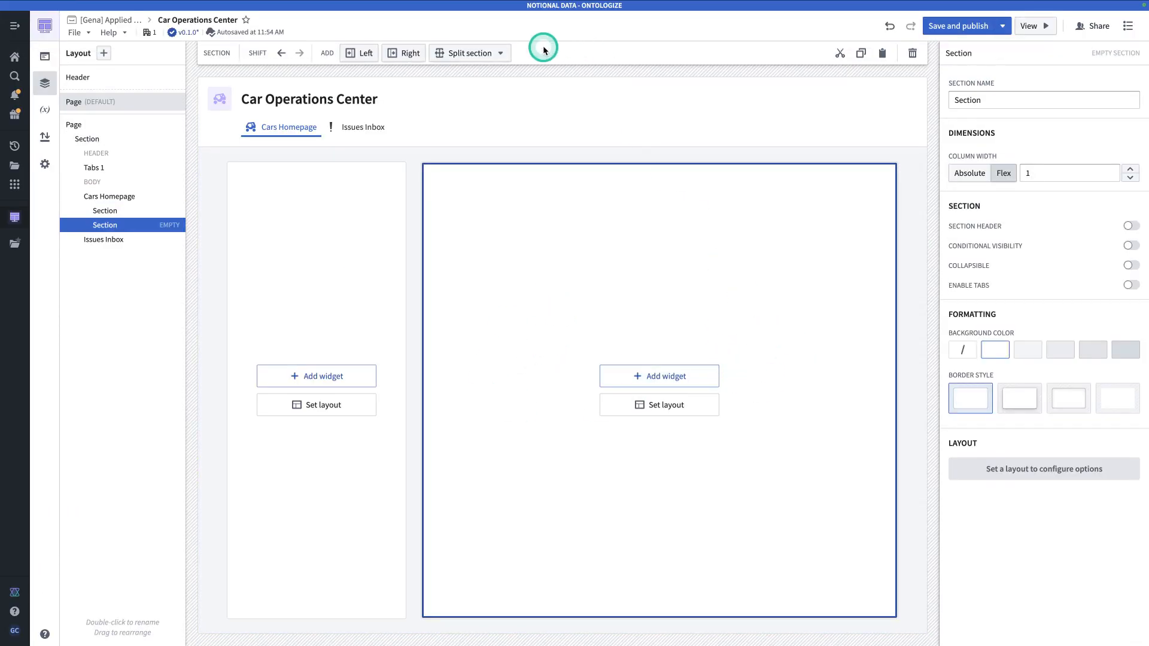
left_click(479, 52)
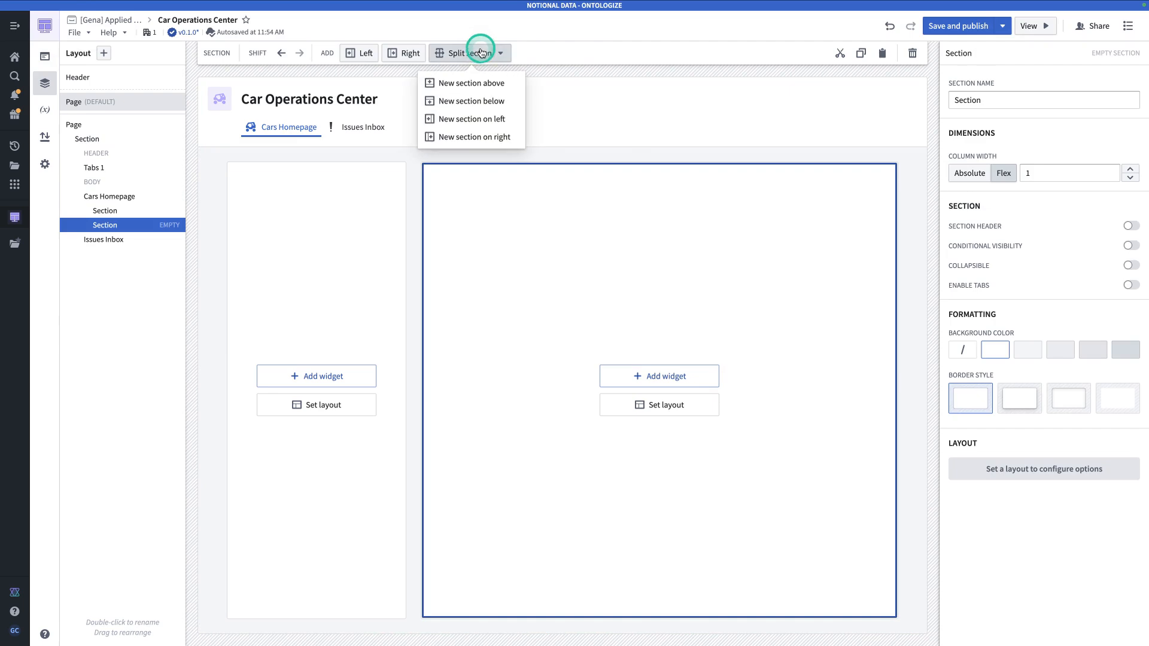
left_click(484, 82)
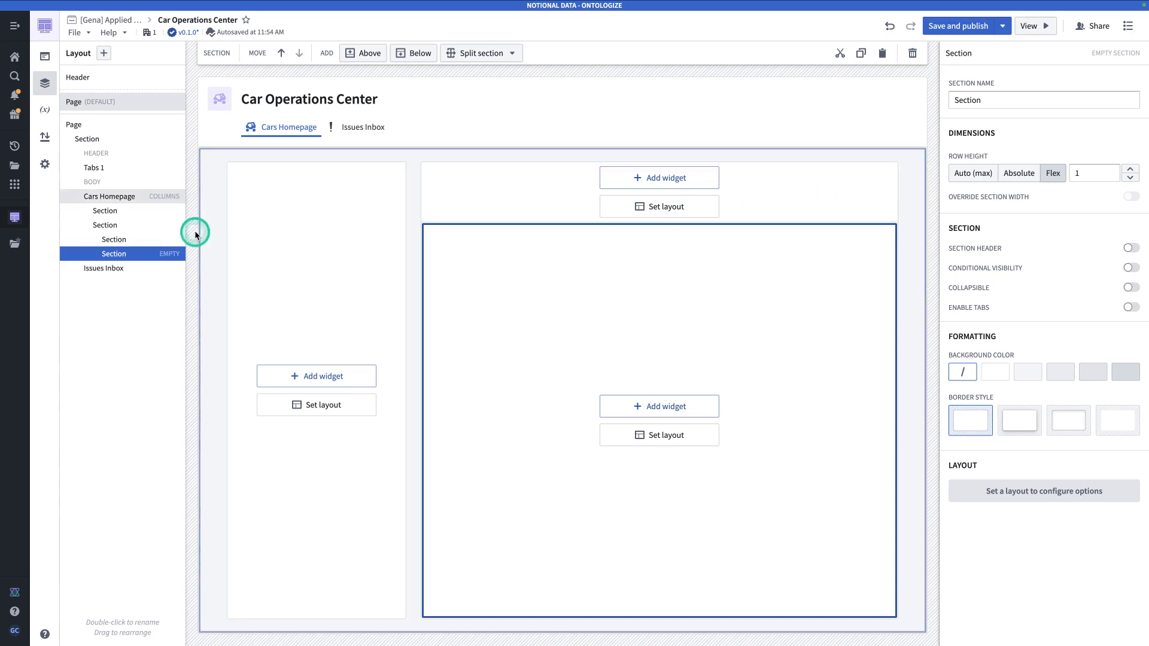
Give the right column's parent section custom padding of 0 for left/right and top/bottom, and a Borderless border style.
left_click(91, 226)
left_click(87, 225)
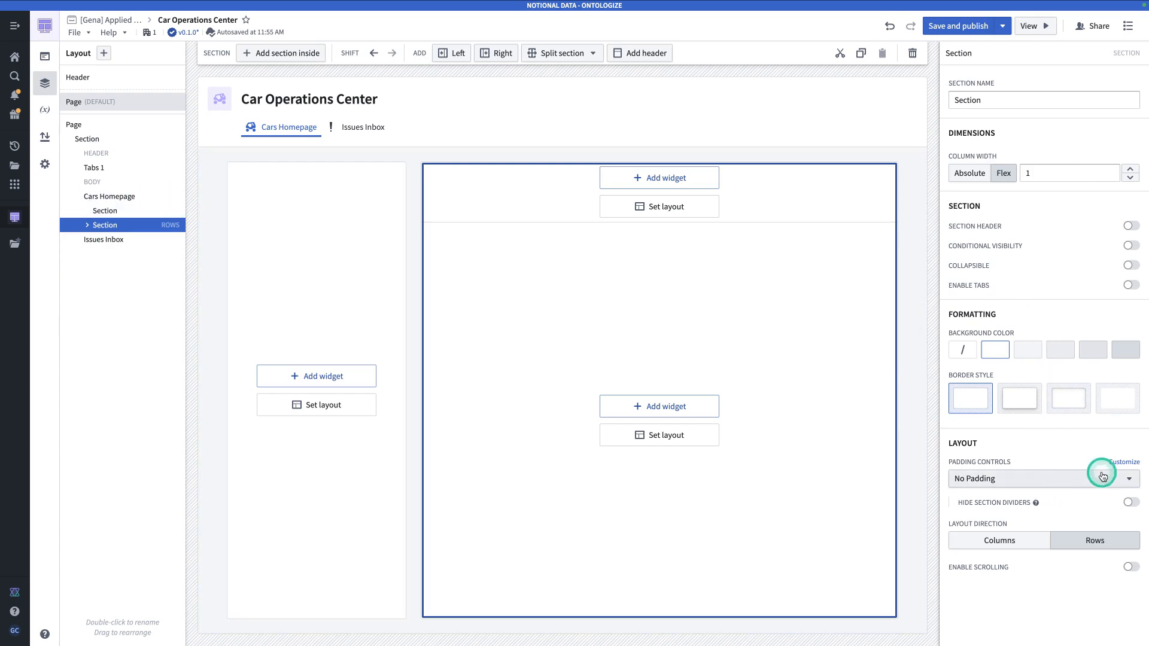
left_click(1121, 464)
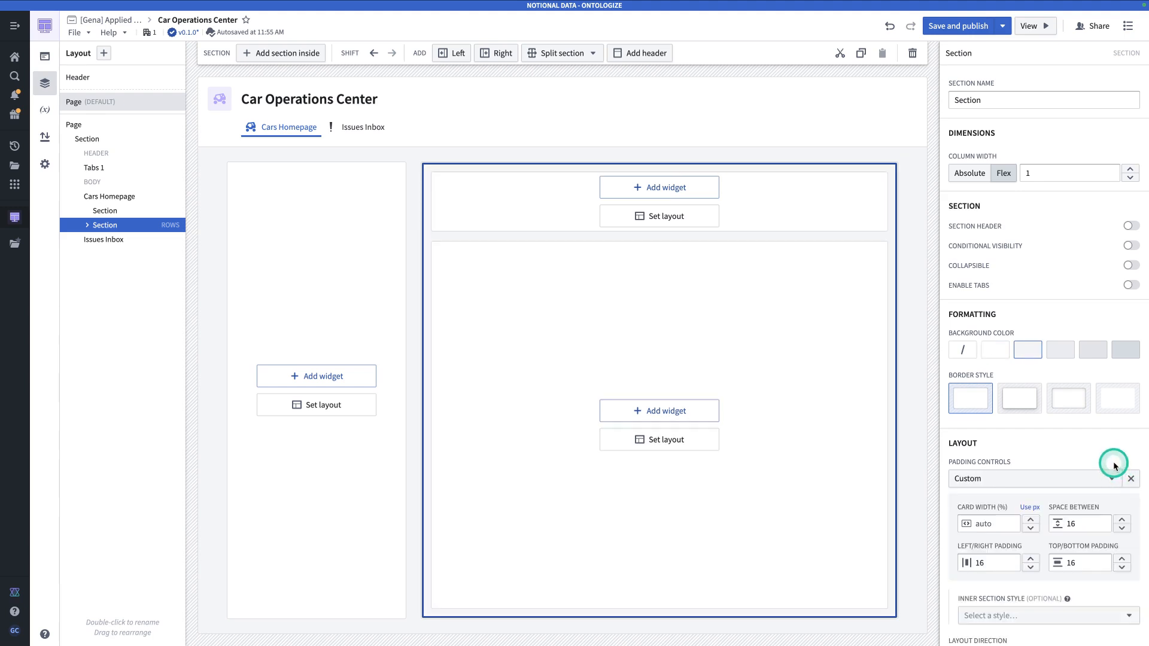
scroll(1114, 466, "down", 1)
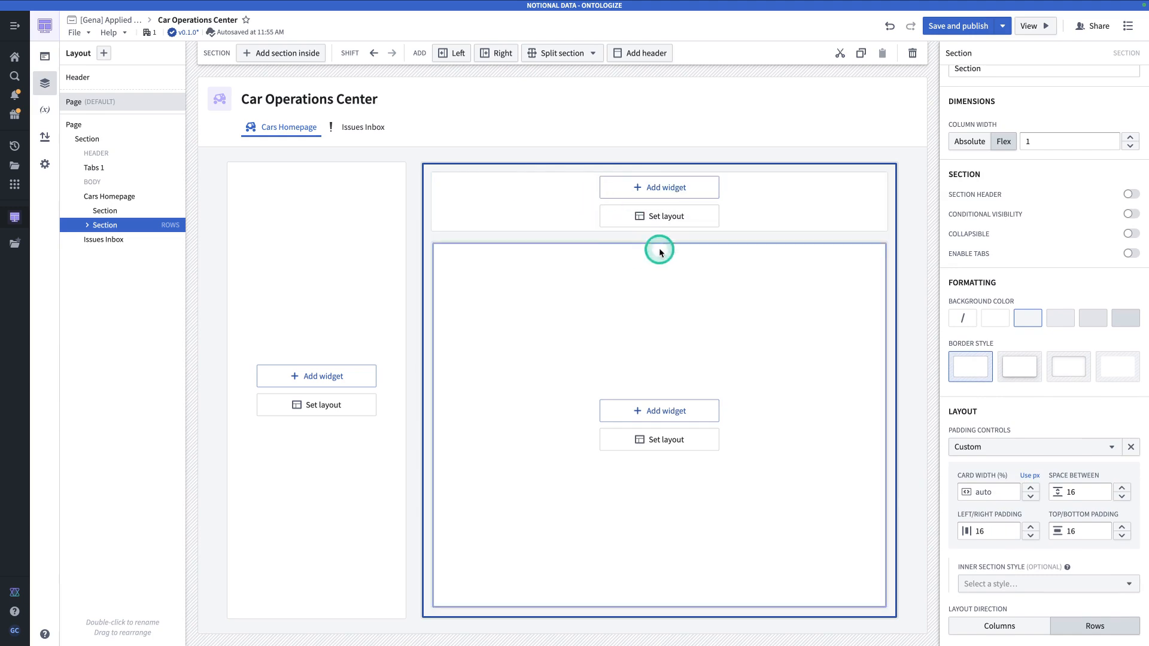
left_click_drag(1006, 531, 956, 527)
type("0")
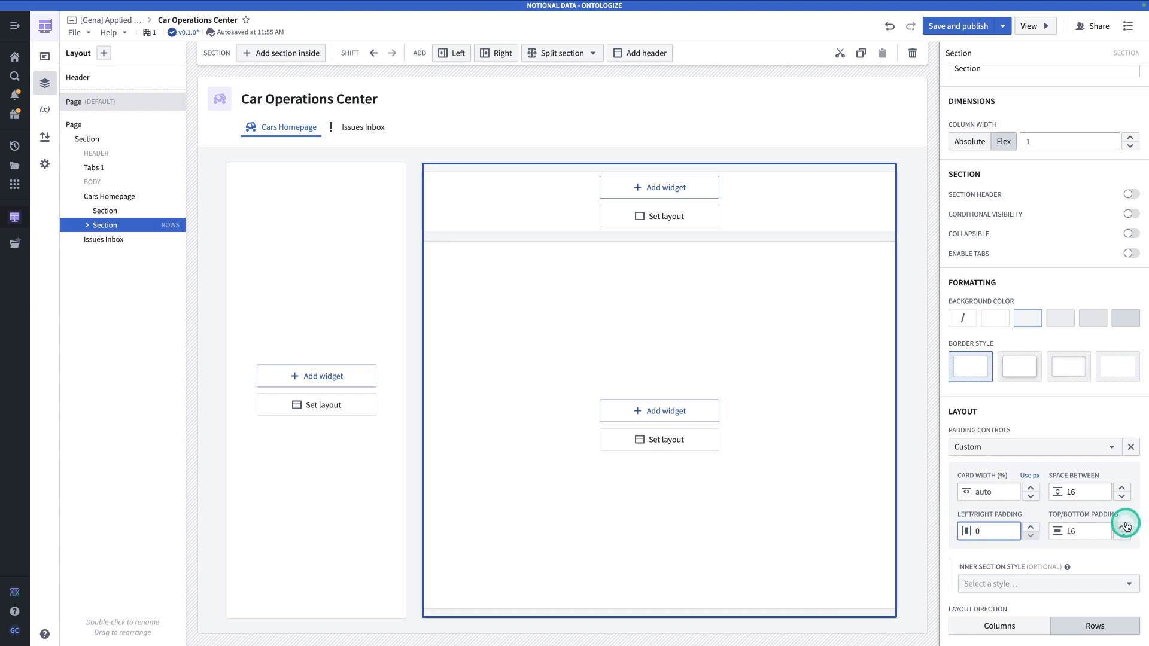
left_click_drag(1095, 528, 1059, 524)
type("0")
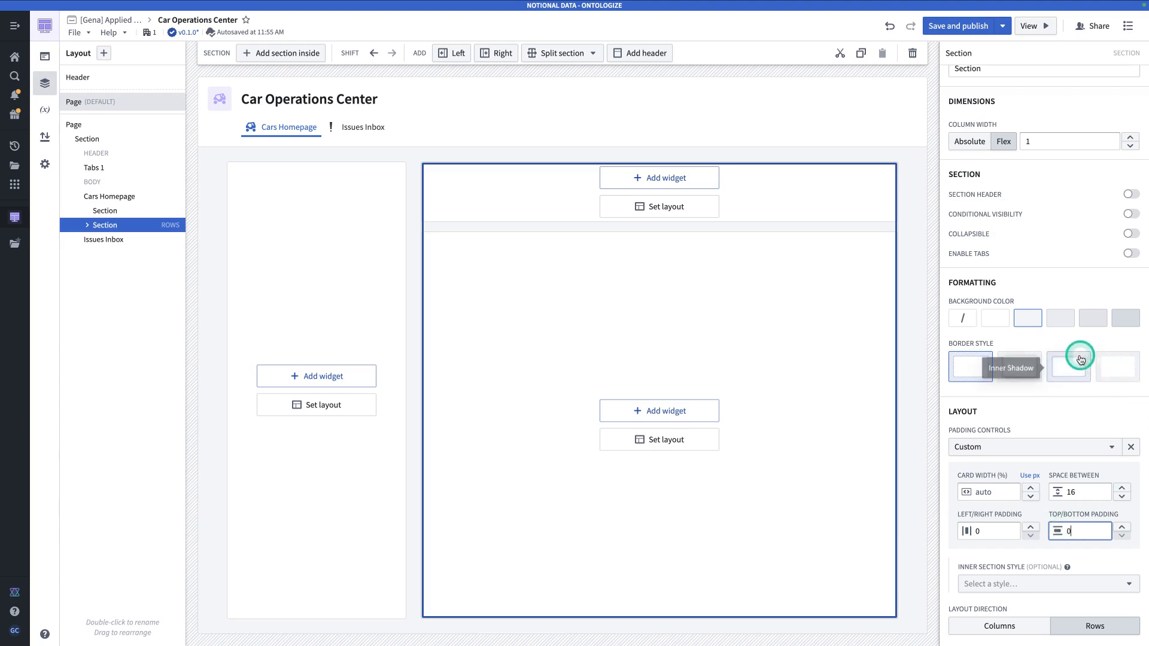
left_click(1113, 369)
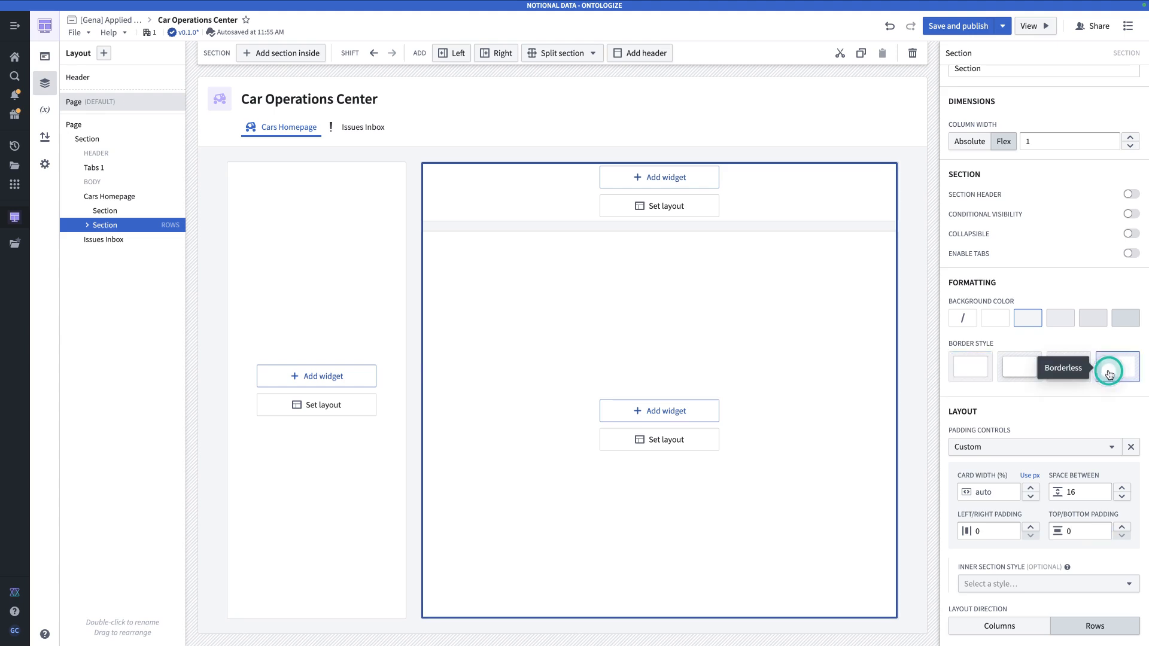
Split the large lower section of the right column by adding a new section on its right.
left_click(918, 278)
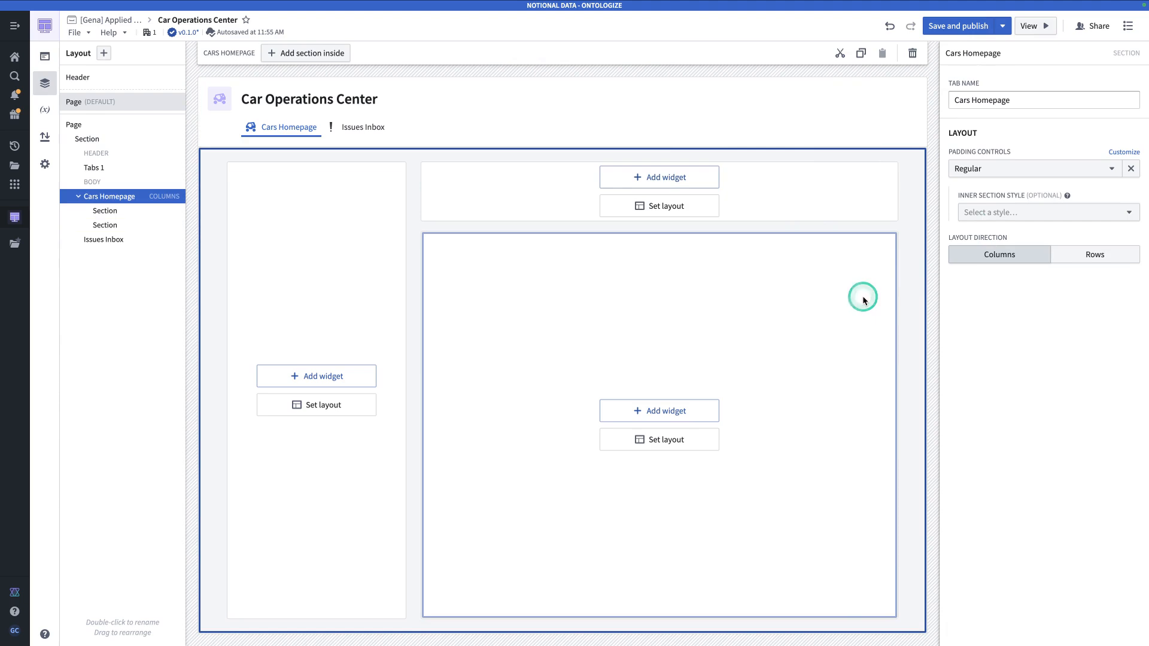
left_click(805, 328)
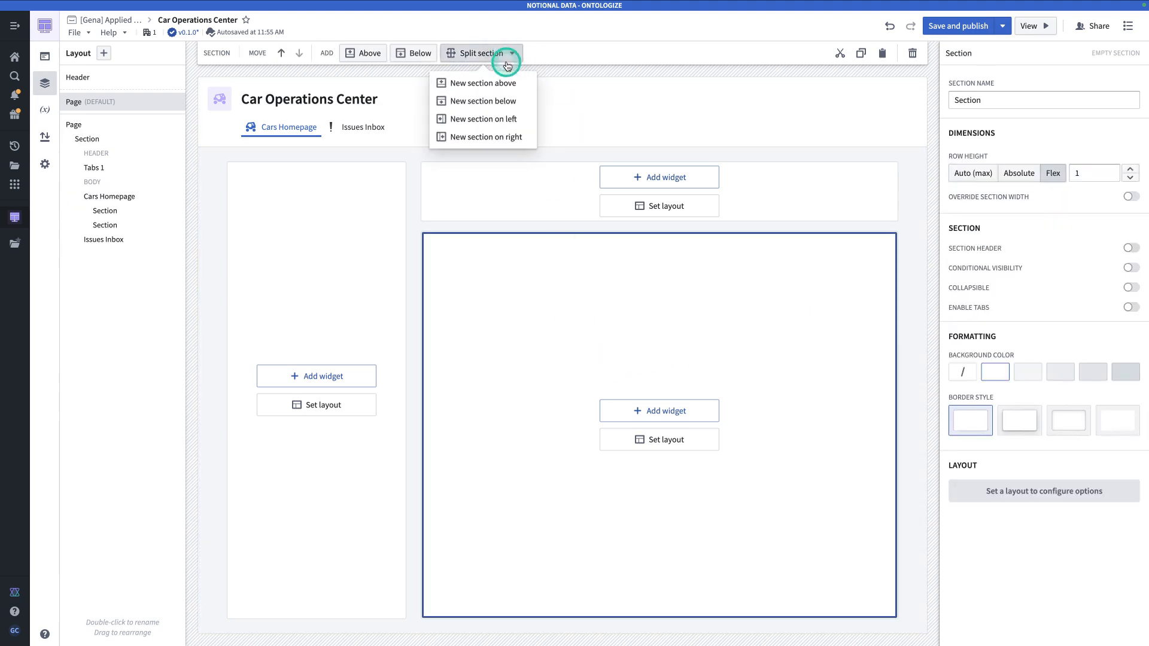
left_click(507, 145)
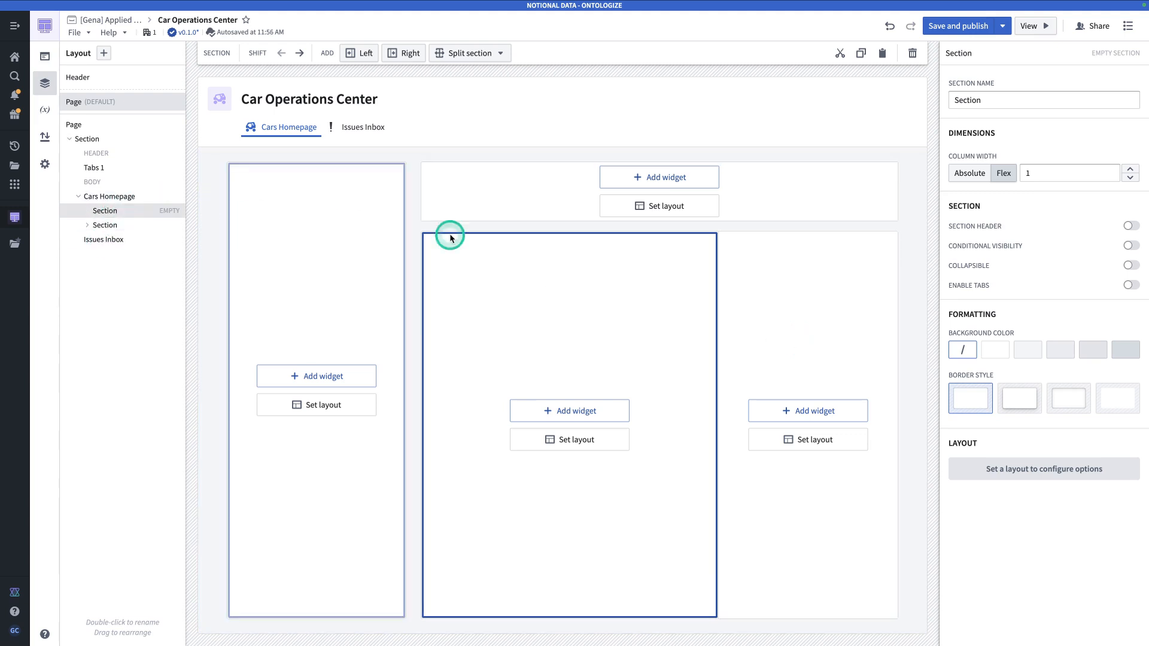
Give the right column's lower two-column section custom padding of 0 for left/right and top/bottom, and a Borderless border style.
left_click(122, 226)
left_click(88, 227)
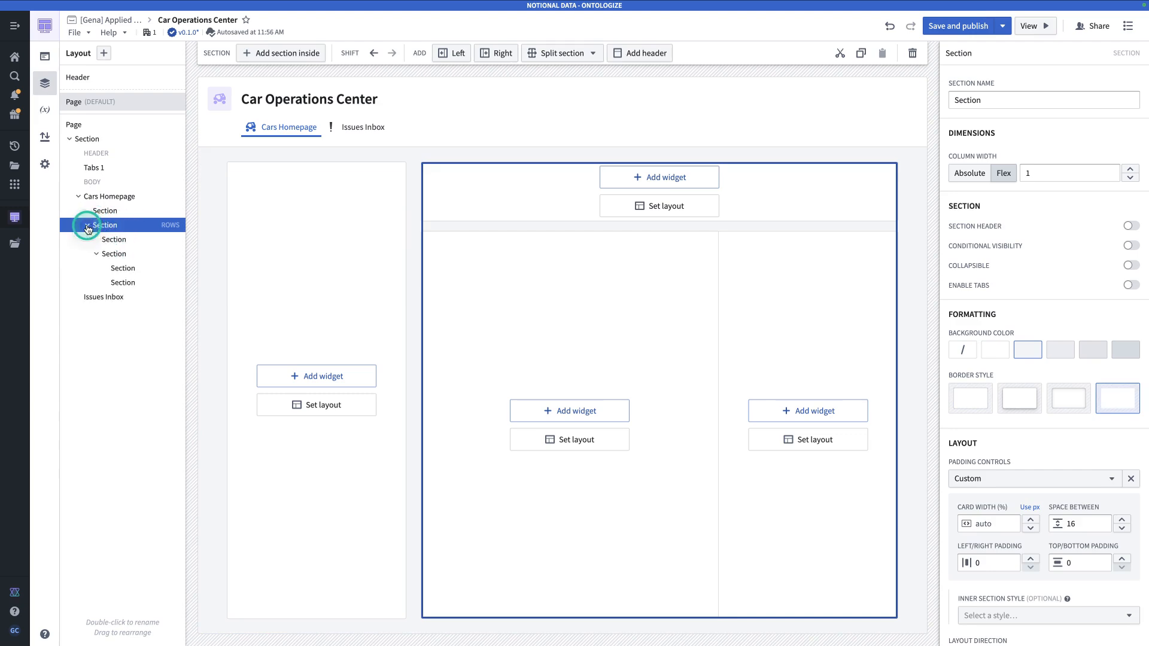
left_click(125, 256)
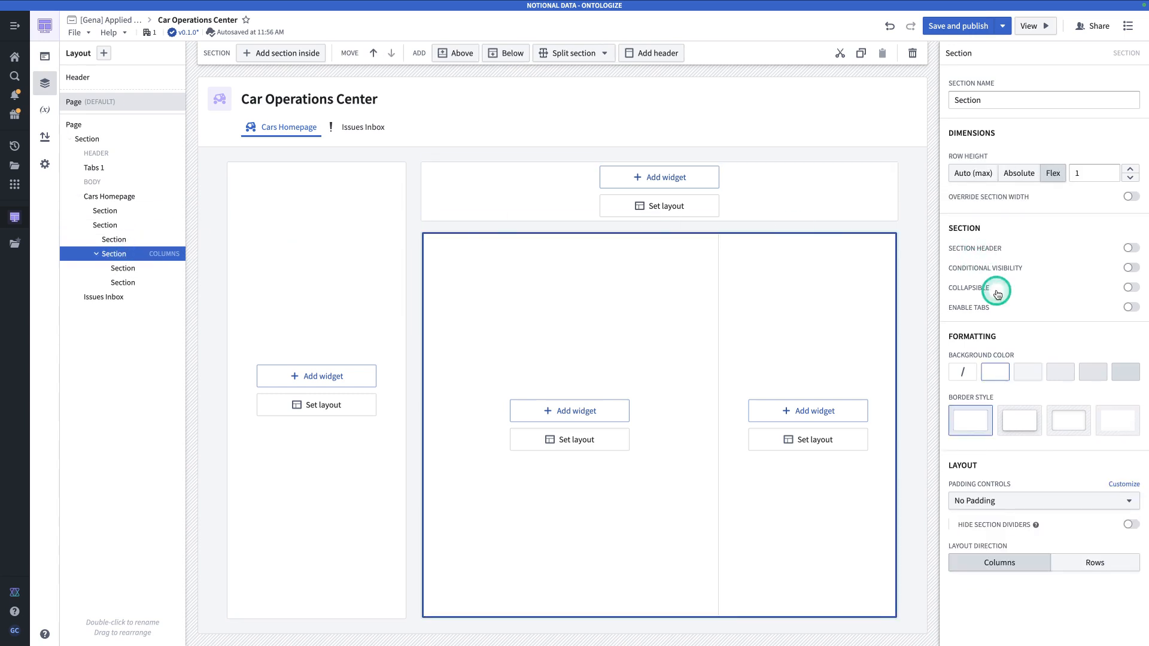
left_click(1128, 484)
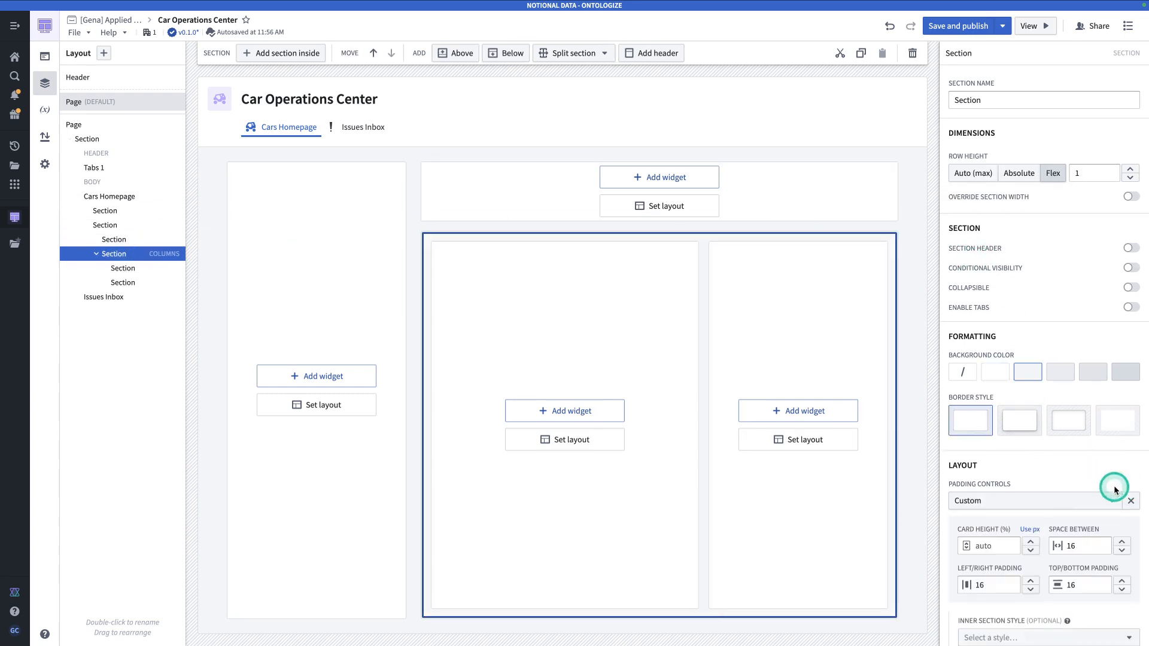
scroll(1026, 539, "down", 1)
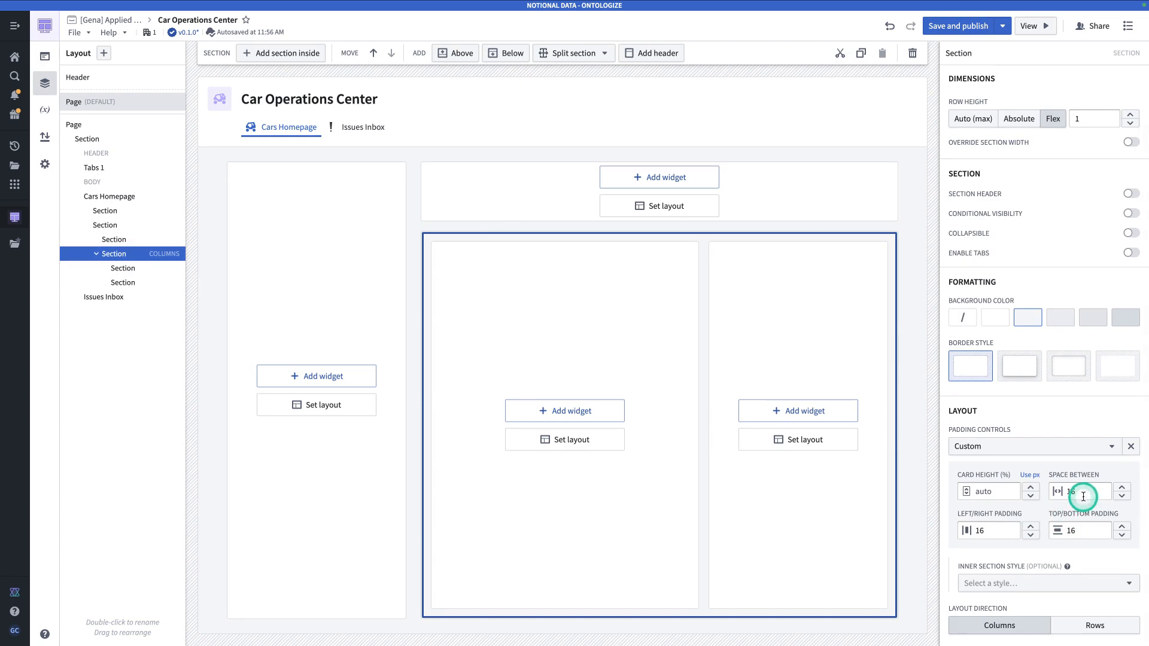
left_click_drag(1011, 529, 949, 530)
type("0")
left_click_drag(1098, 531, 1048, 529)
type("0")
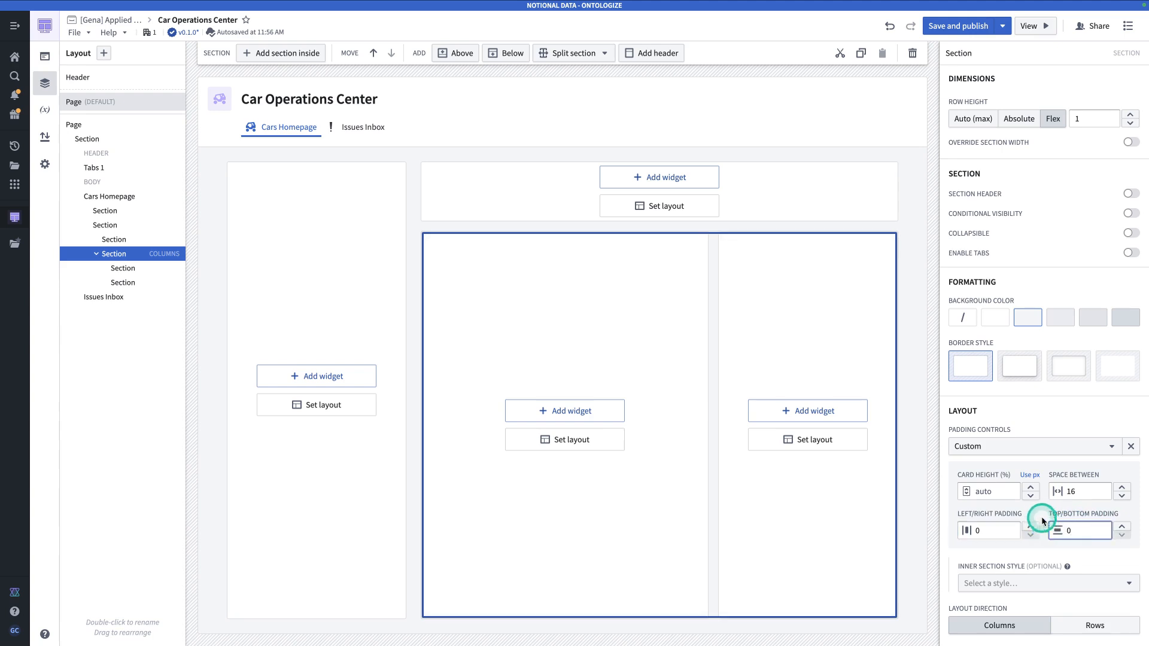
left_click(1103, 376)
left_click(923, 237)
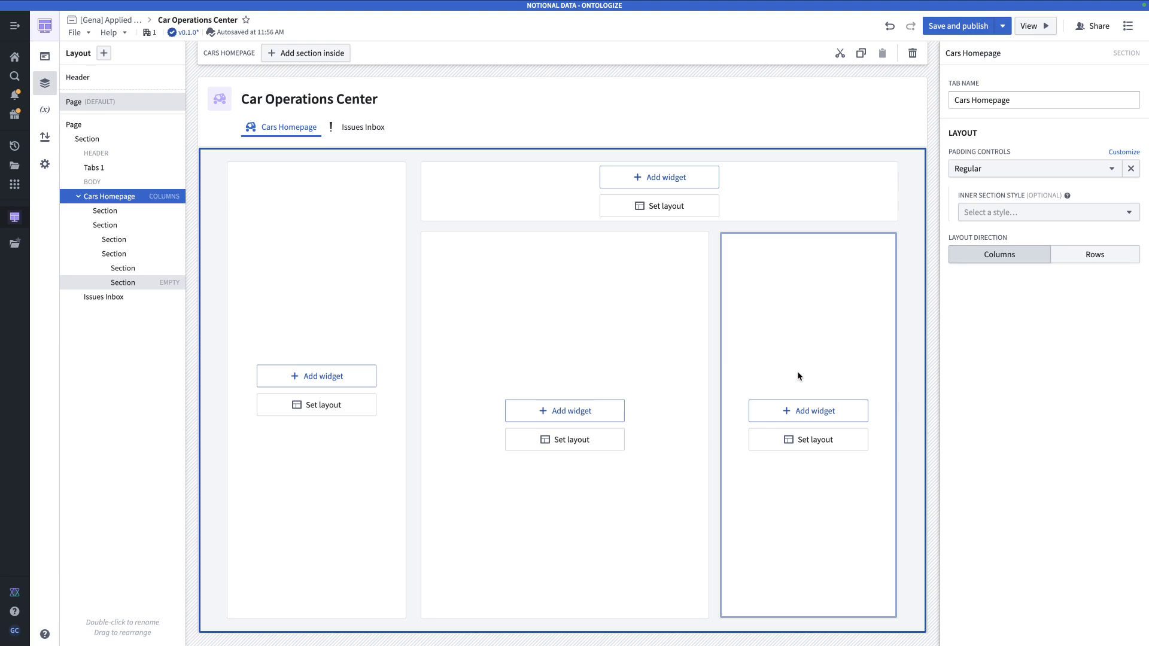
left_click_drag(798, 376, 592, 243)
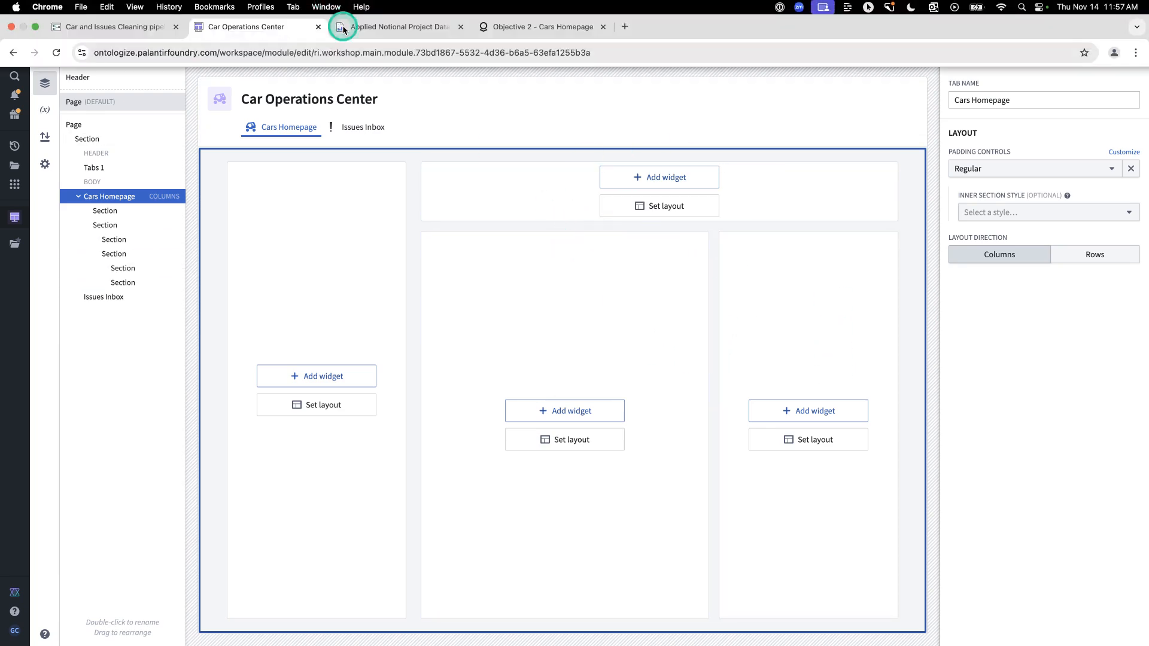
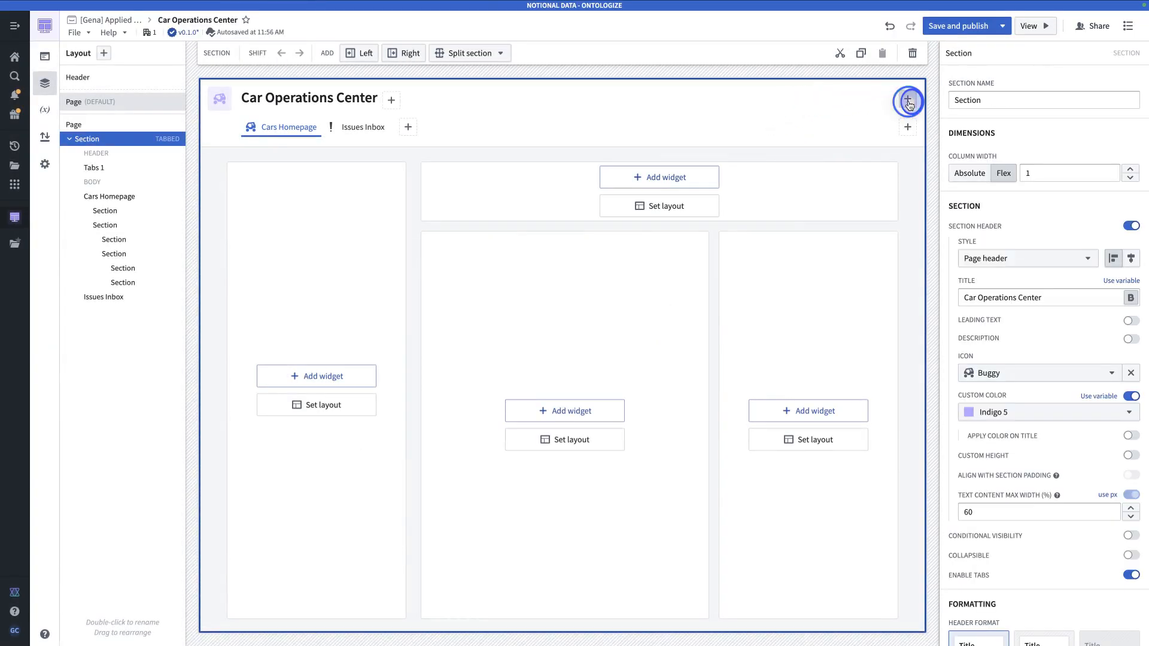
Add a Metric card widget to the far end of the Car Operations Center page header.
left_click(908, 101)
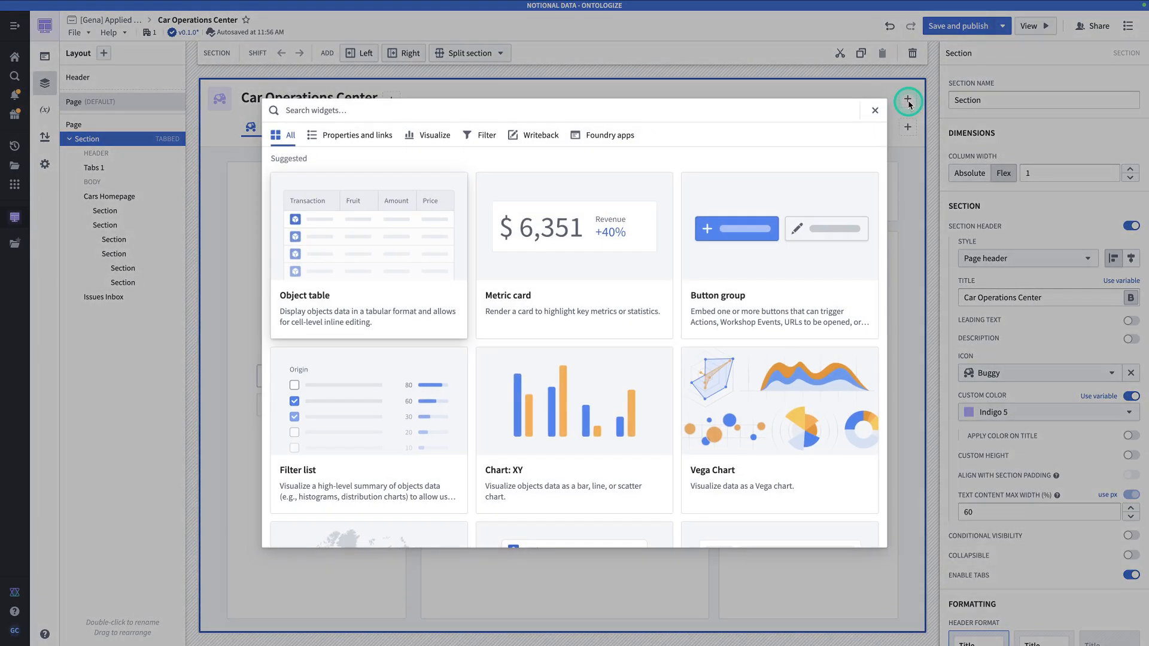
type("met")
left_click(446, 209)
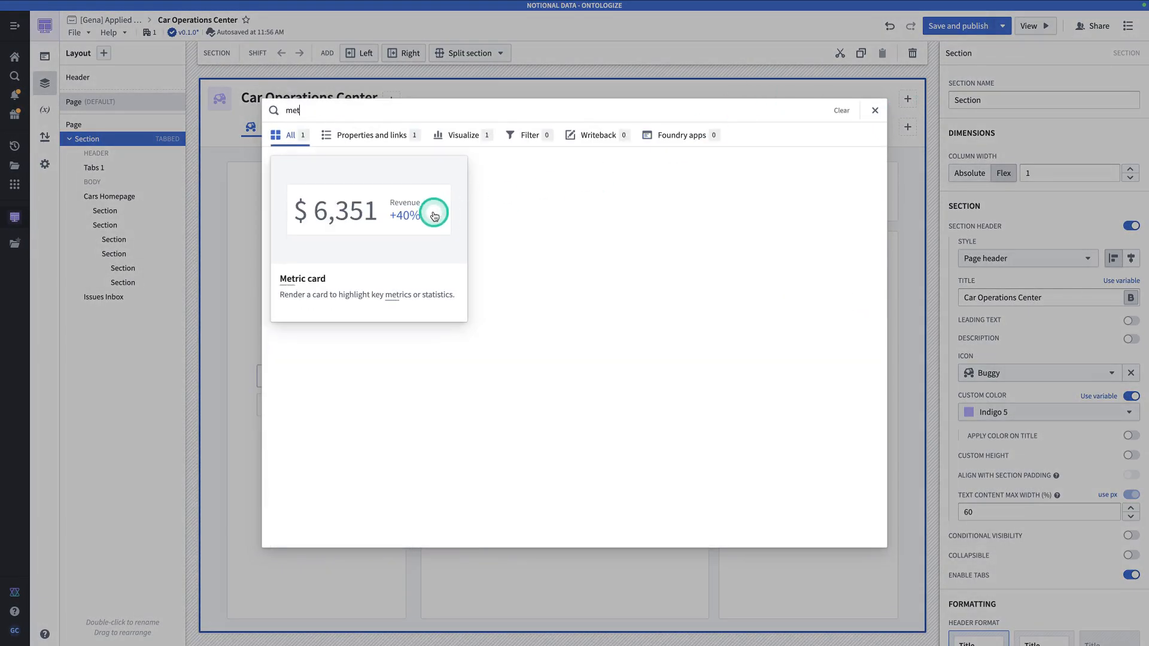
left_click(997, 222)
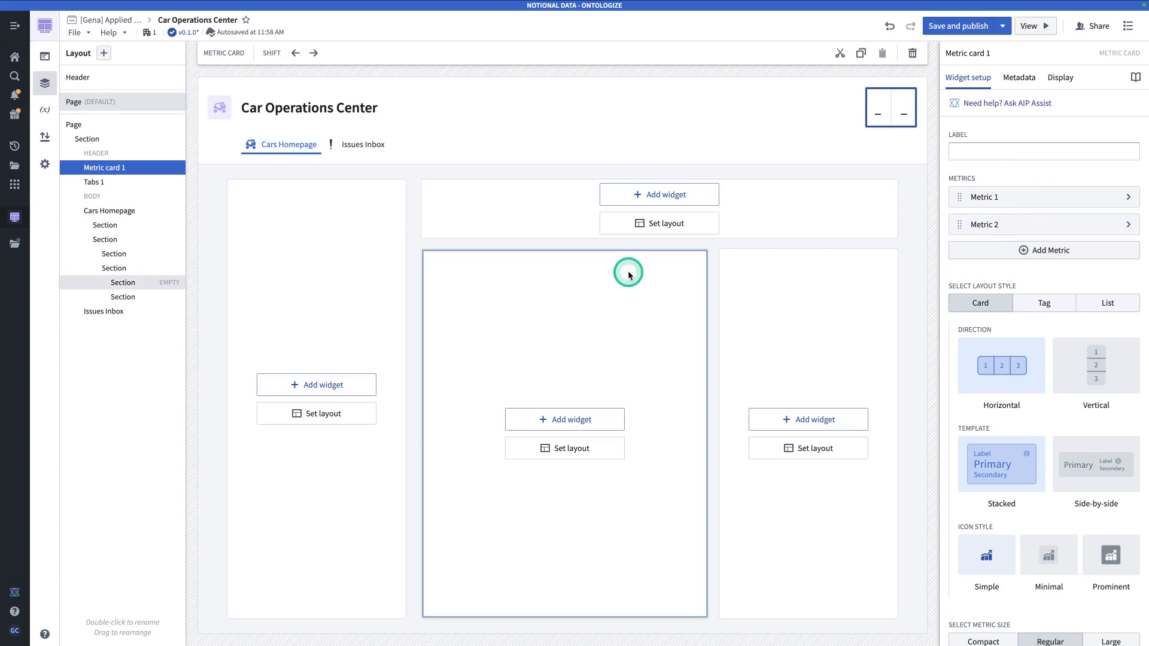
Create an object set definition variable named Unfiltered Issues, starting from the Issue object type with the author's name prefix.
left_click(48, 110)
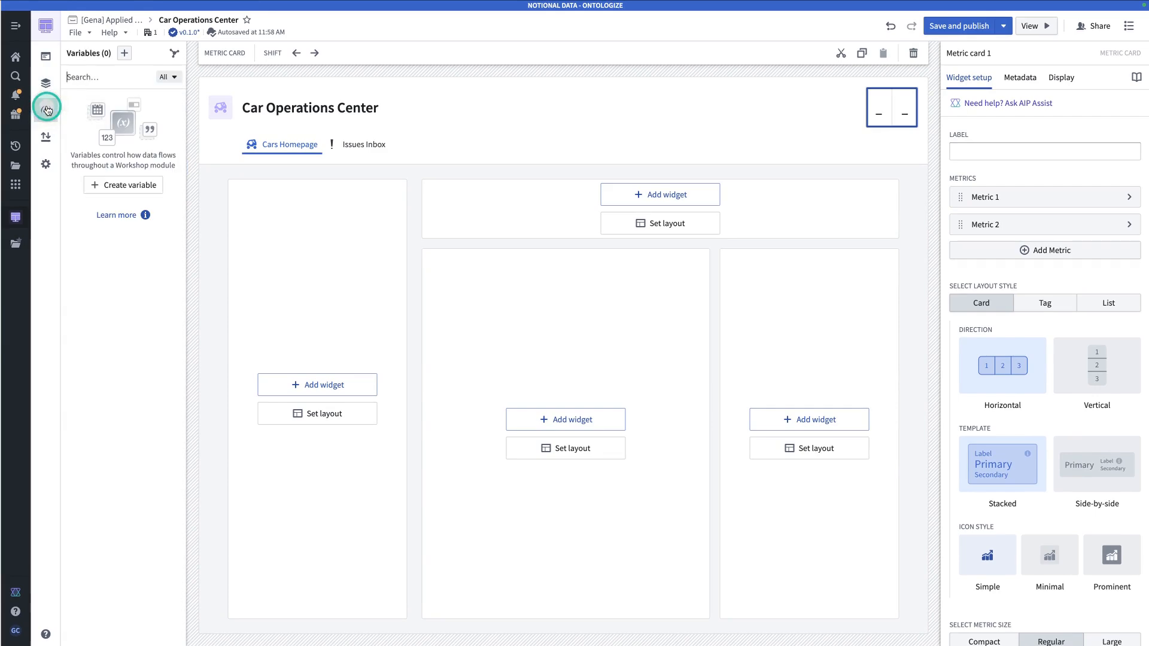
left_click(124, 55)
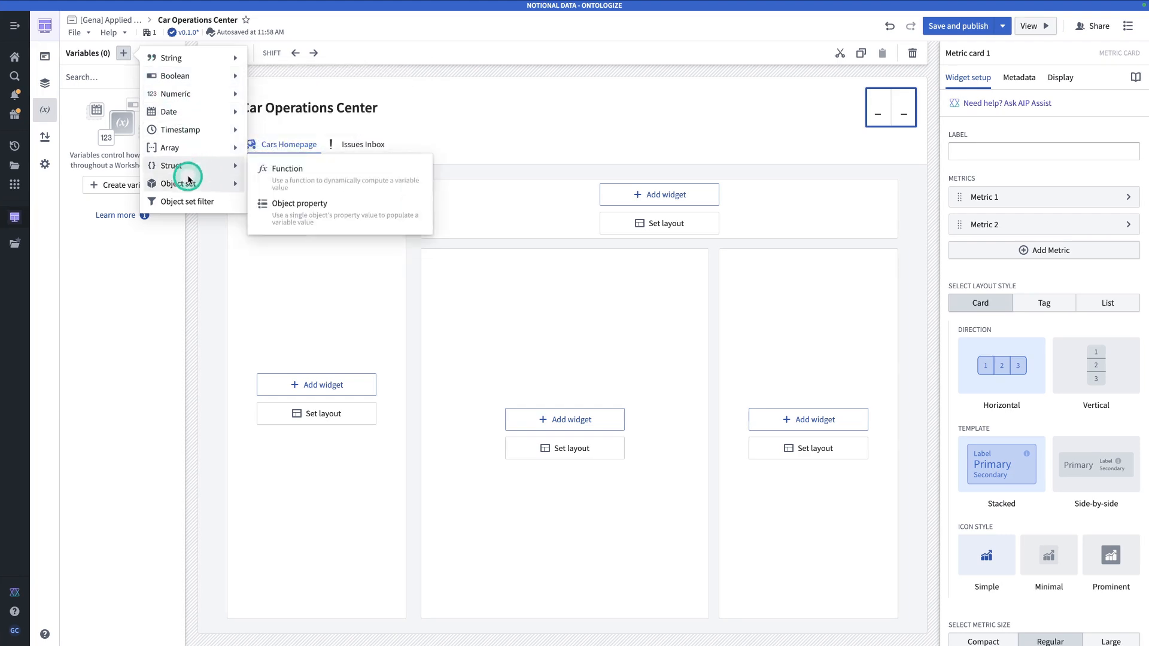
mouse_move(183, 184)
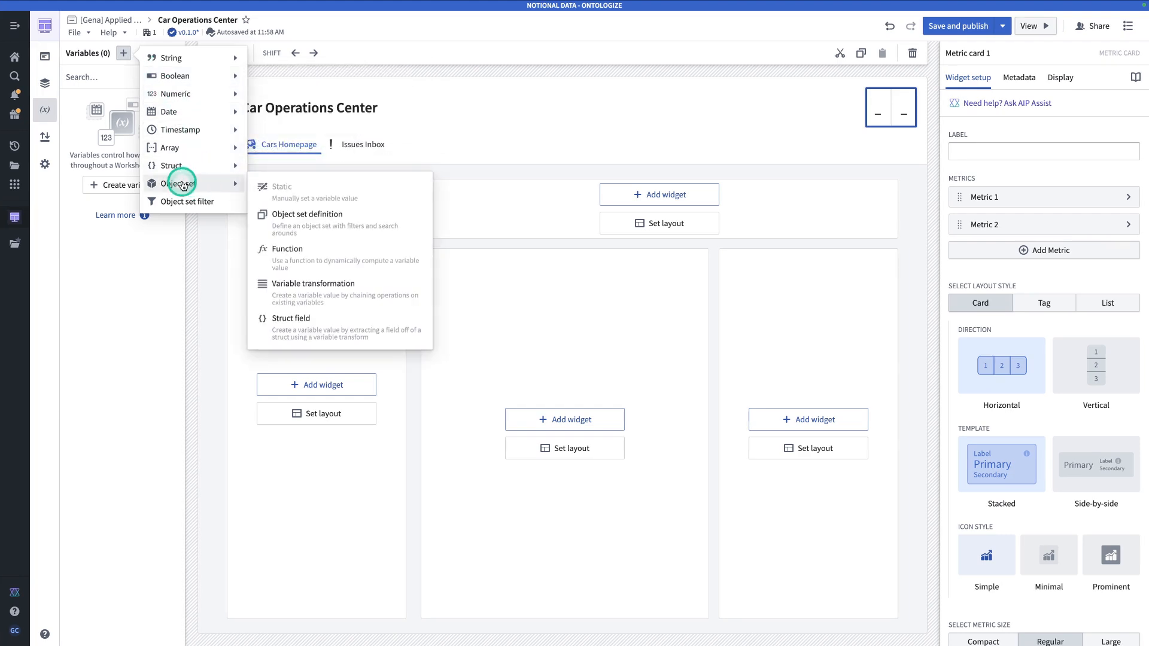
left_click(304, 229)
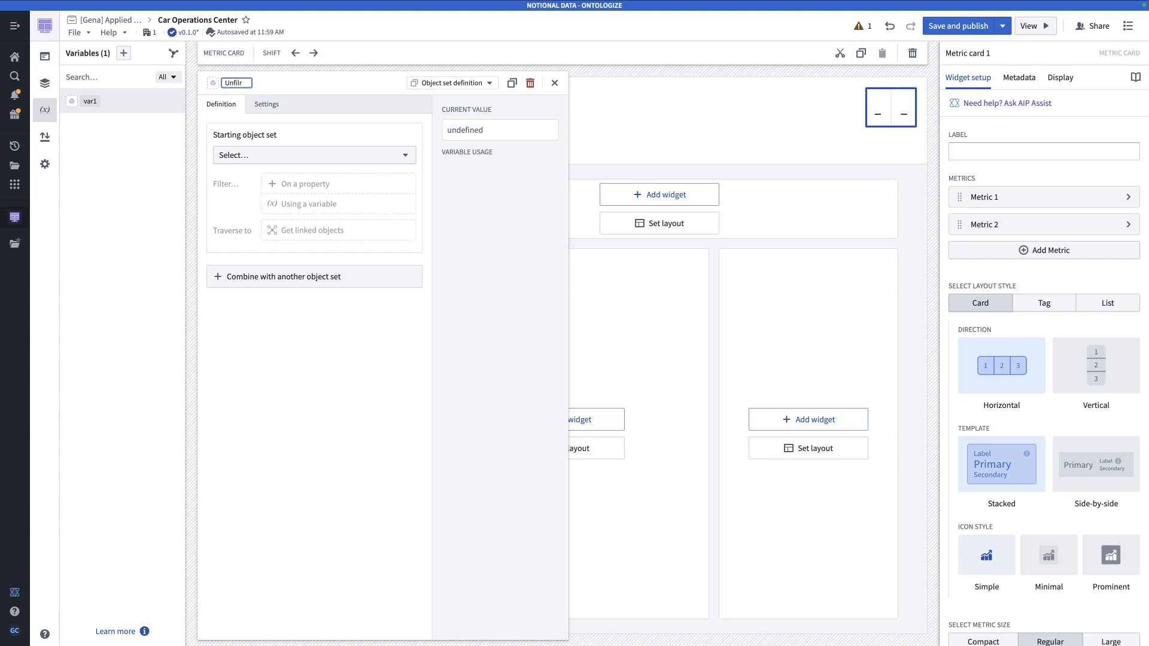
type("Unfiltered Issues")
key("Return")
left_click(310, 156)
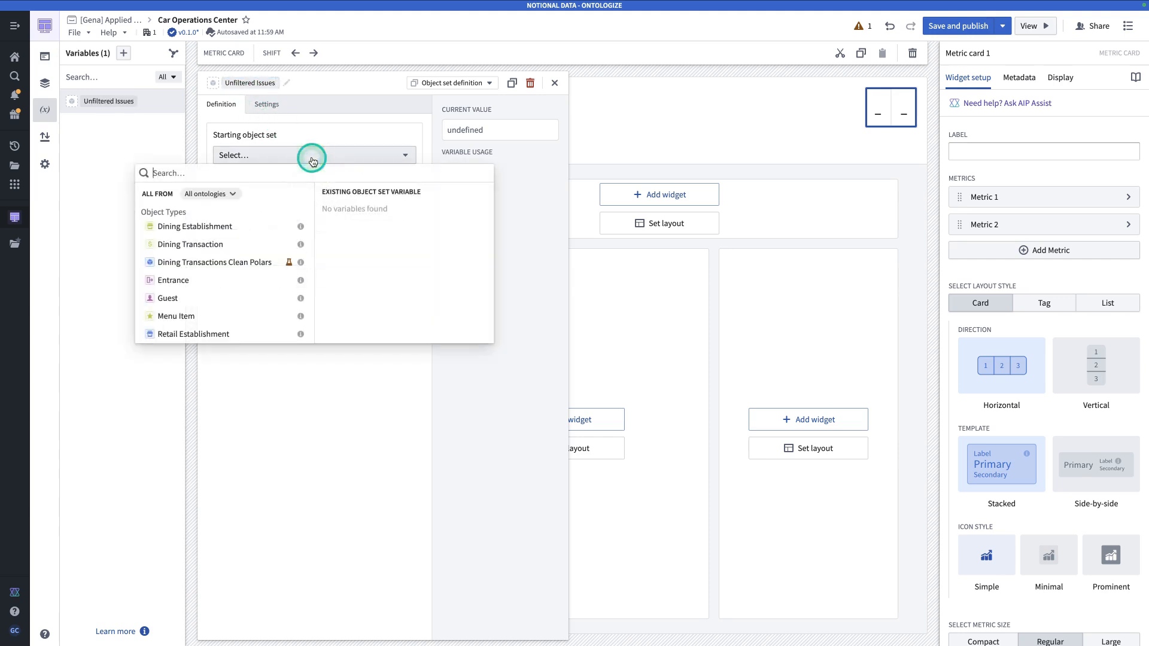
type("gena")
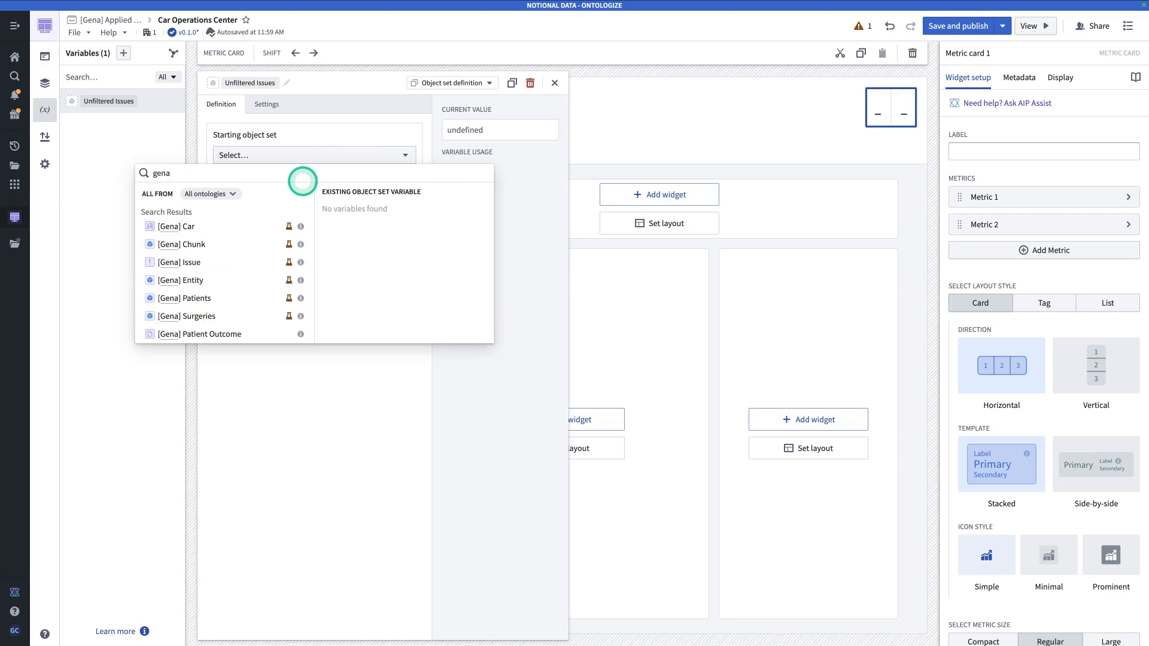
left_click(245, 264)
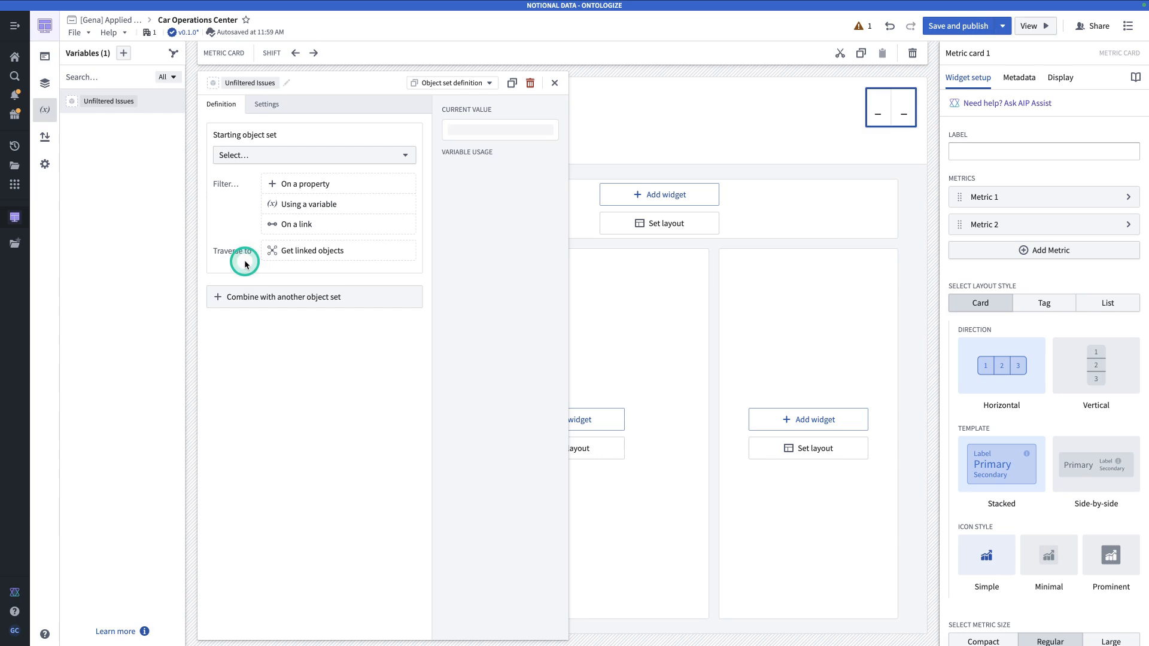
Create an object set definition variable named Unfiltered Cars, starting from the Car object type with the author's name prefix.
left_click(123, 54)
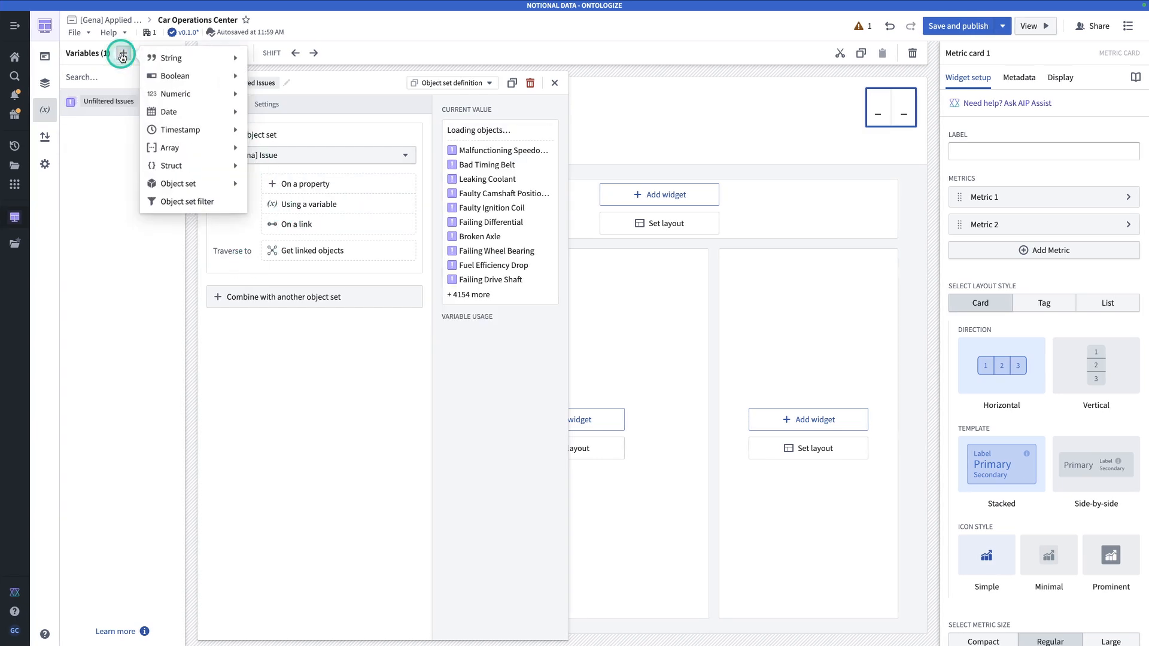
mouse_move(197, 184)
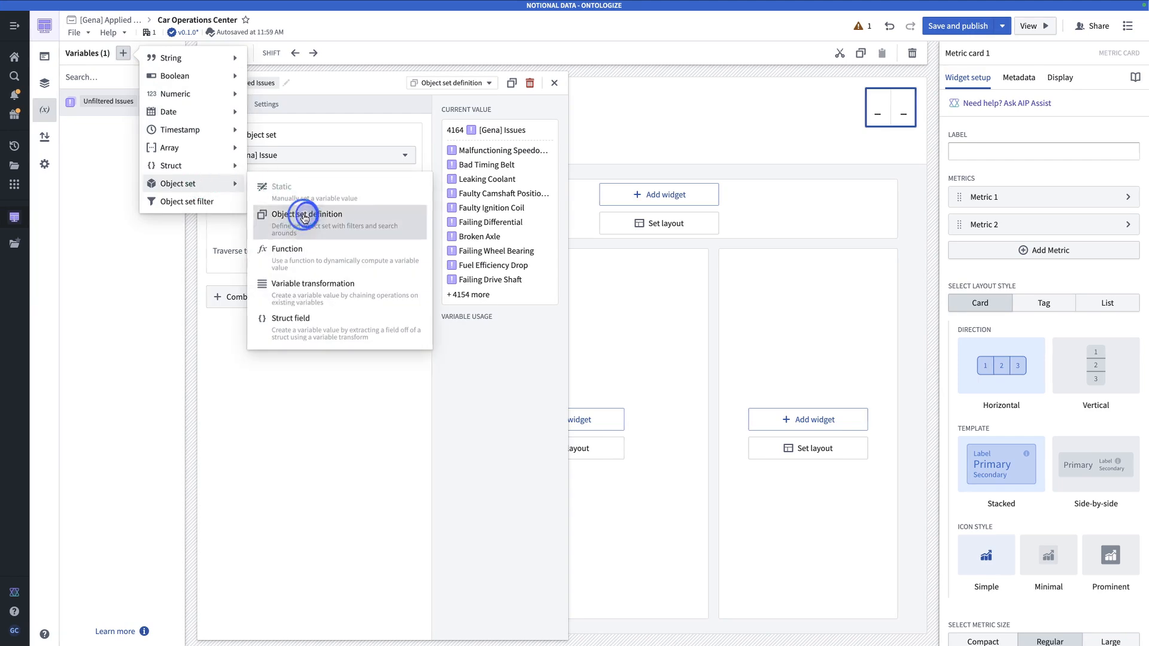
left_click(303, 216)
left_click(230, 83)
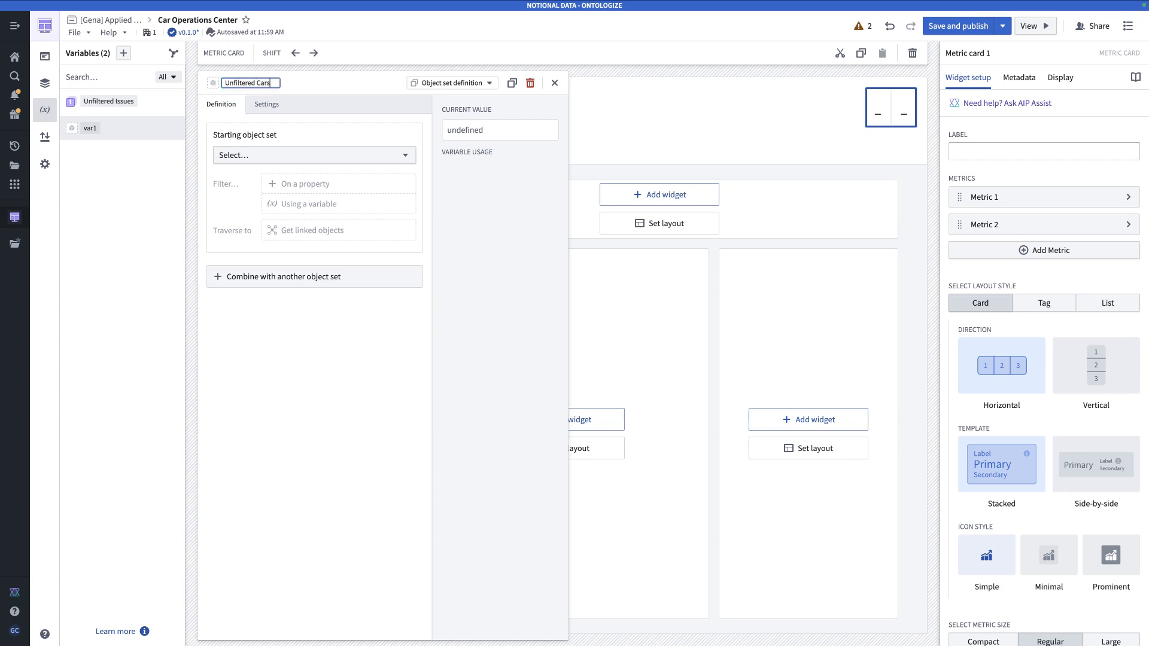
key("Return")
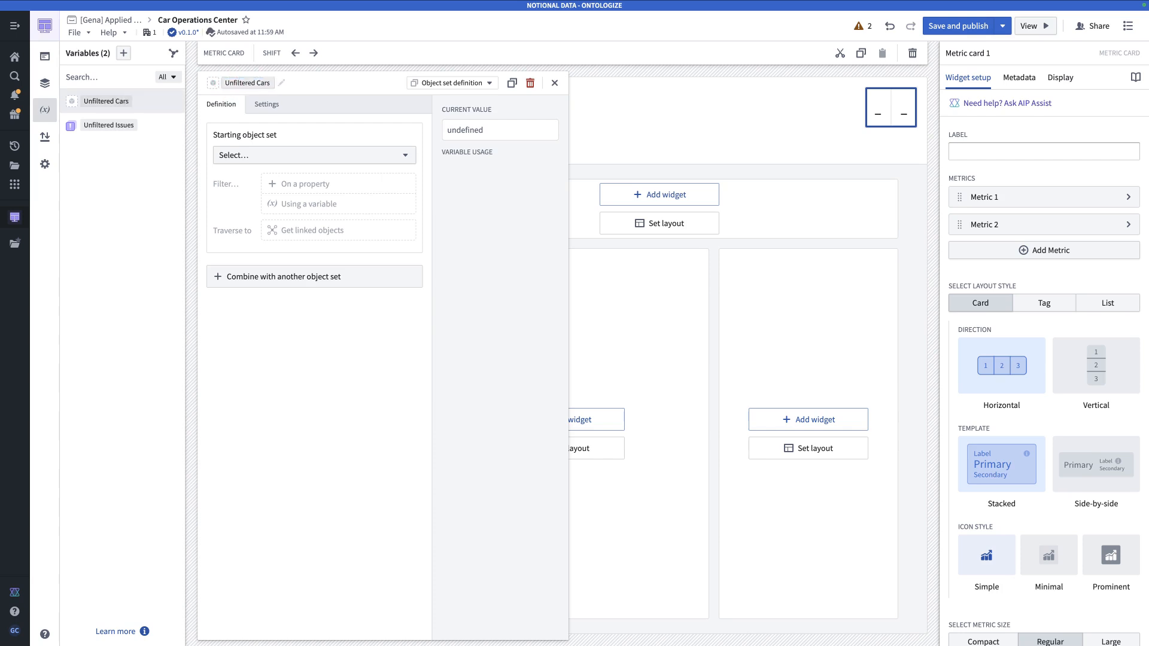
left_click(290, 157)
type("car")
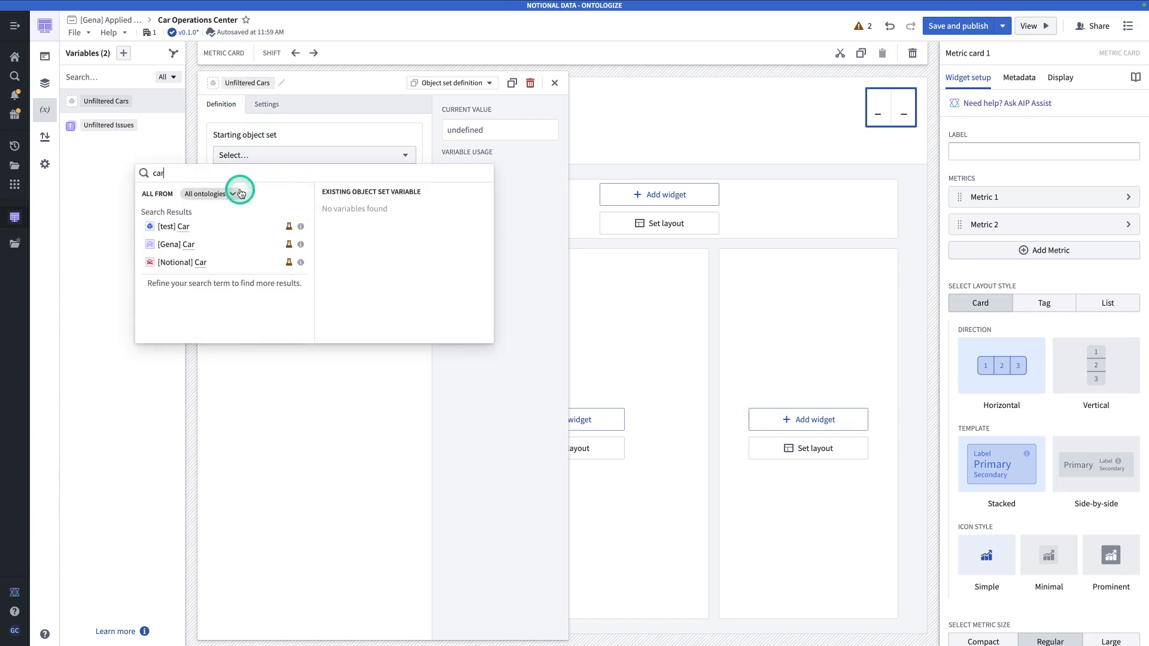
left_click(246, 245)
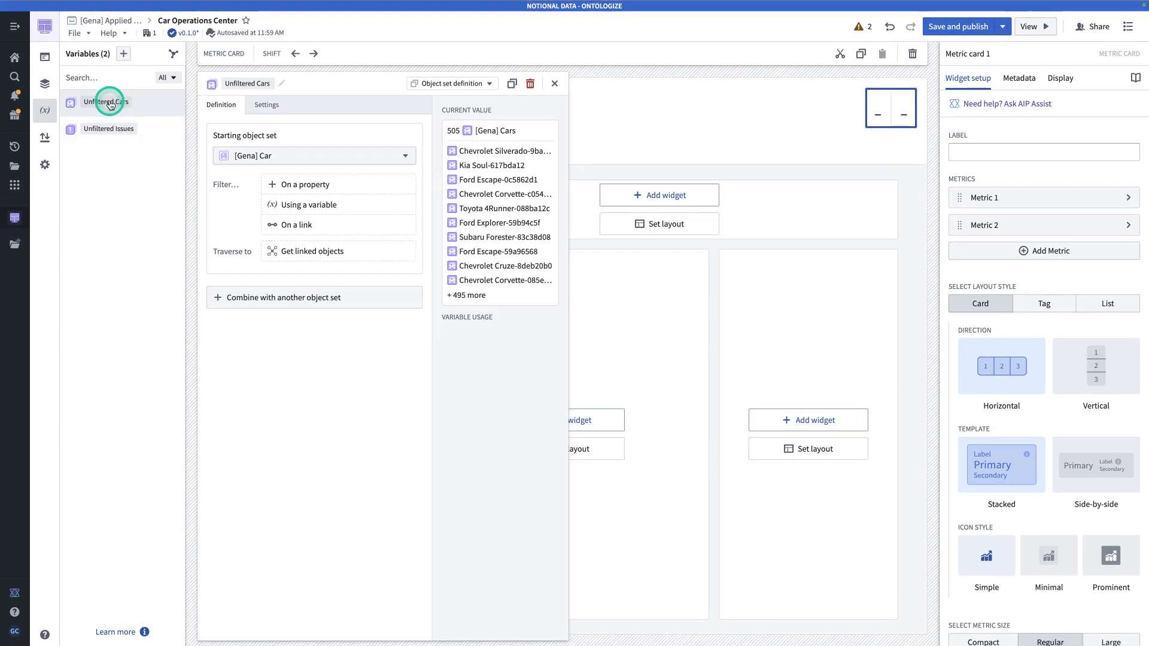
Create a numeric object set aggregation variable named Count of all Cars, using the Unfiltered Cars set and the Count method.
left_click(125, 54)
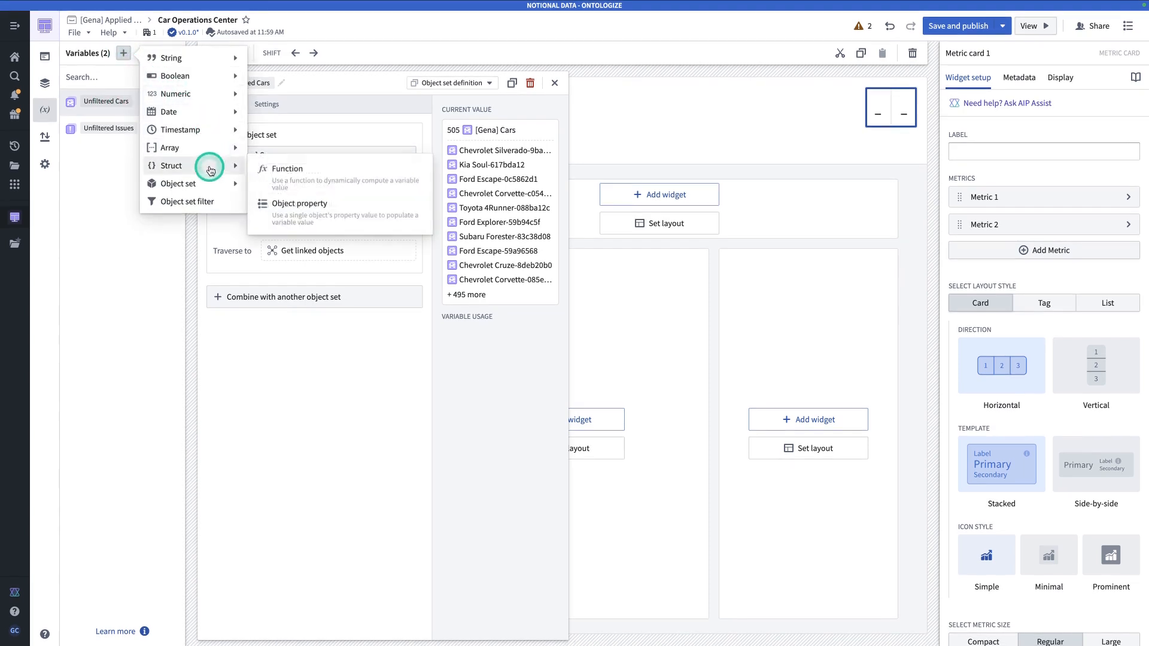
mouse_move(195, 113)
mouse_move(184, 94)
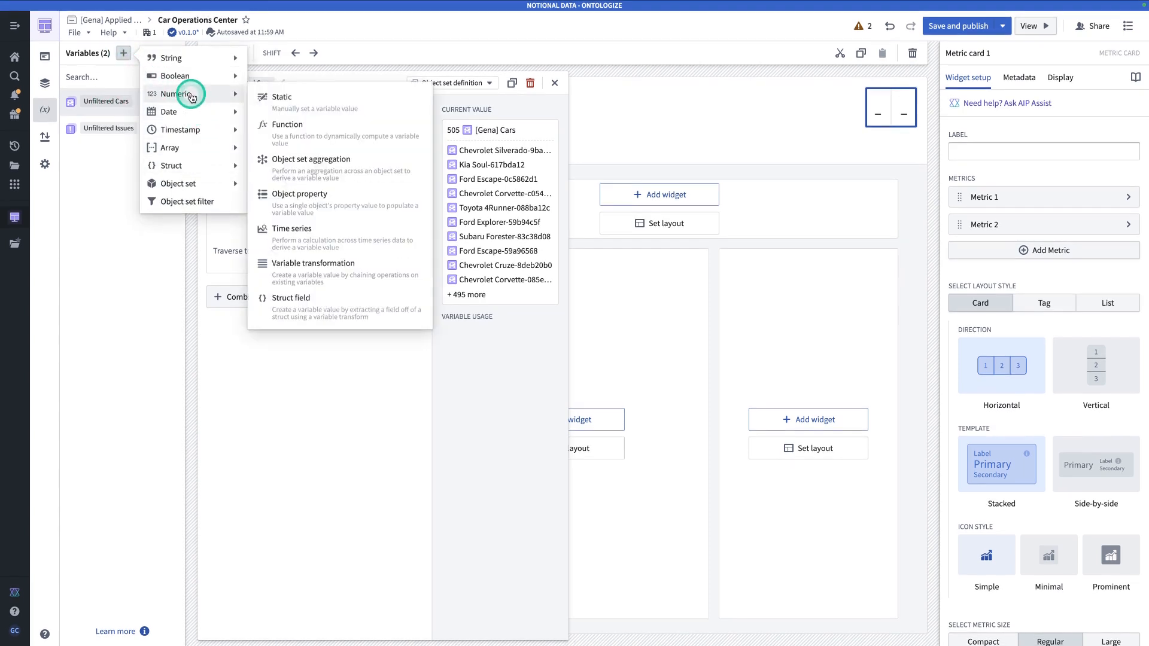
left_click(333, 170)
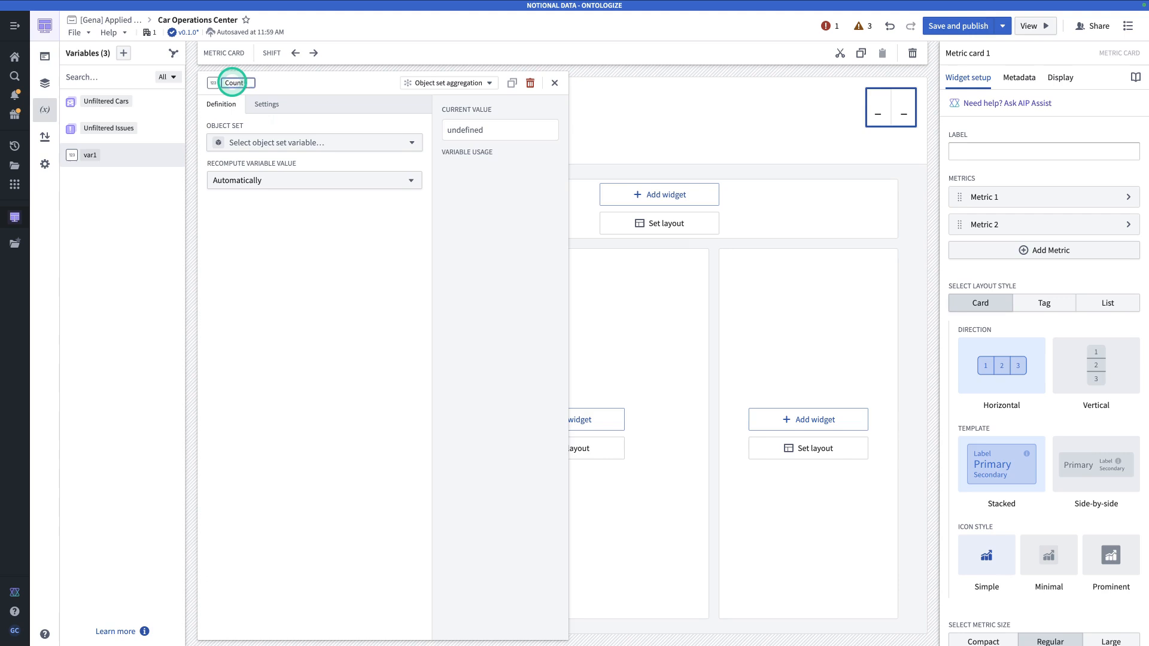
type("Count of all Cars")
key("Return")
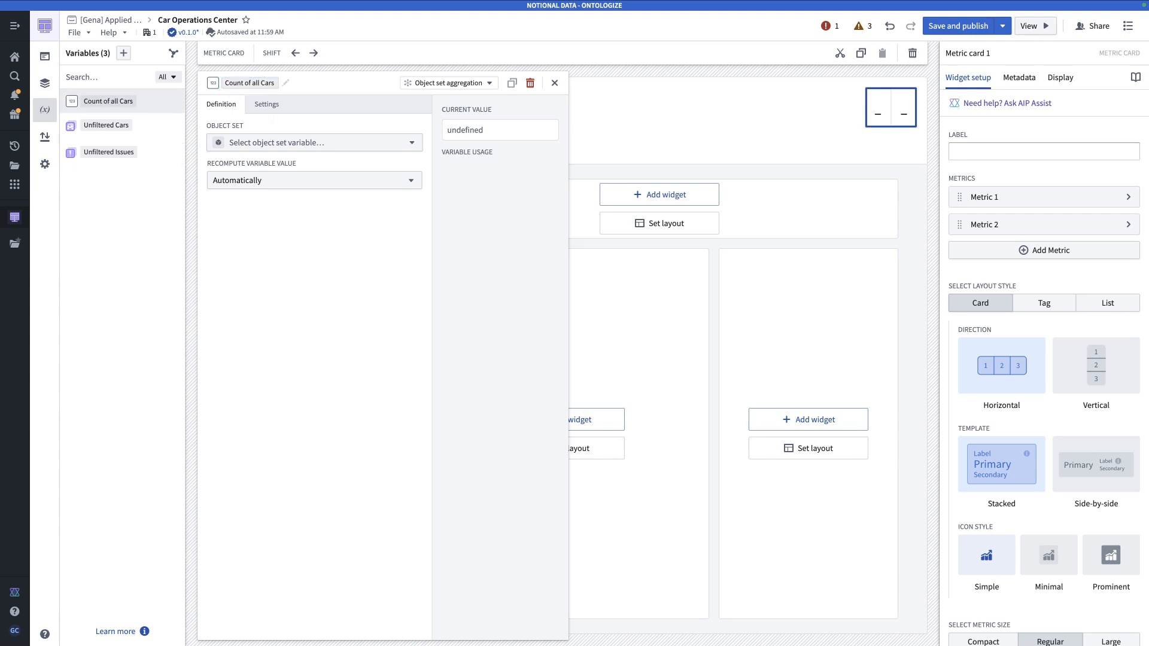
left_click(317, 142)
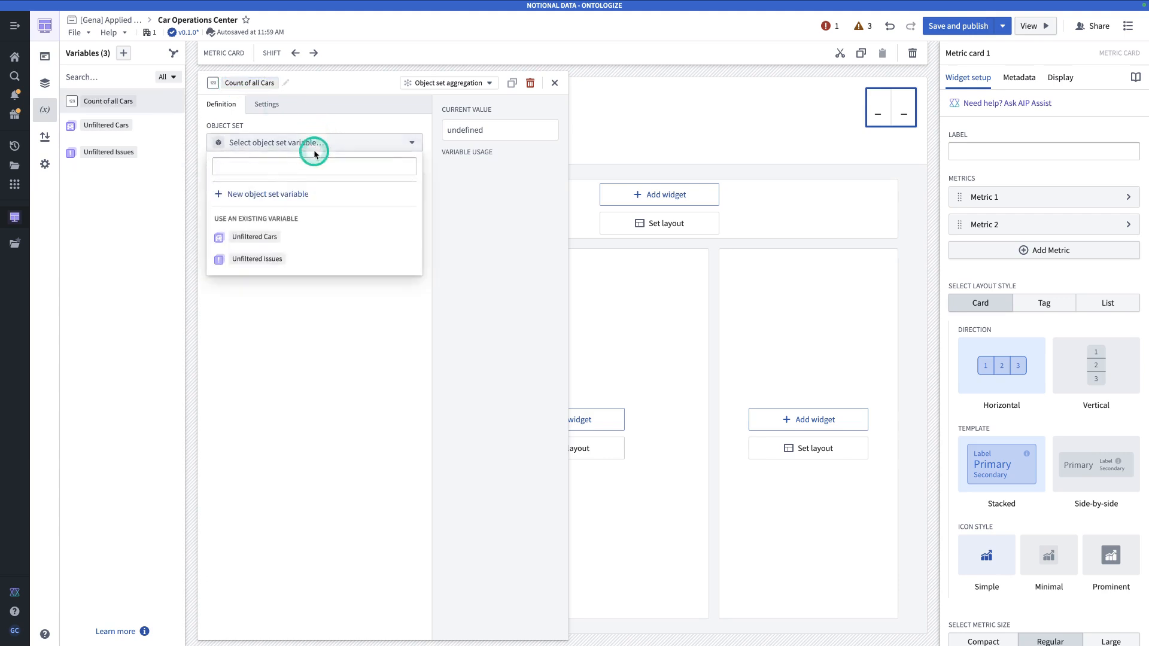
left_click(283, 240)
left_click(267, 187)
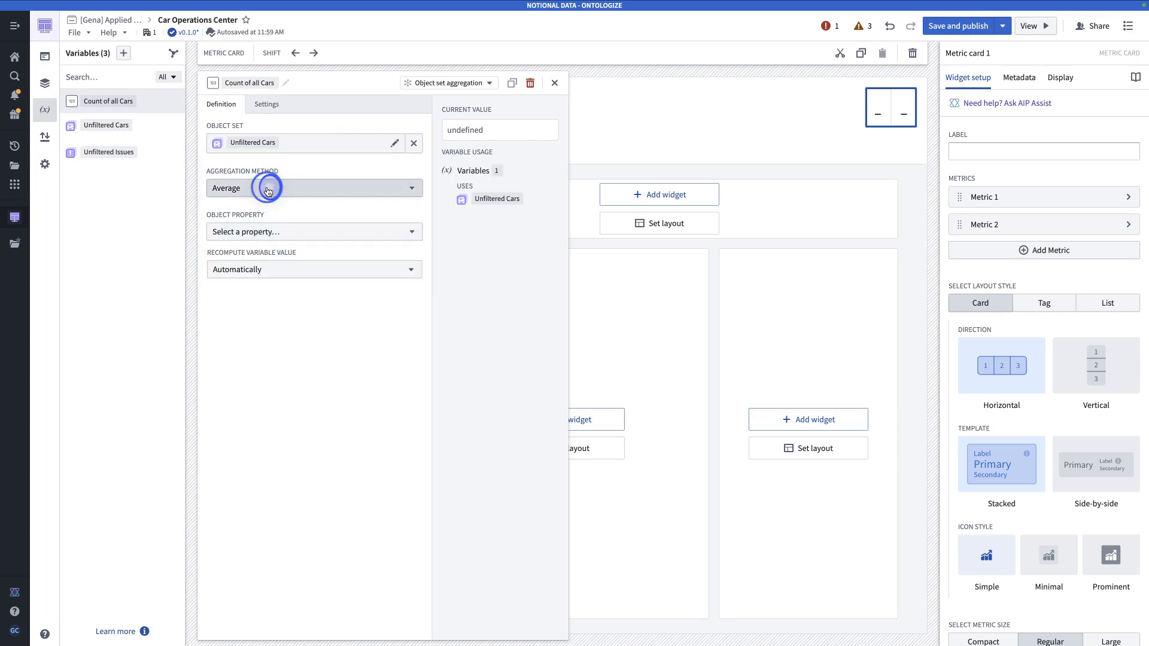
left_click(264, 209)
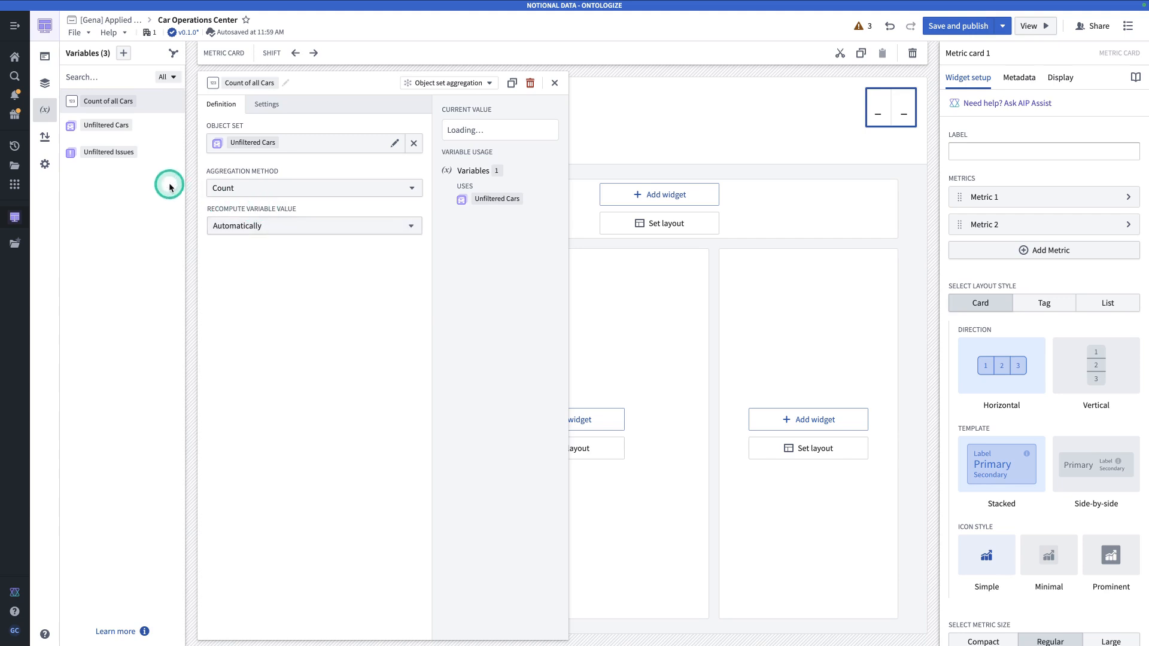
Create a numeric object set aggregation variable named Count of all Issues, using the Unfiltered Issues set and the Count method.
left_click(123, 52)
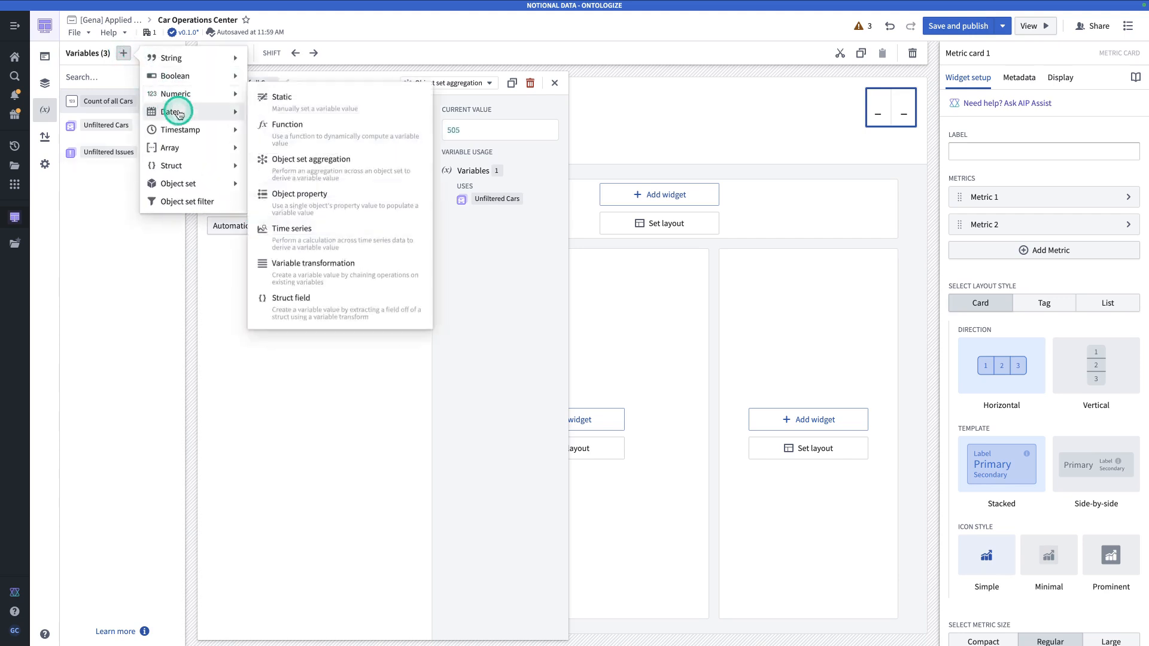
mouse_move(209, 93)
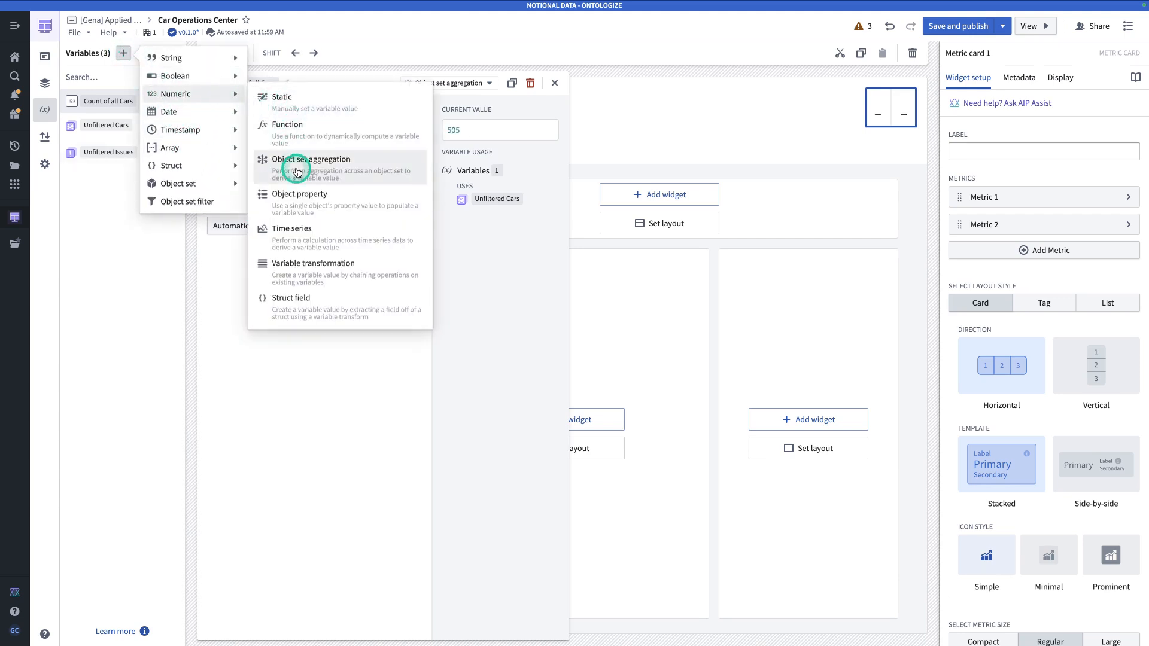
left_click(296, 161)
left_click(233, 83)
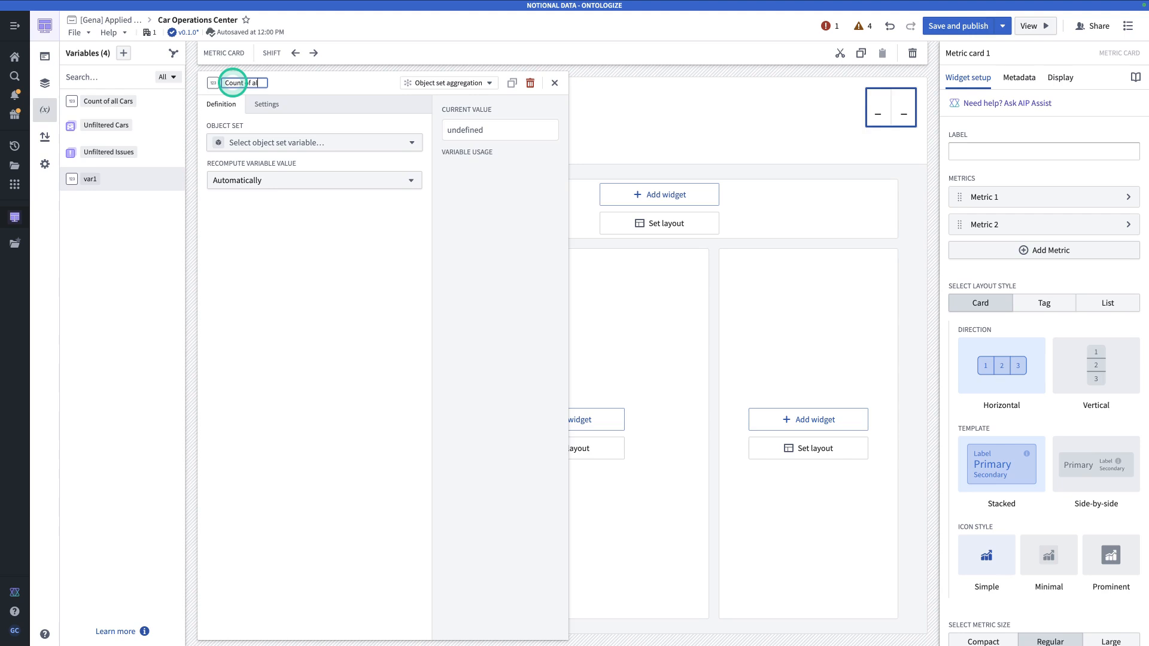
type("Count of all Issues")
key("Return")
left_click(329, 144)
left_click(318, 172)
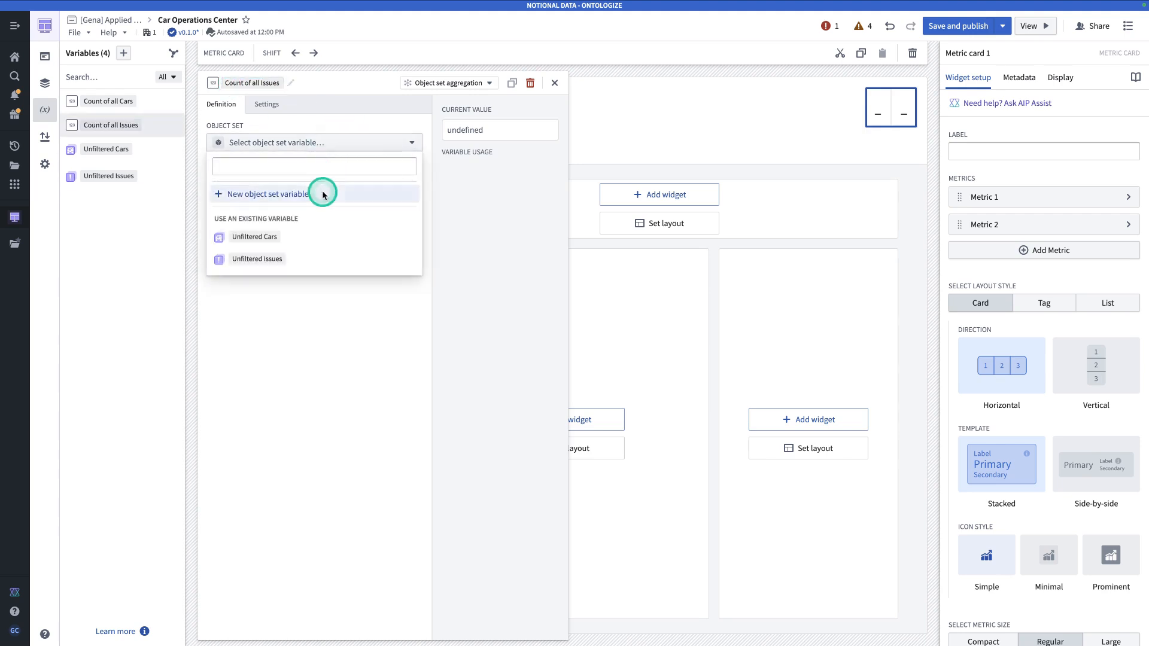
left_click(309, 257)
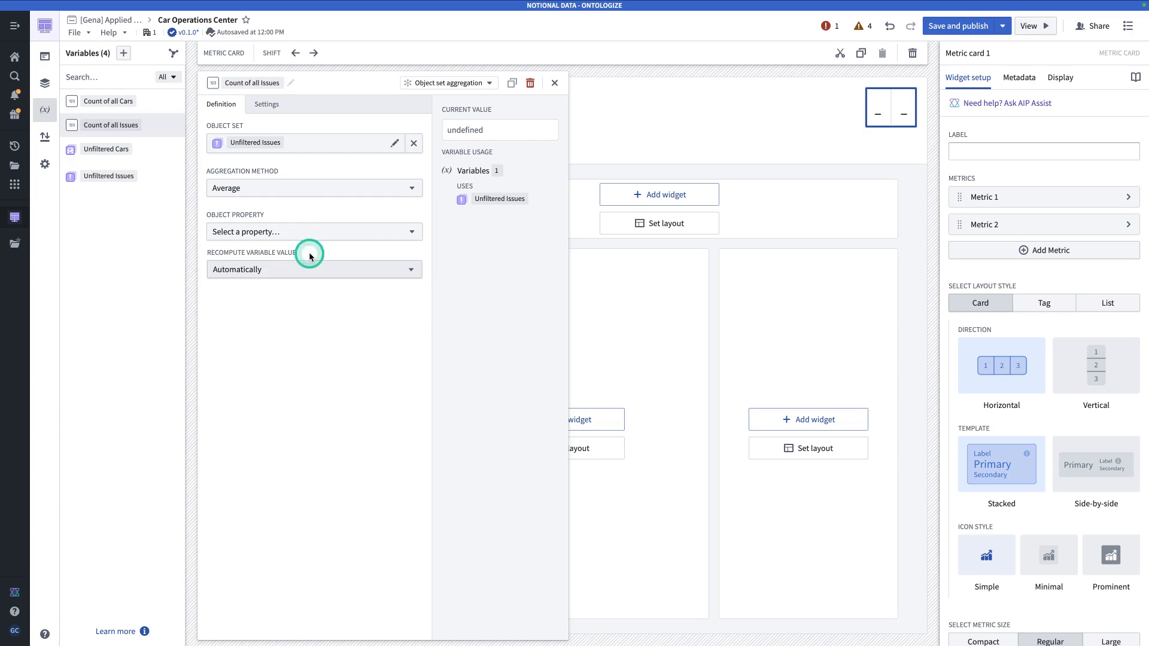
left_click(300, 188)
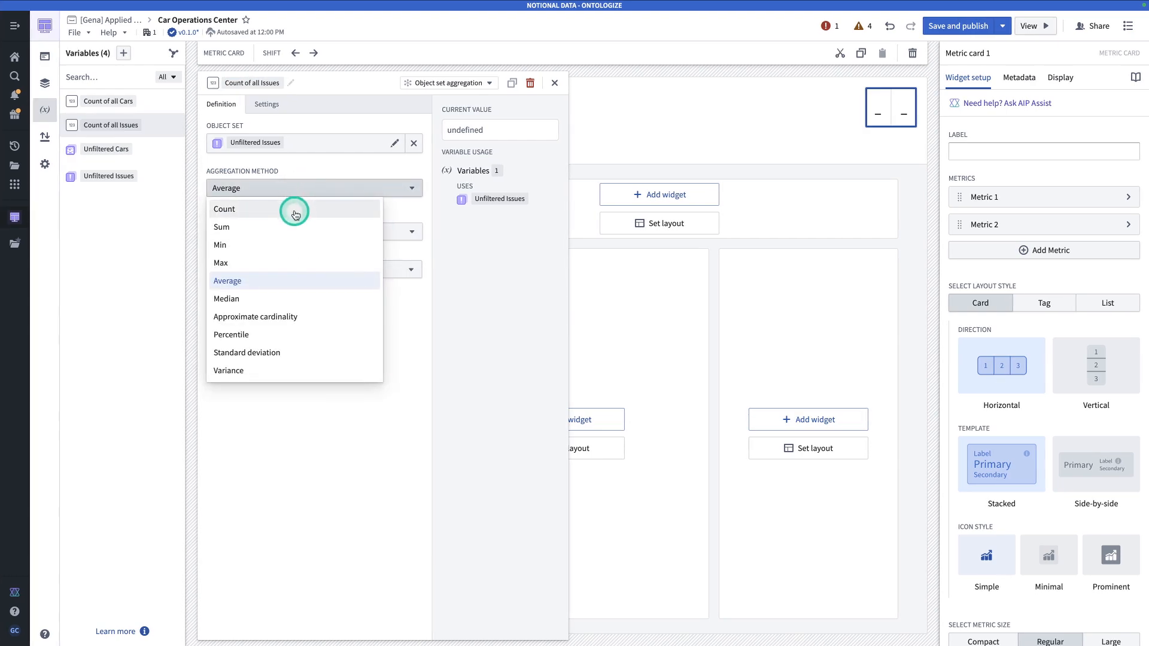
left_click(295, 211)
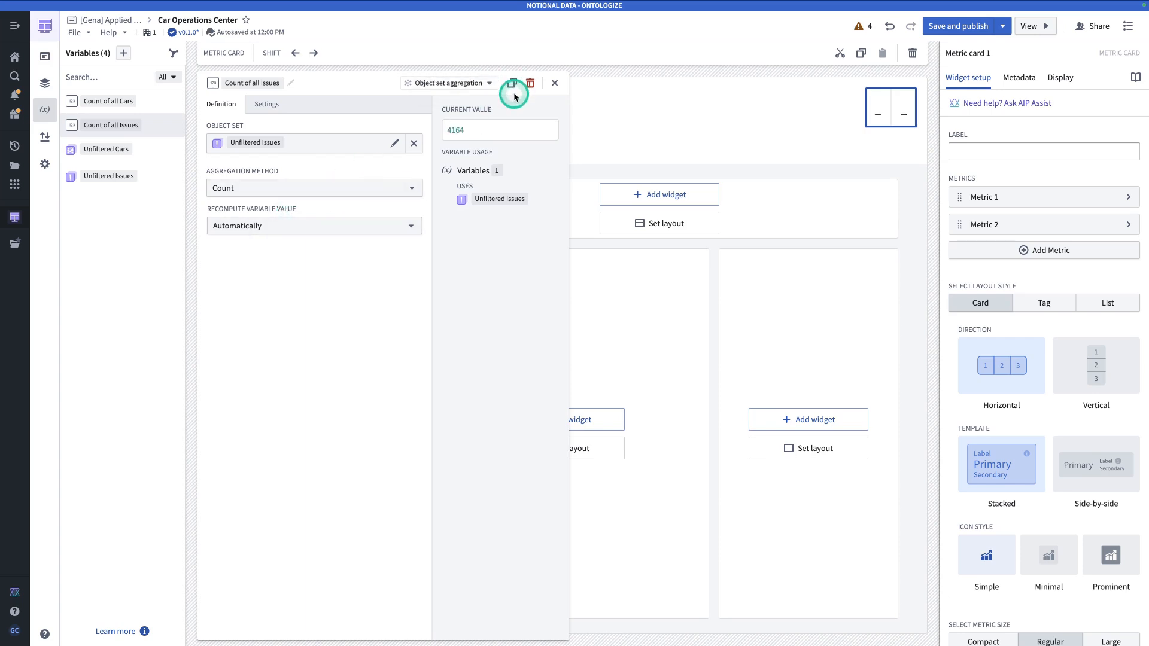
left_click(555, 83)
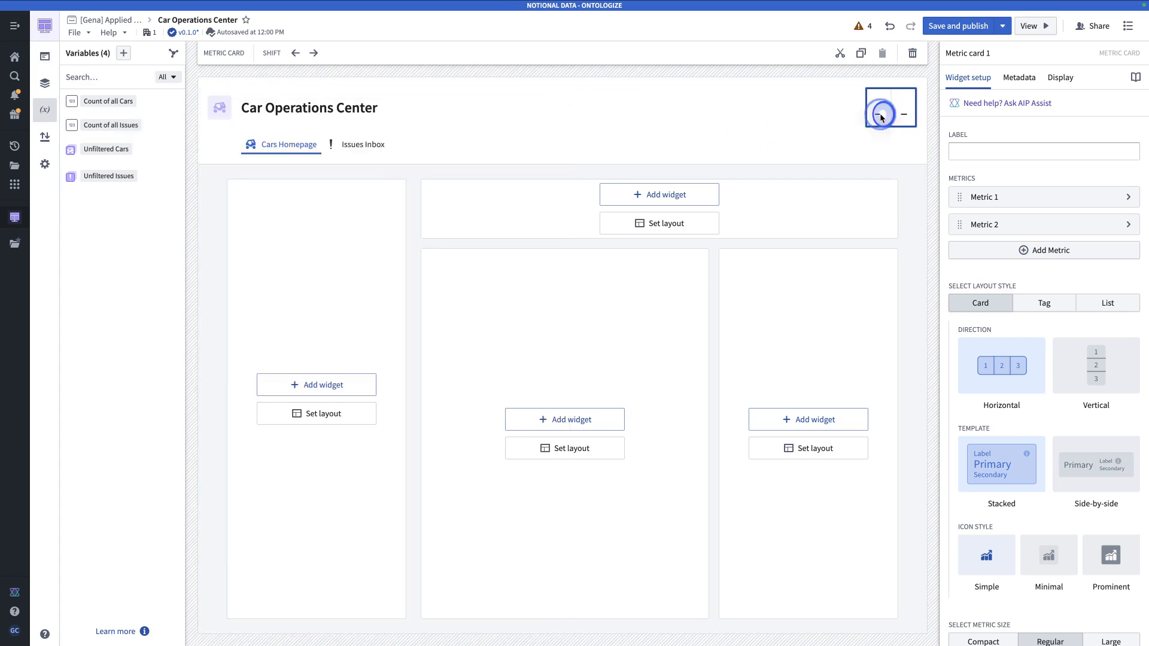
Label the header metric card's first metric Count of all Cars and give it the Buggy icon.
left_click(1021, 197)
left_click(1009, 141)
type("Count of all Cr")
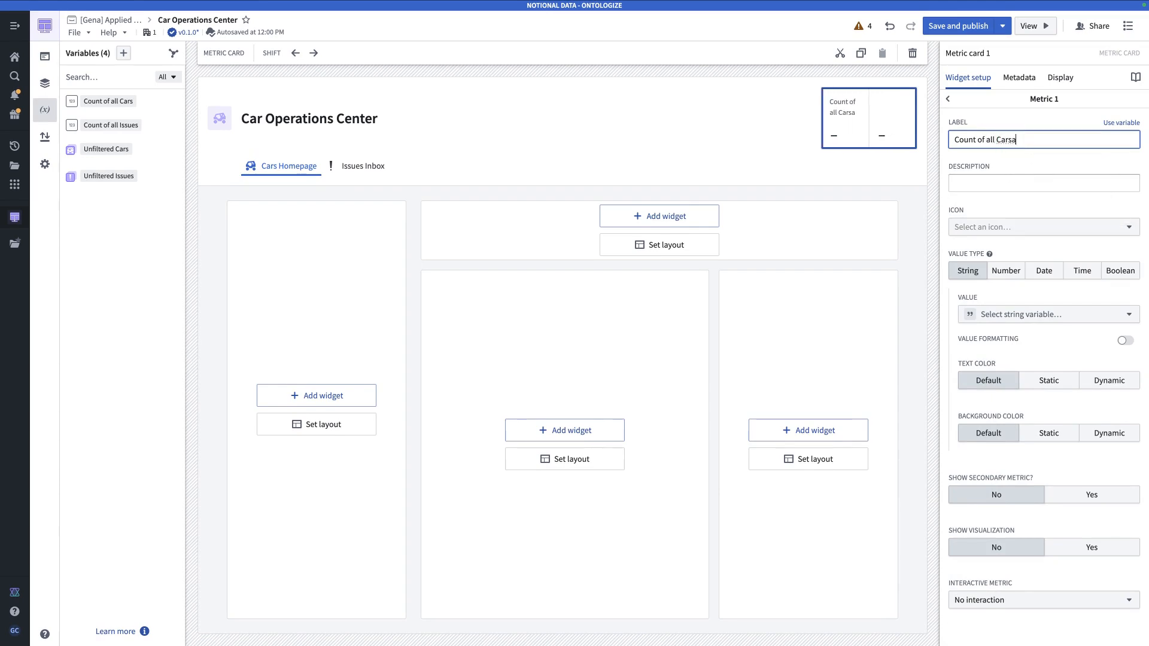
left_click(990, 230)
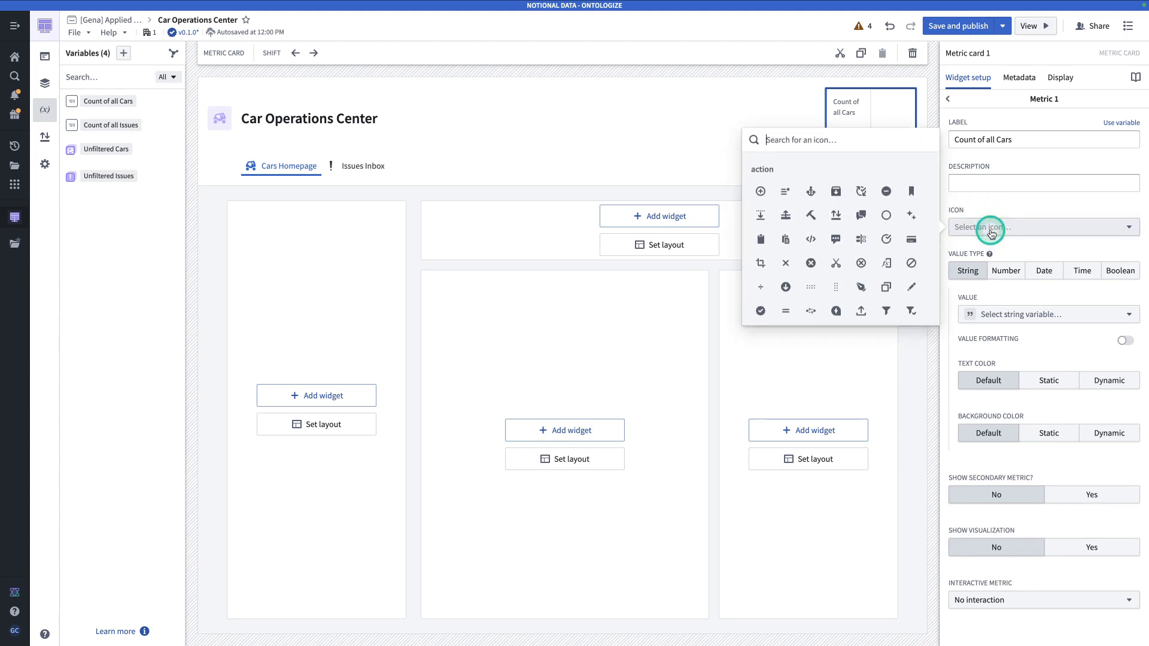
type("bugg")
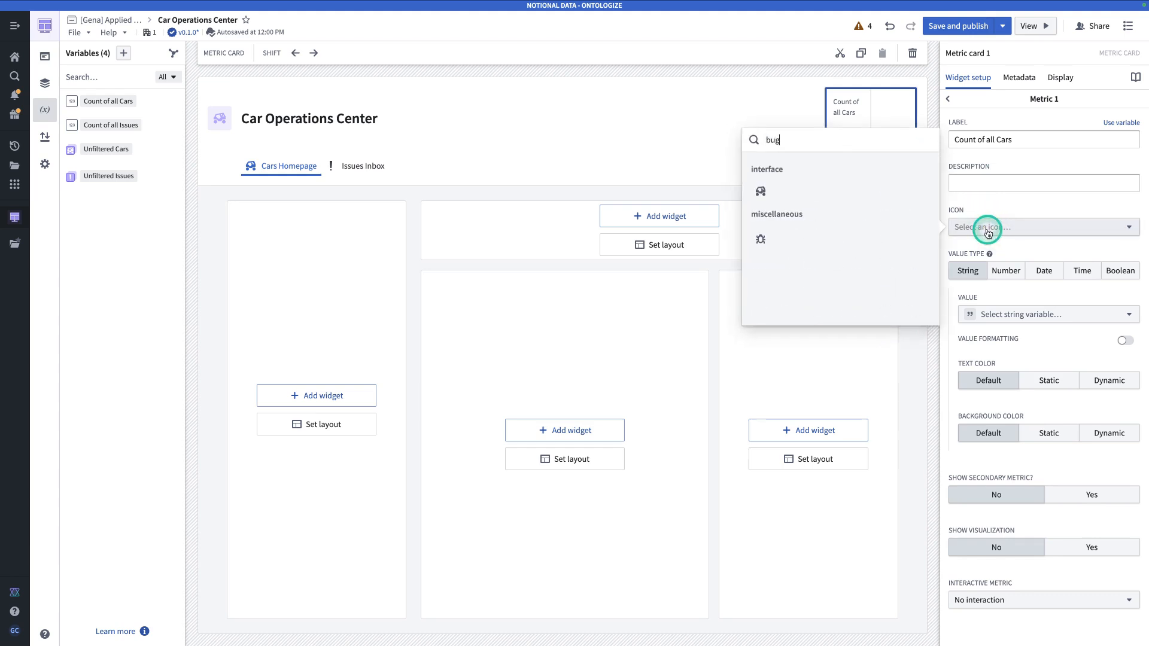
left_click(756, 197)
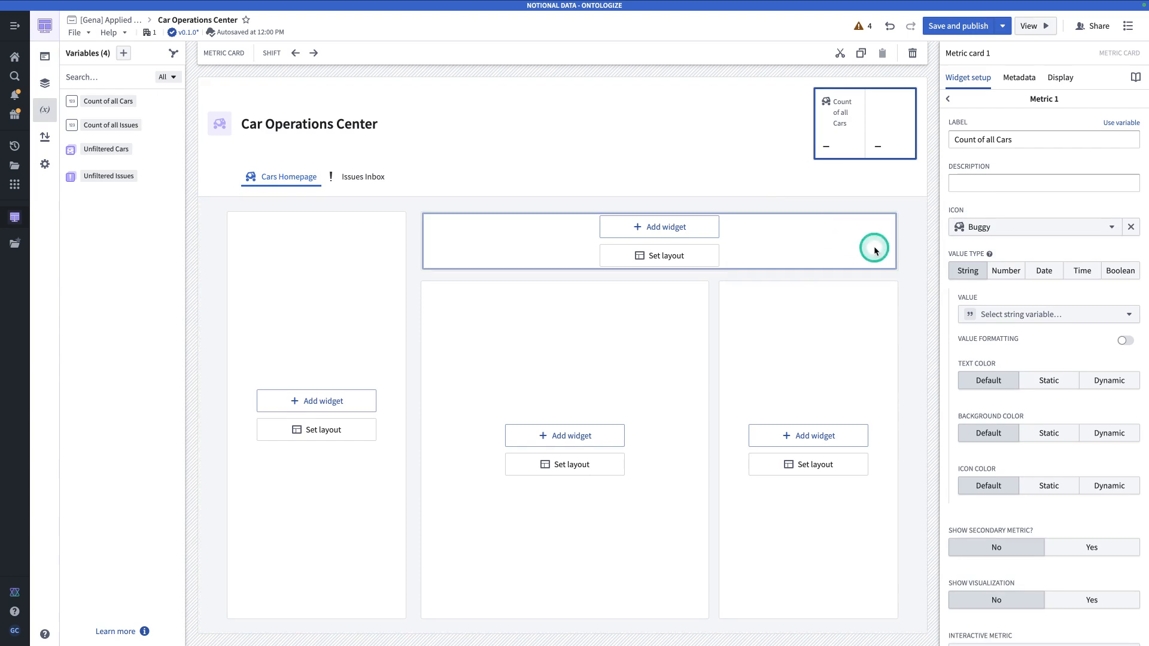
Set the first metric's value type to Number and bind its value to the Count of all Cars variable.
left_click(1000, 272)
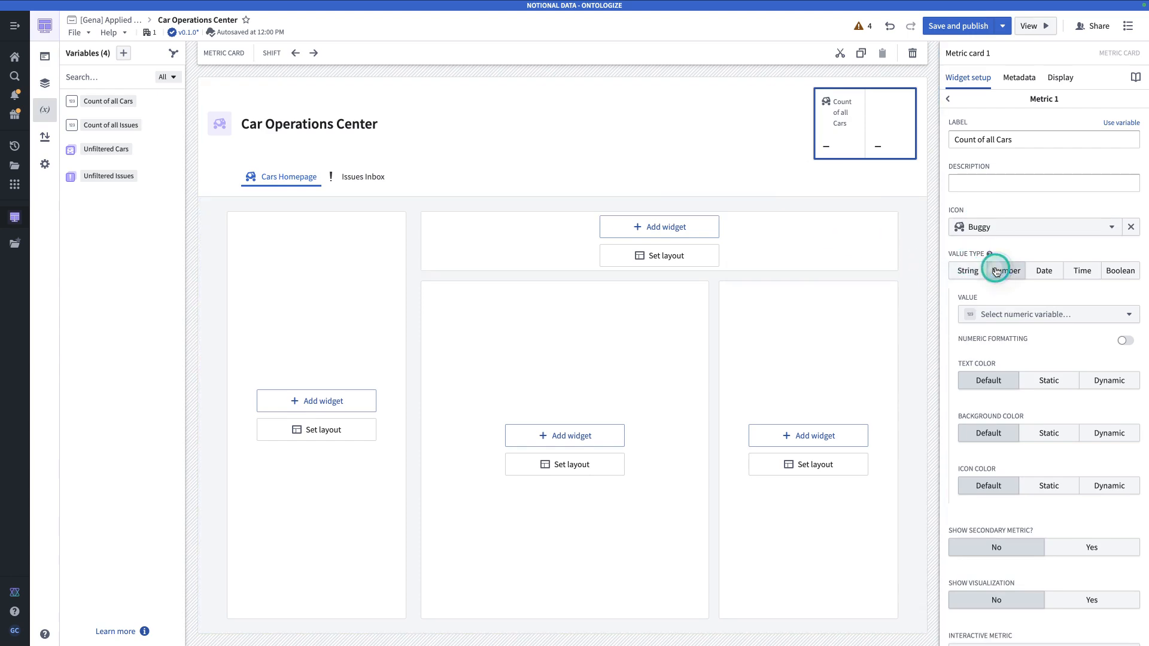
left_click(995, 313)
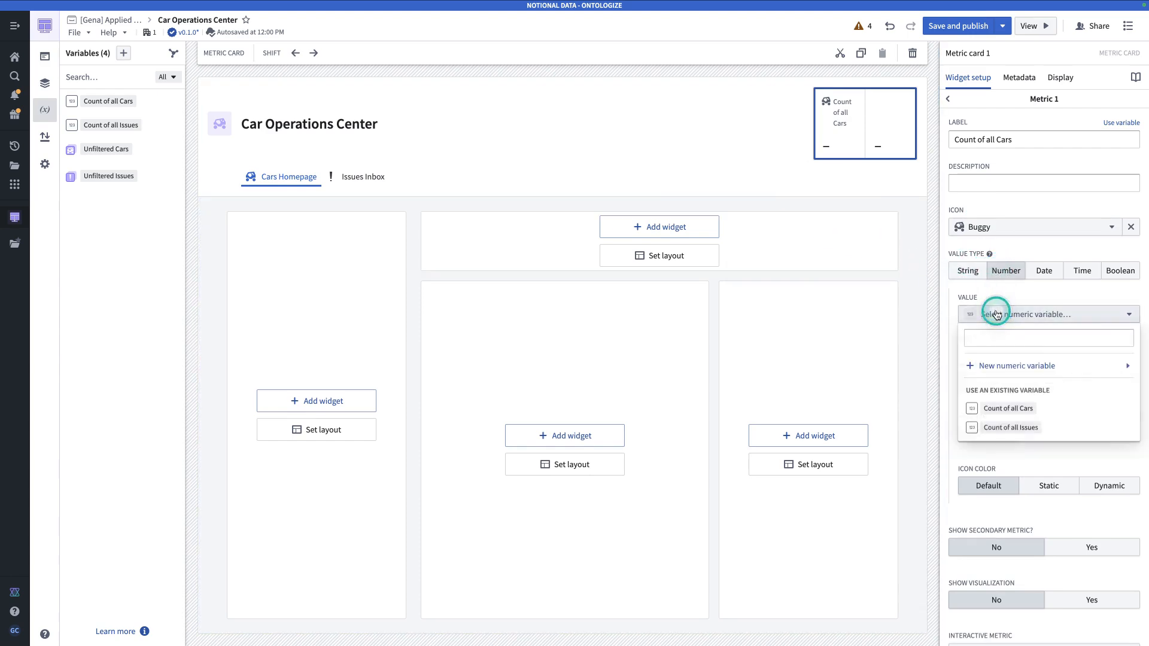
left_click(1008, 408)
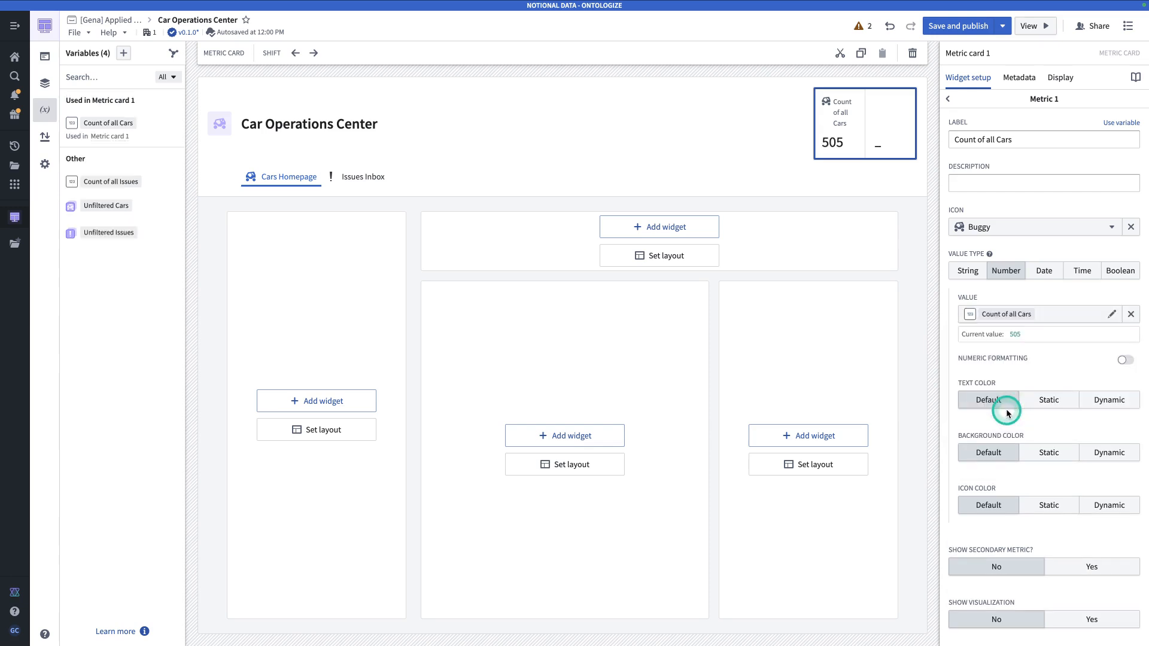
left_click(952, 102)
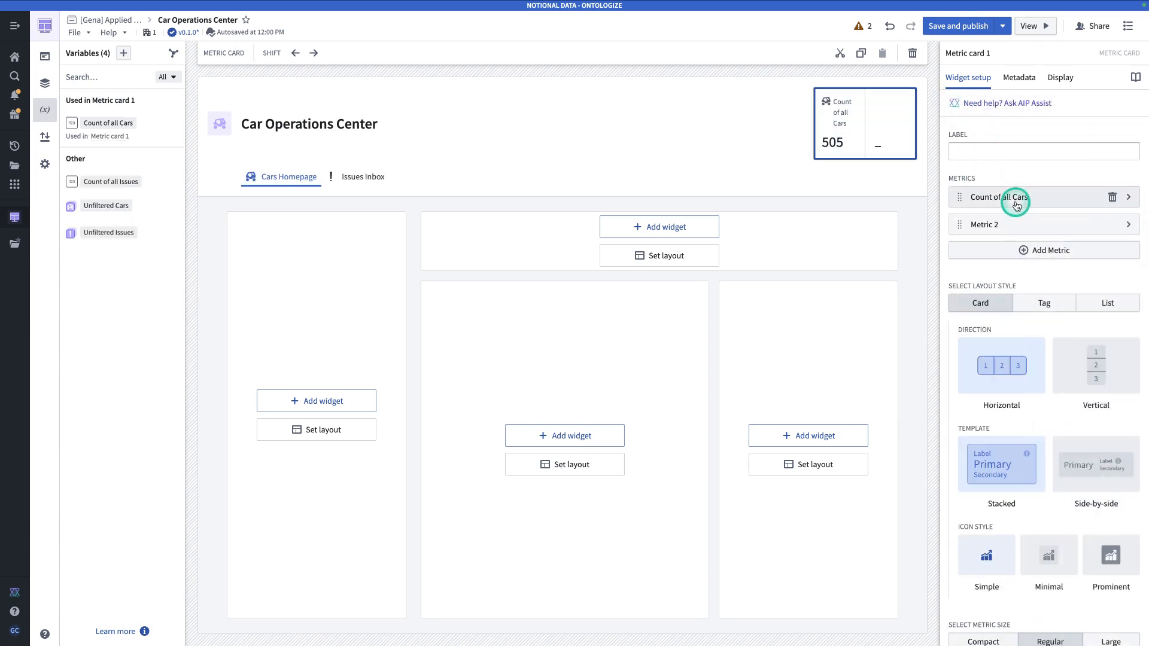
Label the metric card's second metric Count of all Issues and give it the High priority icon.
left_click(1019, 225)
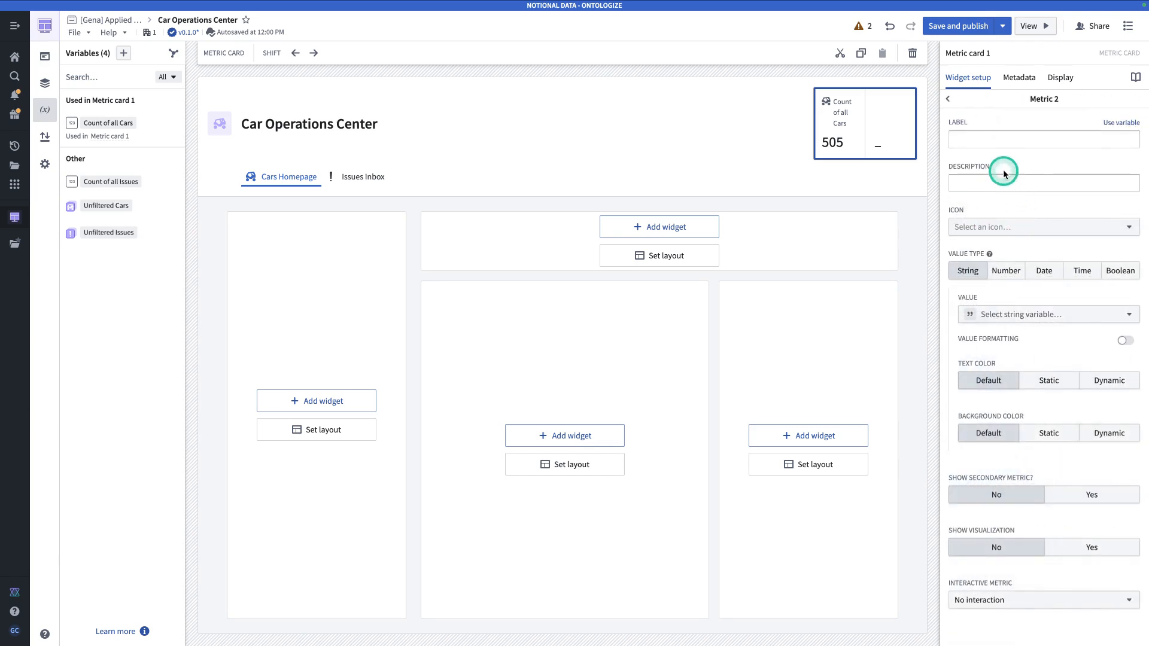
left_click(995, 142)
type("Count of")
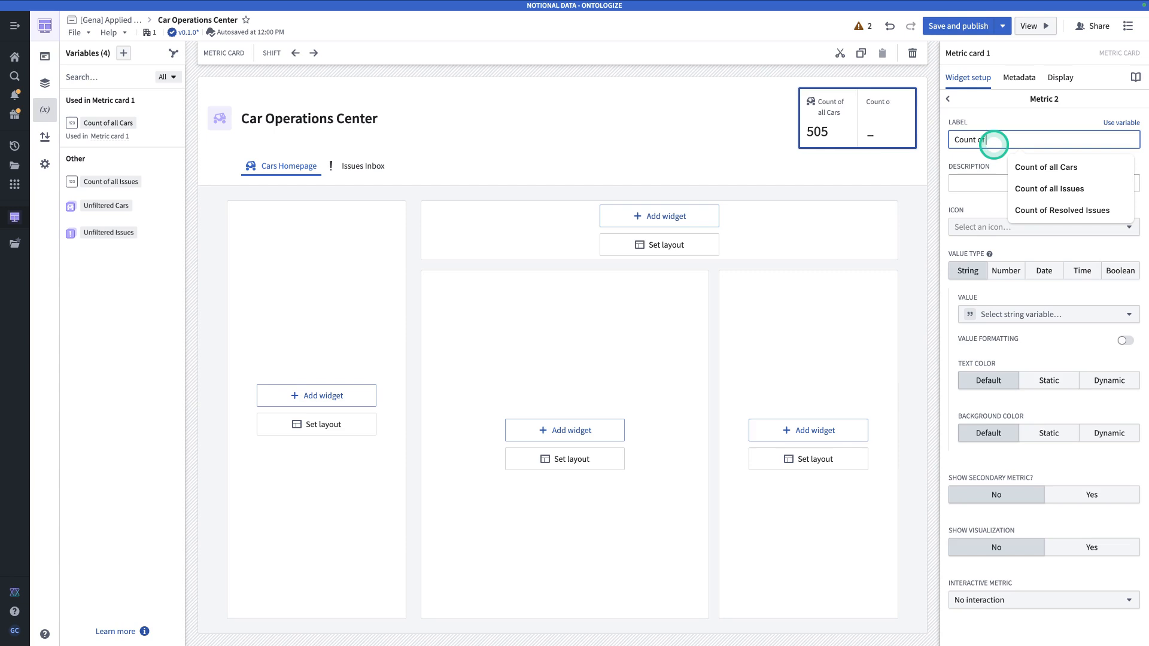
type(" all Issues")
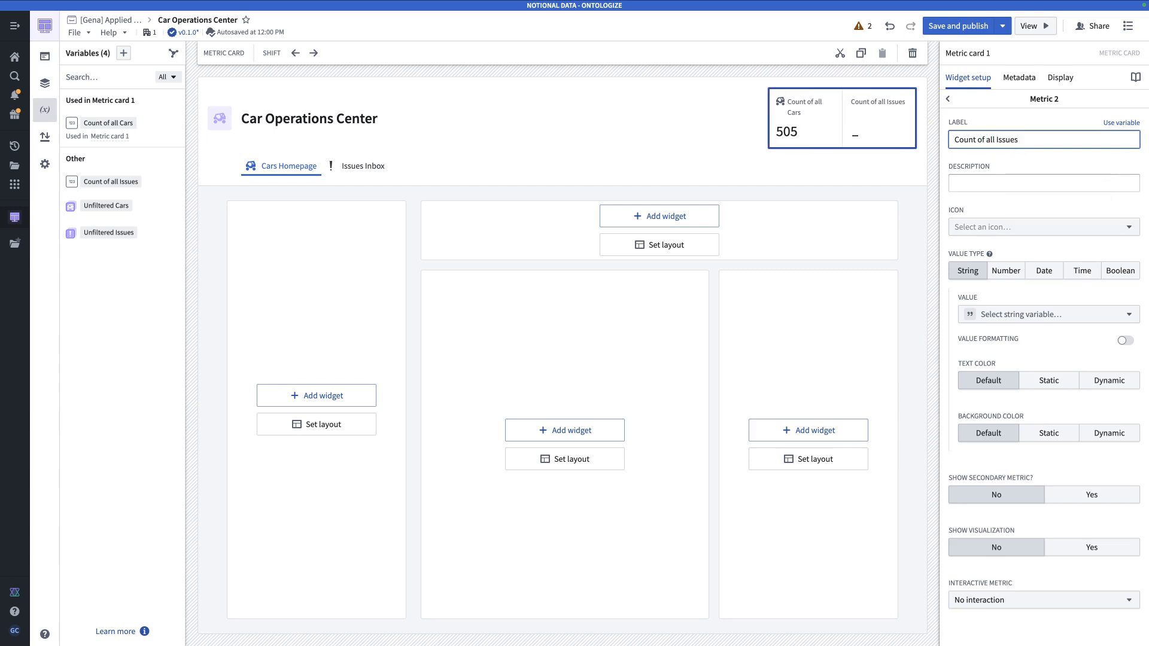
left_click(1040, 227)
type("aler")
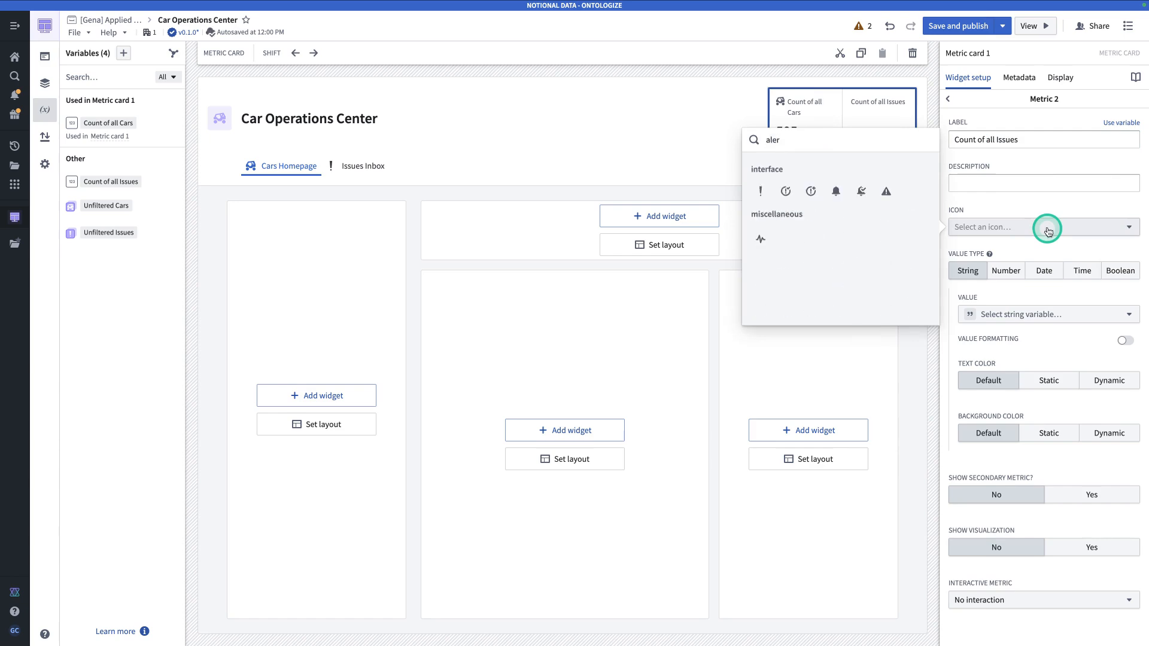
left_click(762, 192)
left_click(763, 196)
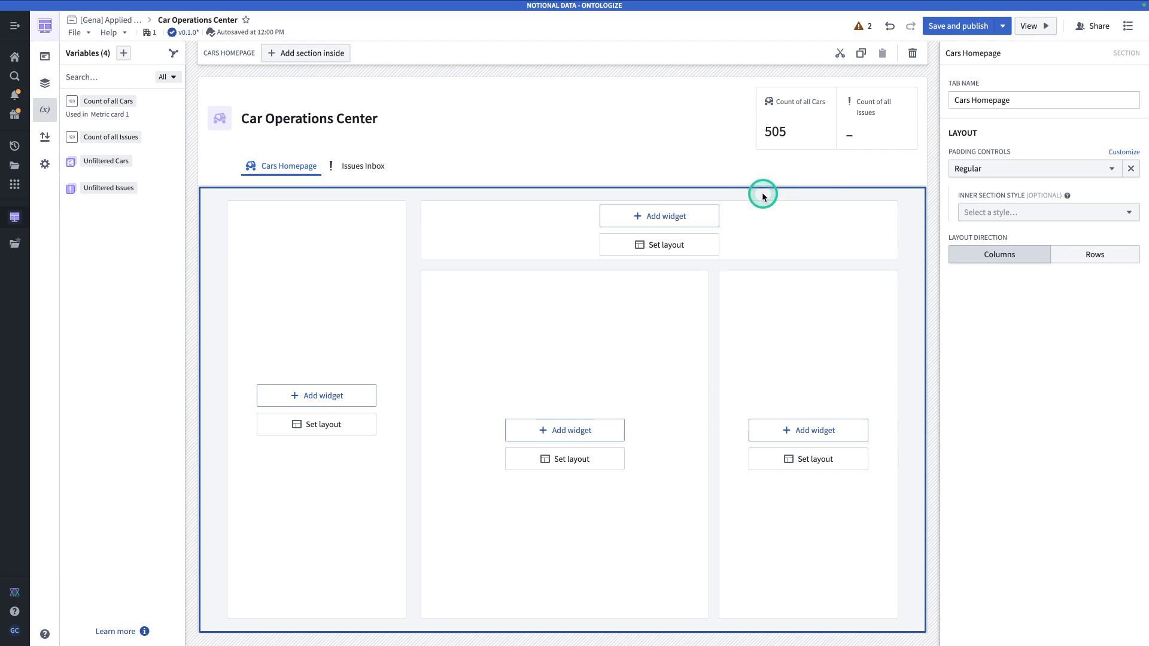
Set the second metric's value type to Number and bind its value to the Count of all Issues variable.
left_click(877, 106)
left_click(1002, 231)
left_click(1007, 273)
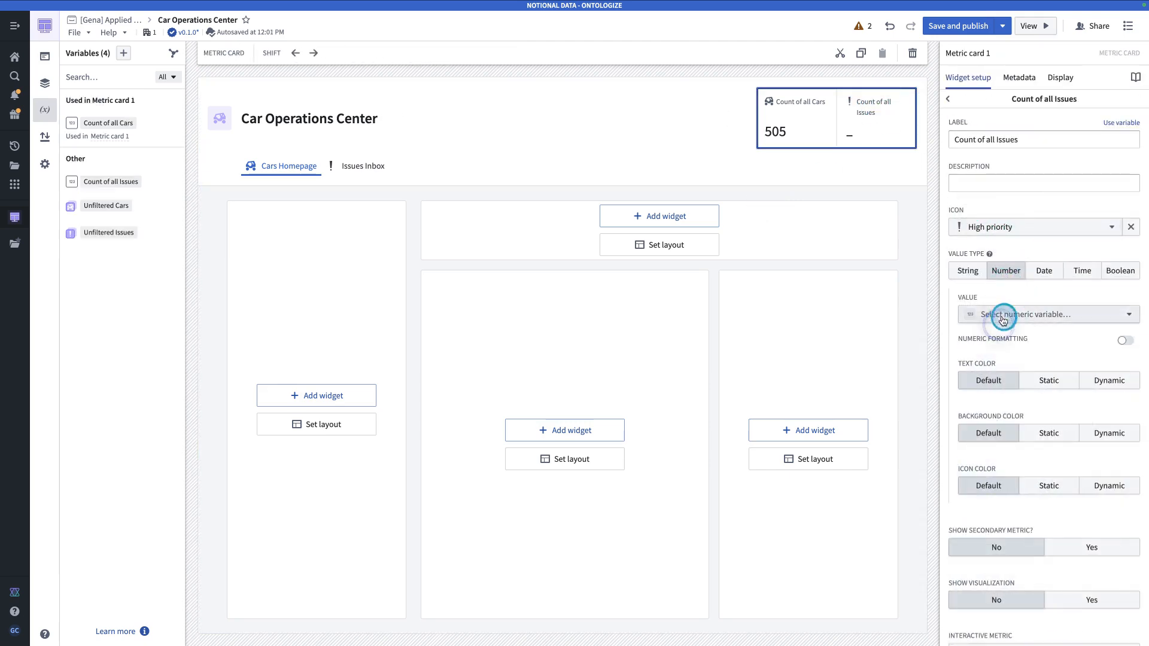
left_click(1002, 314)
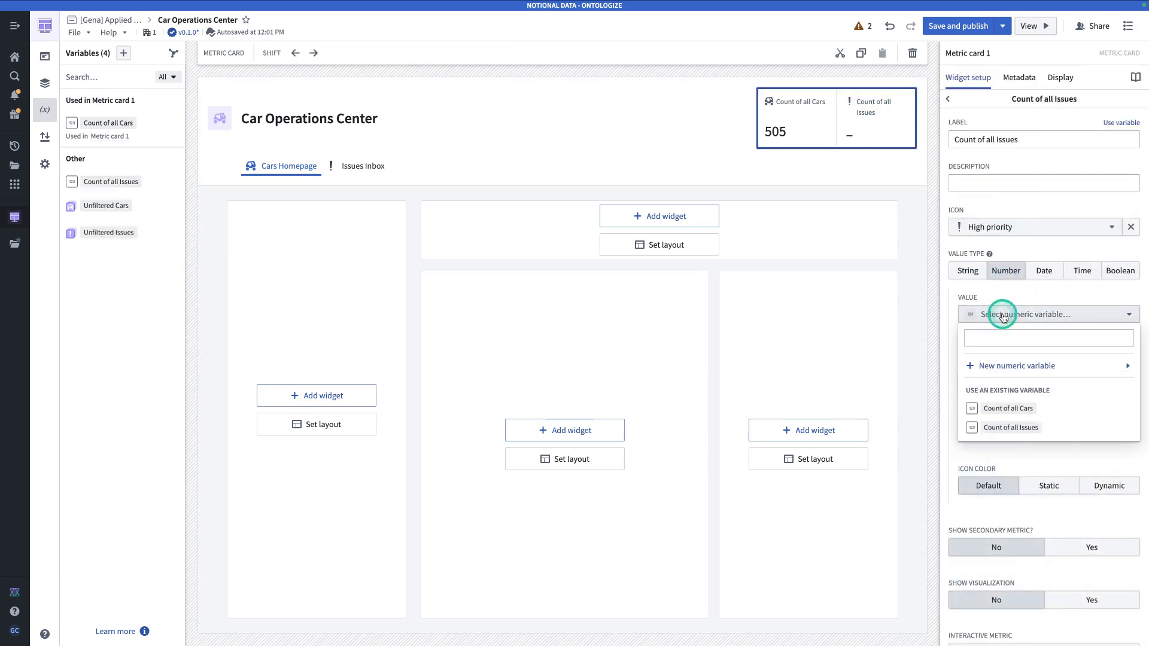
left_click(1011, 429)
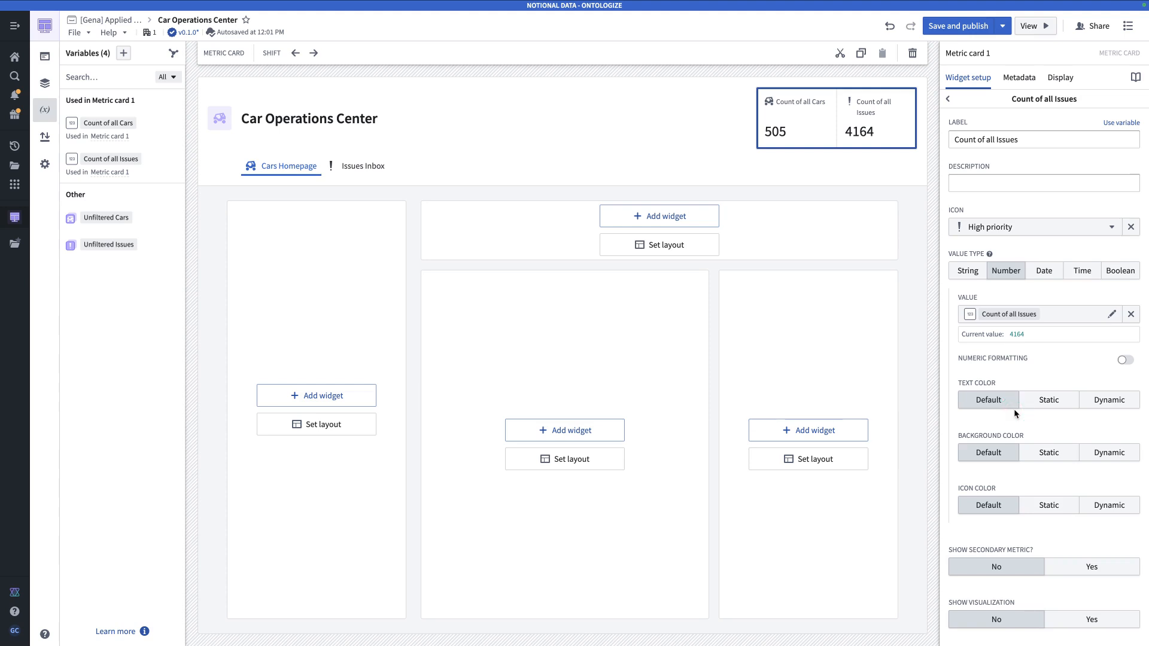
Consult the course page's Cars Homepage requirements, and add a Filter list widget using the Unfiltered Cars set to the homepage's first column.
key("ctrl+Tab")
key("ctrl+Tab")
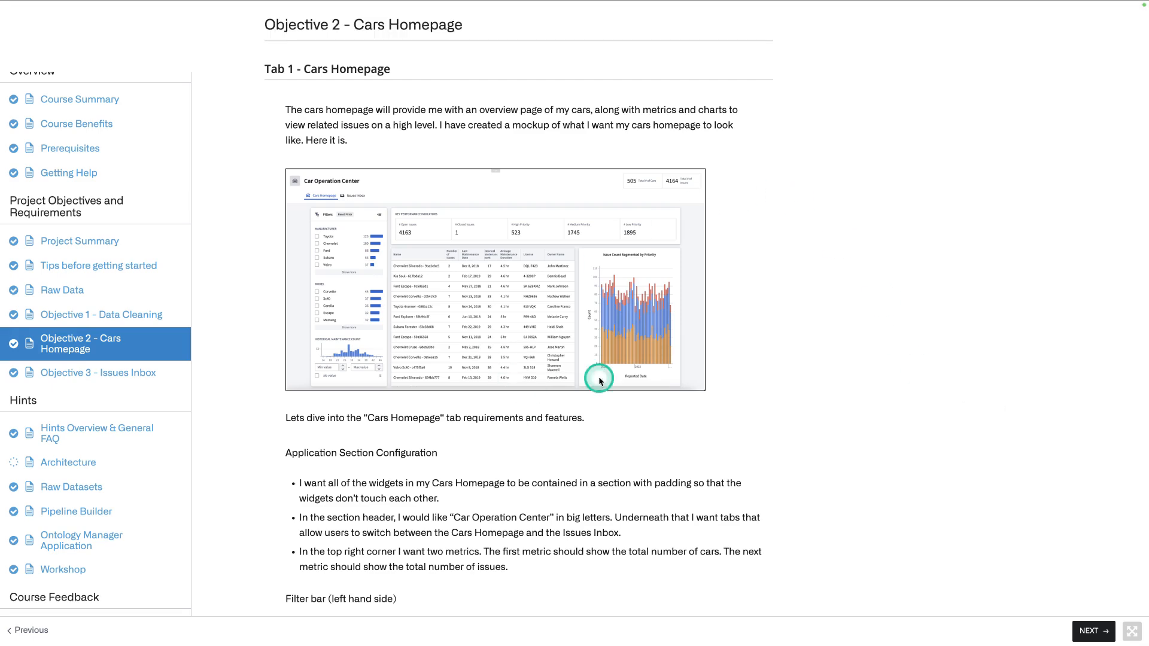
scroll(410, 353, "down", 4)
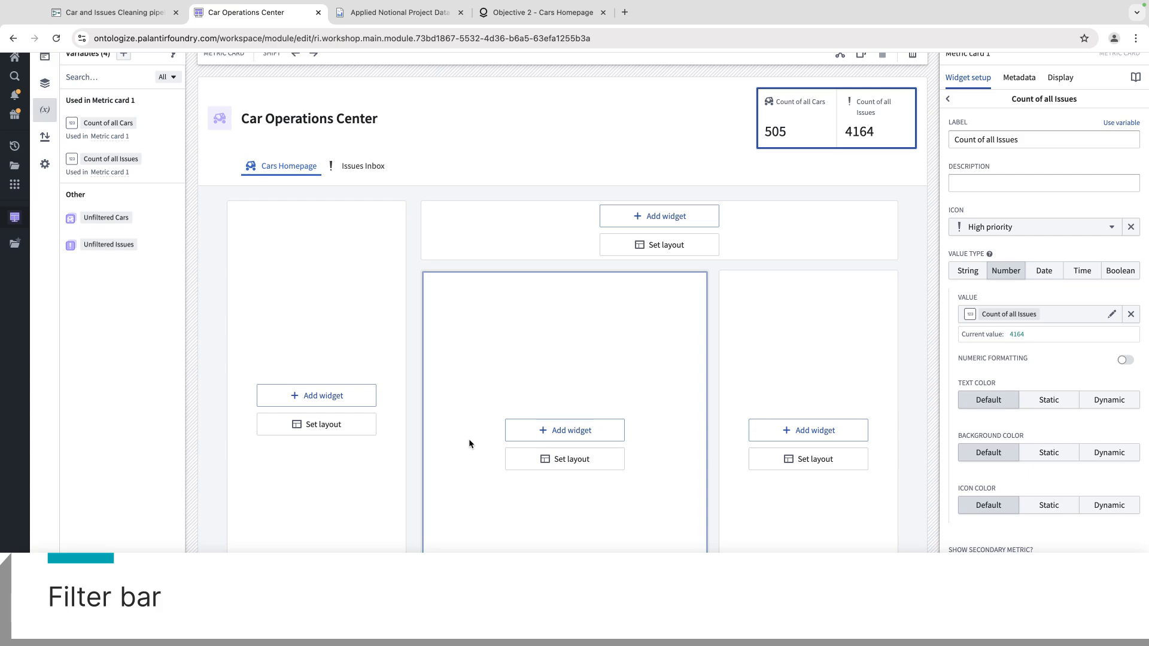
left_click(331, 333)
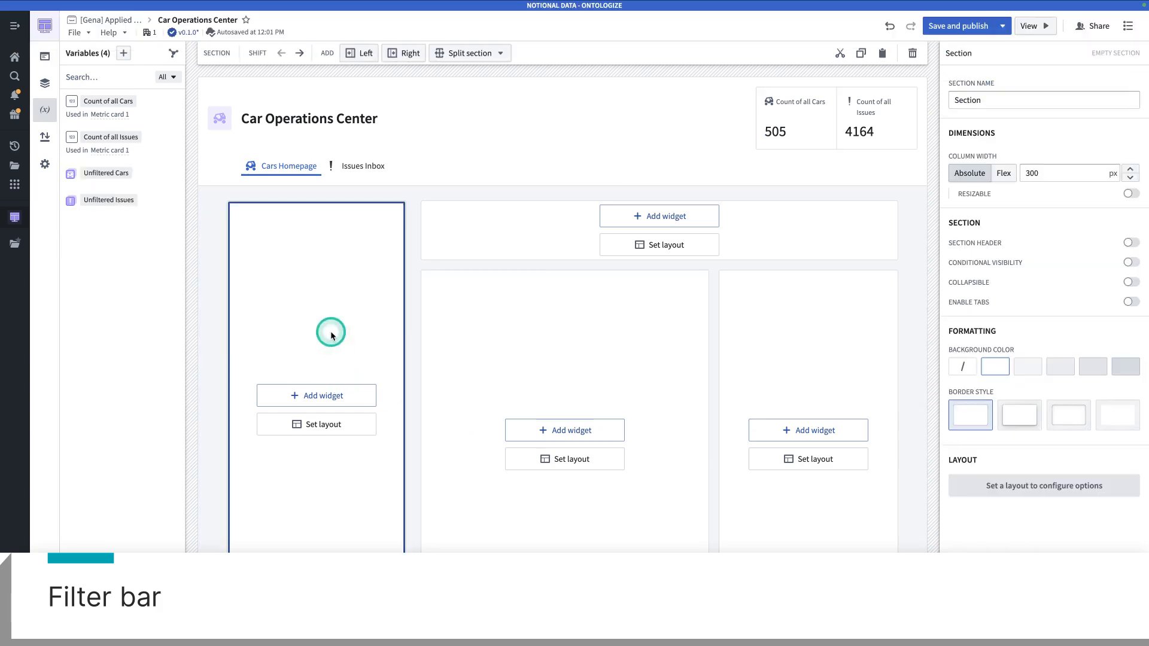
left_click(333, 396)
type("filter")
left_click(334, 289)
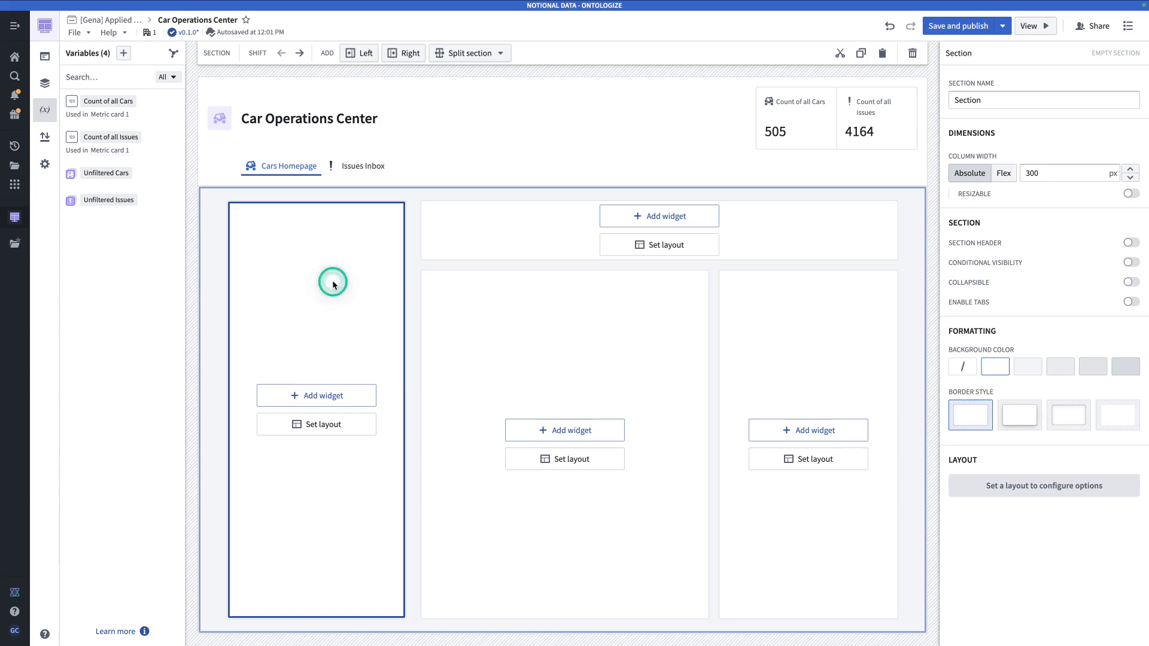
left_click(1000, 203)
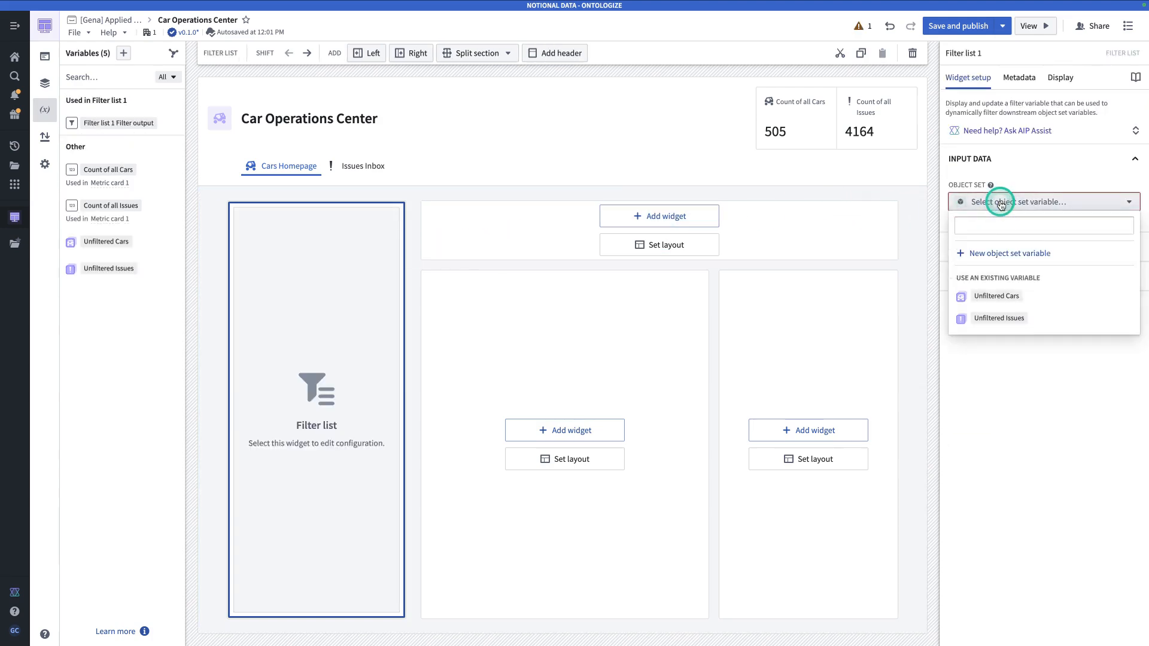
left_click(995, 296)
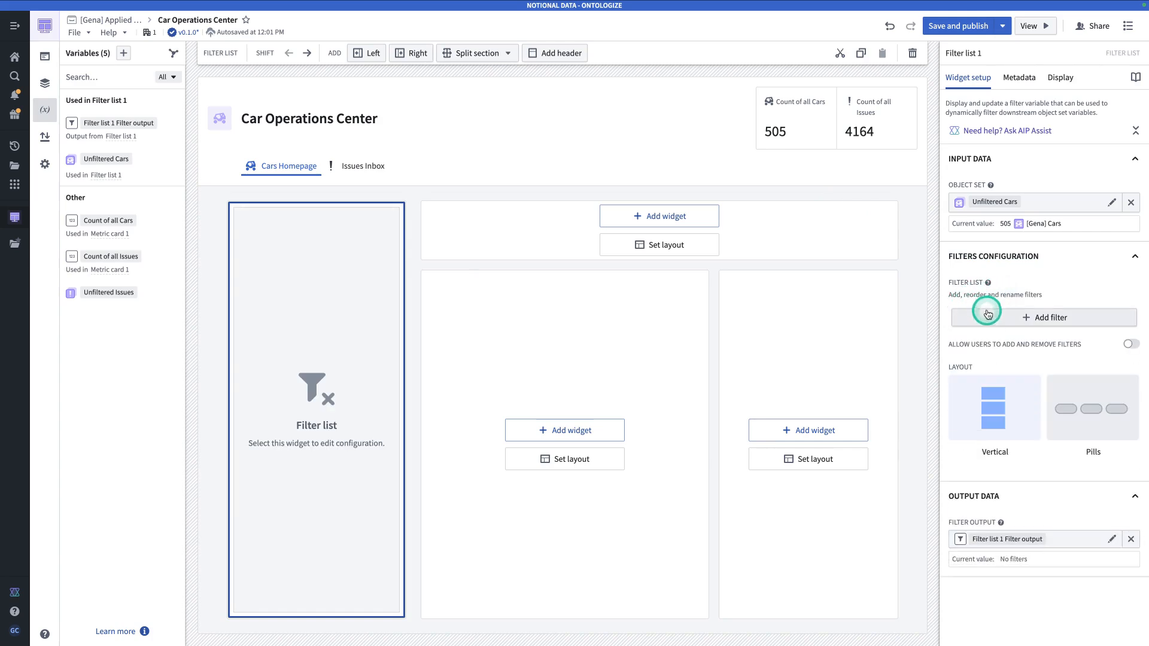
Add filters on the Manufacturer and Model properties to the filter list.
left_click(1021, 323)
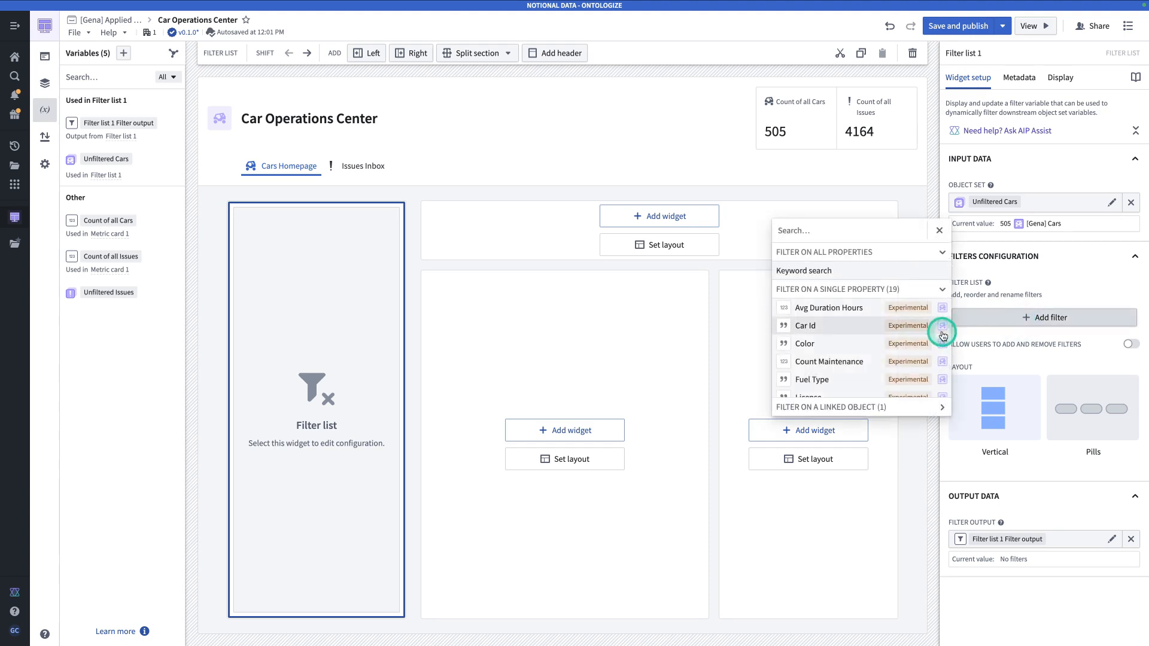
type("manu")
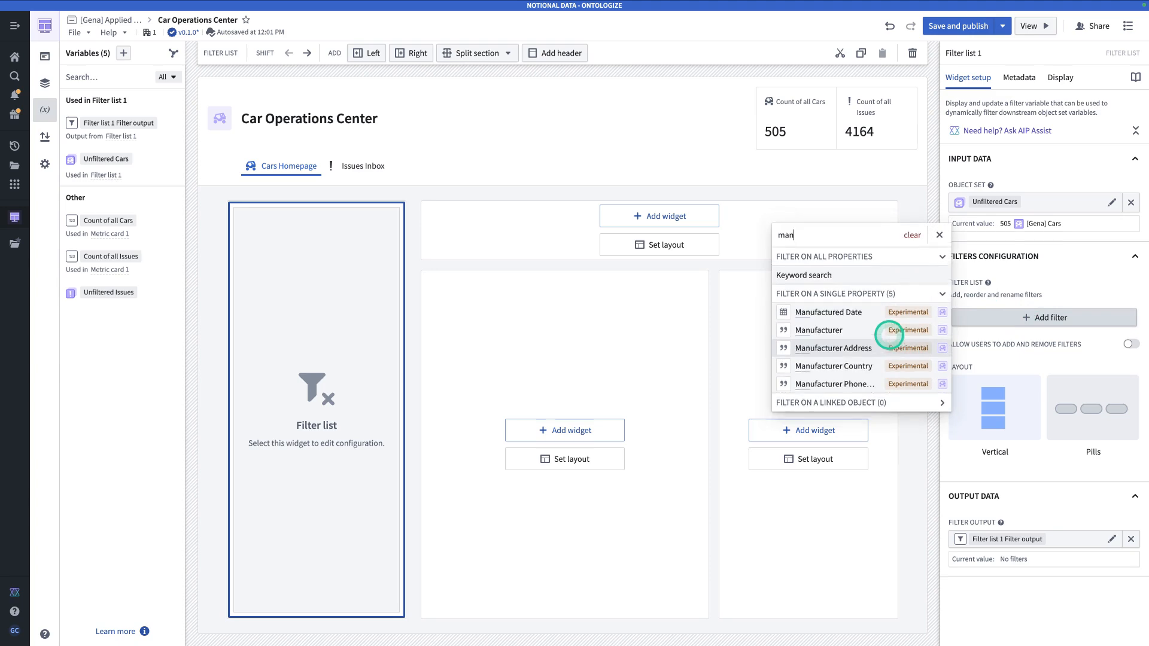
left_click(885, 327)
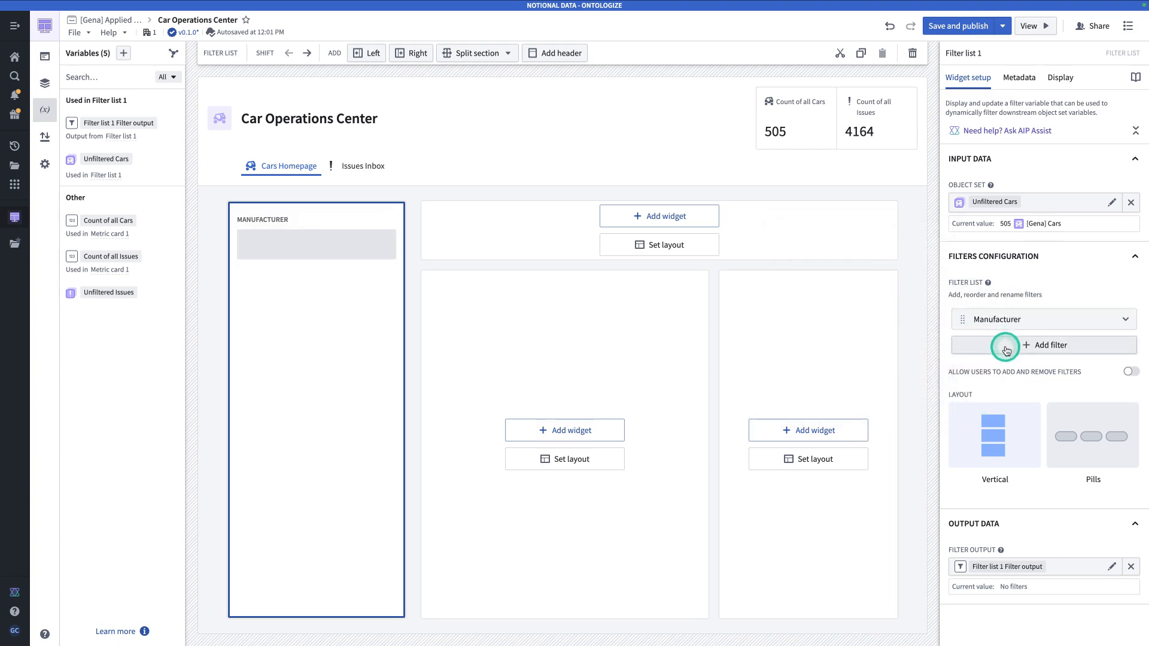
left_click(1004, 345)
type("model")
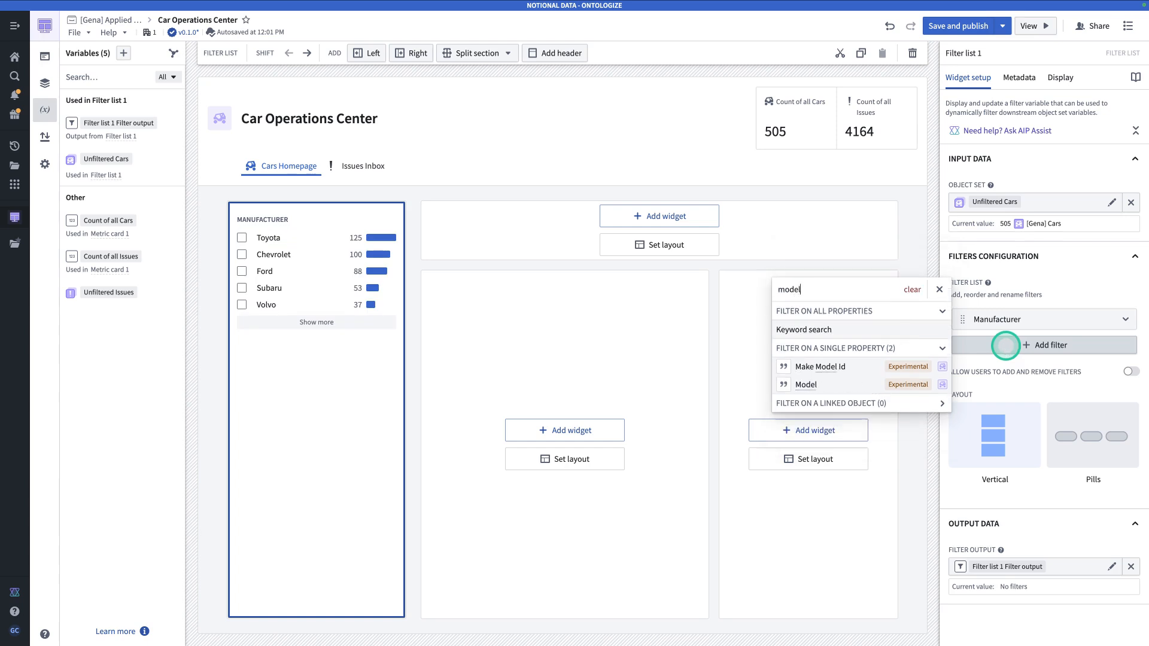
left_click(875, 385)
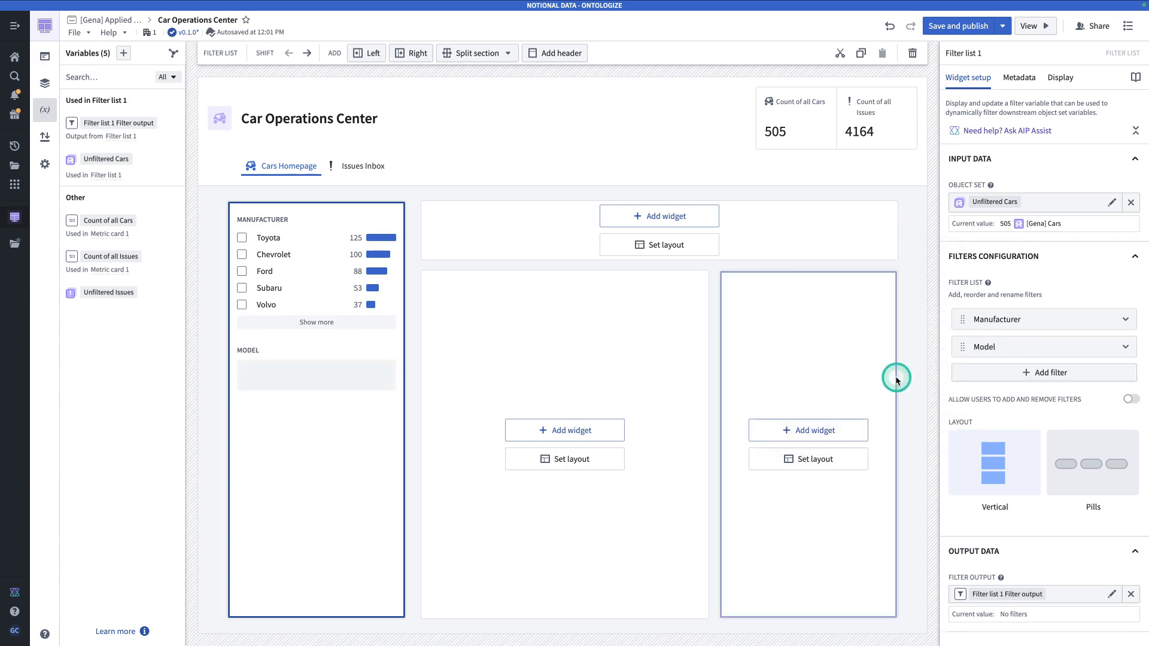
Add a Count Maintenance filter to the filter list and rename the widget's filter output variable Filter Output.
left_click(987, 384)
left_click(844, 416)
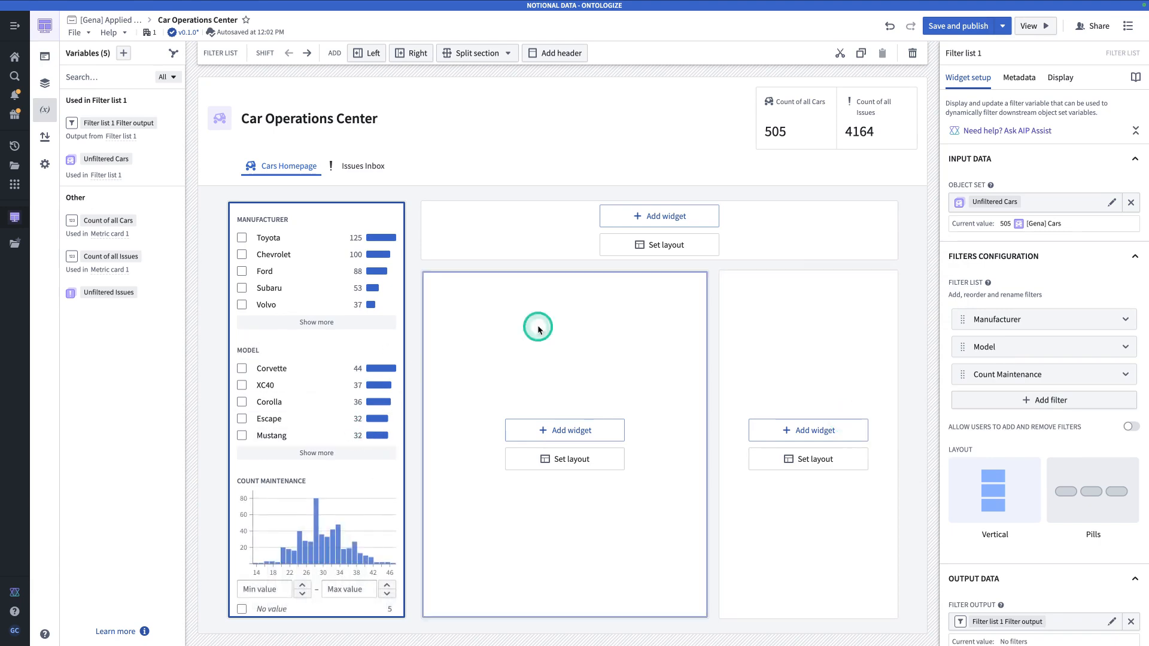
scroll(987, 318, "down", 1)
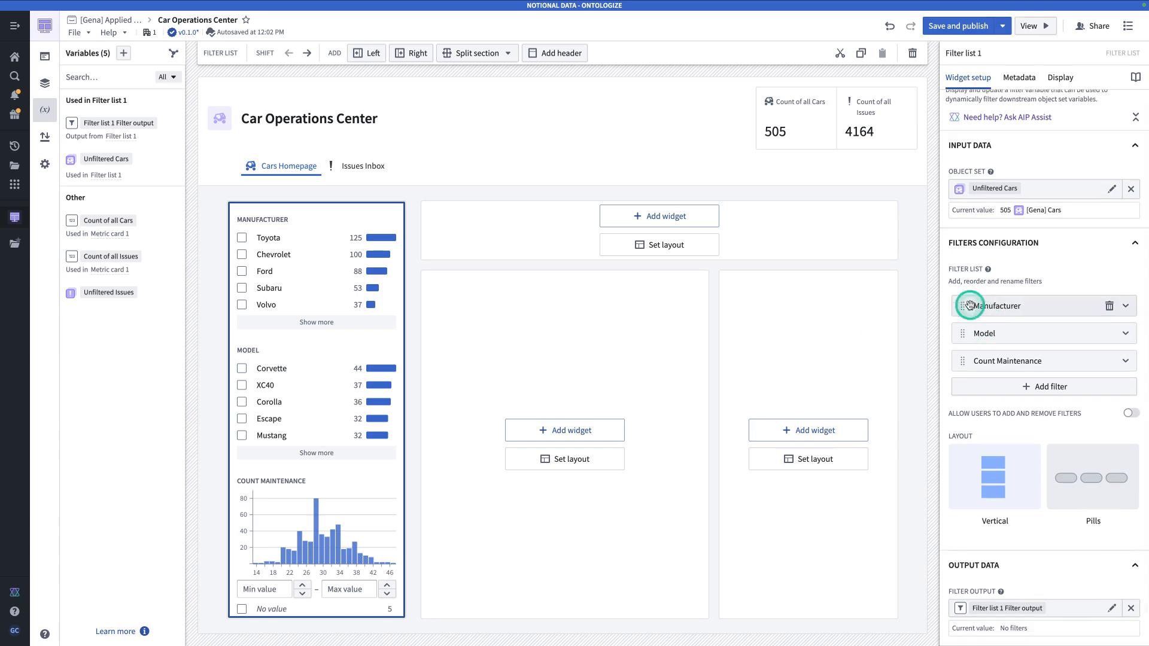
left_click(1015, 610)
left_click(634, 330)
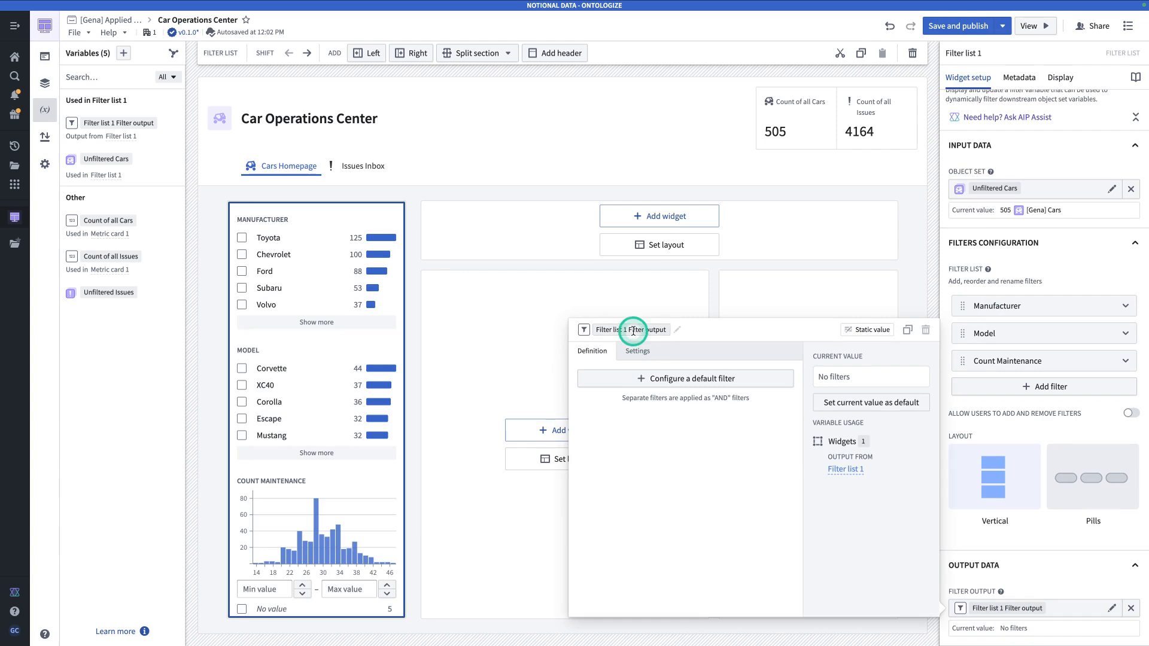
type("Filter Outpu")
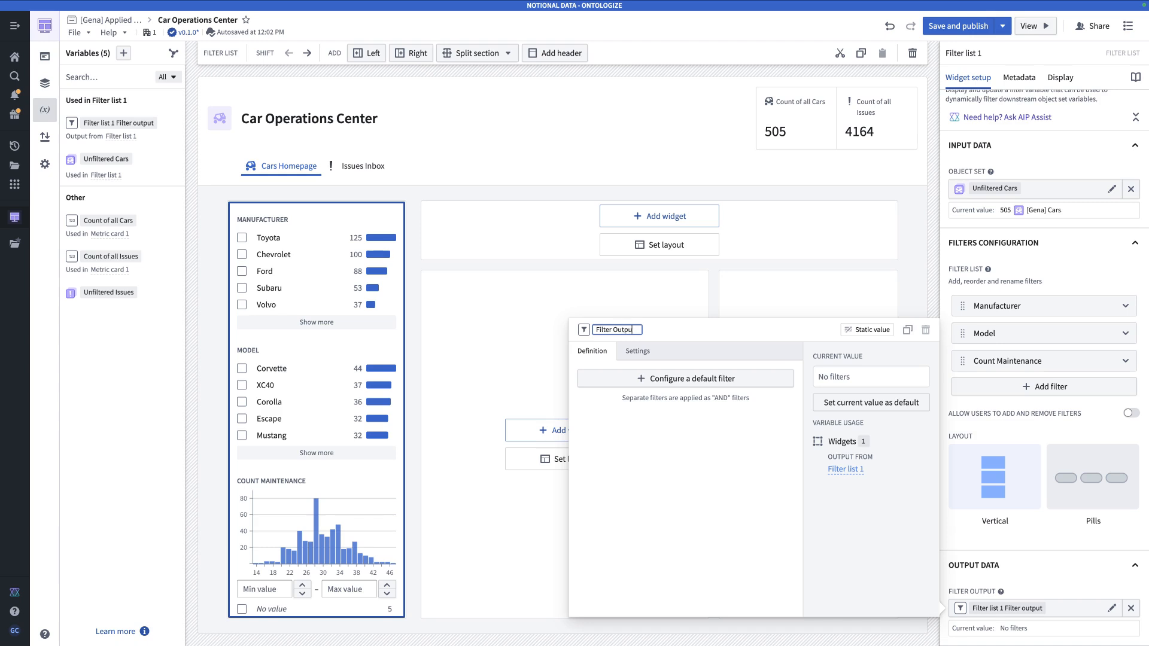
key("Return")
left_click(548, 284)
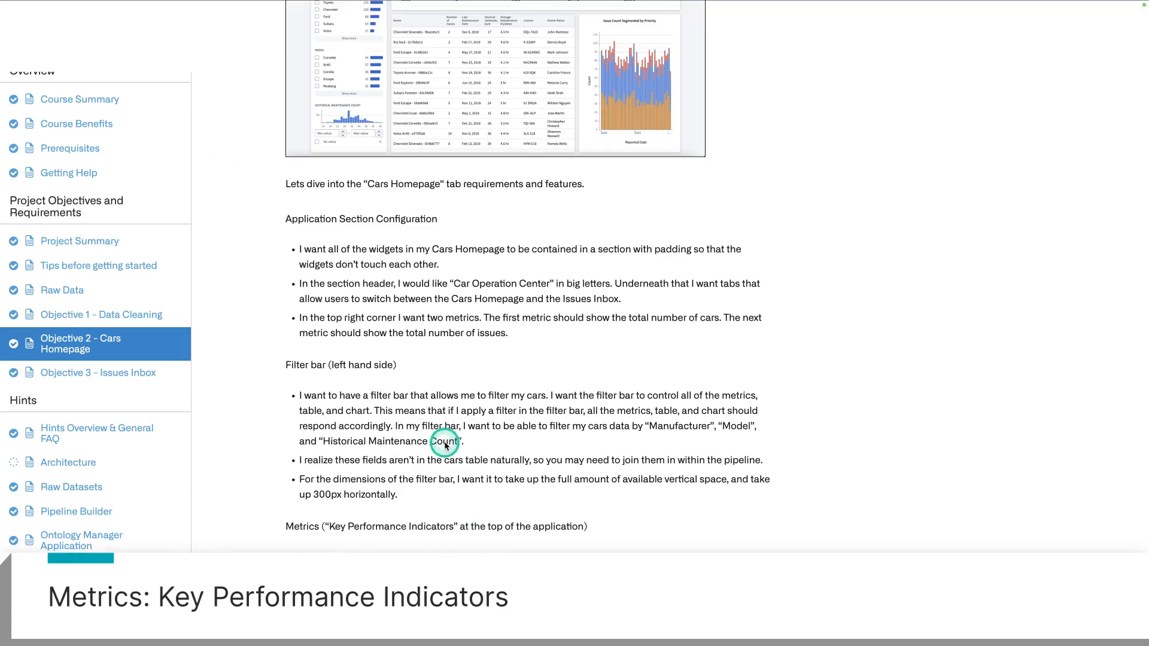
Consult the course page's Key Performance Indicators requirements, and add an object set definition variable named Filtered Cars in the application.
scroll(444, 446, "down", 3)
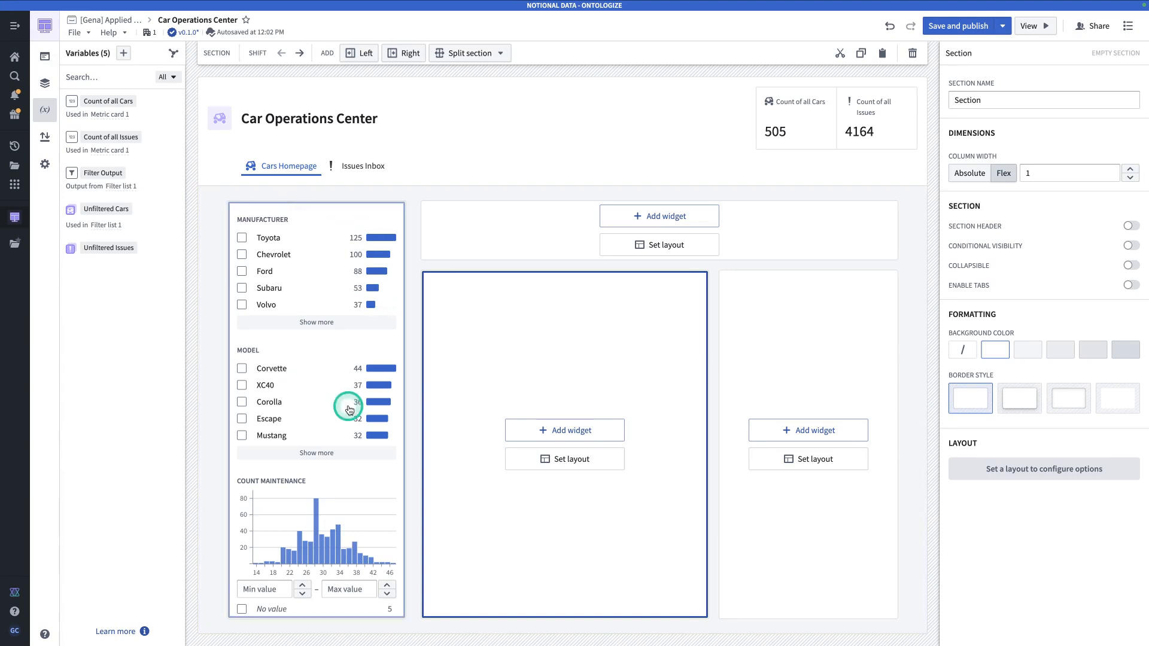
left_click(122, 53)
mouse_move(206, 184)
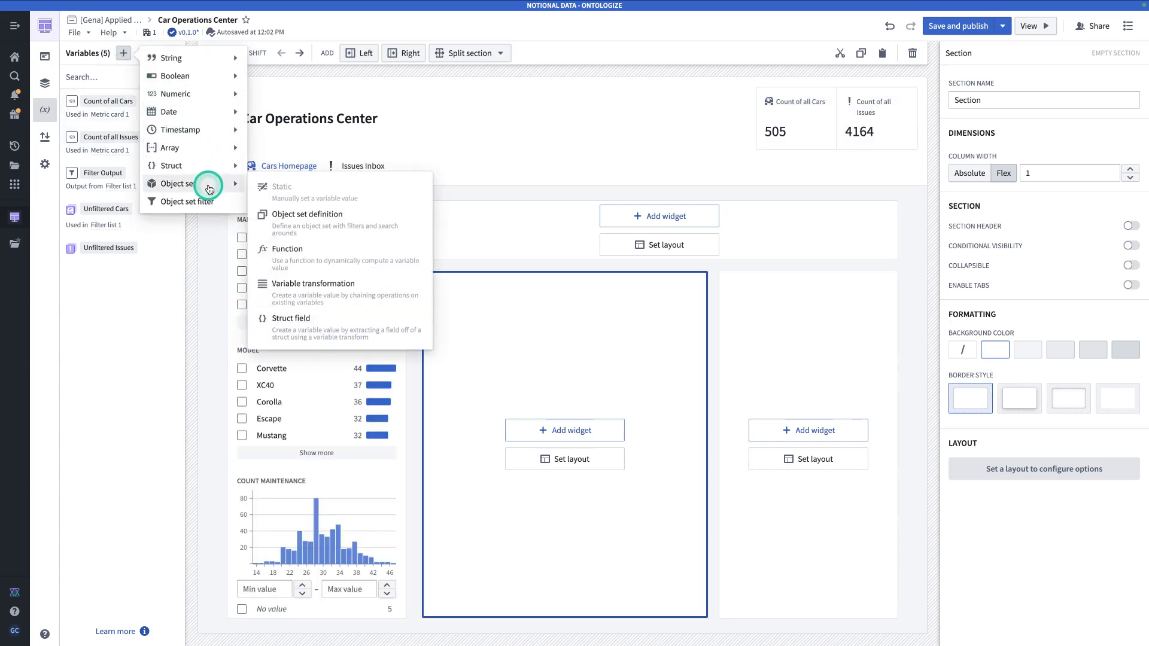
left_click(303, 221)
left_click(232, 84)
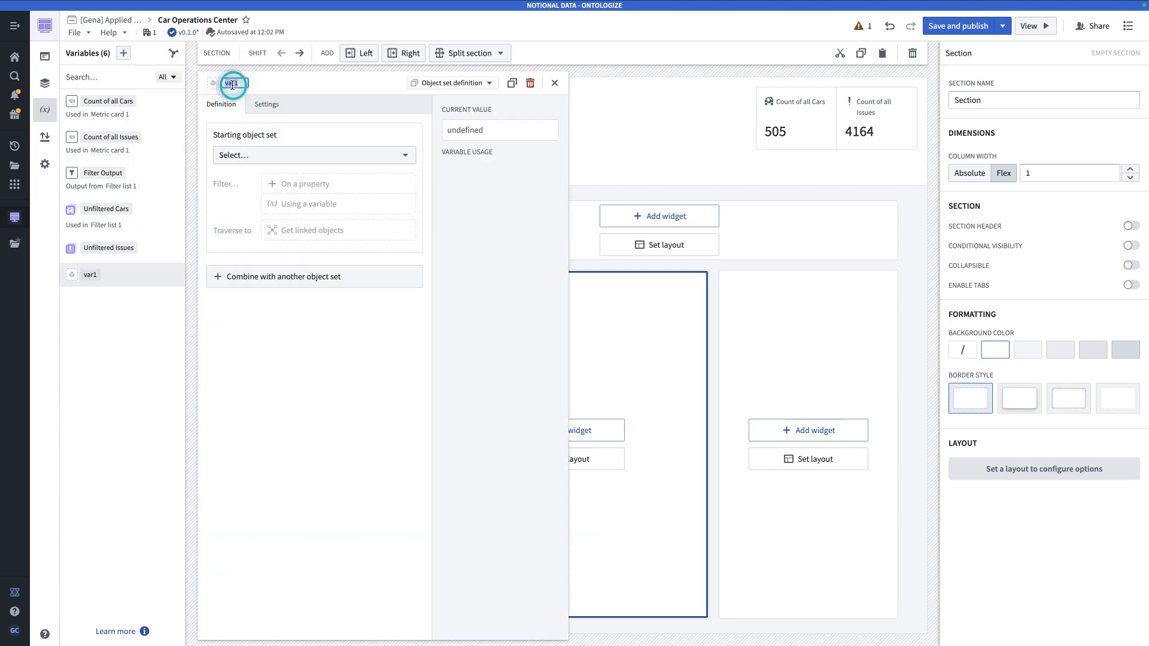
type("Filtered Cars")
key("Return")
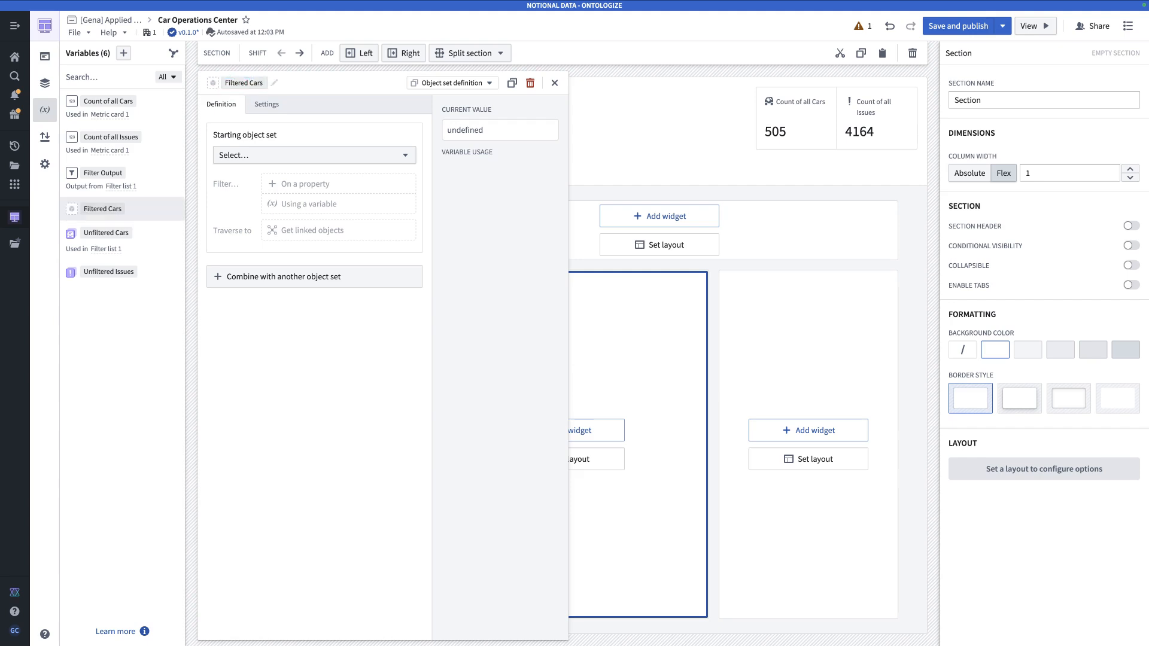
Define Filtered Cars with the Car object type as its starting set, filtered using the Filter Output variable.
left_click(293, 156)
left_click(197, 251)
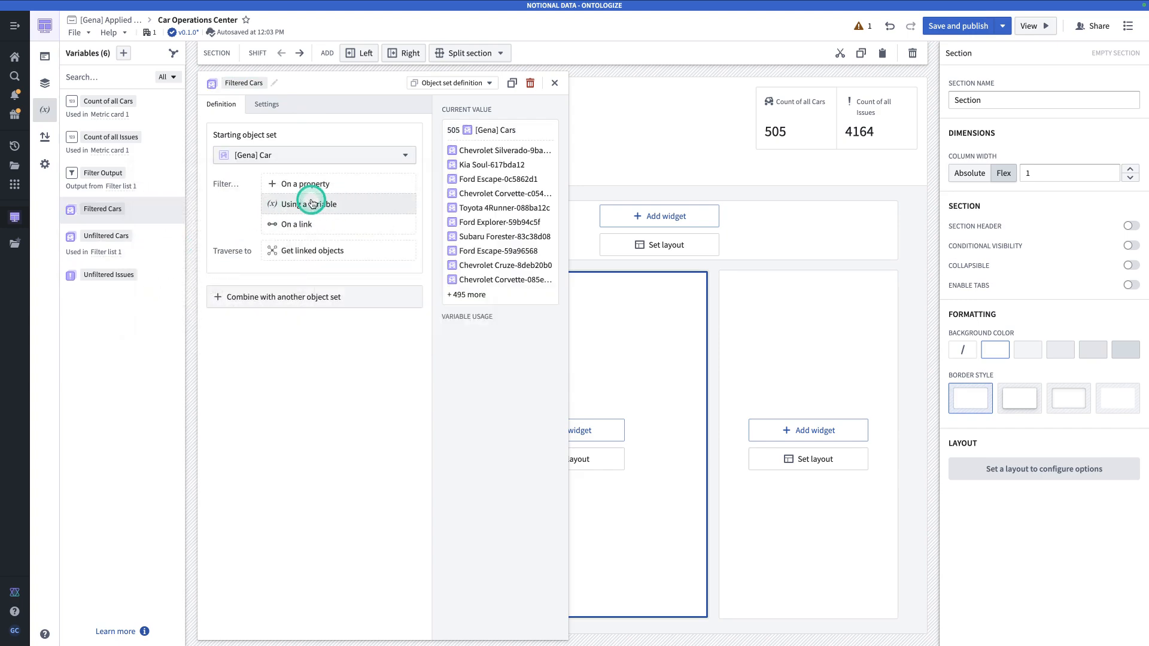
left_click(313, 204)
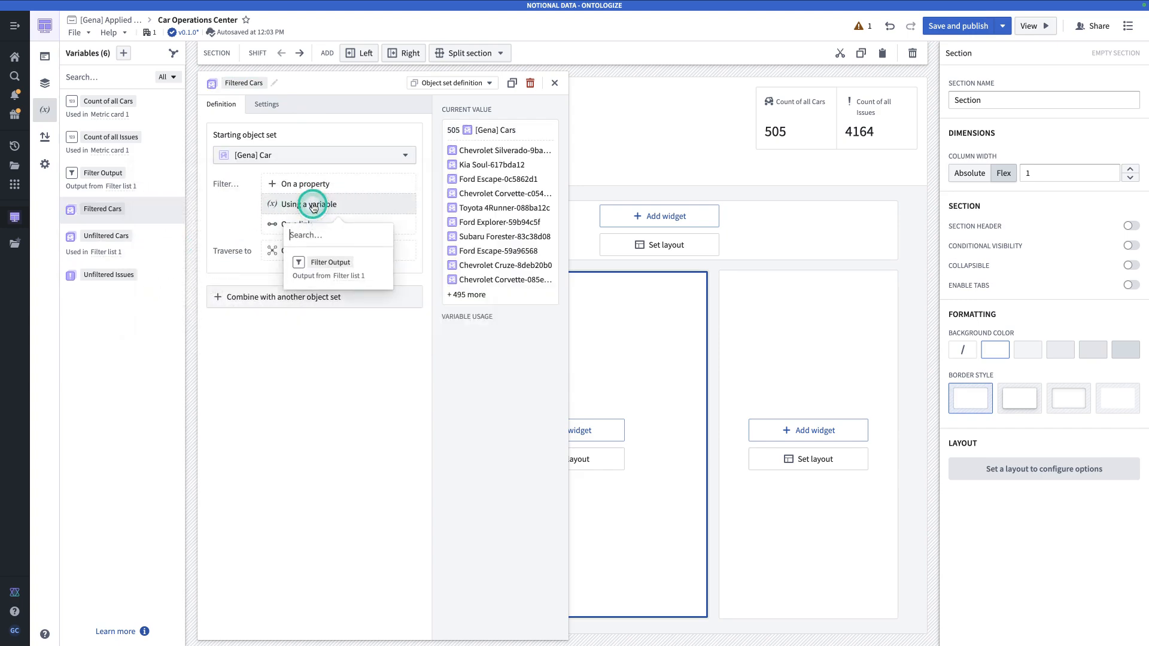
left_click(325, 269)
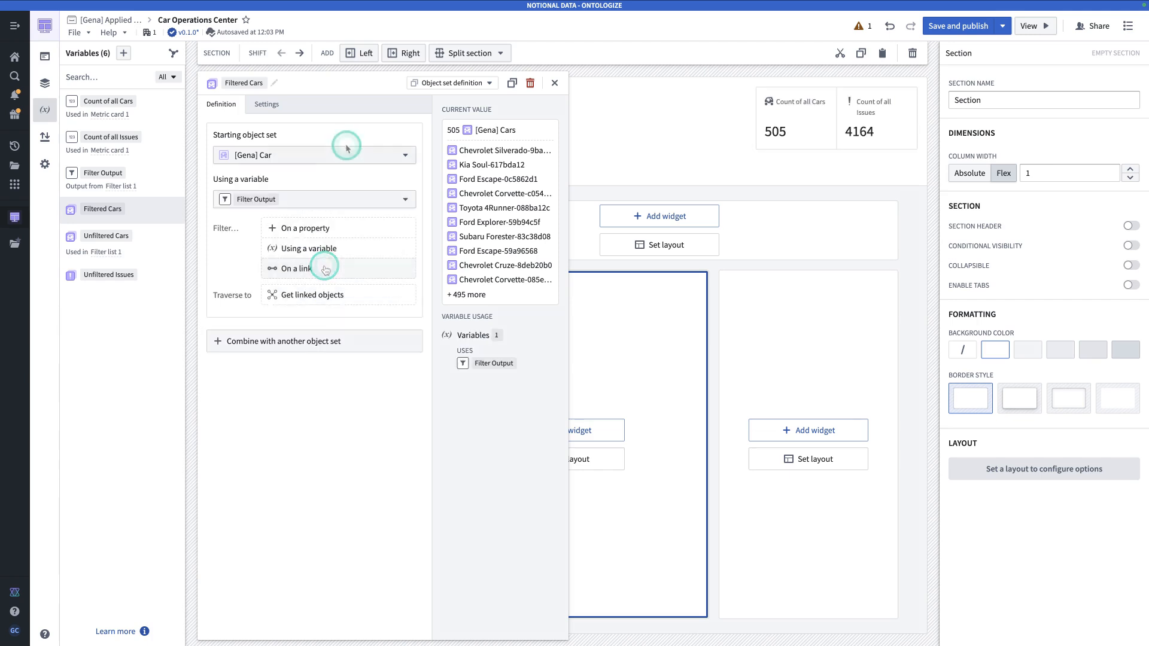
left_click(554, 83)
left_click(583, 248)
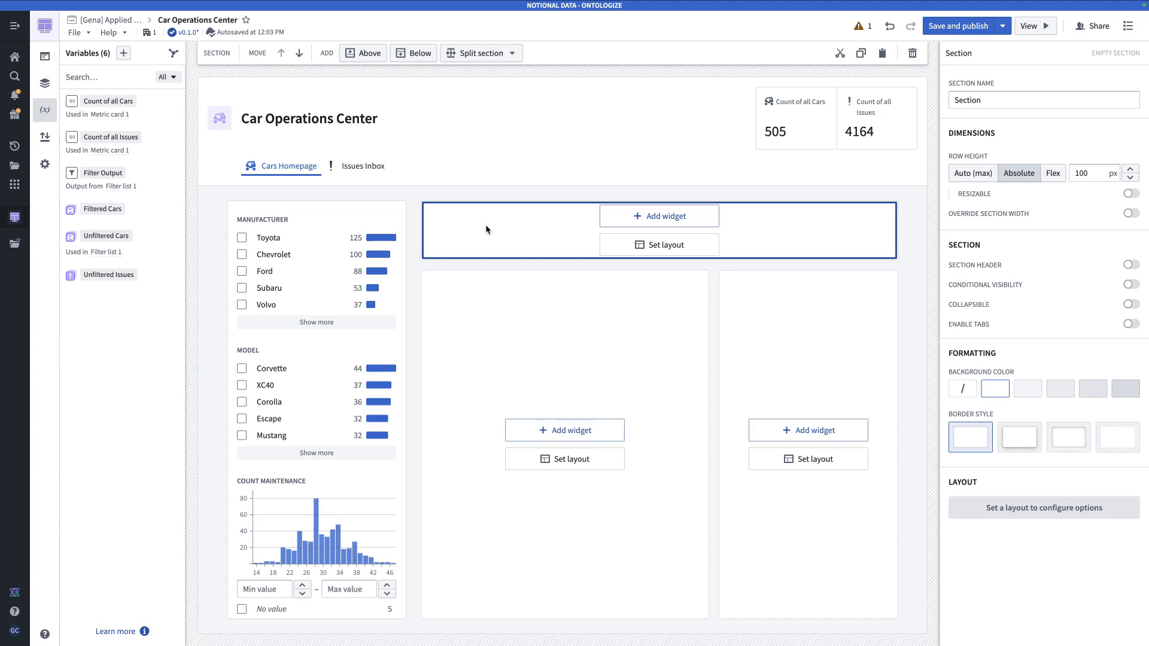
Add another object set definition variable named Issues Linked to Filtered Cars.
left_click(124, 53)
mouse_move(177, 187)
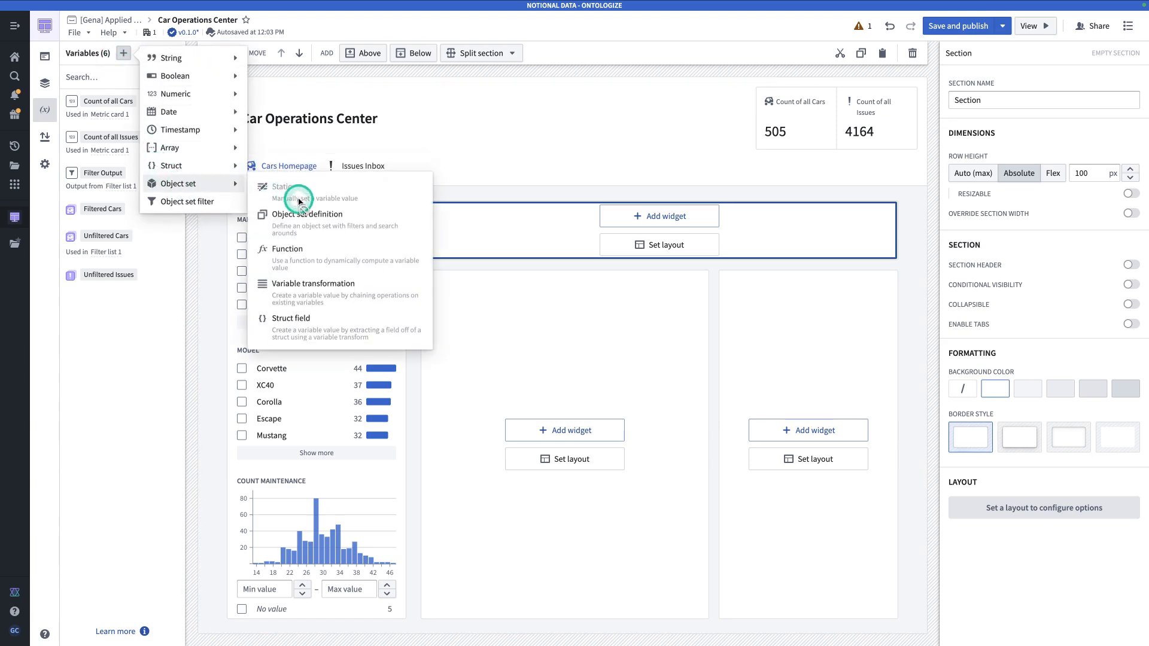
left_click(301, 217)
left_click(231, 84)
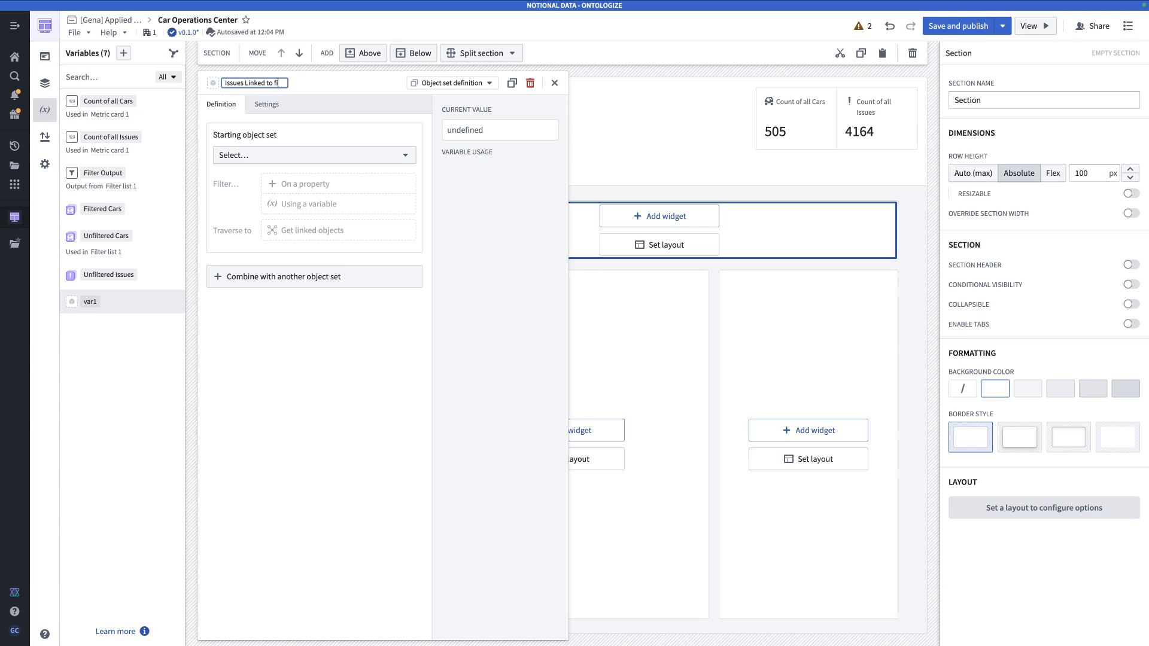
type("Issues Linked to Filtered Cars")
key("Return")
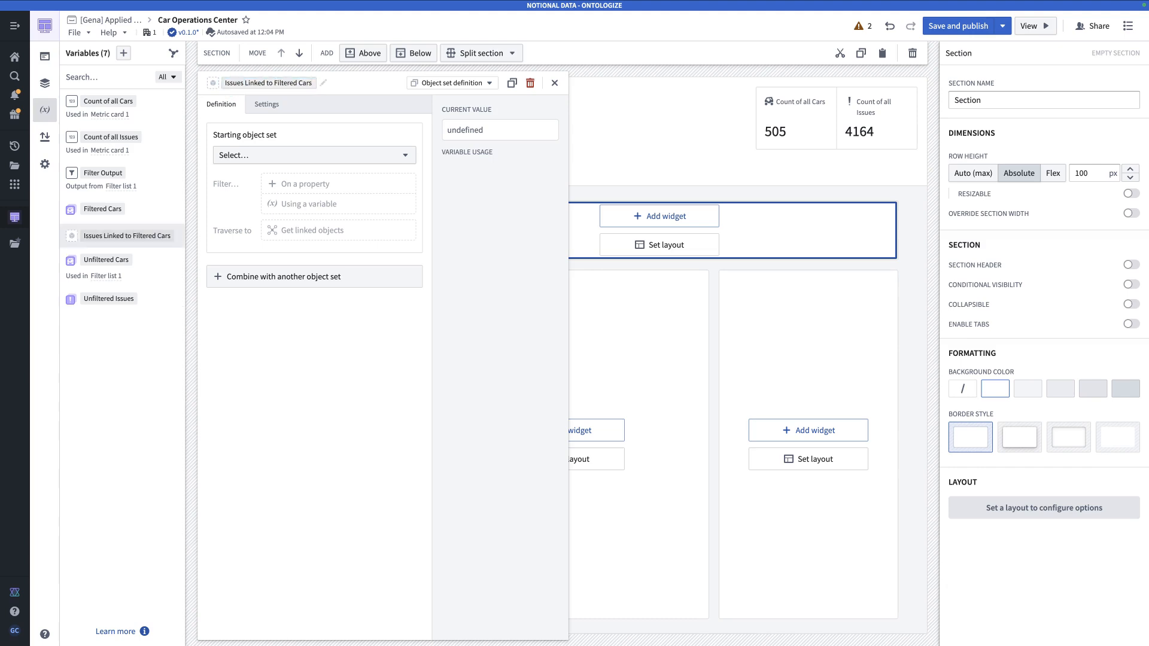
Start the new variable from the Filtered Cars set and traverse to its linked Issue objects.
left_click(264, 155)
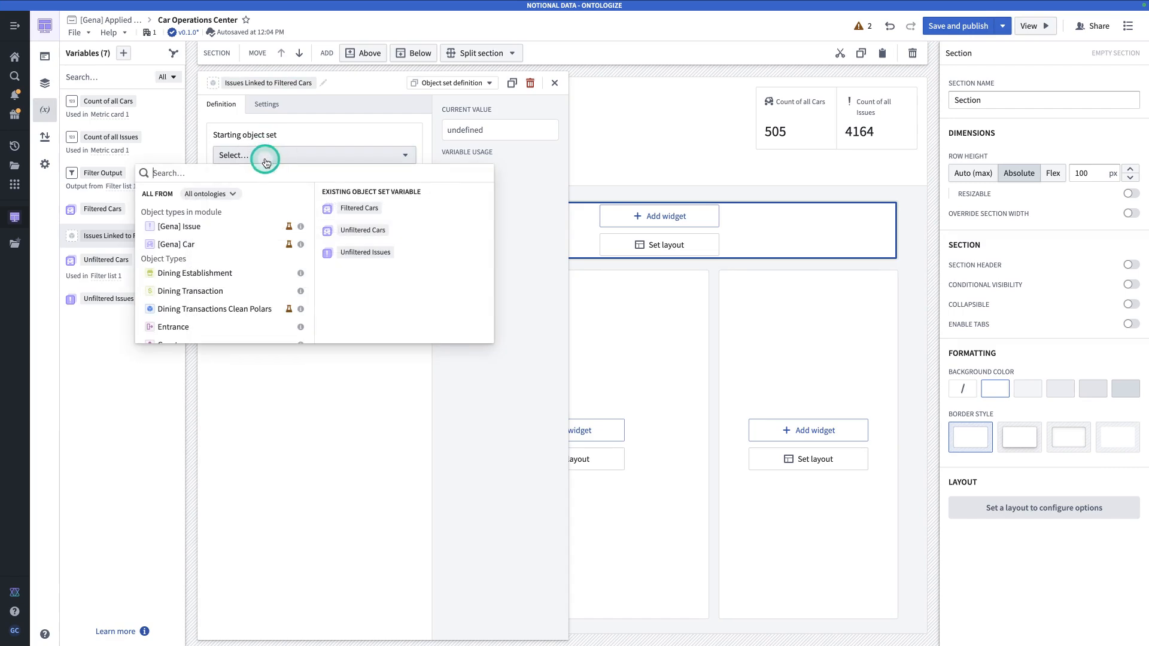
left_click(350, 210)
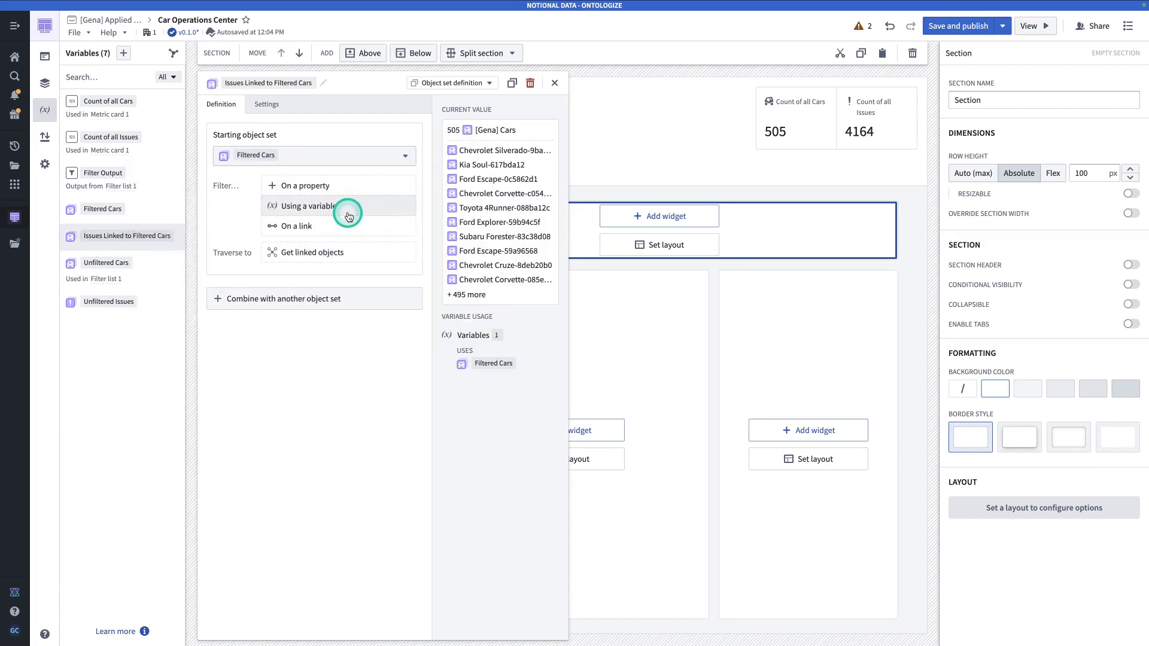
left_click(307, 252)
left_click(307, 298)
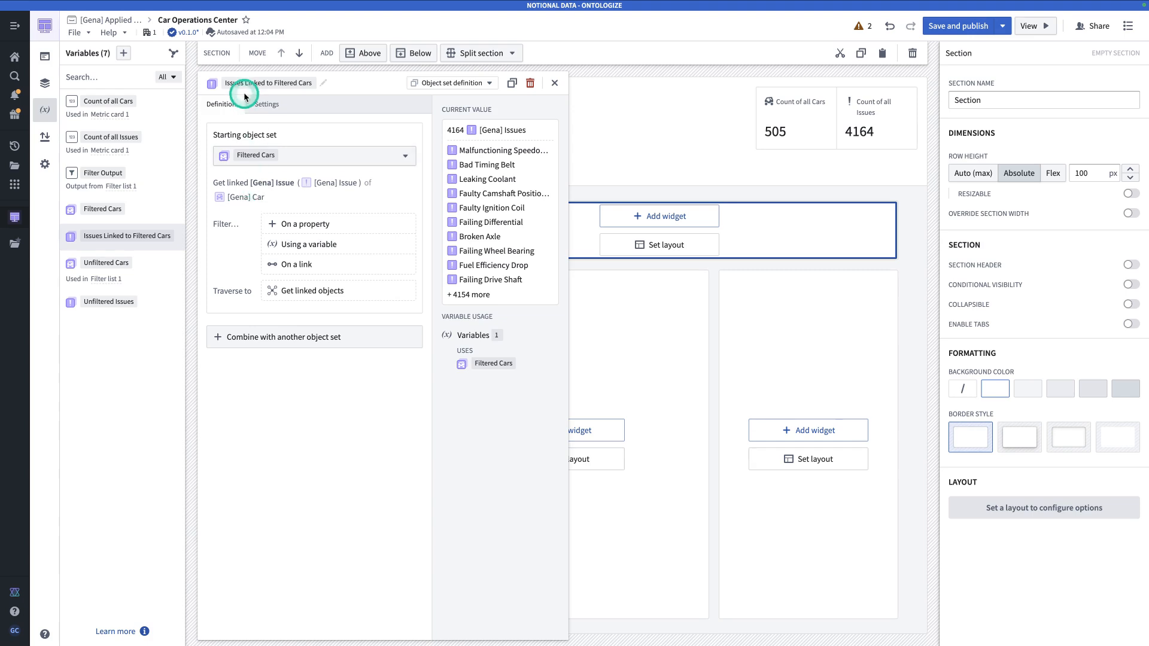
Add an object set definition variable named Closed Issues linked to Filtered Cars.
left_click(131, 60)
mouse_move(200, 187)
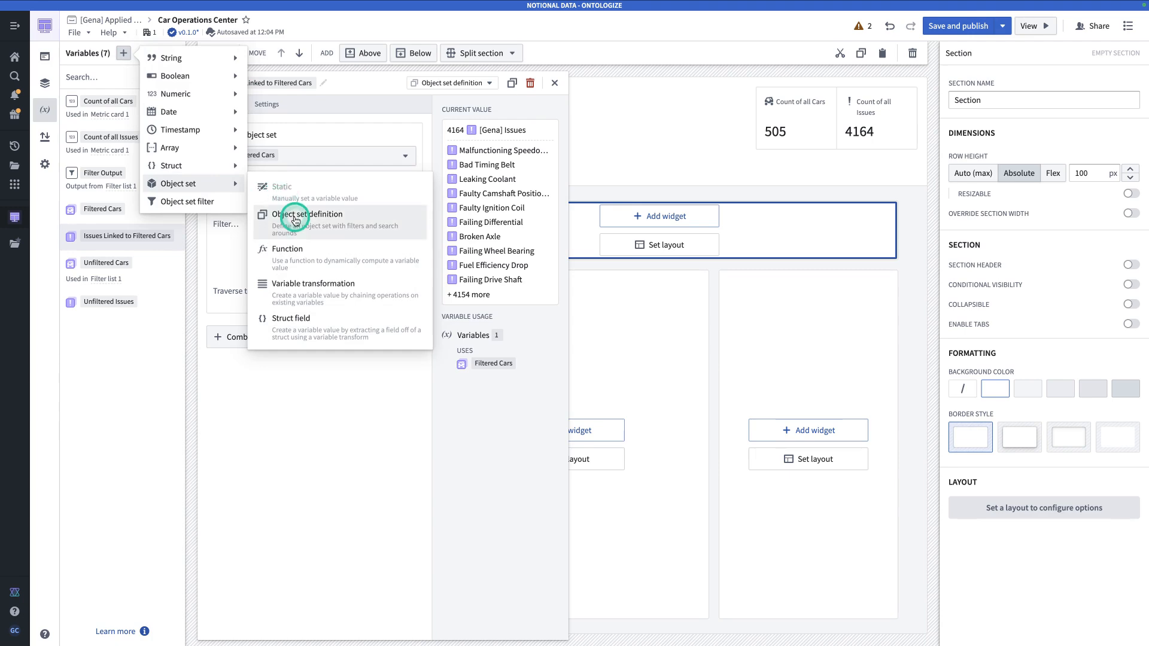
left_click(294, 221)
left_click(230, 82)
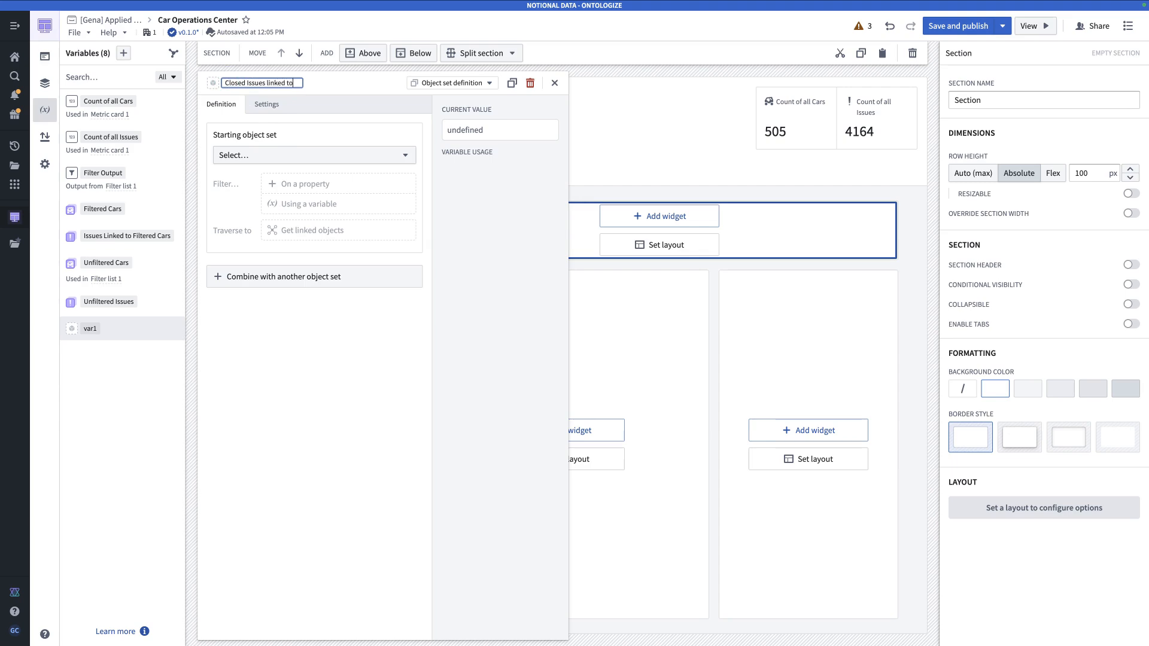
type("Closed Issues linked to Filtered Cars")
key("Return")
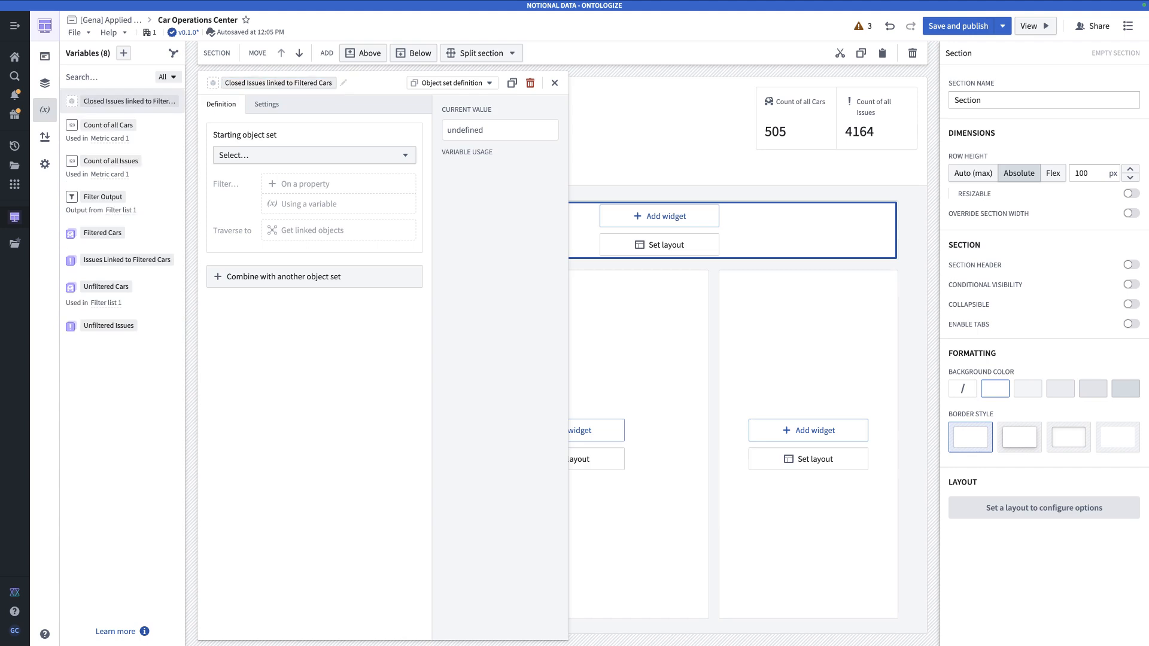
Start the closed issues variable from Issues Linked to Filtered Cars and filter it on Status, entering Resolved and picking Unresolved.
left_click(256, 157)
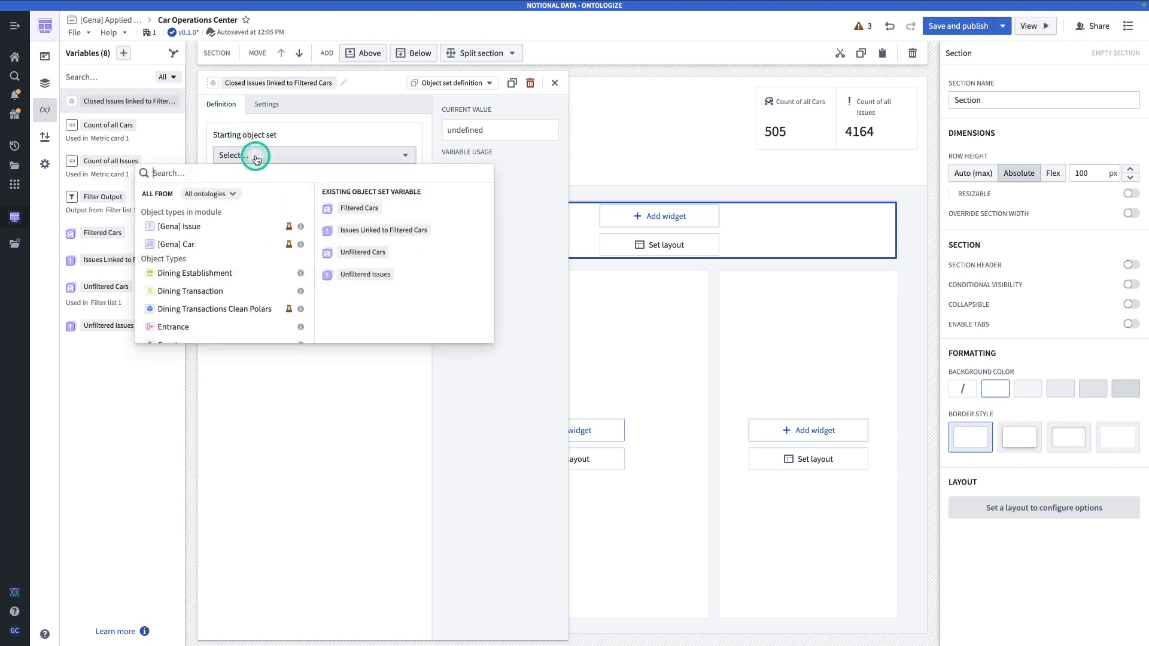
left_click(425, 238)
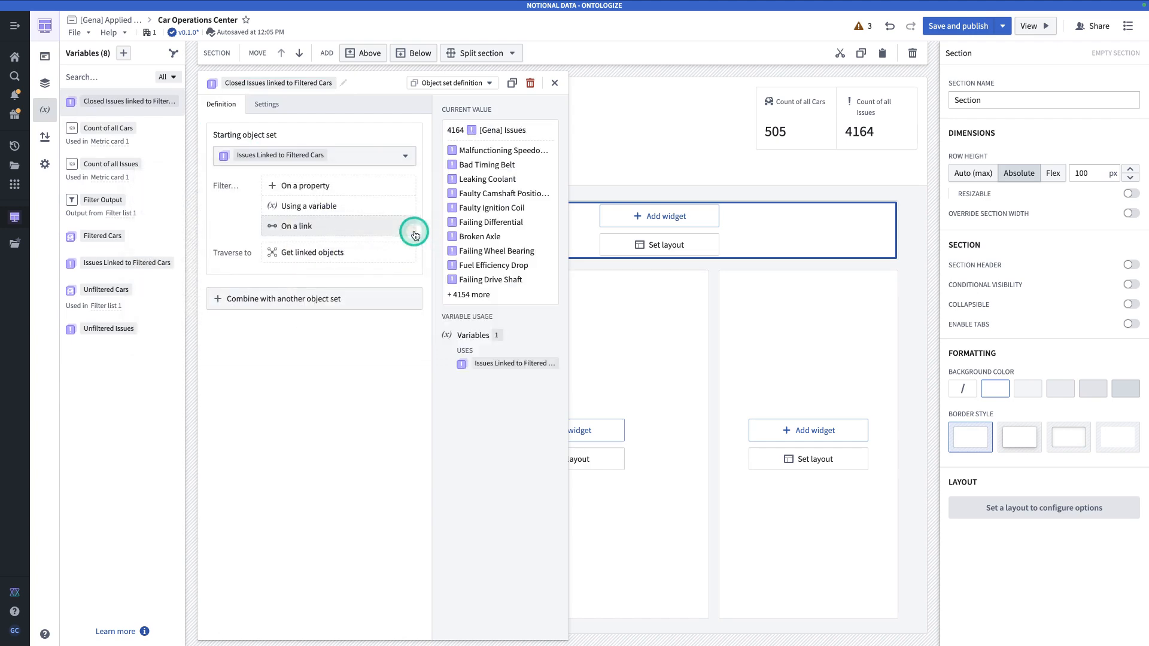
left_click(328, 190)
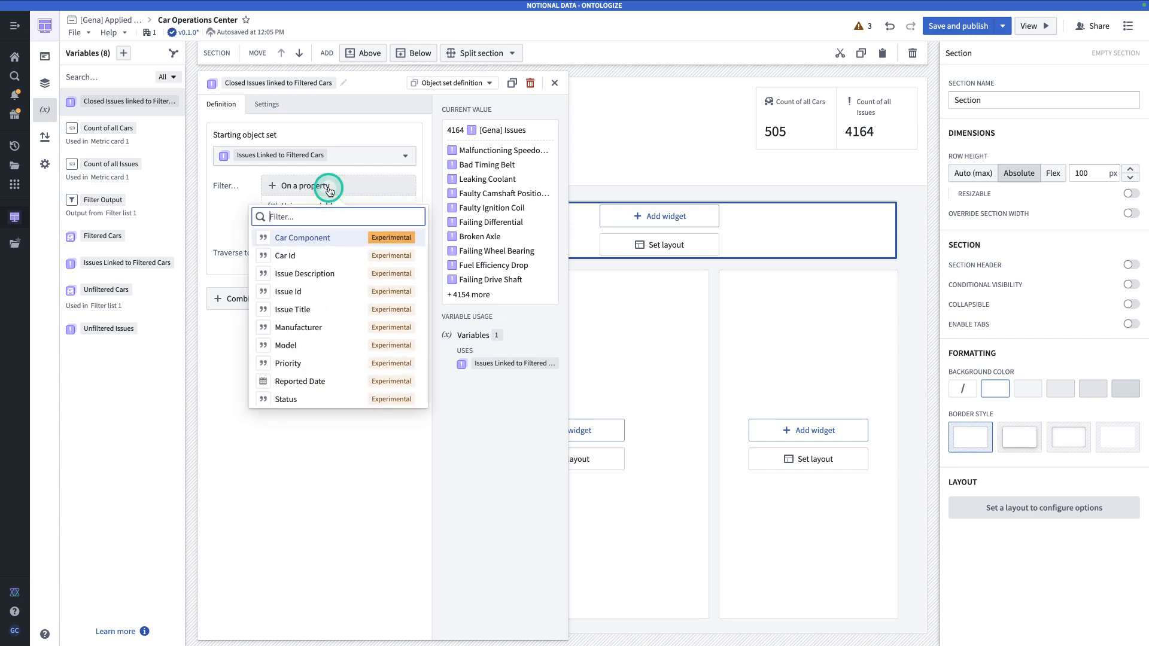
type("stat")
left_click(316, 233)
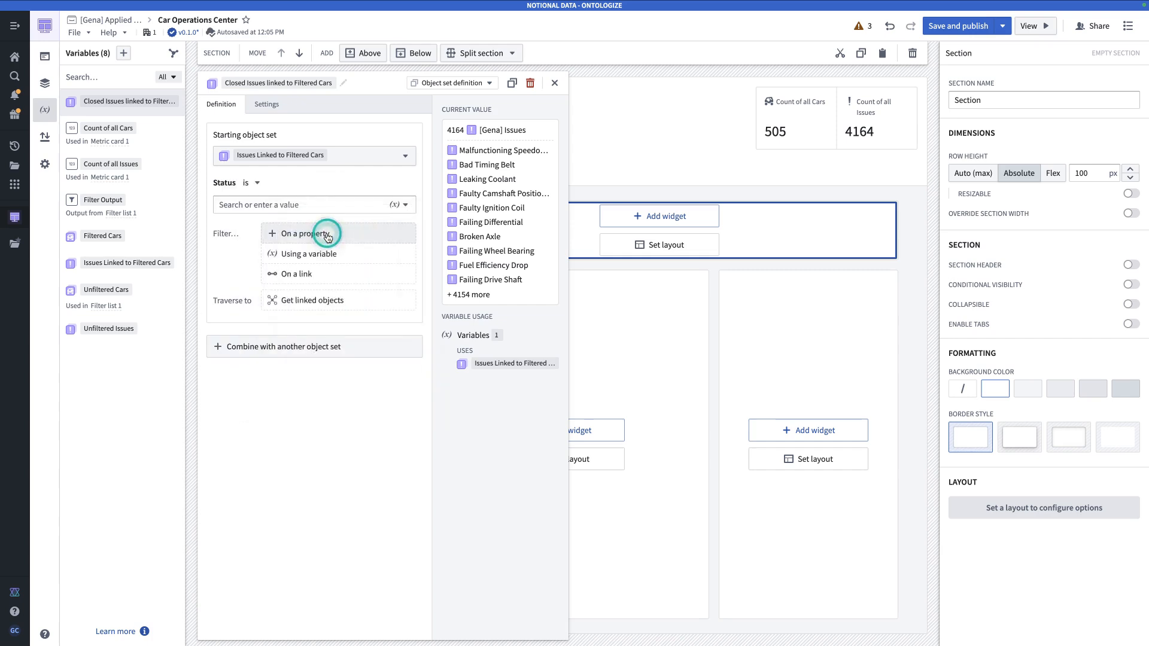
left_click(318, 204)
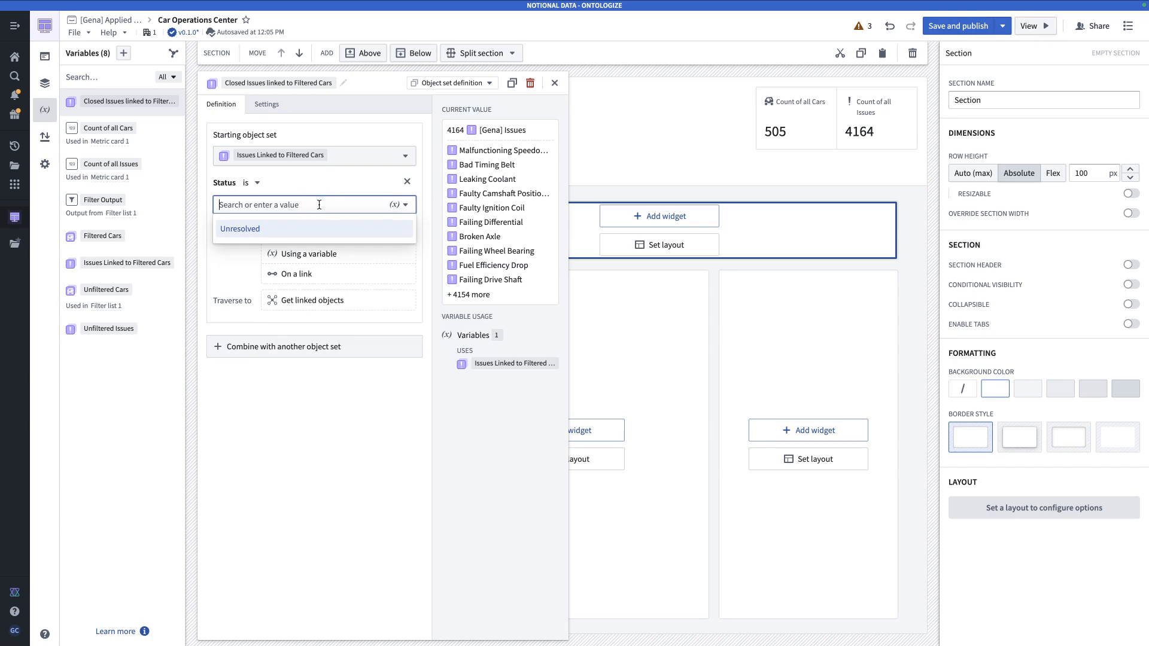
type("Resolved")
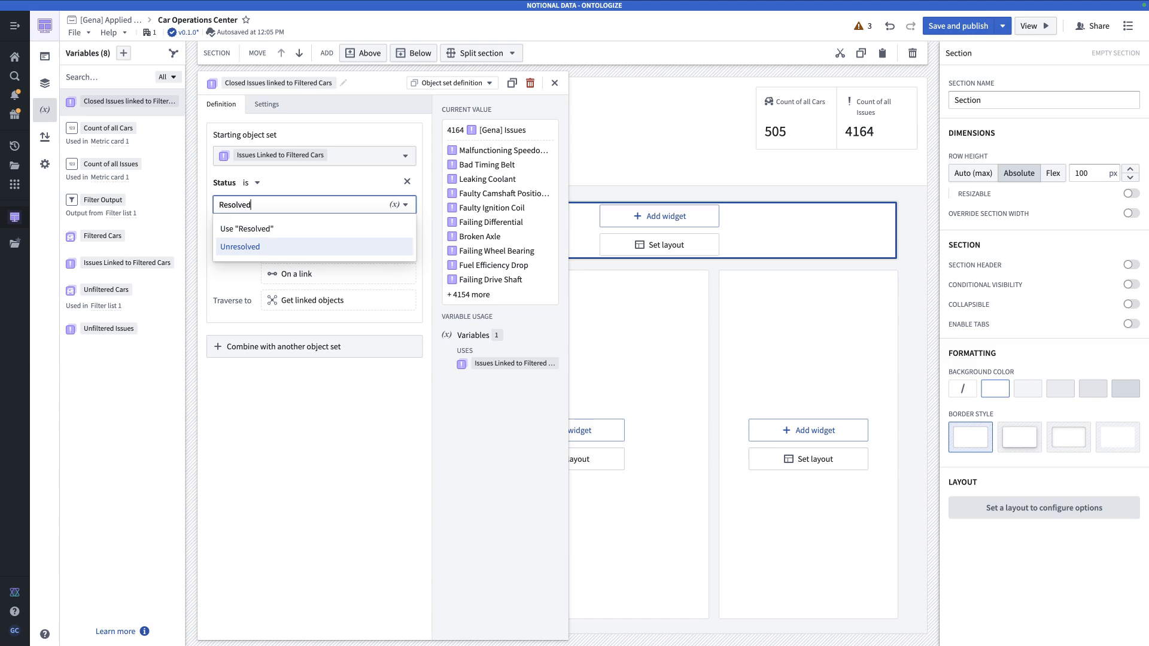
left_click(390, 247)
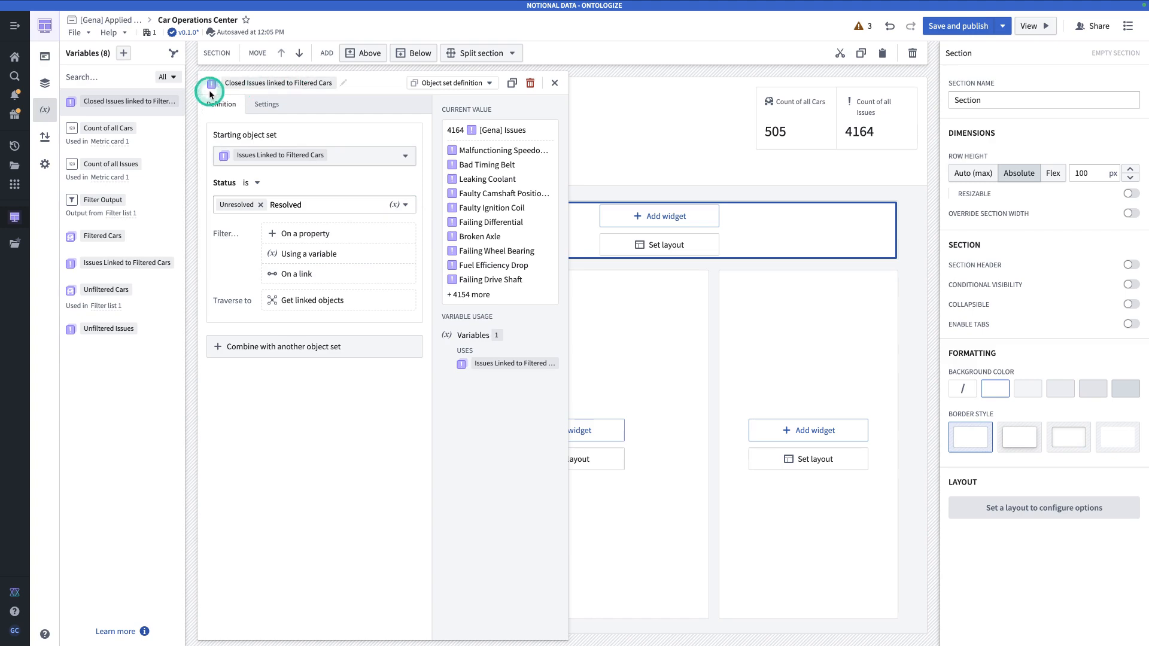
Duplicate the closed issues variable, name the copy Open Issues linked to Filtered Cars and reselect Unresolved as its Status value.
left_click(511, 84)
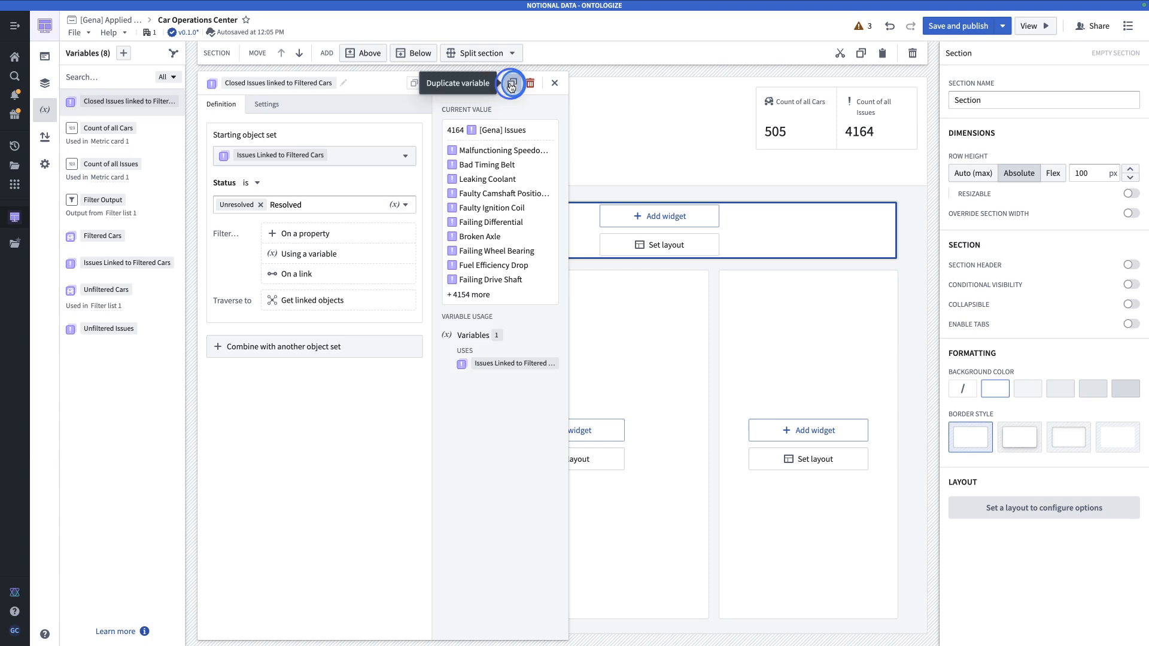
left_click(236, 85)
left_click(244, 83)
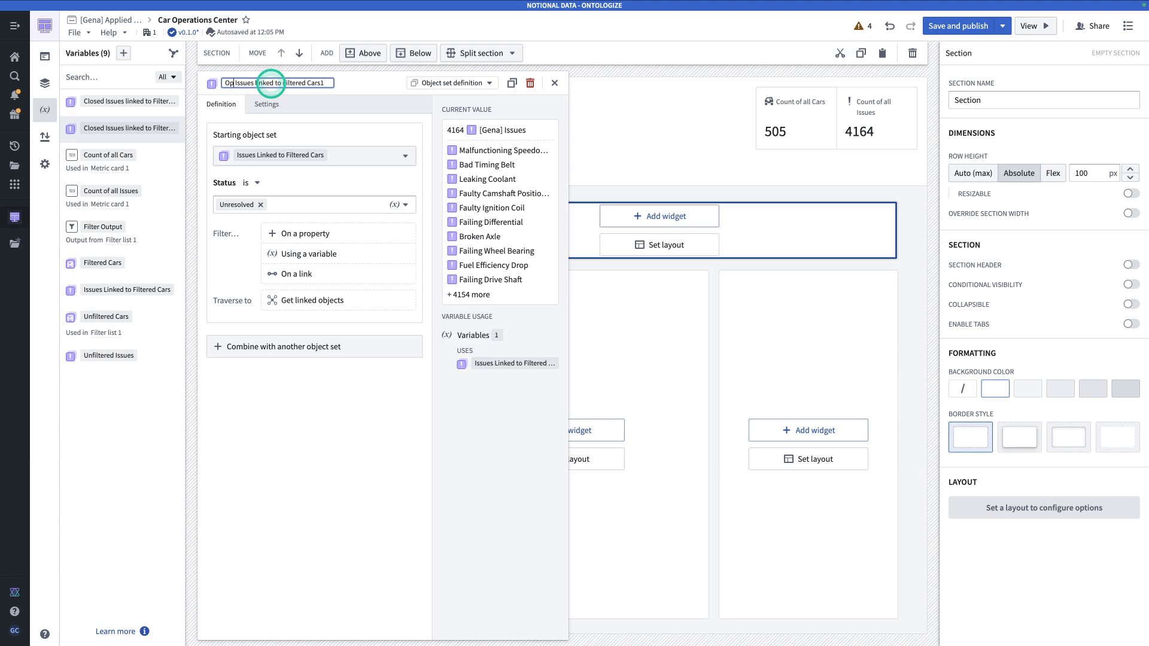
left_click(333, 82)
key("BackSpace")
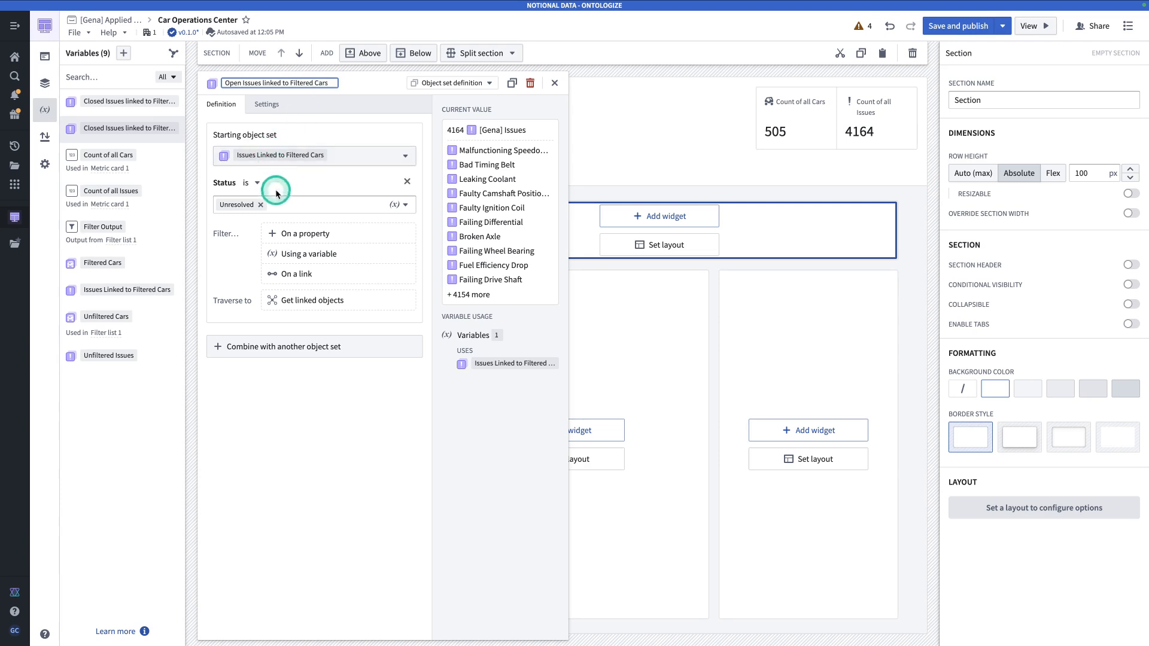
left_click(261, 204)
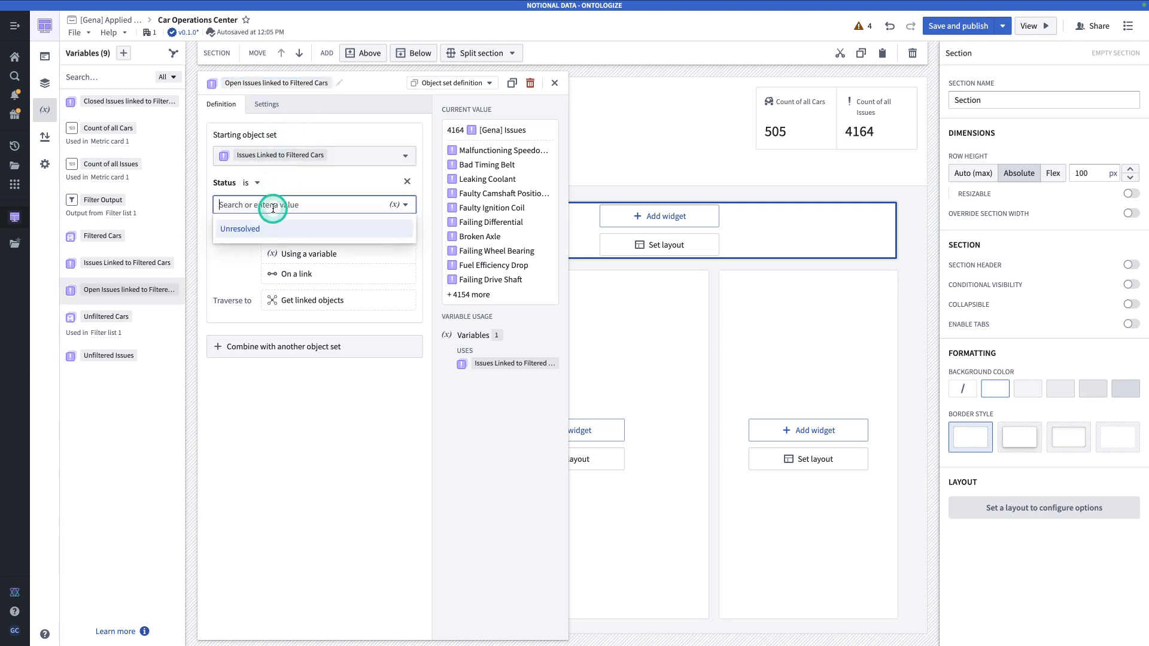
left_click(348, 402)
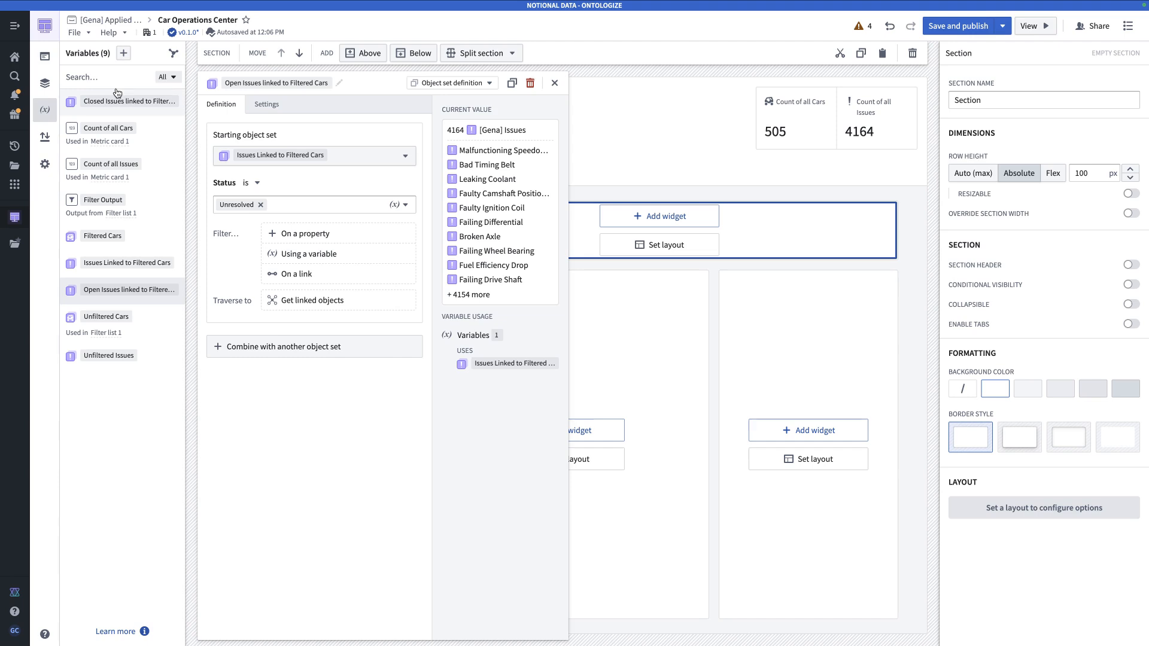
Switch to the course page and review the metric requirements for open, closed and priority-segmented issues.
key("ctrl+Tab")
key("ctrl+Tab")
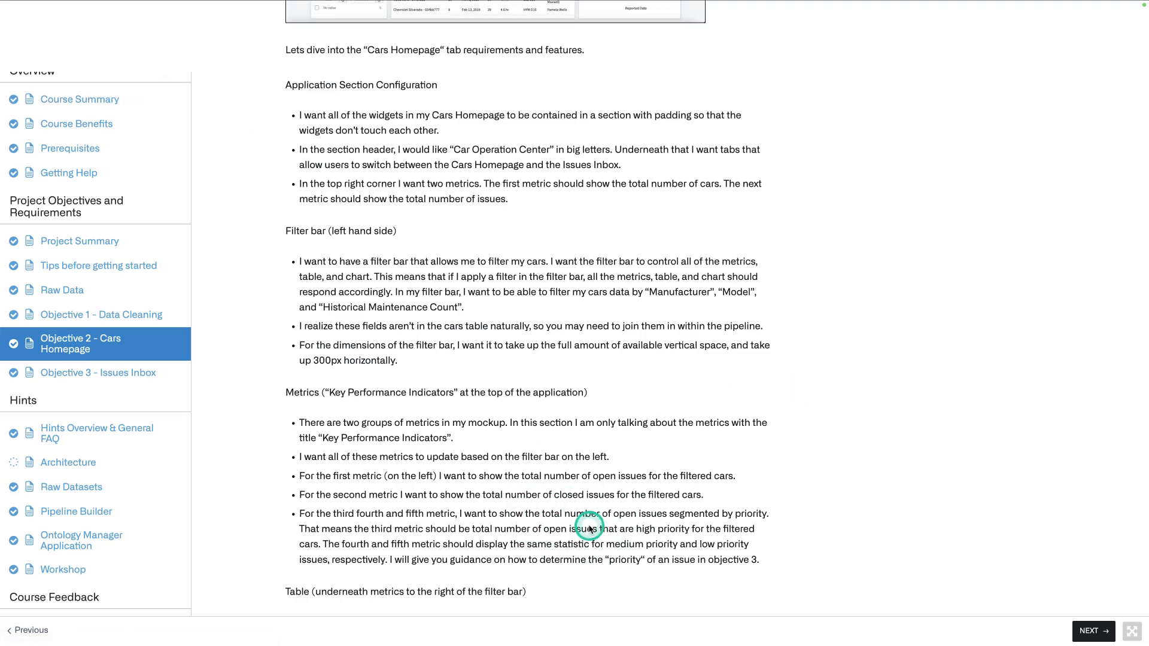
Return to the Workshop module and add an object set definition variable named Low Priority Open Issues.
key("ctrl+shift+Tab")
key("ctrl+shift+Tab")
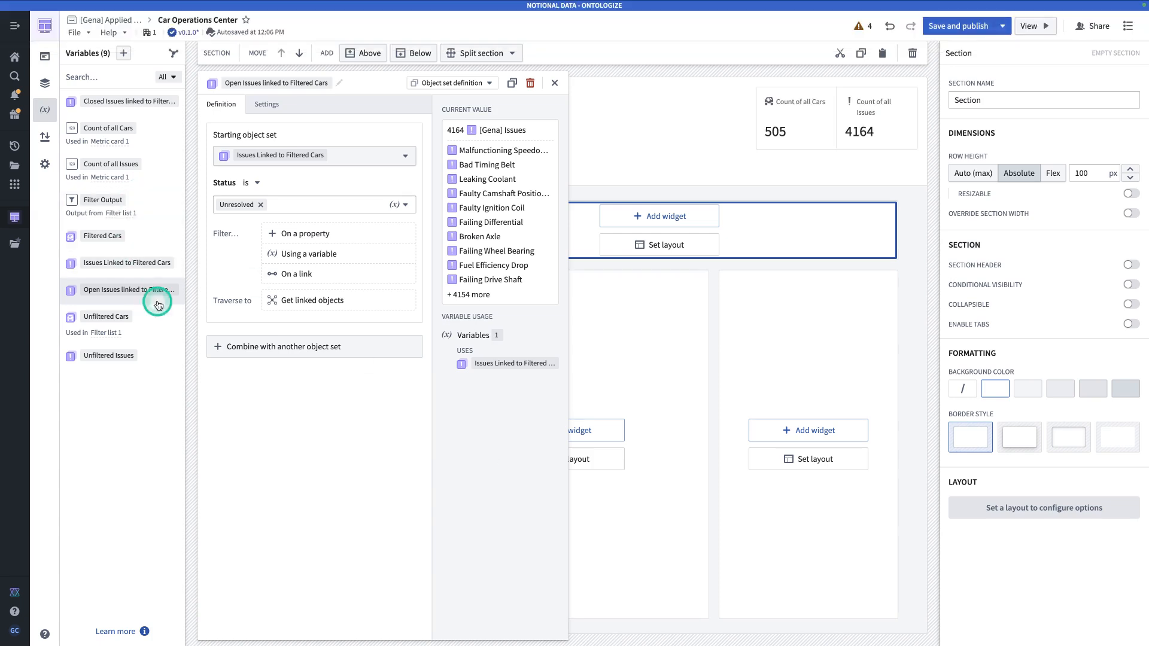
left_click(124, 57)
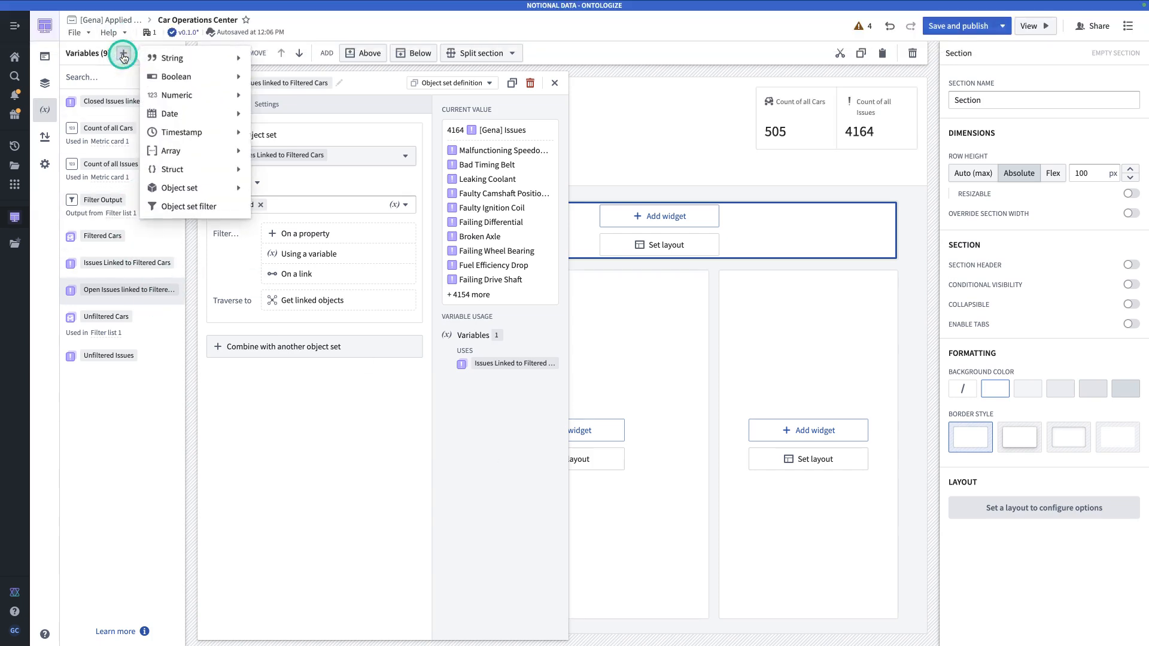
mouse_move(200, 190)
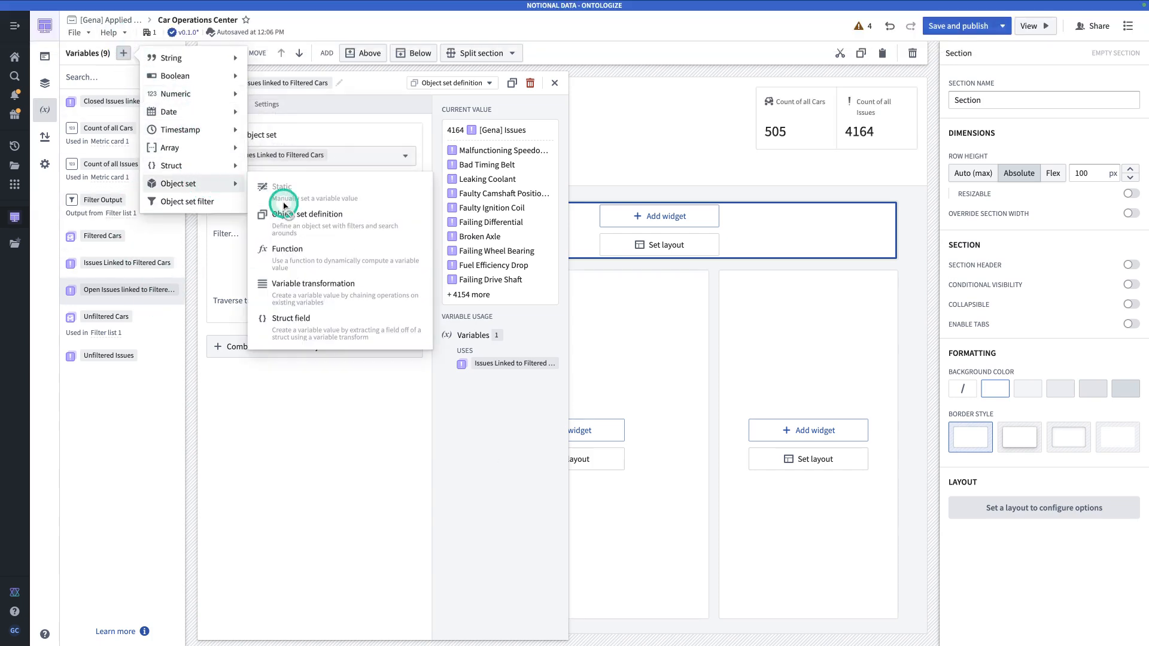
left_click(300, 222)
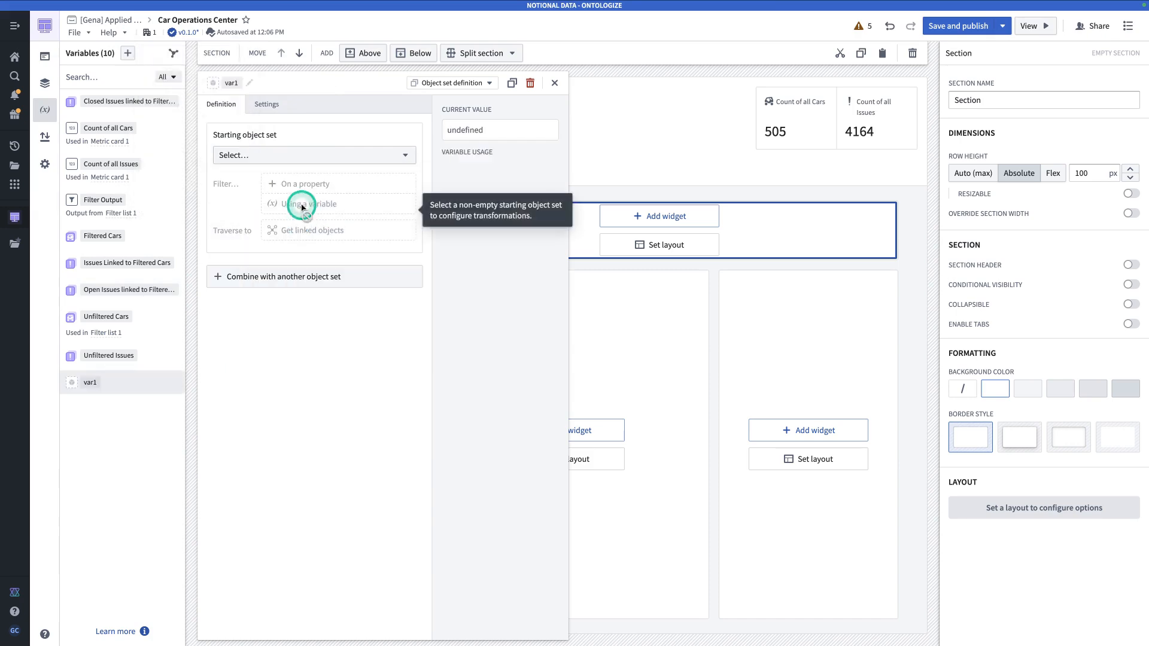
left_click(229, 83)
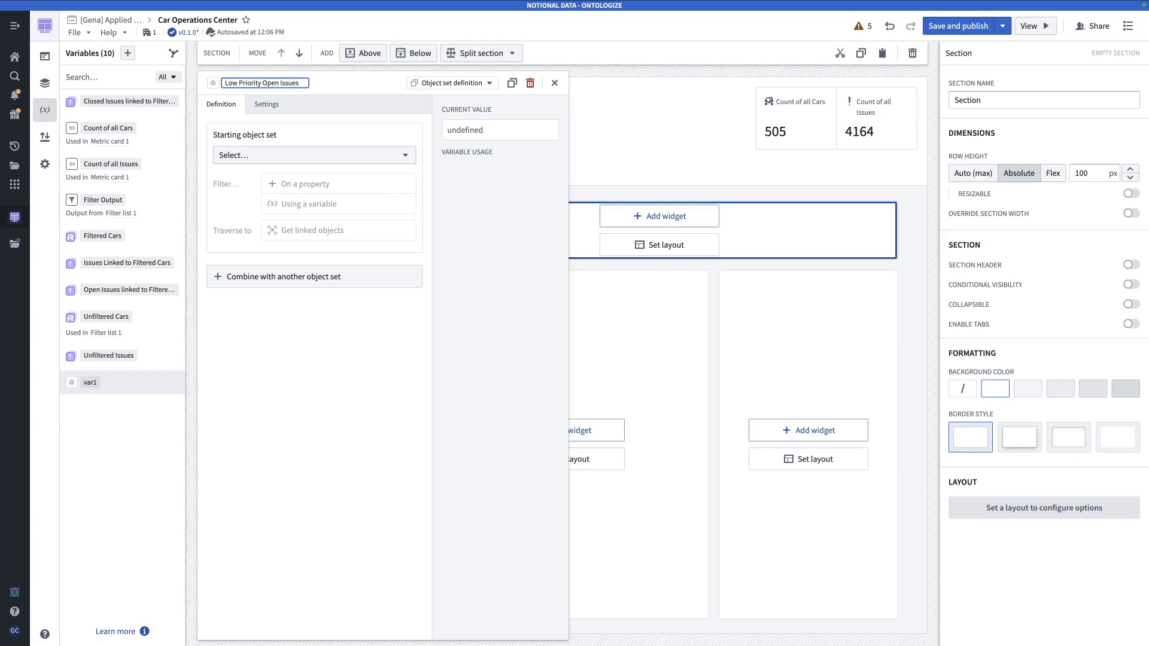
key("Return")
Start the low priority variable from Open Issues linked to Filtered Cars and filter it on Priority is Low.
left_click(252, 156)
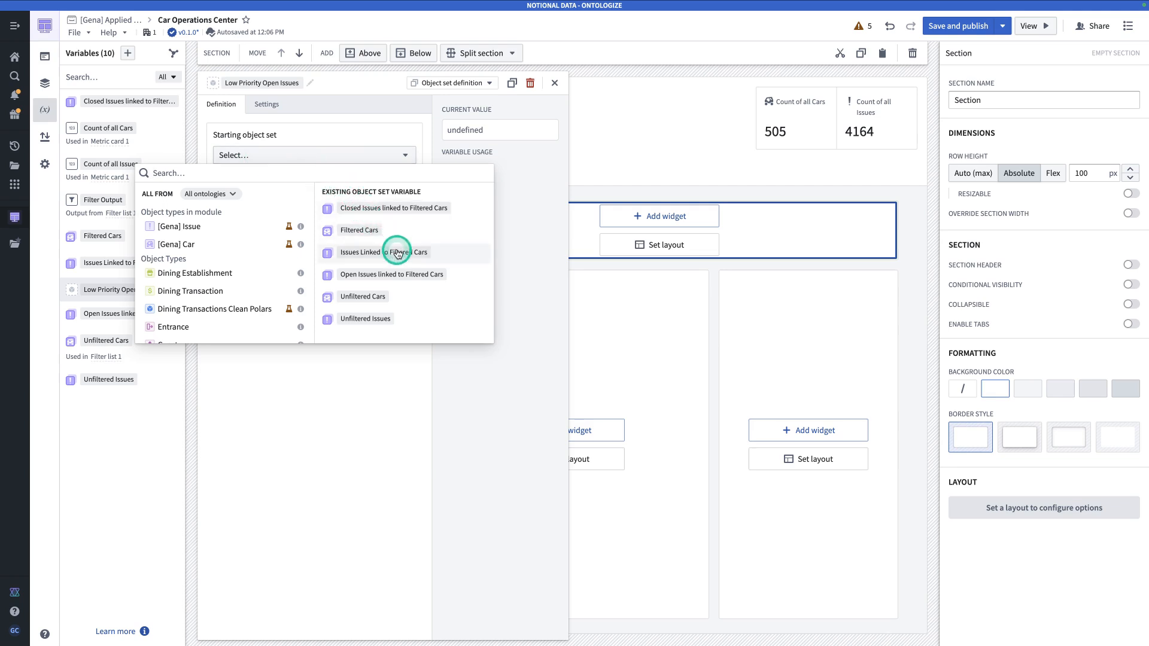
left_click(418, 277)
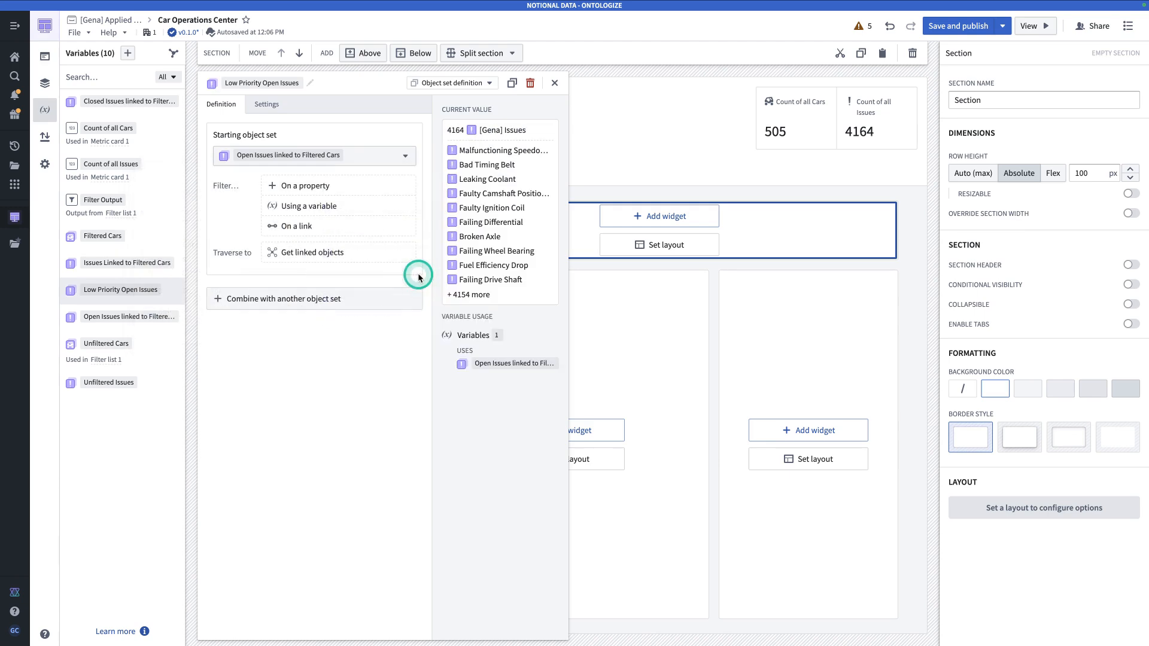
left_click(342, 187)
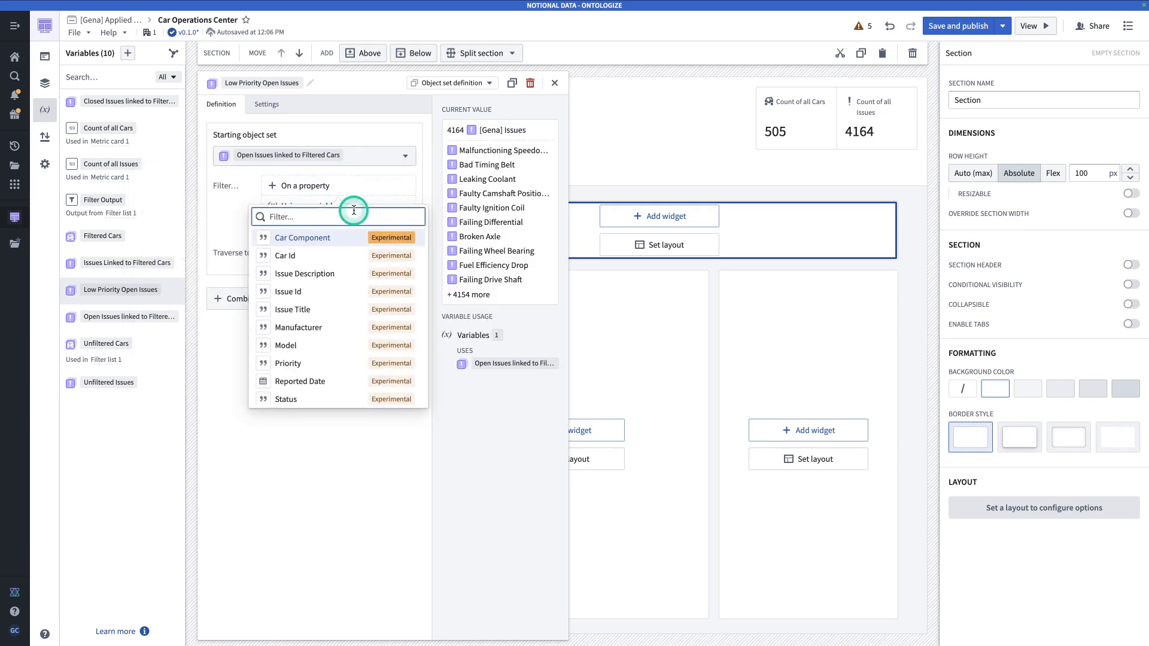
type("prio")
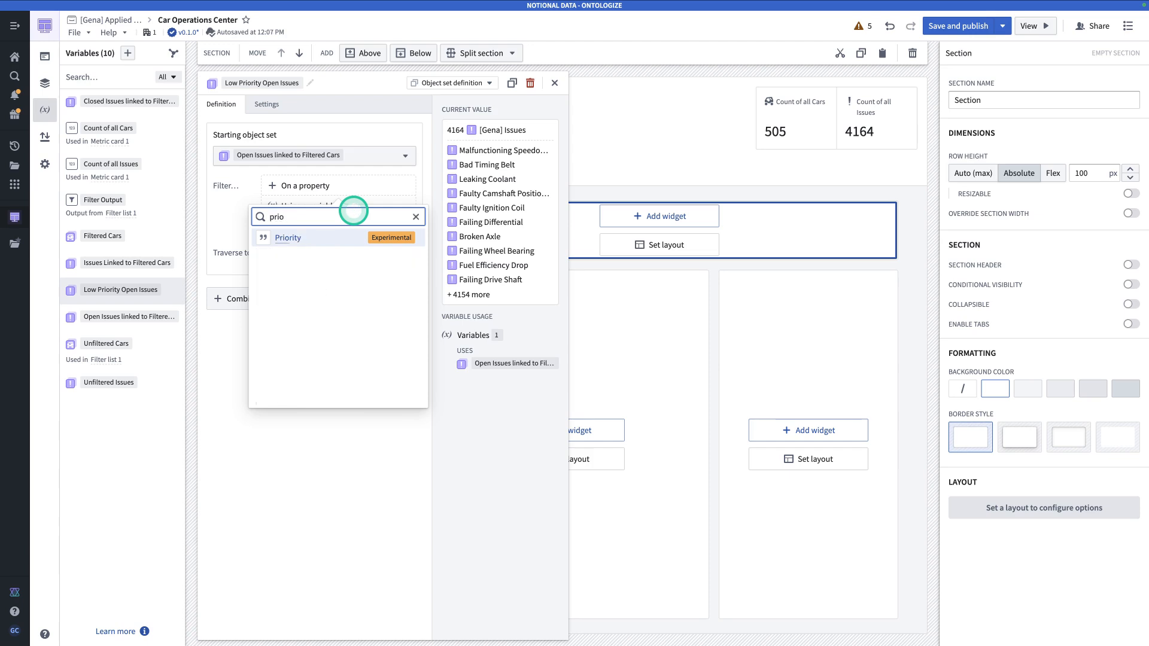
left_click(323, 238)
left_click(320, 202)
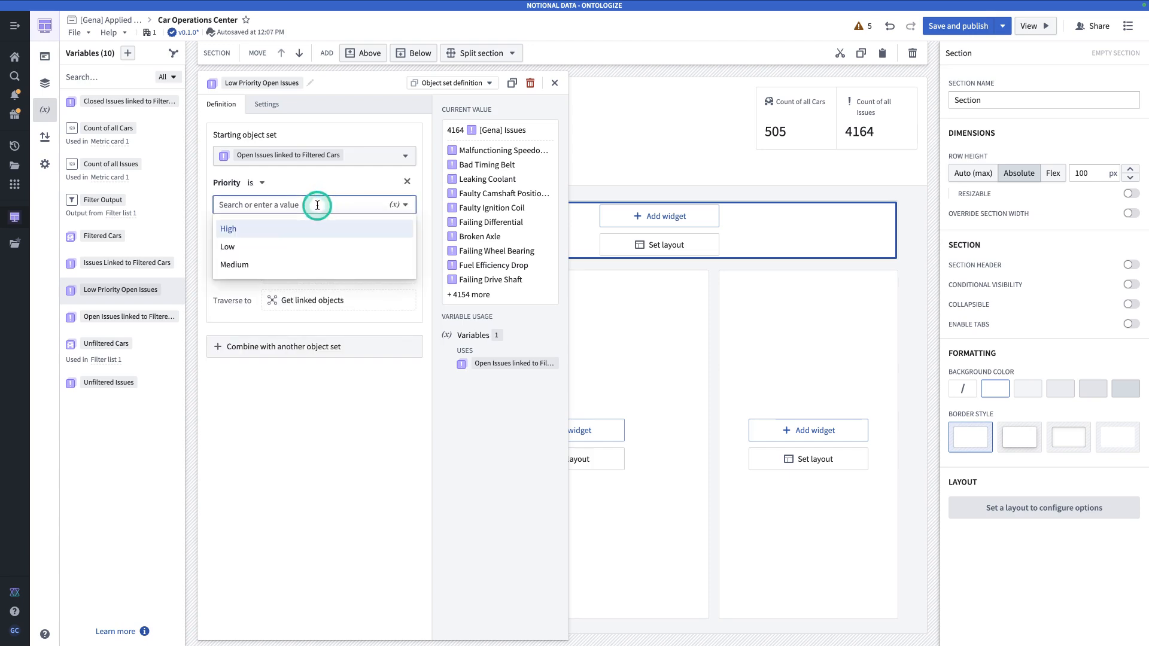
left_click(297, 248)
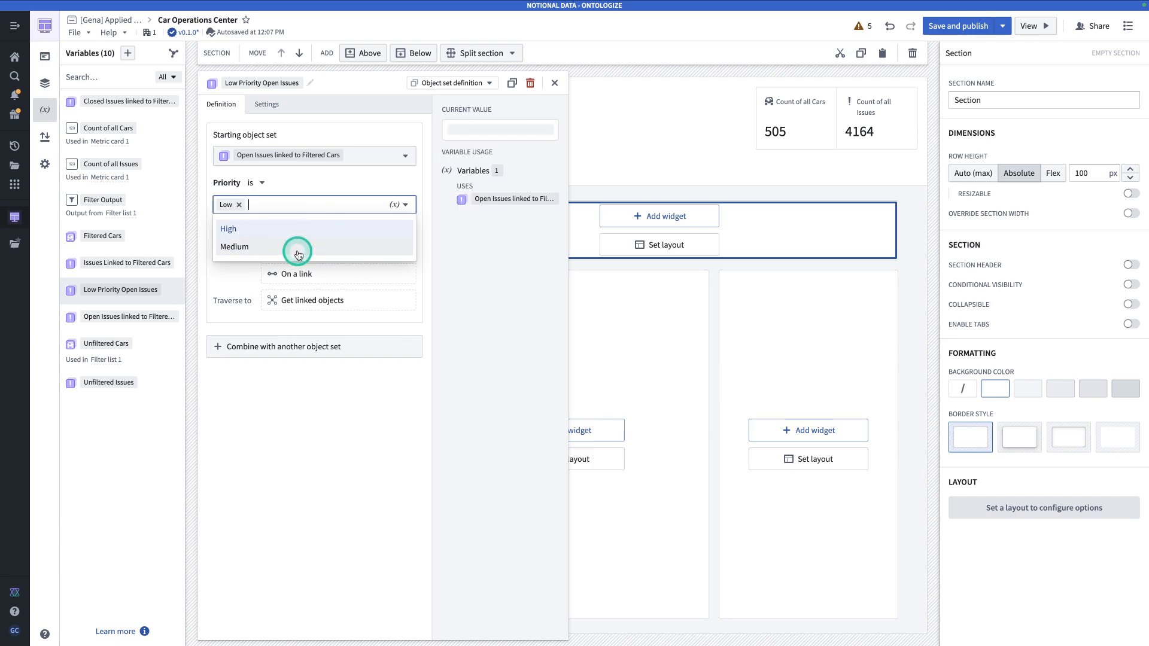
left_click(473, 371)
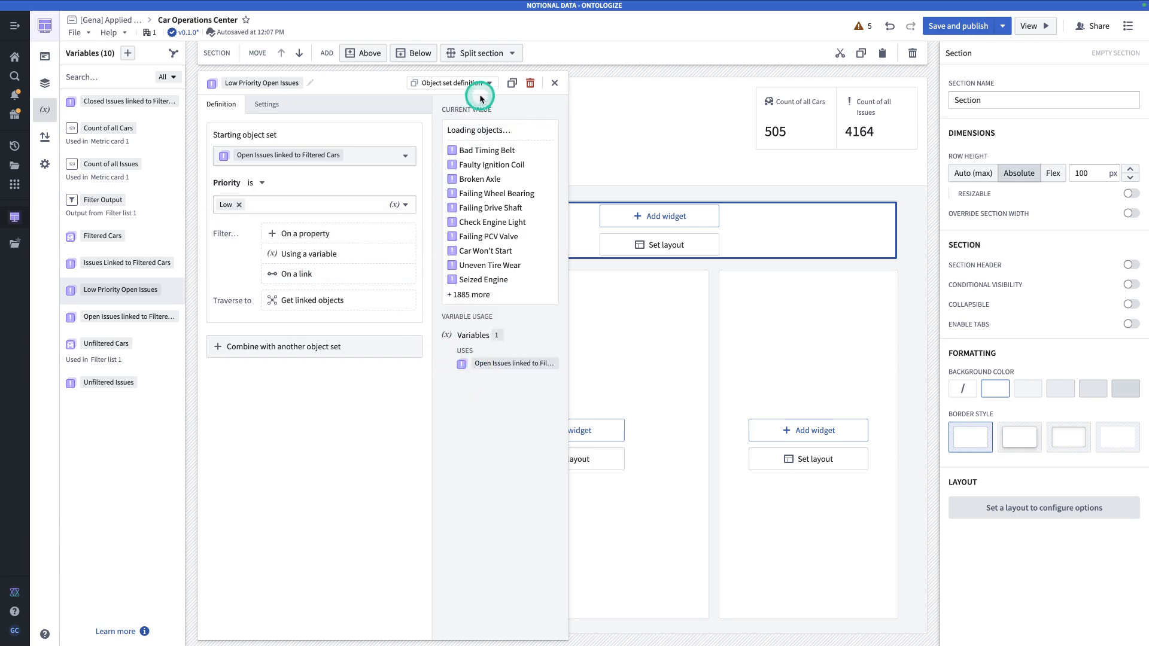
Duplicate the low priority variable, name the copy Medium Priority Open Issues and set its Priority filter to Medium.
left_click(513, 84)
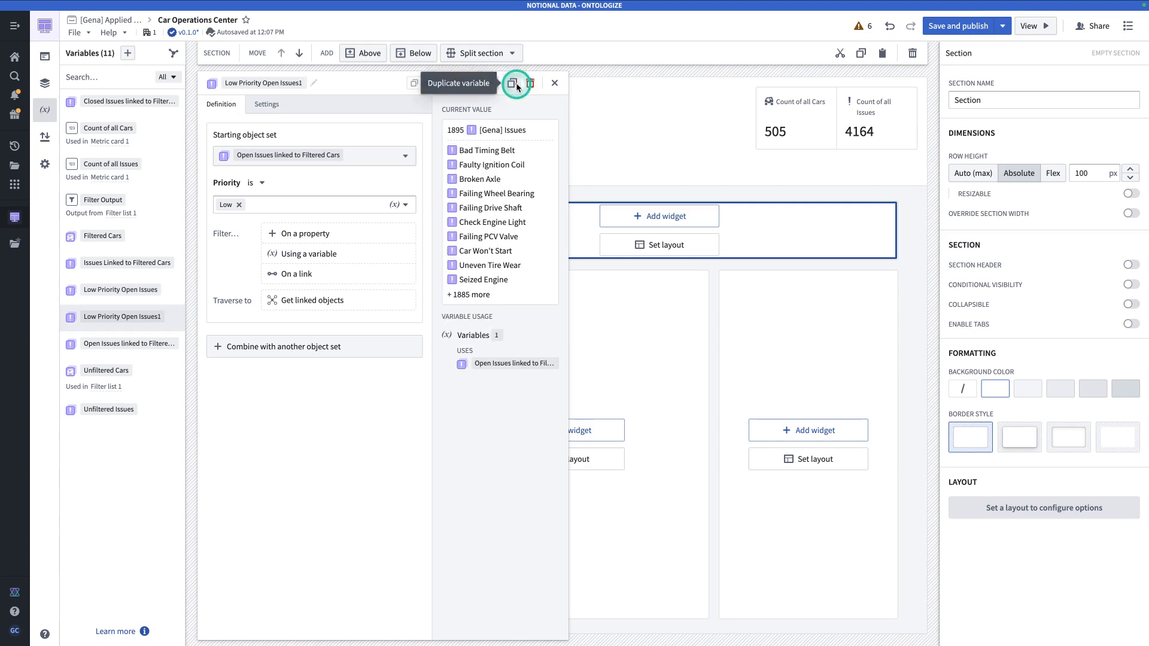
left_click(237, 83)
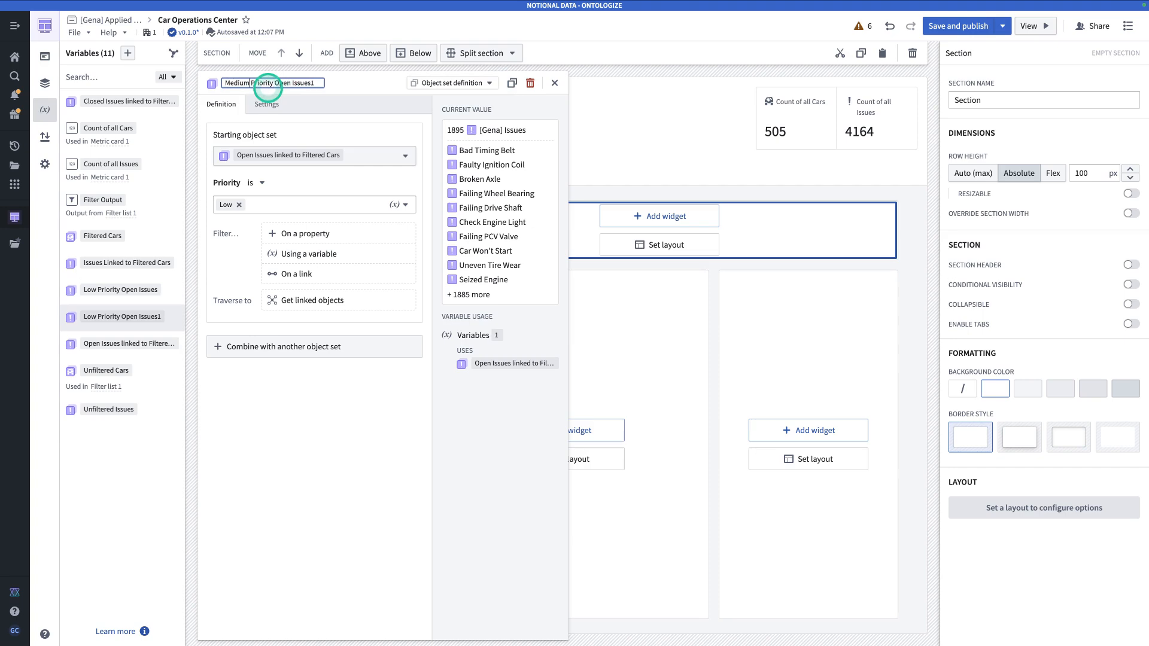
type("Medium")
key("Return")
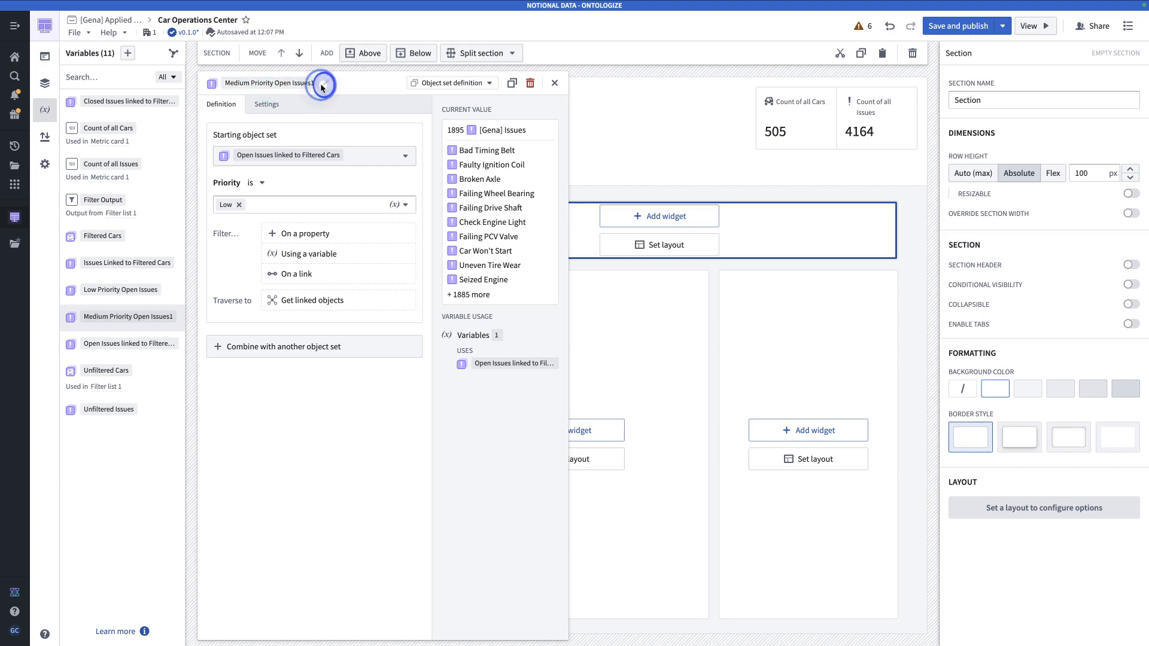
left_click(321, 84)
key("BackSpace")
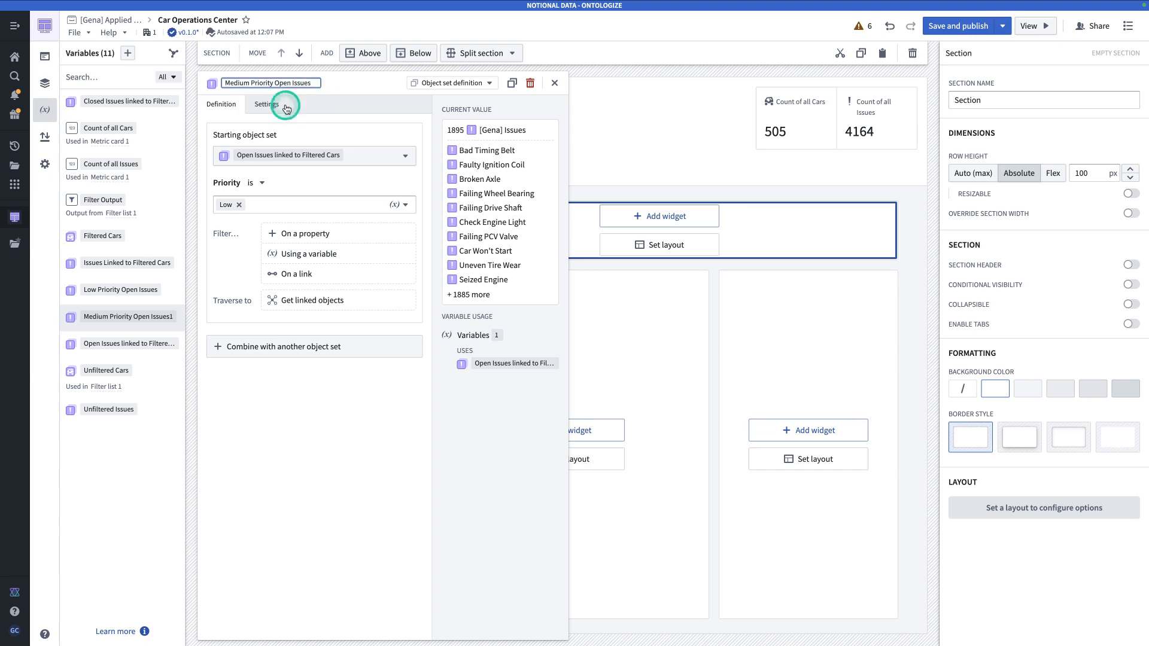
left_click(238, 204)
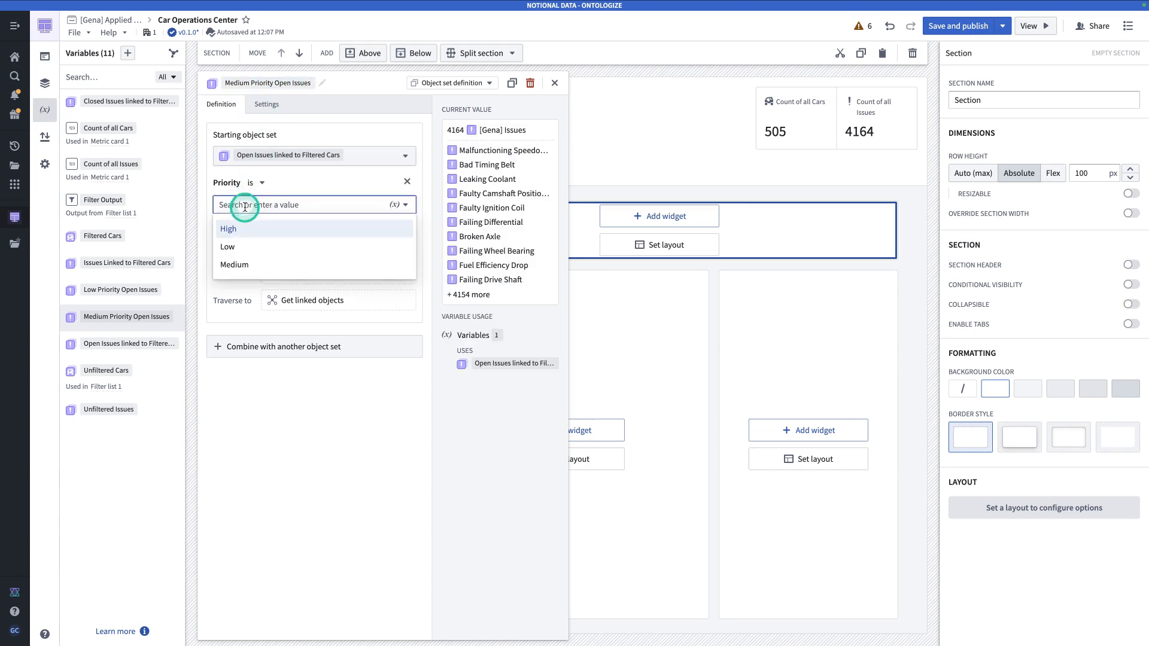
left_click(274, 262)
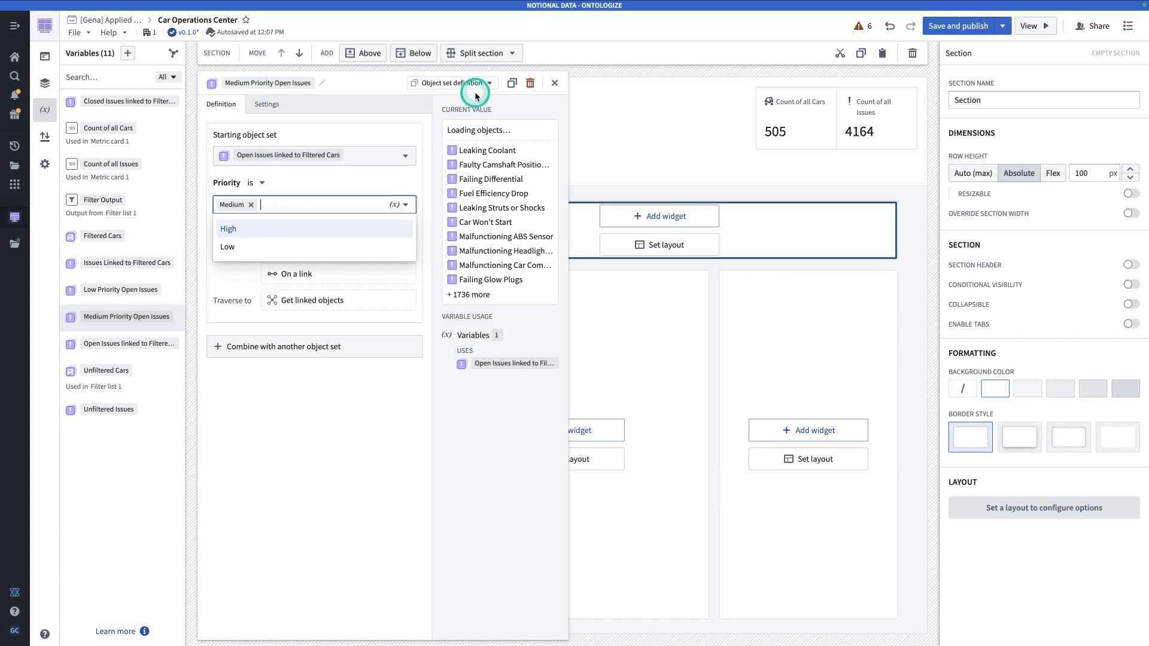
Duplicate the medium priority variable, name the copy High Priority Open Issues and set its Priority filter to High.
left_click(508, 87)
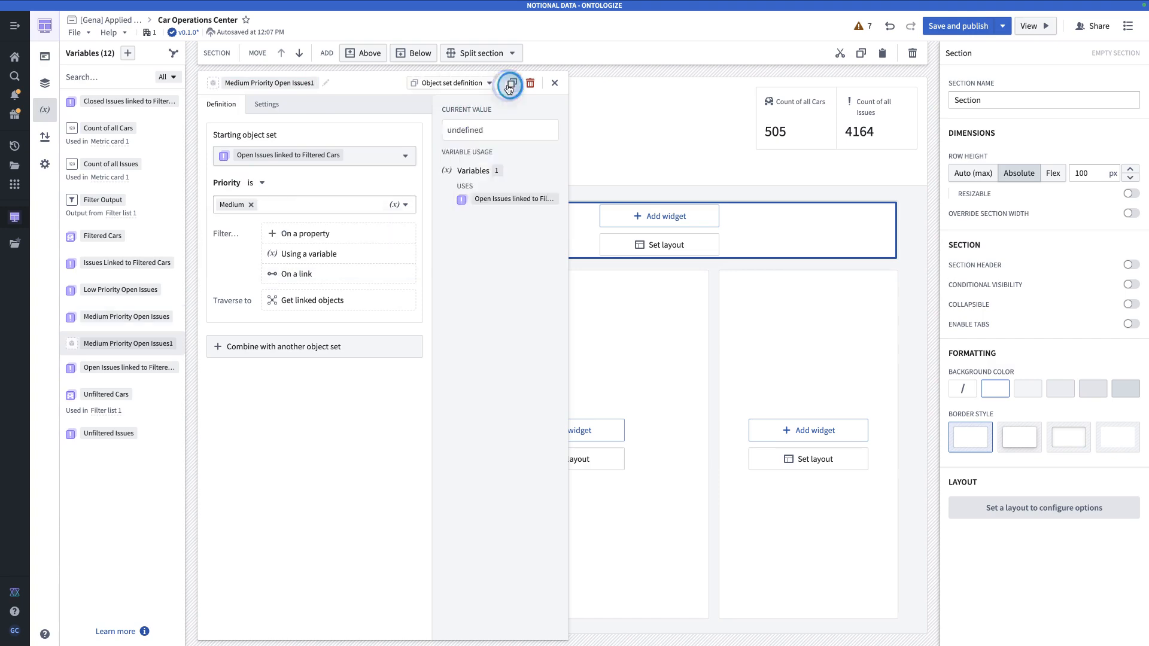
left_click(245, 85)
left_click(250, 83)
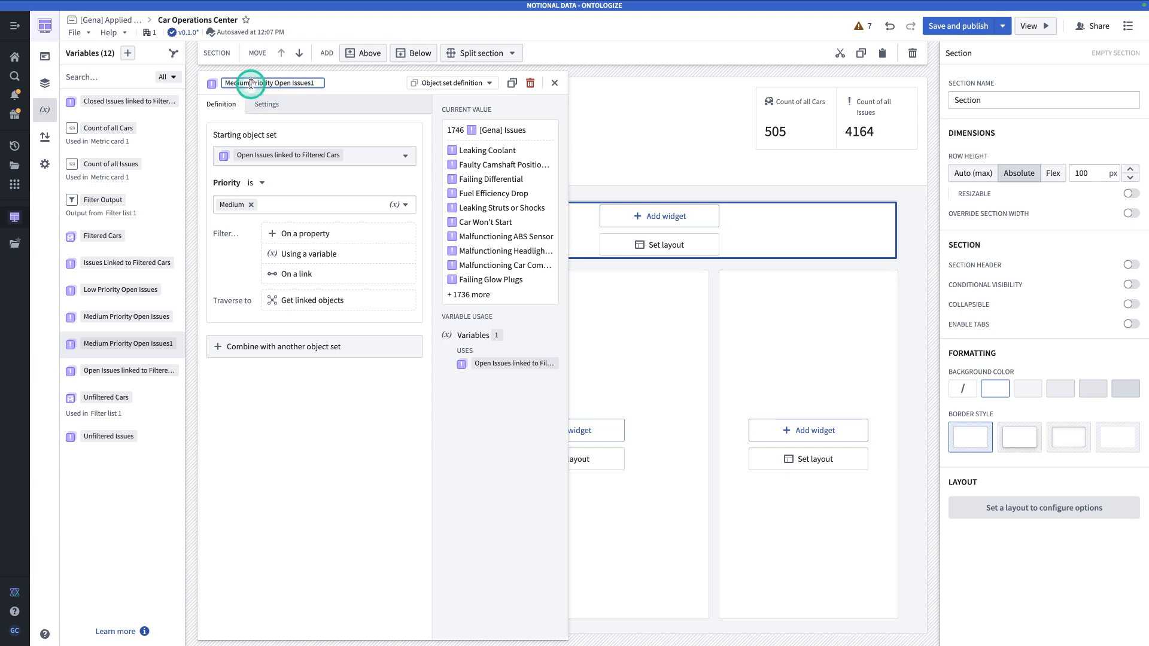
key("ctrl+BackSpace")
type("Hig")
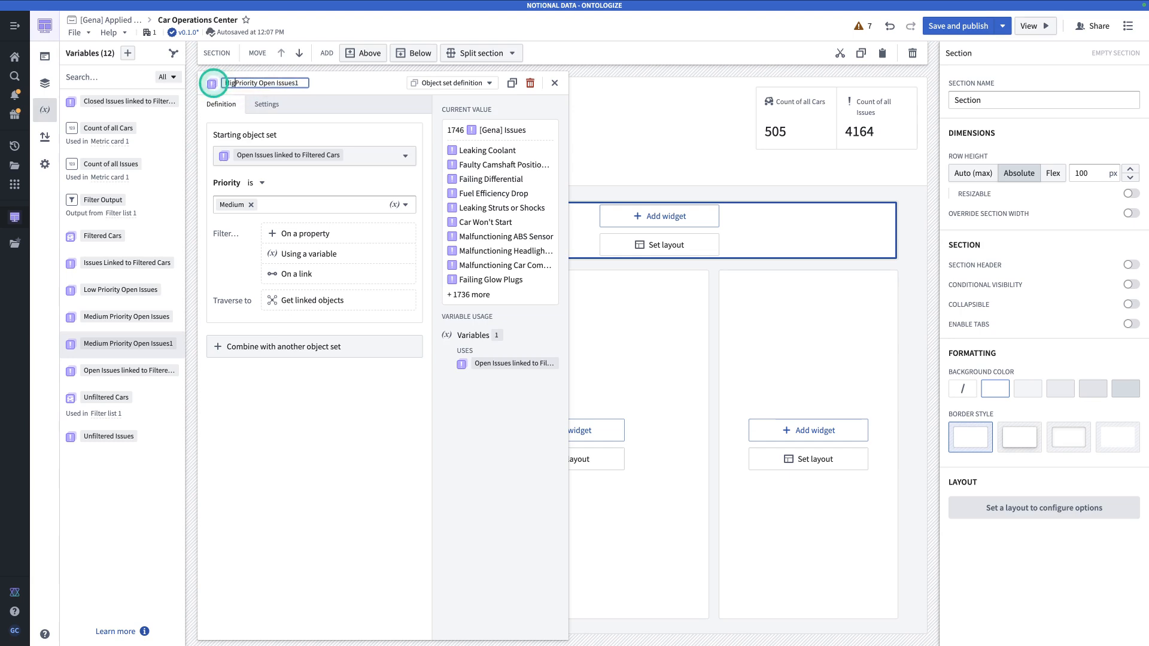
type("h")
left_click(305, 82)
key("BackSpace")
left_click(251, 205)
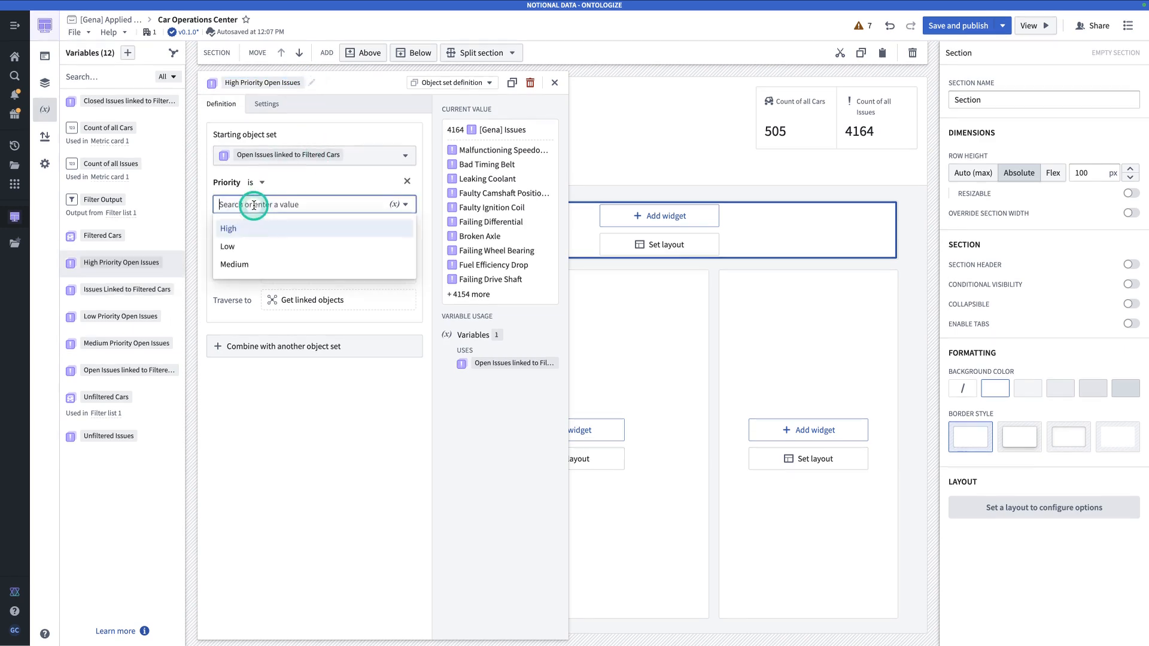
left_click(263, 235)
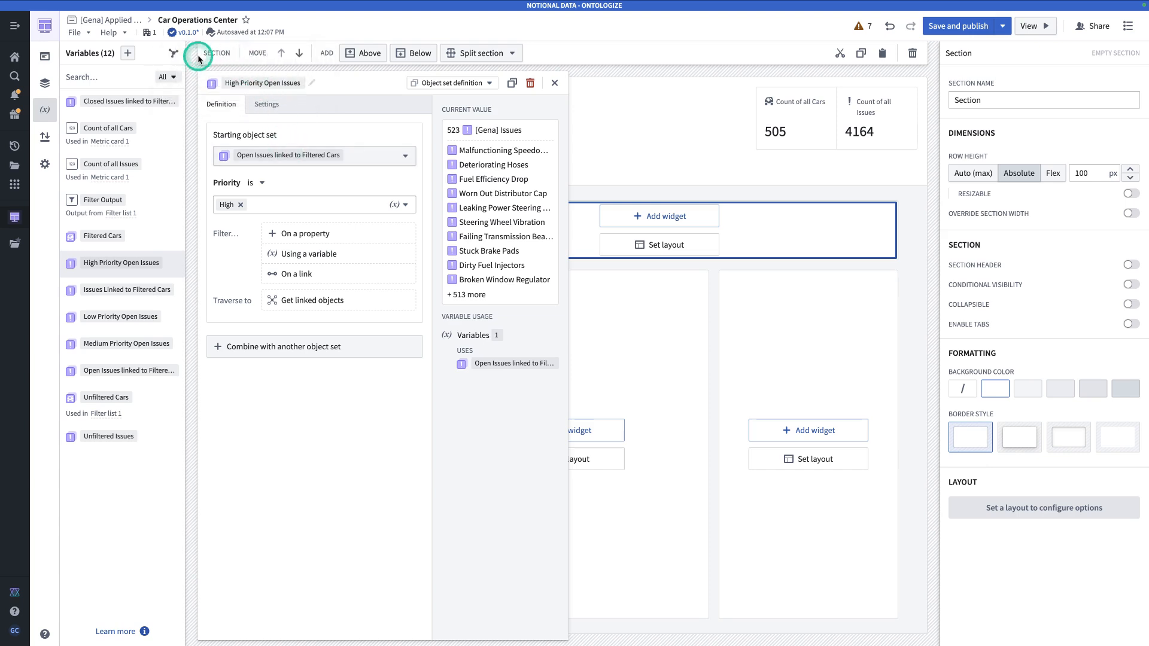
Add a numeric object set aggregation variable named Count Open Issues.
left_click(128, 56)
mouse_move(184, 93)
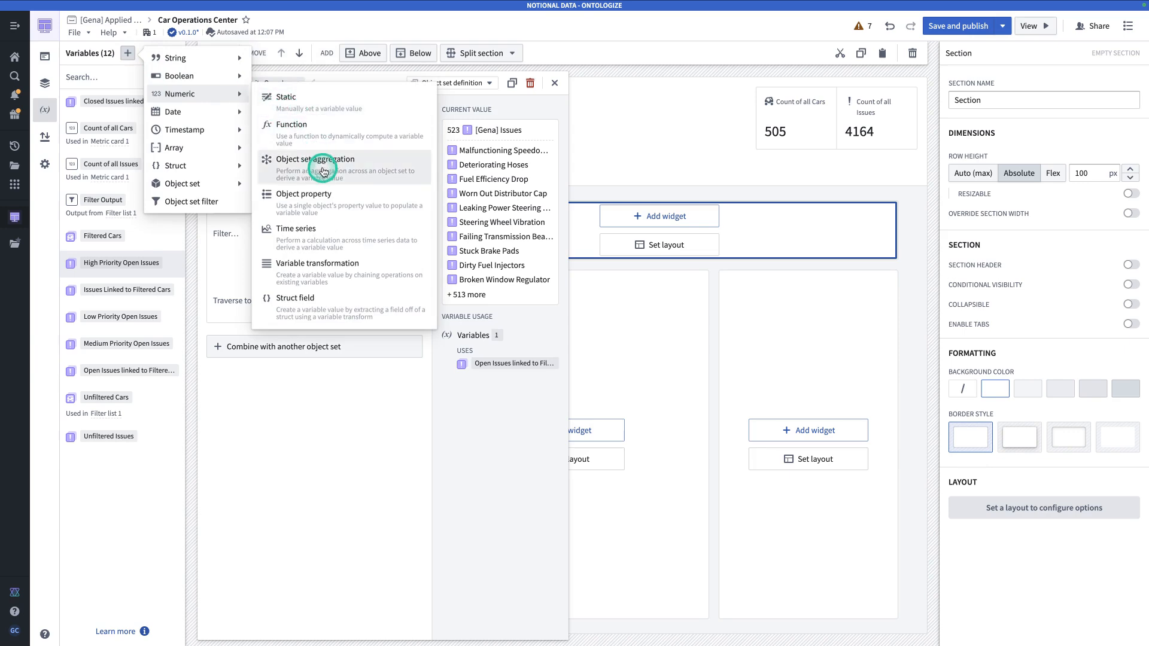
left_click(323, 171)
left_click(237, 83)
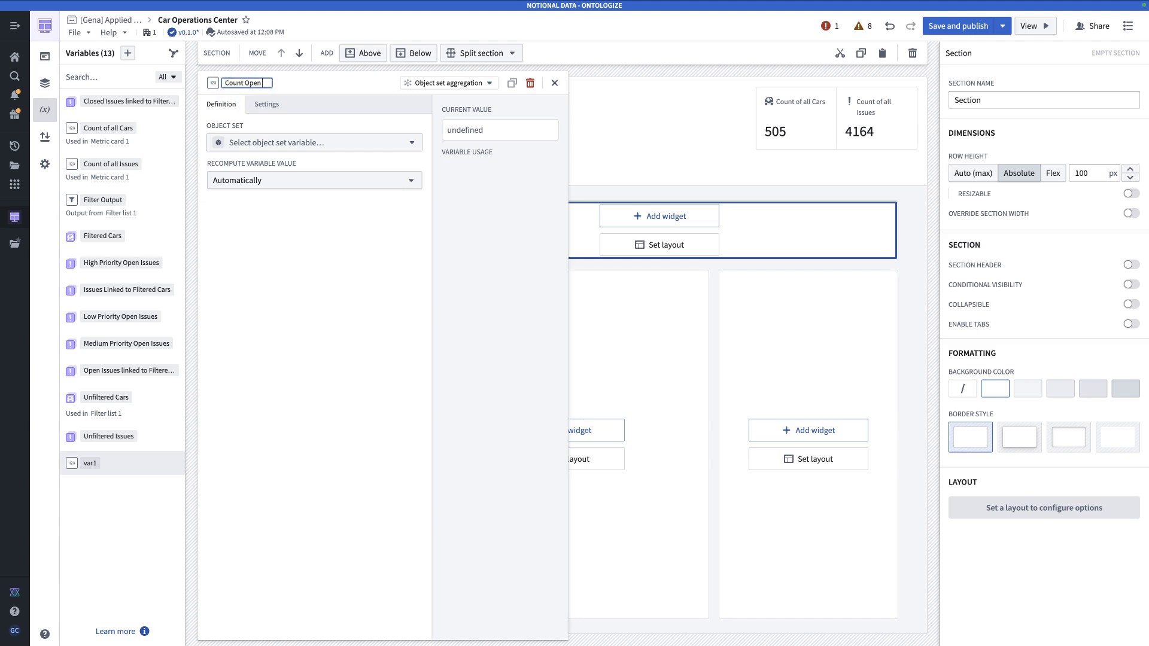
type("Count Open Issues")
key("Return")
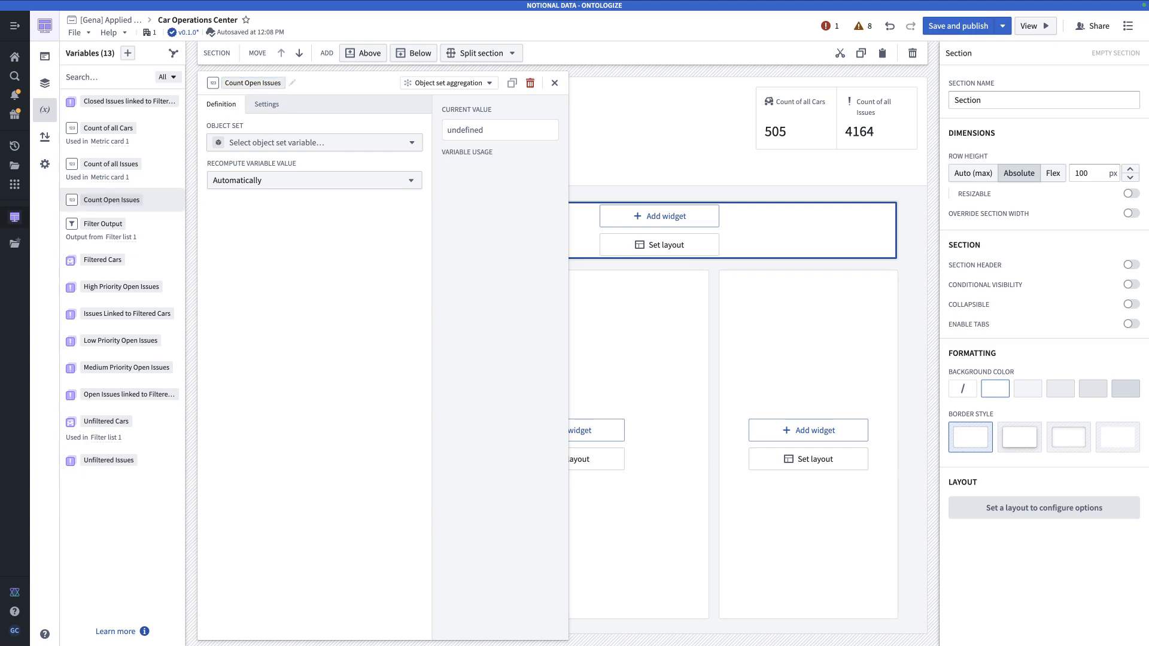
Base the open issues count on Open Issues linked to Filtered Cars, with Count as the aggregation method.
left_click(320, 142)
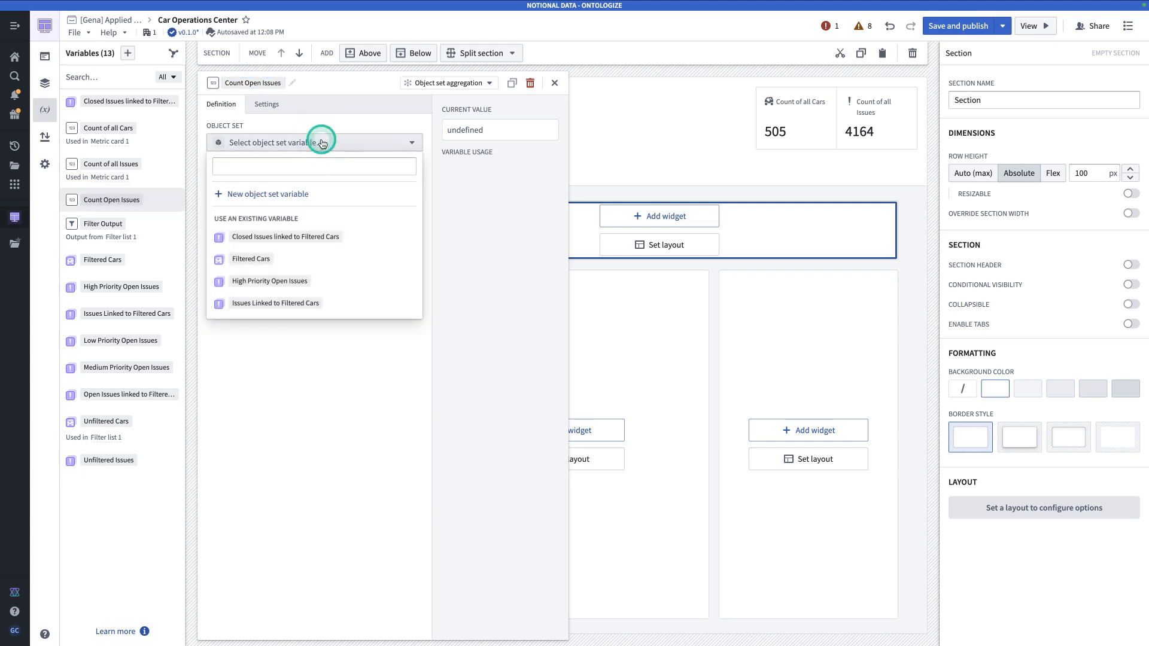
scroll(307, 252, "down", 3)
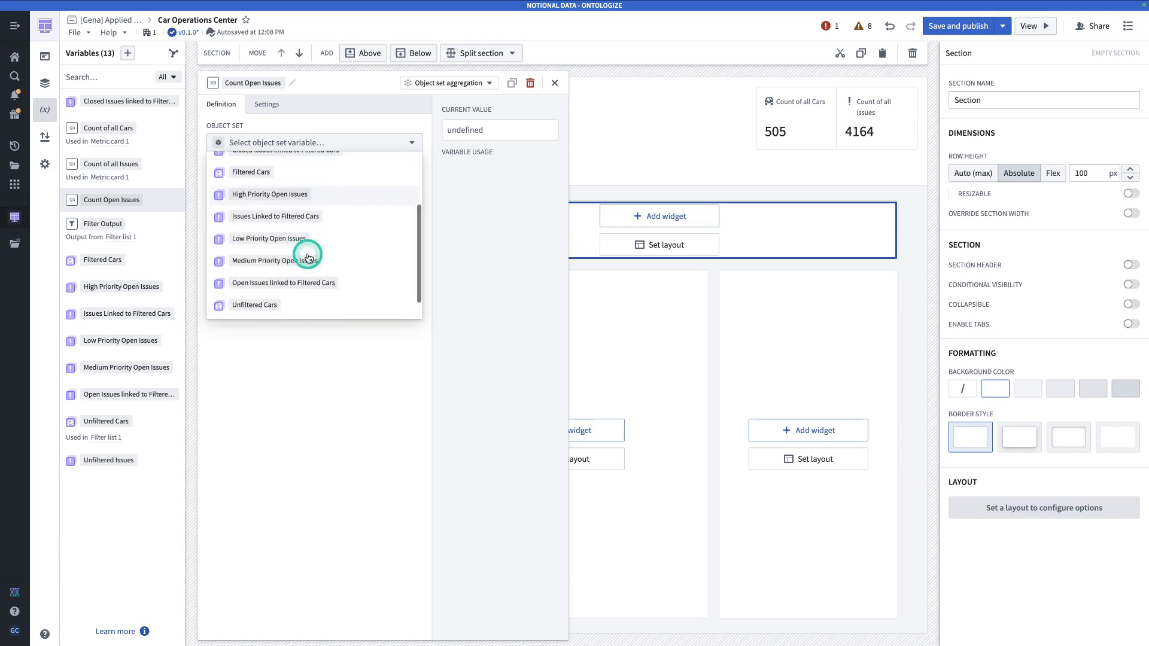
scroll(307, 254, "up", 3)
scroll(308, 254, "down", 3)
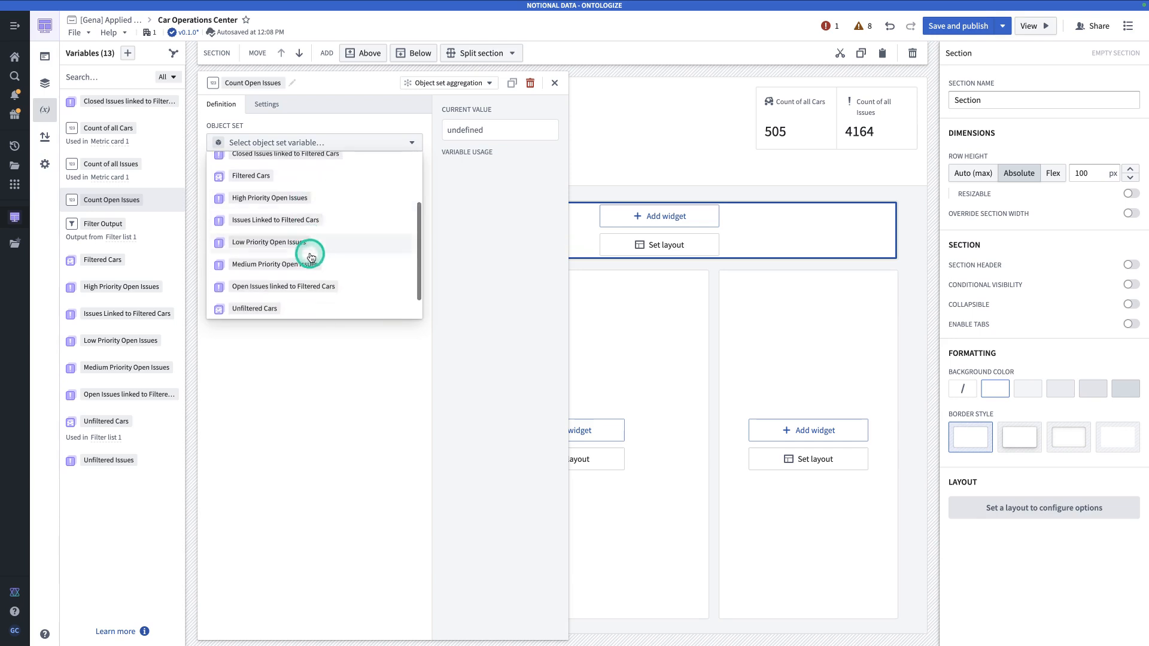
left_click(307, 294)
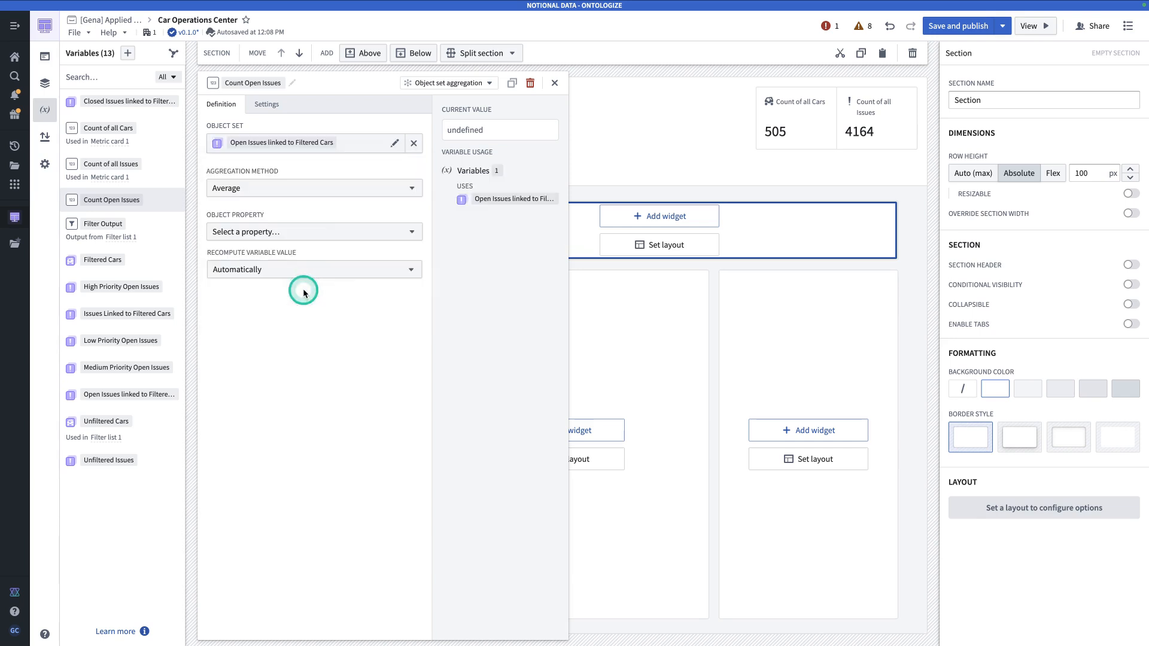
left_click(274, 189)
left_click(264, 207)
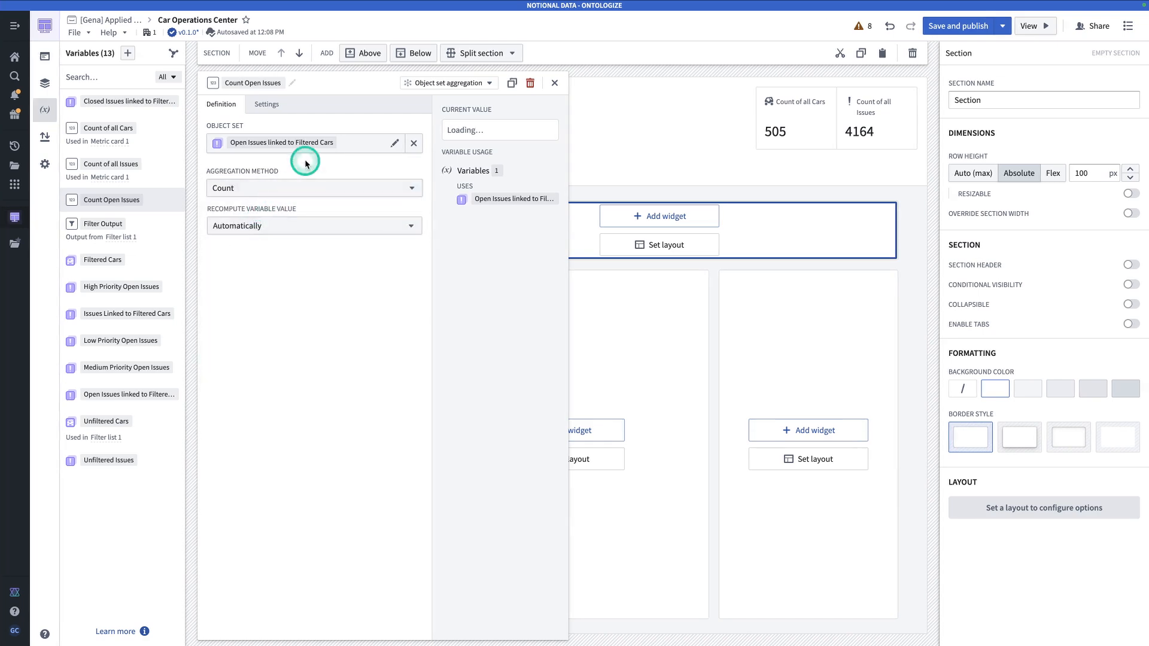
Add a numeric object set aggregation variable named Count Closed Issues.
left_click(128, 53)
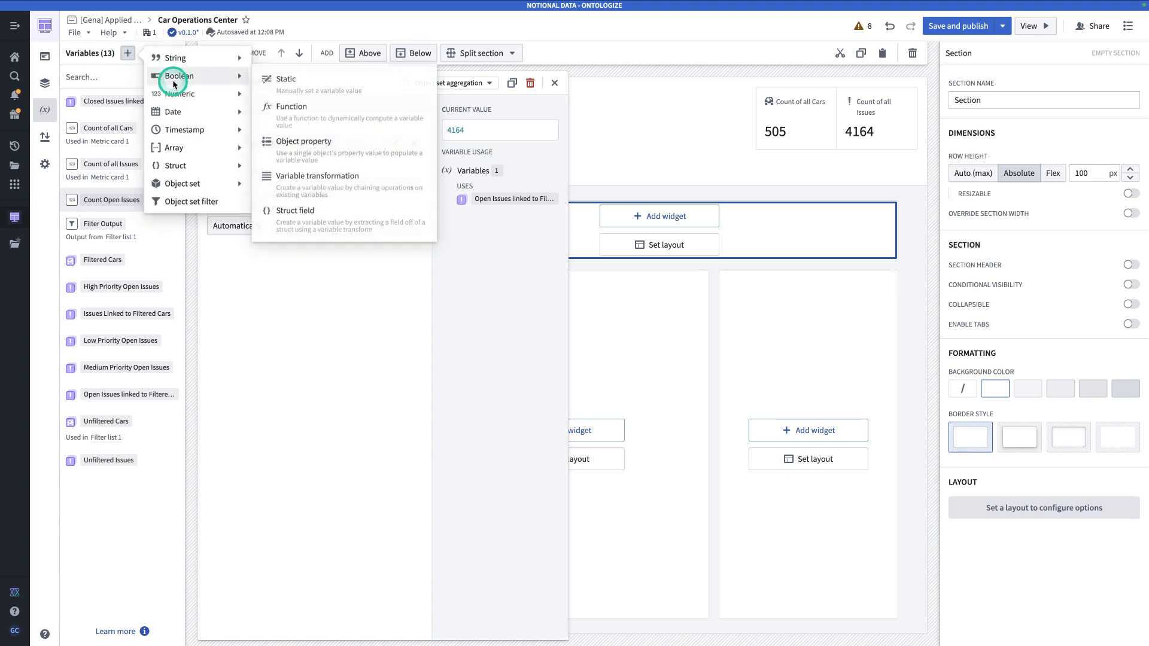
mouse_move(200, 109)
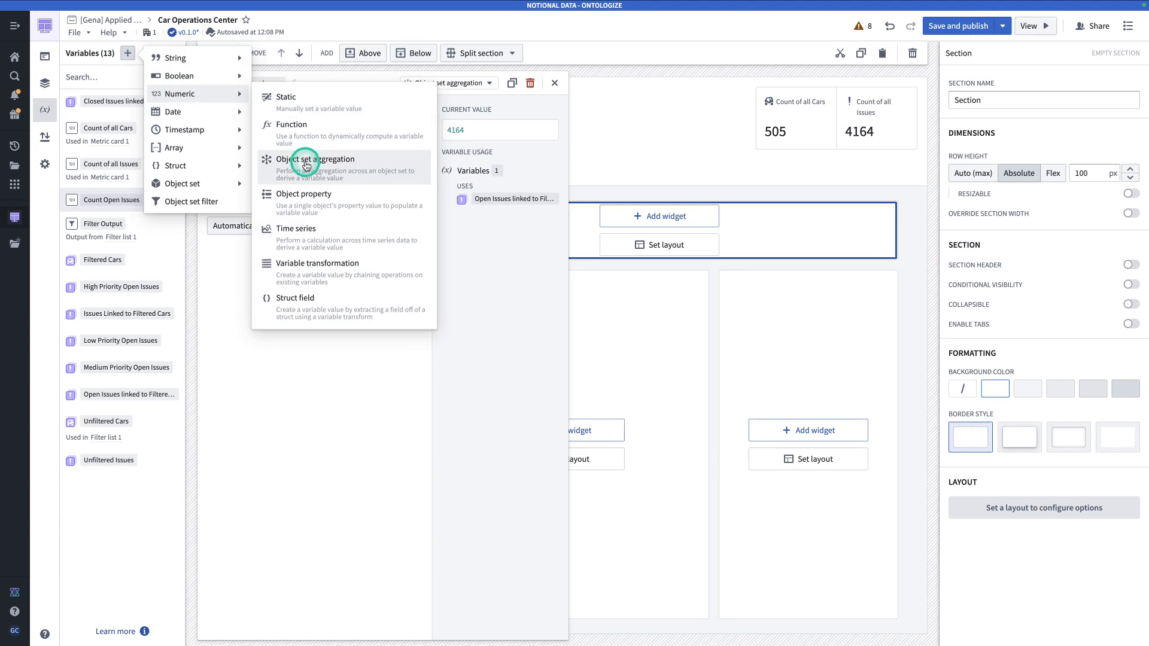
left_click(304, 160)
left_click(232, 84)
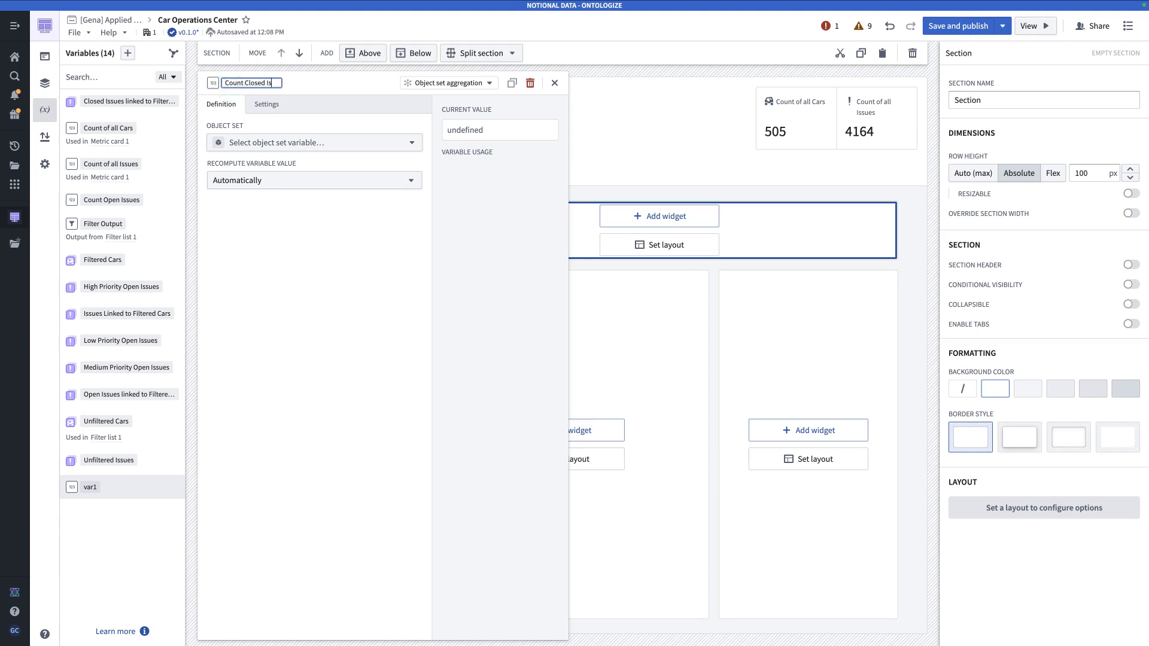
type("Count Closed Issues")
key("Return")
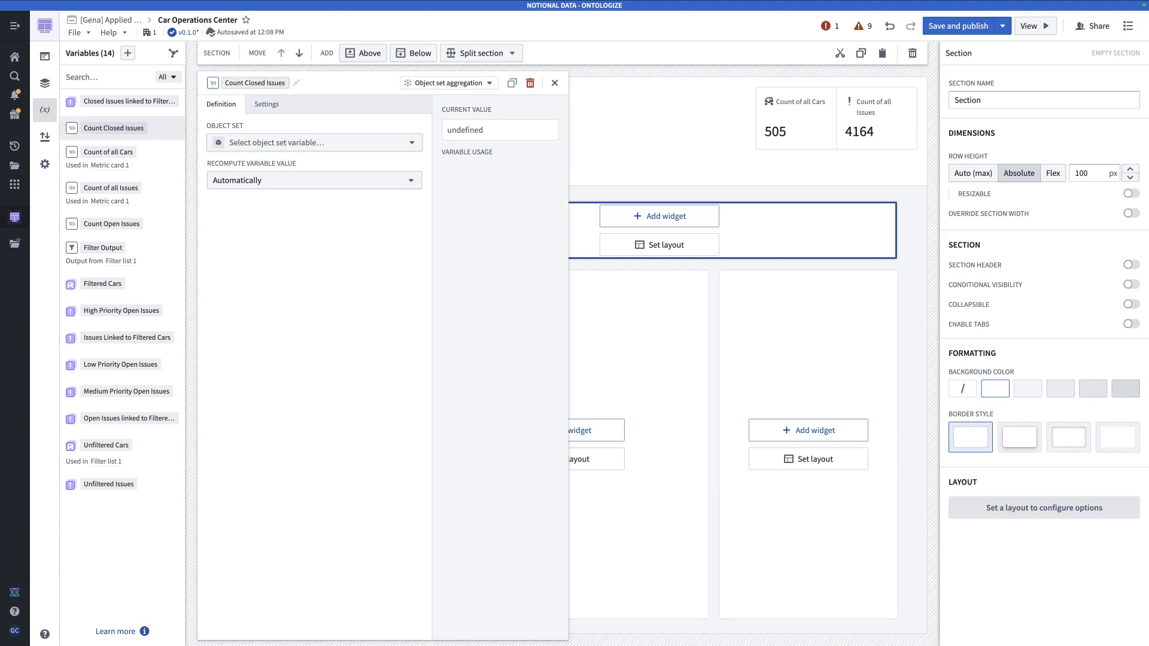
Base the closed issues count on Closed Issues linked to Filtered Cars, with Count as the aggregation method.
left_click(267, 141)
scroll(287, 224, "down", 3)
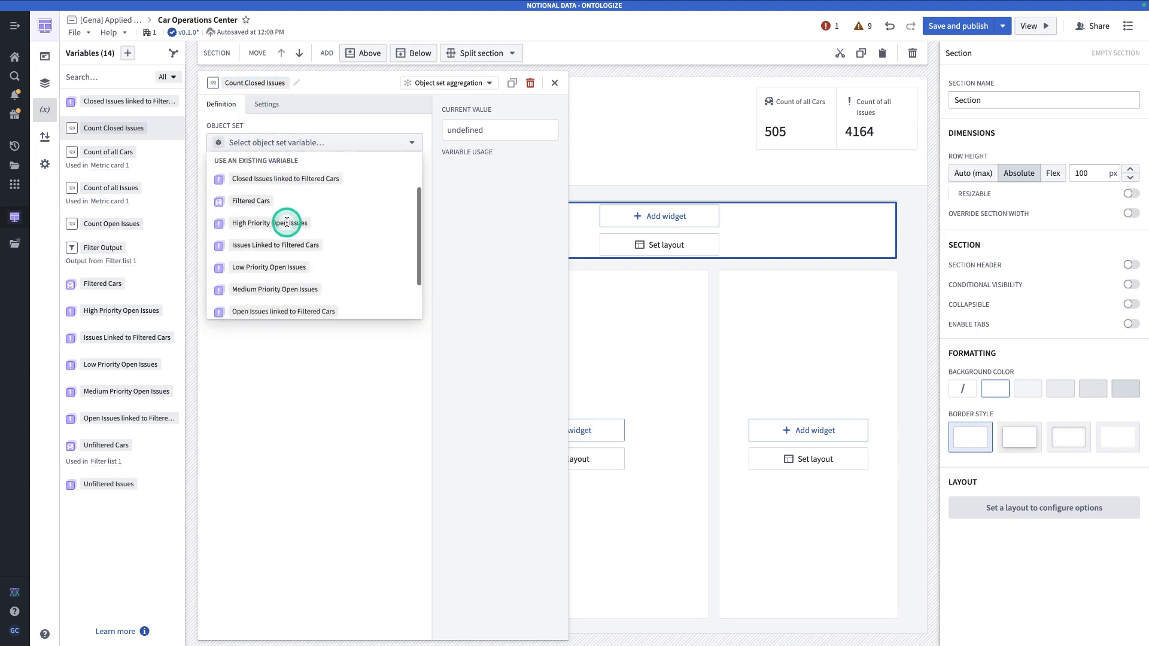
scroll(293, 222, "up", 2)
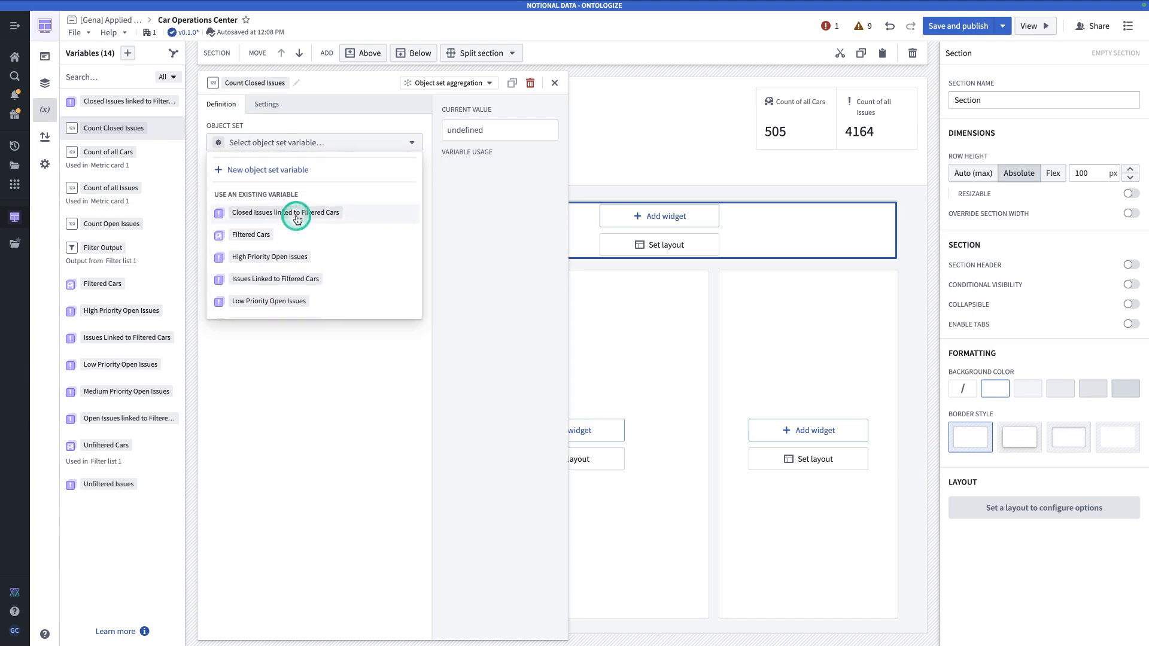
left_click(296, 215)
left_click(280, 195)
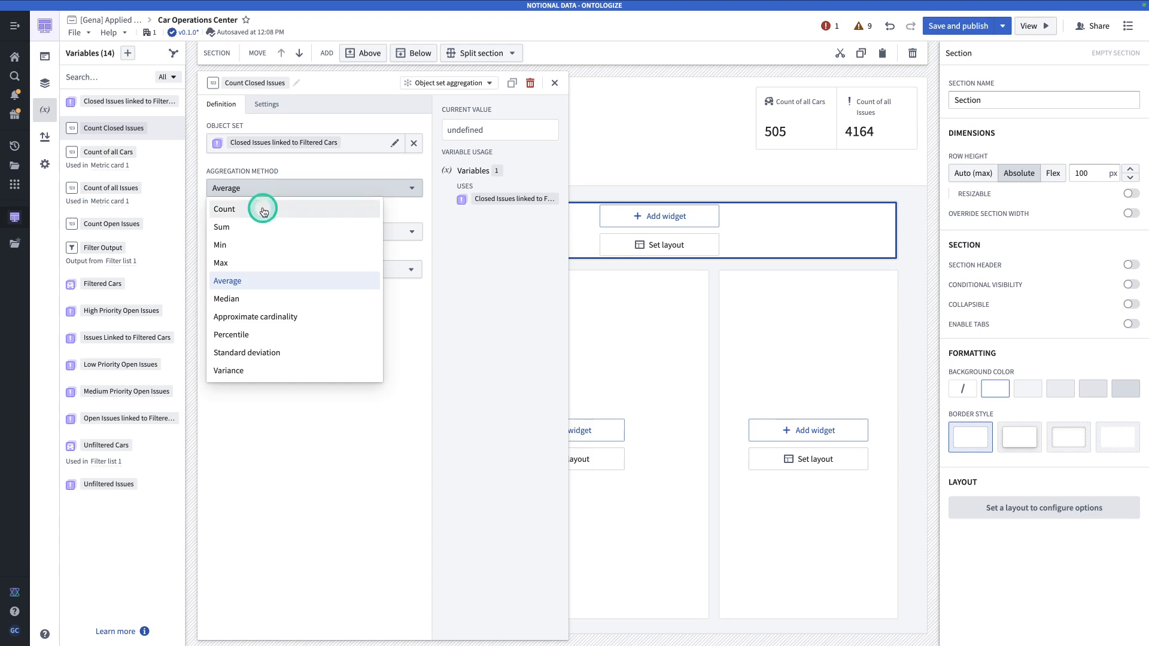
left_click(263, 209)
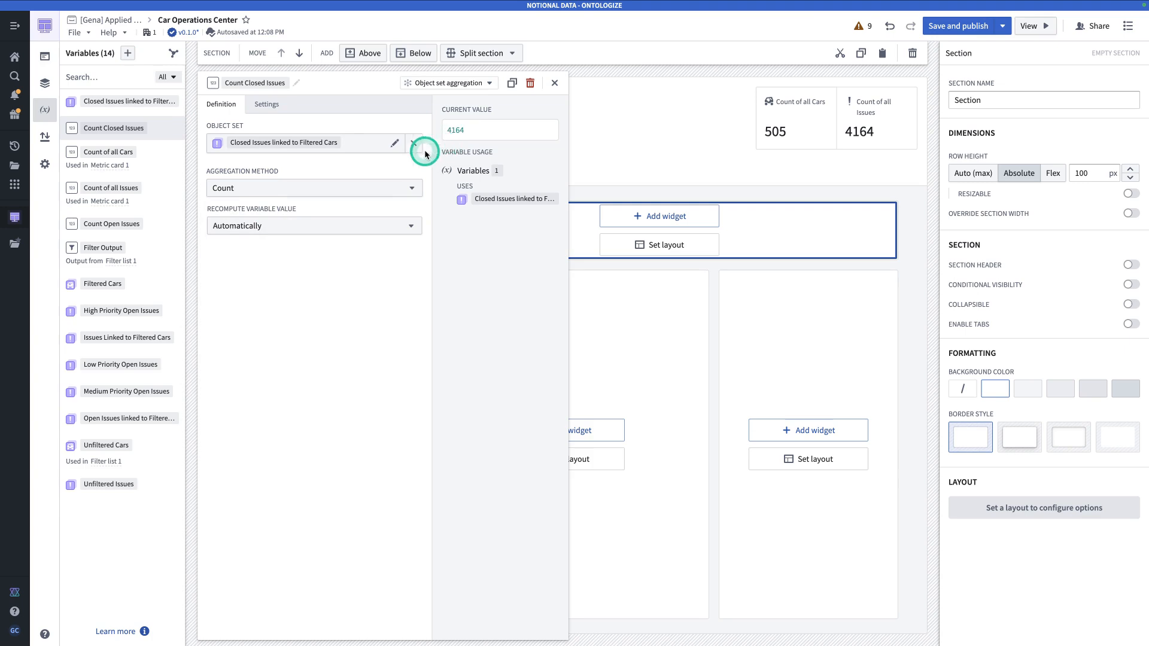
Replace the Status filter value of Closed Issues linked to Filtered Cars with Resolved.
left_click(284, 147)
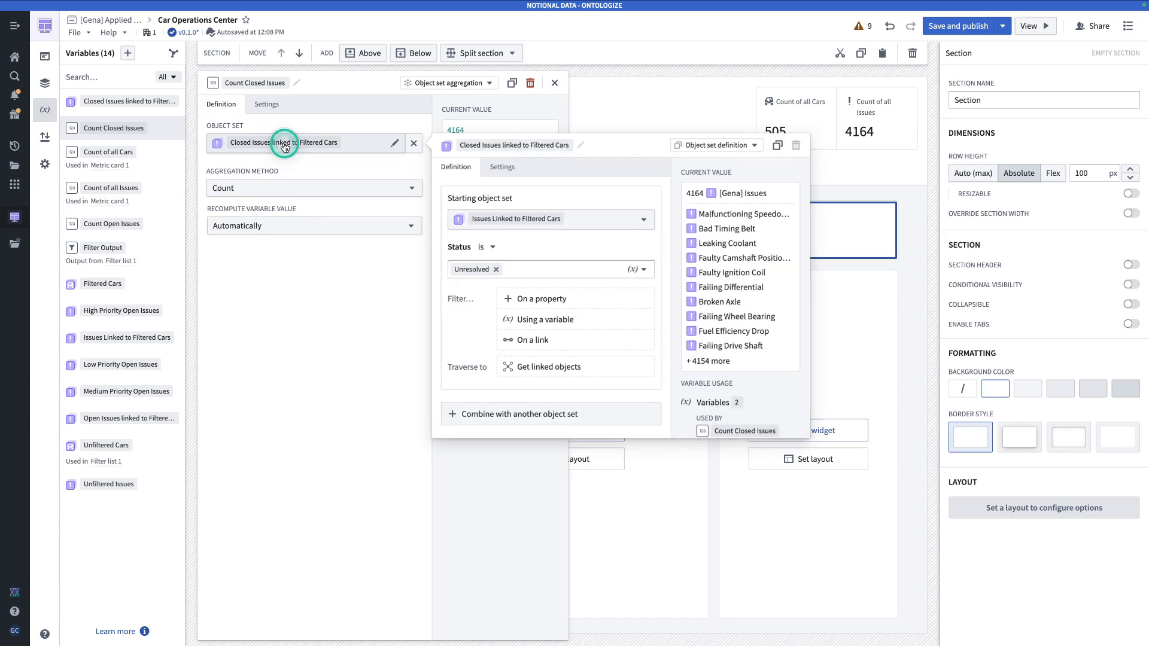
left_click(495, 267)
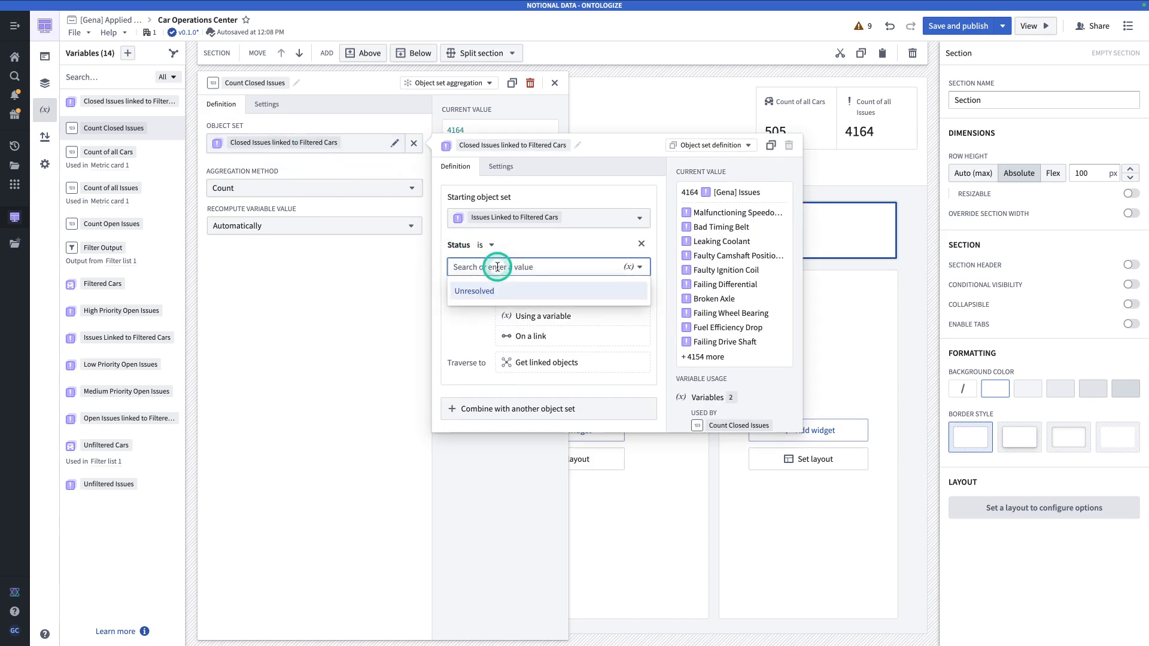
type("Resolved")
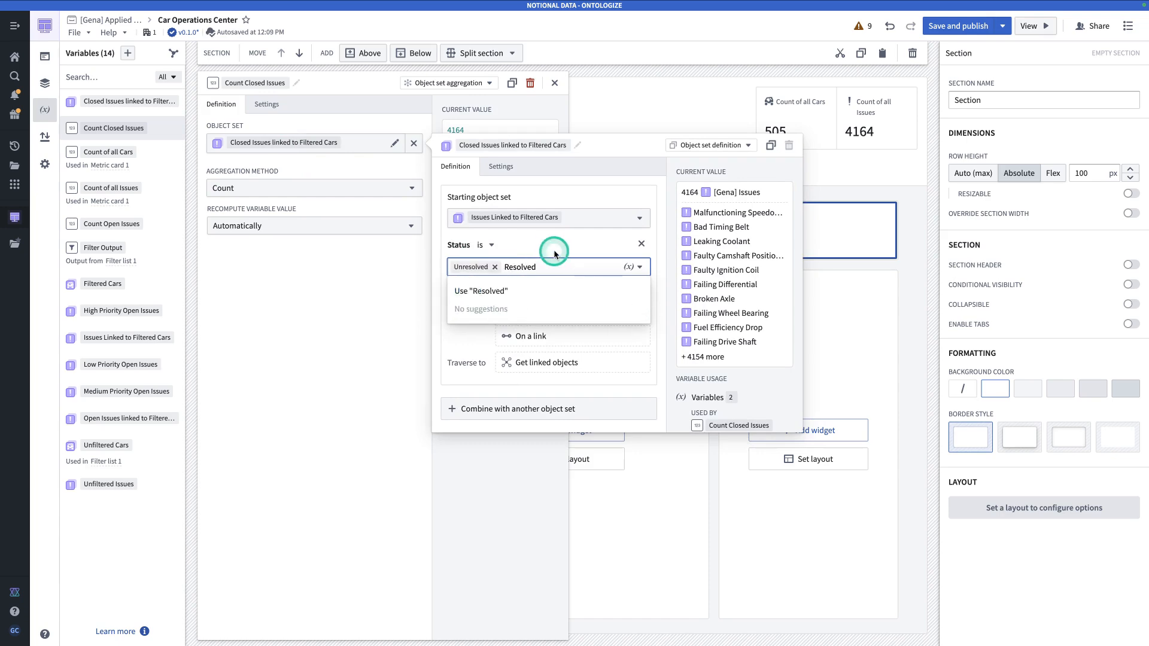
left_click(493, 267)
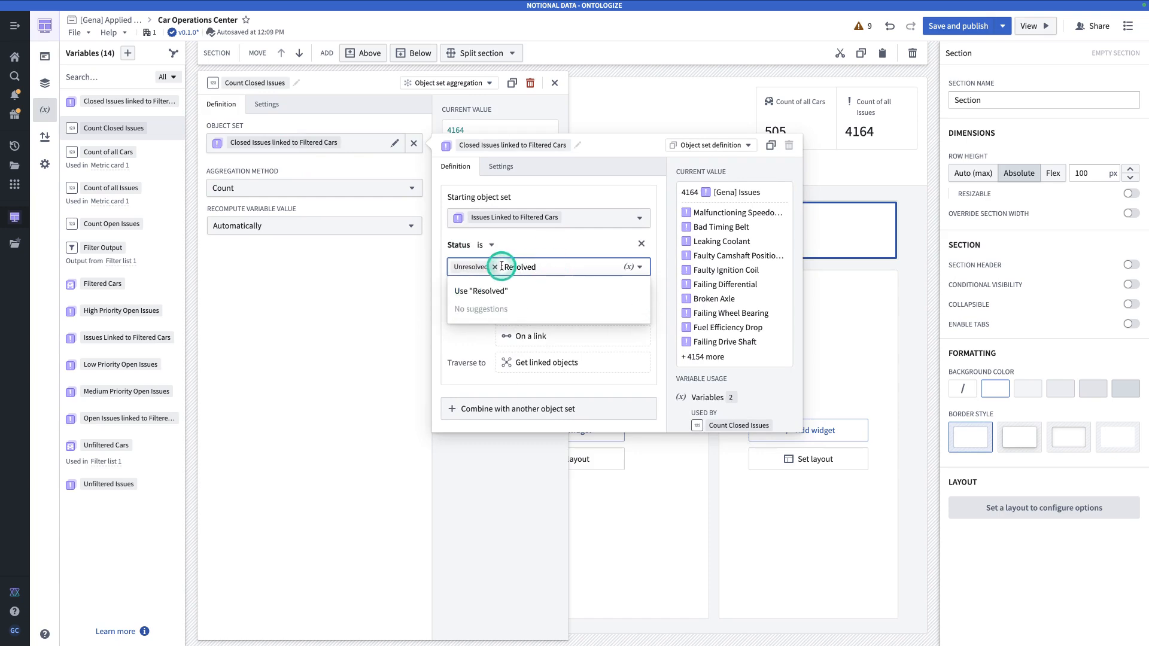
left_click(494, 291)
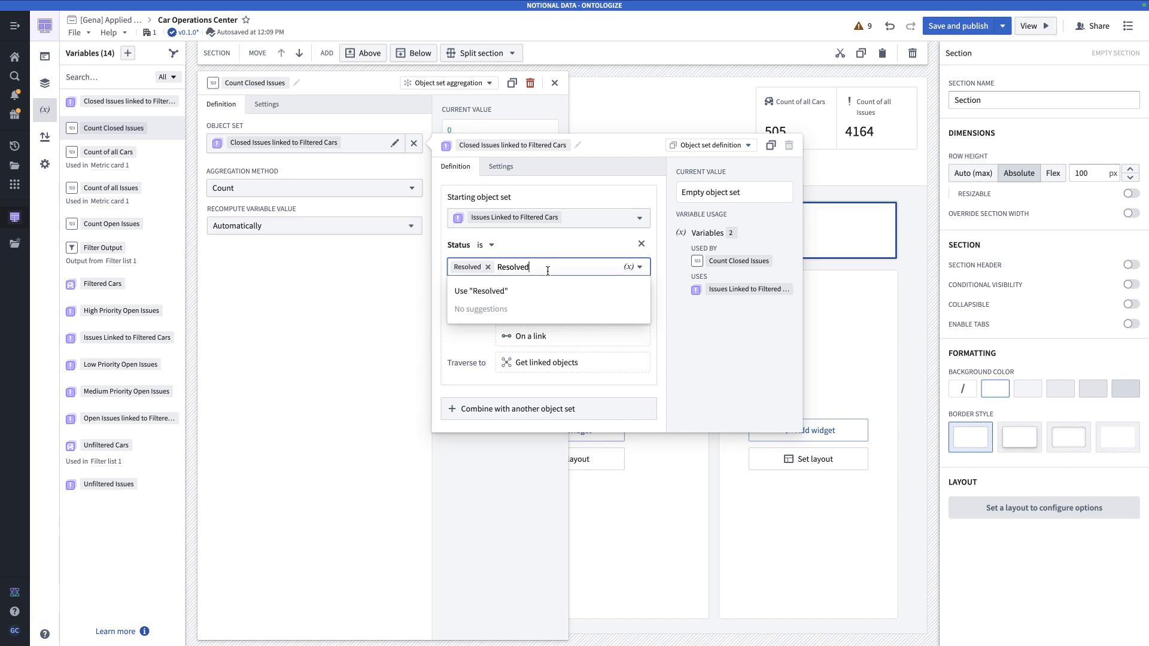
left_click(282, 296)
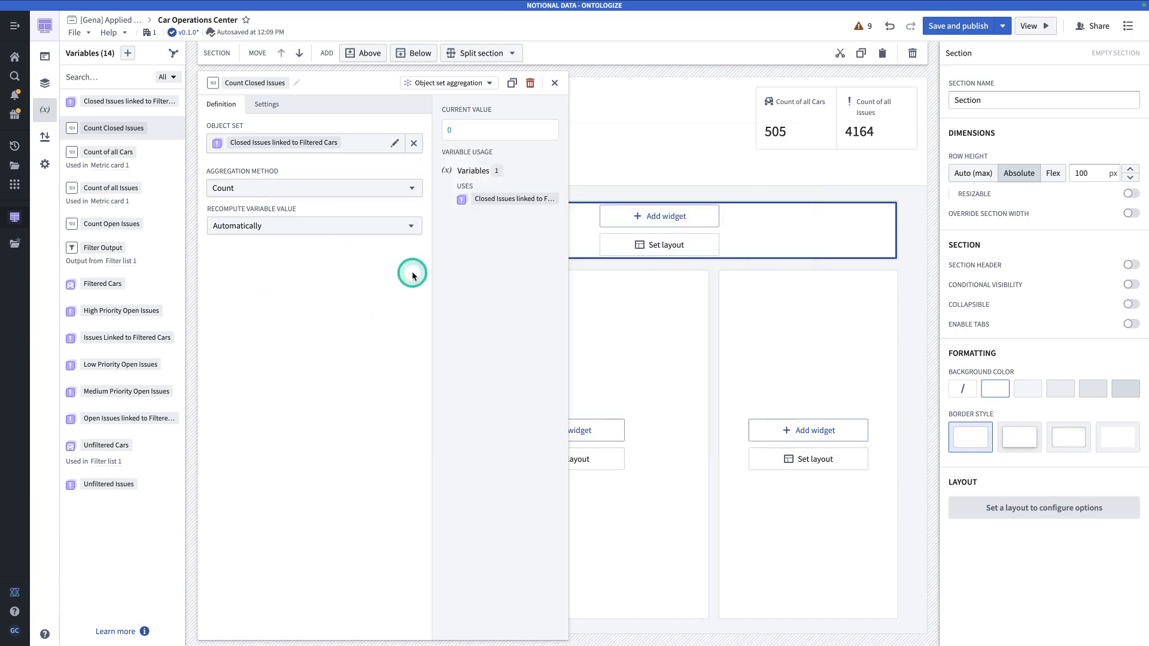
Add a numeric object set aggregation variable named Count of Low Priority Issues.
left_click(127, 53)
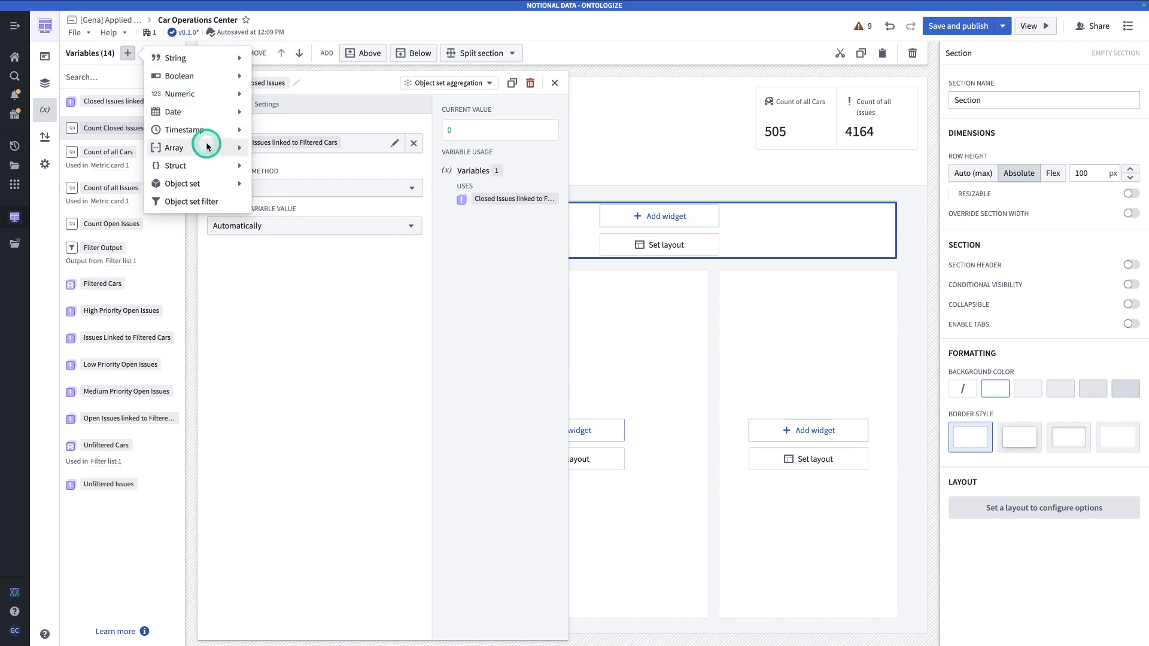
mouse_move(195, 94)
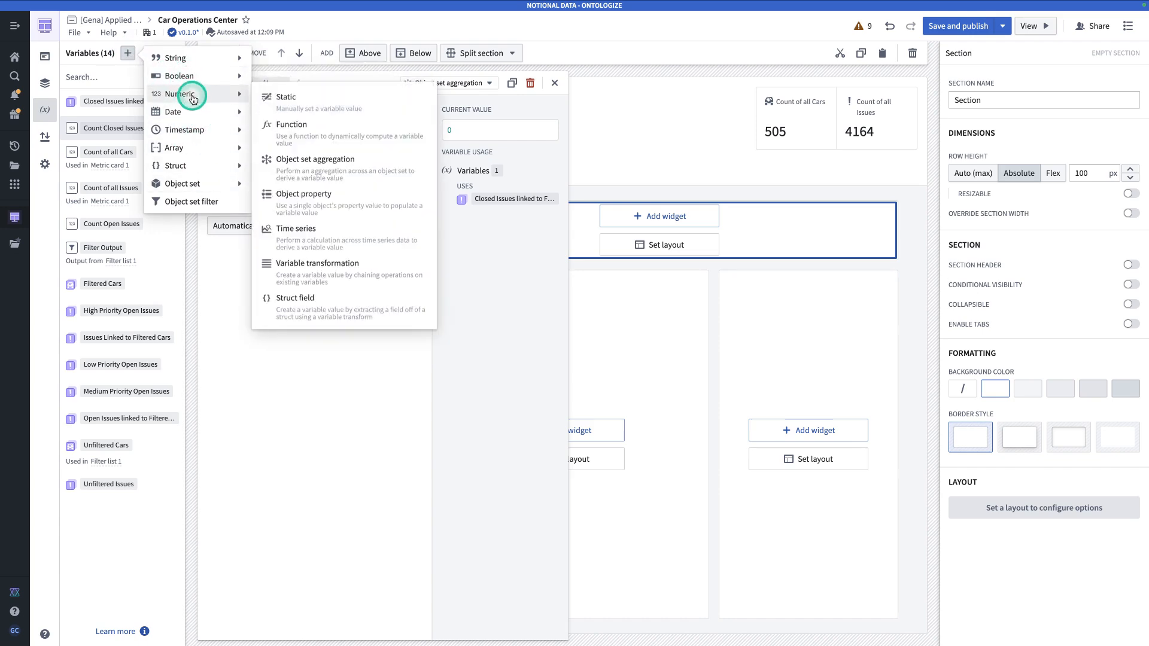
left_click(302, 167)
left_click(228, 83)
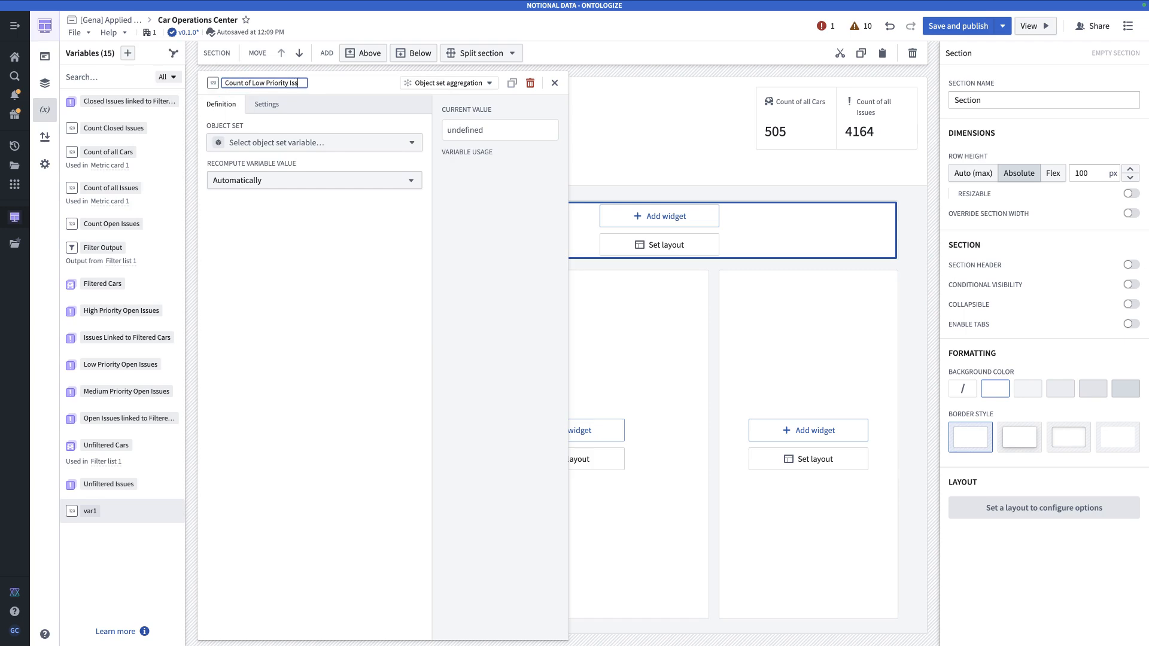
left_click(307, 141)
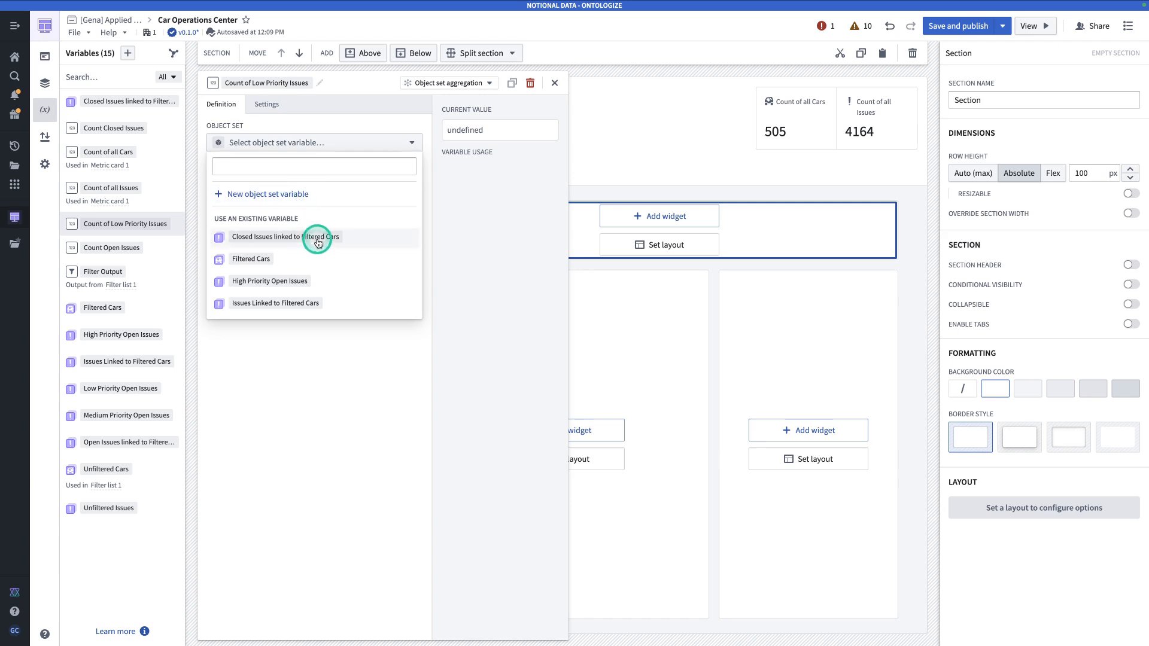
scroll(321, 252, "down", 1)
scroll(316, 256, "down", 1)
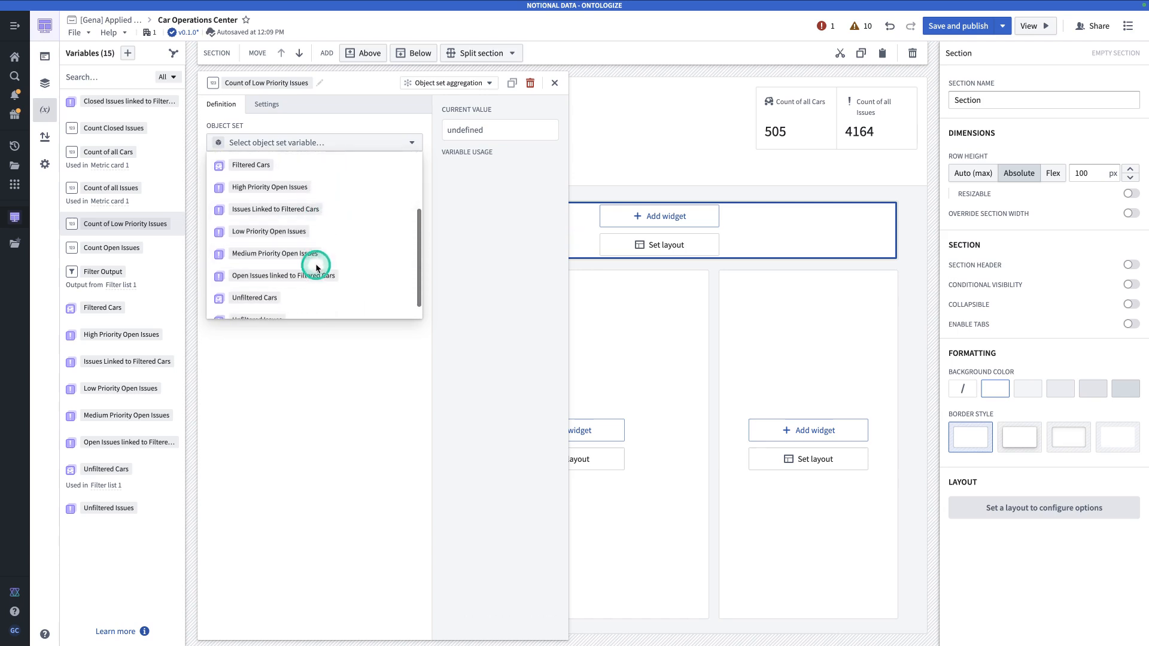
left_click(317, 274)
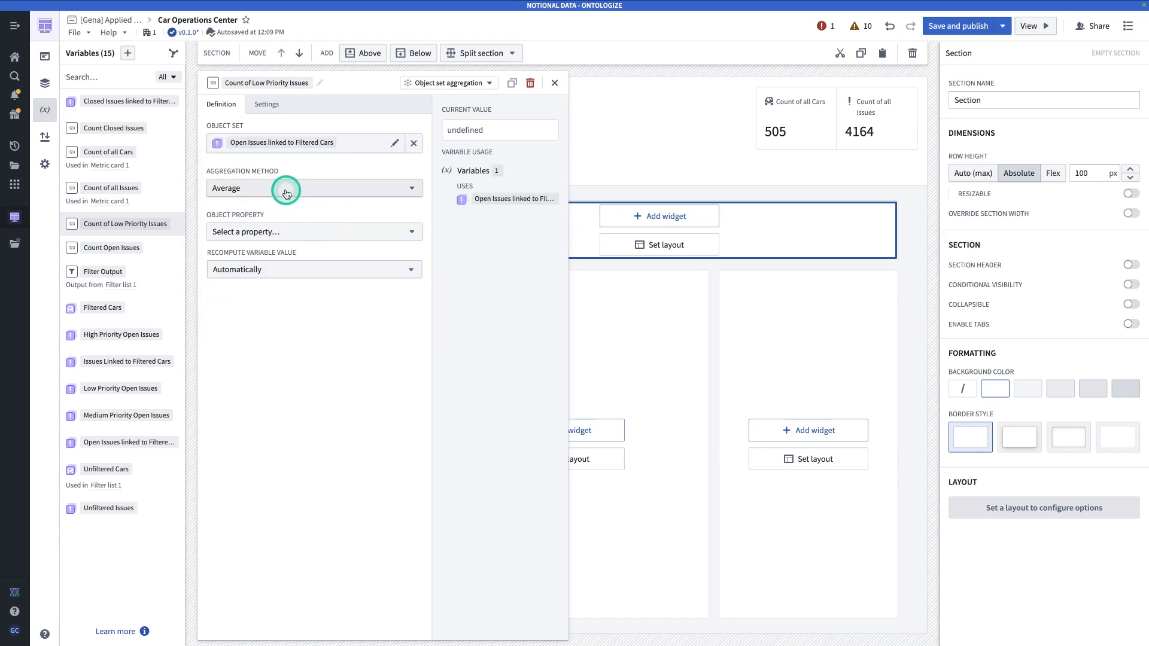
left_click(414, 142)
Base the low priority issues count on Low Priority Open Issues, with Count as the aggregation method.
left_click(313, 144)
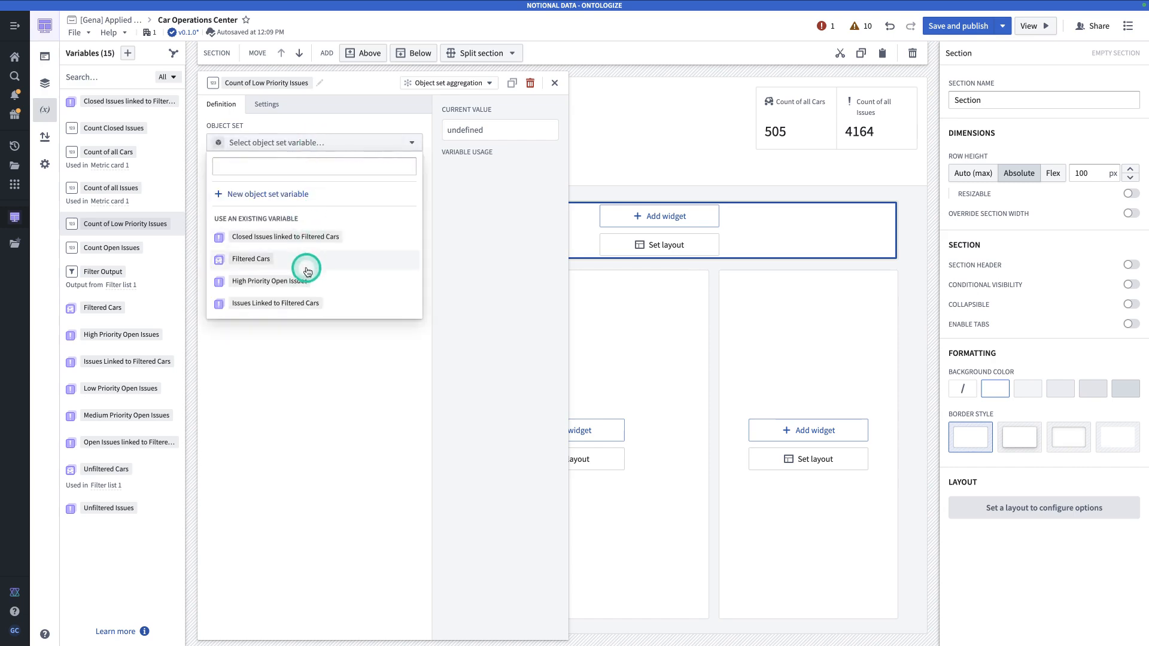
scroll(308, 272, "down", 1)
left_click(303, 245)
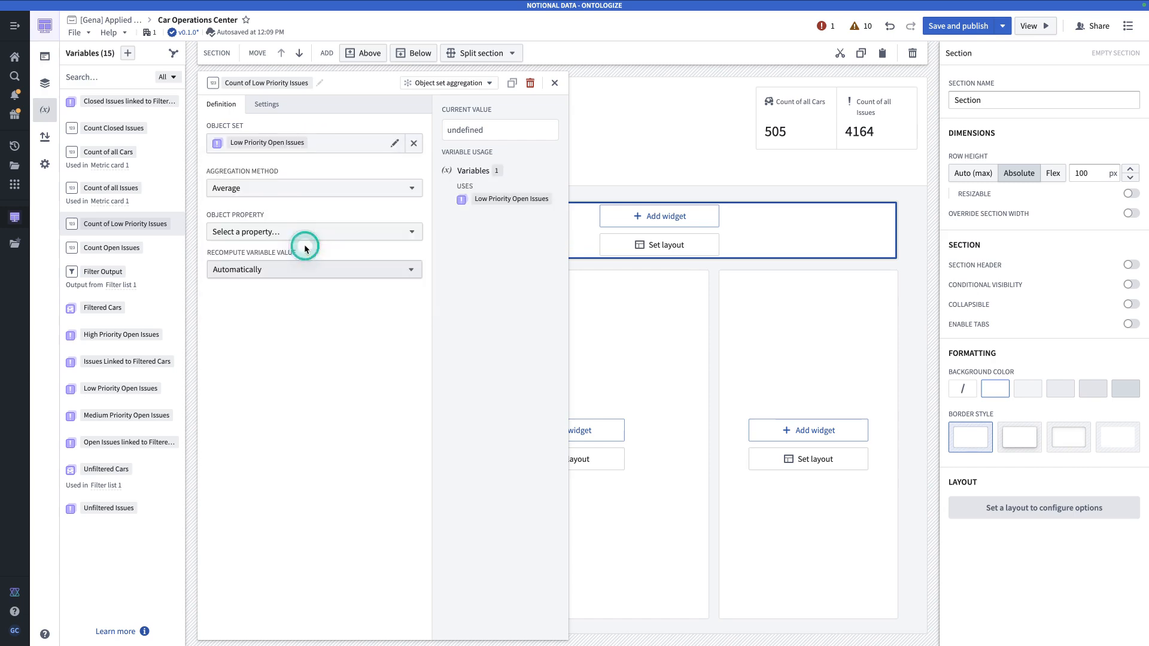
left_click(268, 189)
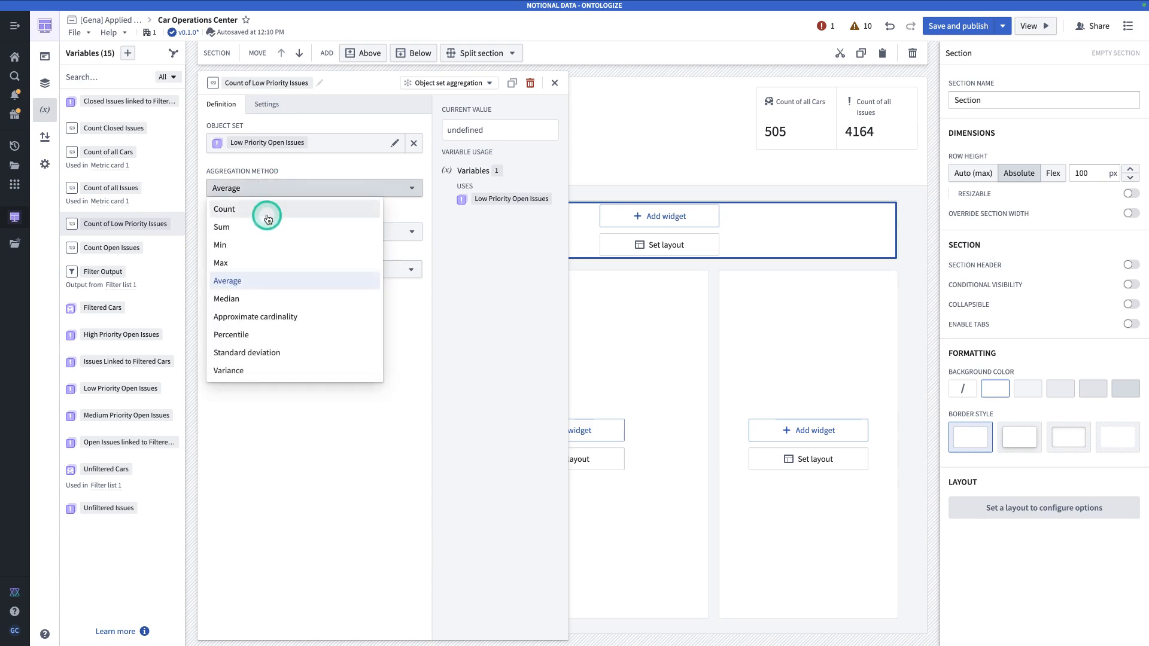
left_click(267, 207)
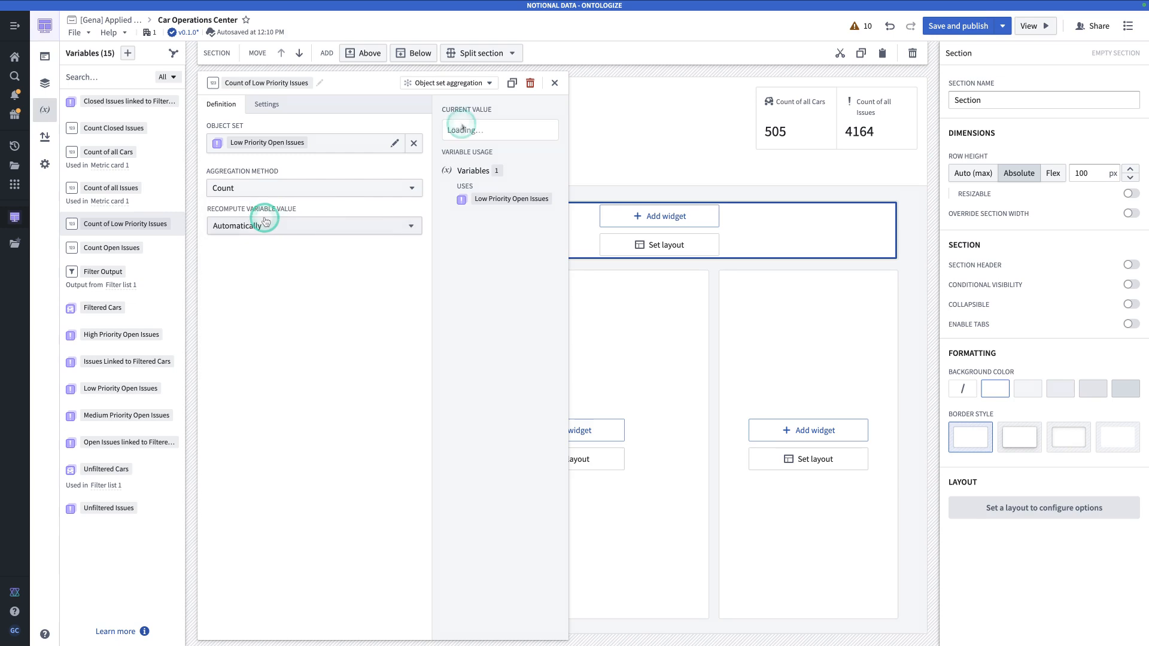
Duplicate the low priority count variable and name the copy Count of Medium Priority Issues.
left_click(511, 85)
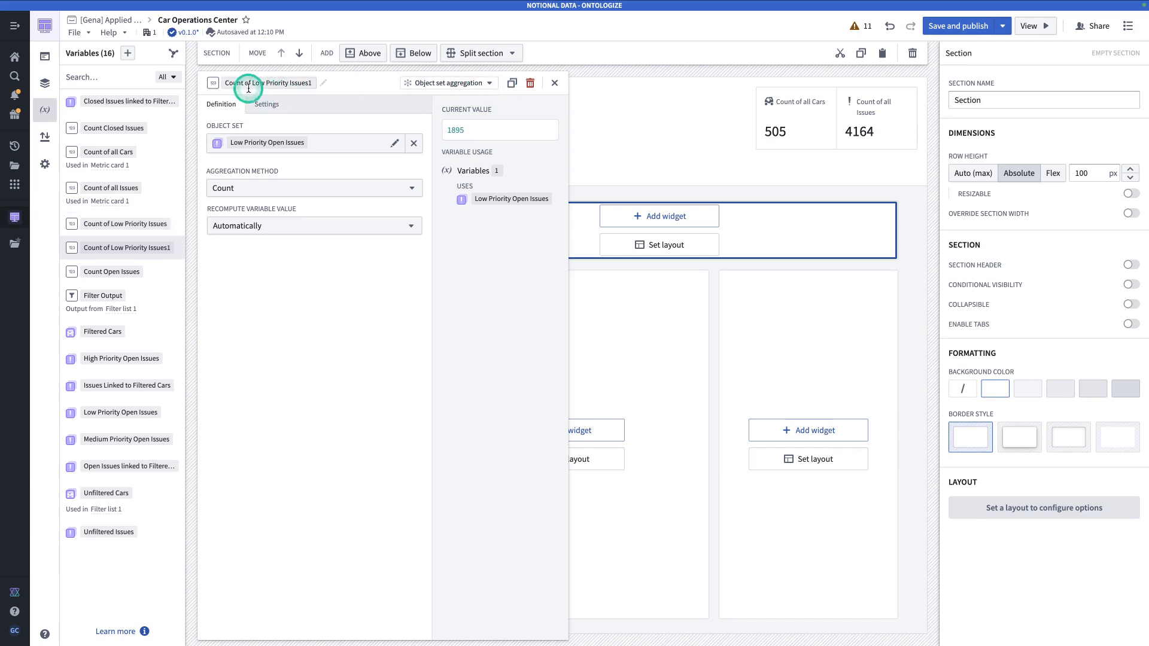
left_click(267, 83)
left_click(267, 83)
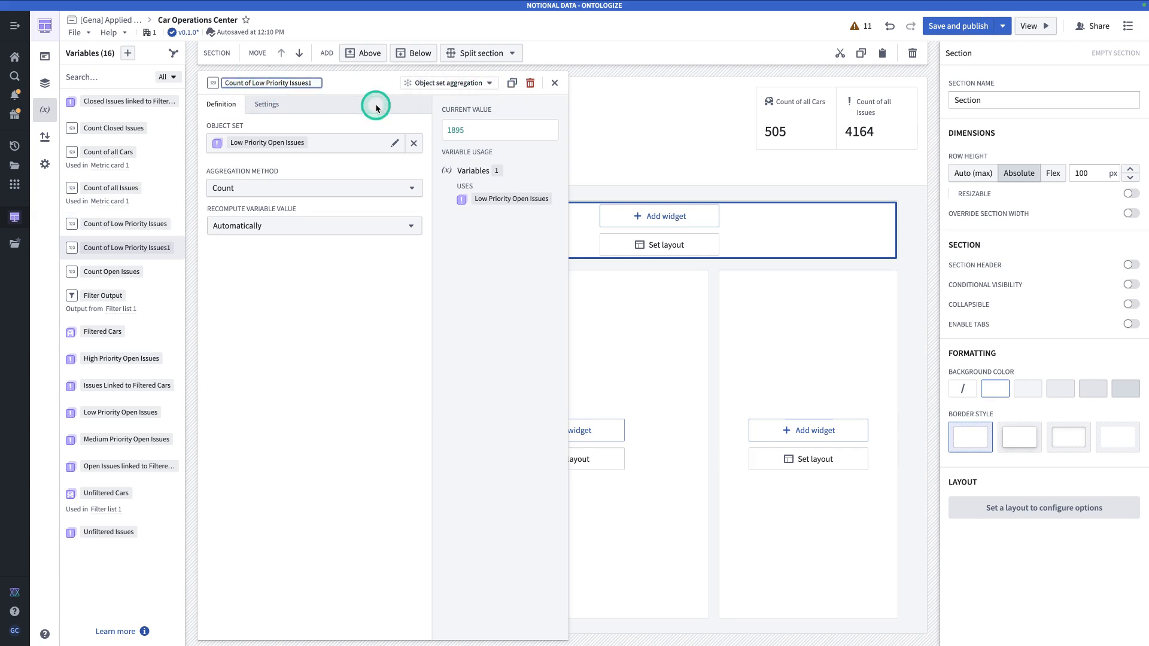
type("Medum")
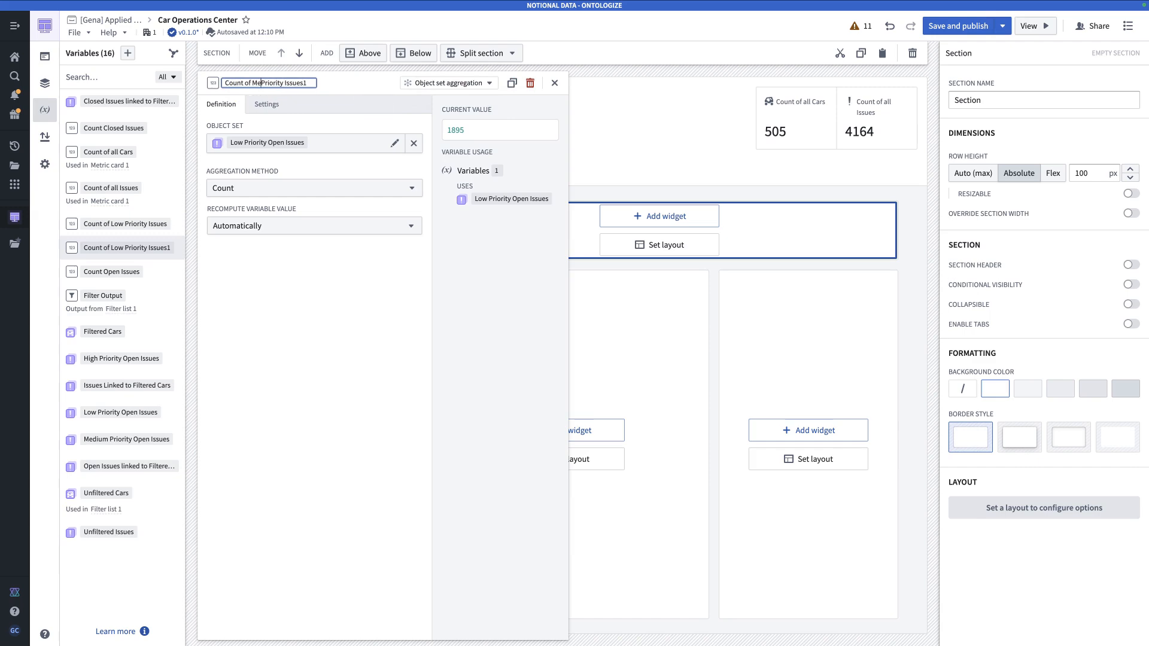
left_click(328, 83)
key("BackSpace")
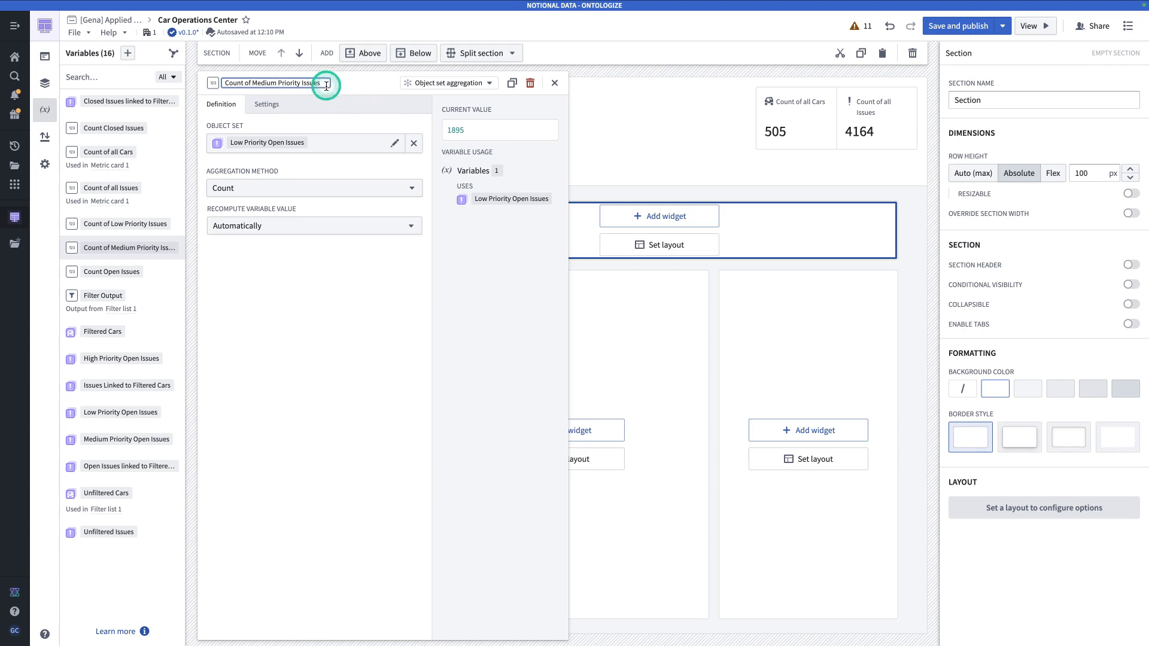
Switch the object set of the medium priority count to Medium Priority Open Issues.
left_click(334, 150)
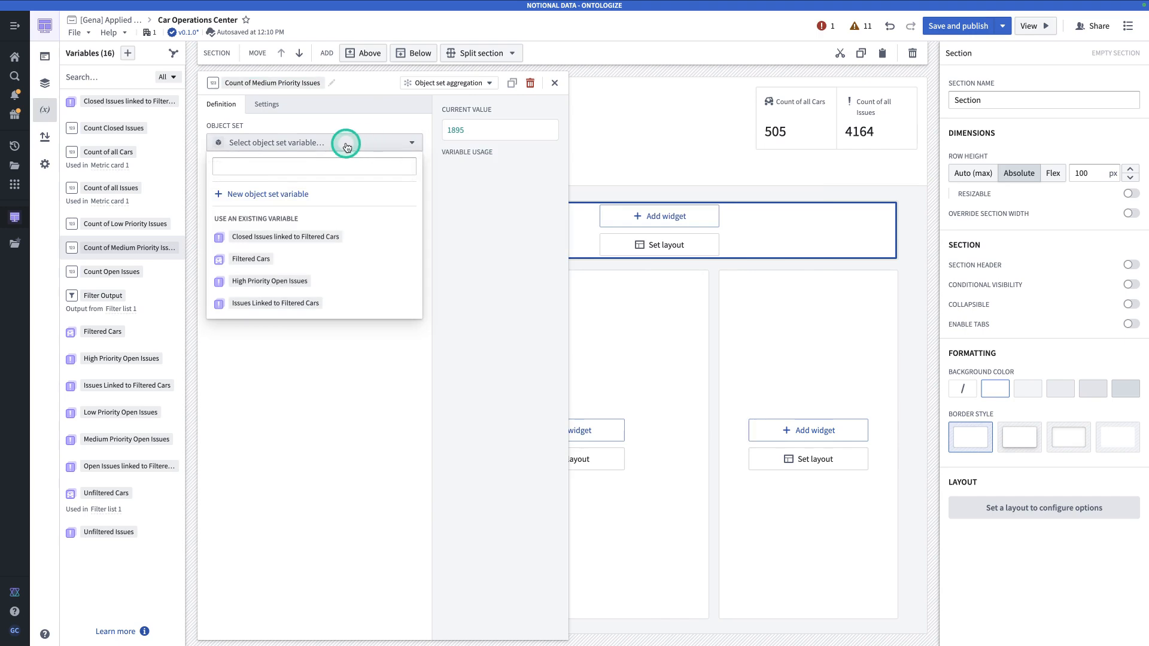
left_click(336, 167)
type("med")
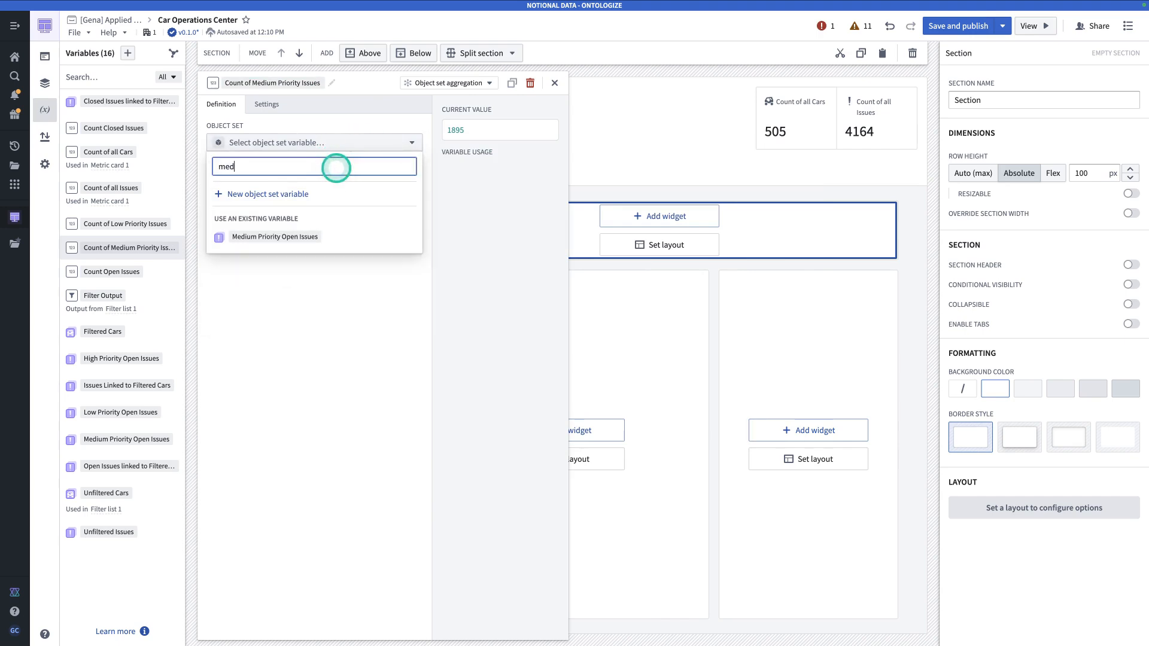
left_click(314, 235)
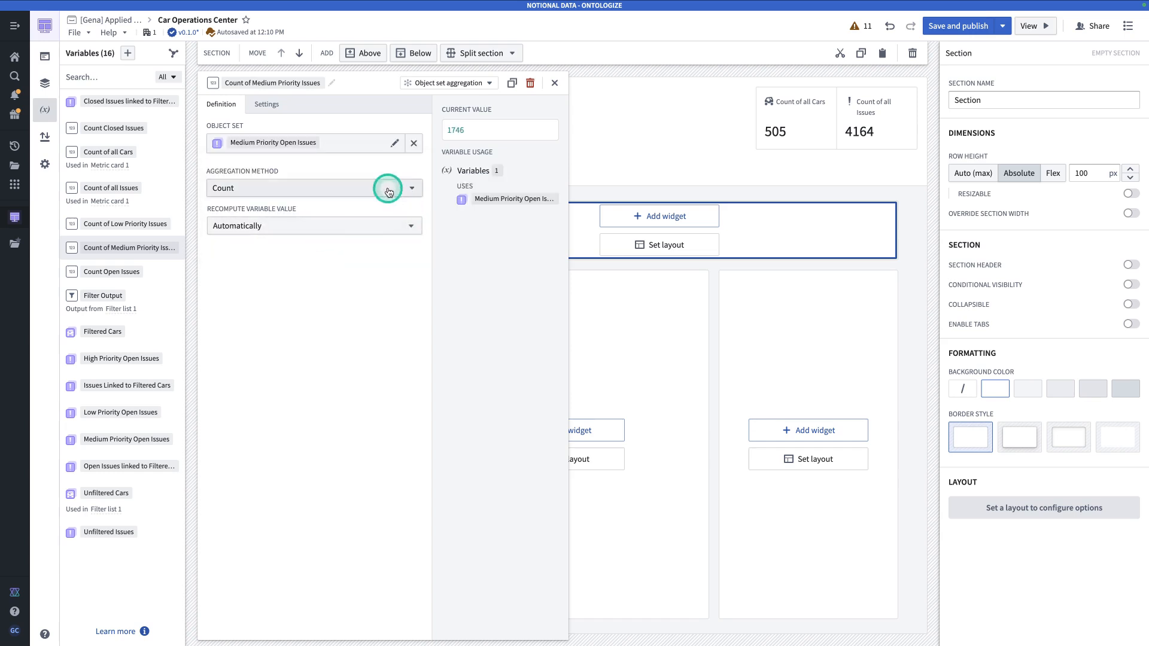
Duplicate the medium priority count variable and name the copy Count of High Priority Issues.
left_click(511, 83)
left_click(231, 83)
left_click(275, 82)
left_click(277, 83)
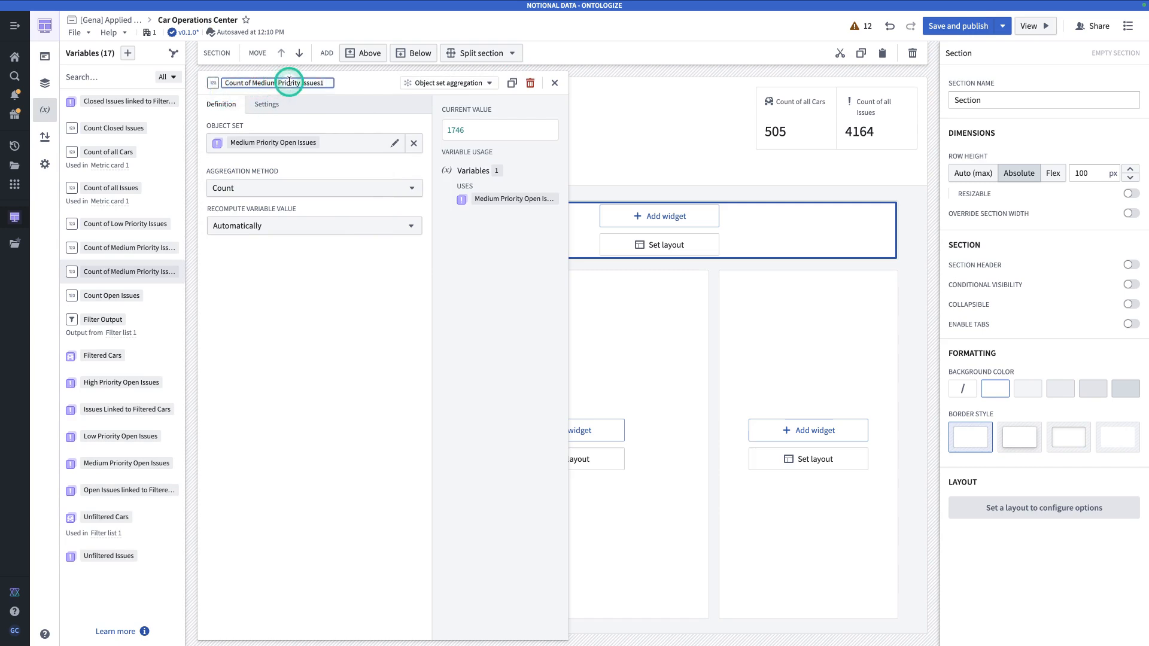
type("High")
left_click(315, 84)
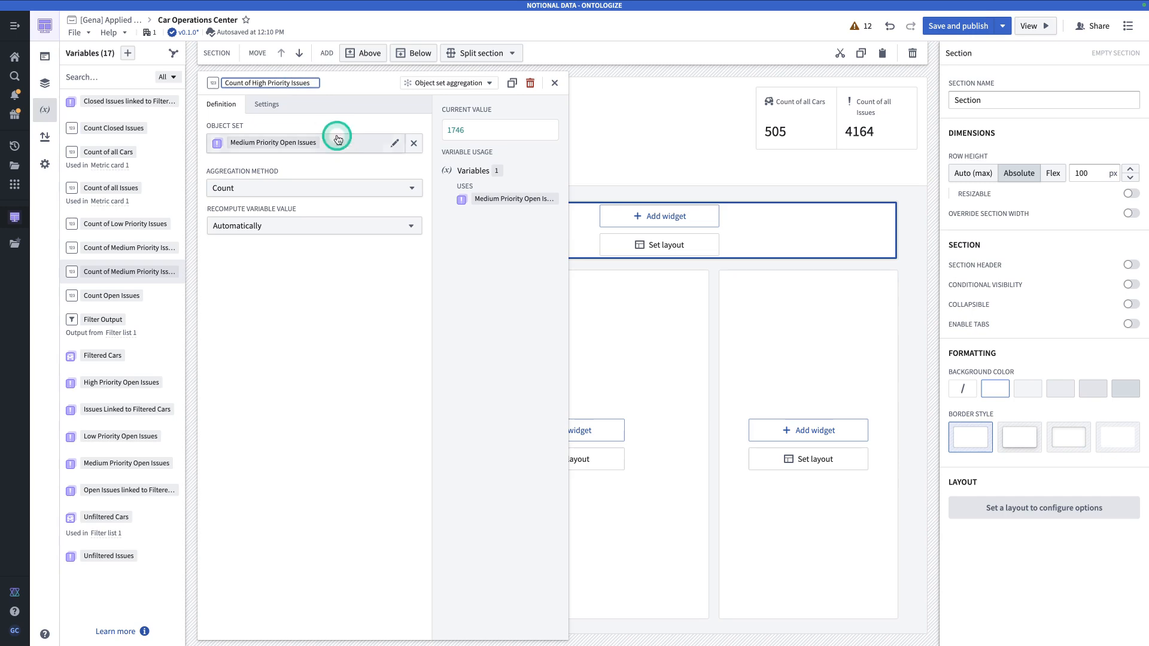
Switch the object set of the high priority count to High Priority Open Issues and close the variable's editor.
left_click(413, 143)
left_click(297, 281)
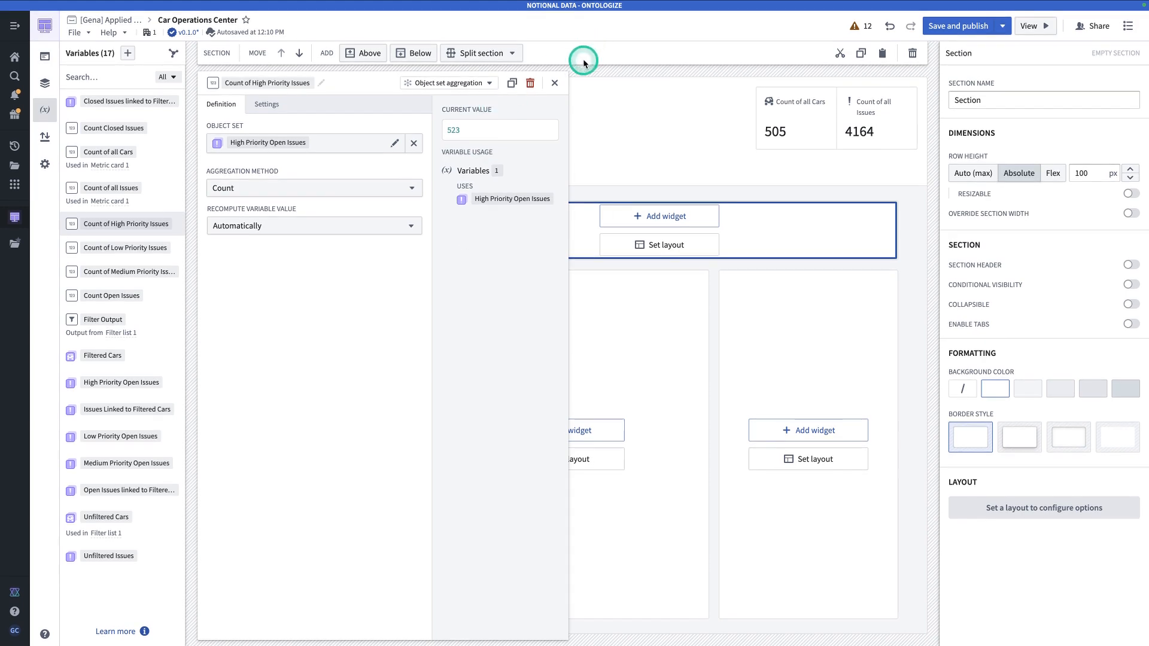
left_click(554, 83)
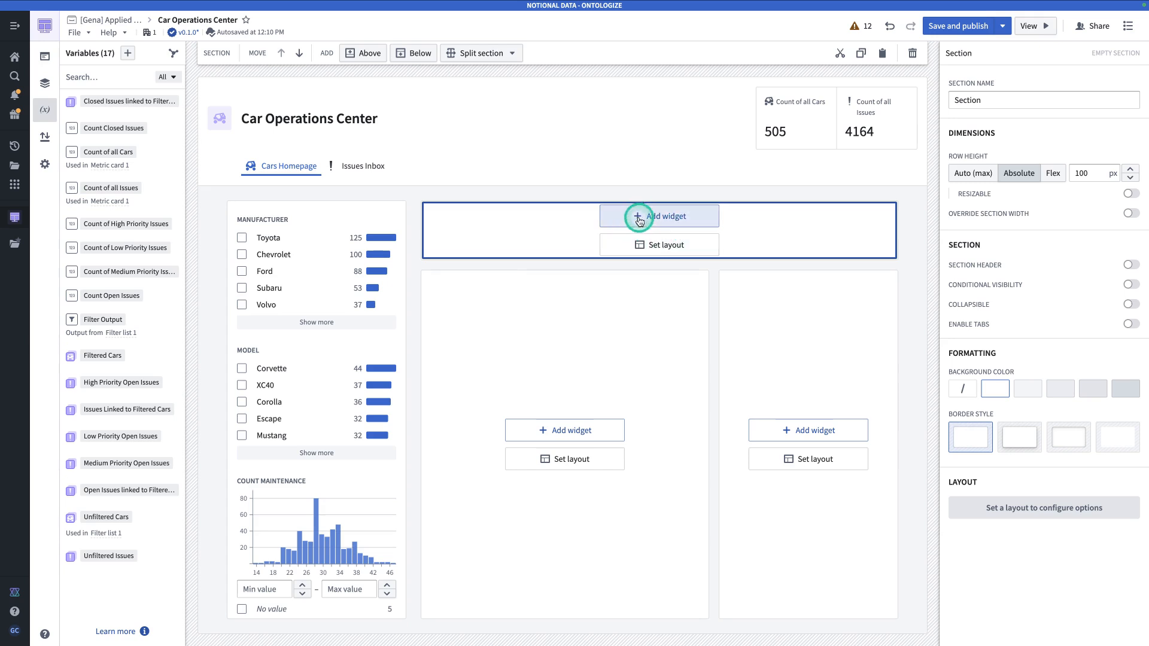
Add a Metric card widget to the empty section above the two blank columns and extend it to five metrics.
left_click(666, 217)
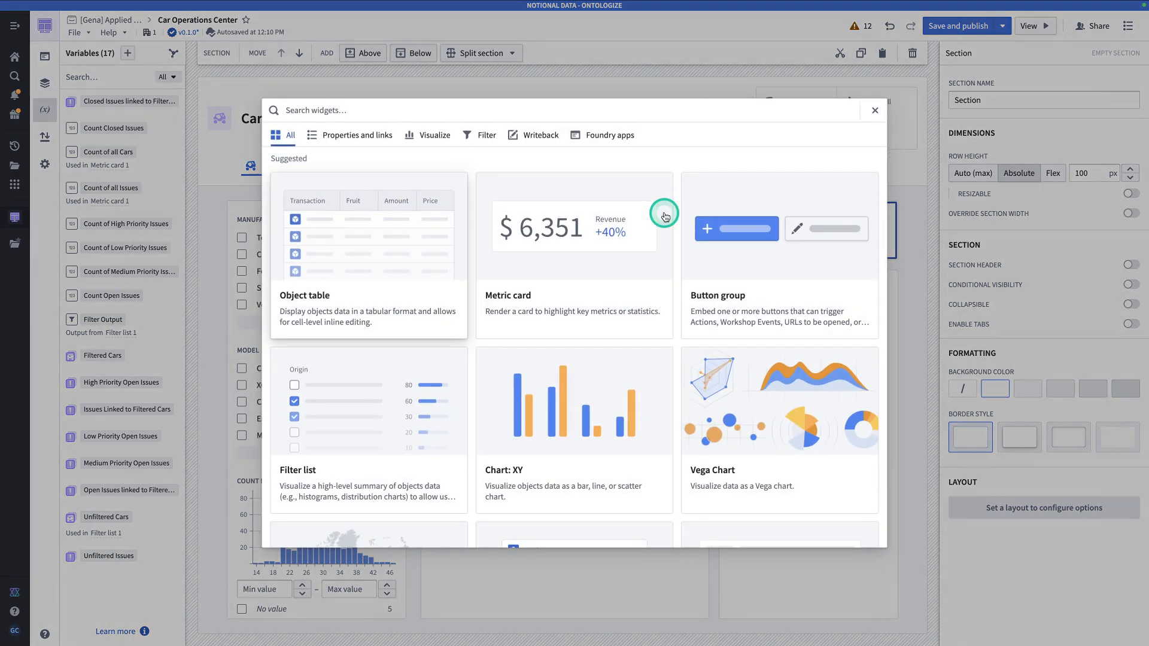
type("metric")
left_click(414, 234)
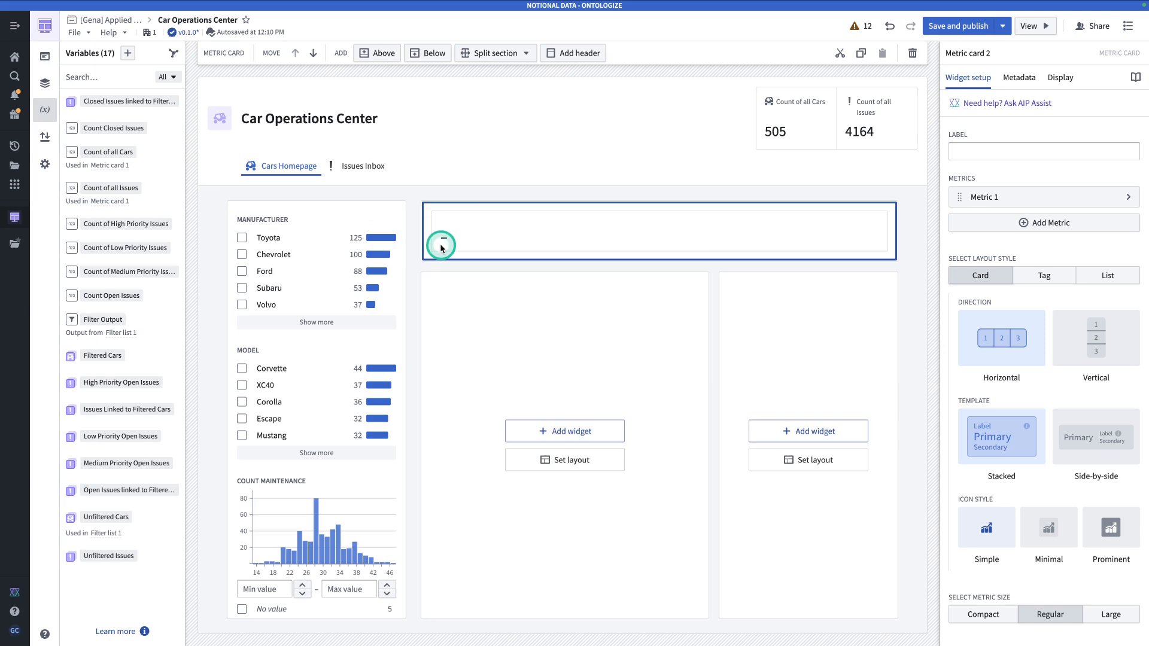
left_click(1007, 226)
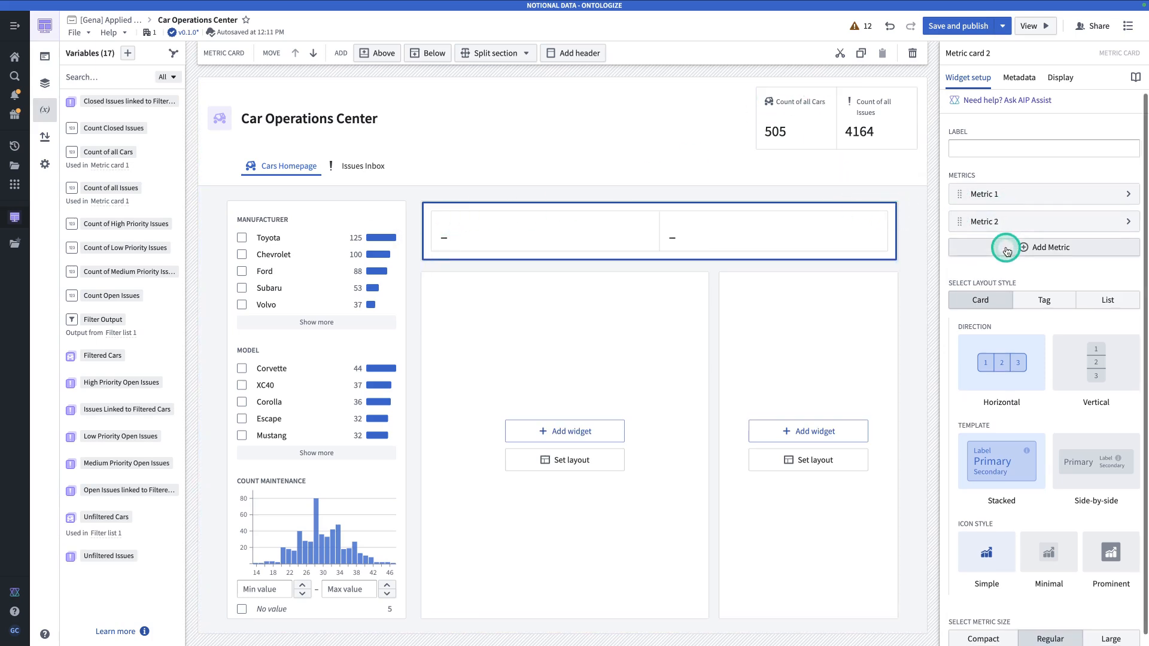
left_click(1008, 247)
left_click(1021, 272)
left_click(1024, 295)
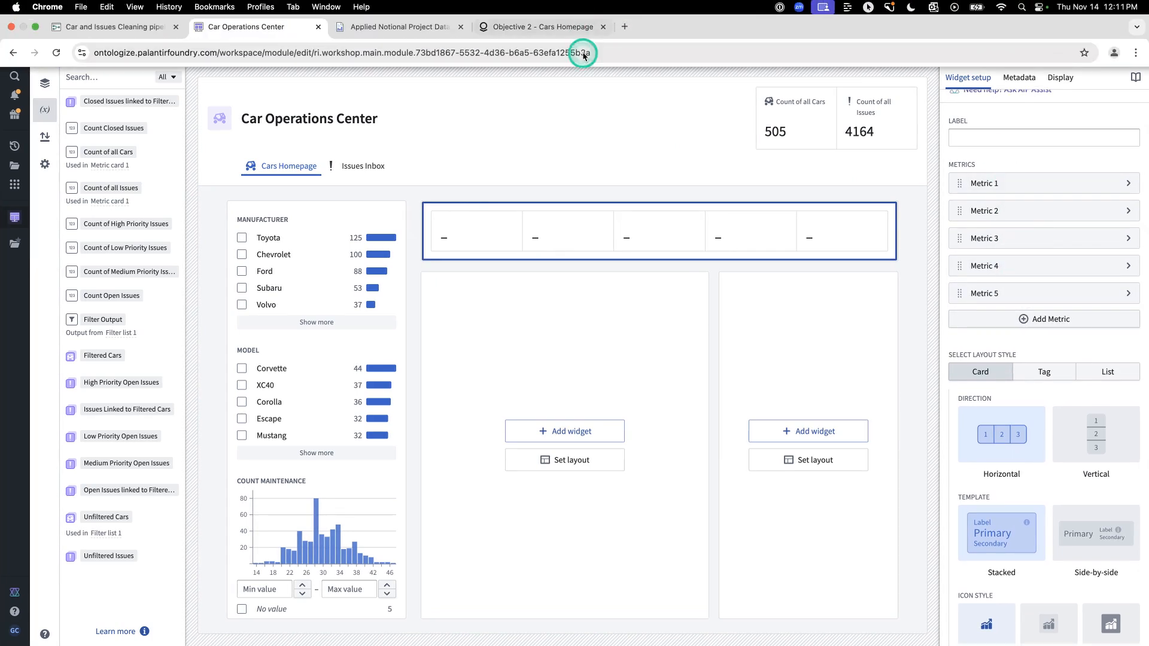
Check the Key Performance Indicators metric requirements on the Objective 2 - Cars Homepage course page and return to the Car Operations Center module.
key("ctrl+Tab")
key("ctrl+Tab")
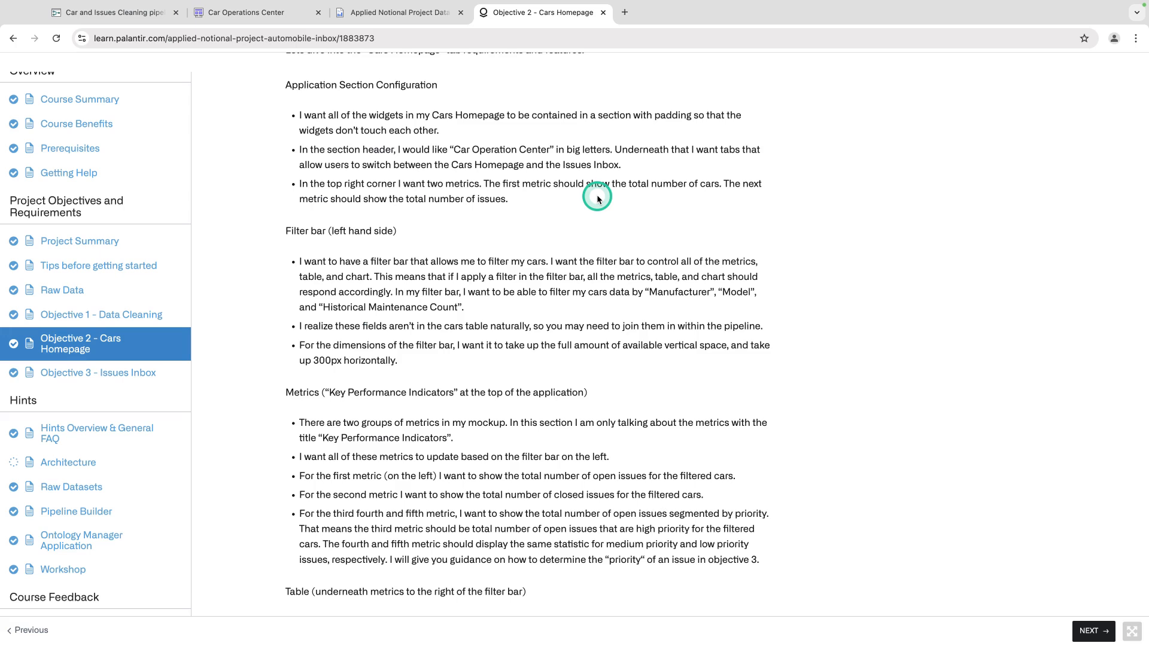
scroll(580, 218, "up", 1)
scroll(579, 220, "down", 1)
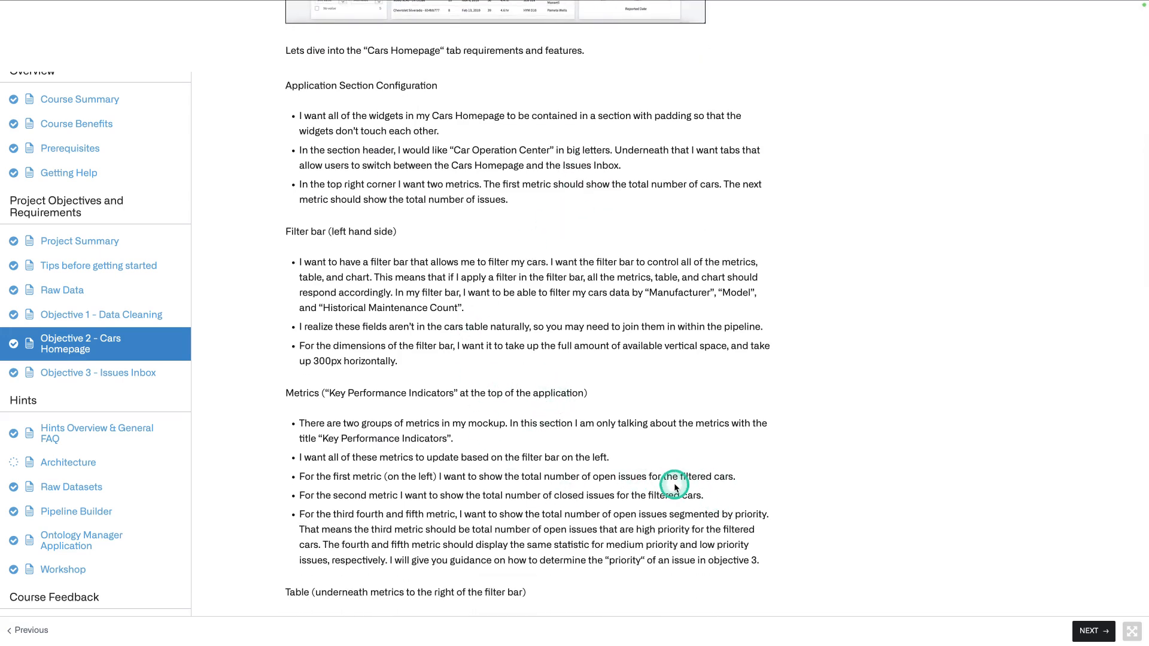
key("ctrl+shift+Tab")
key("ctrl+shift+Tab")
Label the first metric of the new card Open Issues and set its value to the numeric variable Count Open Issues.
left_click(982, 182)
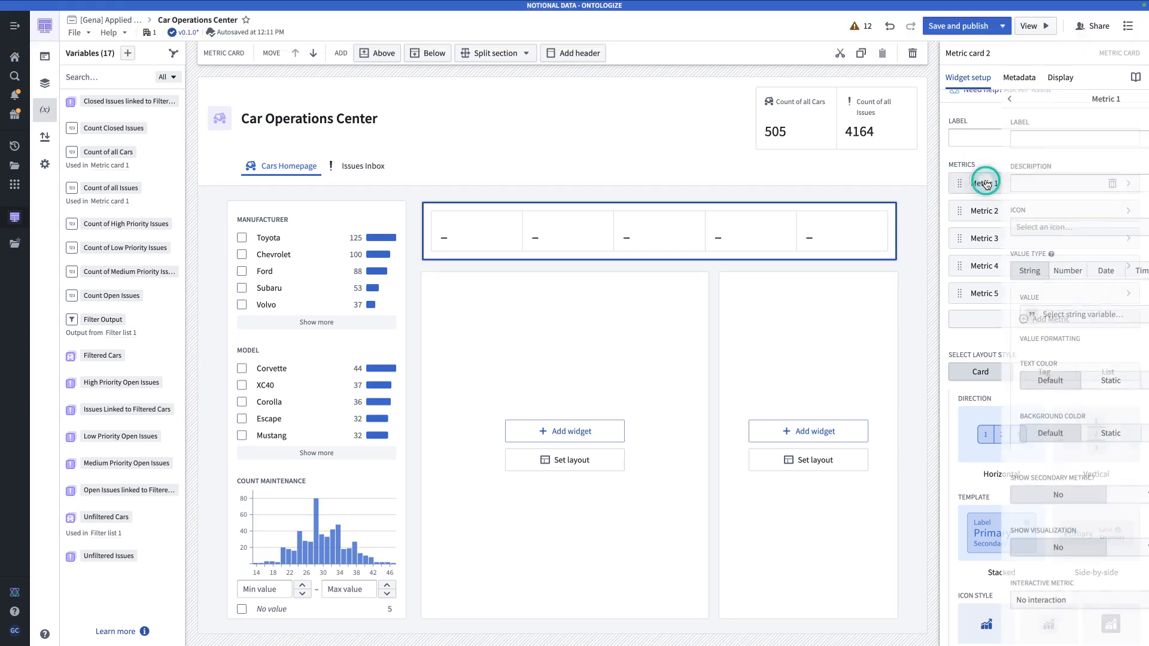
left_click(975, 142)
type("Open Issues")
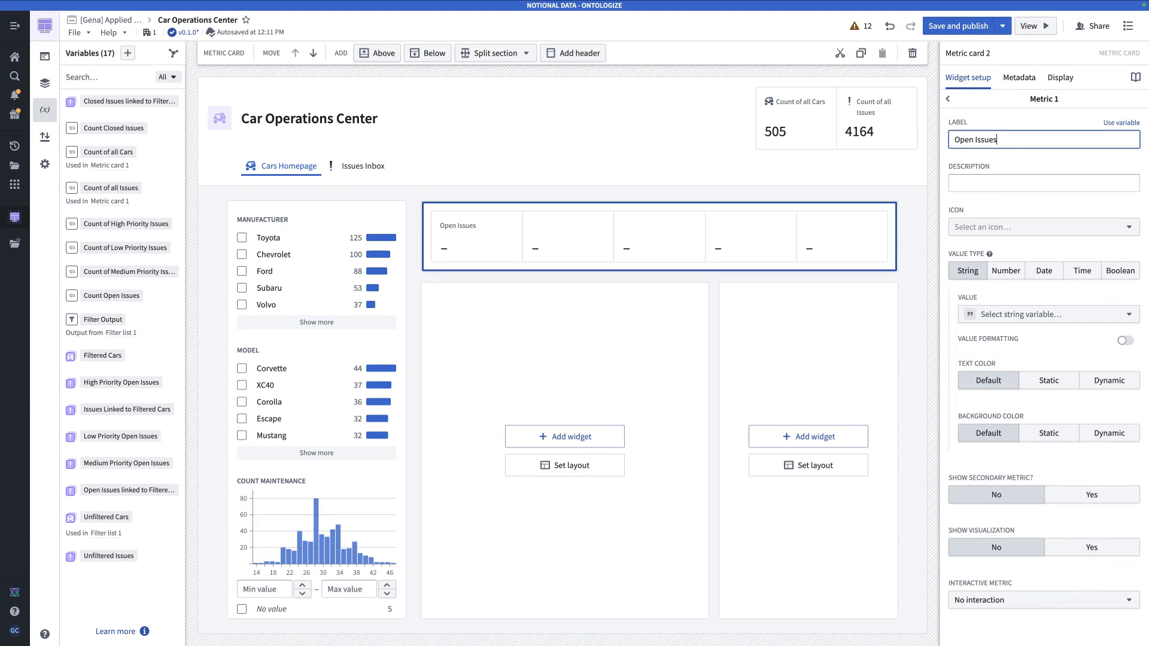
left_click(1004, 271)
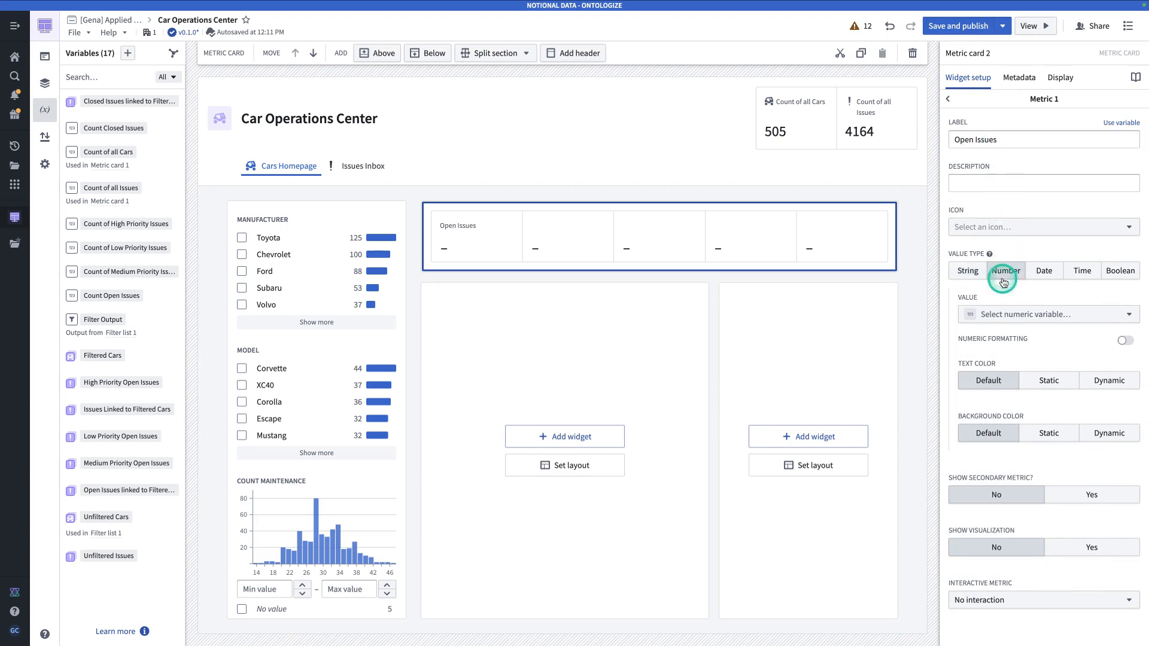
left_click(1002, 314)
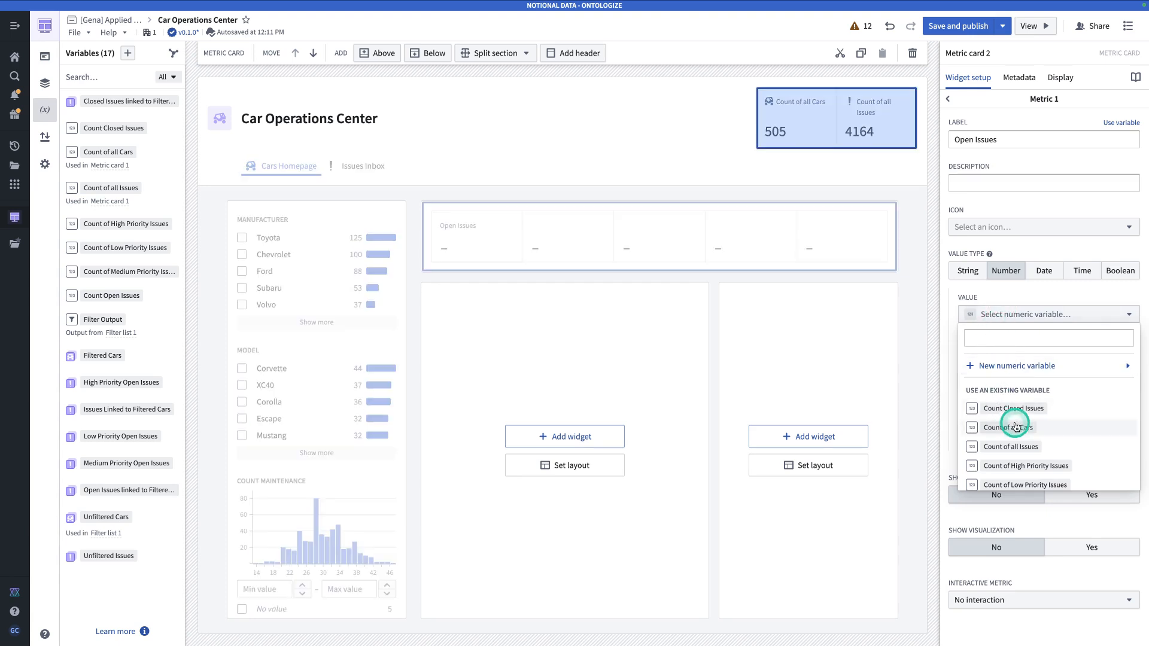
scroll(1033, 443, "down", 2)
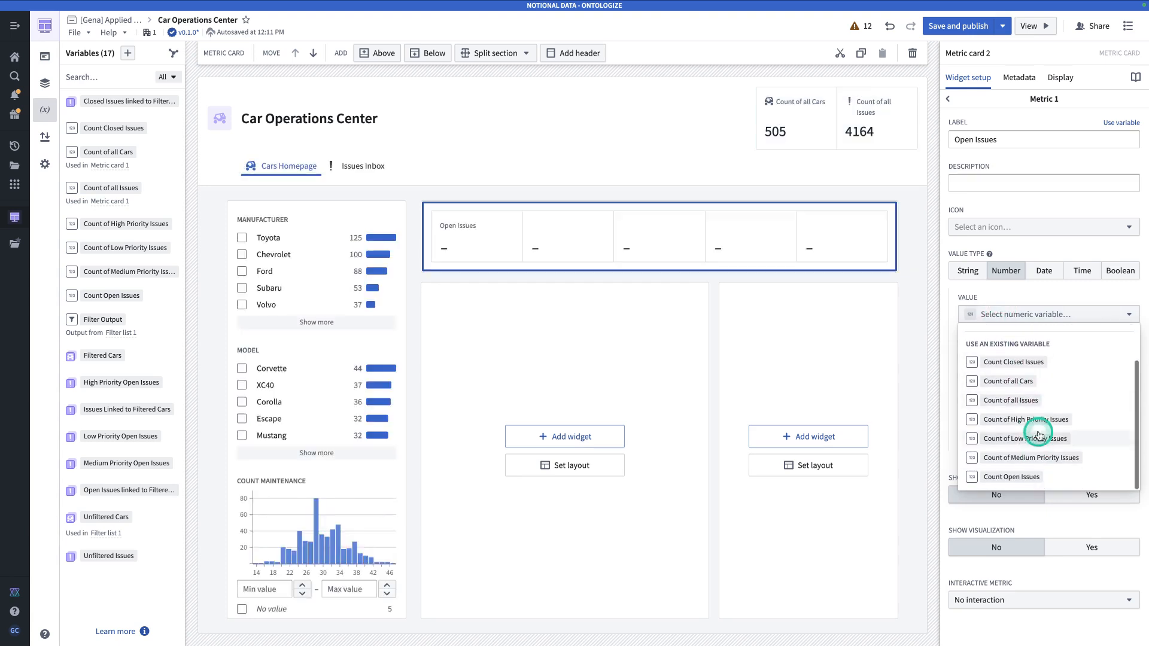
left_click(1045, 477)
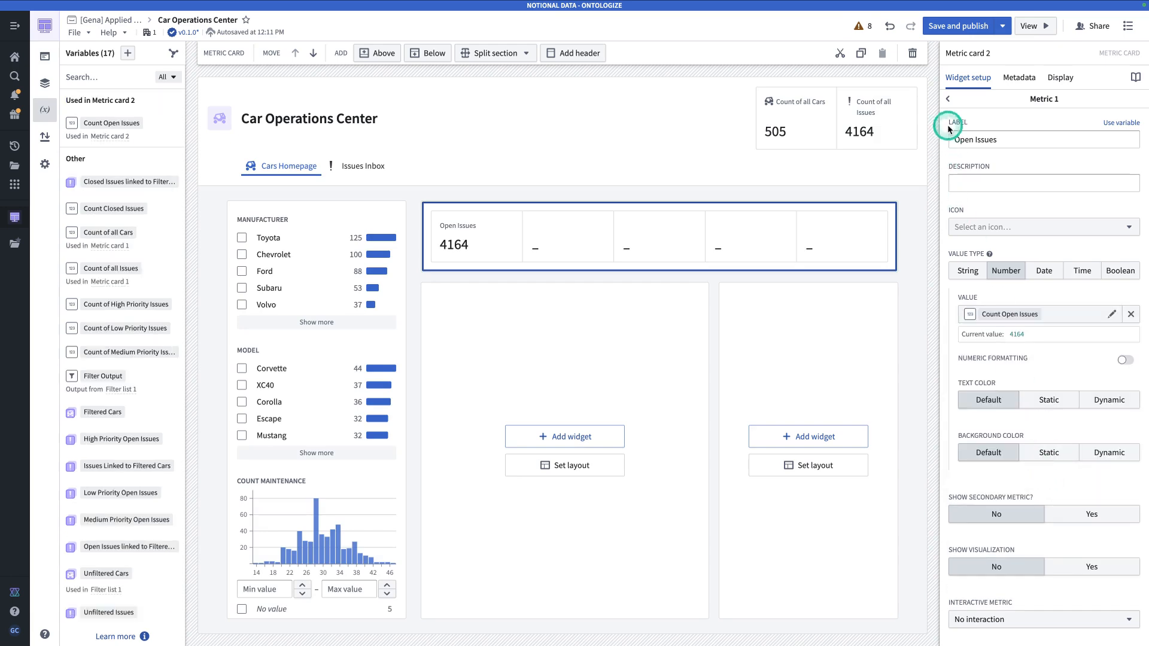
left_click(952, 100)
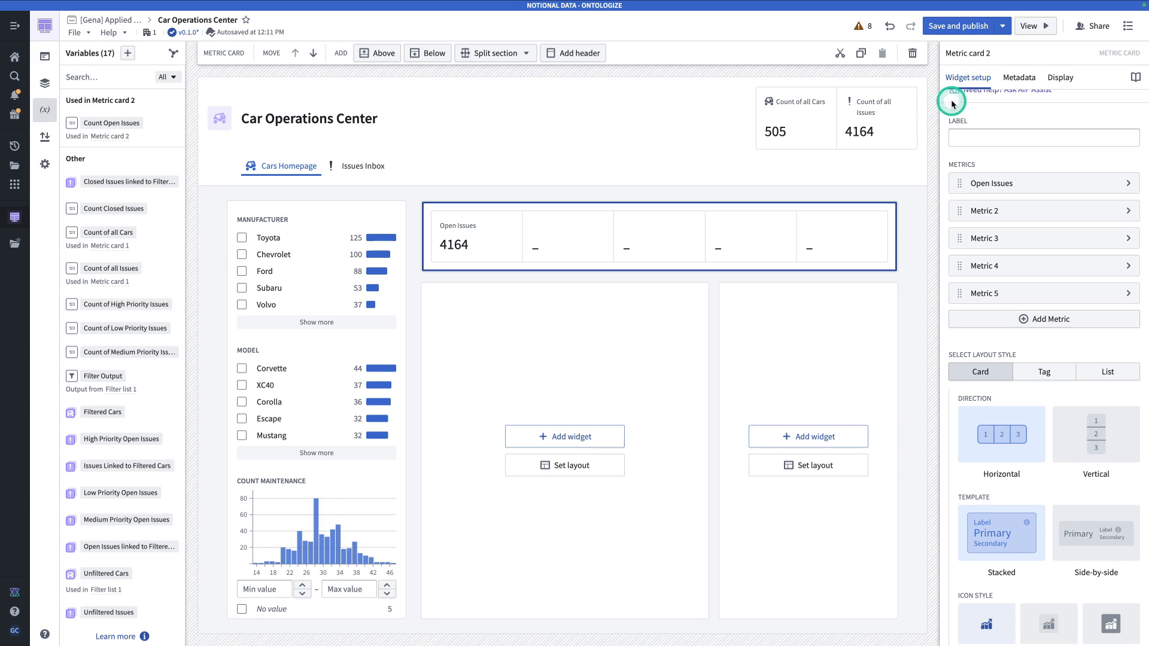
Label the second metric Closed Issues and set its value to the numeric variable Count Closed Issues.
left_click(1005, 211)
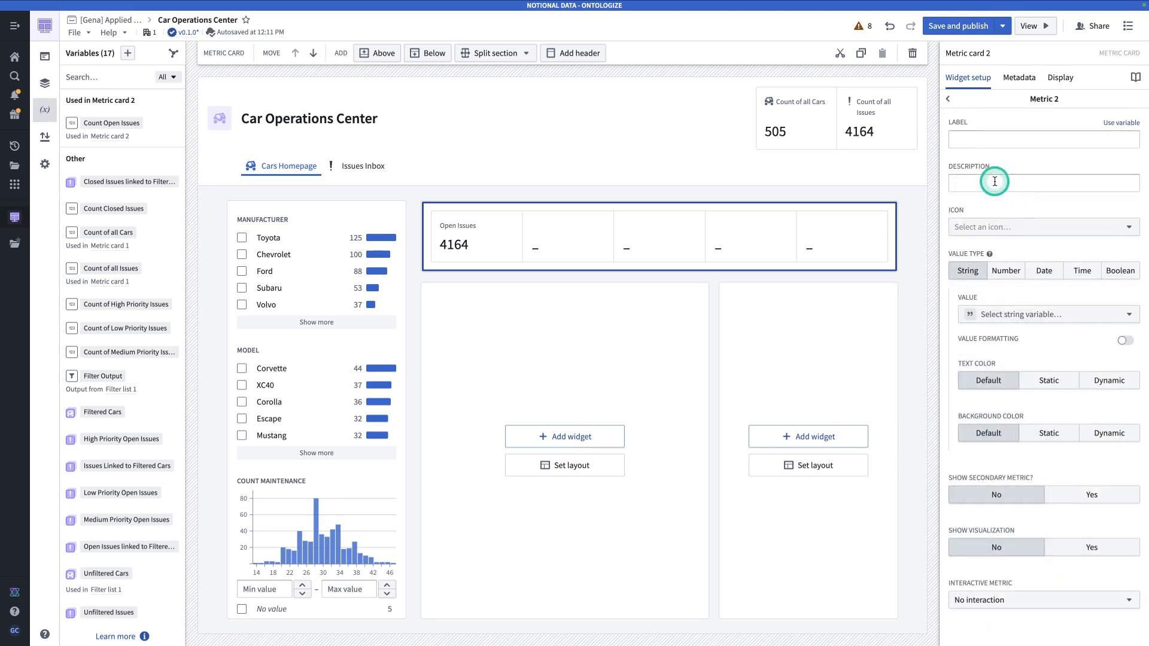
left_click(982, 139)
type("Count o")
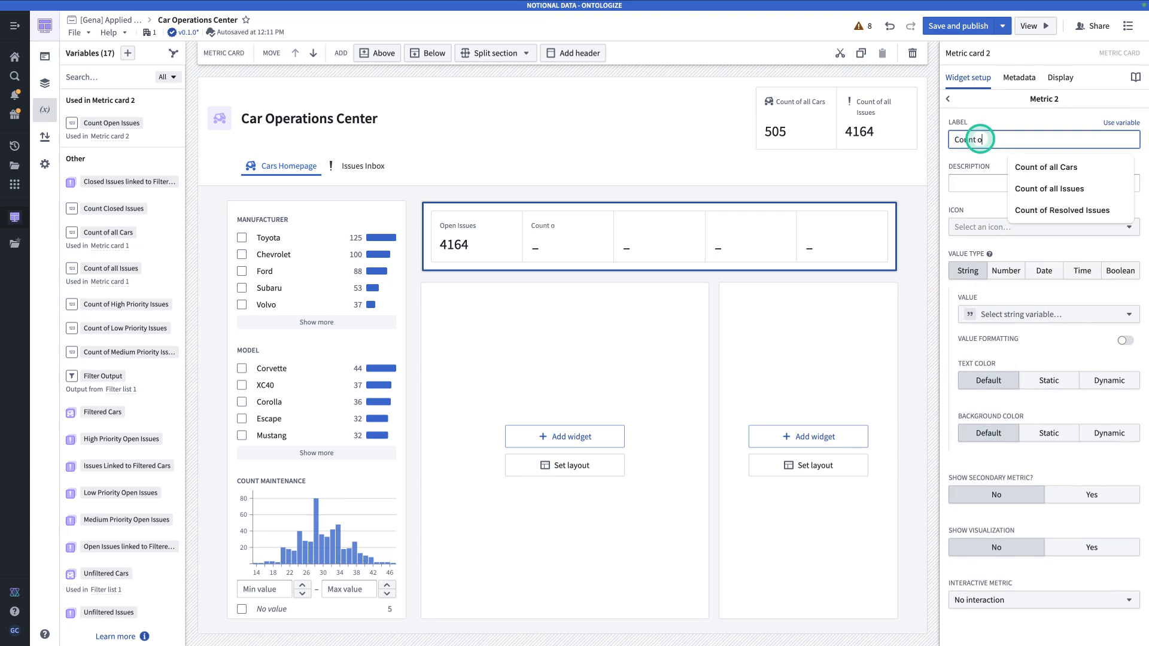
key("BackSpace")
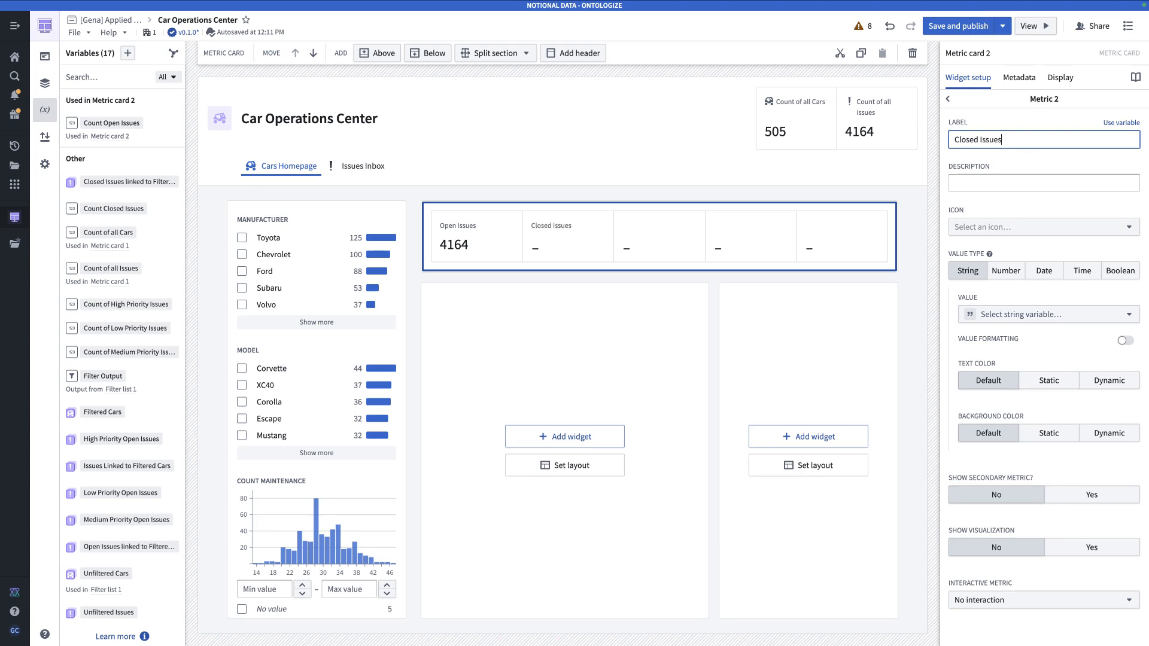
left_click(1002, 270)
left_click(1022, 310)
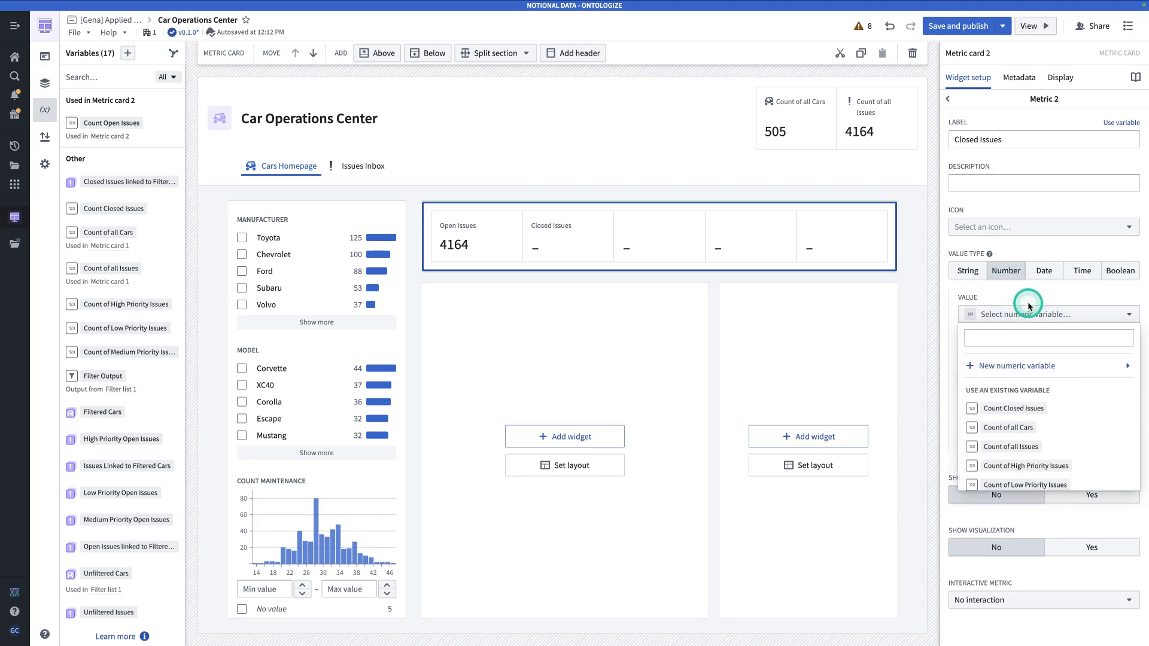
left_click(1027, 408)
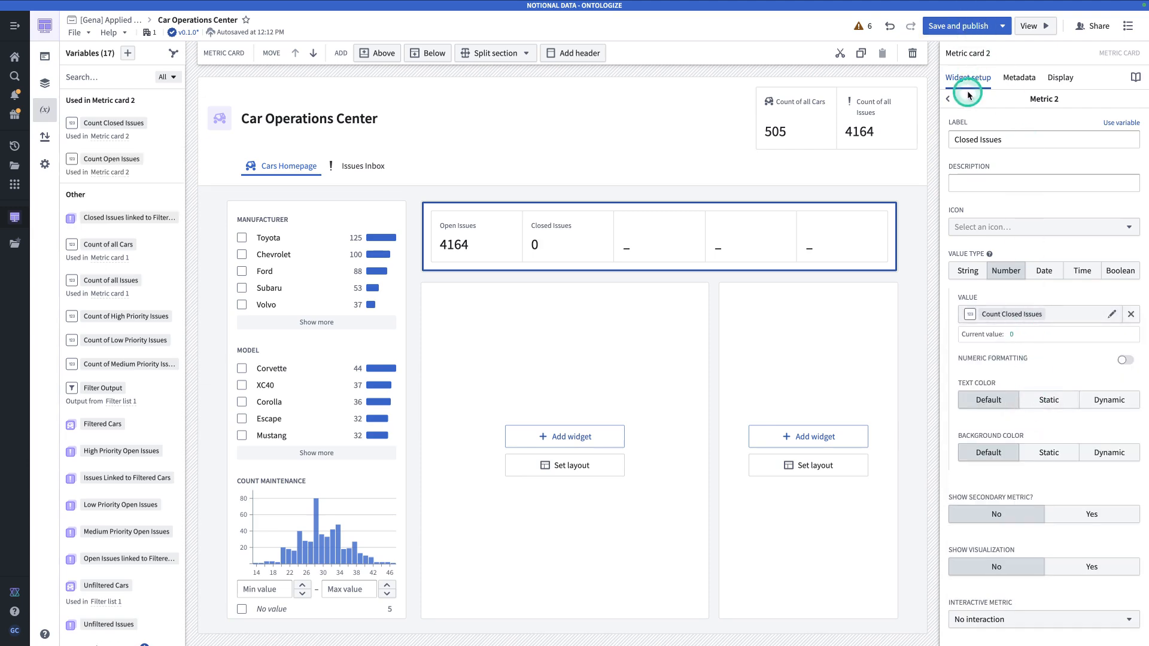
left_click(948, 99)
Label the third metric Low Priority Open Issues and set its value to the numeric variable Count of Low Priority Issues.
left_click(1014, 239)
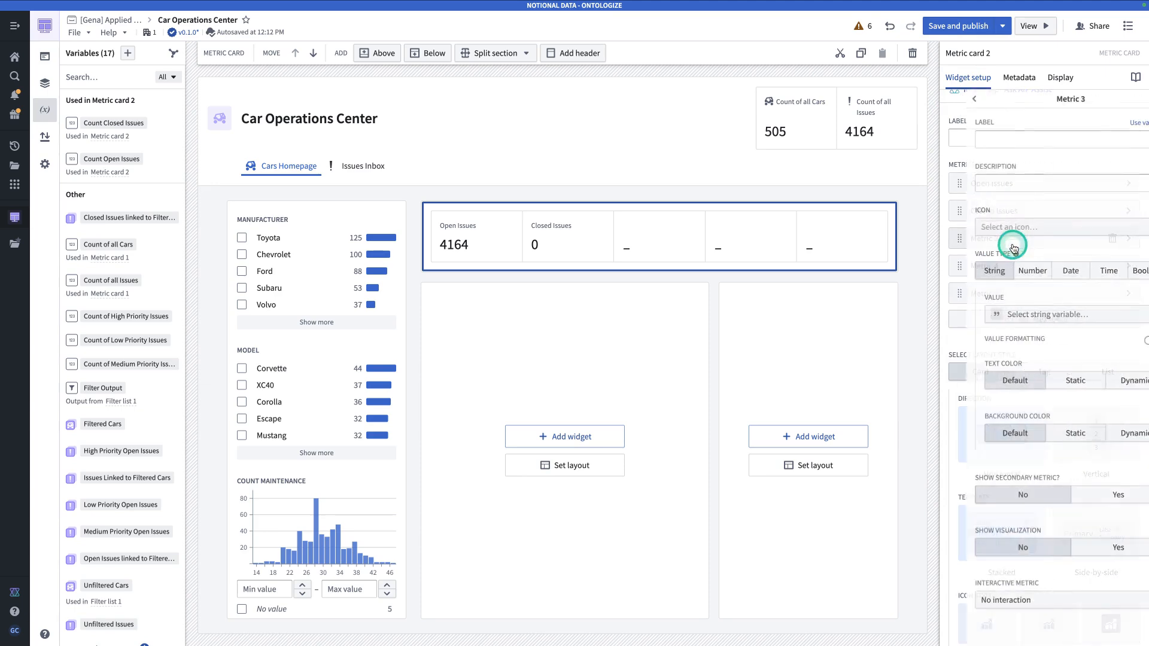
left_click(985, 141)
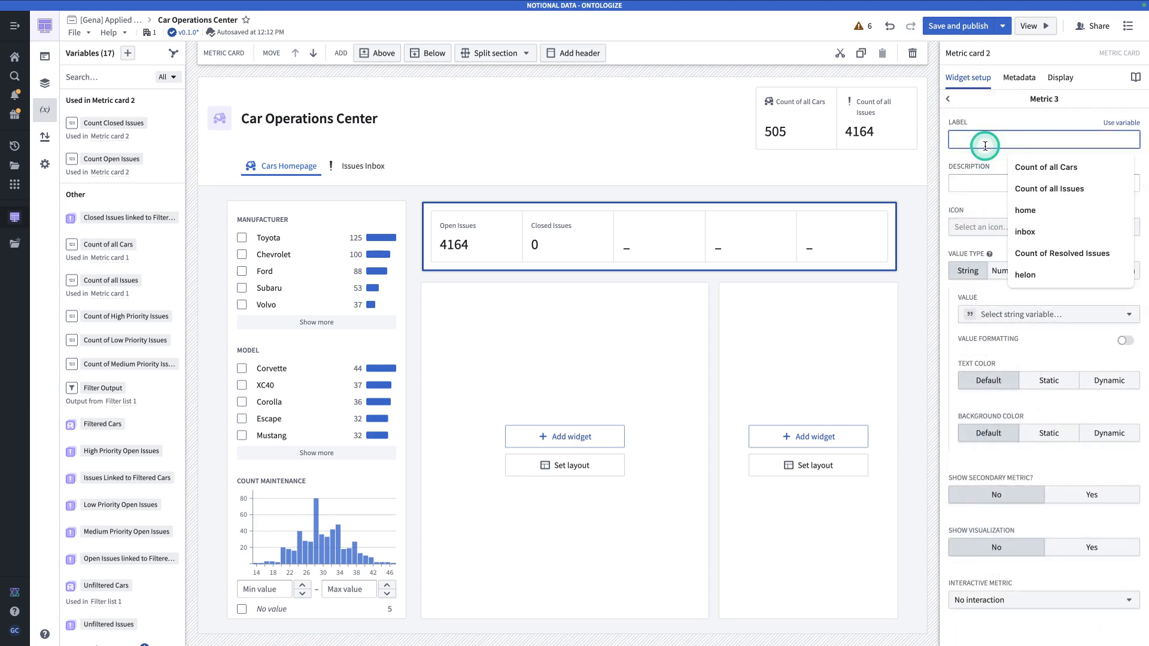
type("Low Priority Open Issues")
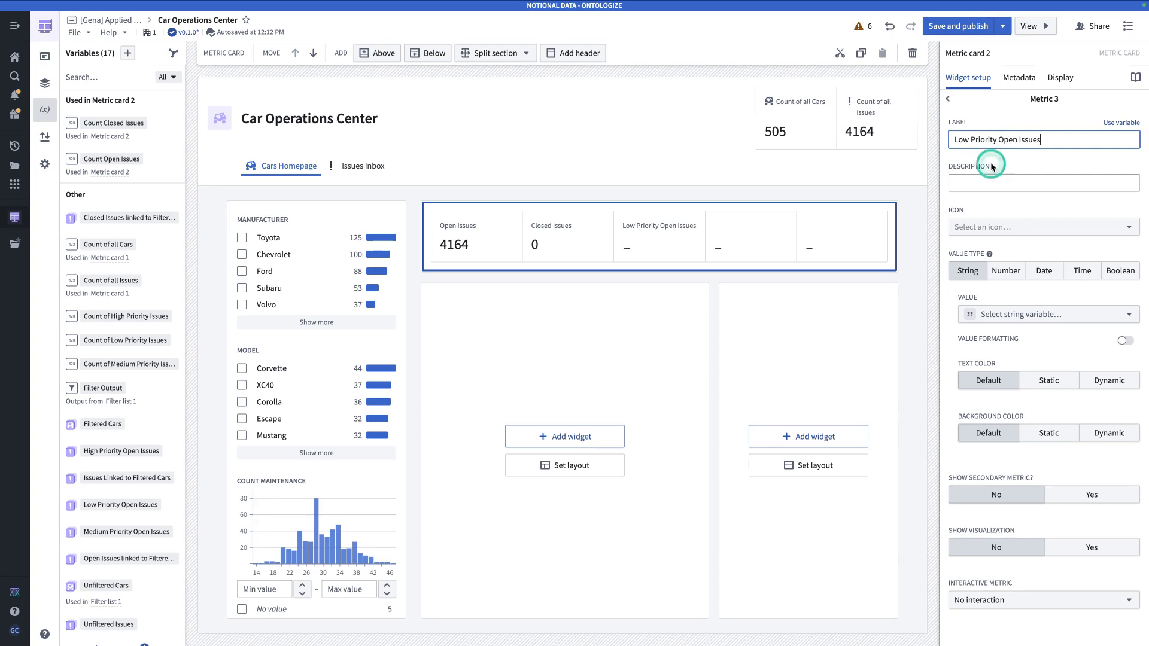
left_click(1010, 274)
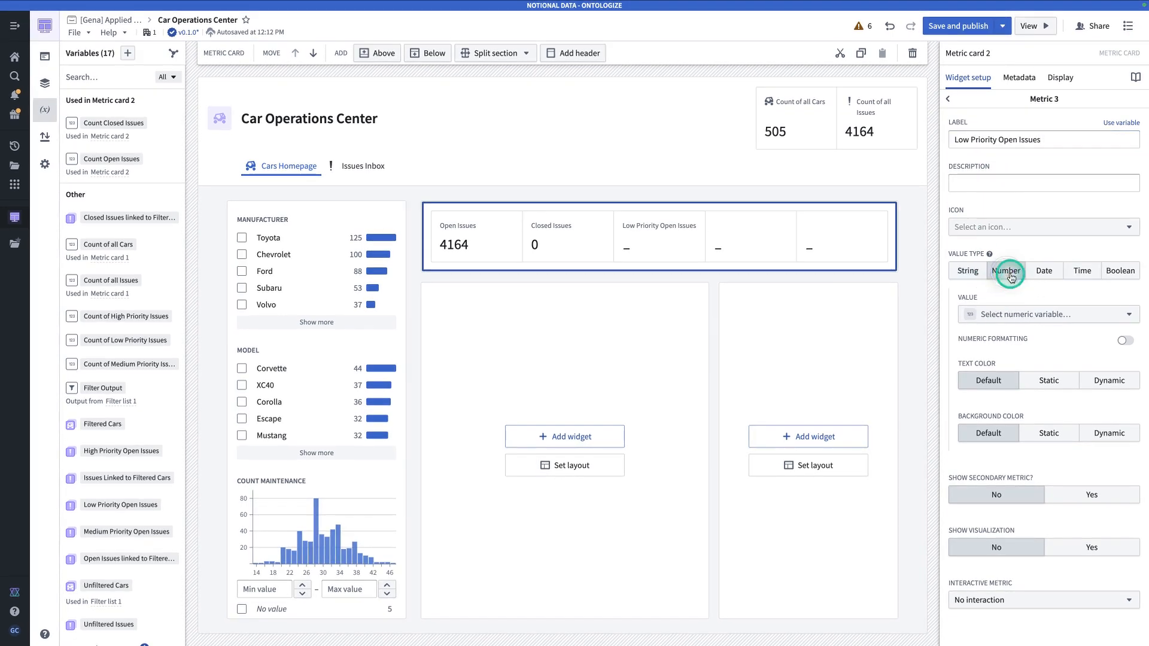
left_click(1013, 314)
scroll(1041, 442, "down", 1)
left_click(1042, 473)
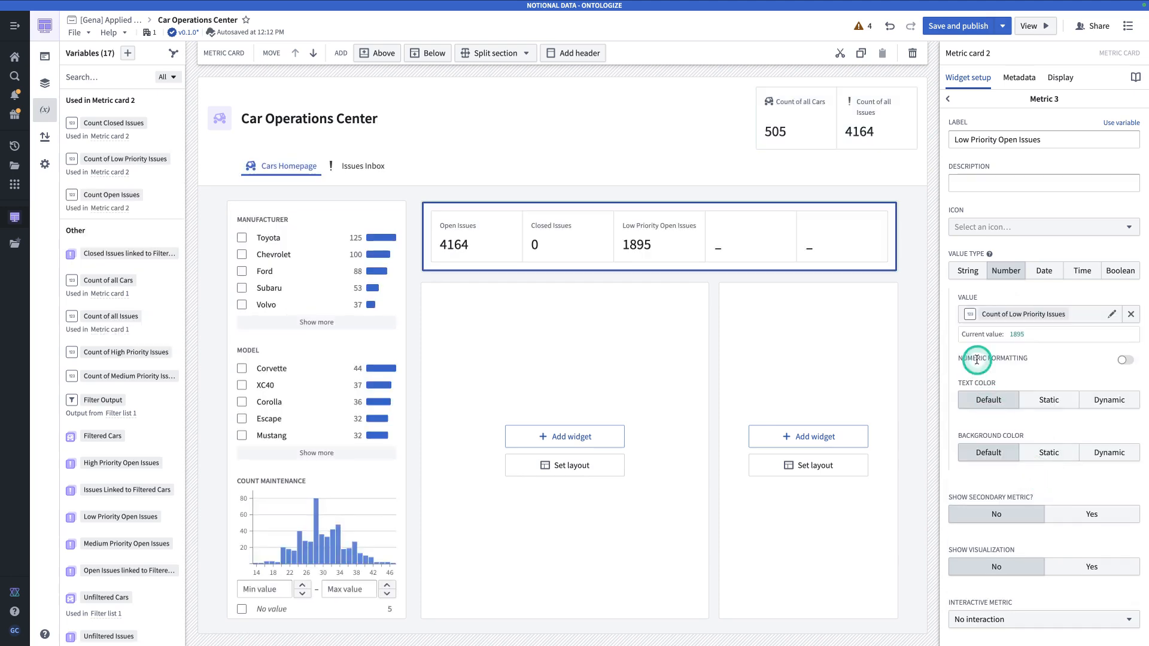
left_click(948, 99)
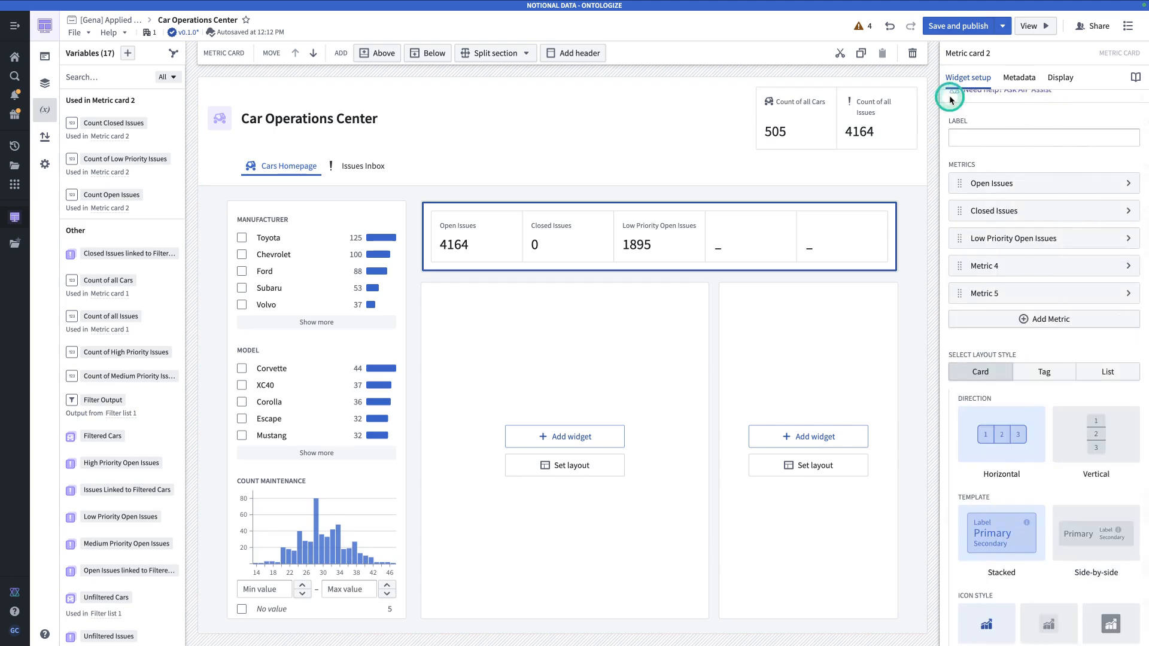
Label the fourth metric Medium Priority Open Issues and set its value to the numeric variable Count of Medium Priority Issues.
left_click(1017, 266)
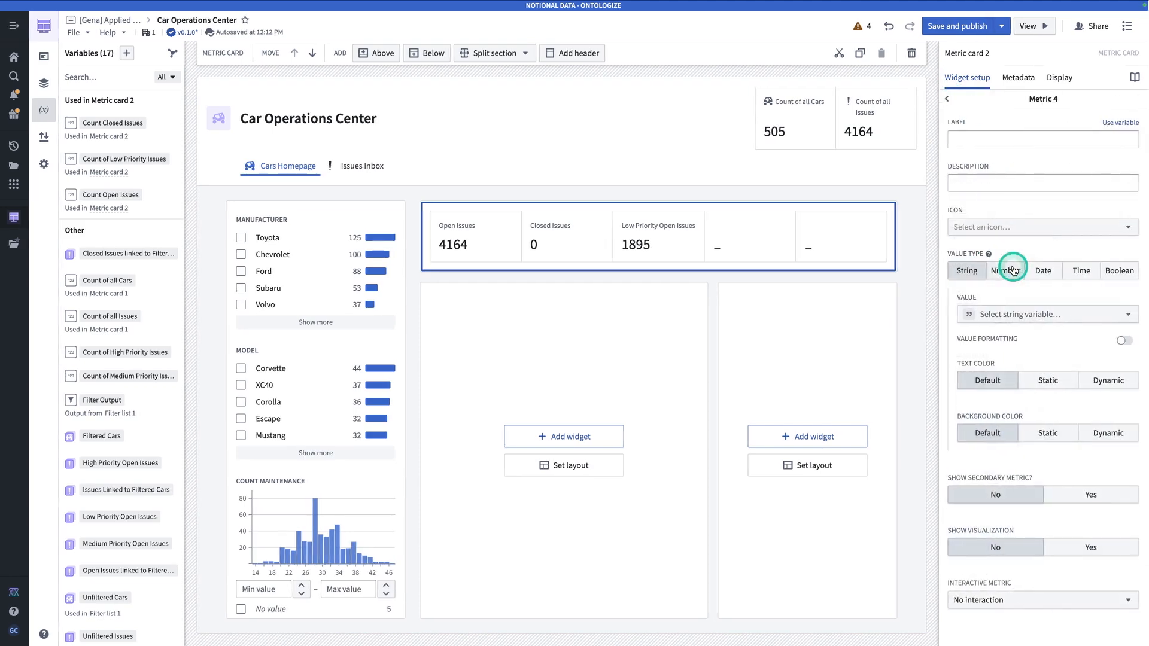
left_click(967, 138)
type("Medium Priority")
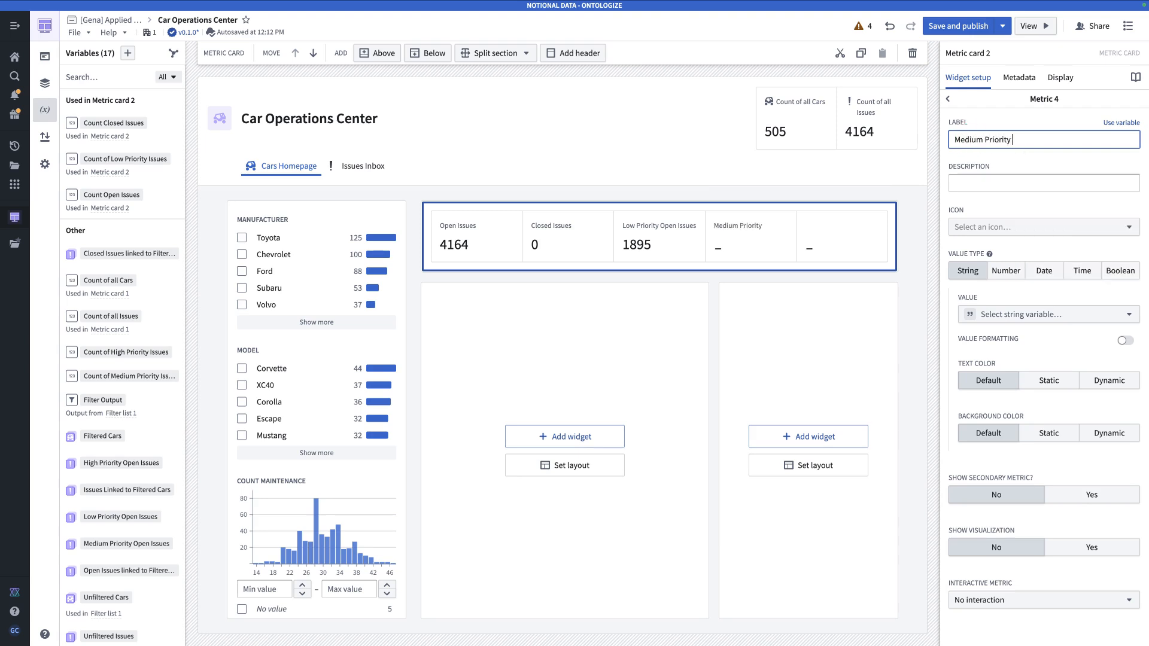
type(" Open Issues")
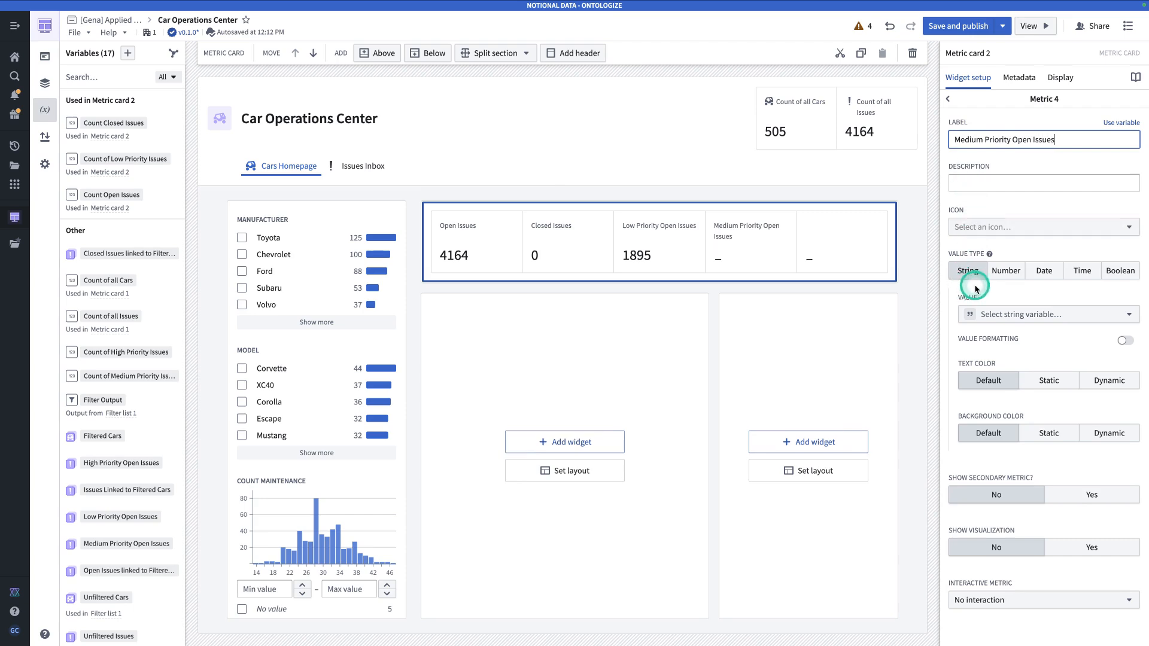
left_click(1006, 270)
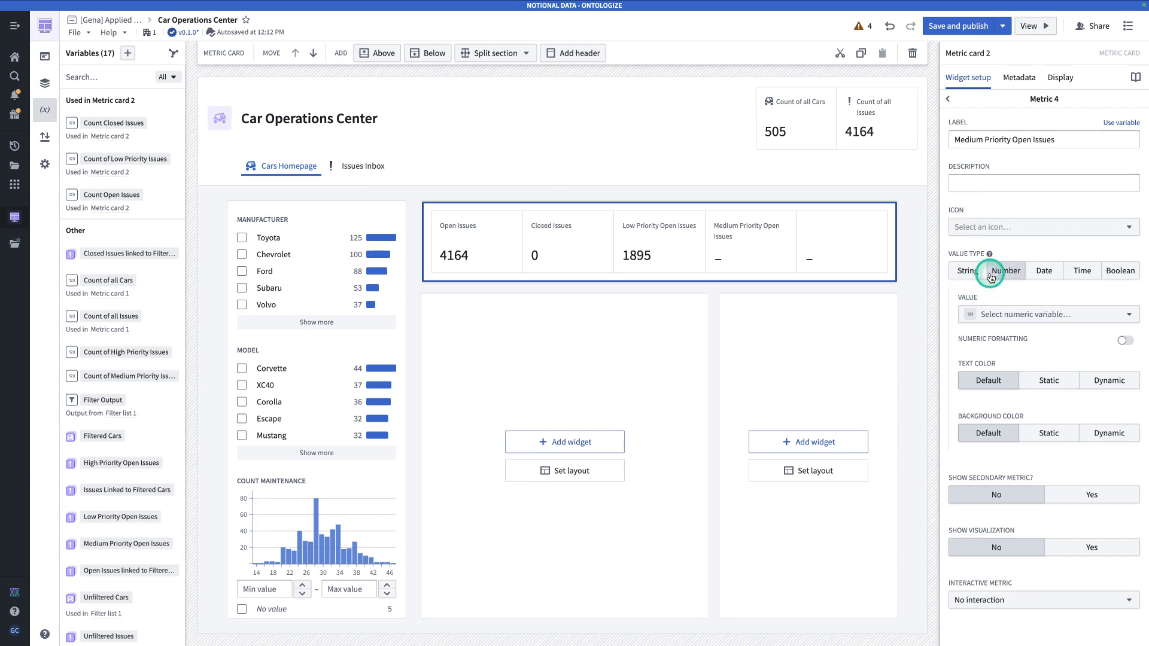
left_click(1017, 316)
scroll(1021, 408, "down", 2)
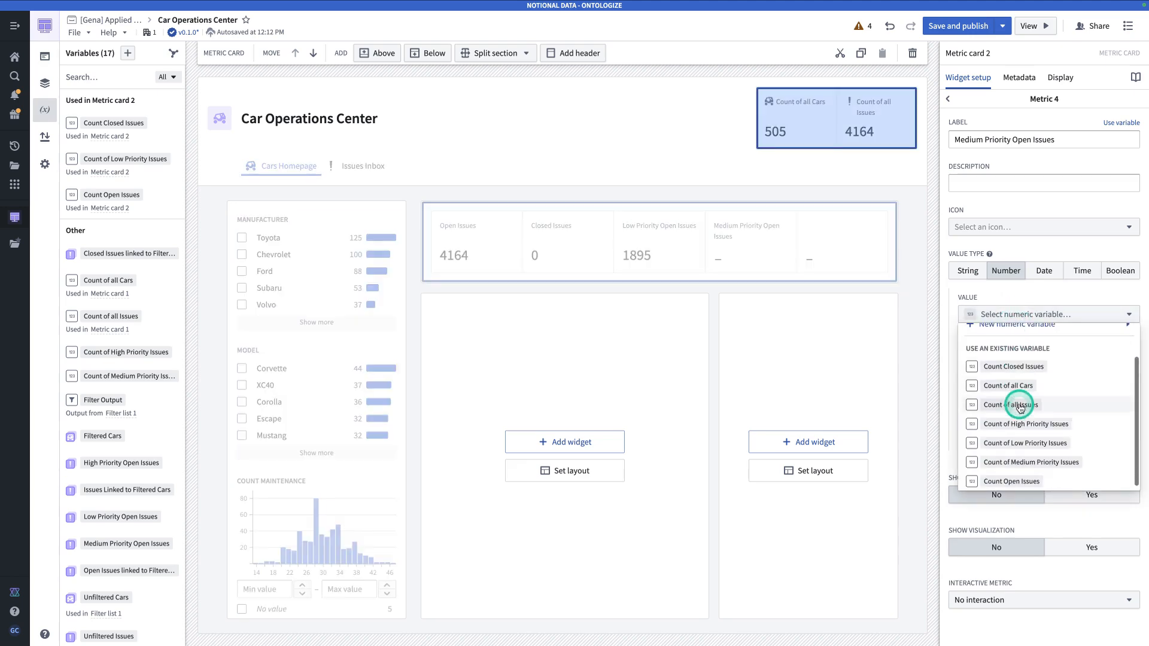
left_click(1044, 459)
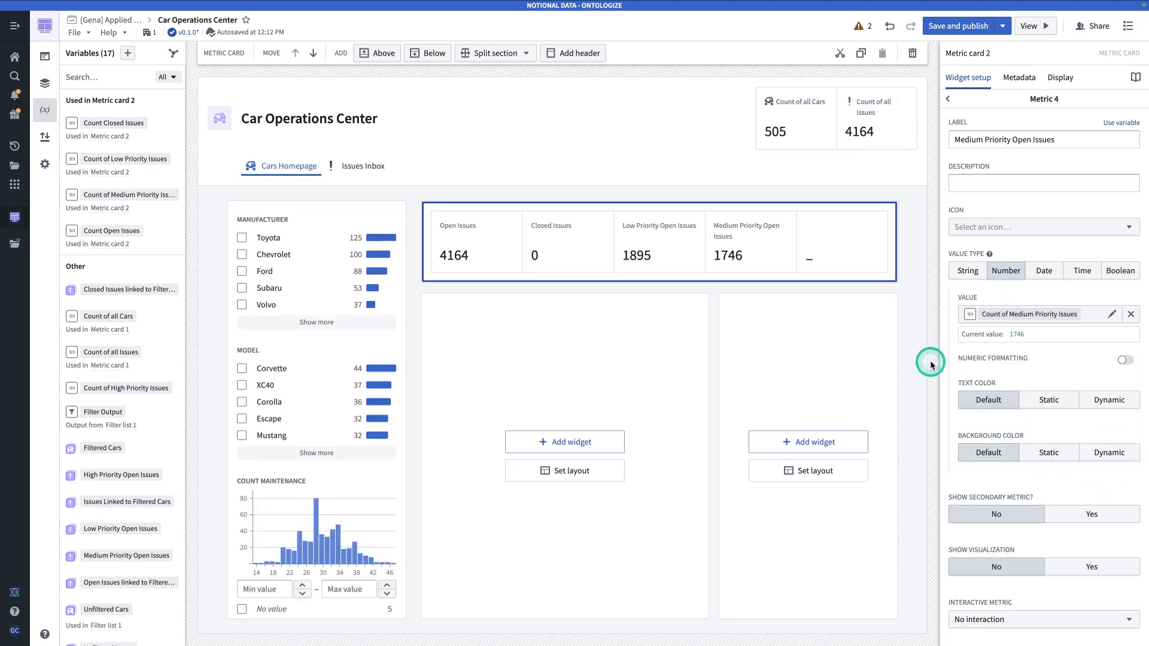
left_click(948, 99)
Label the fifth metric High Priority Open Issues and set its value to the numeric variable Count of High Priority Issues.
left_click(995, 289)
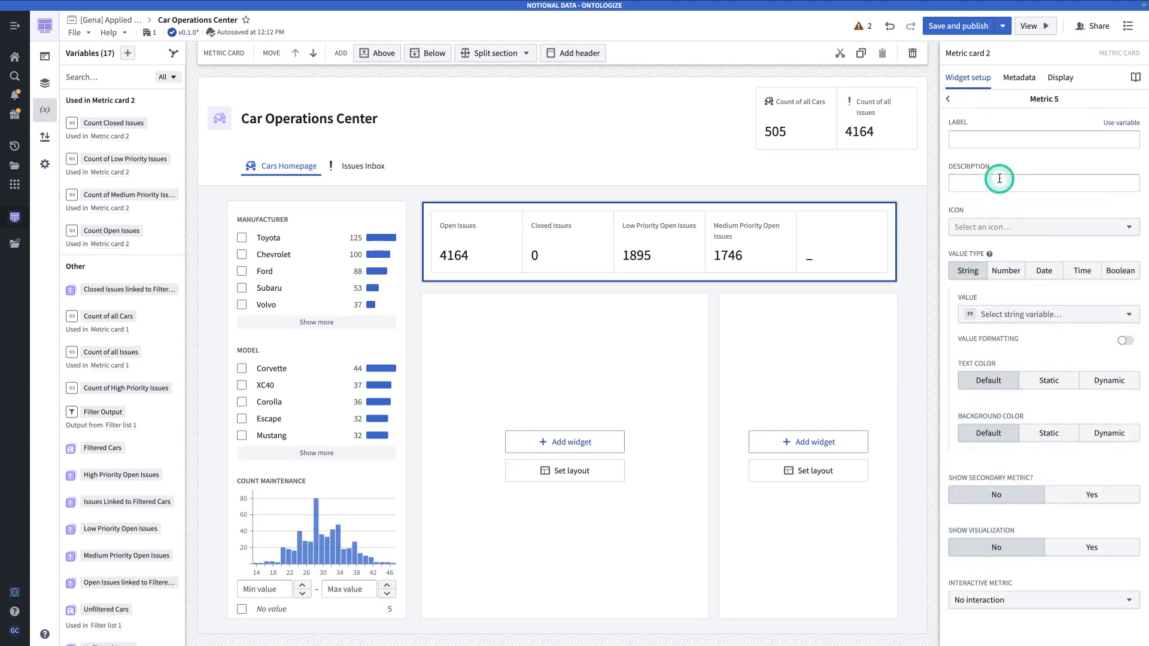
left_click(993, 141)
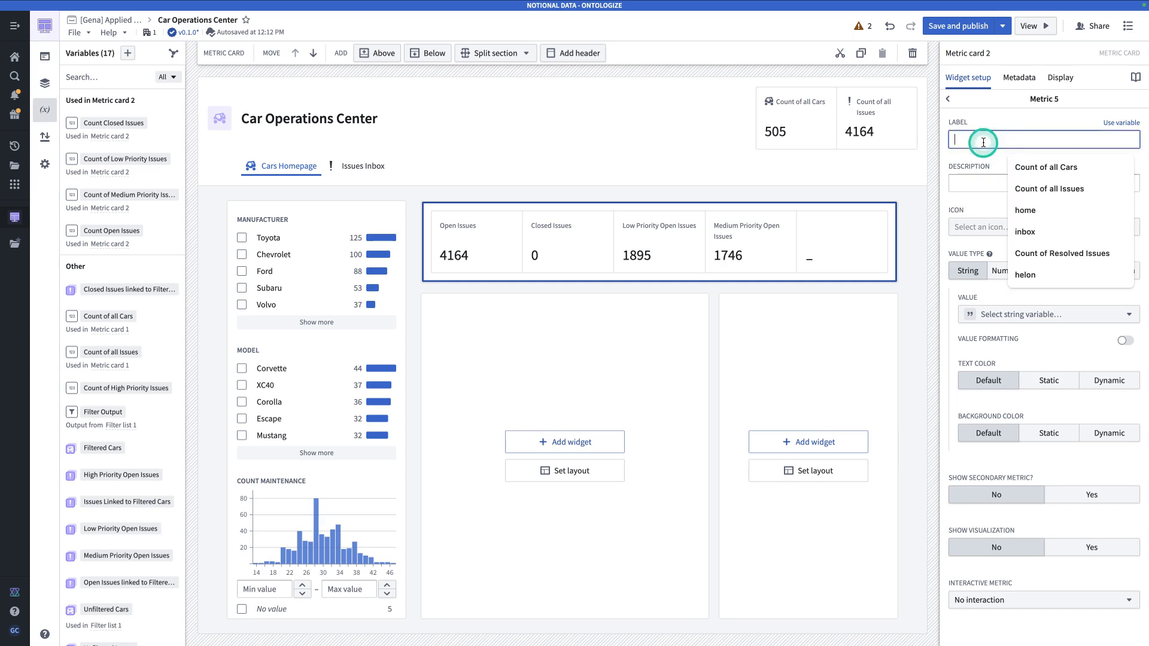
type("Hgh")
key("BackSpace")
key("BackSpace")
type("igh Priority Open Issues")
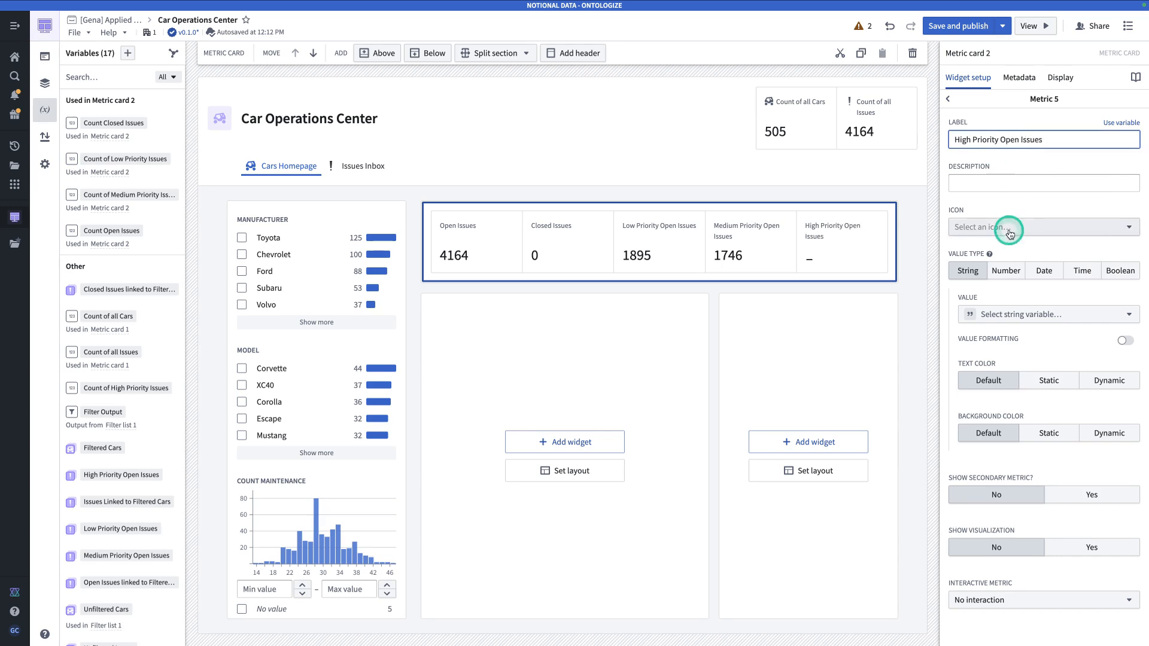
left_click(1006, 271)
left_click(1010, 305)
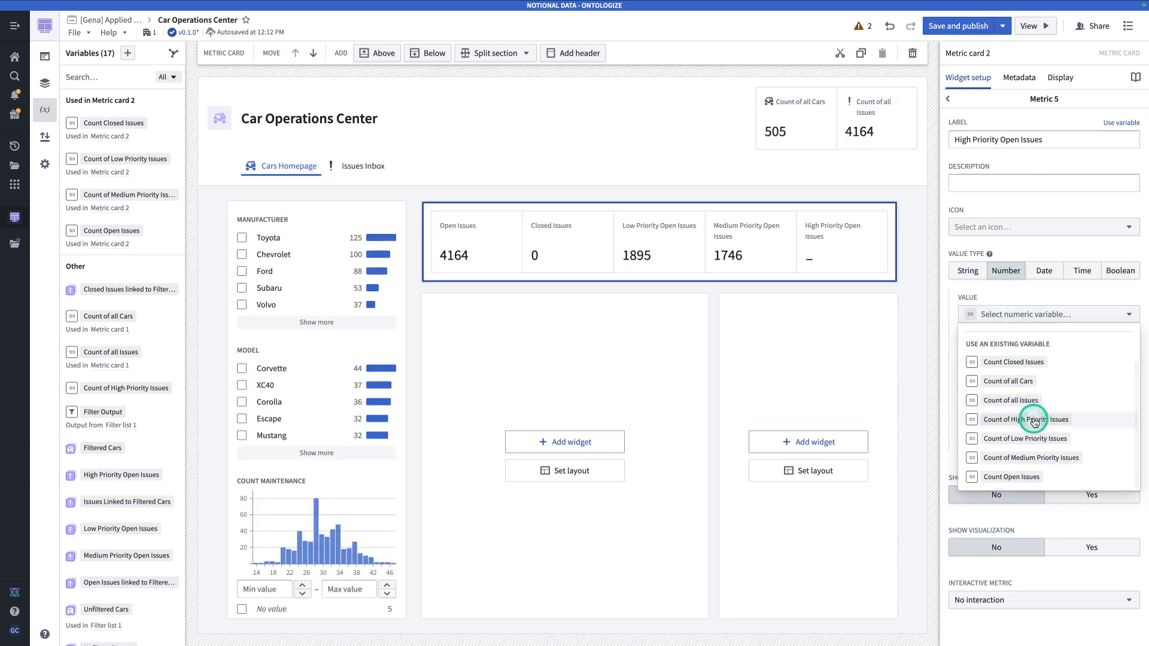
left_click(1033, 420)
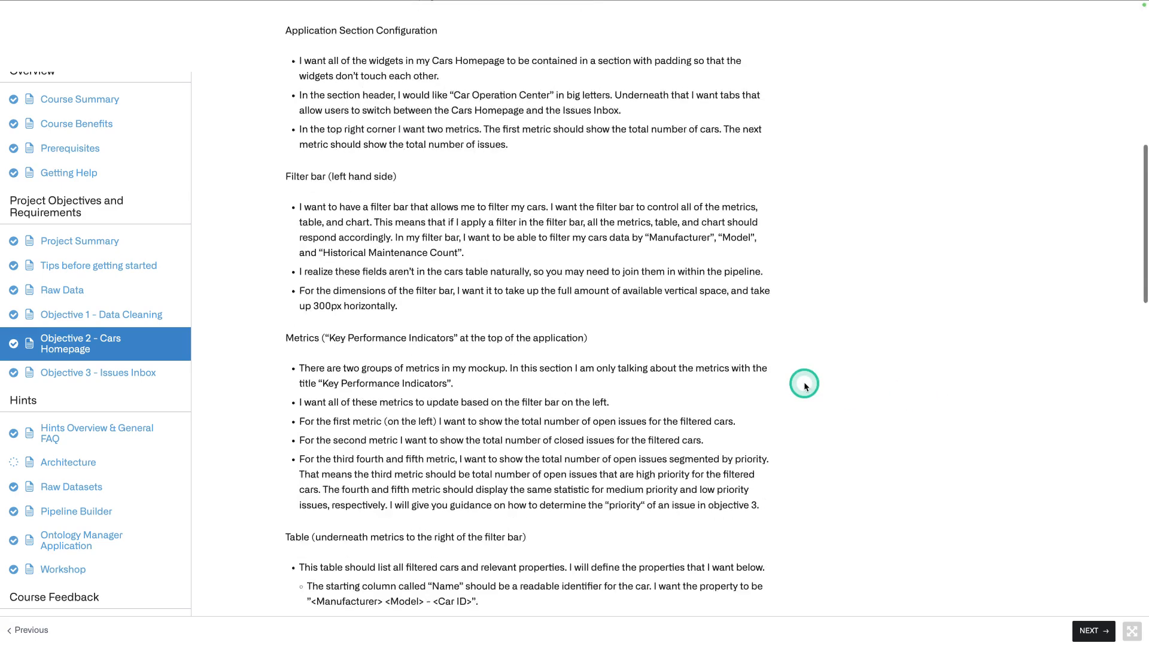
Compare the metric card with the Cars Homepage mockup and the Key Performance Indicators requirements on the course page.
scroll(803, 383, "up", 10)
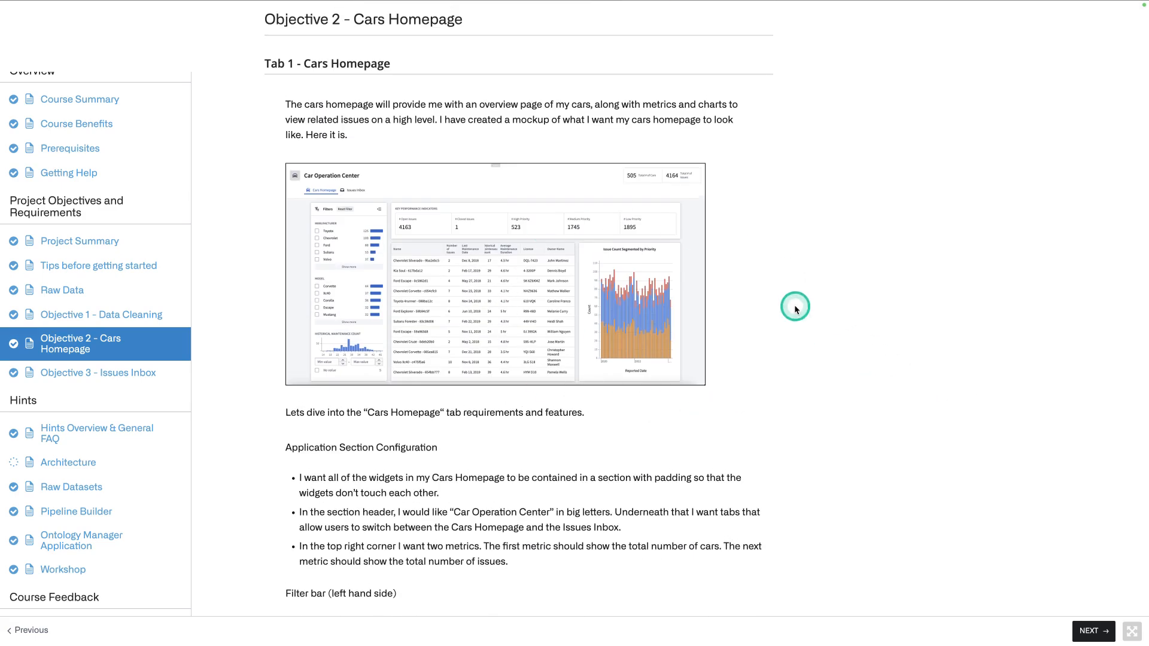
scroll(795, 304, "down", 5)
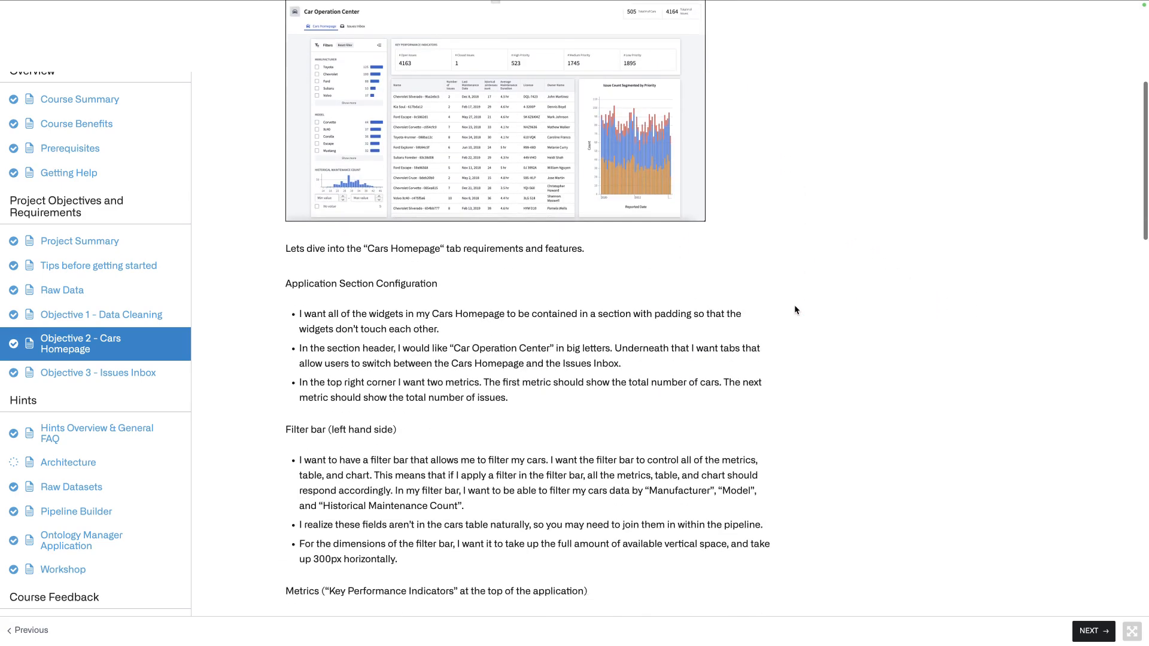
scroll(619, 446, "up", 3)
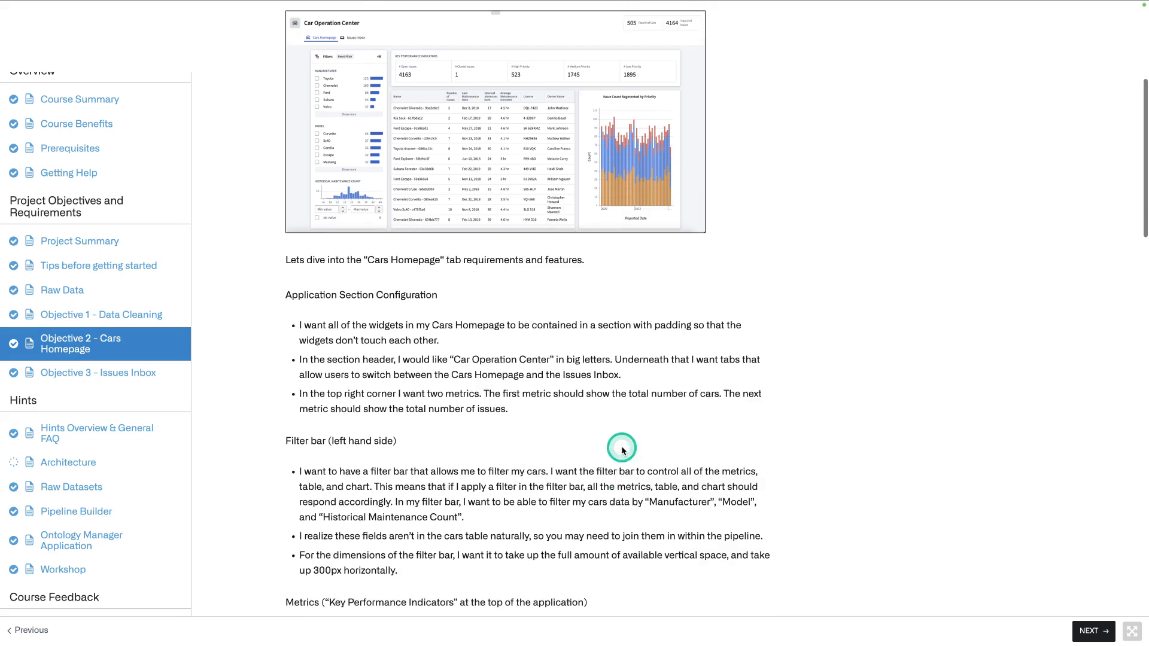
scroll(622, 449, "down", 3)
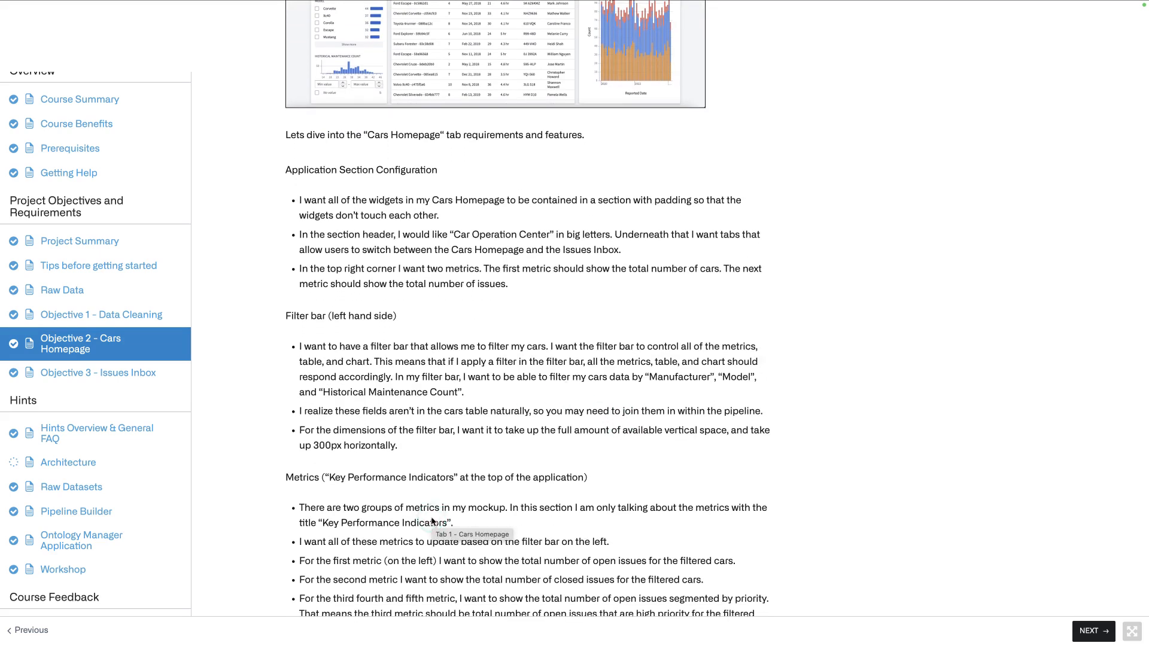
Label the five-metric card Key Performance Indicators to match the course mockup.
scroll(424, 490, "up", 3)
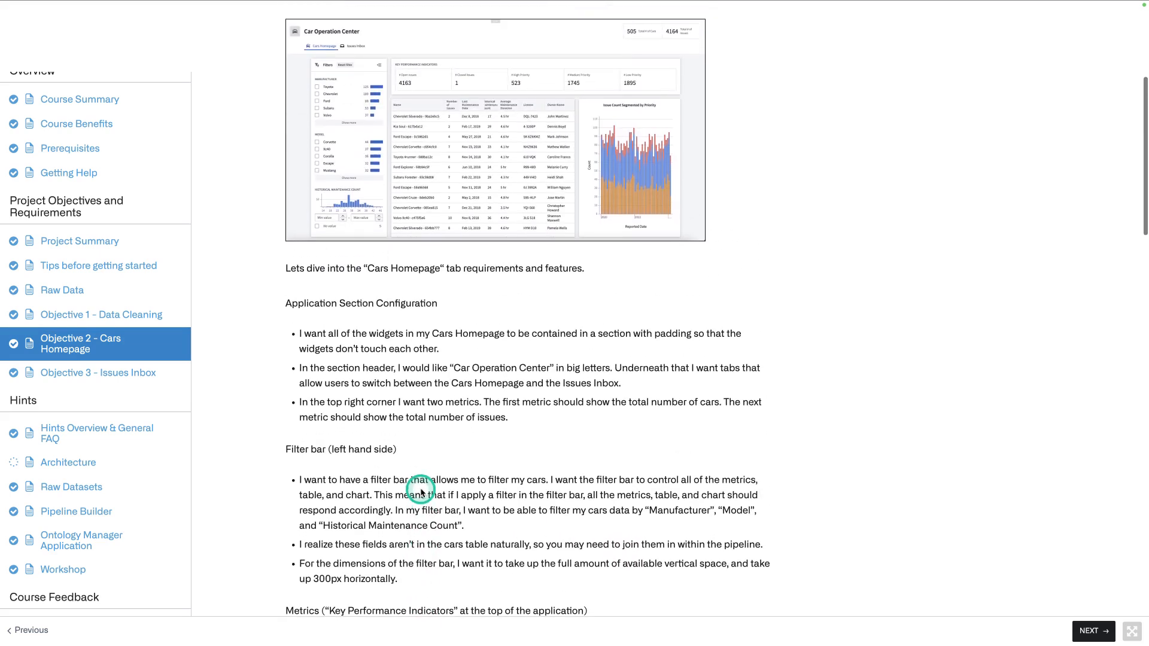
key("super+2")
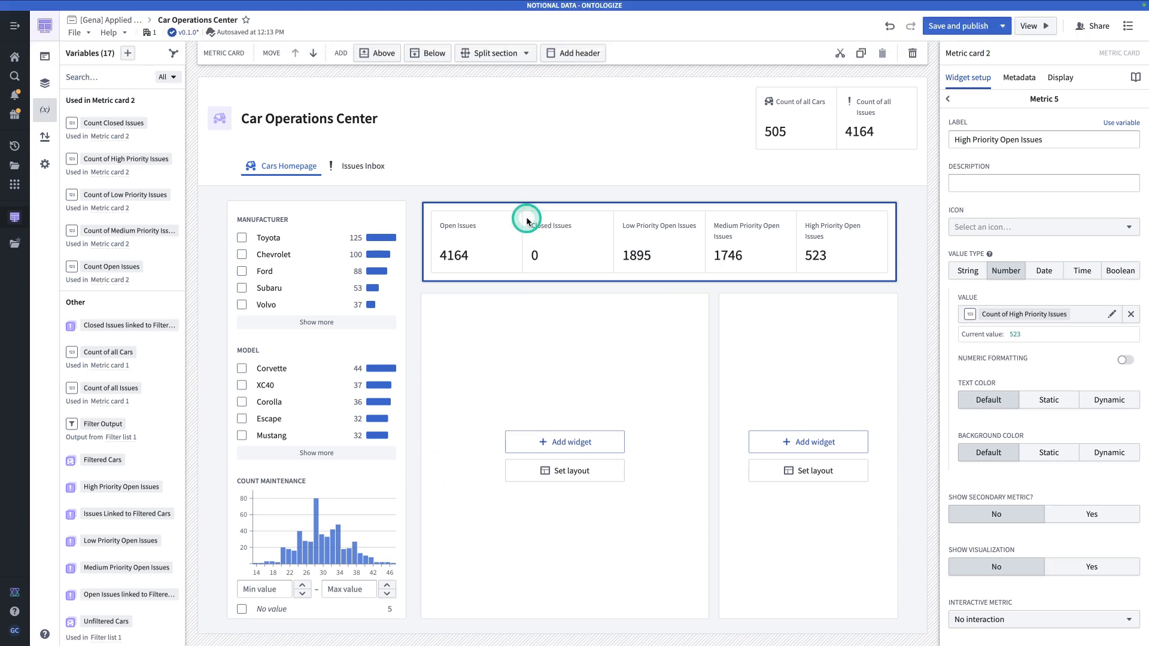
left_click(949, 98)
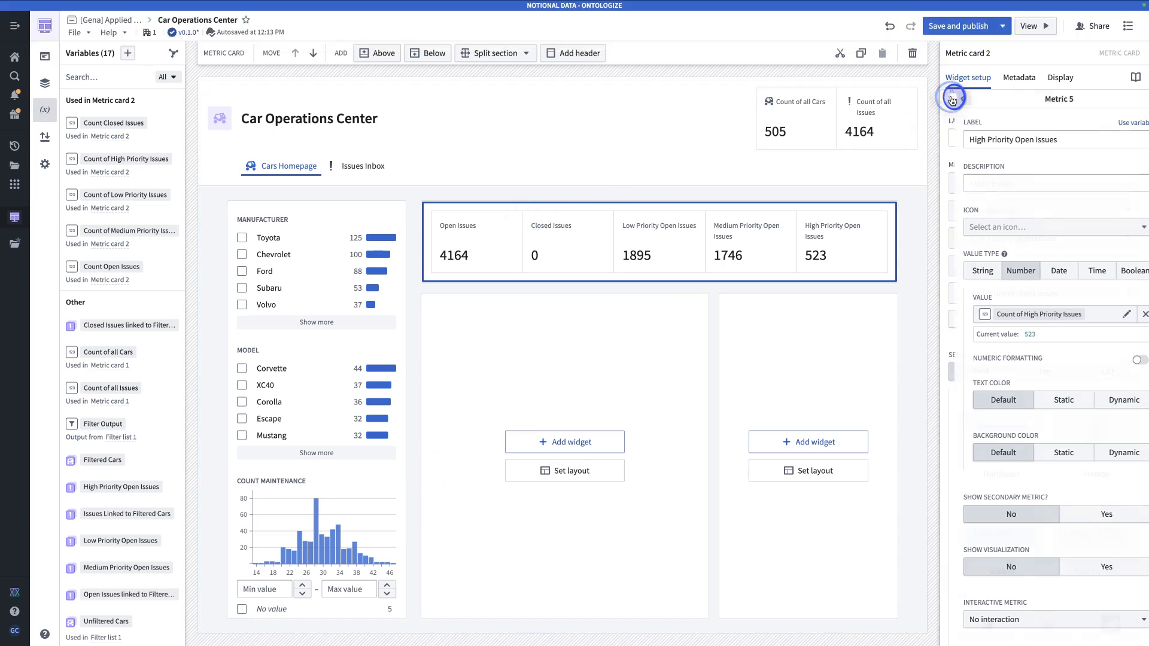
left_click(975, 136)
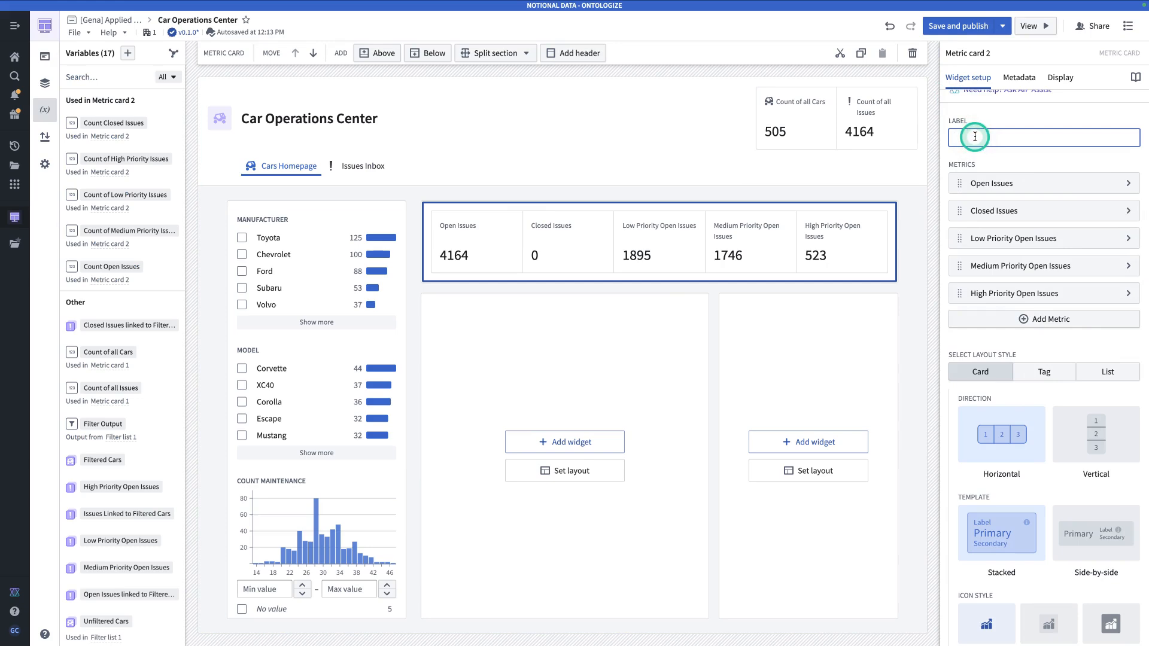
type("Key Performance Indic")
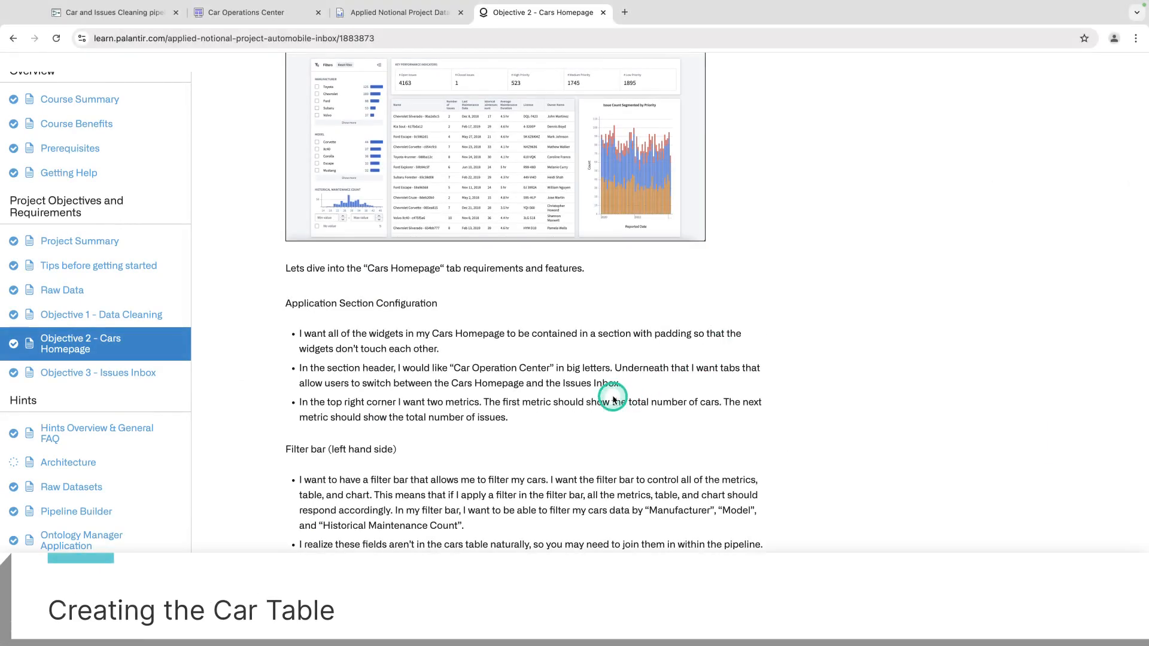
Add an Object table widget to the empty section directly below the metric card and set its object set to Filtered Cars.
scroll(609, 472, "down", 4)
scroll(605, 403, "down", 5)
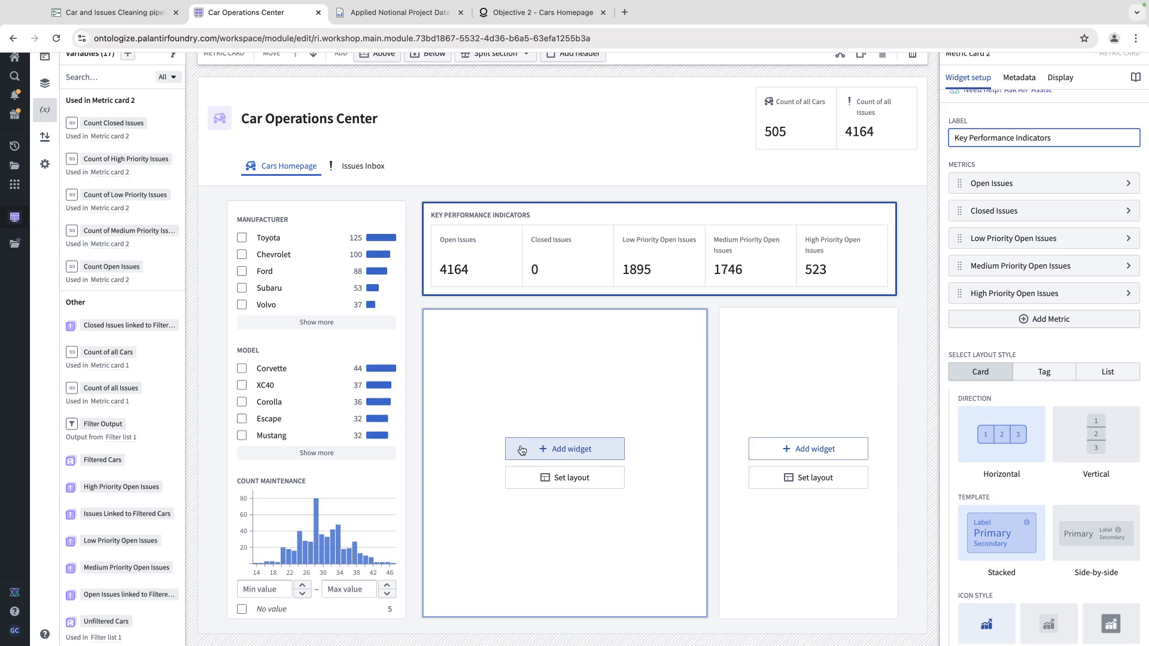
left_click(522, 386)
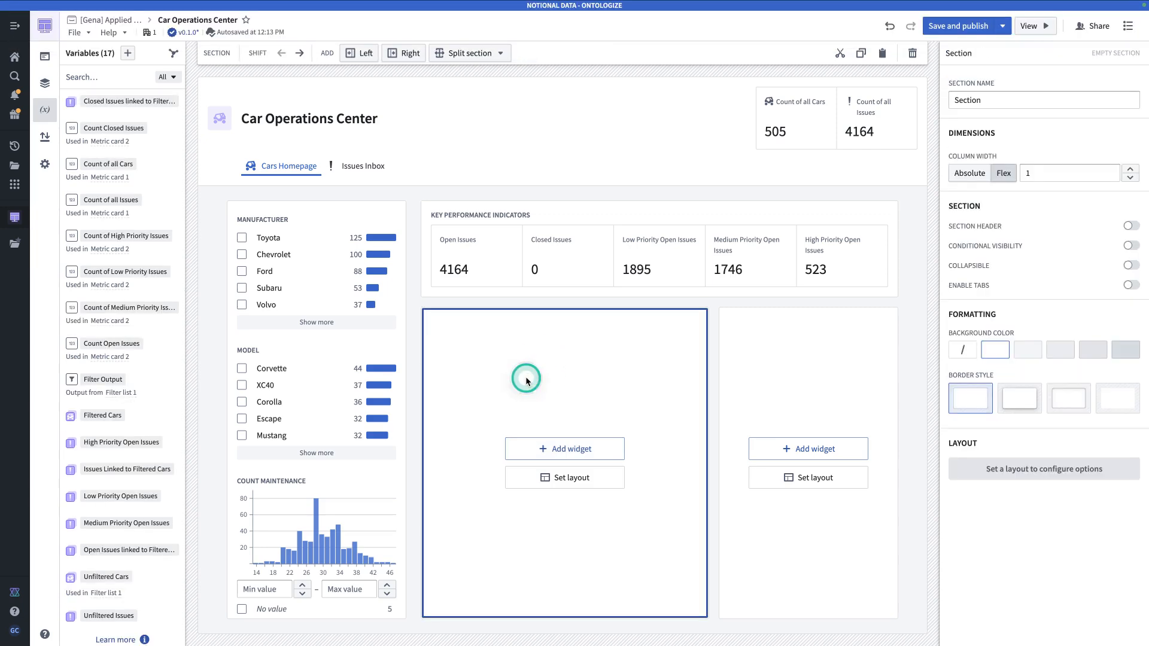
left_click(569, 452)
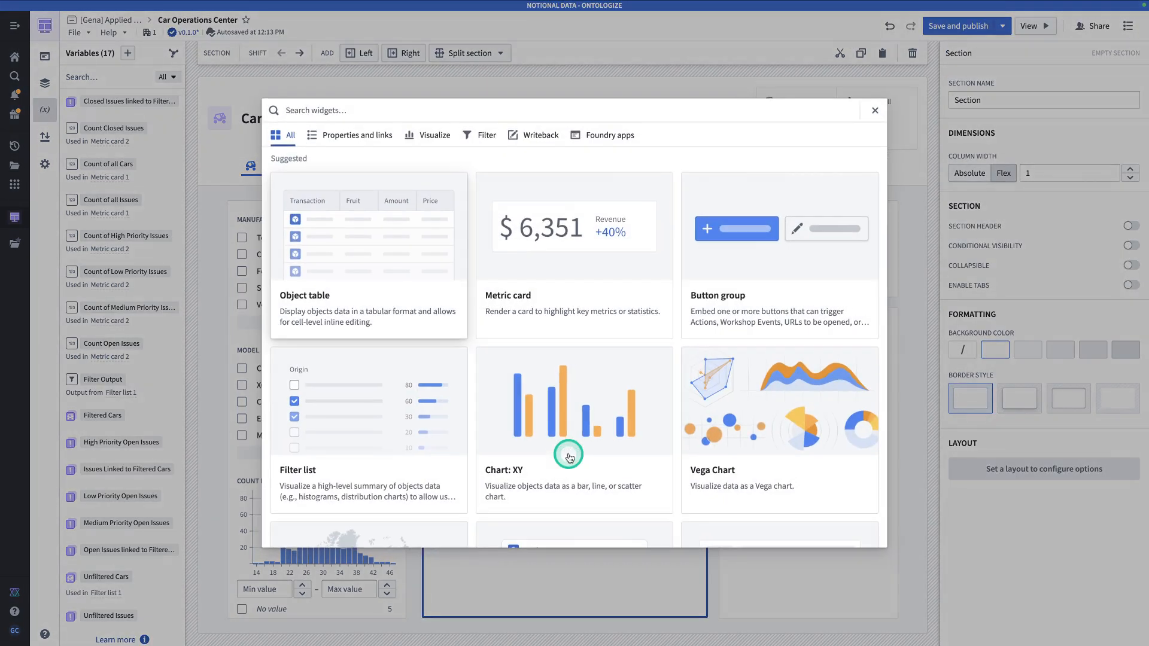
type("tab")
left_click(626, 300)
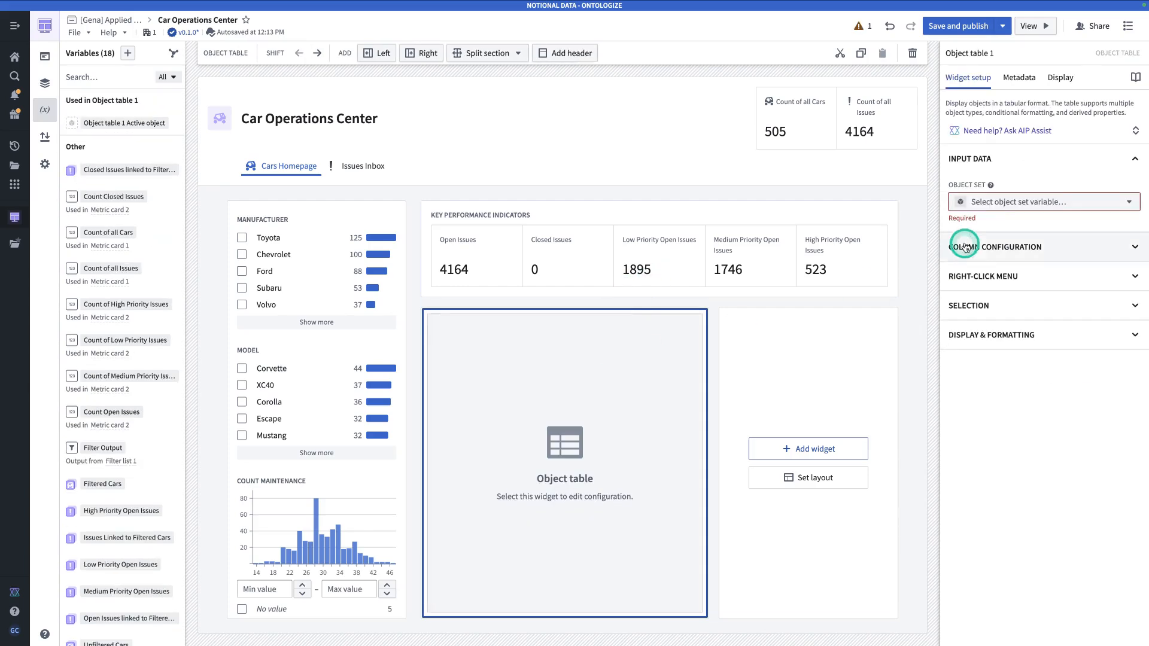
left_click(993, 209)
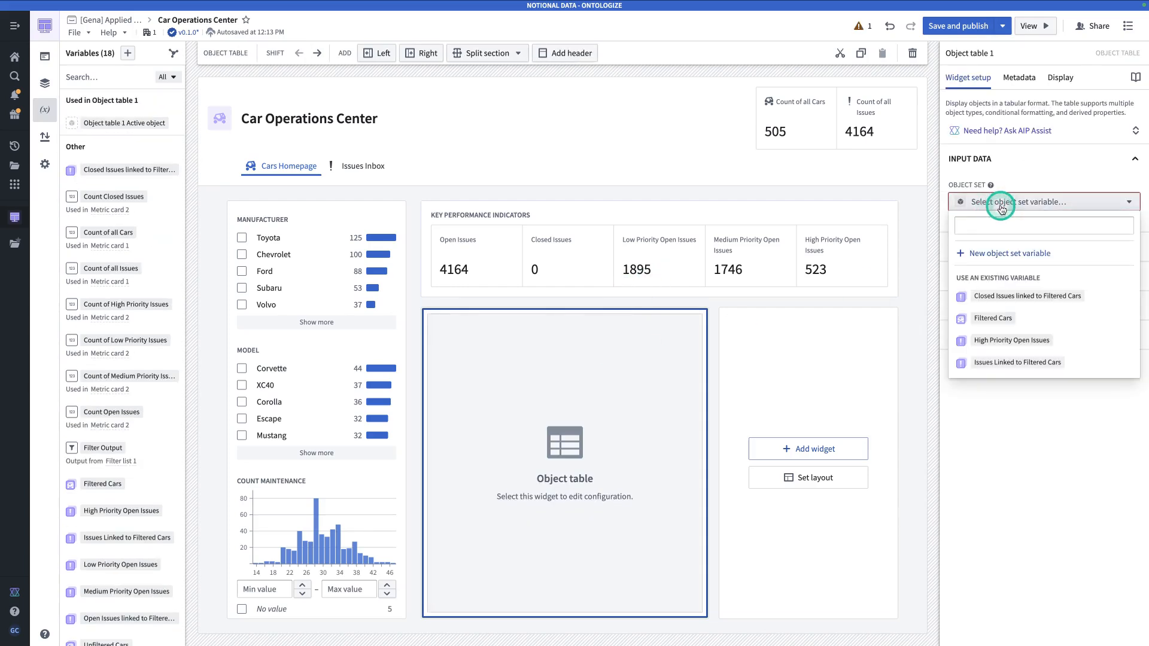
left_click(990, 320)
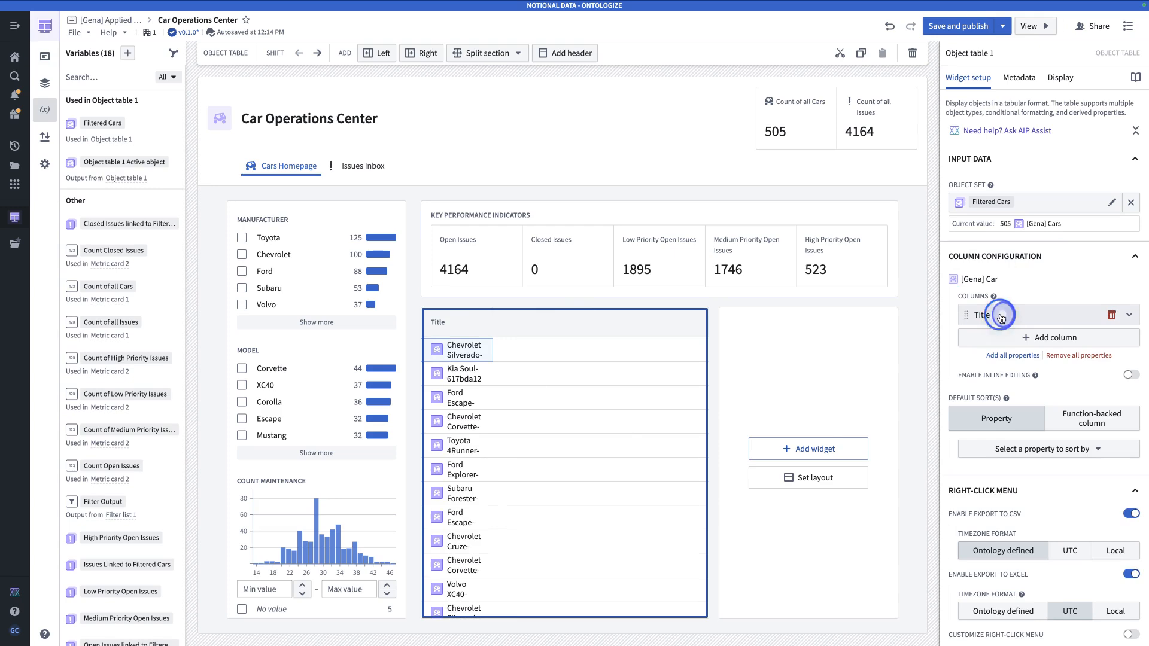
Rename the table's Title column to Name and add a column for the linked Issue objects.
left_click(1002, 318)
double_click(965, 354)
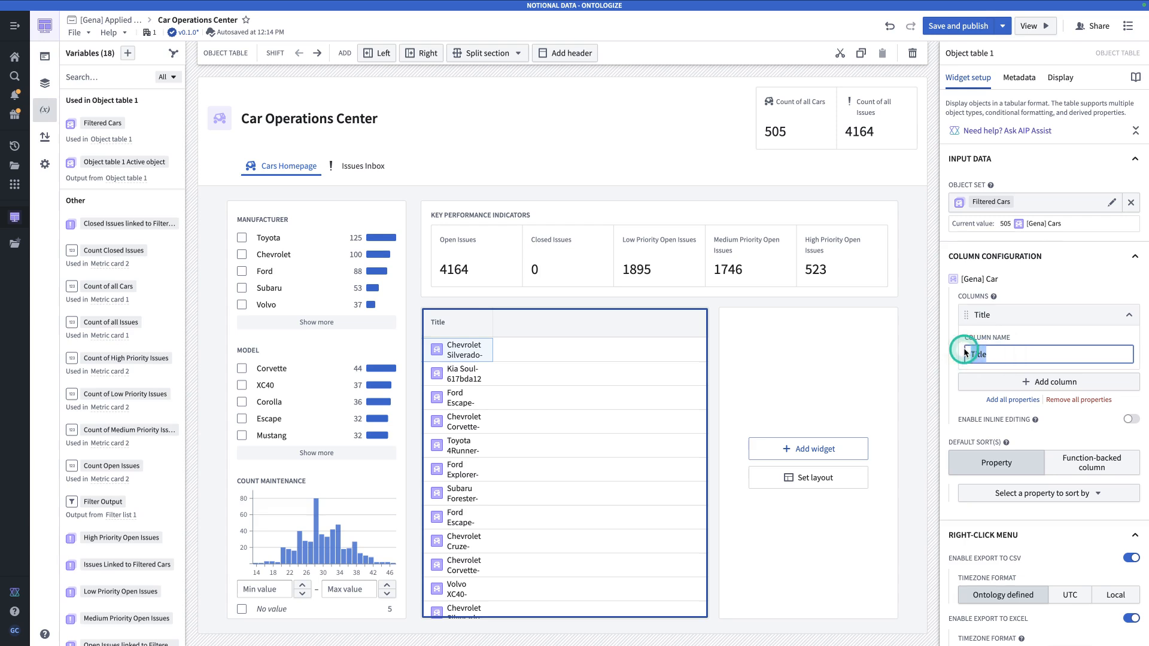
left_click(1001, 384)
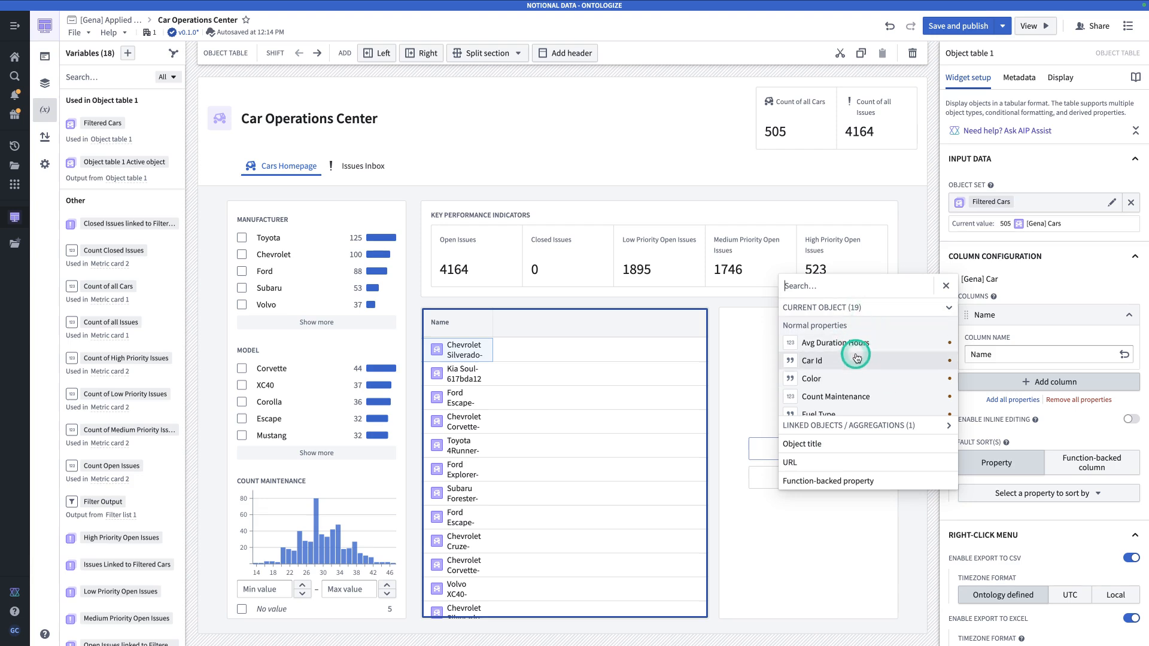
left_click(901, 426)
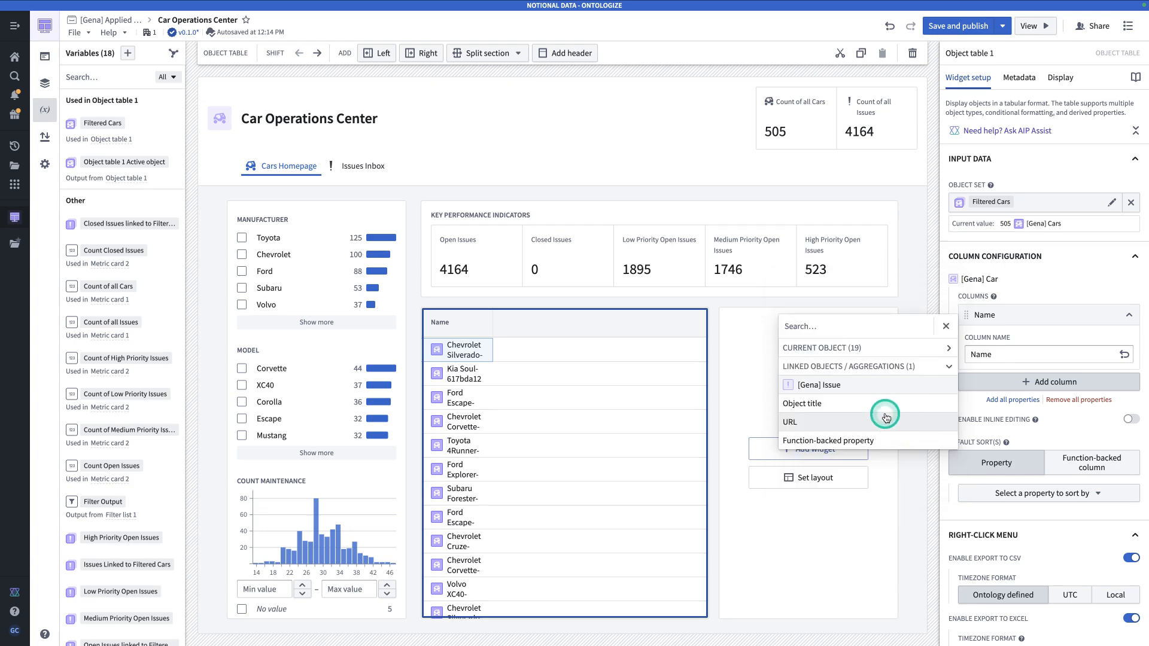
left_click(864, 388)
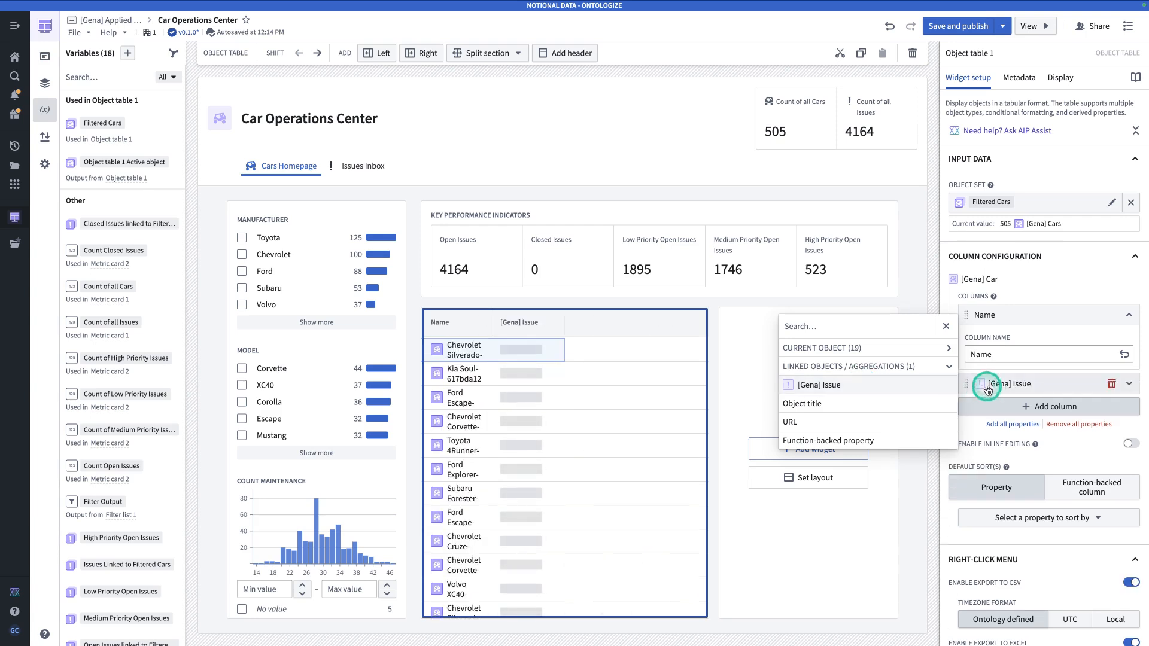
Set the linked Issue column to a Count aggregation on property and name the column Total Issues.
left_click(1026, 388)
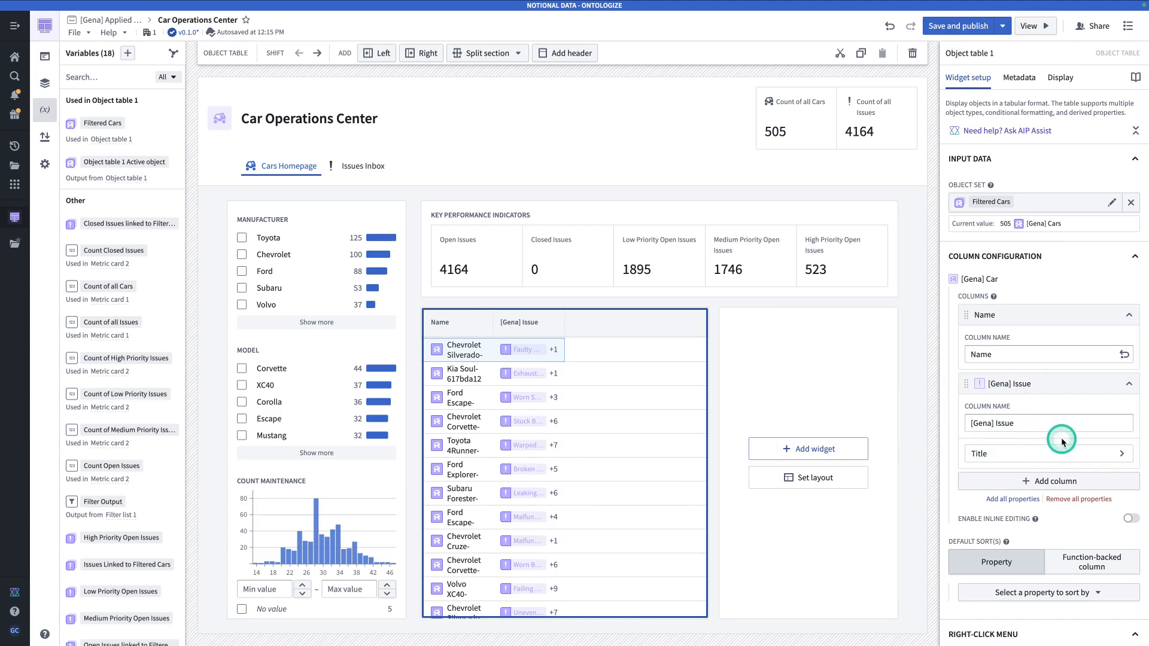
left_click(1045, 453)
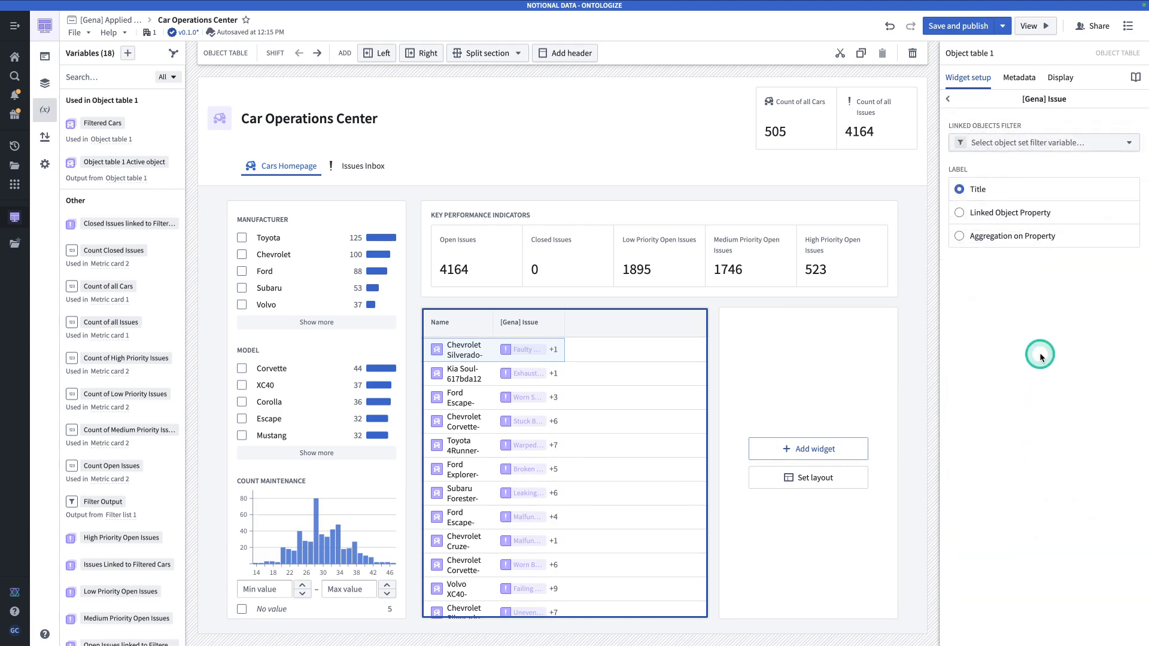
left_click(958, 239)
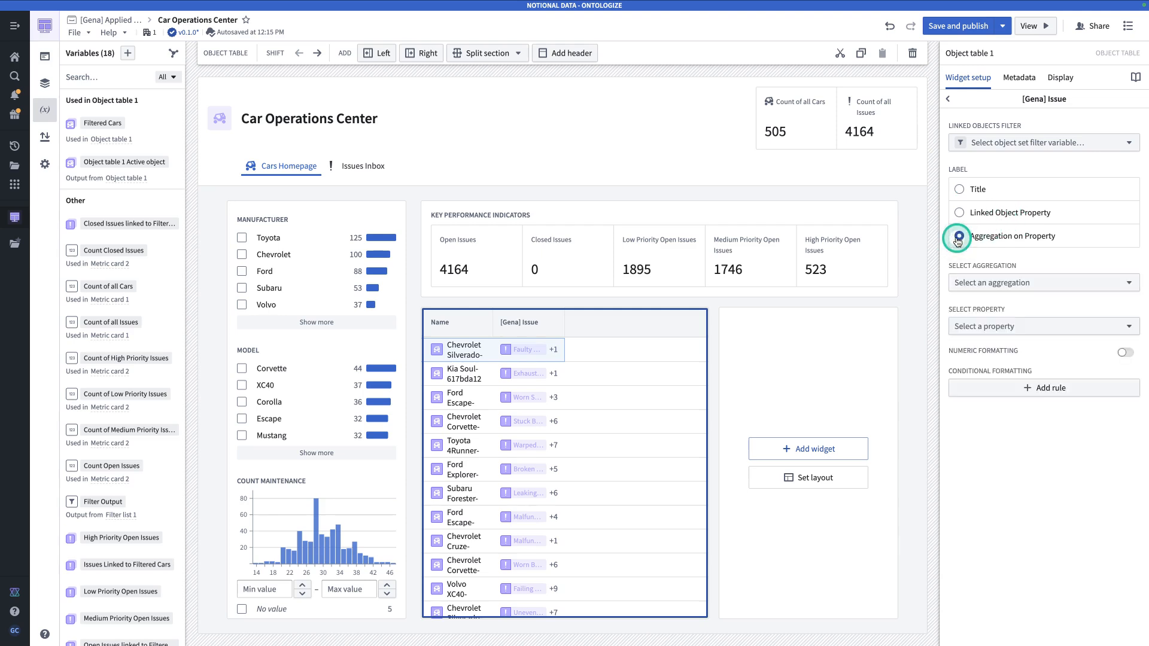
left_click(970, 283)
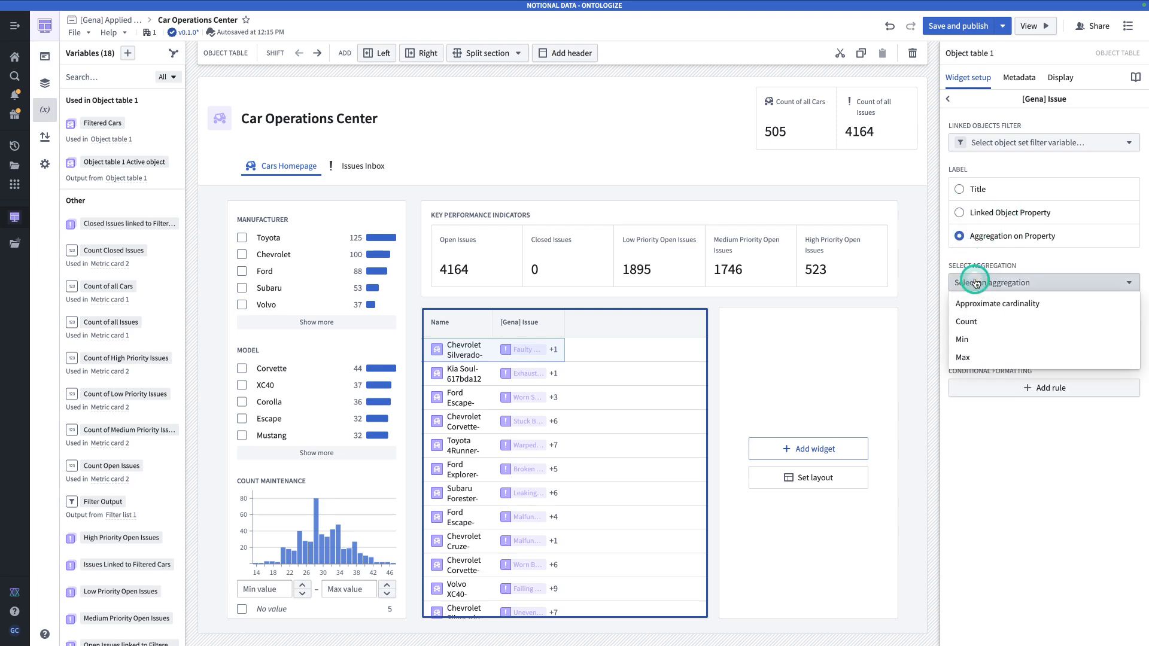
left_click(982, 321)
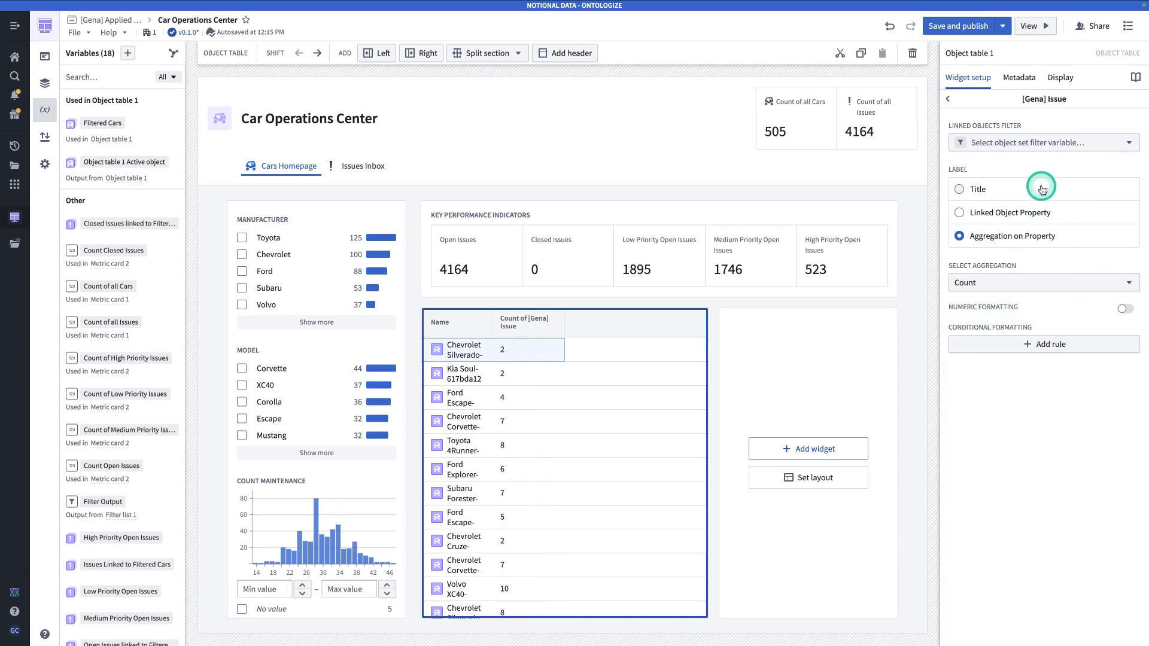
left_click(950, 99)
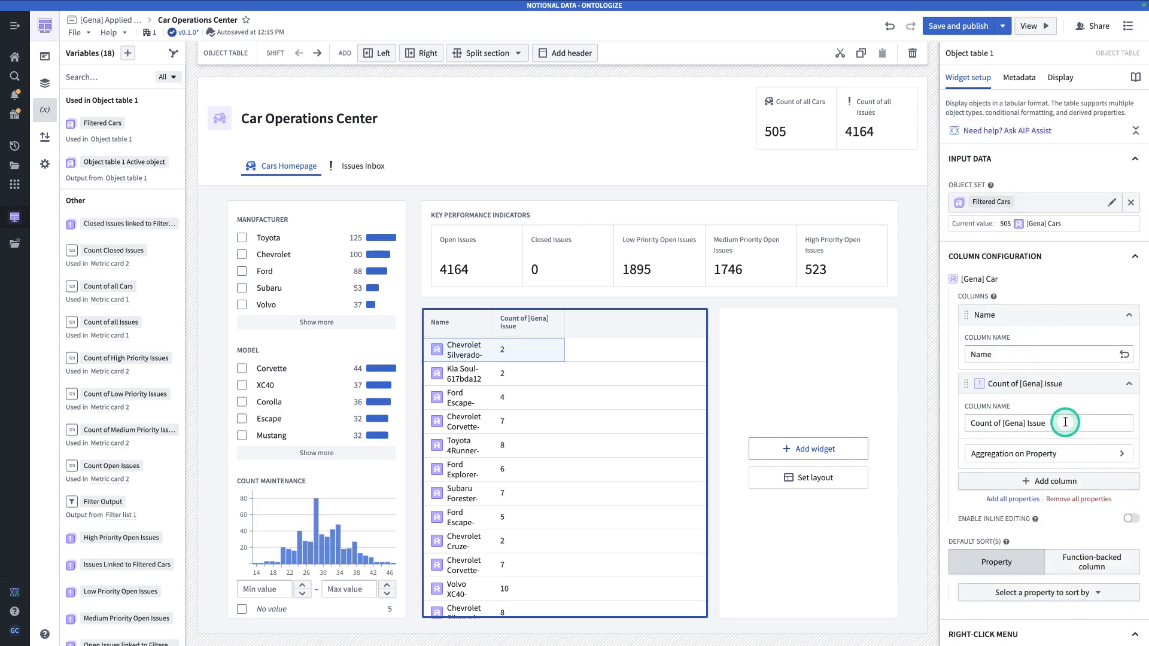
left_click_drag(1065, 423, 965, 428)
type("Total Issues")
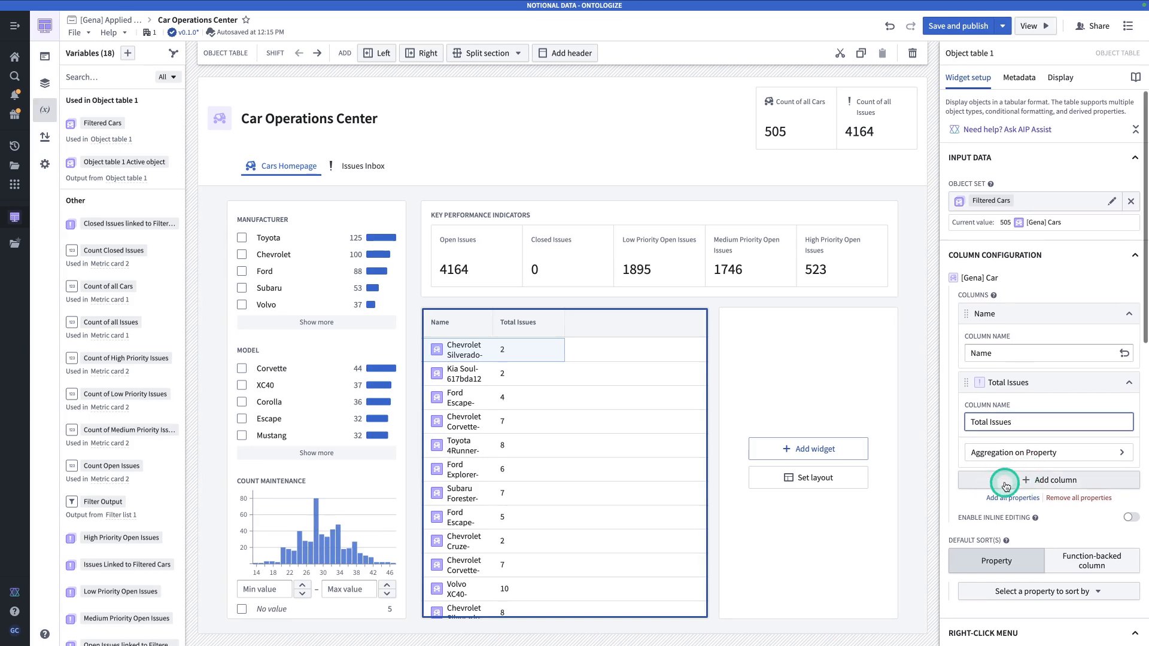
Add the car property Most Recent Maintenance Date as a column of the object table.
left_click(1006, 483)
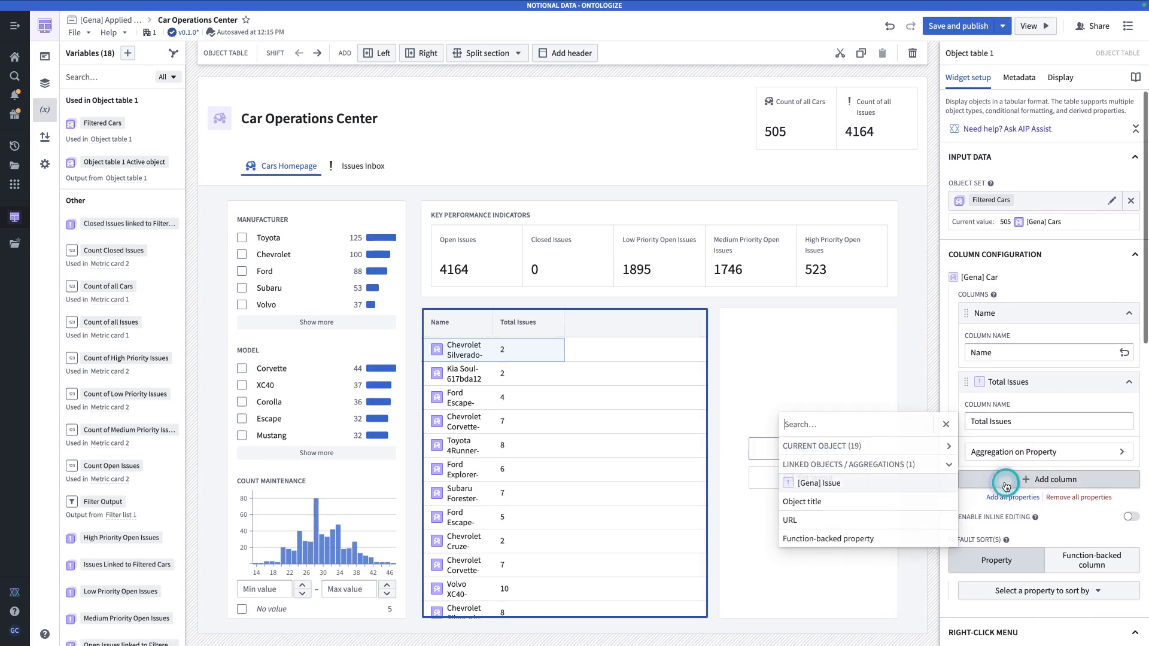
left_click(911, 444)
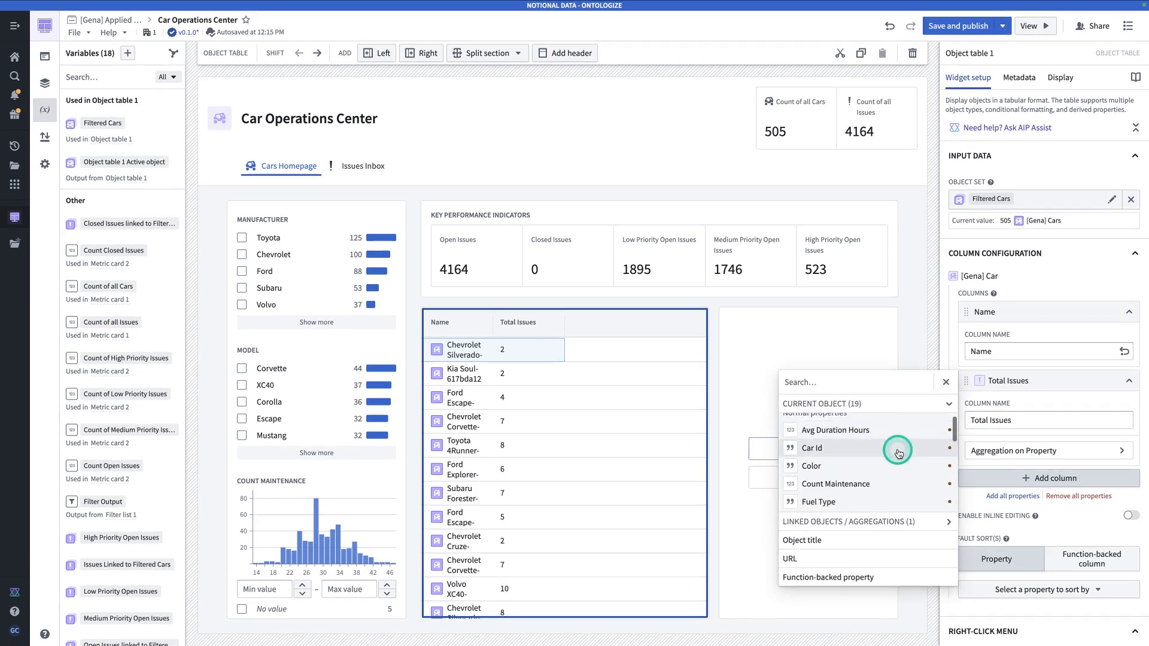
scroll(916, 465, "down", 5)
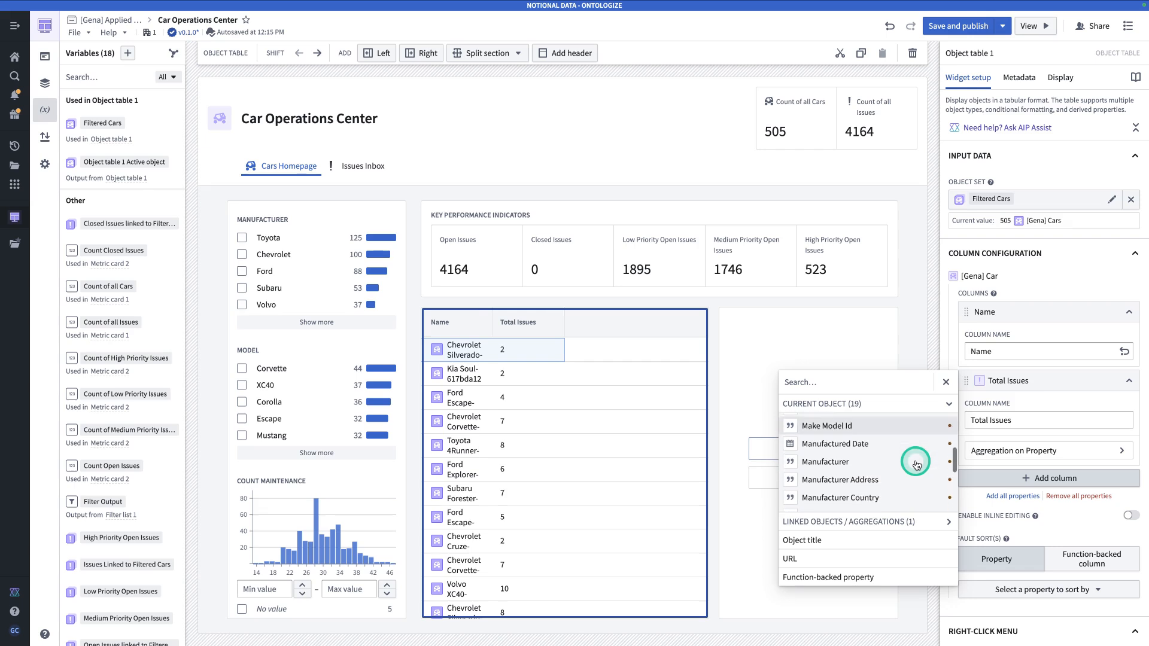
scroll(917, 465, "down", 3)
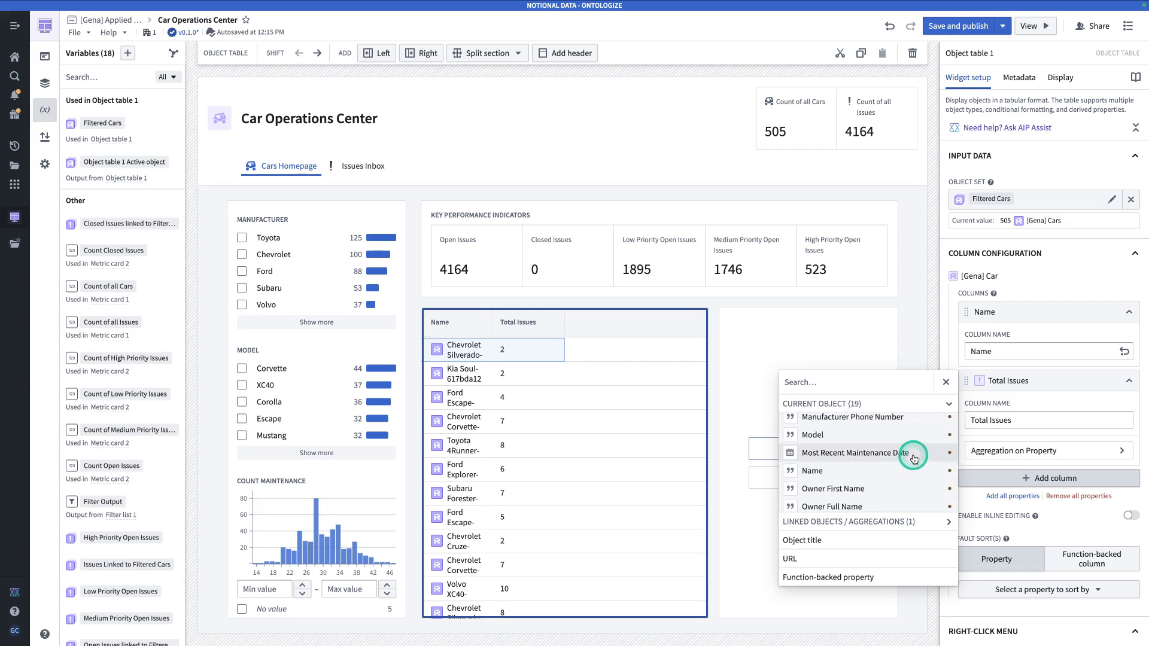
left_click(914, 458)
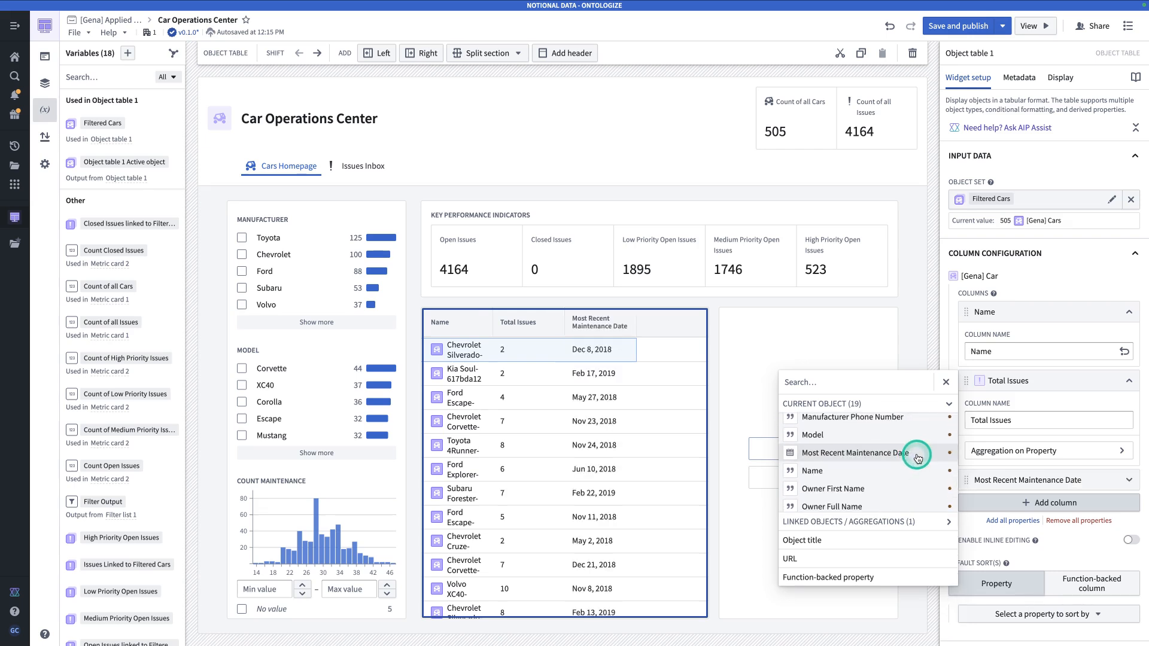
Check the required table columns on the course page and add the Count Maintenance property as a column.
key("ctrl+Tab")
key("ctrl+Tab")
scroll(728, 429, "down", 1)
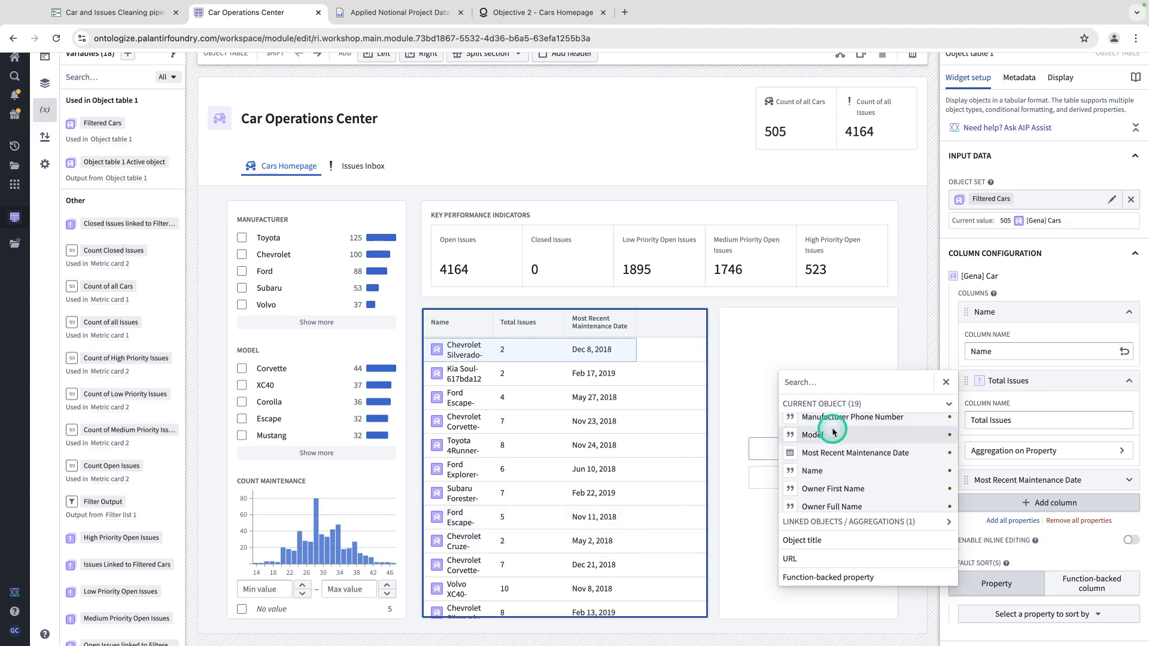
scroll(834, 455, "up", 2)
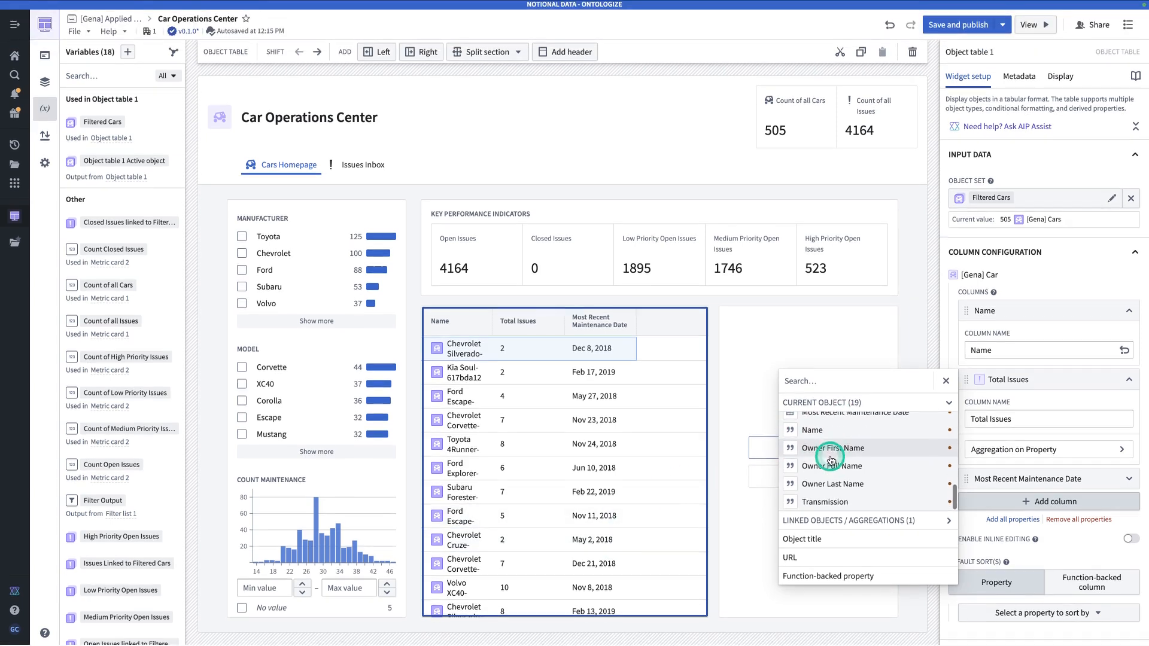
scroll(832, 460, "up", 5)
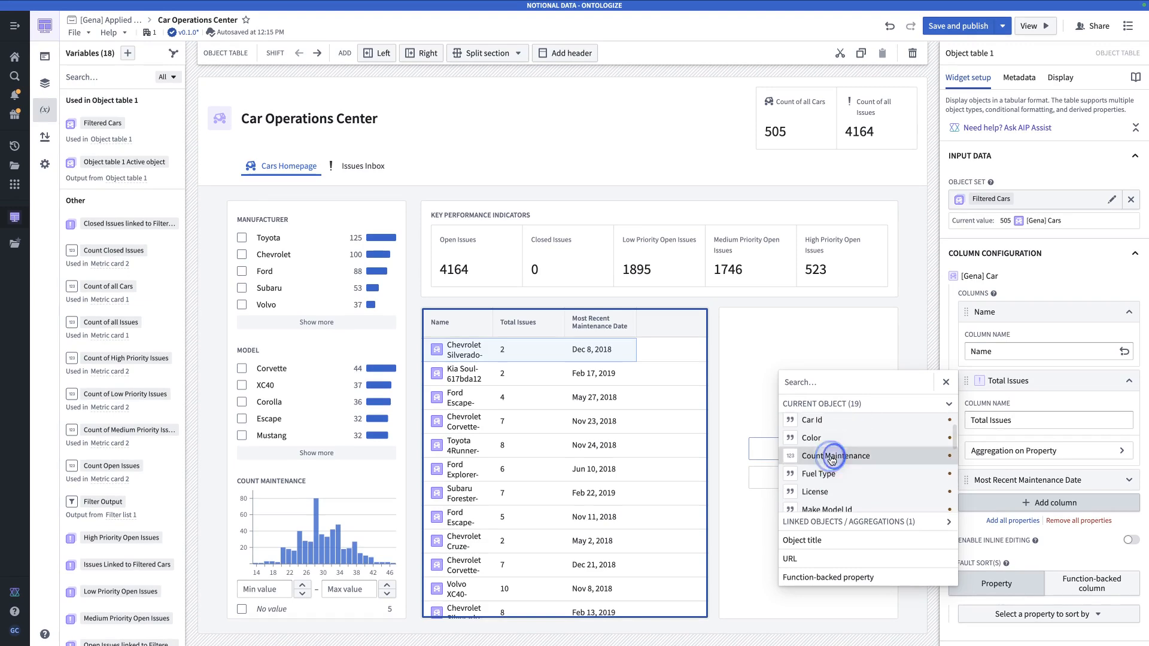
left_click(832, 457)
Rename the Count Maintenance column to Historical Maintenance Count.
left_click(1025, 496)
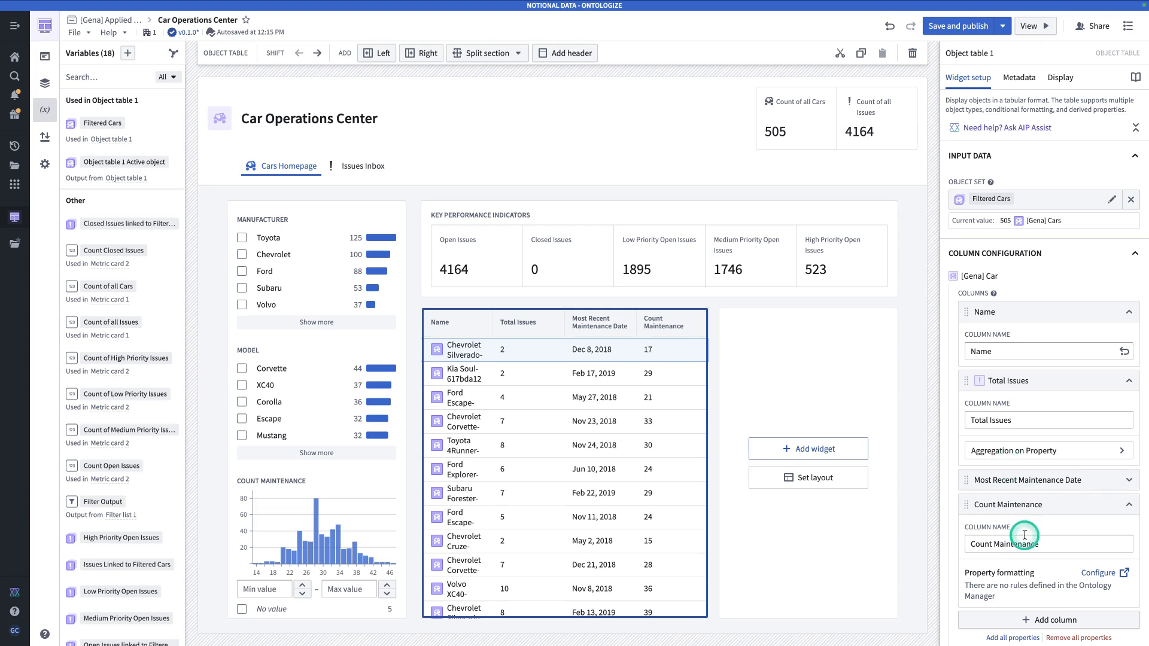
left_click_drag(1056, 544, 931, 547)
type("Historical")
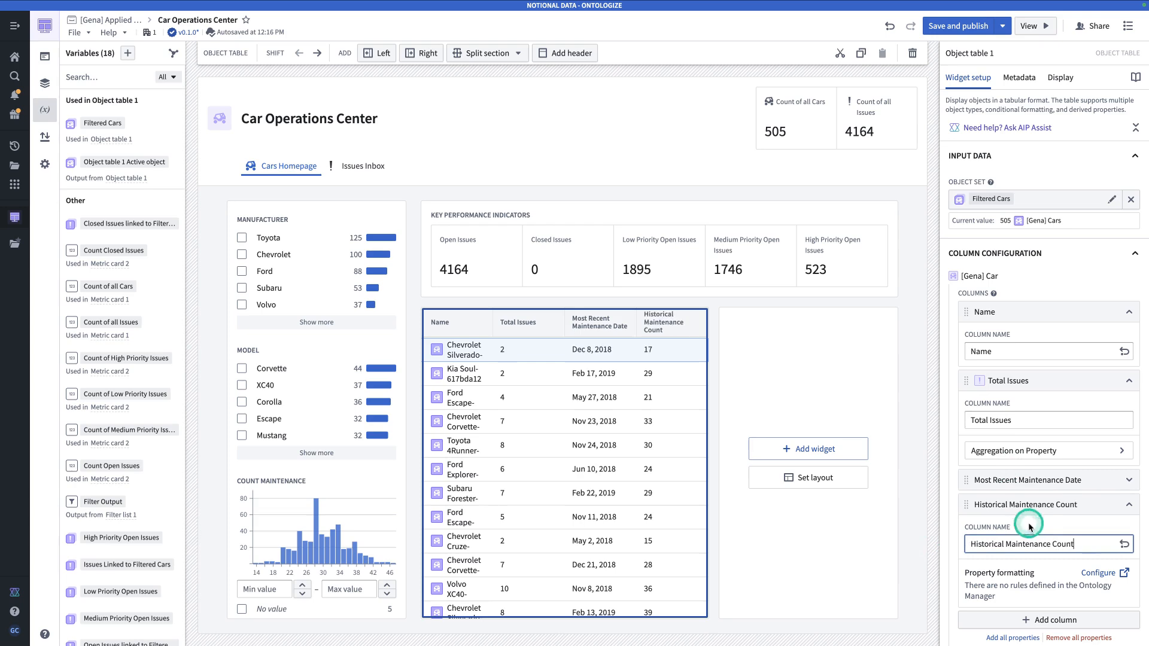
Add the Avg Duration Hours property as the object table's fifth column.
scroll(1031, 527, "down", 2)
left_click(1026, 544)
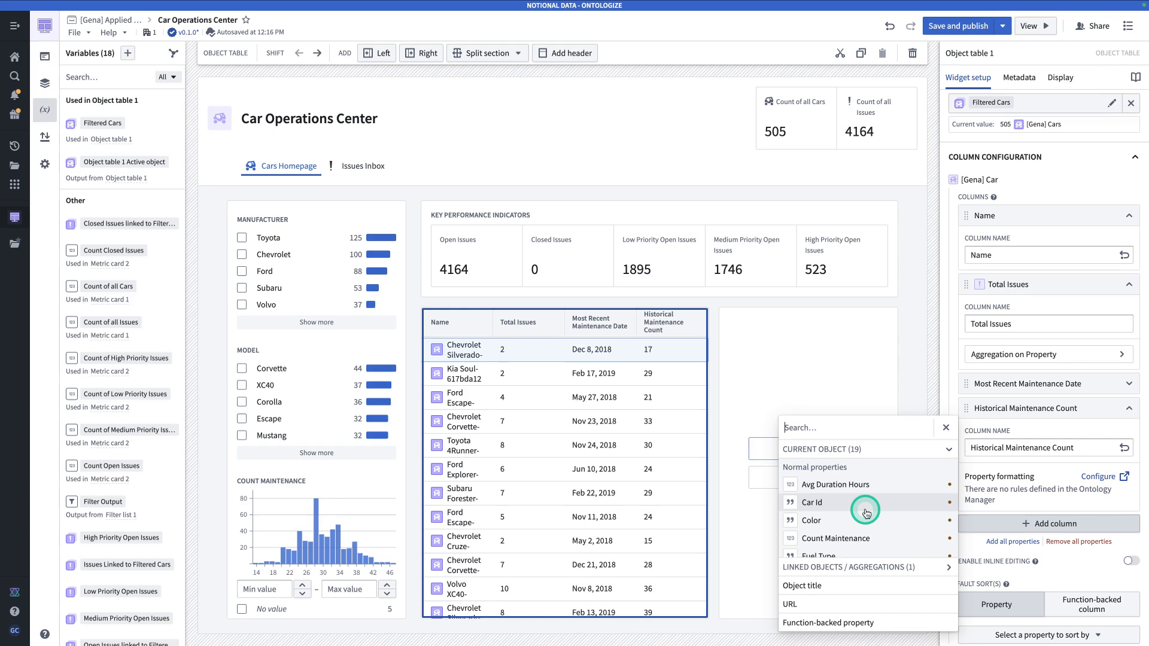
left_click(857, 491)
left_click(1024, 550)
left_click(1110, 548)
Add the car property License as a column of the object table.
left_click(1063, 537)
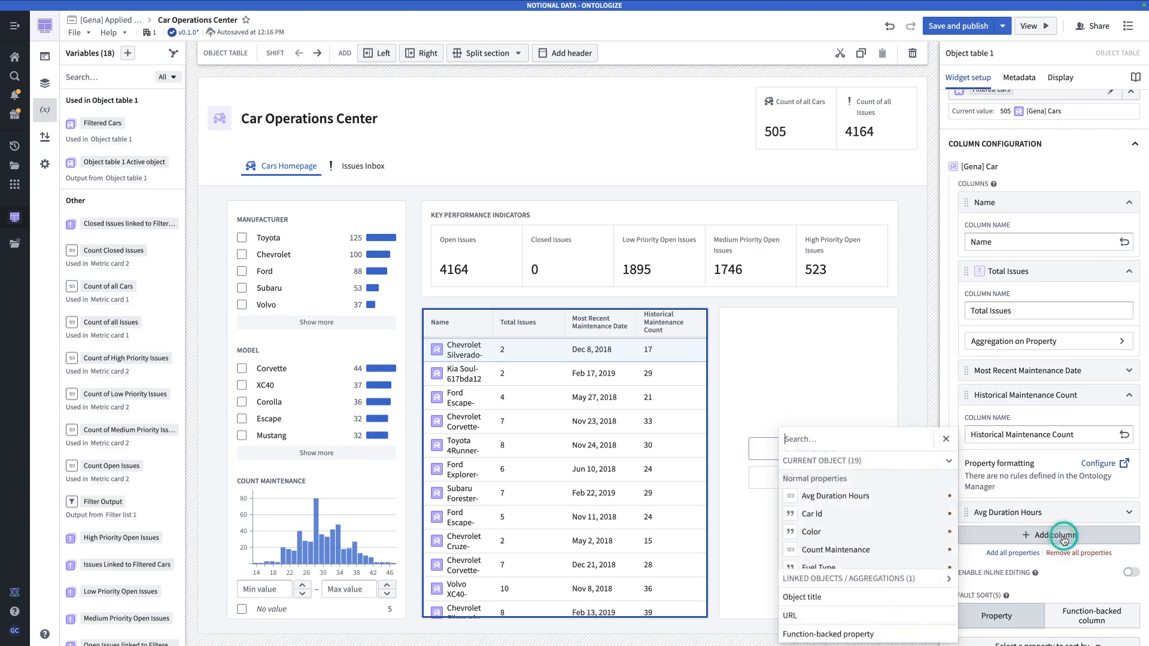
scroll(906, 533, "down", 5)
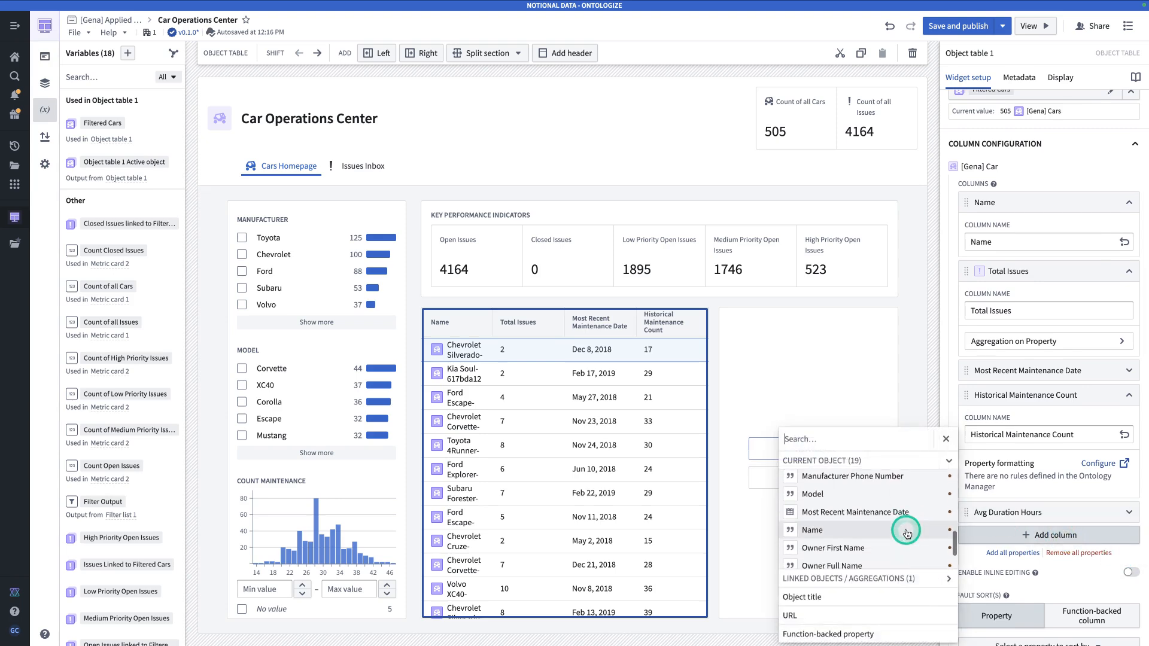
type("li")
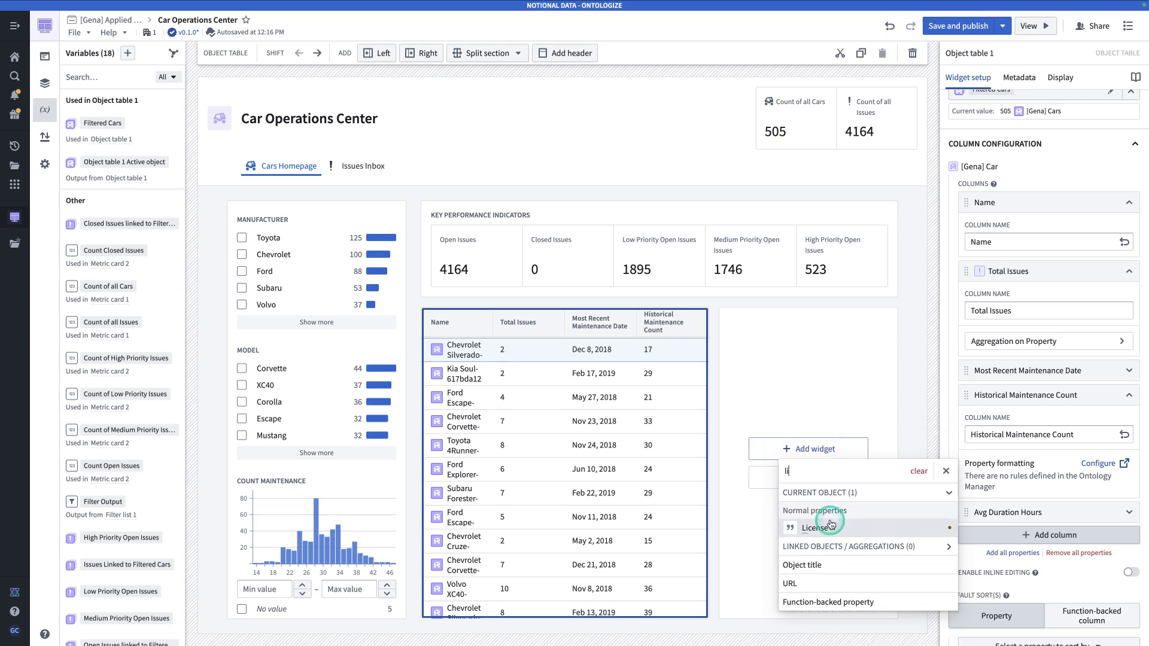
Add the Owner Full Name property as the object table's last column and look across the table's columns.
left_click(1028, 555)
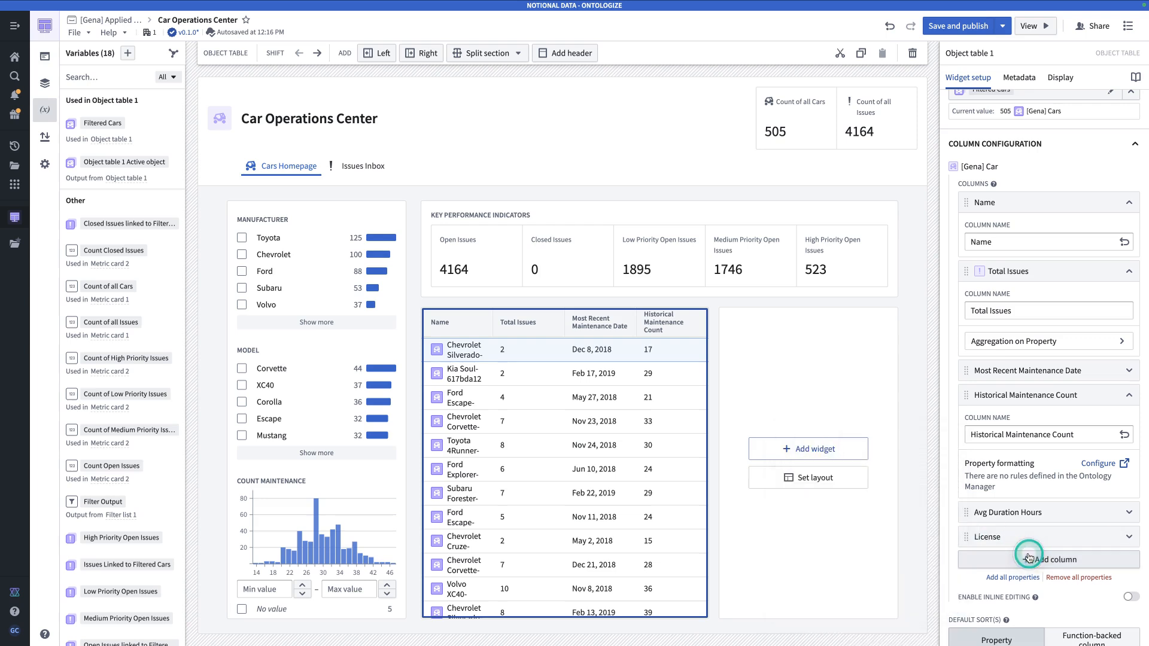
left_click(1028, 558)
key("BackSpace")
key("BackSpace")
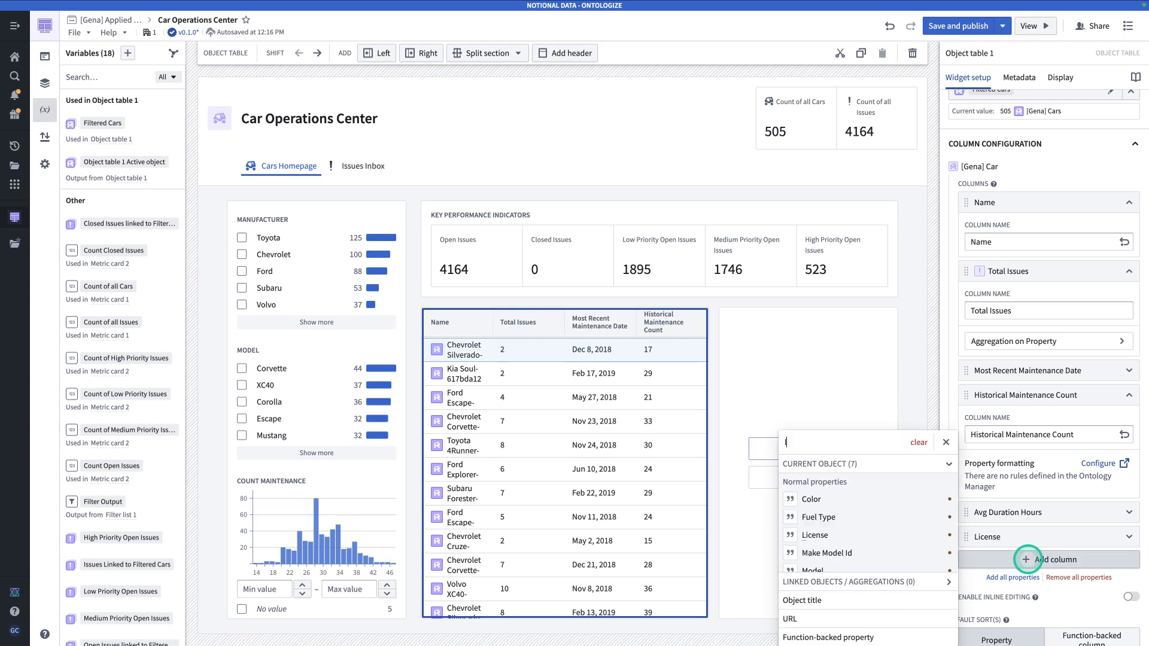
type("name")
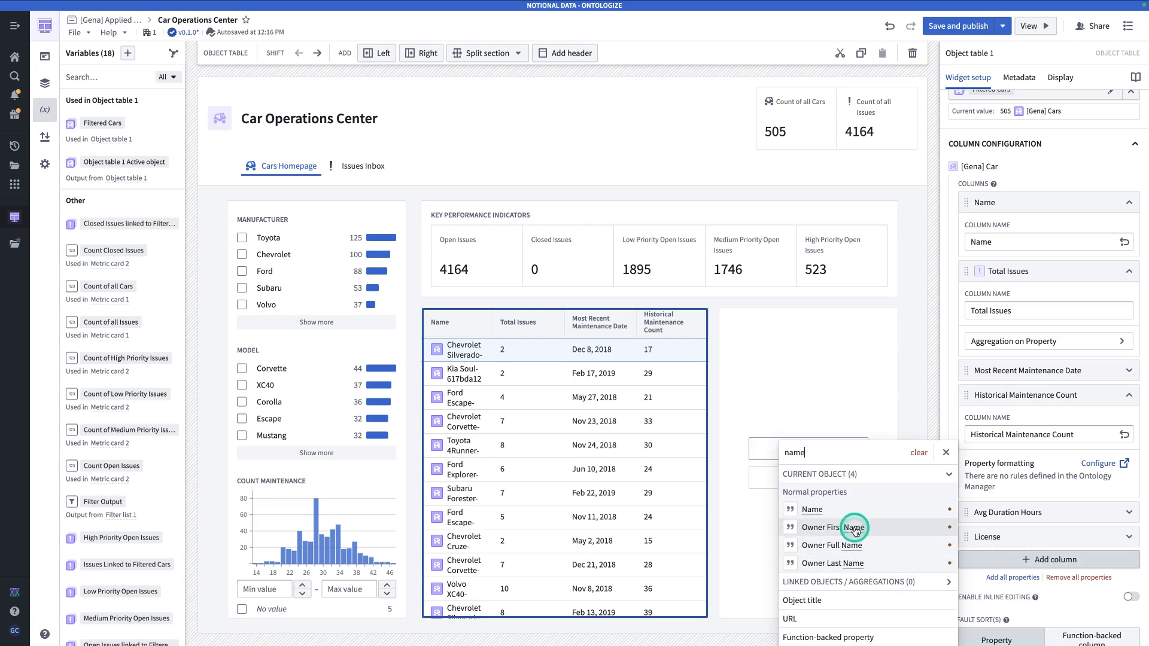
left_click(861, 544)
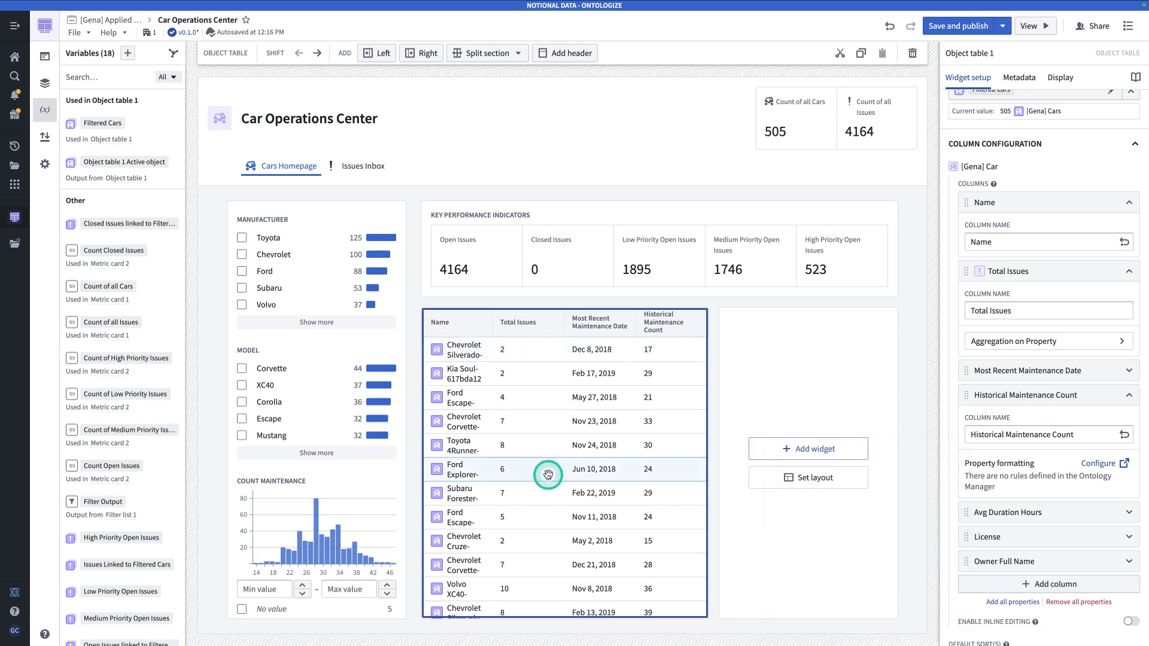
scroll(548, 474, "right", 4)
scroll(547, 477, "left", 4)
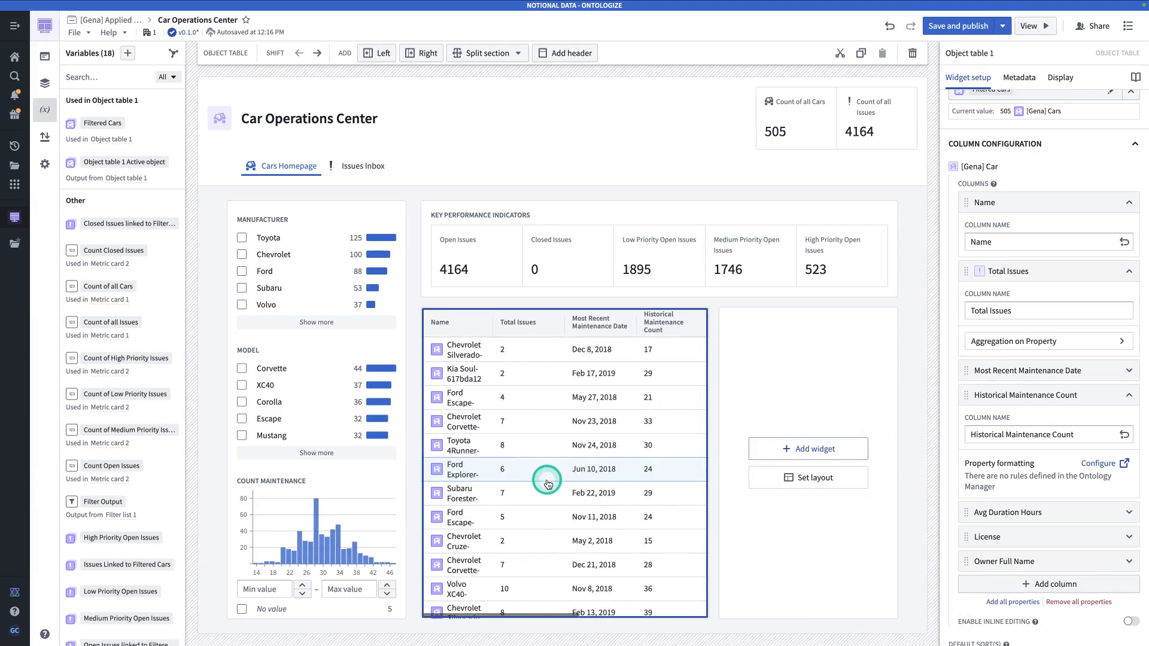
Check the chart requirements on the course page and add a Chart: XY widget to the empty section beside the car table.
key("ctrl+Tab")
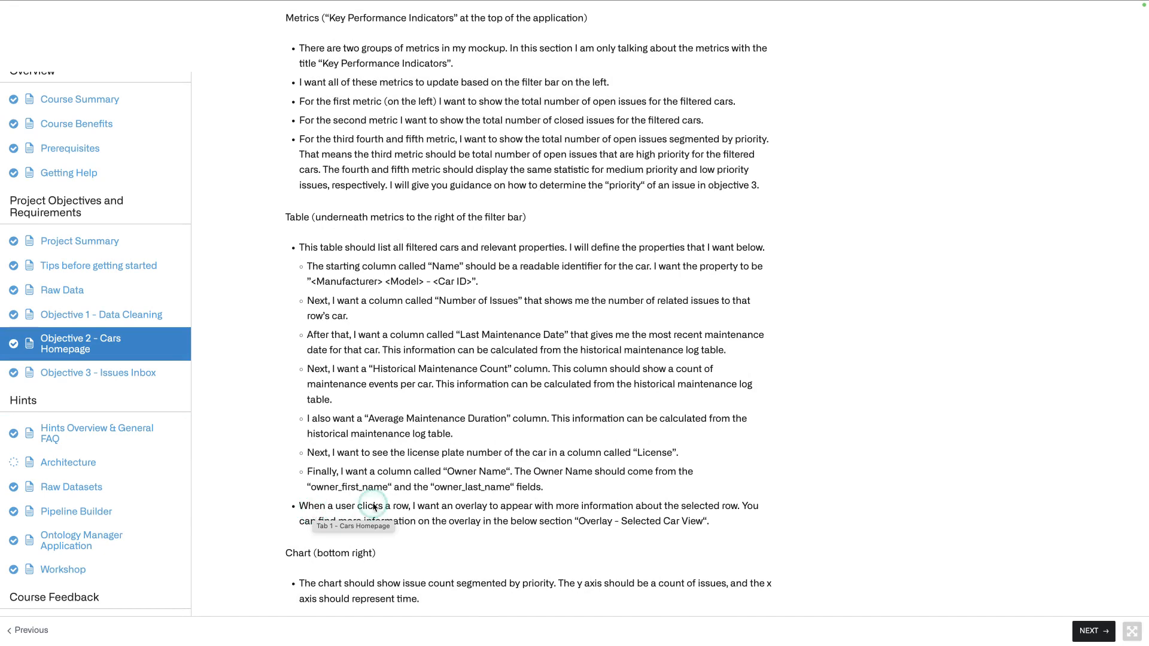
scroll(405, 487, "down", 1)
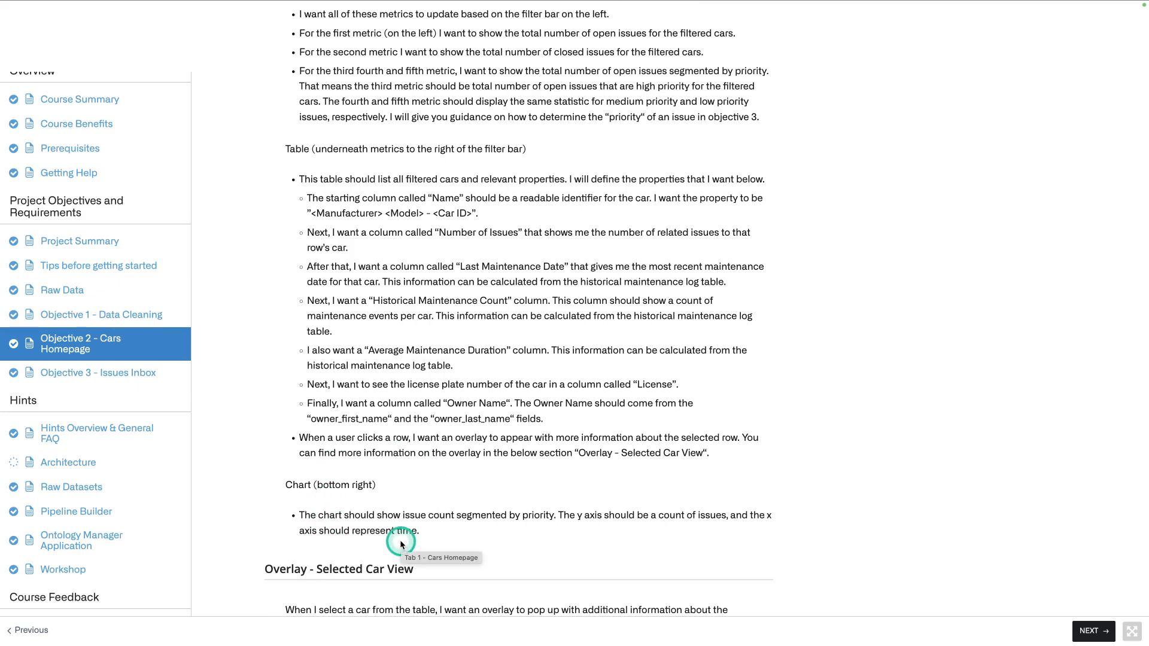
scroll(505, 485, "down", 1)
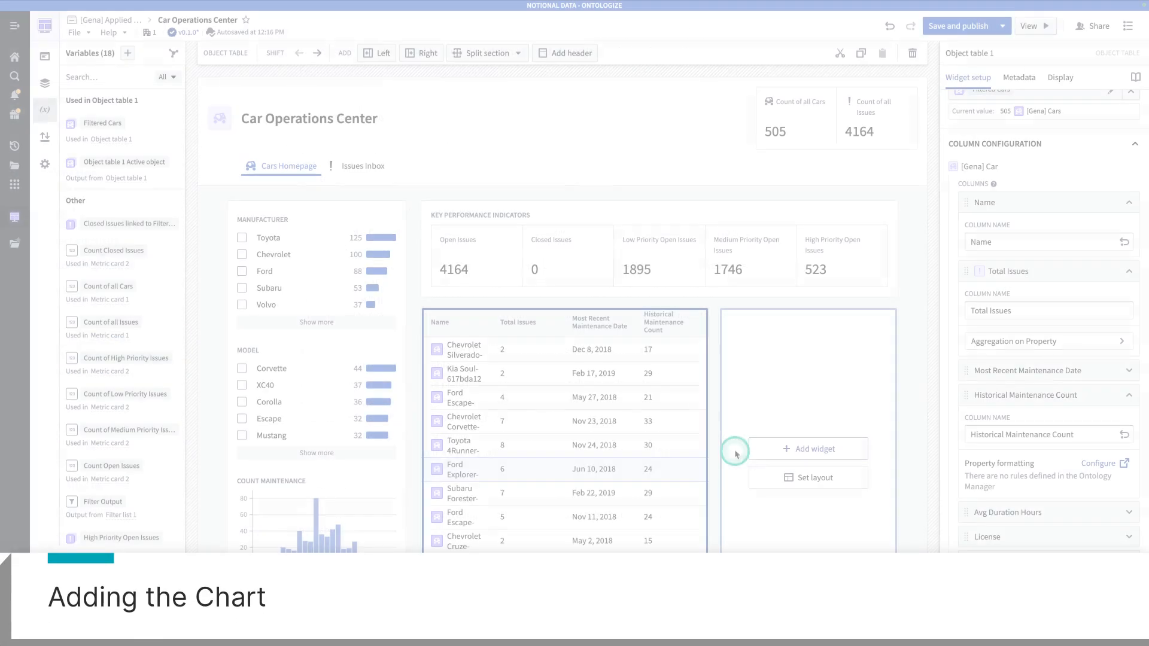
left_click(784, 449)
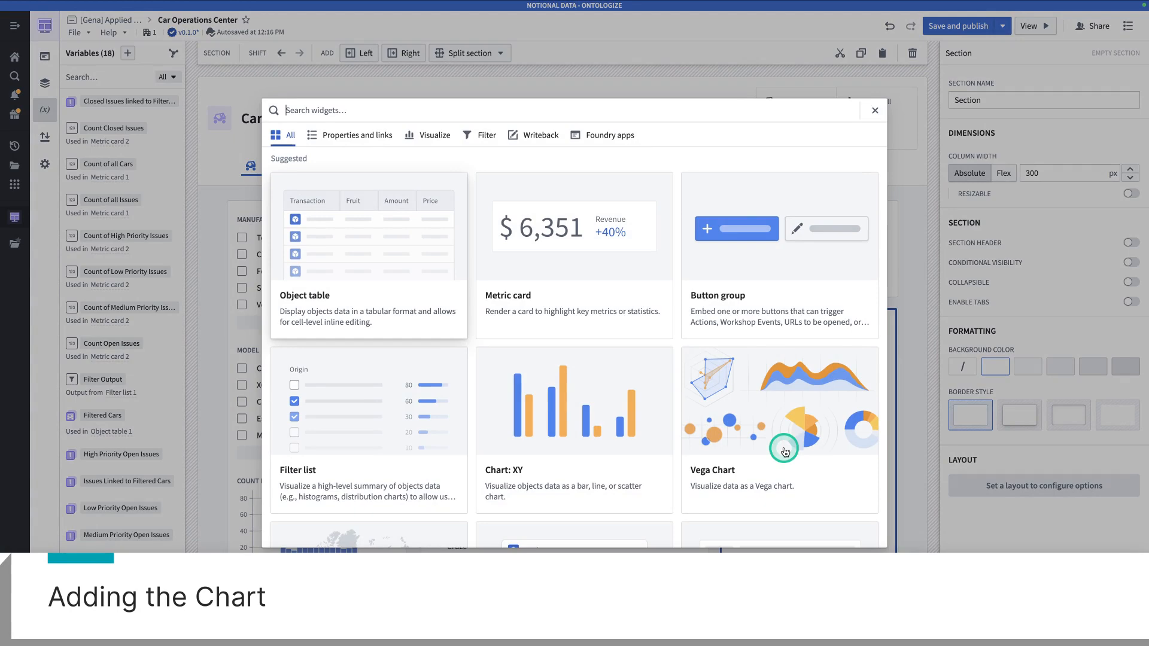
type("chart")
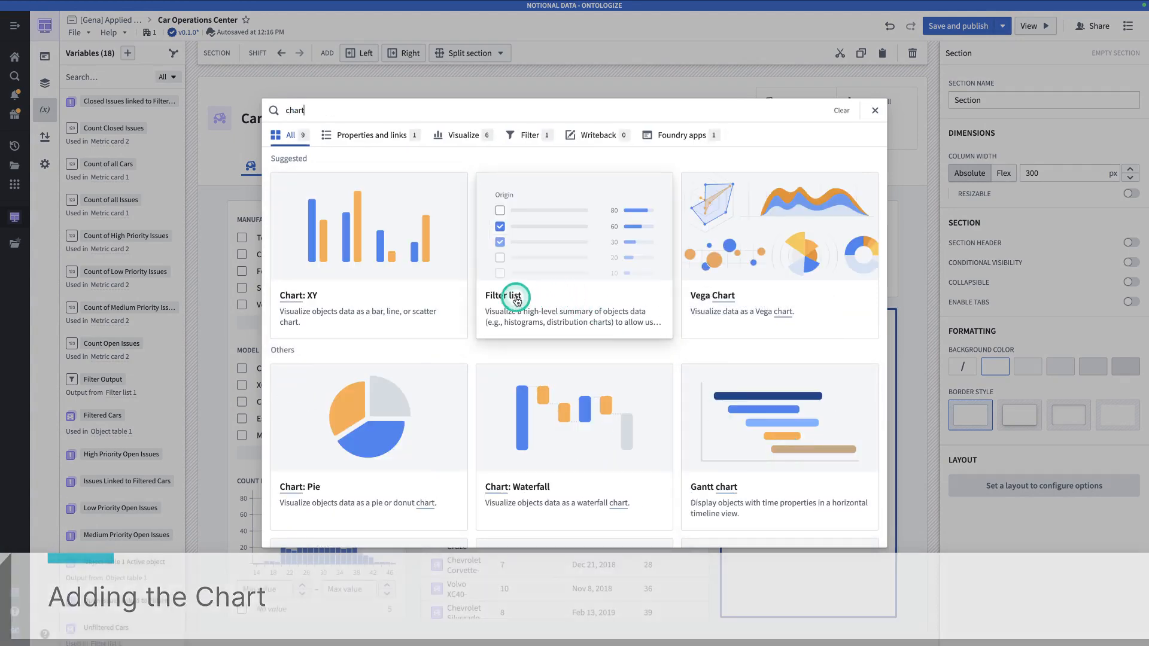
left_click(403, 254)
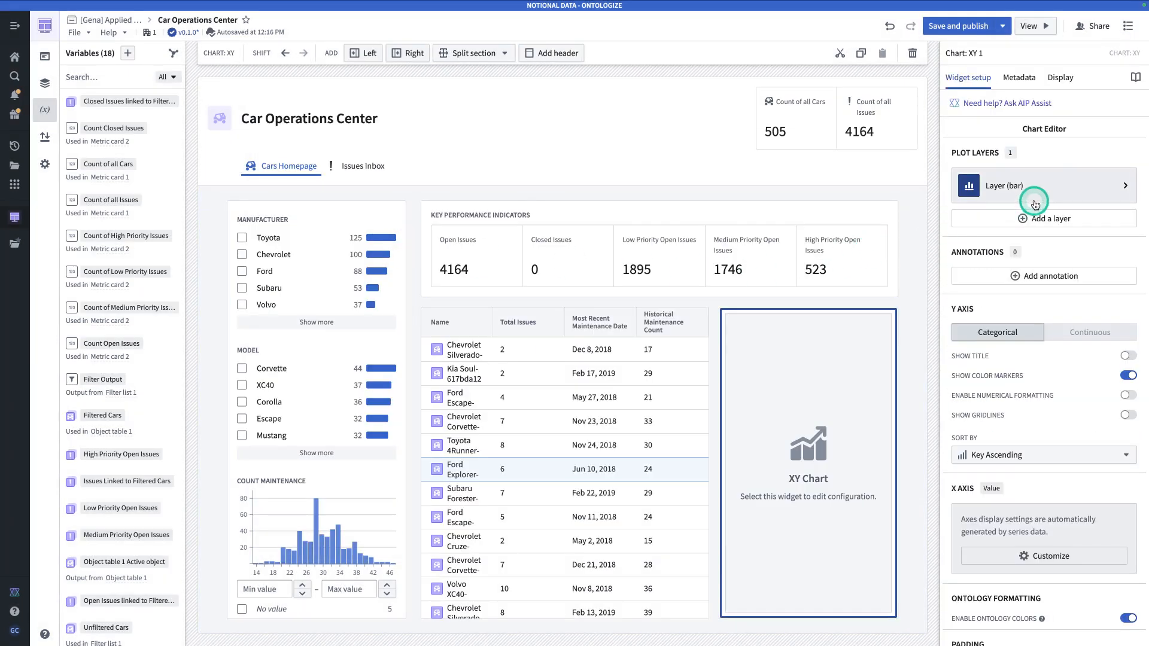
Open the XY chart's bar layer and bring up the object set variables available for its data input.
left_click(1005, 183)
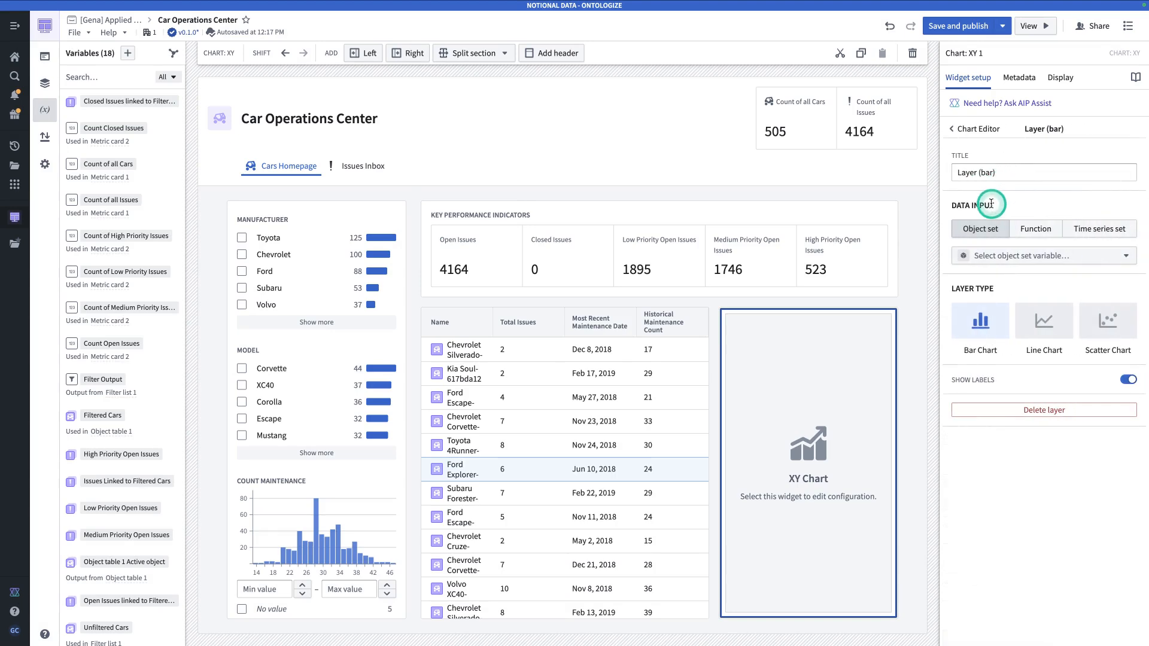
left_click(995, 257)
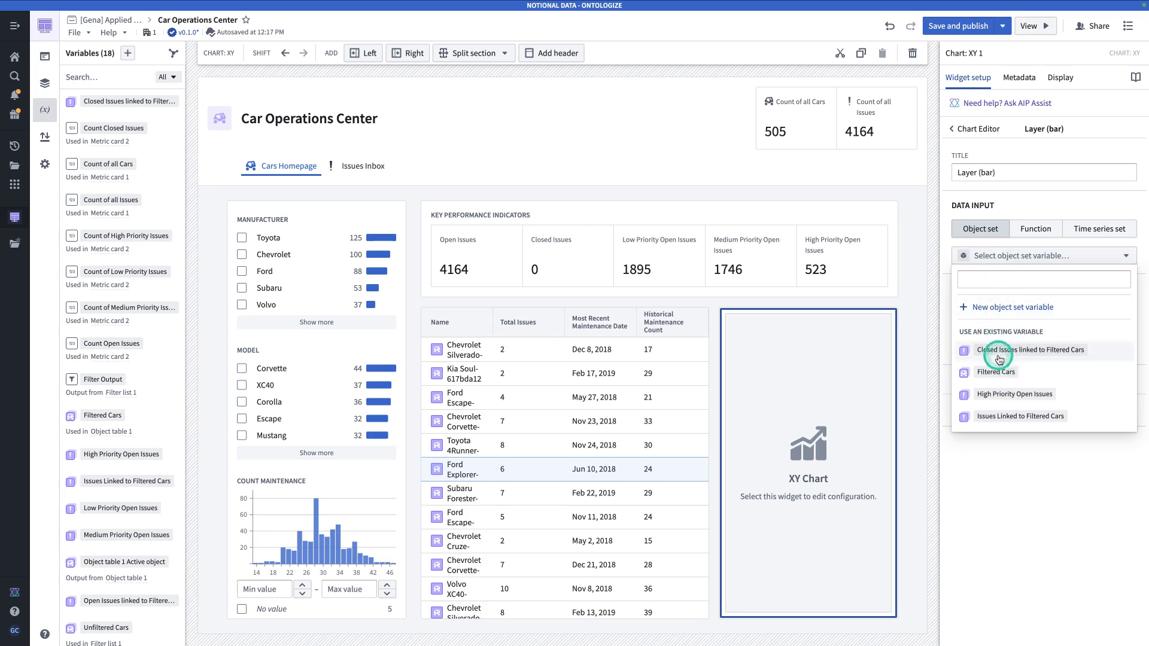
Use Issues Linked to Filtered Cars as the bar layer's data, with Reported Date bucketed by Month on the x axis.
left_click(1012, 421)
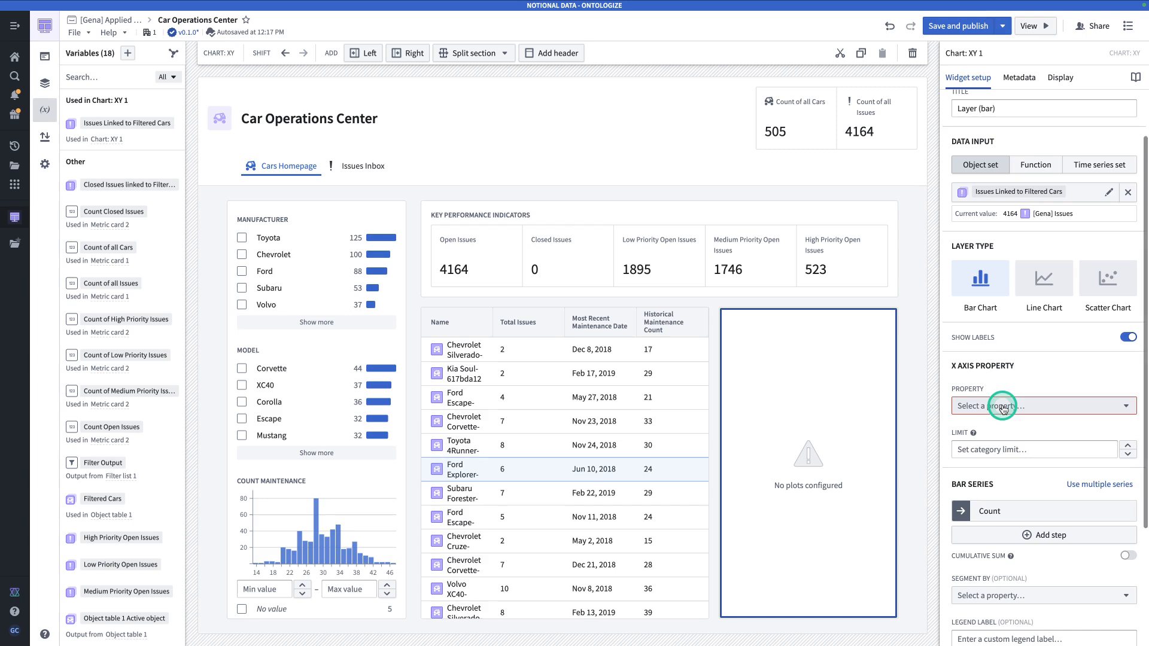
left_click(1002, 406)
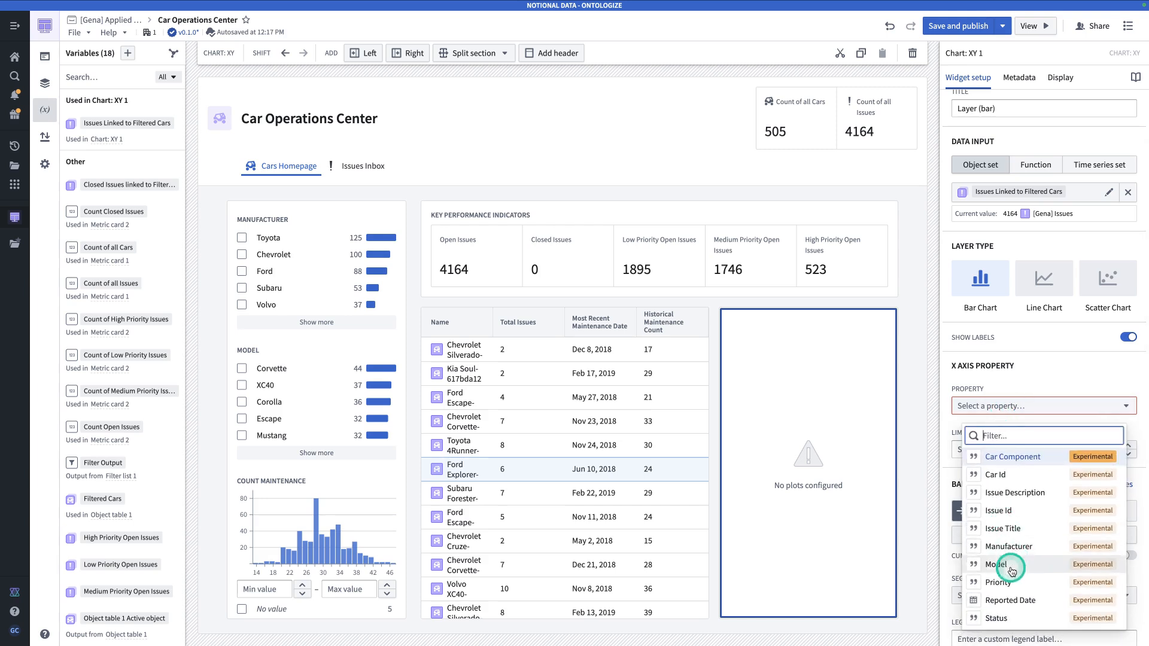
left_click(1018, 600)
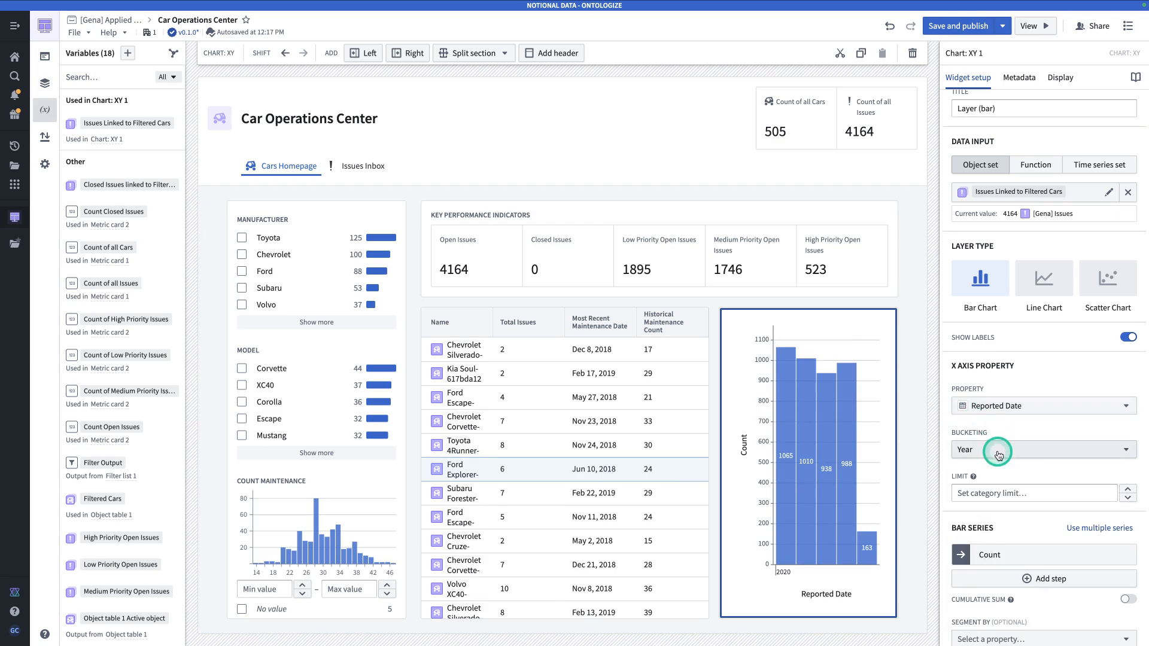
left_click(998, 455)
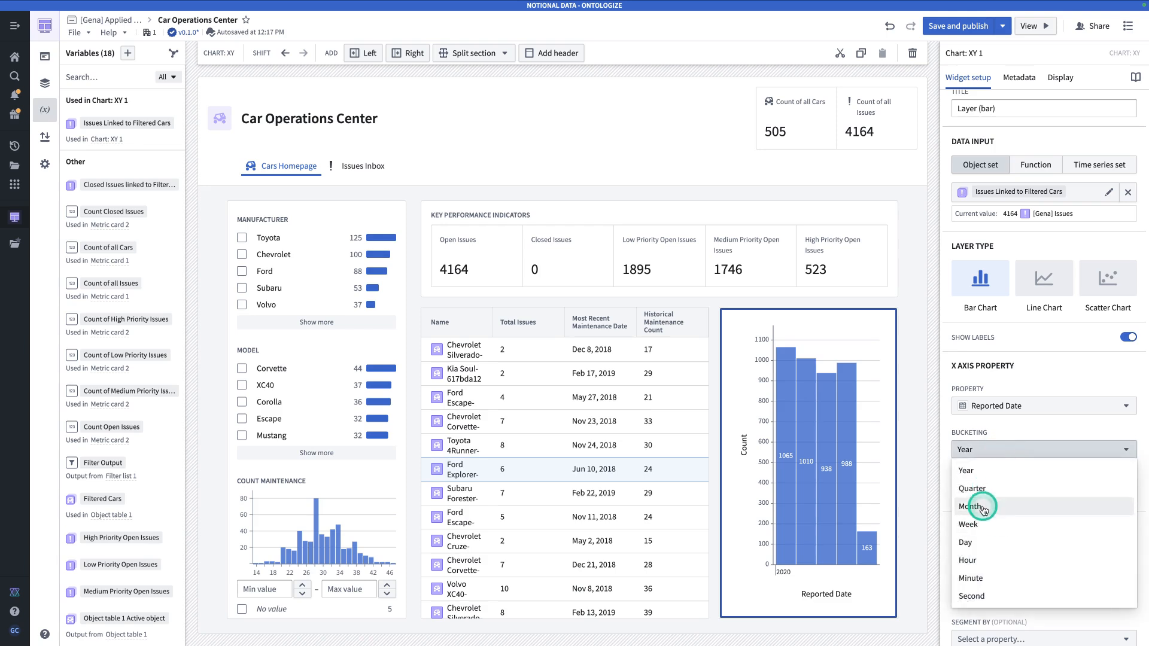
left_click(983, 508)
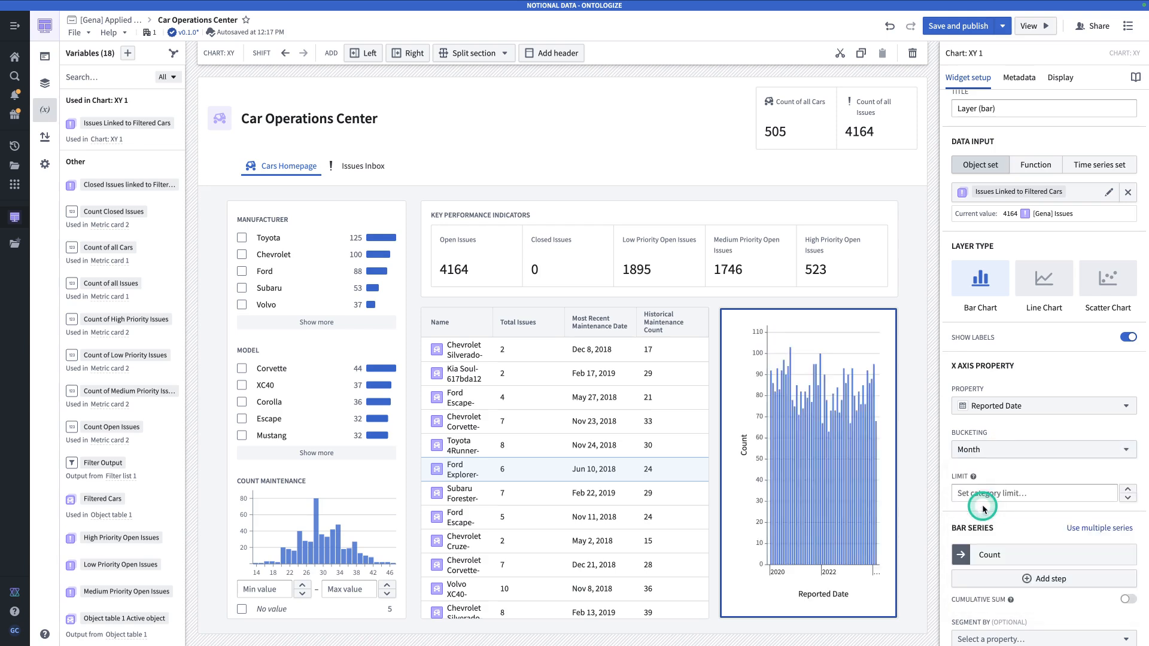
Segment the bar series by the Priority property.
scroll(985, 506, "down", 2)
left_click(998, 528)
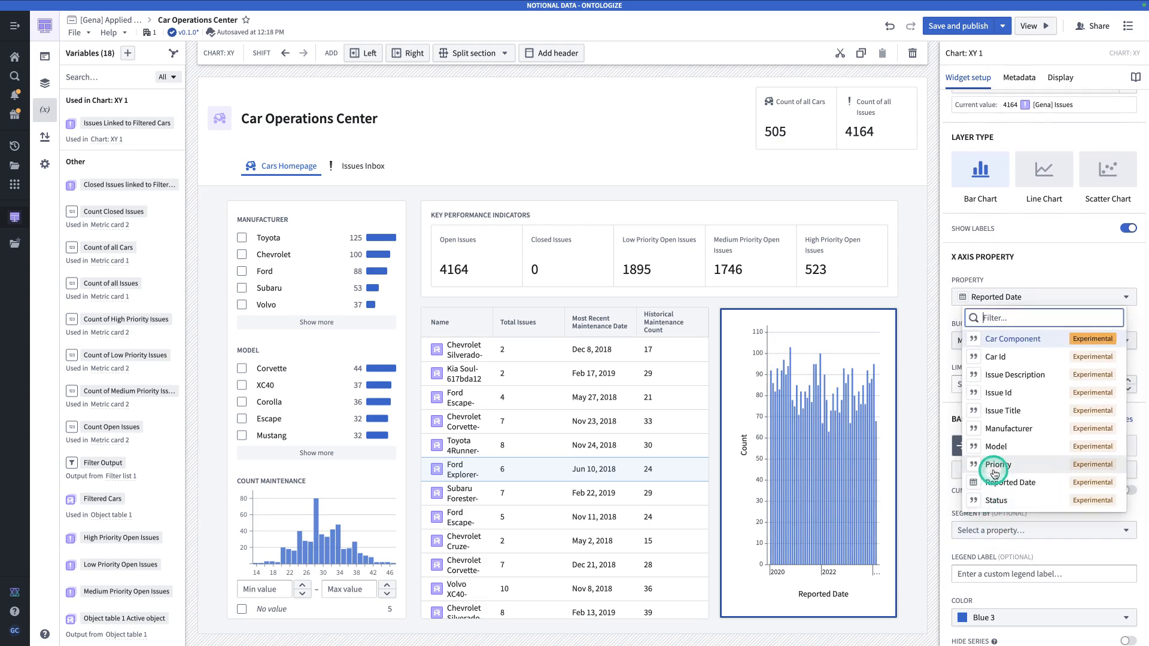
left_click(996, 467)
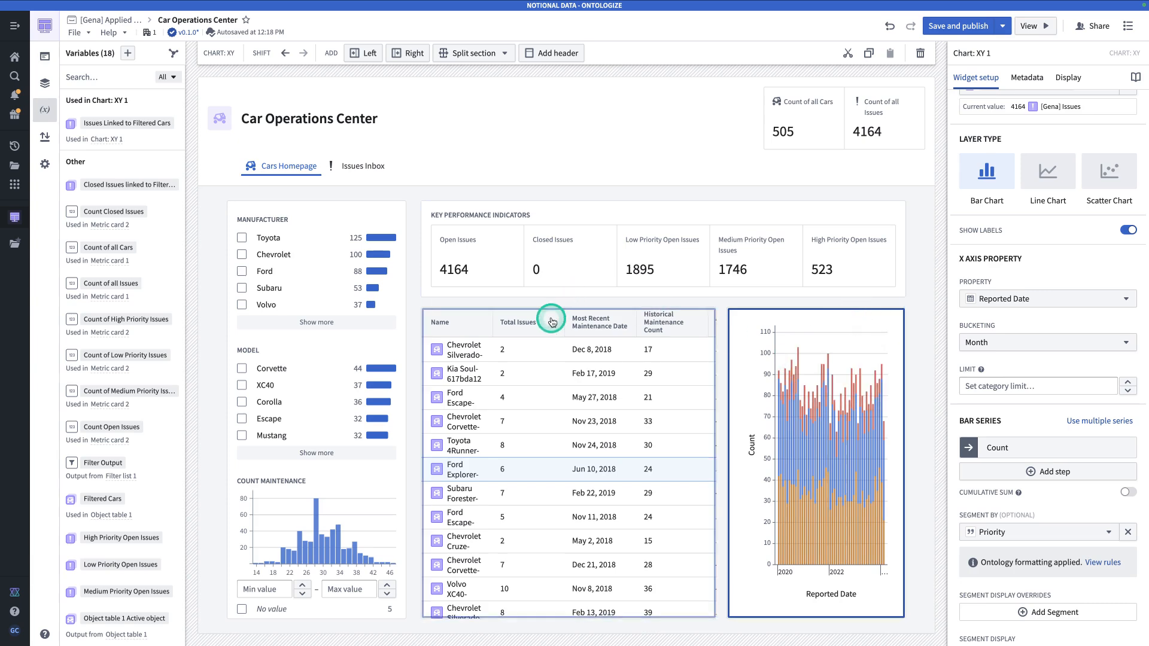
Compare the object table's width setting with the XY chart's, and switch the chart's column width to Flex 1.
left_click(705, 336)
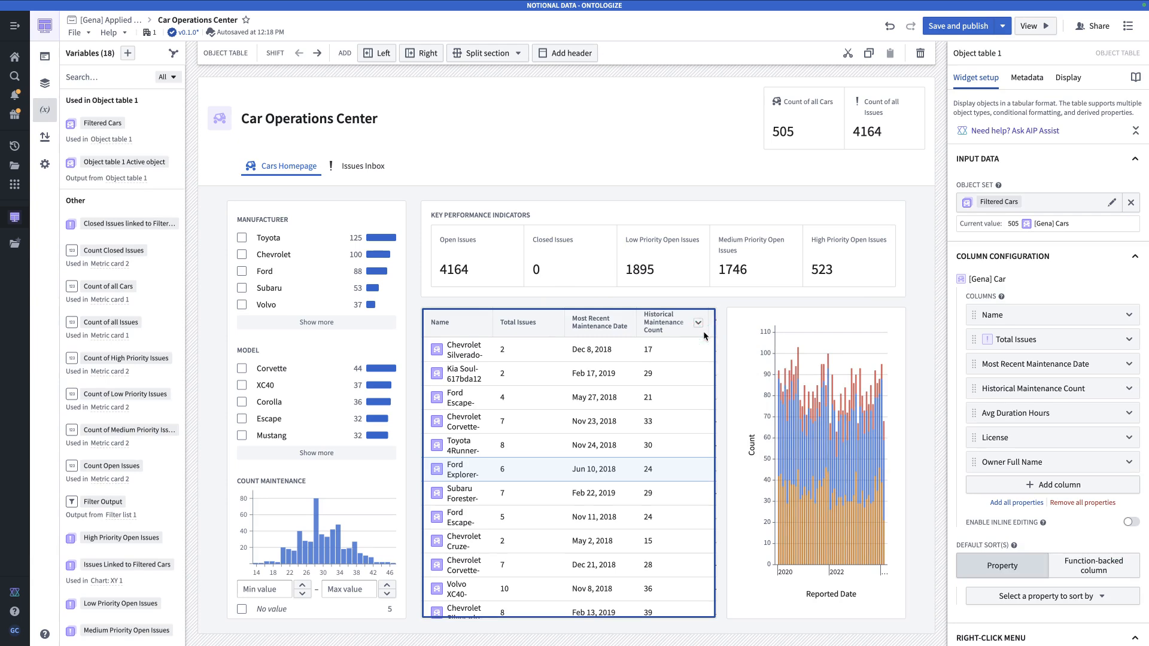
left_click(771, 329)
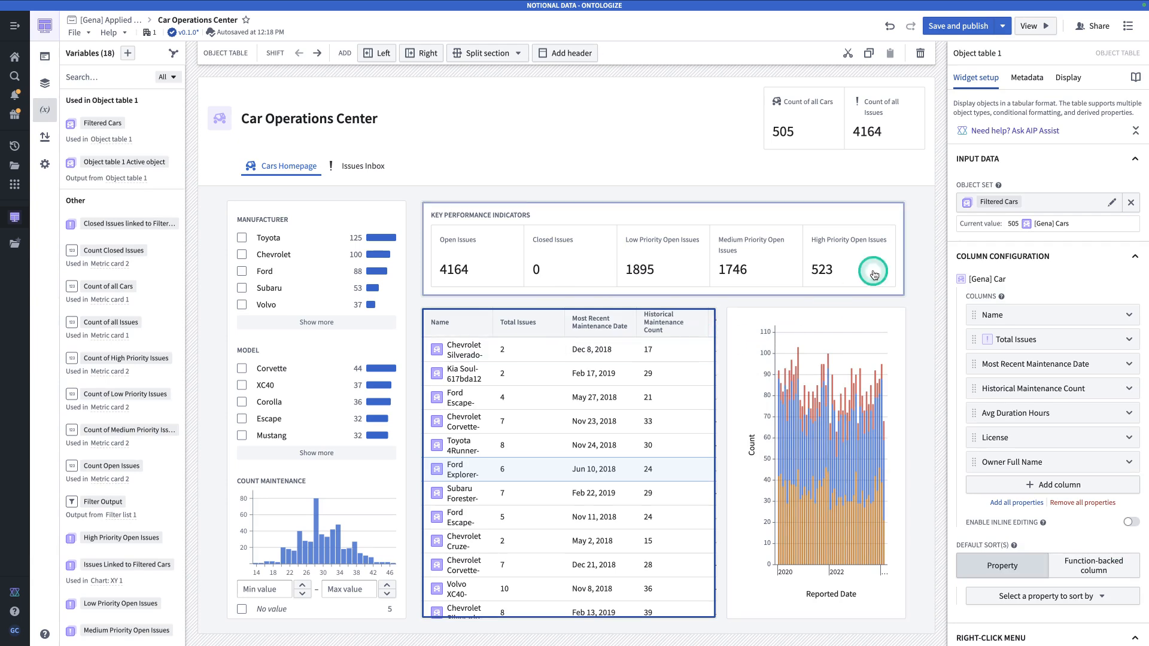
left_click(1071, 78)
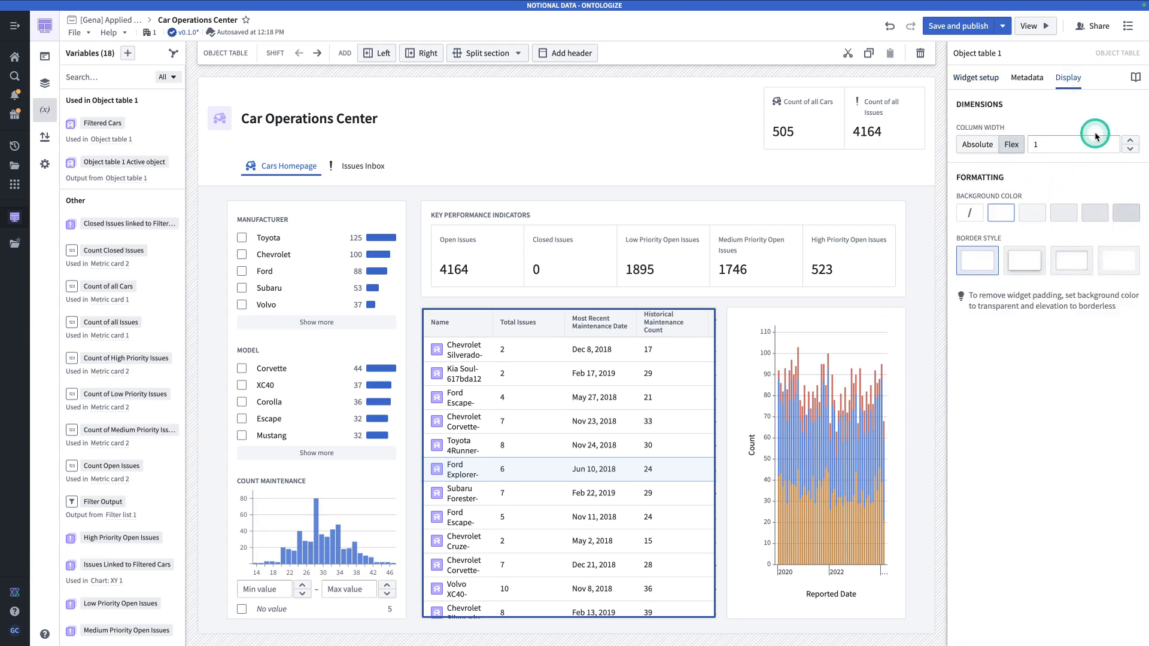
left_click(844, 318)
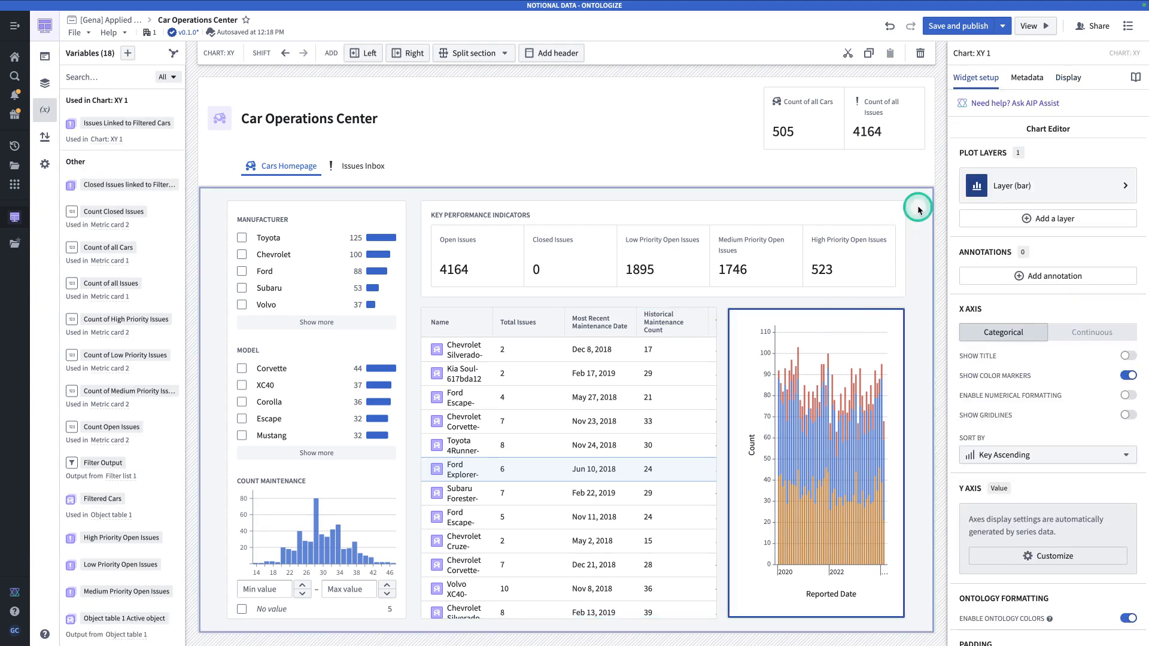
left_click(1068, 78)
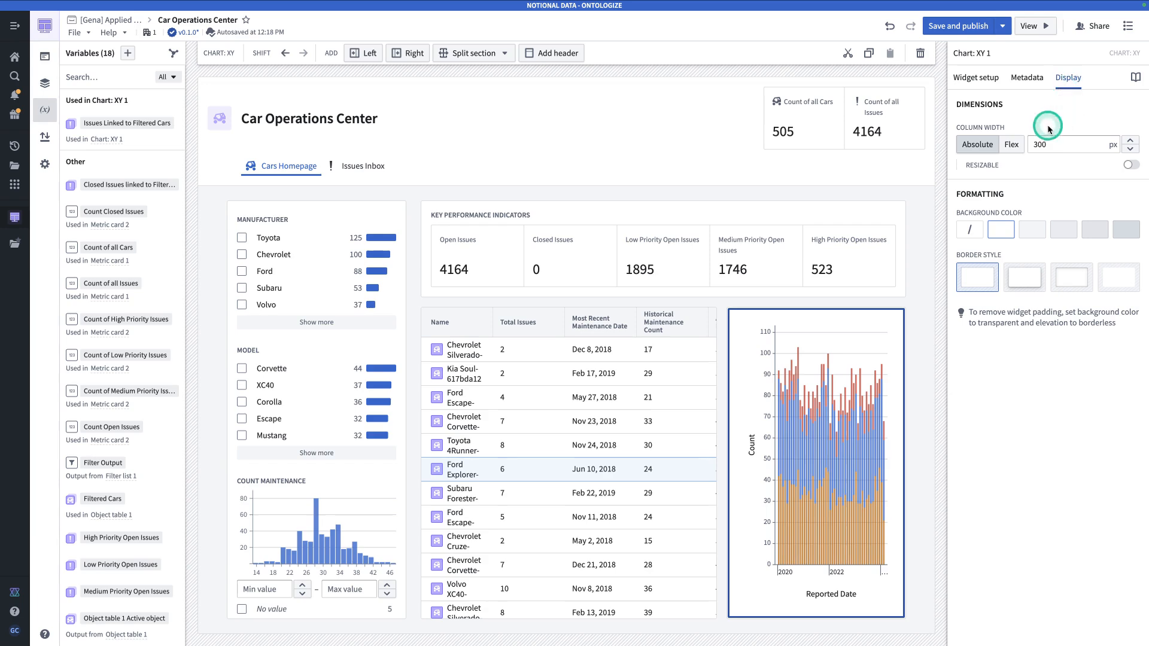
left_click(1012, 146)
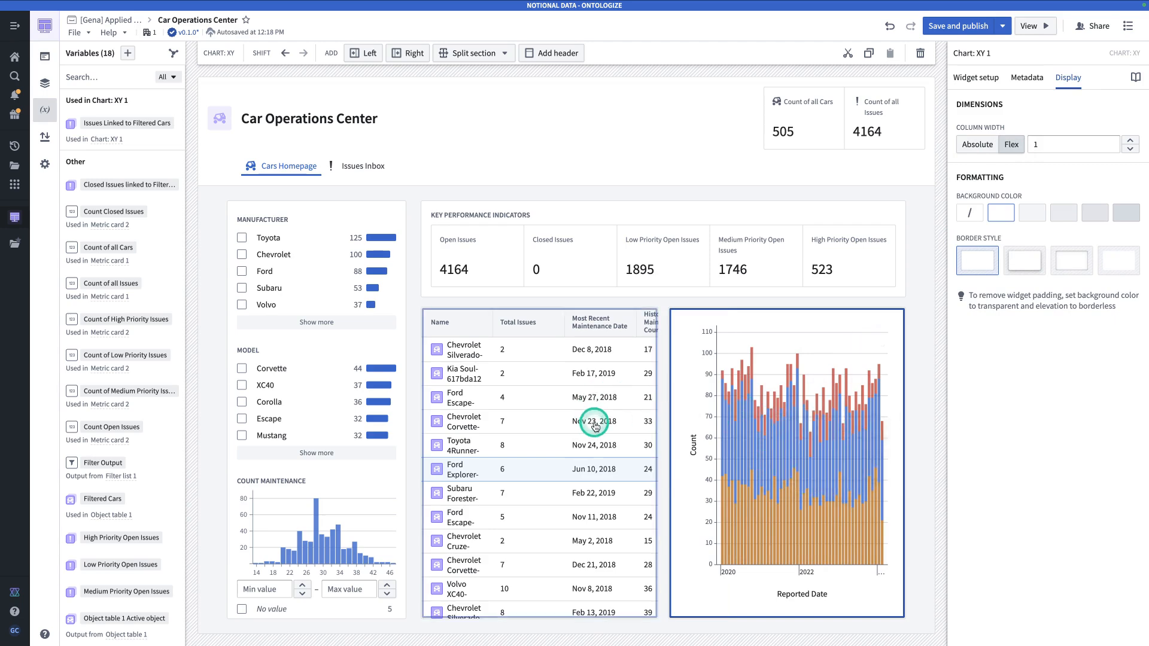
Set the object table's Flex column width to 2.
left_click(475, 322)
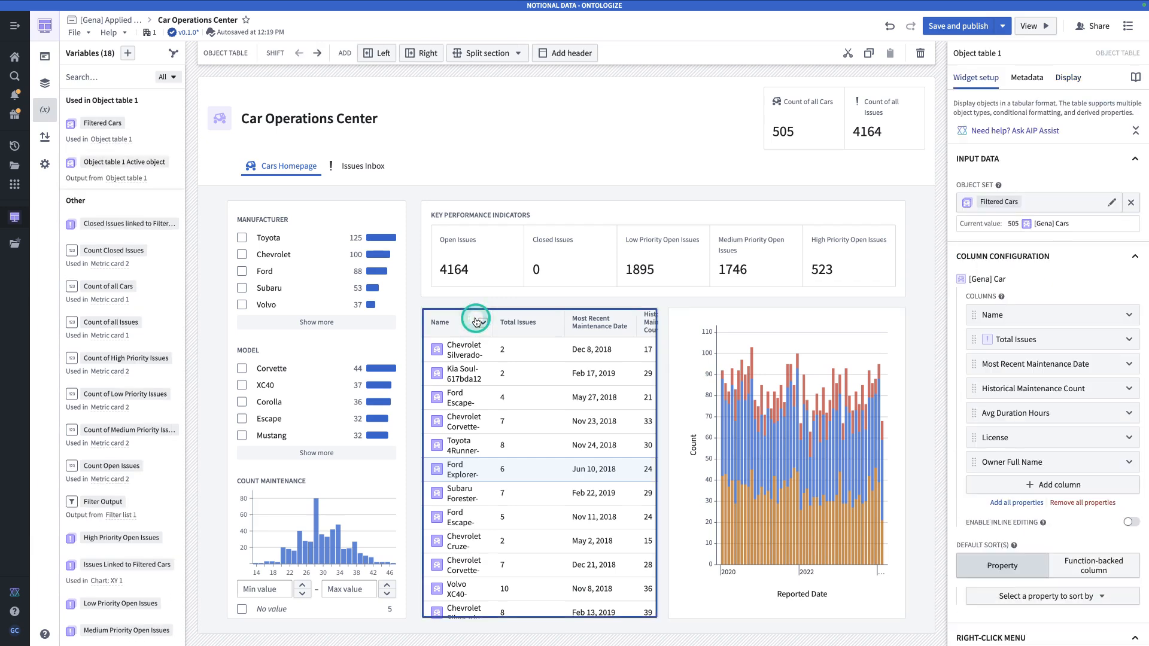
left_click(1069, 78)
left_click(1131, 142)
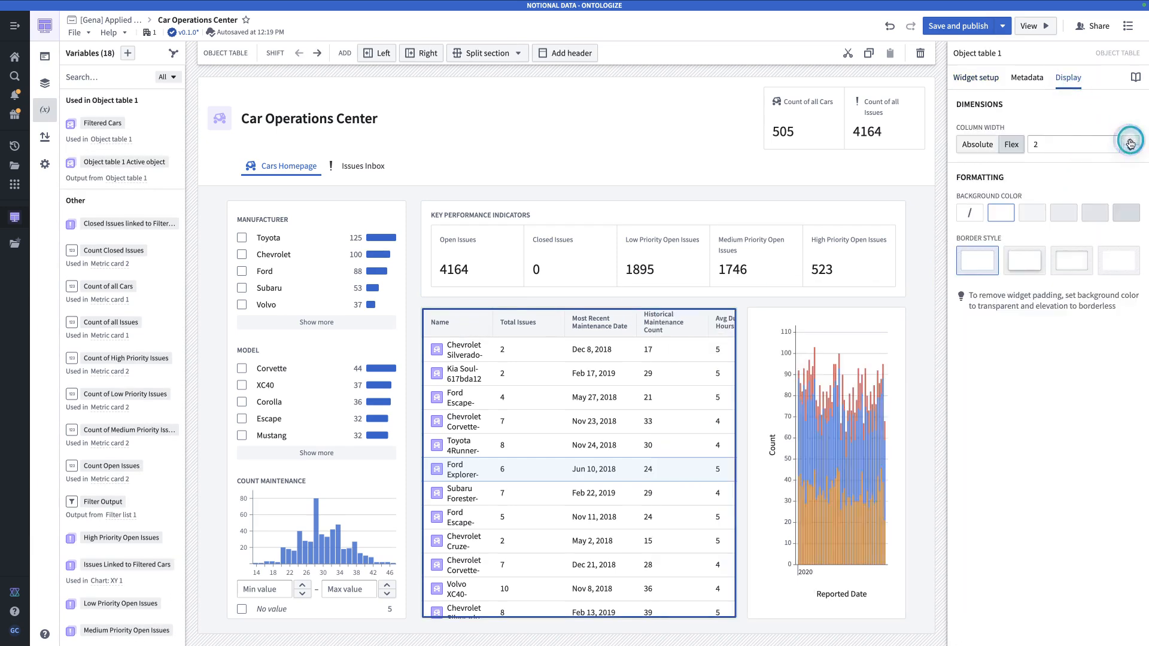
Narrow the widget configuration area and briefly hide the variables list to preview the page at a wider size.
left_click_drag(948, 216, 1084, 226)
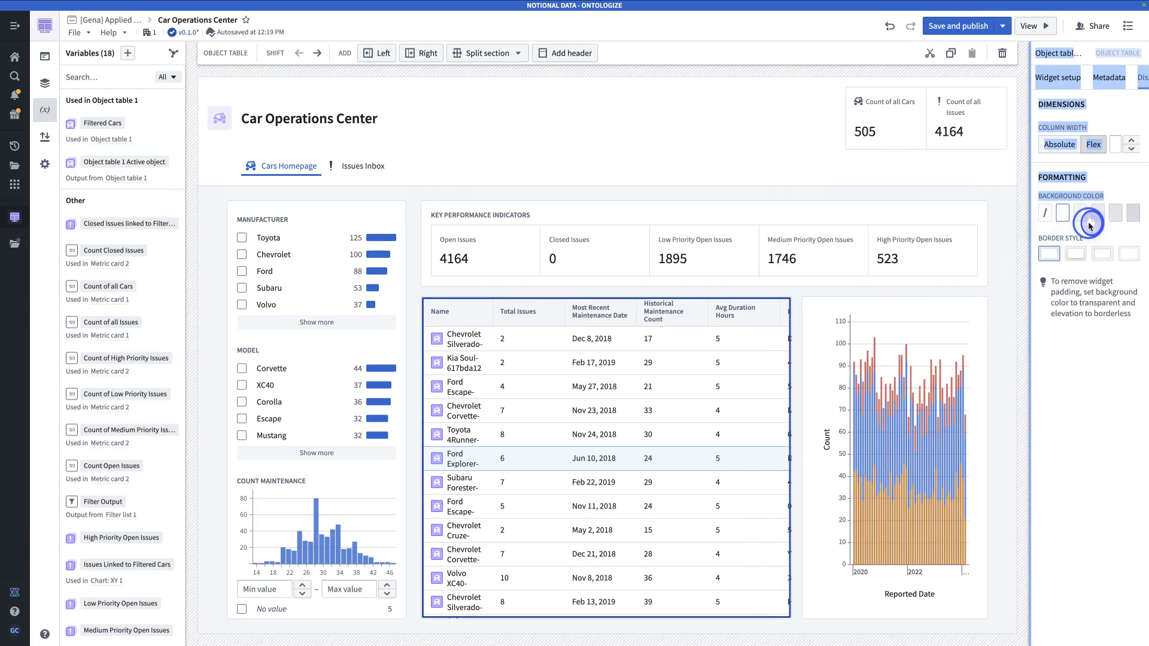
left_click(45, 111)
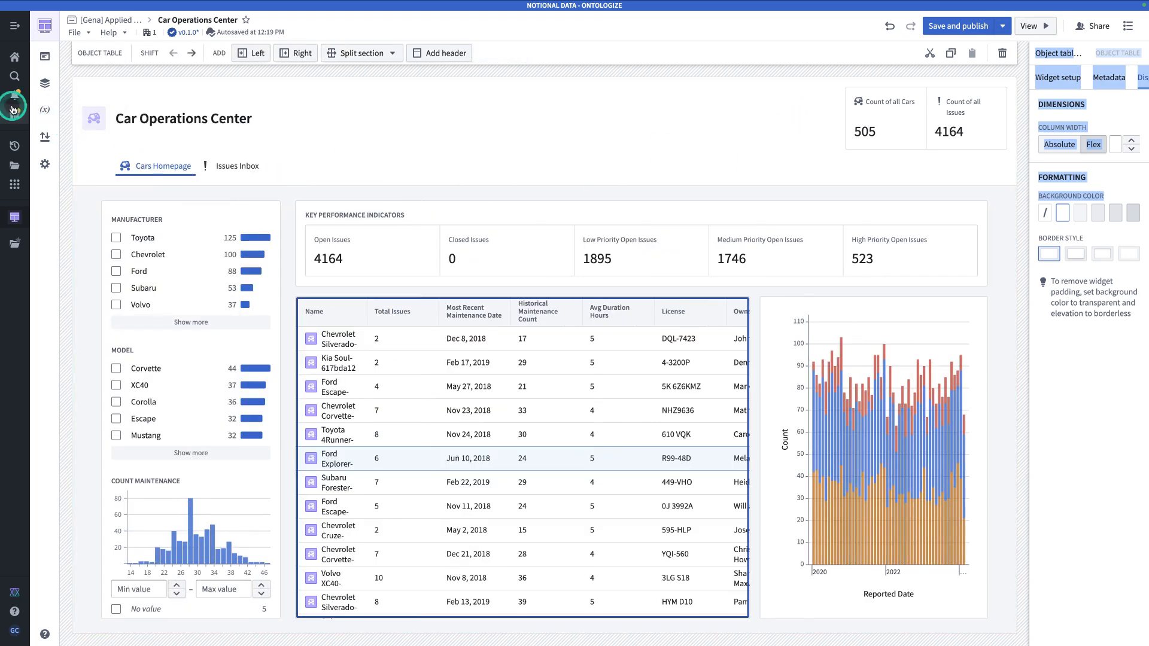
left_click(45, 109)
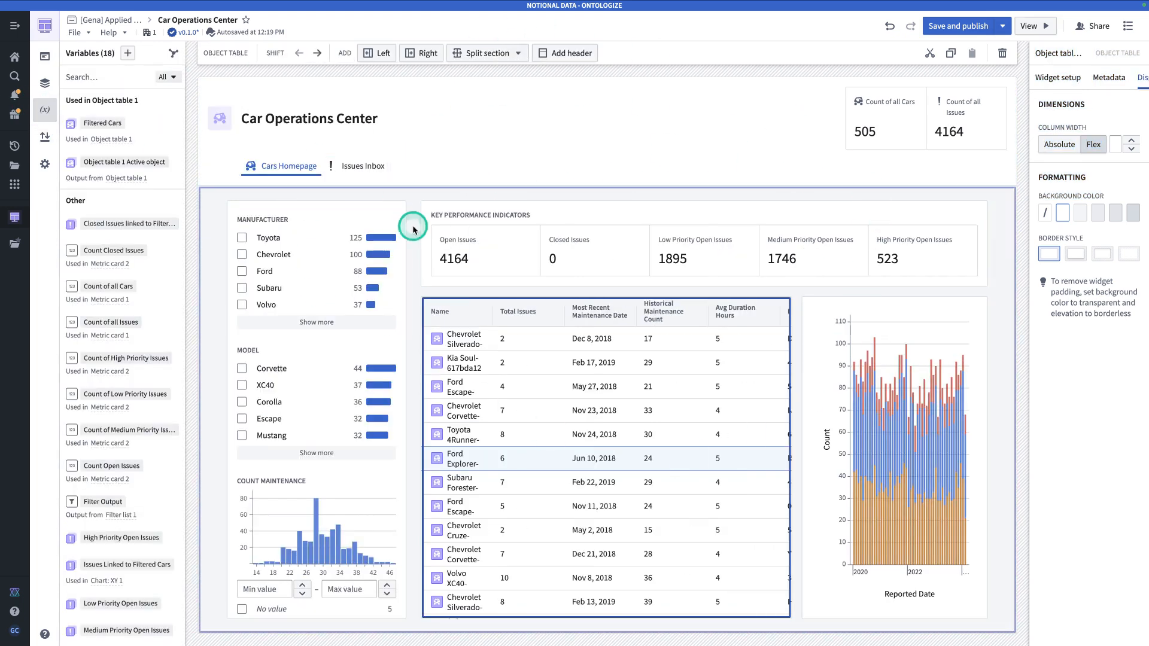
Switch to the course page and read the requirements for the Overlay - Selected Car View section.
key("ctrl+Tab")
scroll(584, 371, "down", 7)
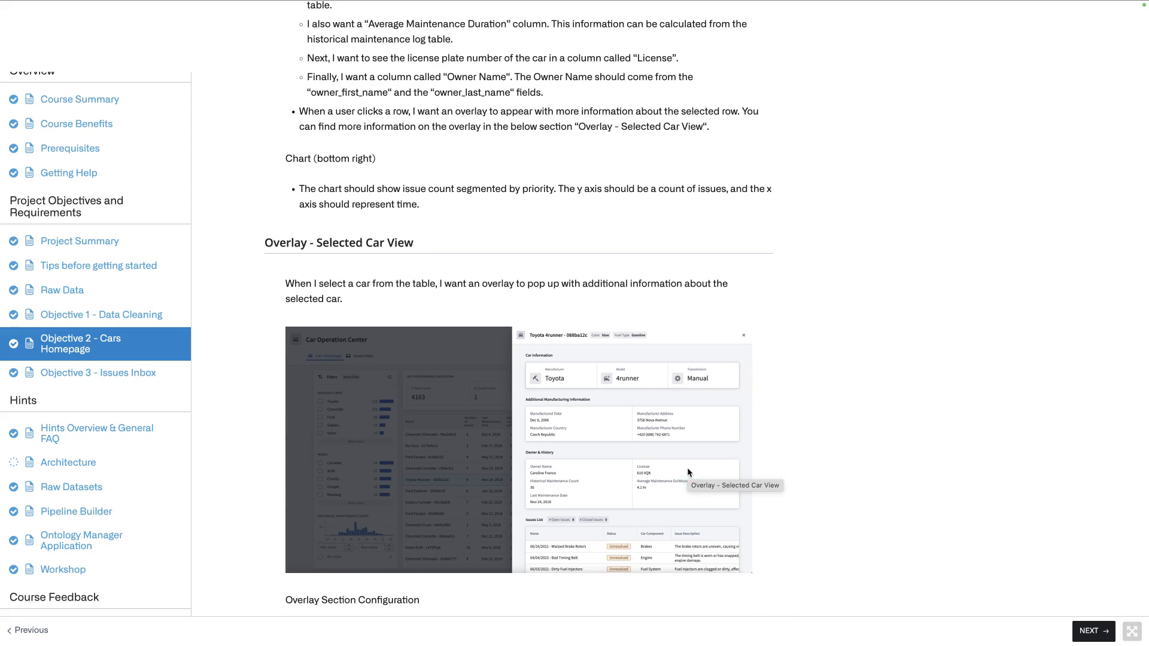
scroll(687, 468, "down", 3)
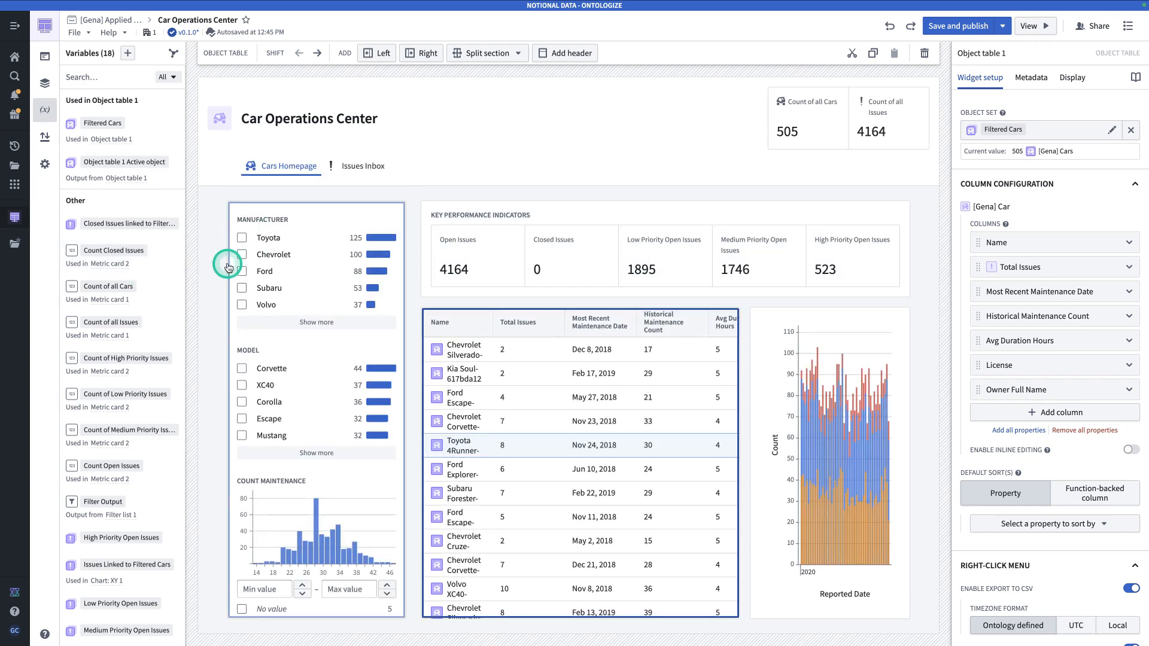
Add a new overlay to the module layout and return to the Cars Homepage.
left_click(45, 83)
left_click(104, 55)
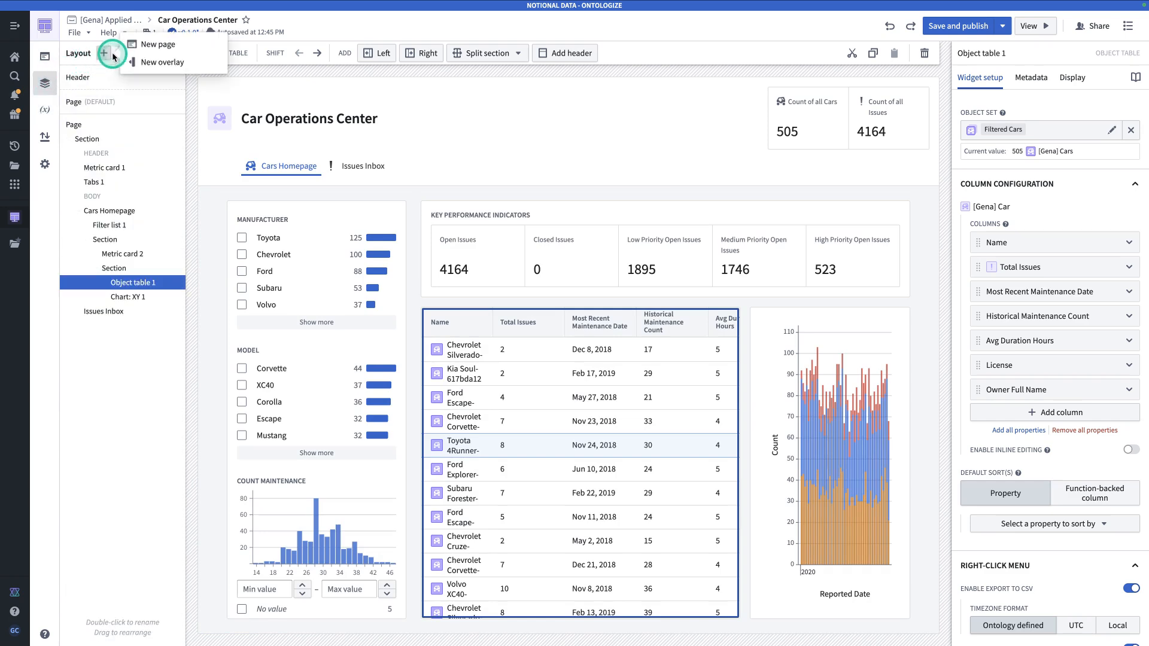
left_click(149, 59)
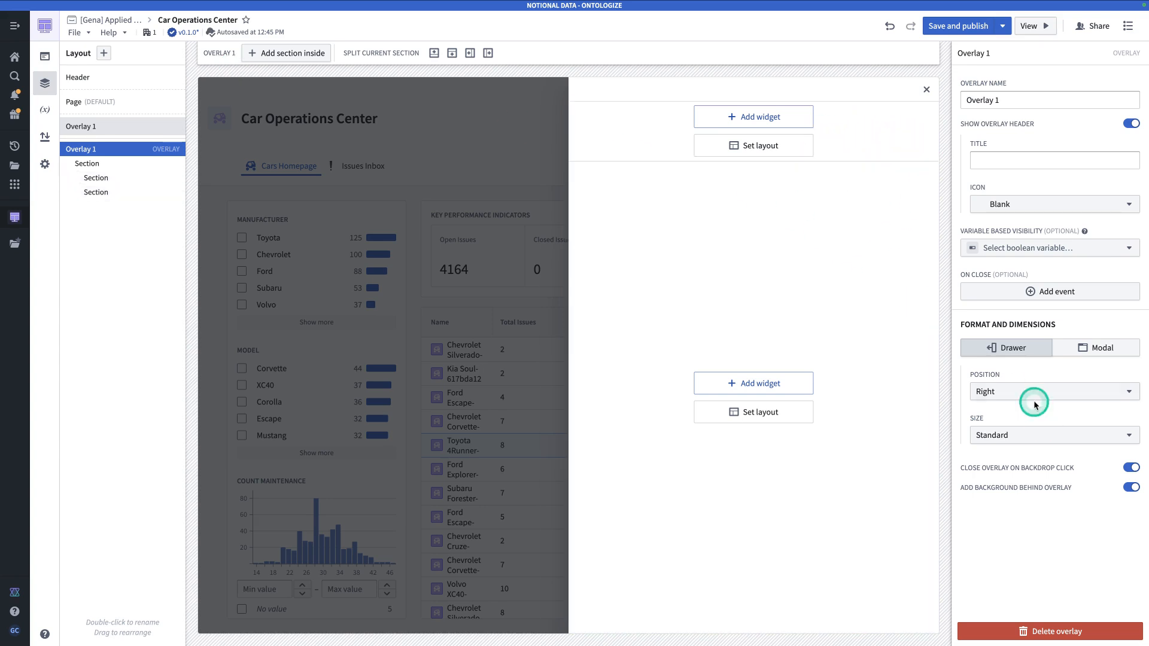
left_click(510, 299)
Rename the object table's active object variable to Selected Car.
left_click(542, 389)
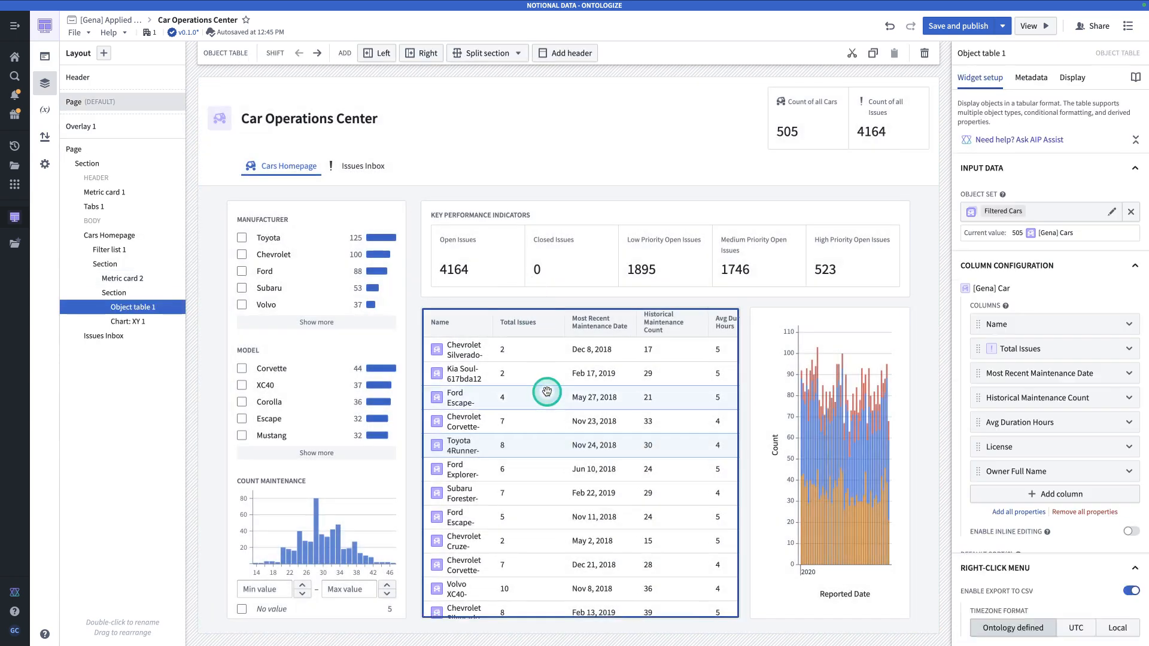
scroll(994, 395, "down", 5)
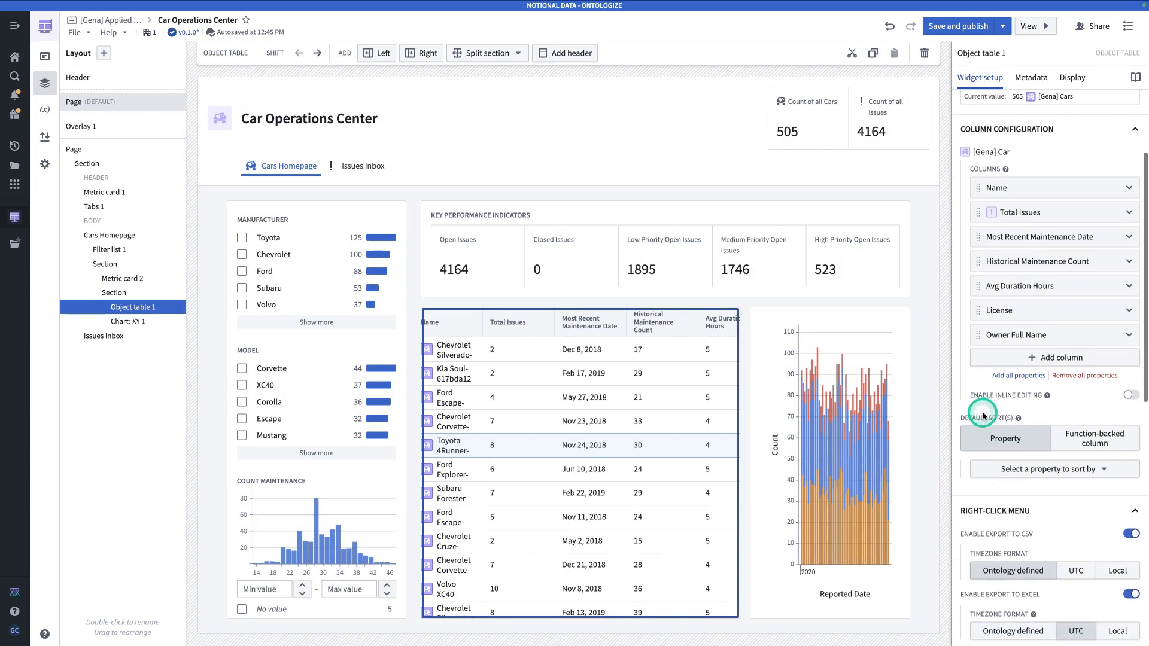
scroll(984, 413, "down", 3)
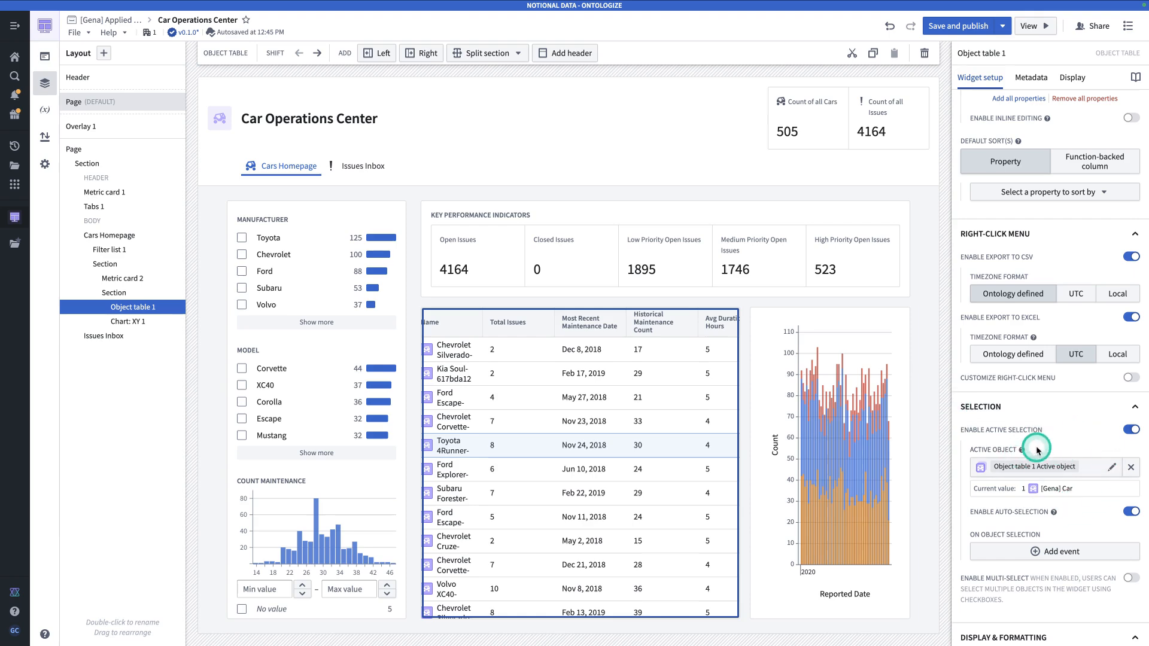
left_click(1058, 471)
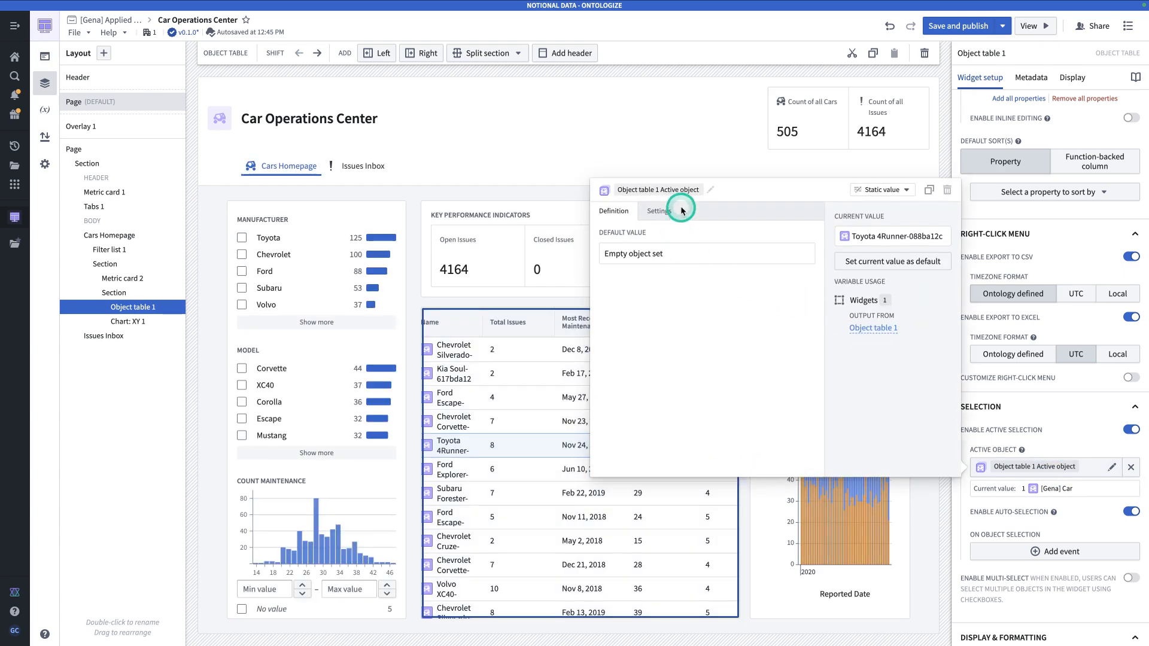
left_click(689, 194)
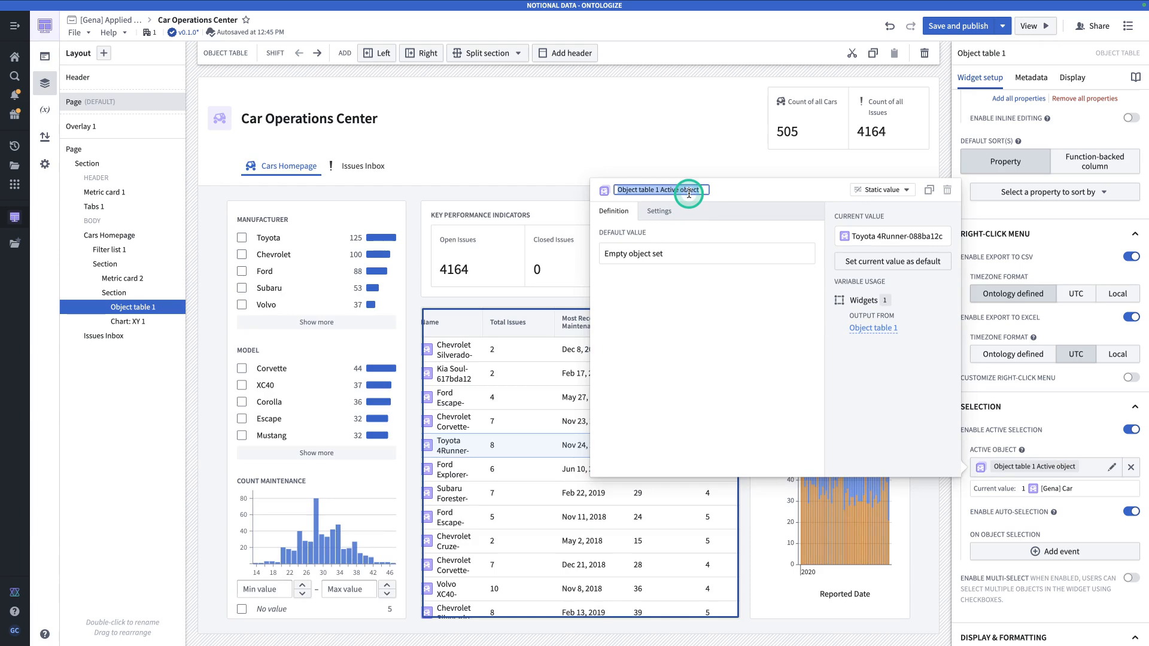
type("Selected Car")
key("Return")
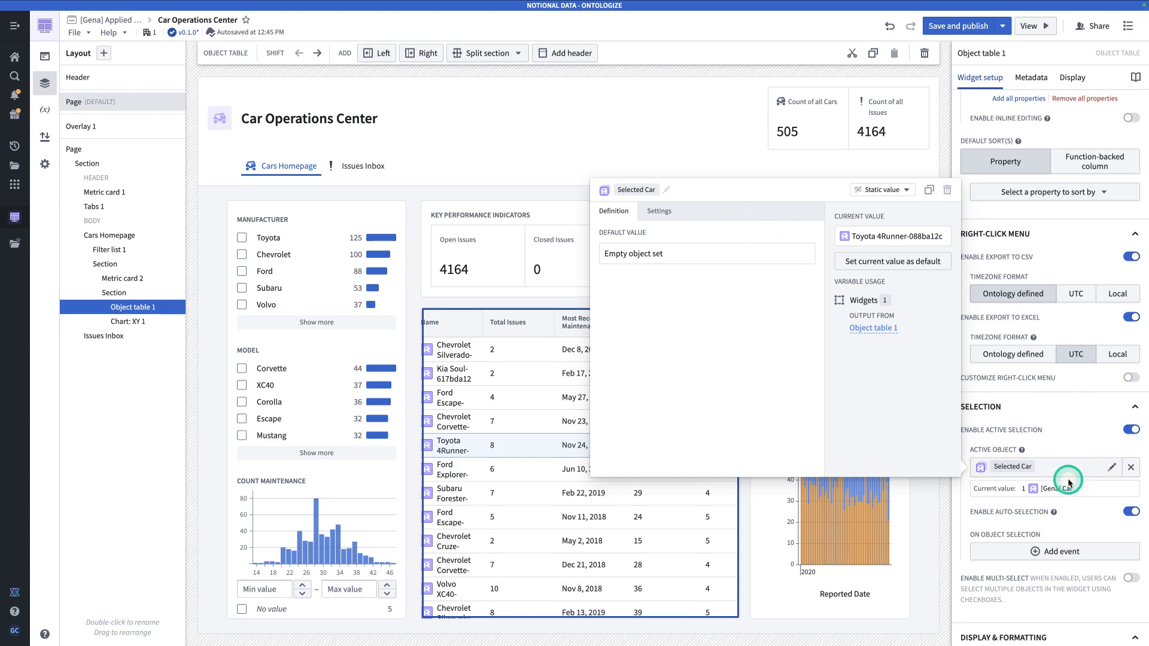
left_click(995, 526)
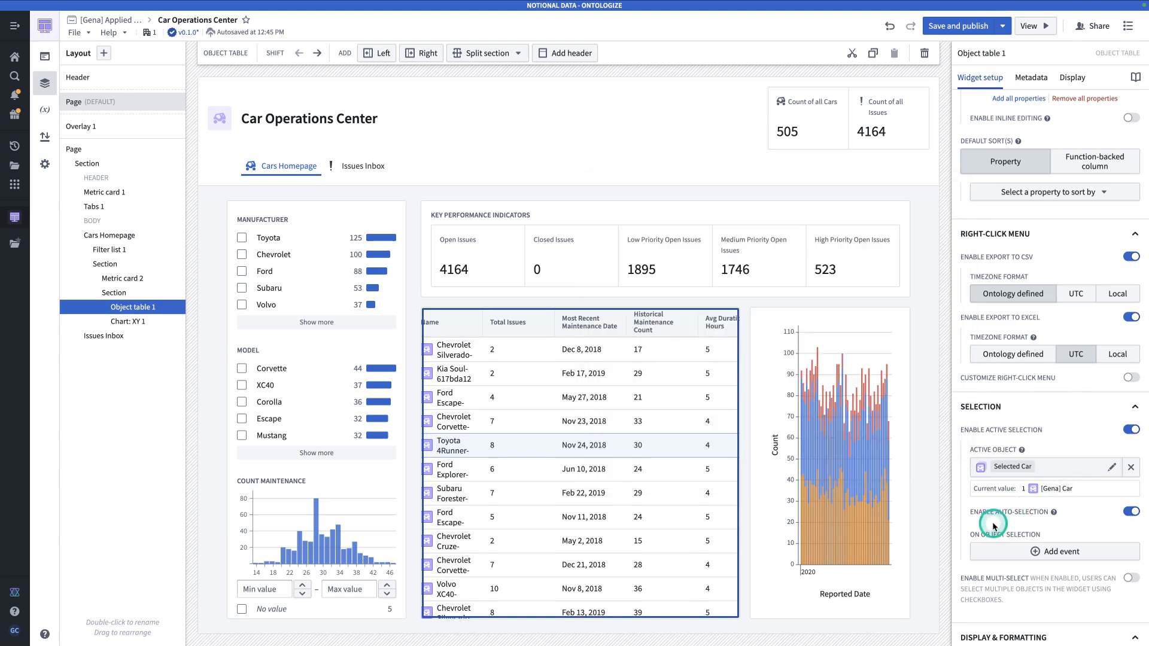
Add an on-selection event to the object table that opens Overlay 1, and test it by selecting a car row.
left_click(1038, 554)
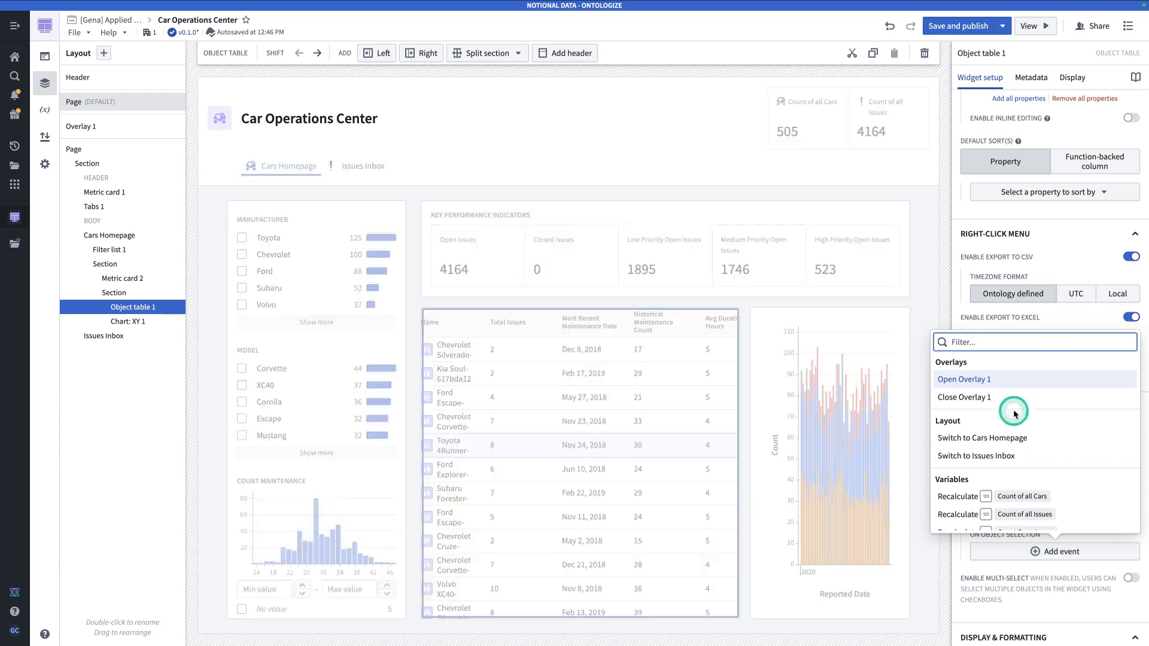
left_click(1004, 384)
left_click(634, 421)
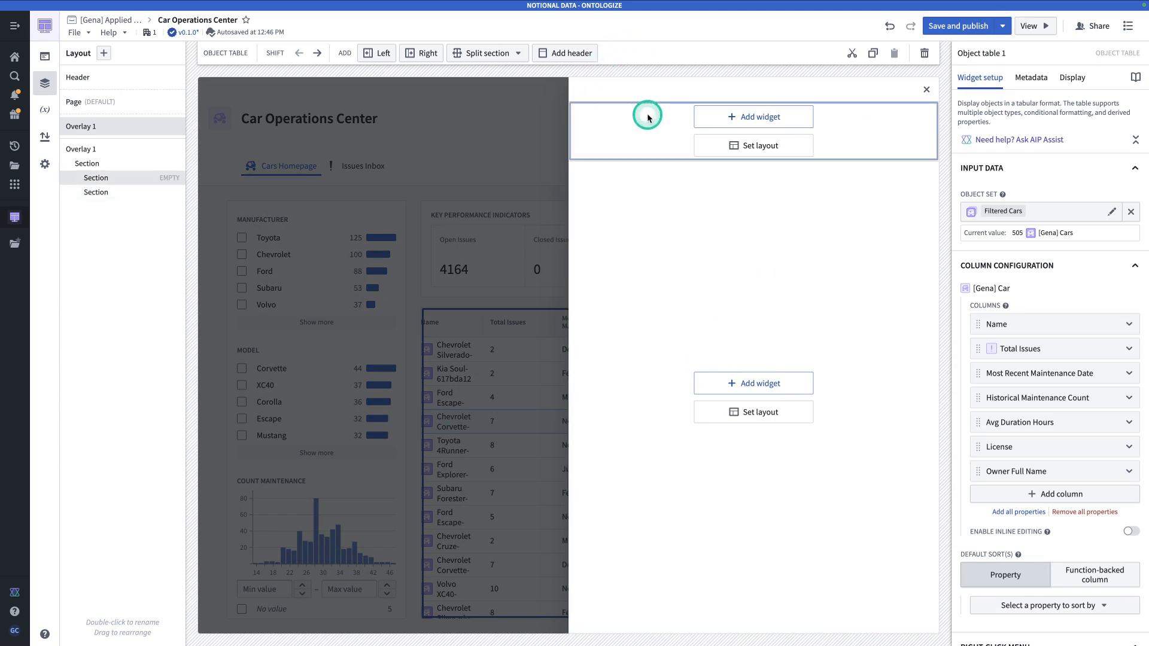
Check the overlay header requirements on the course page, and turn off the built-in header of Overlay 1.
key("alt+Tab")
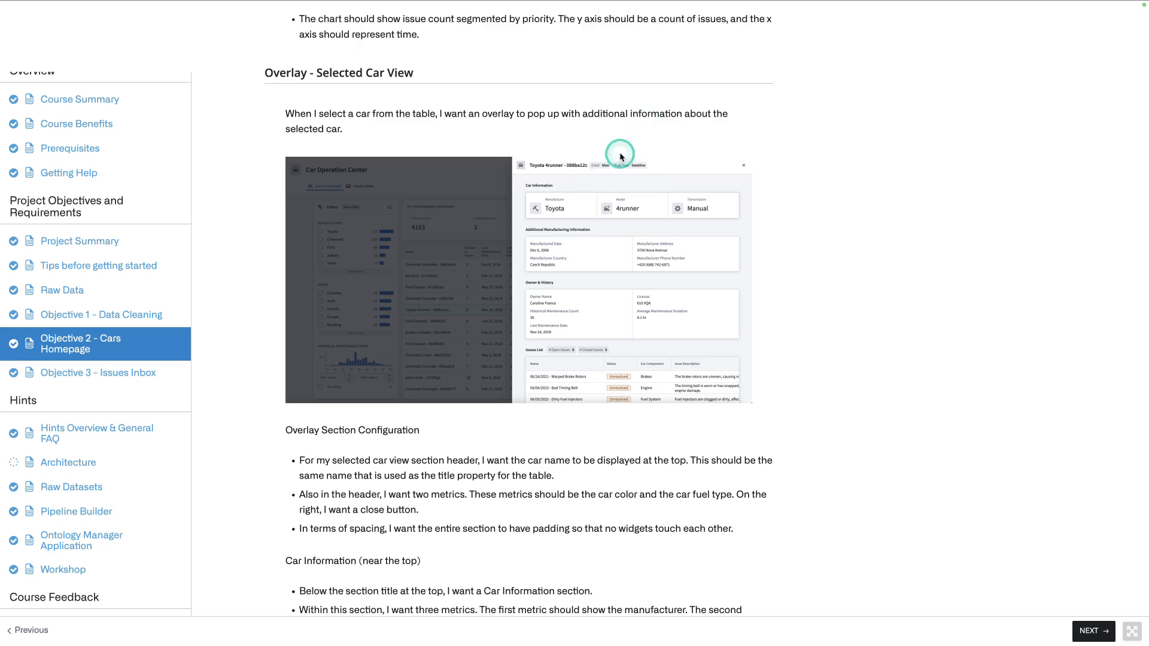
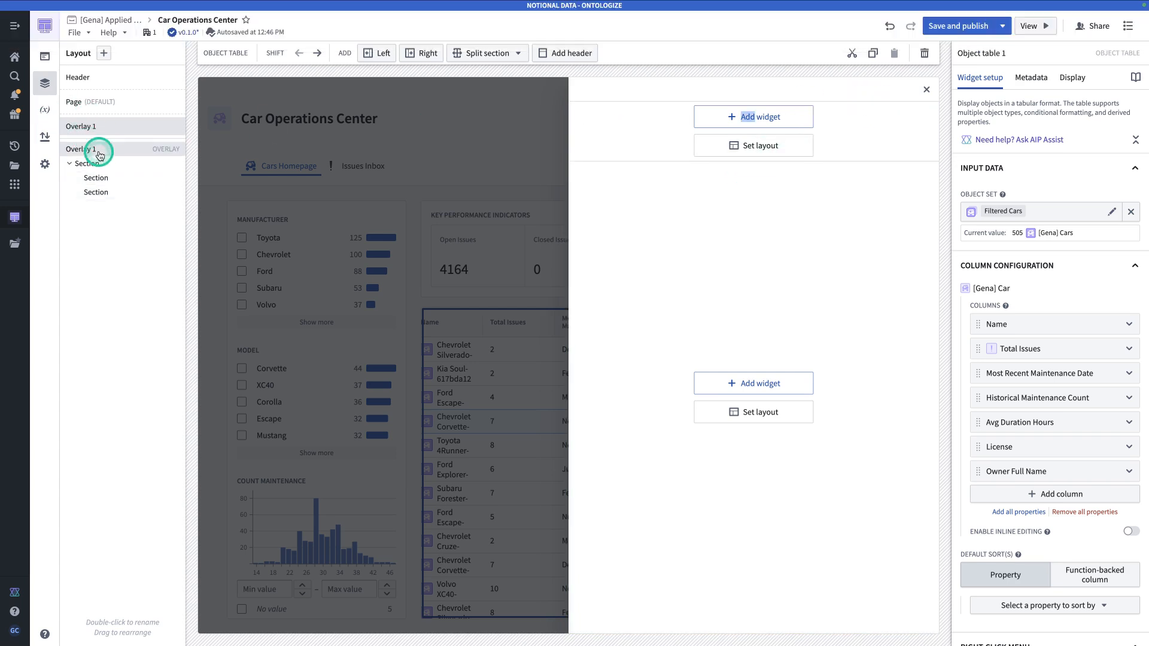
left_click(100, 154)
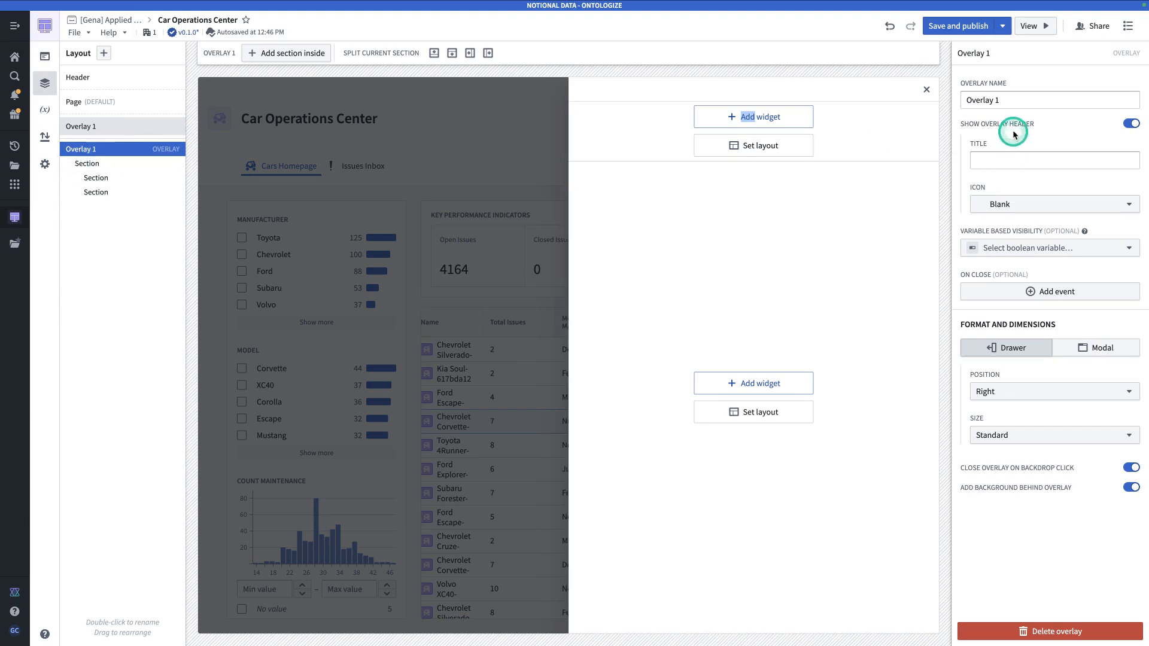
left_click(1132, 123)
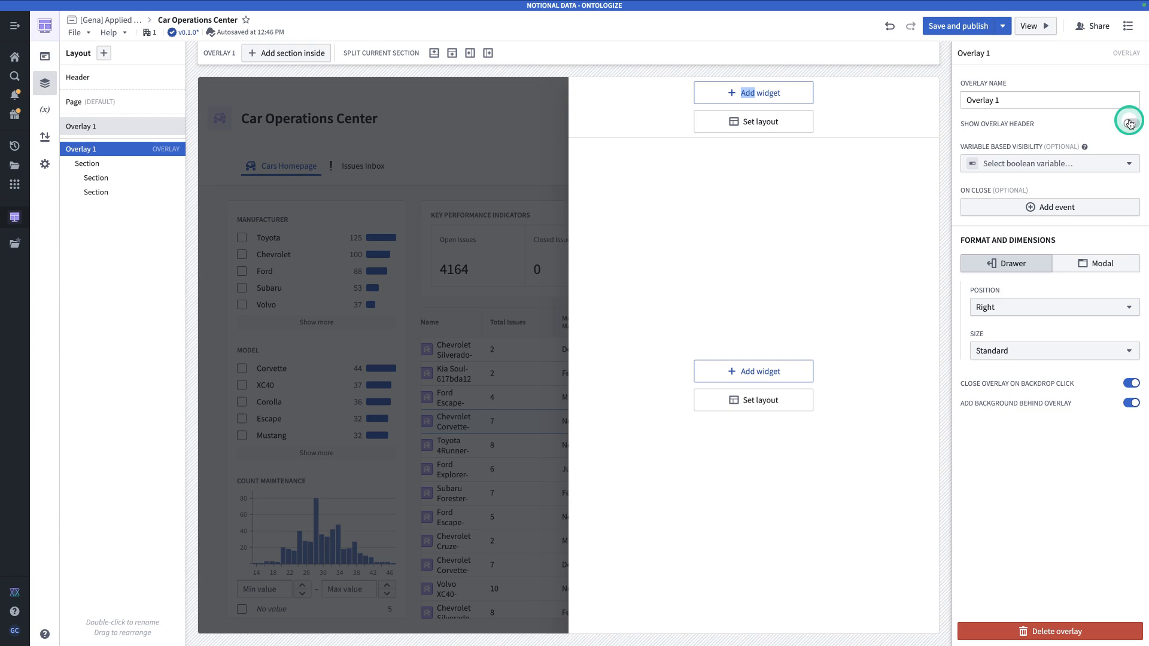
Delete the upper empty section of Overlay 1.
left_click(869, 173)
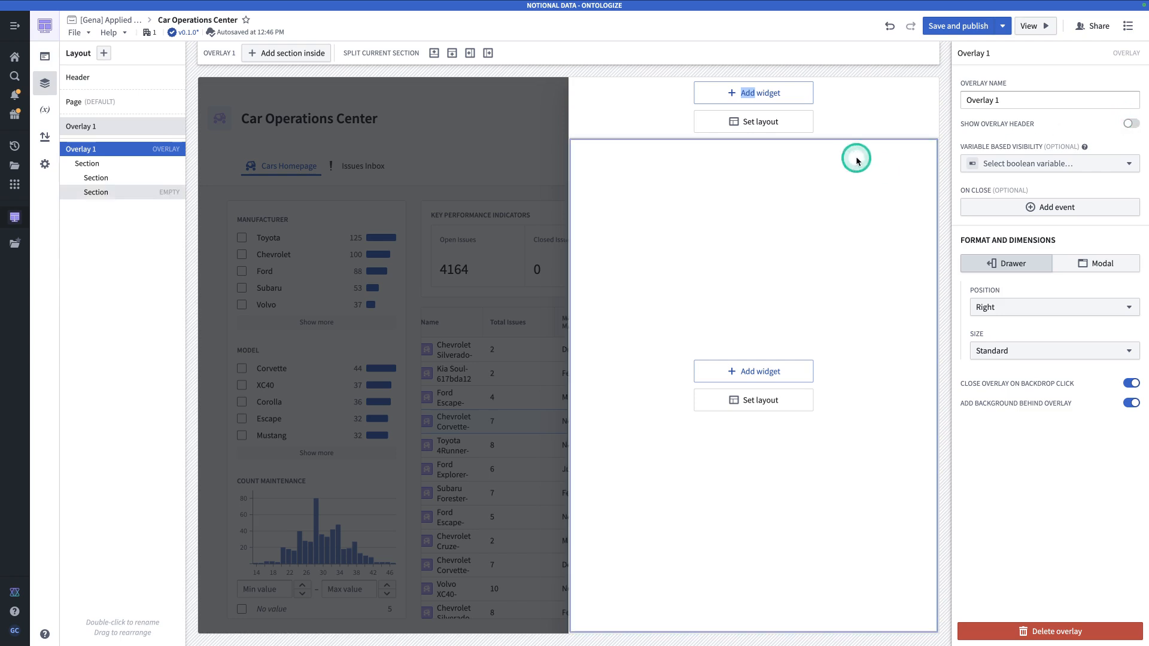
left_click(860, 117)
left_click(855, 124)
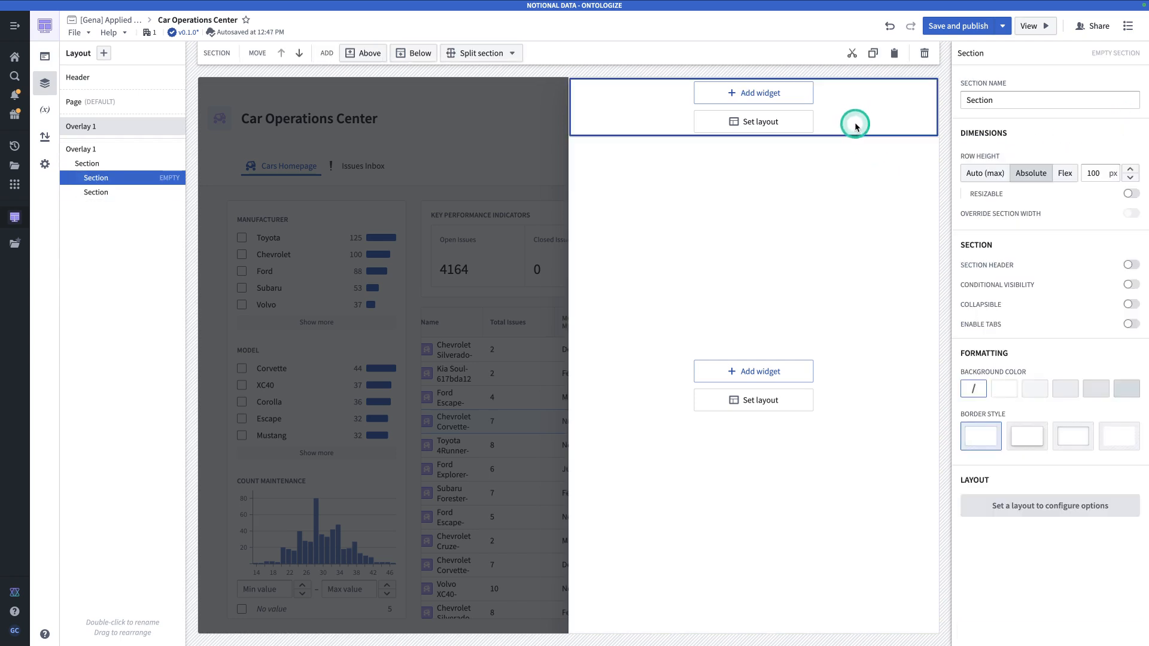
left_click(925, 55)
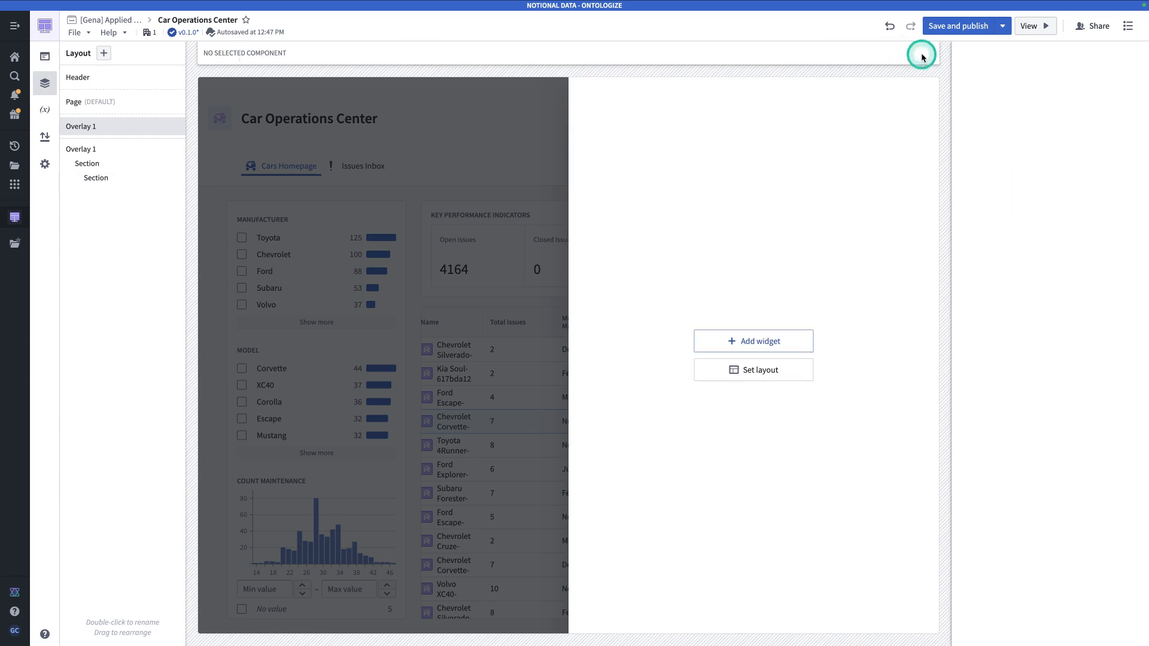
Turn on the section header for the remaining overlay section, using the Header style and the Buggy icon.
left_click(823, 158)
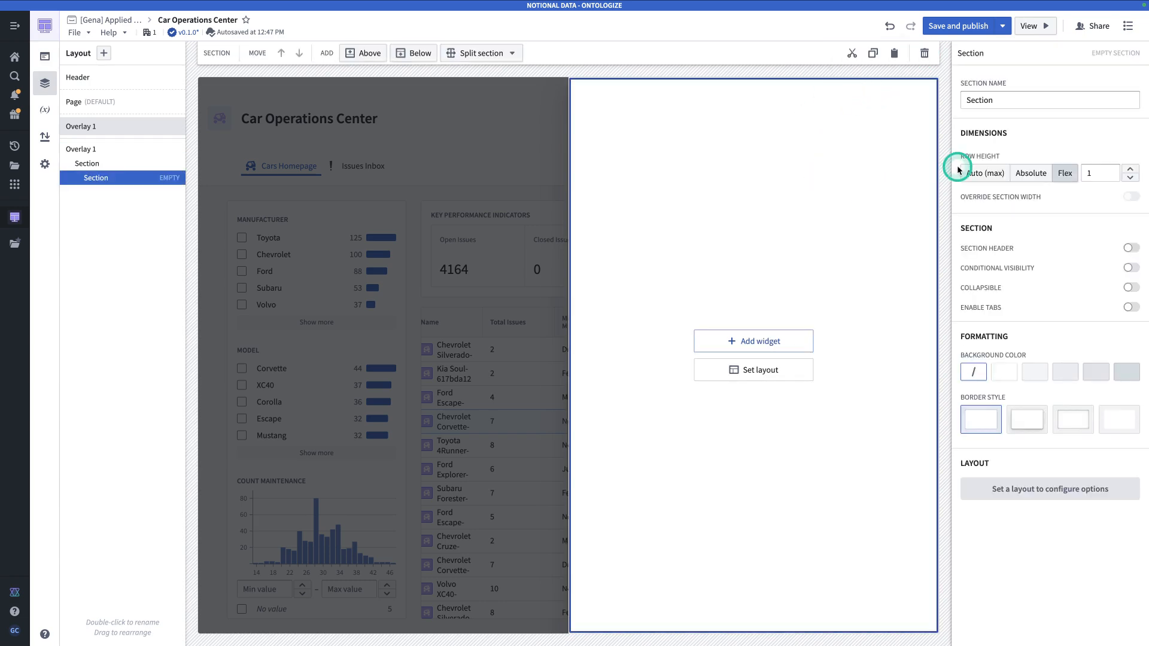
left_click(1131, 248)
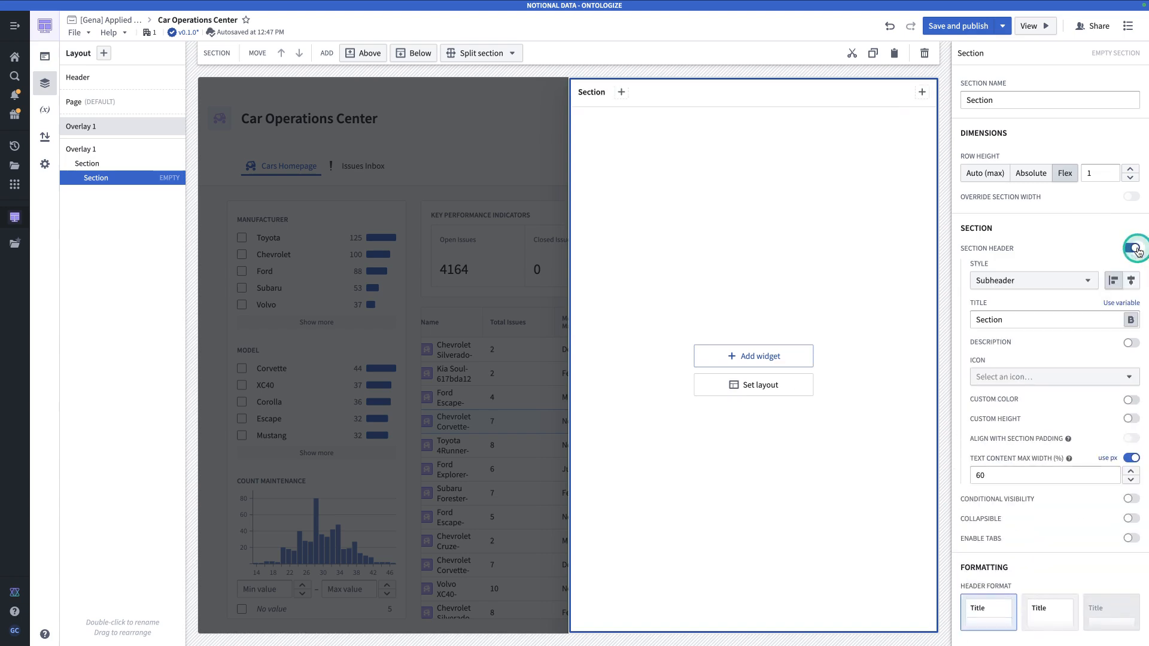
scroll(1097, 249, "down", 1)
left_click(1022, 240)
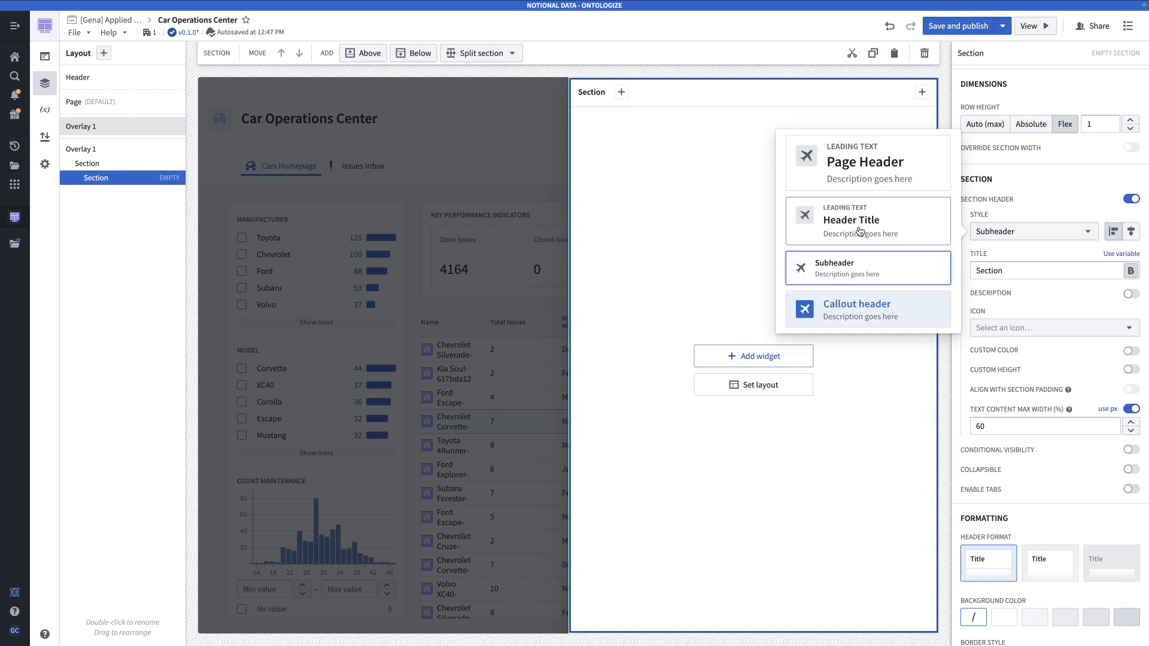
left_click(860, 231)
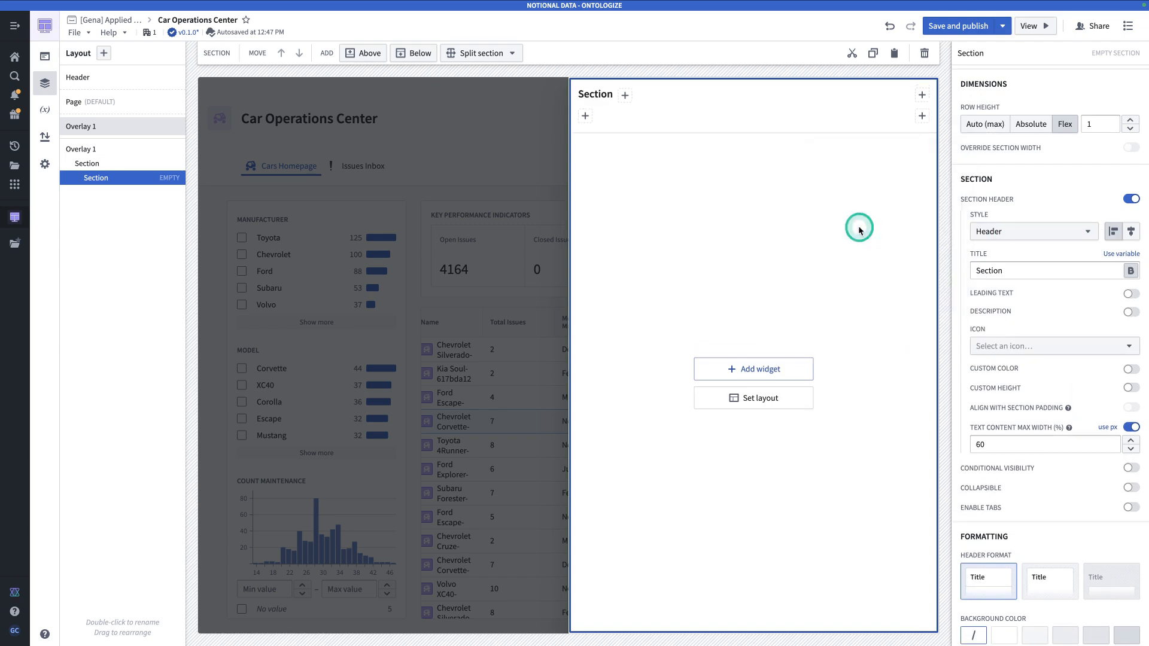
left_click(1040, 343)
type("bugg")
left_click(782, 310)
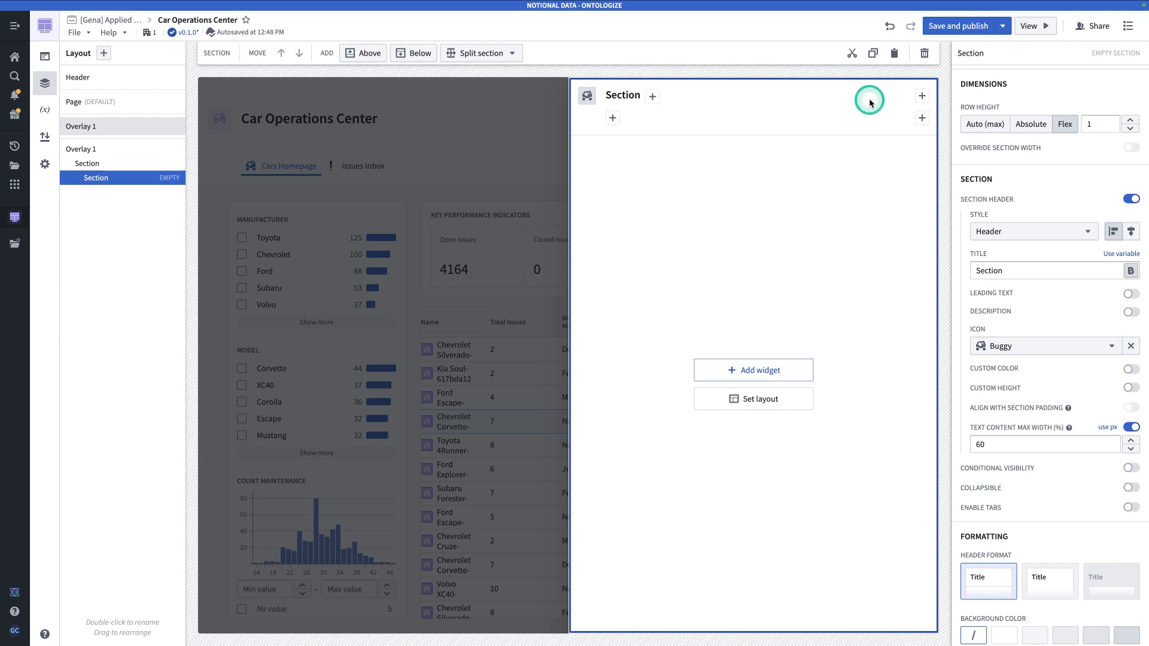
Add a Button group widget to the overlay section's header.
left_click(923, 97)
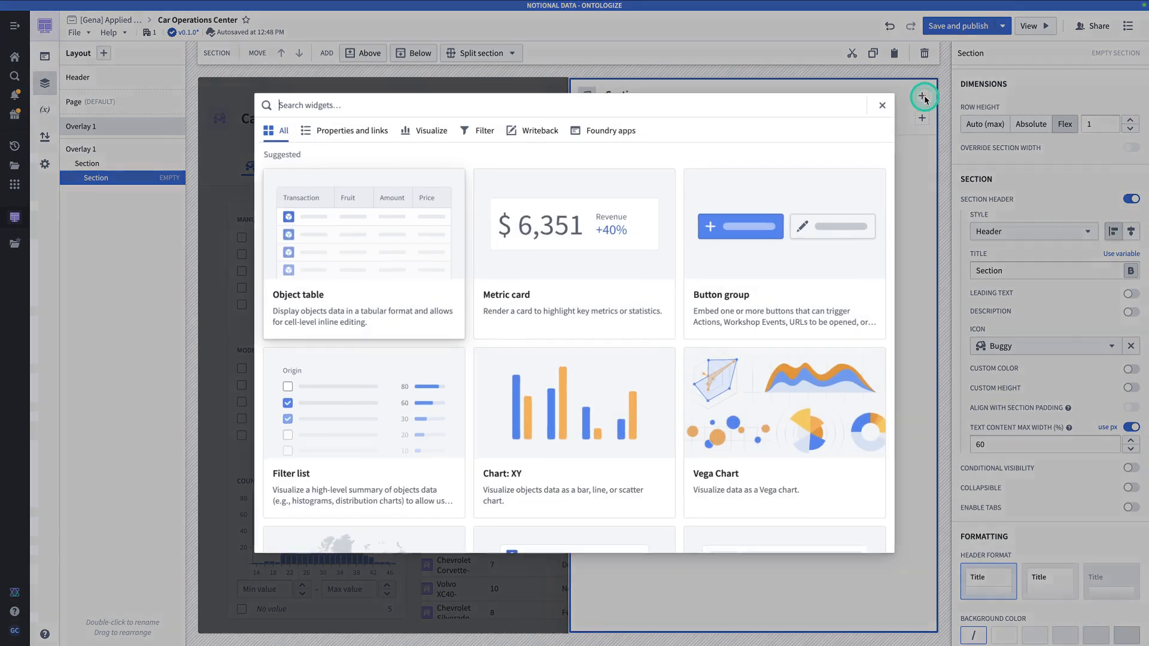
type("butt")
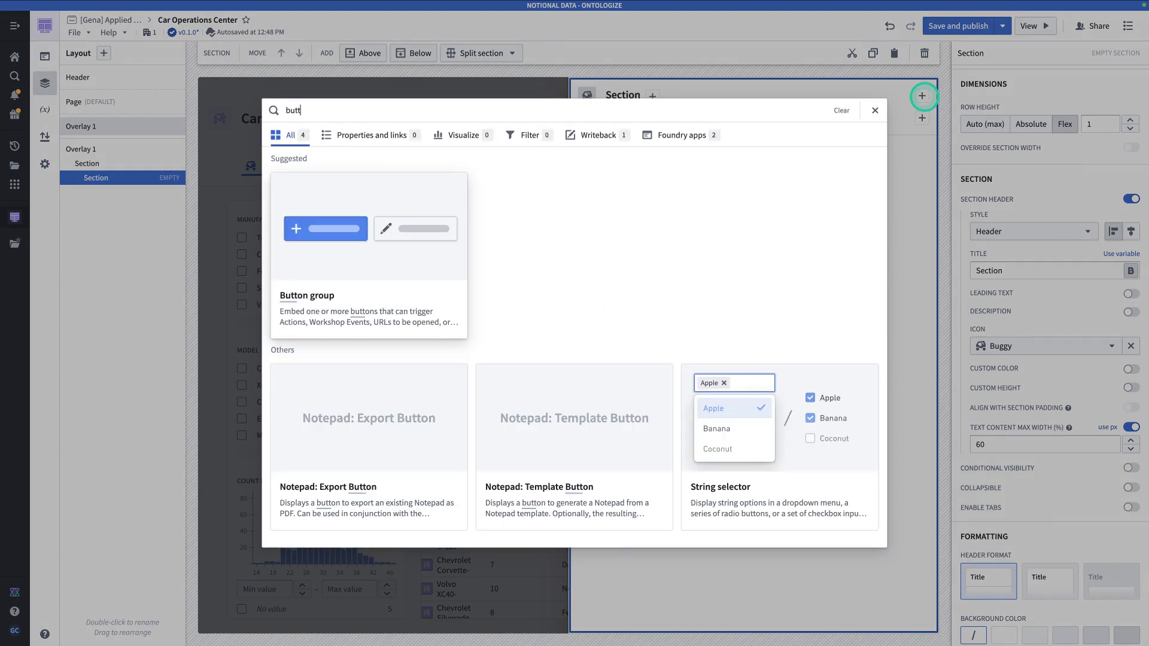
left_click(418, 262)
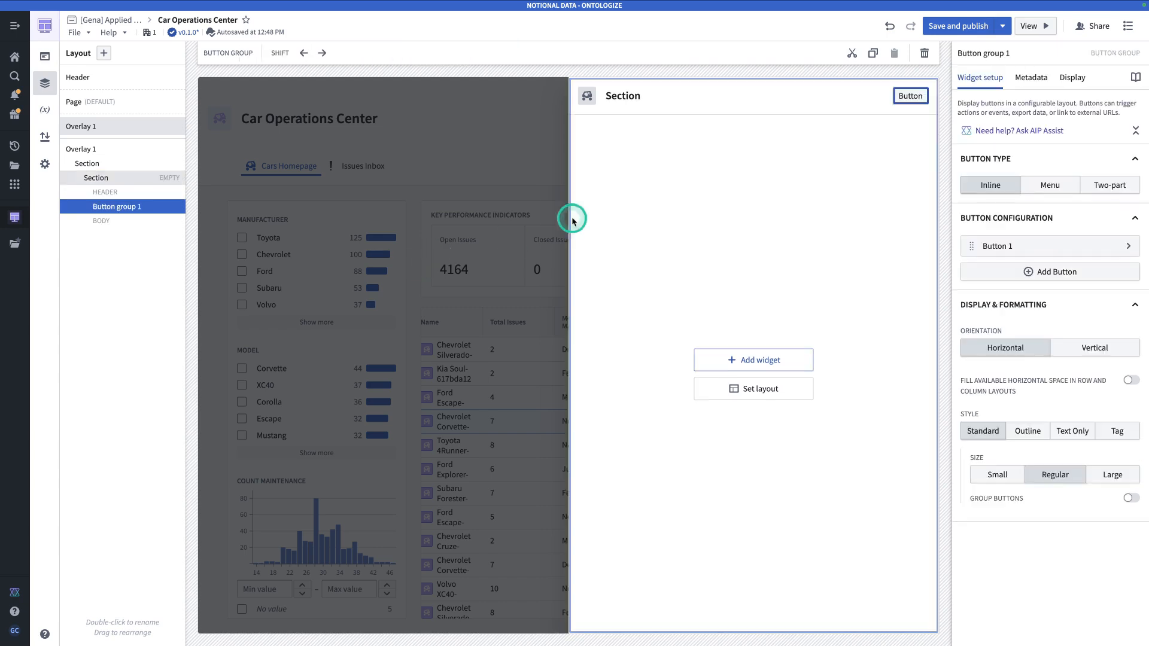
Clear Button 1's text, give it the Cross left icon, and set the button group's style to Text Only.
left_click(1021, 242)
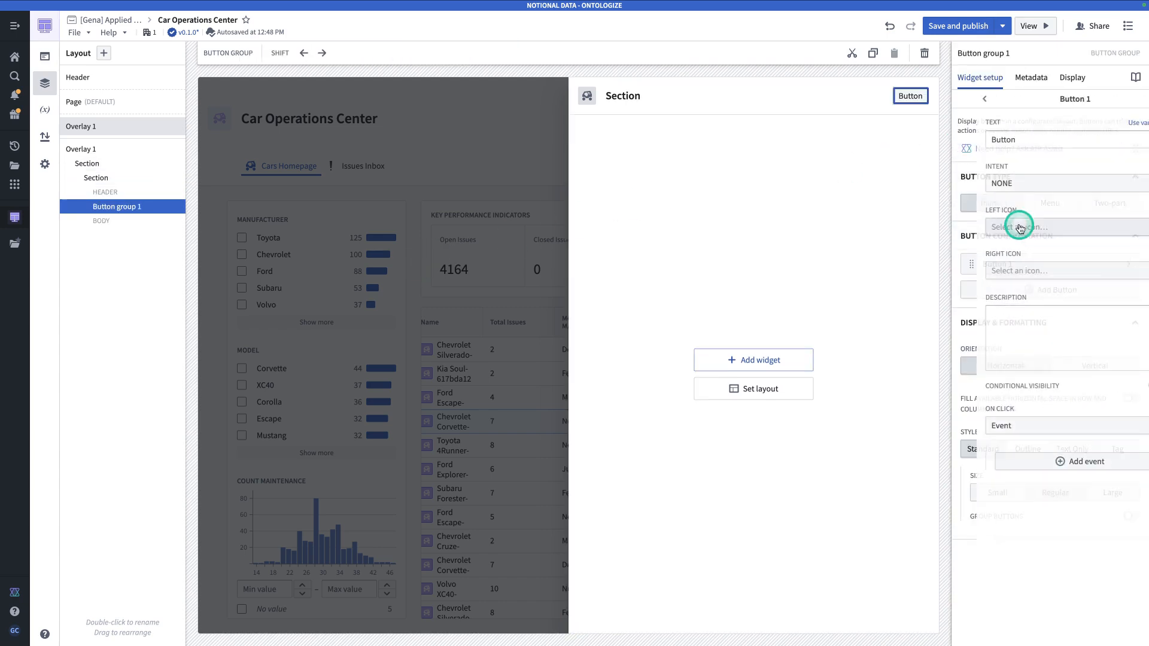
left_click_drag(1018, 140, 969, 138)
key("BackSpace")
left_click(996, 238)
type("close")
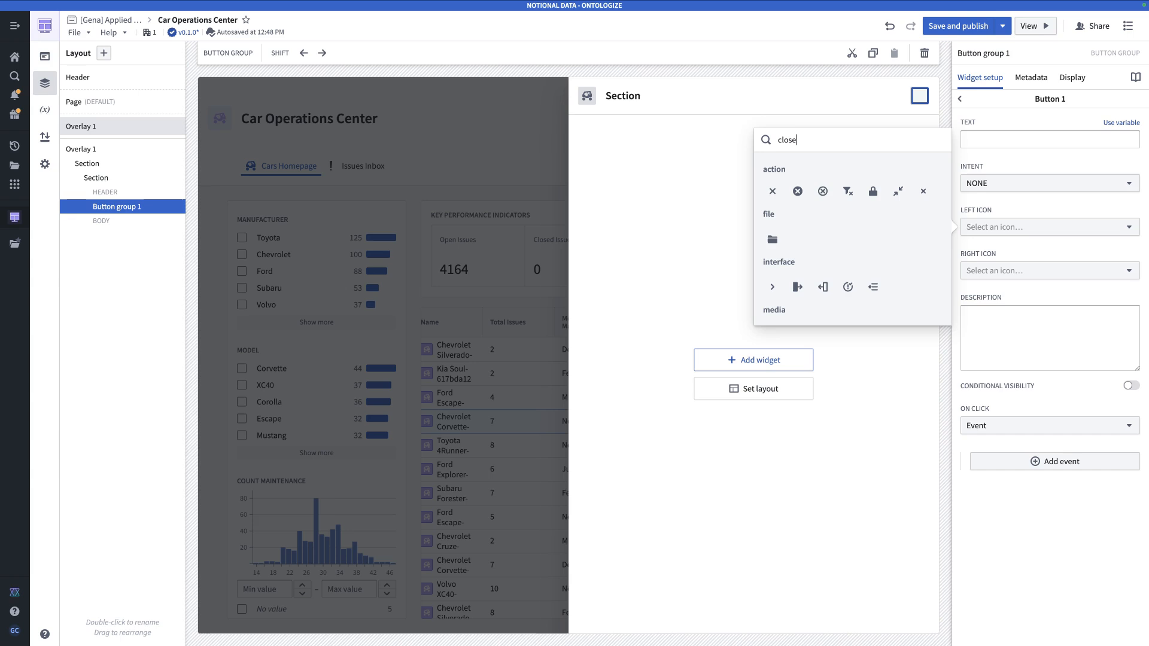
left_click(773, 191)
left_click_drag(958, 96, 969, 98)
left_click(971, 98)
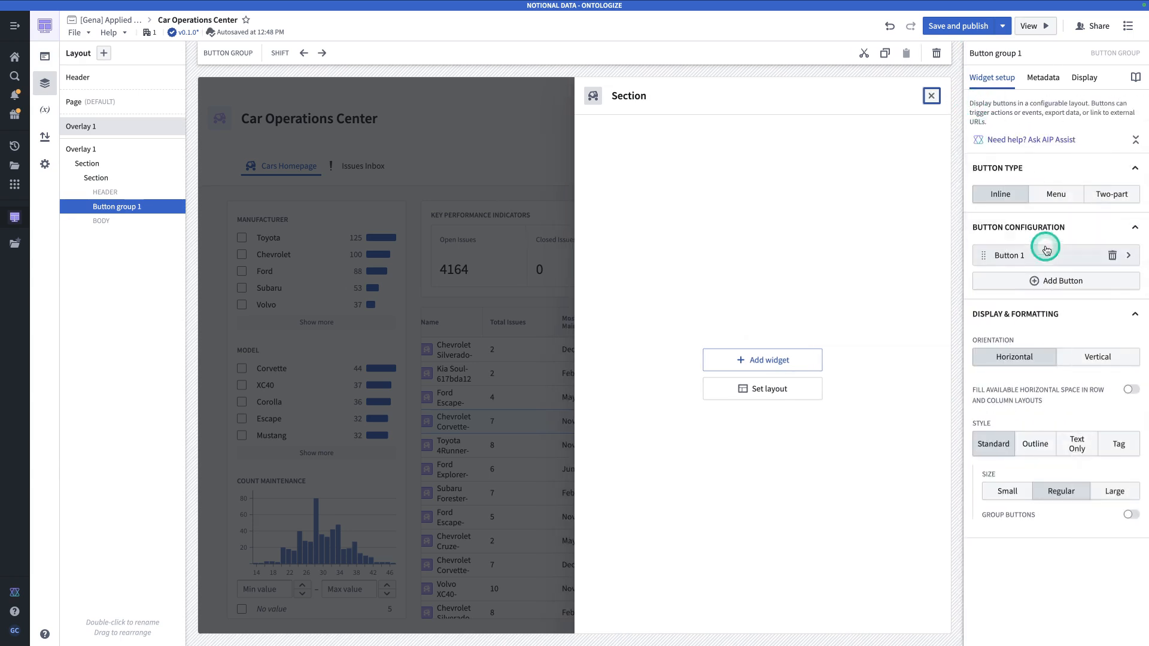
left_click(1081, 441)
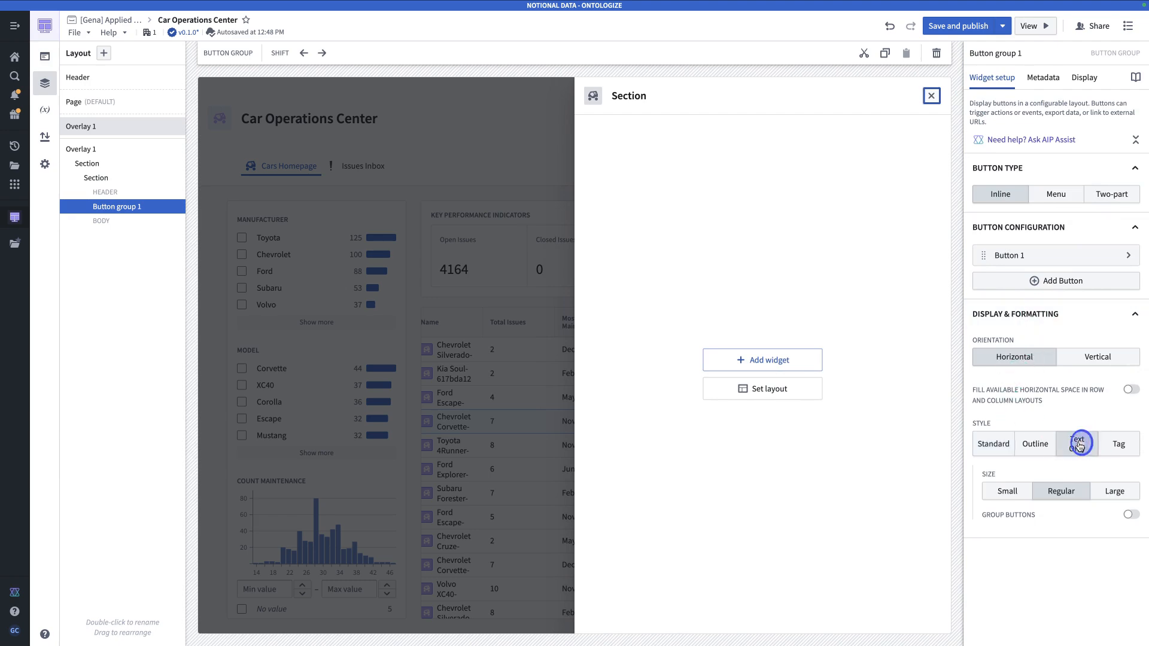
Add an on-click event to Button 1 that closes Overlay 1, then test it and reopen the overlay from a car row.
left_click(1000, 257)
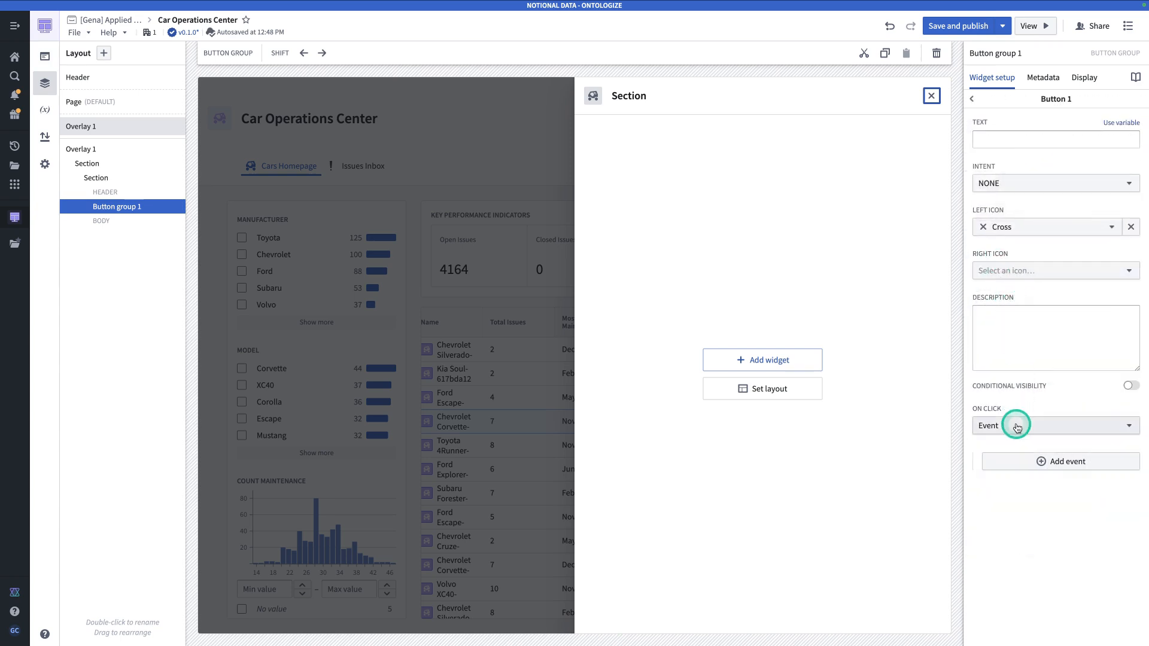
left_click(1028, 462)
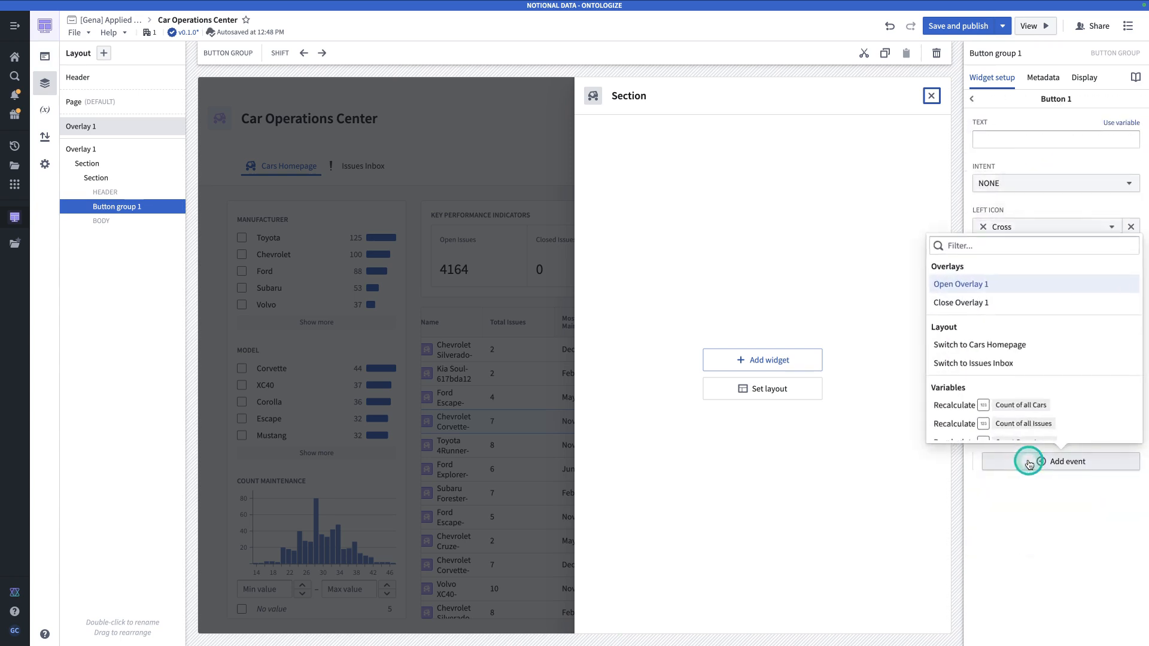
left_click(994, 303)
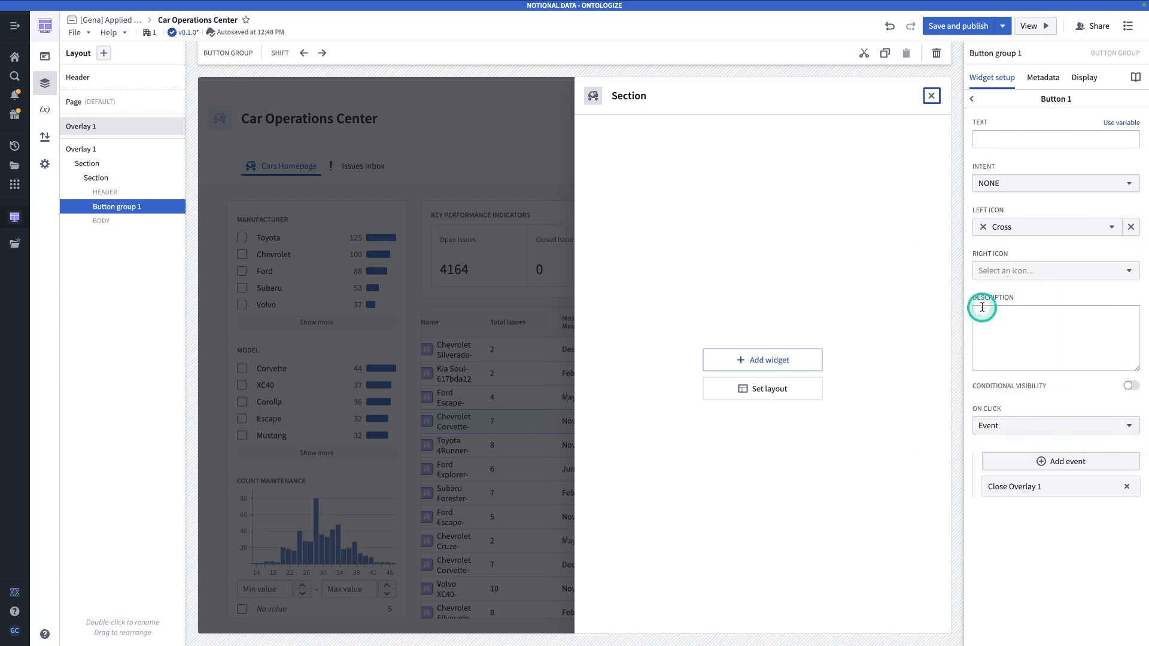
left_click(938, 96)
left_click(654, 419)
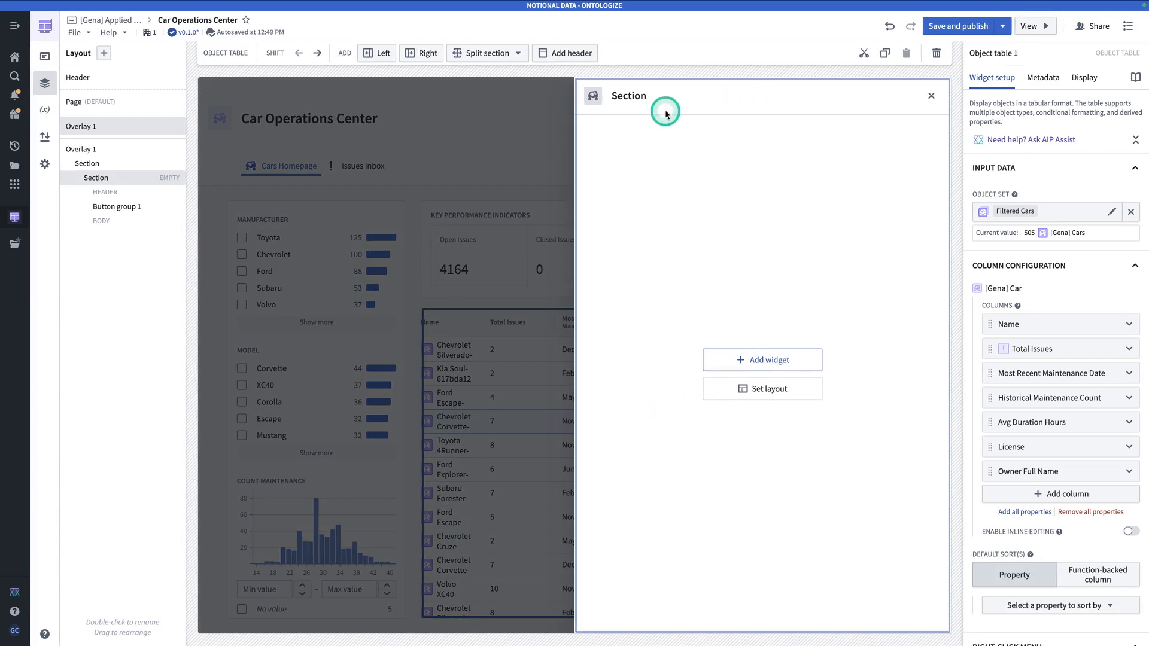
Create a string variable of type Object property and name it Name of Selected Car.
left_click(666, 113)
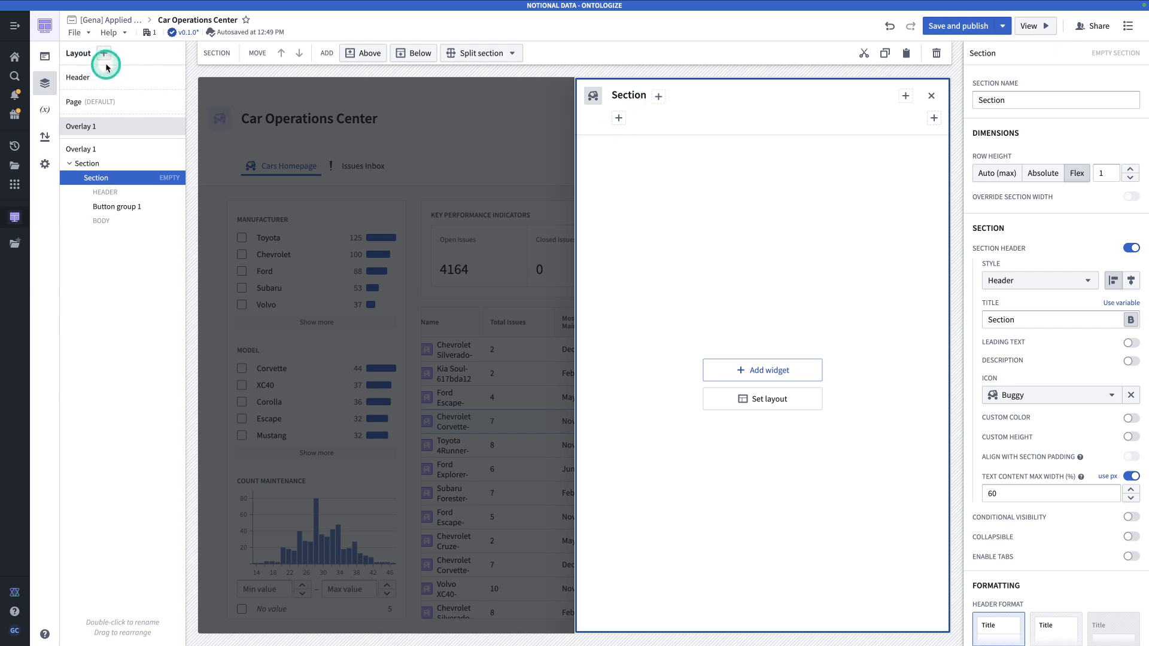
left_click(46, 109)
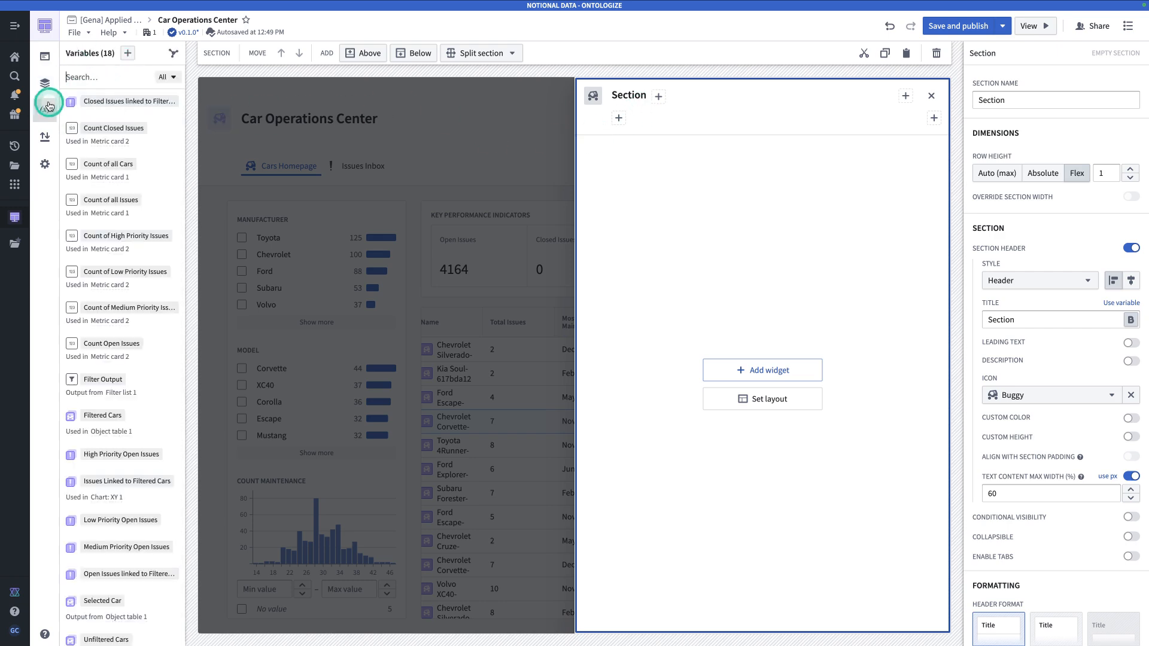
left_click(126, 54)
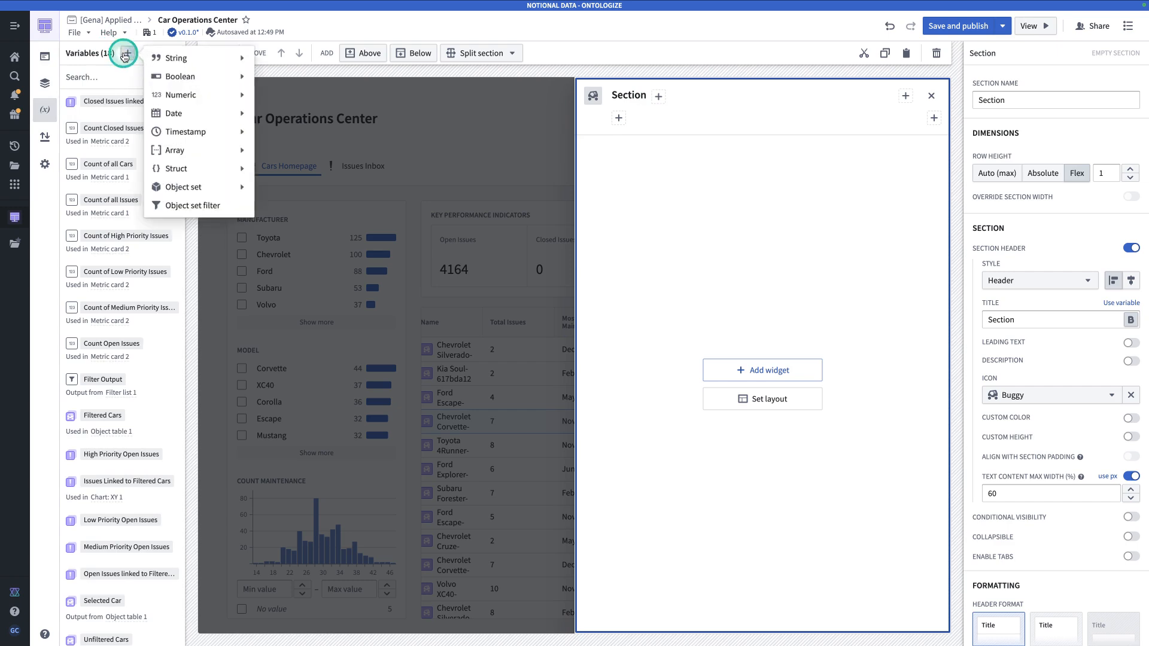
mouse_move(202, 82)
mouse_move(203, 56)
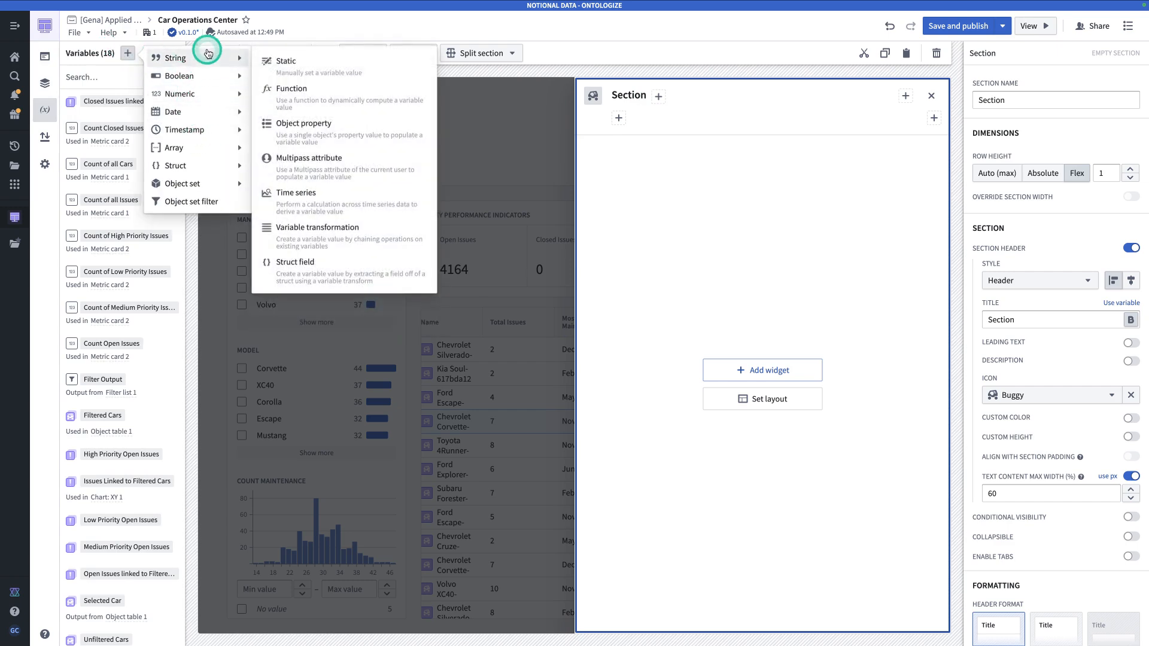
left_click(314, 132)
left_click(231, 84)
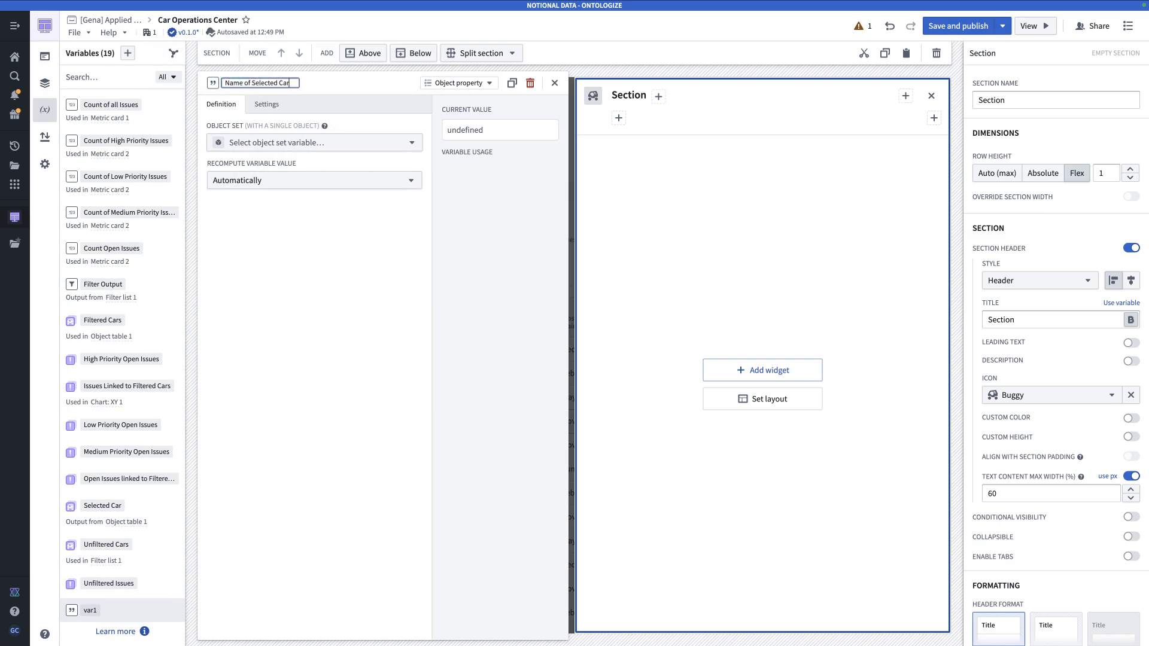
Base the Name of Selected Car variable on the Selected Car object set and its Name property.
left_click(227, 137)
left_click(253, 143)
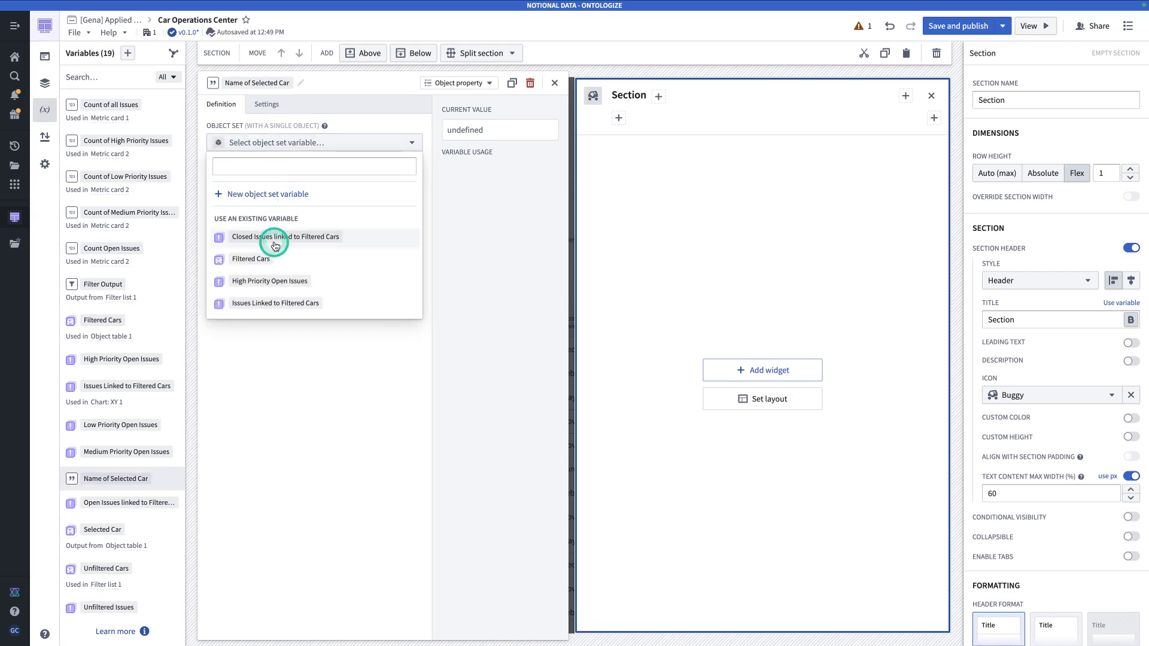
left_click(293, 170)
type("s")
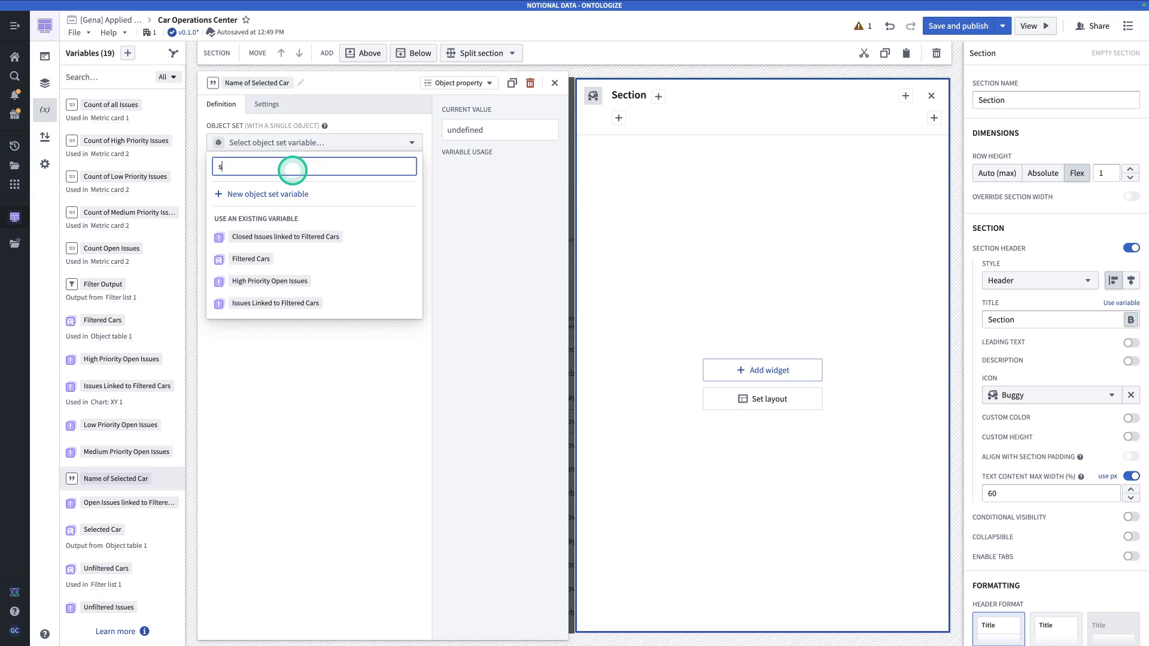
type("e")
left_click(289, 258)
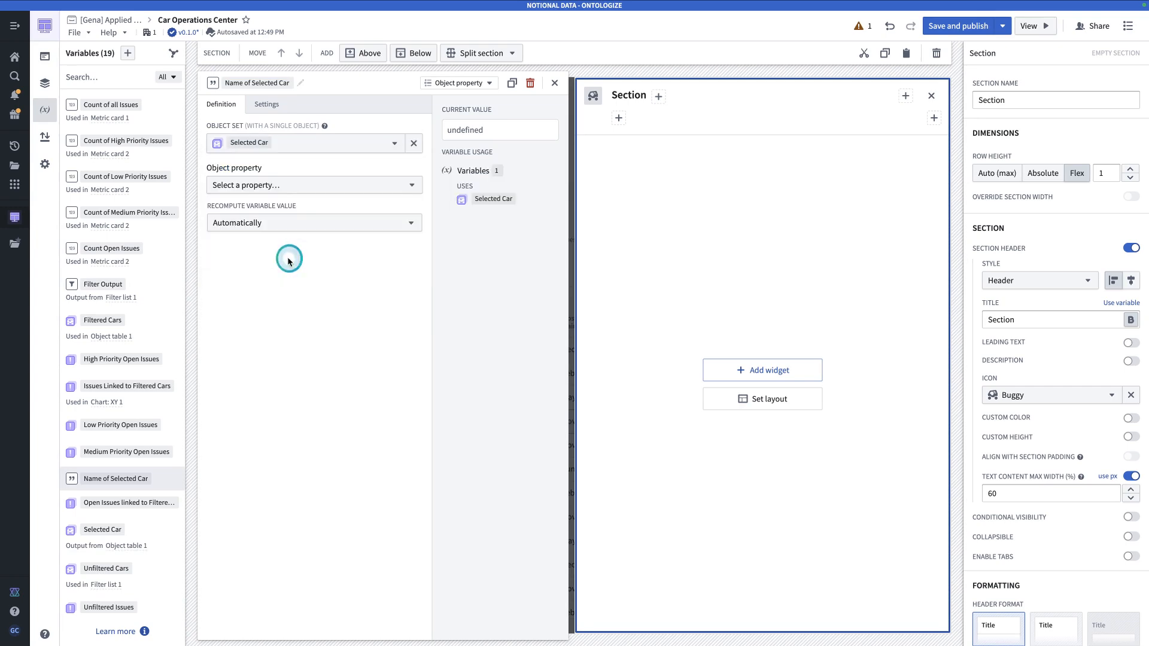
left_click(263, 185)
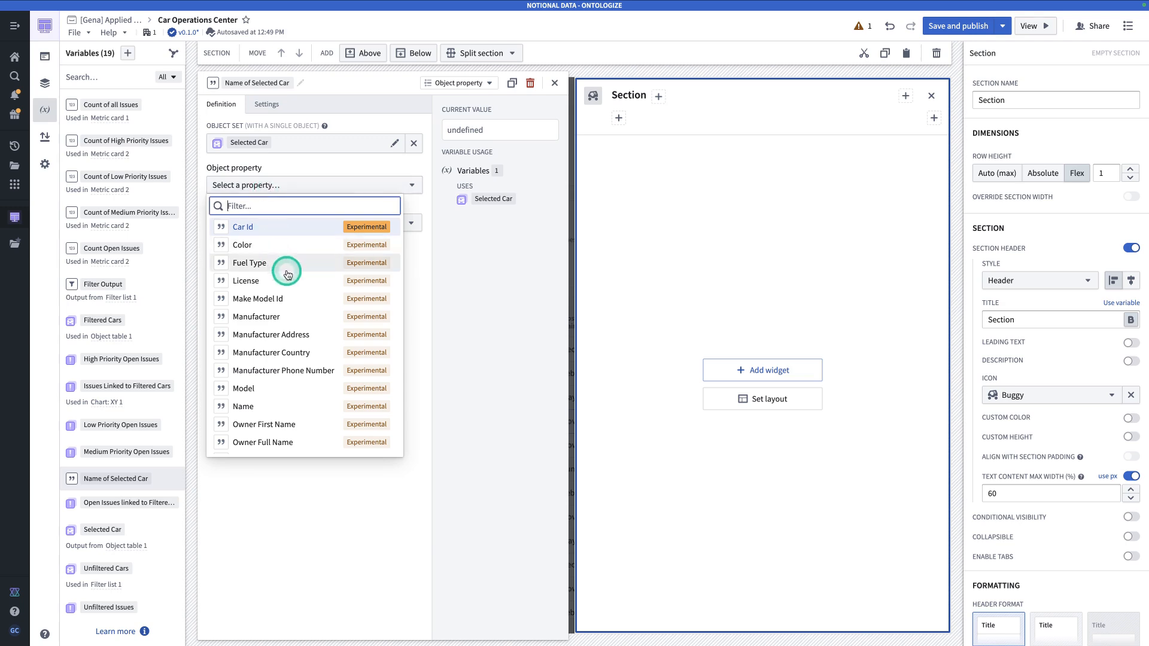
left_click(274, 405)
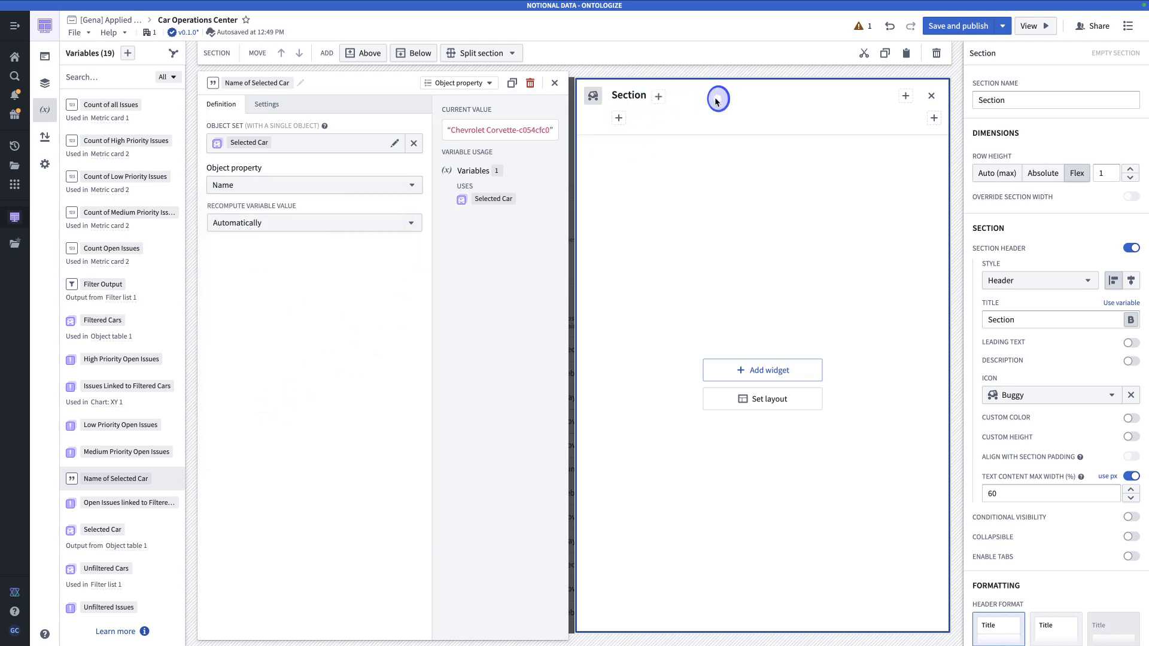
left_click(553, 85)
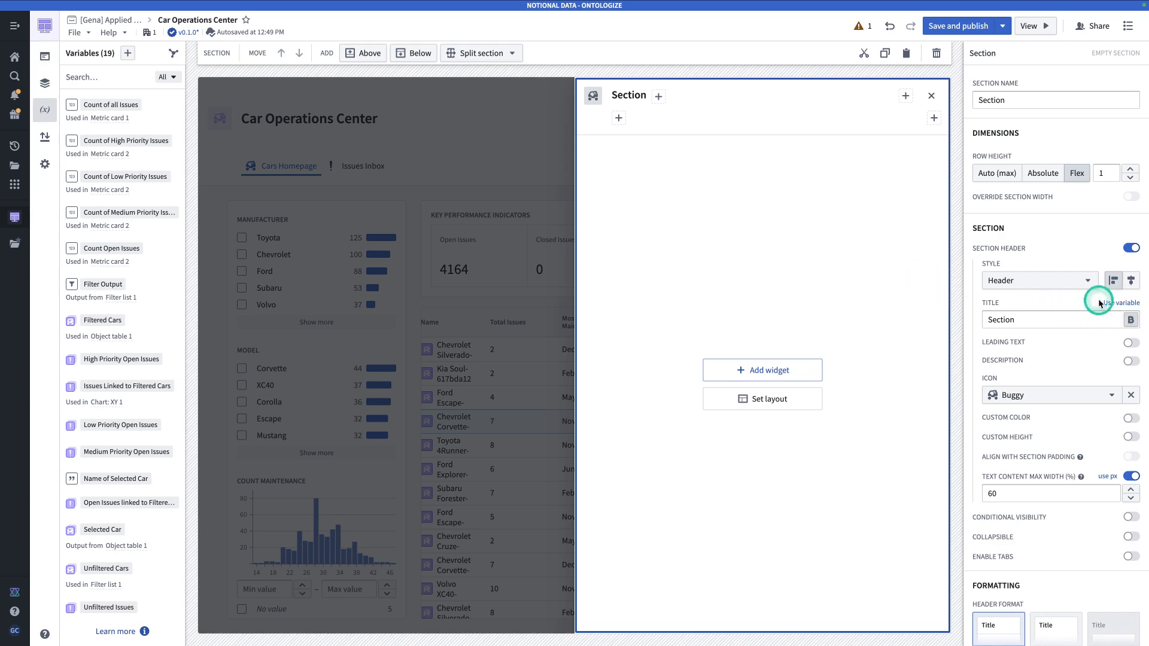
Switch the overlay section header's title to a variable and use Name of Selected Car.
left_click_drag(963, 251, 892, 246)
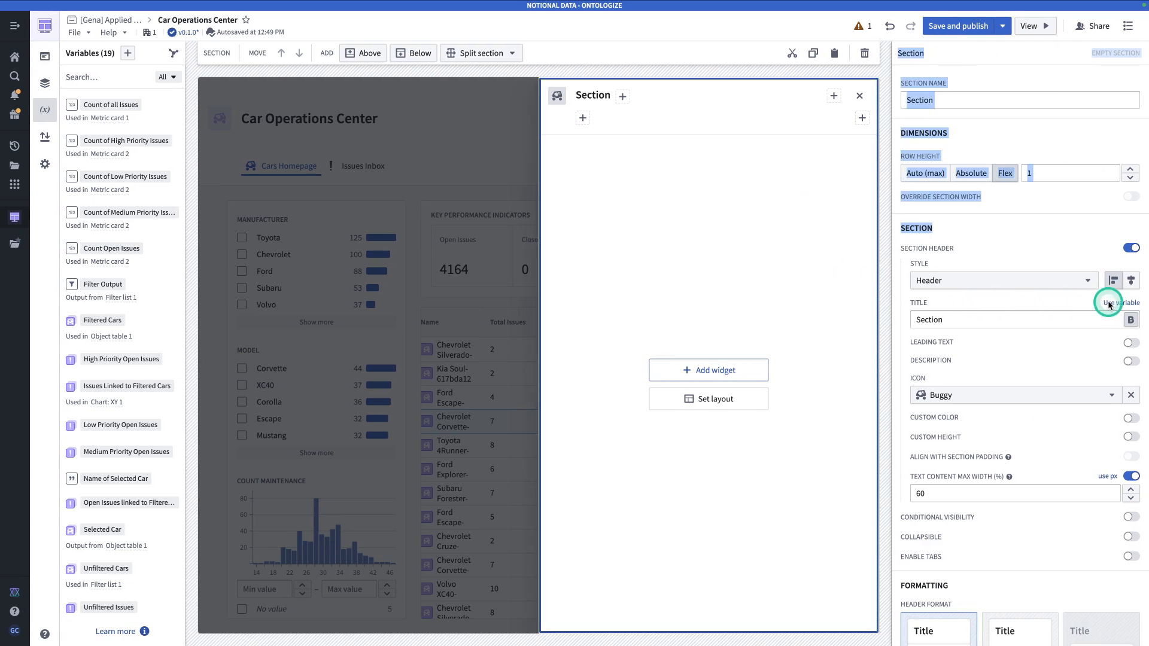
left_click(1109, 305)
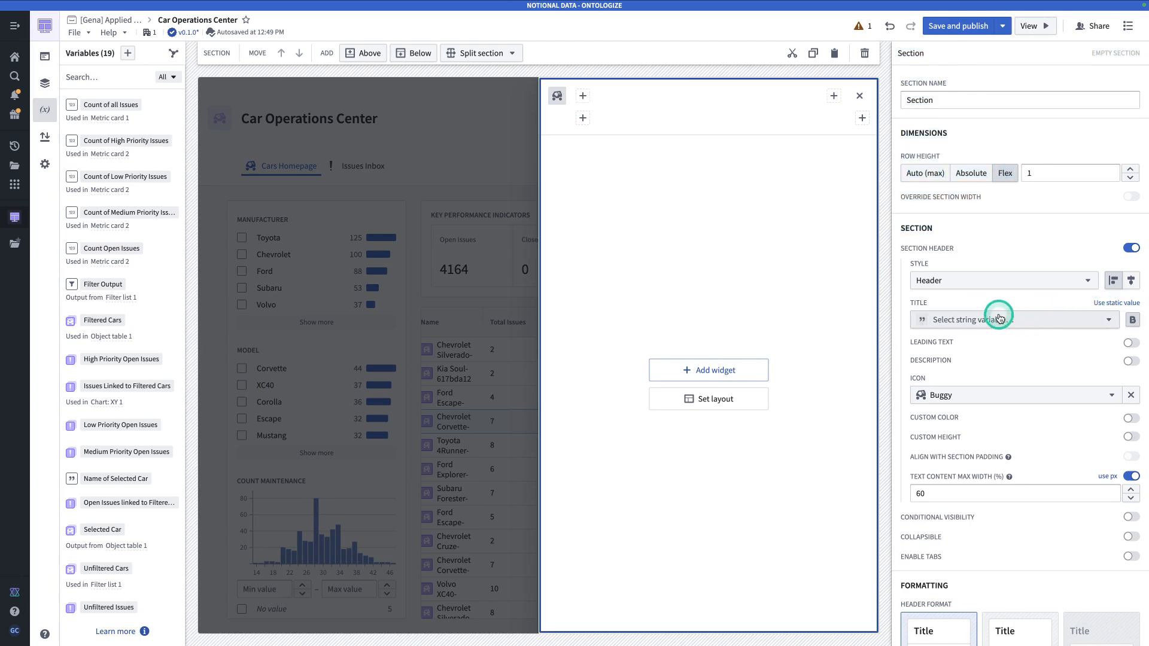
left_click(992, 322)
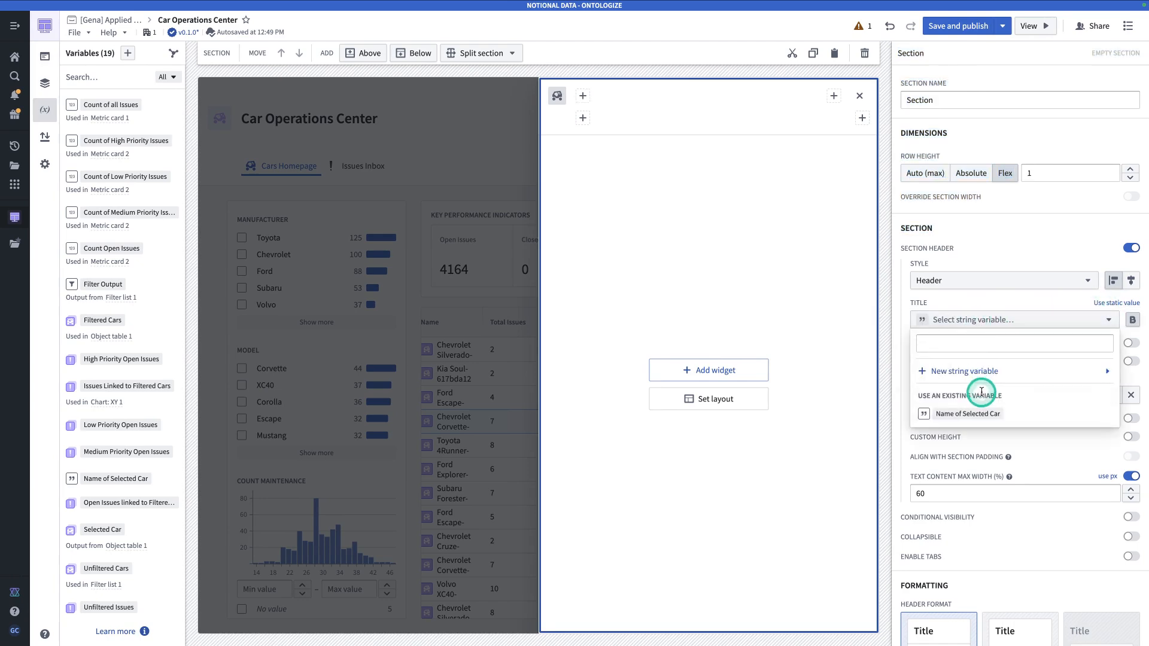
left_click(987, 414)
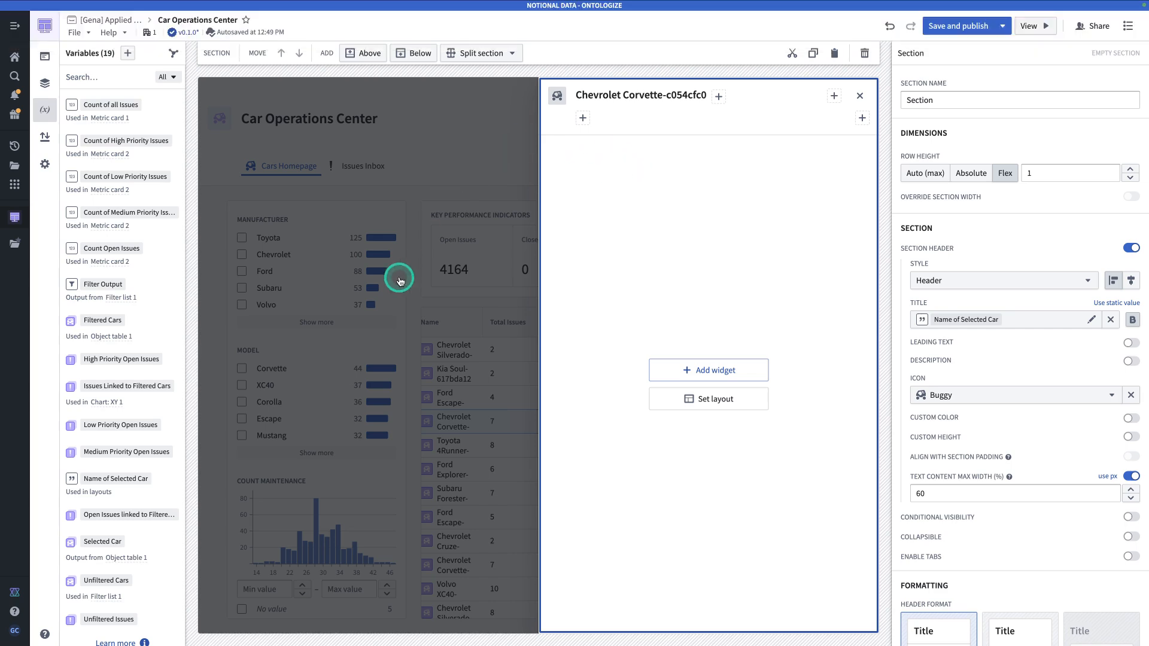
Create a string variable of type Object property and name it Fuel Type of Selected Car.
left_click(128, 54)
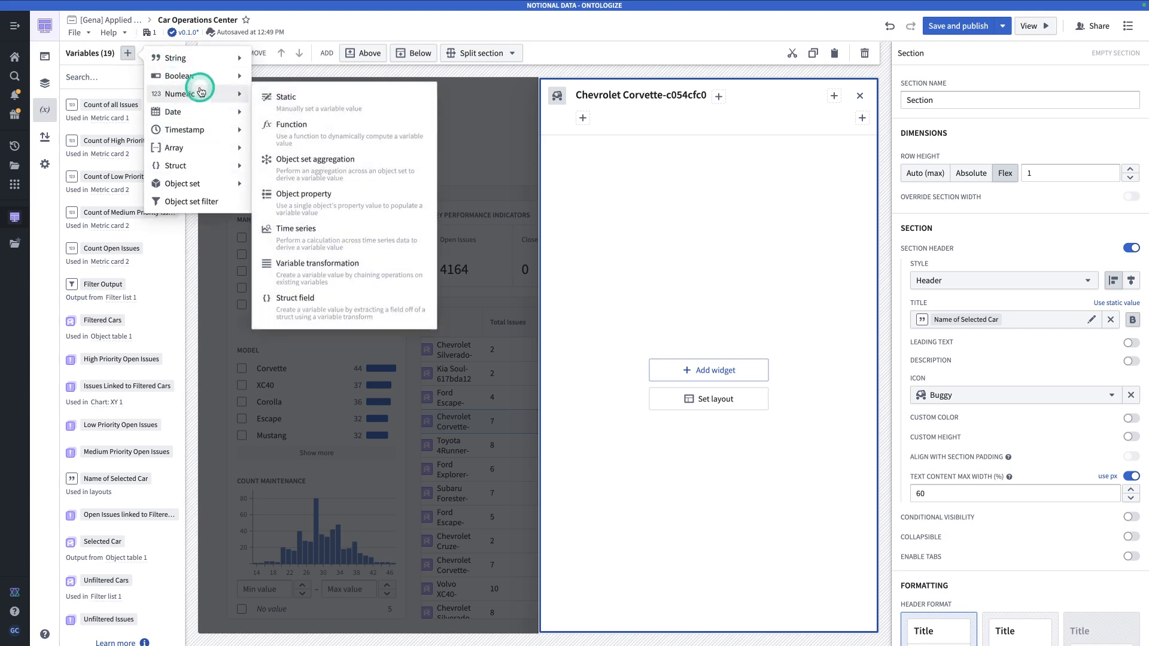
mouse_move(199, 58)
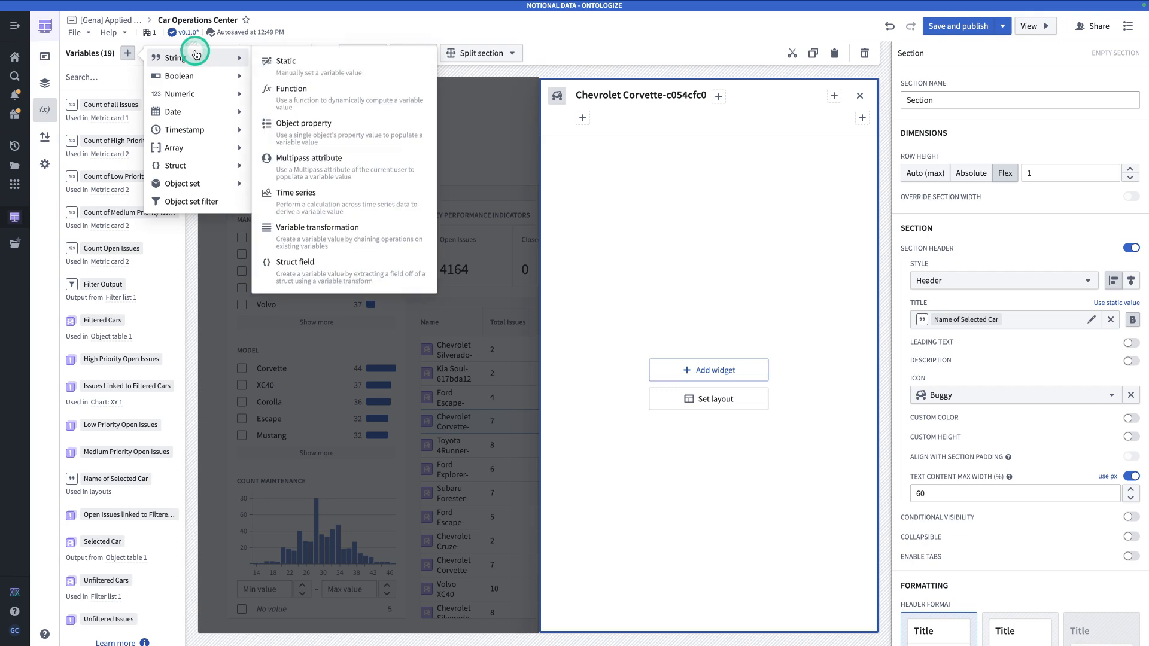
left_click(289, 124)
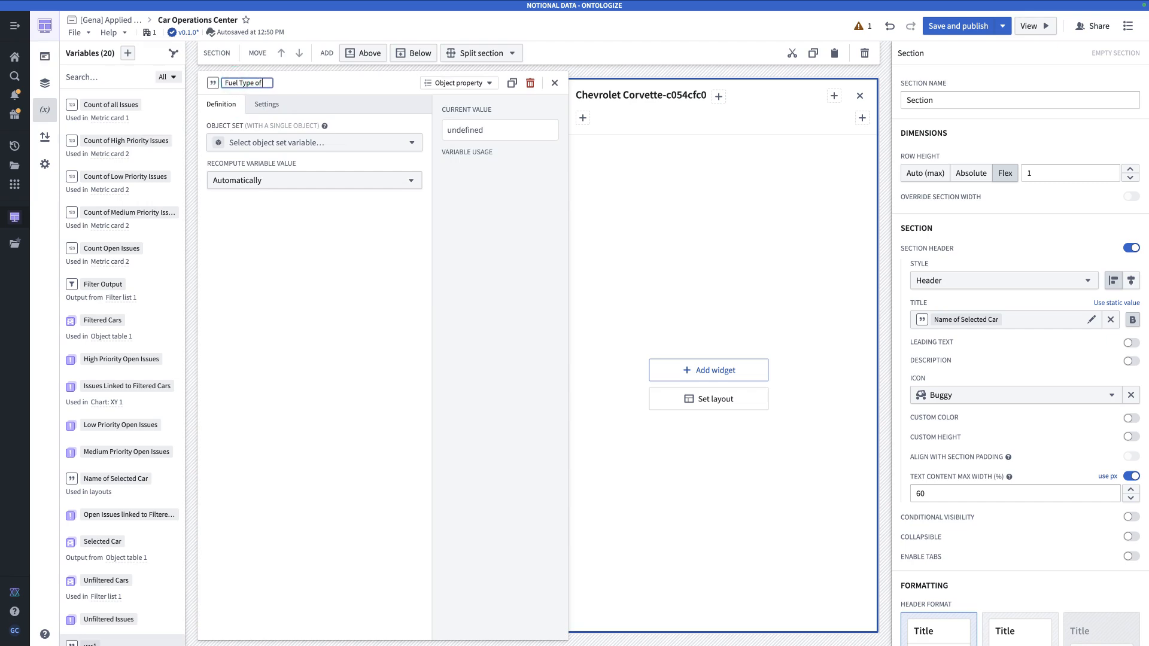
key("Return")
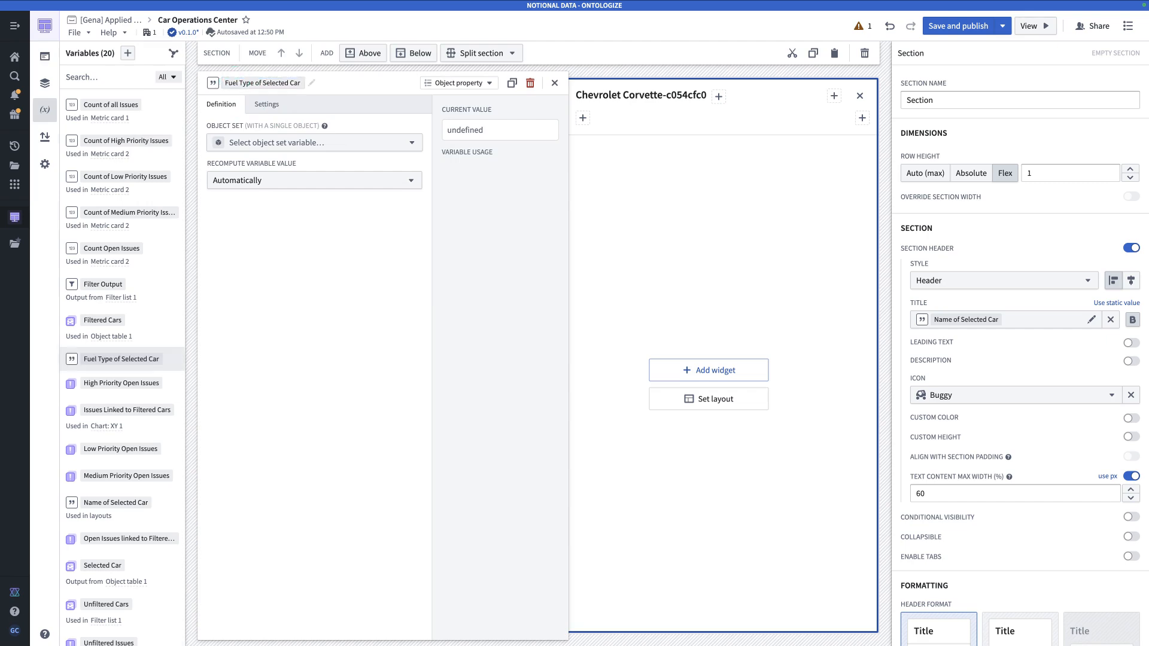
Base the Fuel Type of Selected Car variable on the Selected Car object set and its Fuel Type property.
left_click(267, 143)
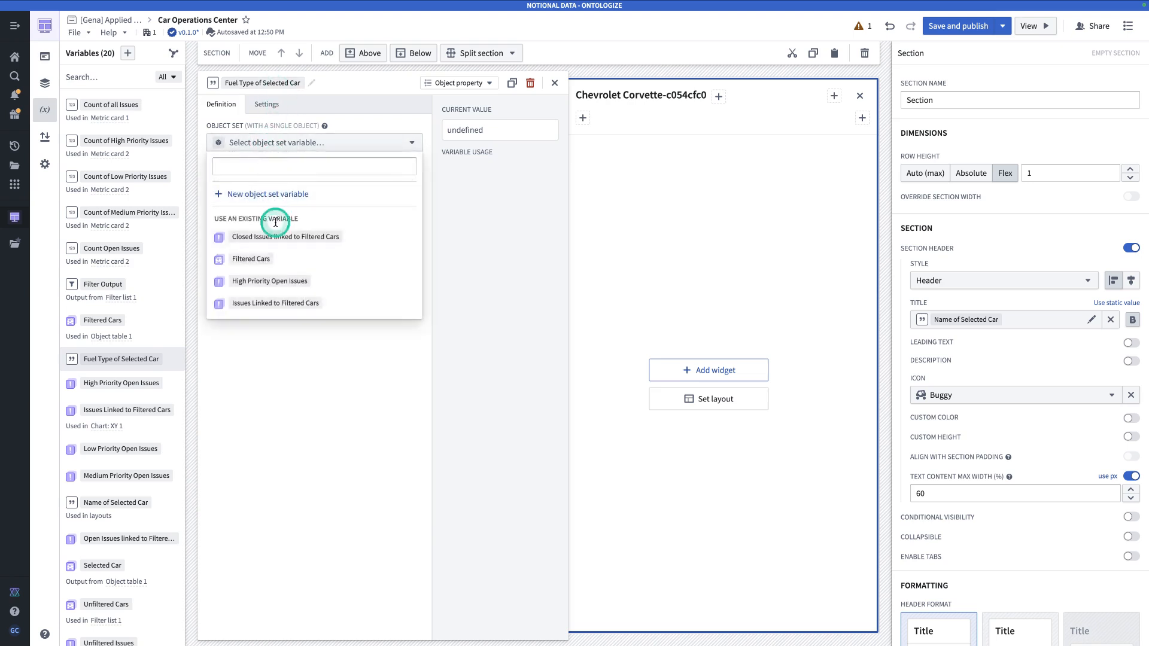
left_click(259, 166)
type("se")
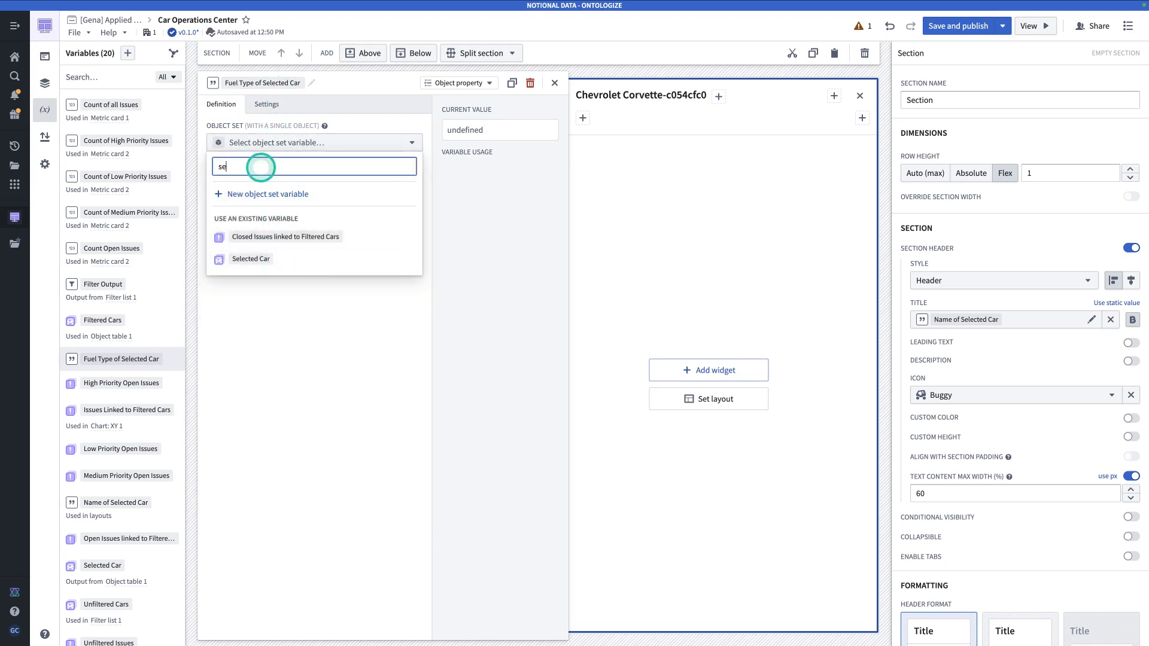
left_click(279, 260)
left_click(275, 187)
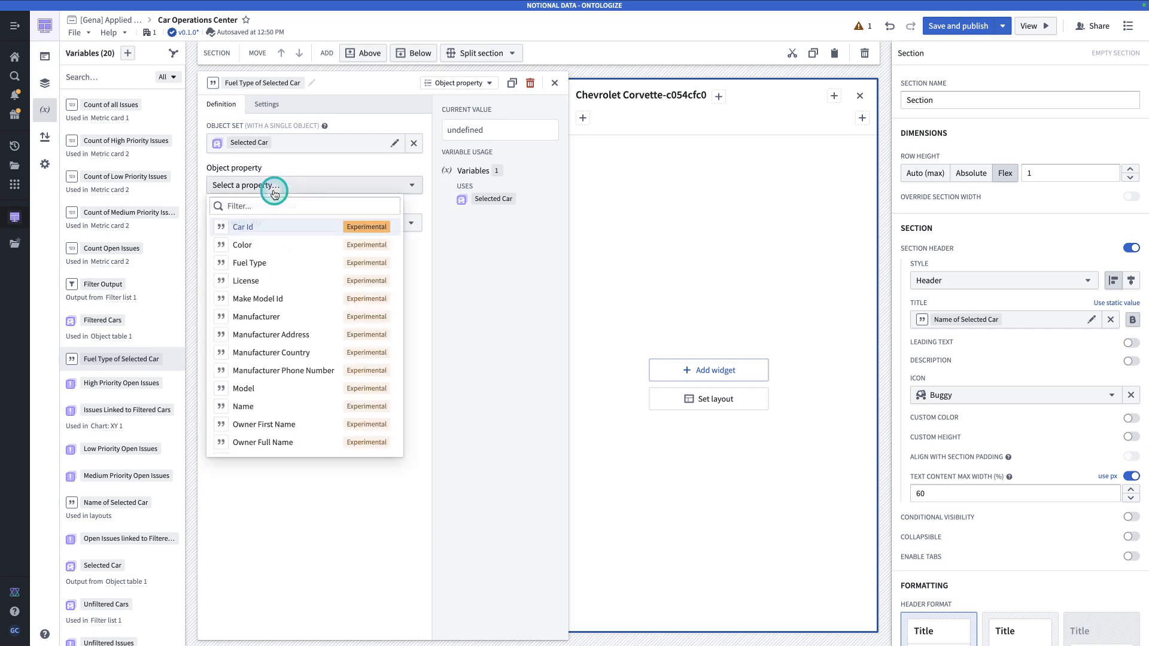
type("fu")
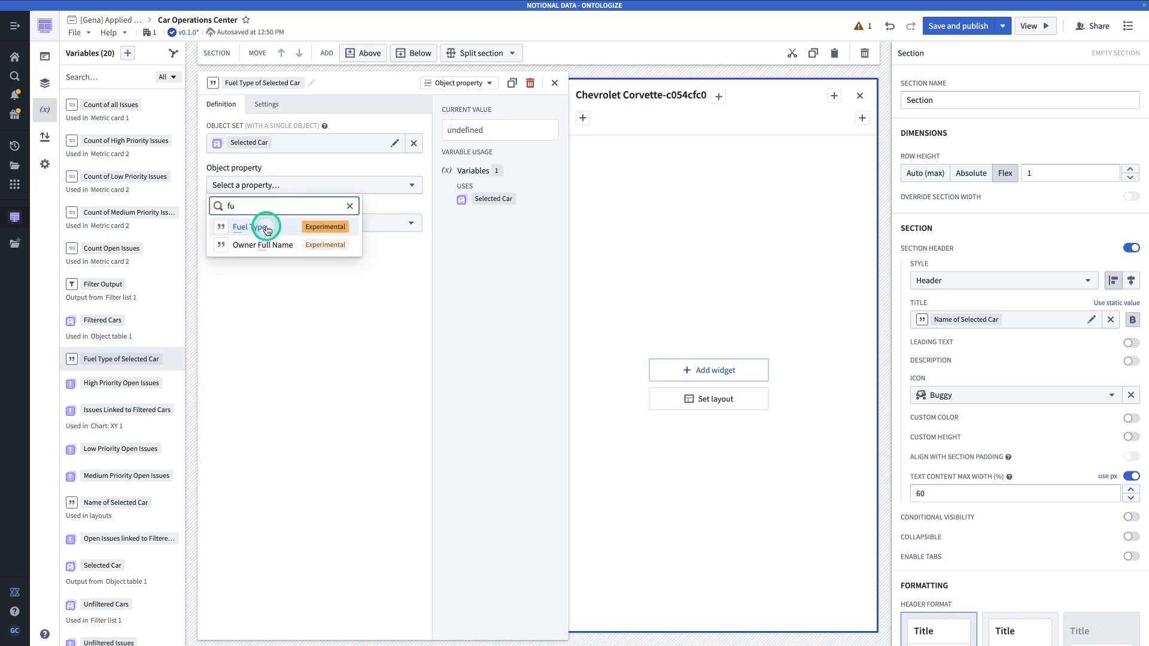
left_click(267, 228)
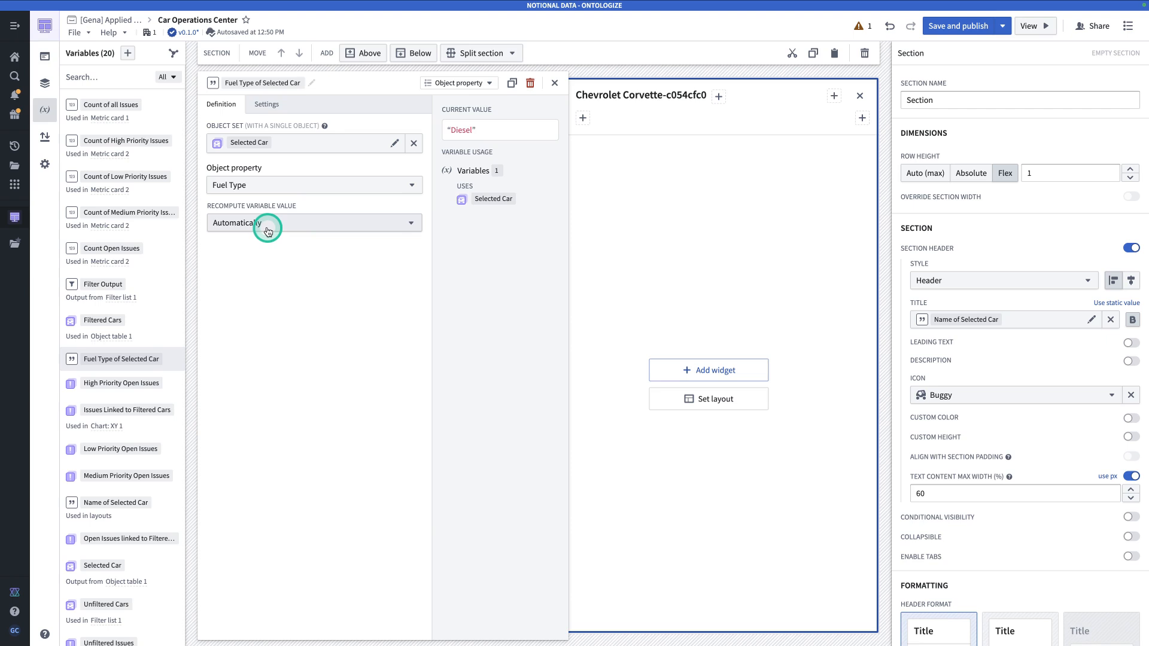
Create another string variable of type Object property and name it Color of selected Car.
left_click(126, 53)
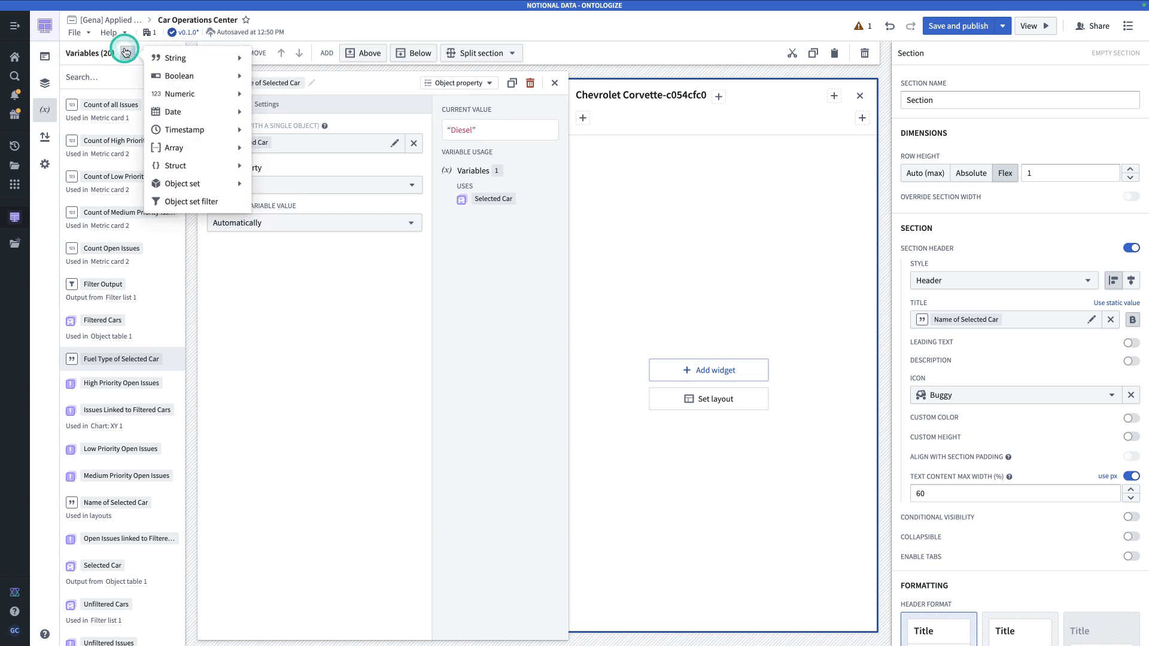
mouse_move(170, 55)
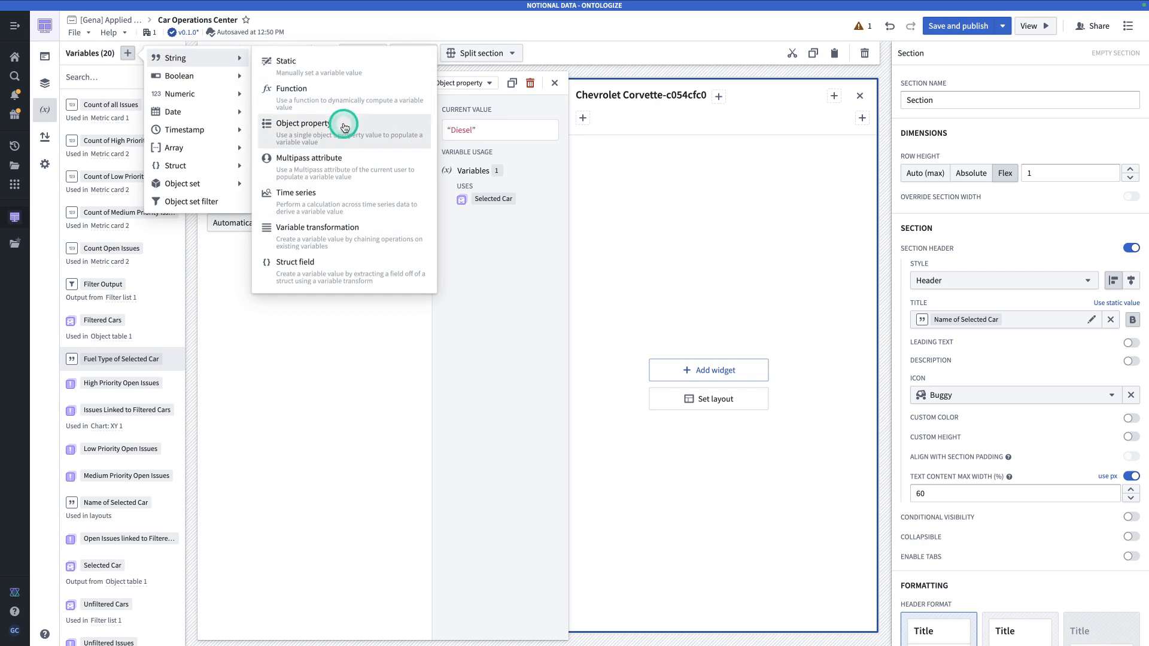
left_click(344, 123)
left_click(237, 80)
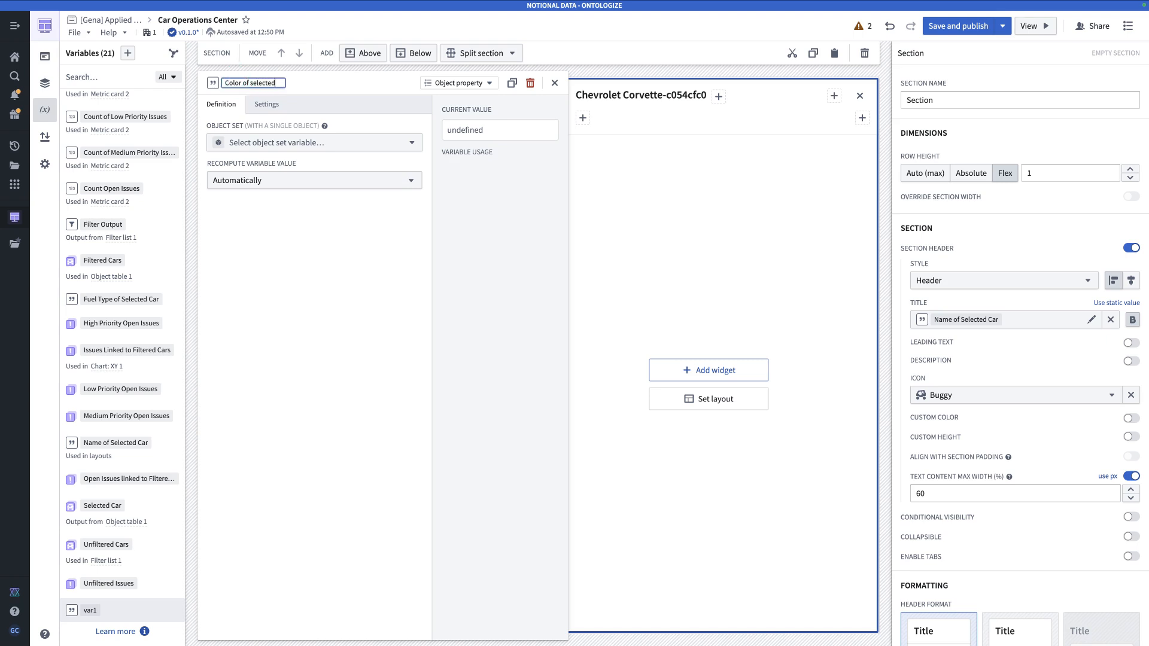
Base the Color of selected Car variable on the Selected Car object set and its Color property, then close the variable editor.
left_click(264, 143)
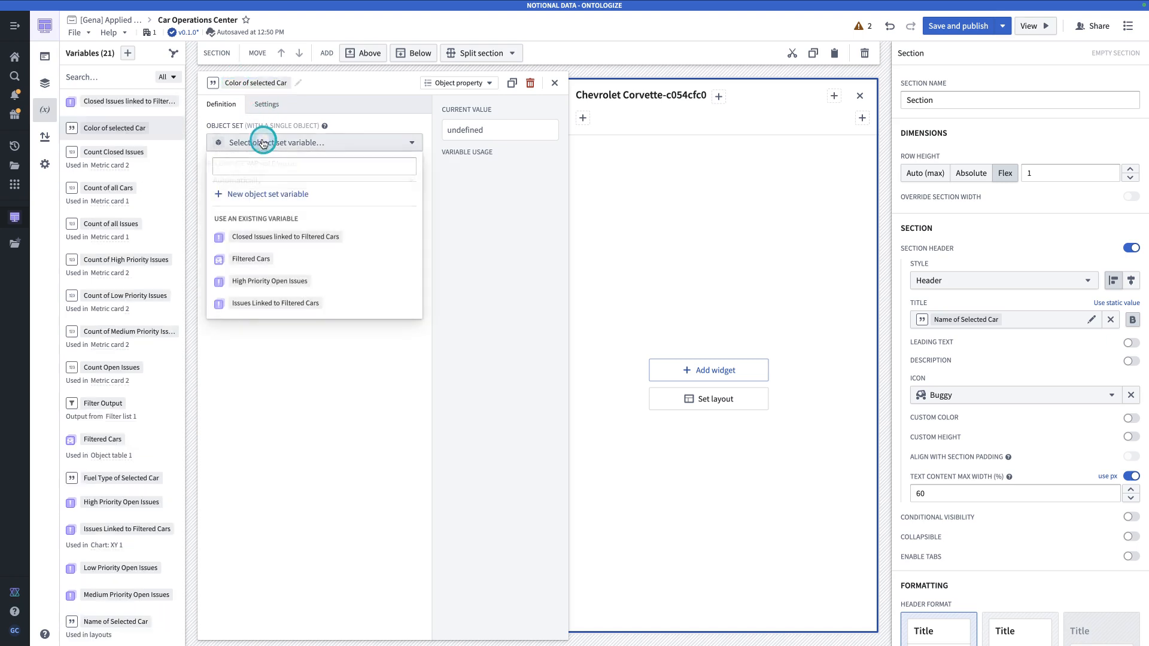
type("se")
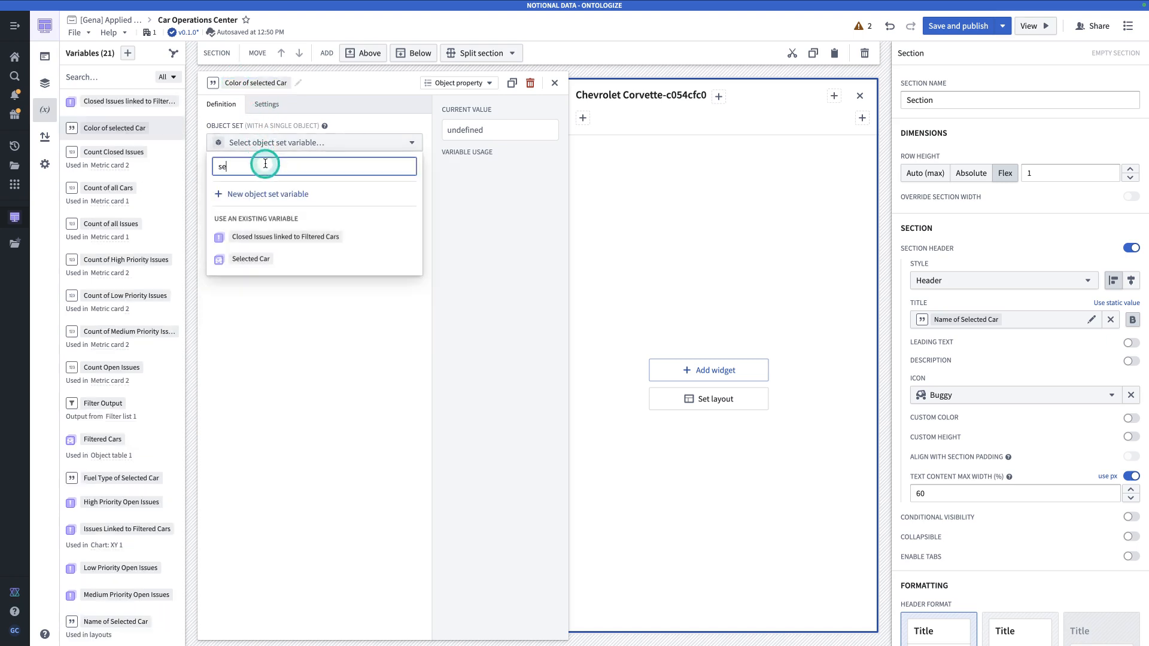
left_click(285, 256)
left_click(256, 185)
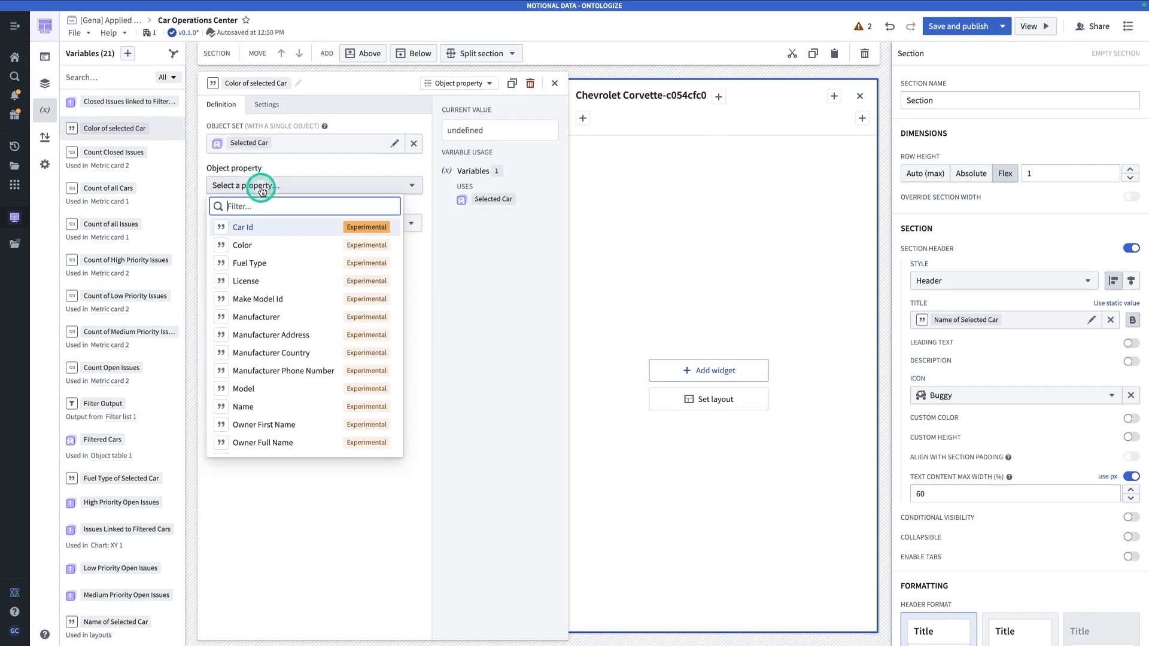
left_click(279, 246)
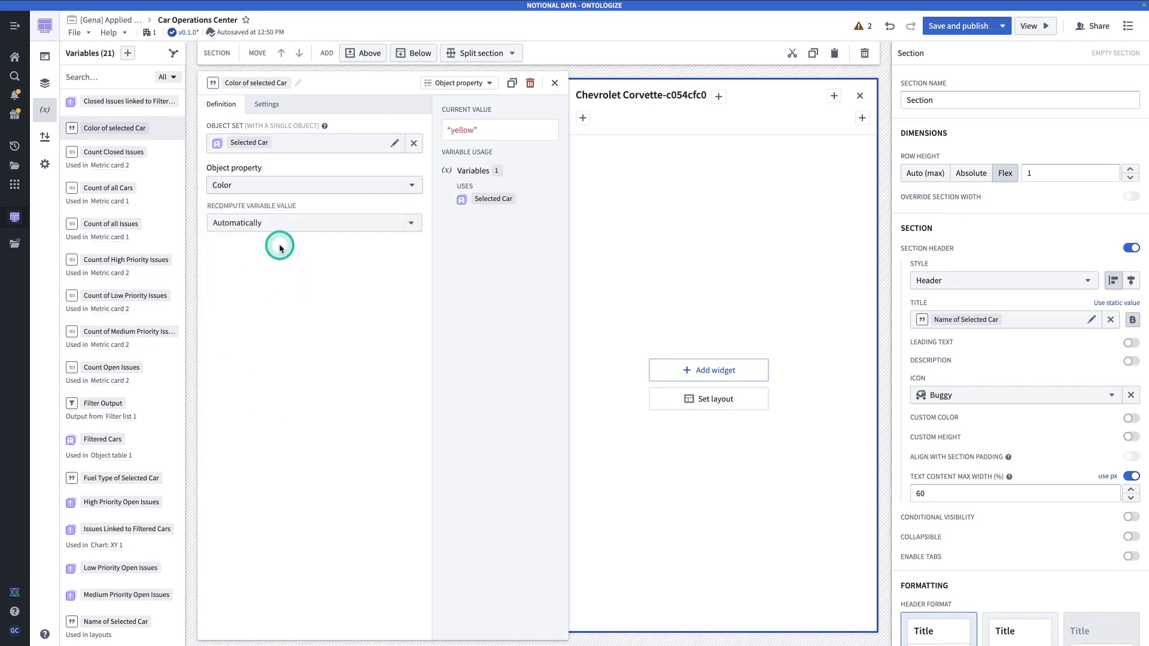
left_click(555, 83)
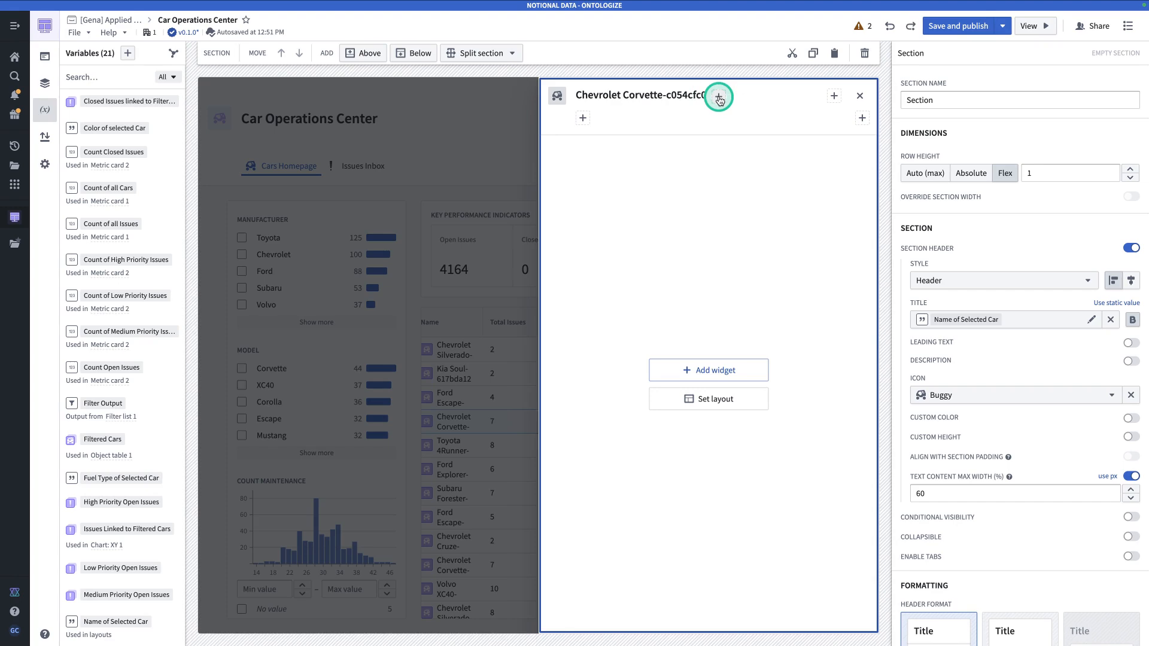
Add a Metric card widget beside the overlay header's title and give it a second metric.
left_click(720, 98)
type("me")
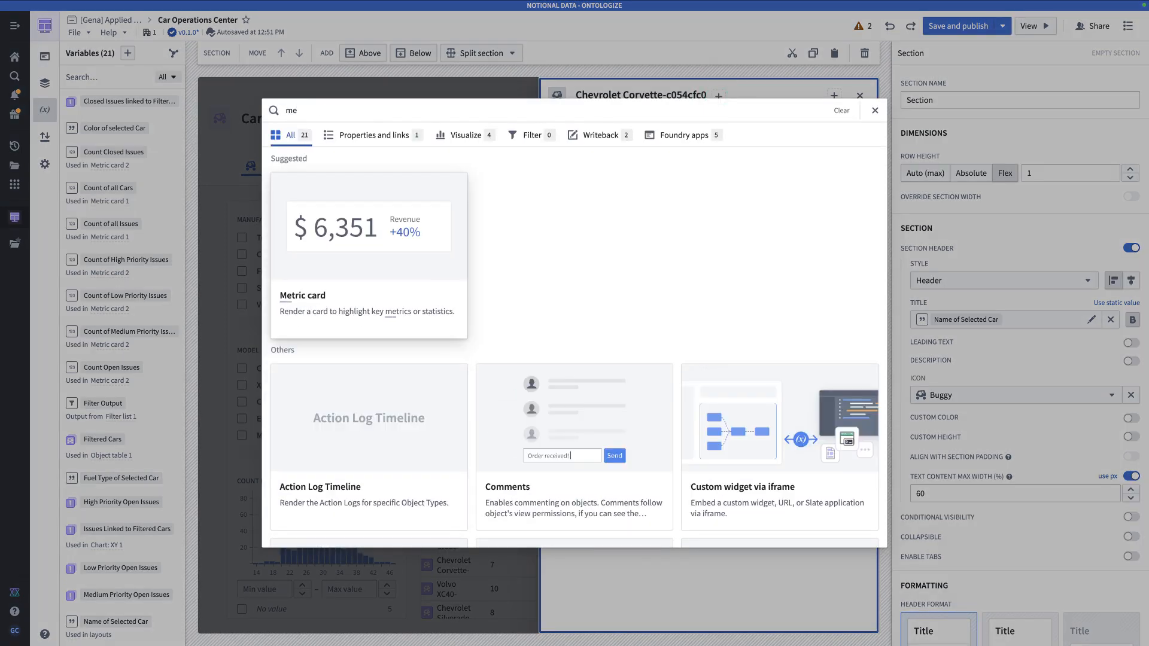
left_click(413, 226)
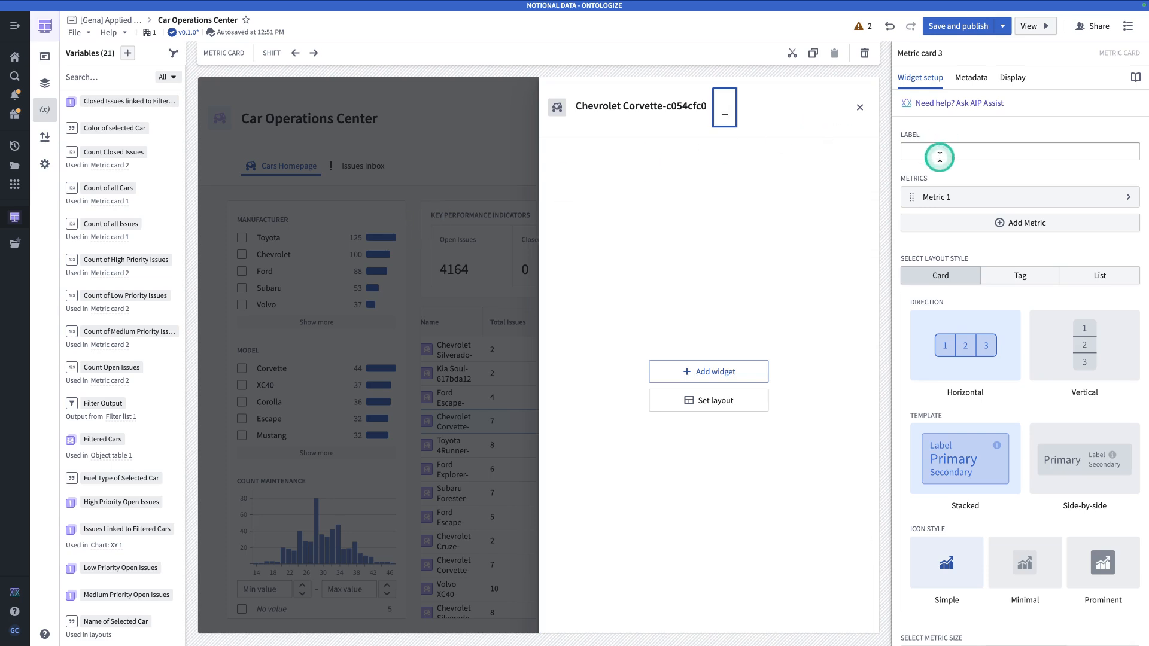
left_click(944, 220)
Label the card's first metric Fuel Type and use Fuel Type of Selected Car as its string value.
left_click(954, 209)
left_click(943, 142)
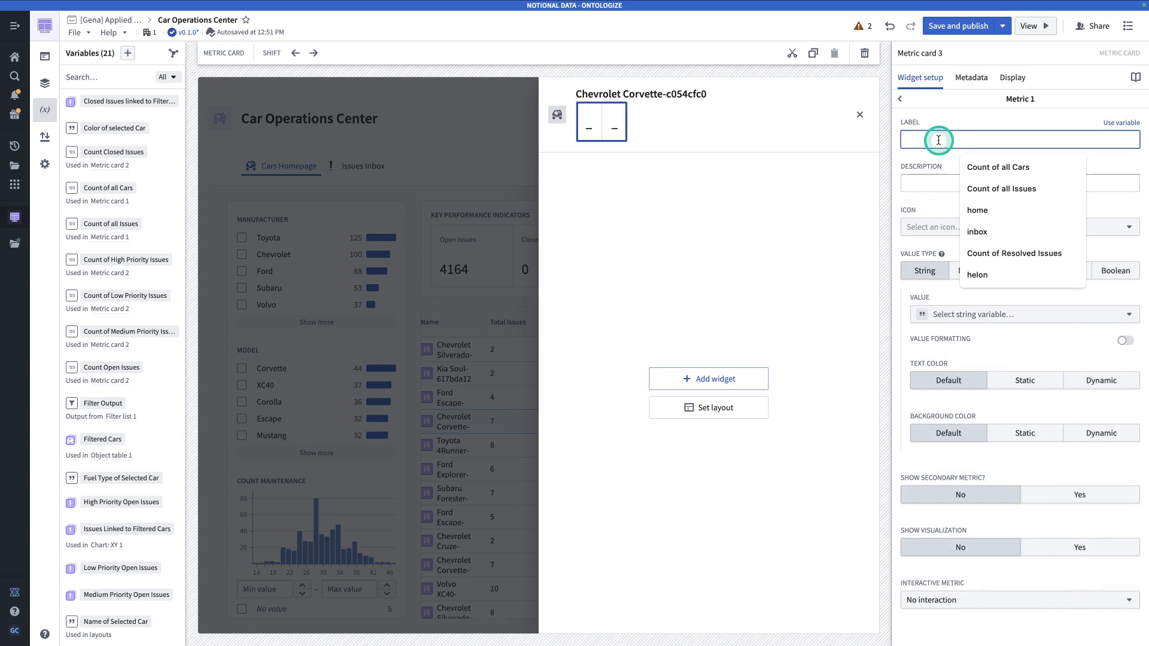
type("Fuel Type")
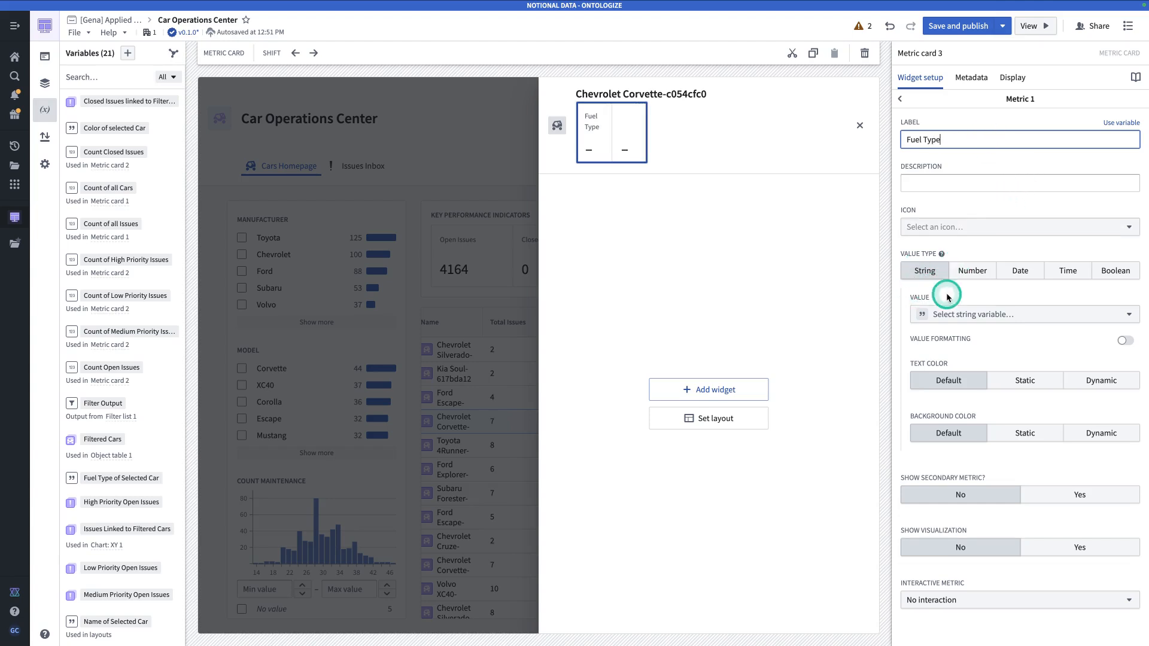
left_click(974, 314)
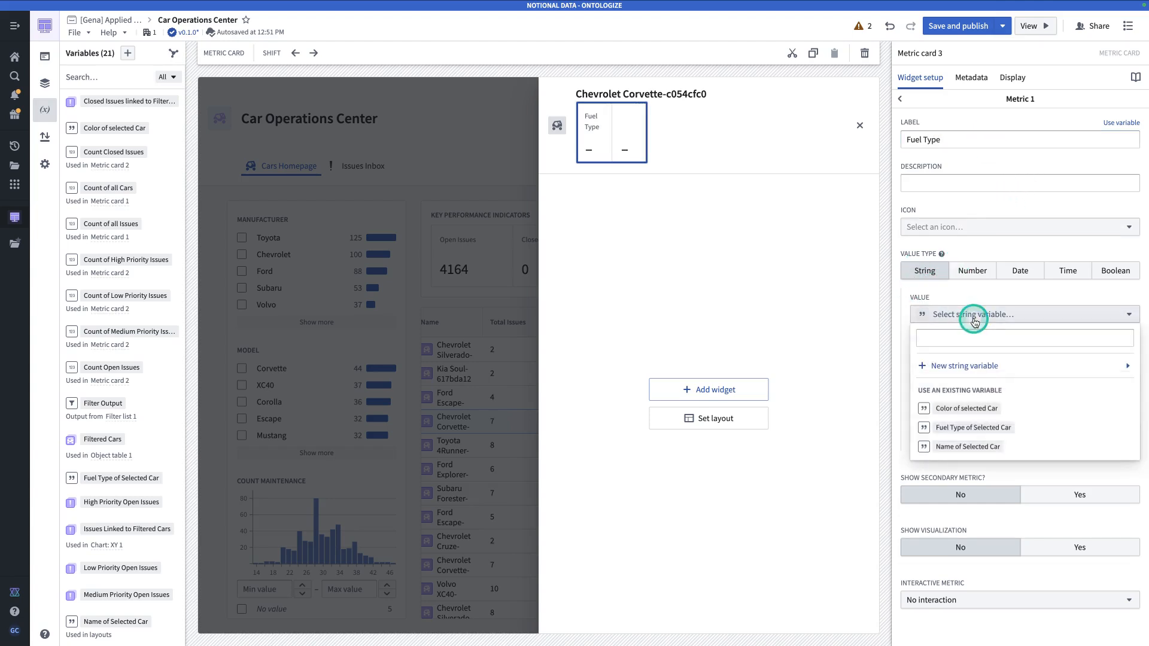
left_click(1010, 429)
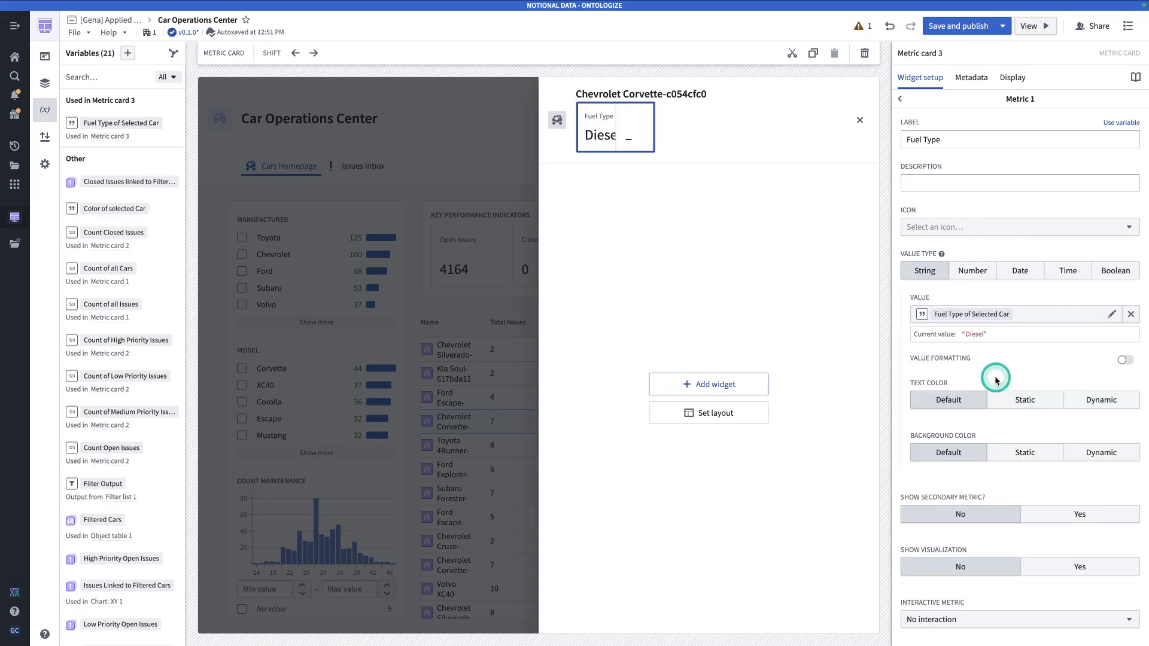
Label the card's second metric Color, use Color of selected Car as its string value, and return to the widget setup.
left_click(899, 100)
left_click(995, 227)
left_click(944, 134)
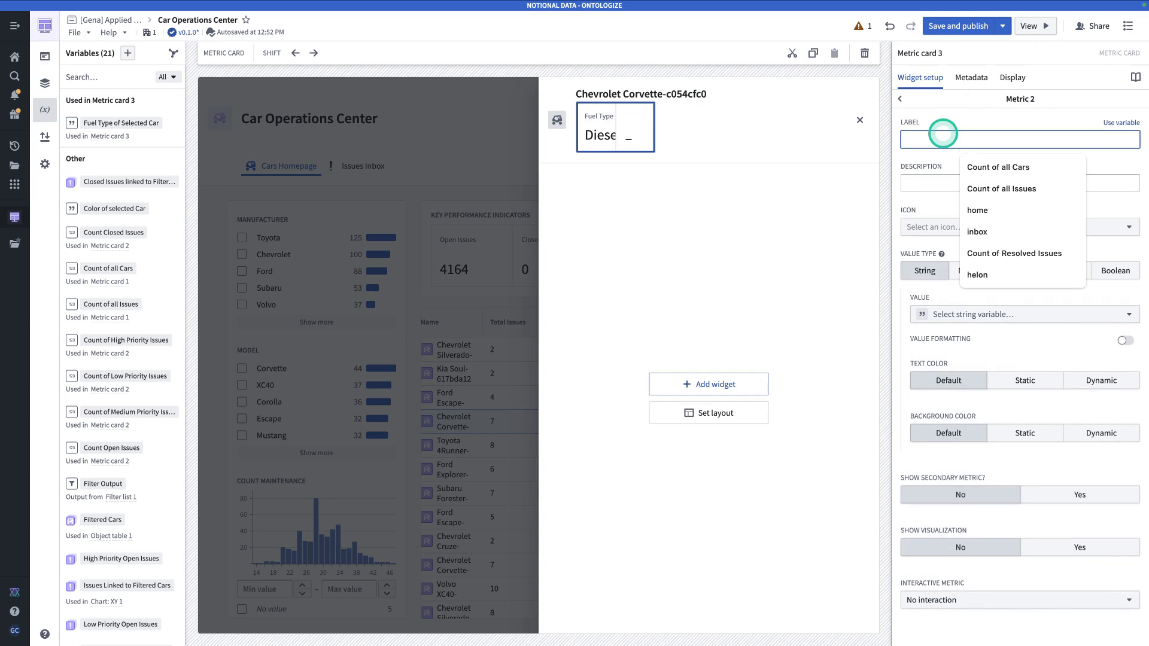
type("Color")
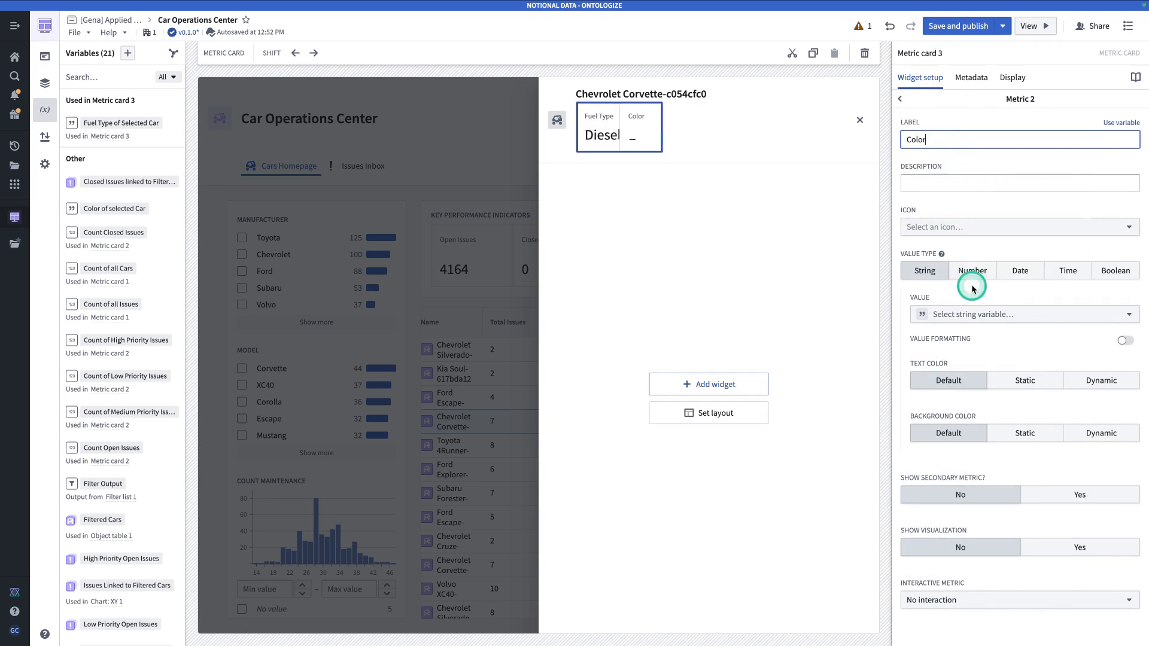
left_click(986, 313)
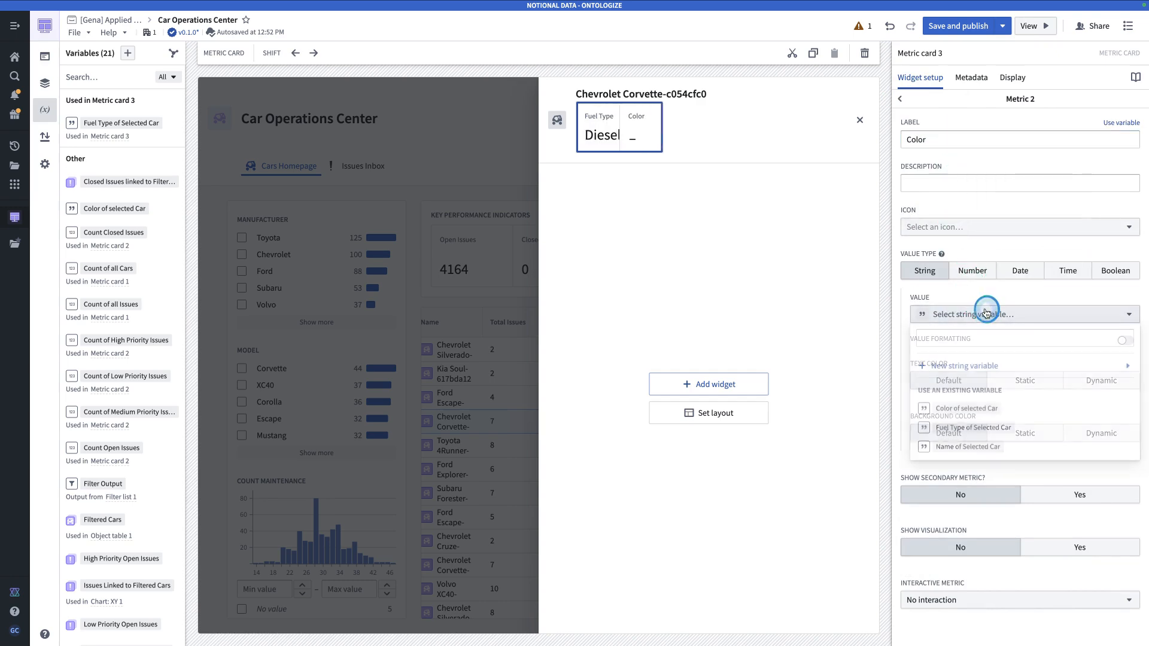
left_click(958, 407)
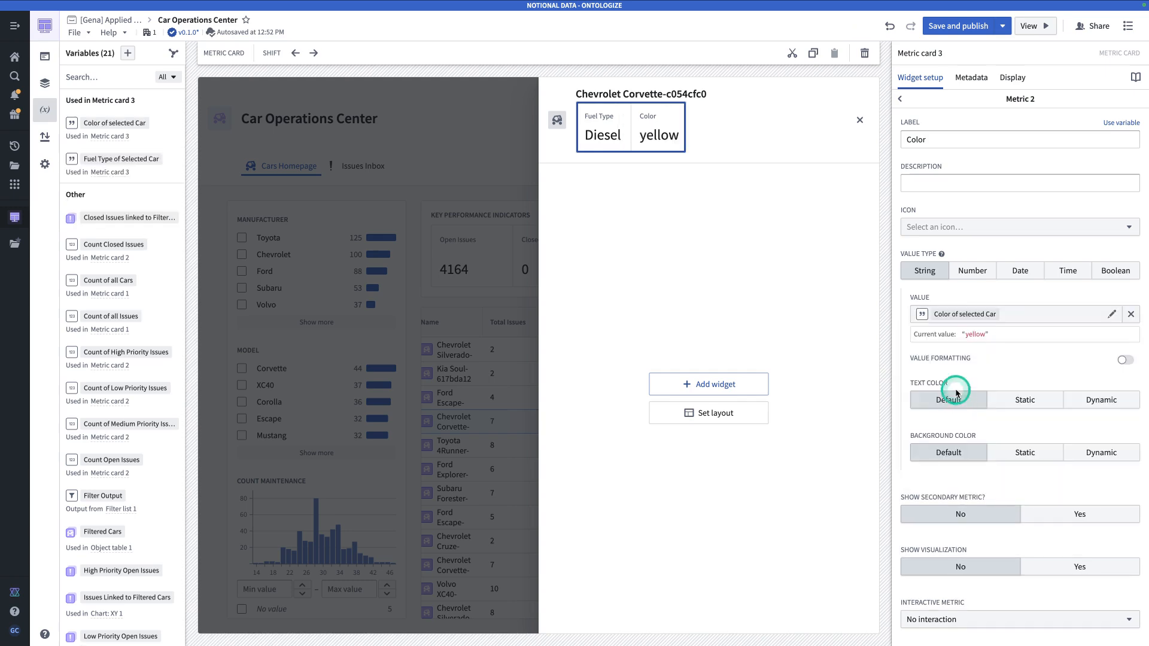
left_click(900, 99)
Switch the header metric card's layout style to Tag.
left_click(980, 252)
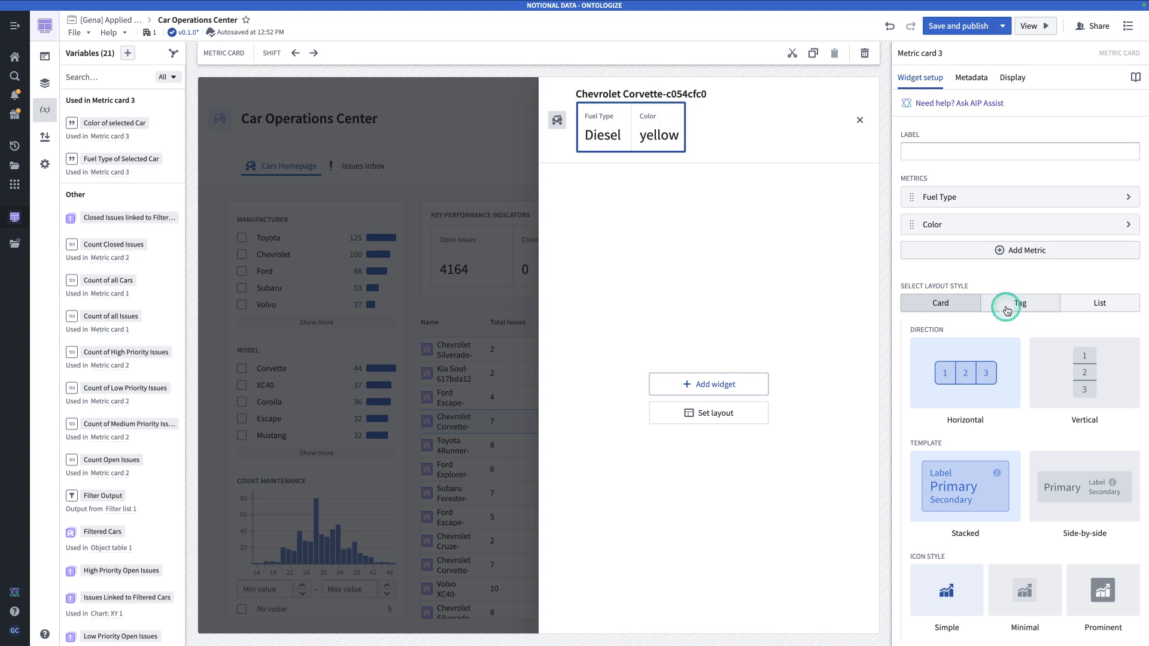
left_click(1088, 476)
left_click(1036, 313)
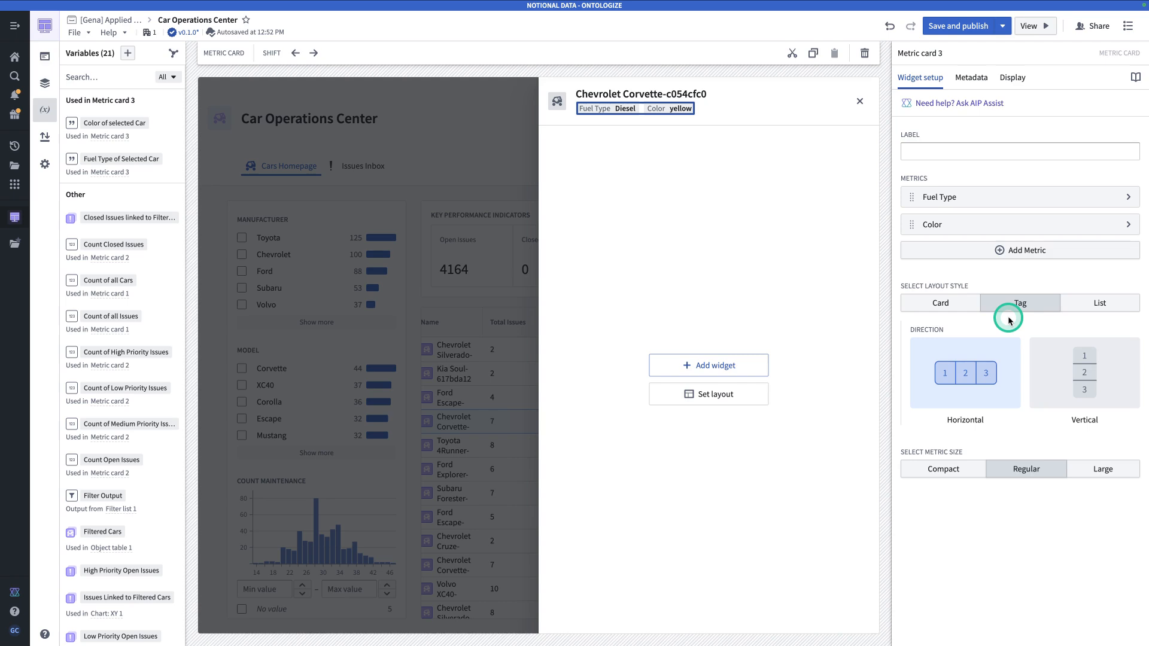
Enable a custom height for the overlay section's header and set it to 100 px.
left_click(775, 128)
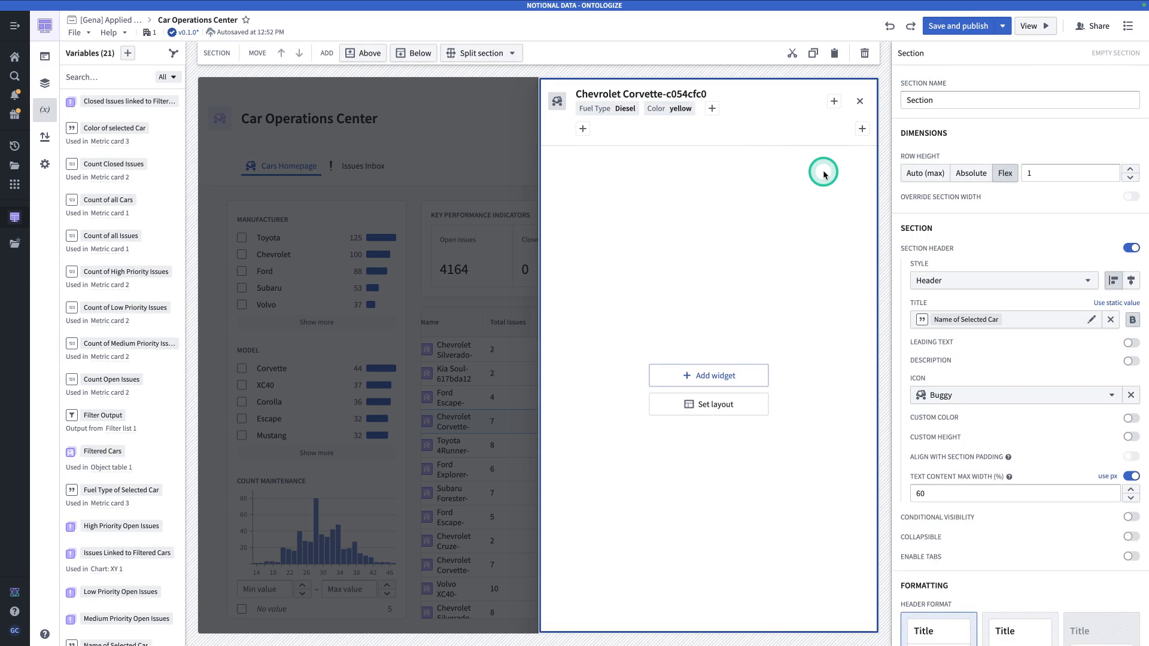
left_click(1132, 437)
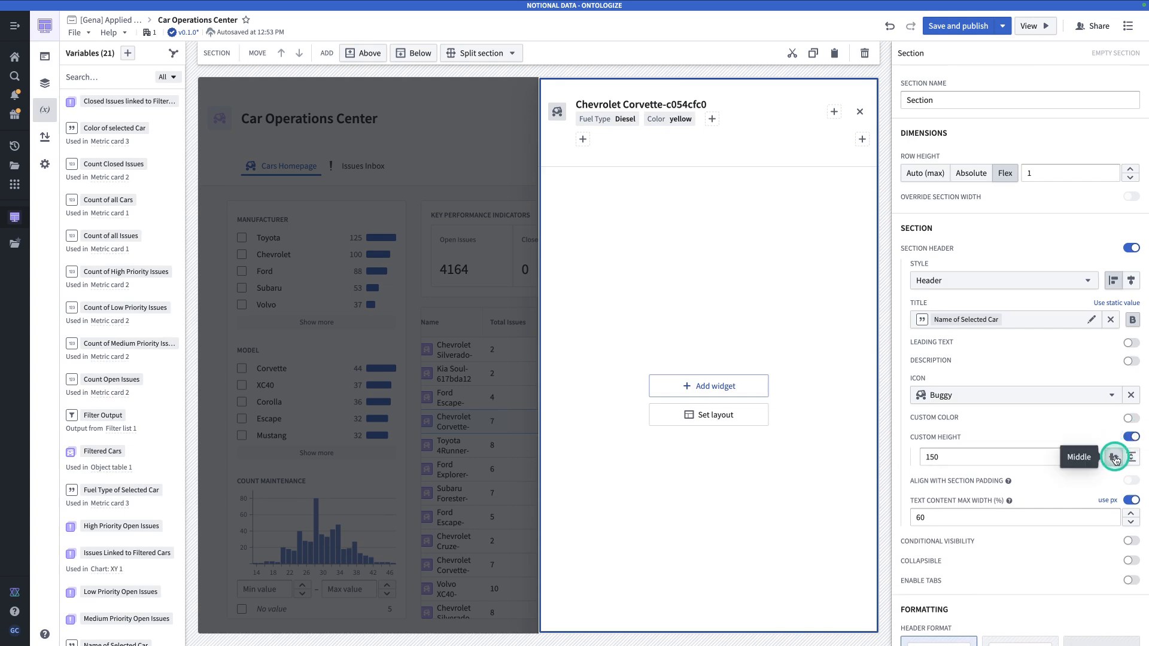
left_click(976, 458)
left_click_drag(976, 458, 903, 457)
type("100")
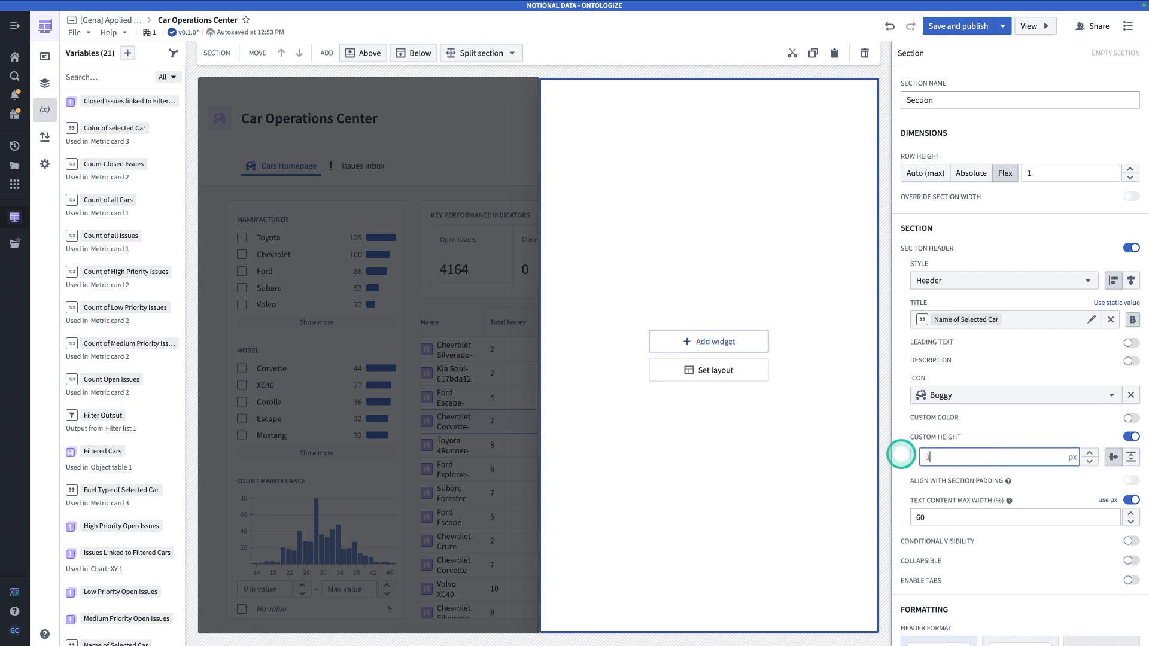
left_click(704, 239)
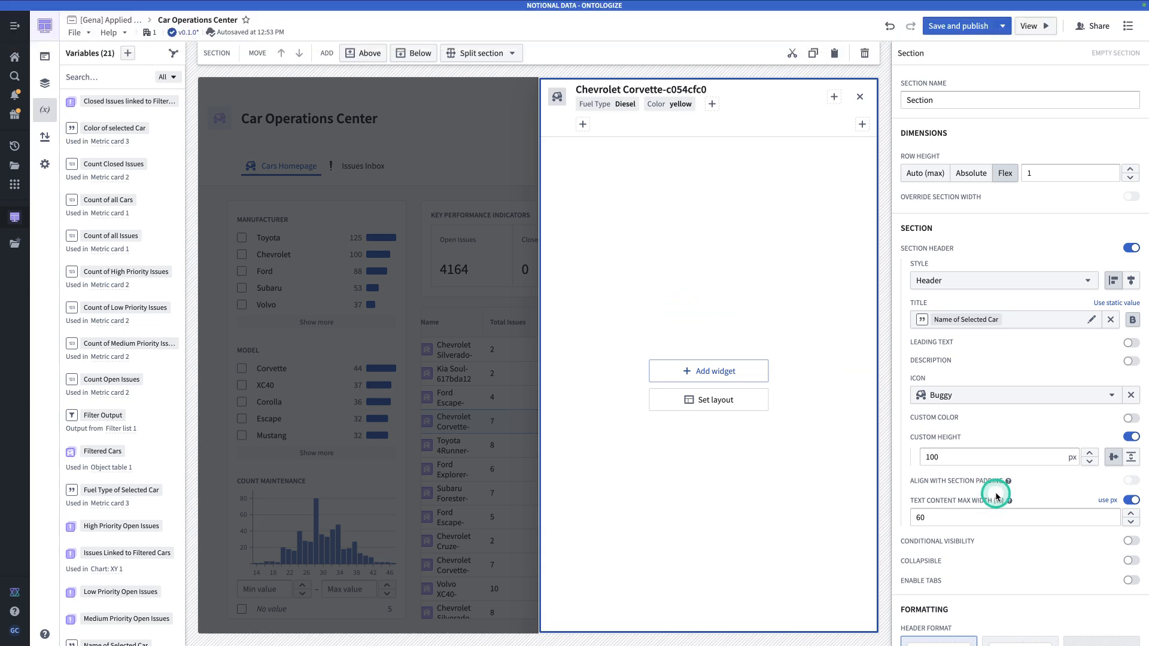
Set the overlay section's background color to the lightest gray swatch.
scroll(993, 496, "down", 3)
scroll(994, 498, "down", 1)
left_click(1013, 509)
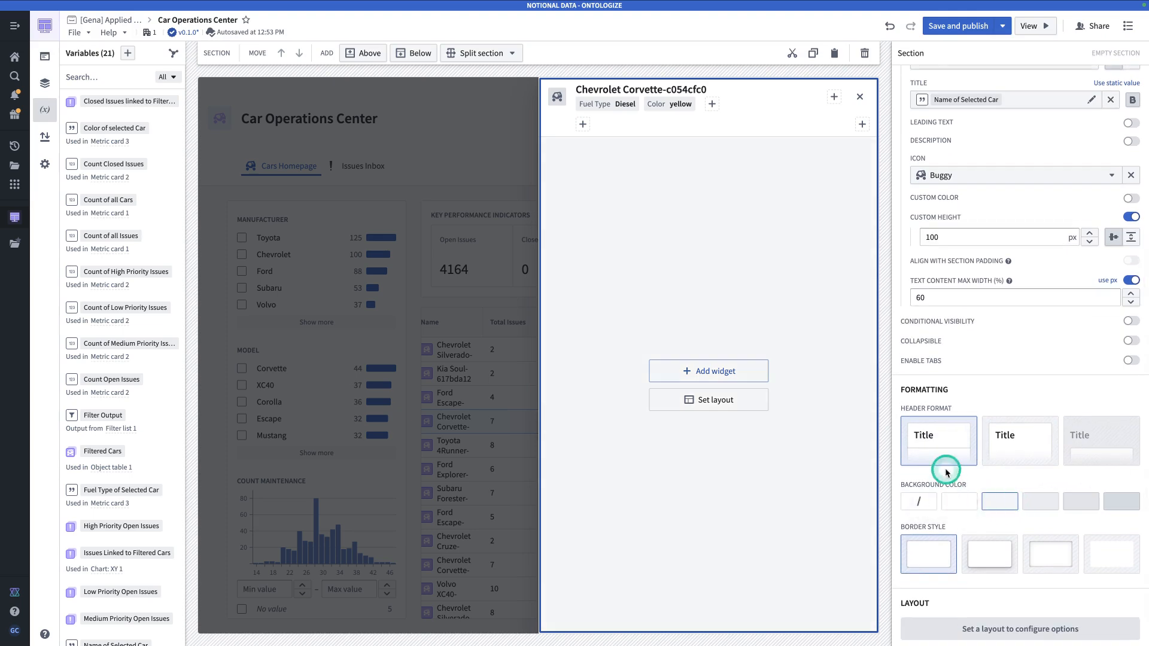
Apply a Rows layout to the overlay's empty body section and set its padding to Regular.
left_click(722, 405)
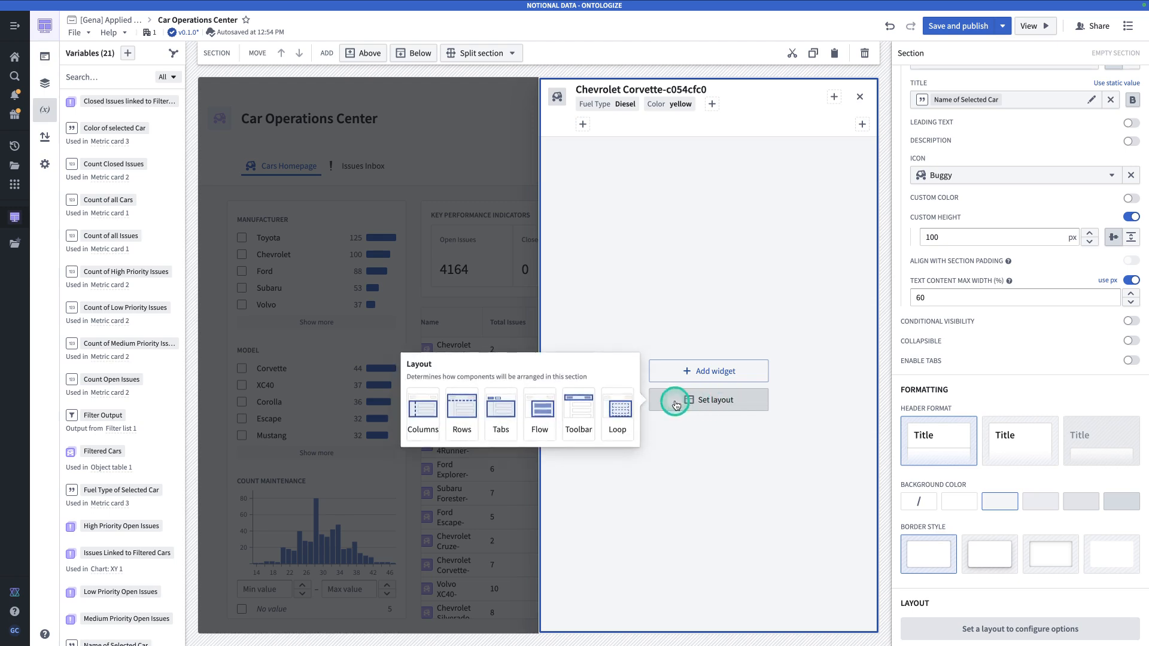
left_click(462, 413)
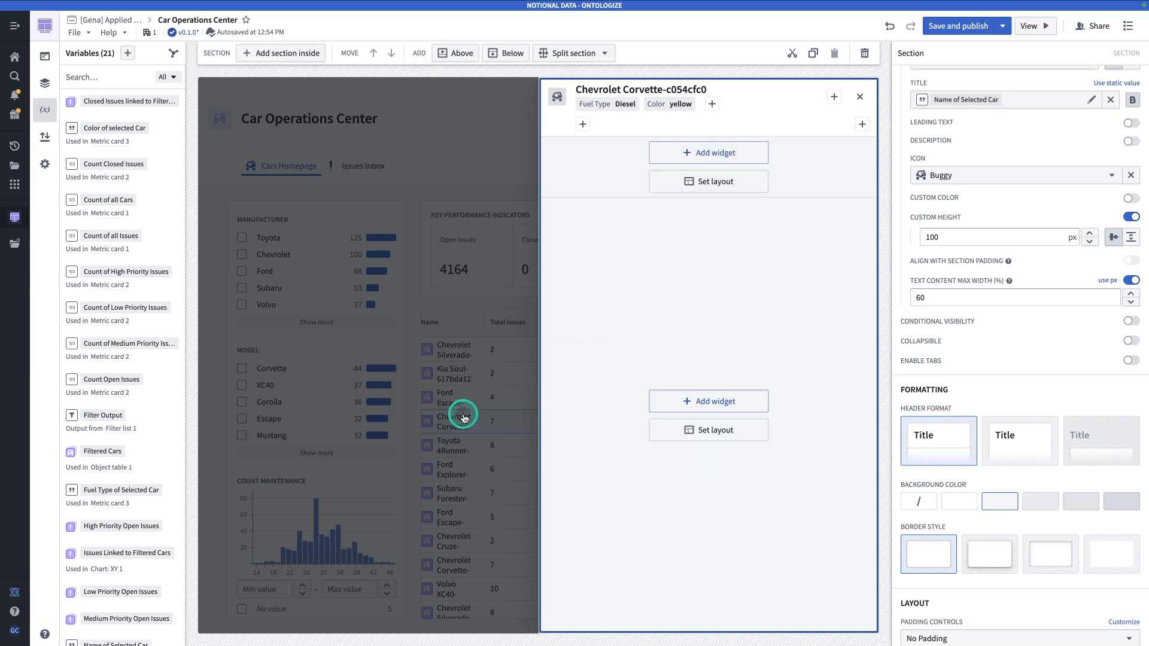
scroll(976, 401, "down", 2)
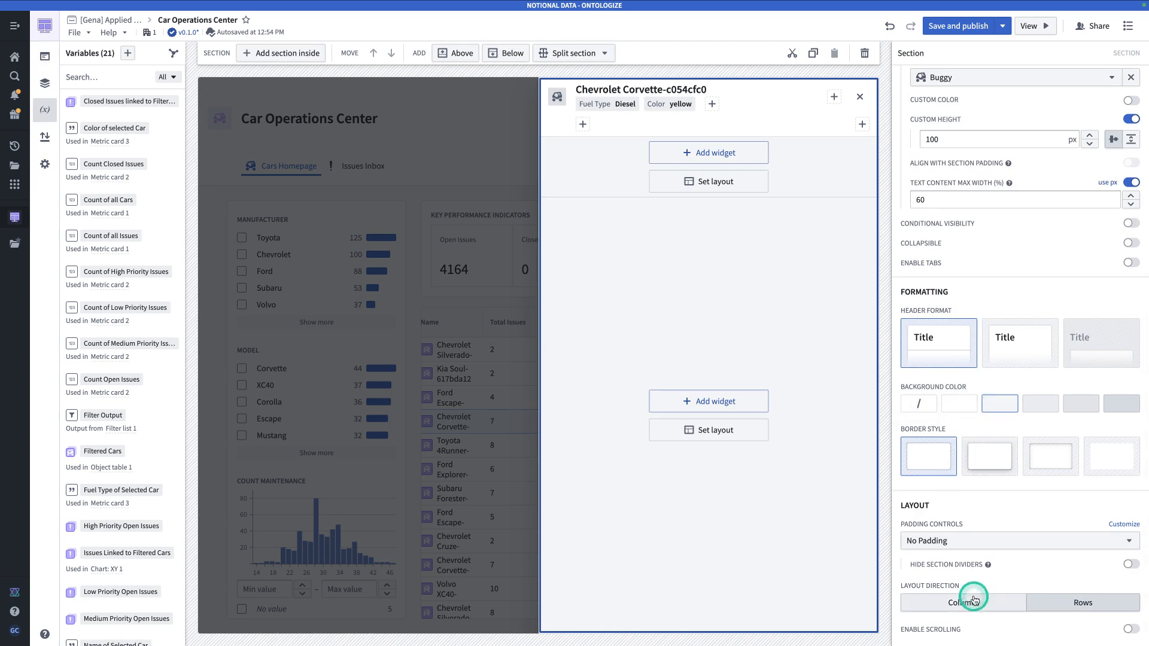
left_click(957, 542)
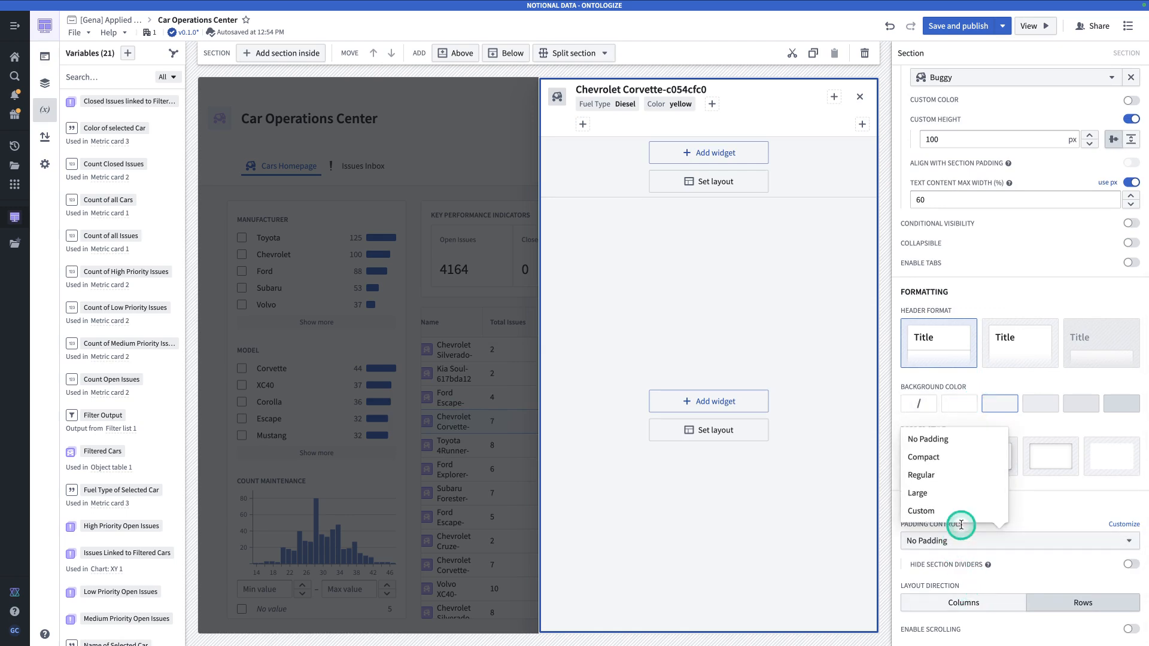
left_click(963, 475)
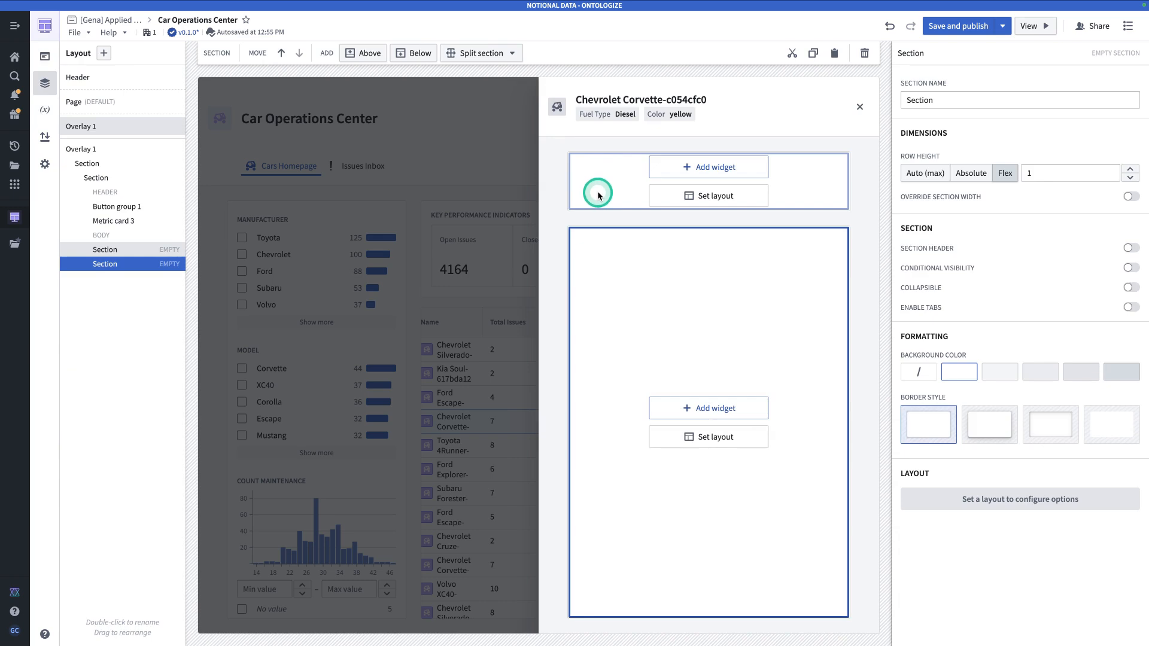
Give the overlay's upper body section the Outer drop shadow border style.
left_click(639, 206)
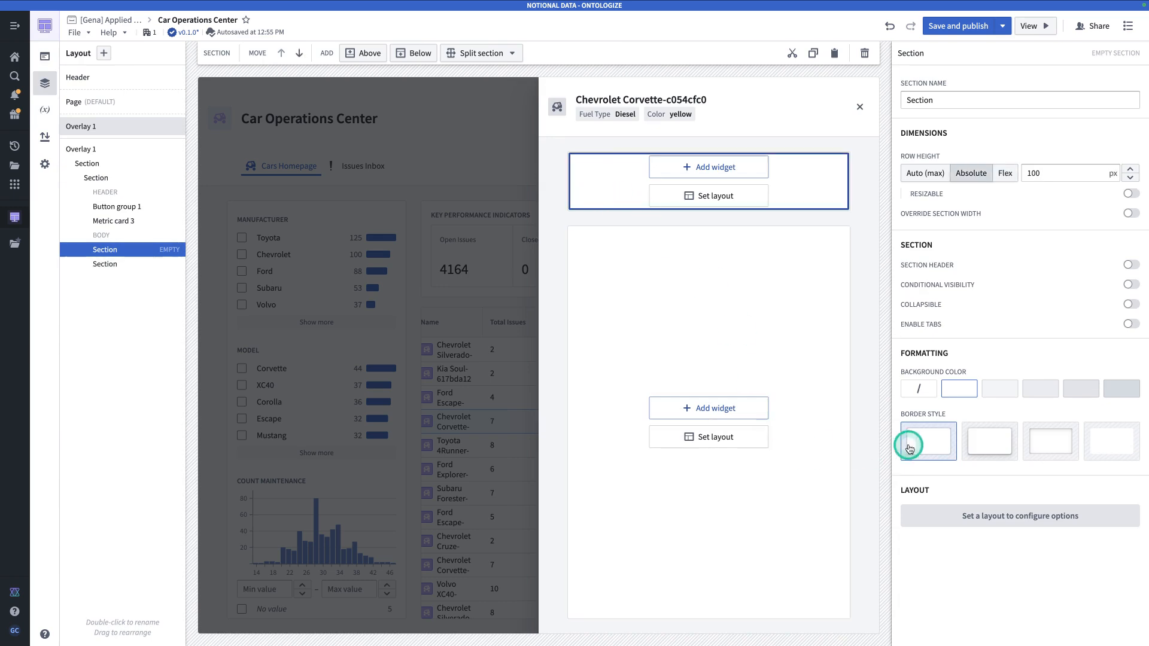
left_click(1002, 442)
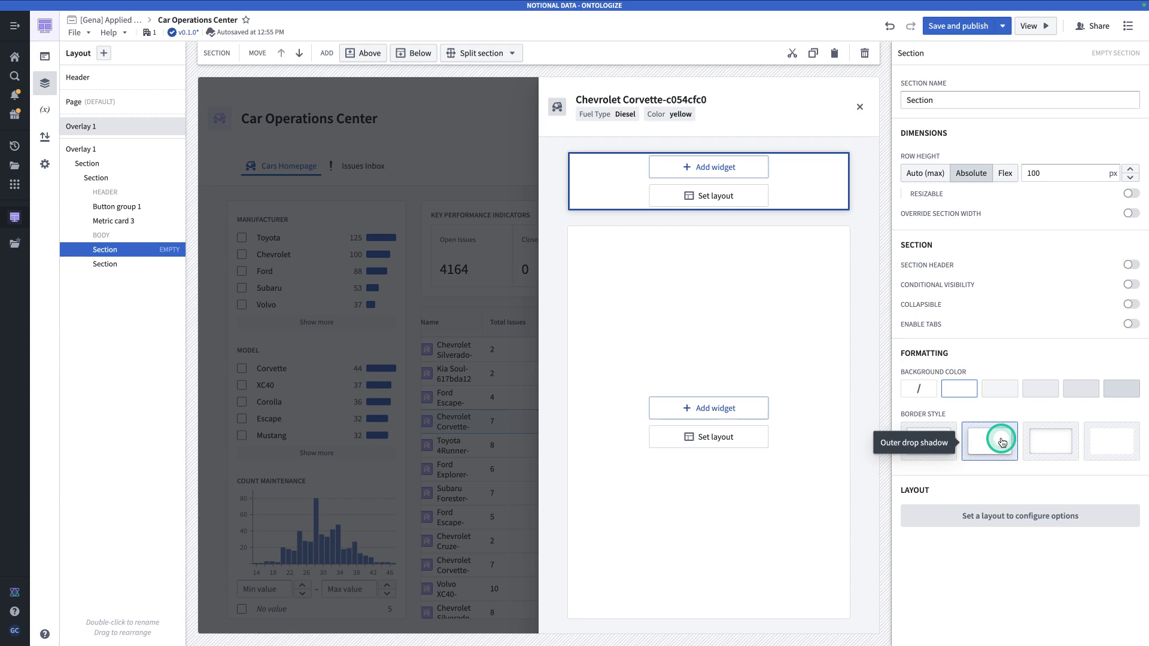
left_click(760, 293)
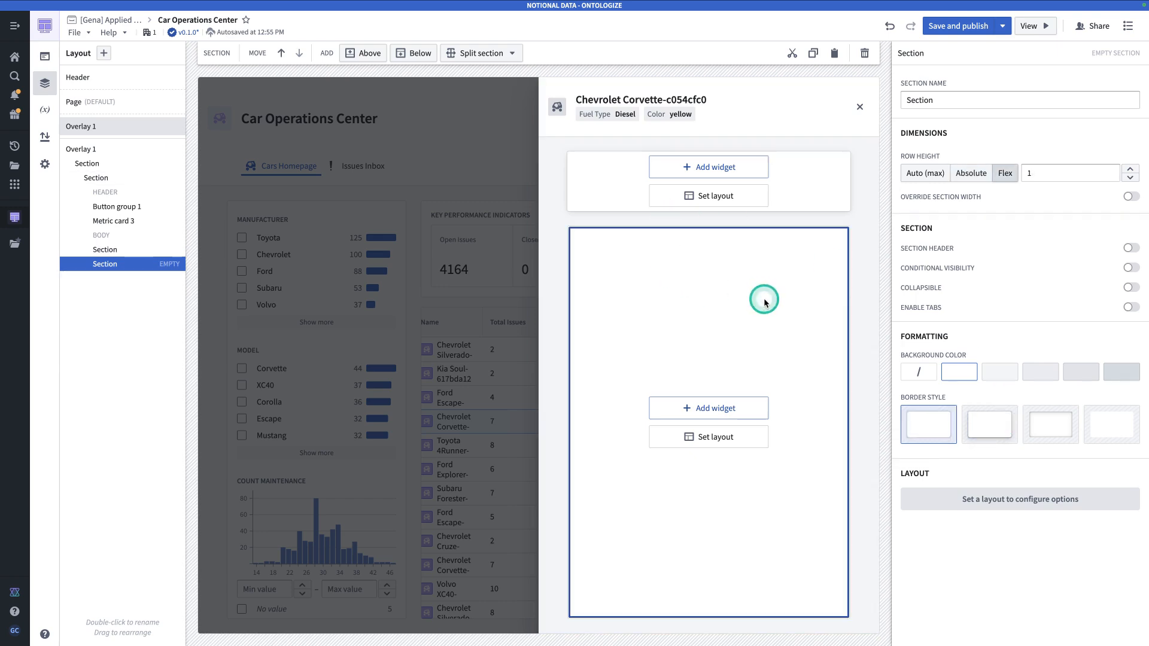
Enable the section header on the overlay's upper body section and set its header format to Floating.
left_click(839, 203)
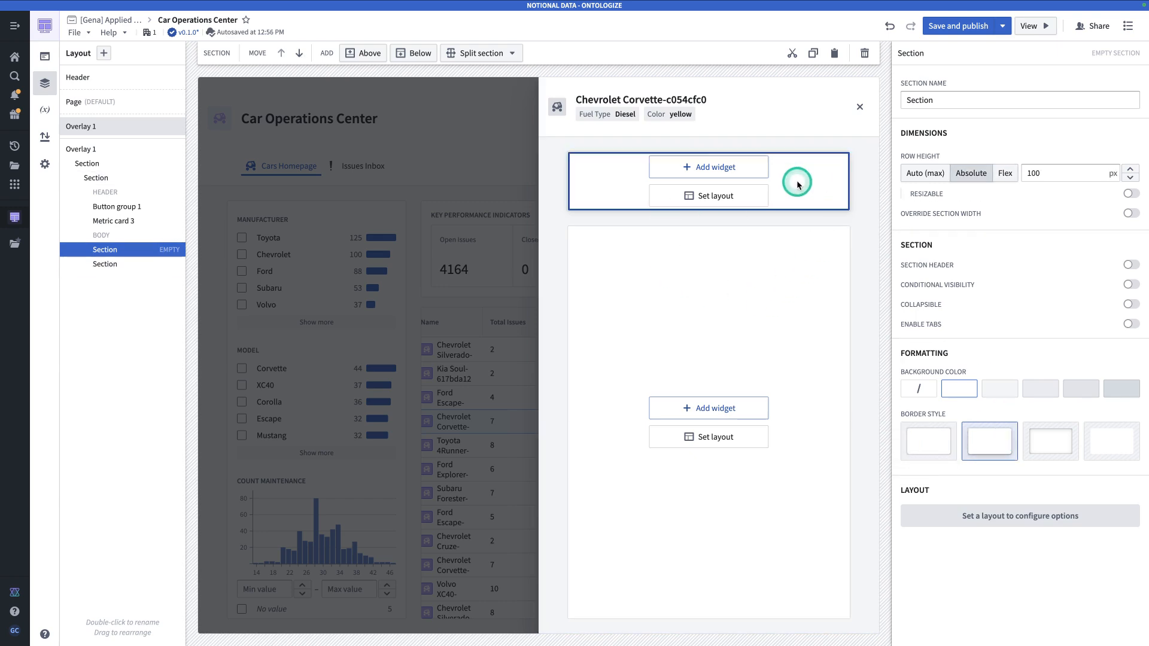
left_click(1130, 266)
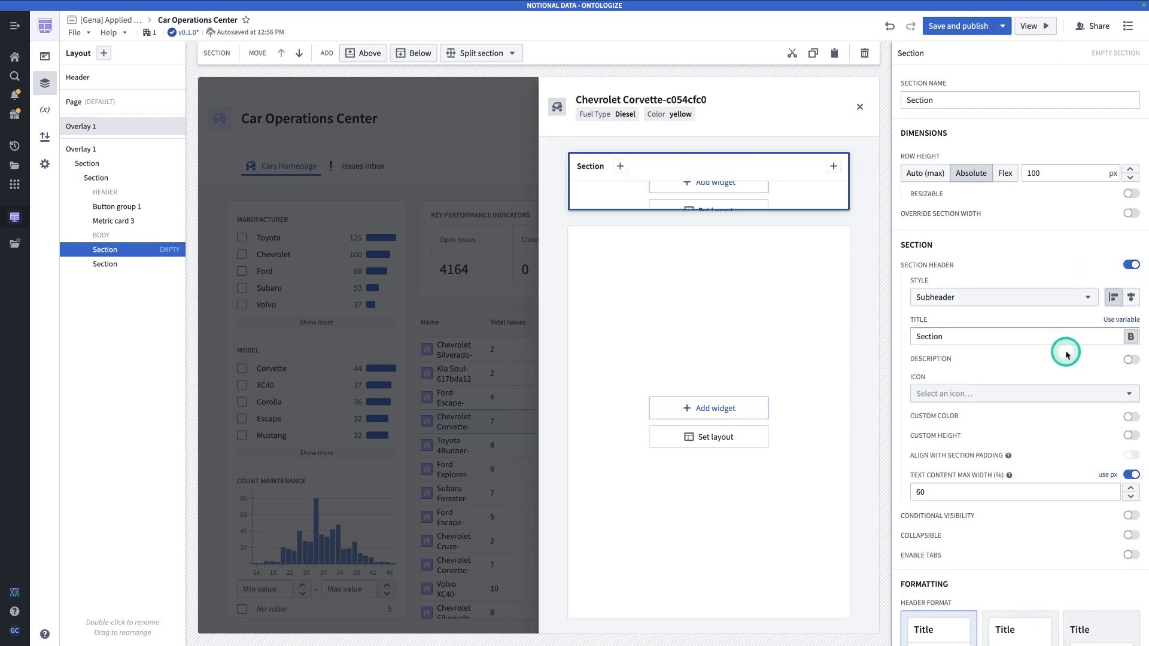
scroll(1059, 441, "down", 2)
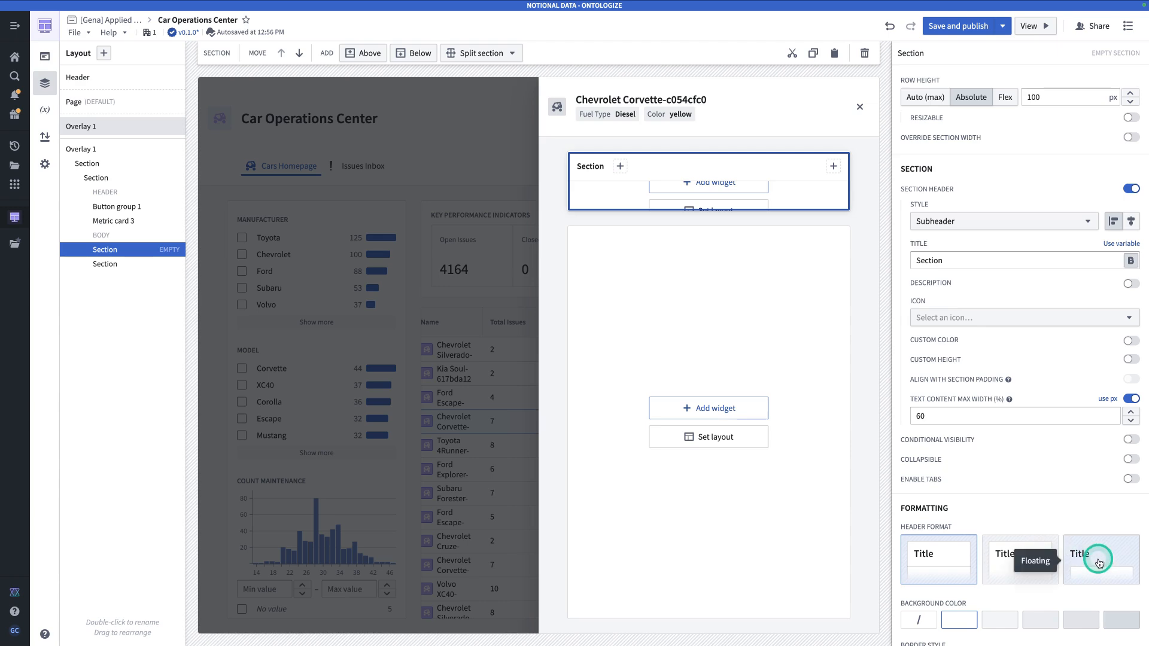
left_click(1099, 562)
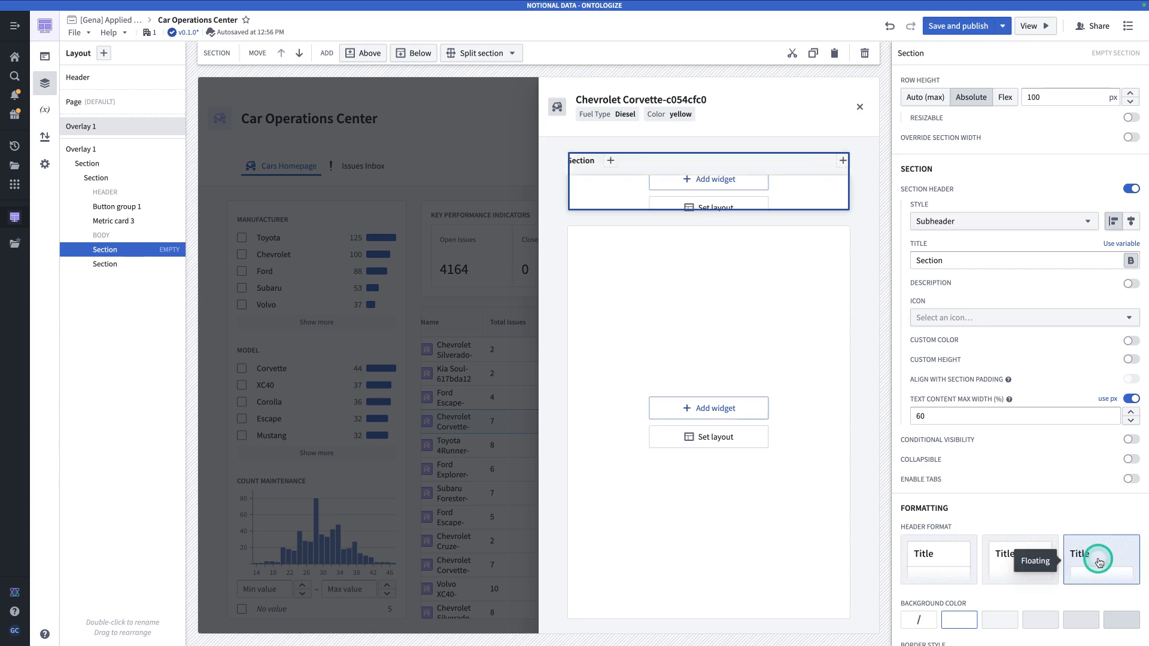
Switch the upper body section's row height to Flex and title its header Car Information.
left_click(834, 200)
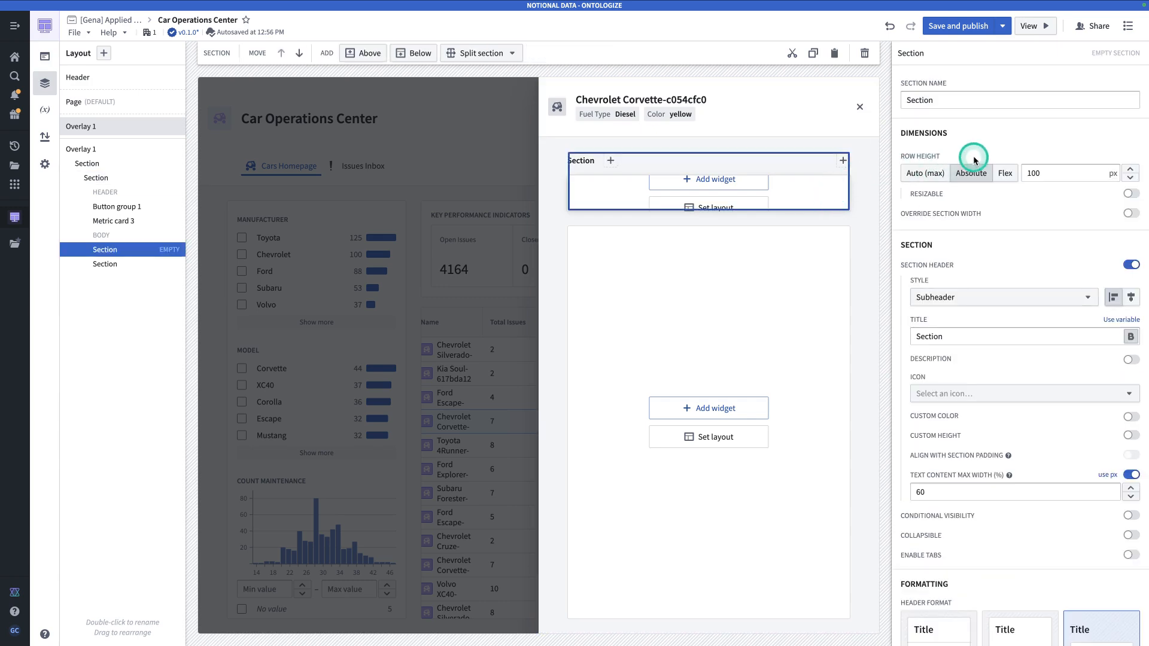
left_click(1004, 174)
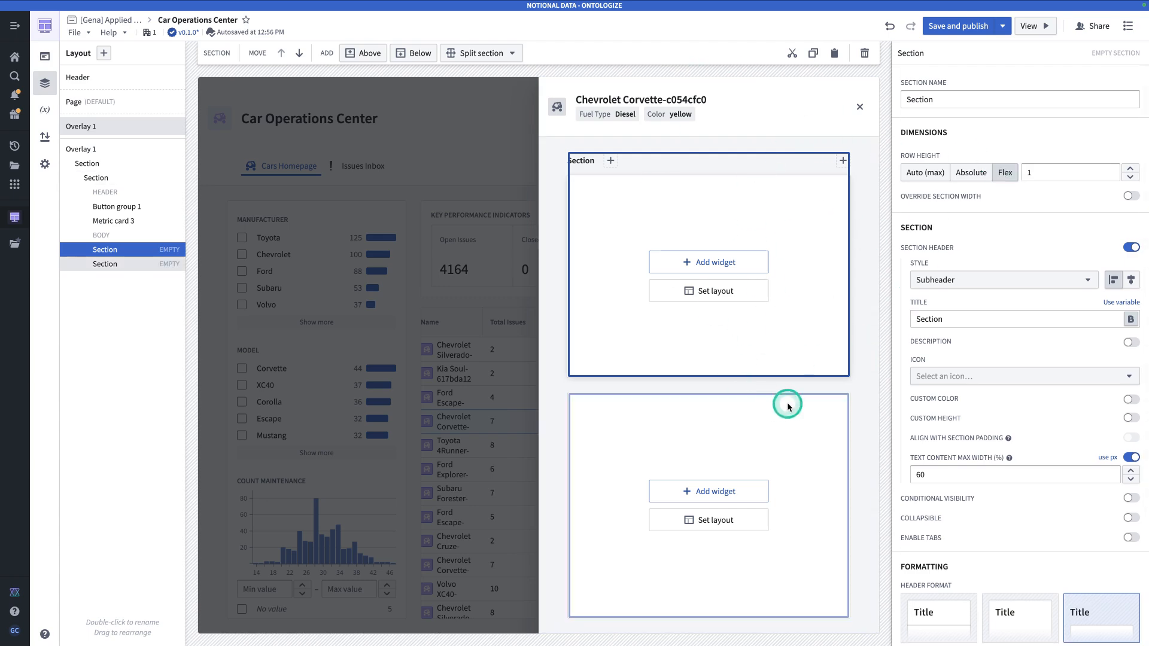
double_click(916, 318)
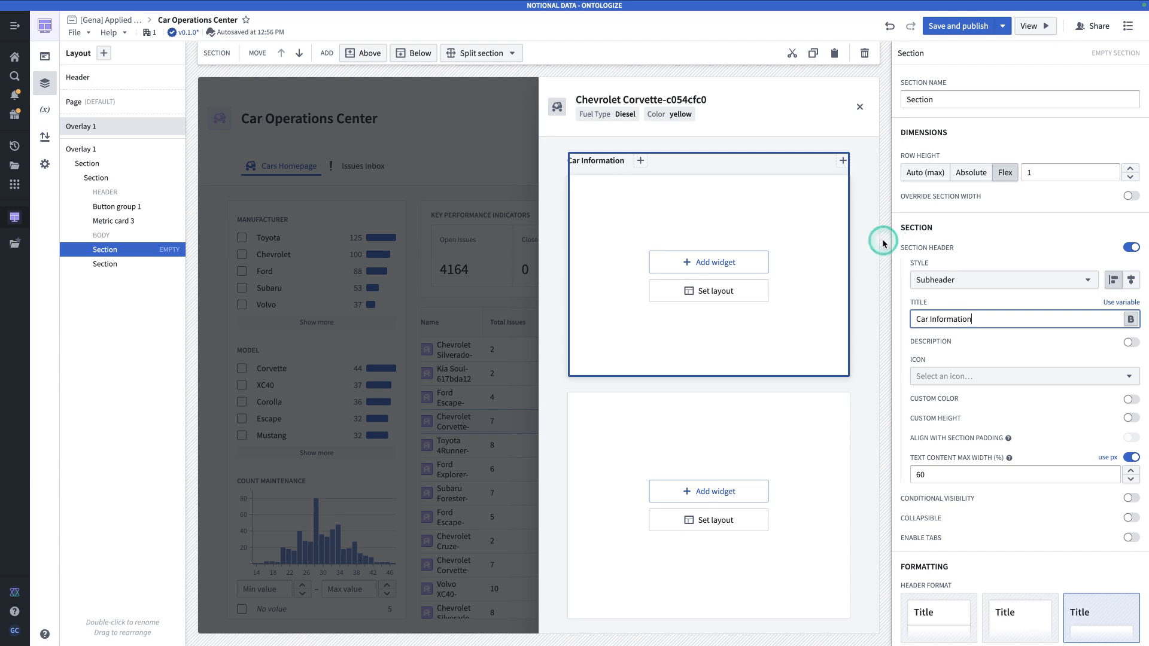
Add a Metric card widget to the Car Information section and extend it to three metrics.
left_click(711, 263)
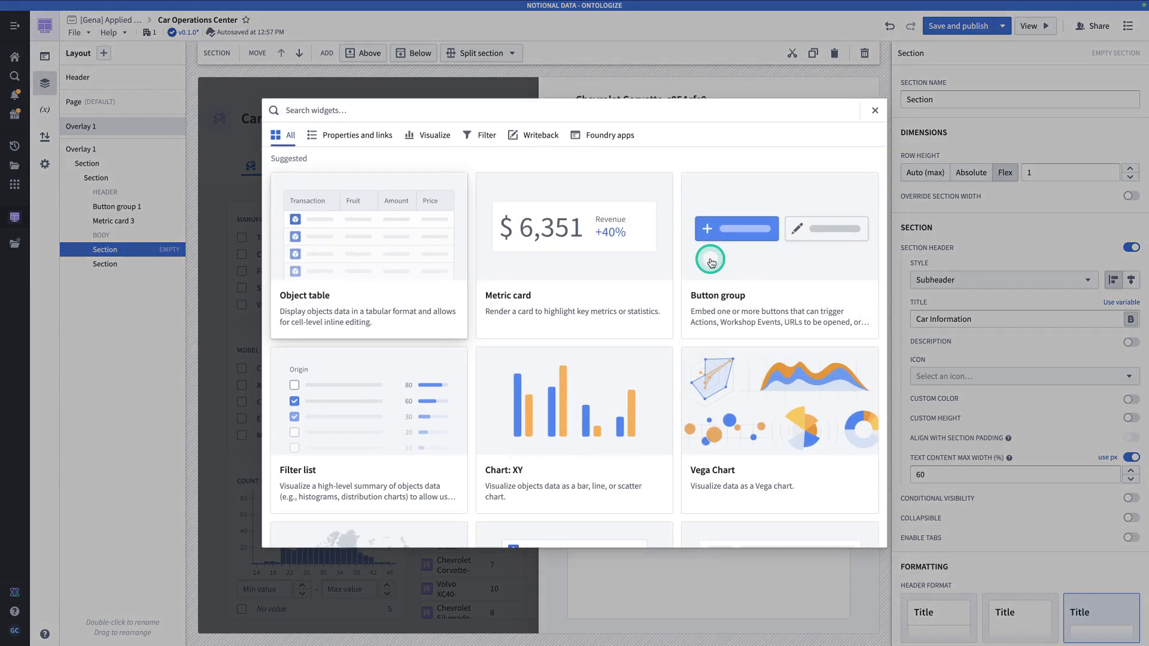
type("metri")
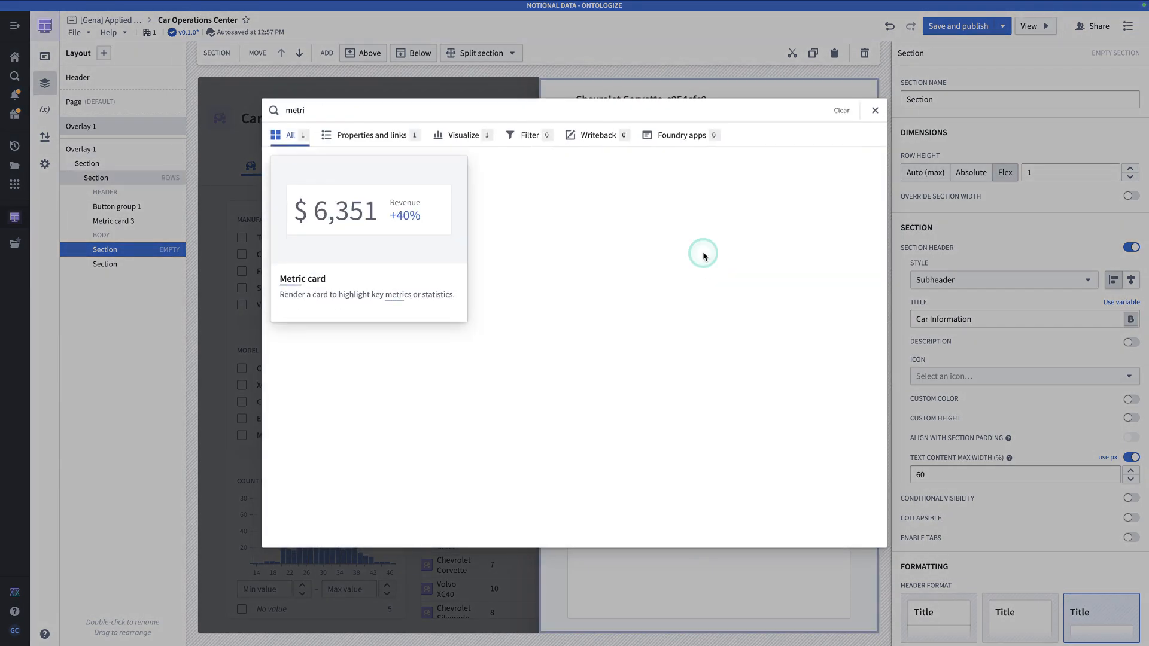
left_click(334, 227)
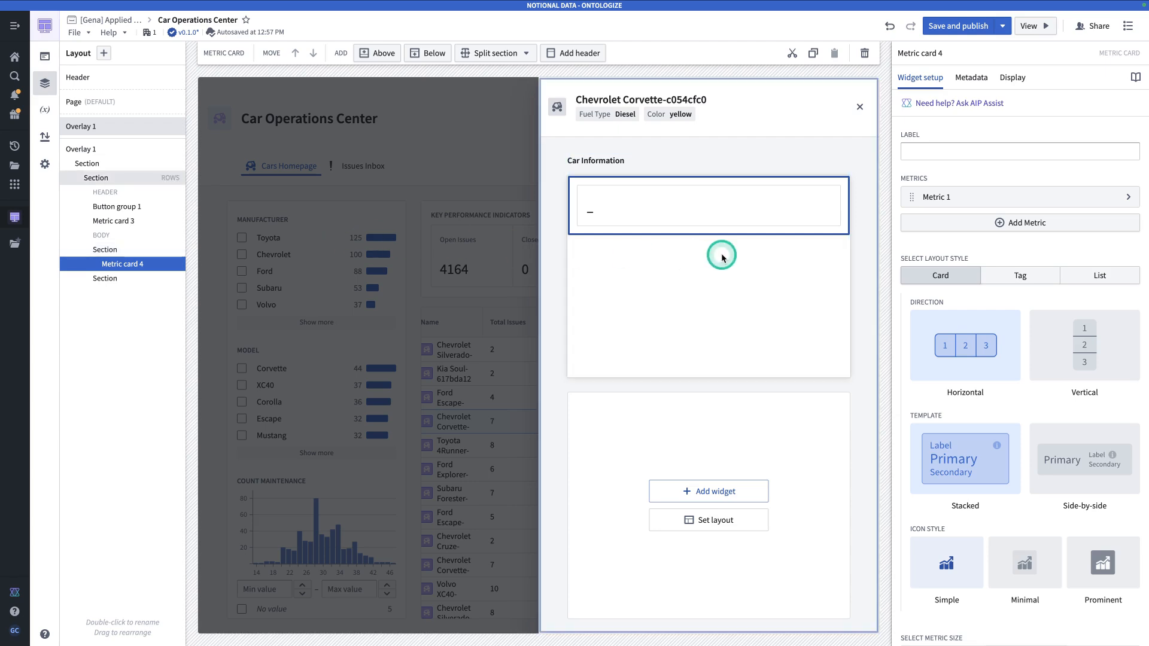
left_click(936, 224)
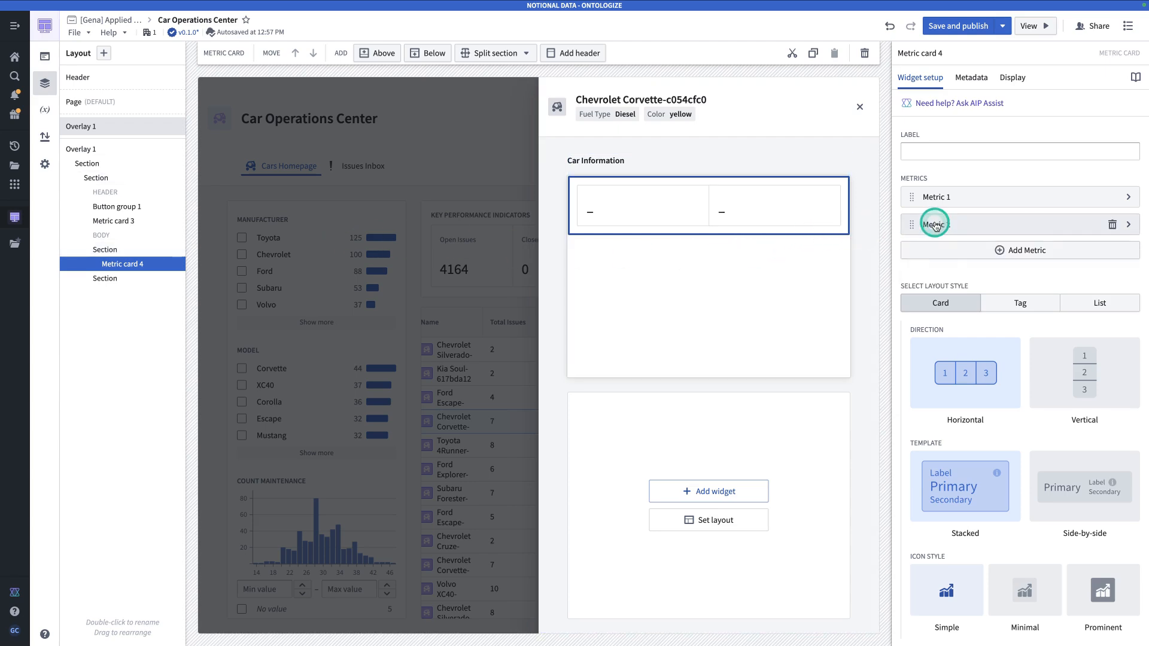
left_click(954, 250)
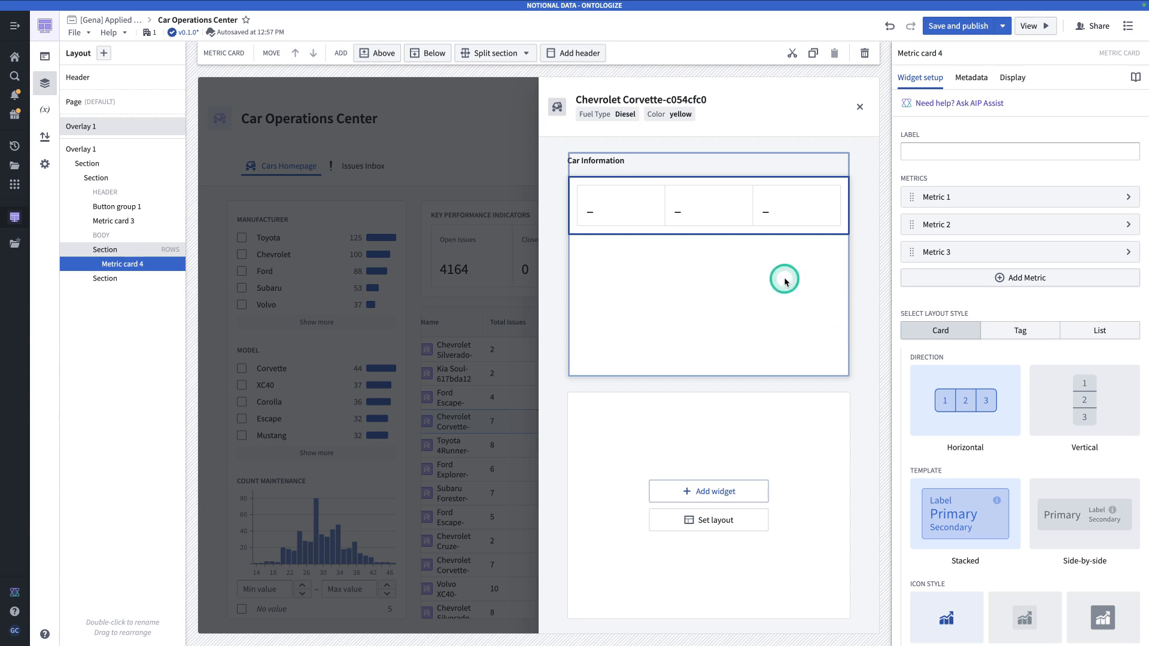
Set the flex row height of the overlay's lower body section to 4.
left_click(794, 423)
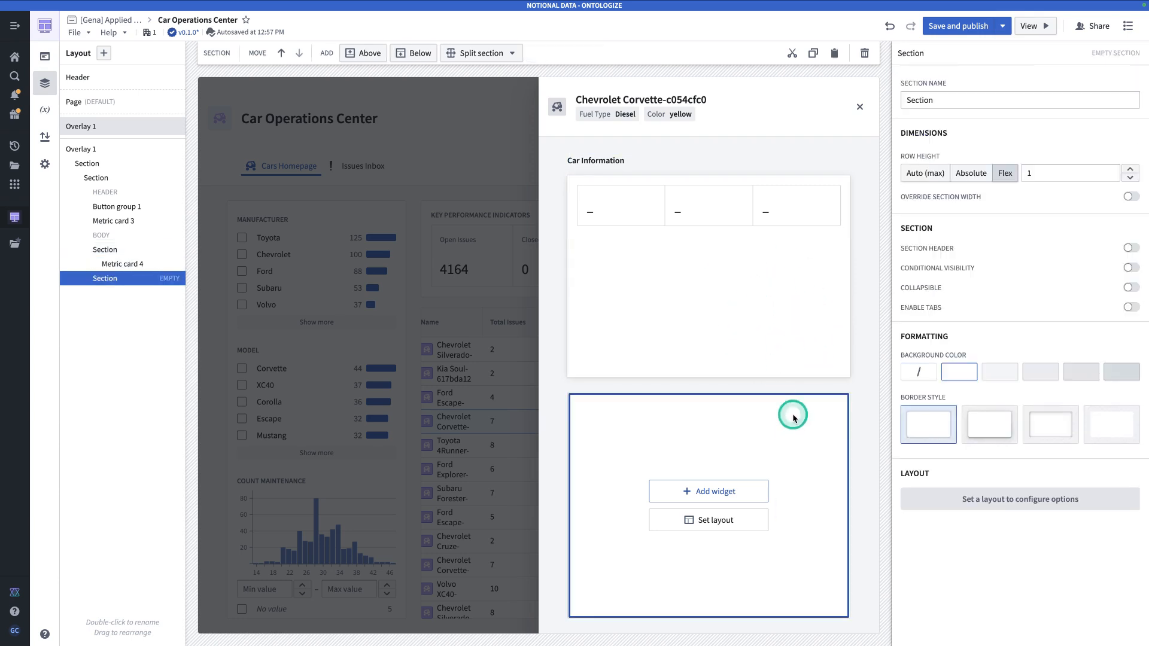
left_click(1128, 169)
left_click(1129, 169)
left_click(1129, 170)
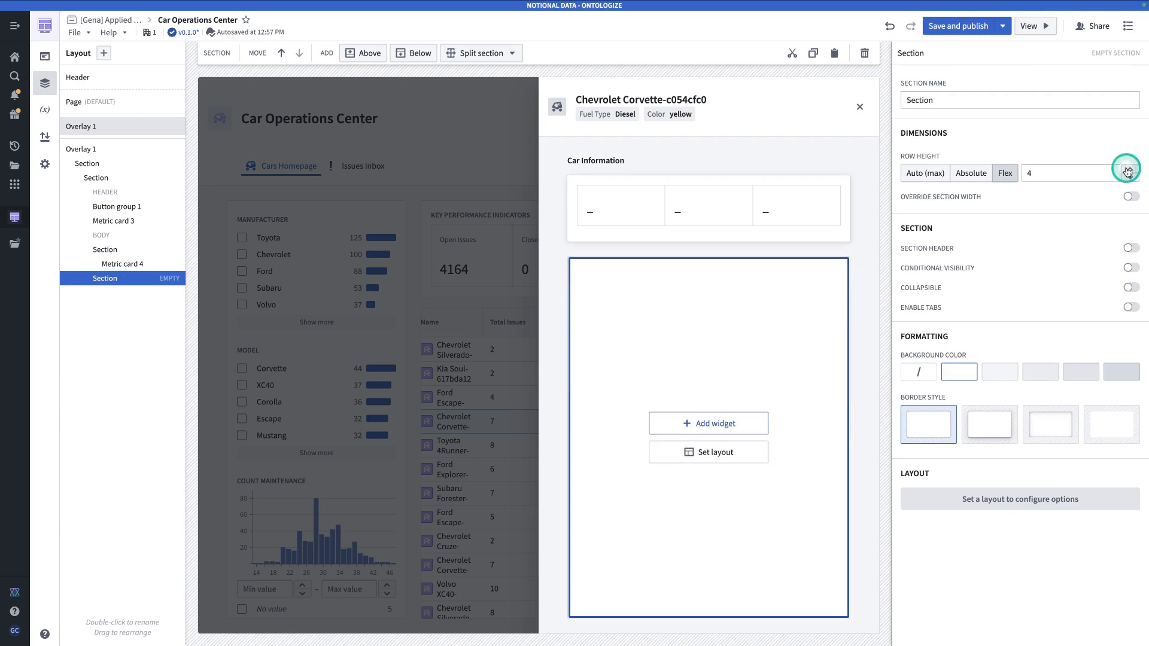
Create a string variable of the Object property type and name it Manufacturer.
left_click(815, 226)
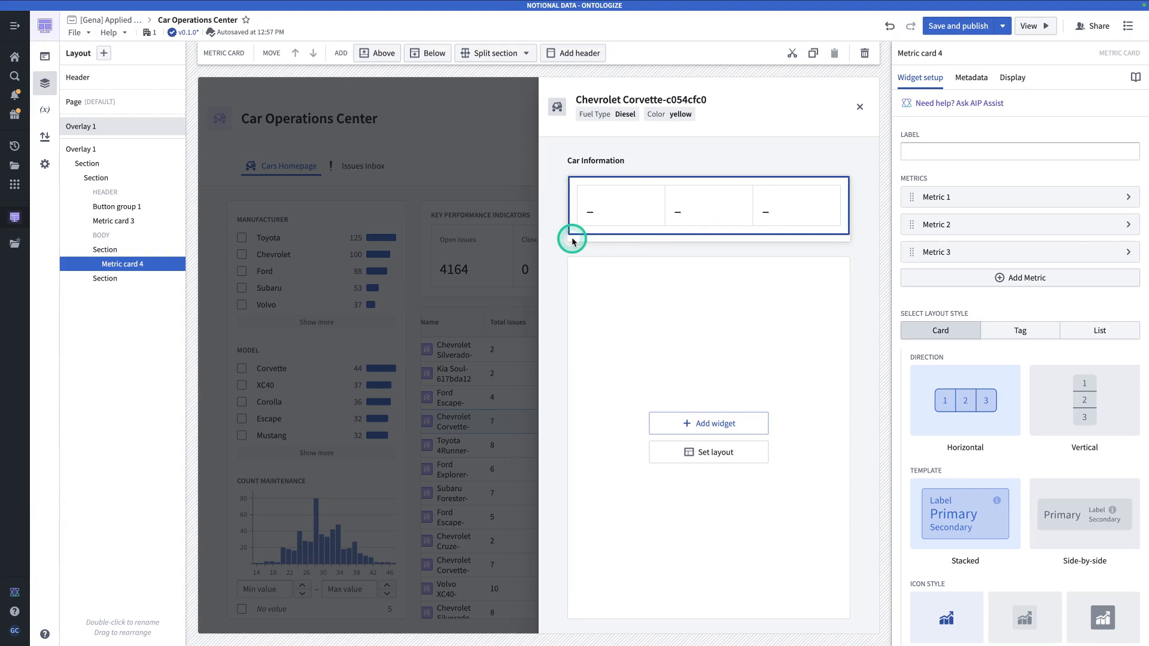
left_click(43, 110)
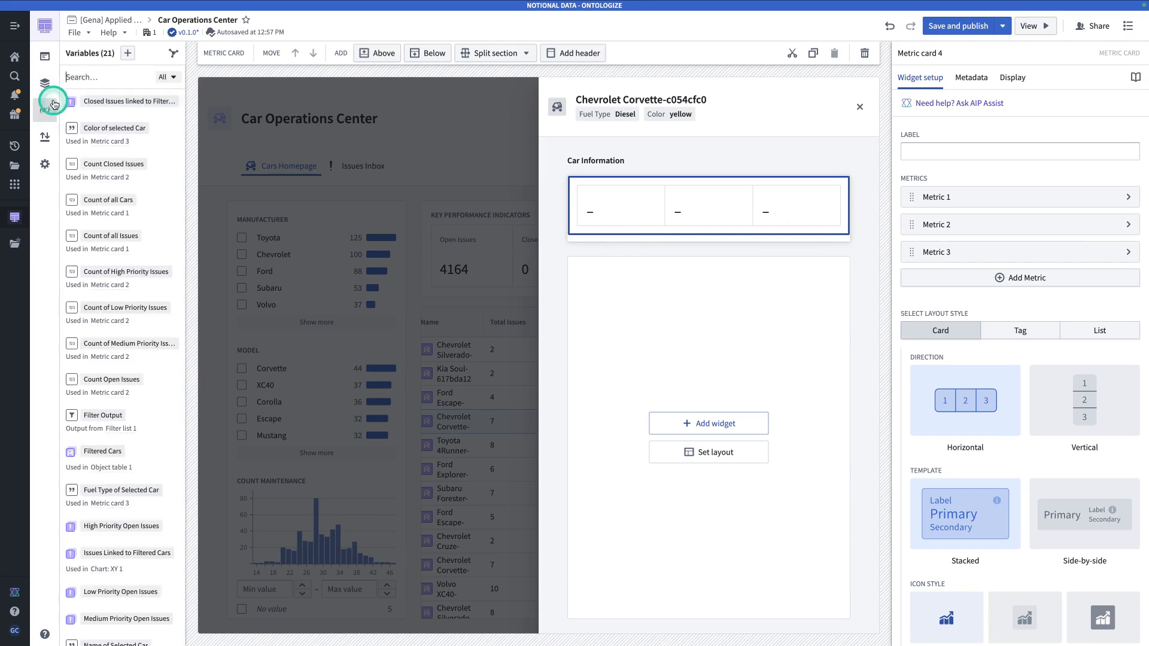
left_click(125, 53)
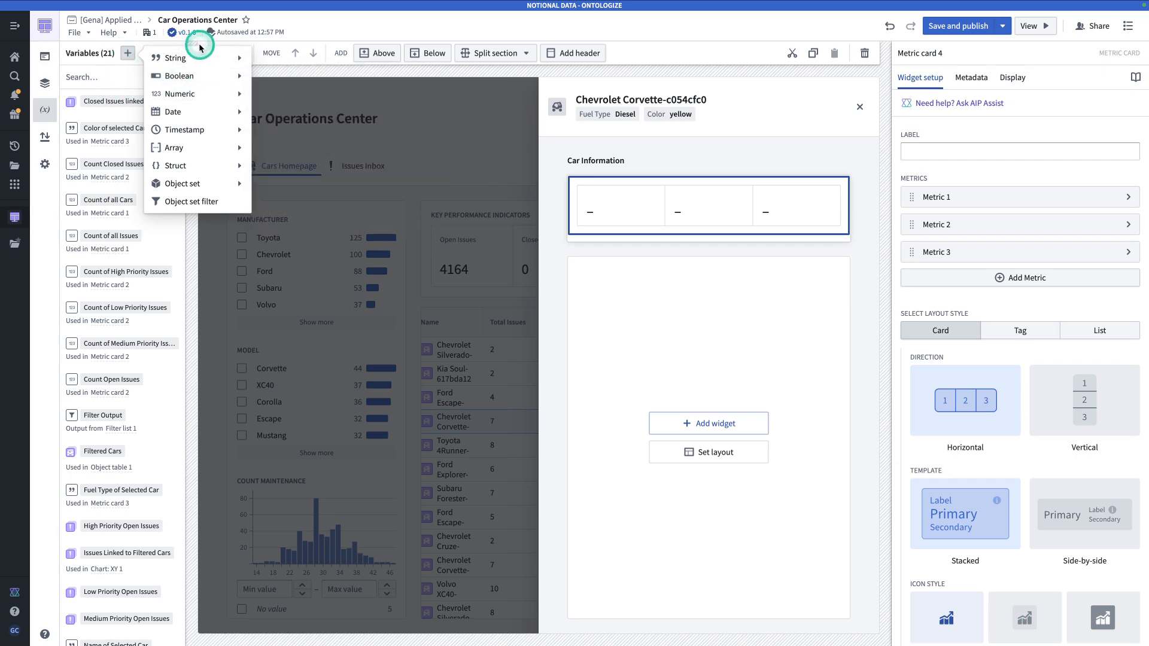
mouse_move(199, 55)
left_click(322, 127)
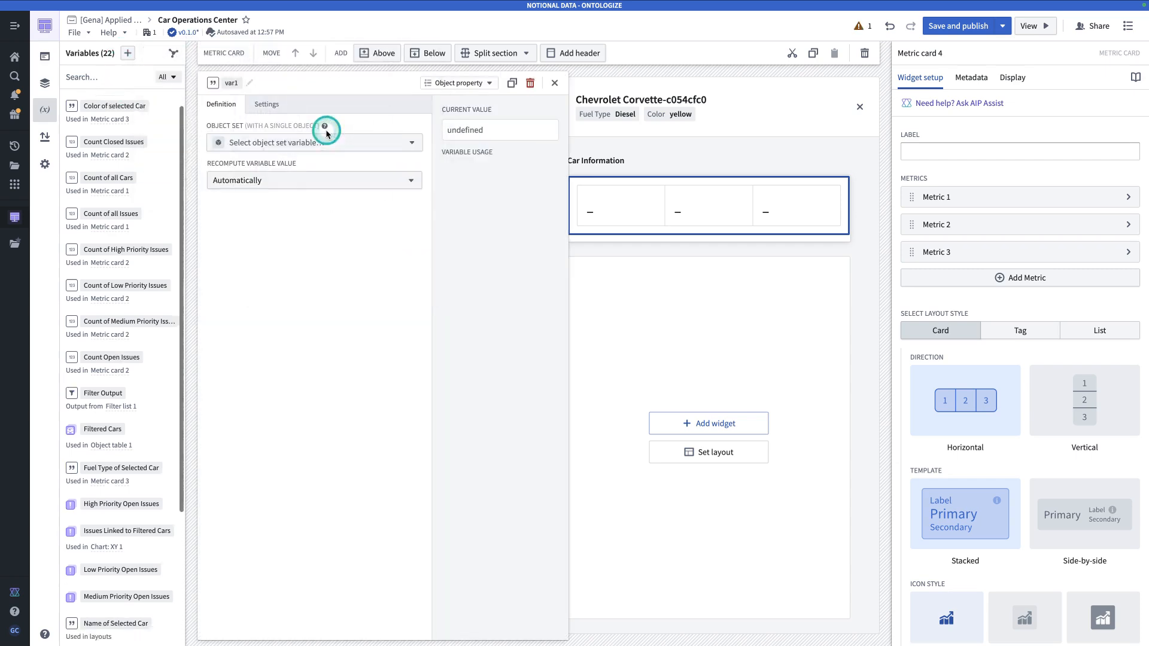
left_click(230, 84)
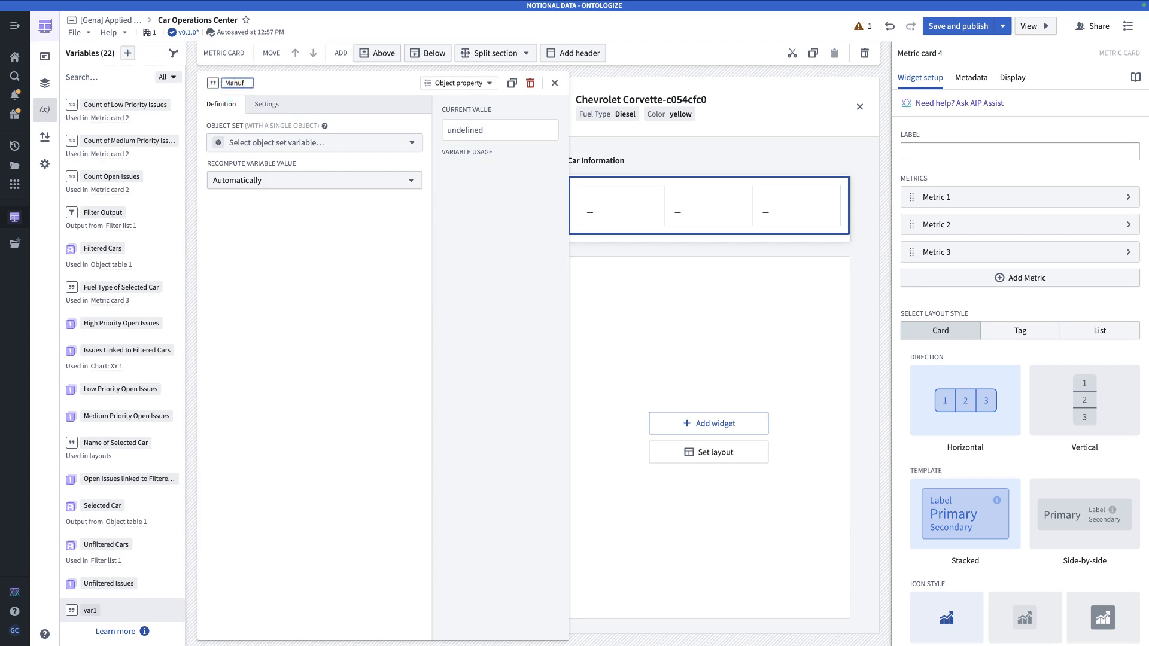
Define the Manufacturer variable with Selected Car as its object set and Manufacturer as its object property.
left_click(271, 141)
type("s")
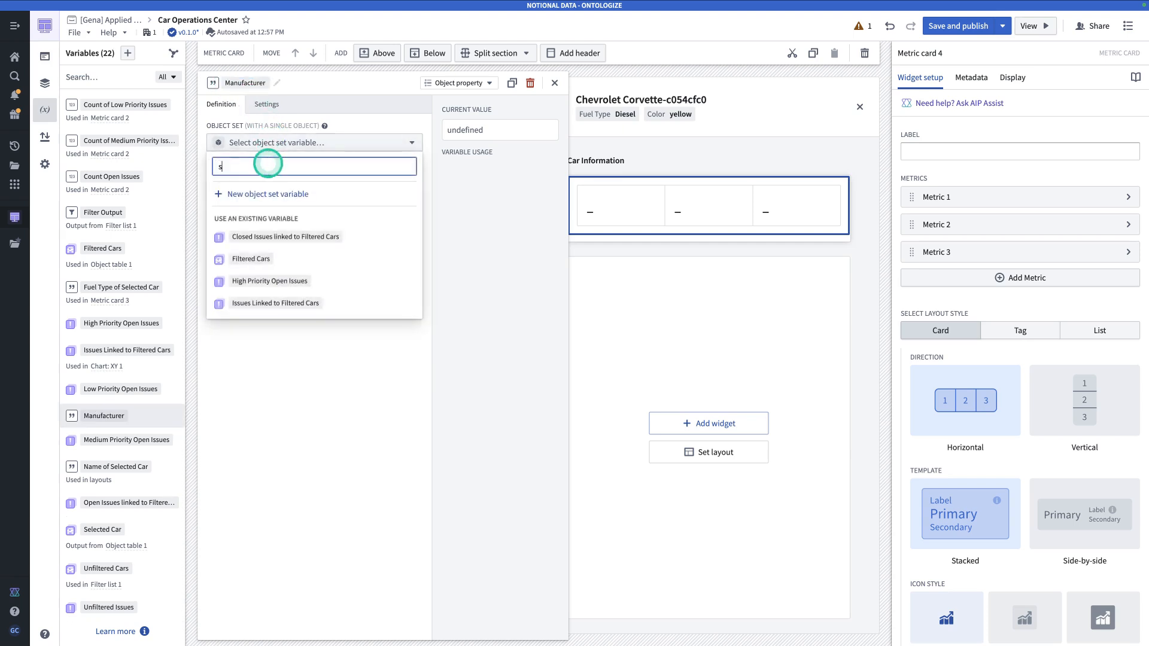
type("e")
left_click(266, 257)
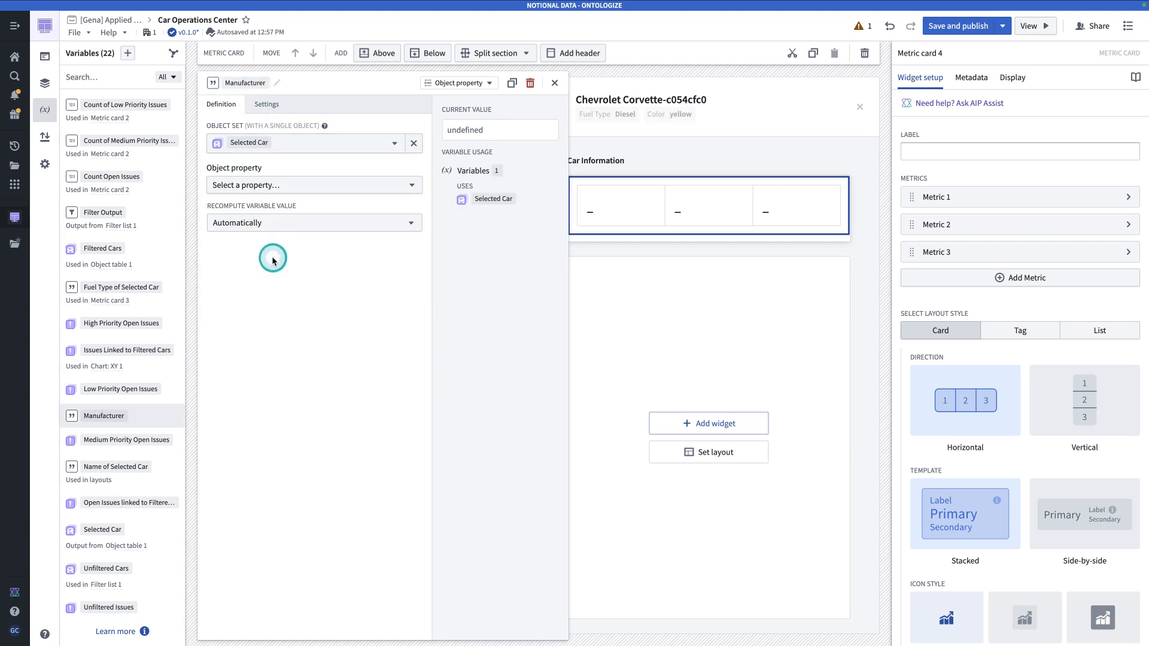
left_click(266, 186)
type("man")
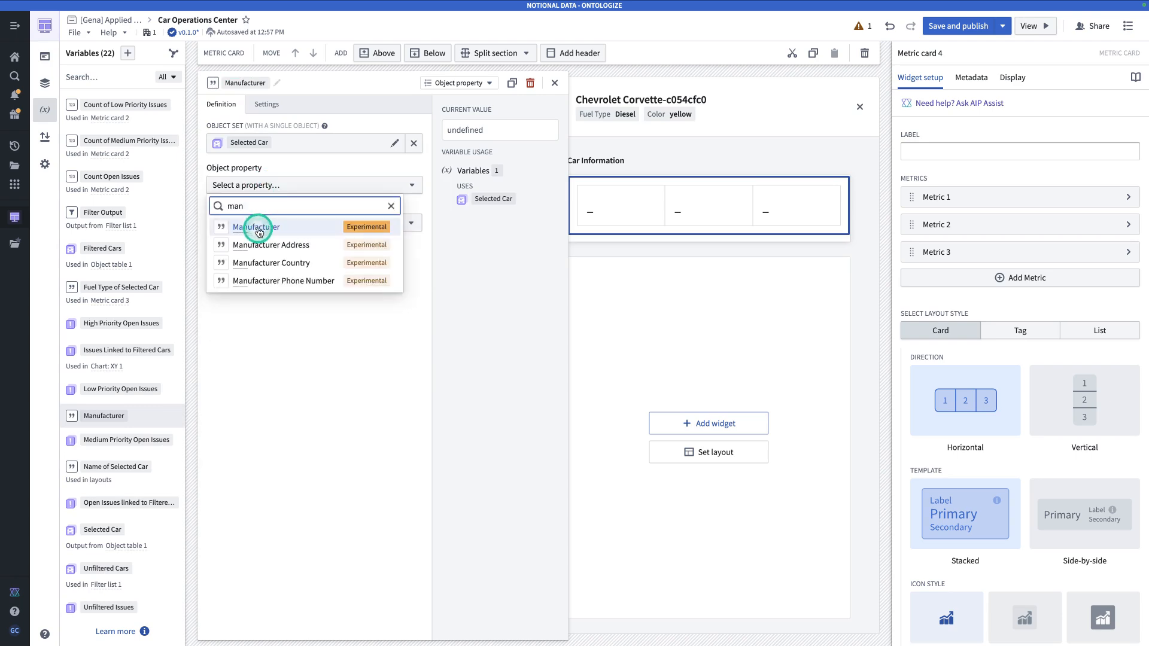
left_click(258, 228)
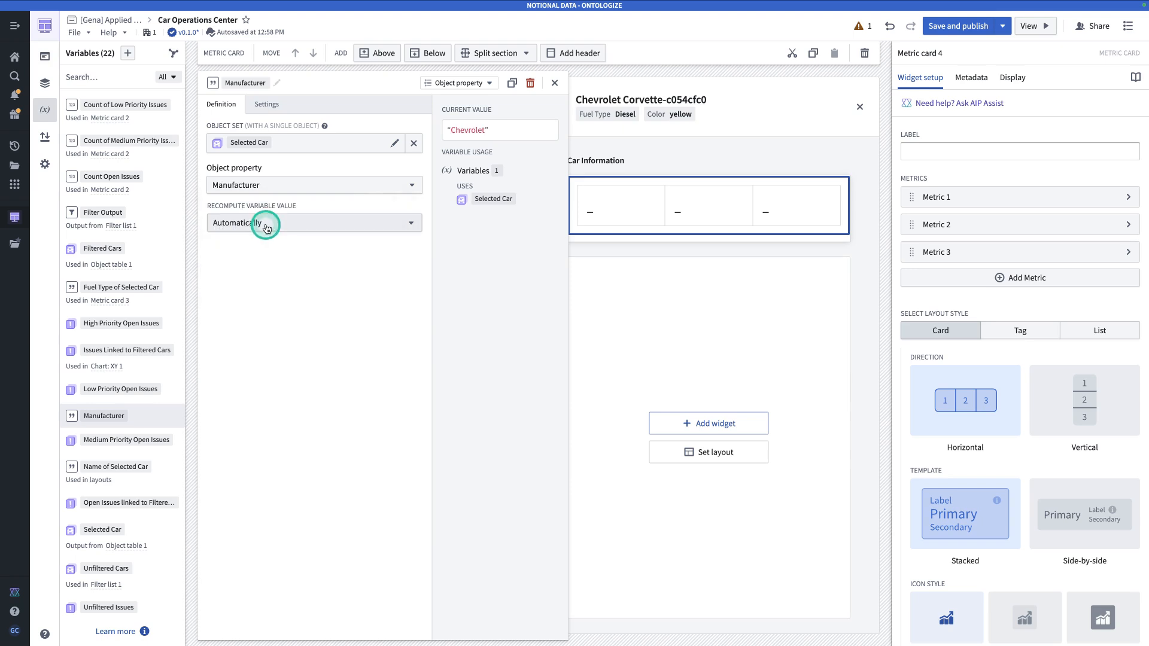
Create another Object property string variable and name it Model of Selected Car.
left_click(127, 53)
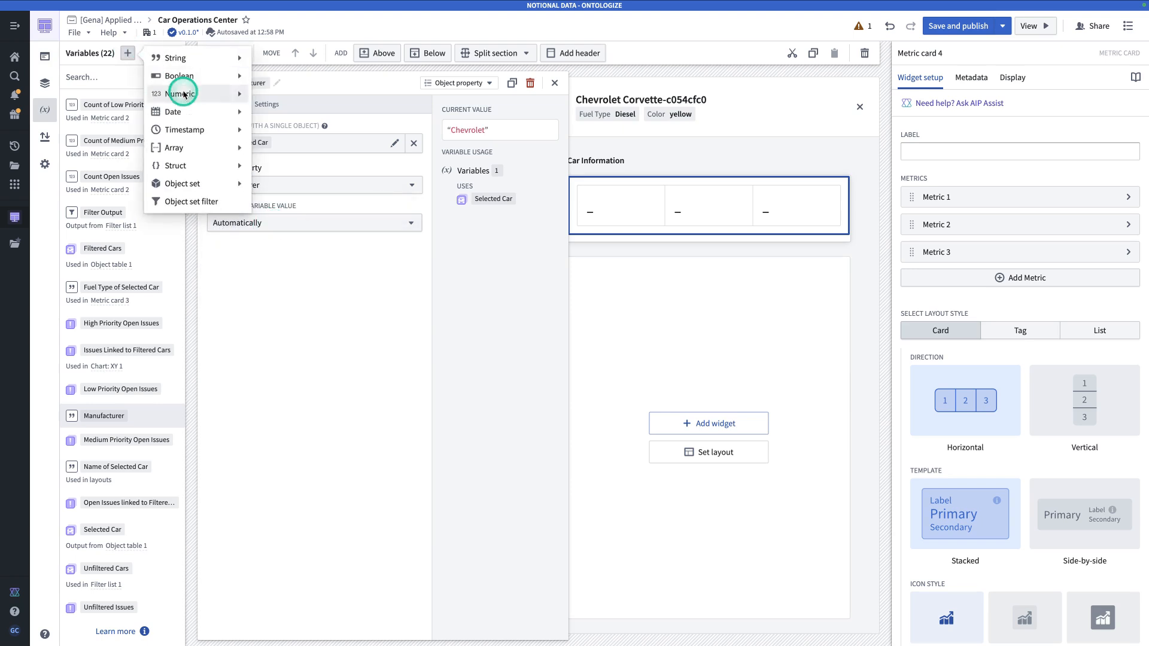
mouse_move(221, 136)
mouse_move(231, 58)
left_click(301, 125)
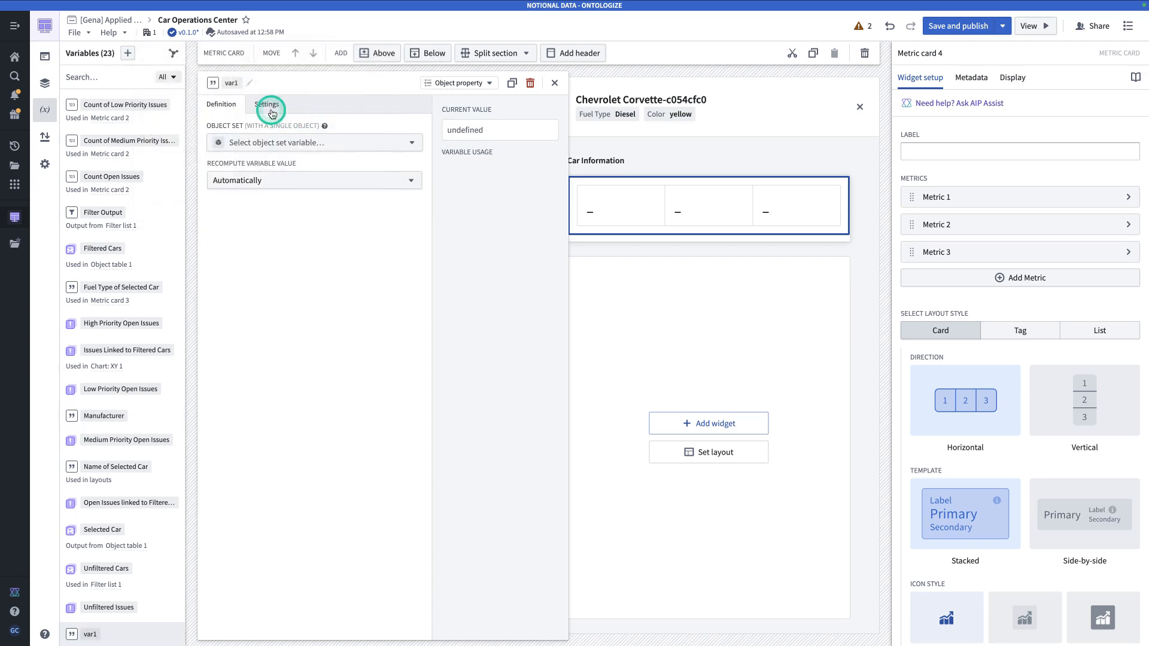
type("Model of Selected C")
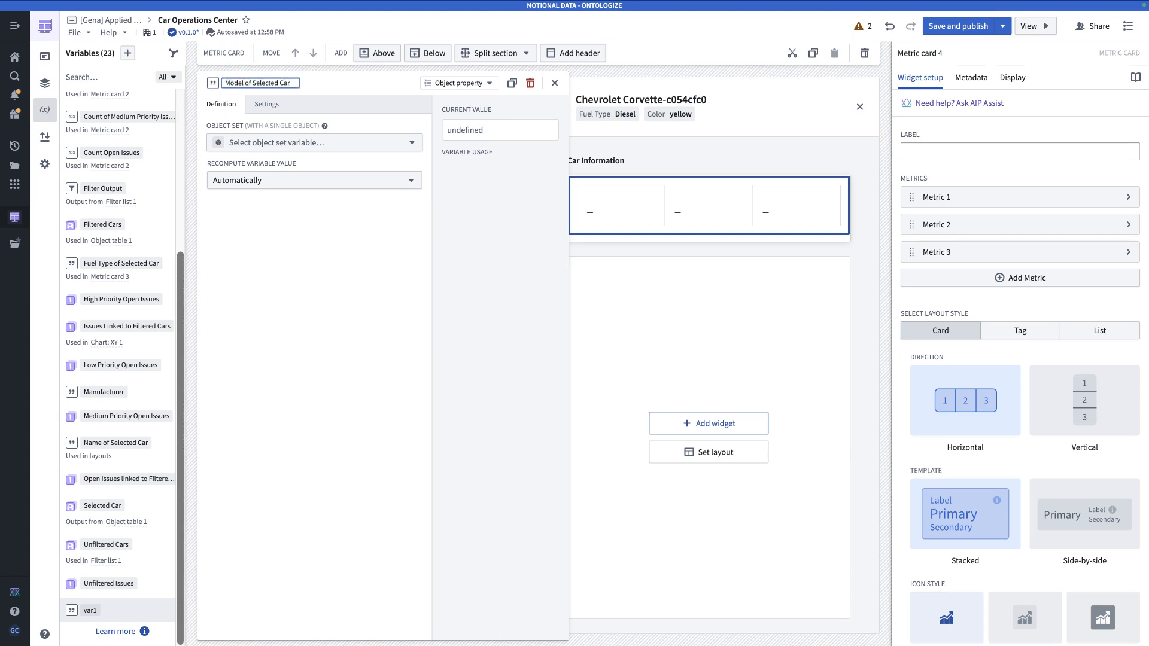
Define the Model of Selected Car variable with Selected Car as its object set and Model as its object property.
left_click(267, 142)
type("se")
left_click(295, 259)
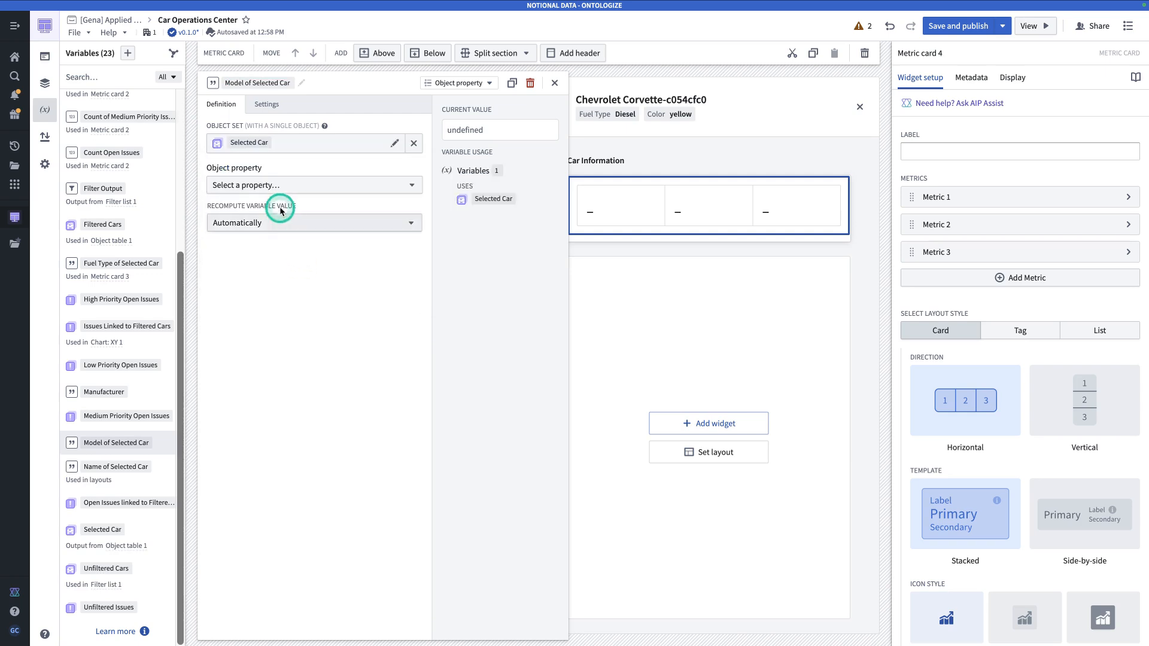
left_click(267, 186)
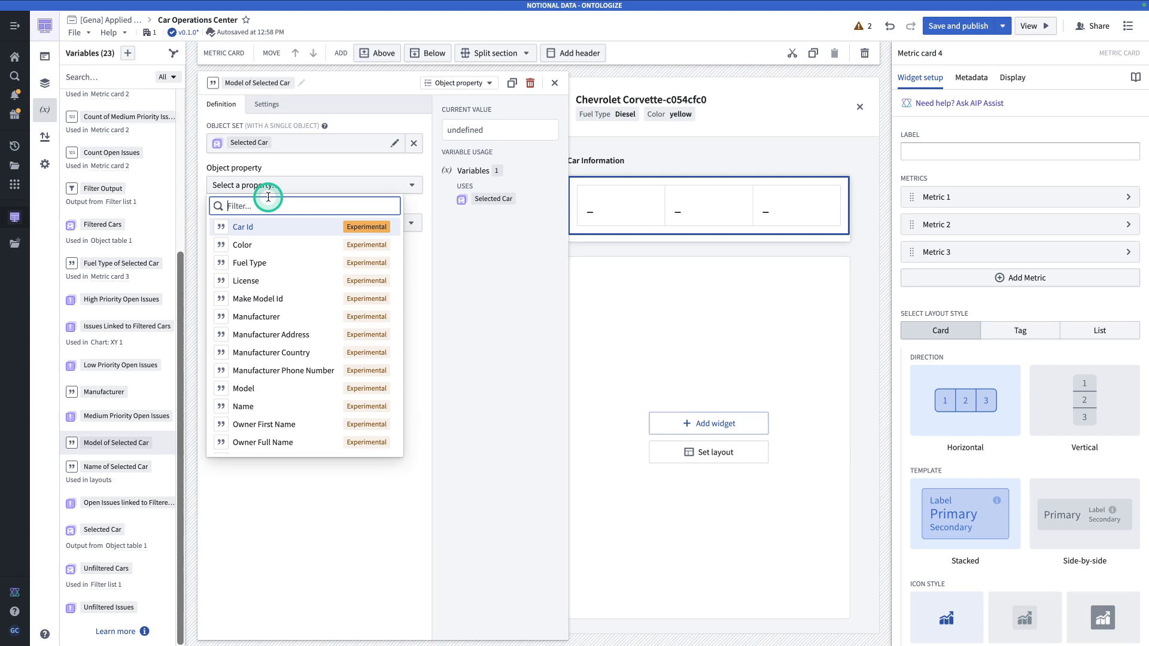
type("mo")
left_click(252, 246)
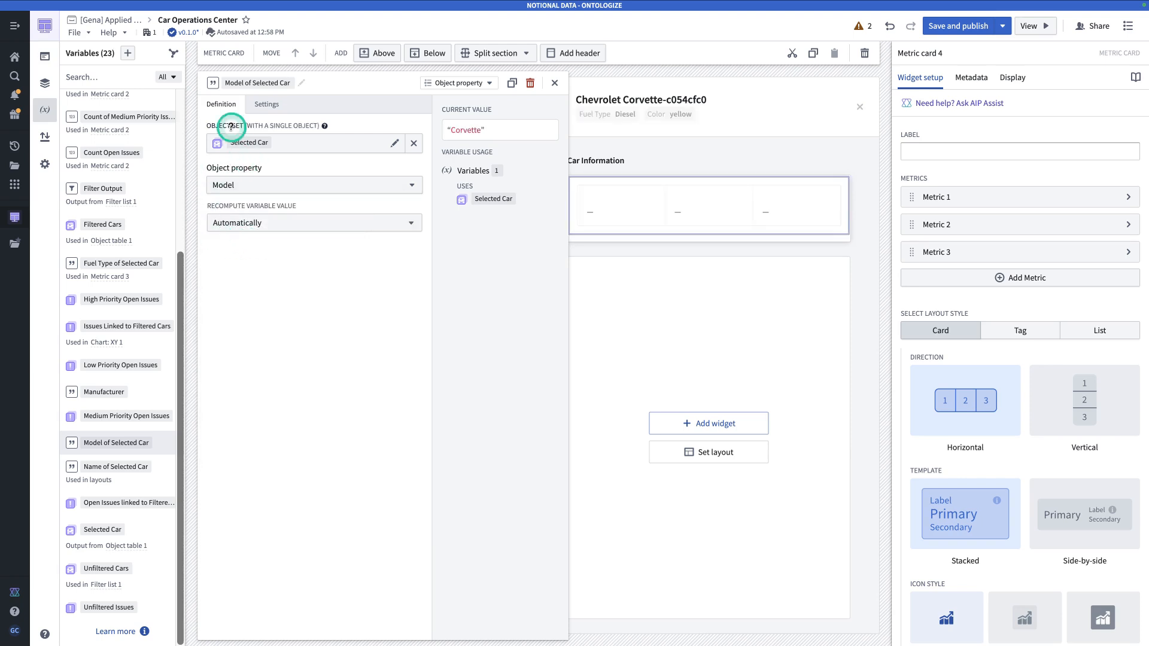
Create another Object property string variable and name it Transmission of Selected Car.
left_click(128, 55)
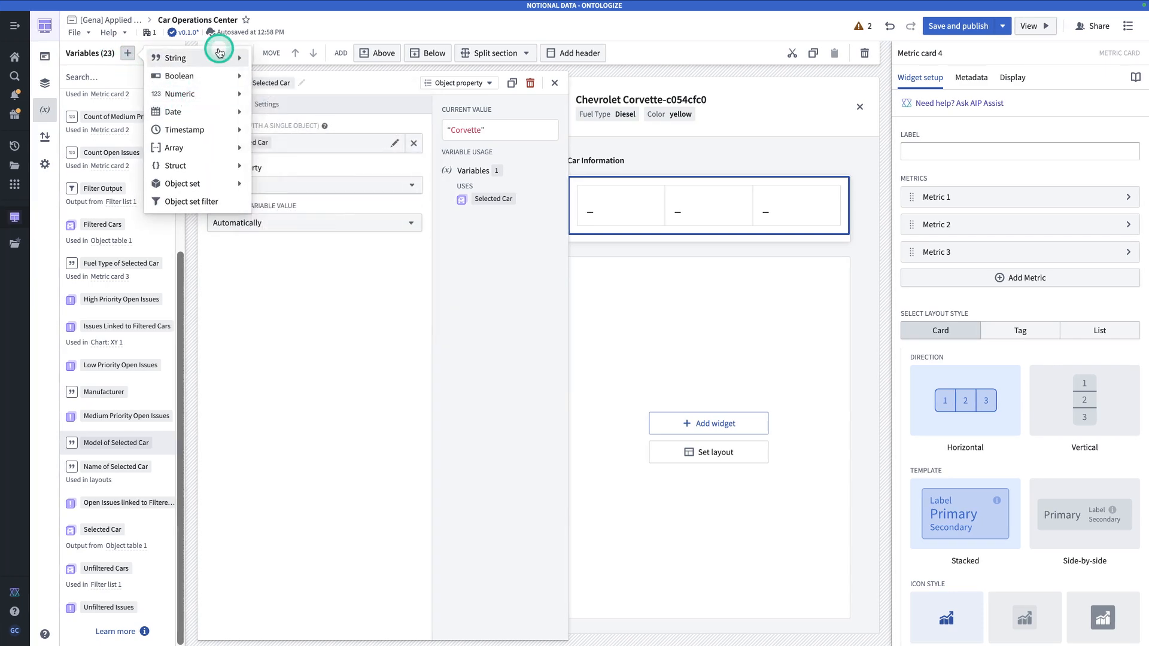
mouse_move(234, 62)
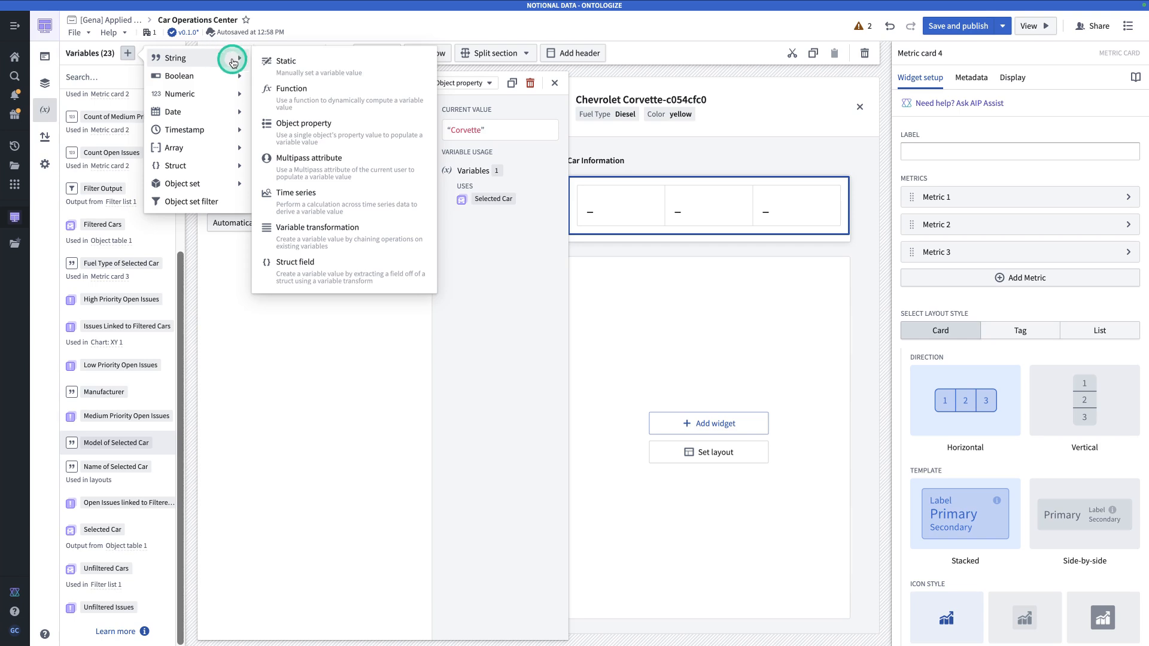
left_click(305, 132)
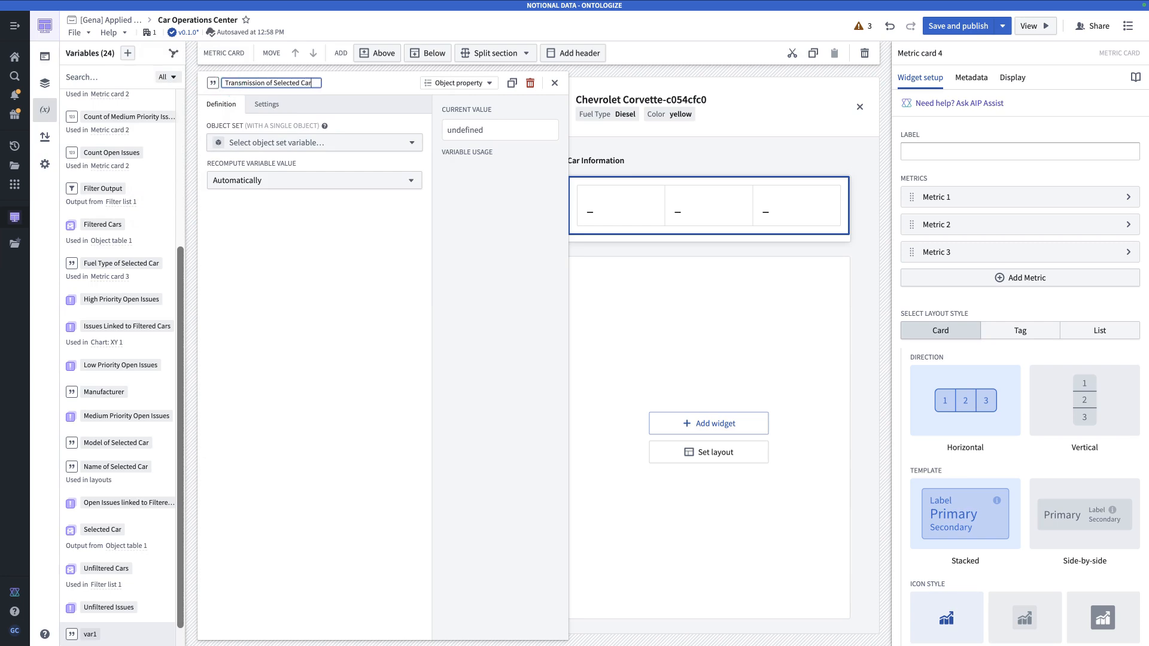
Define the Transmission of Selected Car variable with Selected Car as its object set and Transmission as its object property.
left_click(260, 142)
type("s")
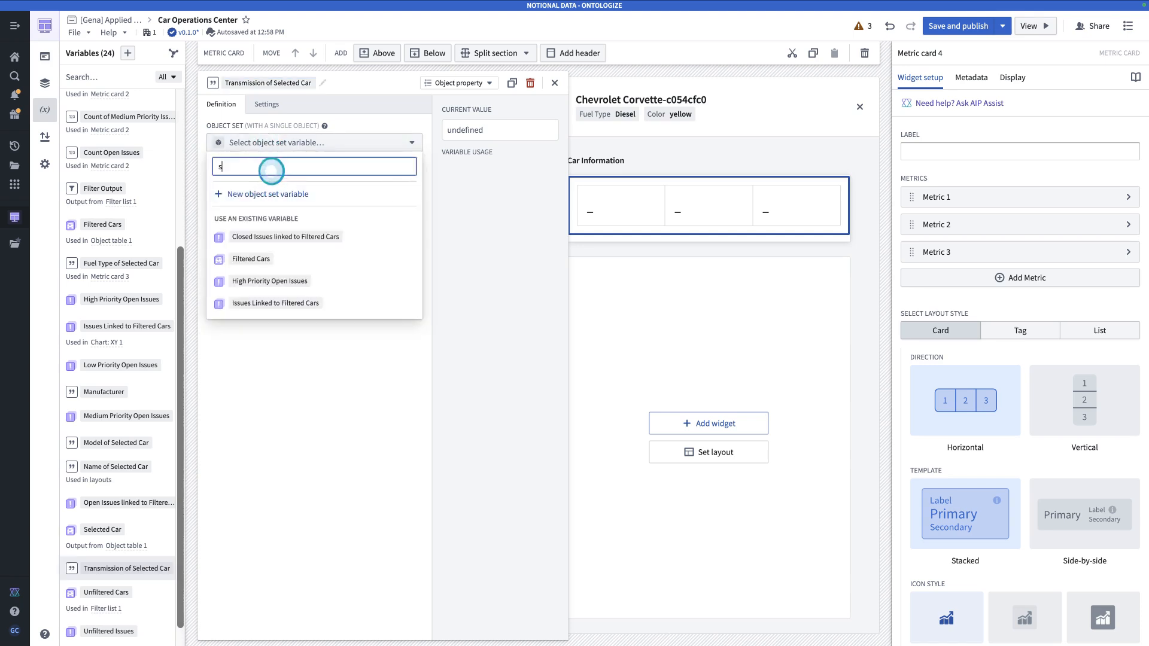
type("e")
left_click(281, 256)
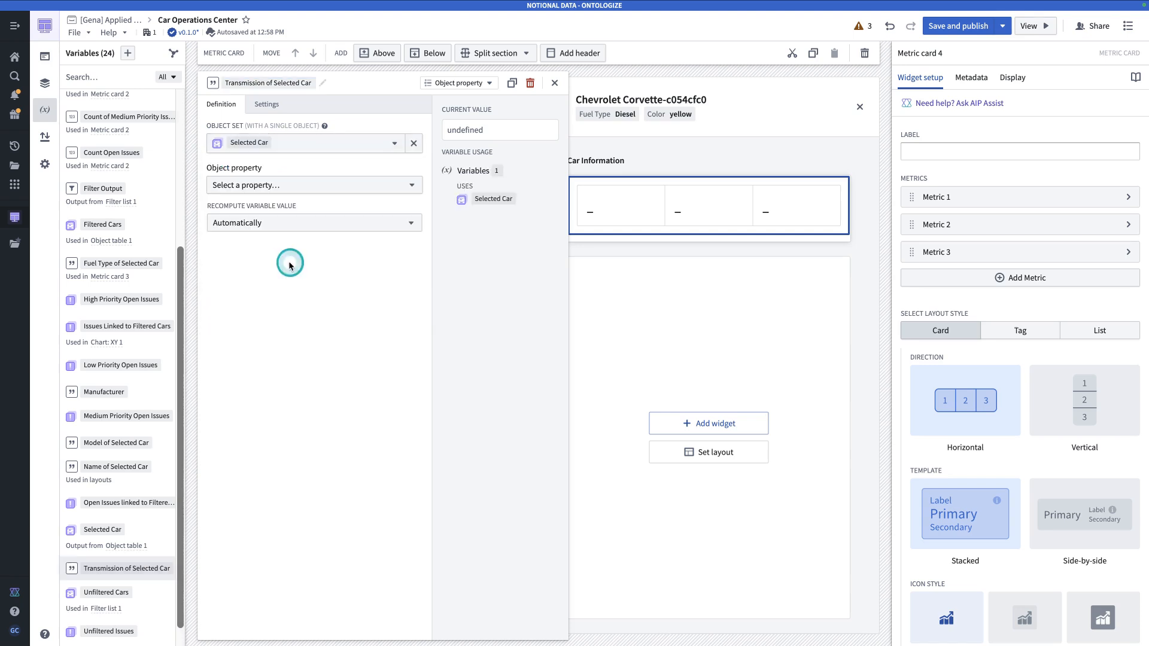
left_click(269, 186)
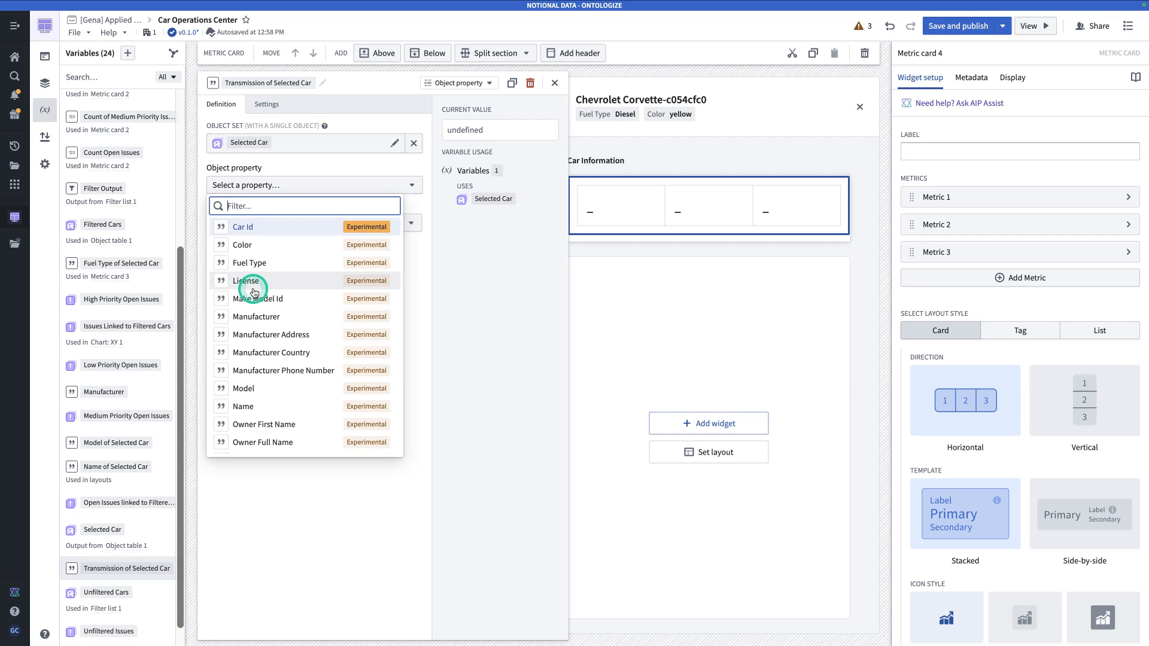
type("tr")
left_click(257, 244)
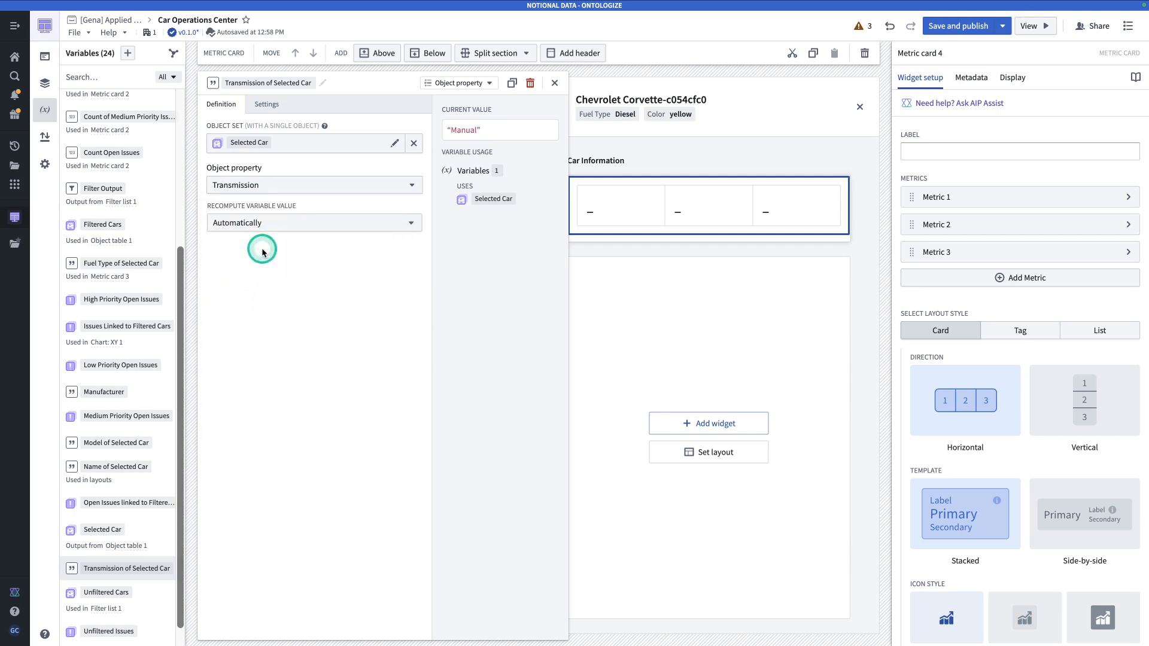
left_click(555, 82)
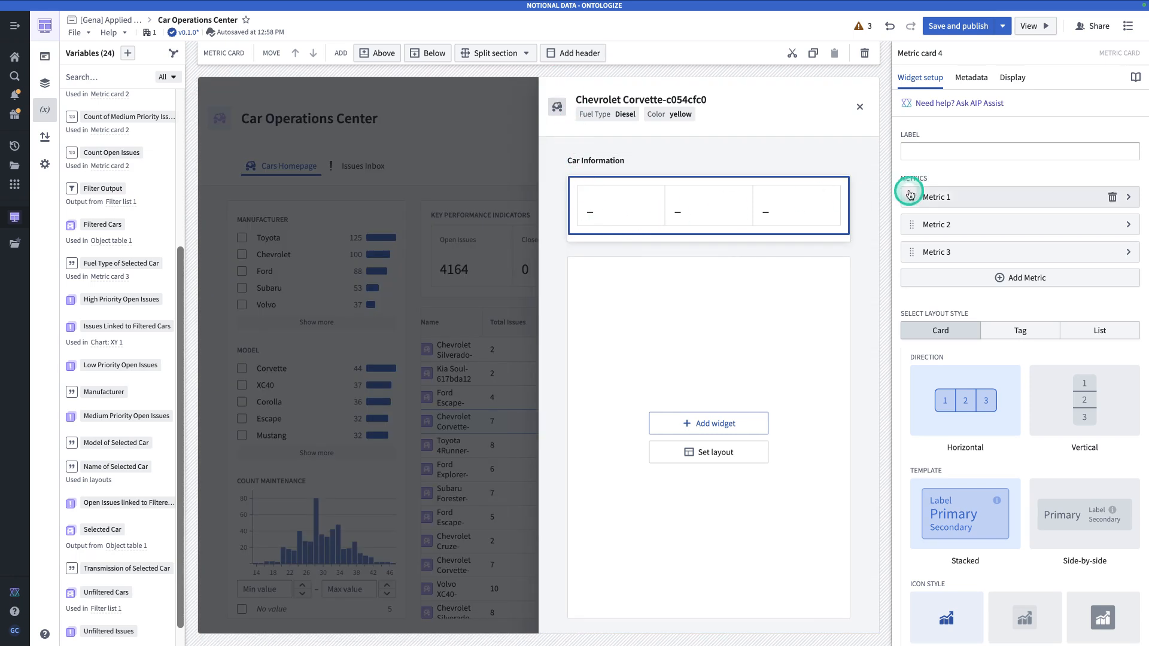
Label Metric 1 of the Car Information metric card Manufacturer and give it the hammer-shaped Build icon.
left_click(946, 198)
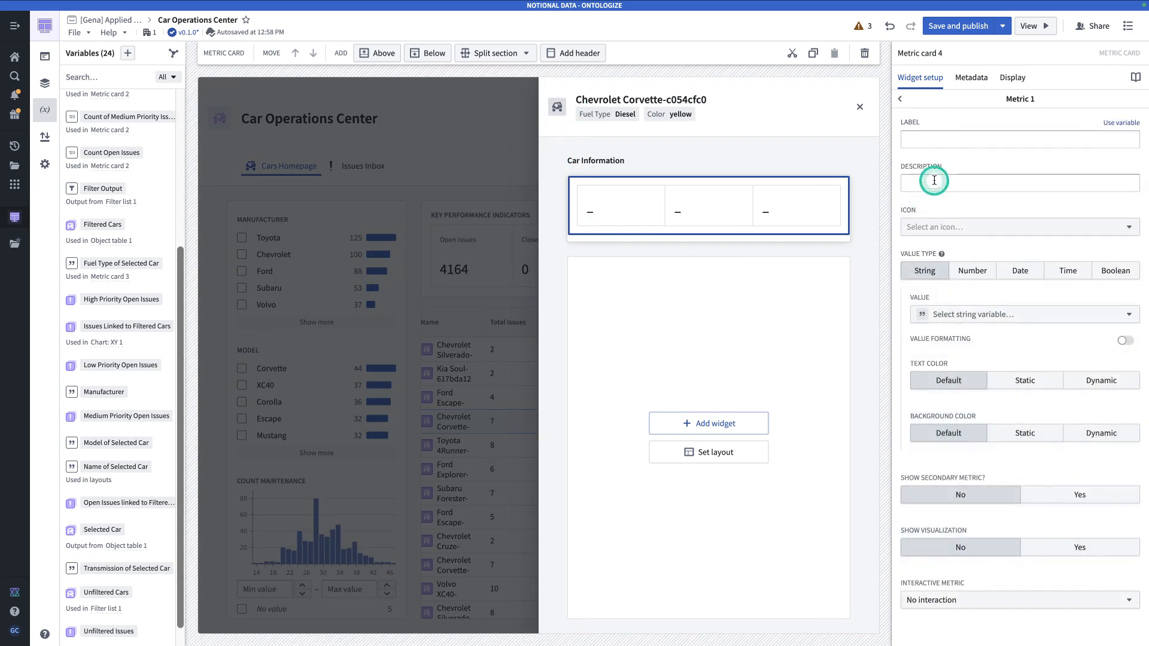
left_click(945, 138)
type("Manufacturer")
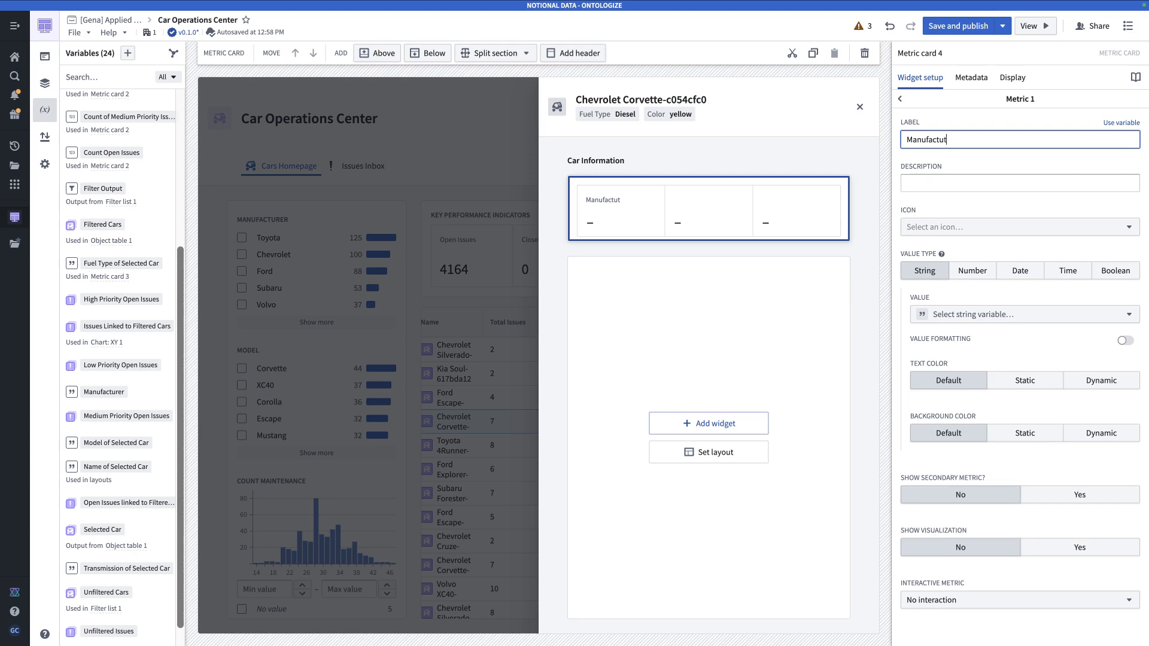
left_click(999, 225)
type("hamm")
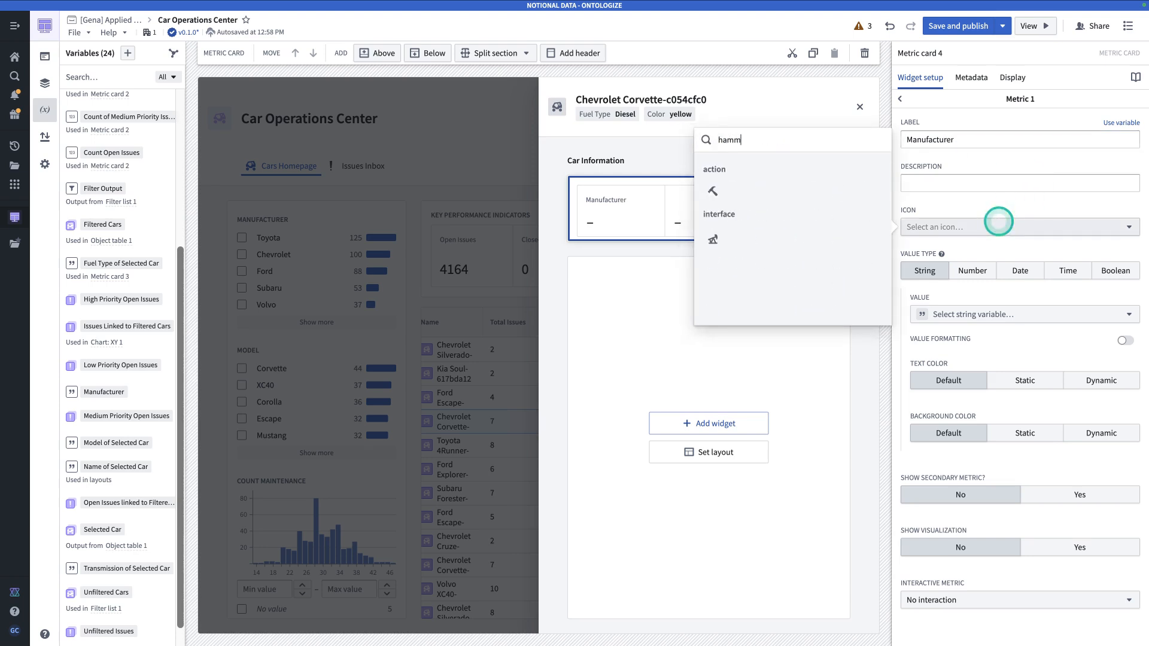
left_click(712, 191)
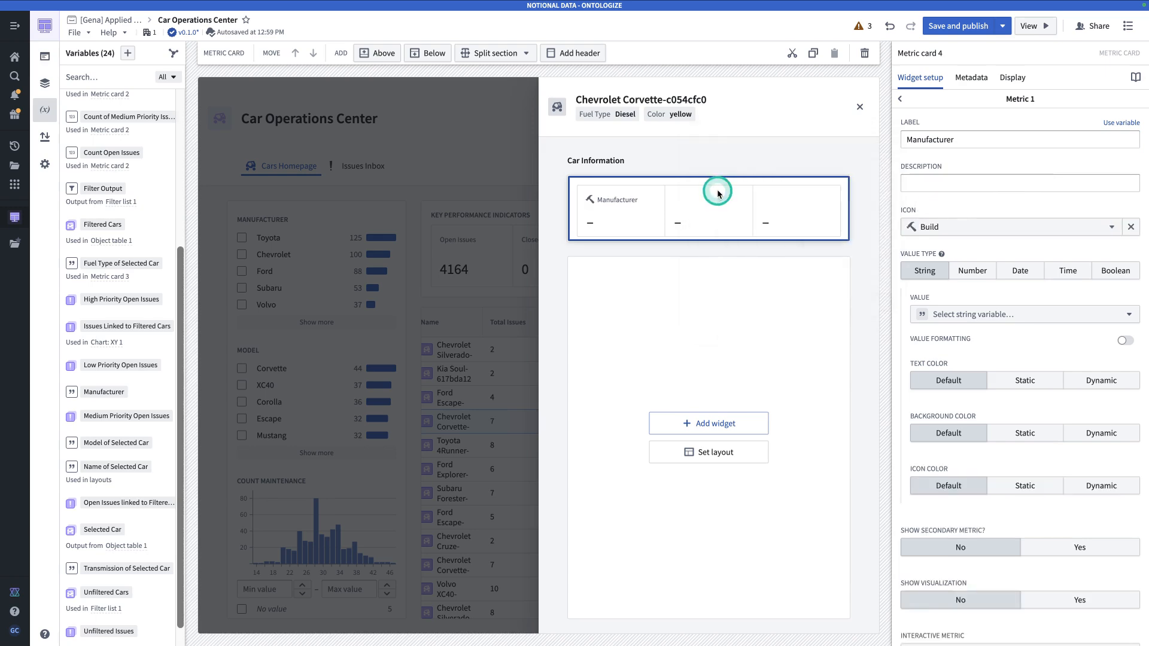
Use the existing Manufacturer string variable as the value of the Manufacturer metric.
left_click(984, 312)
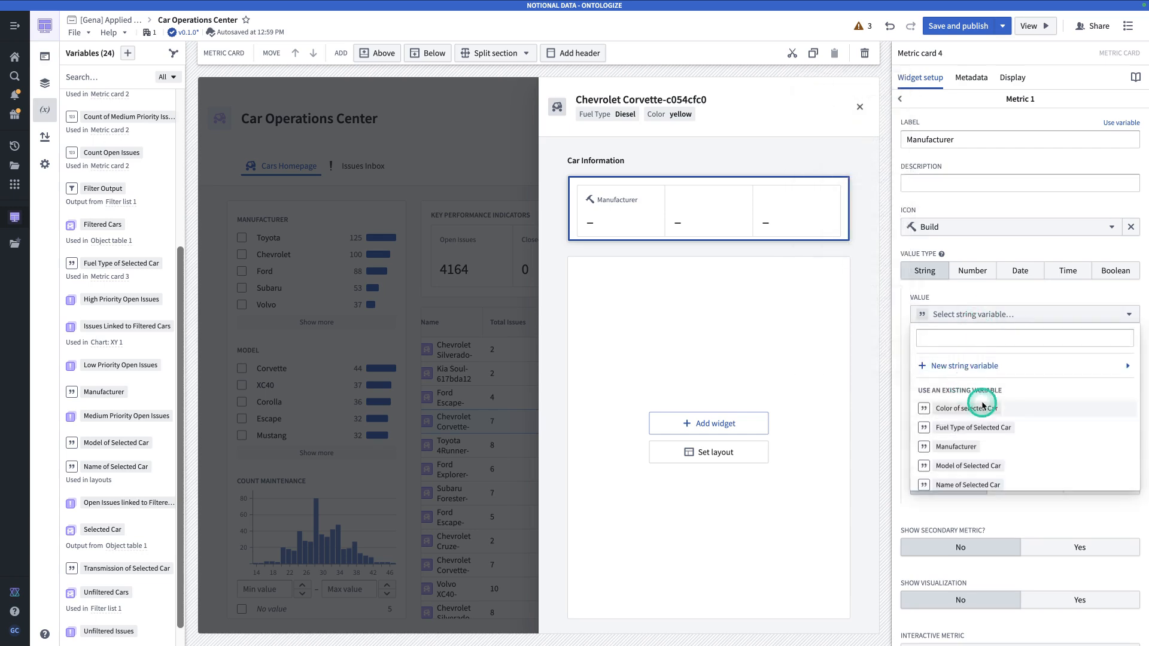
left_click(991, 448)
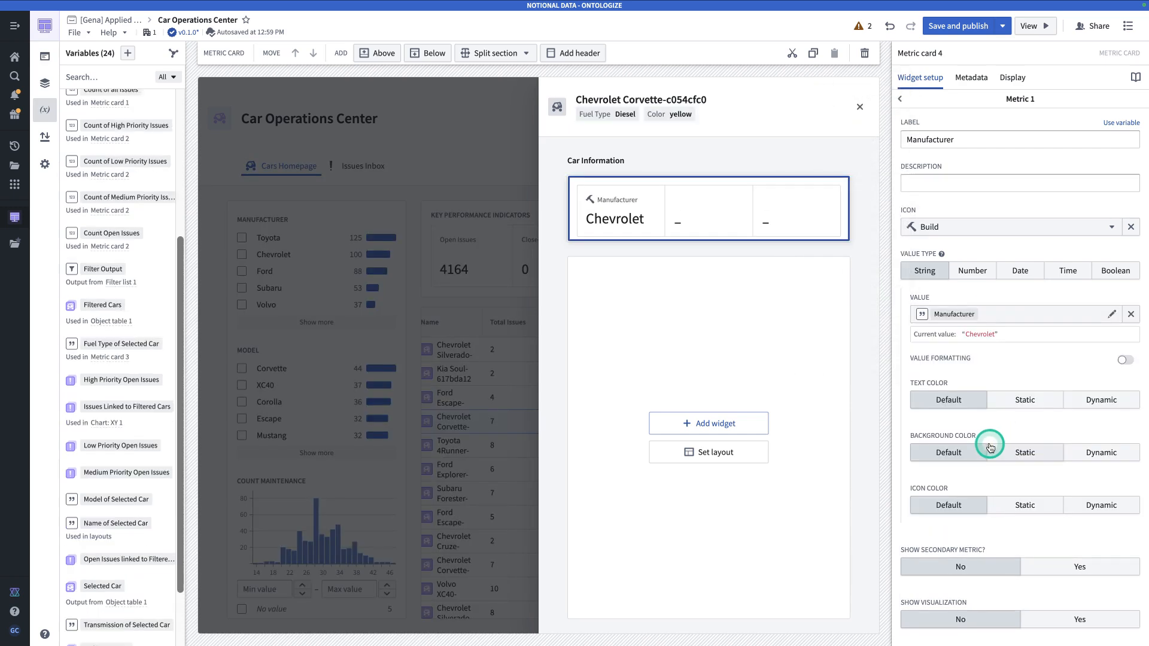
left_click(899, 99)
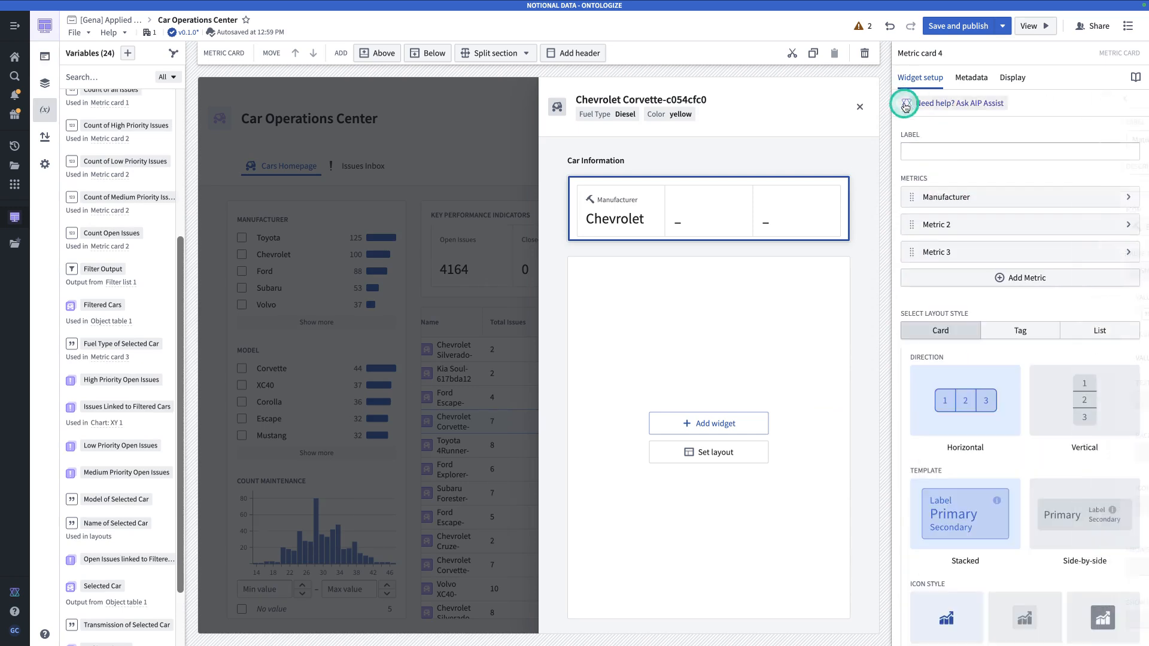
Label Metric 2 of the Car Information metric card Model and give it the car-shaped Drive time icon.
left_click(945, 218)
left_click(919, 140)
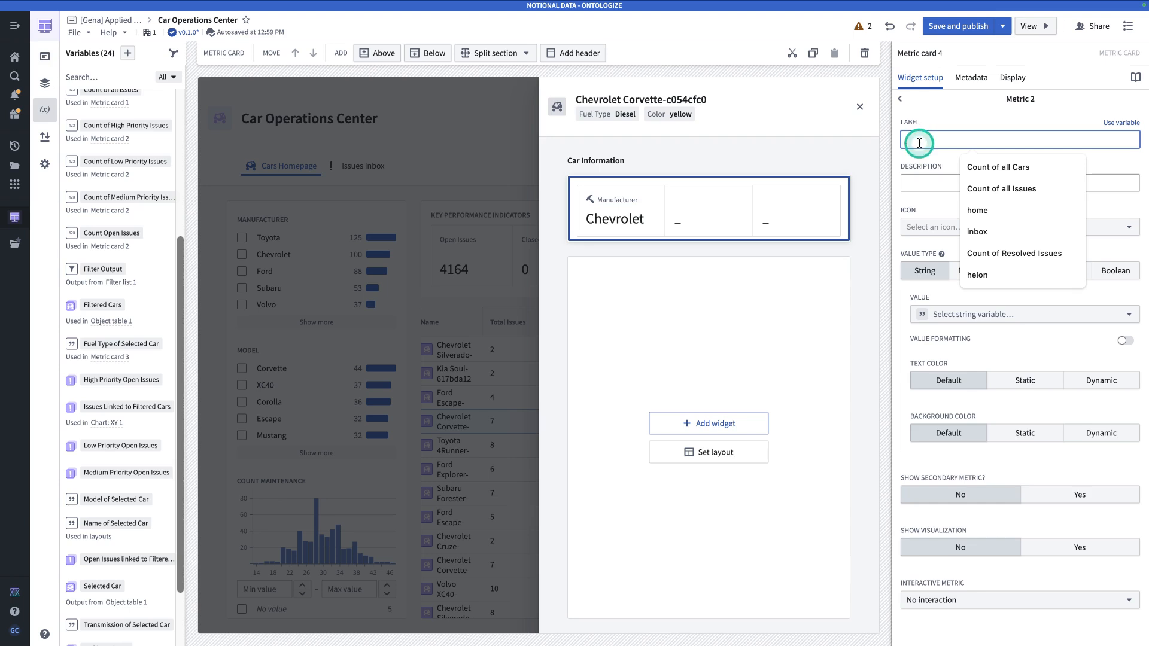
type("MOdel")
key("BackSpace")
type("odel")
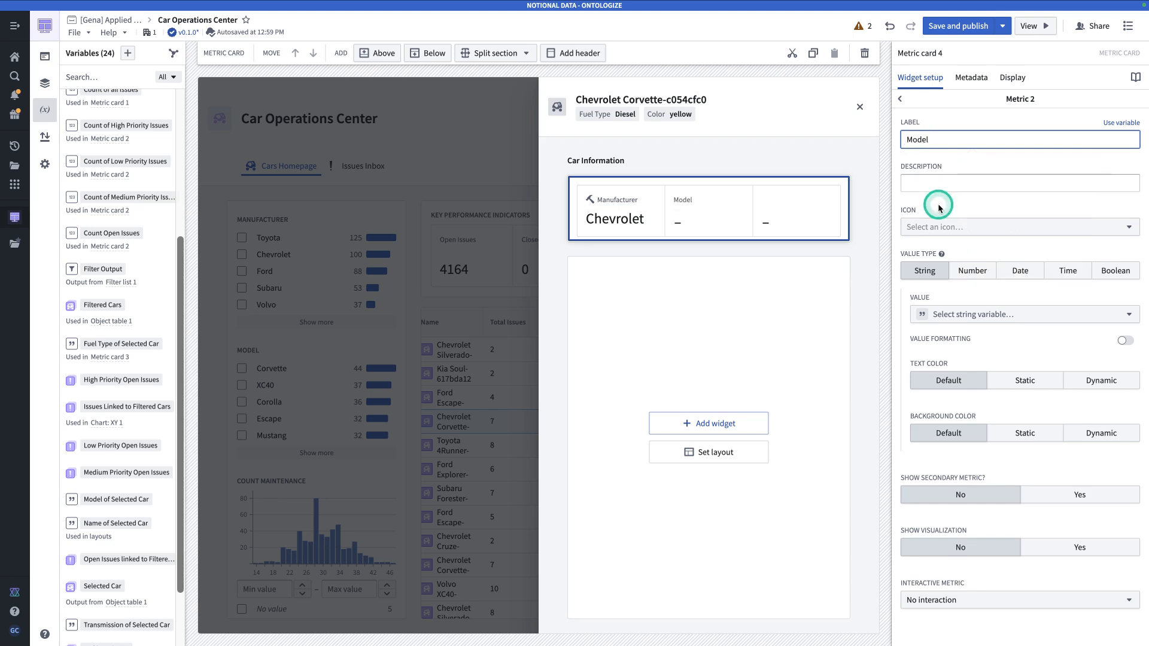
left_click(960, 228)
left_click(766, 149)
type("car")
scroll(741, 227, "down", 2)
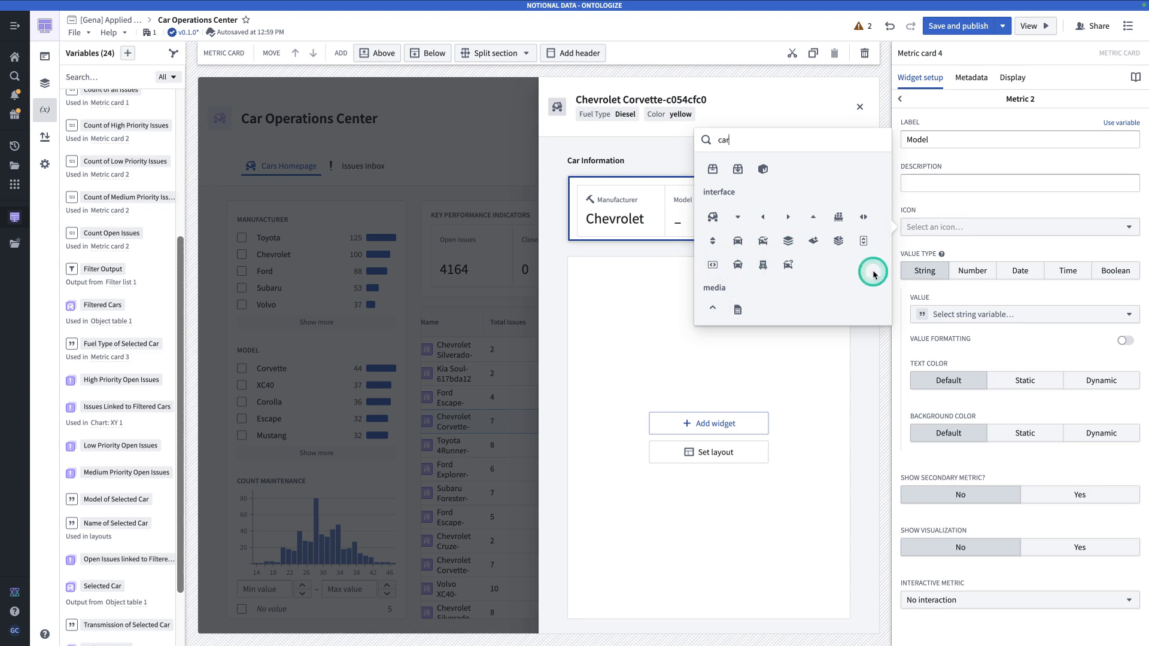
left_click(738, 242)
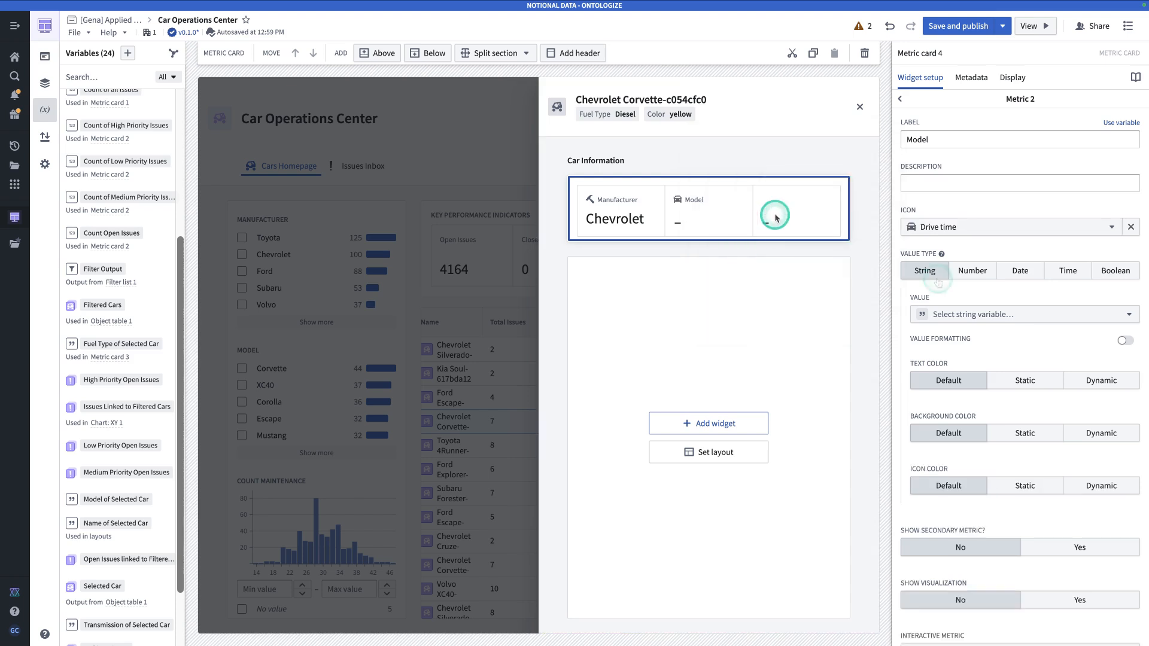
Use the existing Model of Selected Car string variable as the value of the Model metric.
left_click(964, 315)
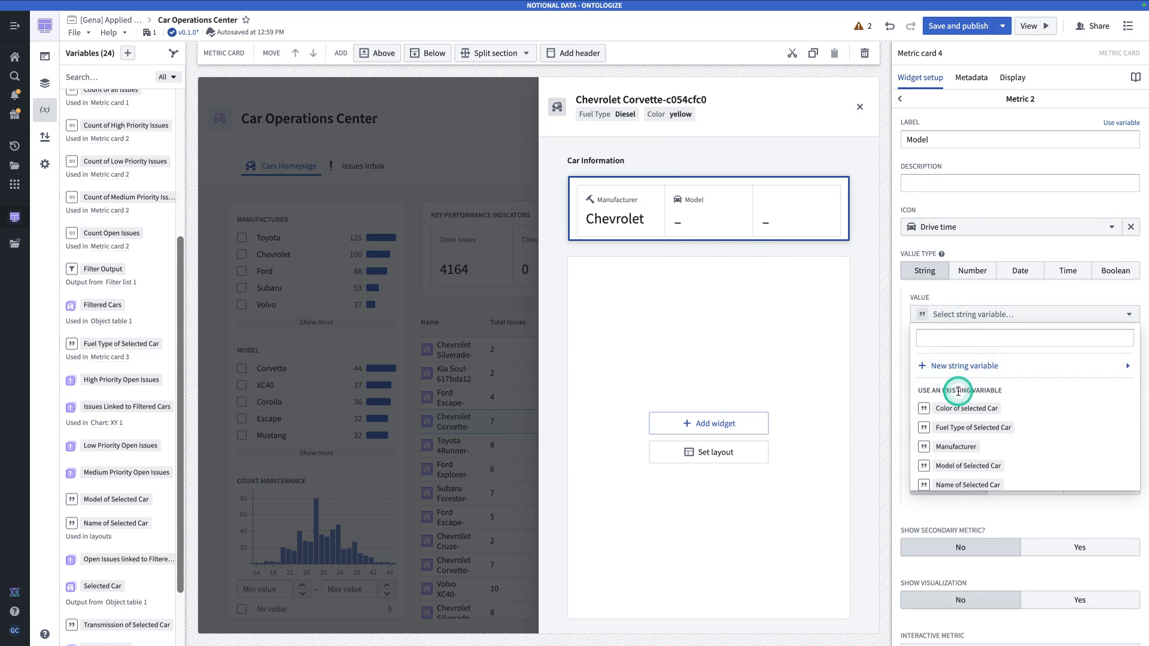
left_click(978, 467)
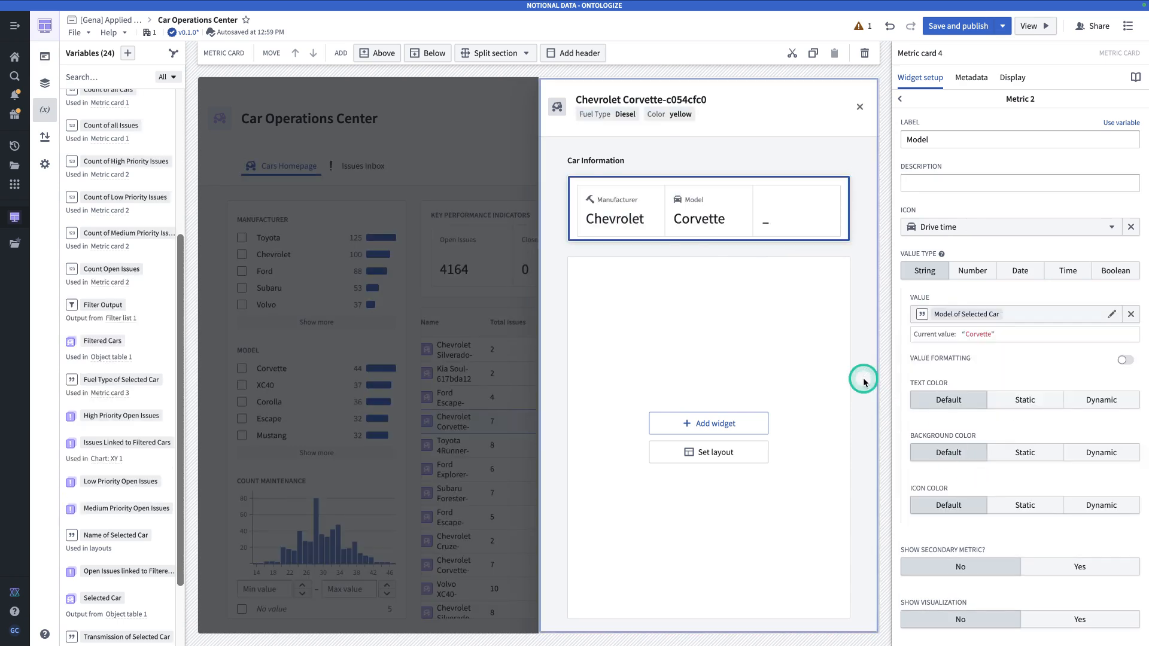
left_click(905, 98)
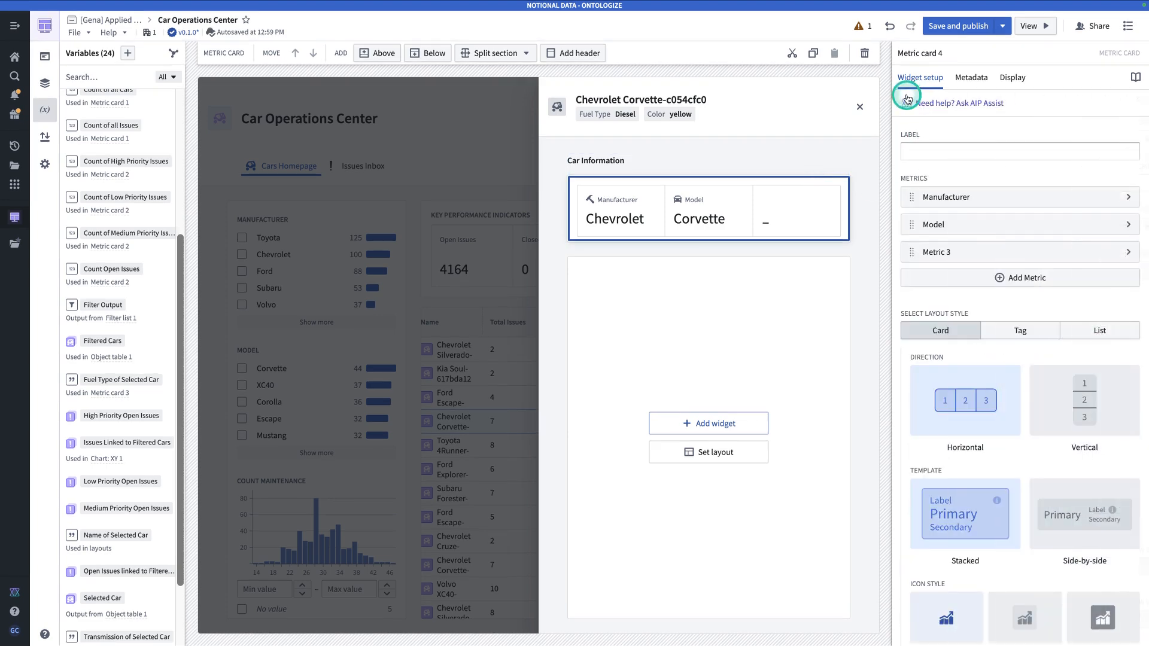
Label Metric 3 Transmission and use the Transmission of Selected Car variable as its value.
left_click(986, 252)
left_click(965, 141)
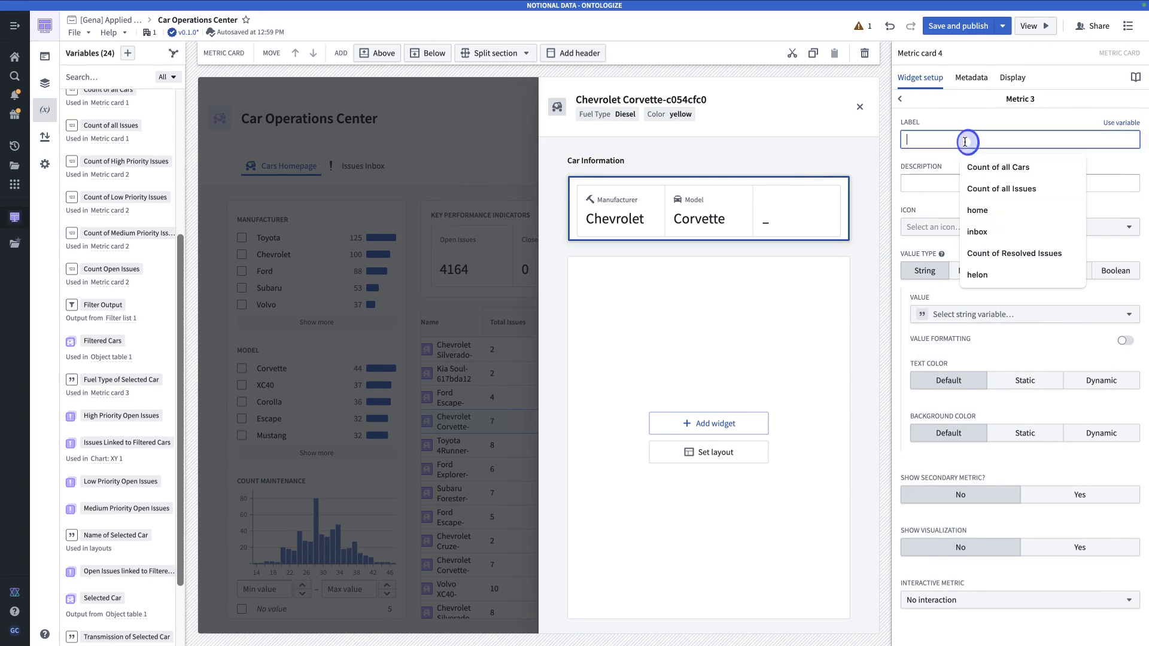
type("Transmissio")
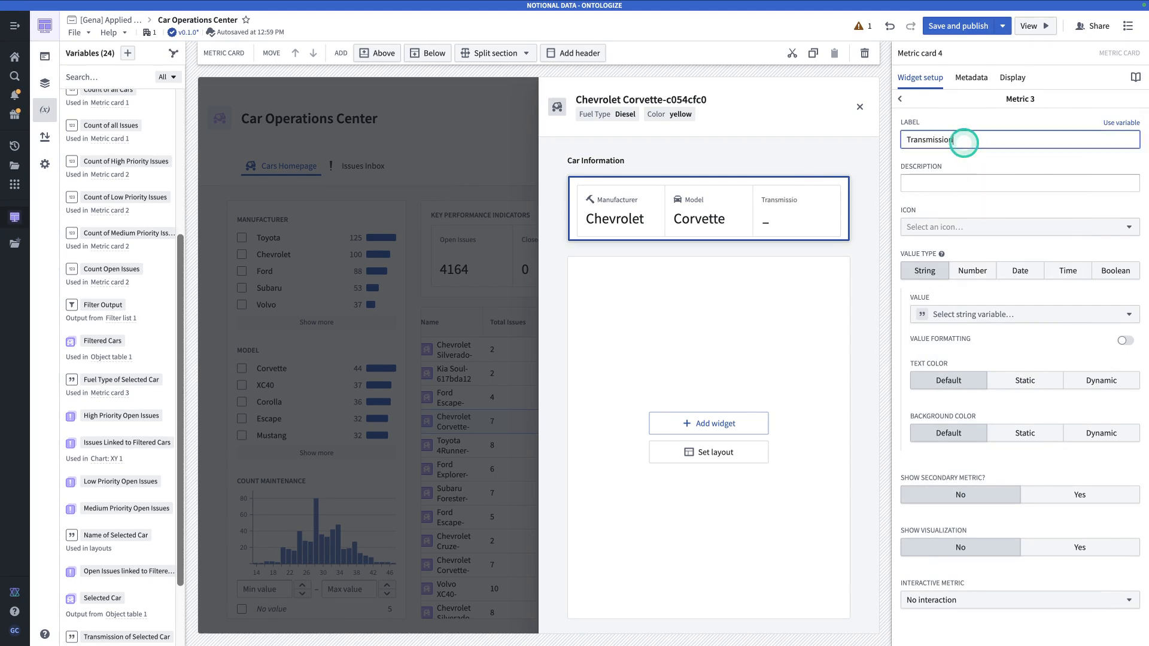
left_click(954, 313)
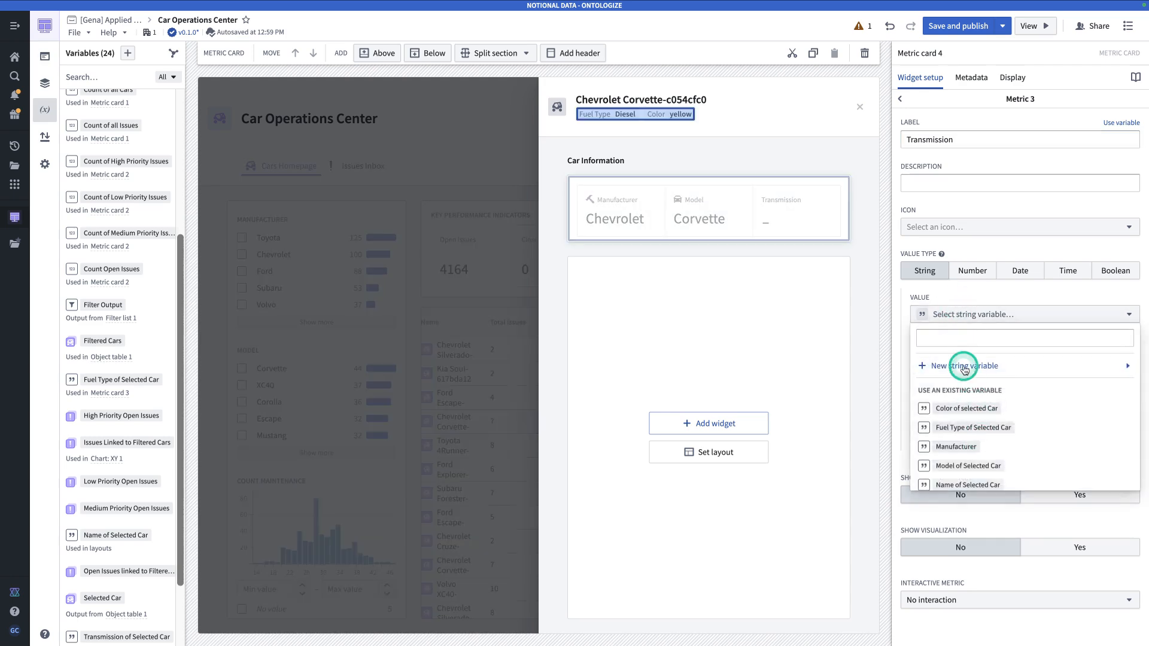
left_click(949, 337)
type("tra")
left_click(964, 409)
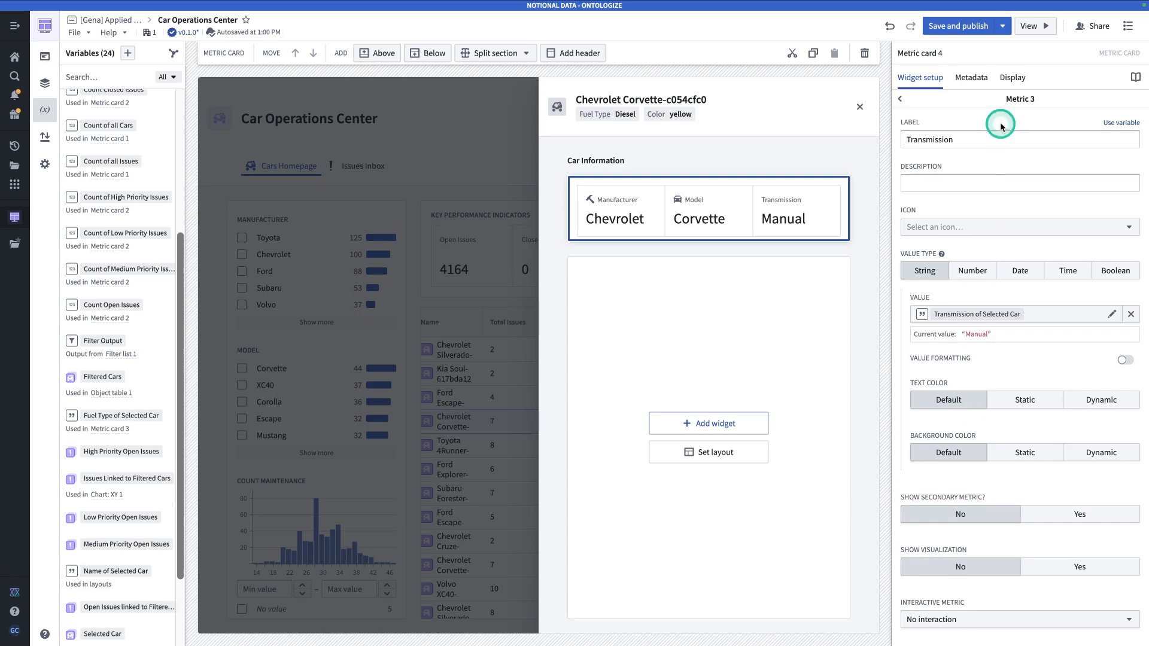
left_click(902, 102)
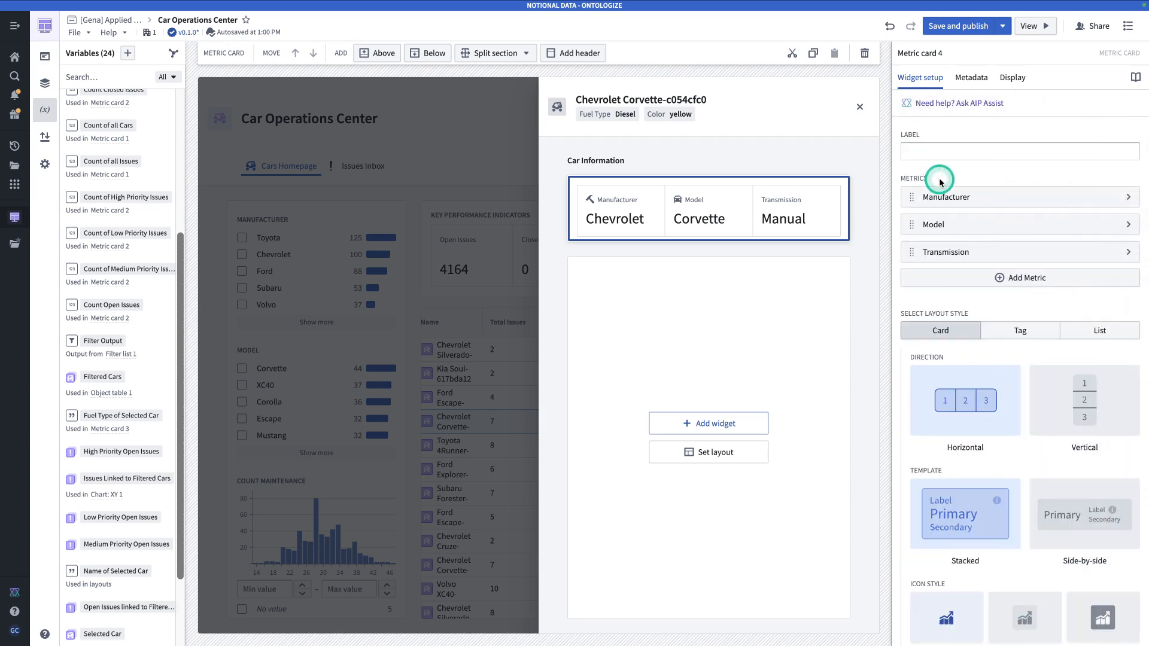
Set the Car Information metric card's icon style to Prominent and its metric size to Compact.
scroll(940, 192, "down", 2)
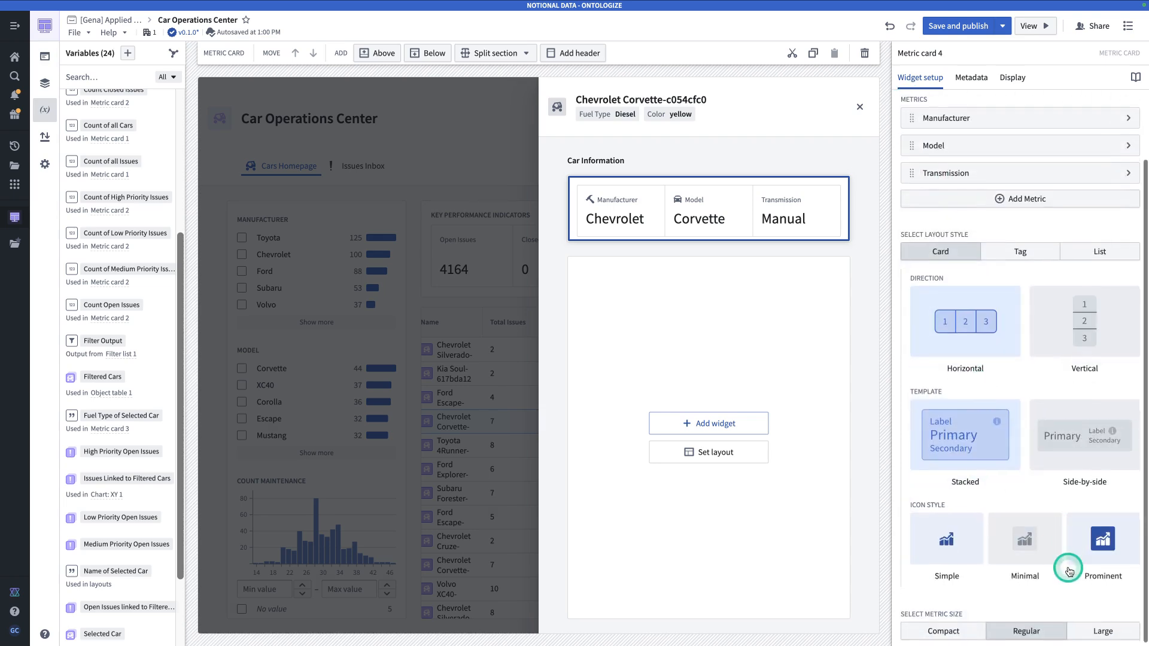
left_click(1101, 556)
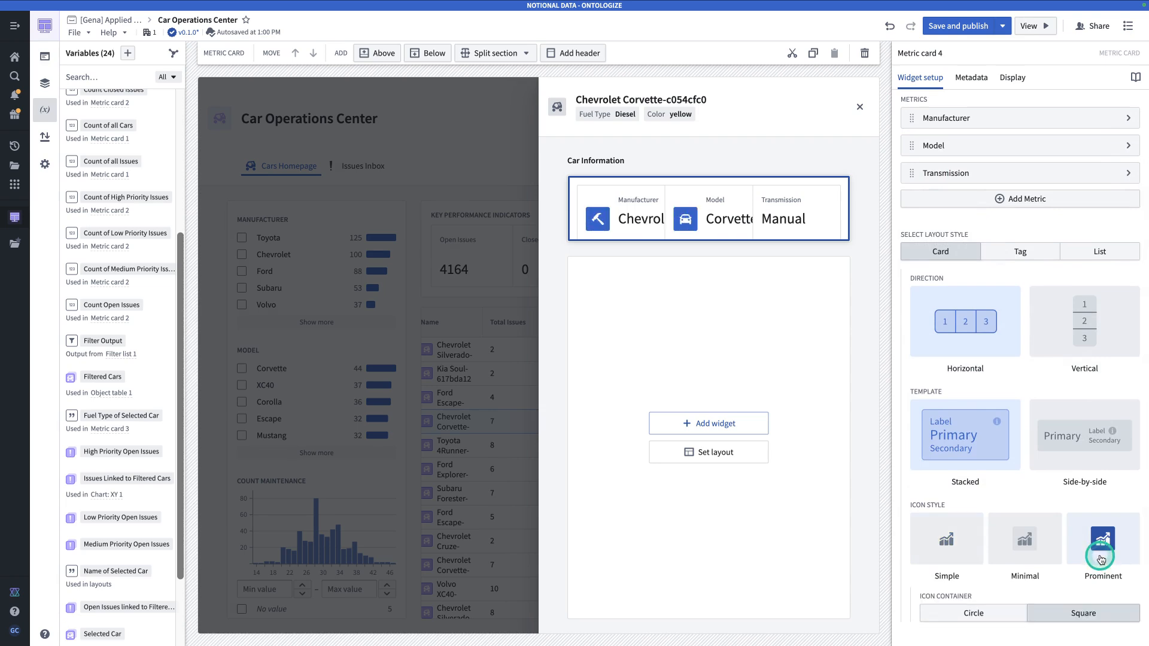
scroll(1093, 562, "down", 1)
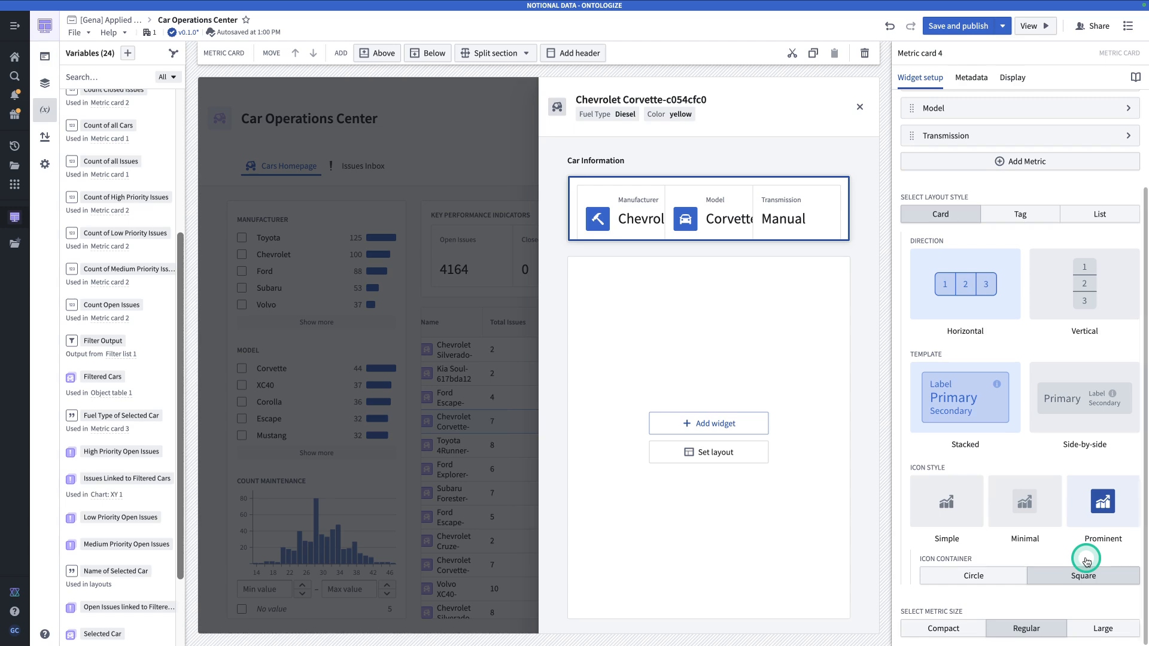
left_click(956, 627)
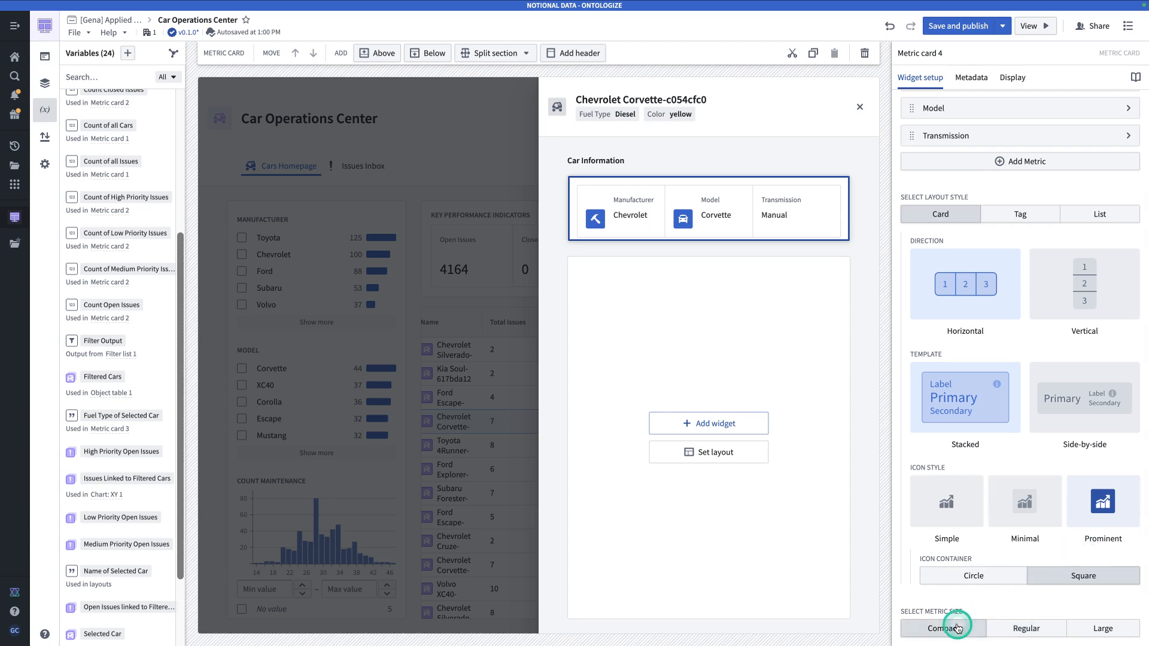
scroll(982, 282, "up", 3)
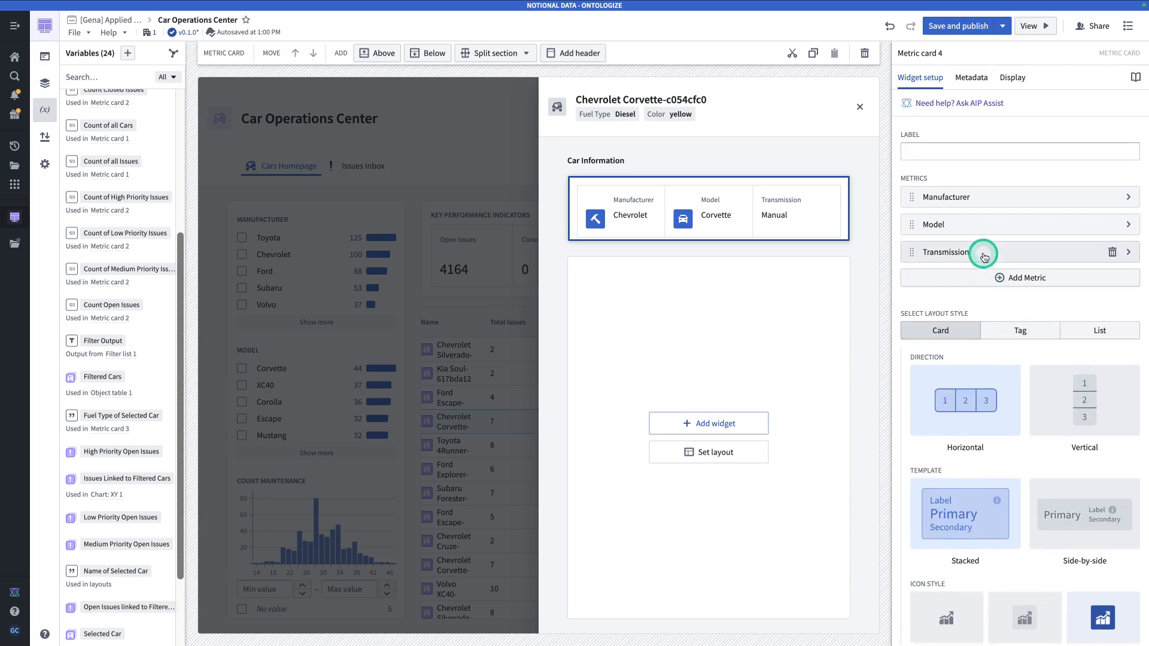
Give the Transmission metric of the Car Information metric card the gear-shaped Cog icon.
left_click(977, 249)
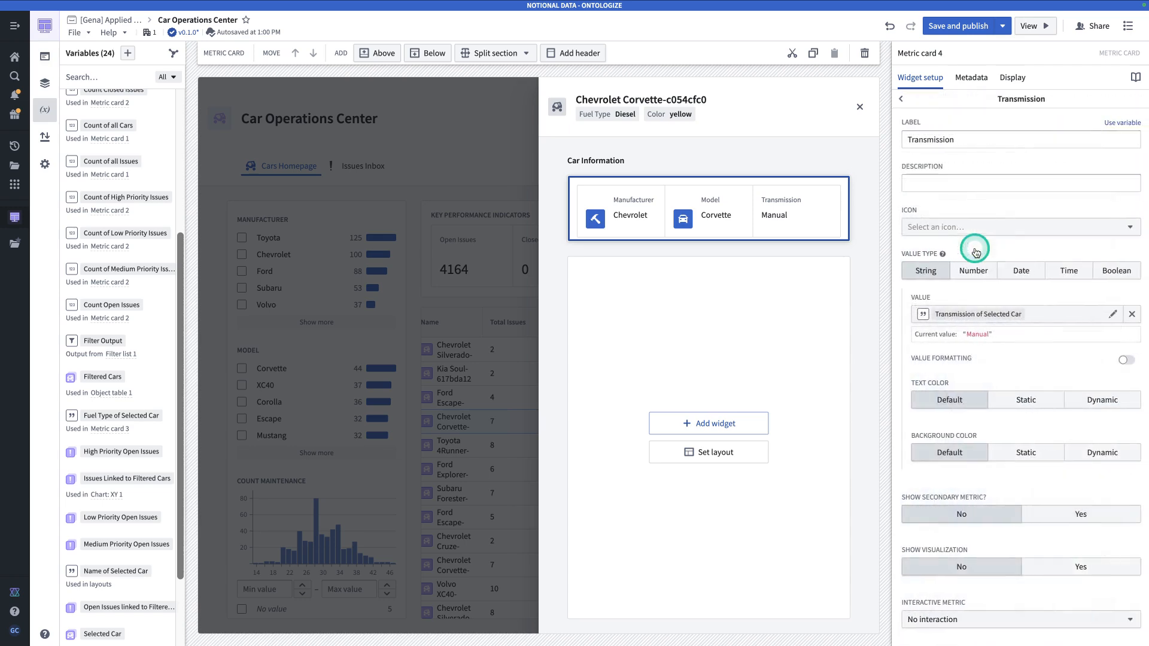
left_click(944, 228)
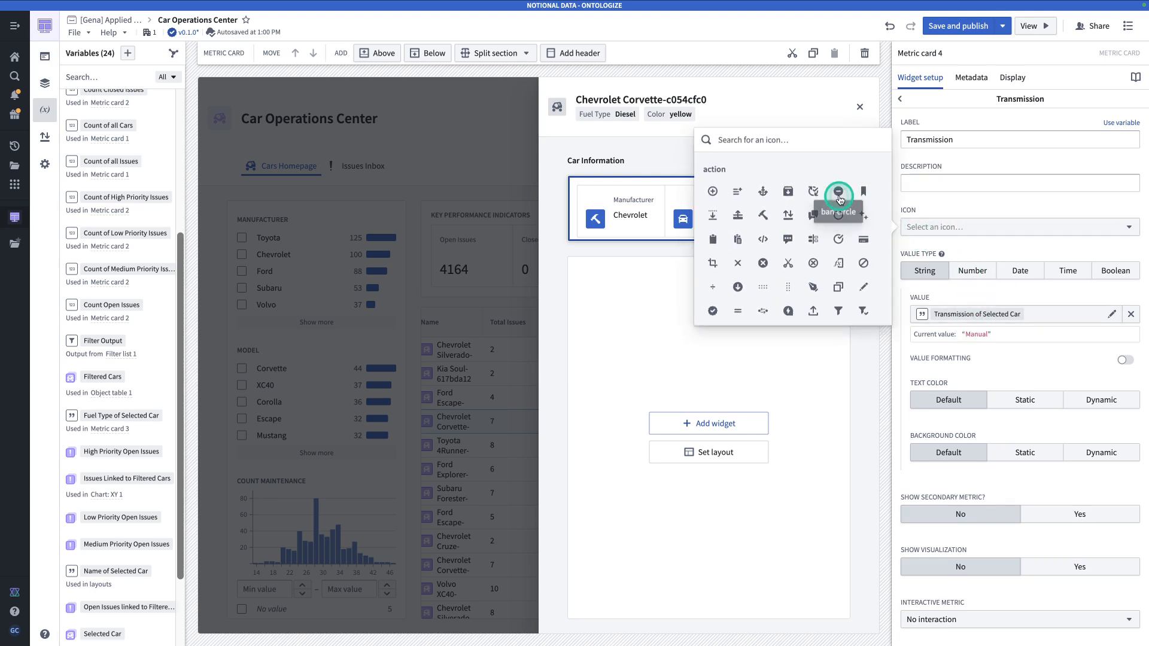
type("gear")
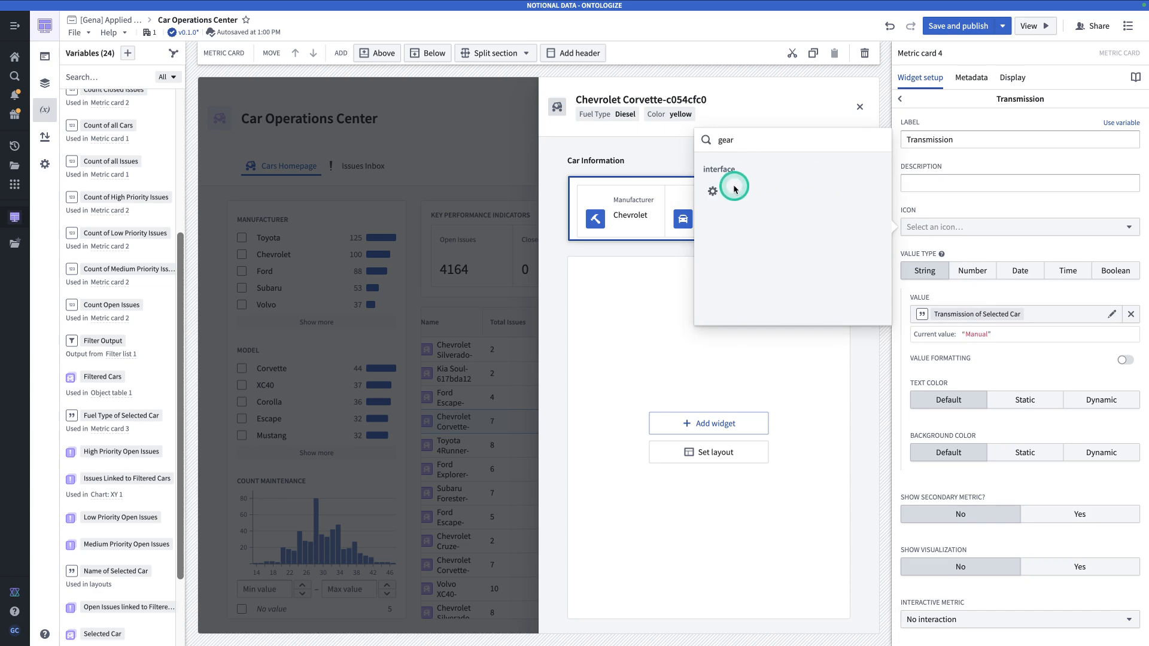
left_click(713, 190)
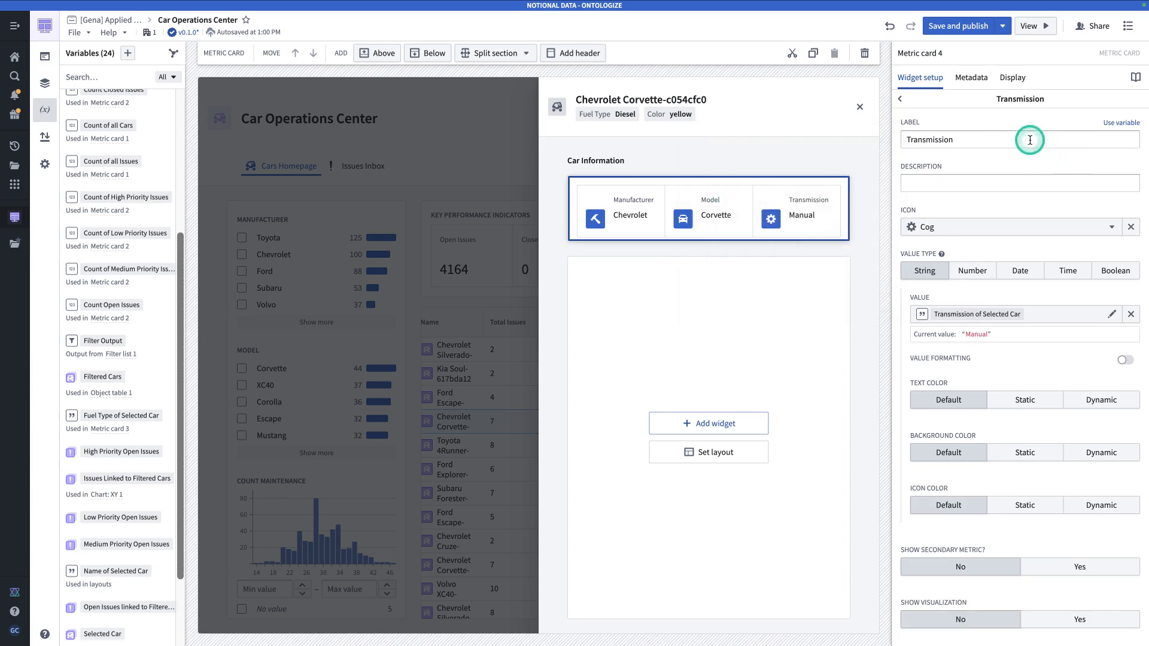
left_click(907, 100)
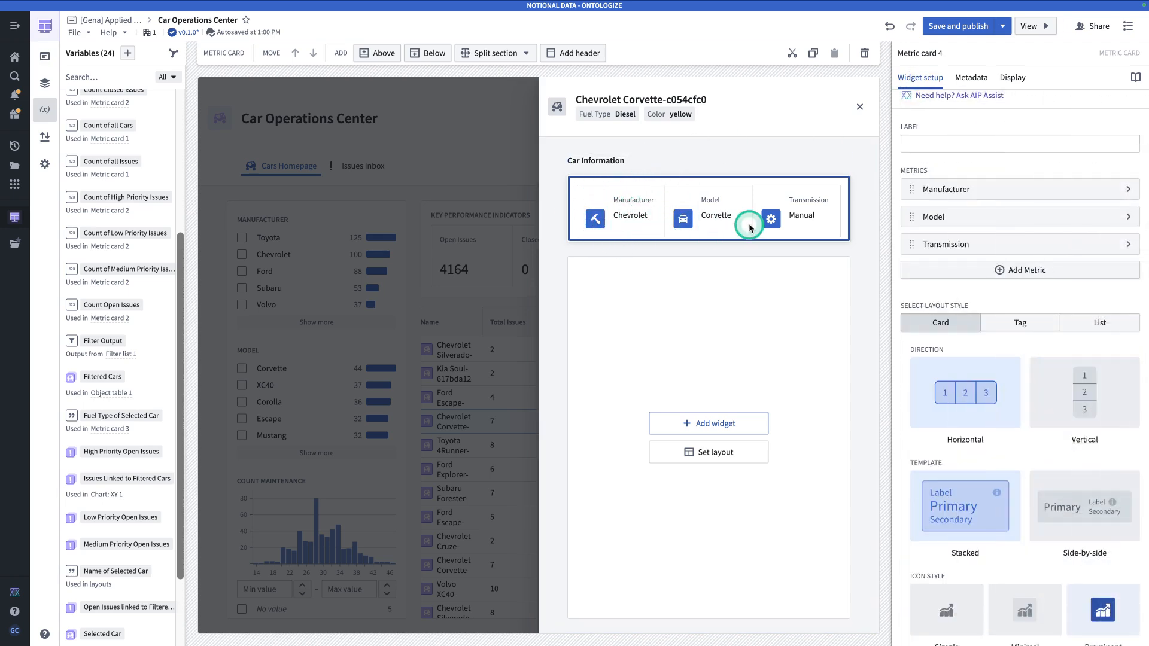
Set the Car Information metric card's icon style to Minimal and its border style to borderless.
scroll(996, 480, "down", 2)
left_click(1026, 551)
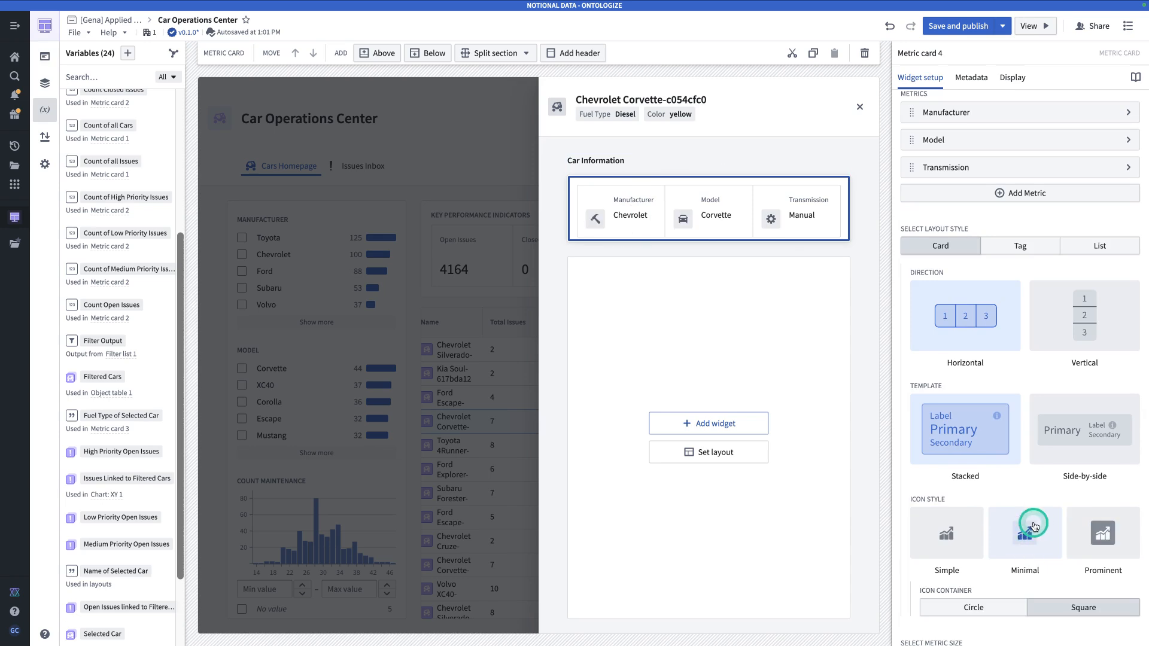
scroll(1034, 527, "up", 3)
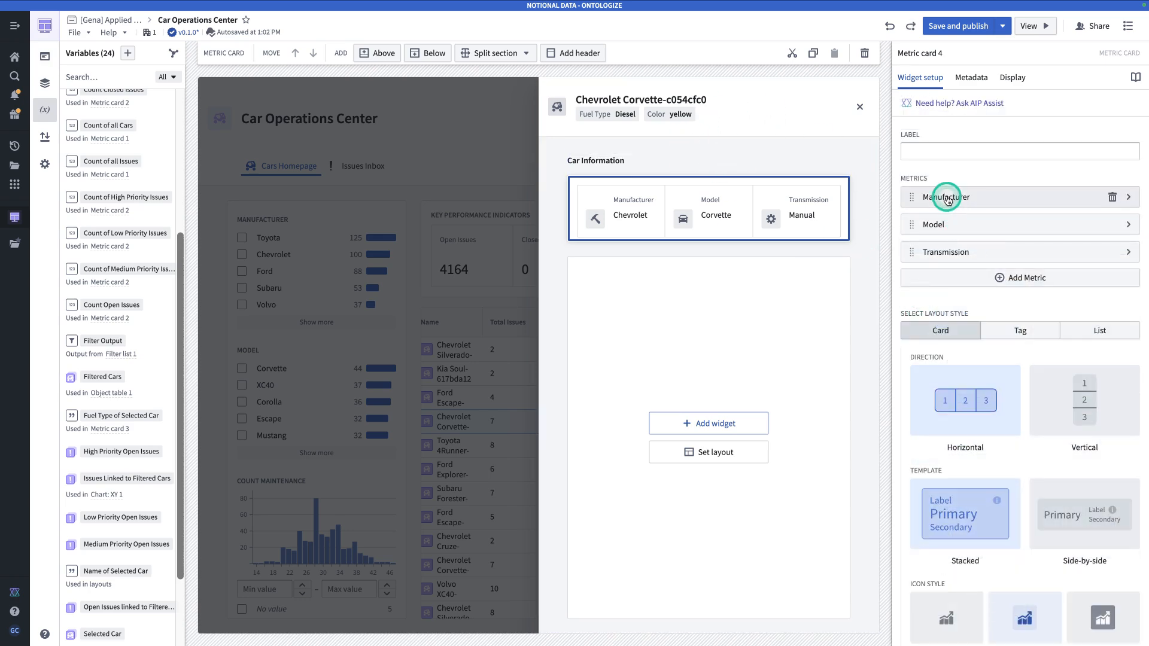
left_click(1013, 80)
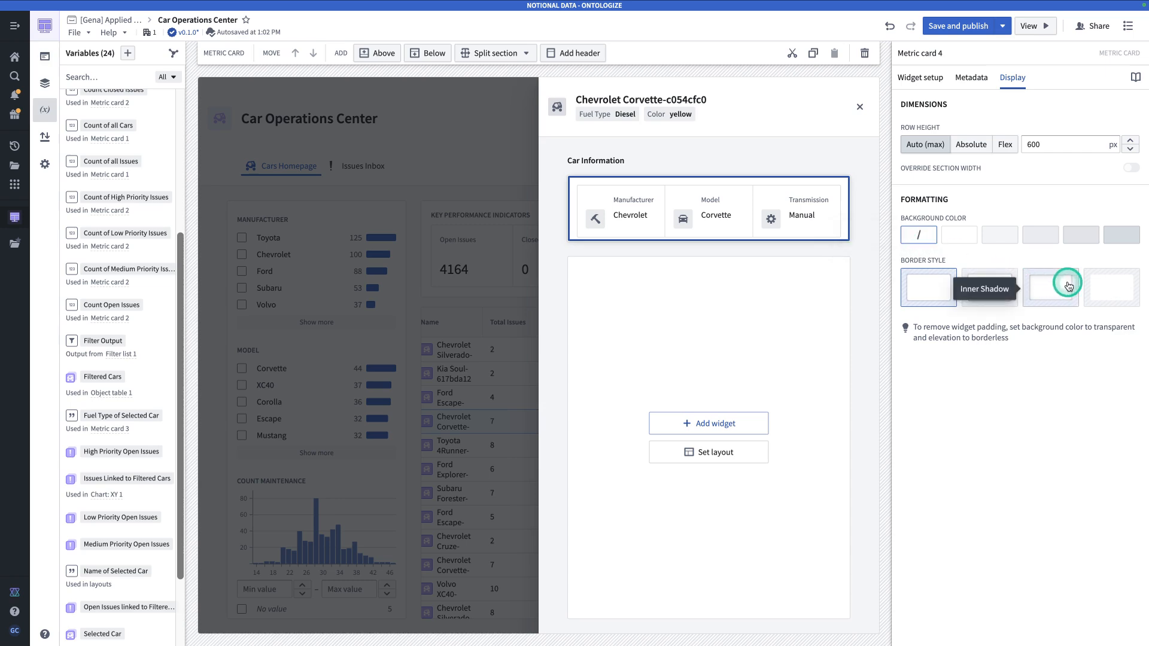
left_click(1095, 285)
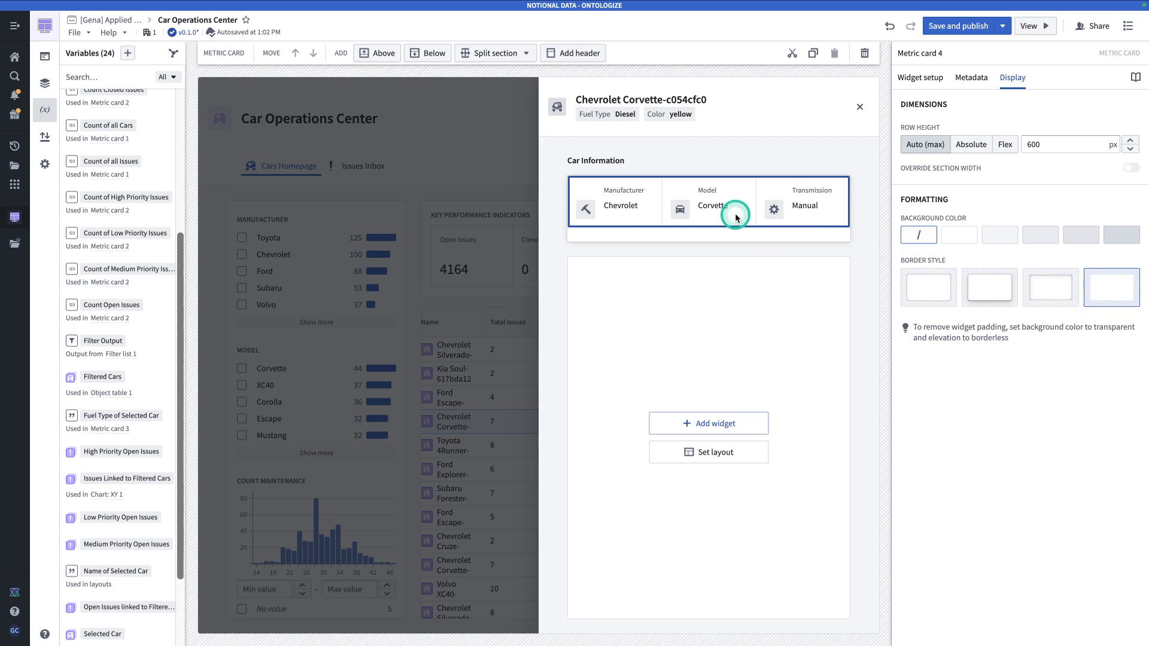
Set the row height of the Car Information section to Auto (max).
left_click(752, 248)
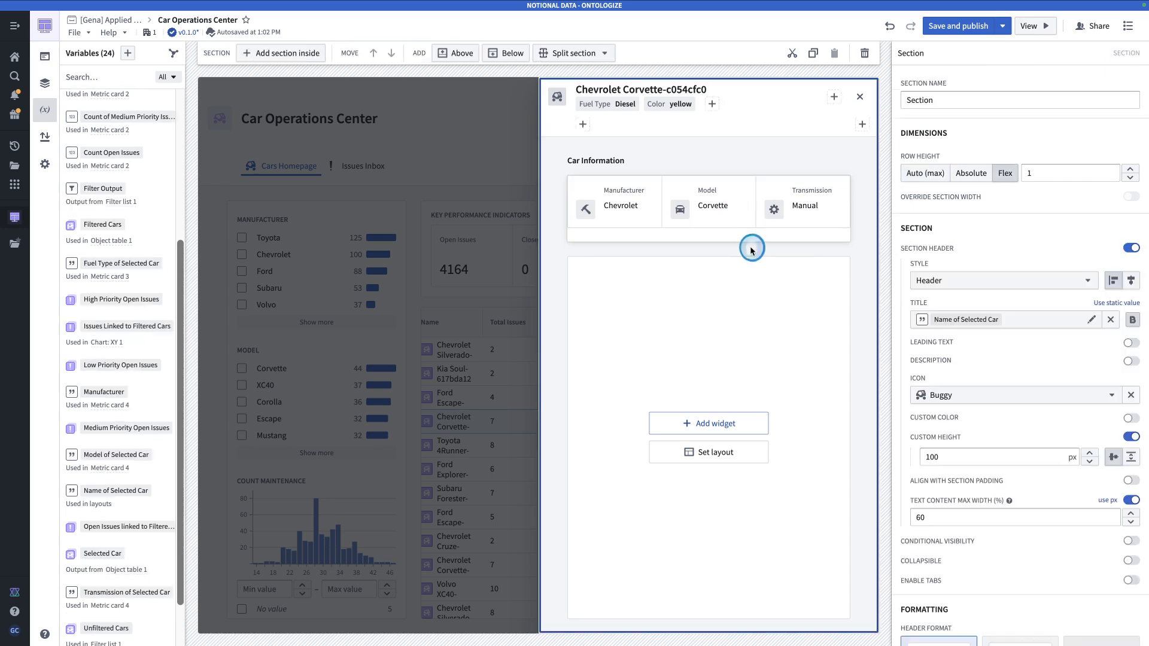
left_click(791, 240)
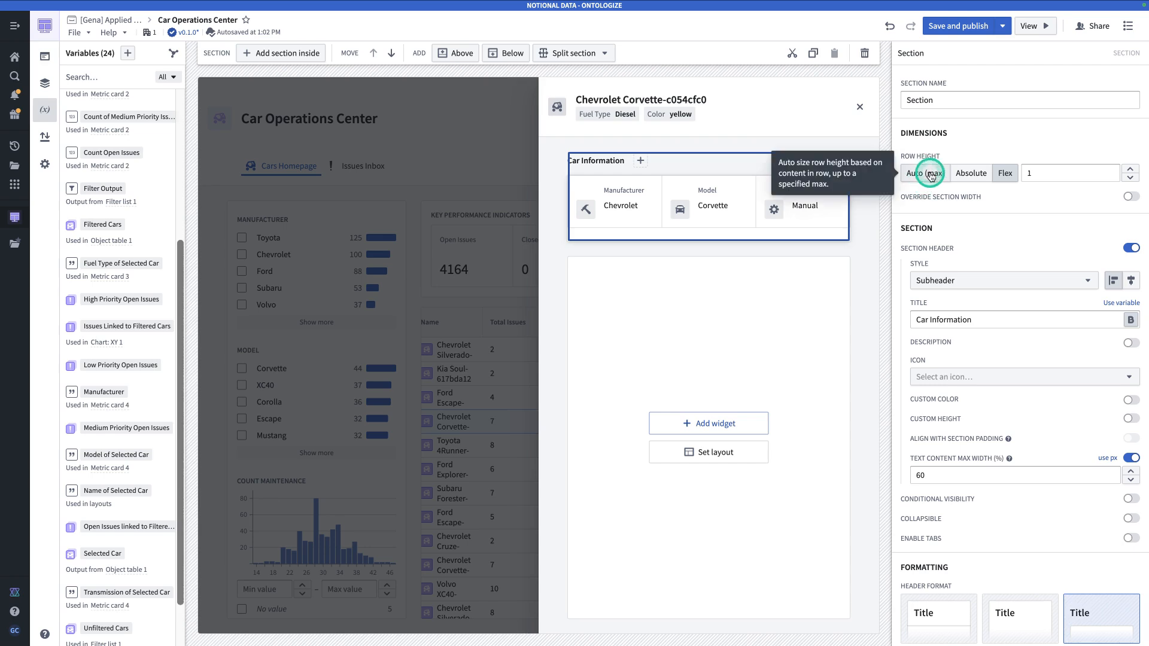
Add a Property list widget to the empty section below Car Information in the overlay.
left_click(788, 278)
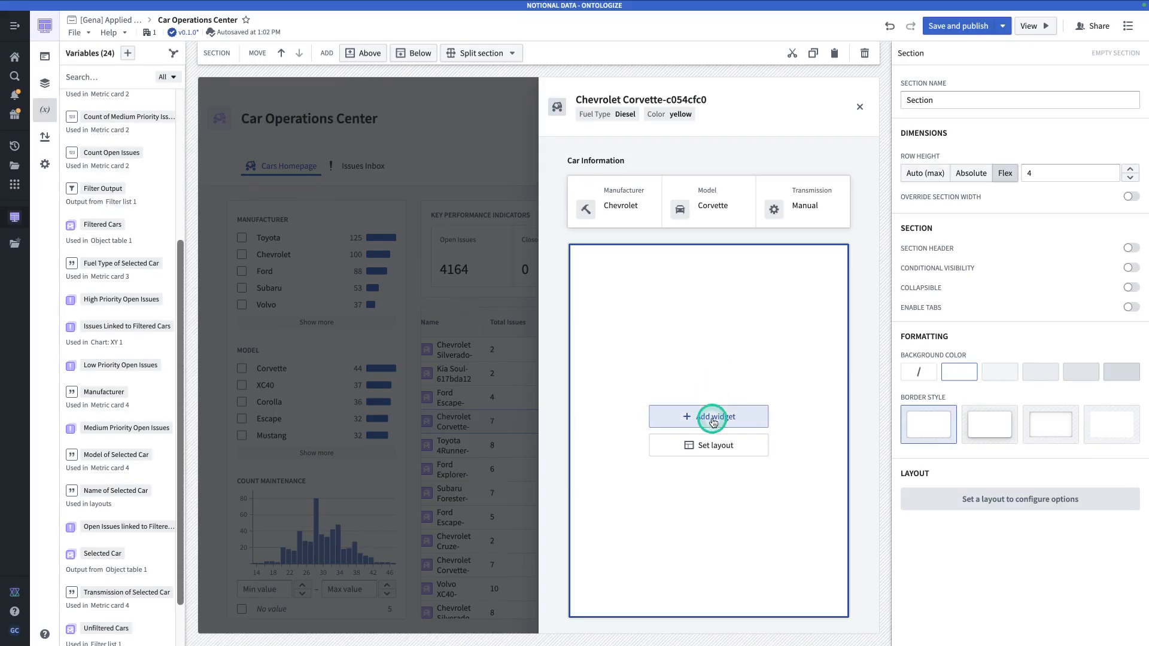
left_click(713, 422)
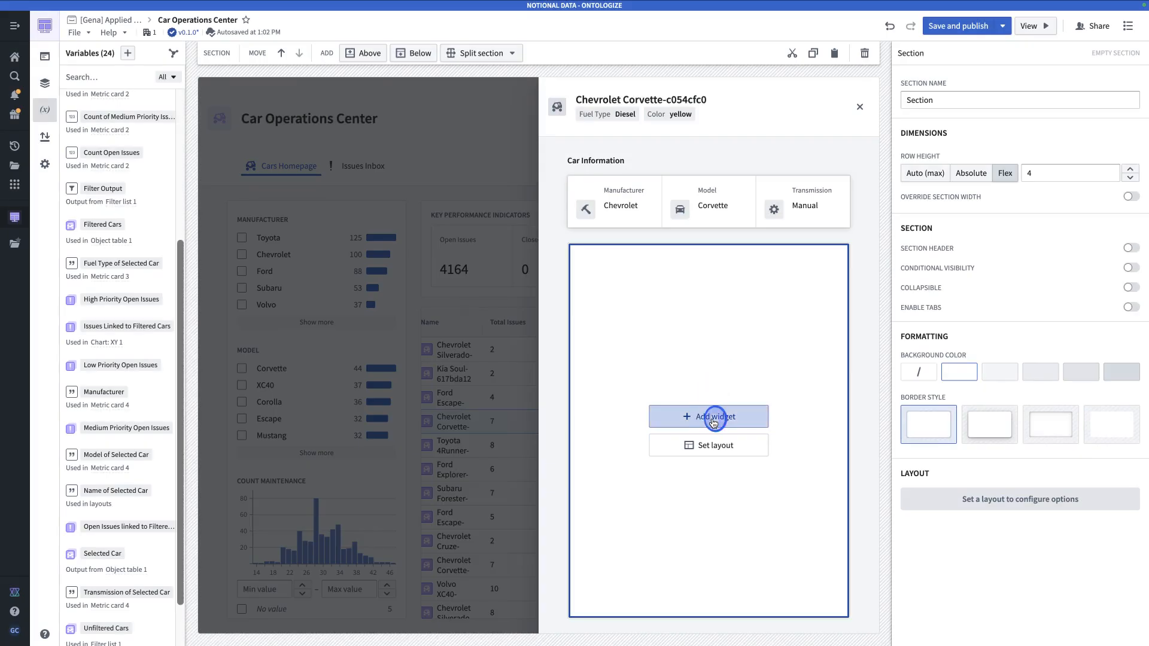
type("metr")
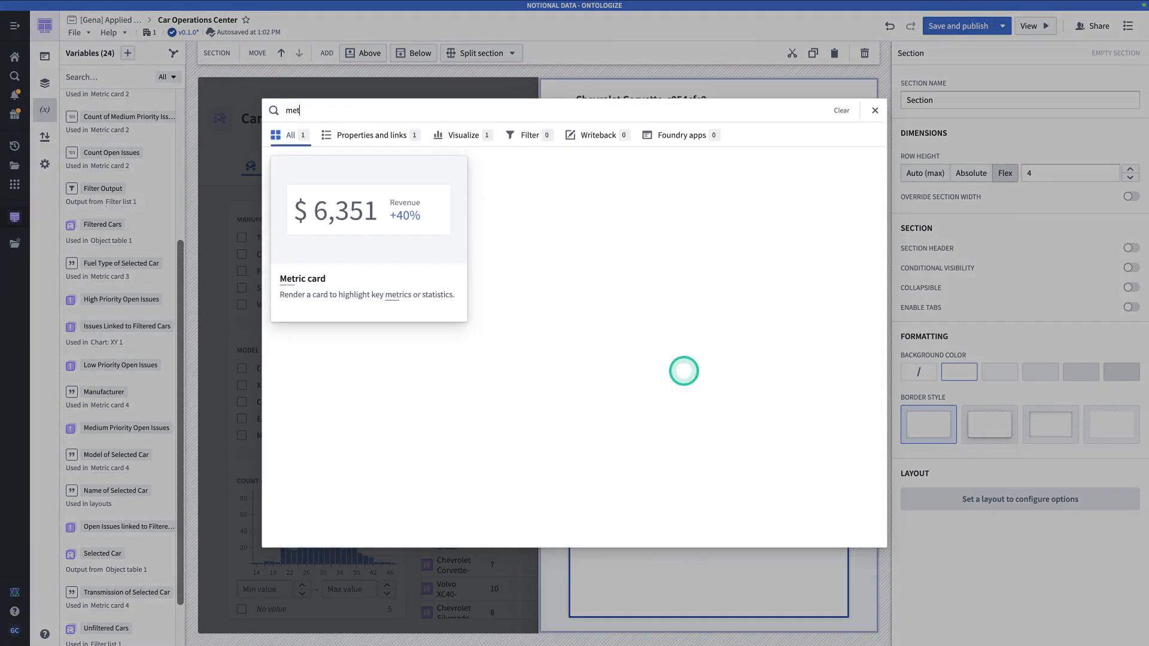
key("BackSpace")
key("BackSpace")
key("BackSpace")
key("BackSpace")
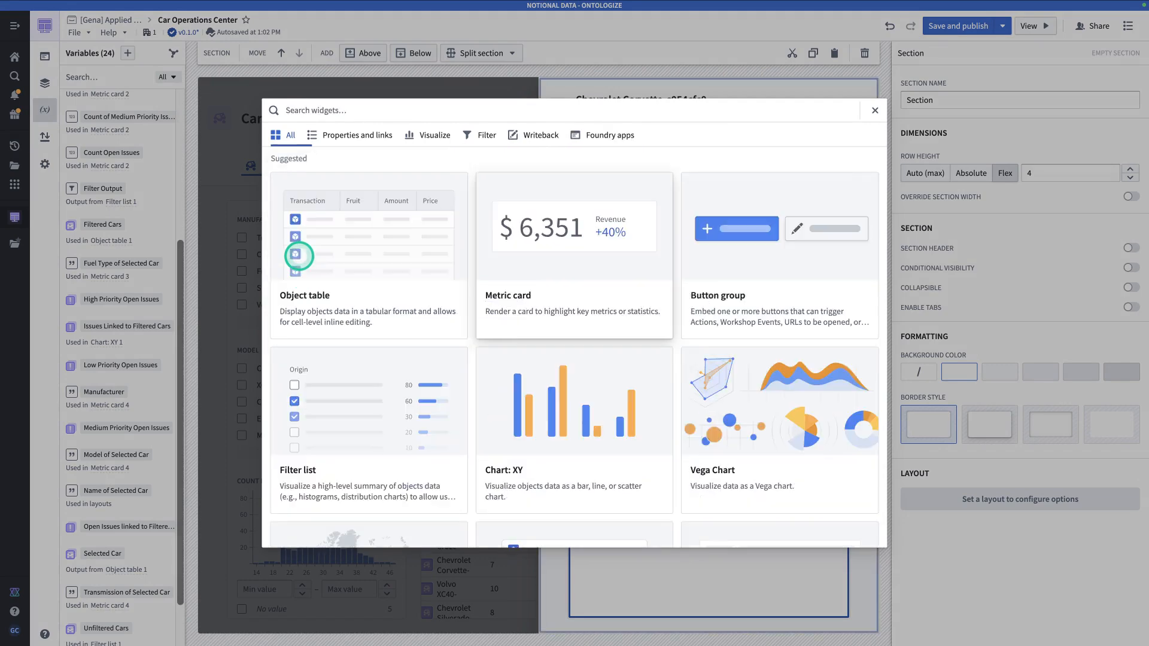
type("prop")
left_click(312, 260)
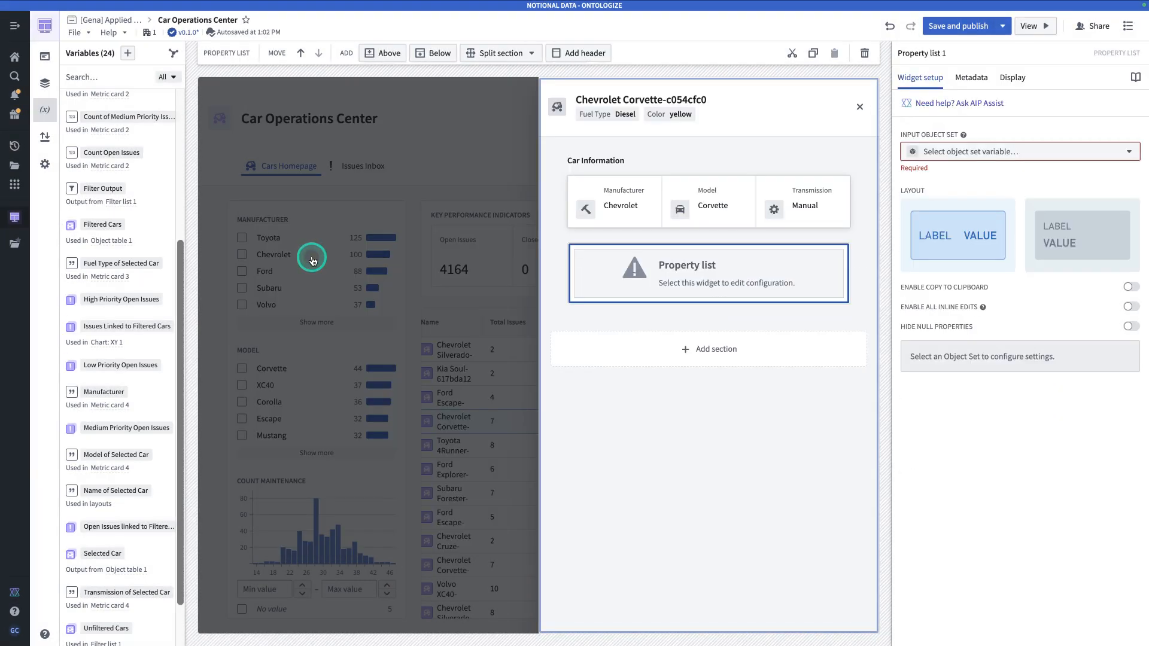
Use the existing Selected Car variable as the property list's input object set.
left_click(956, 154)
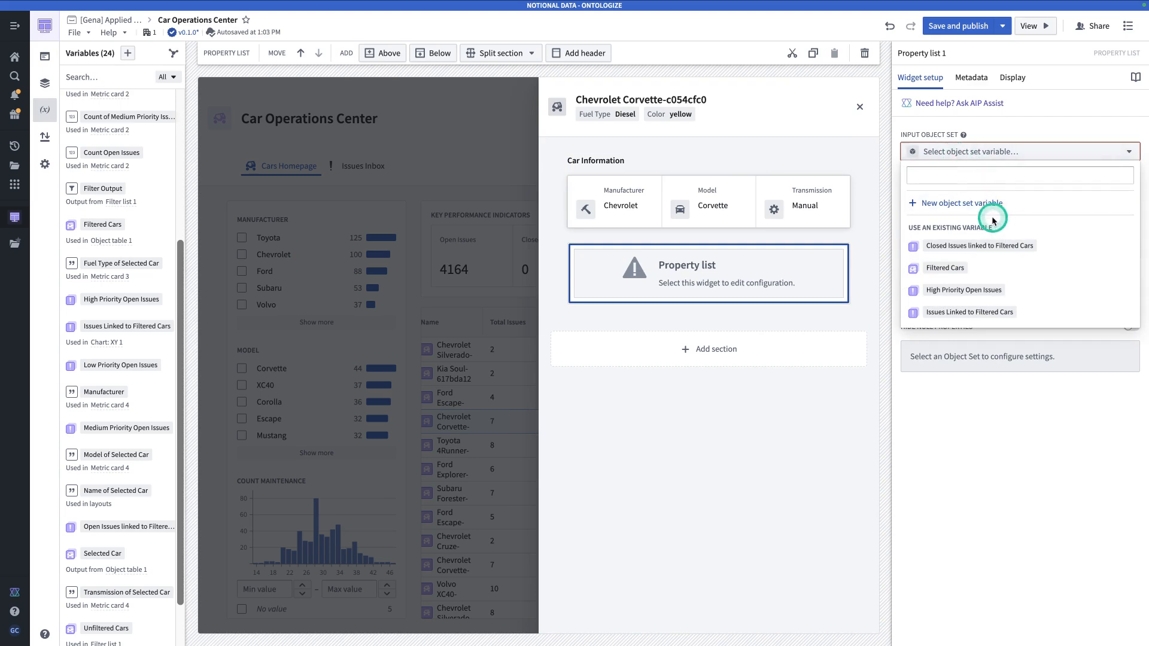
left_click(968, 173)
type("se")
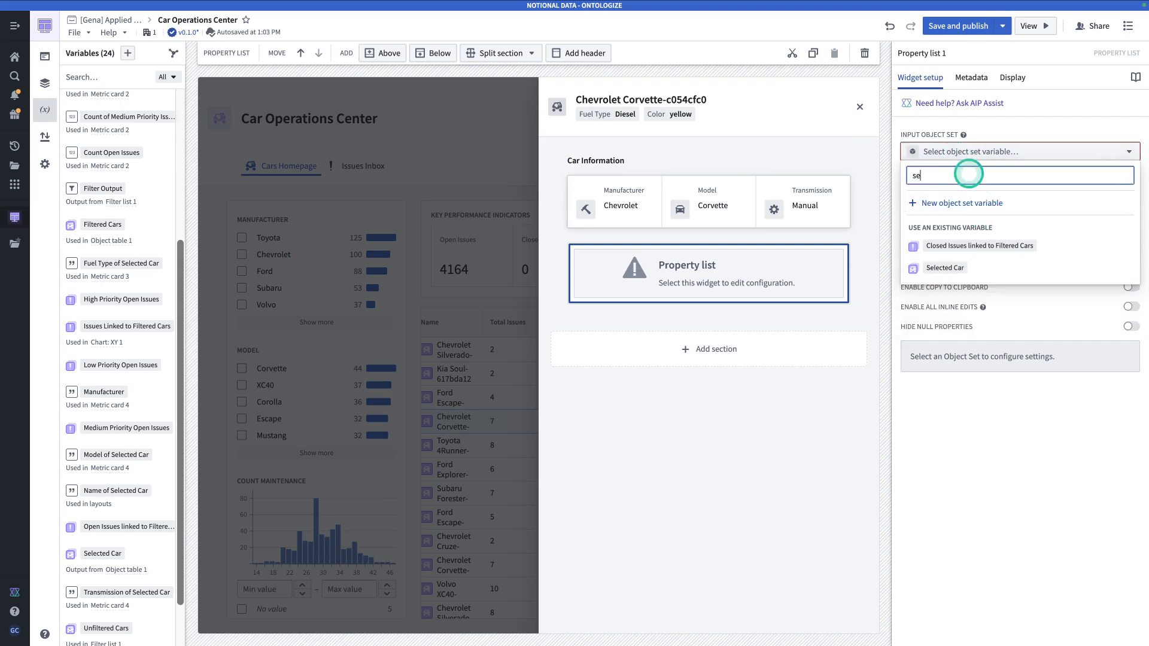
left_click(958, 269)
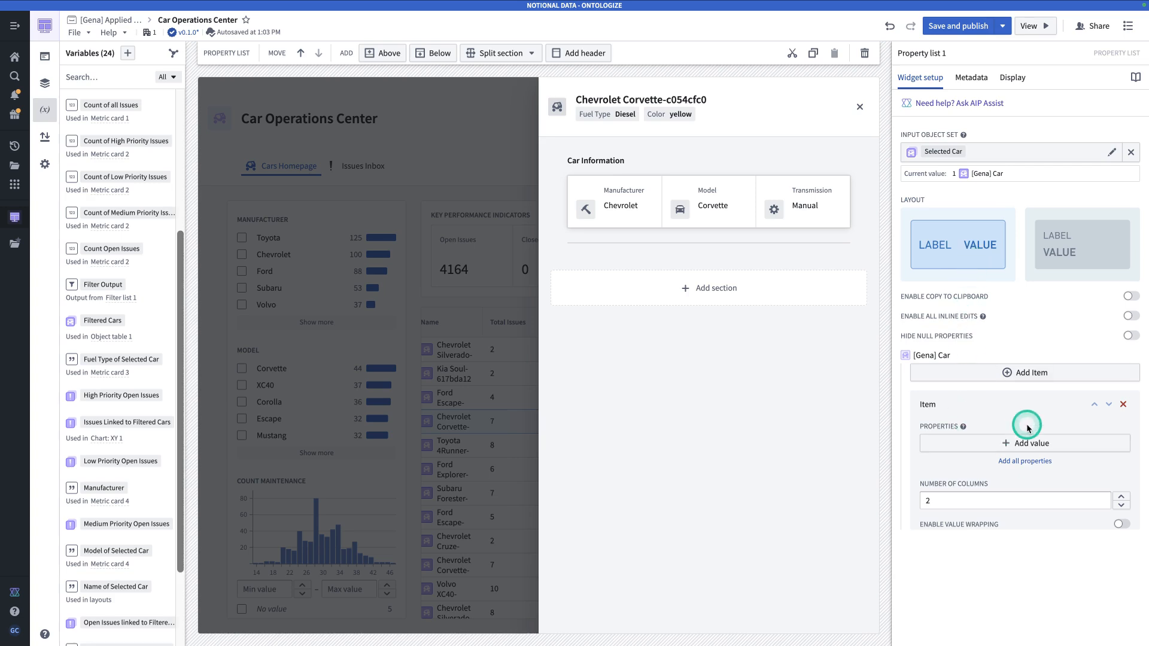
Add Manufactured Date, Manufacturer Country, Manufacturer Address and Manufacturer Phone Number to the property list and use the layout with labels above values.
left_click(1021, 445)
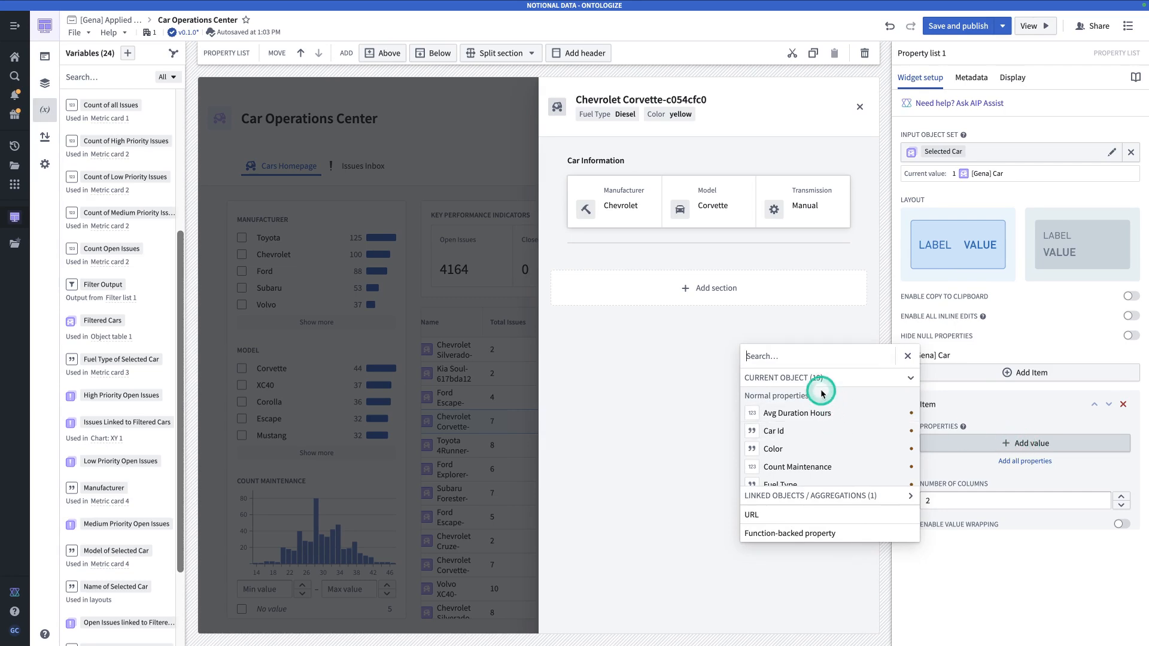
type("man")
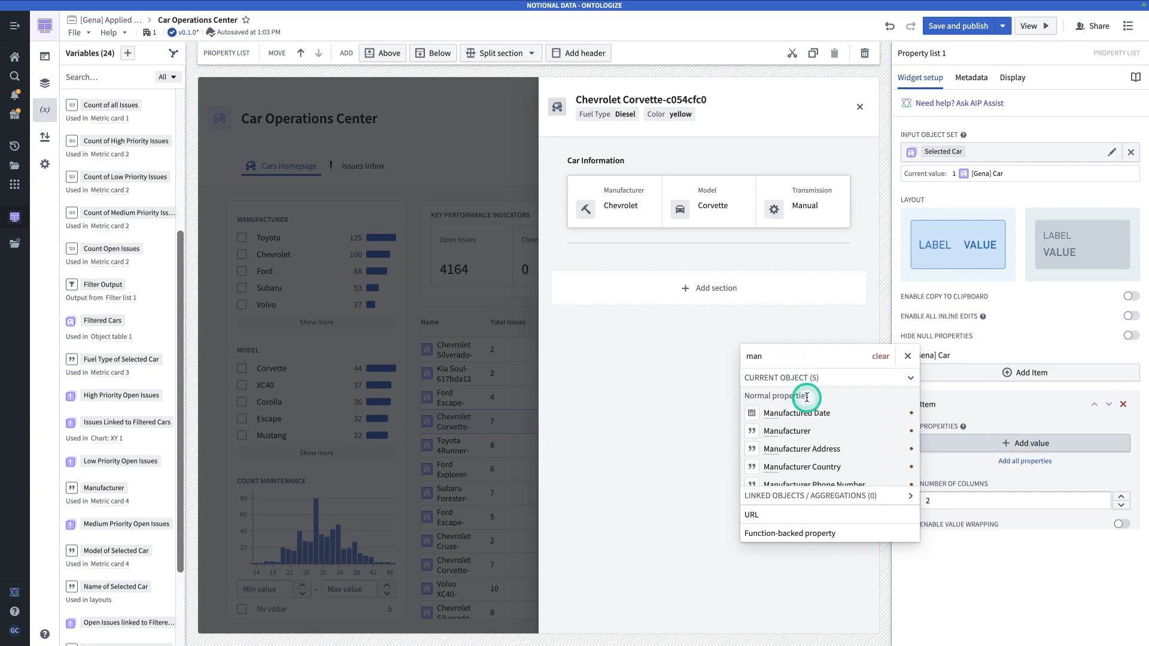
left_click(816, 413)
left_click(974, 467)
left_click(974, 468)
type("man")
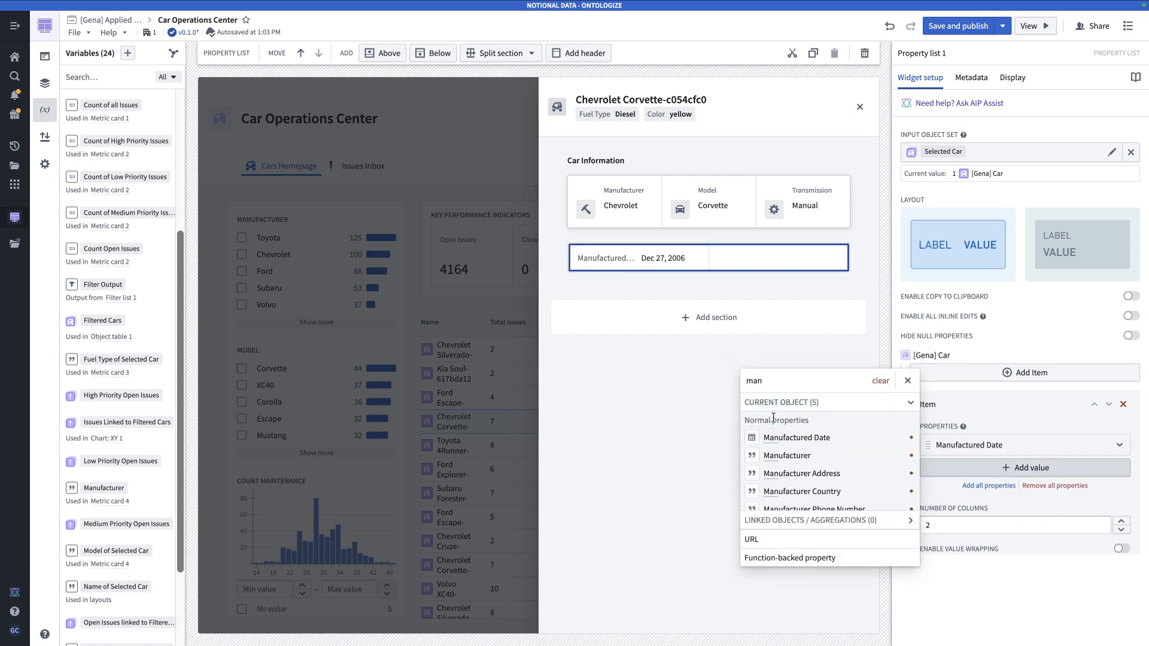
left_click(828, 490)
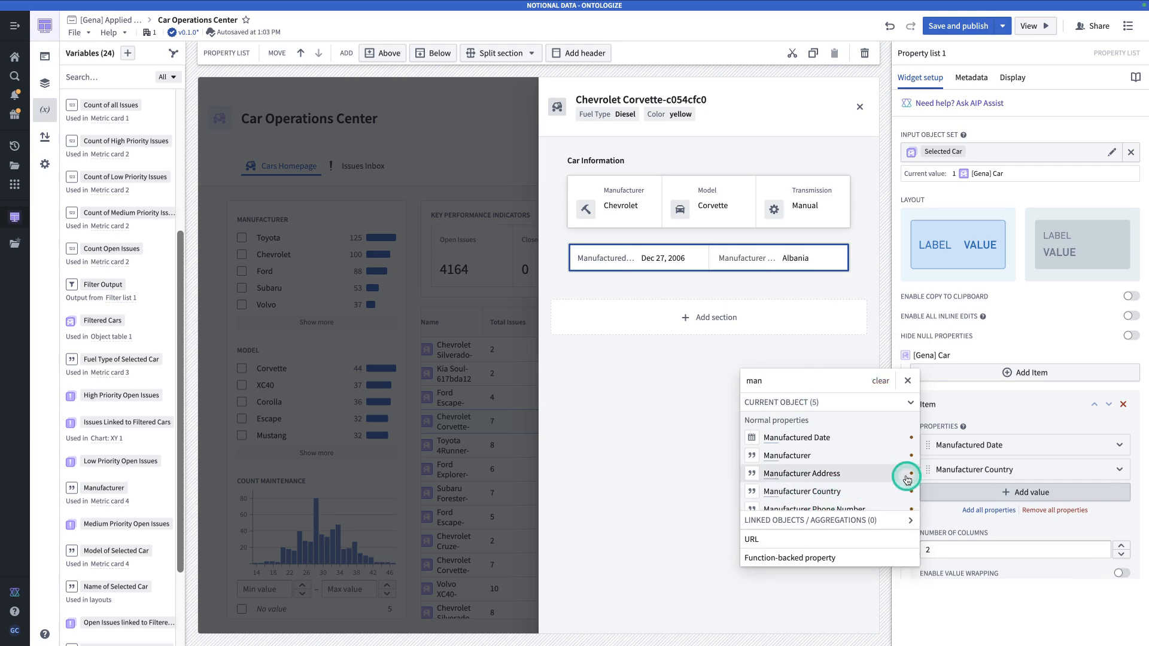
left_click(841, 473)
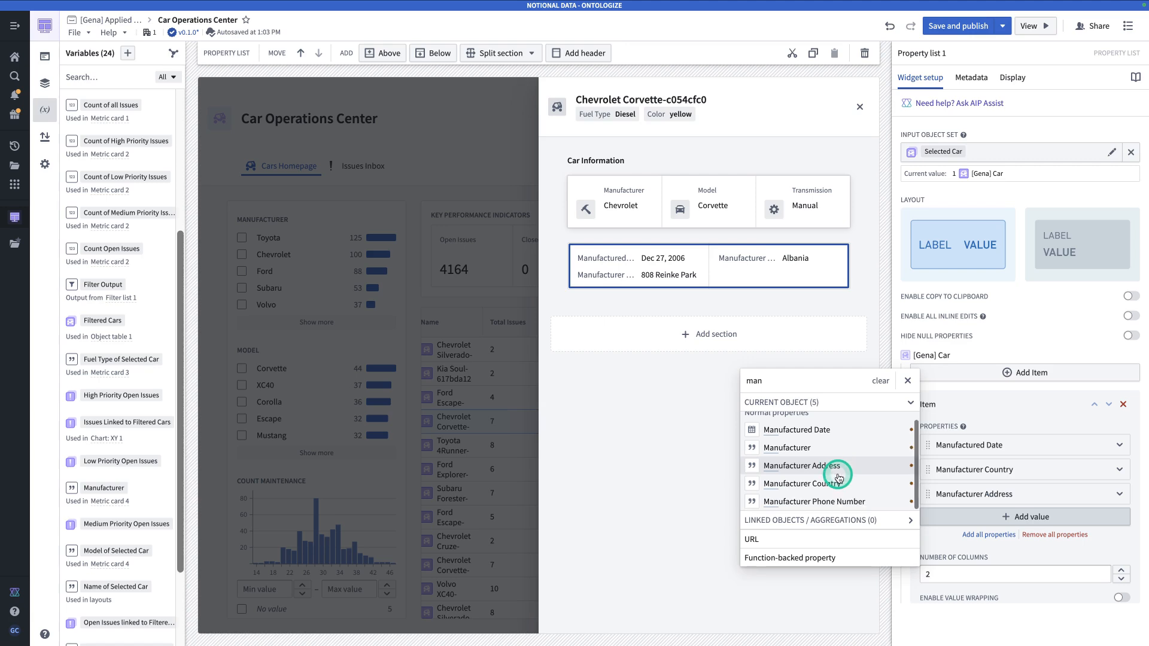
scroll(838, 482, "down", 1)
left_click(842, 500)
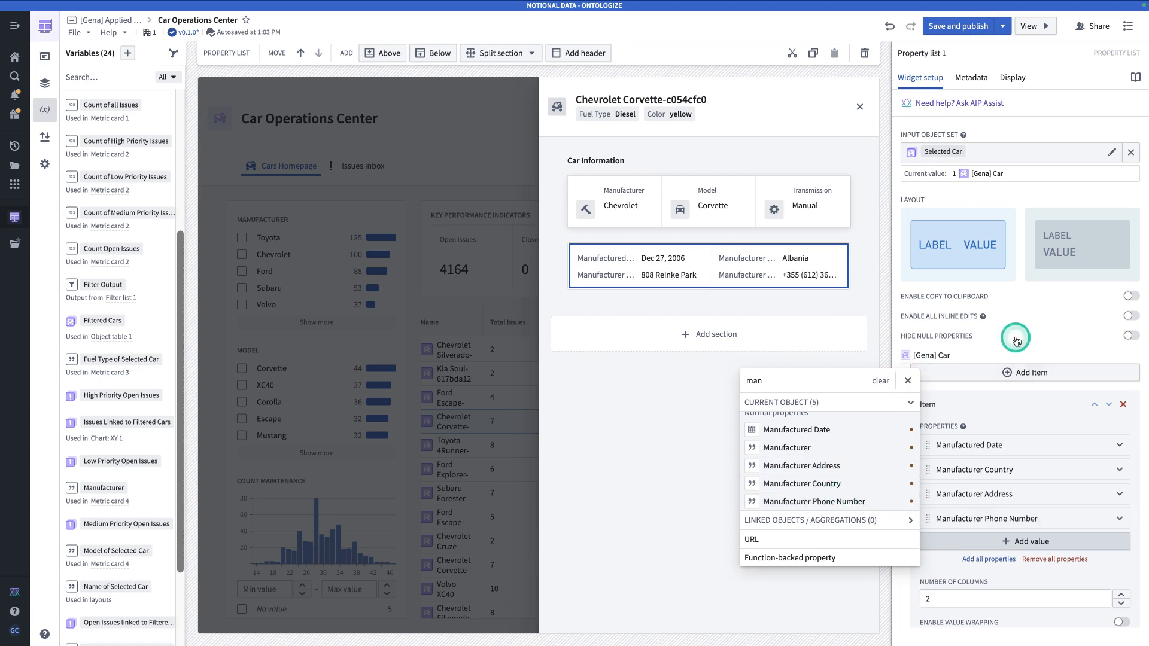
left_click(1039, 327)
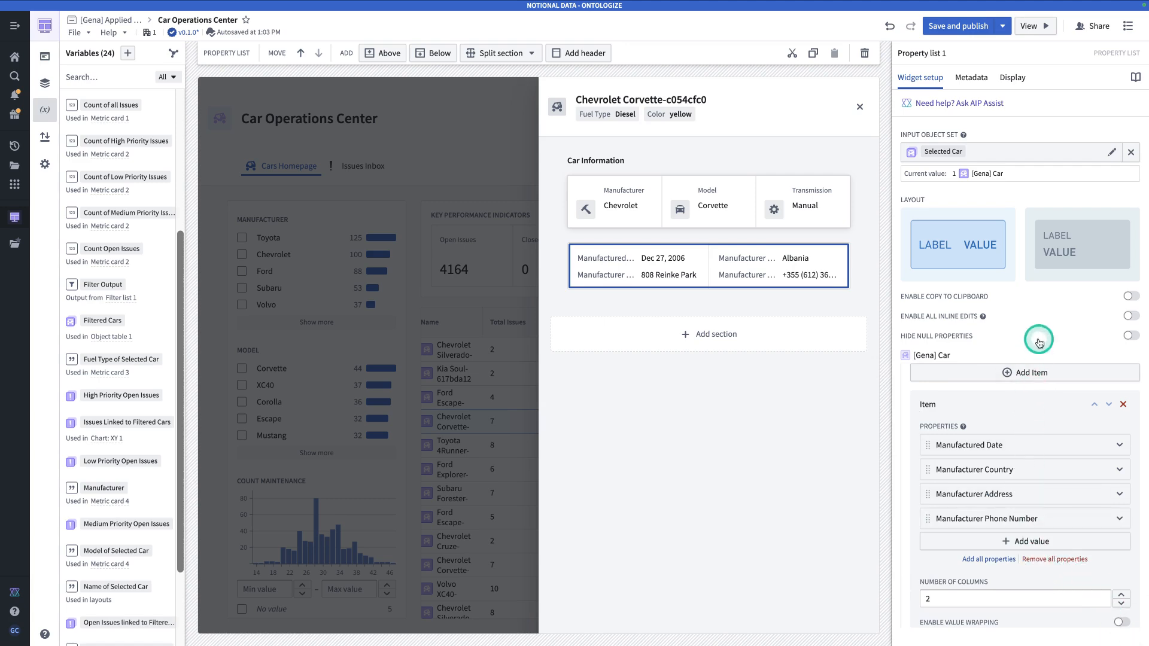
left_click(1048, 249)
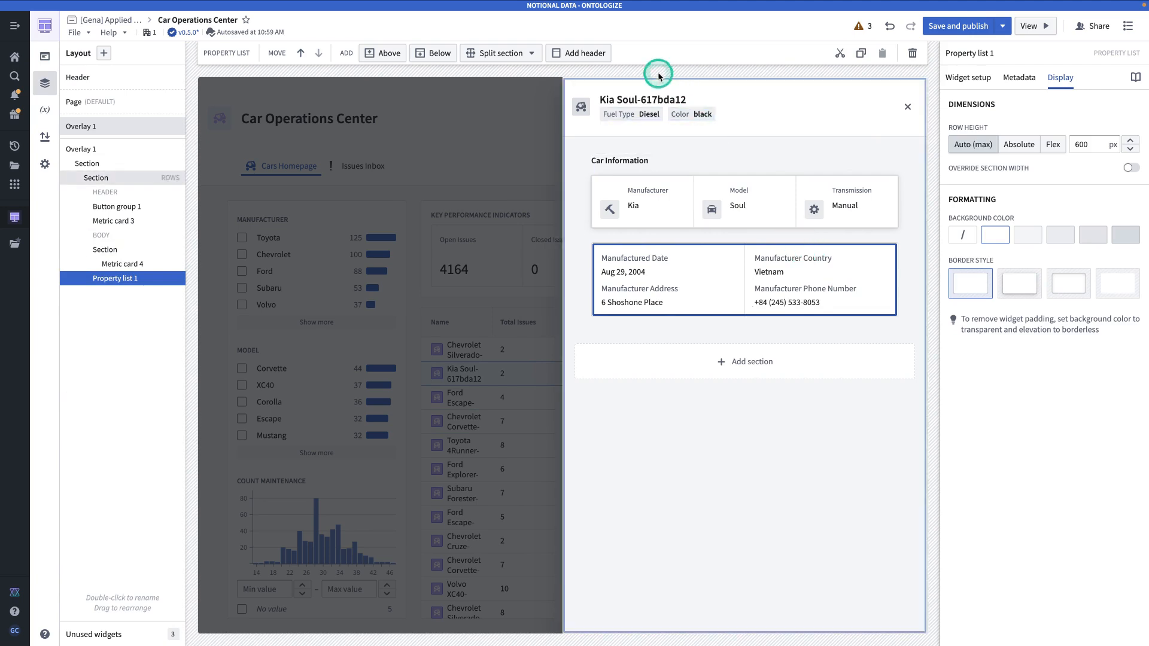
Add a header to the property list and set the resulting section's row height to Auto (max).
left_click(589, 54)
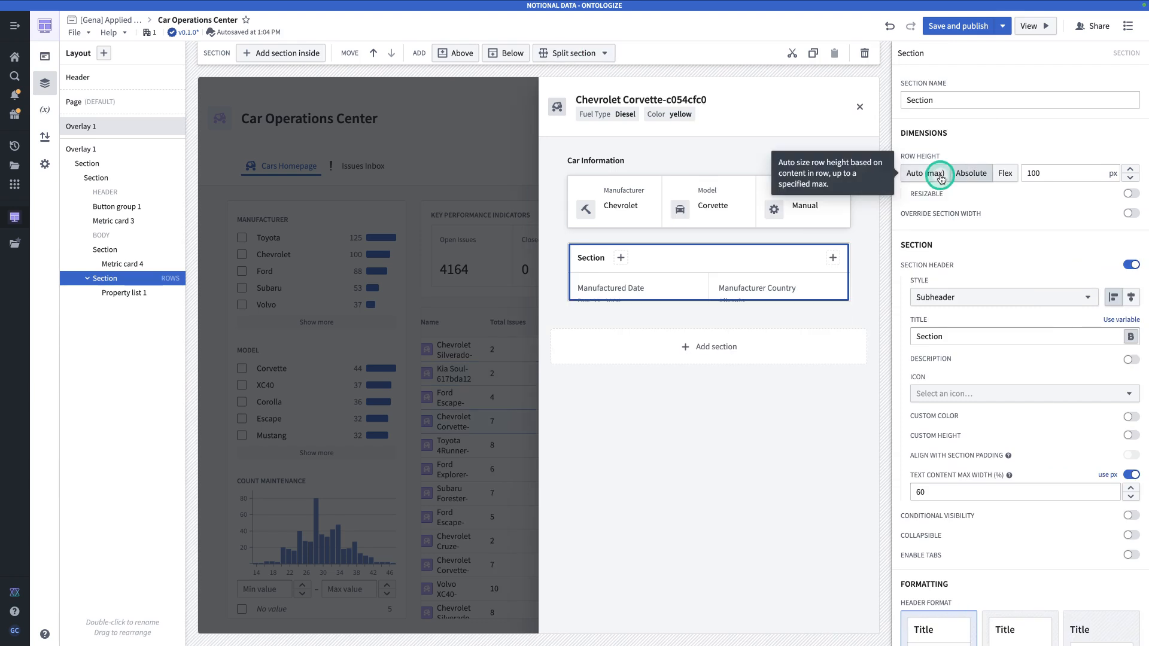
left_click(941, 177)
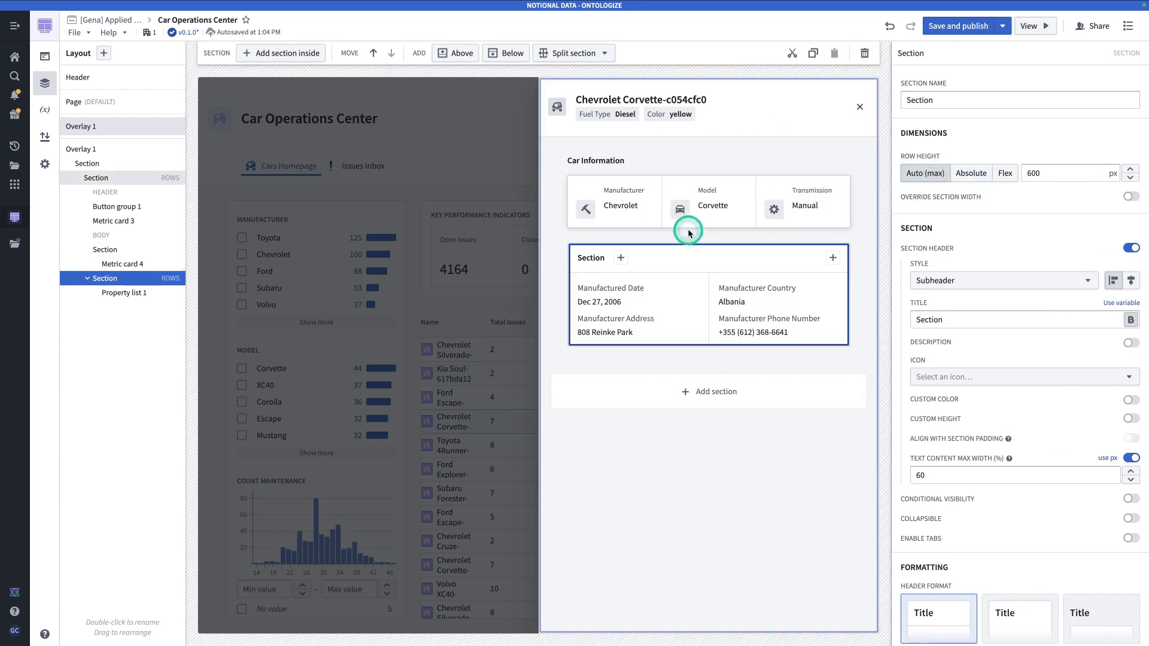
Set the property list section's header format to Floating and its border style to Outer drop shadow.
scroll(1026, 514, "down", 1)
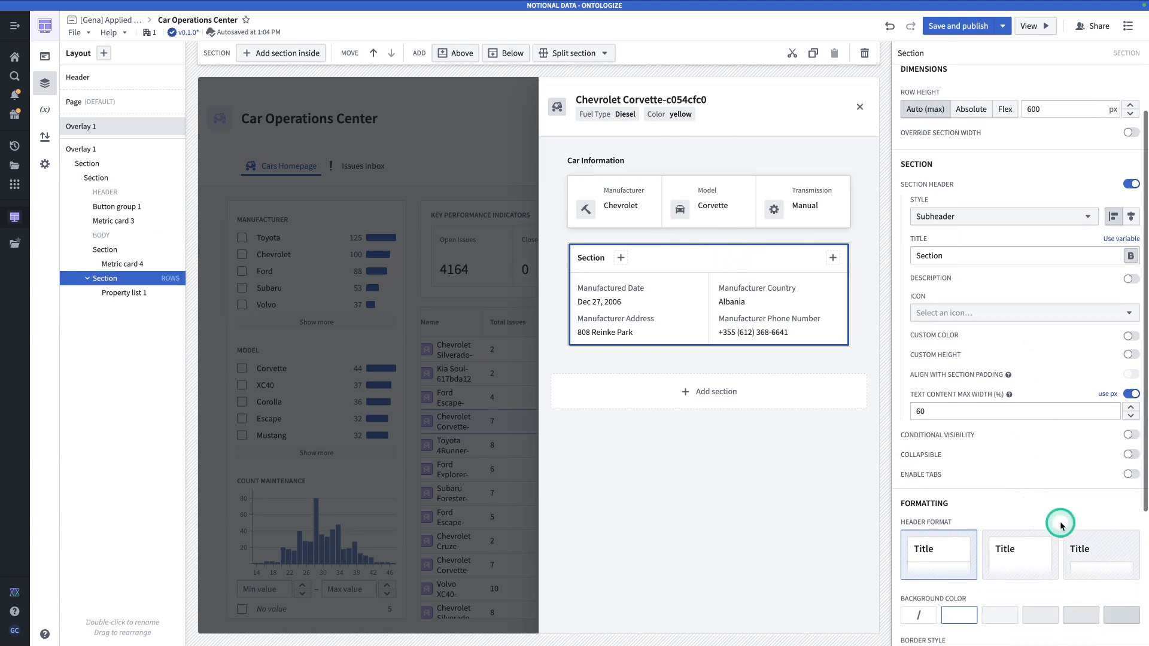
left_click(1090, 546)
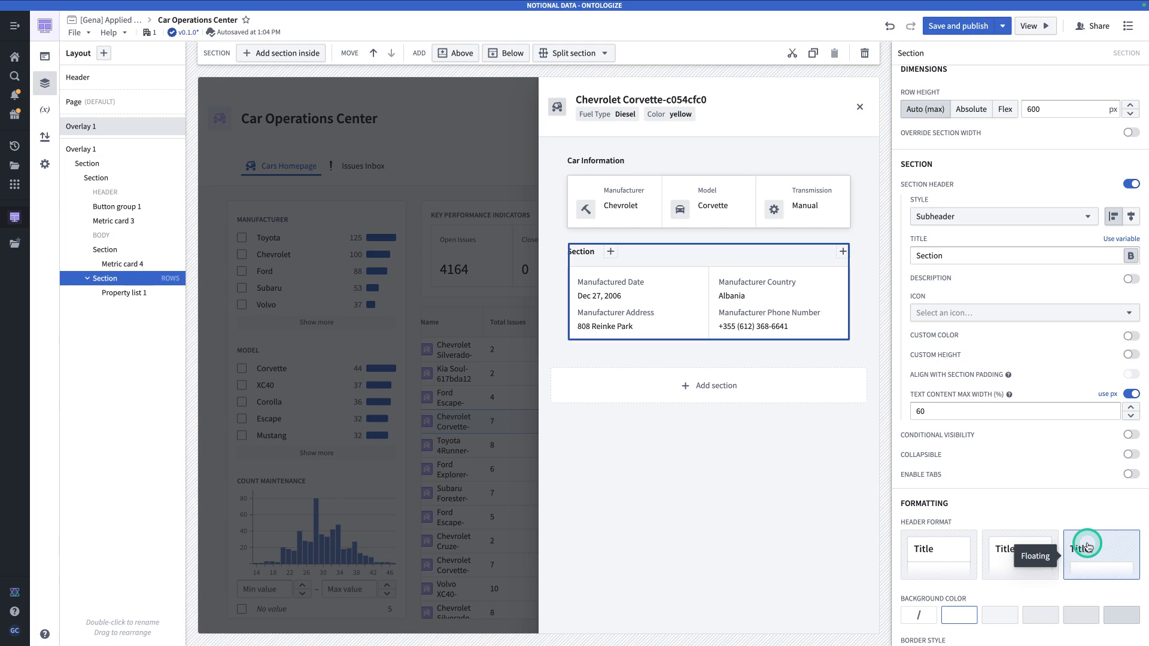
scroll(1086, 542, "down", 1)
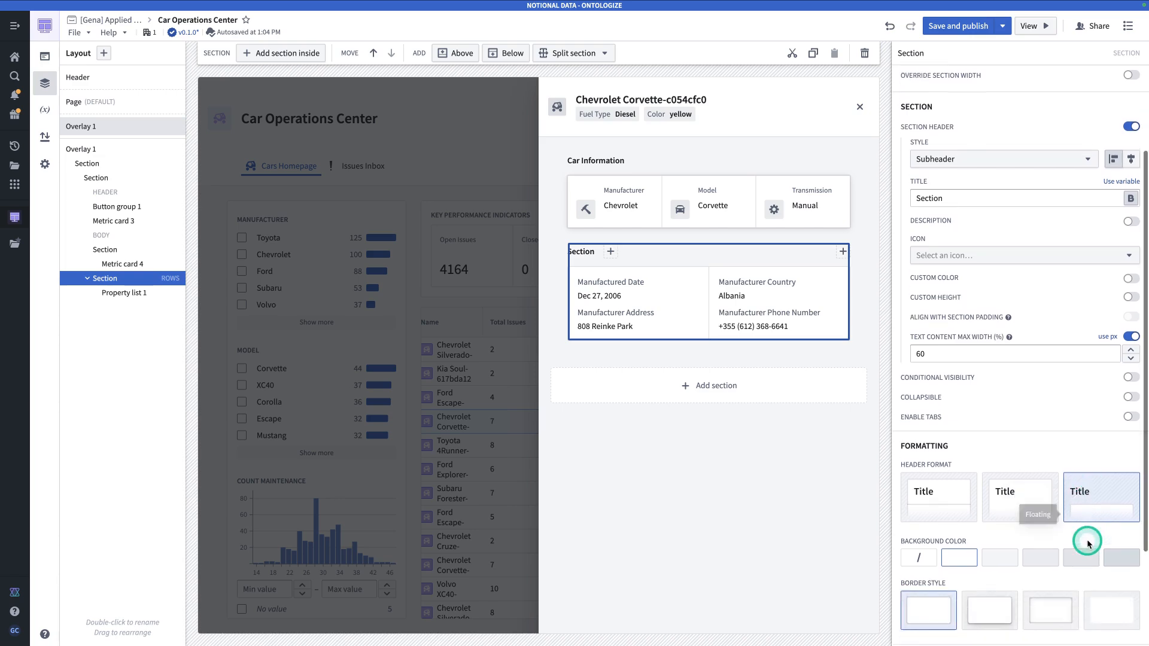
left_click(997, 597)
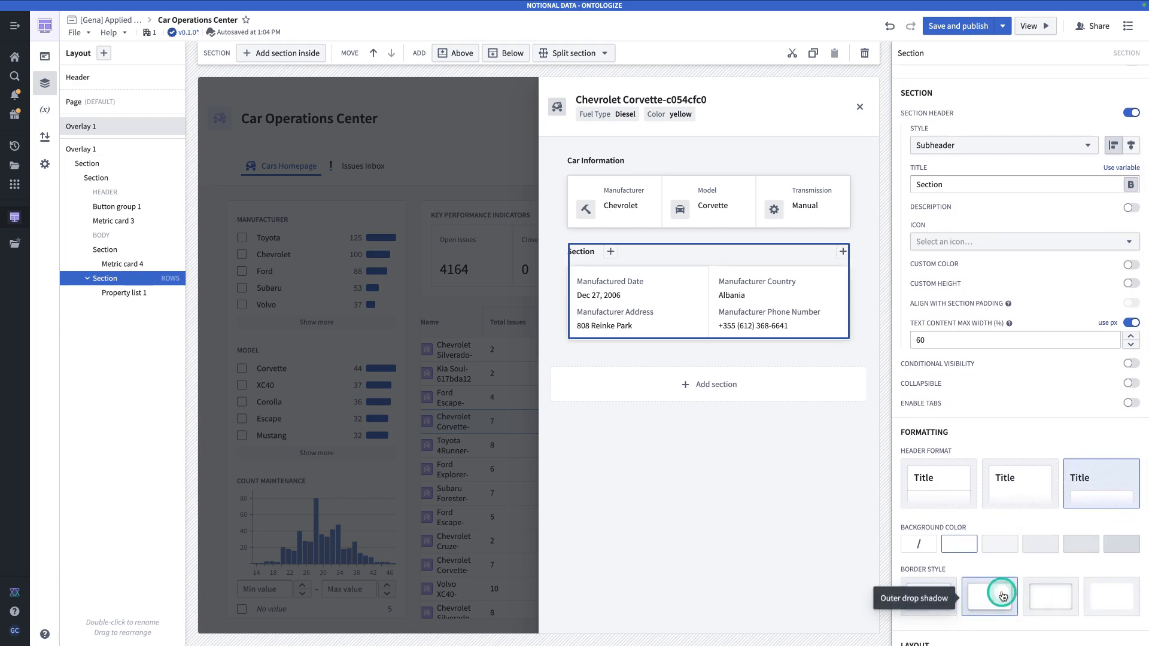
Title the manufacturer property list's section Additional Manufacturing Information.
left_click(799, 441)
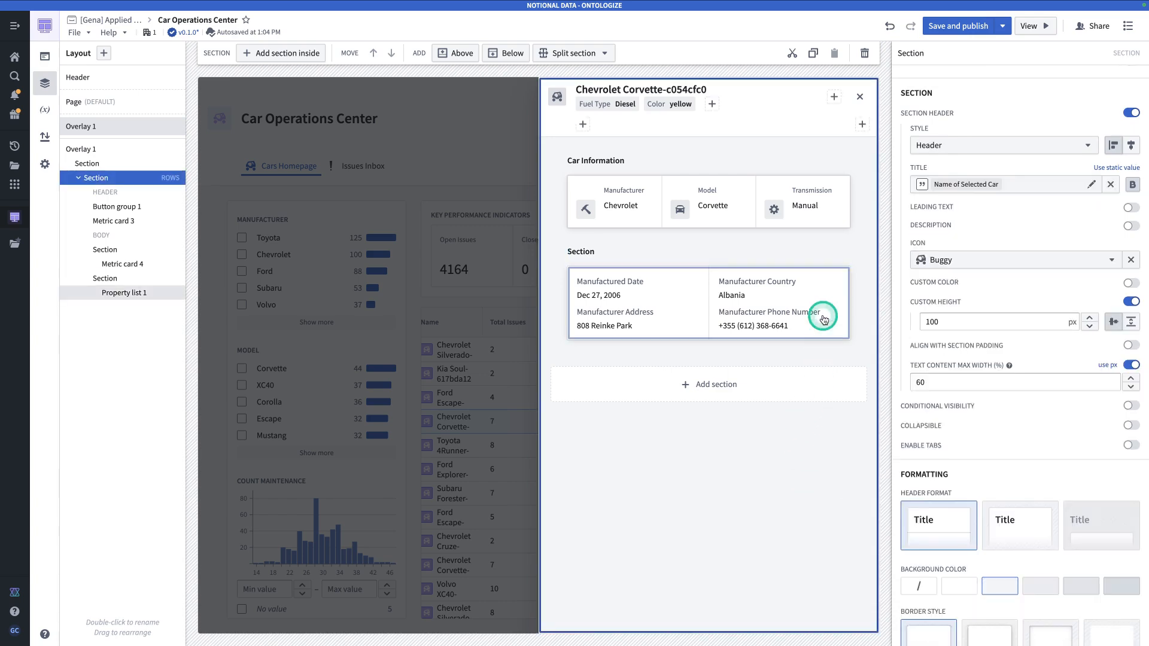
left_click(720, 267)
left_click(709, 252)
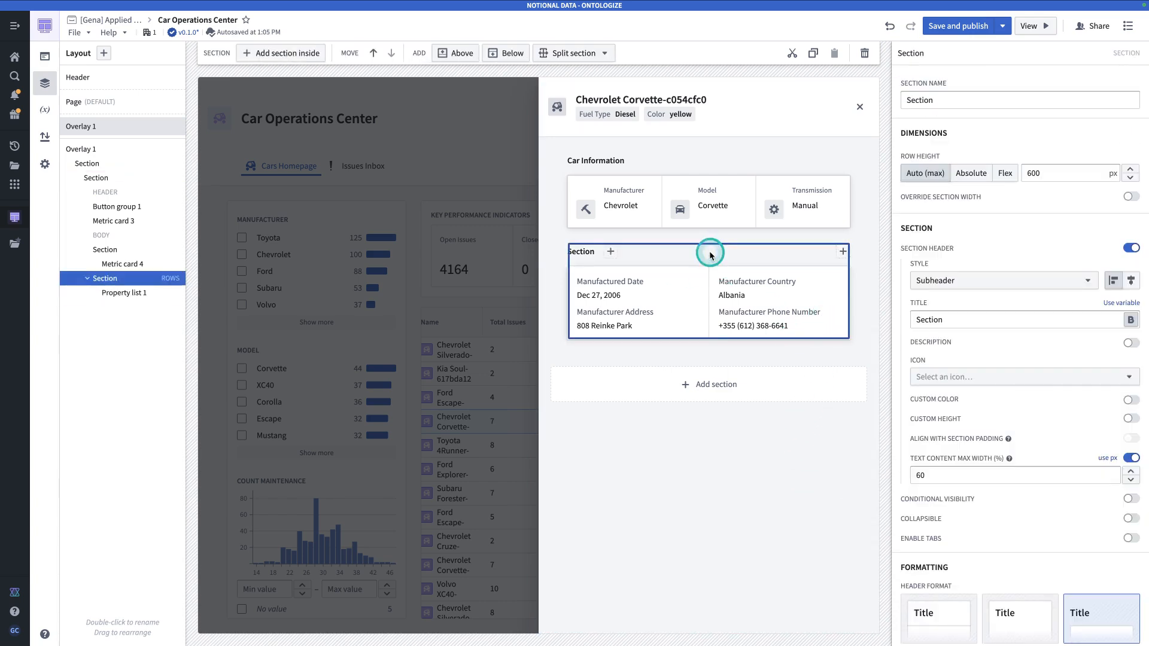
left_click(967, 321)
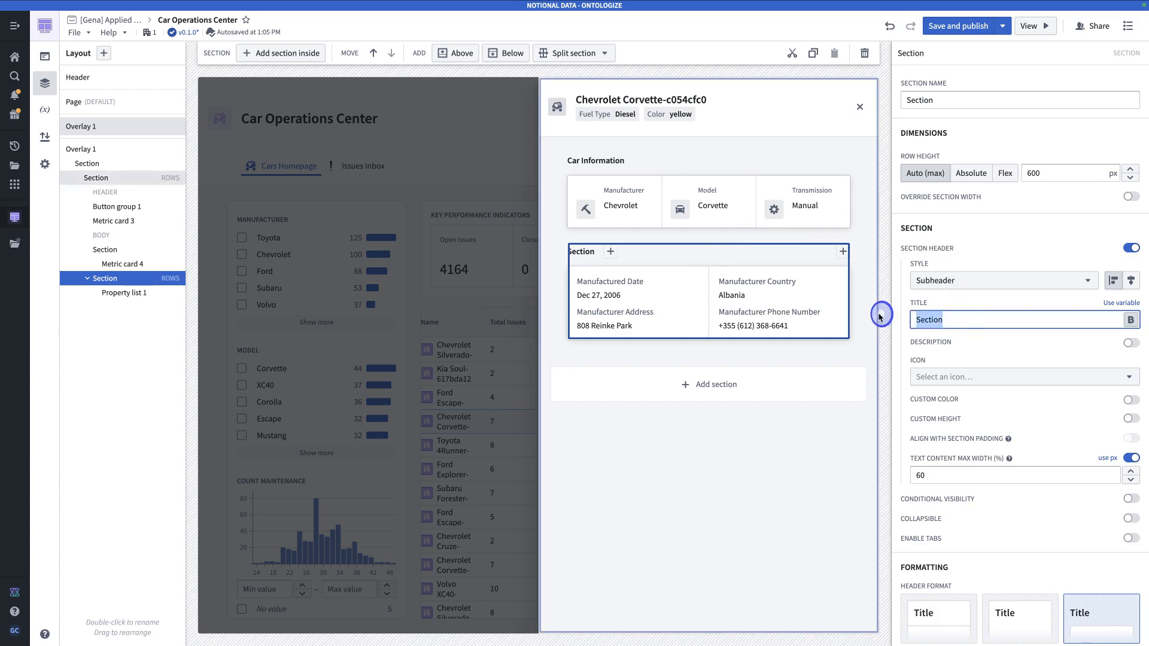
double_click(987, 311)
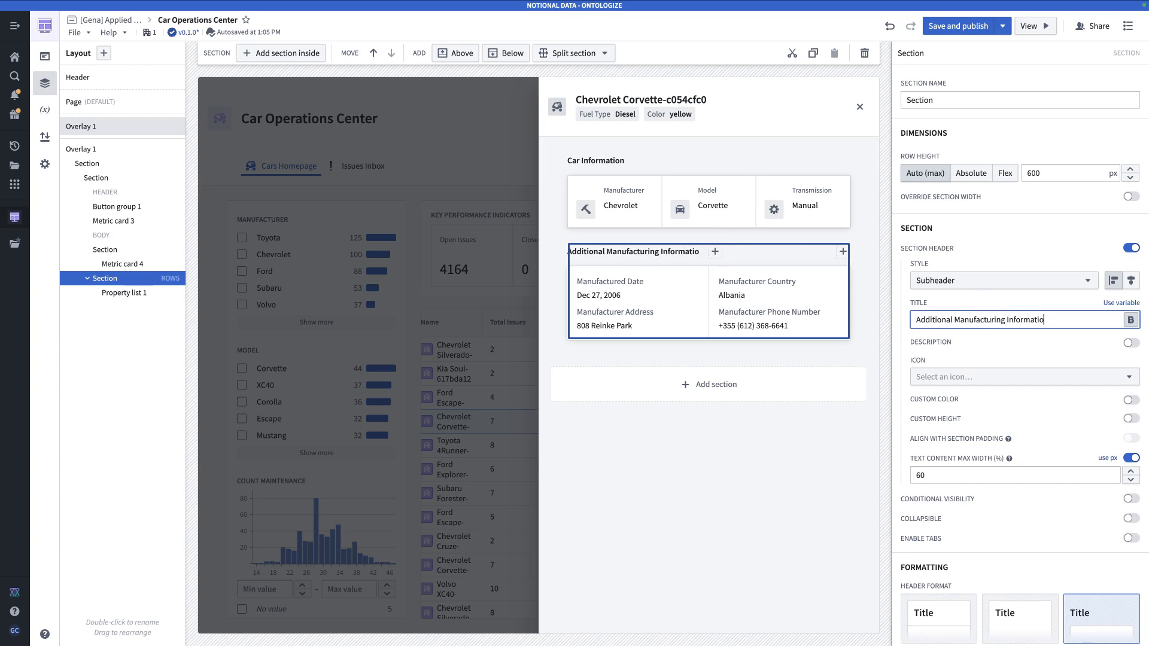
left_click(807, 437)
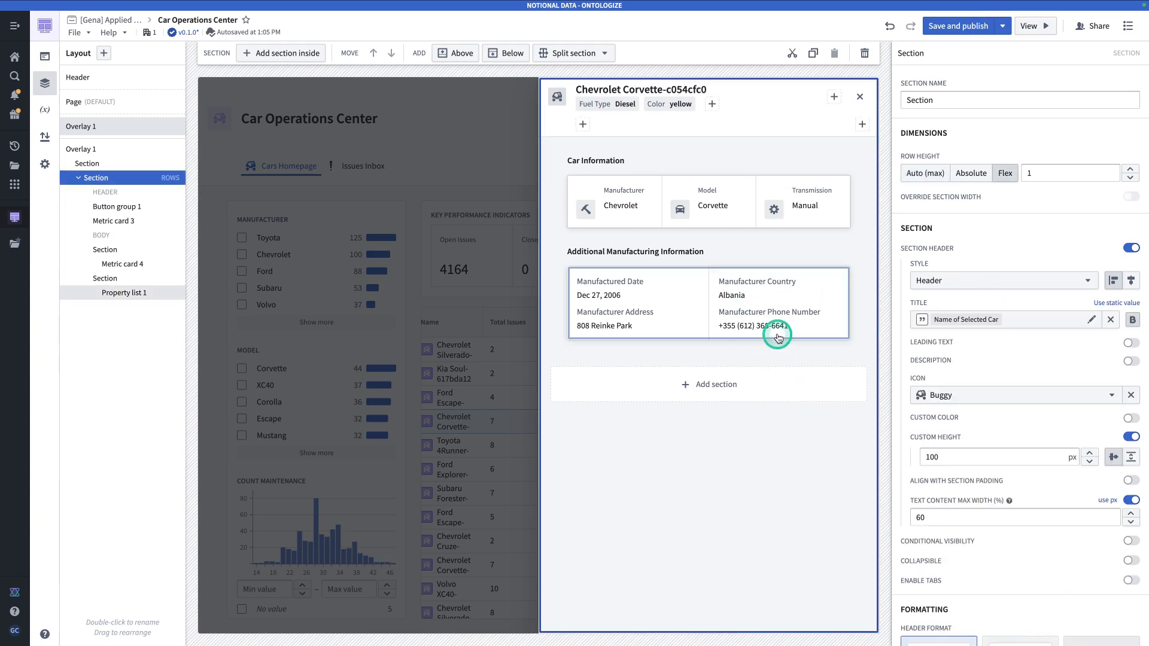
Add a new section below Additional Manufacturing Information and turn on its section header.
left_click(747, 394)
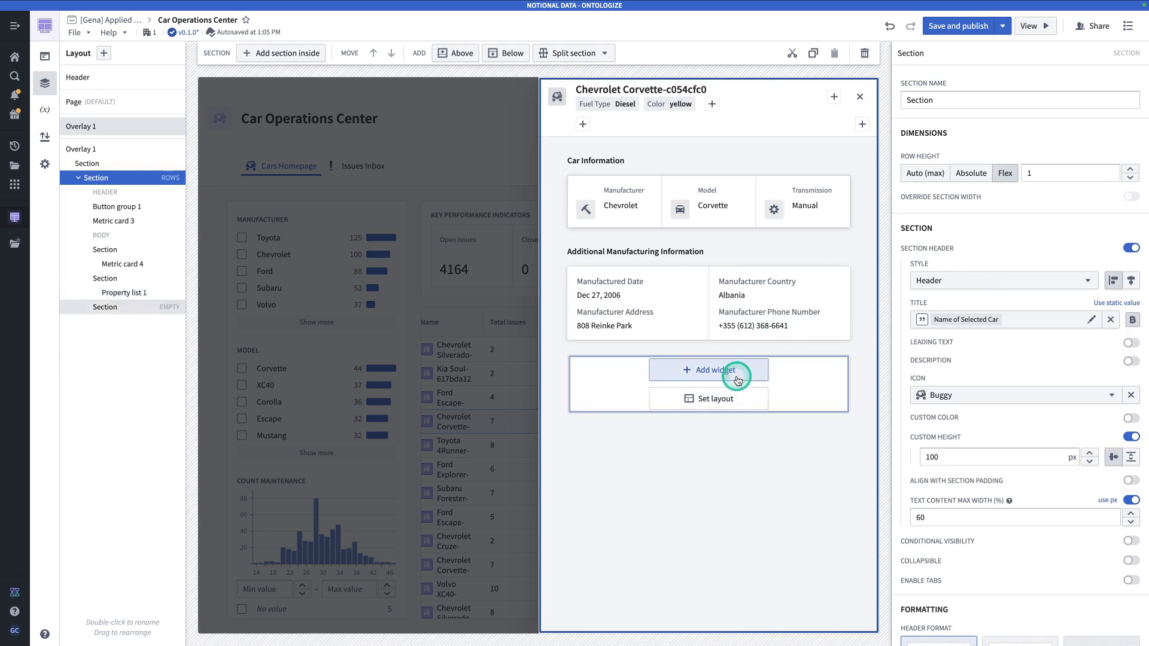
left_click(815, 390)
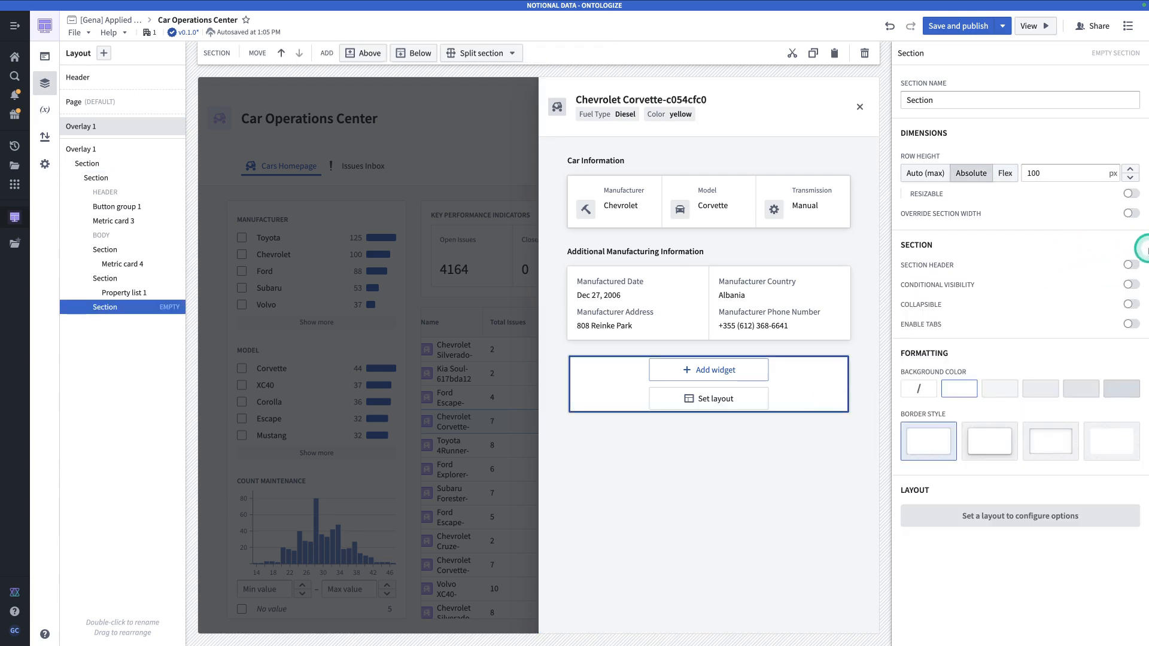
left_click(1136, 266)
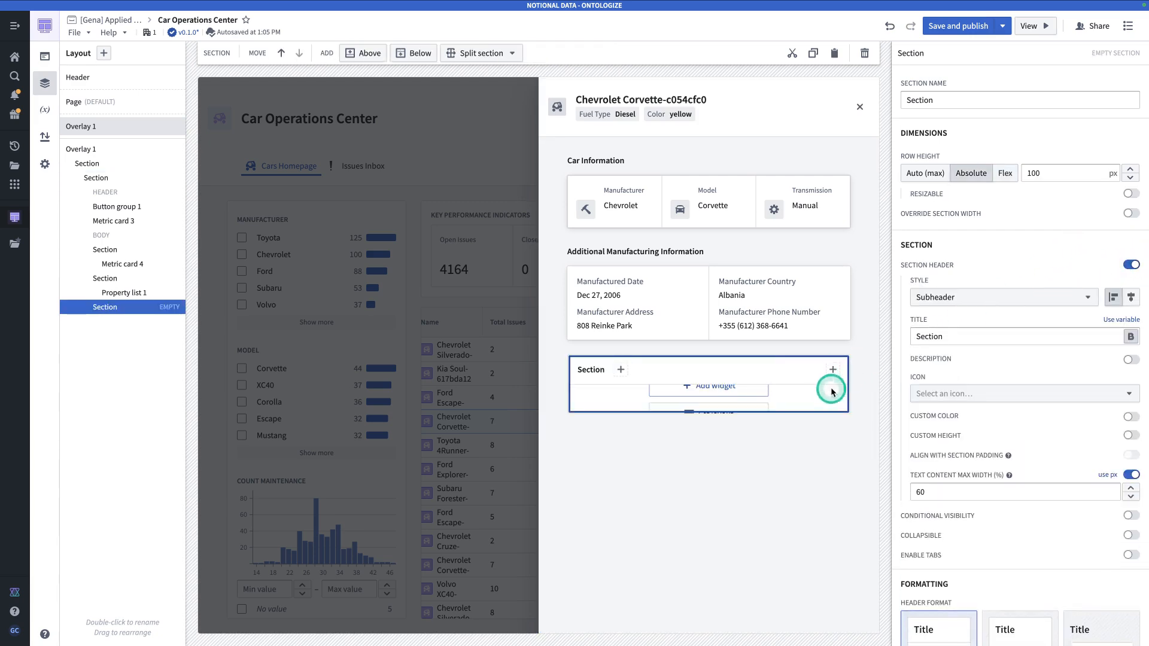
Give the new section the Floating header format, the Outer drop shadow border style and an Auto (max) row height.
scroll(1023, 547, "down", 3)
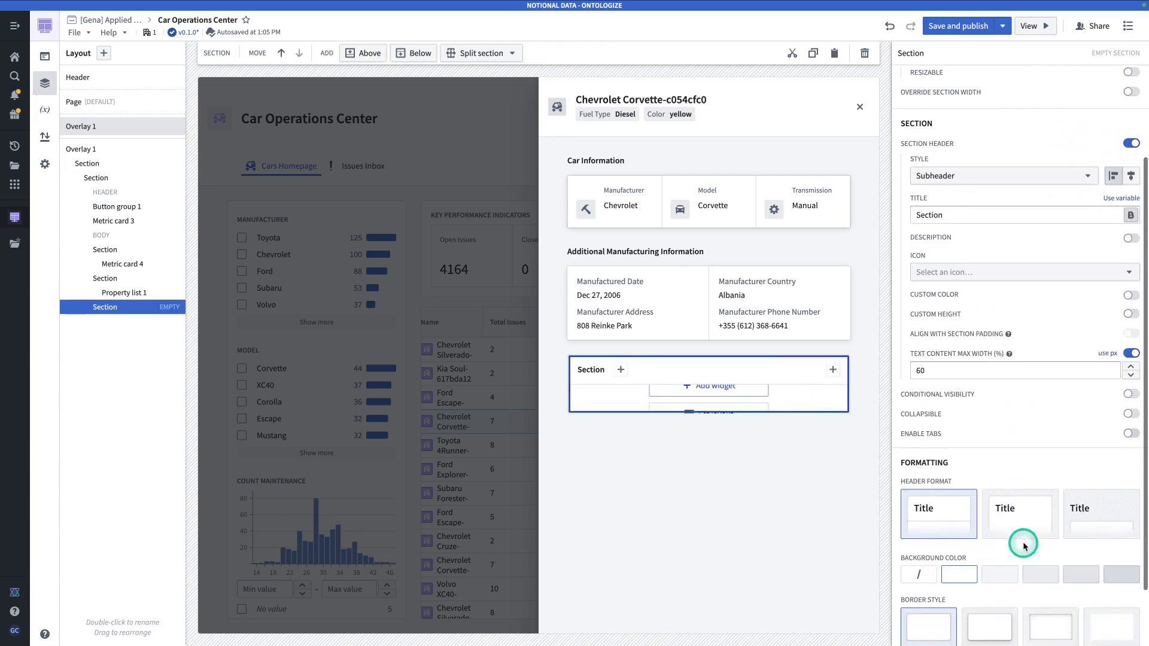
left_click(1093, 516)
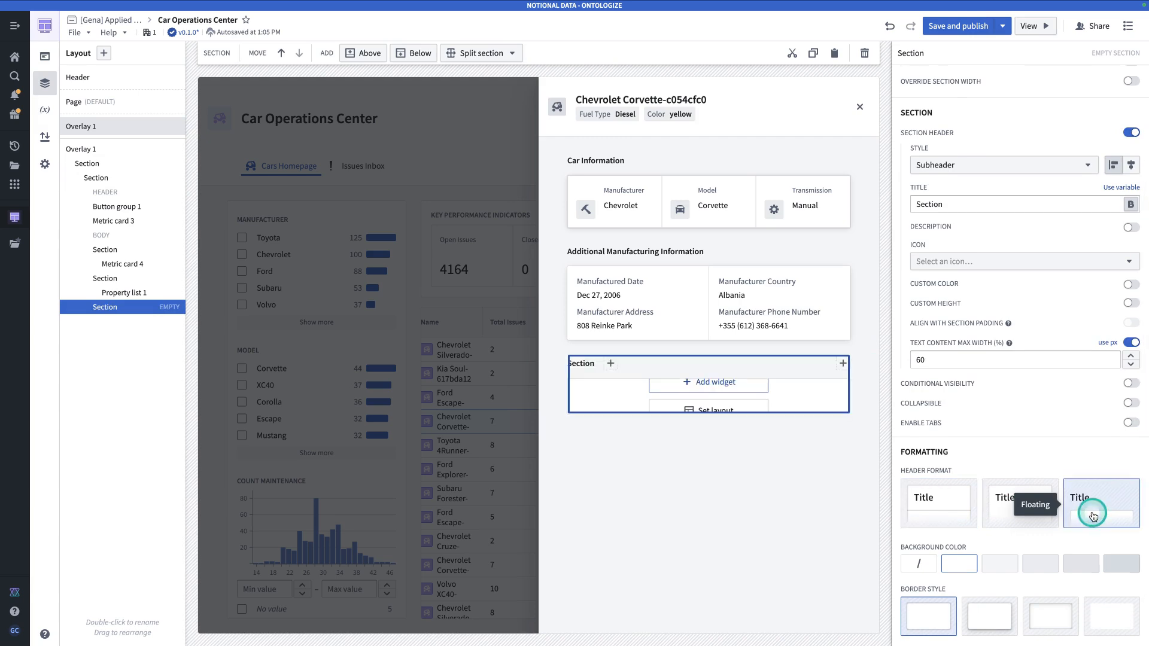
left_click(985, 623)
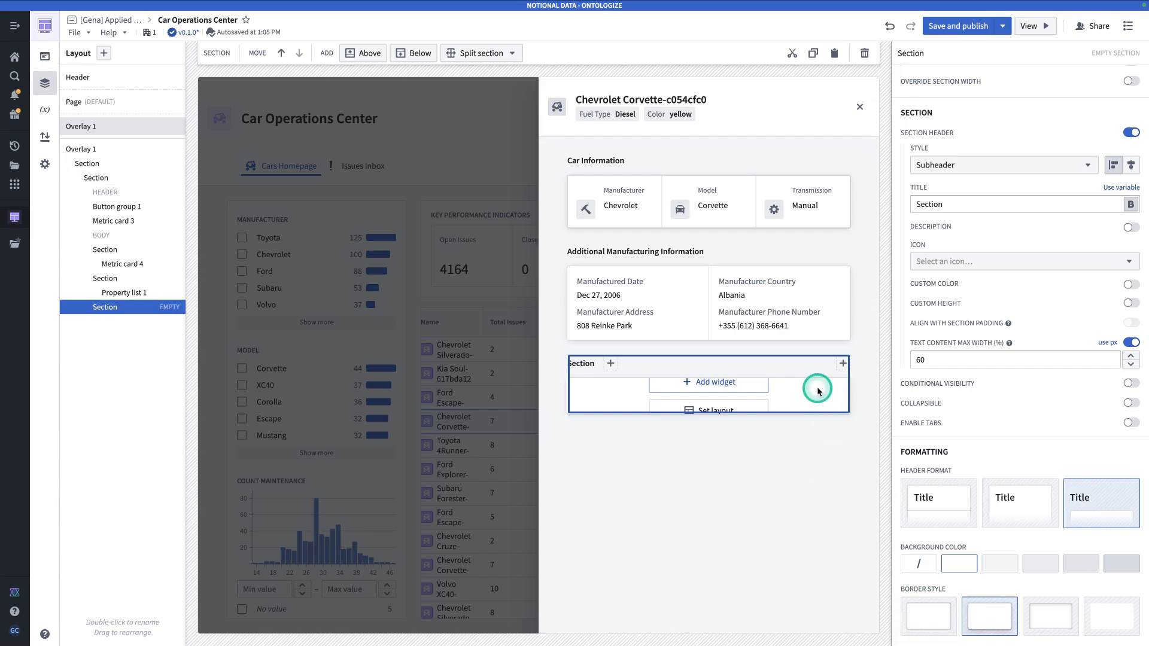
scroll(1028, 133, "up", 3)
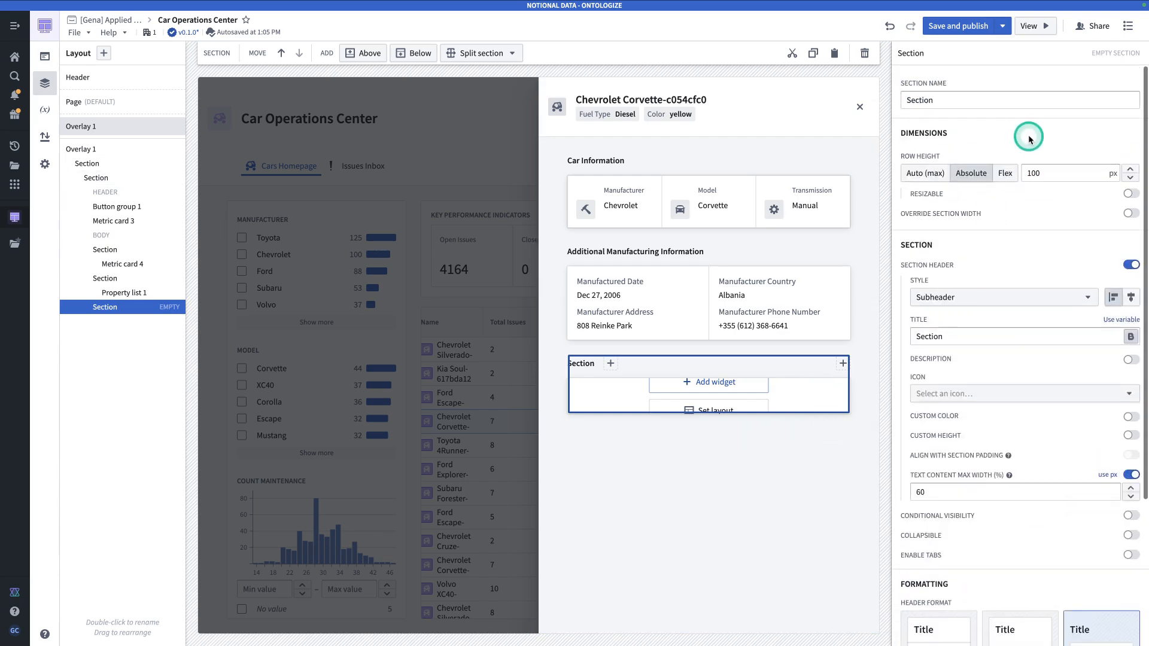
left_click(920, 179)
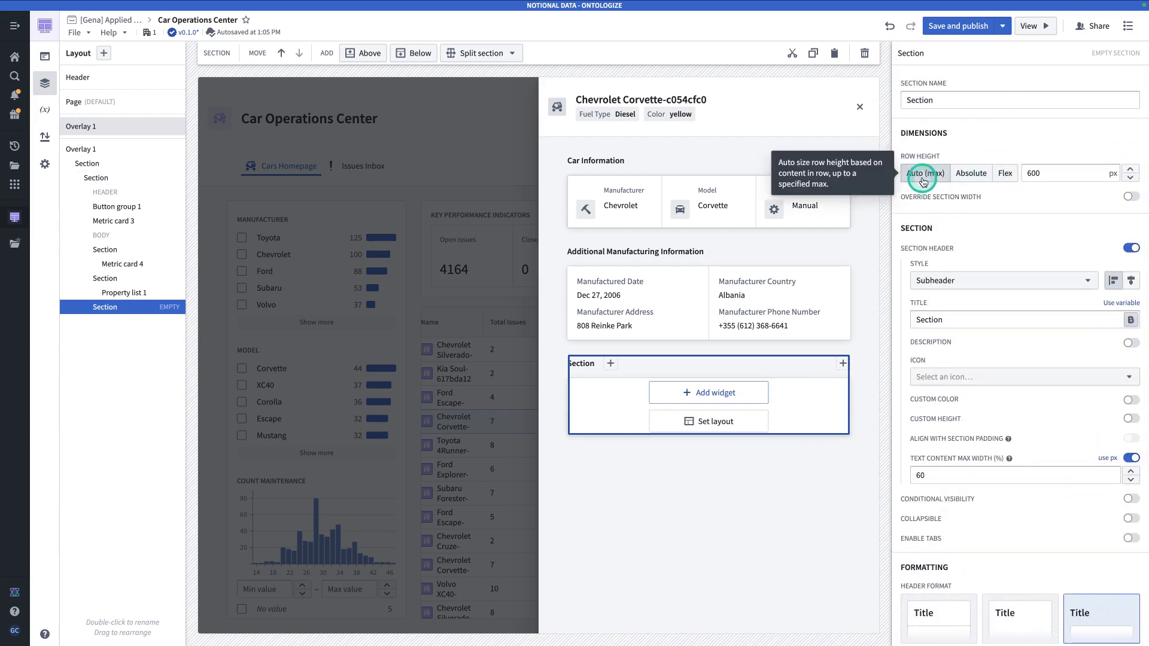
Add a property list widget to the new section with the existing Selected Car variable as its input object set.
left_click(728, 400)
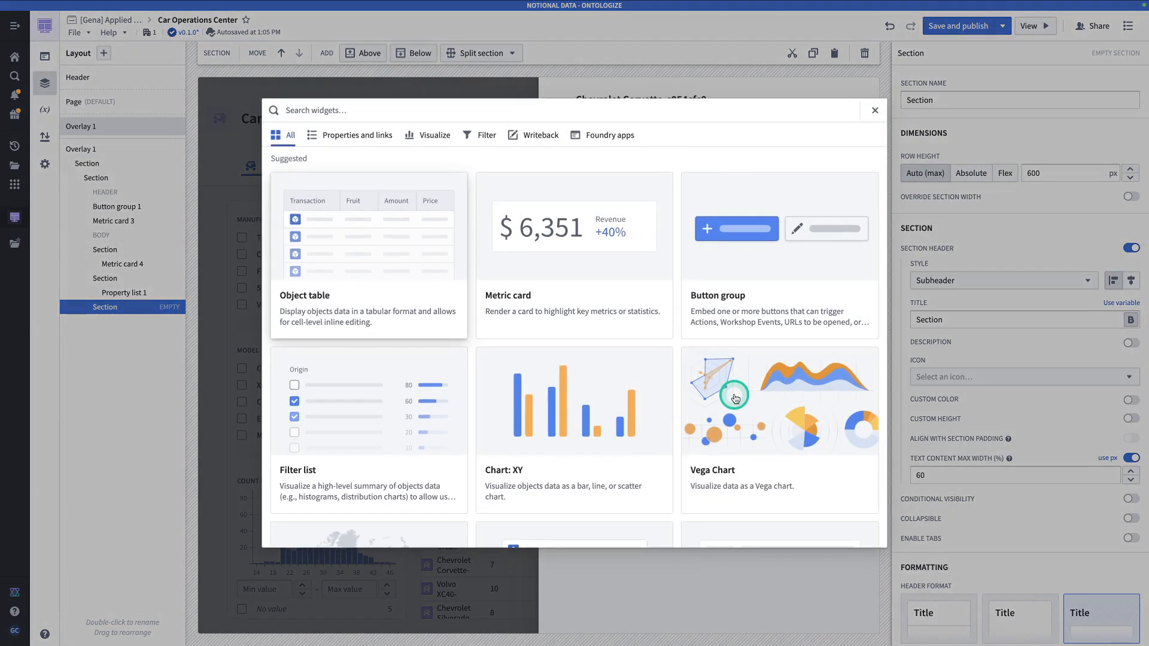
type("prop")
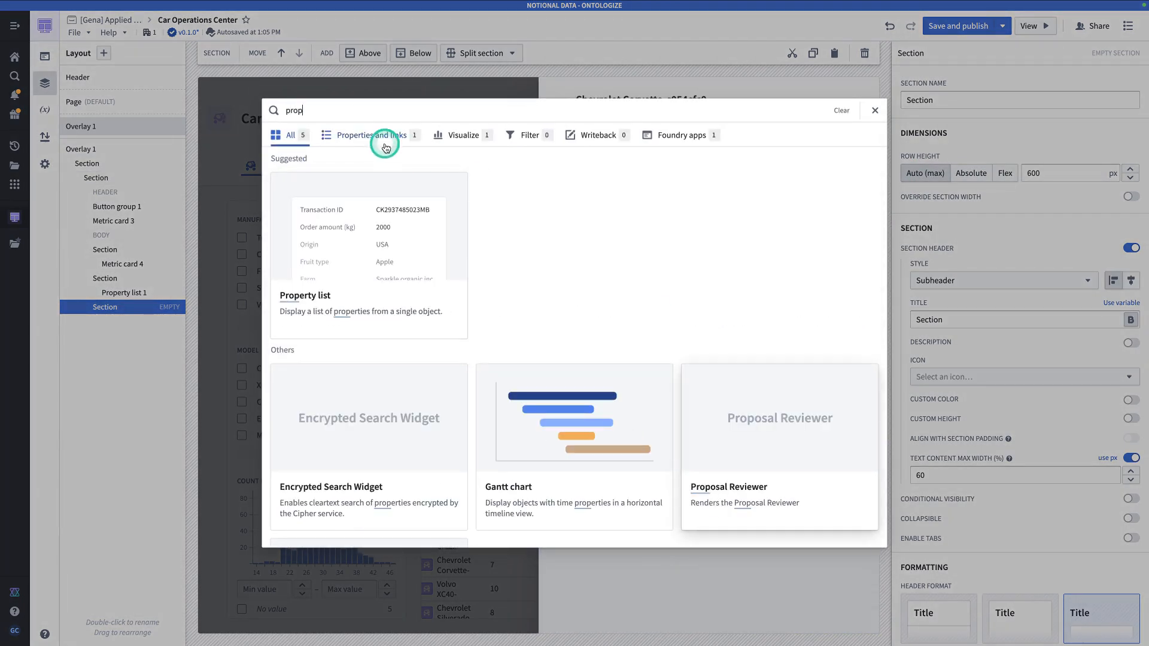
left_click(369, 225)
left_click(1059, 156)
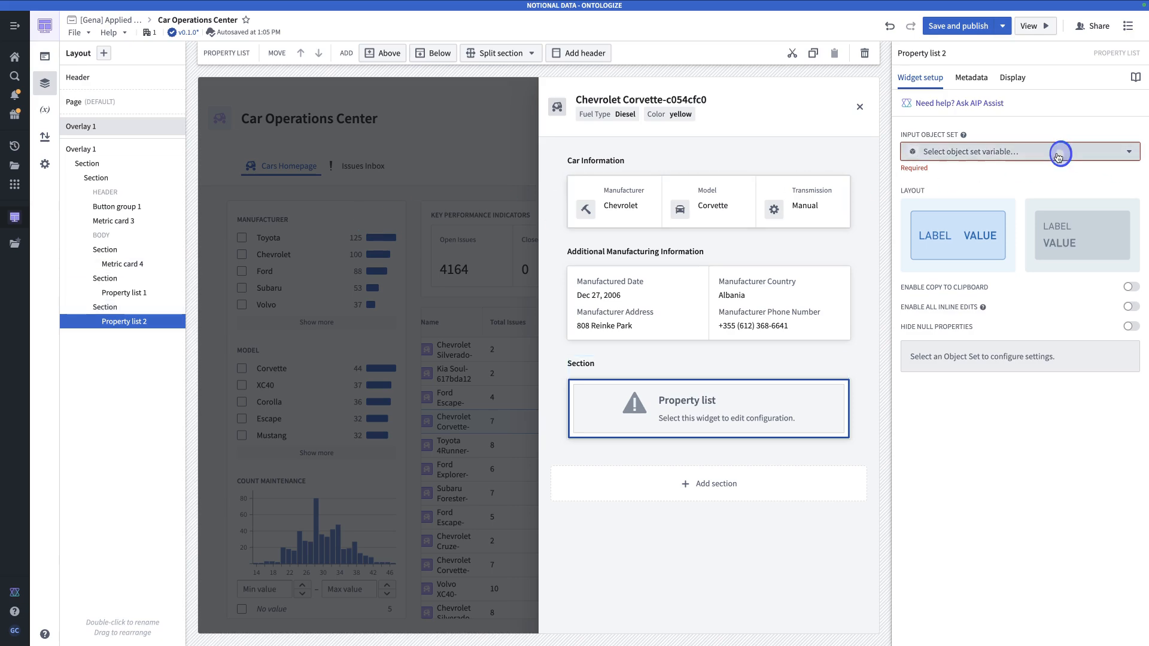
left_click(1021, 175)
type("se")
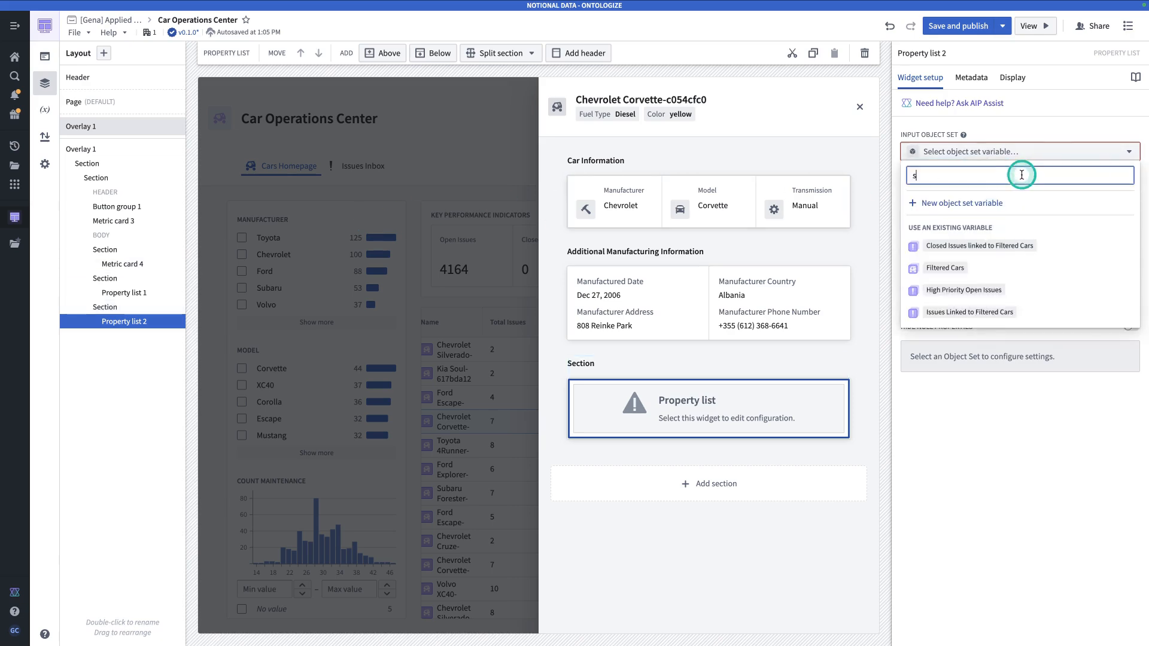
left_click(1022, 268)
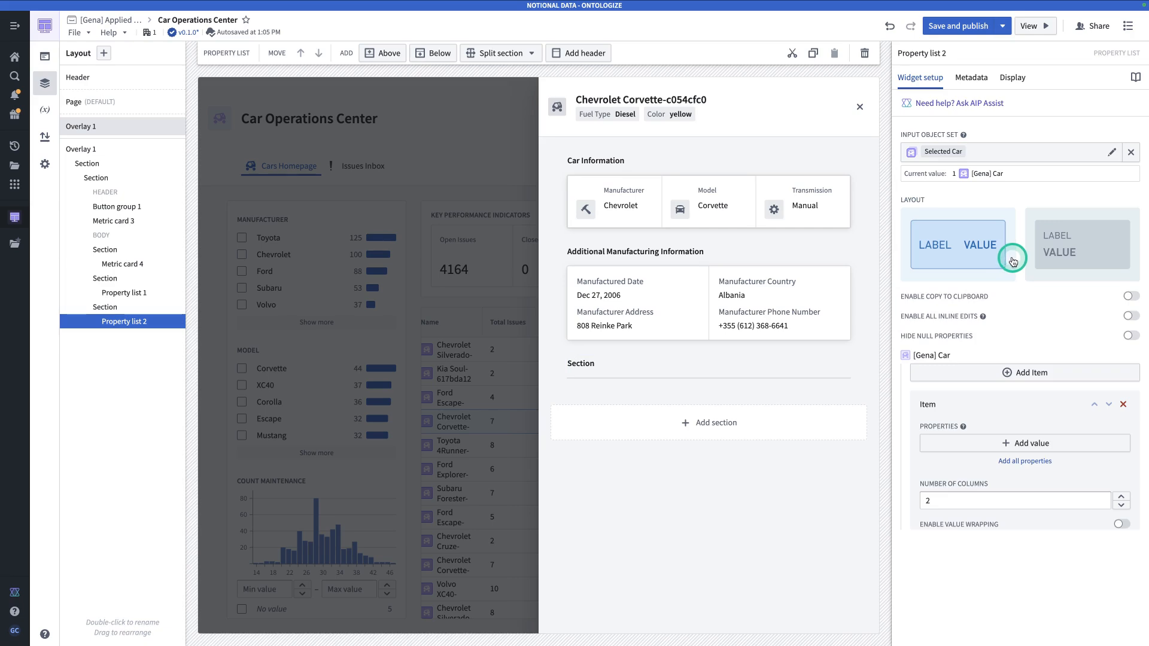
Use the labels-above-values layout for the new property list and add the Owner Full Name and Count Maintenance properties.
left_click(1063, 251)
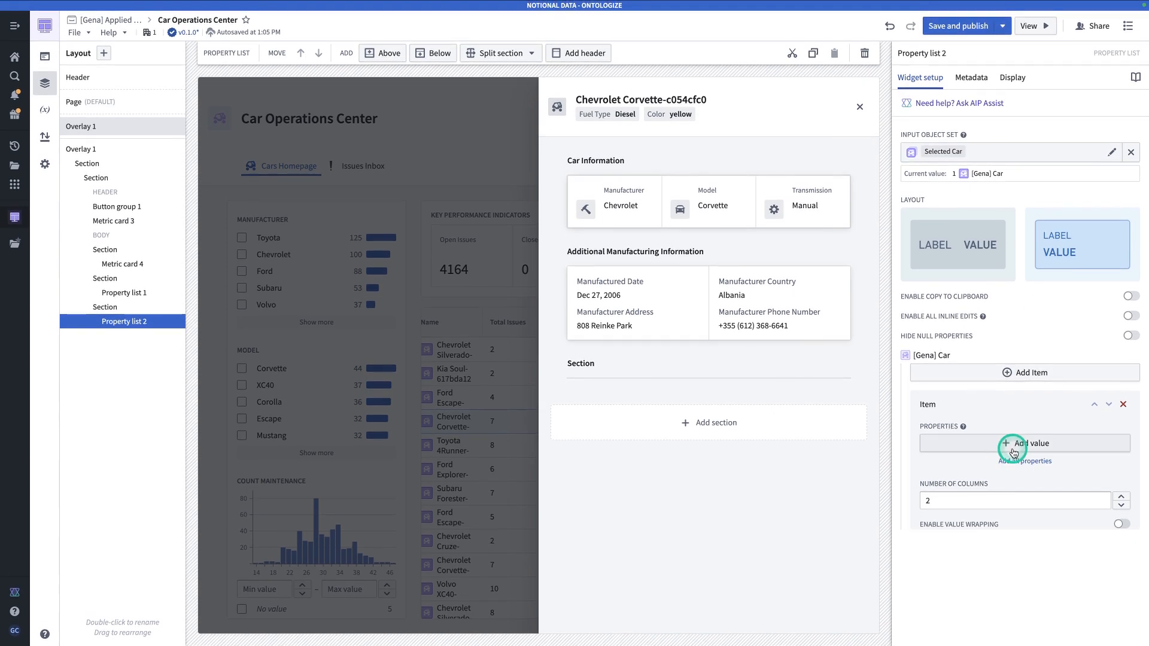
left_click(1015, 452)
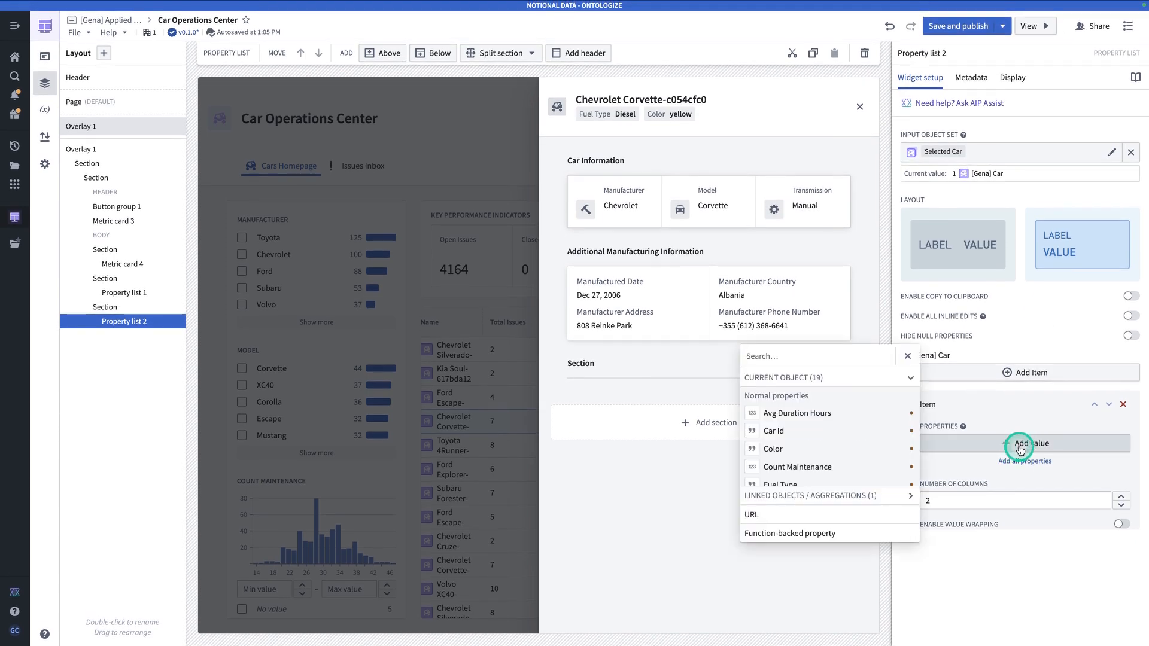
type("name")
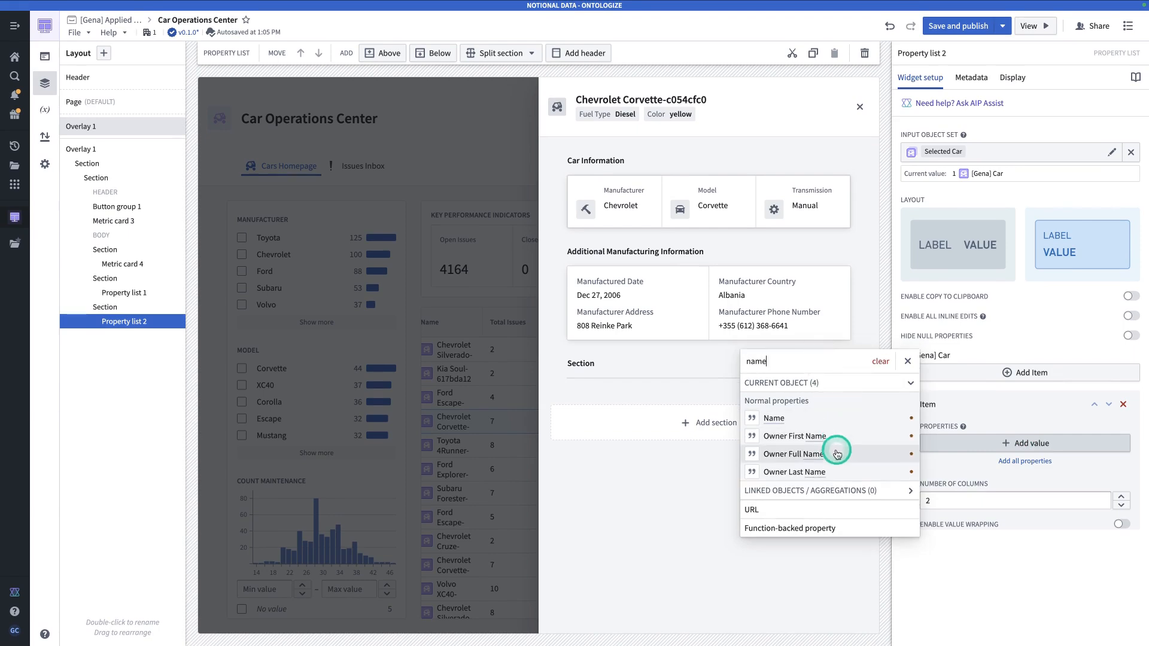
left_click(836, 454)
key("BackSpace")
key("BackSpace")
key("BackSpace")
key("BackSpace")
type("main")
left_click(808, 458)
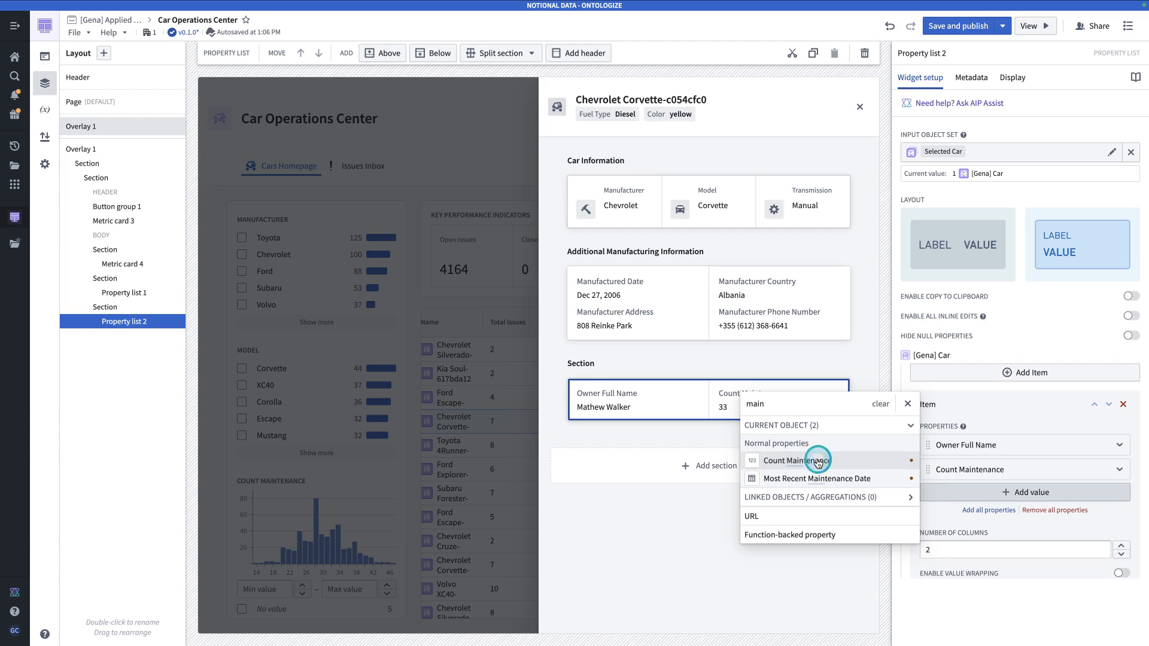
Add the Most Recent Maintenance Date property to the new property list.
left_click(980, 494)
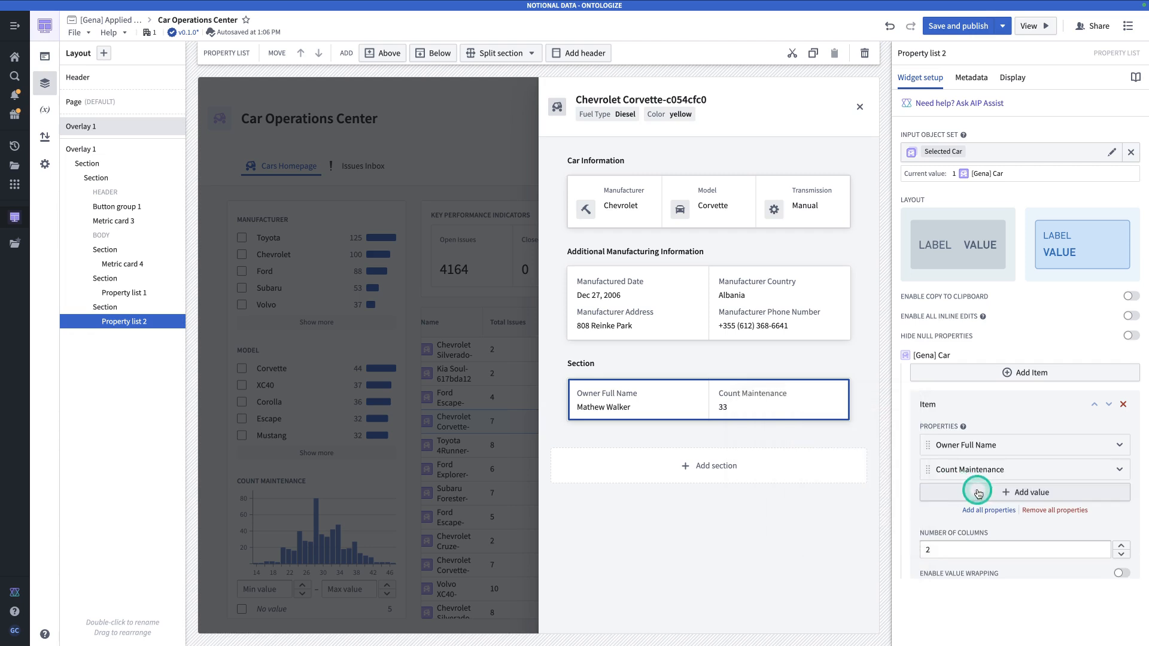
left_click(940, 494)
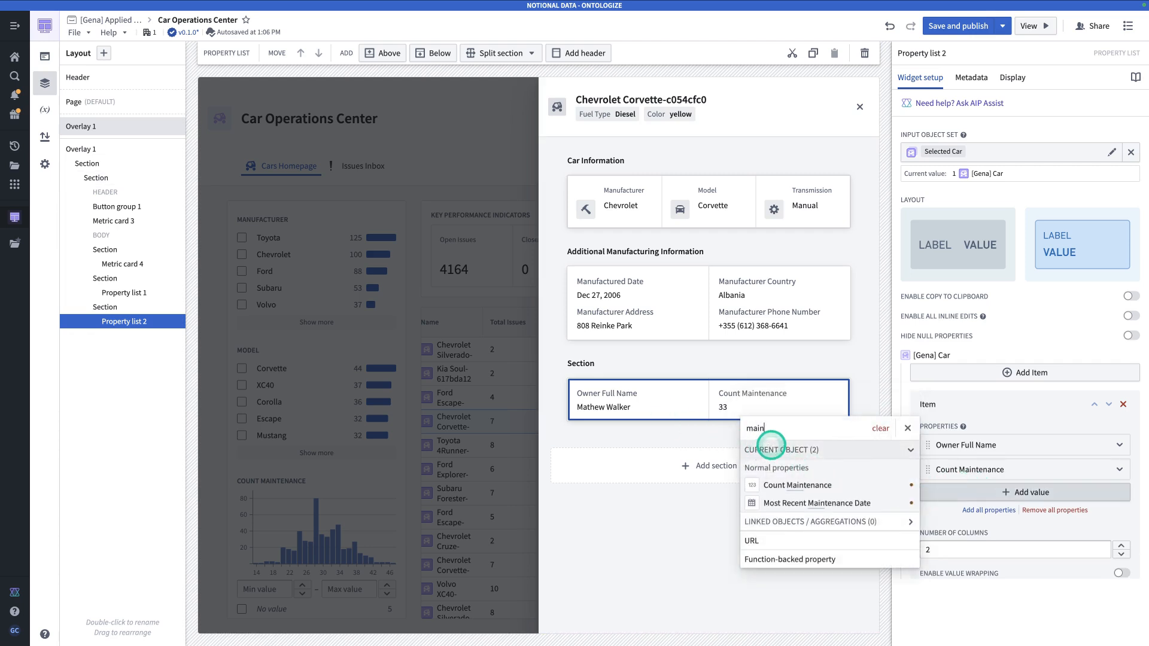
key("BackSpace")
key("BackSpace")
key("BackSpace")
key("BackSpace")
type("rece")
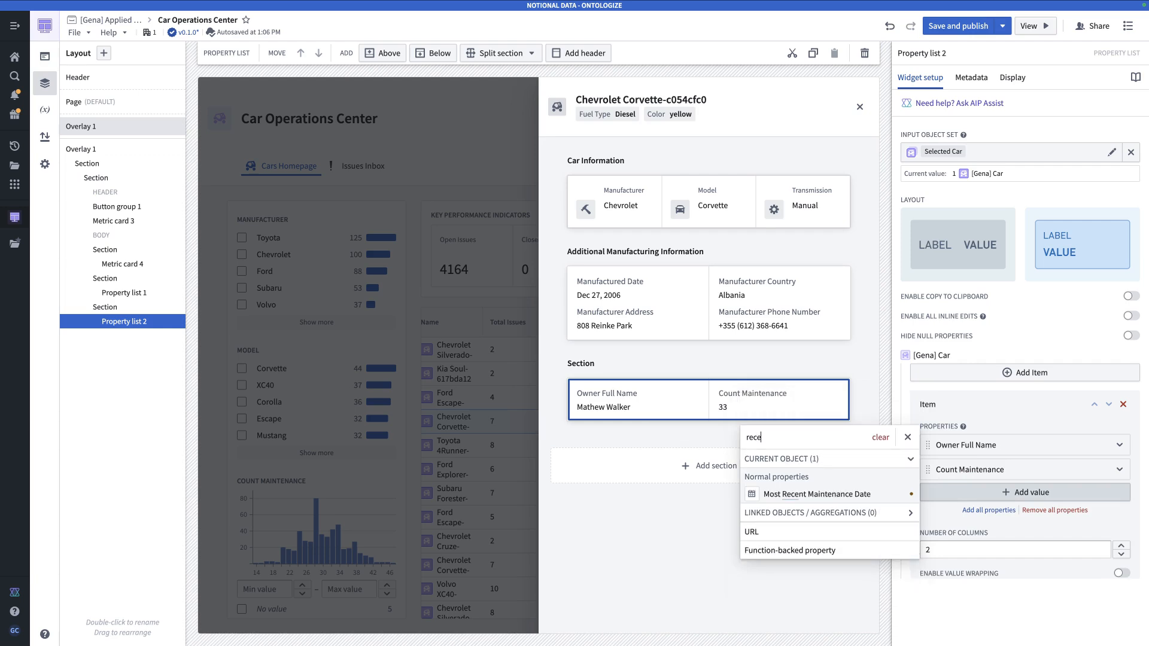
left_click(772, 494)
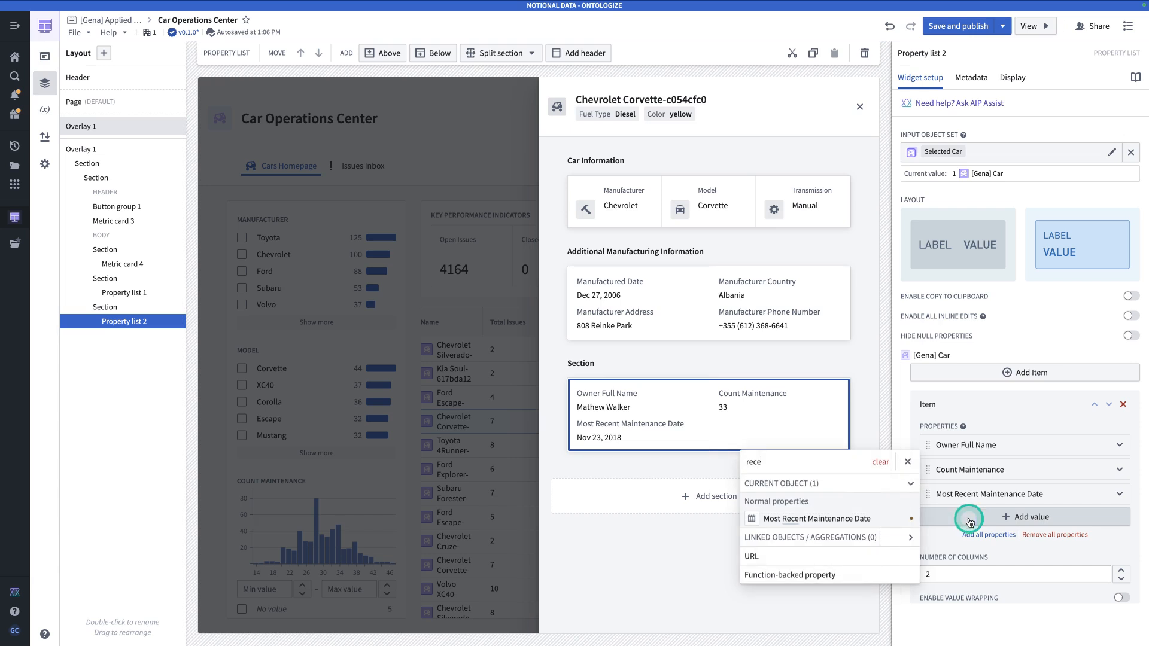
Add the License property to the new property list.
key("BackSpace")
key("BackSpace")
key("BackSpace")
key("BackSpace")
type("li")
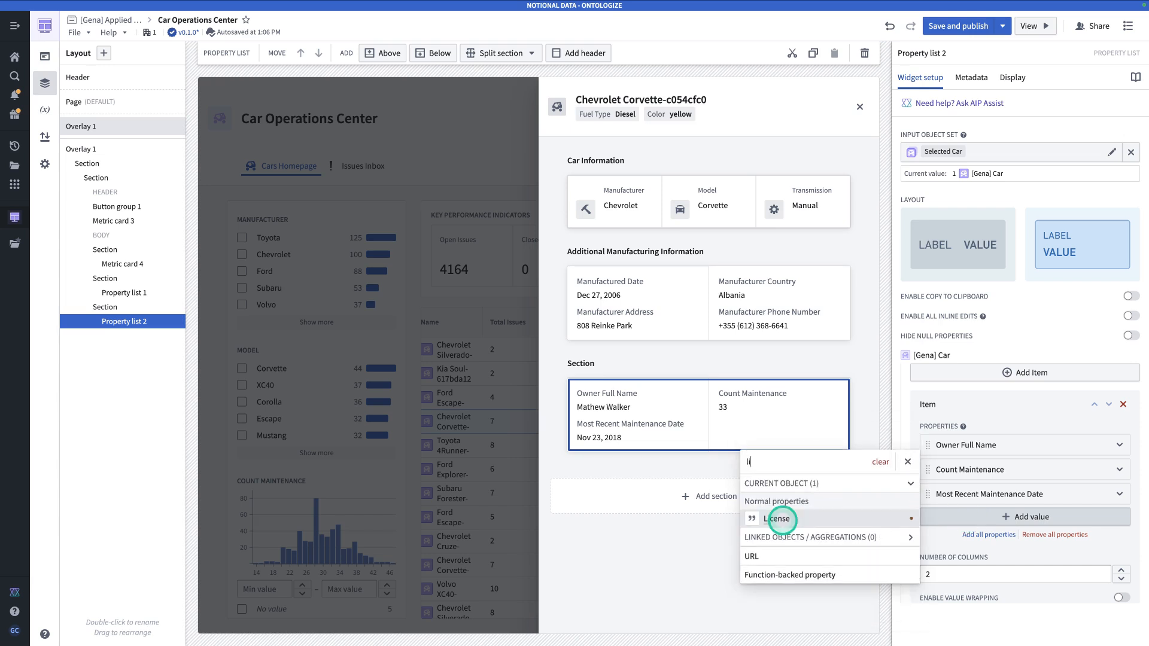
left_click(801, 520)
Add the Avg Duration Hours property to the new property list.
left_click(990, 543)
left_click(990, 543)
key("BackSpace")
key("BackSpace")
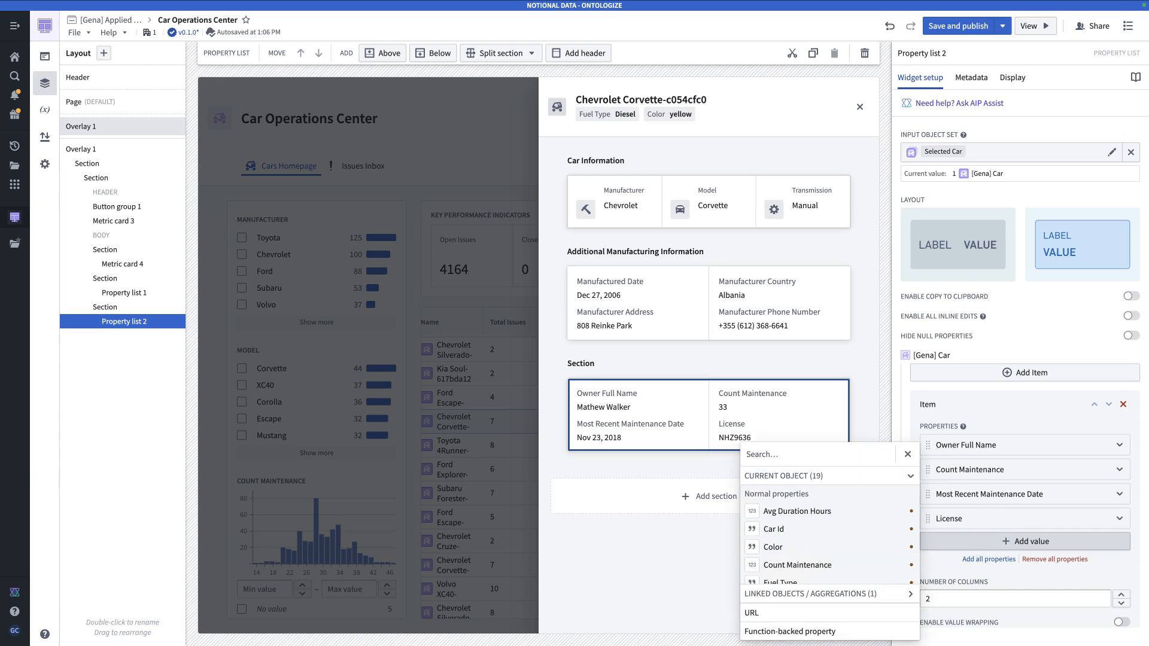
type("avg")
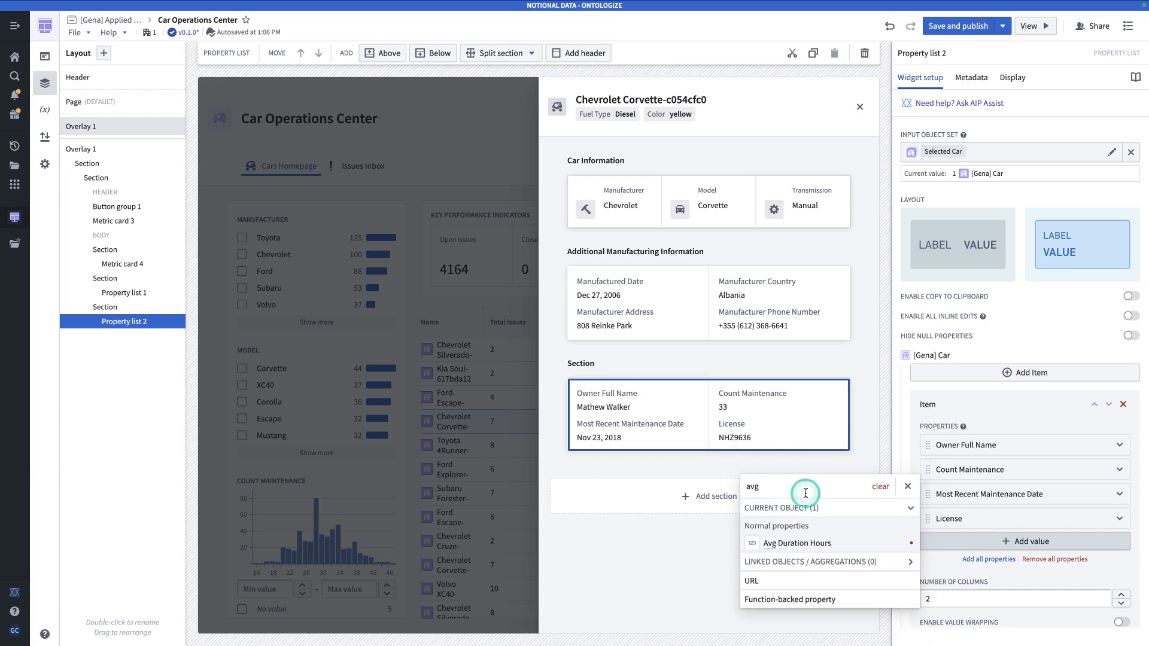
left_click(811, 548)
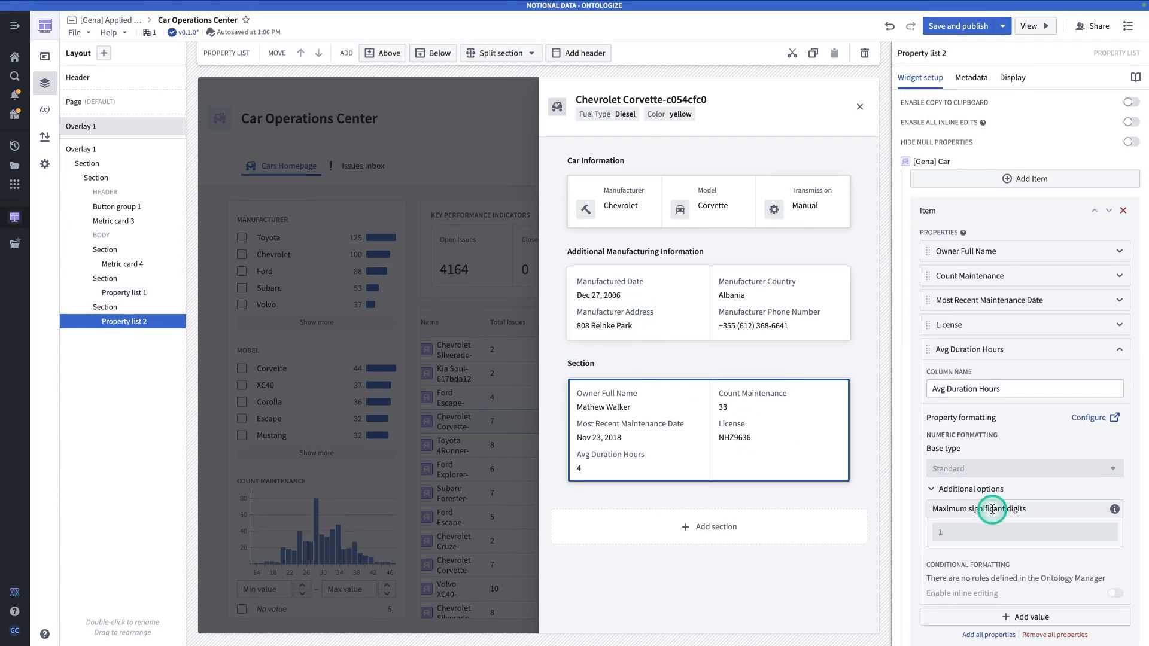
Switch to Ontology Manager to configure Avg Duration Hours' formatting and open that property of the Car object type.
left_click(1103, 419)
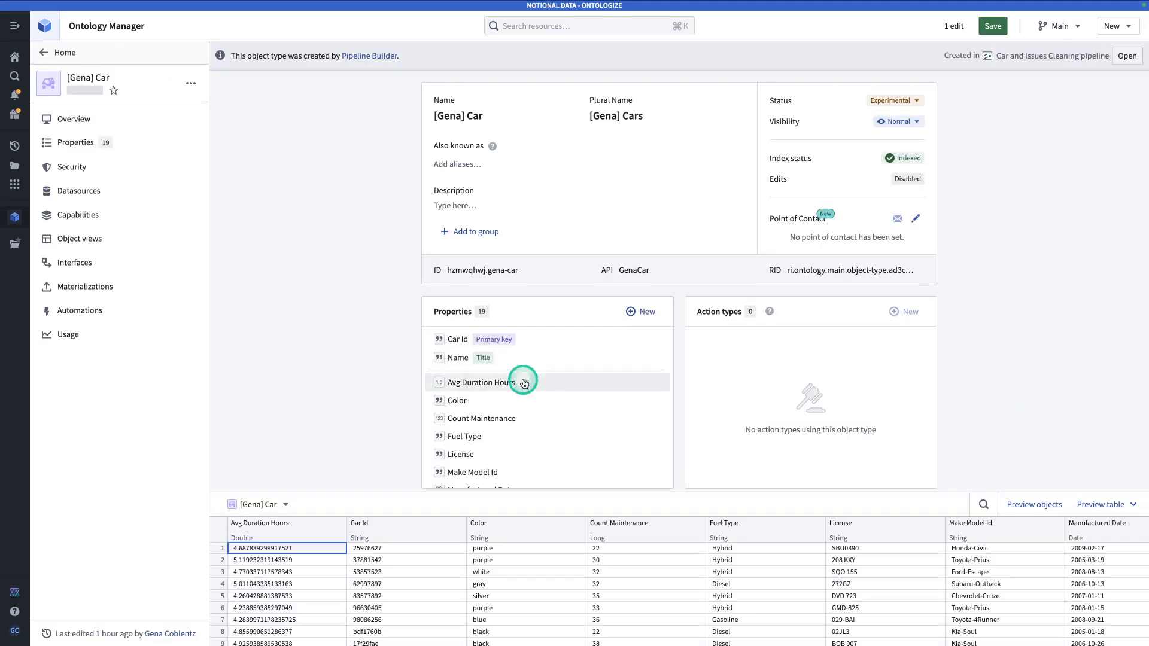
left_click(77, 144)
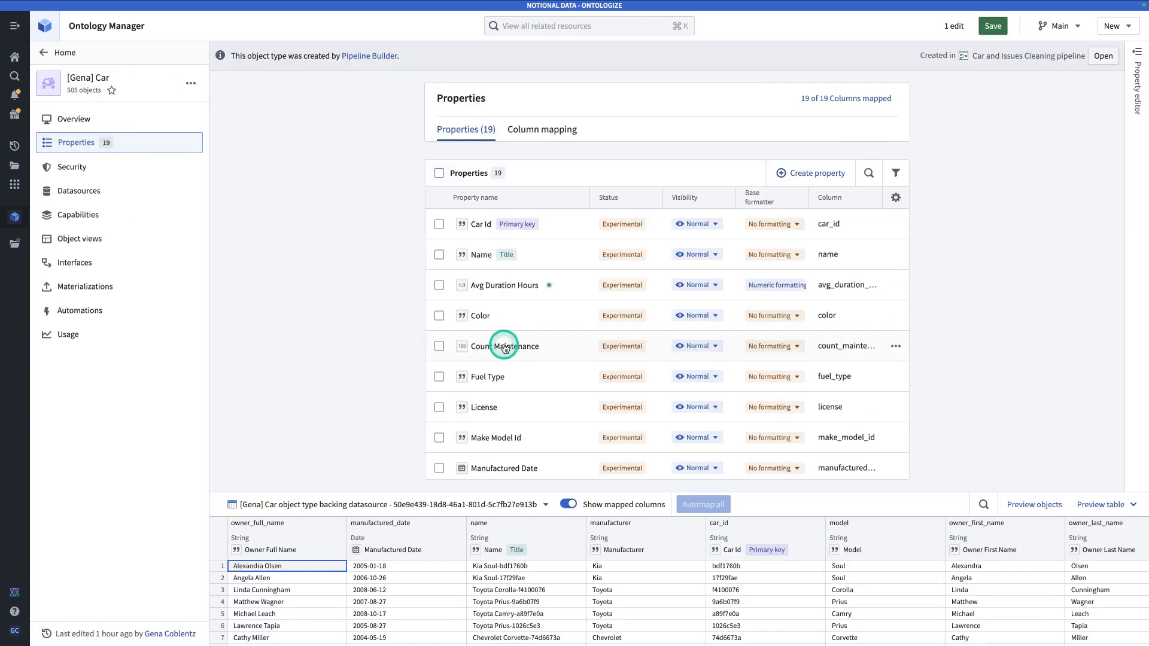
left_click(565, 289)
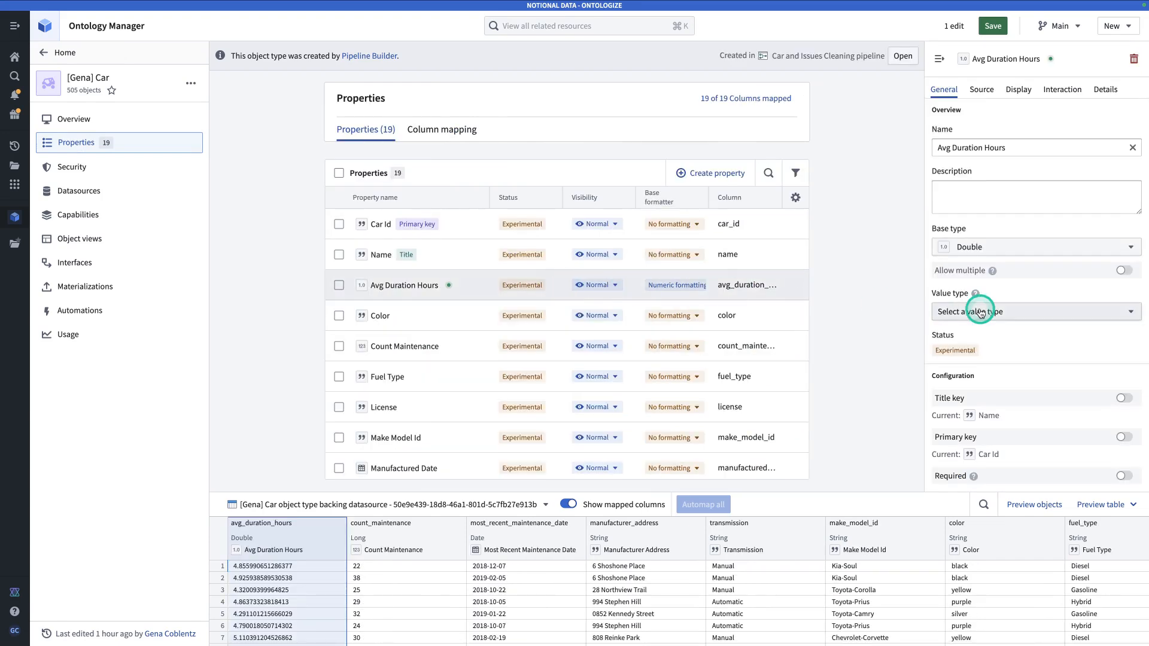
Format Avg Duration Hours numerically with the custom unit hr and save the ontology changes.
left_click(1019, 89)
left_click(1003, 166)
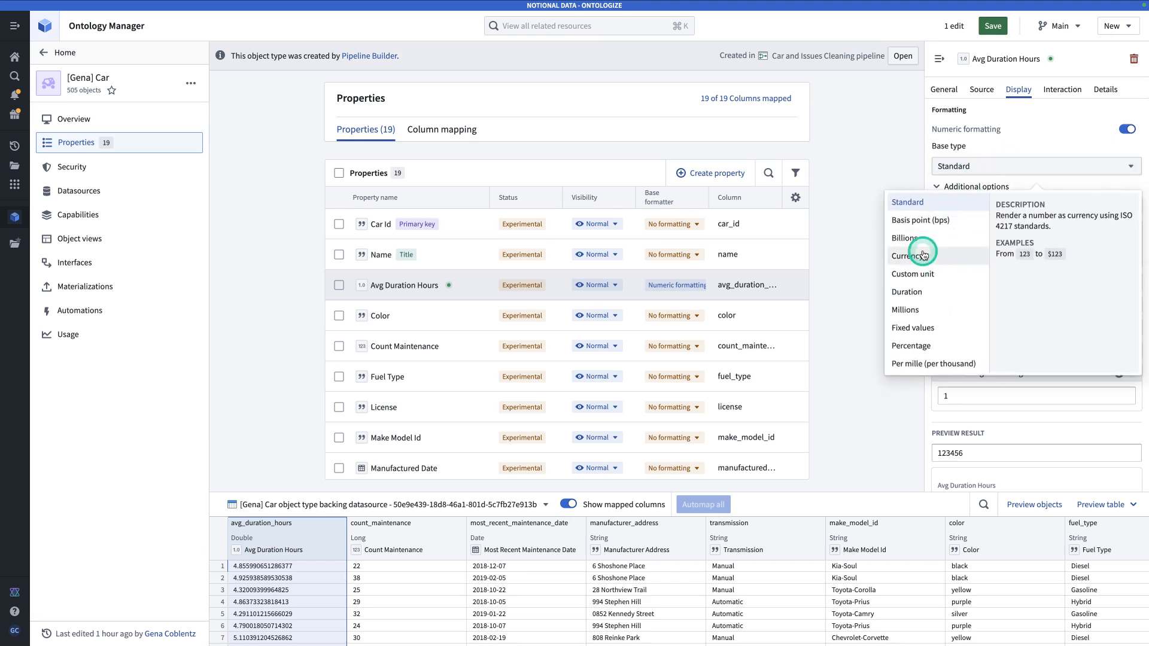
left_click(934, 273)
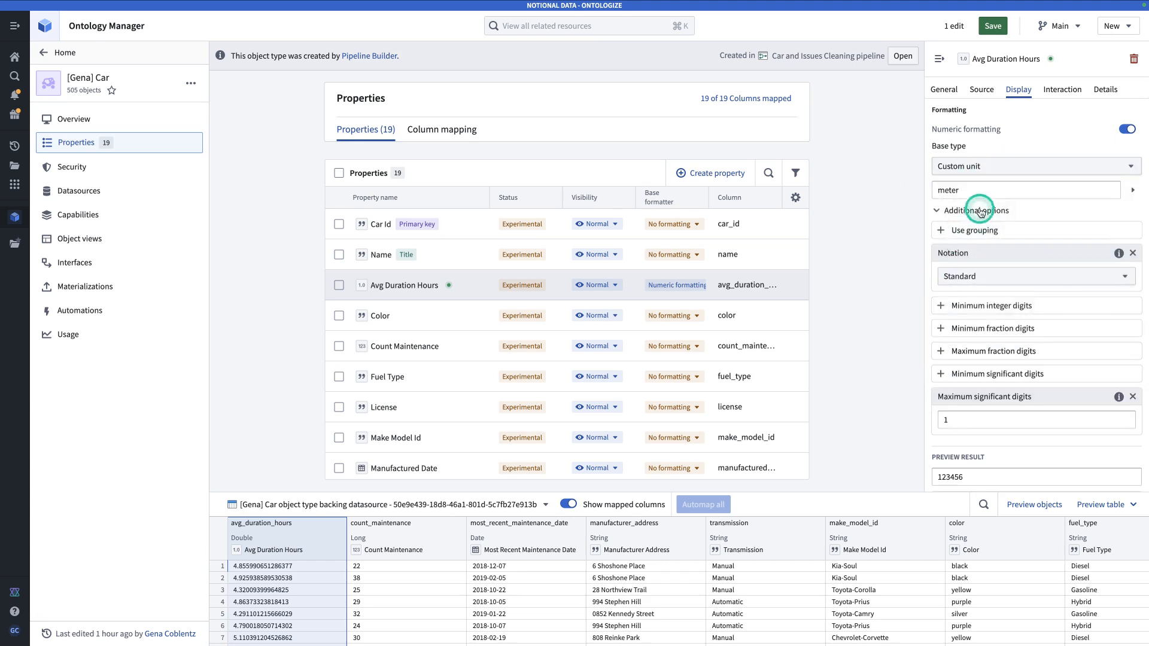
left_click_drag(982, 190, 929, 191)
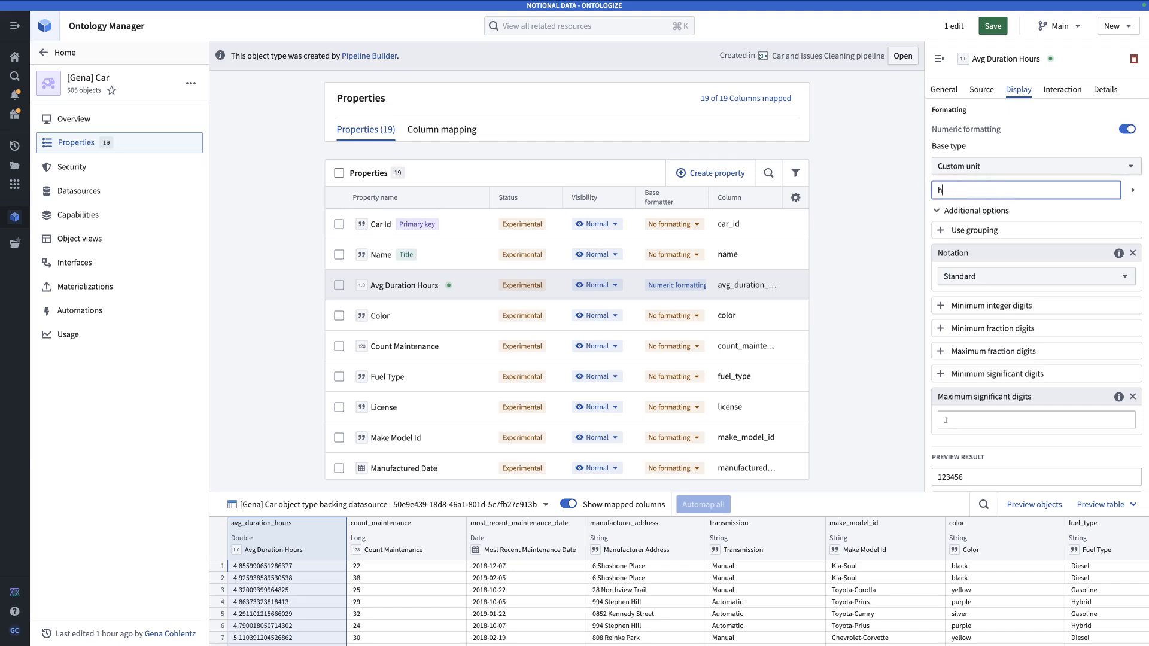
left_click(1071, 212)
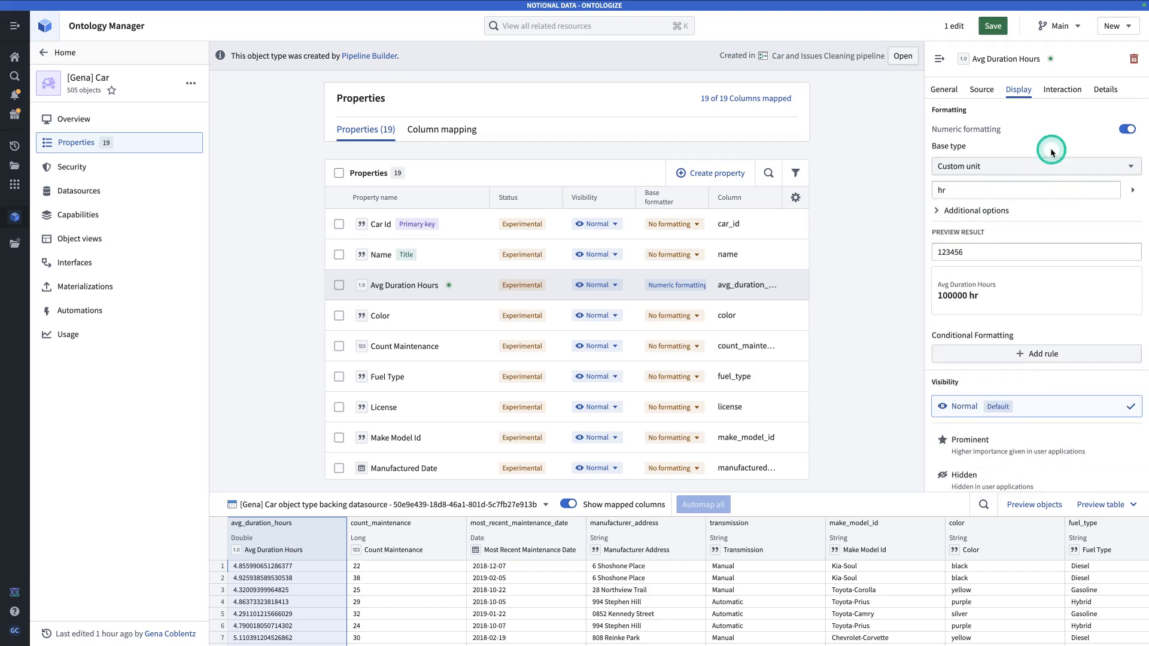
left_click(1000, 27)
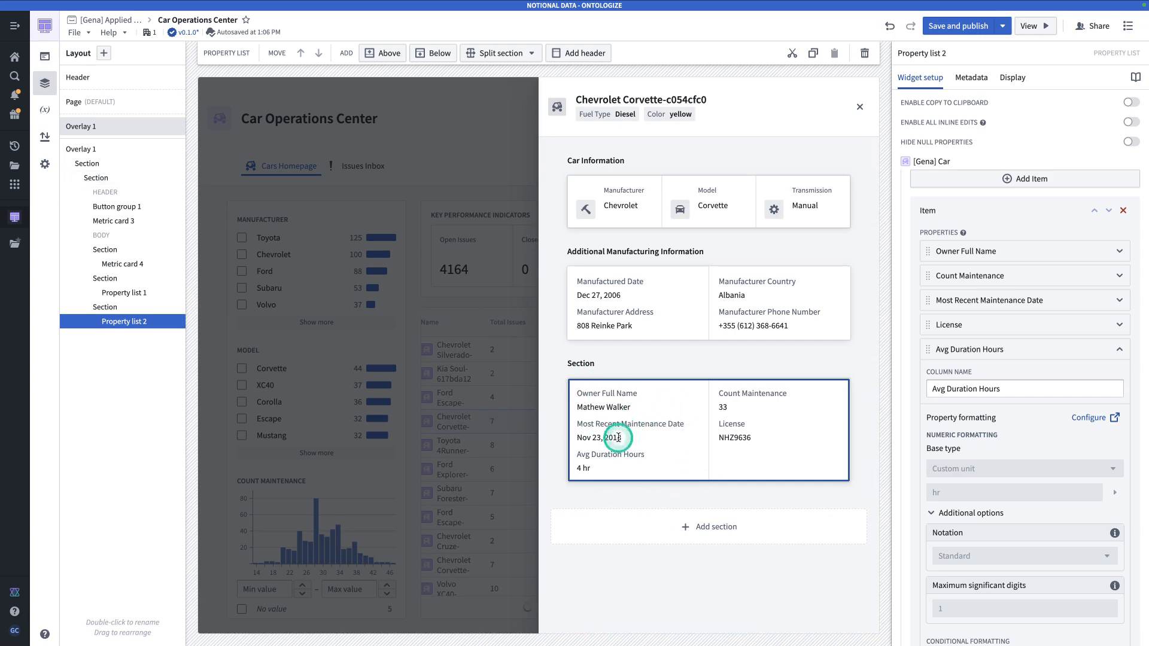
Rename the header of the overlay section containing the owner property list to Owner and History.
left_click(581, 365)
double_click(581, 366)
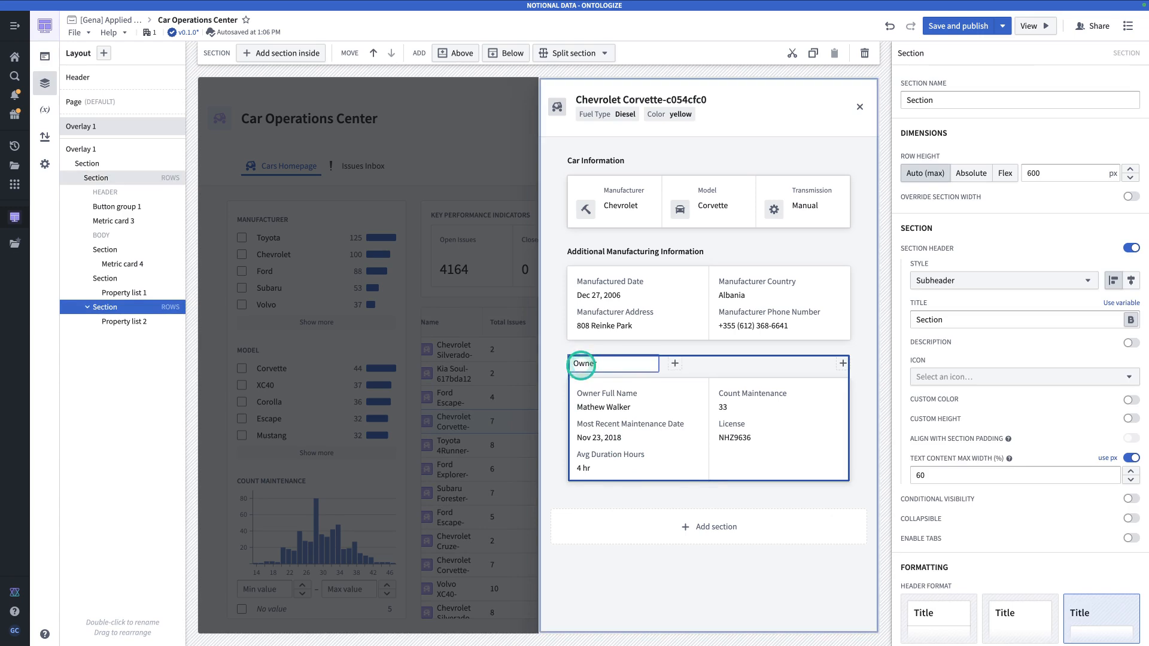
key("Return")
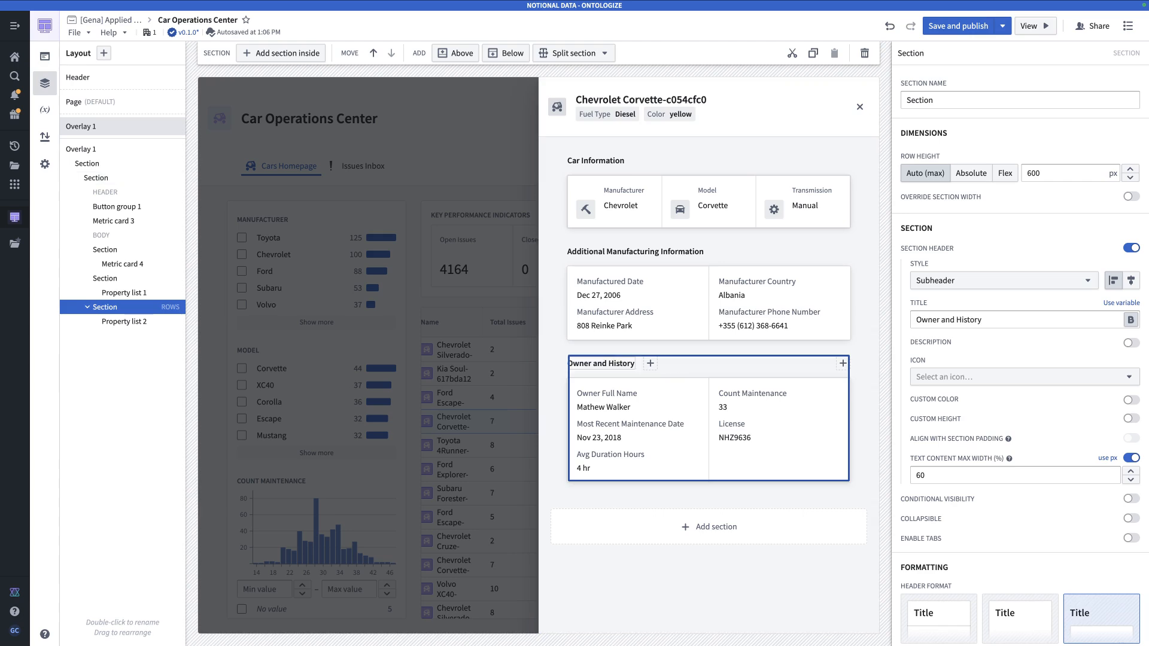
Add a section below Owner and History in the overlay and enable its section header.
left_click(791, 518)
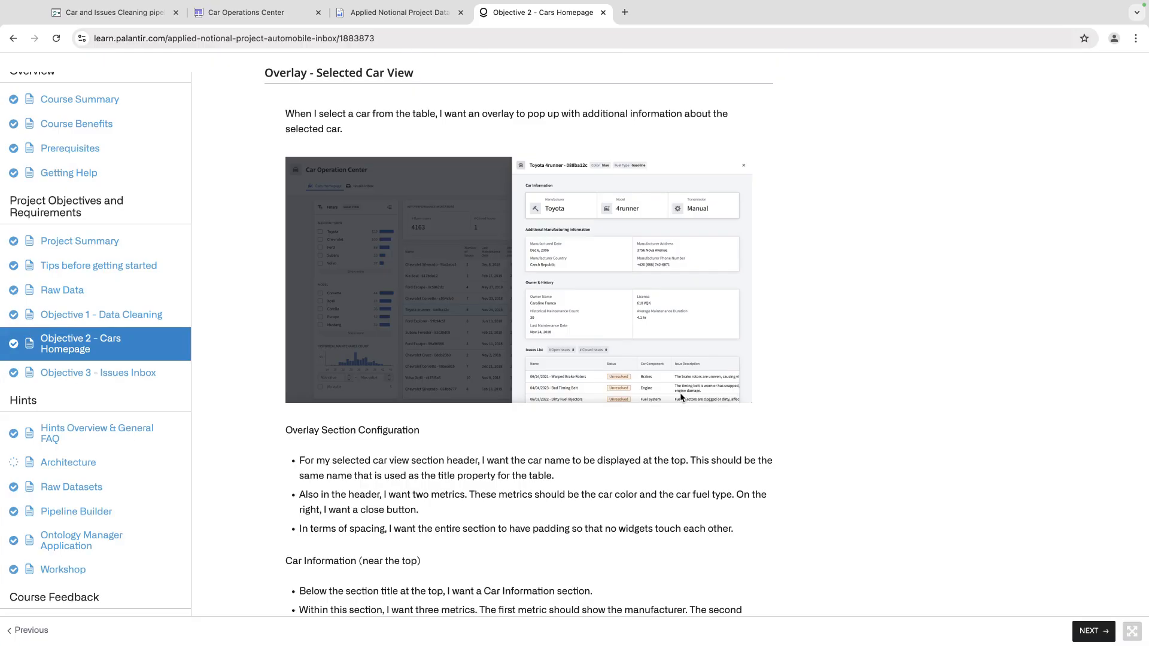
scroll(680, 393, "down", 5)
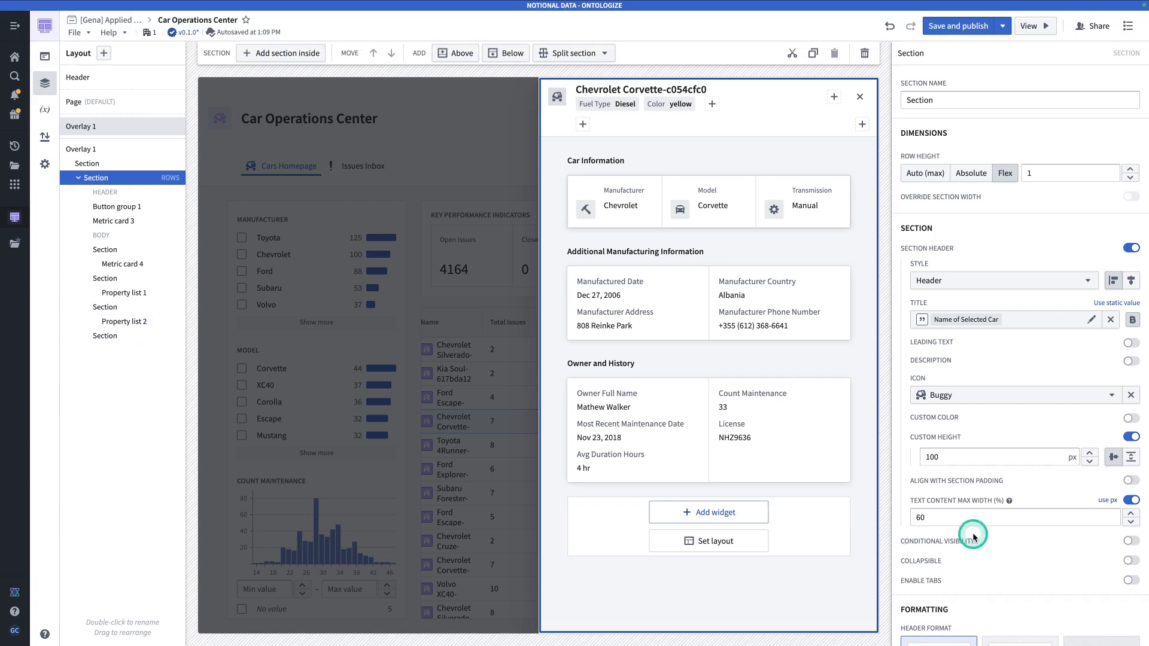
scroll(970, 534, "down", 3)
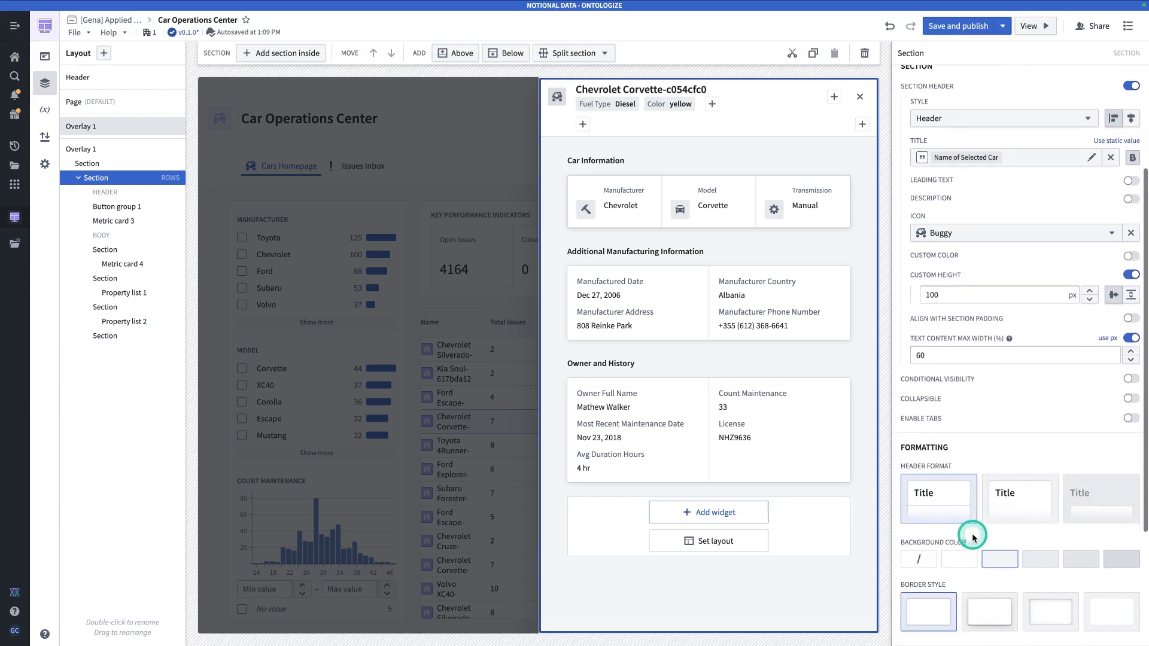
left_click(801, 544)
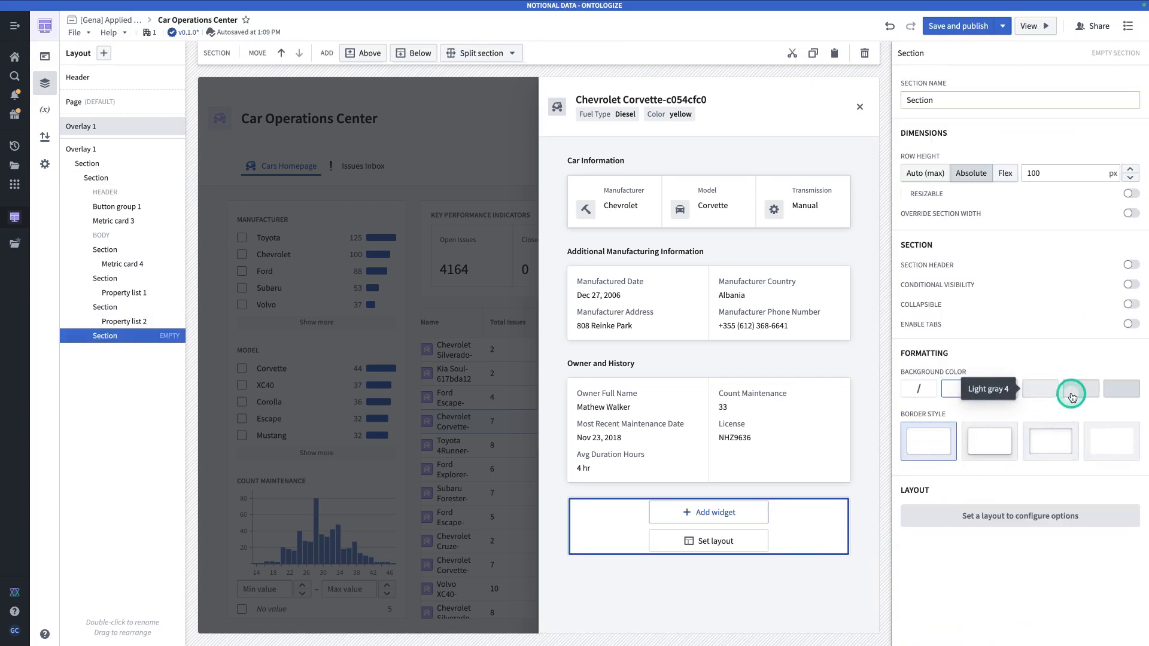
left_click(1129, 264)
scroll(1053, 413, "down", 3)
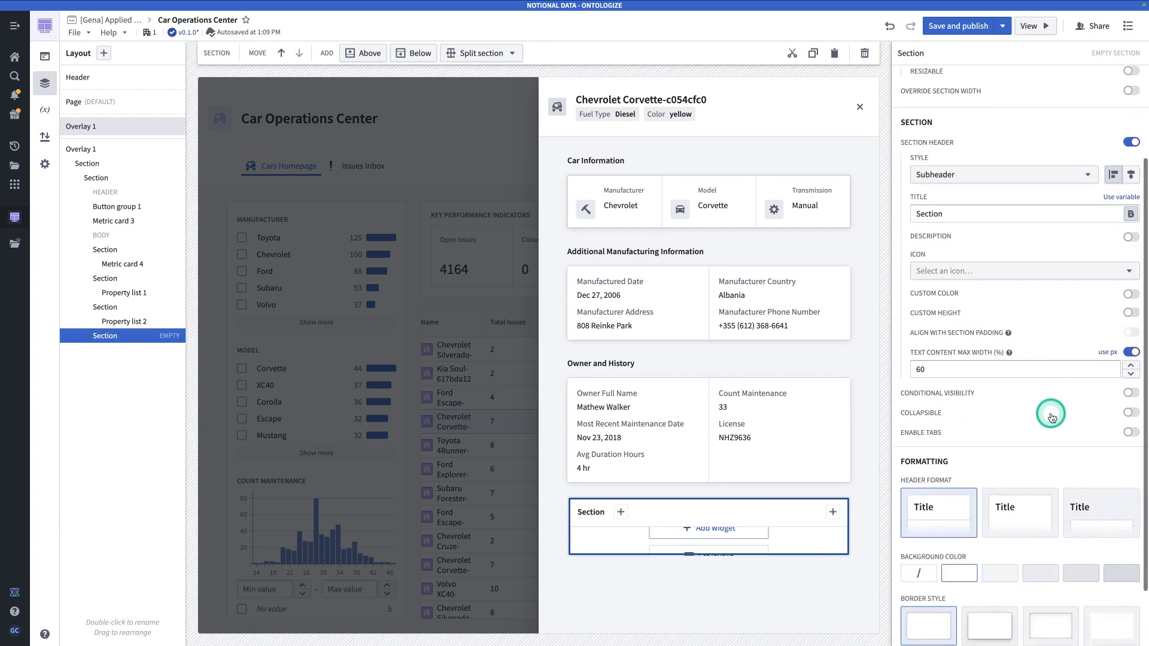
Give the new section the third header format, the shadowed border style and an Auto (max) row height.
left_click(1087, 469)
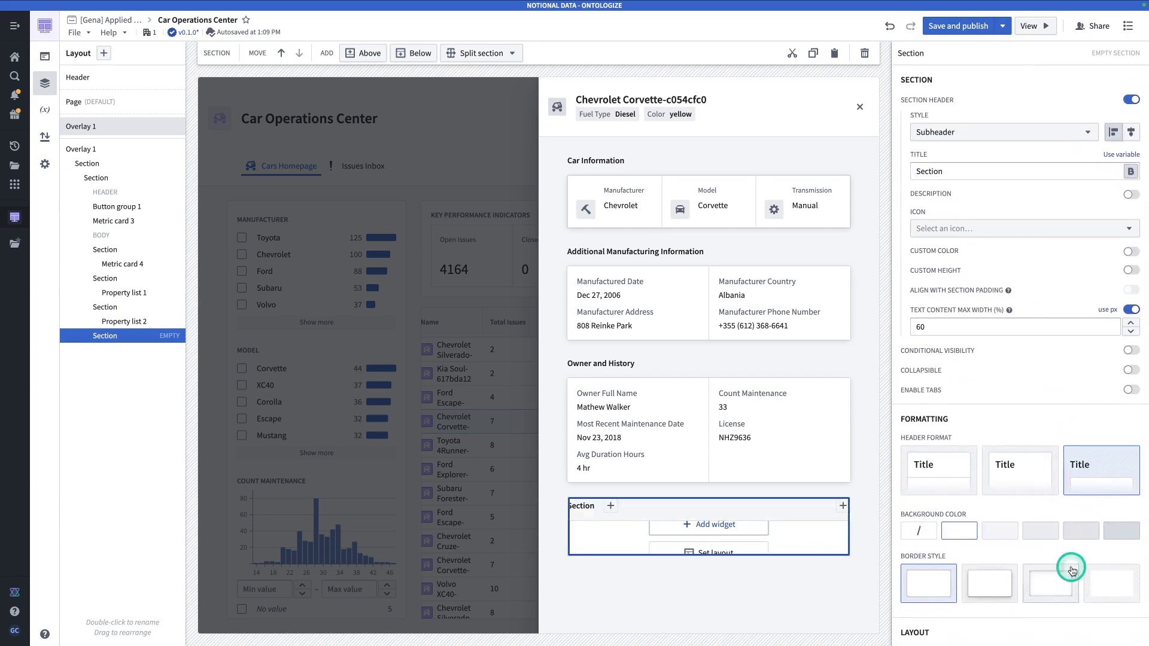
left_click(984, 587)
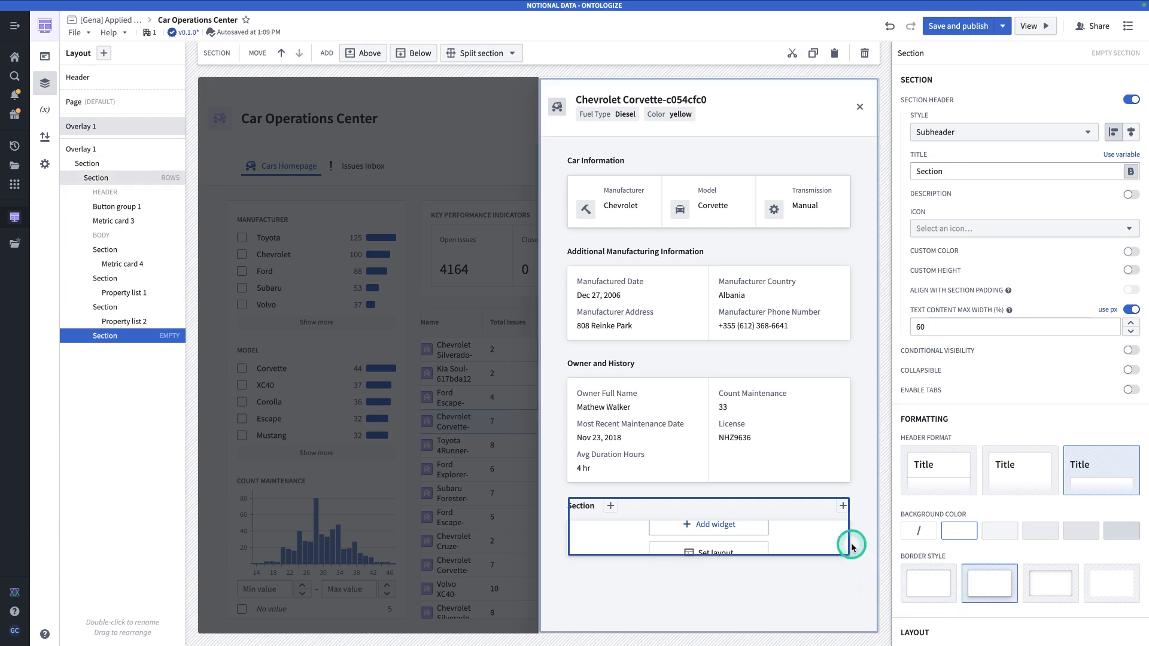
scroll(969, 149, "up", 3)
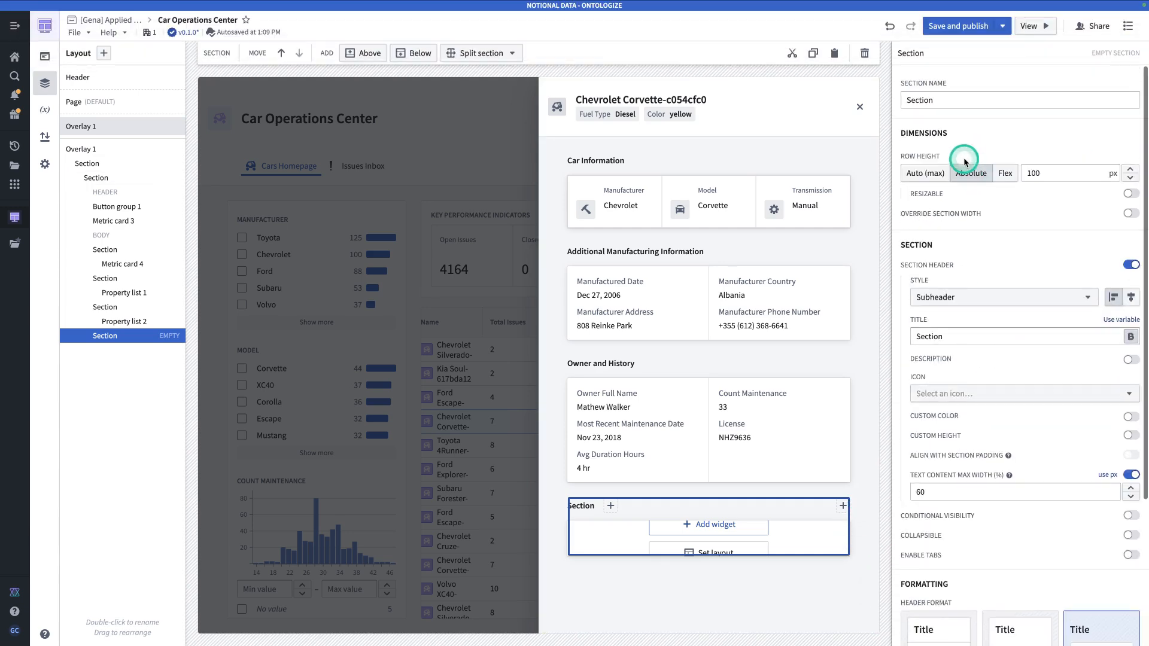
left_click(925, 173)
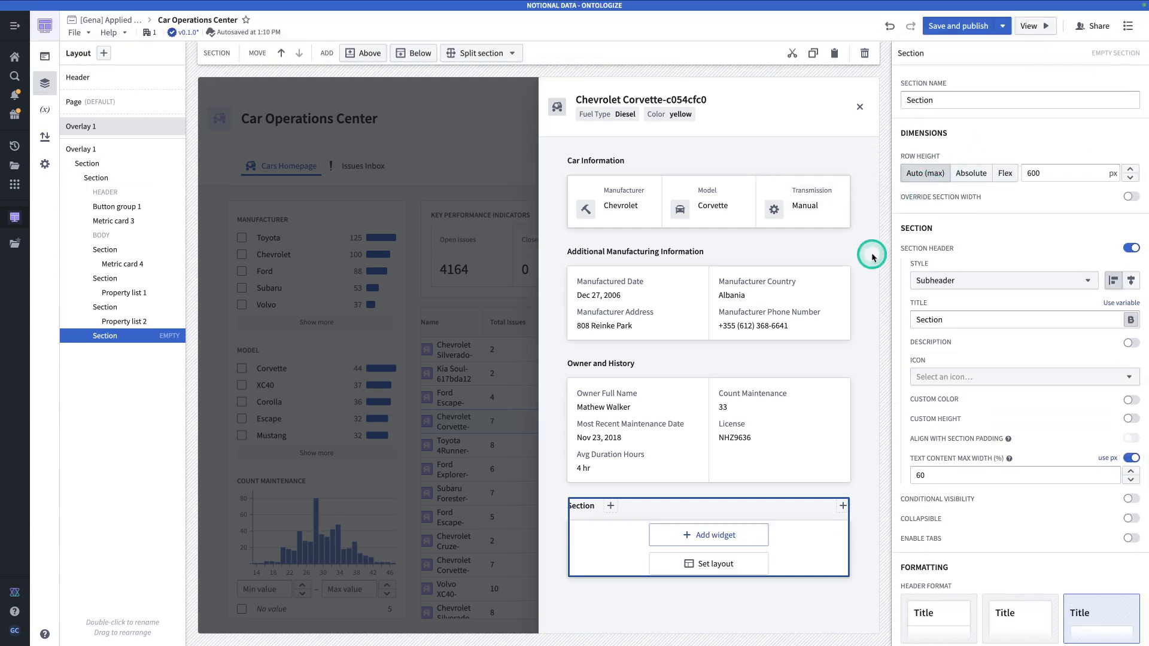
Add an Object table widget to the new section.
left_click(731, 535)
type("tab")
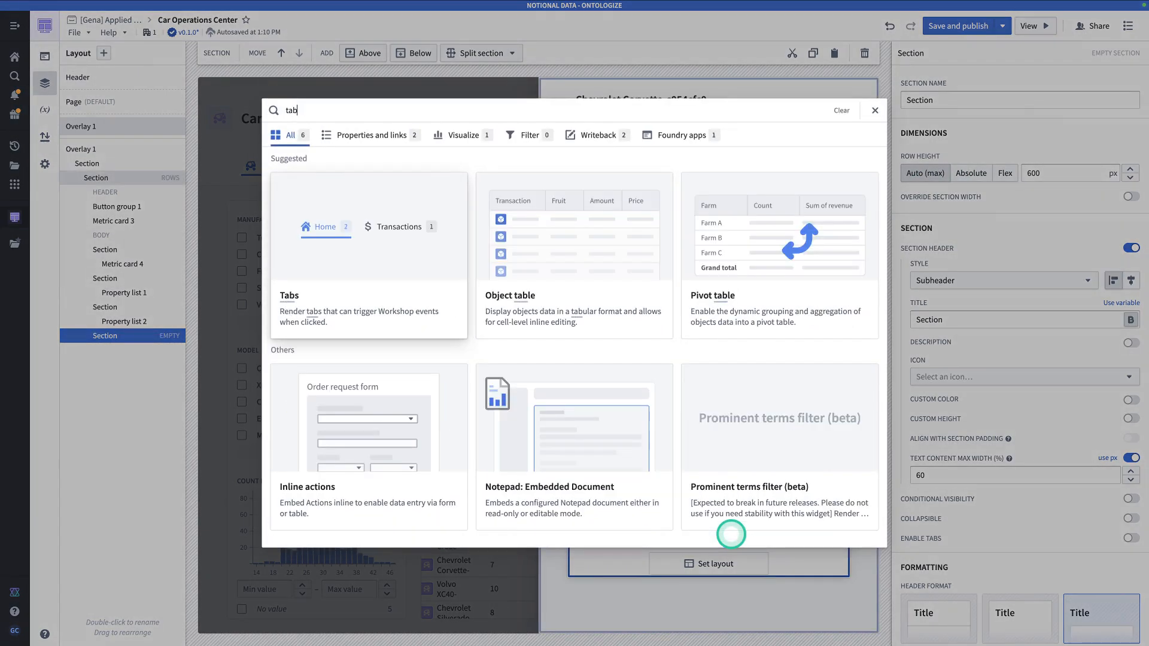
left_click(601, 245)
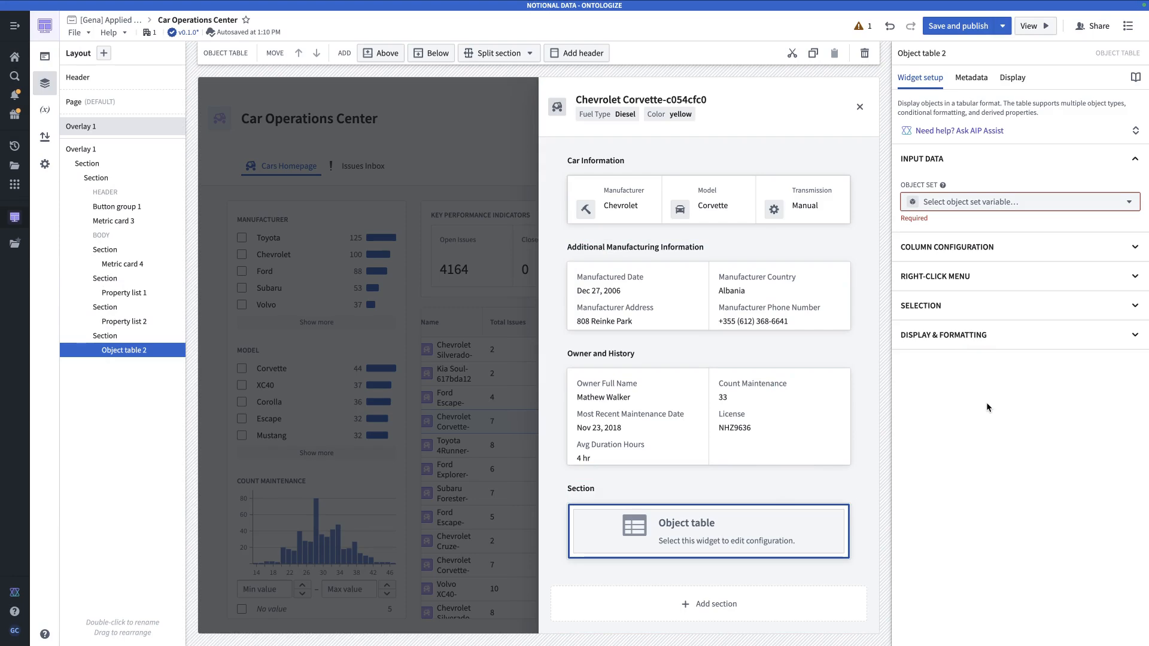
Create a new object set variable for the table's input data and name it Issues Linked to Selected Car.
left_click(963, 202)
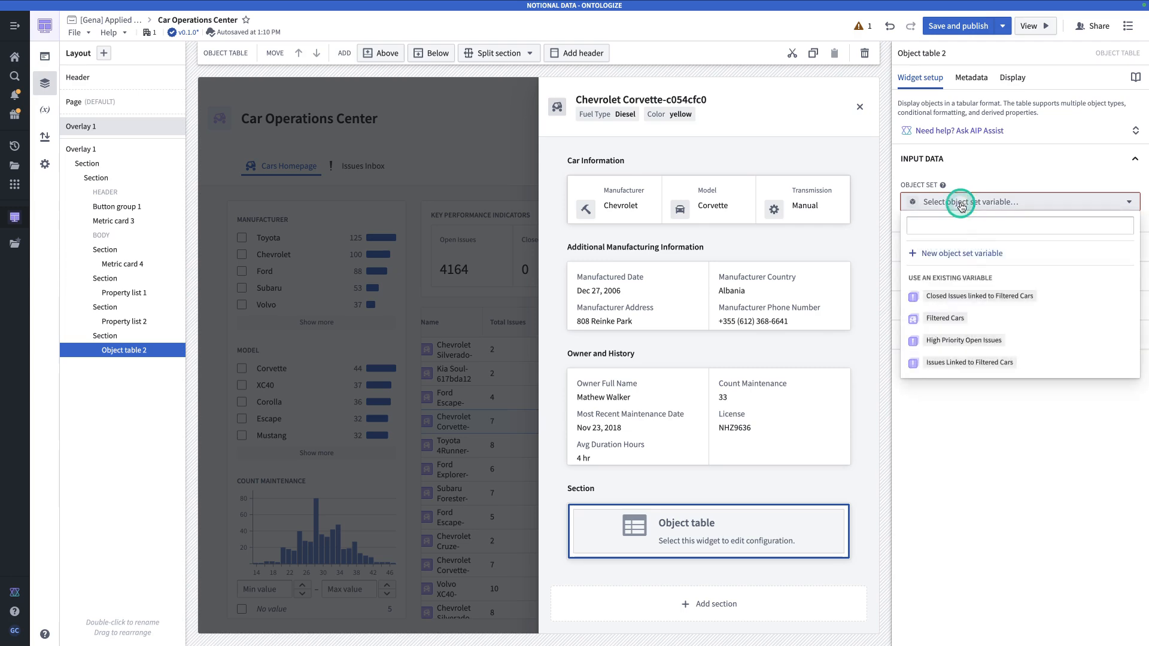
left_click(962, 256)
left_click(567, 204)
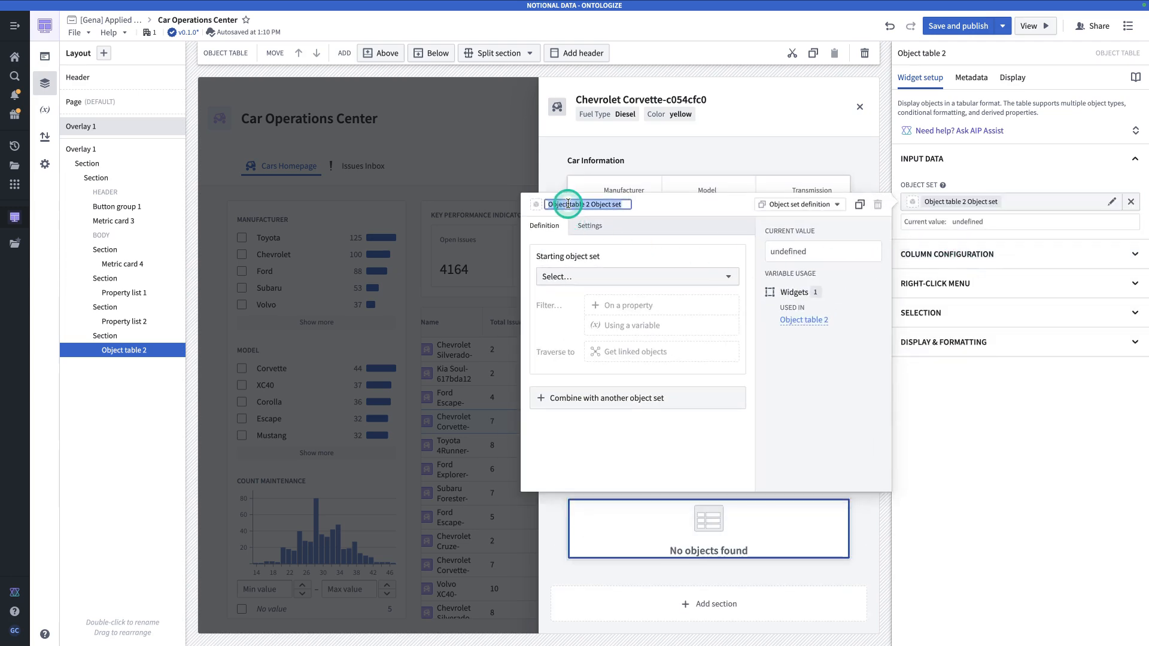
type("Issues Linked to Sele")
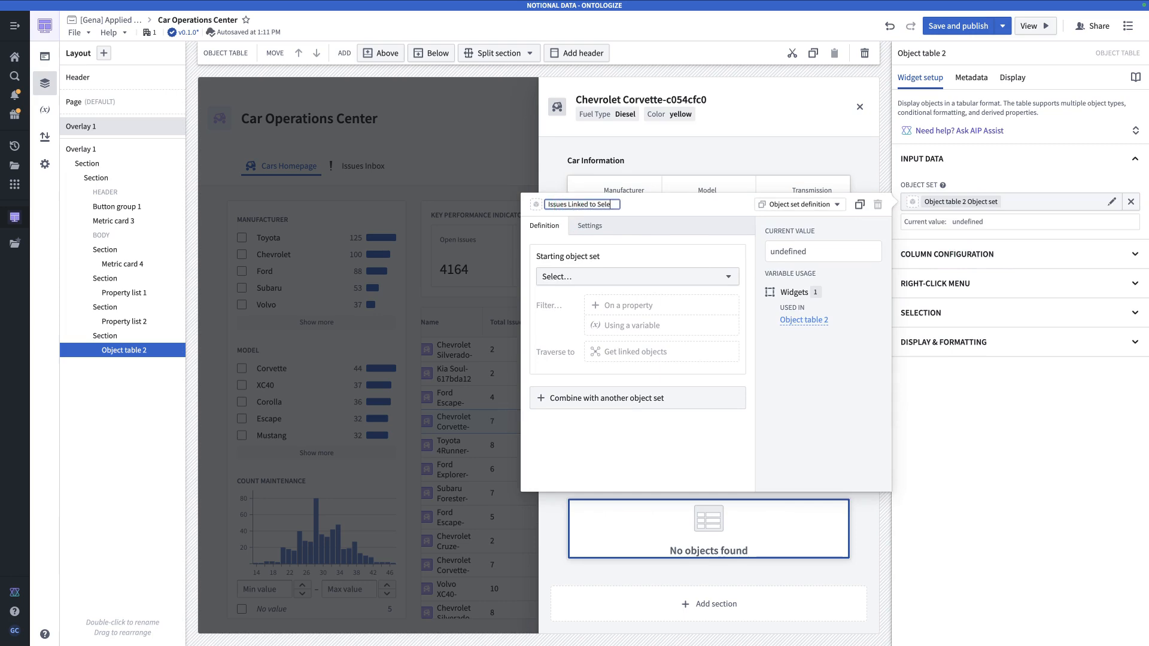
type("Car")
key("Return")
Define the variable with Selected Car as the starting object set and traverse to its linked Issue objects.
left_click(584, 278)
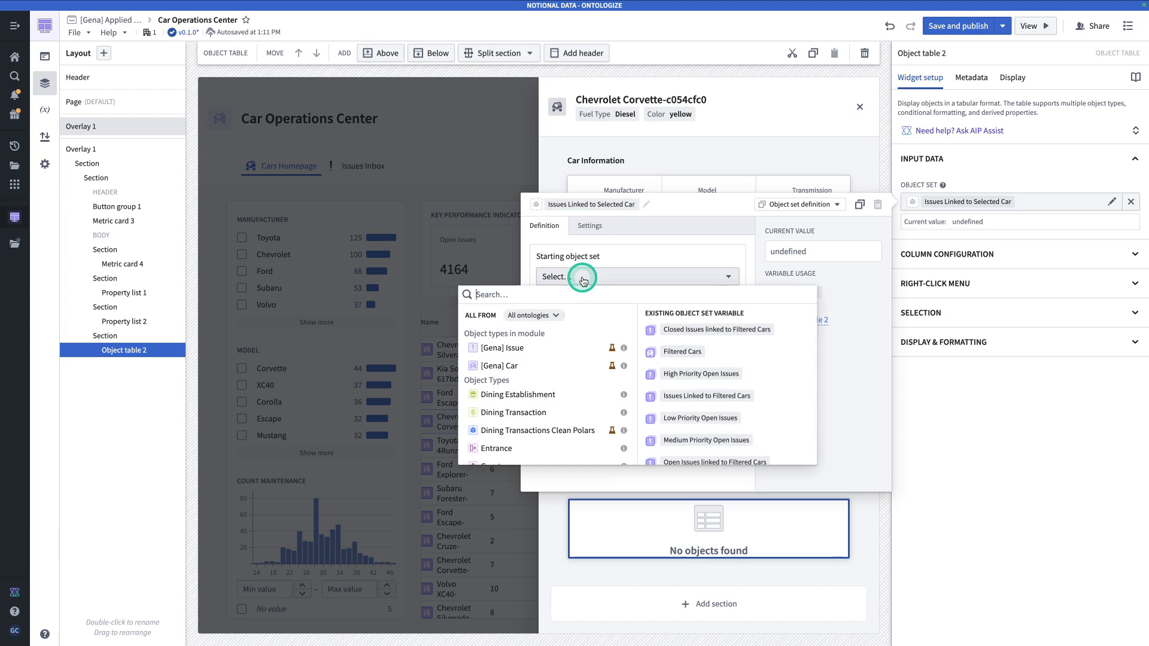
type("sel")
left_click(662, 329)
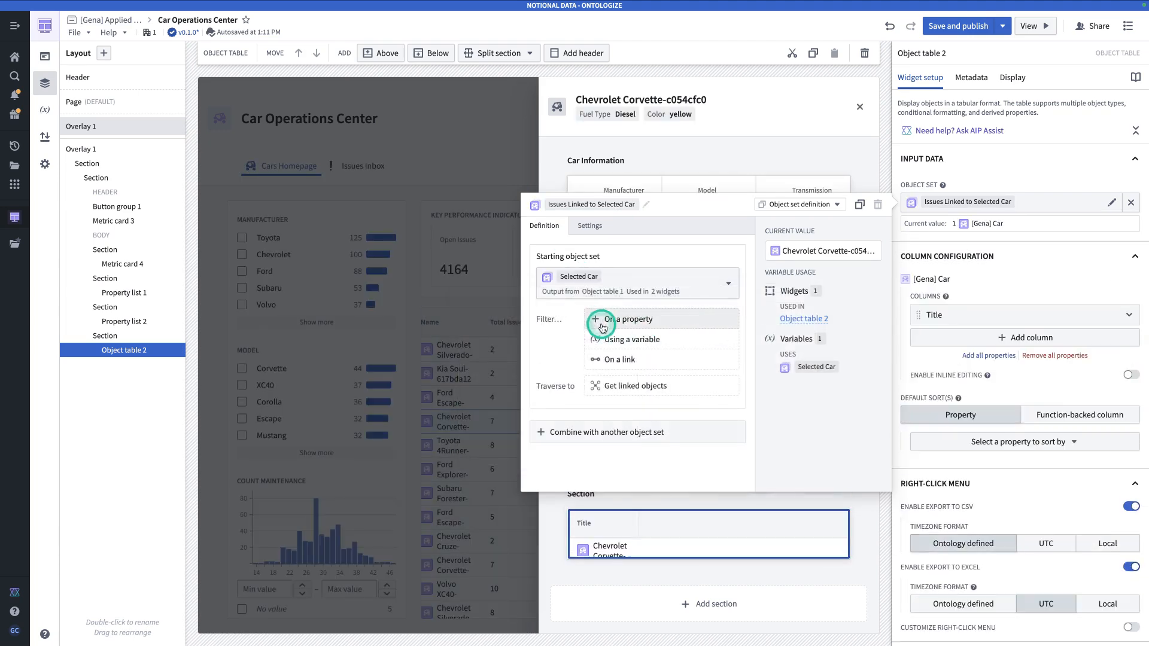
left_click(609, 386)
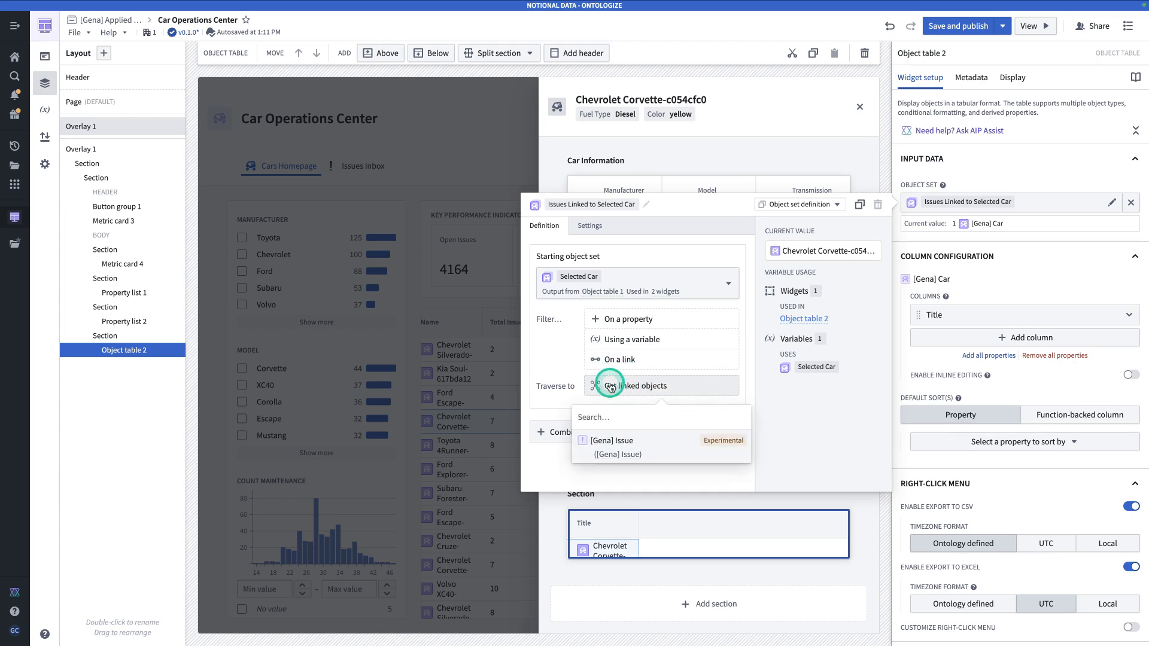
left_click(609, 441)
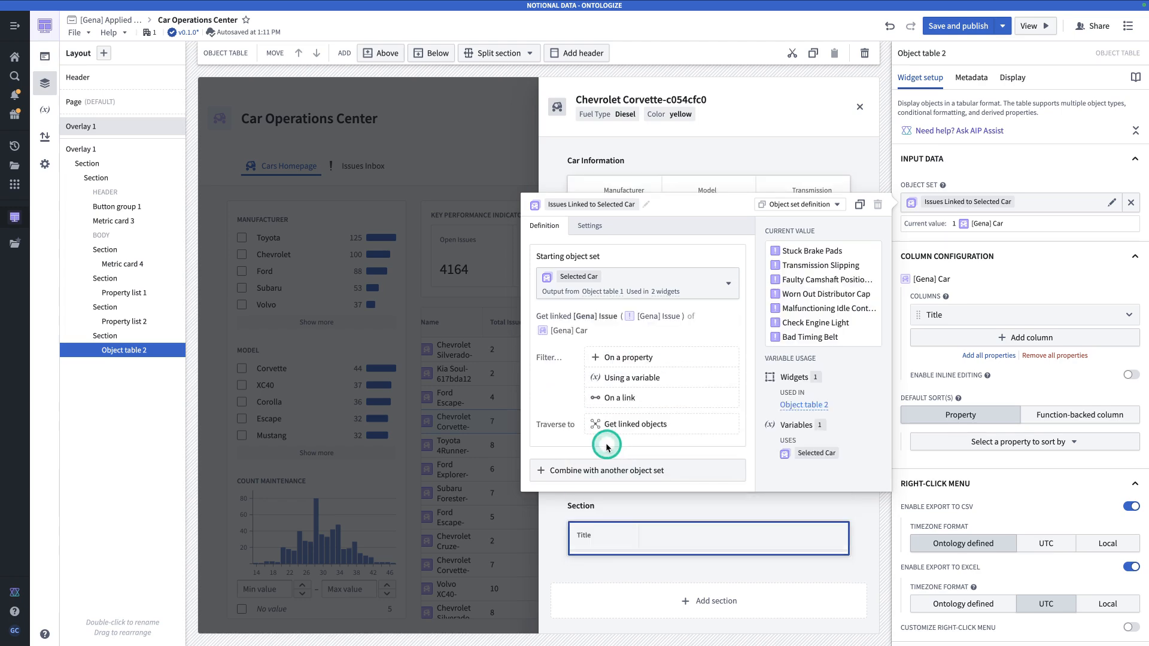
left_click(959, 327)
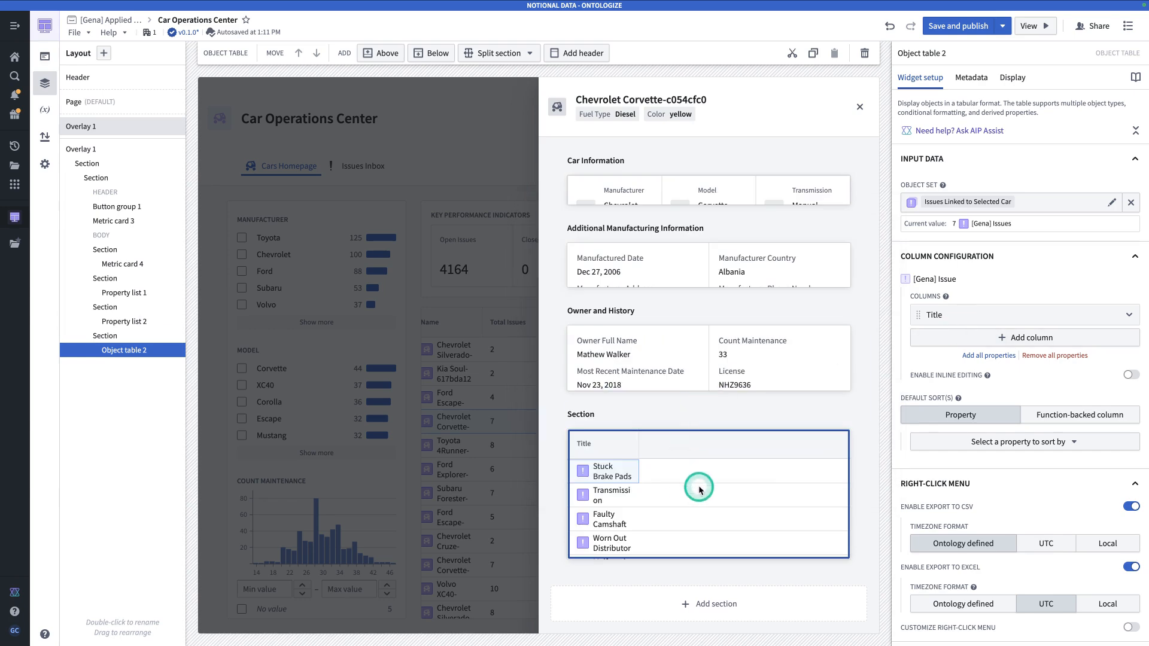
Rename the issue table's Title column to Name and add a Status column.
left_click(972, 313)
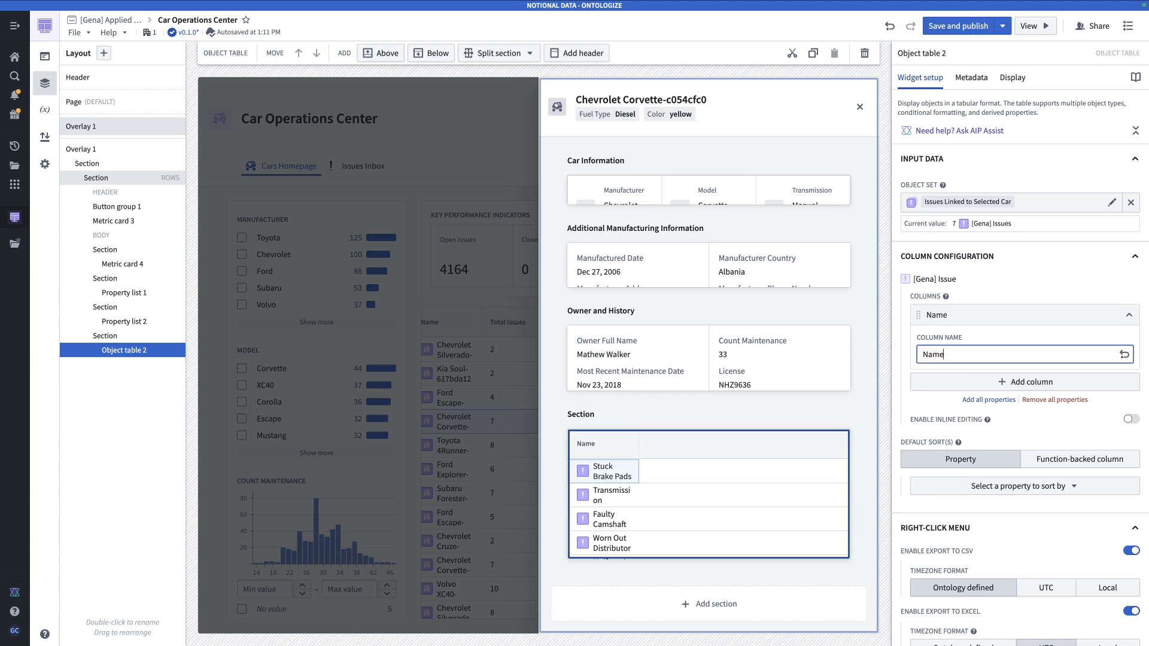
left_click(940, 382)
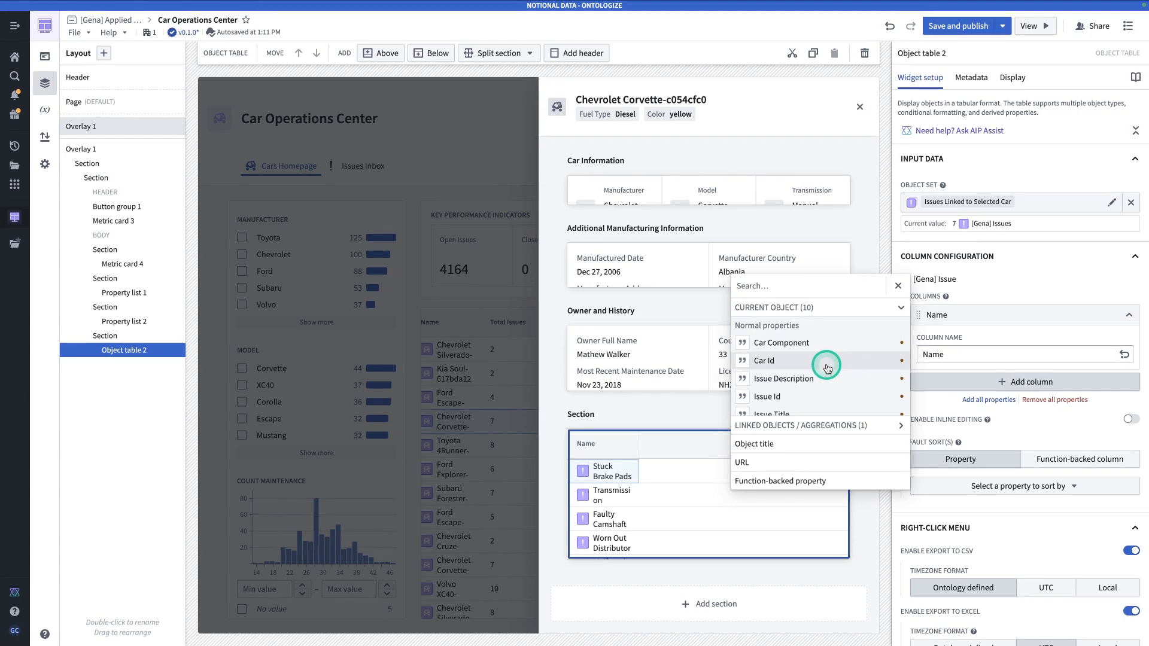
scroll(826, 368, "down", 4)
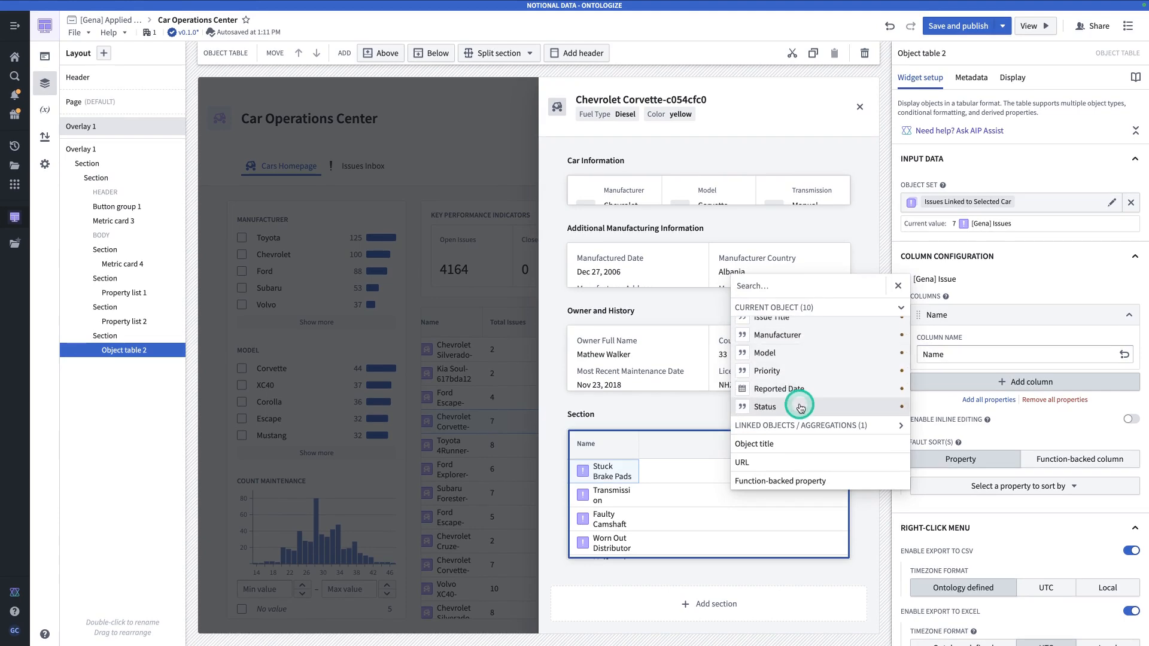
left_click(800, 408)
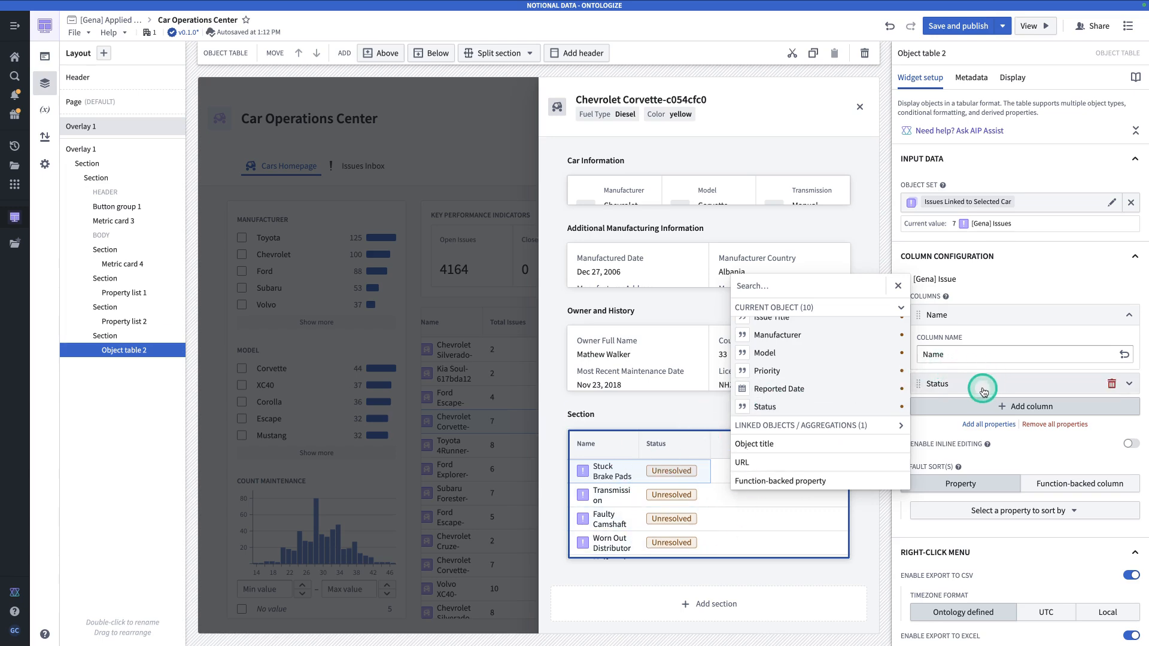
Add the Car Component property as a column of the issue table.
left_click(964, 409)
left_click(963, 410)
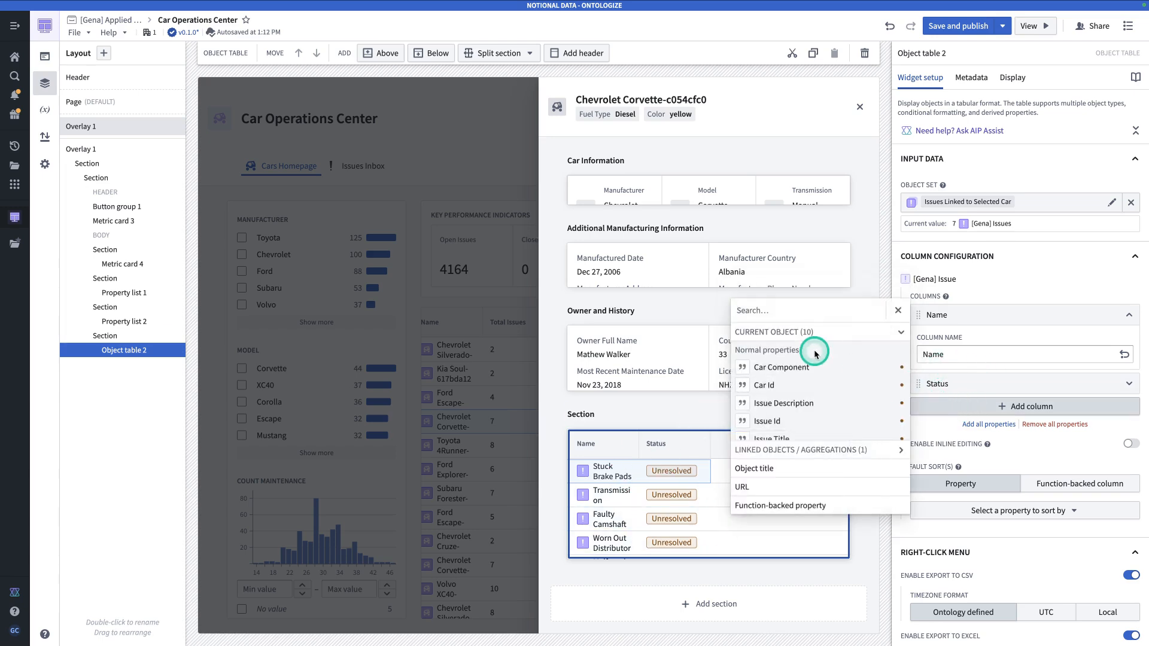
type("car")
left_click(799, 395)
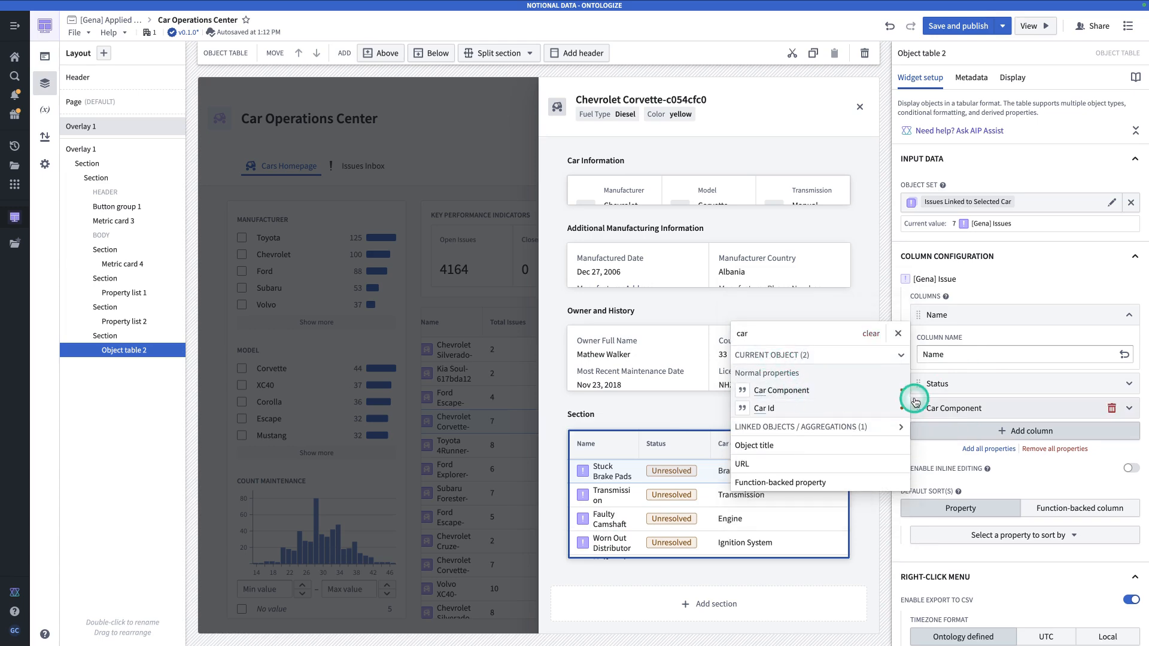
Add the Issue Description property as a column of the issue table.
left_click(968, 429)
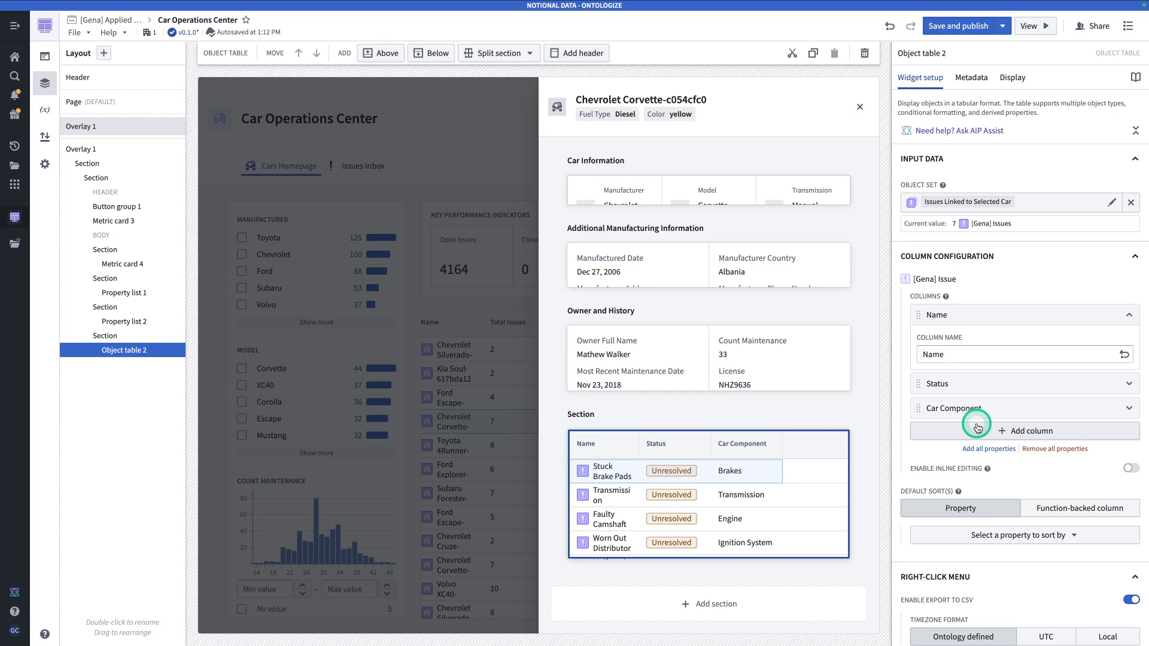
left_click(978, 428)
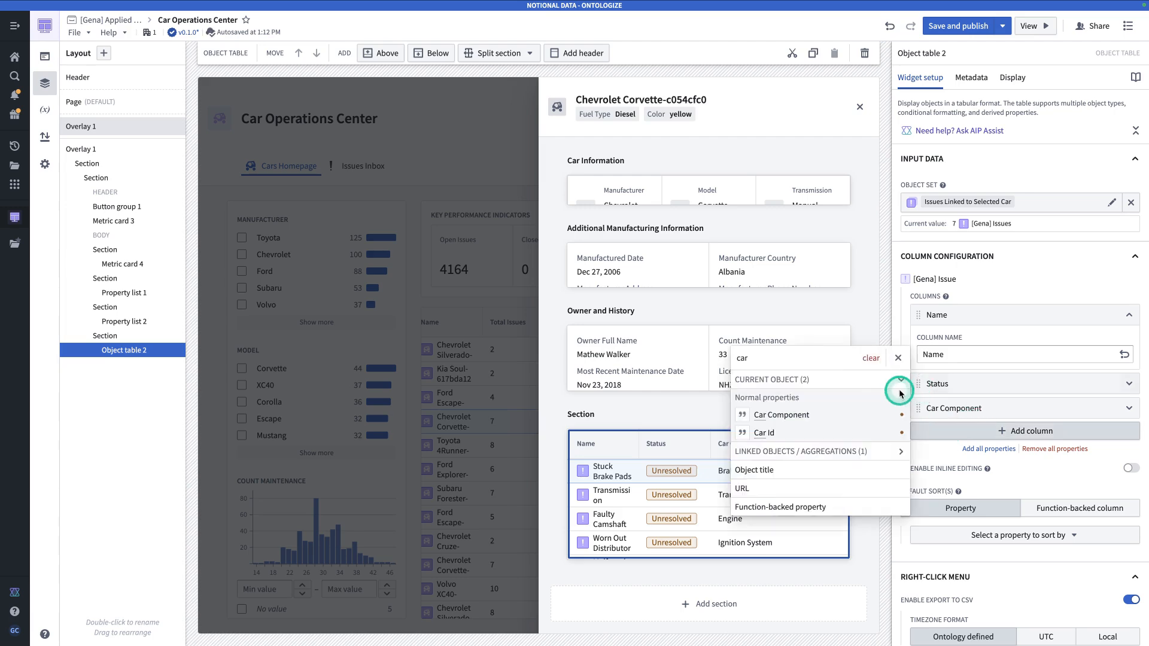
key("BackSpace")
key("BackSpace")
key("BackSpace")
type("ss")
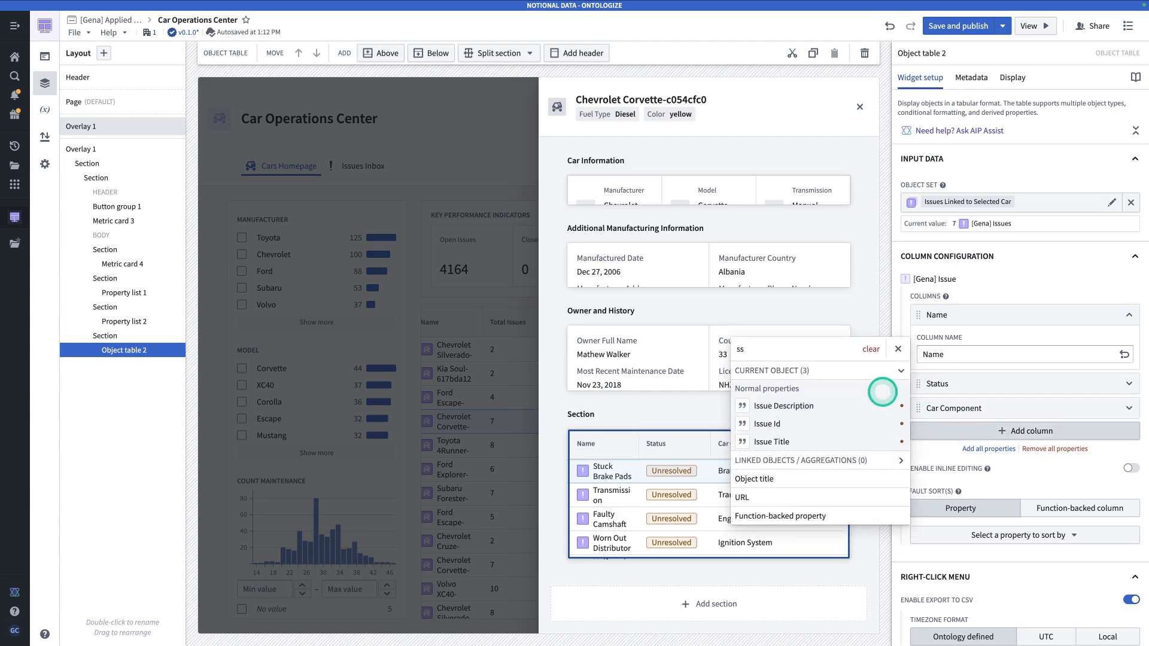
left_click(835, 398)
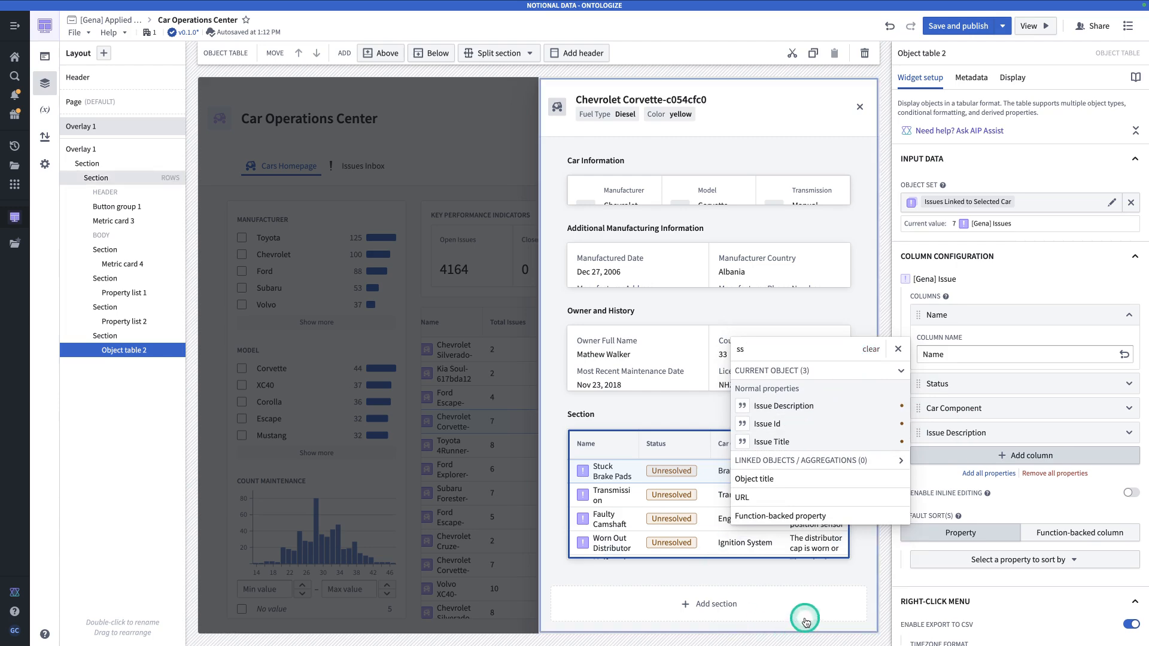
left_click(825, 605)
left_click(793, 507)
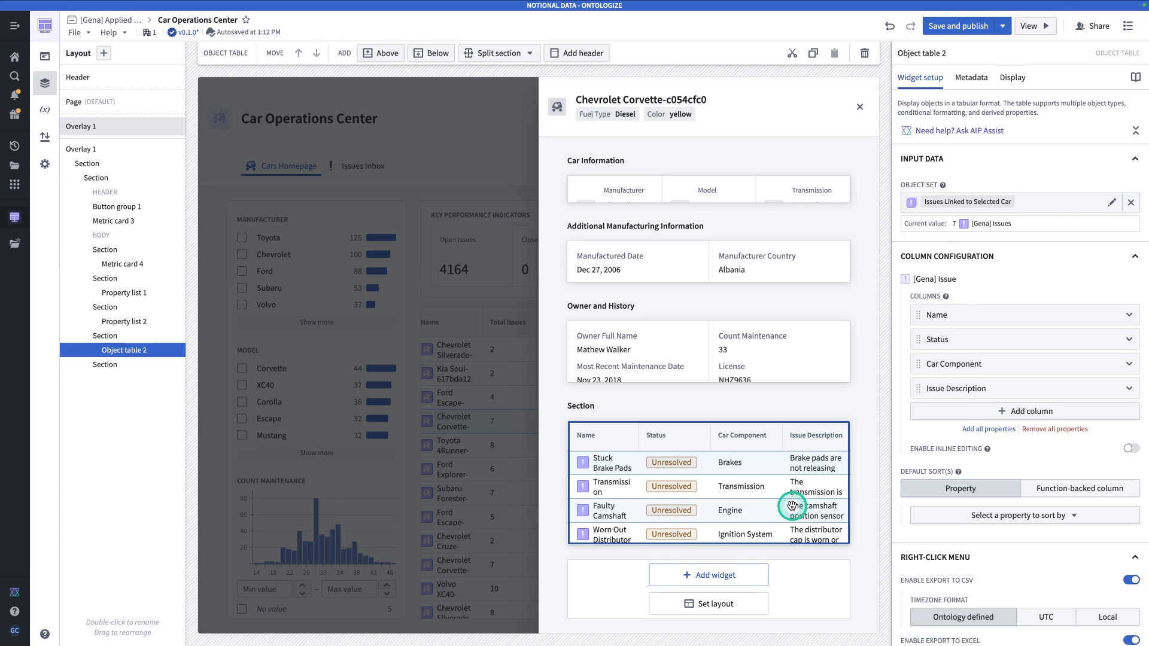
left_click(813, 575)
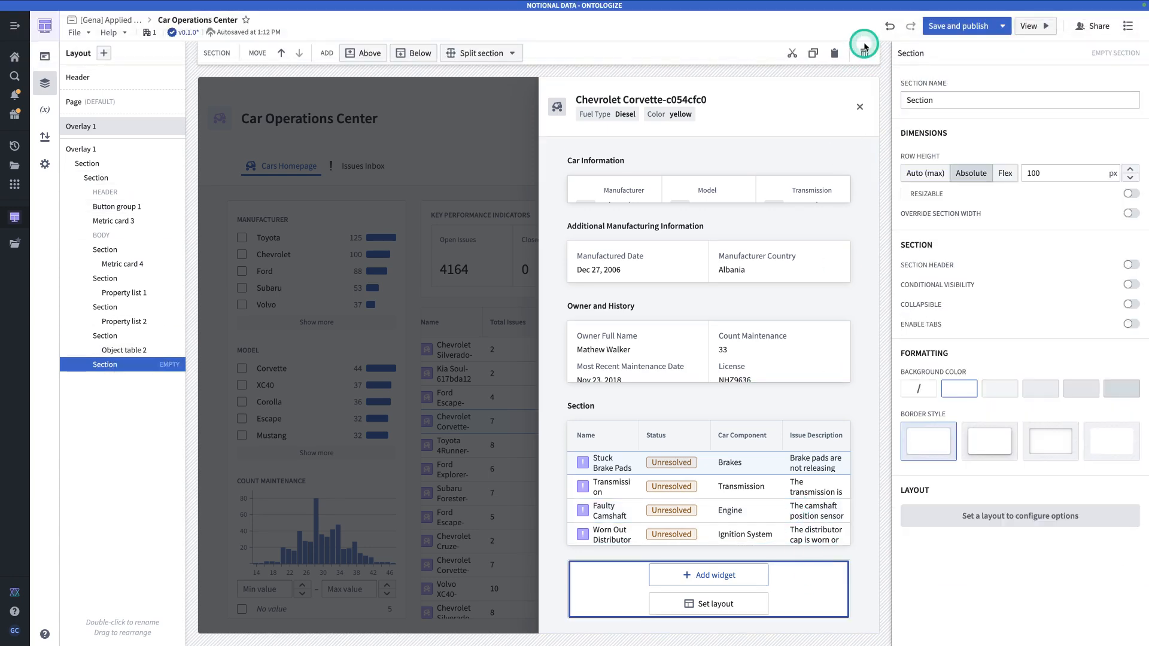
left_click(864, 52)
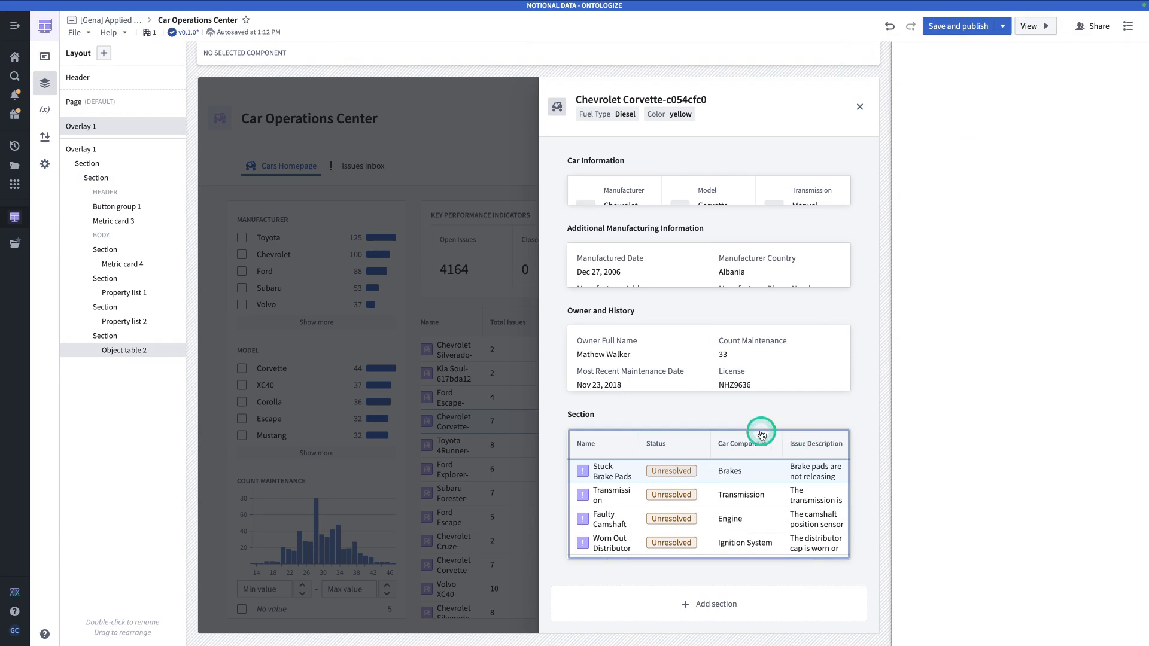
Change the header title of the section holding the issue table to Issue List.
double_click(592, 416)
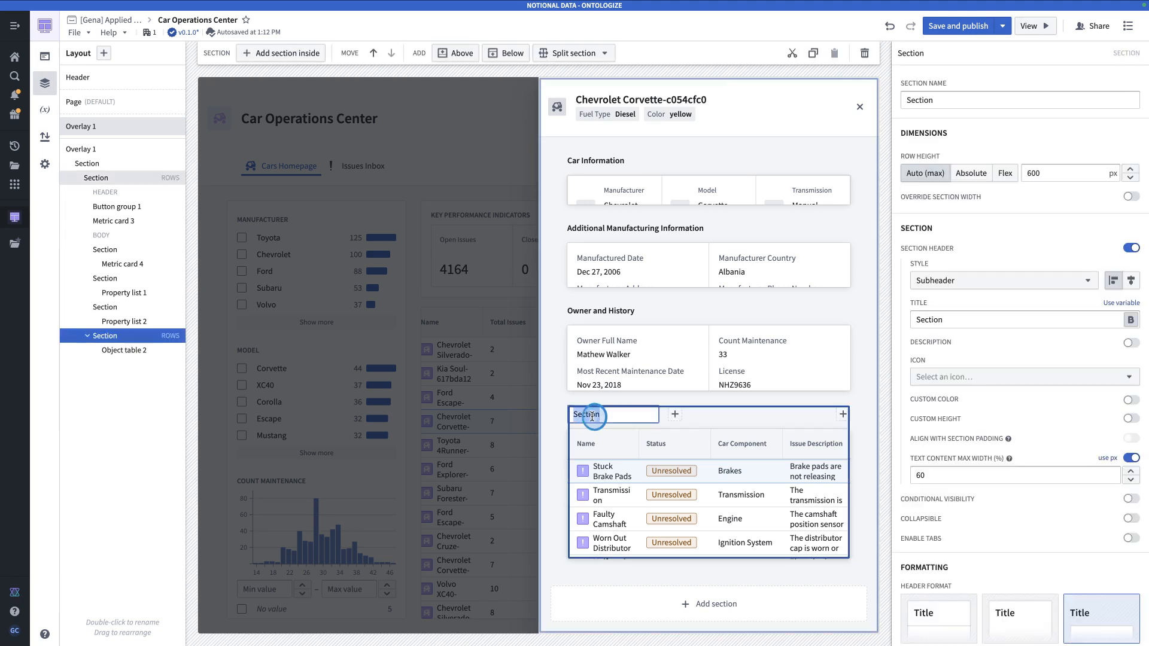
type("Issue List")
key("Return")
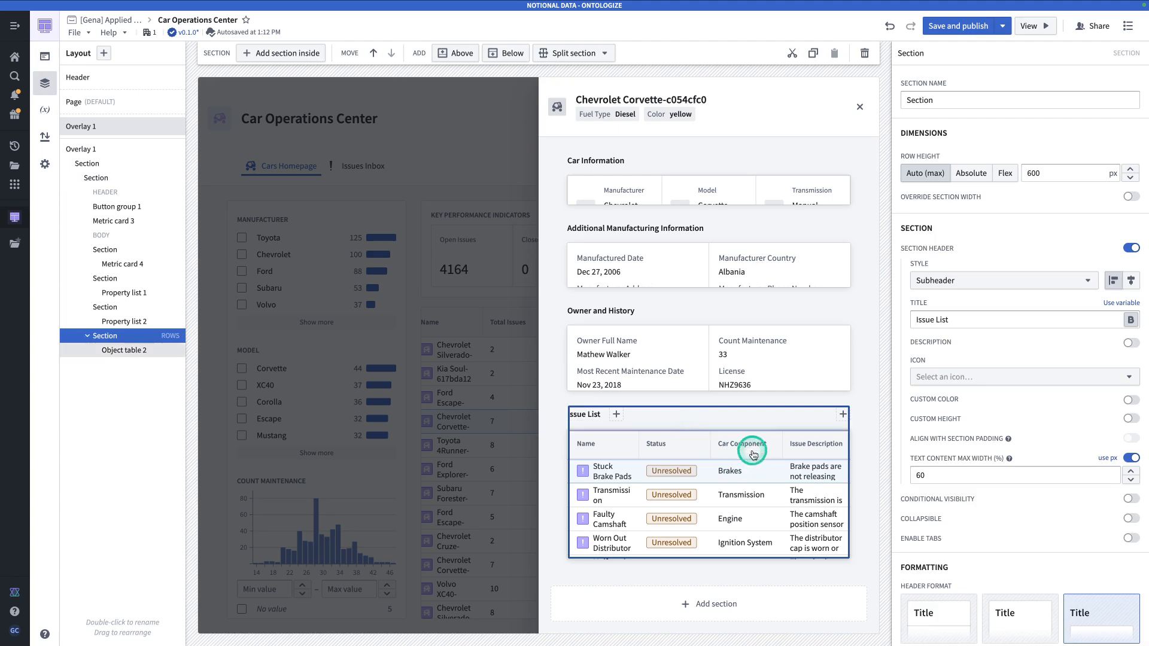
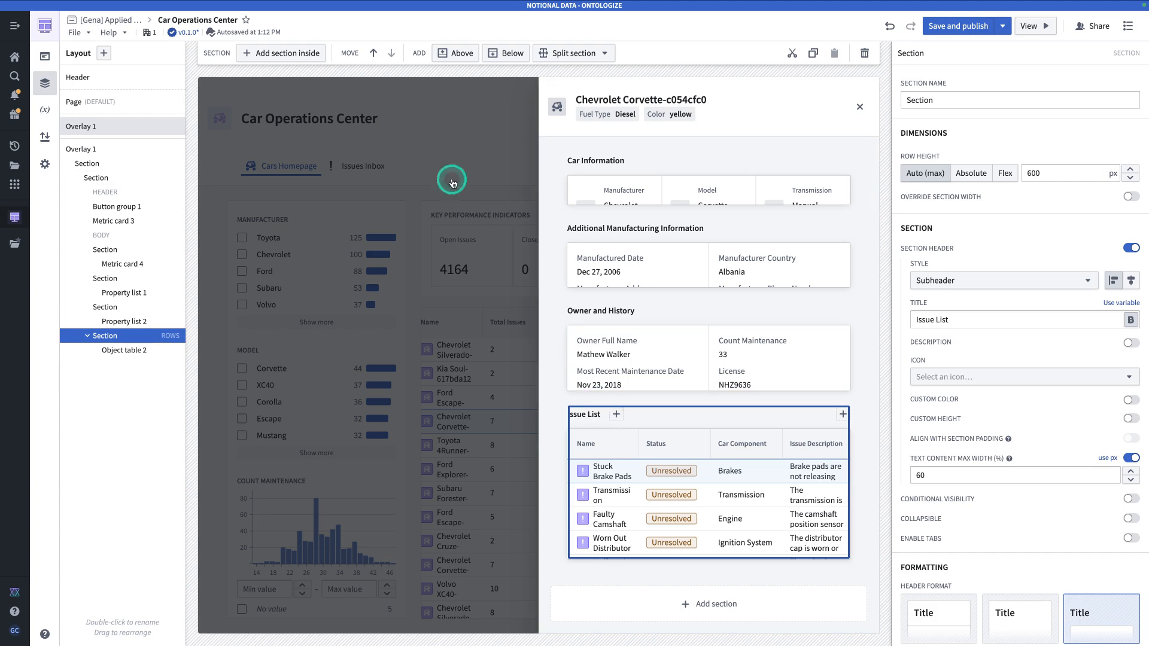
Create a new object set definition variable and name it Closed Issues Linked to Selected Car.
left_click(45, 109)
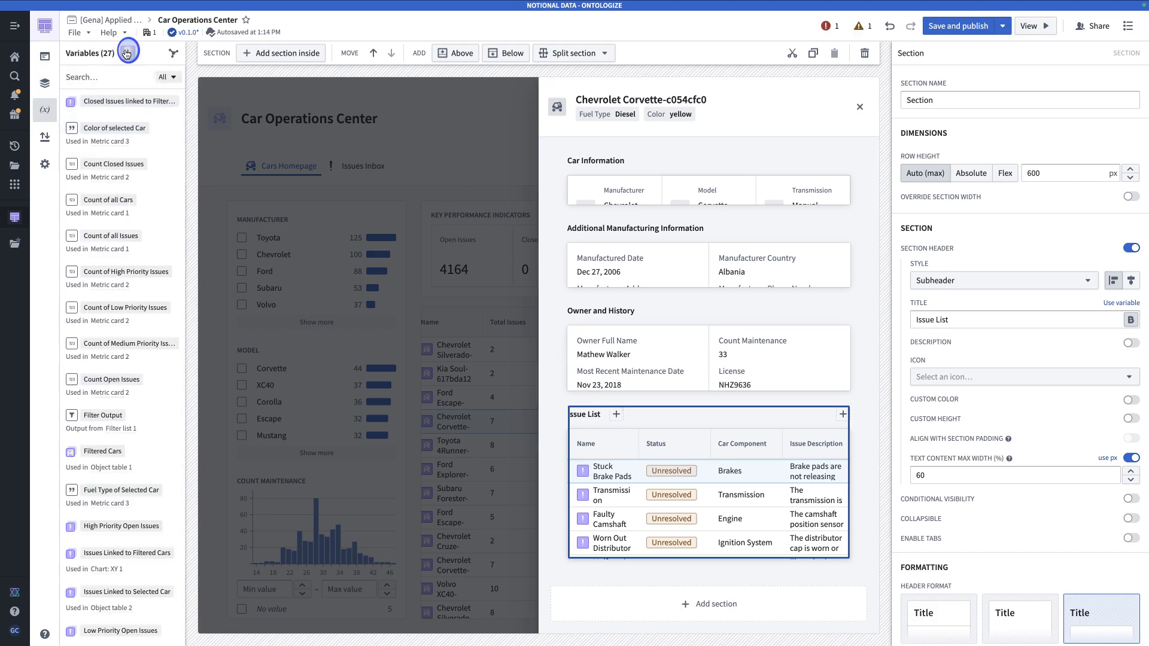
left_click(128, 53)
mouse_move(211, 184)
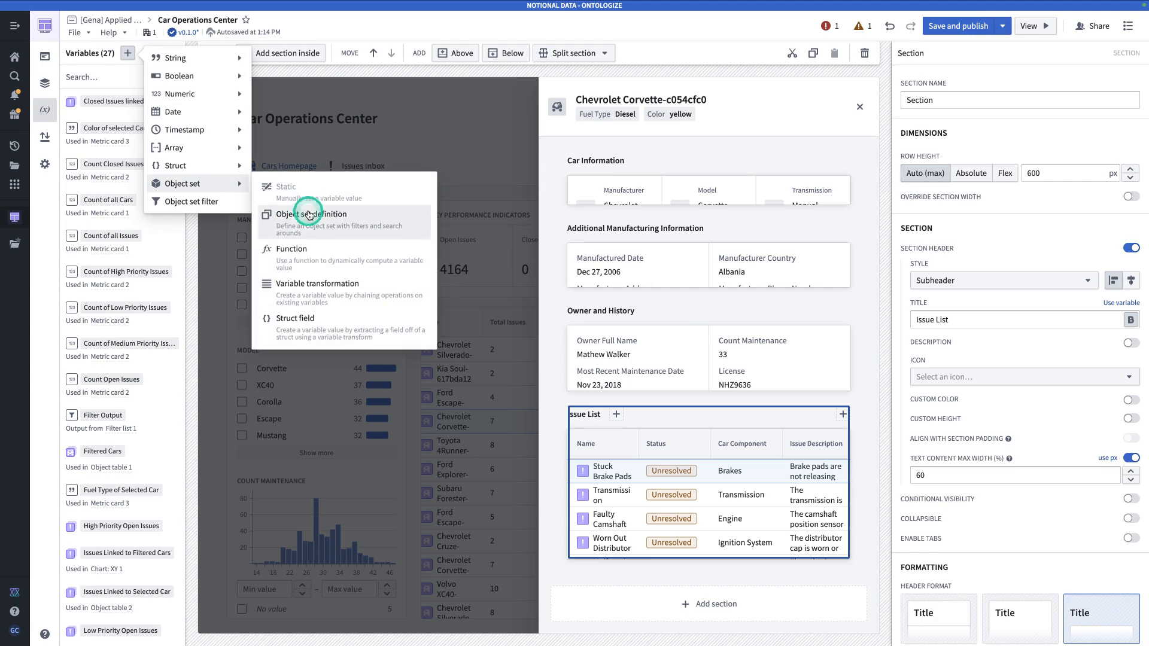
left_click(308, 215)
left_click(235, 83)
double_click(235, 83)
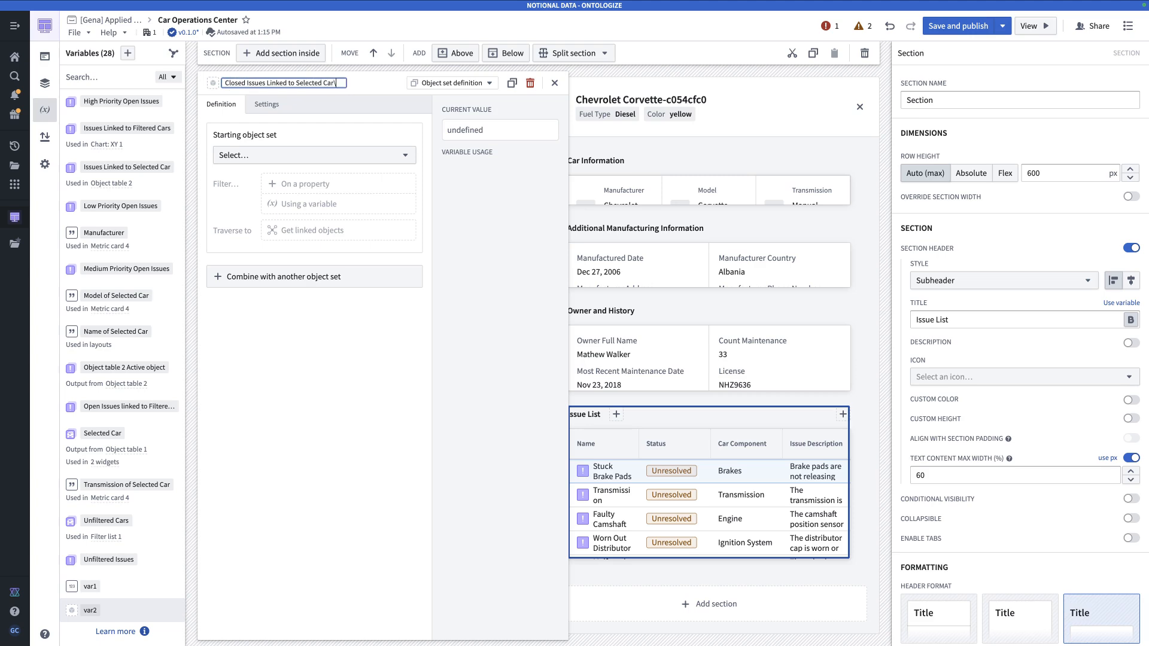
key("Return")
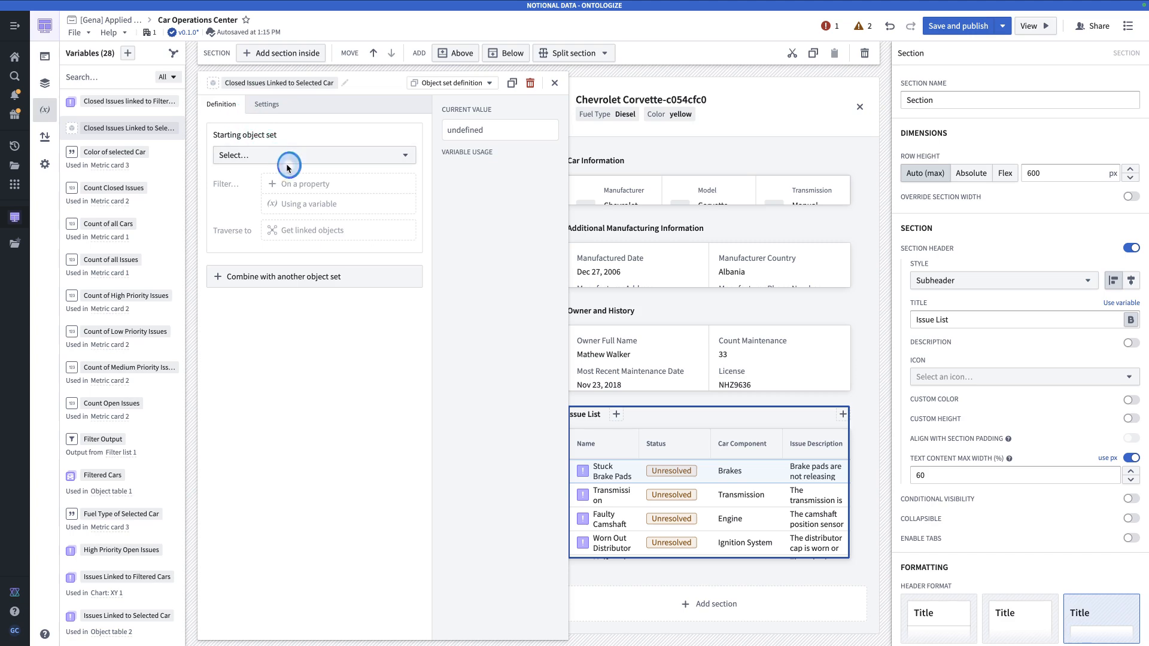
Define the closed issues variable from Issues Linked to Selected Car, filtered to Status is Resolved.
left_click(268, 157)
type("issu")
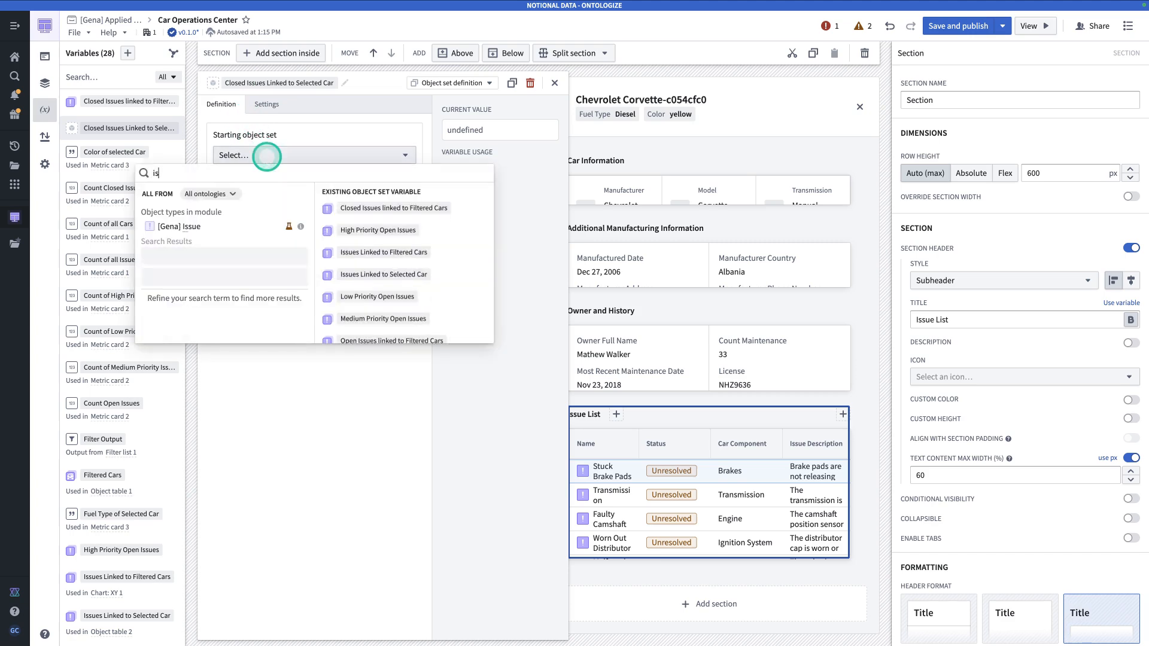
left_click(425, 277)
left_click(303, 199)
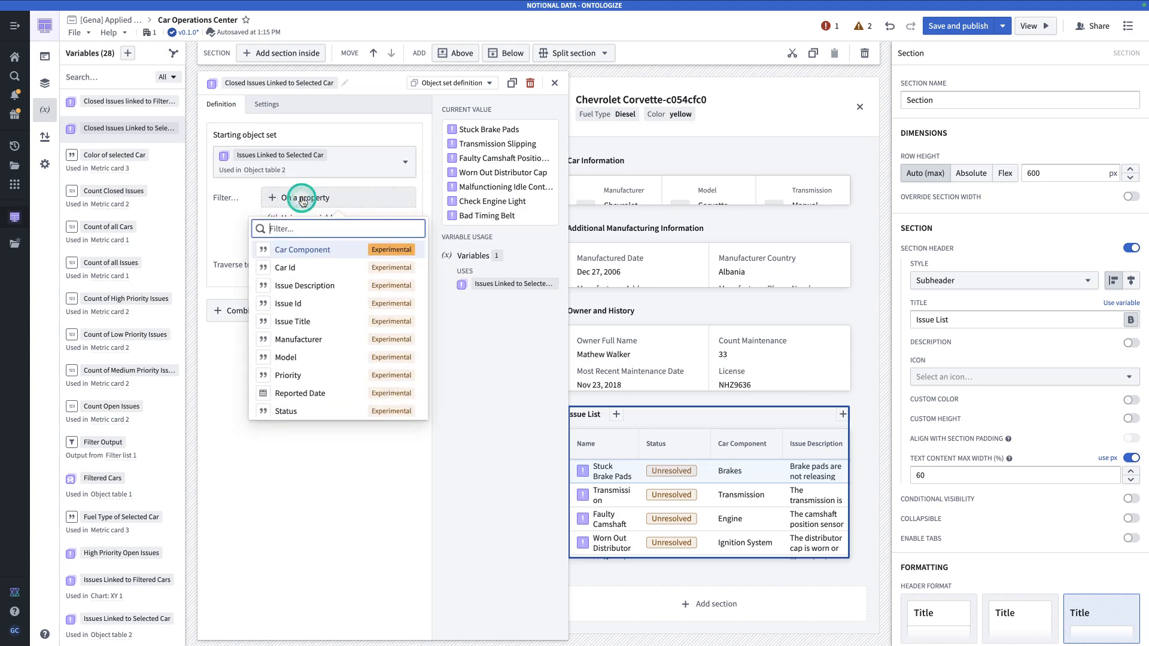
type("stat")
left_click(303, 249)
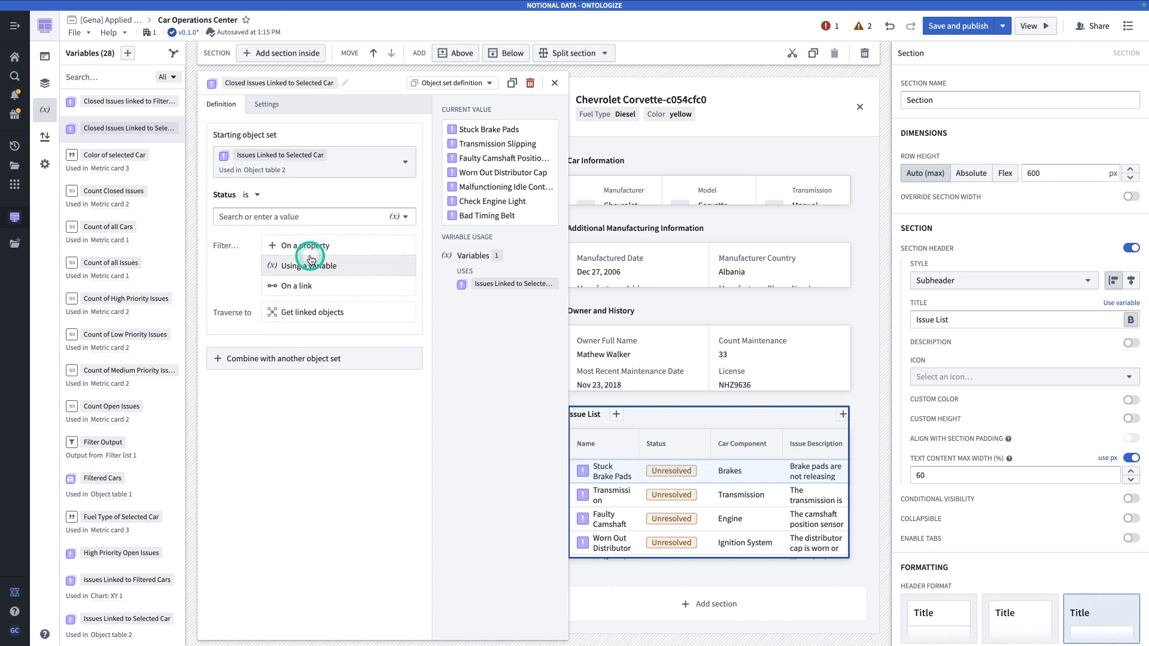
left_click(316, 217)
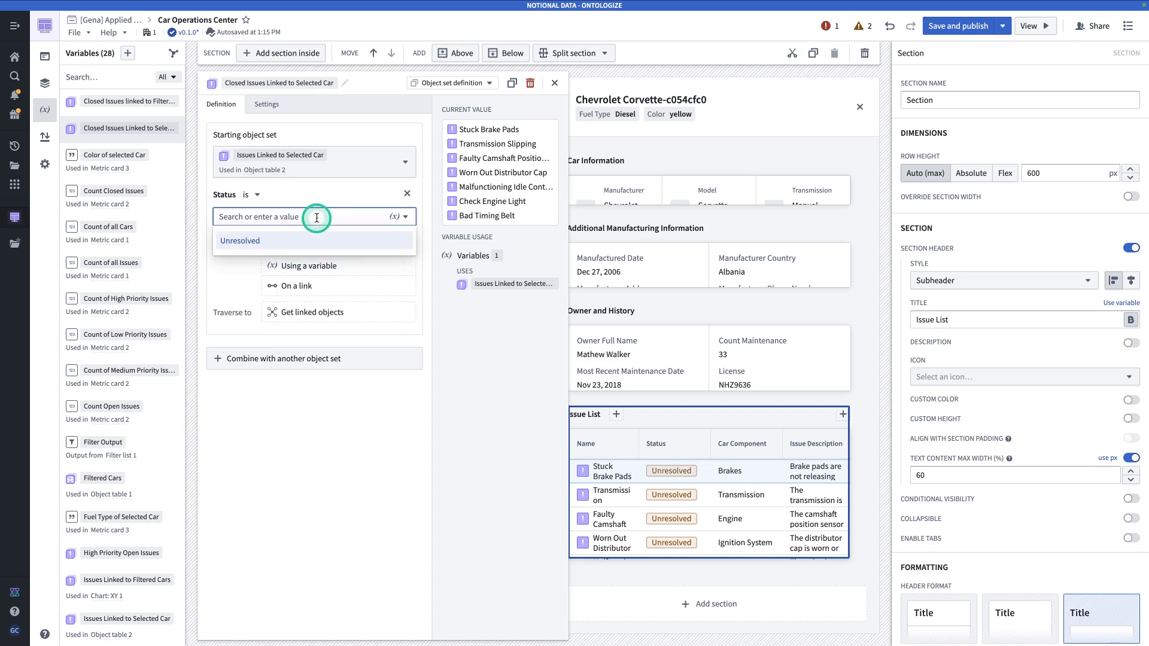
type("Resolved")
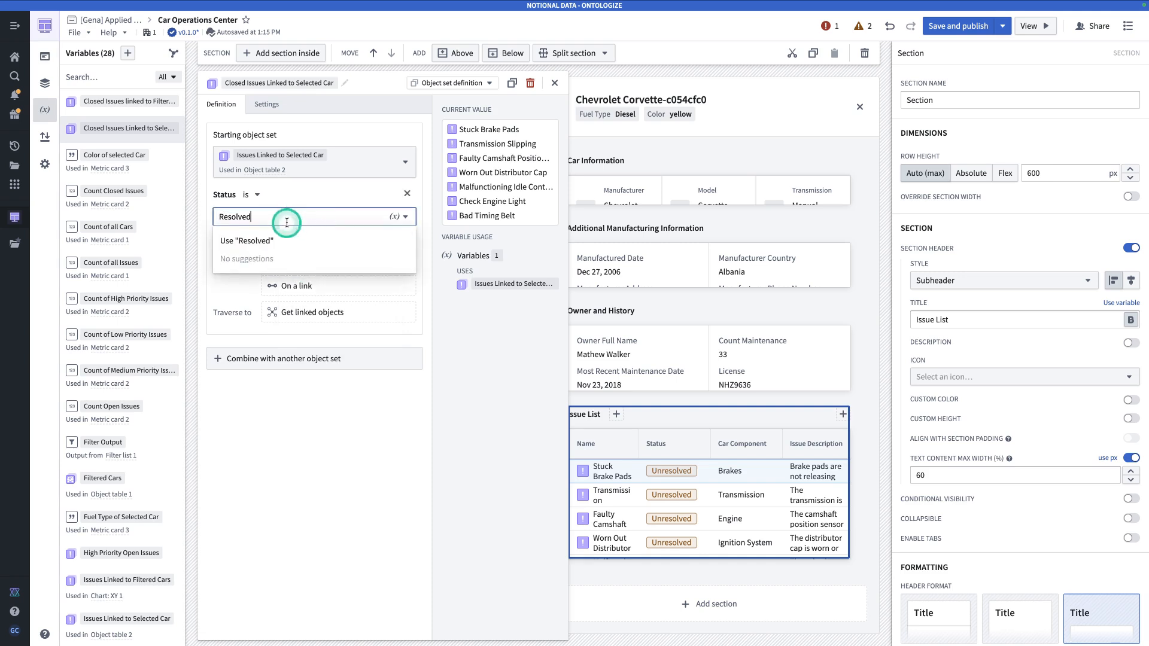
left_click(271, 241)
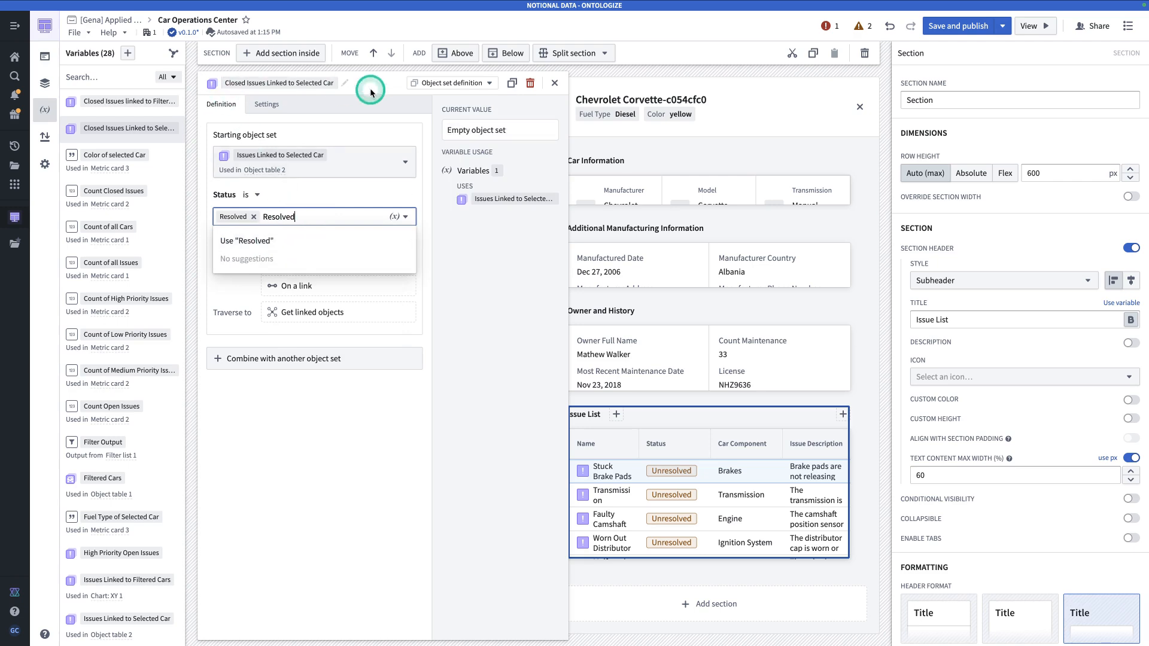
Create another object set definition variable and name it Open Issues Linked to Selected Car.
left_click(127, 54)
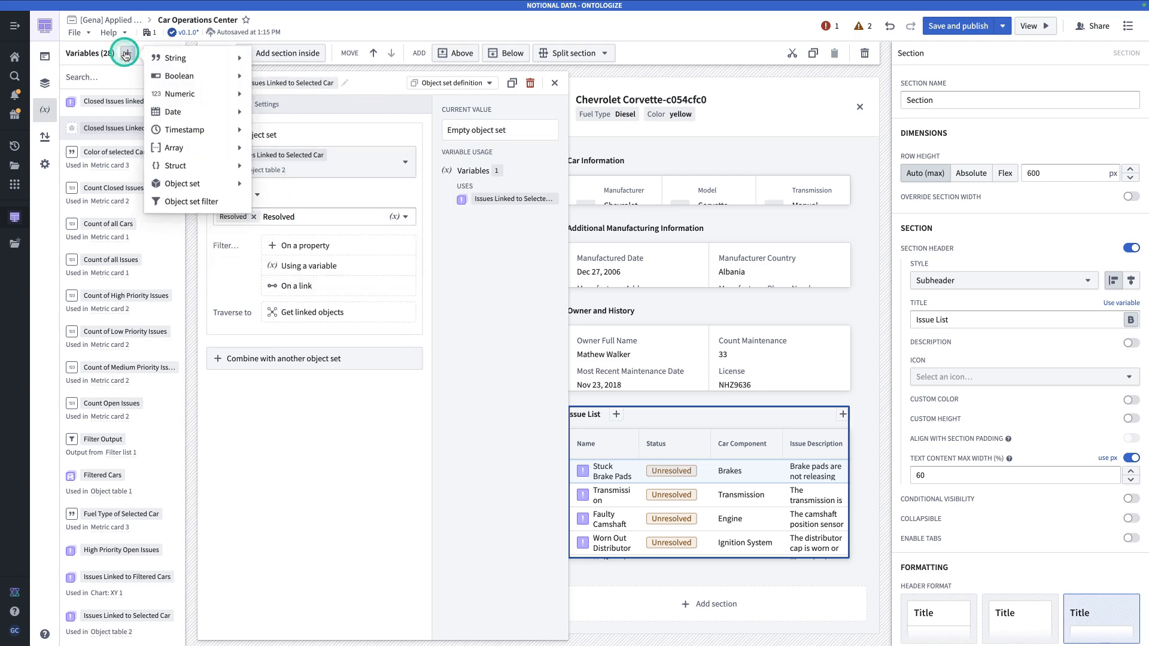
mouse_move(206, 181)
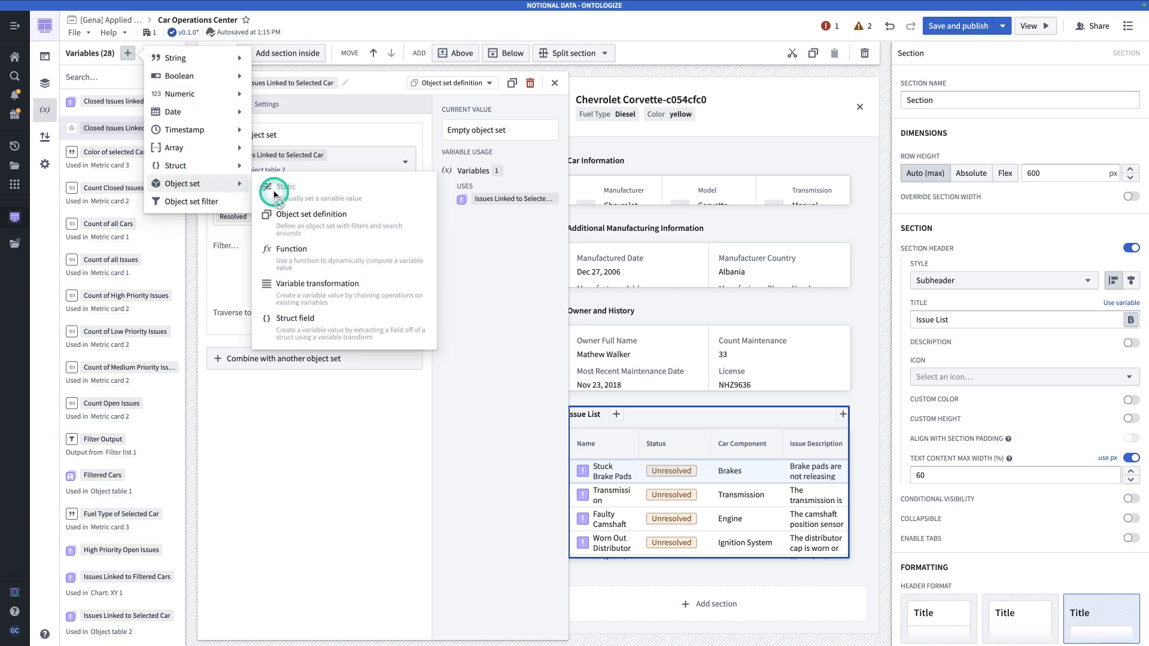
left_click(305, 218)
left_click(228, 82)
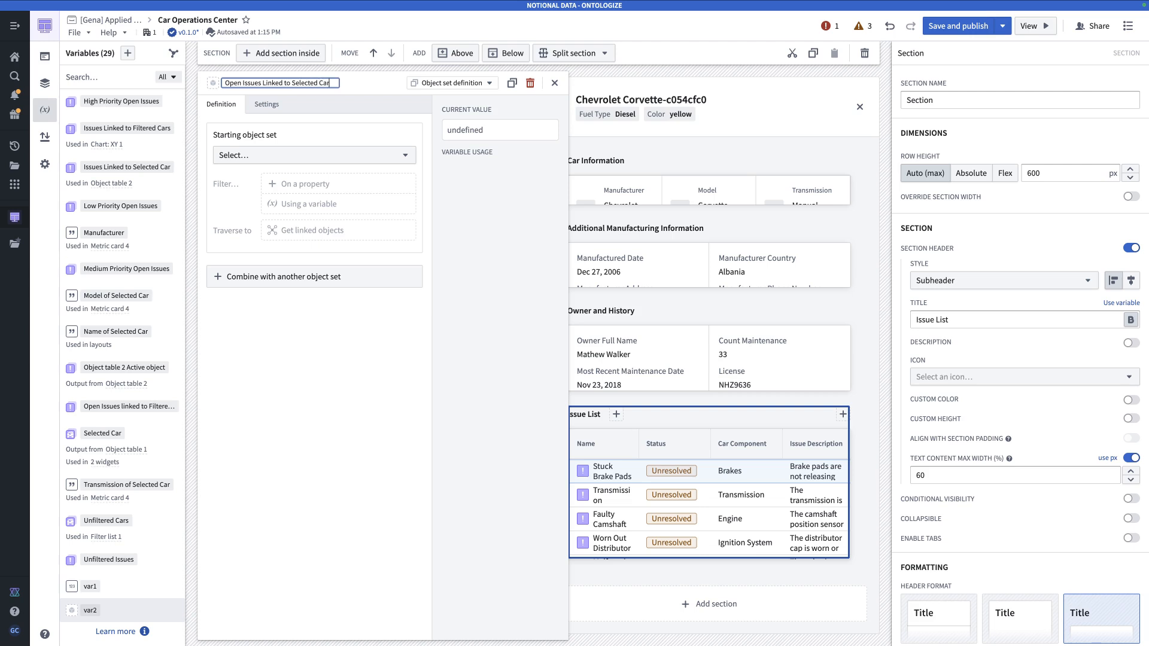
Define the open issues variable from Issues Linked to Selected Car, filtered to Status is Unresolved.
left_click(267, 158)
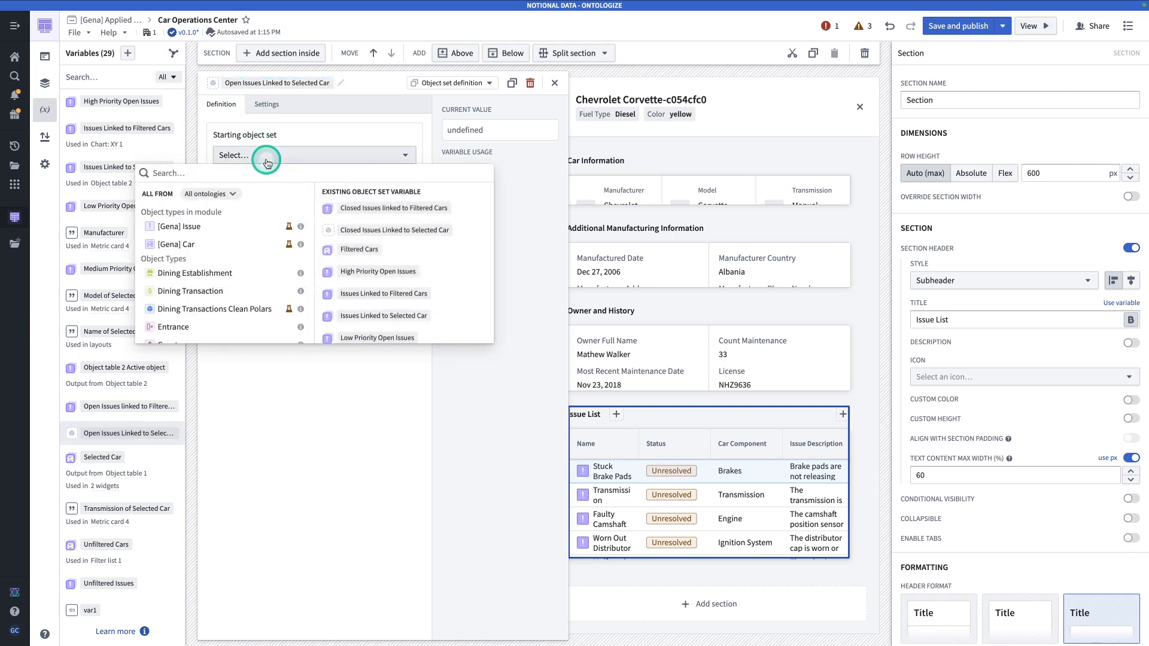
type("issues")
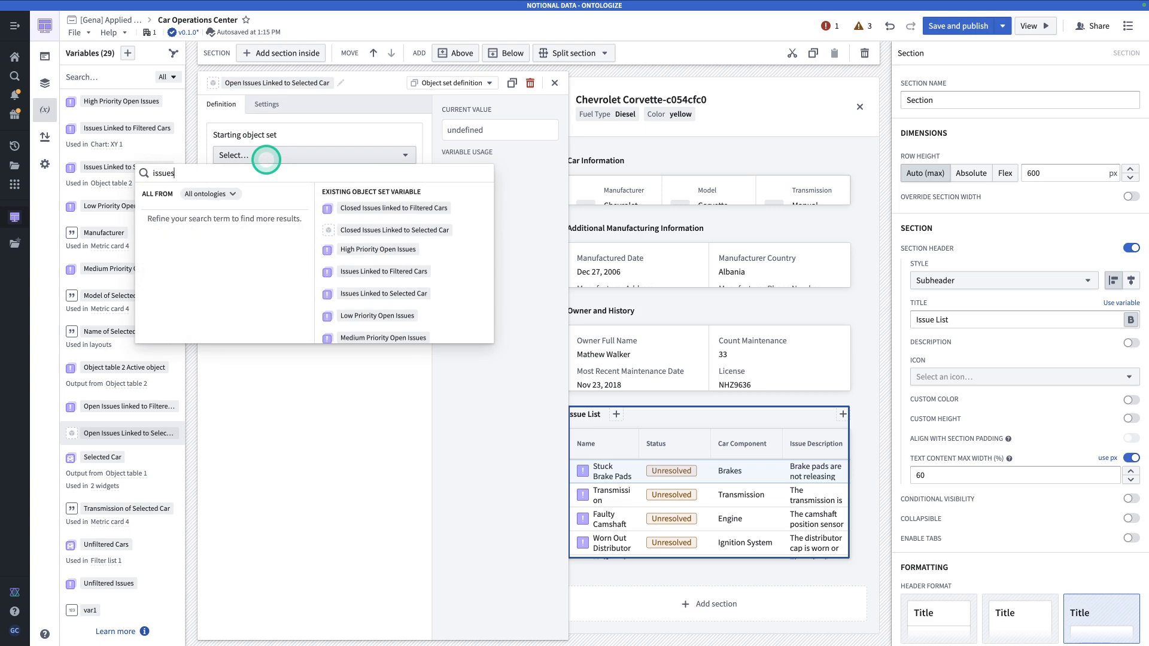
type(" link")
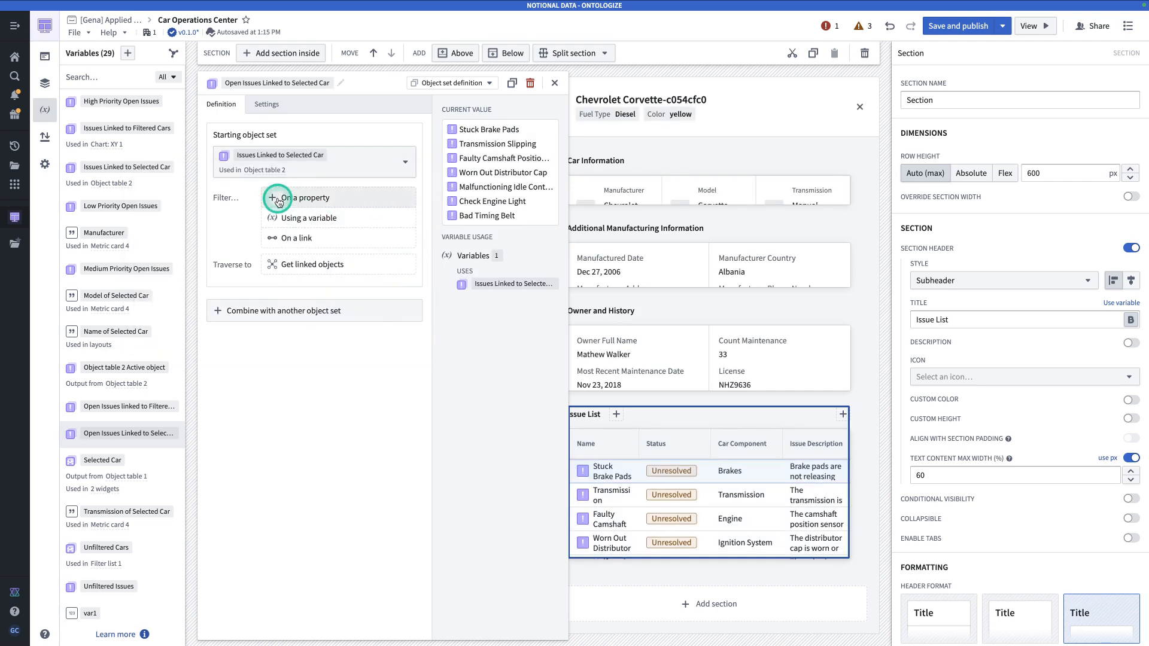
left_click(279, 200)
type("stat")
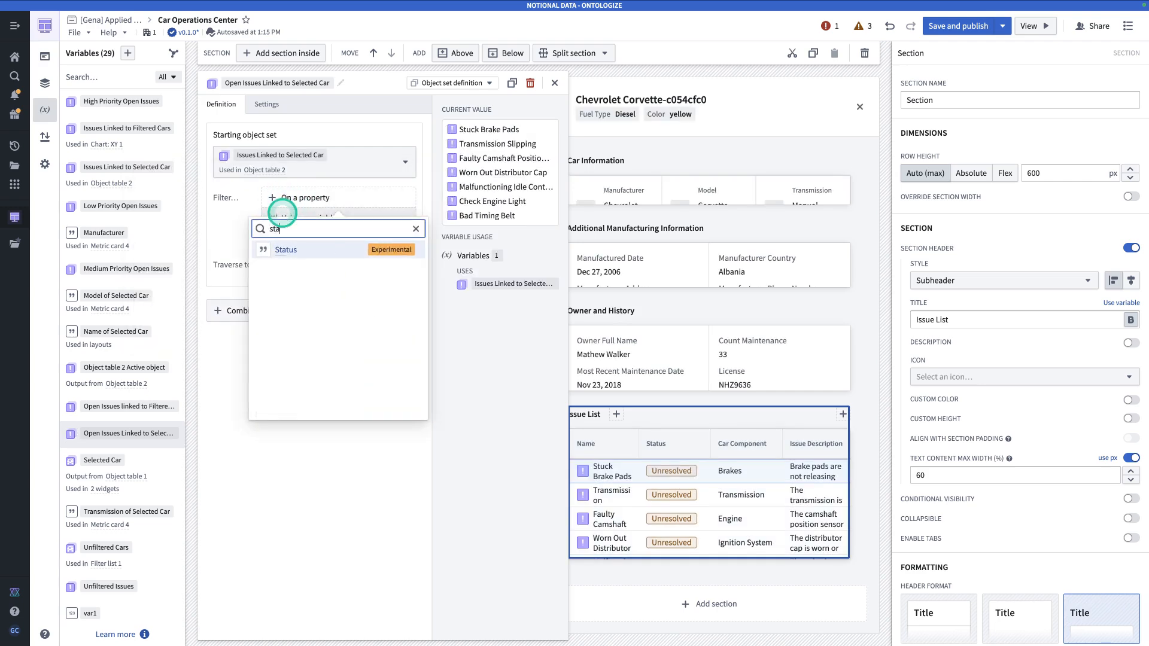
left_click(286, 248)
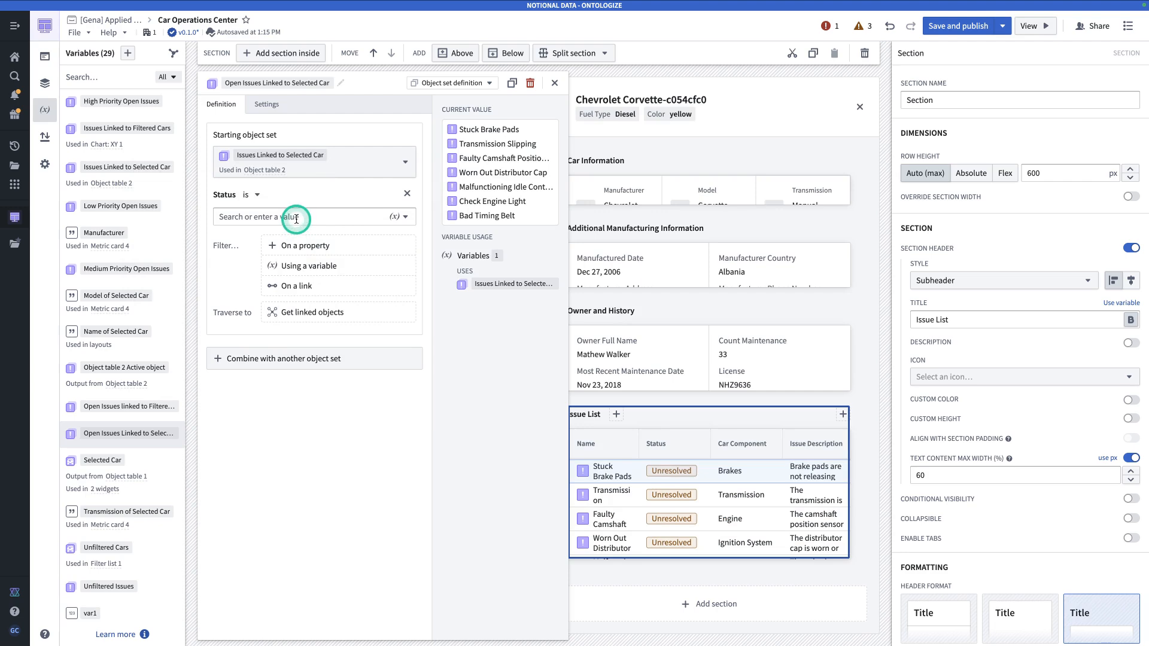
left_click(289, 220)
left_click(278, 243)
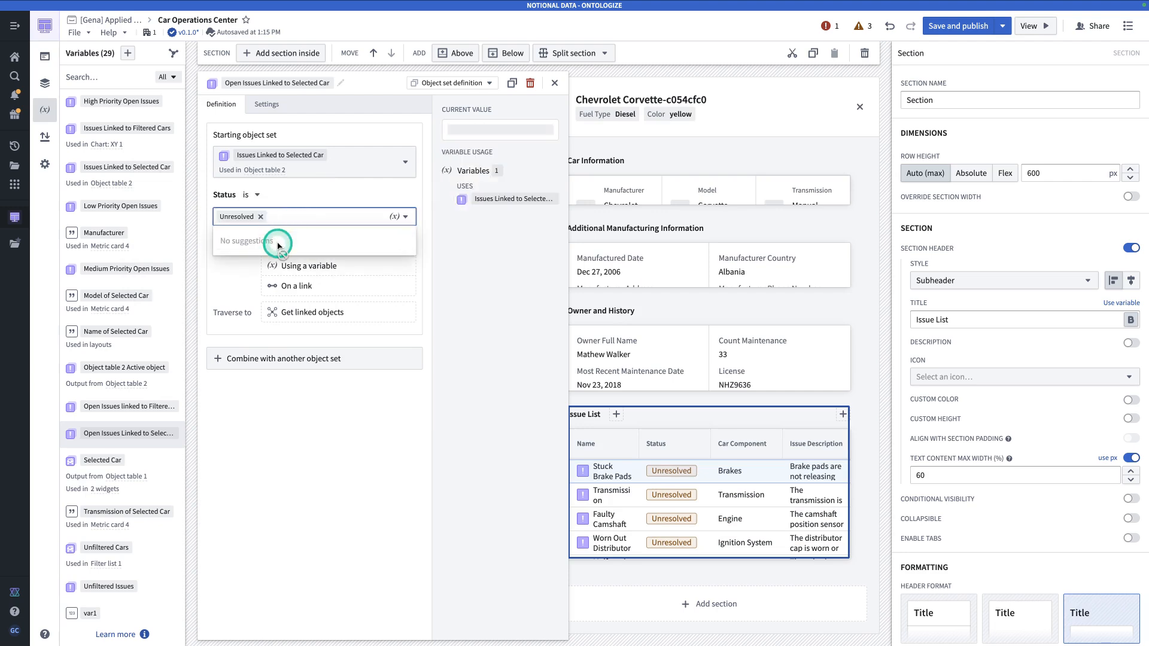
Create a numeric object set aggregation variable named Count of Open Issues Linked to Selected Car.
left_click(130, 55)
mouse_move(199, 98)
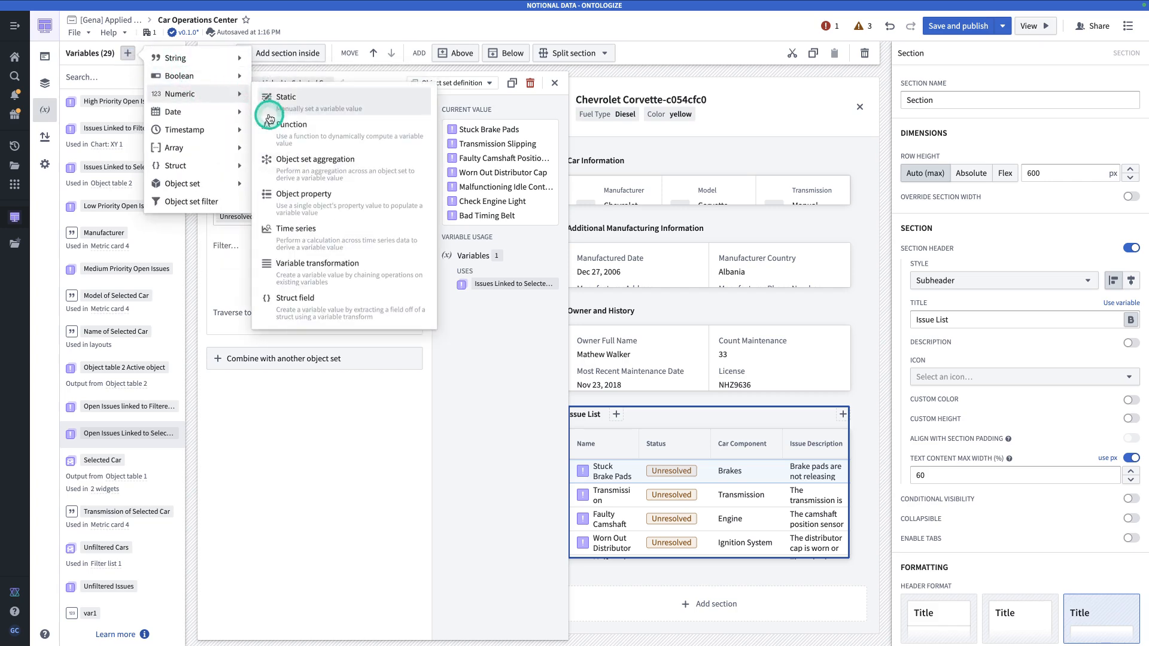
left_click(302, 164)
left_click(230, 84)
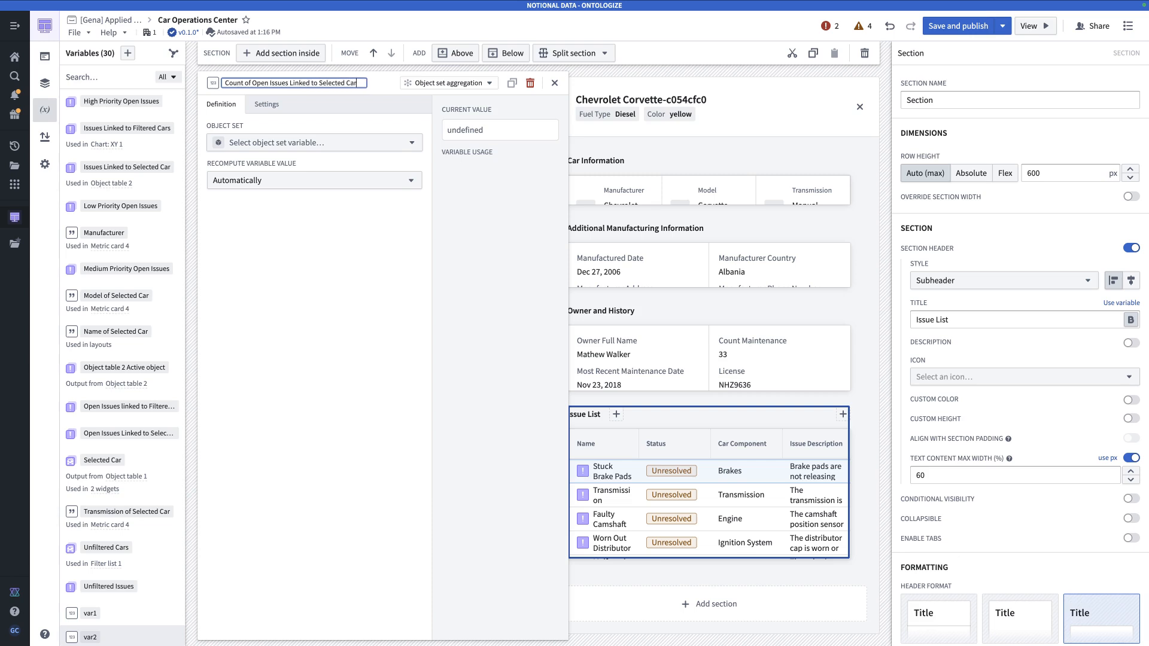
Set Open Issues Linked to Selected Car as the object set of the count variable.
left_click(306, 142)
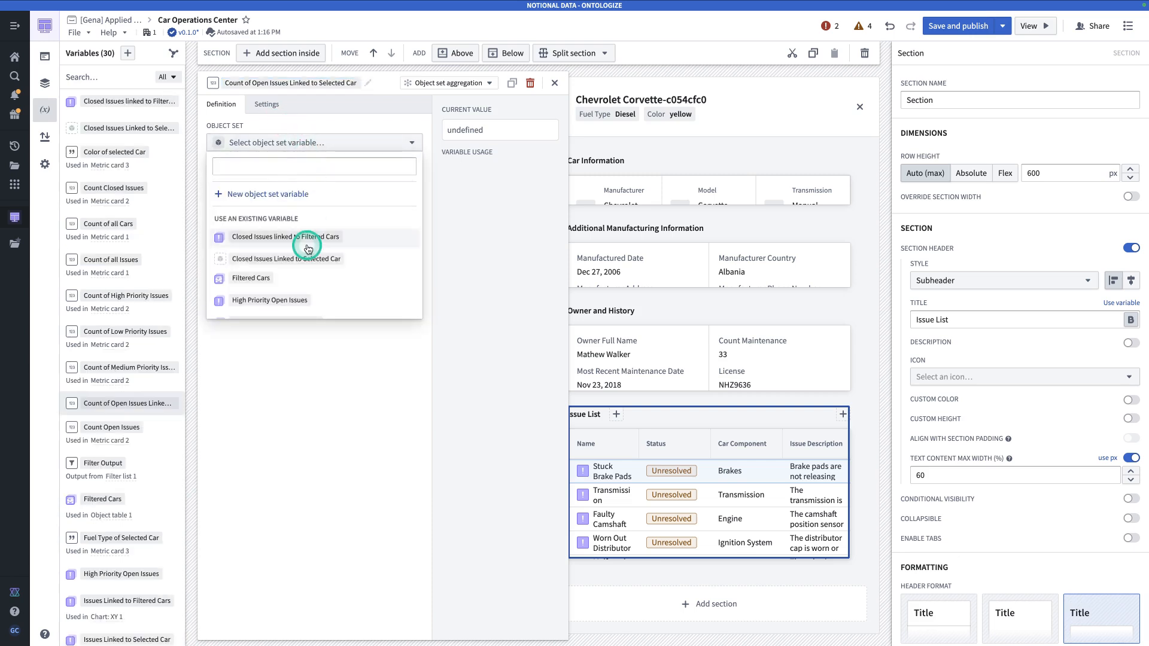
left_click(301, 169)
type("open")
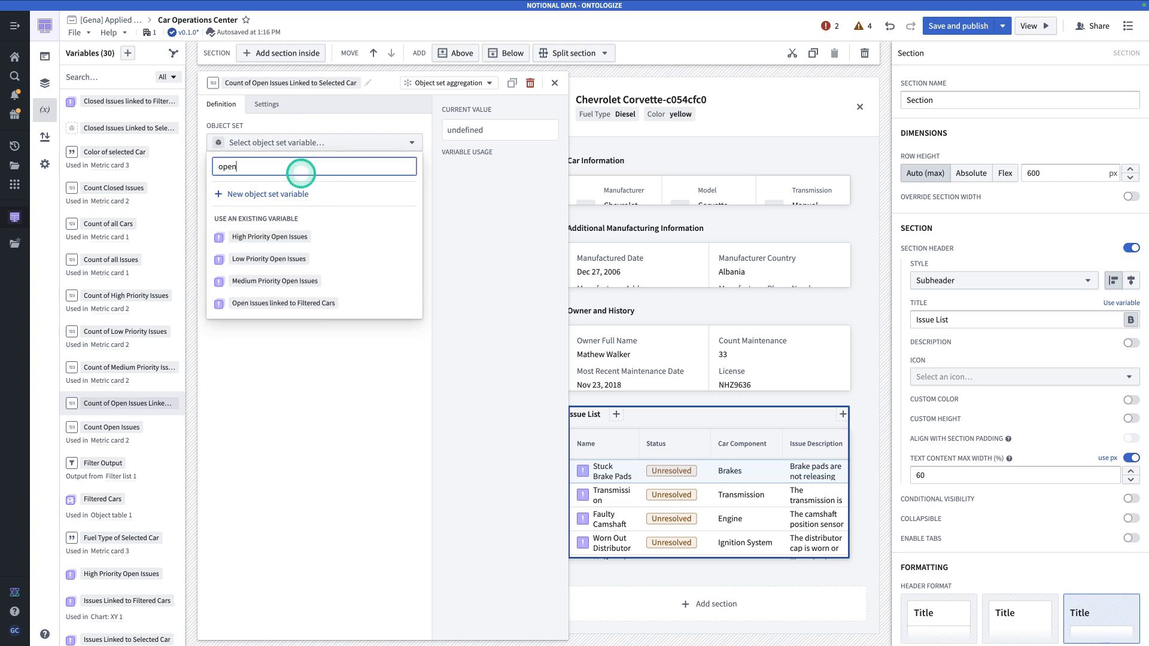
type(" issues")
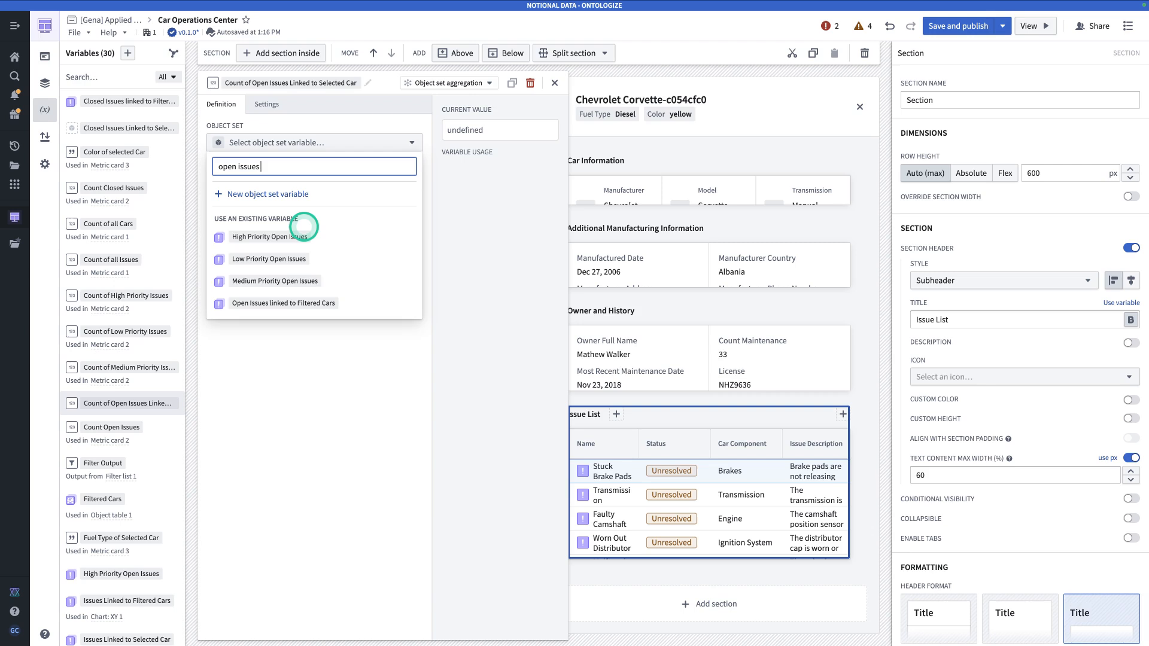
type(" link")
left_click(297, 257)
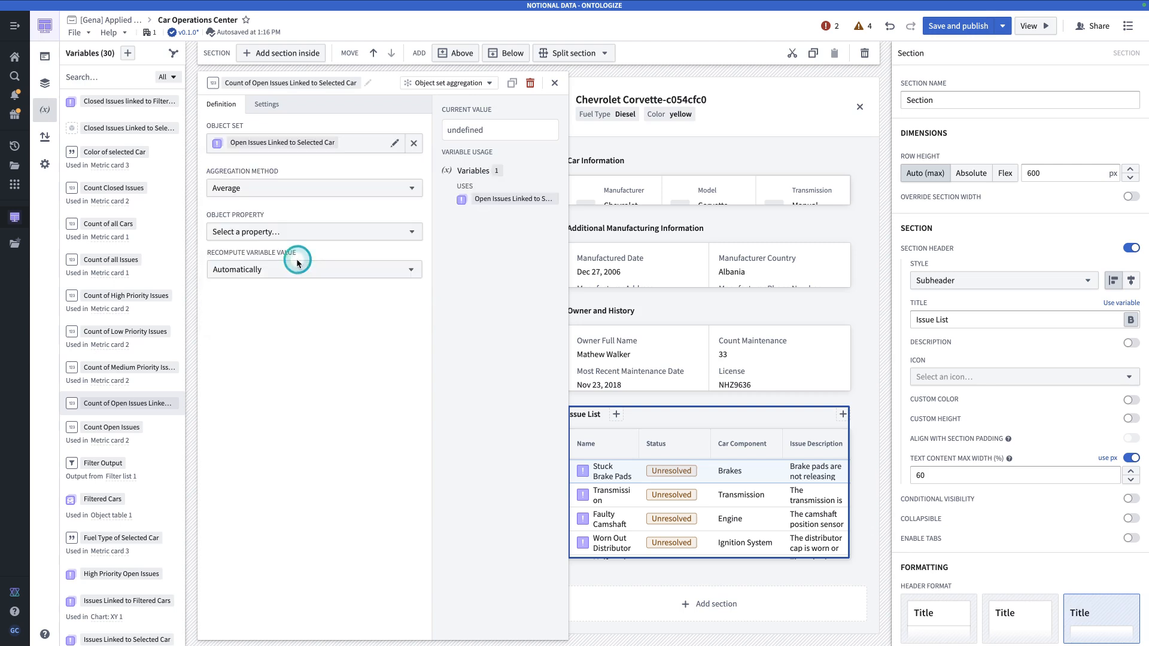
Set the open issues count variable's aggregation method to Count and duplicate it as Count of Closed Issues Linked to Selected Car.
left_click(274, 197)
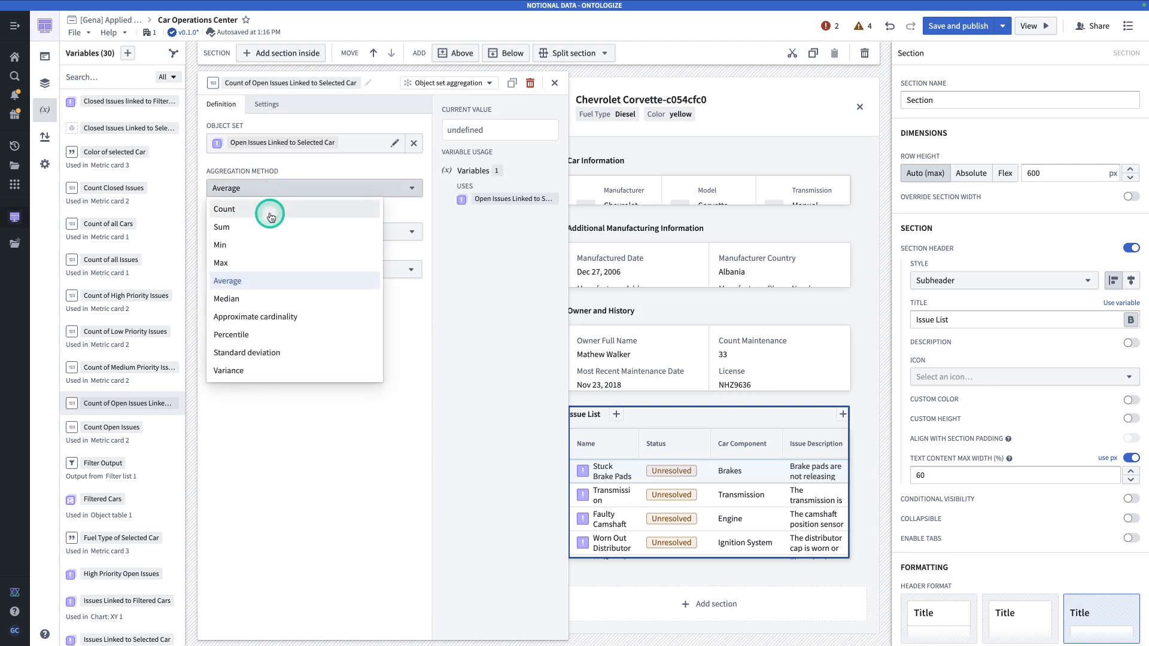
left_click(271, 208)
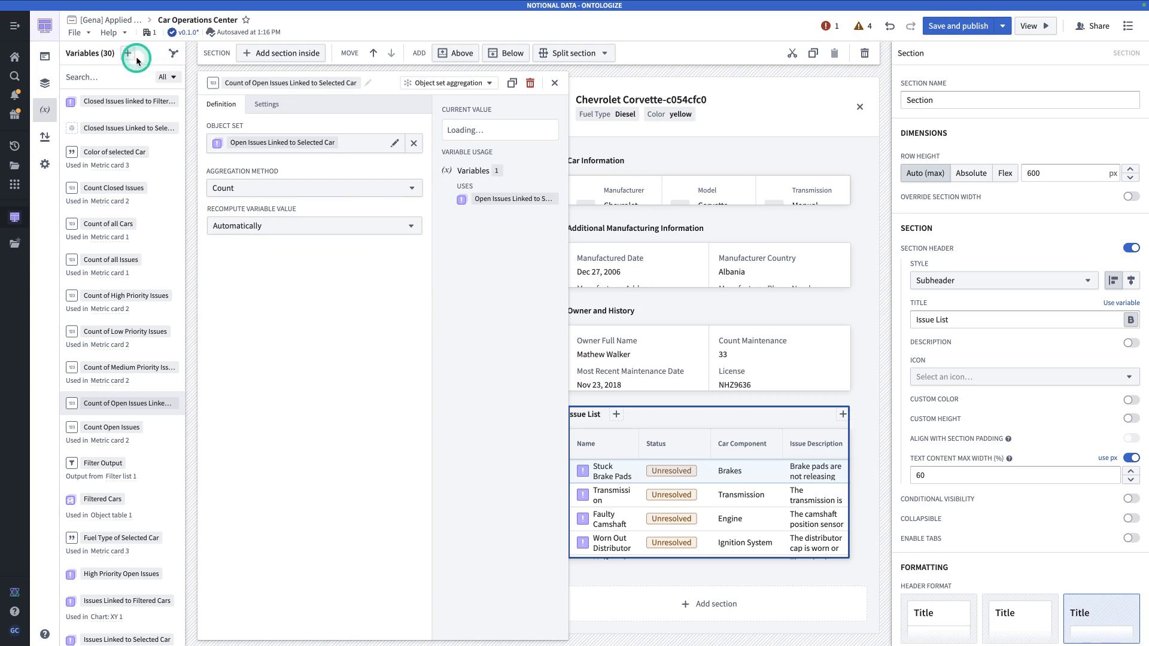
left_click(516, 82)
left_click(266, 83)
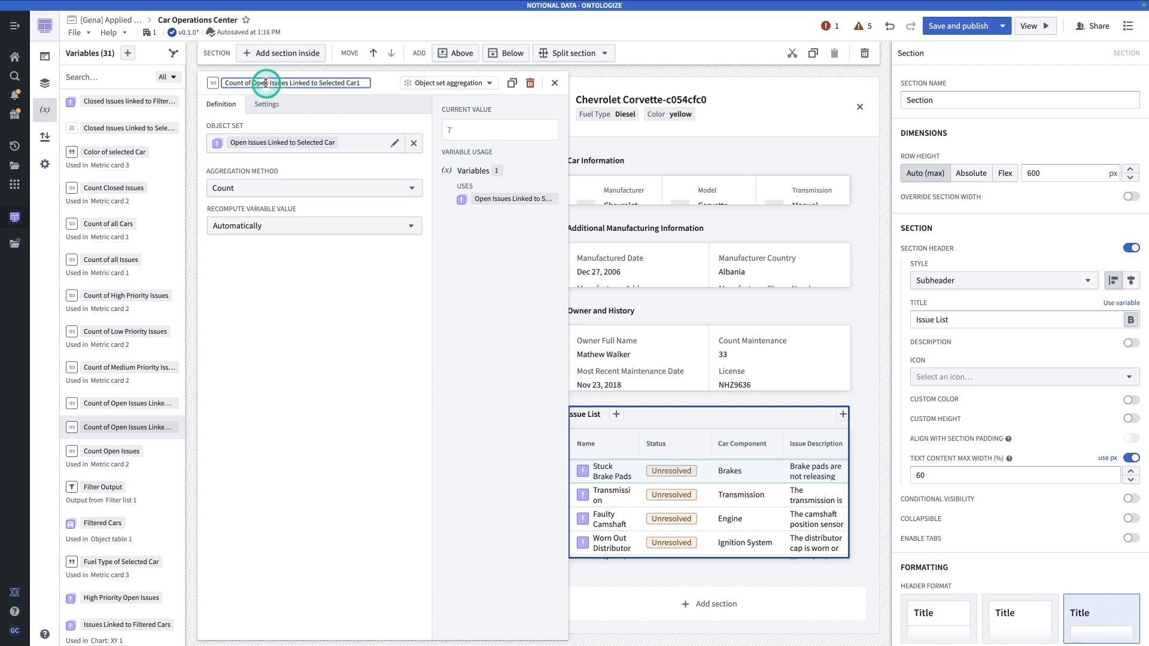
type("Closed I")
left_click(369, 84)
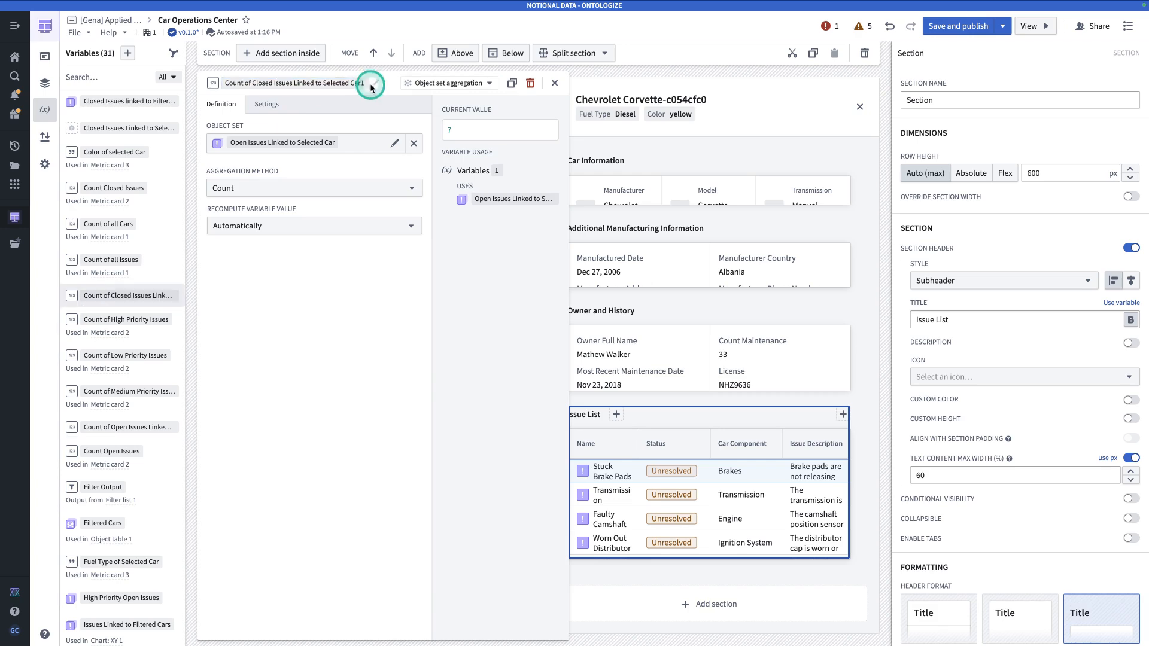
left_click(357, 81)
left_click(367, 82)
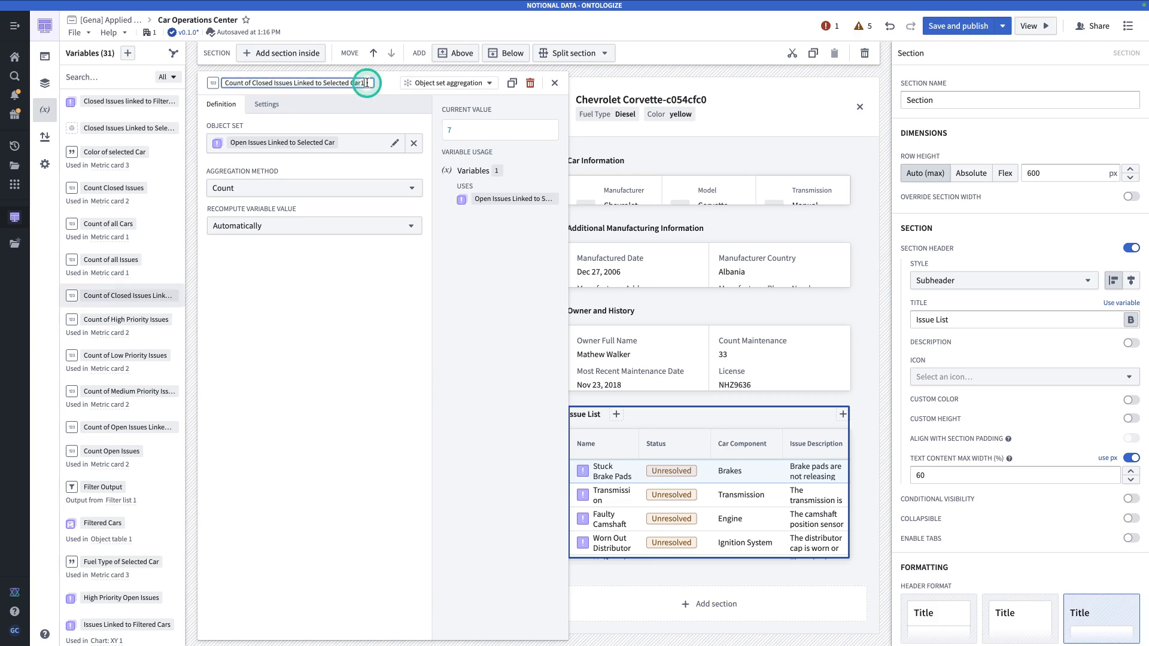
key("BackSpace")
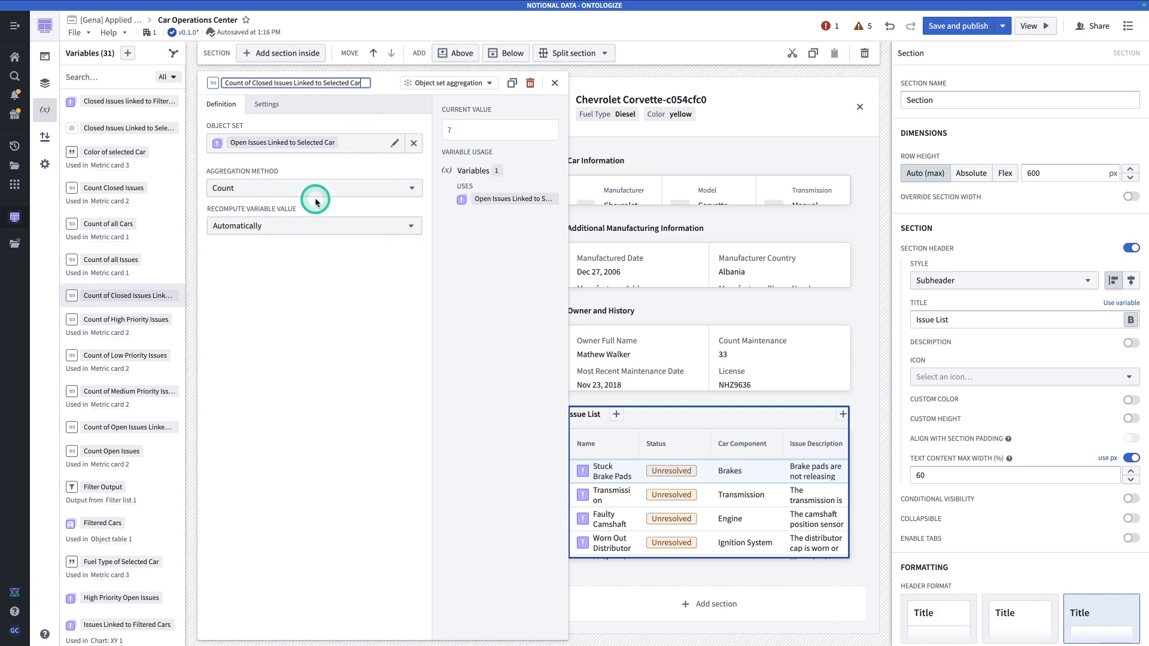
Replace the closed issues count variable's object set with Closed Issues Linked to Selected Car.
left_click(315, 151)
left_click(413, 144)
left_click(315, 143)
type("clos")
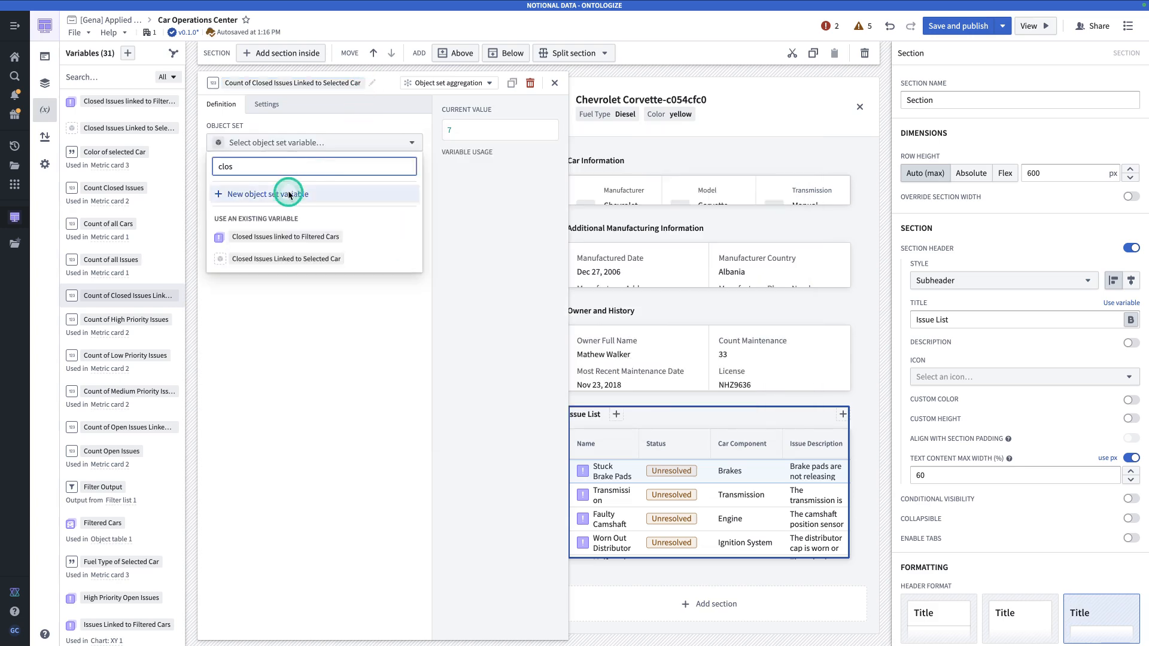
left_click(300, 258)
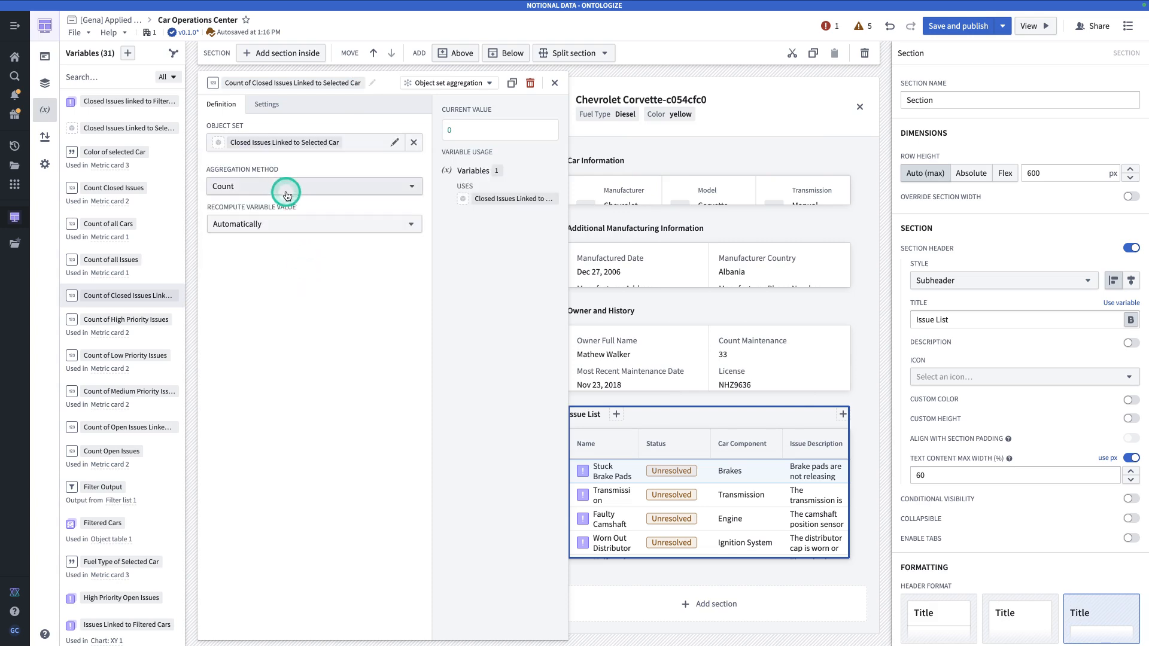
left_click(559, 84)
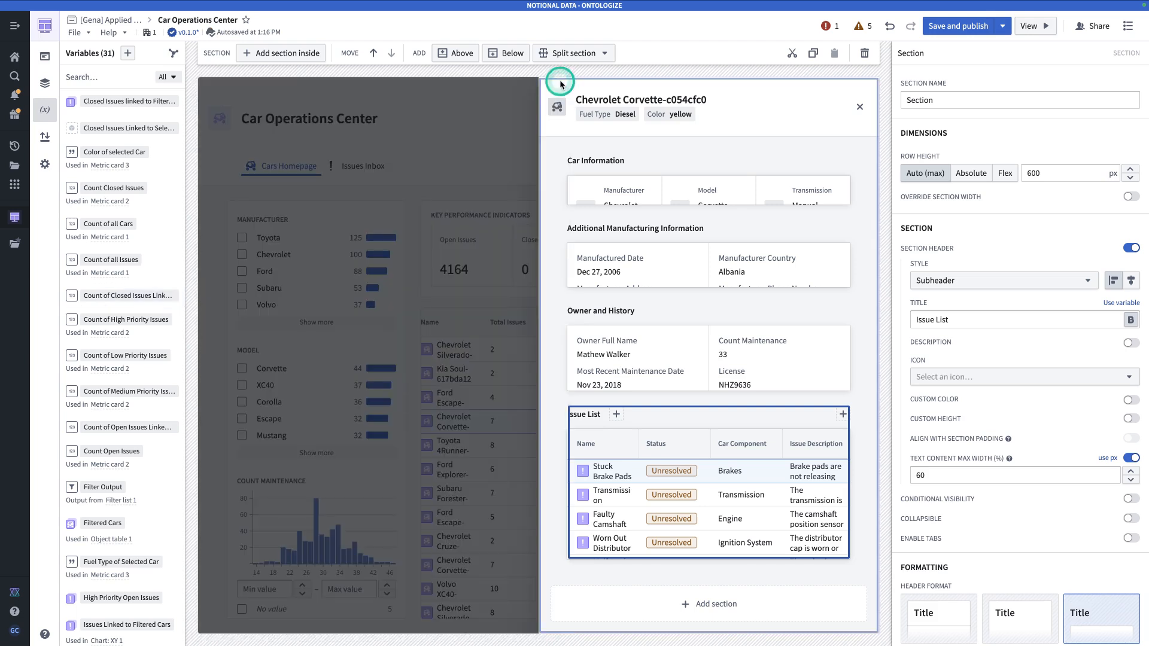
Add a Metric card widget to the header of the Issue List section.
left_click(617, 415)
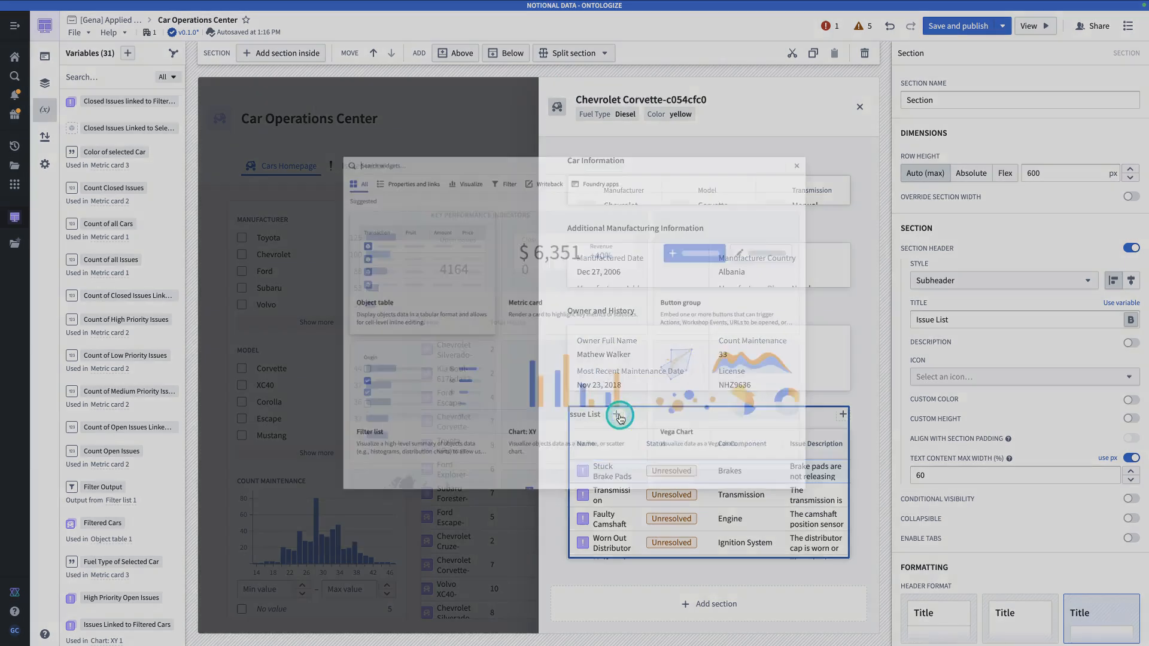
type("met")
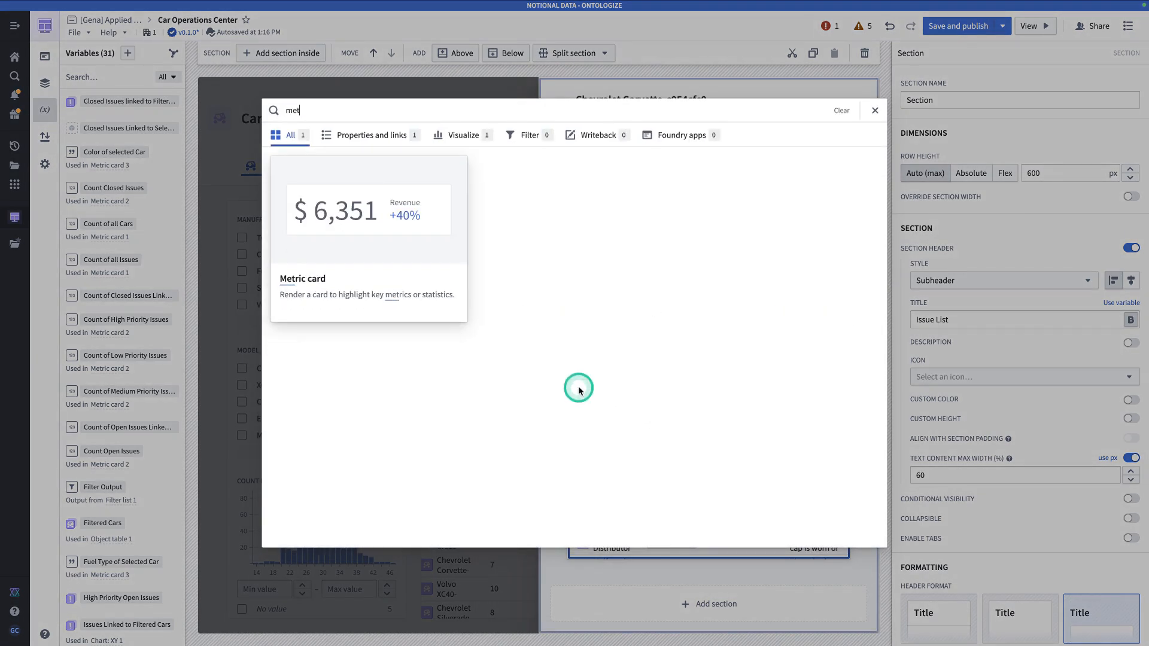
left_click(333, 246)
Define the card's first metric as a number labelled # Open Issues with the value Count of Open Issues Linked to Selected Car.
left_click(935, 197)
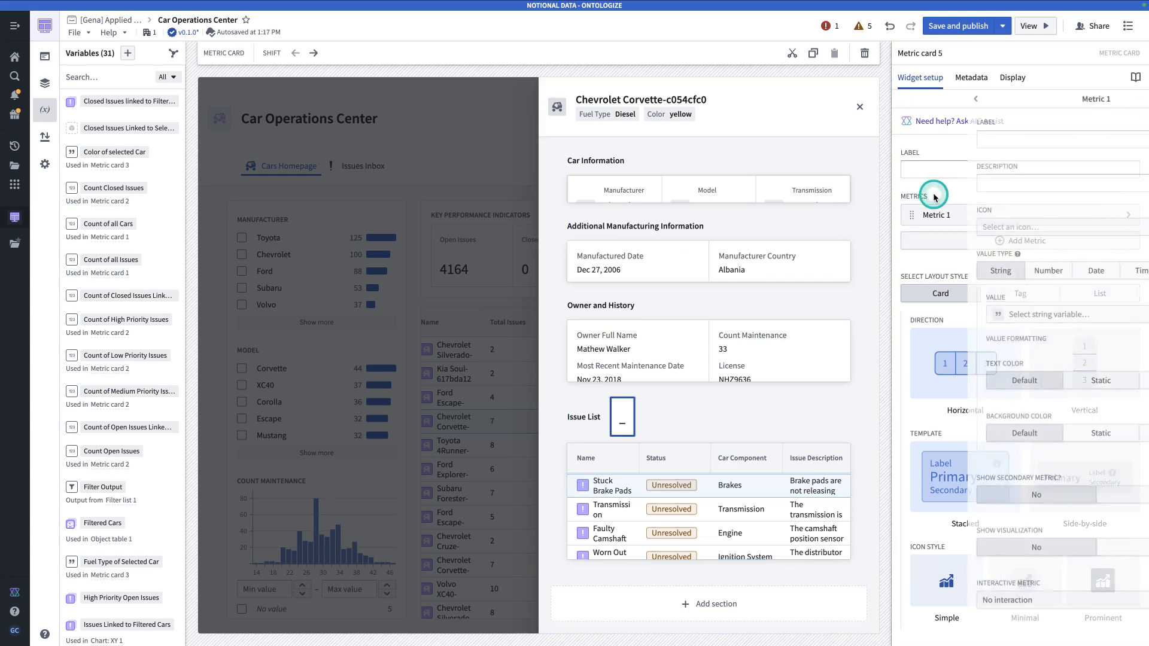
left_click(940, 143)
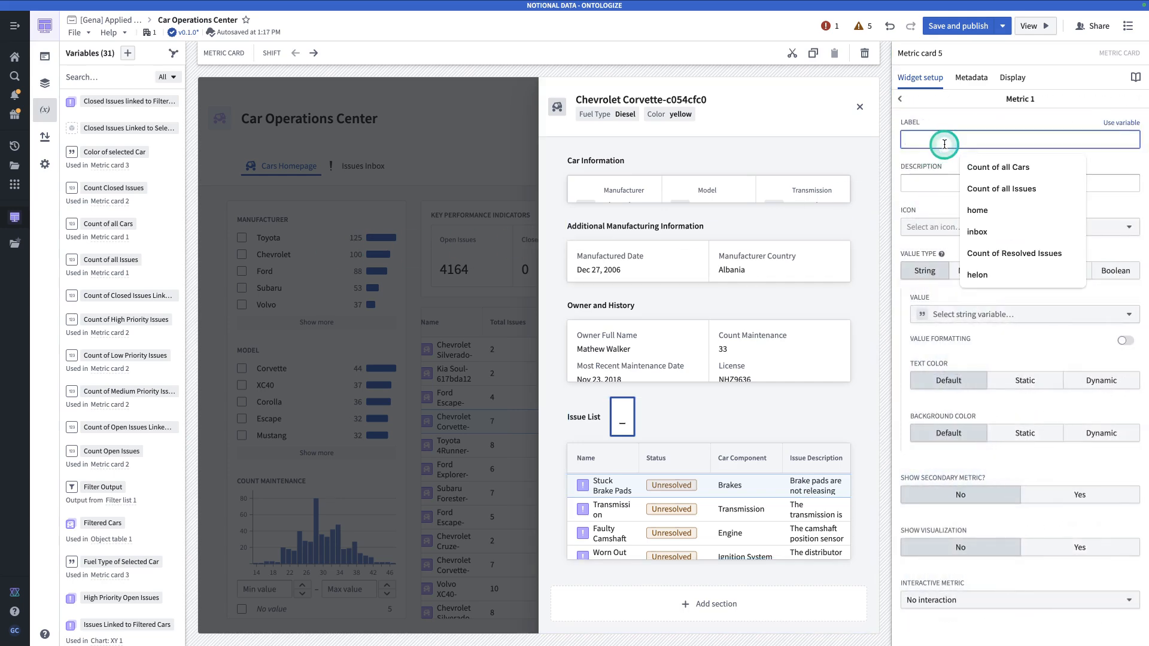
type("# Open Issues")
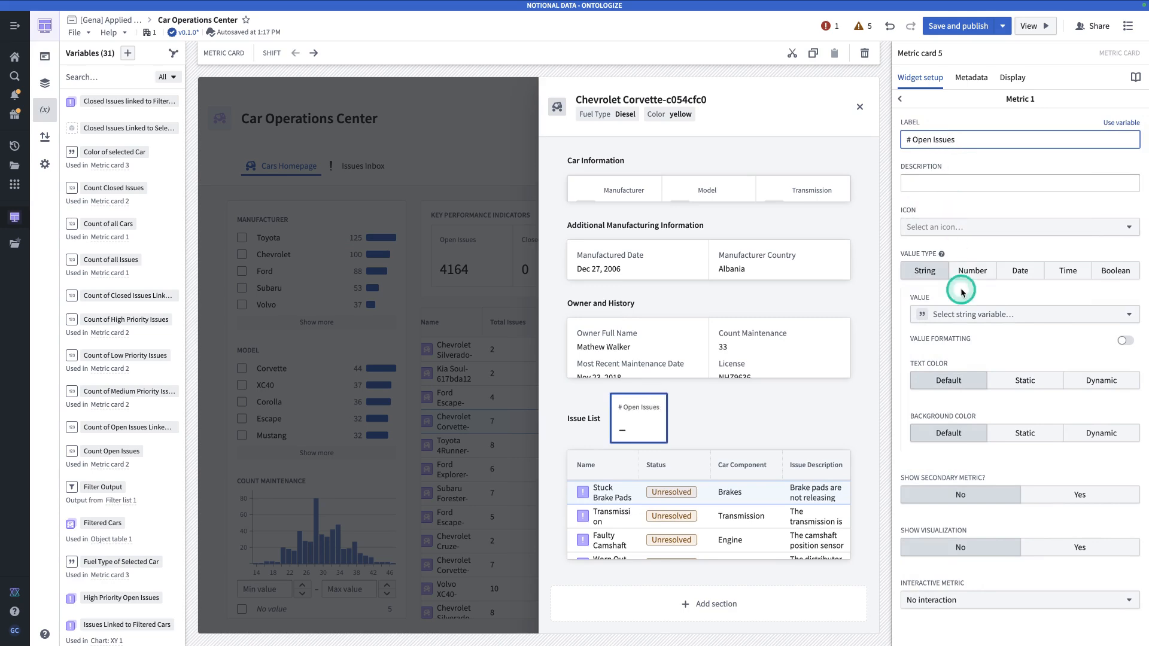
left_click(970, 273)
left_click(977, 310)
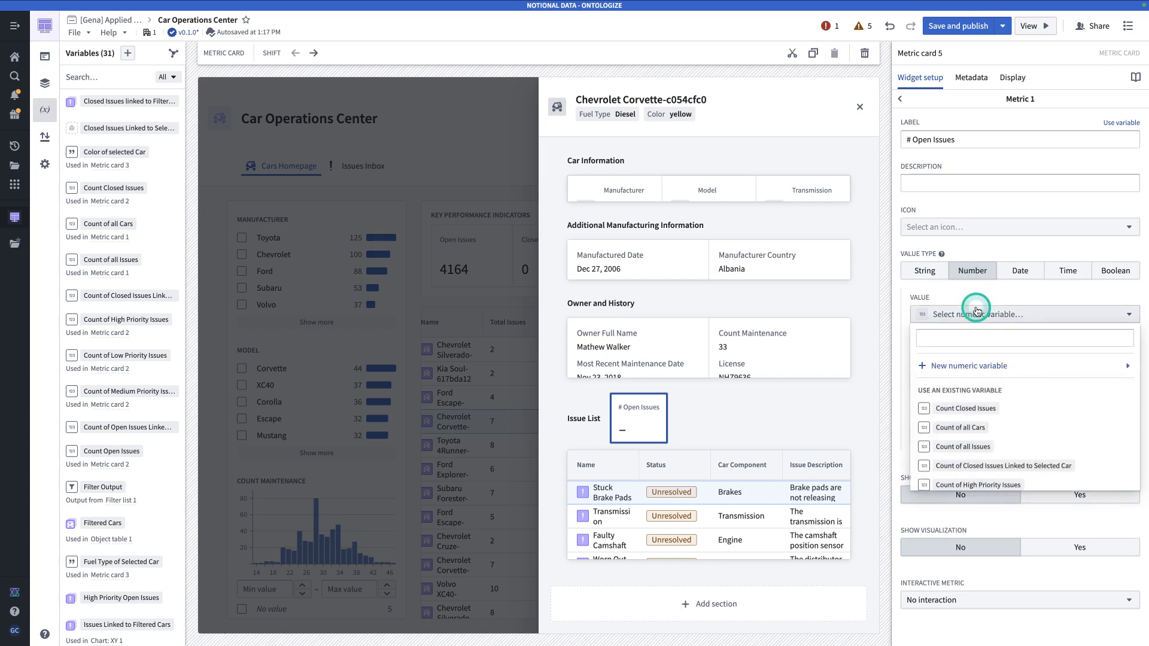
left_click(938, 340)
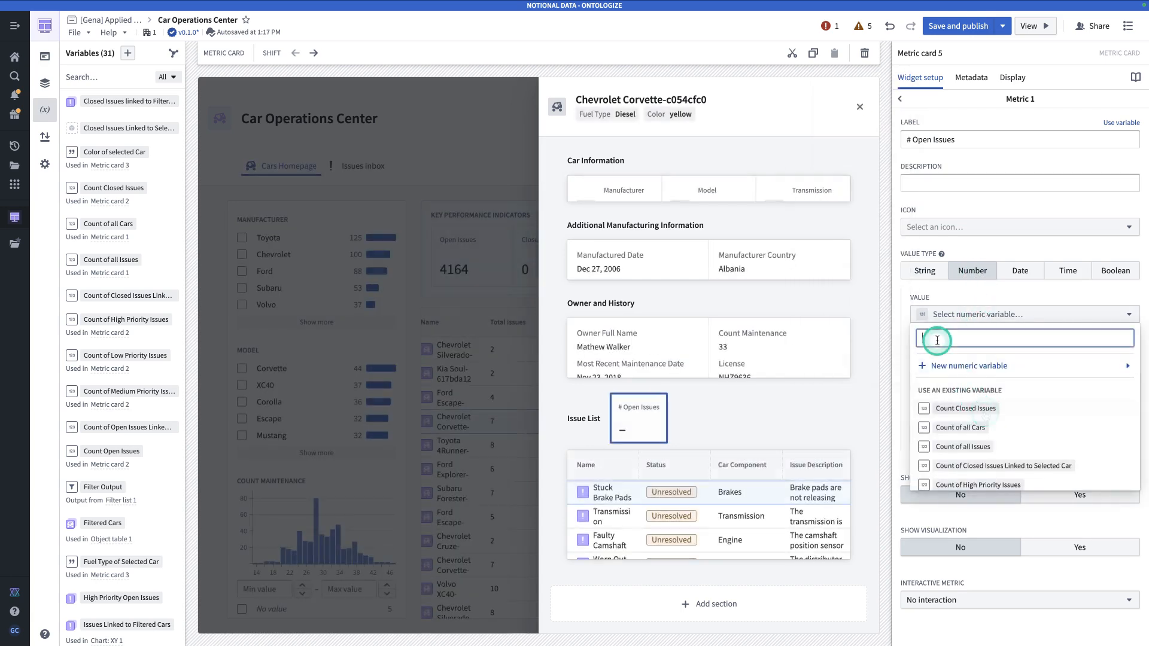
type("count")
scroll(947, 400, "down", 3)
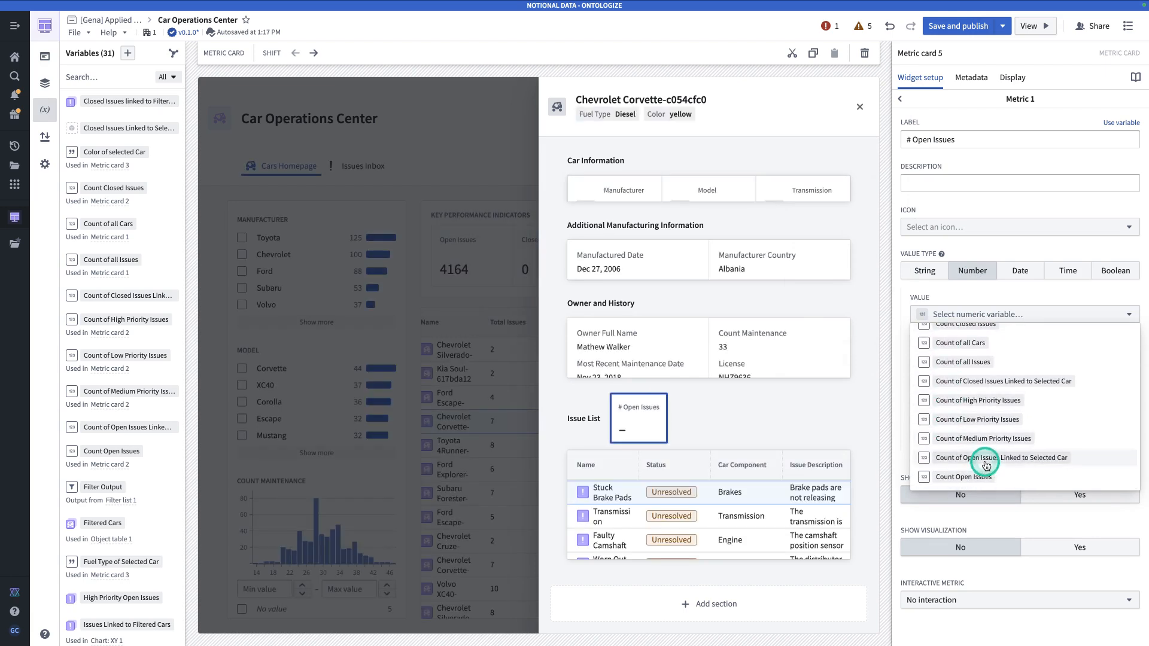
left_click(975, 458)
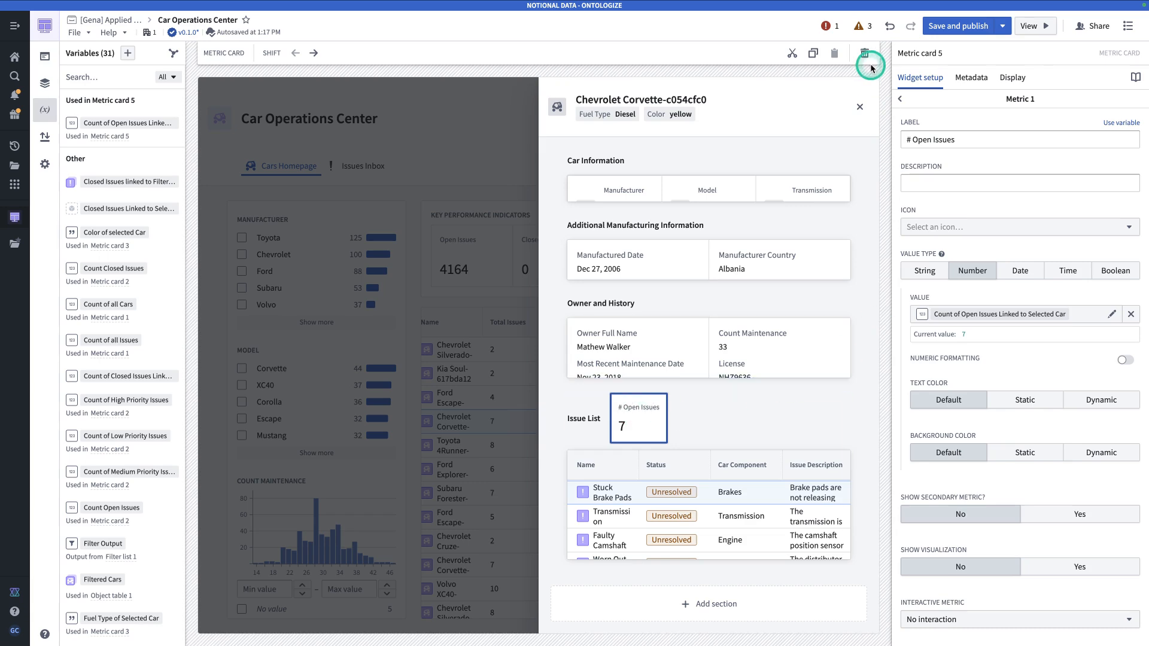
left_click(902, 100)
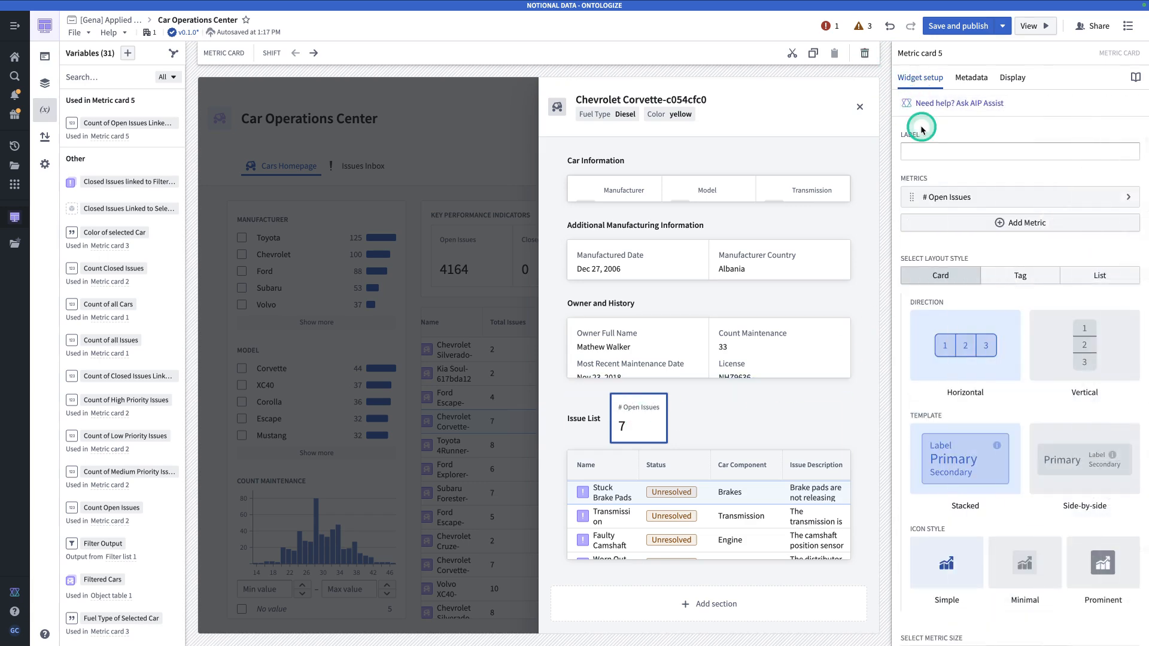
Add a second number metric labelled # Closed Issues with the value Count of Closed Issues Linked to Selected Car.
left_click(956, 224)
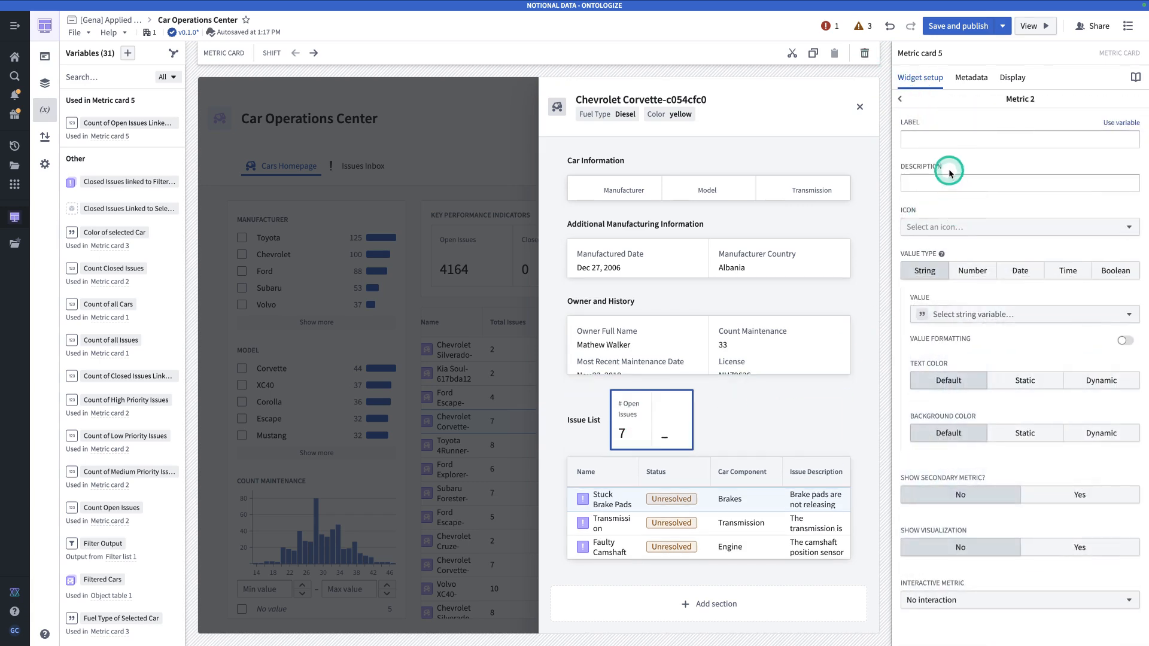
left_click(940, 141)
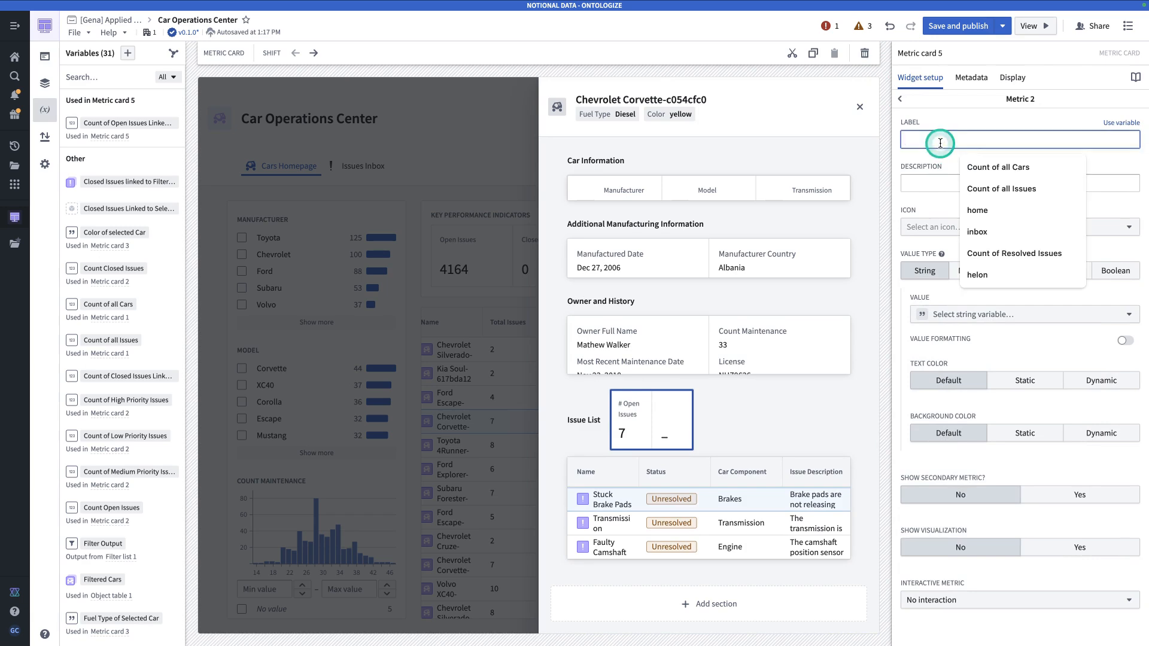
type("# Closed ")
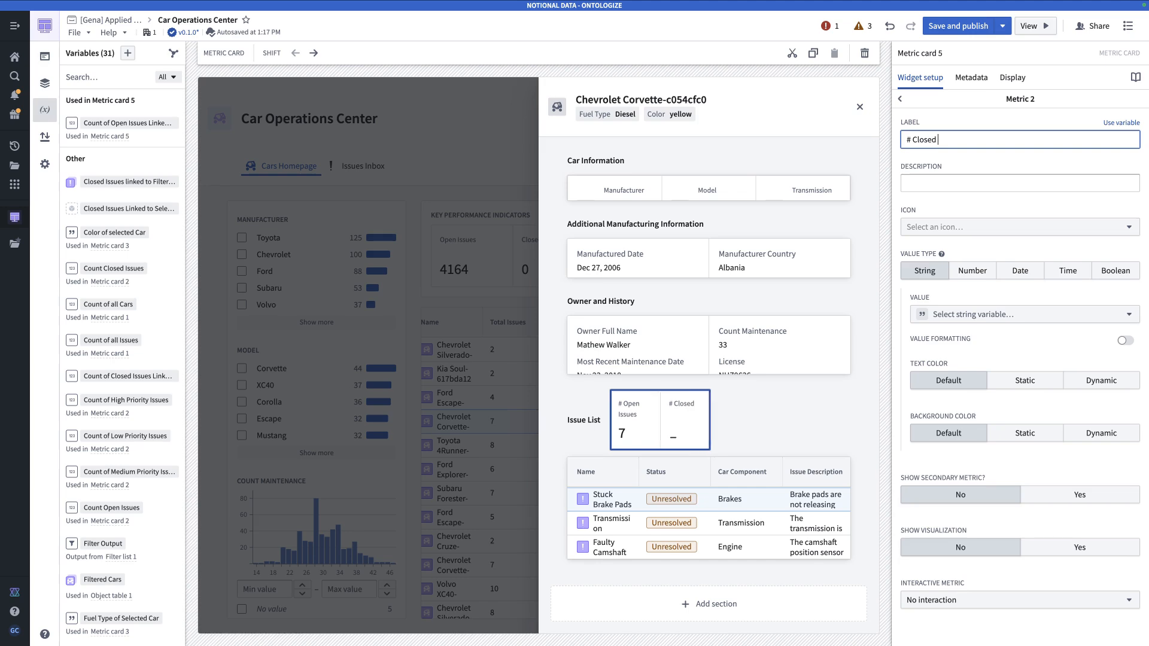
type("Issues")
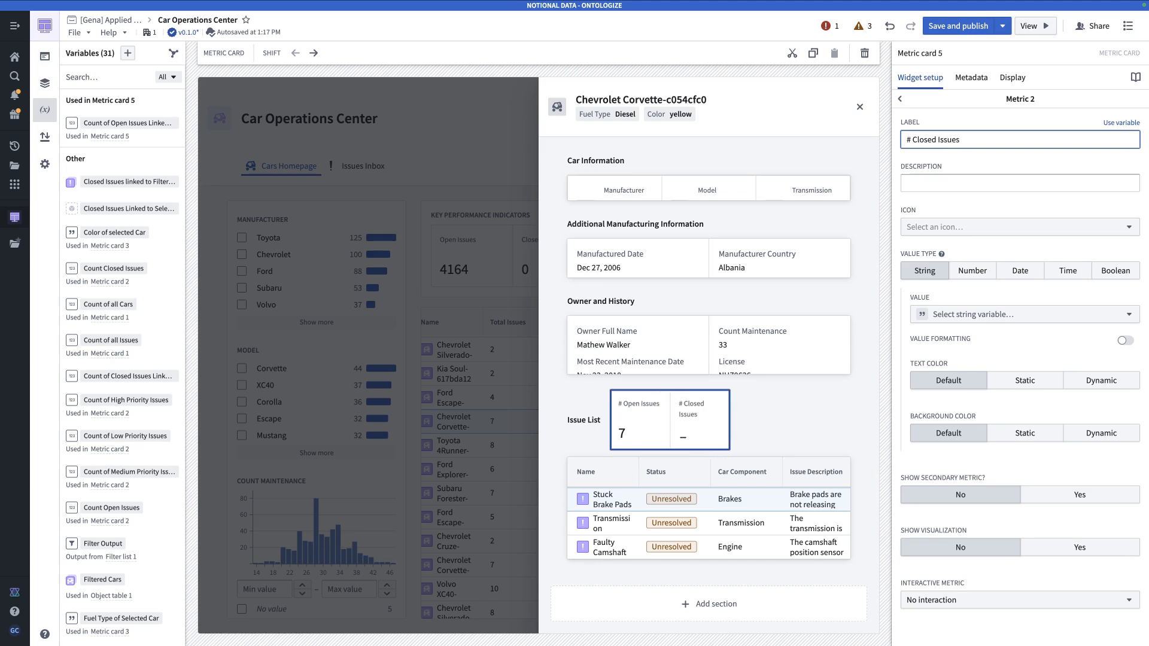
left_click(984, 270)
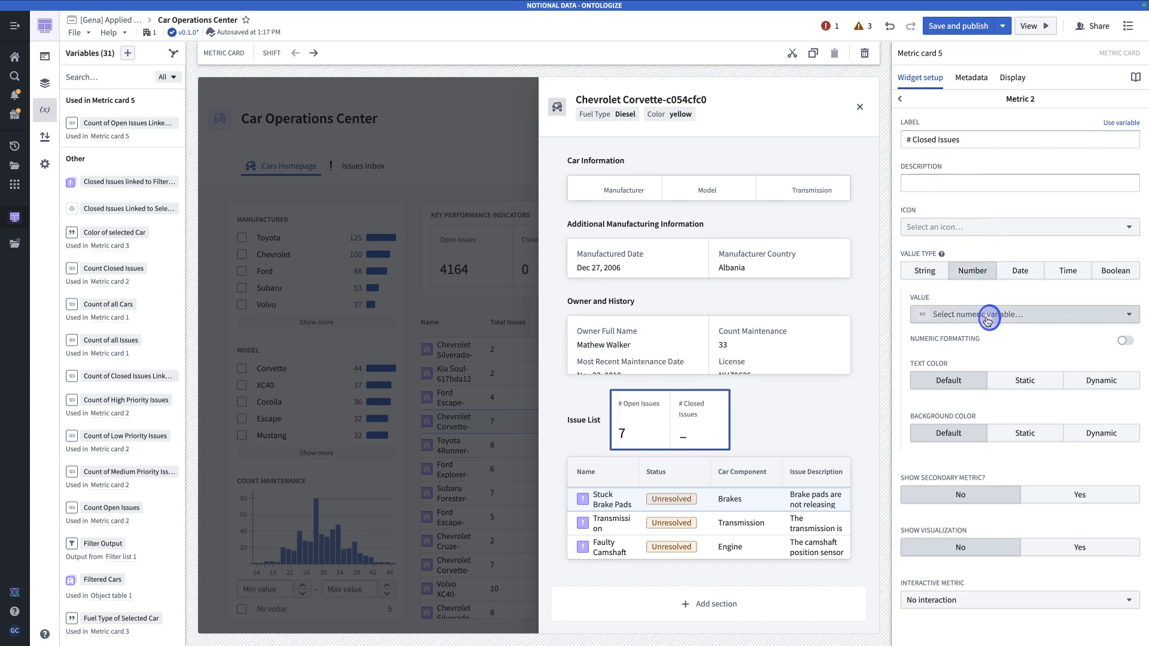
left_click(987, 318)
type("count cl")
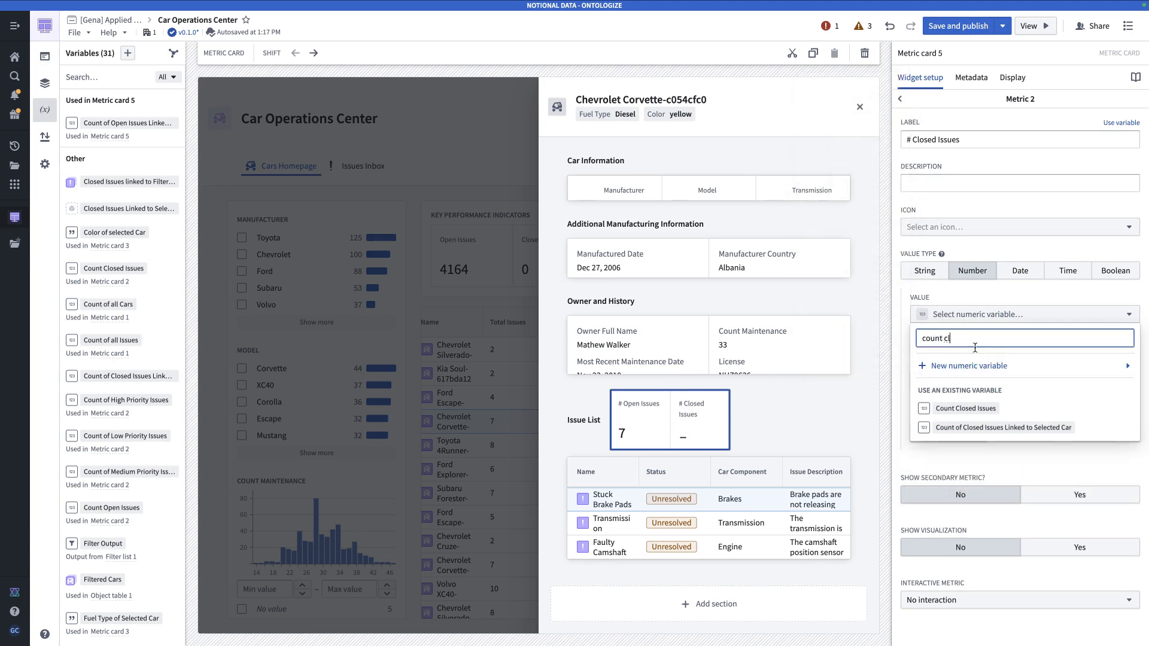
left_click(1003, 426)
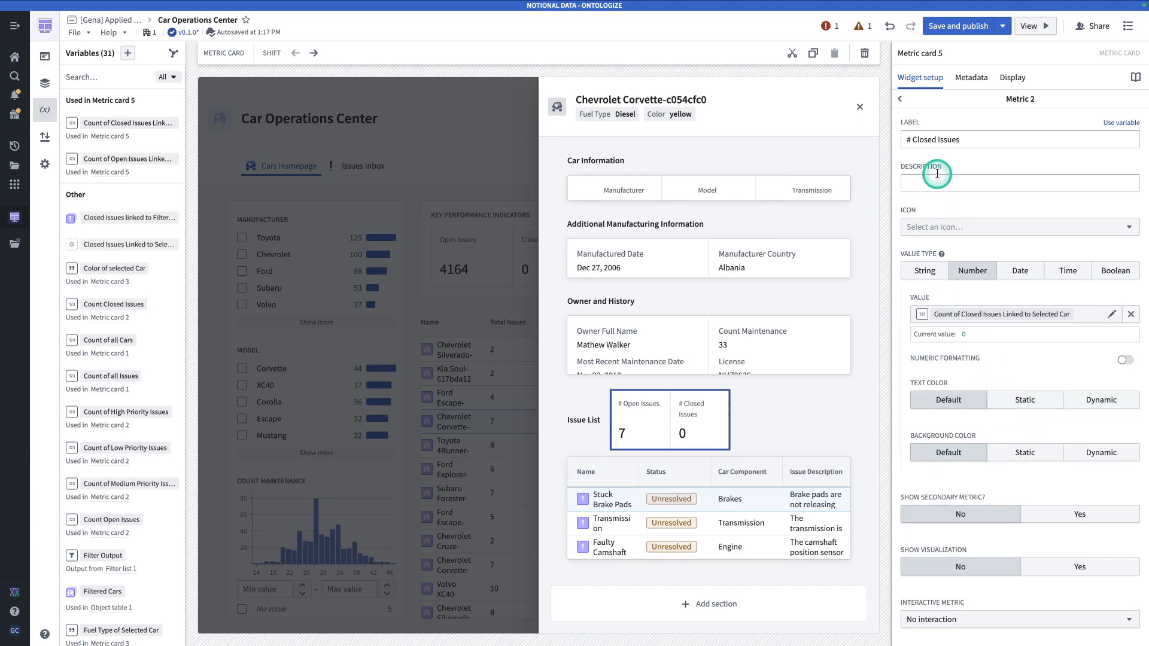
Try the Side-by-side template on the Issue List metric card and change its layout style to Tag.
left_click(903, 99)
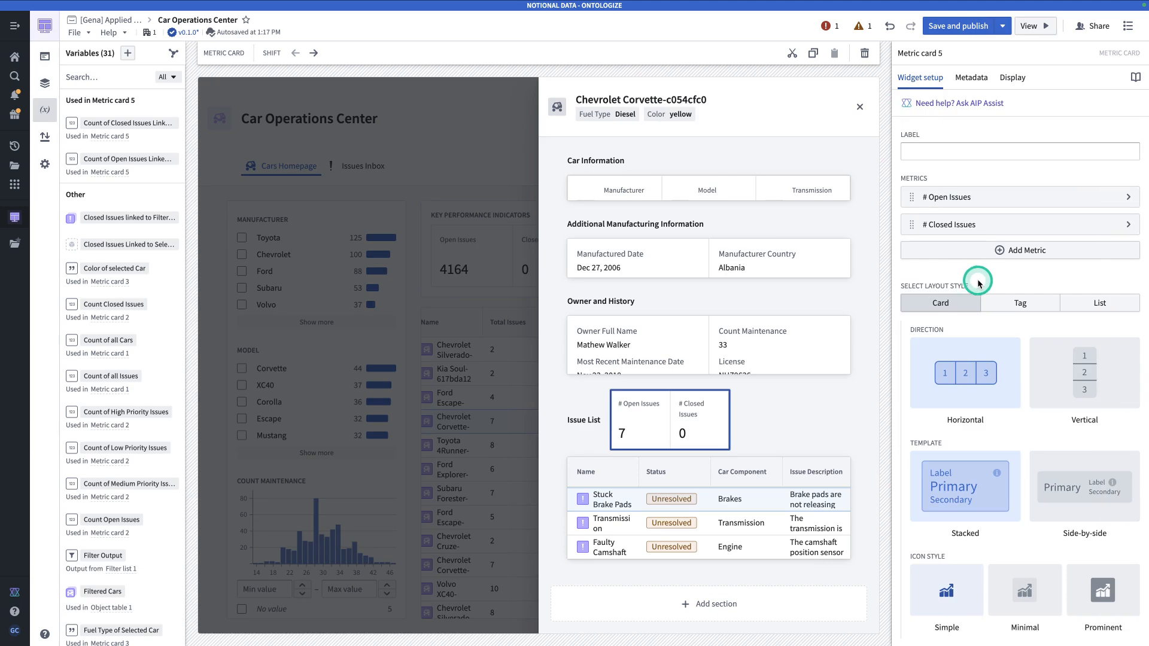
left_click(1090, 502)
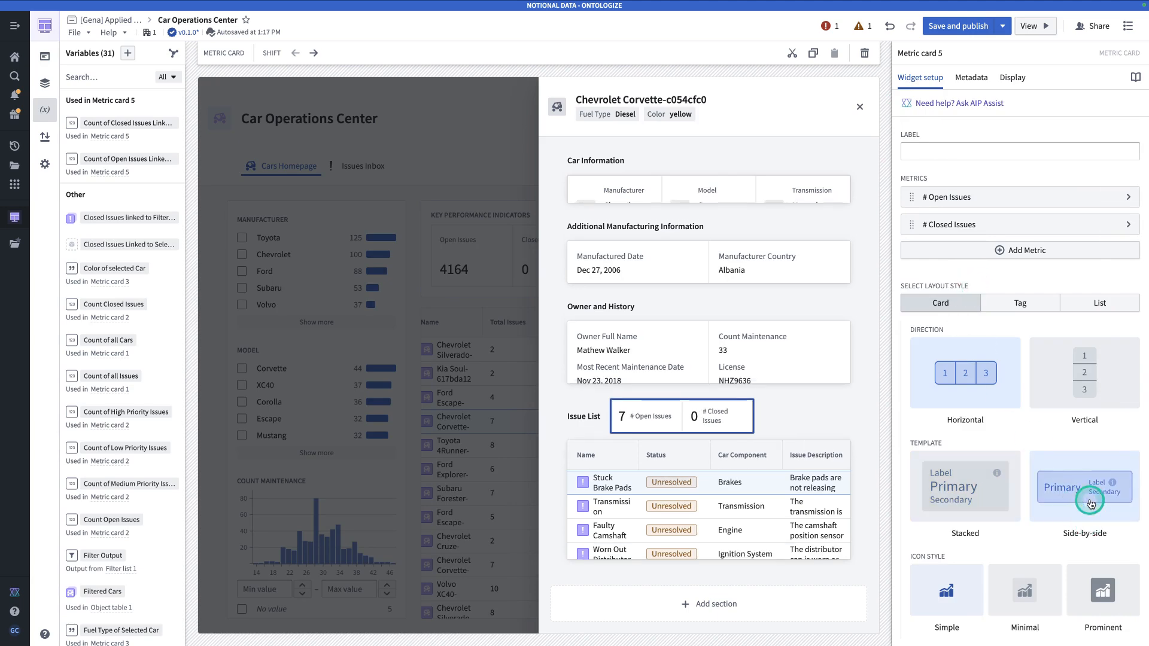
left_click(1012, 303)
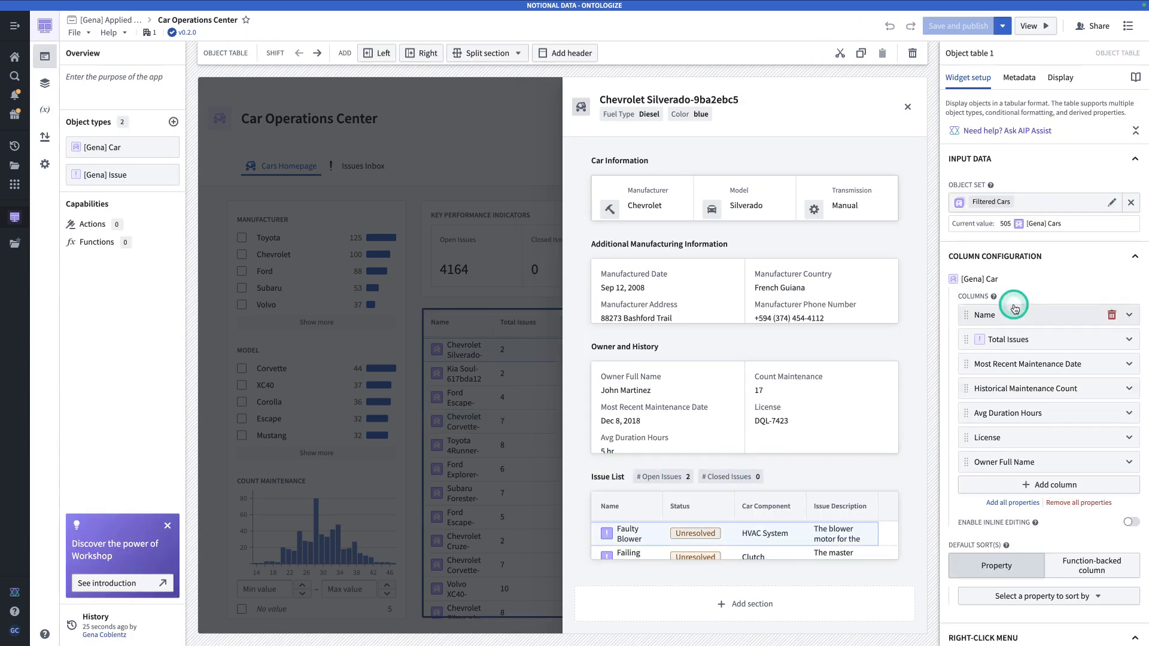
left_click(880, 115)
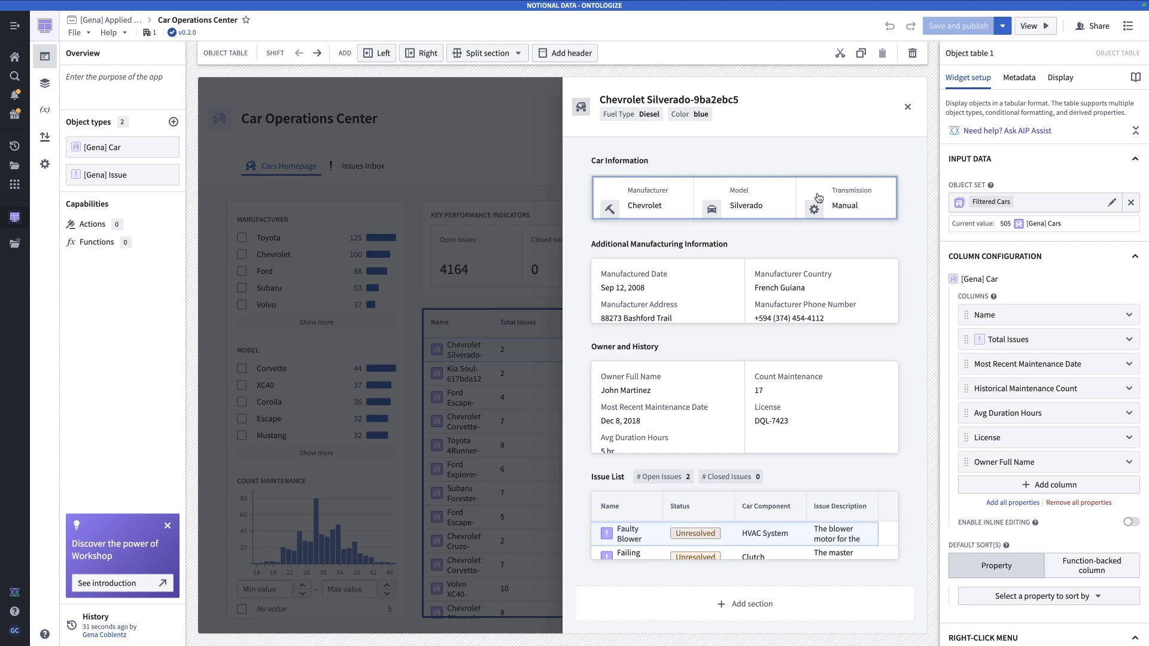
left_click(689, 253)
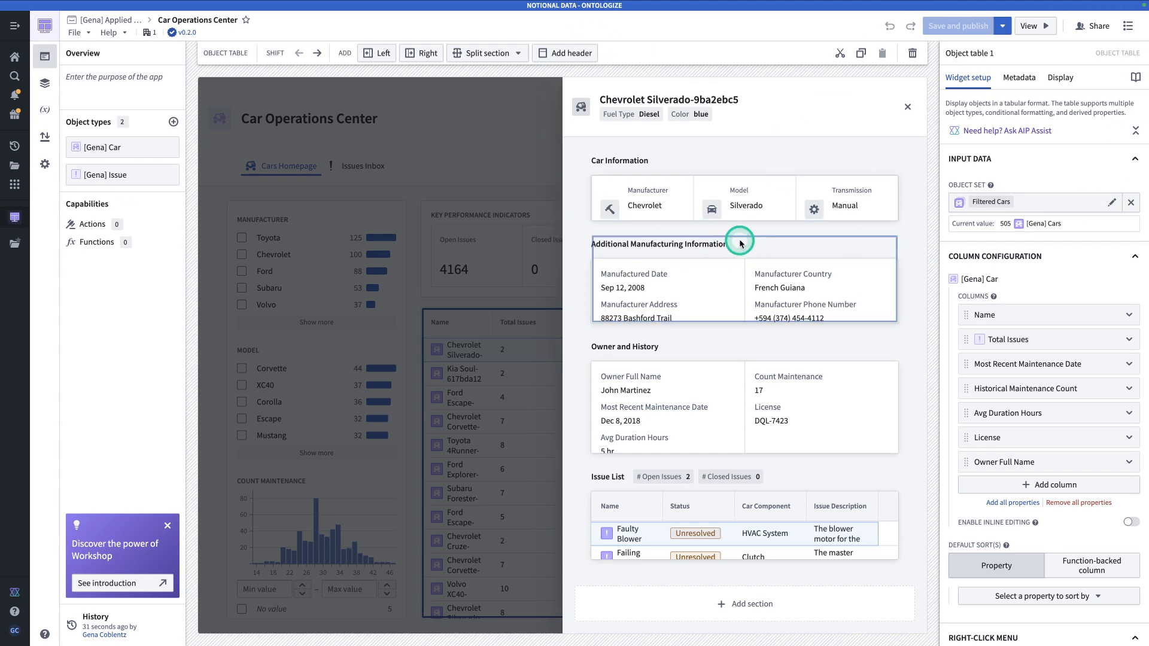
Switch to the Palantir Learn course page and examine the Objective 3 - Issues Inbox requirements.
key("ctrl+Tab")
key("ctrl+Tab")
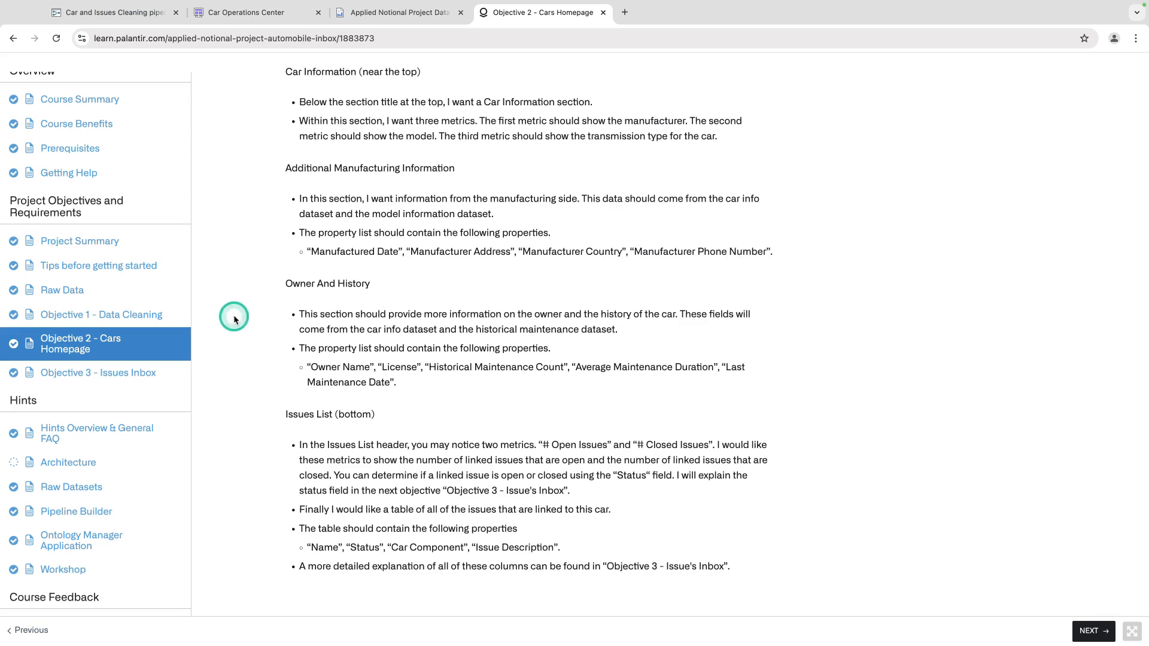
left_click(123, 382)
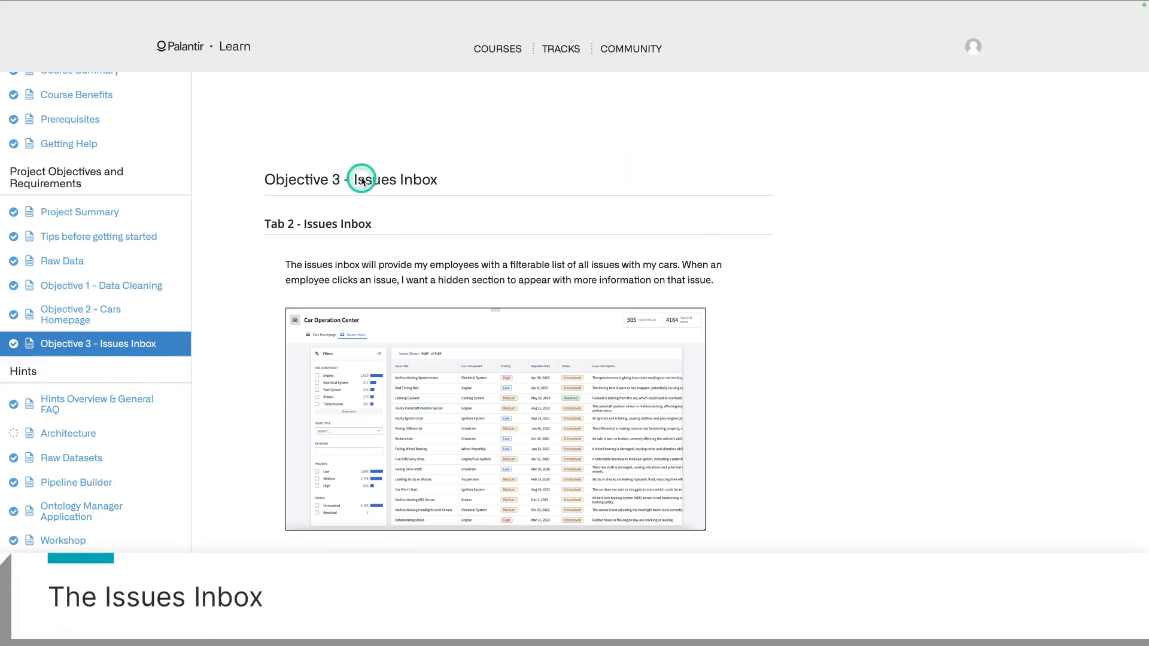
scroll(361, 181, "down", 1)
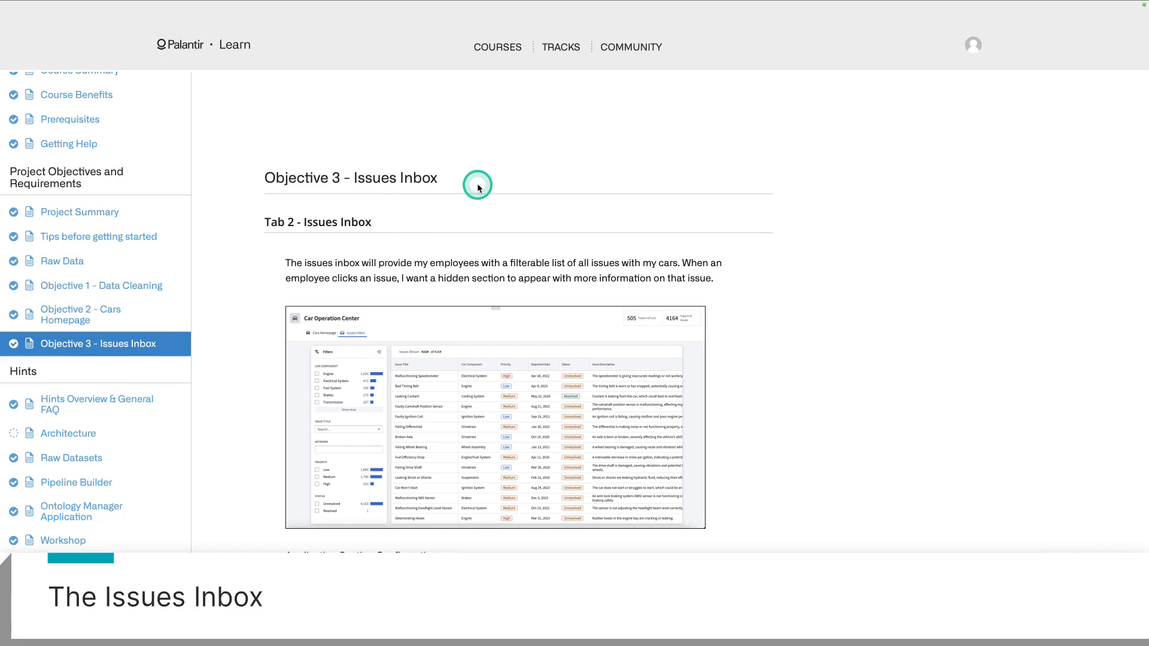
scroll(500, 230, "down", 1)
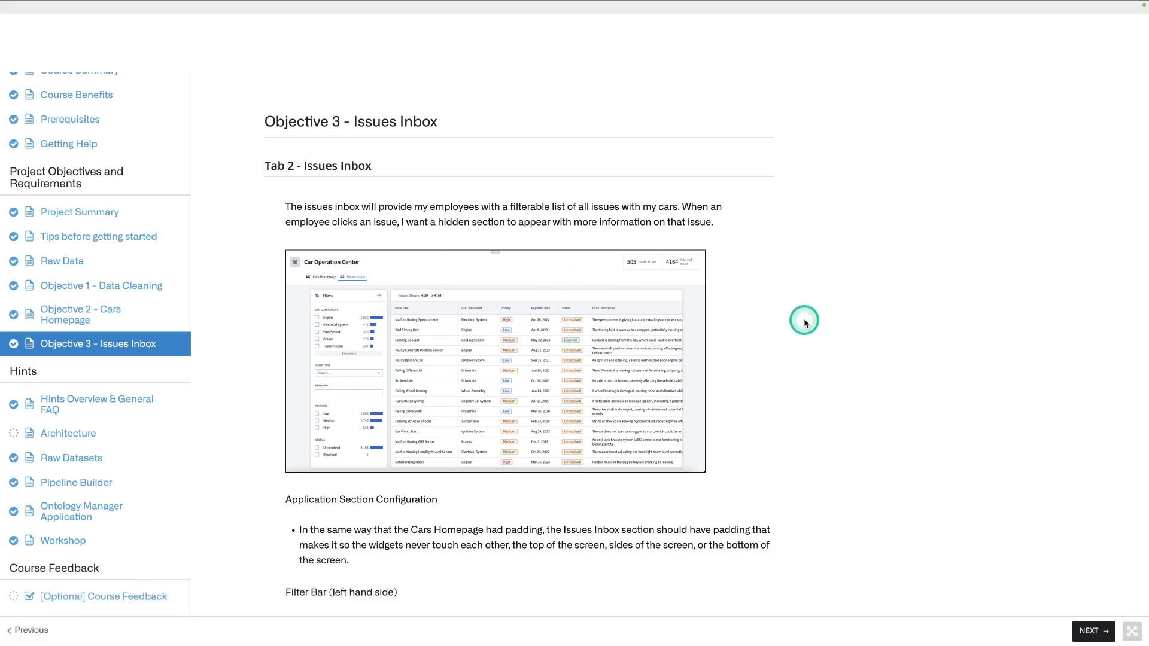
Review the Issues Inbox requirements, return to the Car Operations Center editor, and open its empty Issues Inbox section.
scroll(804, 321, "down", 2)
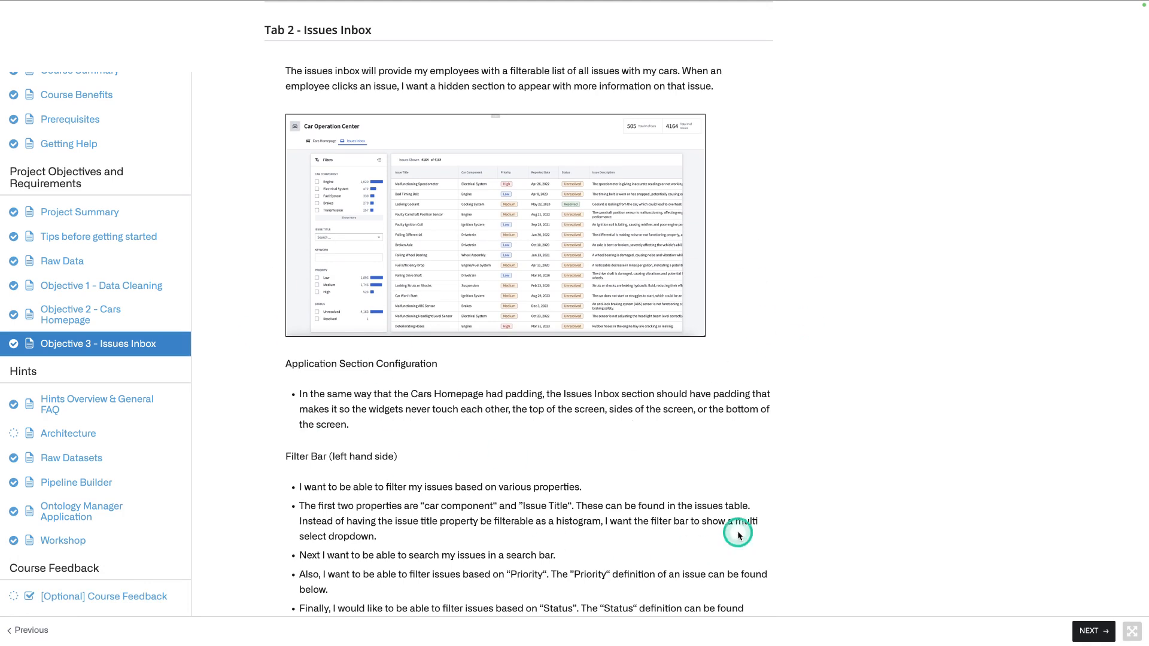
scroll(685, 422, "down", 2)
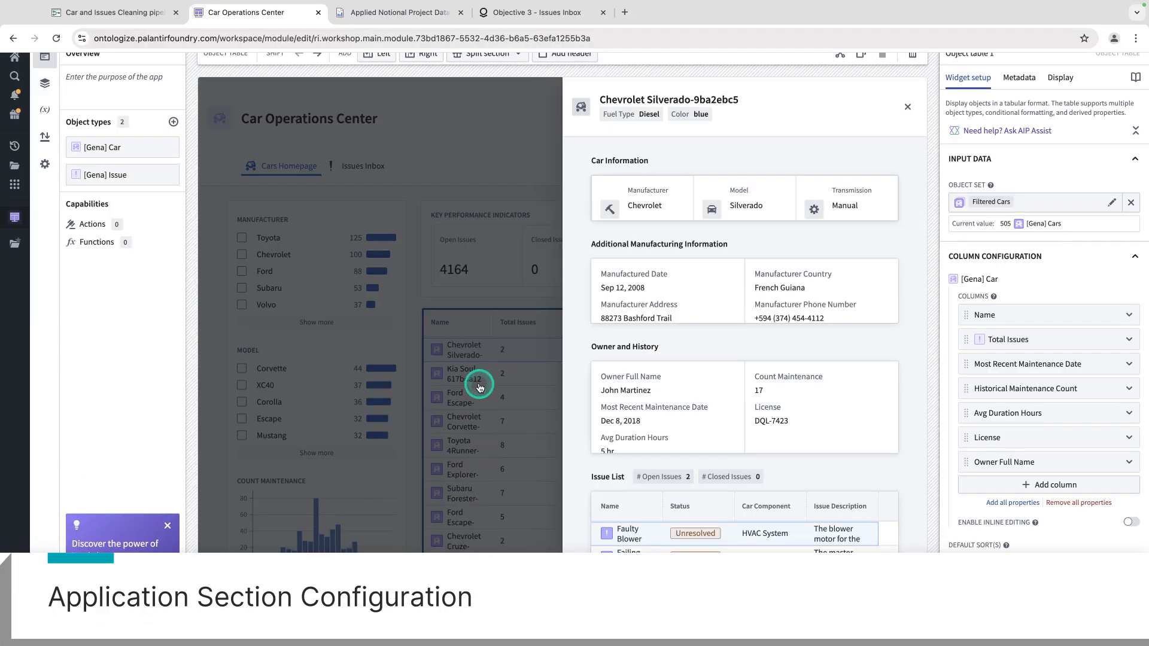
left_click(480, 387)
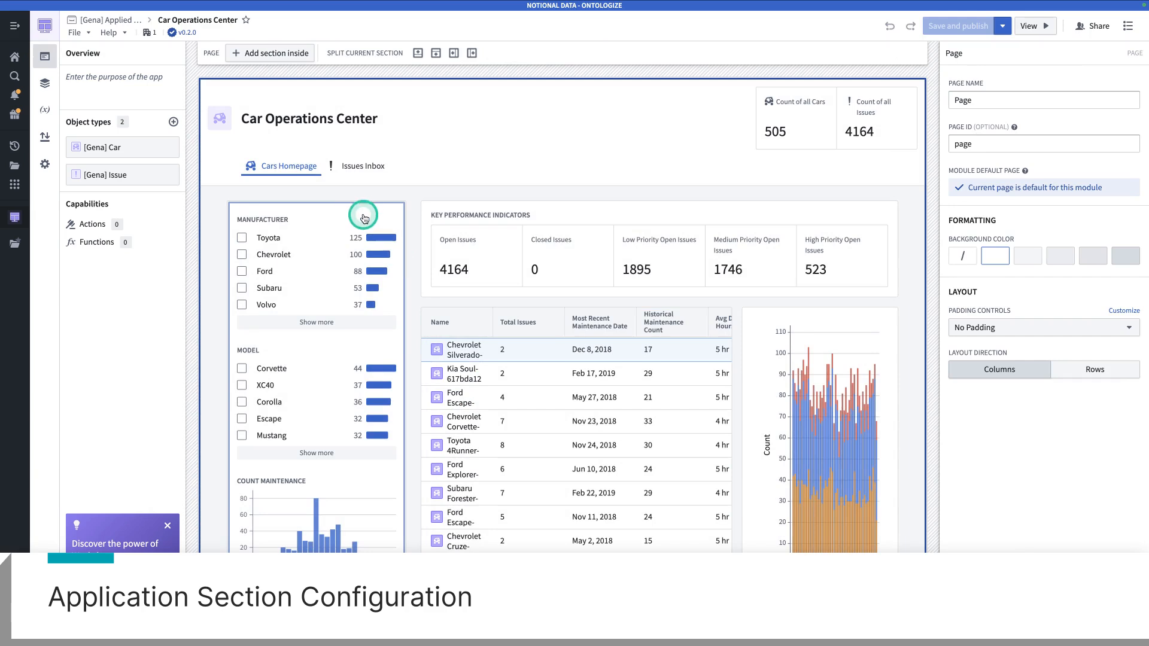
left_click(372, 172)
left_click(371, 172)
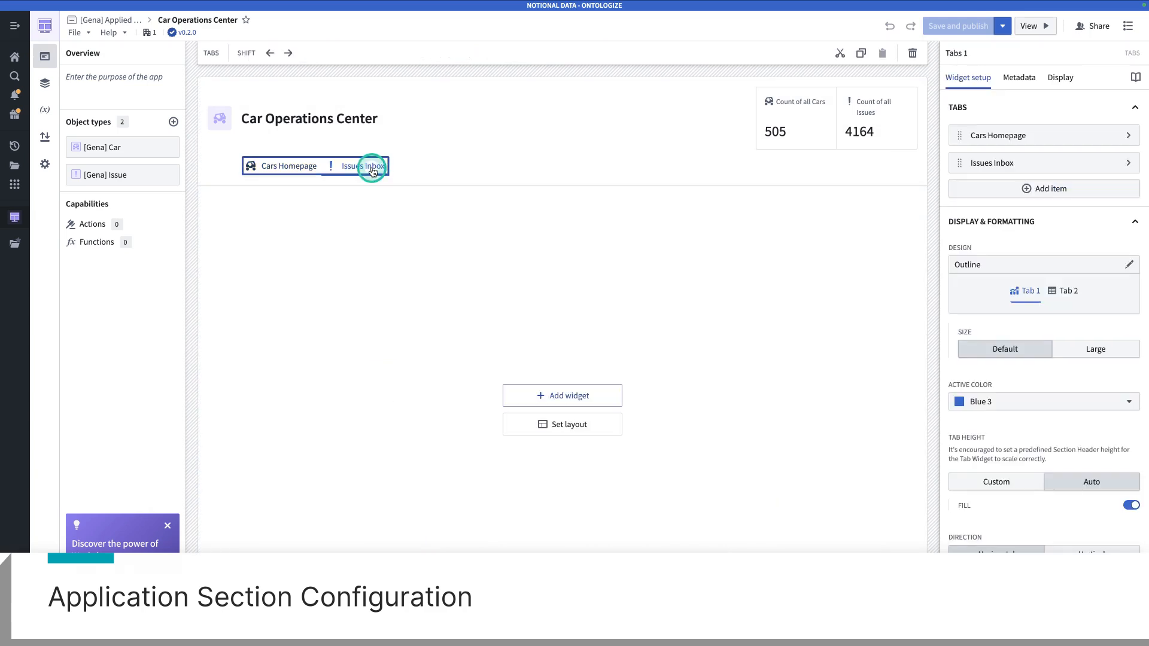
left_click(384, 278)
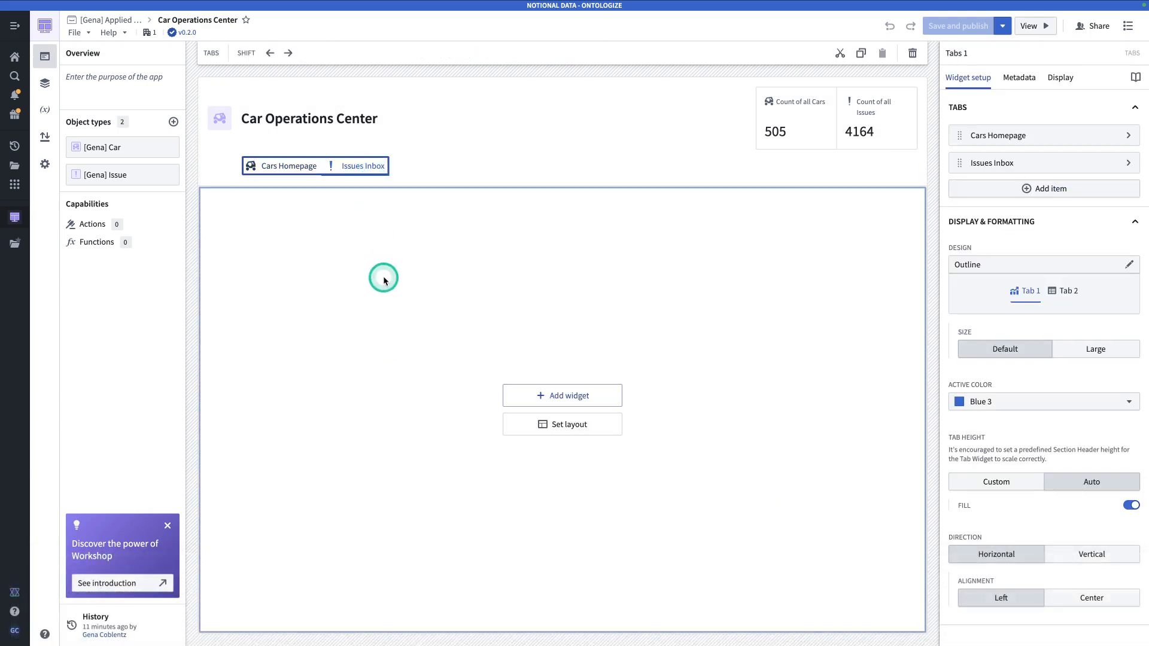
Give the empty Issues Inbox section a Columns layout with Regular padding.
left_click(530, 427)
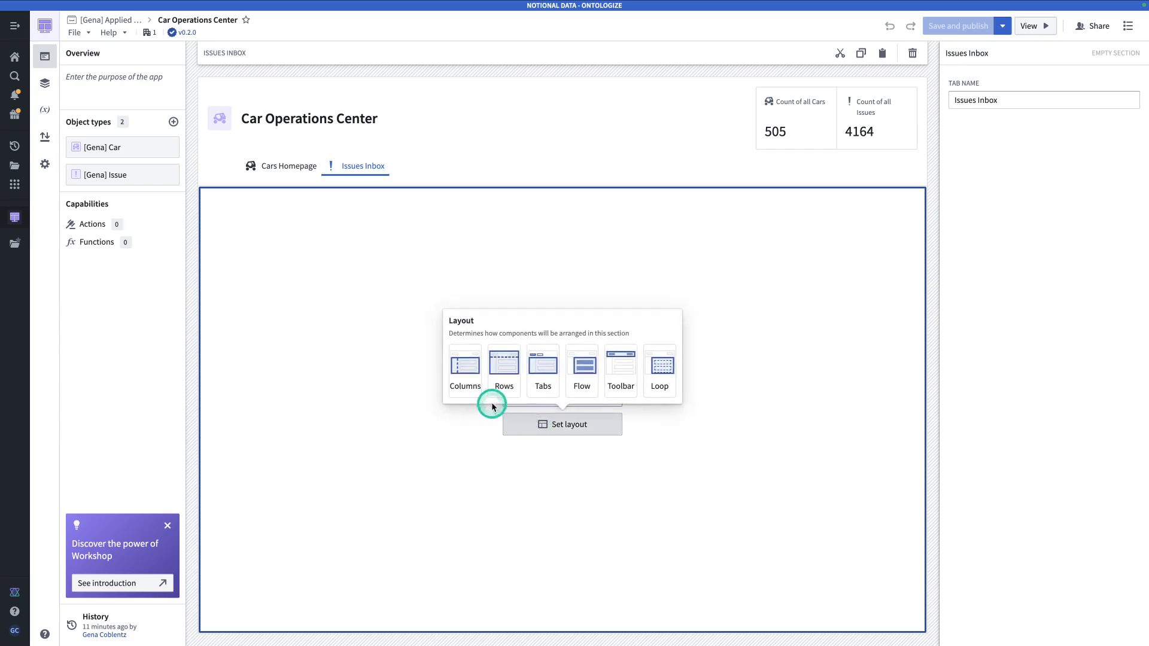
left_click(470, 367)
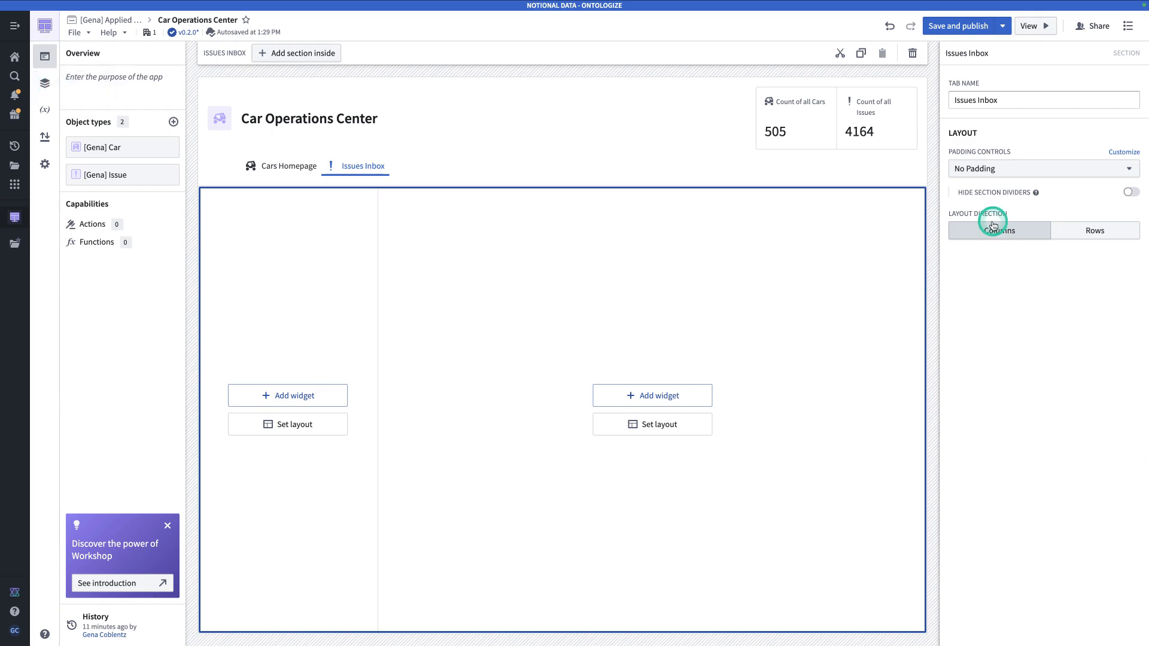
left_click(996, 170)
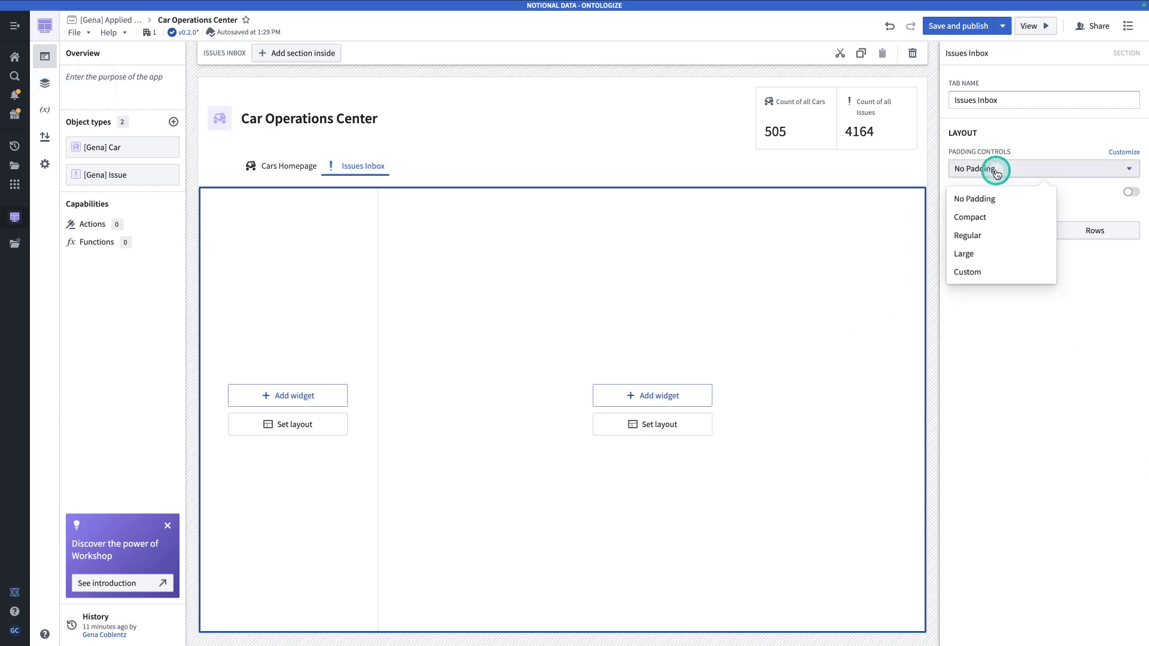
left_click(990, 236)
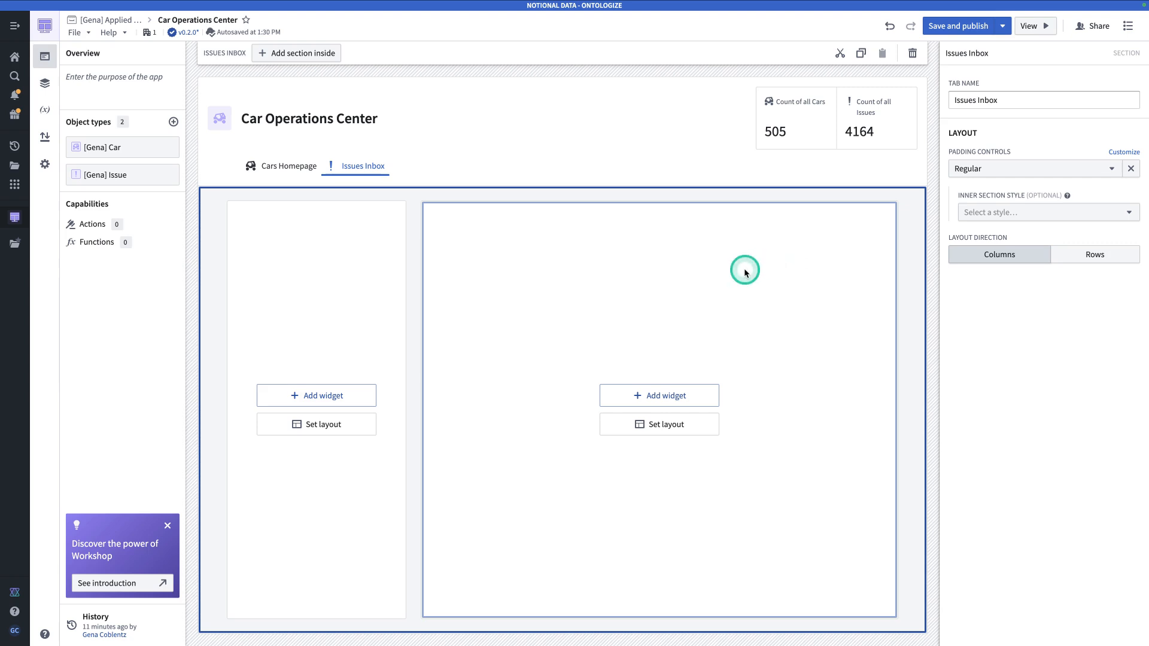
Add a Filter list widget to the narrow column of the Issues Inbox.
key("super+Tab")
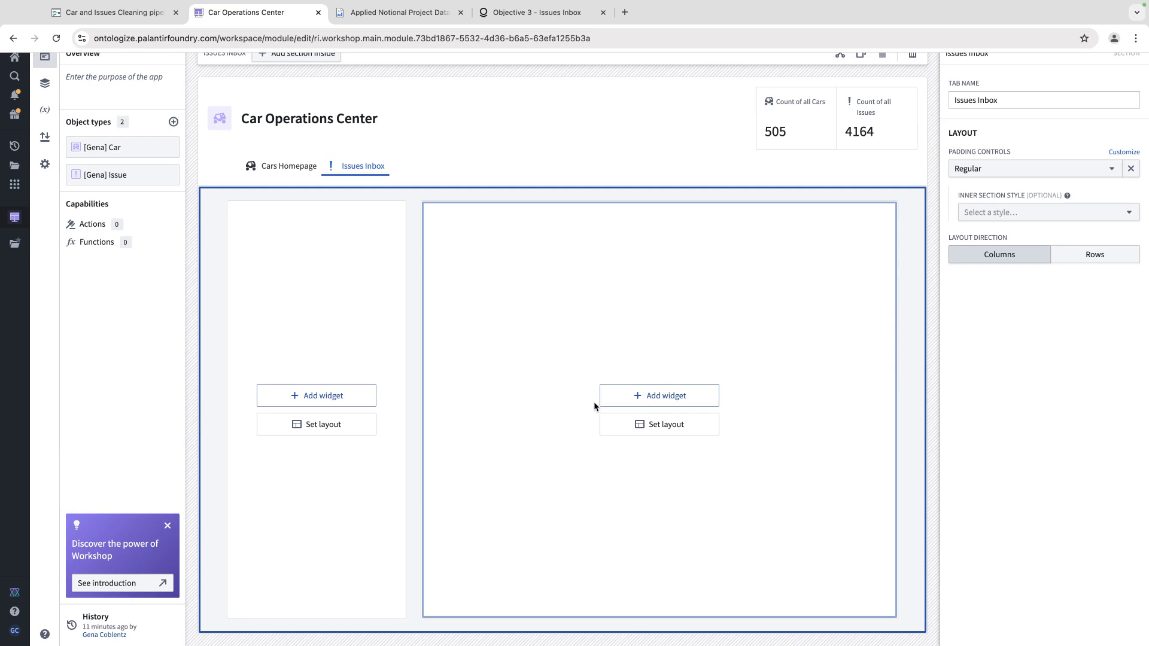
left_click(269, 303)
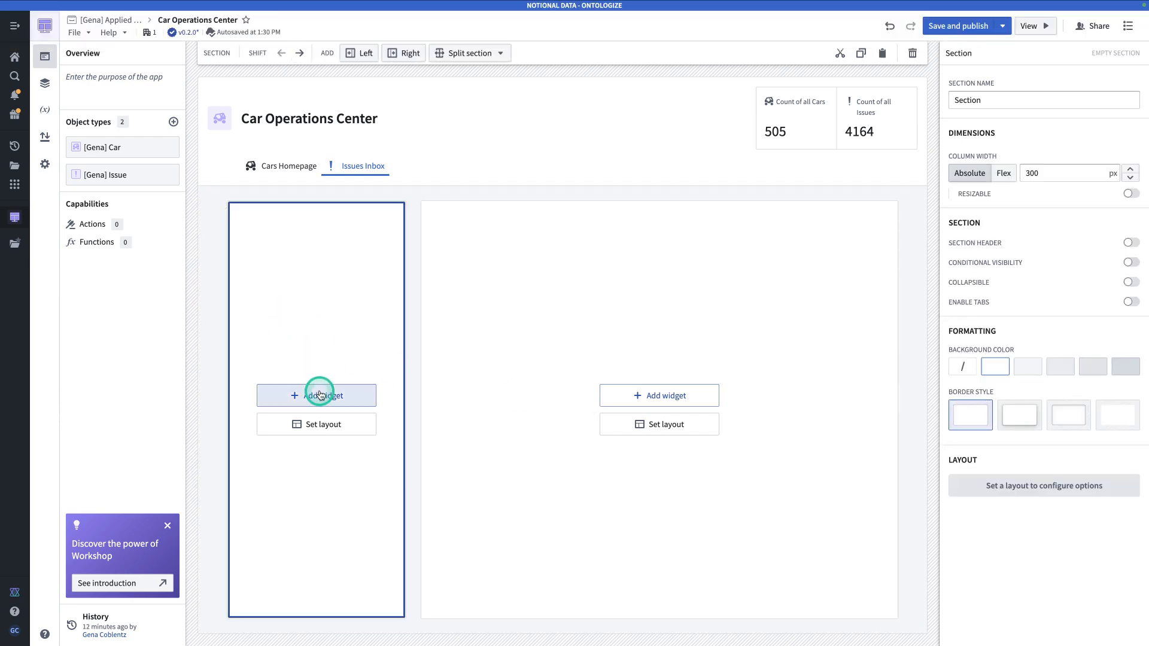
left_click(321, 396)
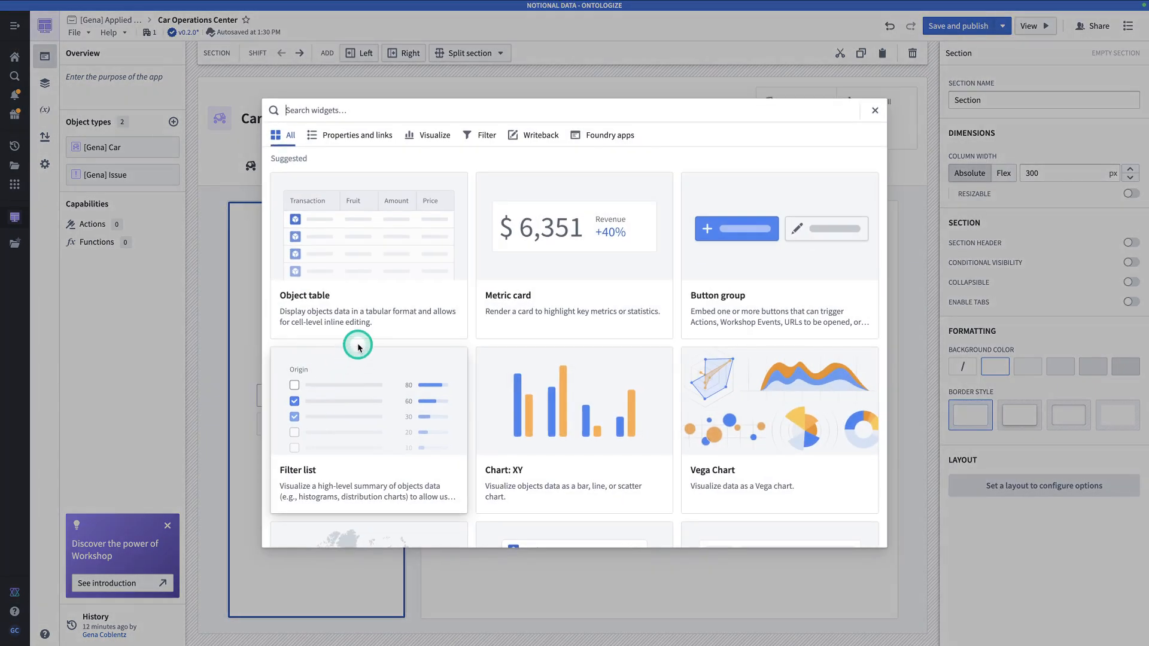
type("filter")
left_click(319, 237)
left_click(893, 137)
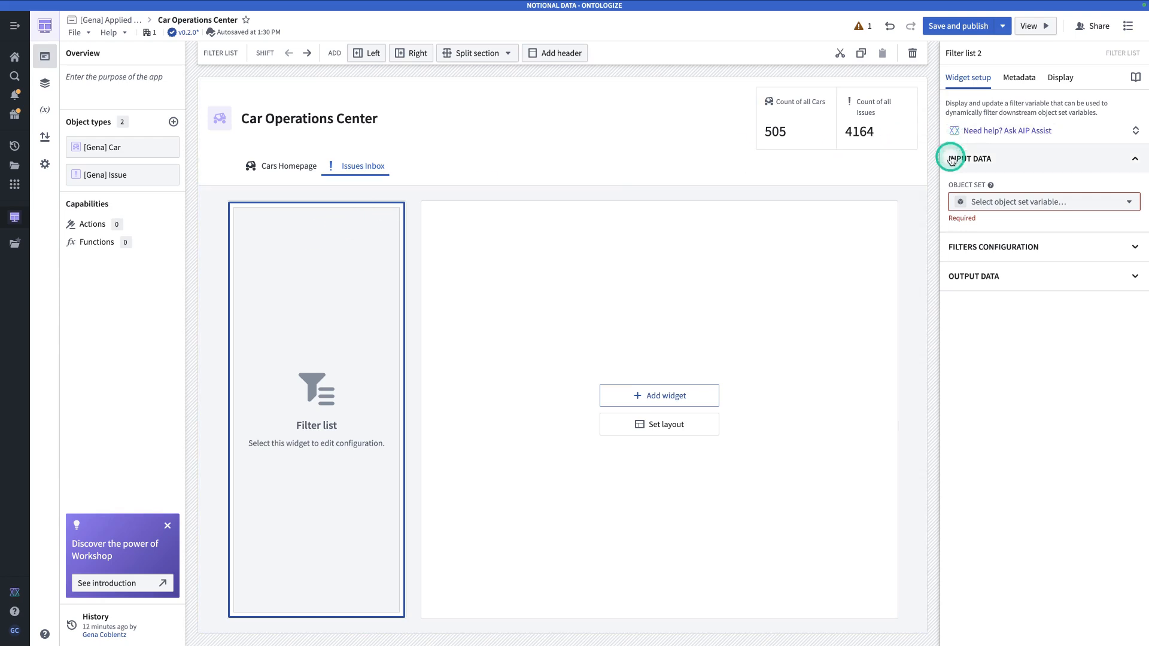
Use the existing Unfiltered Issues variable as the filter list's object set.
left_click(1000, 204)
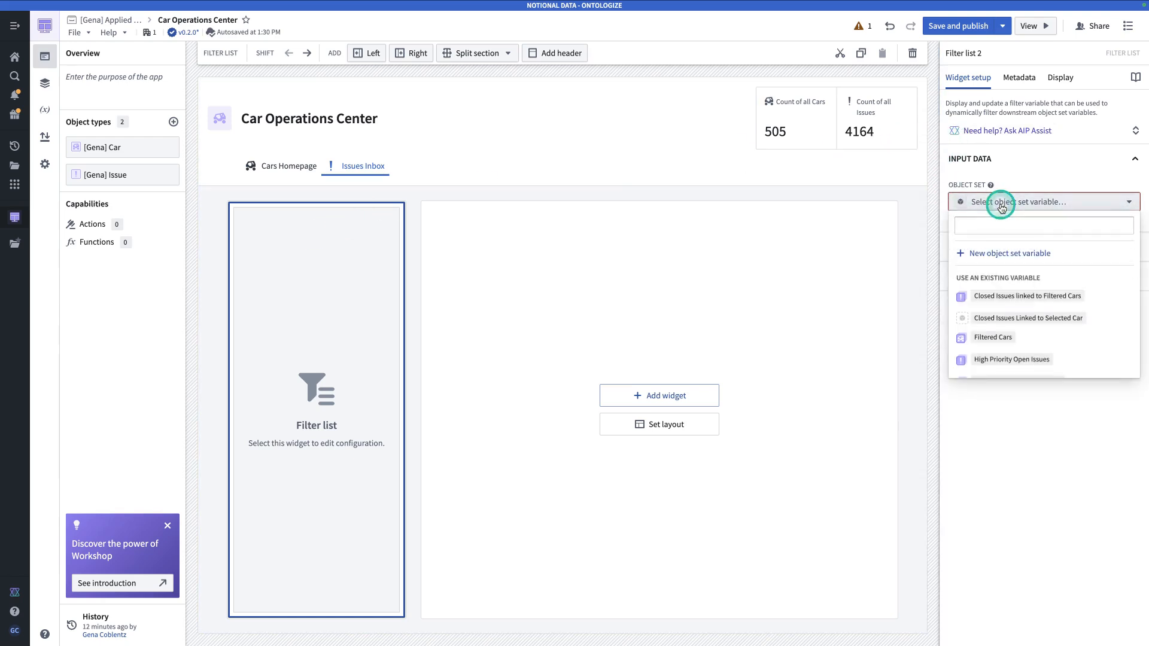
left_click(1006, 222)
type("unf")
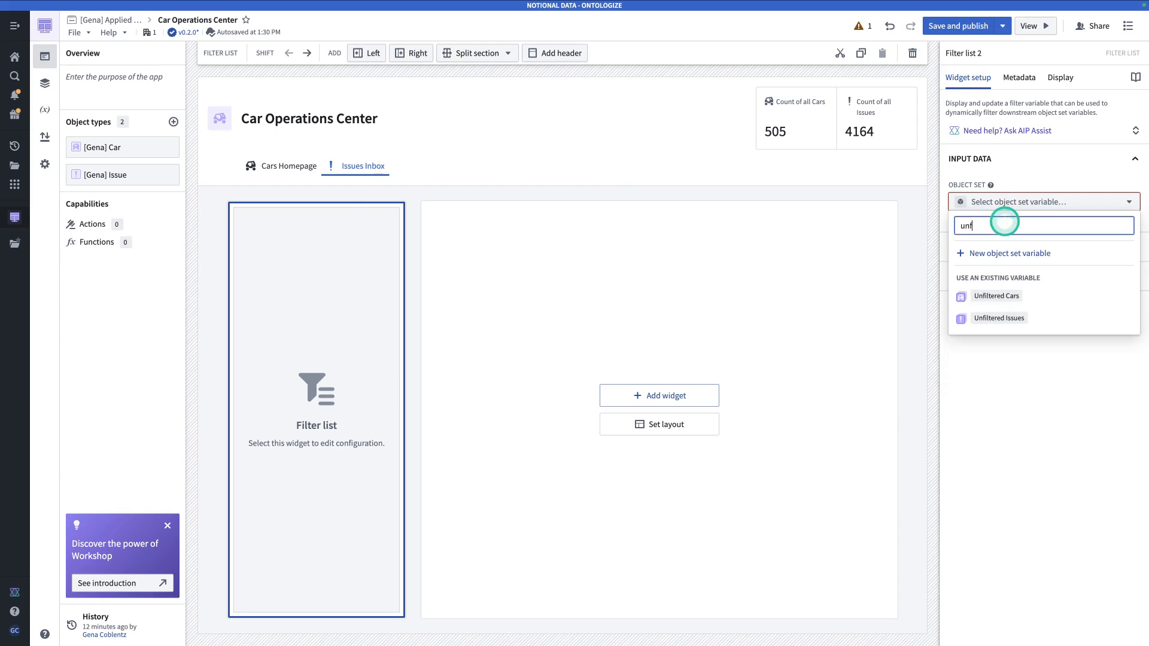
left_click(1015, 319)
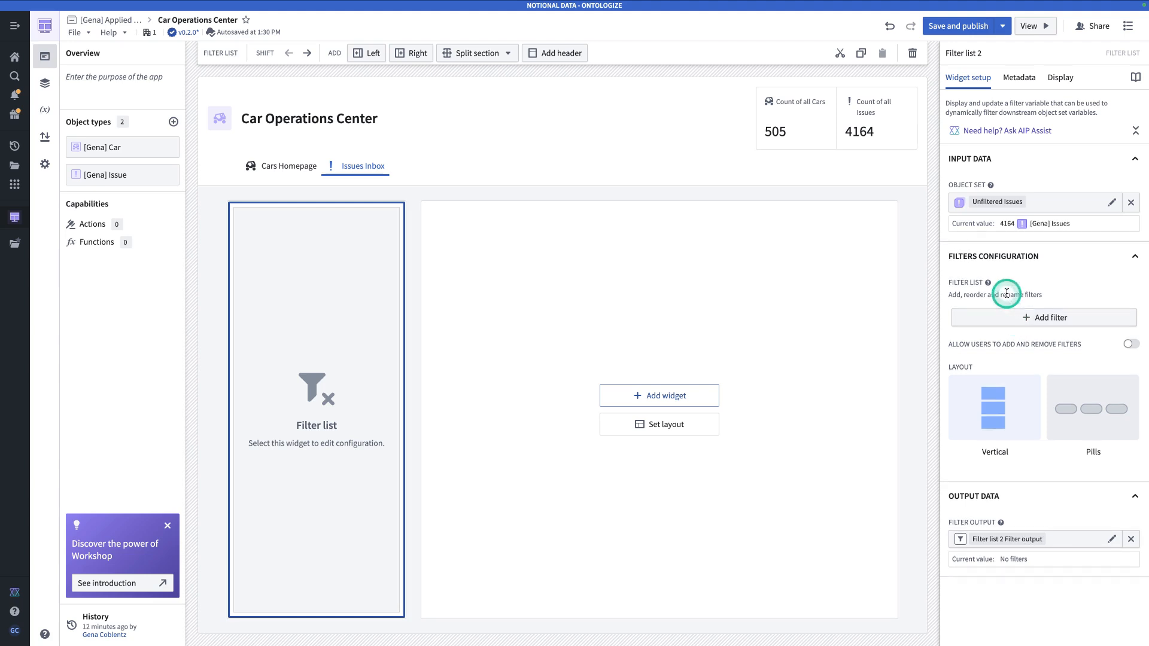
Add filters on the Car Component and Issue Title properties to the issues filter list.
left_click(1011, 314)
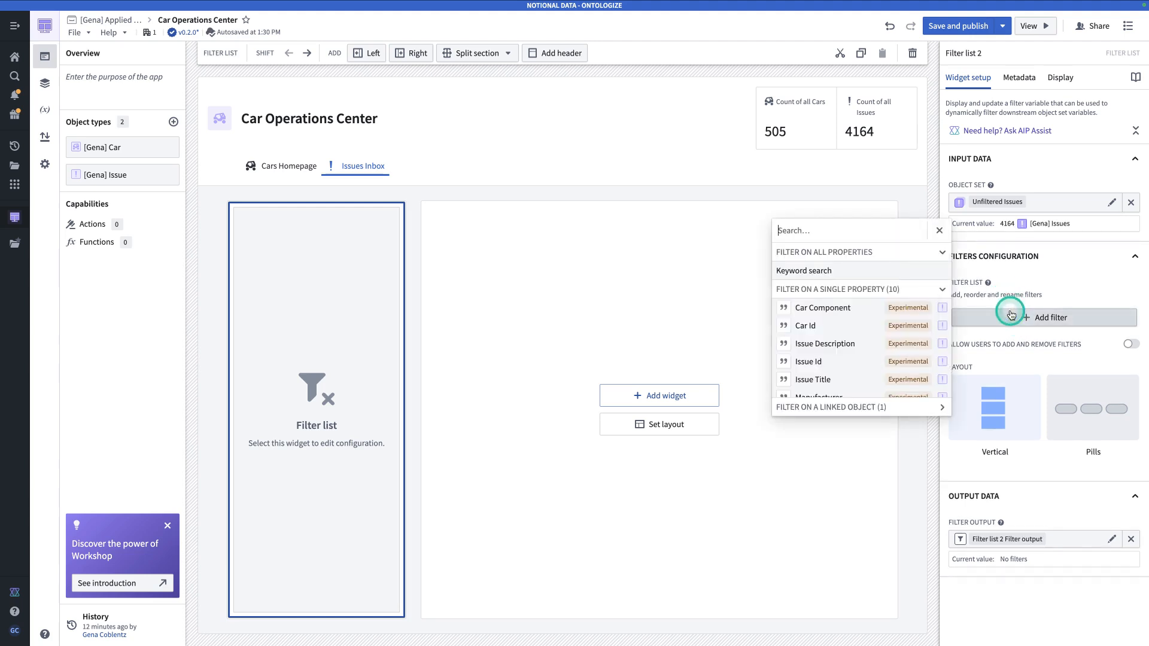
left_click(869, 310)
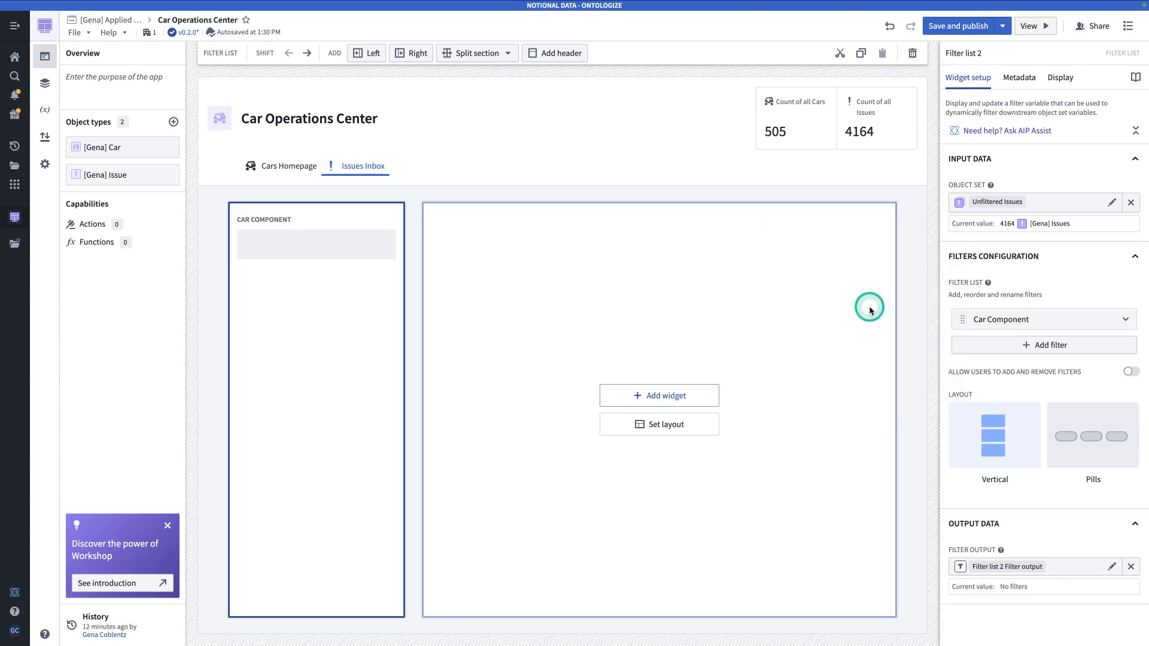
left_click(980, 345)
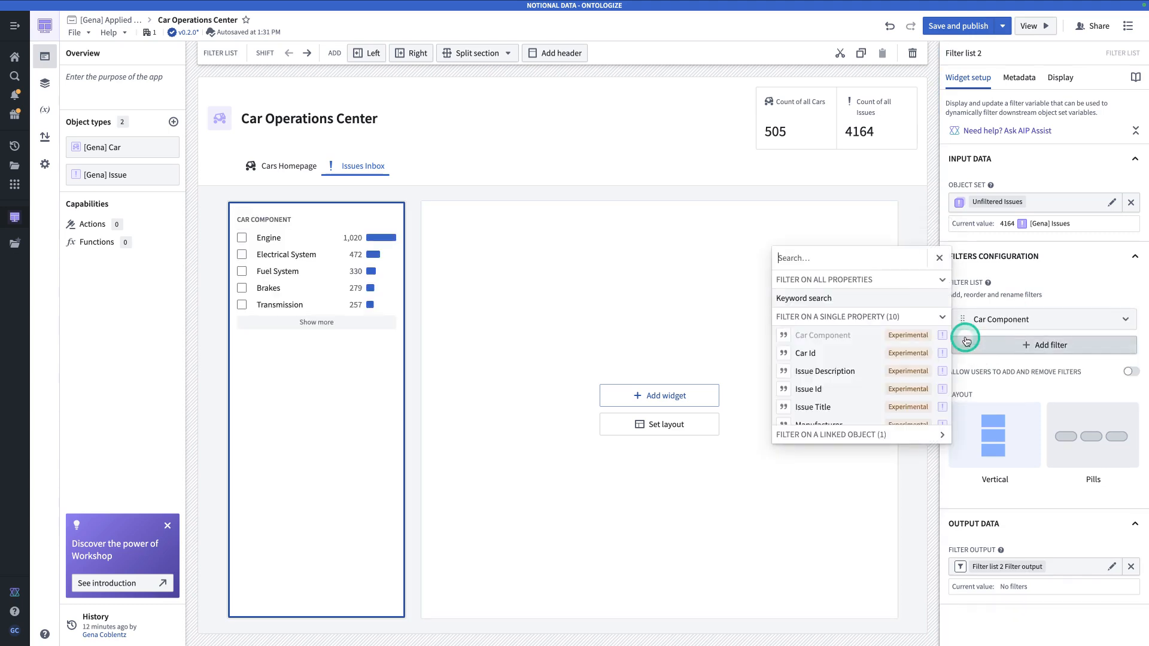
type("title")
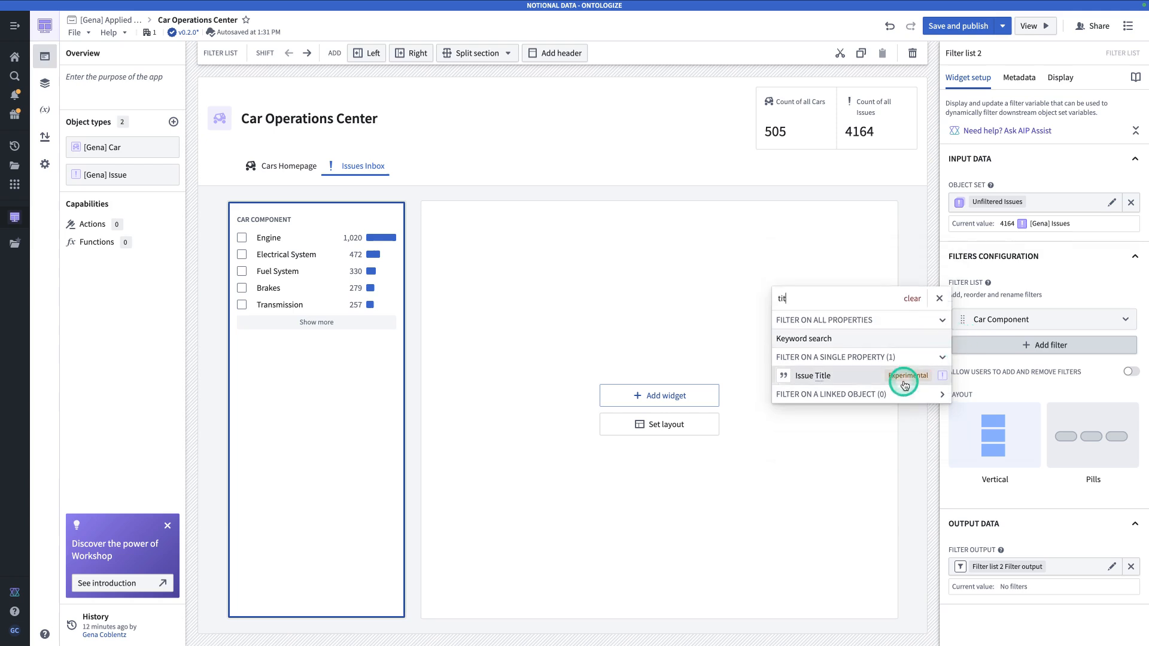
left_click(872, 374)
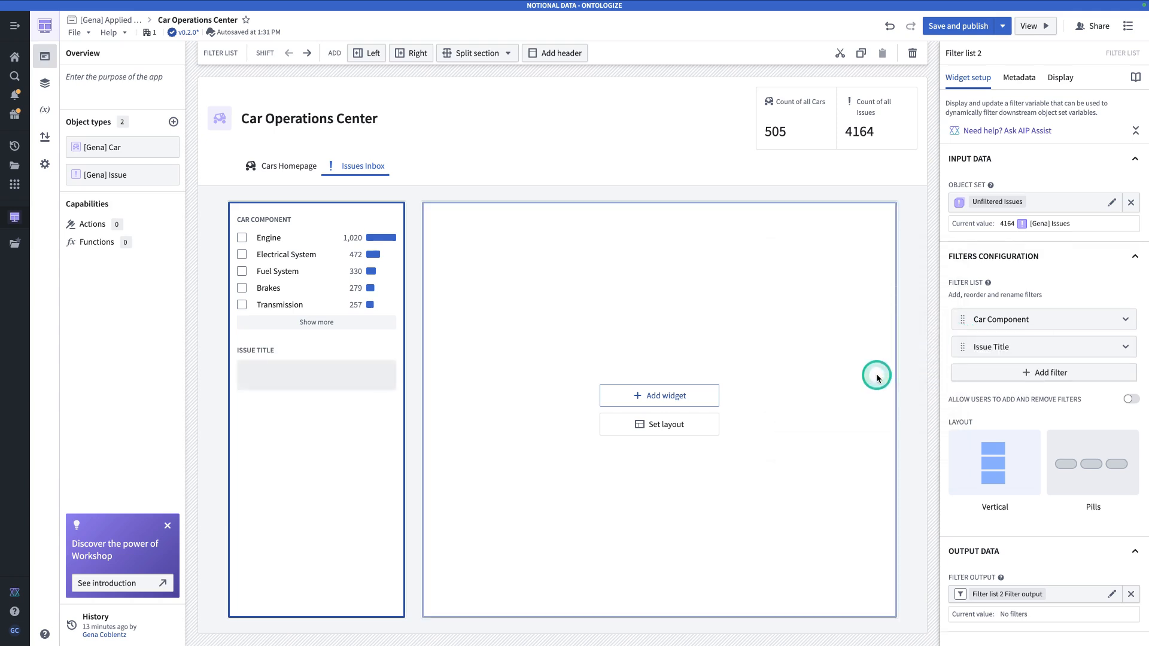
Change the Issue Title filter's component to Multi-select dropdown.
left_click(1005, 355)
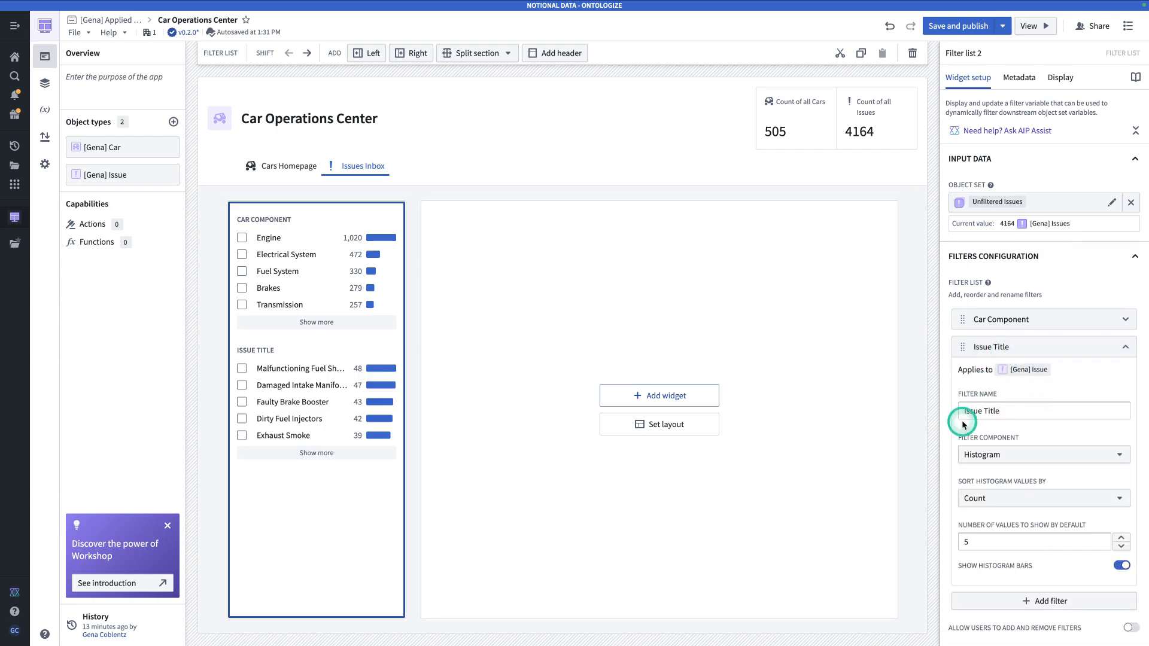
left_click(1010, 453)
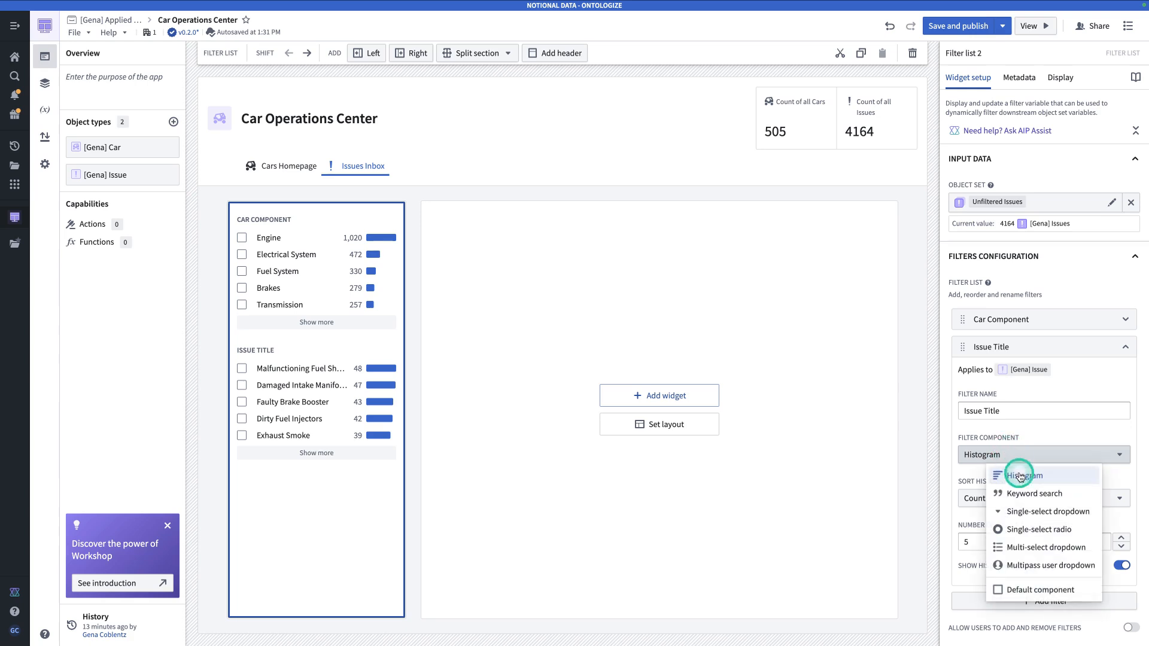
left_click(1058, 548)
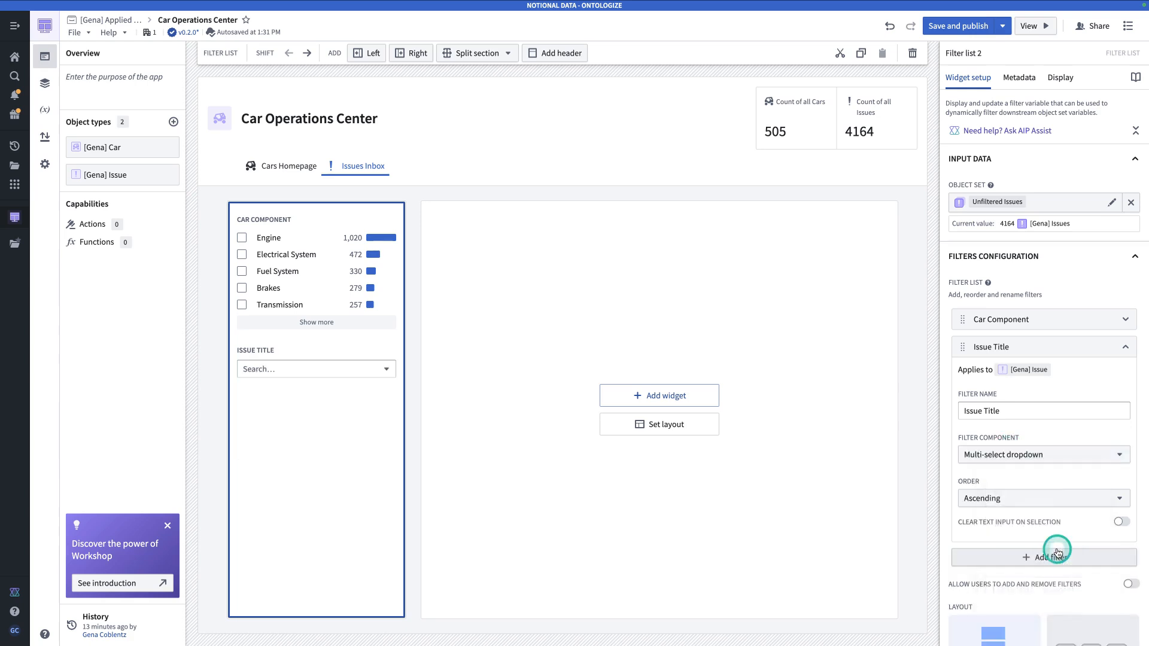
Check the filter bar requirements on the course page and add a Keyword search filter across all issue properties.
key("ctrl+Tab")
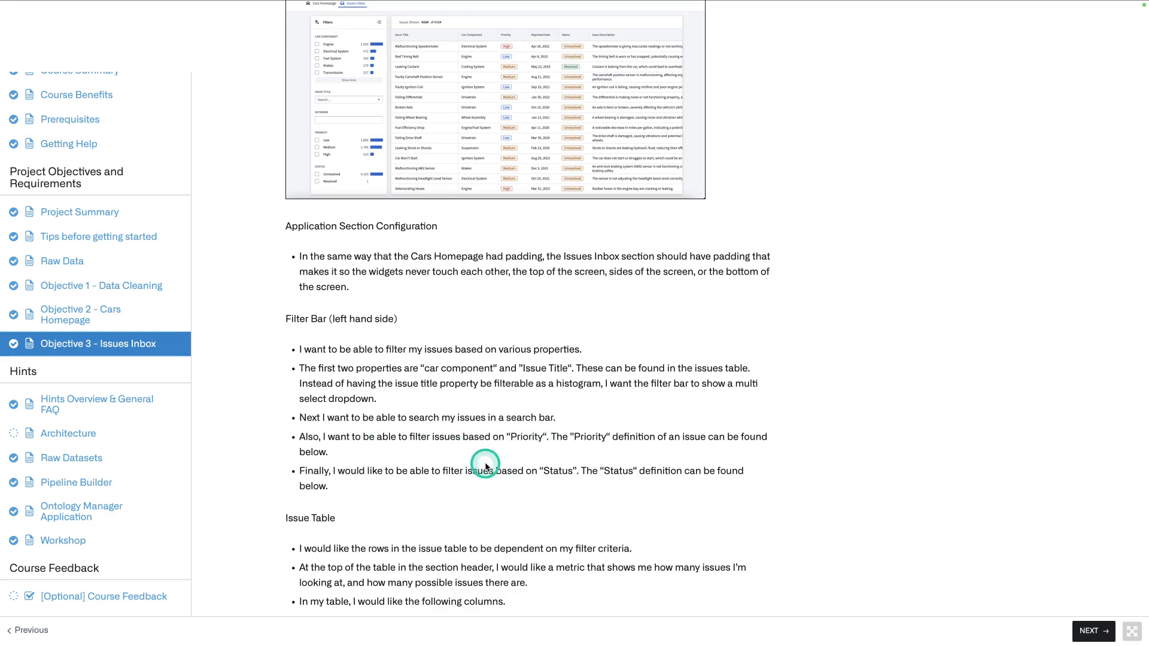
key("ctrl+shift+Tab")
scroll(1039, 547, "down", 1)
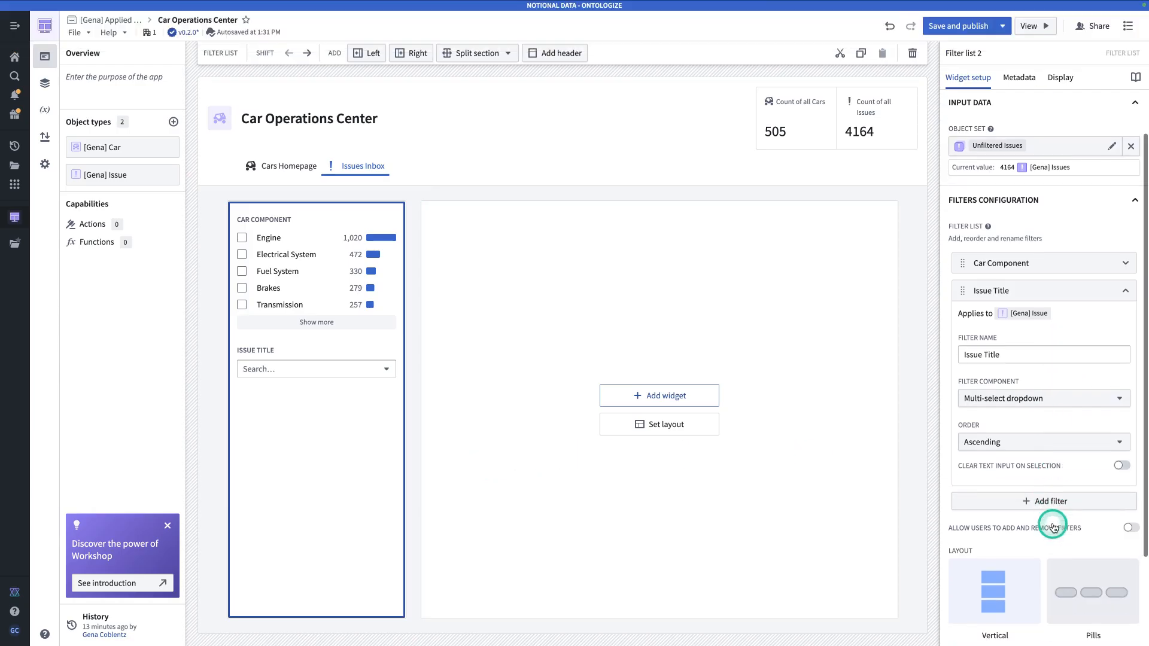
left_click(1062, 500)
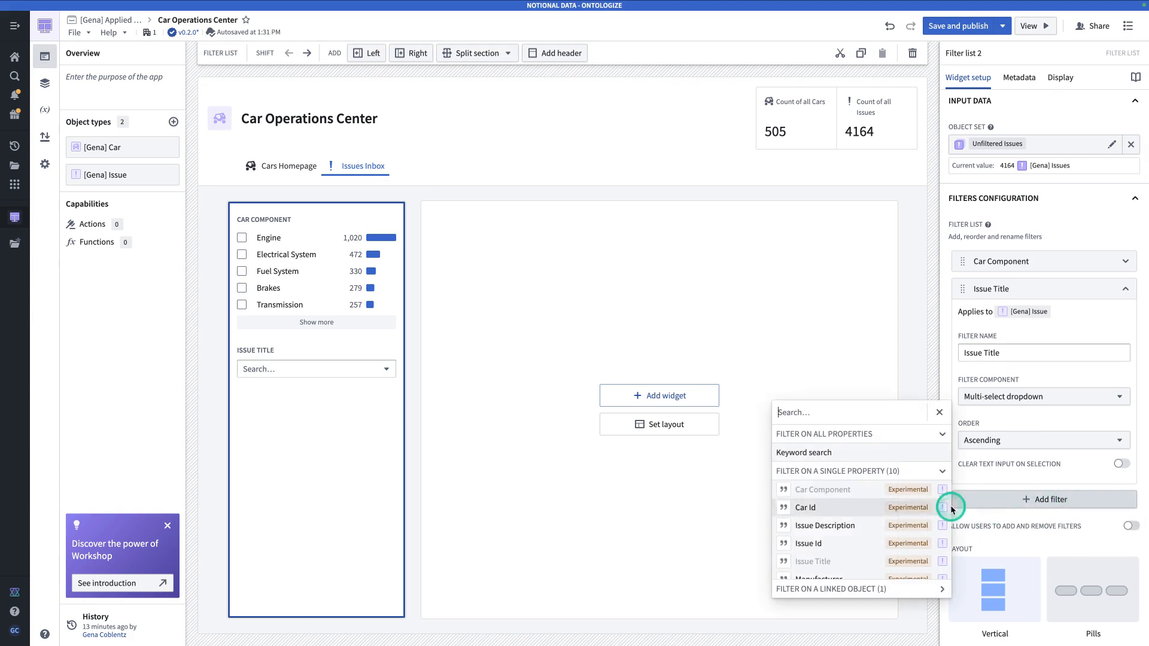
left_click(871, 453)
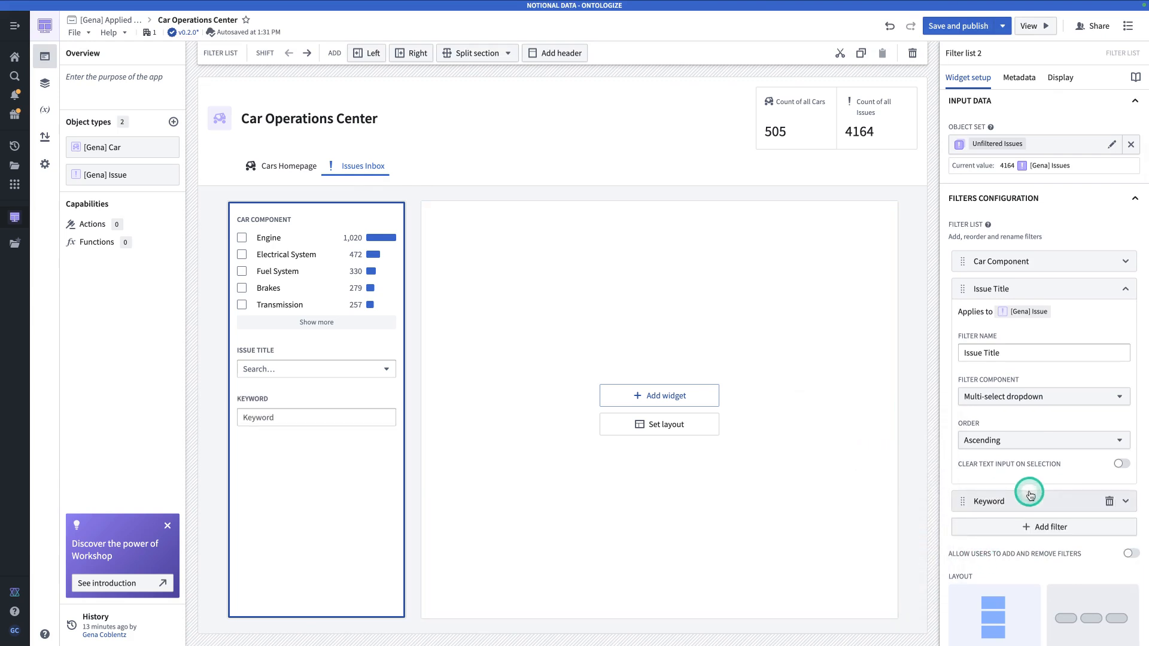
Add filters on the Priority and Status properties to the issues filter list.
left_click(1043, 528)
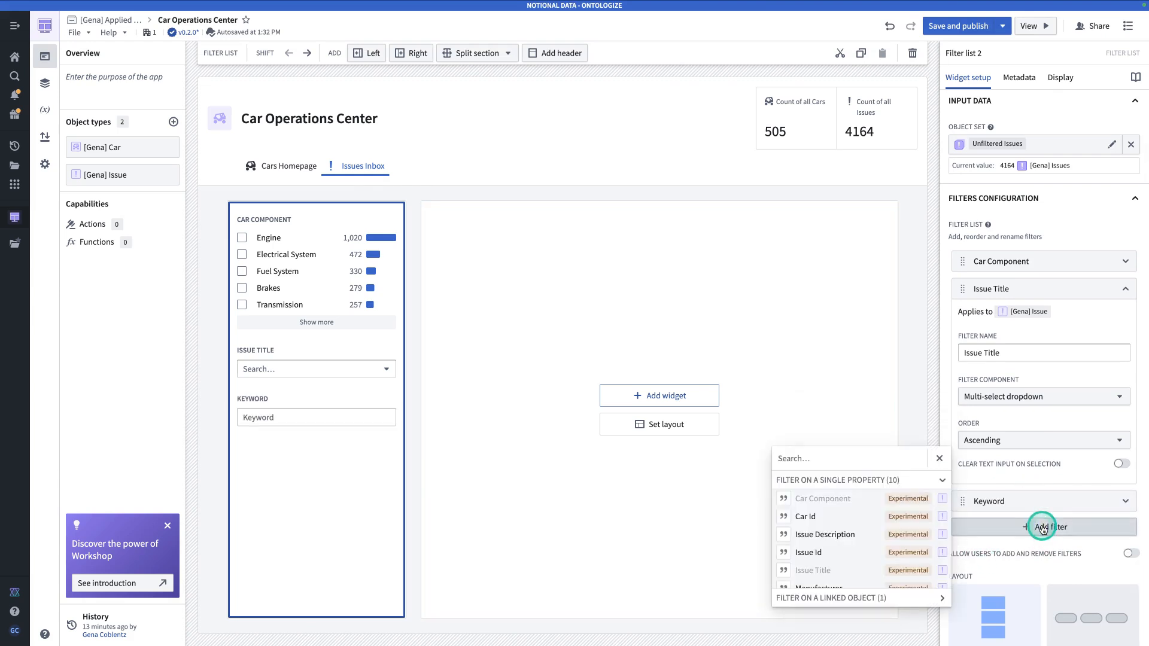
type("pri")
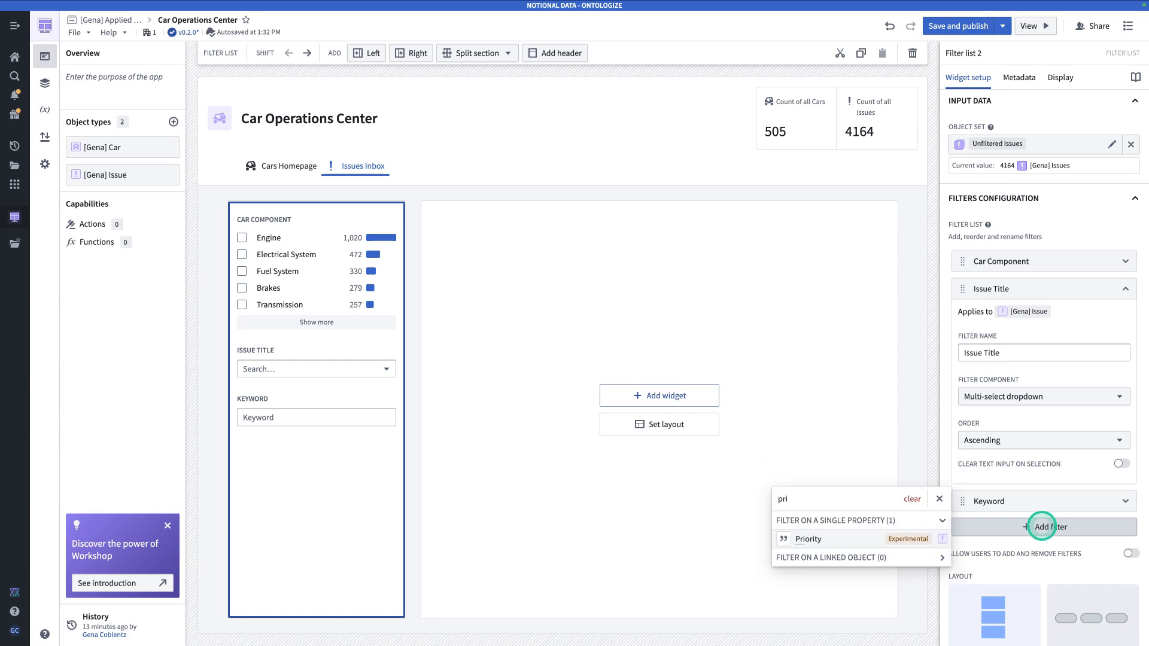
left_click(838, 539)
left_click(1033, 555)
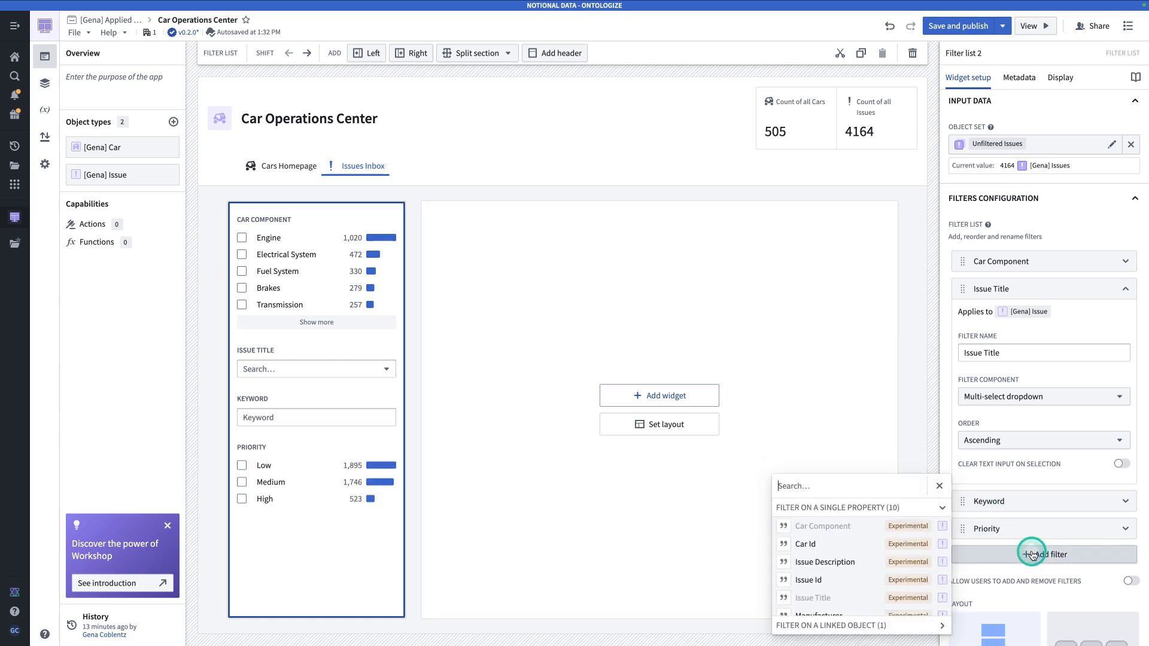
type("stat")
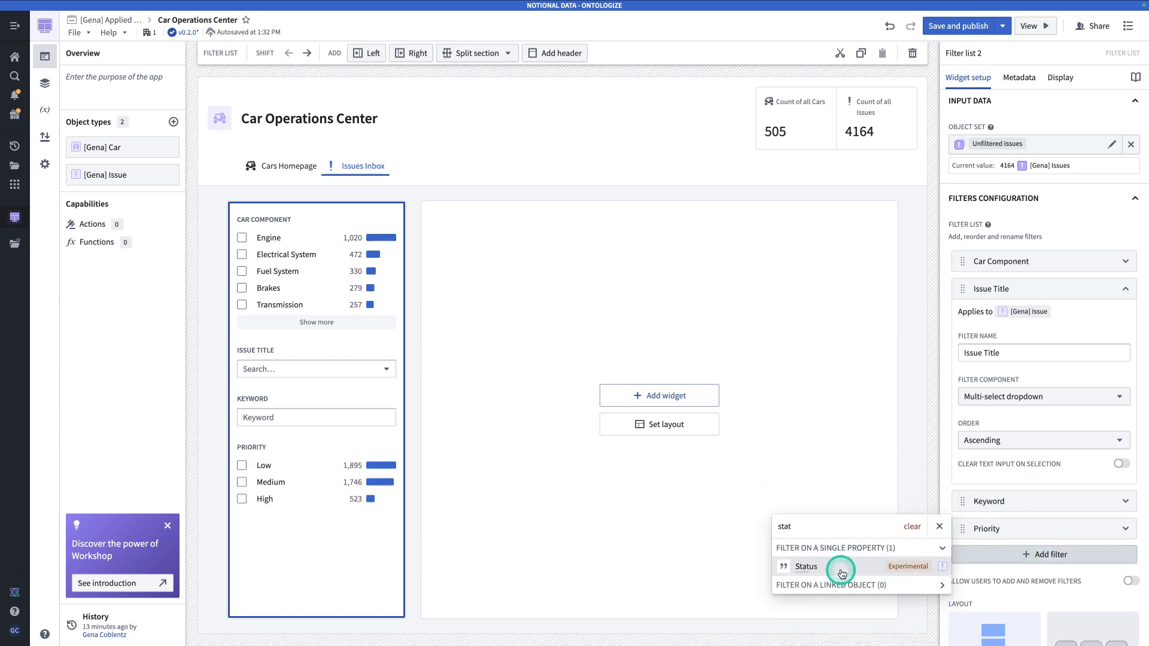
left_click(840, 570)
Switch to the Palantir Learn course page and examine the Issues Inbox reference image and Issue Table requirements.
key("ctrl+Tab")
key("ctrl+Tab")
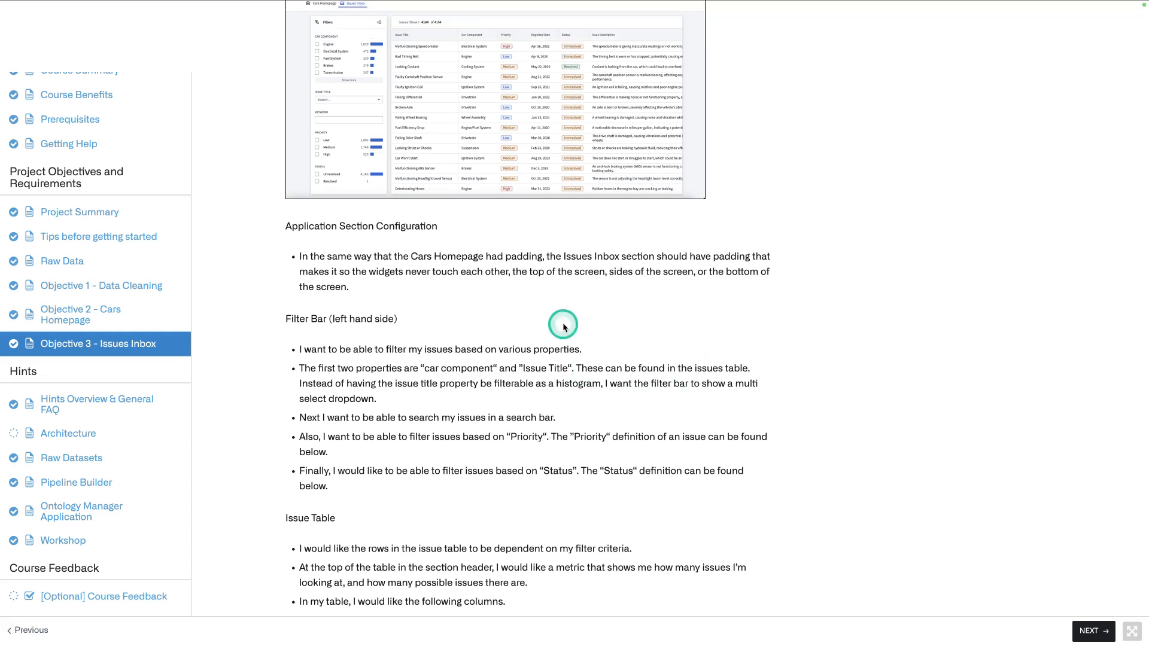
scroll(554, 274, "up", 1)
scroll(555, 275, "up", 1)
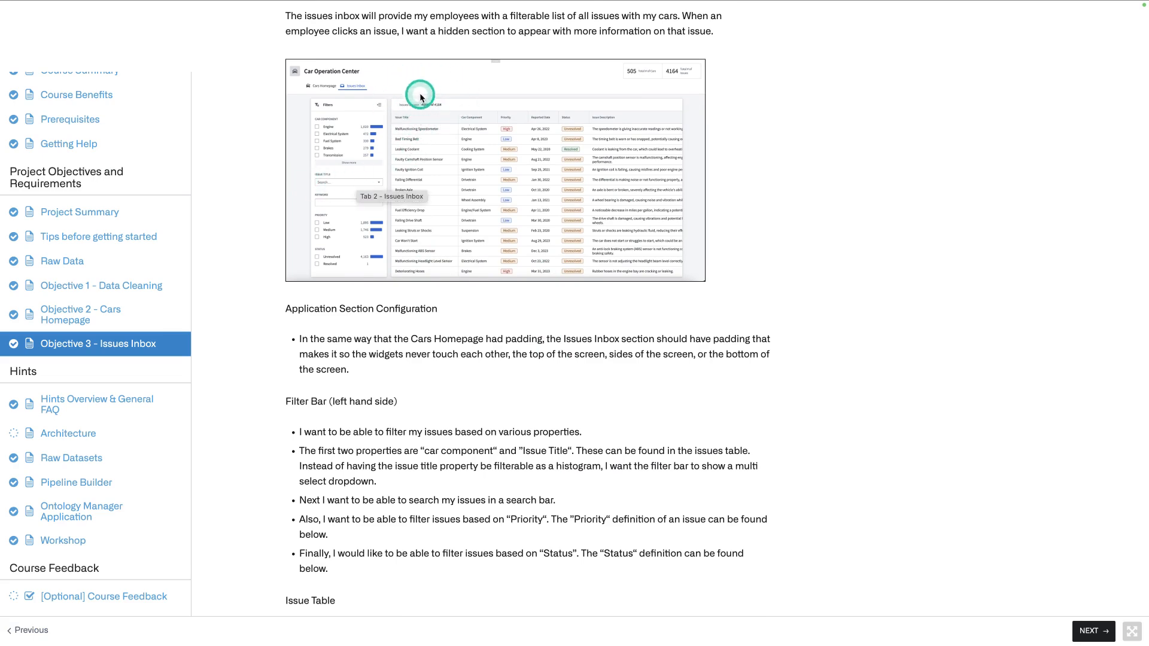
scroll(442, 337, "down", 3)
scroll(442, 337, "down", 4)
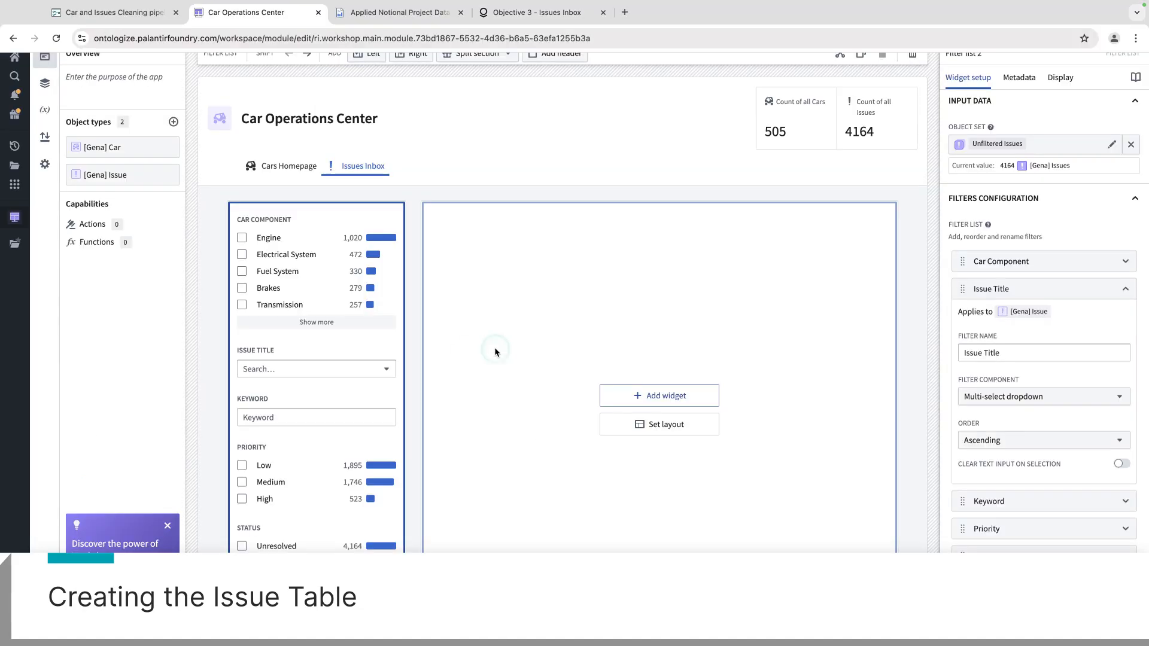
Add an Object table widget to the empty section beside the issues filter list.
left_click(638, 394)
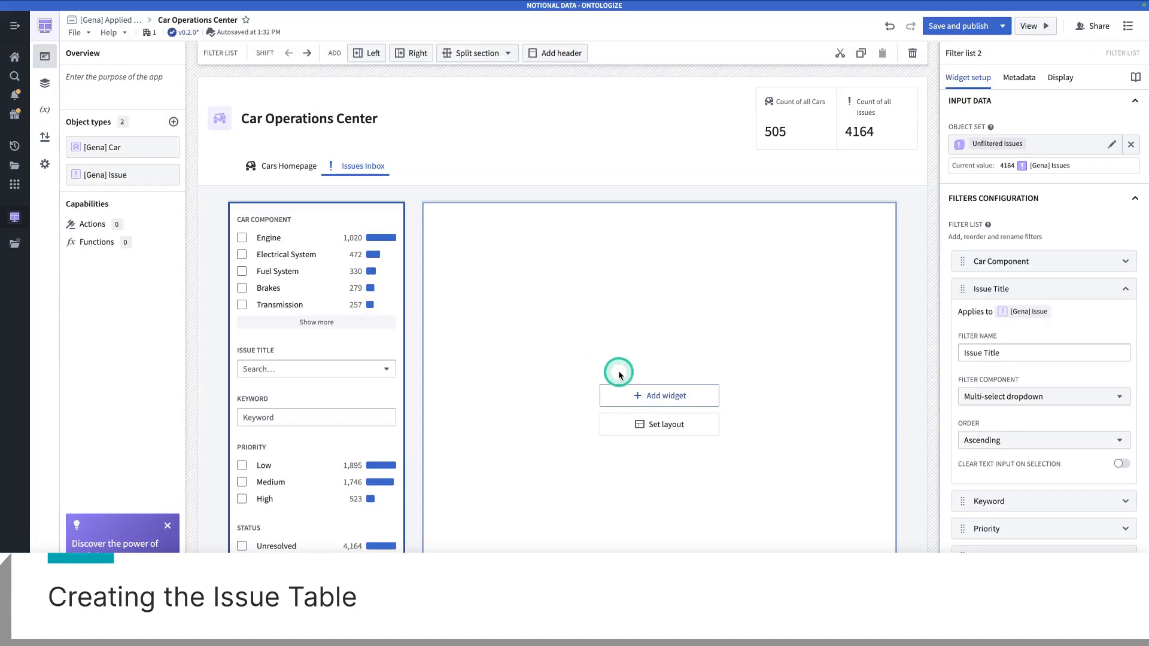
left_click(639, 396)
type("tab")
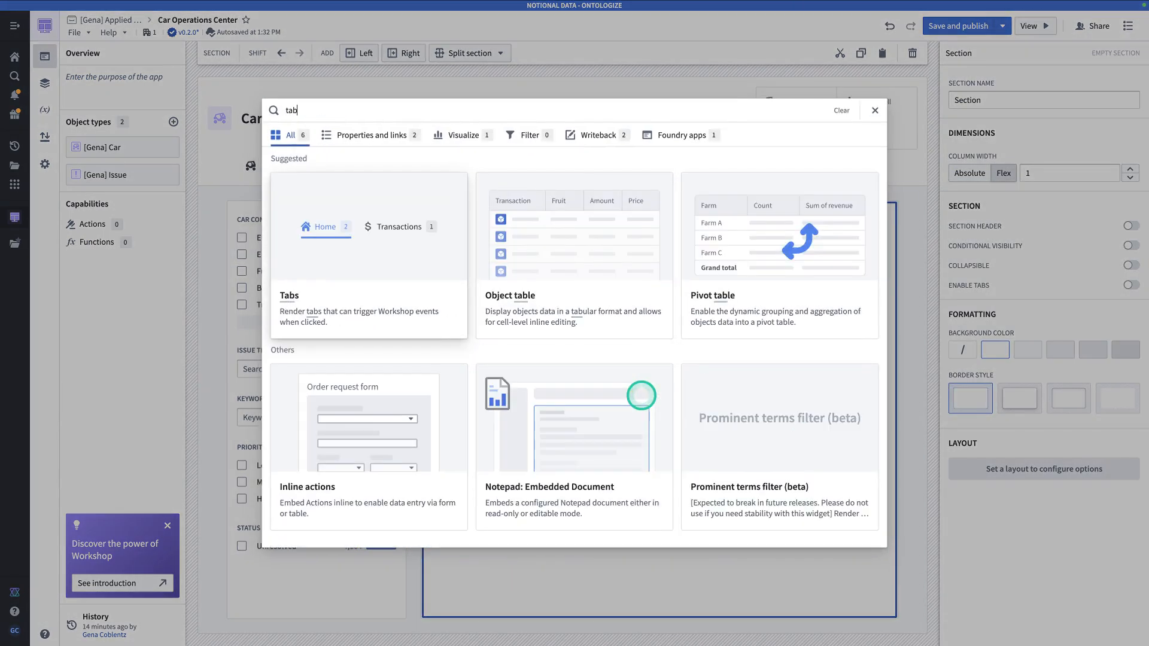
left_click(608, 297)
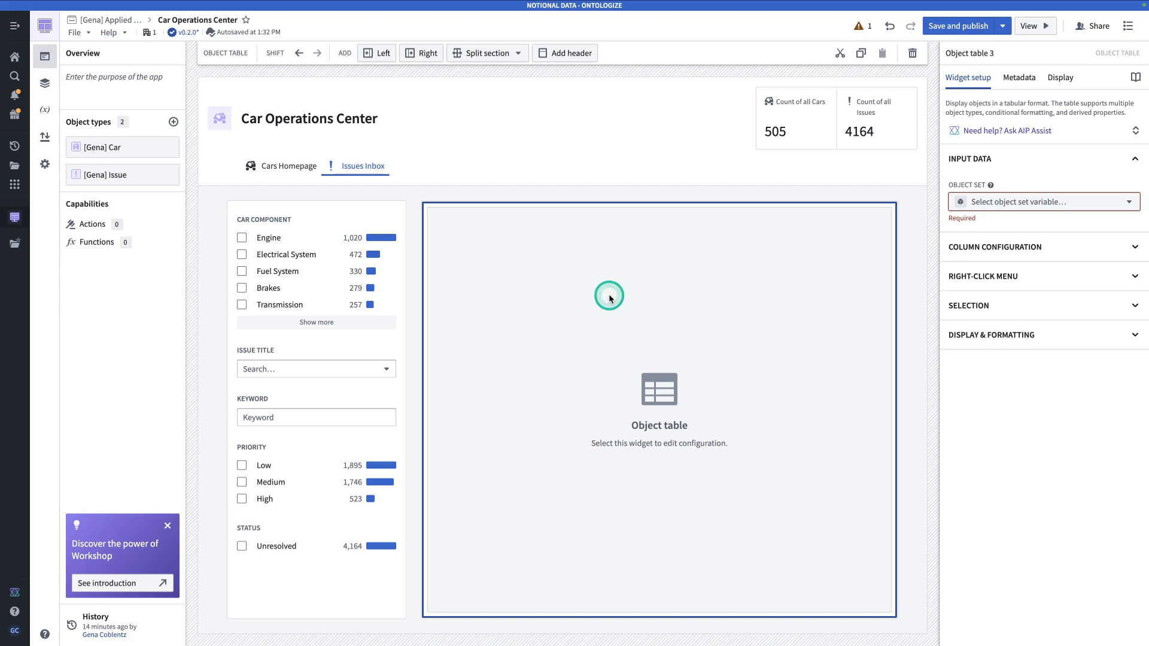
Create a new object set variable as the input data of the new object table.
left_click(1019, 201)
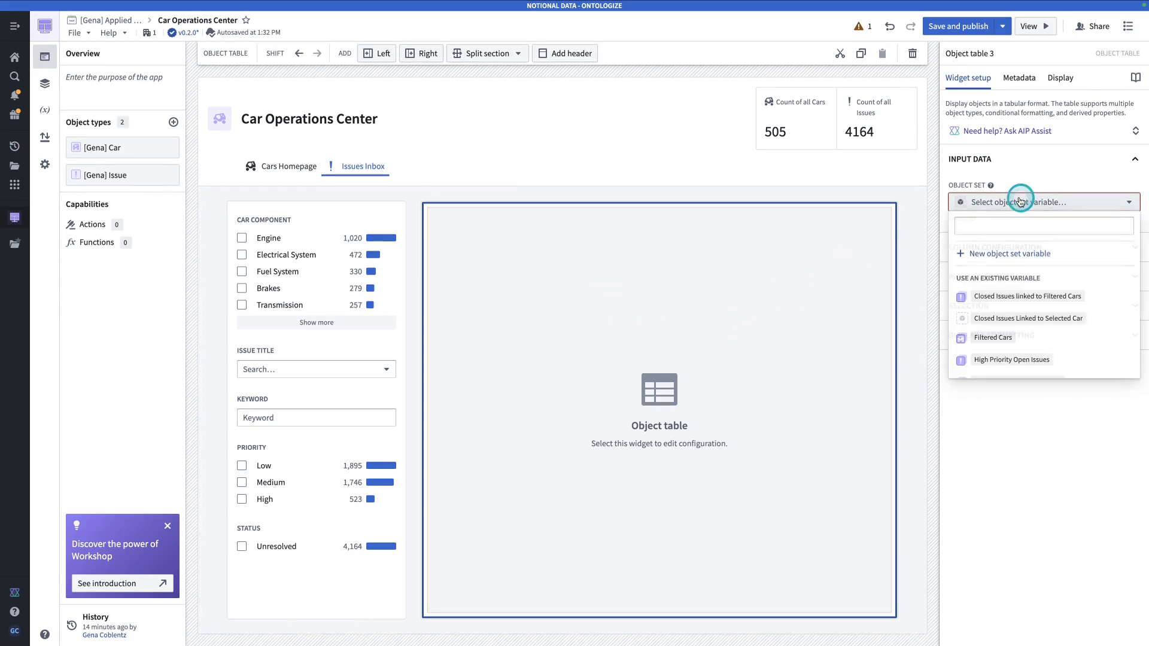
left_click(998, 254)
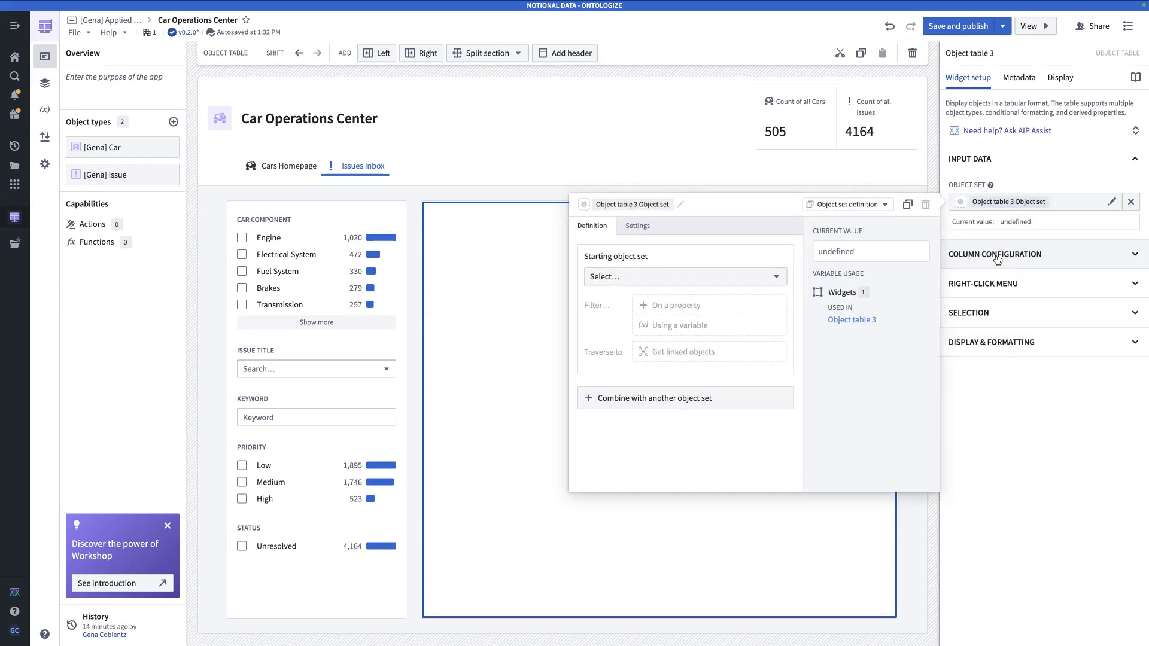
left_click(1024, 405)
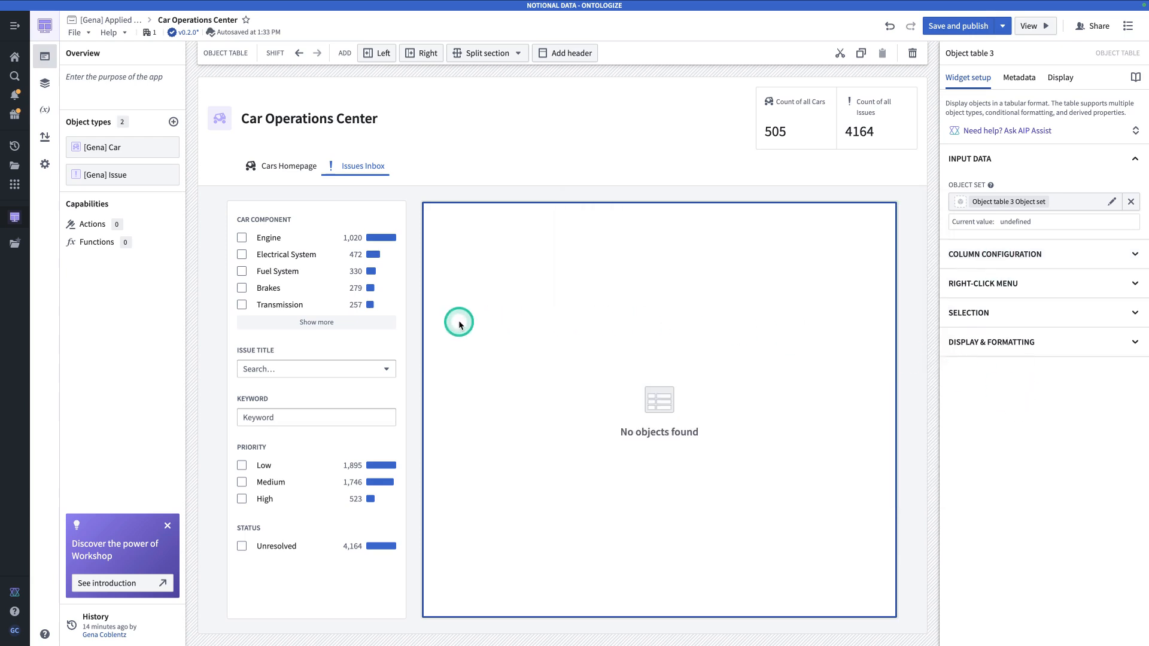
Rename the issues filter list's filter output variable to "Output from Issues Filter".
left_click(370, 346)
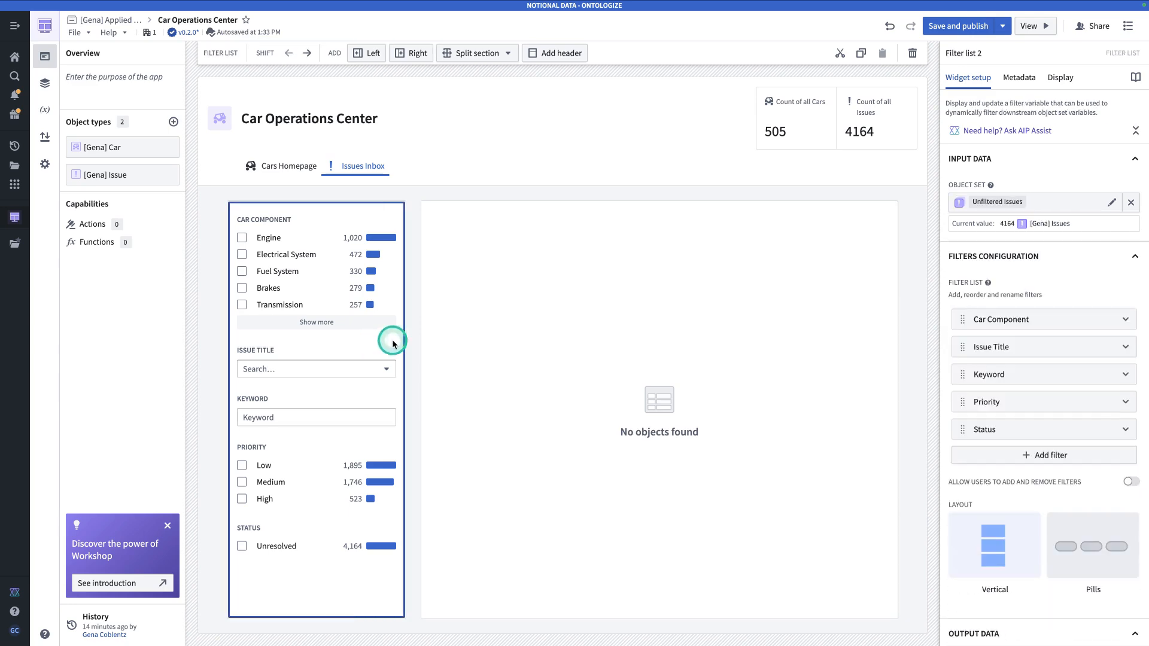
scroll(1027, 482, "down", 2)
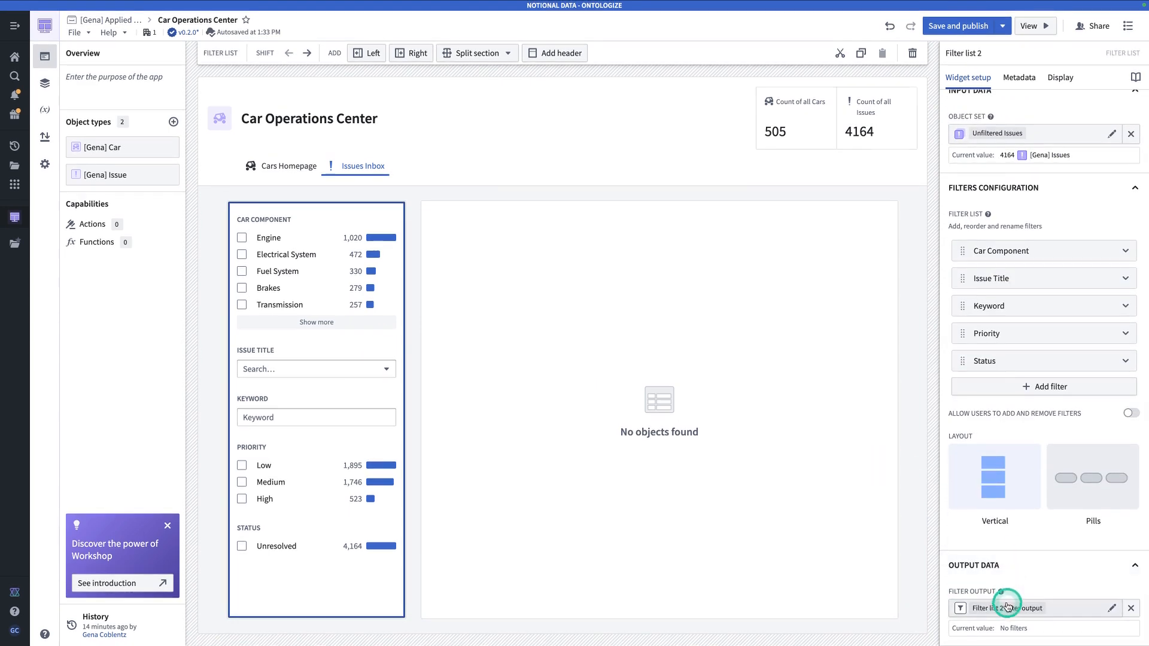
left_click(1008, 607)
left_click(626, 330)
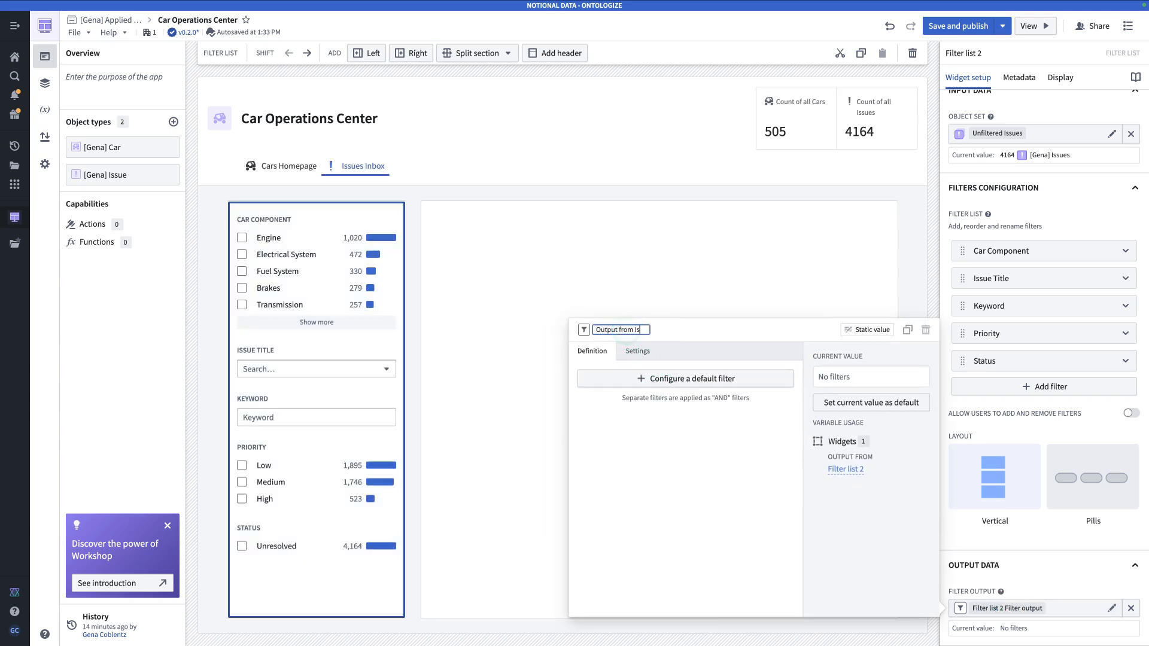
type("Output from Issues Filter")
key("Return")
left_click(558, 309)
Open the new object table's input object set variable and start editing its name.
left_click(486, 258)
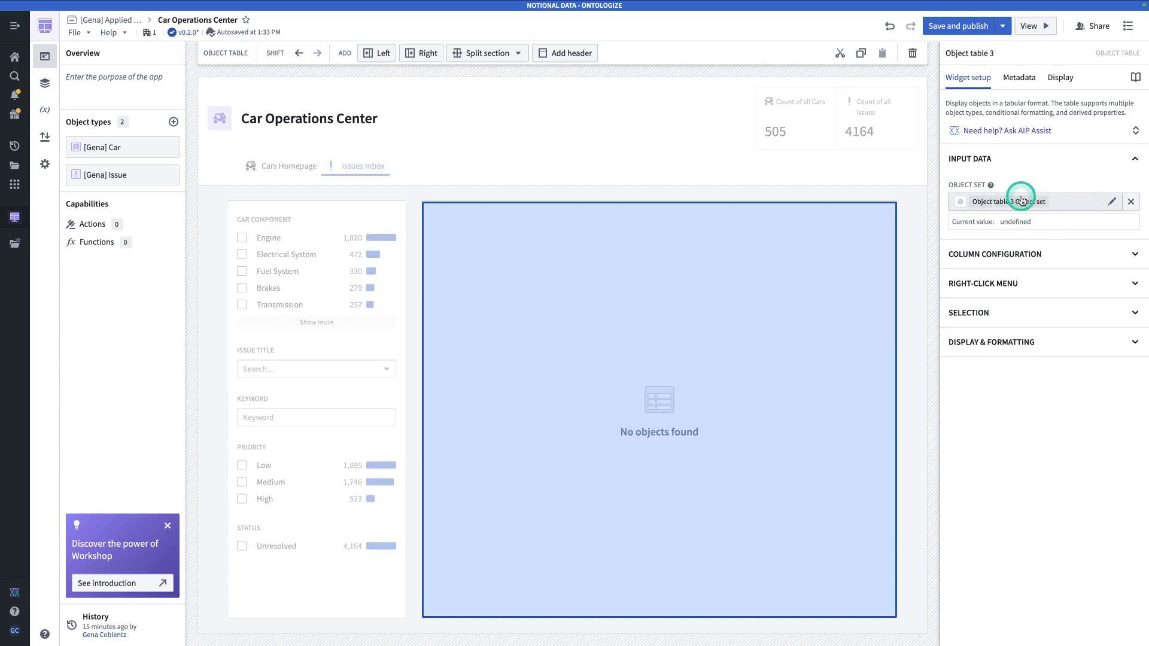
left_click(1017, 204)
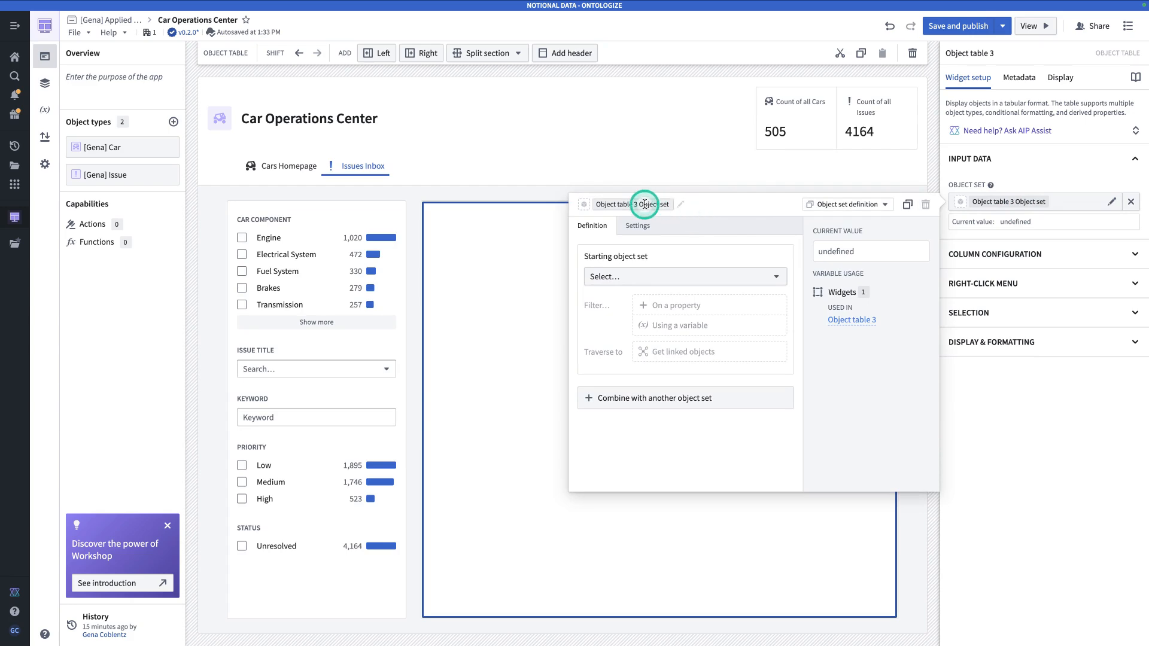
left_click(644, 204)
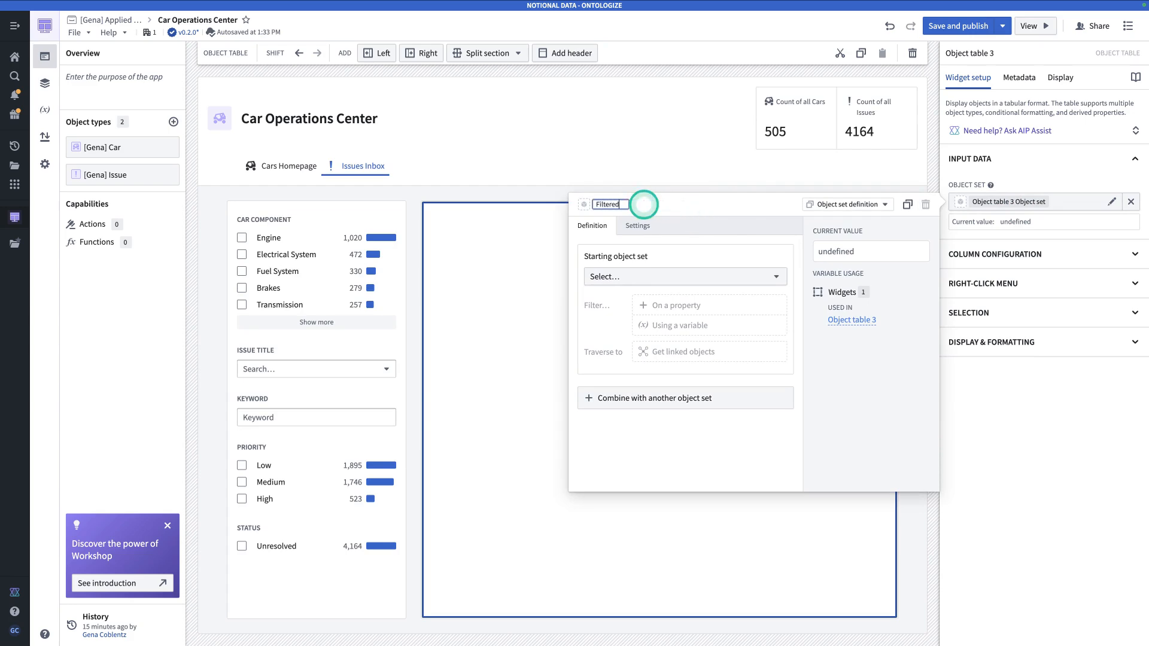
Name the table's object set variable Filtered Issues, starting from [Gena] Issue and filtered by the Output from Issues Filter variable.
left_click(620, 268)
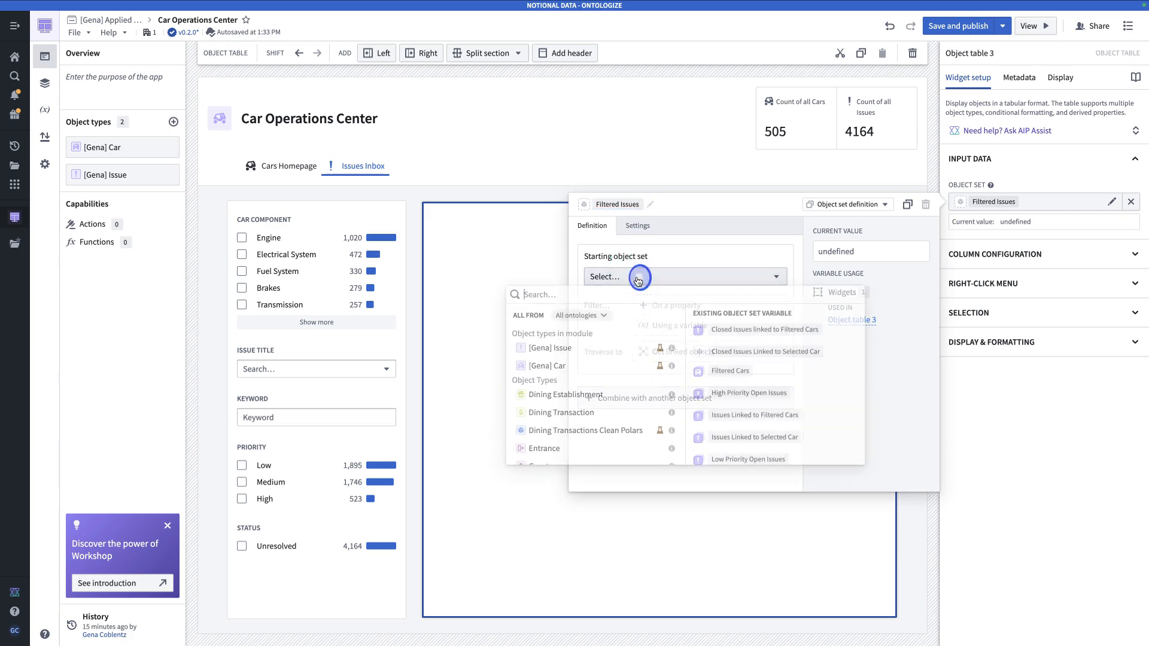
left_click(609, 347)
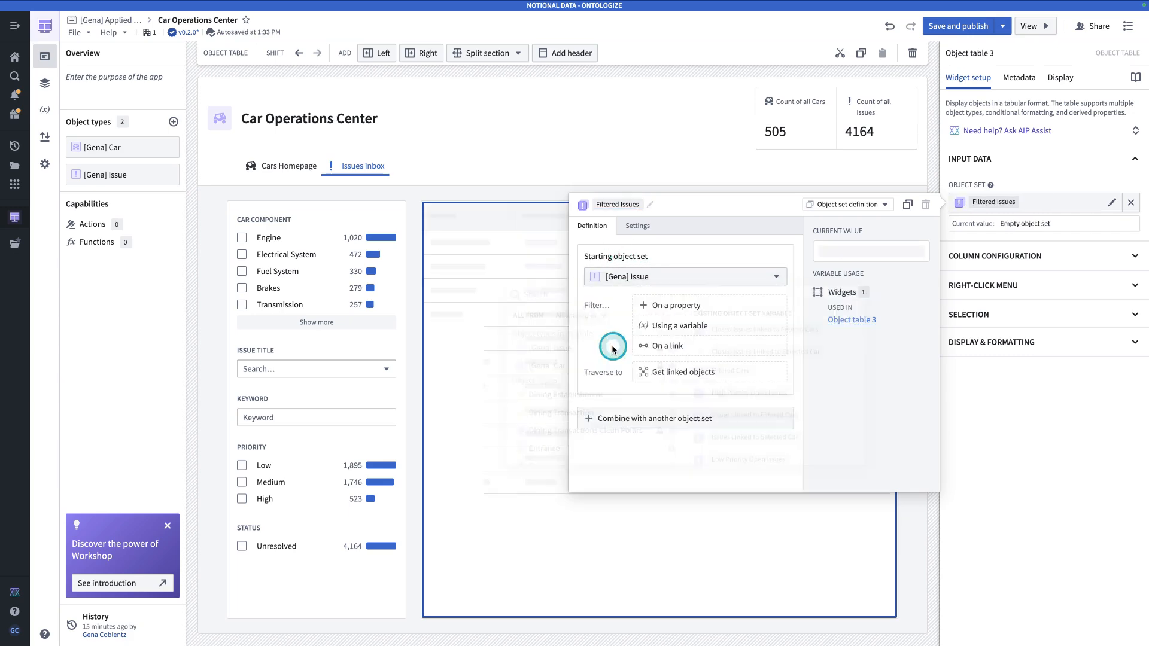
left_click(693, 325)
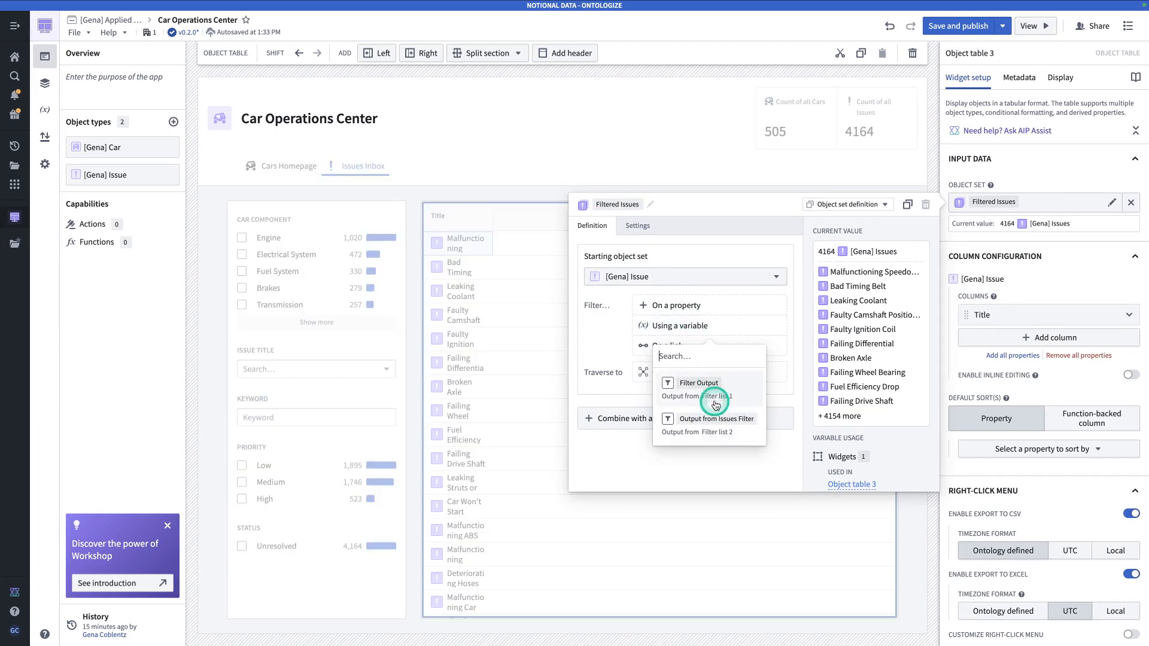
left_click(733, 426)
left_click(794, 545)
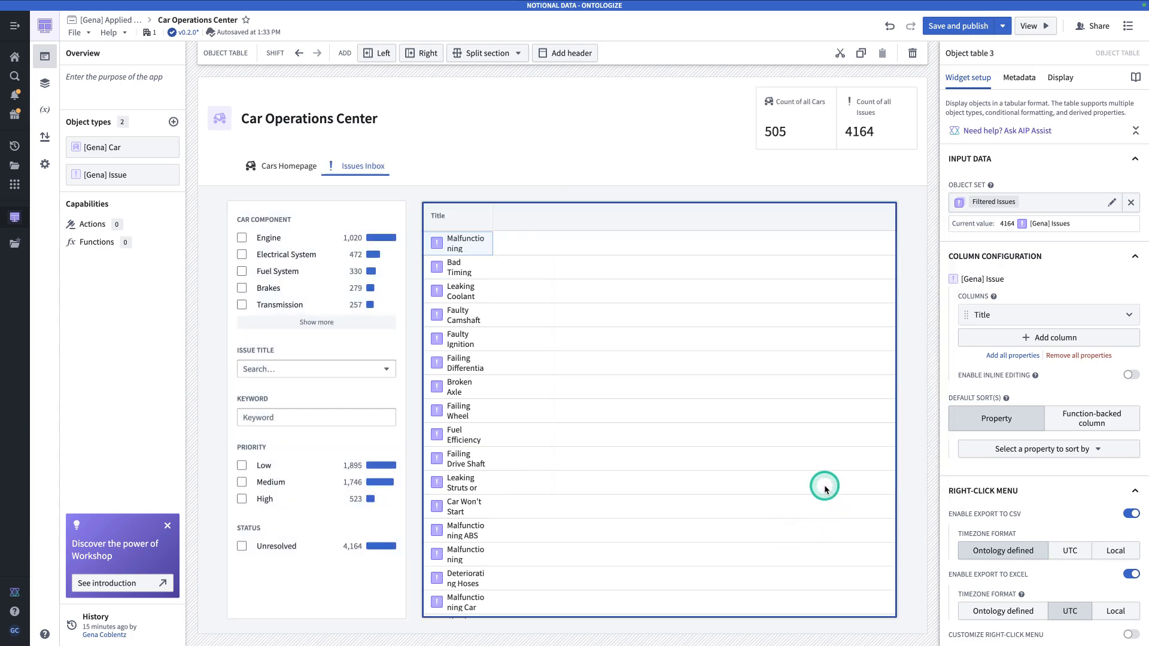
Check the column requirements in the project brief and add the Car Component property as a column of the issue table.
key("ctrl+Tab")
key("ctrl+Tab")
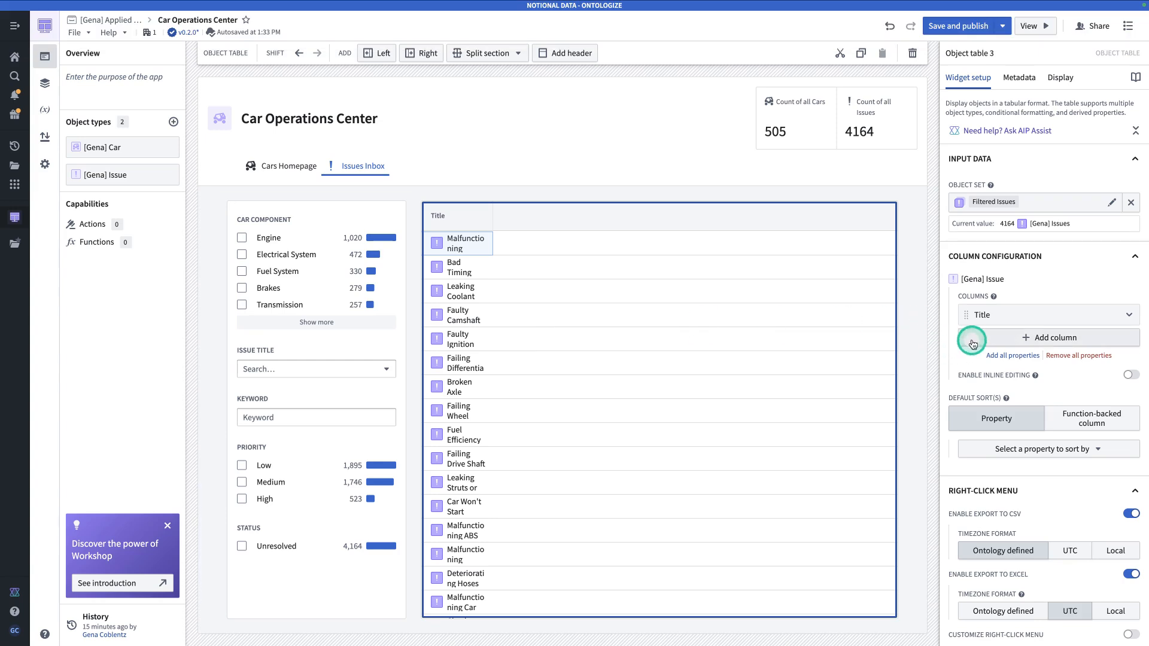
left_click(970, 337)
type("cr")
key("BackSpace")
key("BackSpace")
type("com")
left_click(844, 334)
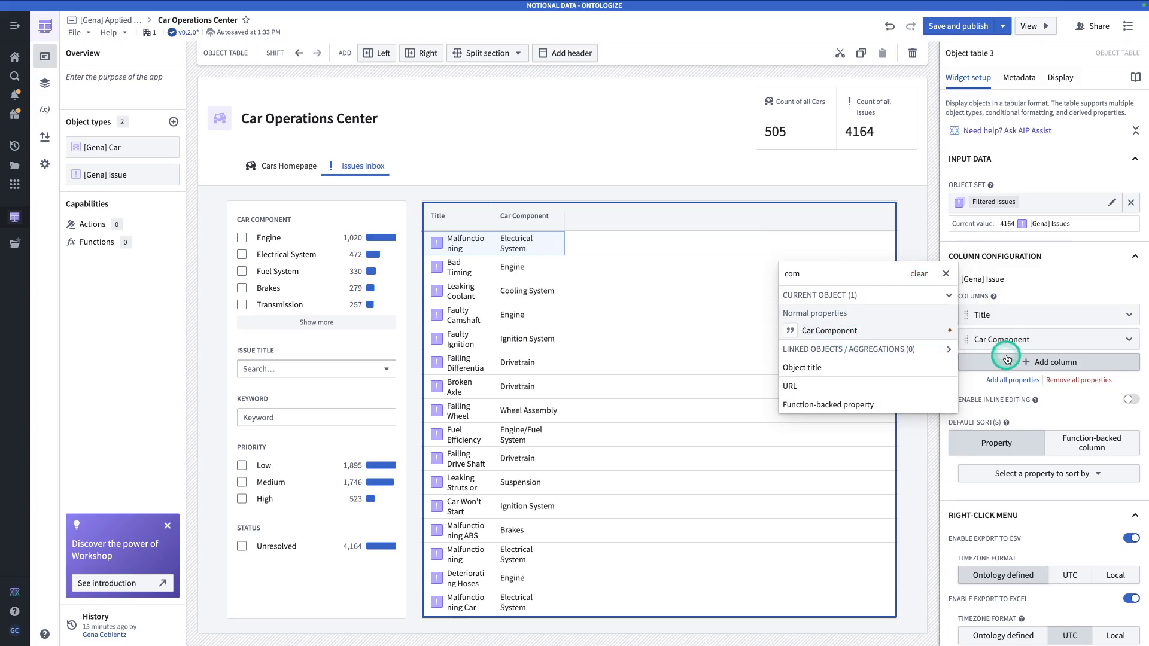
Add the Issue Description property as the column after Car Component in the issue table.
left_click(1008, 363)
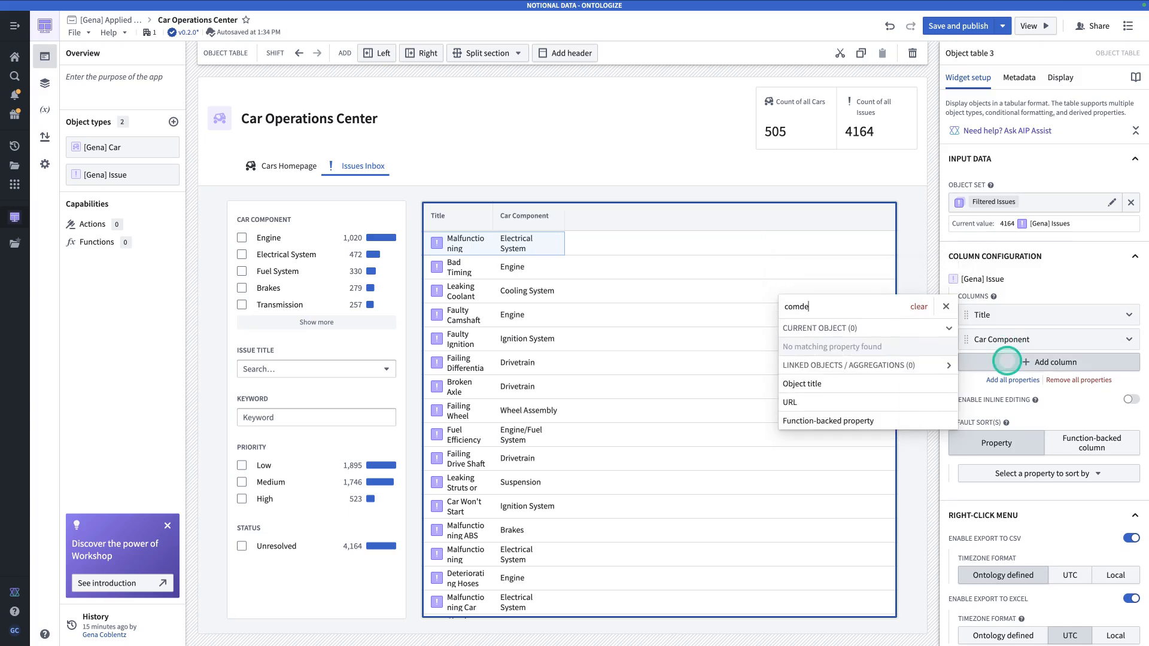
type("des")
left_click(896, 356)
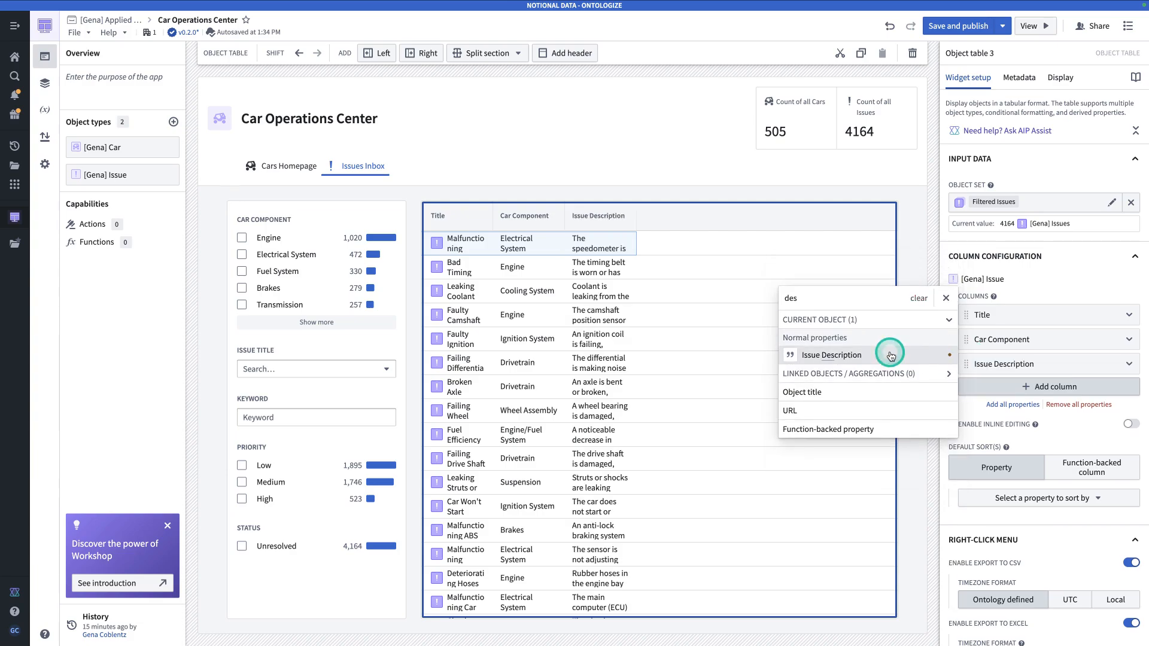
Check the remaining issue table requirements in the project brief and add the Reported Date column to the table.
key("ctrl+Tab")
key("ctrl+Tab")
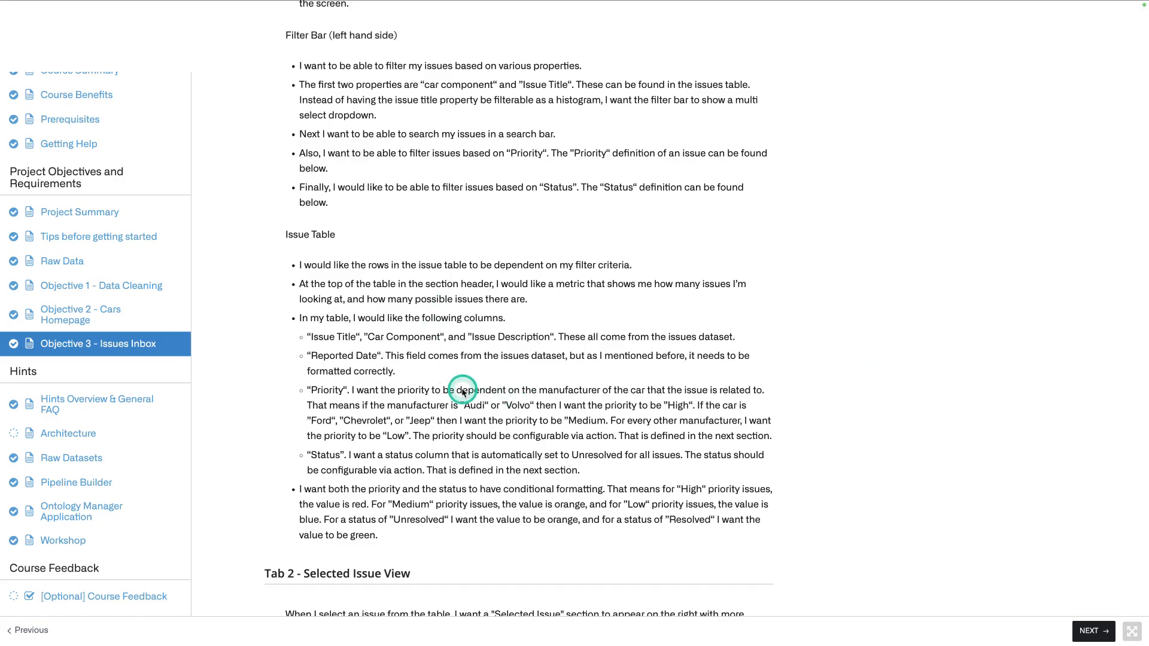
key("ctrl+shift+Tab")
key("ctrl+shift+Tab")
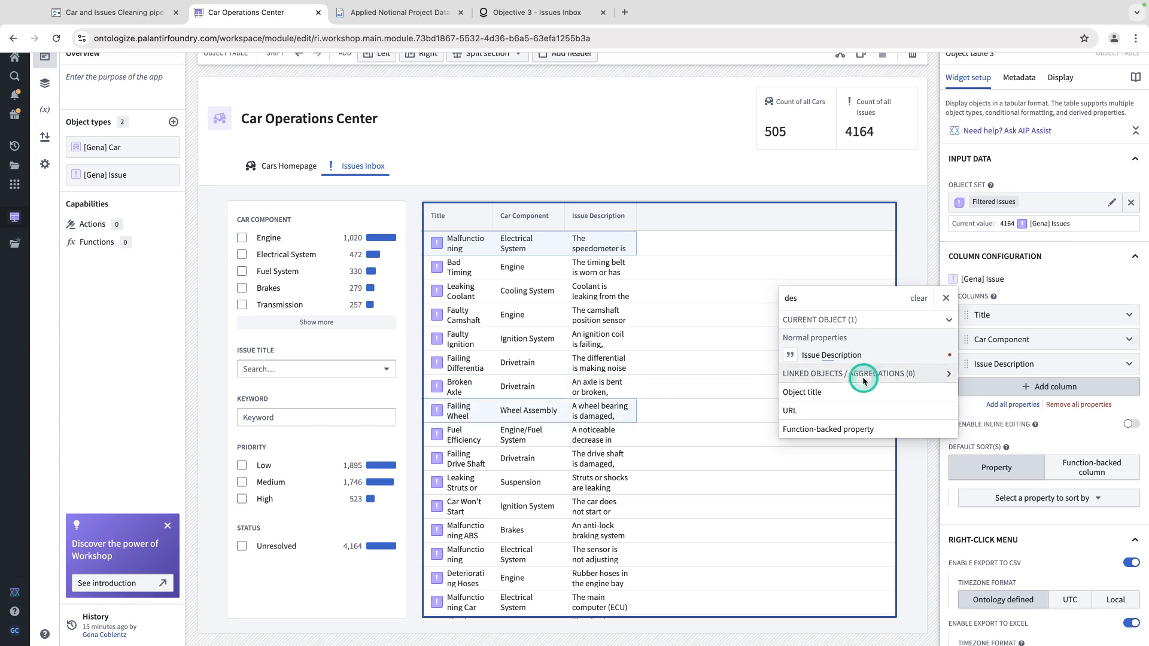
left_click(1021, 386)
key("BackSpace")
type("repor")
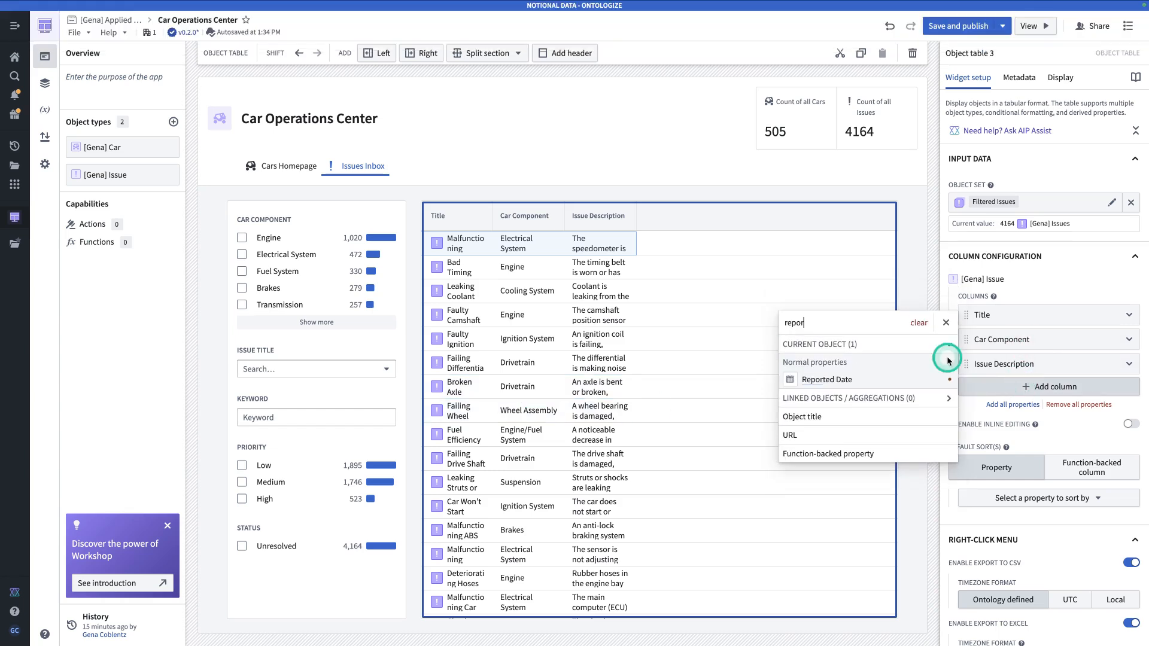
left_click(892, 378)
Add the Priority and Status properties as the last two columns of the issue table.
left_click(985, 418)
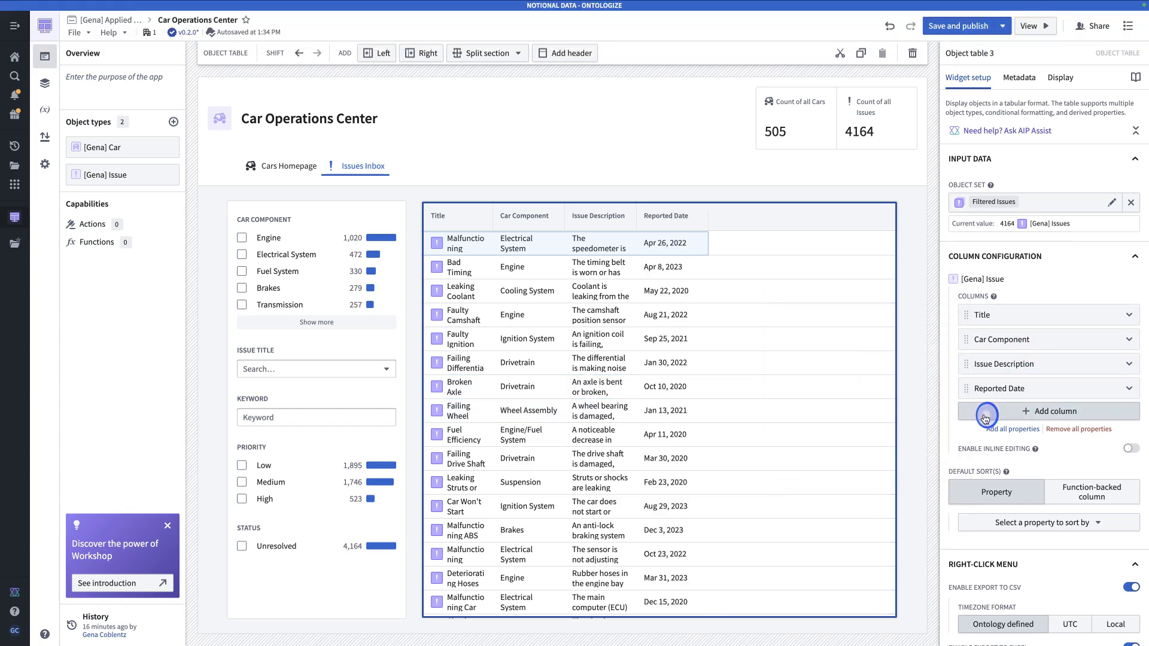
type("pr")
left_click(818, 403)
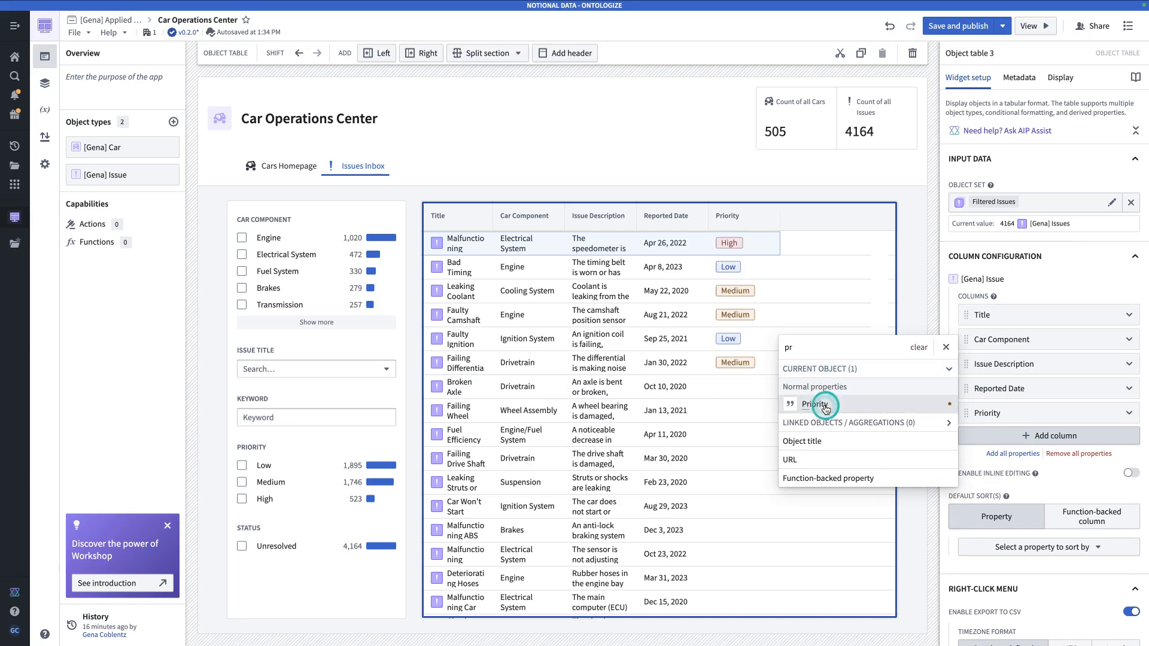
left_click(1057, 442)
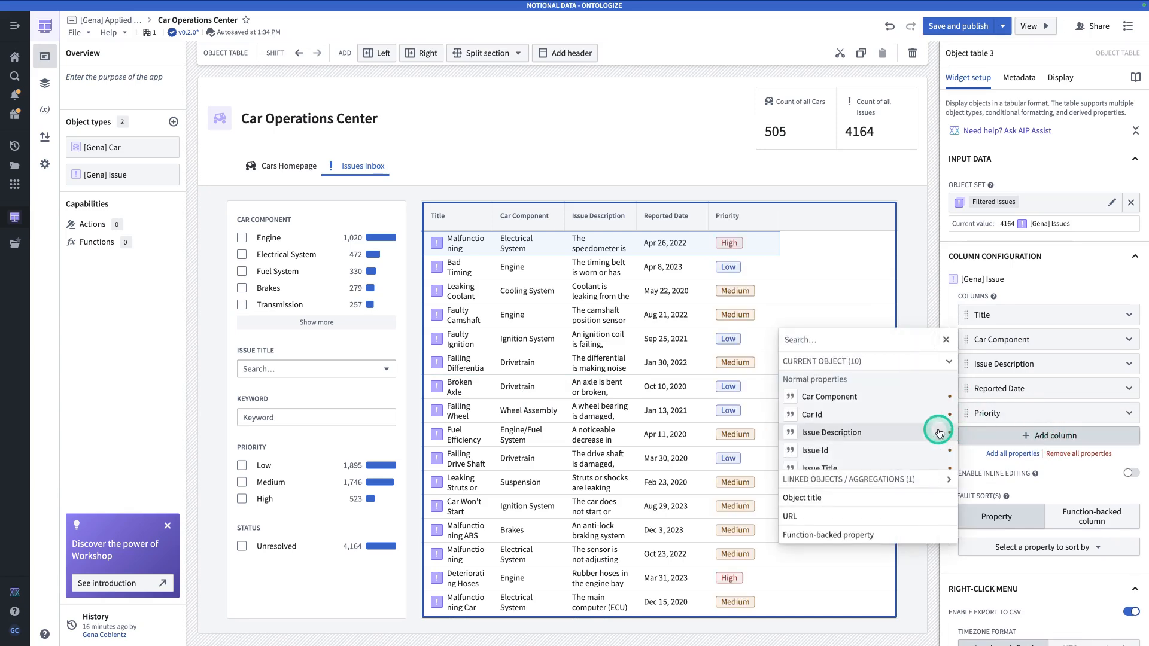
type("stat")
left_click(864, 427)
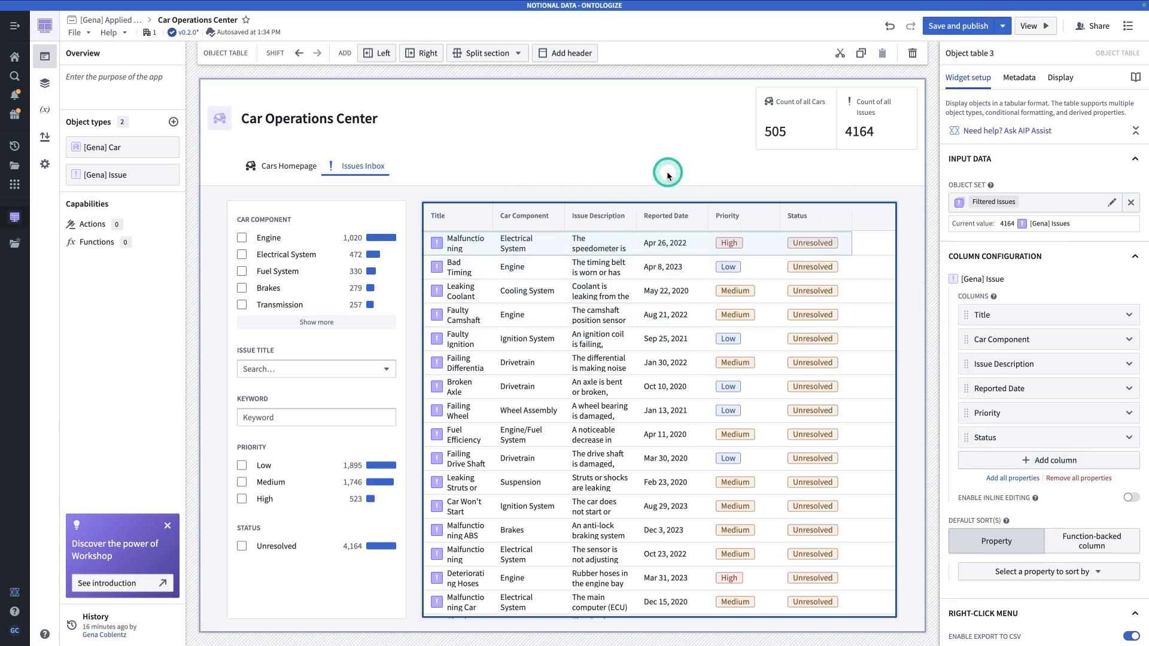
Add a section header above the issue table and clear the header's title text.
left_click(45, 84)
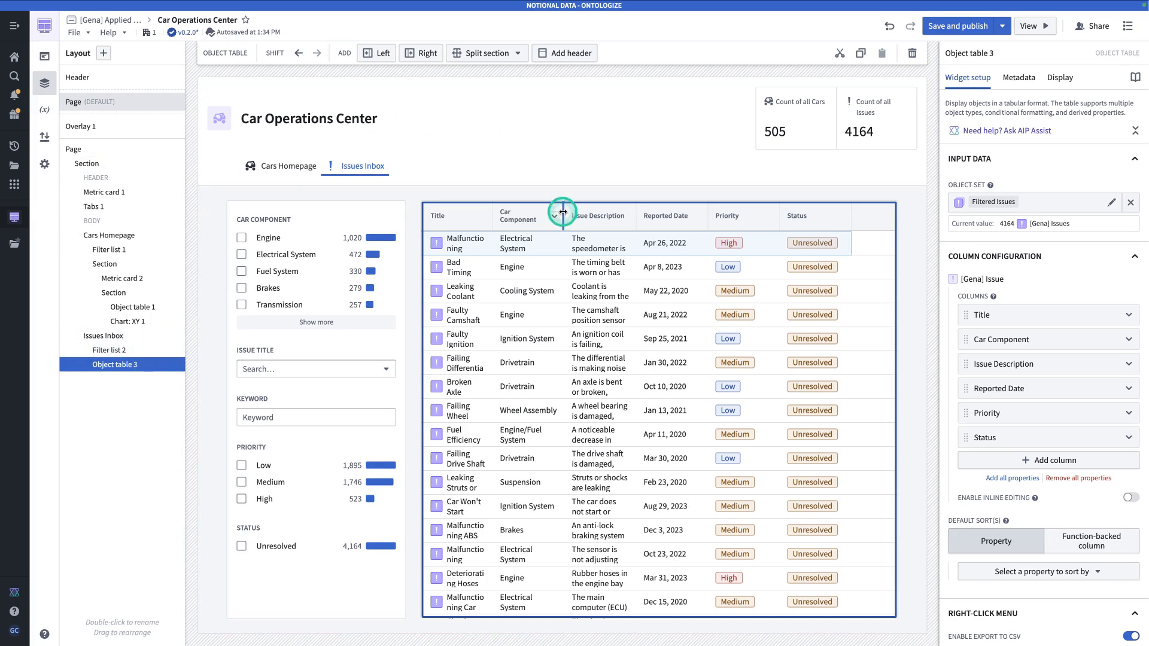
left_click(583, 54)
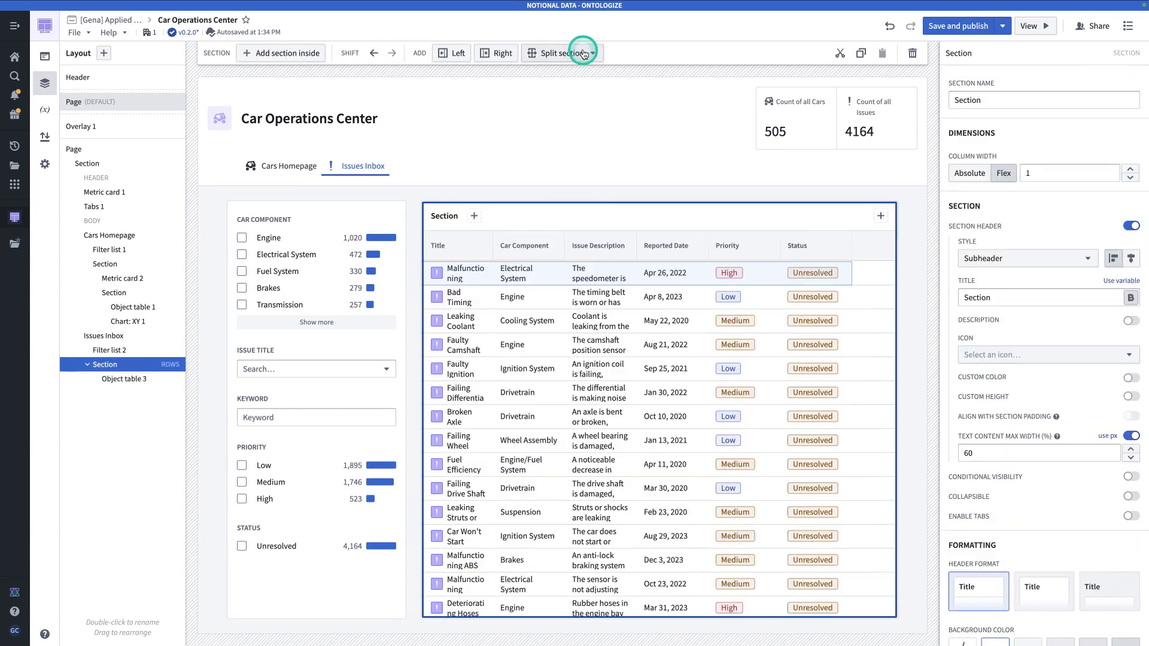
double_click(456, 216)
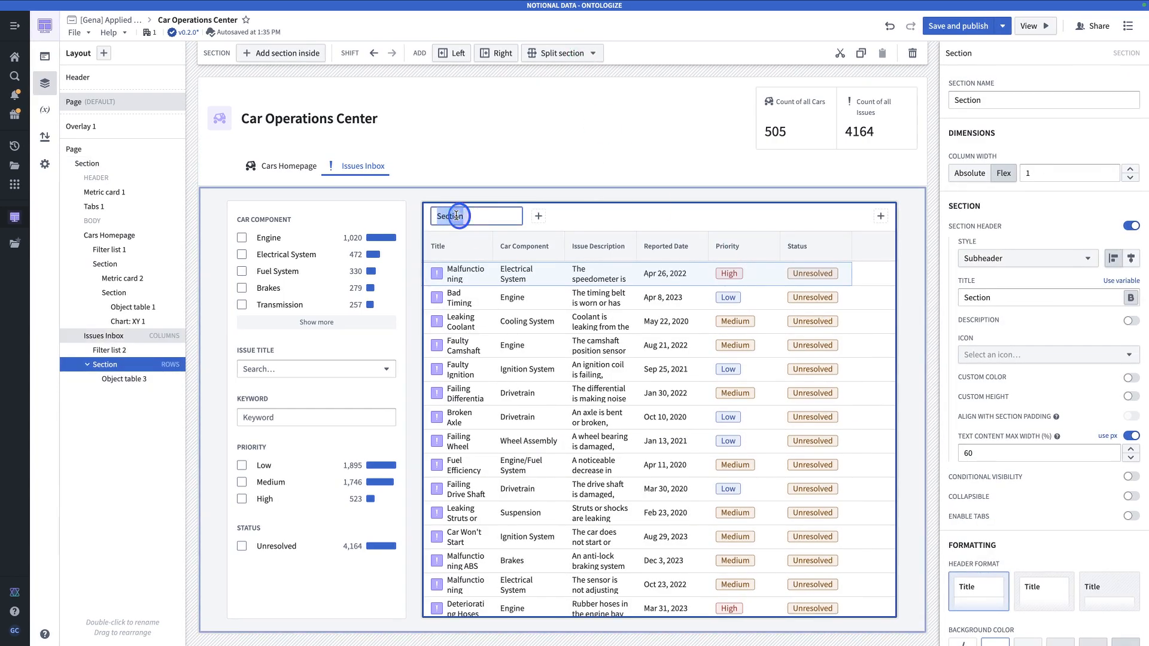
left_click(618, 225)
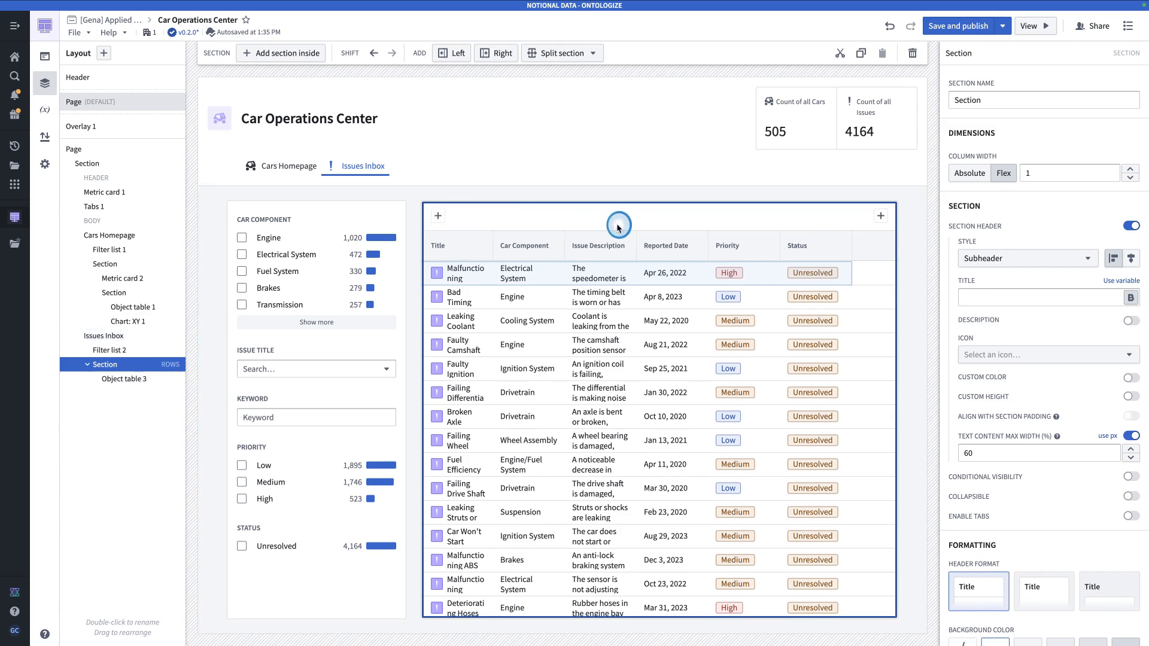
Insert a Metric card widget into the header above the issue table.
left_click(440, 216)
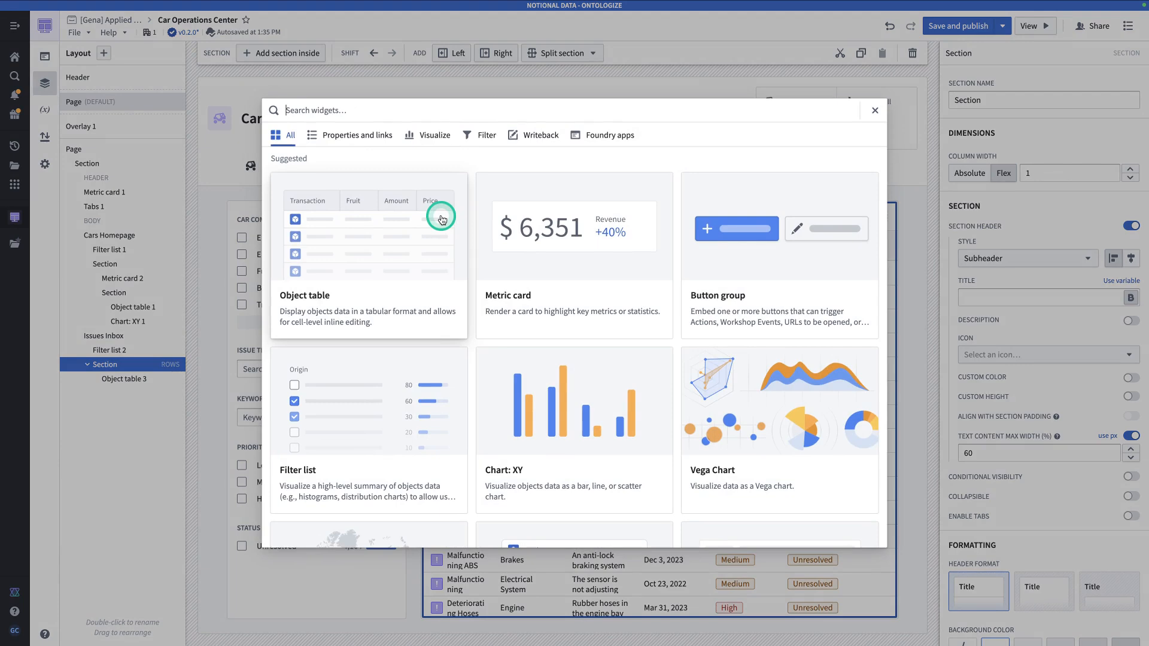
type("m")
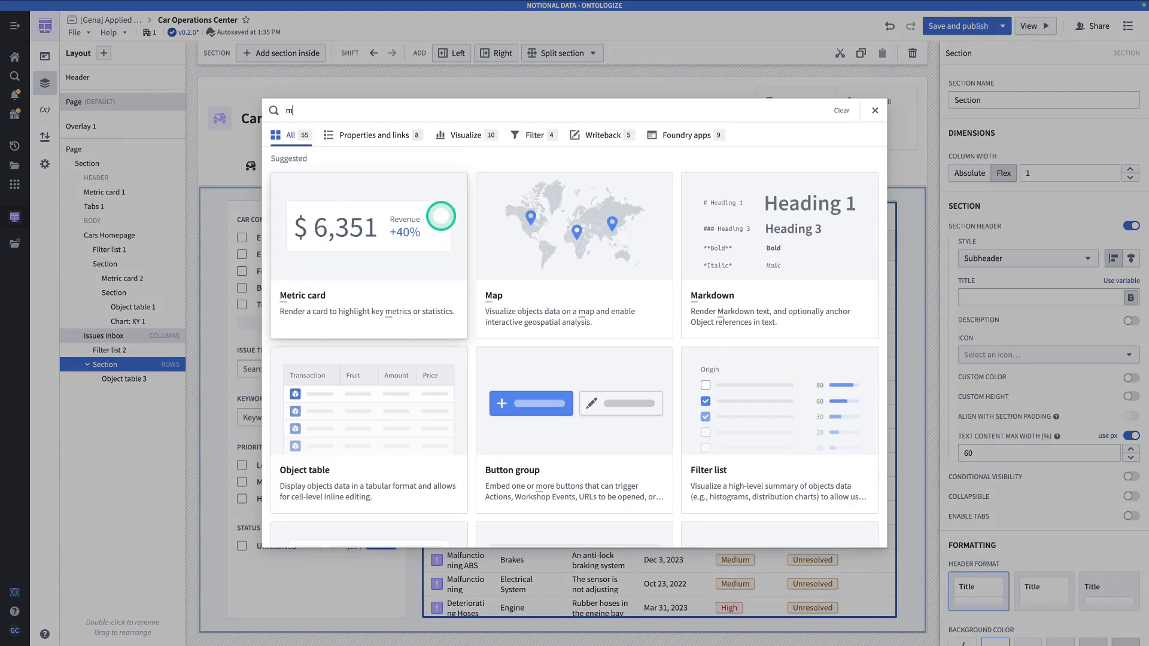
left_click(375, 214)
left_click(707, 146)
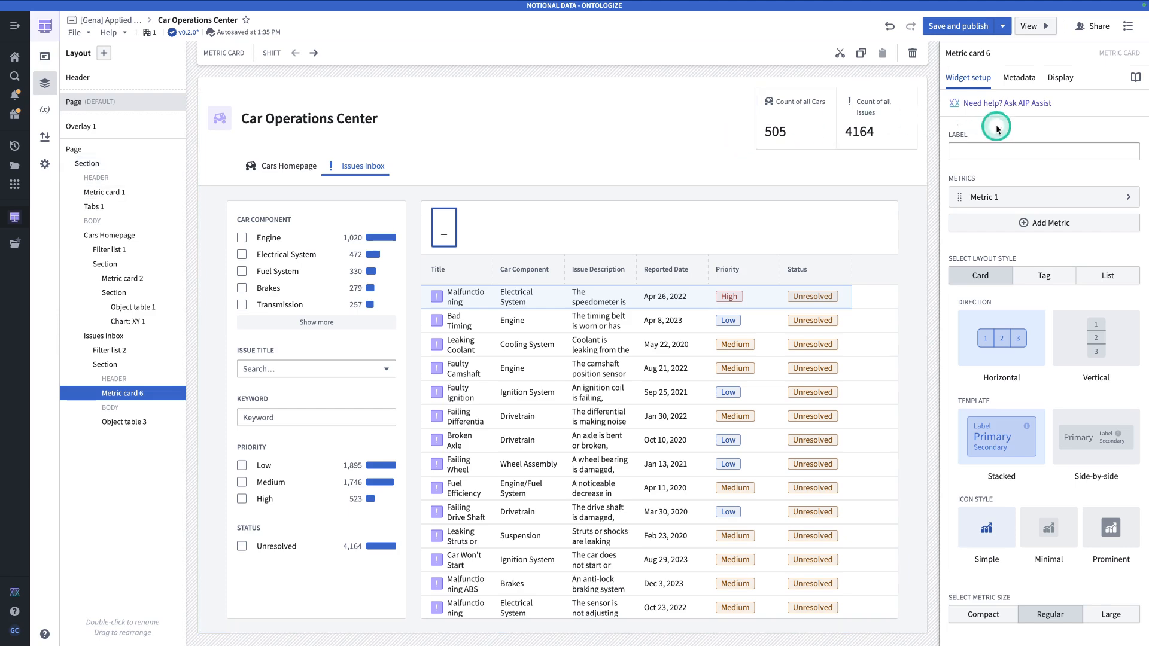
Label the new card's Metric 1 "Issues Shown" and set its value type to Number.
left_click(1017, 198)
left_click(969, 142)
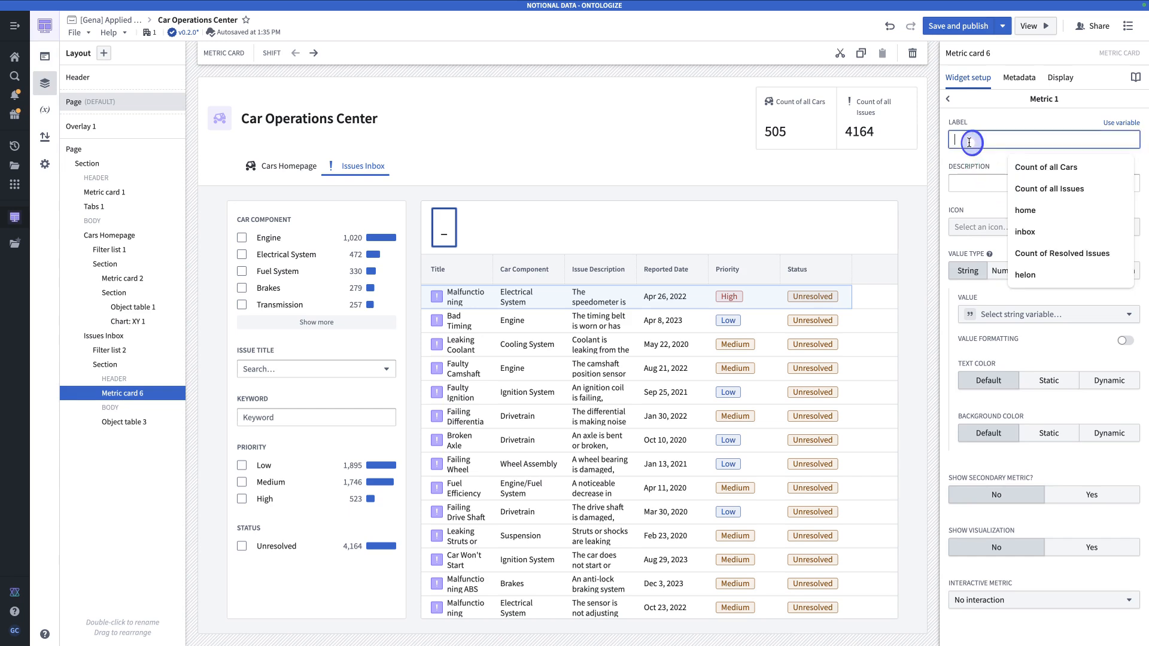
type("Issues Shown")
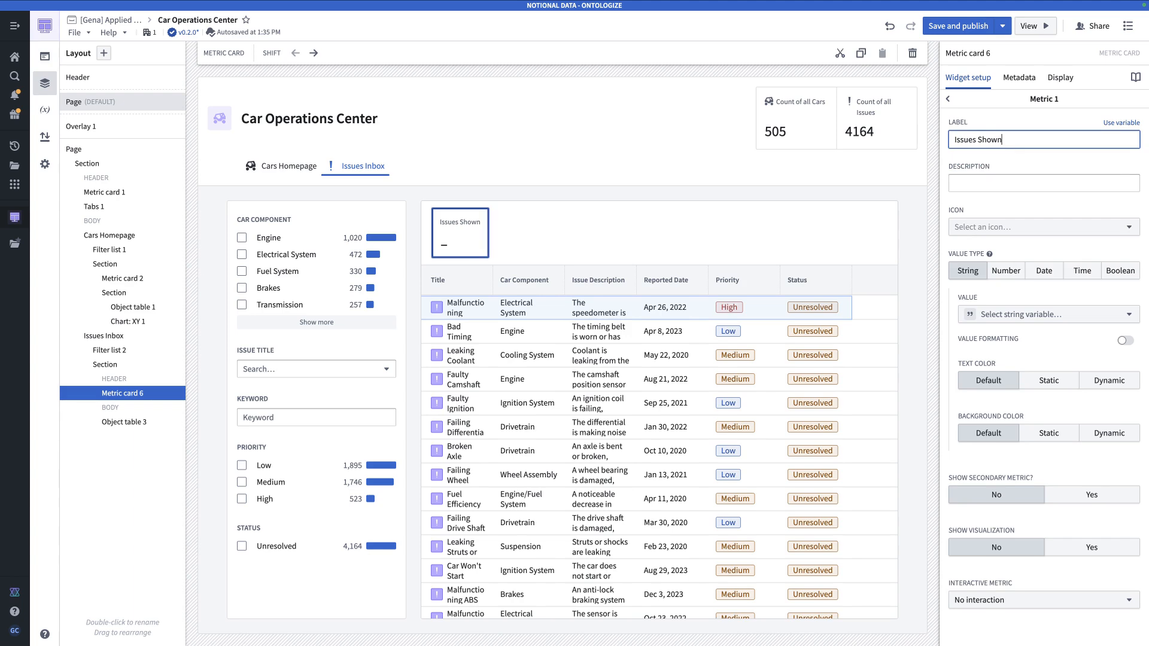
left_click(1005, 269)
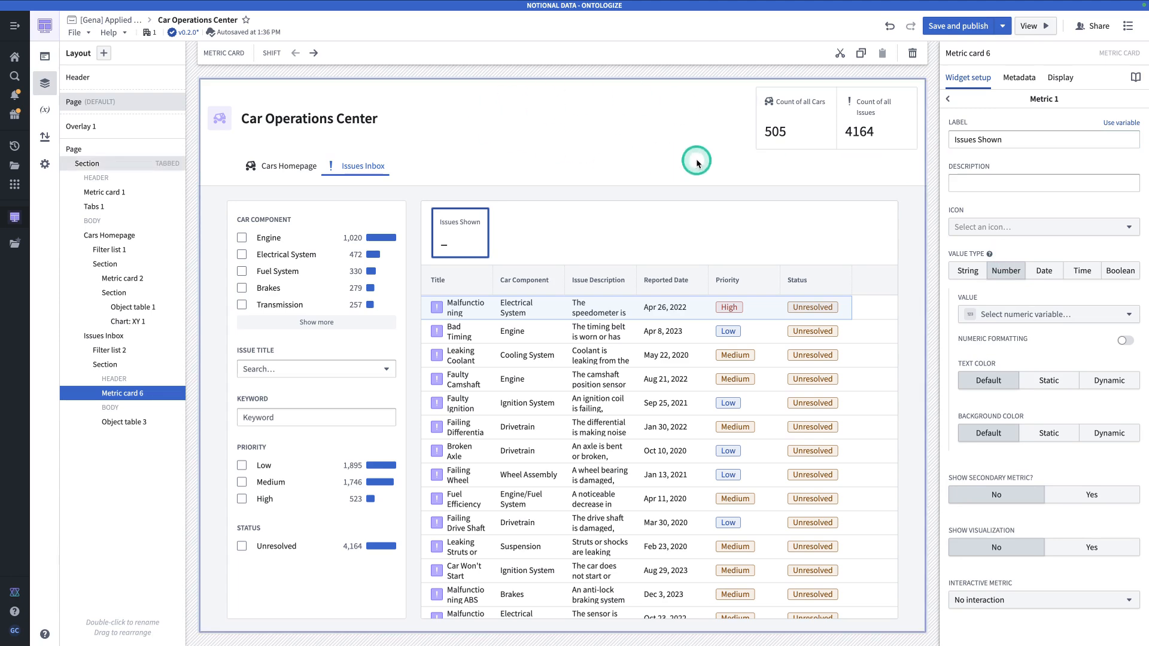
Create a numeric object set aggregation variable named "Count of Filtered Issues".
left_click(45, 110)
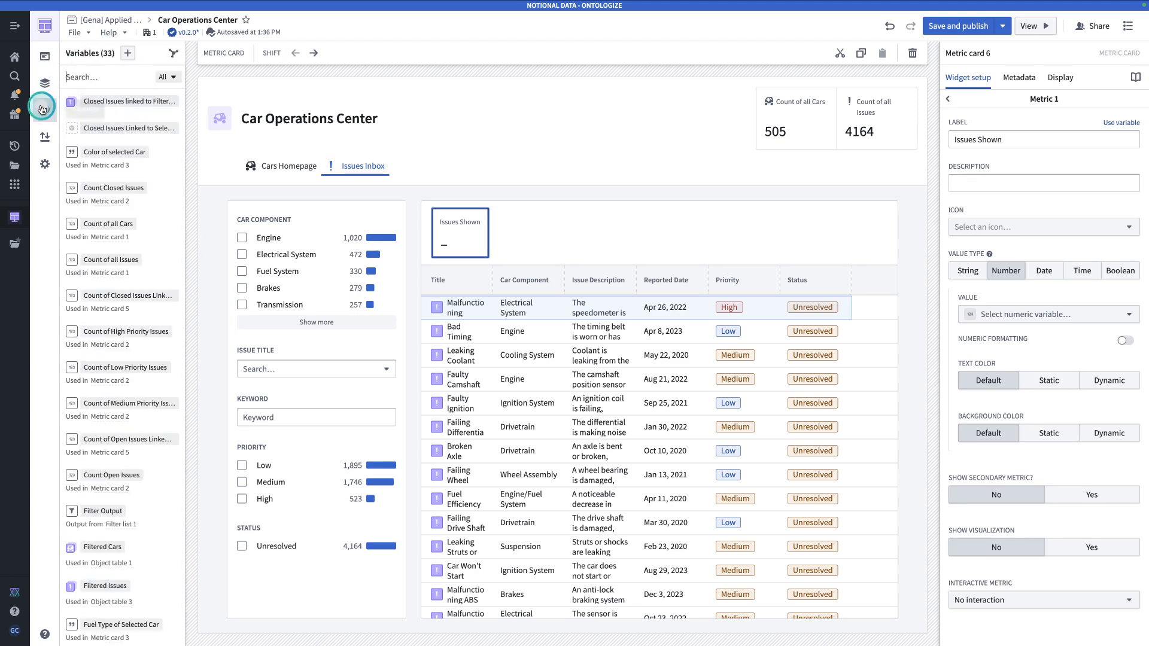
left_click(127, 53)
mouse_move(194, 108)
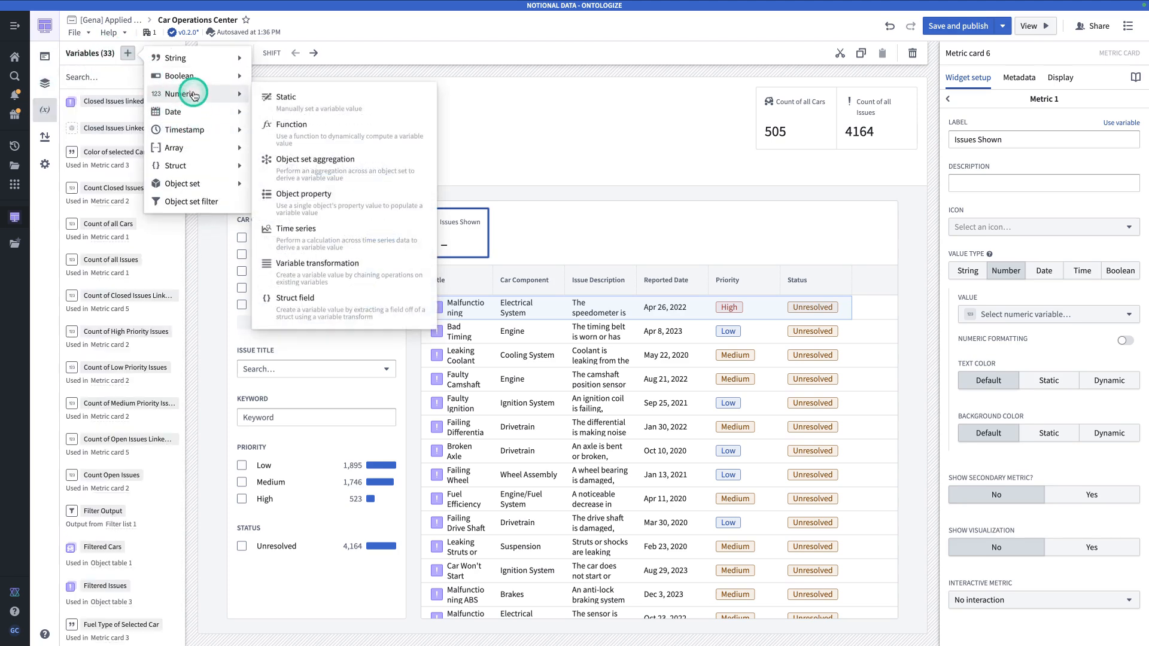
mouse_move(241, 102)
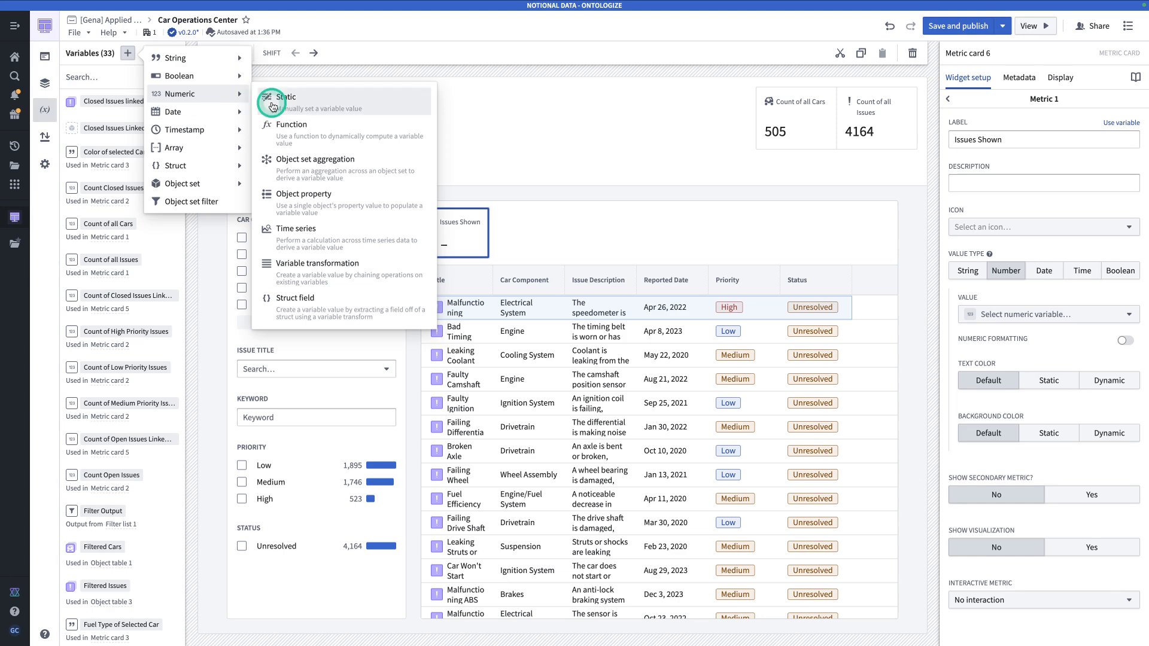
left_click(295, 159)
left_click(234, 80)
type("Count of Filtered Issues")
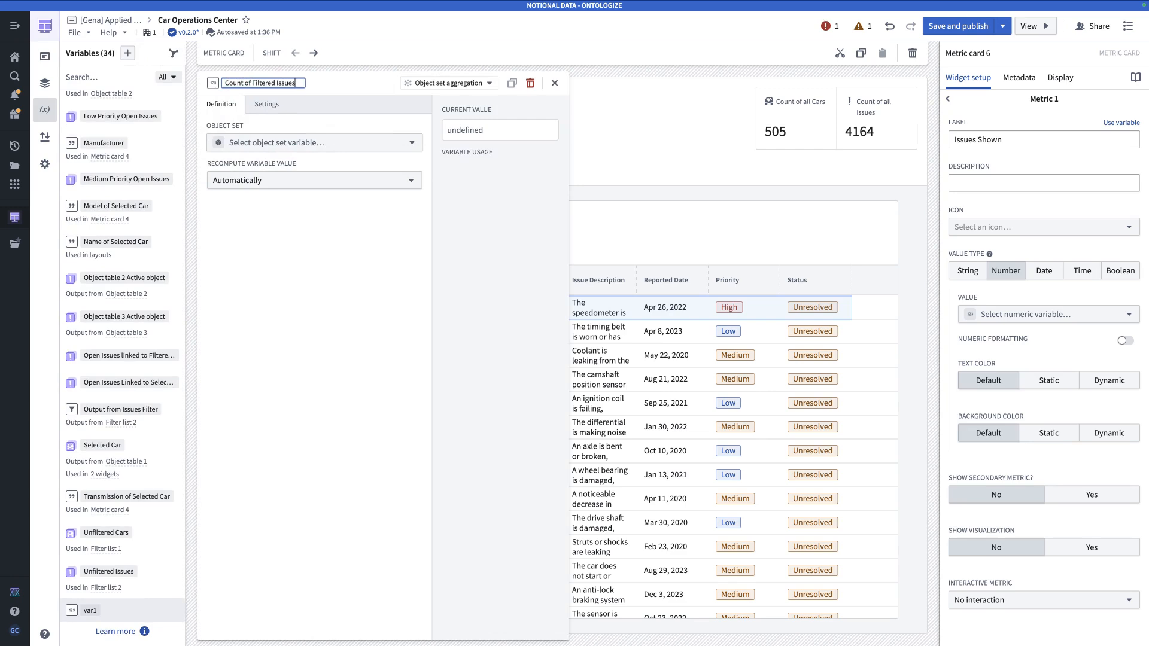
Define the new aggregation variable on the Filtered Issues object set with Count as the aggregation method.
left_click(328, 142)
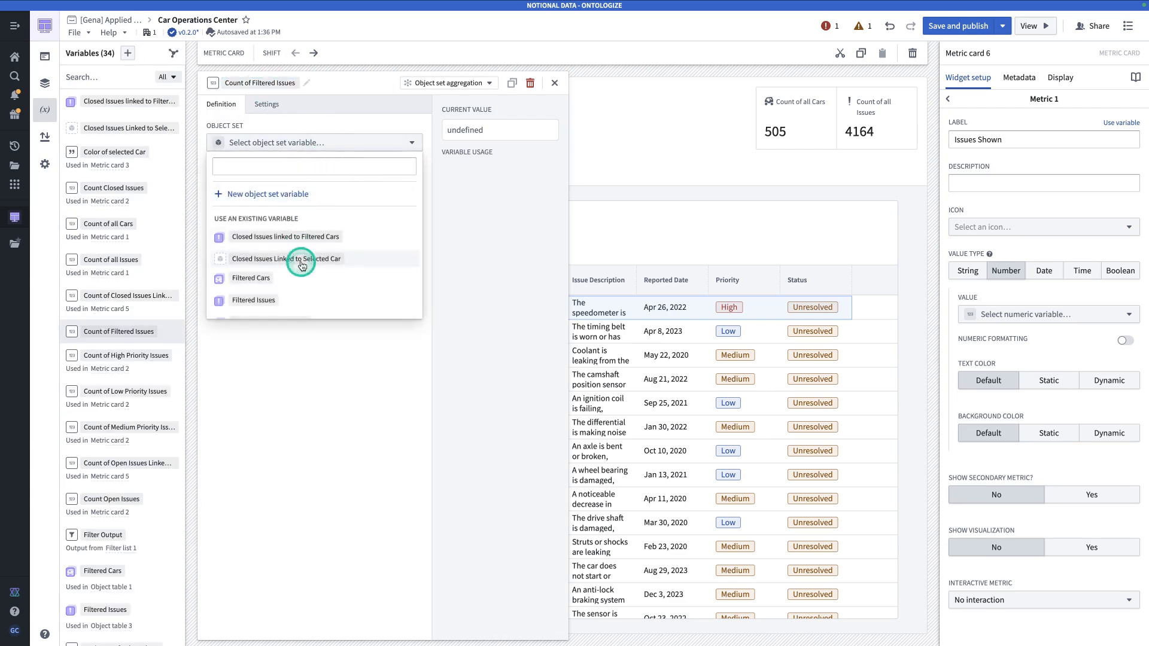
left_click(318, 300)
left_click(305, 192)
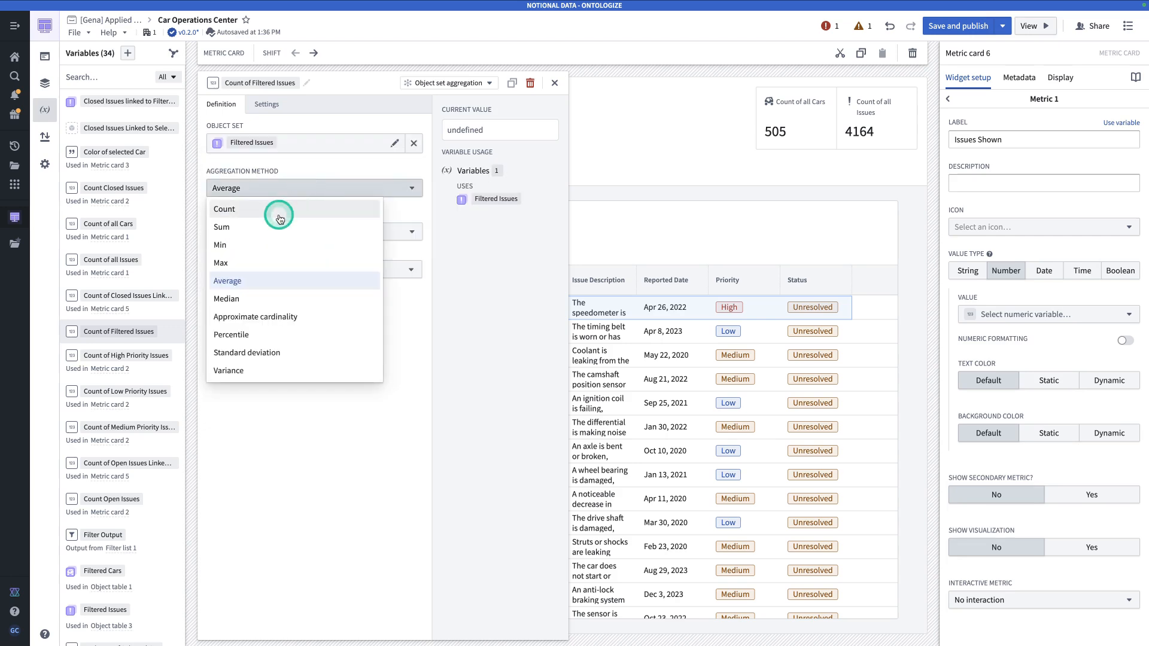
left_click(278, 219)
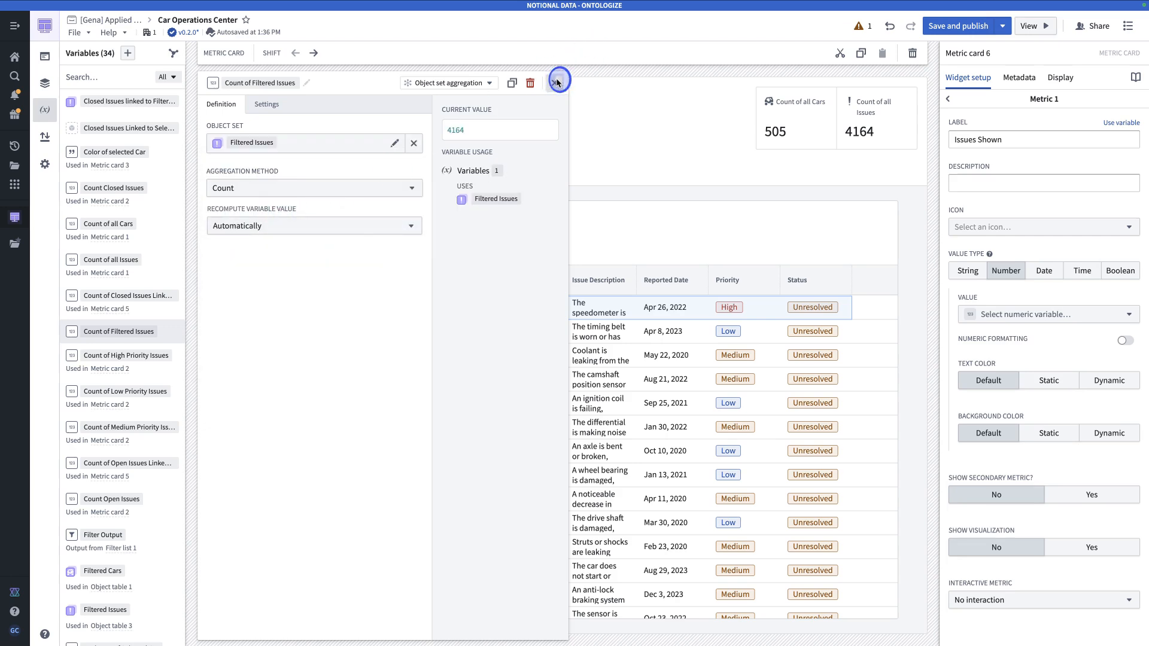
left_click(559, 79)
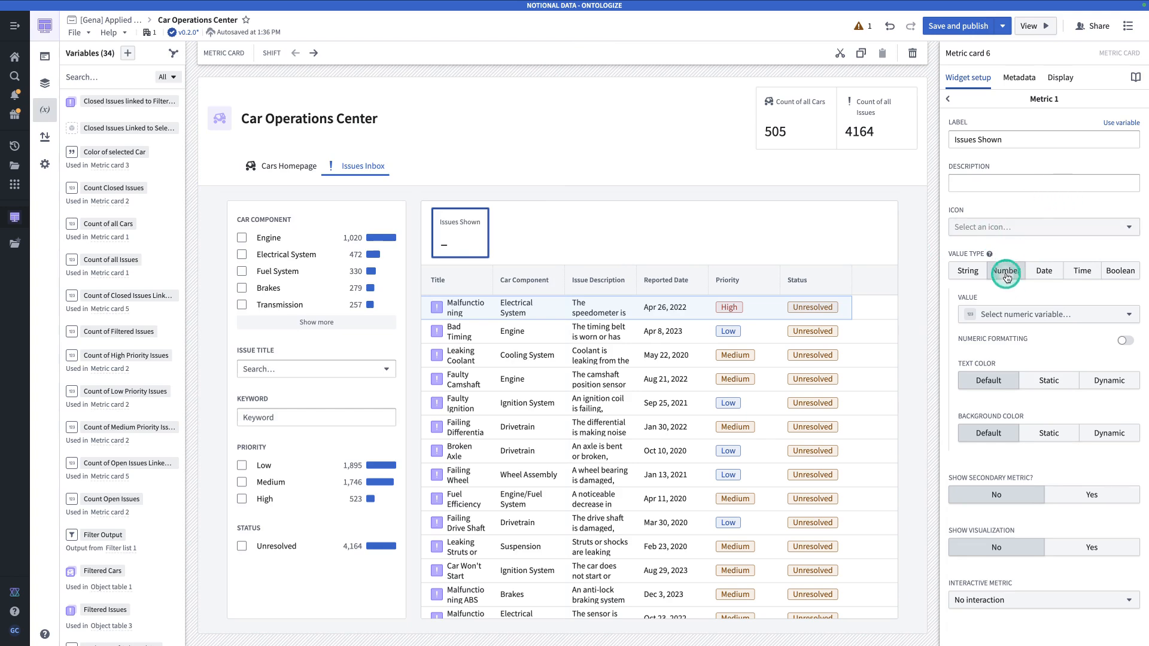
Use the Count of Filtered Issues variable as the value of the Issues Shown metric.
left_click(1001, 314)
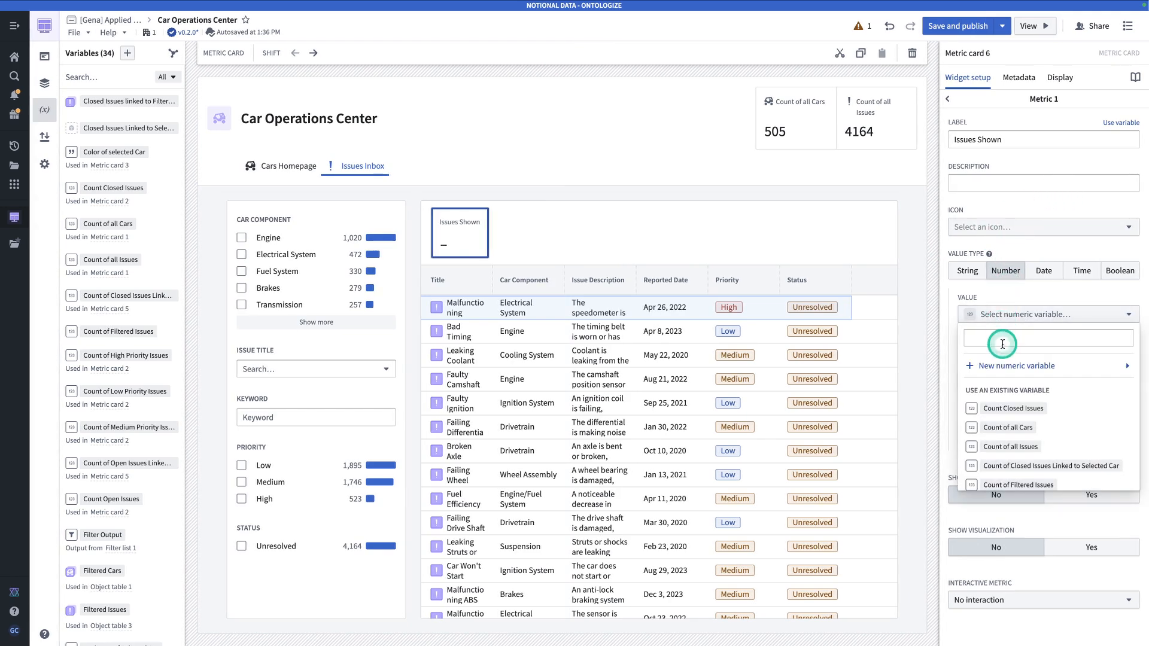
left_click(1043, 483)
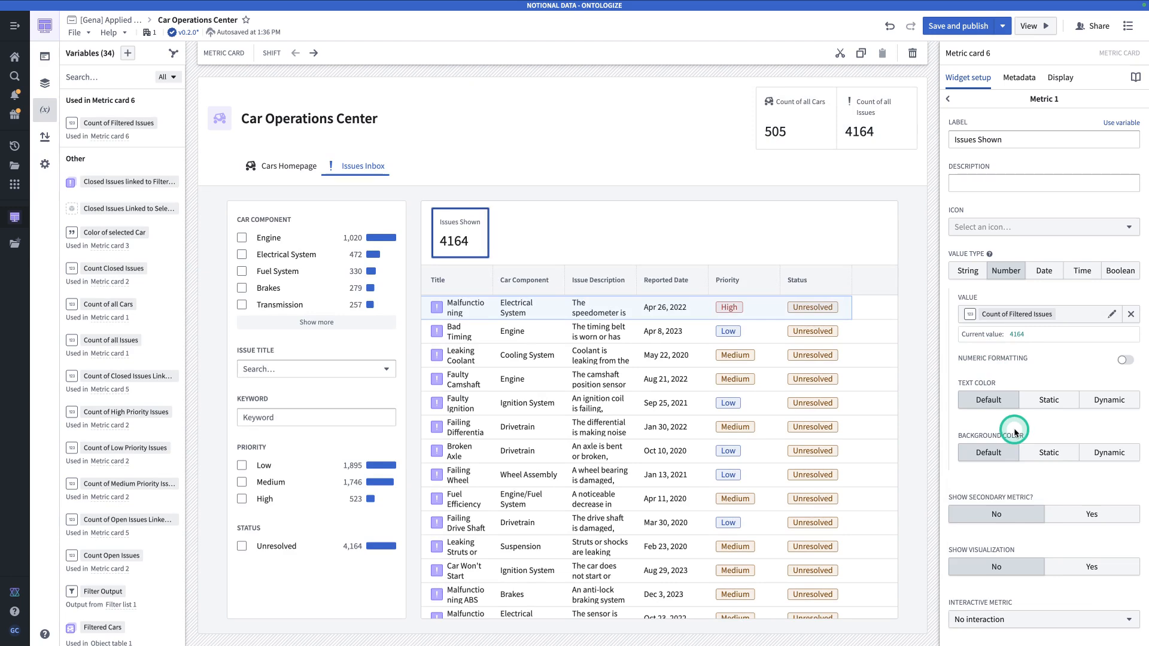
Show a secondary metric on the Issues Shown metric and set its text to "of {{value}}".
left_click(1079, 515)
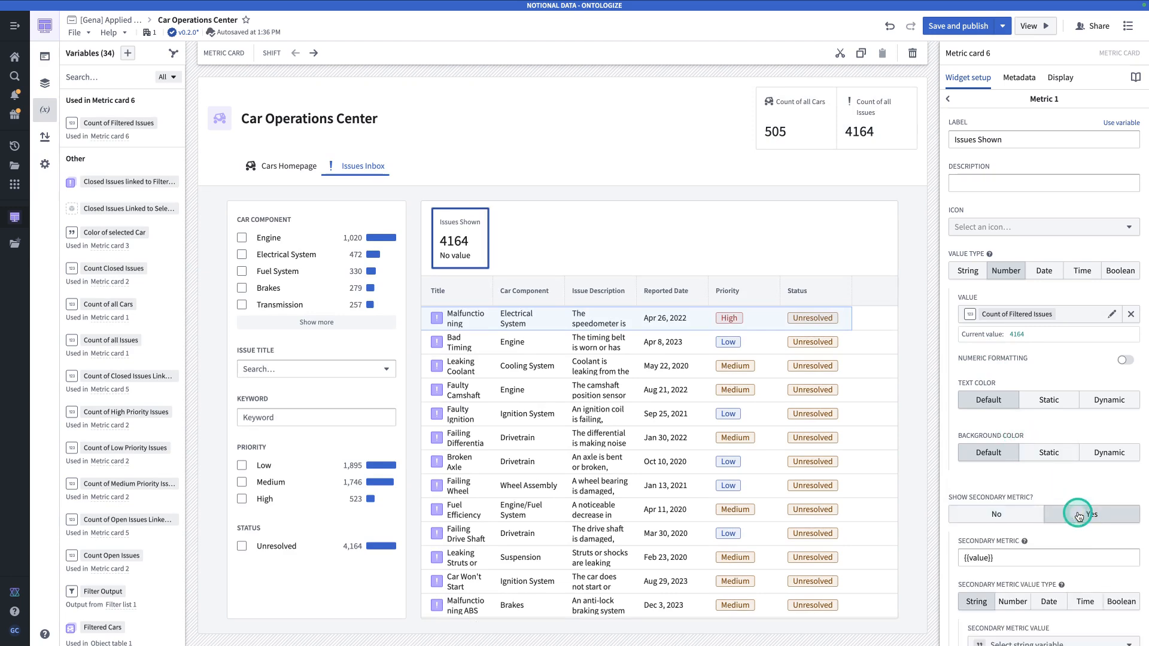
scroll(1079, 515, "down", 2)
left_click(964, 476)
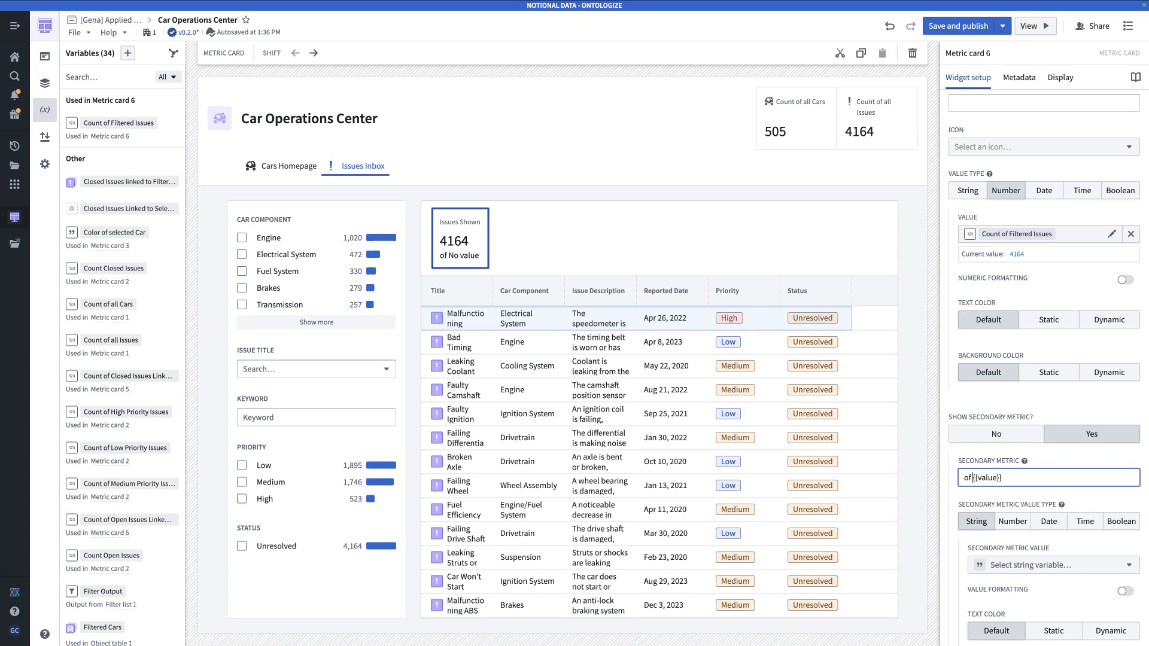
left_click_drag(1065, 475, 960, 472)
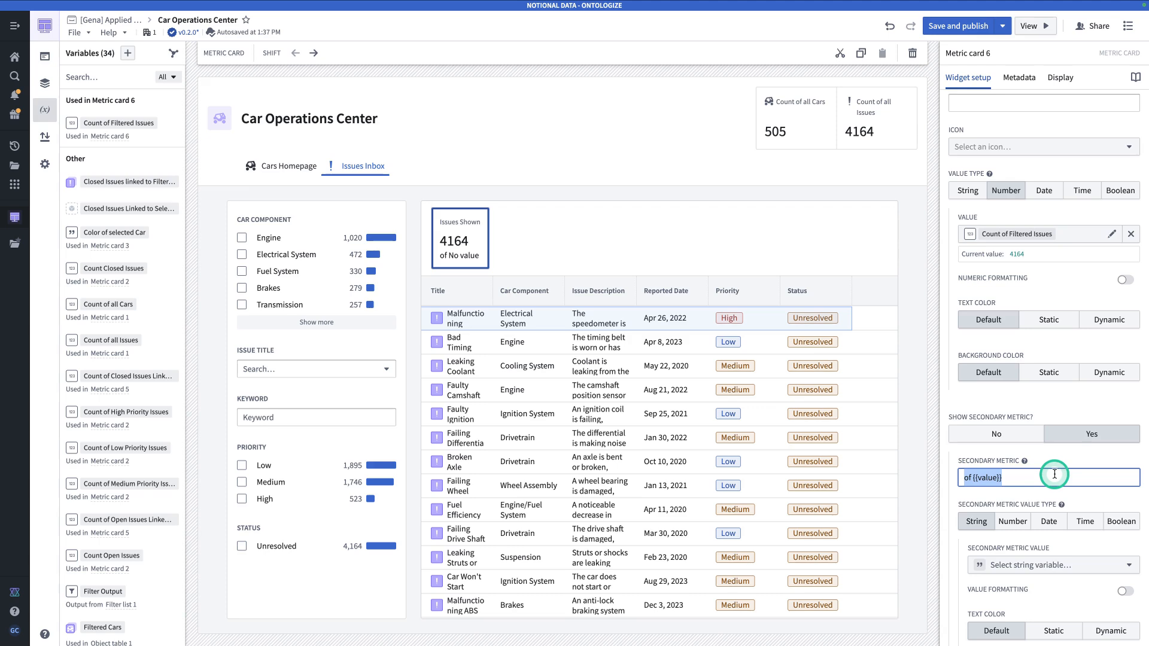
scroll(1066, 467, "down", 1)
left_click(1051, 513)
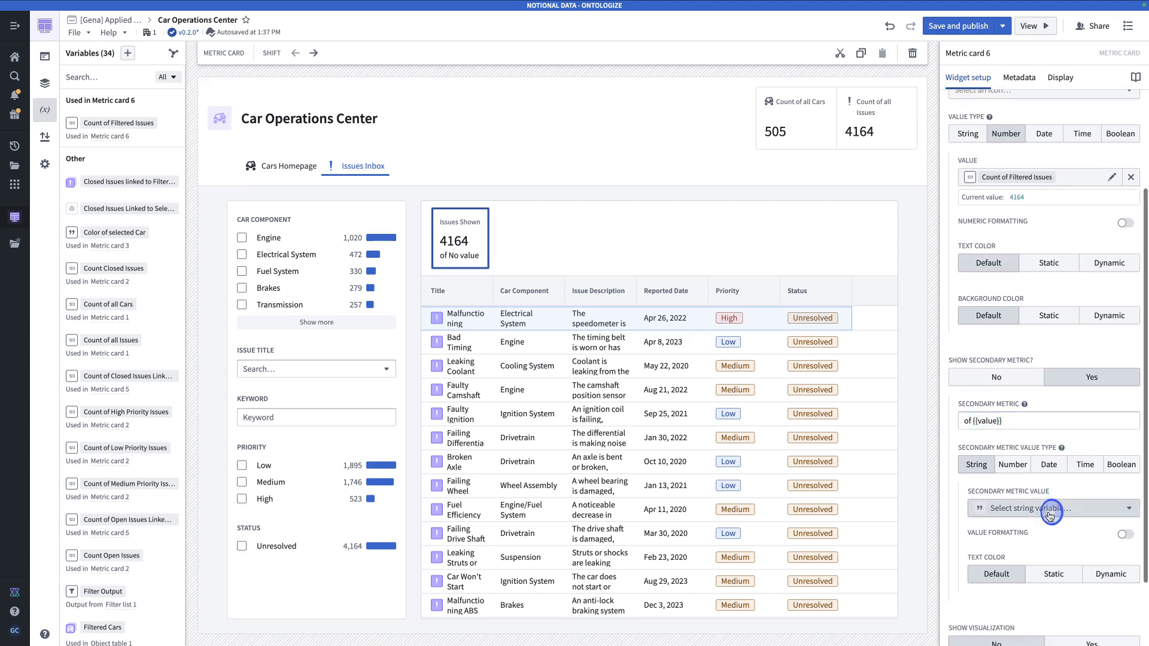
left_click(1016, 351)
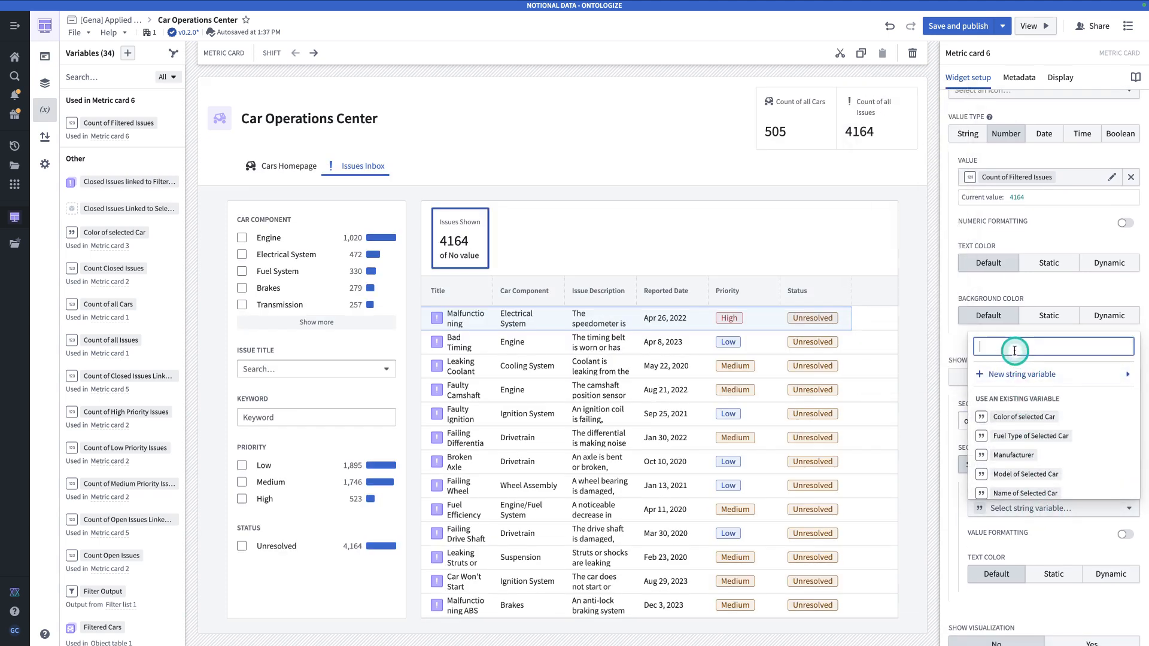
type("count")
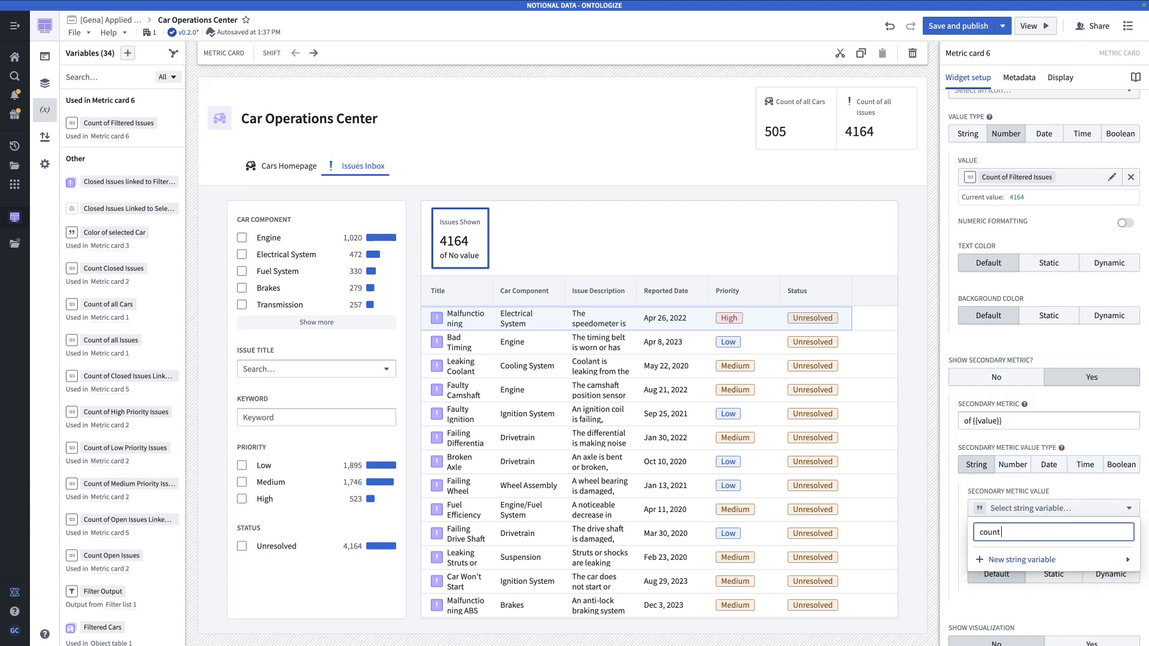
key("BackSpace")
key("BackSpace")
key("BackSpace")
key("BackSpace")
key("BackSpace")
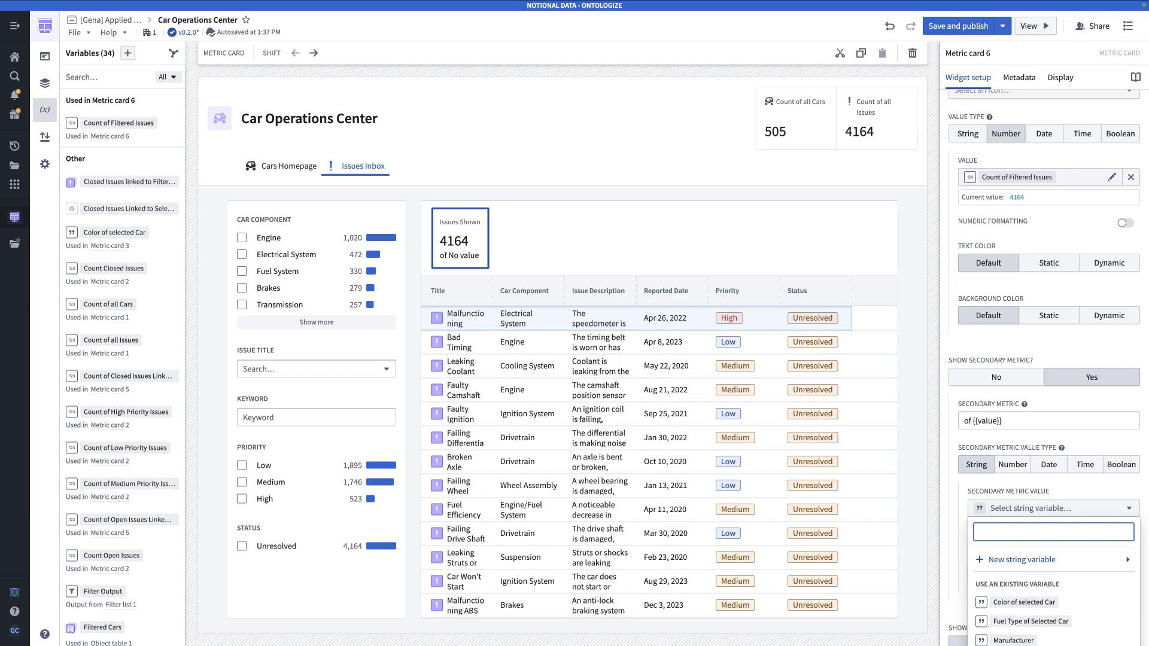
Set the secondary metric's value type to Number and use the Count of all Issues variable as its value.
left_click(1012, 462)
left_click(1018, 508)
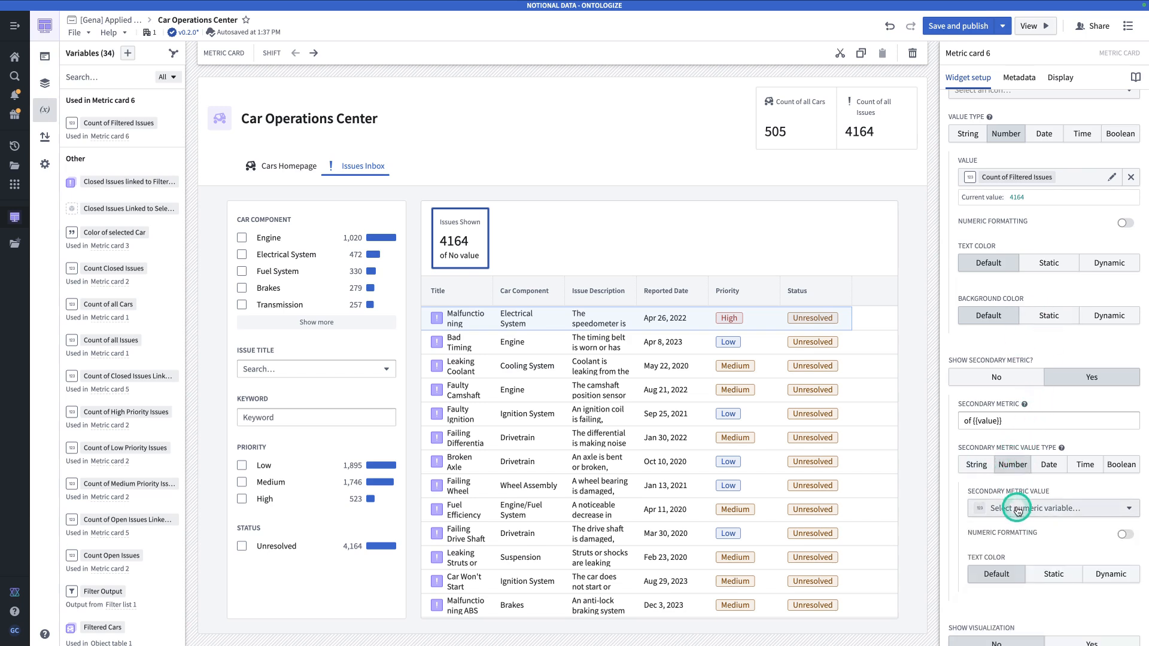
left_click(1006, 346)
type("count o")
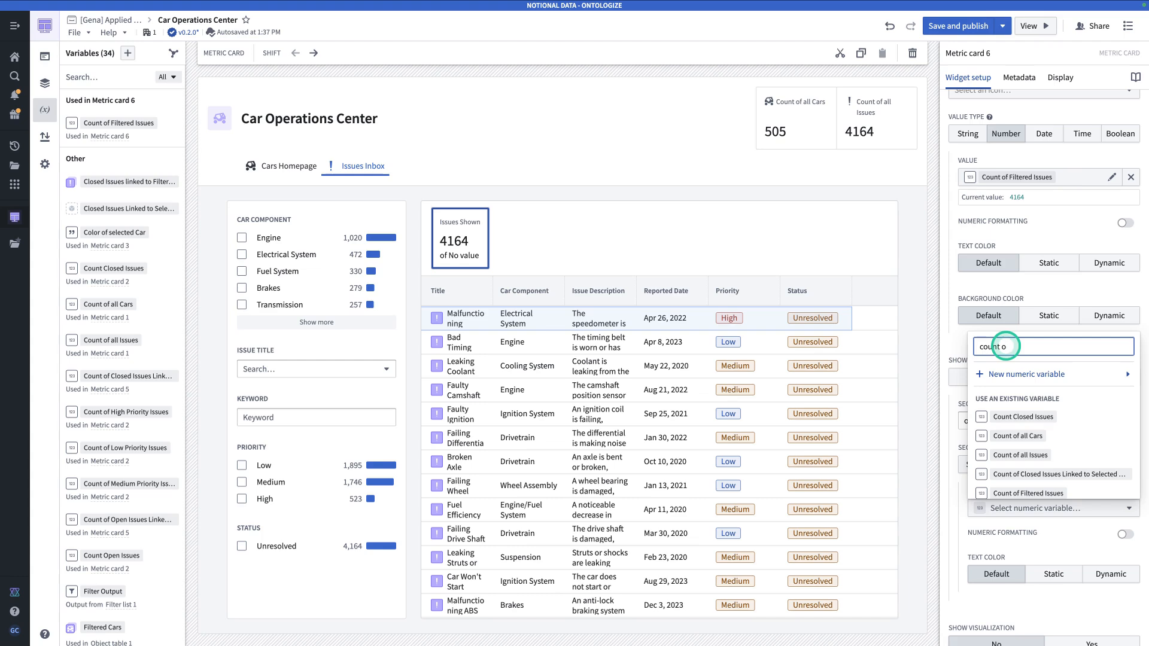
type("f")
left_click(1006, 440)
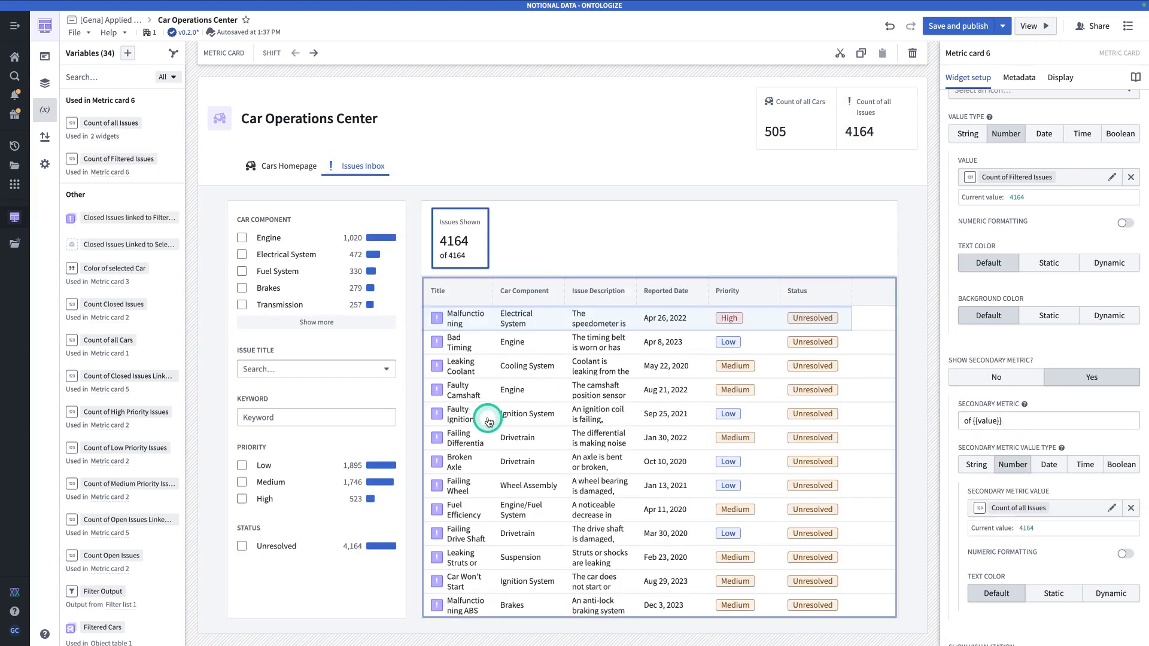
Filter the issues to Low priority and change the Issues Shown metric card's layout style to List.
left_click(243, 466)
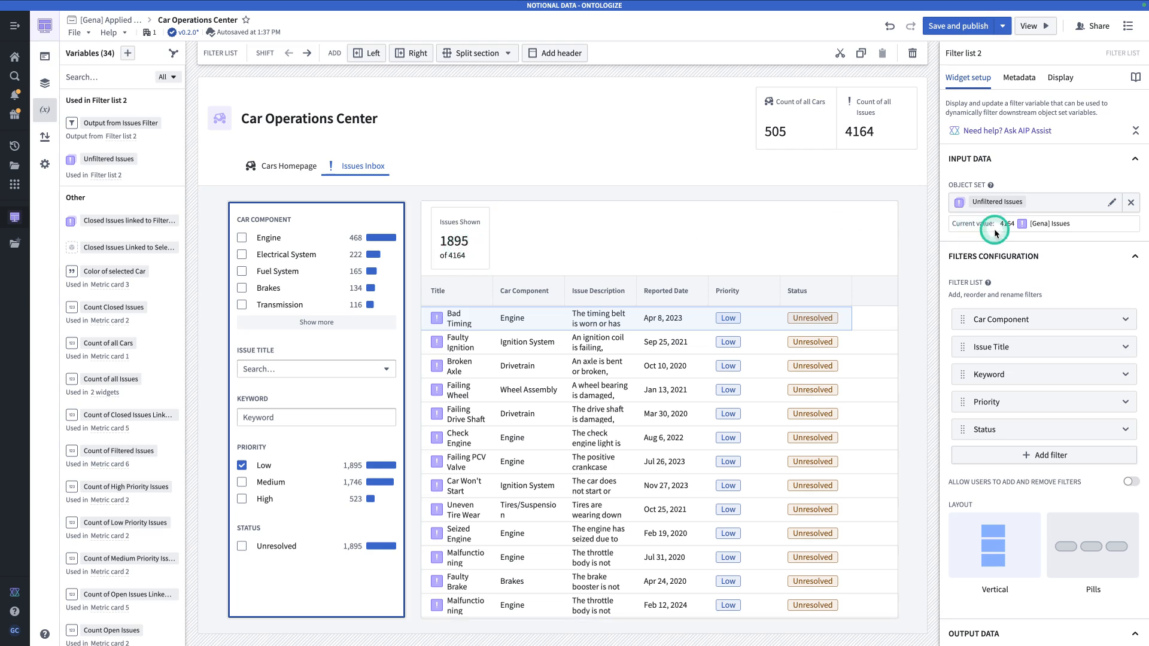
left_click(469, 239)
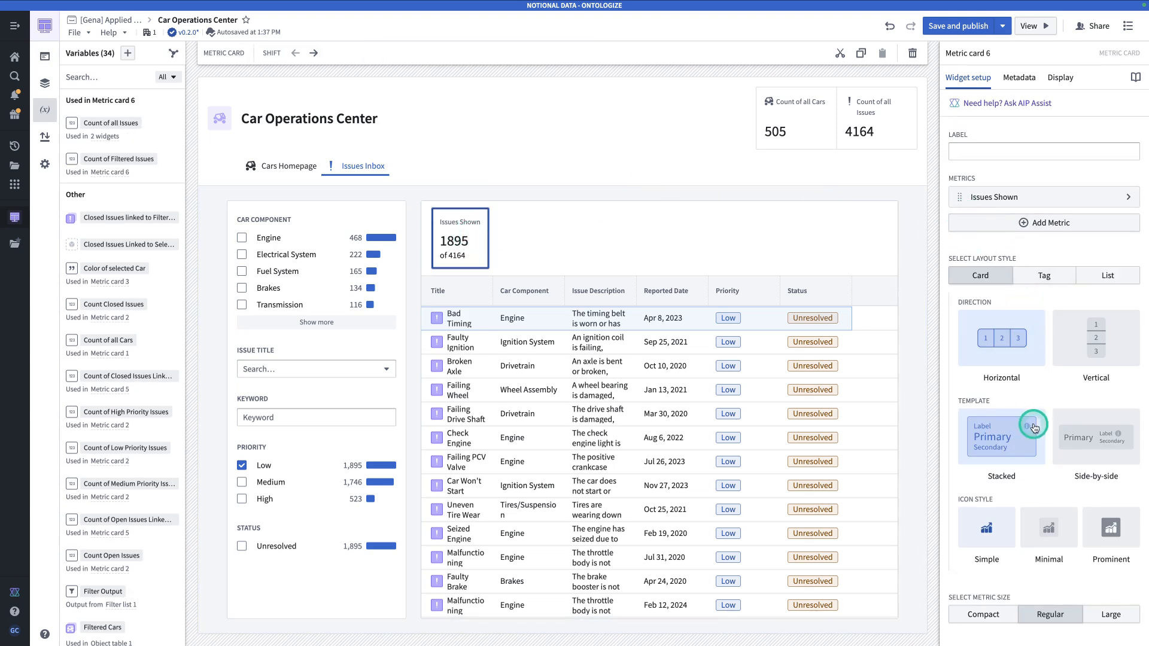
left_click(1074, 429)
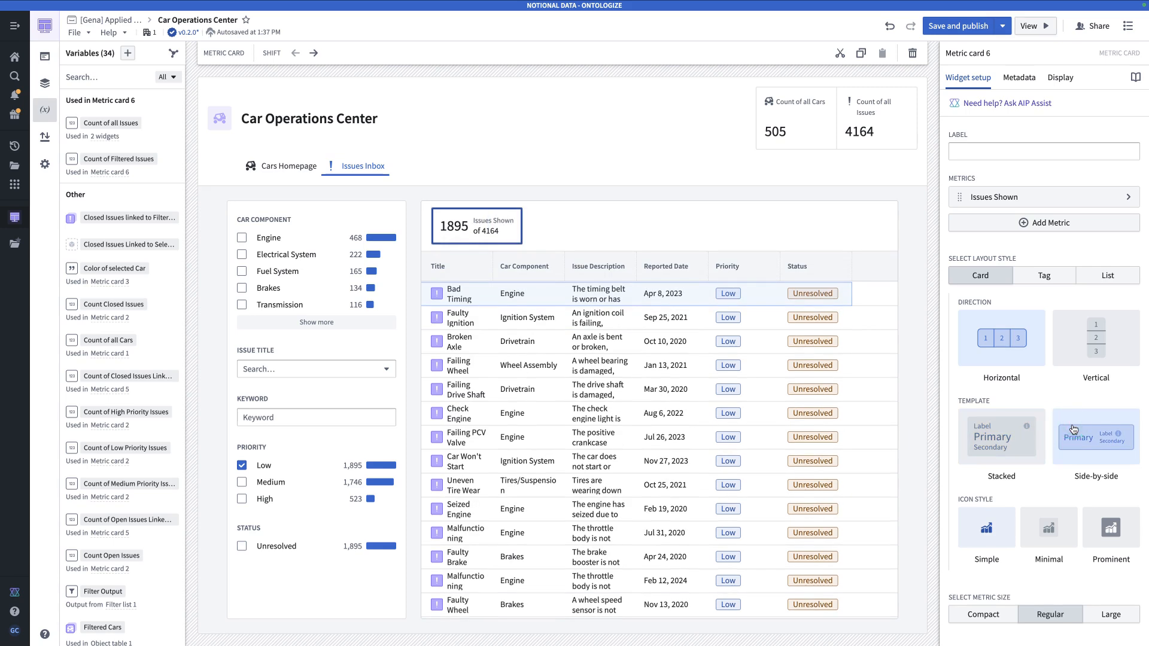
left_click(1092, 276)
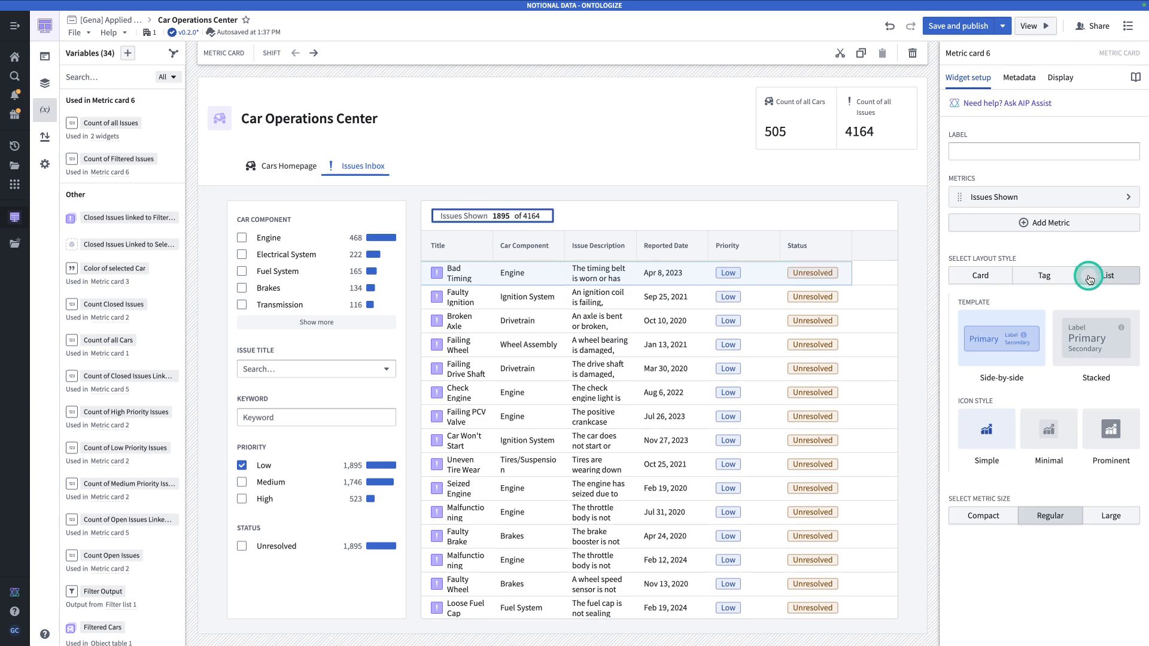
left_click(714, 273)
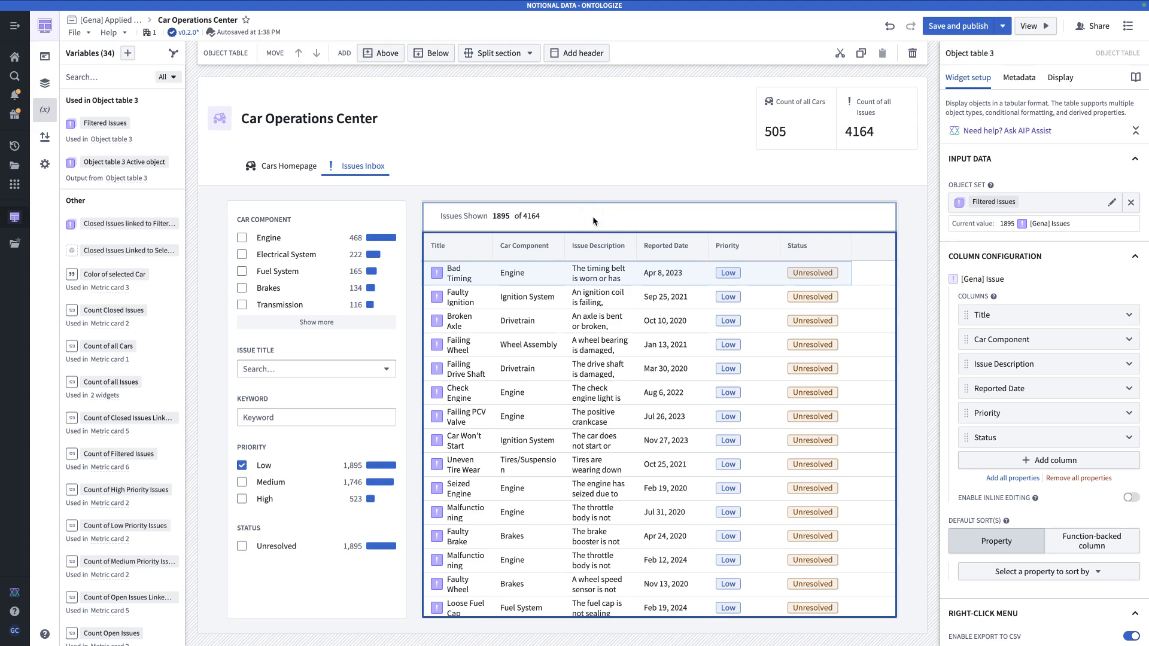
Switch to the Objective 3 - Issues Inbox course page and read the requirements for the Selected Issue View.
key("ctrl+Tab")
key("ctrl+Tab")
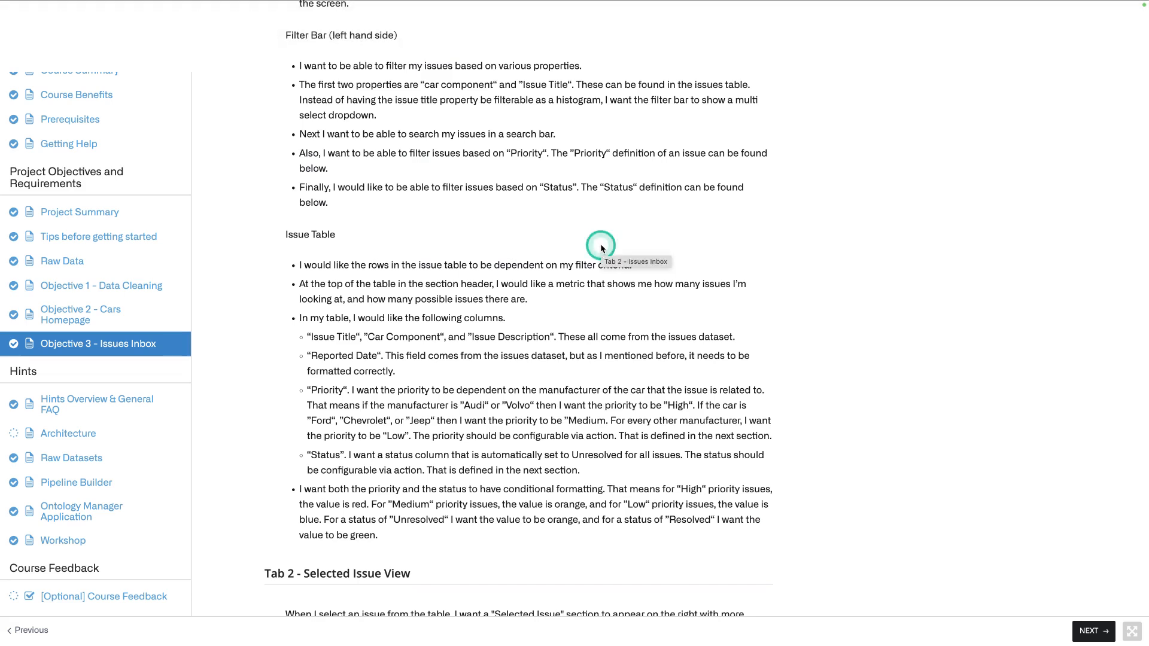
scroll(617, 329, "down", 3)
scroll(617, 332, "down", 5)
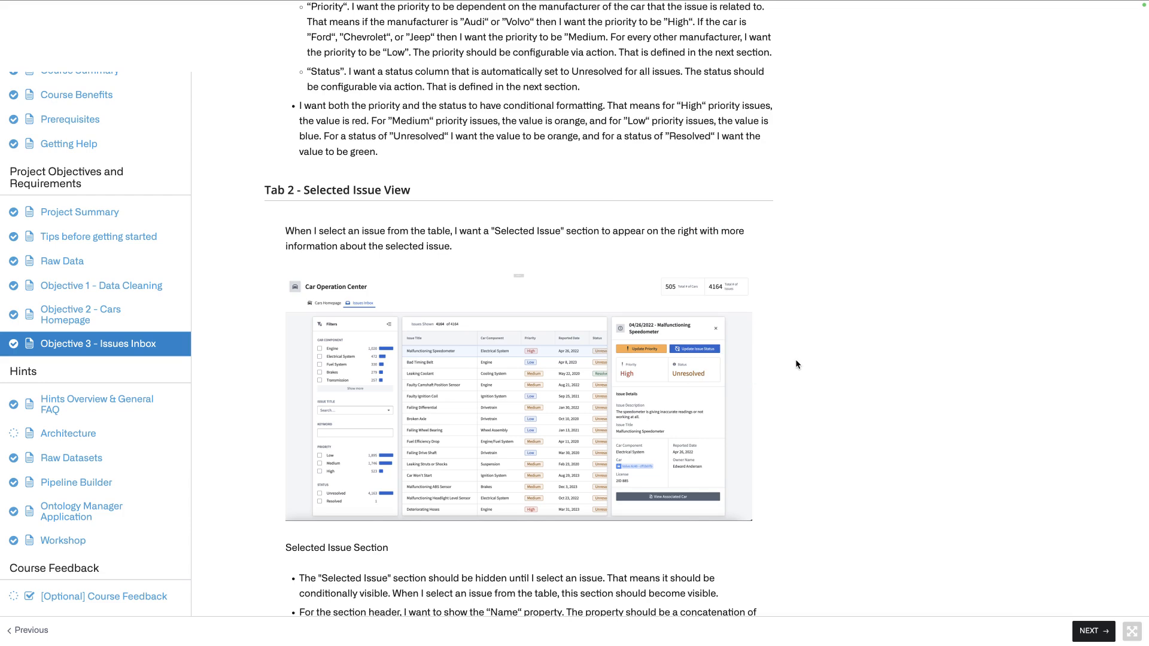
scroll(796, 364, "down", 1)
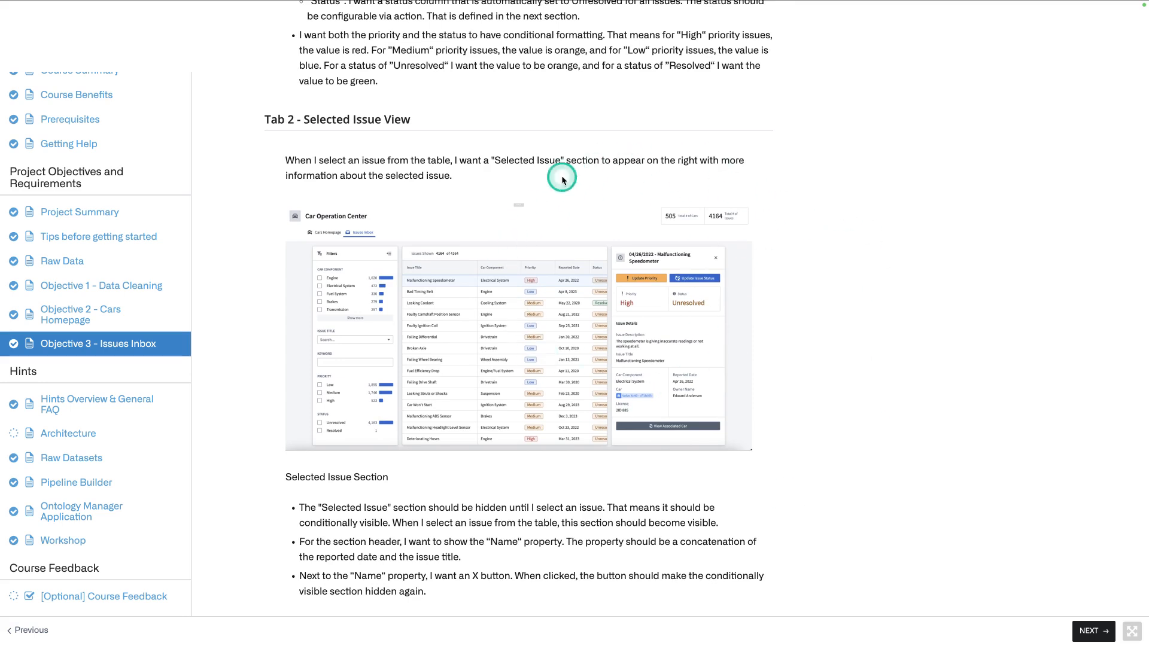
Return to the Car Operations Center module, add a section to the right of the issue table section, and enable its header.
key("super+2")
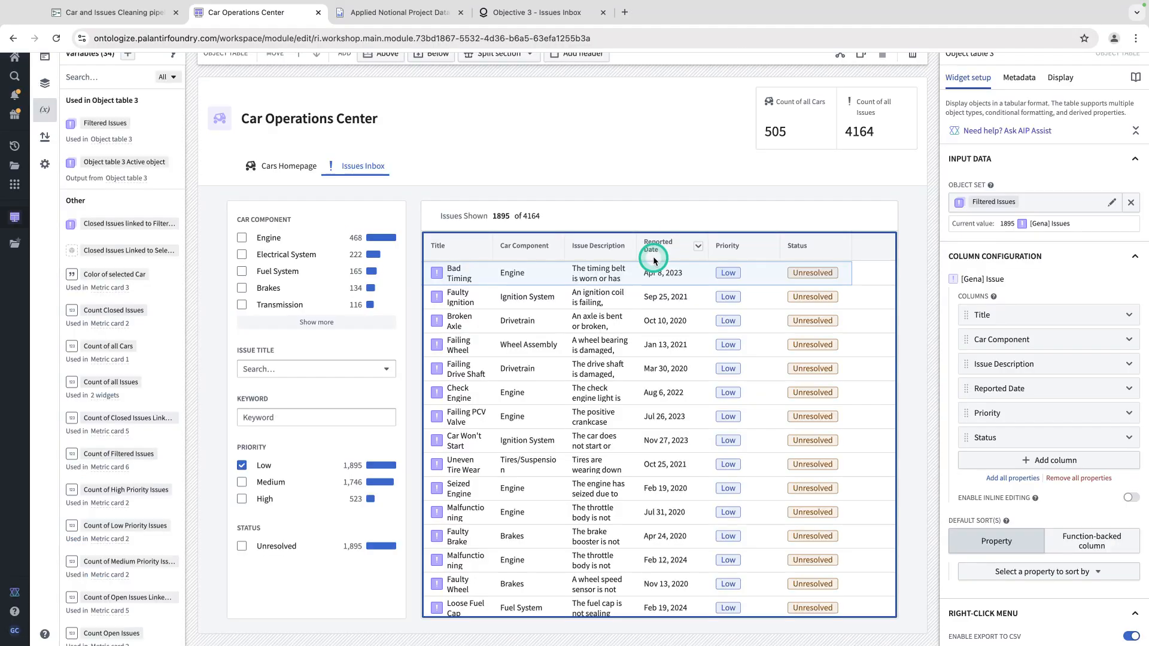
left_click(664, 221)
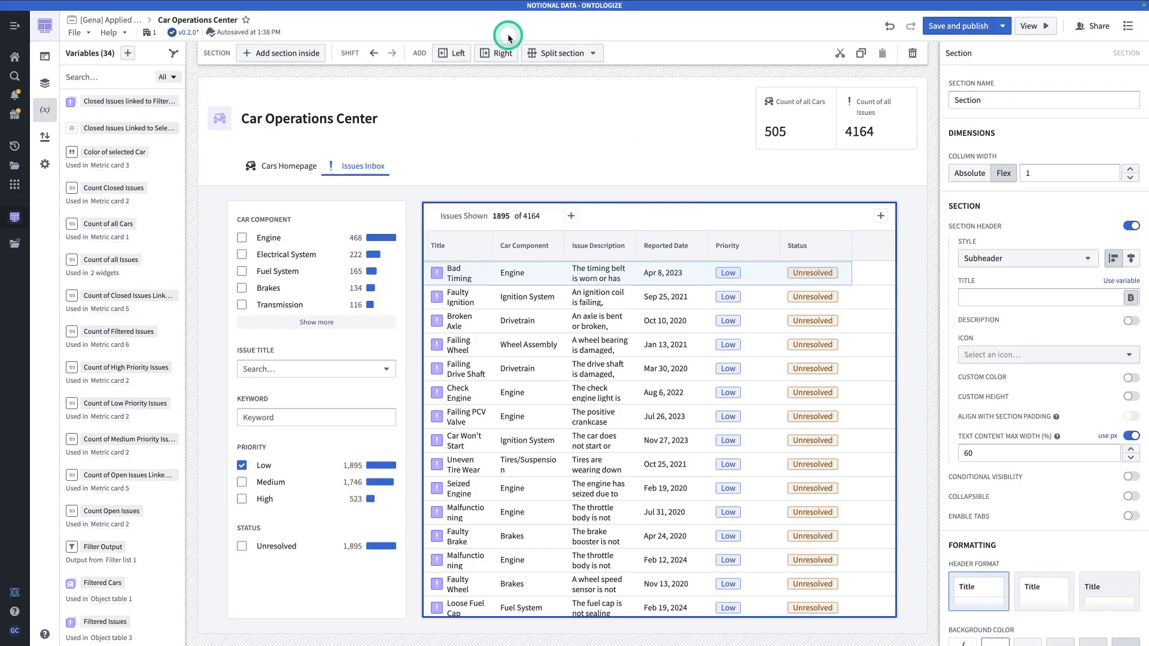
left_click(500, 55)
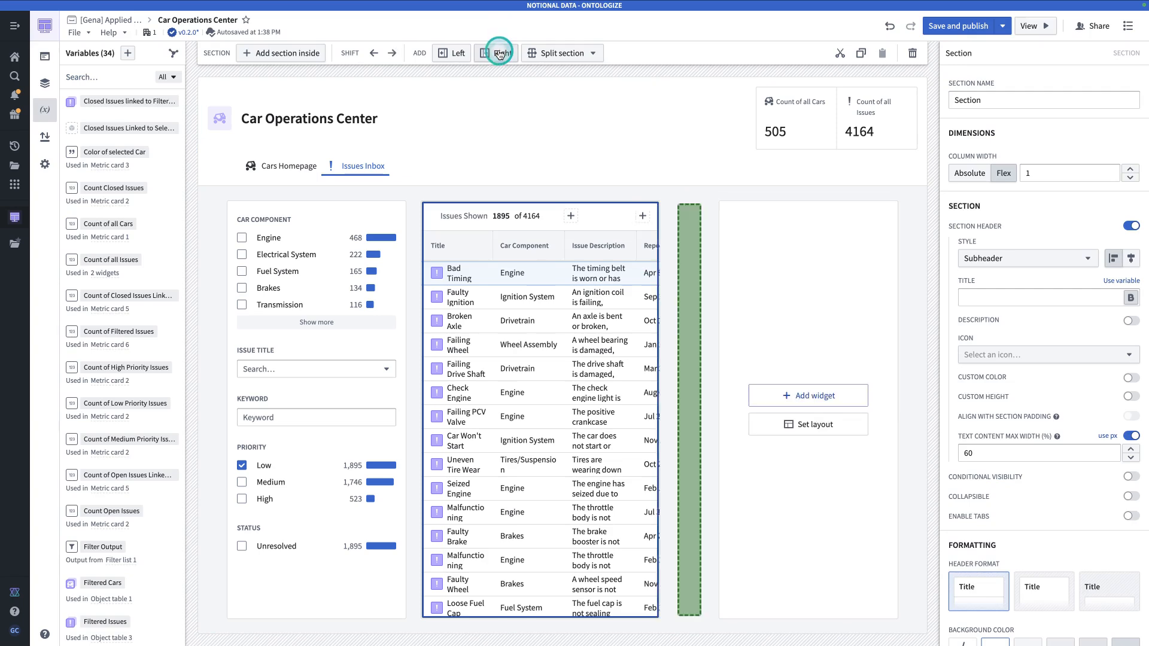
left_click(752, 238)
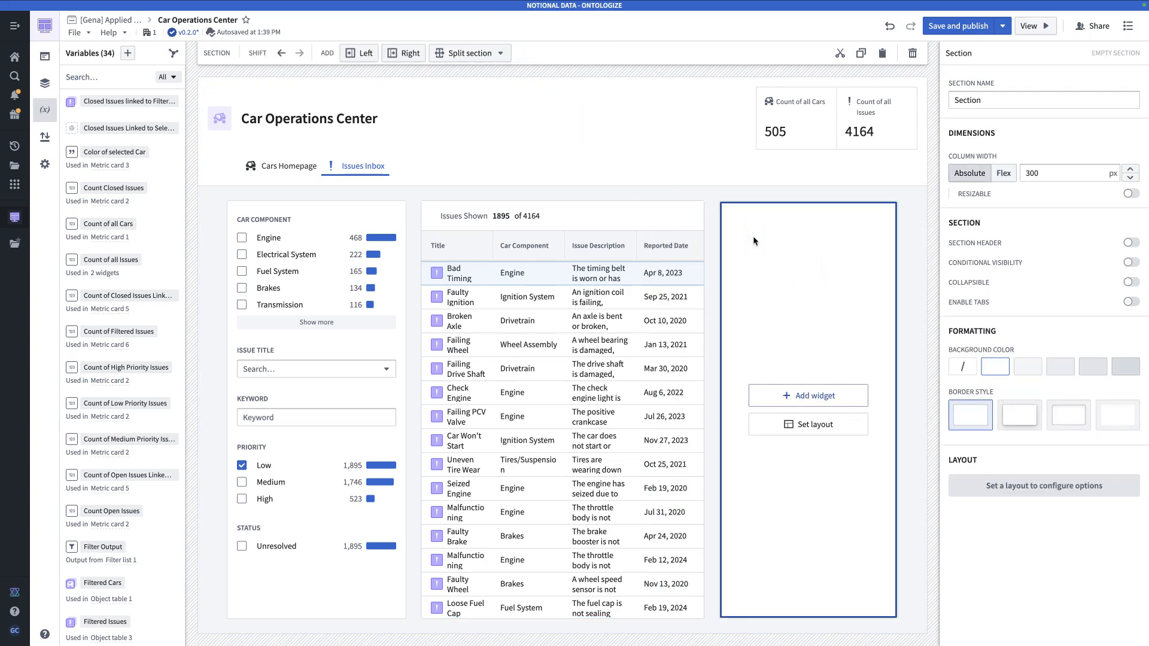
left_click(1131, 242)
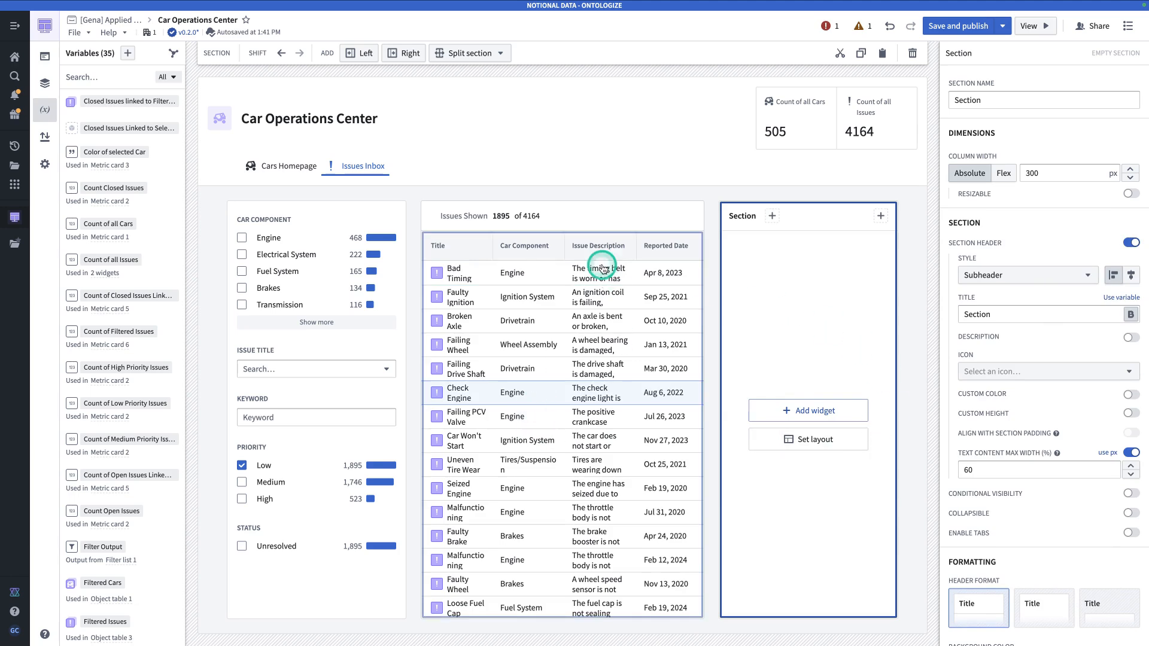
Rename the issue table's active object variable to "Selected Issue".
left_click(552, 371)
scroll(1117, 531, "down", 3)
scroll(1117, 529, "down", 4)
left_click(1033, 499)
left_click(631, 218)
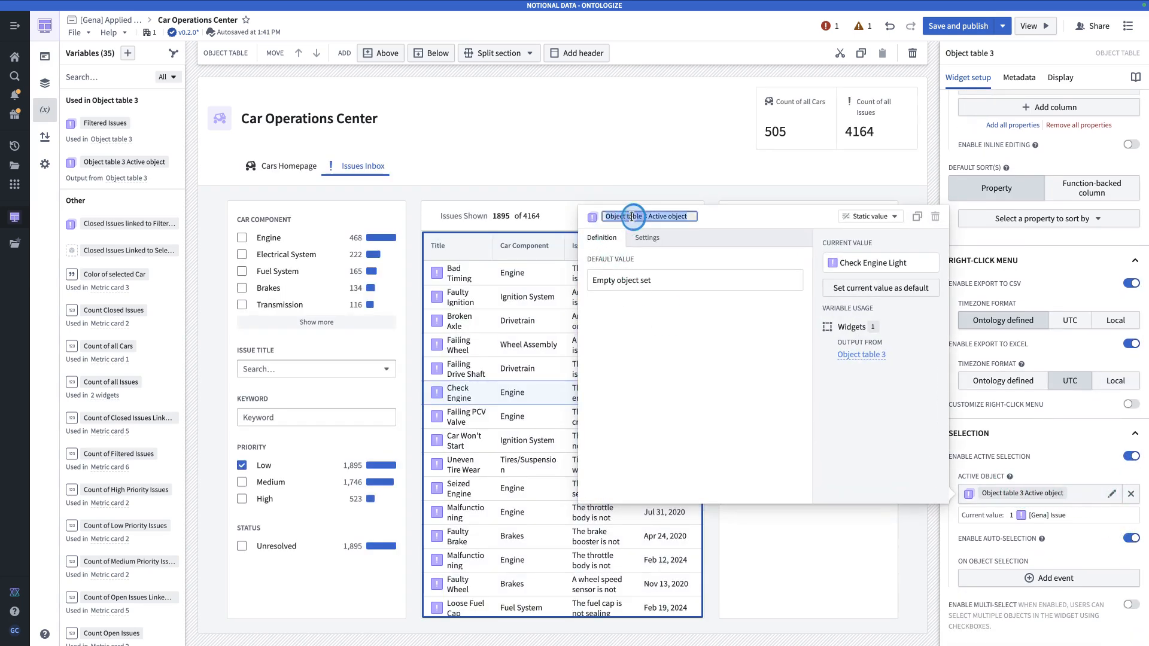
type("Sel")
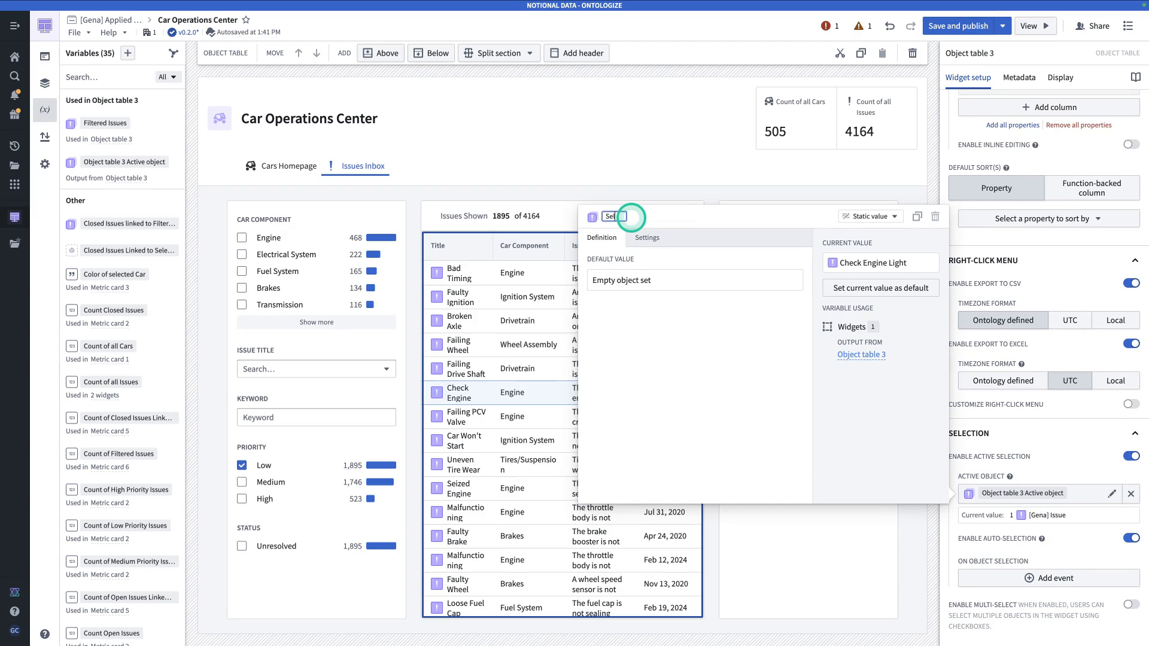
type("ected Issue")
key("Return")
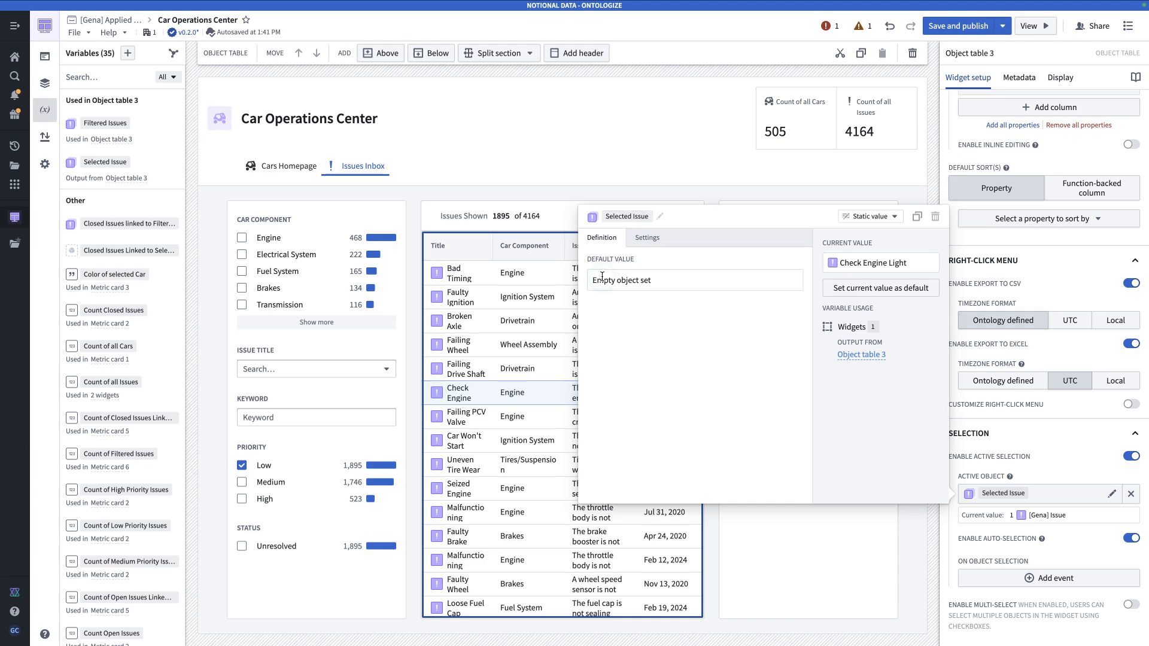
Enable conditional visibility on the new empty section and create a variable transformation boolean for its hide condition.
left_click(784, 575)
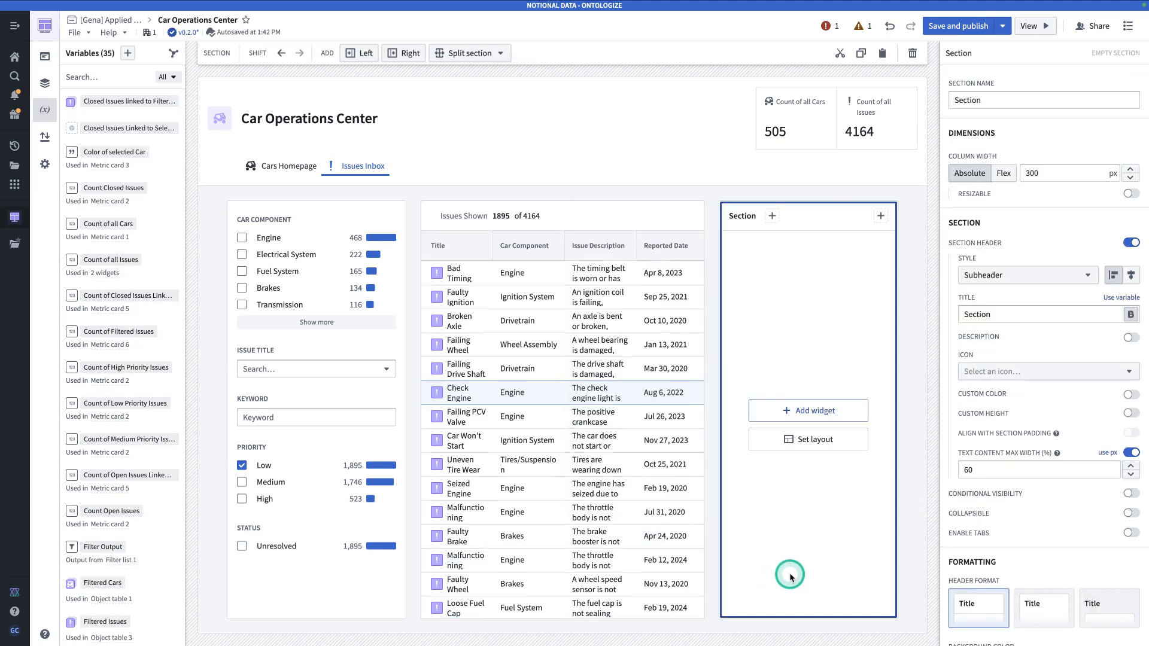
scroll(998, 436, "down", 2)
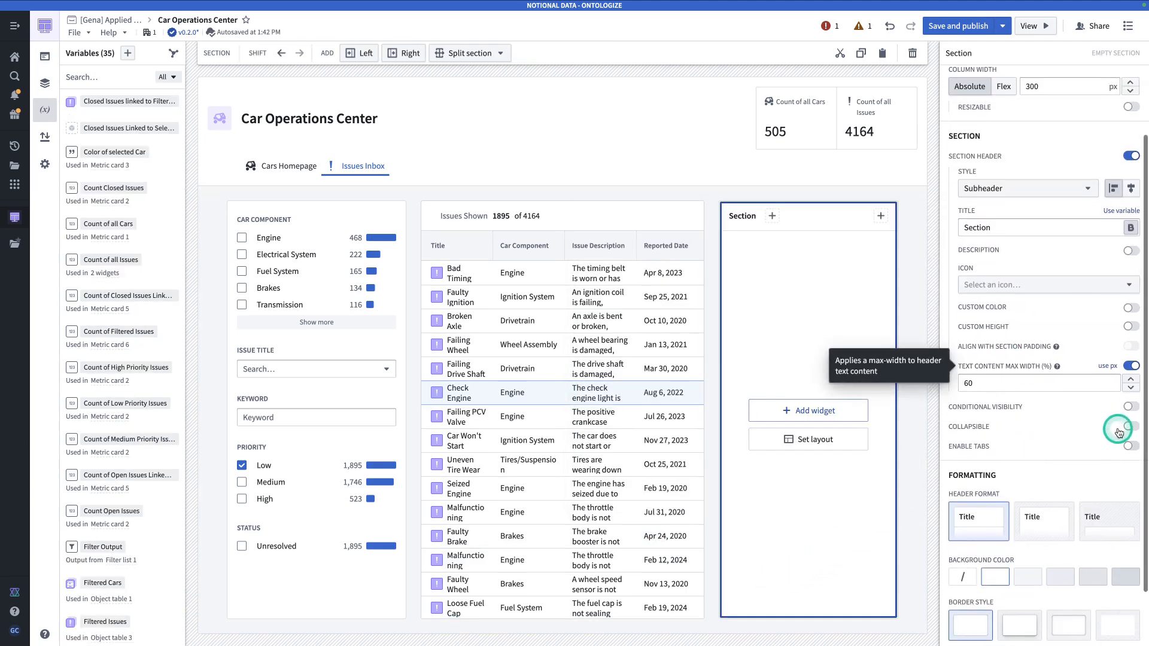
left_click(1131, 408)
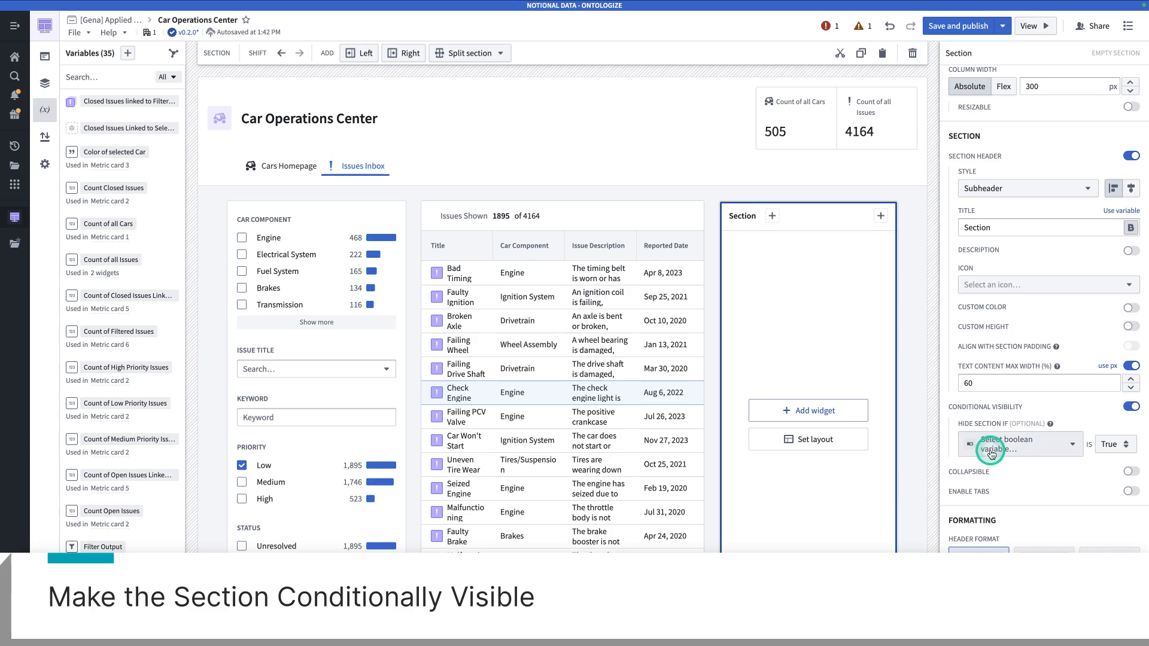
left_click(1033, 449)
left_click(1034, 449)
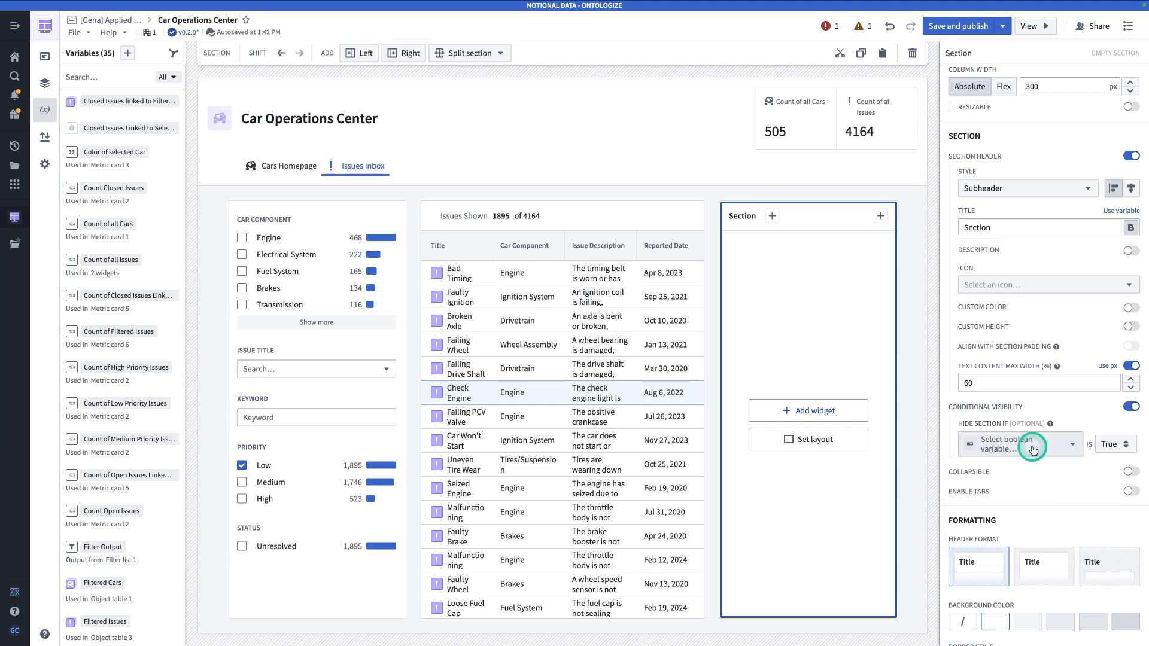
left_click(1034, 449)
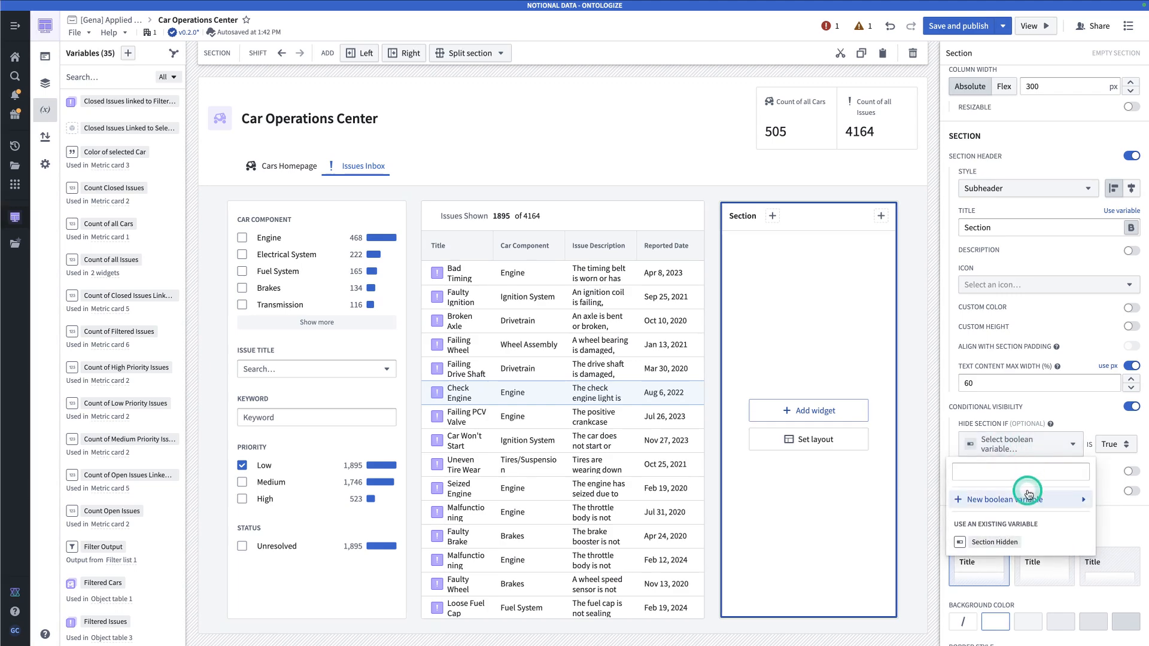
mouse_move(1025, 501)
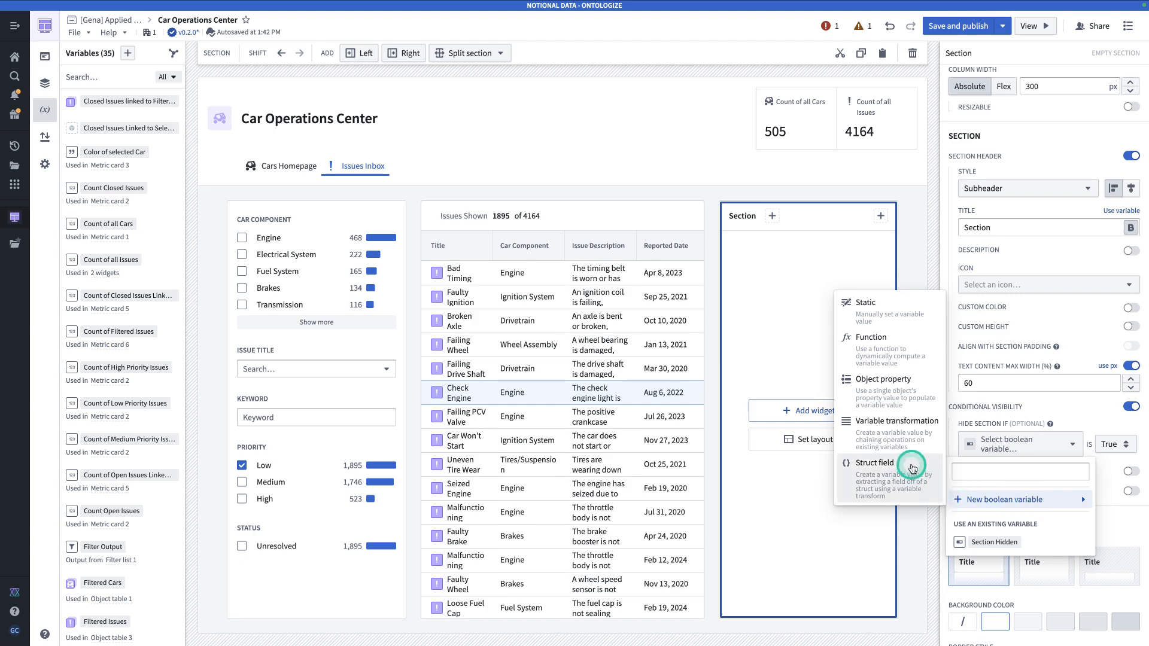
left_click(904, 440)
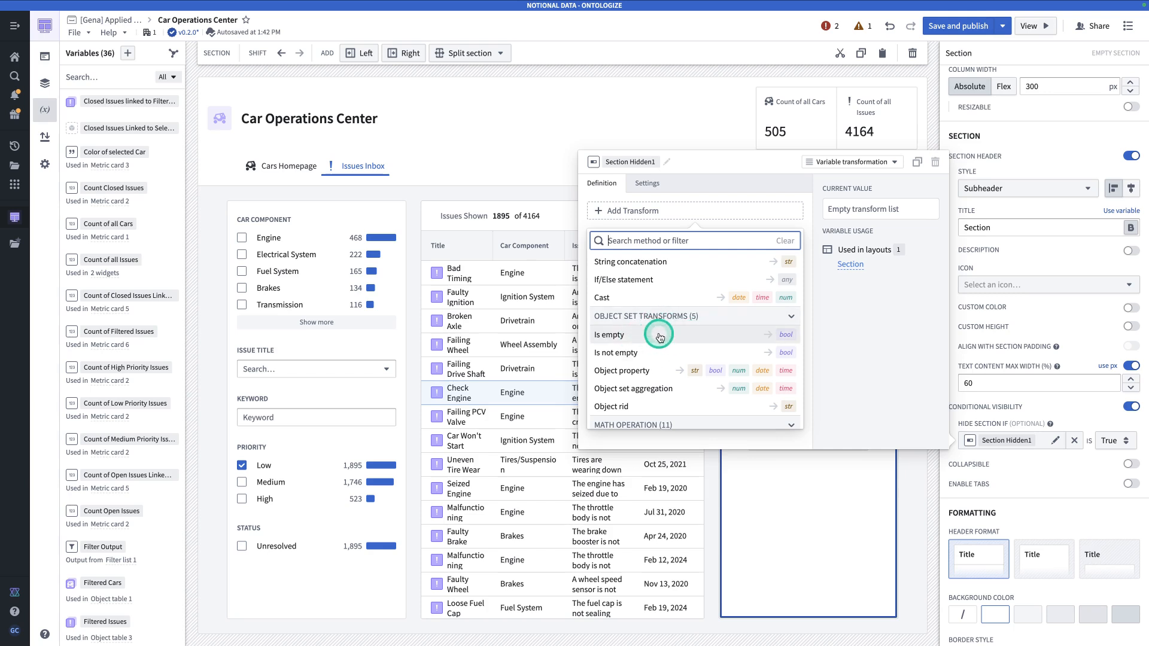
Define the new section's hide condition as an Is empty check on the Selected Issue variable.
left_click(659, 336)
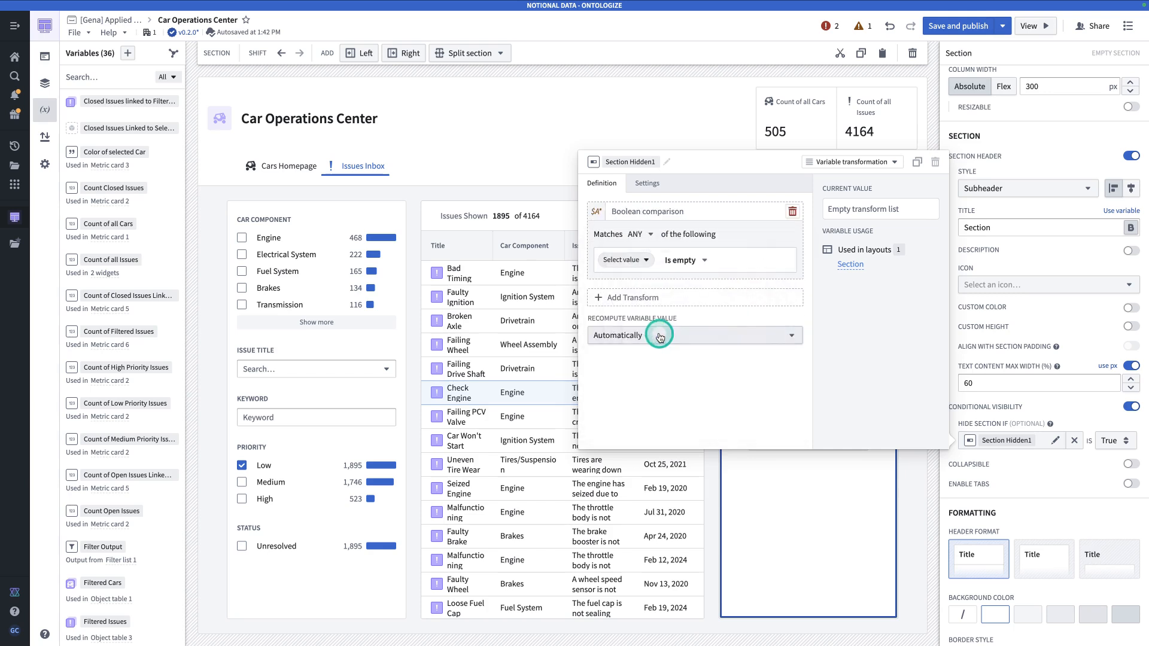
left_click(643, 264)
type("select")
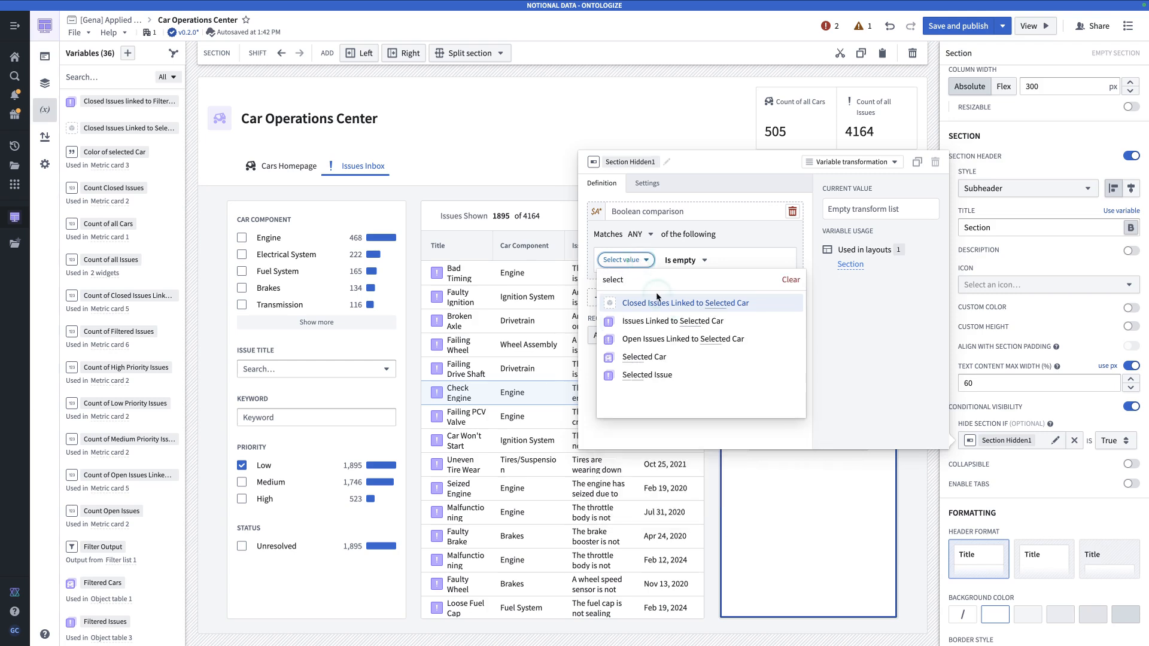
left_click(689, 374)
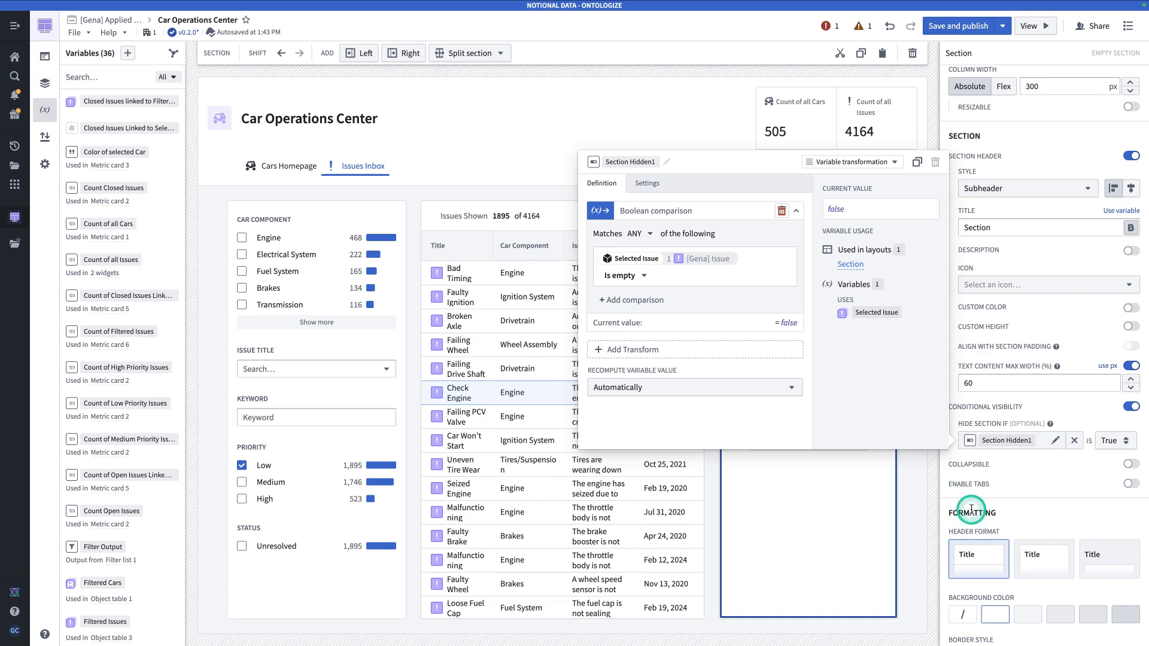
left_click(1001, 507)
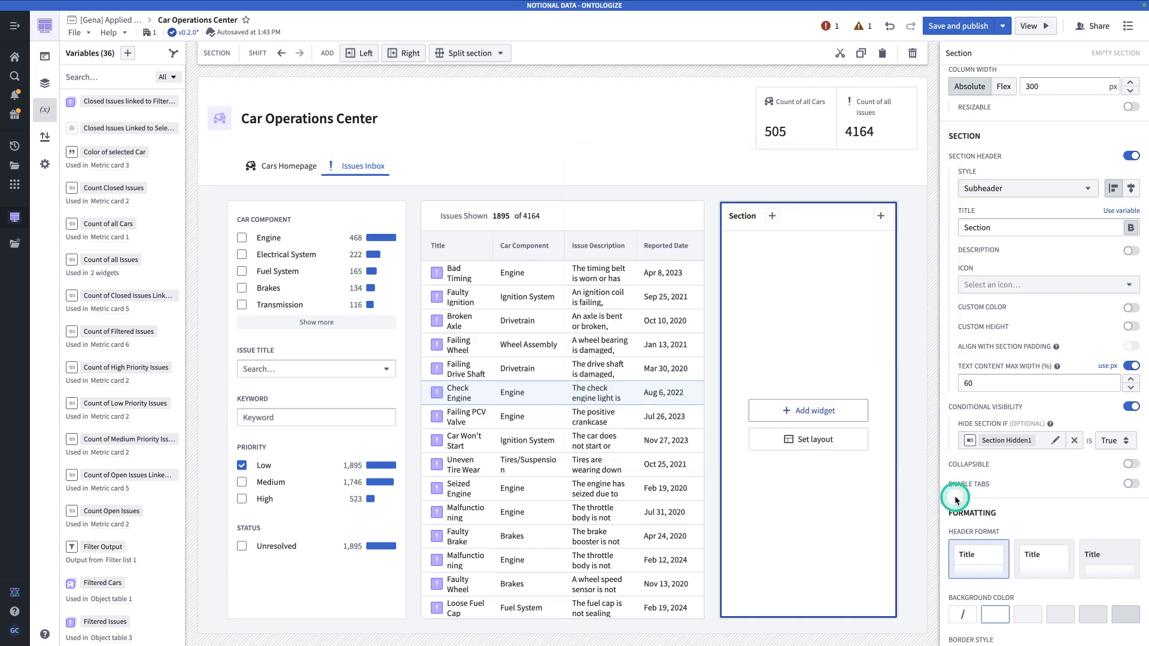
Turn off auto-selection for the issue table's Selected Issue active object.
left_click(593, 389)
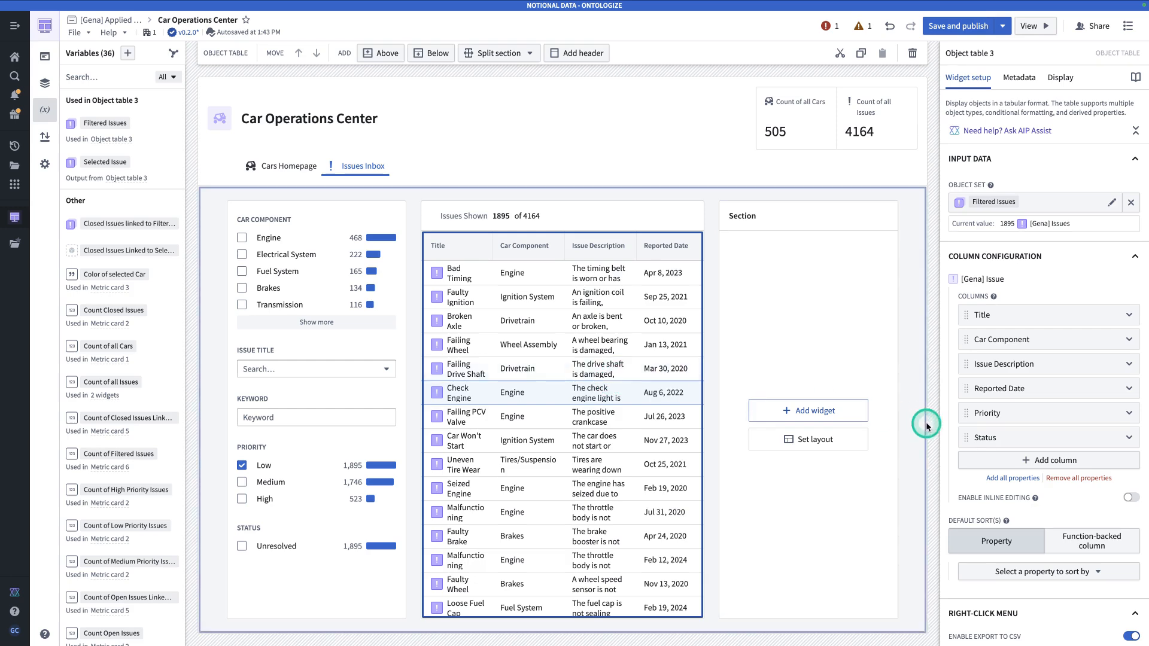
scroll(1017, 469, "down", 7)
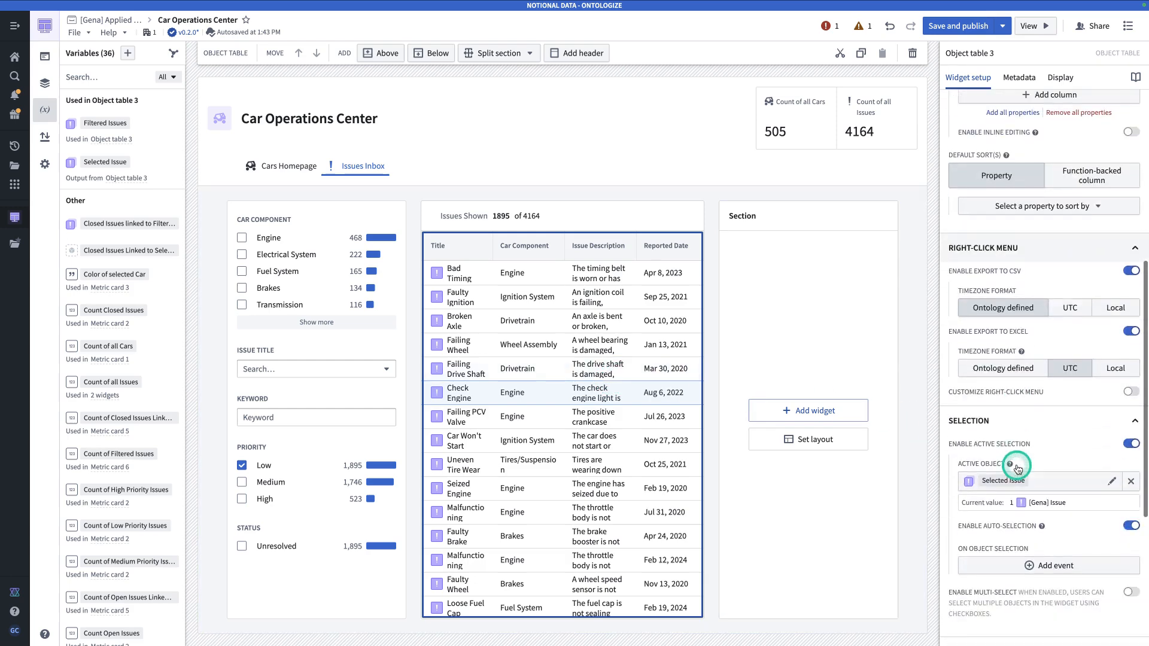
scroll(1021, 359, "up", 1)
left_click(1112, 495)
left_click(1132, 495)
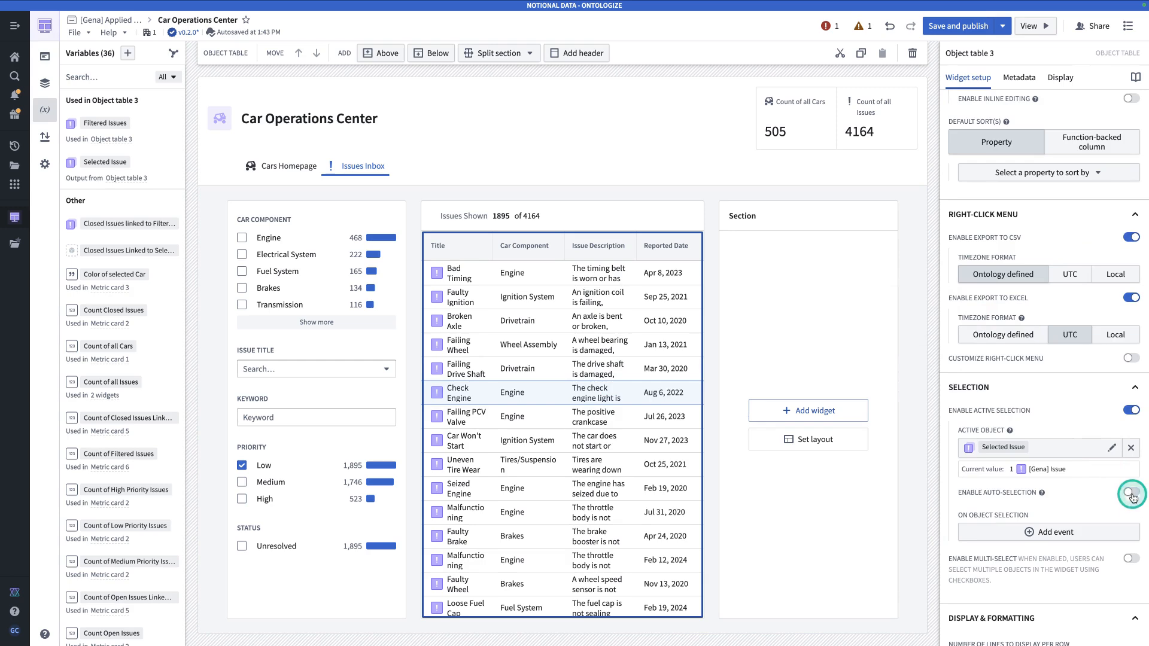
left_click(574, 343)
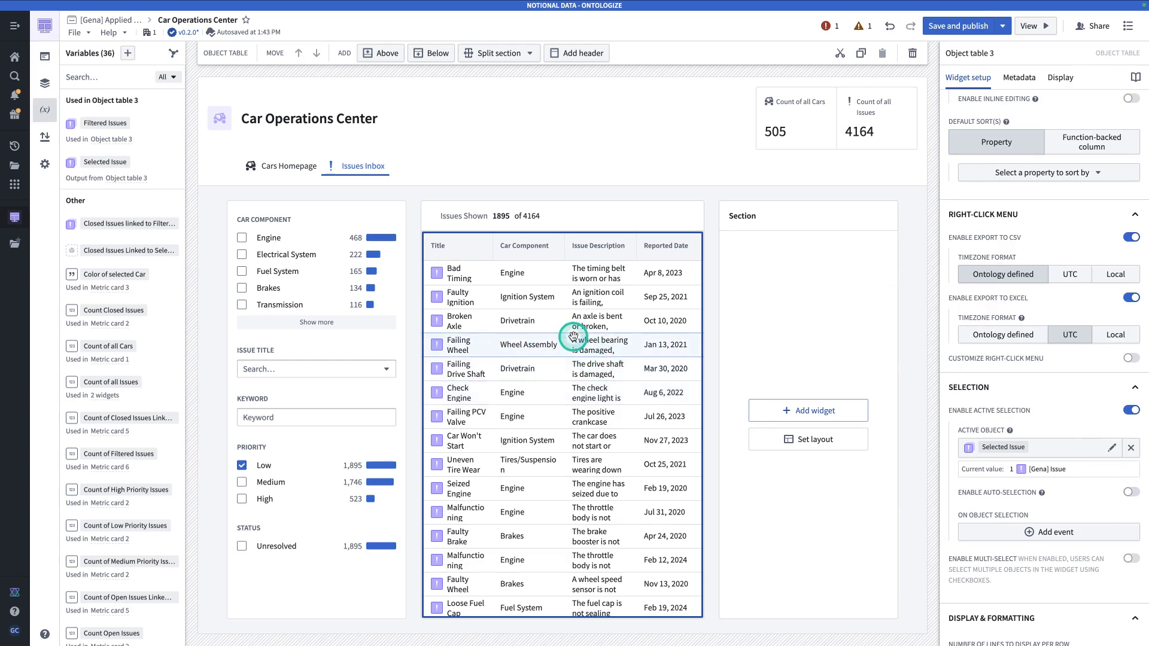
left_click(623, 361)
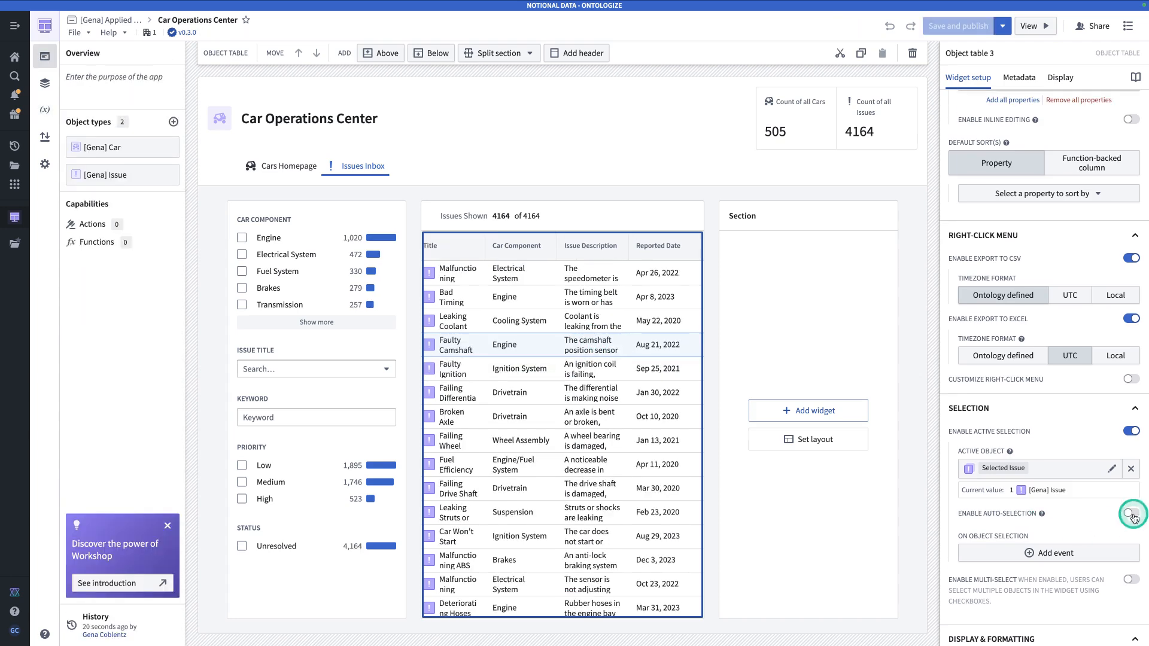
left_click(1119, 513)
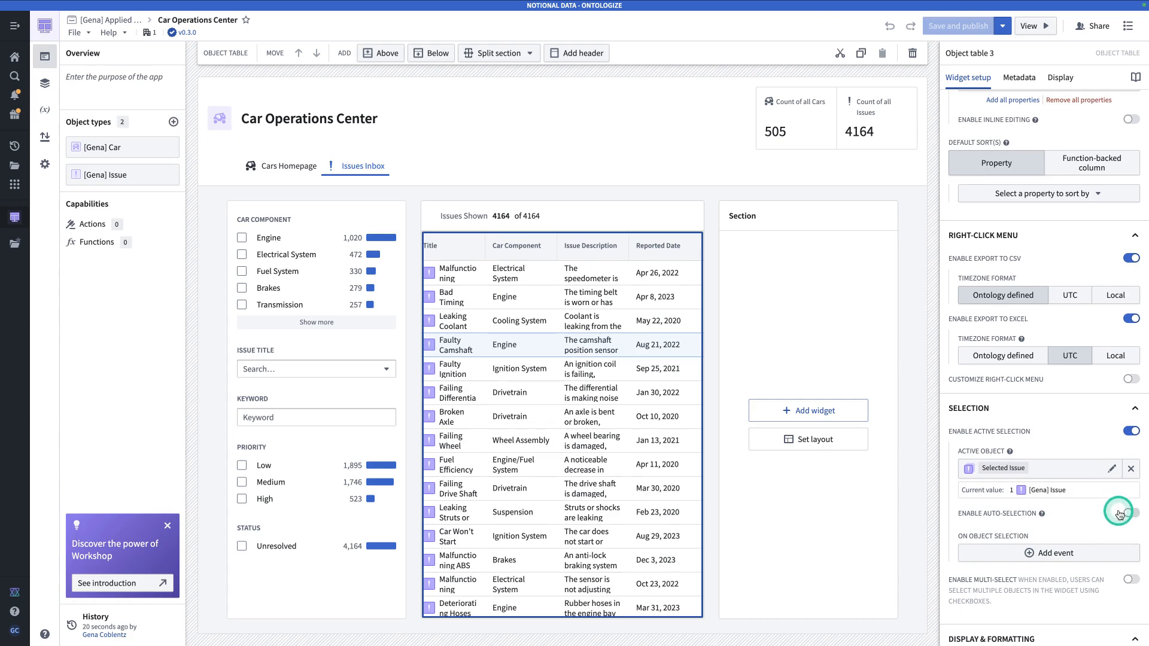
Test the section's conditional visibility in view mode by selecting the Leaking Coolant issue in the Issues Inbox, and return to editing.
left_click(1024, 27)
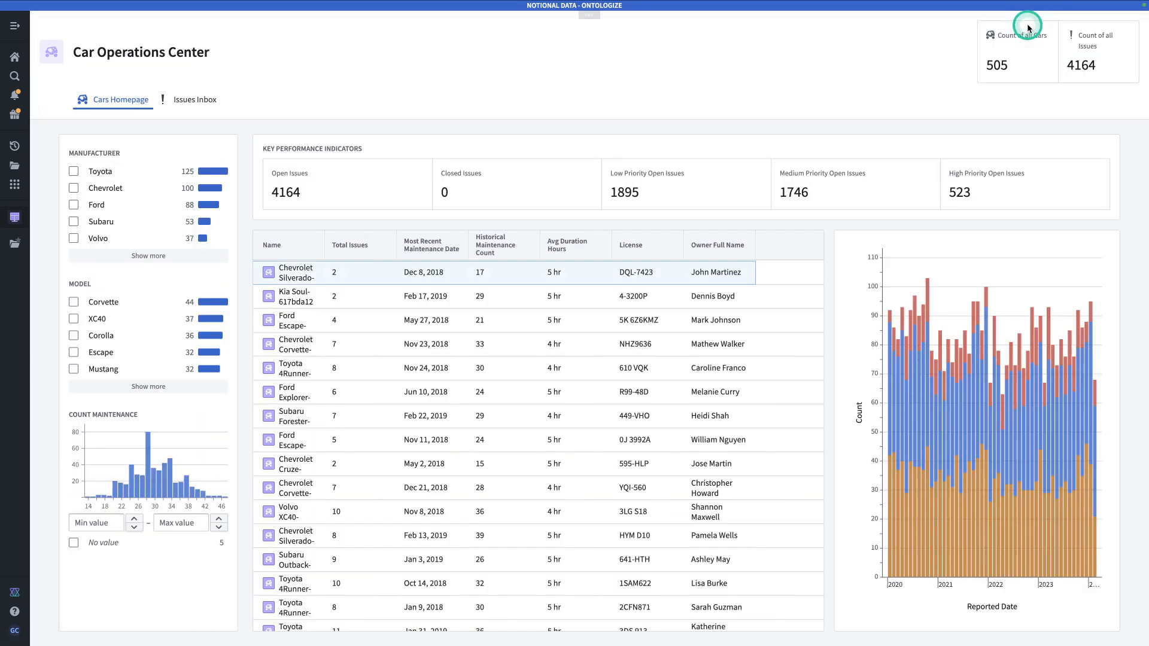
left_click(196, 100)
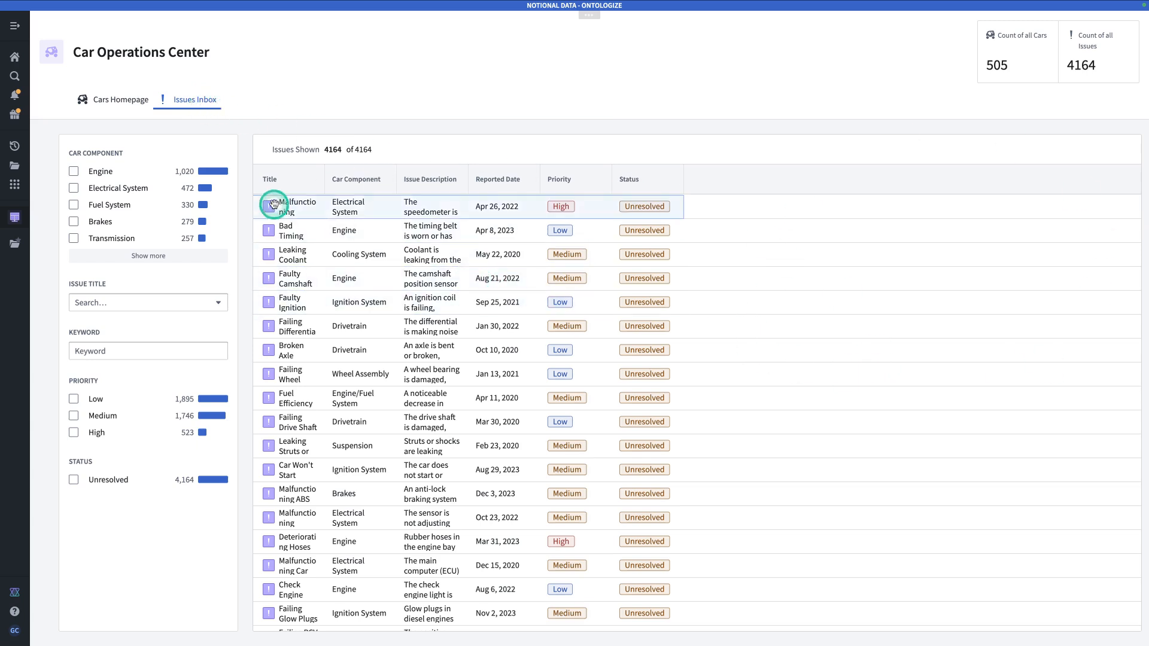
left_click(442, 255)
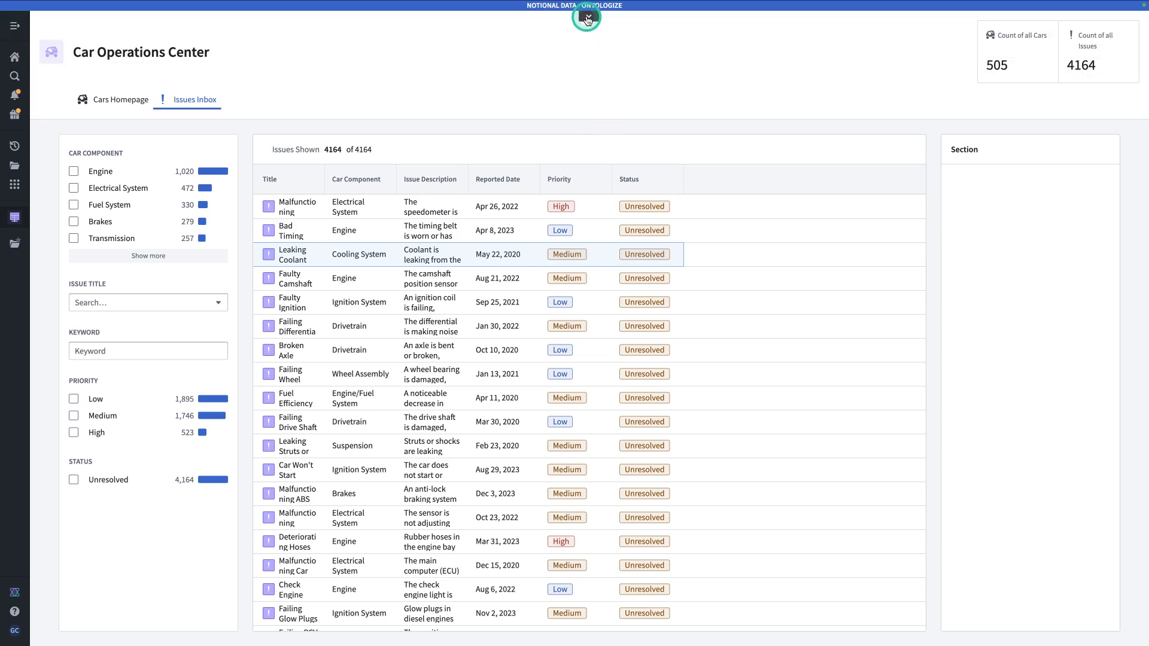
left_click(545, 27)
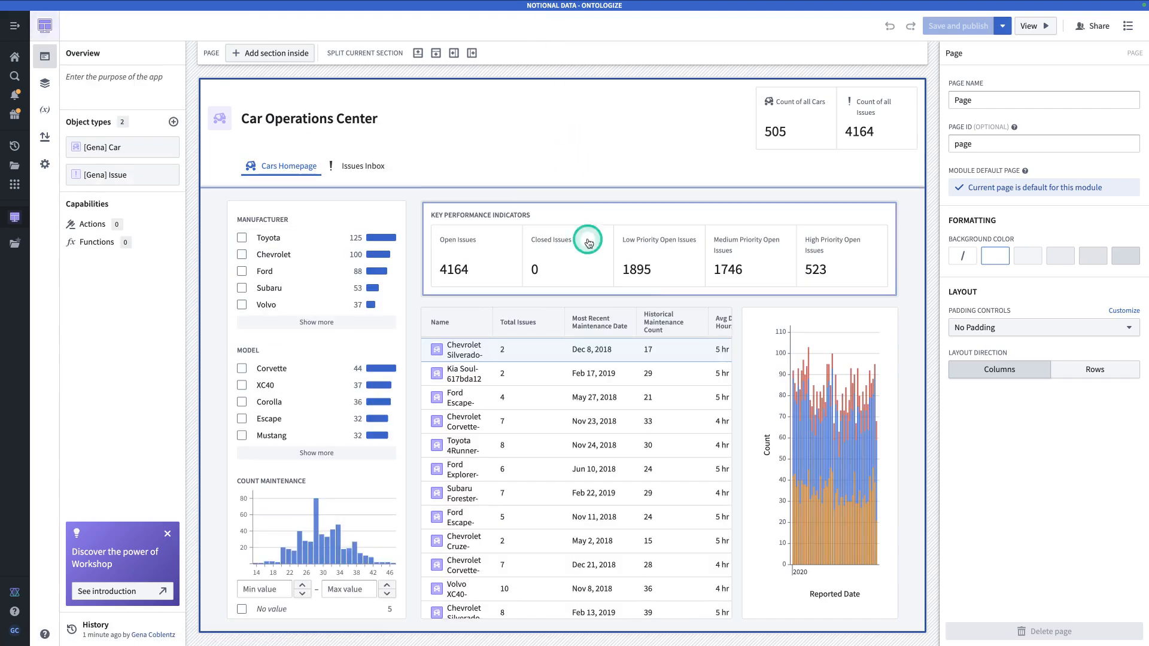
Select an issue in the editor's Issues Inbox and give the conditional section's header the High priority icon.
left_click(352, 170)
left_click(352, 171)
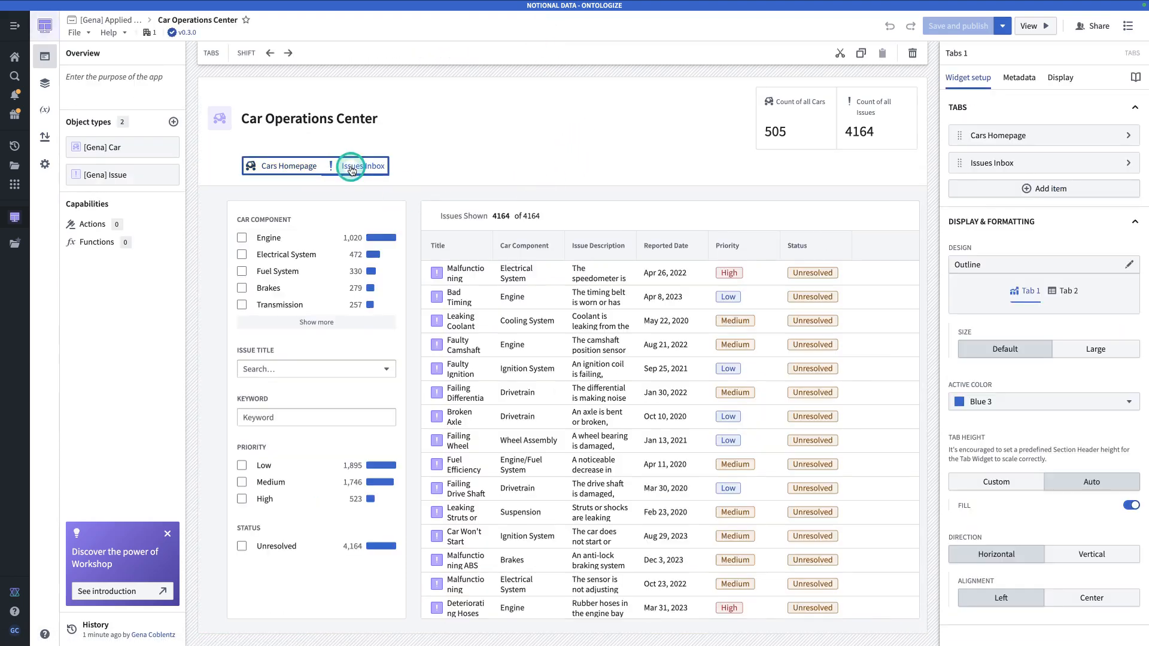
left_click(555, 342)
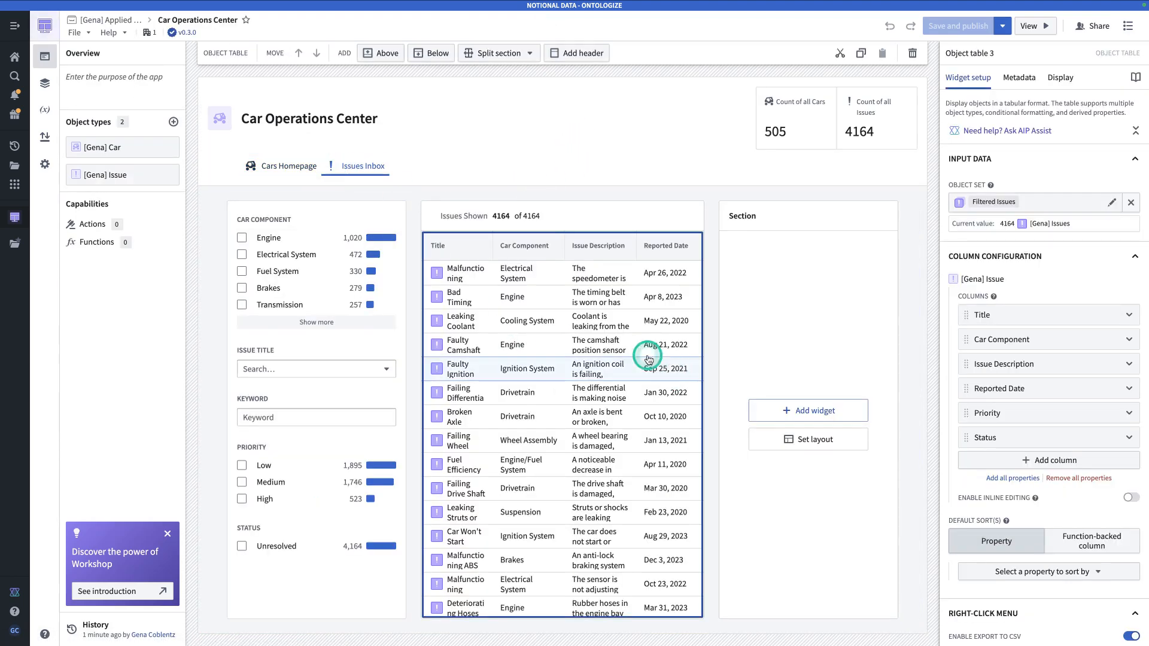
left_click(823, 225)
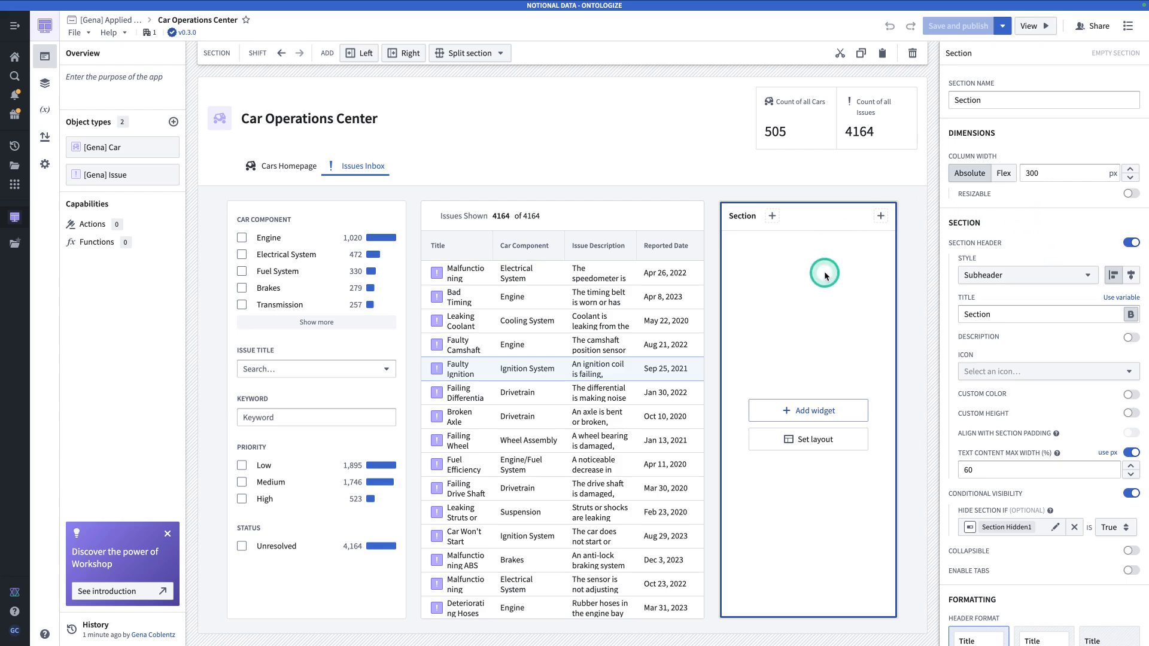
mouse_move(834, 260)
left_mouse_down()
mouse_move(795, 257)
mouse_move(809, 255)
left_mouse_up()
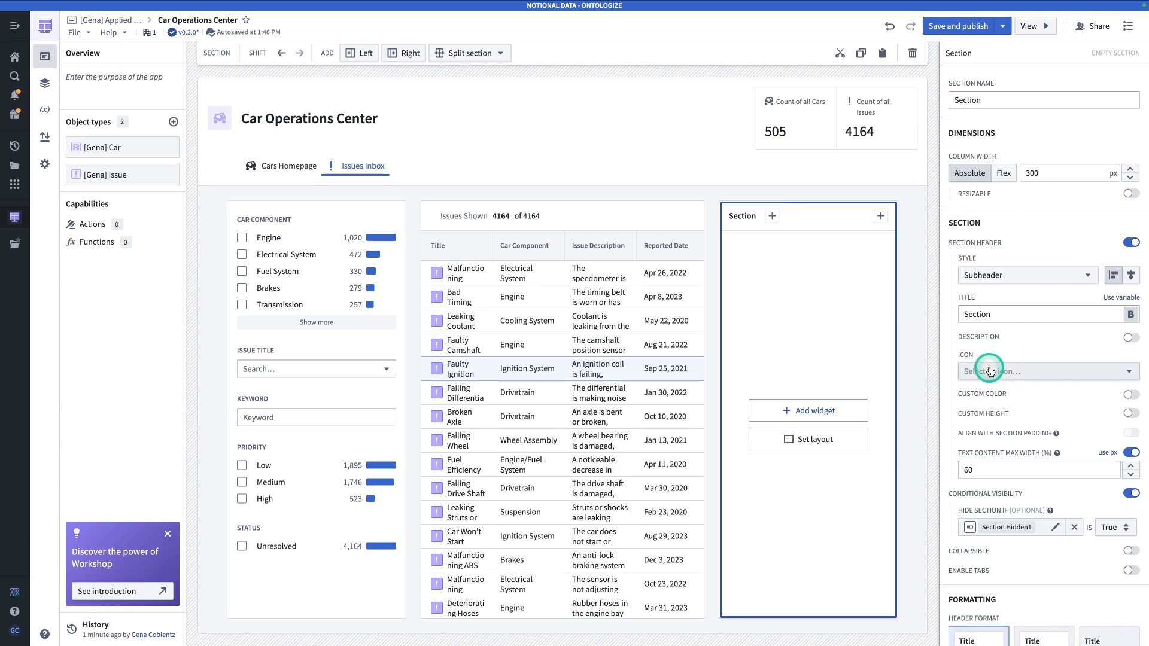
left_click(991, 372)
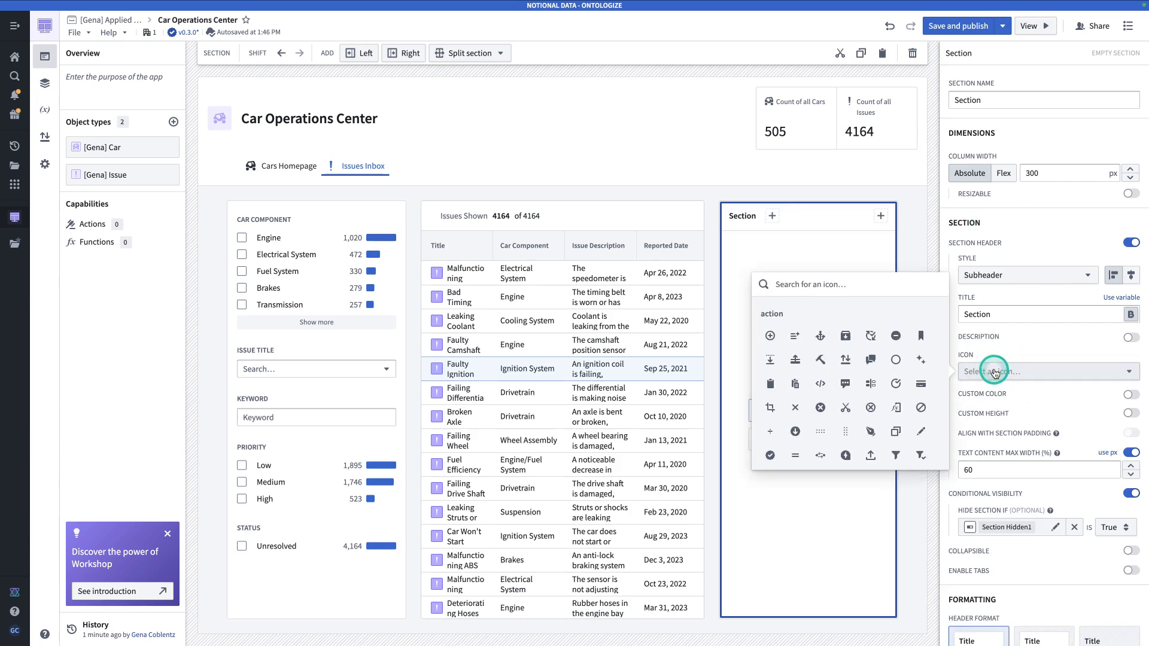
type("alert")
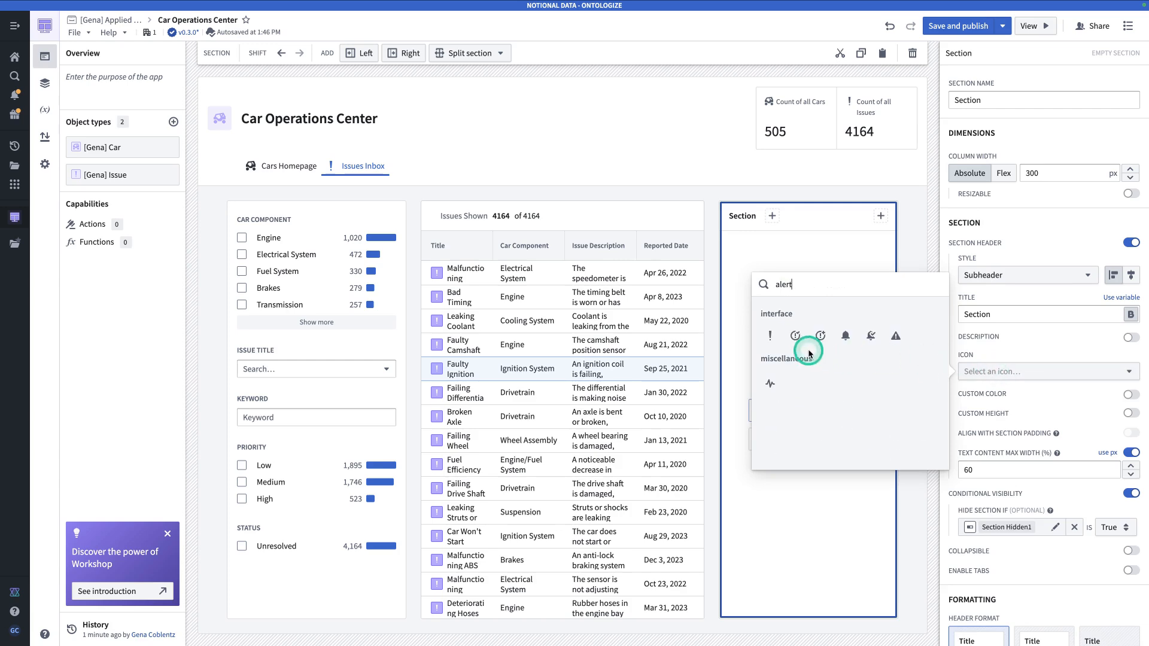
left_click(771, 337)
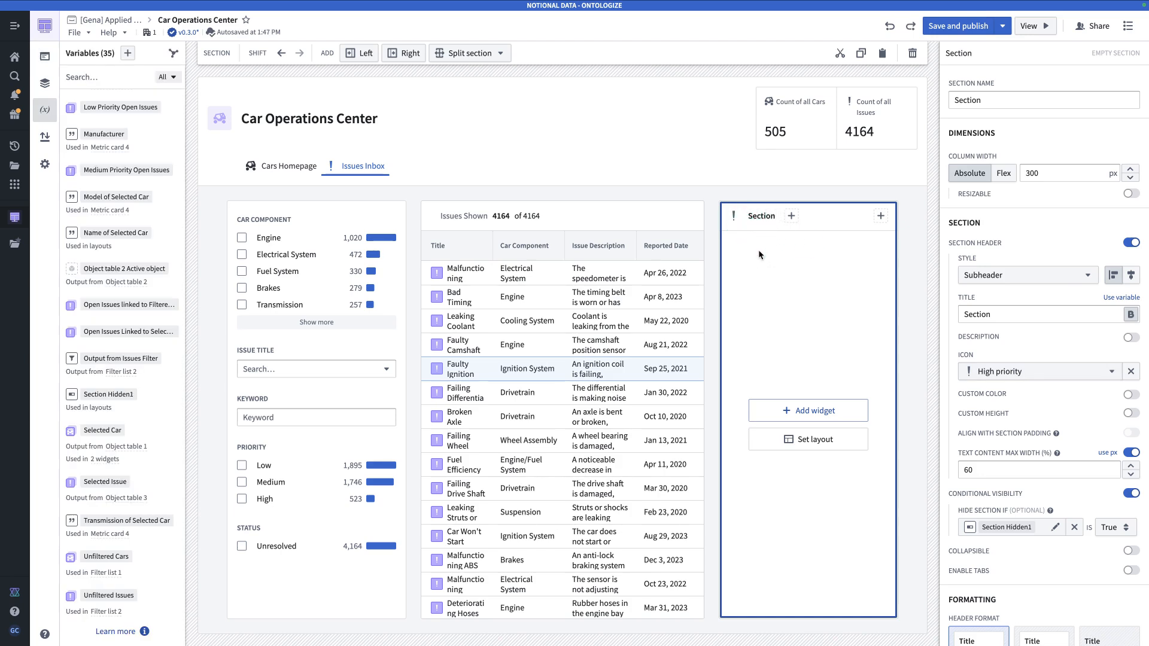
Check the Selected Issue section header requirements on the course page and return to the Car Operations Center module.
key("ctrl+Tab")
key("ctrl+Tab")
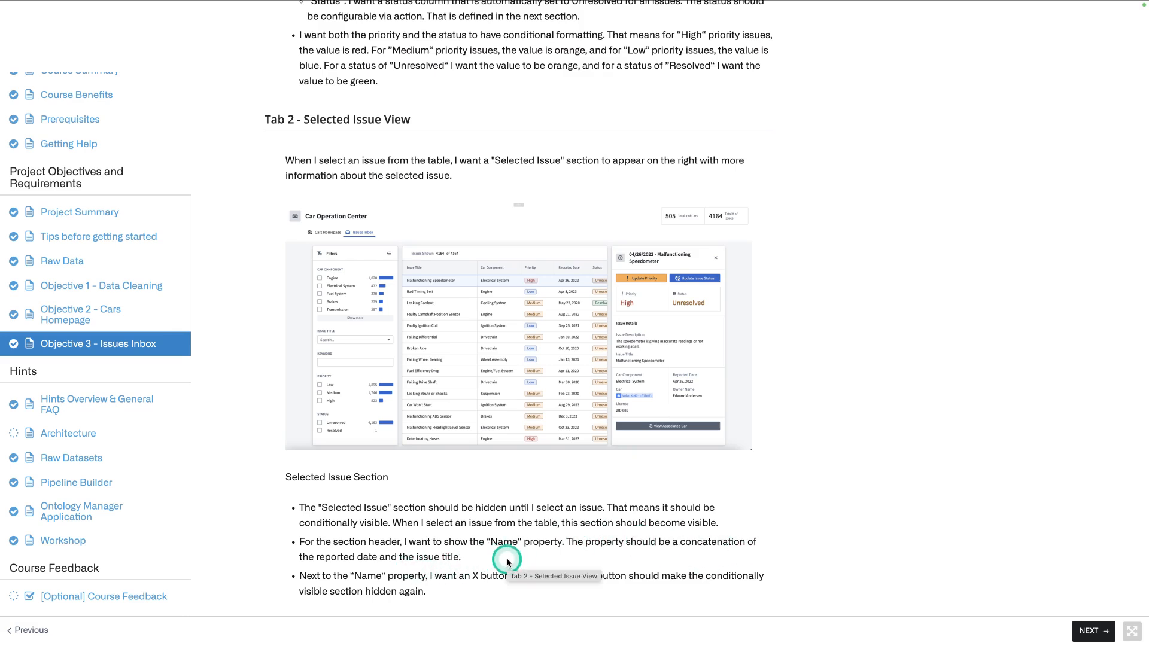
key("ctrl+shift+Tab")
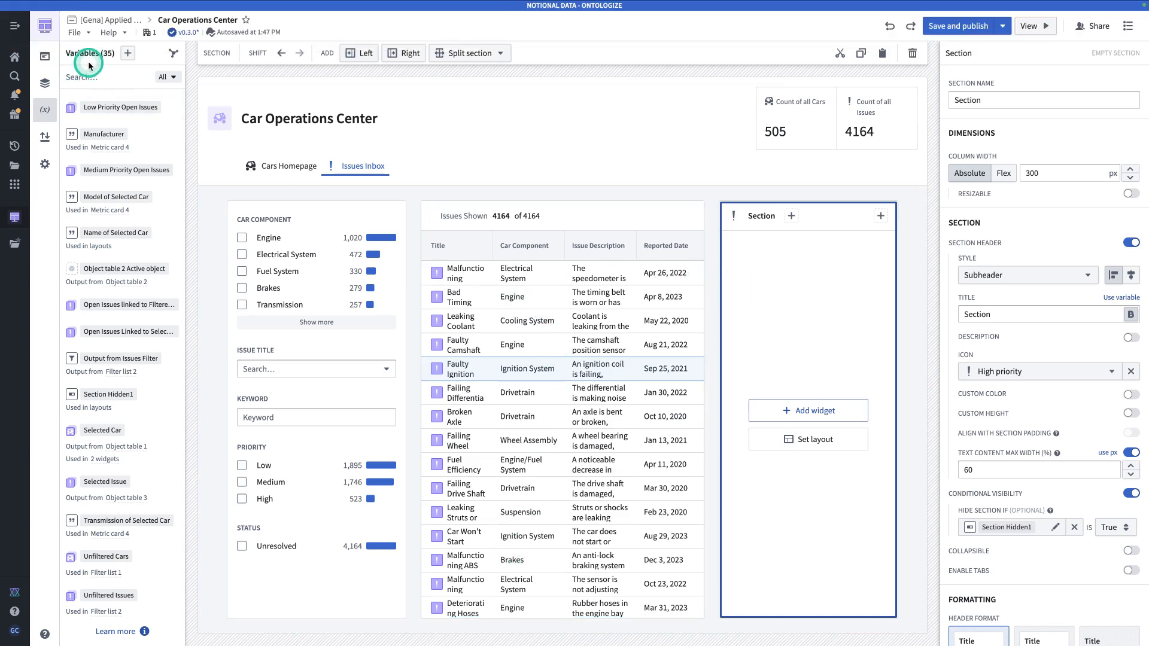
Create a string variable defined by a variable transformation with a String concatenation transform.
left_click(127, 53)
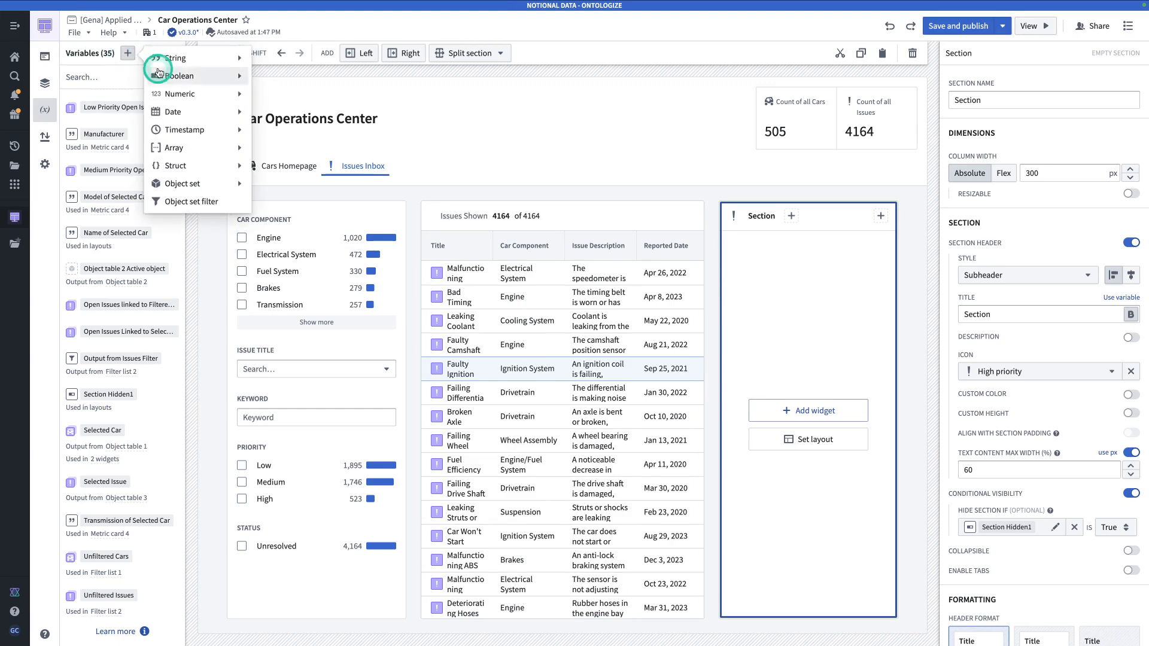
mouse_move(174, 58)
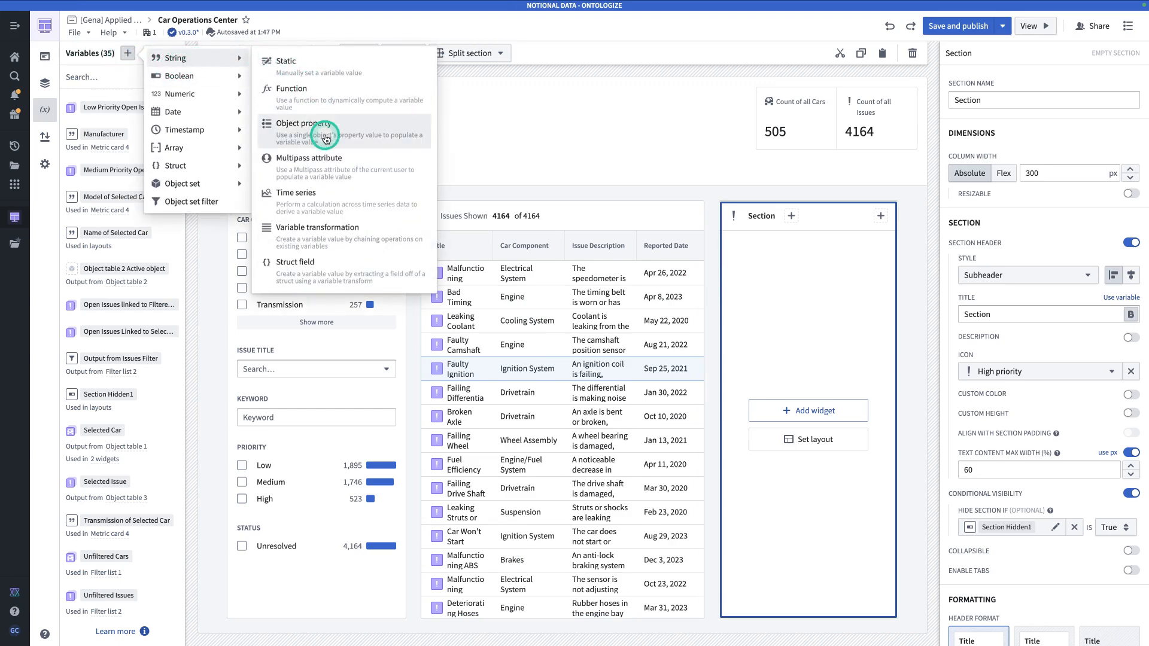
left_click(336, 240)
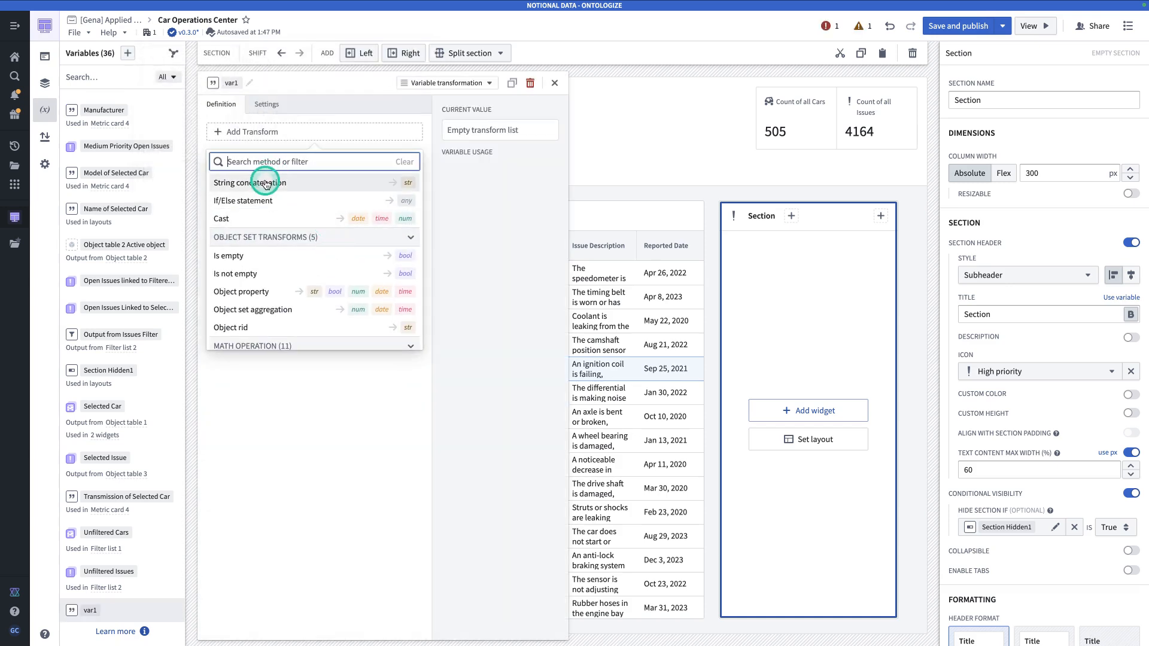
left_click(267, 184)
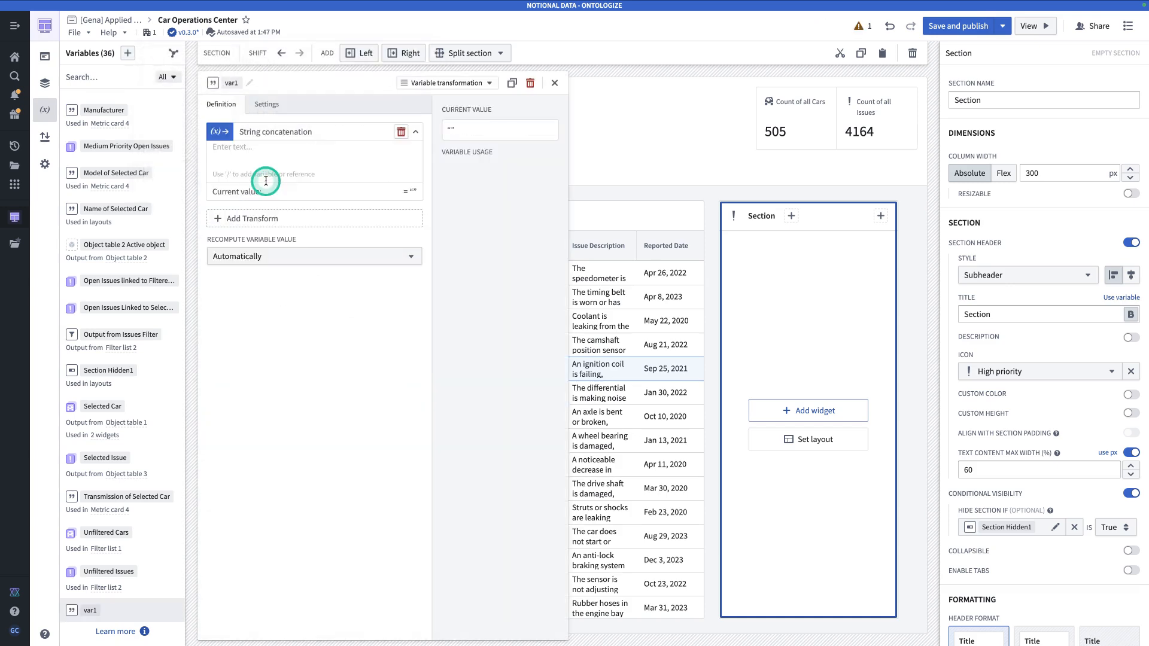
Insert a reference to a new Object property transform into the string concatenation.
left_click(280, 150)
type("/")
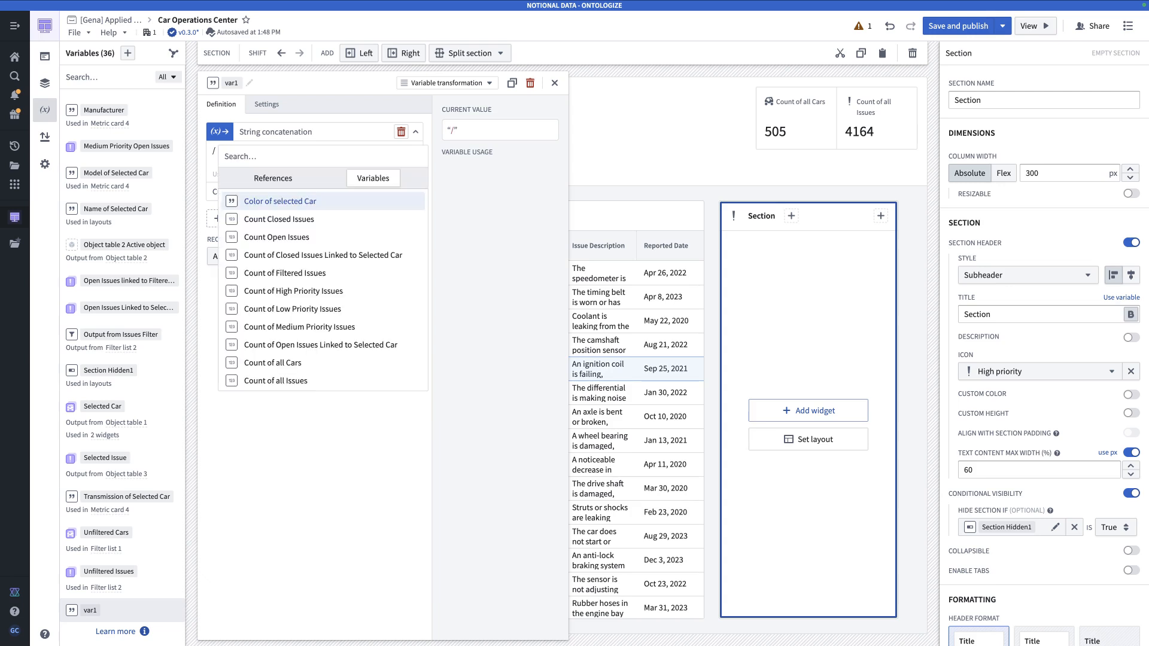
left_click(264, 178)
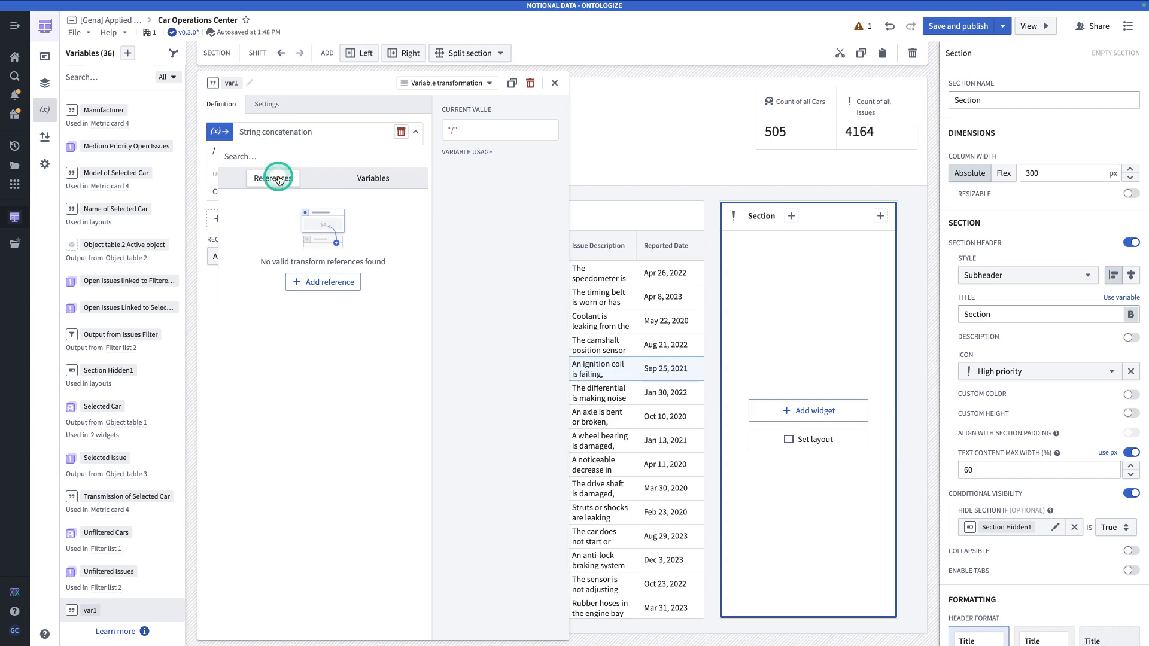
left_click(322, 281)
type("prop")
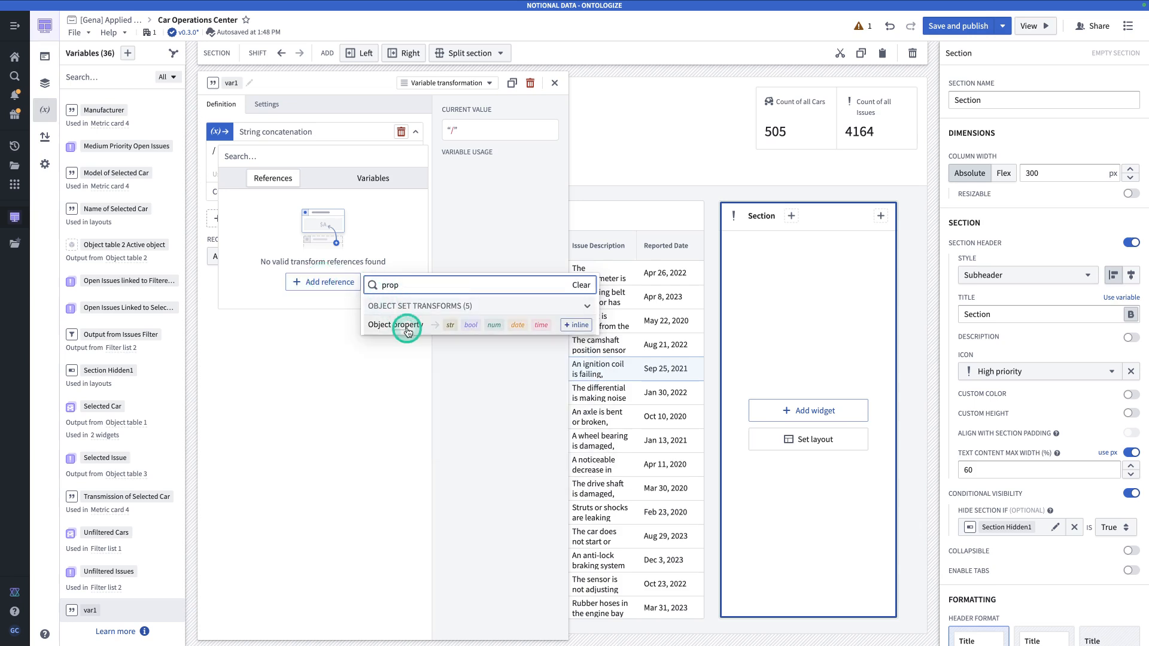
left_click(408, 331)
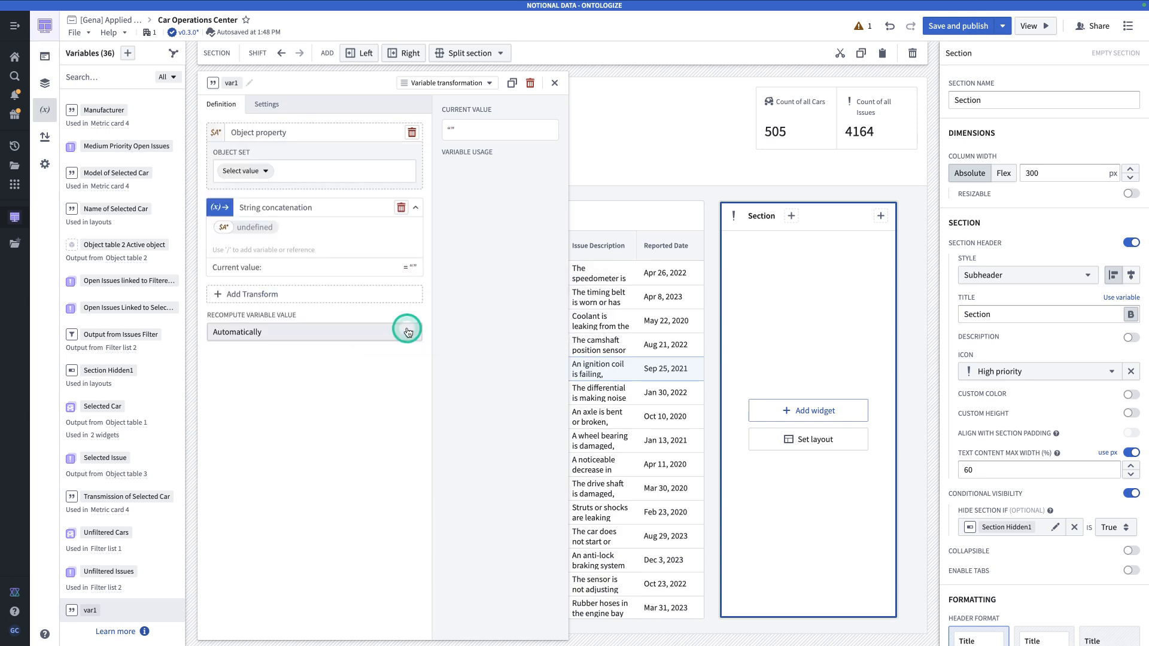
Set the object property transform to read the Reported Date property from the Selected Issue object set.
left_click(258, 173)
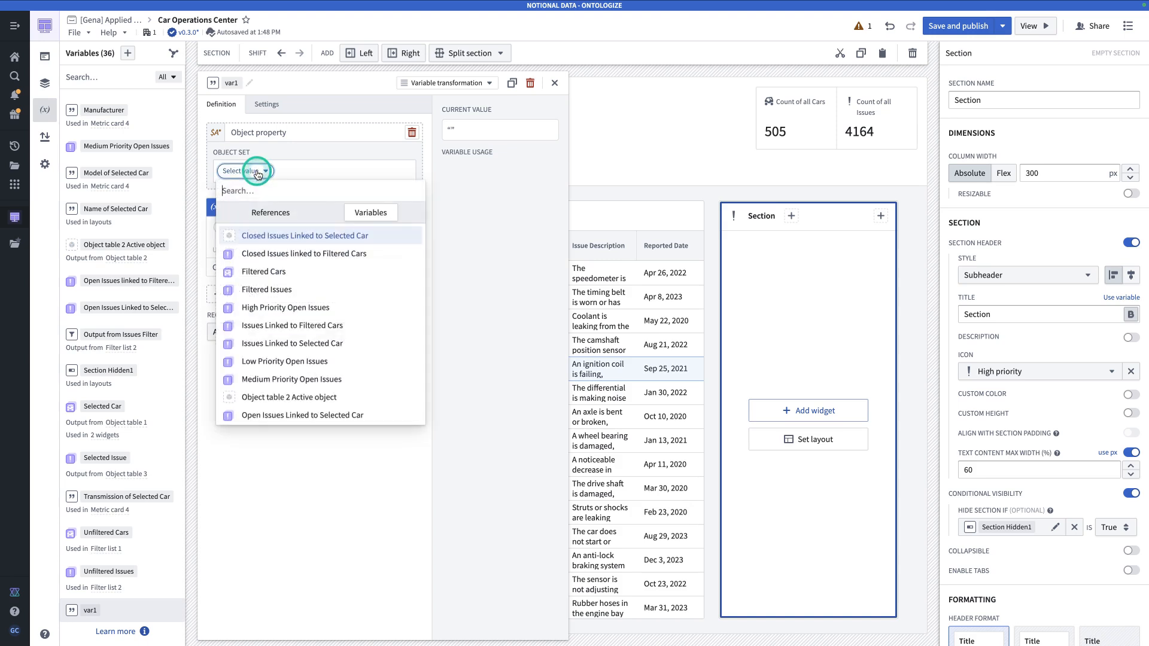
type("sel")
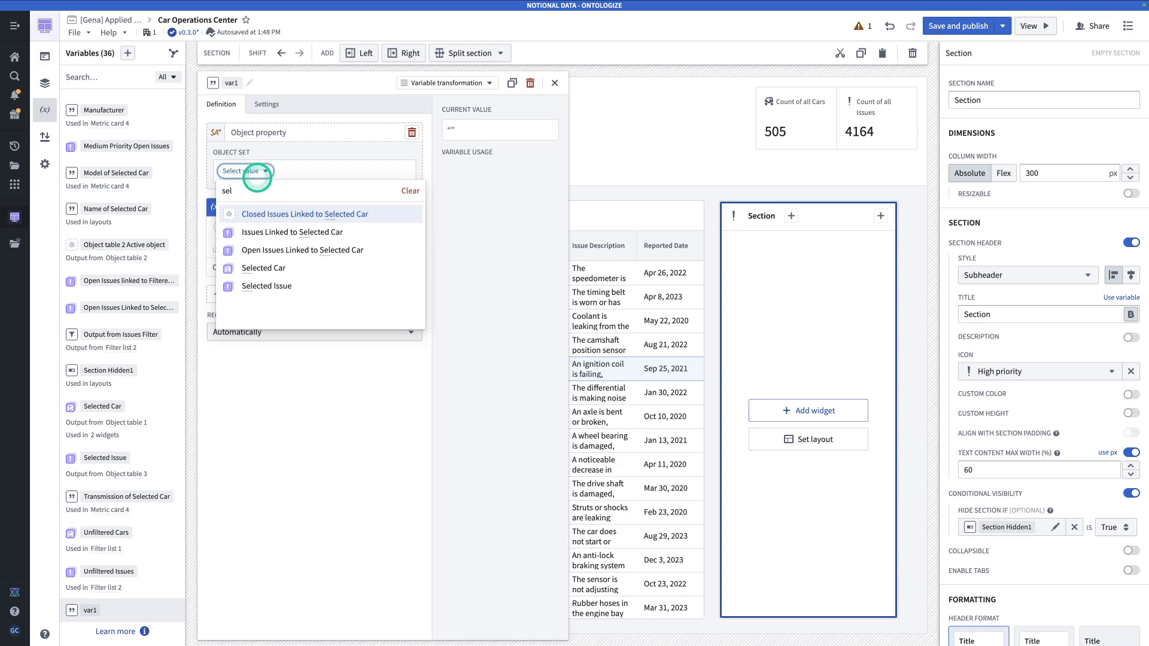
left_click(279, 287)
left_click(303, 220)
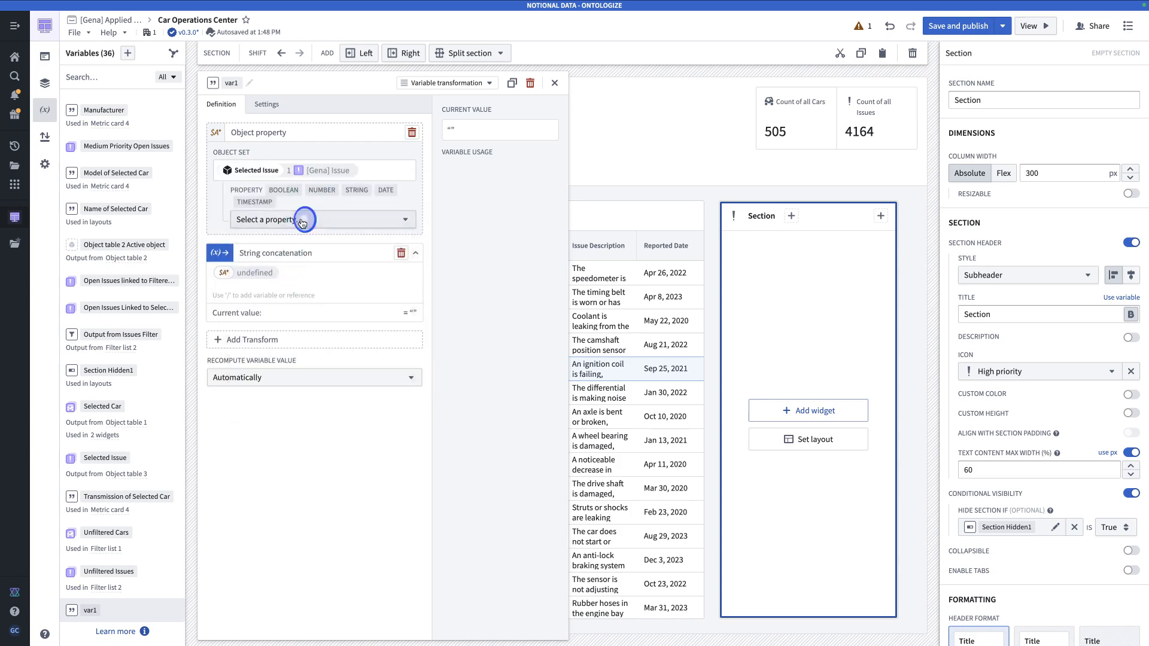
type("date")
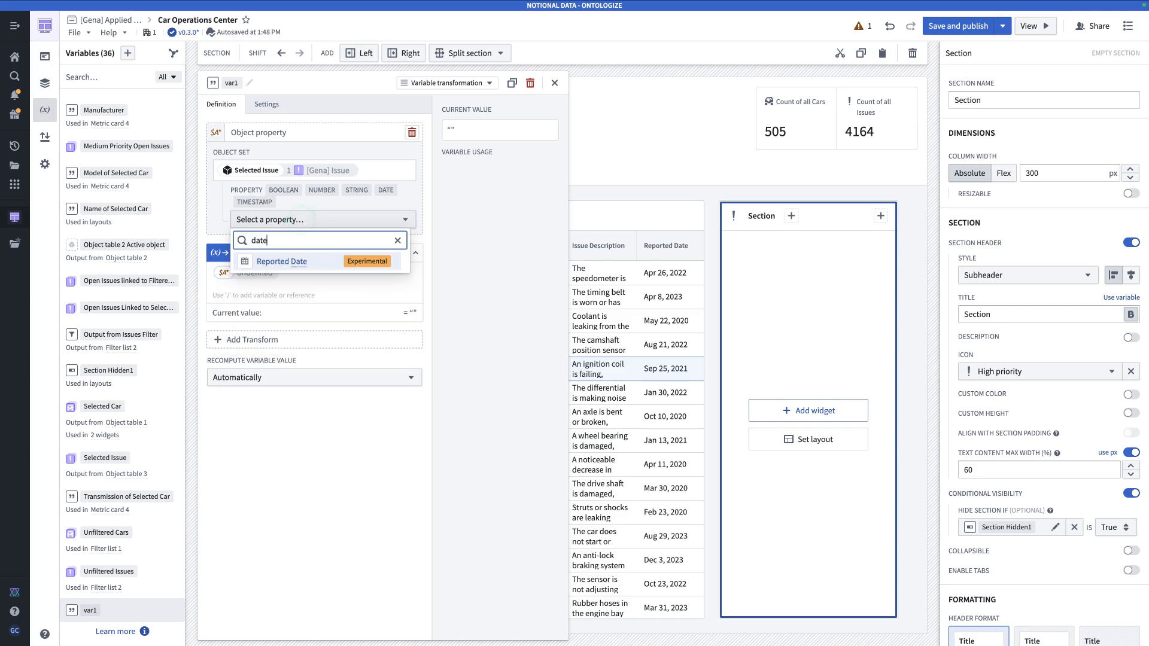
left_click(293, 261)
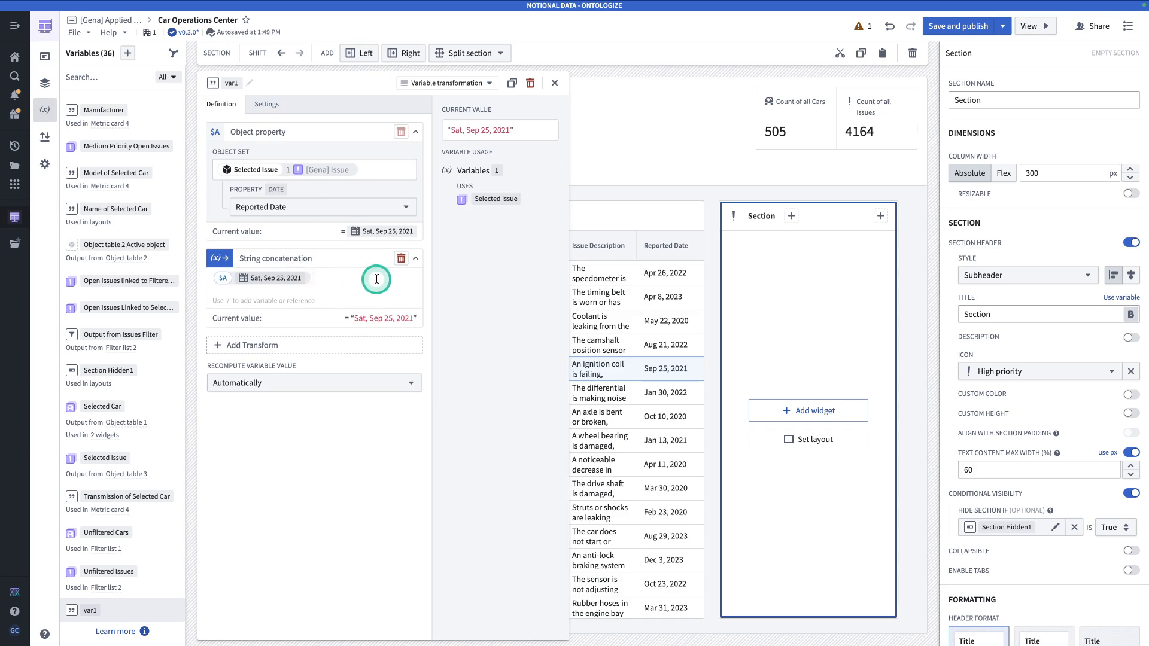
Append a "-" separator and a reference to a second Object property transform to the string concatenation.
type("- ")
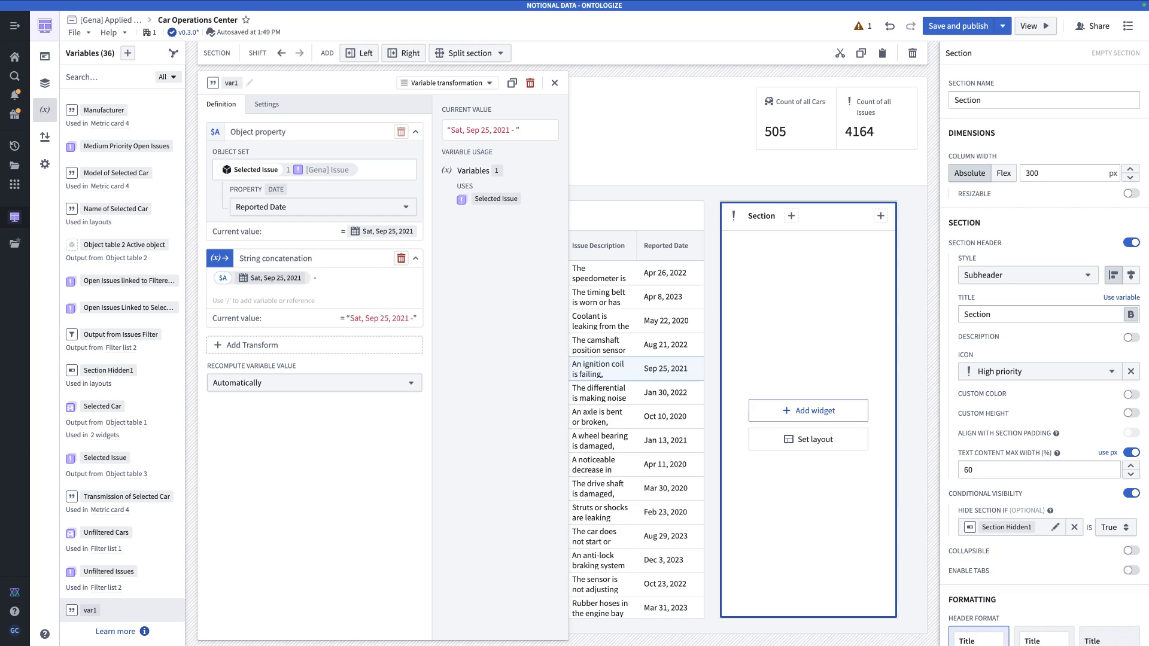
type("/")
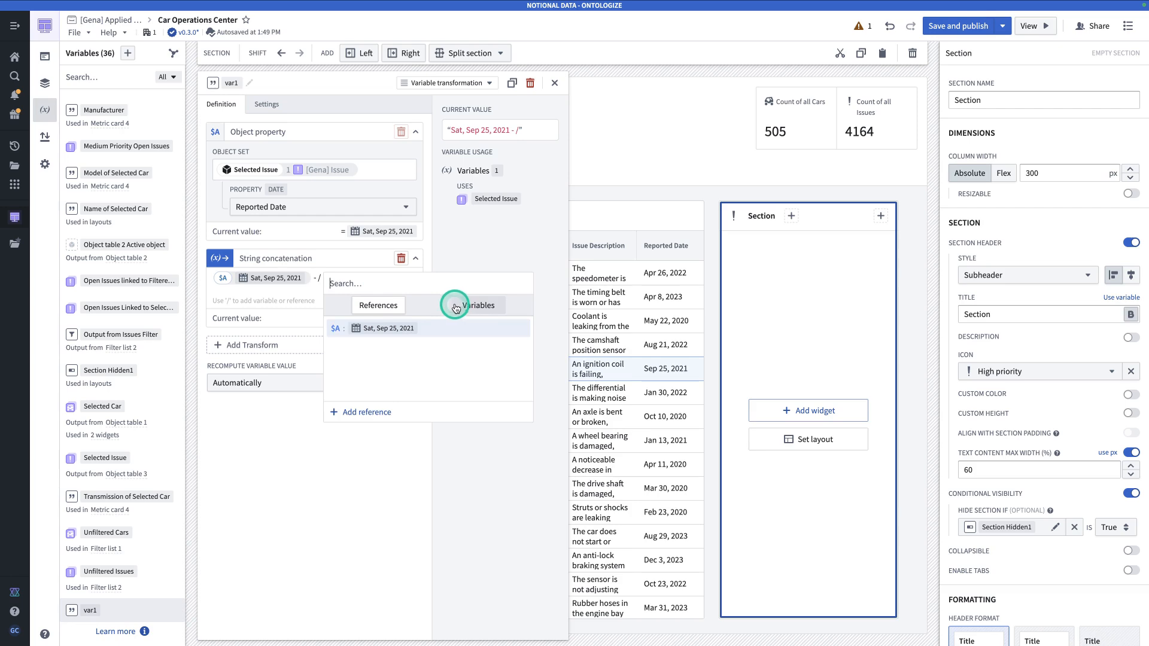
left_click(361, 411)
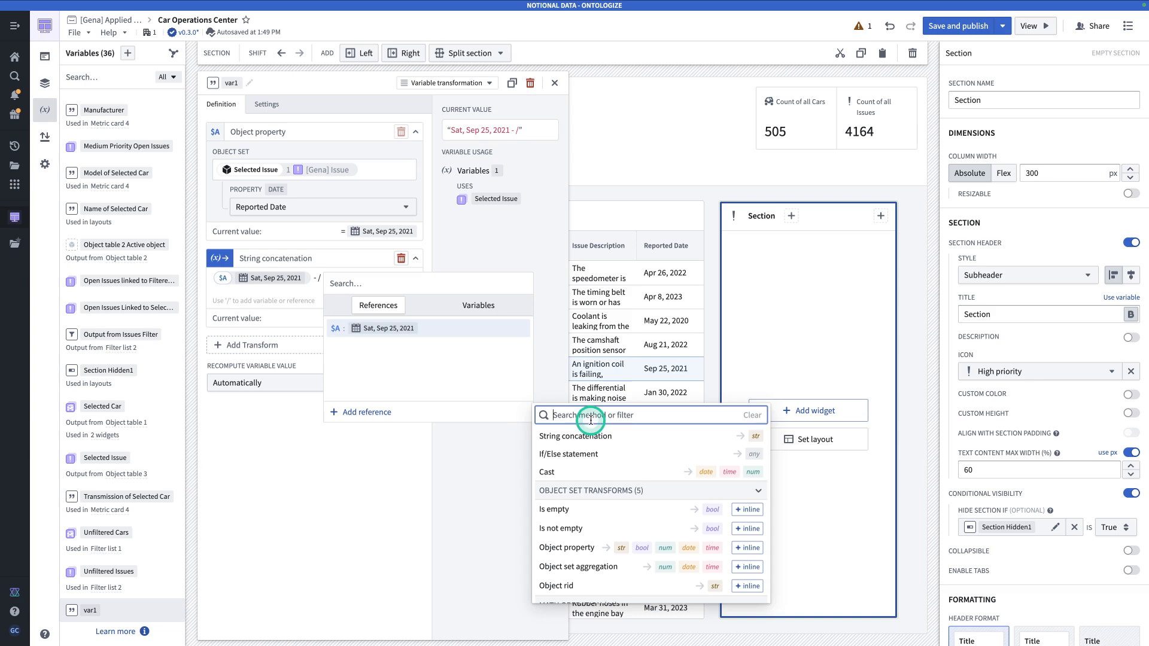
type("obje")
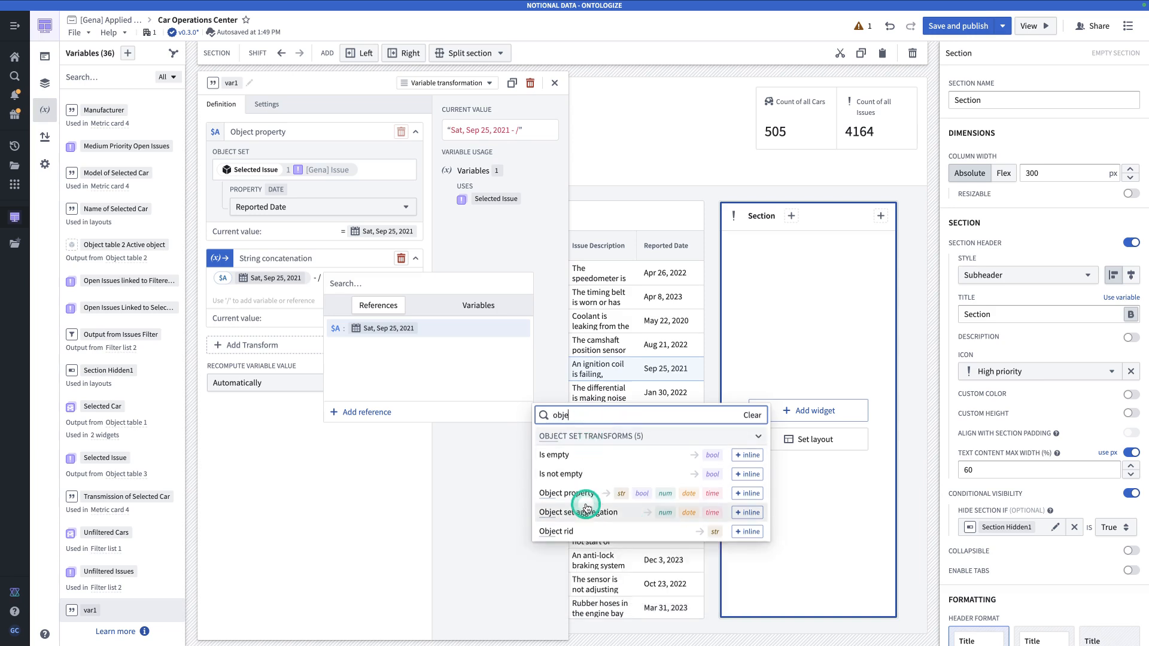
left_click(587, 499)
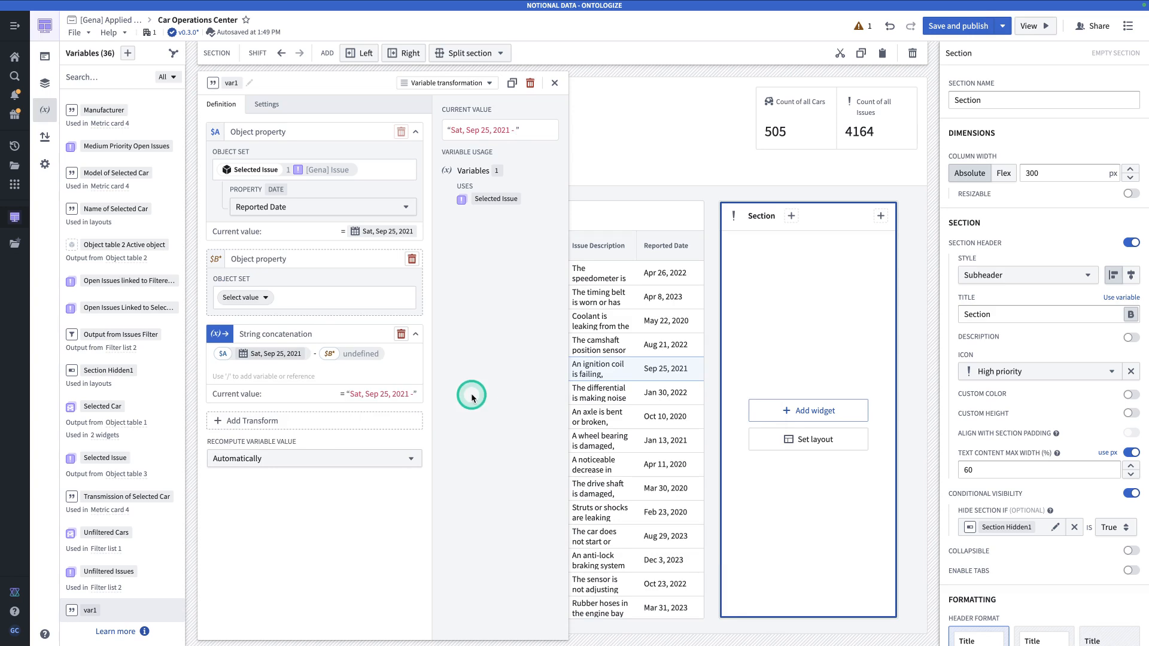
Set the second object property transform to read the Issue Title property from the Selected Issue object set.
left_click(245, 300)
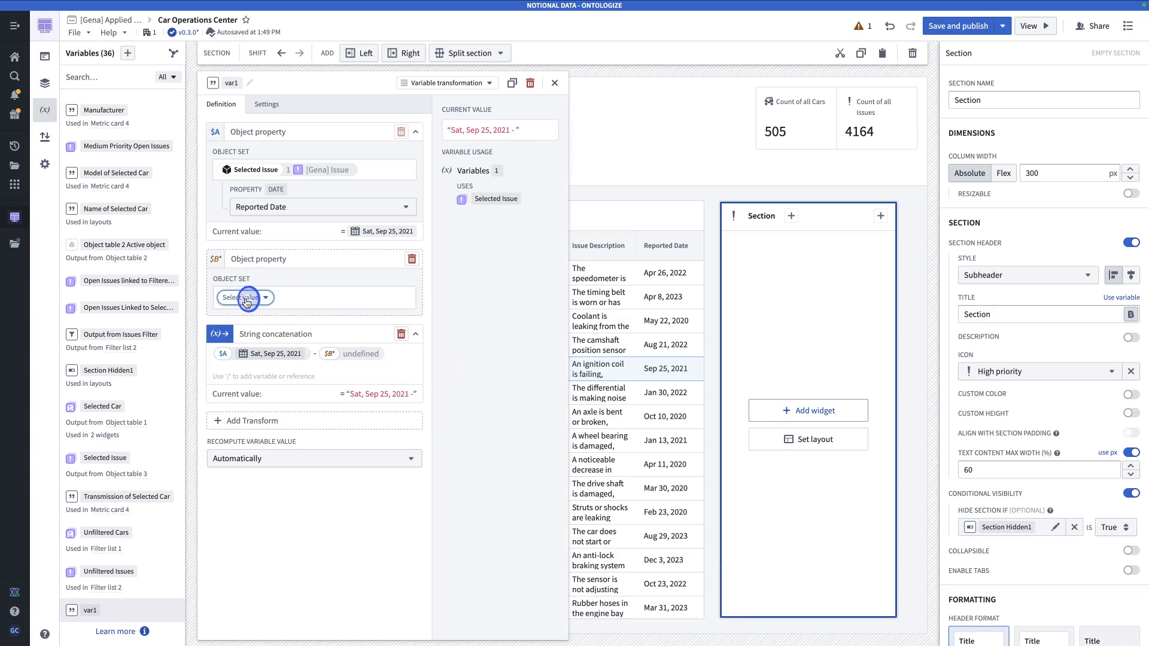
type("selec")
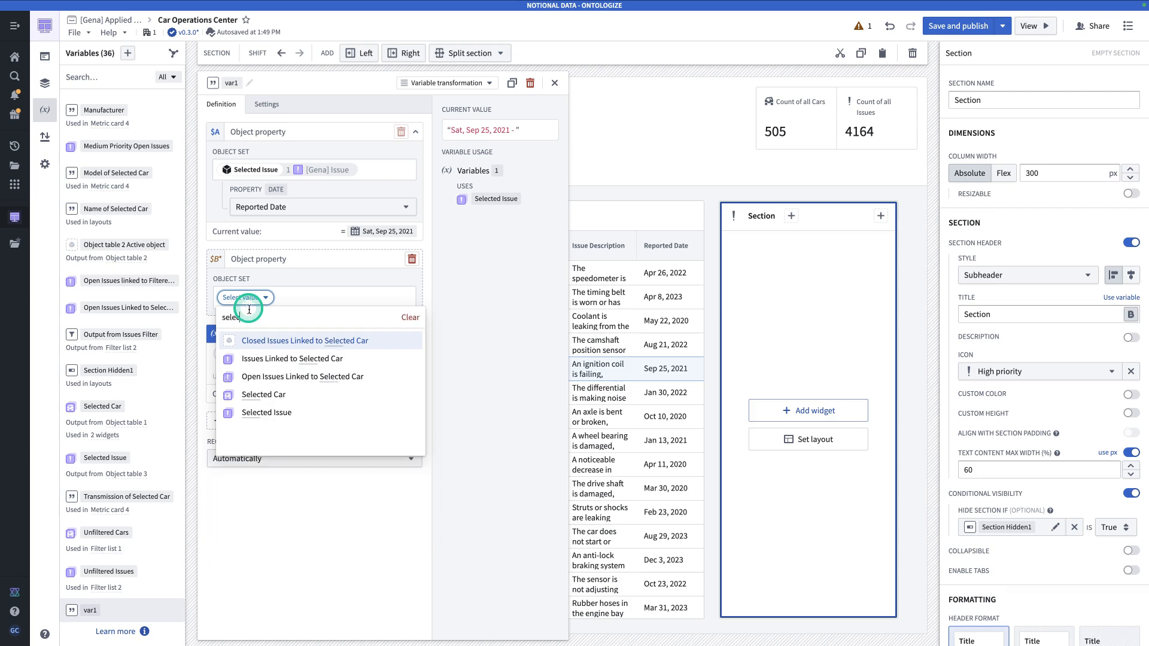
left_click(281, 412)
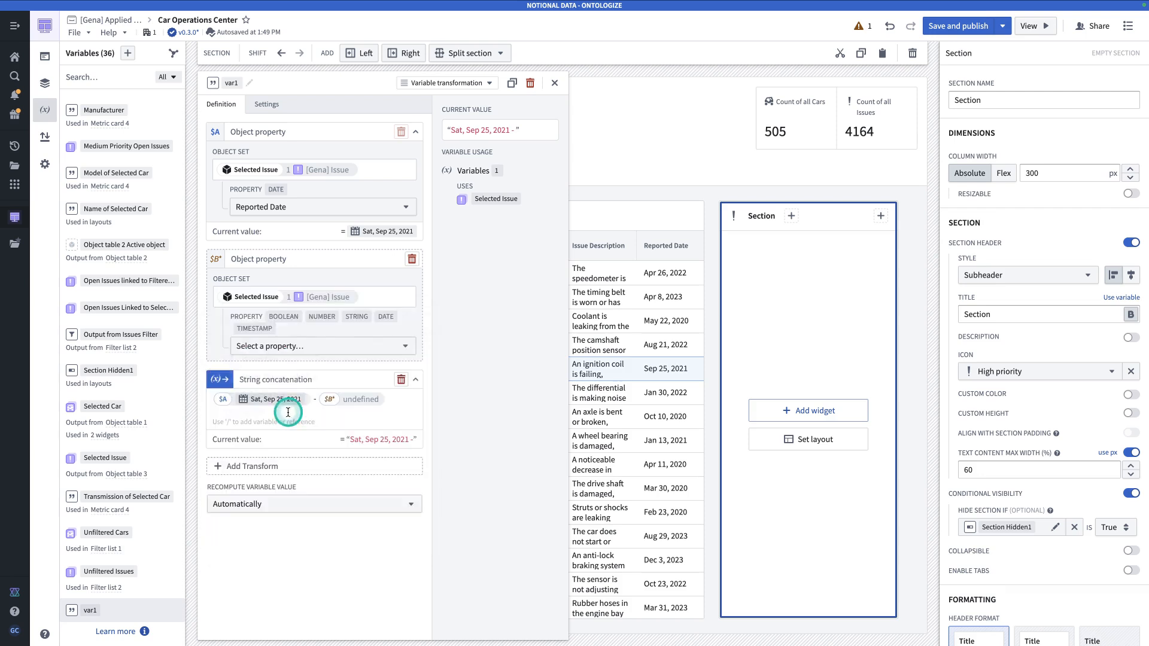
left_click(316, 347)
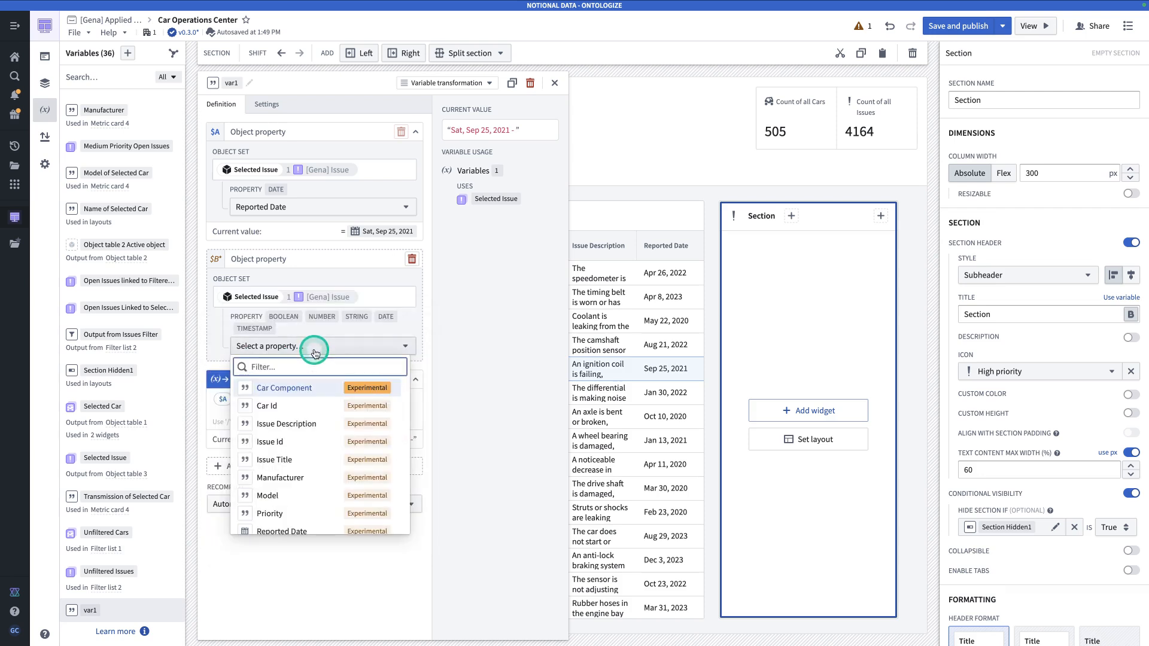
type("title")
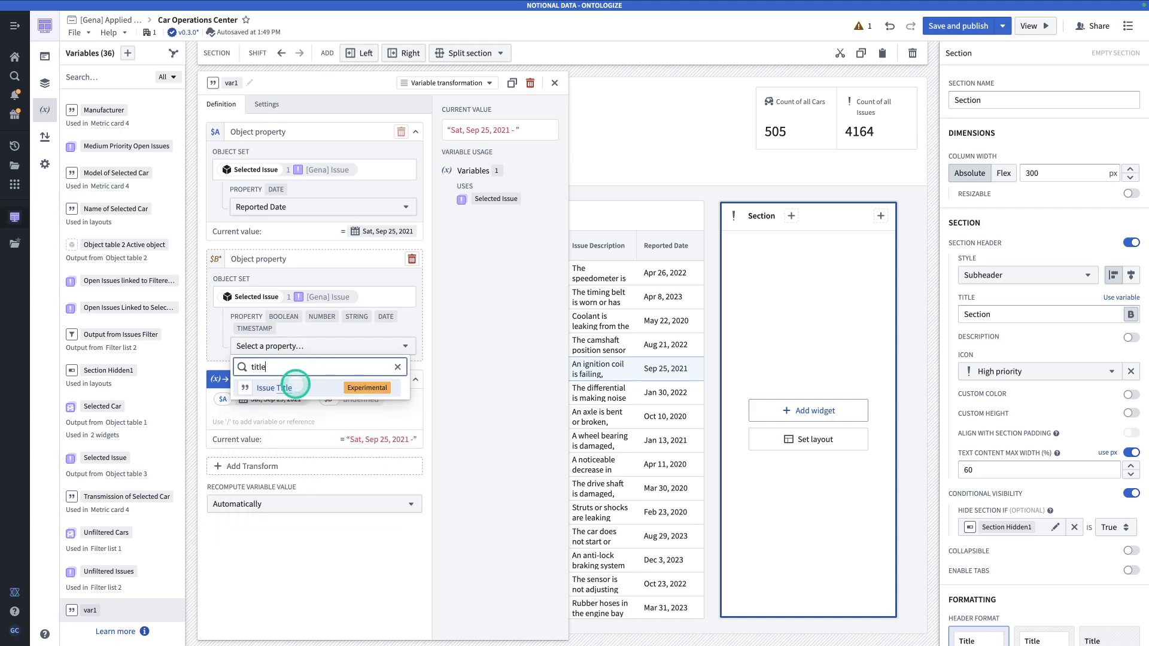
left_click(274, 388)
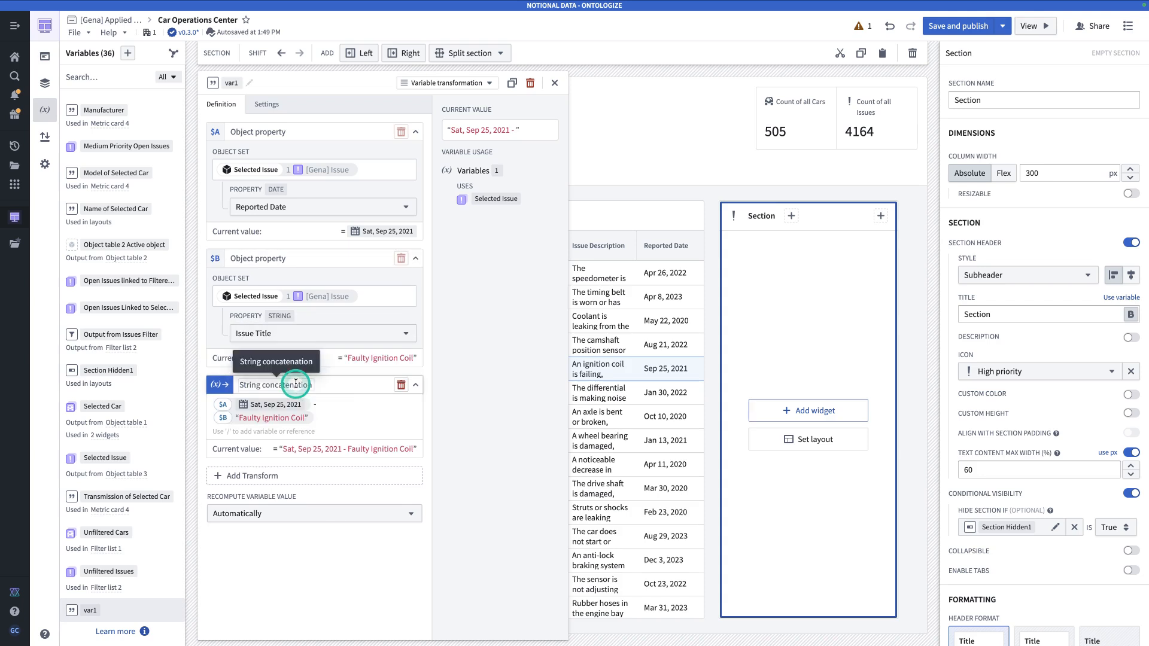
Rename the string variable to "Section Title" and close its definition.
left_click(235, 83)
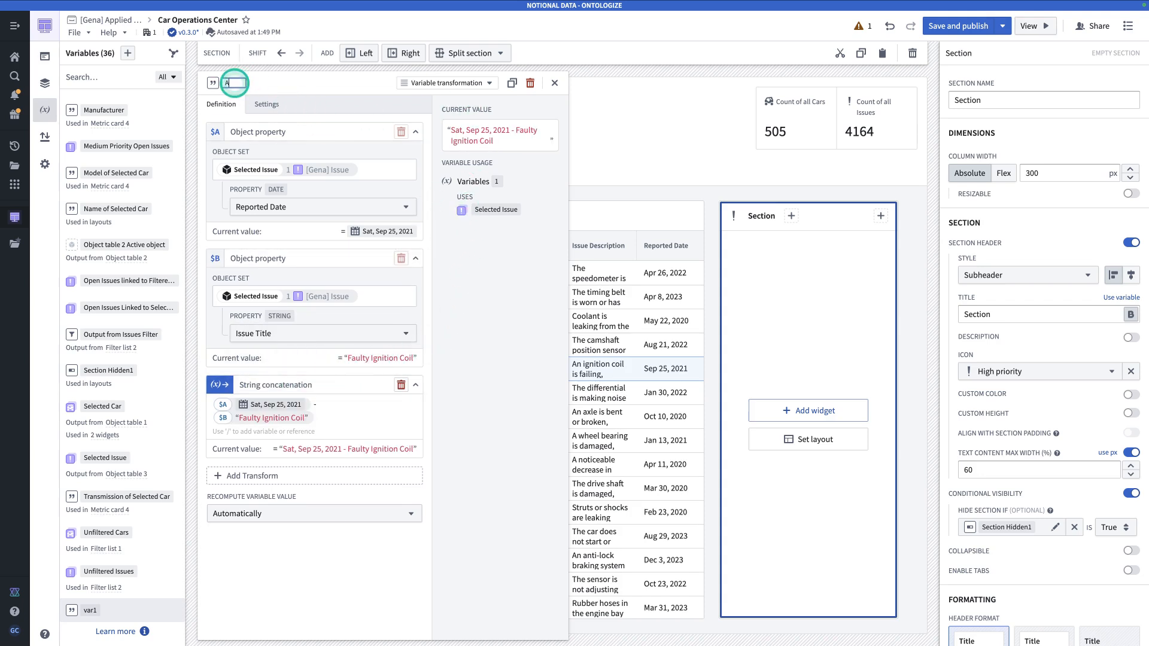
type("Section Title")
left_click(257, 66)
left_click(742, 265)
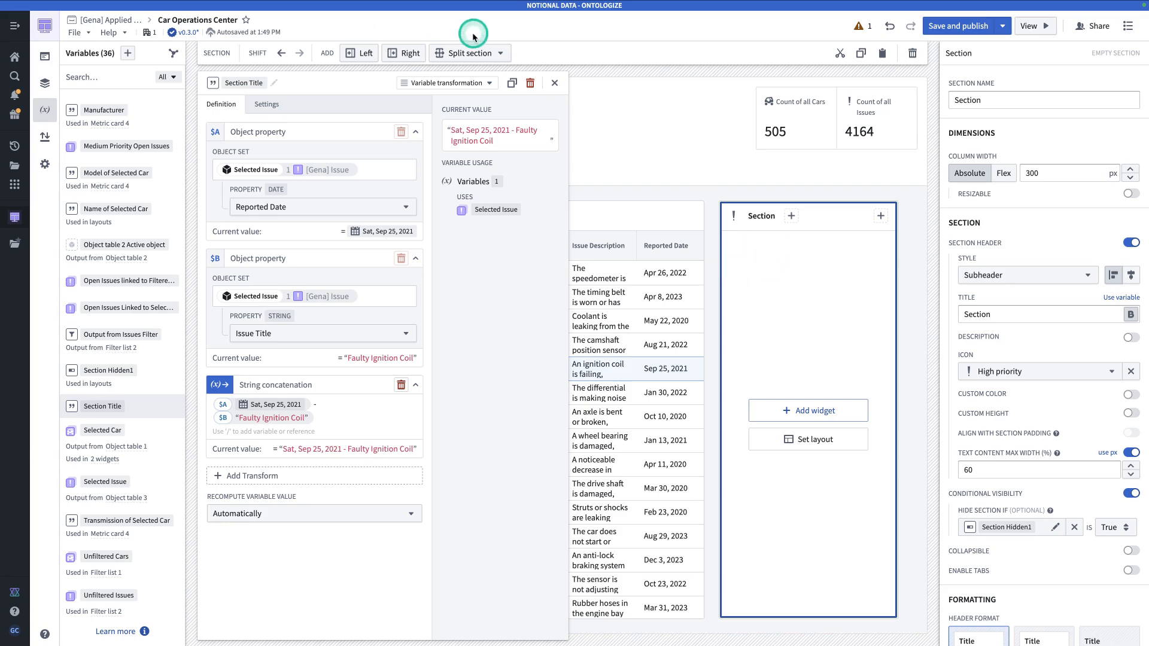
left_click(551, 79)
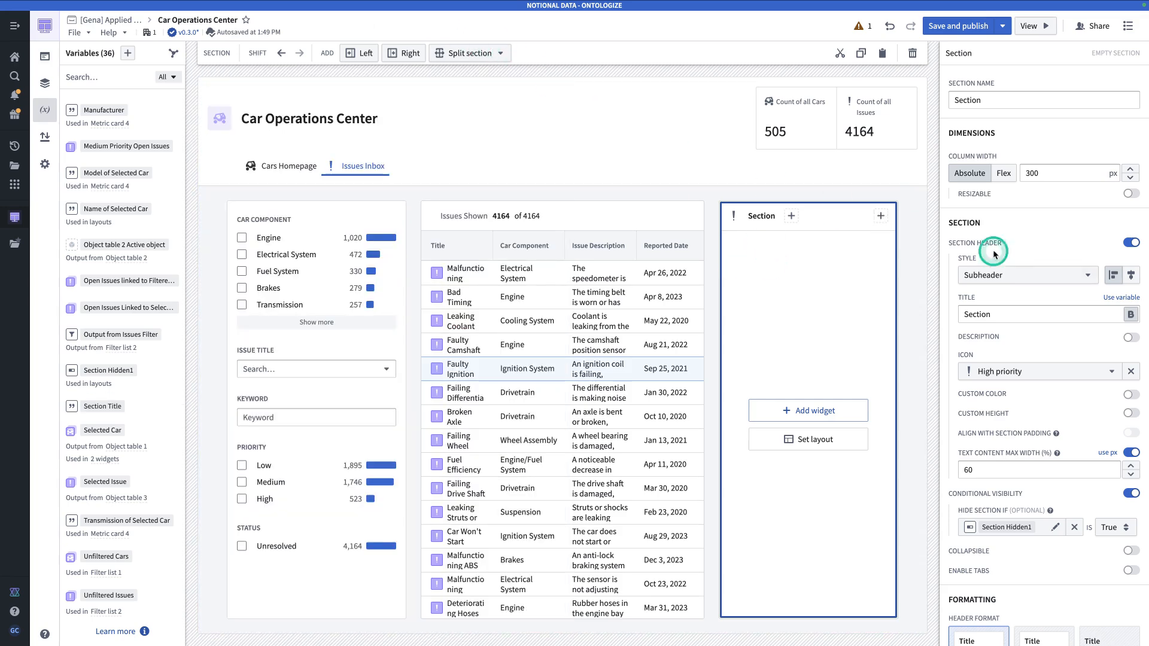
Make the conditional section's header title use the existing Section Title variable.
left_click(1112, 297)
left_click(1055, 310)
left_click(1040, 340)
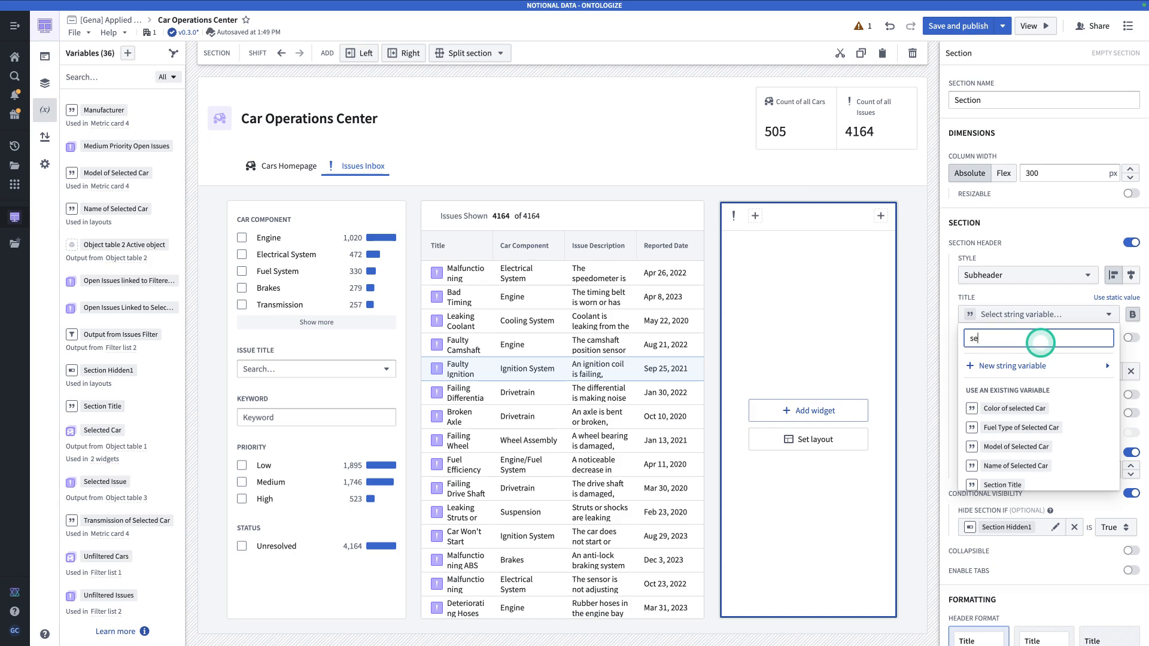
type("cto")
key("BackSpace")
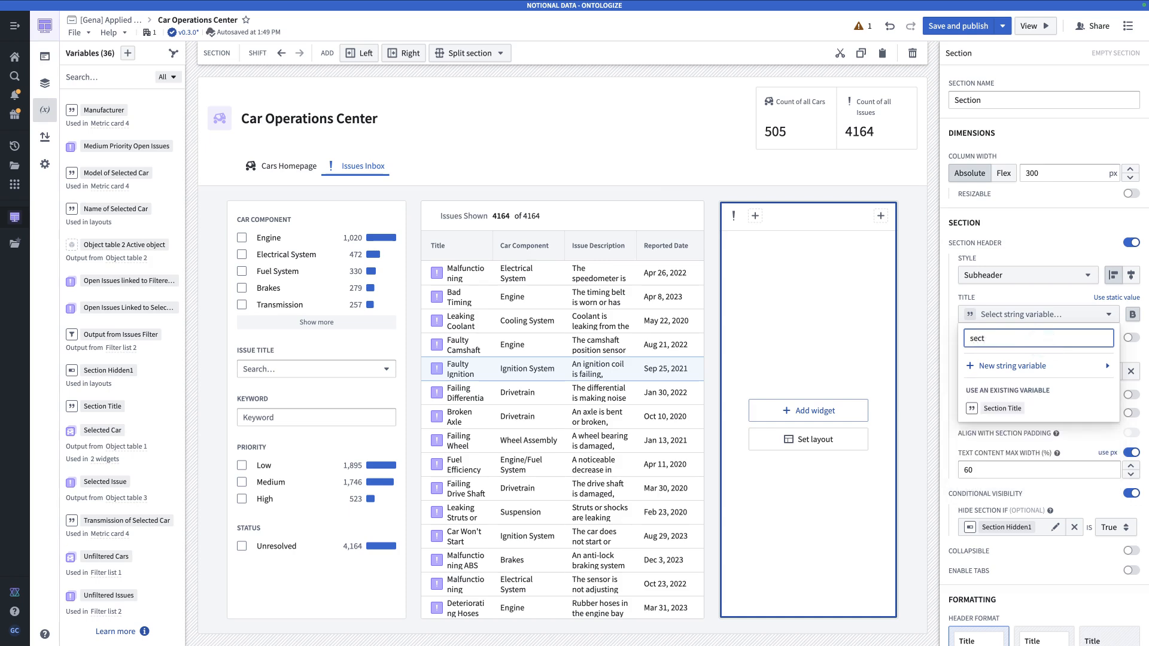
left_click(1036, 408)
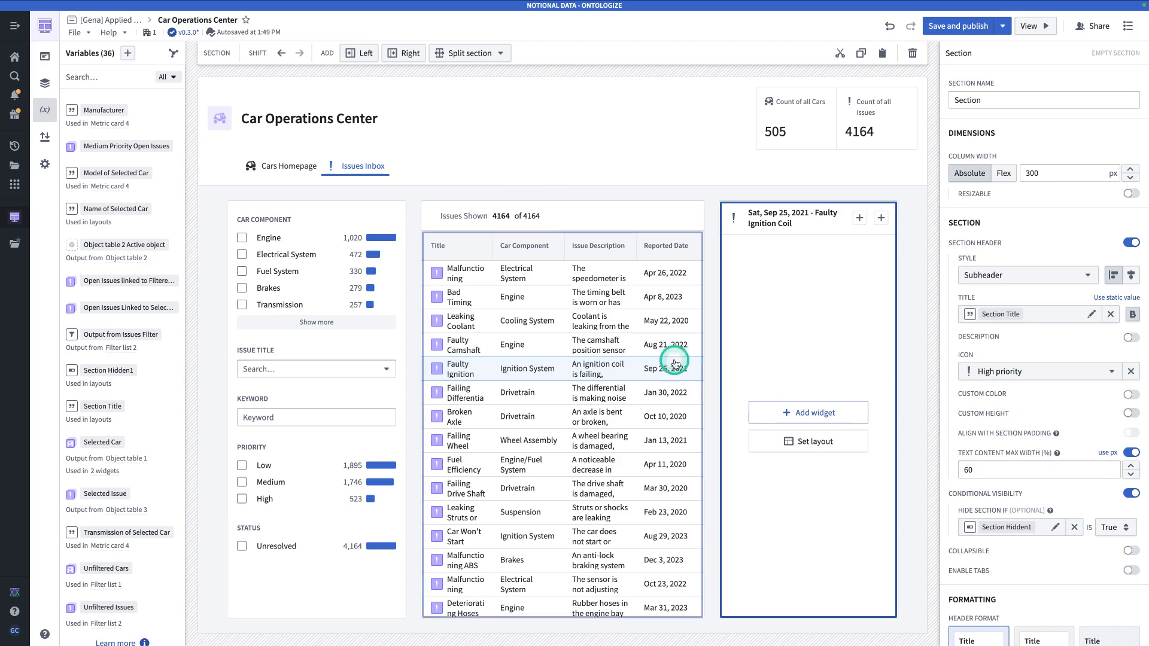
Check the section header's dynamic title by selecting the Failing Differential and Broken Axle issues in the table.
left_click(555, 401)
left_click(558, 397)
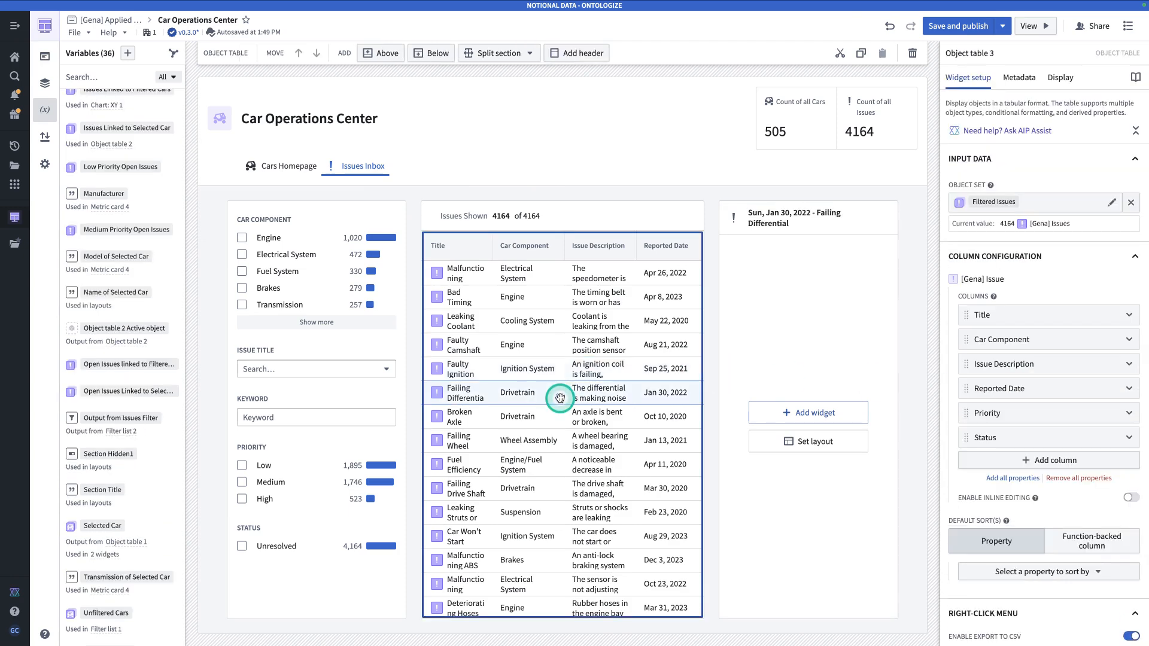
left_click(572, 421)
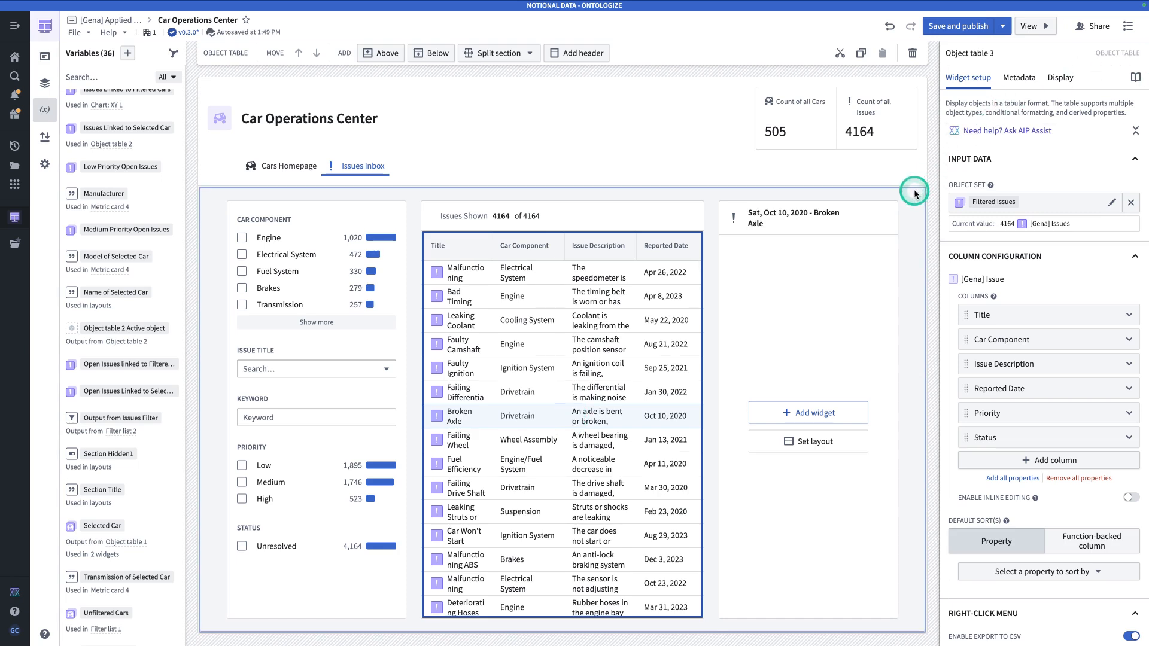
Add a Button group widget at the far end of the conditional section's header.
left_click(862, 226)
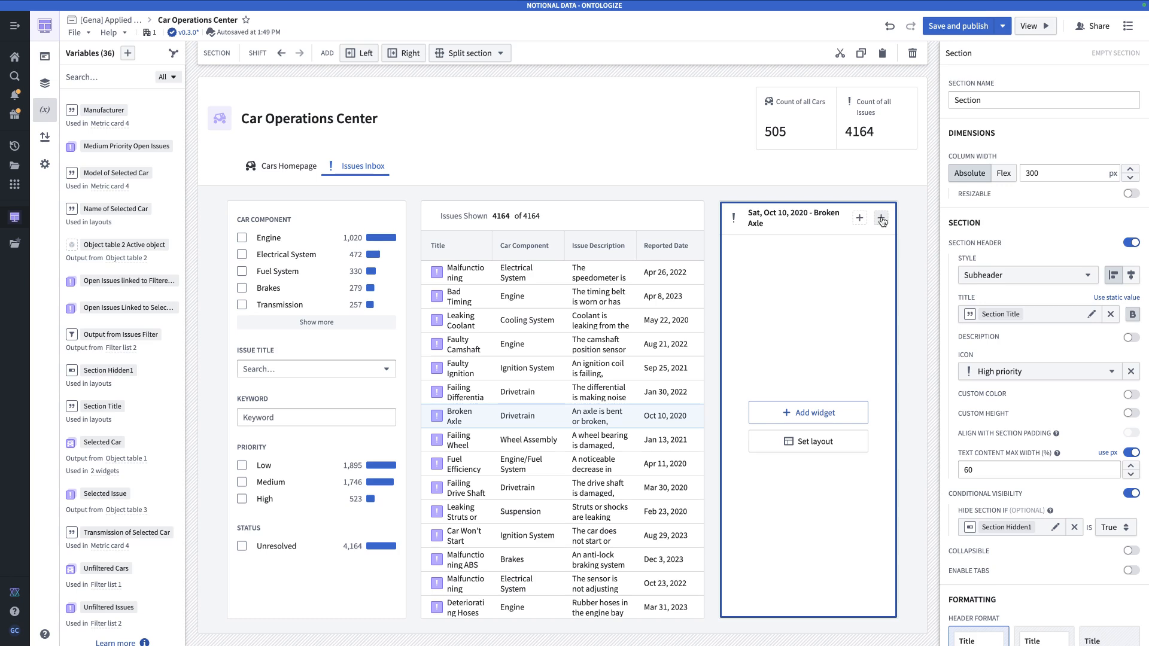
left_click(883, 222)
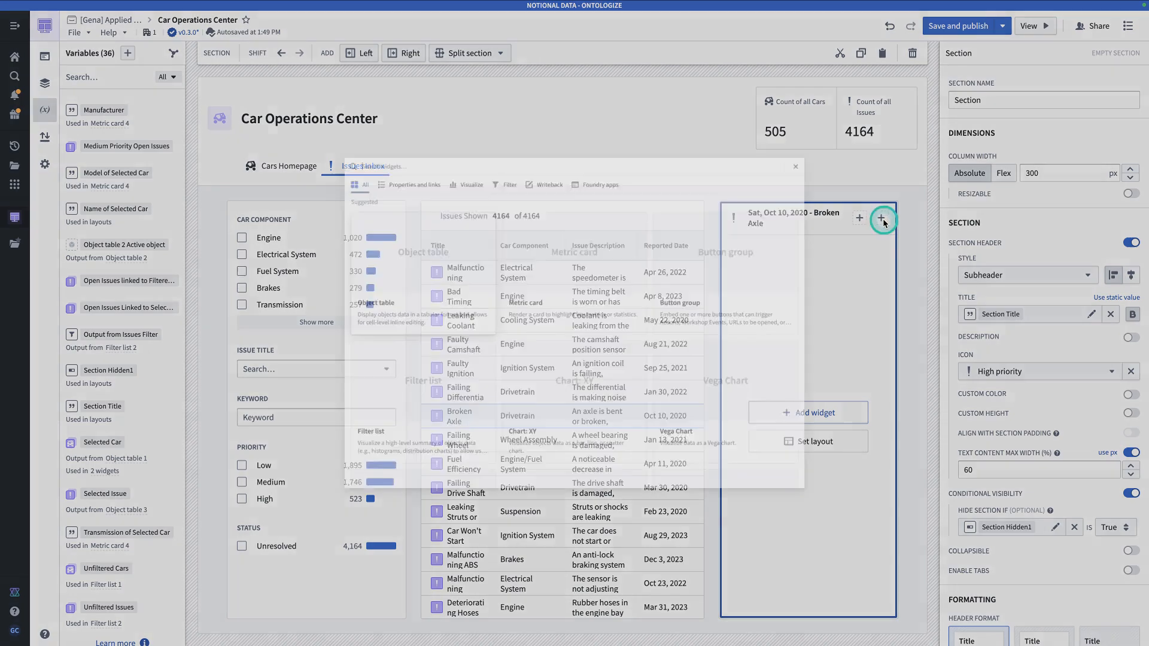
type("butt")
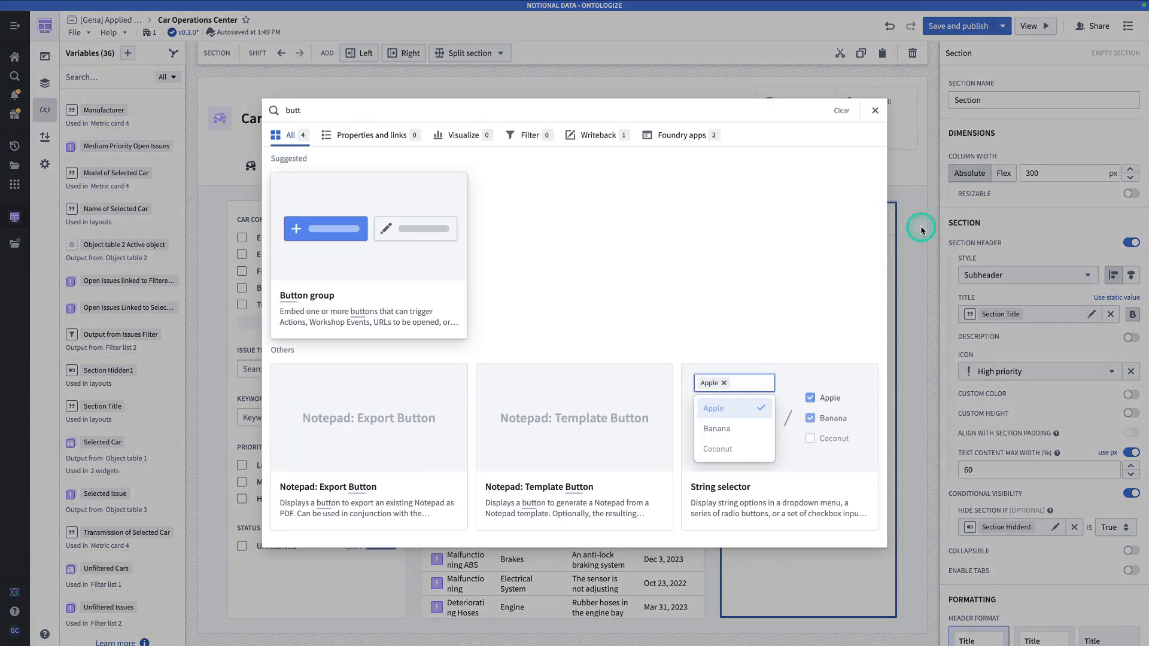
left_click(419, 236)
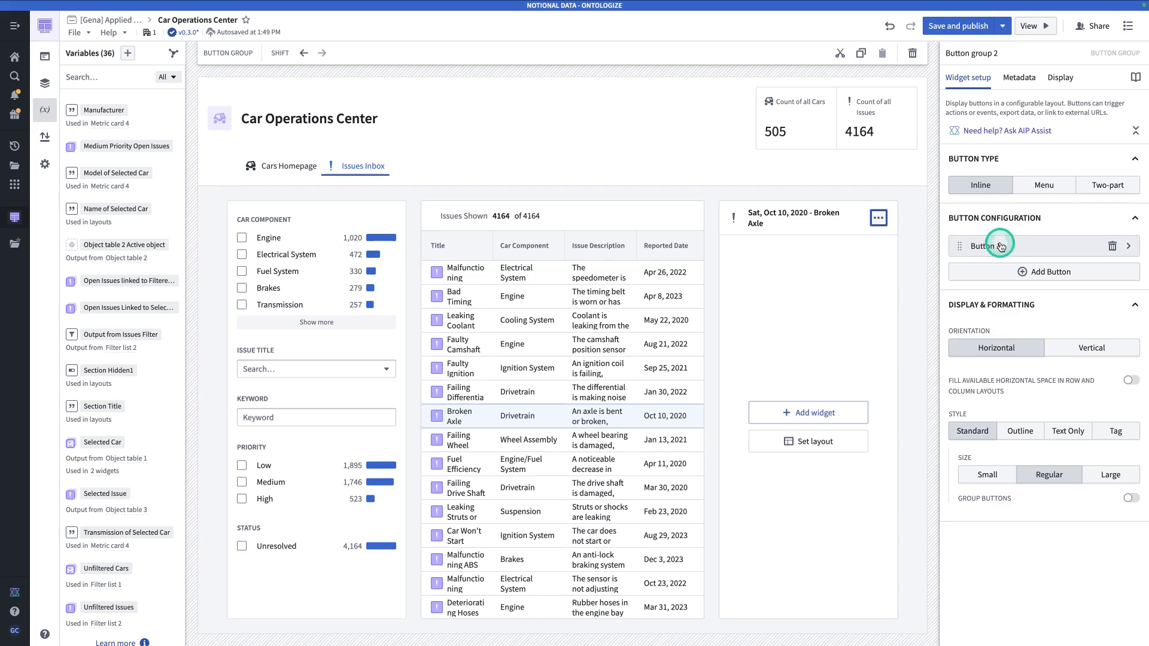
Clear the header button's text and give it the Cross icon as its left icon.
left_click(1000, 246)
left_click_drag(1000, 141, 954, 138)
key("BackSpace")
left_click(982, 227)
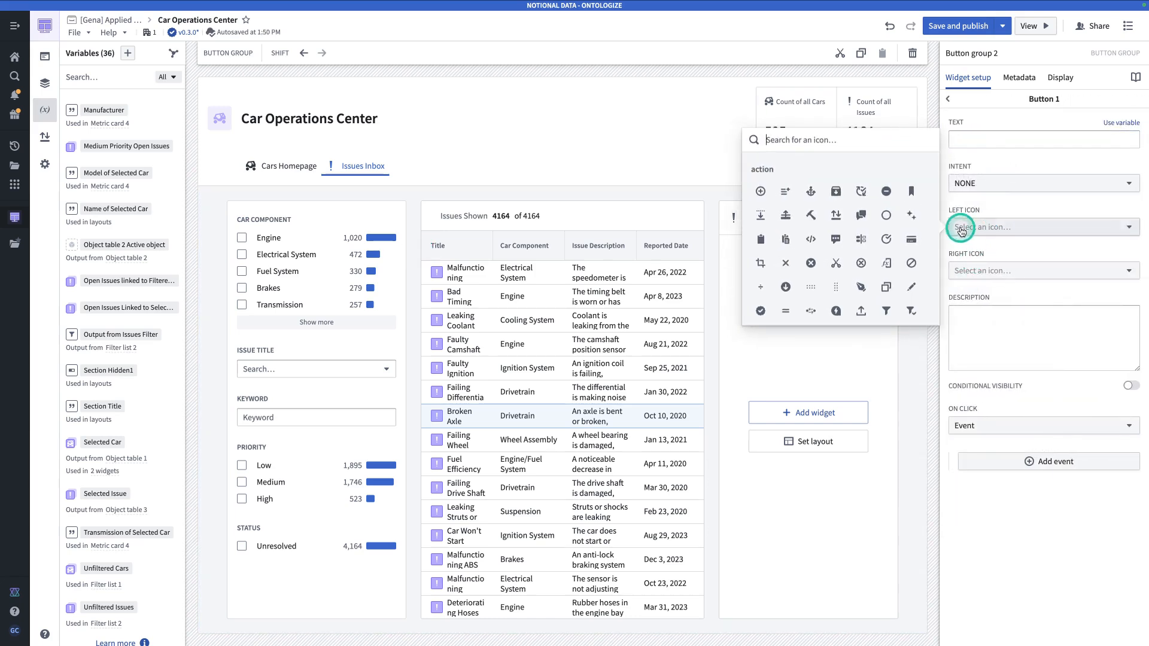
type("close")
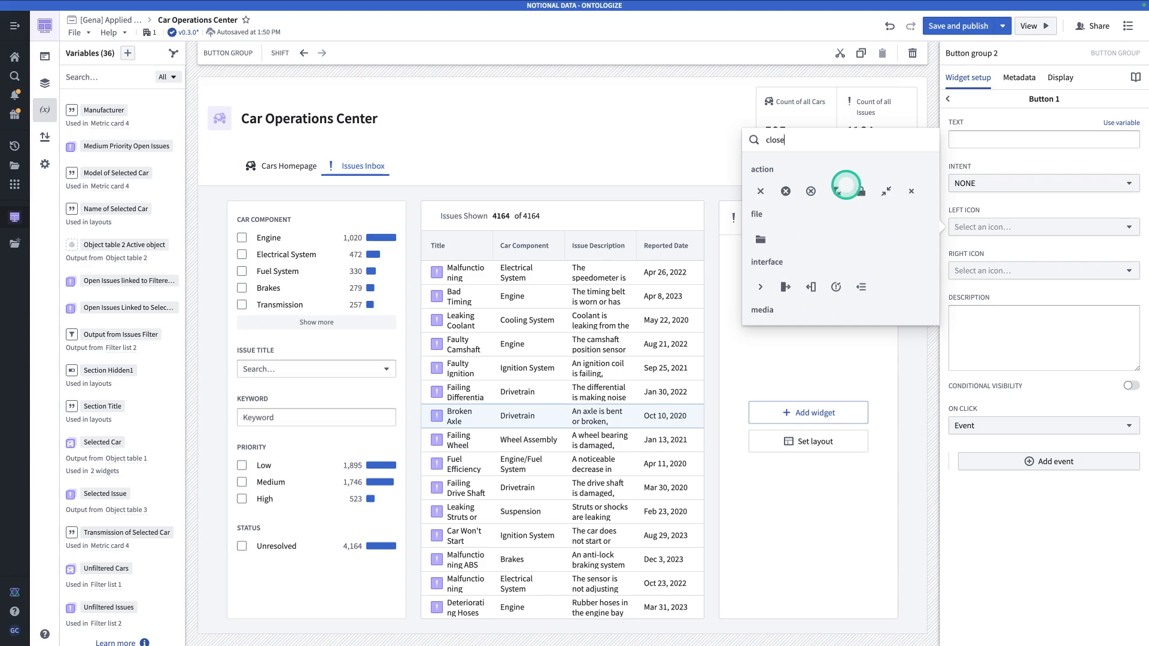
left_click(760, 191)
Add an on-click event to the cross button that resets the Selected Issue variable's value.
left_click(1048, 462)
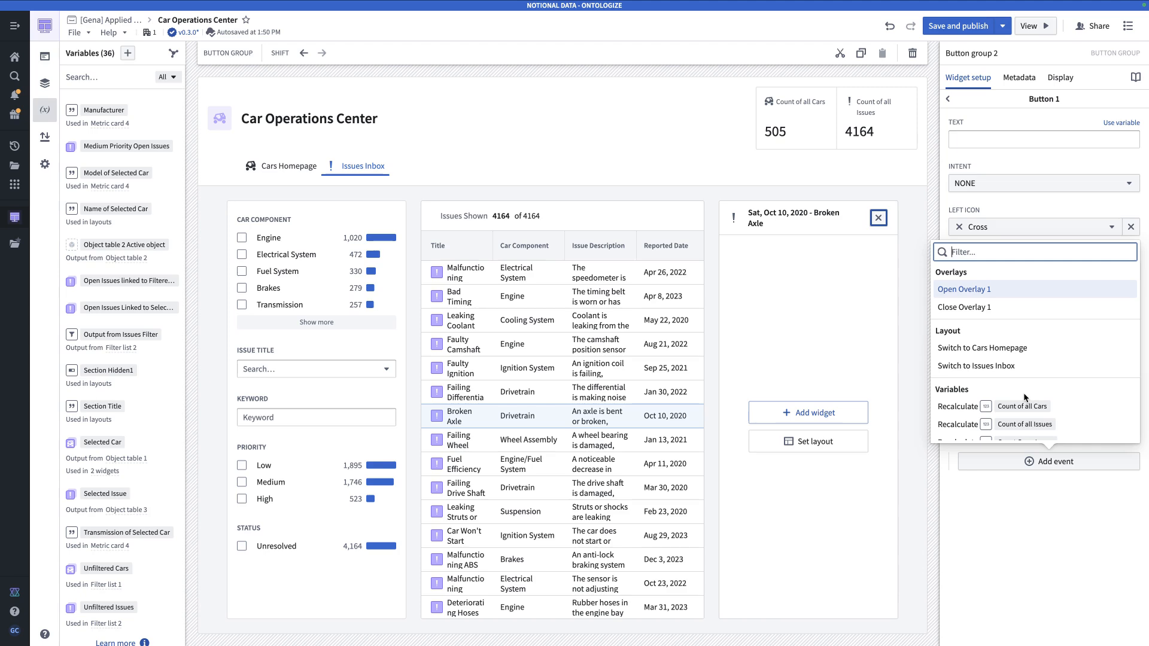
left_click(1032, 392)
type("re")
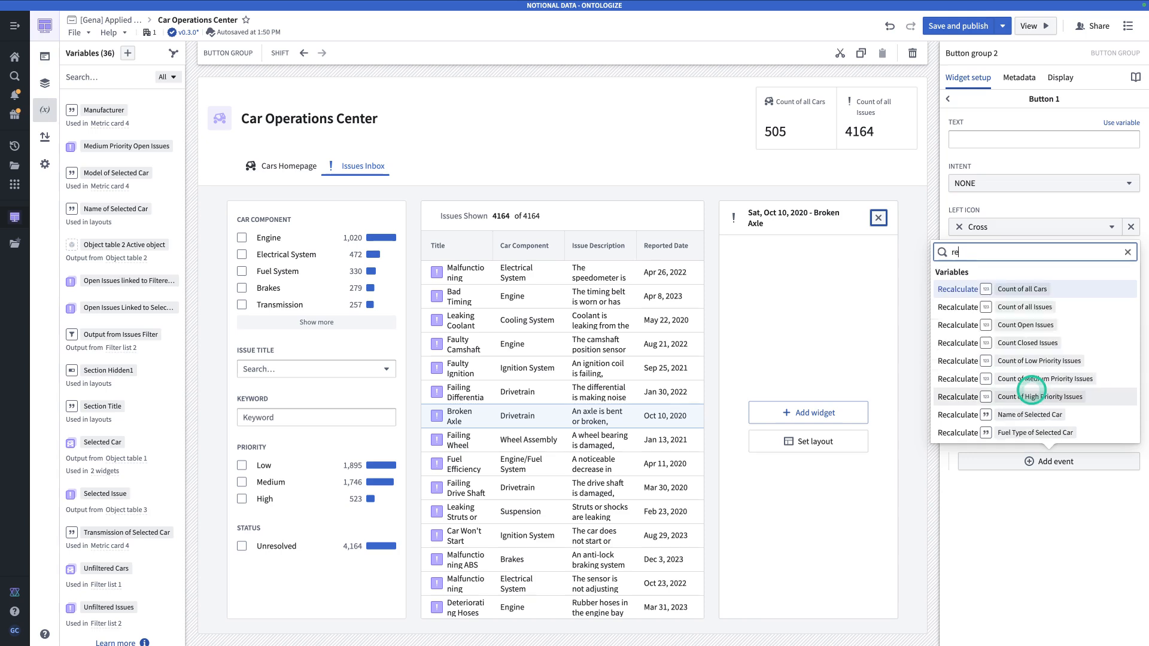
type("set")
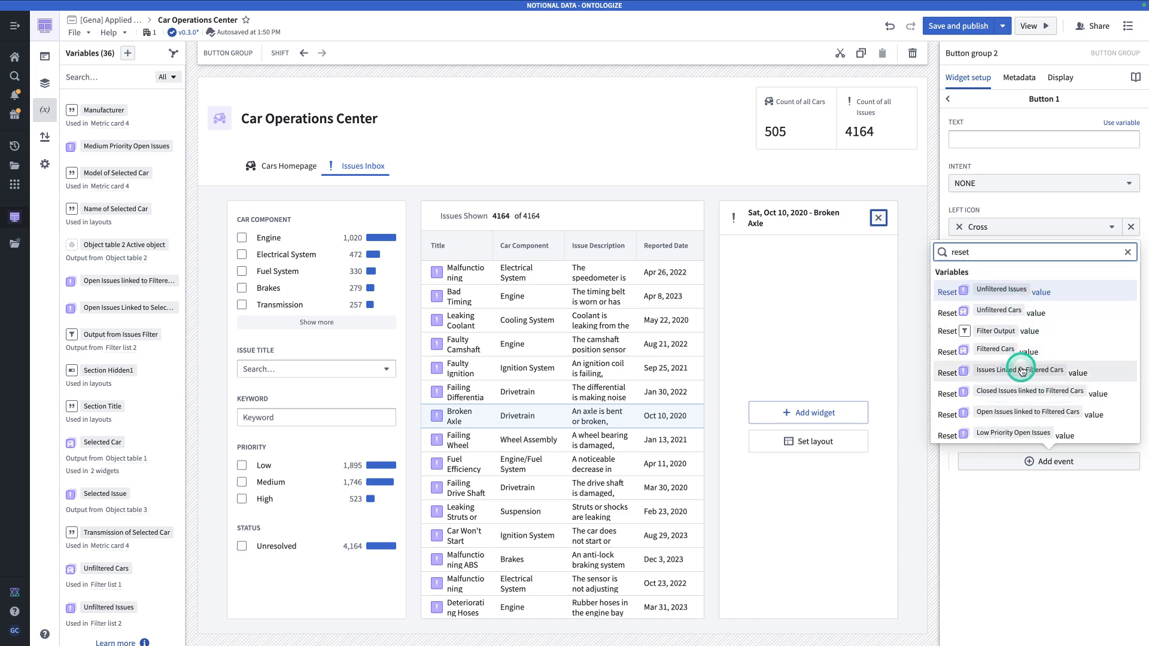
type(" select")
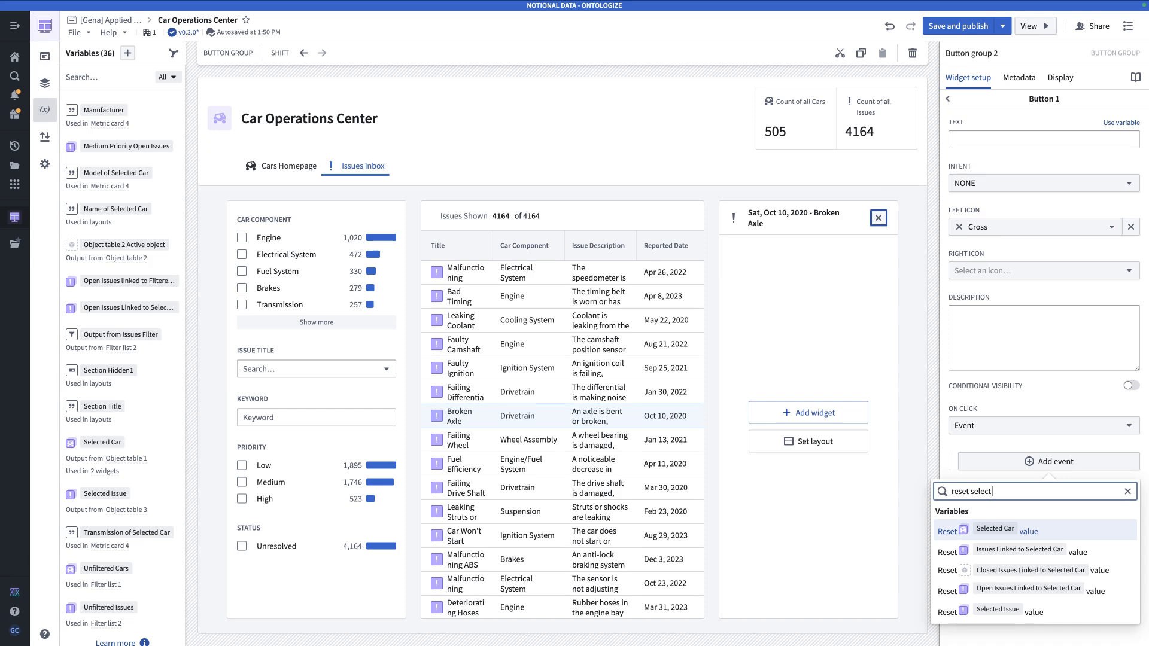
left_click(986, 612)
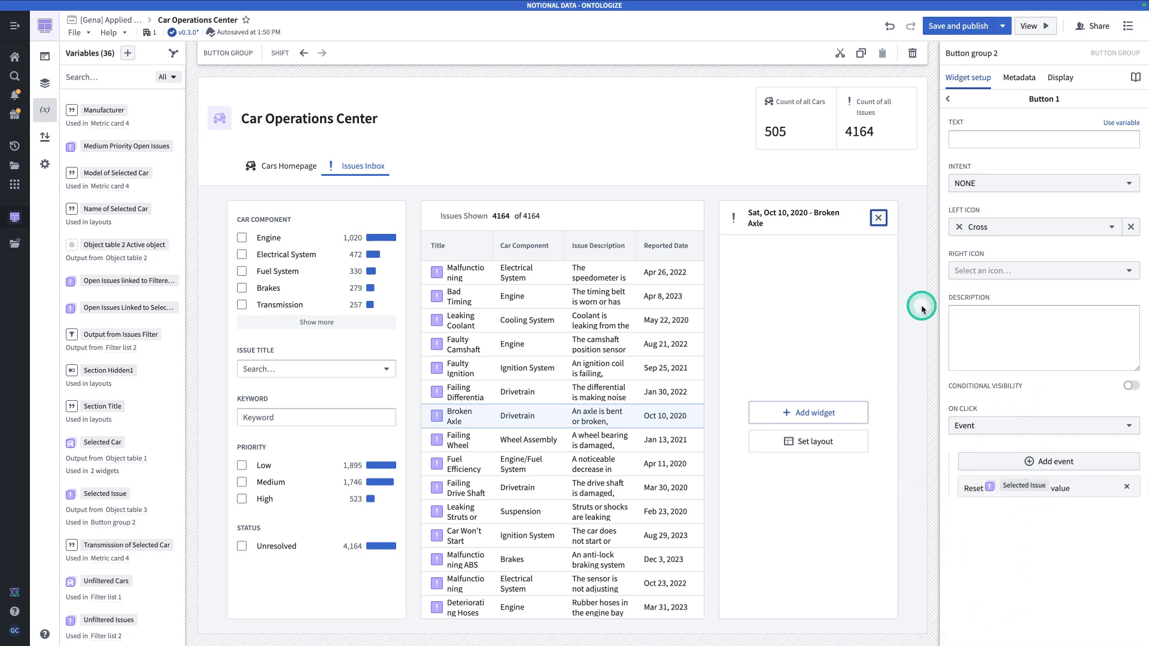
Test the cross button by closing the Selected Issue section and reopening it with the Broken Axle issue.
left_click(878, 218)
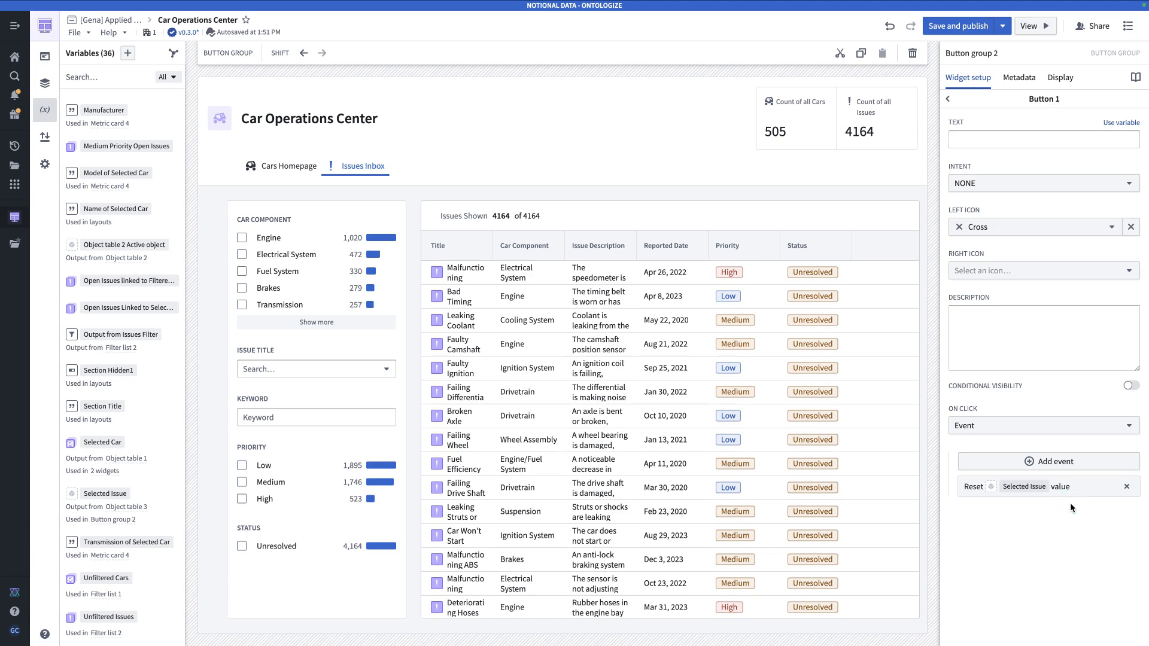
left_click(803, 414)
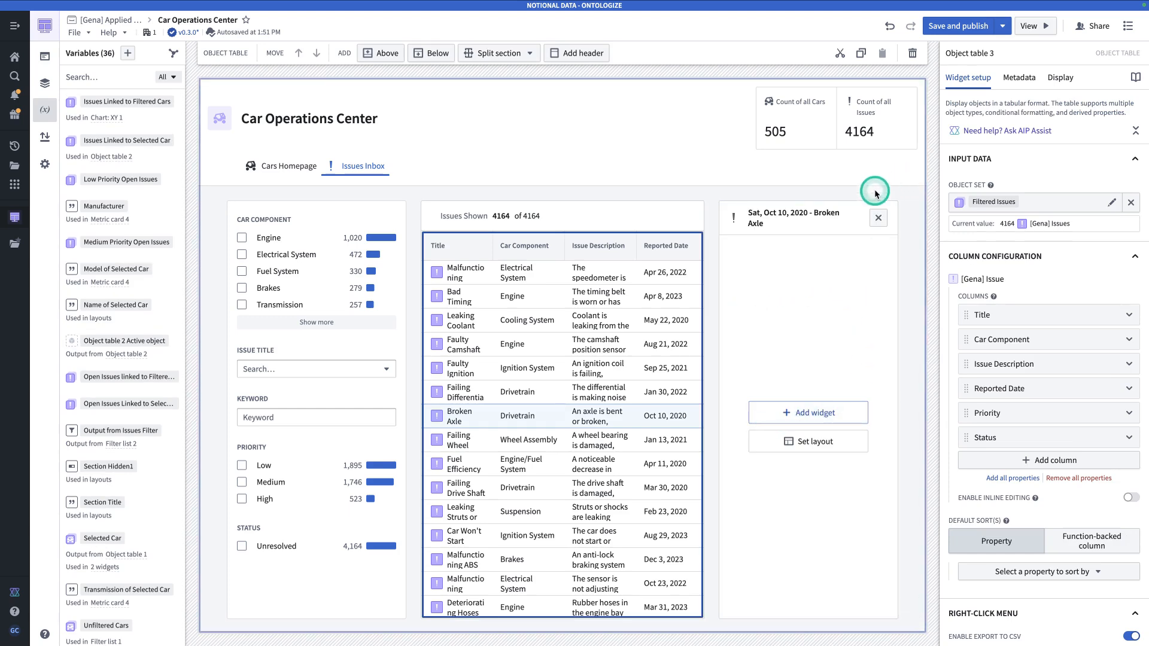
Set the style of the header's cross button group to Text Only.
left_click(878, 218)
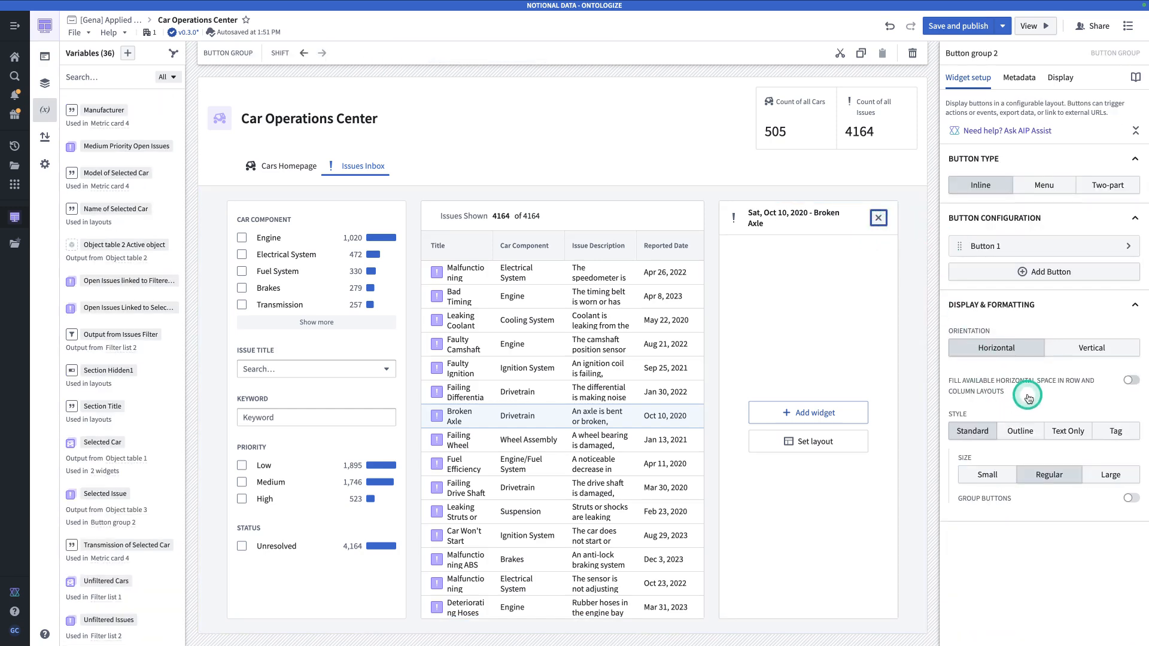
left_click(1070, 431)
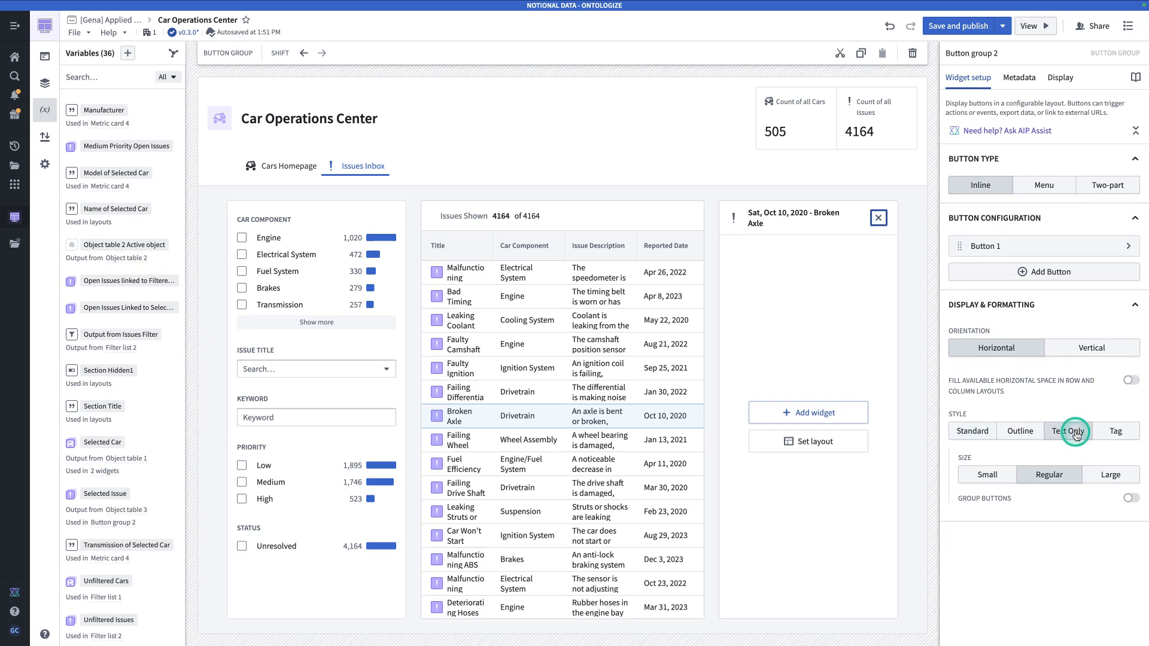
left_click(866, 339)
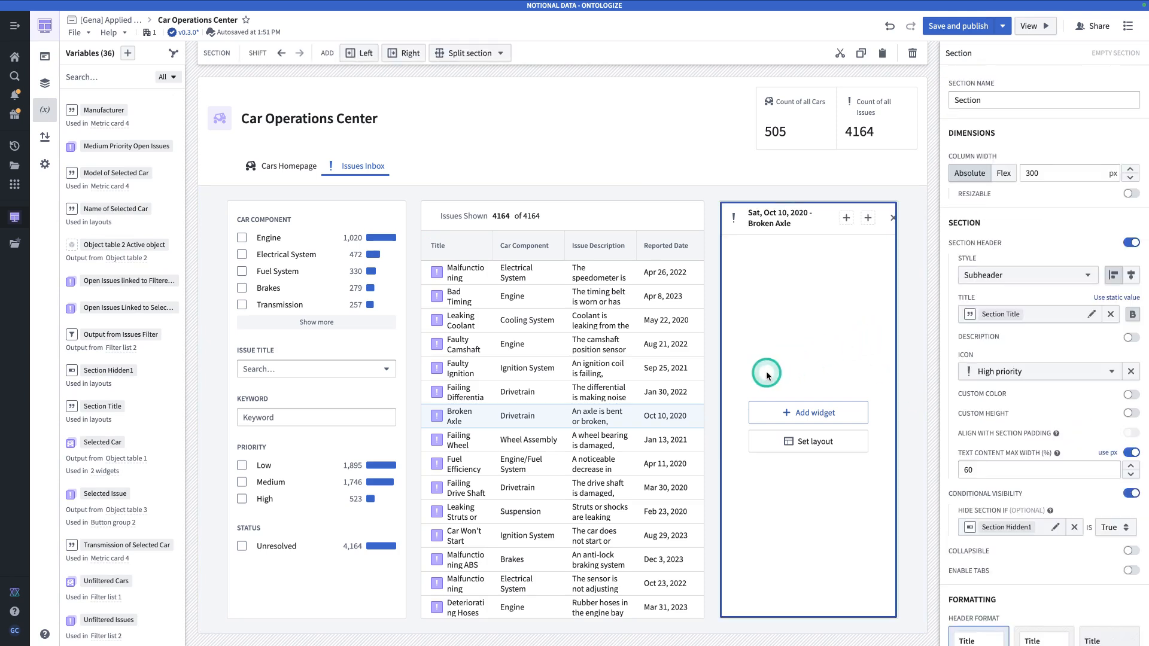
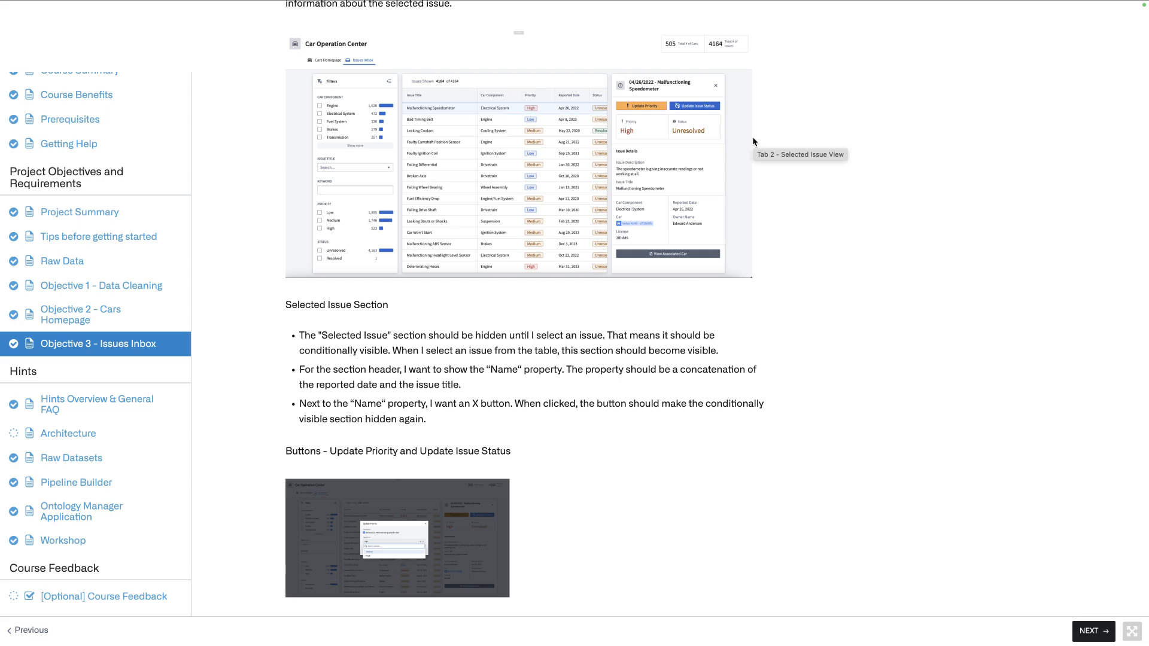
Read the Objective 3 requirements for the Update Priority and Update Issue Status buttons, and return to the Car Operations Center module.
scroll(688, 232, "down", 5)
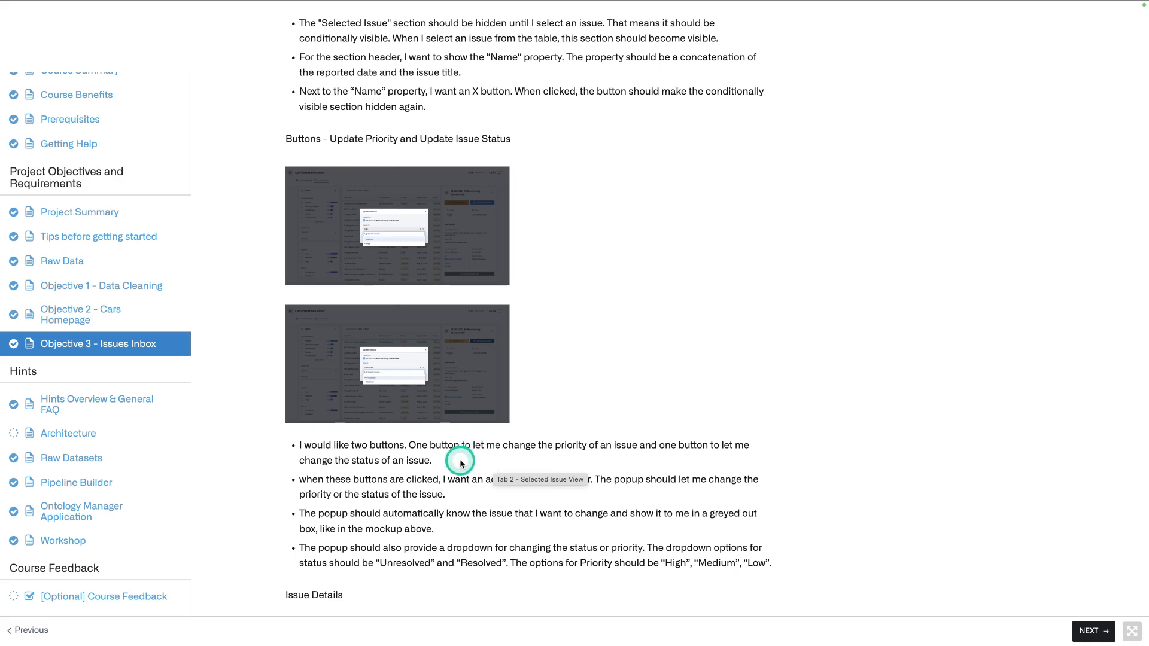
scroll(451, 530, "up", 1)
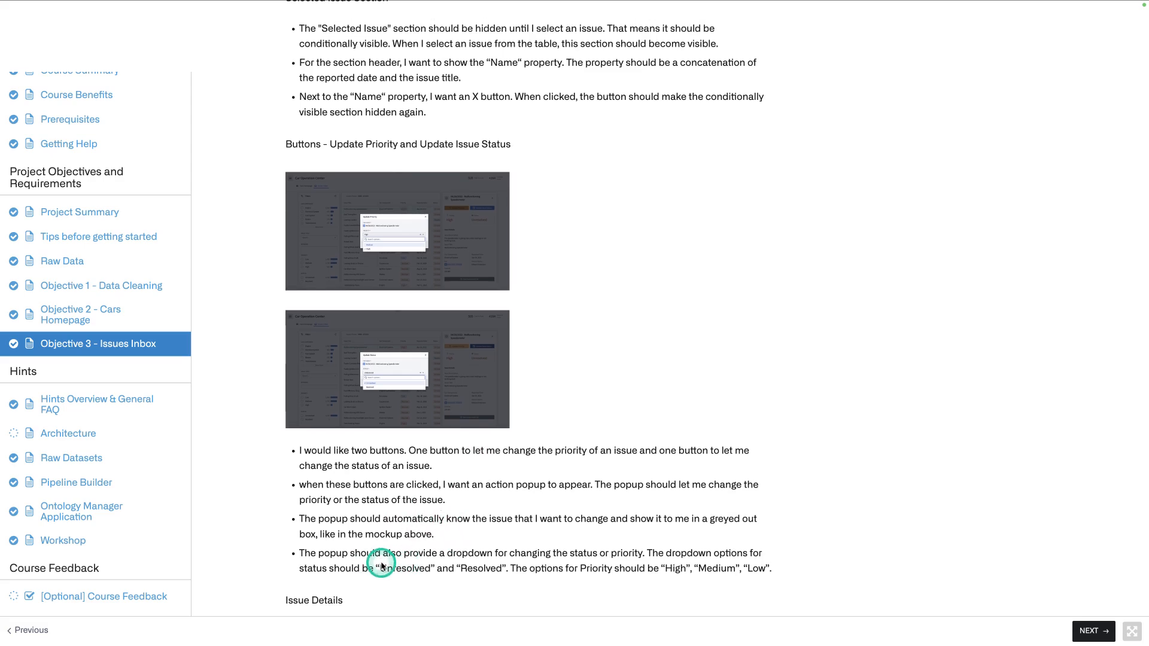
scroll(395, 568, "up", 1)
scroll(531, 579, "down", 1)
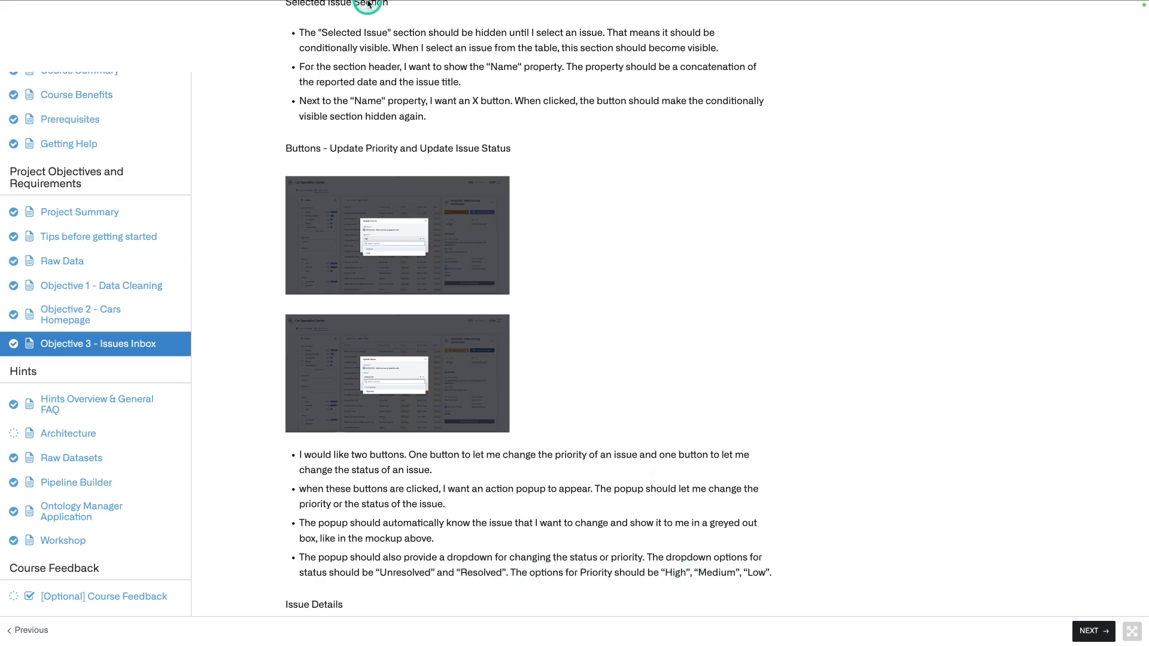
left_click(274, 22)
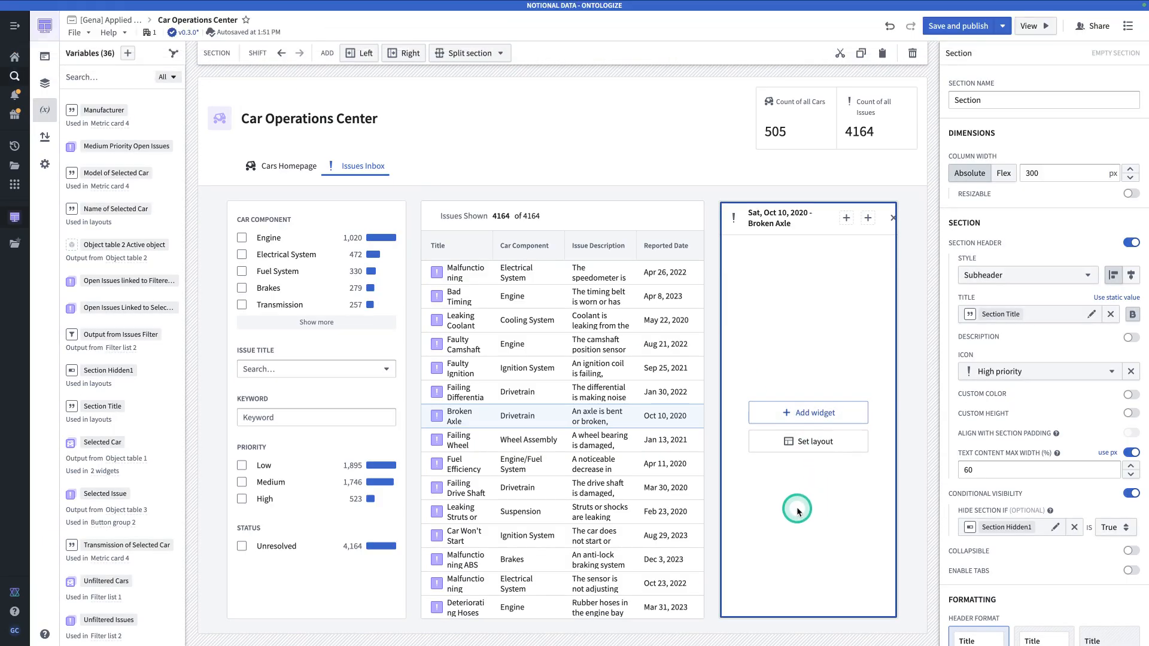
Search the platform for Ontology Manager and open it in a new browser tab.
key("super+j")
type("ontol")
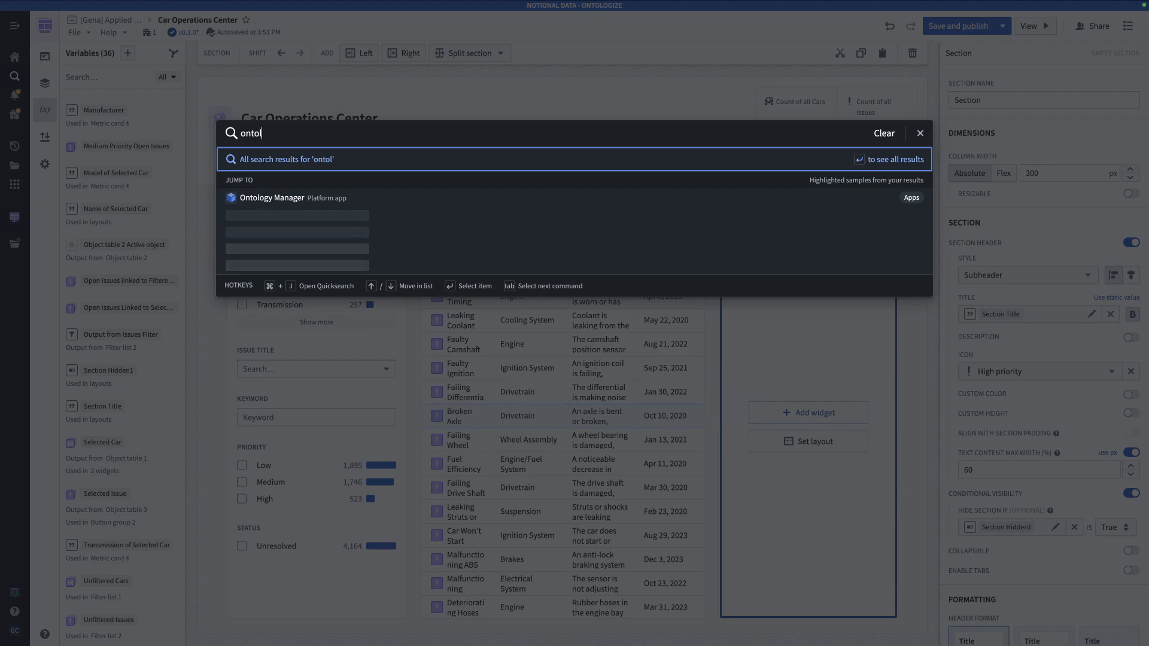
right_click(379, 201)
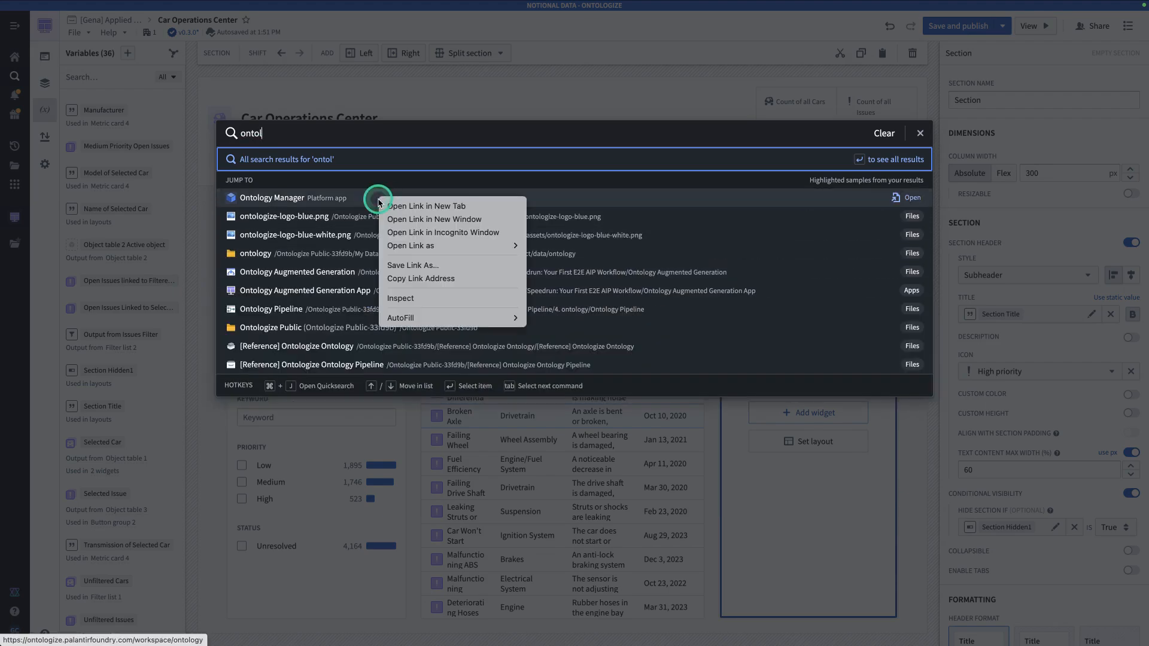
left_click(413, 206)
left_click(422, 22)
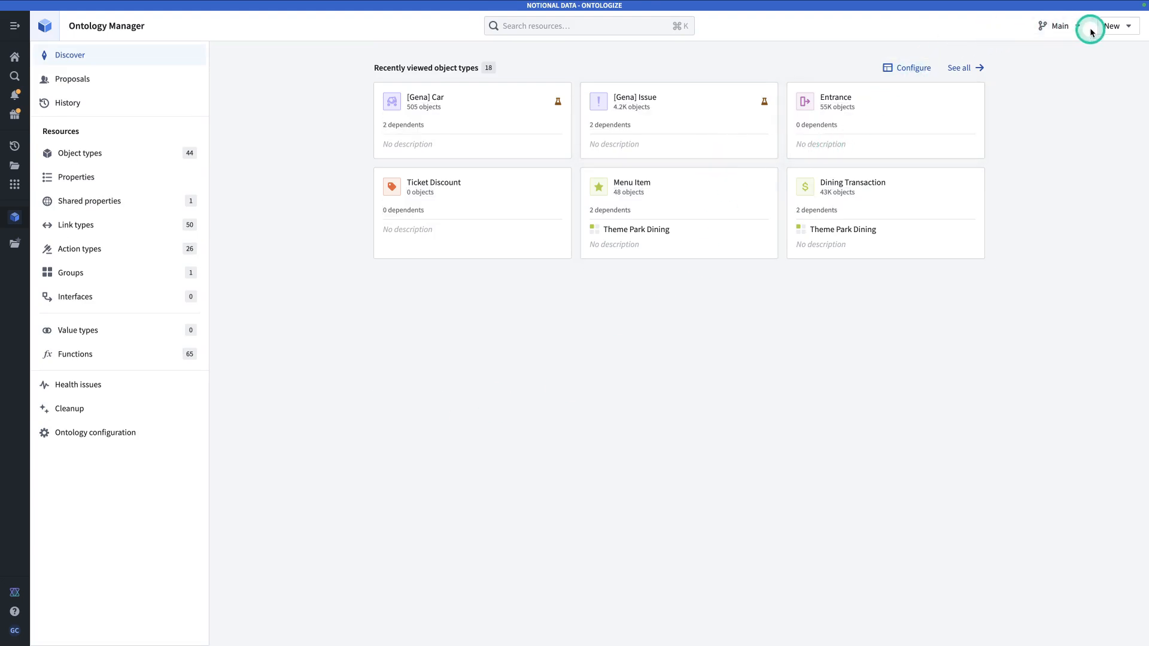
left_click(1109, 26)
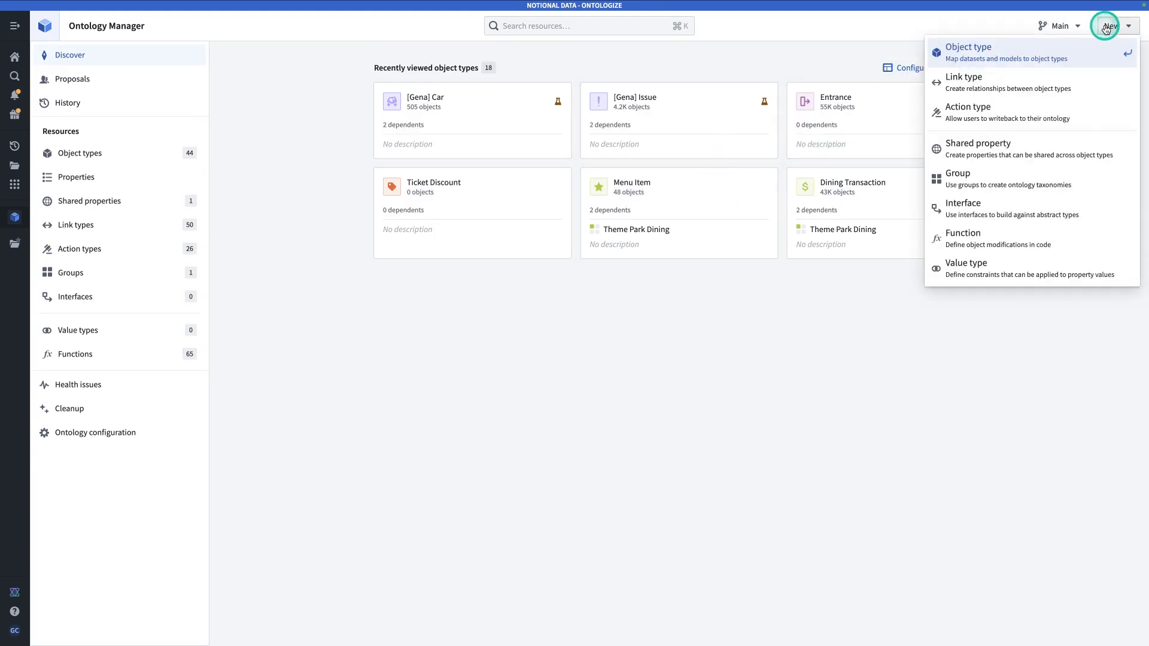
left_click(984, 120)
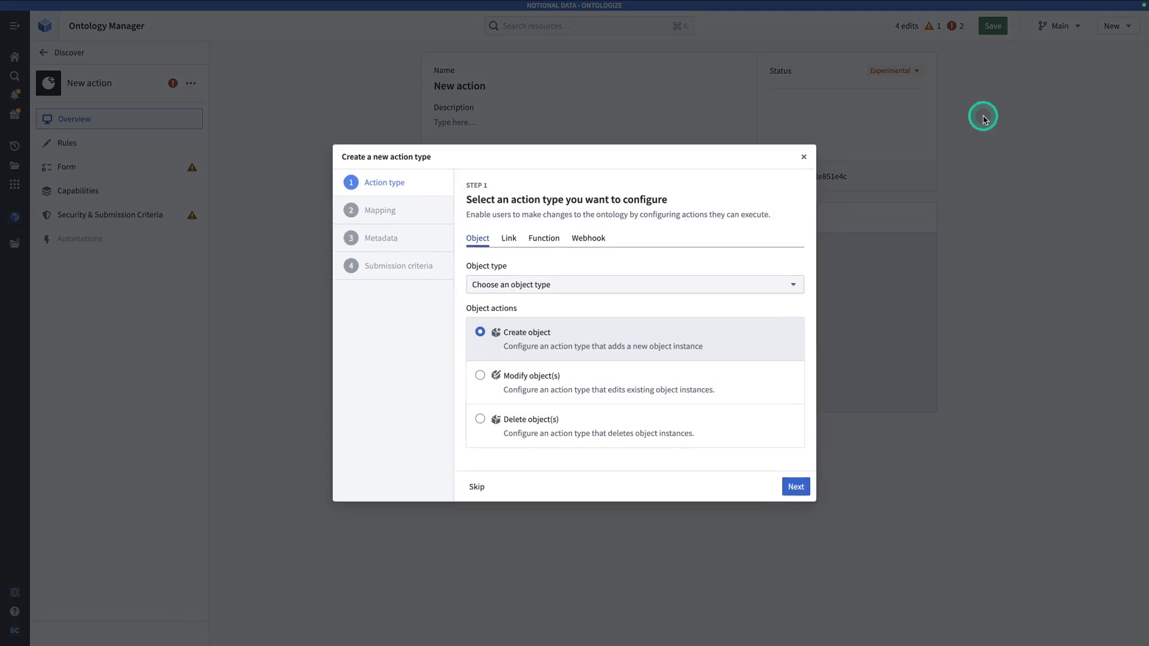
left_click(573, 290)
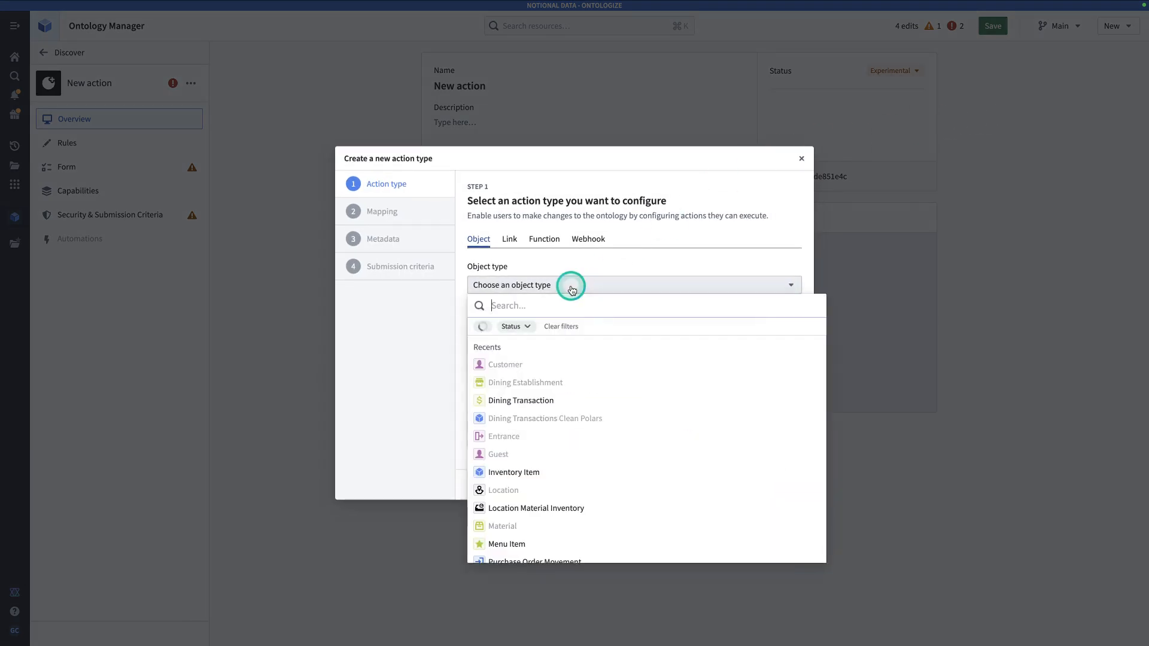
type("issue")
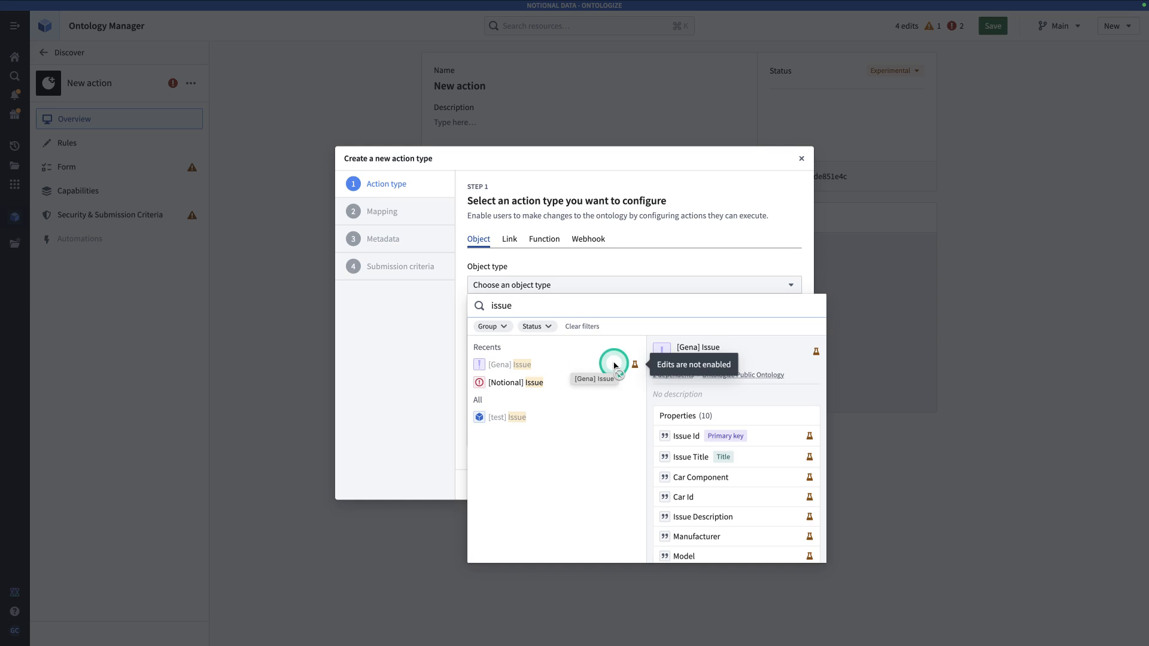
left_click(210, 297)
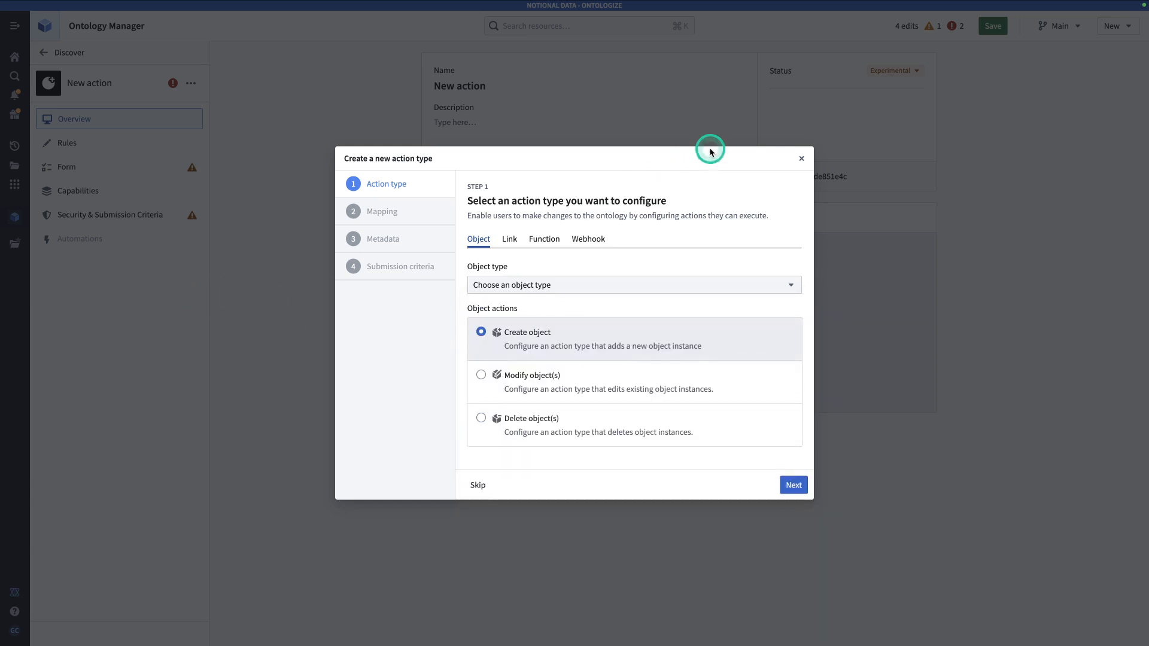
left_click(801, 158)
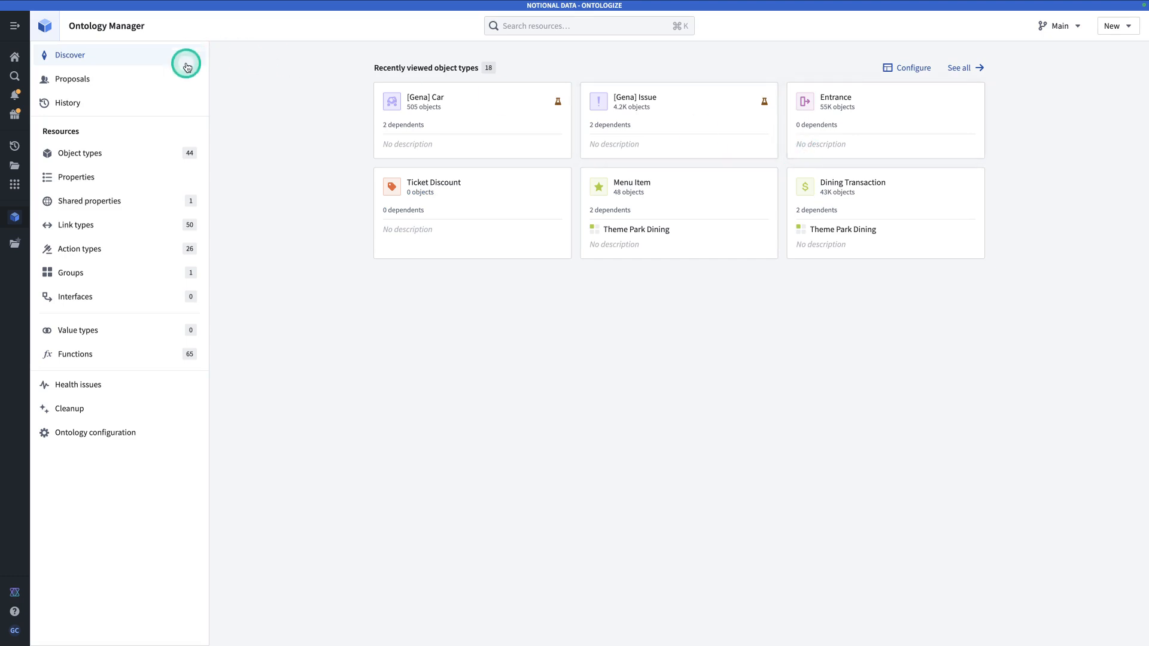
Find the [Gena] Issue object type and enable Allow edits in its datasource settings.
left_click(131, 154)
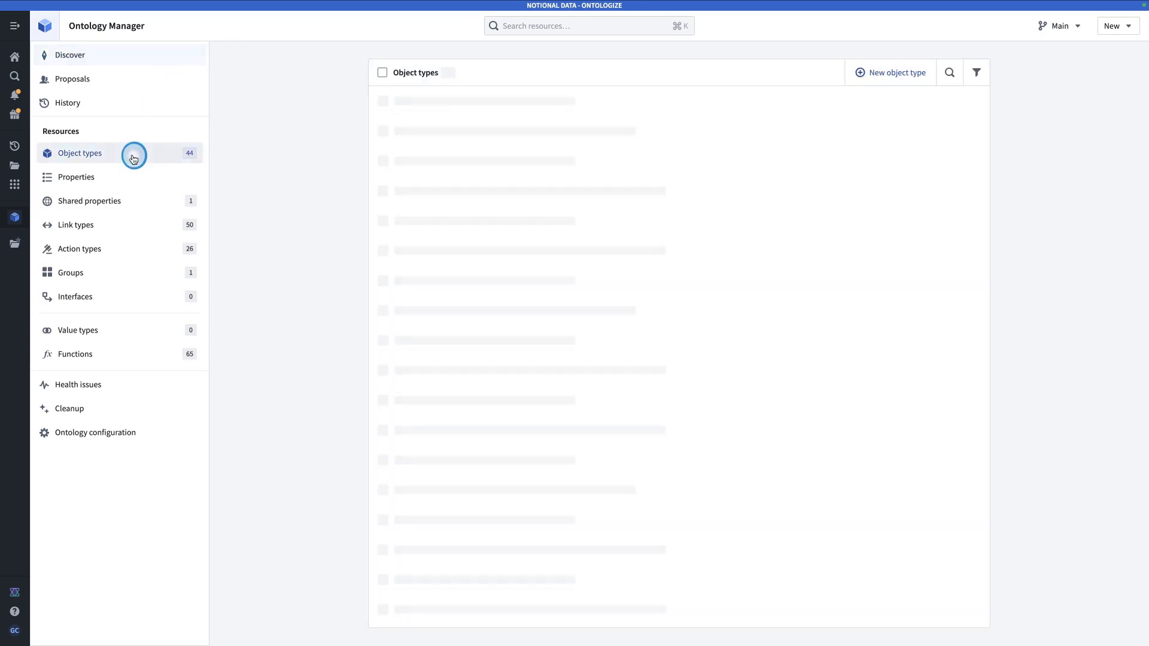
left_click(533, 24)
type("issue")
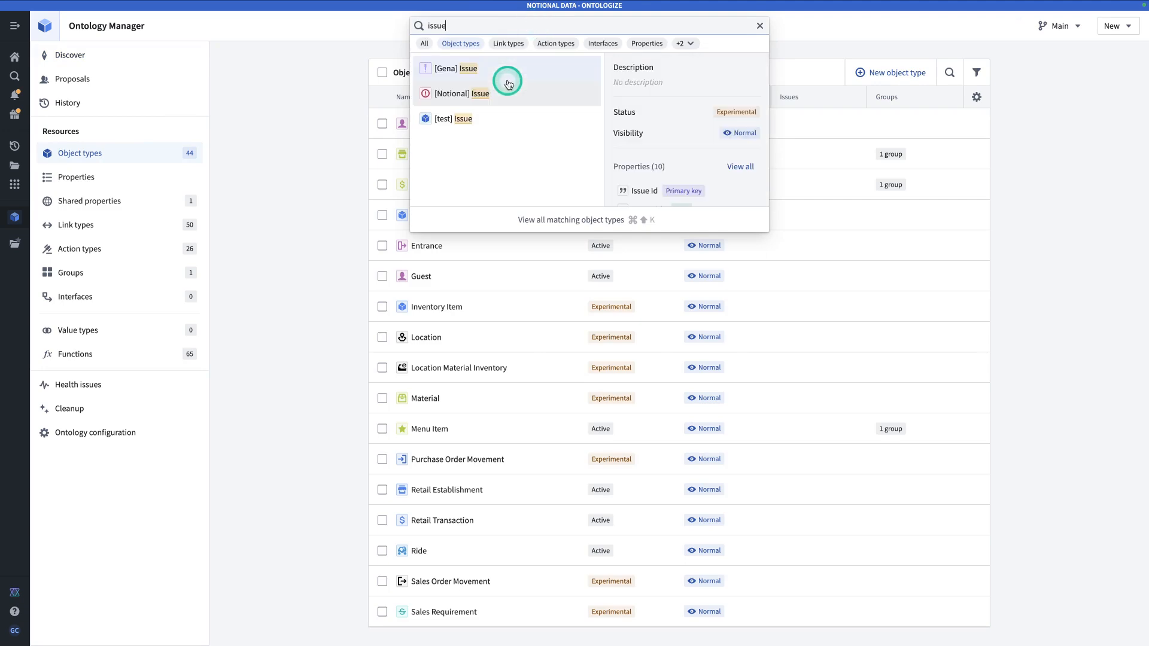
left_click(507, 81)
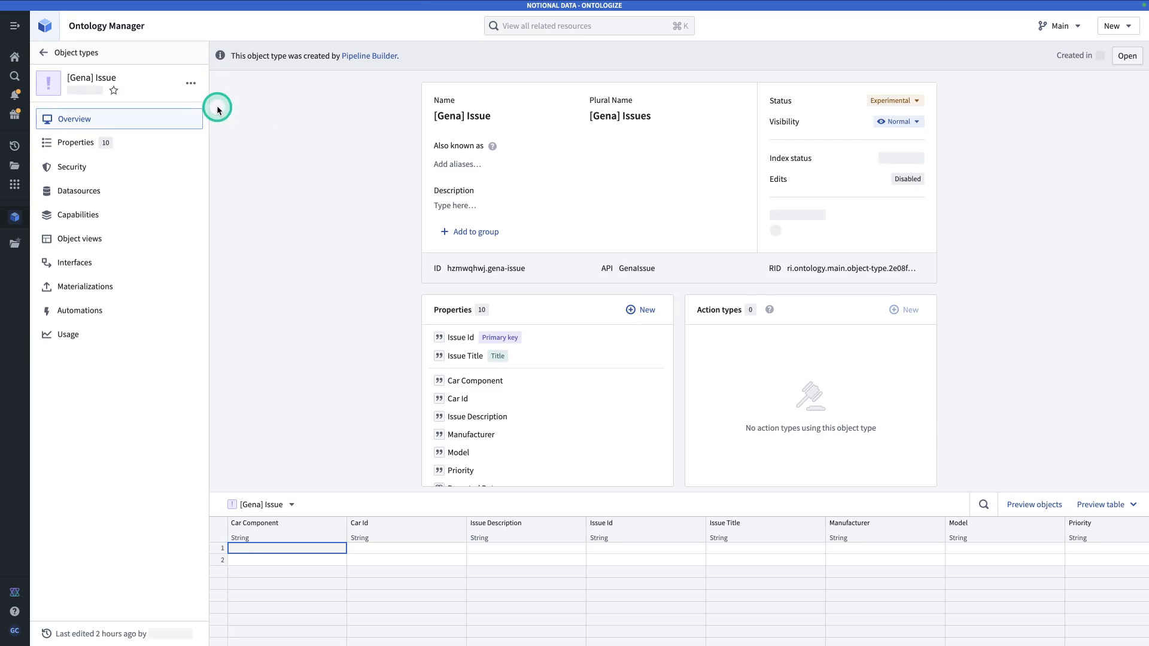
left_click(79, 190)
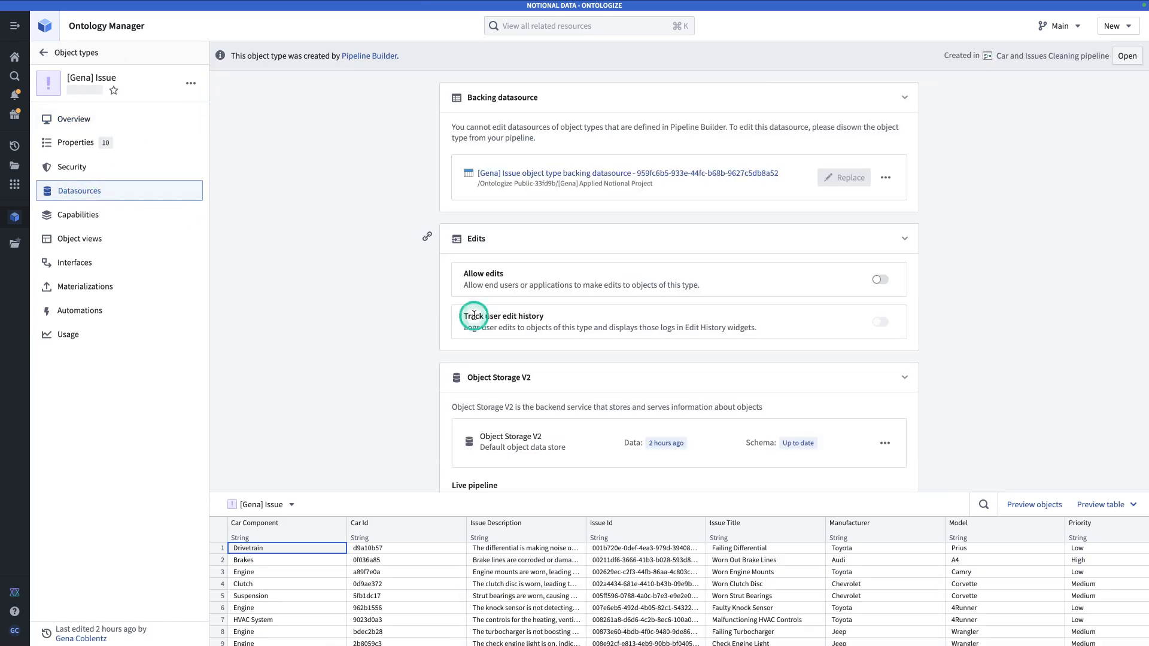
left_click(883, 279)
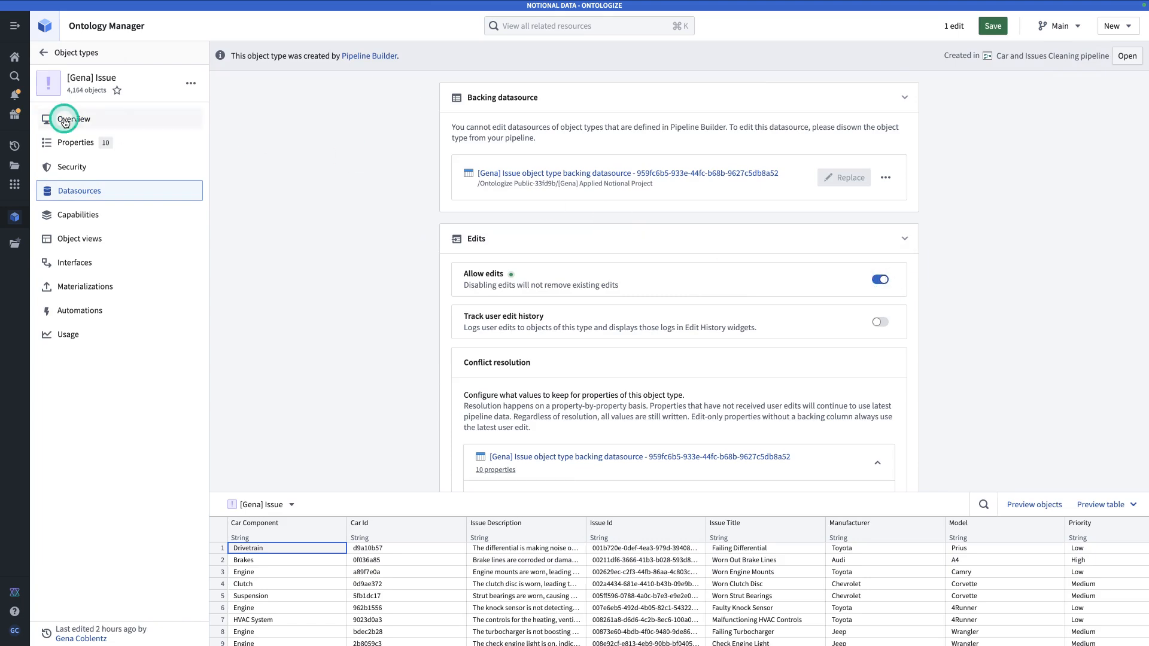
Create a new action type for the [Gena] Issue object type with the Modify object(s) action.
left_click(1114, 27)
left_click(1064, 113)
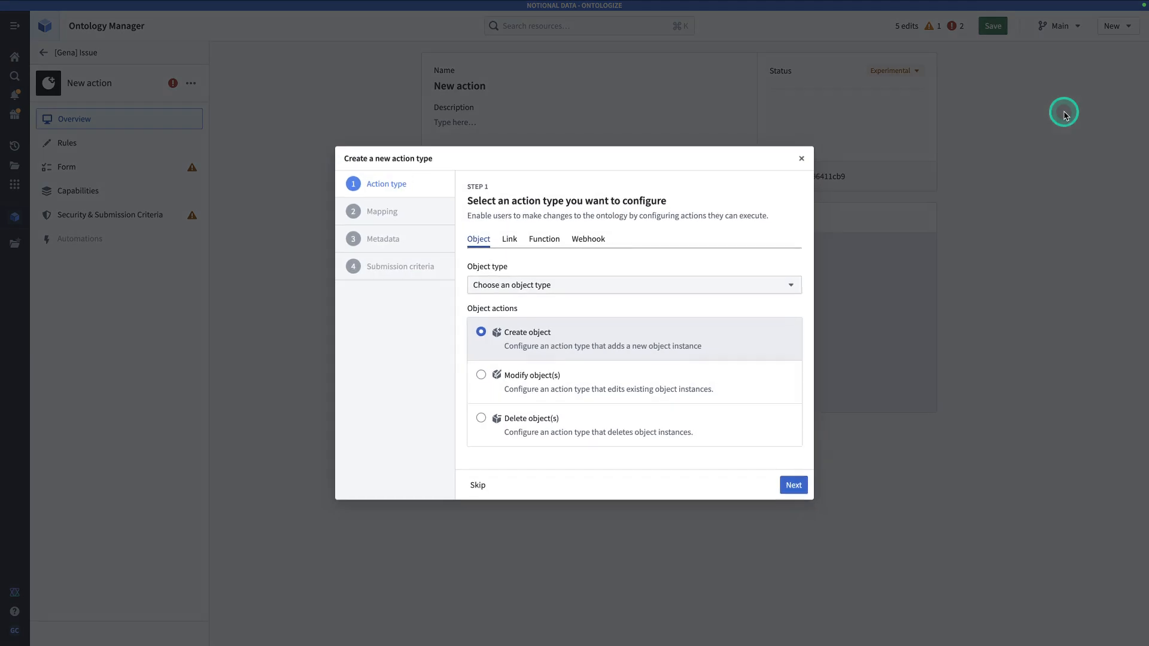
left_click(605, 288)
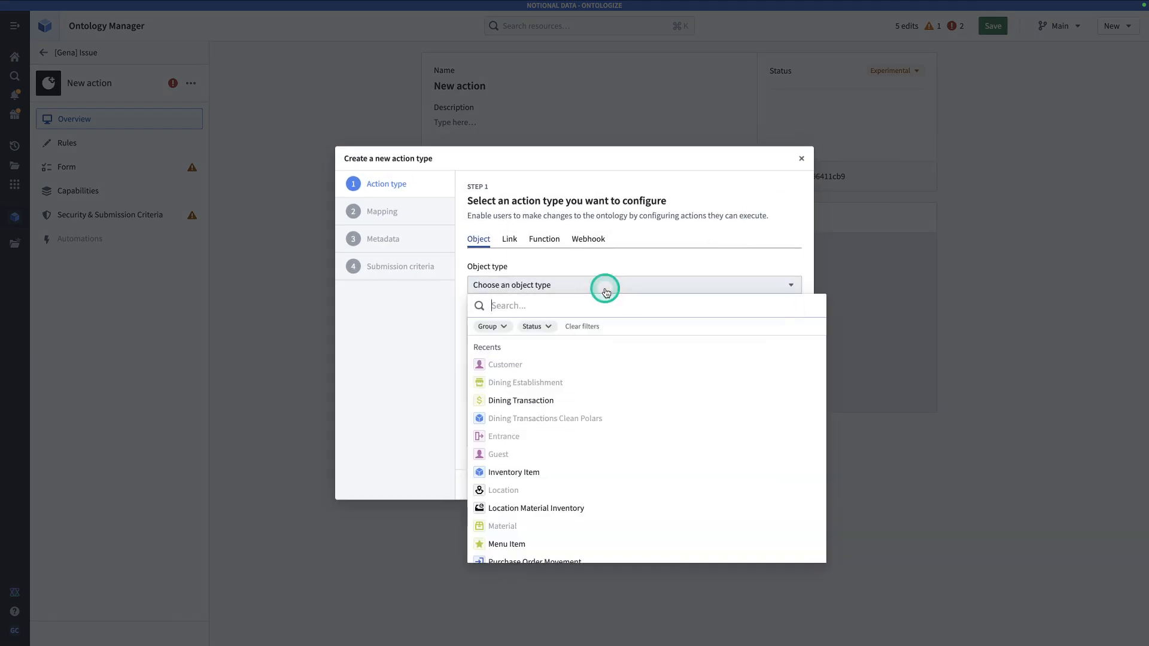
type("issue")
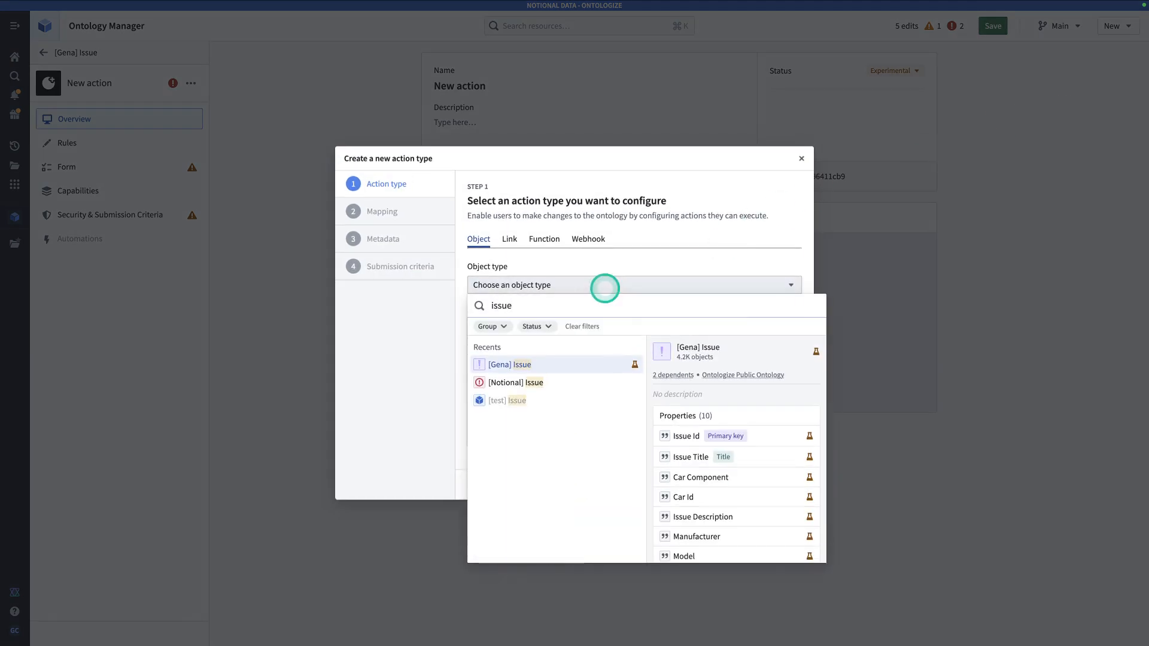
left_click(580, 364)
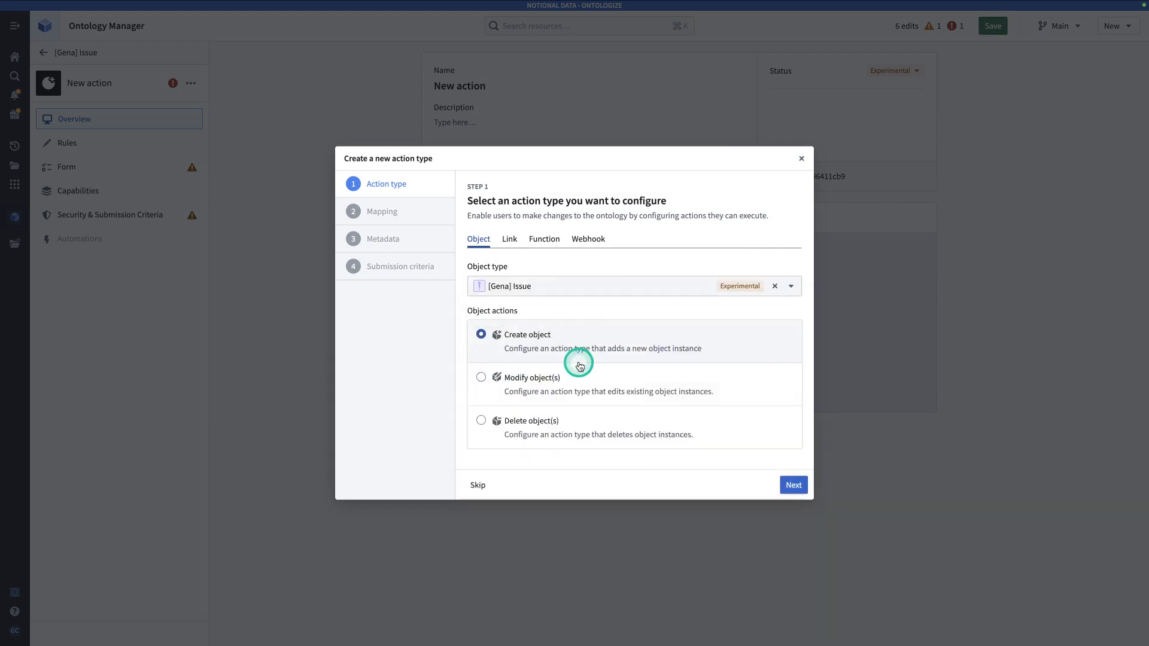
left_click(606, 387)
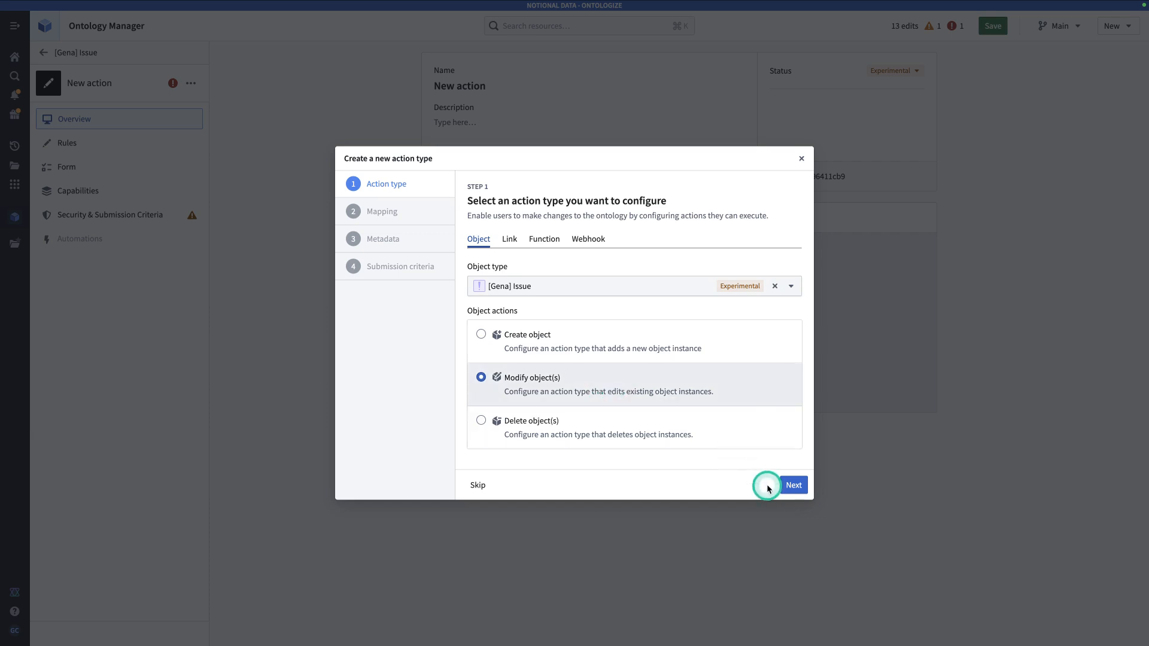
left_click(794, 486)
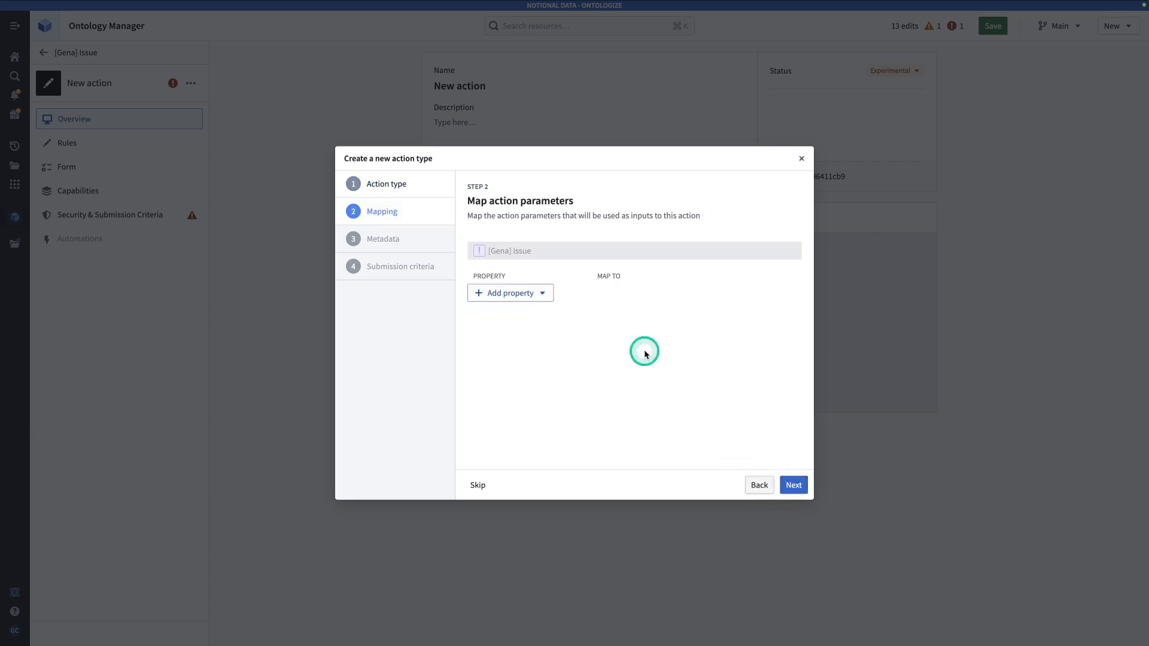
Add the Priority property to the action's parameter mapping and continue to the action type's metadata.
left_click(528, 299)
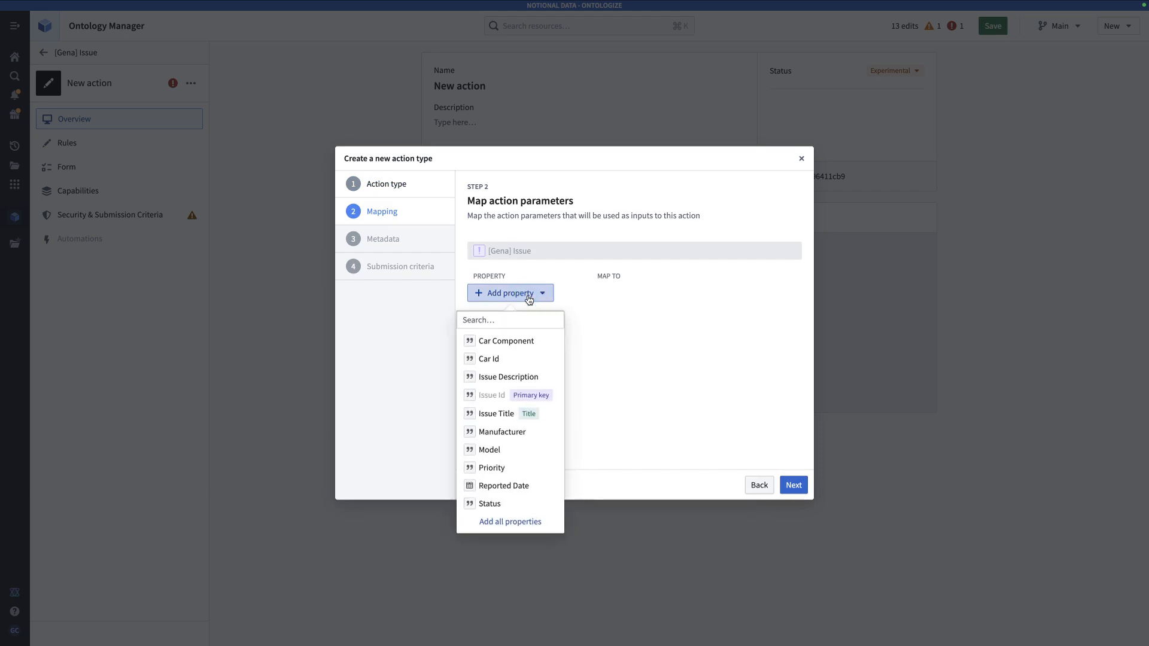
left_click(519, 318)
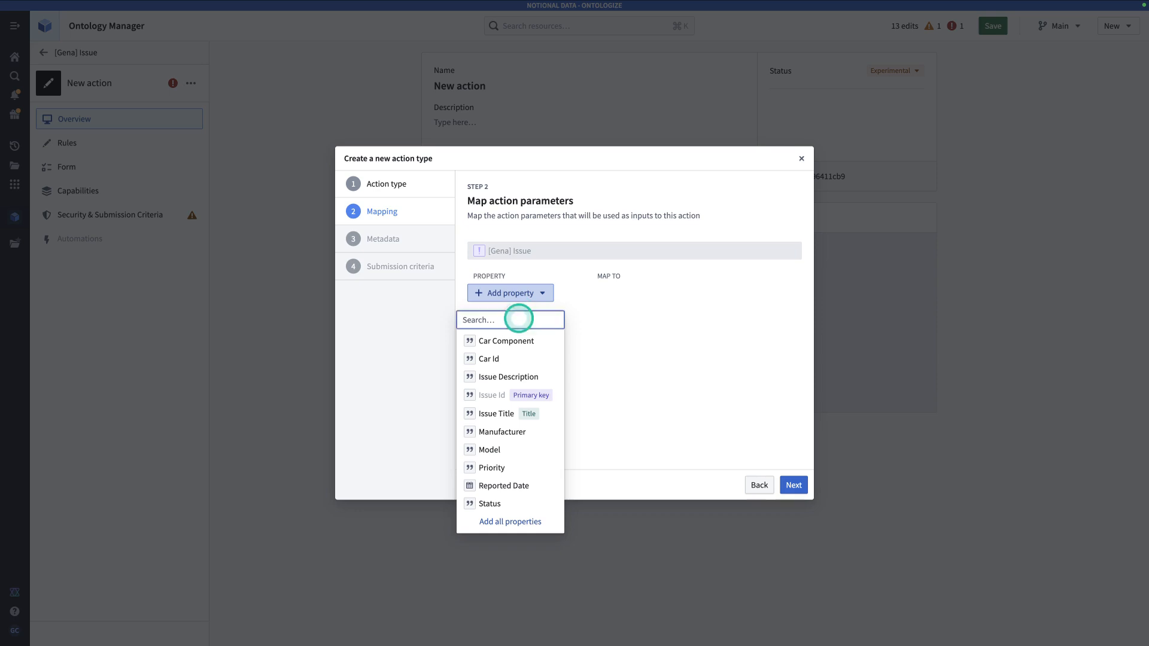
type("prio")
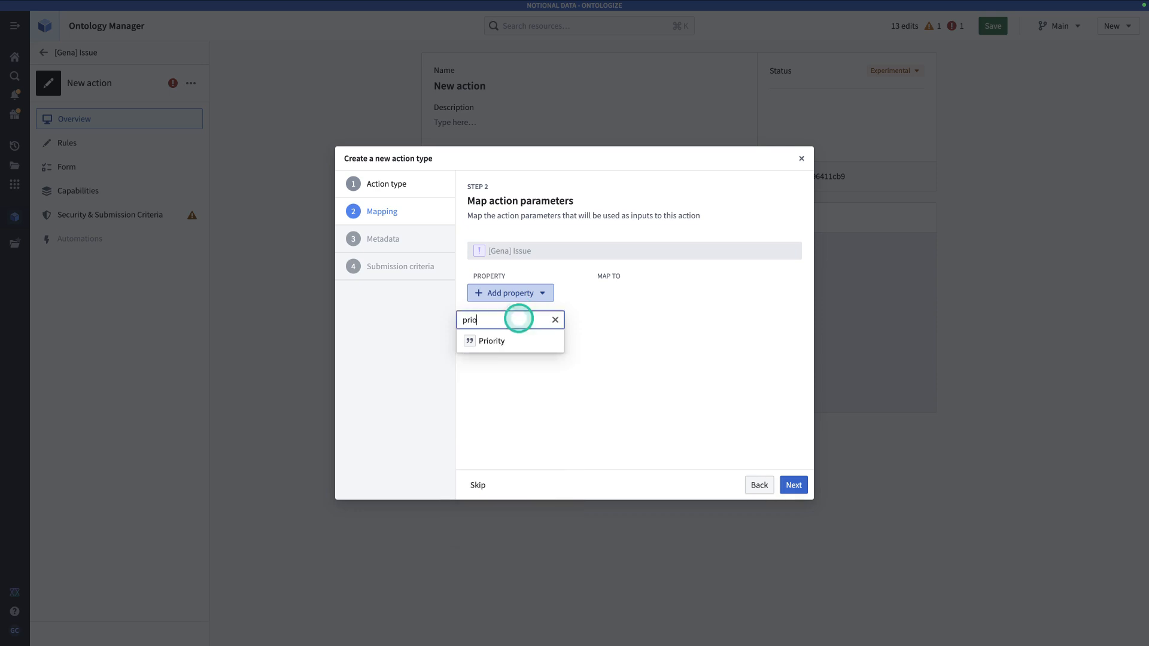
left_click(522, 339)
left_click(673, 417)
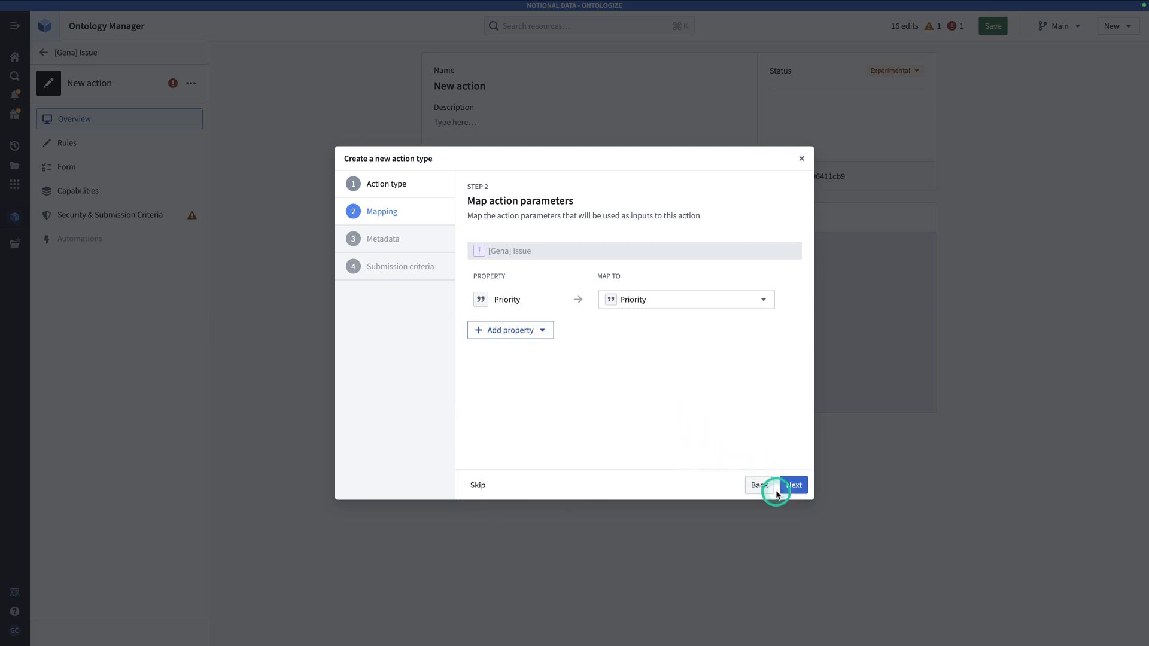
left_click(797, 491)
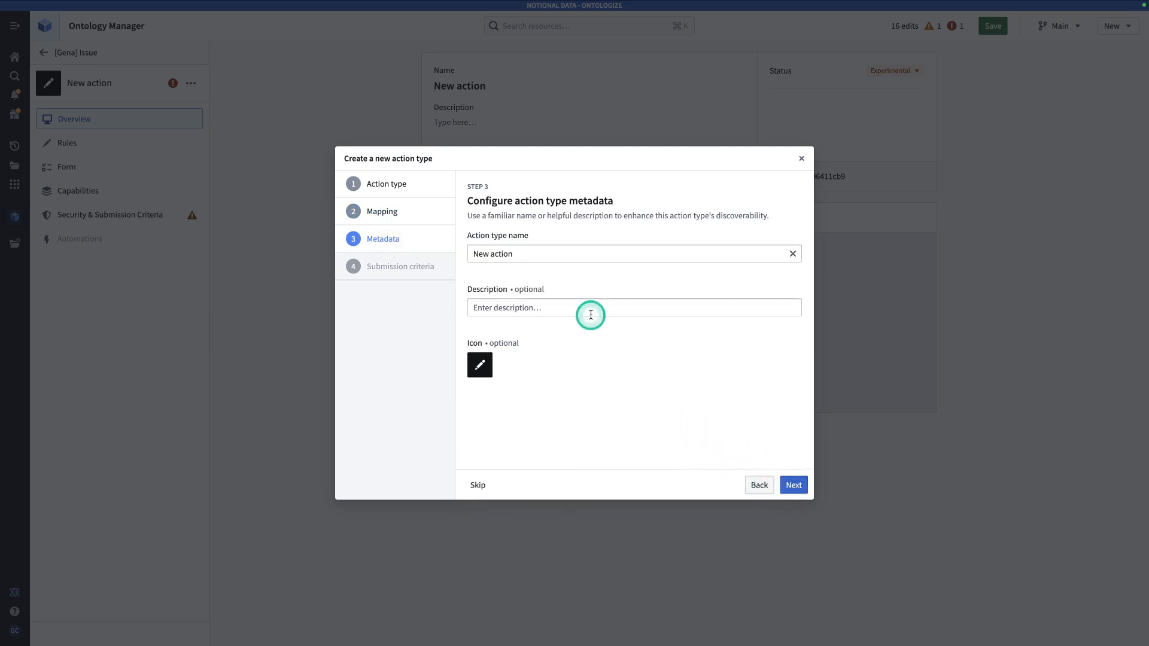
Name the new action type "[Gena] Modify Issue Priority".
left_click_drag(557, 253, 429, 254)
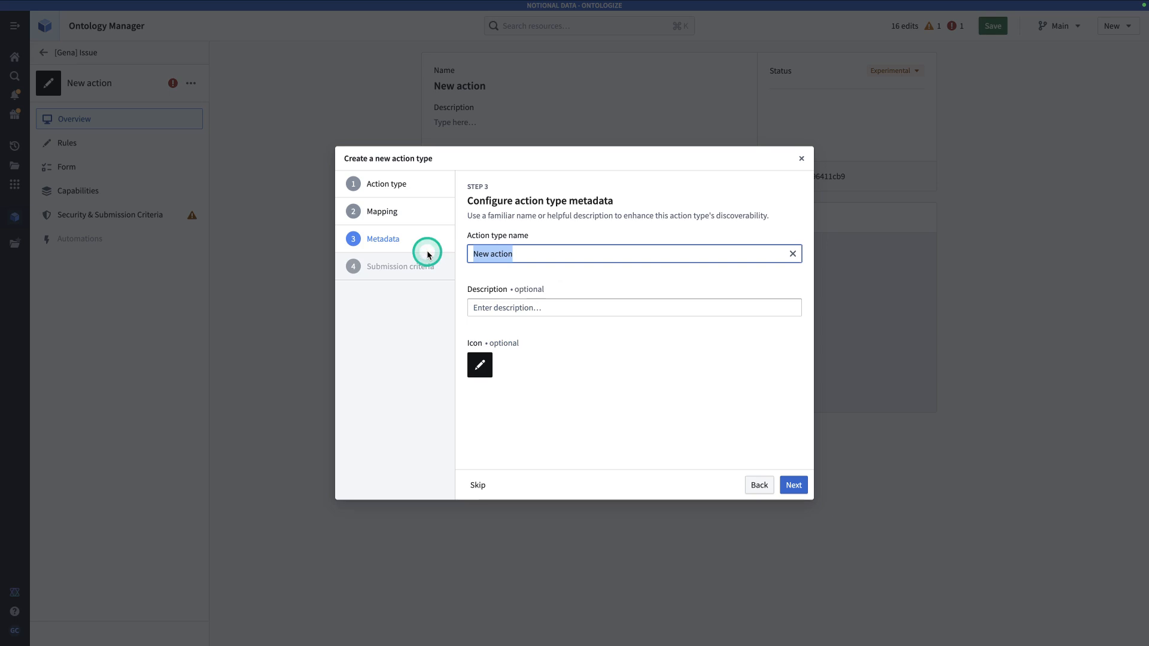
type("[Gena] Modi")
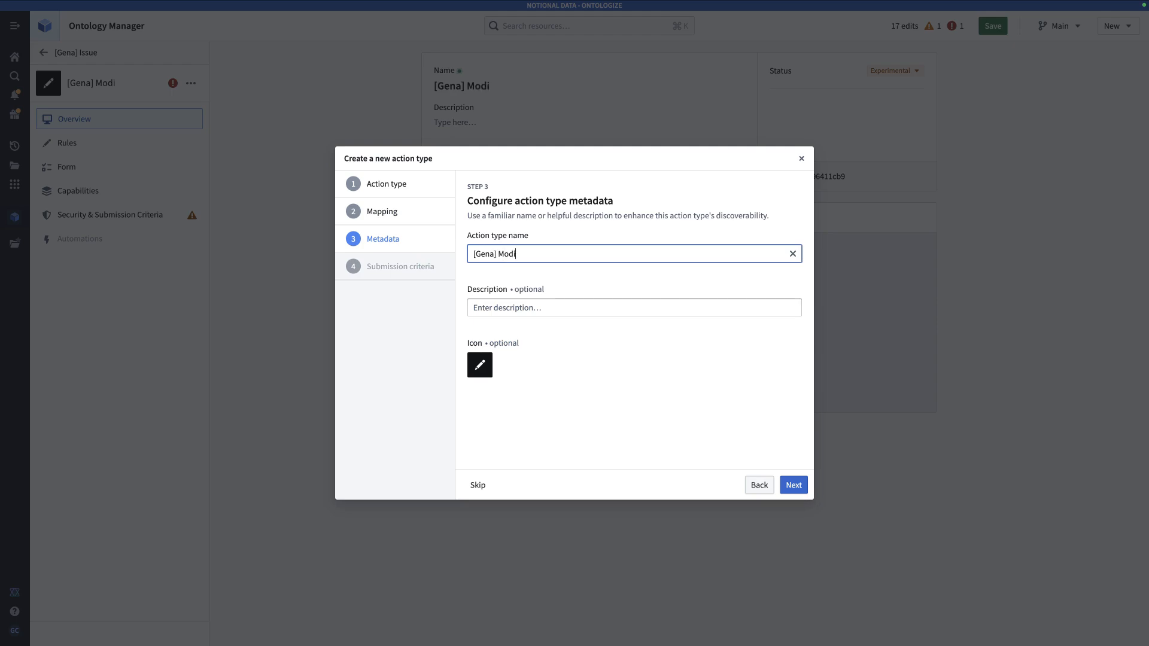
type("fy Issue Priority")
left_click(551, 402)
Allow everyone in Ontologize Public to execute the priority action type and finish creating it.
left_click(795, 485)
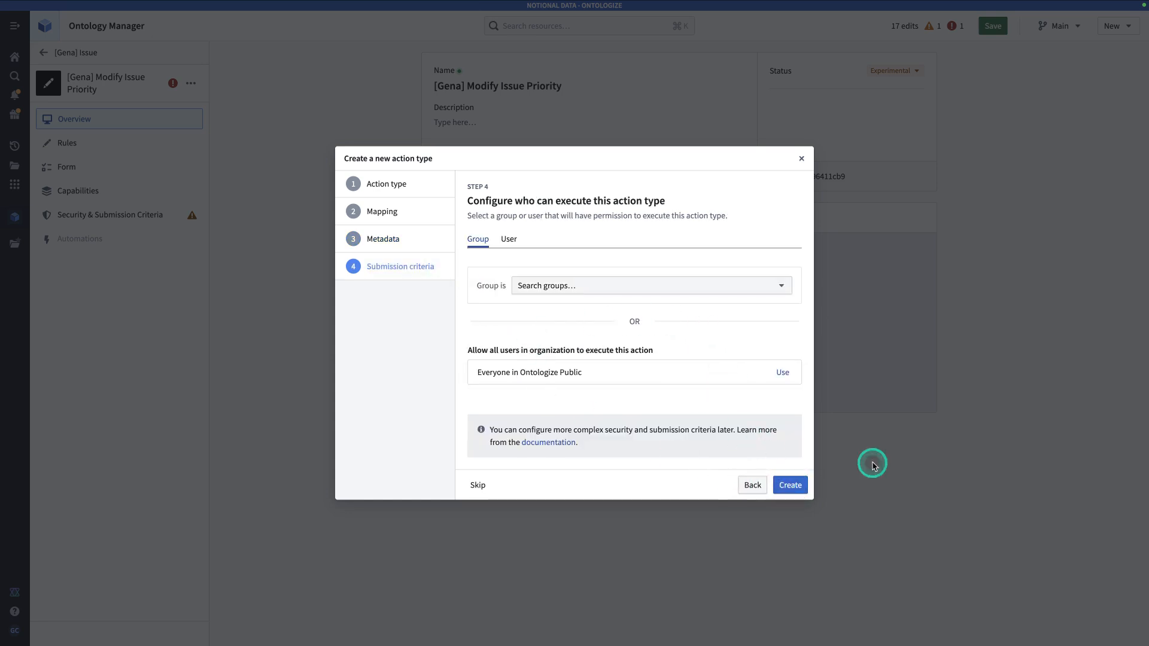
left_click(785, 374)
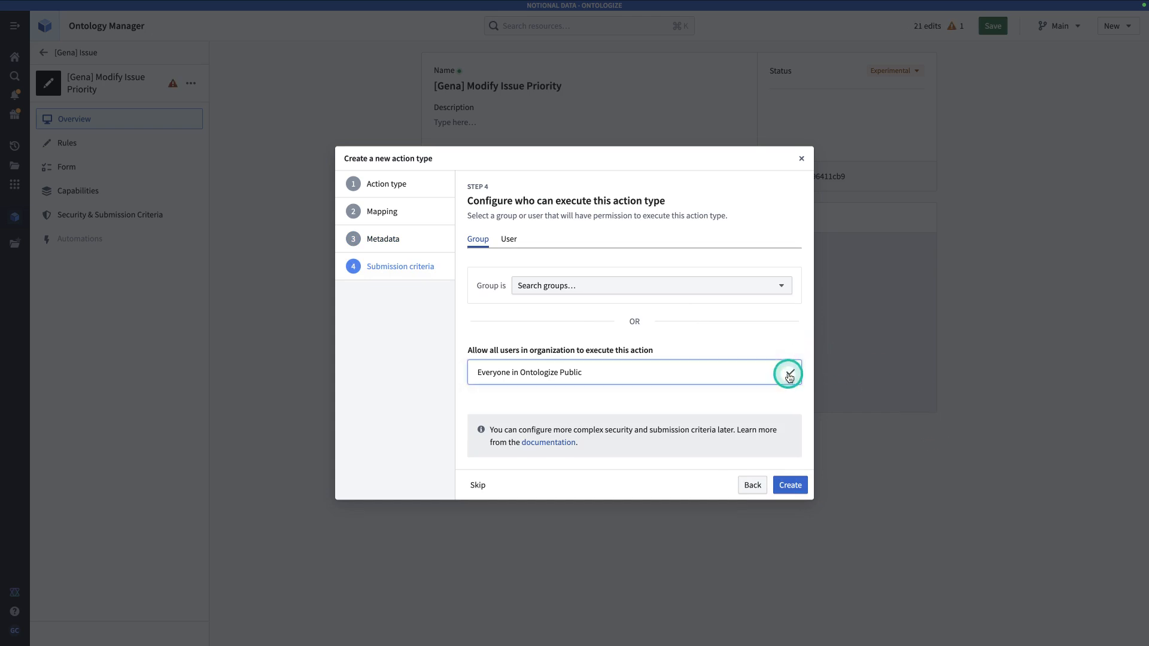
left_click(791, 484)
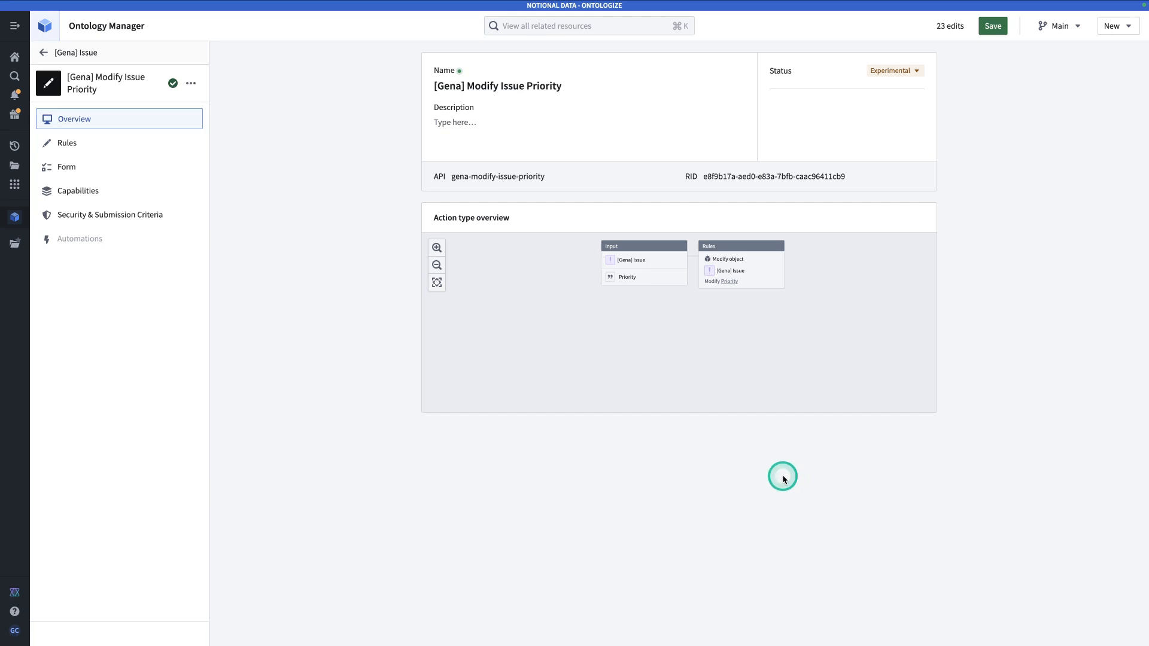
In the action's form, constrain the Priority parameter to multiple choice with manually defined options.
left_click(144, 150)
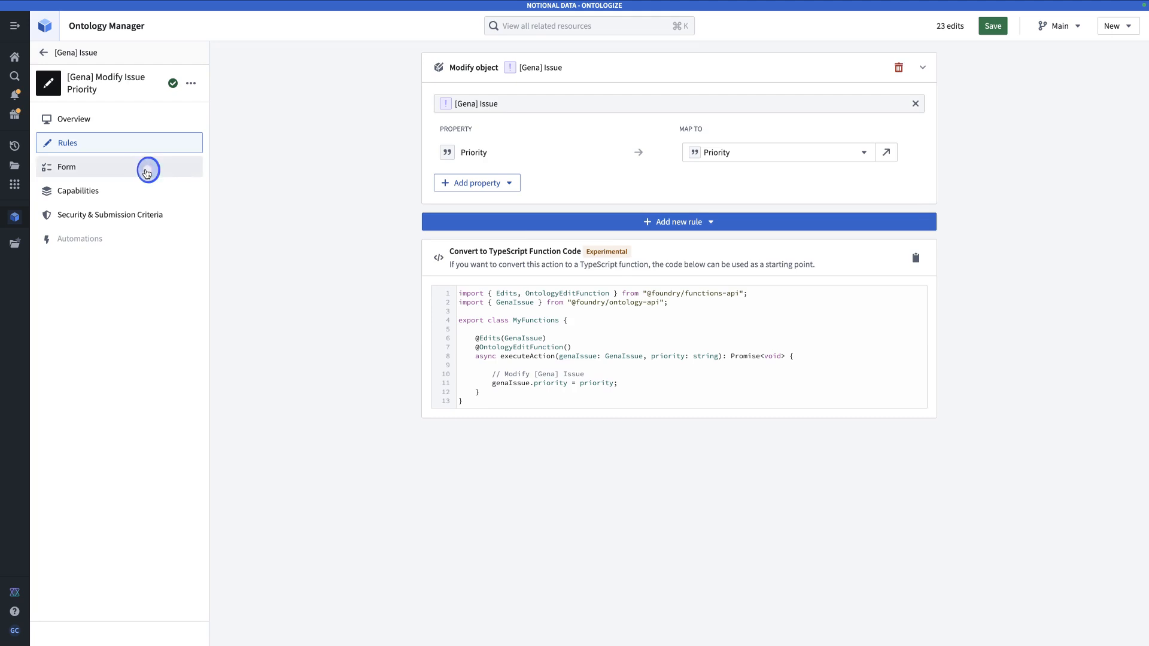
left_click(147, 171)
left_click(1012, 185)
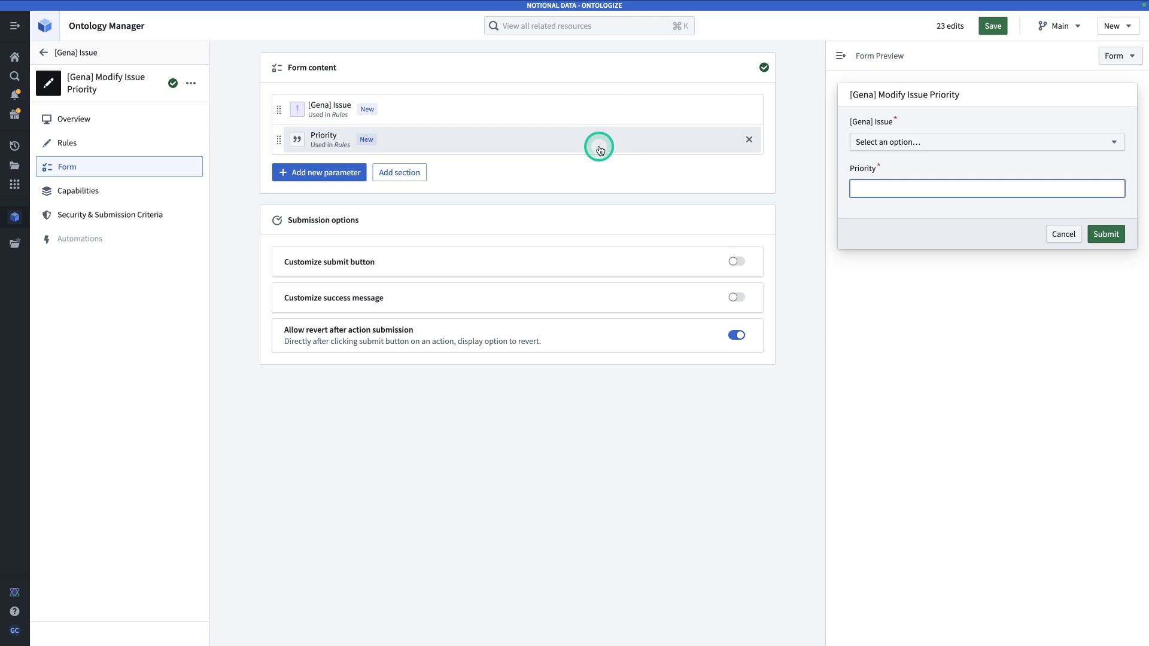
left_click(403, 148)
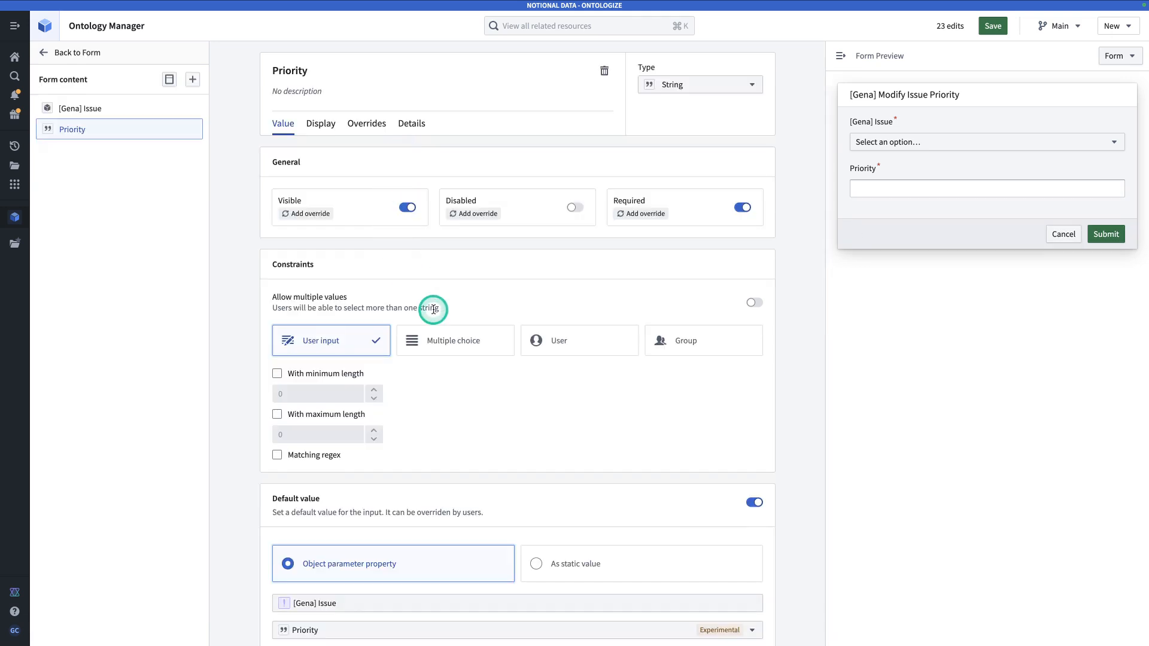
left_click(445, 351)
scroll(442, 346, "down", 1)
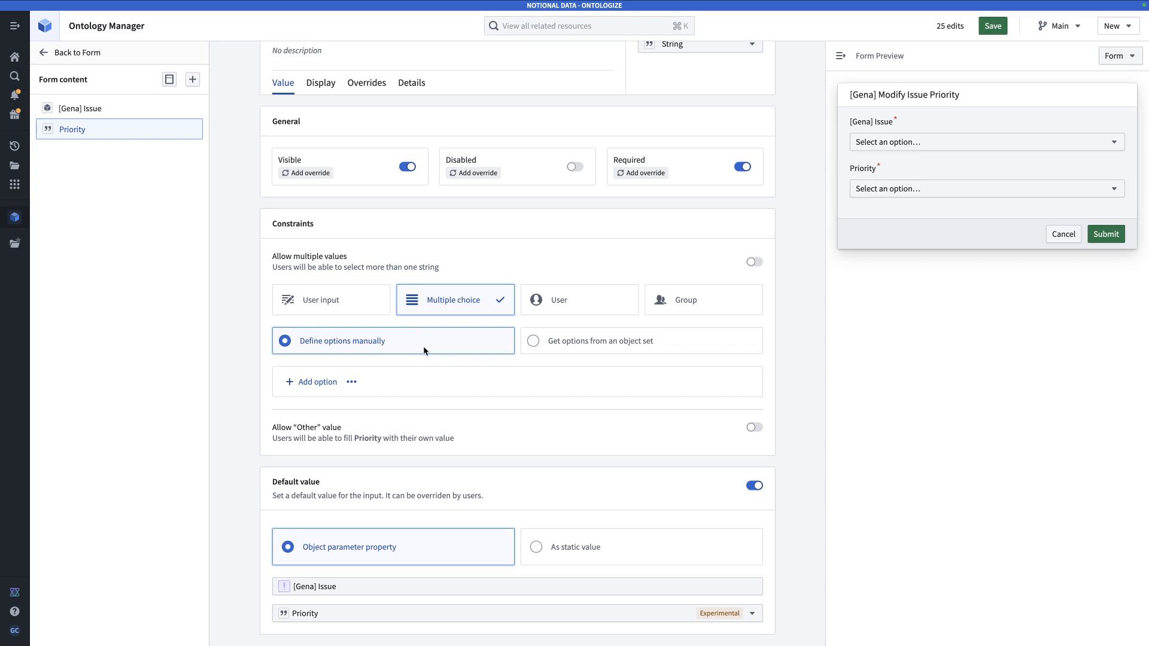
Add three static options to the Priority parameter: High, Medium and Low.
left_click(319, 380)
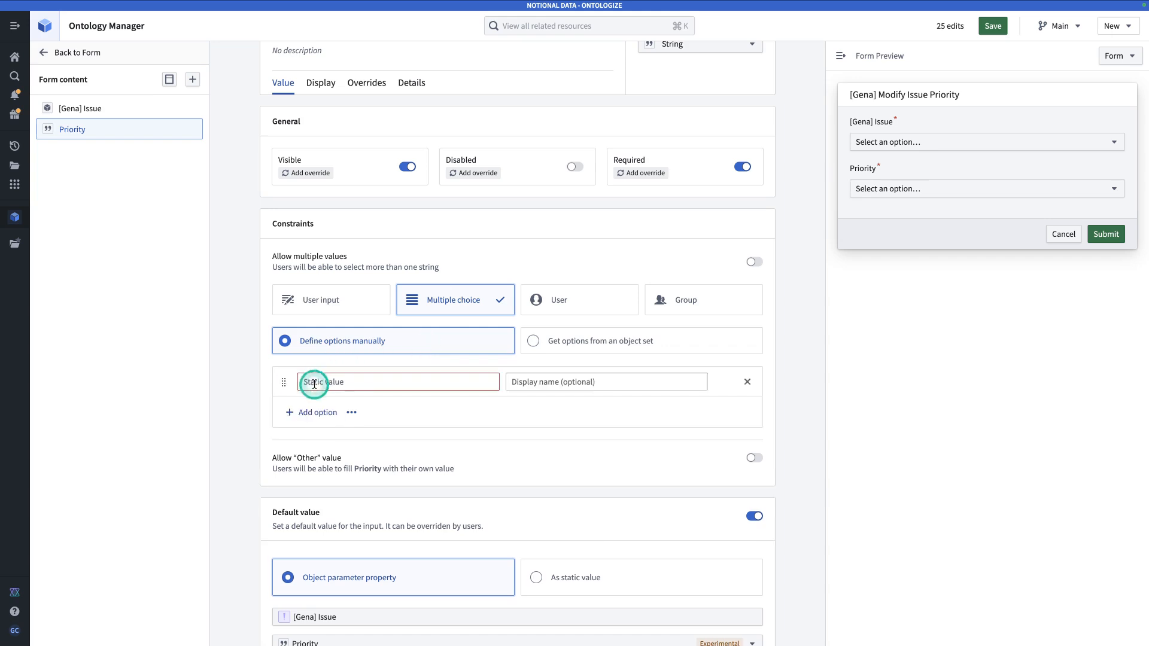
left_click(328, 418)
left_click(318, 440)
left_click(343, 384)
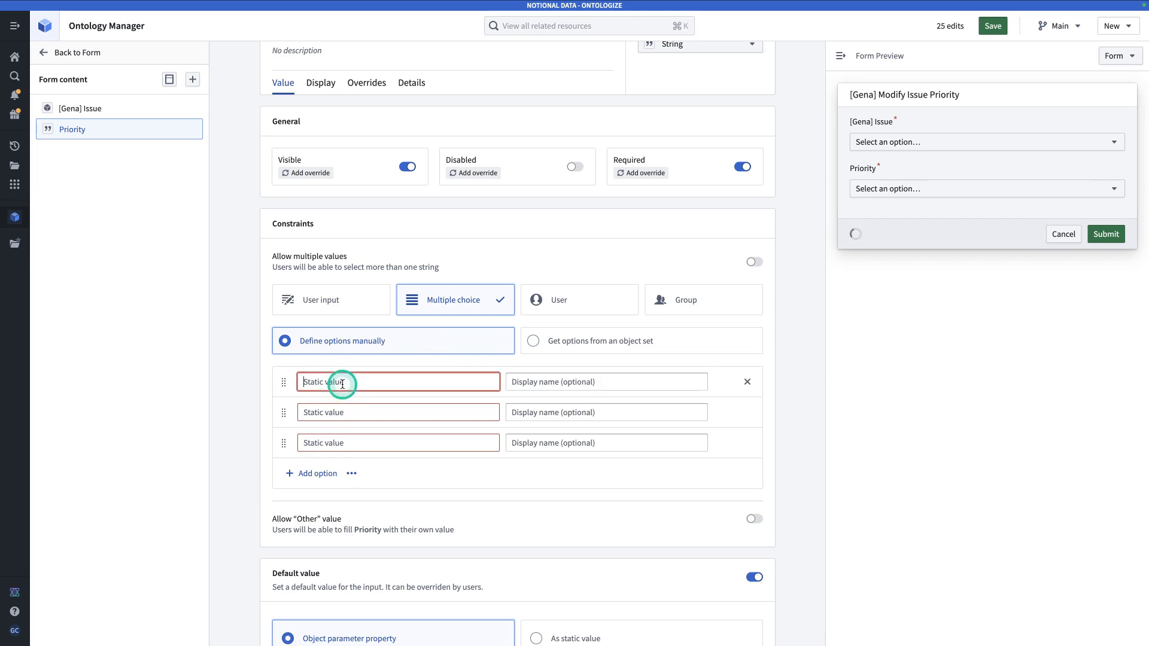
type("Hi")
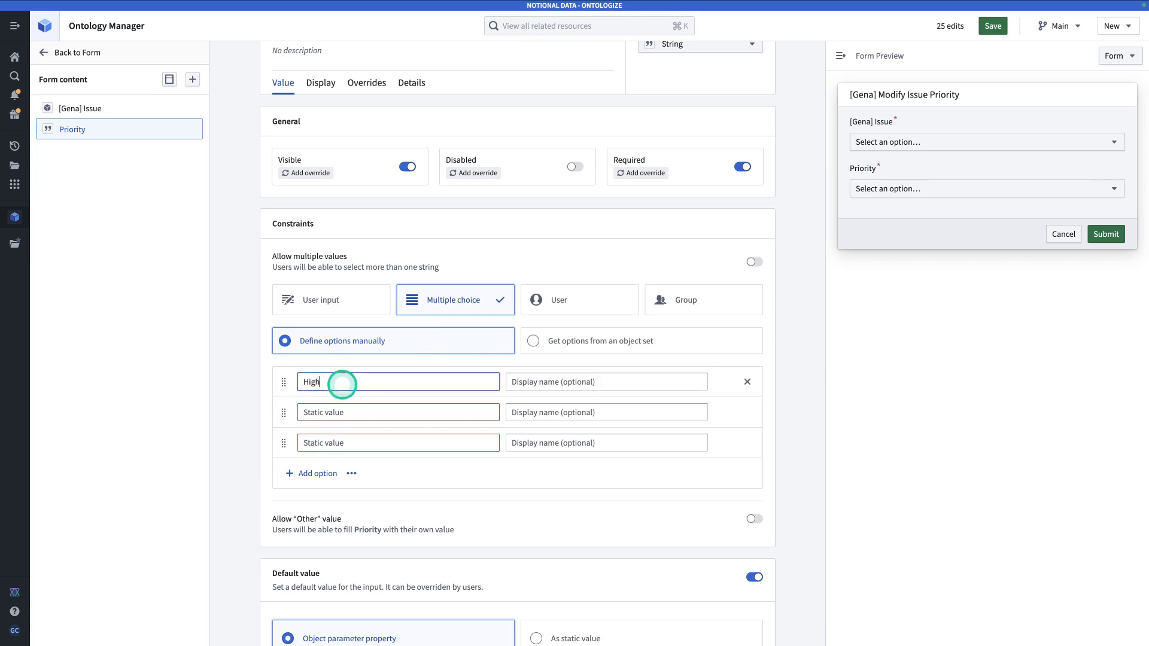
type("gh")
key("Tab")
key("Tab")
key("Tab")
type("Medium")
key("Tab")
key("Tab")
type("L")
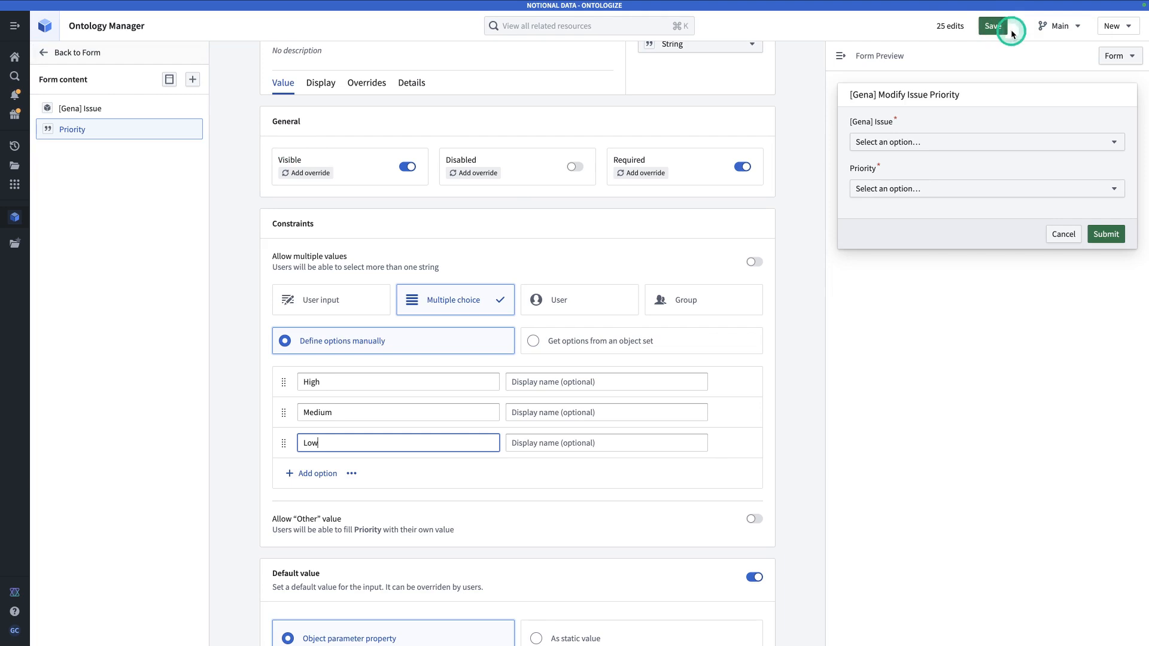
Create another new action type and name it "[Gena] Modify Issue Status".
left_click(1117, 30)
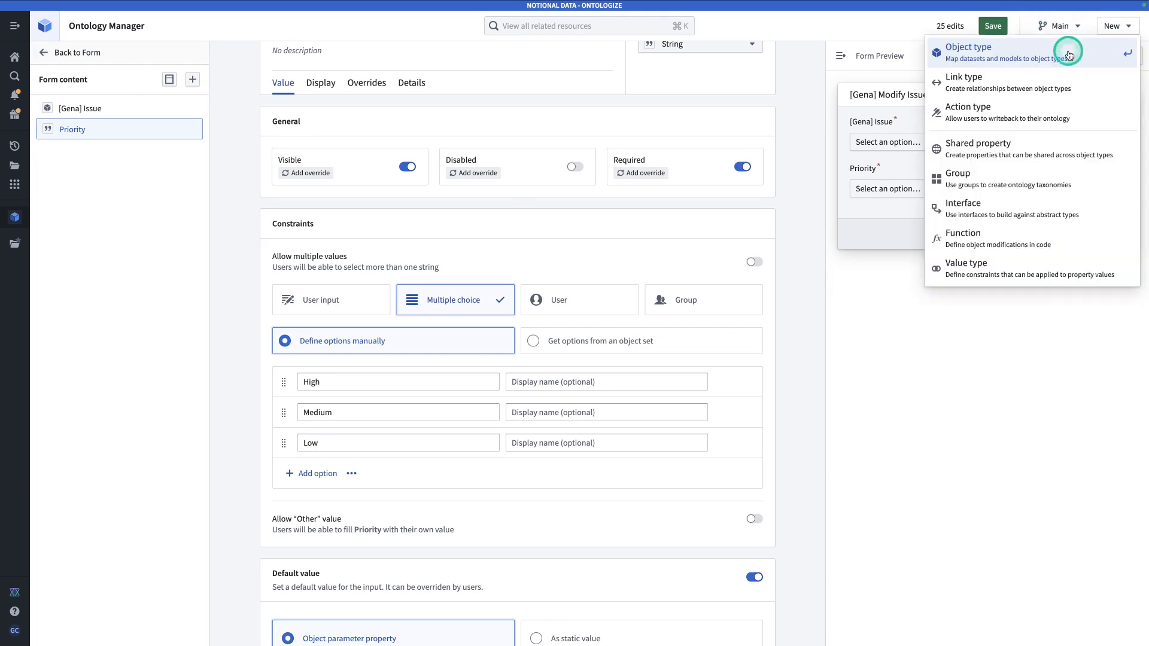
left_click(981, 120)
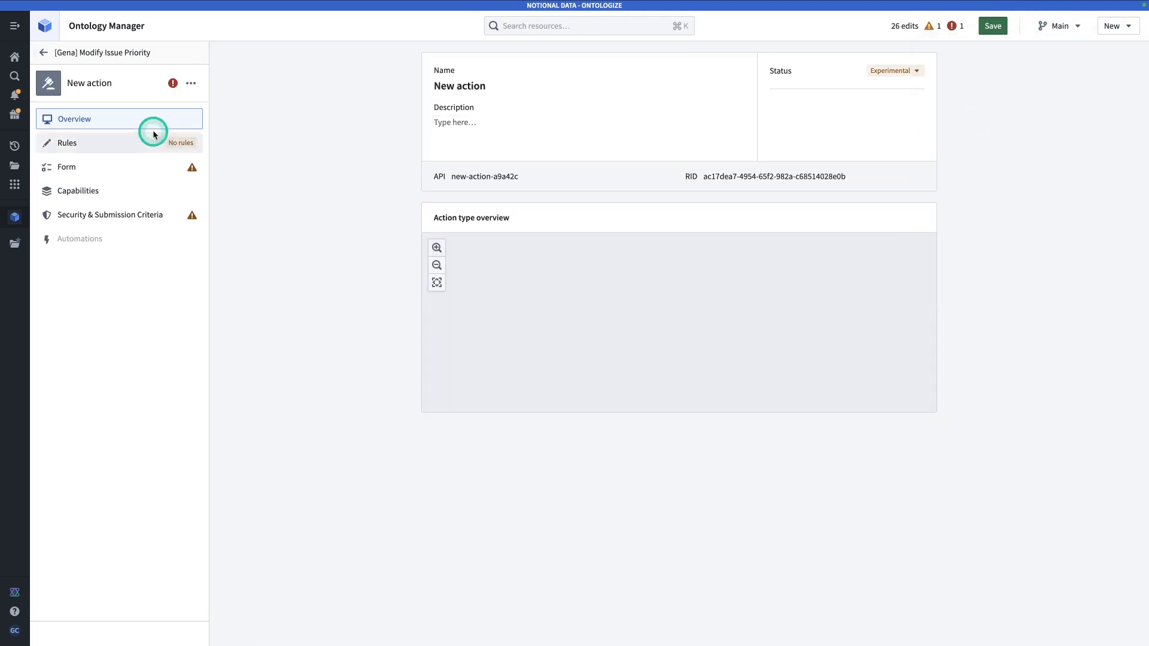
left_click(444, 87)
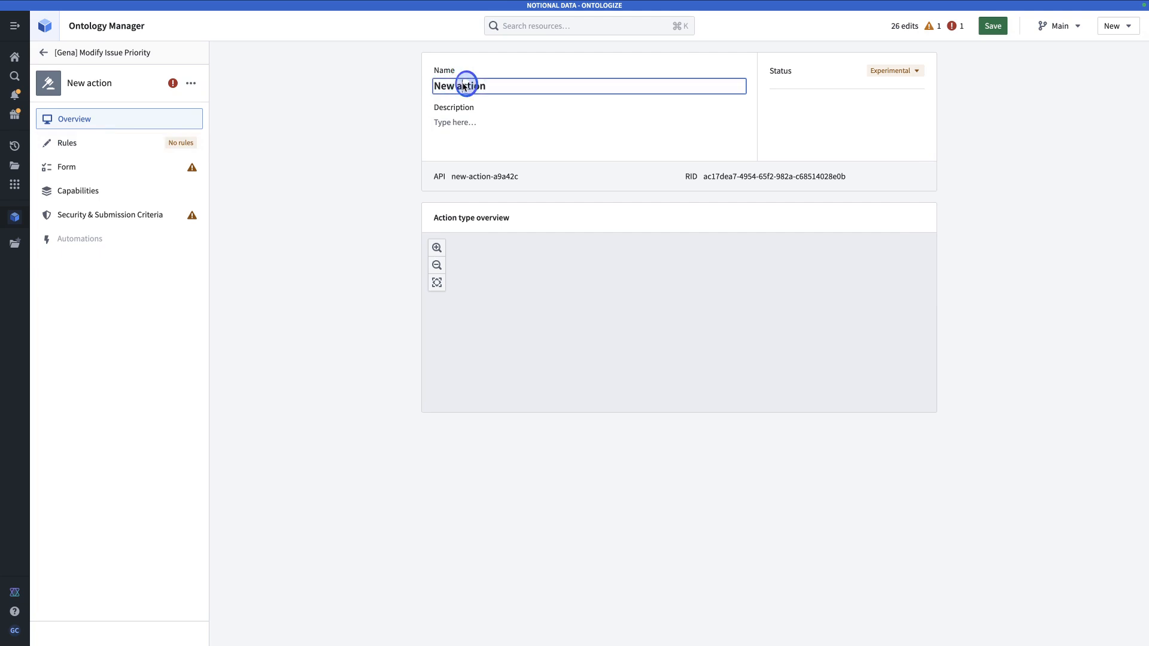
type("[Gena] M")
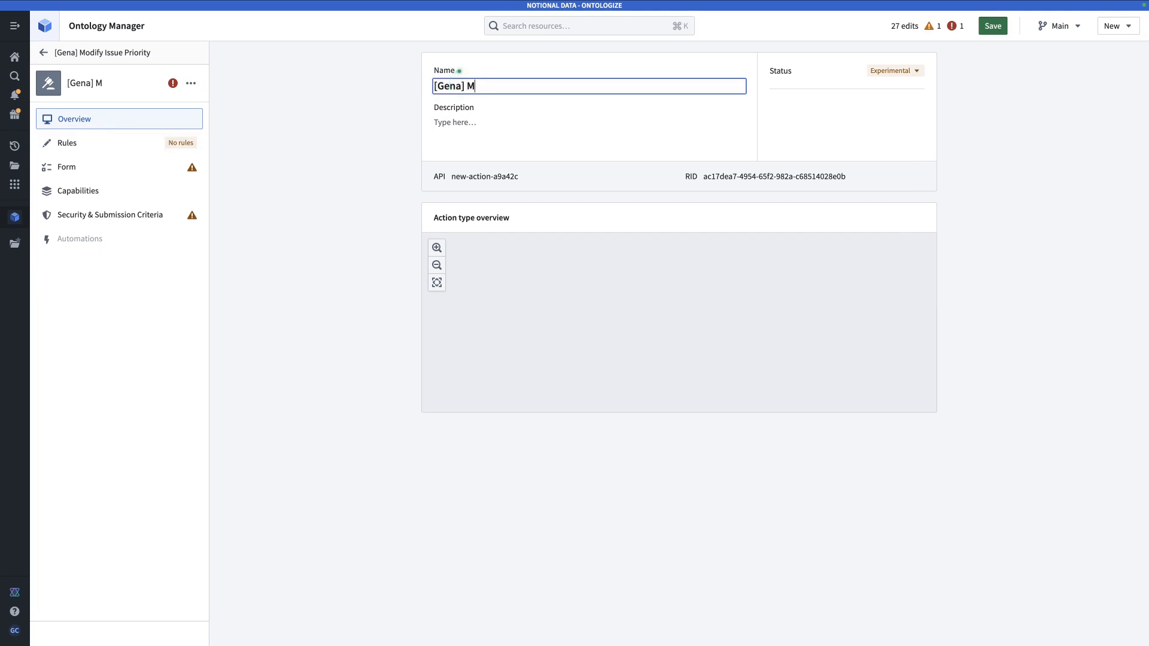
type("odify Issue Status")
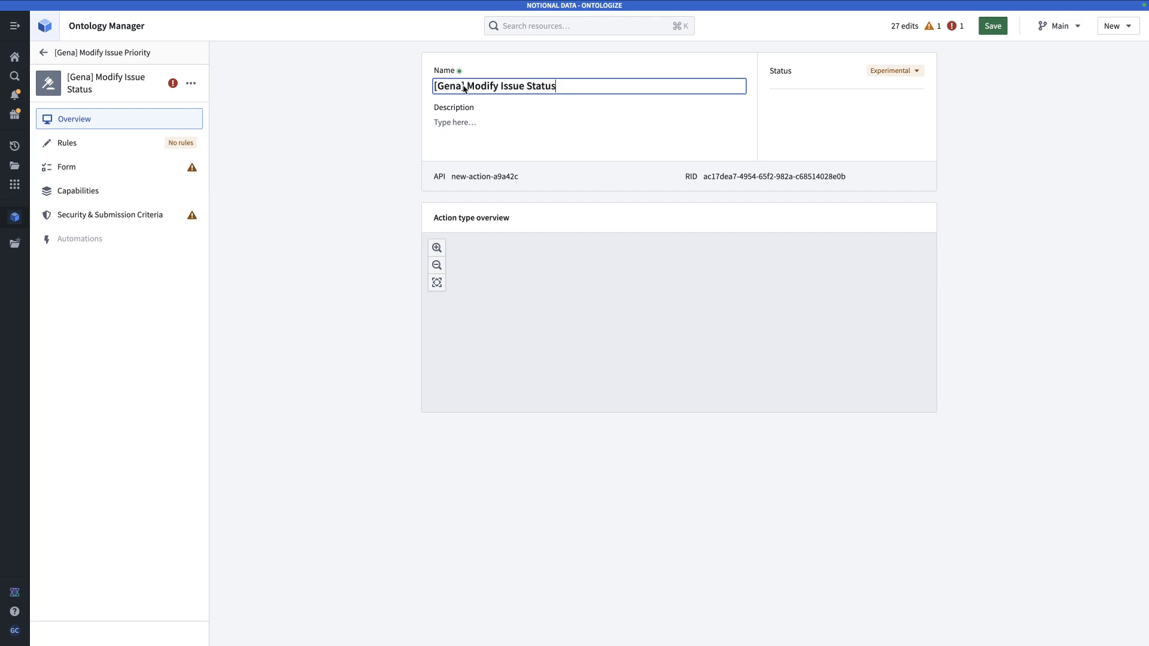
left_click(339, 98)
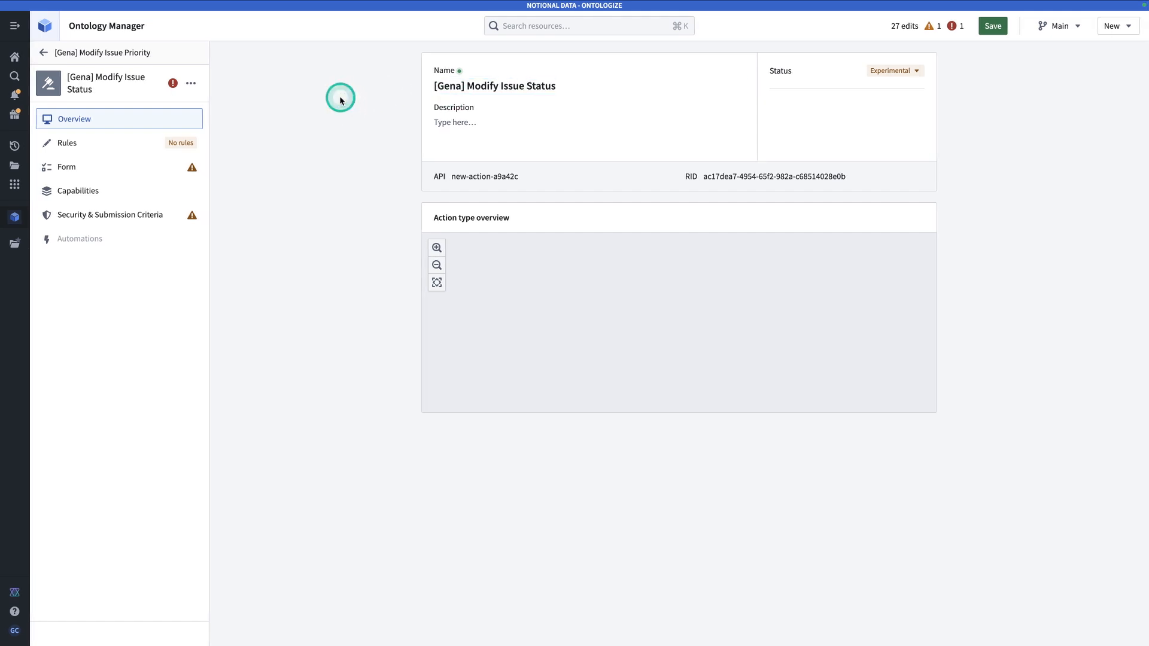
Add a Modify object(s) rule to the status action type, targeting the [Gena] Issue object type.
left_click(137, 144)
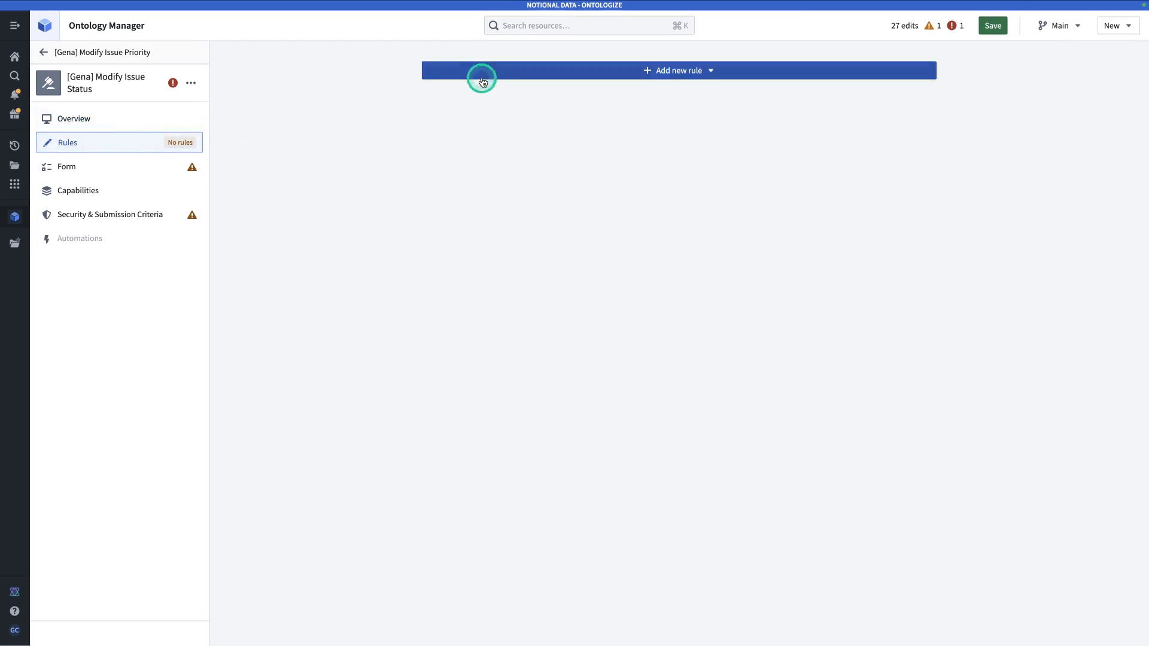
left_click(501, 73)
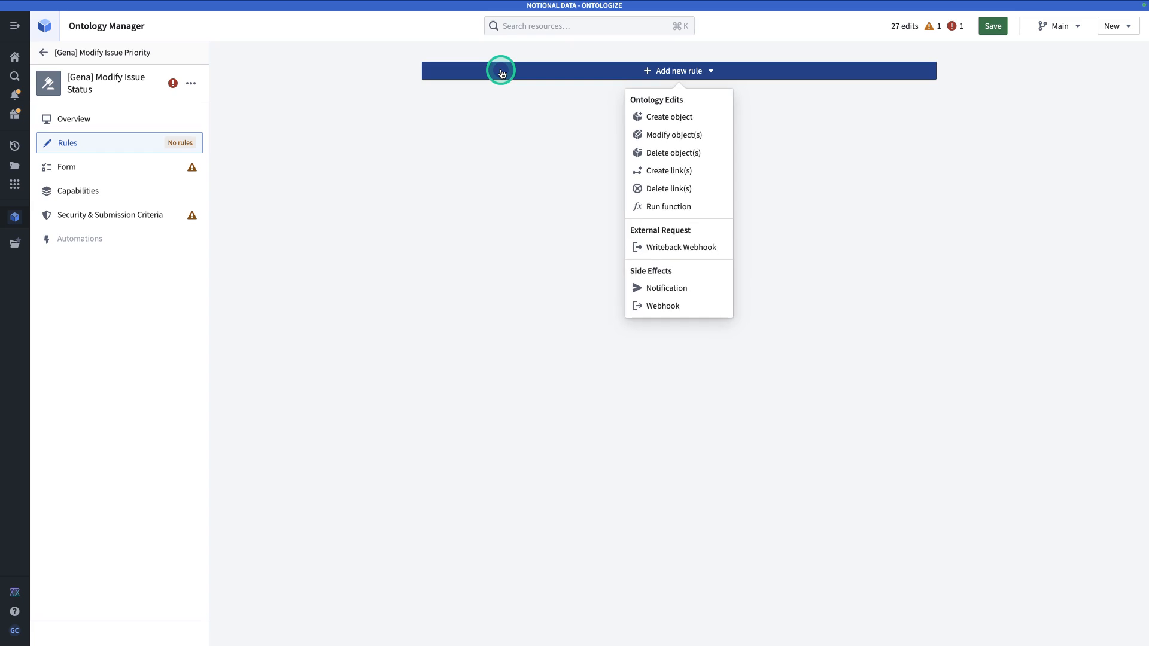
left_click(705, 138)
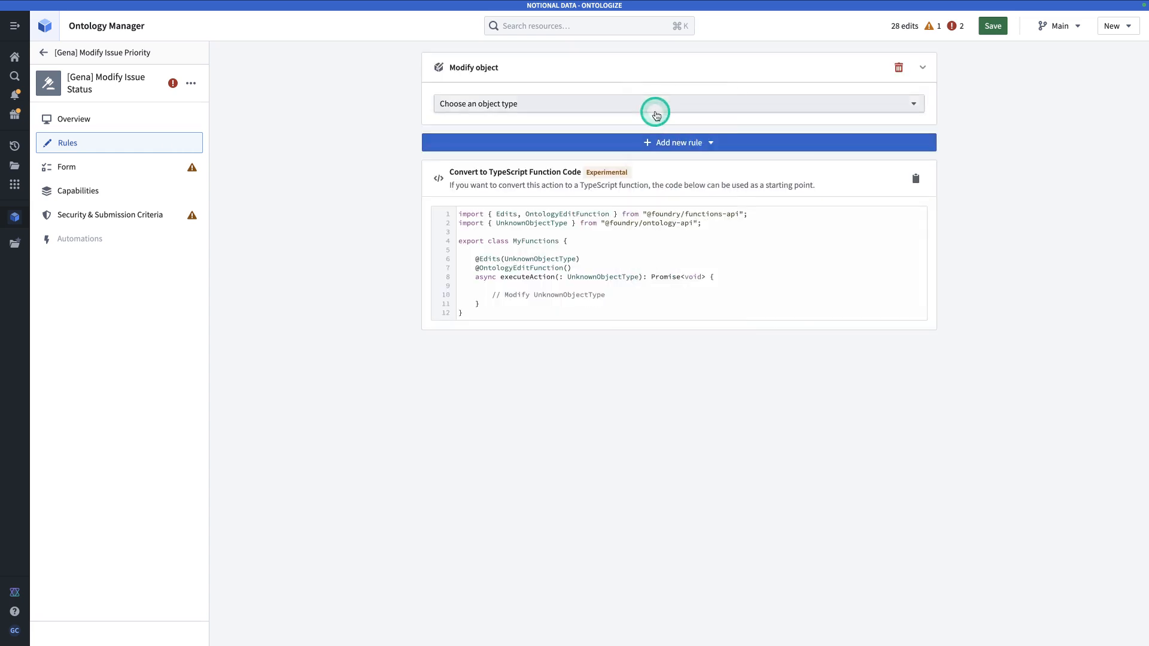
left_click(656, 111)
type("issue")
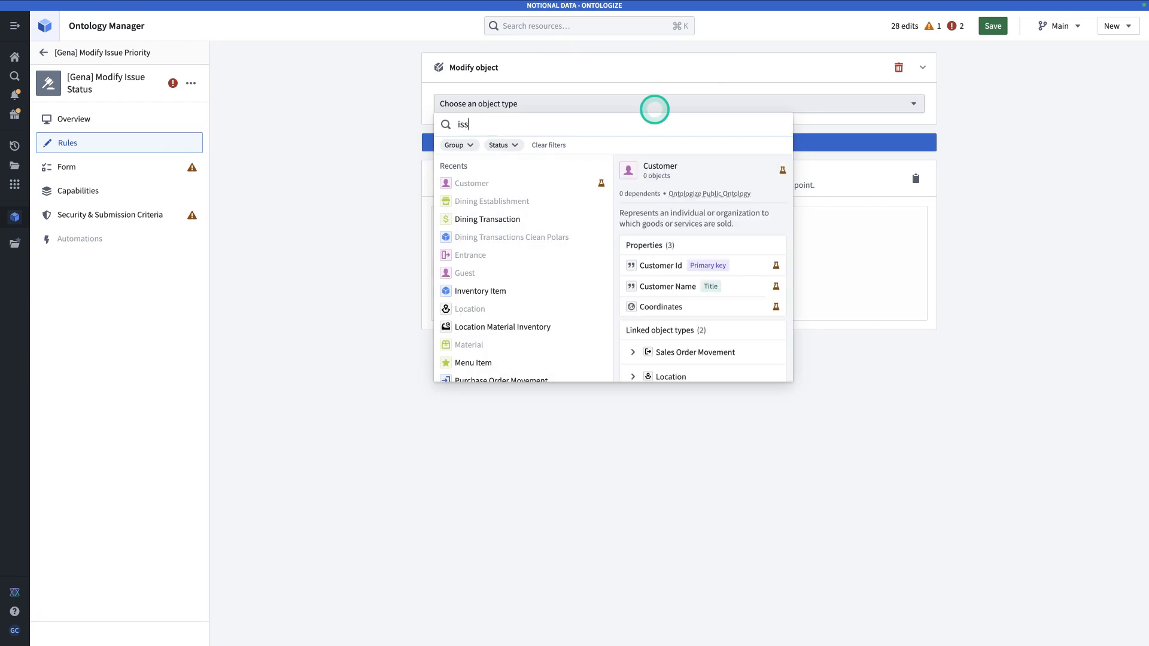
left_click(579, 185)
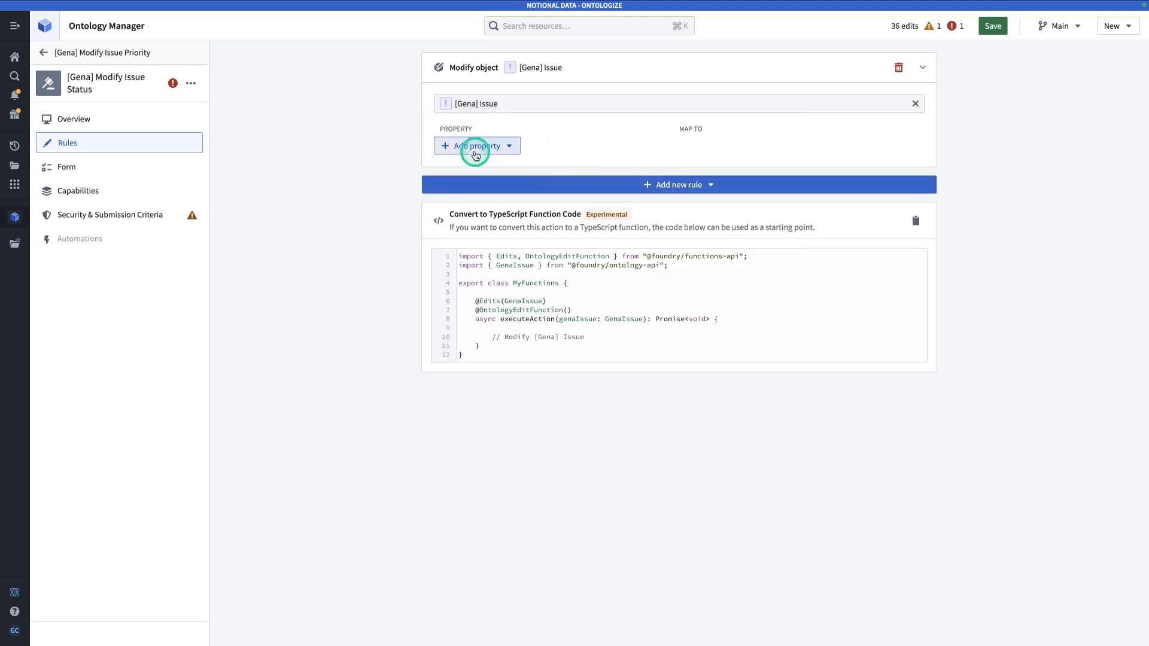
Add the Status property to the Modify object rule's property mapping.
left_click(476, 146)
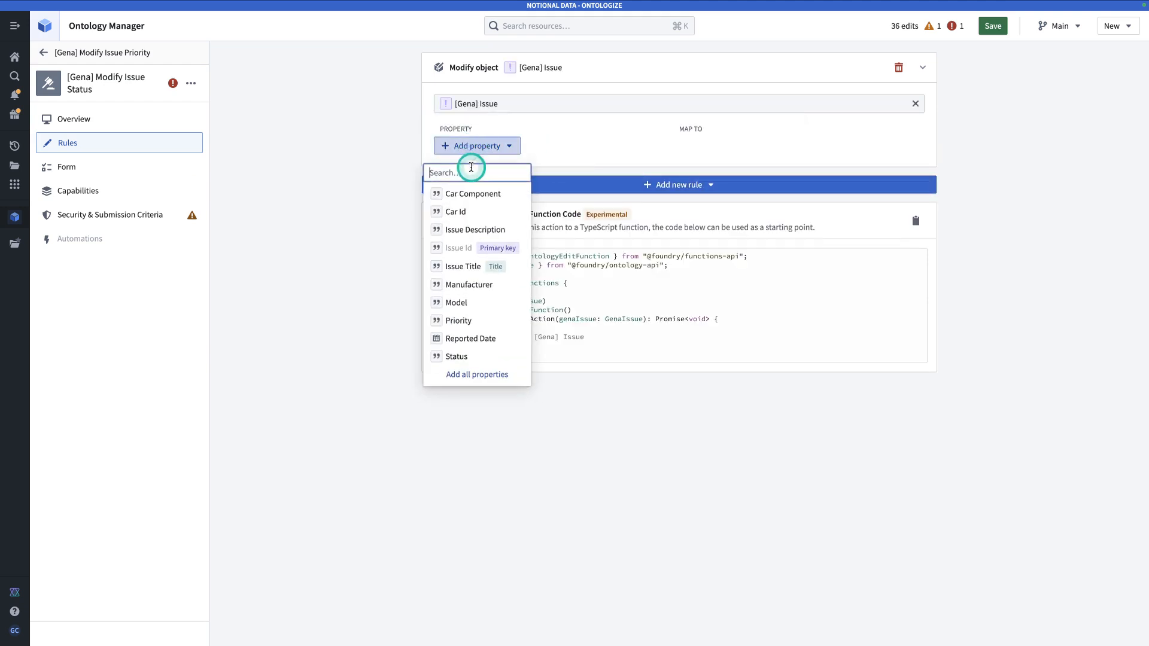
type("sta")
left_click(480, 193)
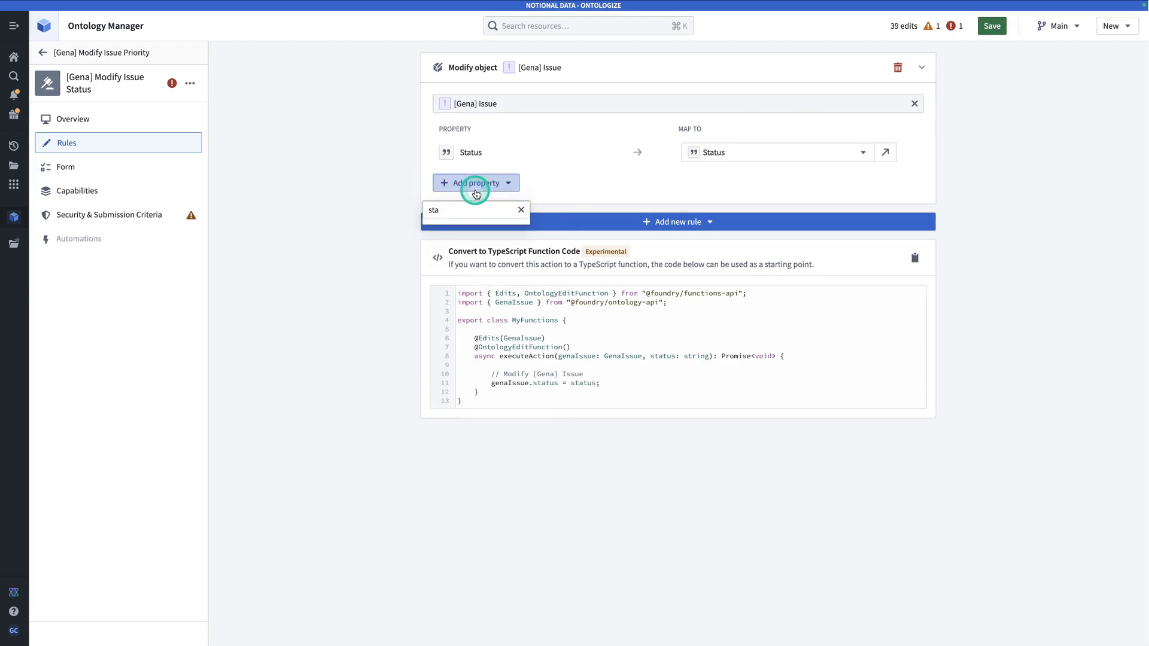
left_click(261, 169)
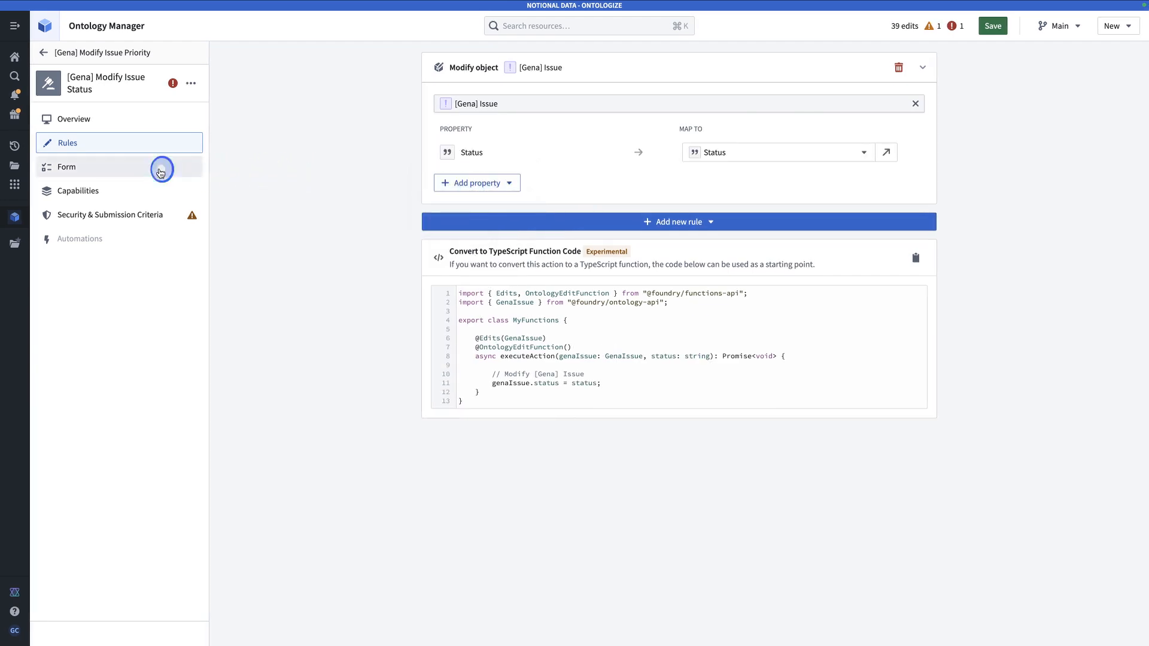
In the status action's form, constrain the Status parameter to multiple choice.
left_click(161, 173)
left_click(891, 189)
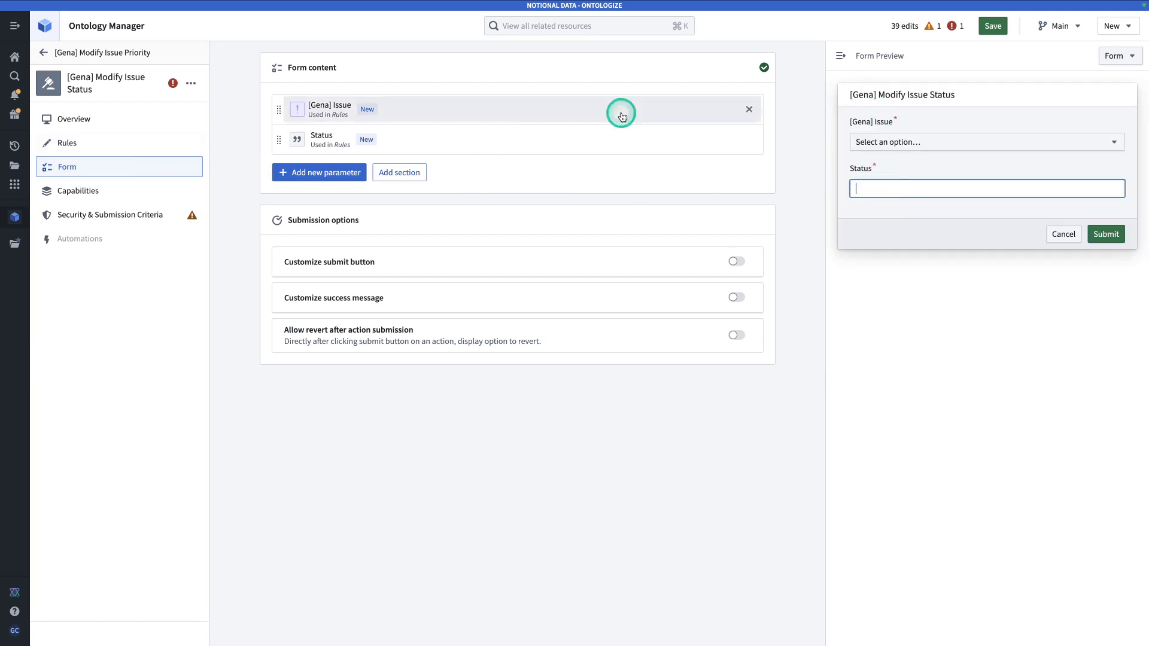
left_click(438, 142)
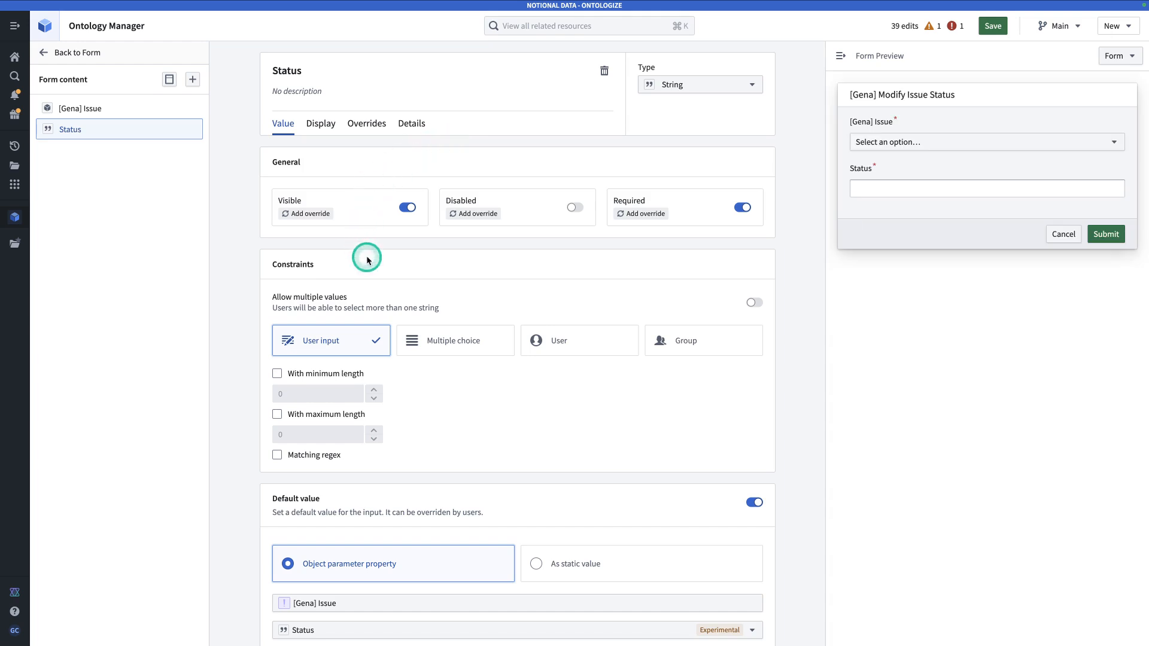
left_click(452, 349)
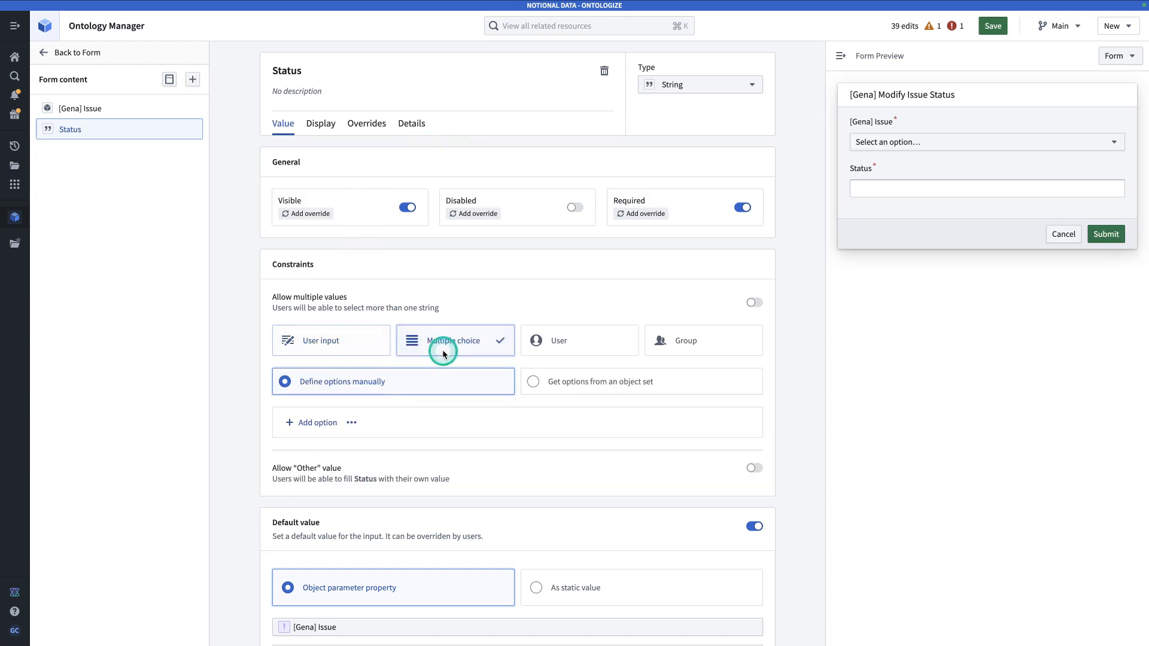
Add the static options Resolved and Unresolved to the Status parameter, and return to the form overview.
left_click(317, 421)
left_click(333, 453)
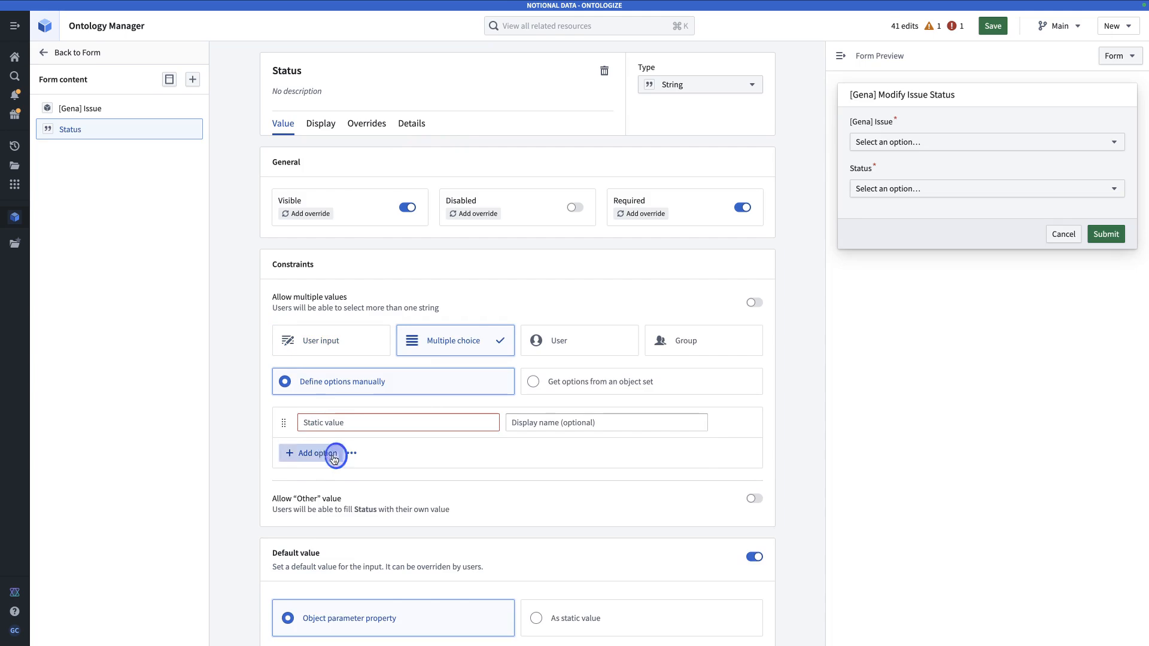
left_click(341, 423)
type("Reso")
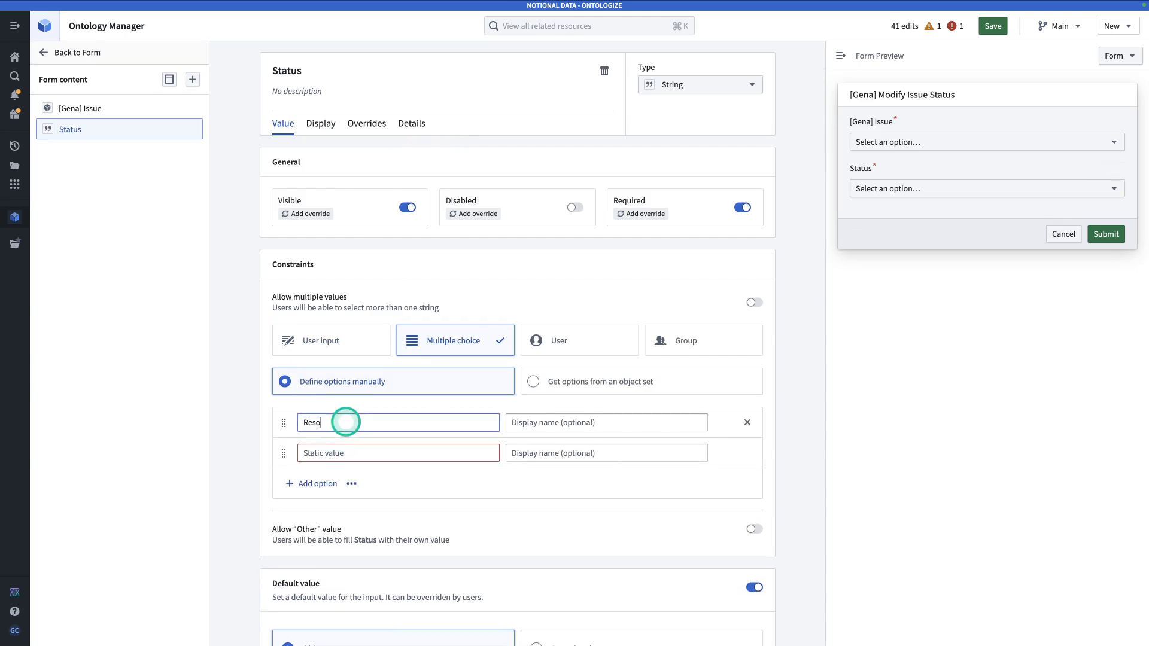
type("lved")
left_click(357, 451)
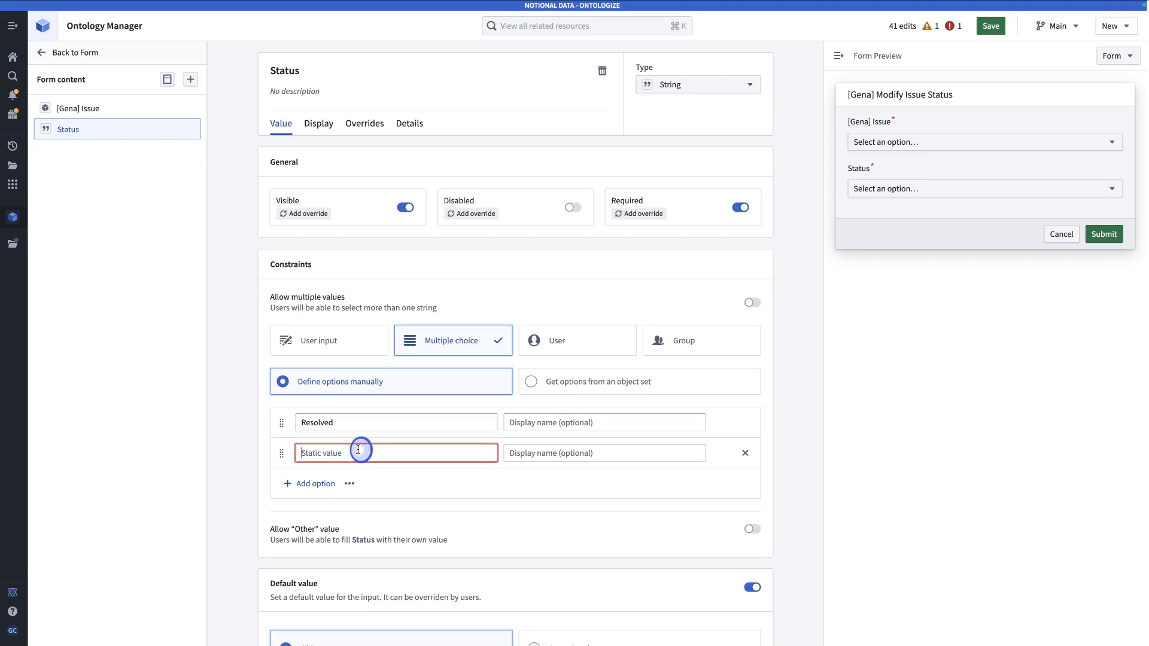
type("O")
key("BackSpace")
type("Unresolved")
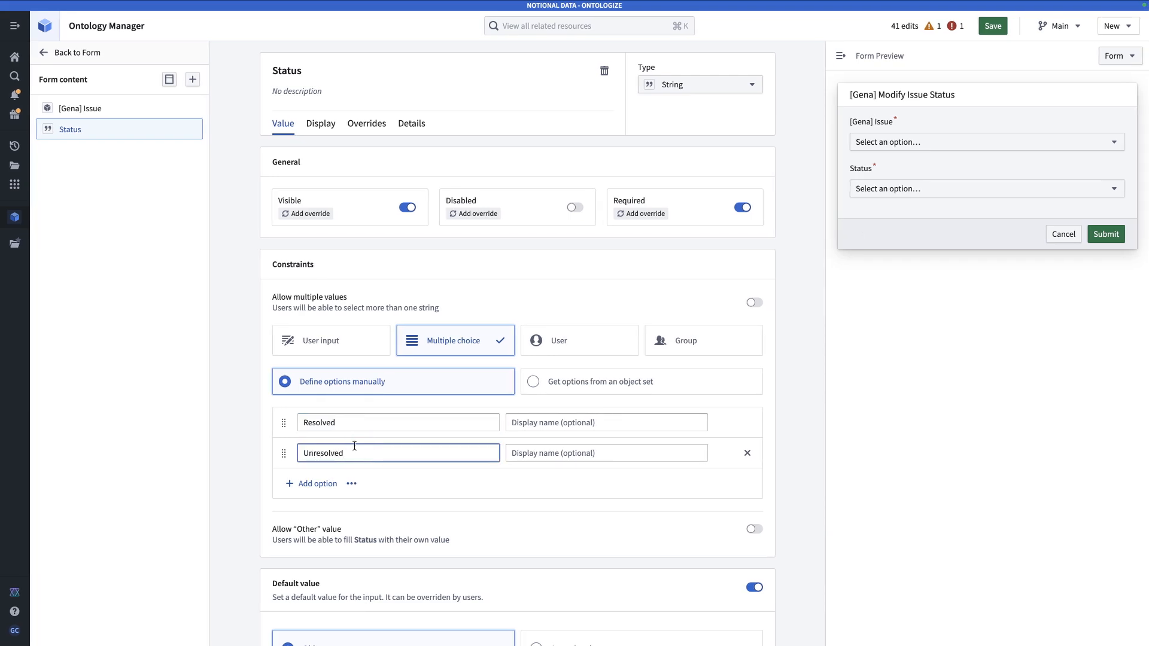
left_click(213, 343)
left_click(37, 53)
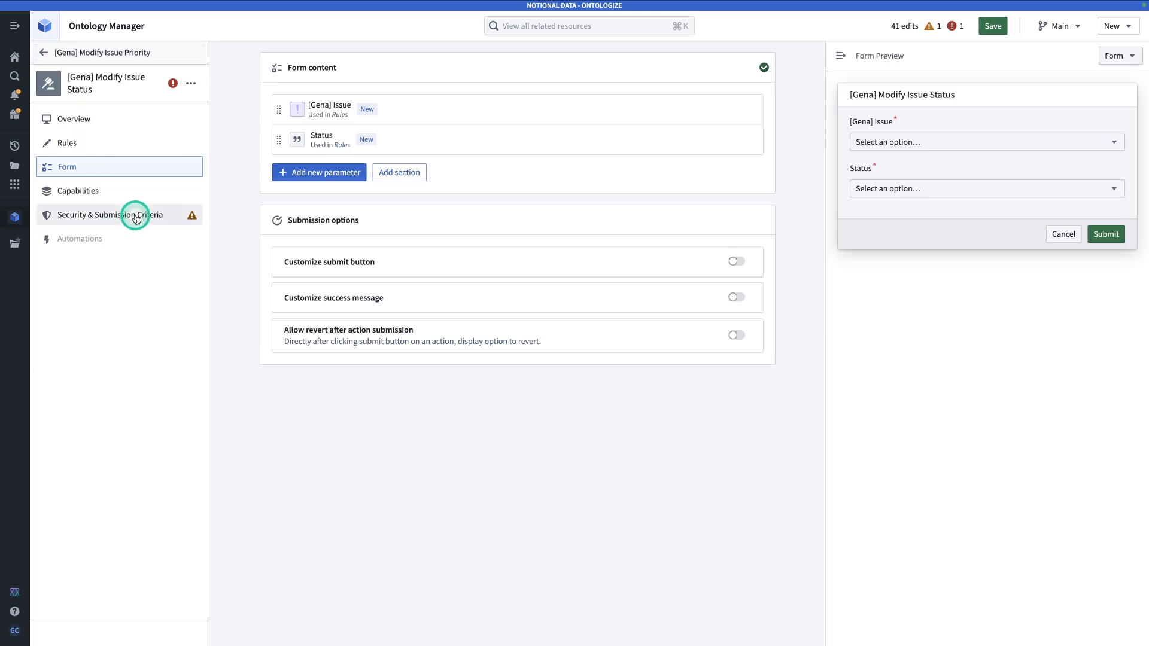
Add a submission criterion to the status action type requiring that the current user's groups include Ontologize Trainers.
left_click(136, 219)
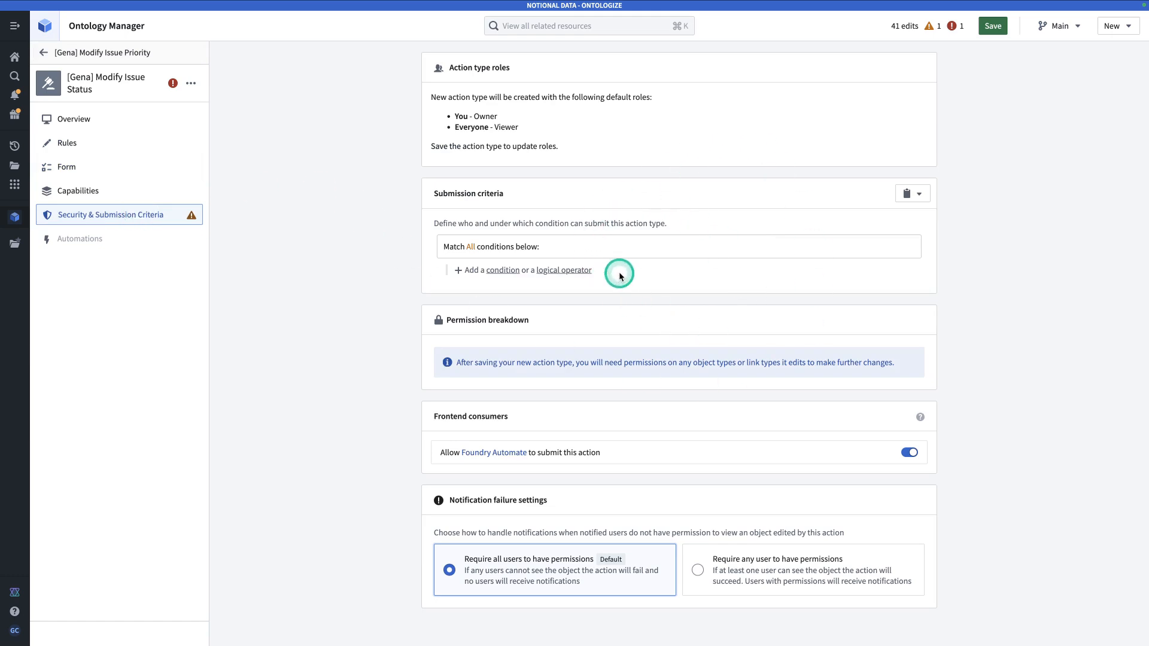
left_click(503, 270)
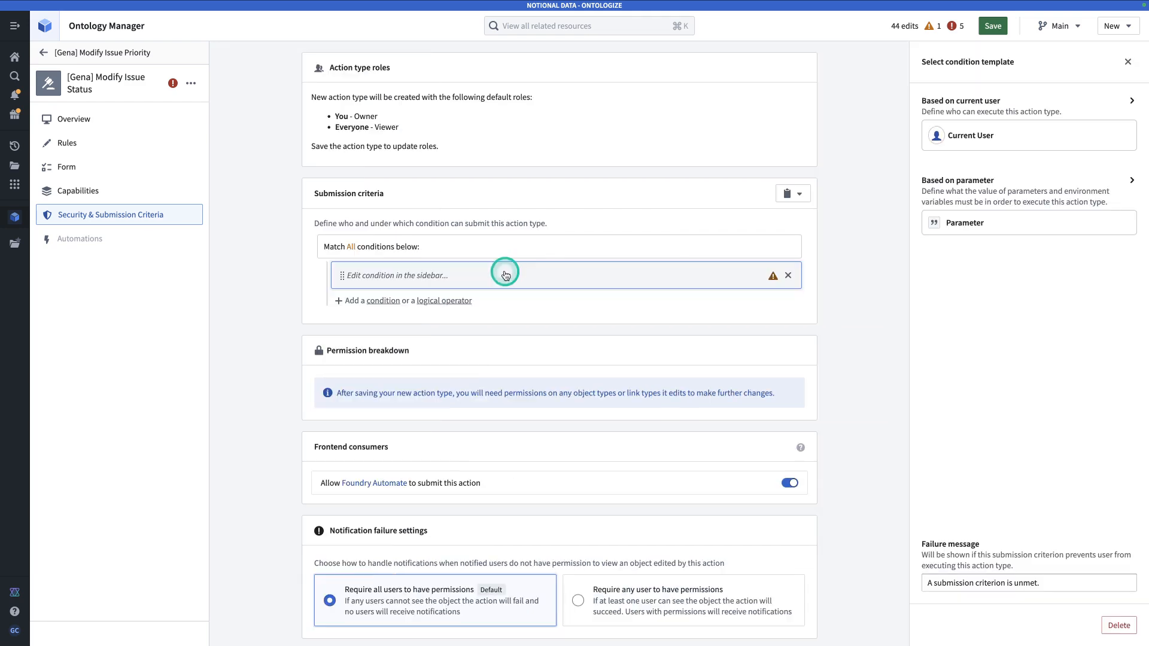
left_click(976, 135)
left_click(973, 214)
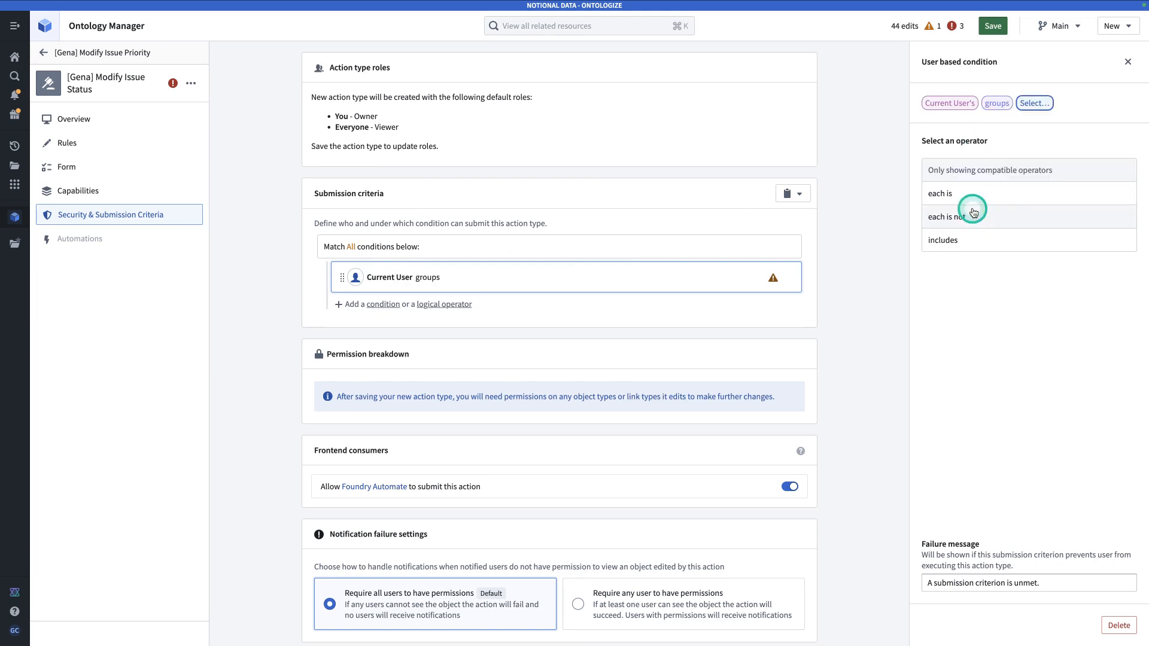
left_click(966, 239)
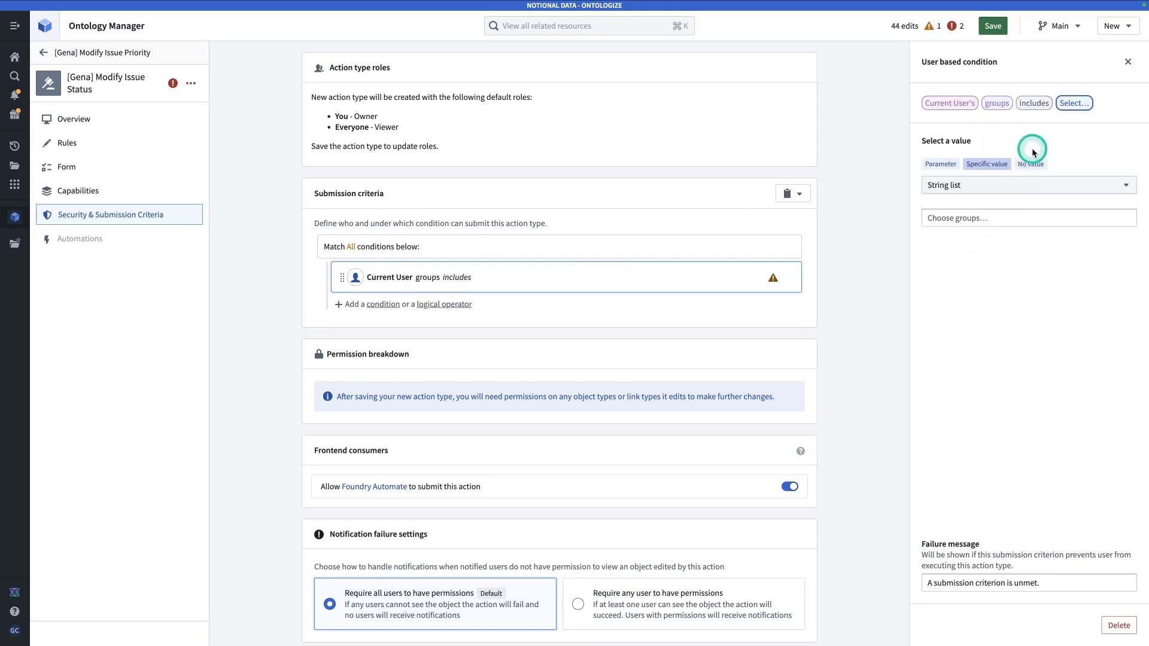
left_click(988, 219)
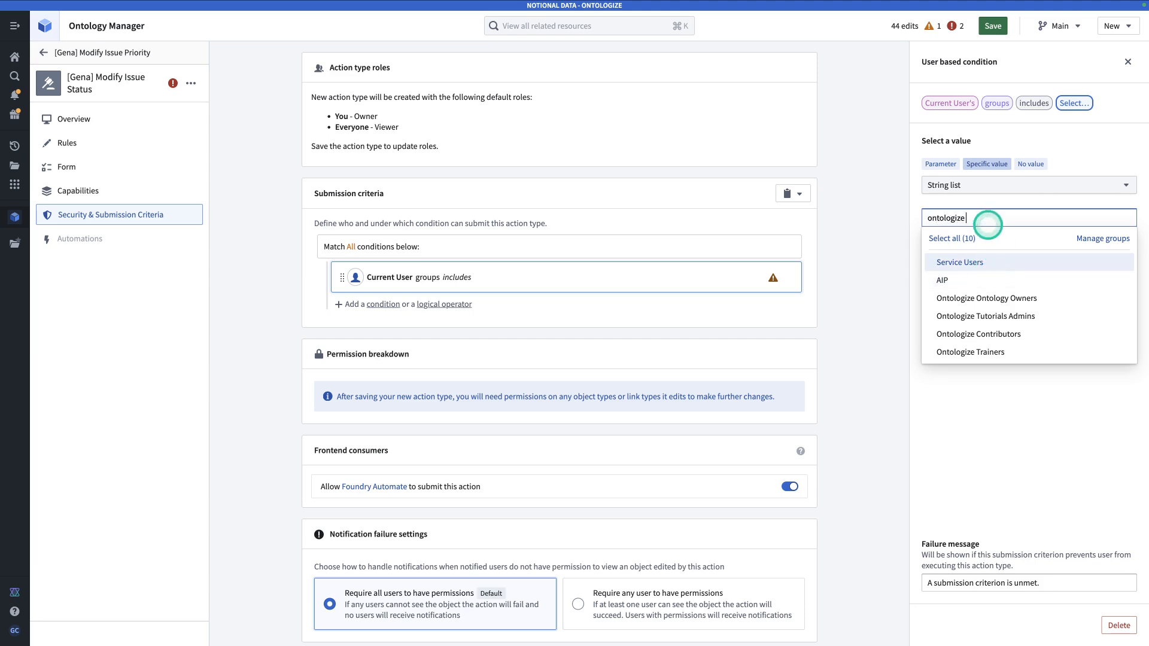
left_click(999, 280)
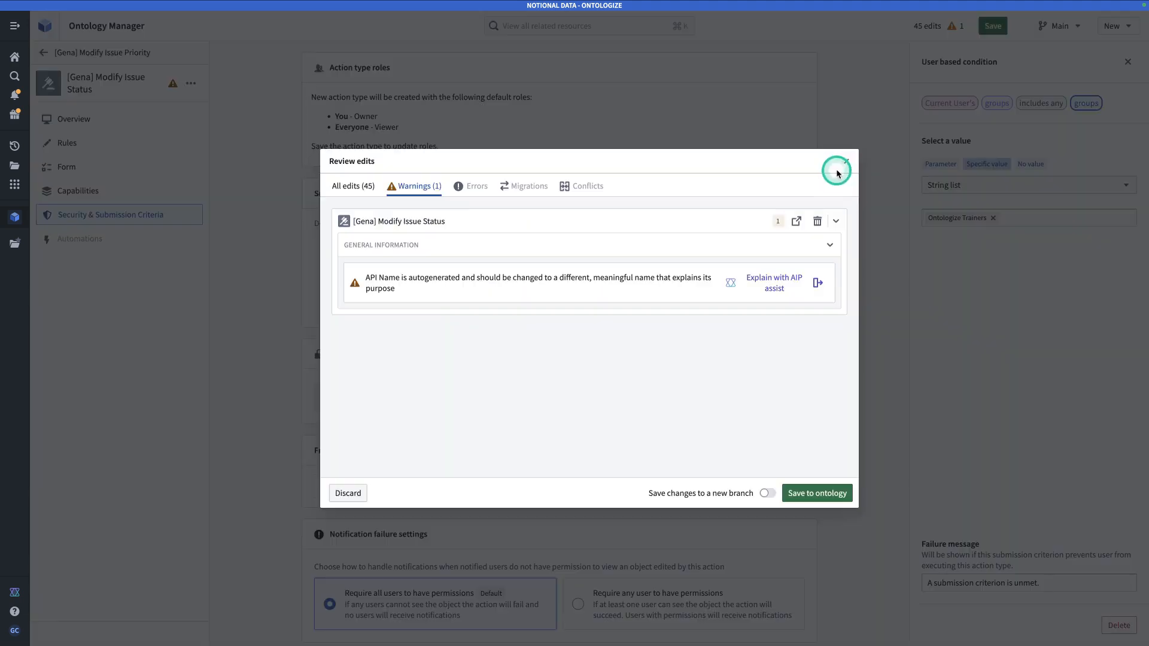
Close the warnings review and save all pending action type edits to the ontology.
left_click(839, 166)
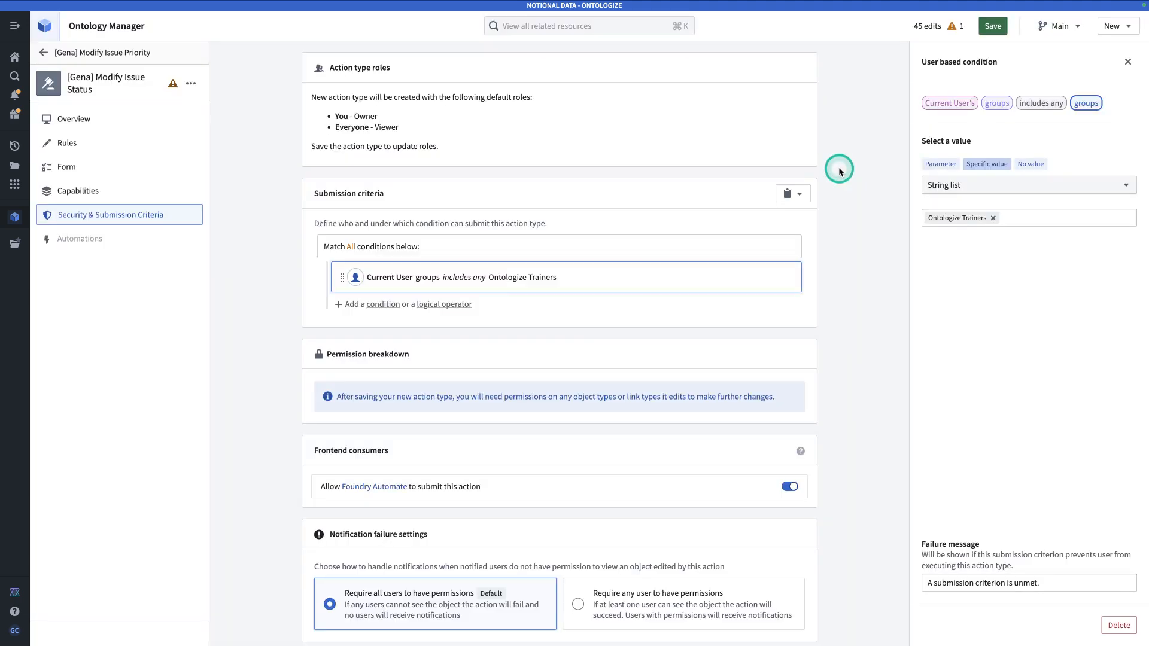
left_click(994, 27)
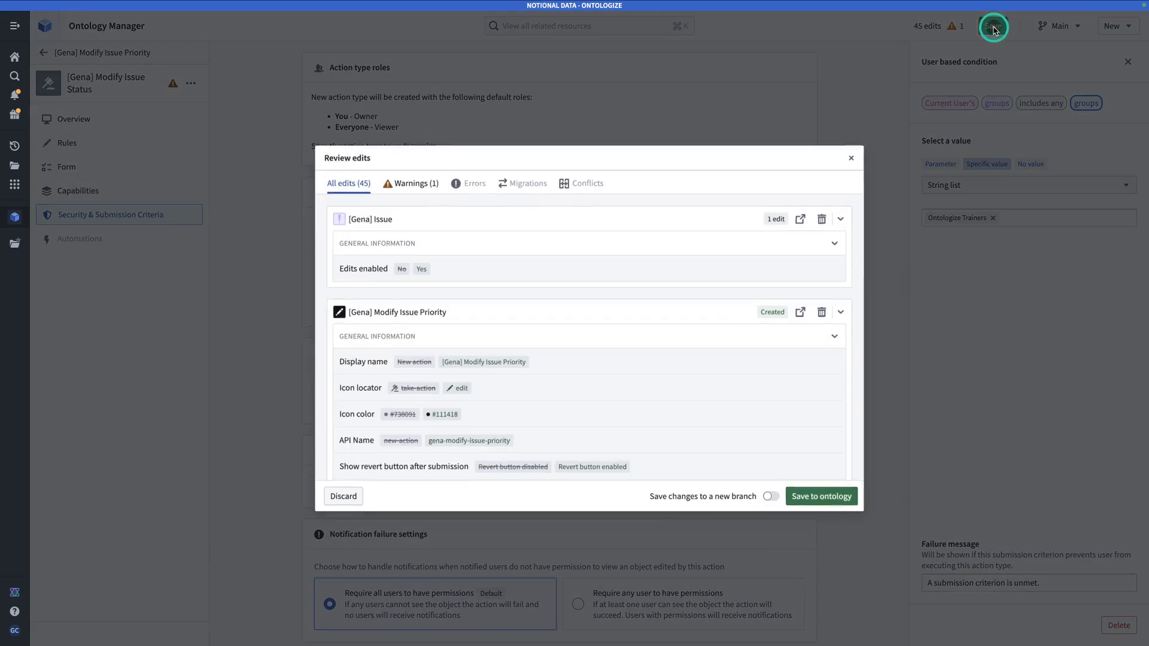
left_click(843, 488)
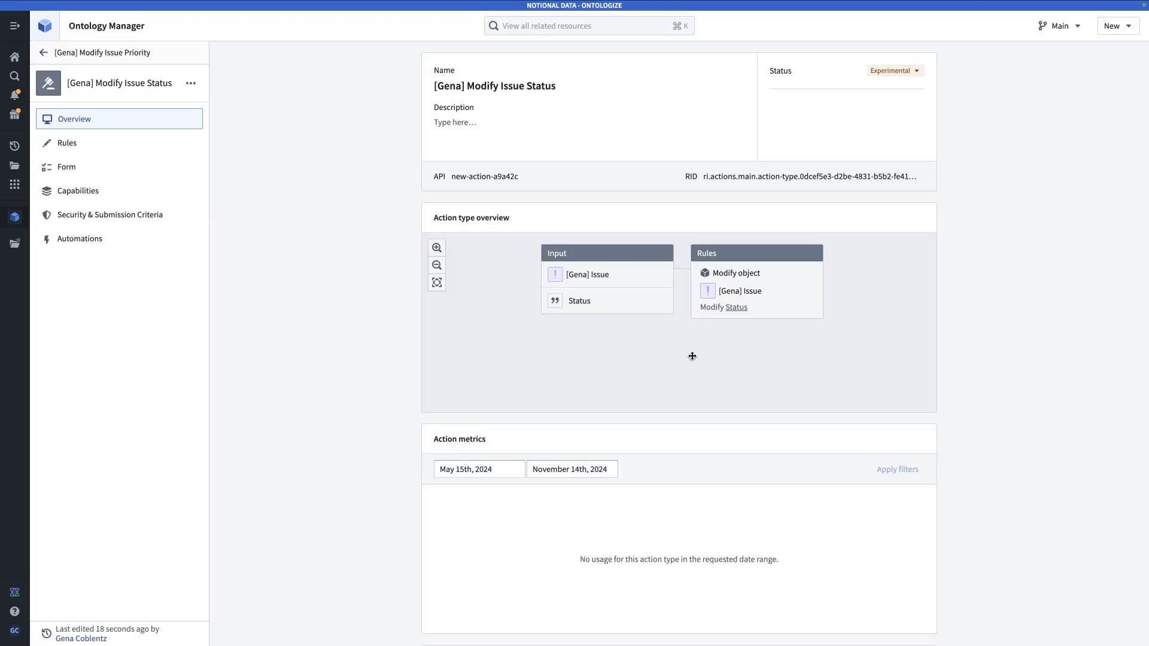
Switch to the Car Operations Center module and add a Button group widget to the empty selected-issue section of Issues Inbox.
mouse_move(559, 2)
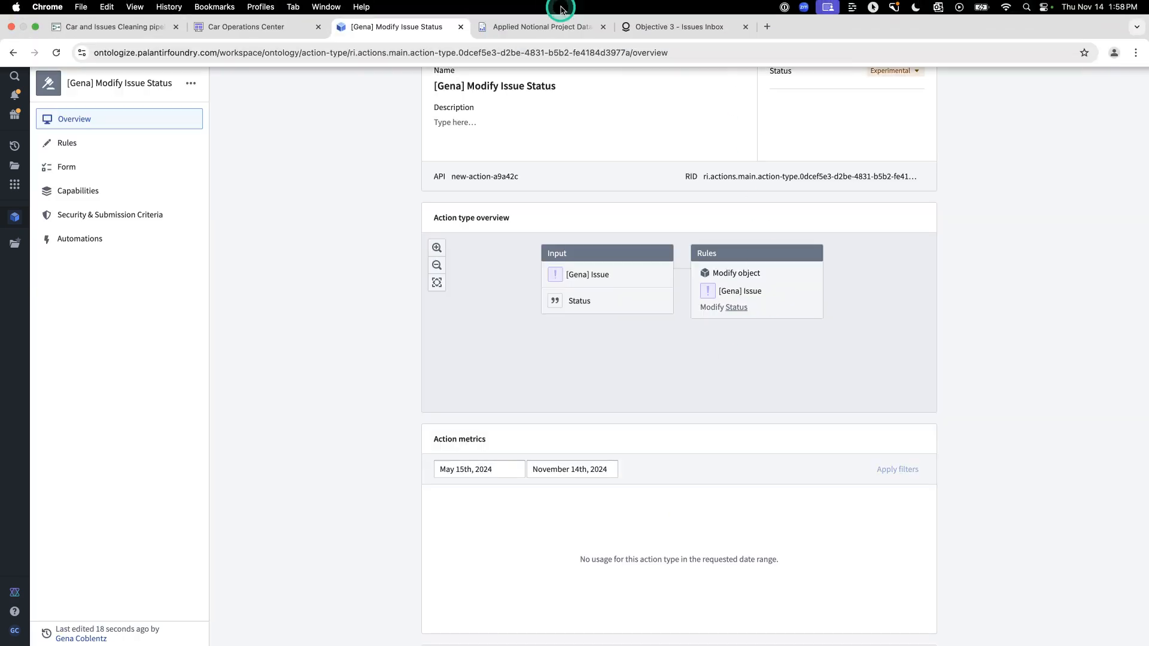
left_click(256, 26)
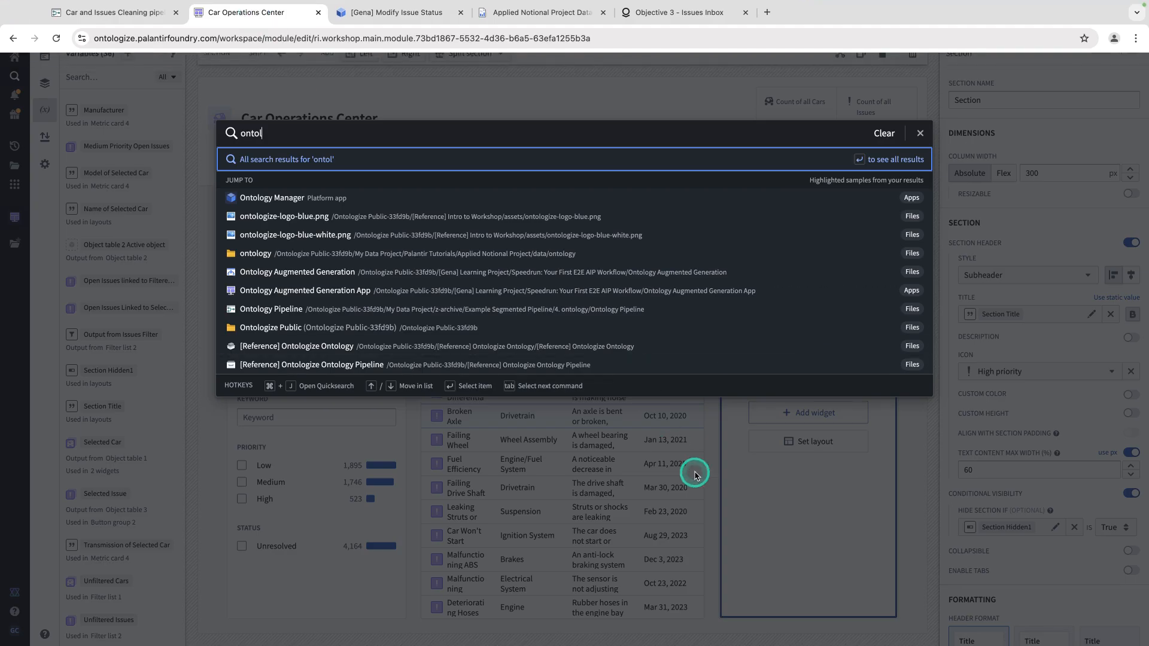
left_click(694, 476)
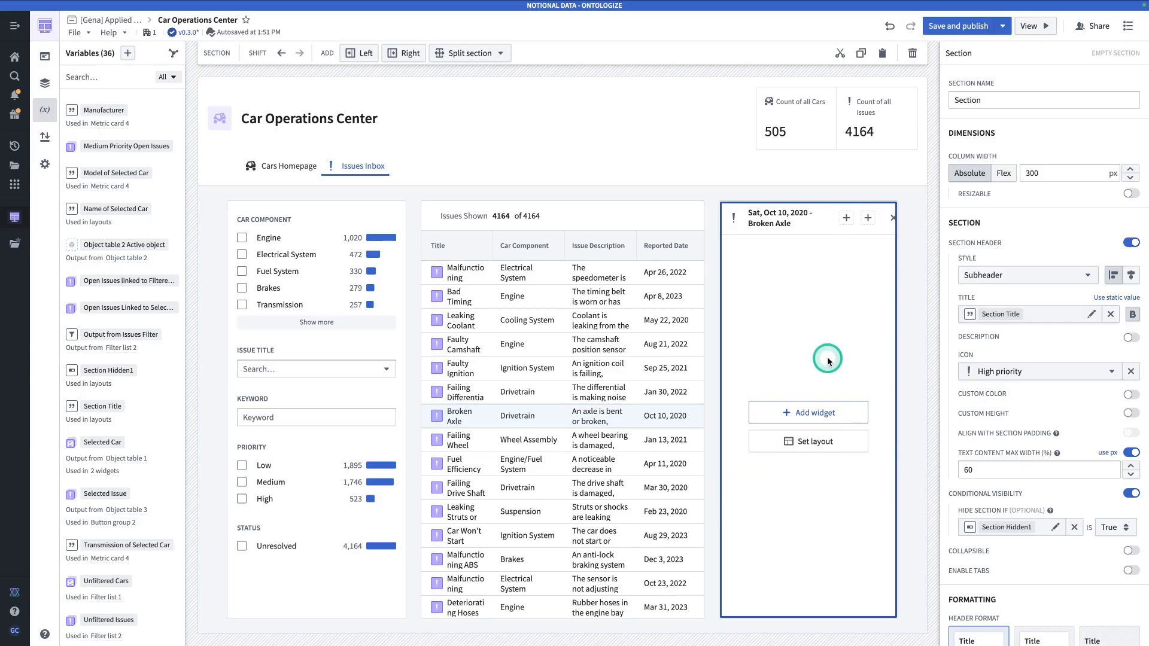
left_click(827, 419)
type("button")
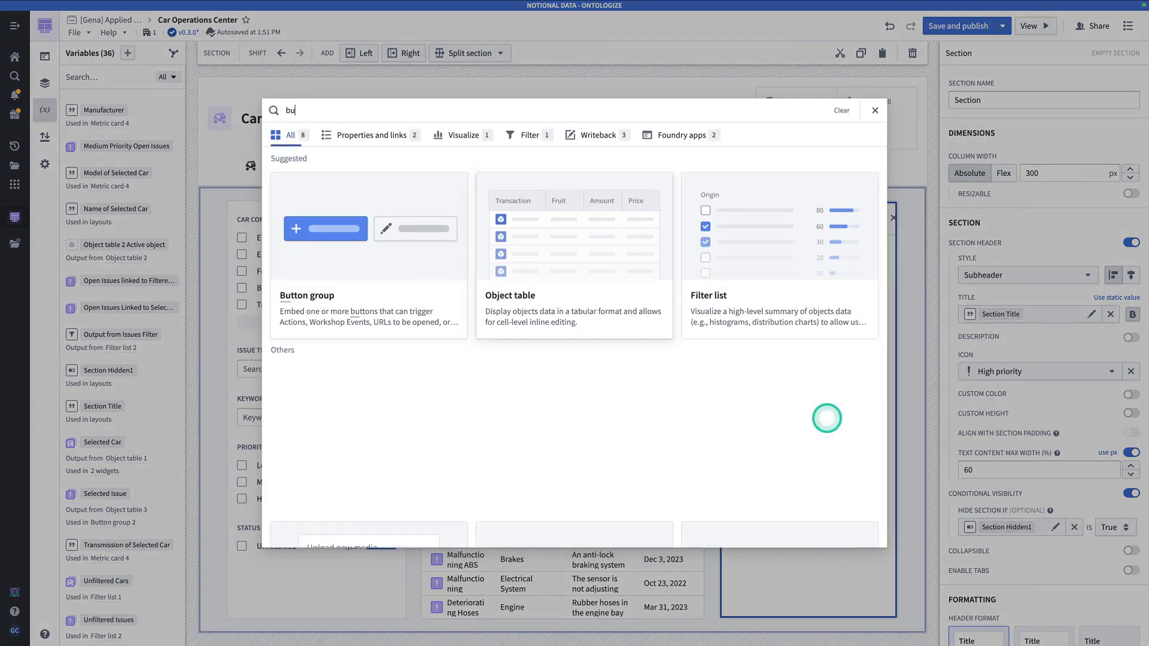
left_click(400, 286)
Set the first button's text to "Update Priorty" and its intent to WARNING.
left_click(1009, 273)
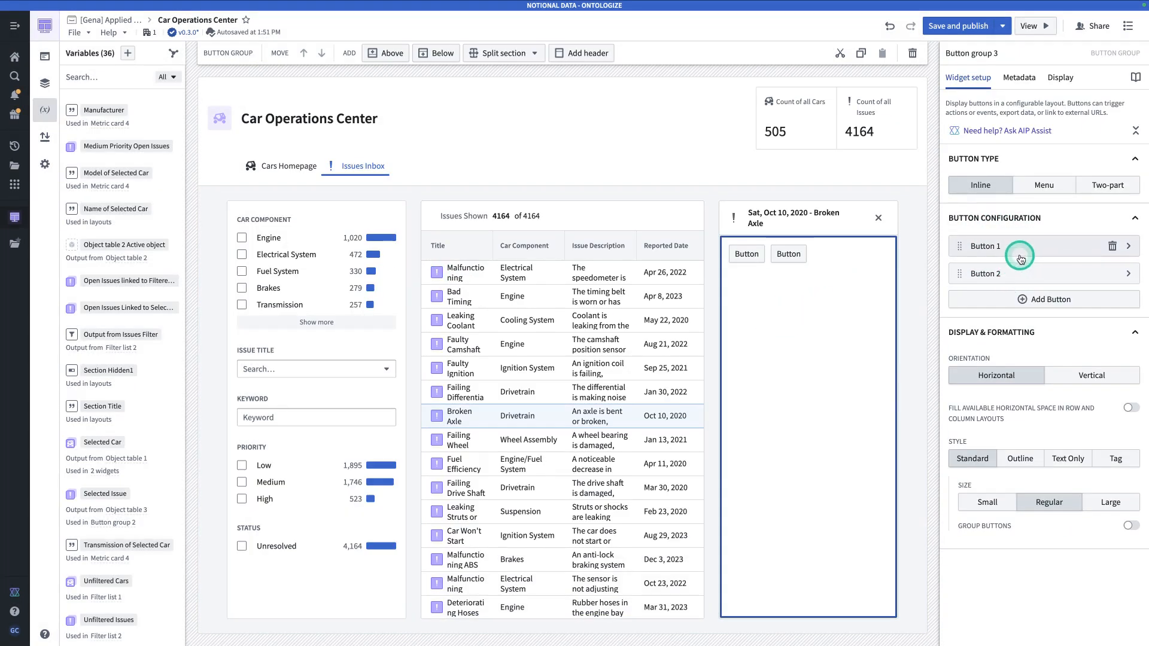
left_click(1013, 250)
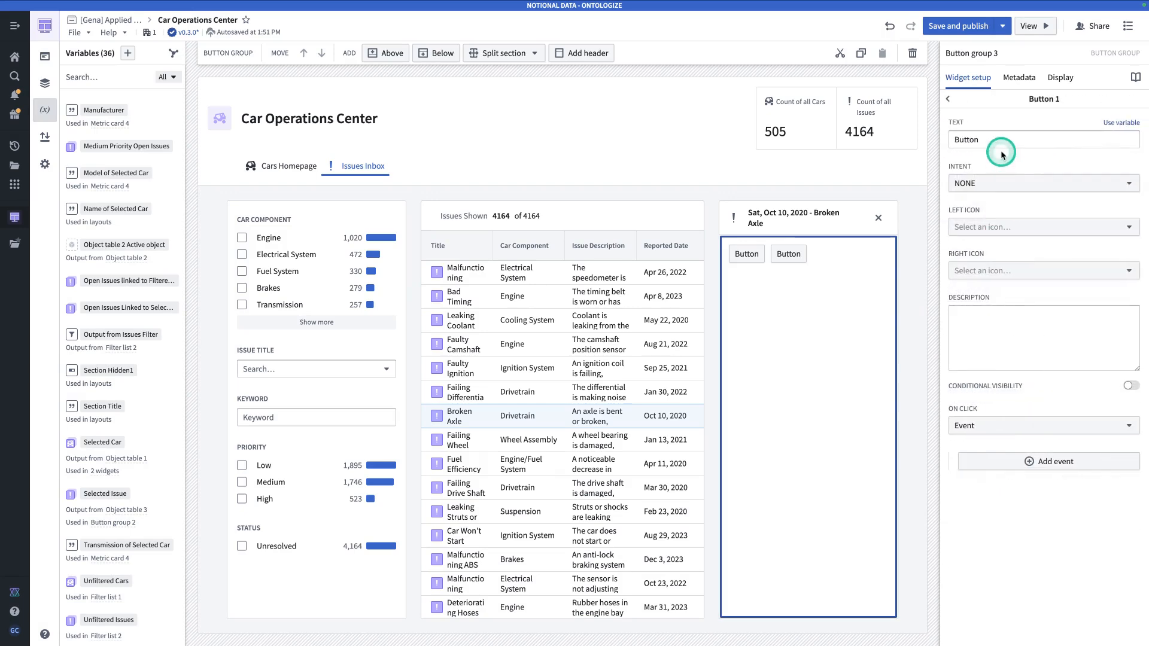
double_click(963, 141)
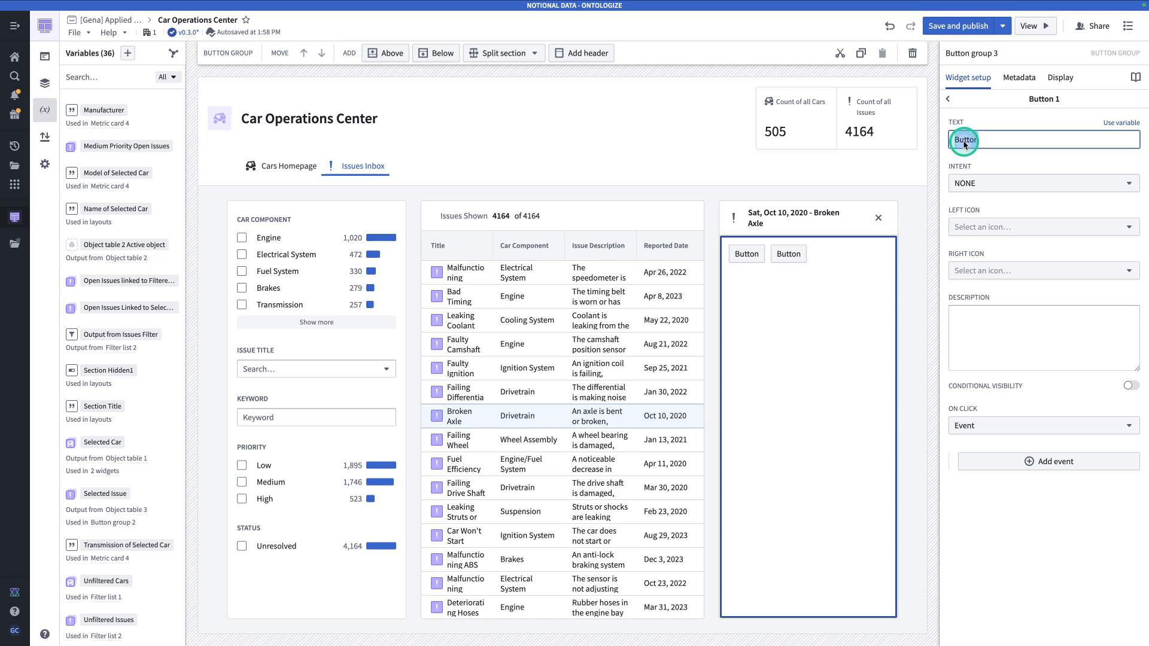
type("Update Priorty")
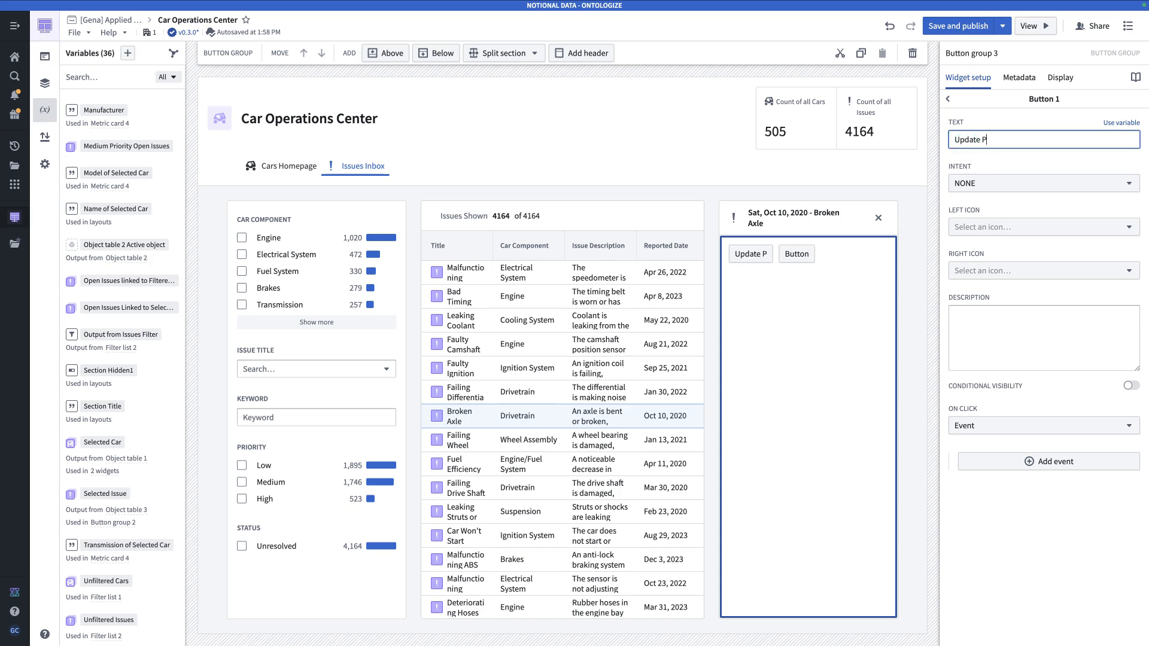
left_click(991, 182)
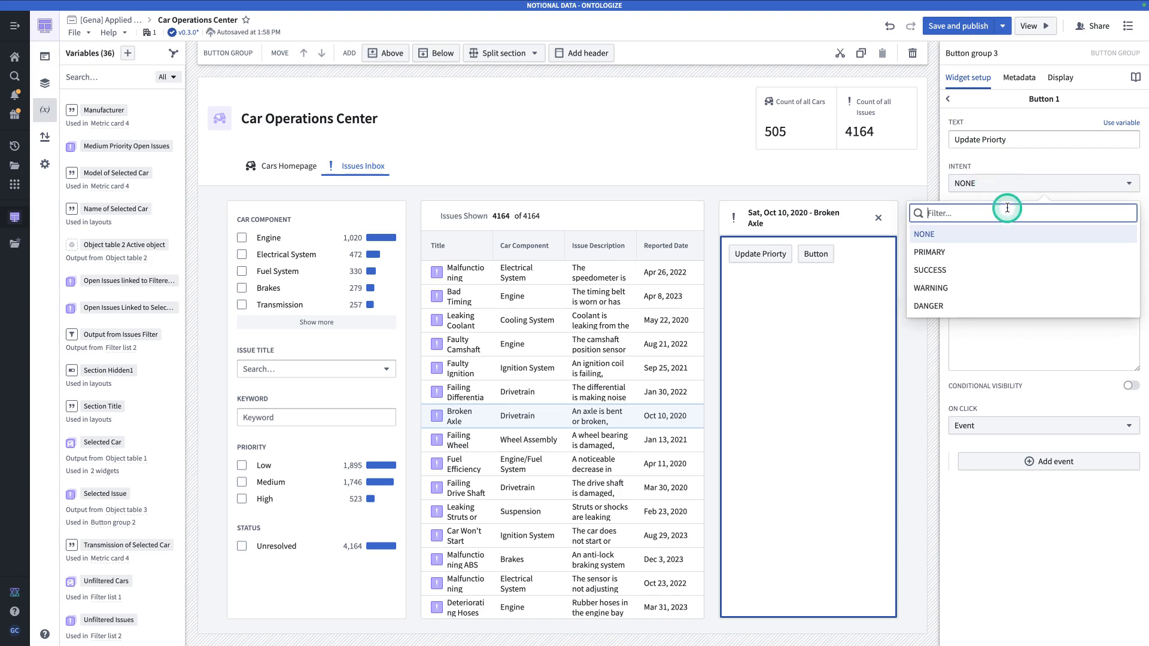
left_click(970, 288)
left_click(1005, 171)
Give the first button the High priority icon as its left icon.
left_click(996, 232)
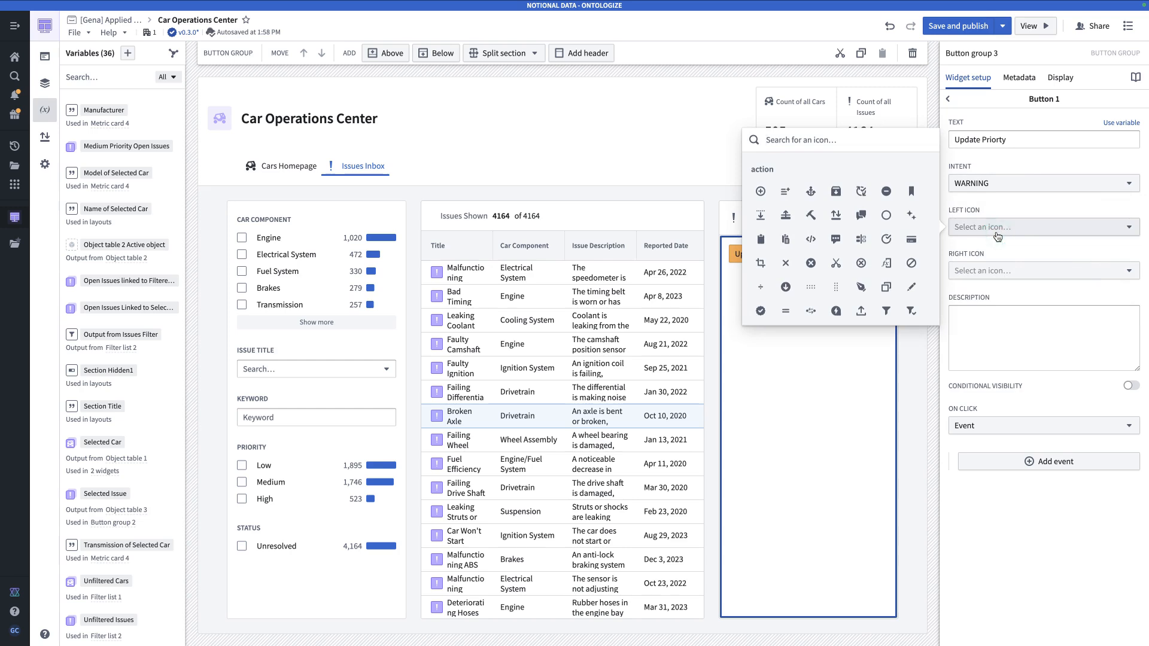
type("aker")
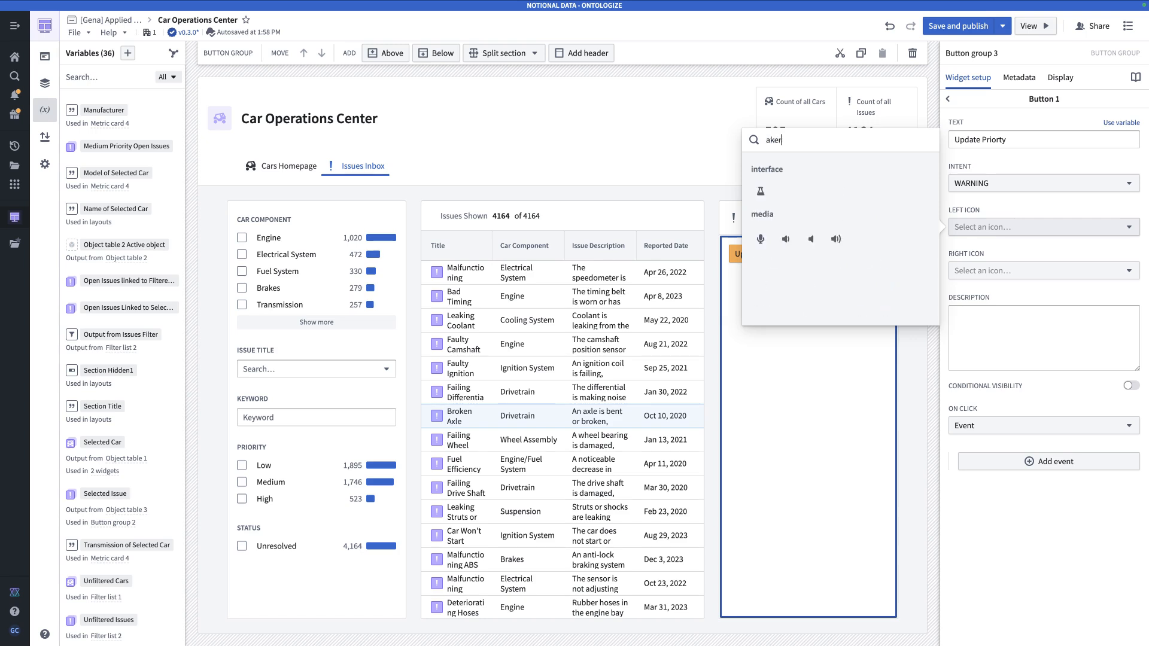
key("BackSpace")
key("BackSpace")
key("BackSpace")
type("ler")
left_click(759, 193)
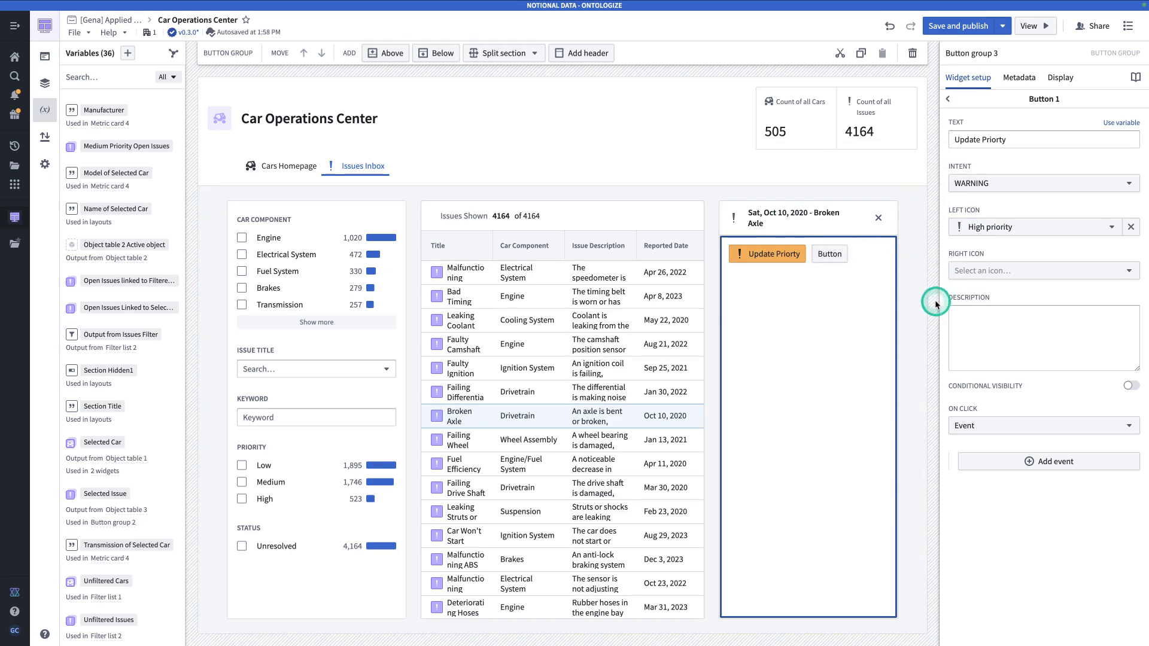
Make the first button trigger the [Gena] Modify Issue Priority action on click.
left_click(1005, 424)
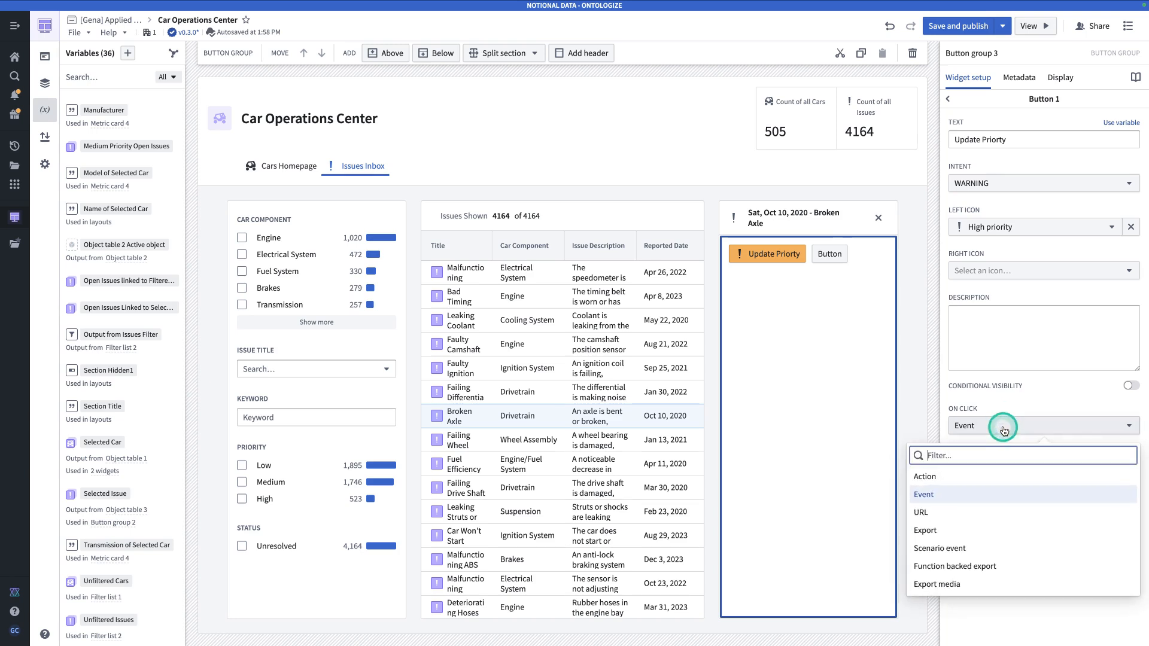
left_click(962, 477)
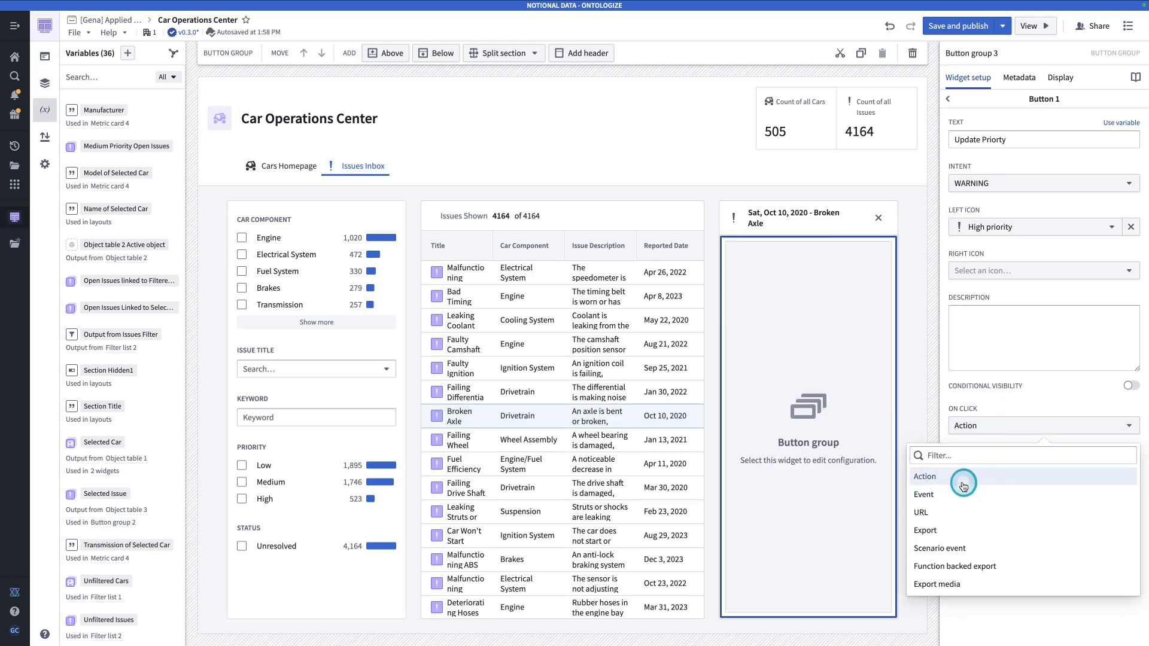
left_click(1014, 422)
left_click(1013, 461)
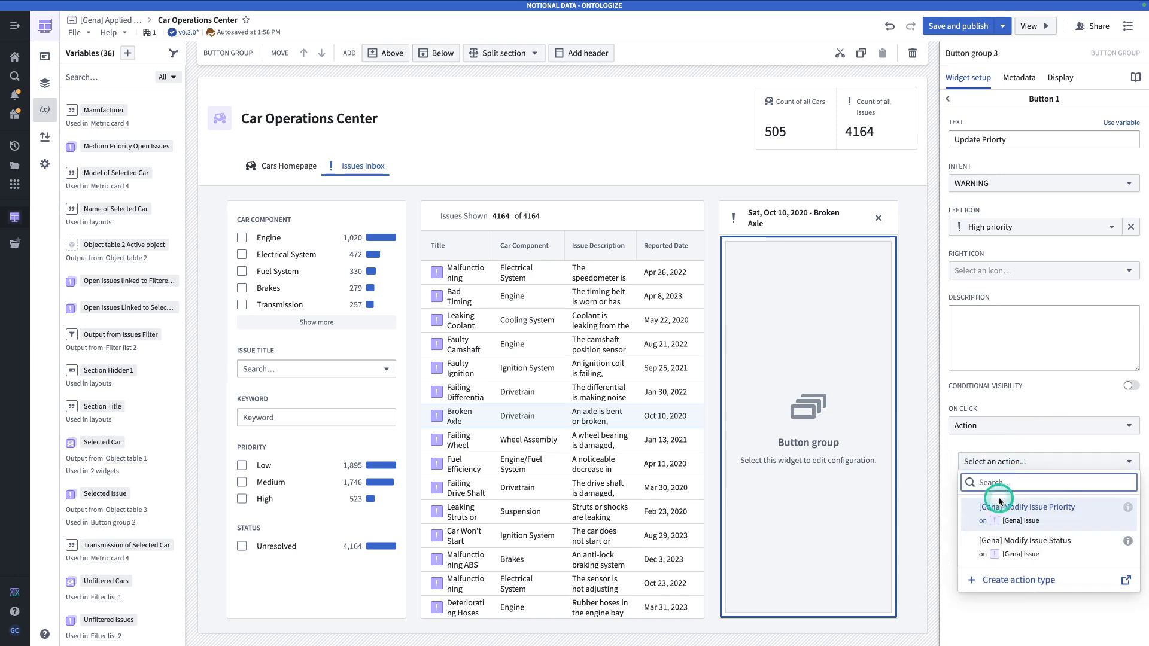
left_click(1021, 516)
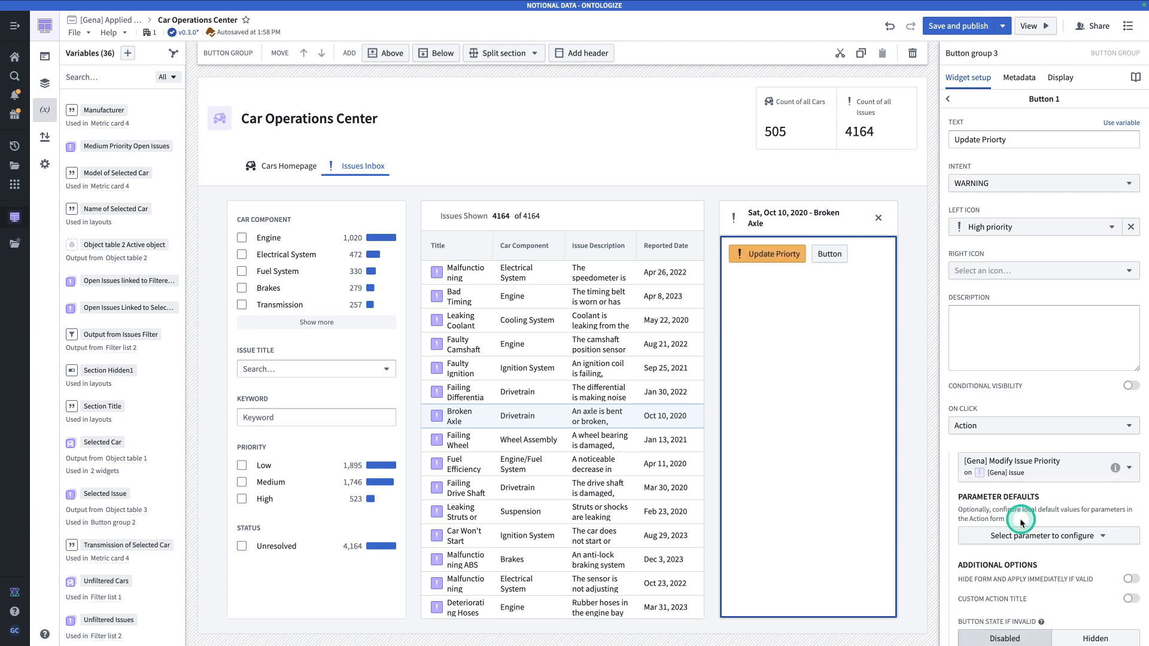
Open the first button's action form to check which fields need filling in, and close it.
scroll(1021, 525, "down", 3)
left_click(746, 258)
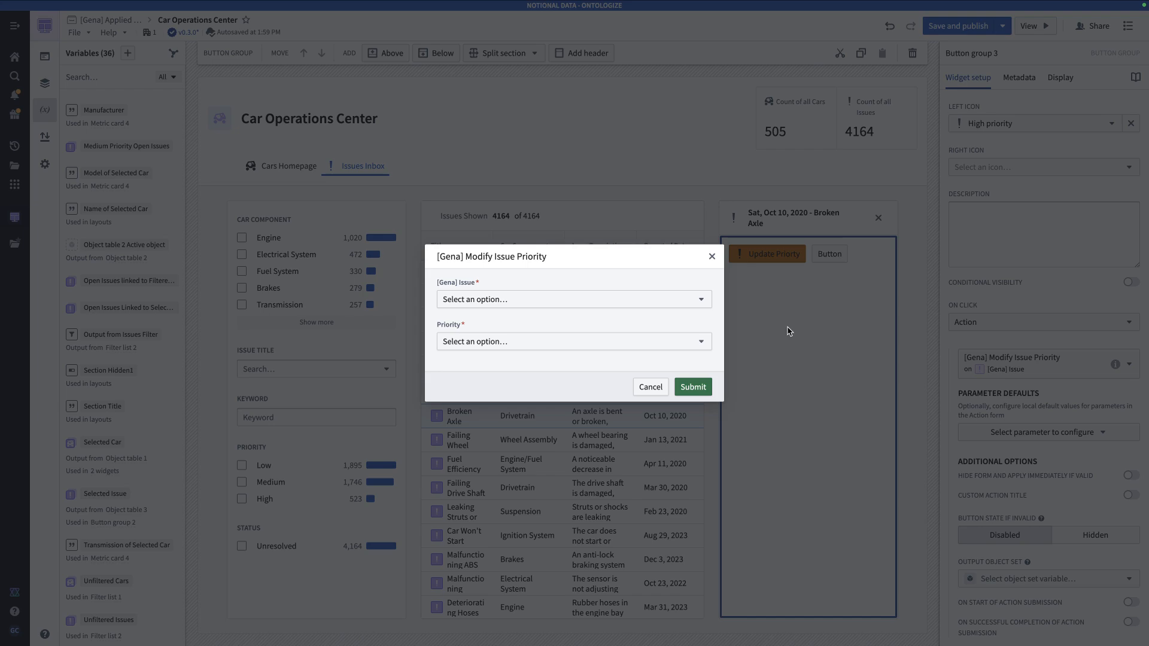
left_click(817, 352)
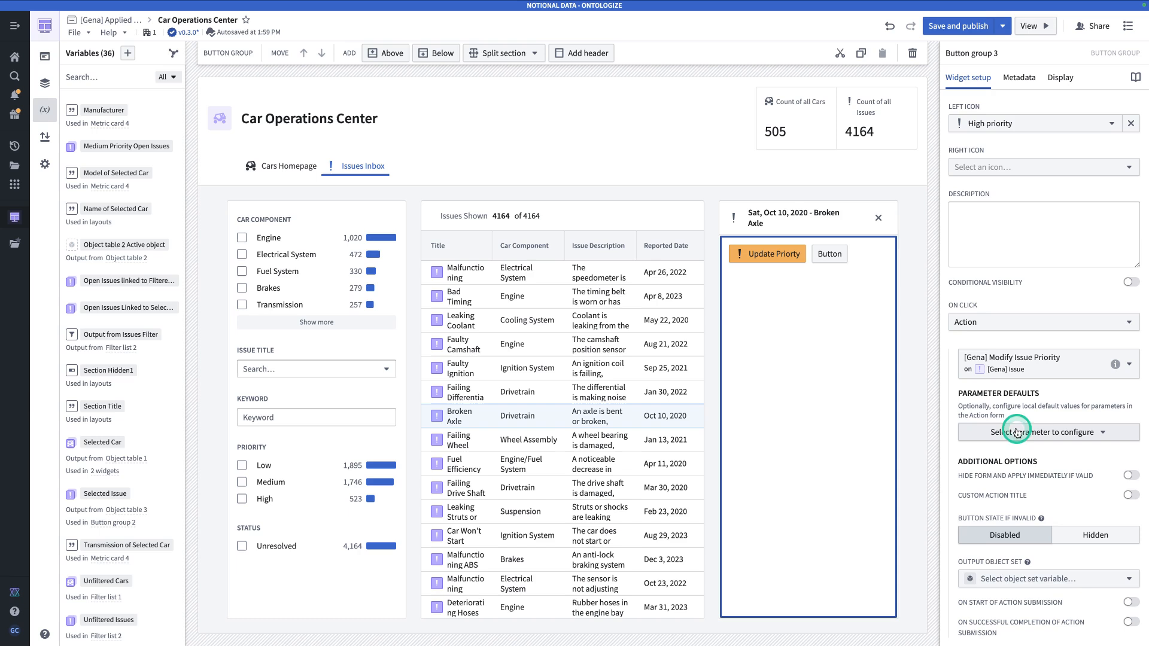
Set the [Gena] Issue parameter's local default value to the Selected Issue variable.
left_click(1039, 434)
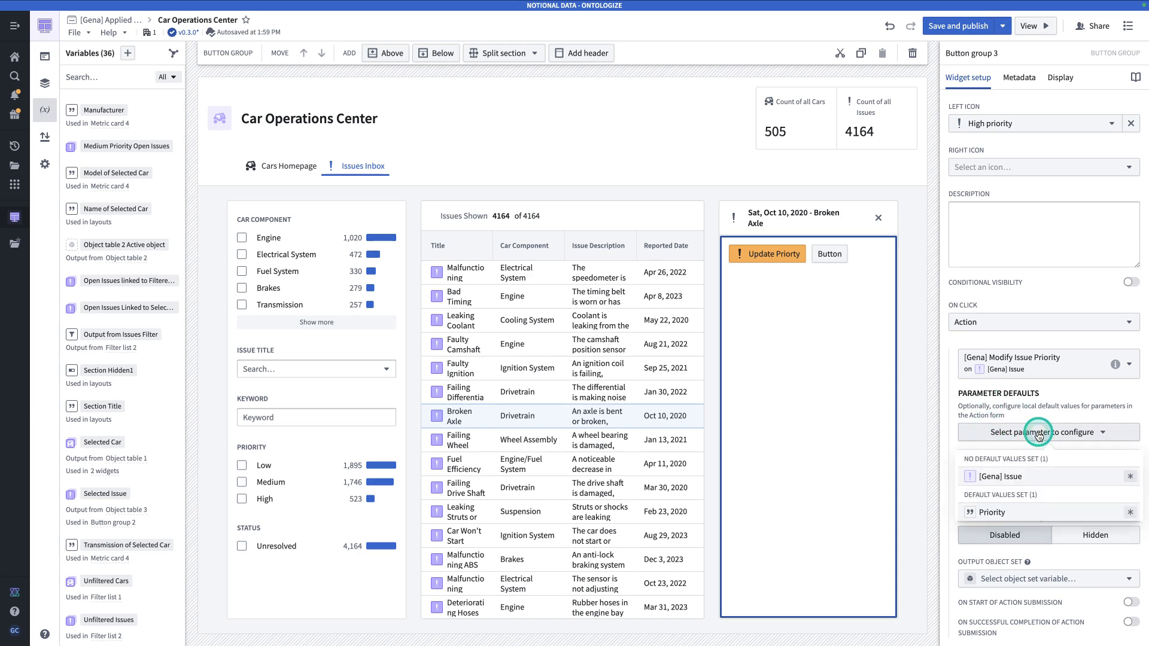
left_click(1041, 478)
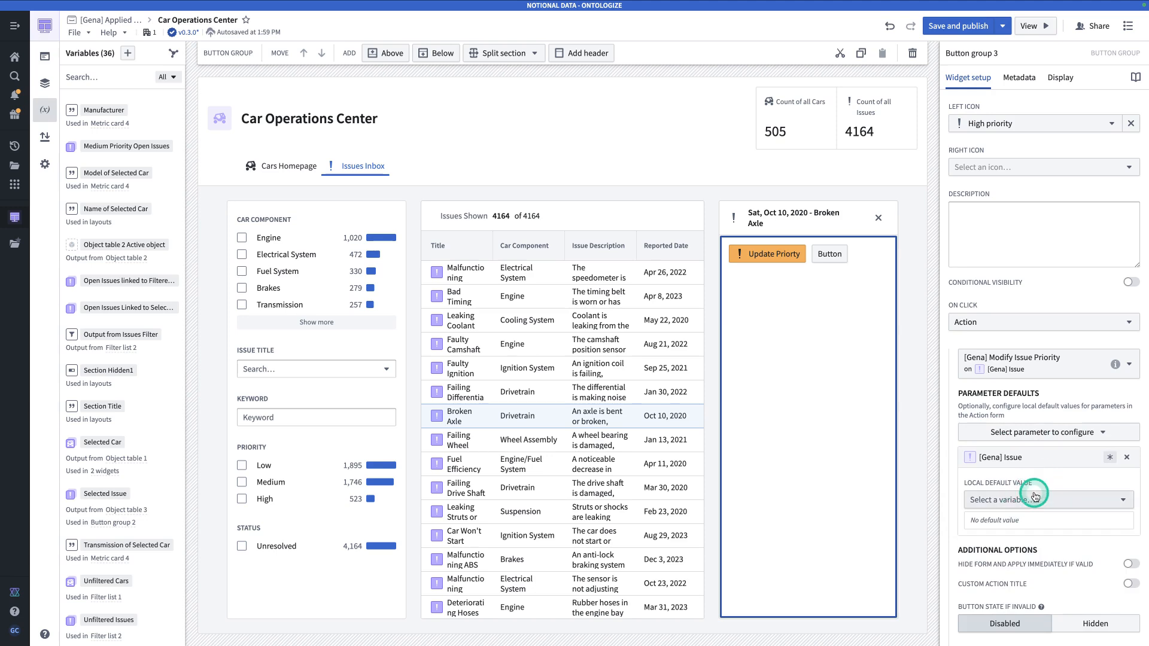
left_click(1054, 498)
left_click(914, 444)
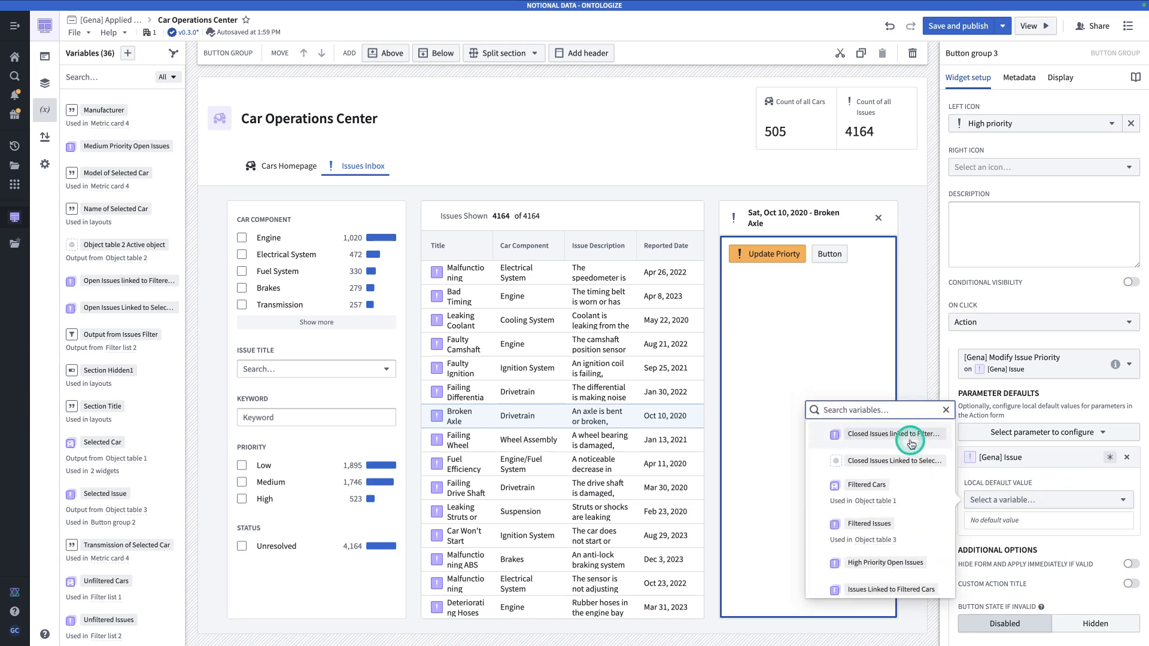
type("selected")
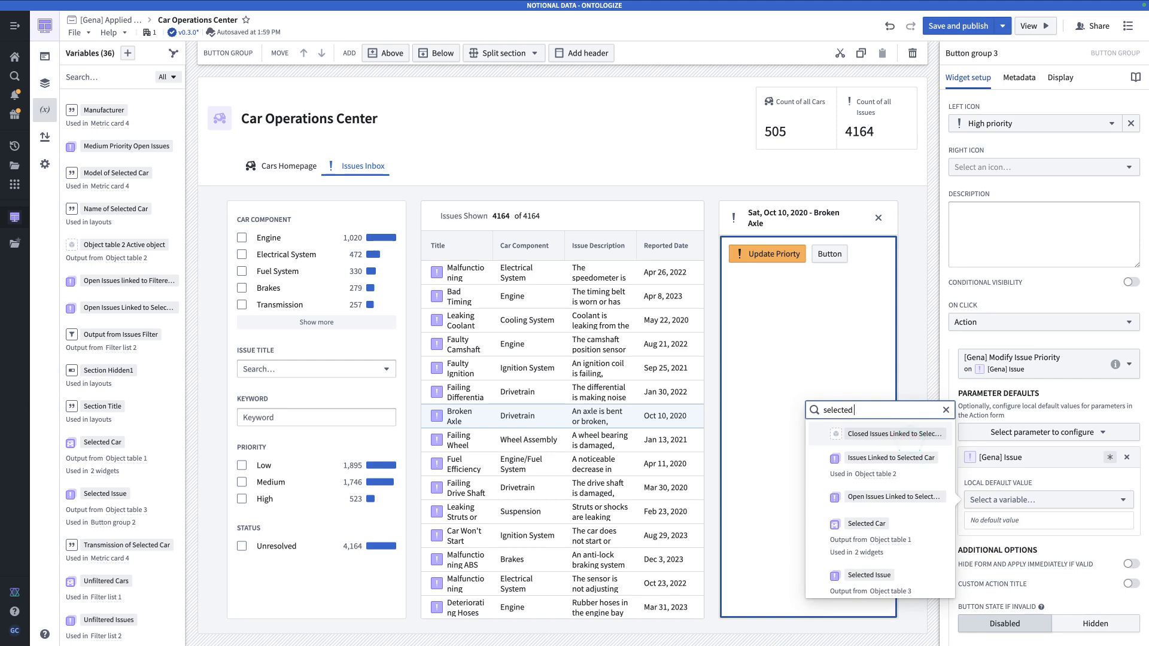
type(" iss")
left_click(914, 542)
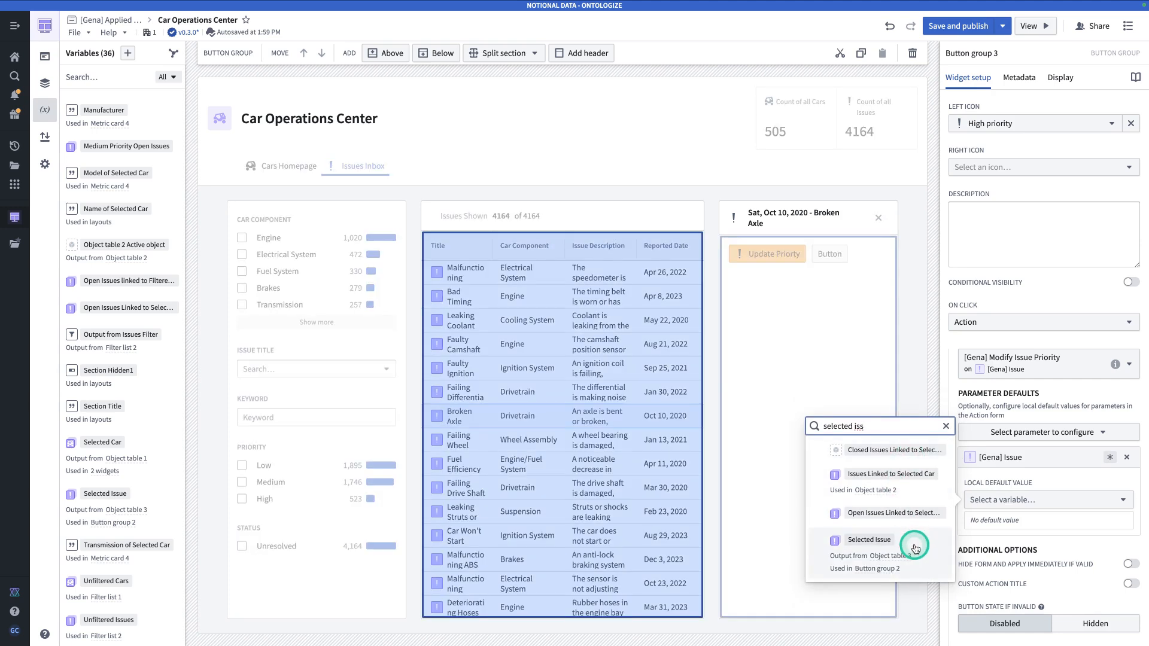
scroll(1049, 516, "down", 1)
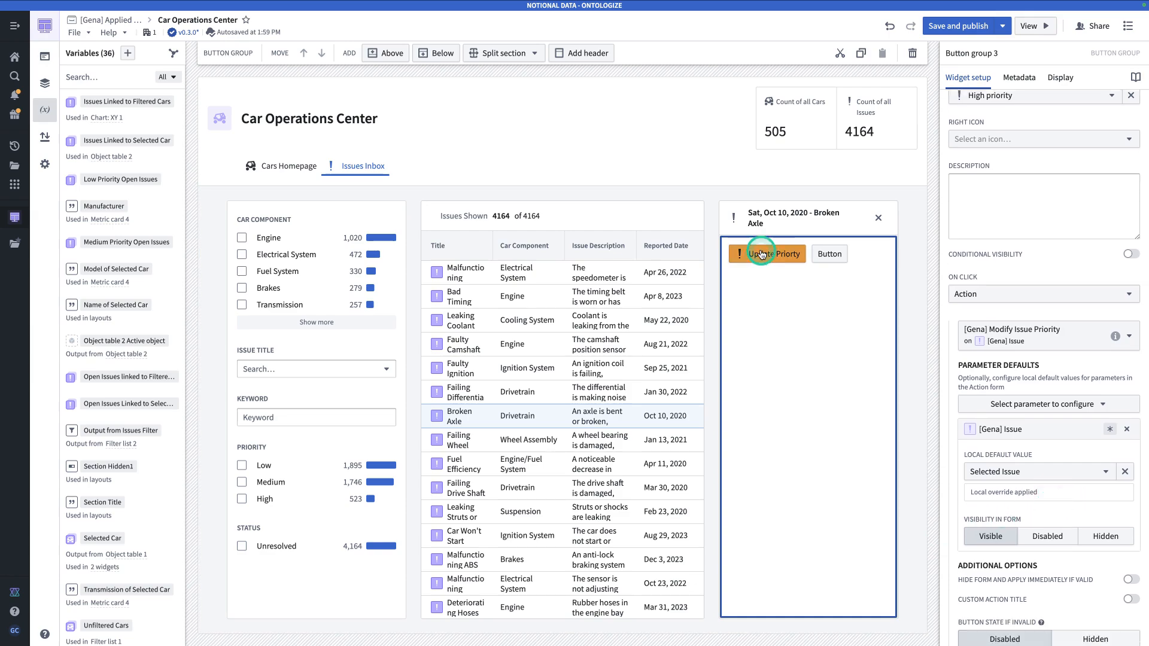
Check the button's action form and set the [Gena] Issue parameter's visibility in the form to Disabled.
left_click(760, 253)
left_click(782, 290)
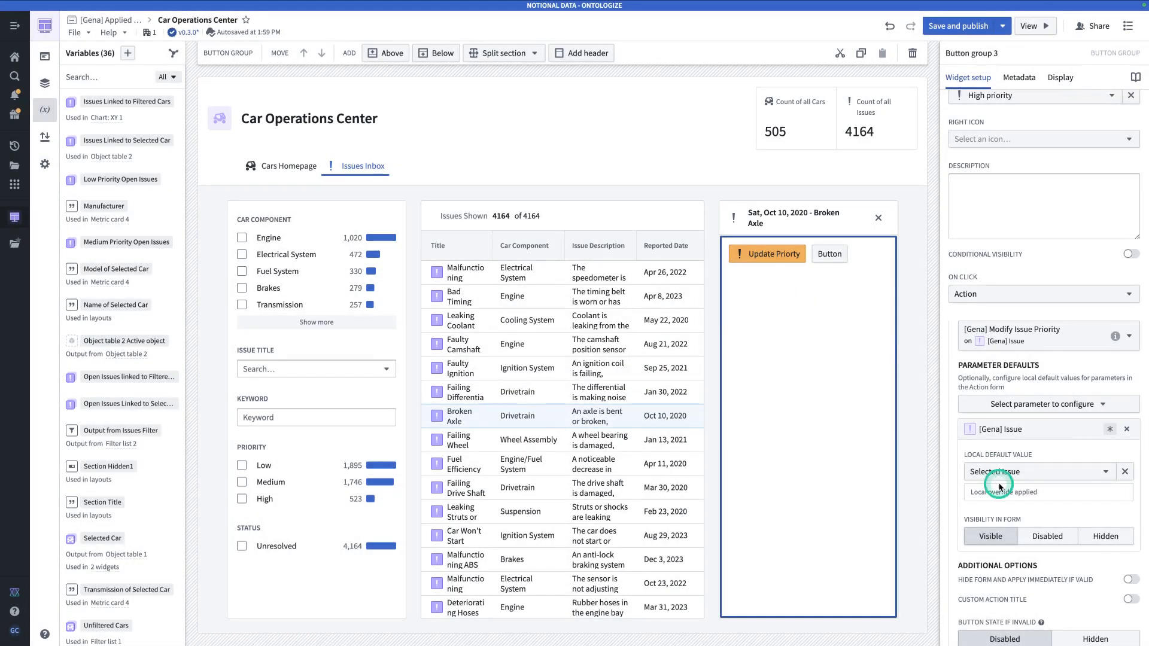
left_click(1048, 536)
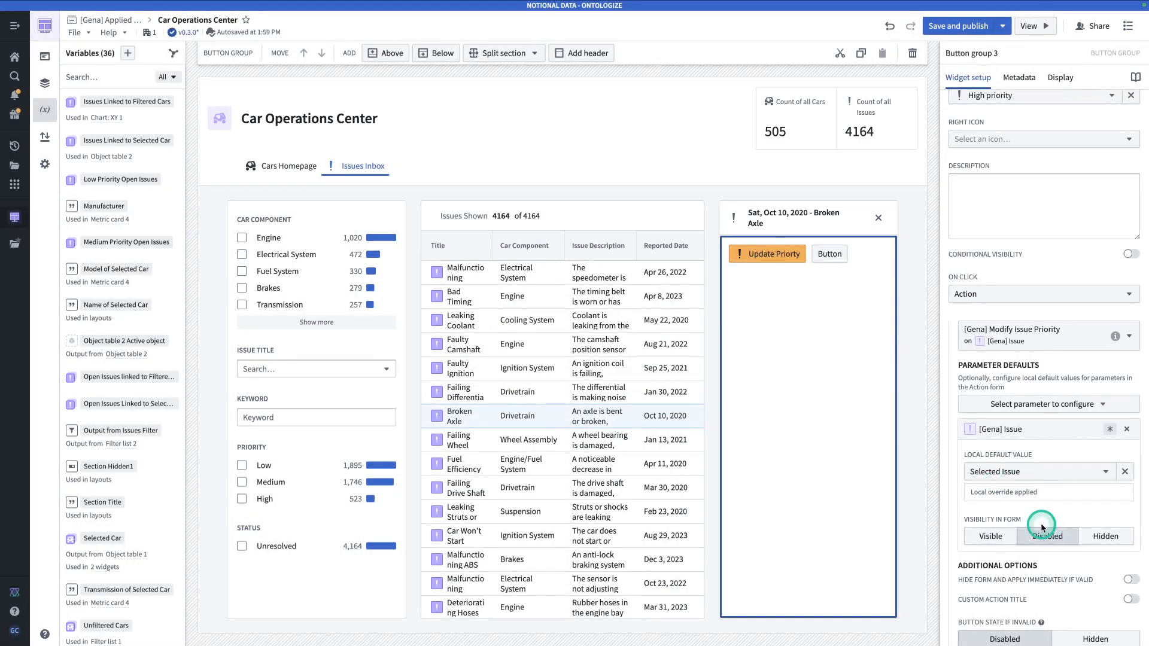
Check how the selected issue appears in the Update Priorty button's action form, and close the form.
left_click(758, 256)
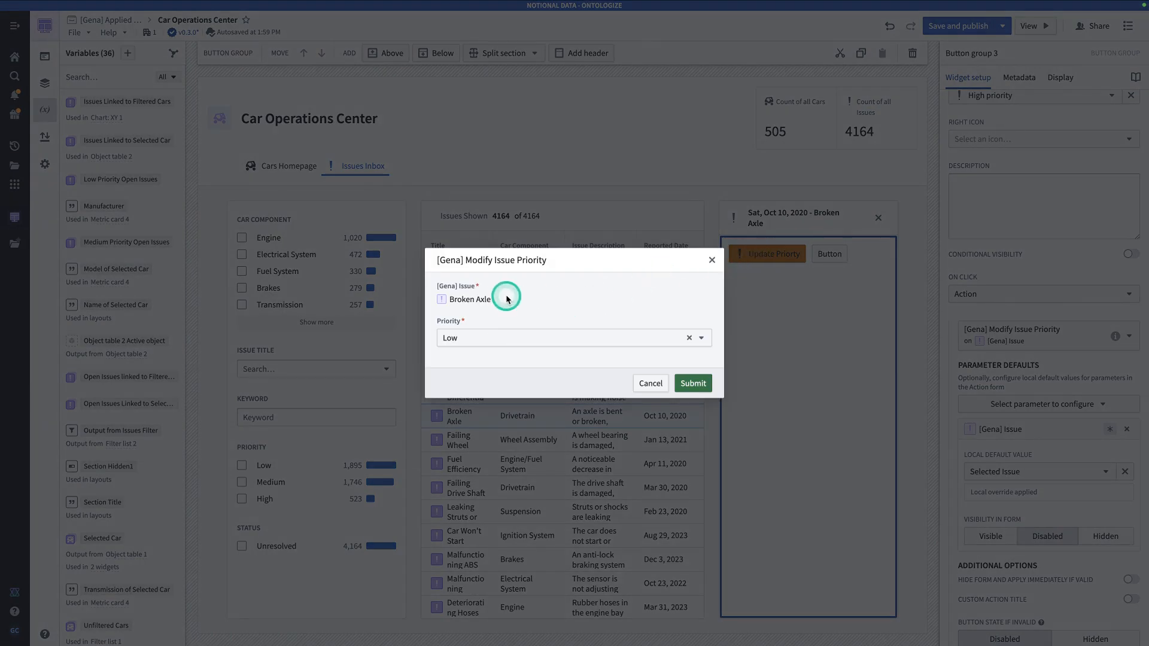
left_click(800, 334)
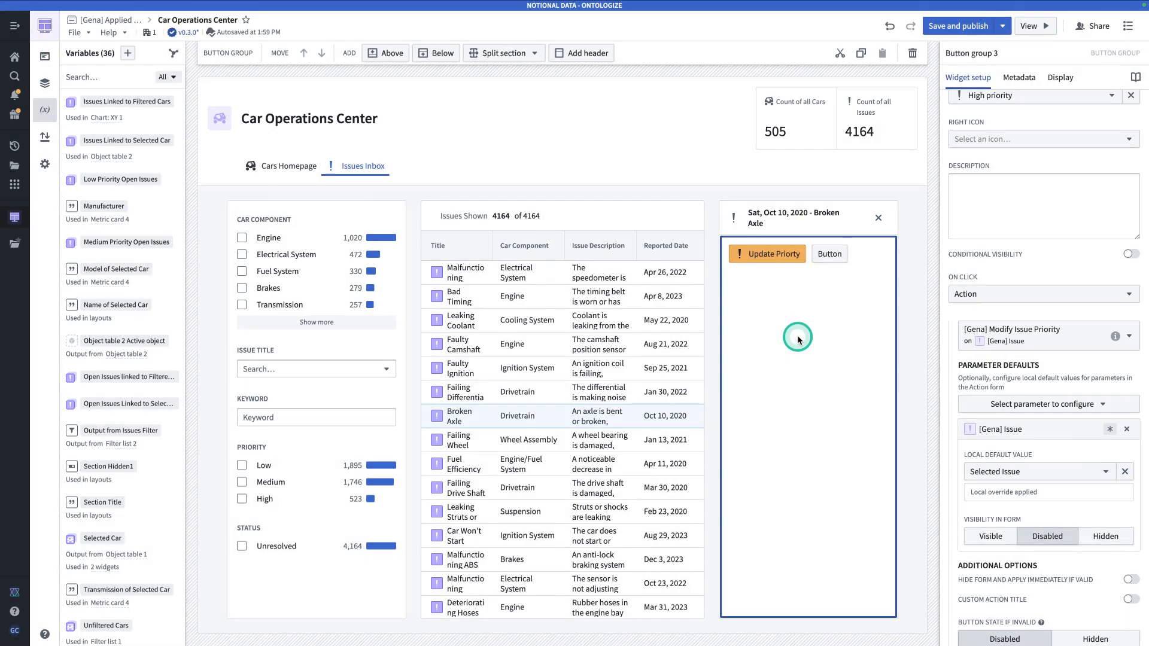
Label the second button in the group "Update Status" and set its intent to PRIMARY.
left_click(845, 254)
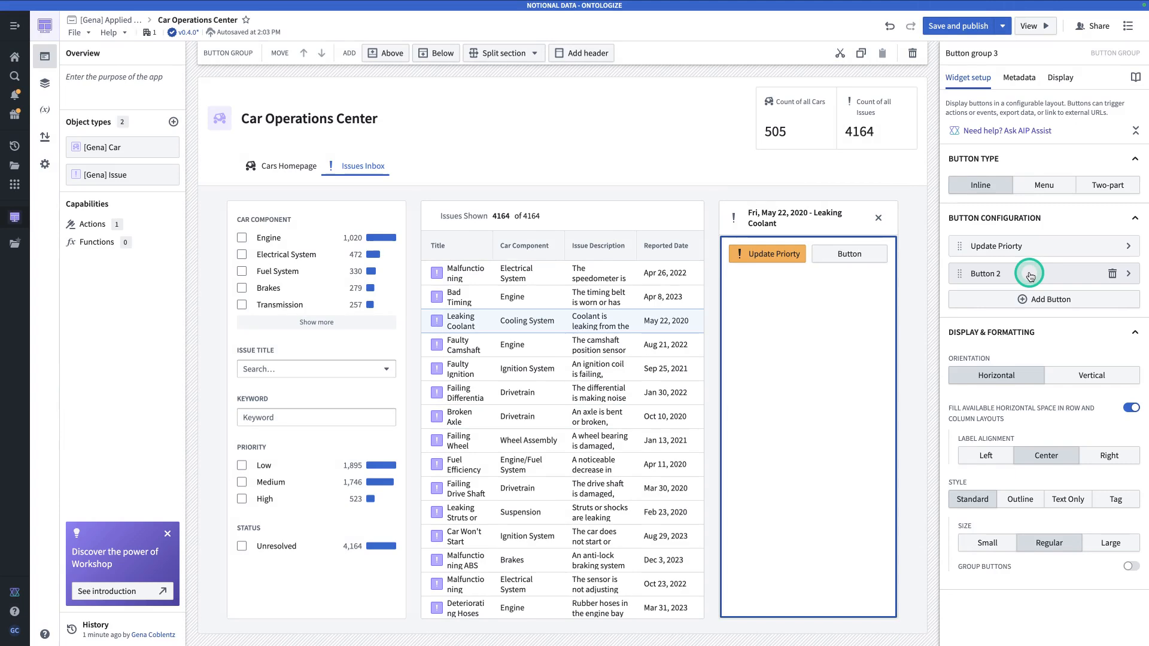
left_click(1030, 276)
left_click_drag(993, 141, 927, 140)
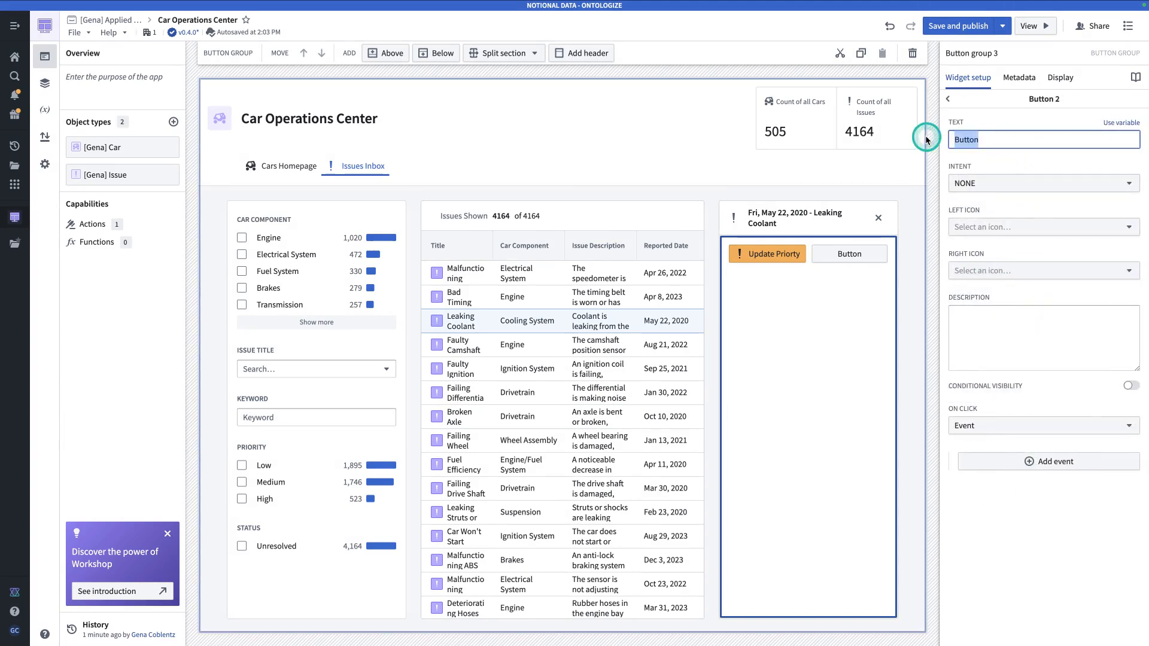
type("Update Status")
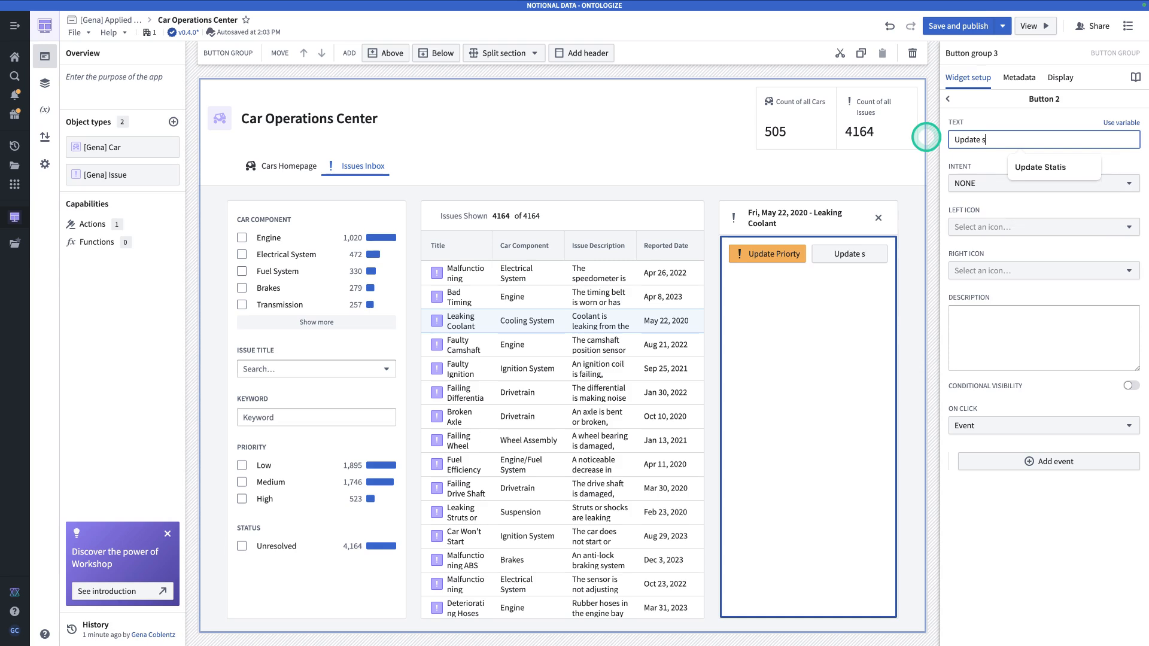
left_click(965, 179)
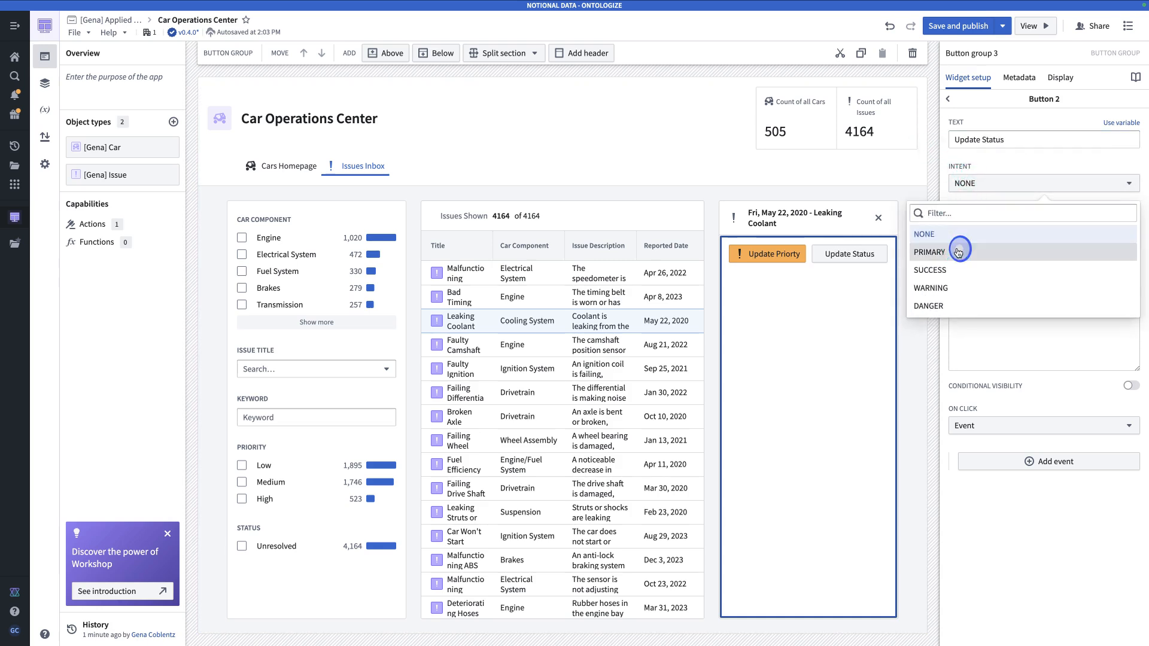
left_click(958, 253)
left_click(1029, 513)
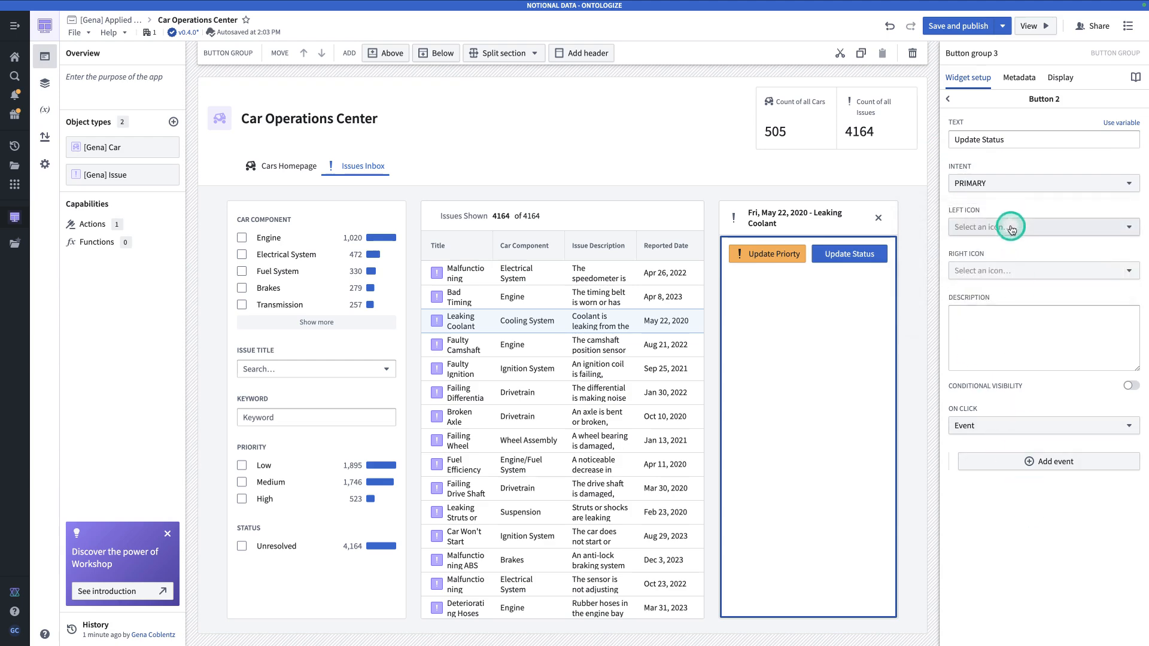
Give the Update Status button the "Automatic updates" left icon.
left_click(1010, 231)
type("update")
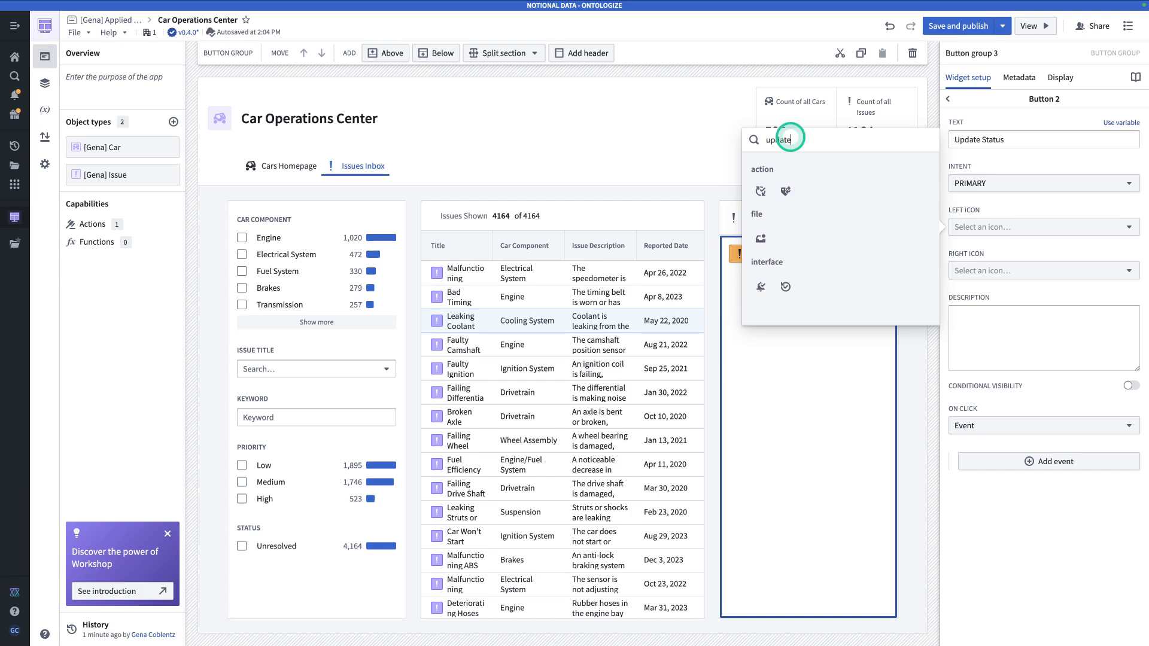
left_click(761, 191)
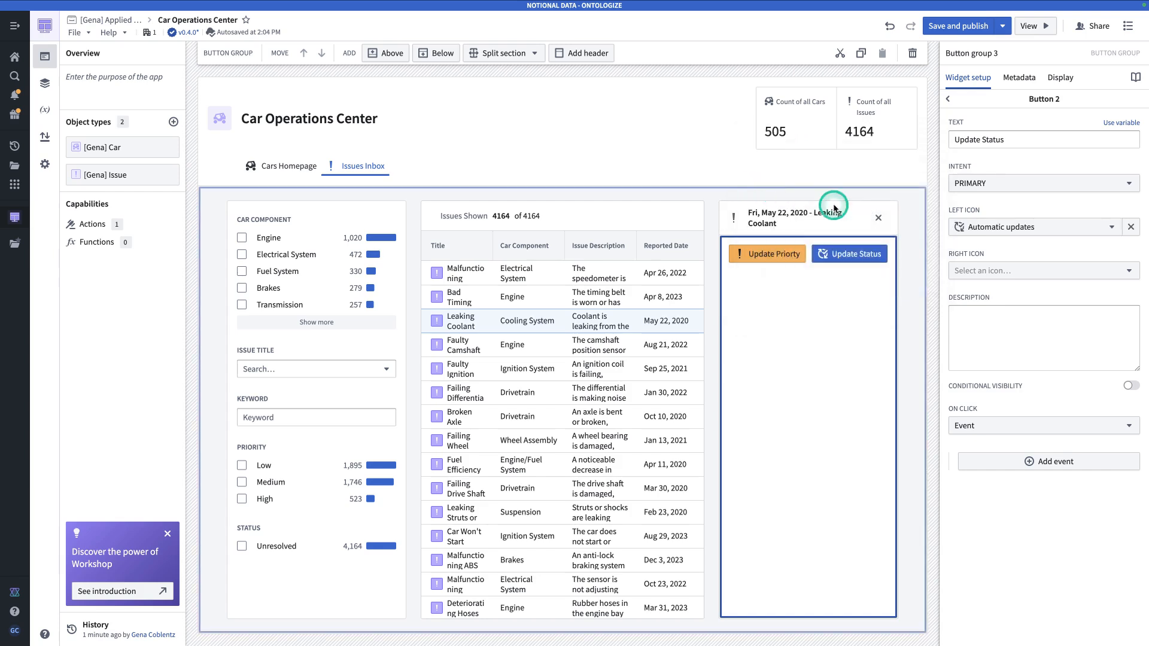
Make the Update Status button trigger the [Gena] Modify Issue Status action on click.
left_click(975, 423)
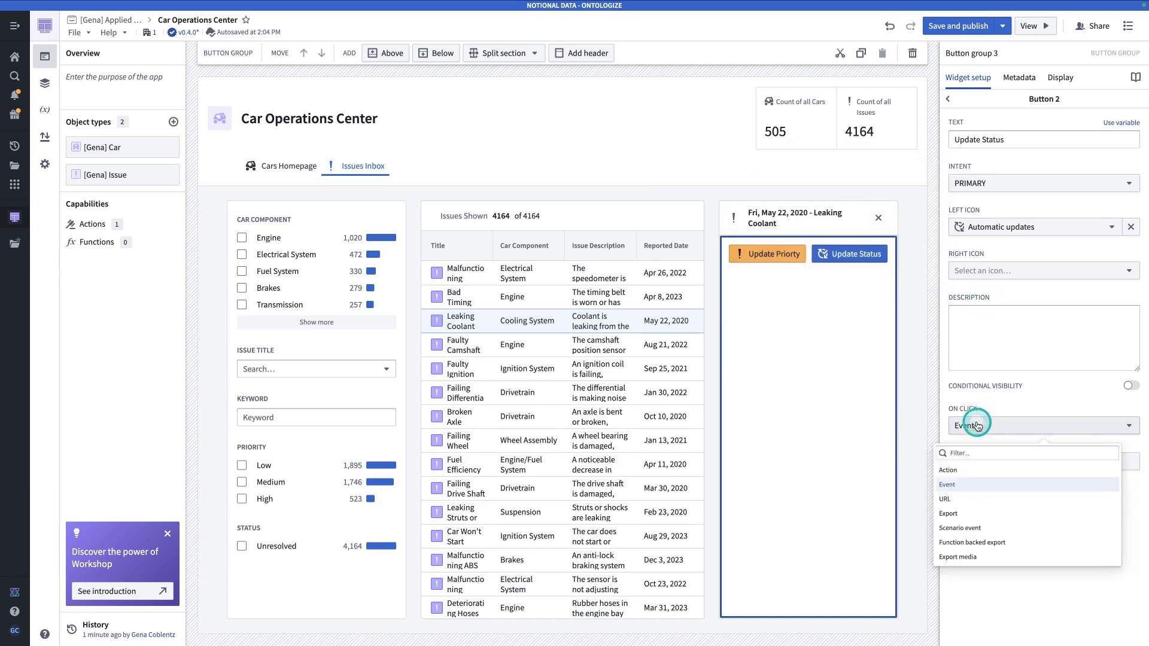
left_click(968, 474)
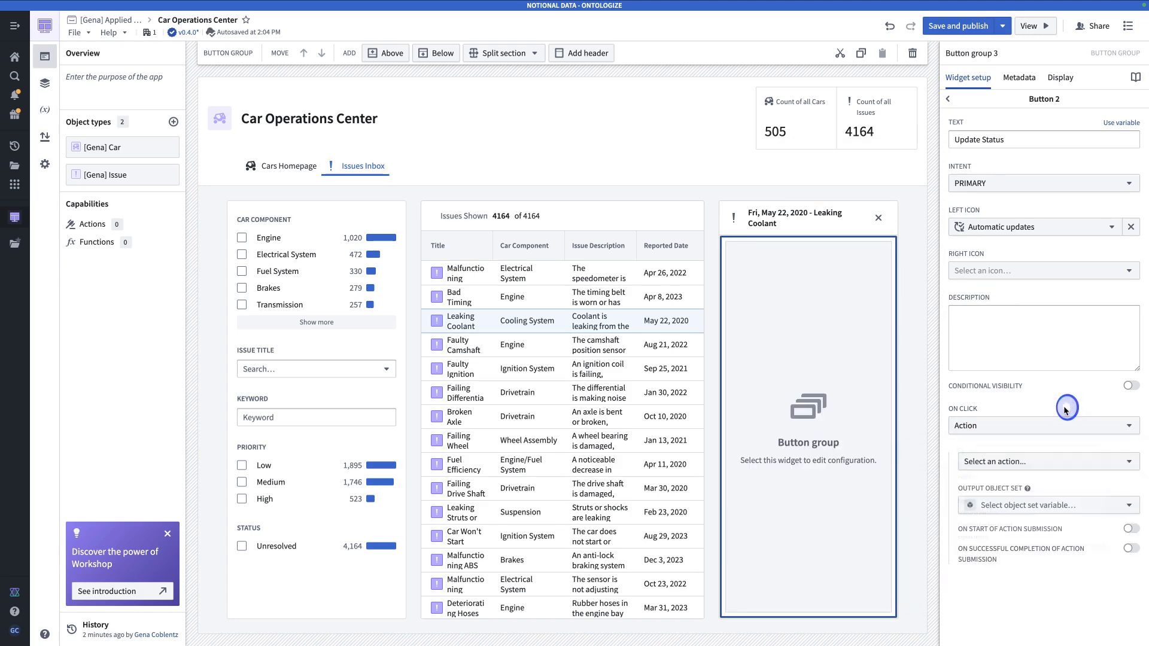
left_click(1013, 460)
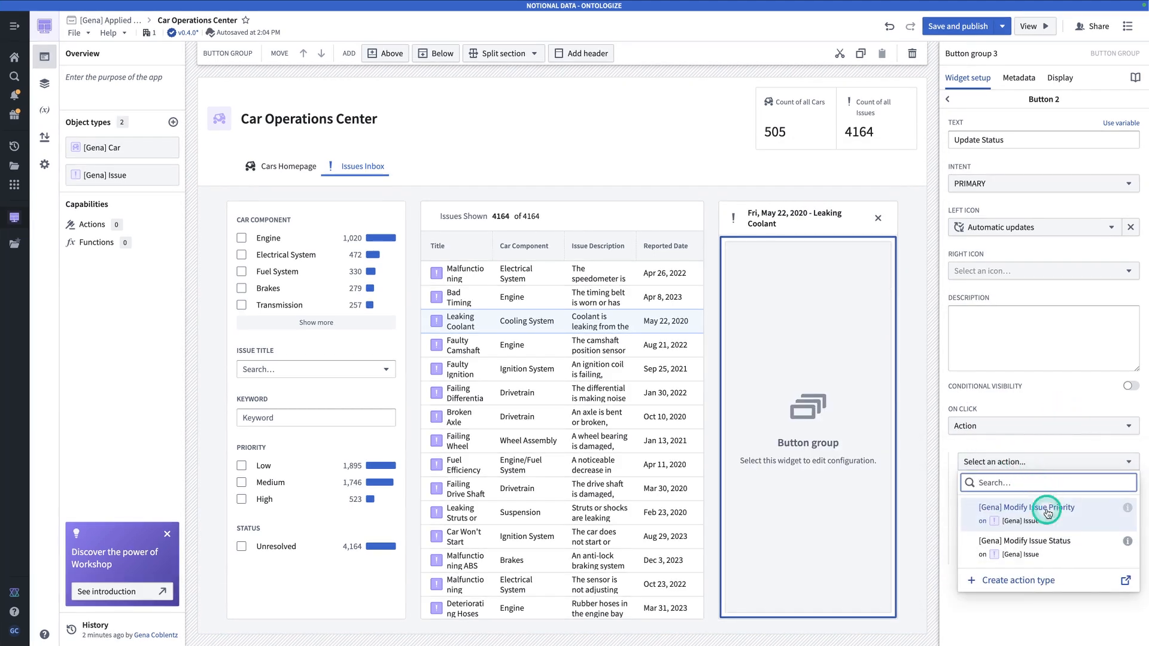
left_click(1059, 542)
Set the status action's [Gena] Issue parameter to default to the Selected Issue variable, with its form visibility Disabled.
scroll(1041, 532, "down", 3)
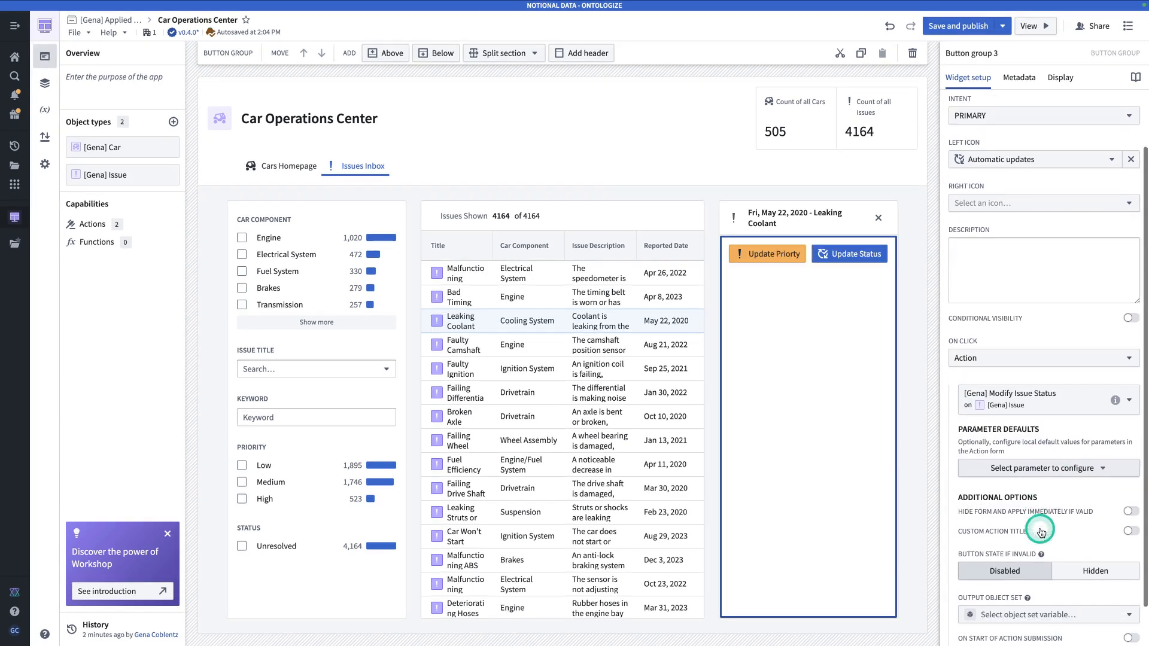
left_click(1011, 462)
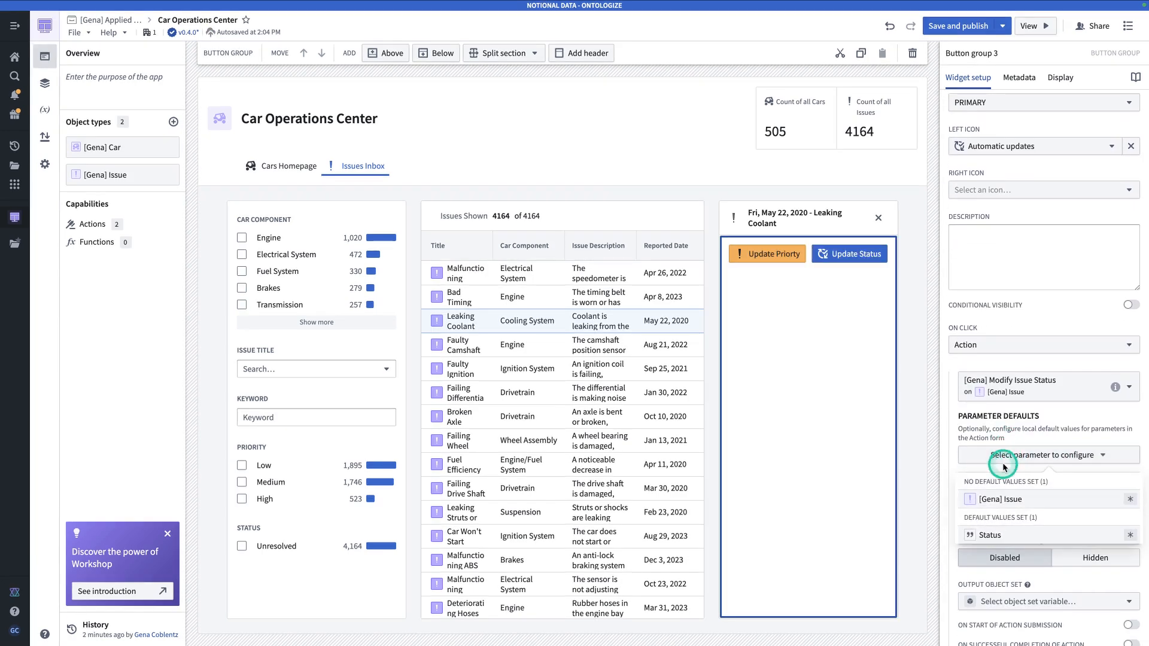
left_click(1052, 501)
left_click(1039, 523)
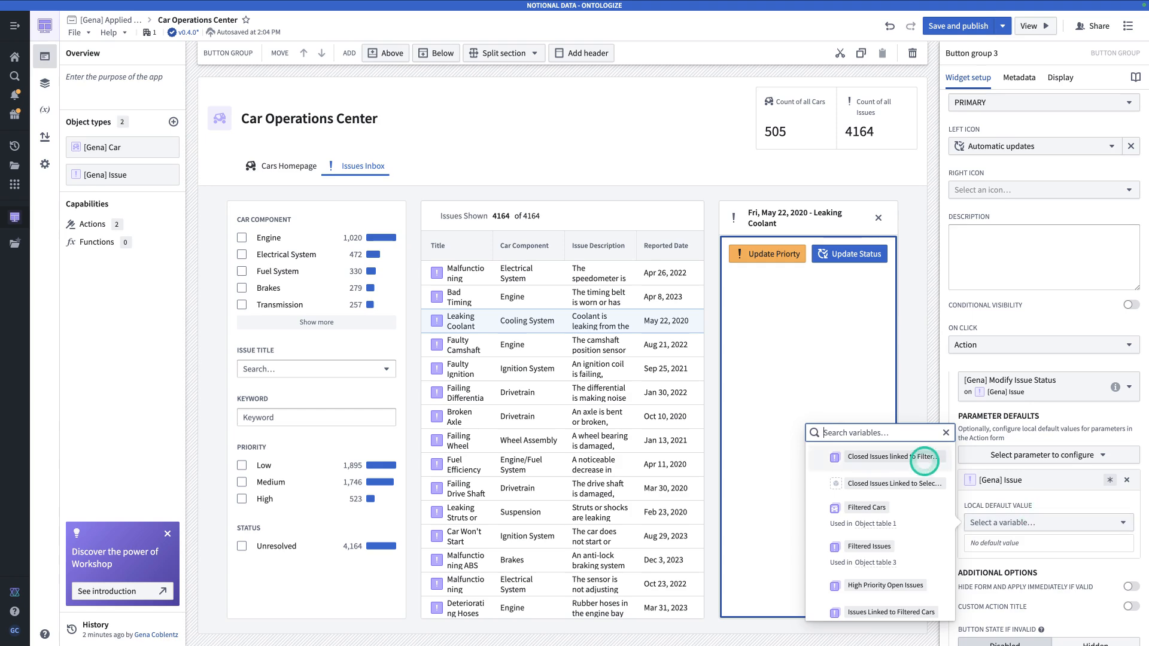
type("selected issue")
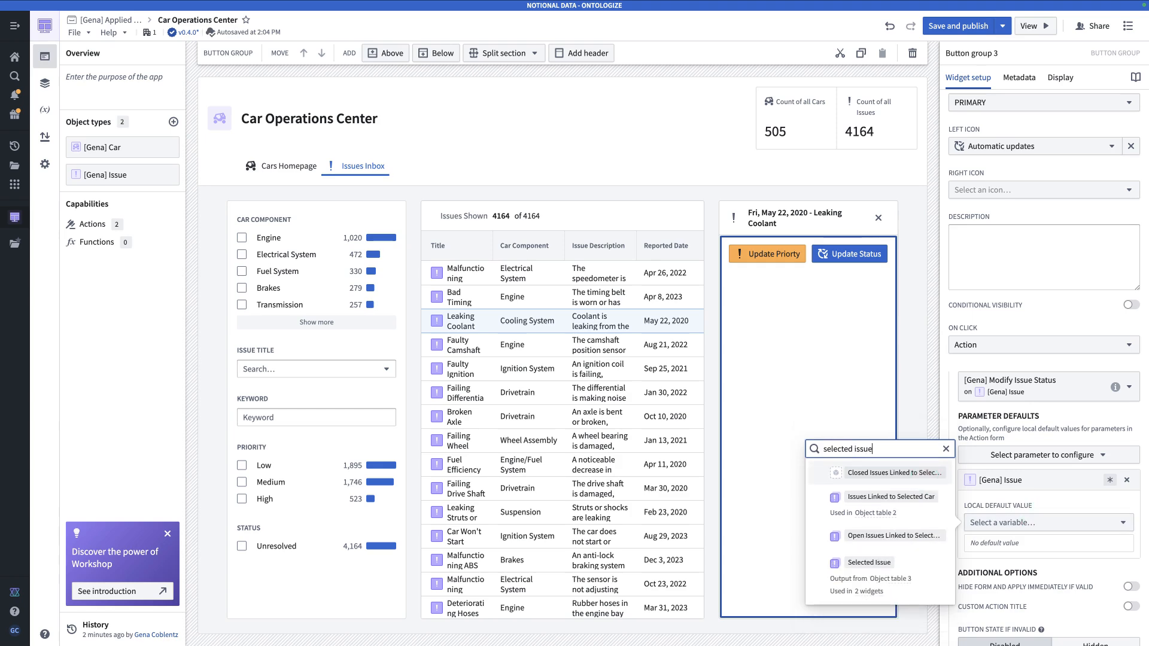
left_click(869, 562)
scroll(1052, 537, "down", 2)
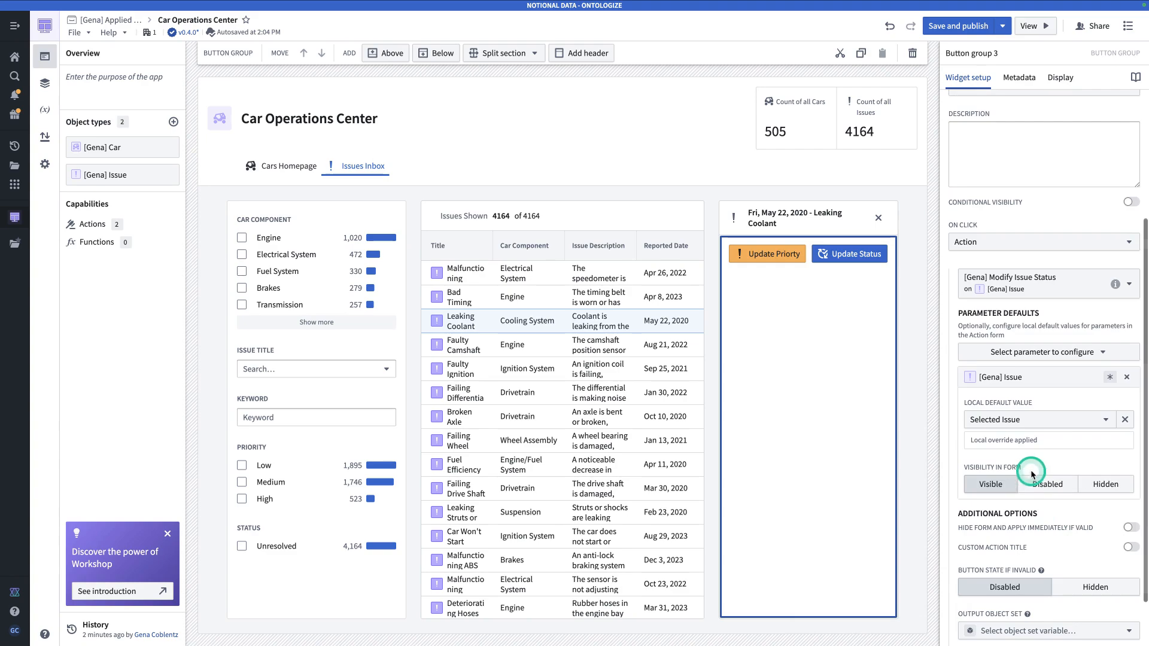
left_click(1050, 481)
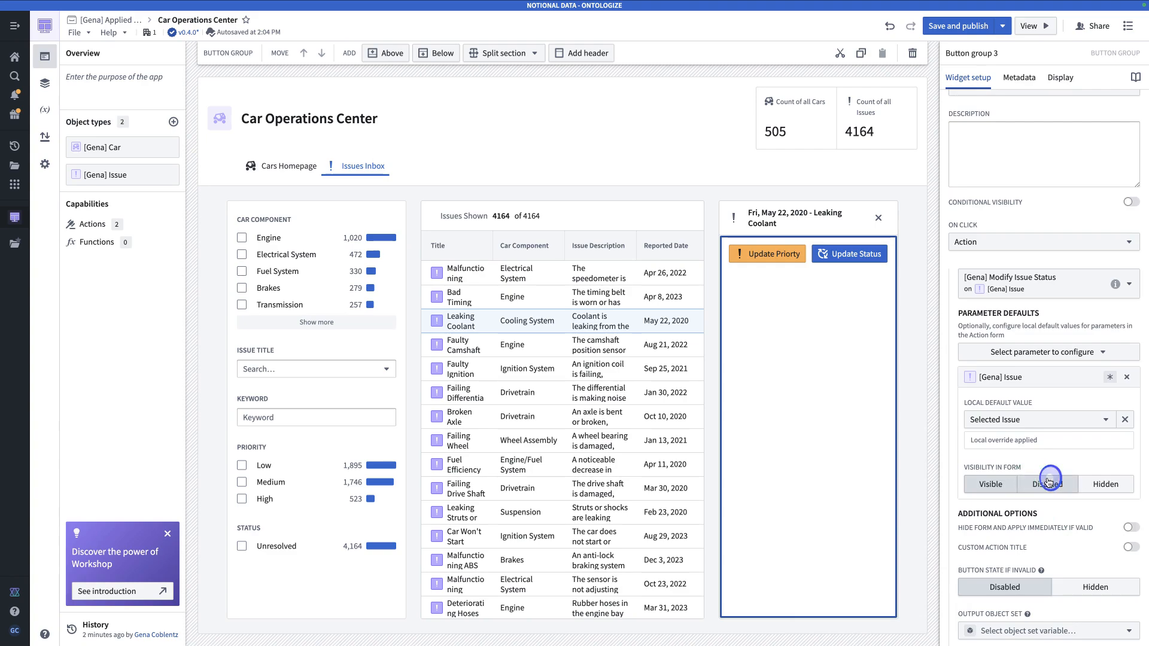
Check the issue and status fields in the Update Status button's action form, and close it.
left_click(834, 252)
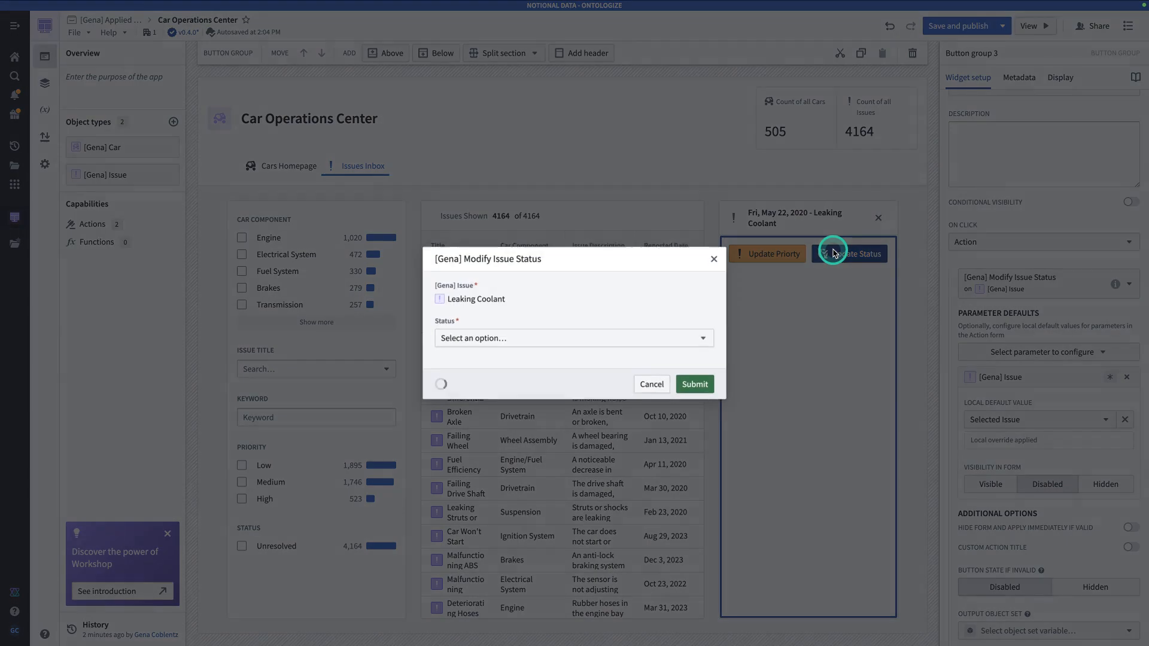
left_click(830, 285)
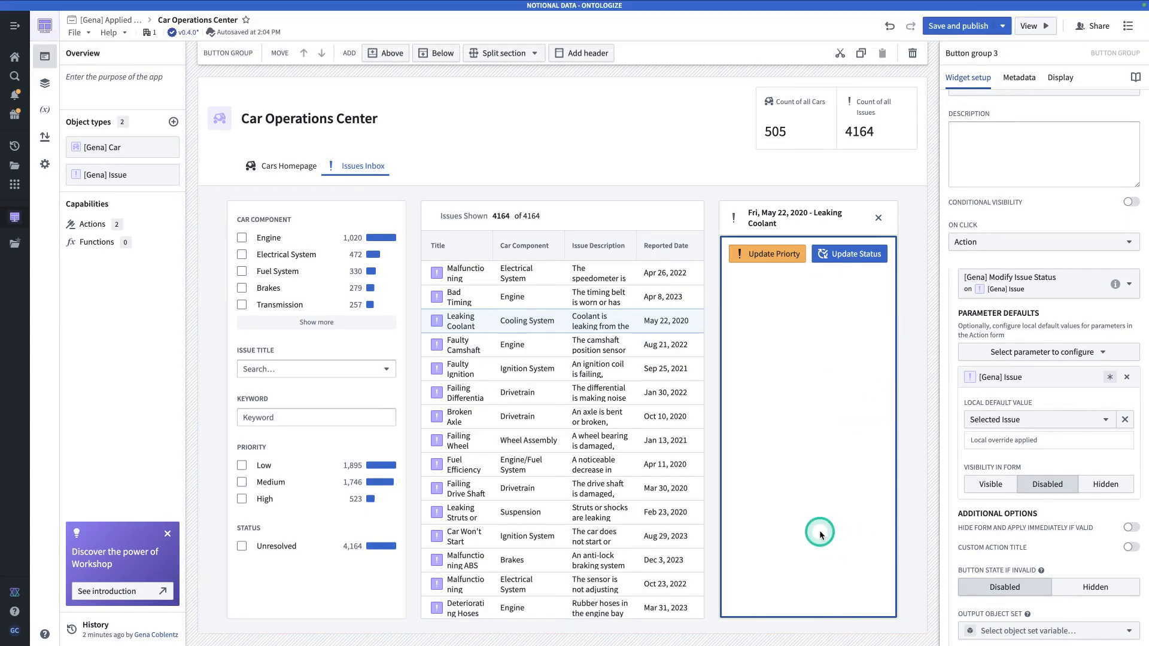
Switch to the "Objective 3 - Issues Inbox" course page in the browser and review the requirements and mockups for the selected issue.
key("ctrl+Tab")
key("ctrl+Tab")
scroll(710, 483, "down", 4)
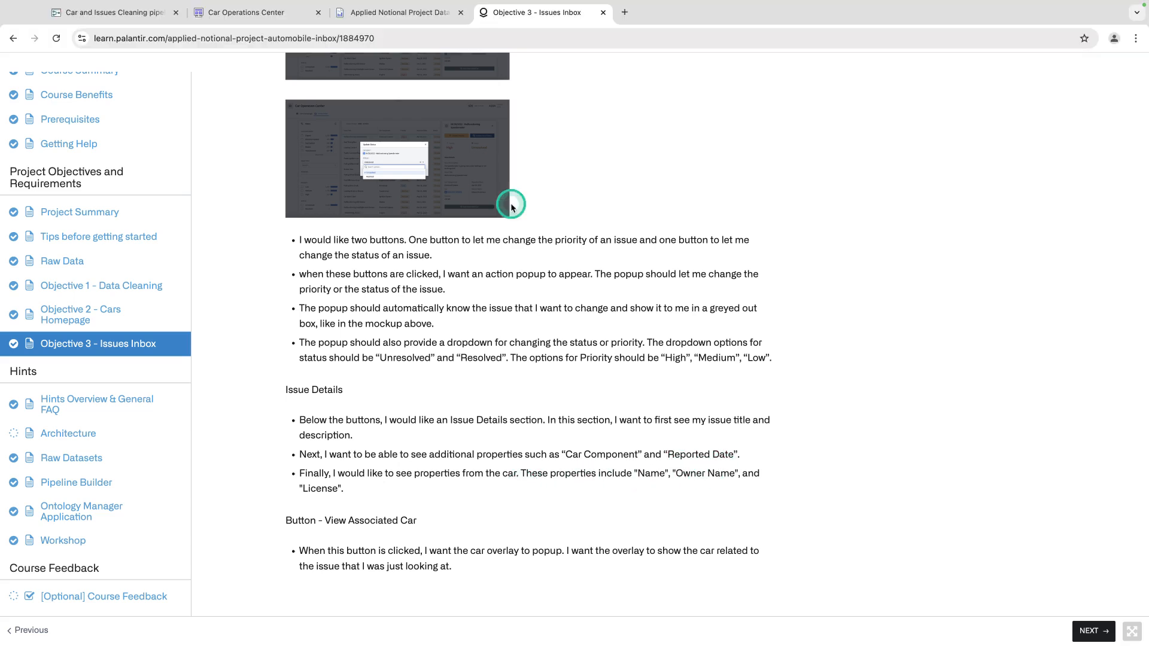
scroll(526, 308, "up", 8)
scroll(527, 308, "up", 1)
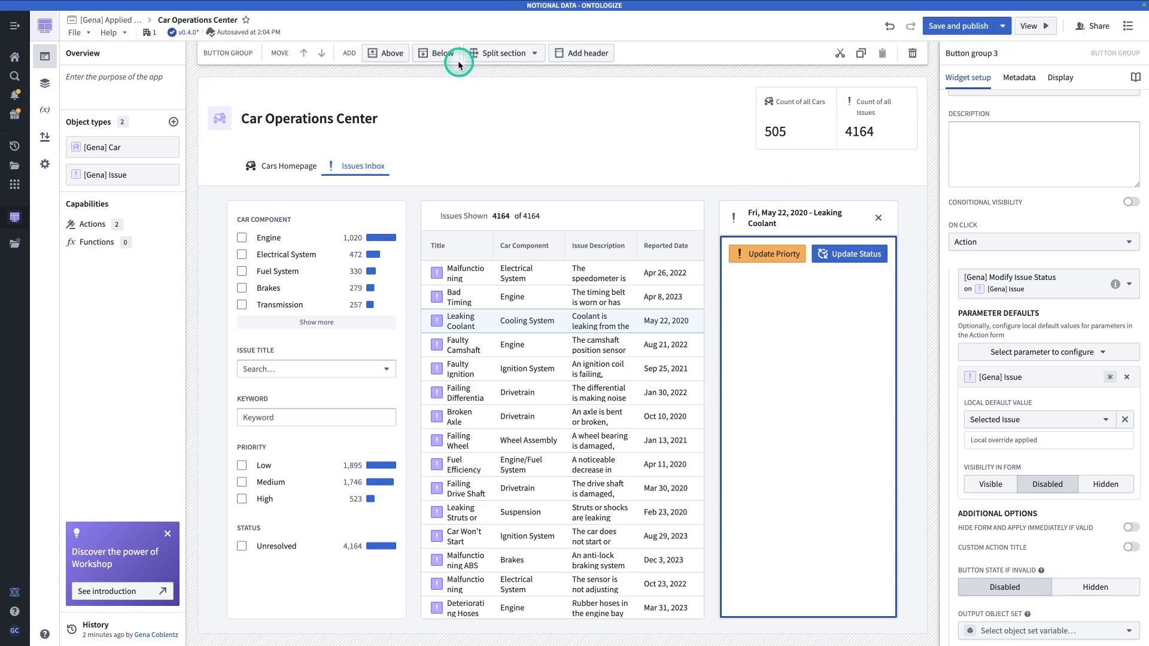
Add a section below the Selected Issue buttons containing a Metric card widget with two metrics.
left_click(433, 53)
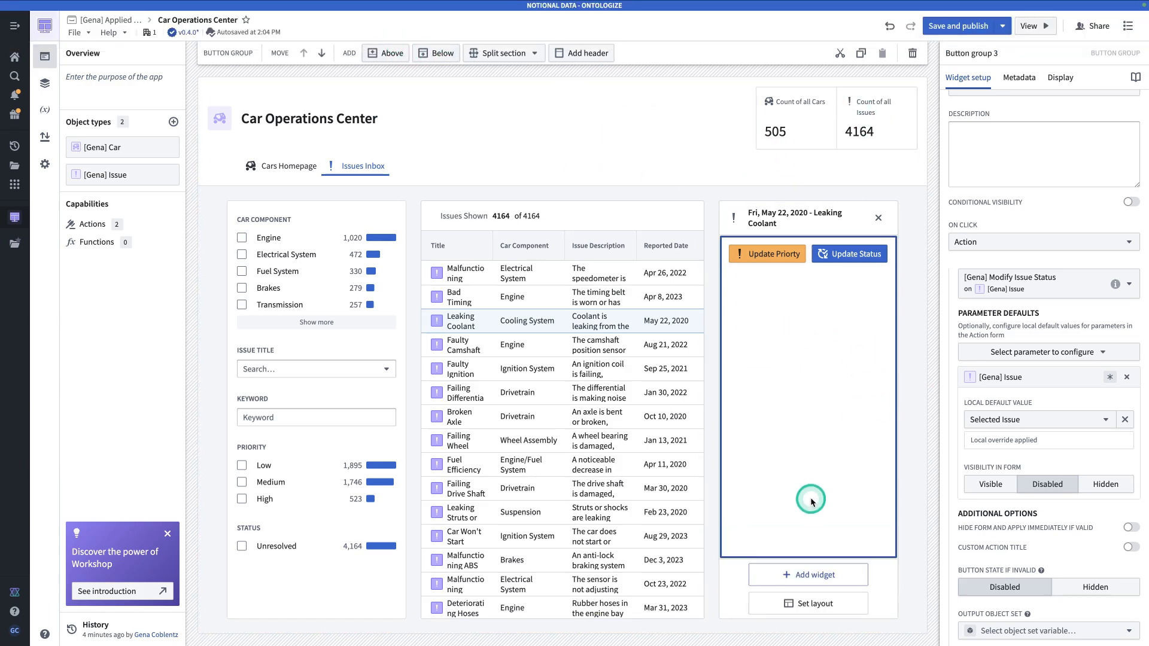
left_click(822, 571)
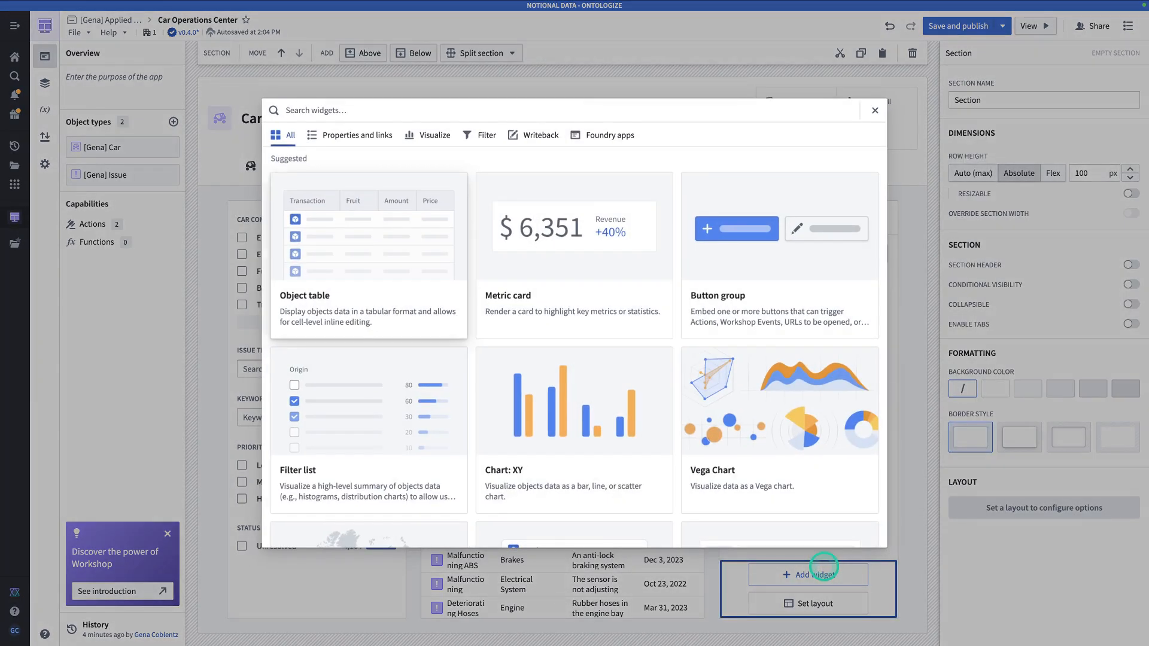
type("metr")
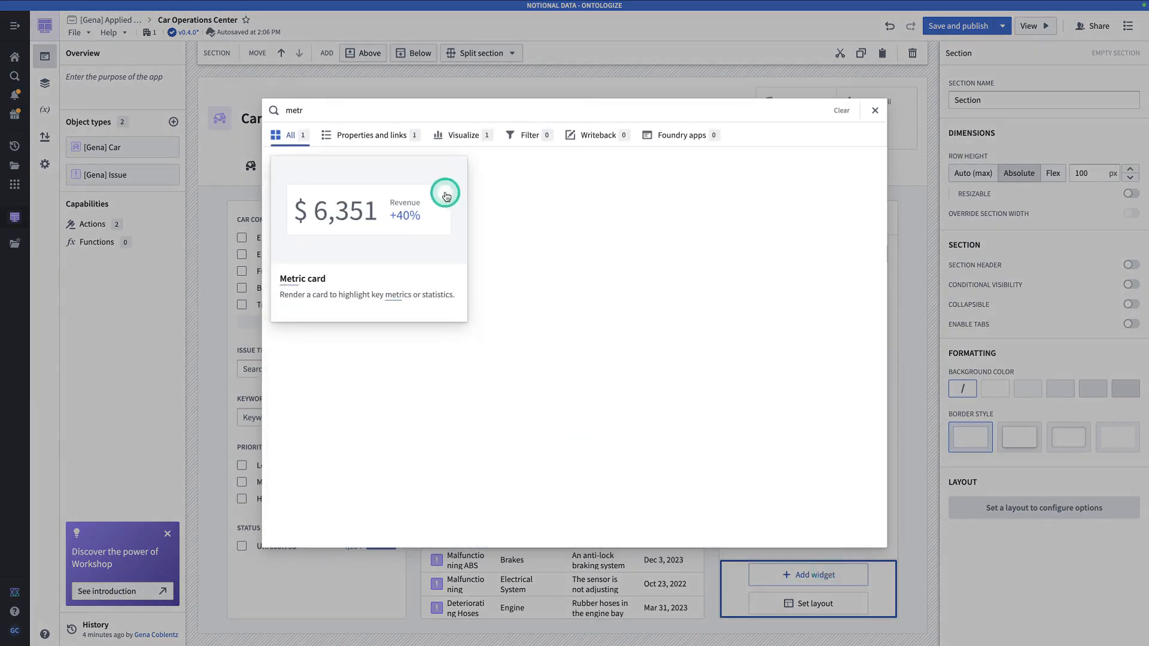
left_click(392, 233)
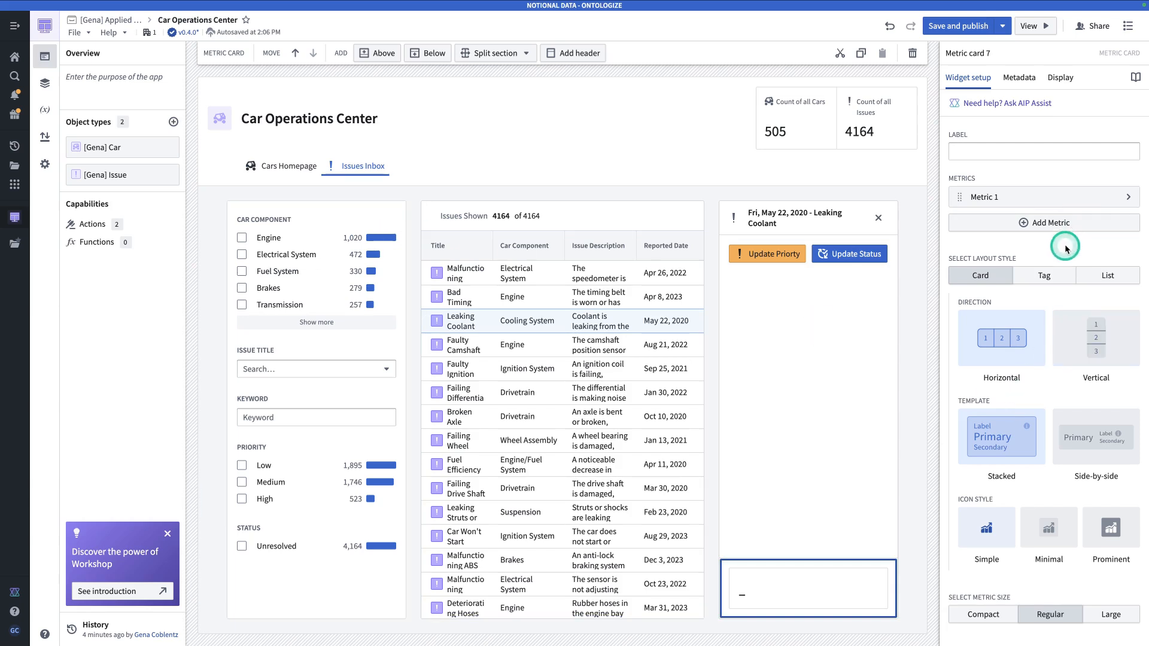
left_click(1038, 225)
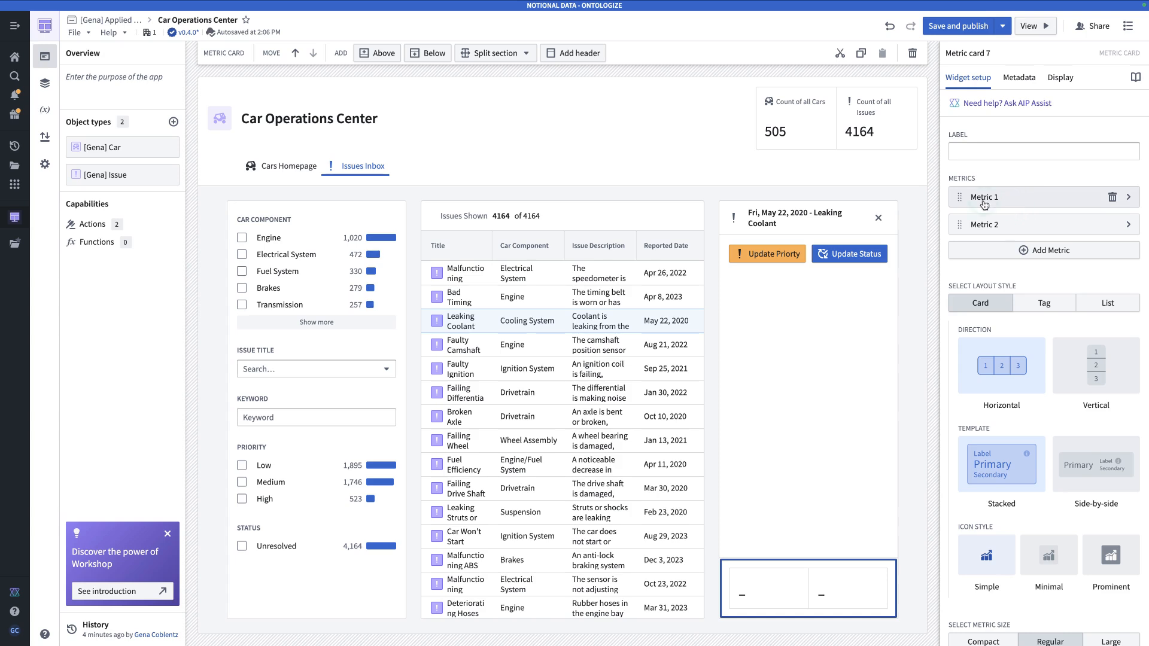
Create a string variable of the object property type named "Priority of Selected Issue".
left_click(50, 110)
left_click(126, 52)
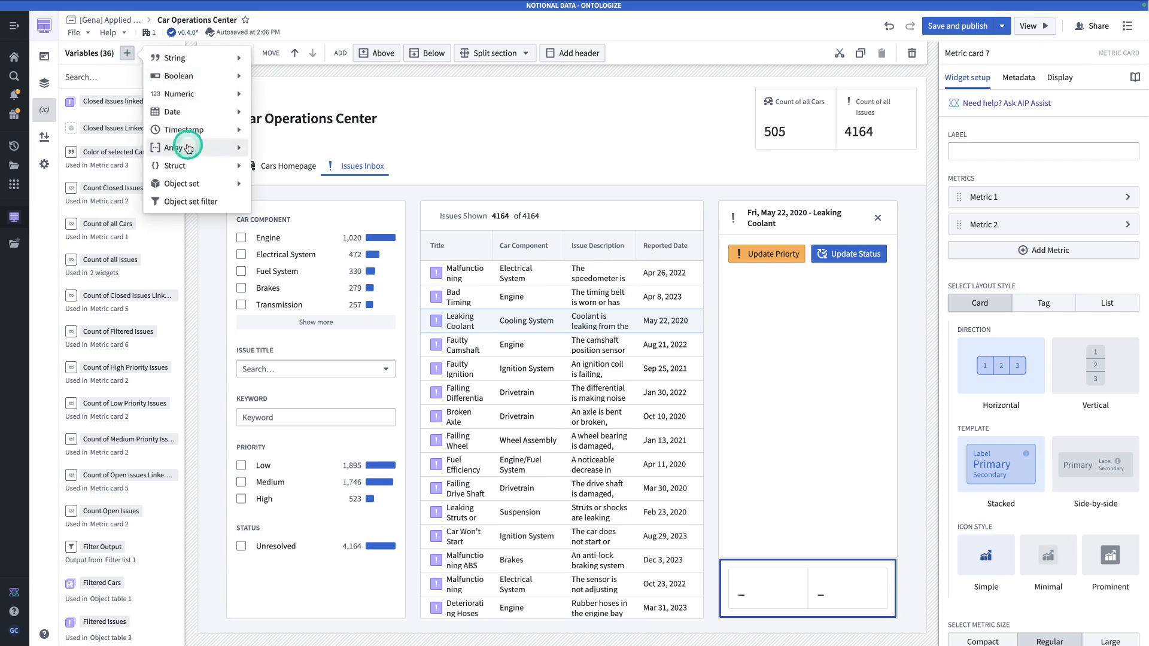
mouse_move(193, 113)
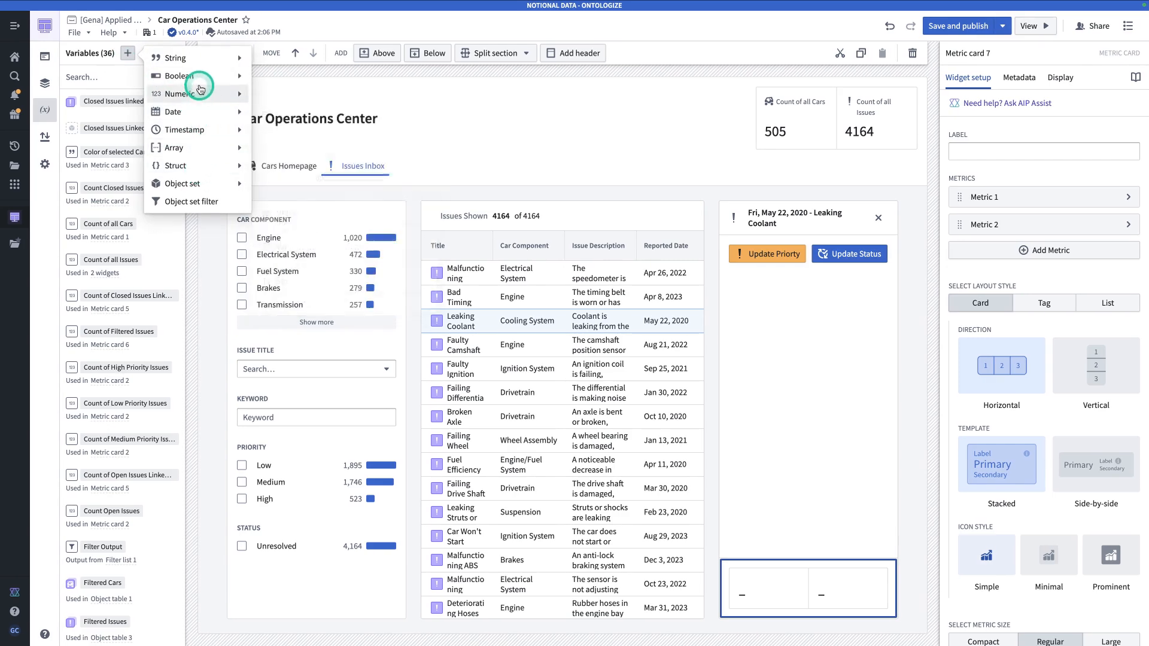
mouse_move(233, 58)
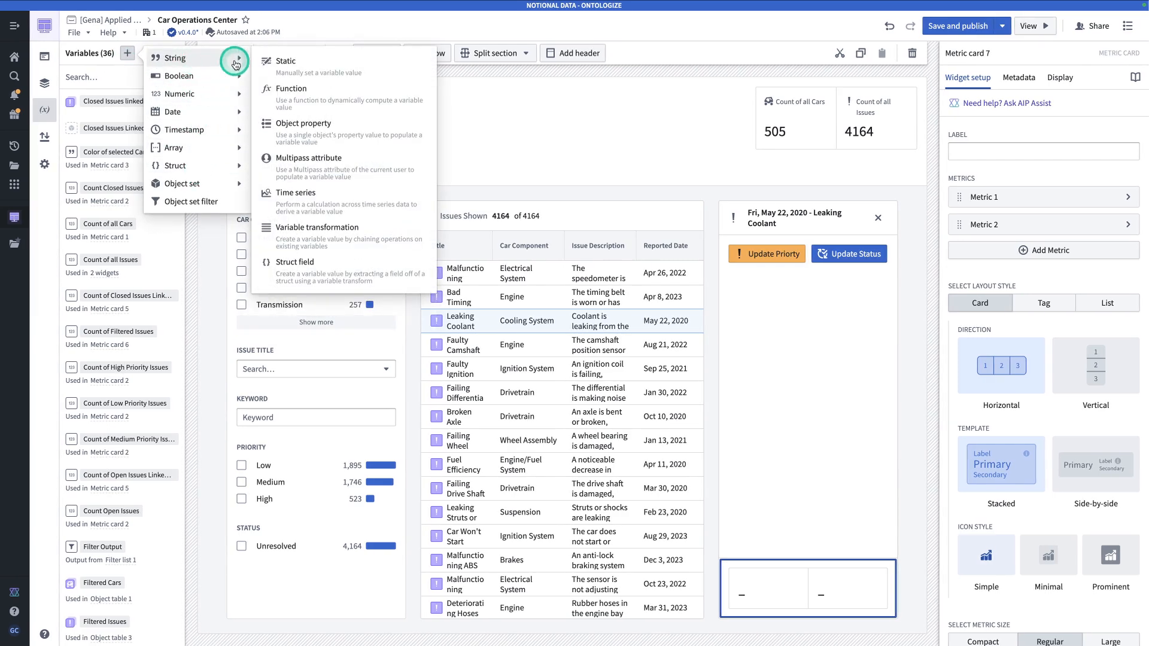
left_click(307, 124)
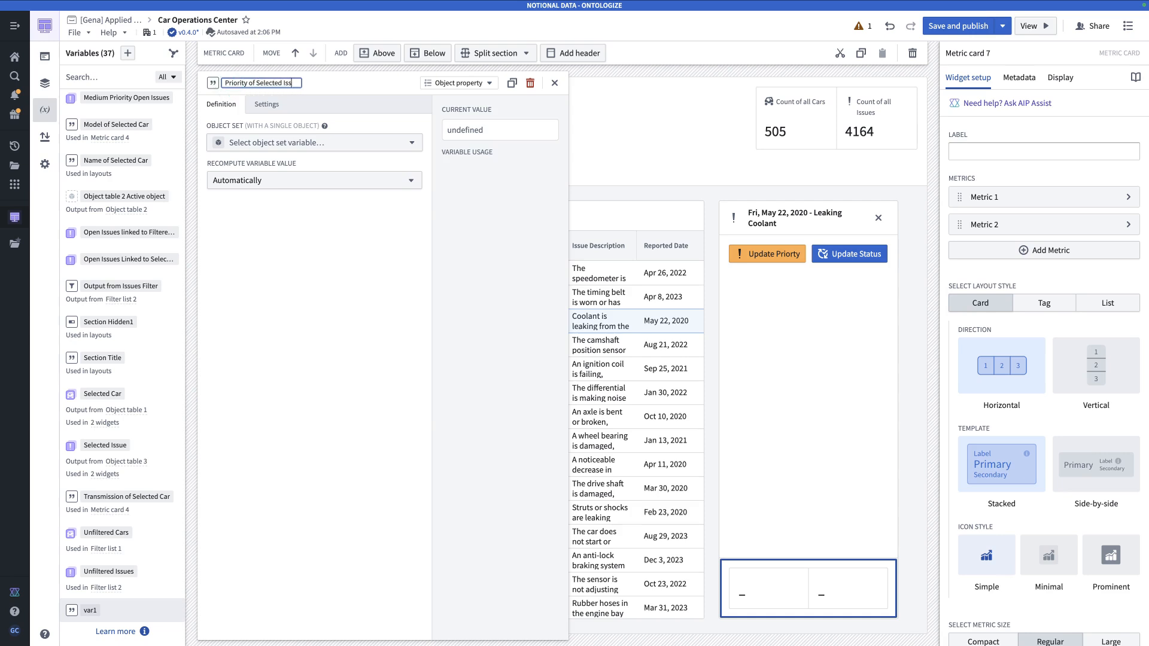
Use the Selected Issue variable as the object set of the Priority of Selected Issue variable.
left_click(296, 143)
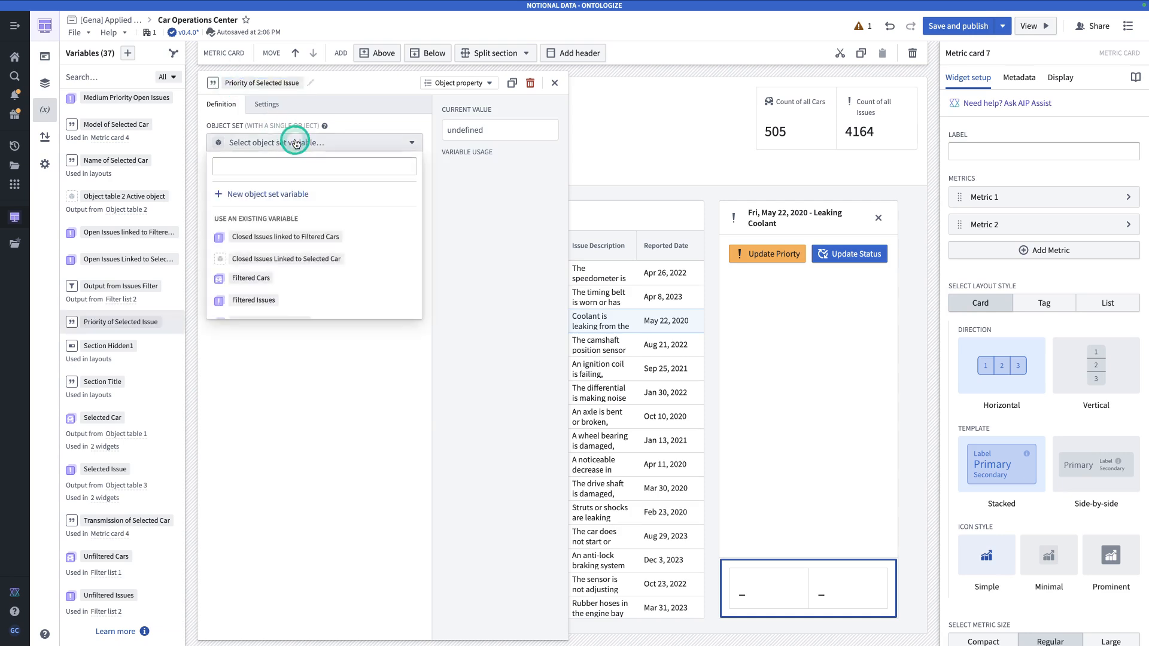
left_click(294, 163)
type("s")
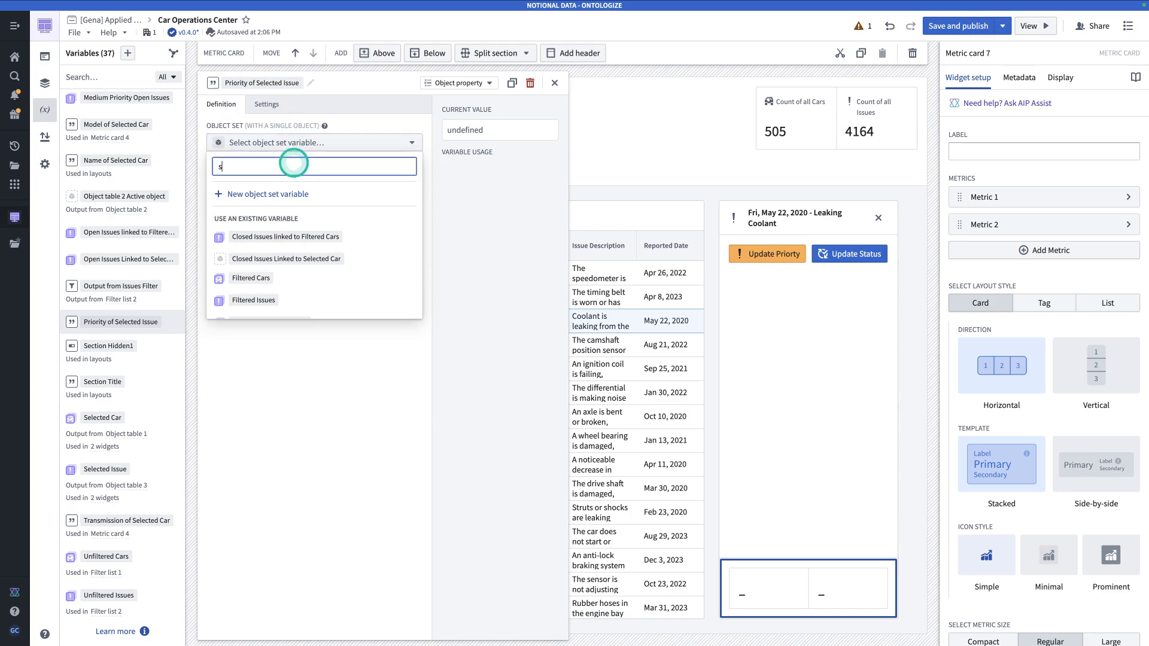
type("elect")
scroll(277, 264, "down", 1)
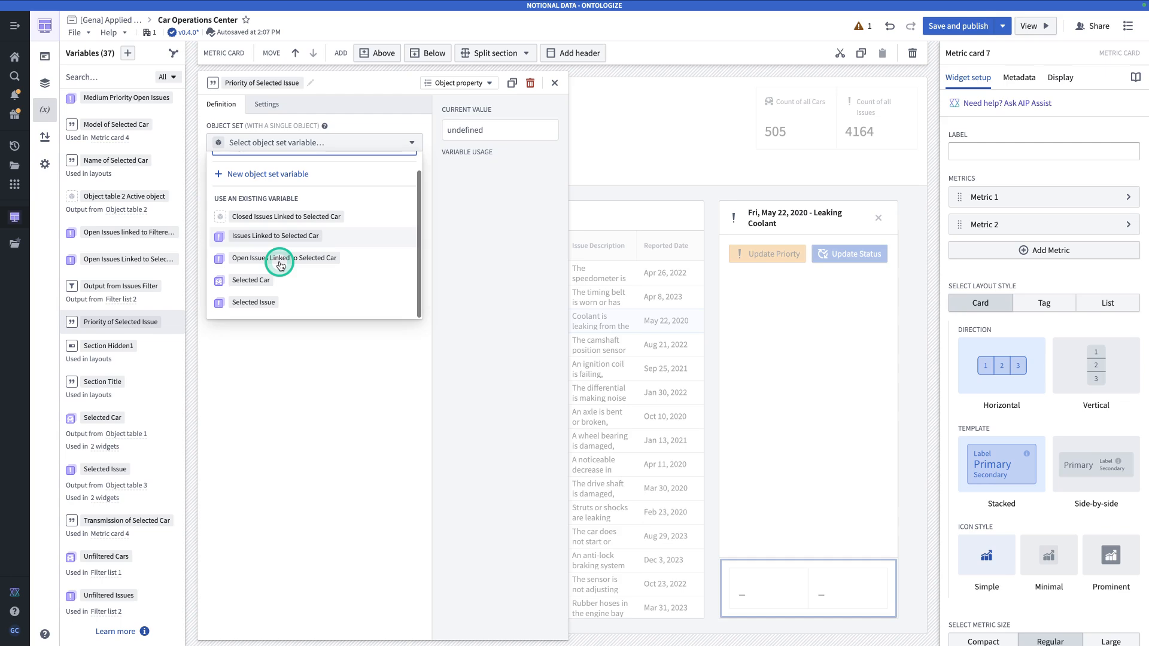
left_click(267, 299)
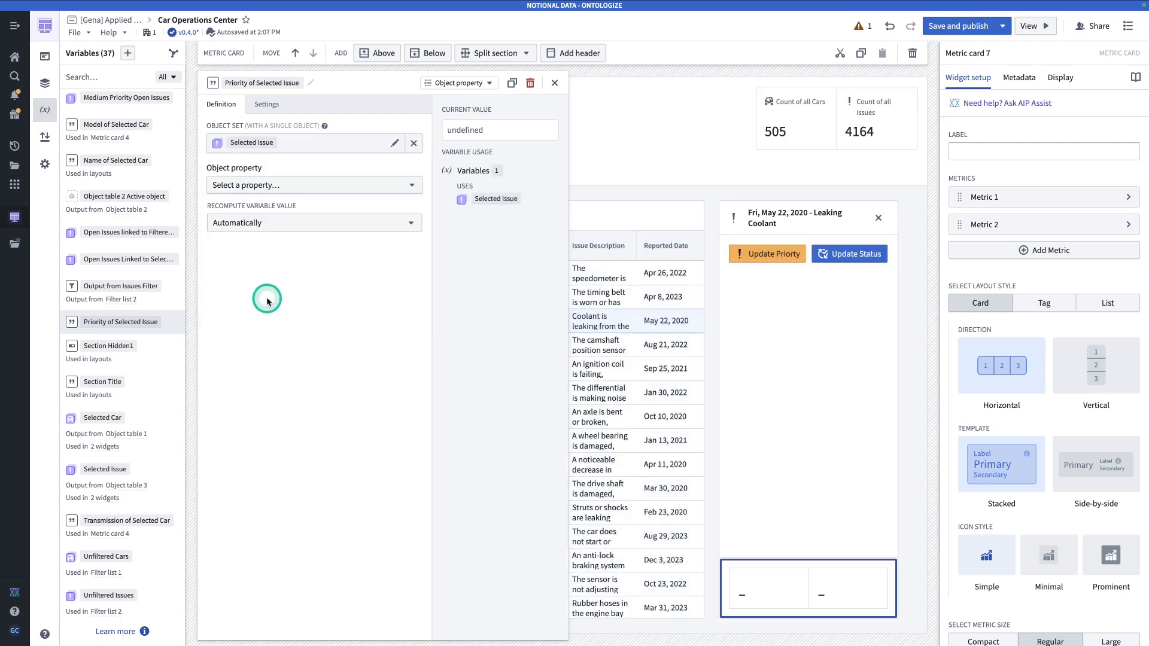
Set the object property of the Priority of Selected Issue variable to Priority.
left_click(276, 185)
type("prio")
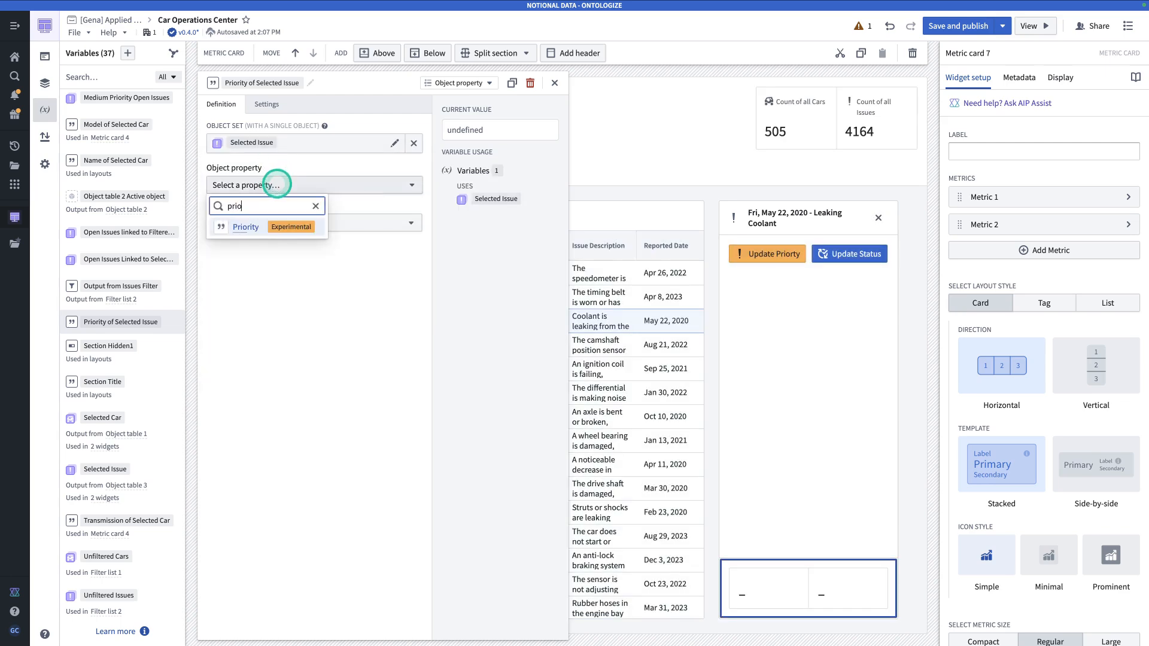
left_click(267, 226)
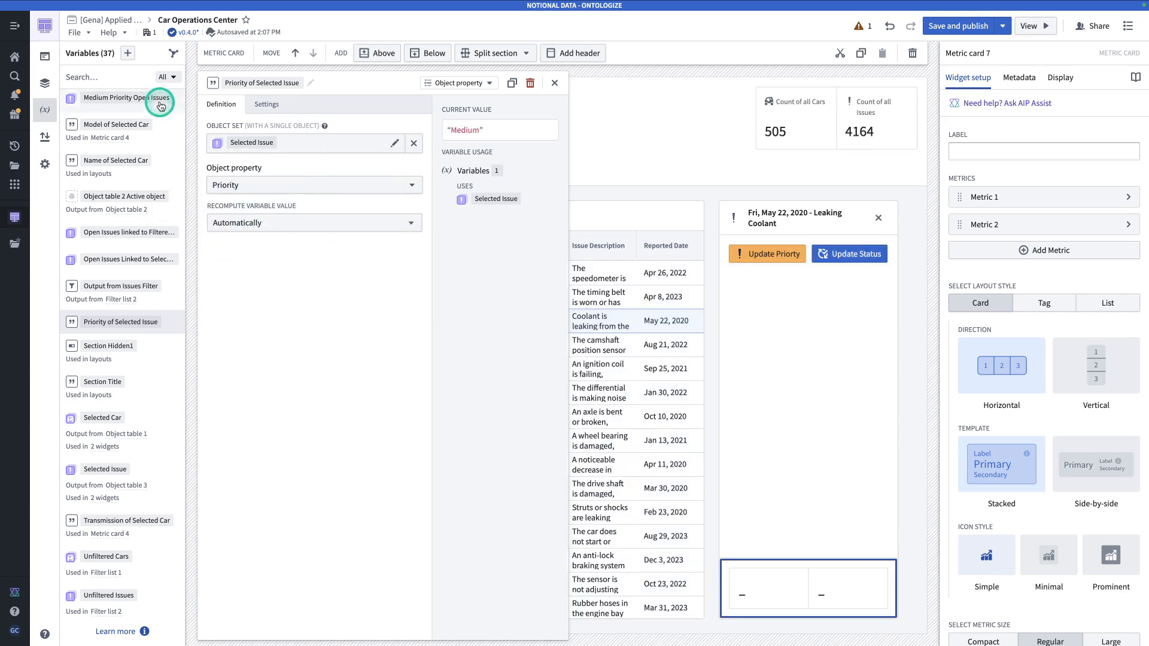
Create a string variable of the object property type named "Status of Selected Issue".
left_click(127, 54)
left_click(187, 59)
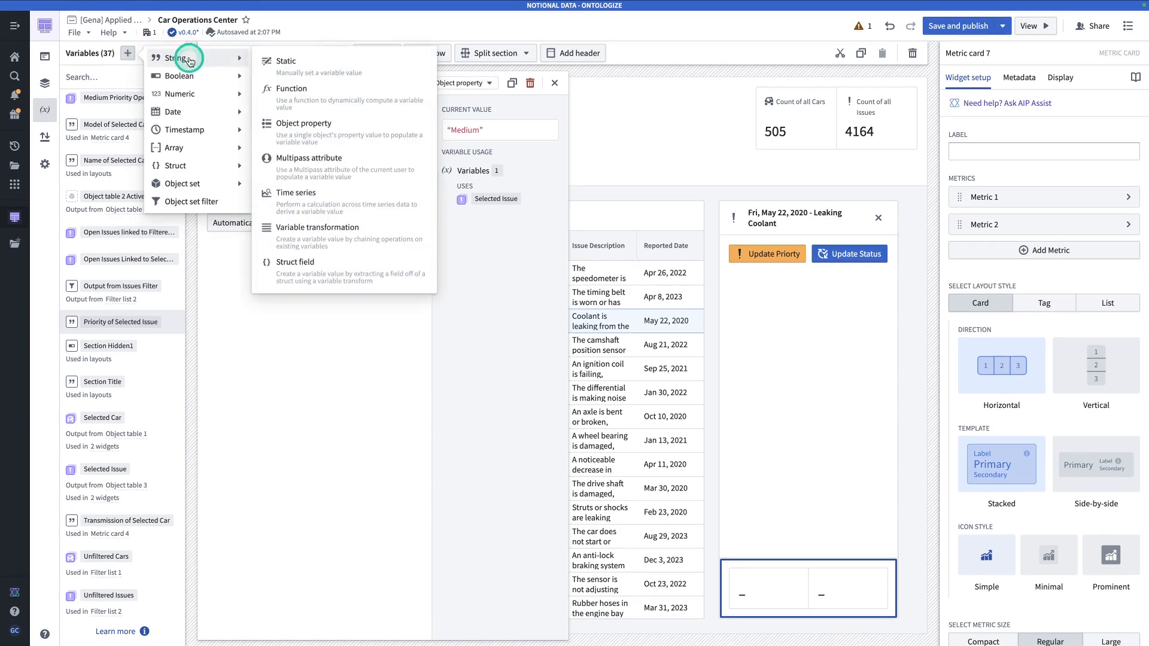
left_click(297, 129)
left_click(235, 84)
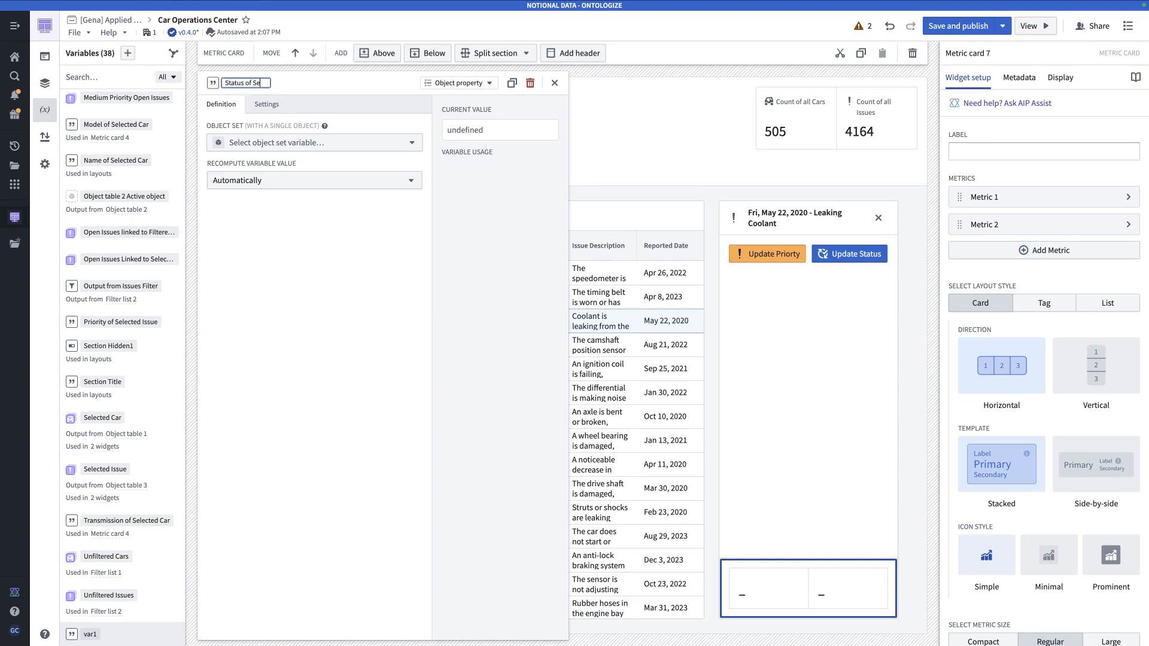
type("Status of Selected Issue")
Define the Status of Selected Issue variable with Selected Issue as its object set and Status as its object property.
left_click(266, 139)
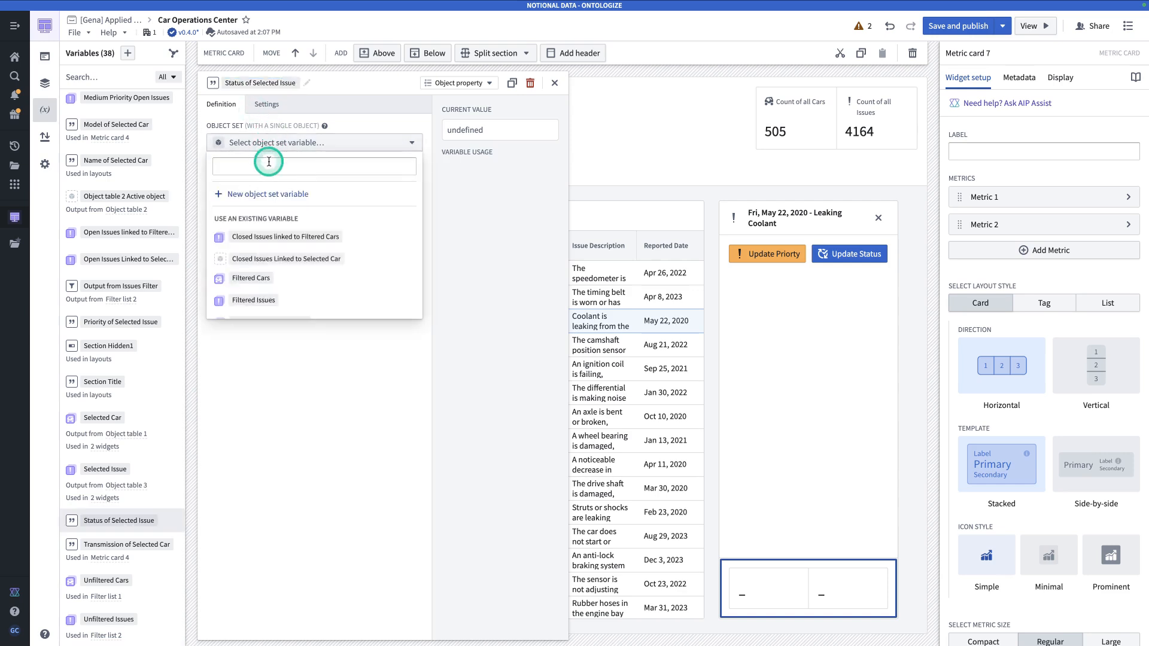
left_click(268, 162)
type("selected iss")
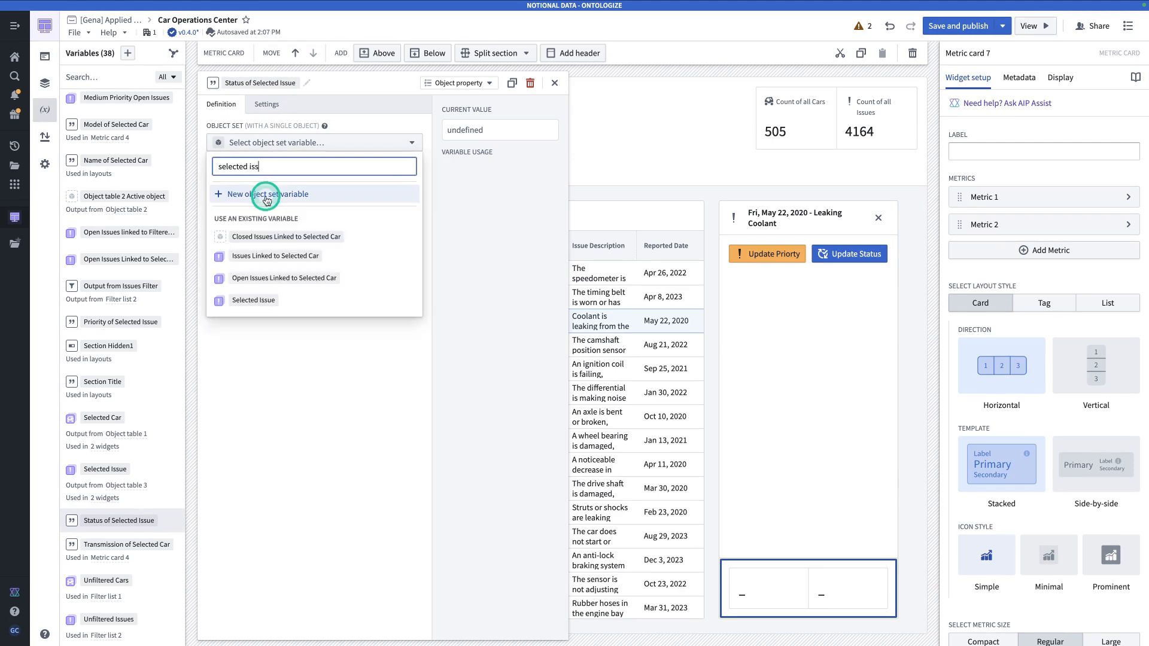
left_click(242, 300)
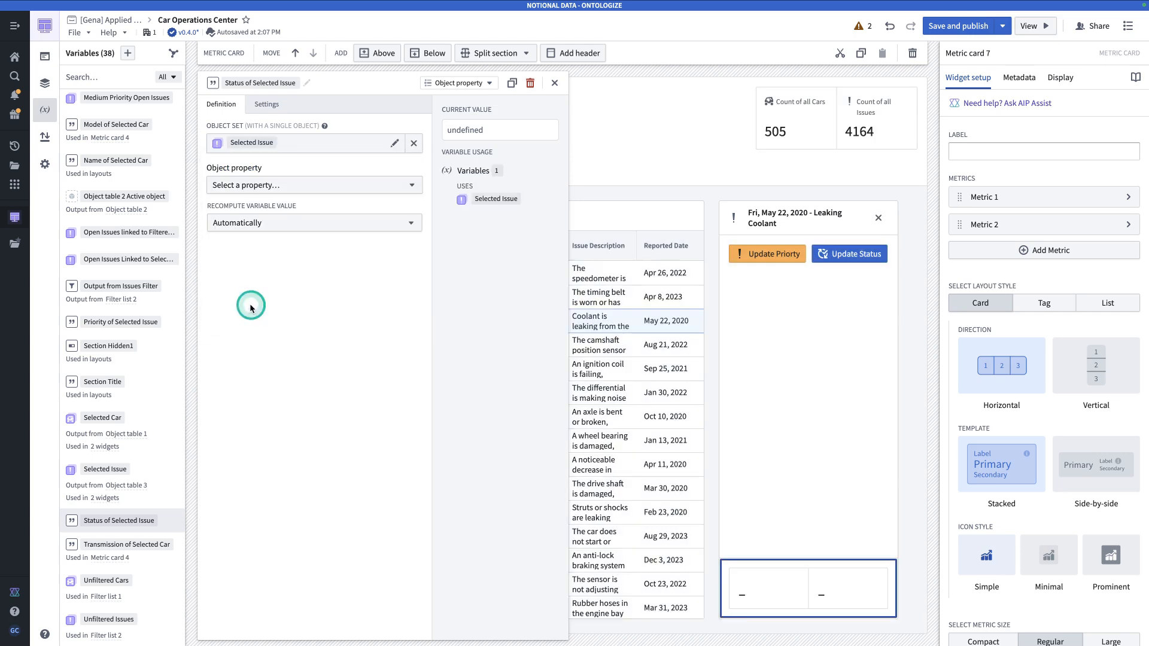
left_click(302, 185)
type("st")
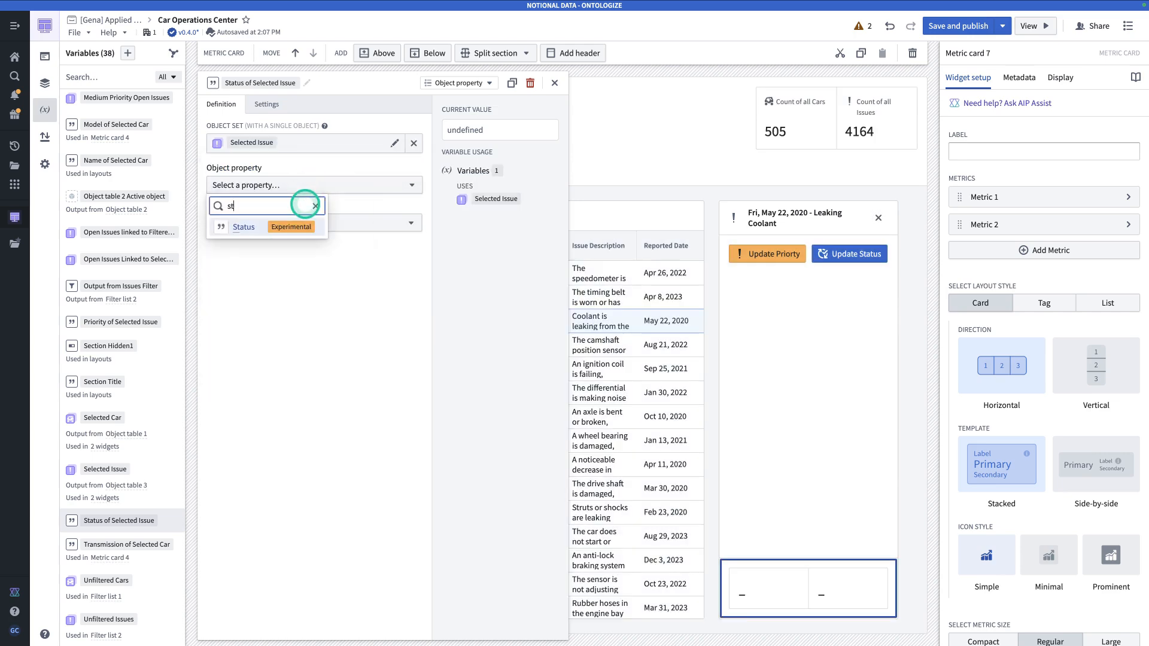
left_click(290, 226)
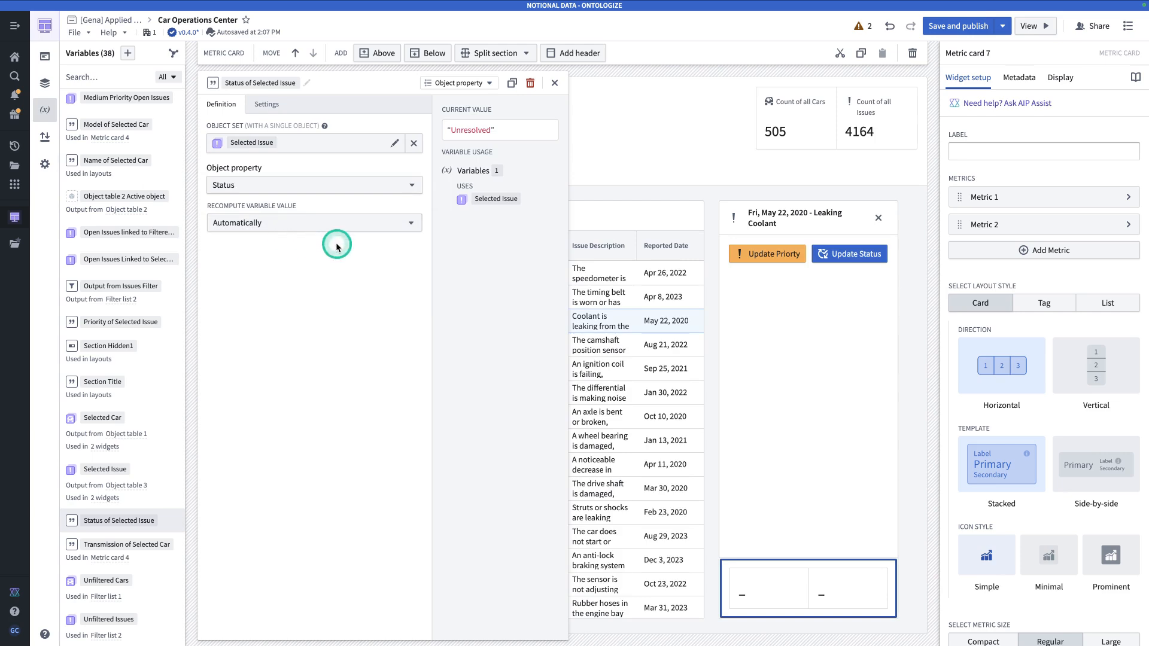
left_click(554, 83)
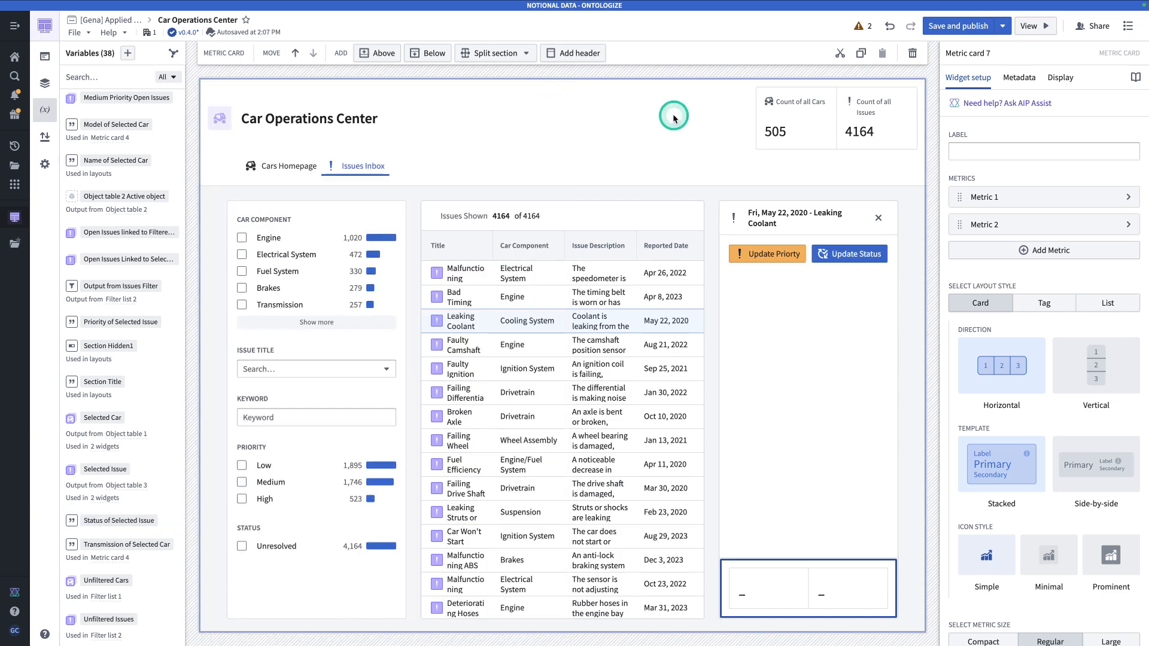
Label the metric card's first metric "Priority" and use the Priority of Selected Issue variable as its string value.
left_click(1010, 201)
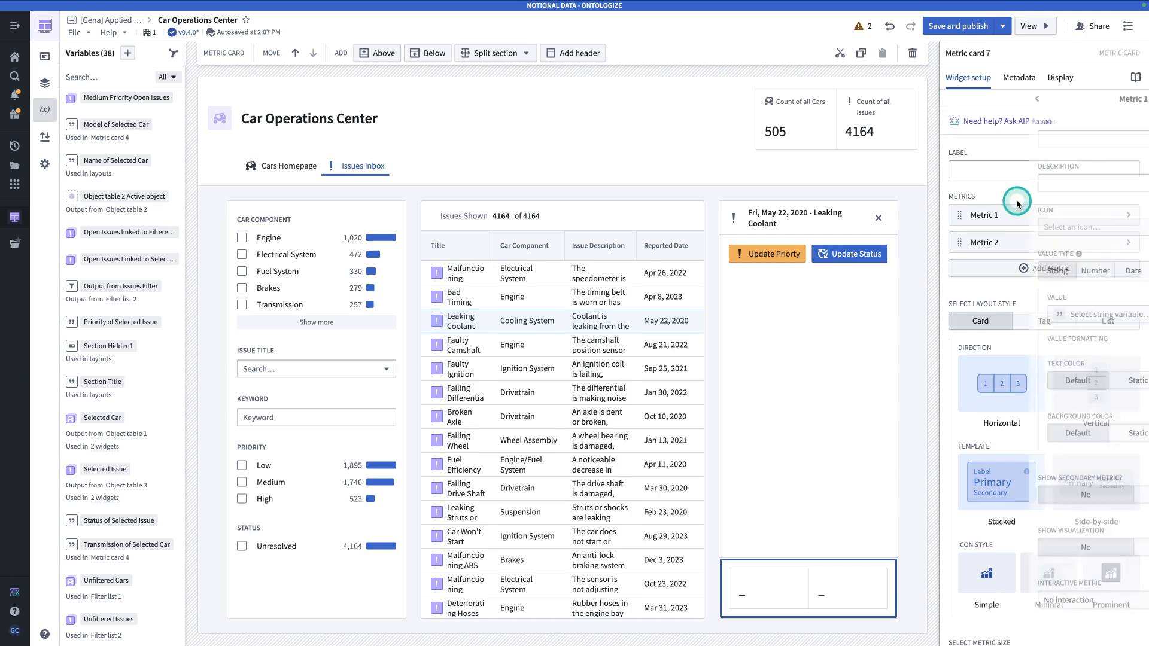
left_click(979, 139)
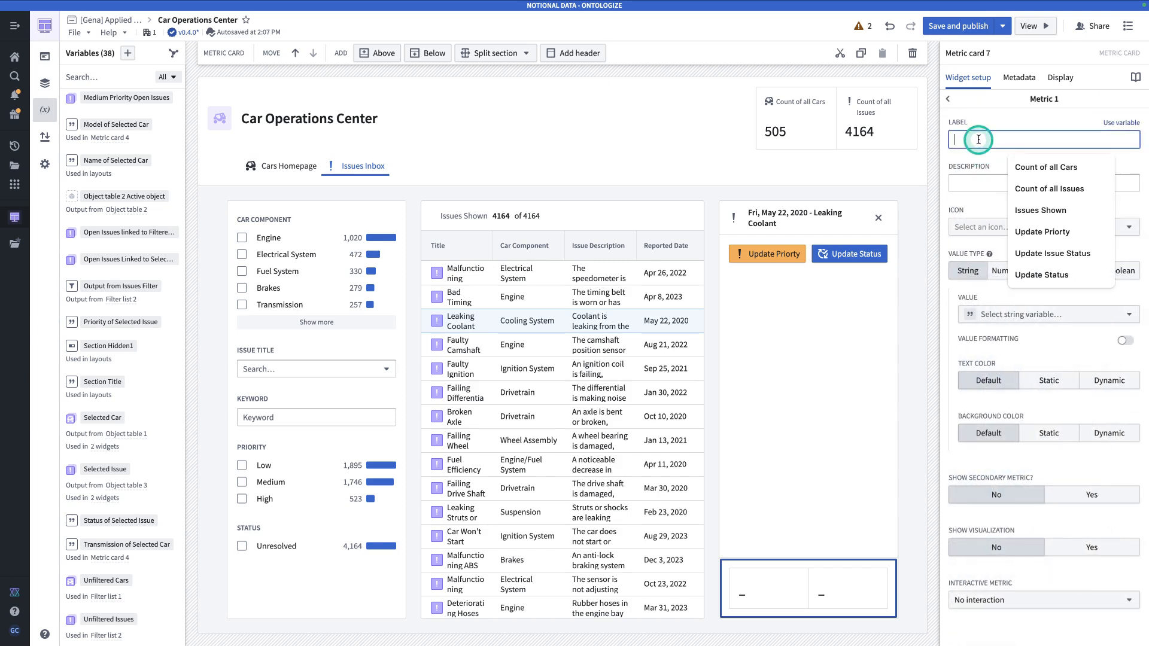
type("Priority")
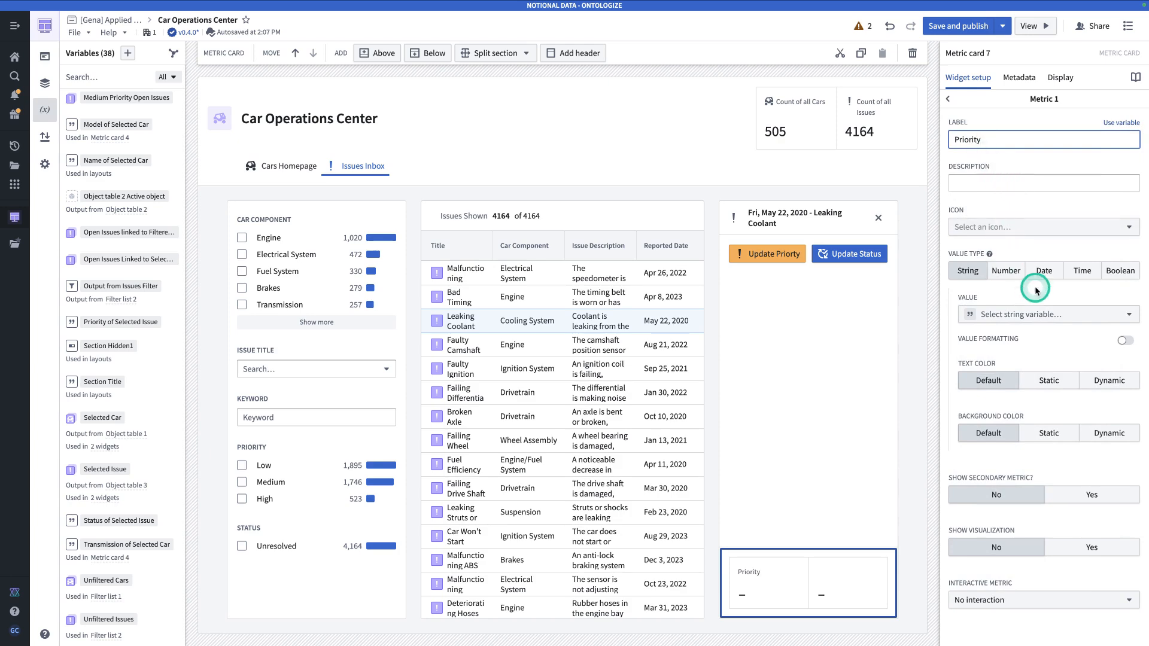
left_click(1016, 316)
left_click(1015, 339)
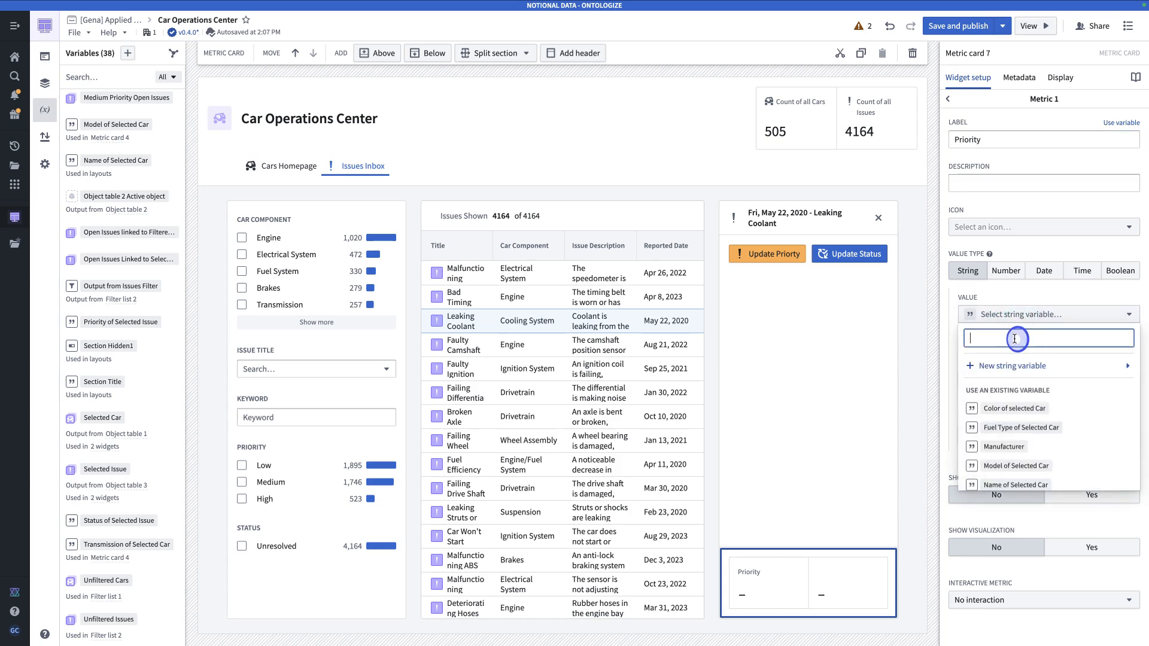
type("prio")
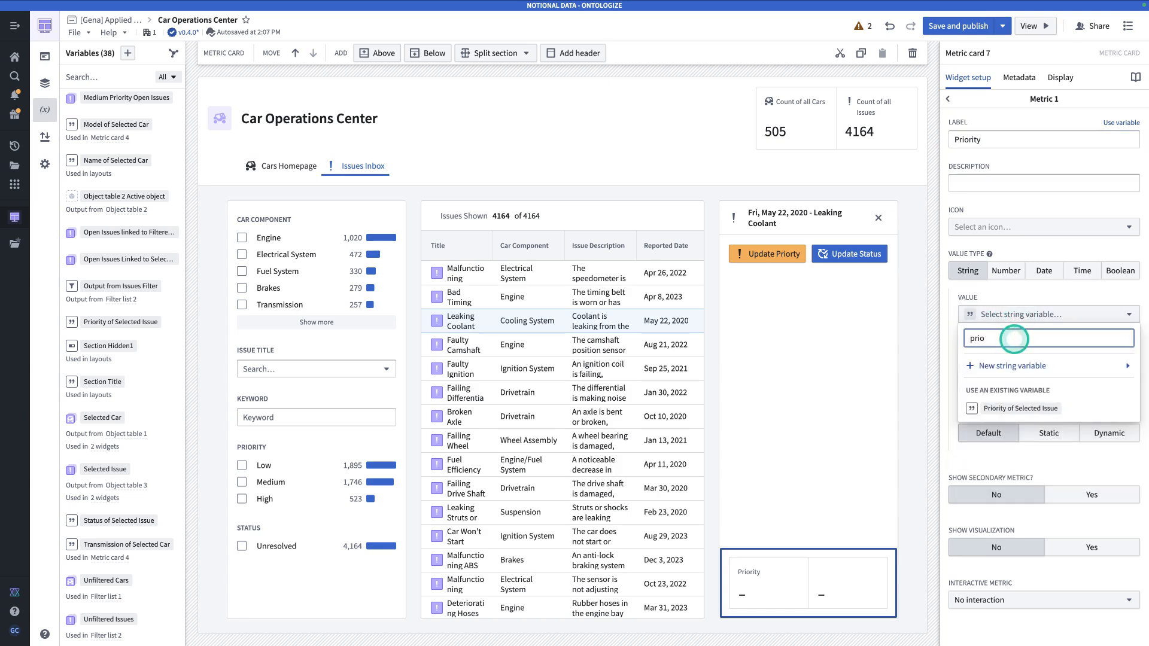
left_click(1024, 409)
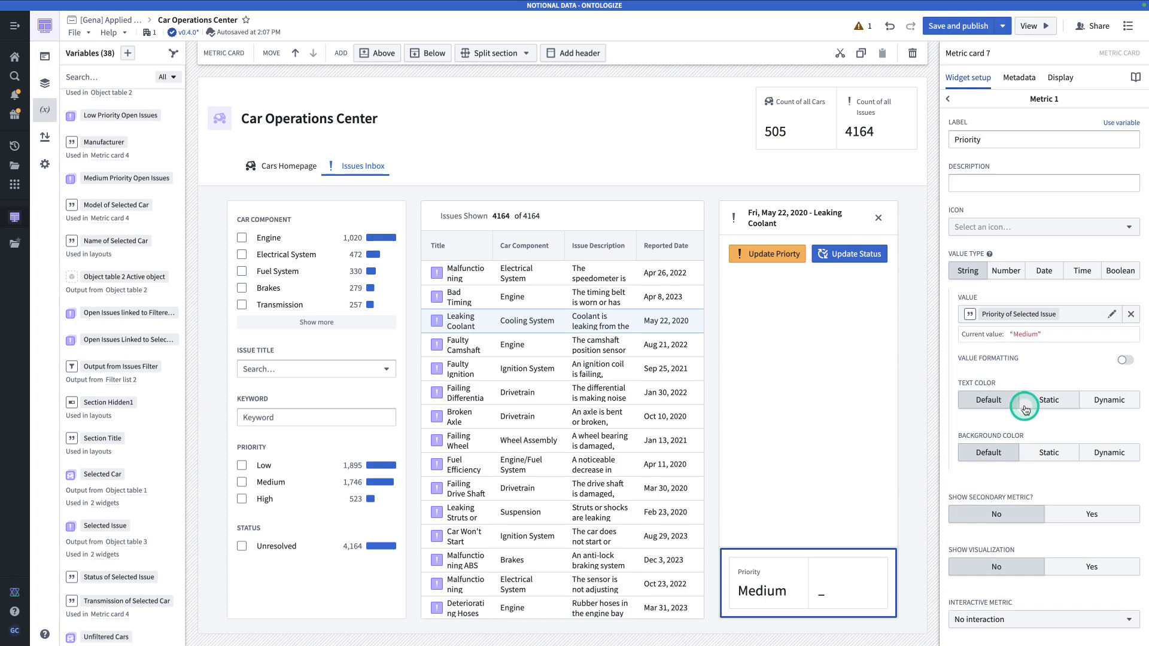
left_click(922, 100)
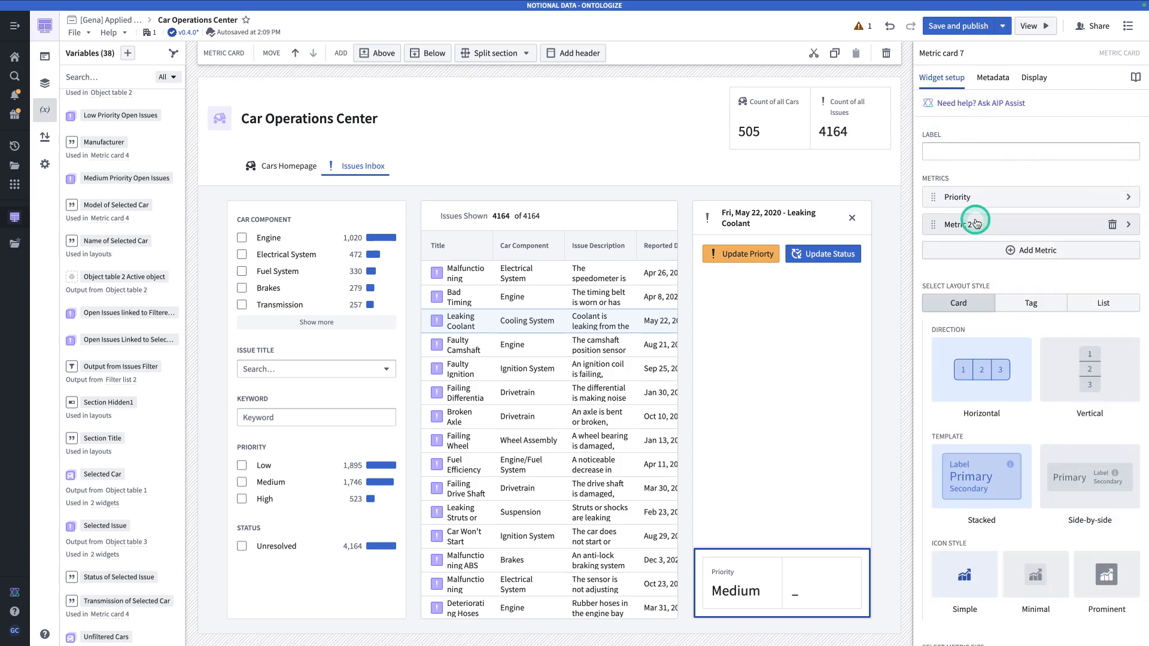
Use the Status of Selected Issue variable as the second metric's value and label the metric "Status".
left_click(981, 226)
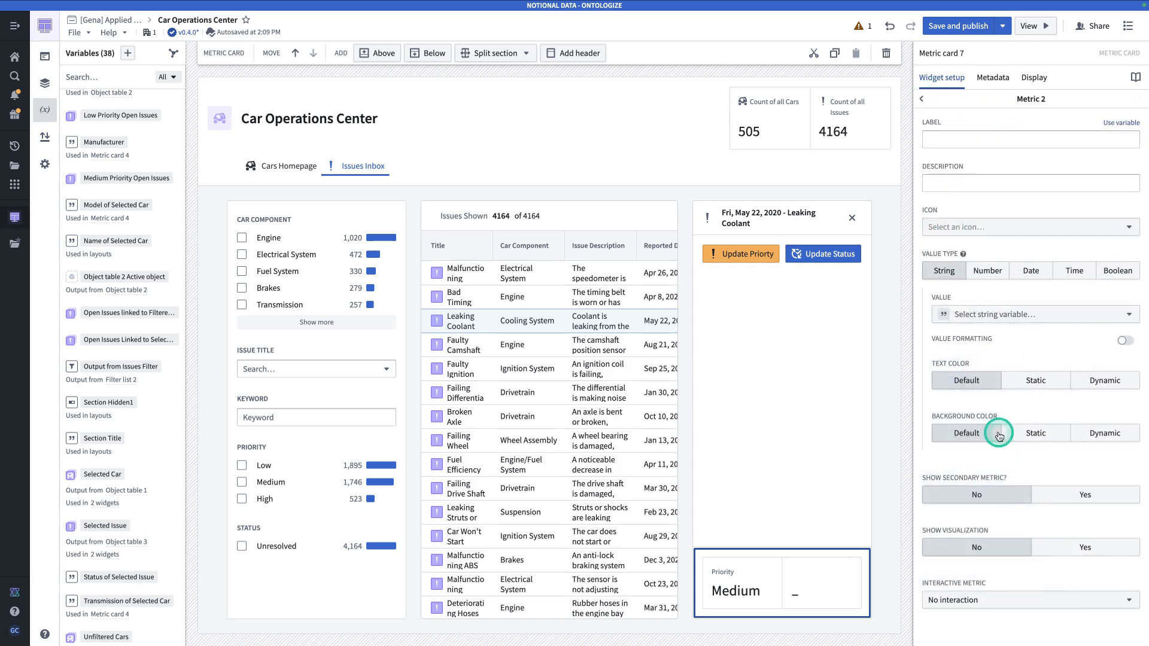
left_click(998, 316)
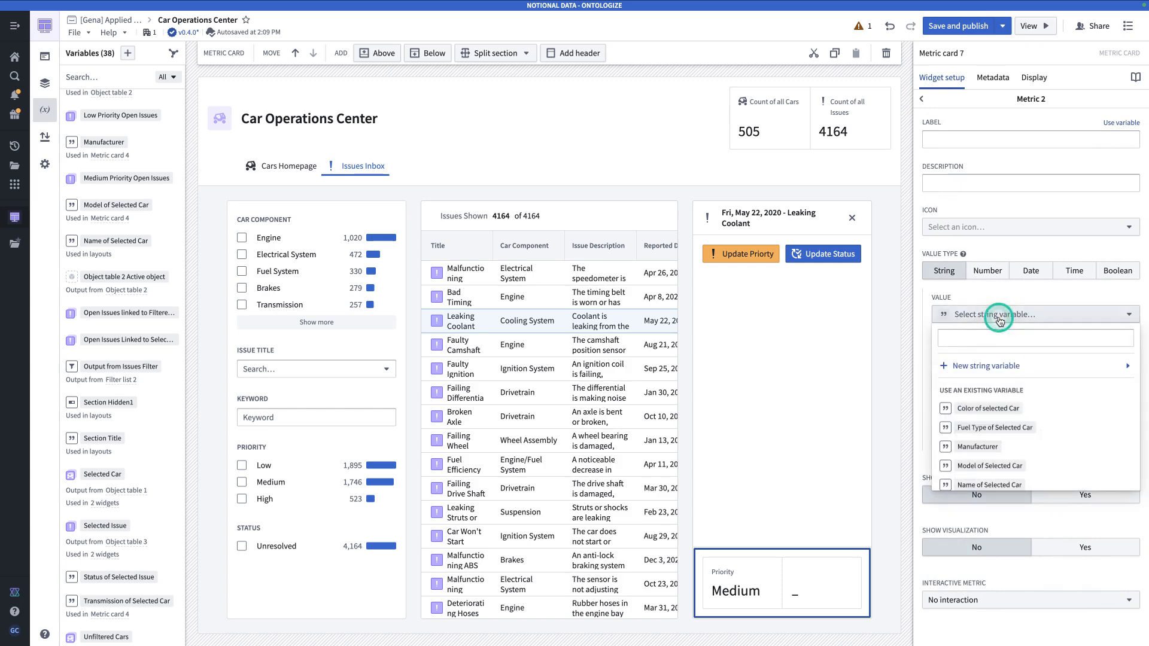
left_click(992, 337)
type("stat")
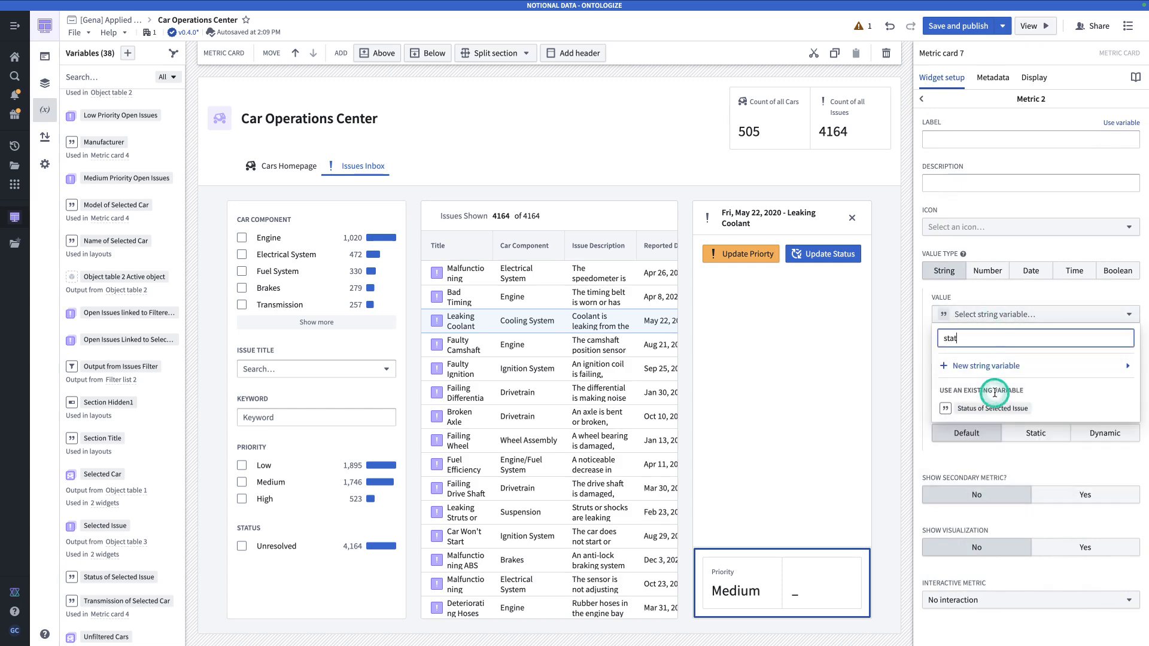
left_click(1004, 409)
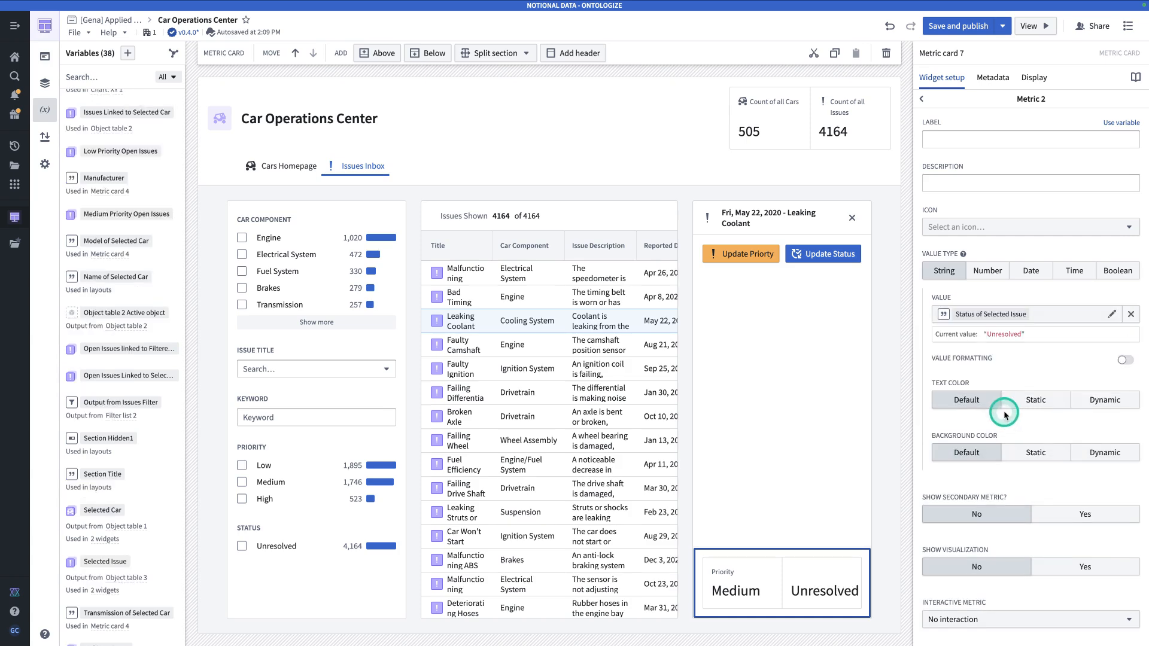
left_click(980, 141)
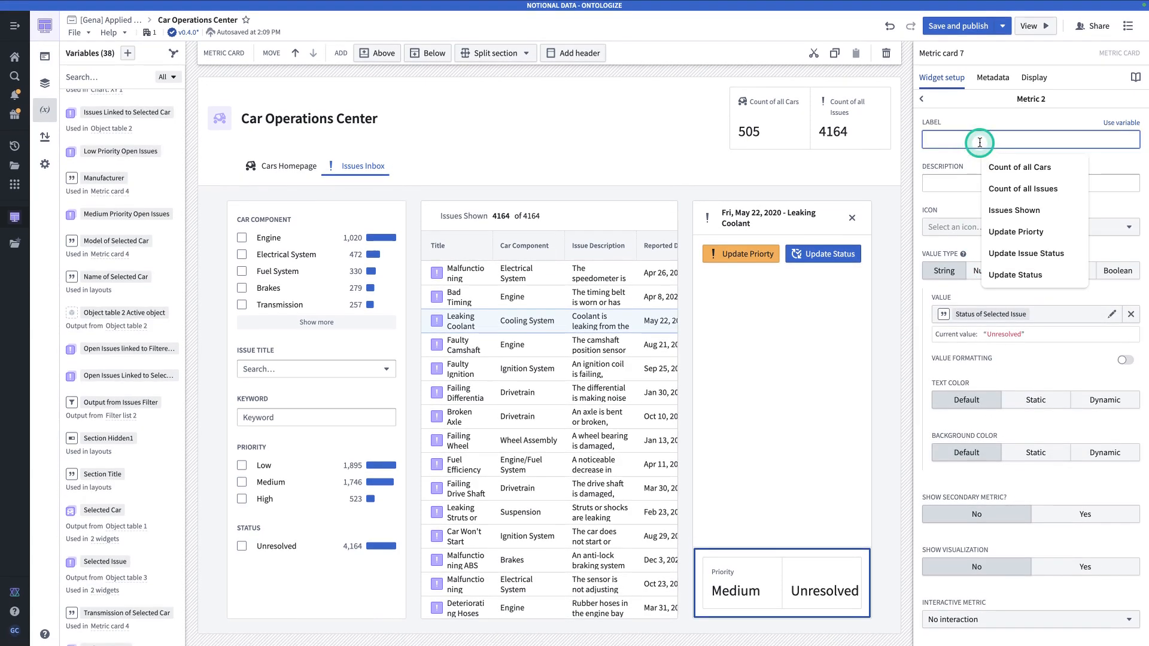
type("Status")
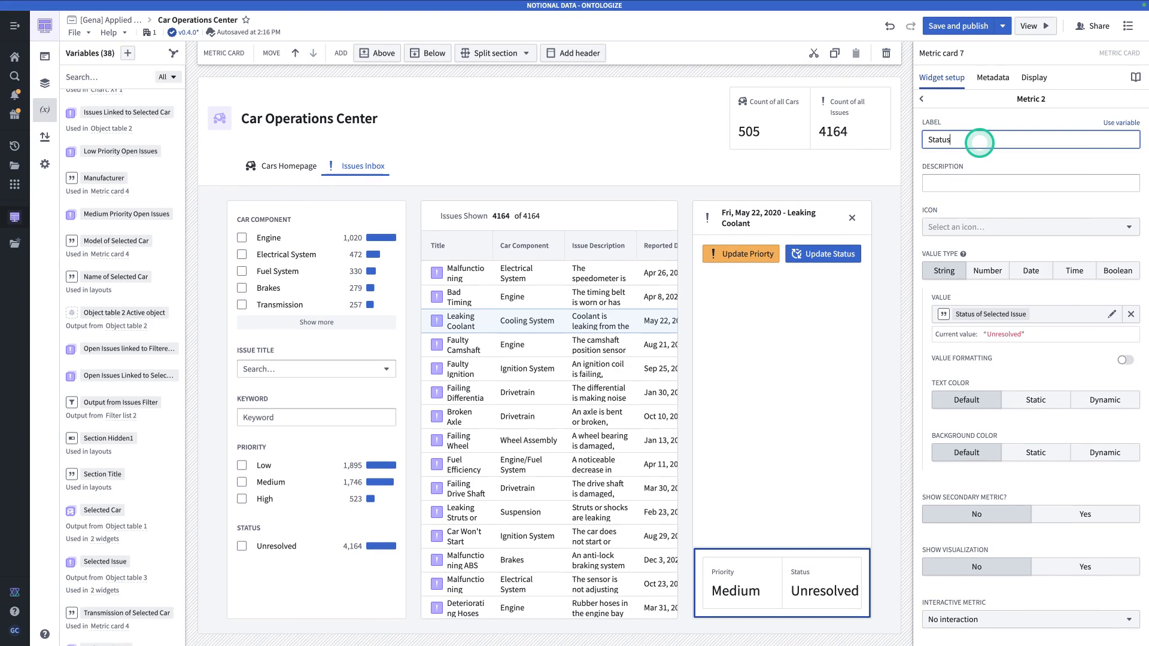
Give the Status metric the Info sign icon.
left_click(970, 232)
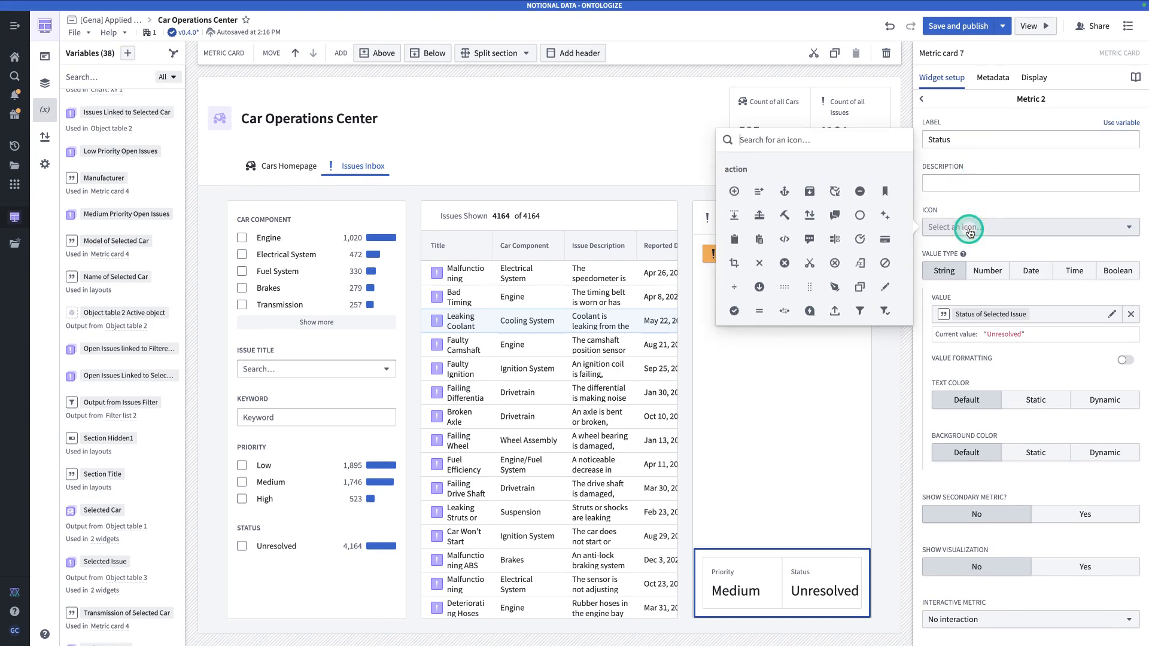
type("infor")
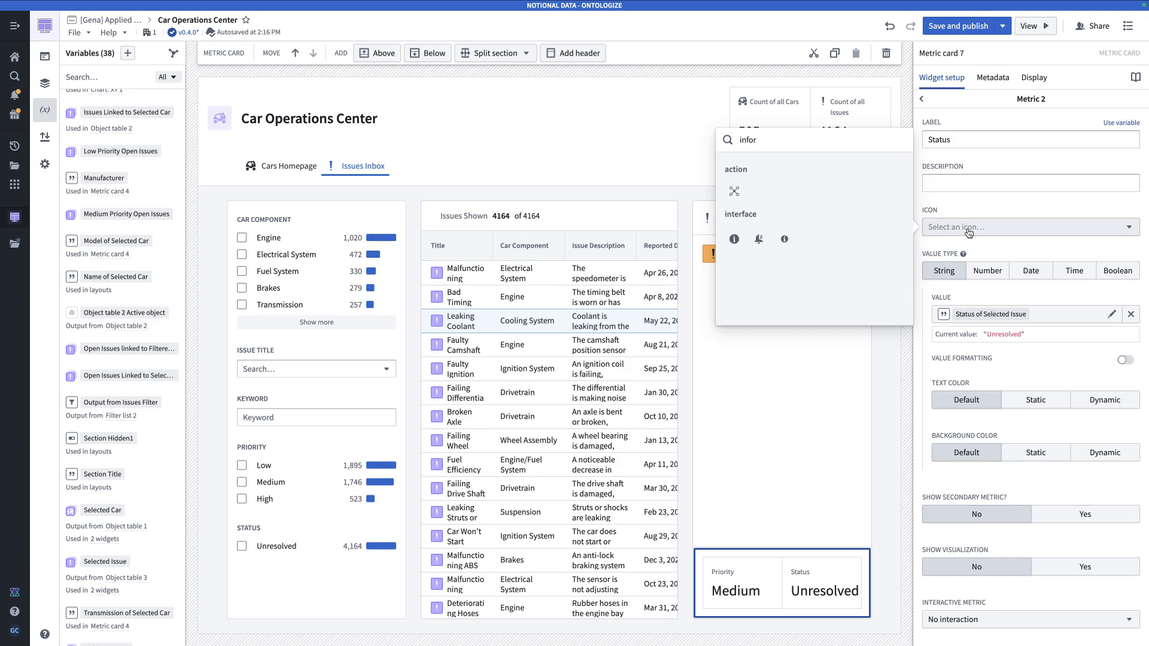
left_click(735, 240)
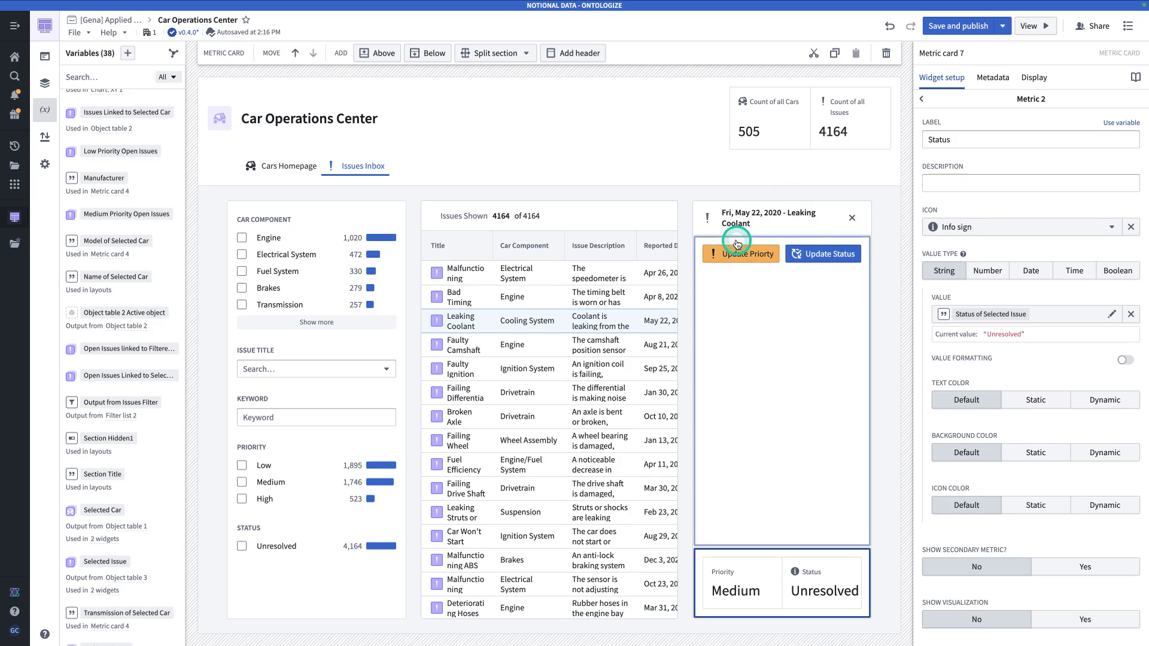
left_click(922, 98)
Give the Priority metric the High priority icon.
left_click(975, 214)
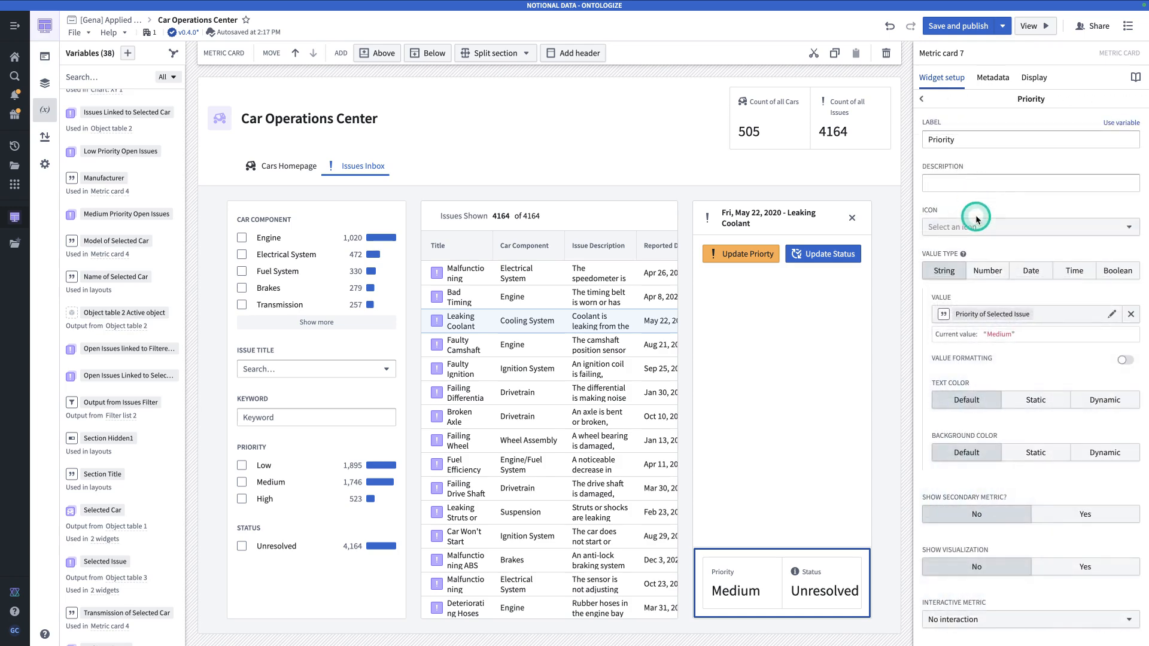
left_click(976, 226)
type("aler")
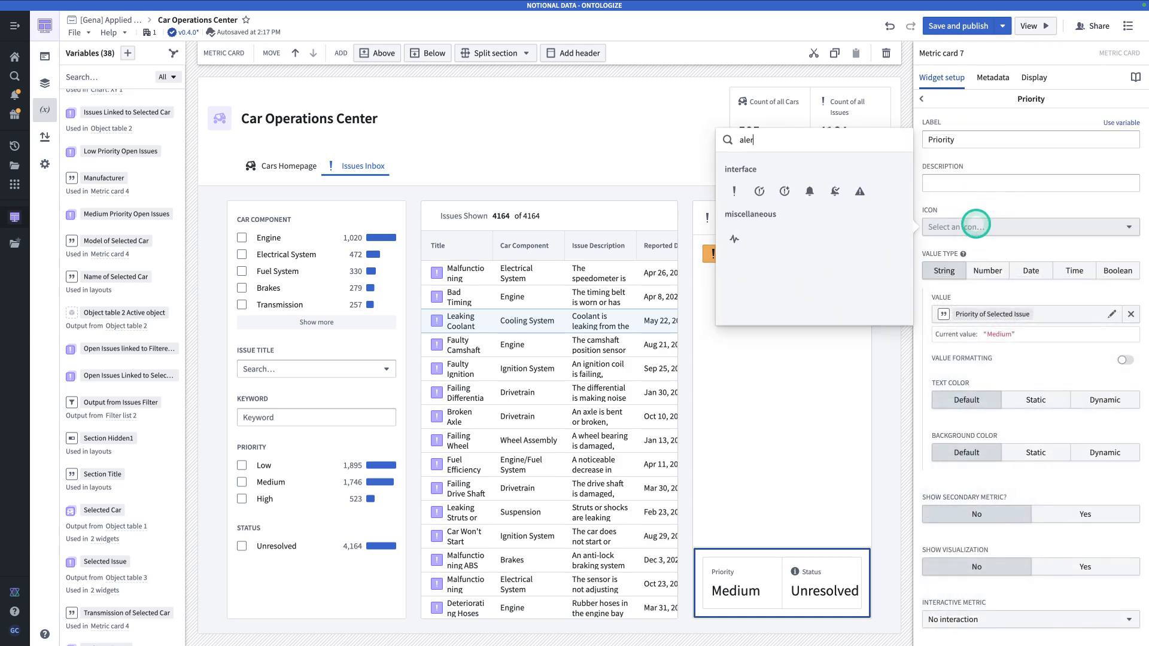
left_click(741, 193)
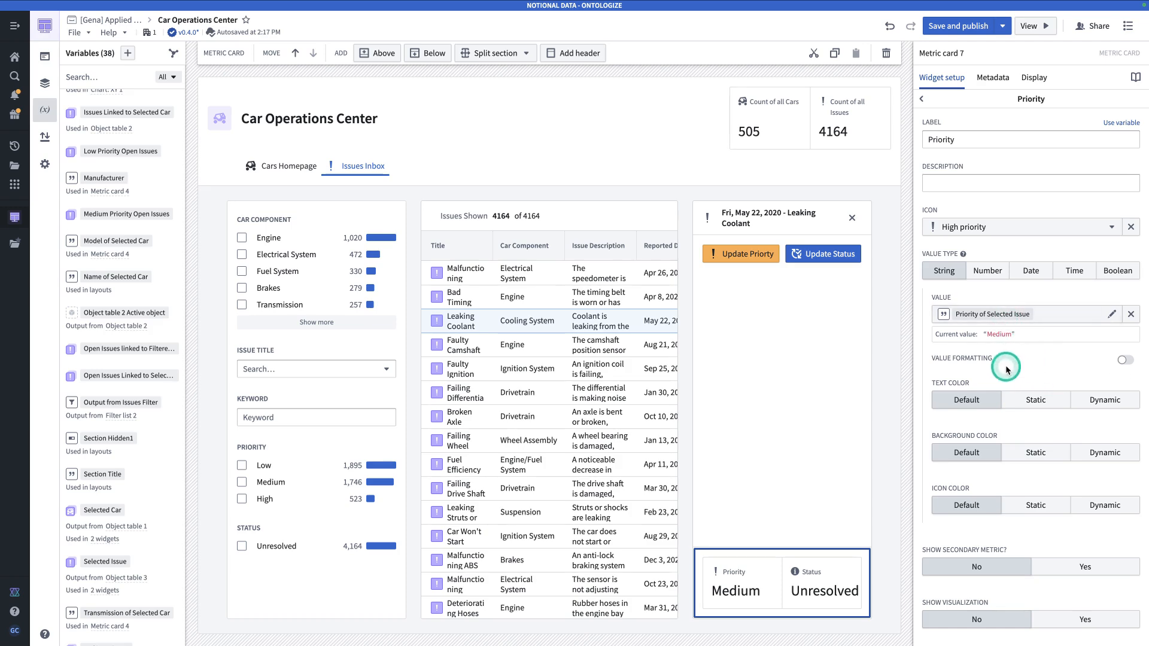
left_click(1105, 399)
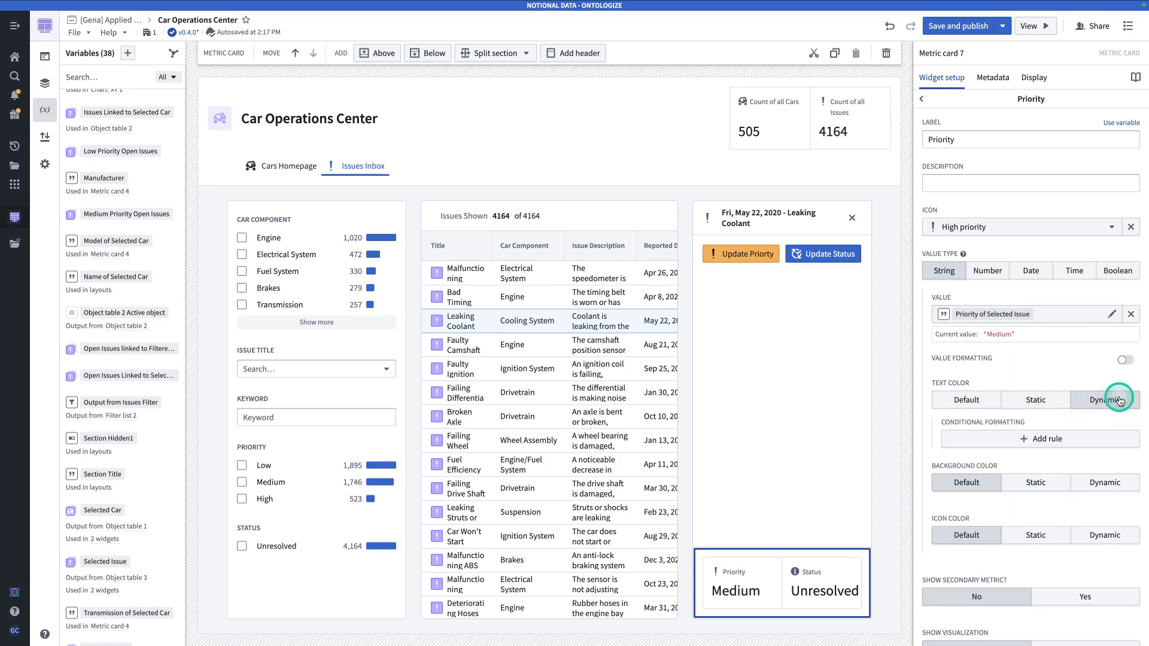
left_click(948, 409)
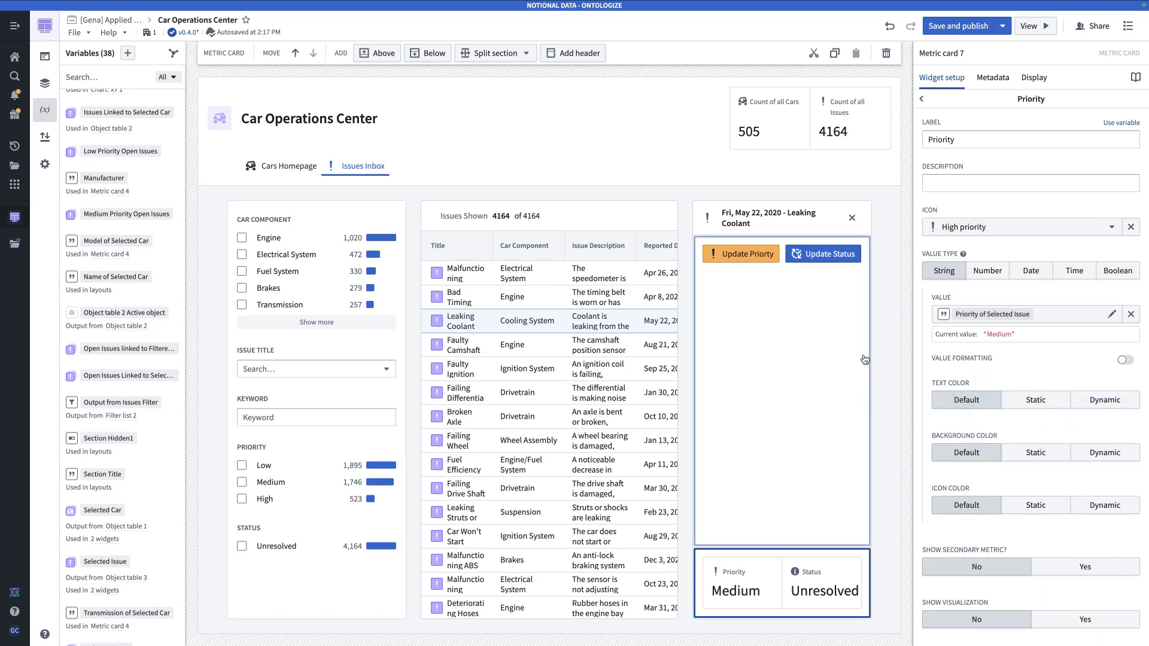
left_click(912, 430)
Add a section below the Priority and Status metric card and place a Property list widget in it.
left_click(867, 556)
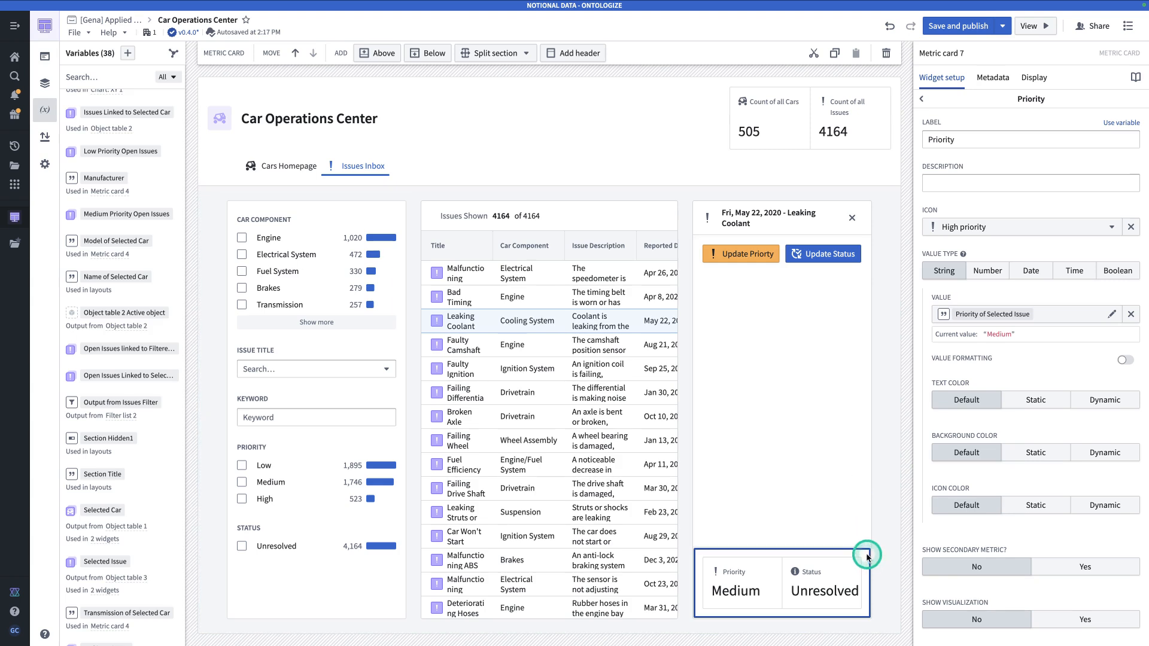
left_click(424, 54)
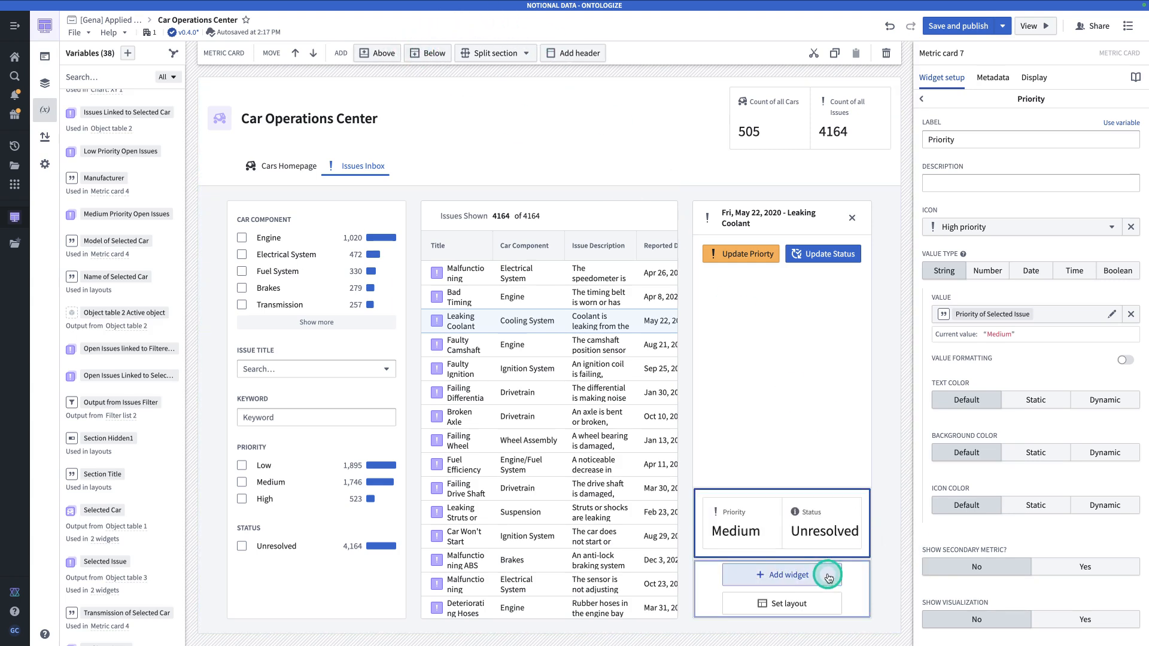
left_click(829, 577)
type("pr")
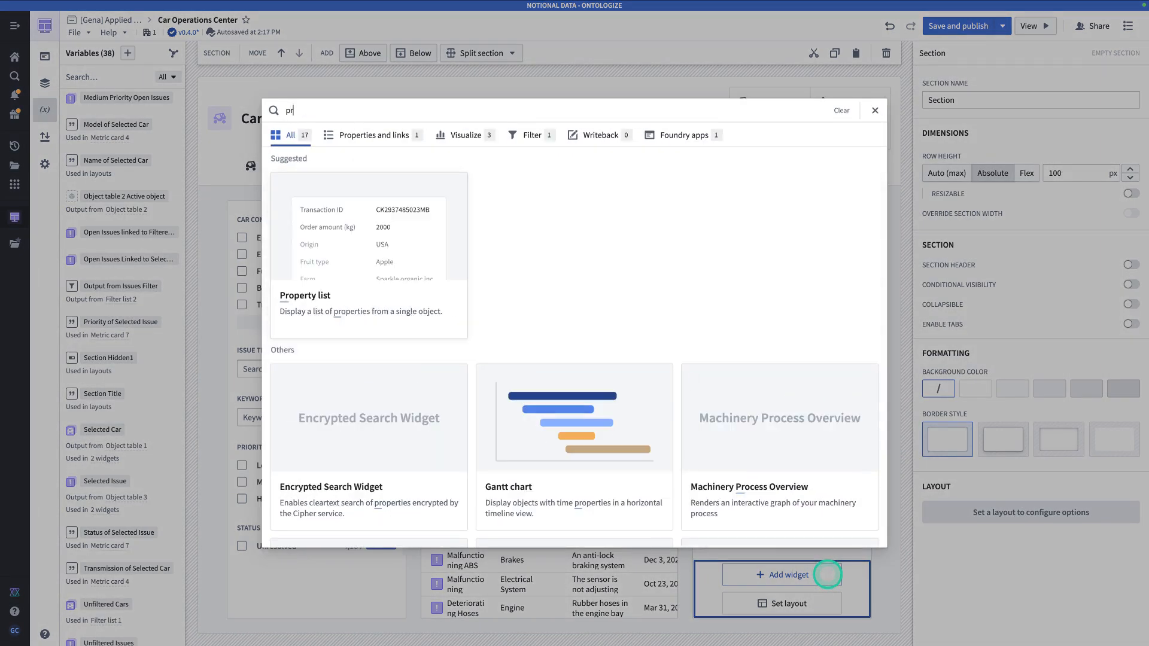
type("oper")
left_click(413, 300)
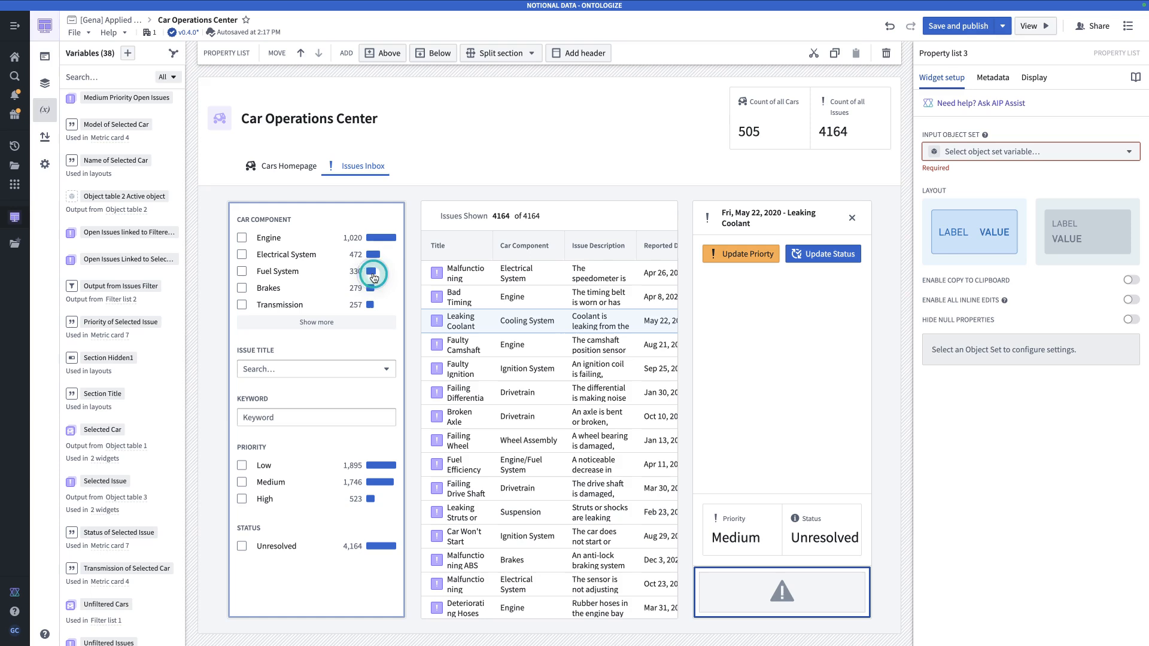
Set the new property list's input object set to the Selected Issue variable.
left_click(1024, 149)
type("se")
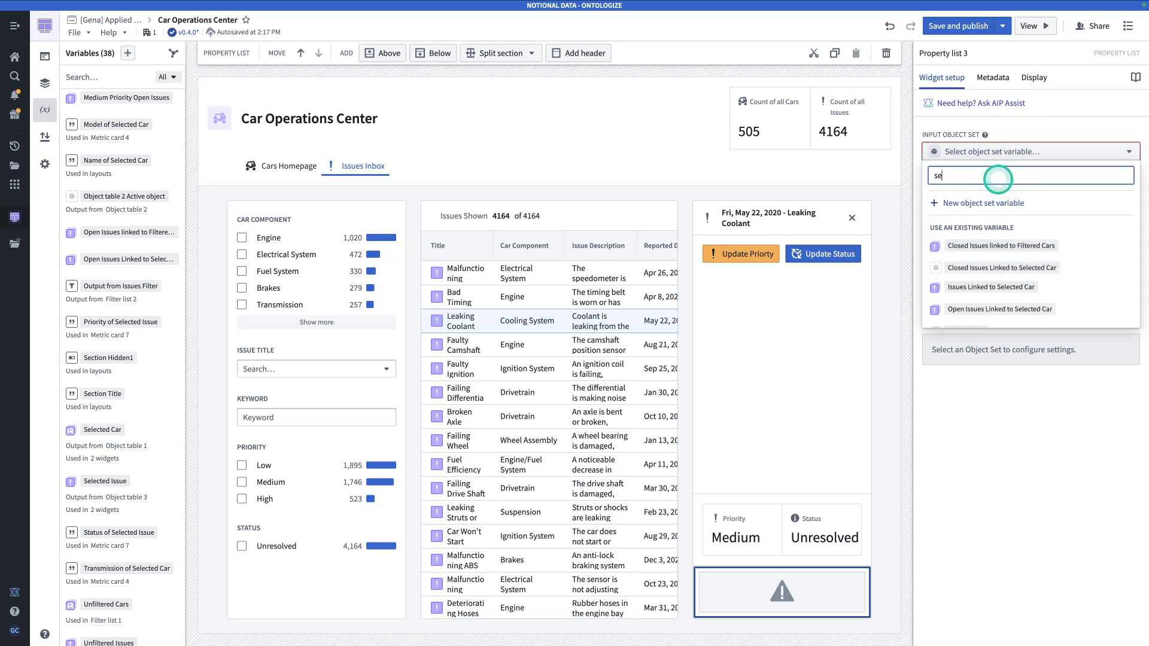
type("lected")
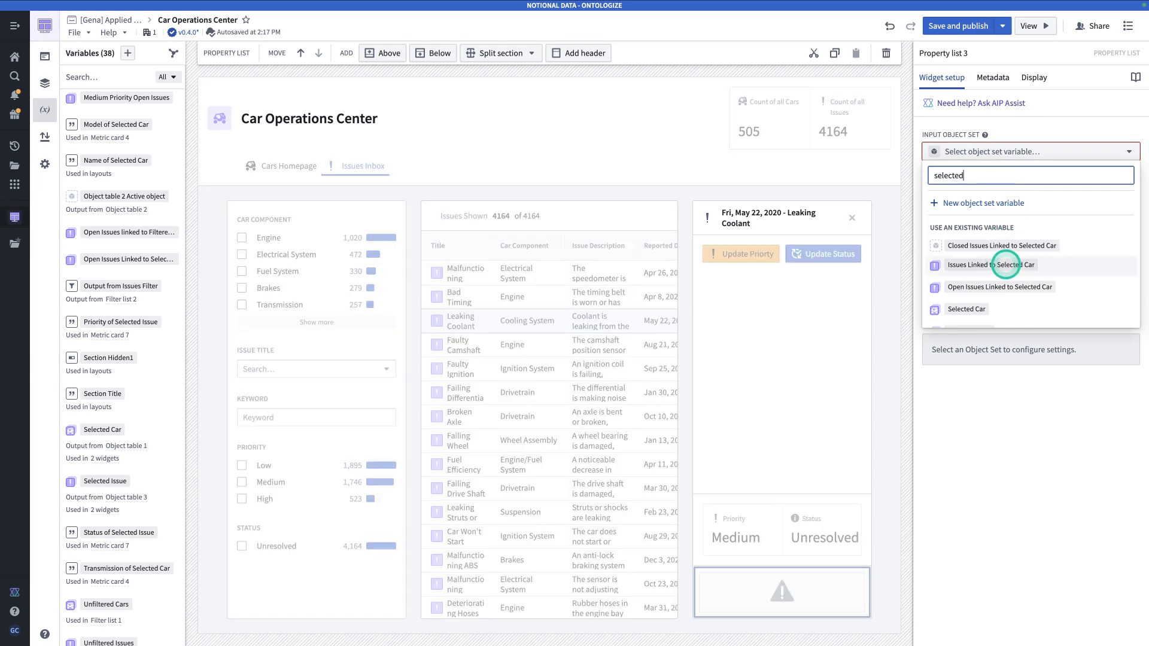
type(" i")
left_click(1006, 307)
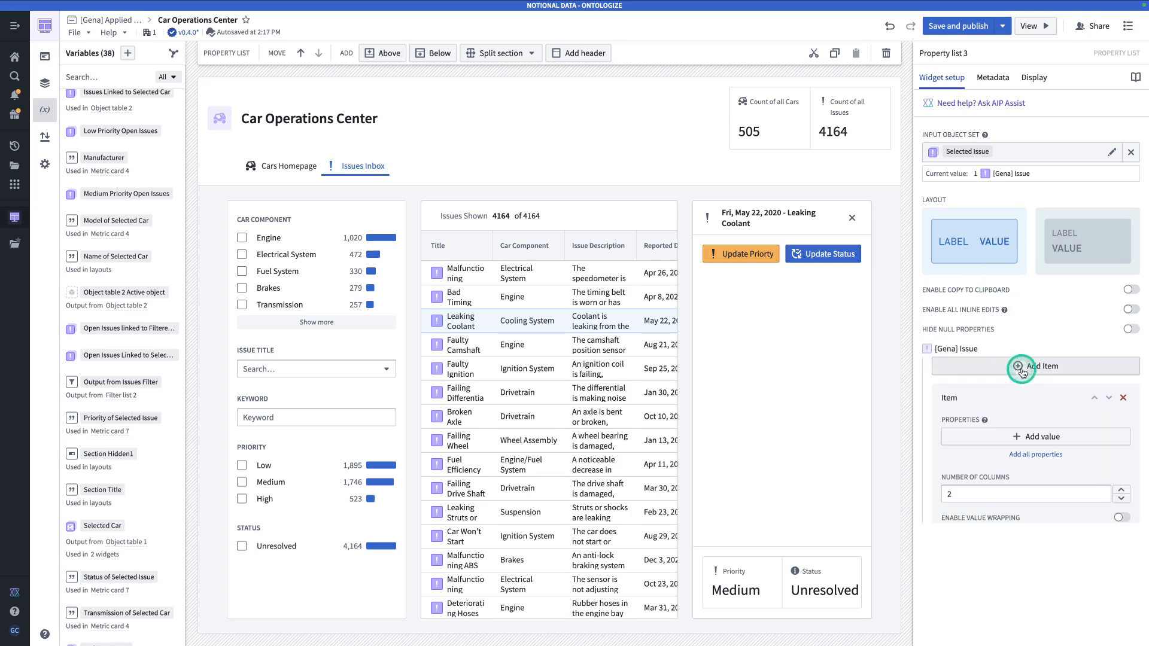
Add the Issue Description and Issue Title properties to the property list.
left_click(1004, 435)
type("de")
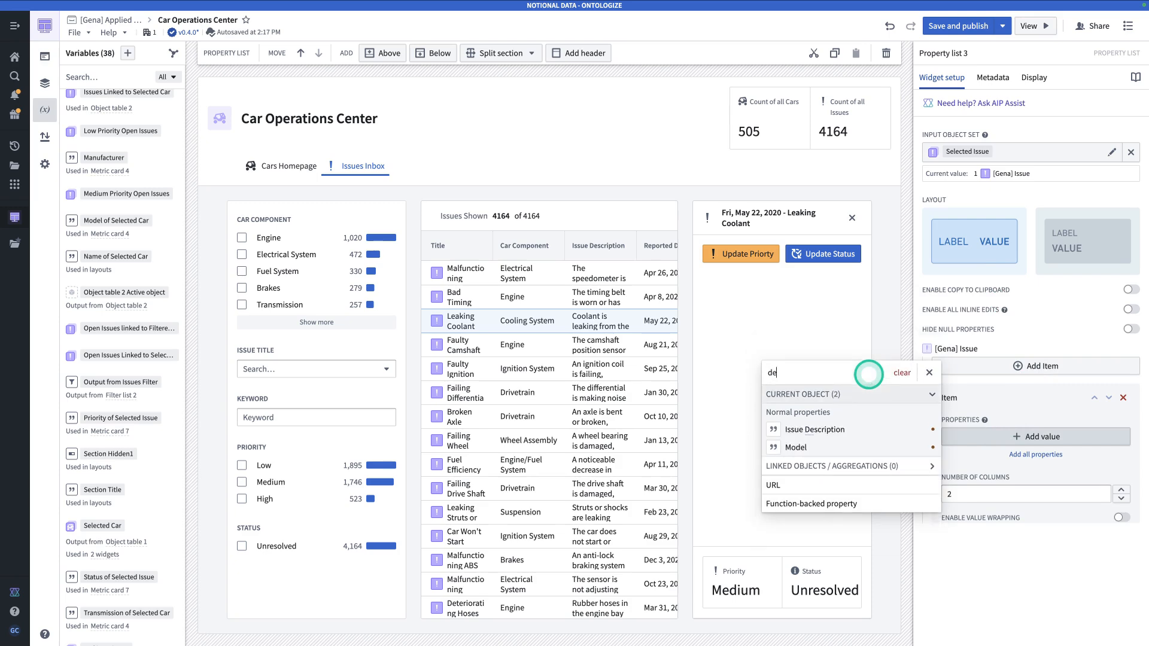
type("sc")
left_click(900, 438)
left_click(1024, 478)
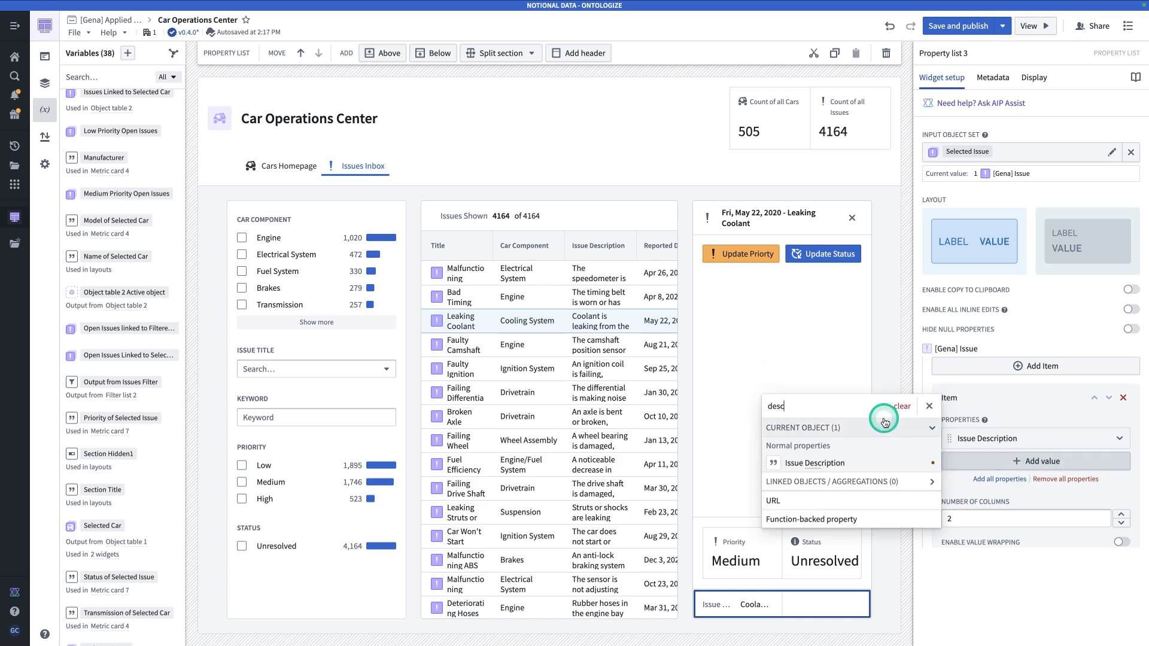
left_click_drag(846, 408, 749, 413)
type("issi")
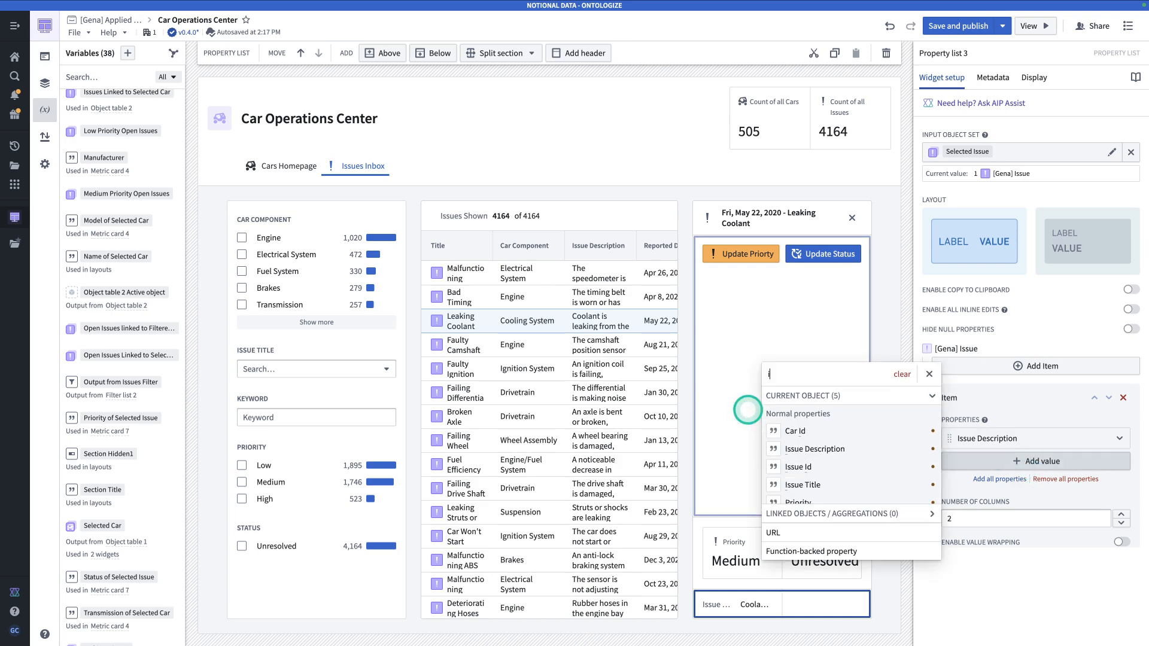
key("BackSpace")
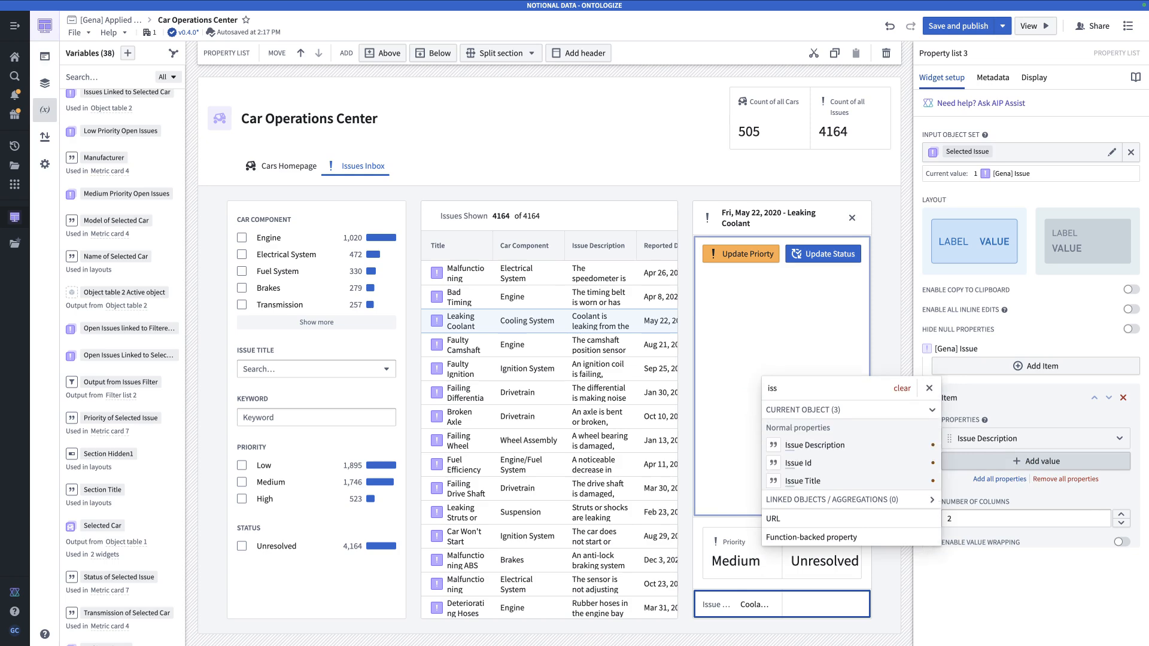
left_click(865, 482)
Show the property list in 1 column with value wrapping enabled and labels placed above their values.
left_click(1121, 548)
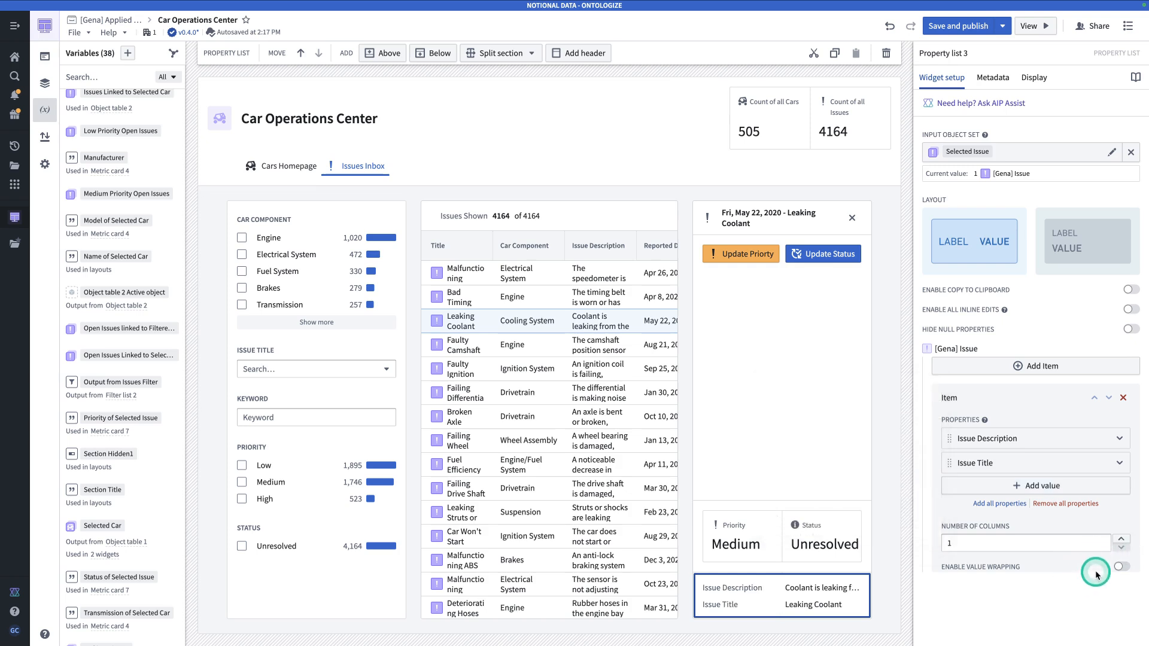
left_click(1124, 567)
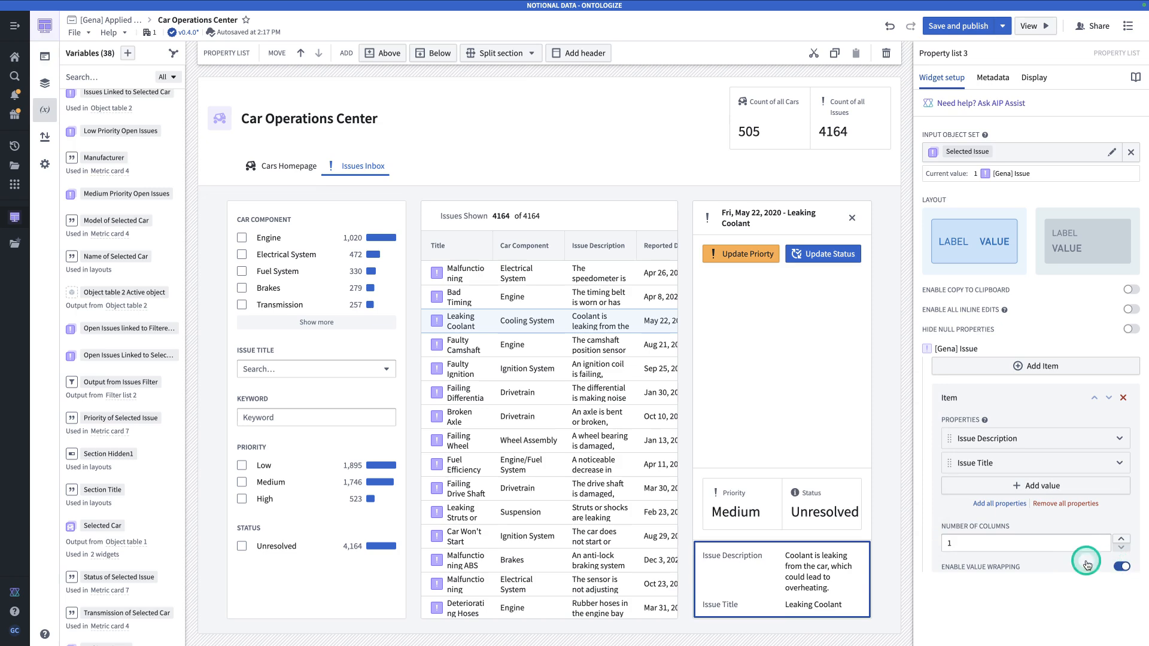
left_click(1063, 251)
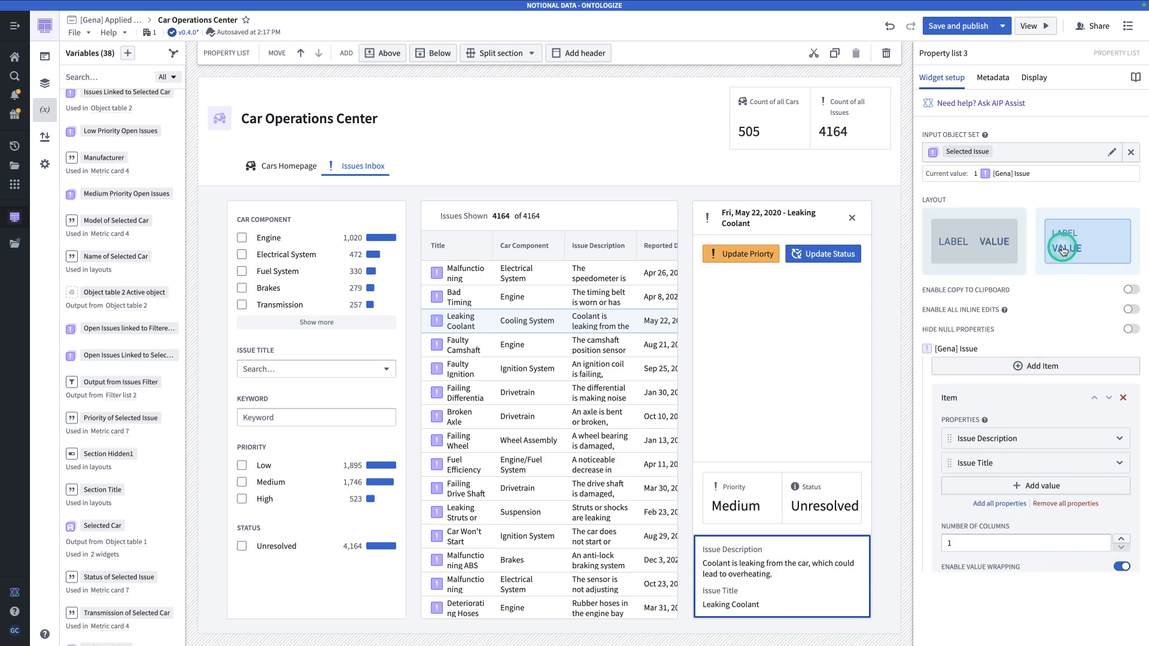
Add a header titled "Issue Details" to the property list's section and apply the second header format, without a divider line.
left_click(571, 53)
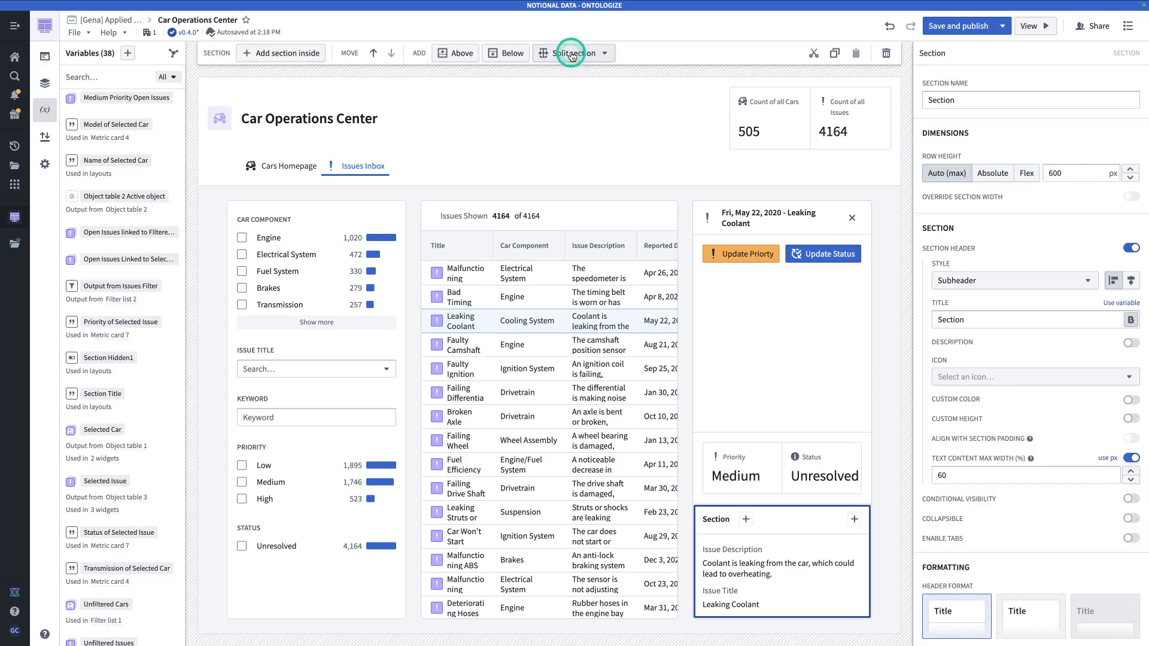
left_click(987, 99)
double_click(985, 322)
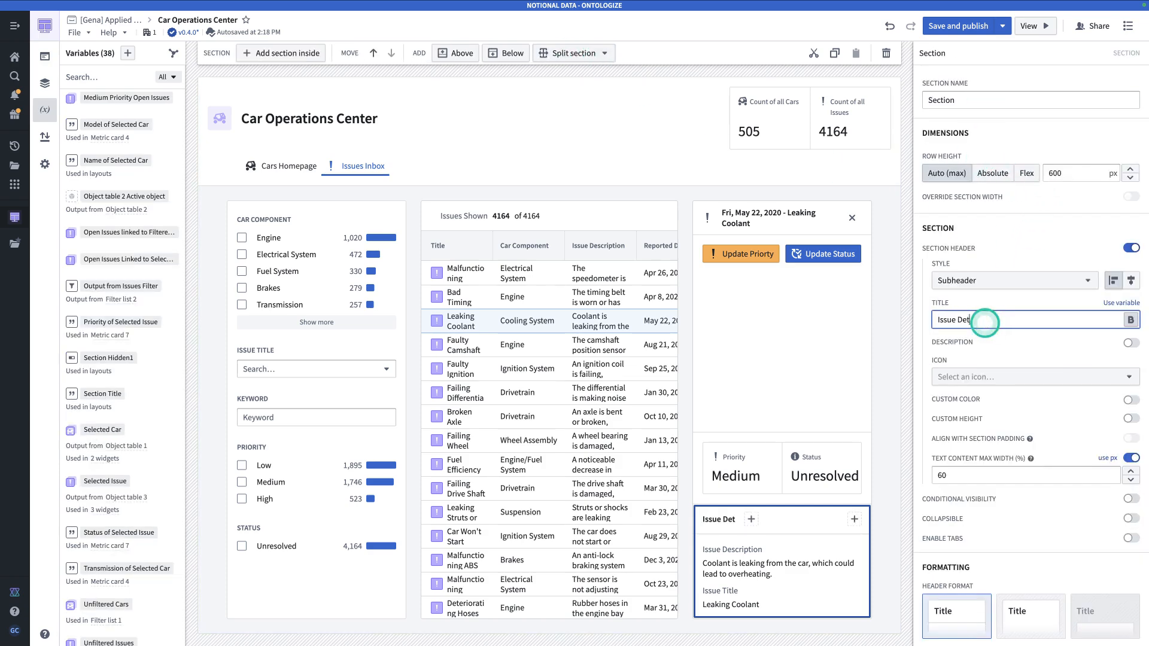
scroll(993, 333, "down", 4)
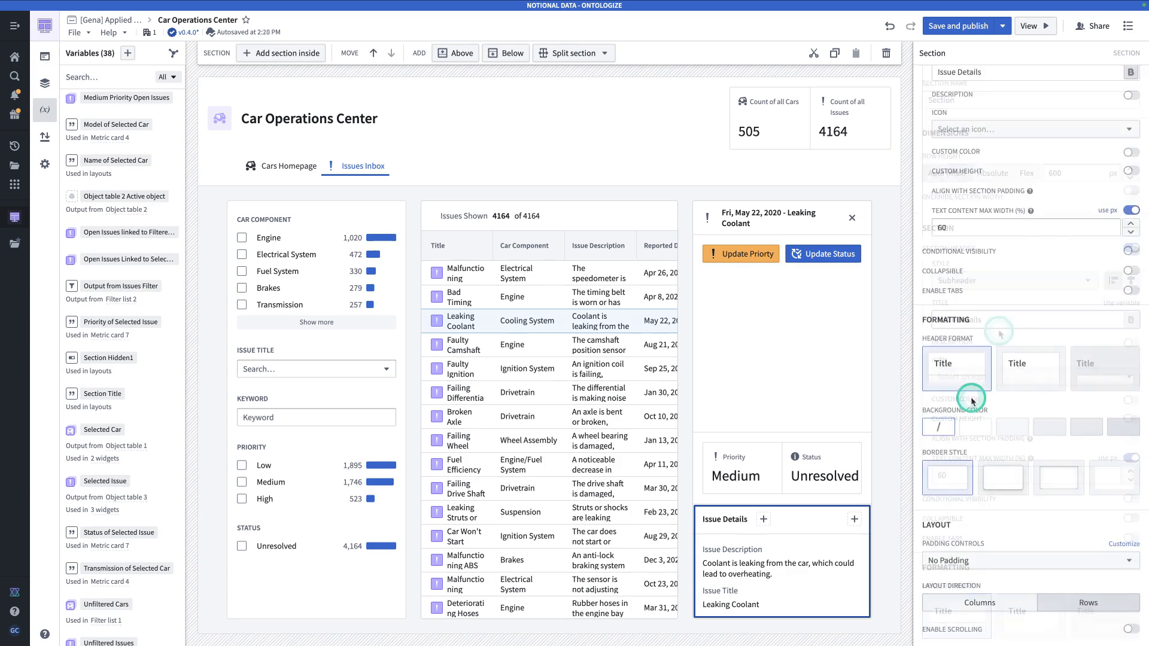
left_click(1019, 378)
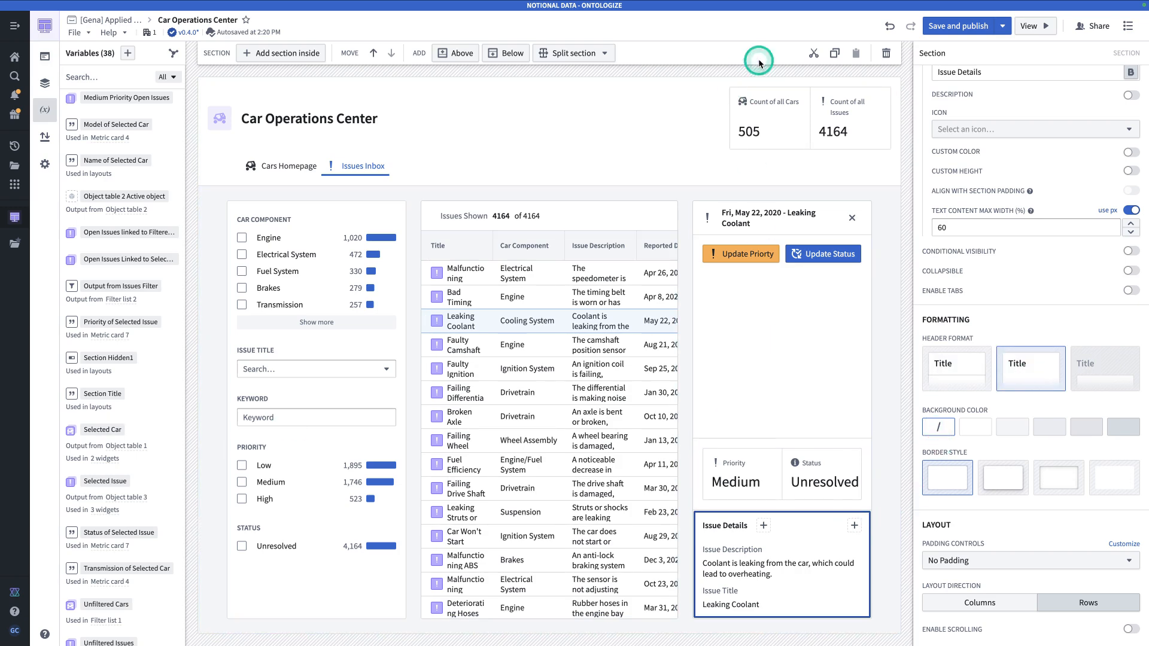
Add a section below Issue Details and place a Property list widget in it.
left_click(512, 53)
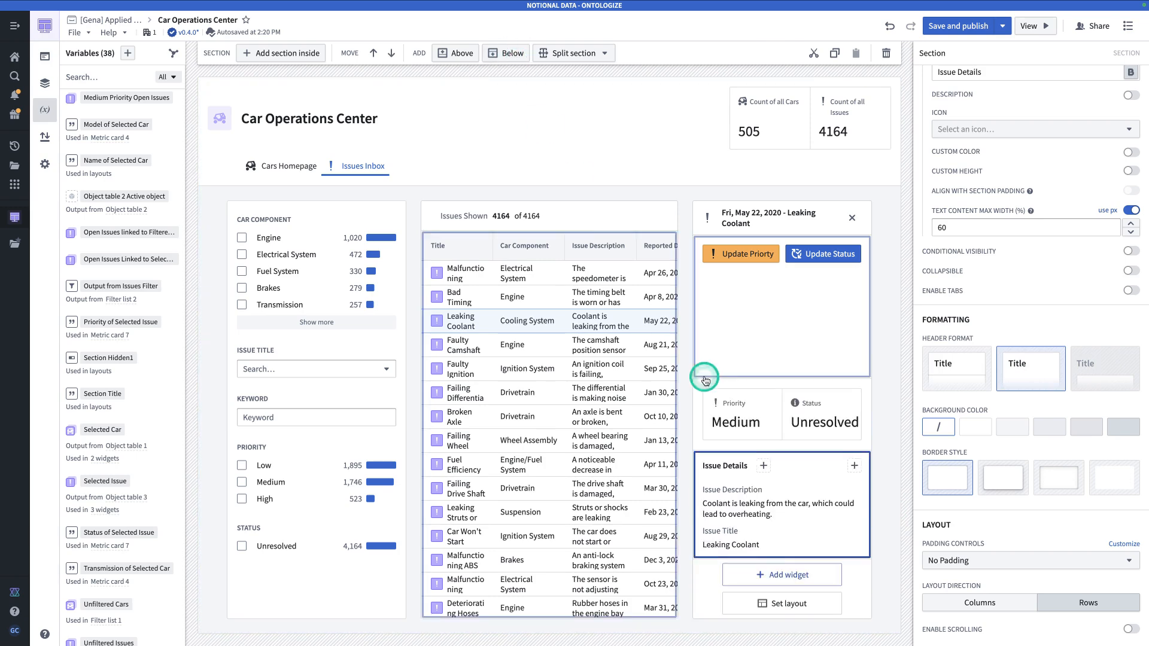
left_click(790, 574)
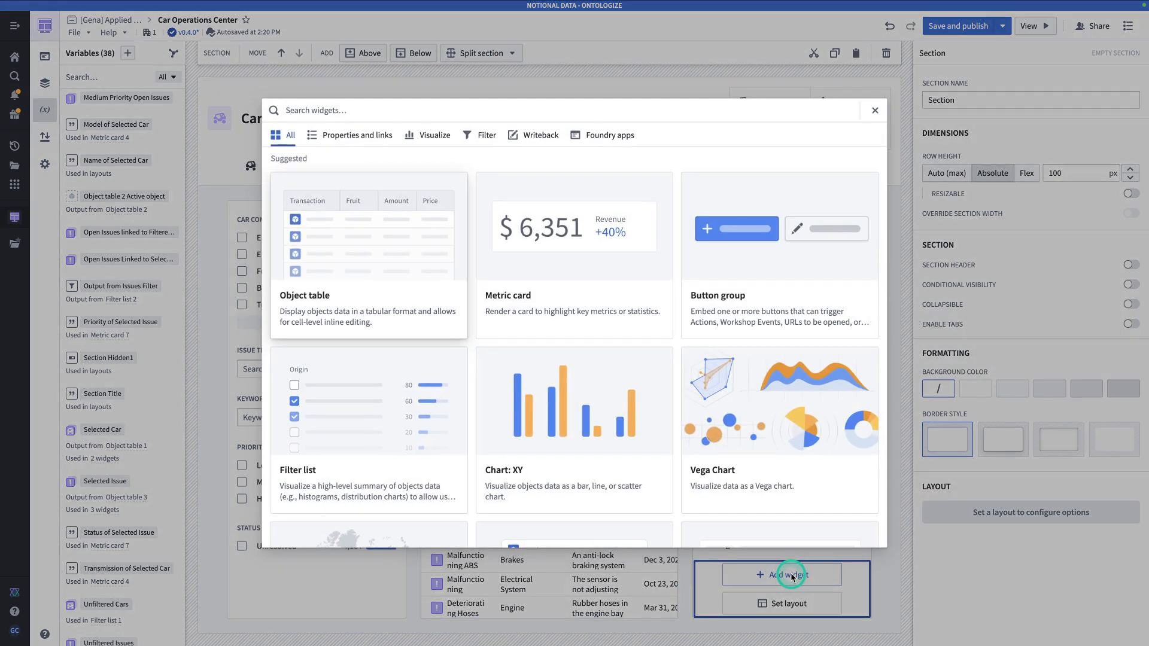
type("prop")
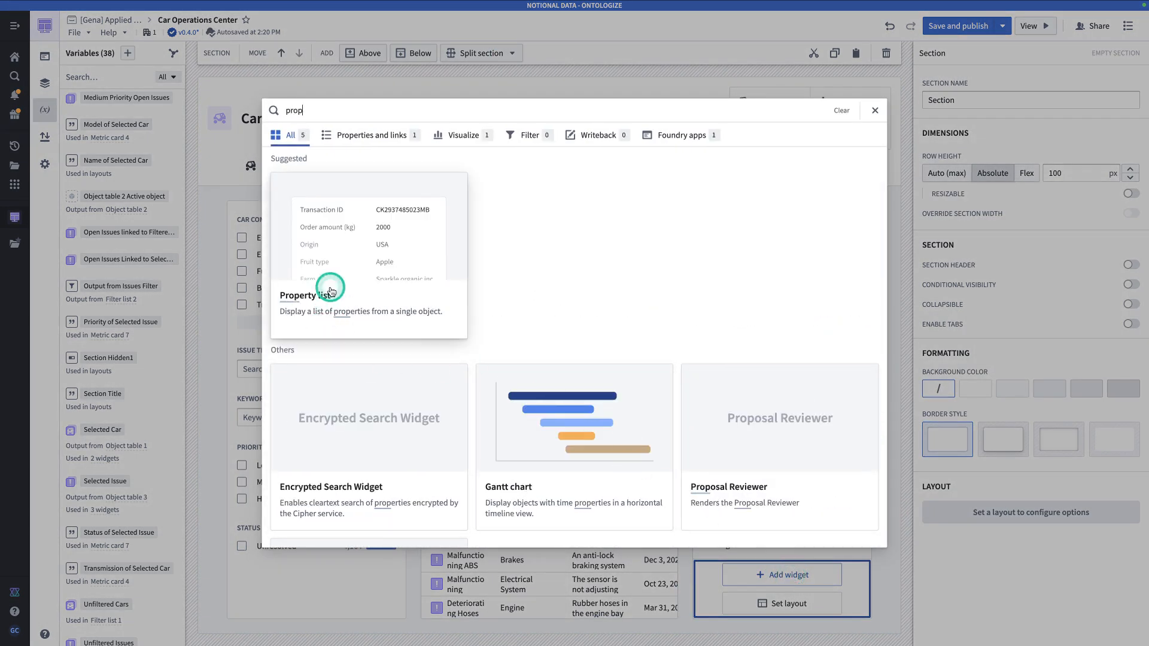
left_click(331, 291)
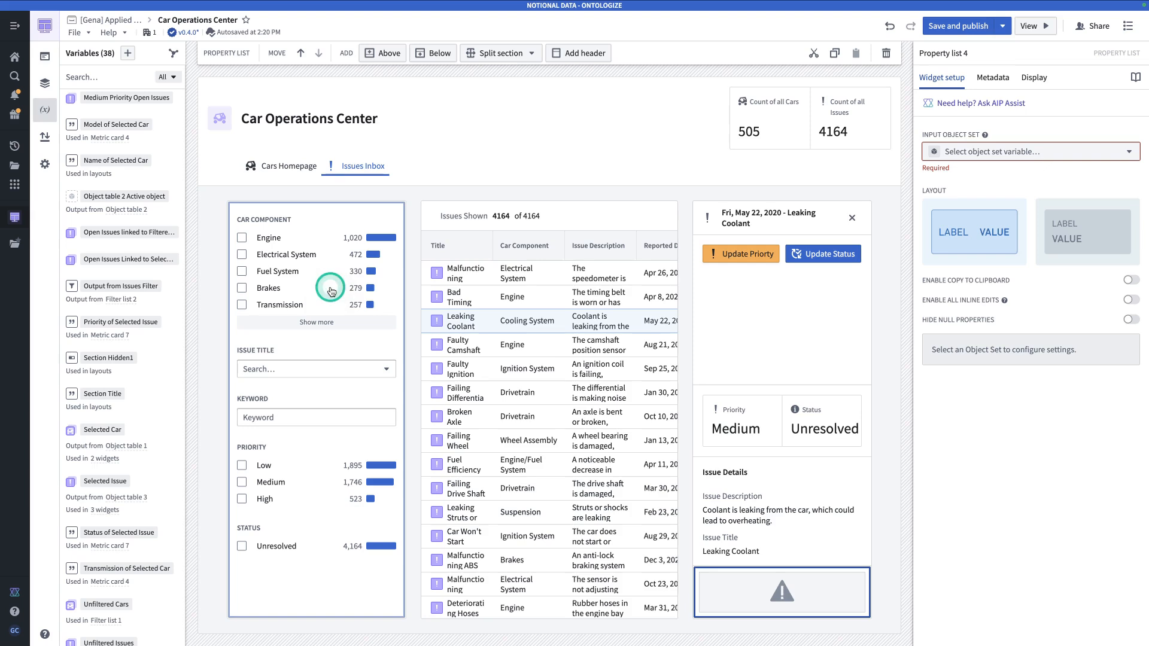
Use the Selected Issue variable as the input object set of the property list below Issue Details.
left_click(1046, 158)
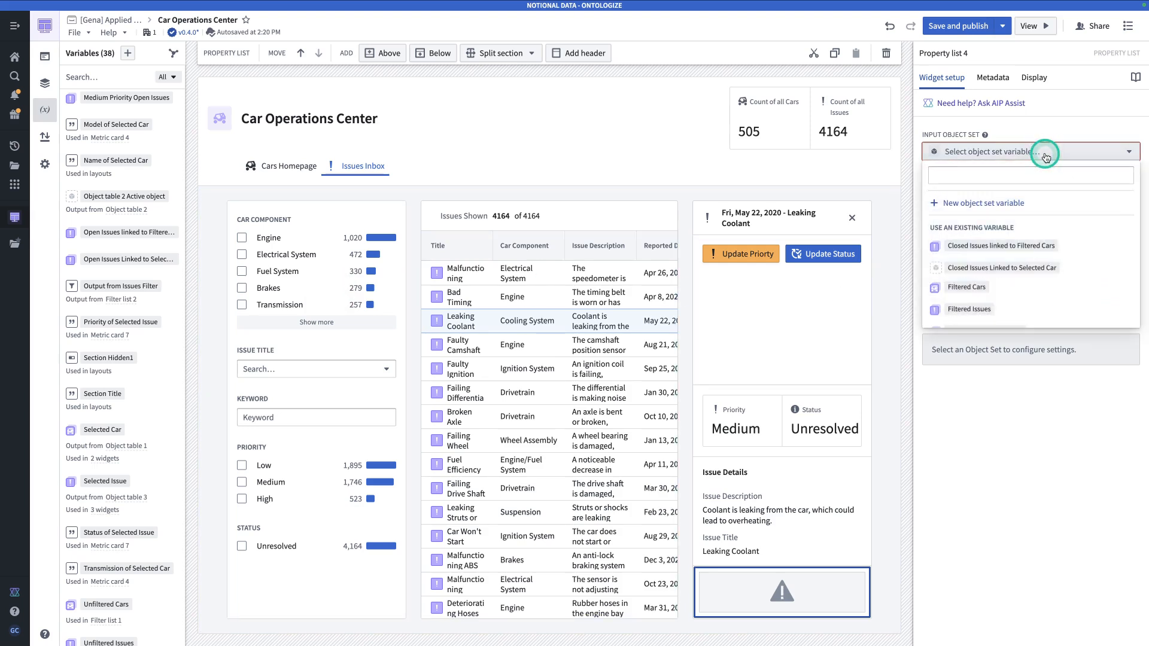
left_click(989, 168)
type("selec")
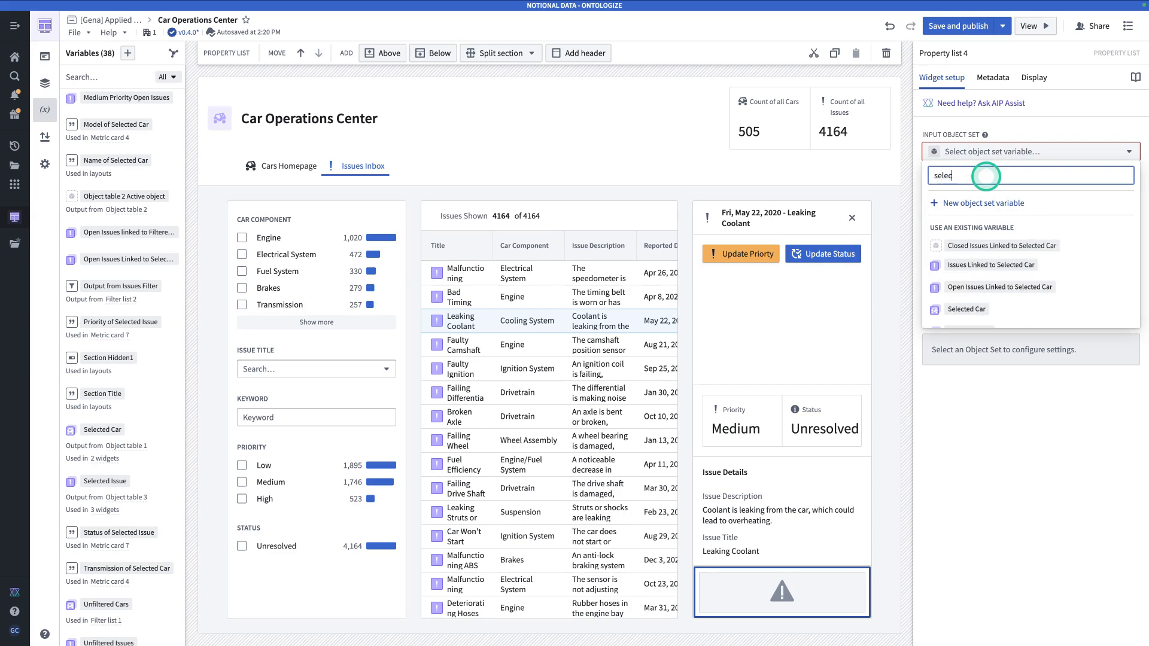
type("ted issue")
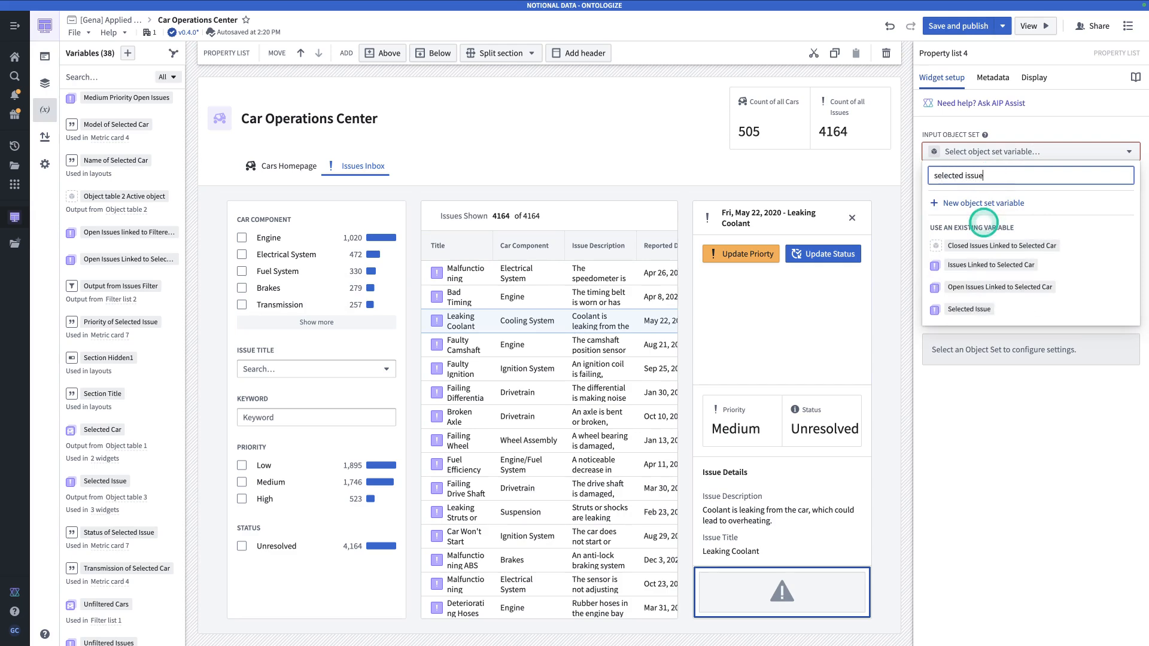
left_click(982, 309)
Add the Car Component and Reported Date properties to the lower property list and enable value wrapping.
mouse_move(990, 309)
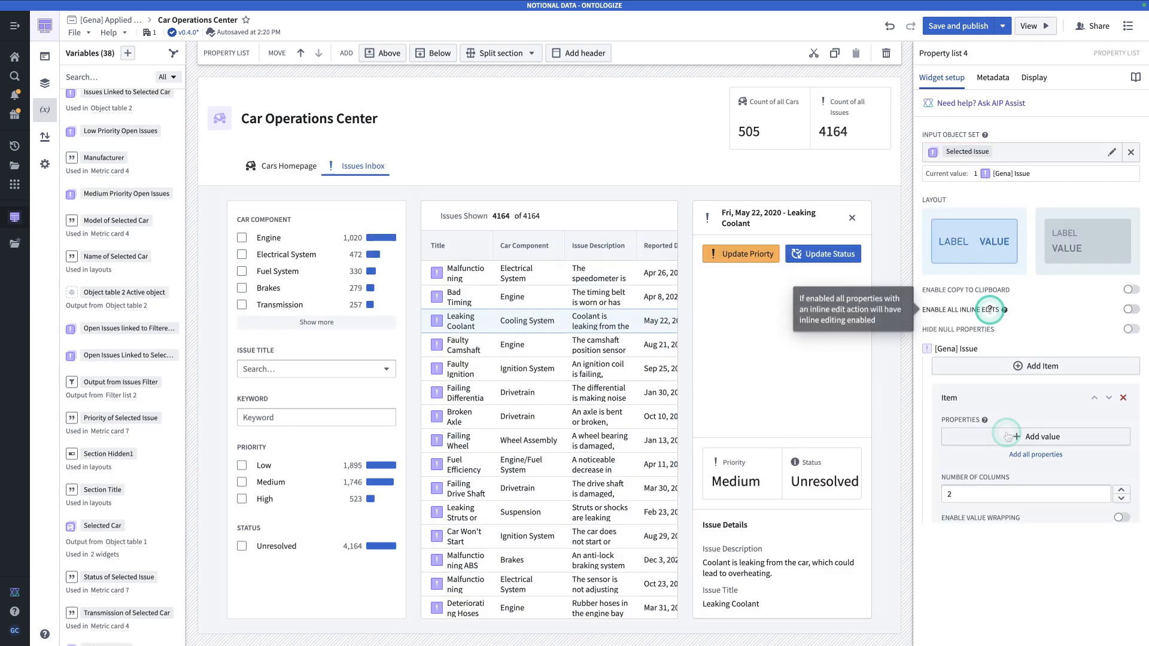
left_click(1009, 437)
type("com")
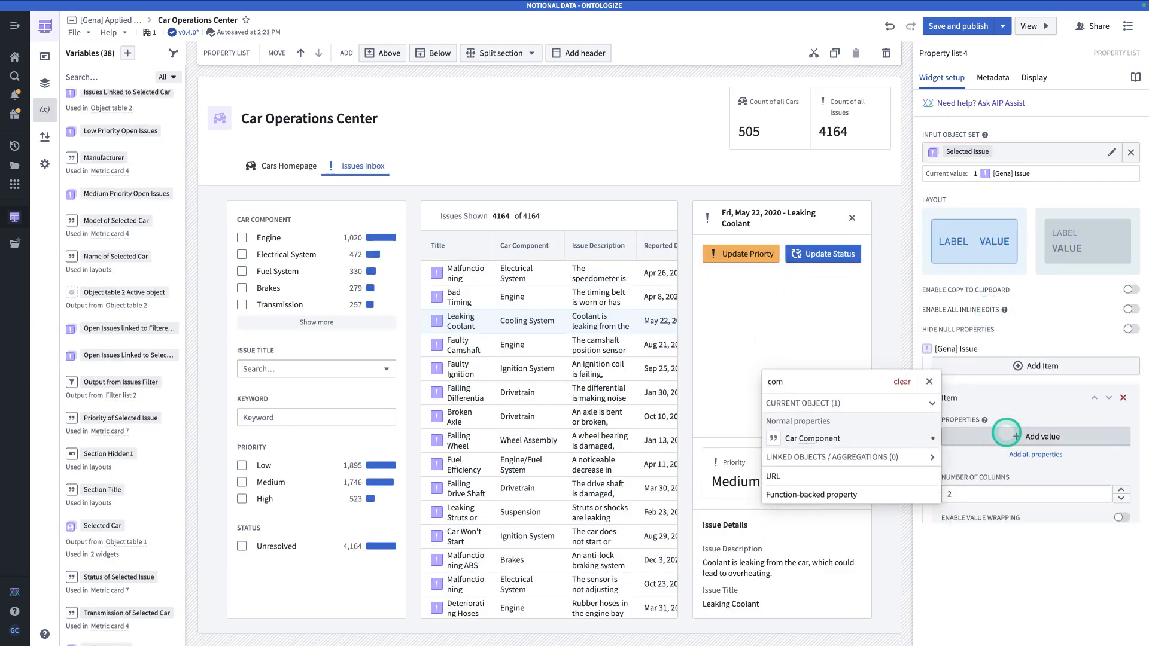
left_click(880, 440)
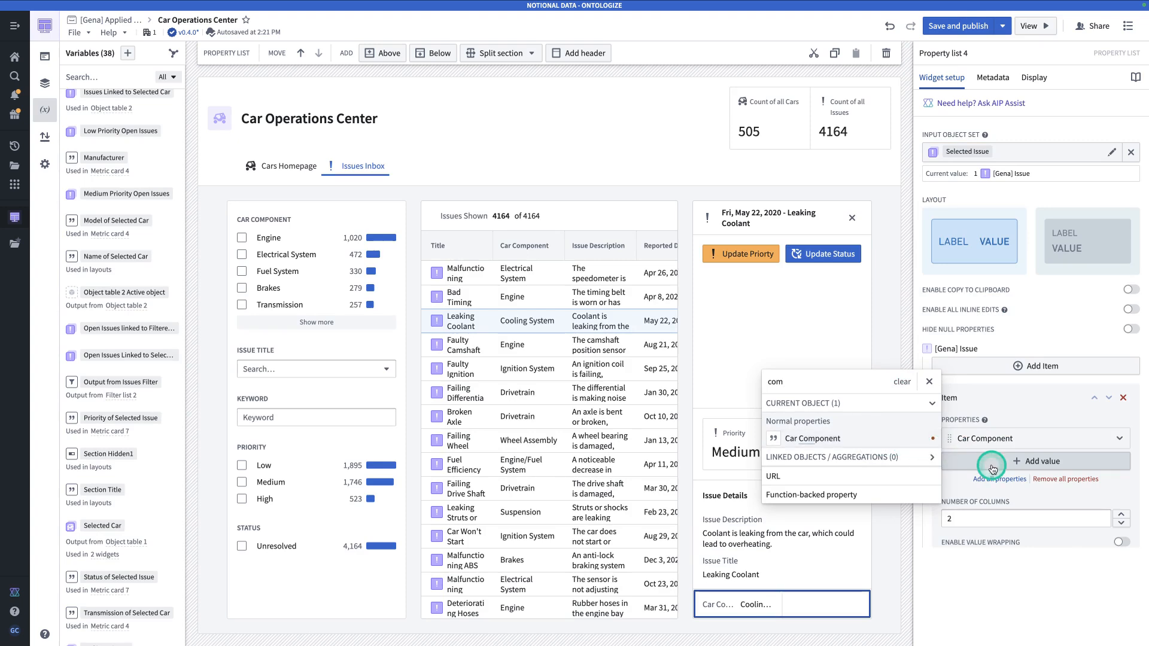
left_click(993, 469)
left_click(922, 446)
key("BackSpace")
key("BackSpace")
type("date")
left_click(899, 463)
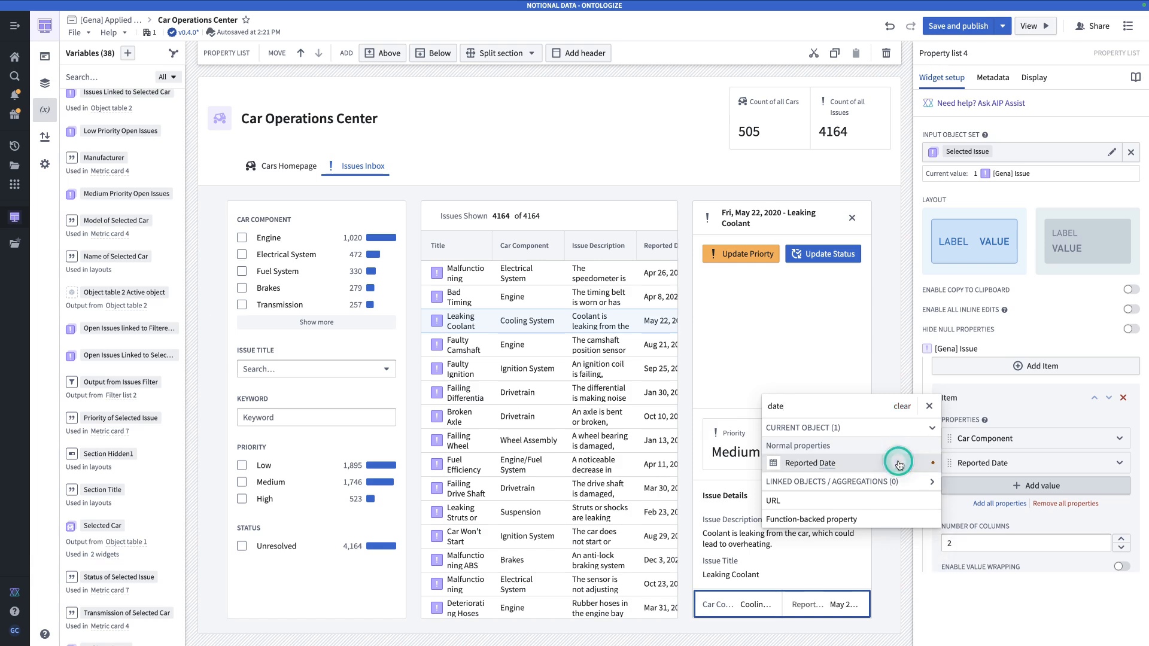
left_click(1127, 567)
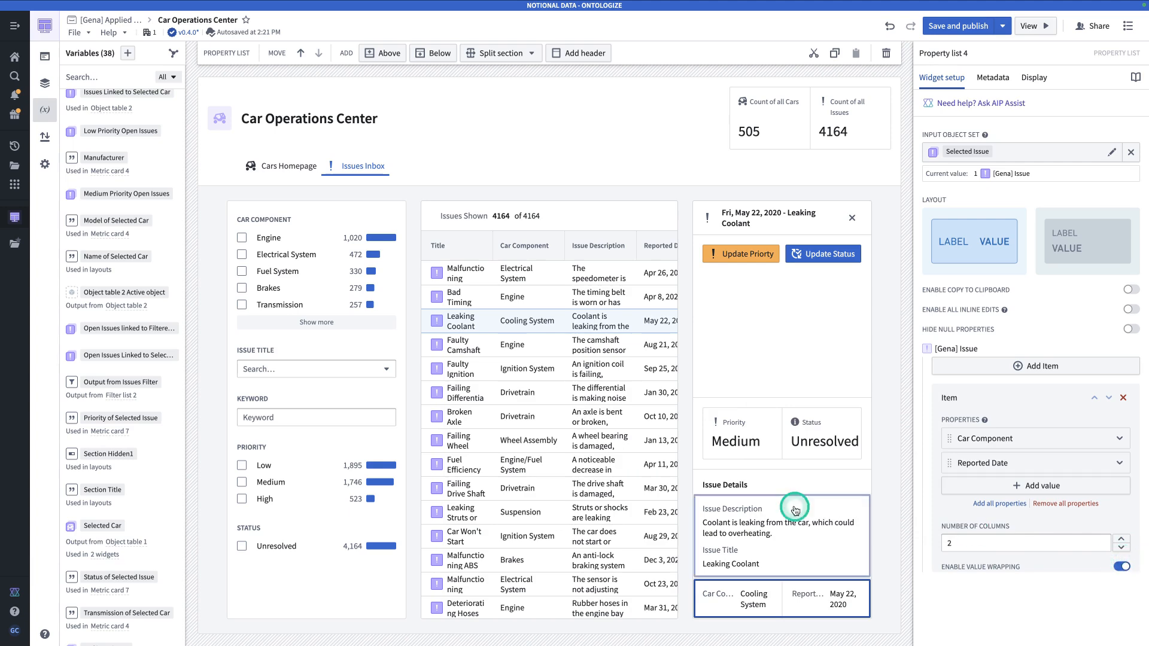
Add the linked Car object as a third value in the lower property list.
left_click(1009, 486)
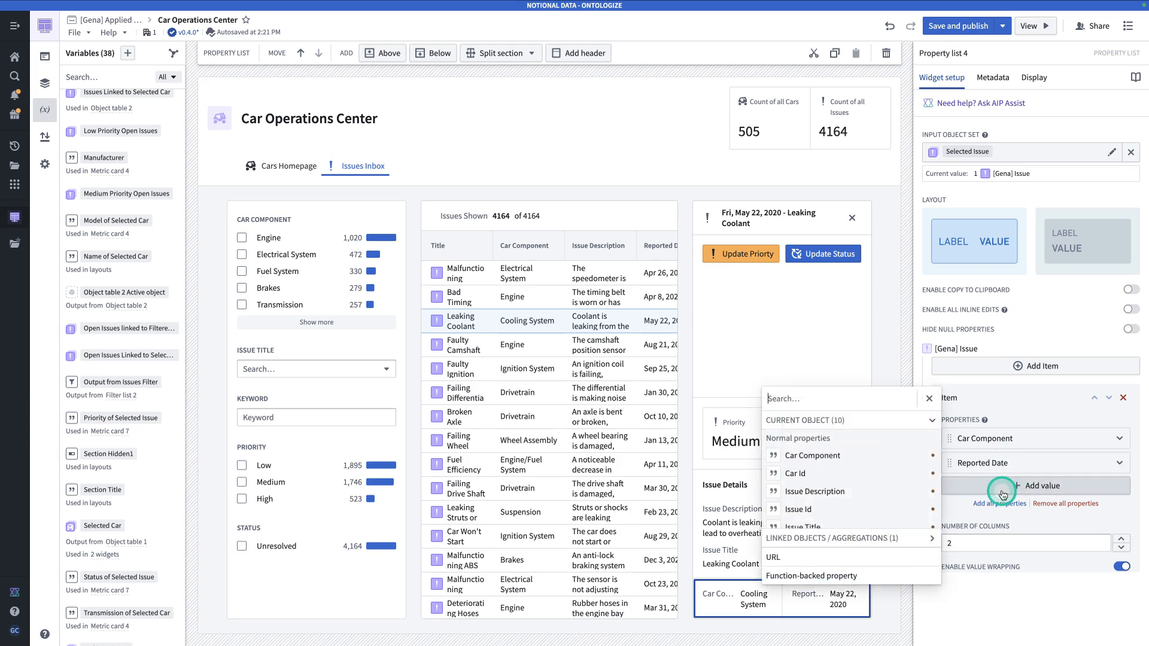
left_click(921, 541)
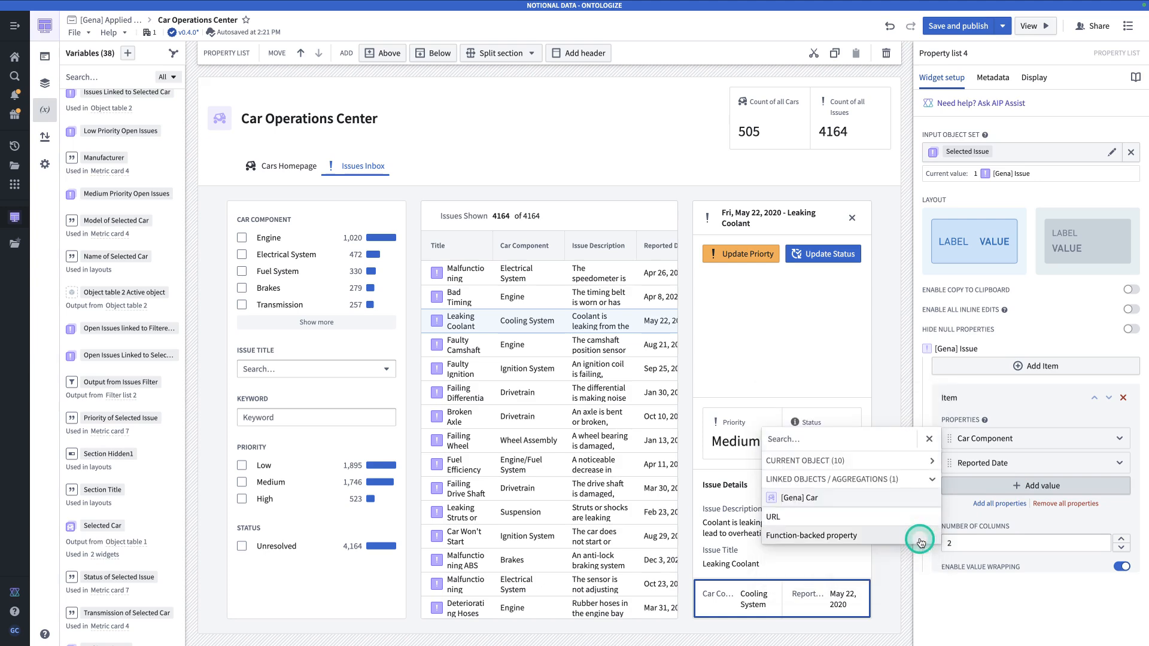
left_click(896, 505)
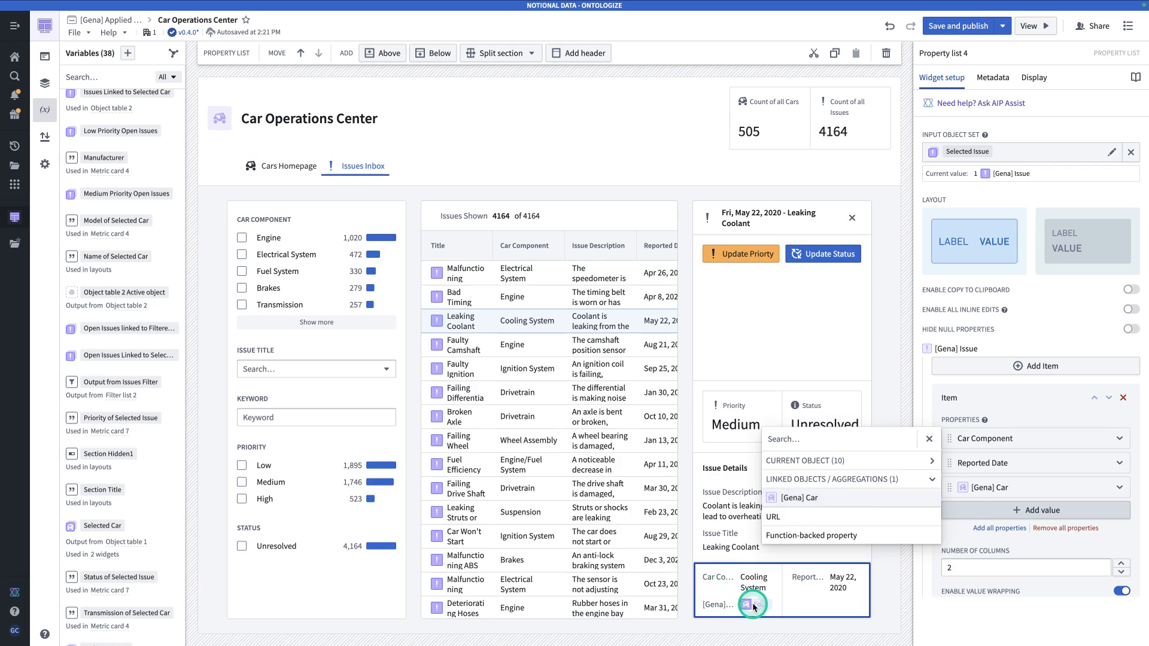
left_click(1022, 633)
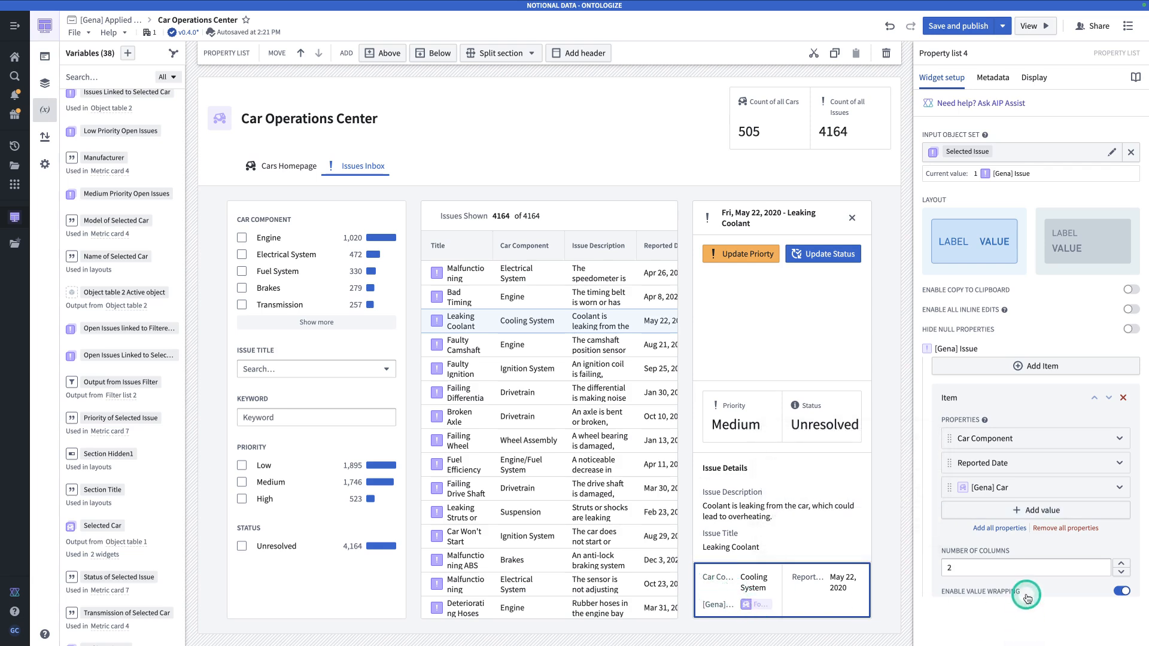
Add another linked Car value to the lower property list and have it show the Owner Full Name property.
left_click(1017, 512)
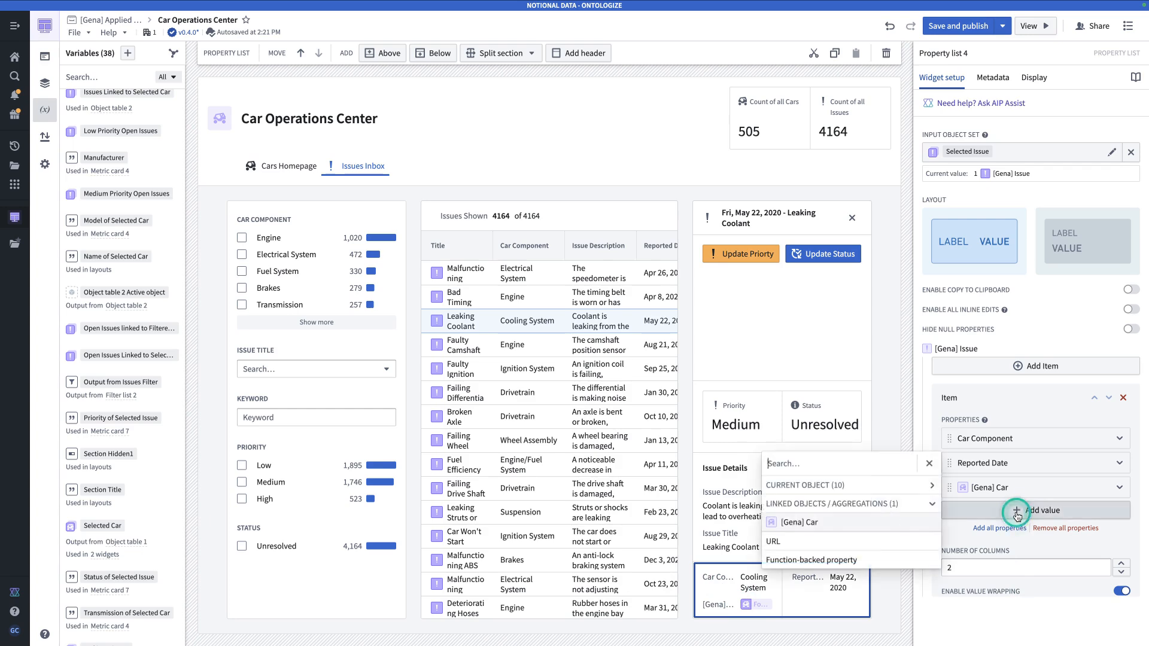
left_click(898, 529)
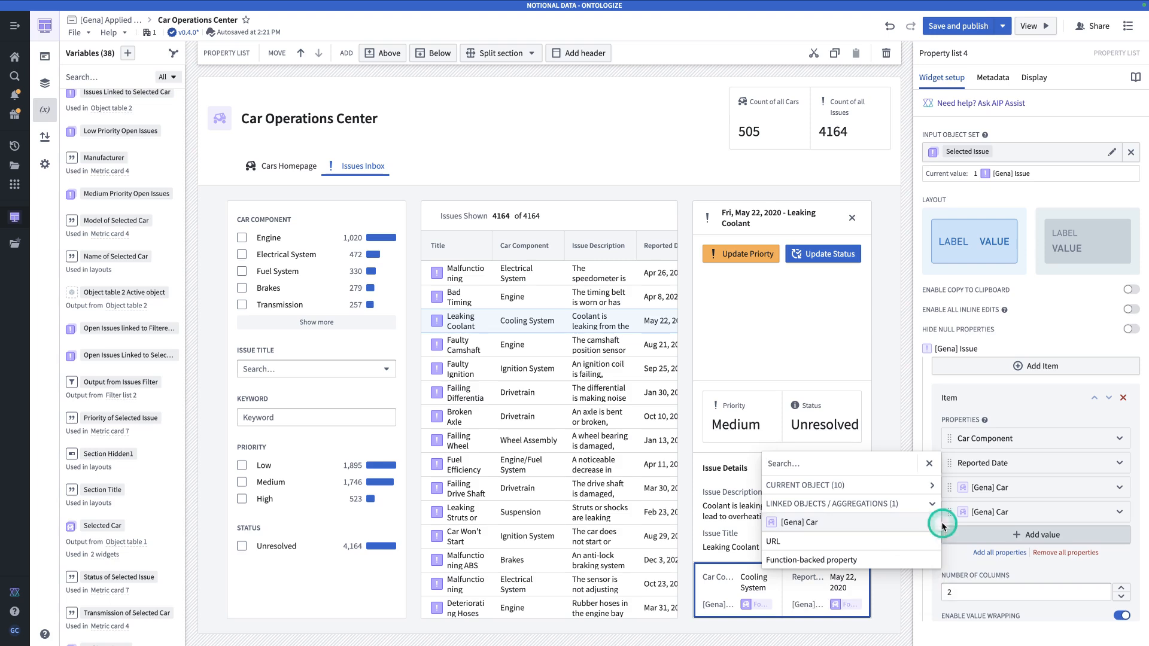
left_click(1014, 514)
scroll(1013, 514, "down", 1)
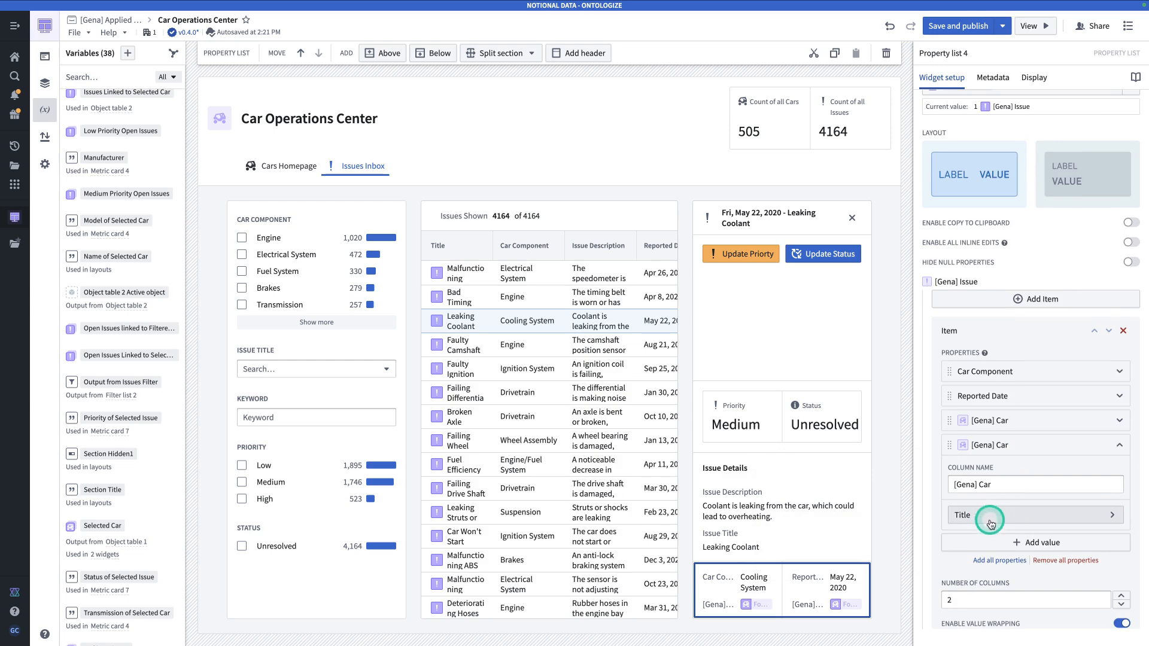
left_click(1009, 514)
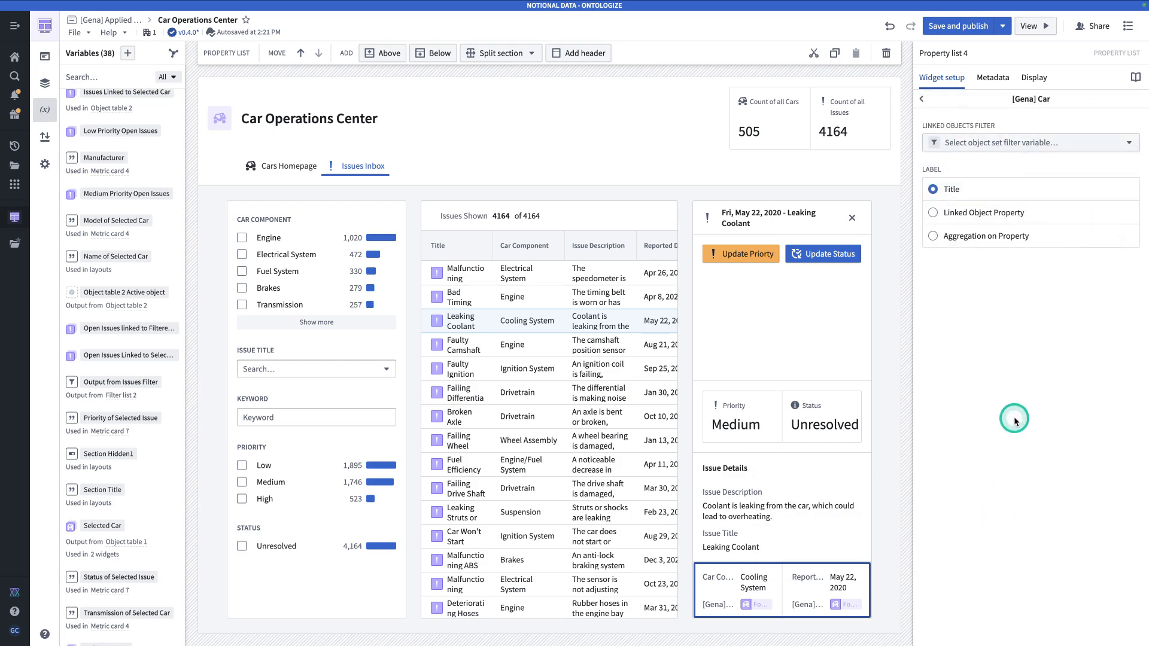
left_click(1011, 215)
left_click(986, 282)
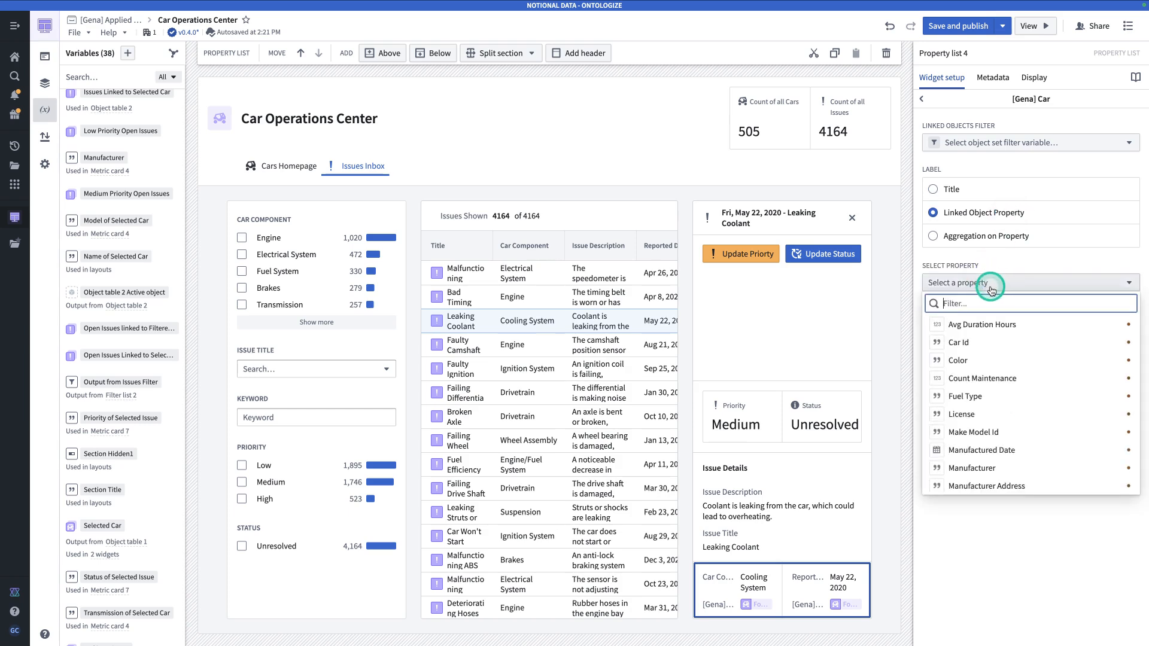
type("owner")
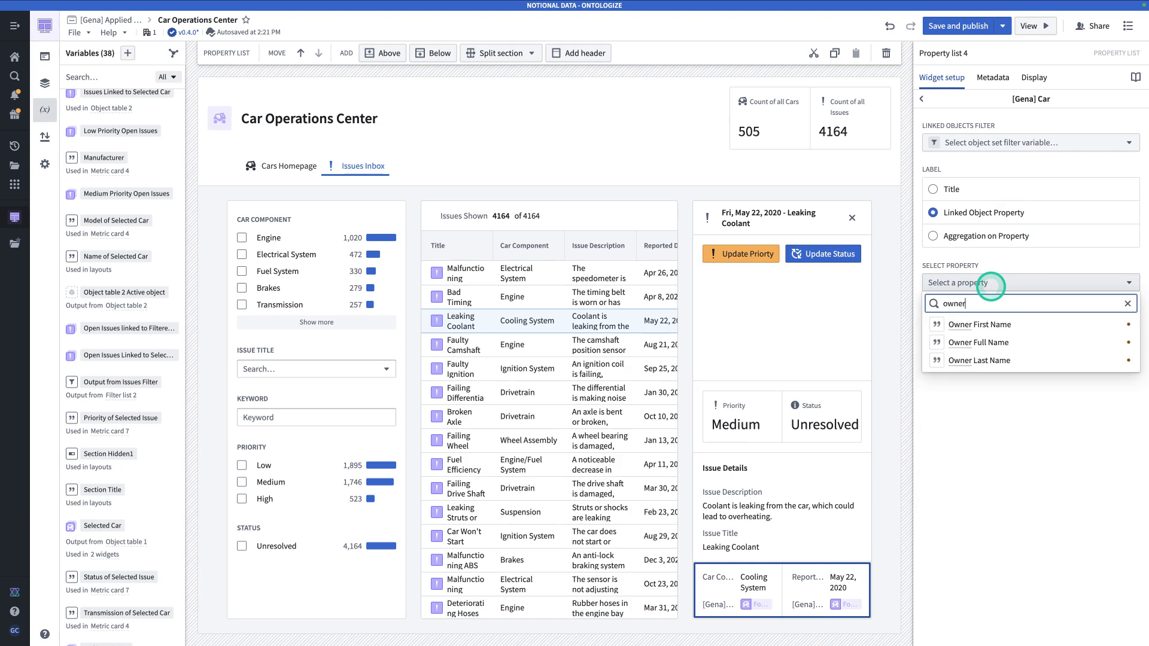
left_click(981, 342)
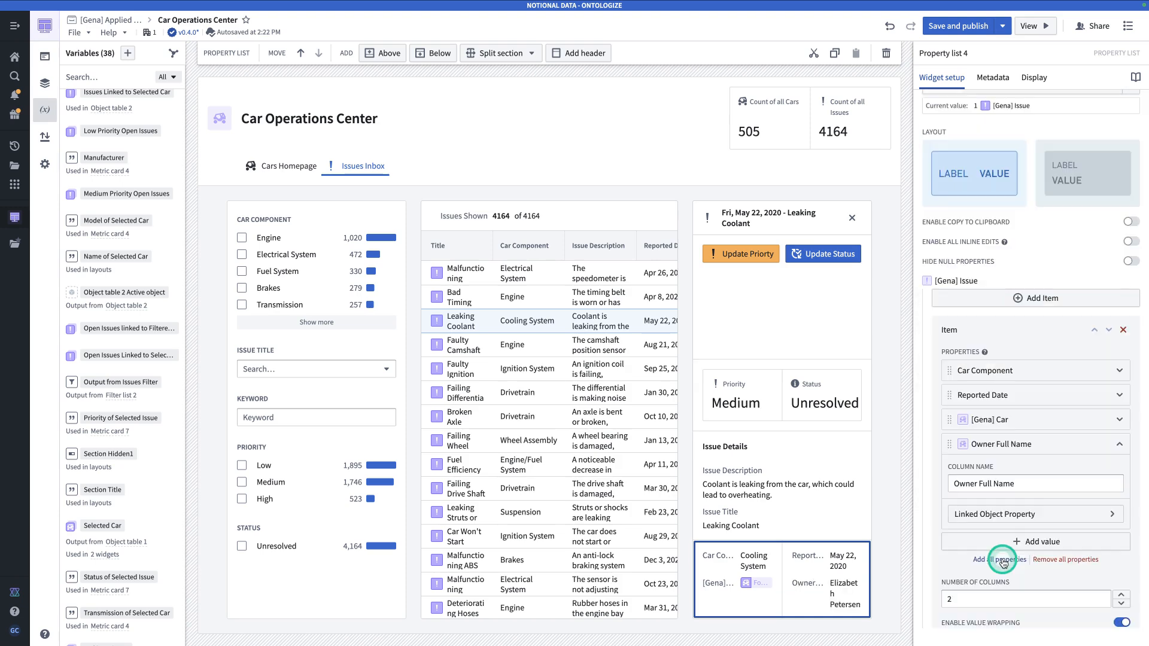
Add a linked Car value showing the License property to the lower property list and set its layout to labels above values.
left_click(999, 546)
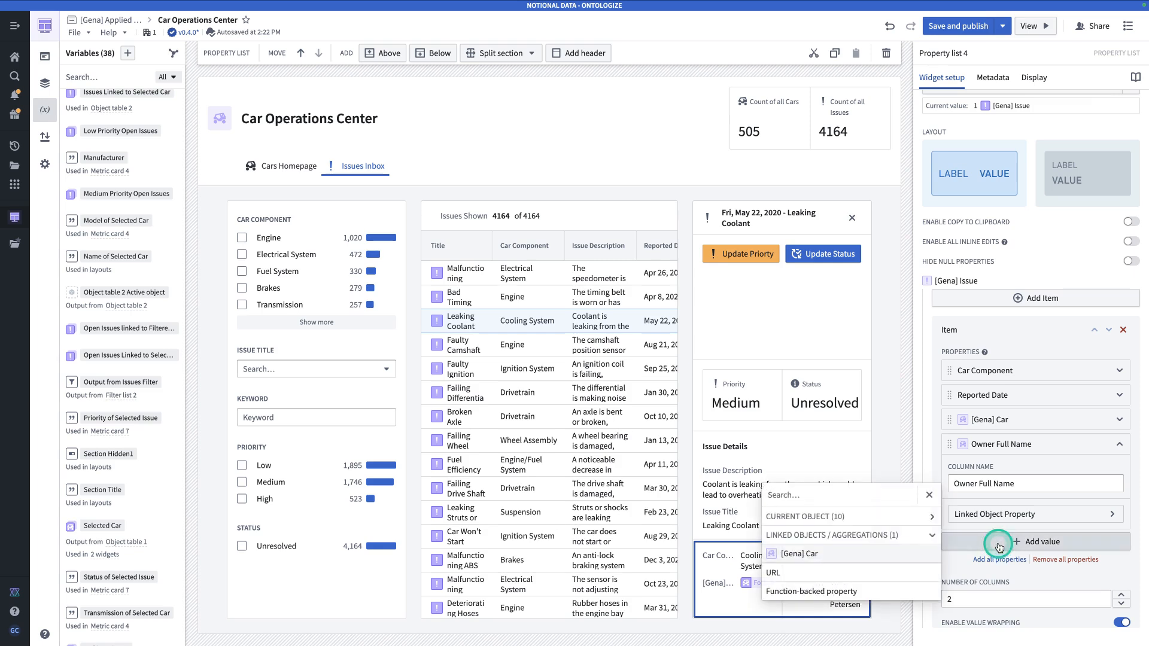
left_click(881, 557)
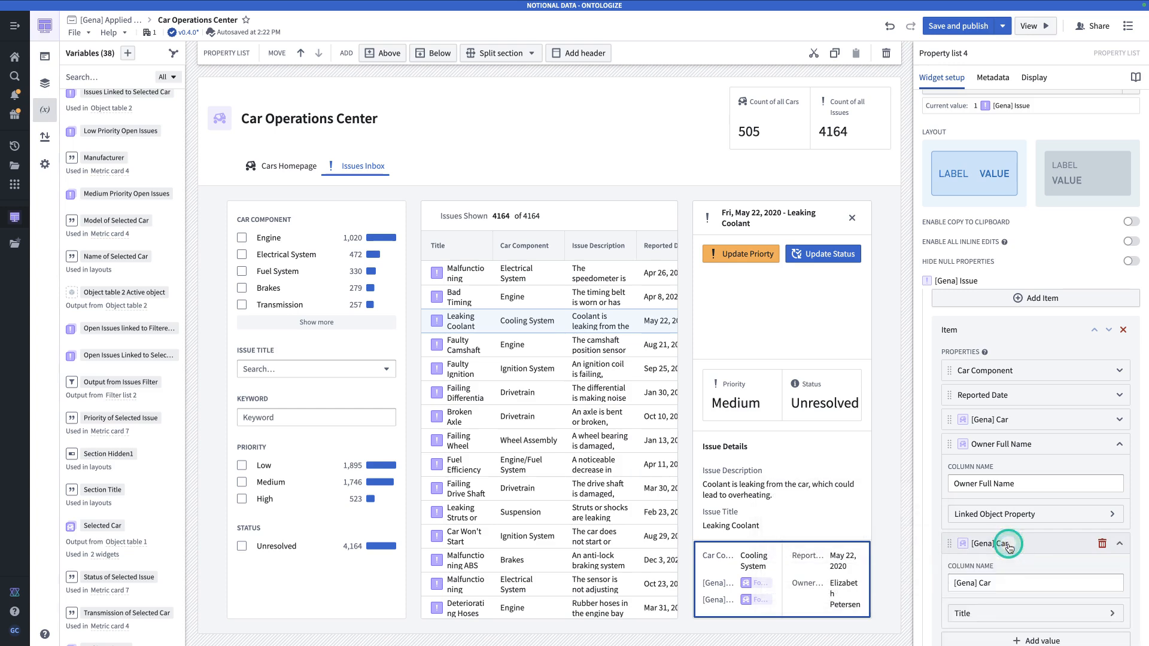
left_click(1013, 612)
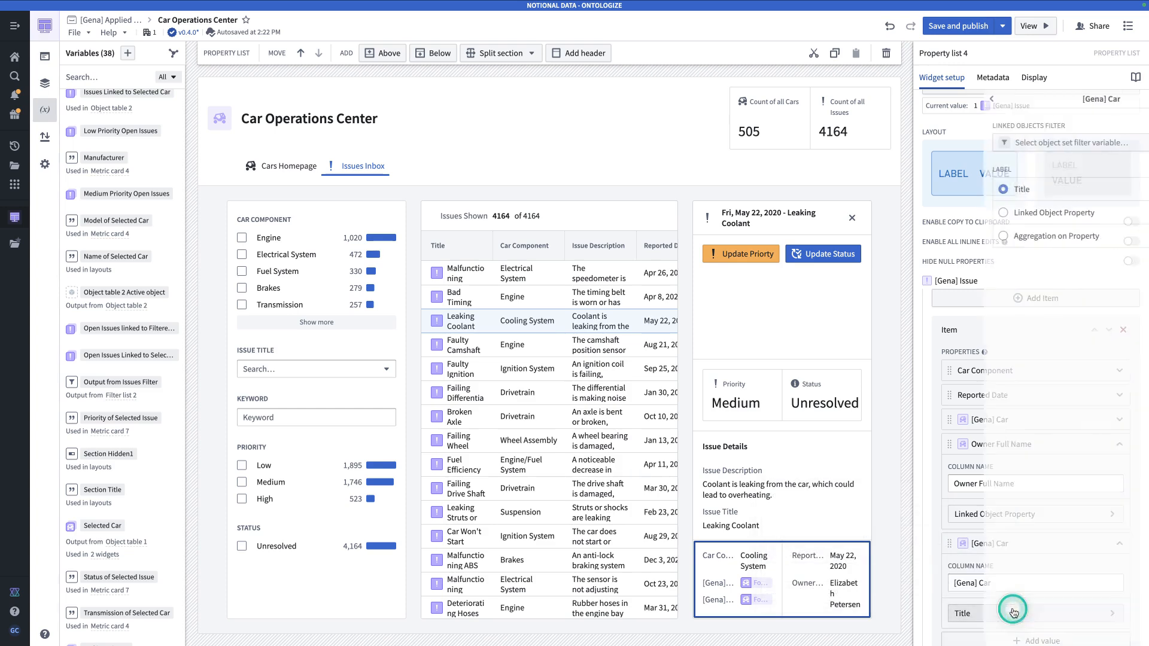
left_click(1002, 211)
left_click(984, 285)
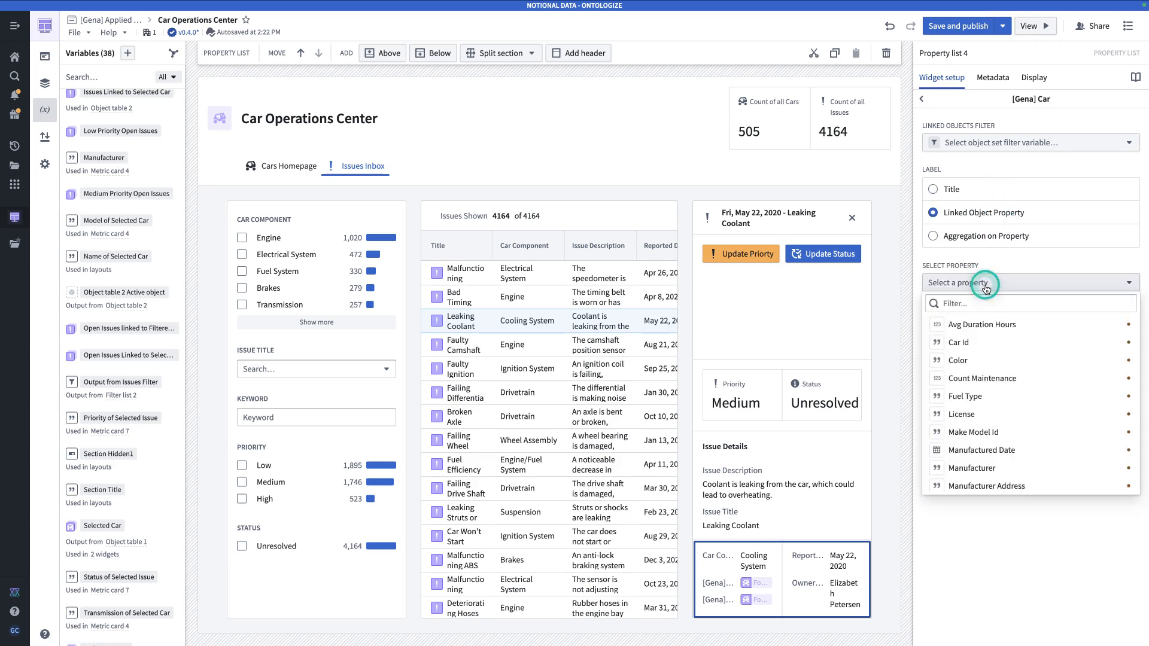
type("li")
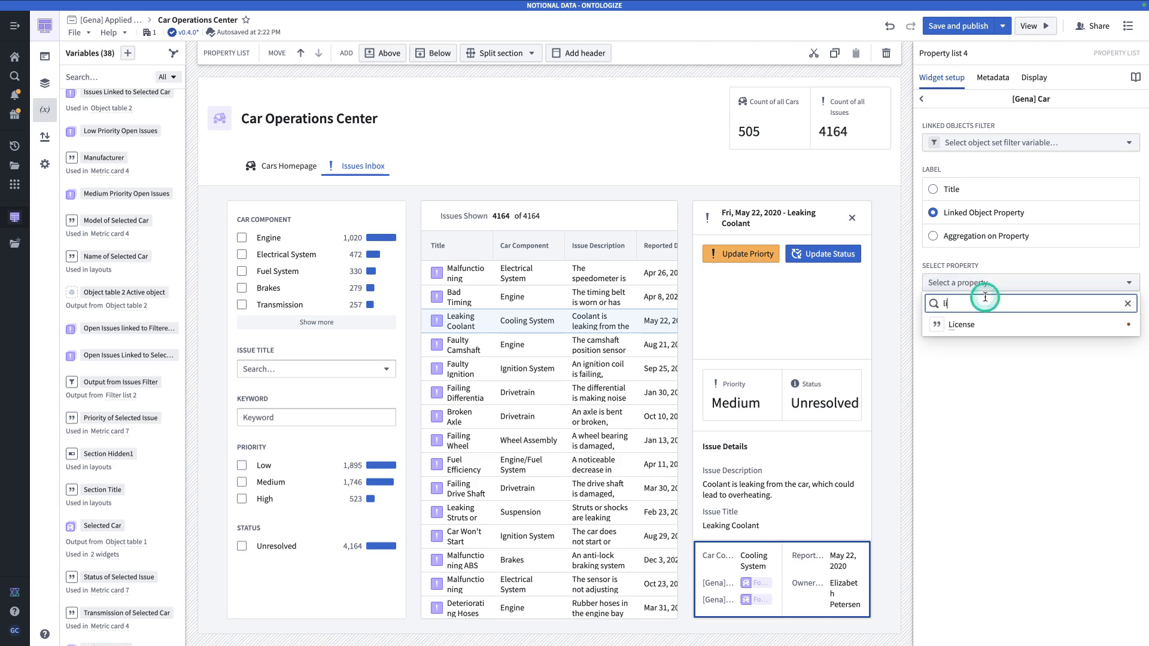
left_click(986, 324)
left_click(1008, 411)
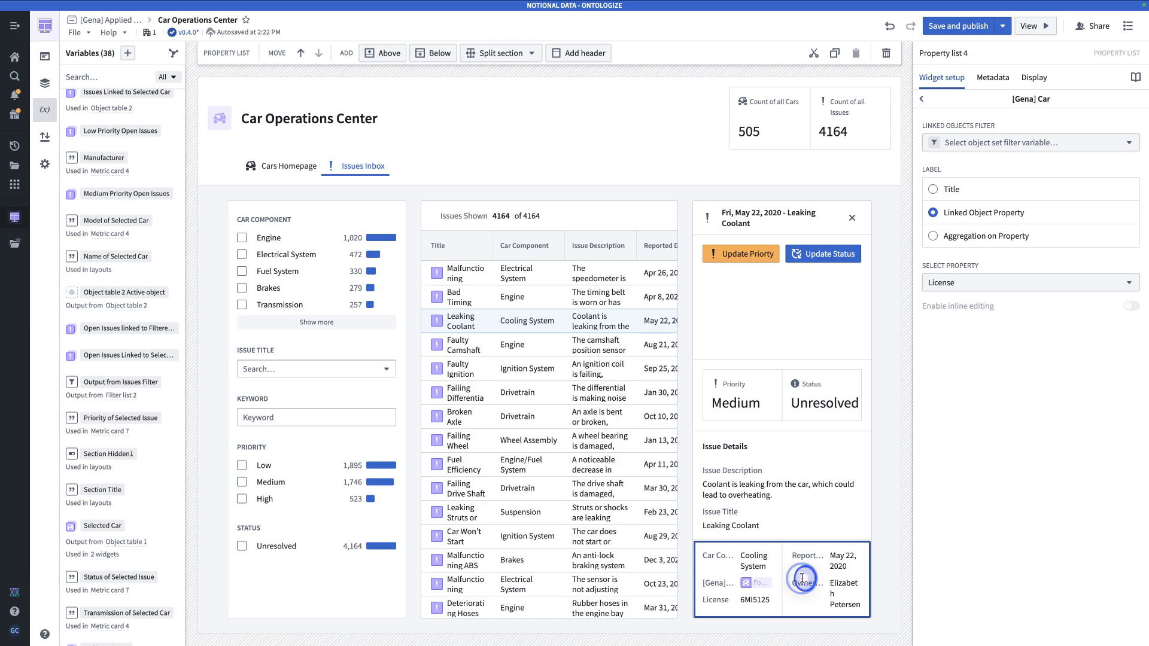
left_click(932, 102)
left_click(1067, 170)
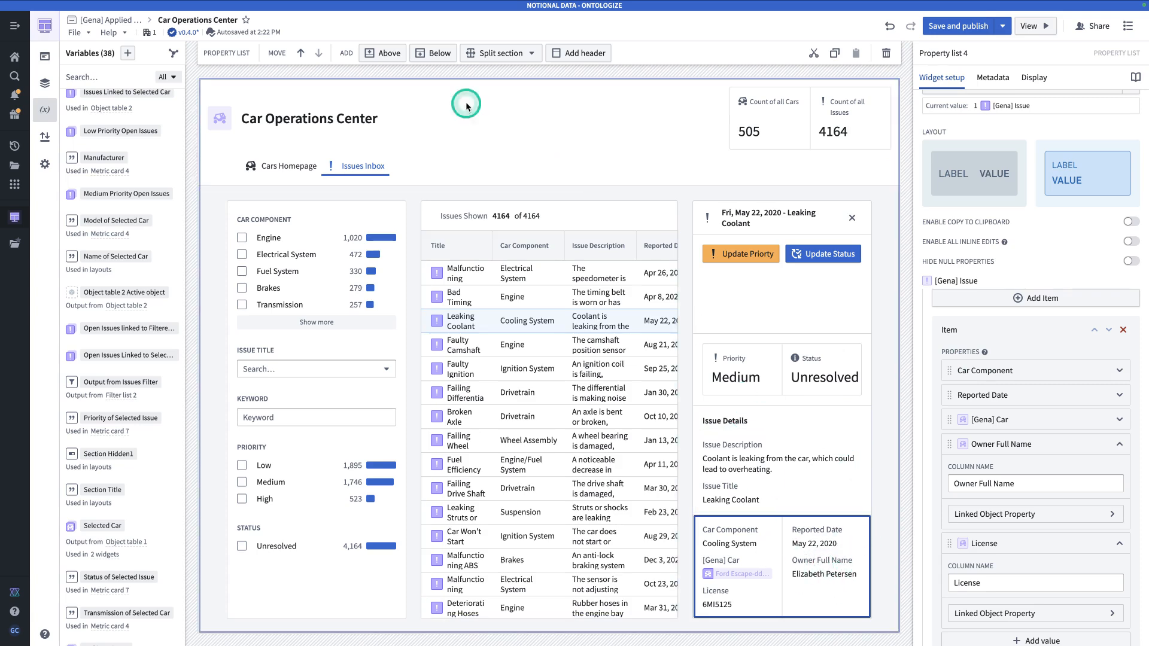
Review the car details overlay by selecting a car in the Cars Homepage table, and return to the Issues Inbox.
left_click(292, 166)
left_click(292, 166)
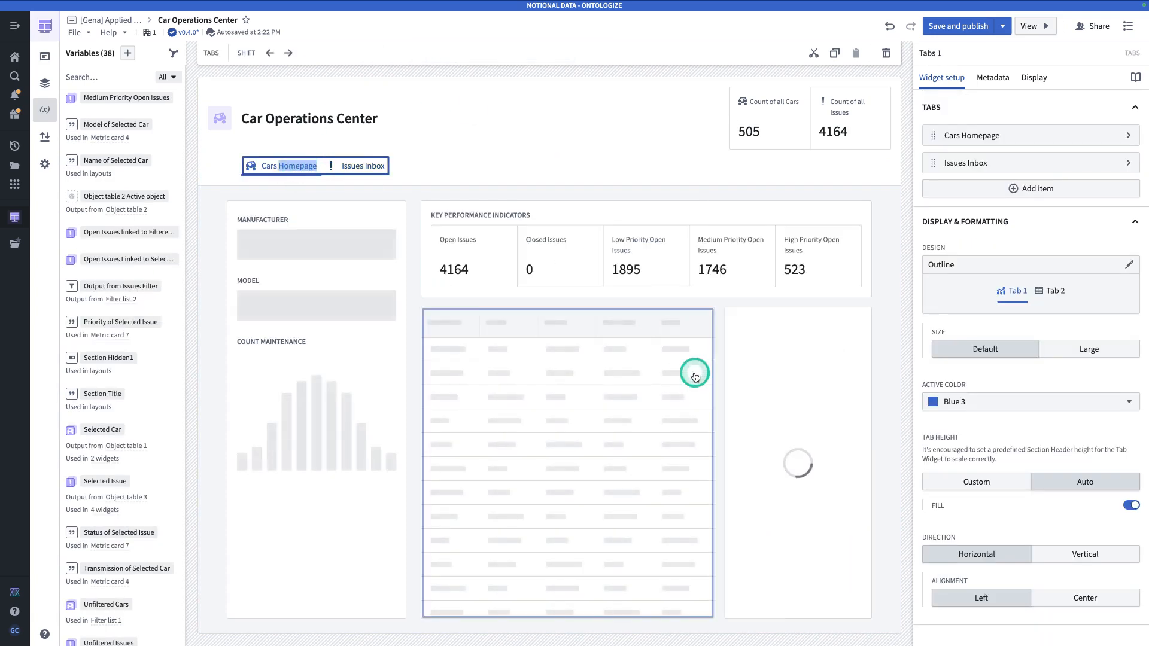
left_click(643, 402)
left_click(646, 399)
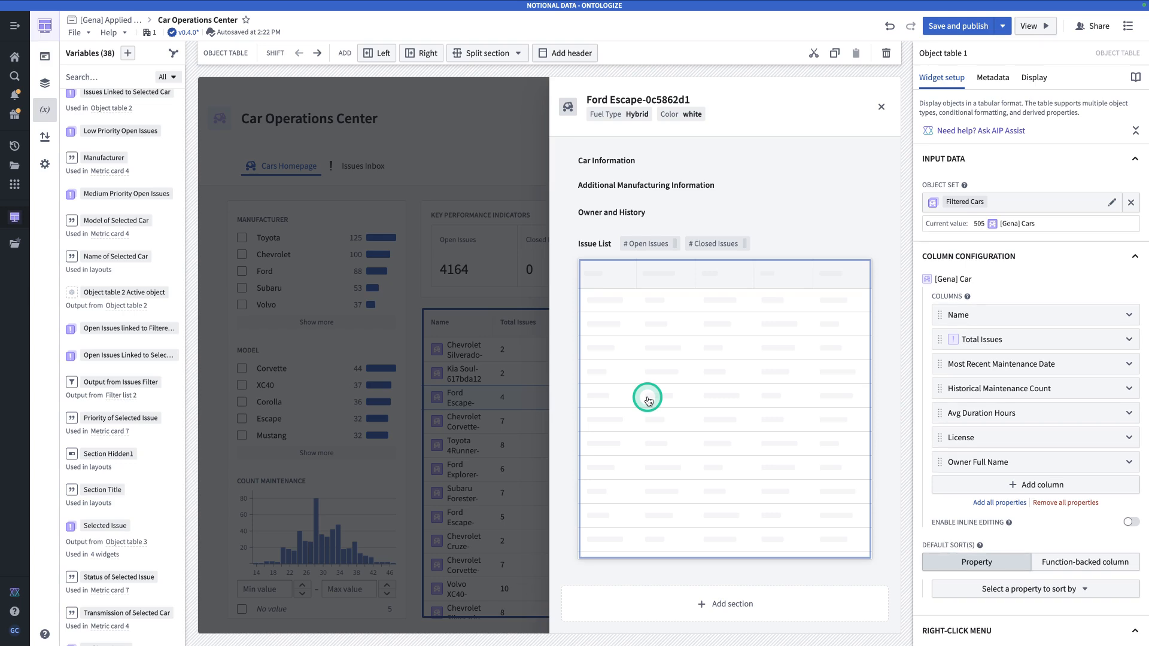
left_click(753, 105)
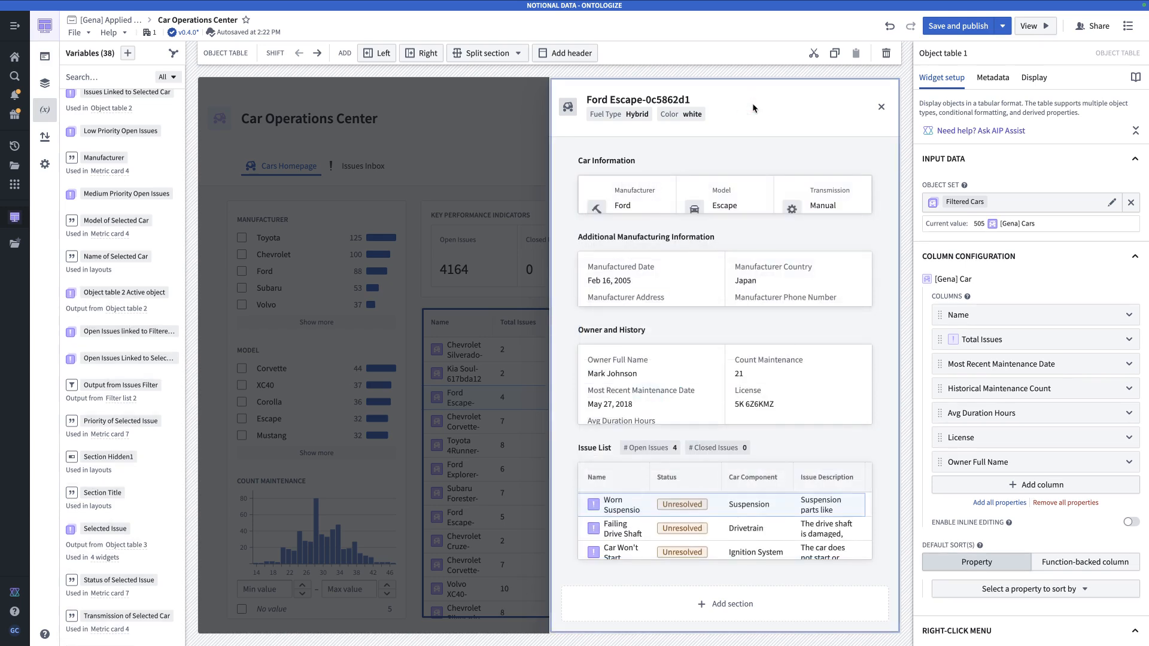
left_click(752, 104)
left_click(363, 170)
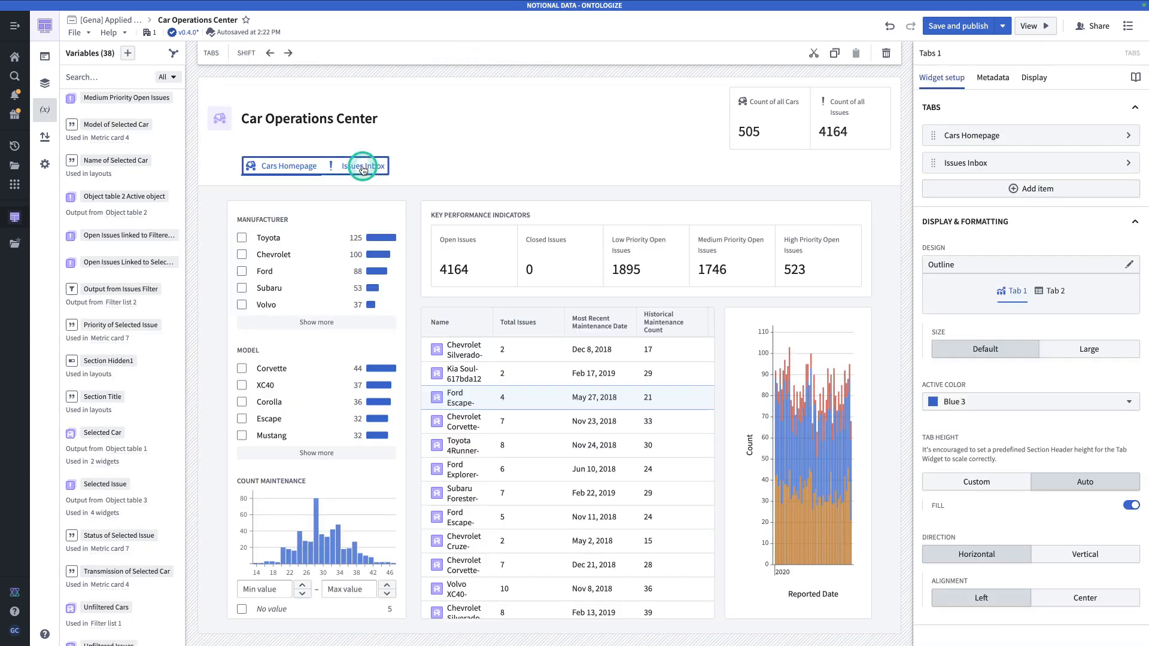
left_click(364, 170)
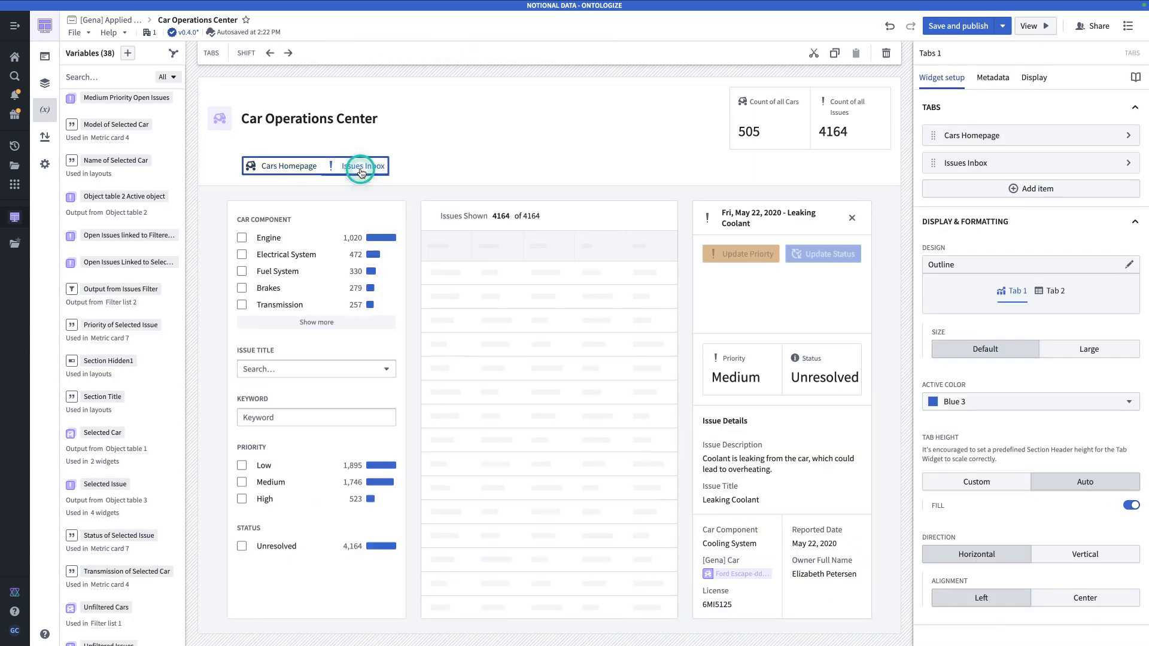
Add a section below the lower property list and place a Button group widget in it.
left_click(818, 588)
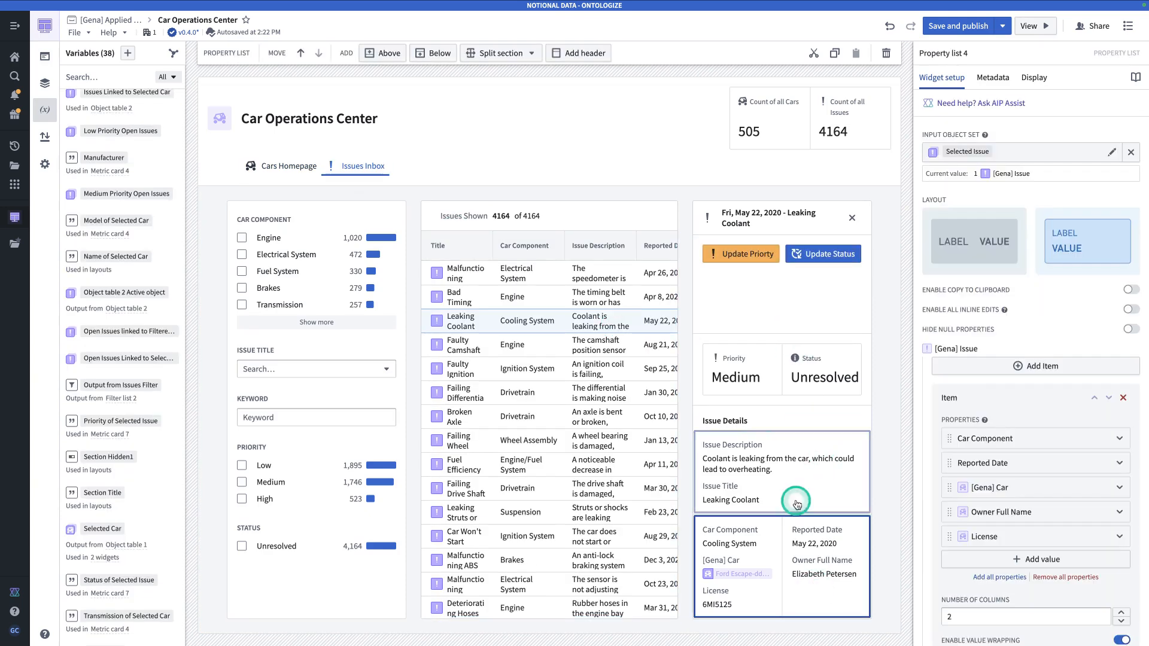
left_click(438, 59)
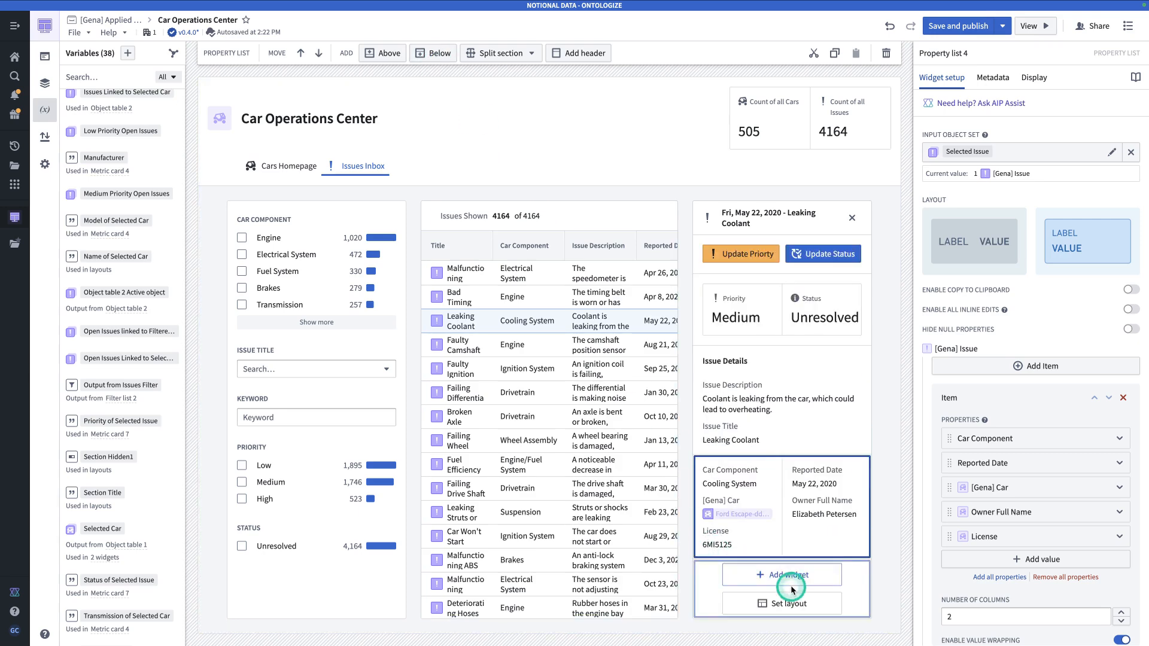
left_click(796, 583)
type("button")
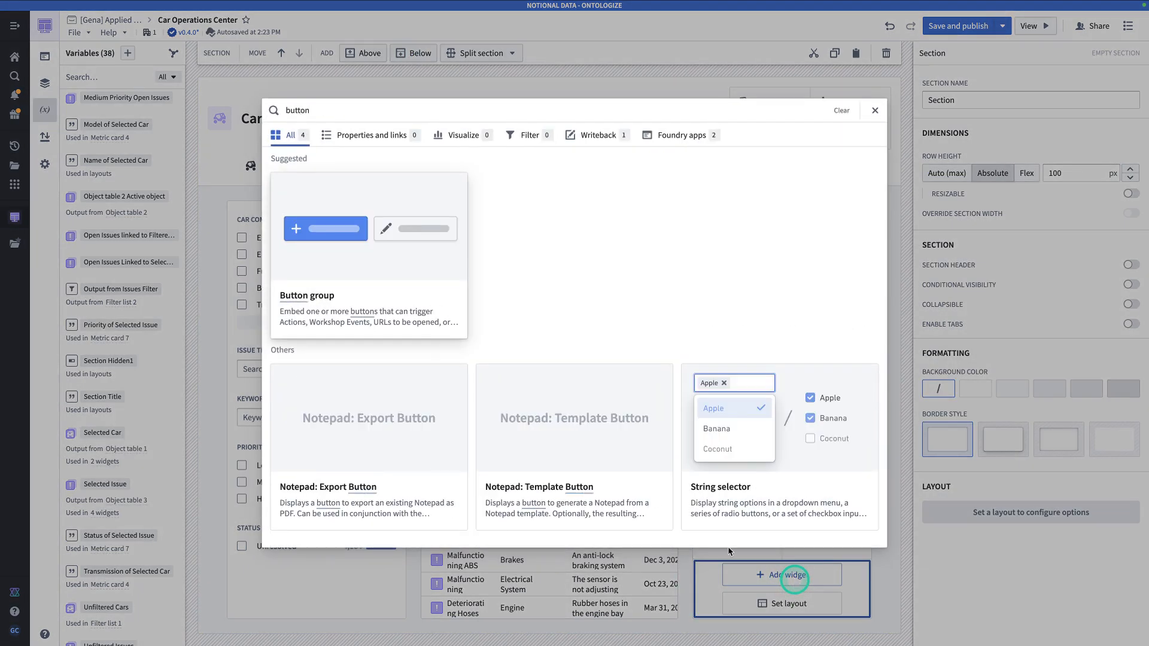
left_click(462, 288)
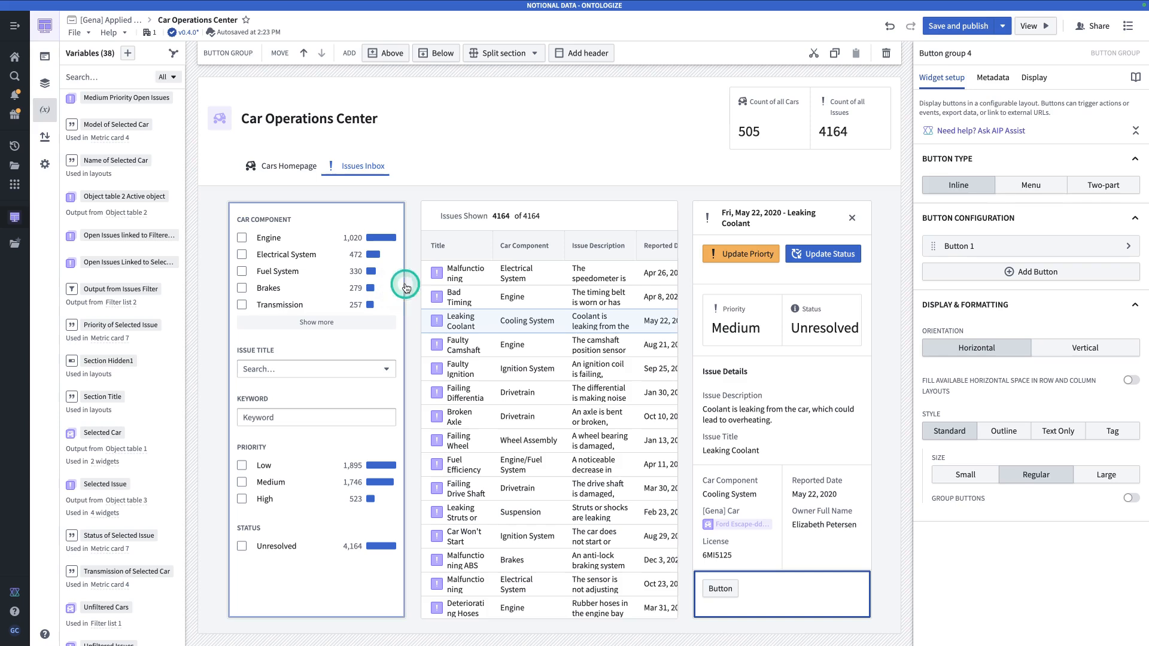
Set the new button's text to "View Associated Car" and give it the Share icon on its left side.
left_click(1028, 245)
left_click(974, 141)
key("ctrl+a")
key("BackSpace")
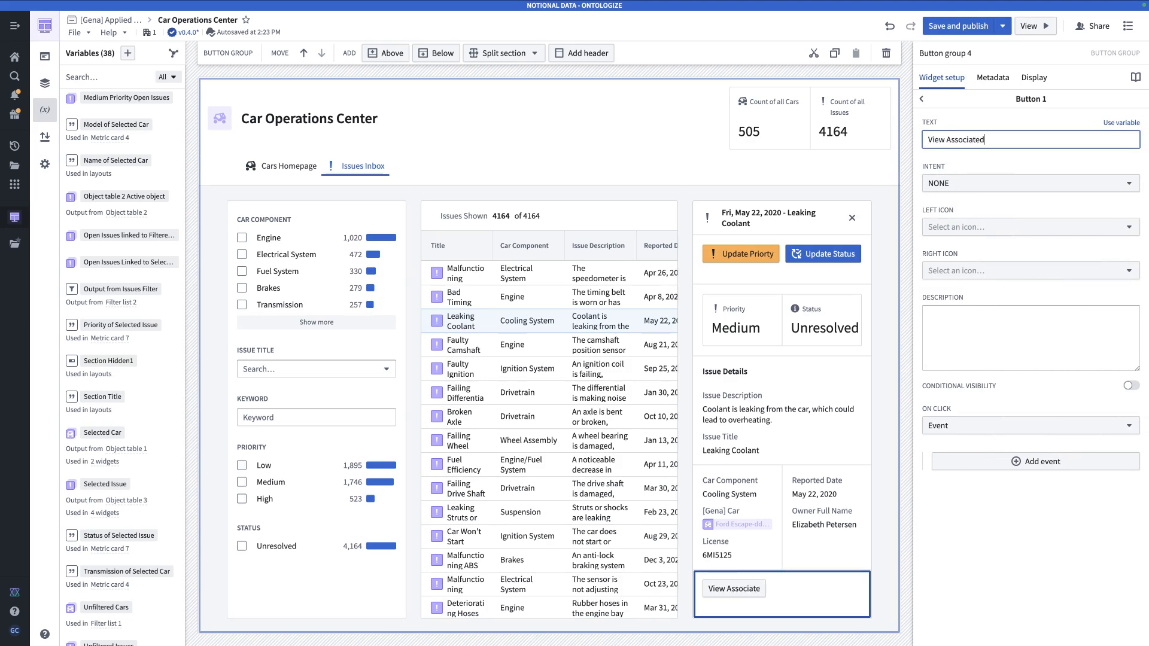
left_click(970, 227)
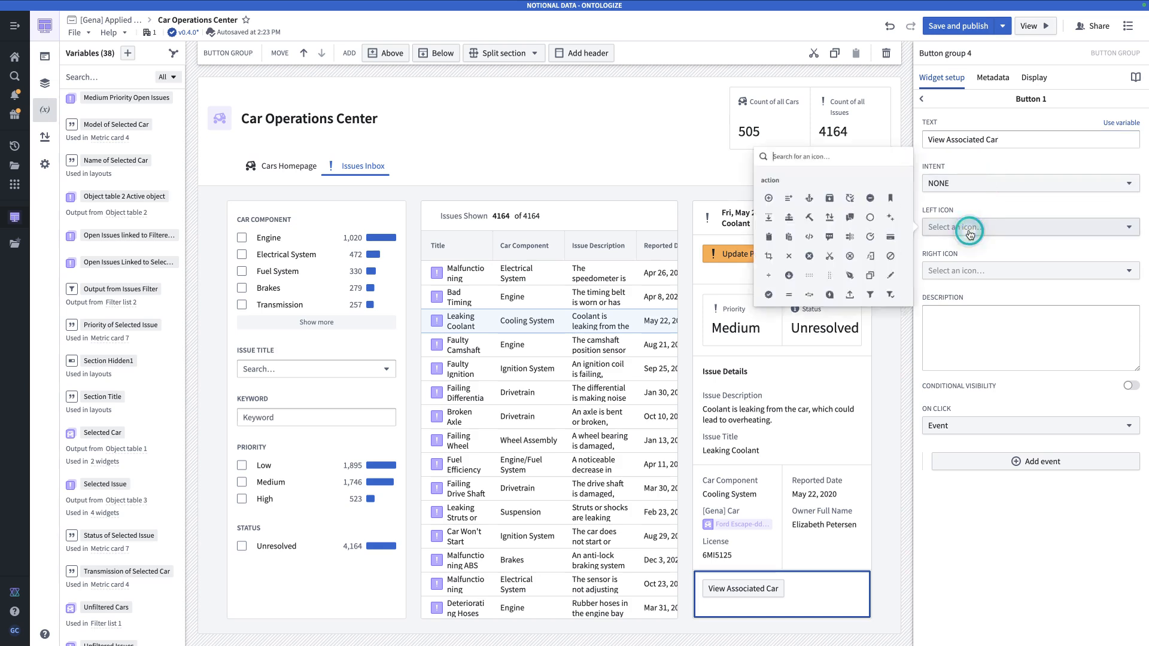
type("page")
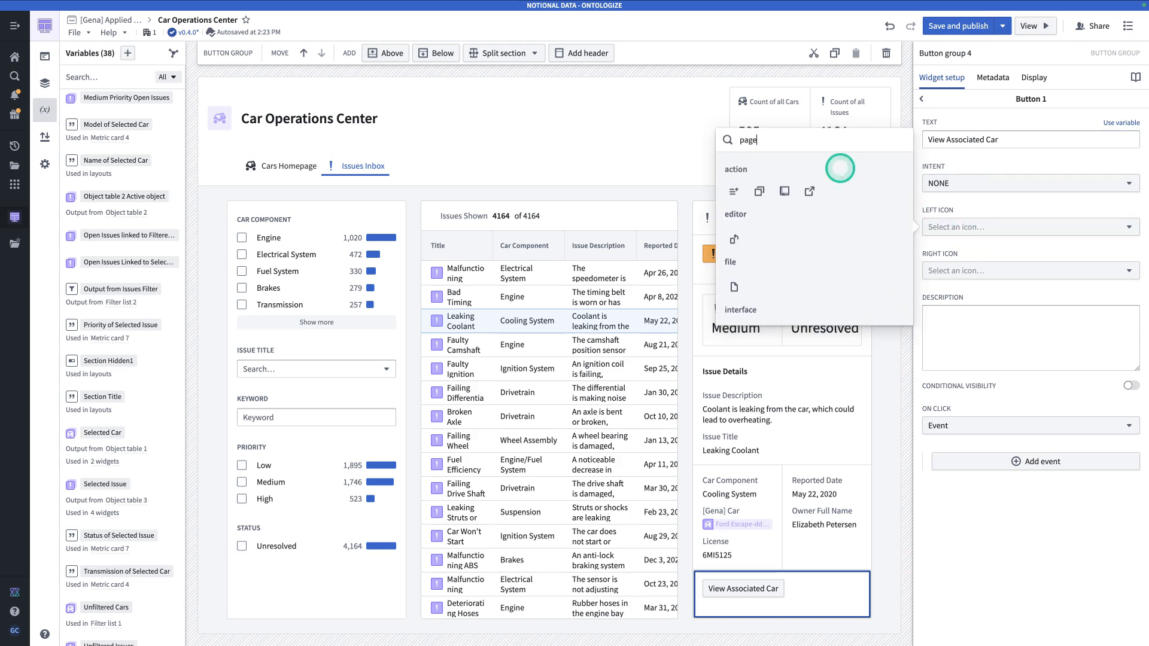
left_click(802, 190)
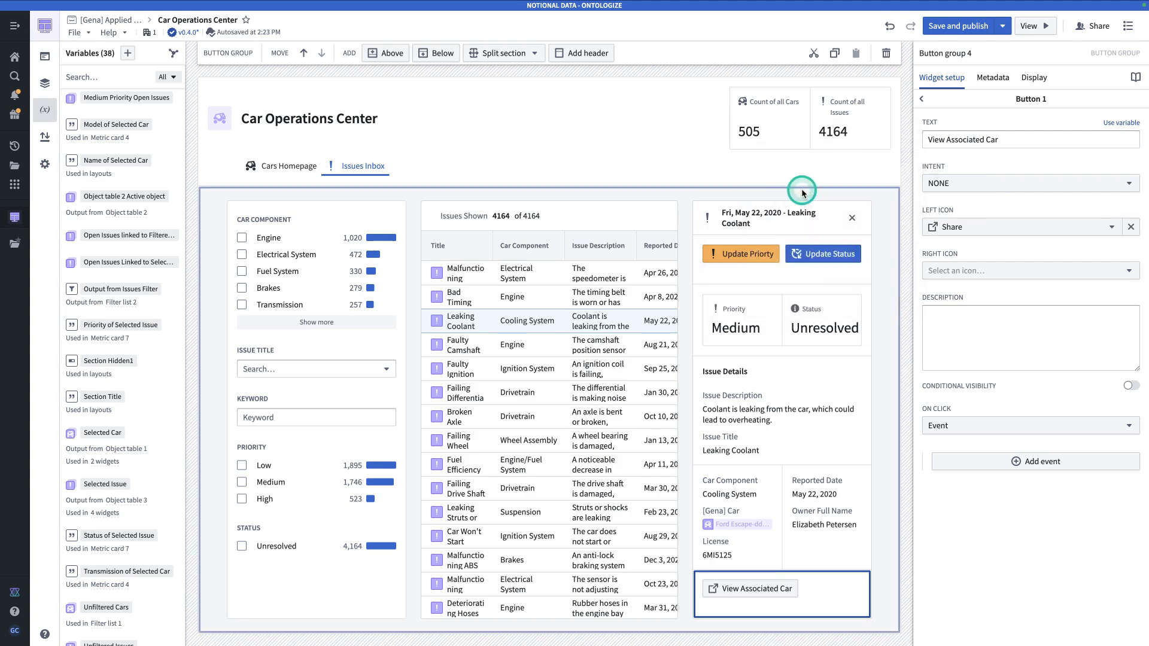
Have the View Associated Car button open Overlay 1, and test it by opening and closing the overlay.
left_click(1074, 462)
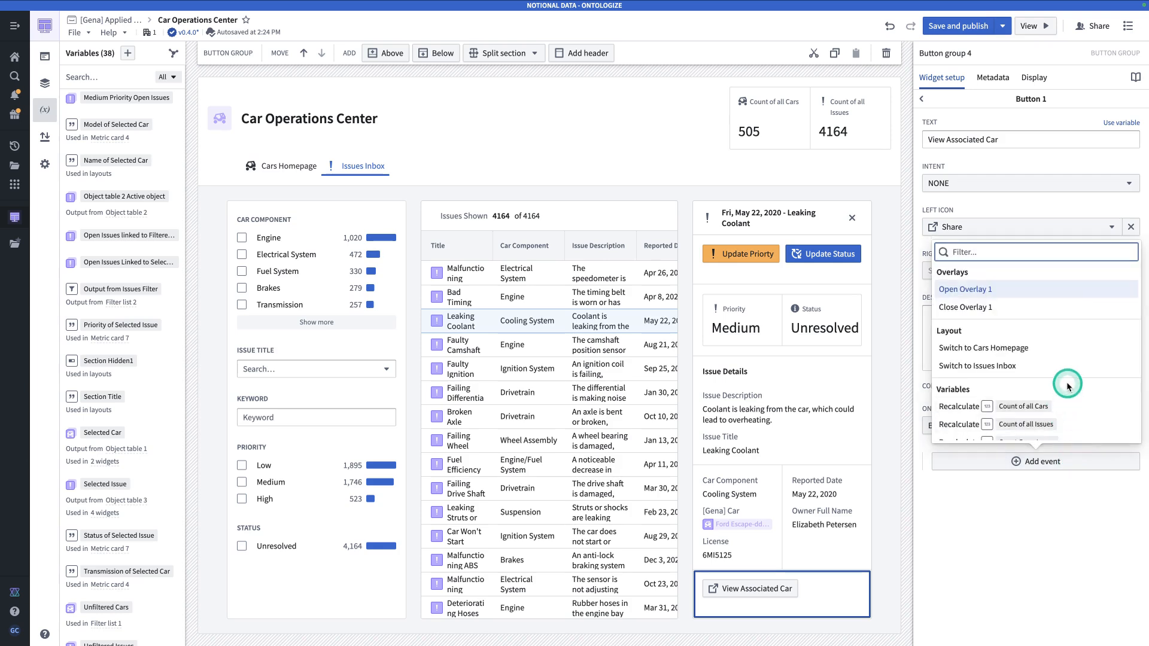
left_click(1020, 297)
left_click(768, 588)
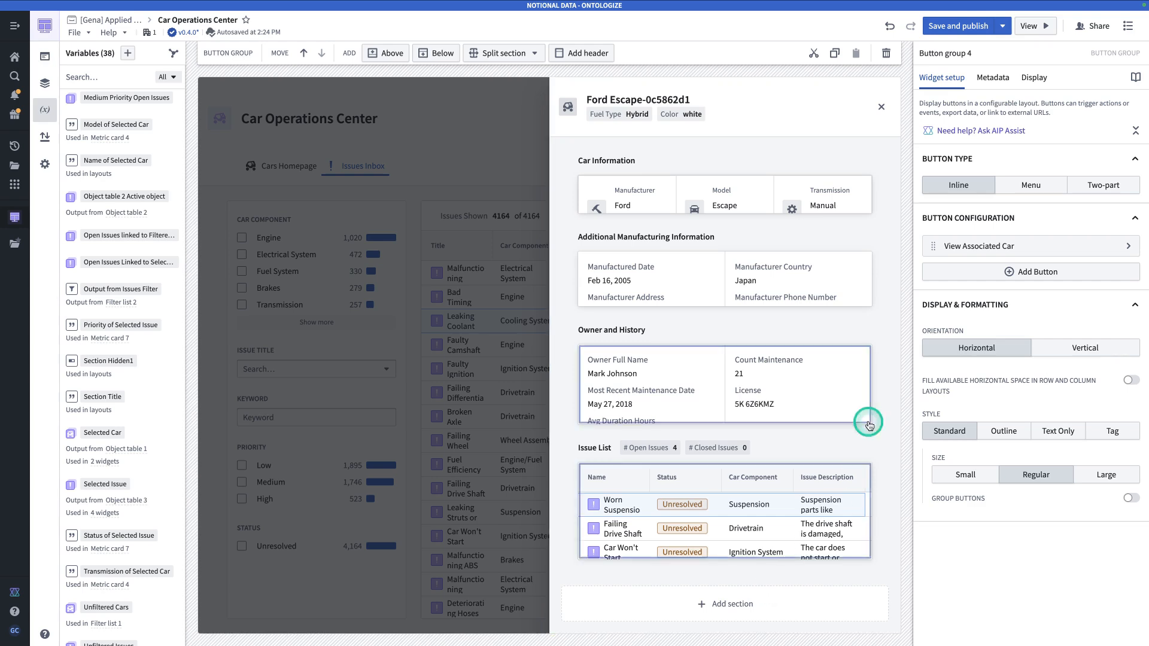
left_click(495, 406)
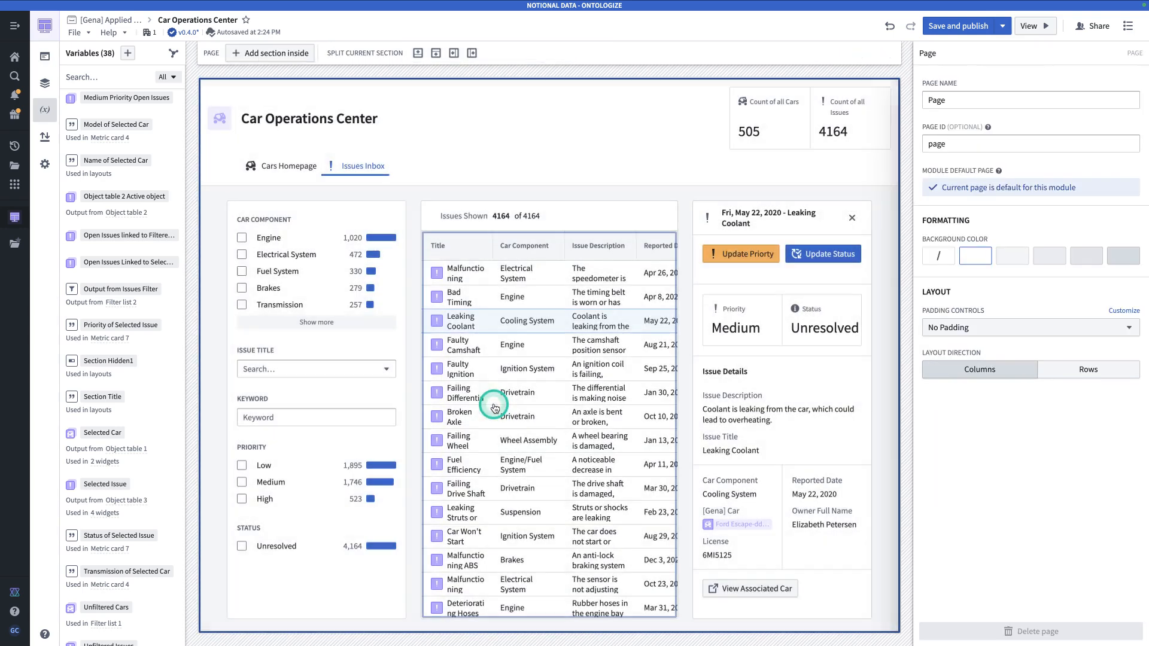
Make the View Associated Car button fill the available horizontal space and set its size to Large.
left_click(839, 608)
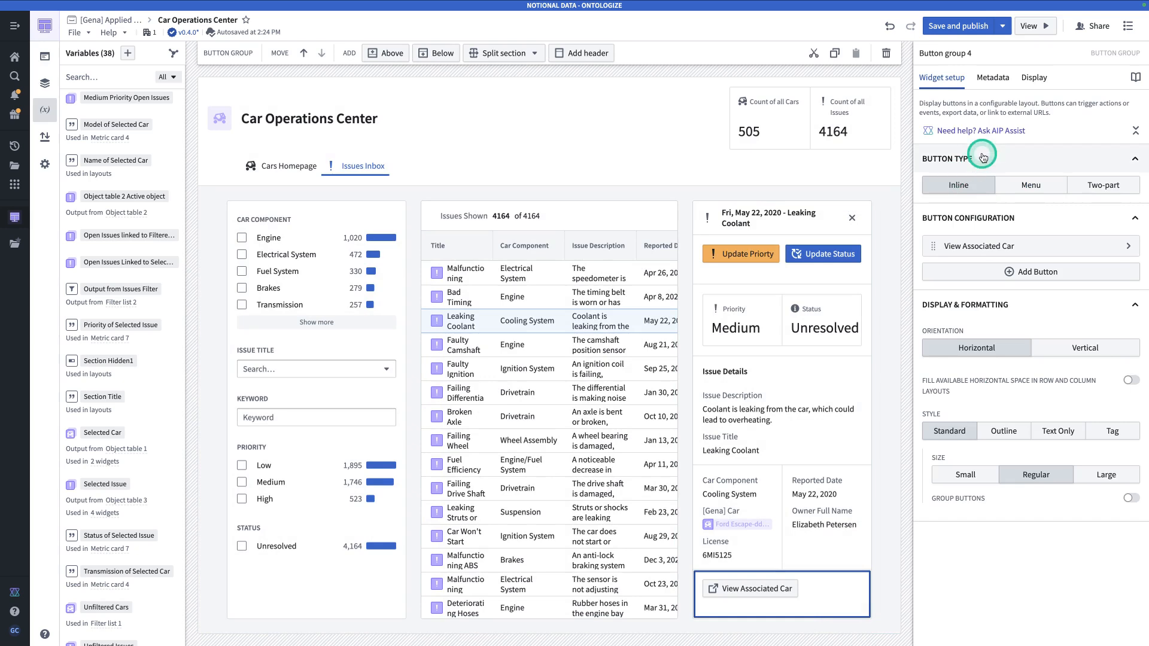
left_click(1130, 382)
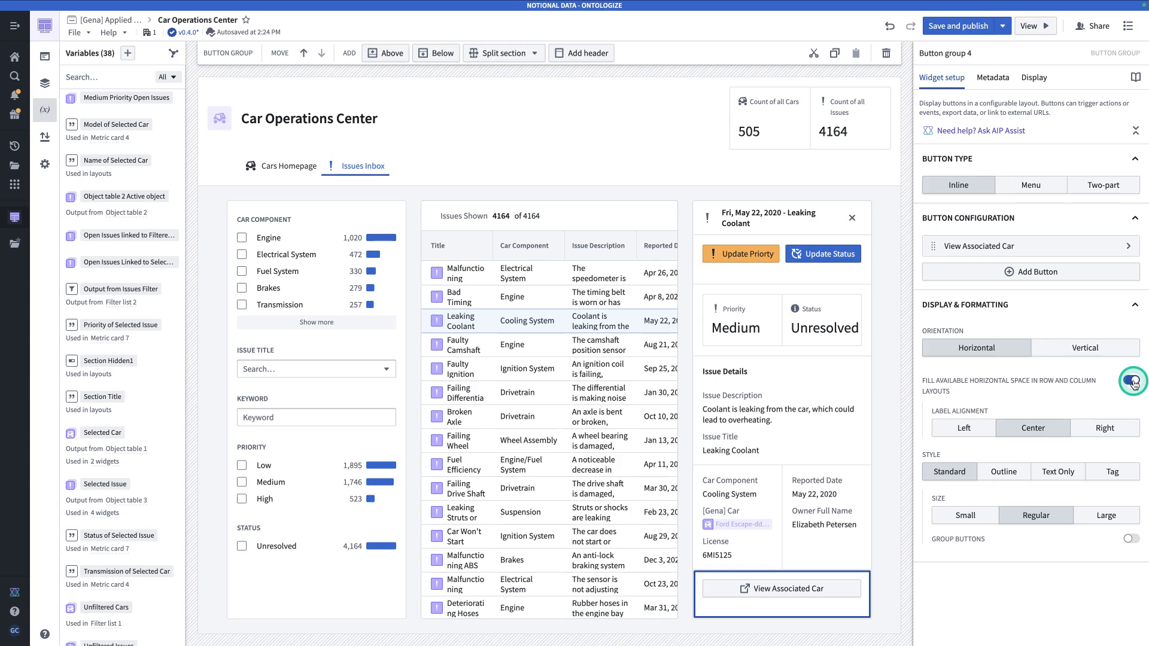
left_click(1100, 518)
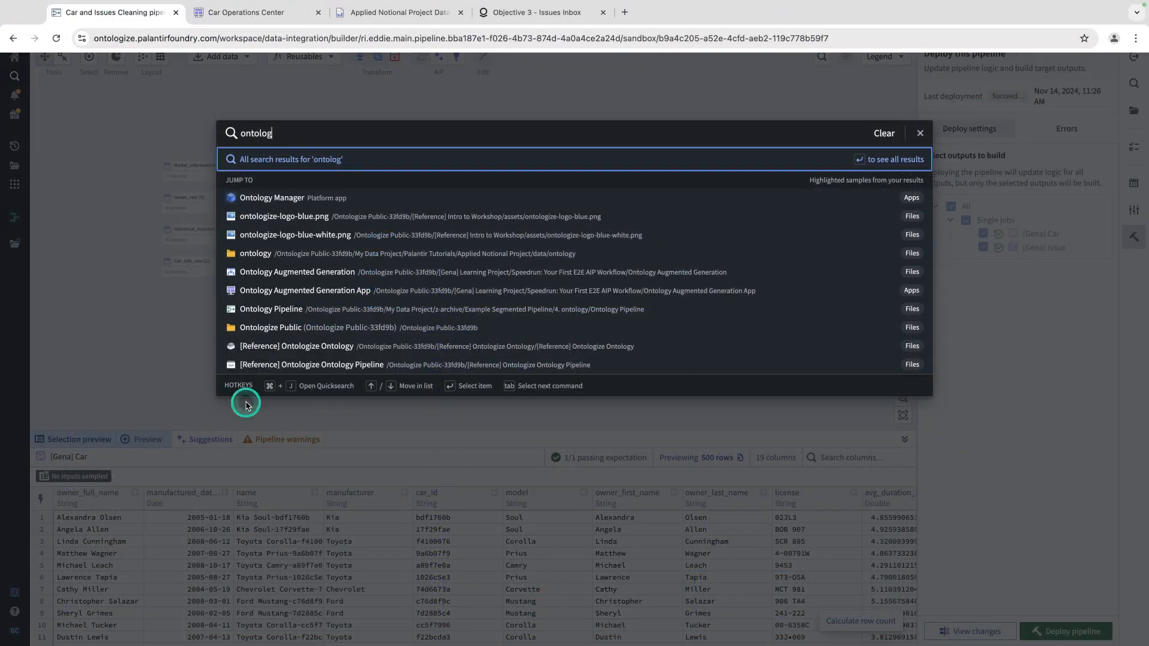
Dismiss the search and move the Car output below the Get rid of Ghost Issues join on the pipeline graph.
left_click(97, 382)
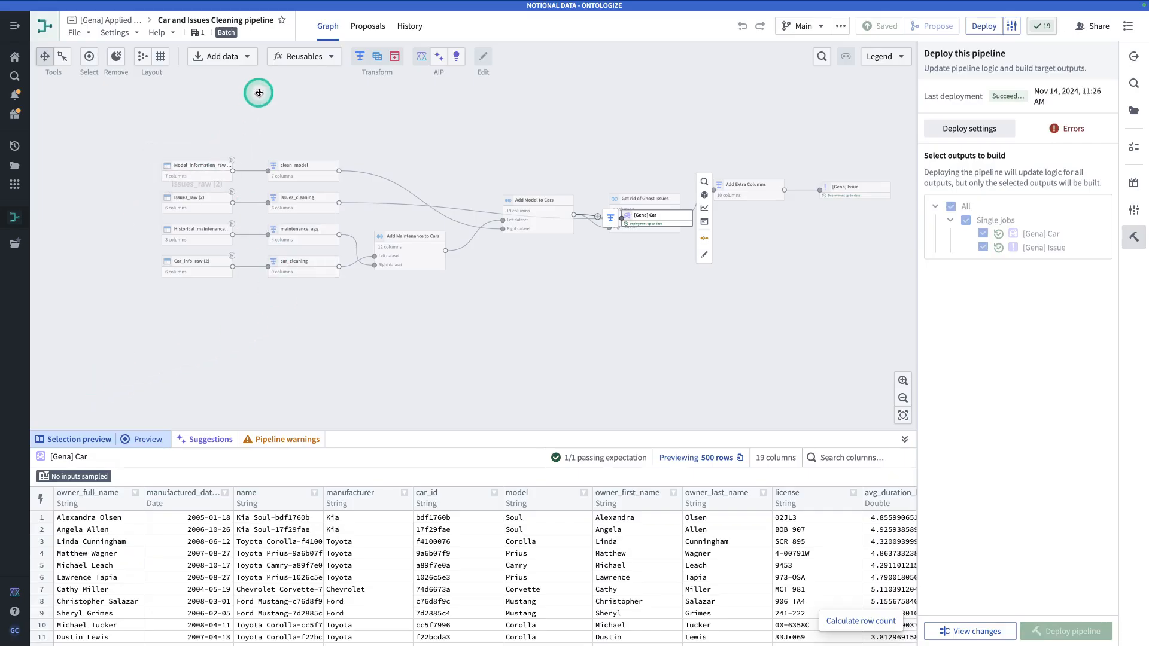
left_click_drag(503, 116, 335, 143)
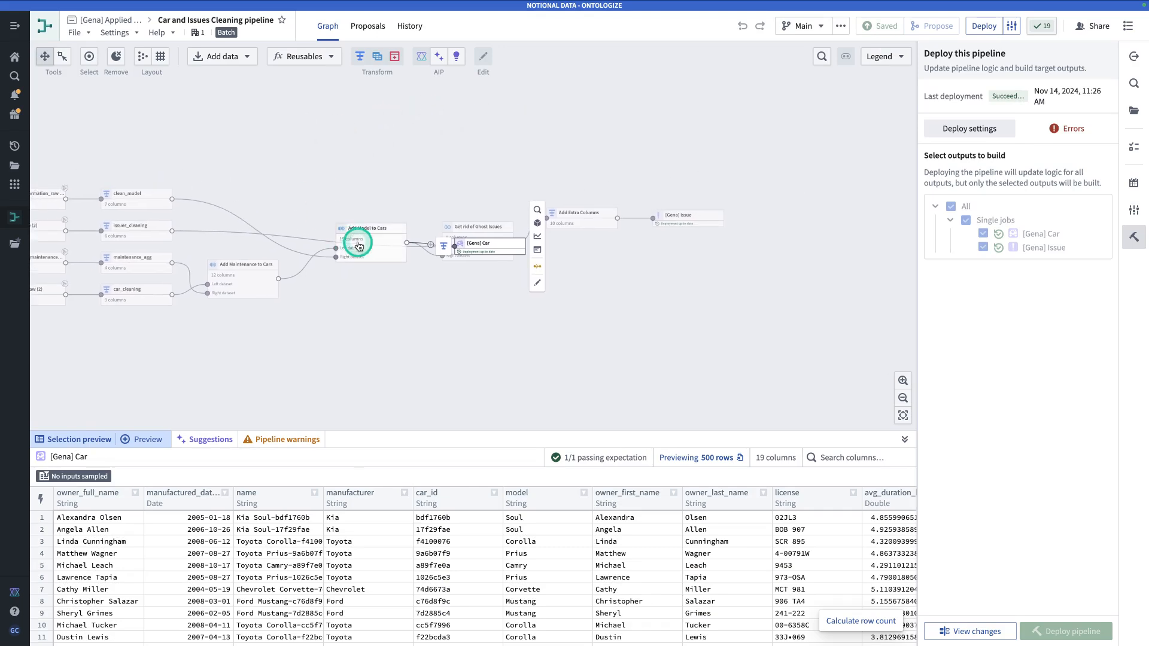
left_click_drag(474, 244, 501, 279)
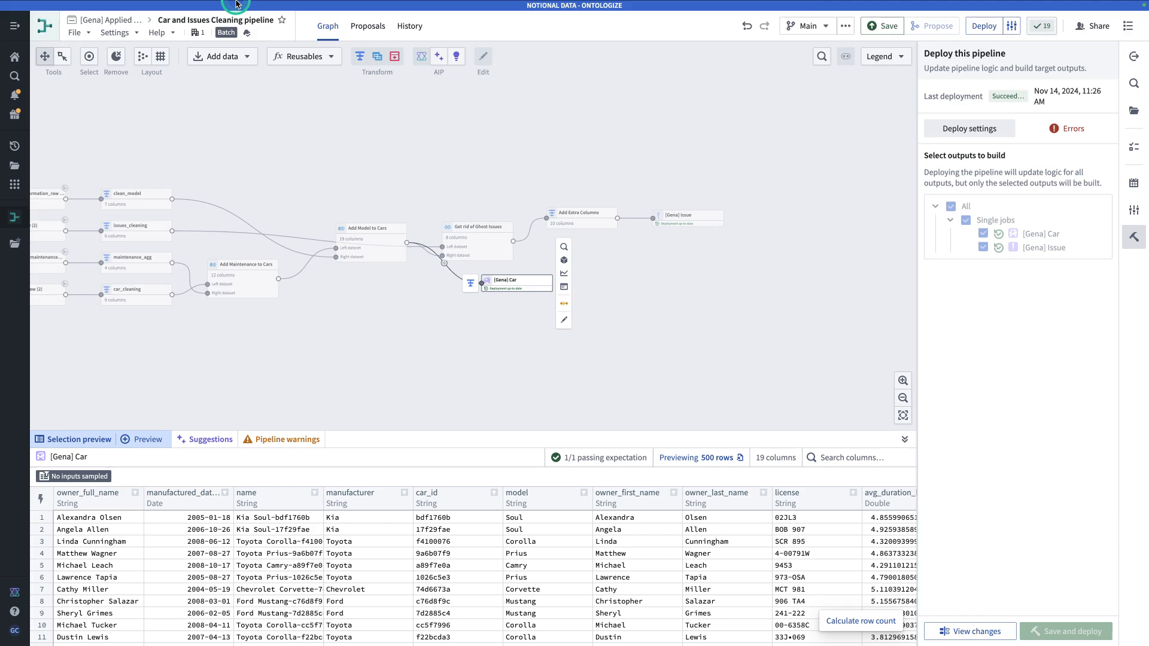
mouse_move(235, 3)
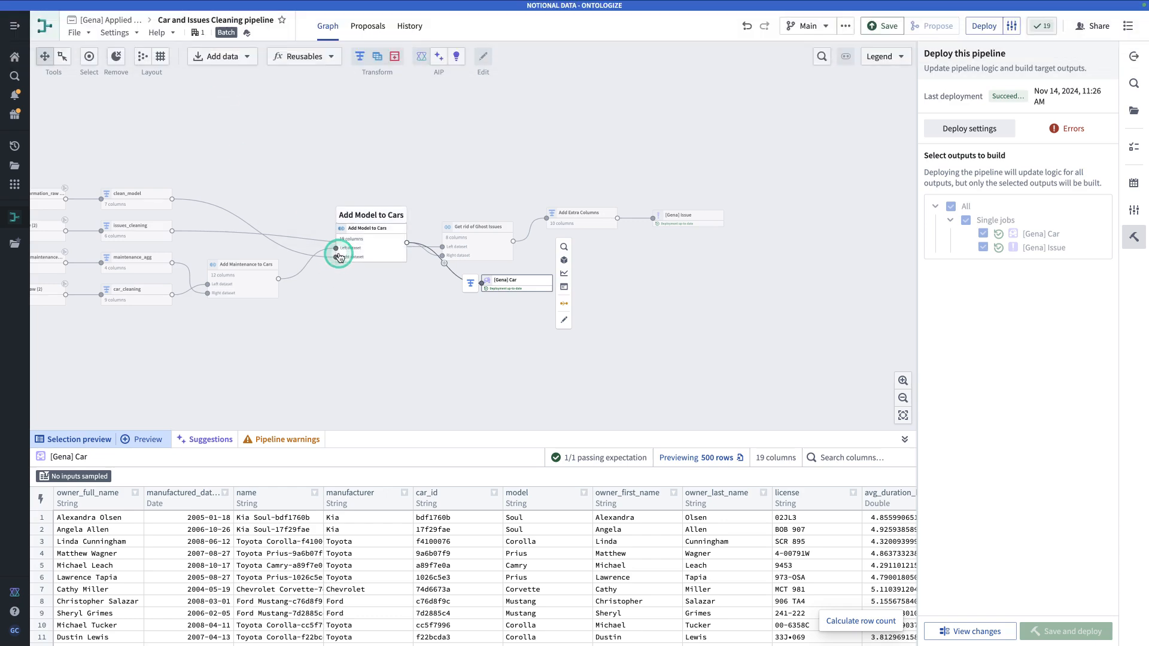
left_click(419, 8)
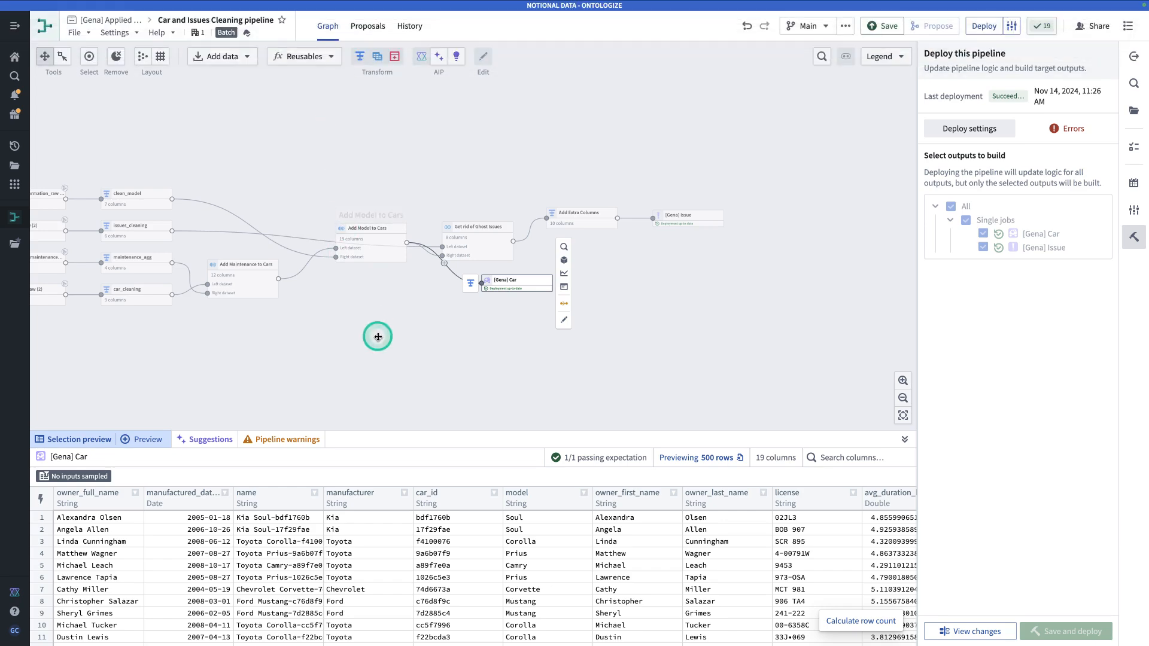
Switch to the Car Operations Center module and test opening and closing the car overlay from the Ford Escape row on Cars Homepage.
key("ctrl+Tab")
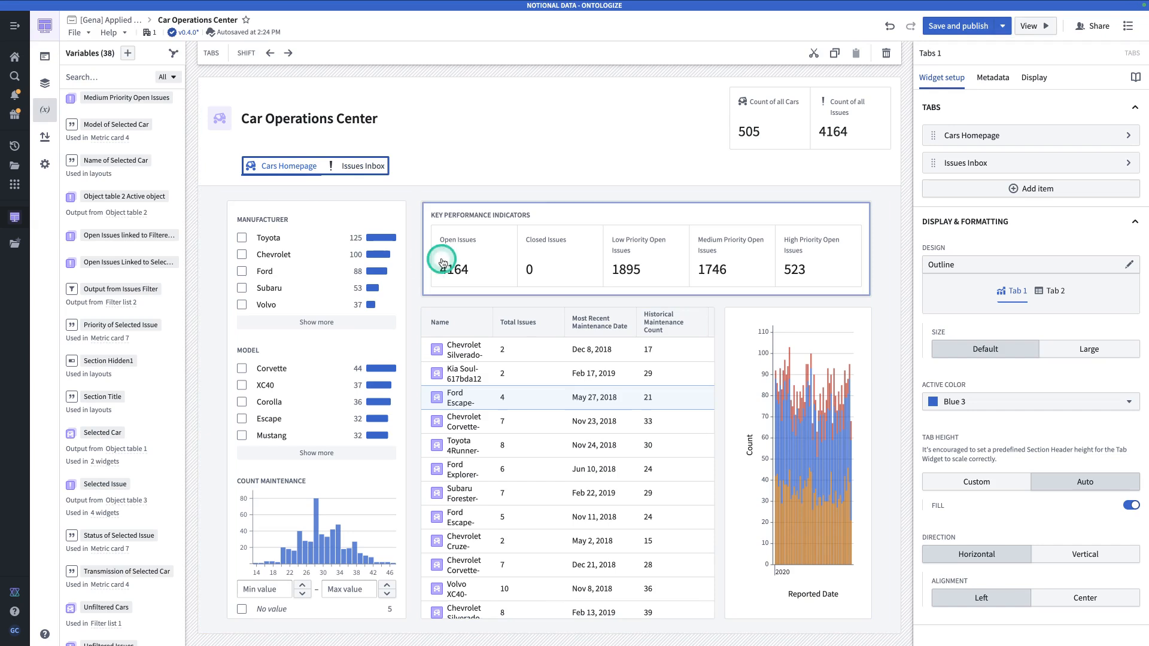
left_click(341, 264)
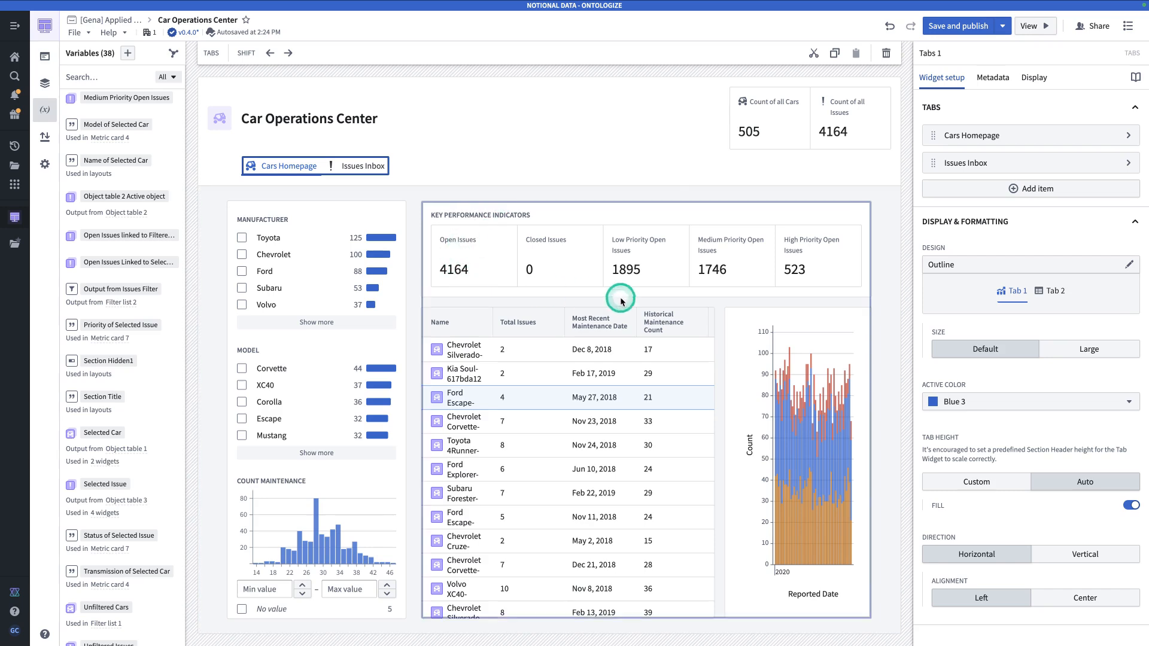
left_click(617, 389)
left_click(618, 396)
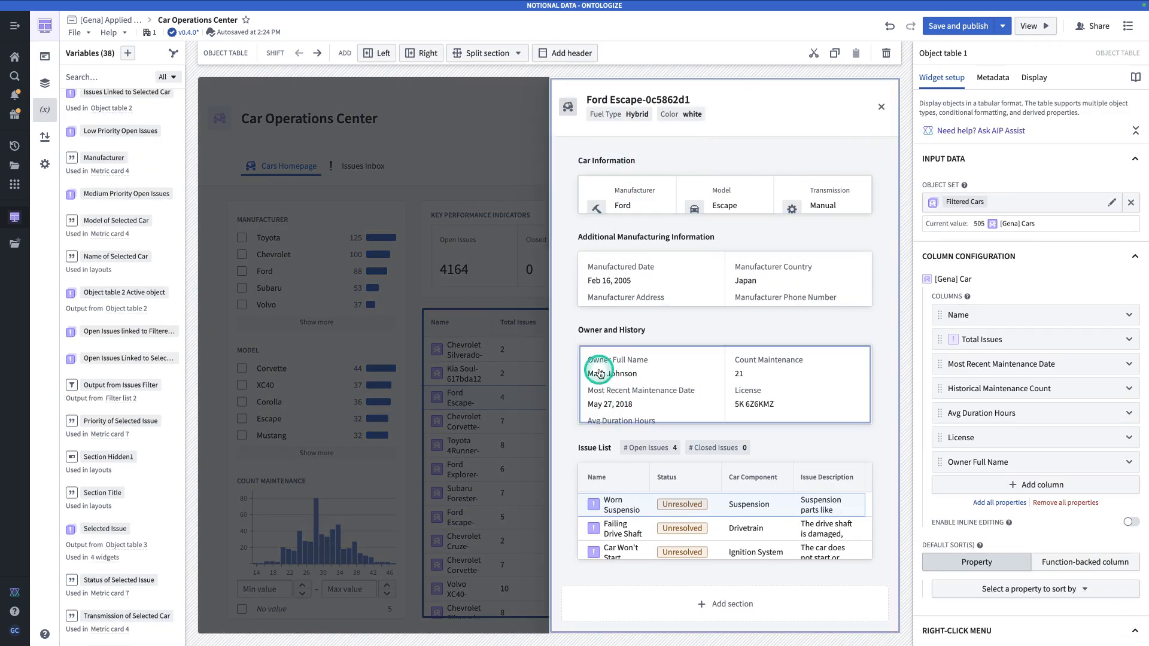
left_click(442, 317)
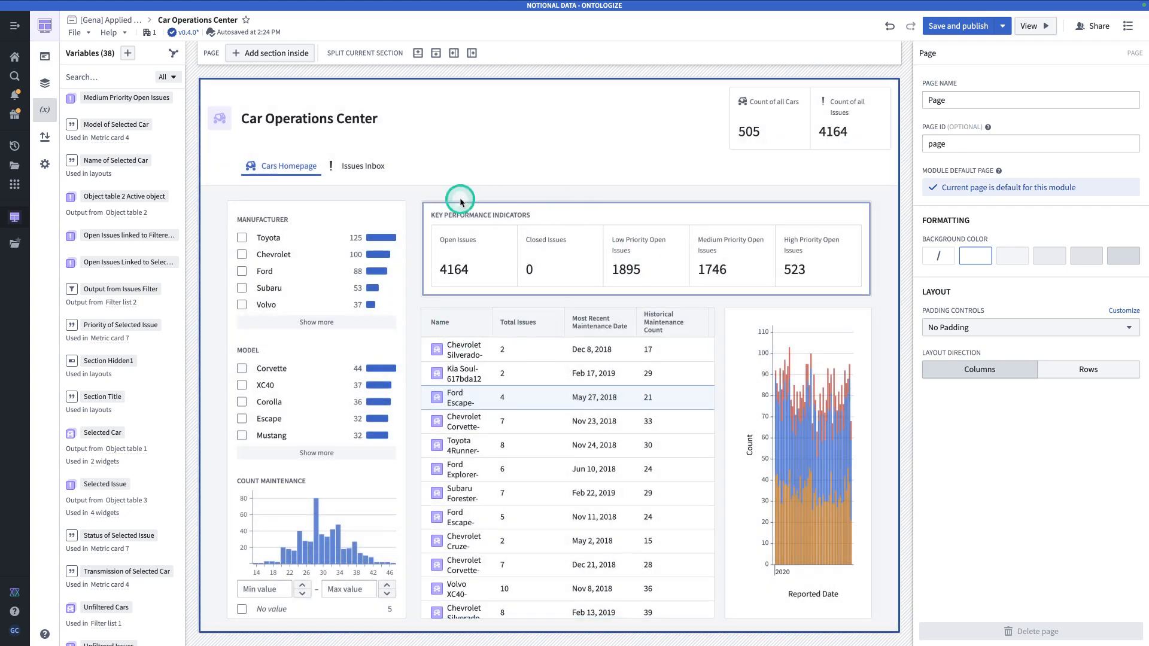
In Issues Inbox, check the Failing Differential and Faulty Camshaft Position Sensor issues, and test opening and closing the latter's associated car overlay.
double_click(370, 167)
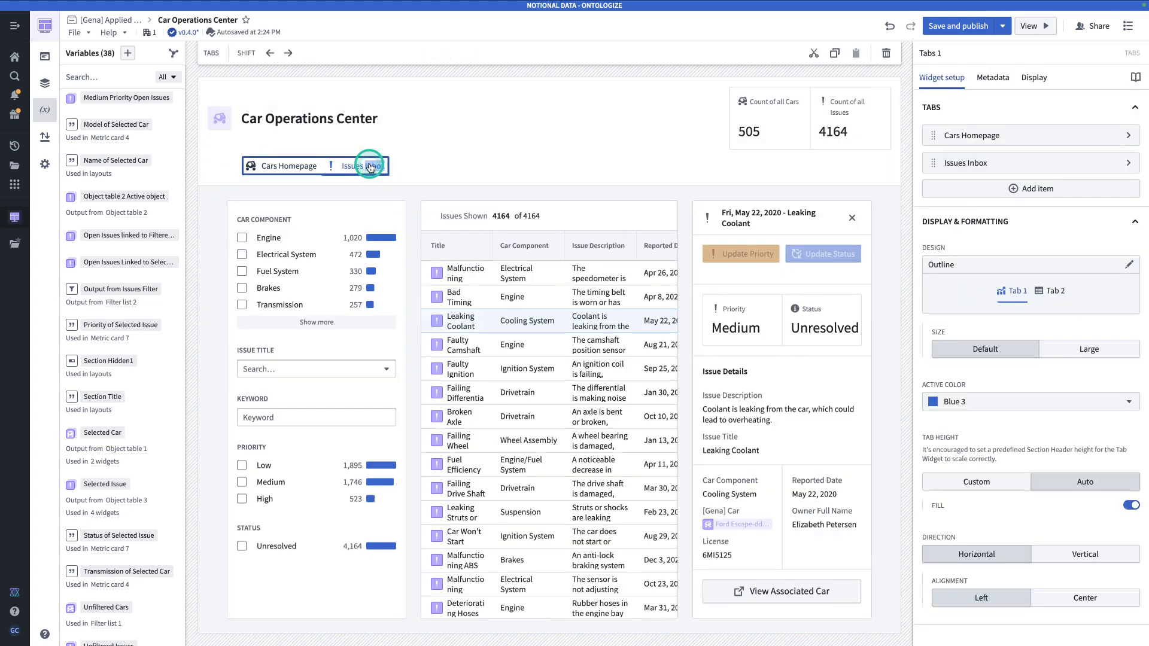
left_click(504, 396)
left_click(504, 395)
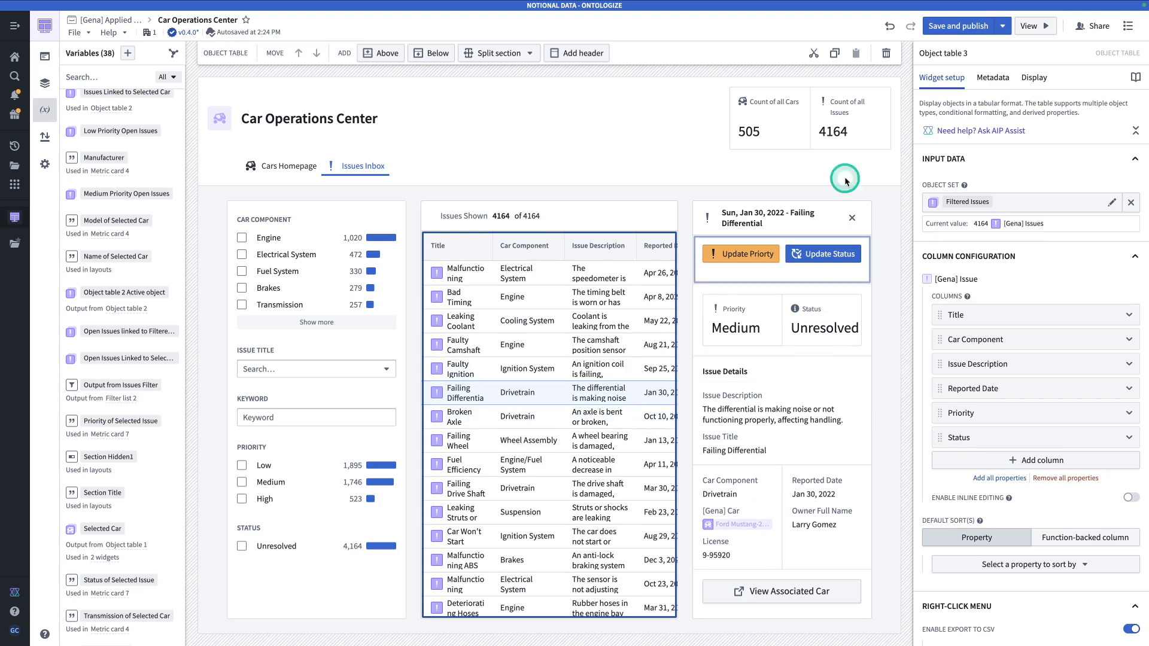
left_click(572, 340)
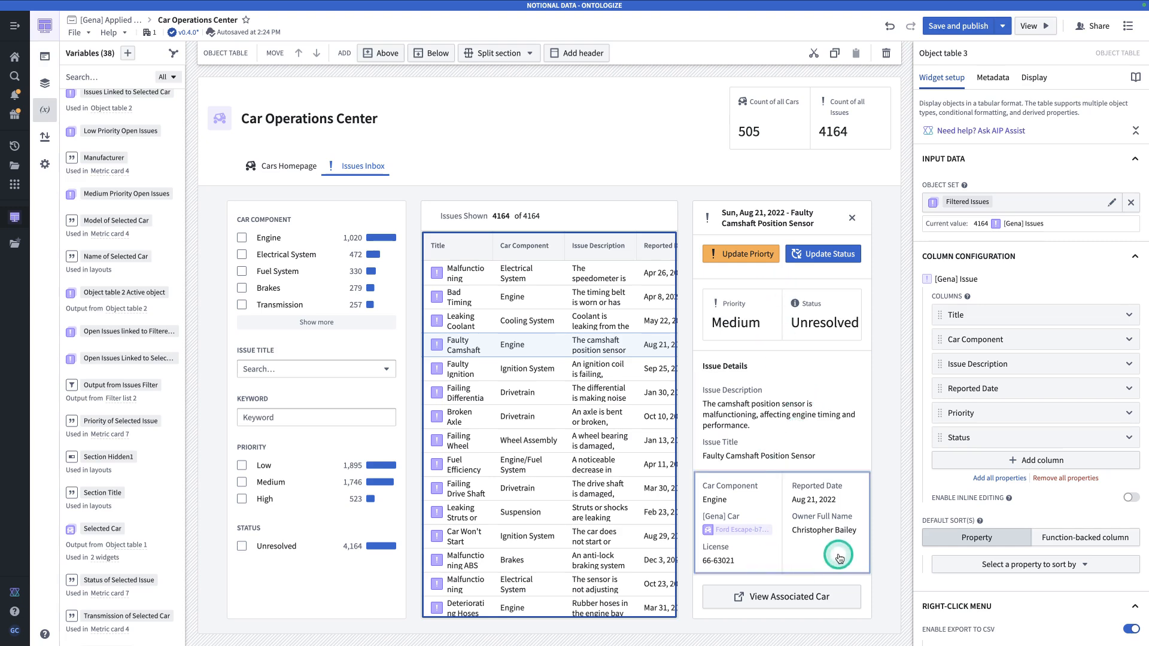
left_click(816, 595)
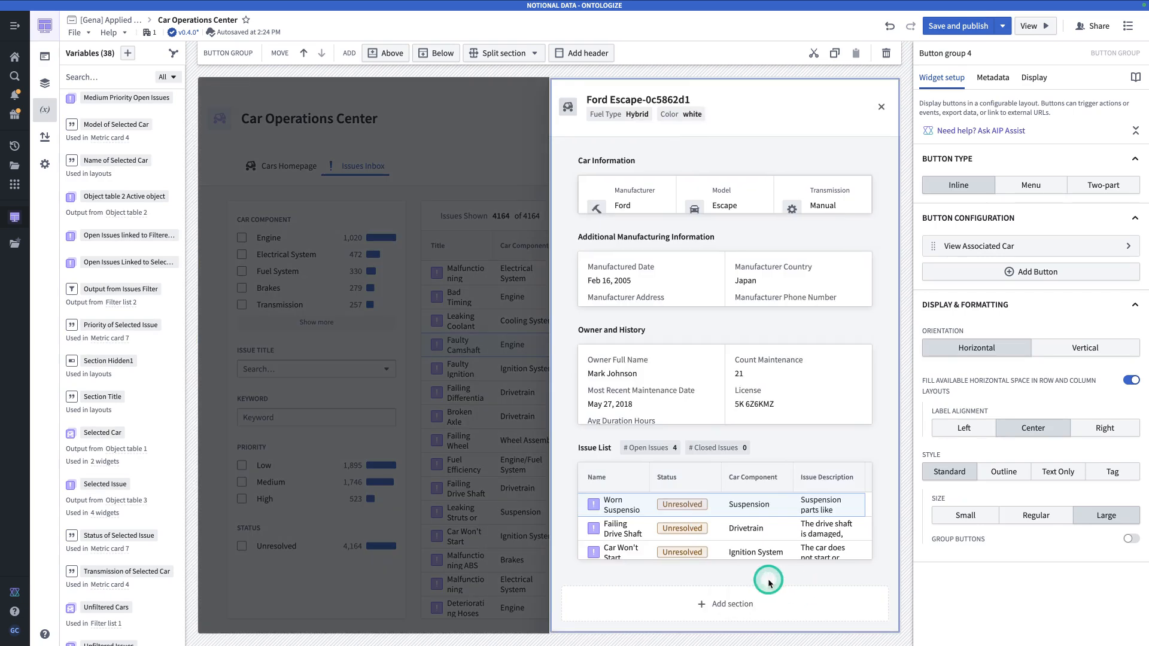
left_click(489, 534)
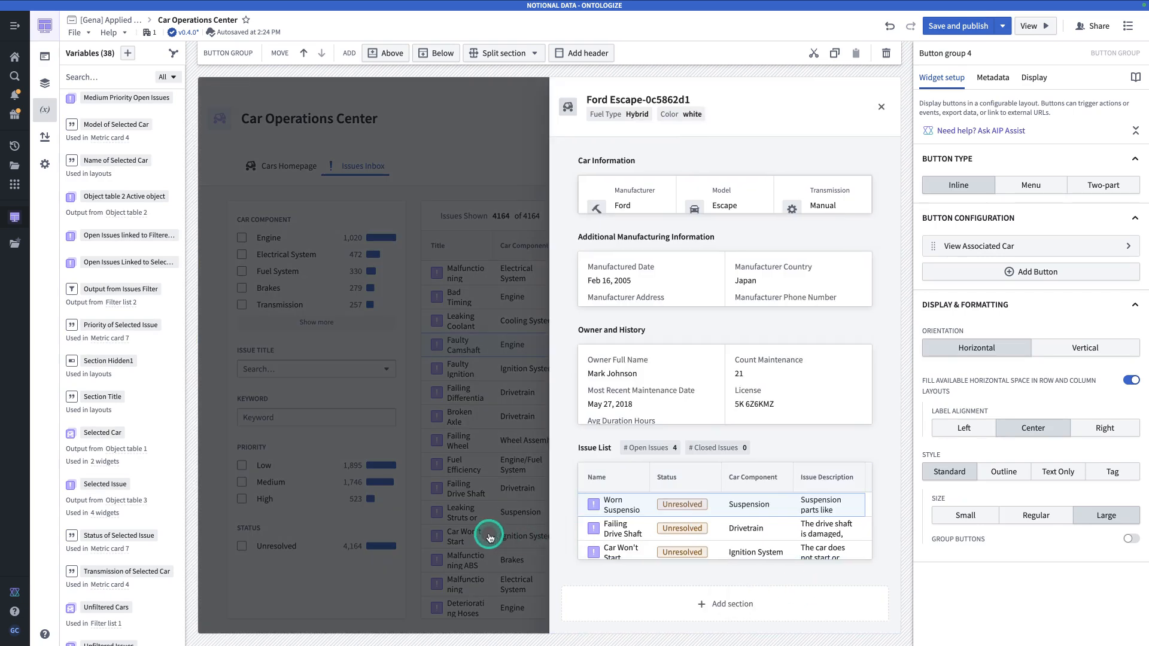
left_click(495, 534)
Save and publish the Car Operations Center module and open the published version in view mode.
left_click(941, 27)
left_click(1023, 28)
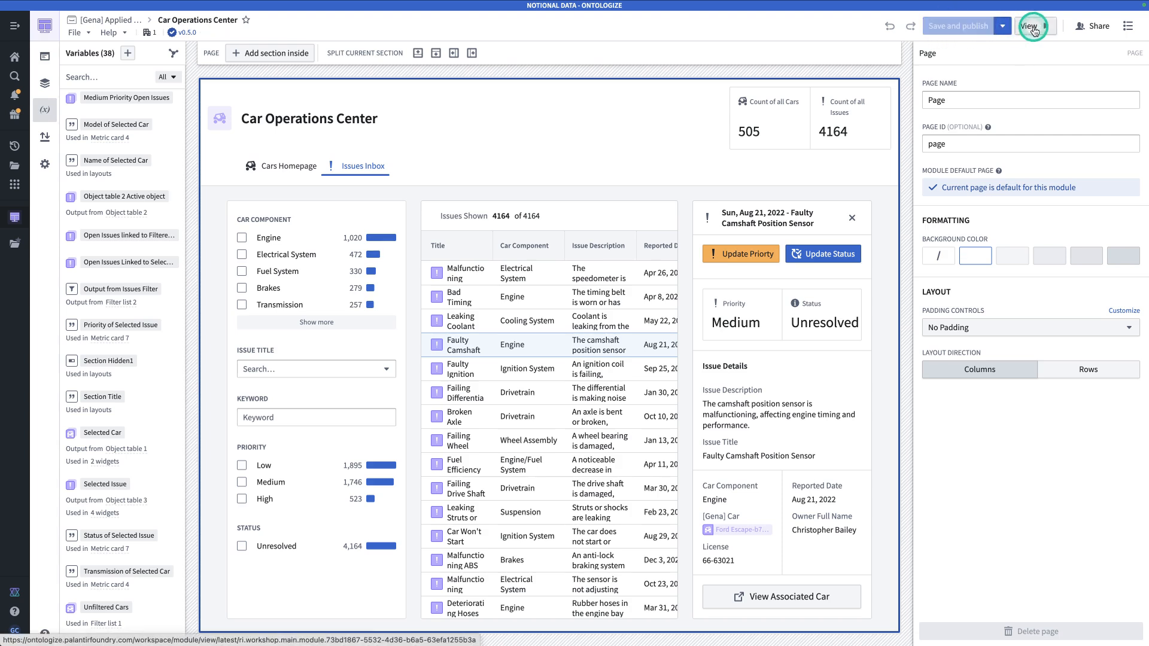
left_click(1034, 29)
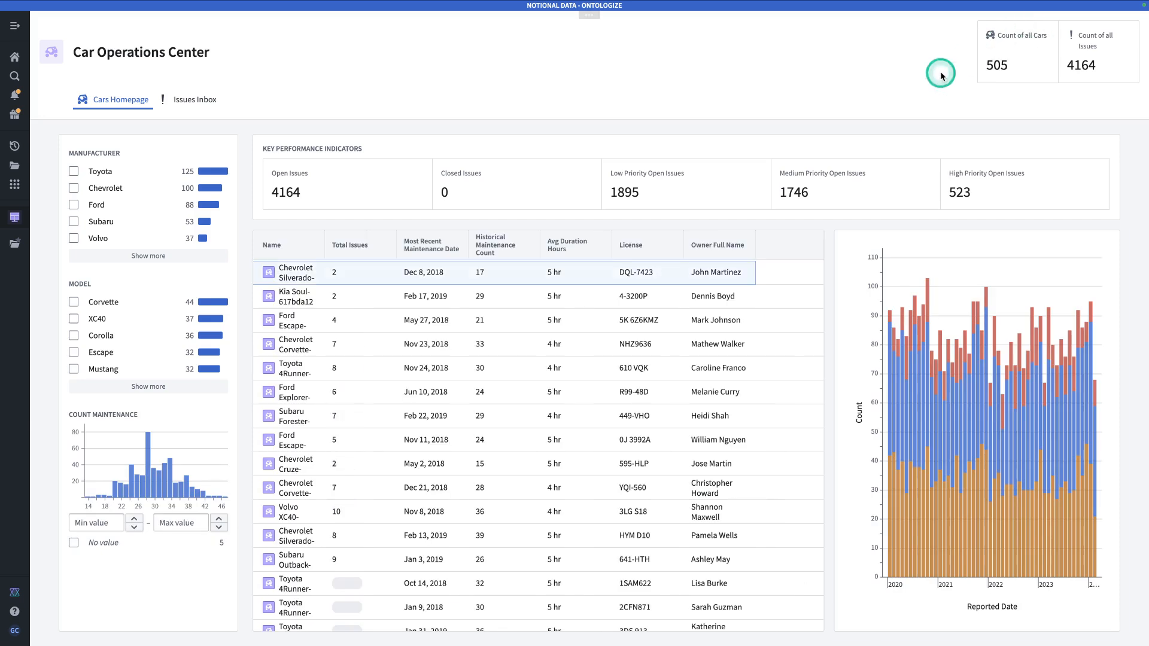